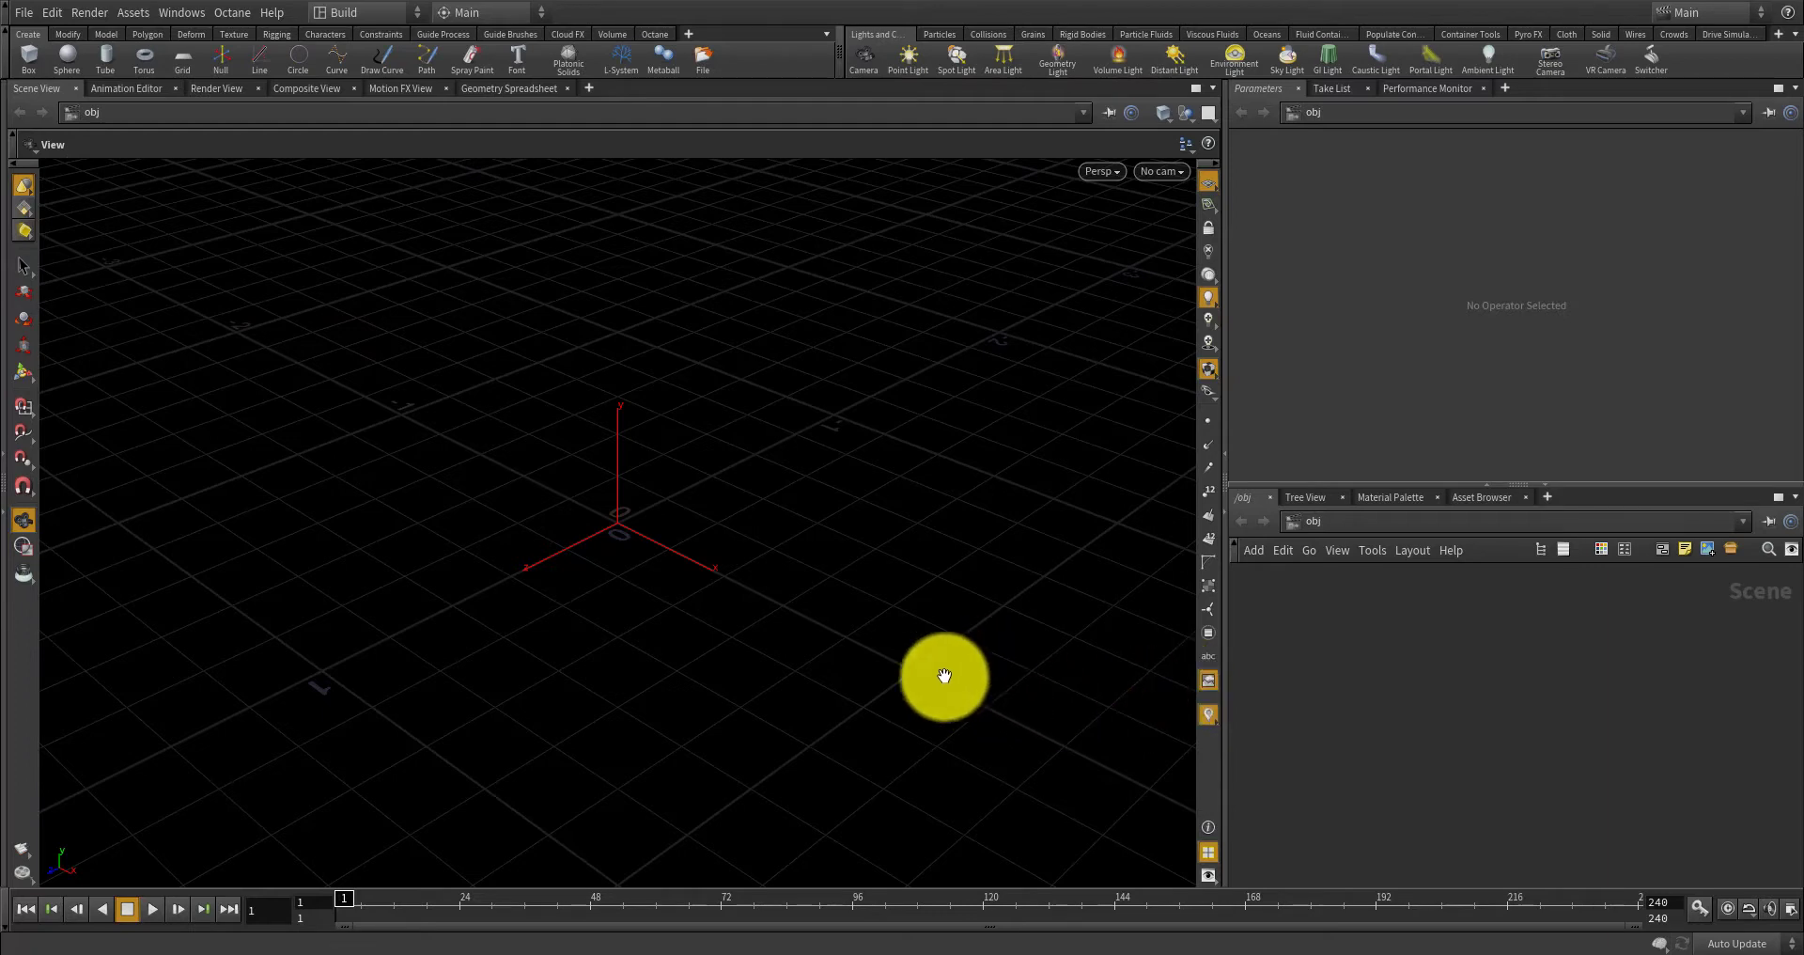
left_click_drag(714, 681, 721, 645)
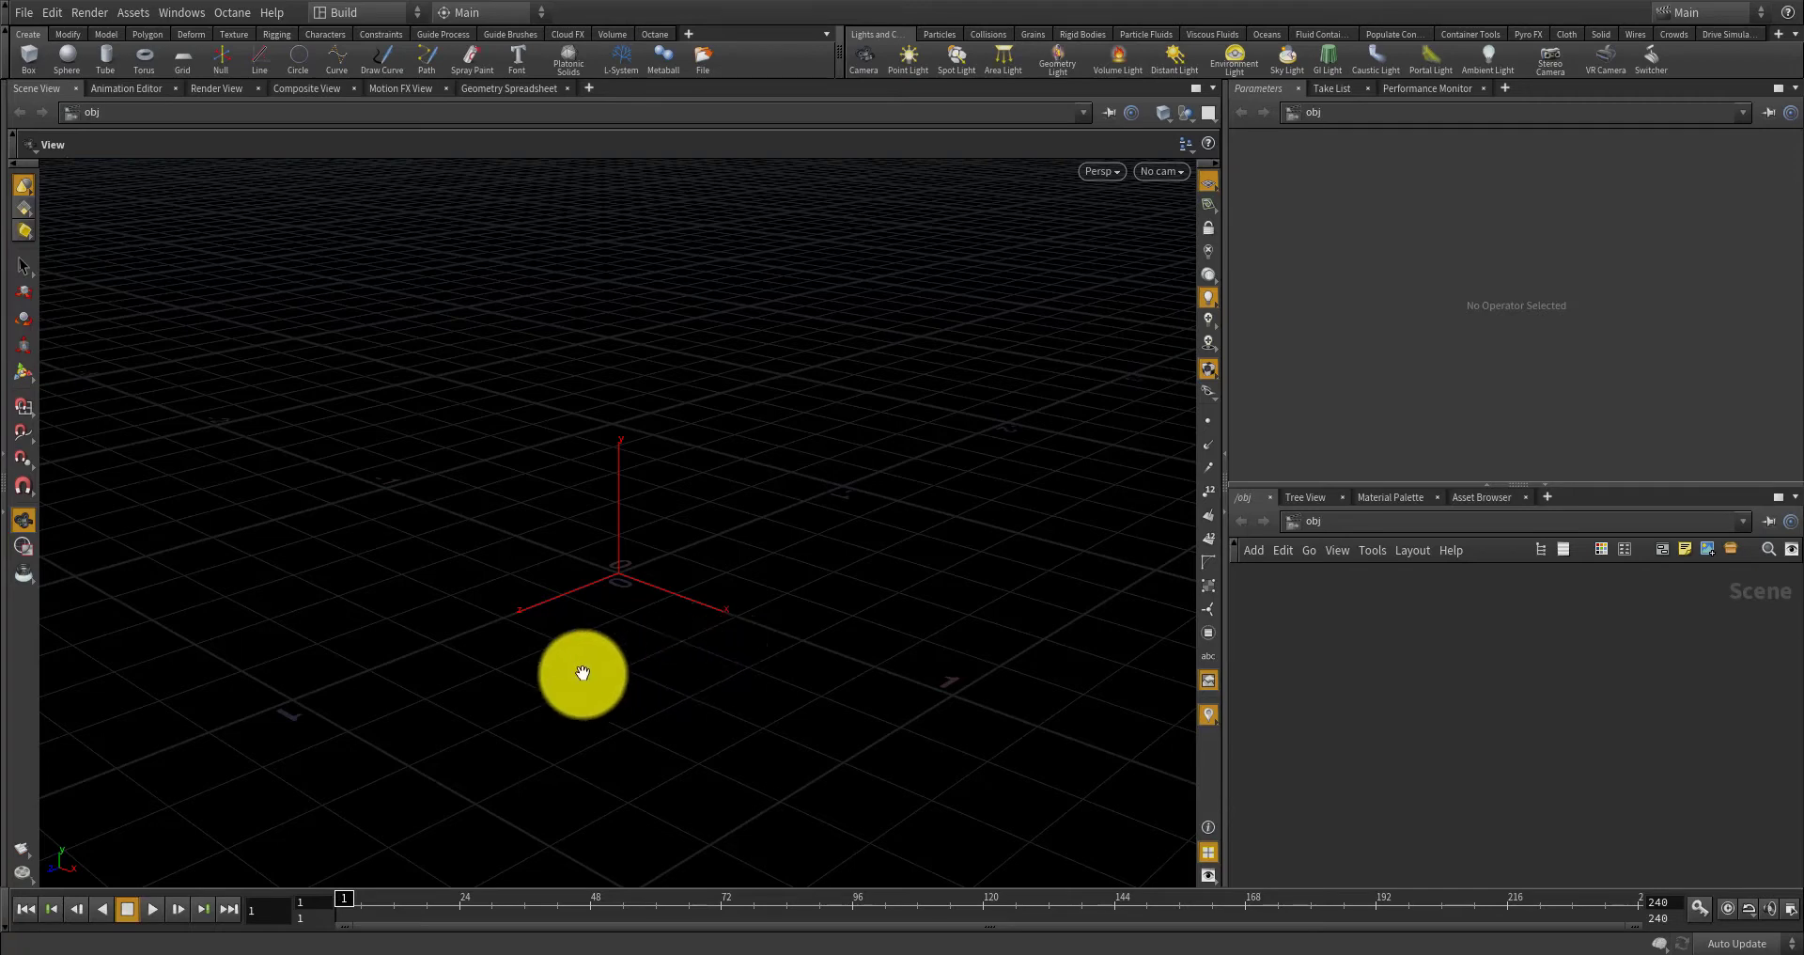
left_click(193, 950)
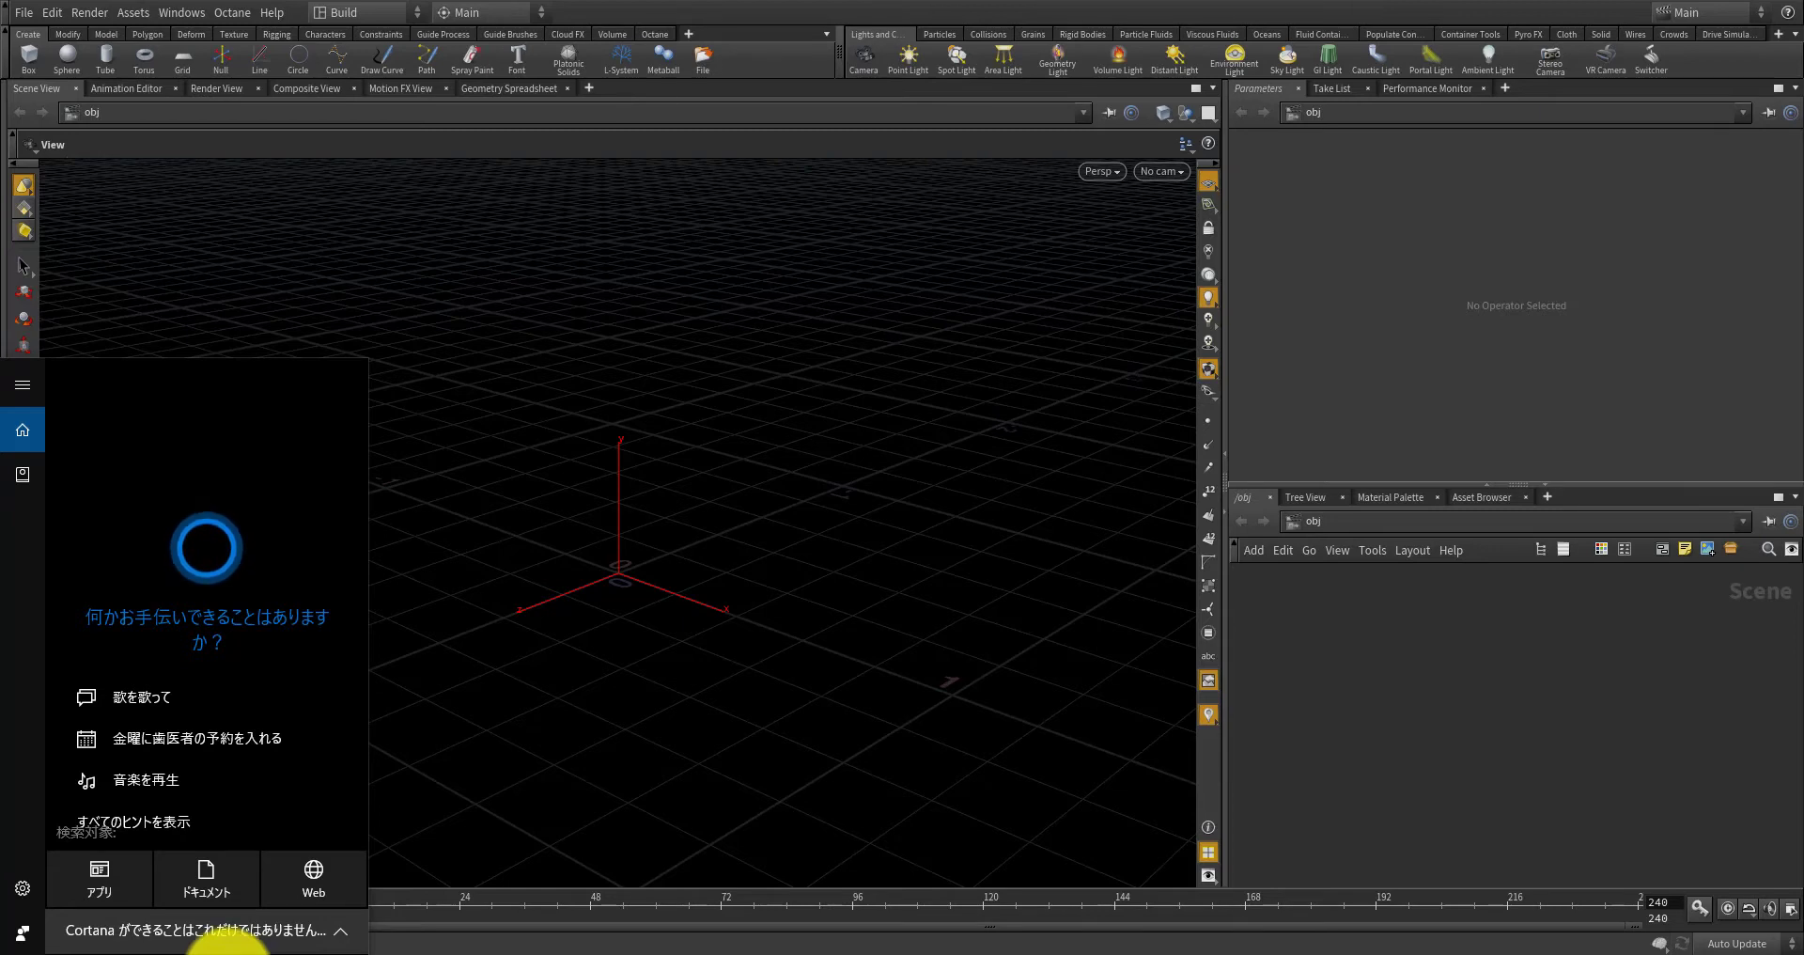
left_click(543, 825)
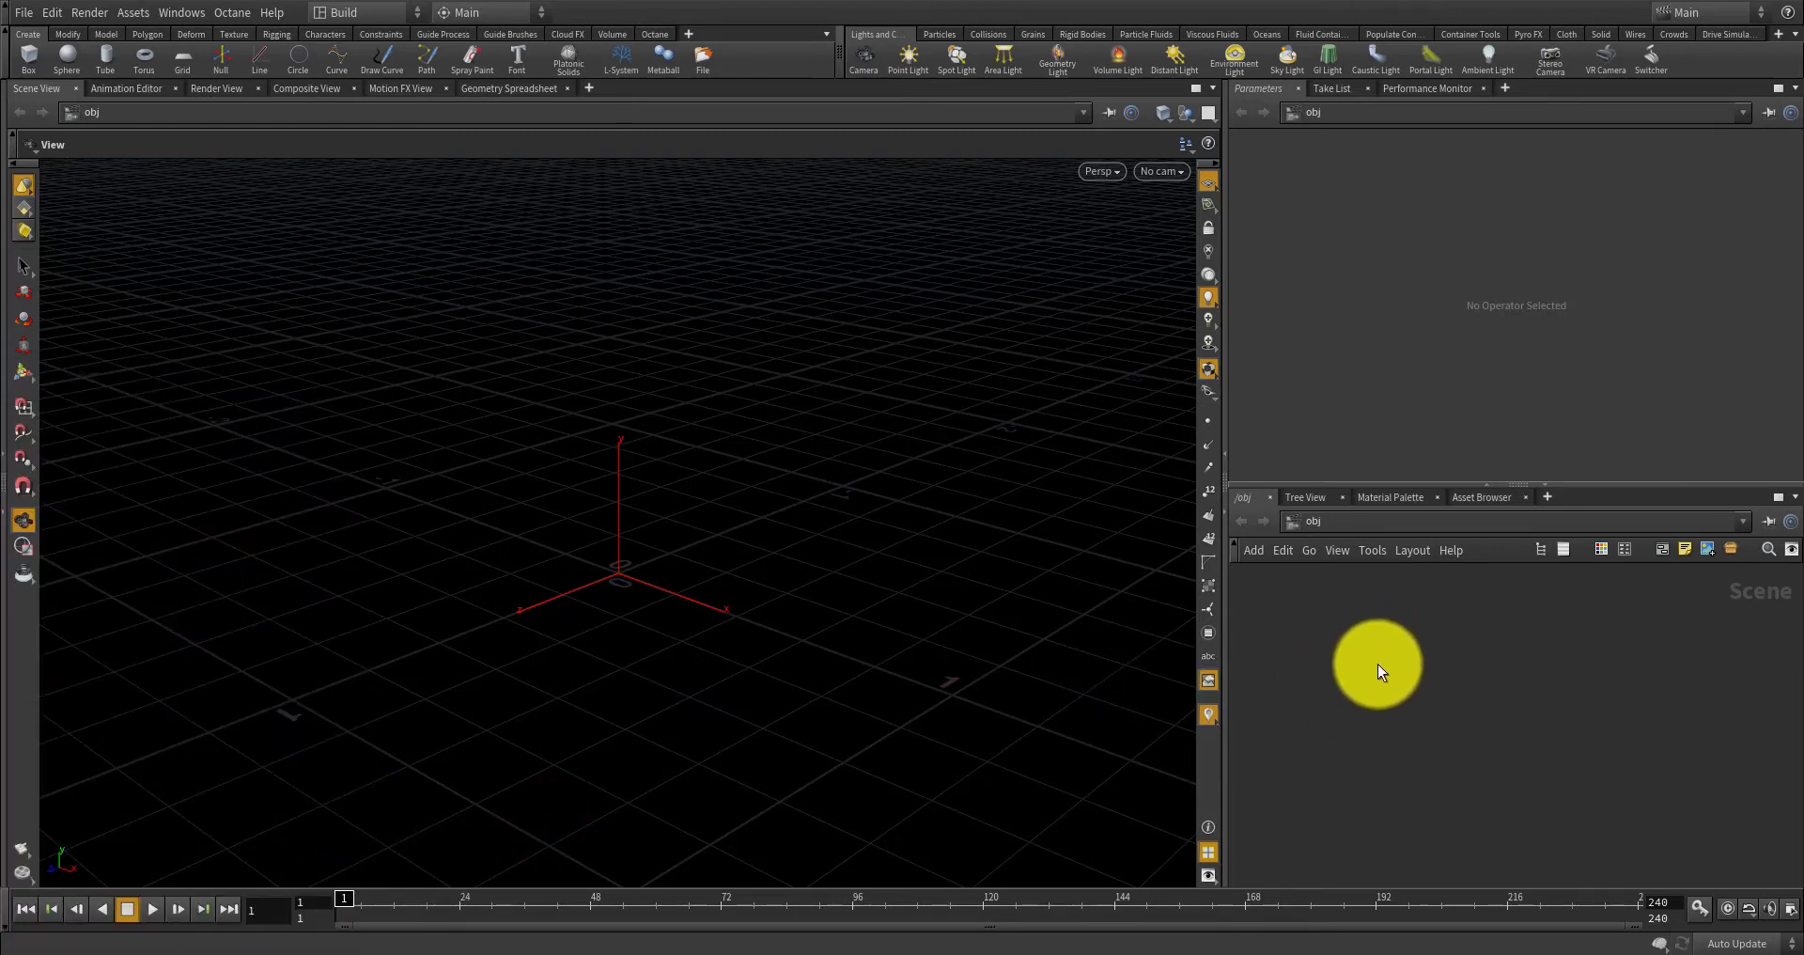
Create a Geometry object in the scene network and go inside it.
key("Tab")
type("geo")
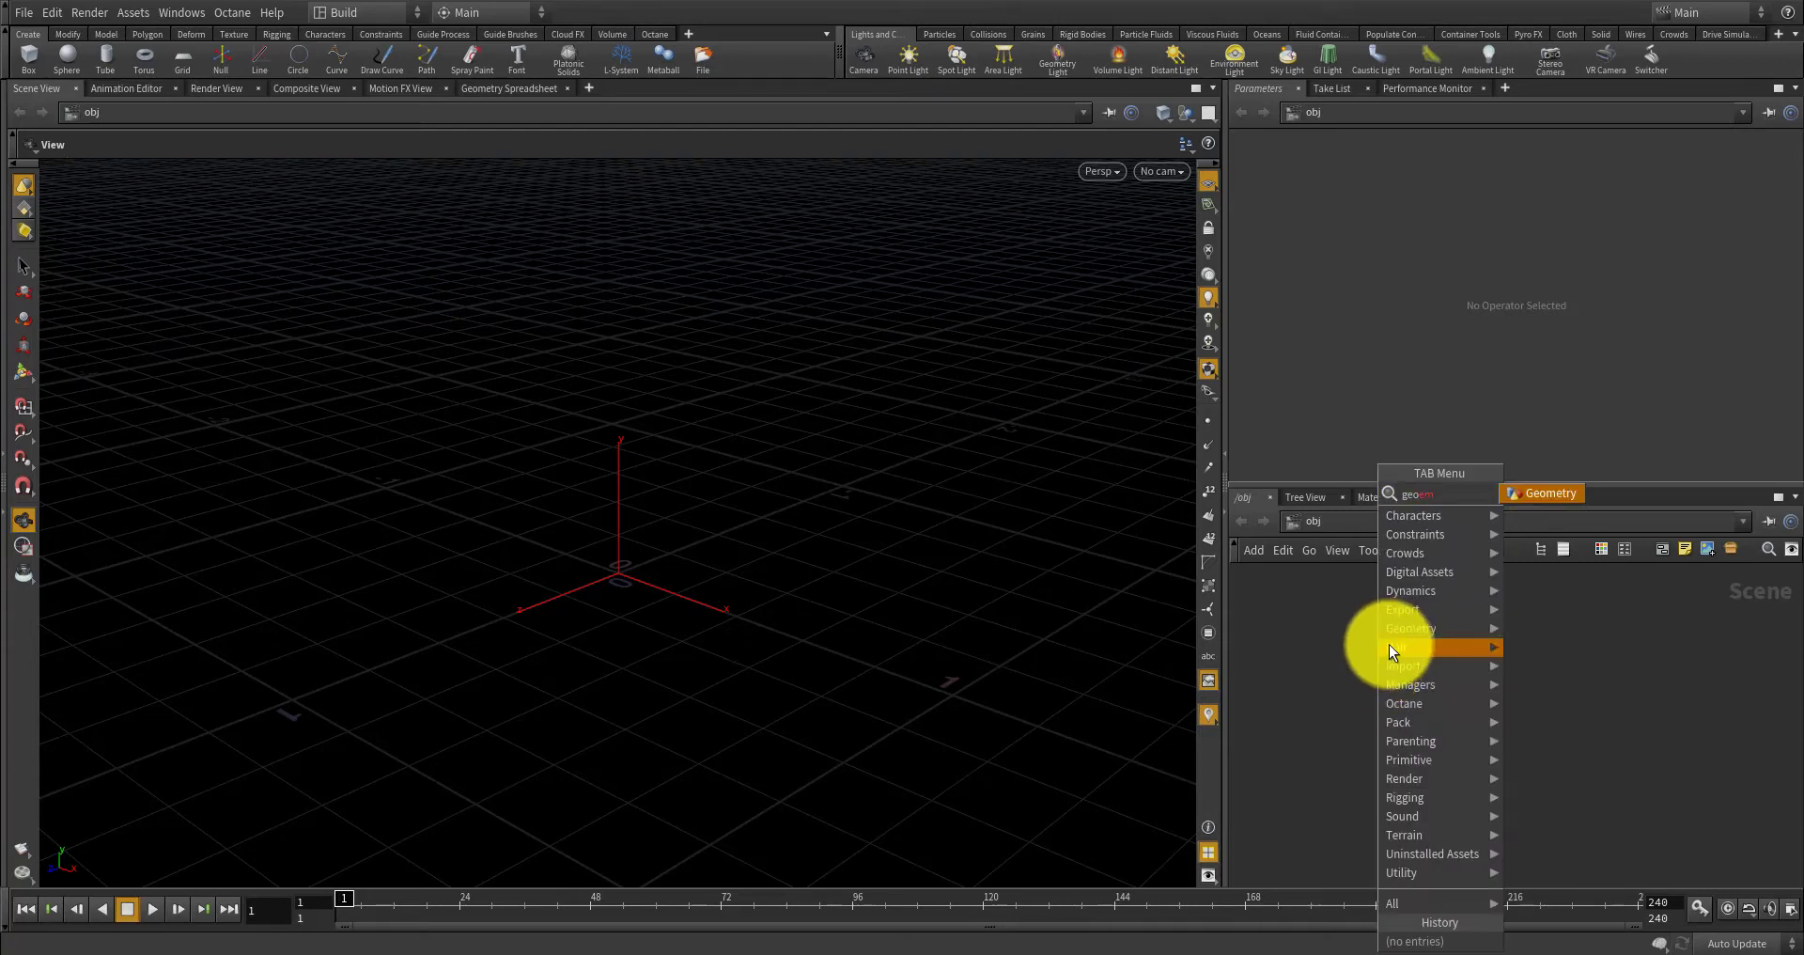
key("Escape")
left_click(1390, 639)
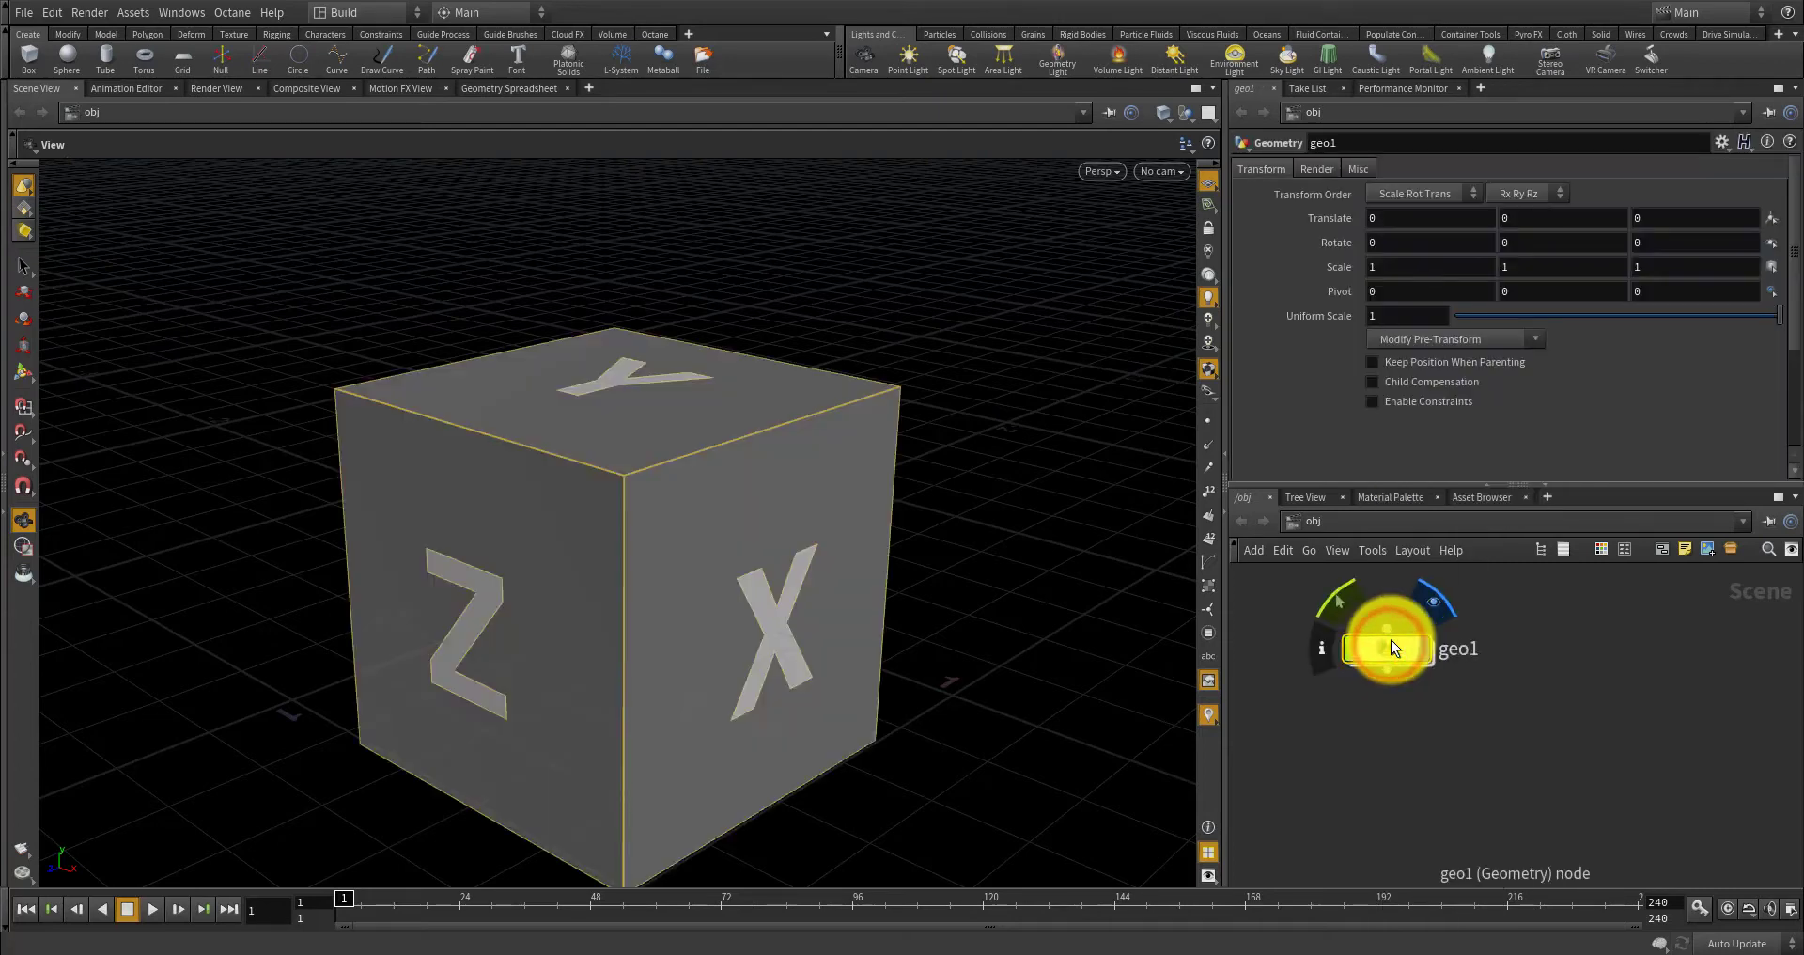
double_click(1391, 652)
Delete the default file node inside the geometry object and add a Sphere node in its place.
left_click(1586, 791)
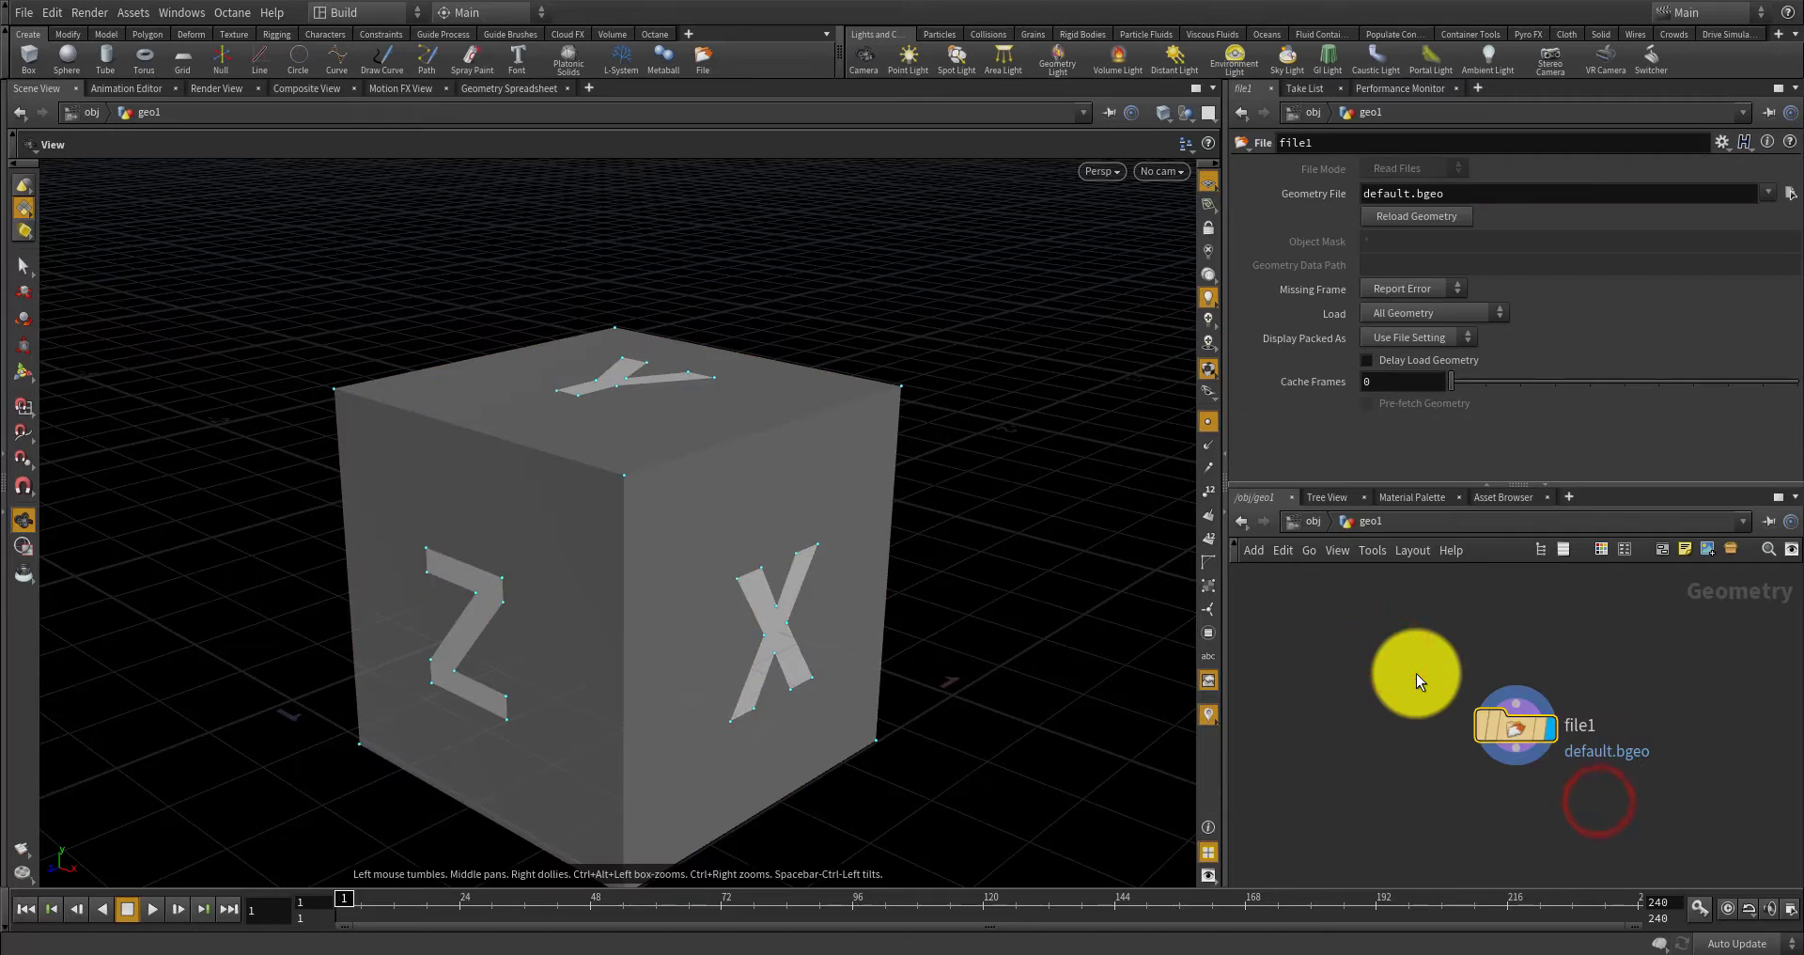
key("Delete")
key("Tab")
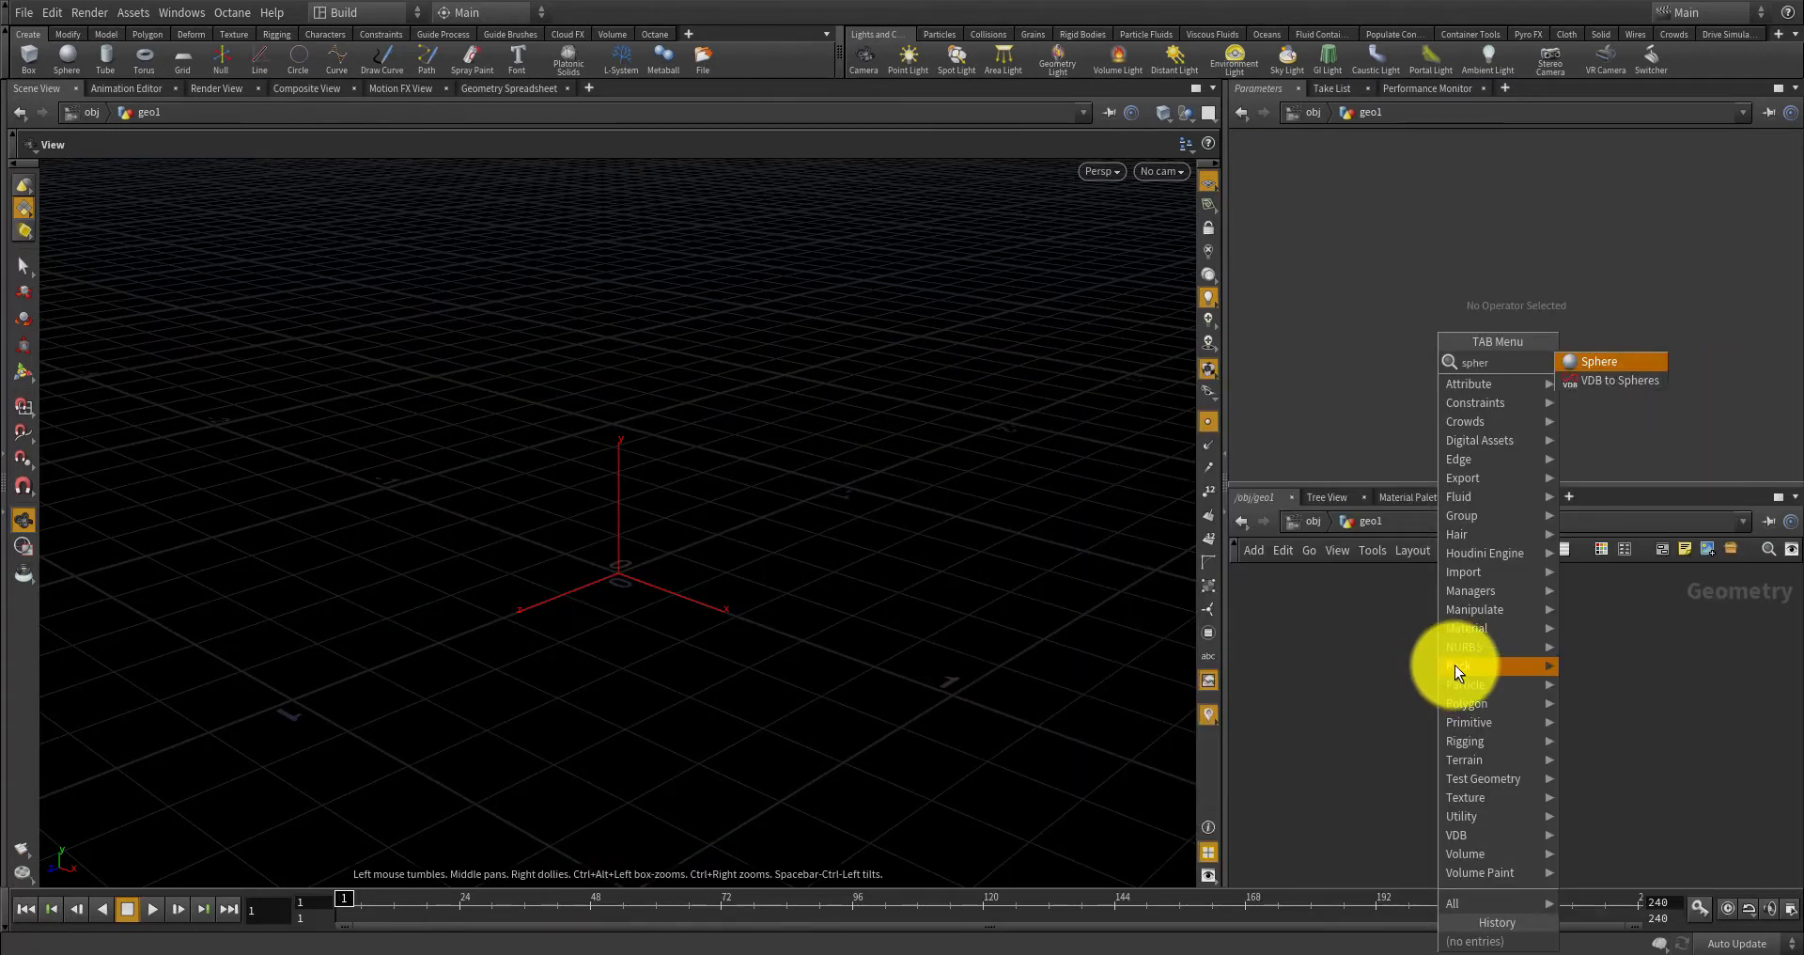
key("Escape")
left_click(1453, 657)
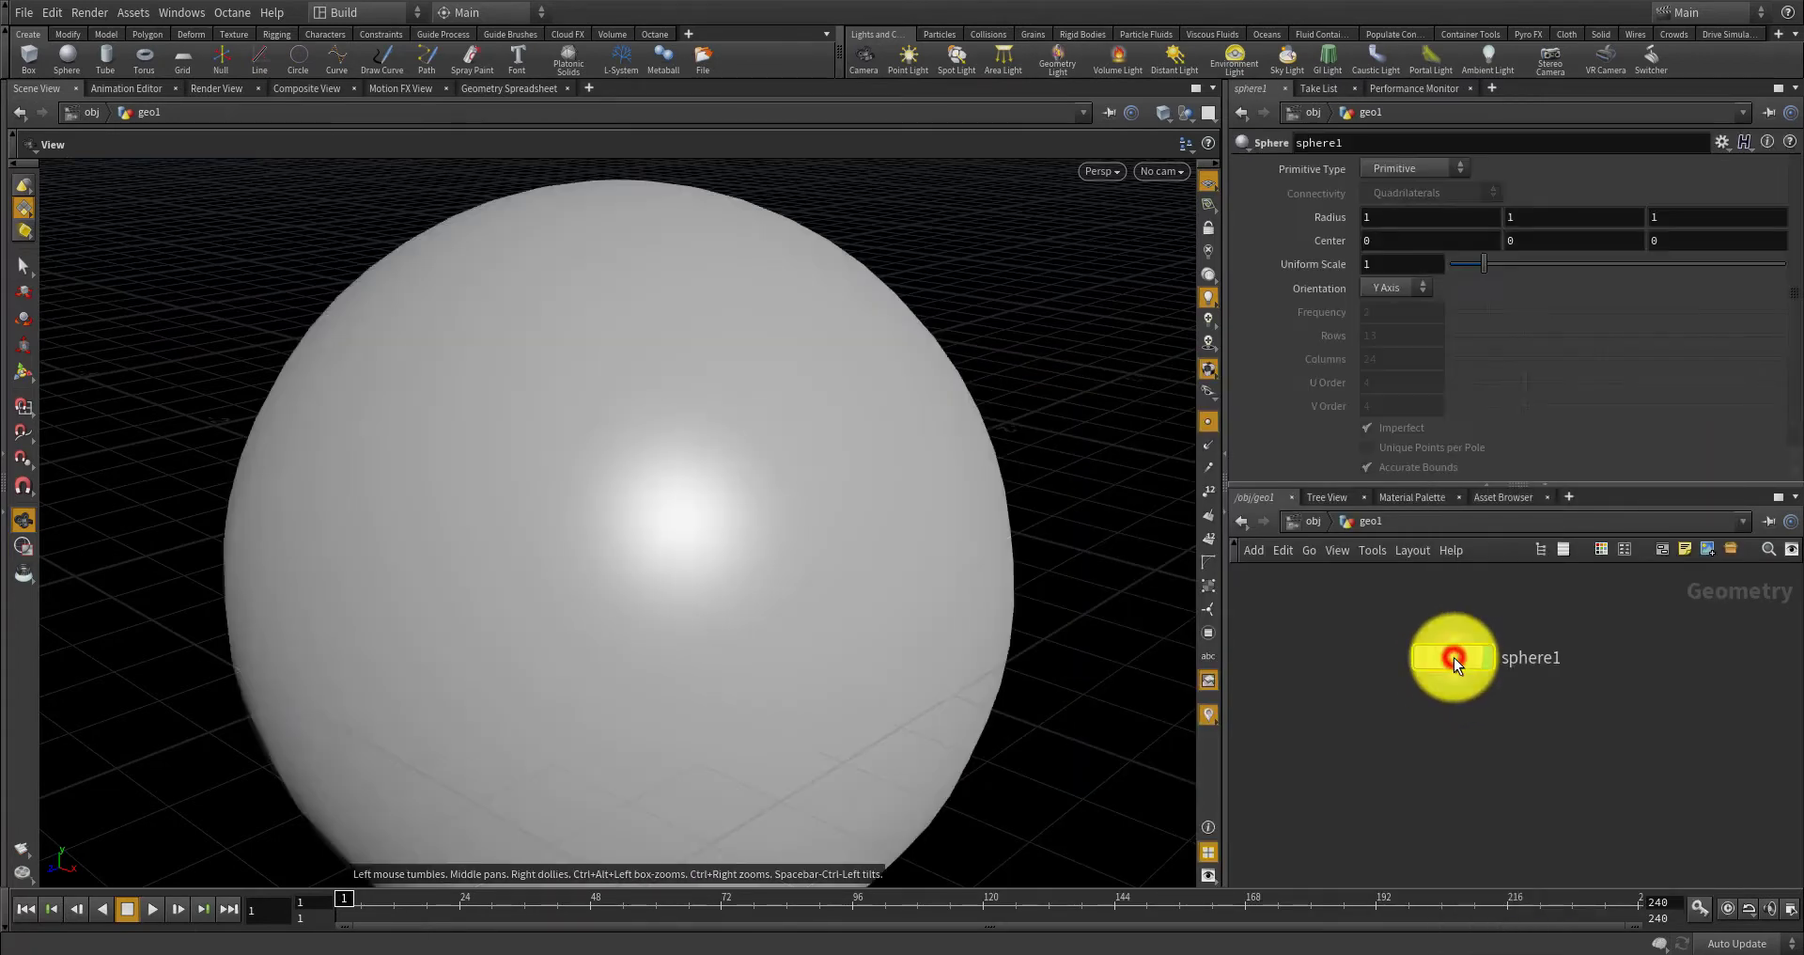
right_click_drag(1076, 543, 806, 552)
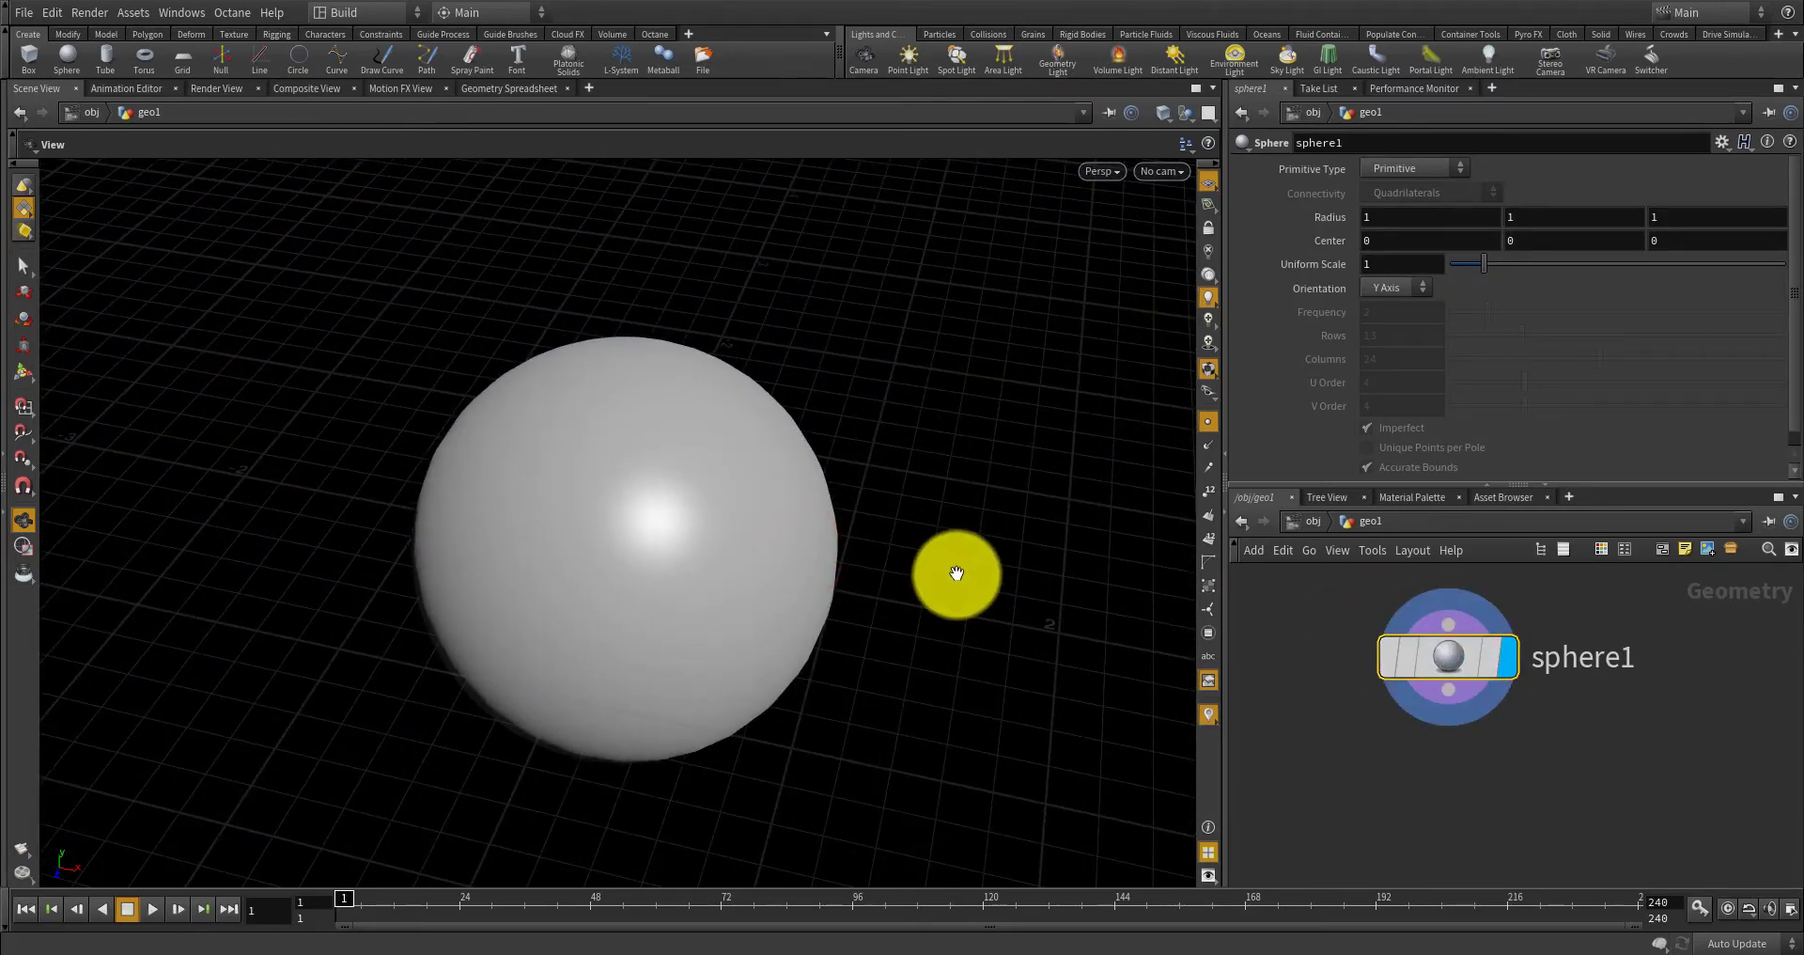
Change the sphere's primitive type to Polygon and set its frequency to 5.
left_click(1404, 168)
left_click(1394, 205)
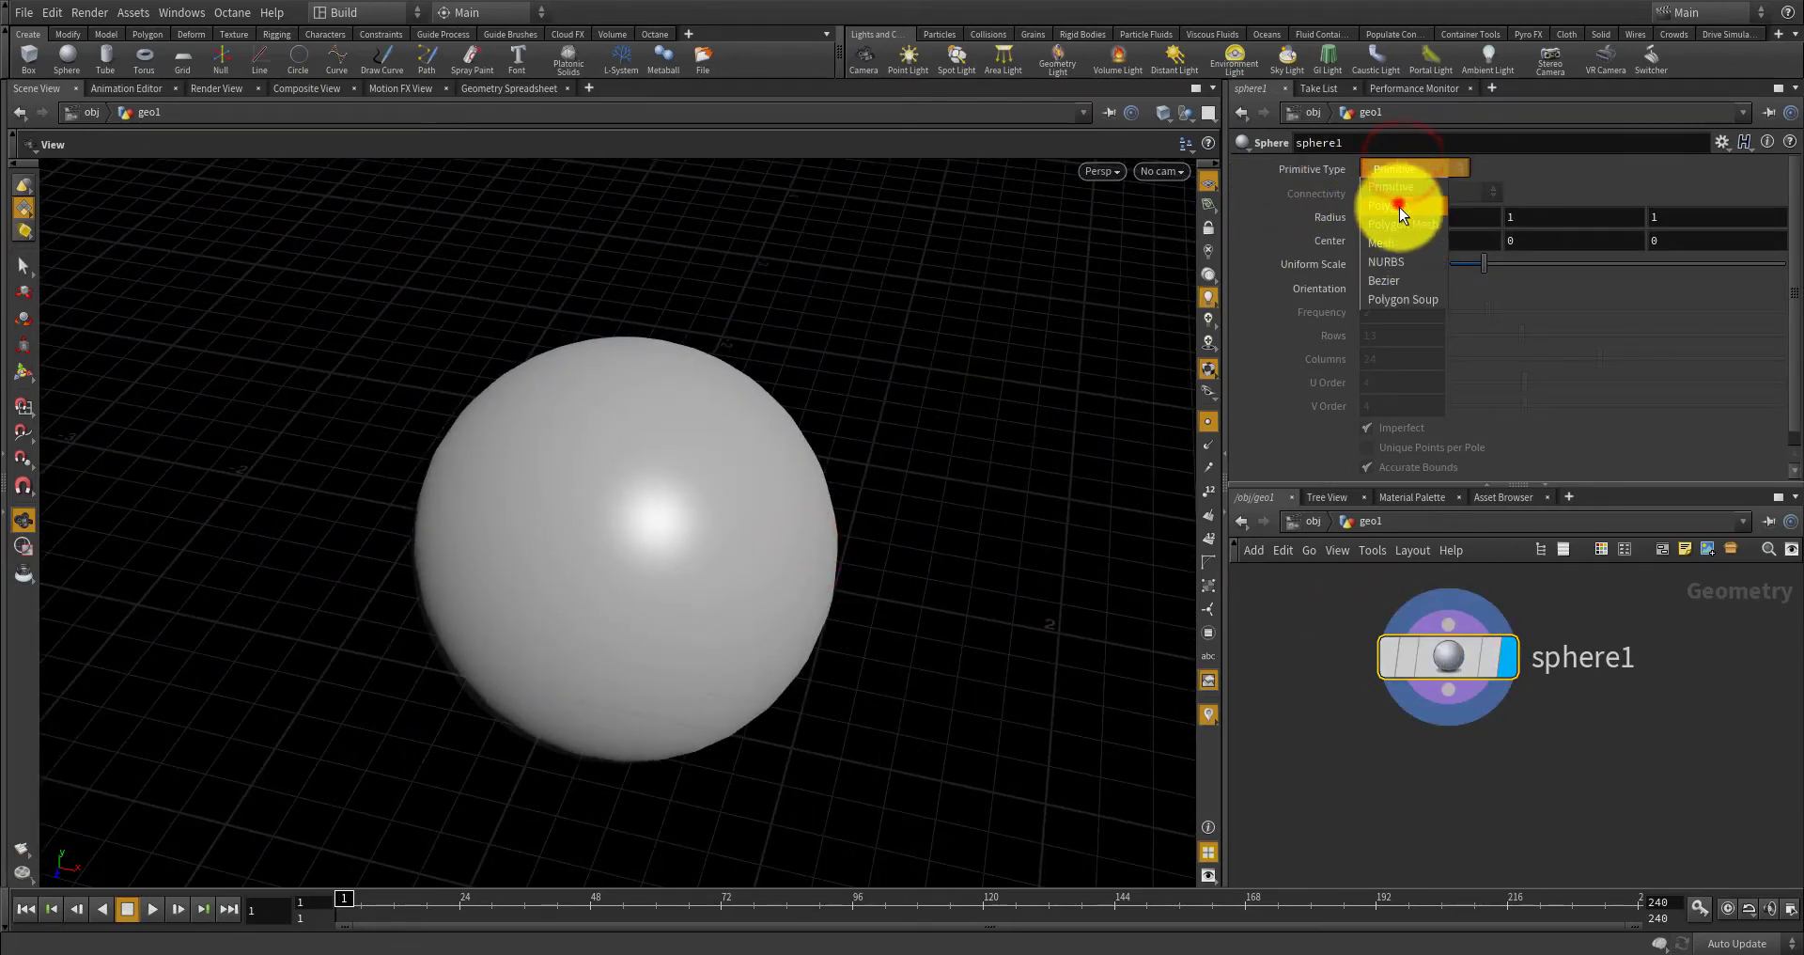
left_click(1398, 308)
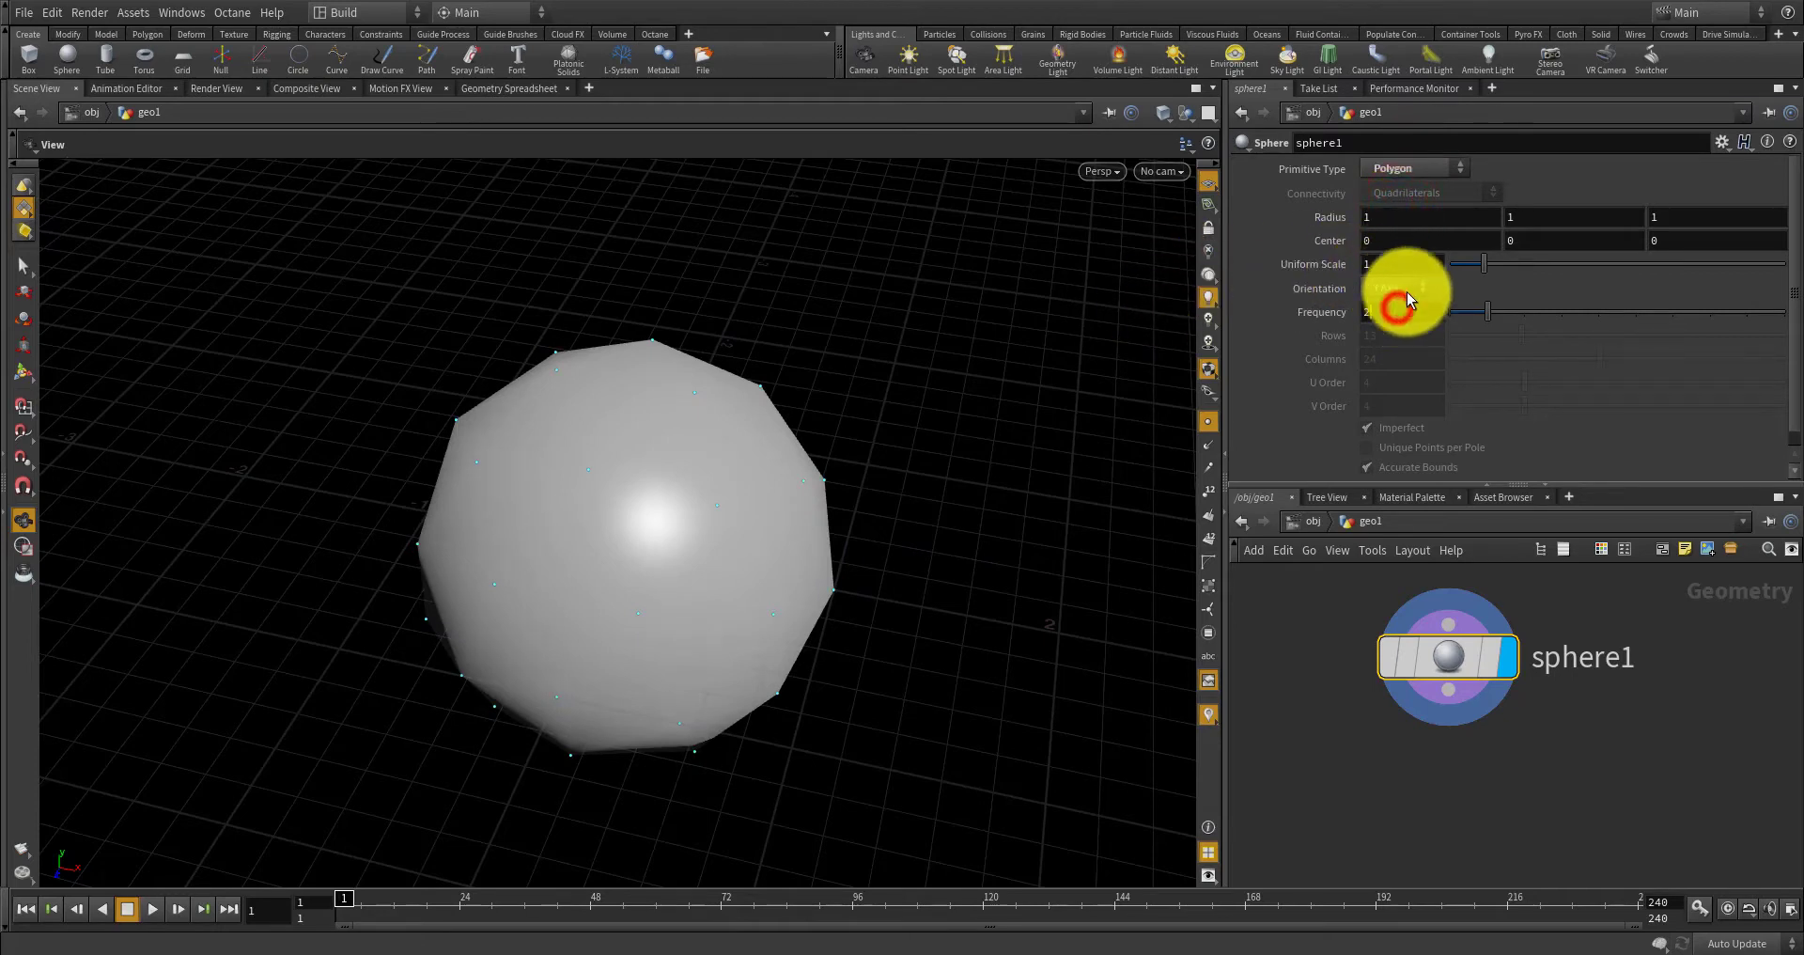
left_click(1391, 259)
left_click(1399, 308)
mouse_move(1492, 309)
left_mouse_down()
mouse_move(1537, 310)
mouse_move(1509, 308)
left_mouse_up()
Switch the viewport shading to Smooth Wire Shaded and set the sphere's frequency to 6.
left_click(1106, 170)
mouse_move(1177, 236)
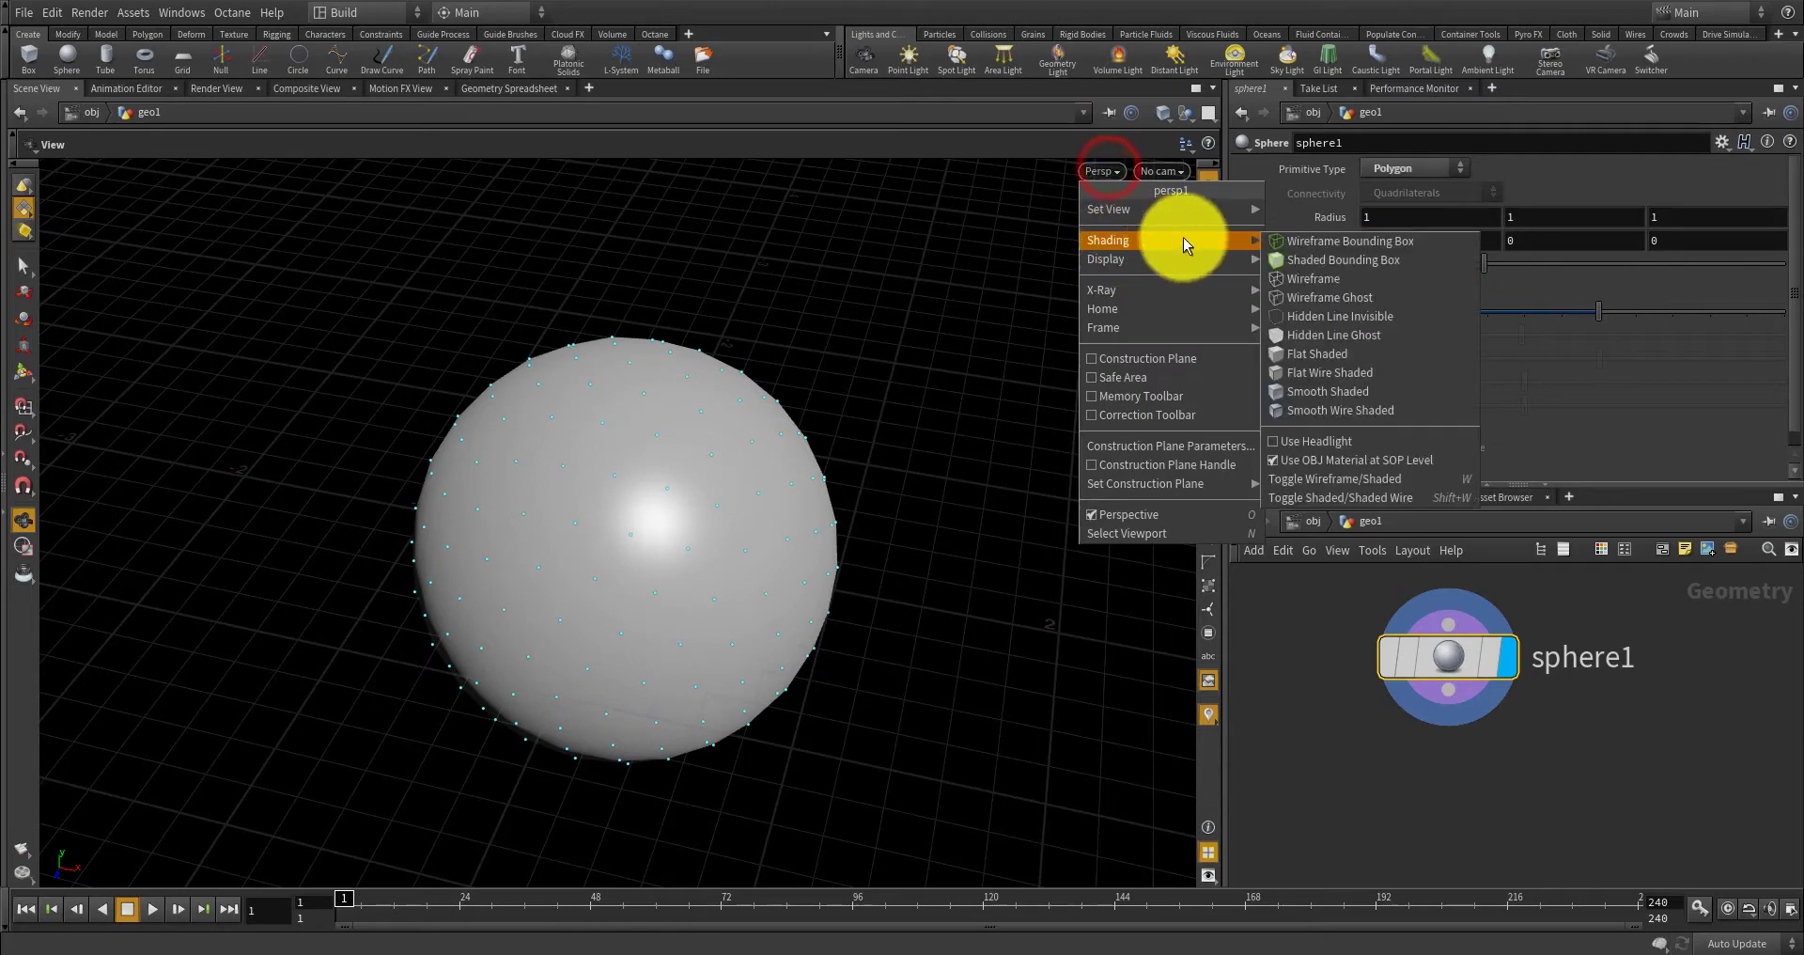
left_click(1319, 406)
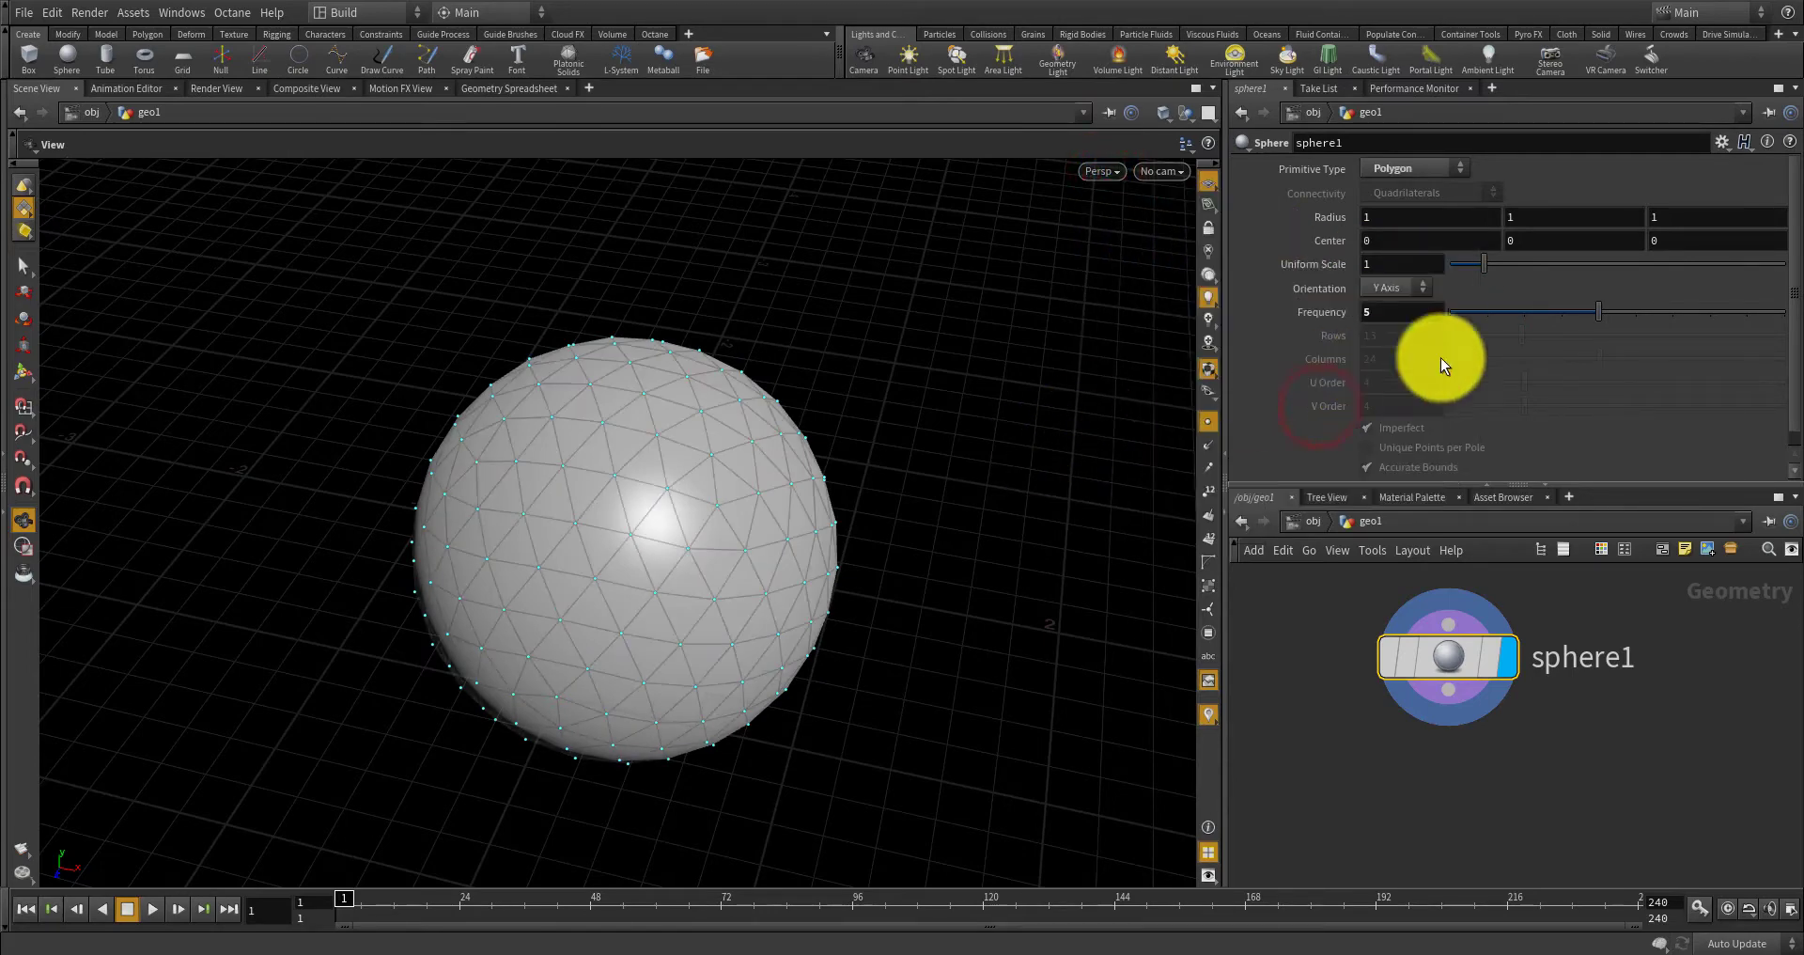
left_click(1612, 312)
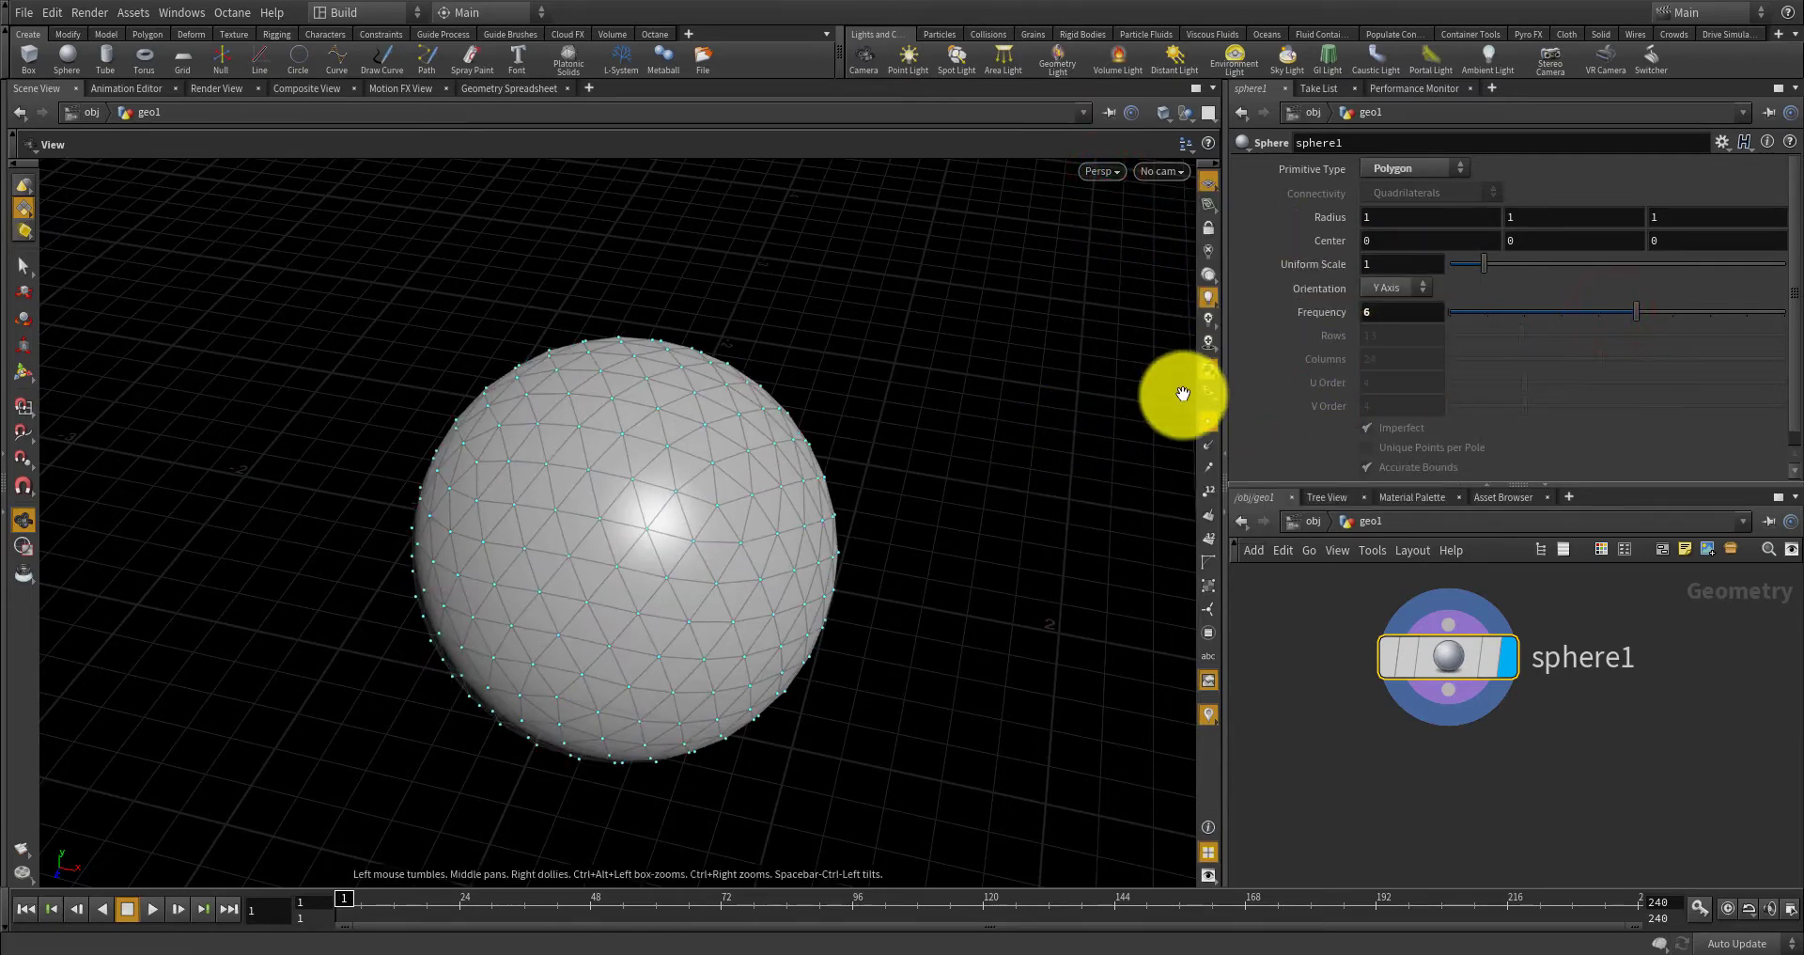
mouse_move(1140, 415)
left_mouse_down()
mouse_move(1003, 322)
mouse_move(890, 310)
mouse_move(1159, 388)
left_mouse_up()
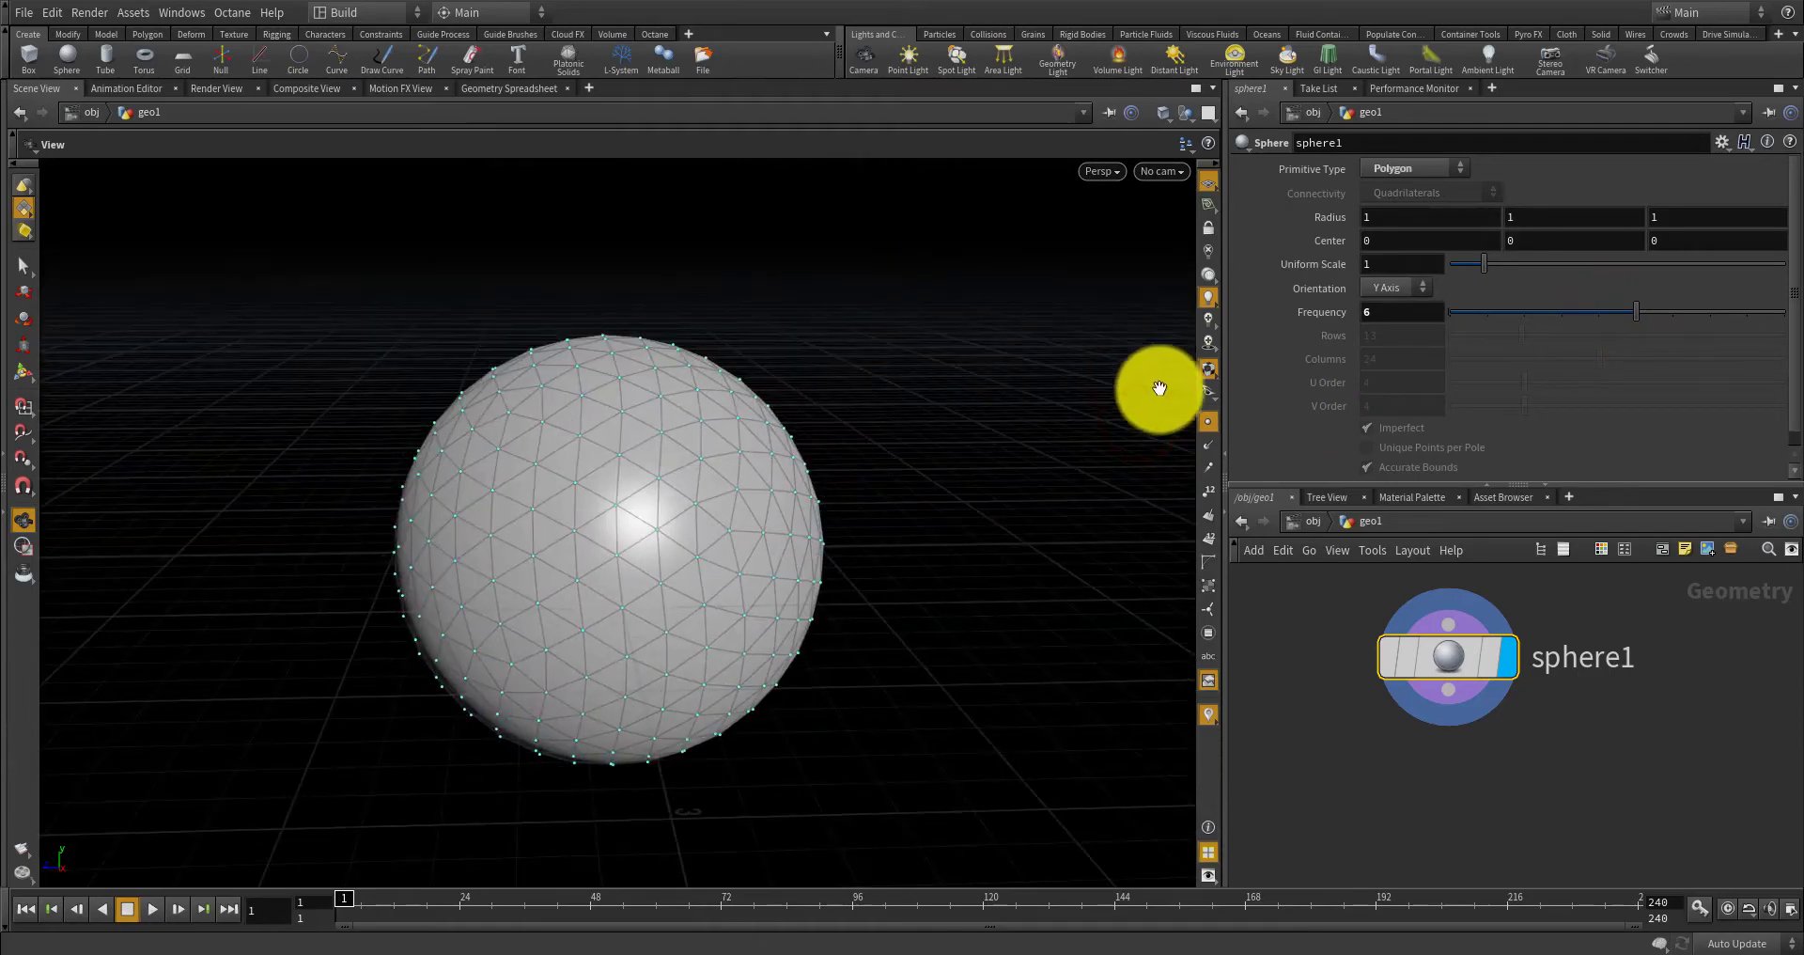
Turn off the point display in the viewport.
left_click(1208, 428)
left_click_drag(909, 435, 883, 460)
mouse_move(873, 462)
right_mouse_down()
mouse_move(775, 474)
mouse_move(853, 479)
right_mouse_up()
left_click_drag(853, 480, 888, 524)
scroll(1350, 611, "down", 3)
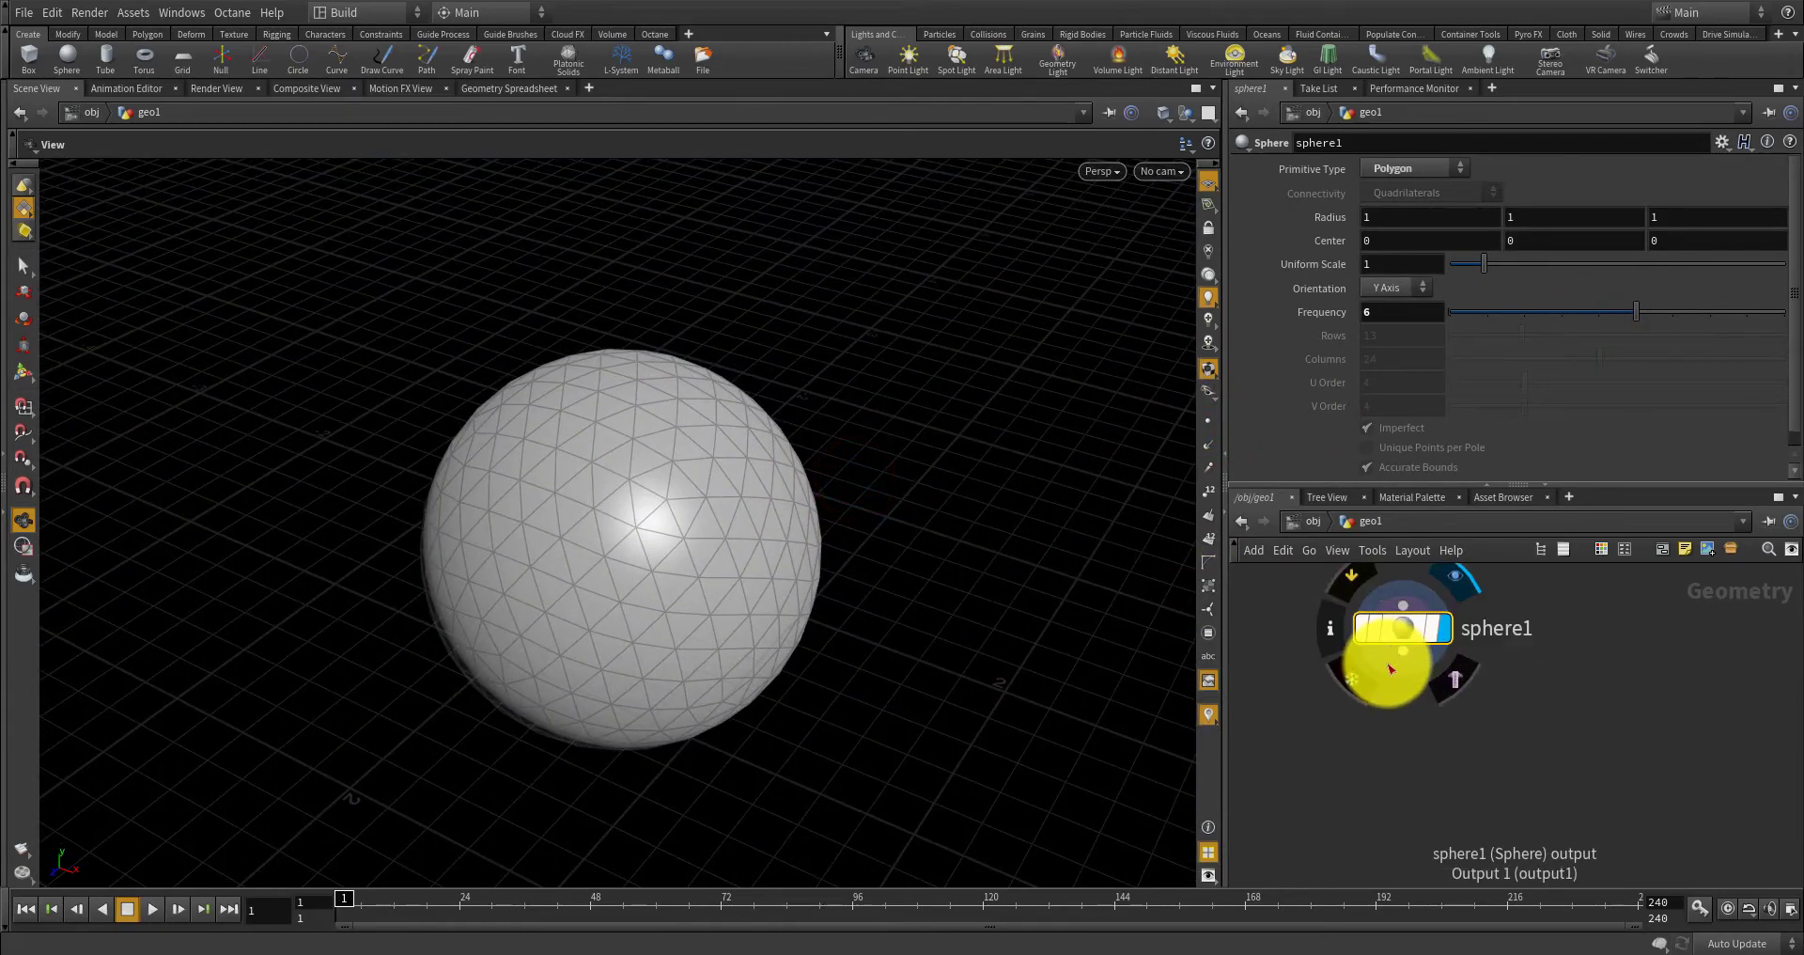
Try sphere frequencies of 10 and 20 and inspect the denser mesh from several angles.
left_click_drag(1648, 307, 1766, 310)
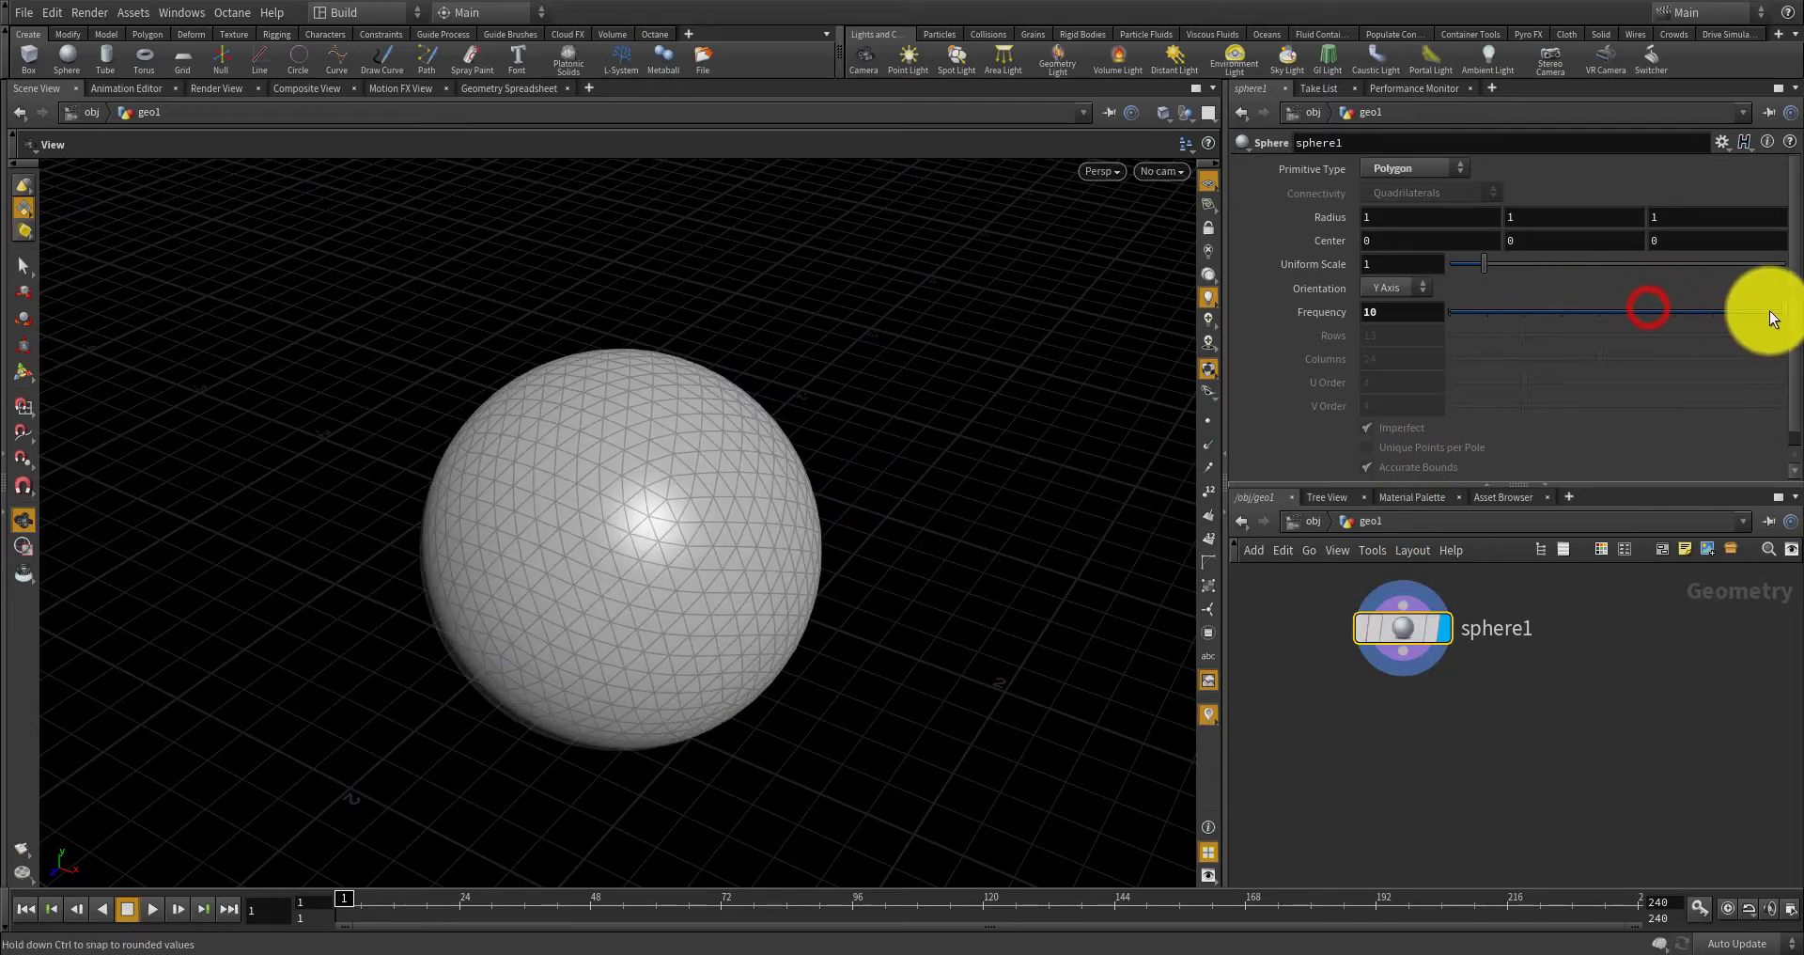
left_click(1423, 312)
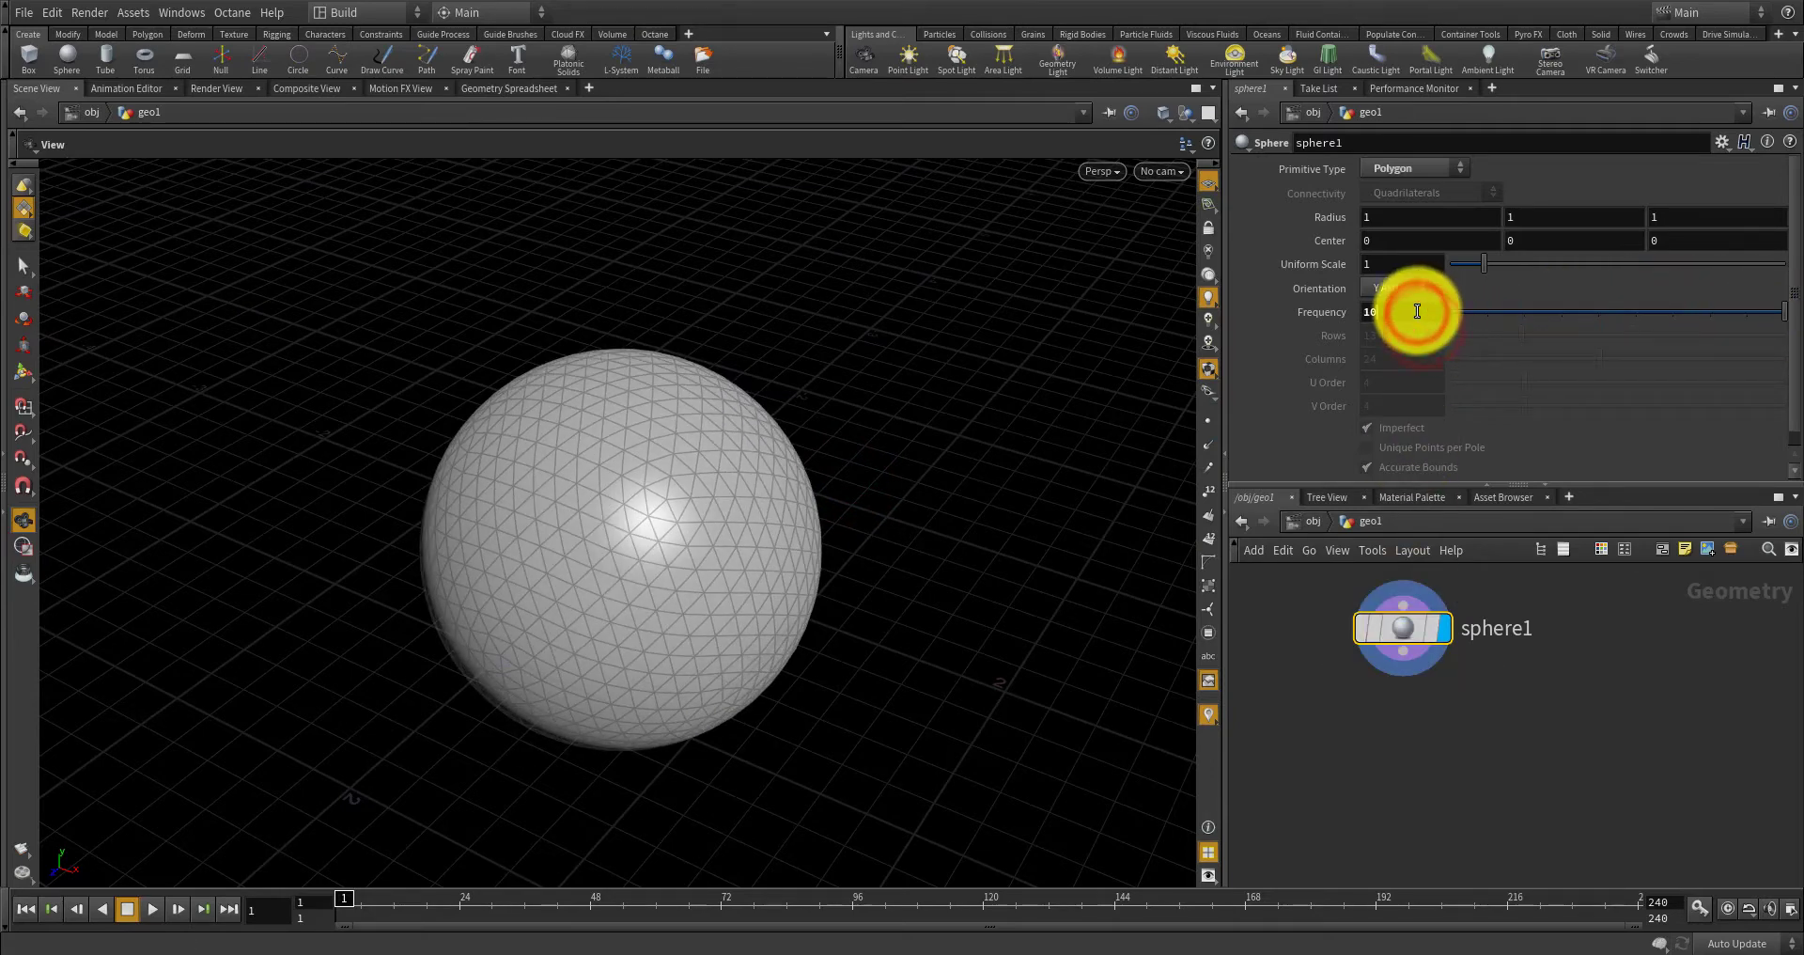
key("BackSpace")
key("BackSpace")
type("20")
key("Return")
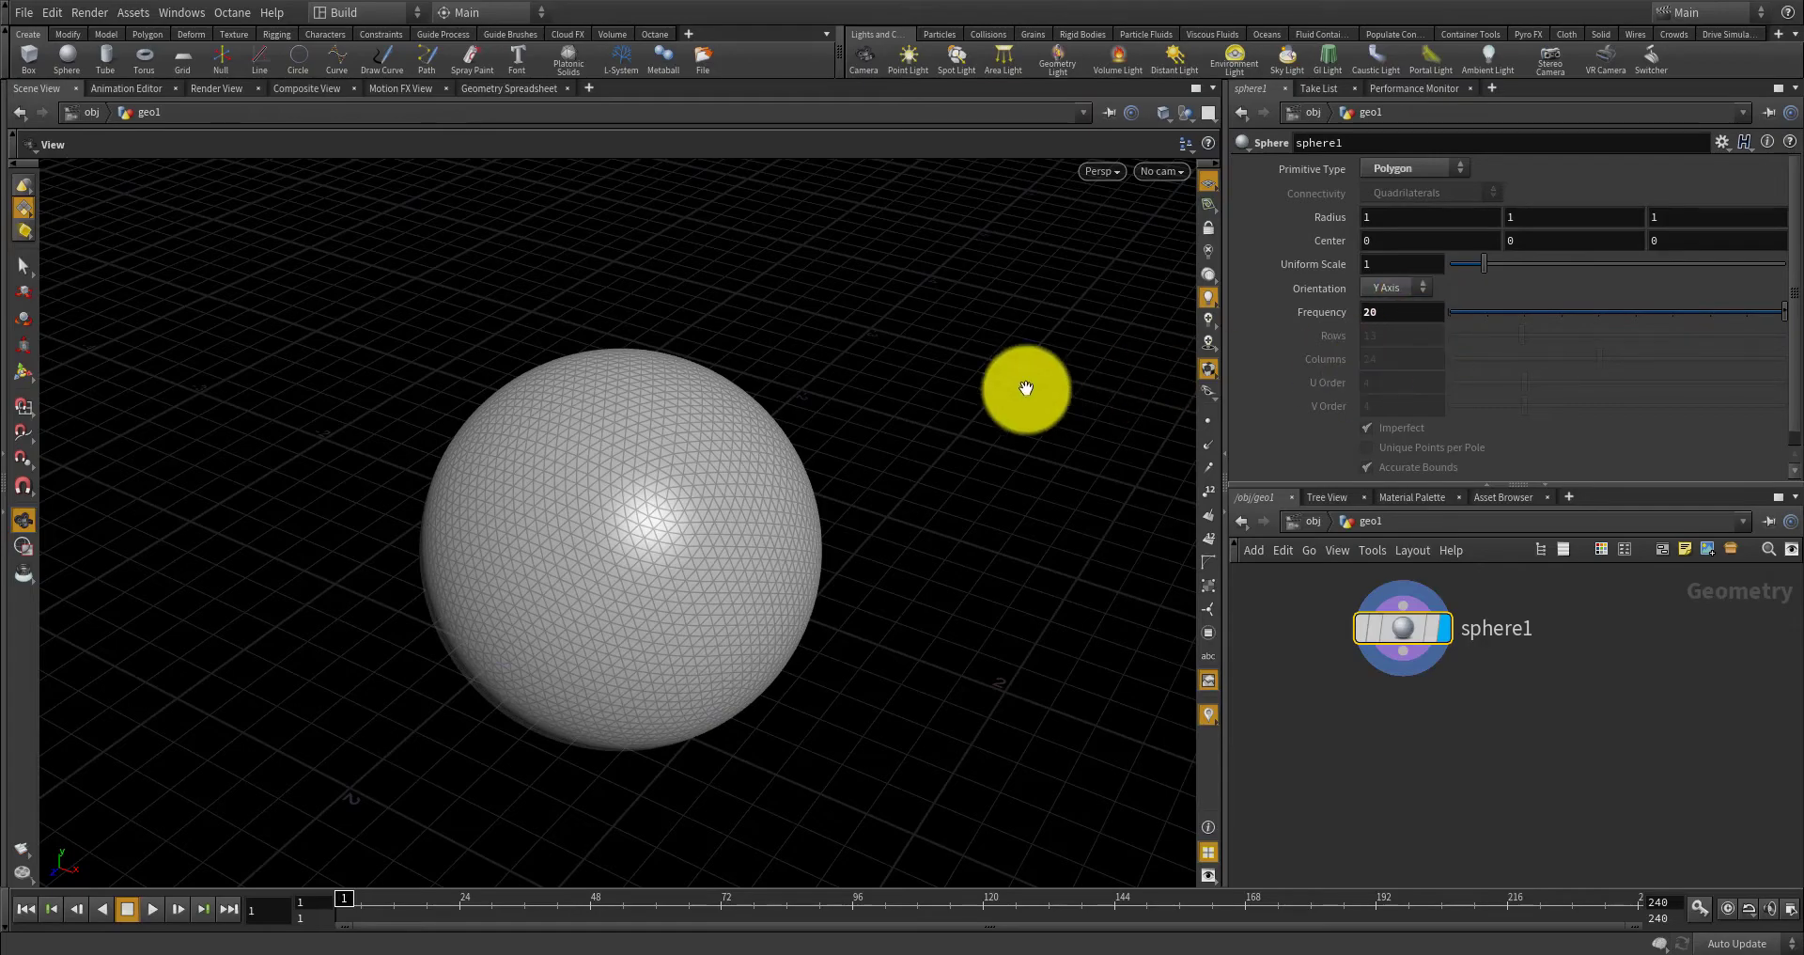
mouse_move(967, 443)
left_mouse_down()
mouse_move(918, 395)
mouse_move(724, 362)
mouse_move(825, 448)
left_mouse_up()
right_click_drag(824, 448, 753, 536)
left_click_drag(752, 536, 809, 536)
right_click_drag(797, 535, 815, 546)
left_click_drag(753, 551, 914, 520)
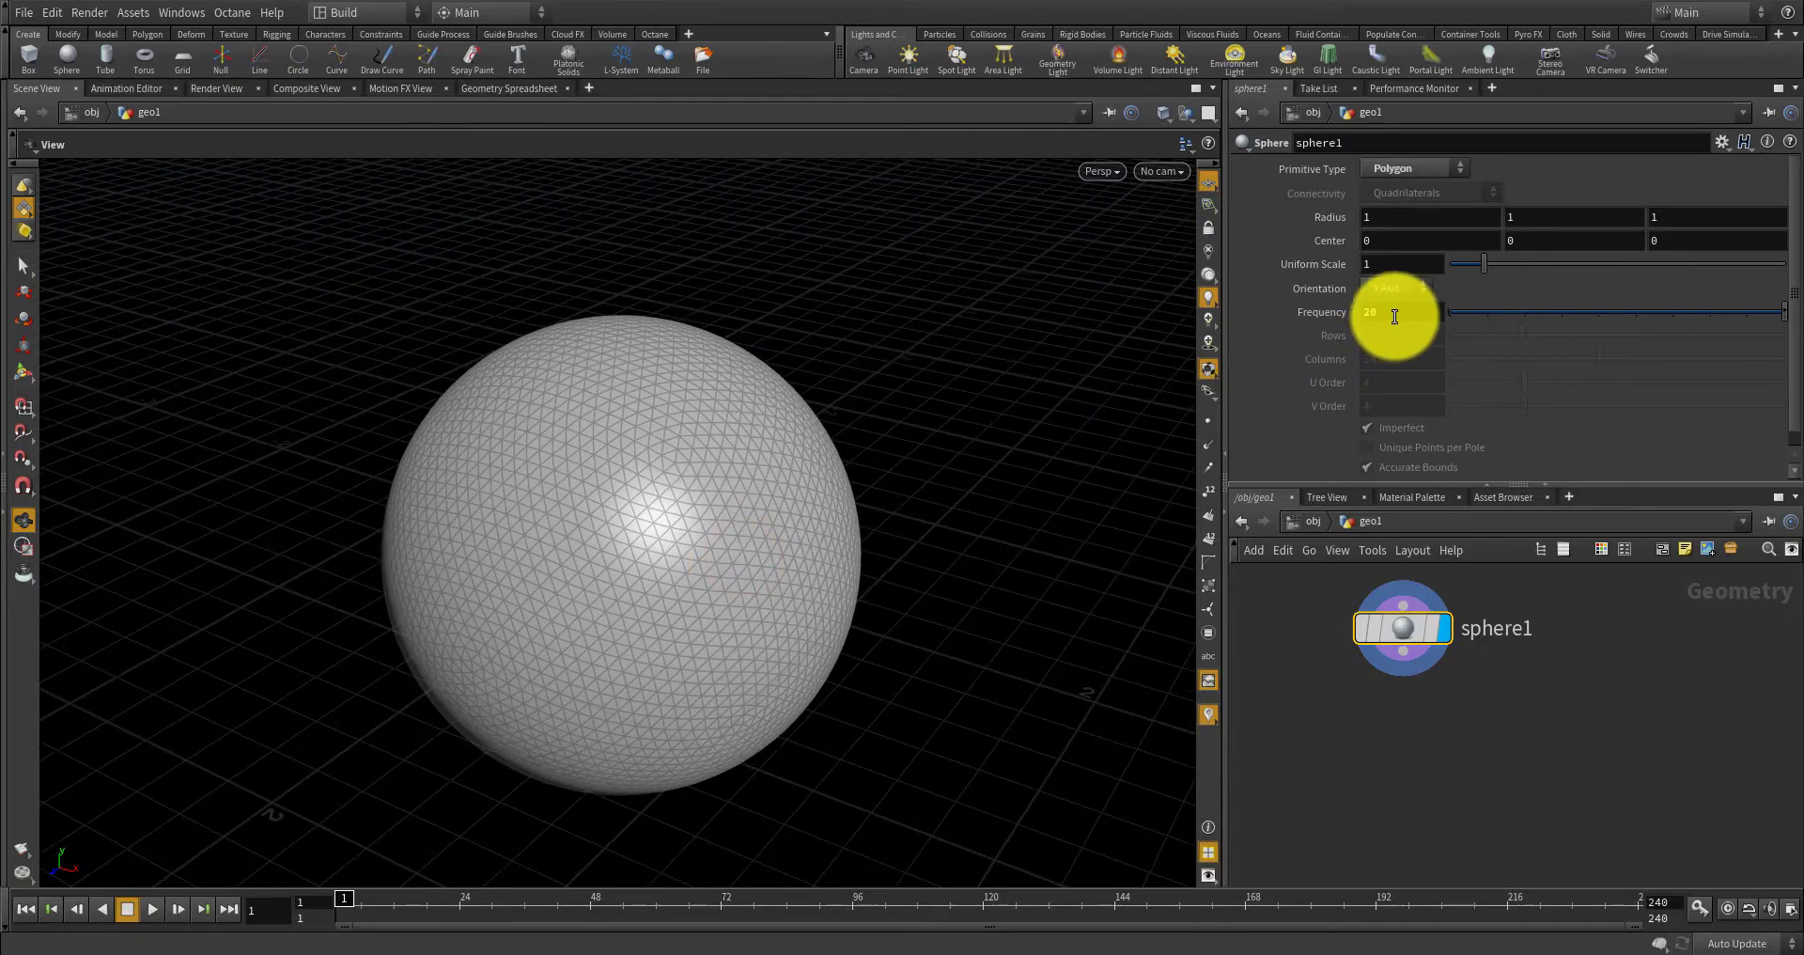
Set the sphere's frequency to 10.
left_click_drag(1394, 315, 1343, 315)
type("10")
key("Return")
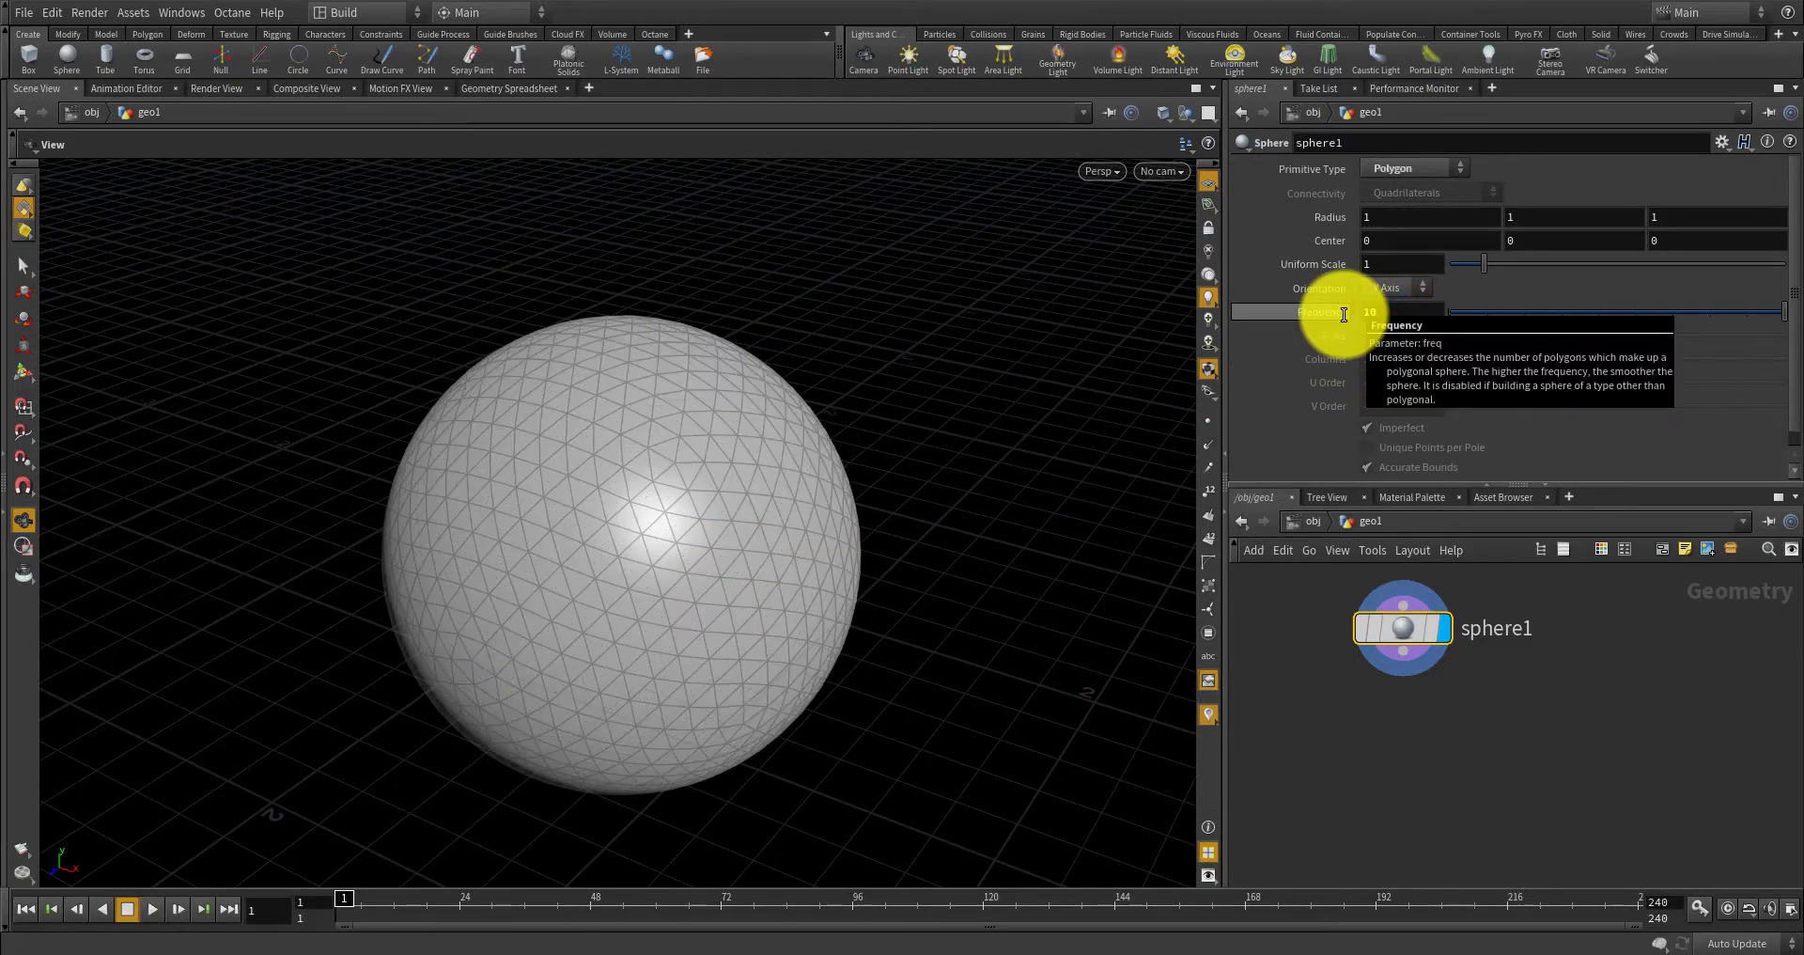
left_click_drag(958, 437, 837, 439)
scroll(1389, 622, "down", 2)
scroll(1415, 721, "up", 2)
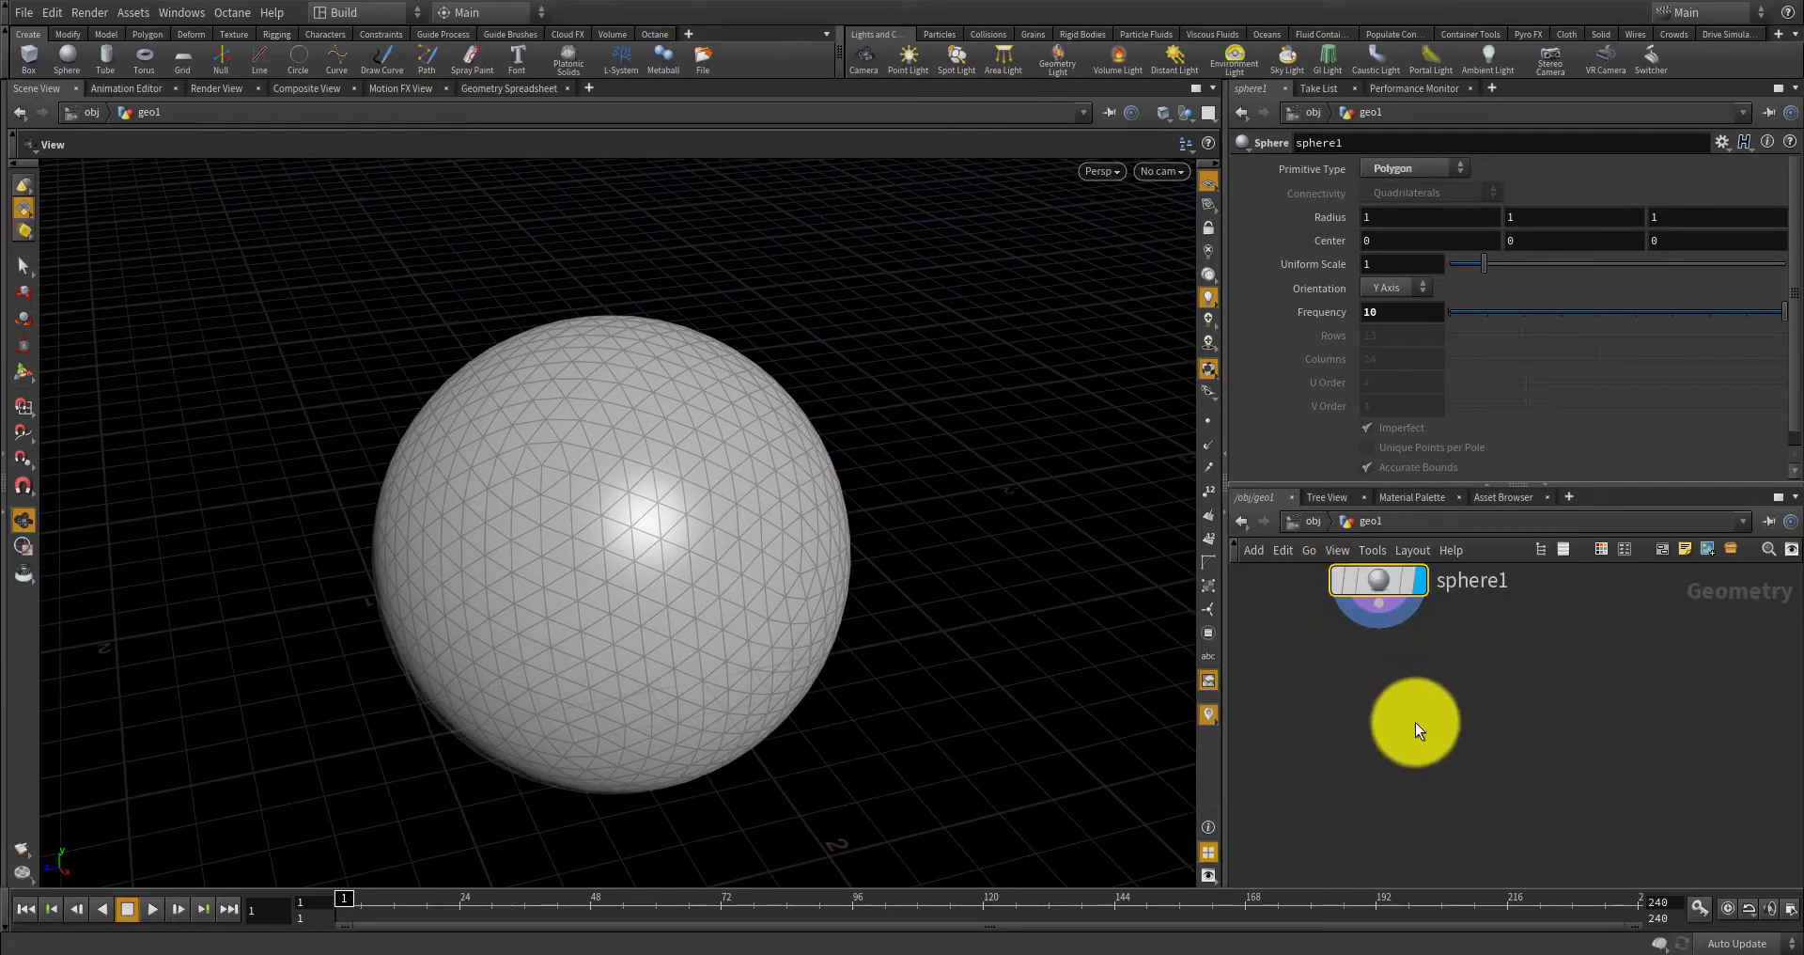
Add a Point Wrangle node below the sphere, fed by the sphere's output, and make it the displayed node.
key("Tab")
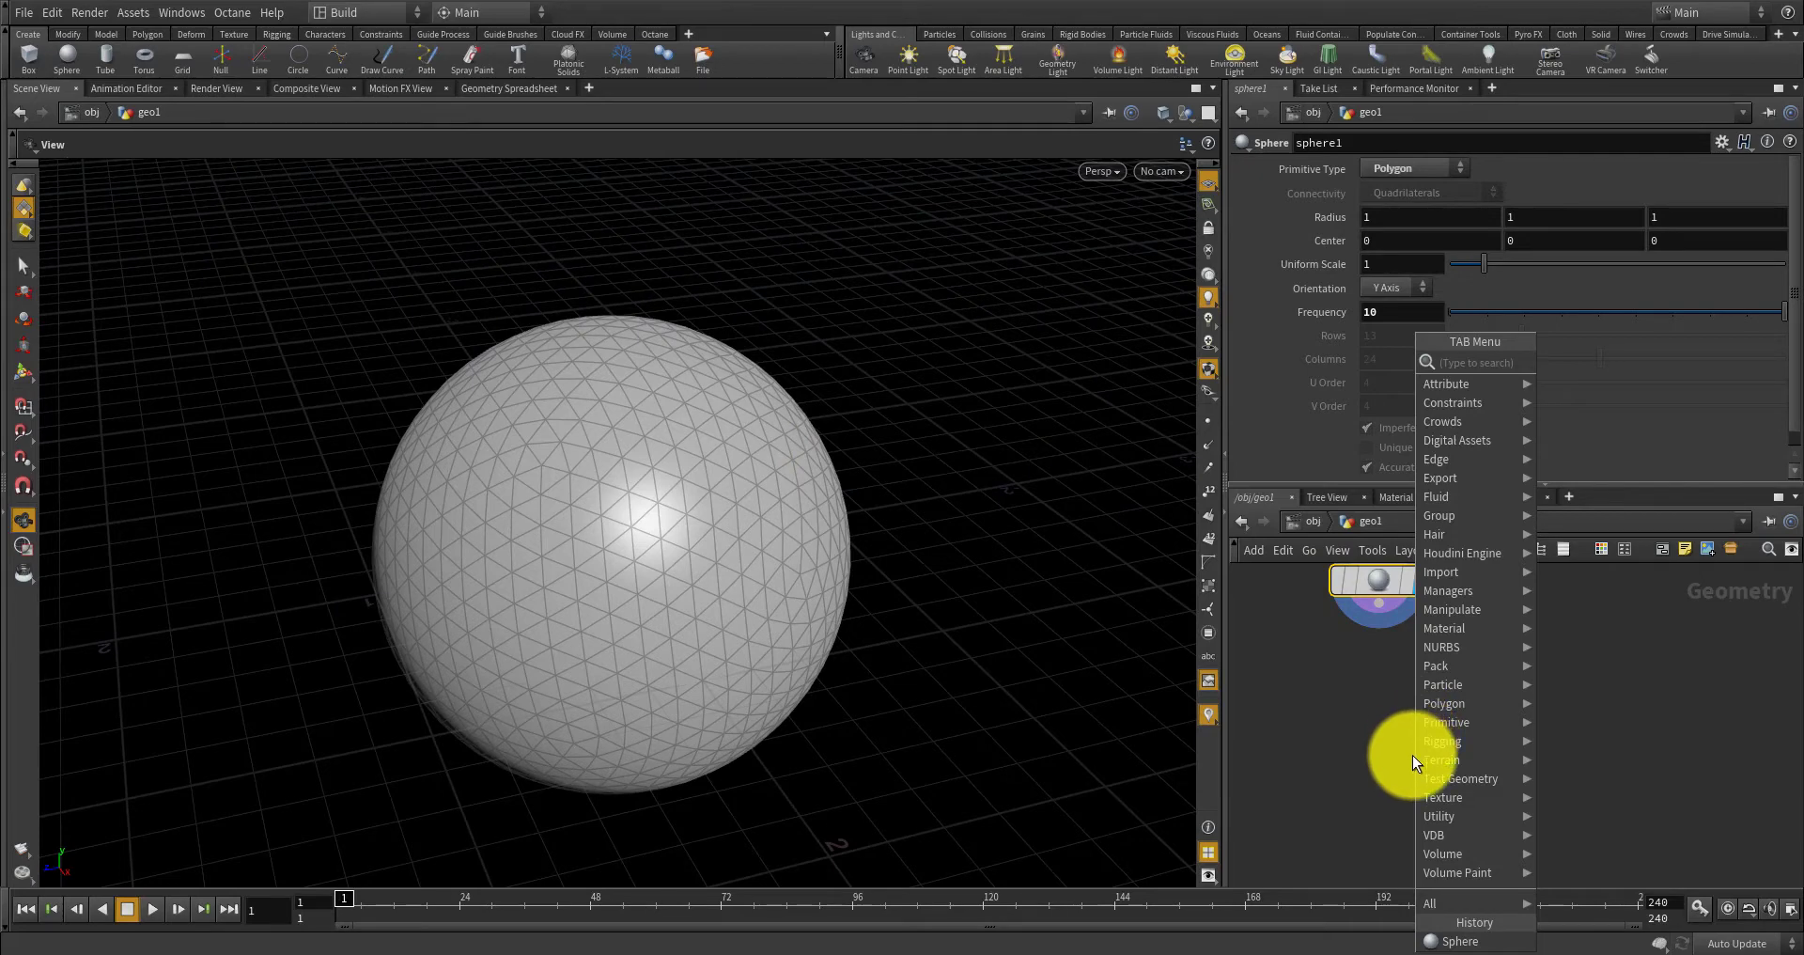
mouse_move(1417, 742)
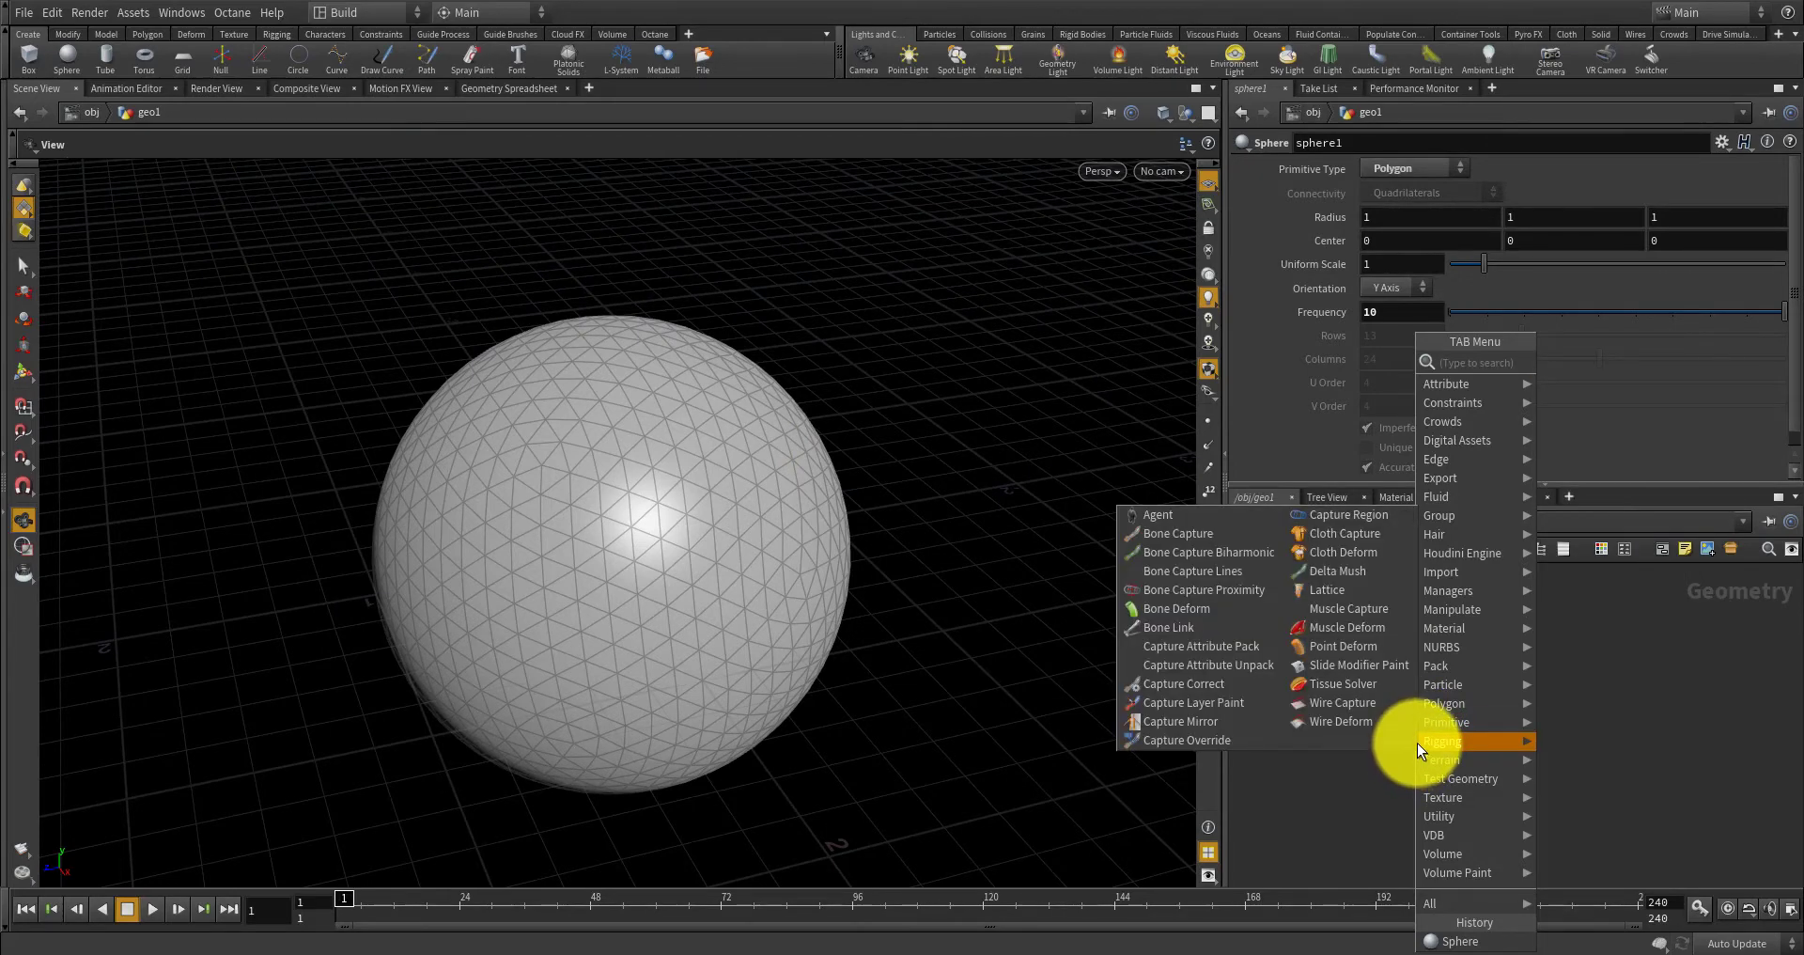
type("oiubr")
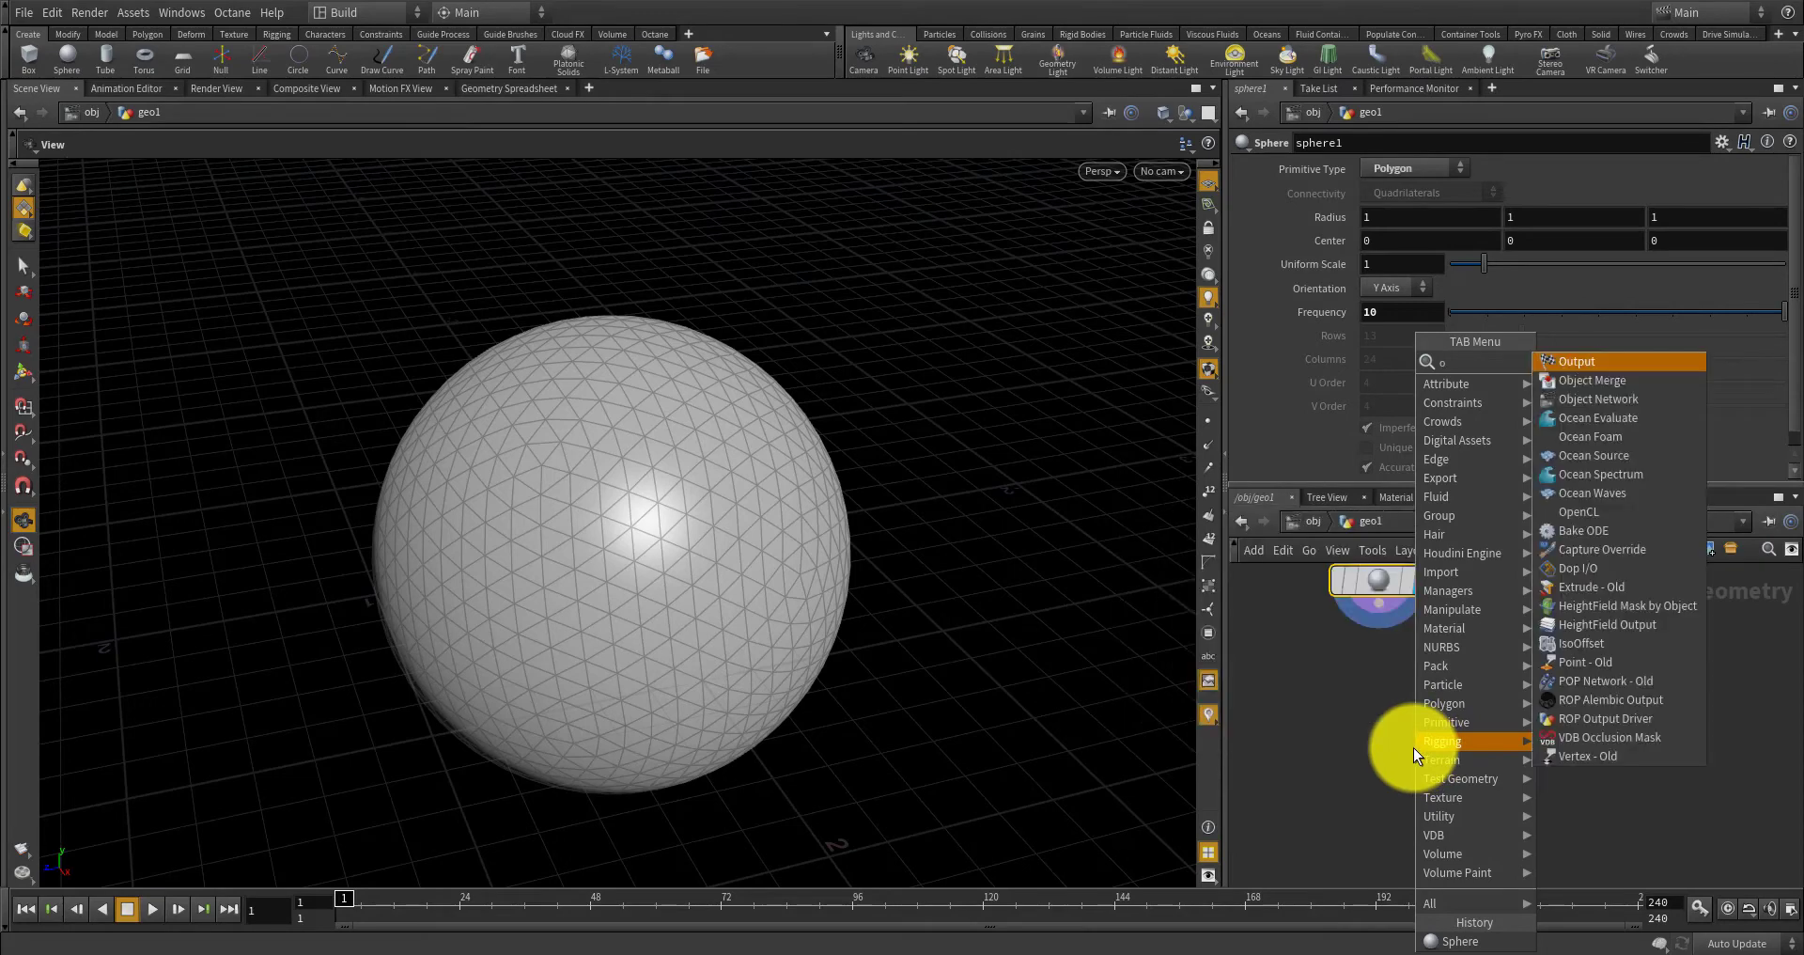
key("BackSpace")
key("BackSpace")
key("BackSpace")
key("BackSpace")
key("BackSpace")
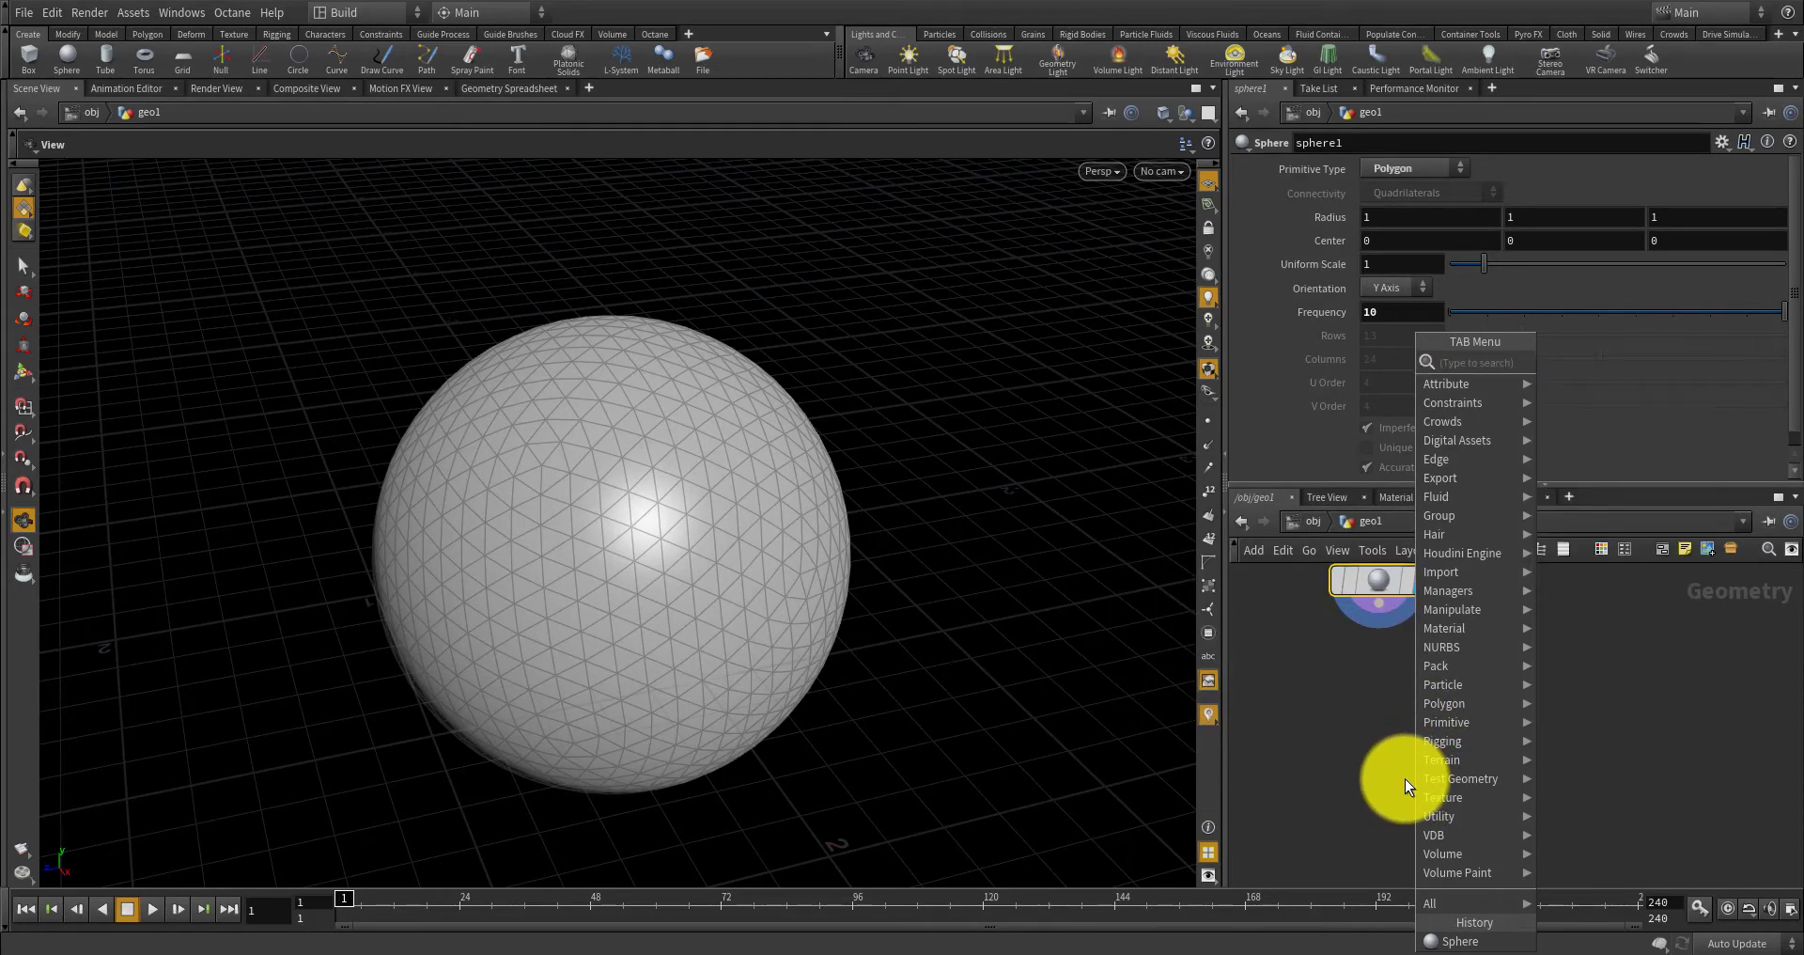
type("point w")
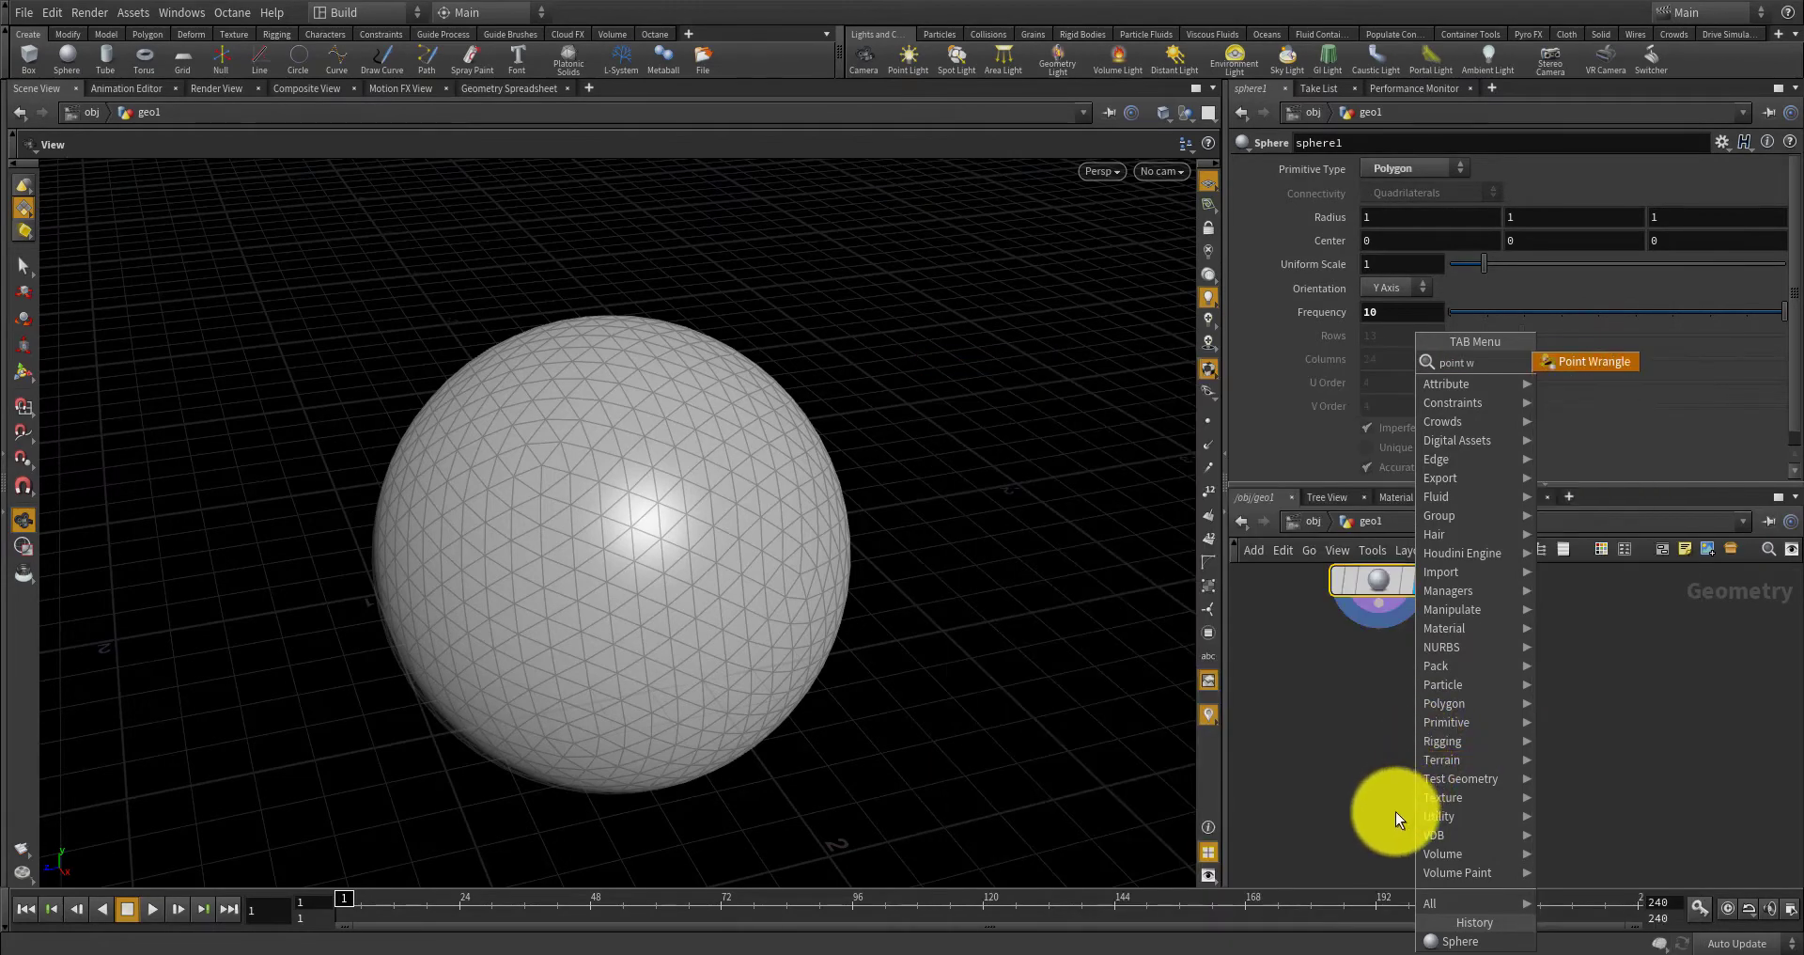
type("rang")
key("Return")
left_click(1391, 684)
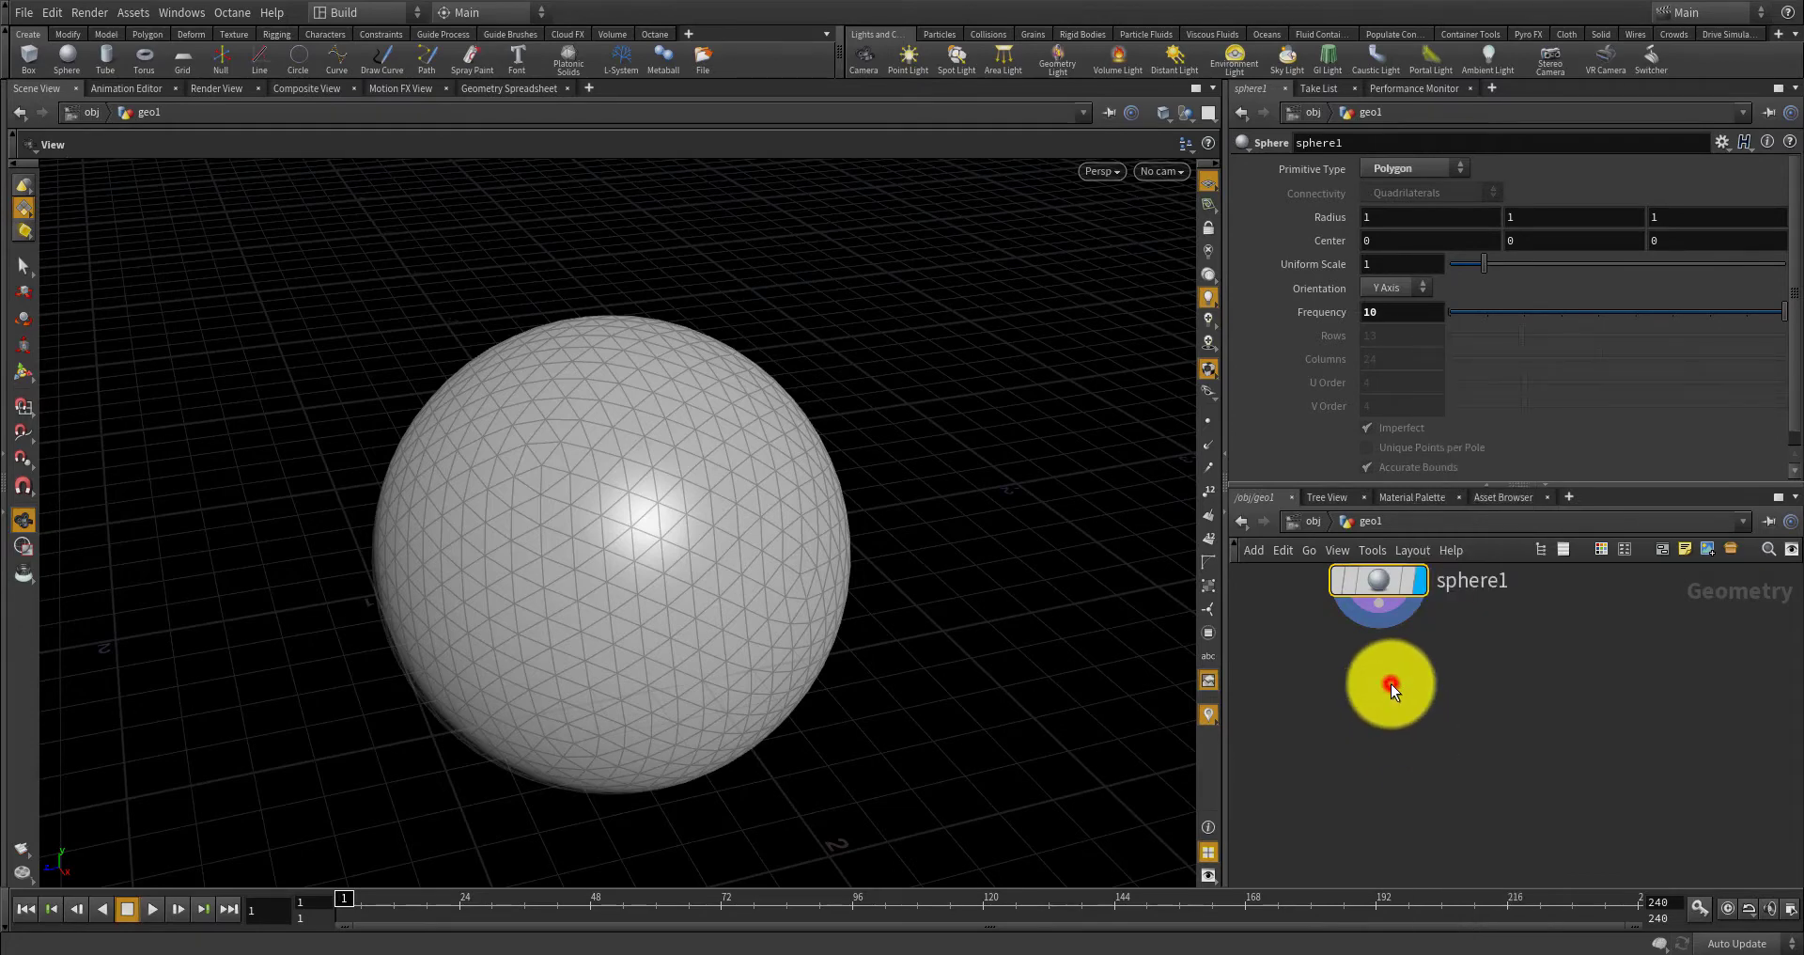
scroll(1369, 611, "up", 3)
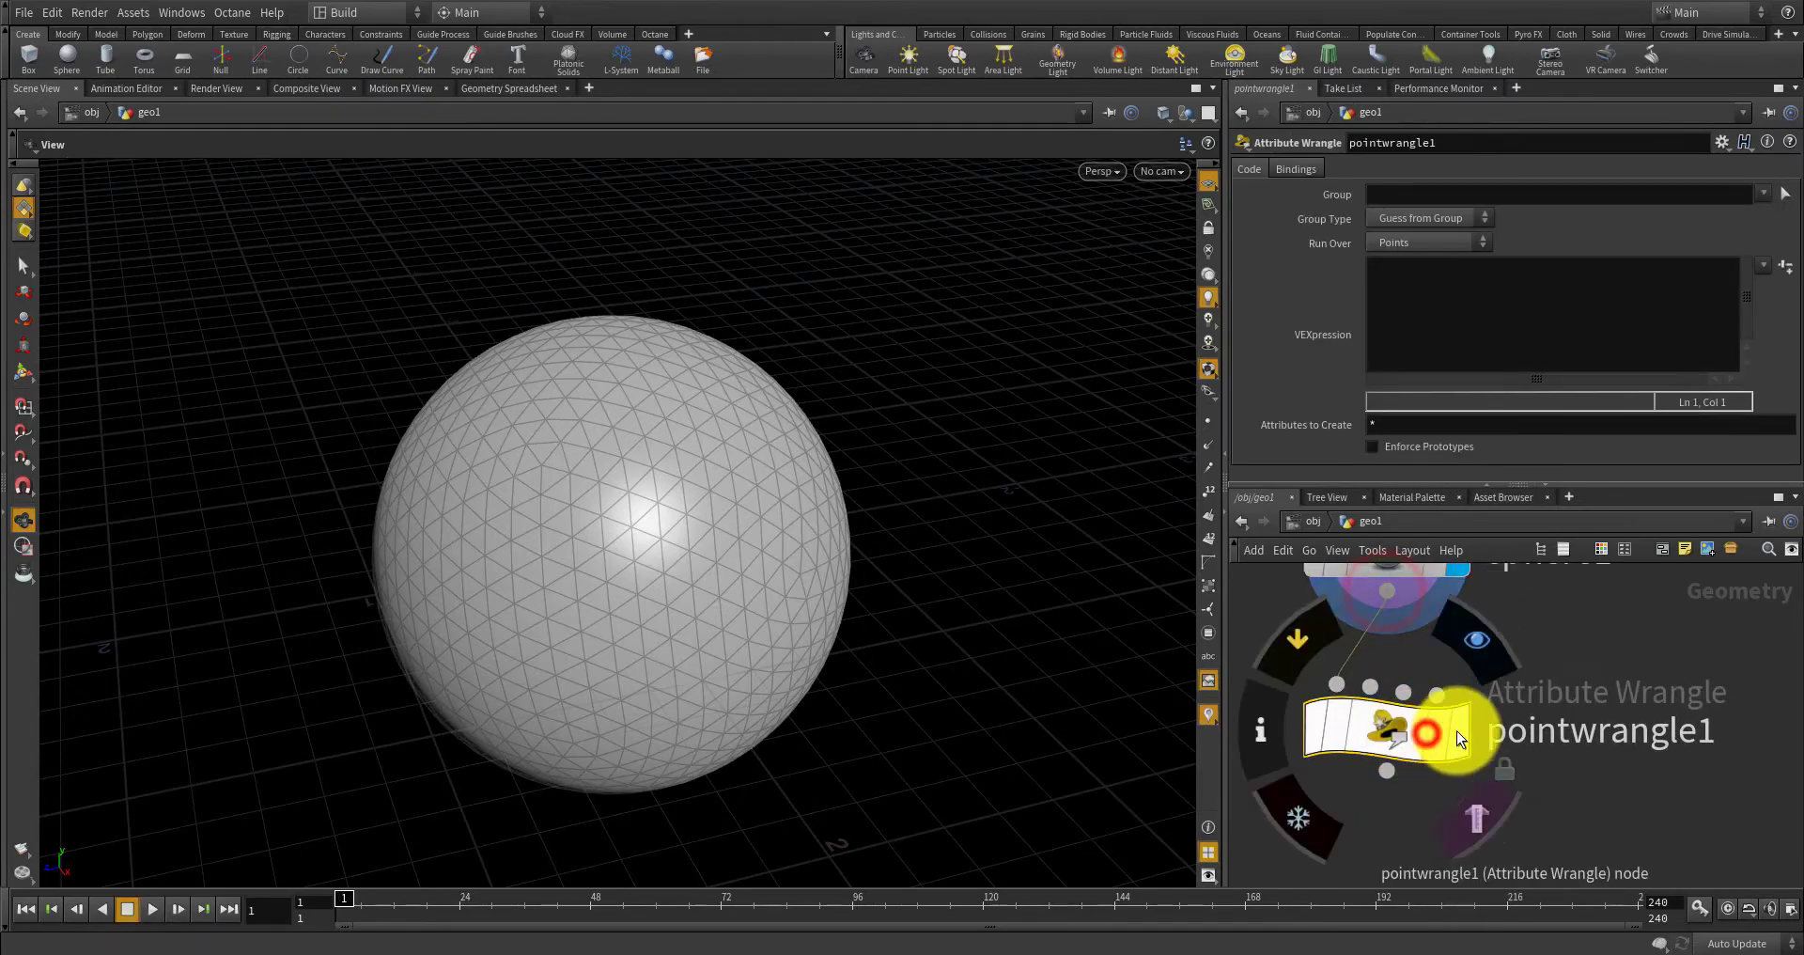
Enter the line float val = noise(@P); in the point wrangle's VEXpression.
left_click(1410, 329)
left_click(1411, 317)
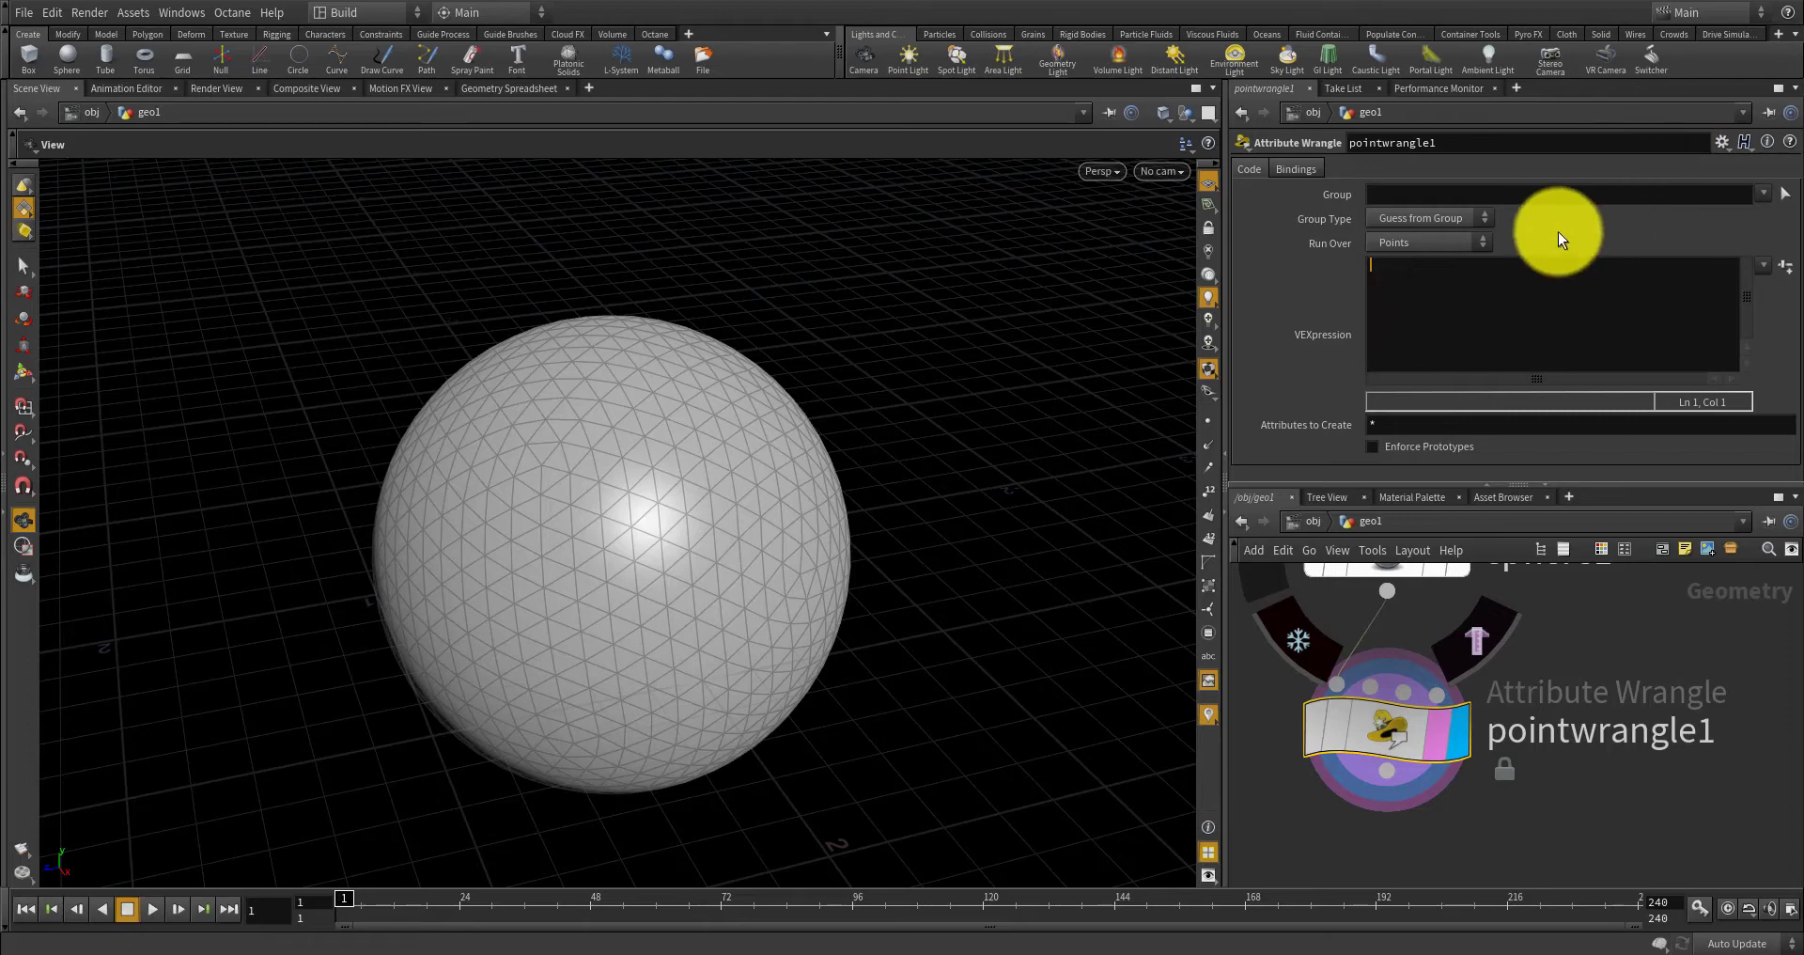
right_click_drag(691, 389, 720, 438)
mouse_move(722, 438)
left_mouse_down()
mouse_move(789, 409)
mouse_move(725, 430)
left_mouse_up()
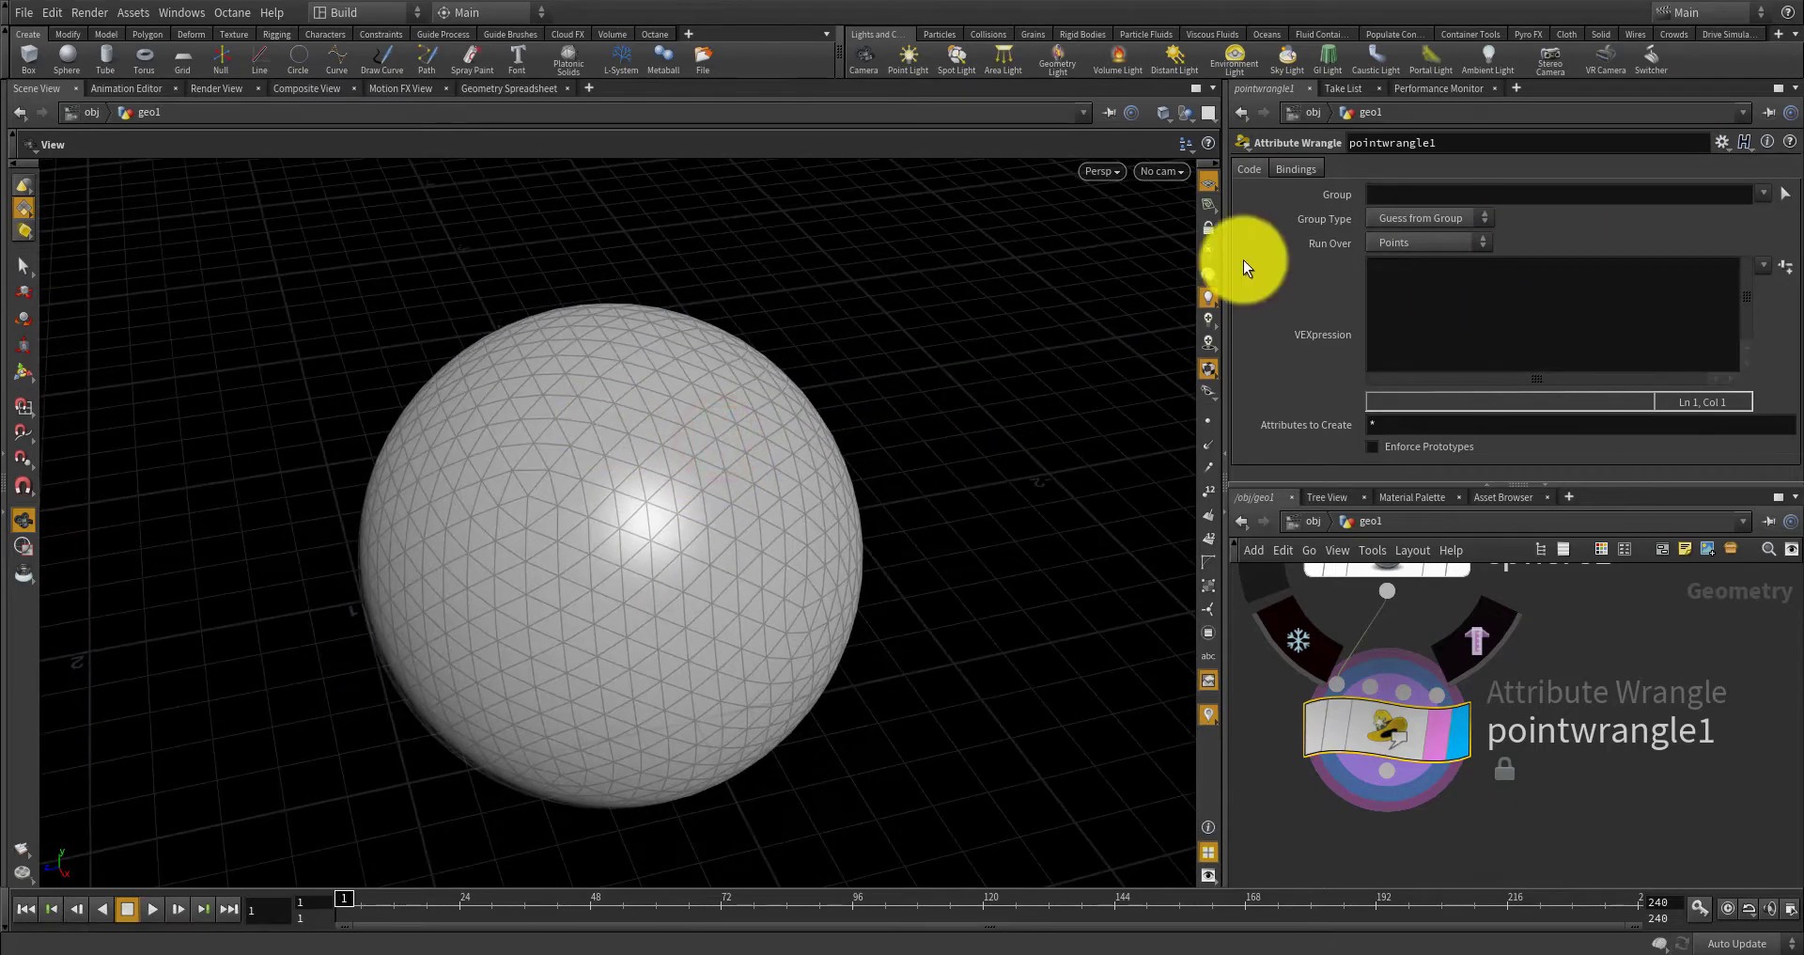
left_click(1460, 272)
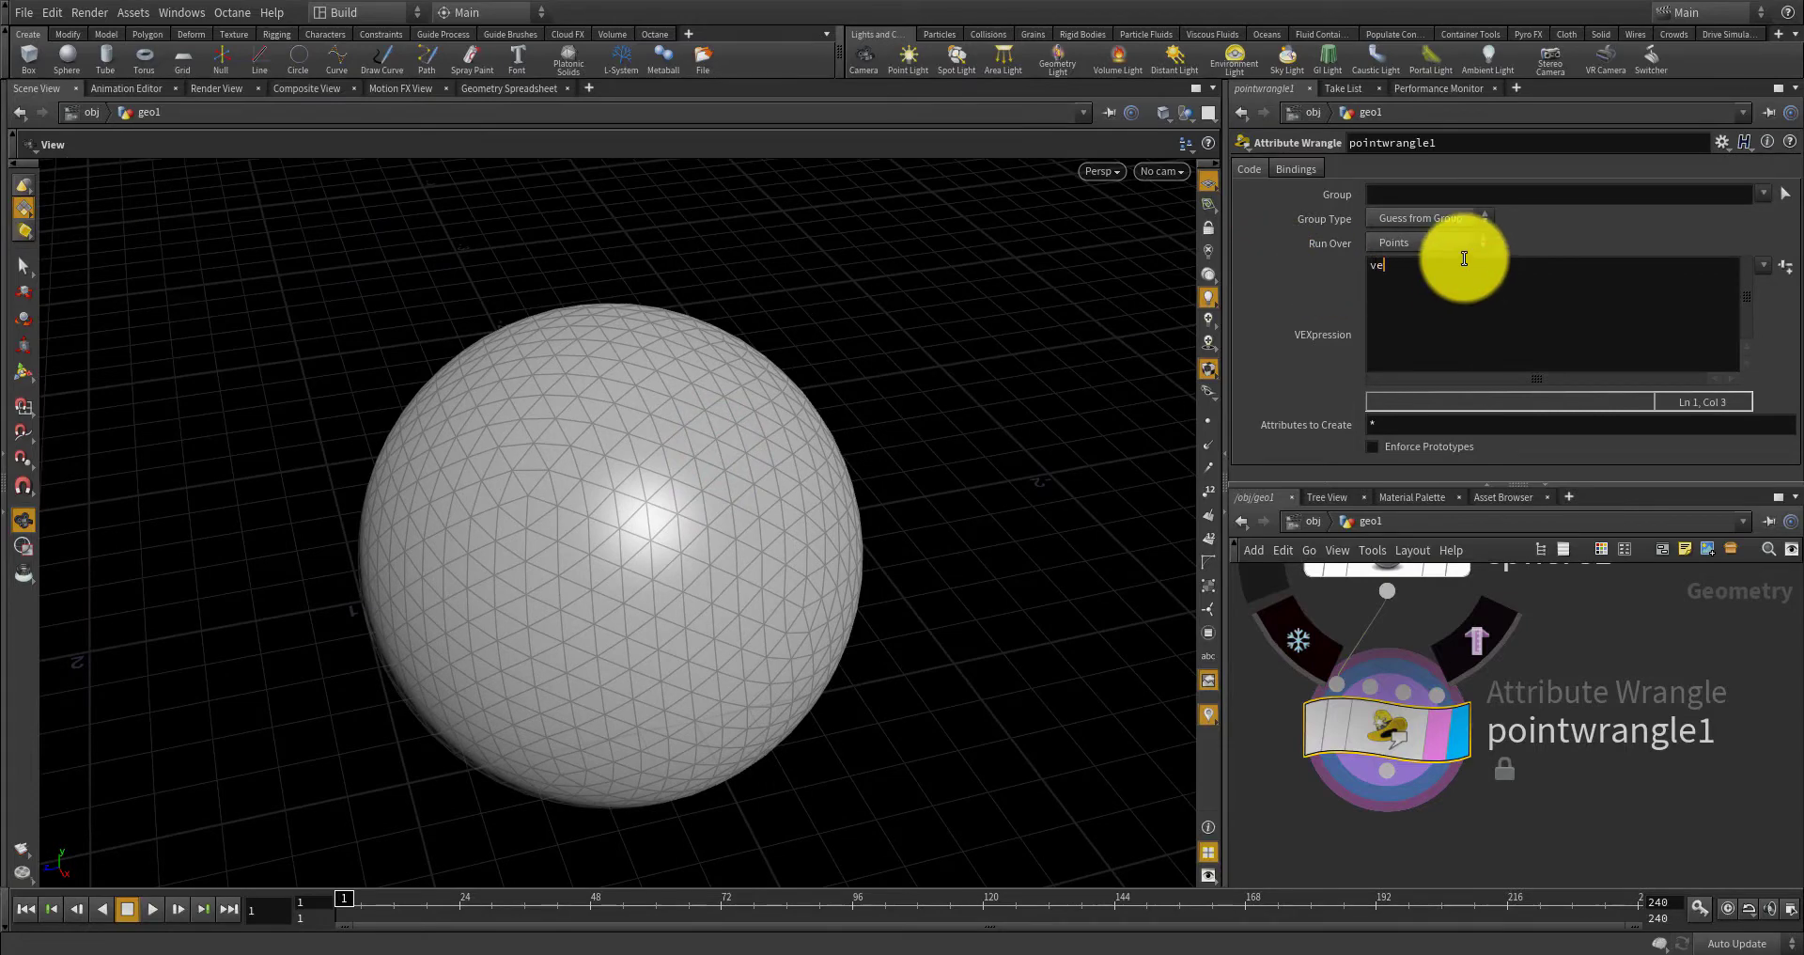
left_click(1484, 241)
left_click(1485, 239)
type("floa")
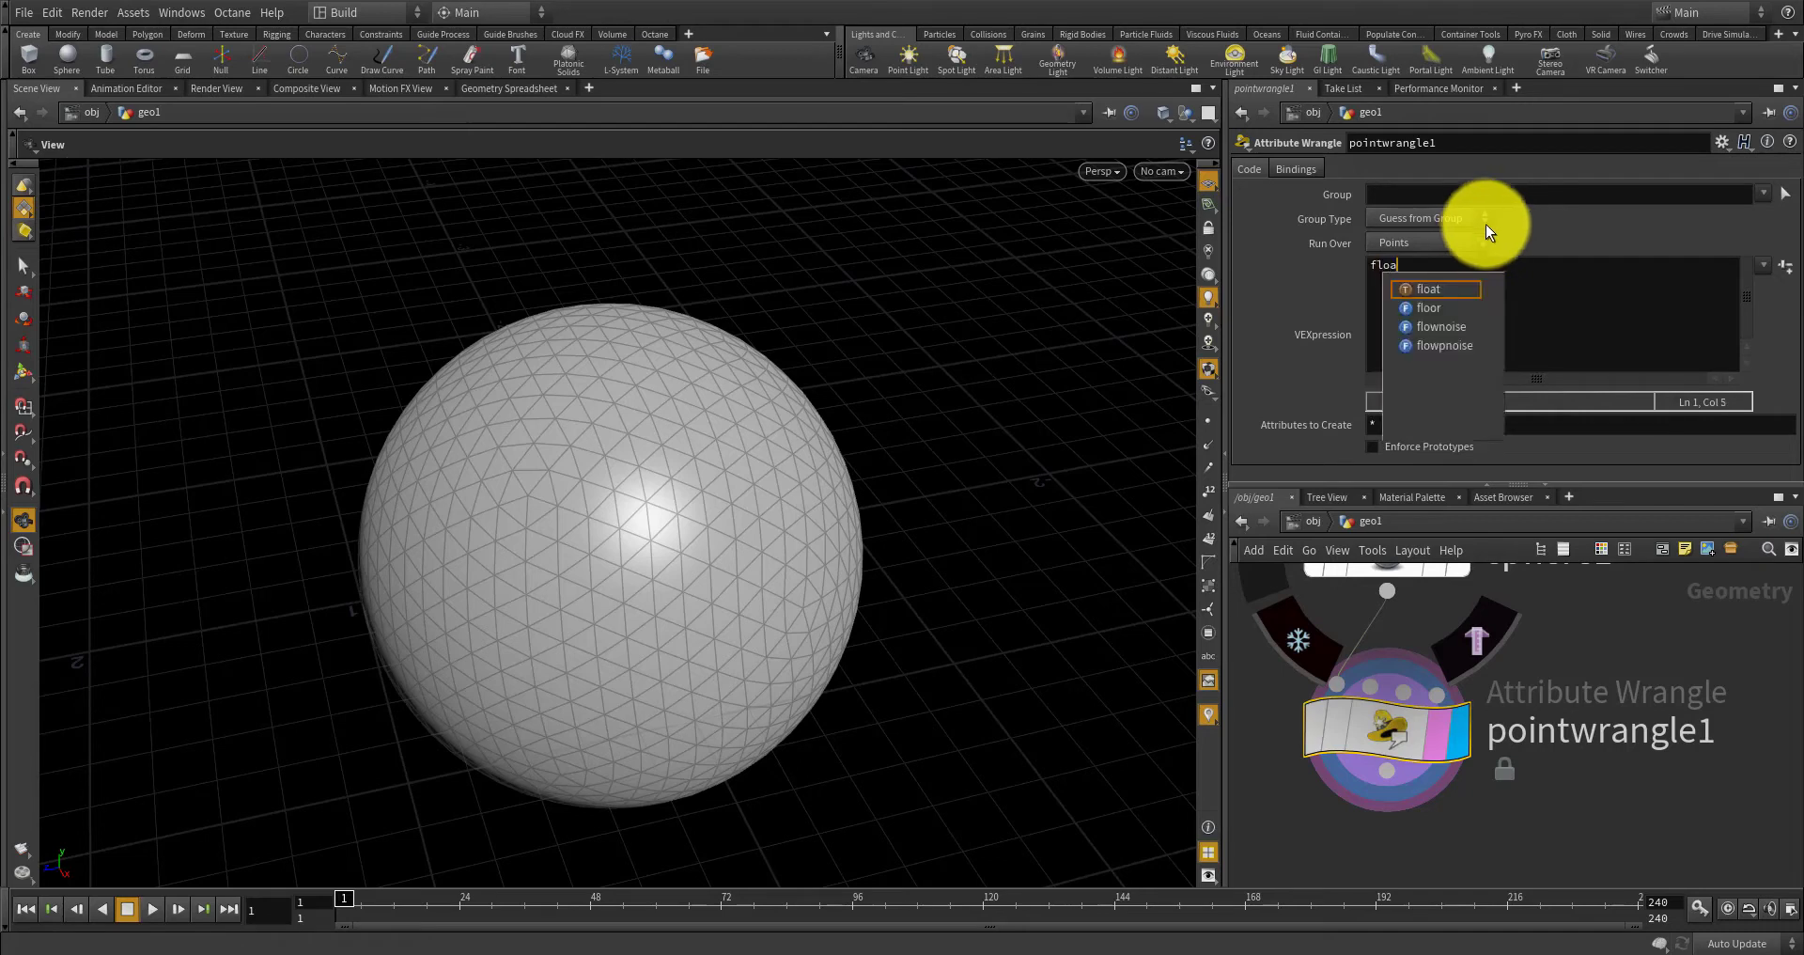
type("t val ")
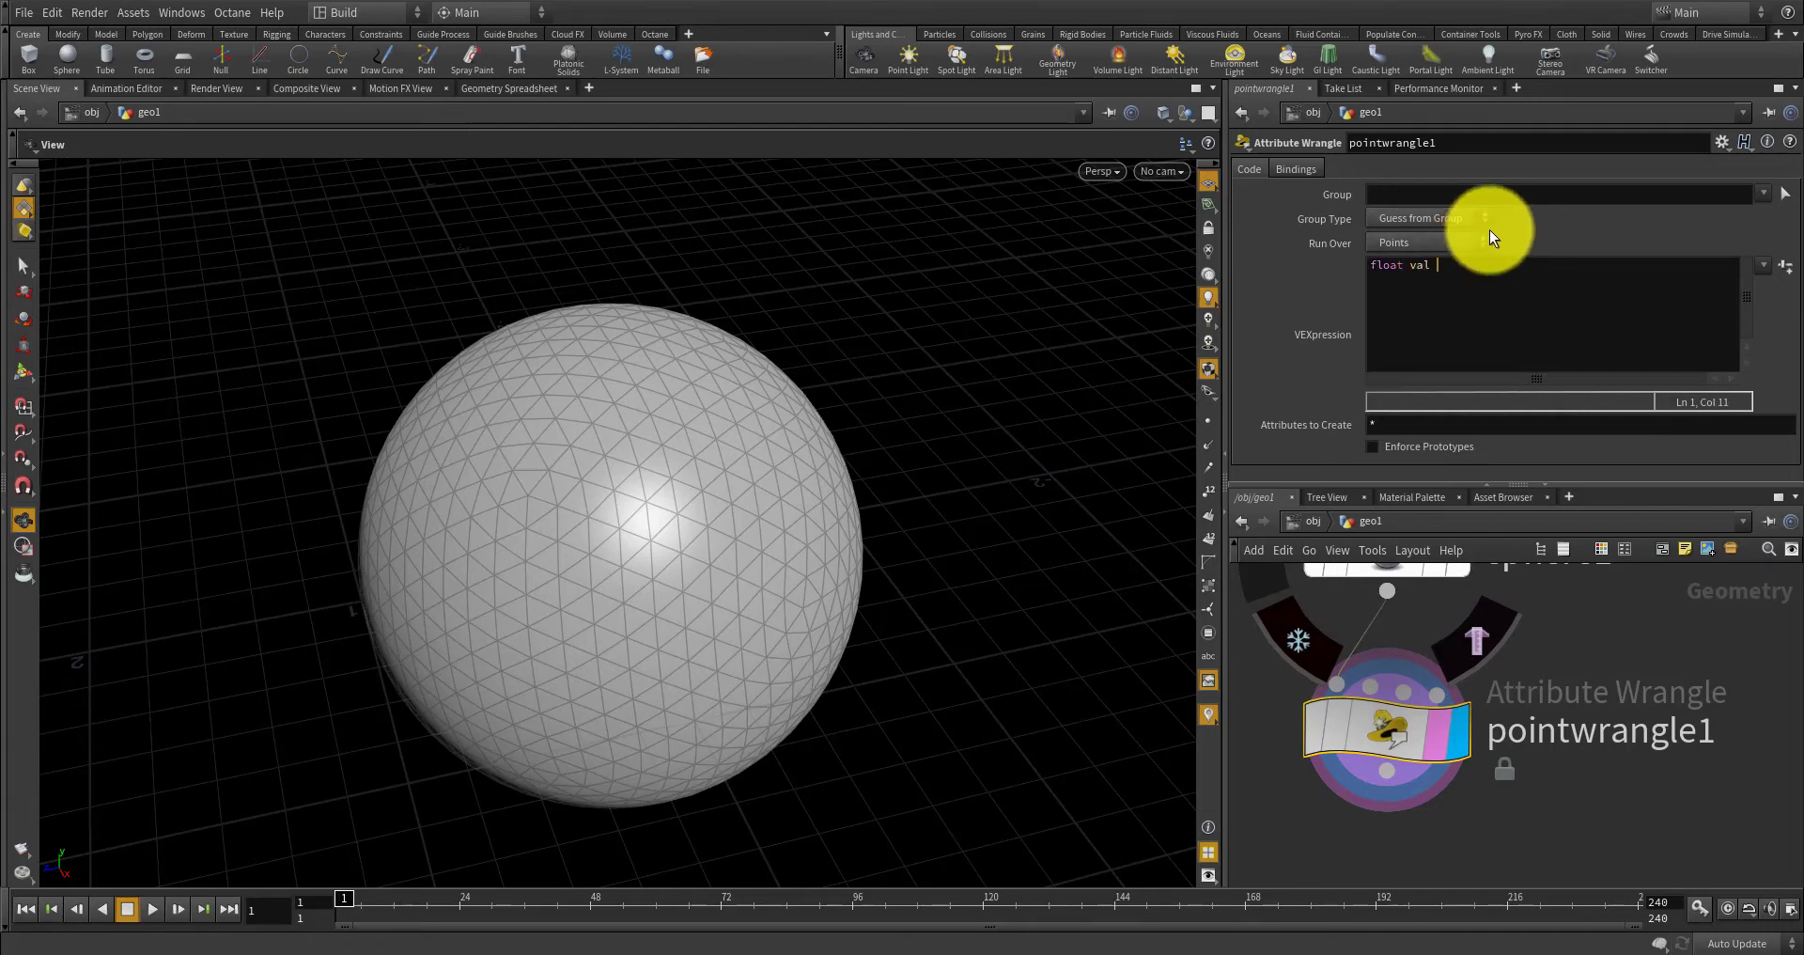
type("= noise(0")
type("P);")
key("Return")
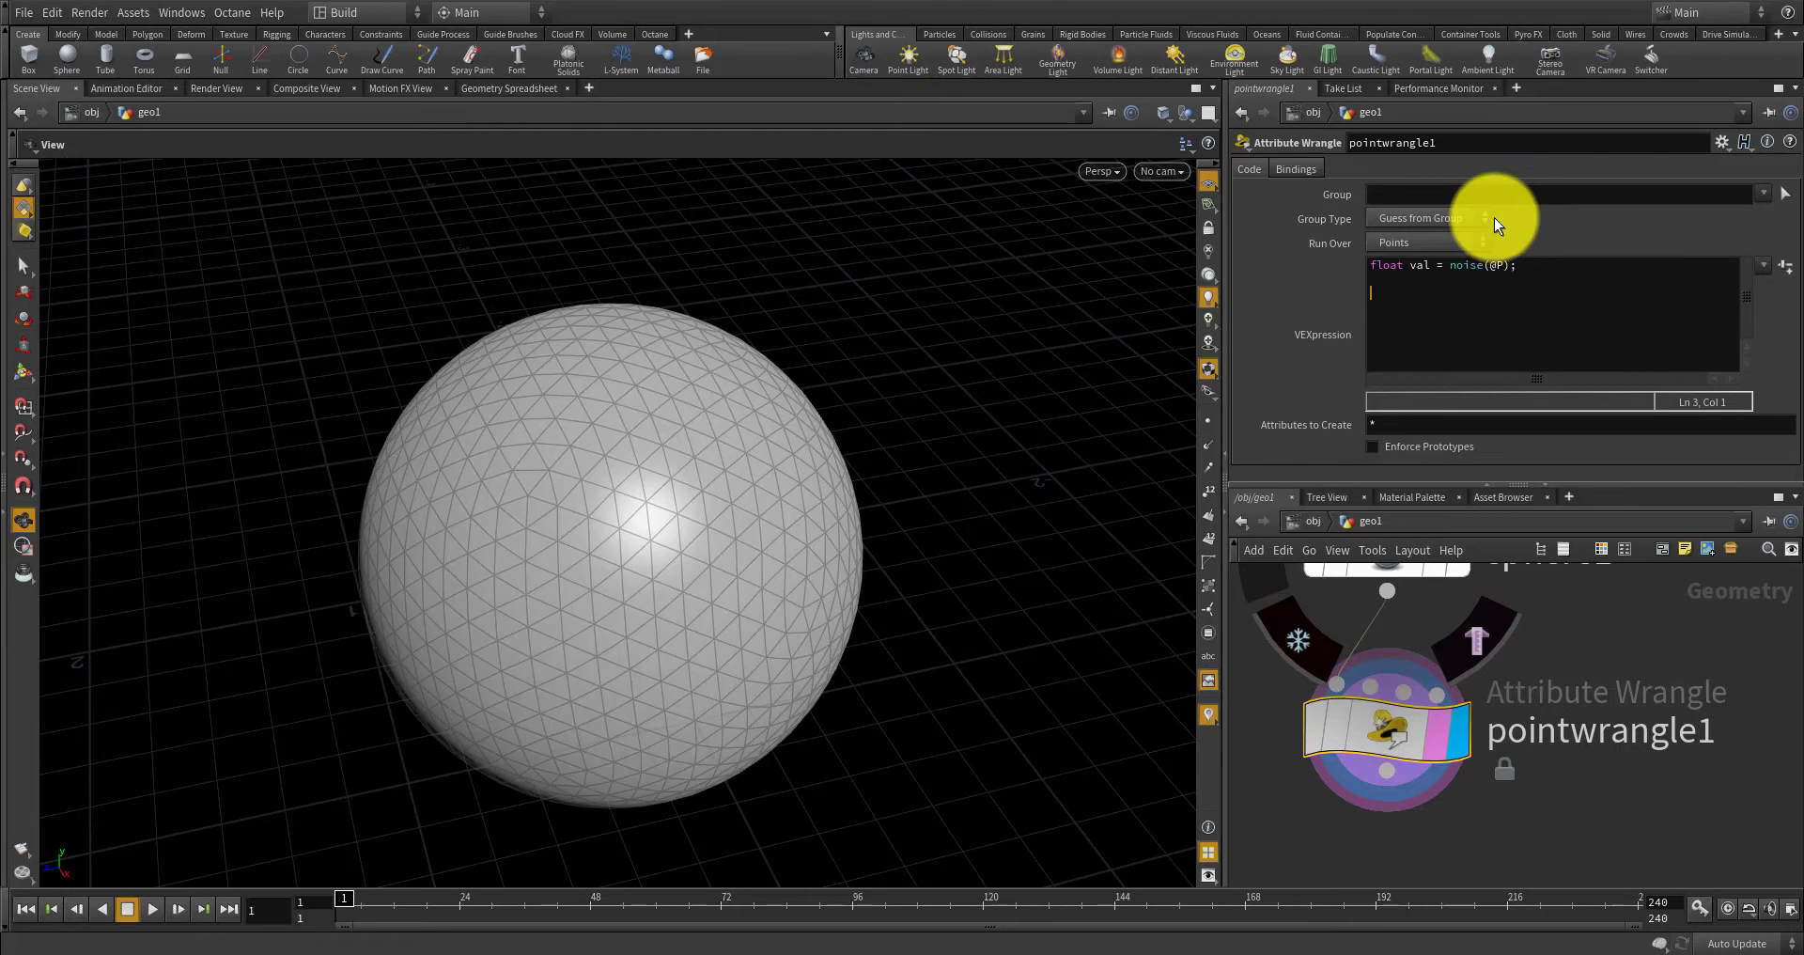
type("@P")
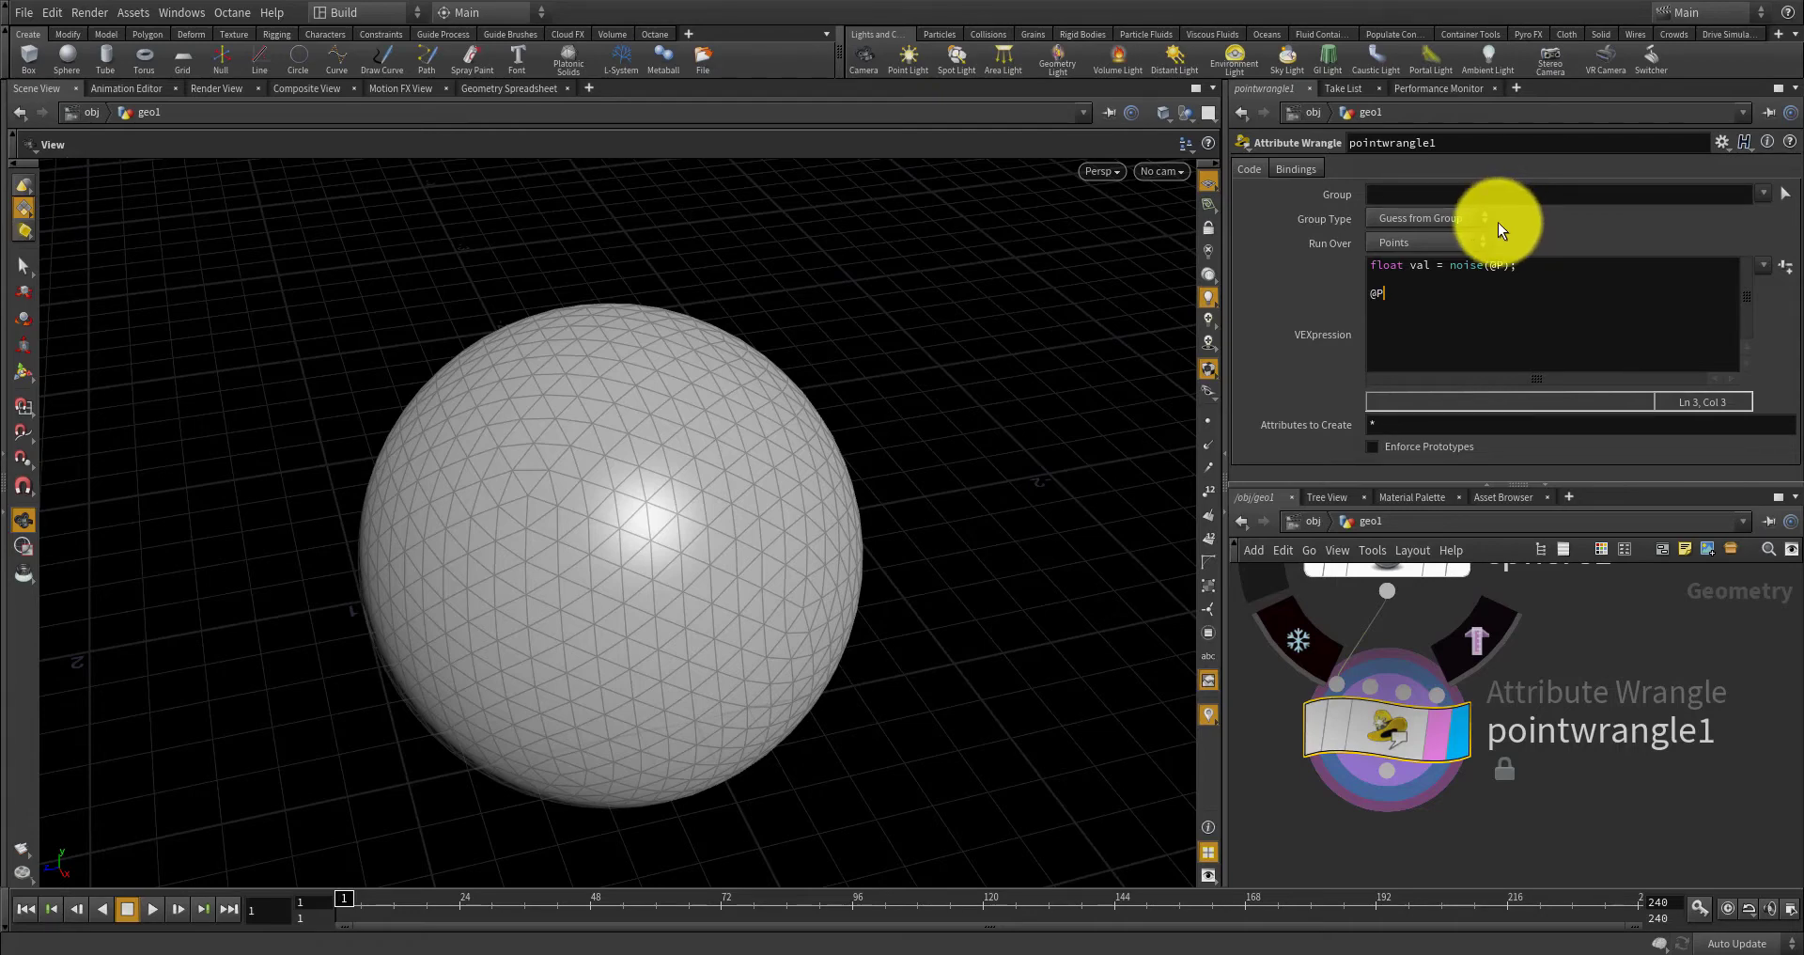
key("BackSpace")
key("BackSpace")
Add the line vector offsetVec = normalize(@P); to the point wrangle's VEXpression, one blank line below the noise line.
type("vector ")
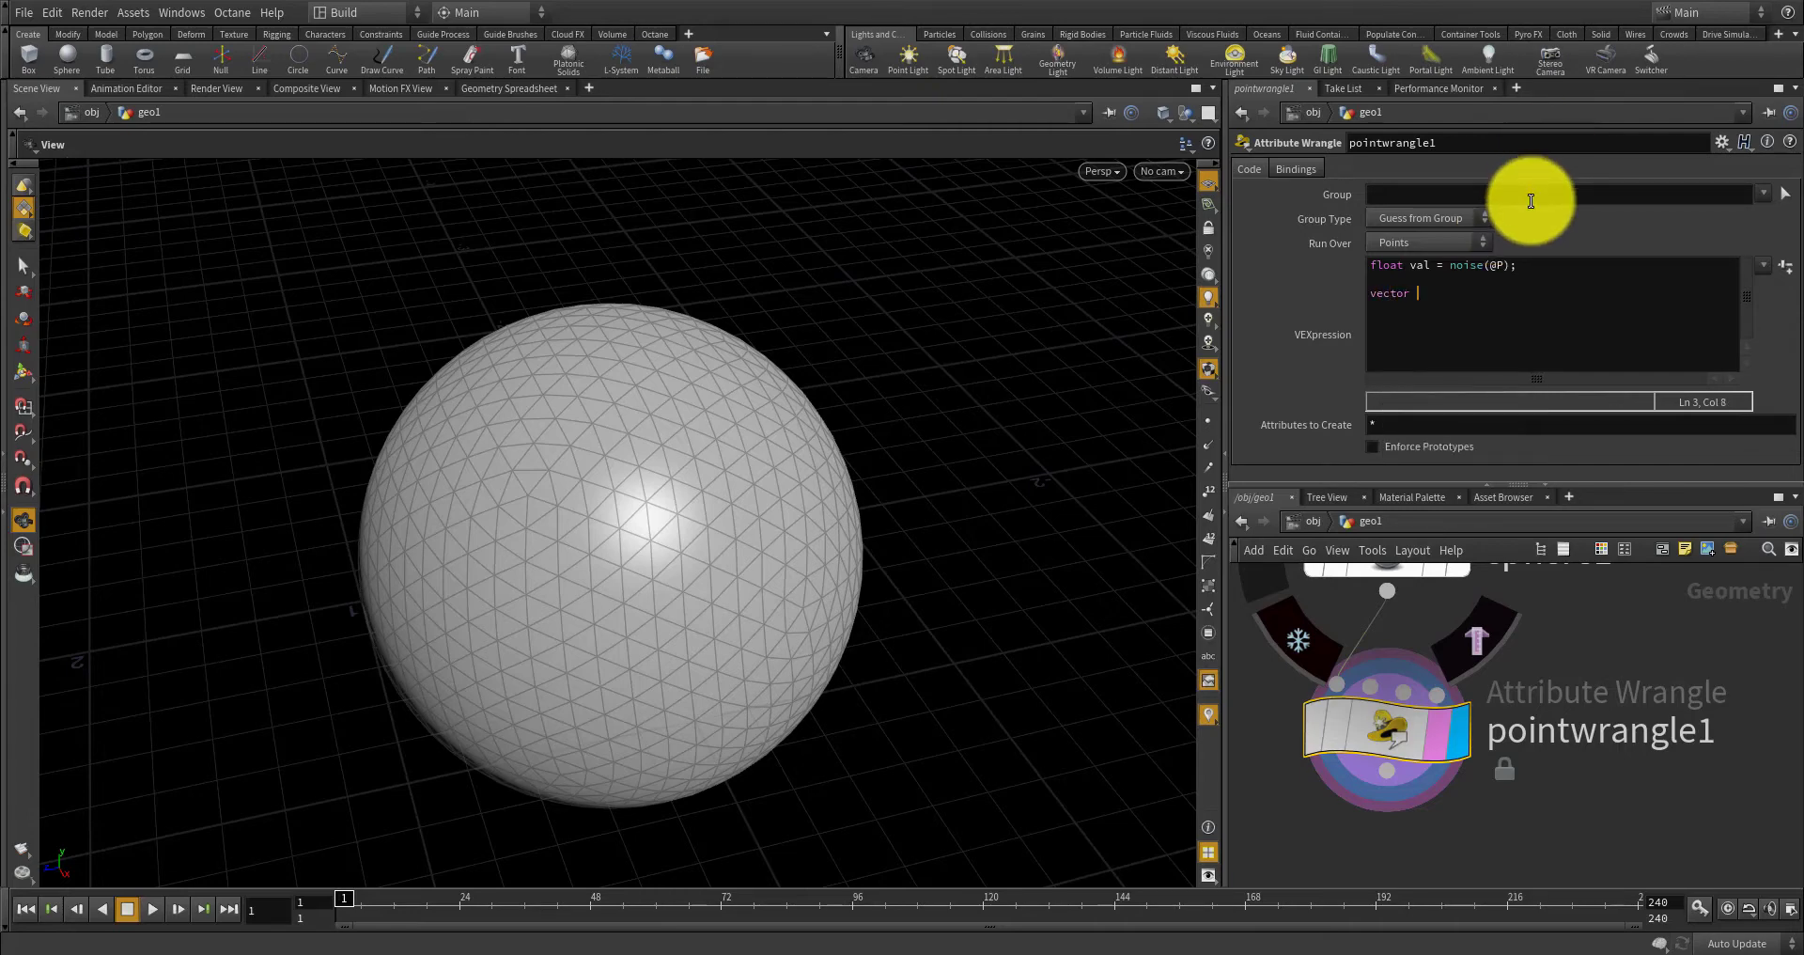
type("offset ")
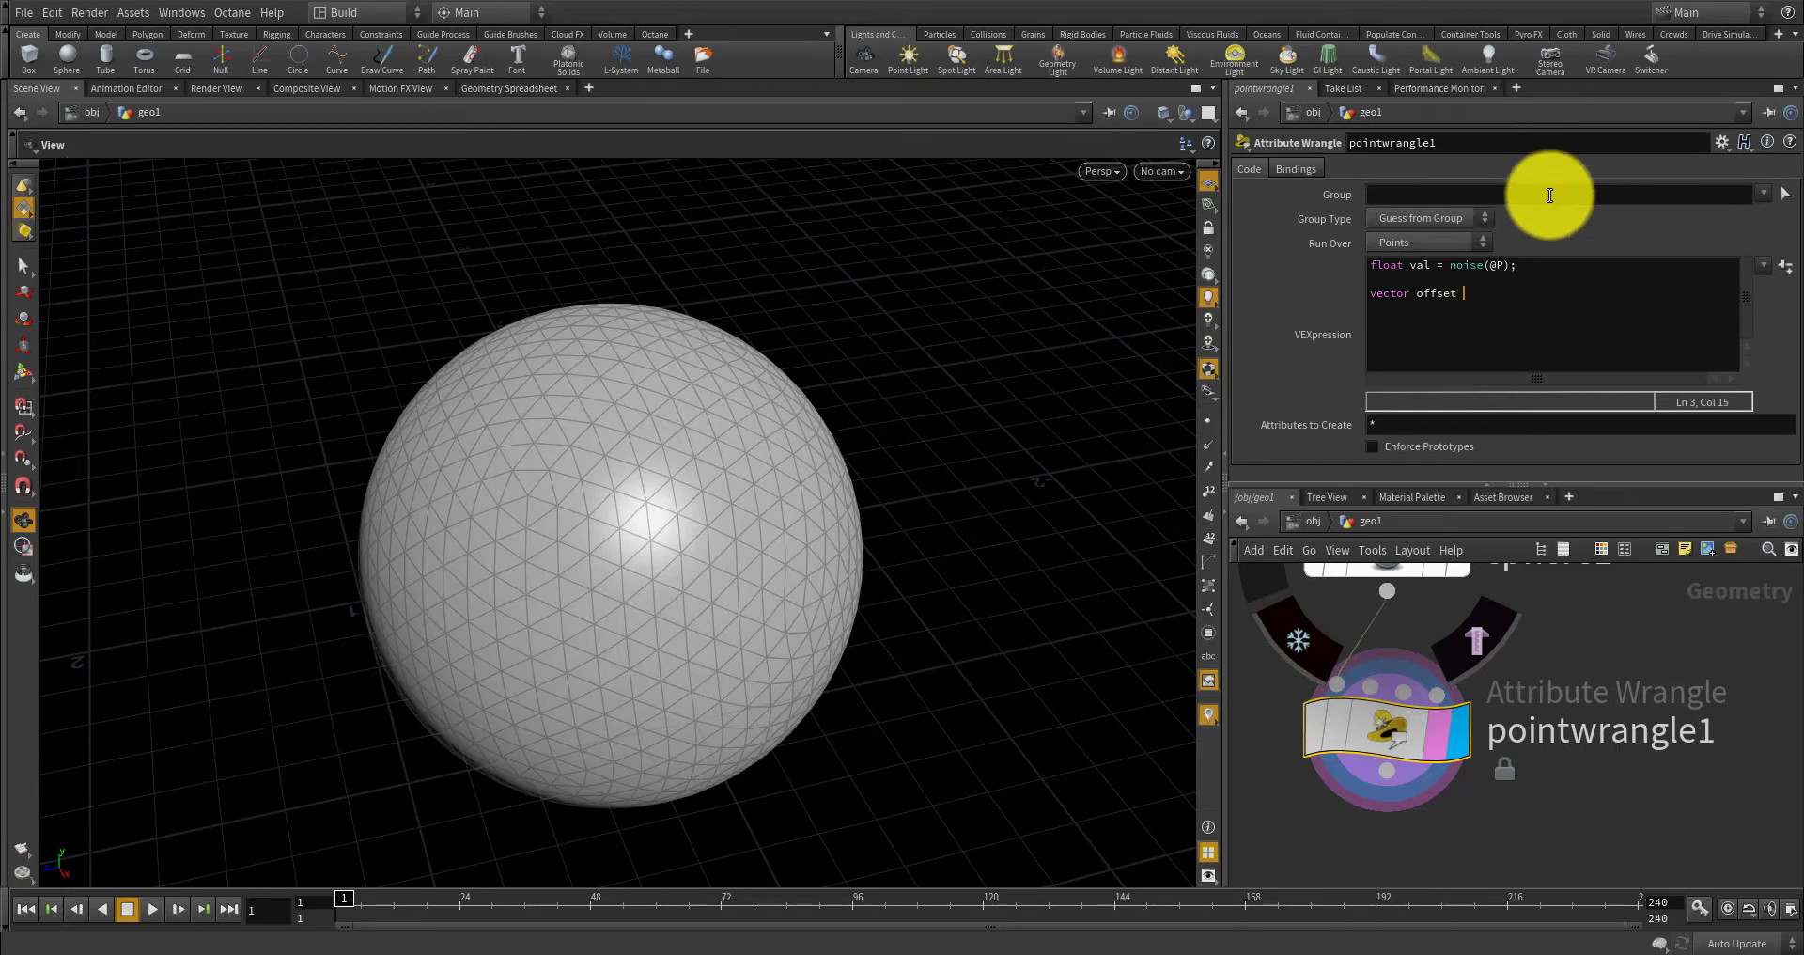
type("Vec = norma")
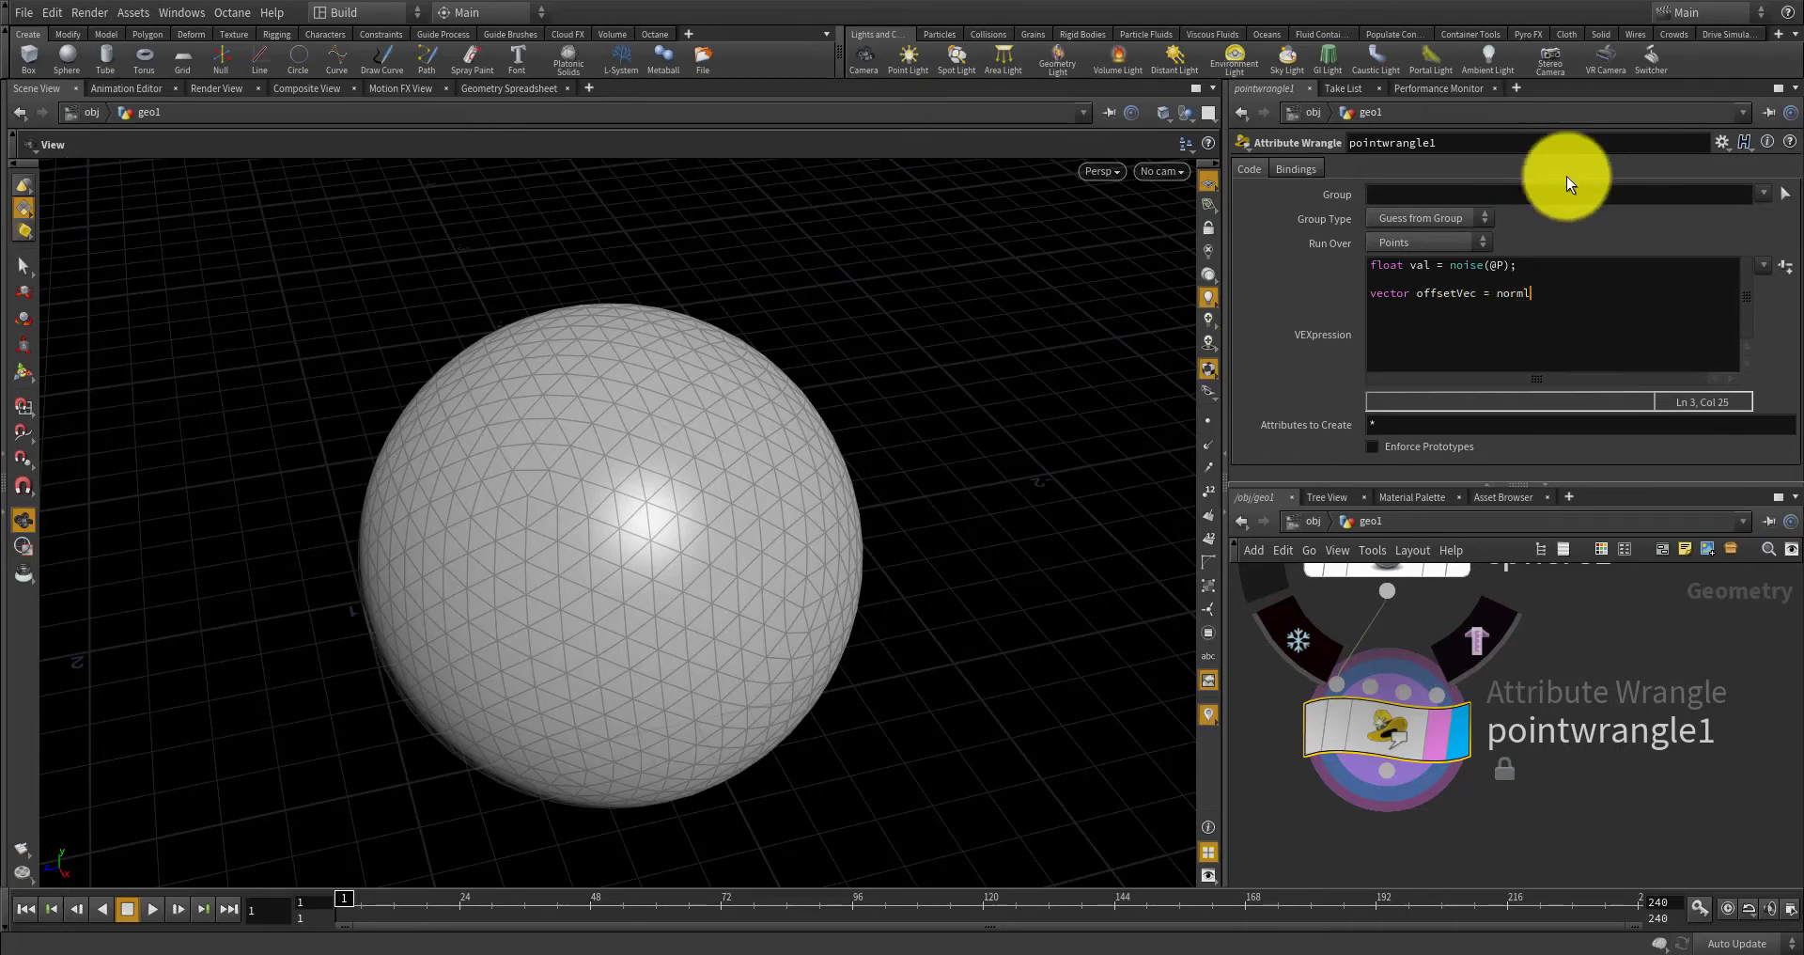
type("lize(")
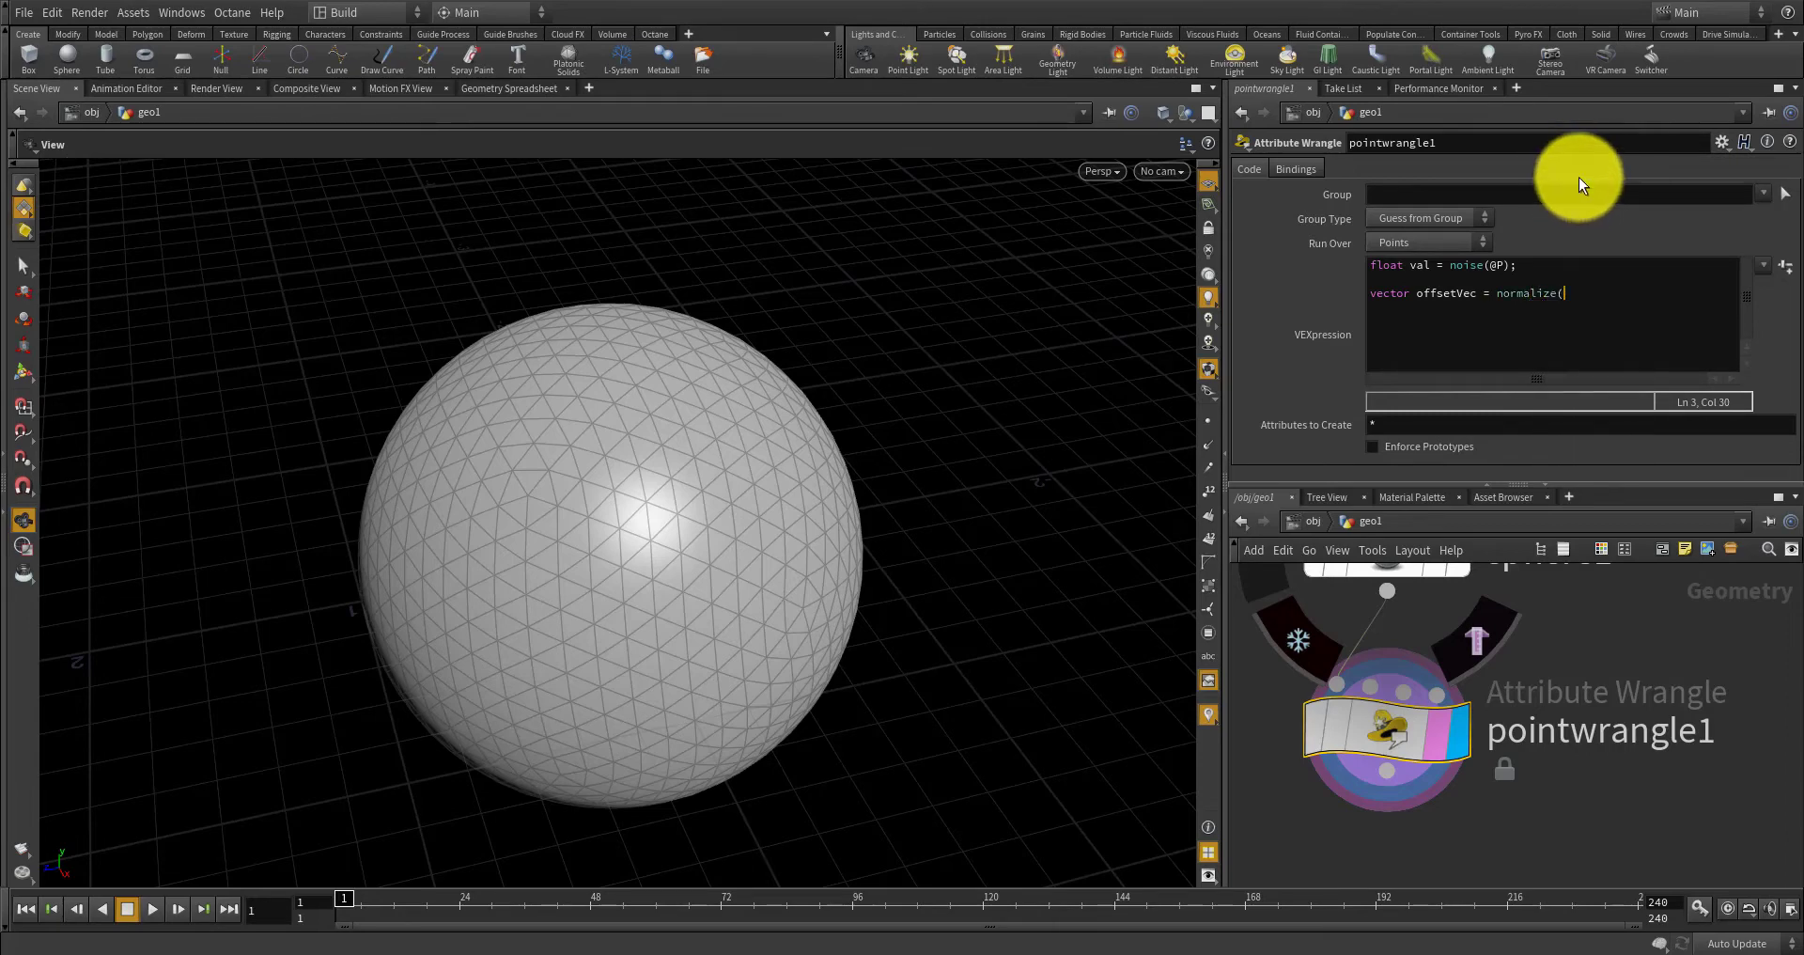
type("@P);")
key("Return")
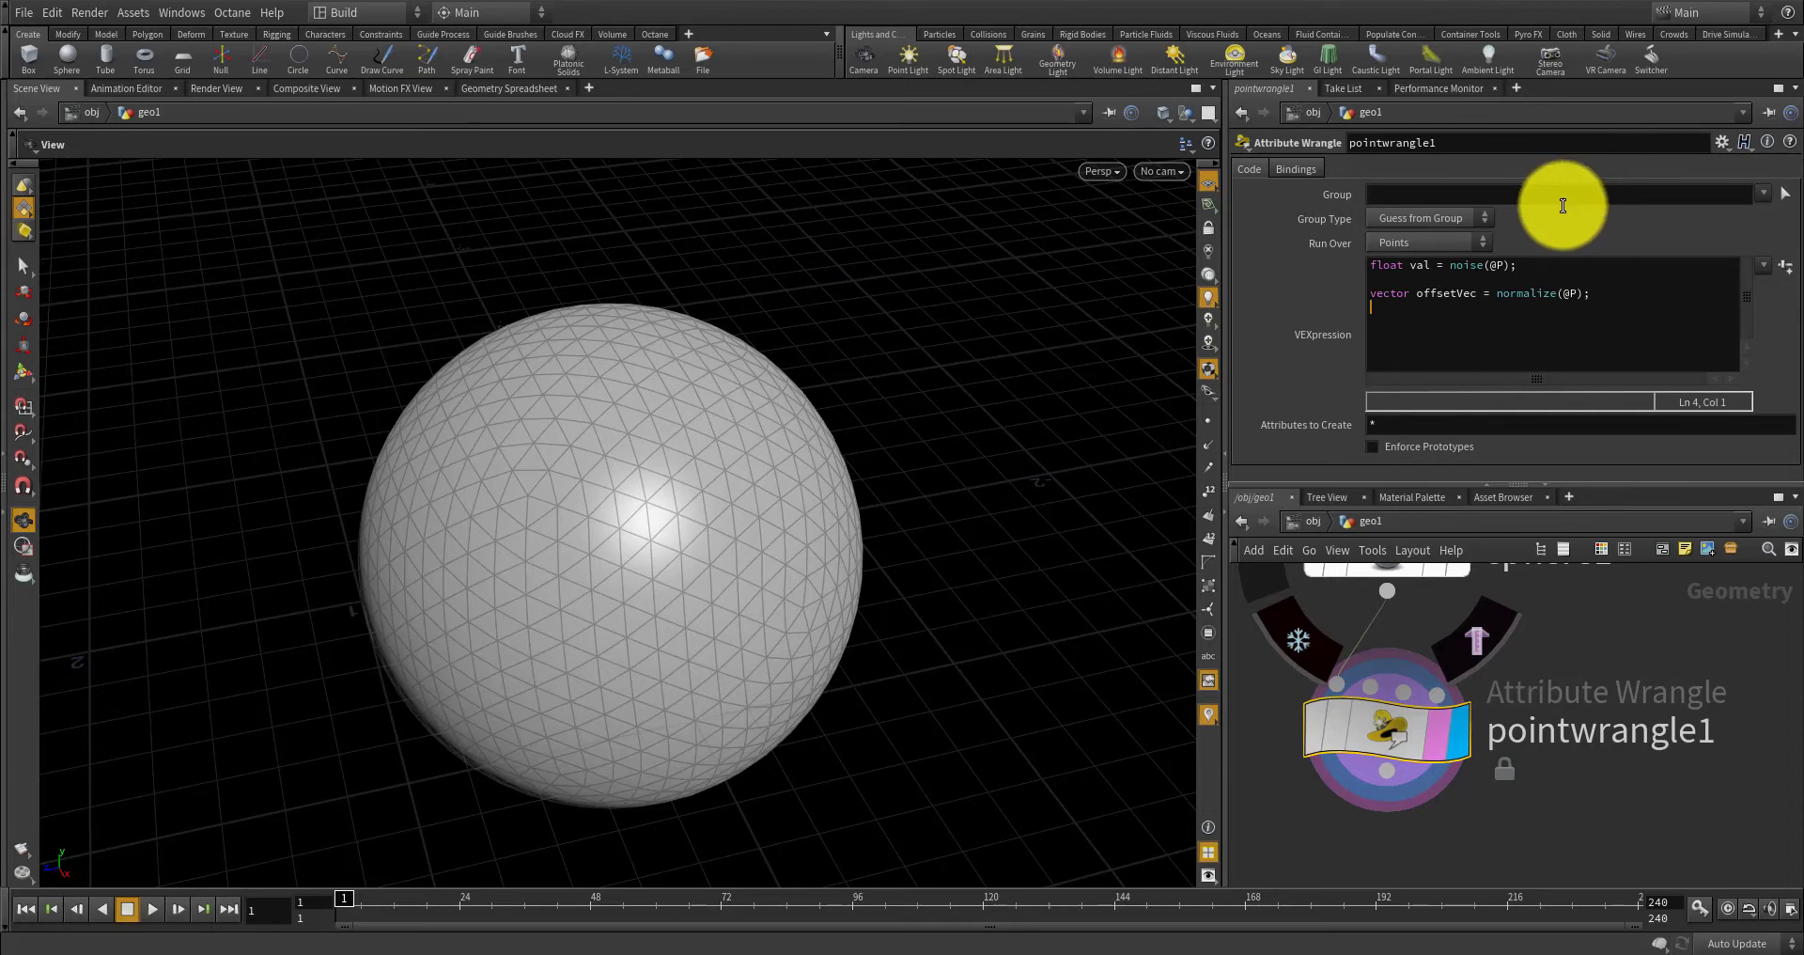
Add the line offsetVec *= val; directly below the offsetVec declaration in the point wrangle's VEXpression.
type("offse")
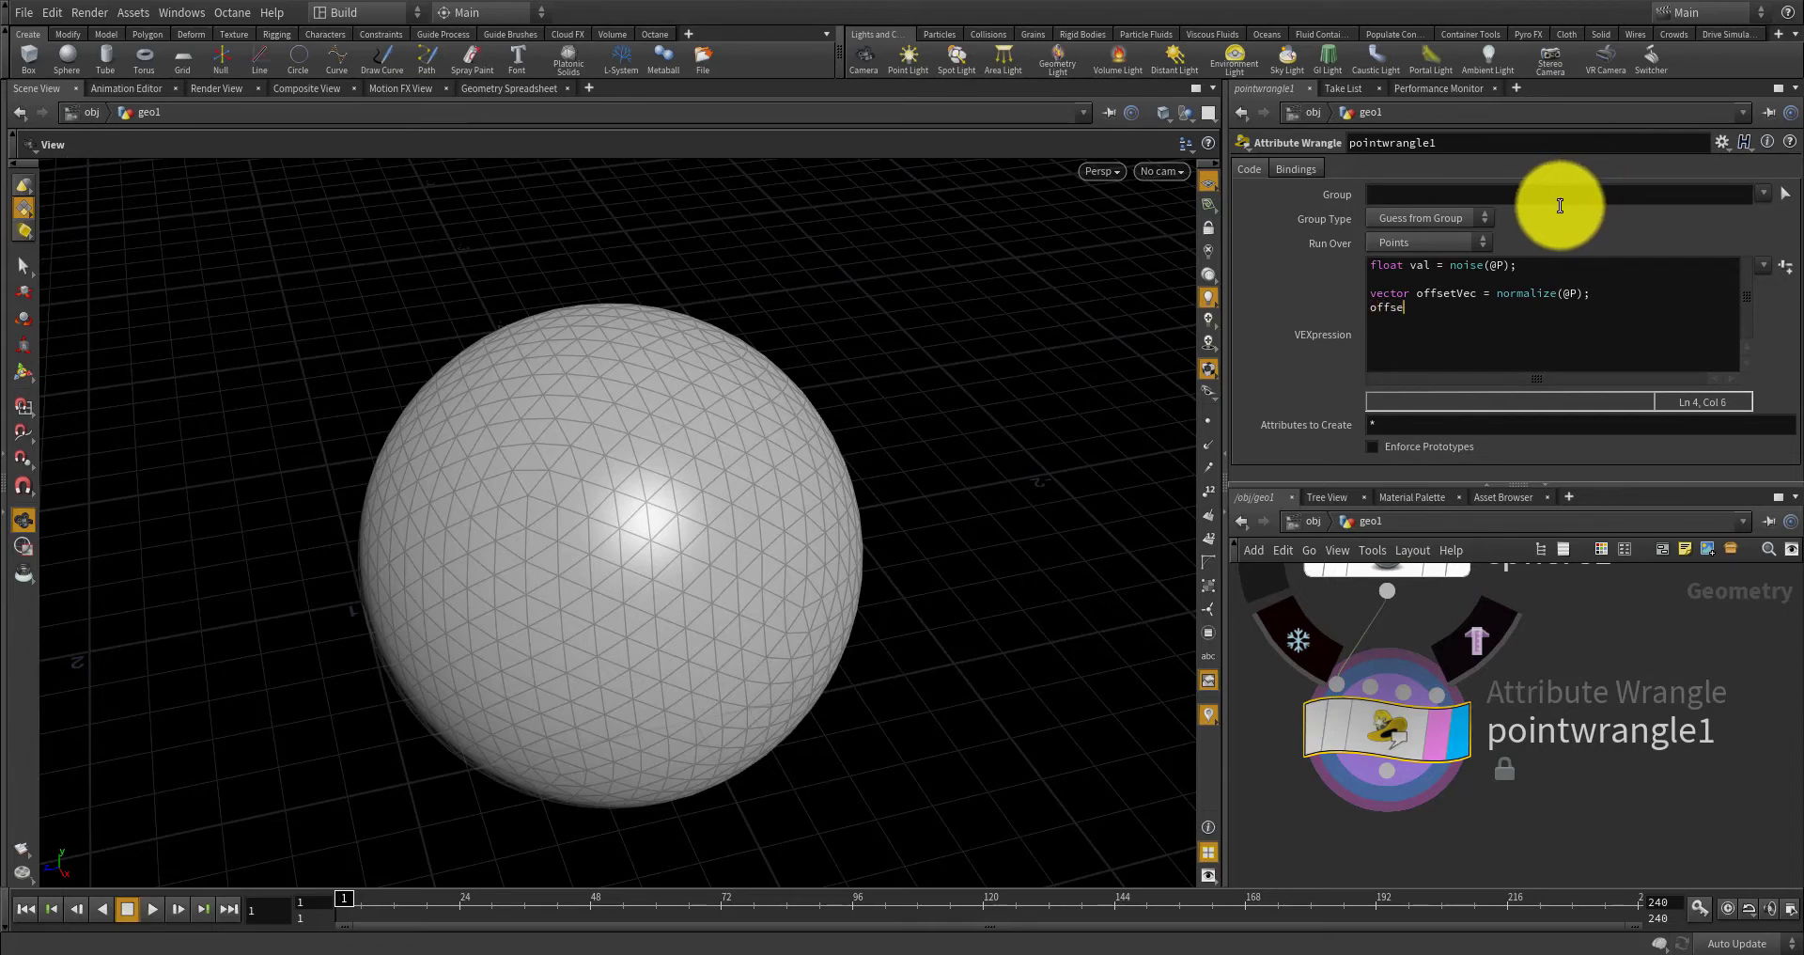
type("tVec *=")
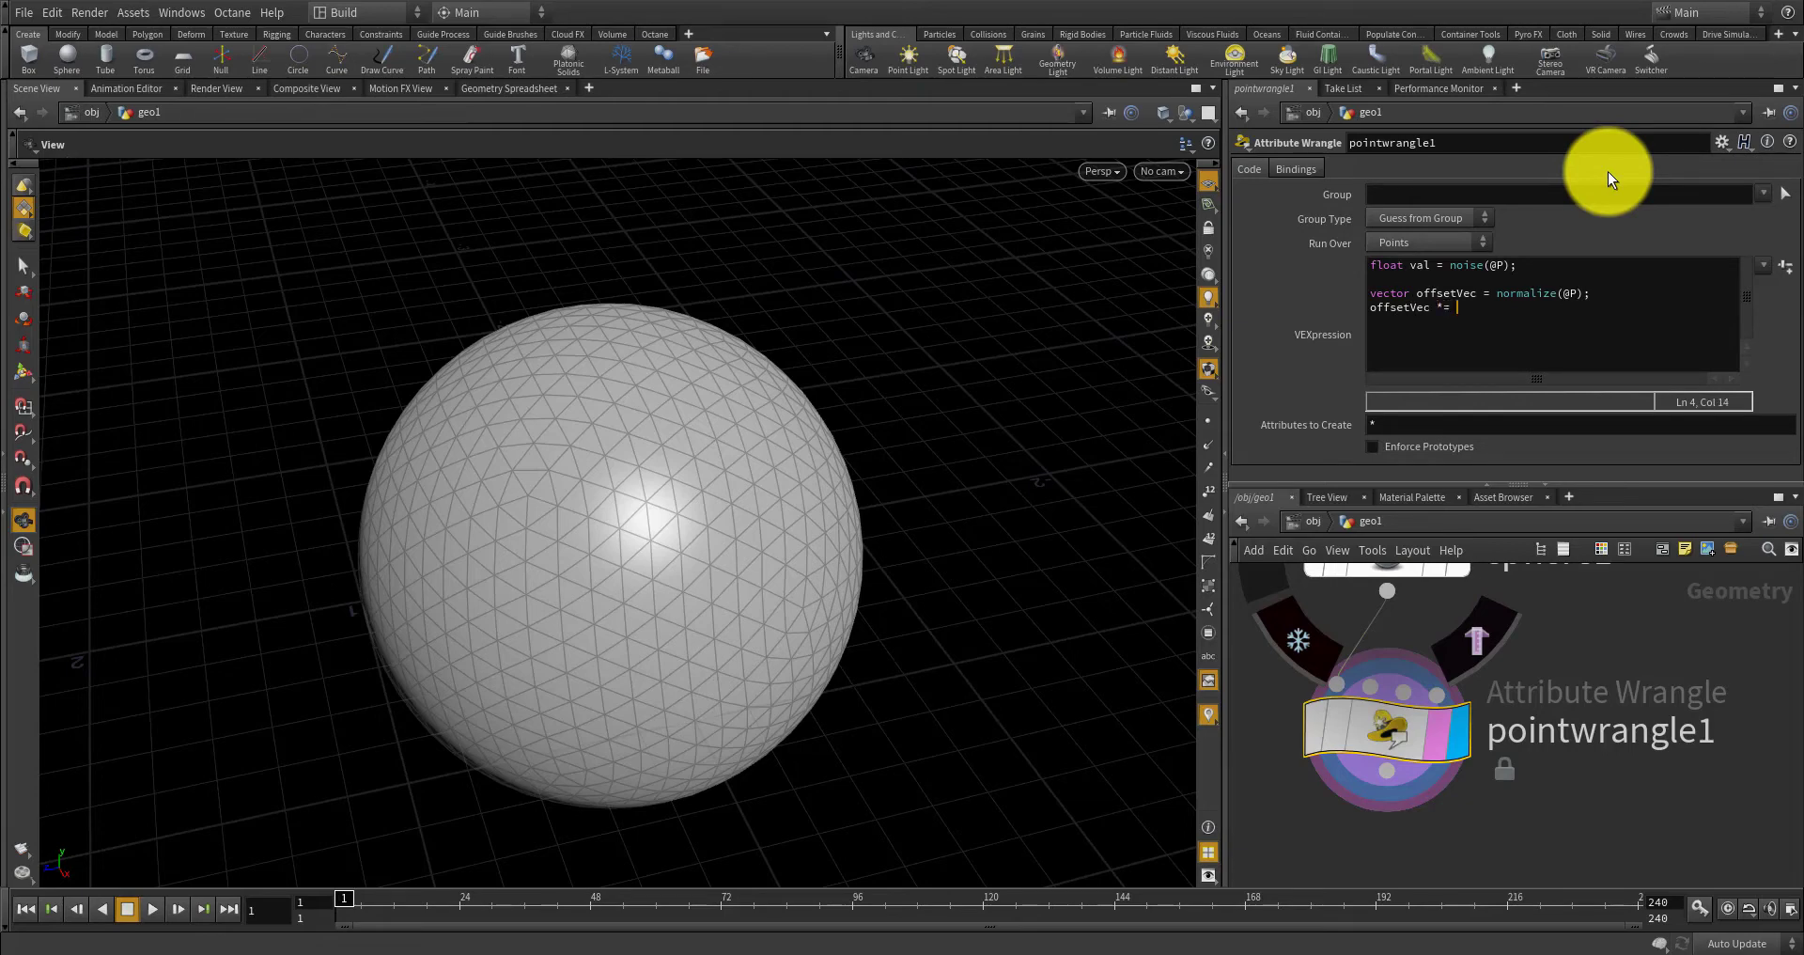
type(" val;")
key("Return")
key("Return")
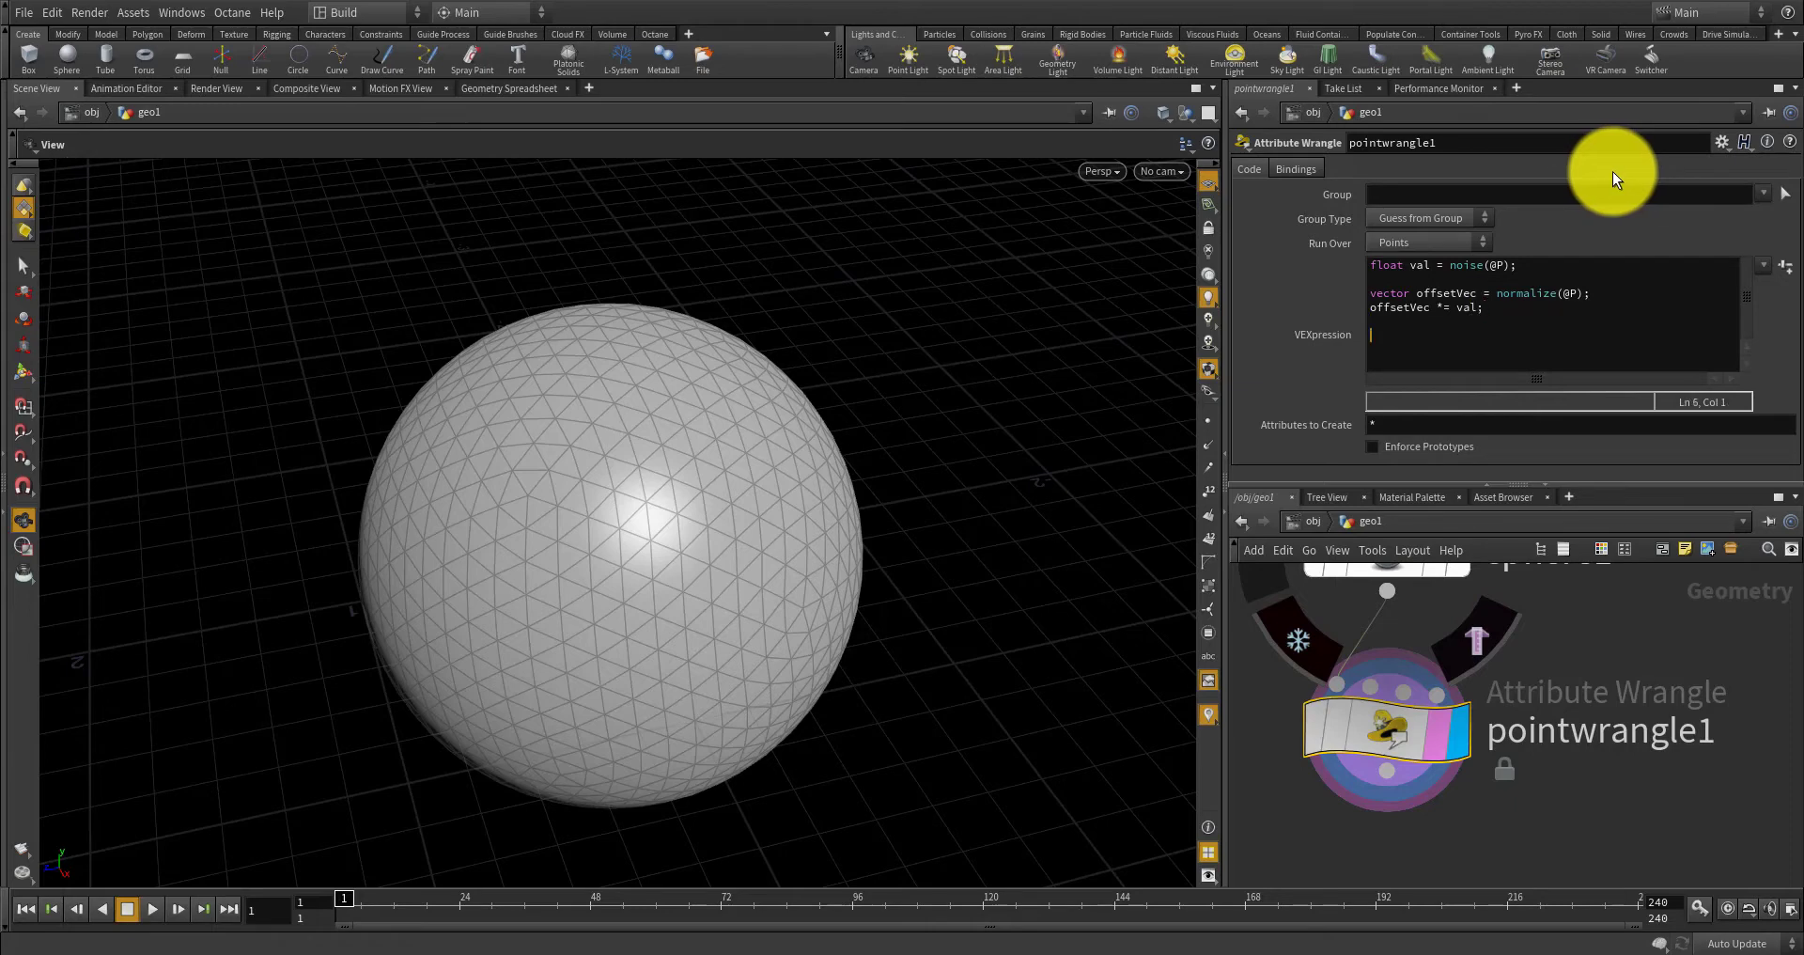
left_click(1510, 267)
left_click(1509, 270)
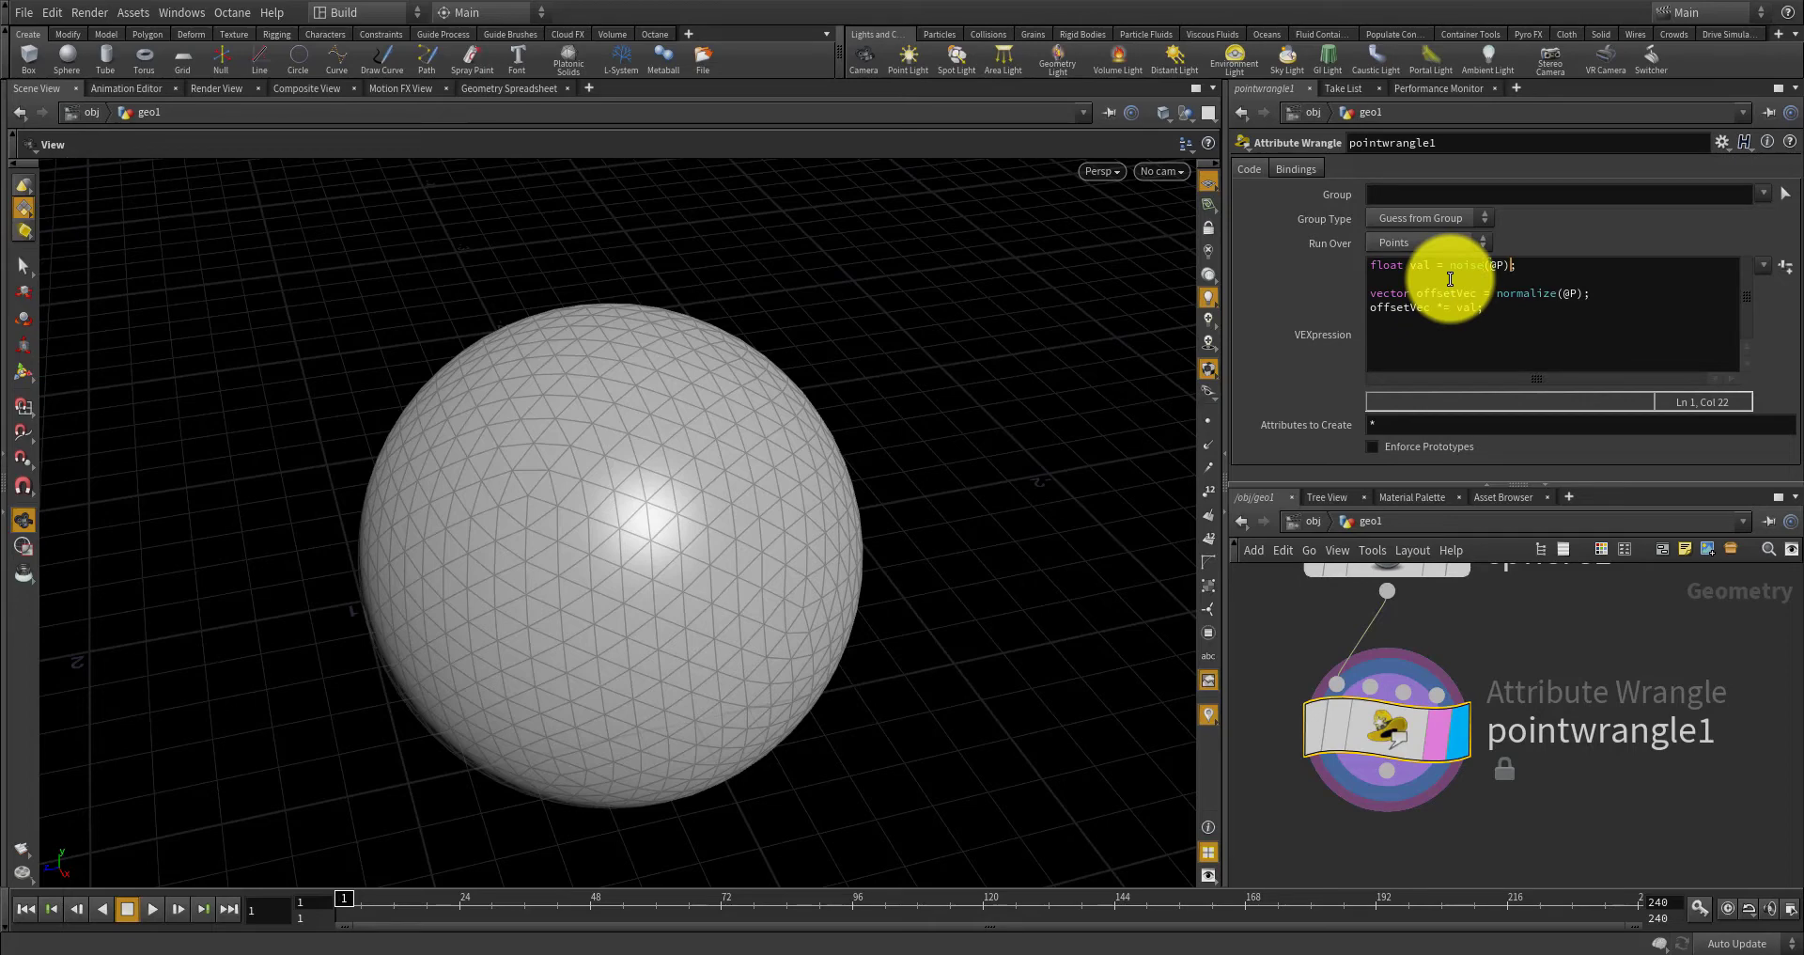
Add an unconnected Null node in the empty network space to the left of the sphere node.
scroll(1573, 602, "down", 3)
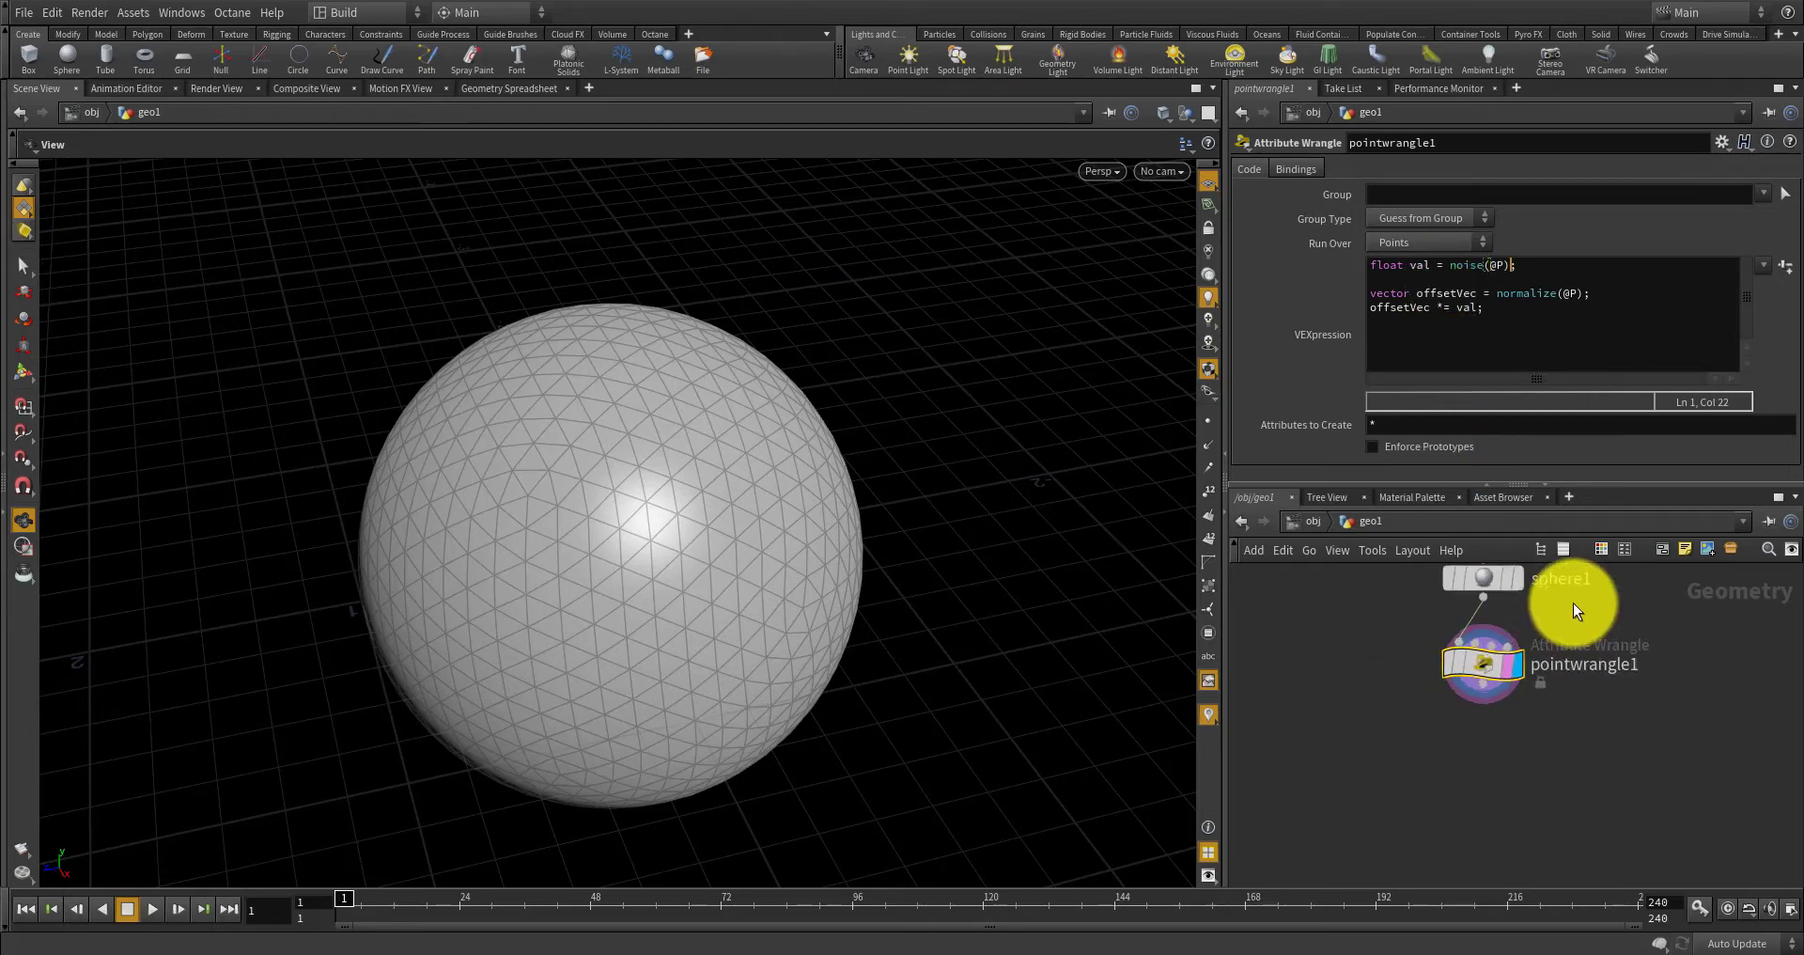
scroll(1603, 624, "up", 1)
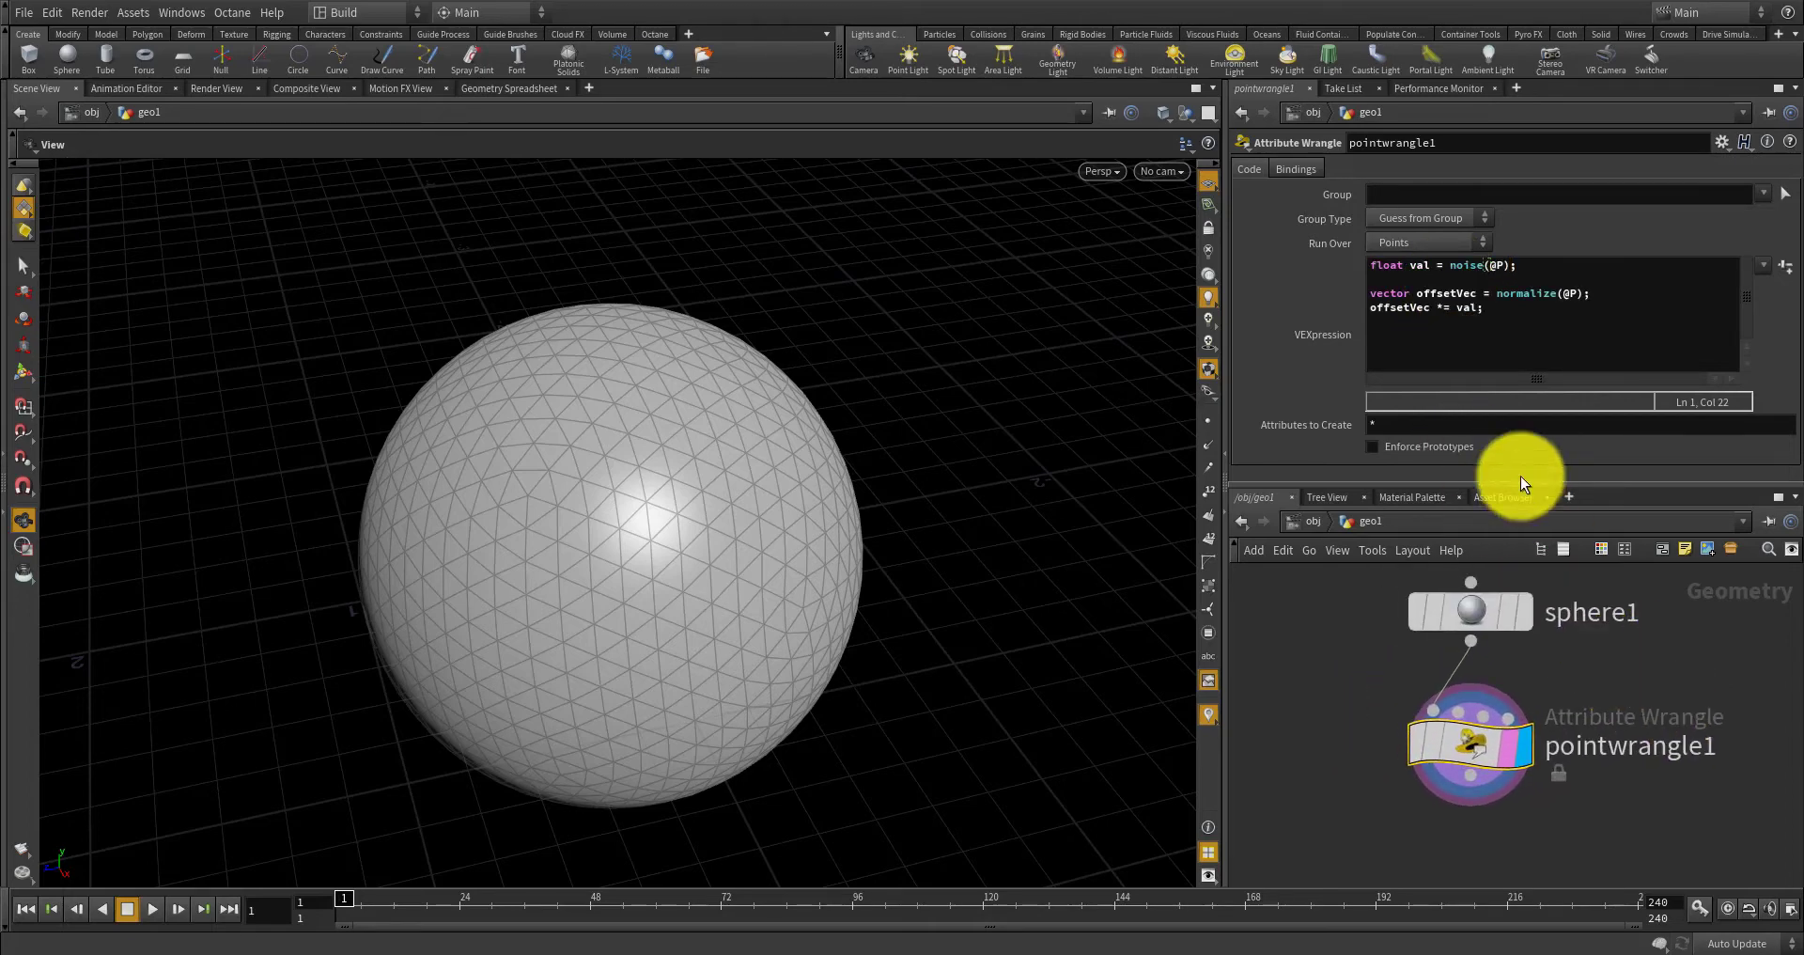
scroll(1591, 636, "down", 2)
scroll(1452, 646, "up", 3)
scroll(1389, 669, "down", 1)
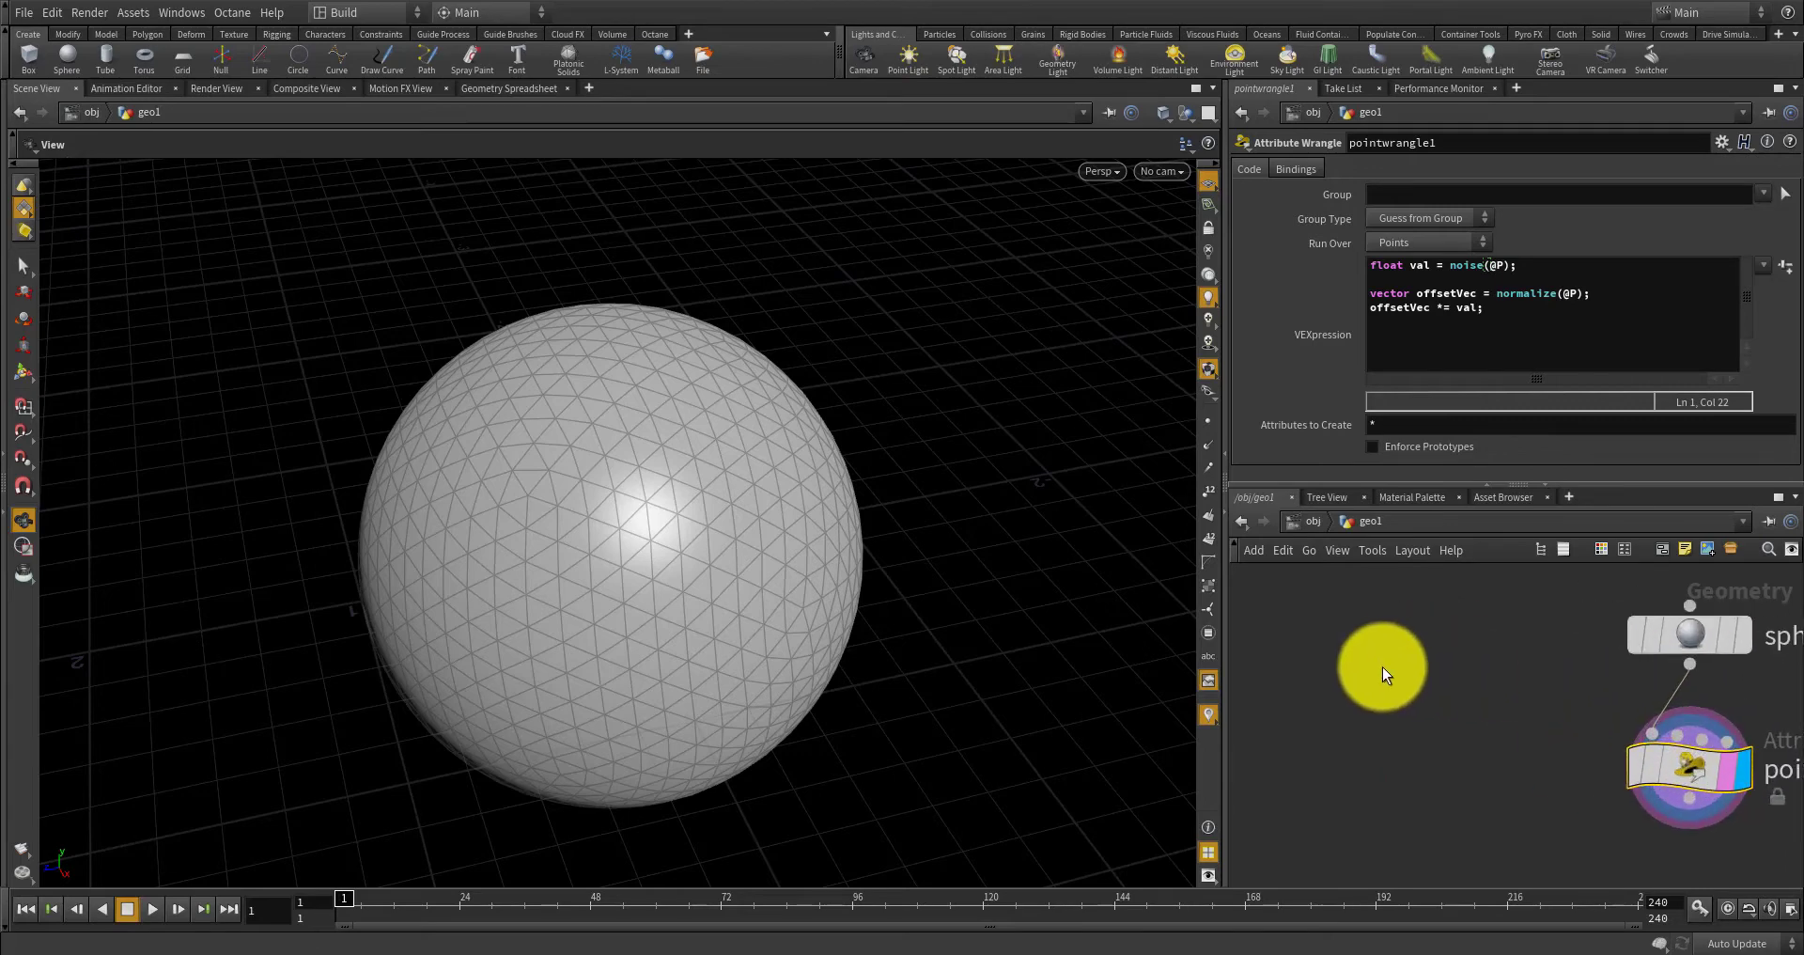
key("Tab")
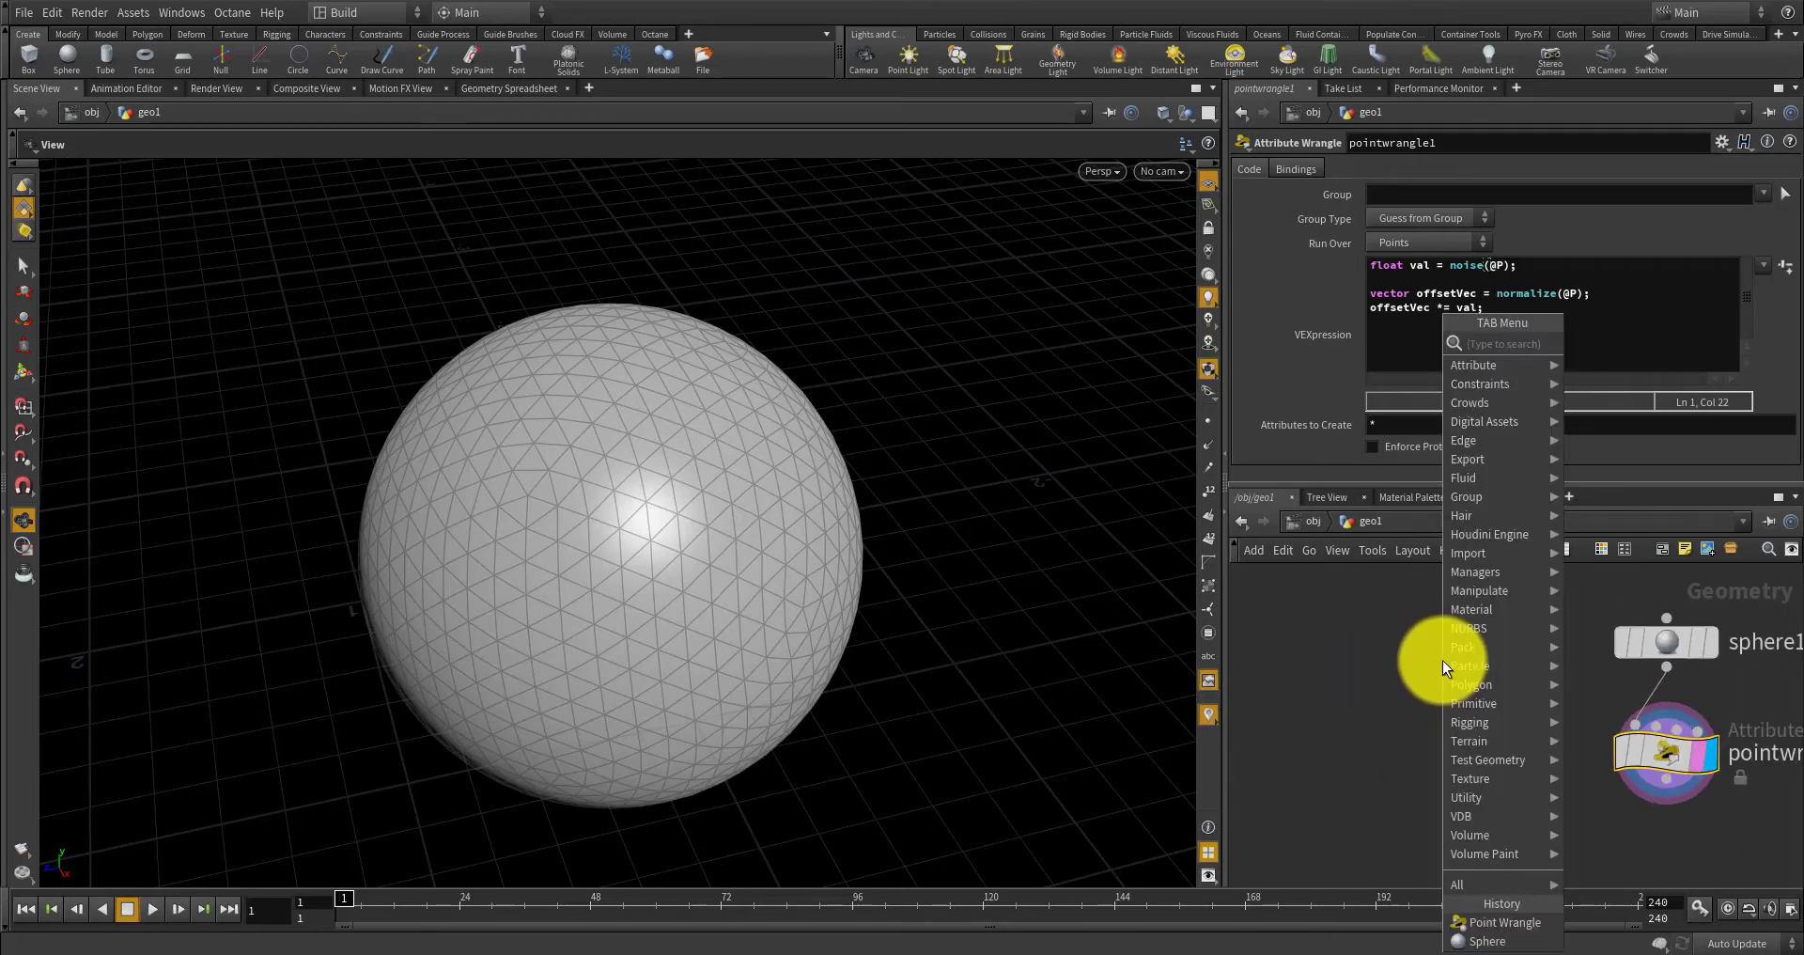
type("null")
key("Return")
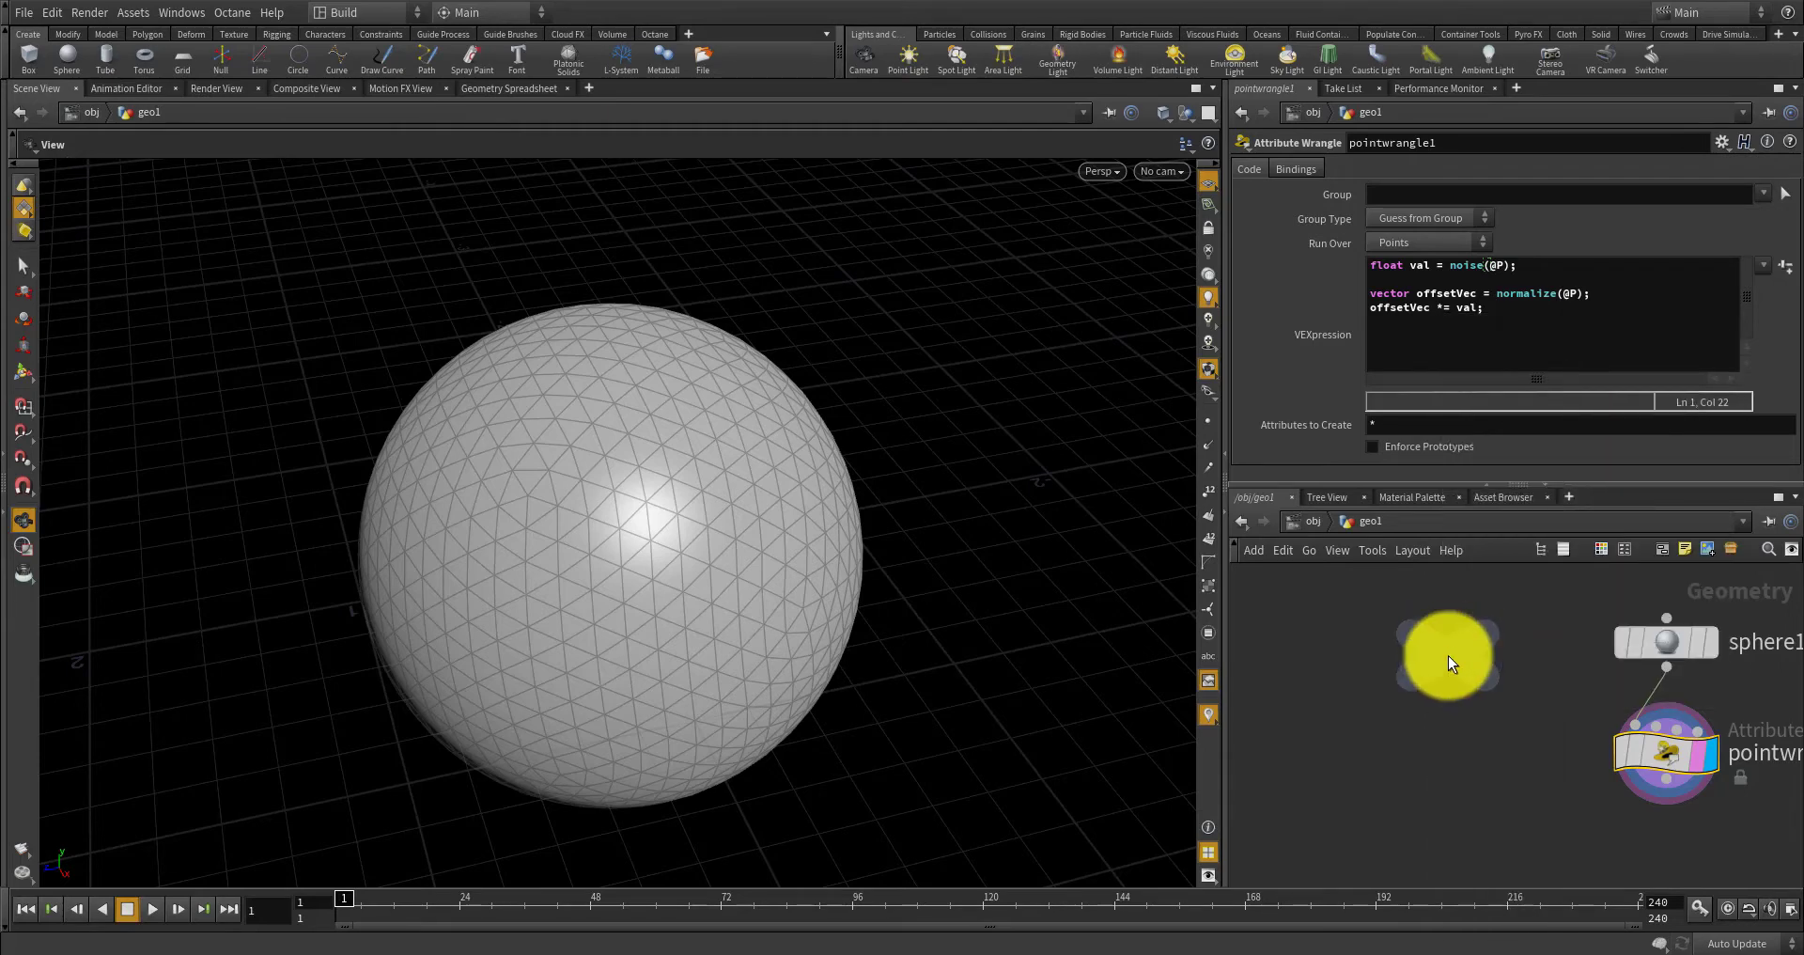
left_click(1390, 645)
Colour the Null node dark blue and rename it CONTROLLER.
key("c")
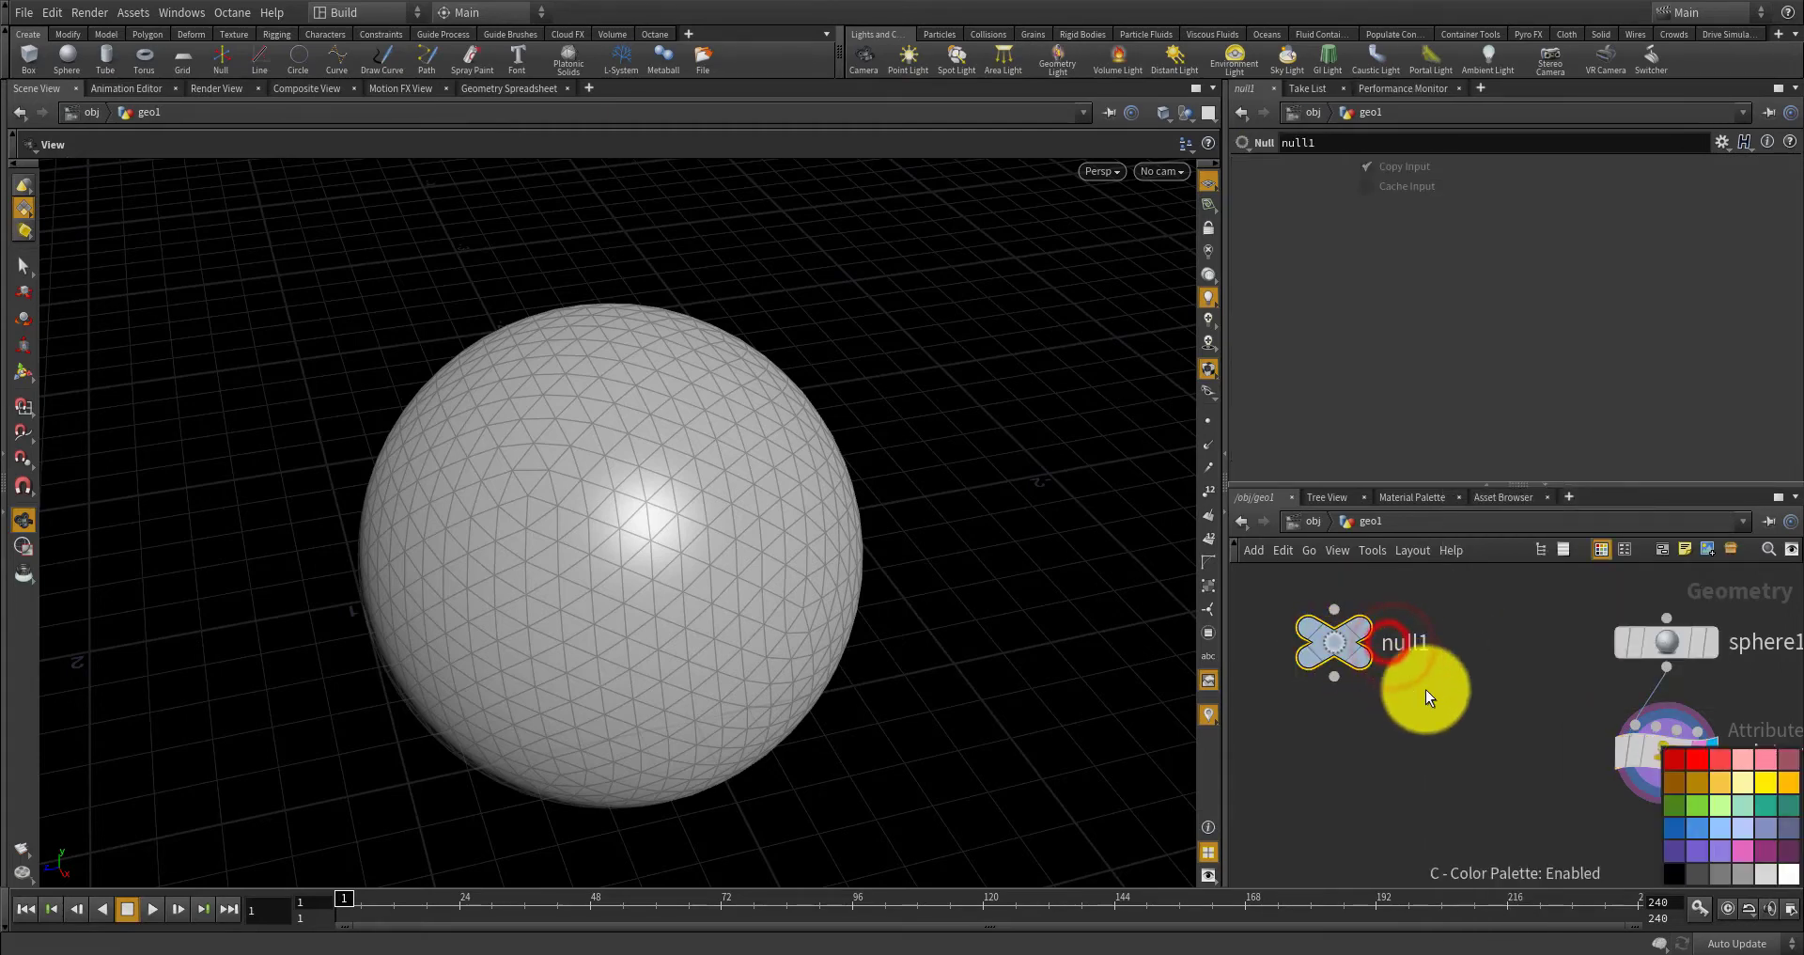
left_click(1675, 825)
key("c")
double_click(1406, 645)
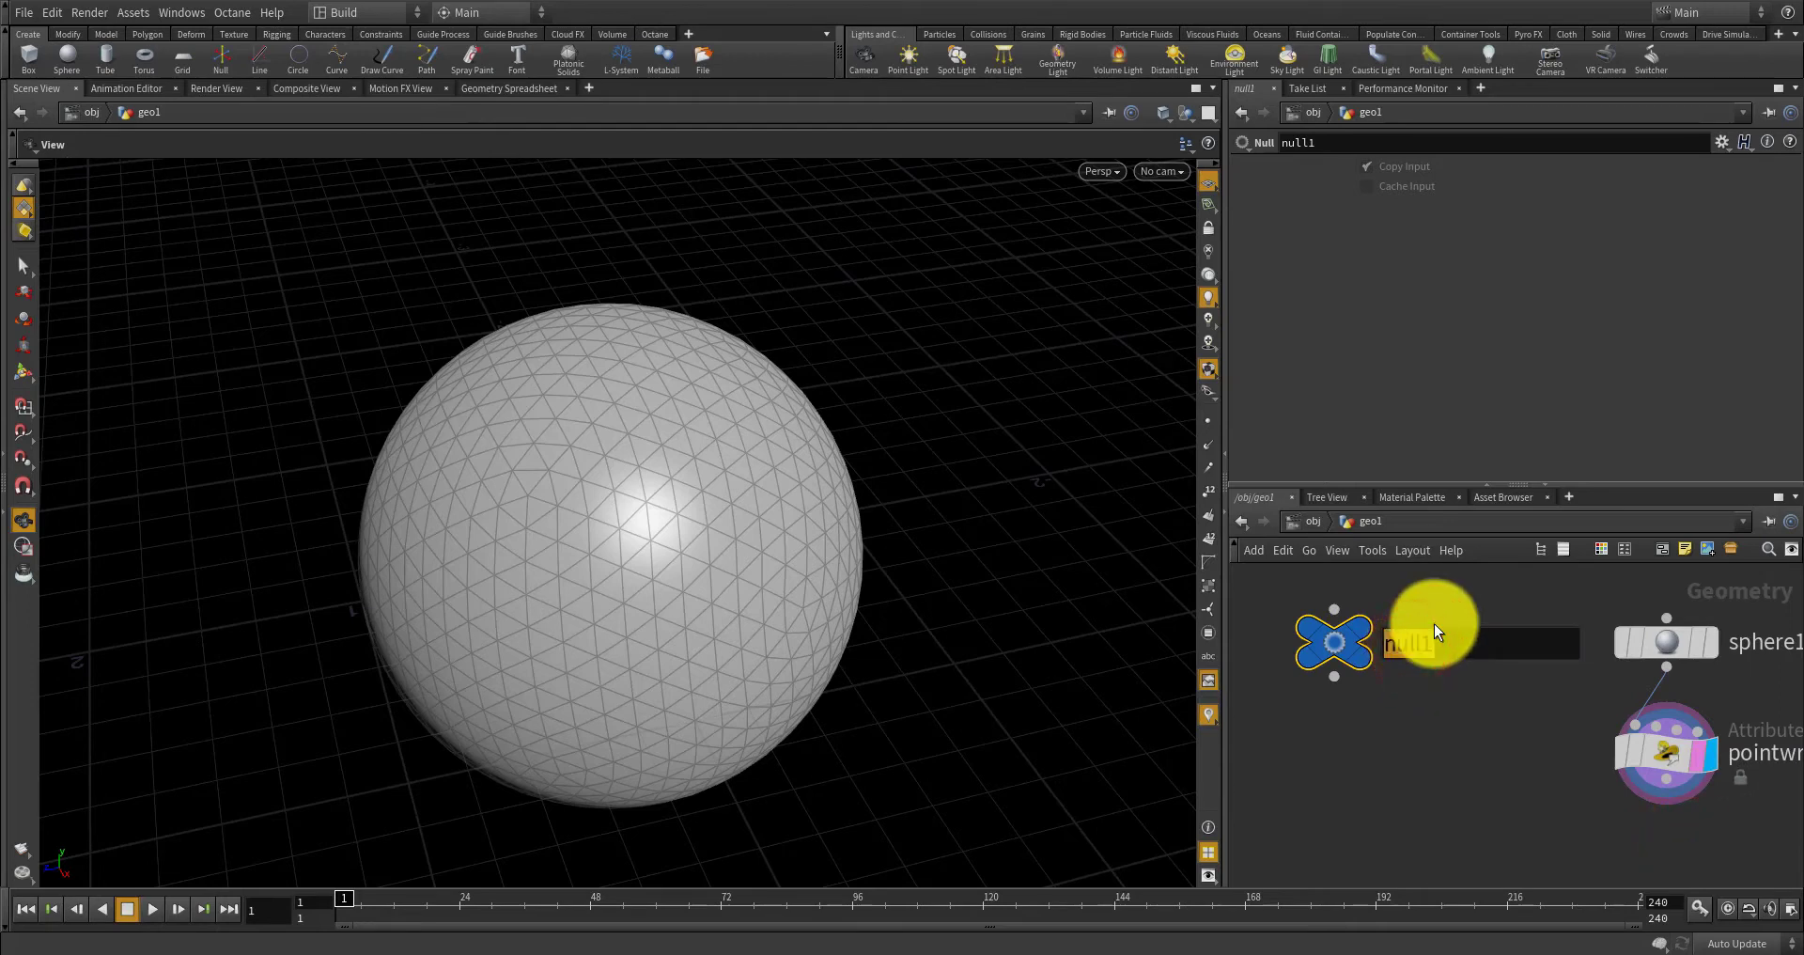
type("CONTROLLER")
key("Return")
Add a float parameter to the CONTROLLER null's parameter interface, named wave_height and labelled "wave height".
left_click(1356, 636)
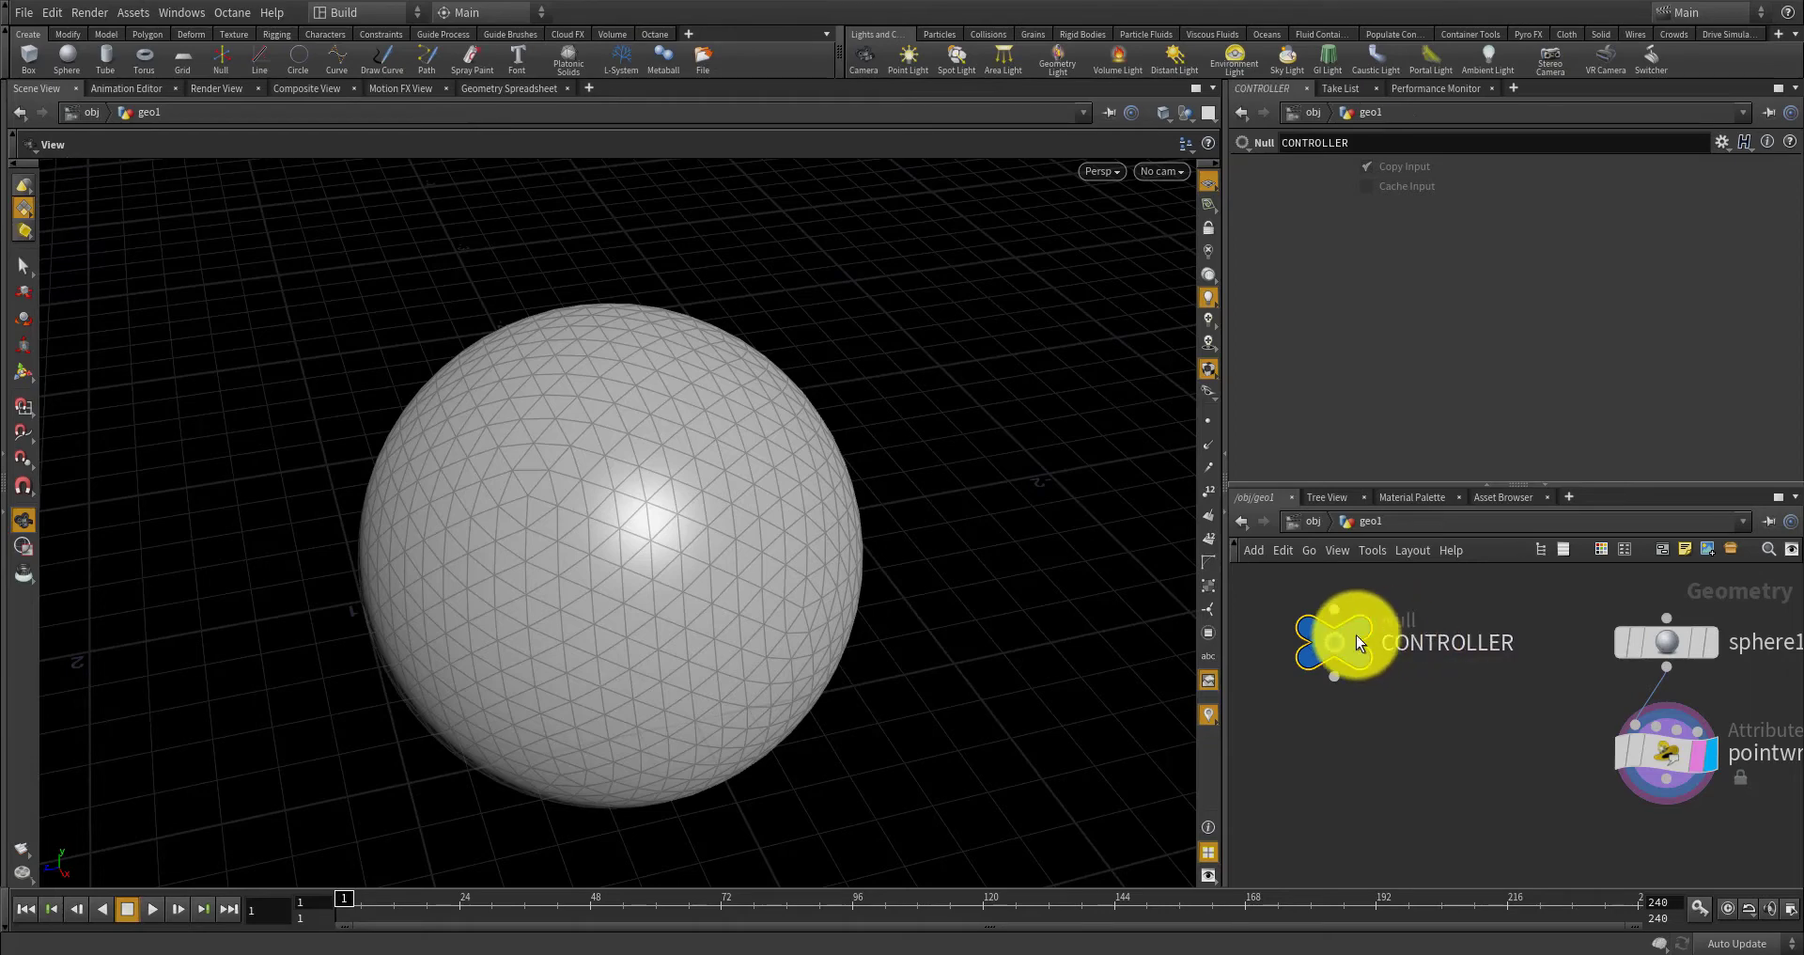
left_click(1518, 410)
left_click(1712, 163)
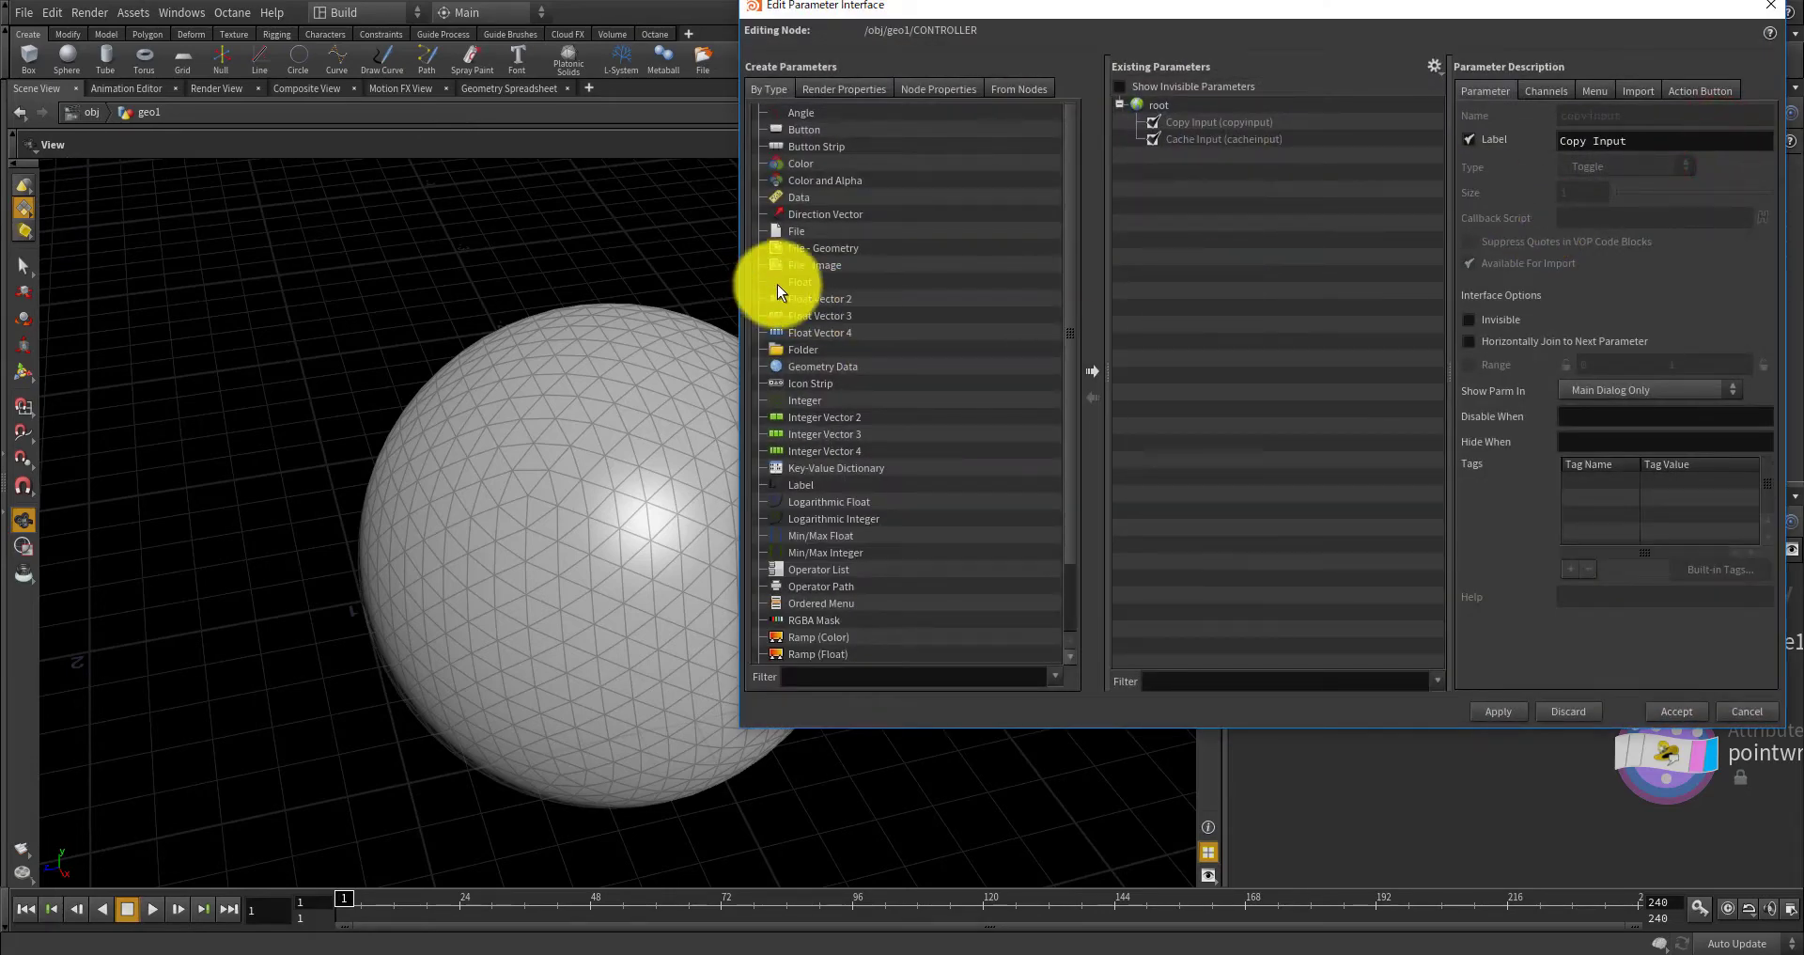
left_click_drag(777, 284, 1141, 240)
double_click(1608, 115)
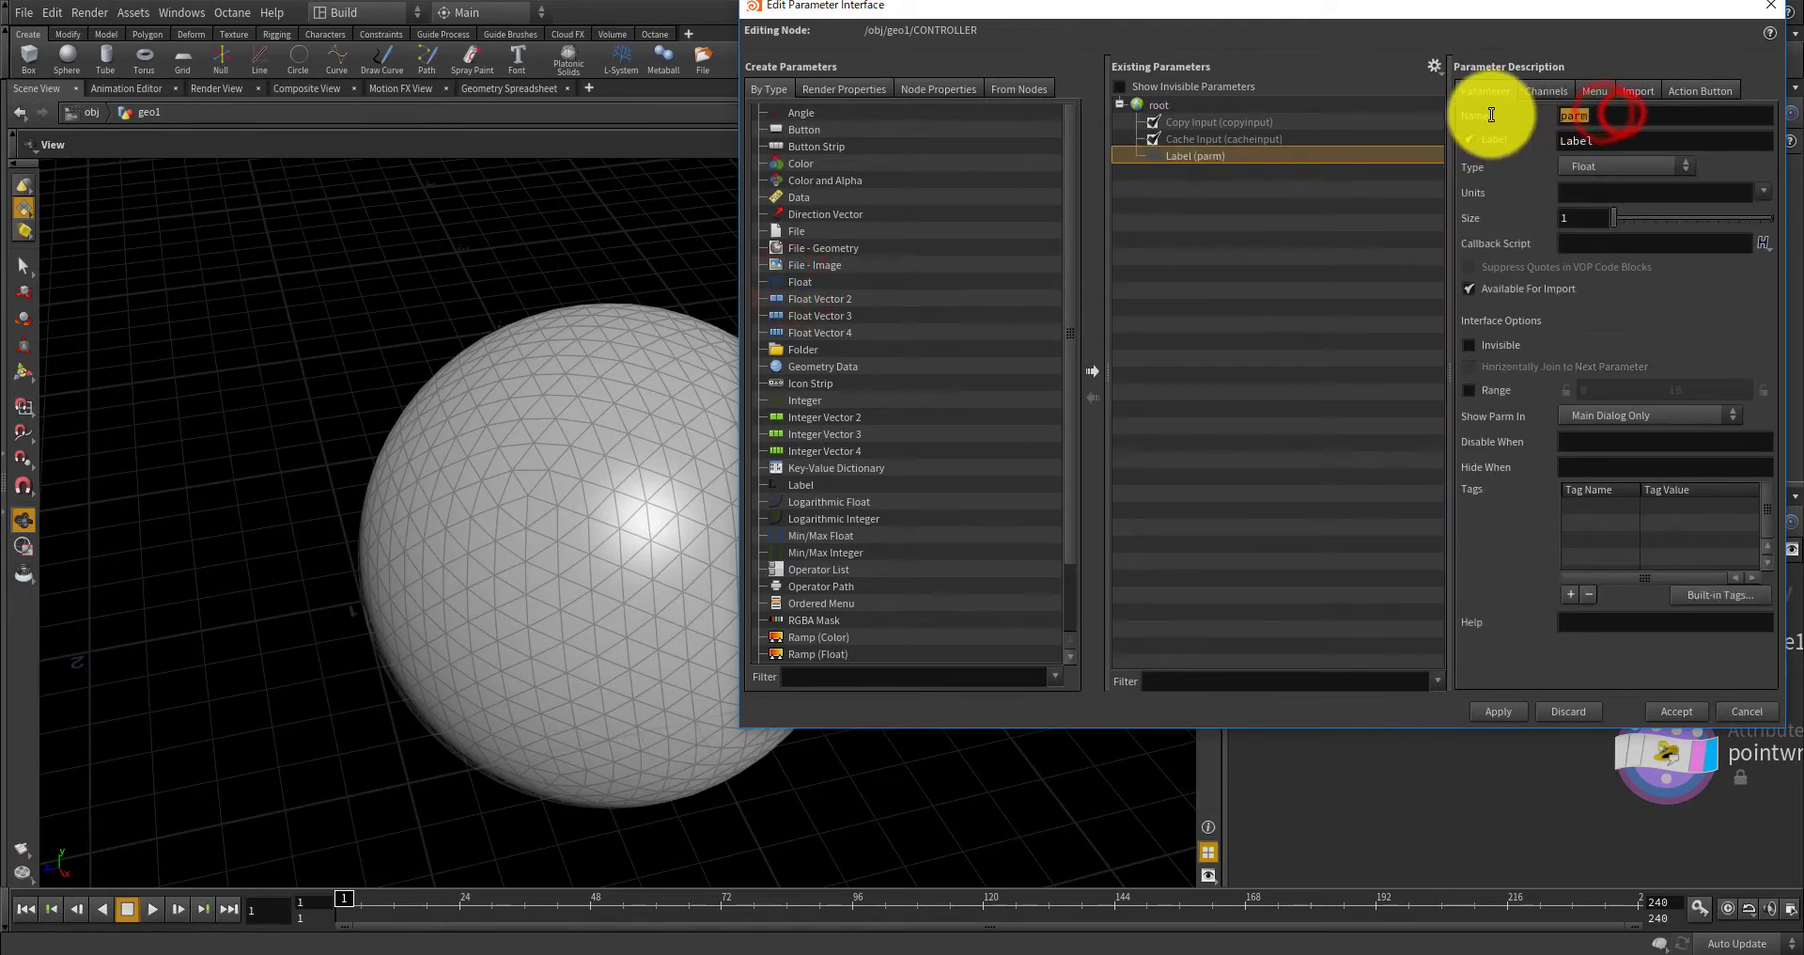
type("wave_hei")
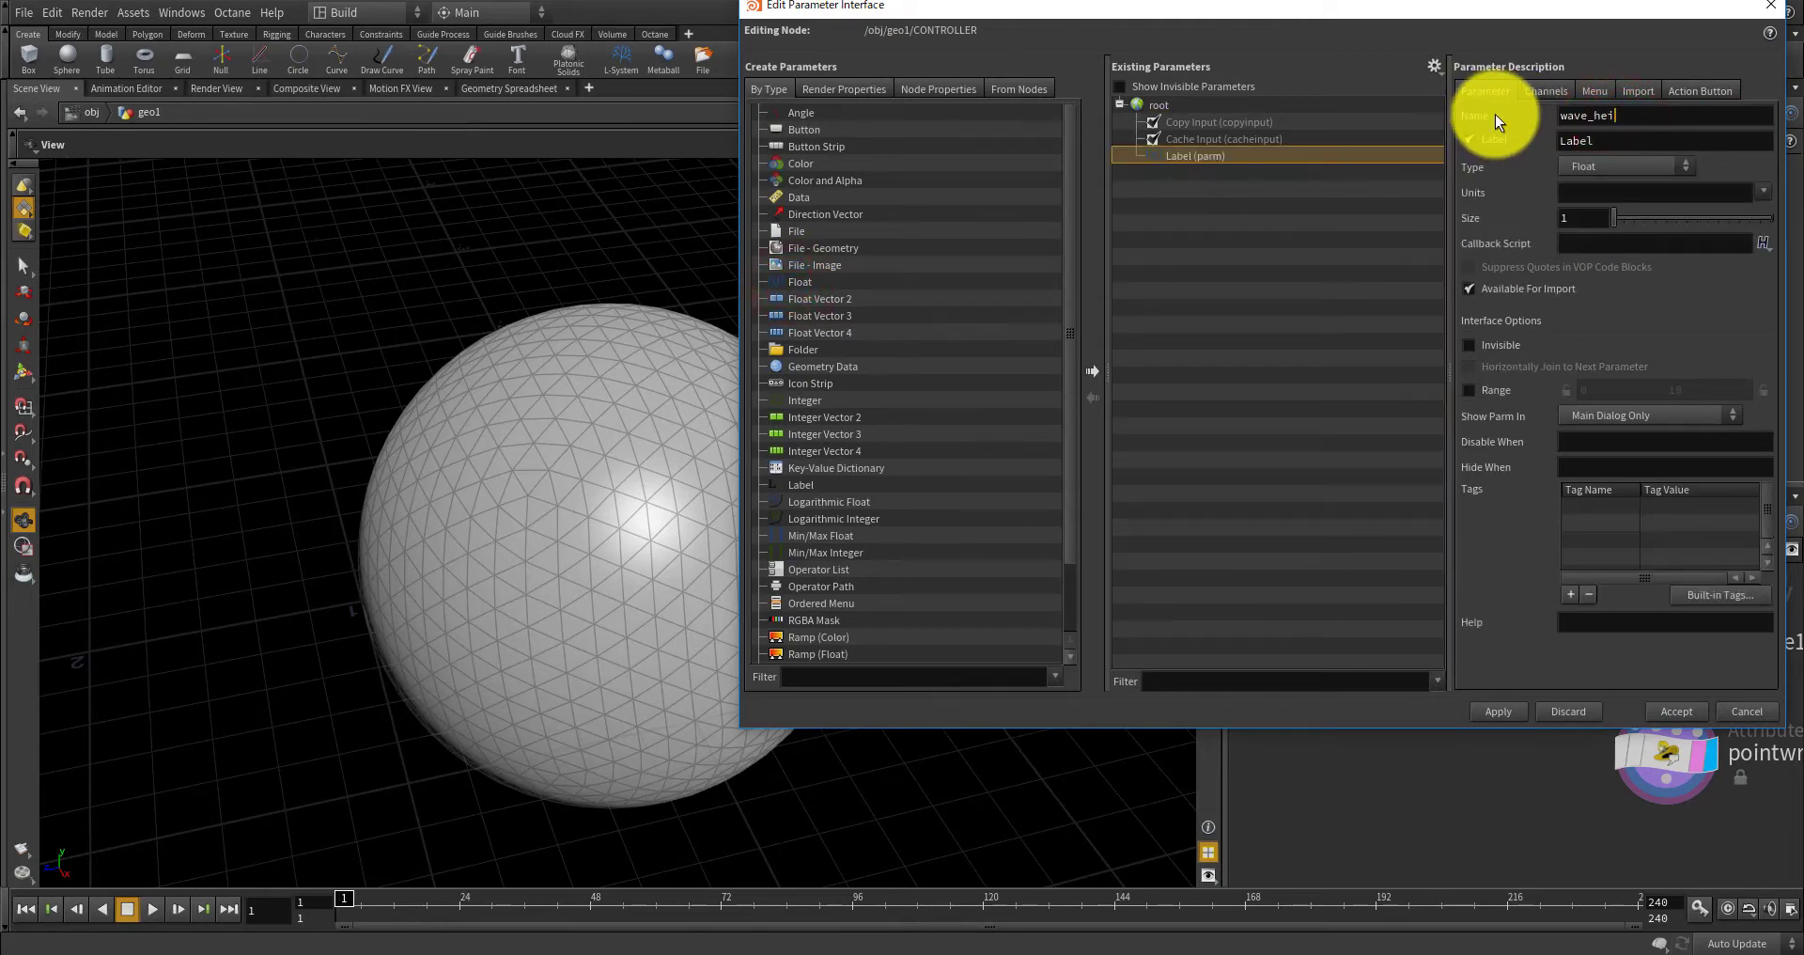
type("ght")
key("Tab")
type("wave height")
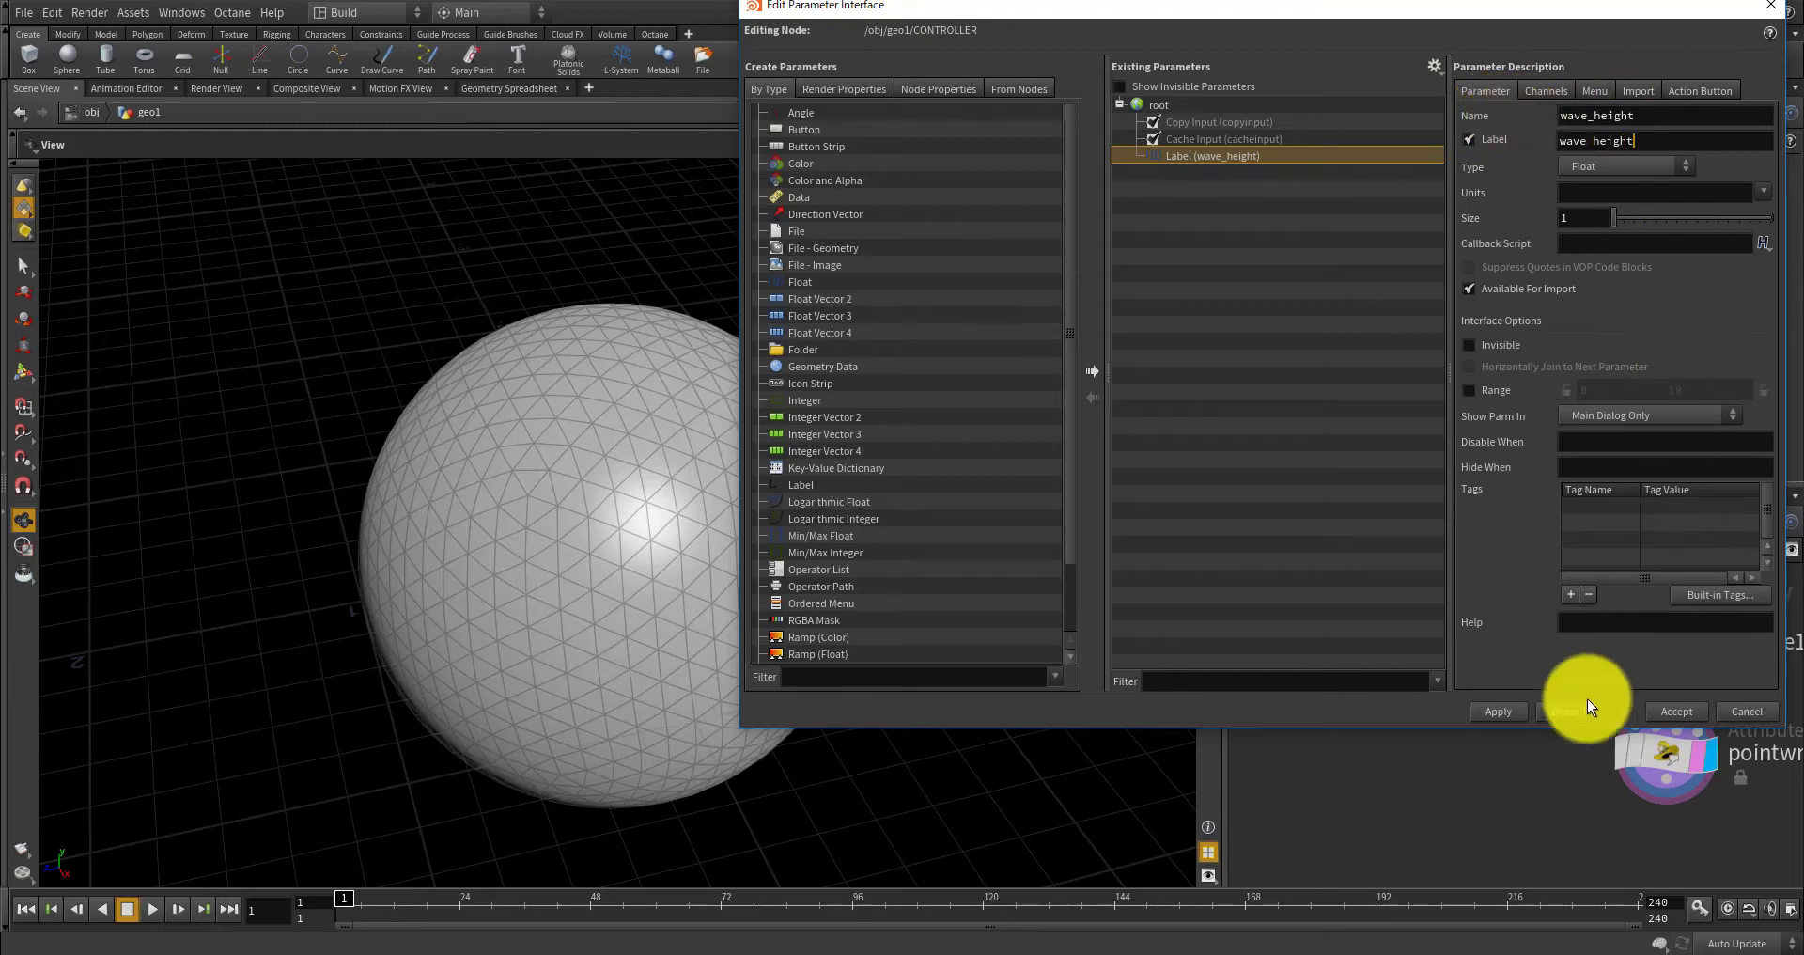
Enable a range of 0 to 10 on the wave height parameter and accept the interface changes.
left_click(1468, 388)
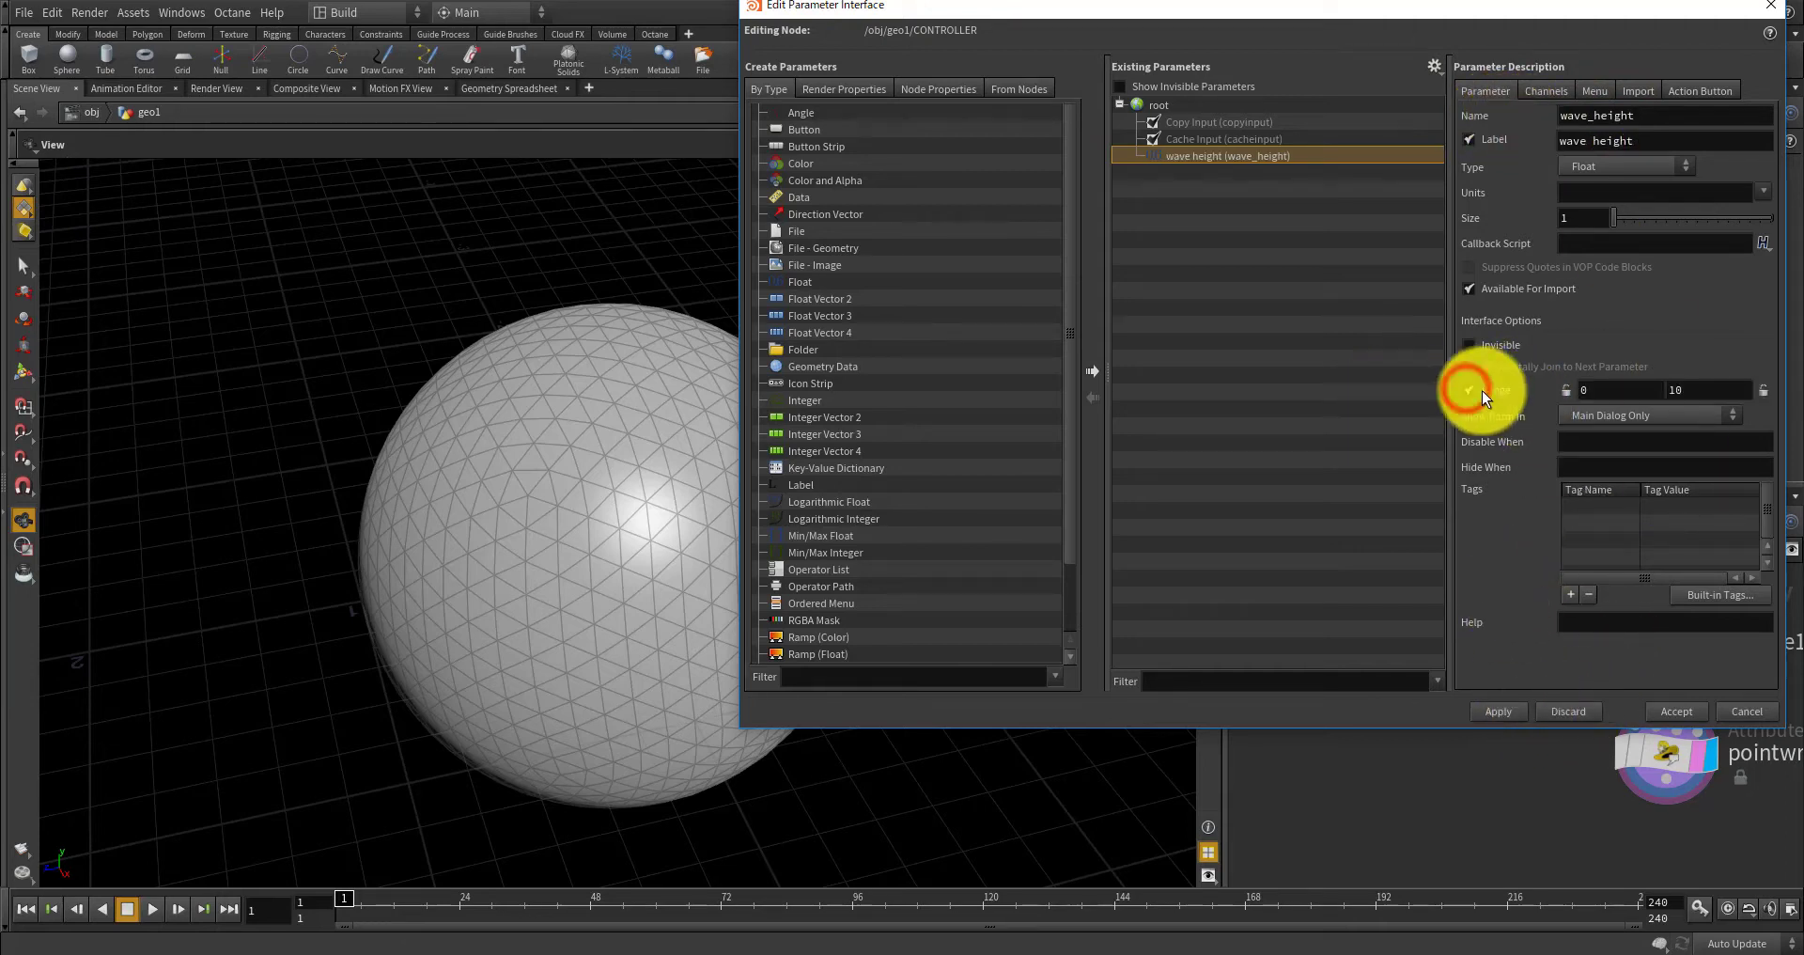
double_click(1691, 387)
left_click(1498, 712)
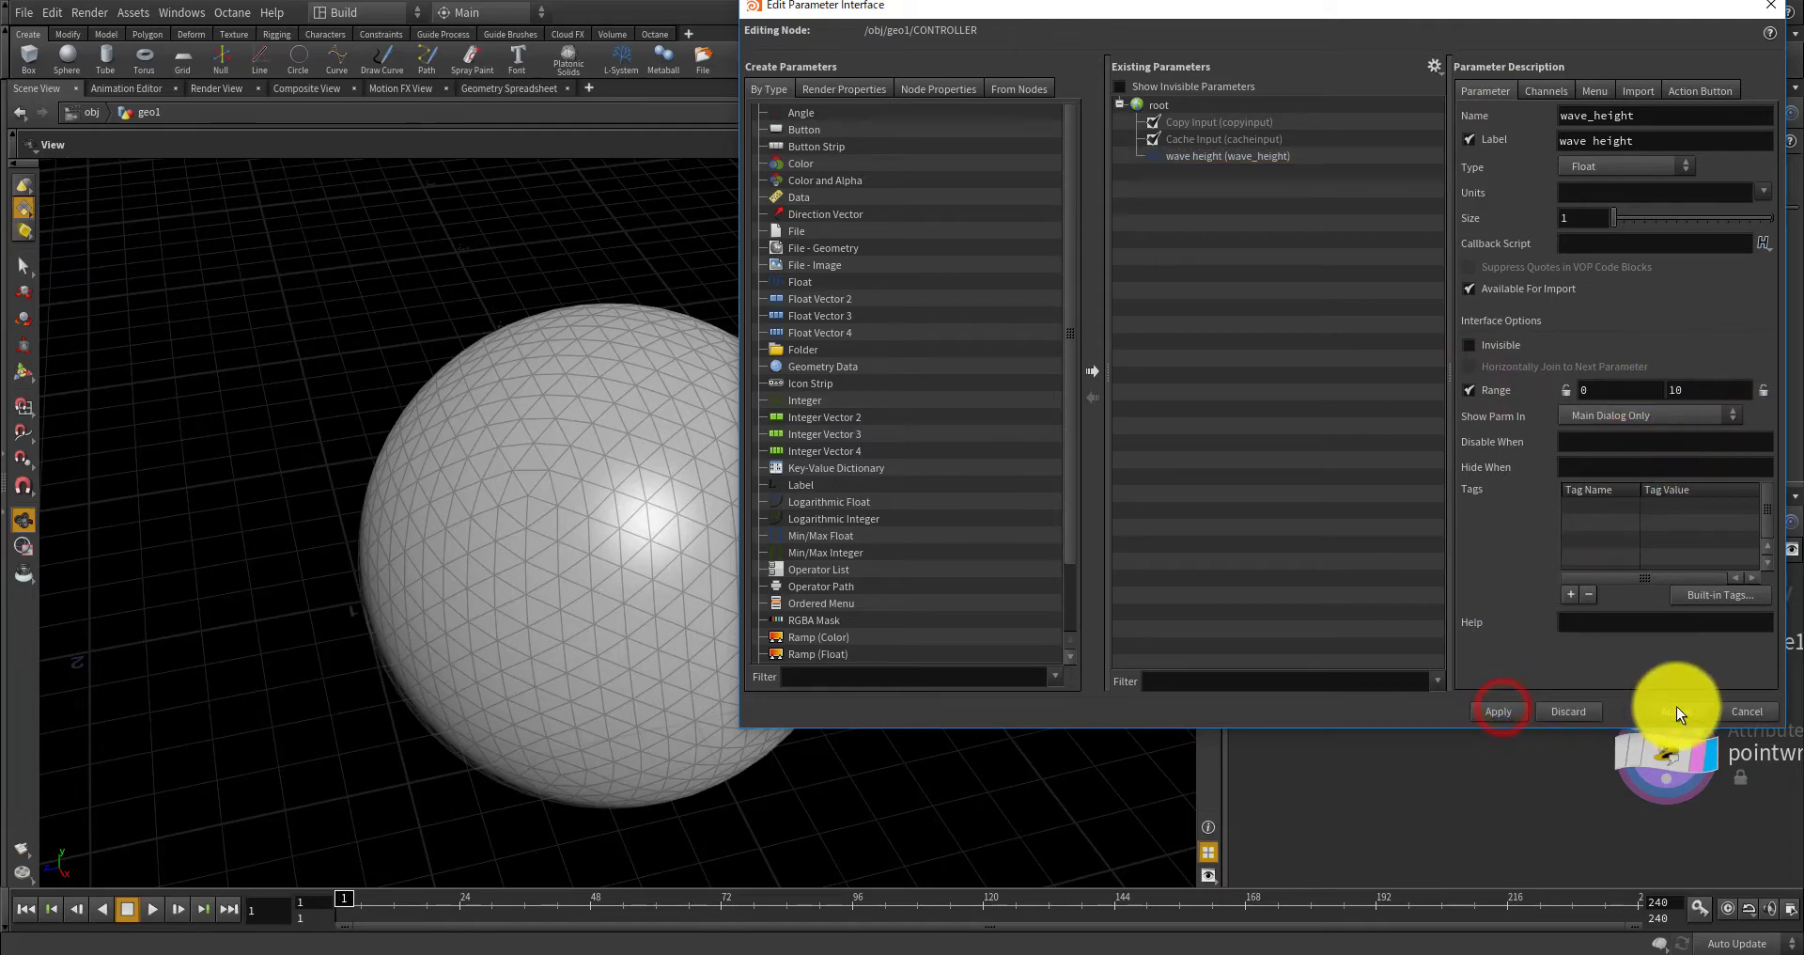
left_click(1676, 711)
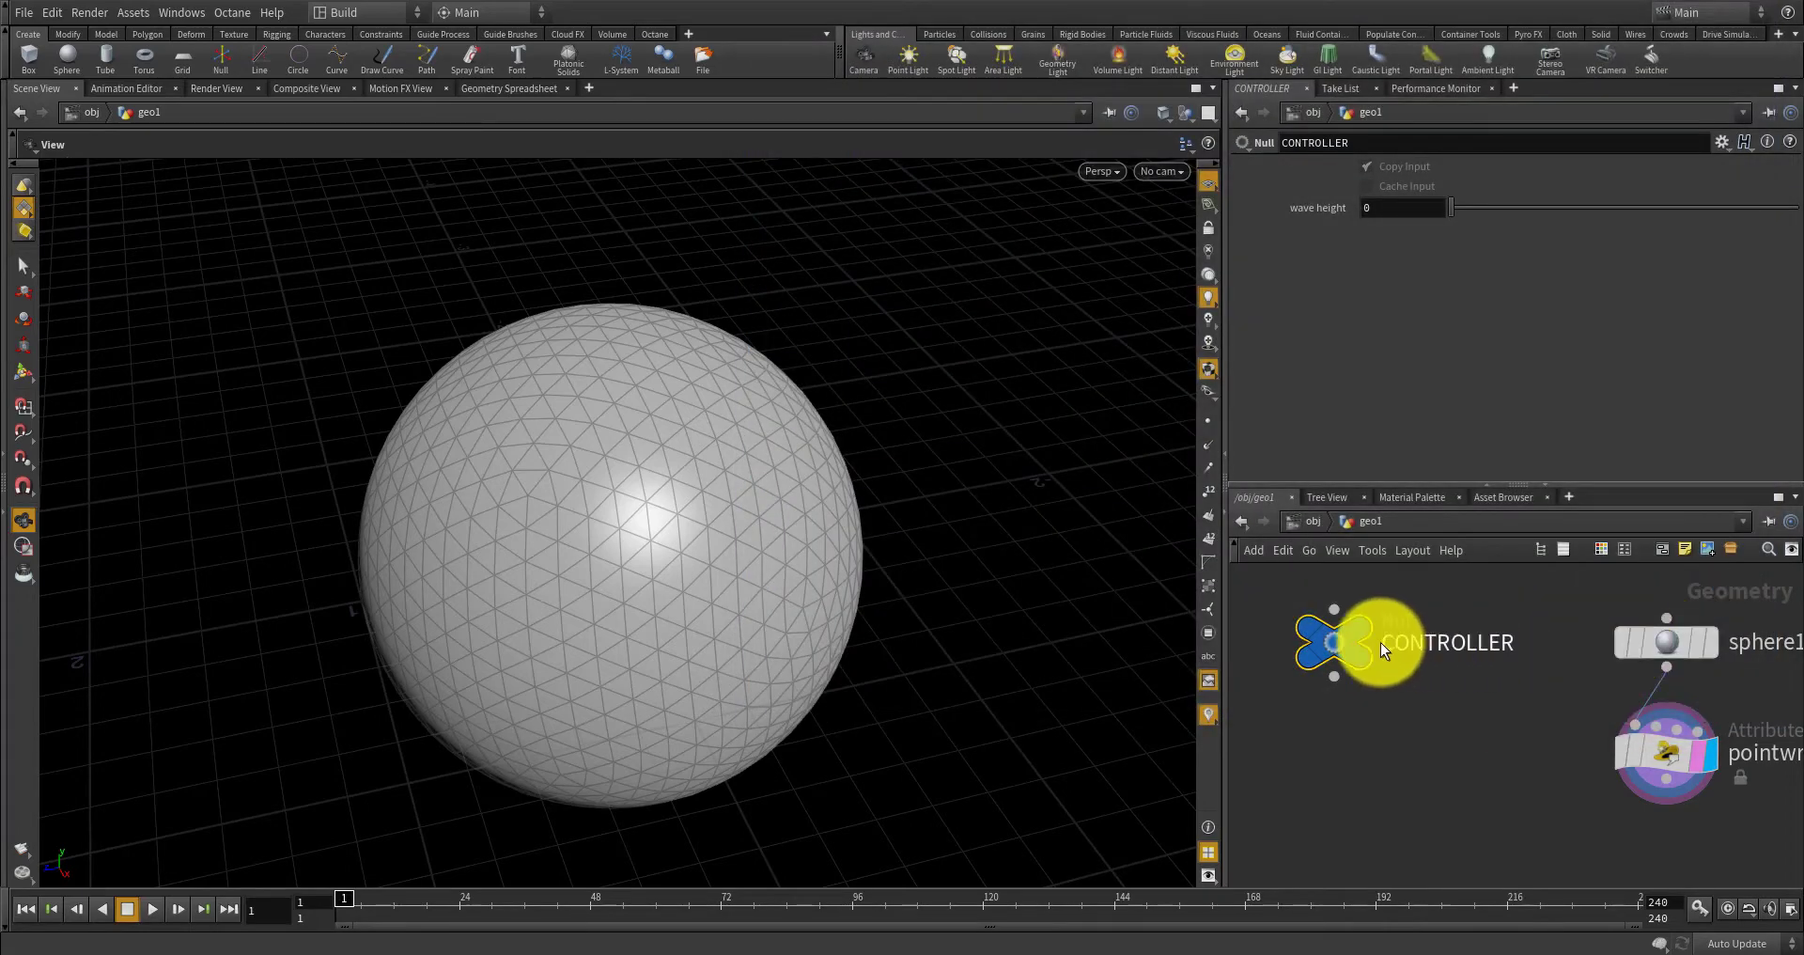
Add a second float parameter to CONTROLLER above wave height, with both its name and label set to radius.
left_click(1721, 142)
left_click(1717, 166)
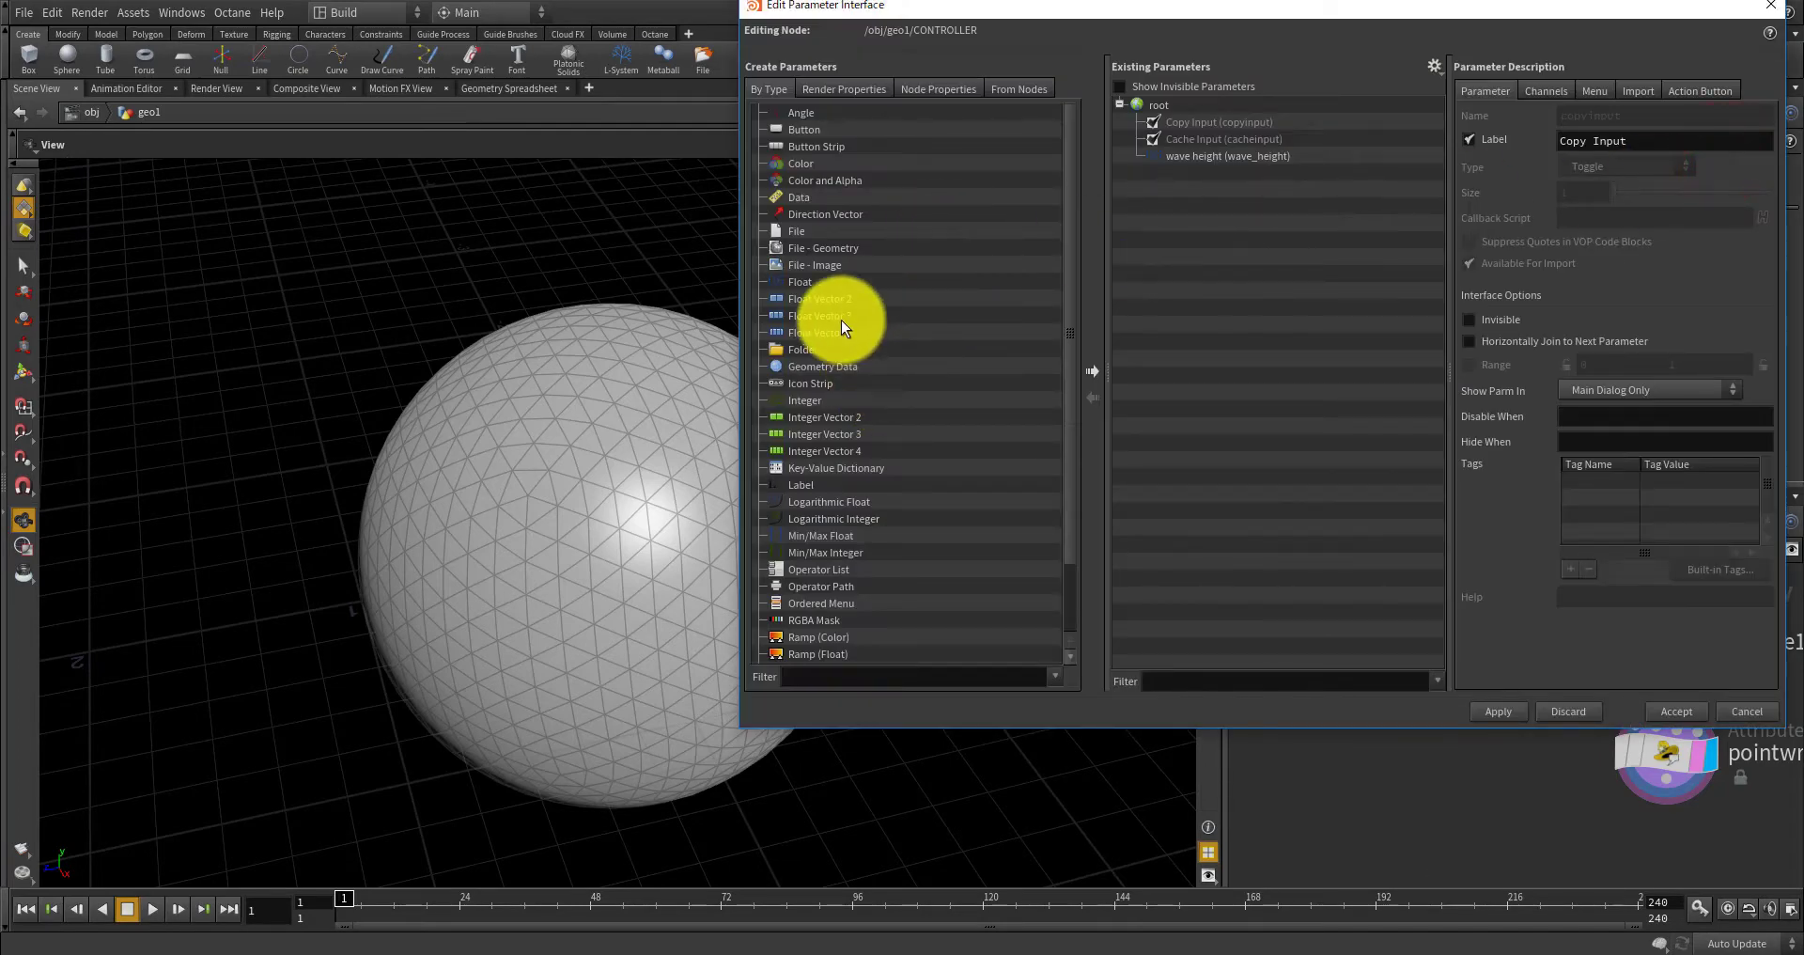
left_click_drag(792, 280, 1238, 144)
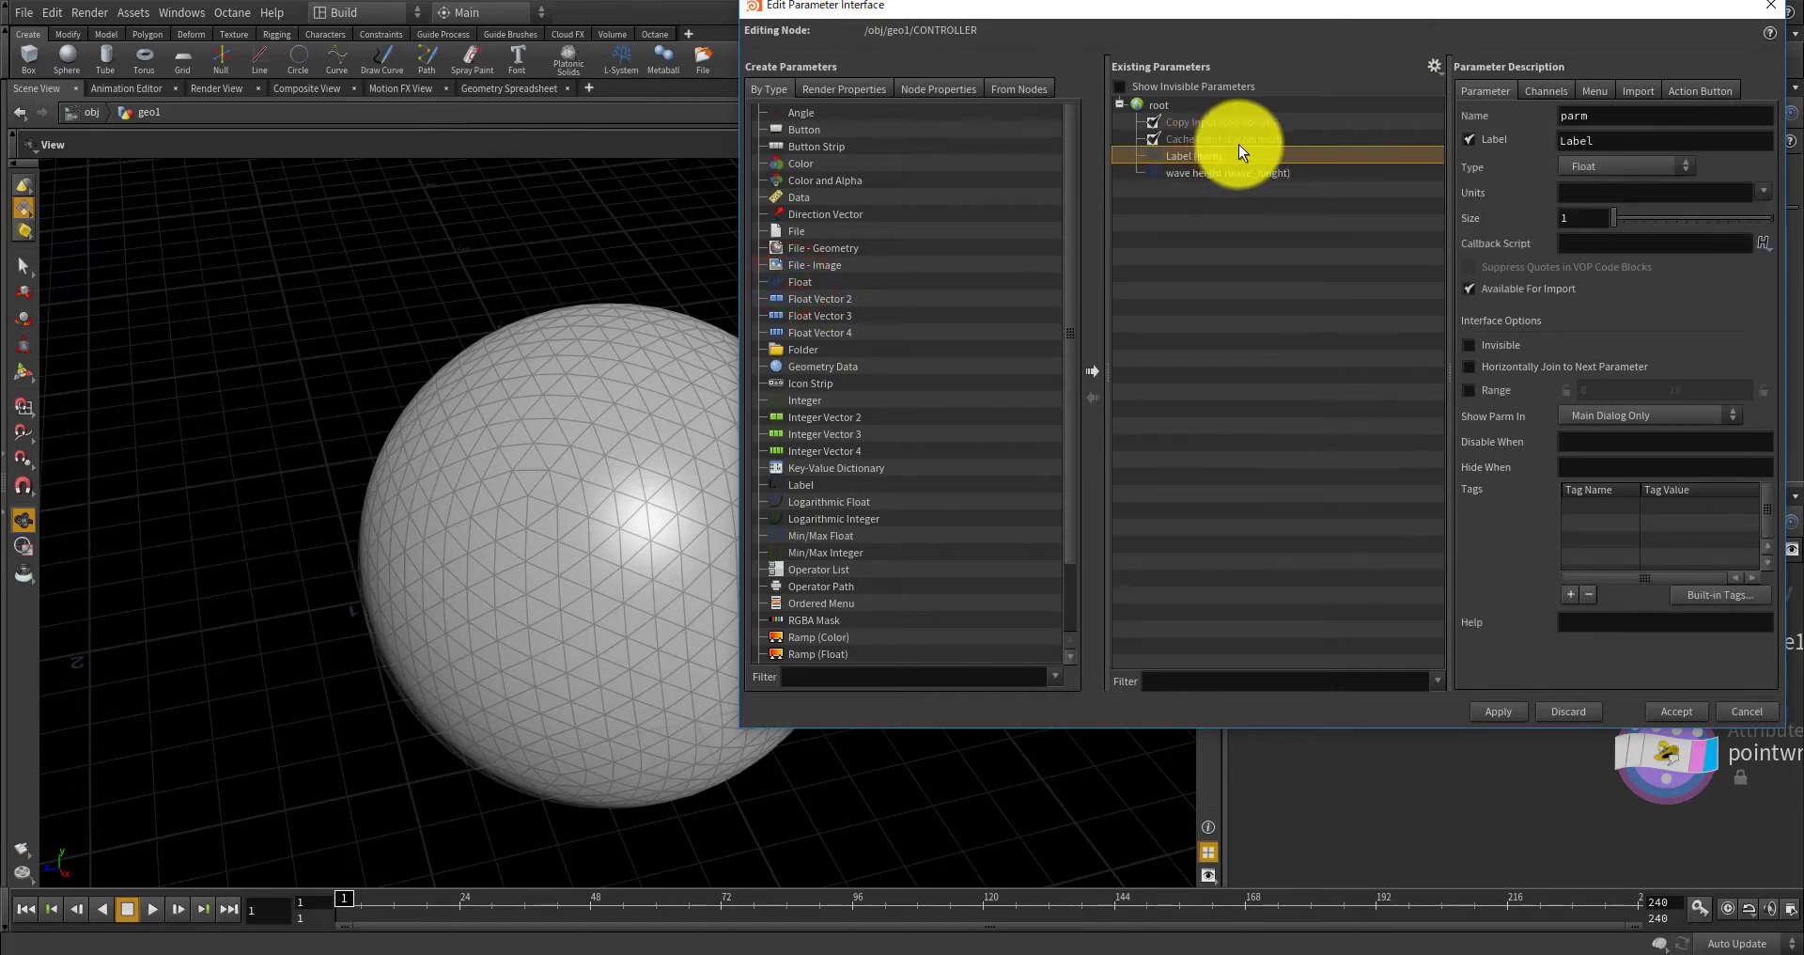
left_click(1567, 111)
left_click_drag(1603, 116, 1513, 110)
type("r")
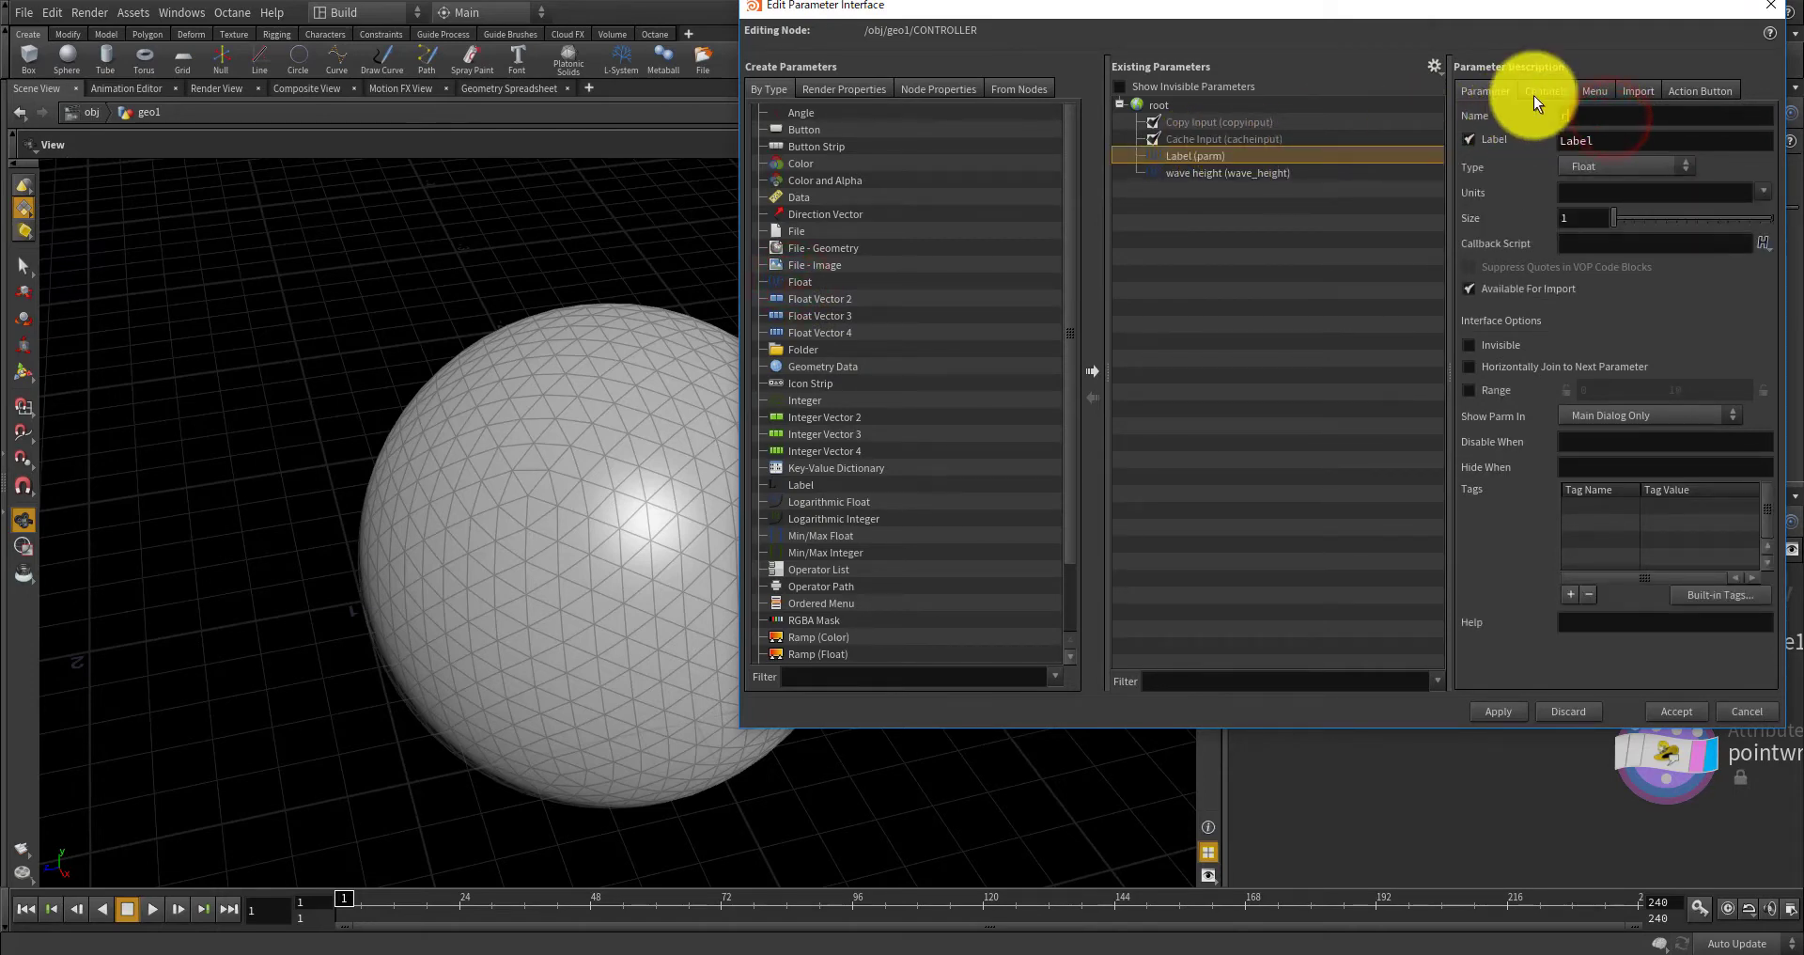
type("ad")
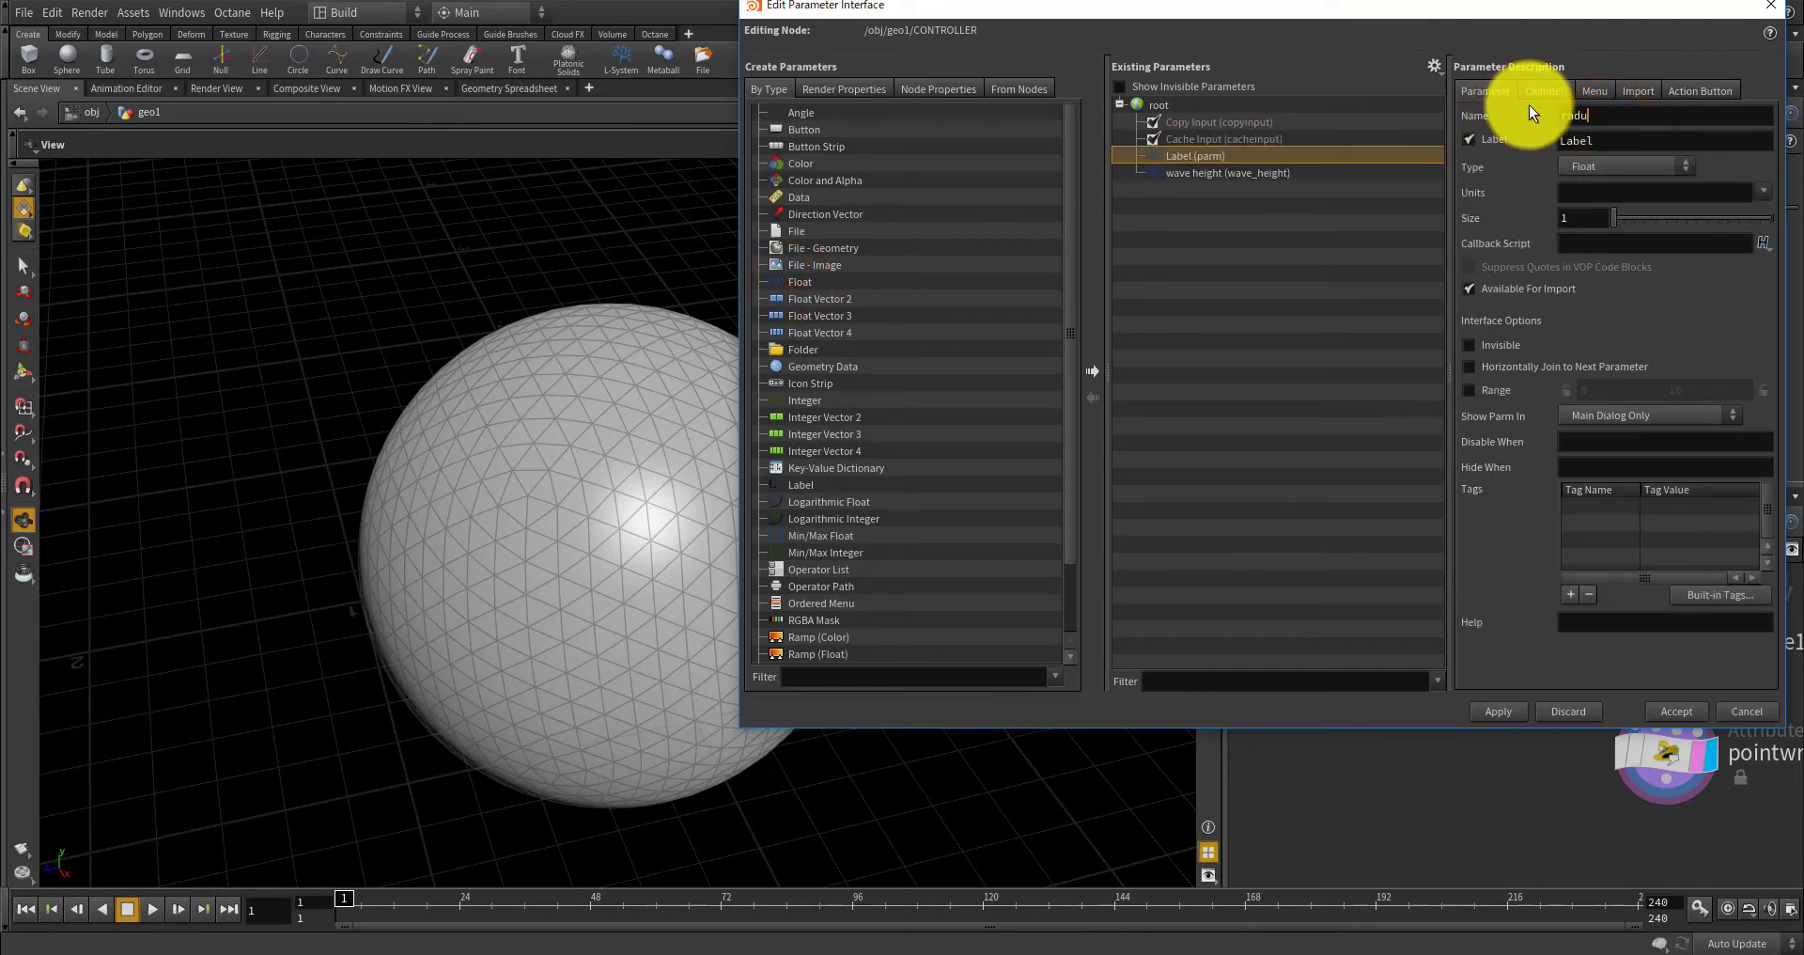
type("ius")
key("Return")
left_click_drag(1631, 140, 1545, 146)
type("radi")
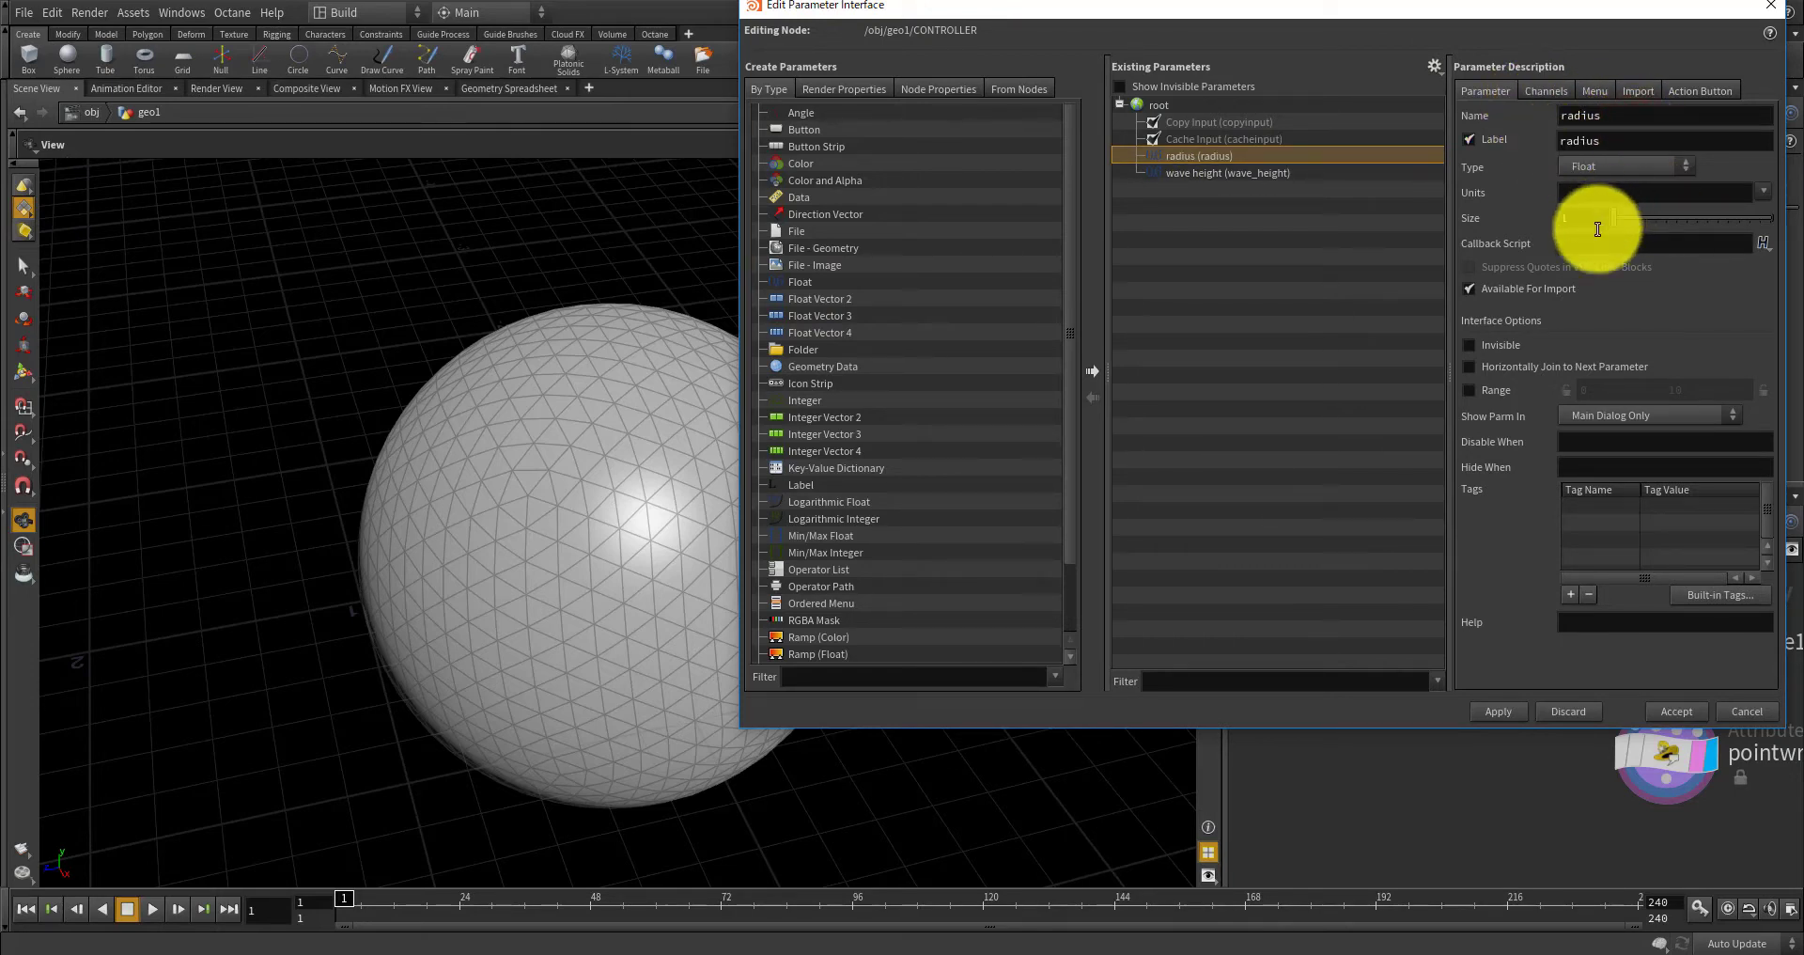
Enable a range of 1 to 10 on the radius parameter and accept the interface changes.
left_click(1469, 390)
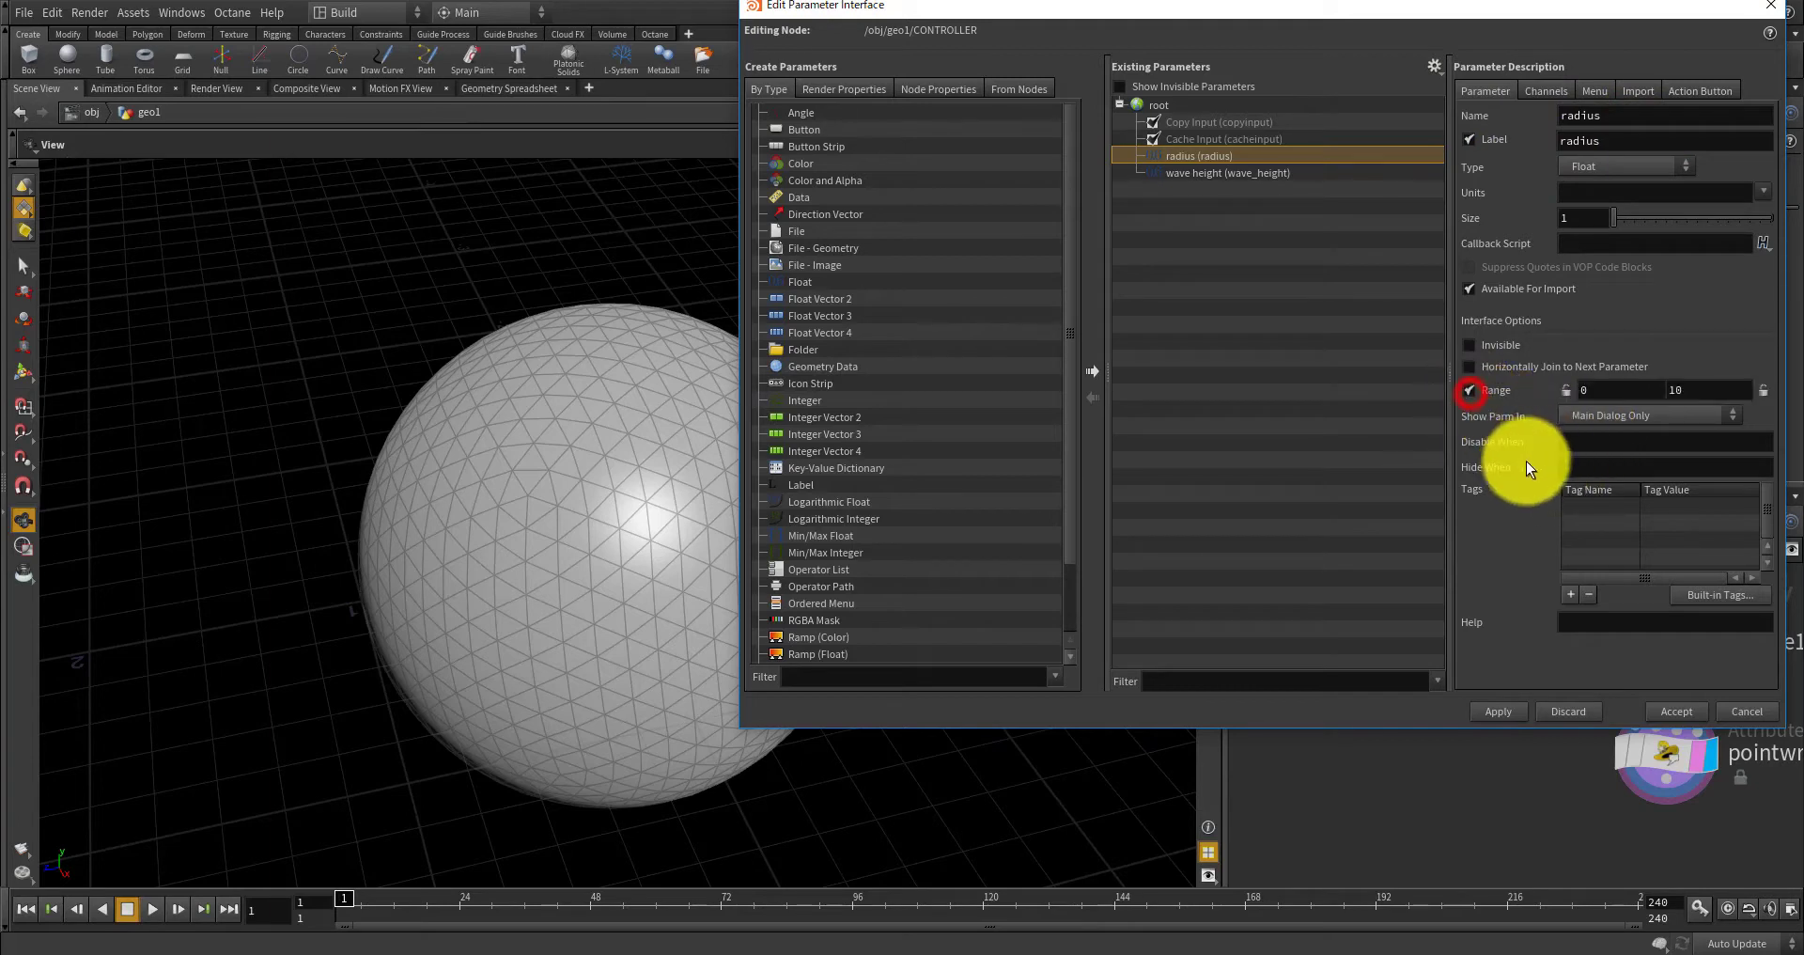
left_click(1610, 389)
type("1")
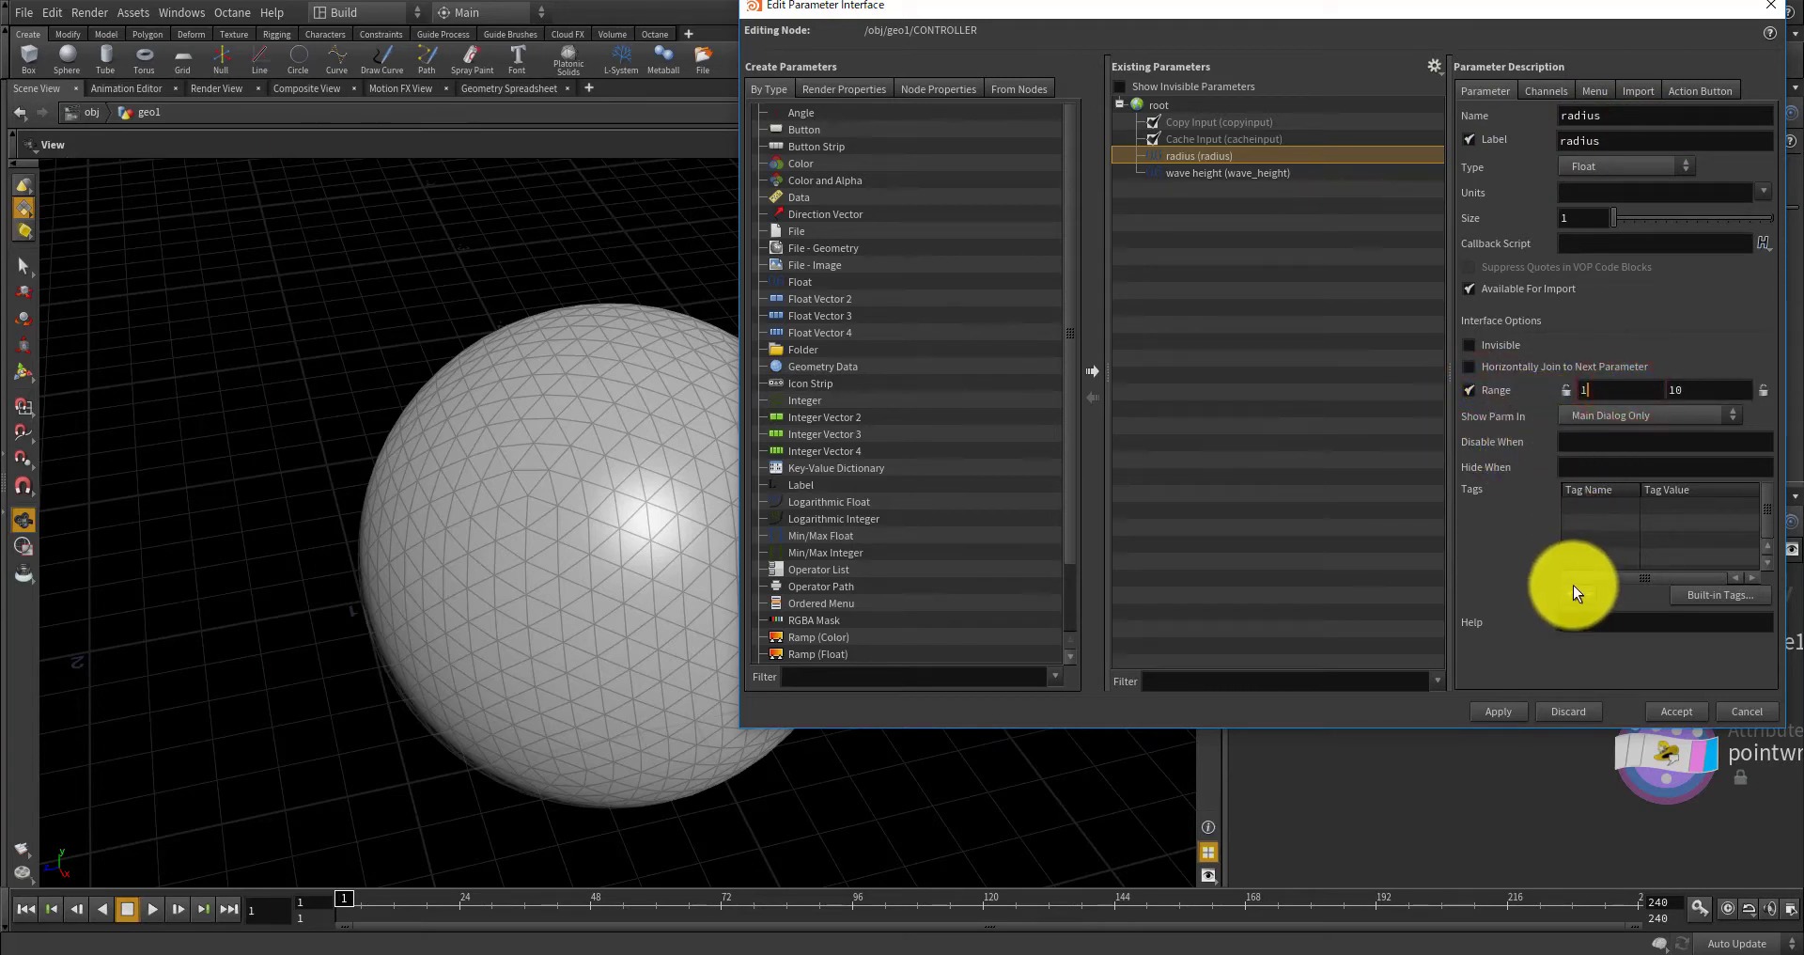
left_click(1618, 454)
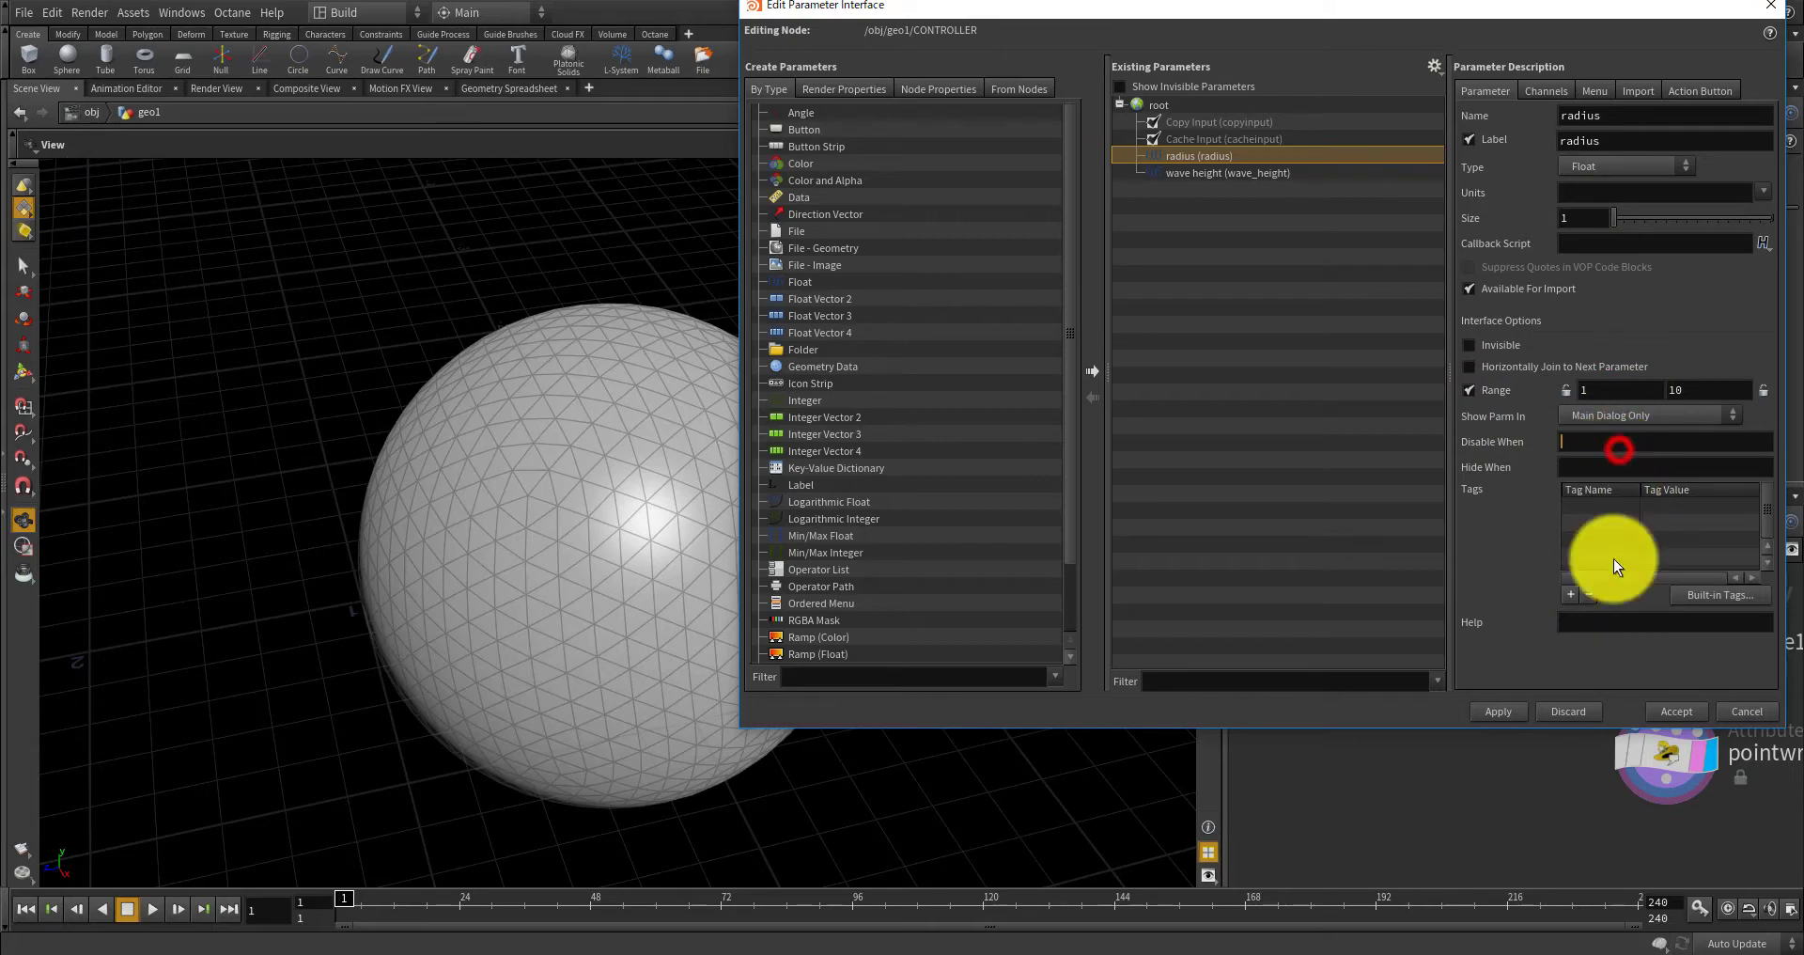
left_click(1520, 709)
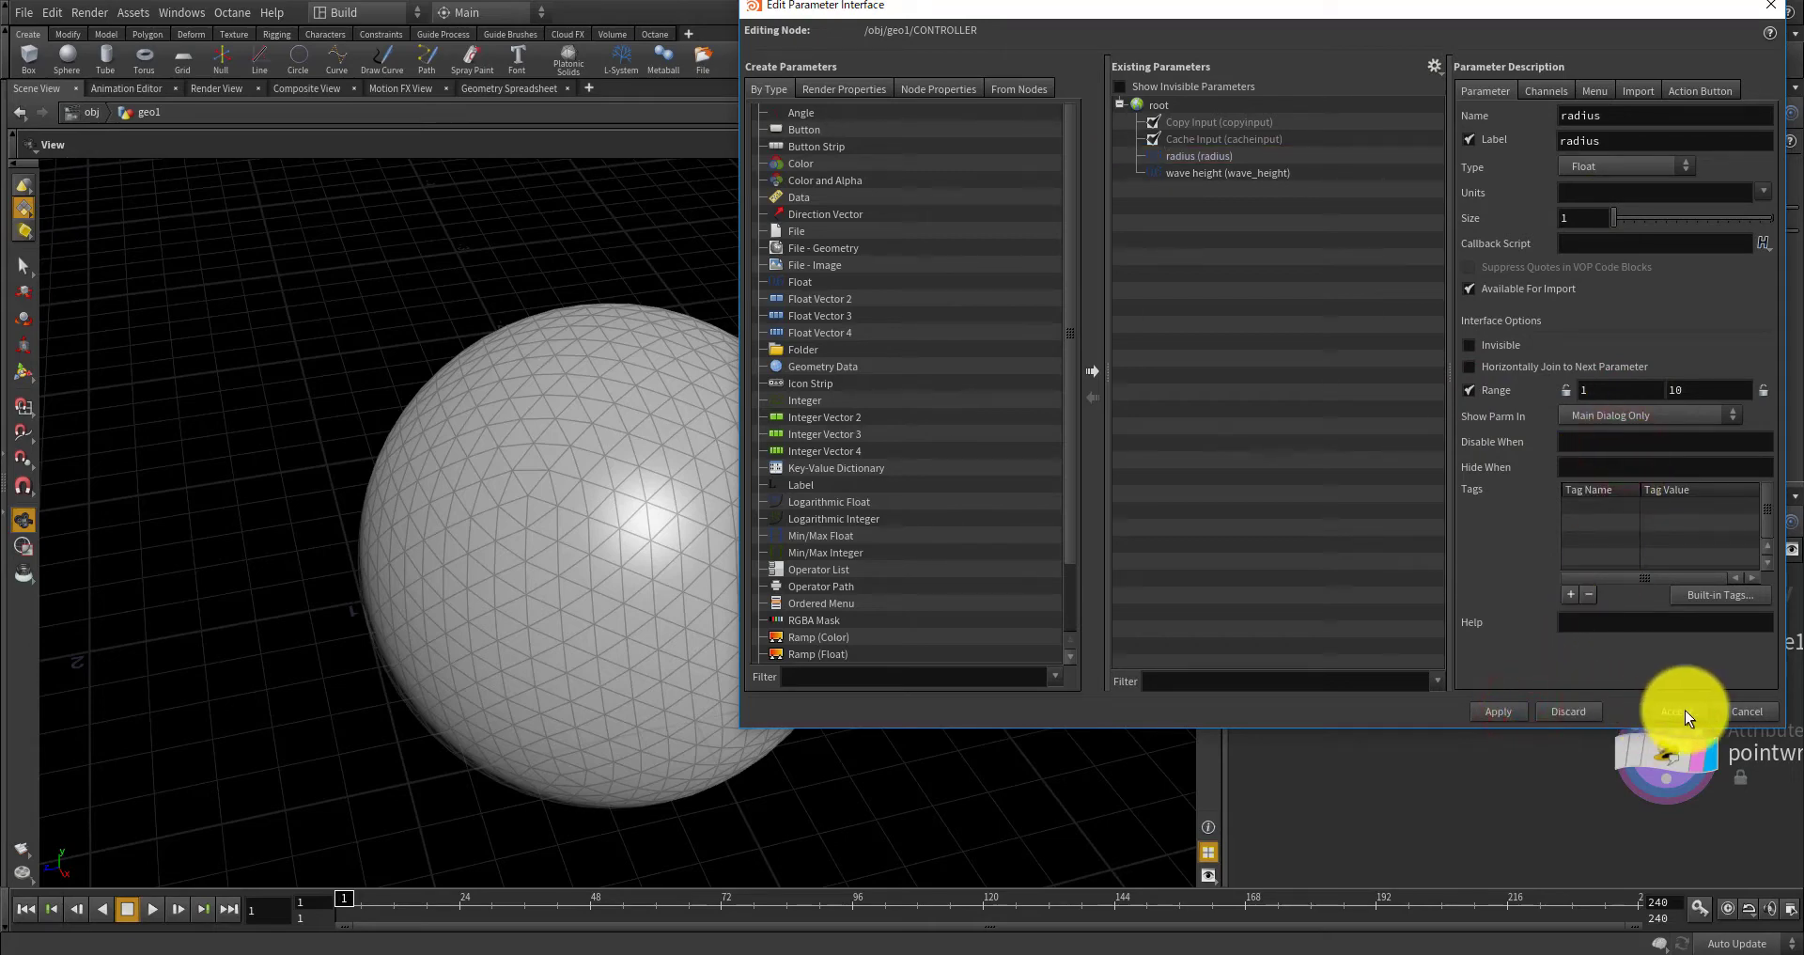
left_click(1682, 710)
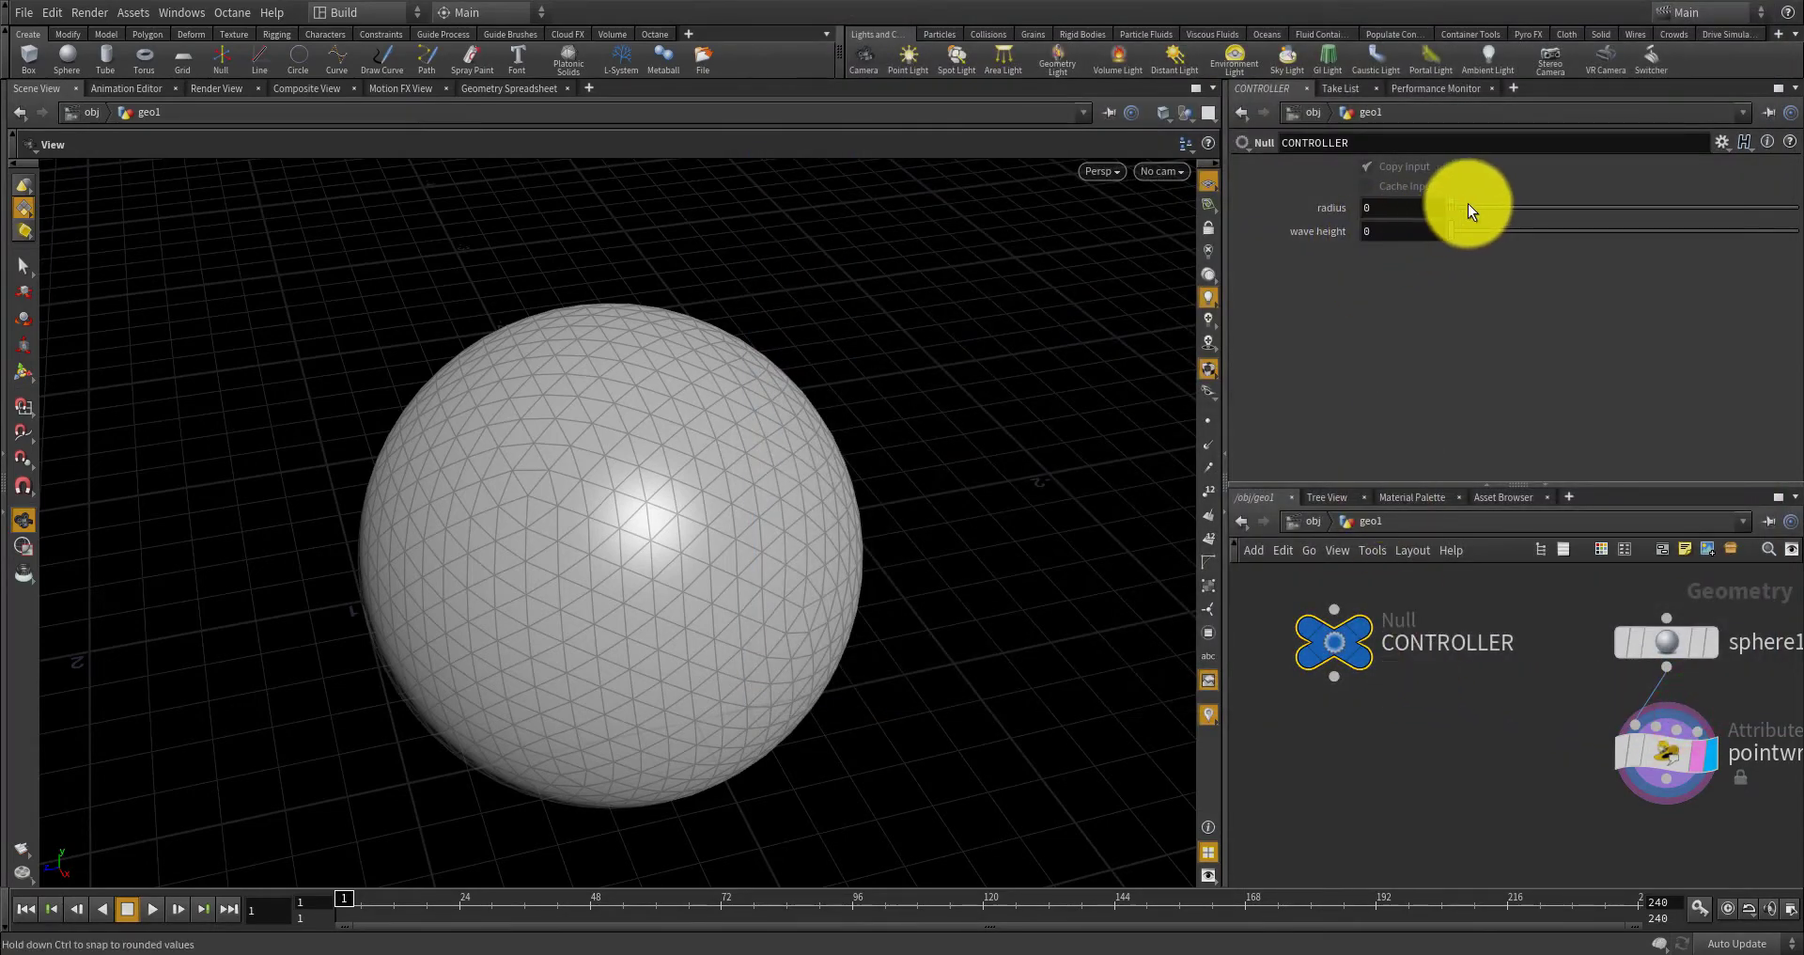
Set CONTROLLER's radius to 1.83 and wave height to 0.62, and copy the radius parameter.
left_click_drag(1471, 204, 1482, 227)
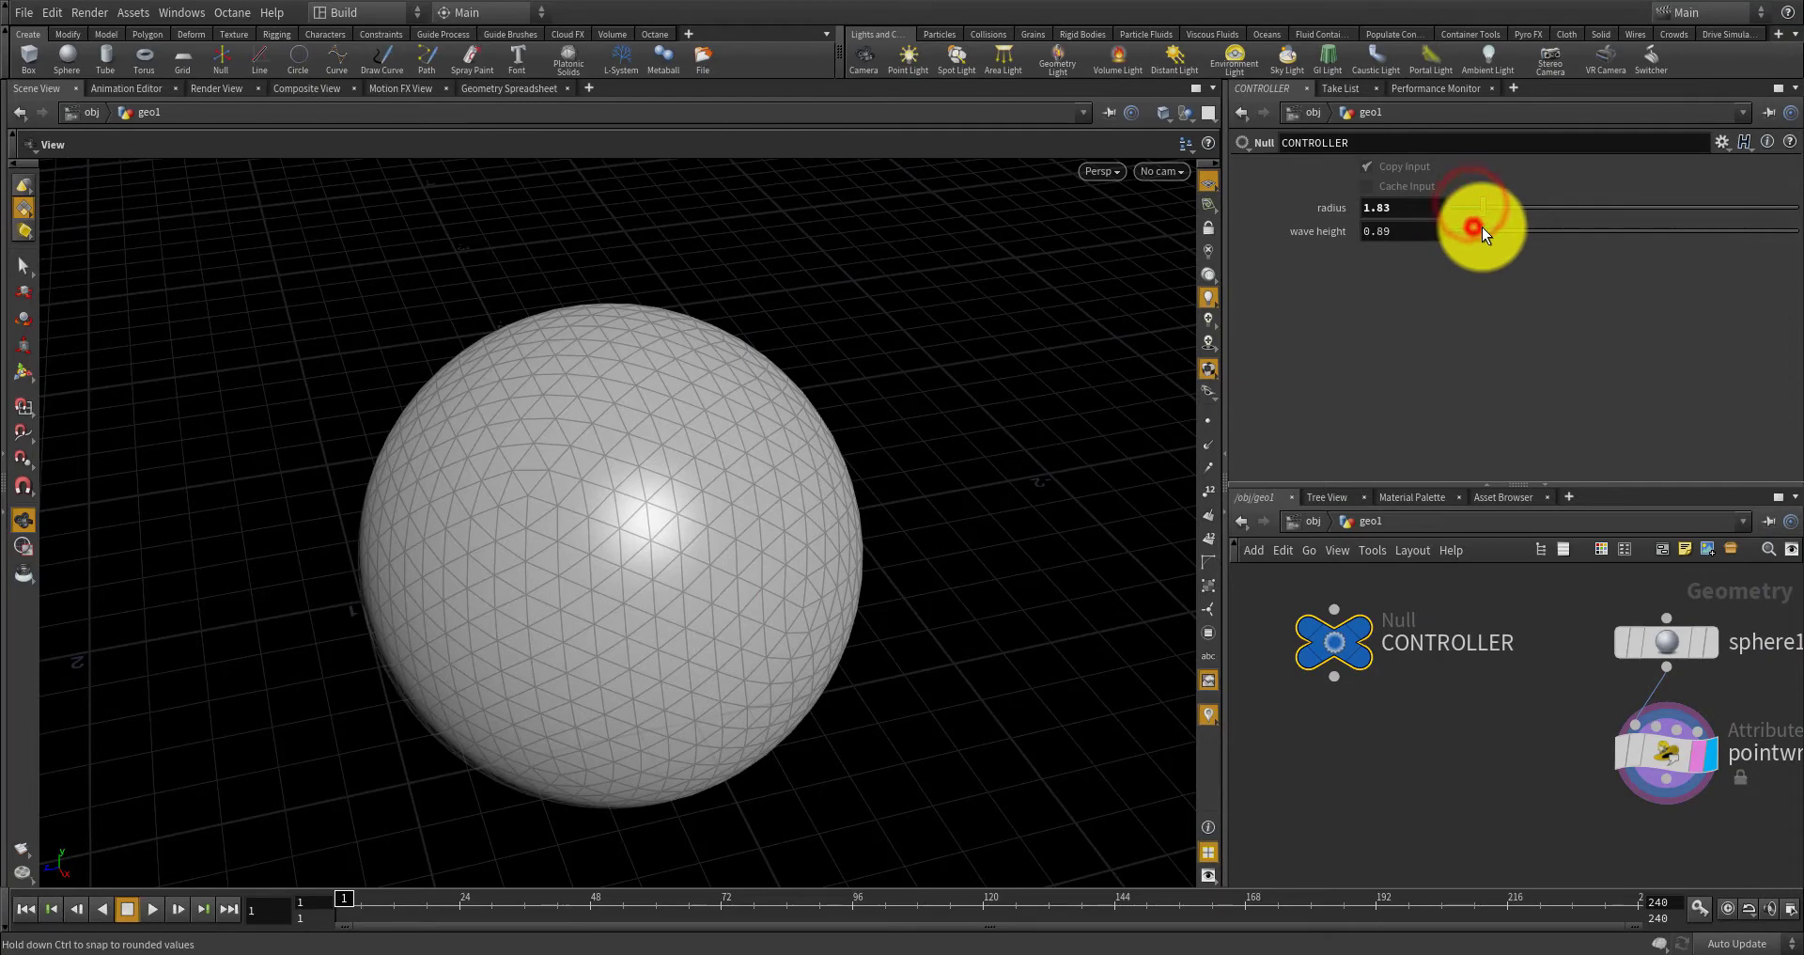
right_click(1392, 207)
mouse_move(1445, 367)
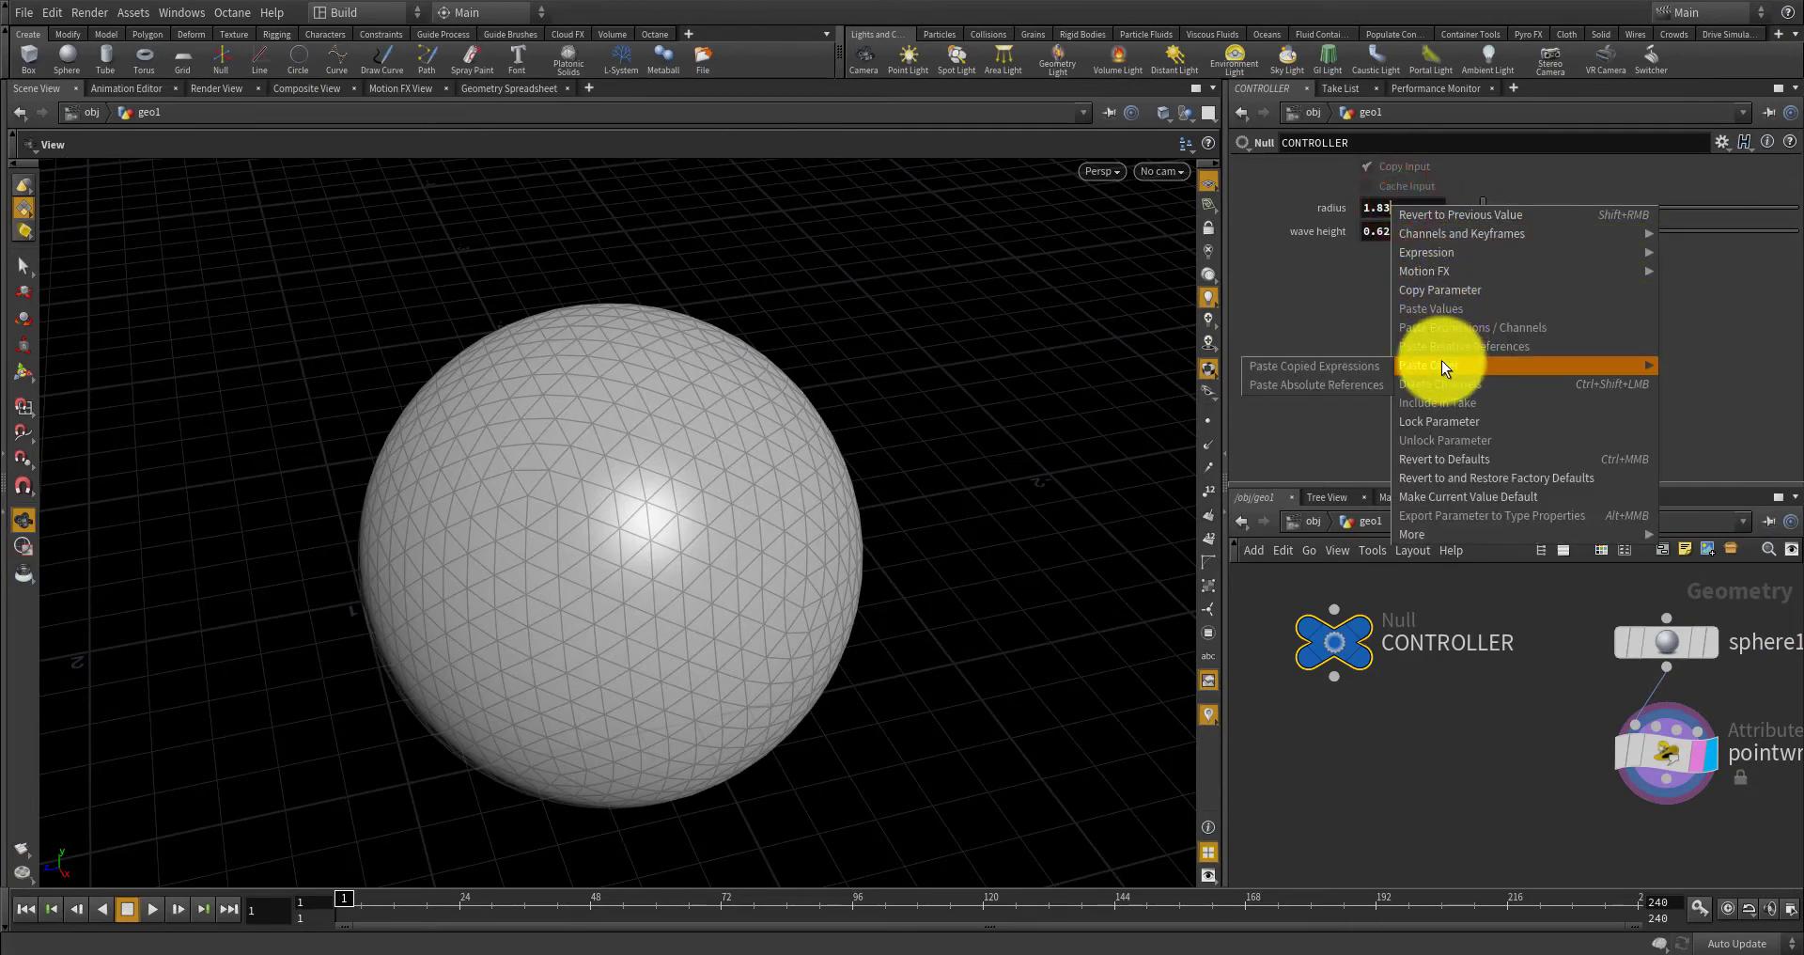
left_click(1426, 286)
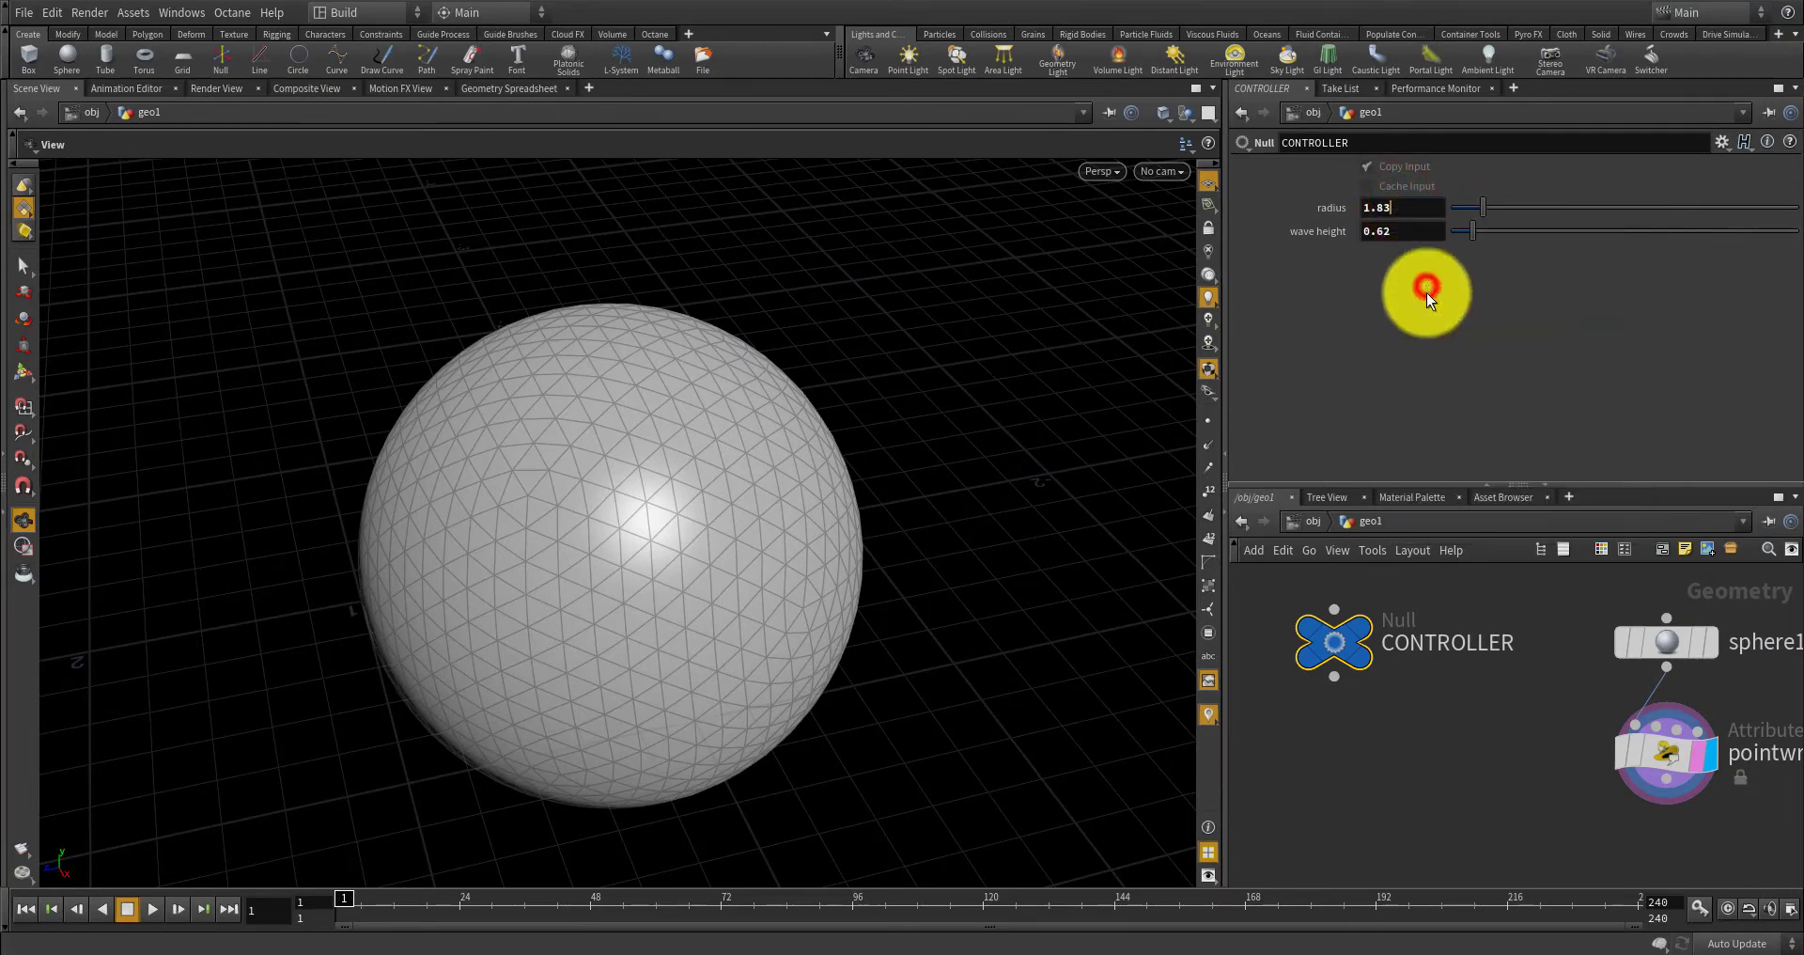
Paste the copied CONTROLLER radius as a relative reference into the X and Y radius of sphere1.
left_click(1537, 650)
left_click(1663, 631)
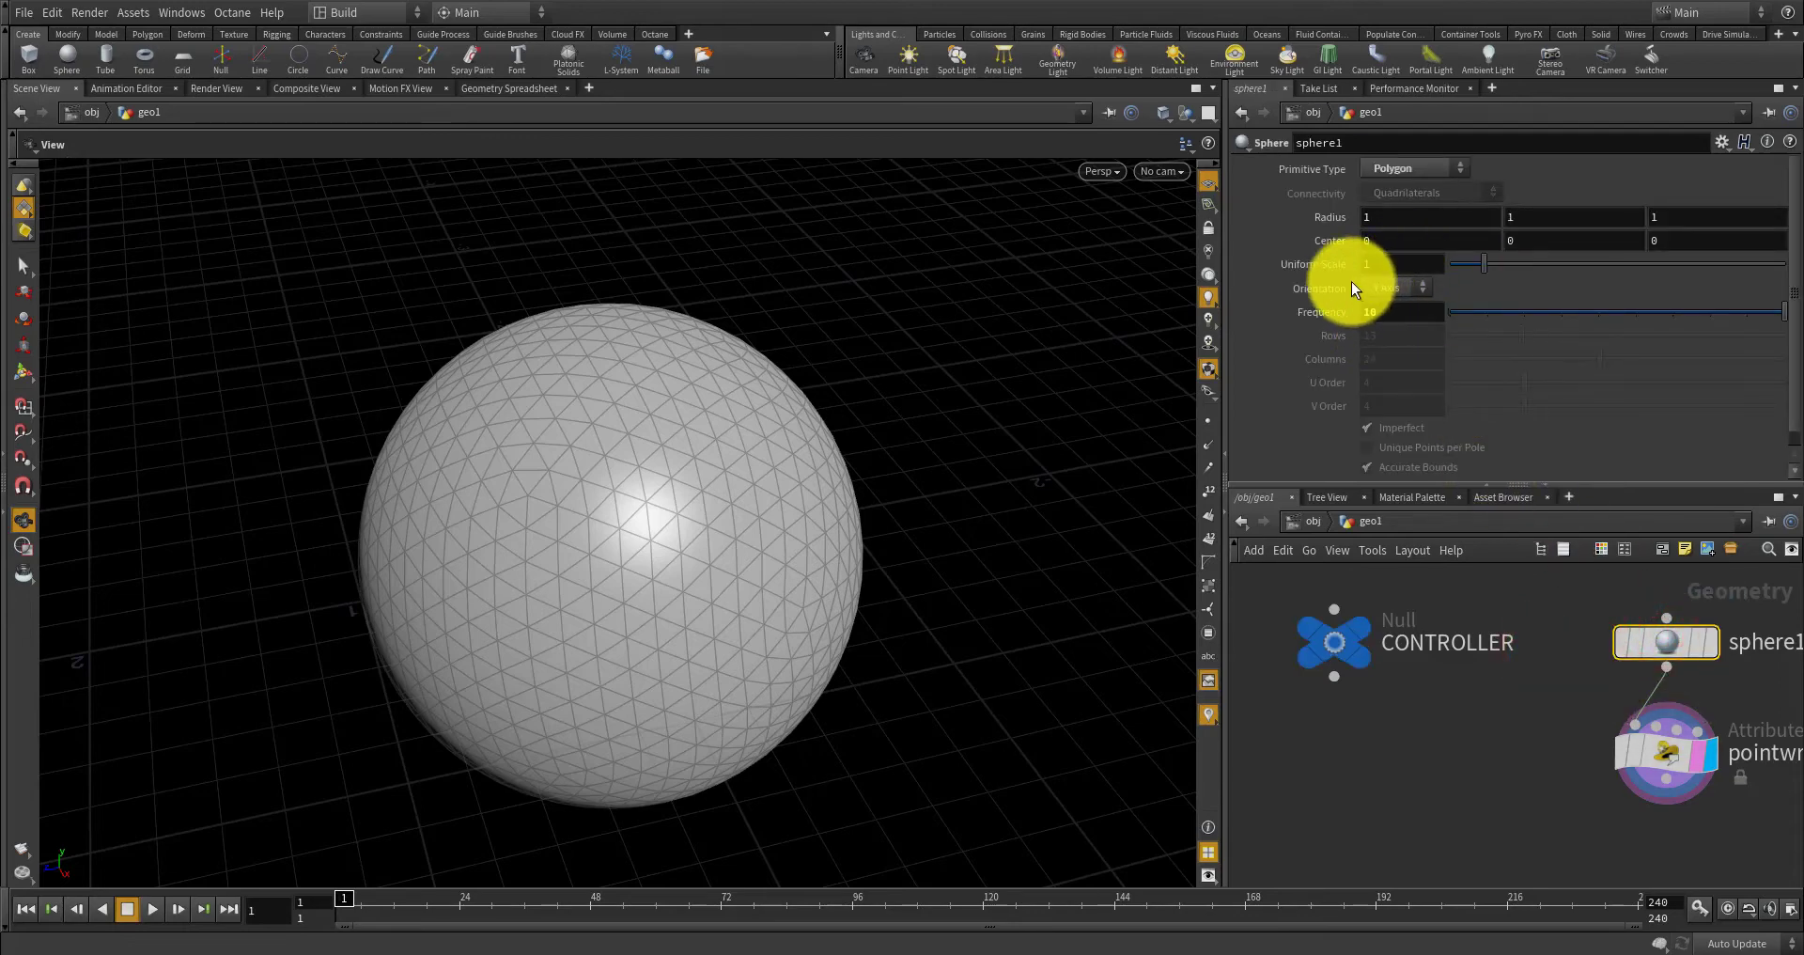
right_click(1398, 220)
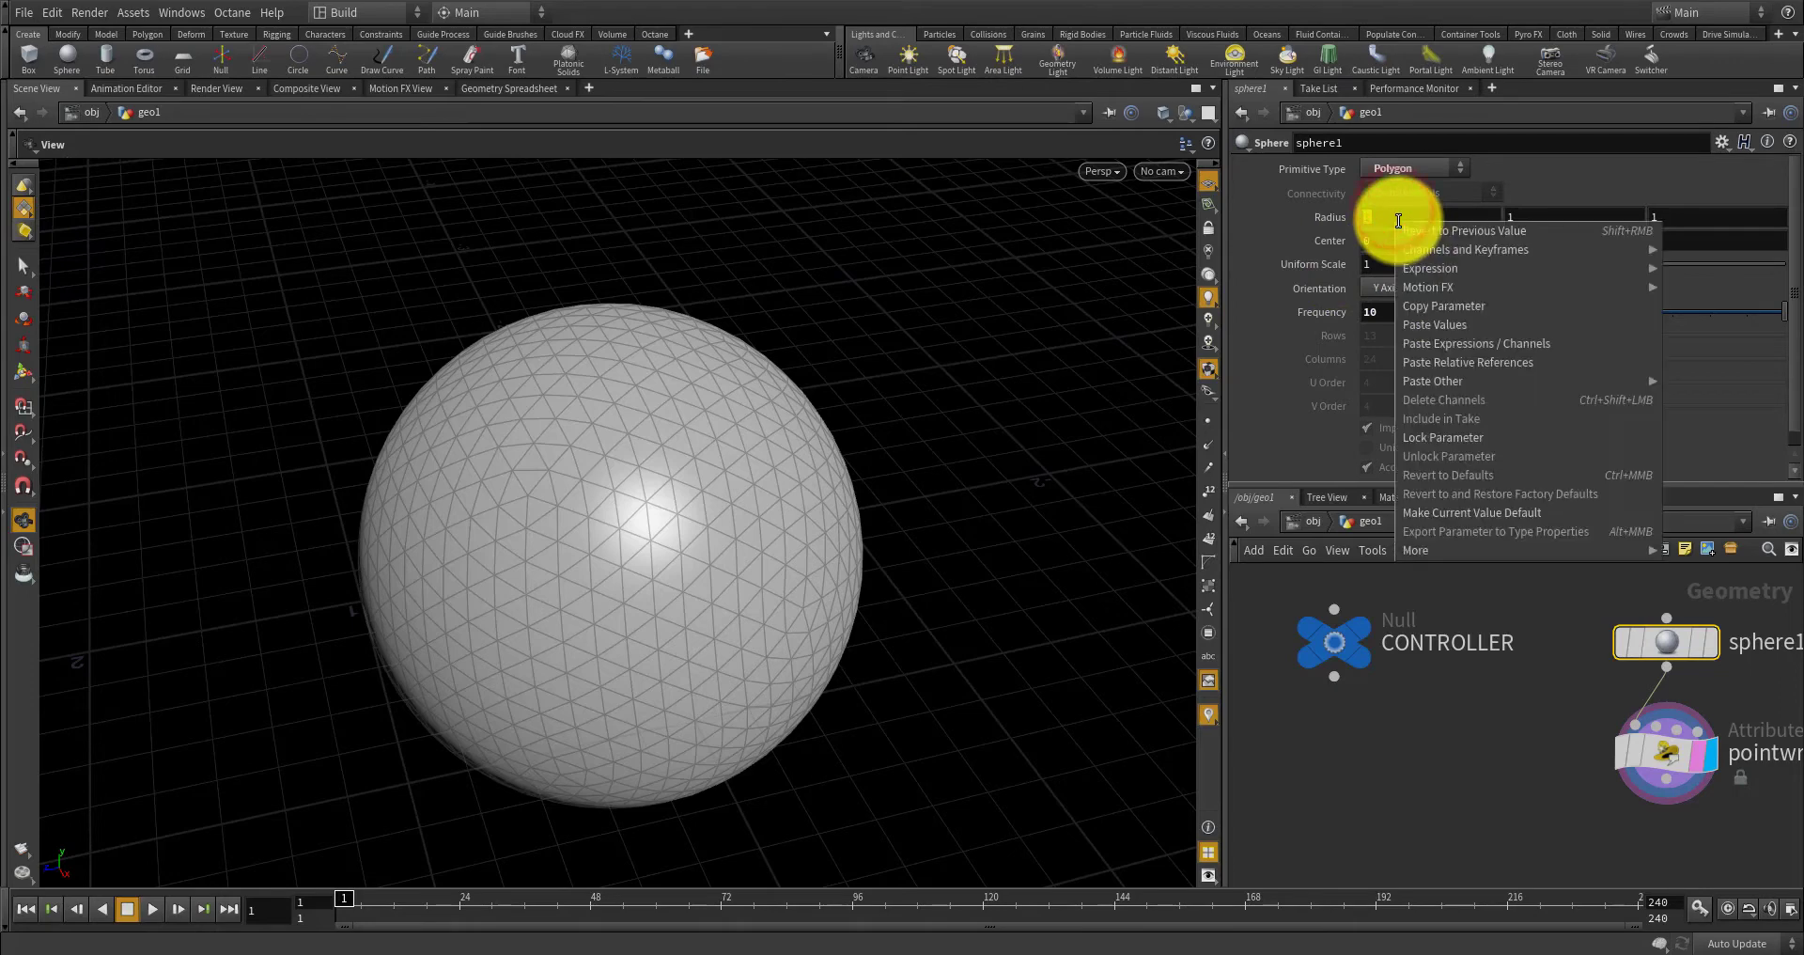
left_click(1431, 363)
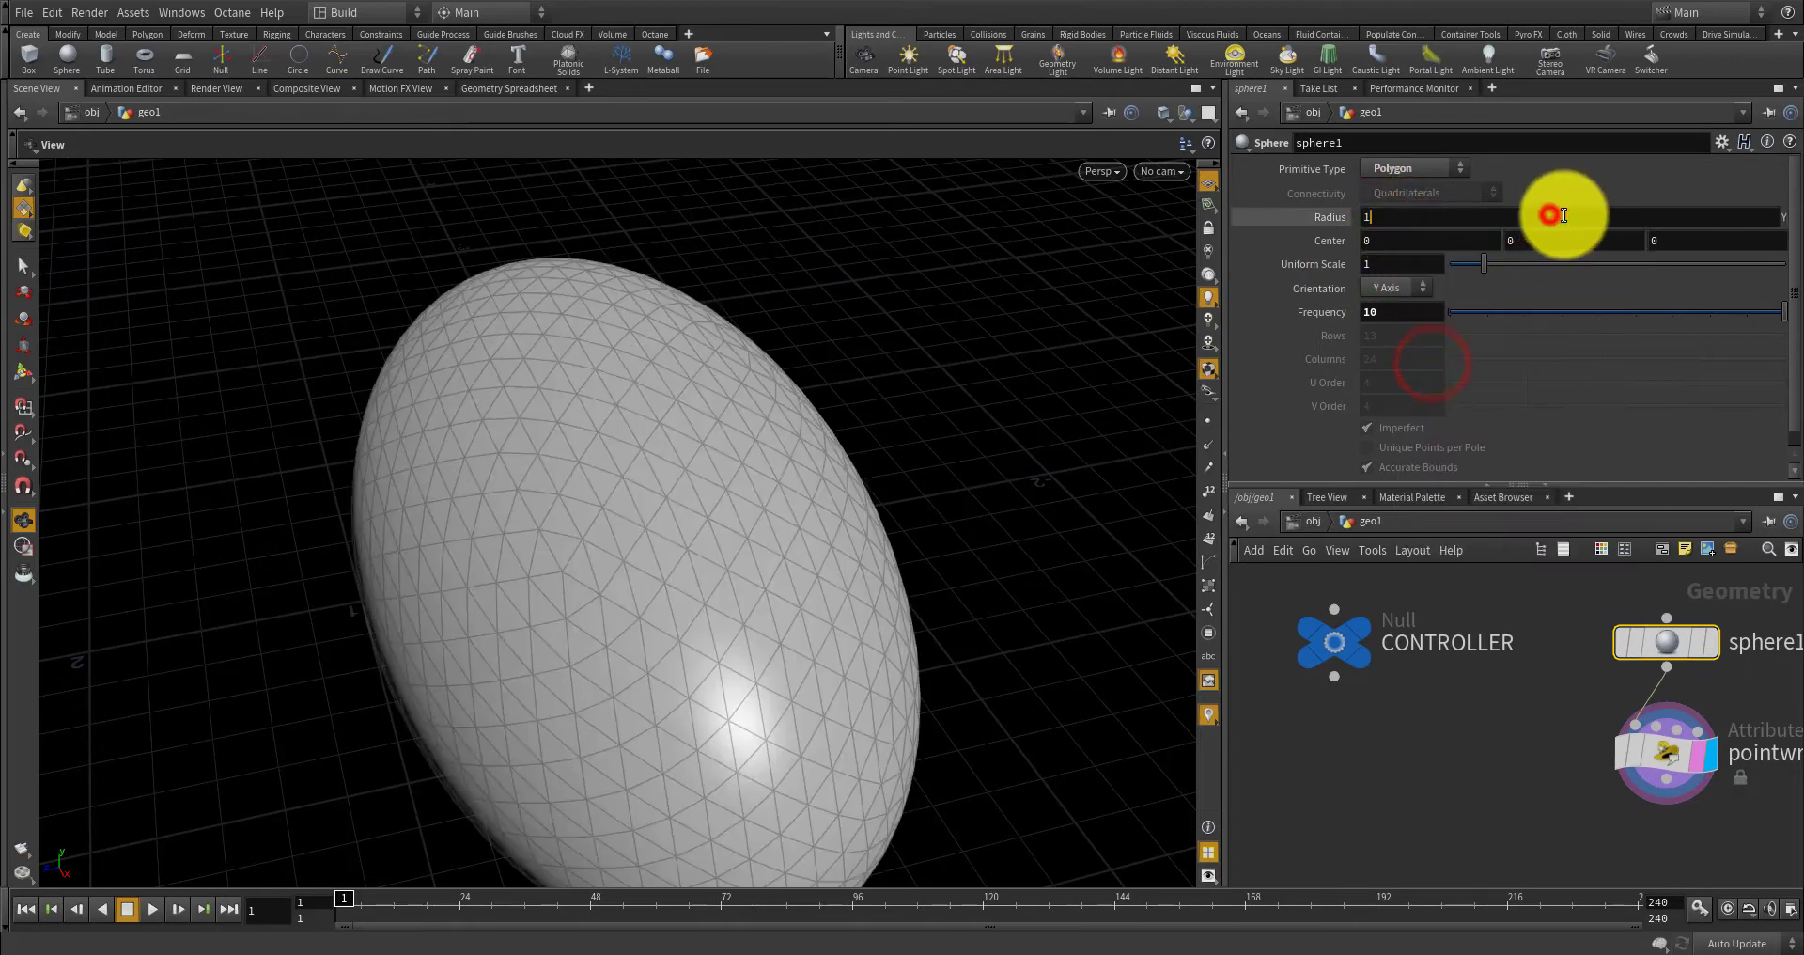
right_click(1402, 216)
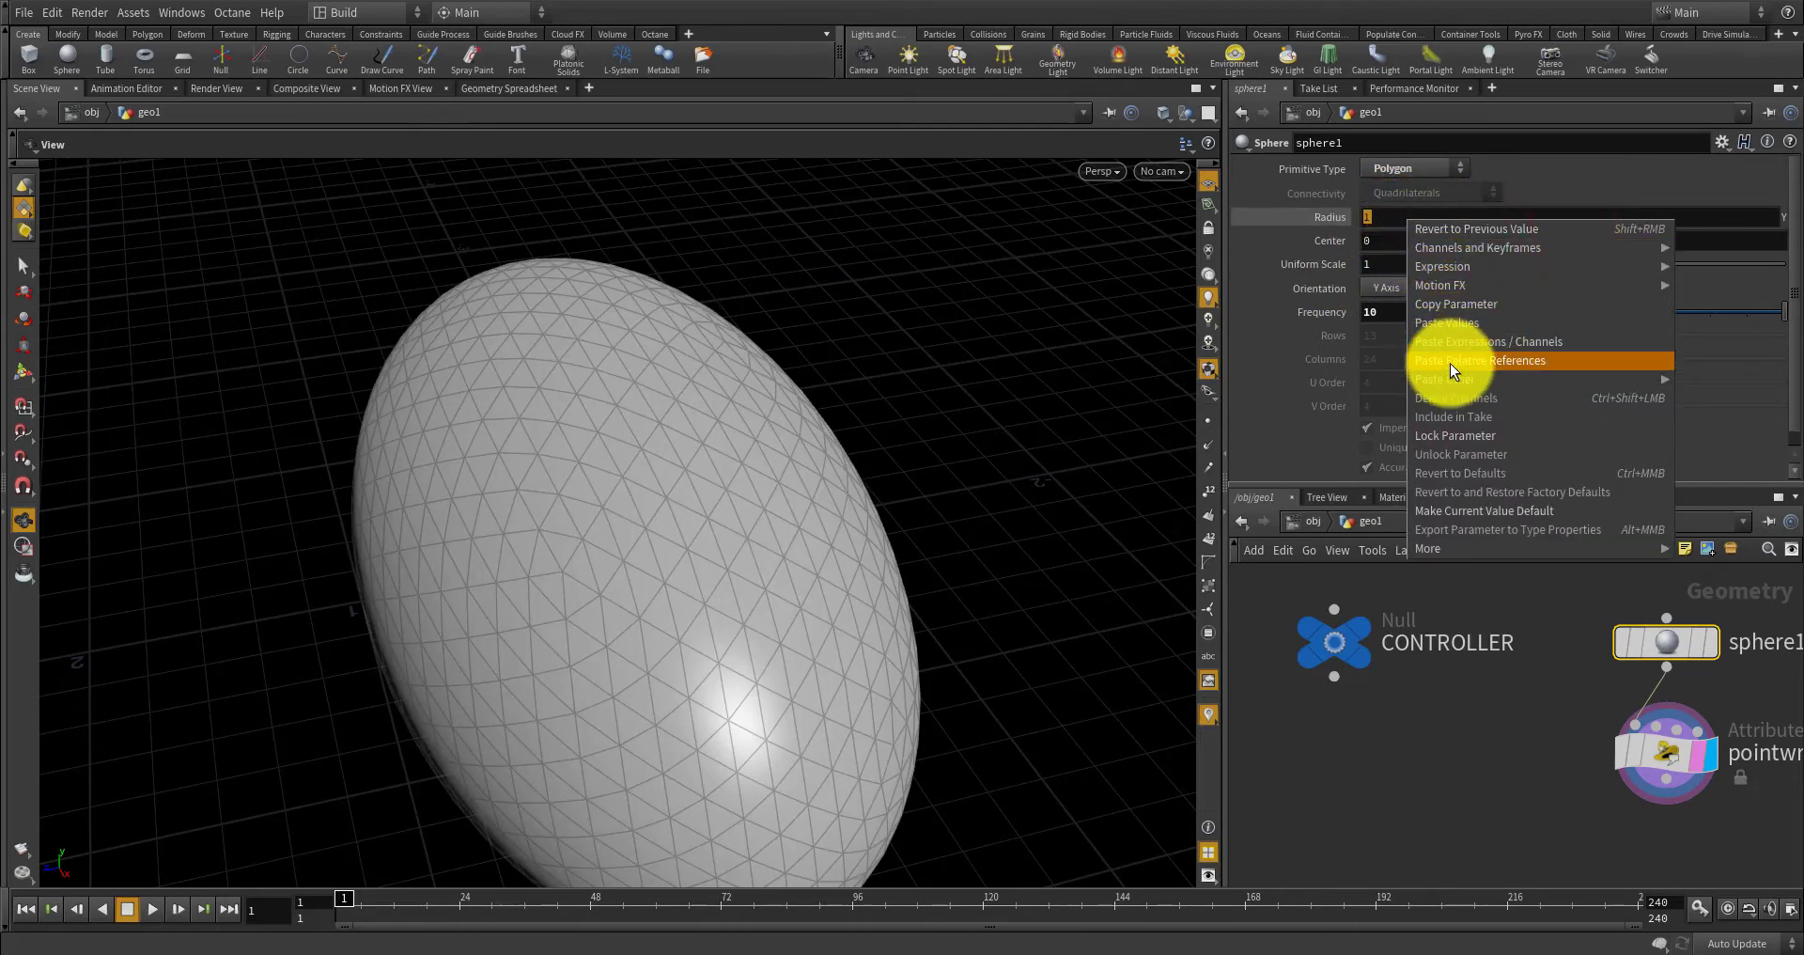
left_click(1451, 364)
Paste the copied CONTROLLER radius as a relative reference into the Z radius of sphere1 and commit it.
left_click(1628, 240)
left_click(1688, 223)
left_click(1707, 221)
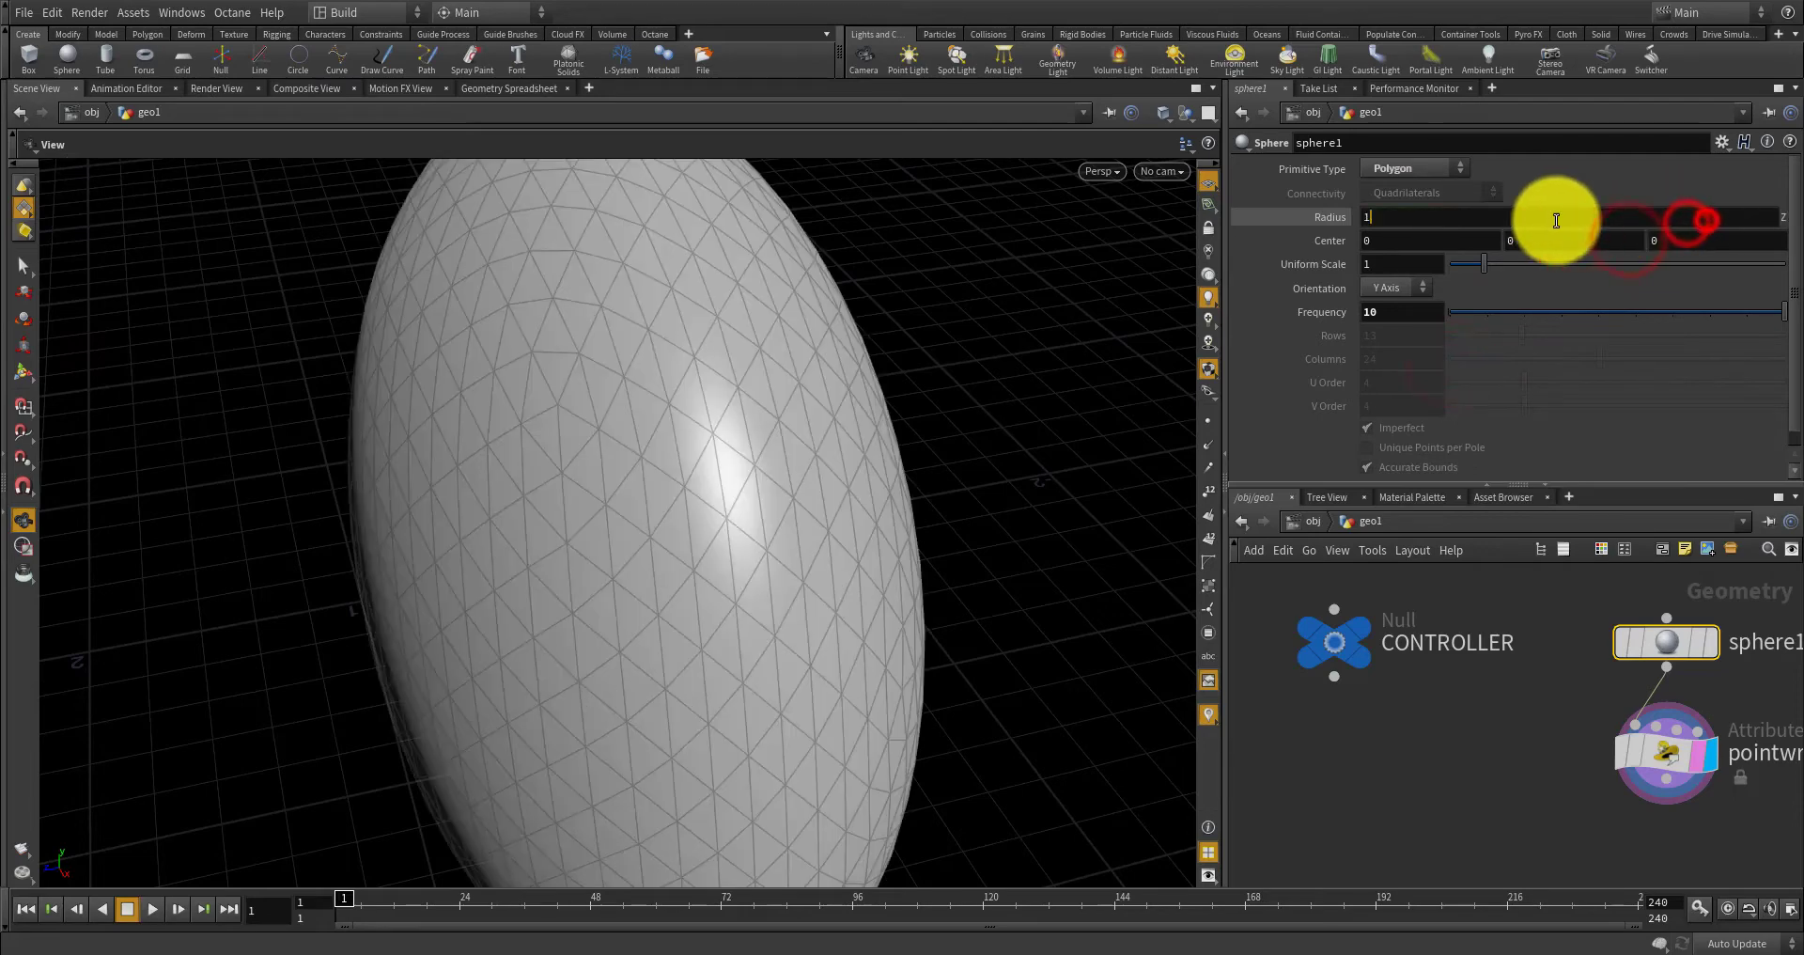
right_click(1403, 217)
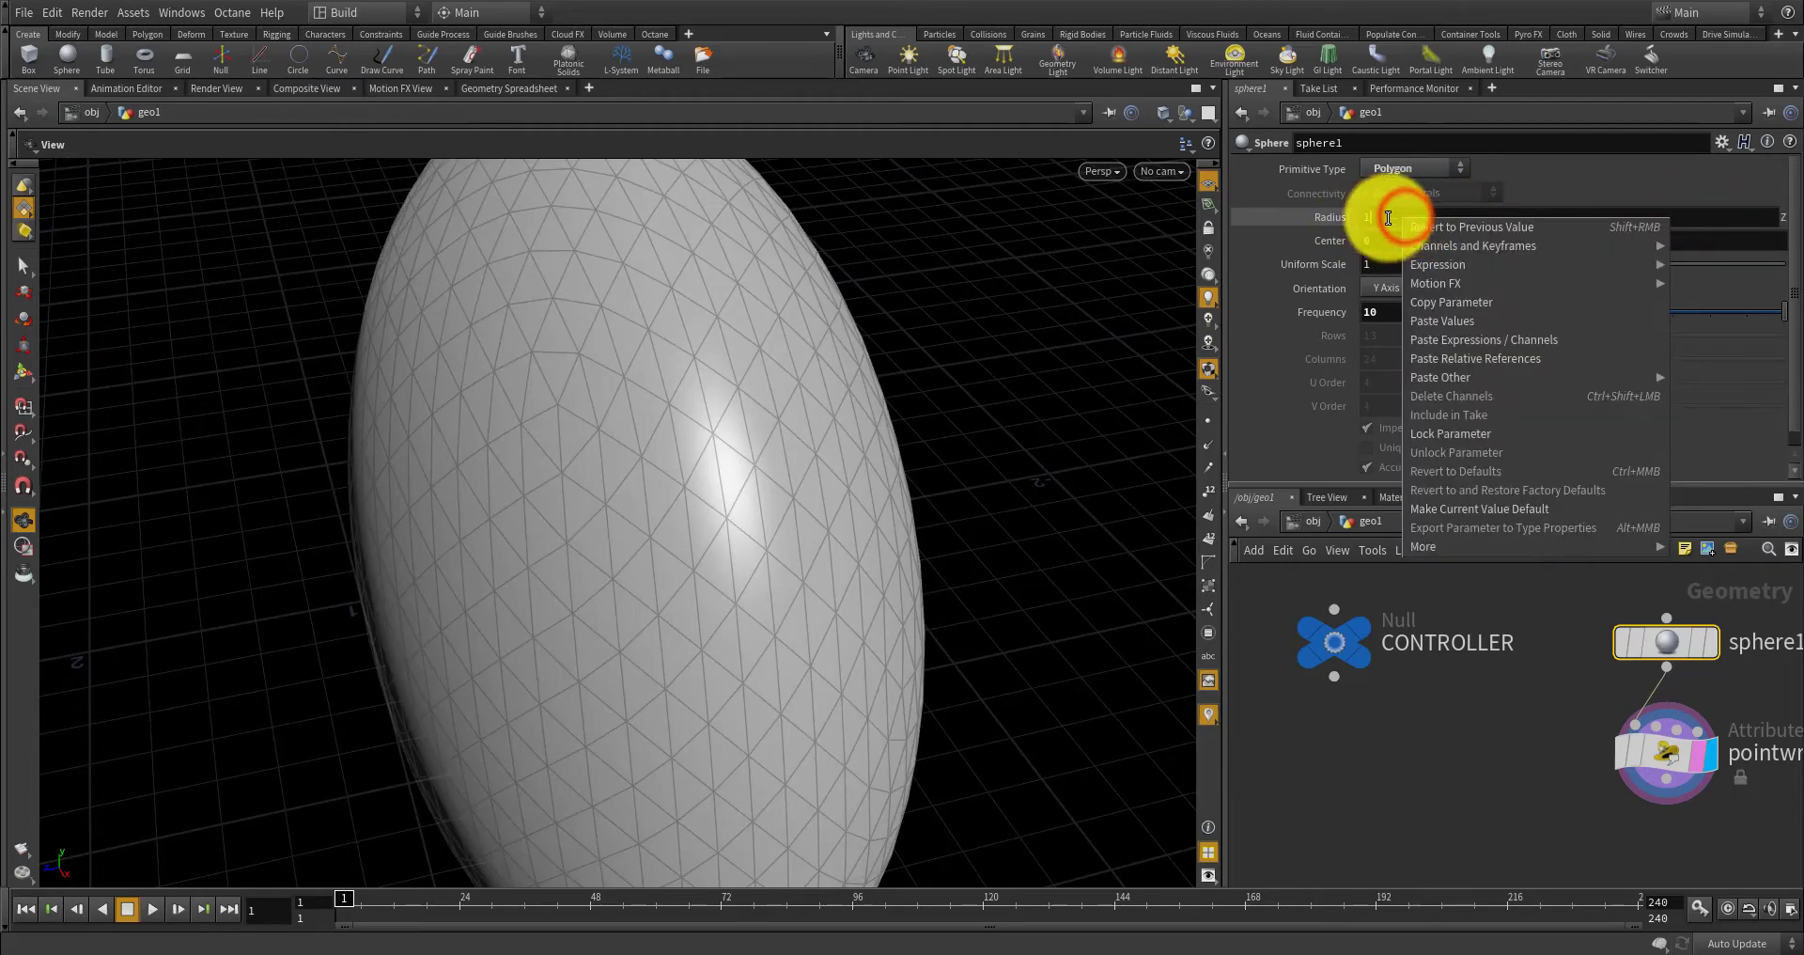
left_click(1388, 217)
left_click_drag(1392, 217, 1337, 217)
right_click(1417, 215)
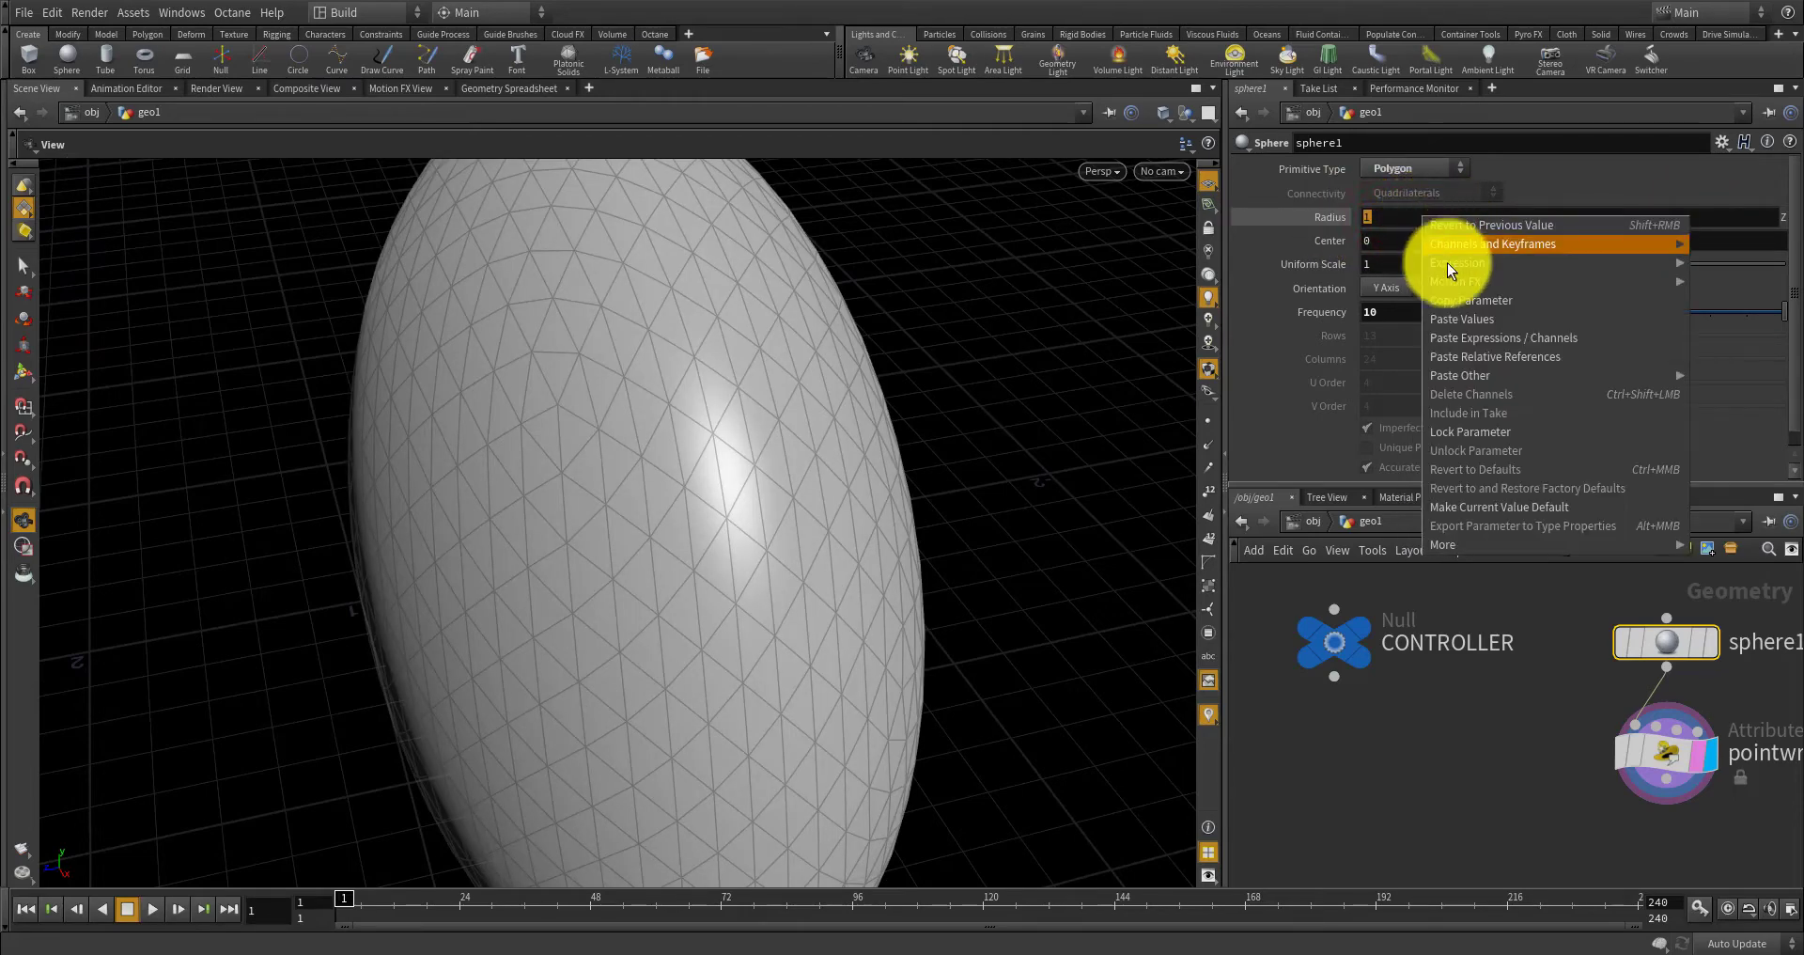
left_click(1467, 352)
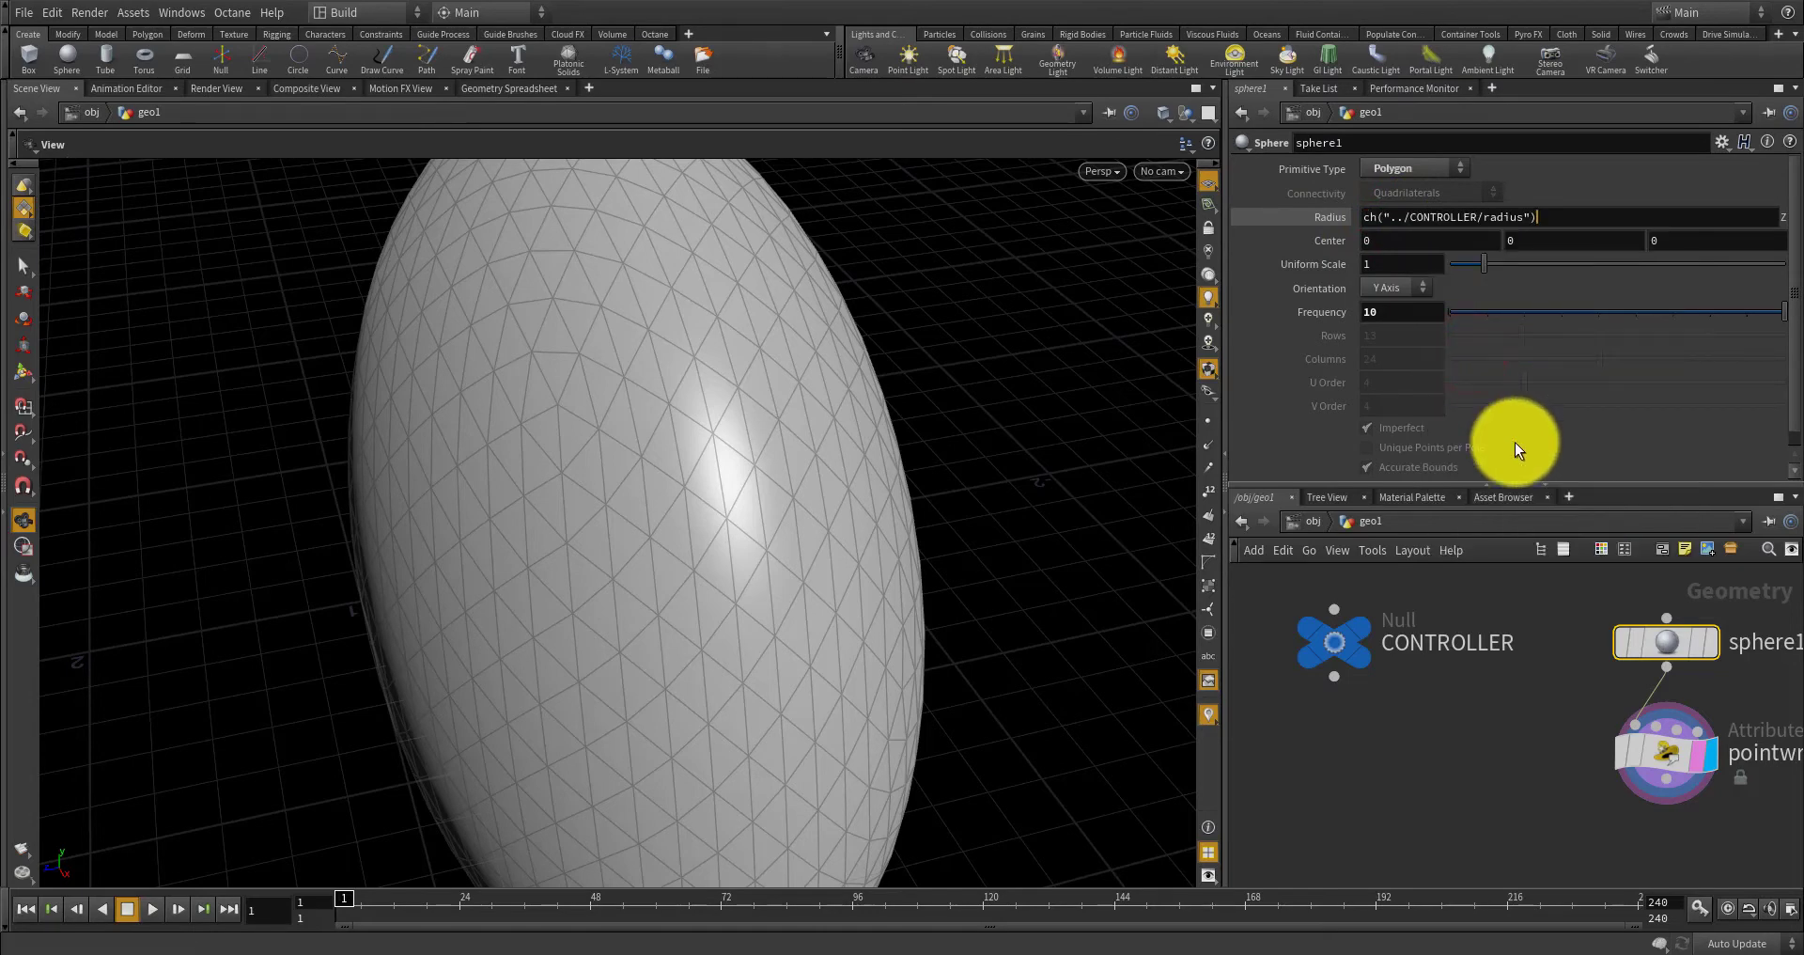
key("Return")
Set the radius to 1.9 and the wave height to 1.33 on the CONTROLLER null.
left_click(1414, 619)
mouse_move(1468, 216)
left_mouse_down()
mouse_move(1530, 205)
mouse_move(1463, 220)
left_mouse_up()
scroll(724, 397, "down", 5)
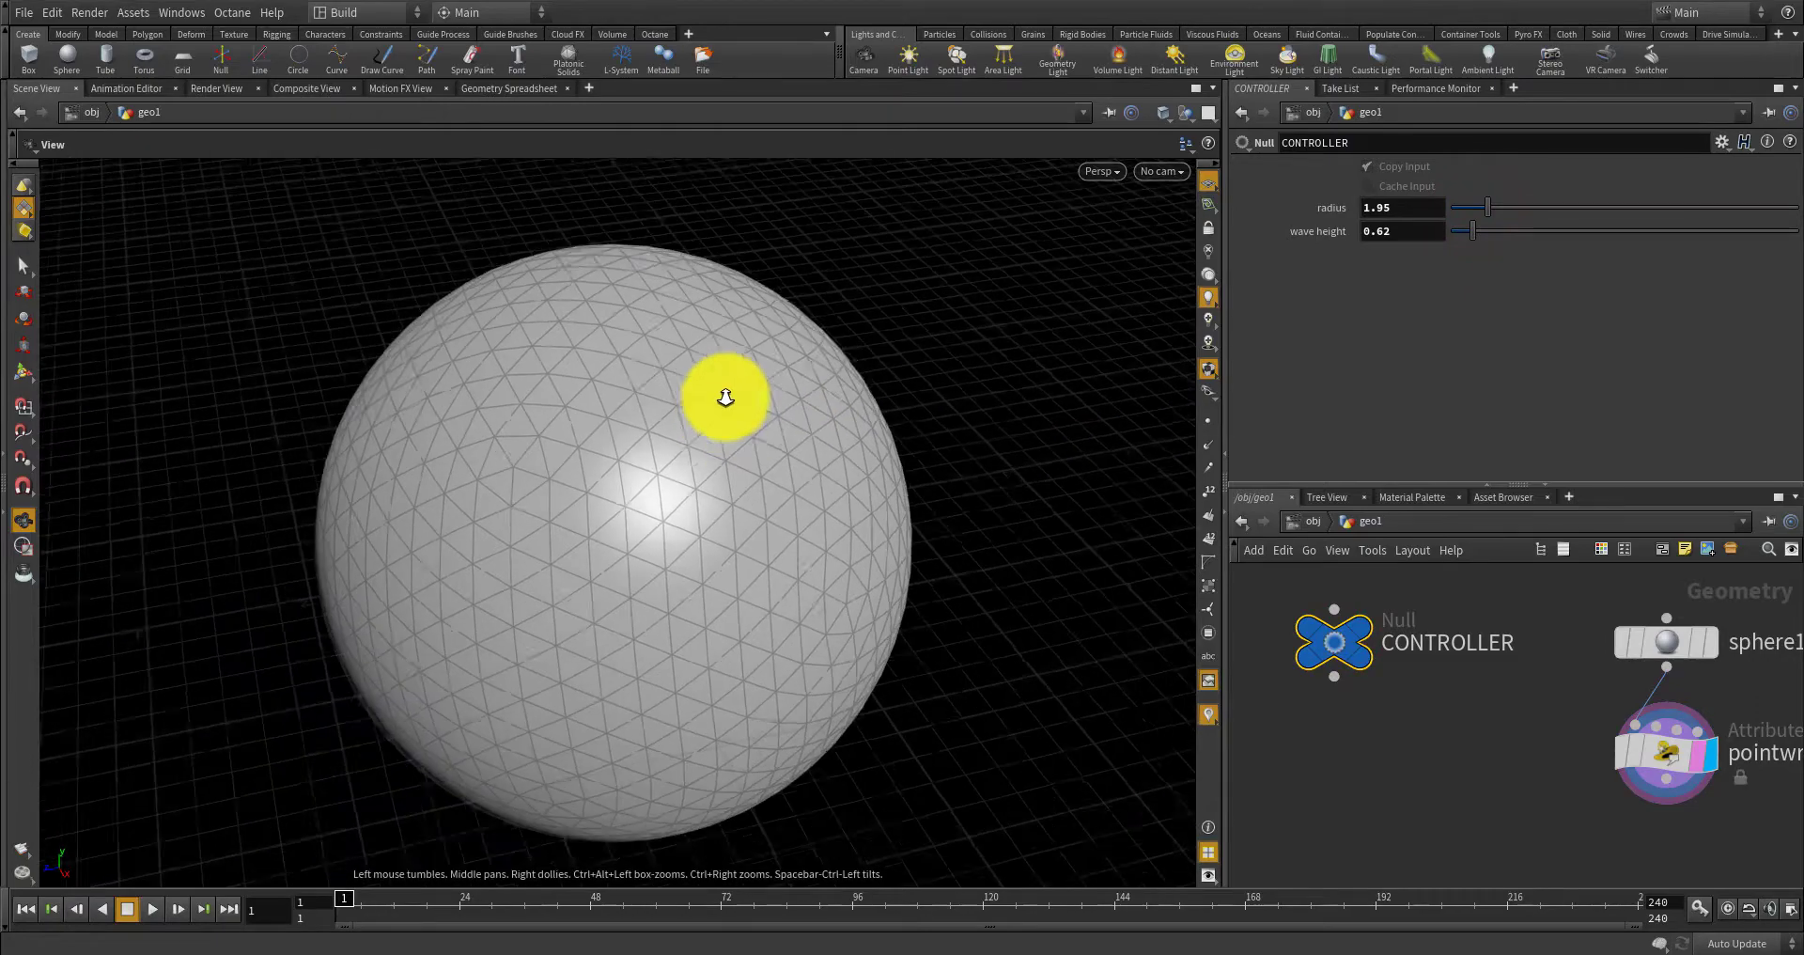
left_click_drag(724, 402, 902, 390)
mouse_move(1479, 199)
left_mouse_down()
mouse_move(1507, 196)
mouse_move(1469, 199)
mouse_move(1510, 230)
mouse_move(1493, 229)
left_mouse_up()
Multiply noise(@P) in pointwrangle1's VEX code by a pasted relative reference to CONTROLLER's wave height.
right_click(1427, 230)
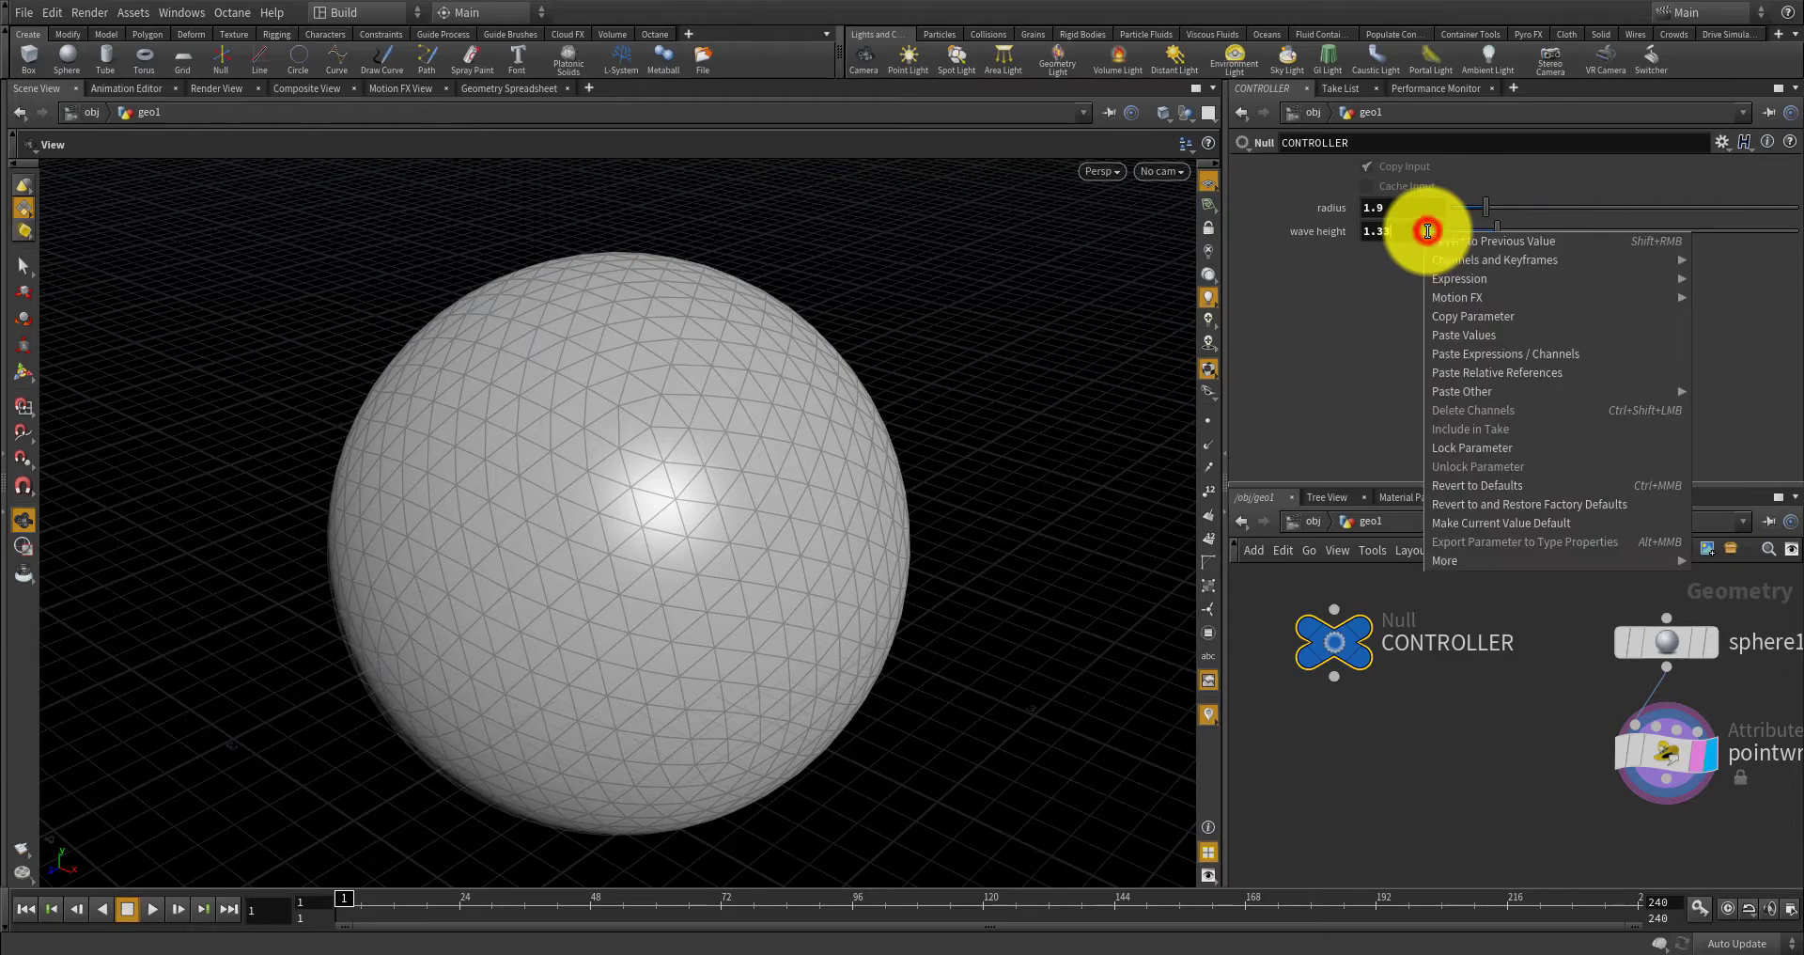
left_click(1460, 317)
left_click(1541, 786)
left_click(1672, 753)
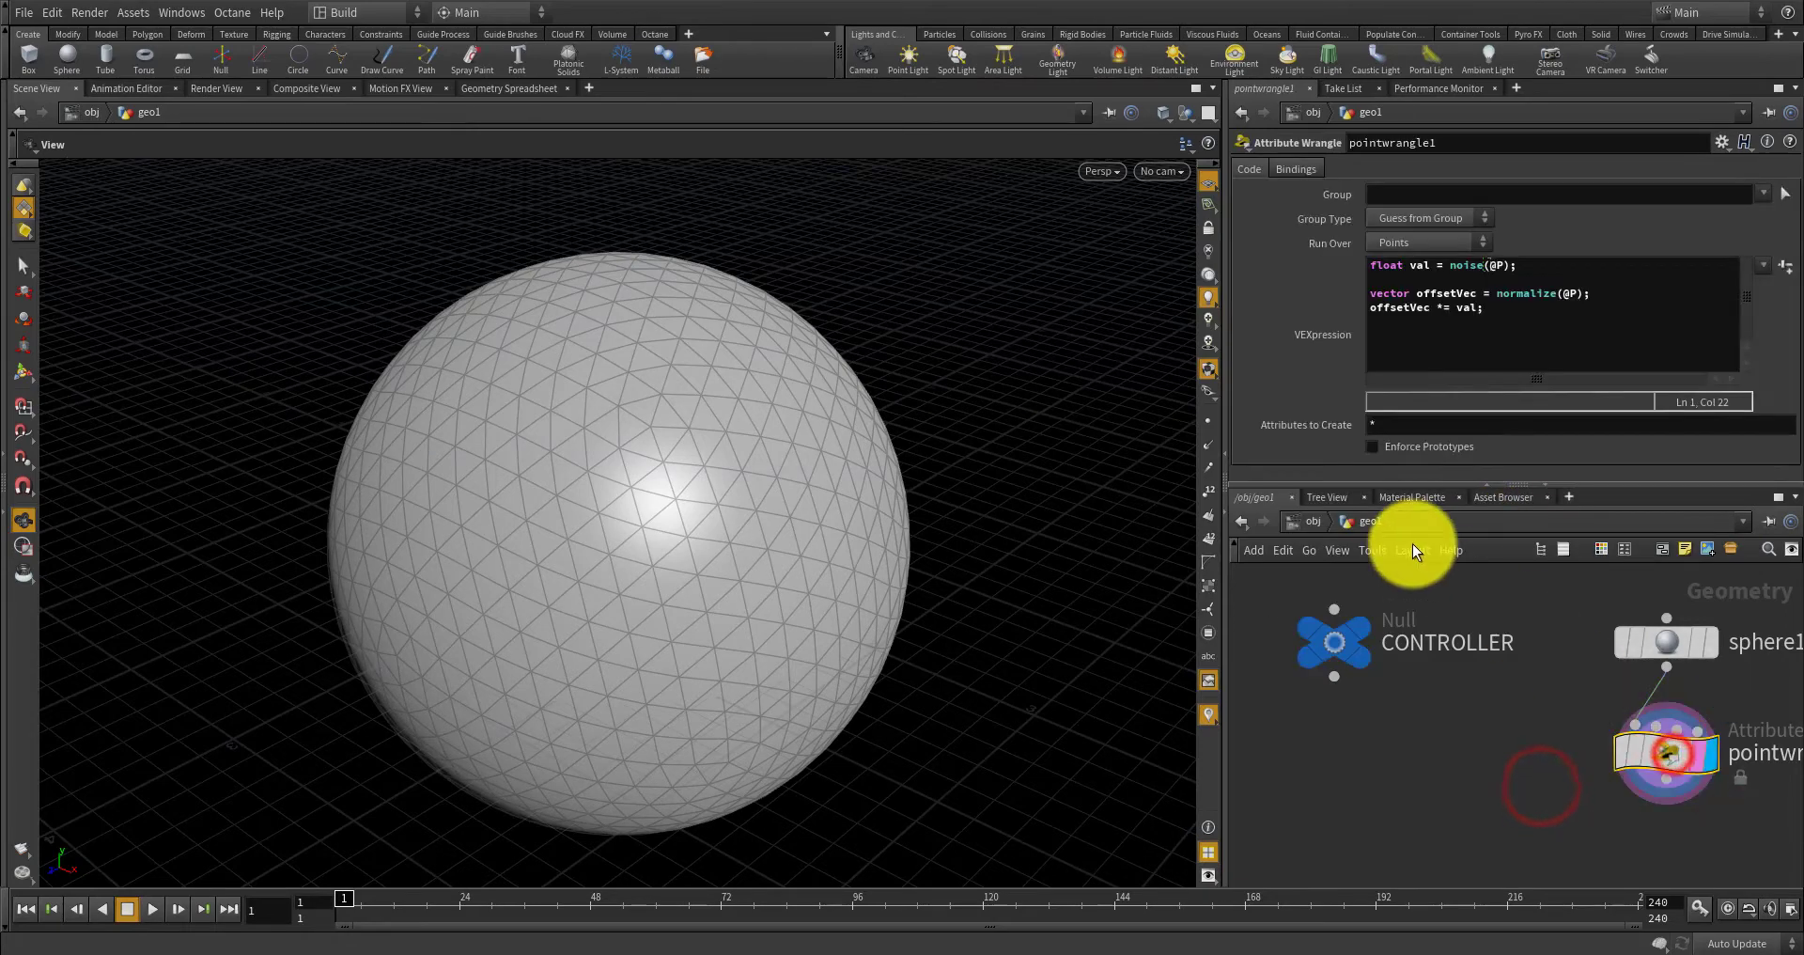
left_click(1508, 268)
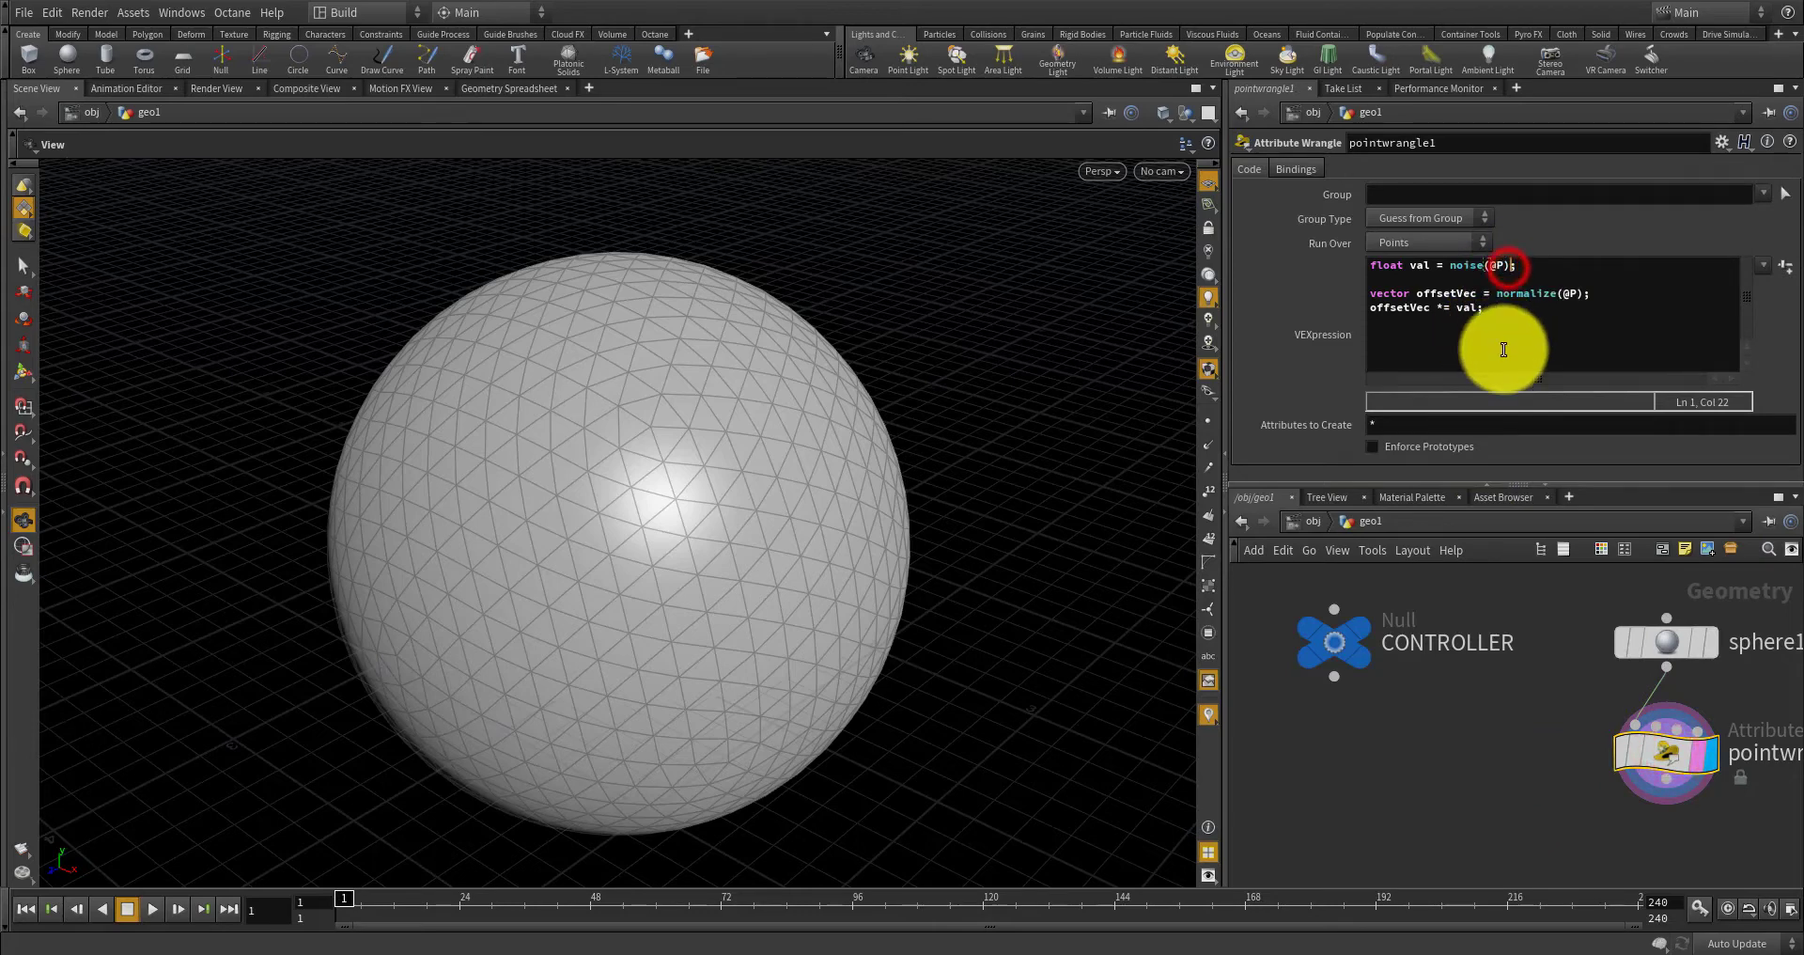
right_click(1513, 265)
left_click(1552, 404)
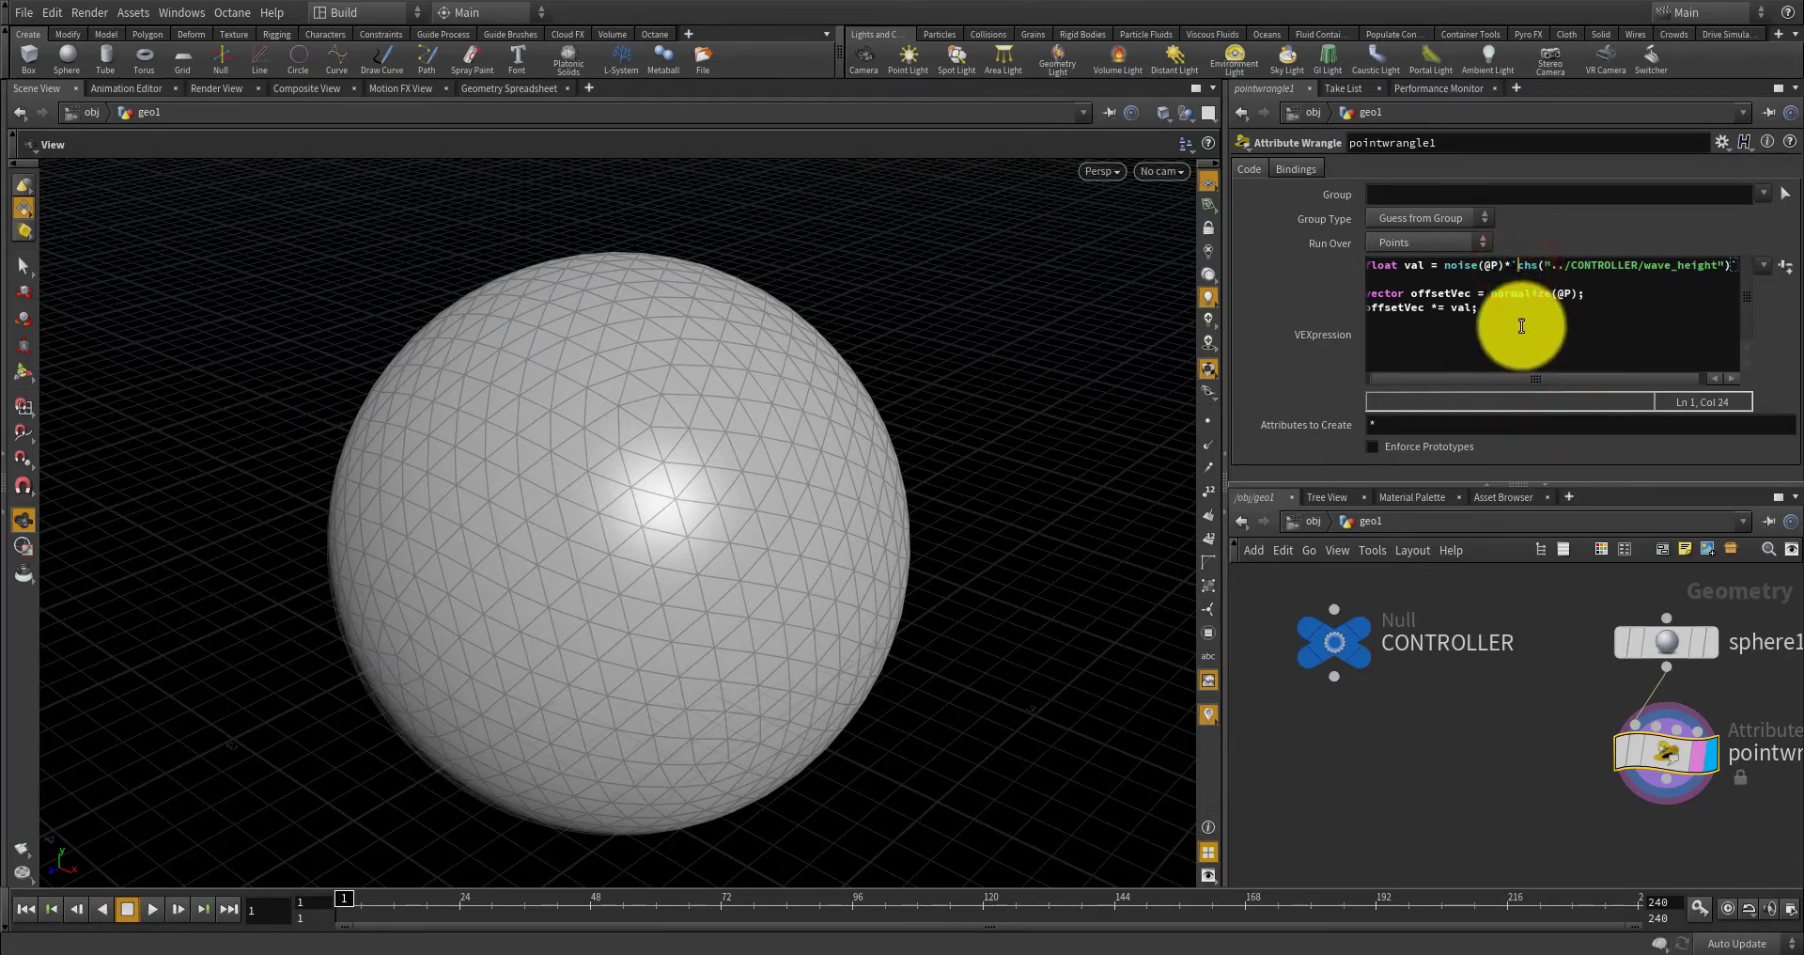
Remove both backticks around the wave_height reference, change chs to chf, and apply the VEX code.
key("BackSpace")
key("Down")
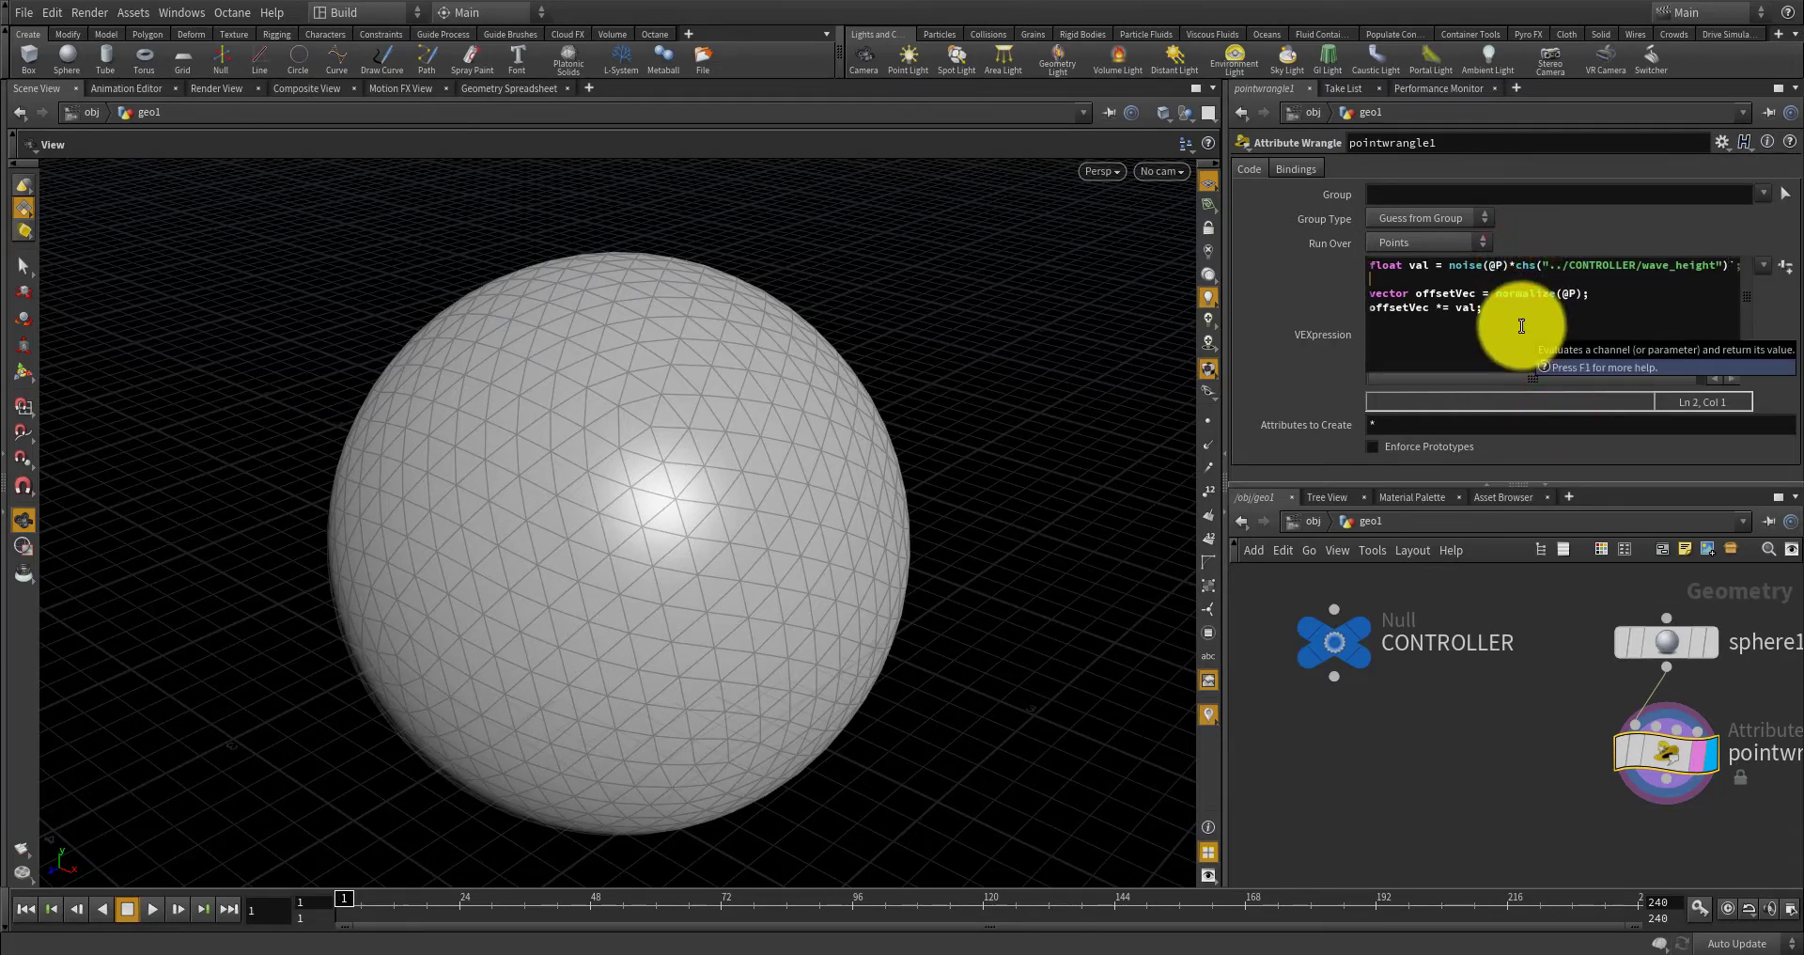
left_click(1536, 263)
key("BackSpace")
type("f")
left_click_drag(1542, 379, 1648, 372)
left_click(1726, 264)
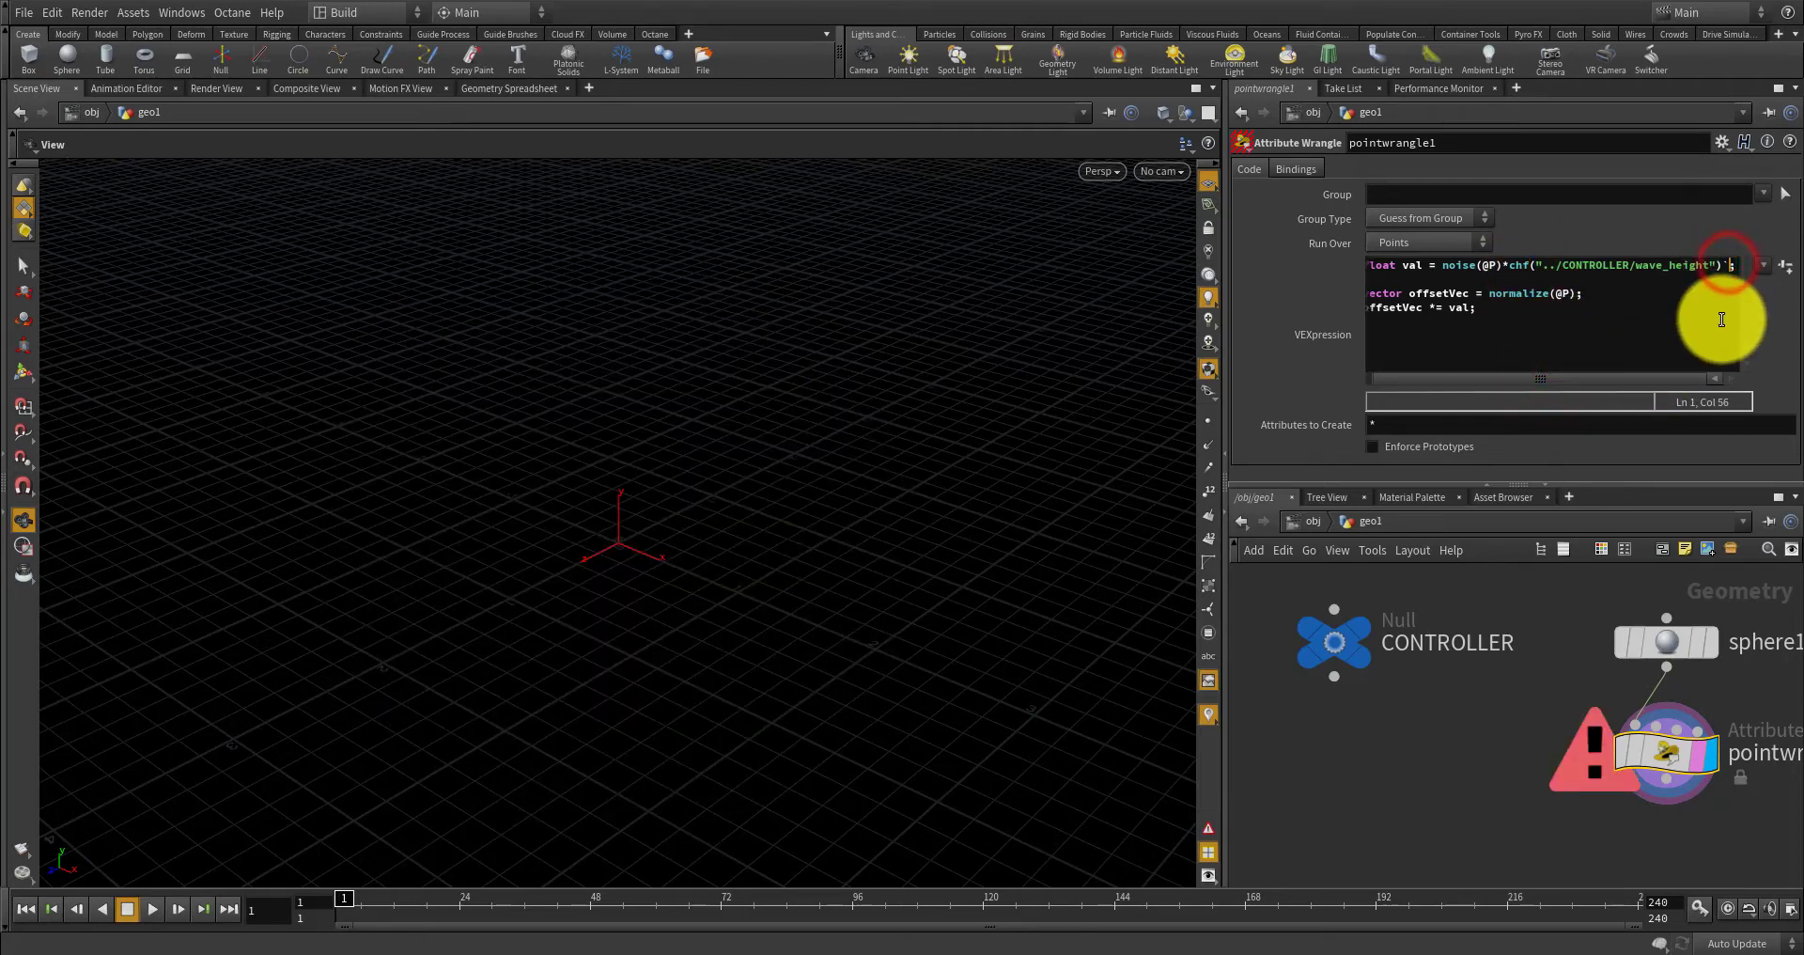
key("BackSpace")
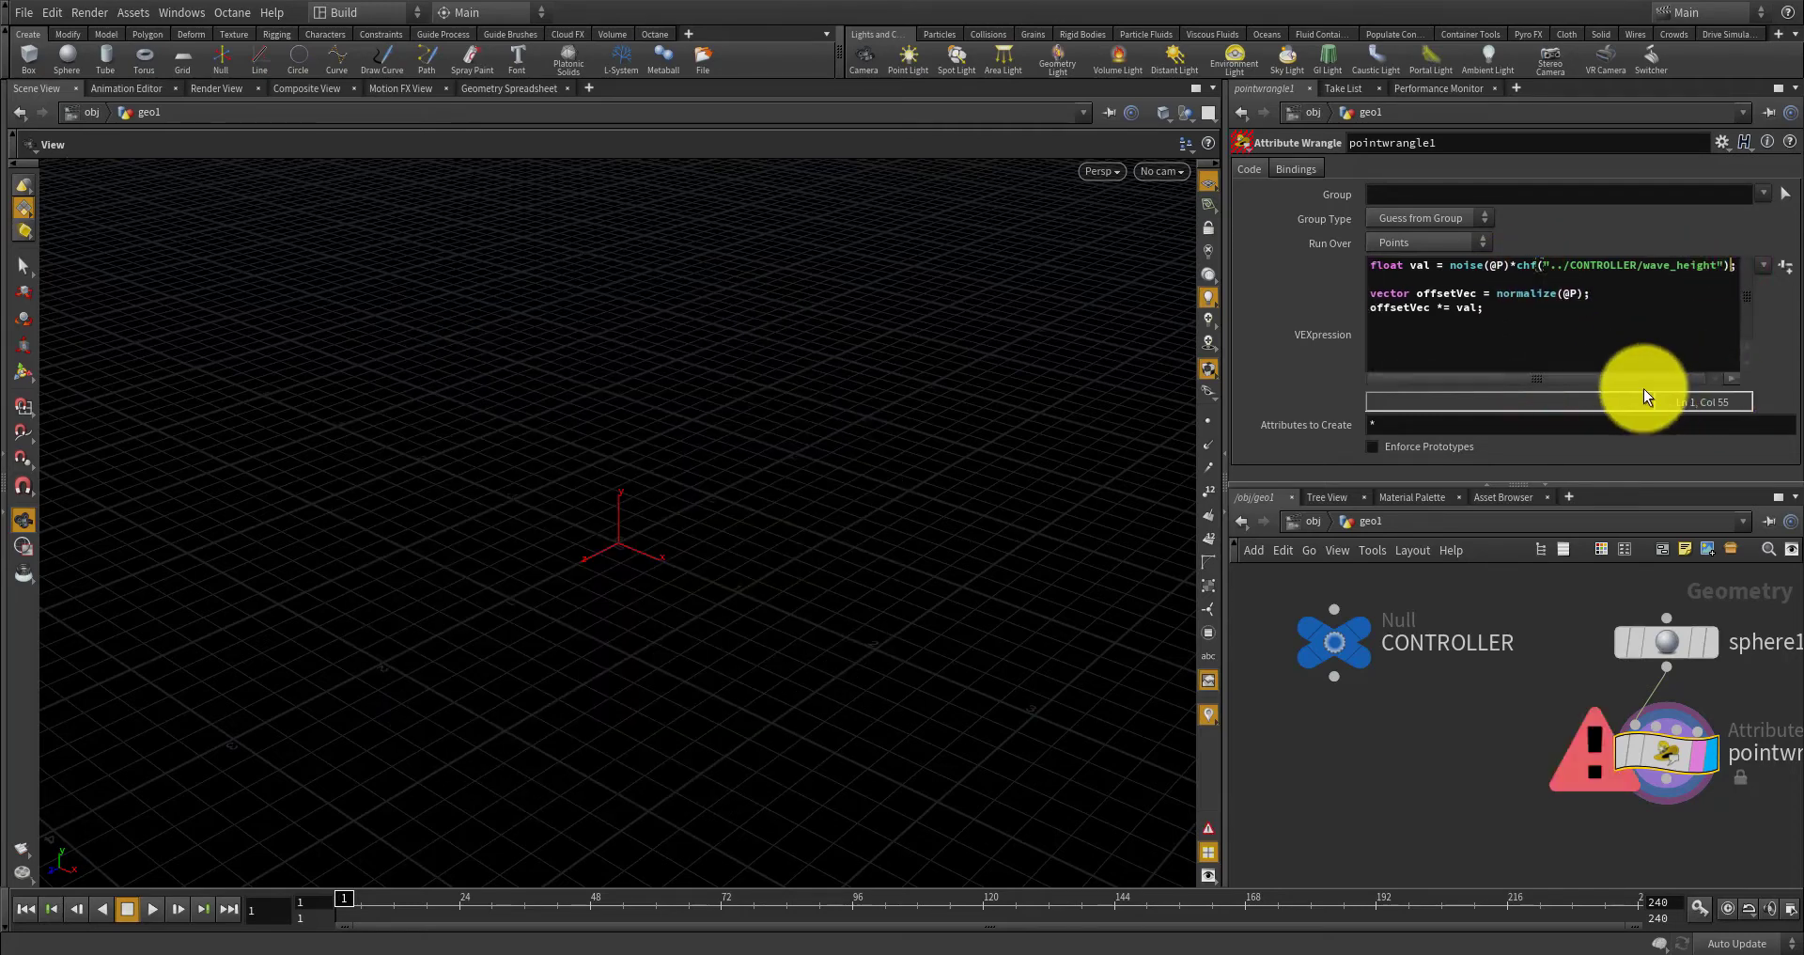
left_click(1503, 689)
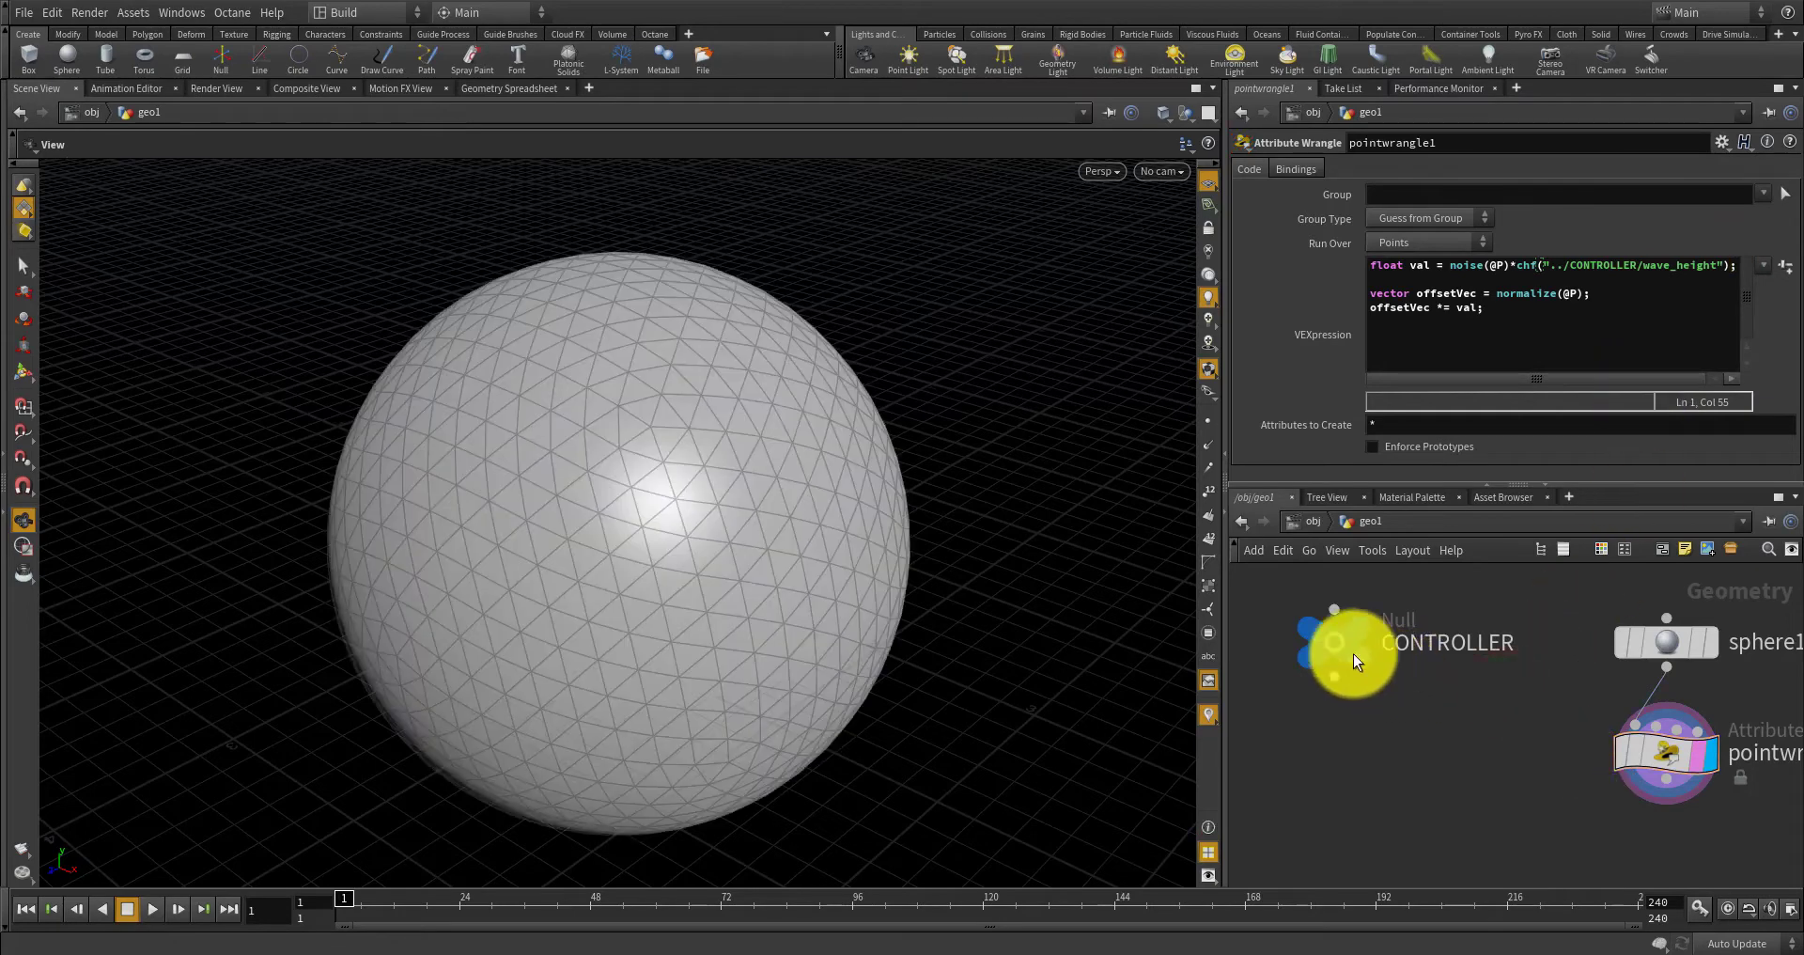
Add the line "@P += offsetVec;" at the end of pointwrangle1's VEX code and apply it.
left_click(1498, 328)
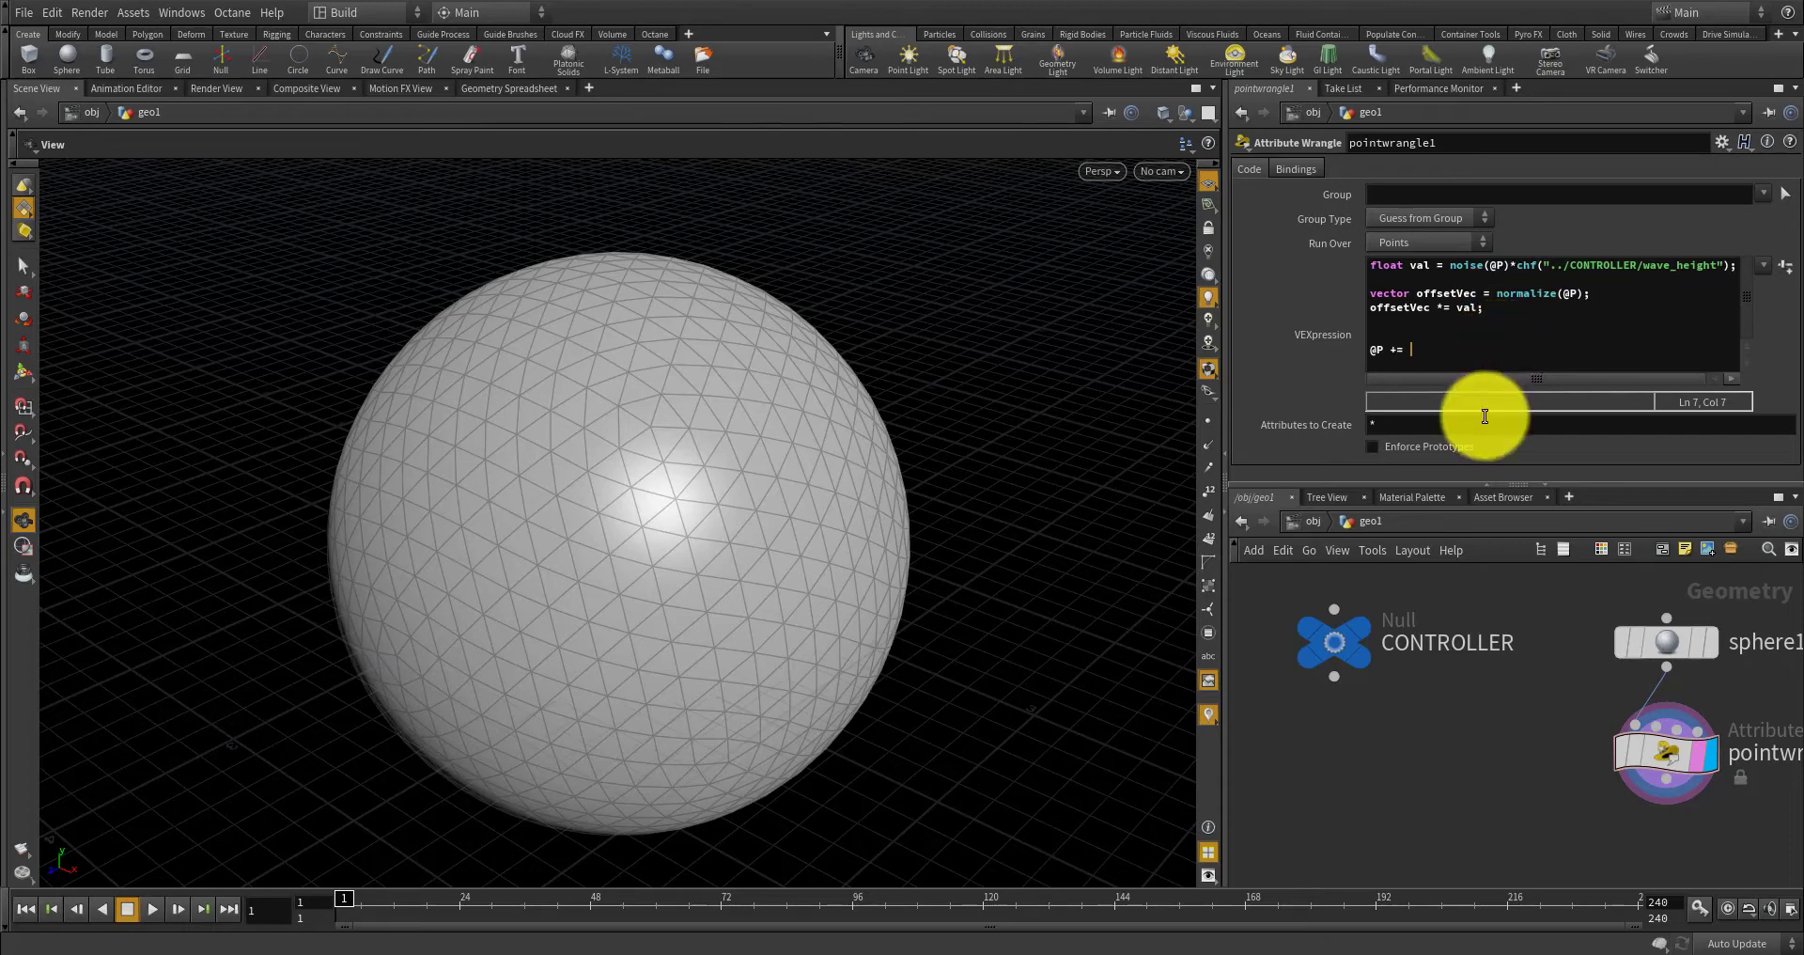
type("etVec")
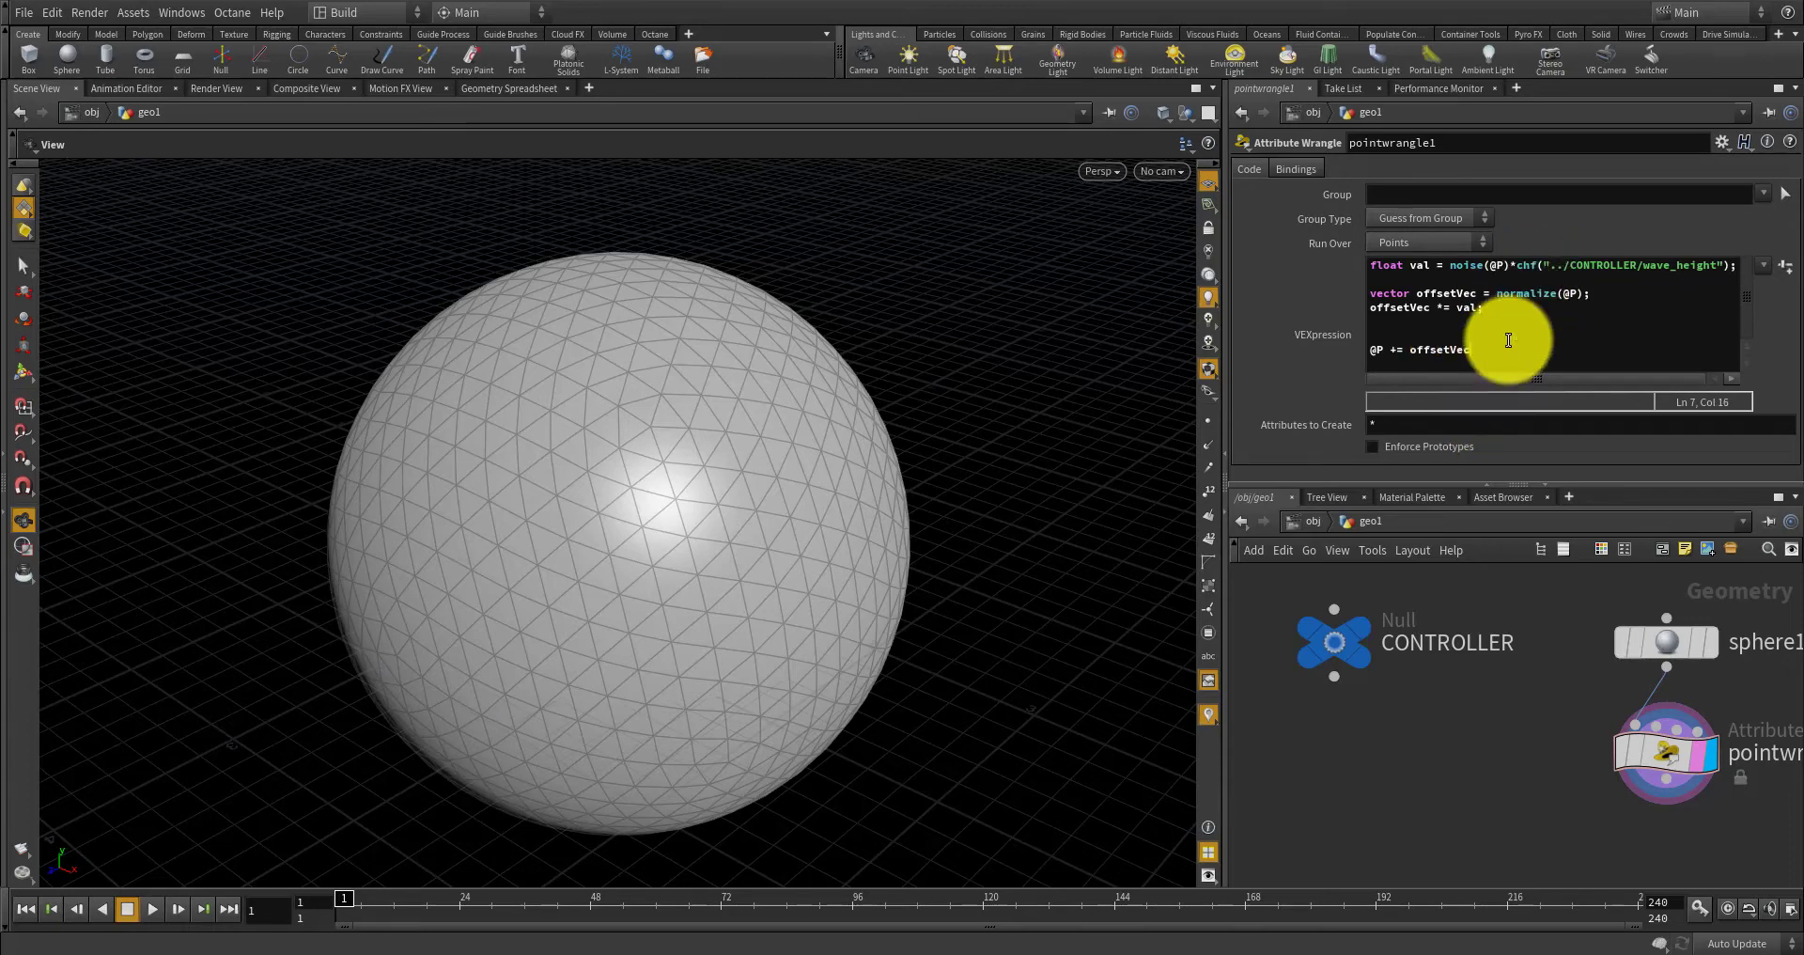
type(";")
left_click(1451, 746)
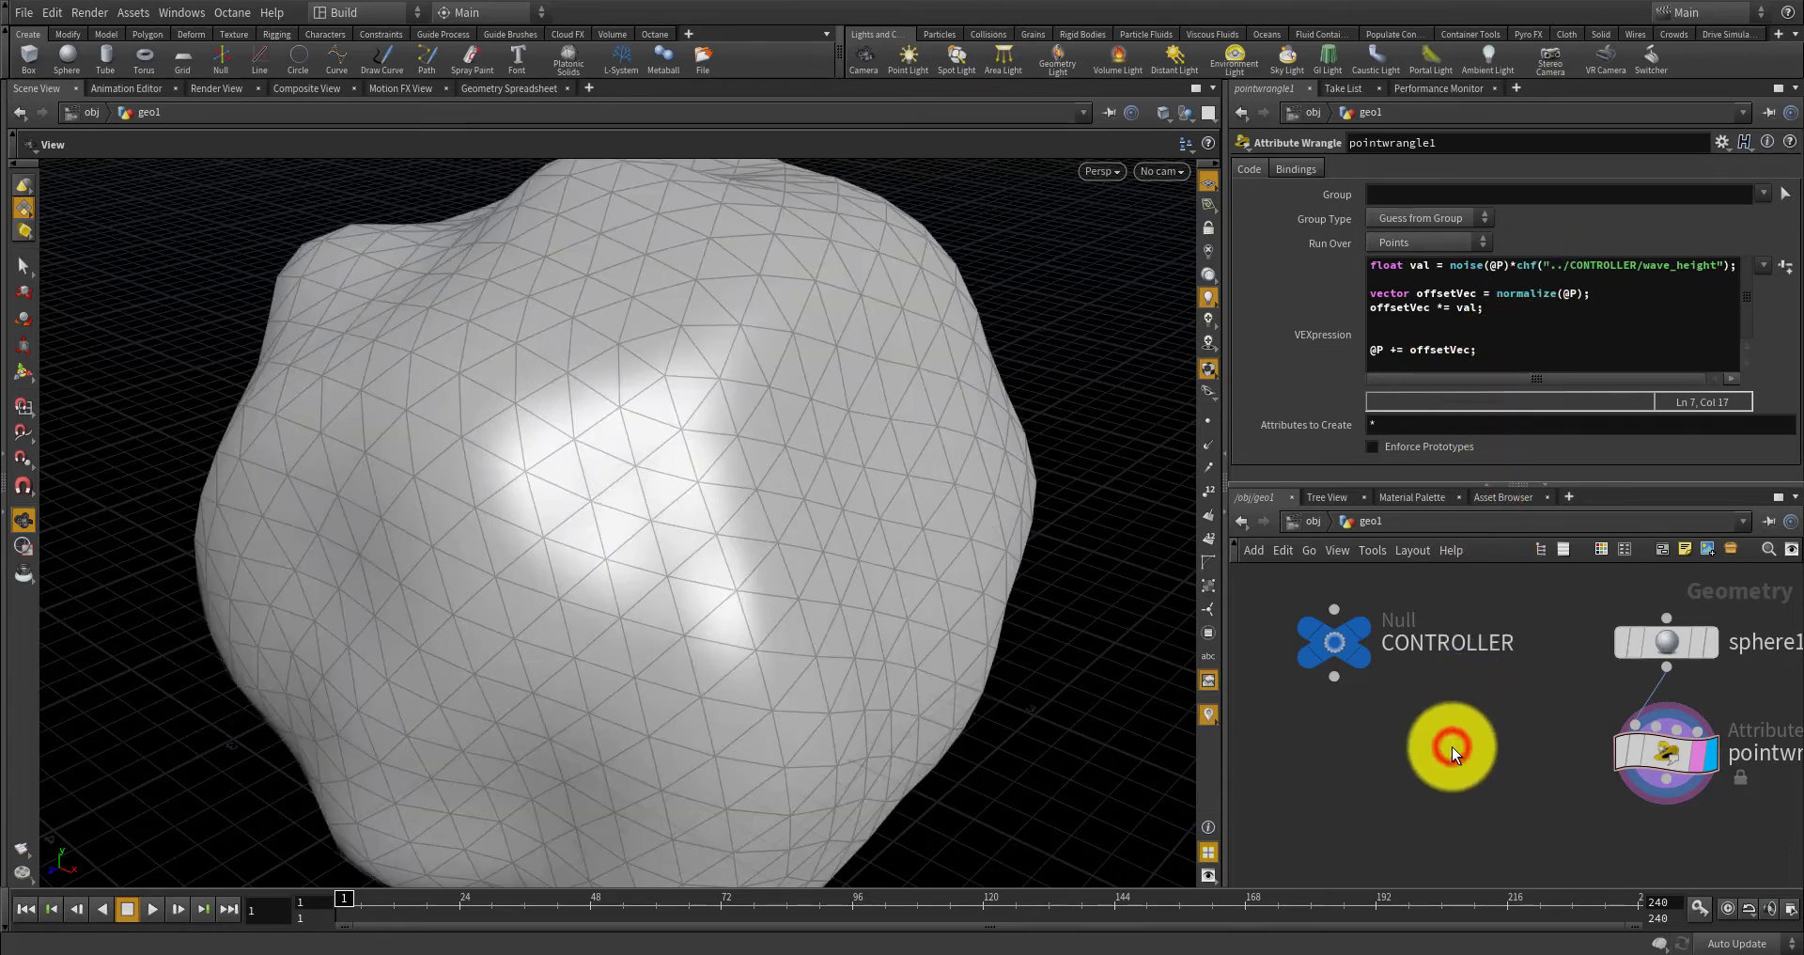
Set CONTROLLER's wave height to 1.68 and inspect the displaced sphere from another side.
scroll(834, 555, "down", 4)
left_click_drag(833, 556, 888, 527)
left_click(1357, 620)
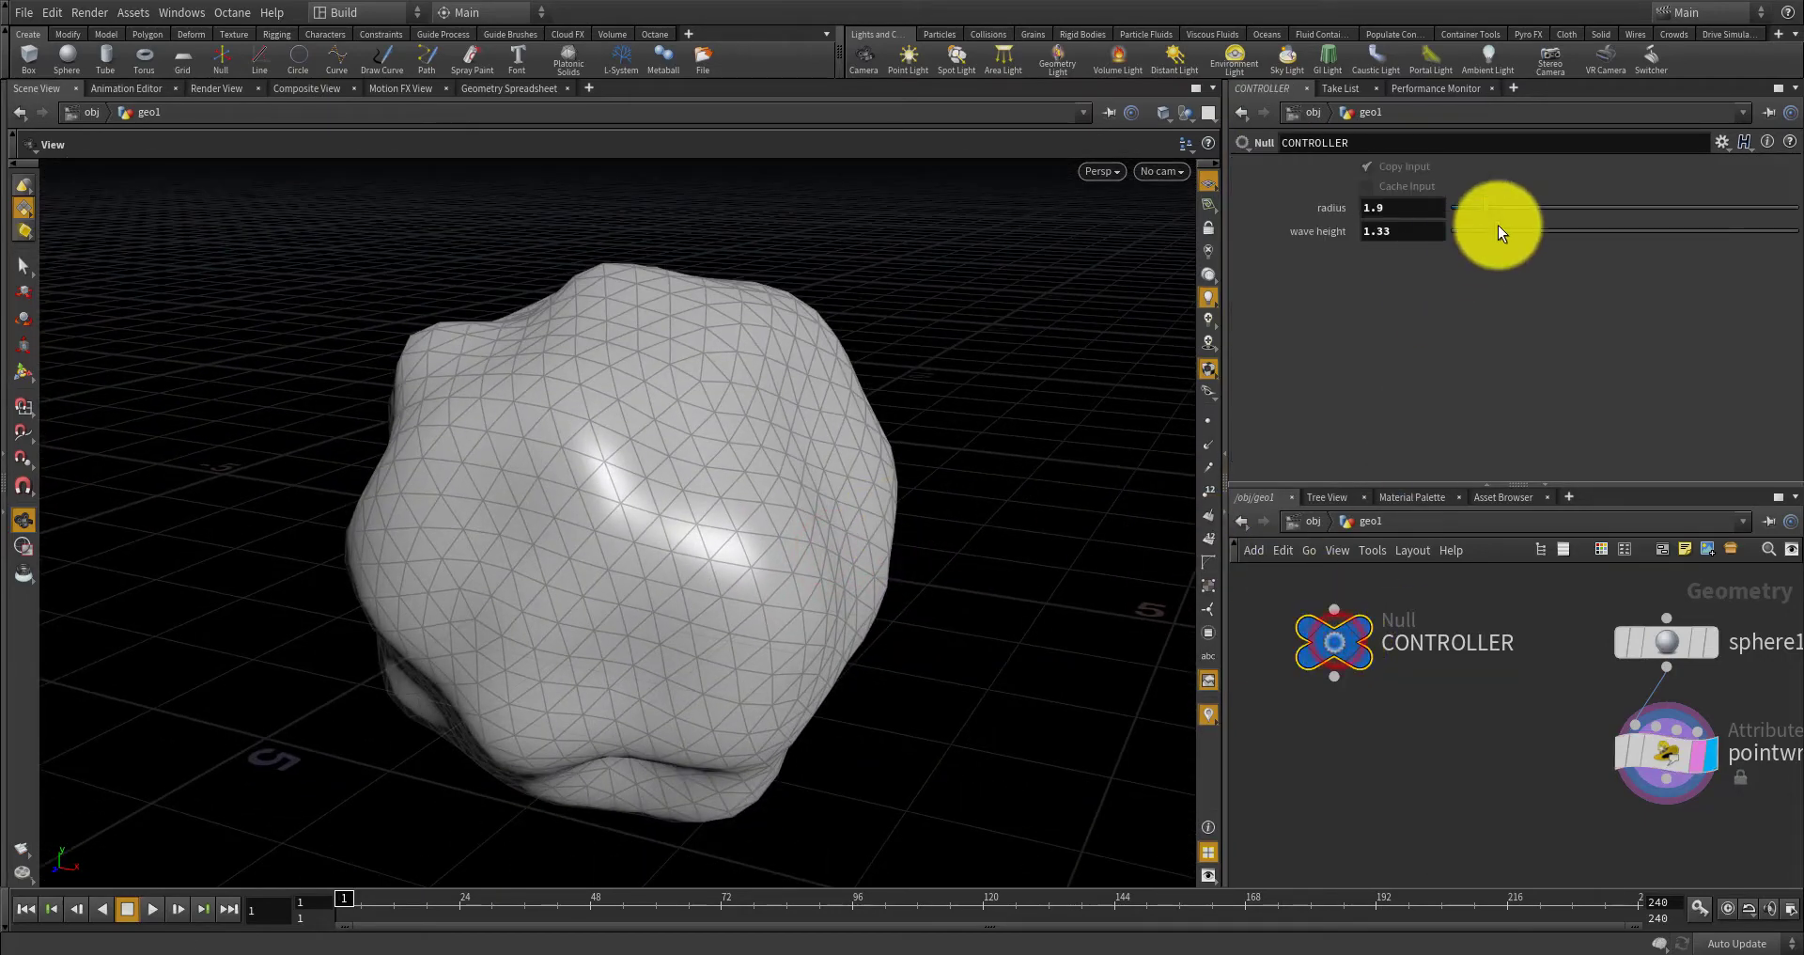
mouse_move(1497, 224)
left_mouse_down()
mouse_move(1535, 227)
mouse_move(1509, 235)
left_mouse_up()
left_click_drag(1102, 436, 780, 423)
Add a float parameter to CONTROLLER between radius and wave height, named noise_seed and labelled "noise seed".
mouse_move(1332, 636)
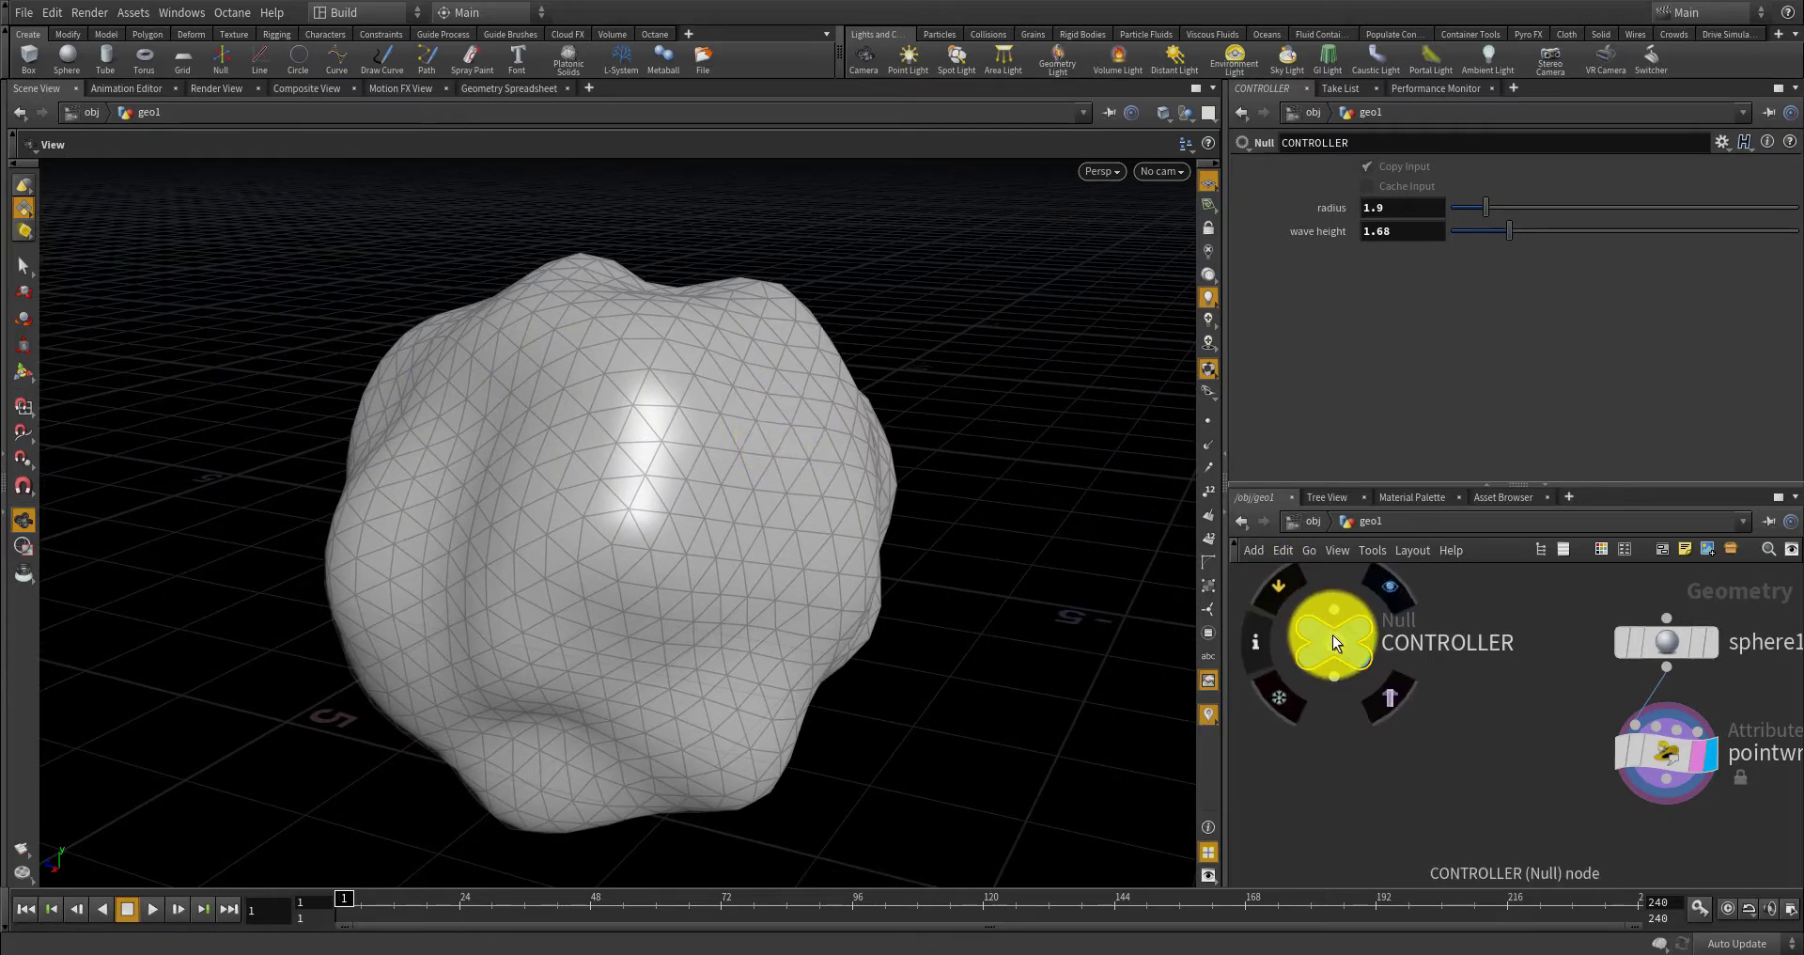
left_click(1716, 141)
left_click(1700, 161)
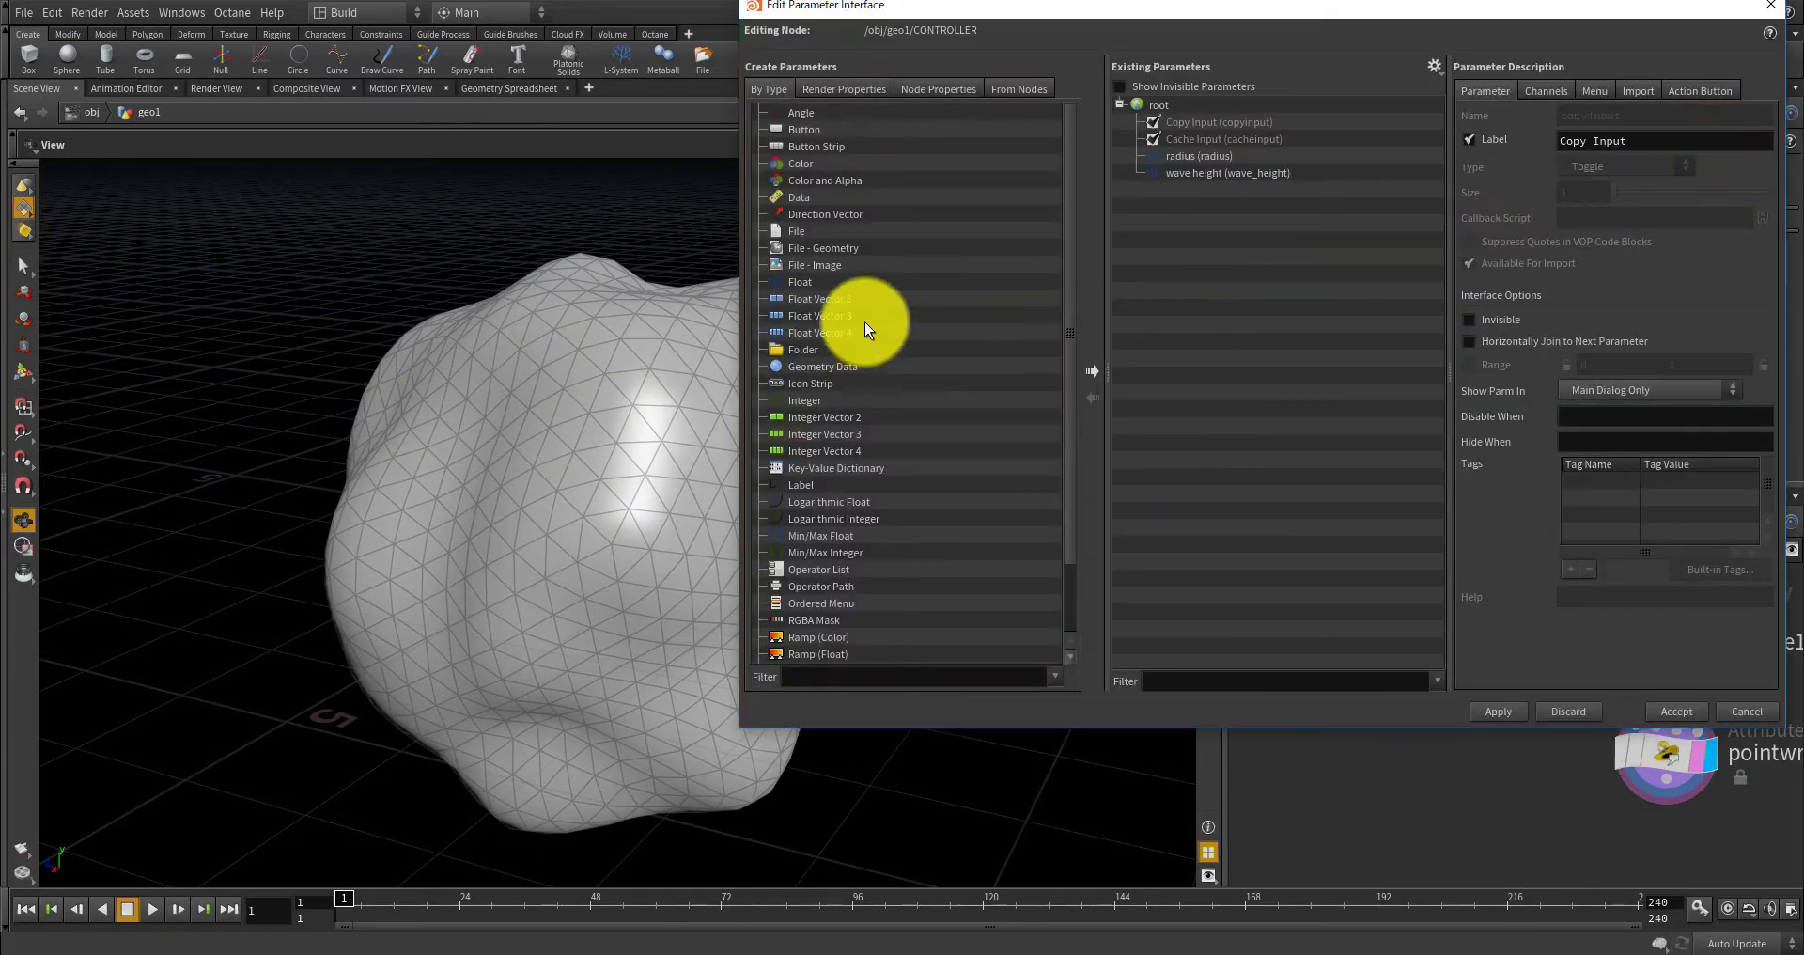
left_click_drag(1195, 178, 1201, 169)
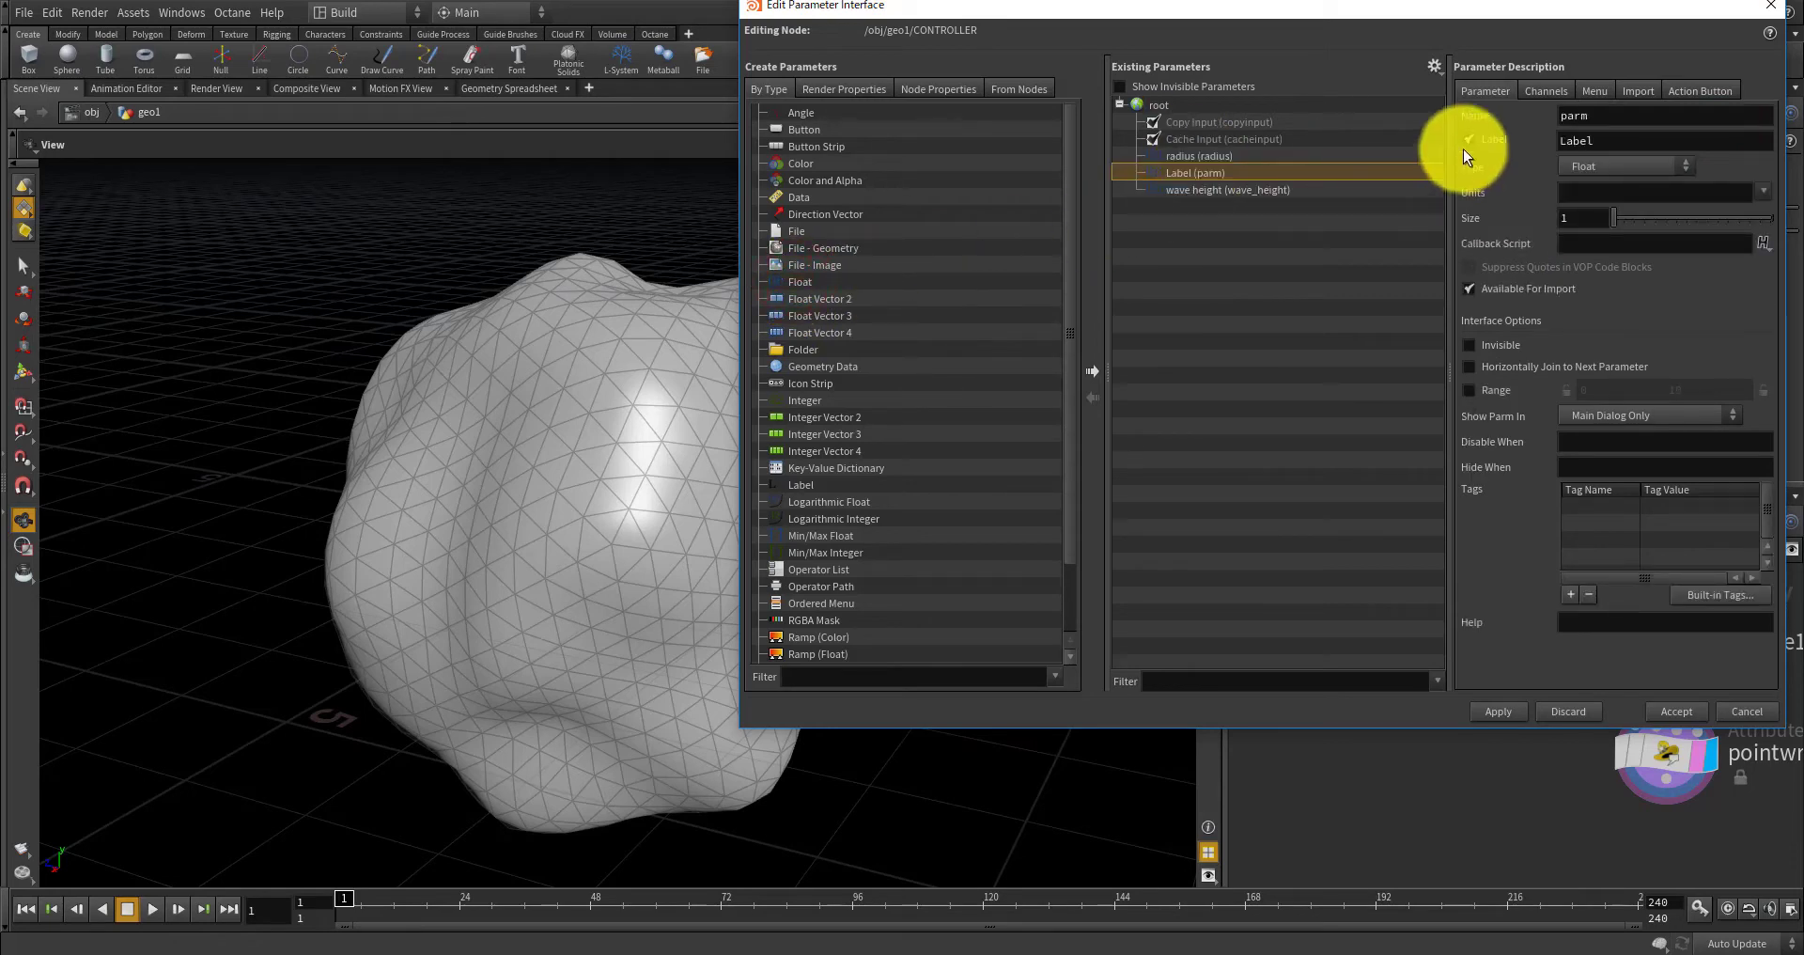
double_click(1582, 116)
type("noise")
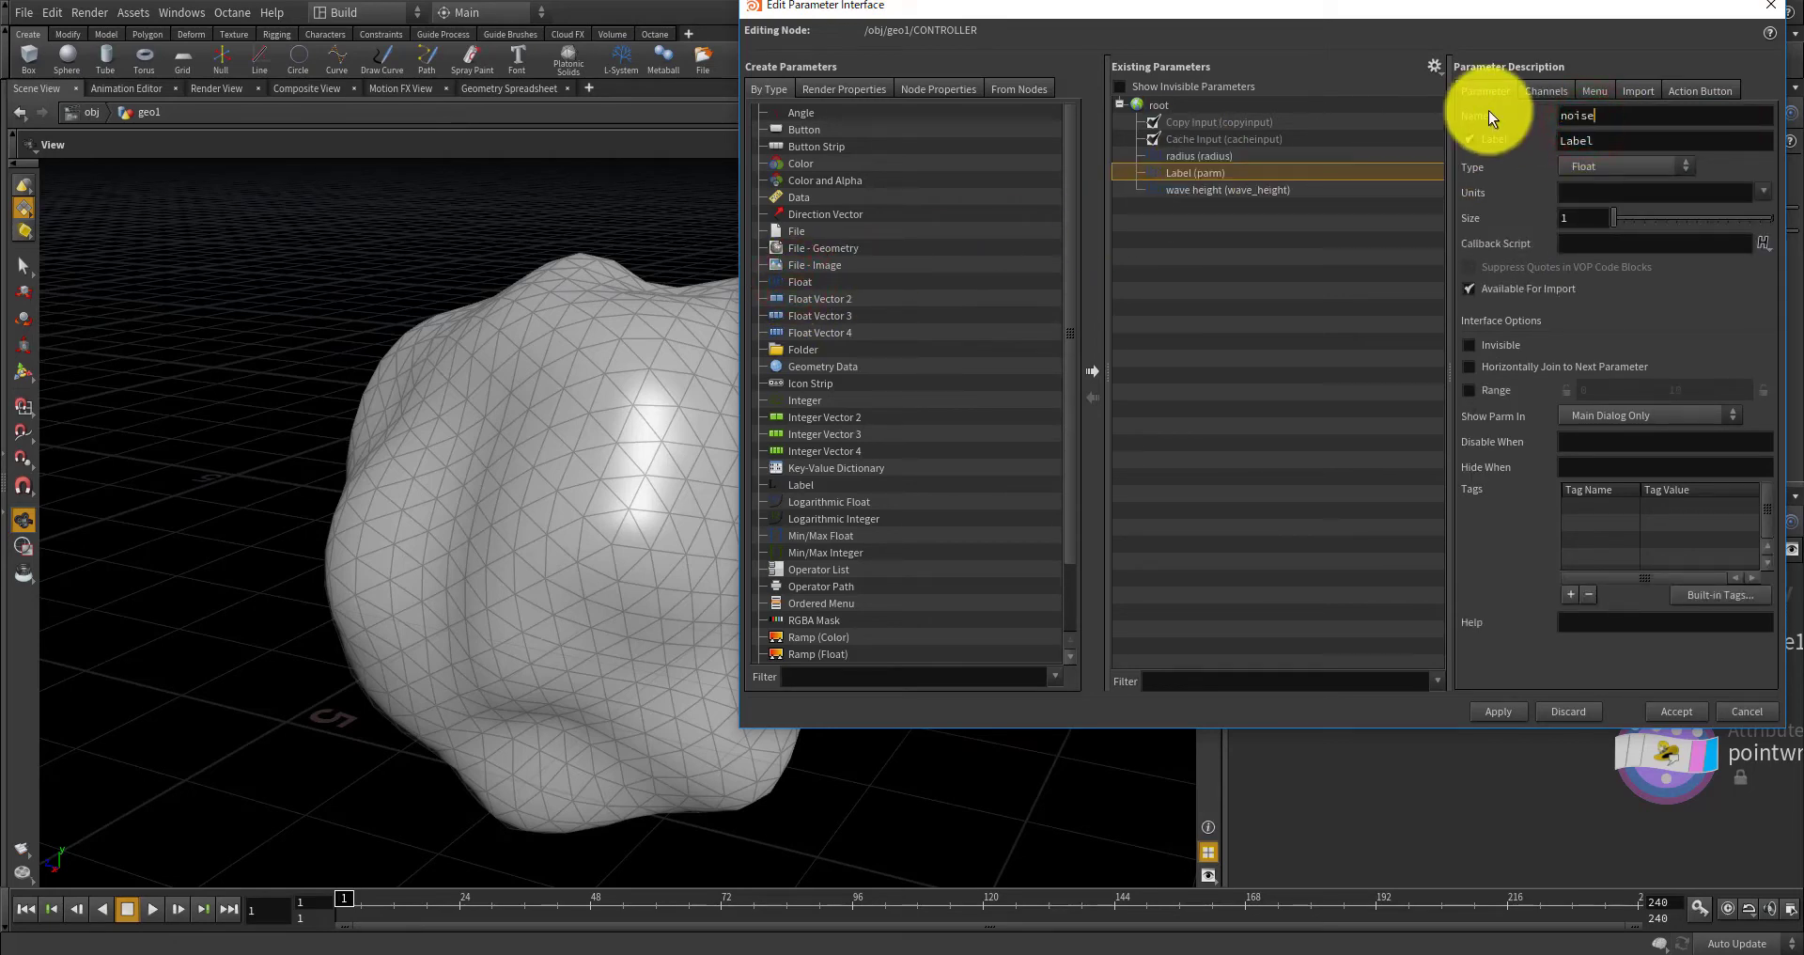
type("_seed")
key("Tab")
type("noise")
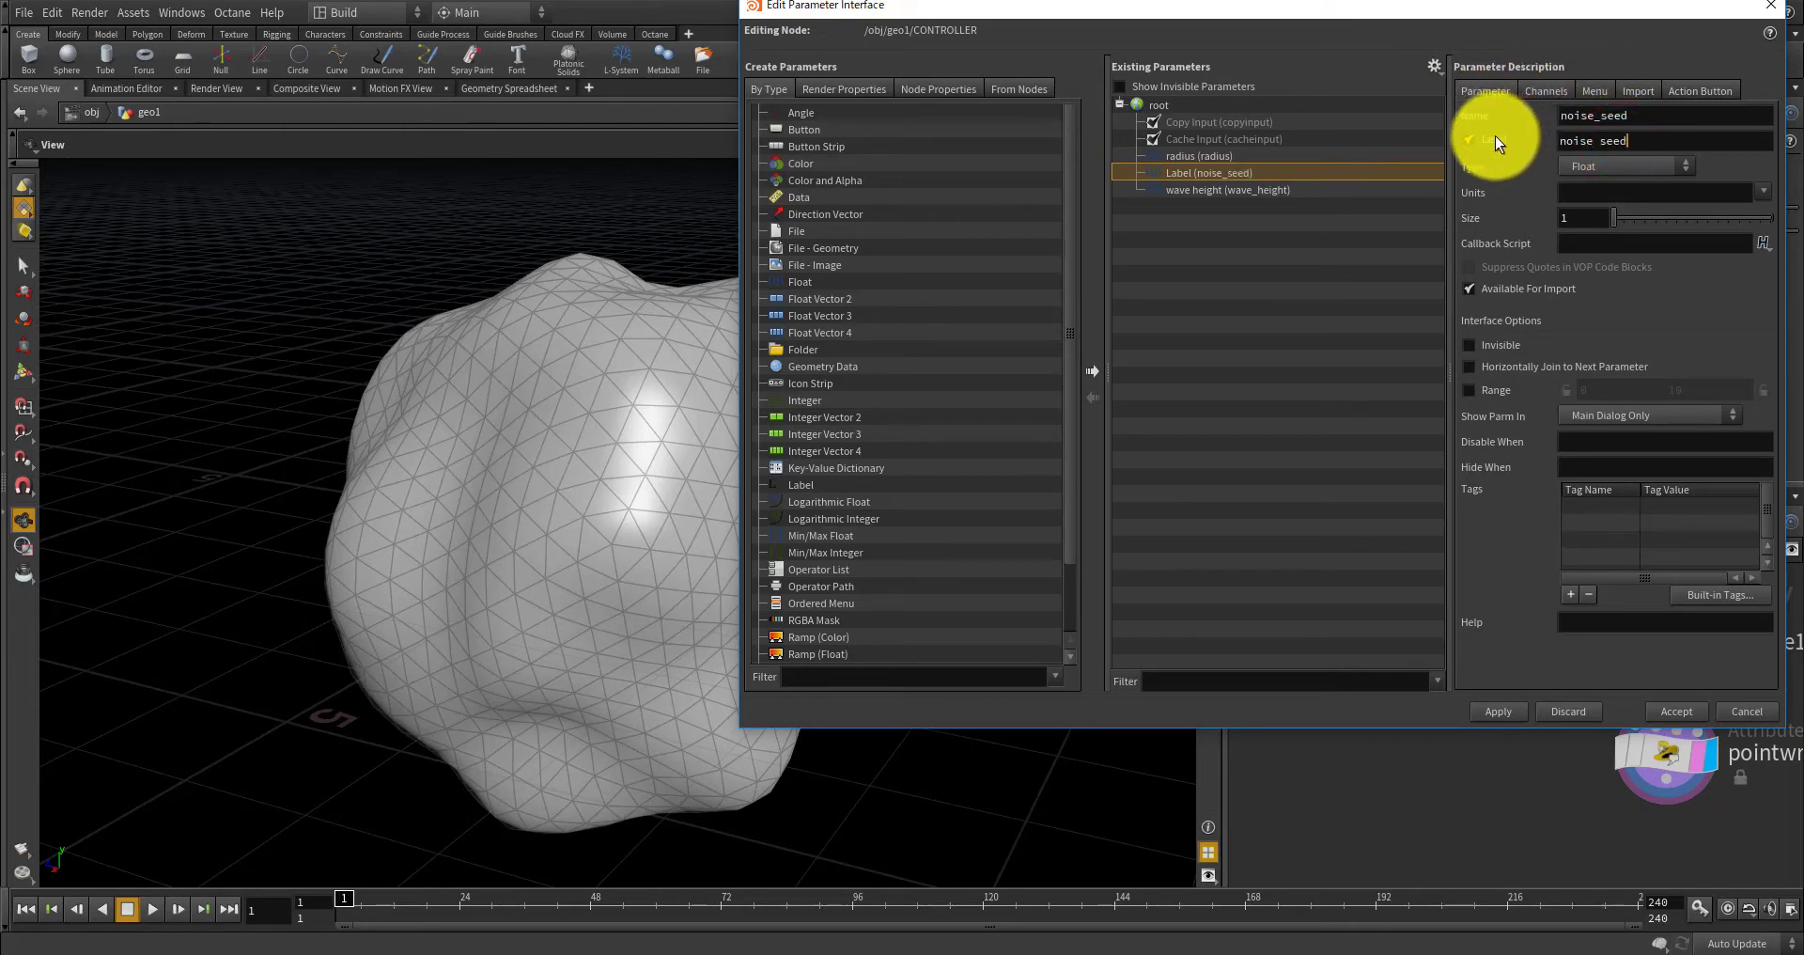
Enable a range of 0 to 2 on the noise seed parameter and apply the interface changes.
left_click(1469, 390)
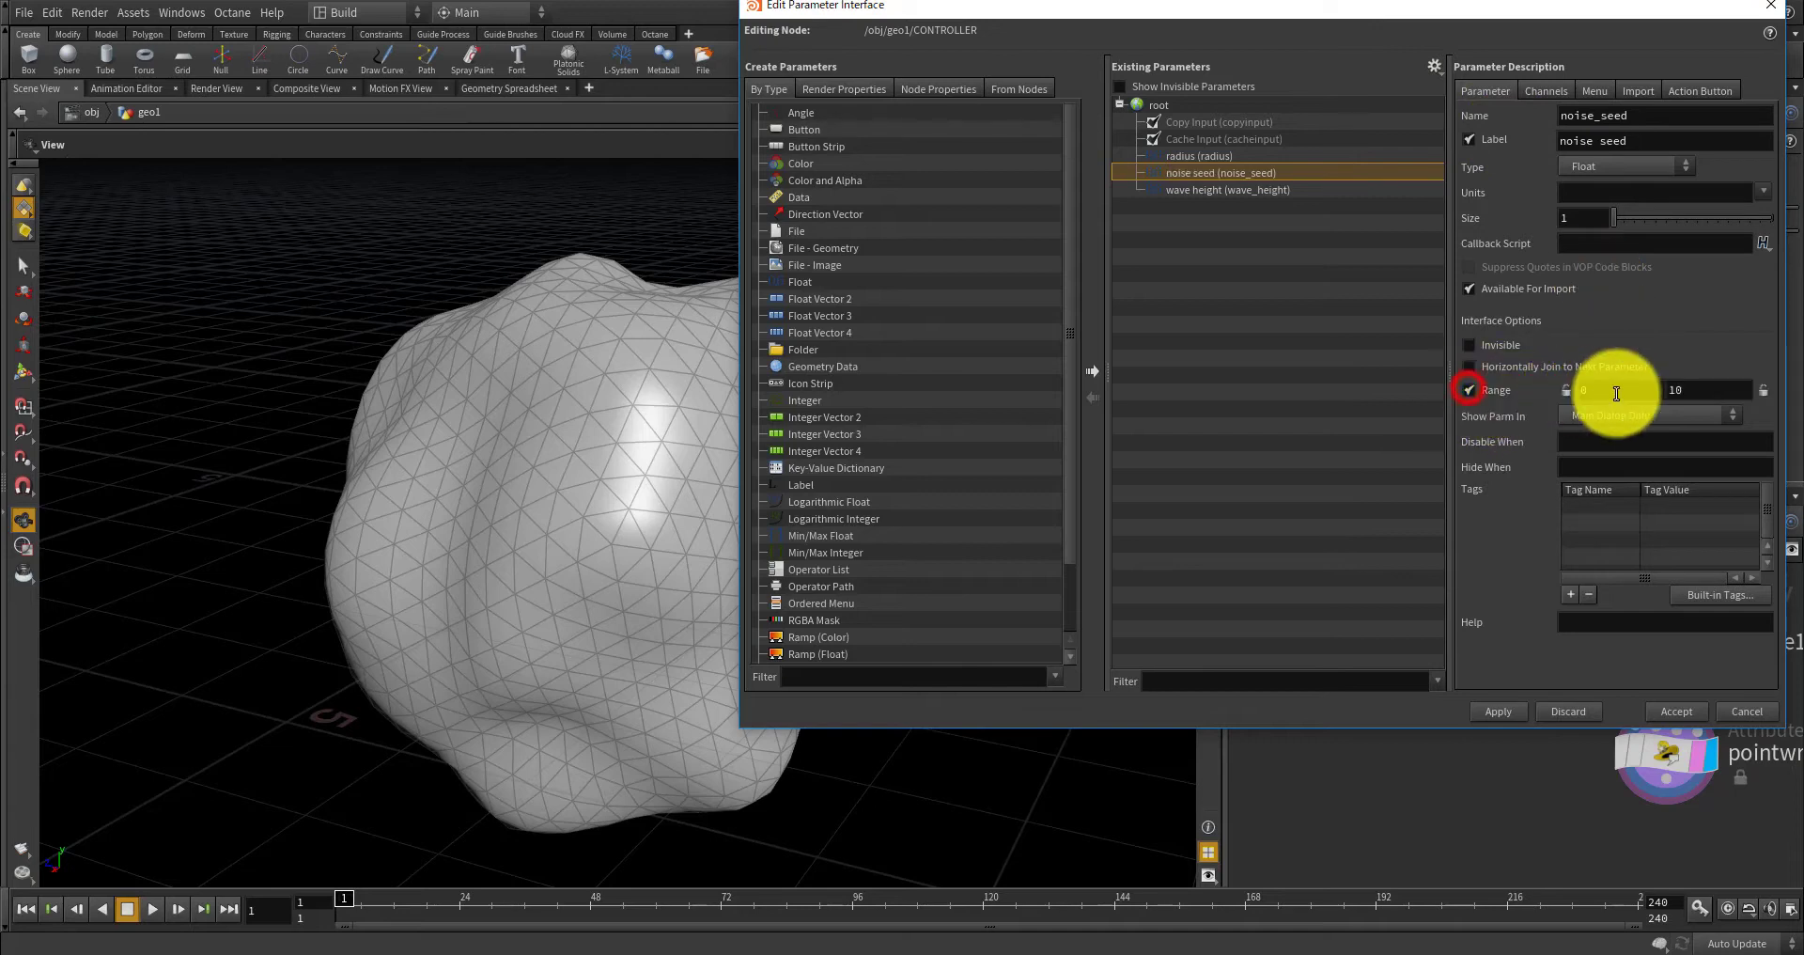
left_click(1723, 414)
left_click(1688, 391)
left_click_drag(1714, 390, 1635, 387)
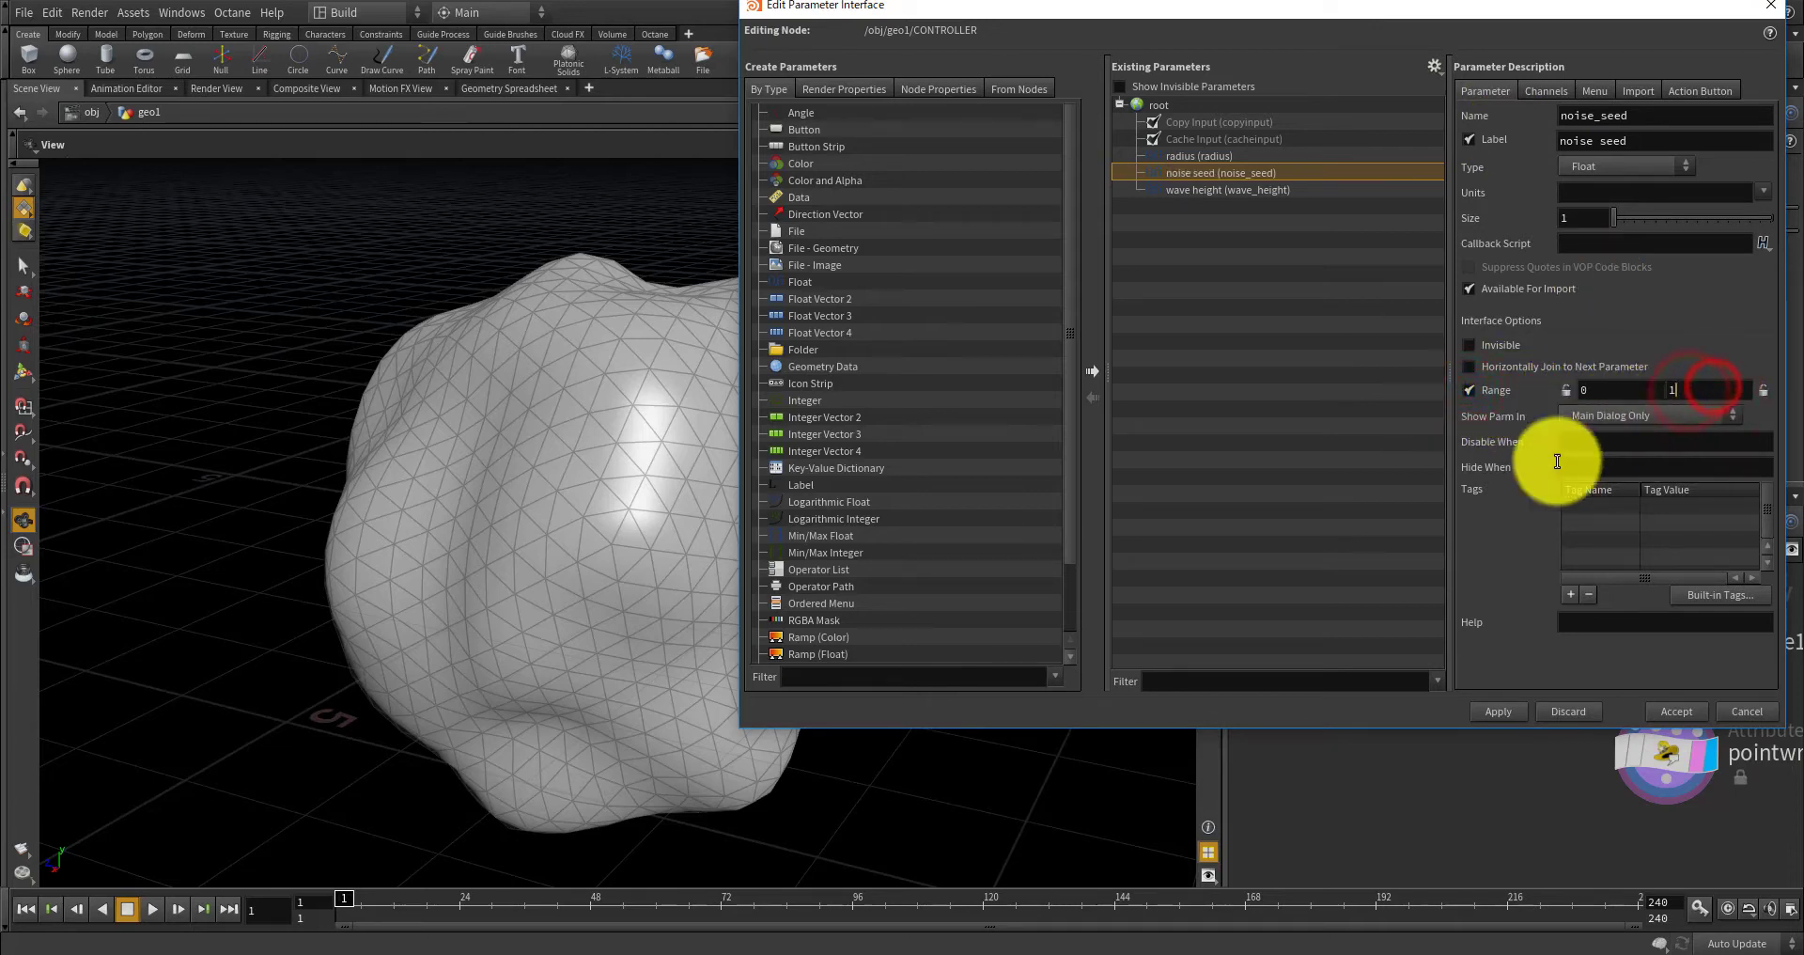
type("1")
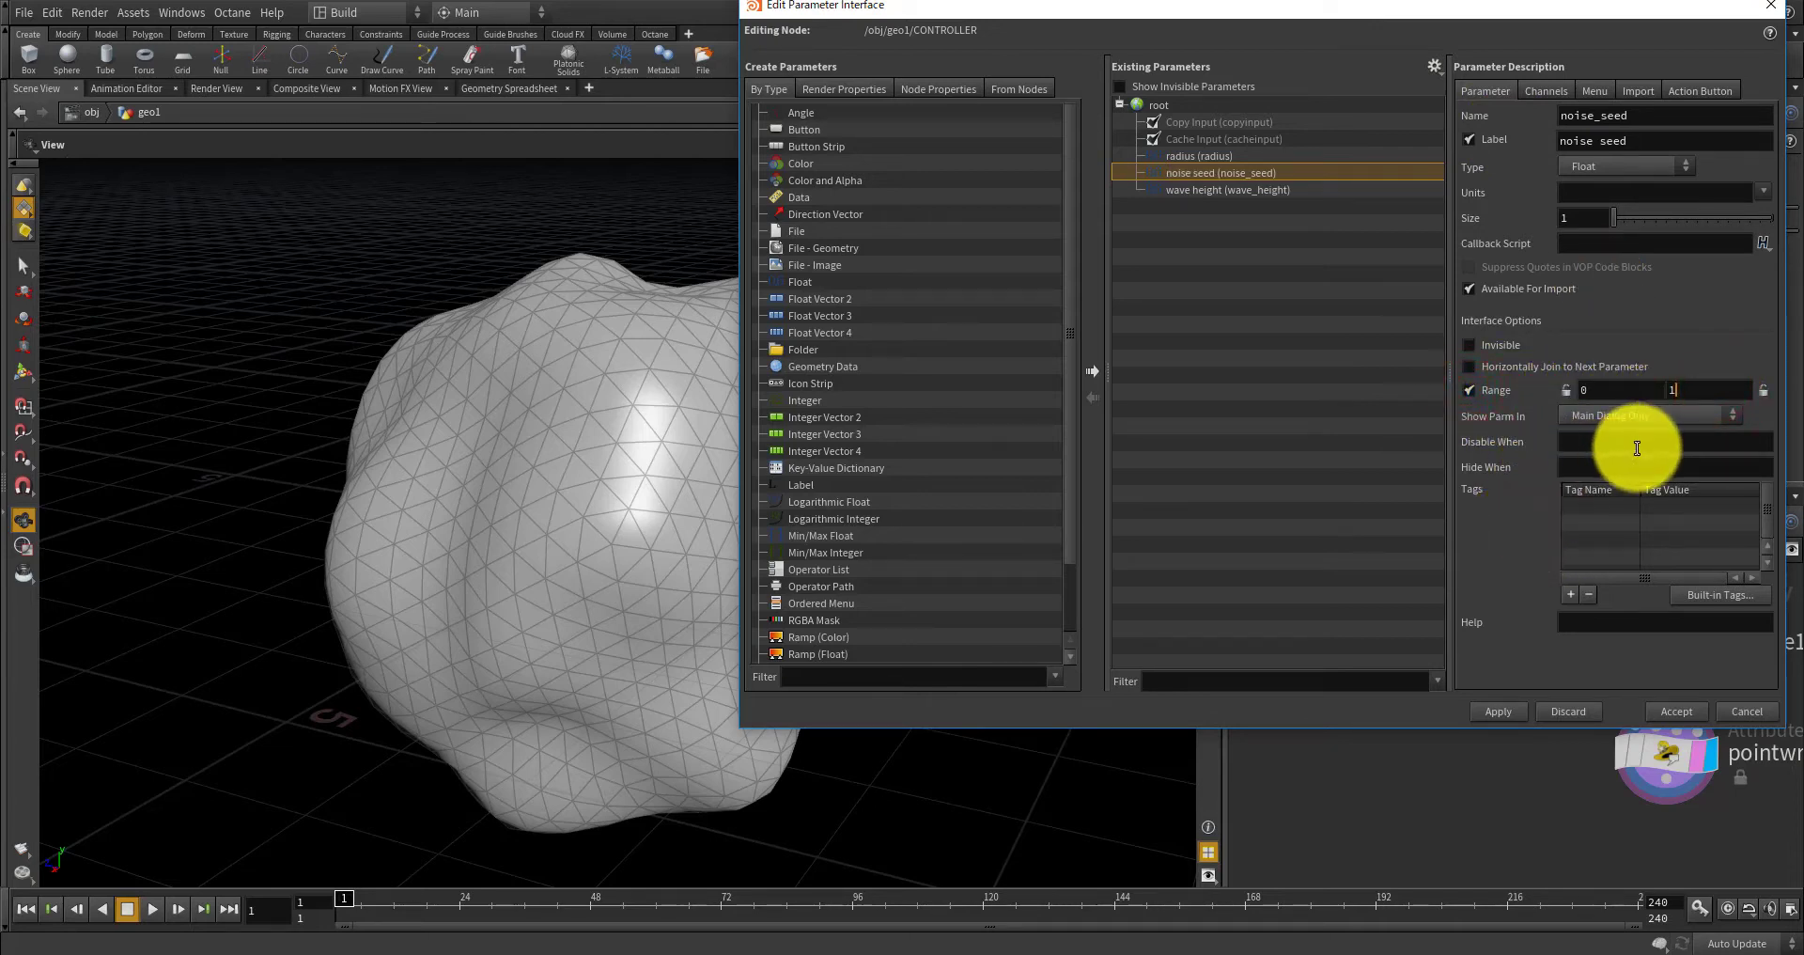
double_click(1675, 392)
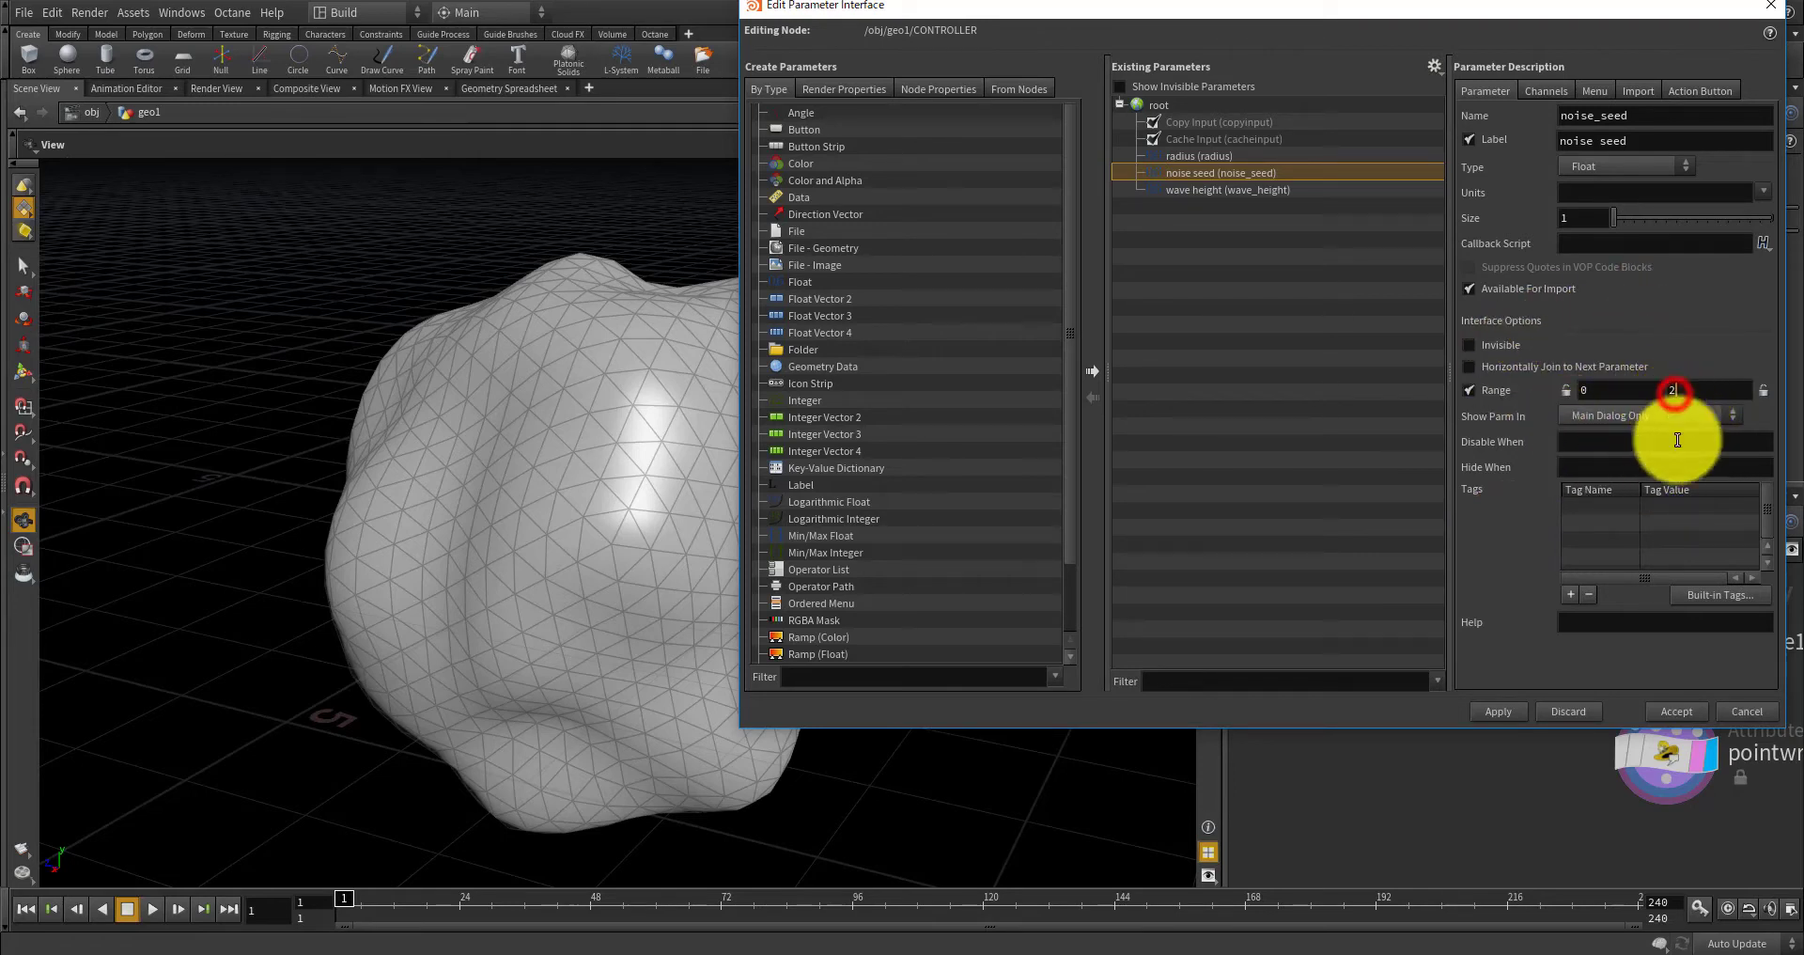
type("2")
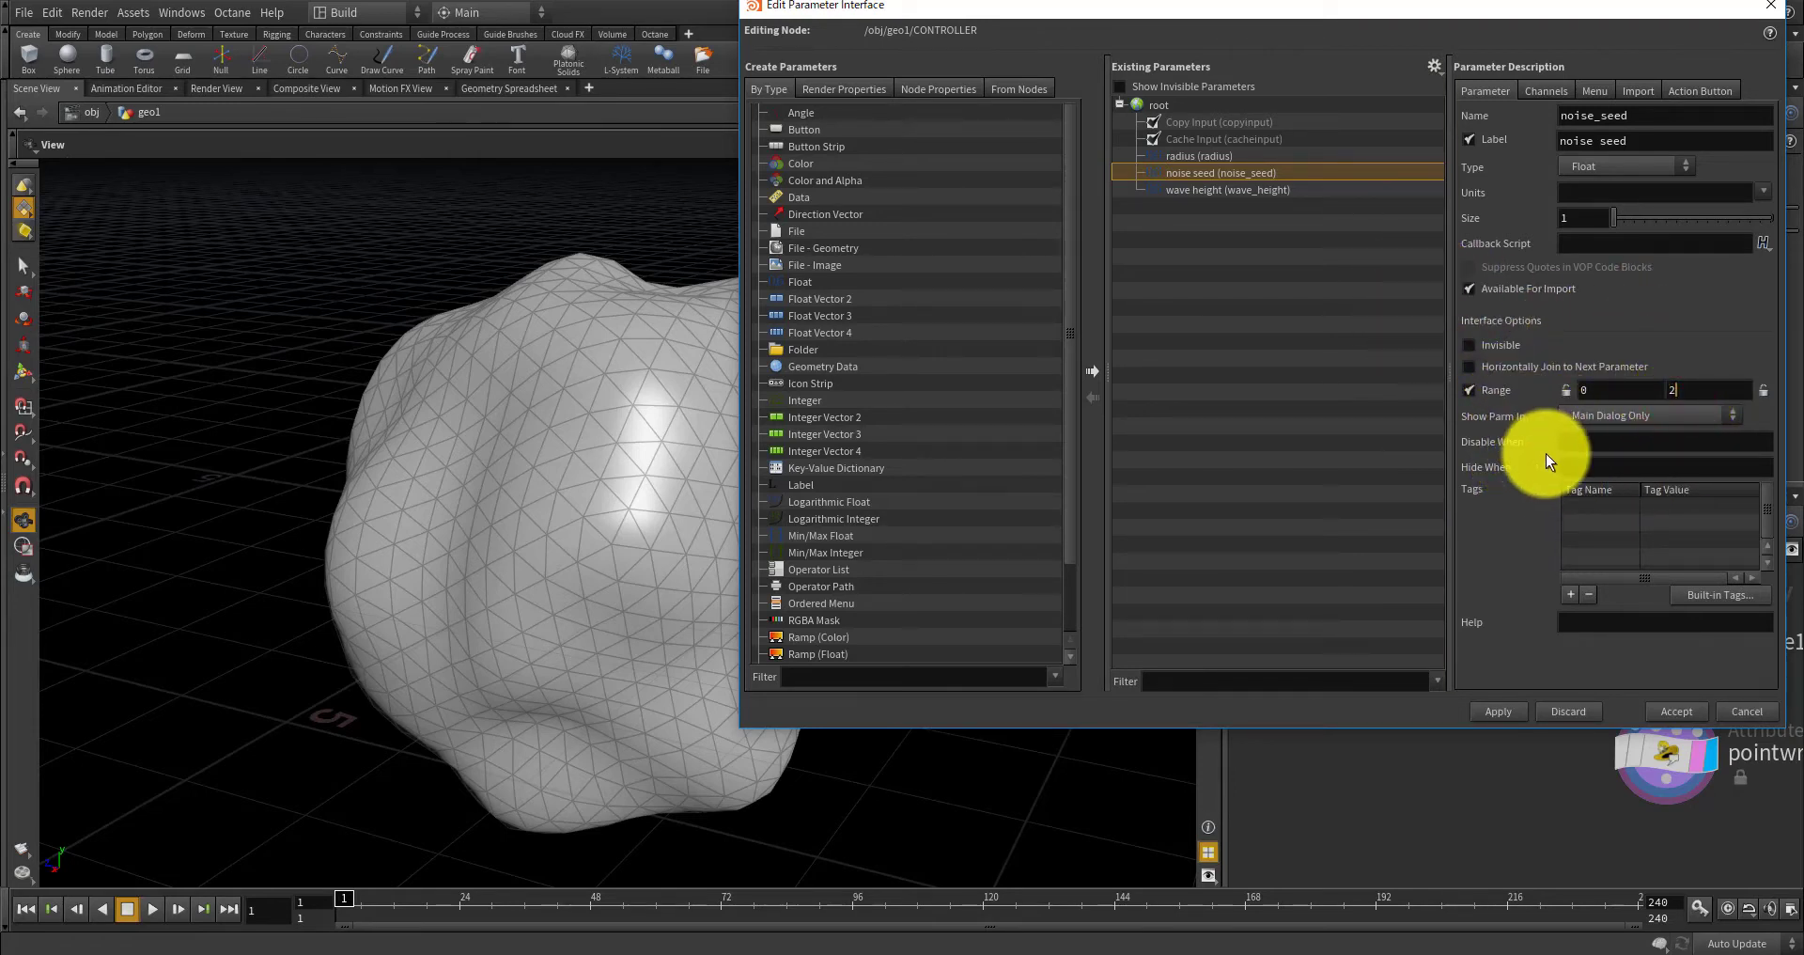
left_click(1608, 459)
left_click(1499, 711)
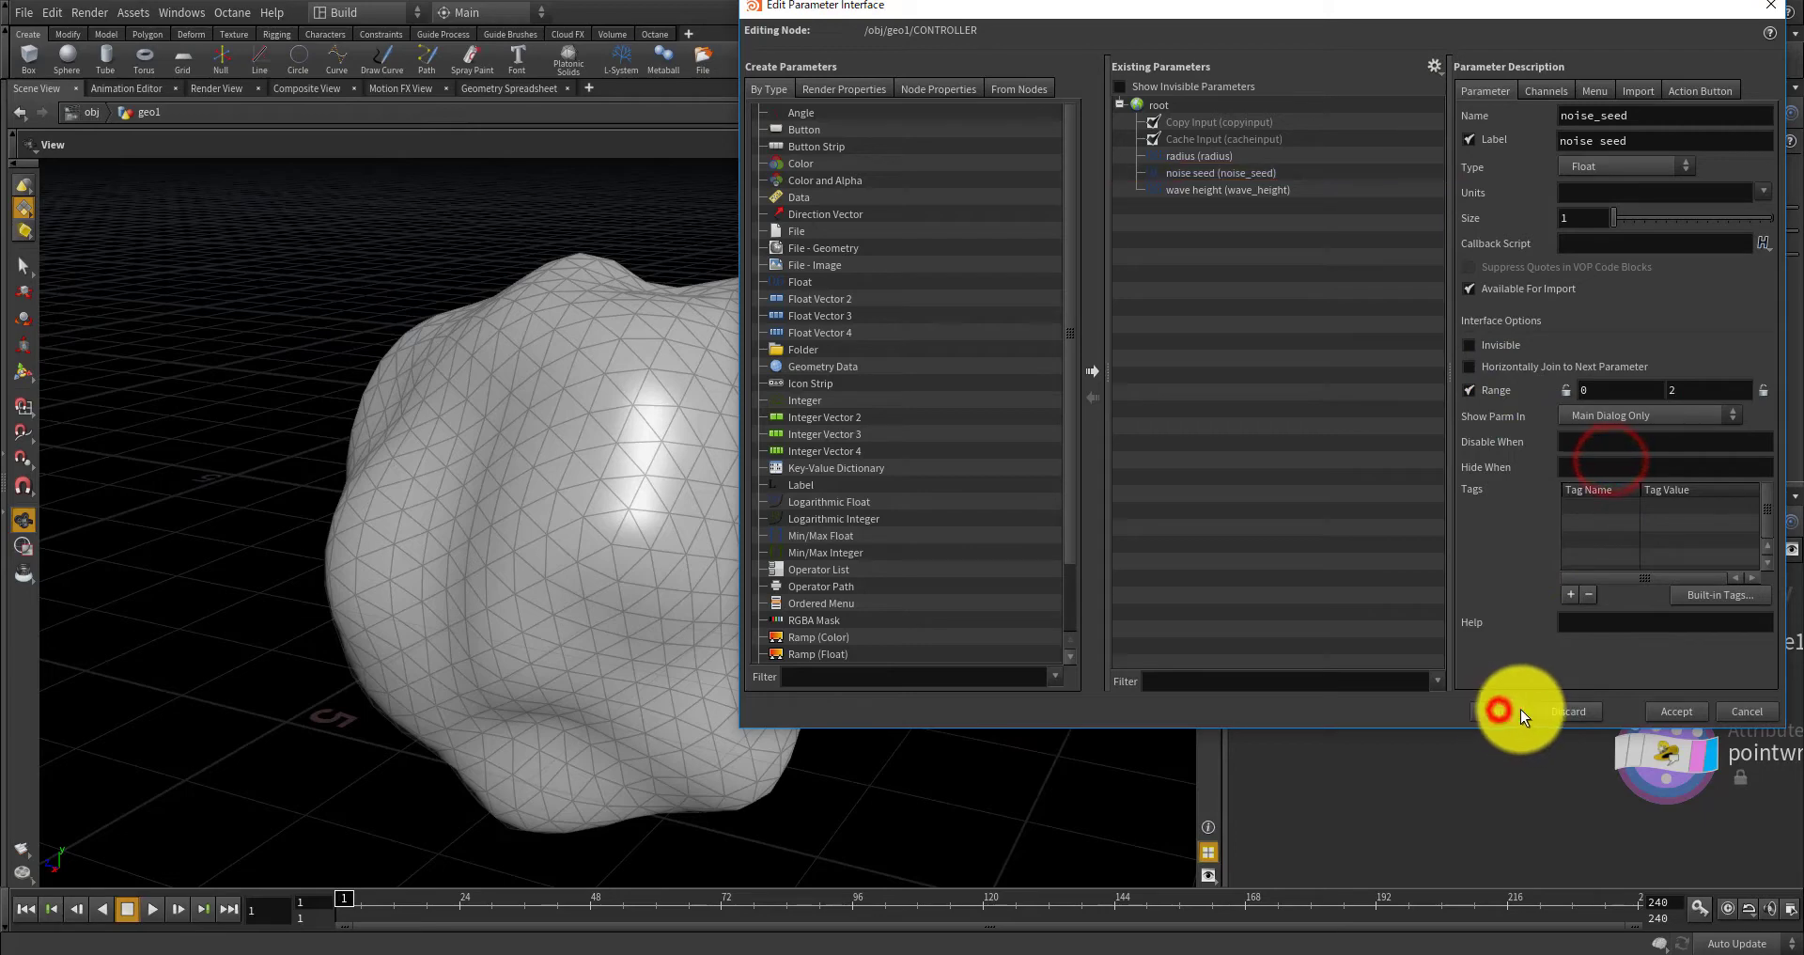
Accept the parameter interface edits and copy CONTROLLER's noise seed parameter.
left_click(1664, 707)
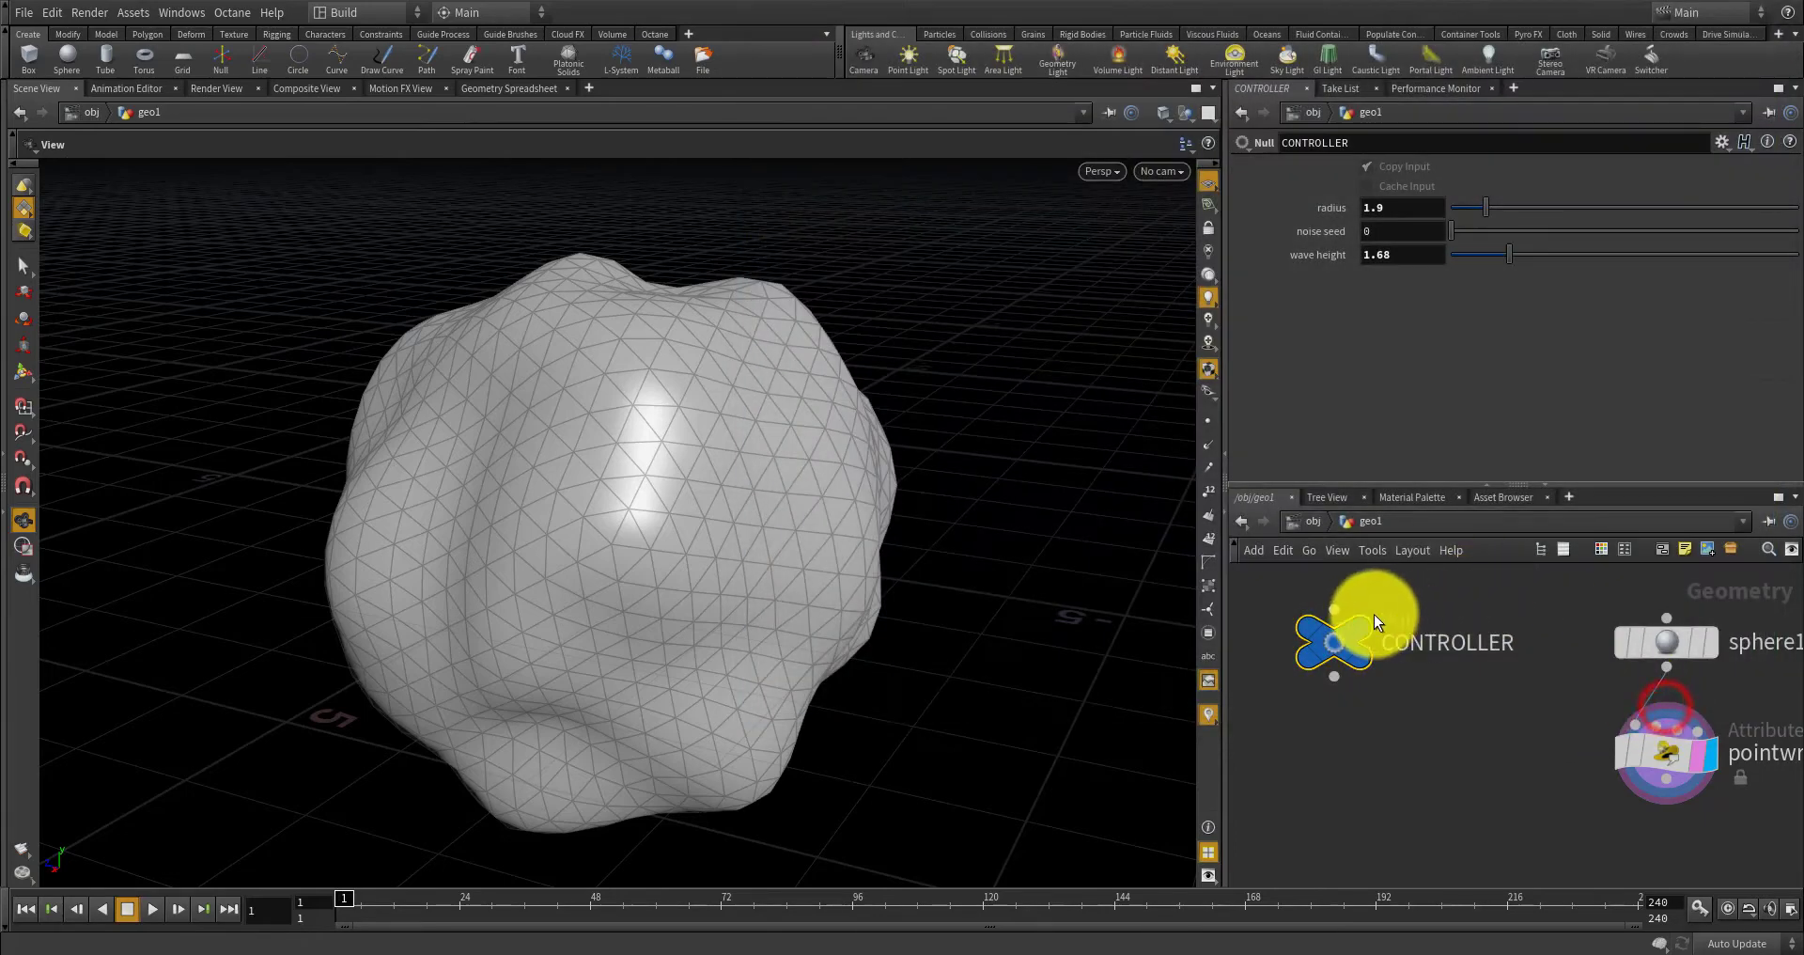
right_click(1392, 226)
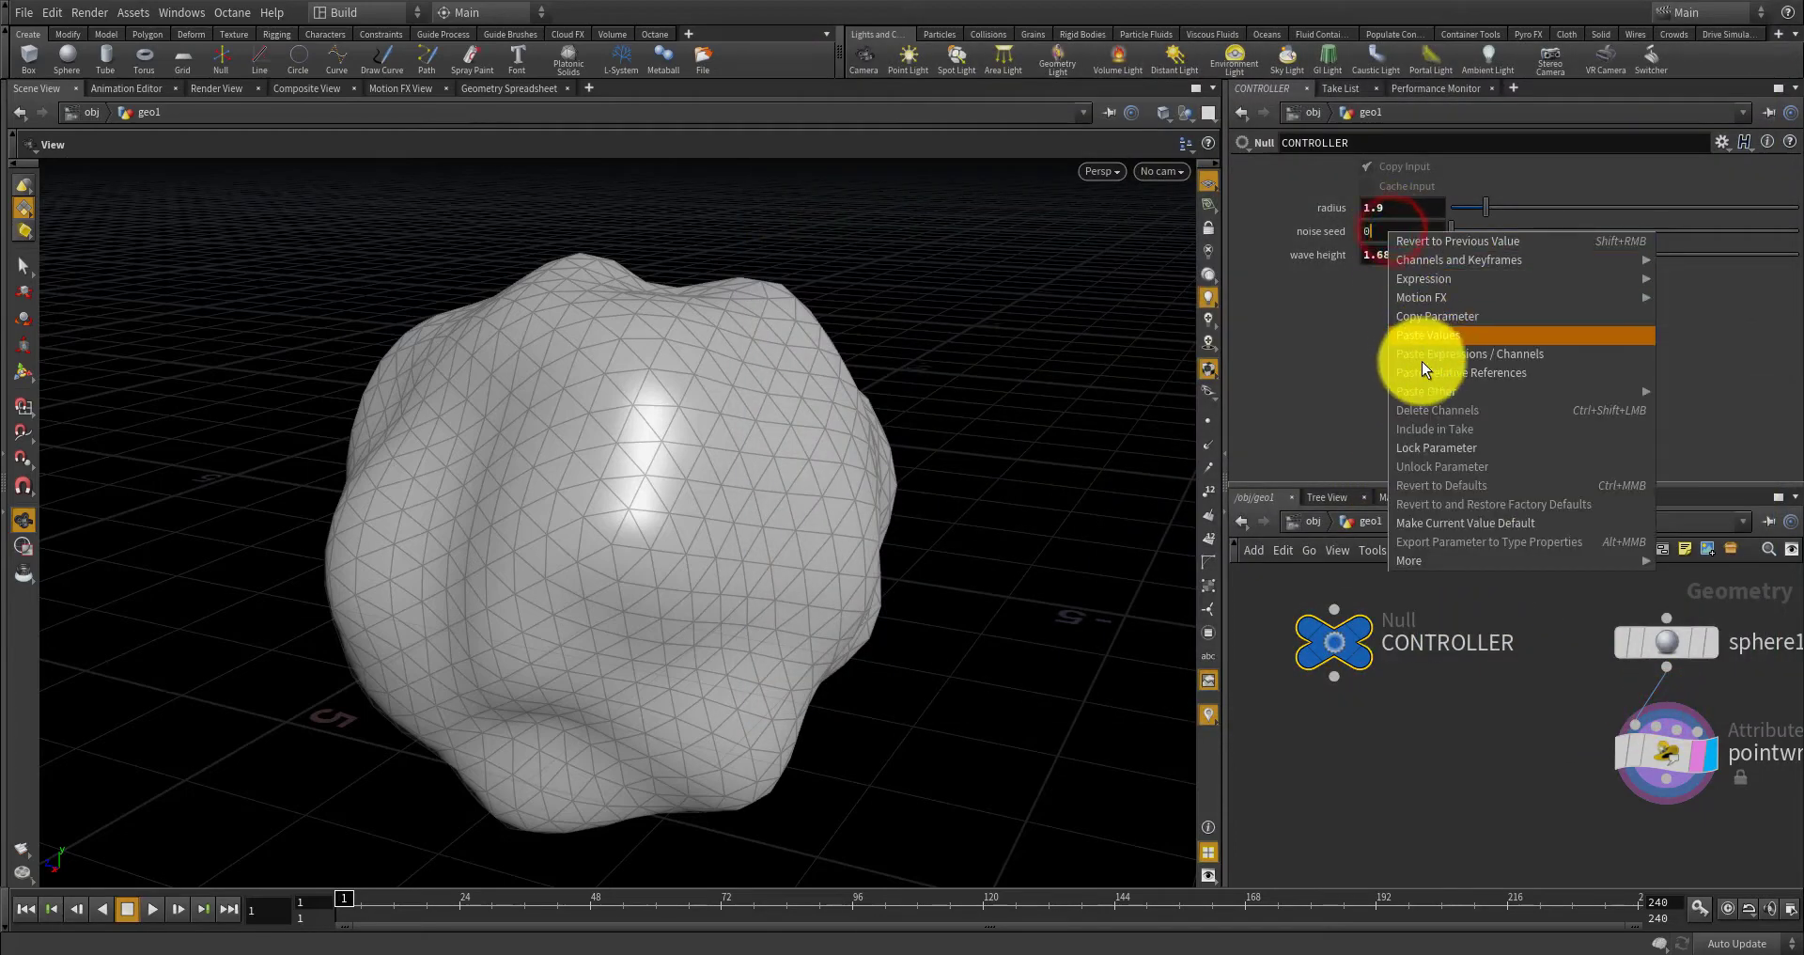
left_click(1420, 318)
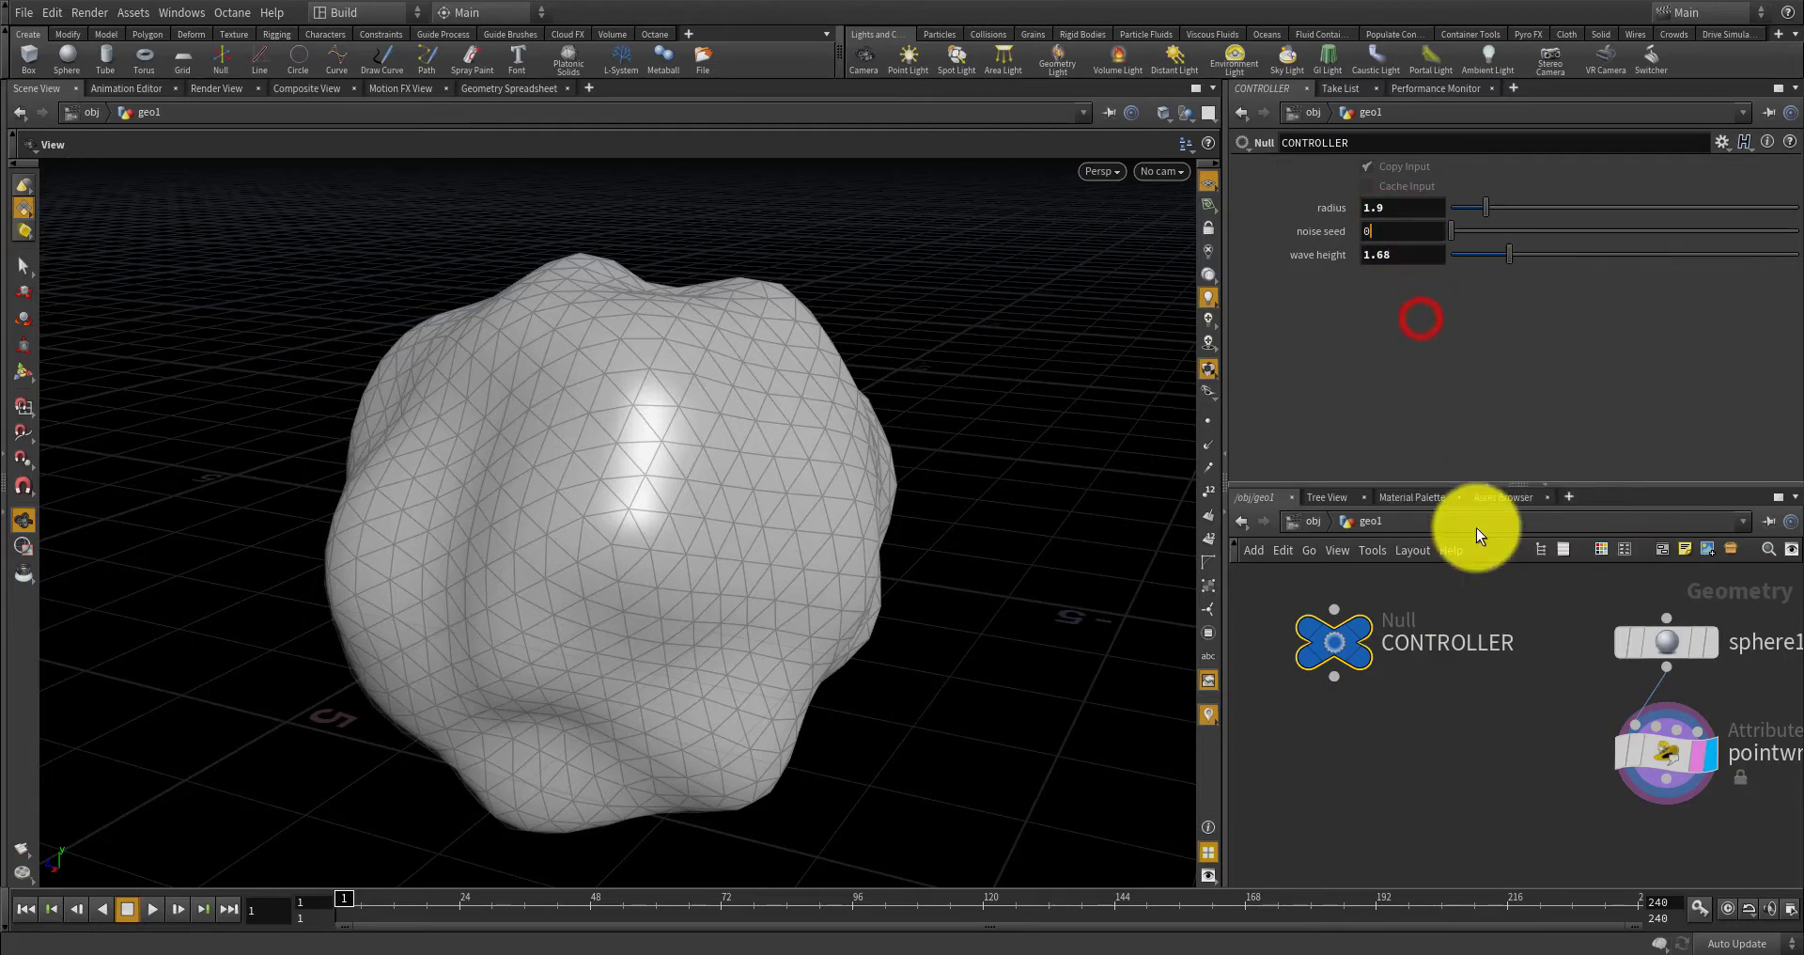
In pointwrangle1's VEX code, multiply @P inside the noise() call by chf("../CONTROLLER/noise_seed") and apply it.
left_click(1666, 744)
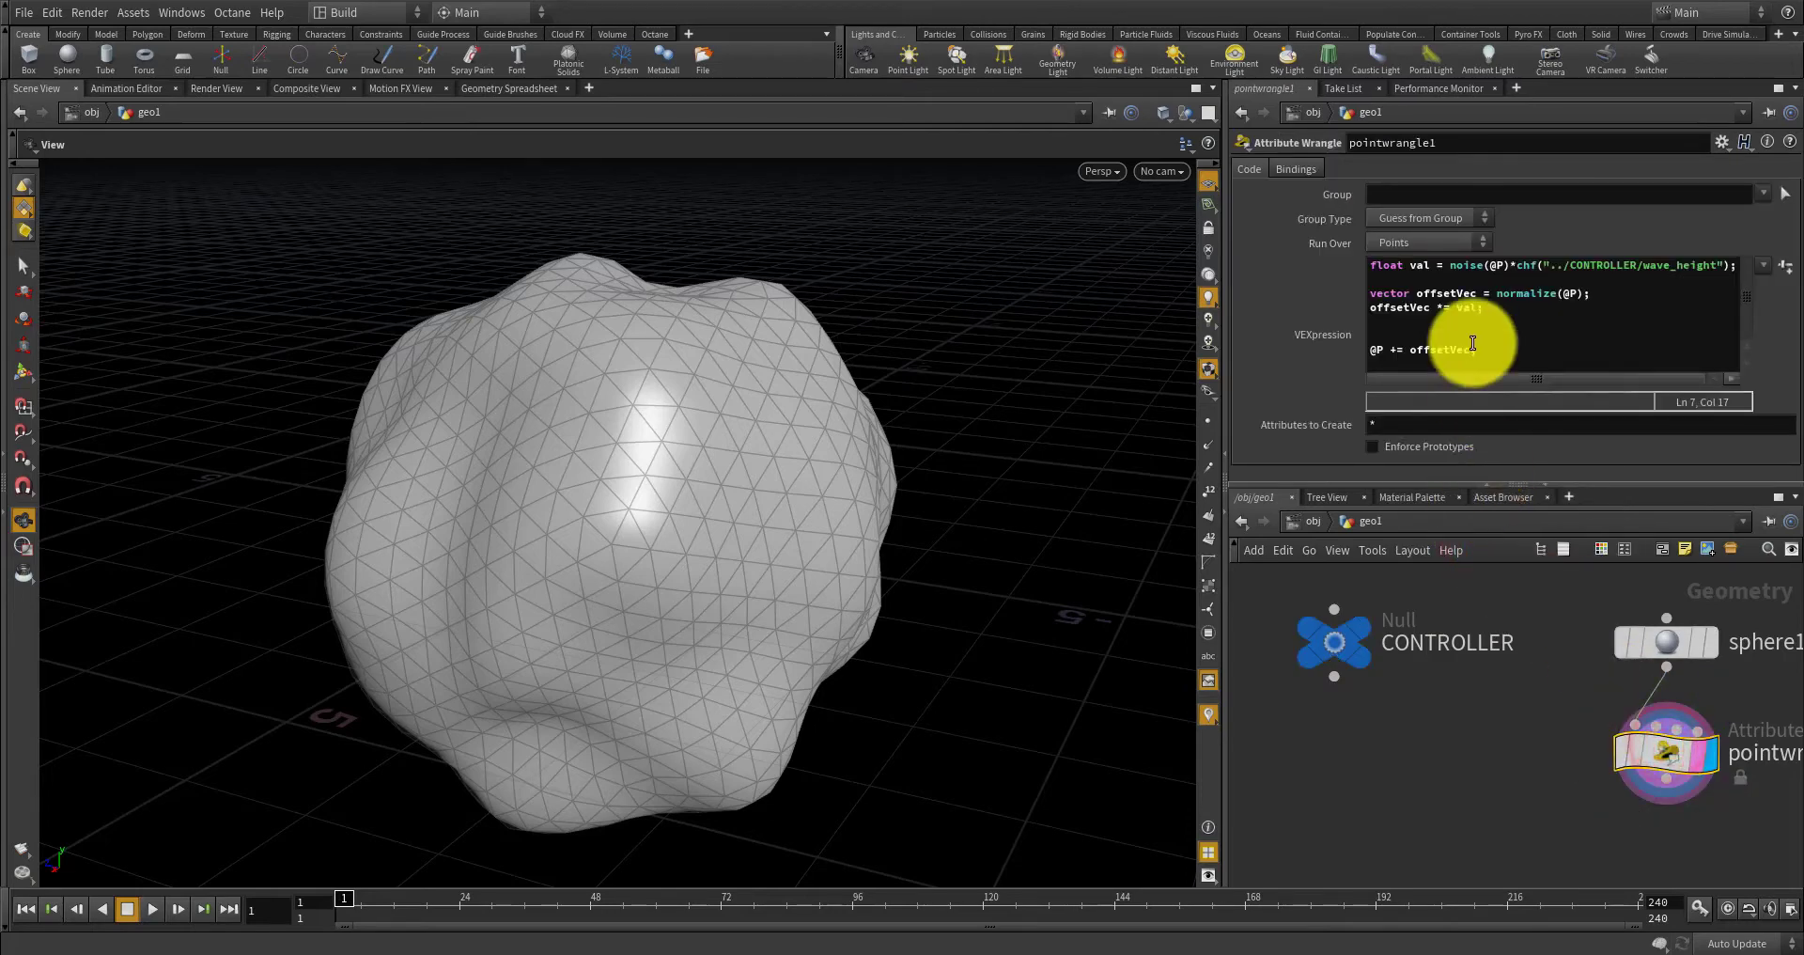
left_click_drag(1515, 264, 1737, 263)
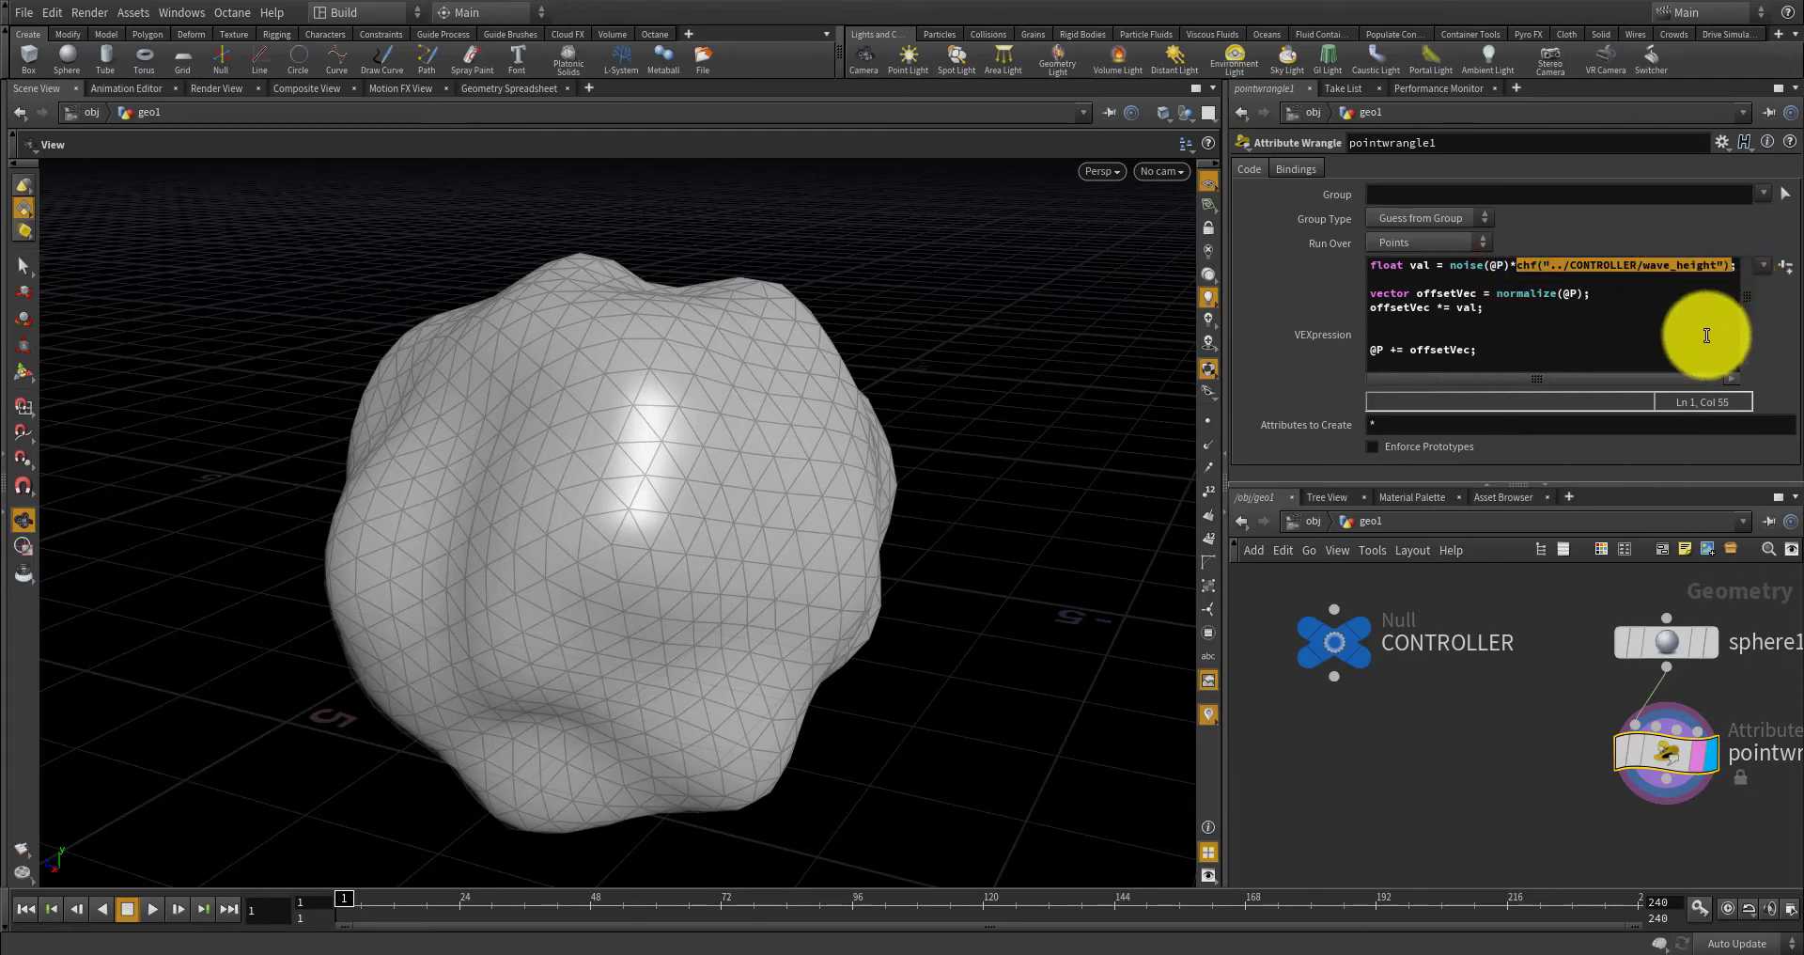
left_click(1500, 266)
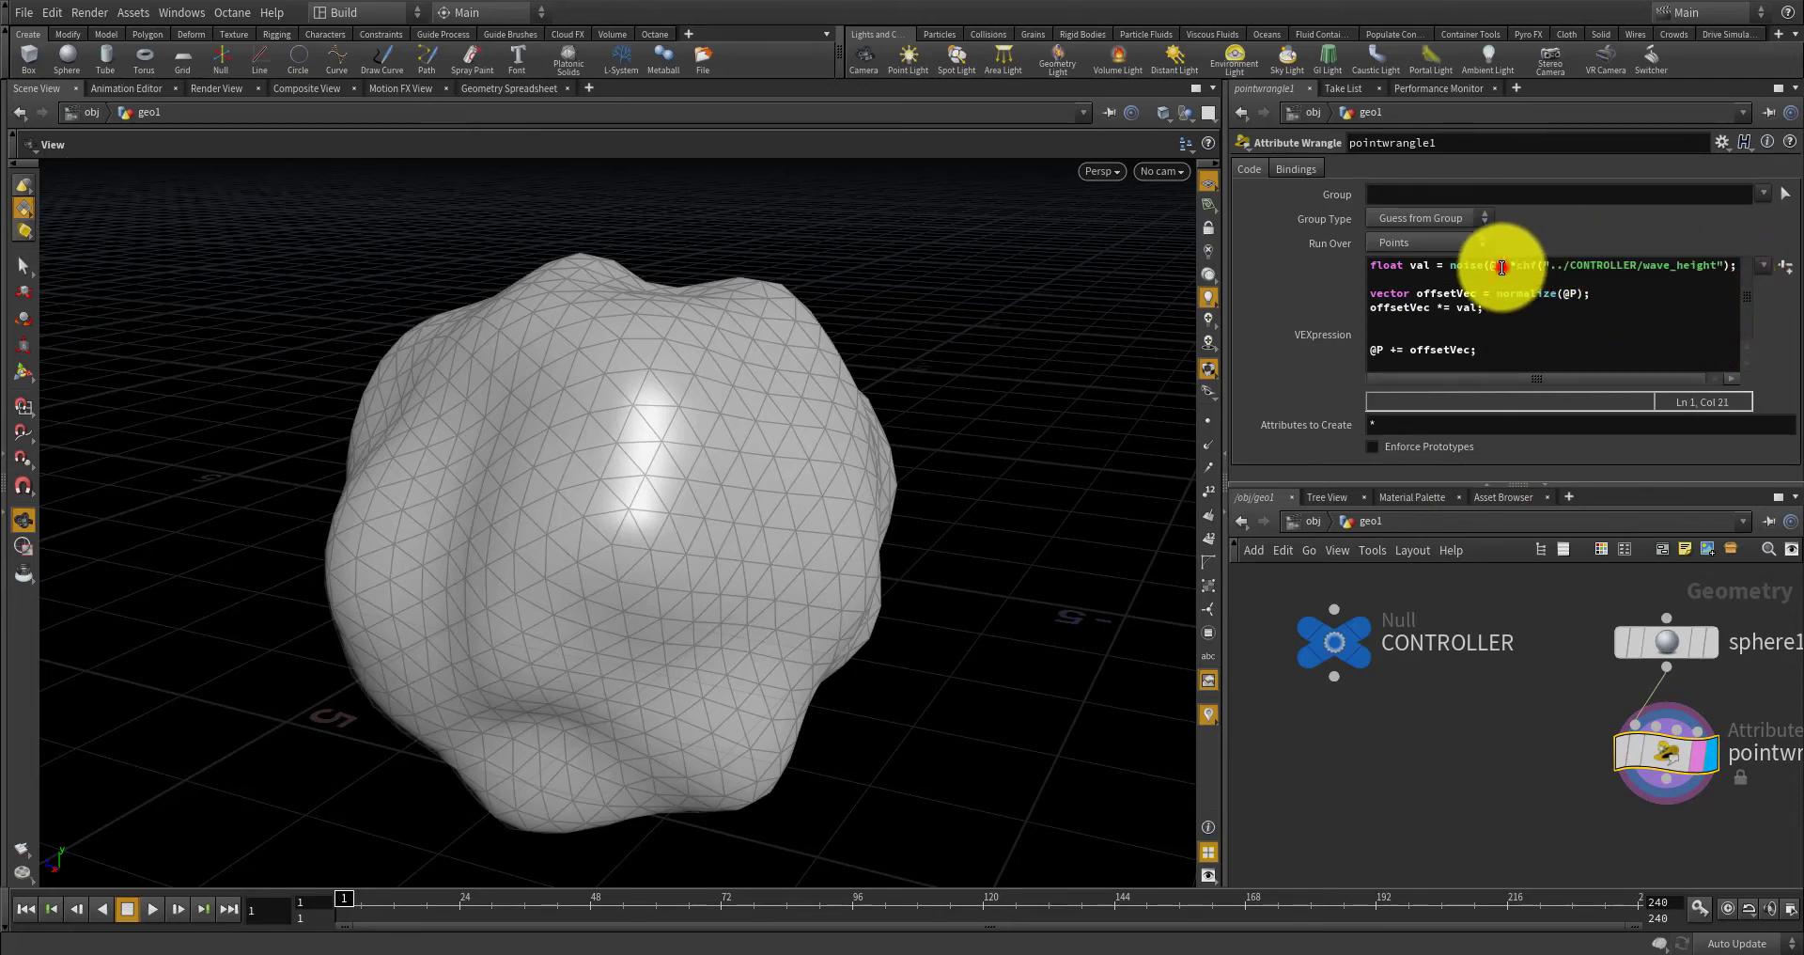
type("*")
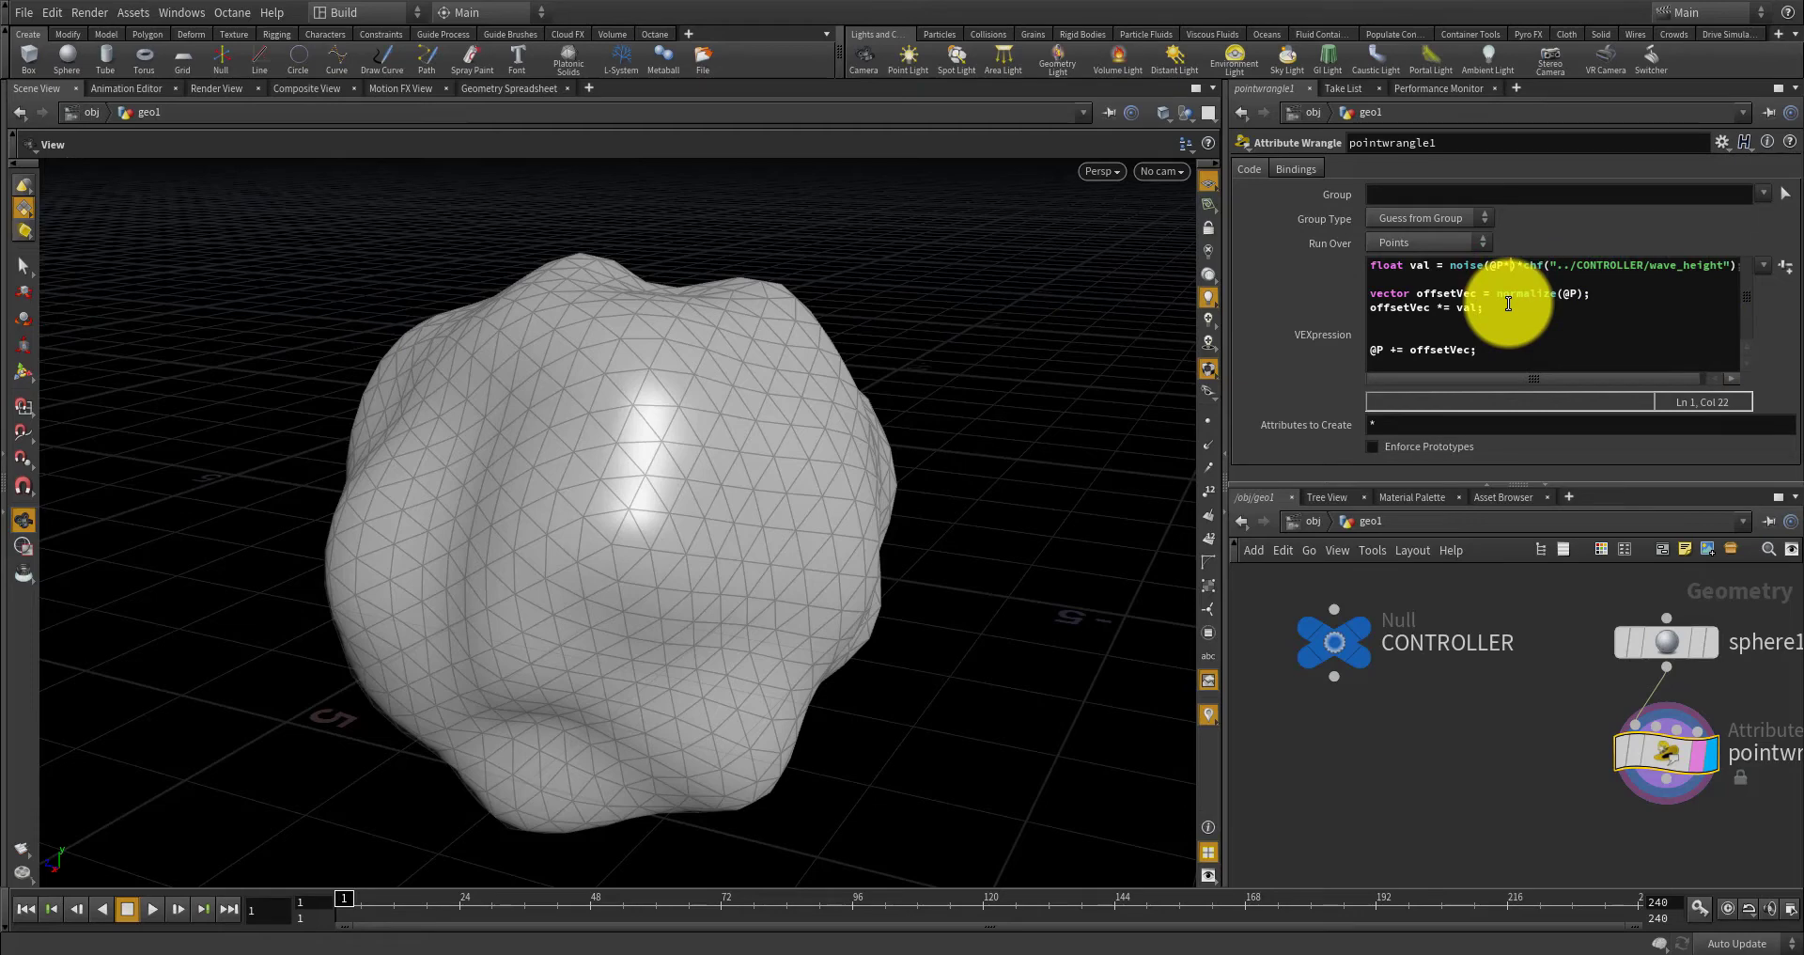
type("chf(\"../CONTROLLER/wave_height\")")
double_click(1675, 264)
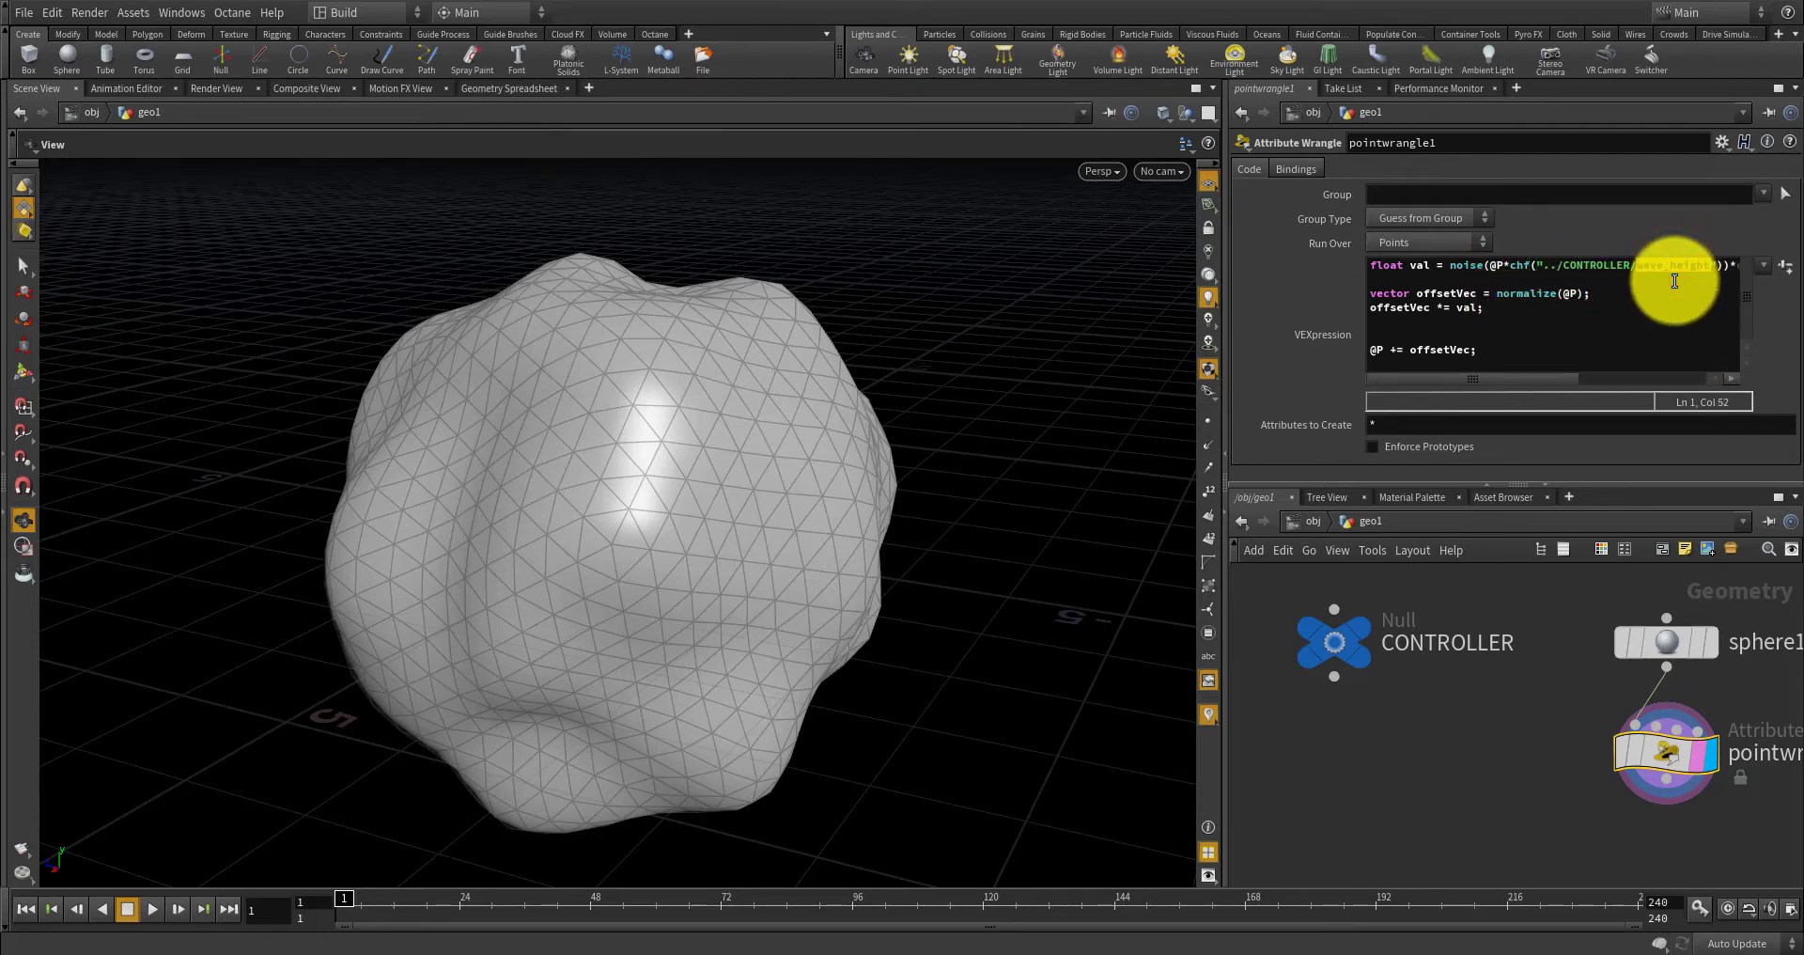
type("nois")
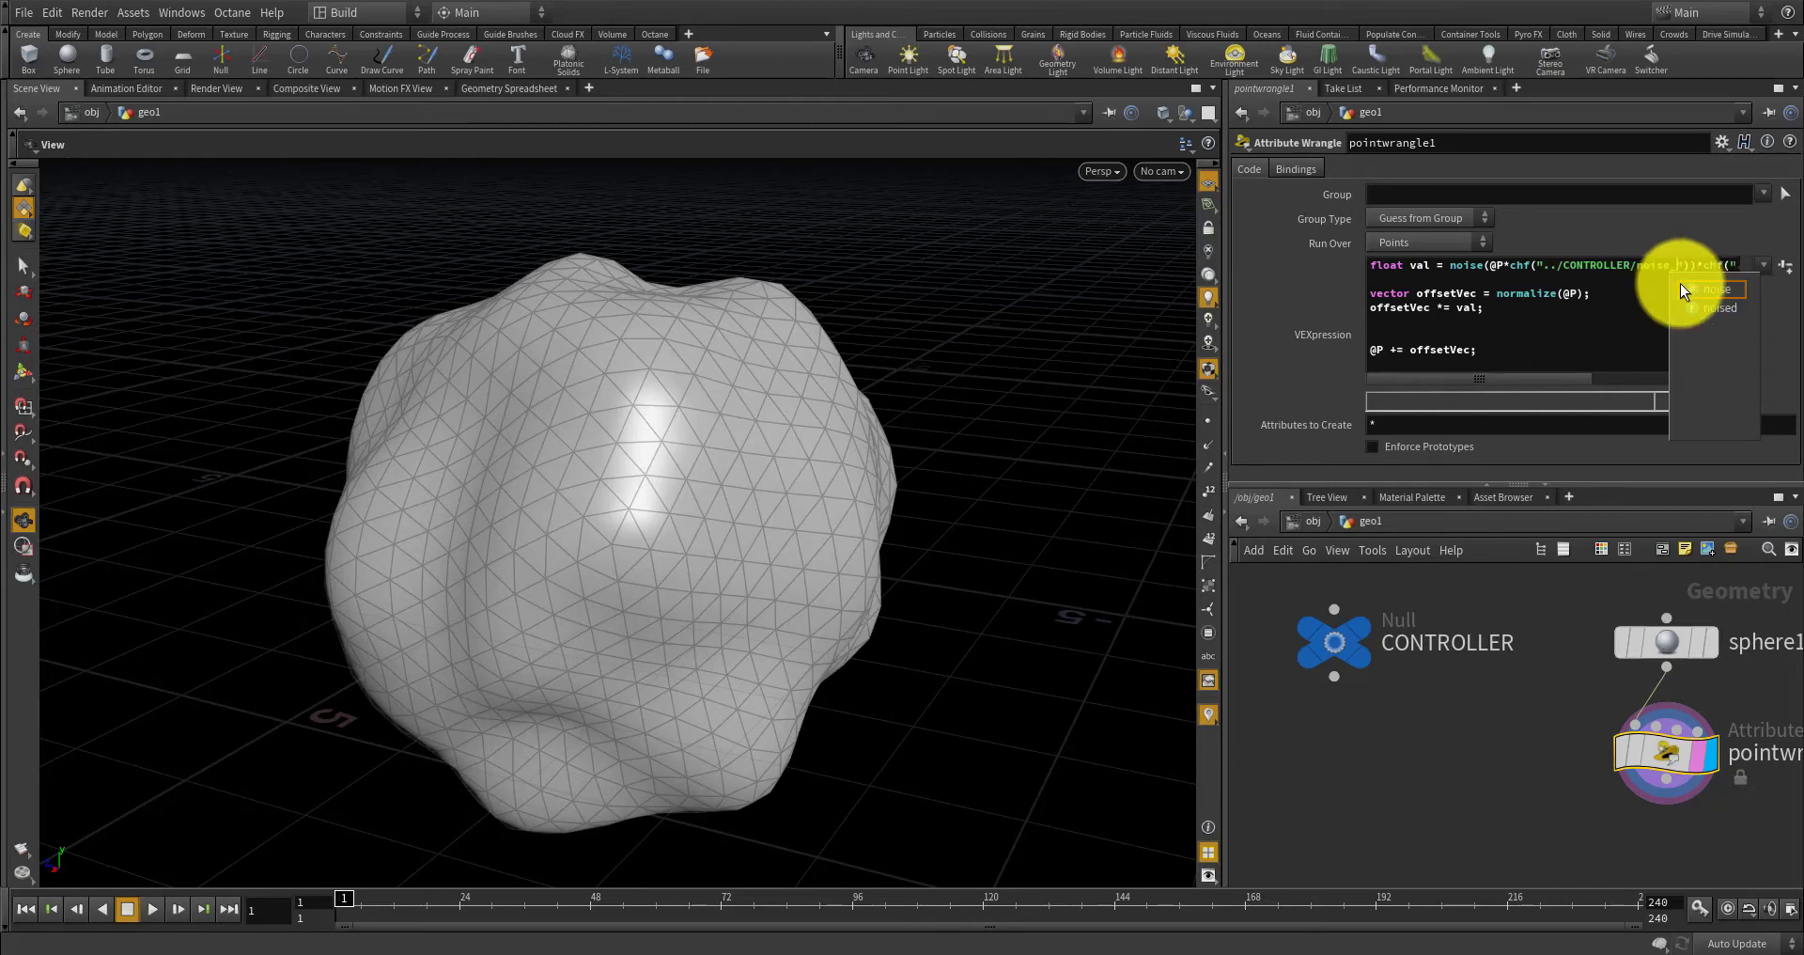
type("e_seed")
left_click(1458, 826)
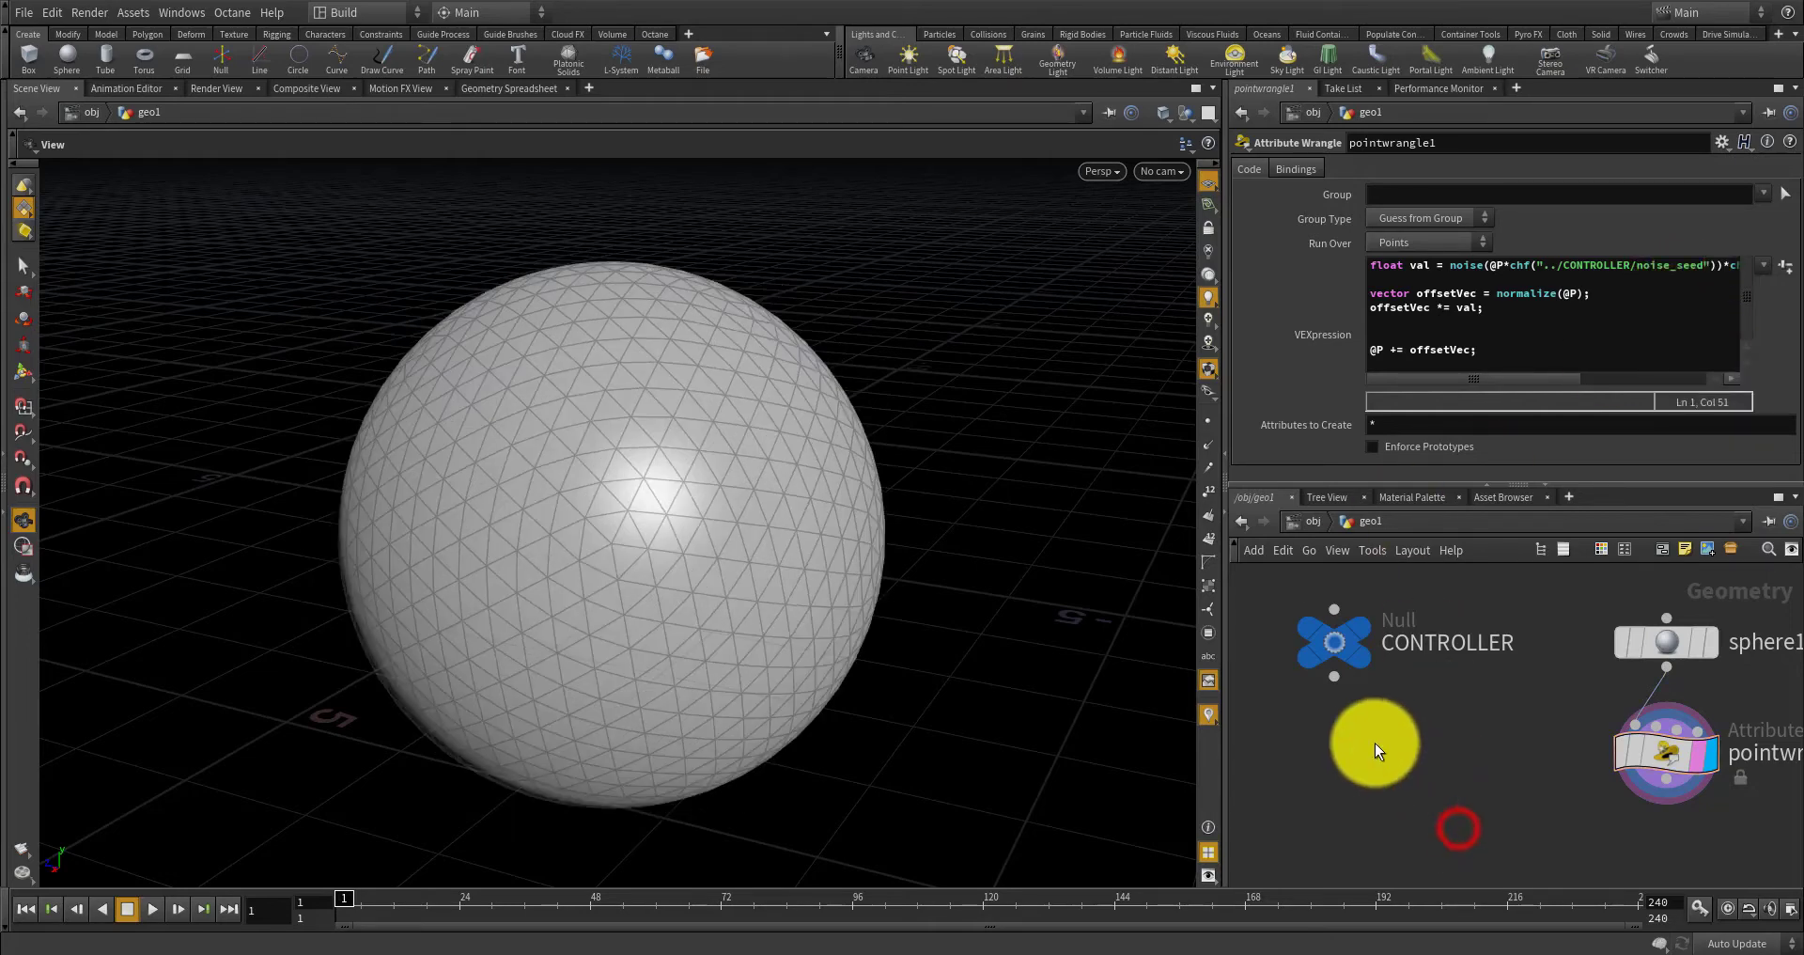
Set CONTROLLER's noise seed to 1.398 and extend that parameter's range maximum to 5 in the parameter interface.
left_click(1336, 634)
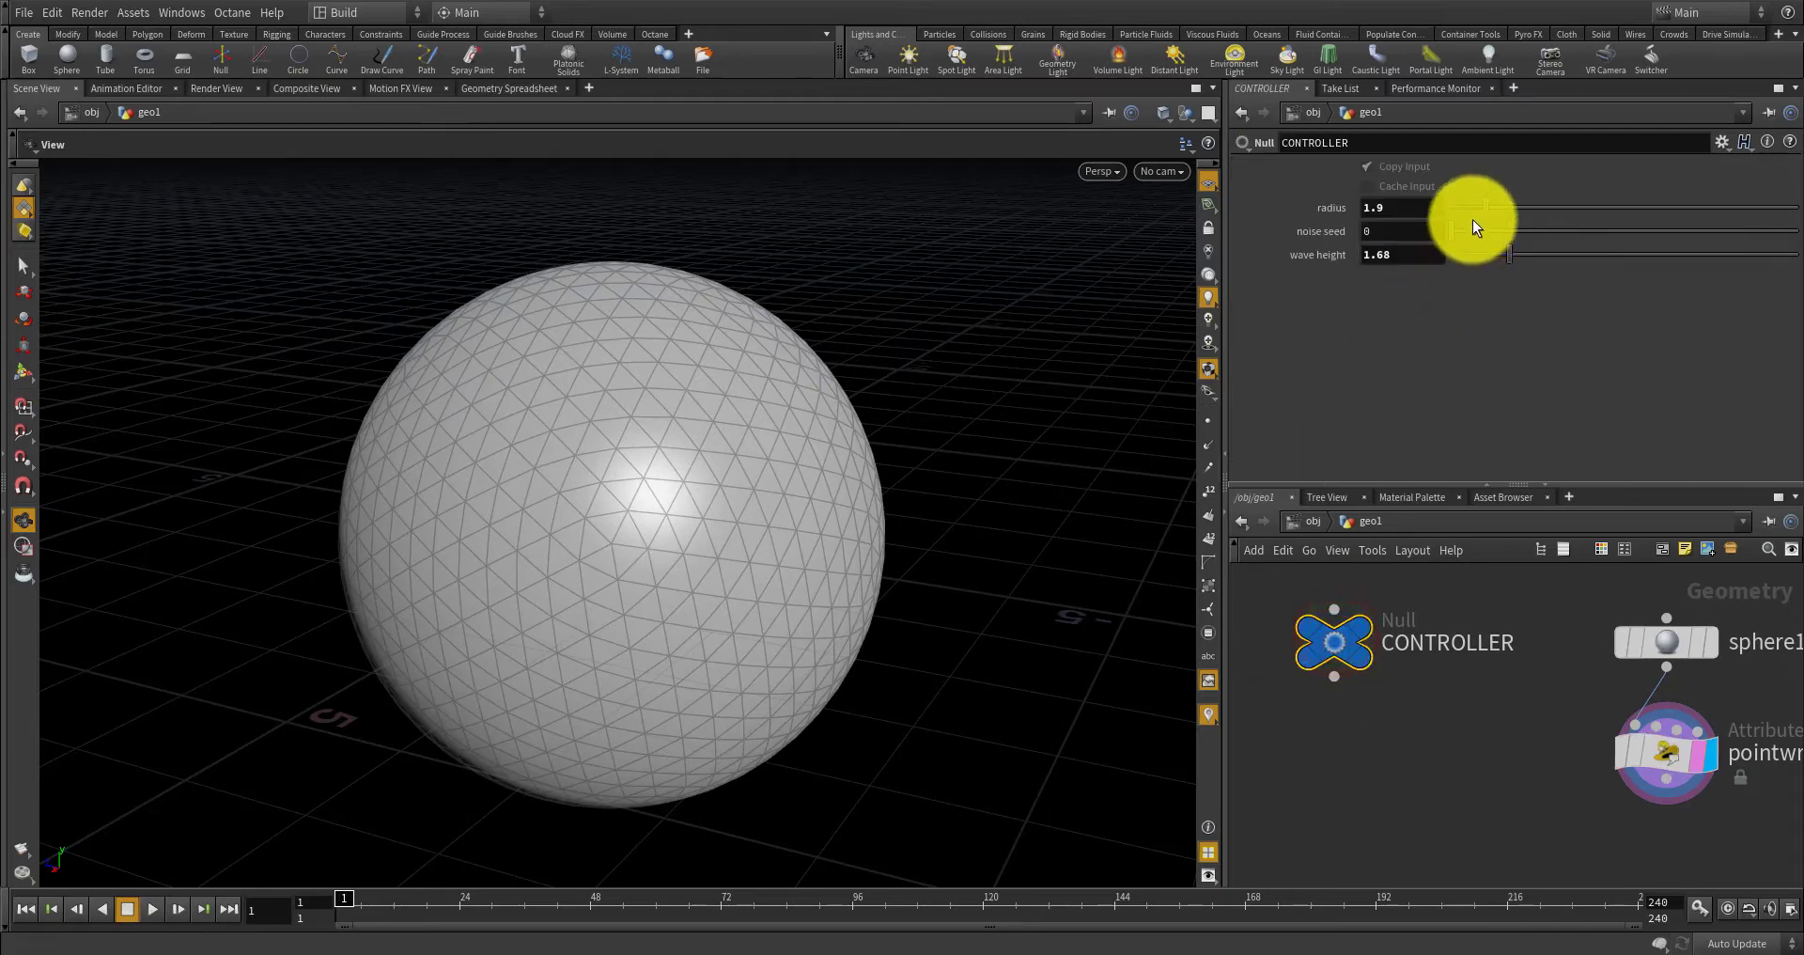
left_click_drag(1458, 227, 1693, 242)
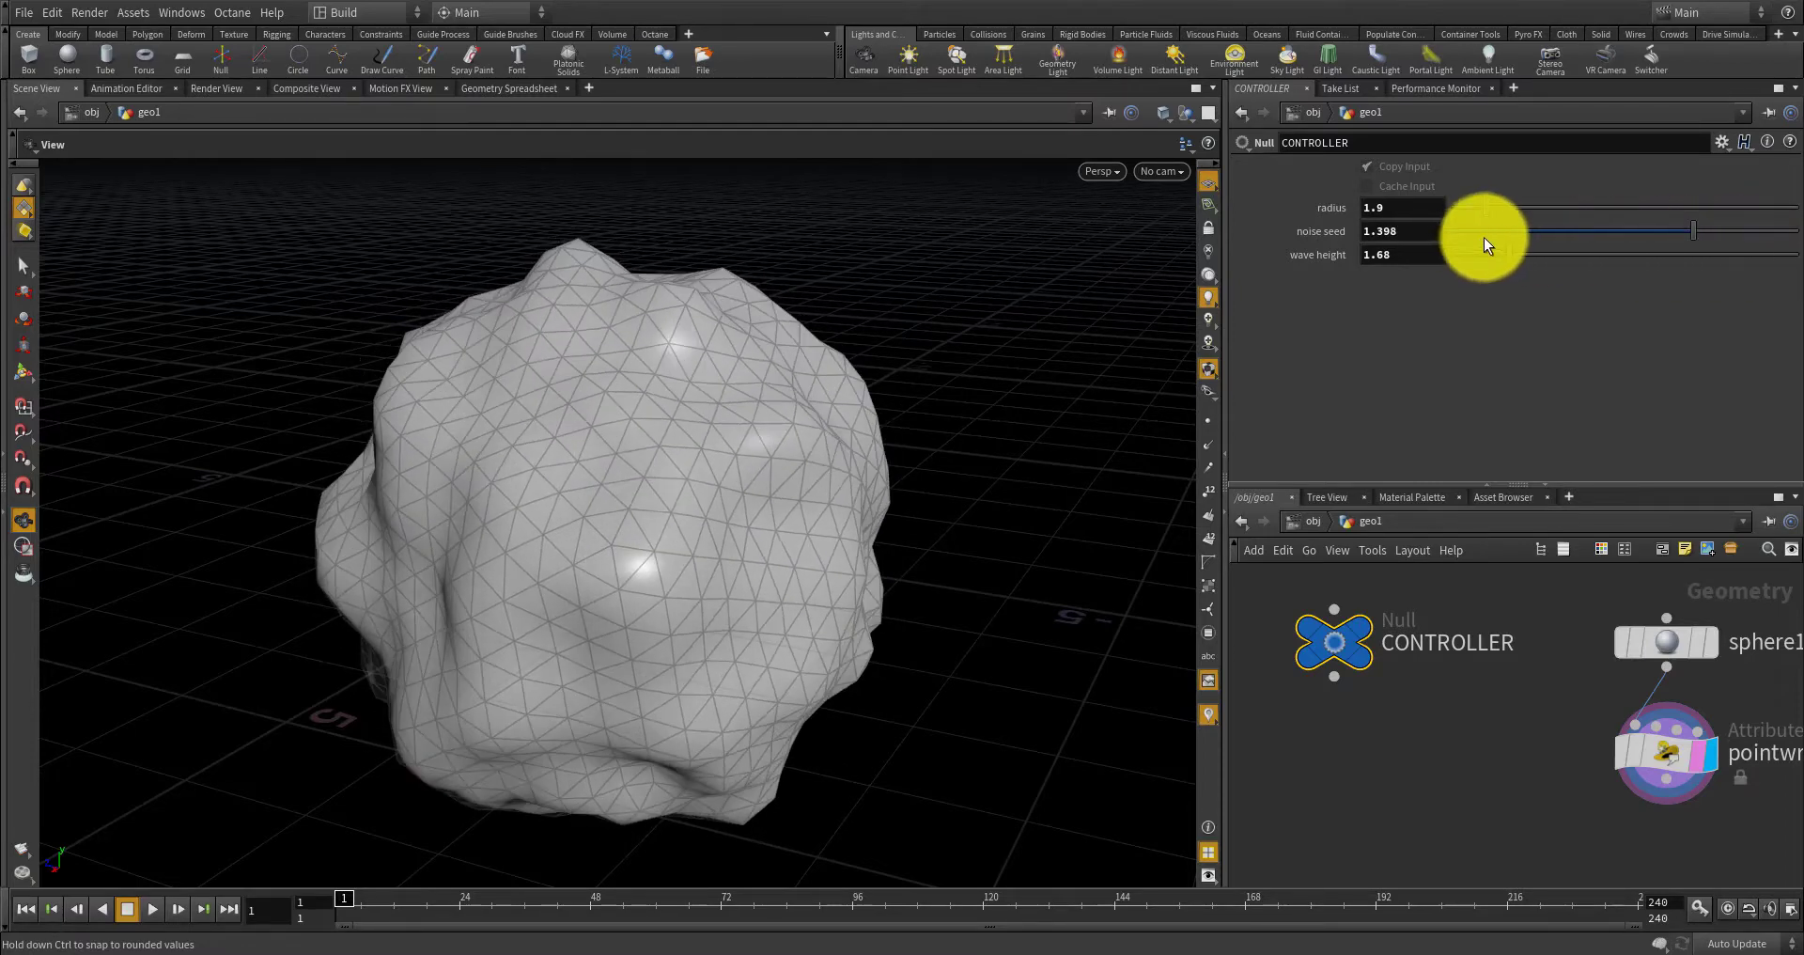
left_click(1716, 146)
left_click(1706, 162)
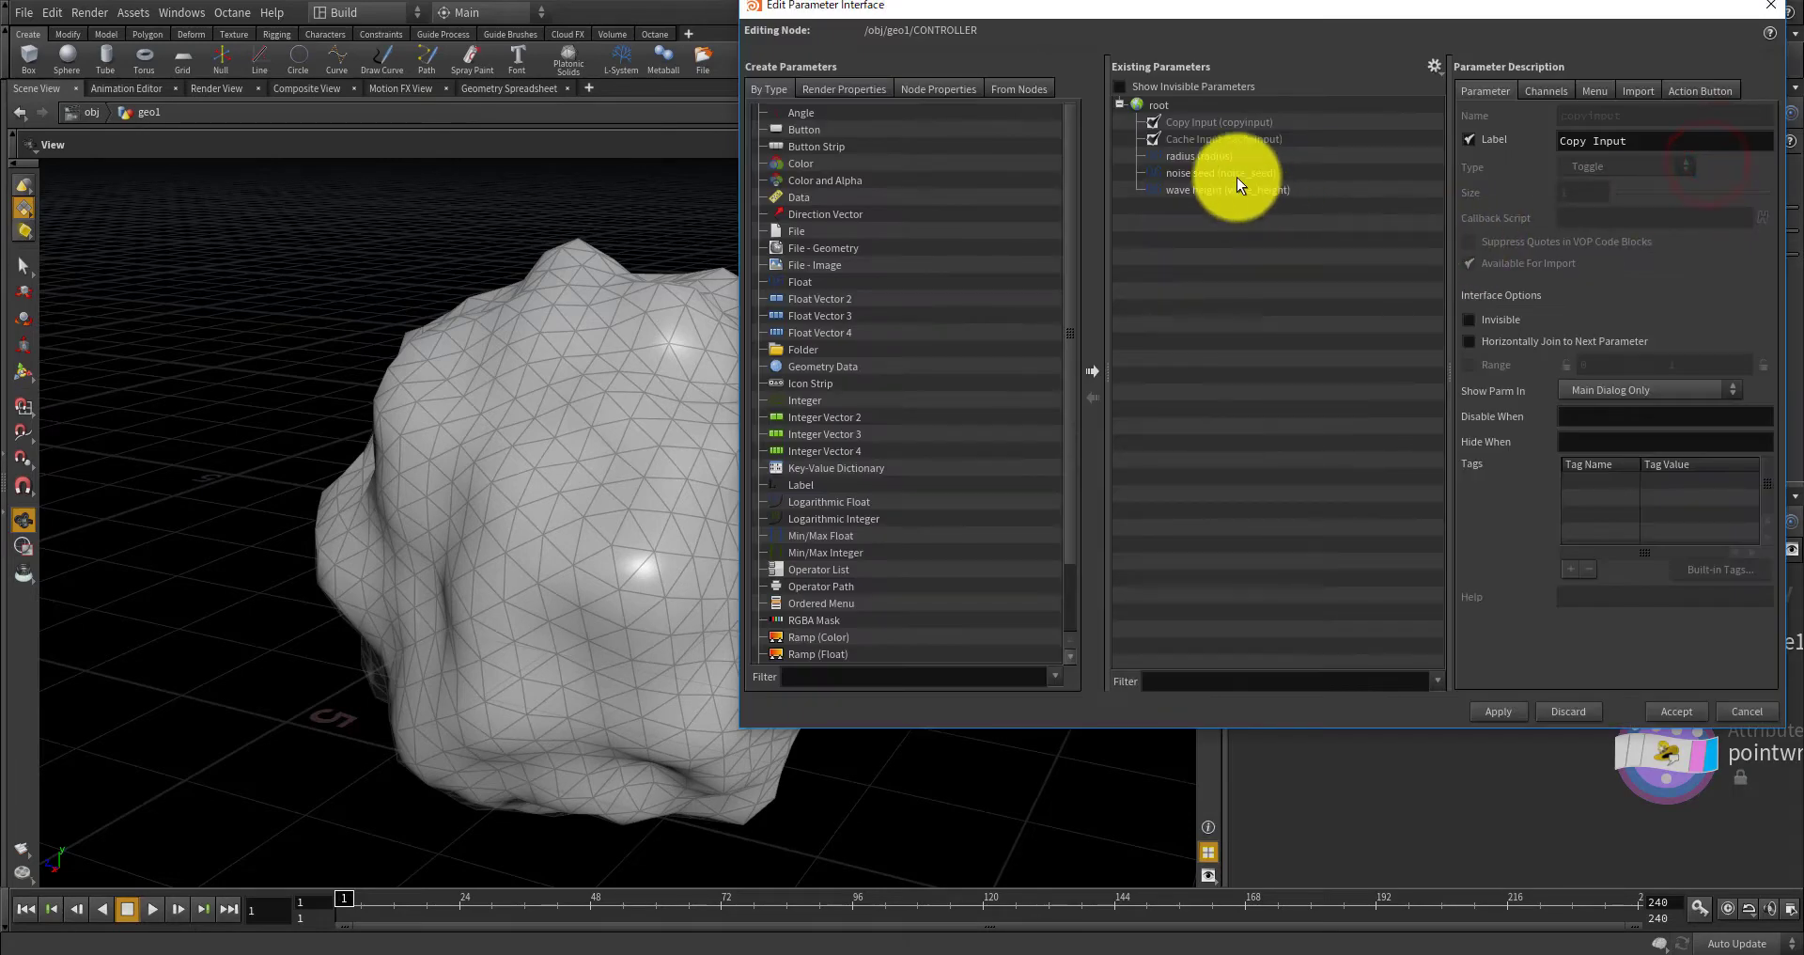
left_click(1225, 171)
double_click(1708, 386)
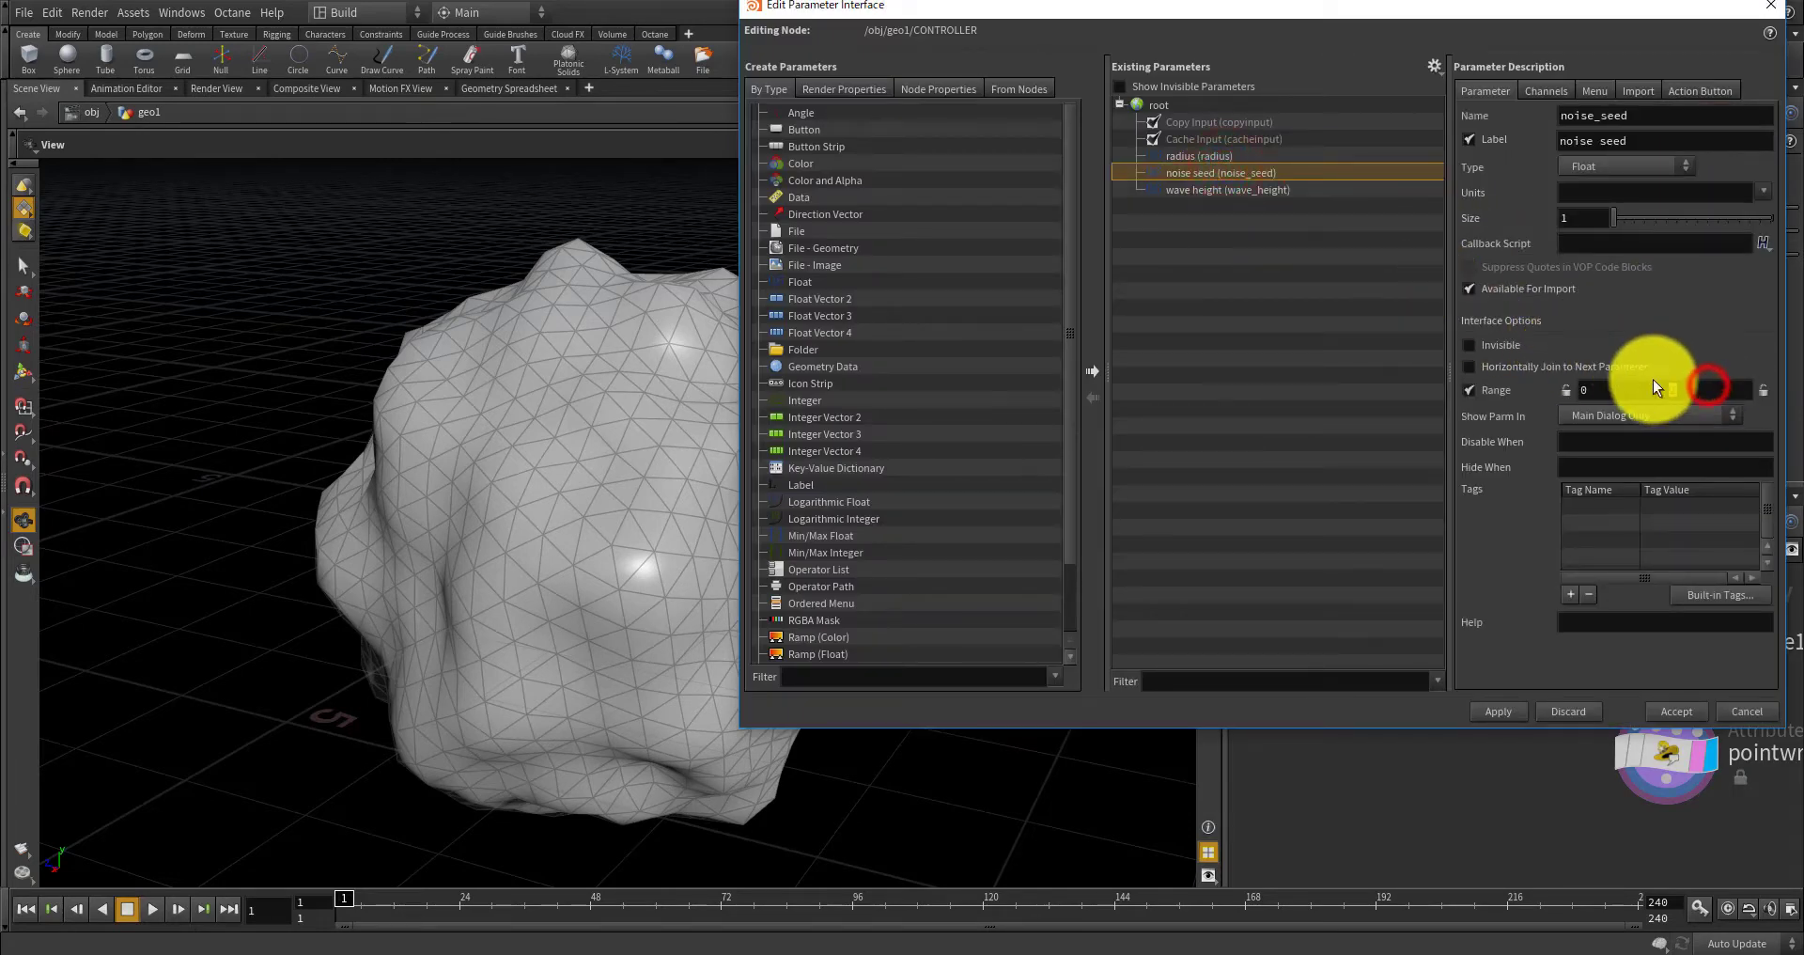
type("5")
left_click(1648, 443)
left_click(1508, 709)
left_click(1663, 709)
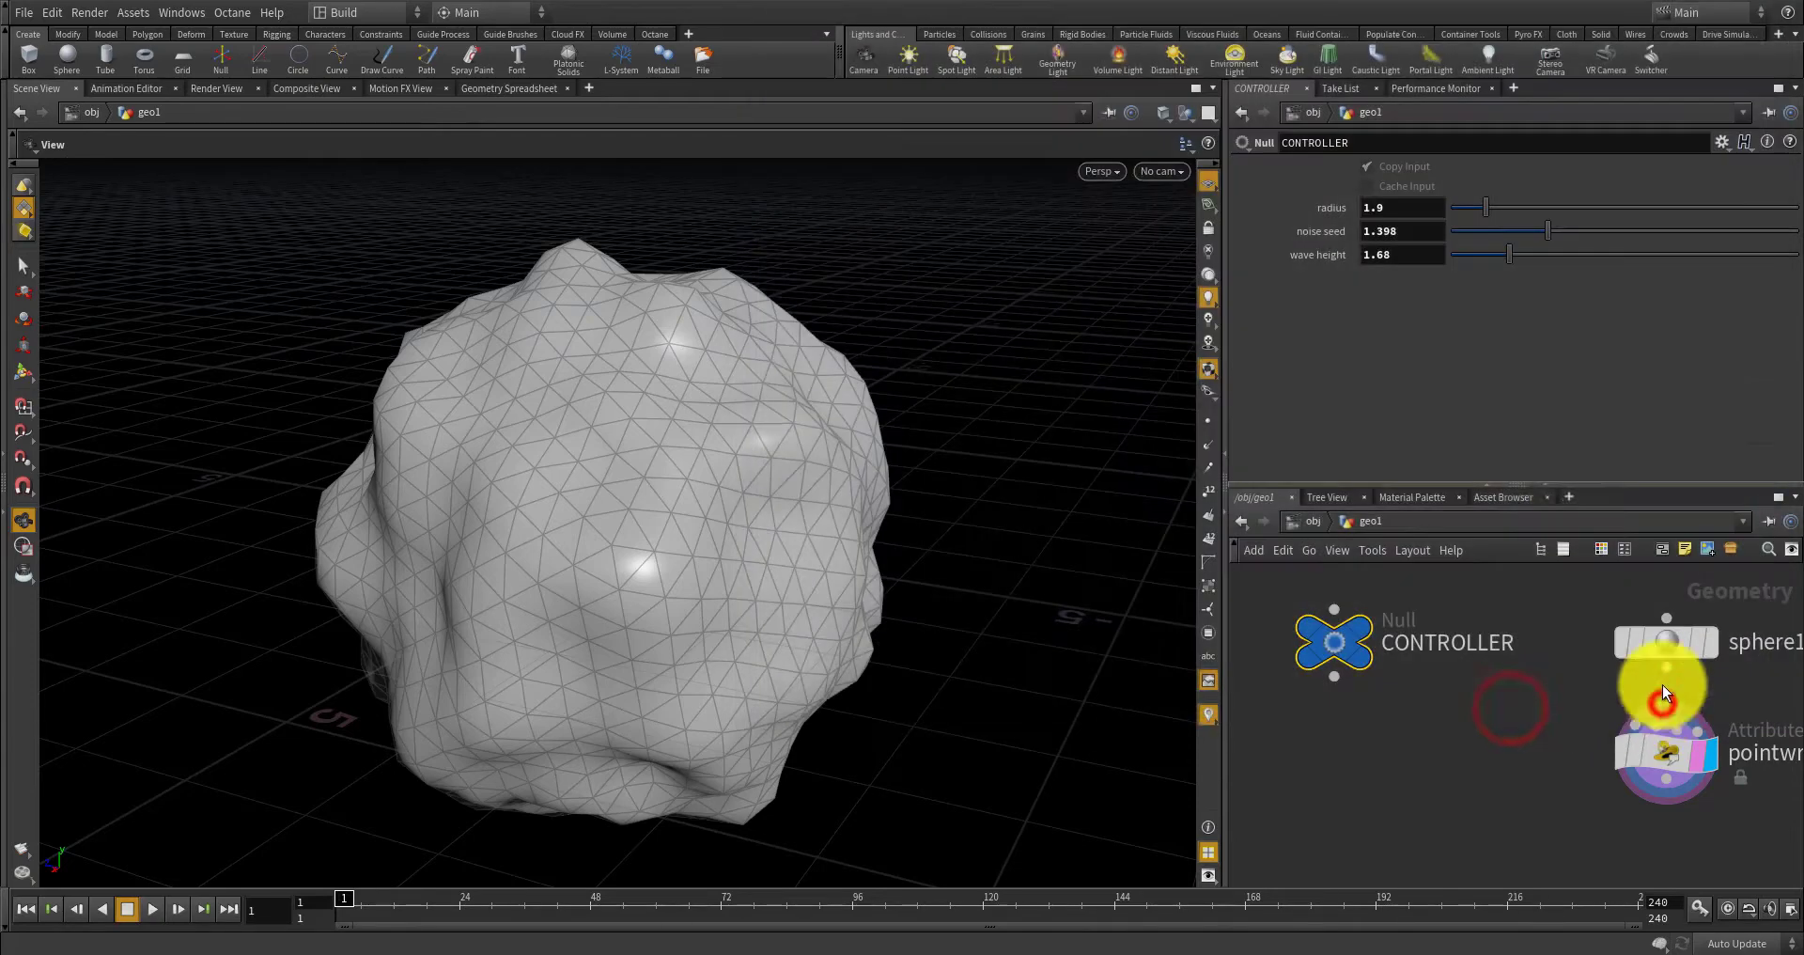
Try a noise seed of 2.55 on the displaced sphere, and settle on 1.82.
left_click_drag(1547, 231, 1627, 222)
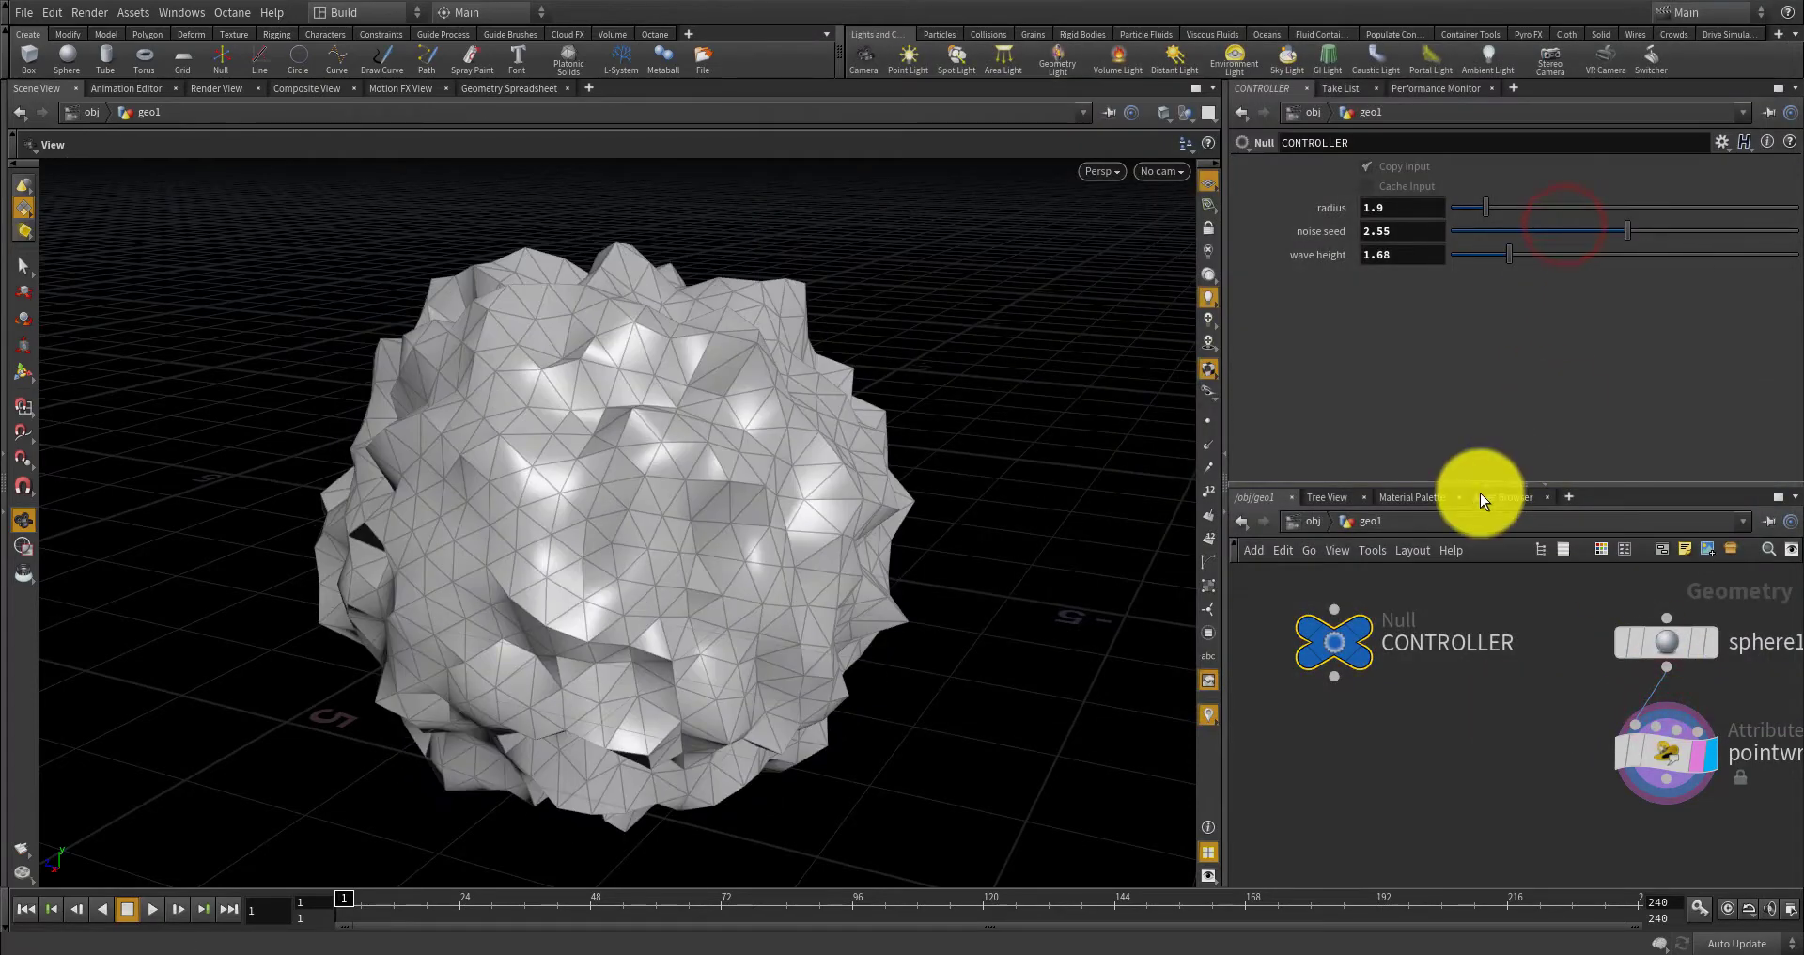
mouse_move(1344, 643)
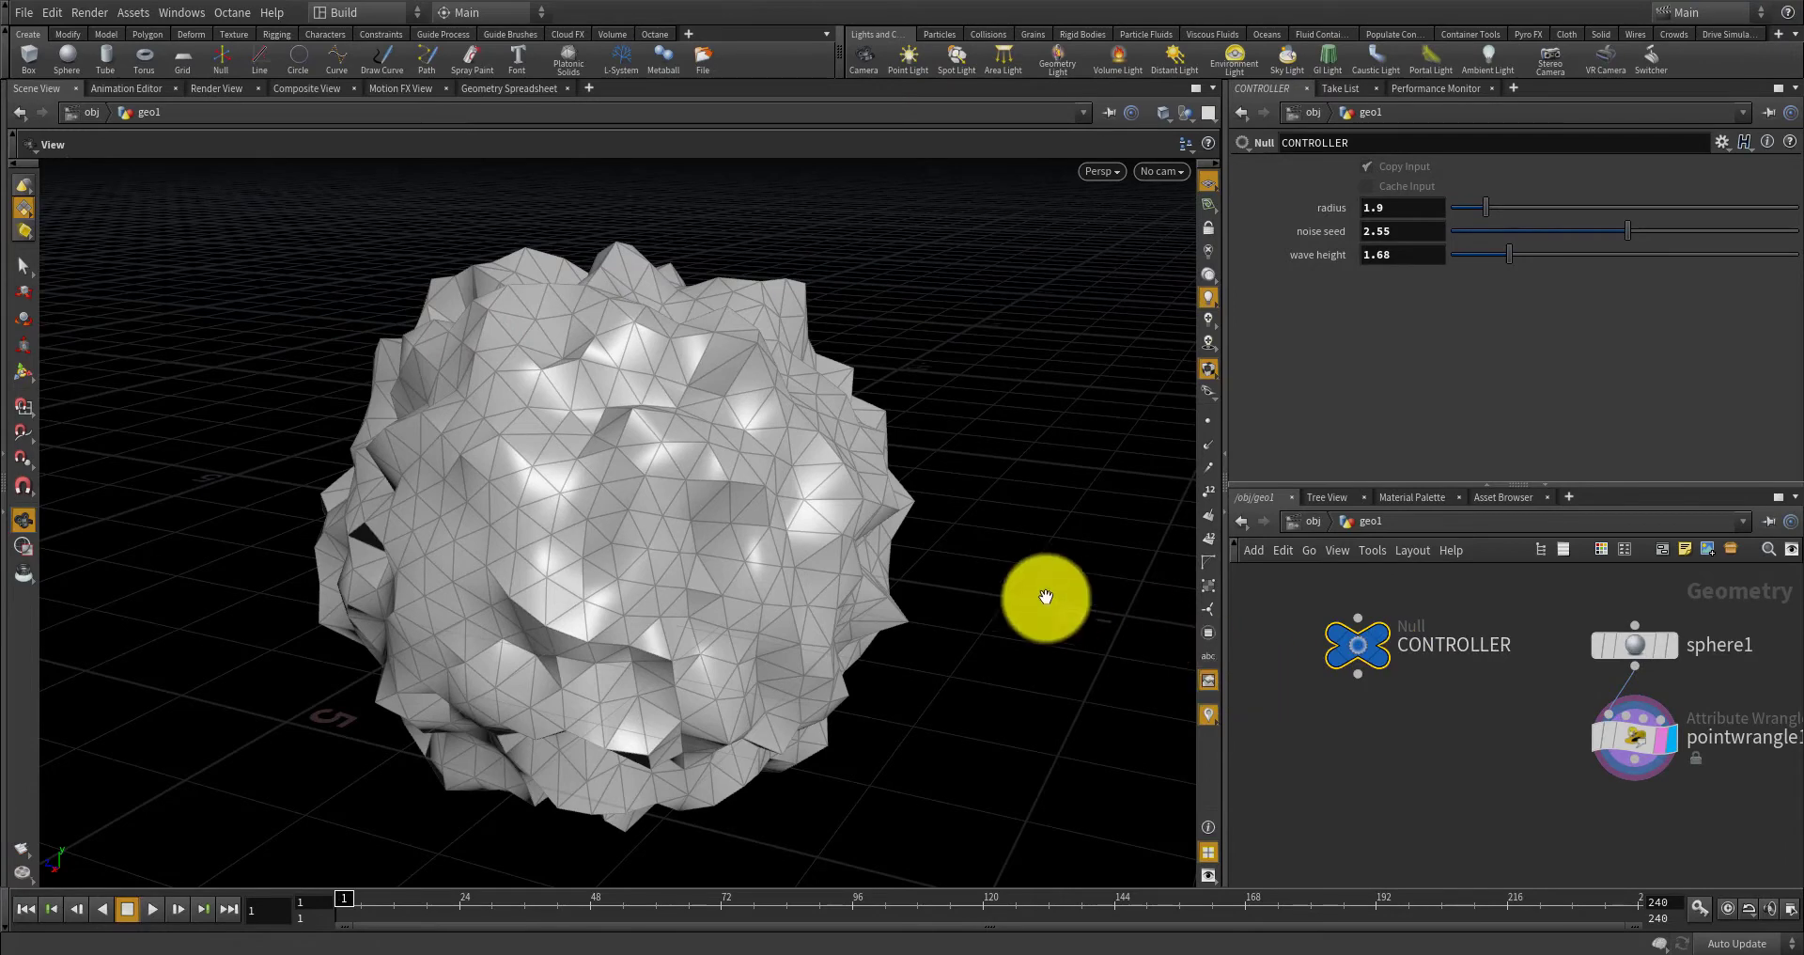
scroll(909, 582, "down", 3)
left_click_drag(909, 583, 1081, 493)
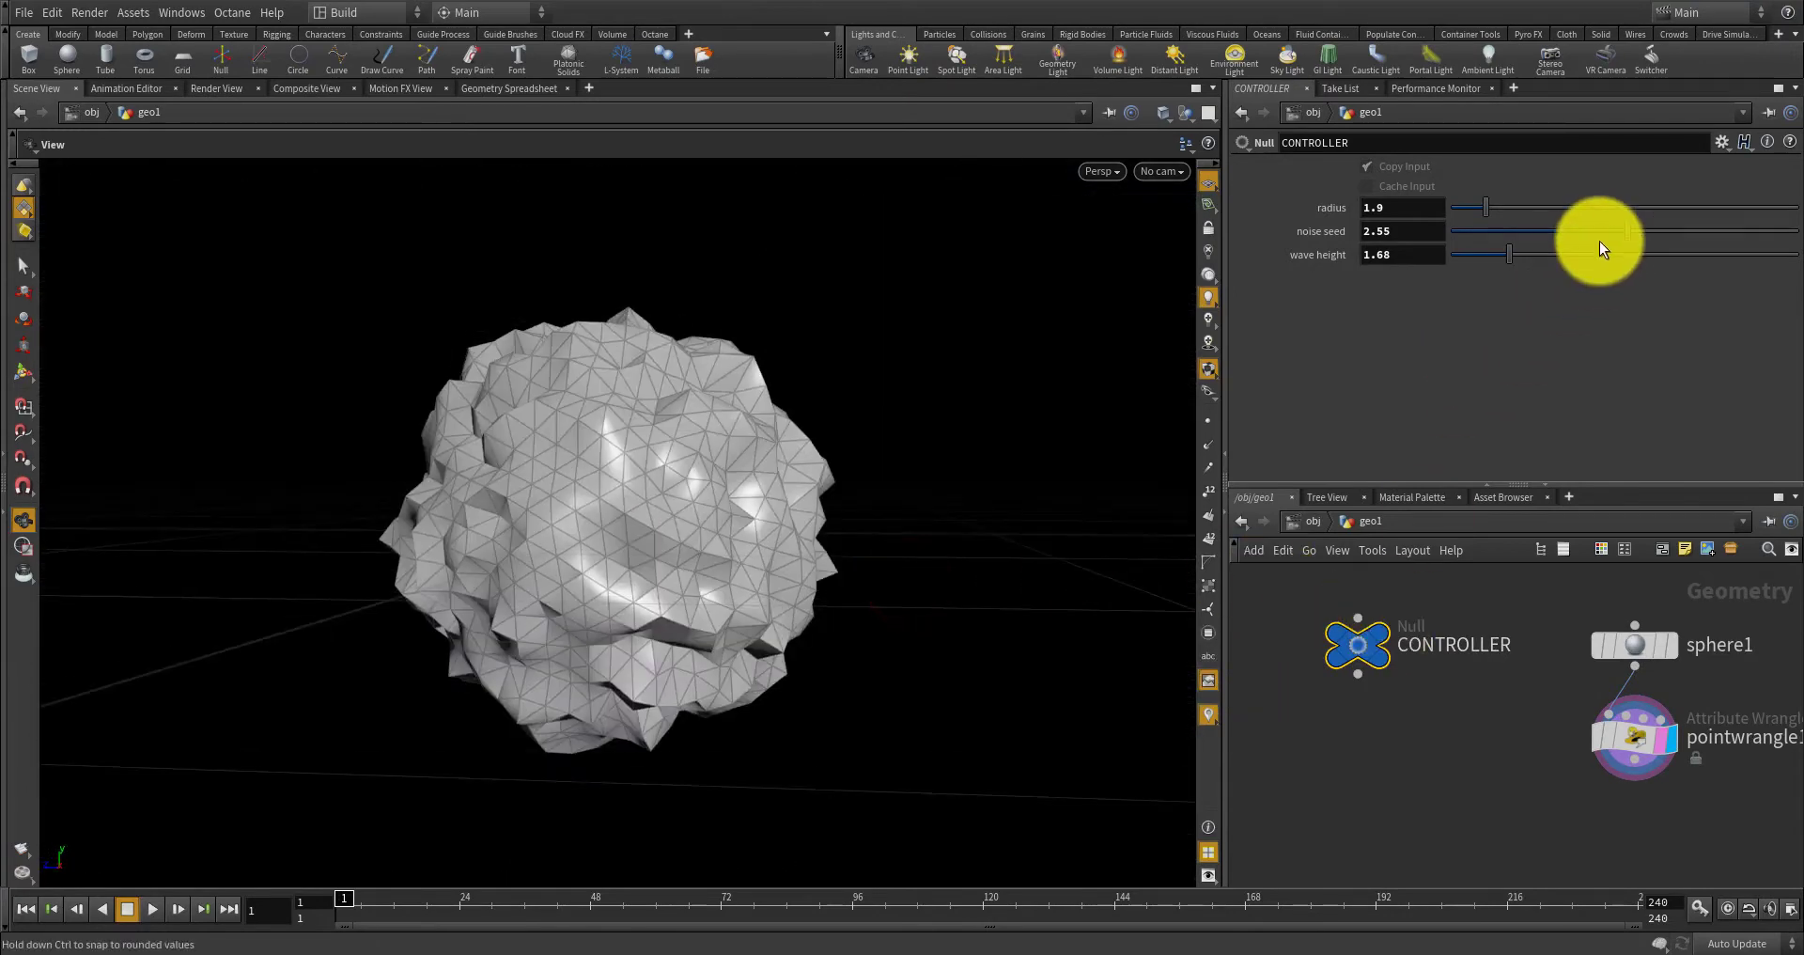
left_click_drag(1627, 229, 1576, 229)
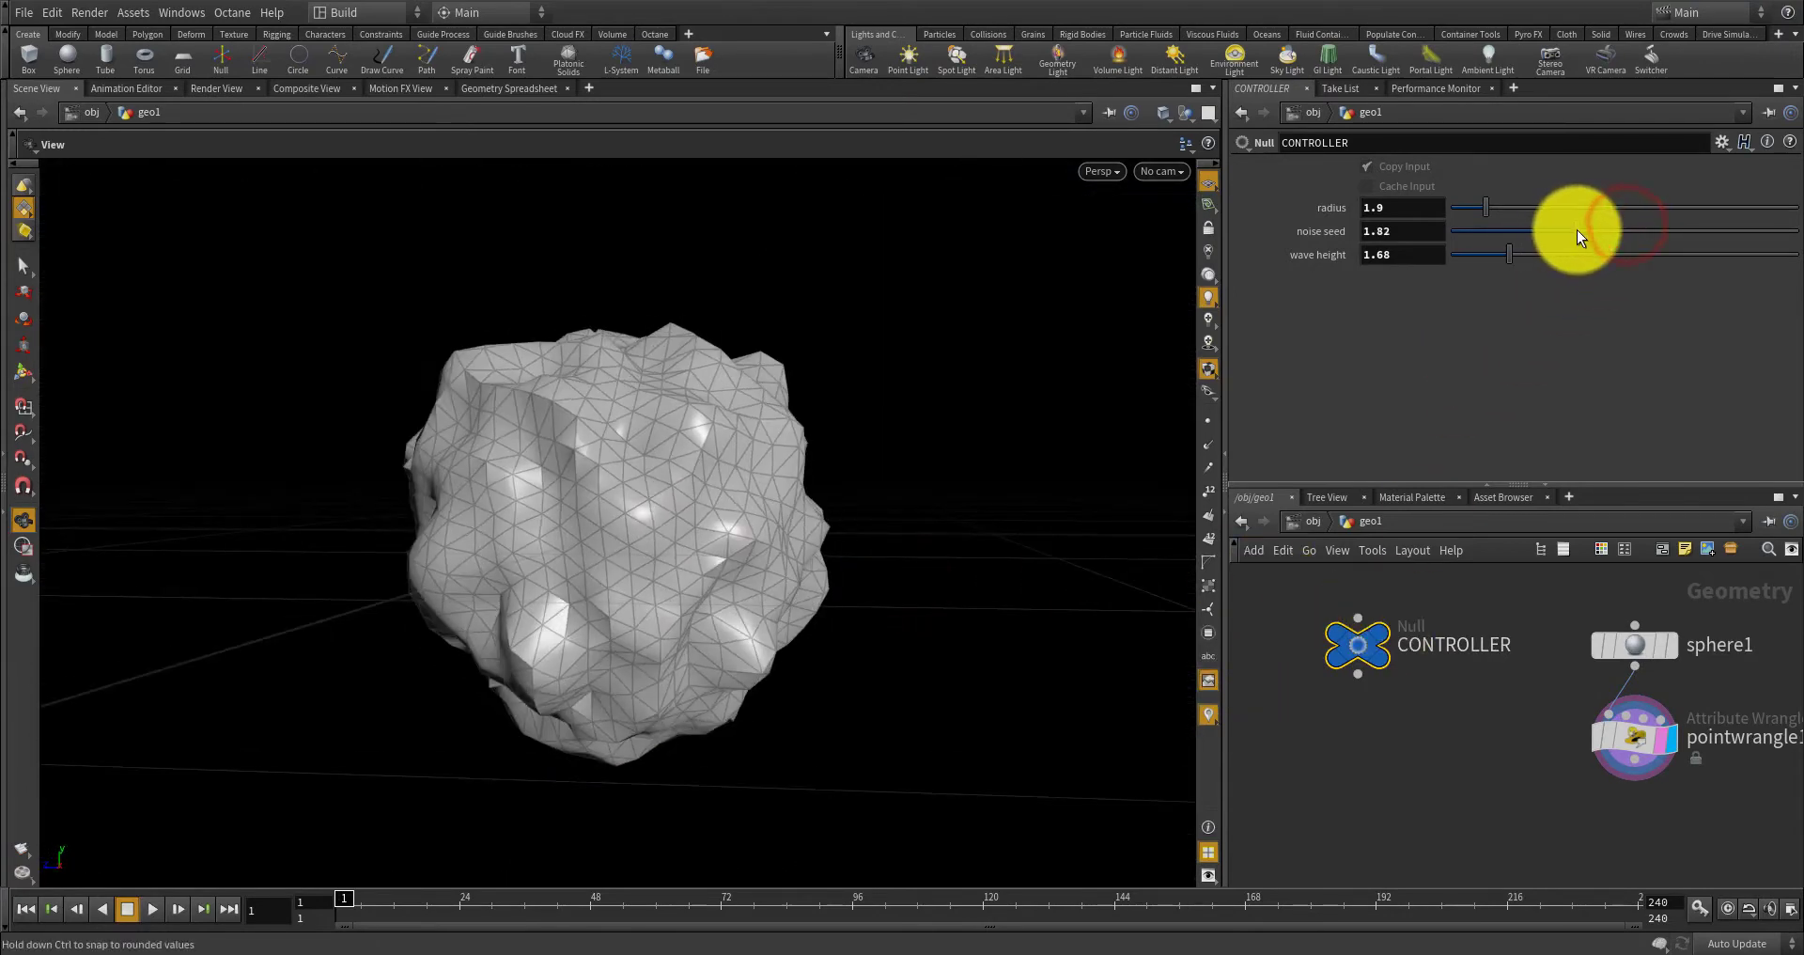
Set sphere1's frequency to 20 for a denser mesh.
left_click(1638, 658)
left_click(1633, 639)
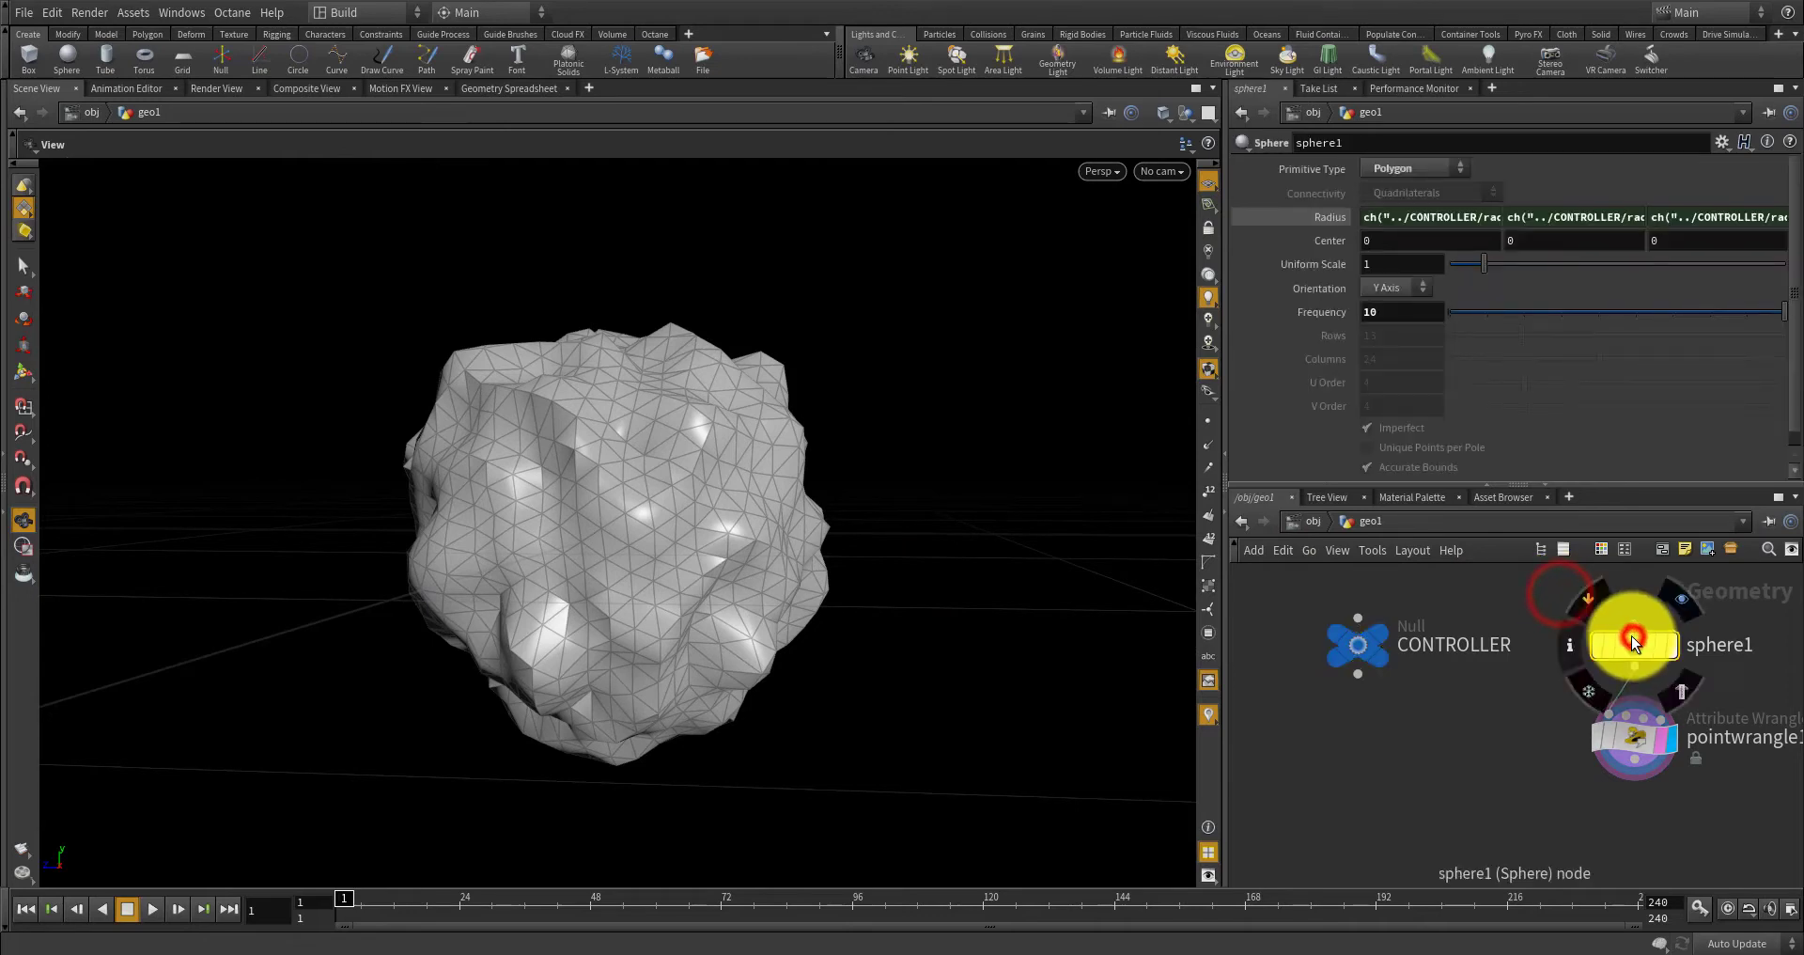
left_click_drag(1396, 307, 1341, 309)
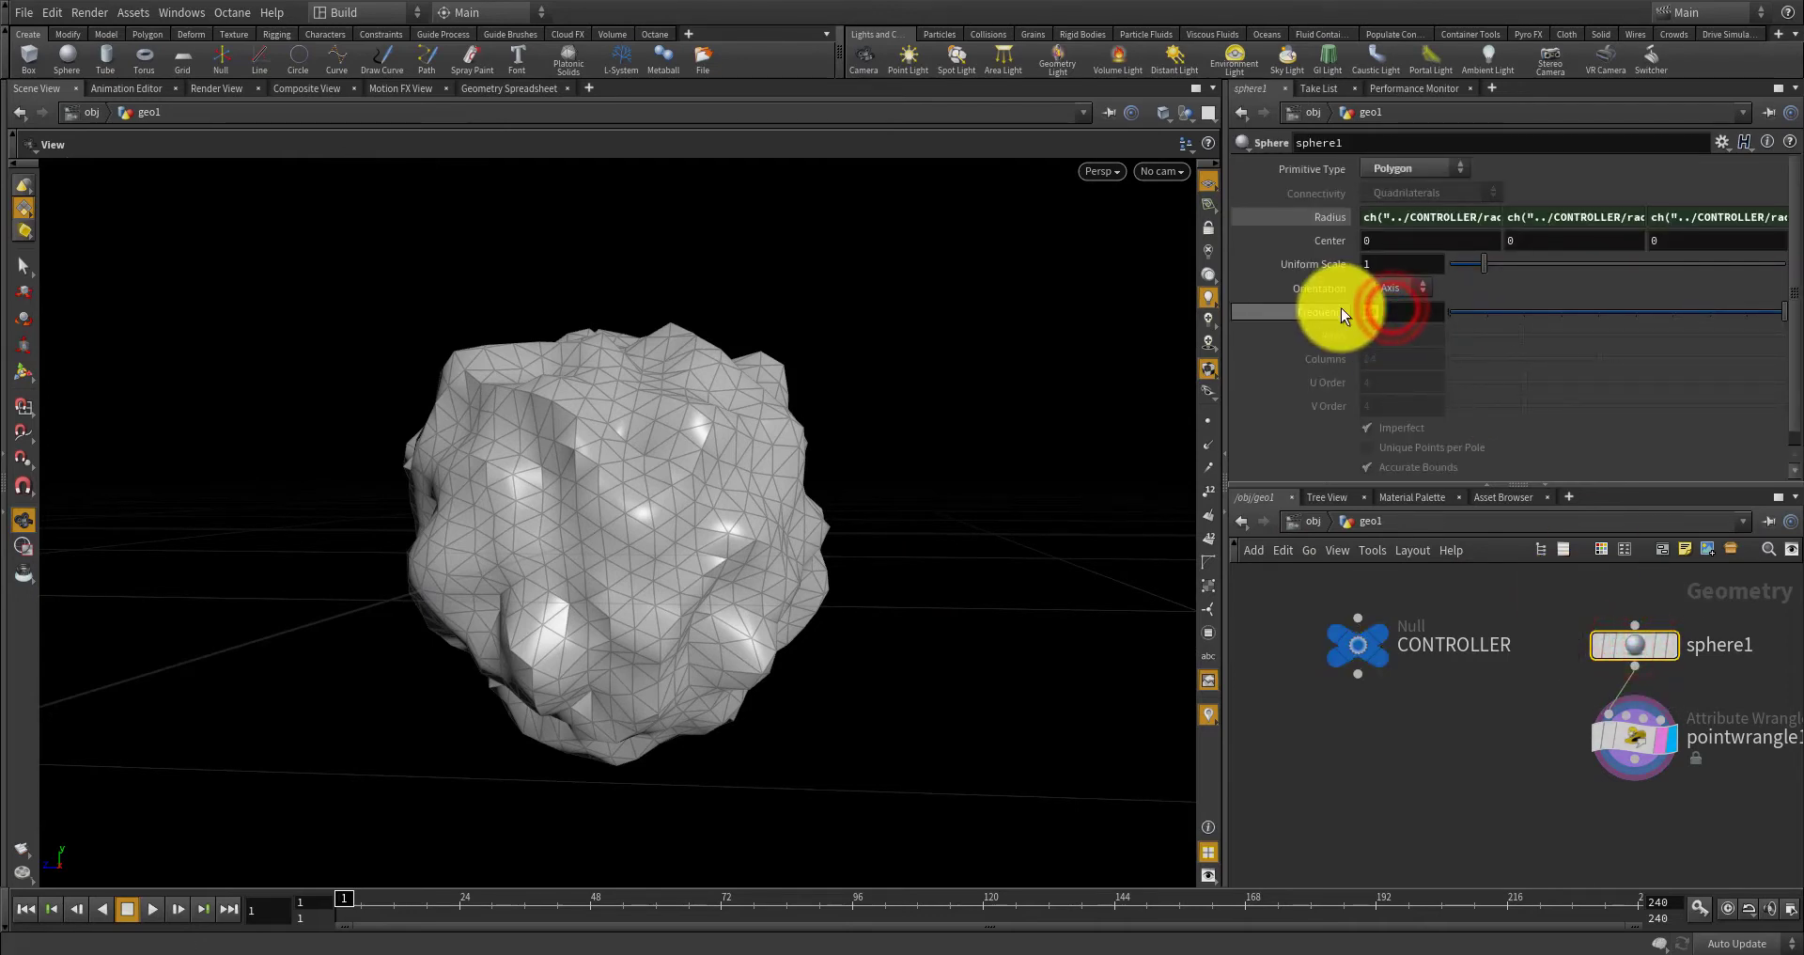
left_click_drag(785, 499, 643, 584)
Set CONTROLLER's wave height to 3 and inspect the displaced sphere from several sides.
left_click(1358, 645)
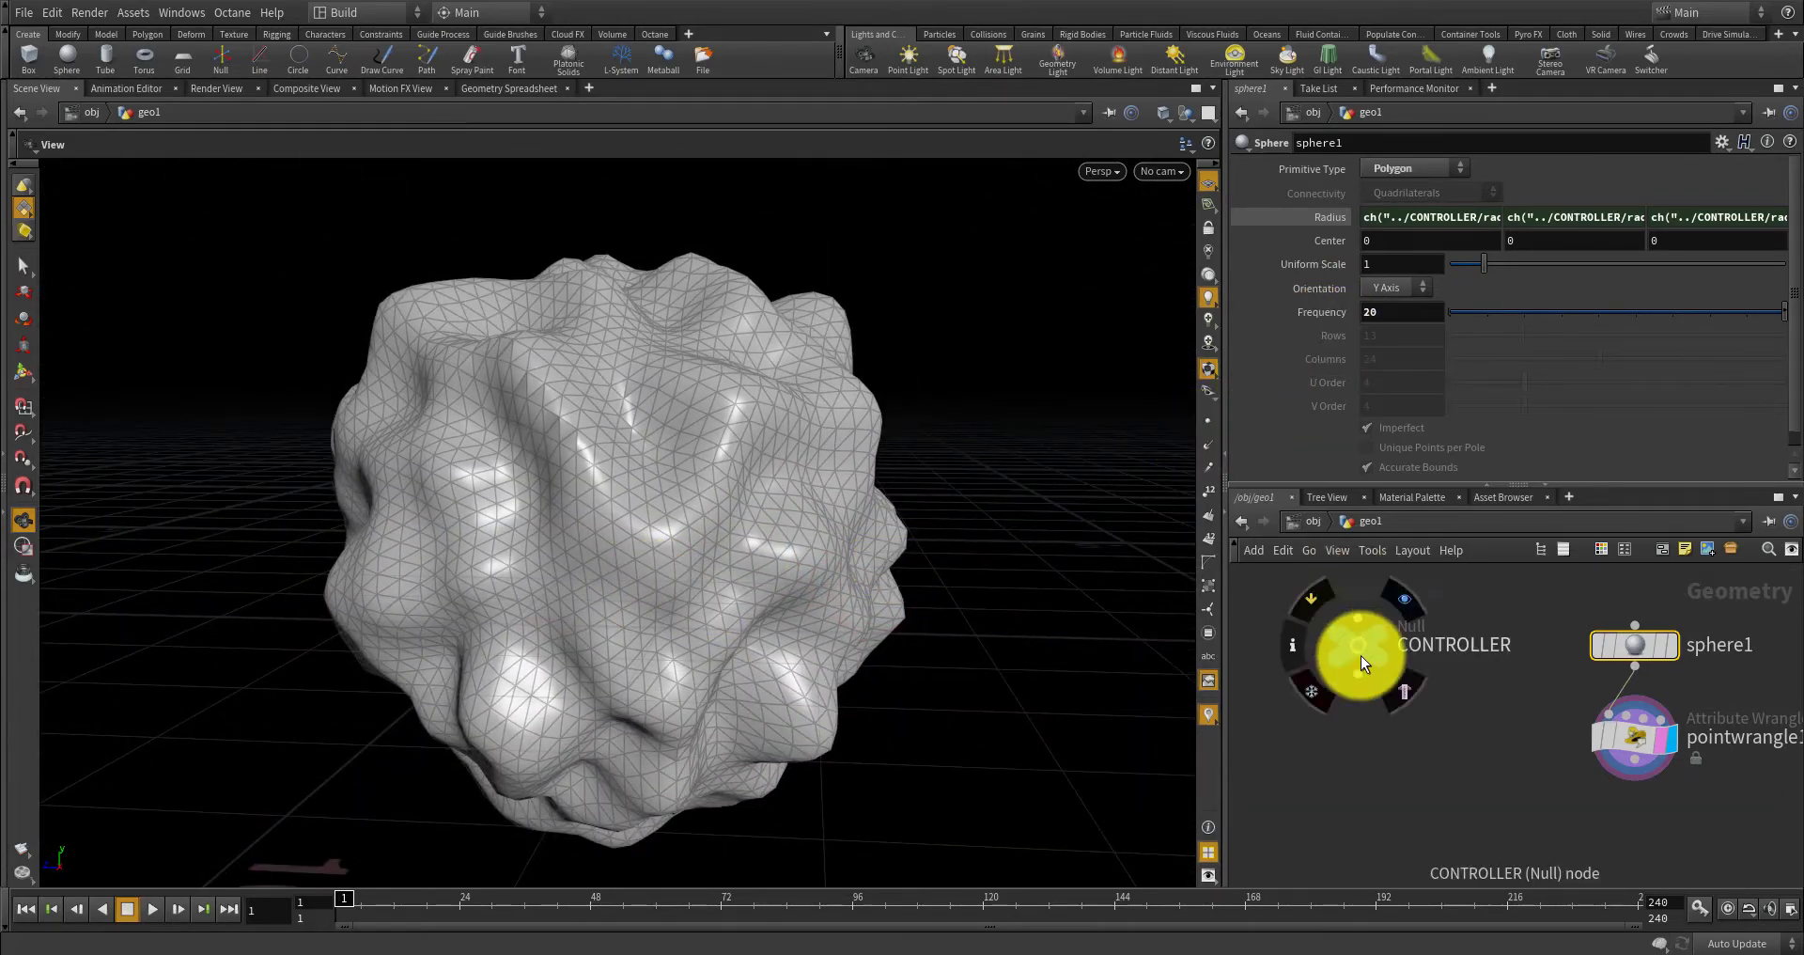
mouse_move(1530, 261)
left_mouse_down()
mouse_move(1564, 250)
mouse_move(1547, 251)
left_mouse_up()
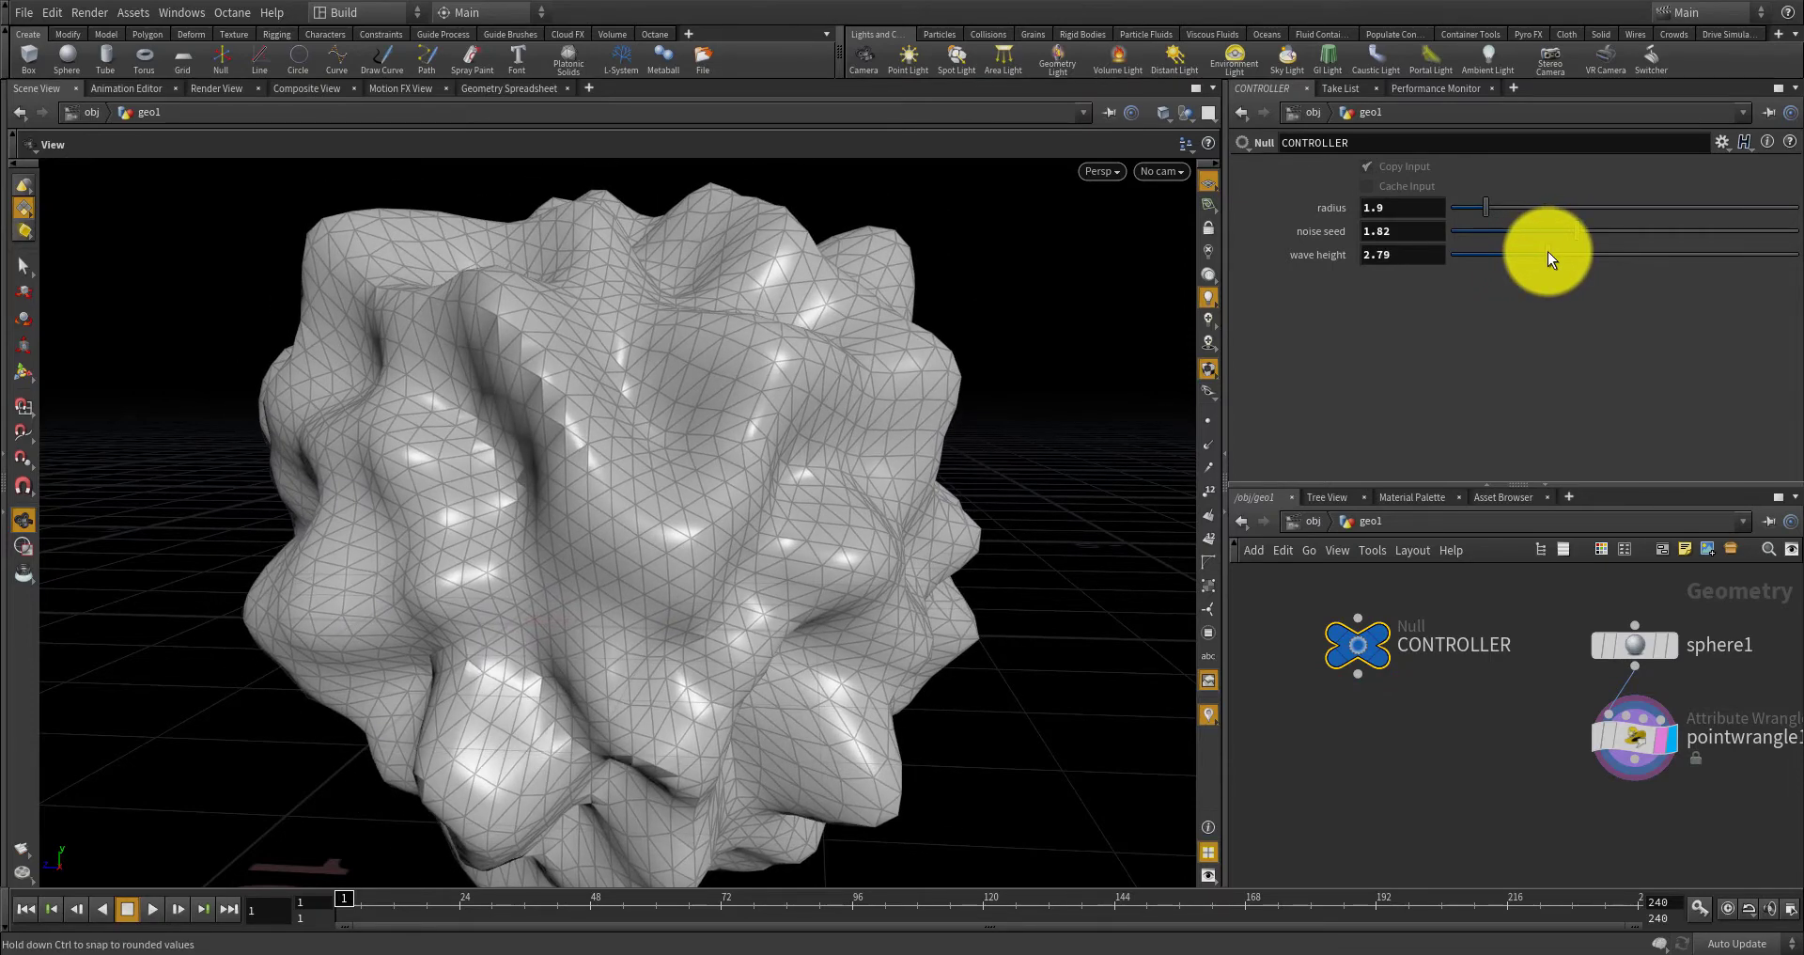
left_click(1422, 253)
type("3")
key("Return")
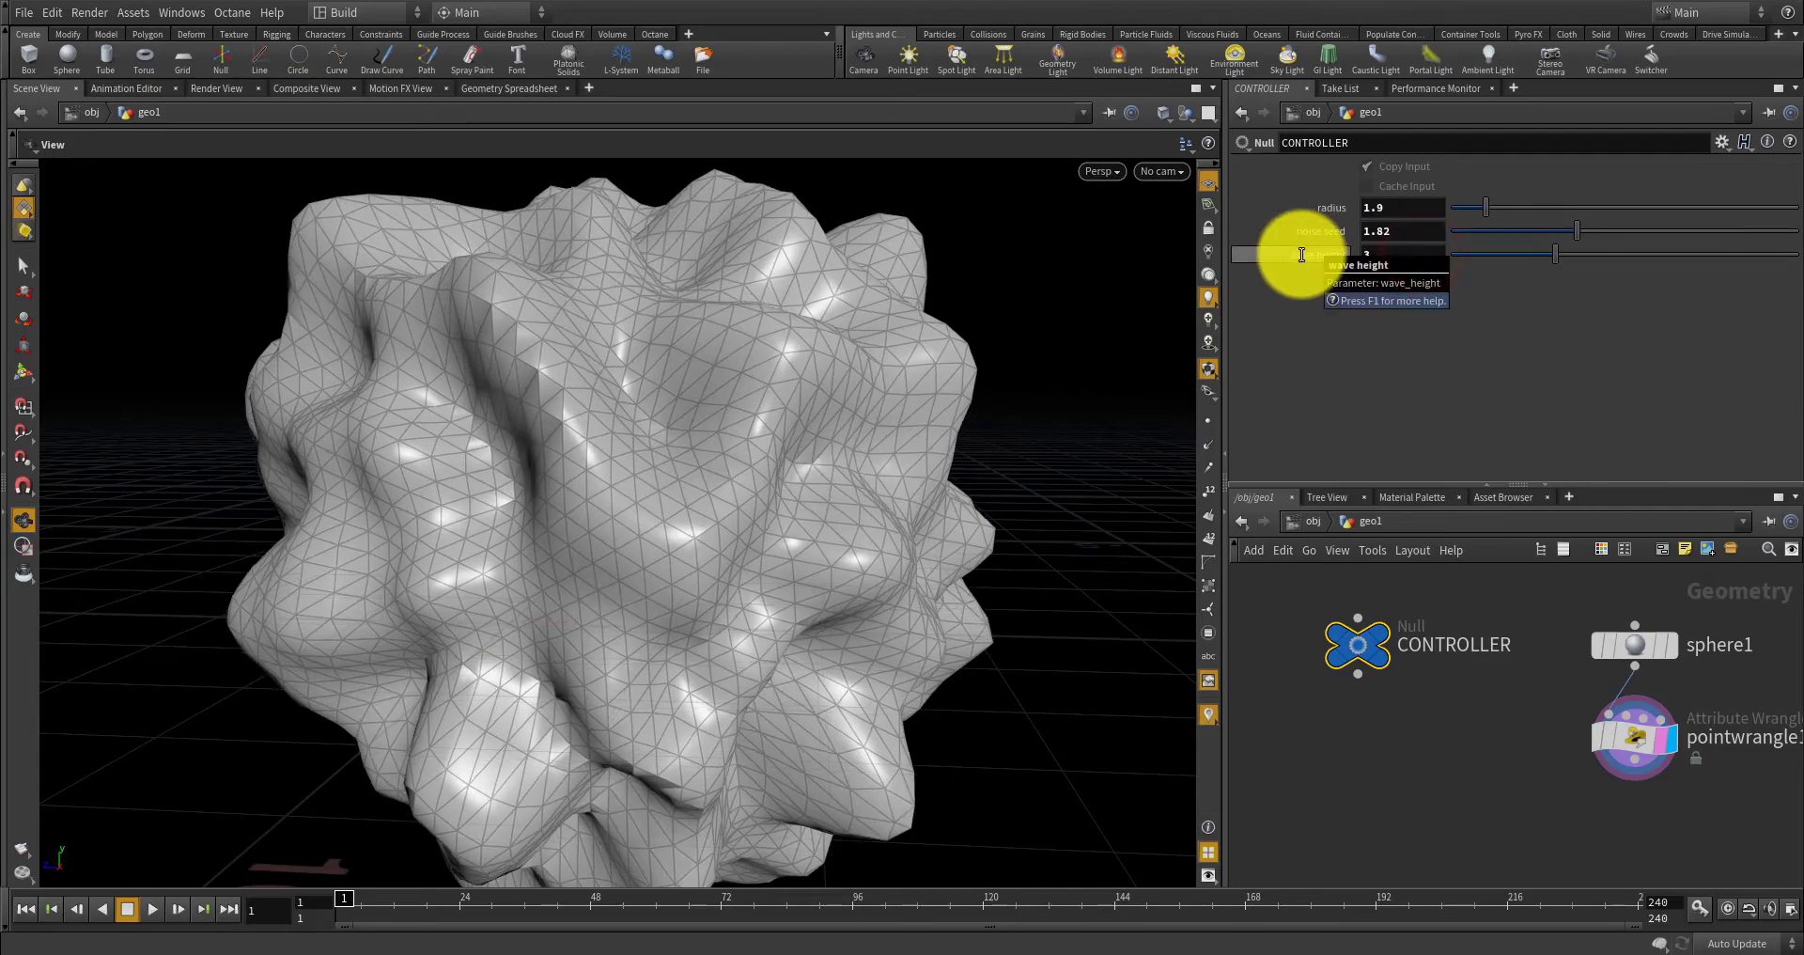
scroll(714, 496, "down", 3)
left_click_drag(719, 498, 616, 527)
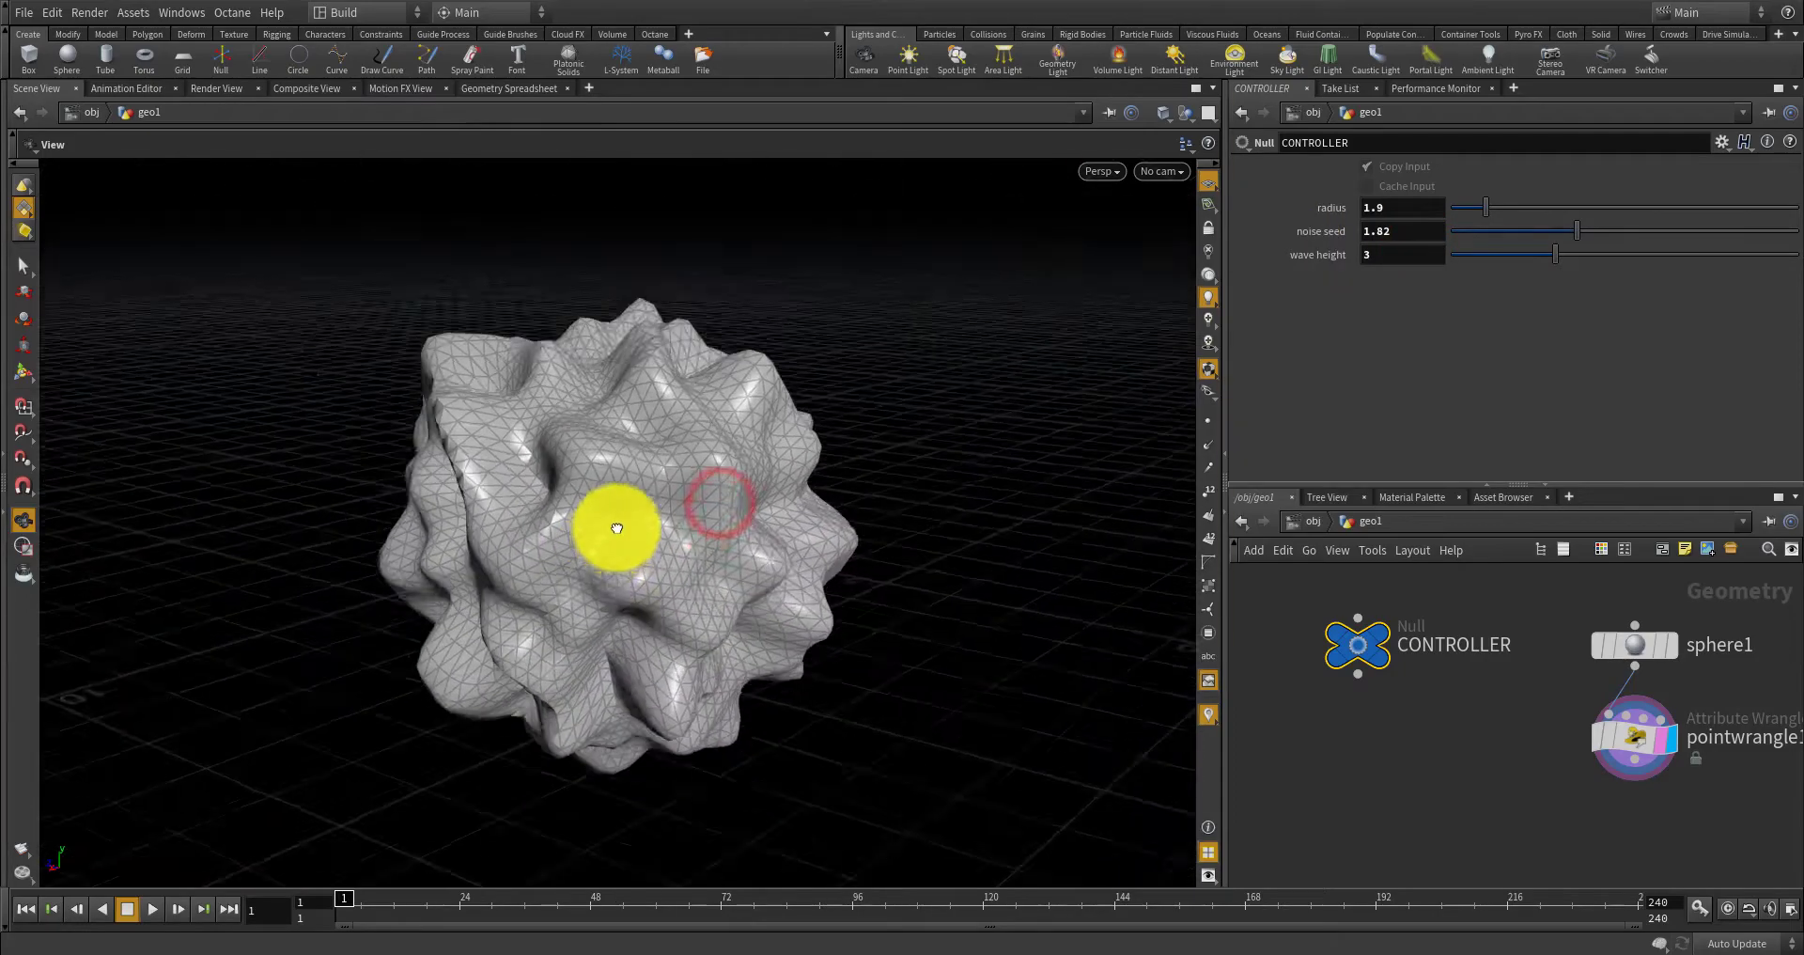
scroll(858, 486, "up", 4)
left_click_drag(855, 477, 676, 544)
scroll(673, 544, "down", 4)
left_click_drag(672, 545, 938, 572)
Turn on the template flag of sphere1 and inspect the displaced sphere from another side.
left_click(1404, 618)
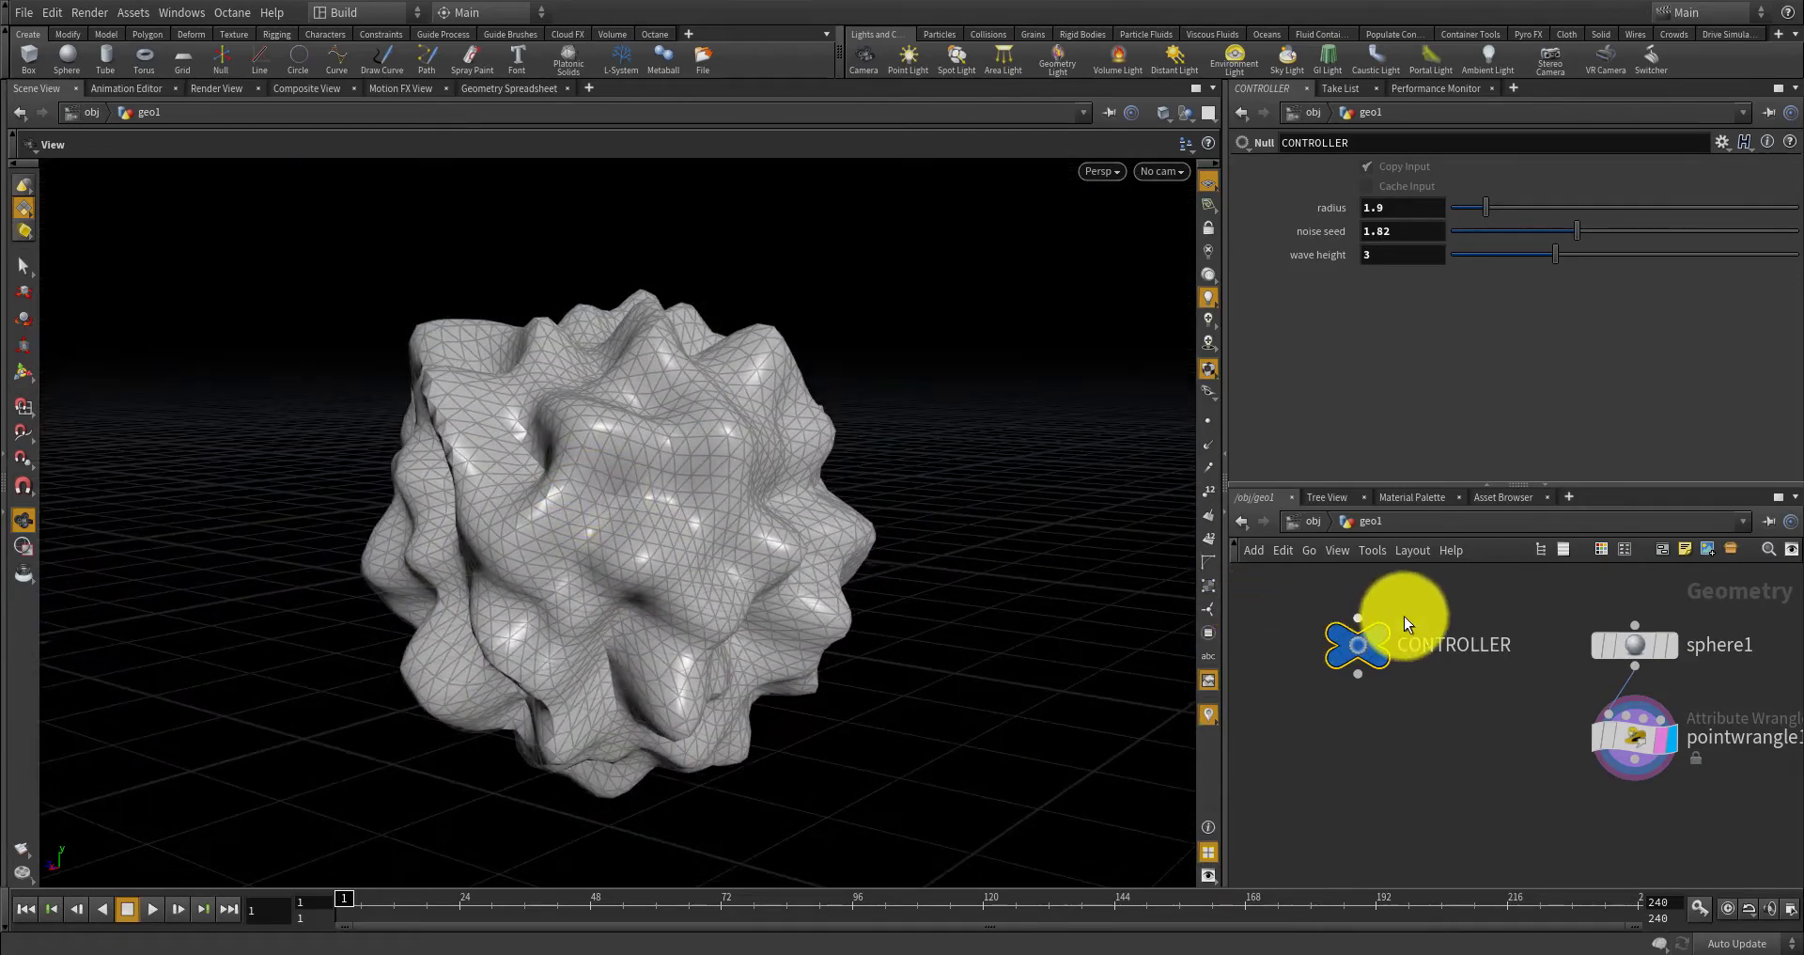
middle_click_drag(1608, 701, 1539, 693)
scroll(1564, 706, "up", 2)
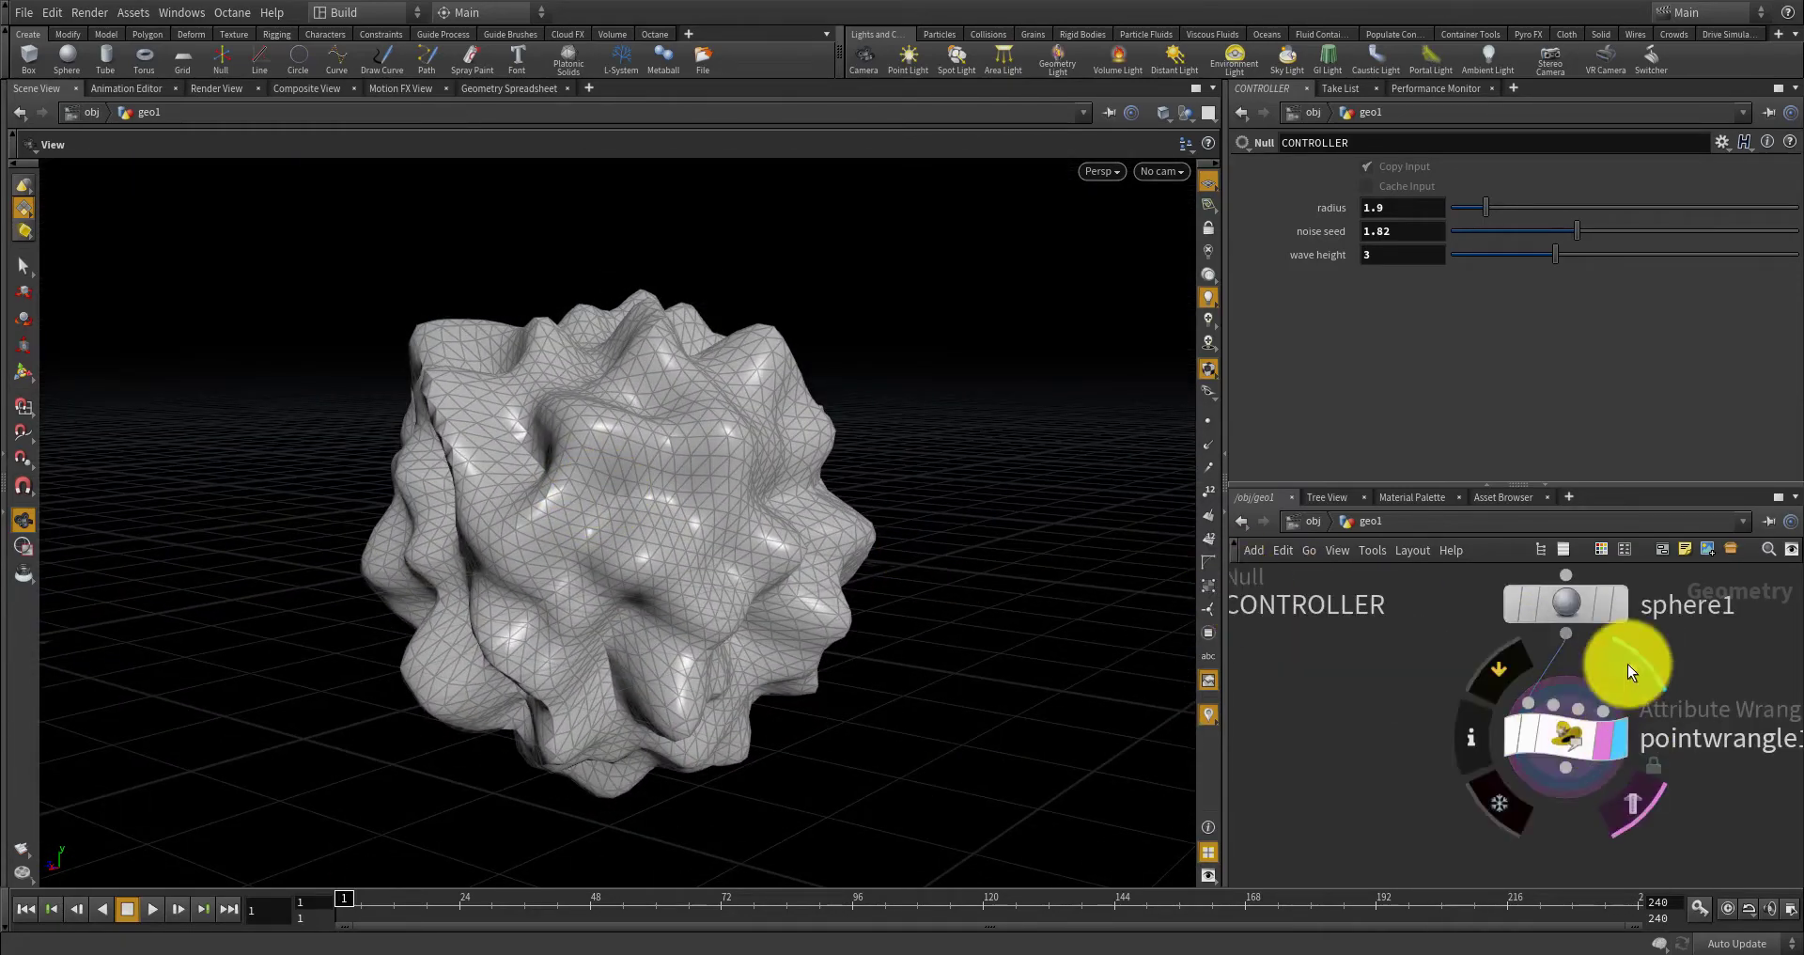
left_click(1594, 604)
left_click_drag(1059, 601, 657, 536)
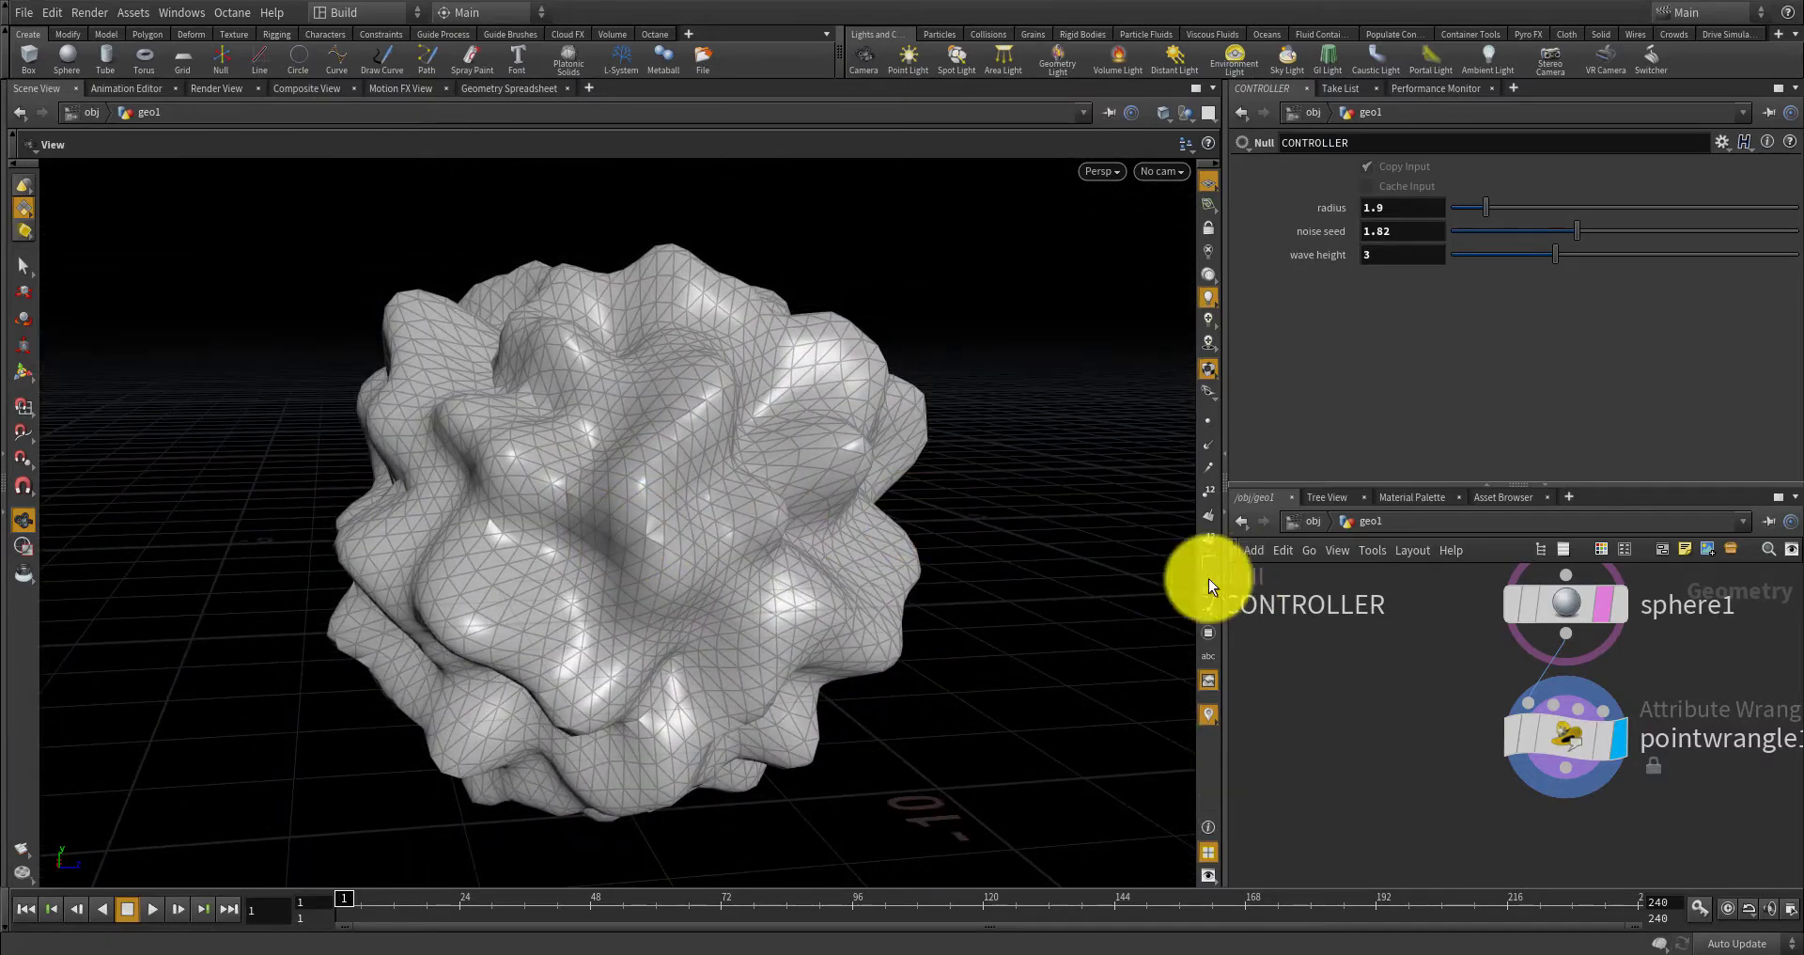
scroll(1436, 623, "down", 4)
scroll(1468, 763, "up", 6)
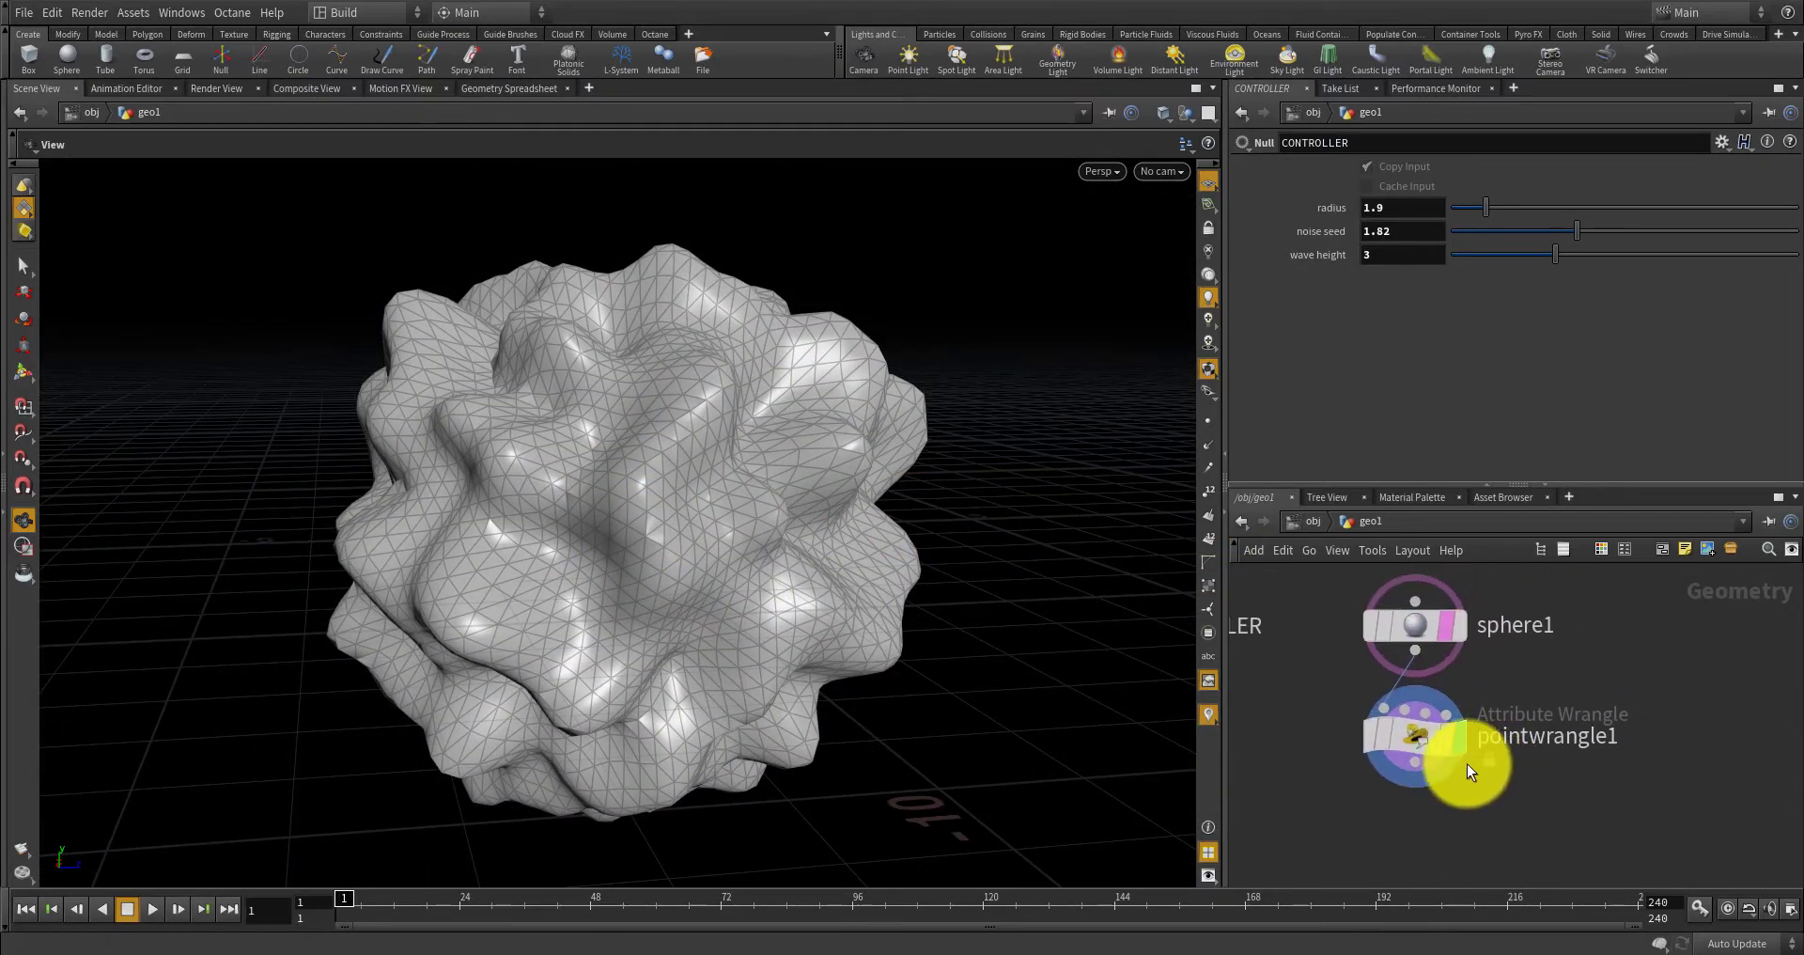
scroll(1357, 771, "down", 6)
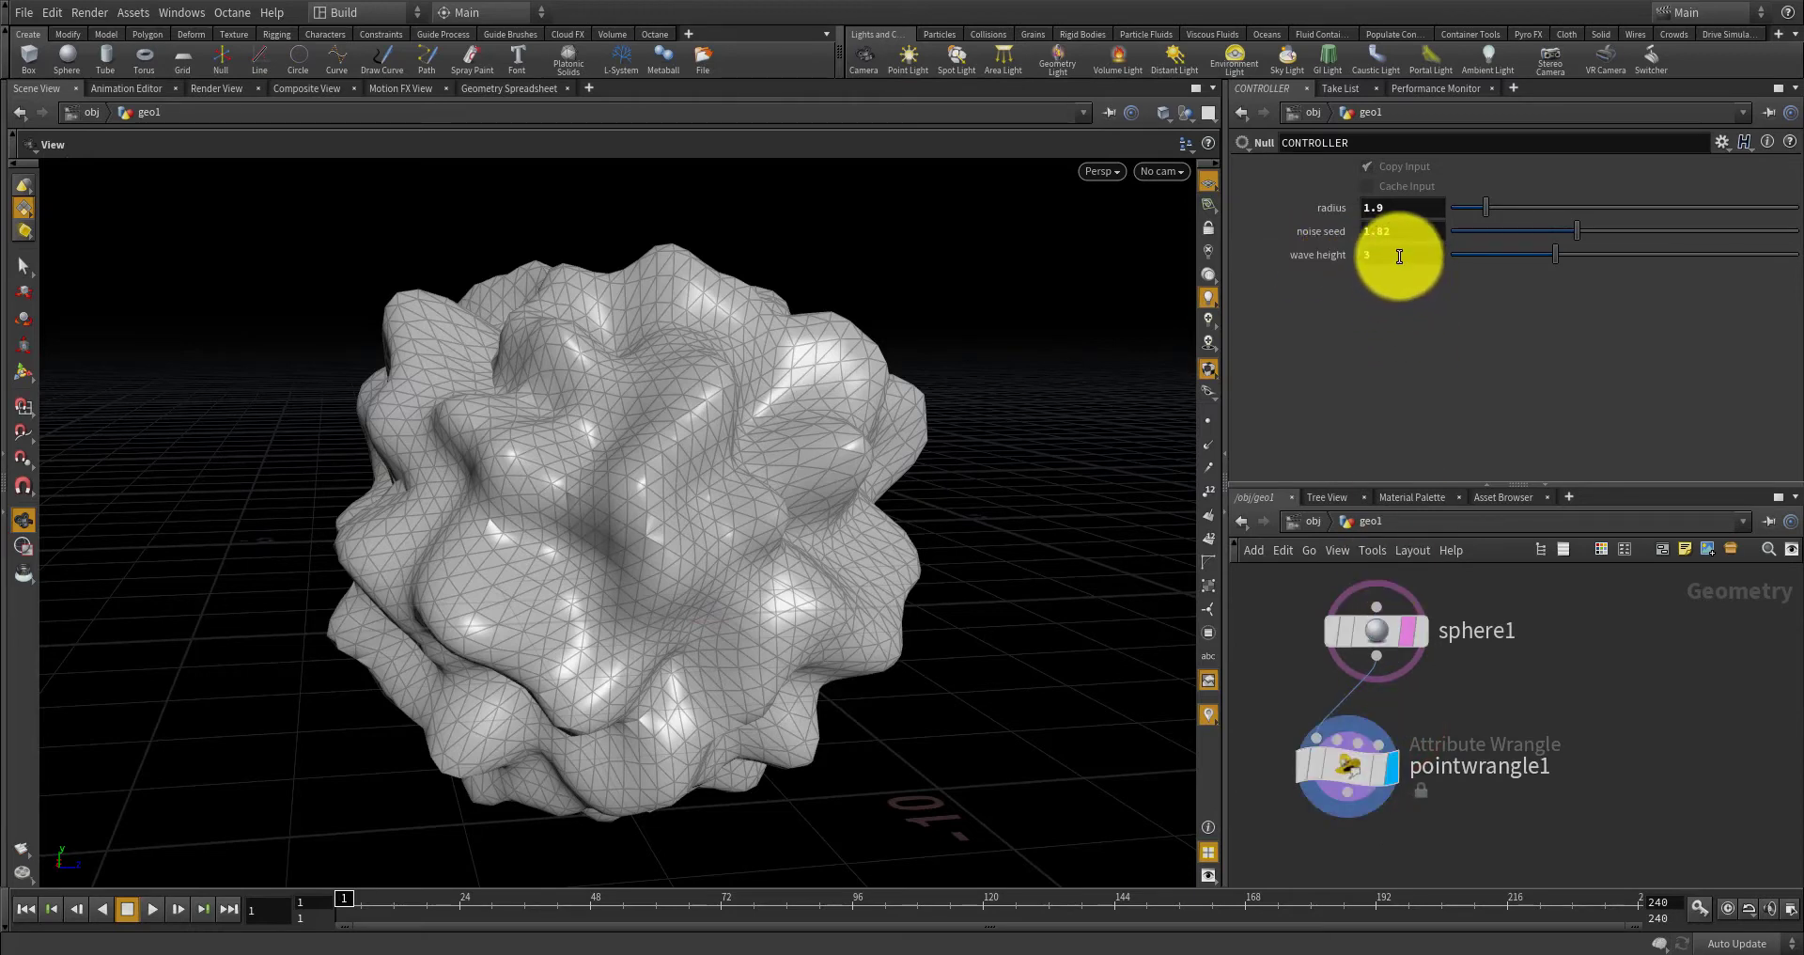
Show sphere1's radius as evaluated values instead of channel expressions and examine them.
left_click(1376, 627)
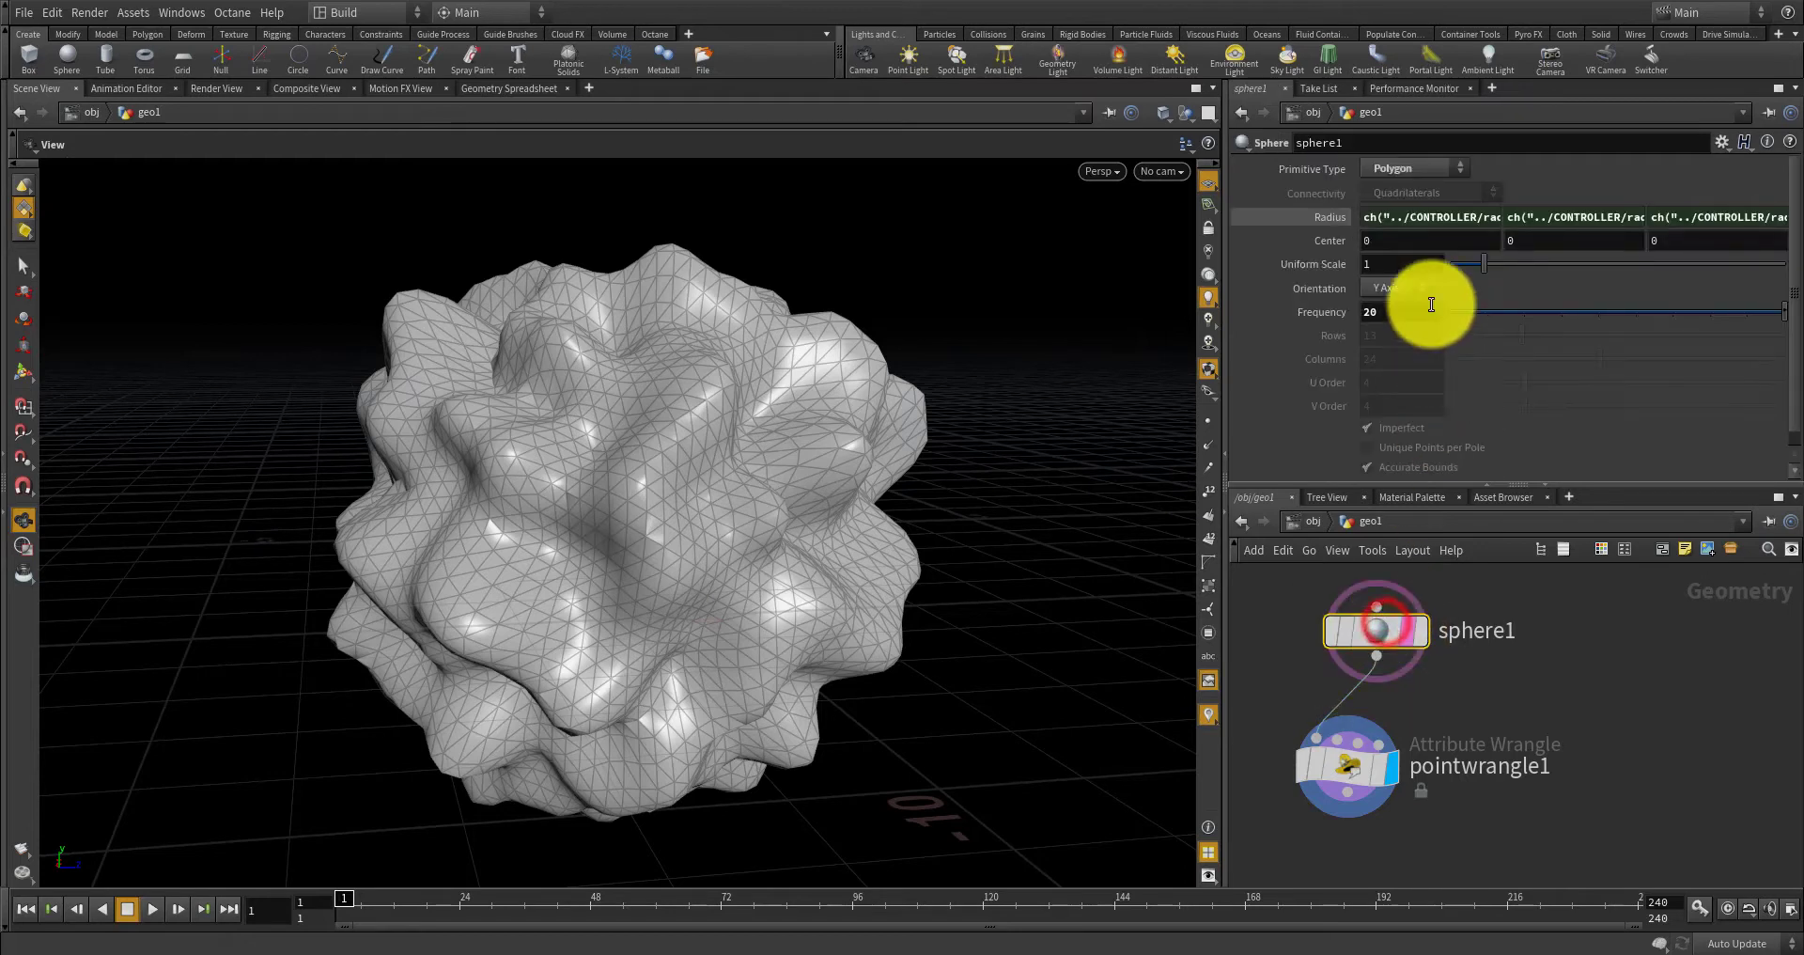
left_click(1334, 220, "ctrl+shift")
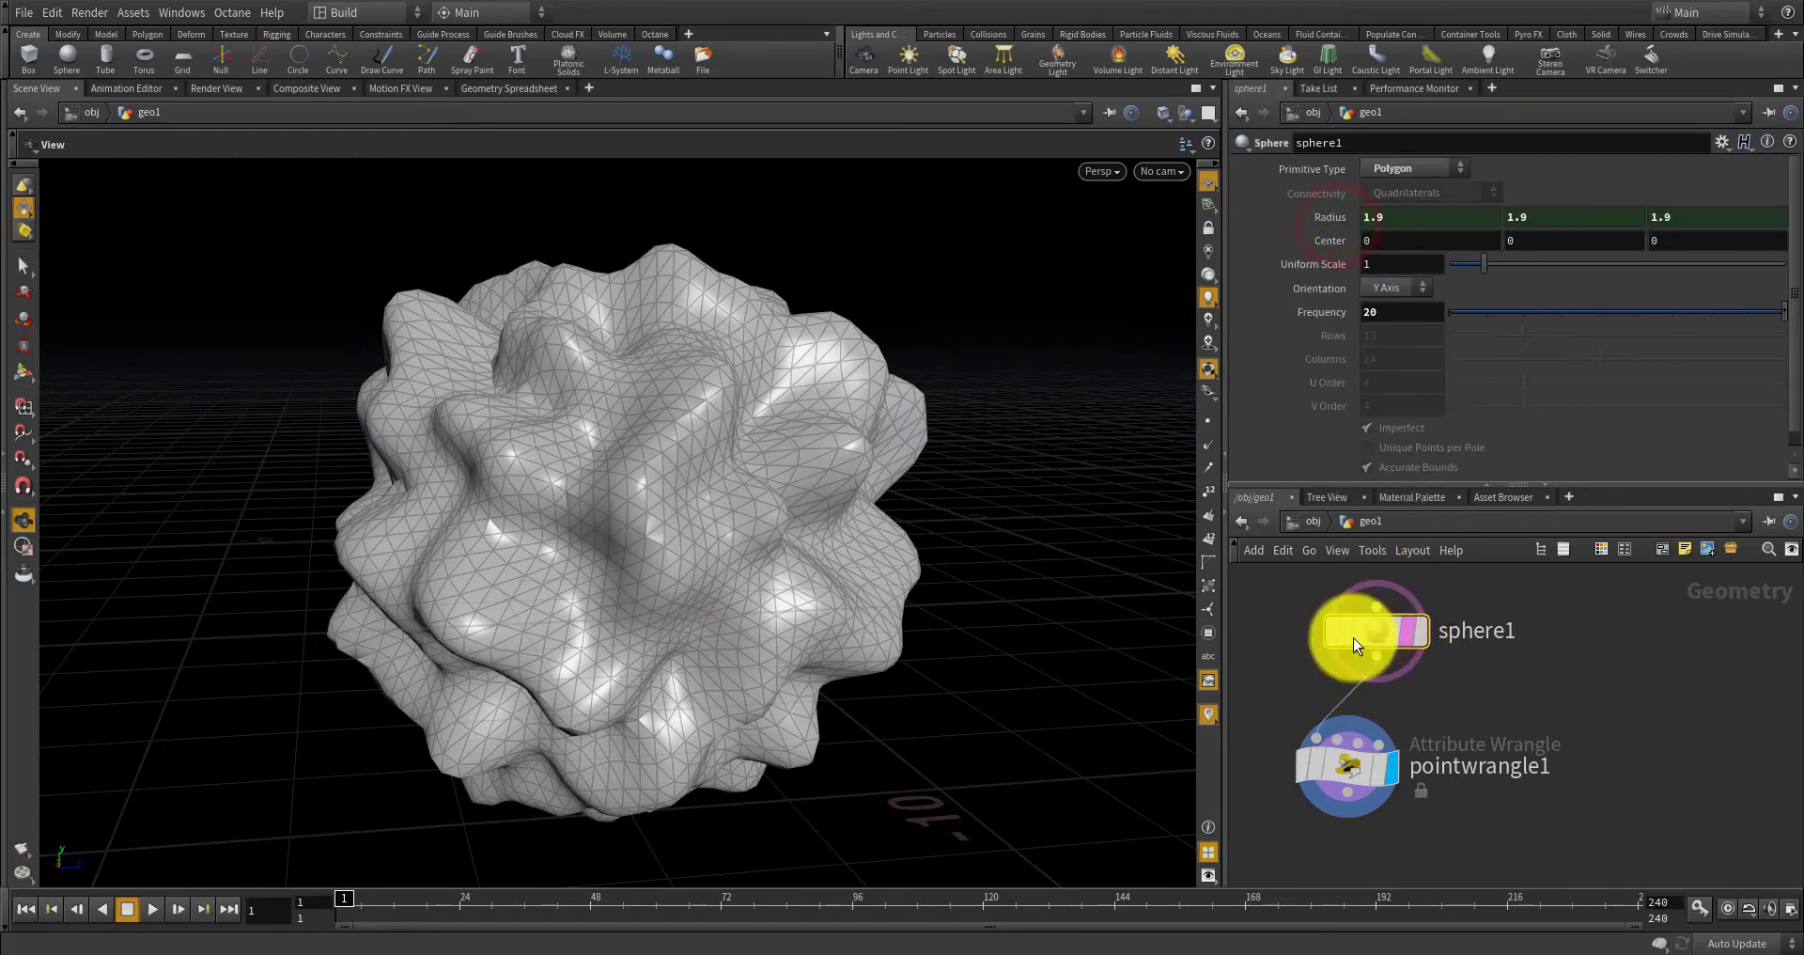
scroll(1487, 707, "down", 2)
scroll(1456, 665, "up", 2)
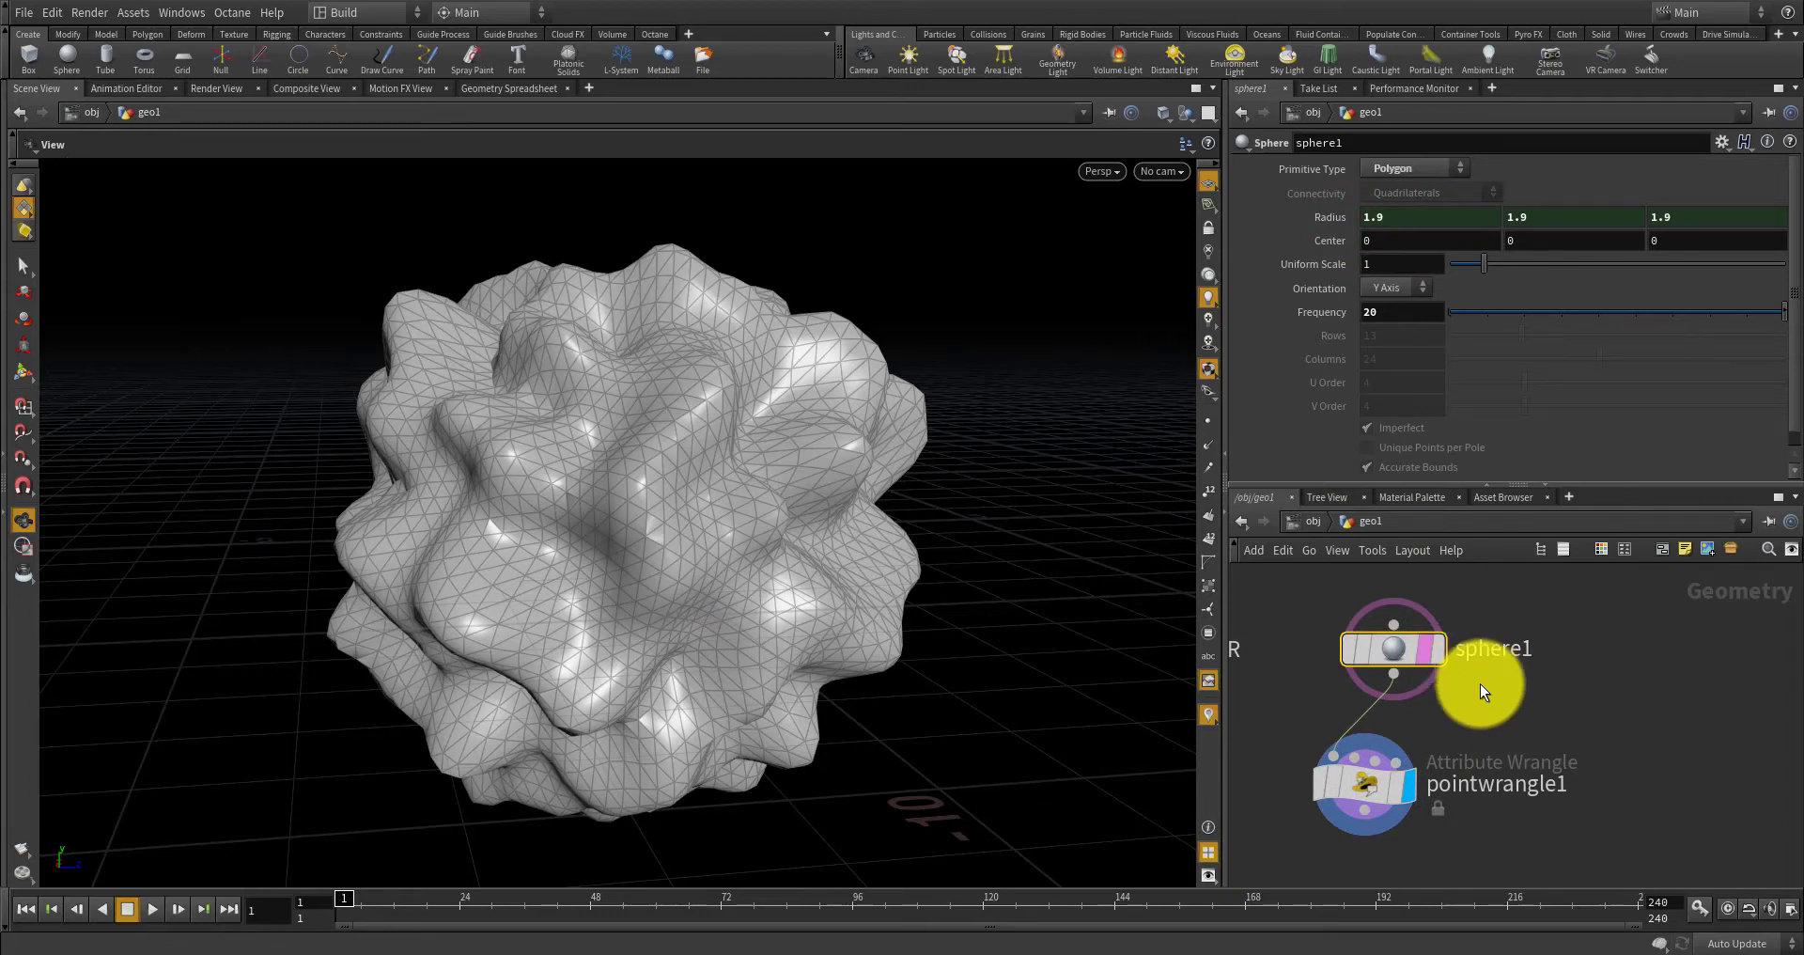
scroll(1480, 684, "down", 2)
scroll(1501, 692, "up", 2)
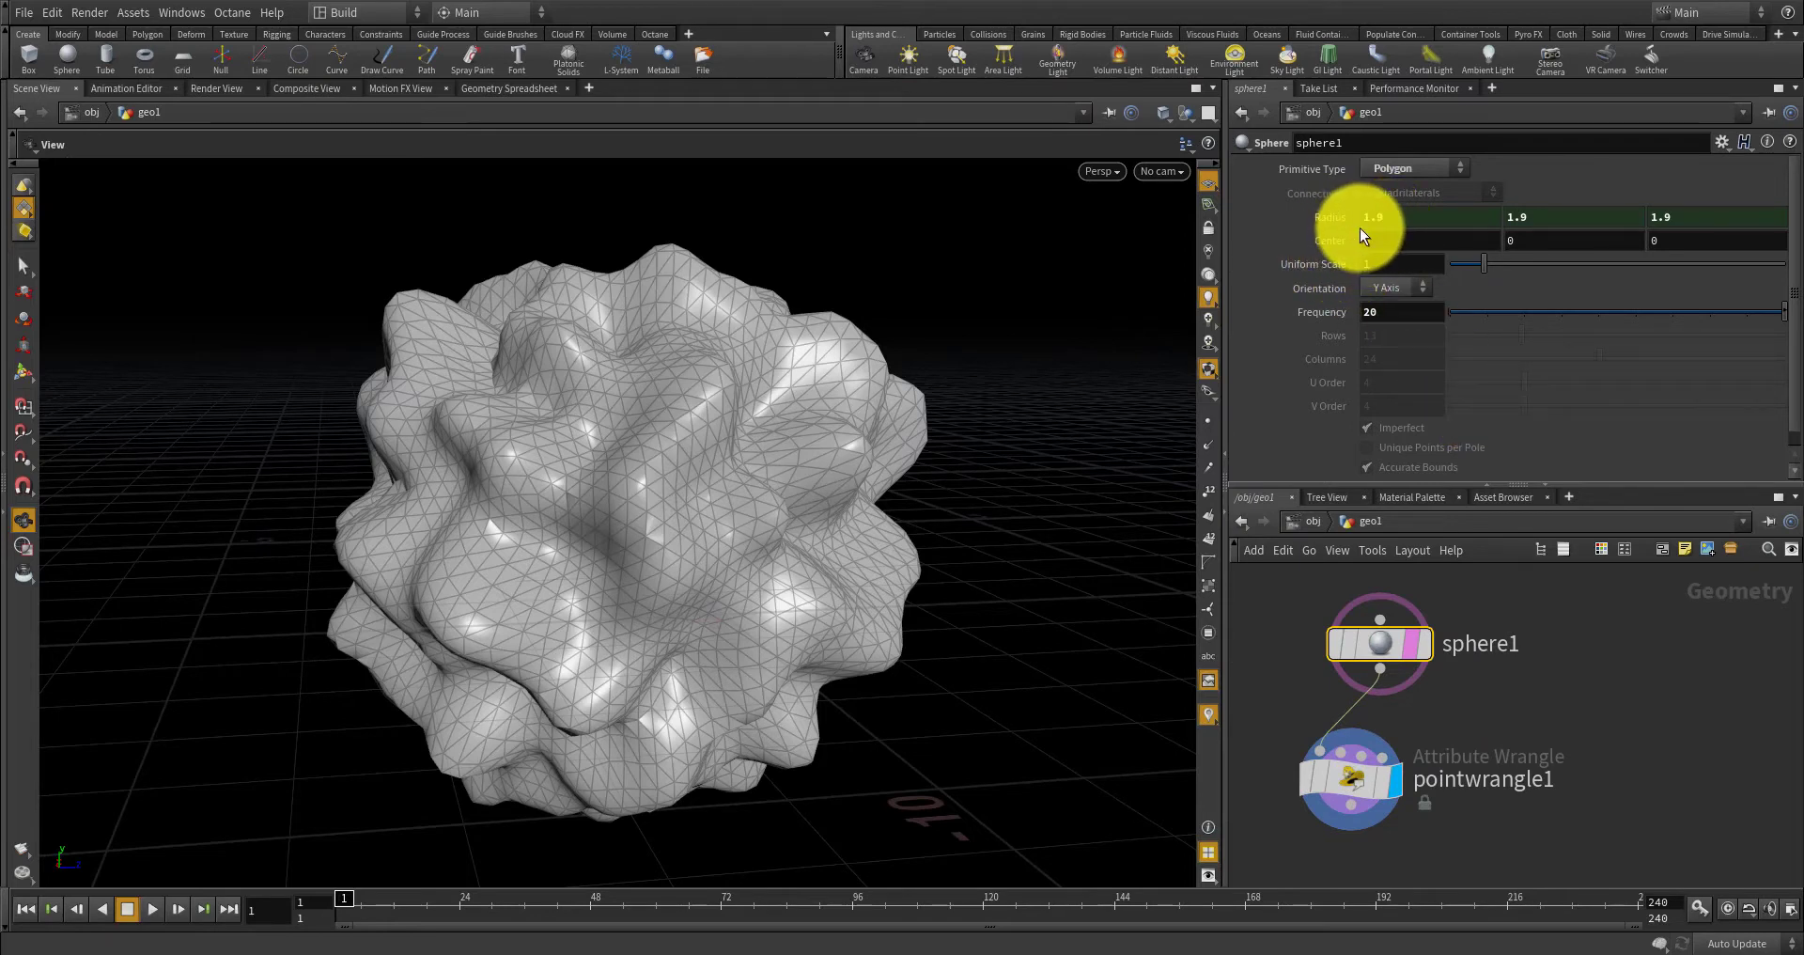
left_click(1400, 217)
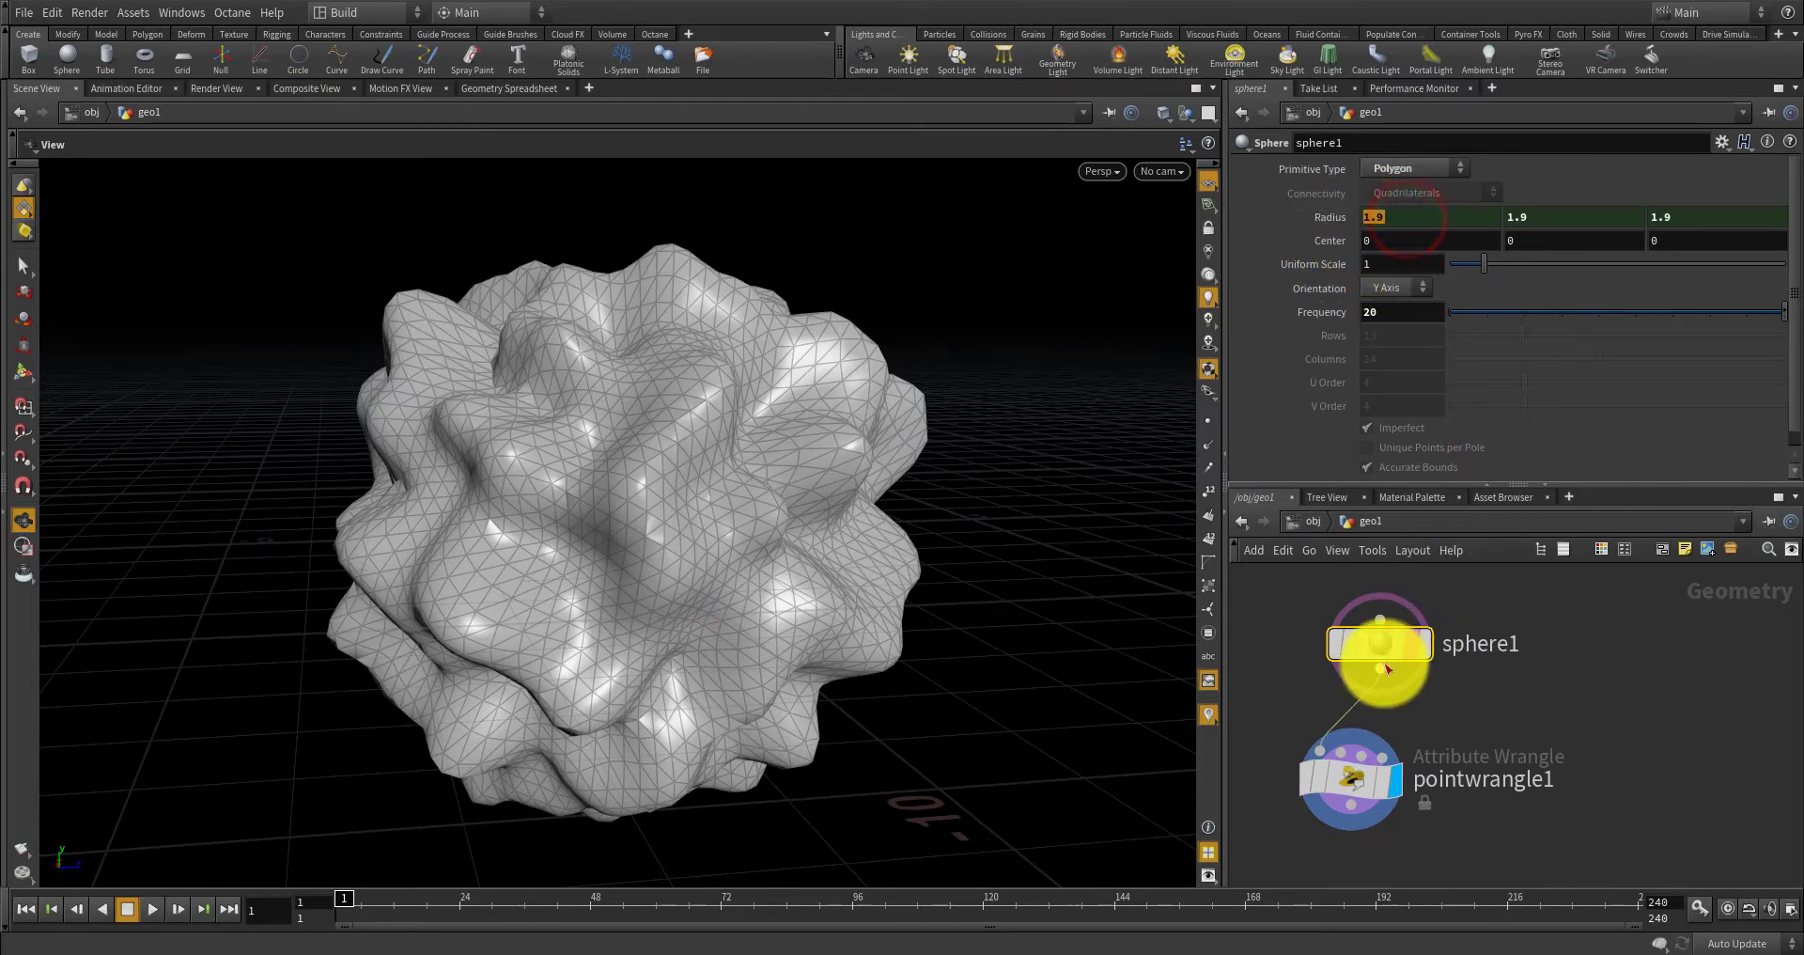
Review pointwrangle1's VEX code and the CONTROLLER null's parameters.
scroll(1391, 672, "up", 1)
left_click(1400, 772)
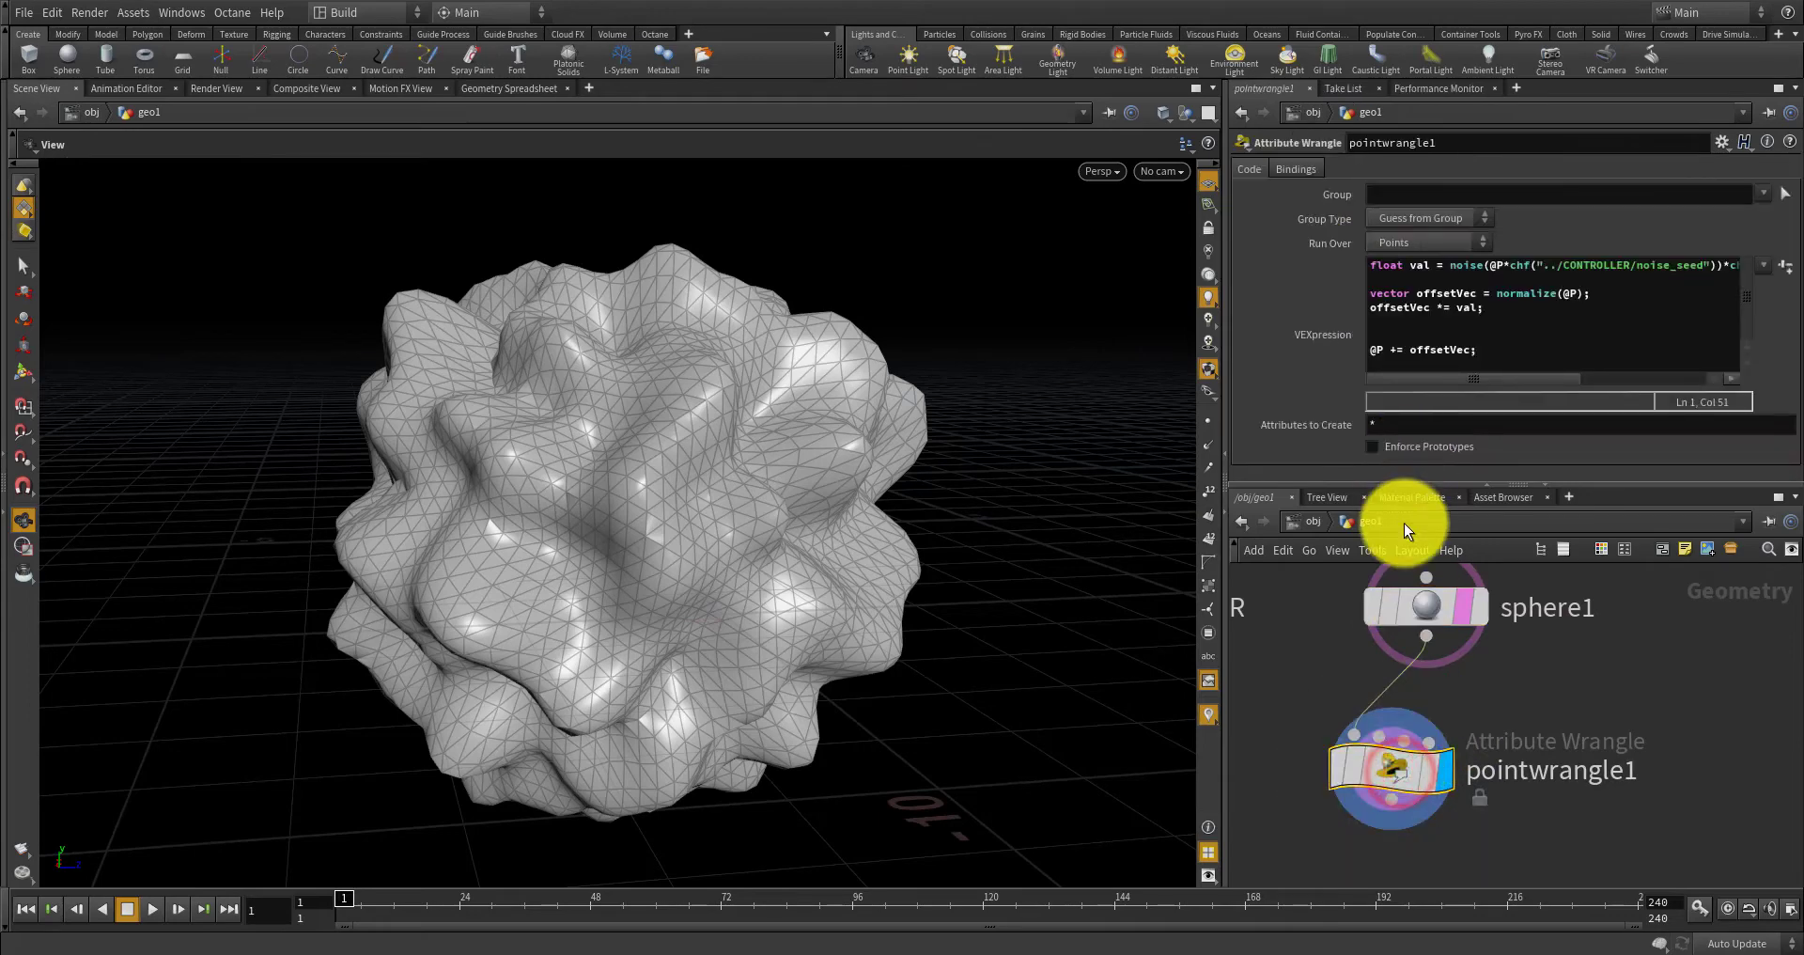
scroll(1520, 618, "down", 3)
left_click(1333, 607)
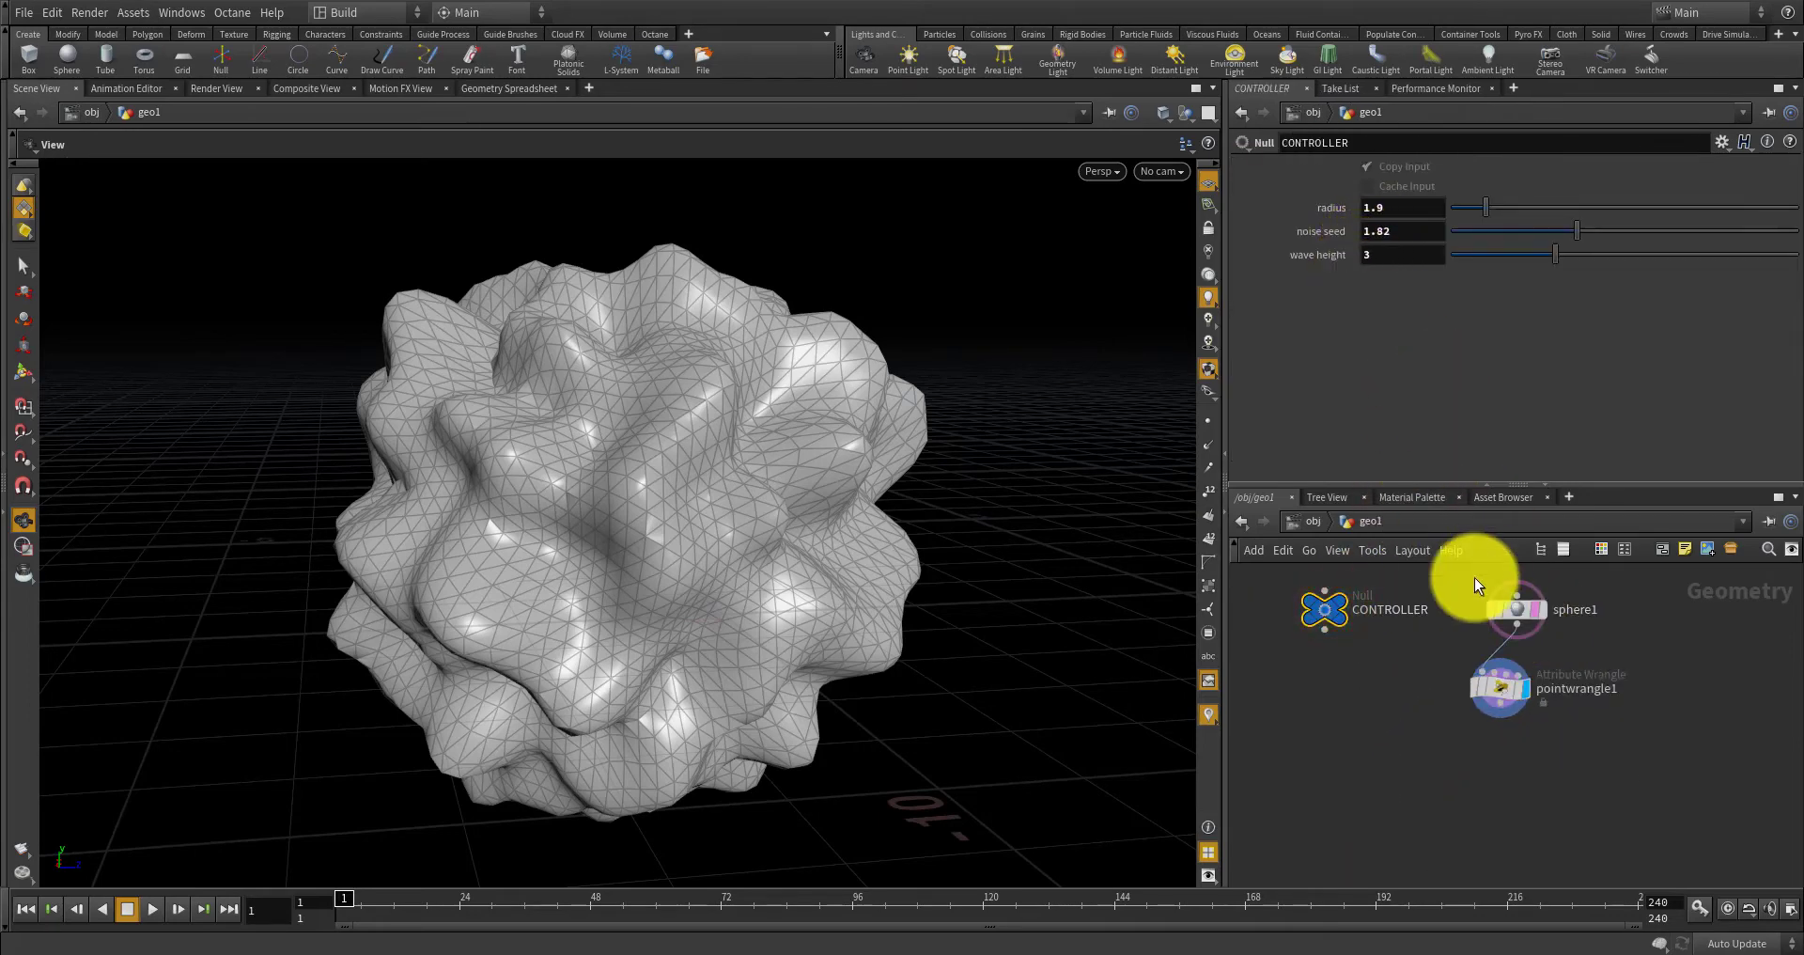
Move pointwrangle1 aside and add a For Loop block beside it in the geo1 network.
scroll(1605, 639, "up", 2)
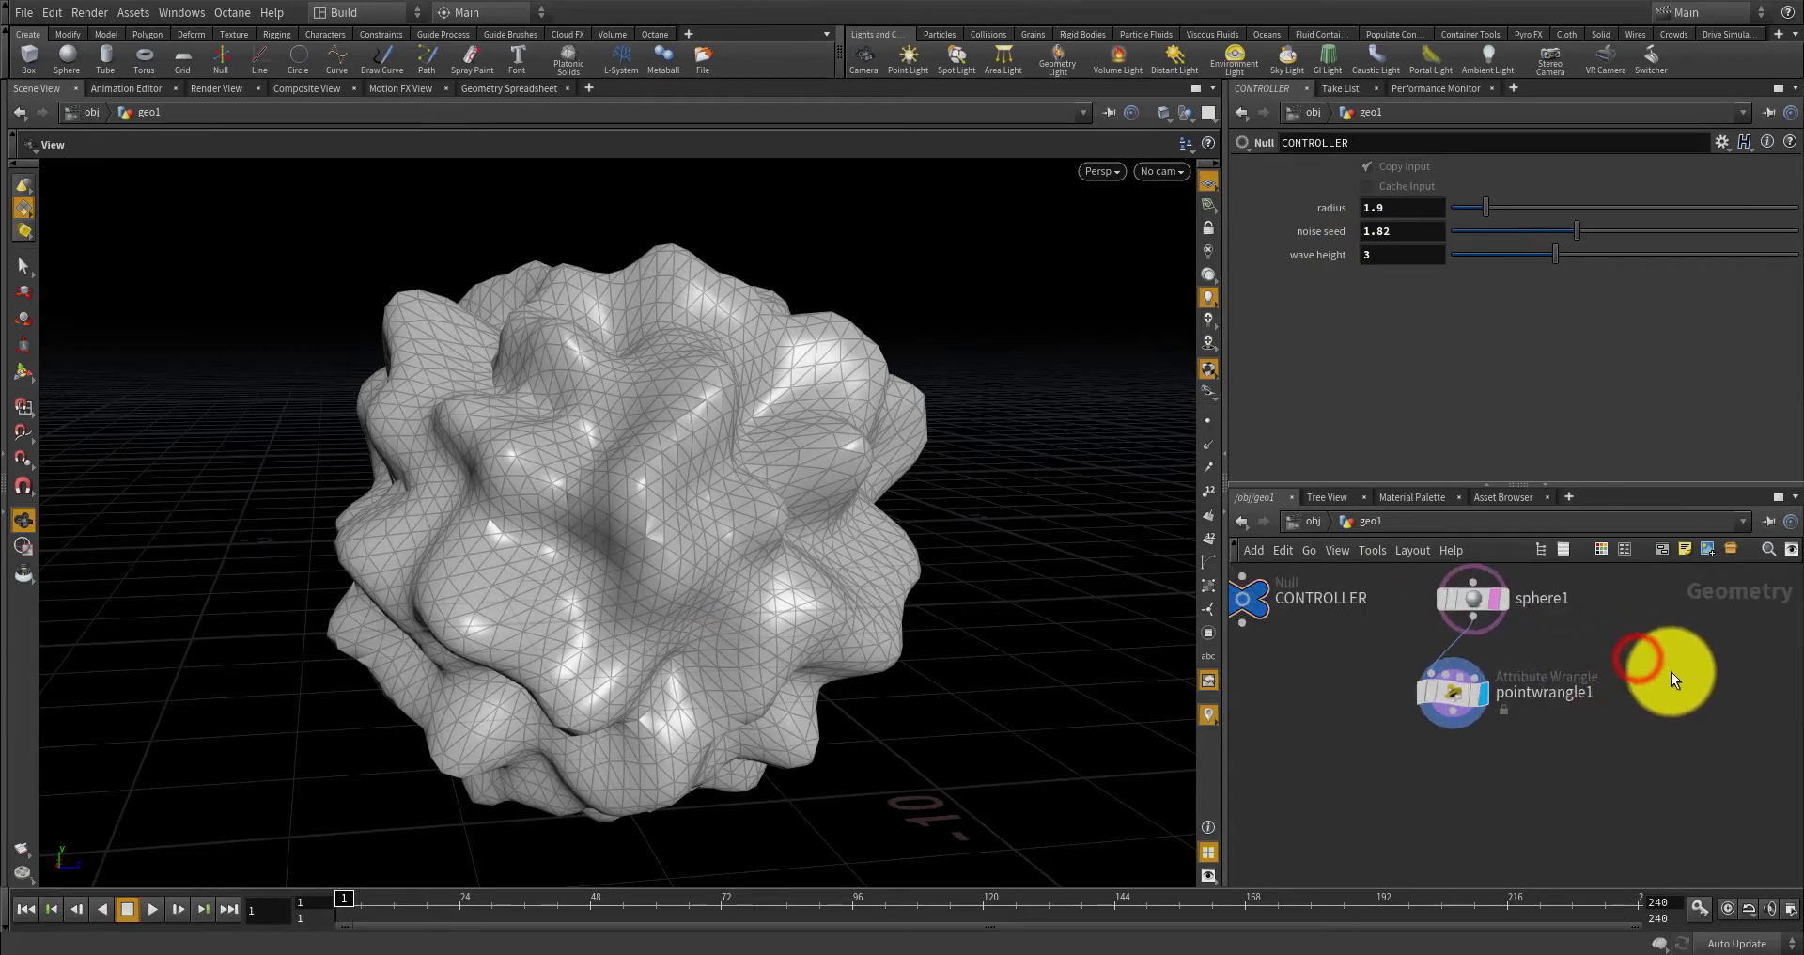
left_click_drag(1455, 692, 1389, 711)
key("Tab")
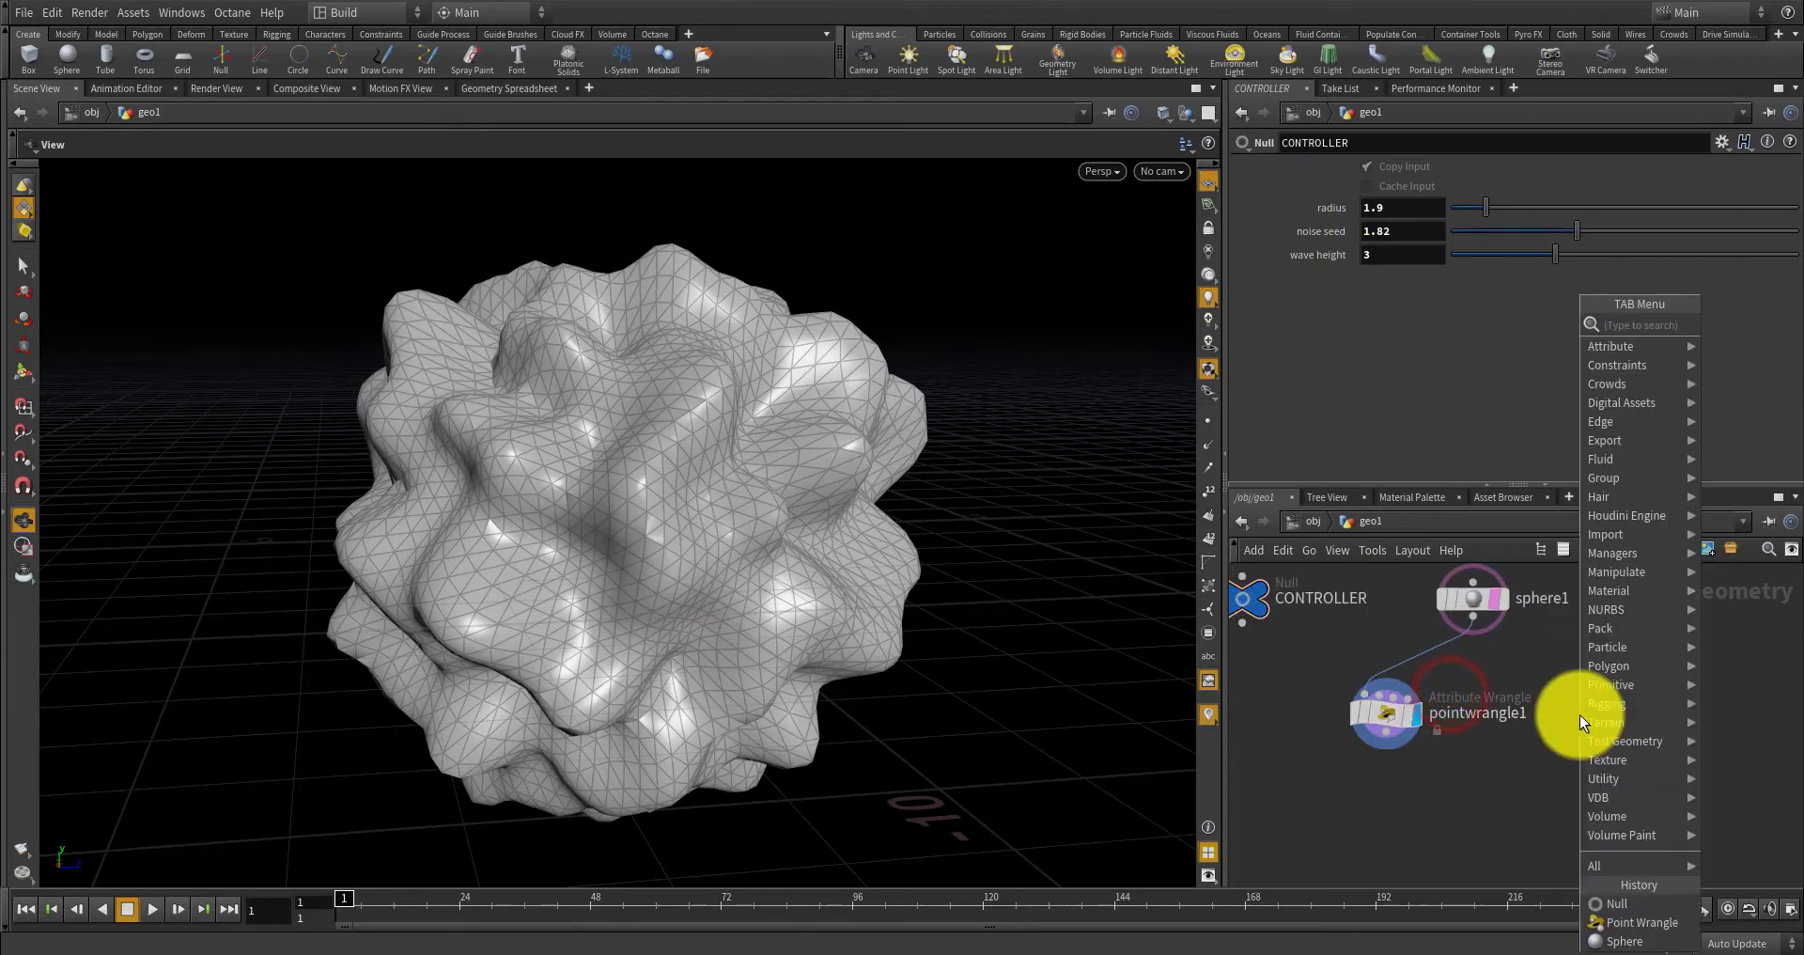
type("forloo")
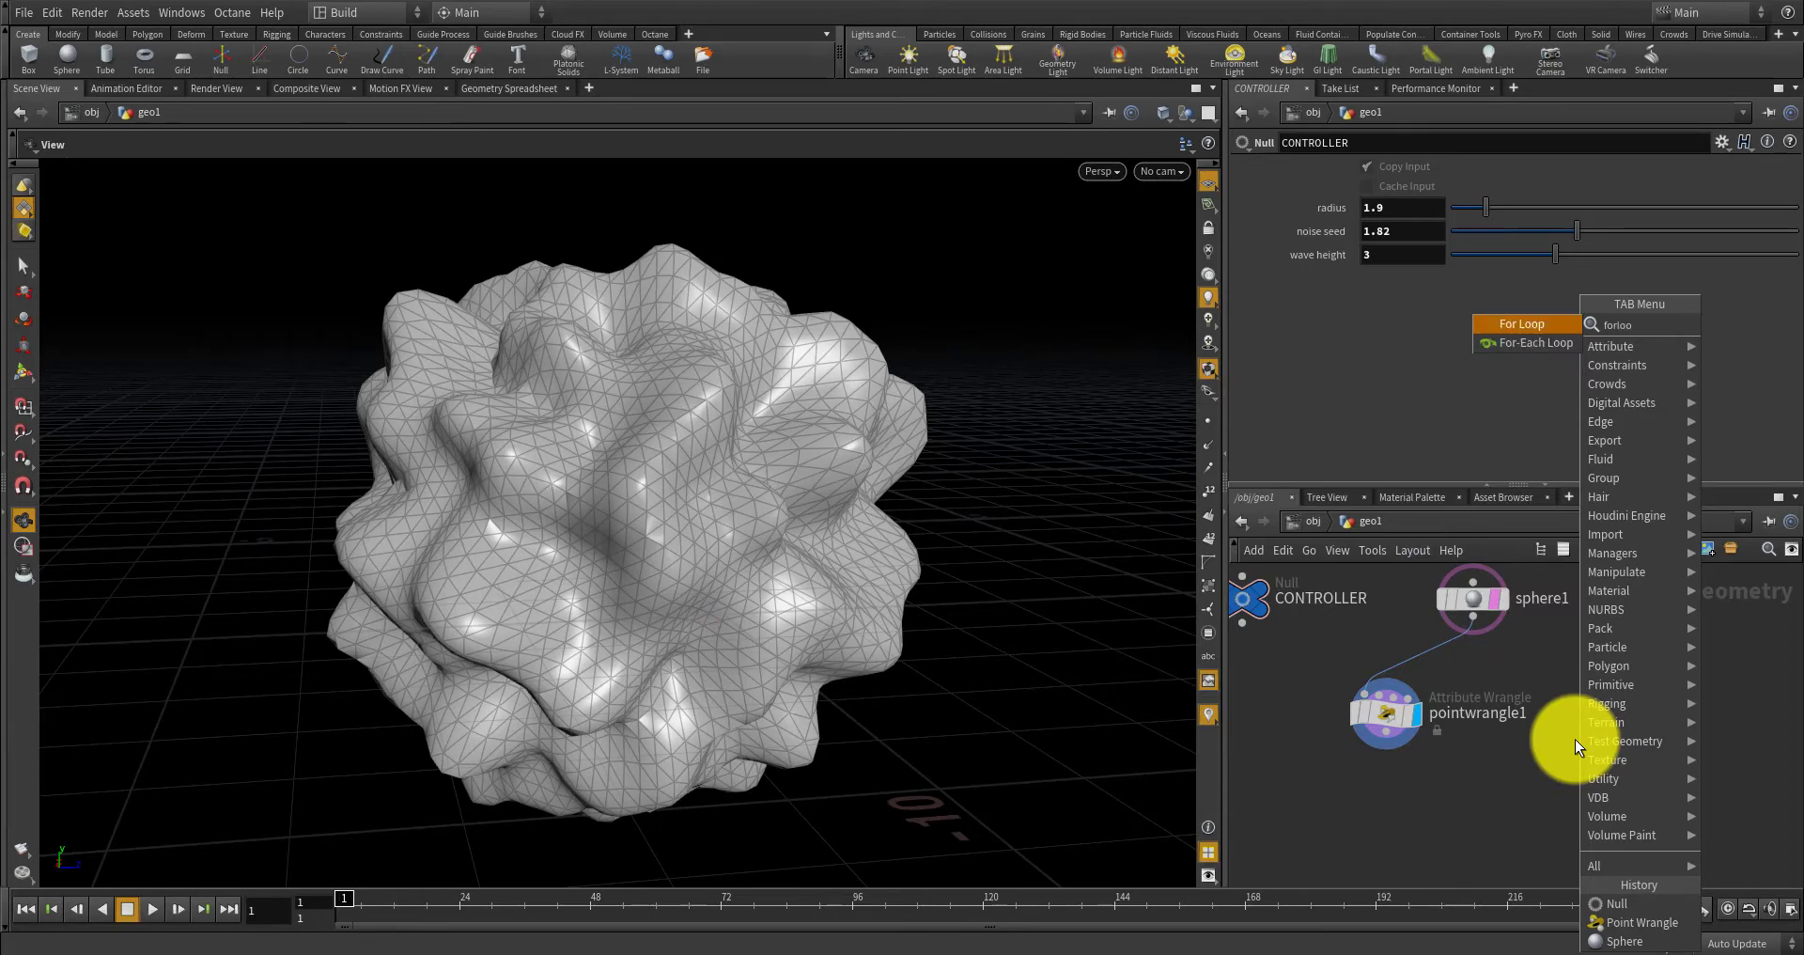
key("Return")
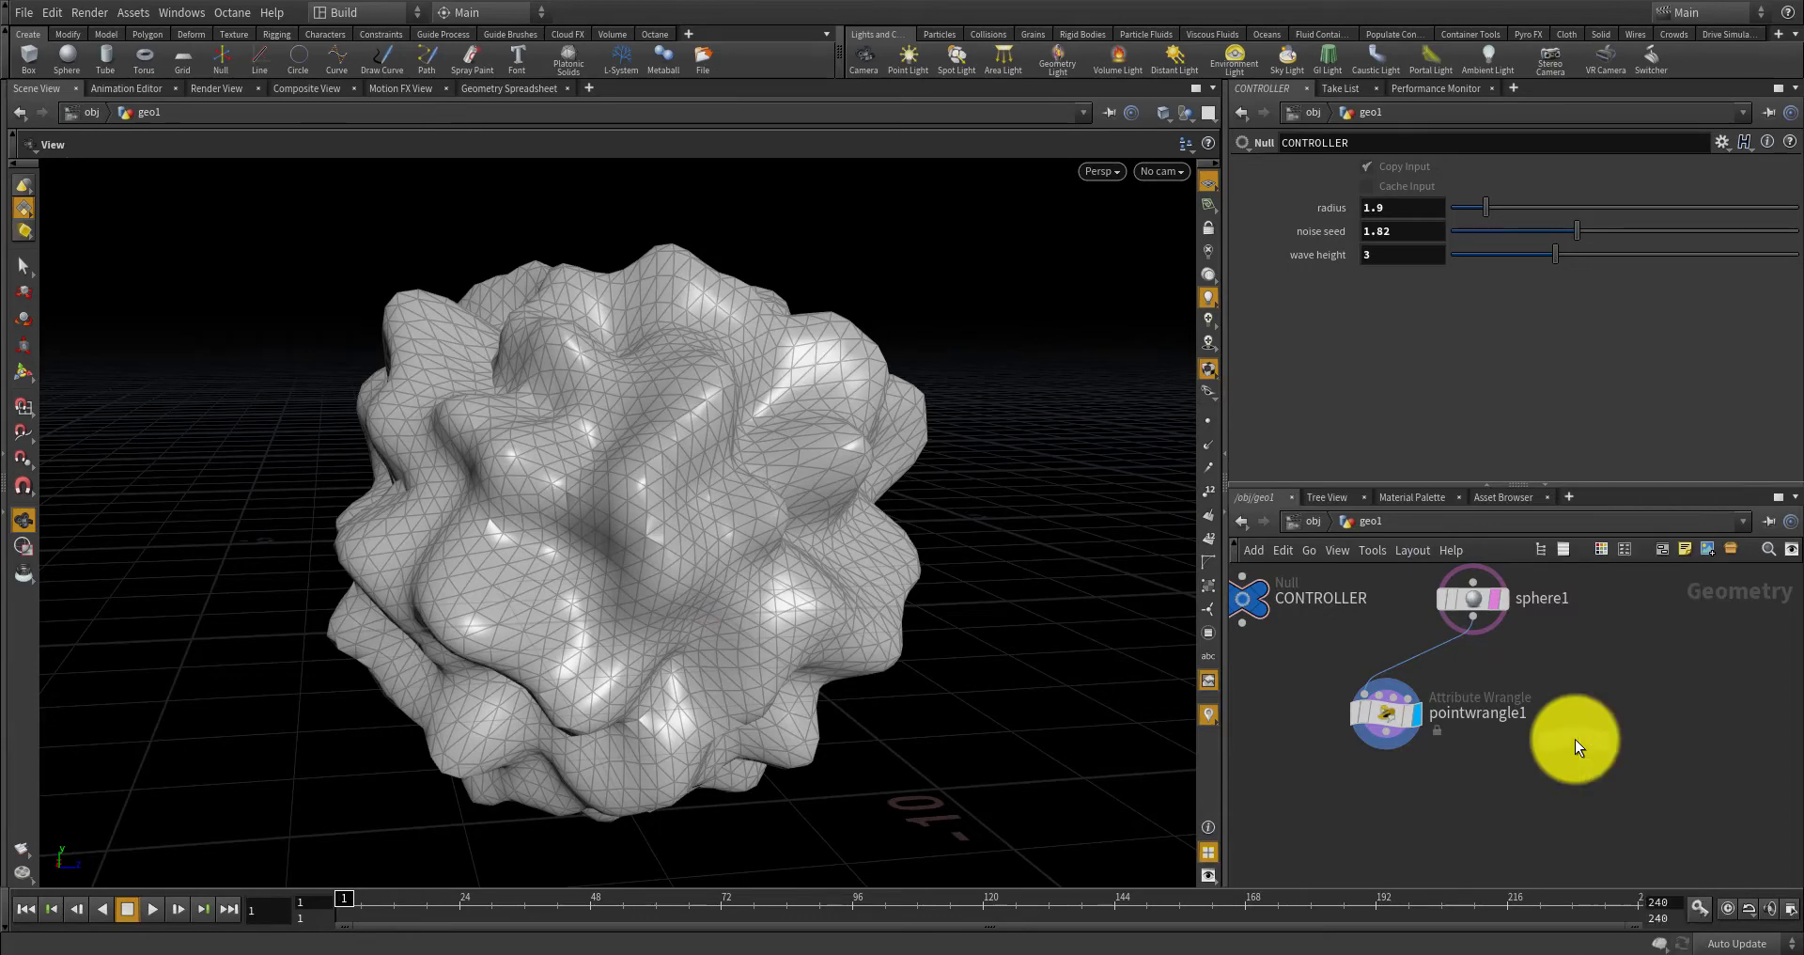
left_click(1607, 741)
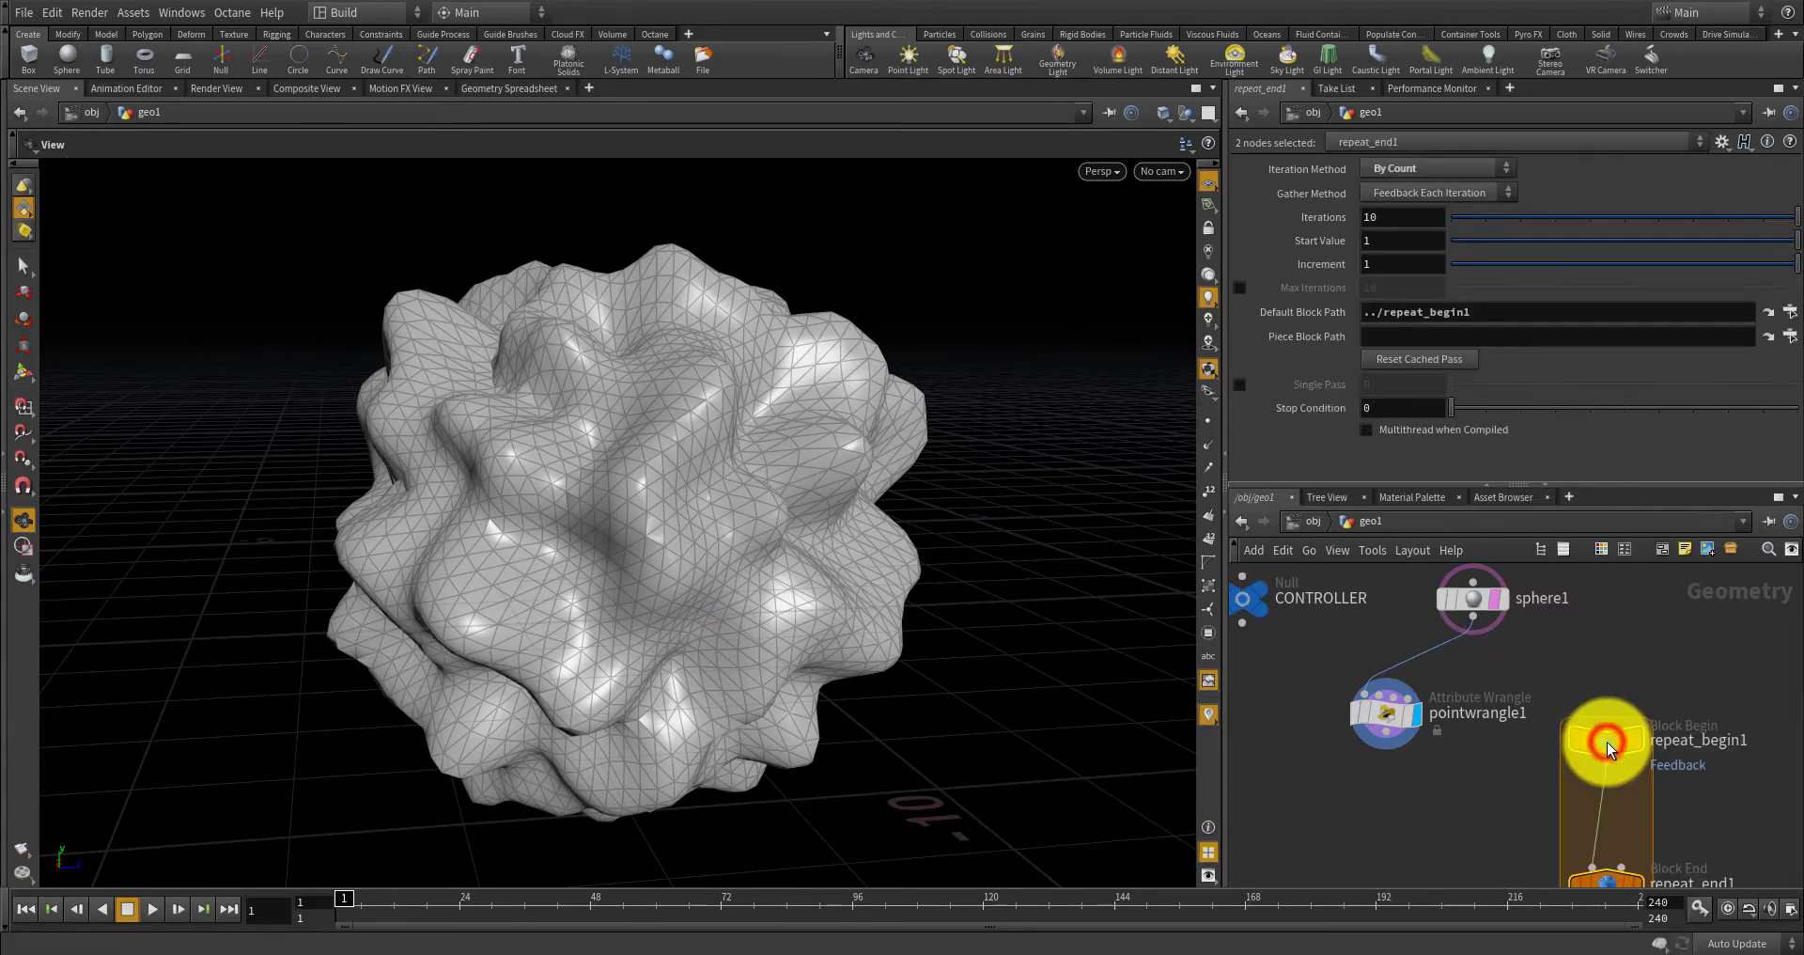
left_click(1599, 656)
scroll(1599, 656, "down", 2)
scroll(1610, 684, "up", 3)
scroll(1603, 685, "down", 3)
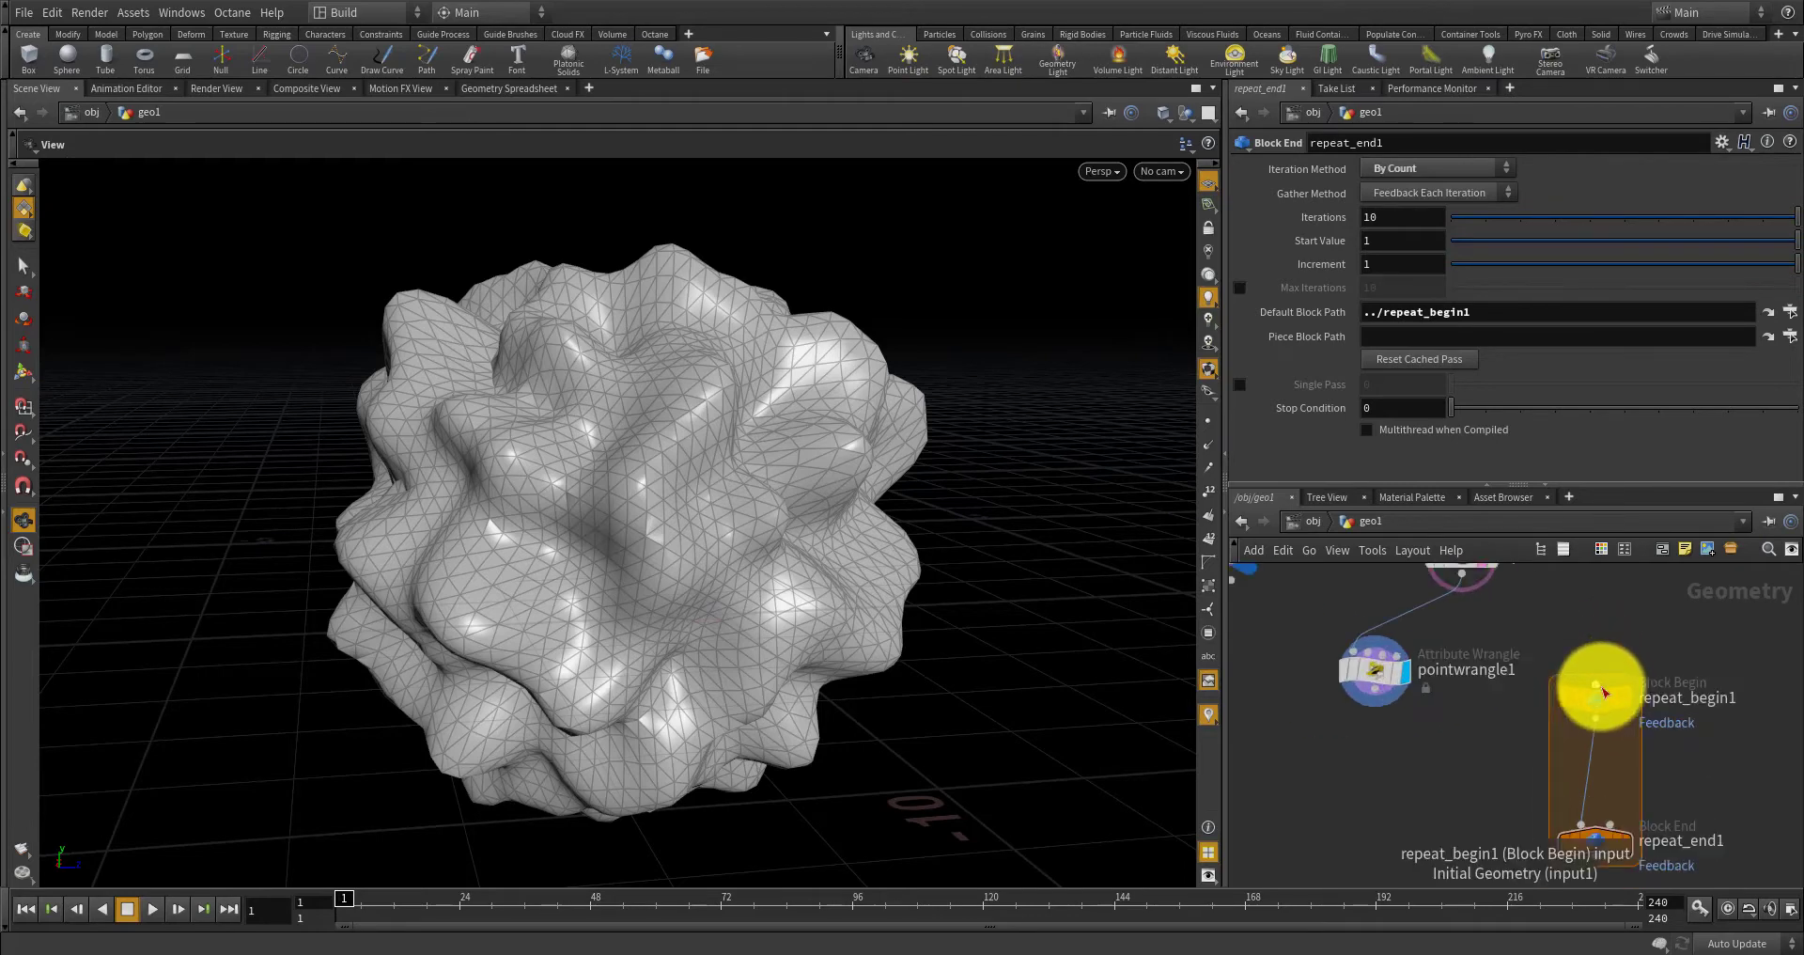
scroll(1256, 624, "up", 4)
Add an integer parameter with a range of 1 to 30 to the CONTROLLER null, below wave height.
left_click(1299, 628)
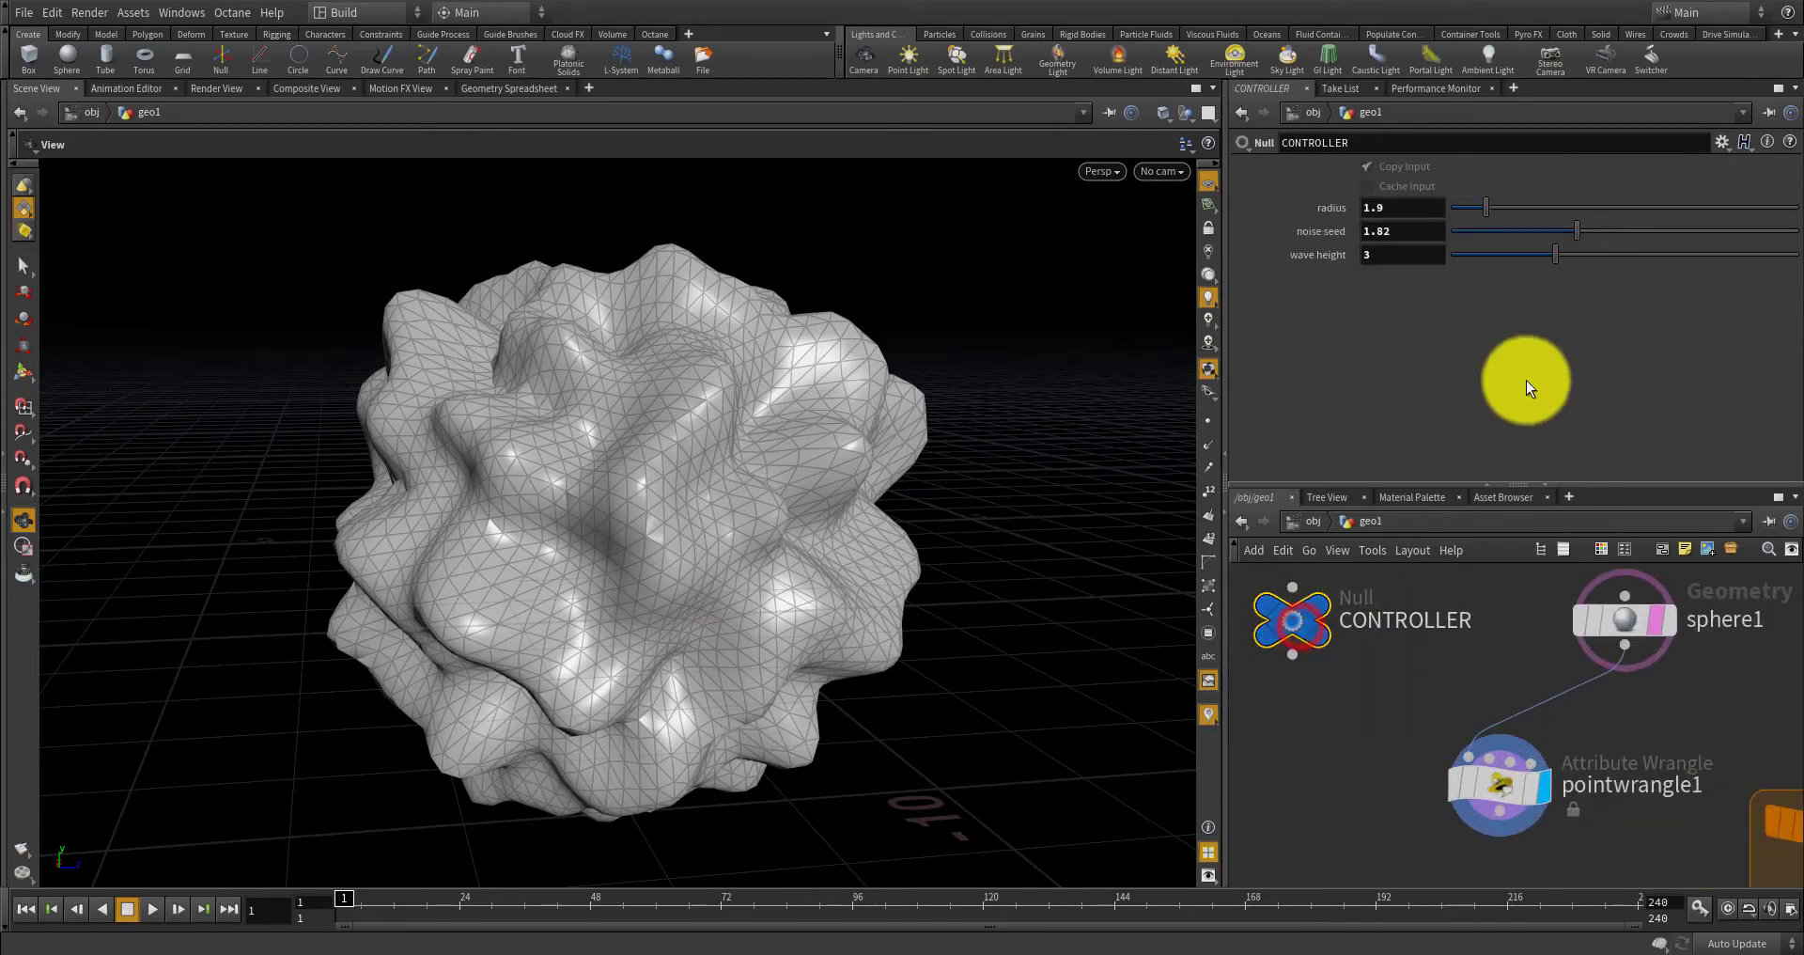
left_click(1720, 145)
left_click(1710, 158)
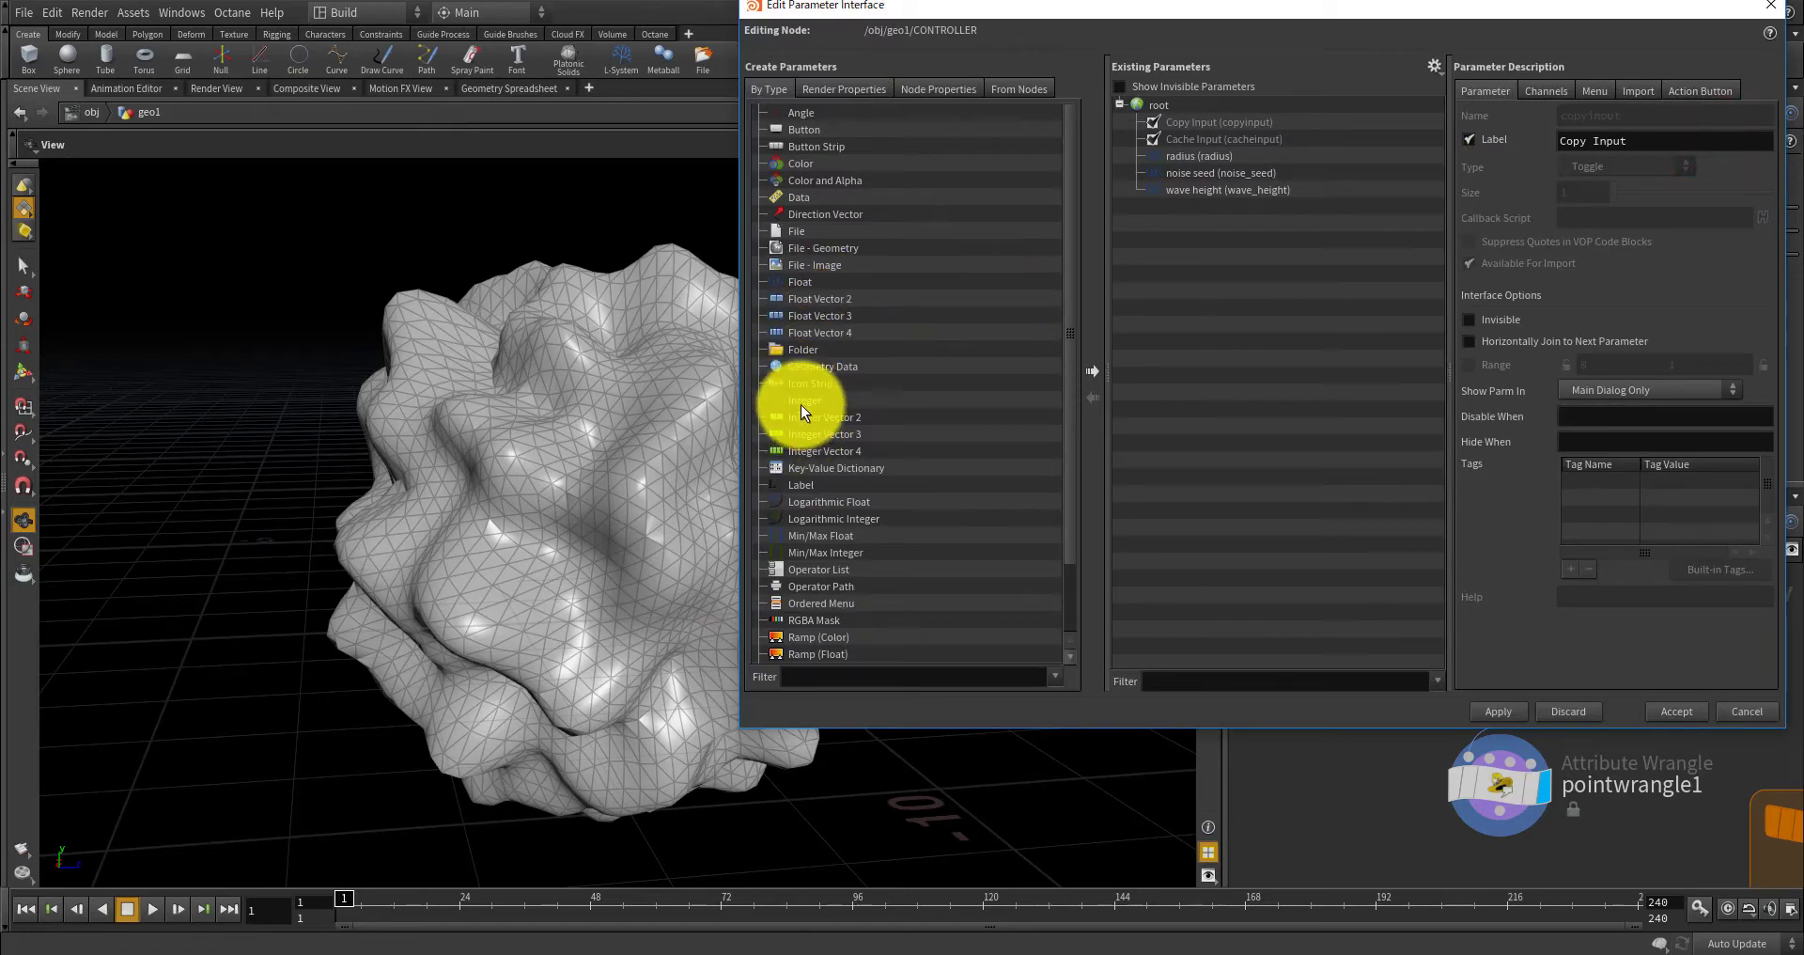
left_click_drag(1108, 355, 1171, 302)
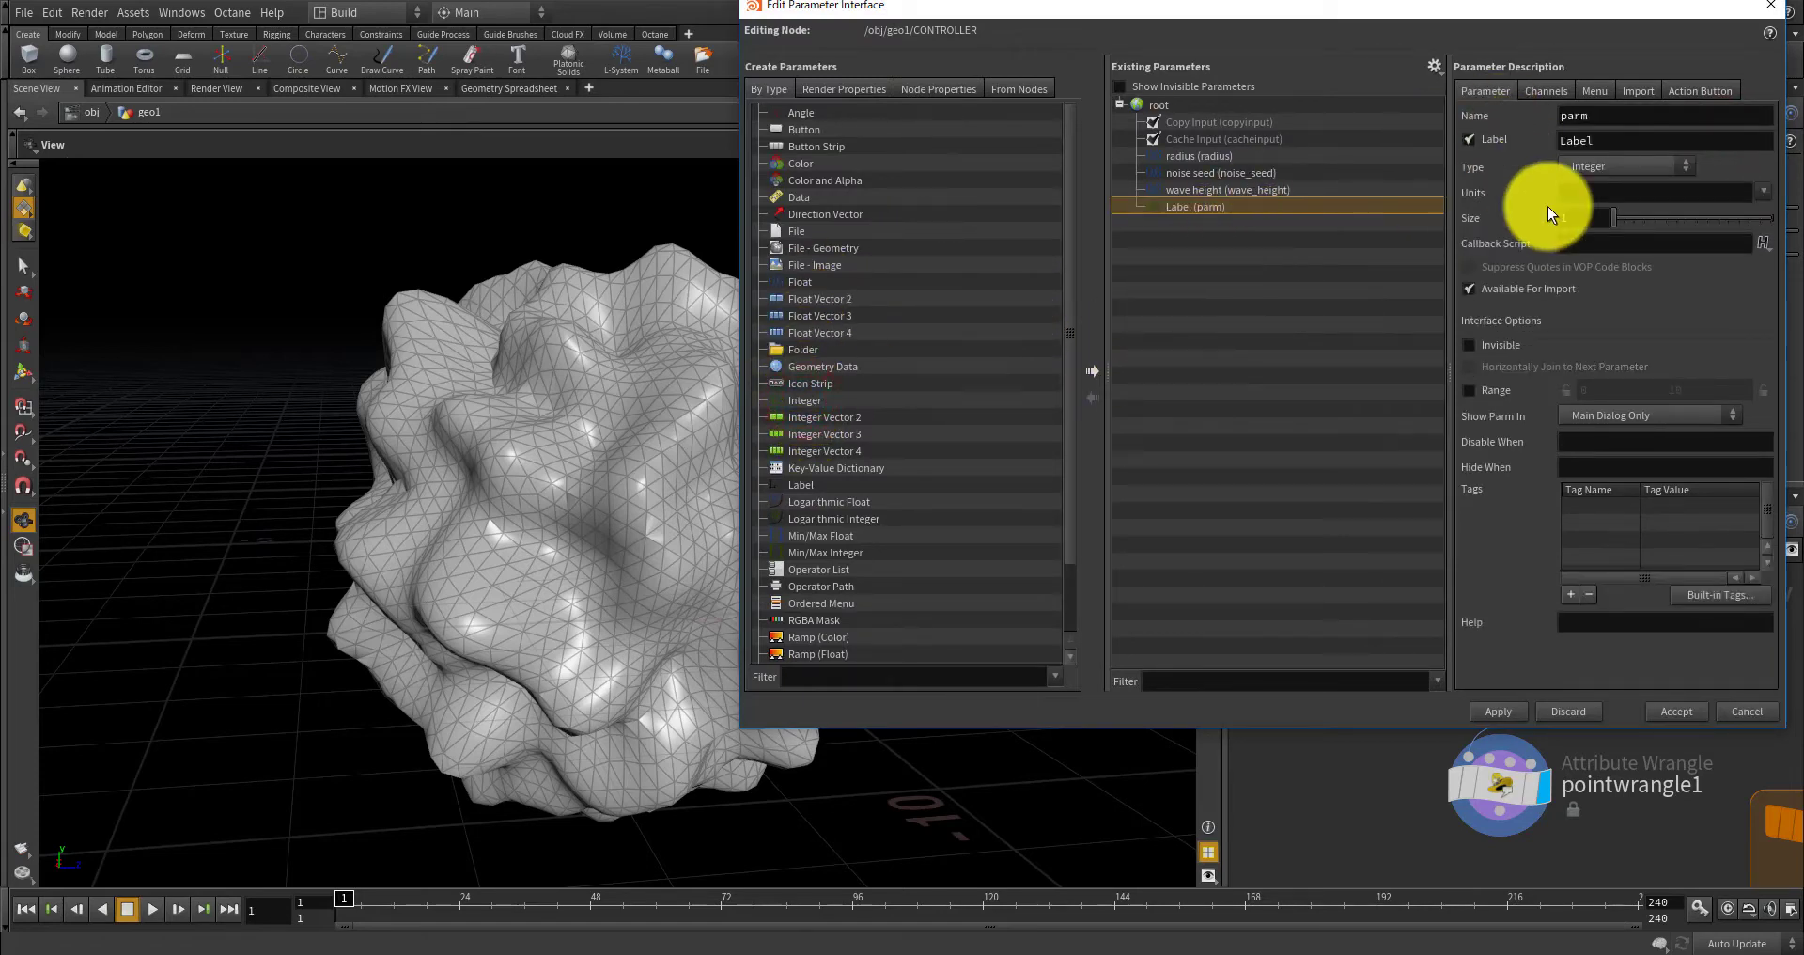
left_click(1466, 386)
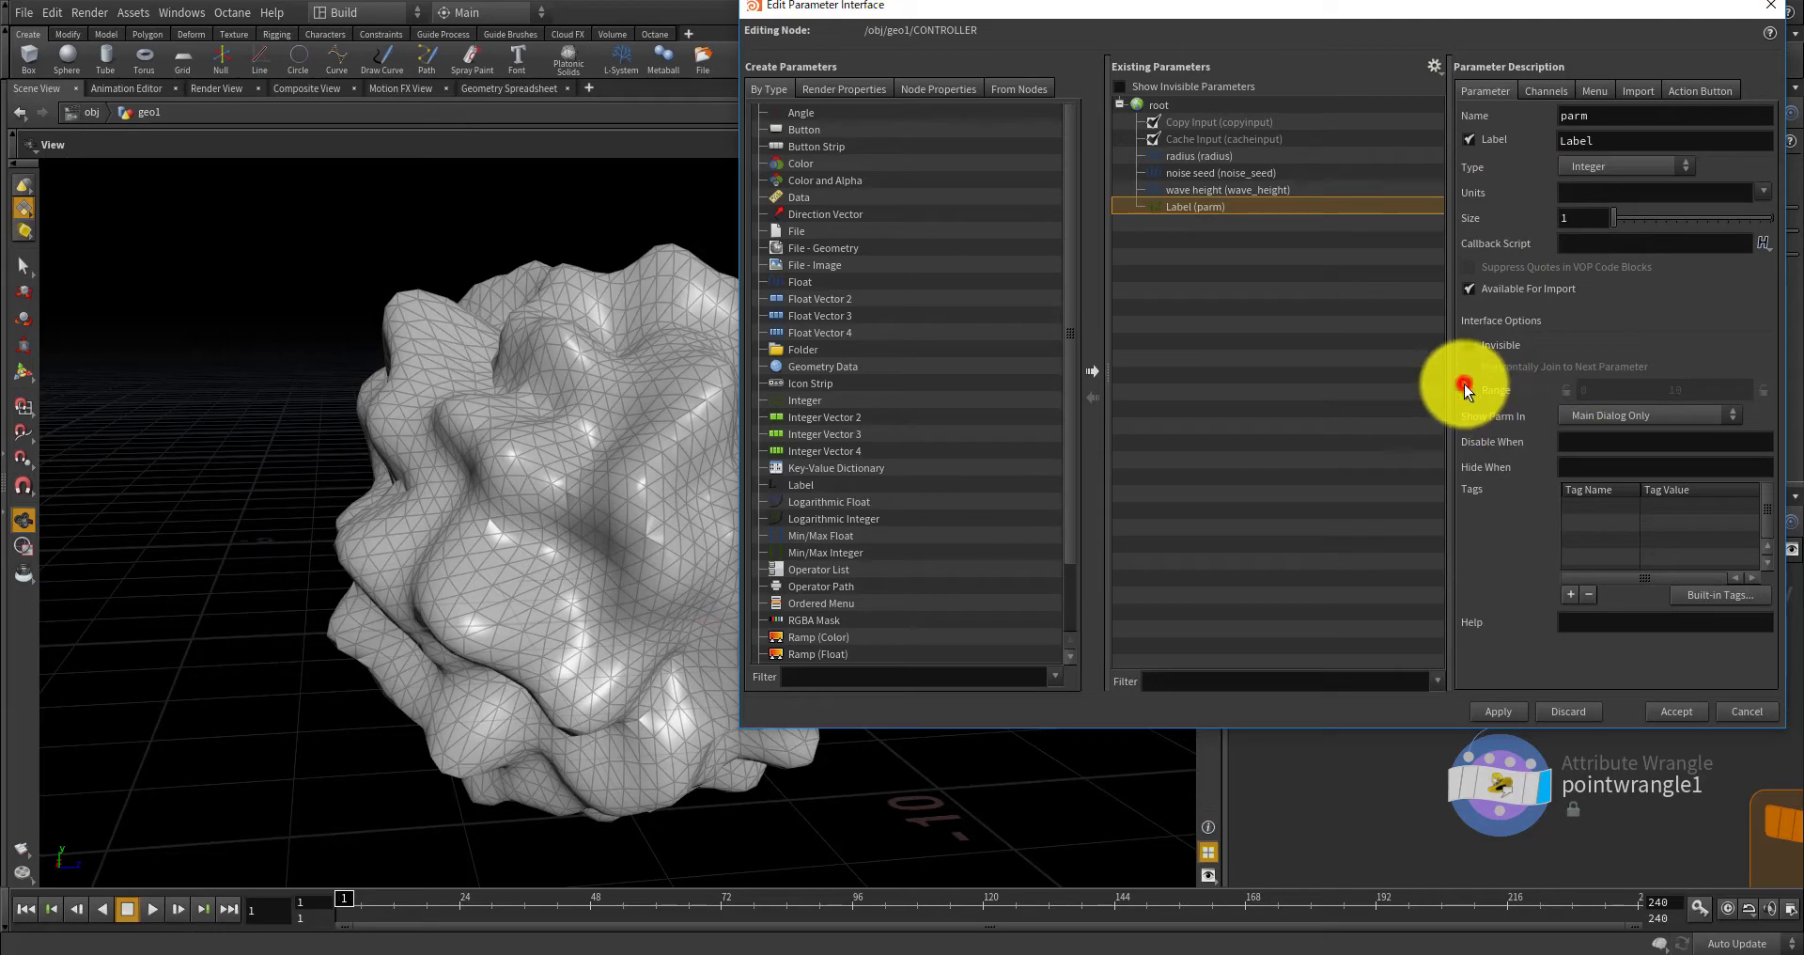
left_click_drag(1614, 387, 1524, 387)
type("1")
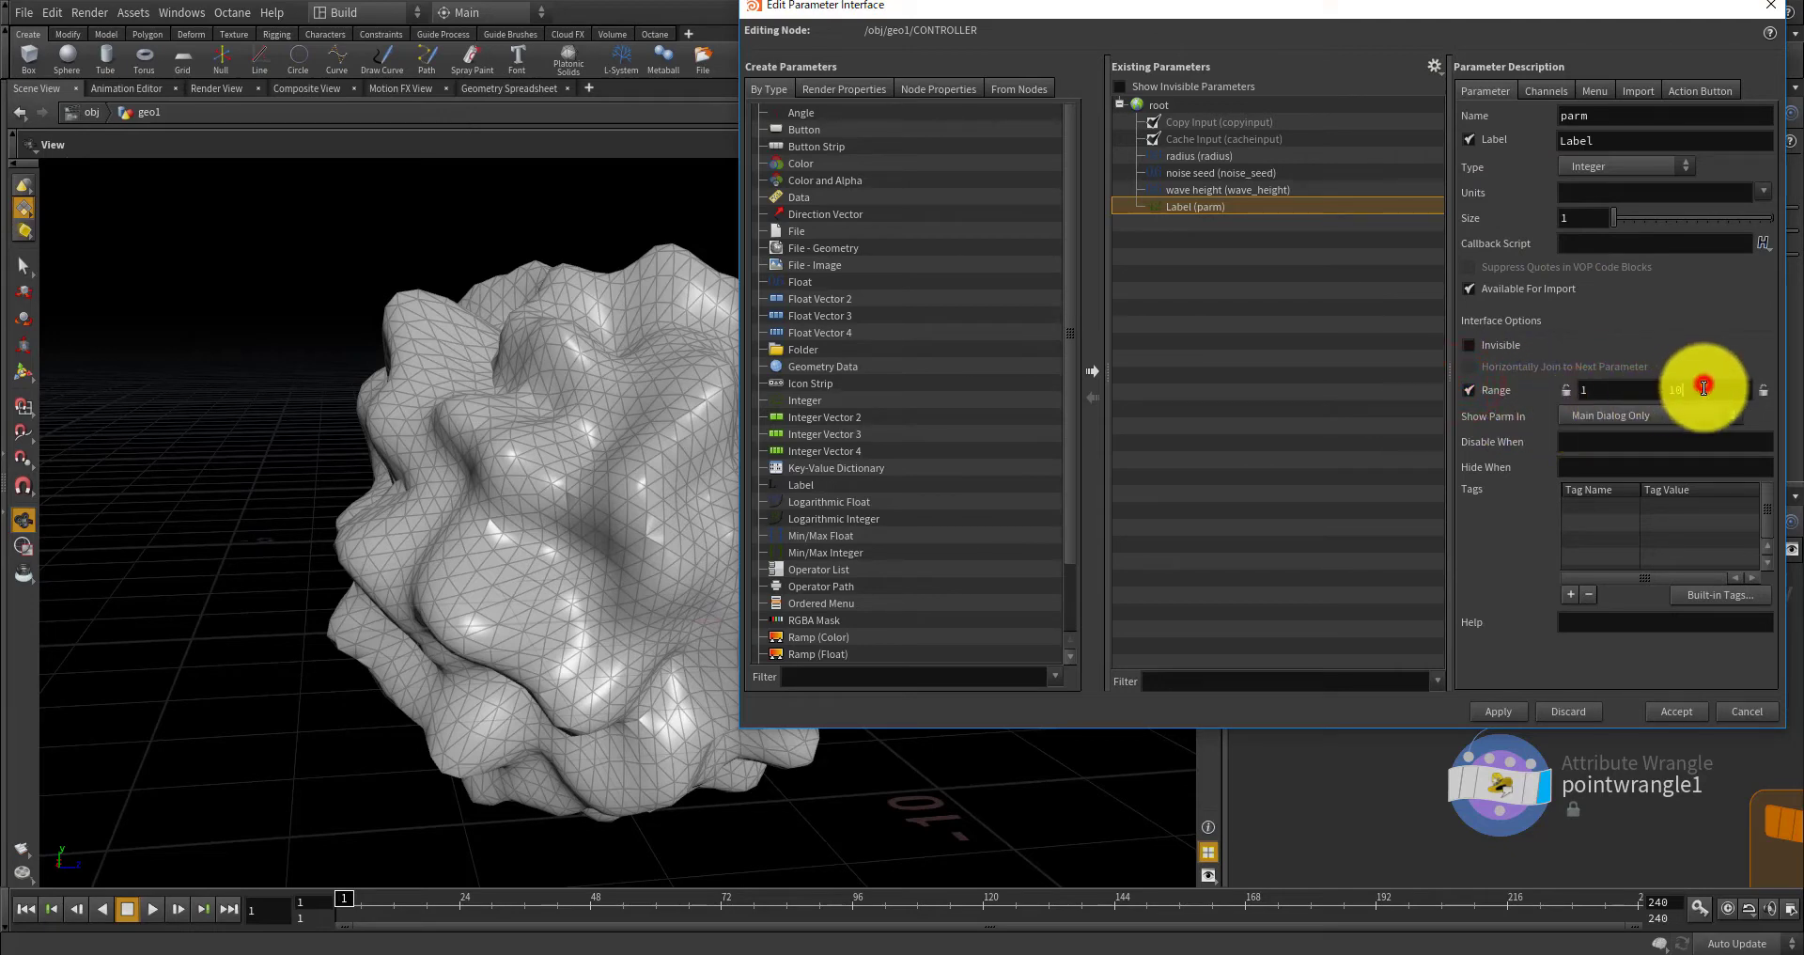
double_click(1694, 393)
left_click_drag(1694, 393, 1645, 395)
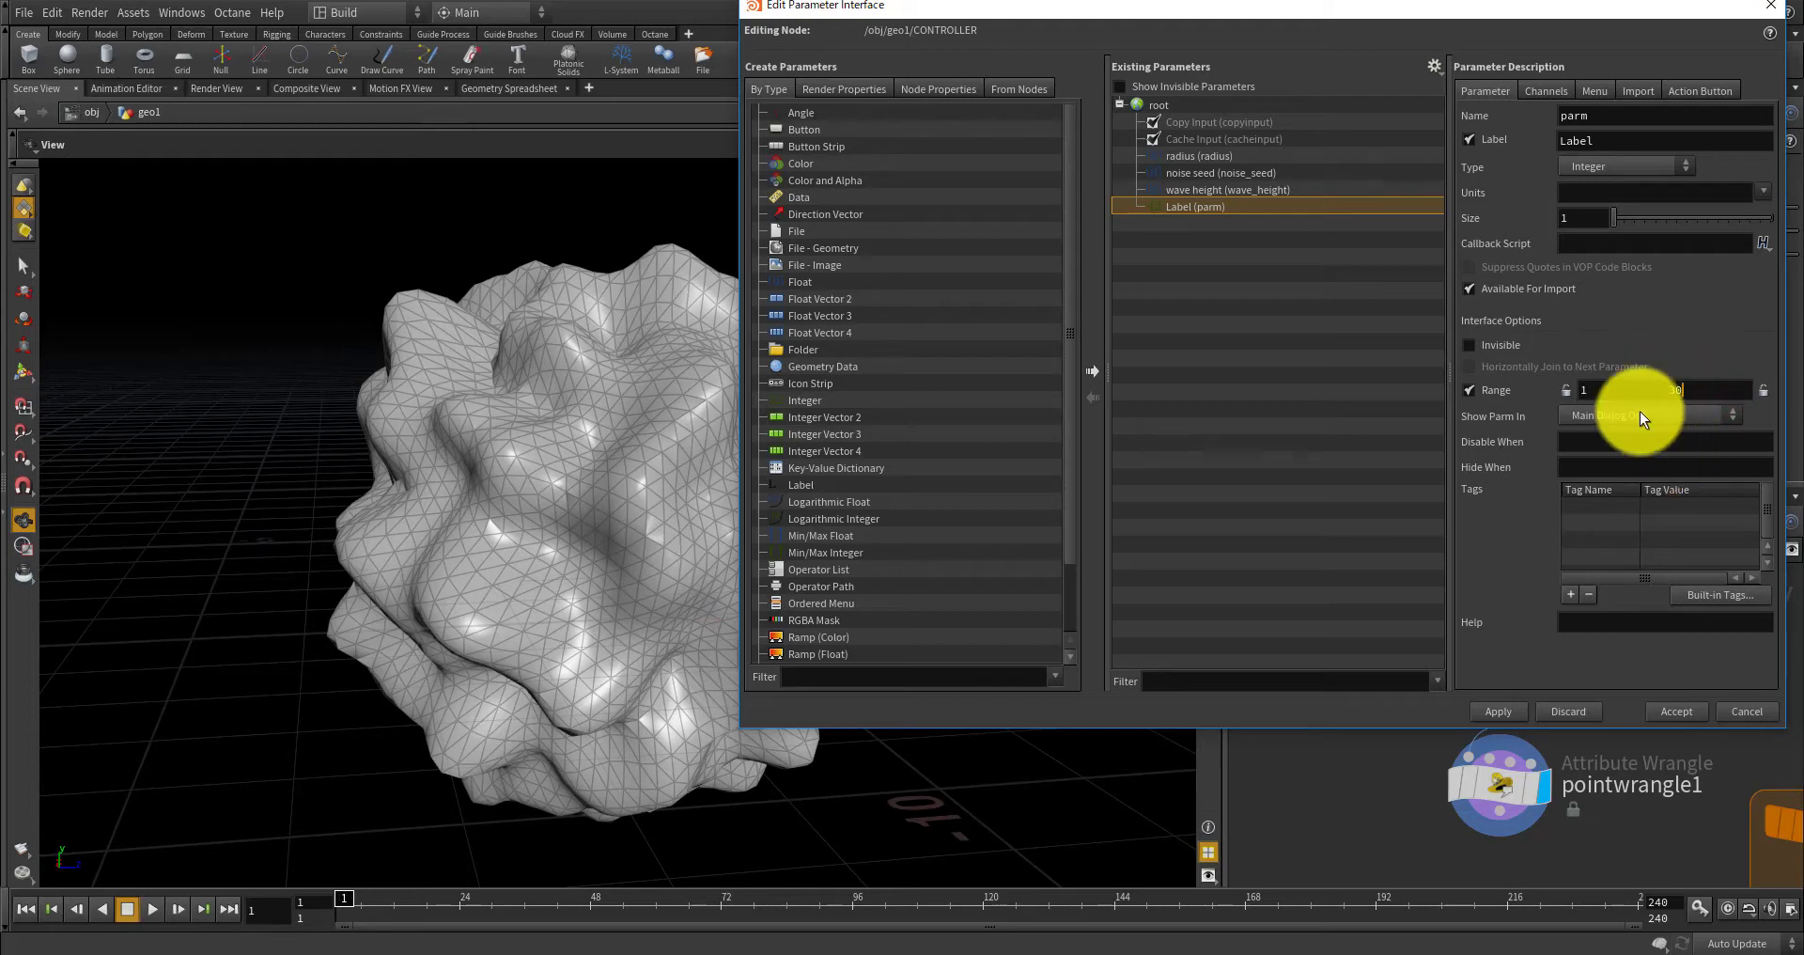
left_click(1621, 440)
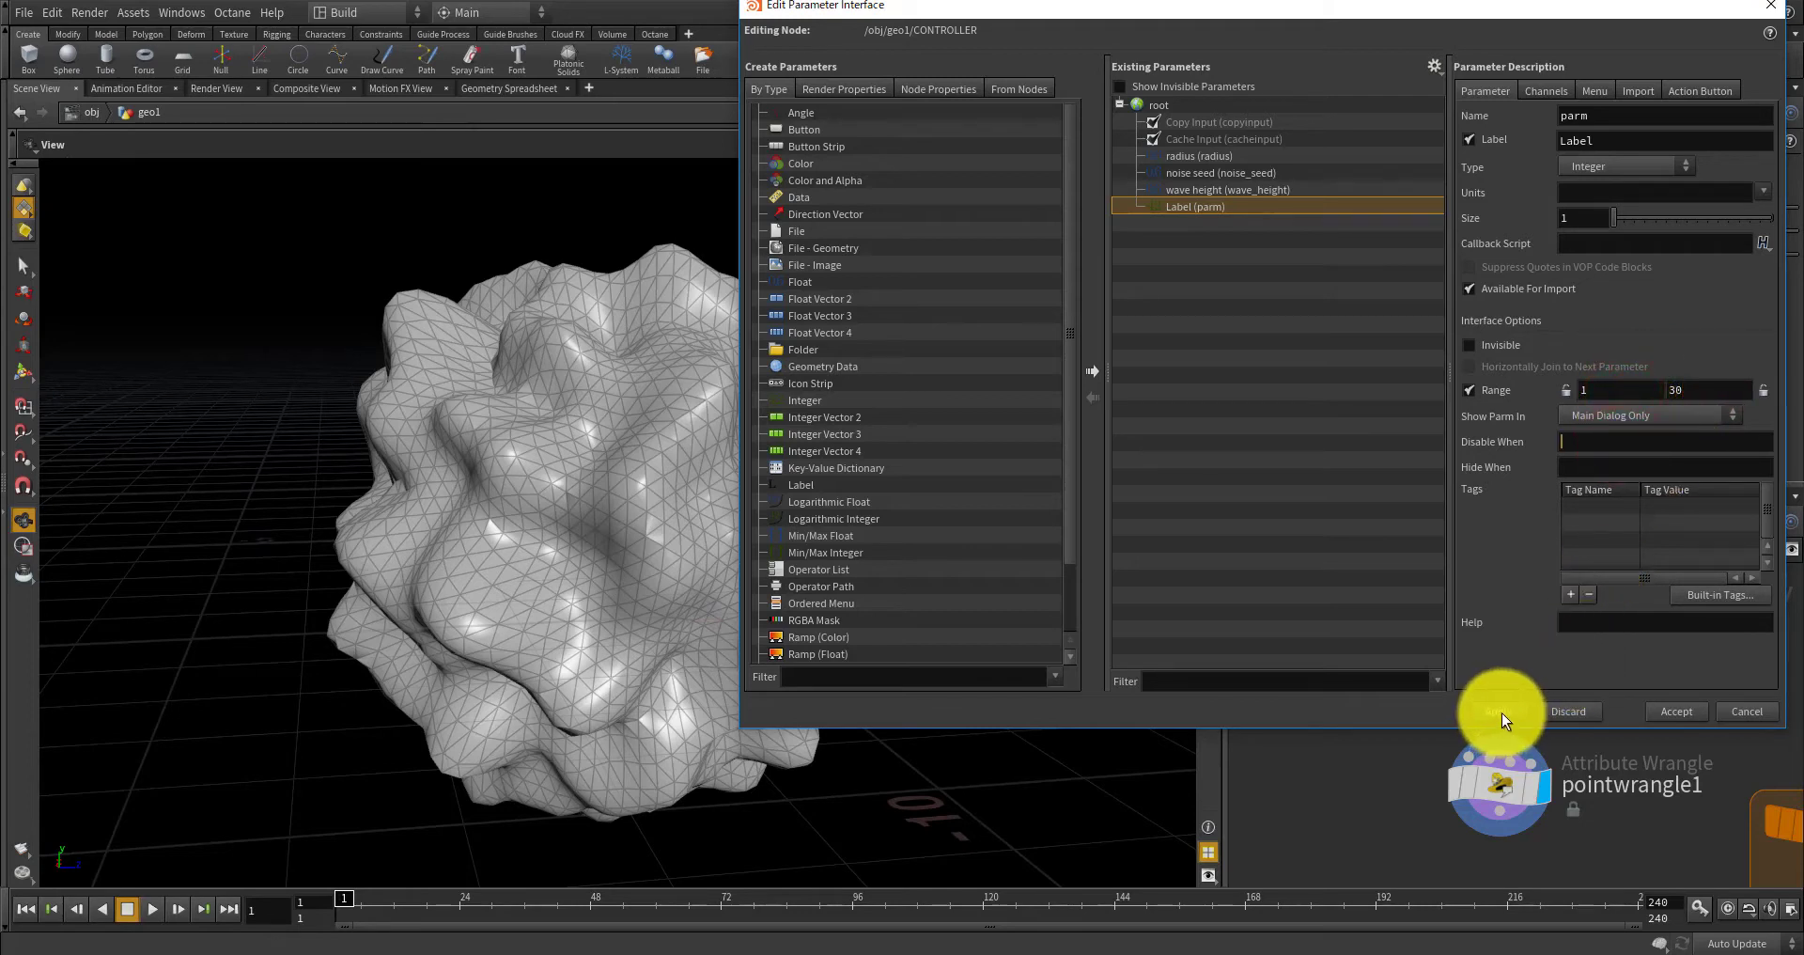
Name the new integer parameter num_layer, label it "num layer", and accept the parameter interface changes.
left_click_drag(1602, 114, 1491, 115)
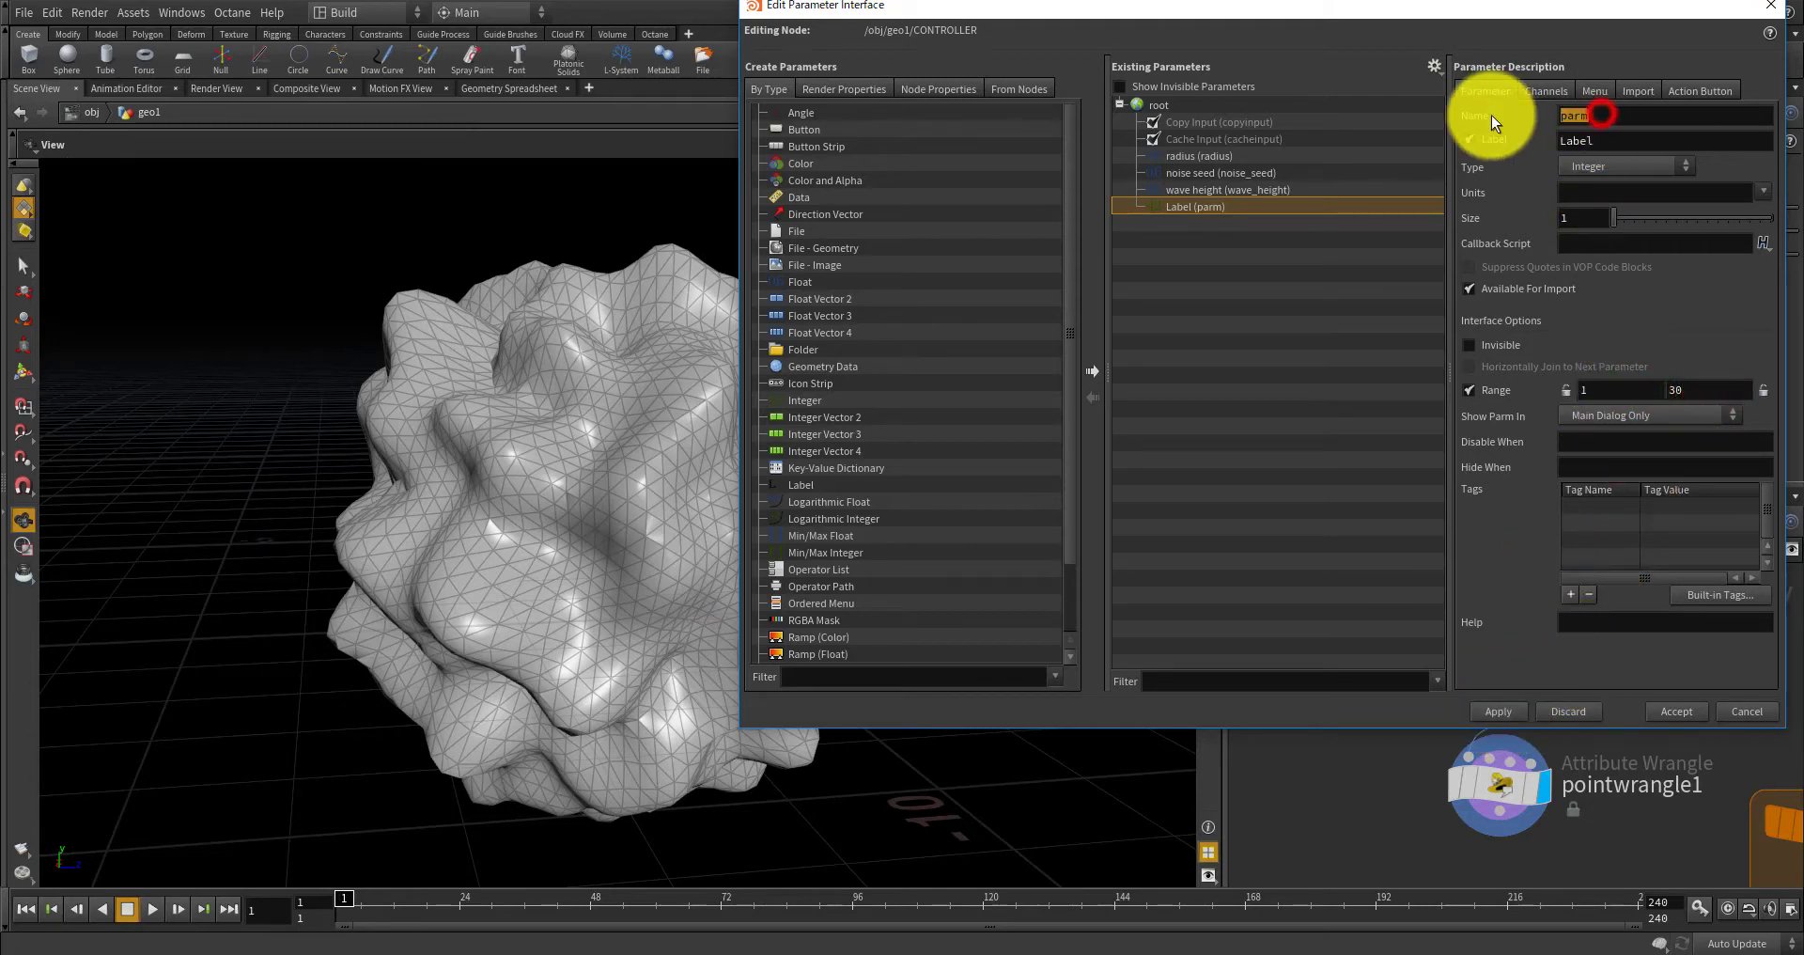
type("nu")
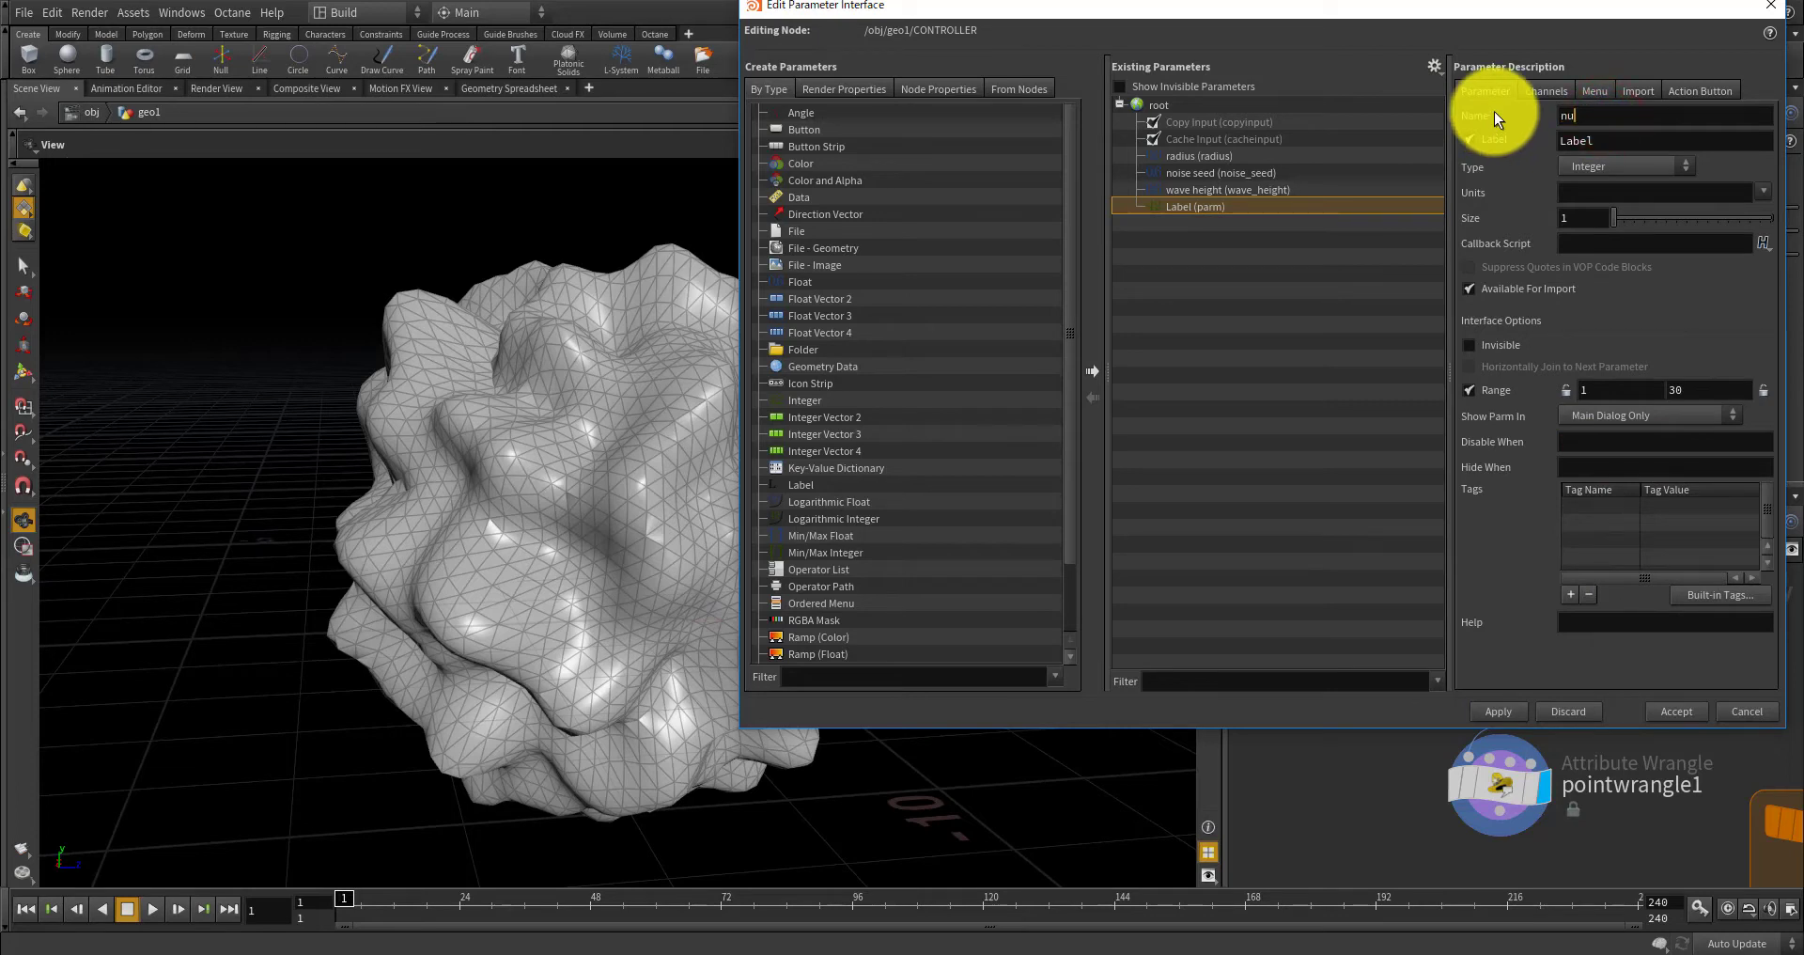
type("m_layer")
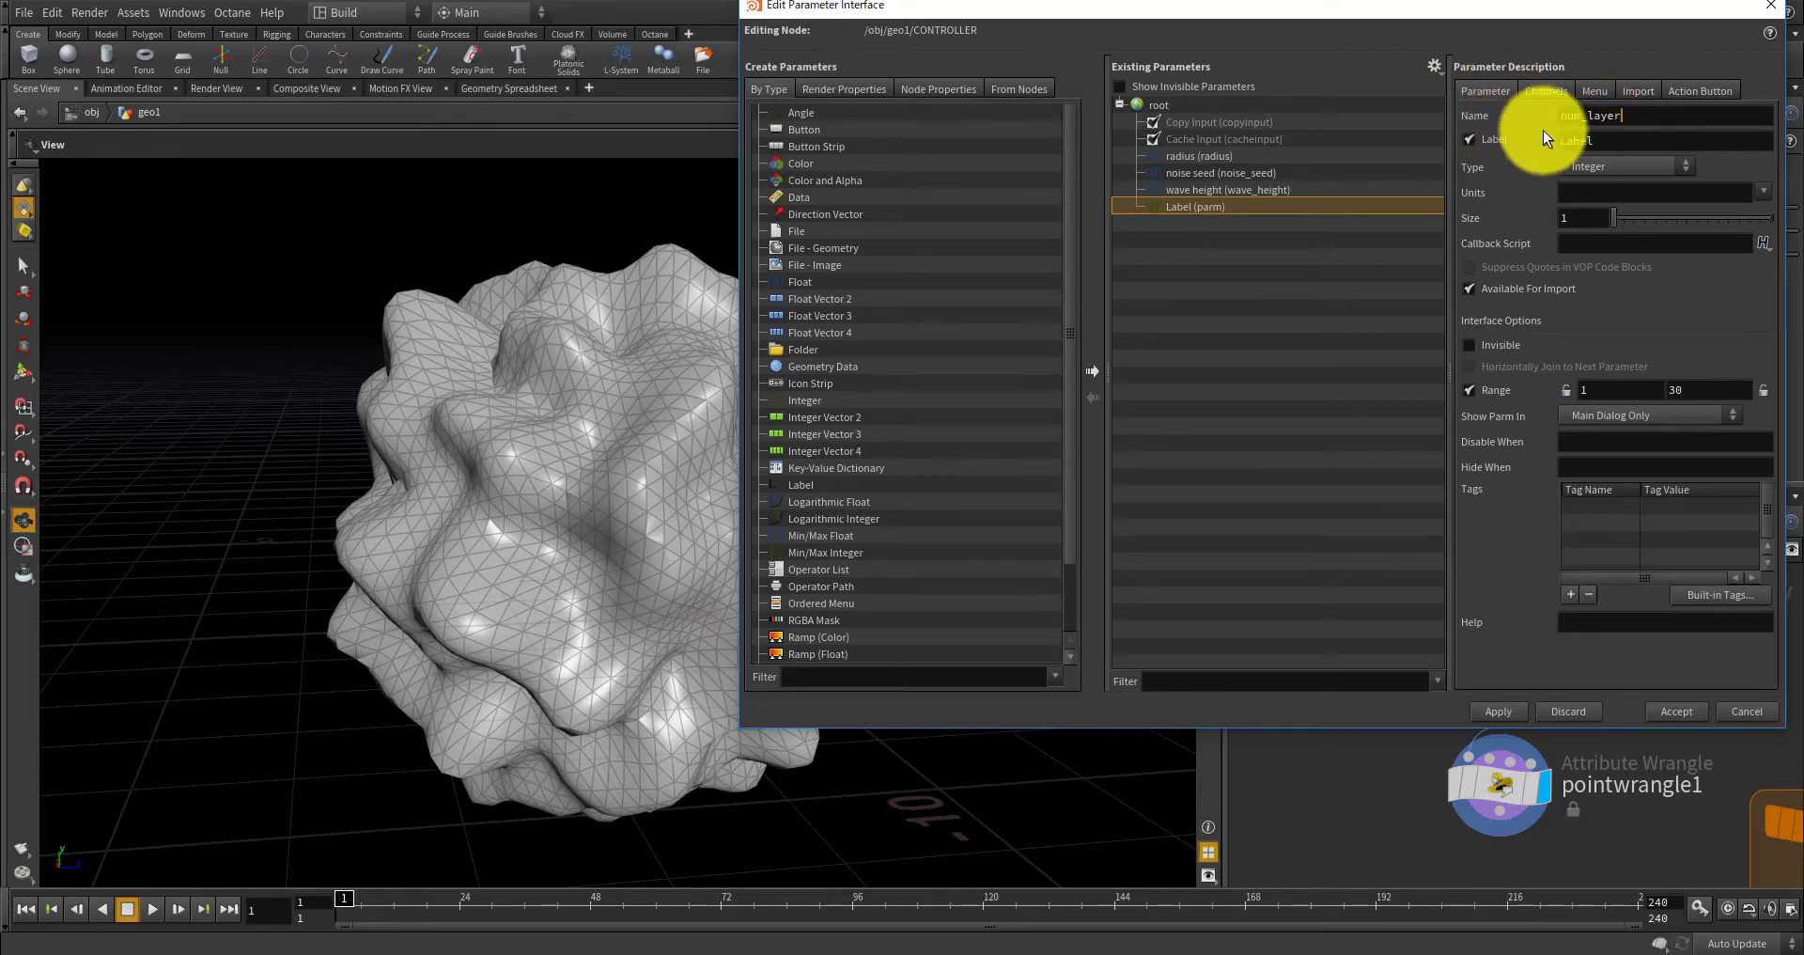
key("Tab")
type("nu")
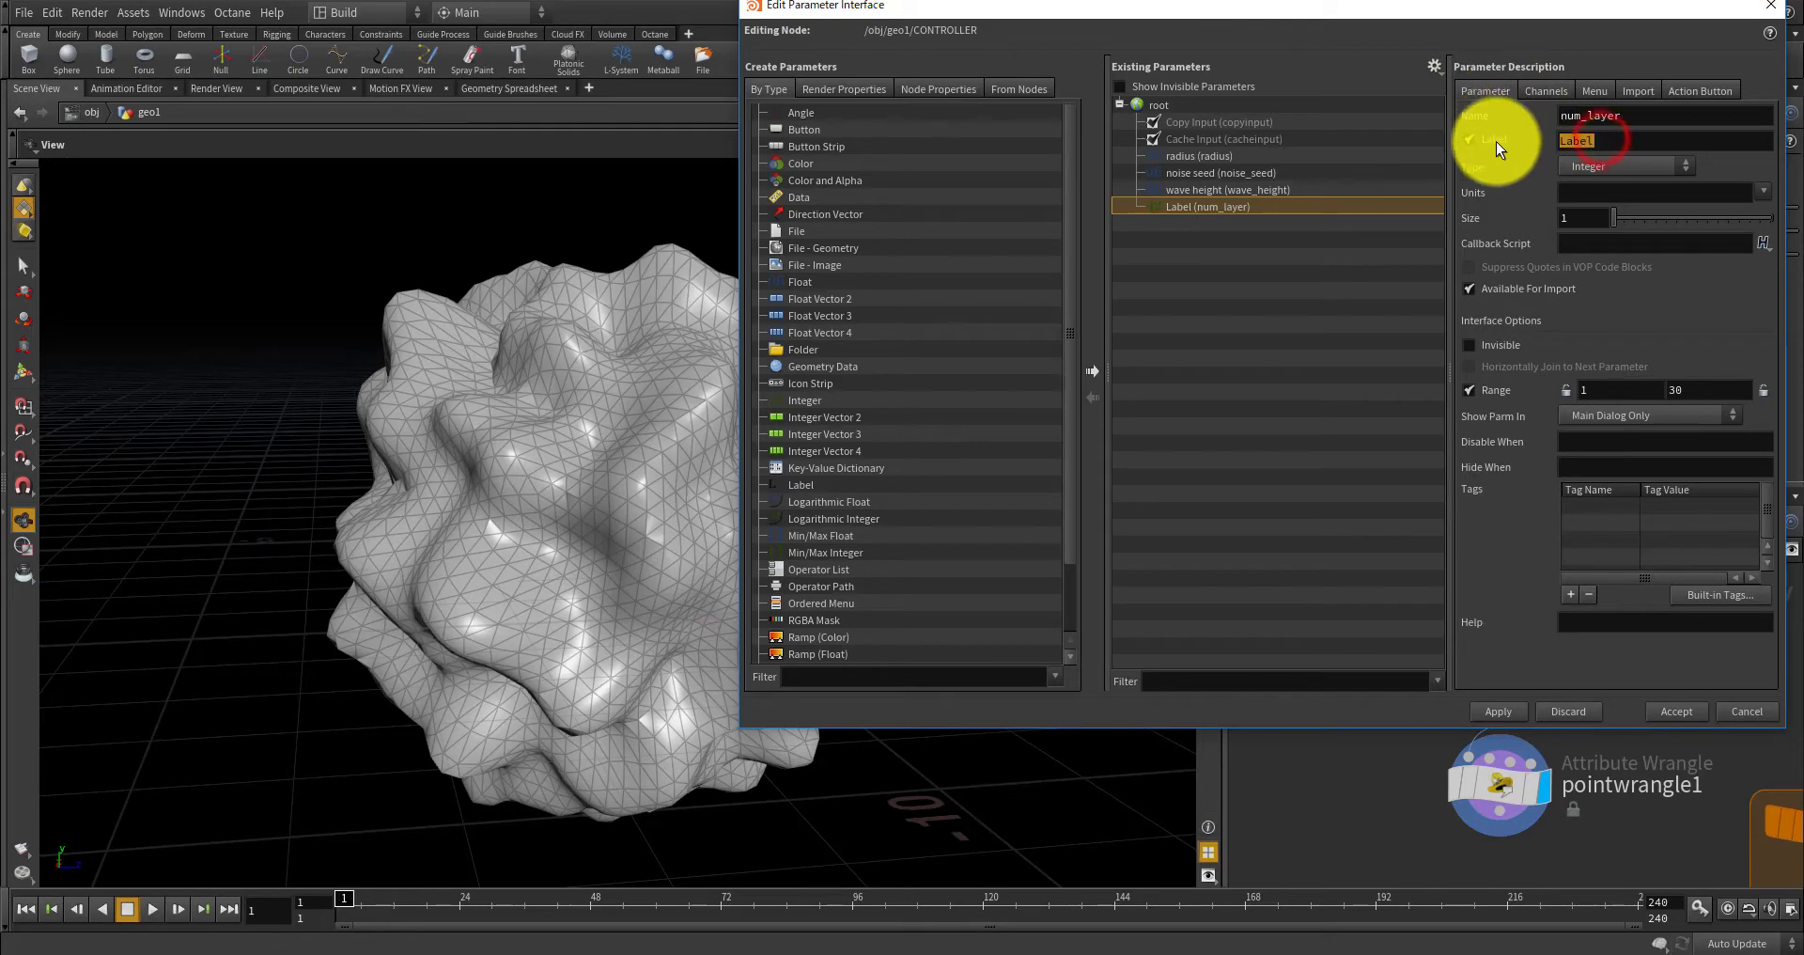
type("m layer")
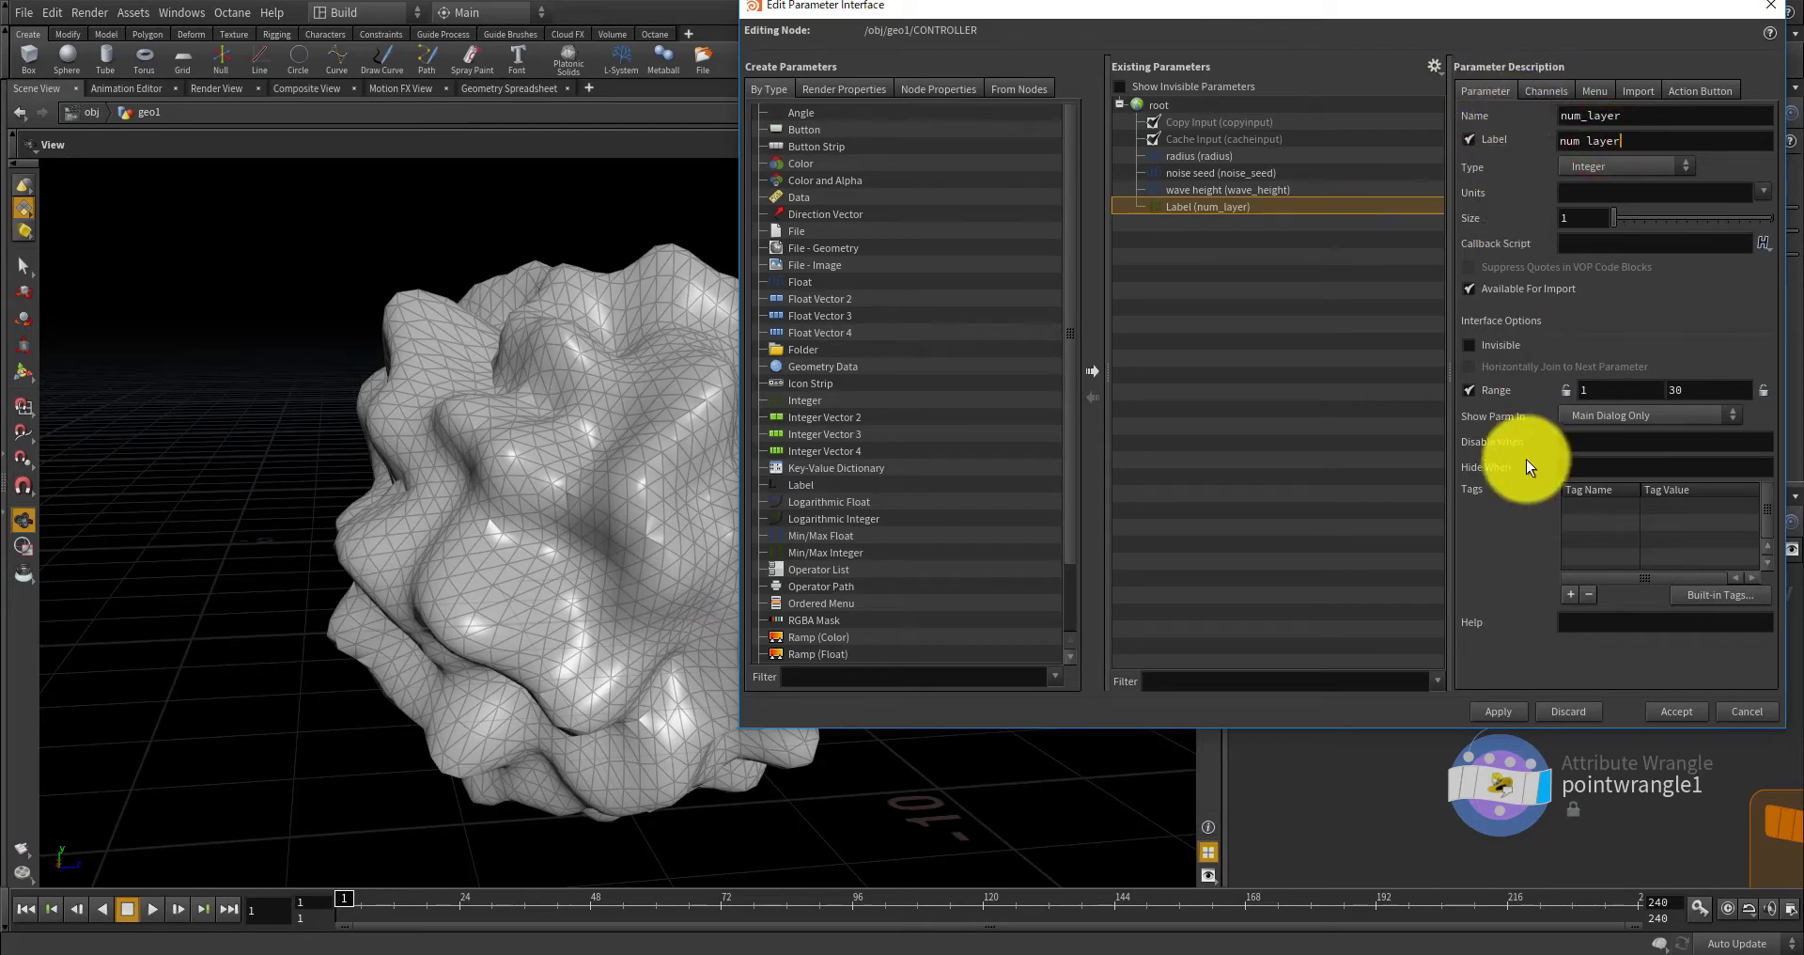
left_click(1507, 711)
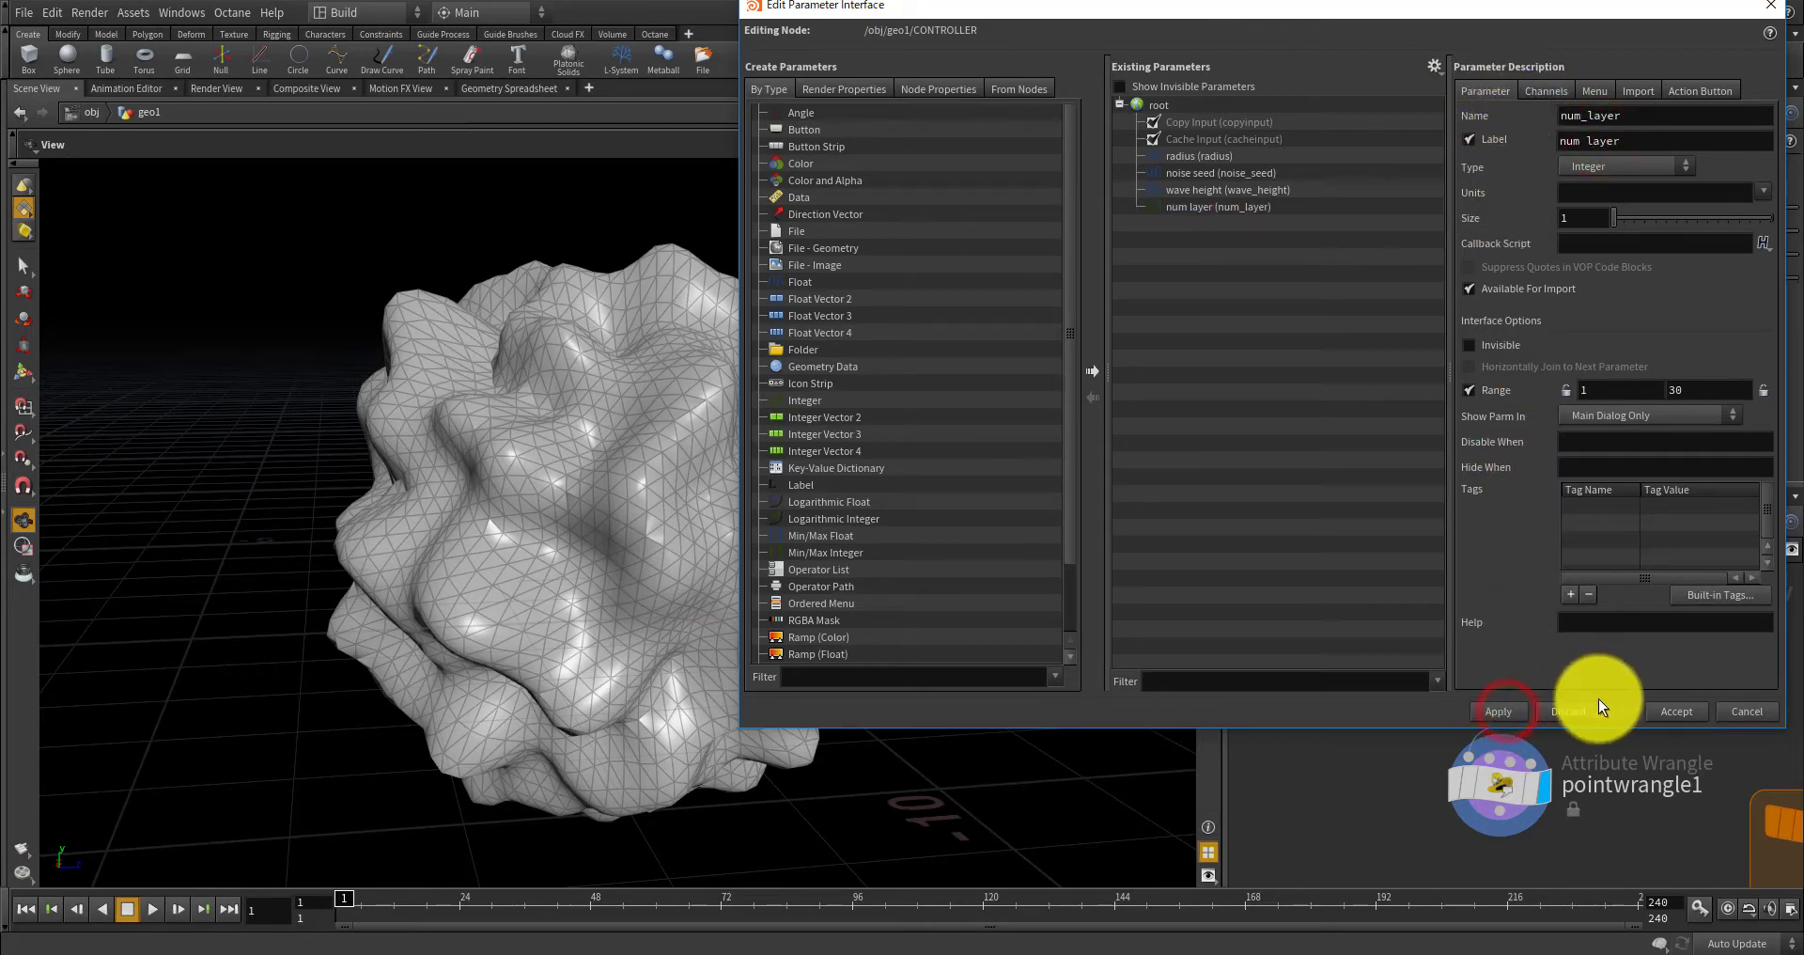
left_click(1665, 711)
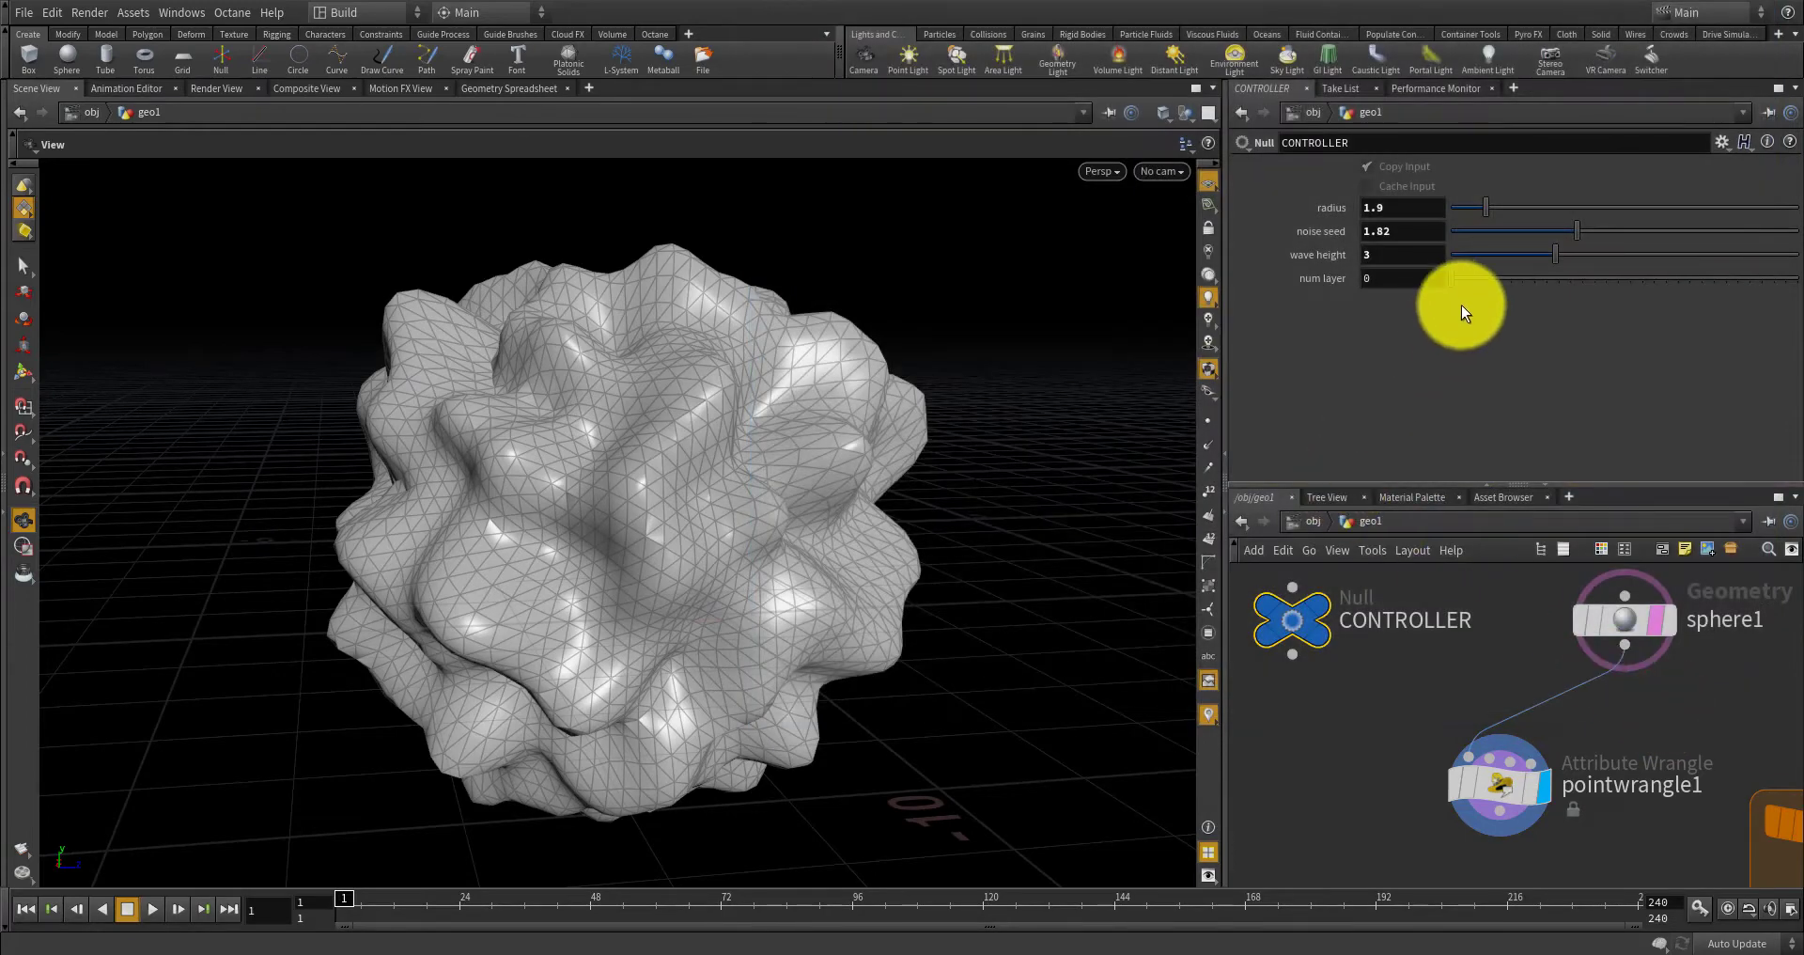
Set CONTROLLER's num layer to 10 and link repeat_end1's iterations to it with a relative reference.
left_click_drag(1471, 282, 1559, 273)
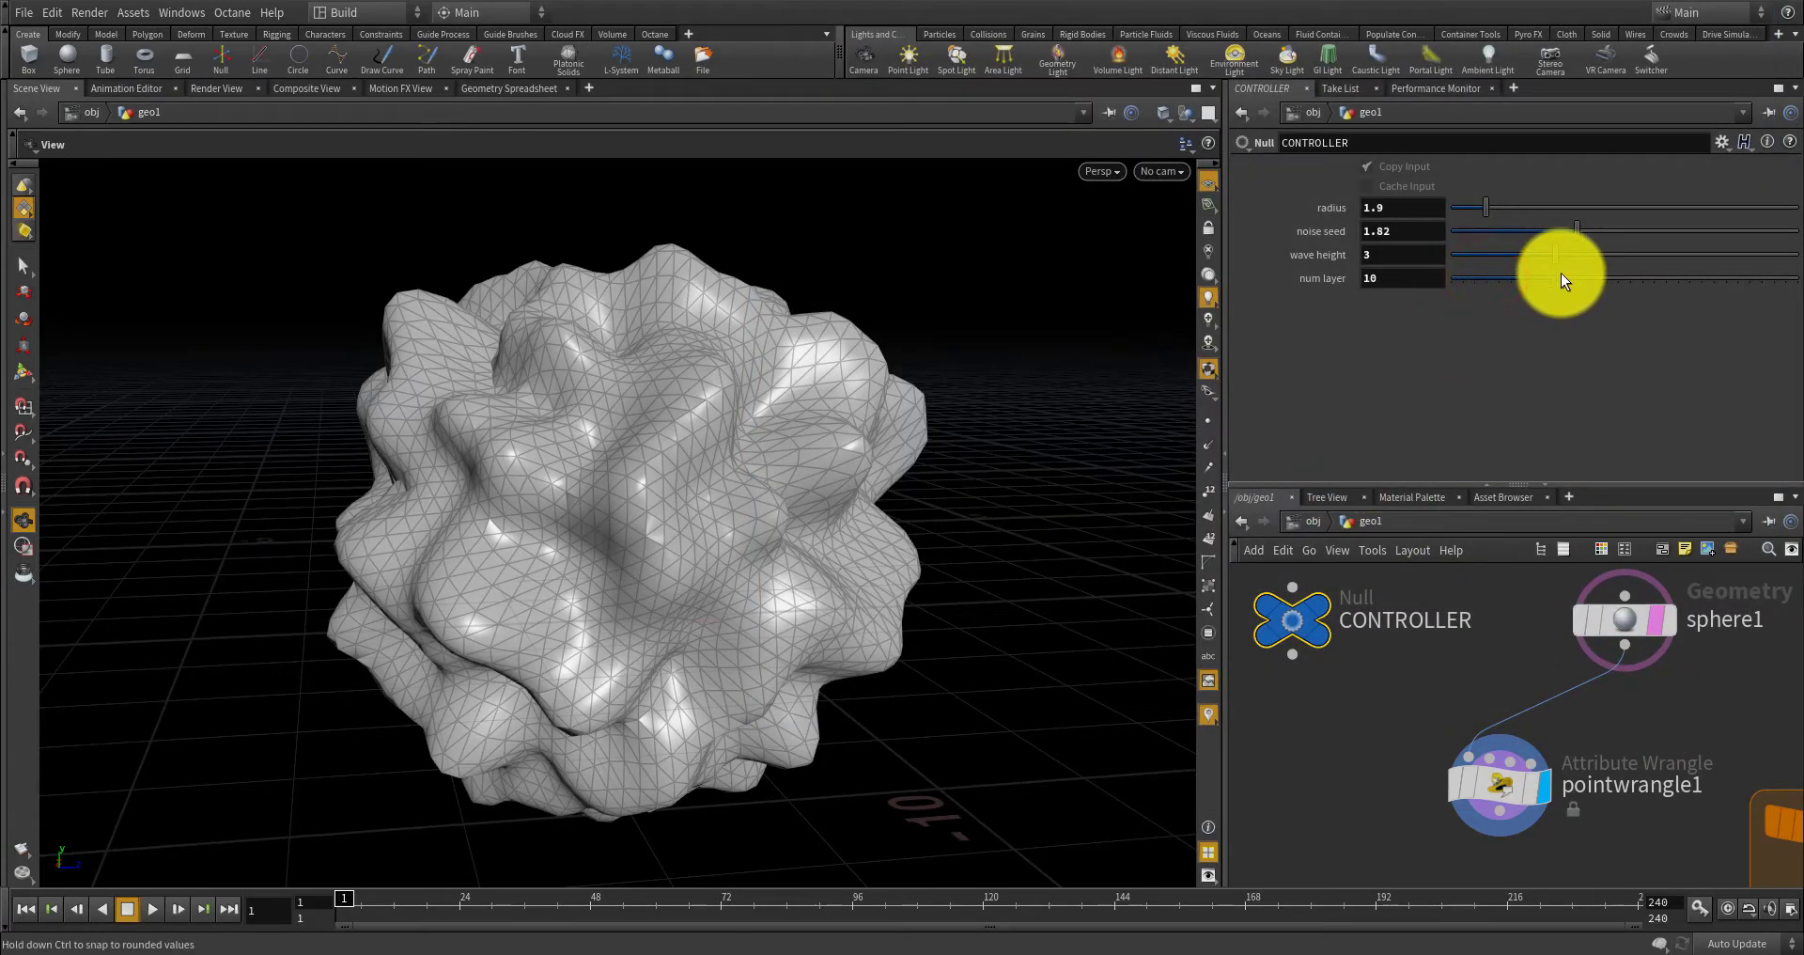
left_click(1414, 278)
right_click(1414, 279)
left_click(1441, 368)
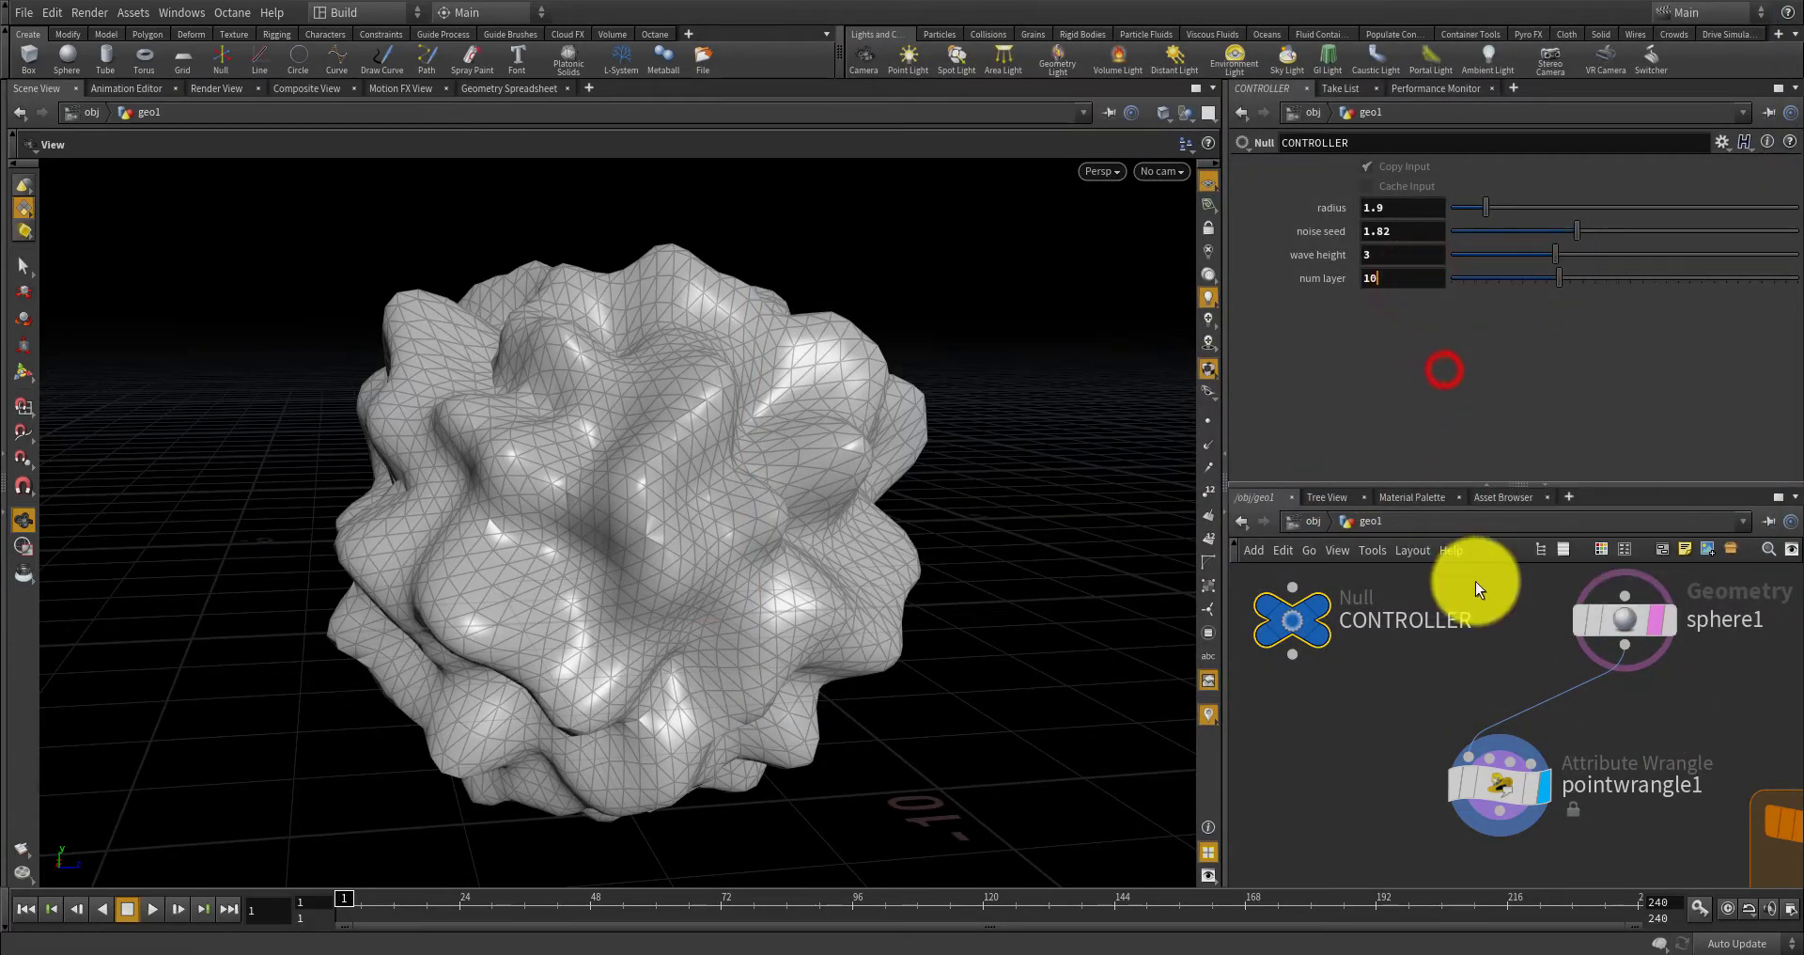
scroll(1473, 626, "down", 4)
scroll(1635, 810, "up", 5)
left_click(1635, 810)
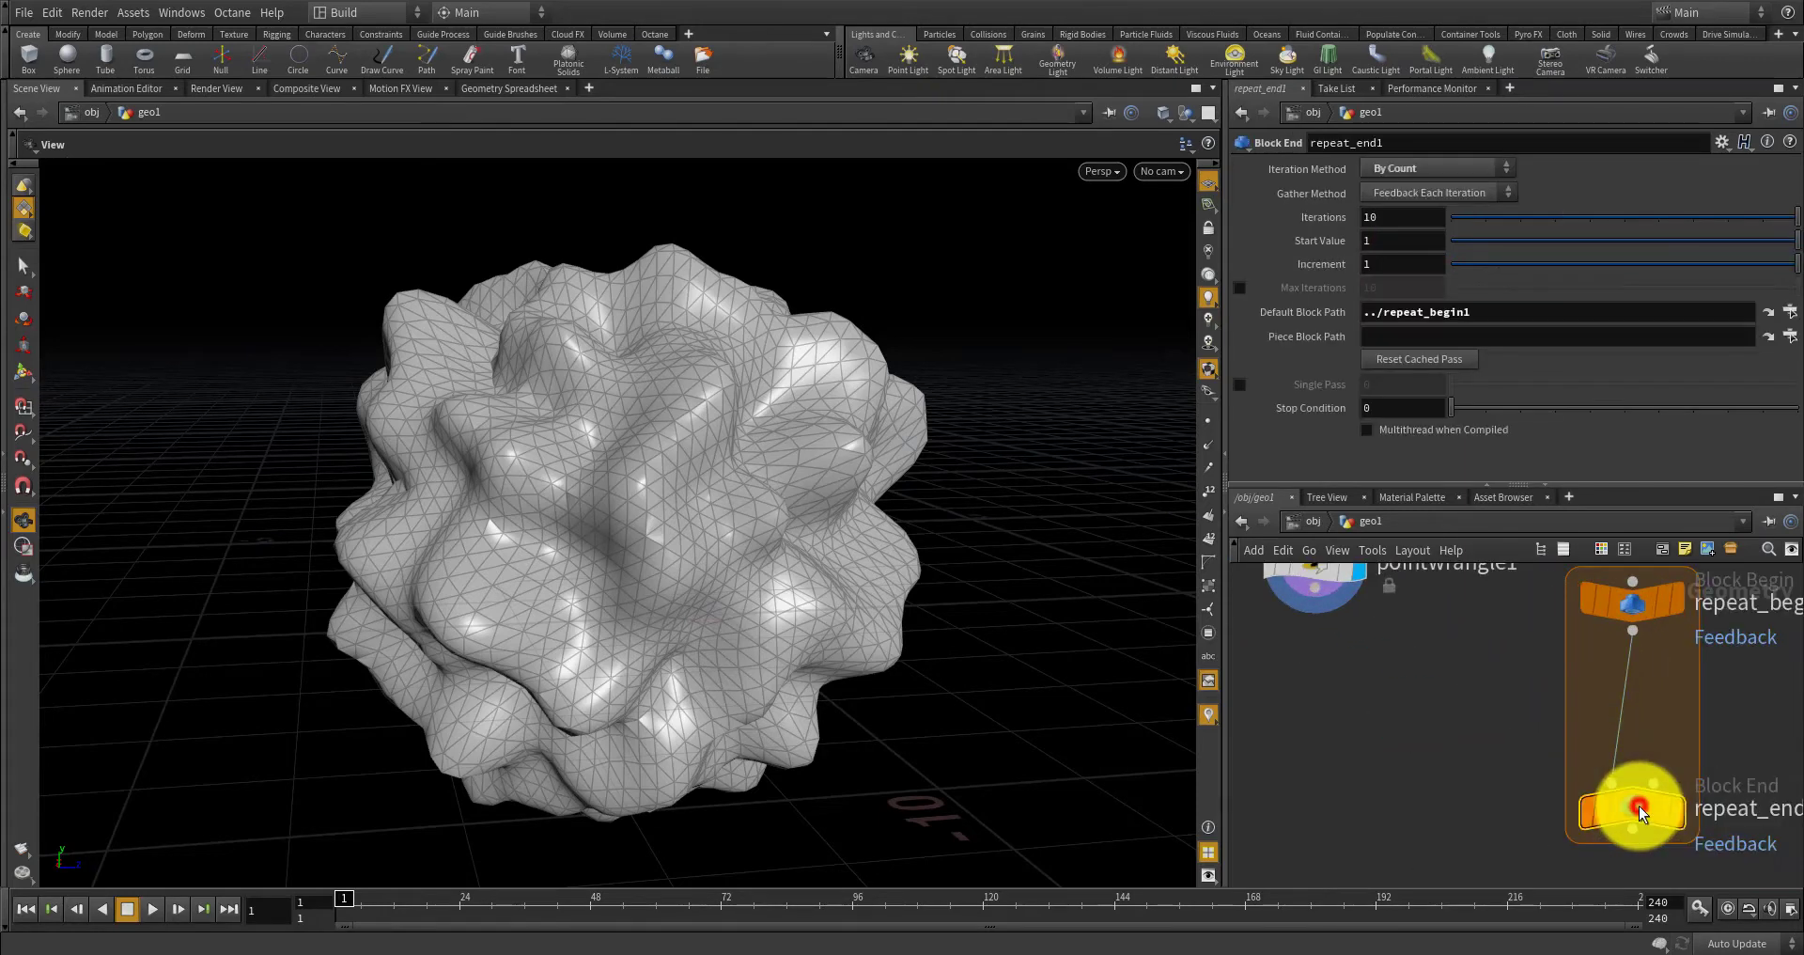
right_click(1371, 218)
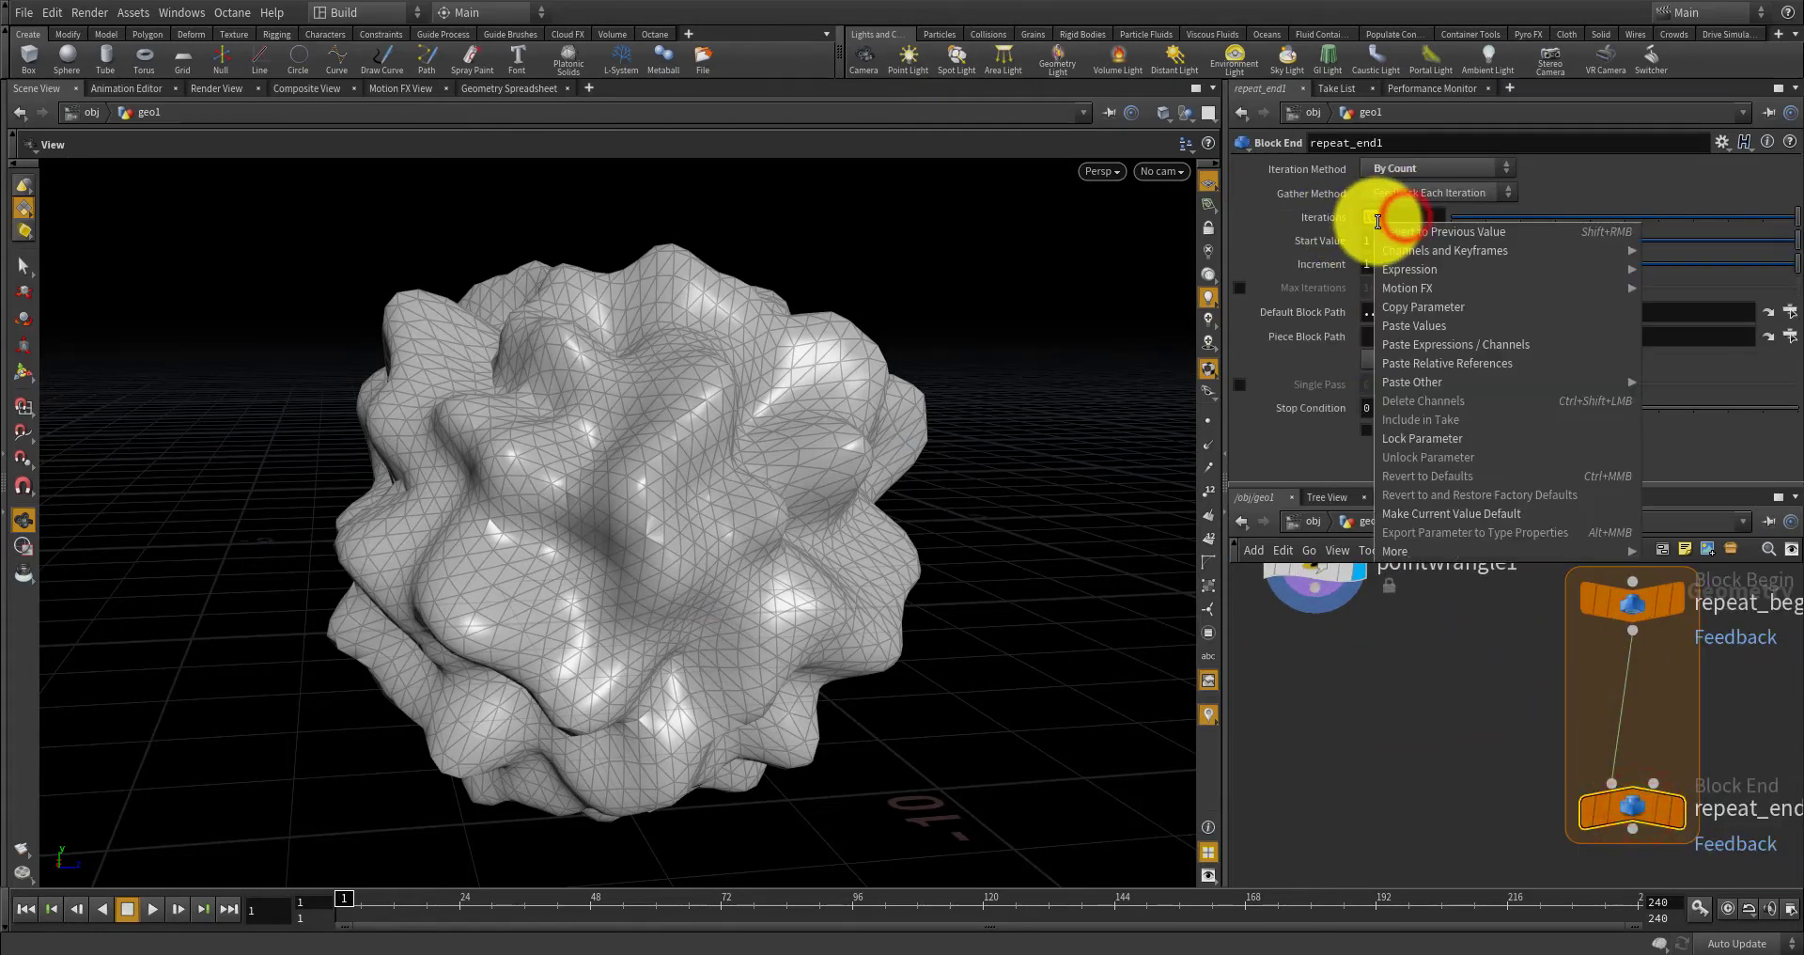
left_click(1417, 366)
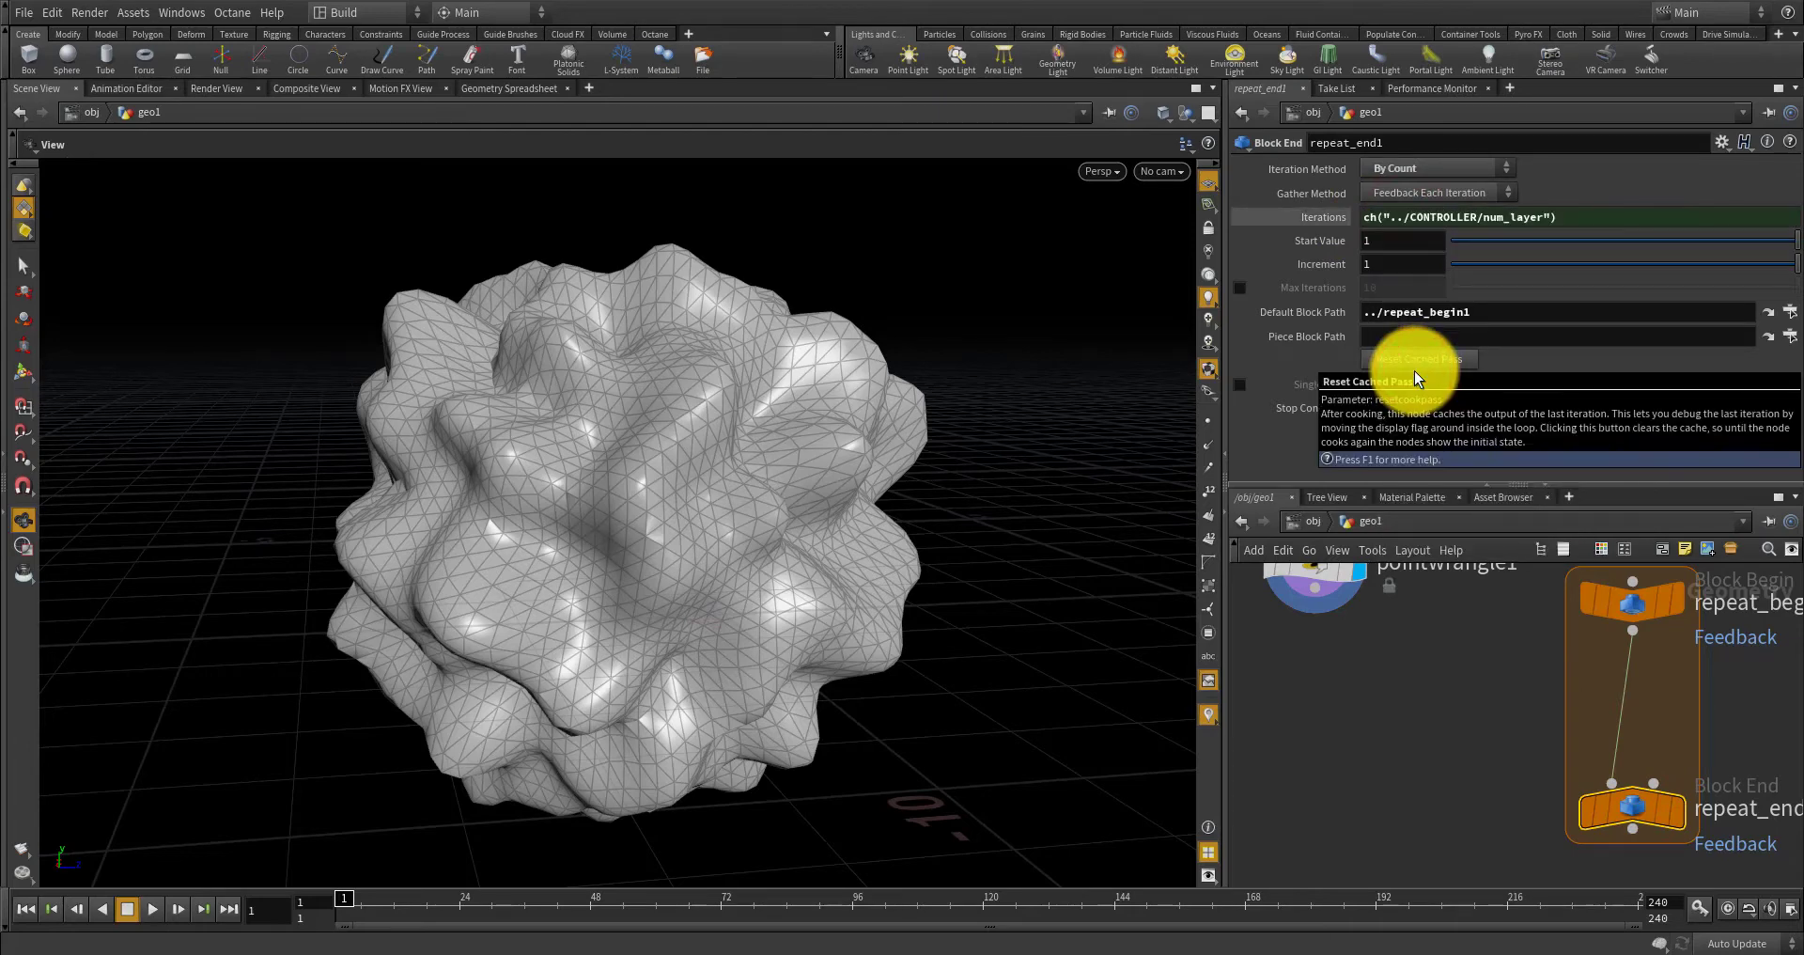
left_click(1311, 213)
left_click(1311, 212)
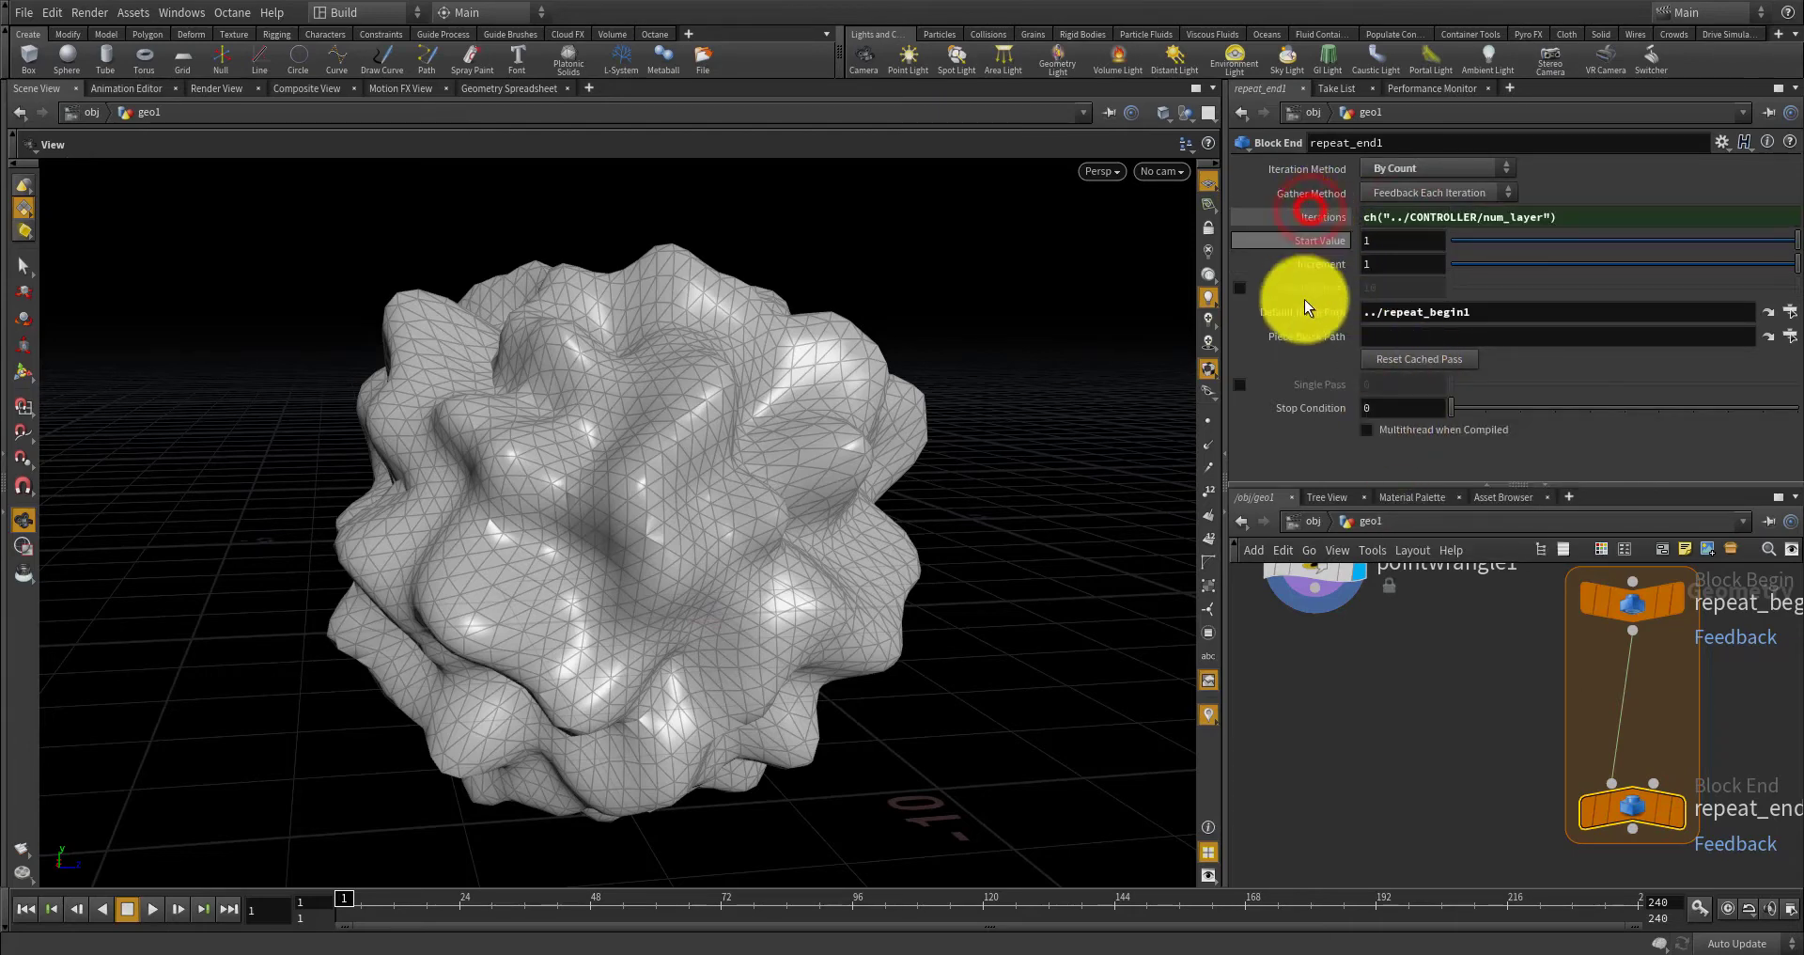
Reposition repeat_begin1 and pointwrangle1 to leave more room between the wrangle and the loop block.
scroll(1346, 606, "down", 6)
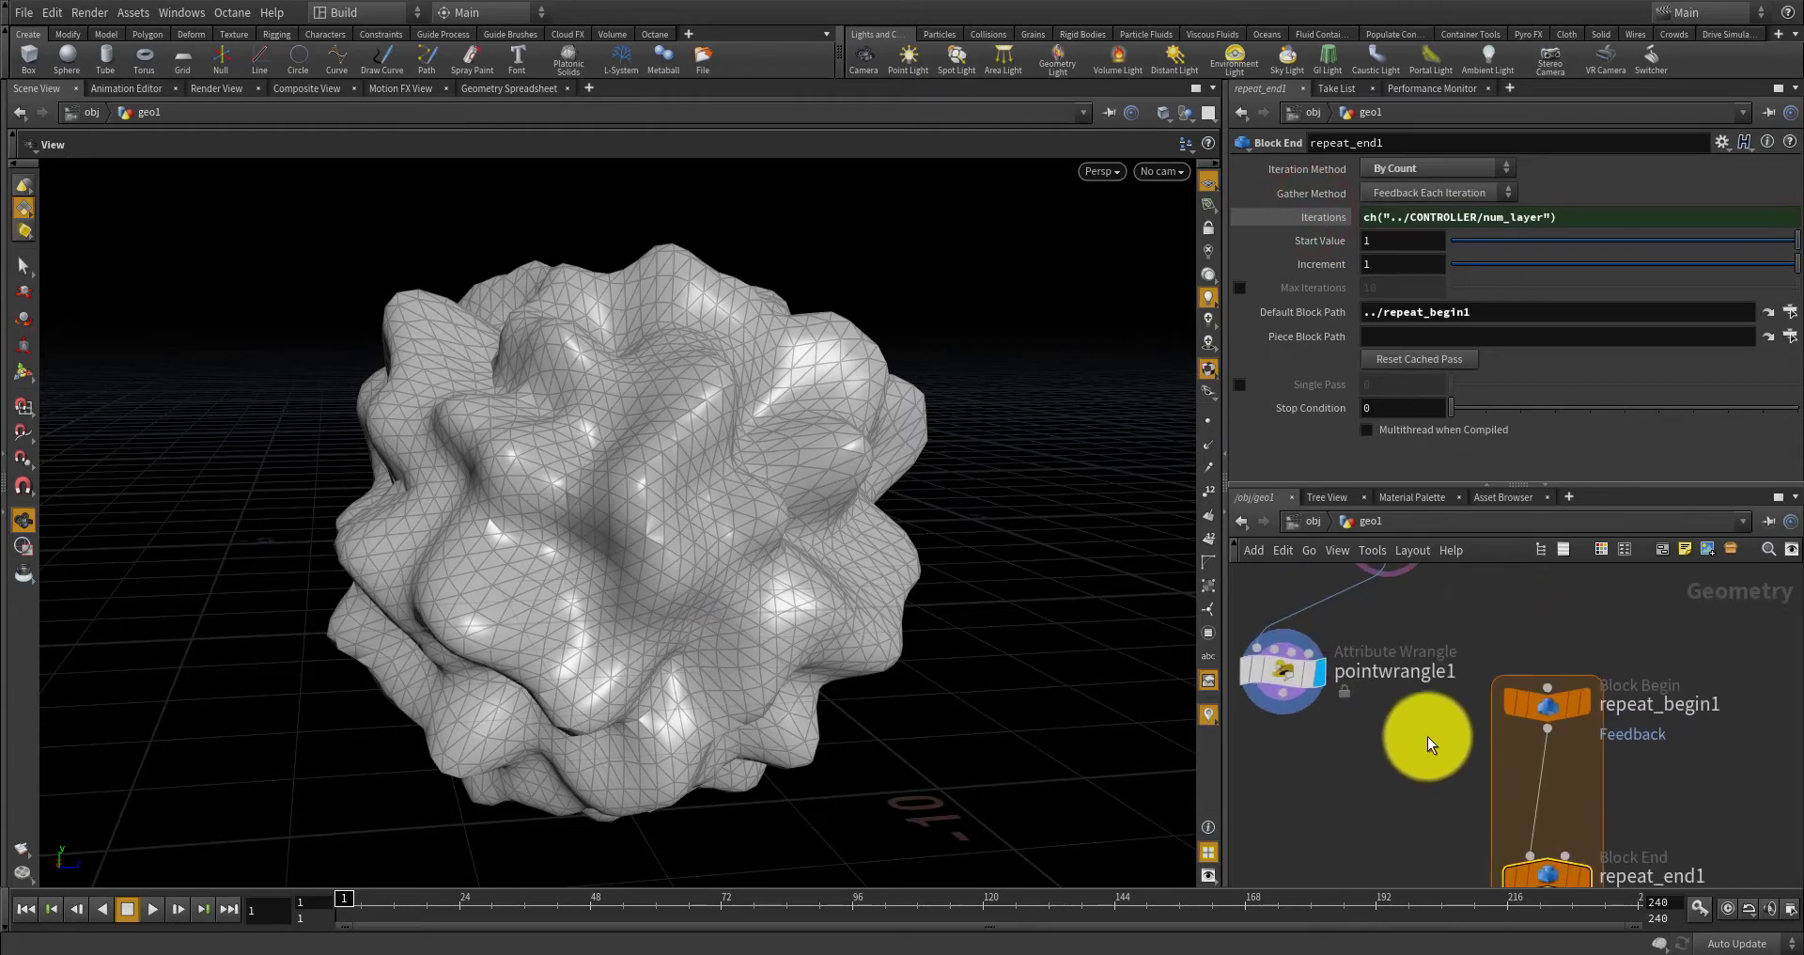
scroll(1496, 723, "up", 4)
scroll(1514, 714, "down", 4)
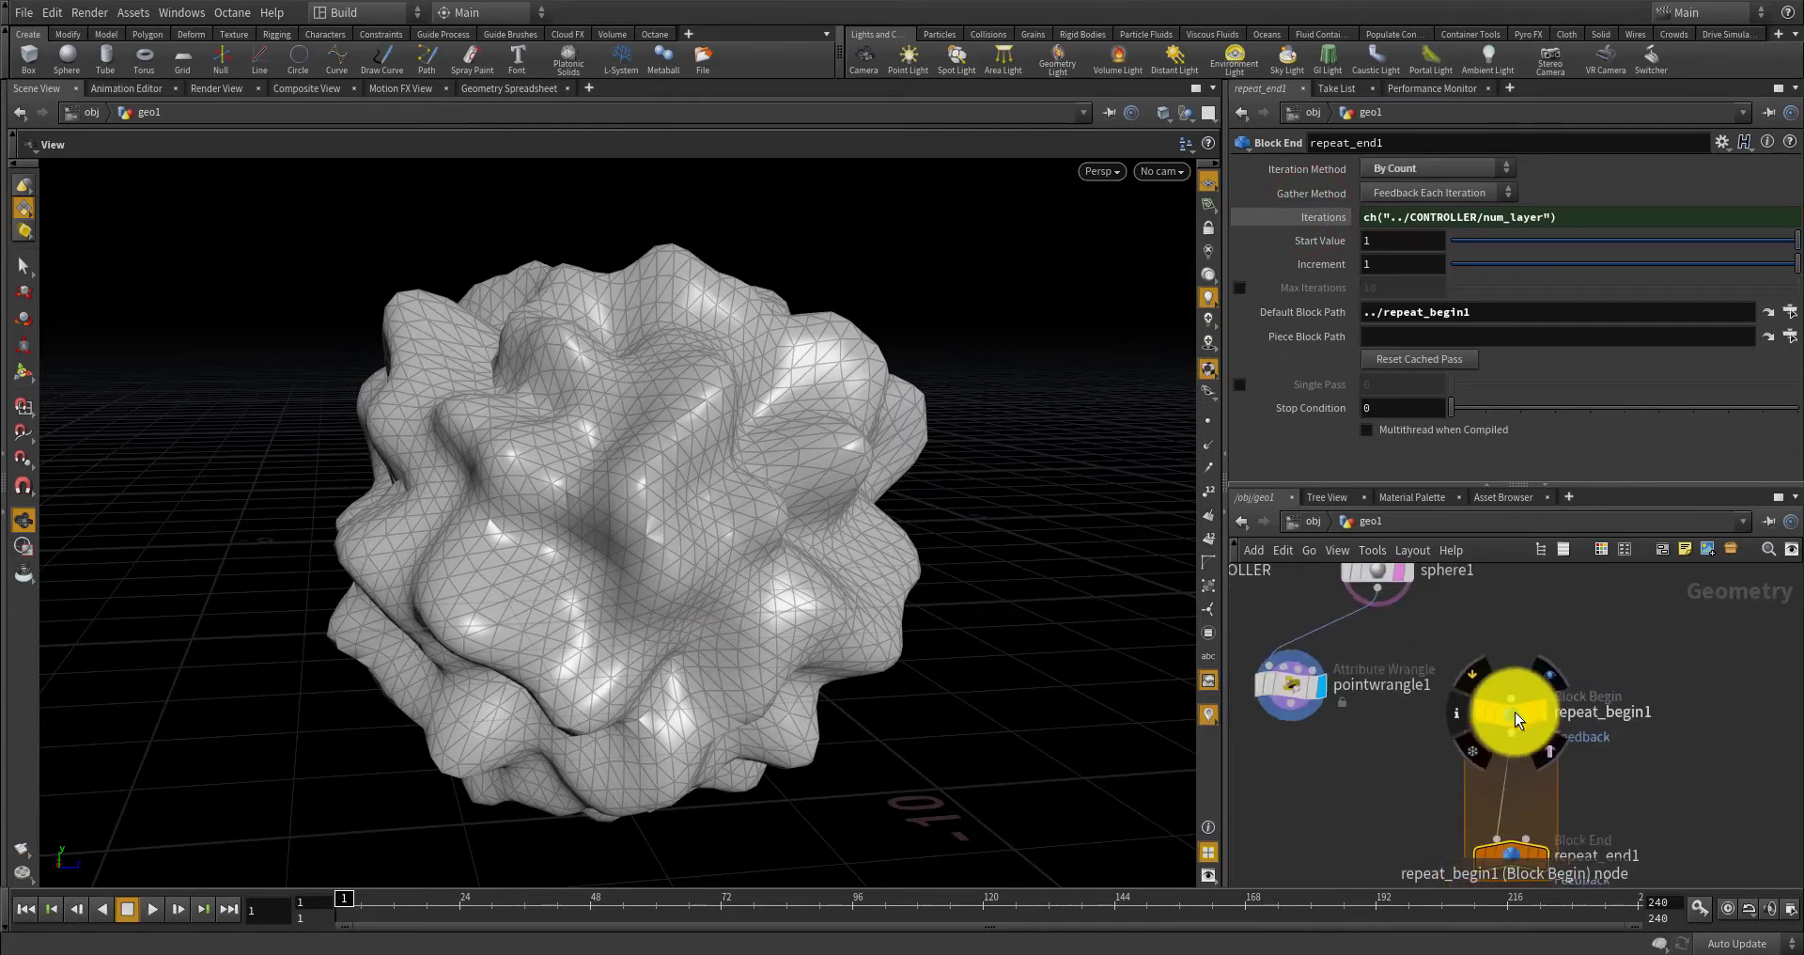
left_click_drag(1514, 714, 1507, 701)
scroll(1323, 707, "up", 3)
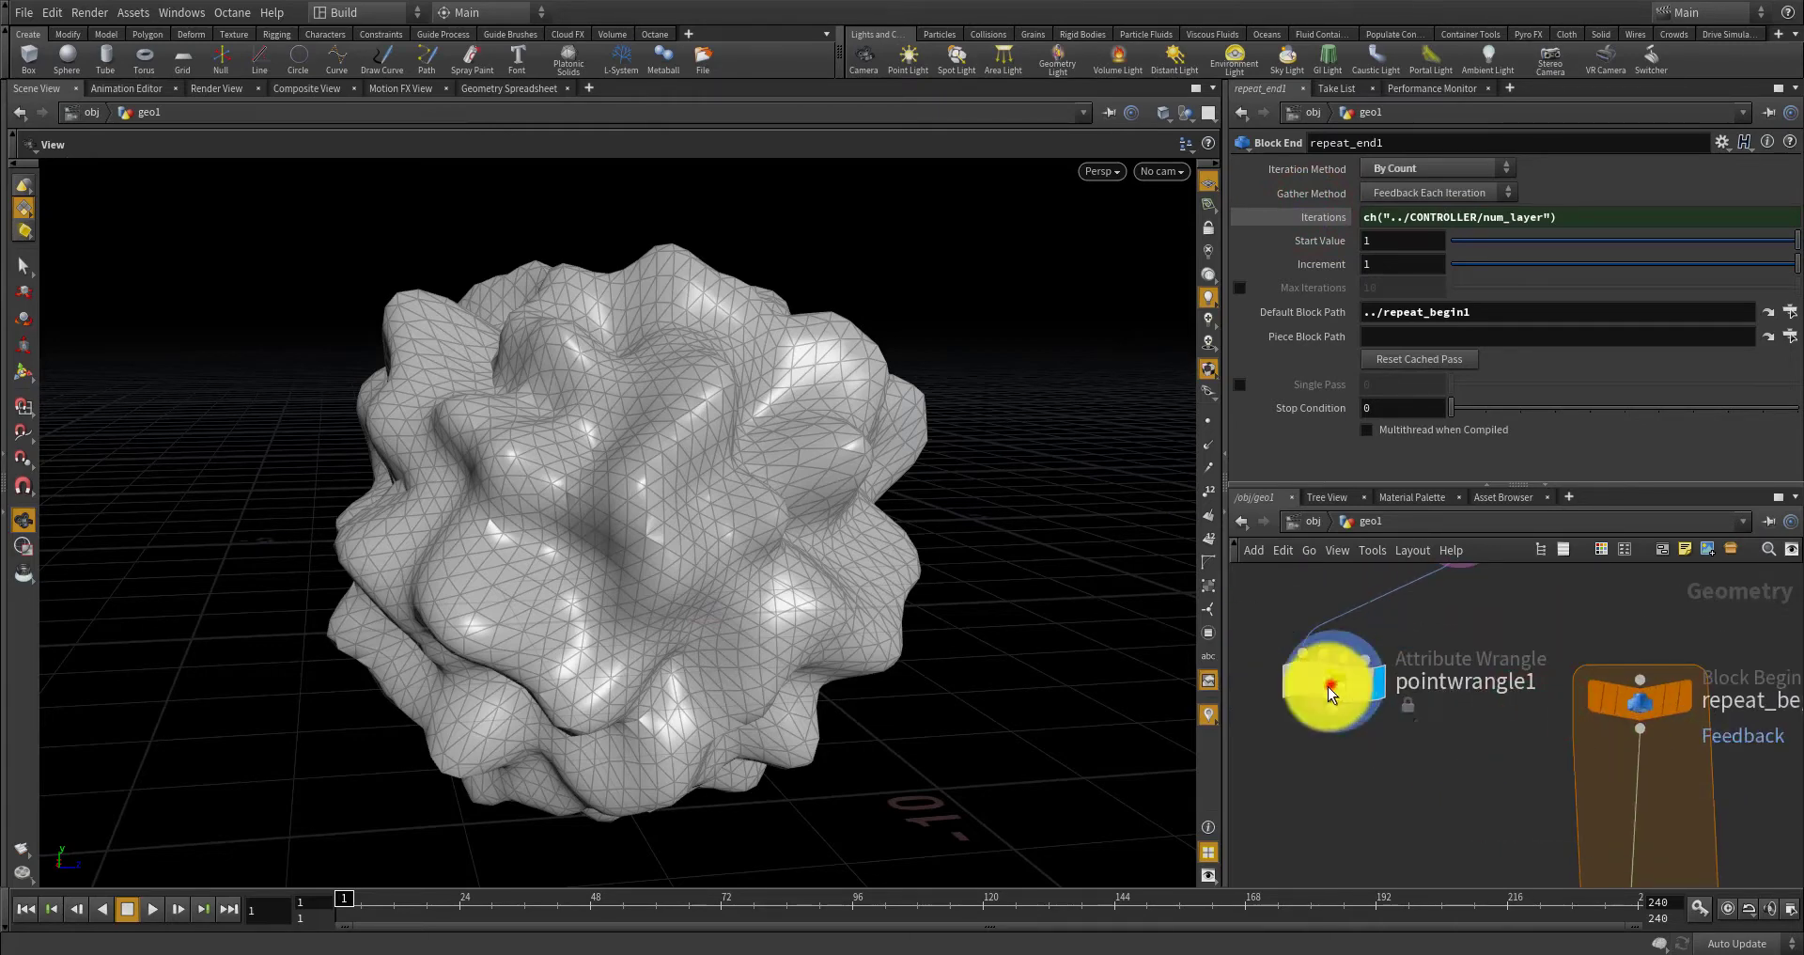
left_click_drag(1332, 689, 1257, 701)
scroll(1367, 707, "down", 3)
scroll(1418, 711, "up", 1)
middle_click_drag(1466, 636, 1452, 686)
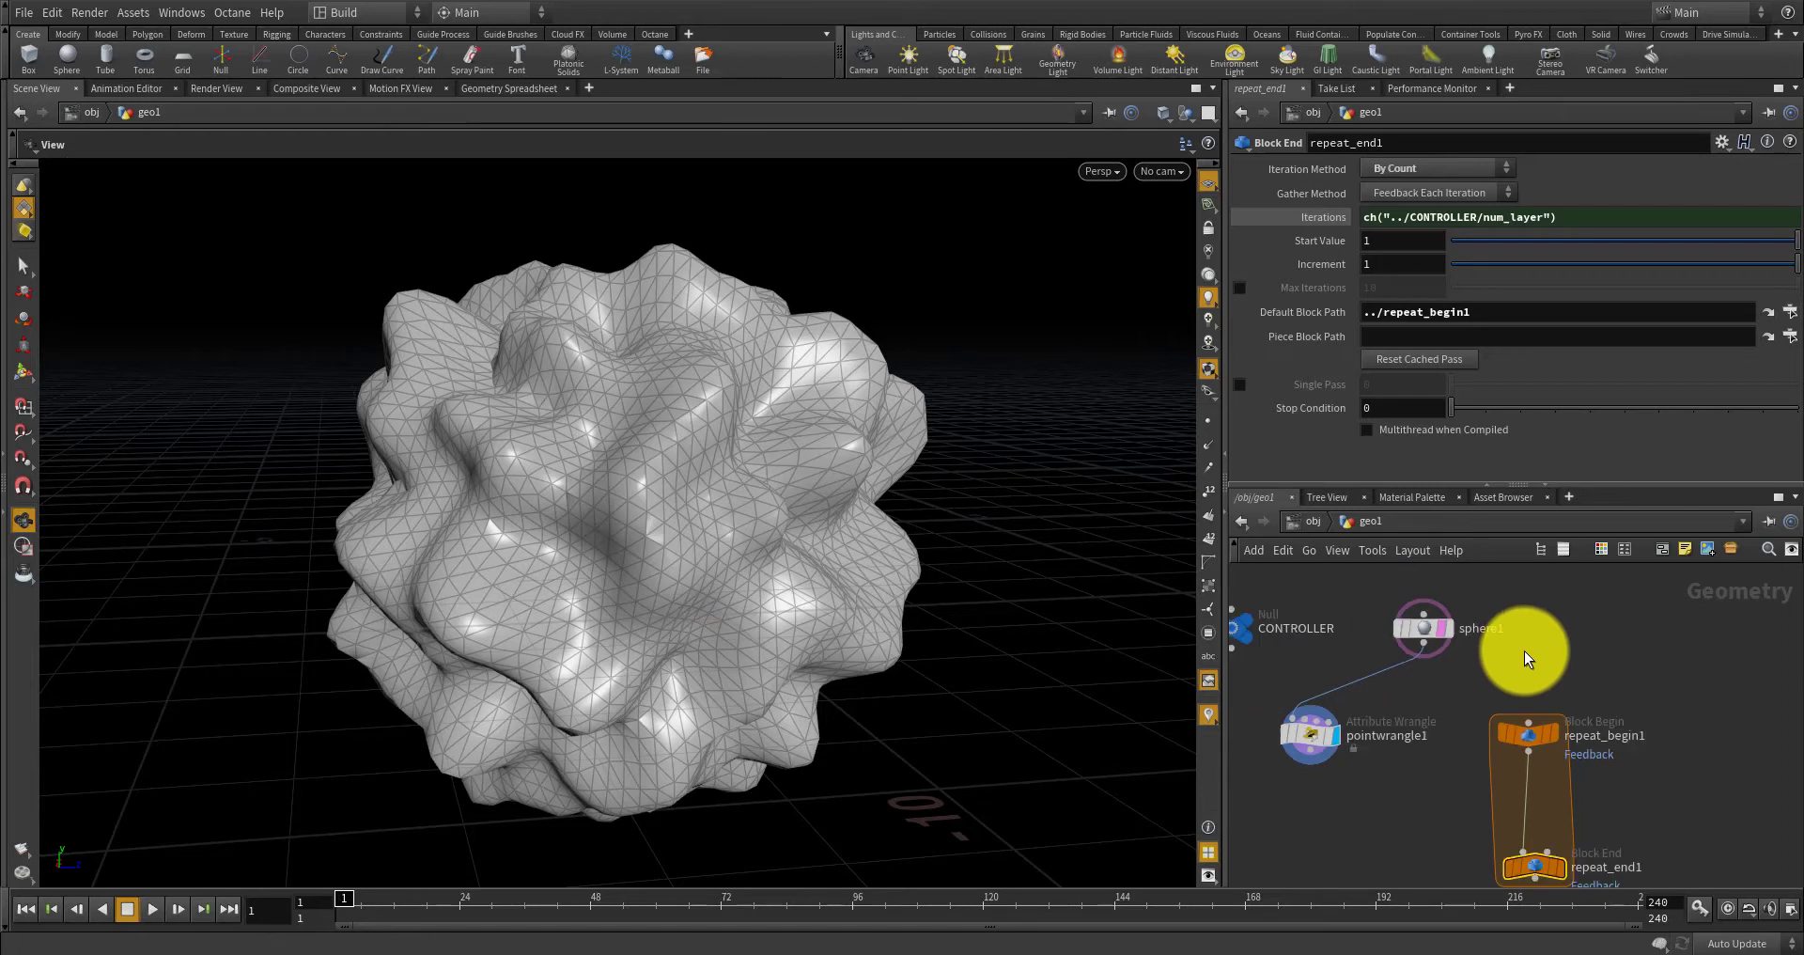
scroll(1530, 653, "up", 1)
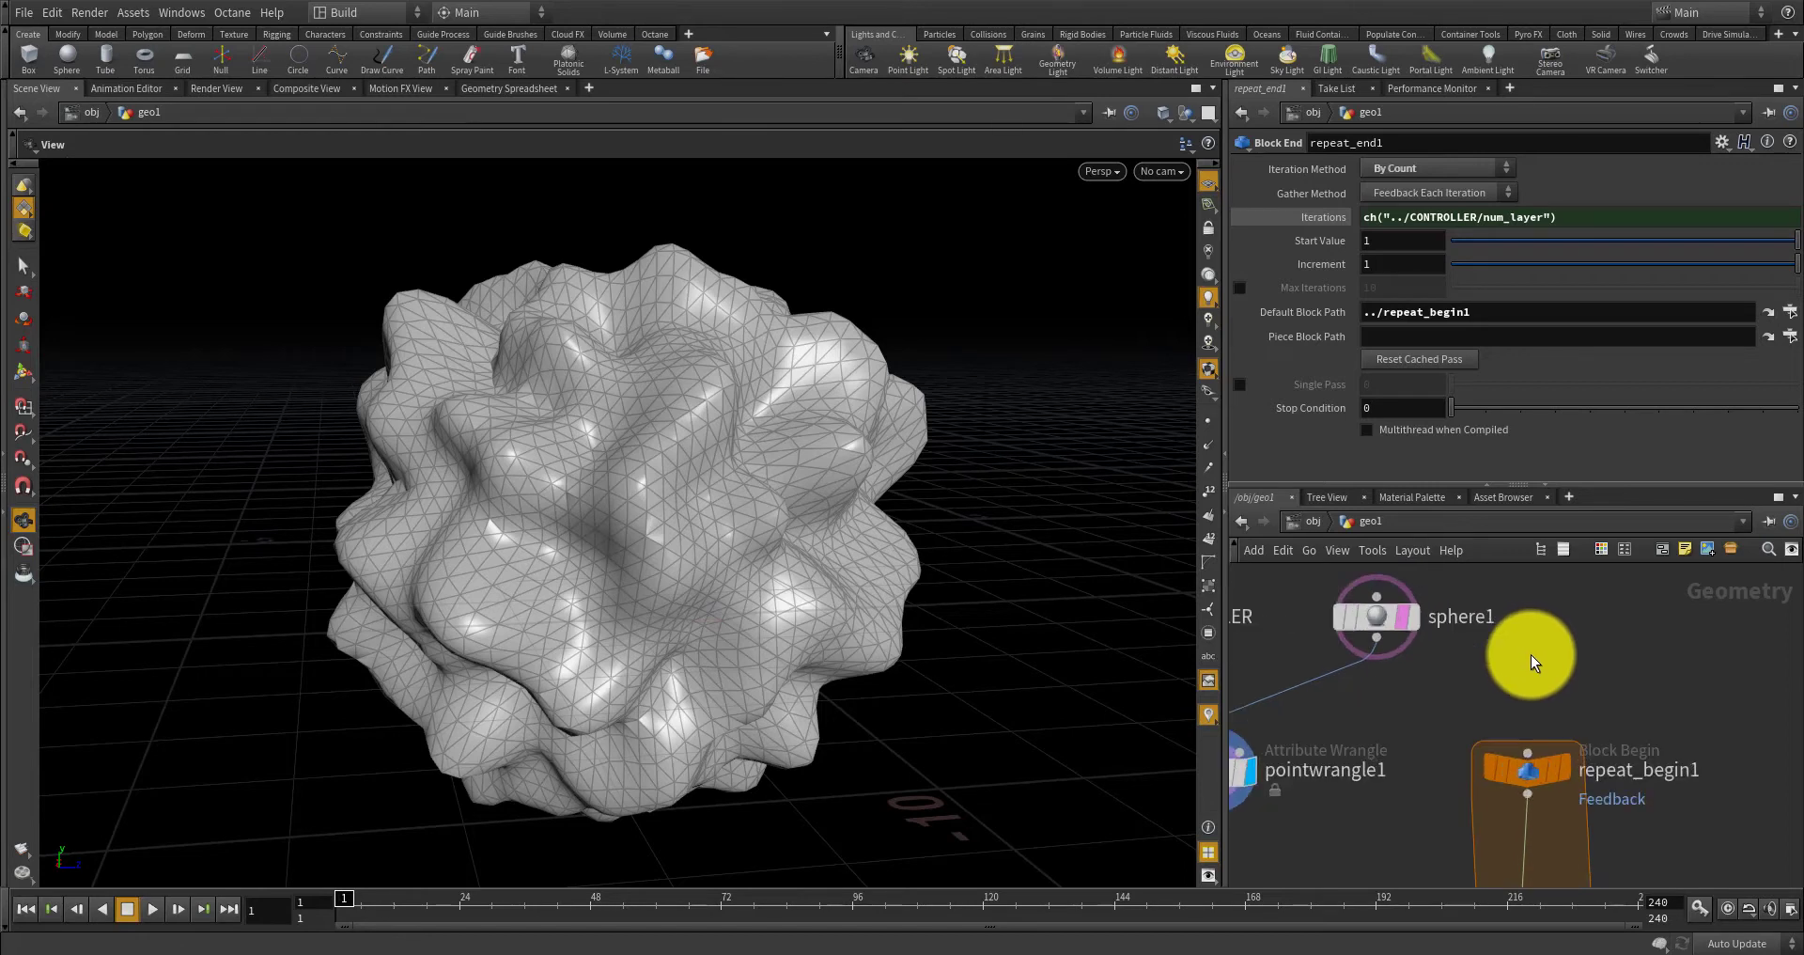
middle_click_drag(1529, 640, 1528, 682)
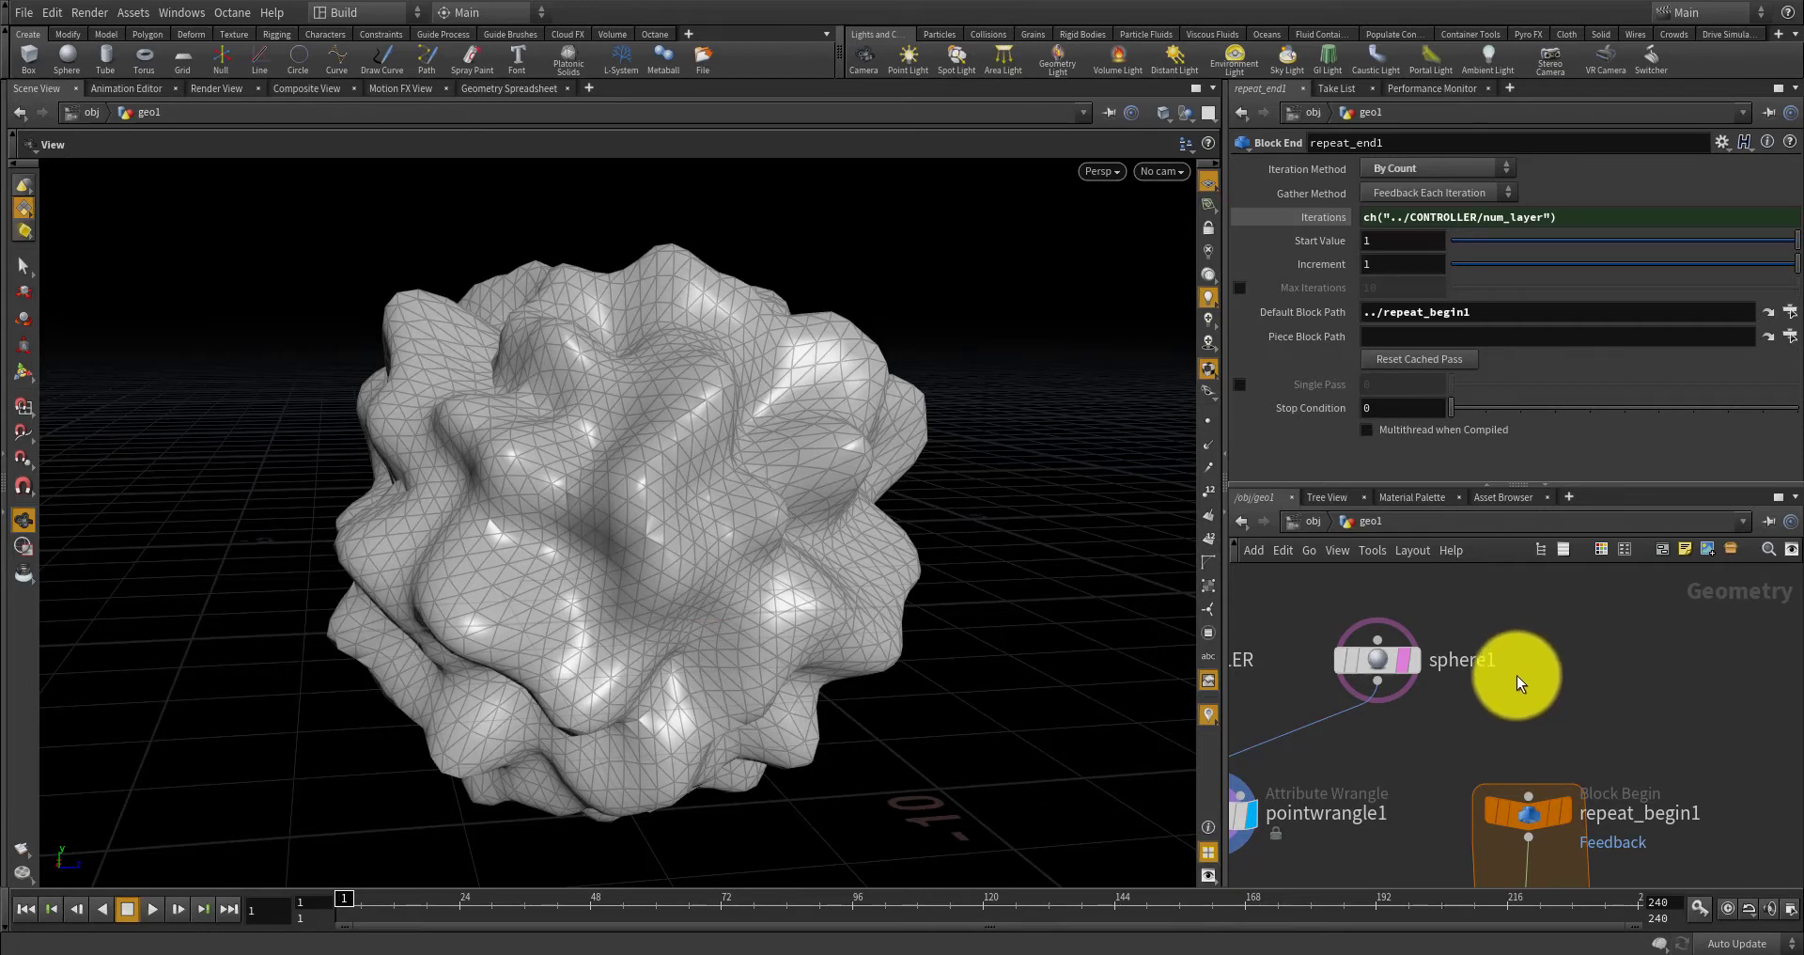
scroll(1530, 675, "down", 2)
middle_click_drag(1519, 699, 1544, 638)
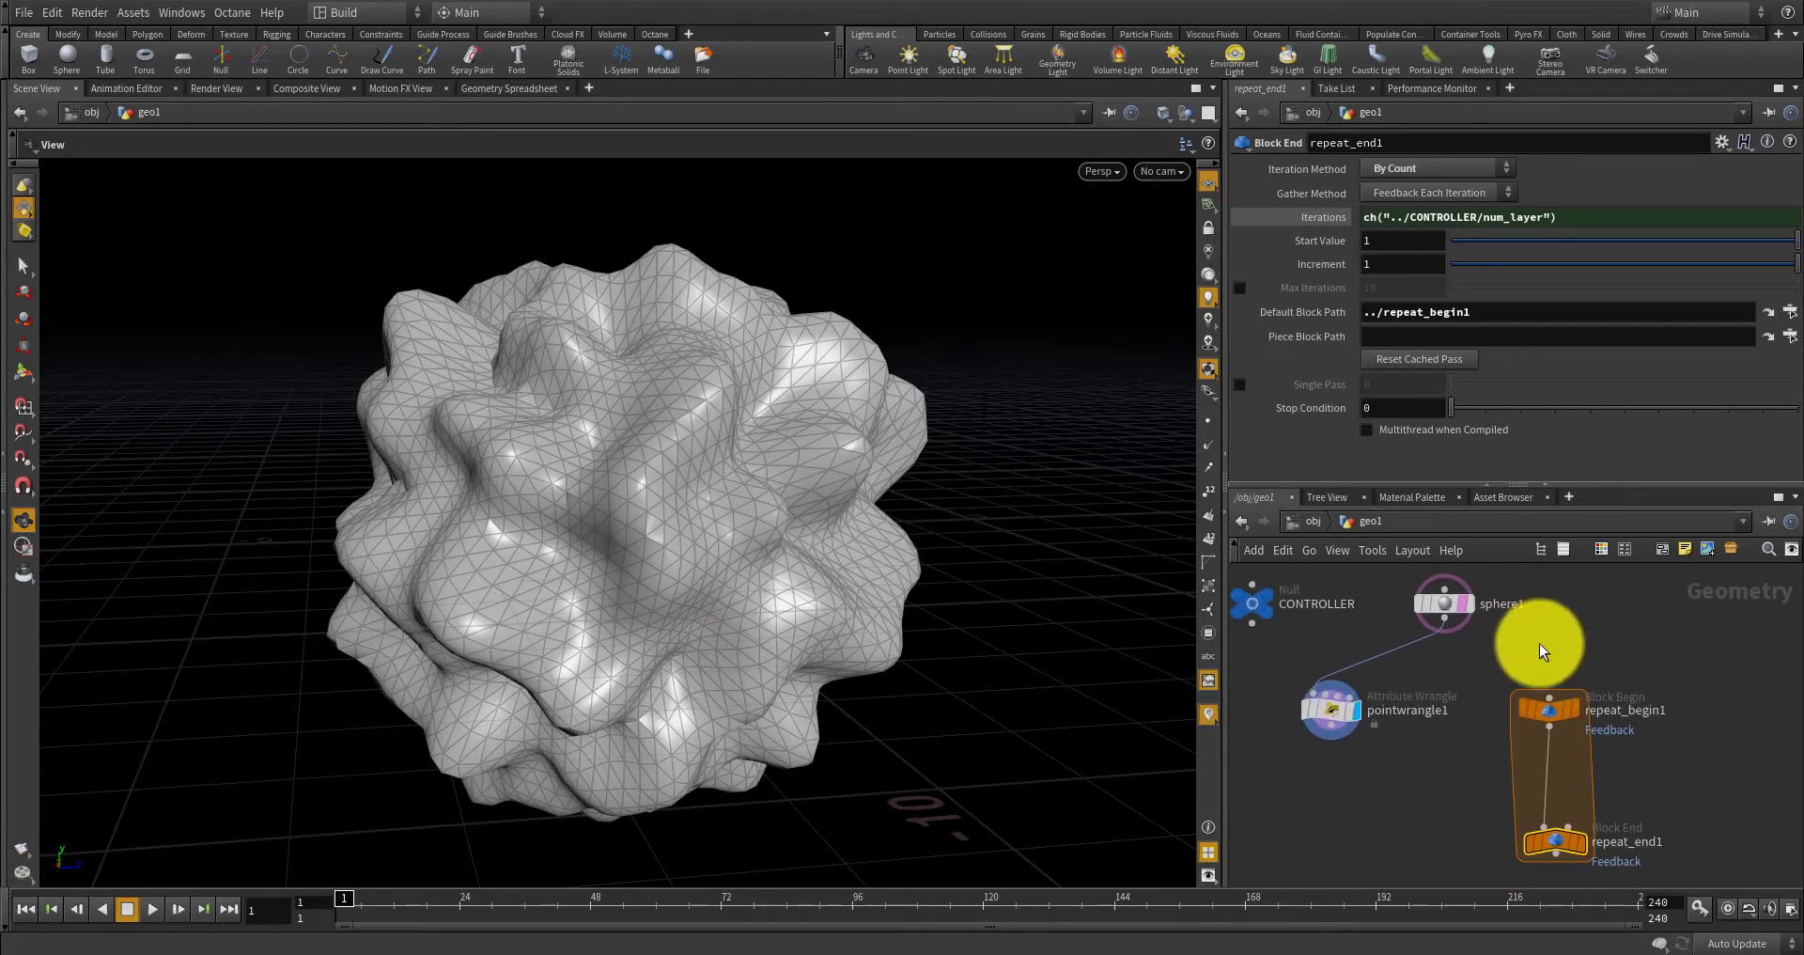
Nudge repeat_begin1 upward and place a Null node above it, beside sphere1.
scroll(1555, 712, "up", 3)
left_click_drag(1554, 715, 1565, 675)
scroll(1565, 670, "down", 2)
middle_click_drag(1548, 628, 1542, 675)
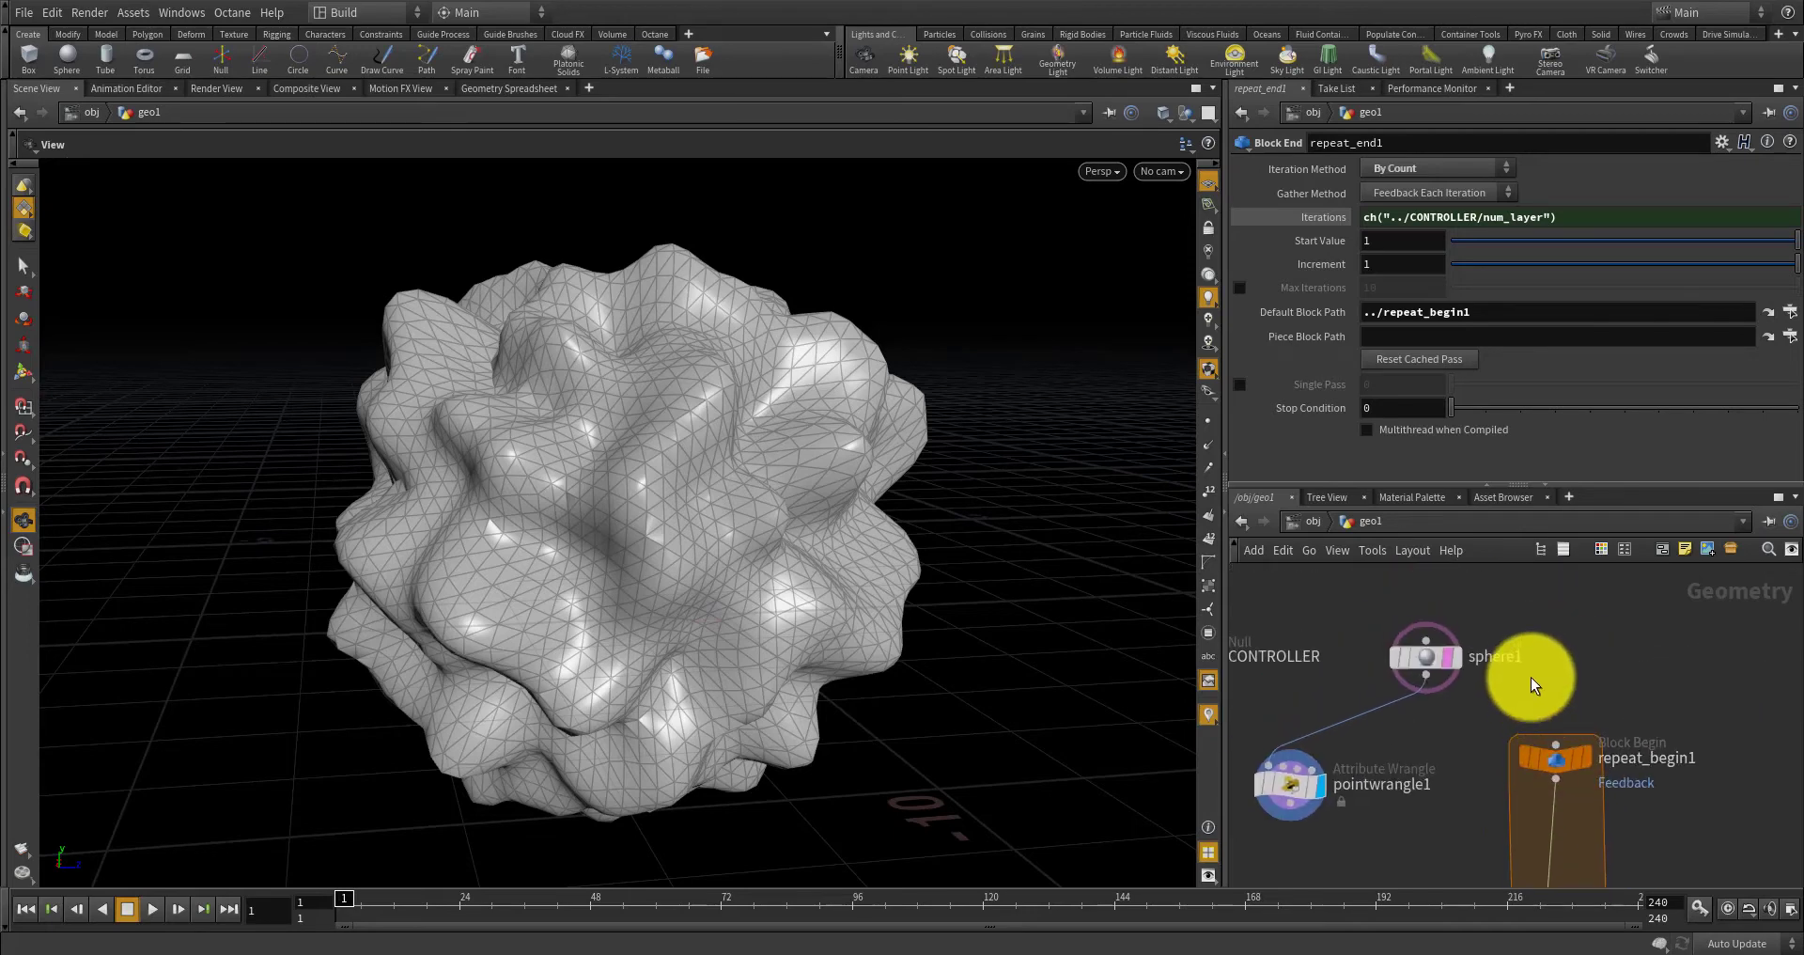
scroll(1542, 674, "up", 2)
key("Tab")
type("n")
key("BackSpace")
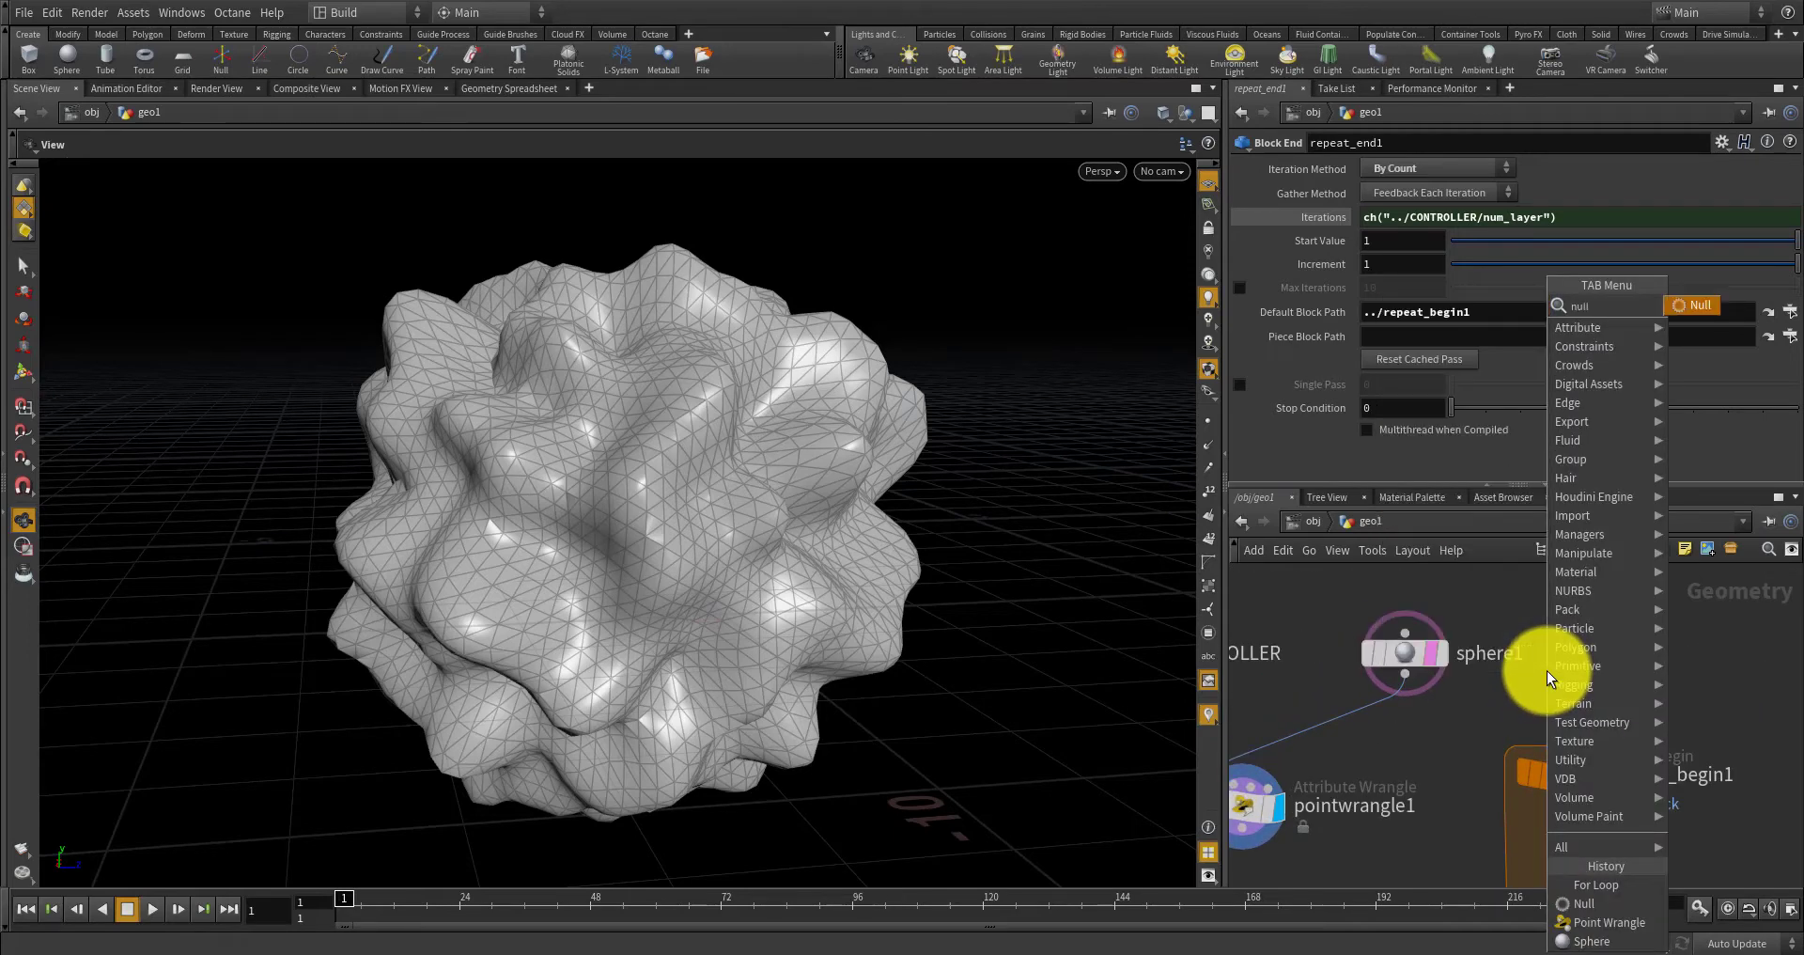
key("Escape")
left_click(1565, 656)
scroll(1565, 655, "up", 2)
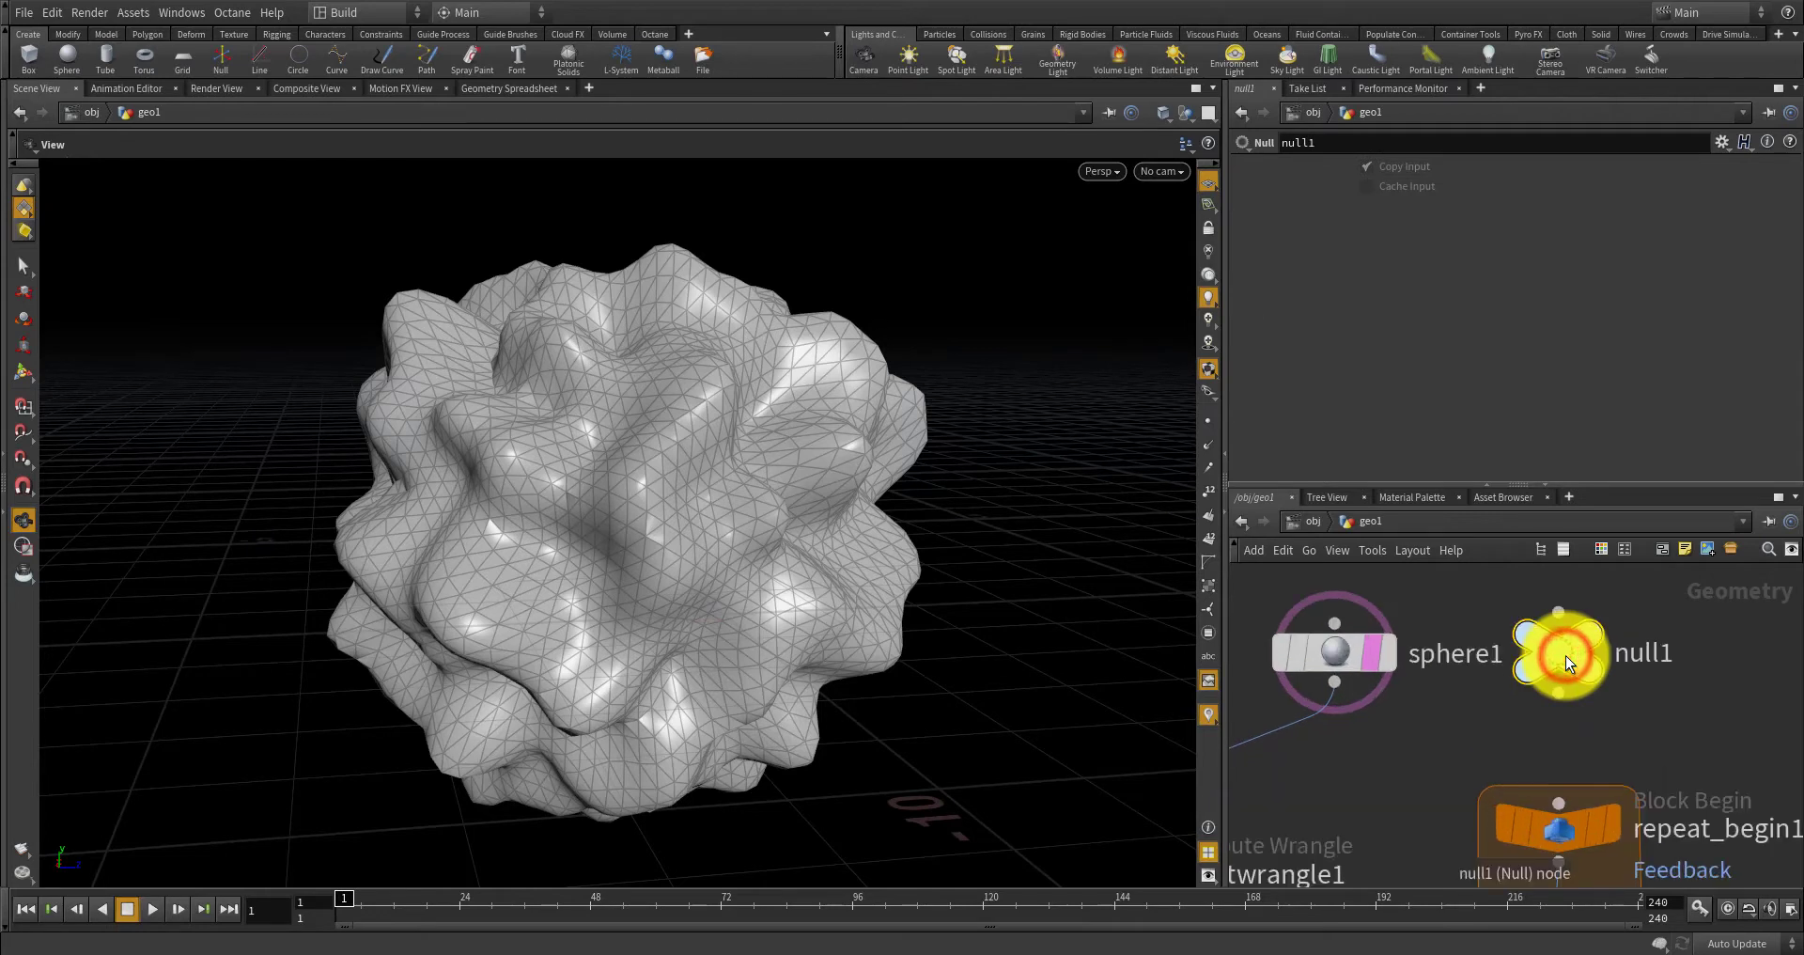
Rename the new null above the loop block to EMPTY.
mouse_move(1567, 658)
left_click(1696, 718)
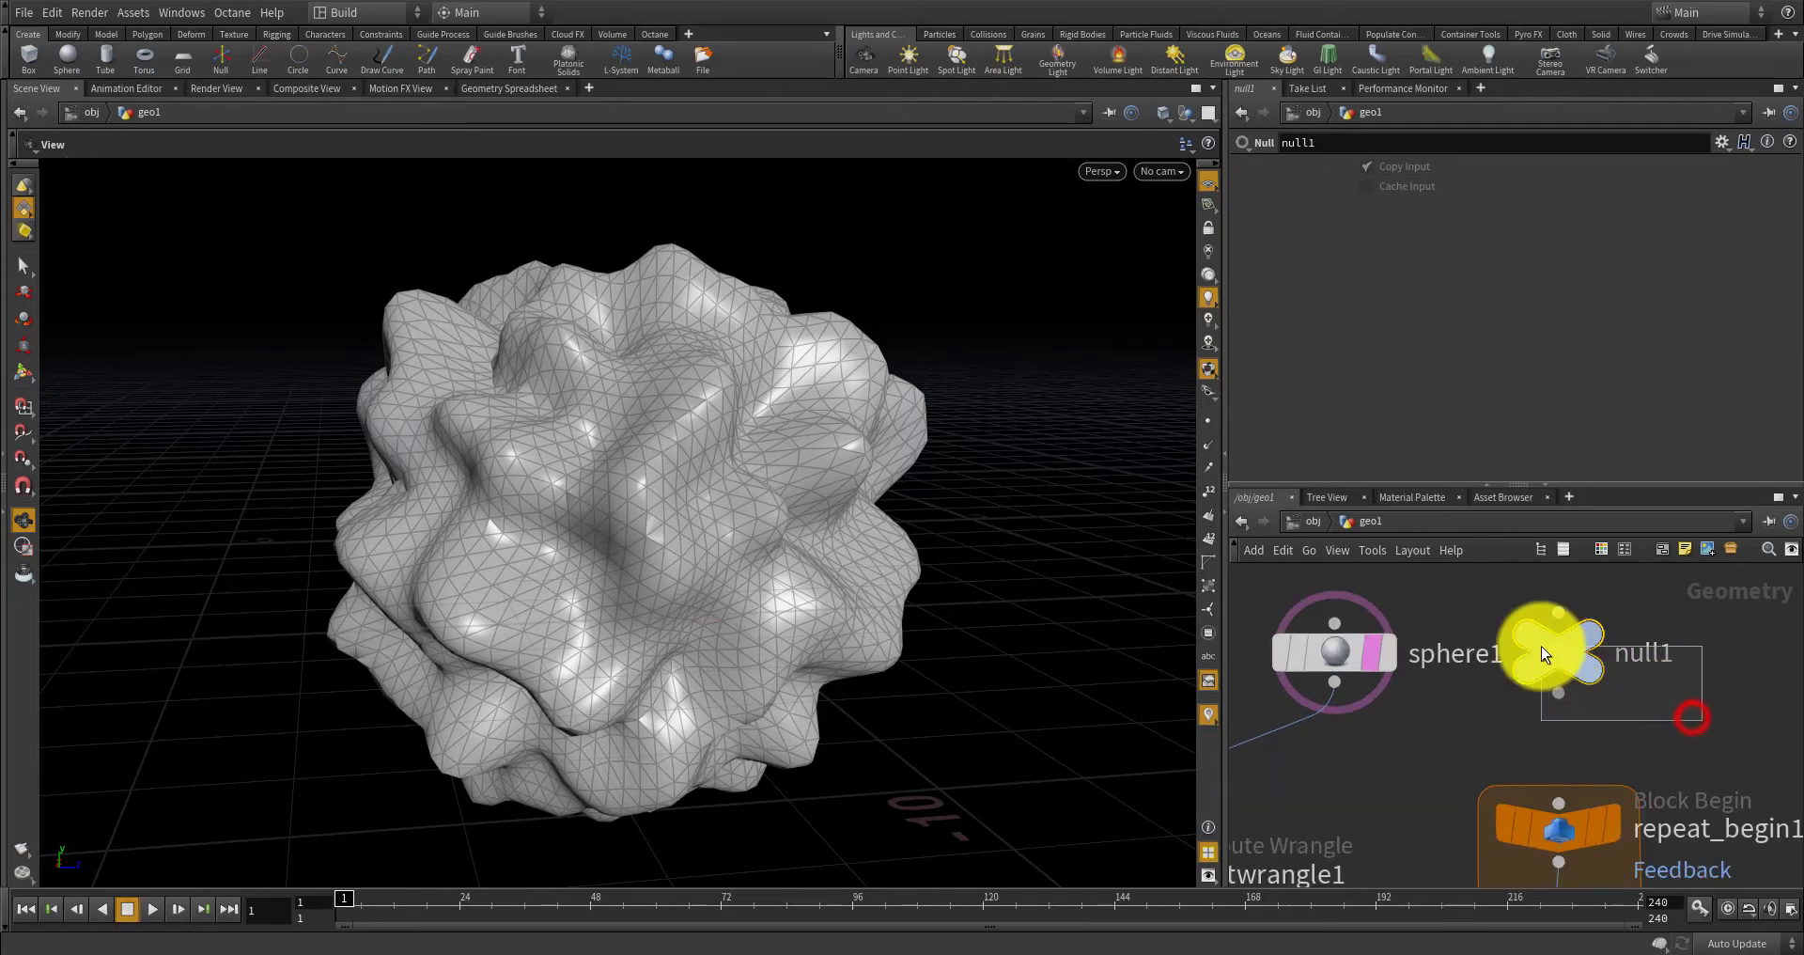
double_click(1651, 655)
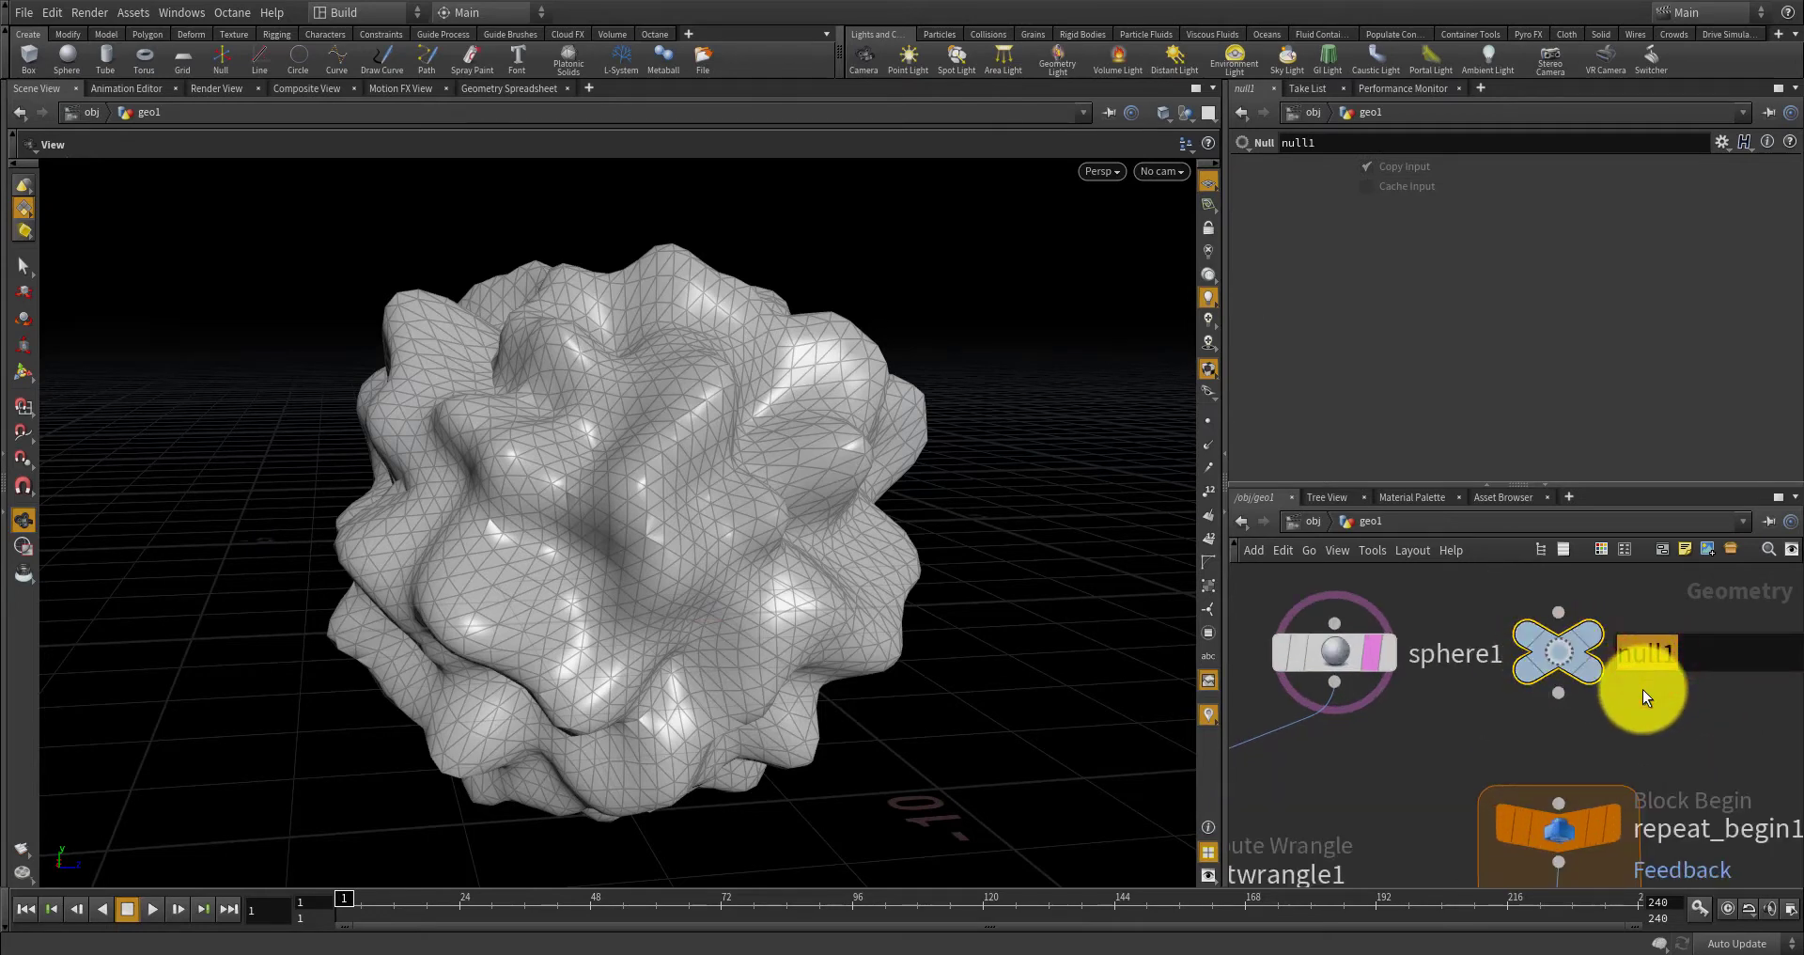
type("EMPTY")
key("Return")
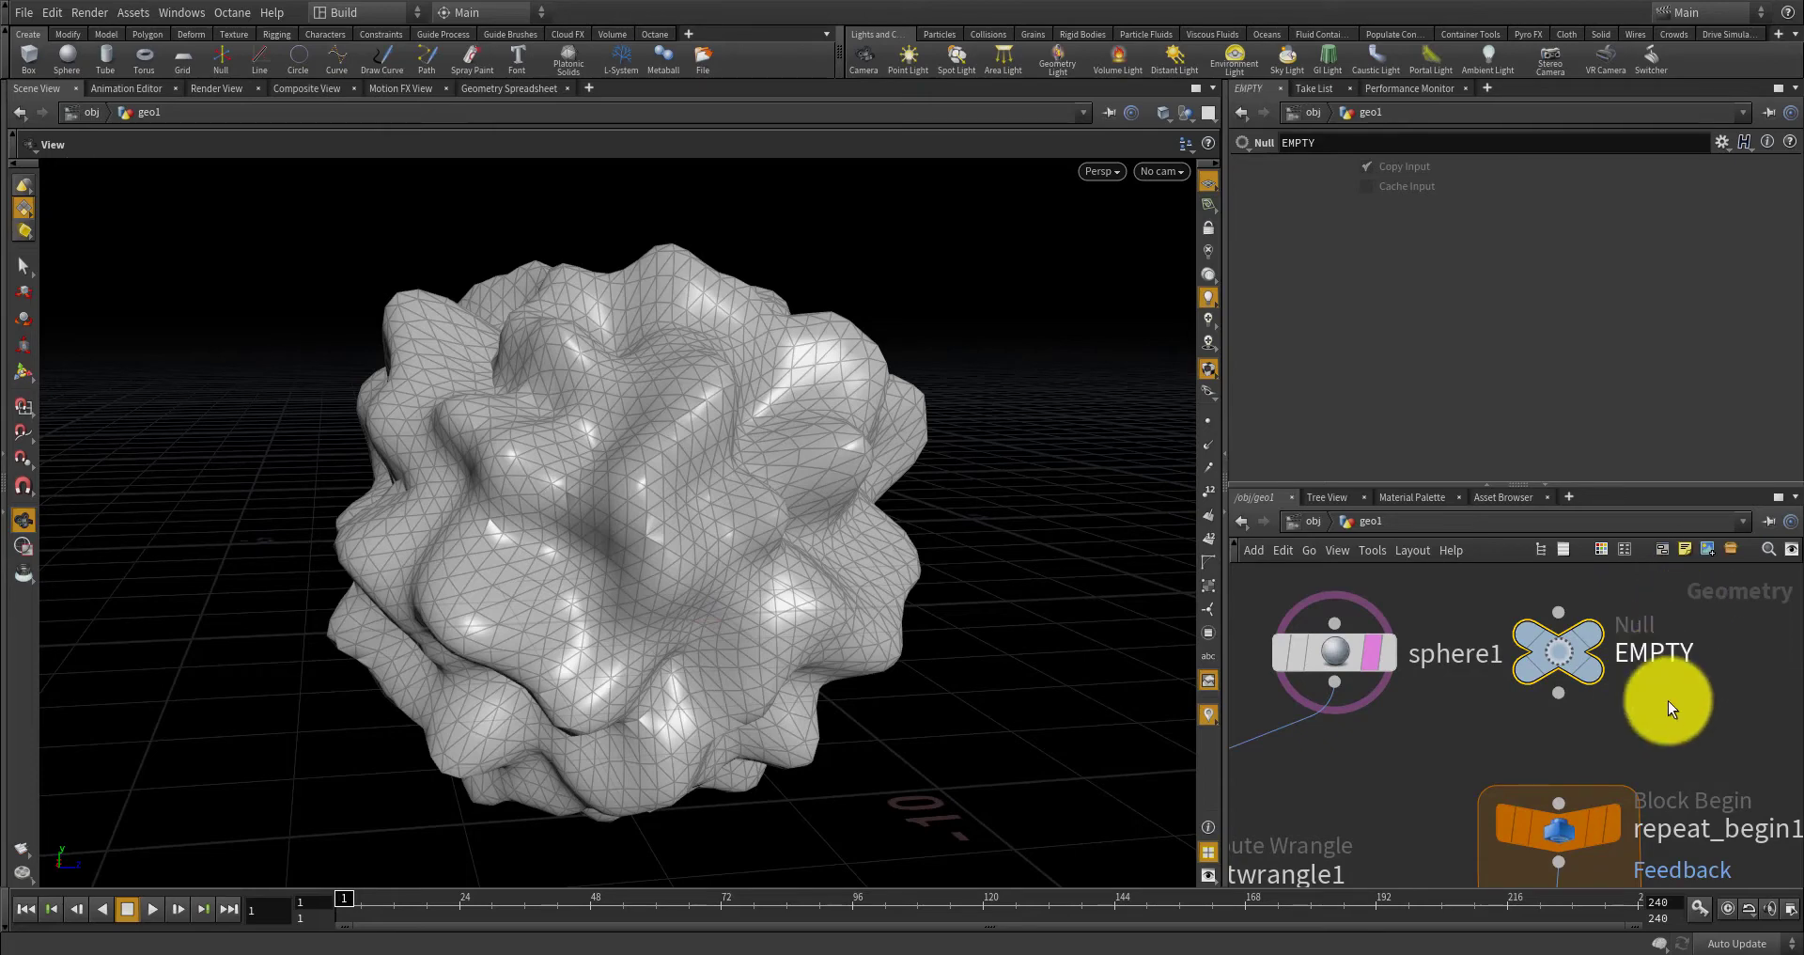
Connect the EMPTY null's output to the input of repeat_begin1.
left_click_drag(1558, 693, 1559, 802)
scroll(1605, 722, "down", 4)
scroll(1610, 760, "up", 3)
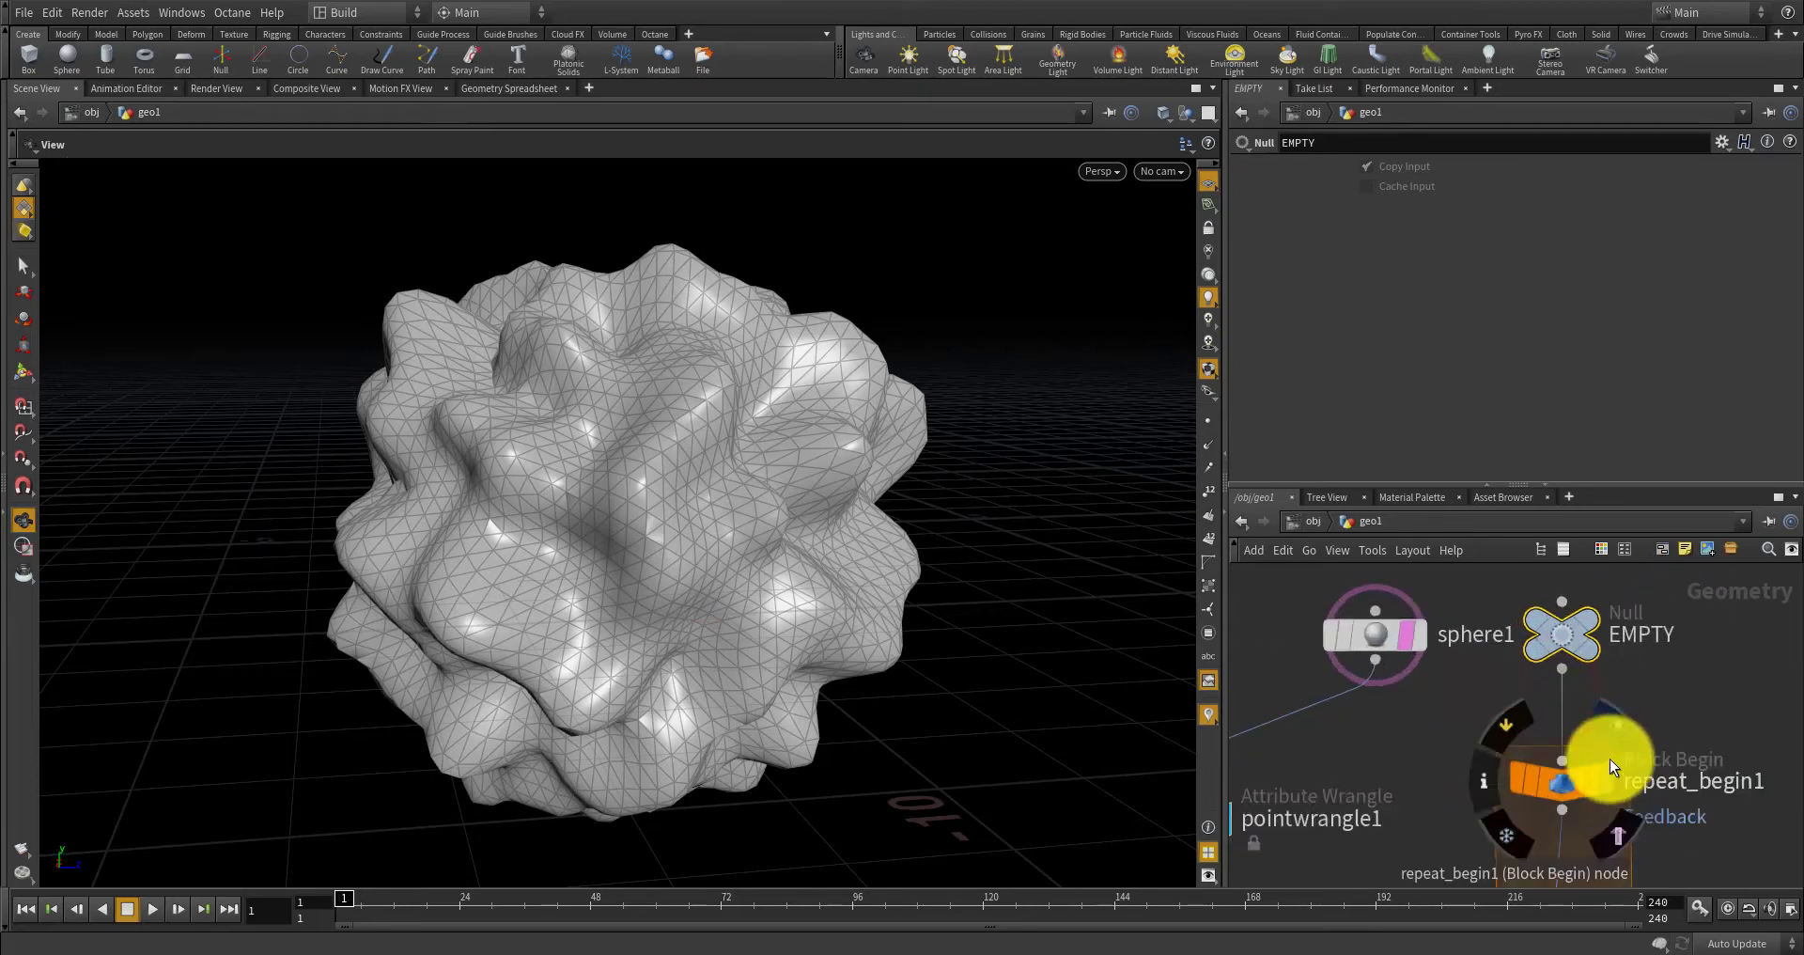
scroll(1610, 758, "down", 1)
middle_click_drag(1609, 758, 1605, 737)
Add a Sphere node inside the loop block, on the wire between repeat_begin1 and repeat_end1.
scroll(1654, 685, "up", 2)
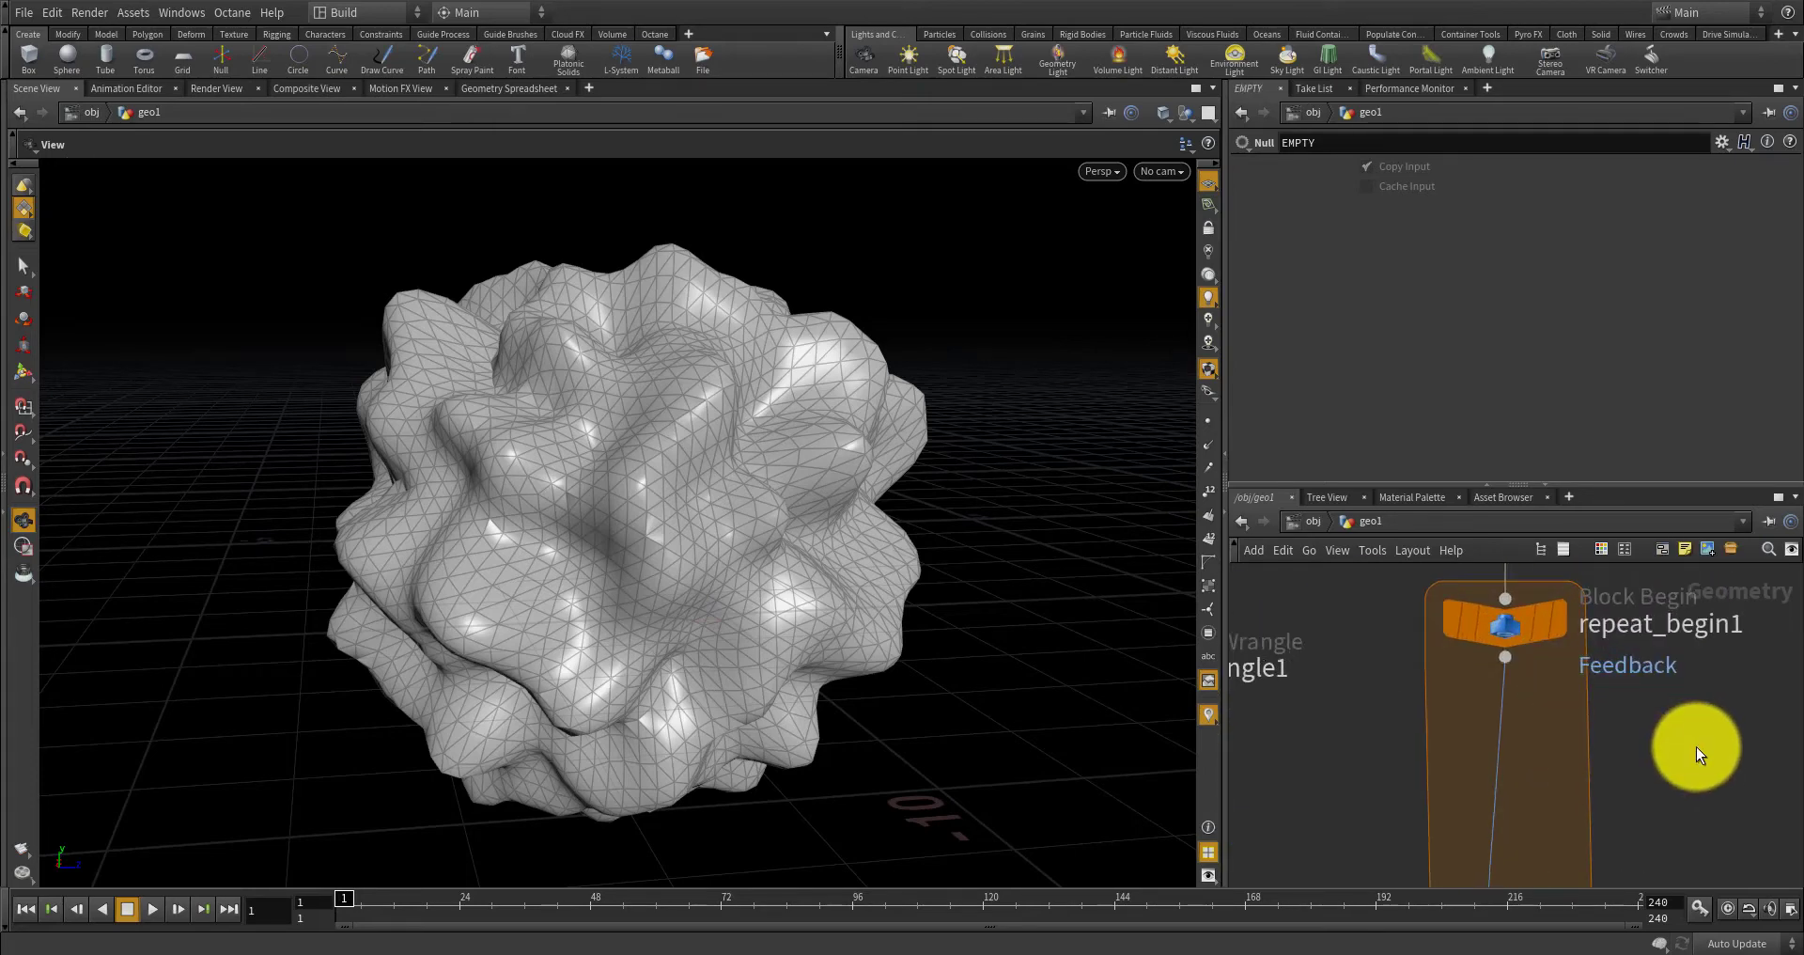
key("Tab")
type("sphere")
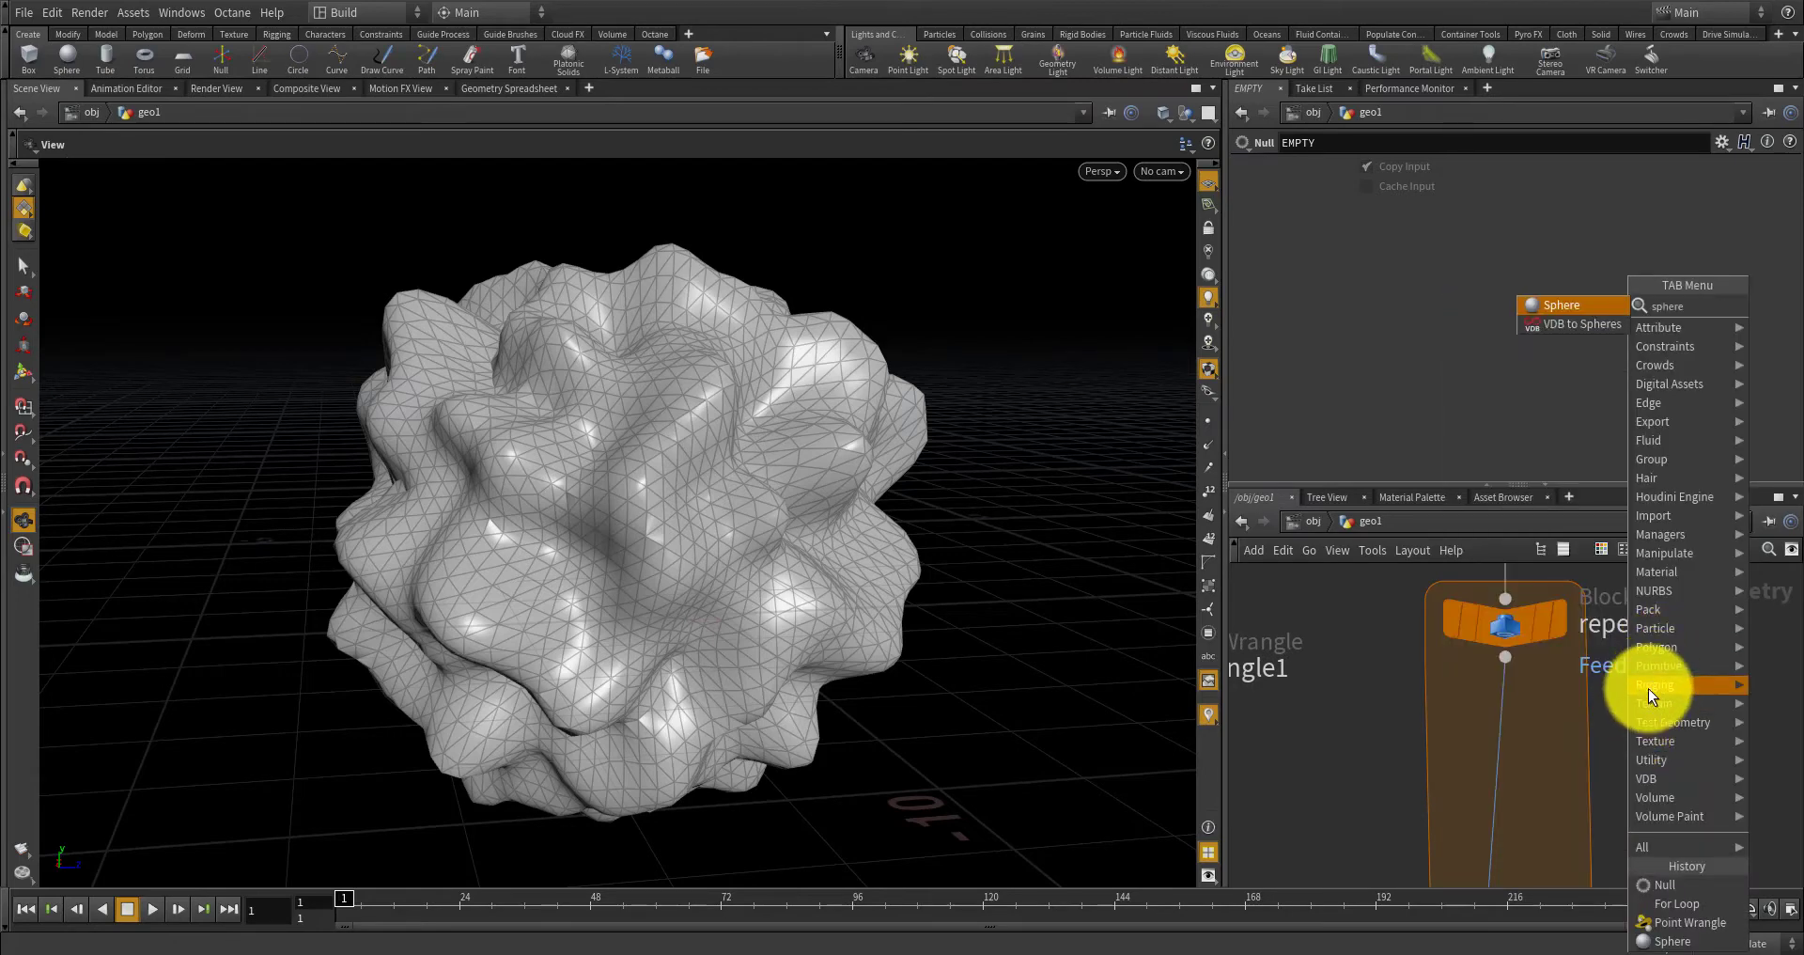
key("Return")
left_click(1504, 767)
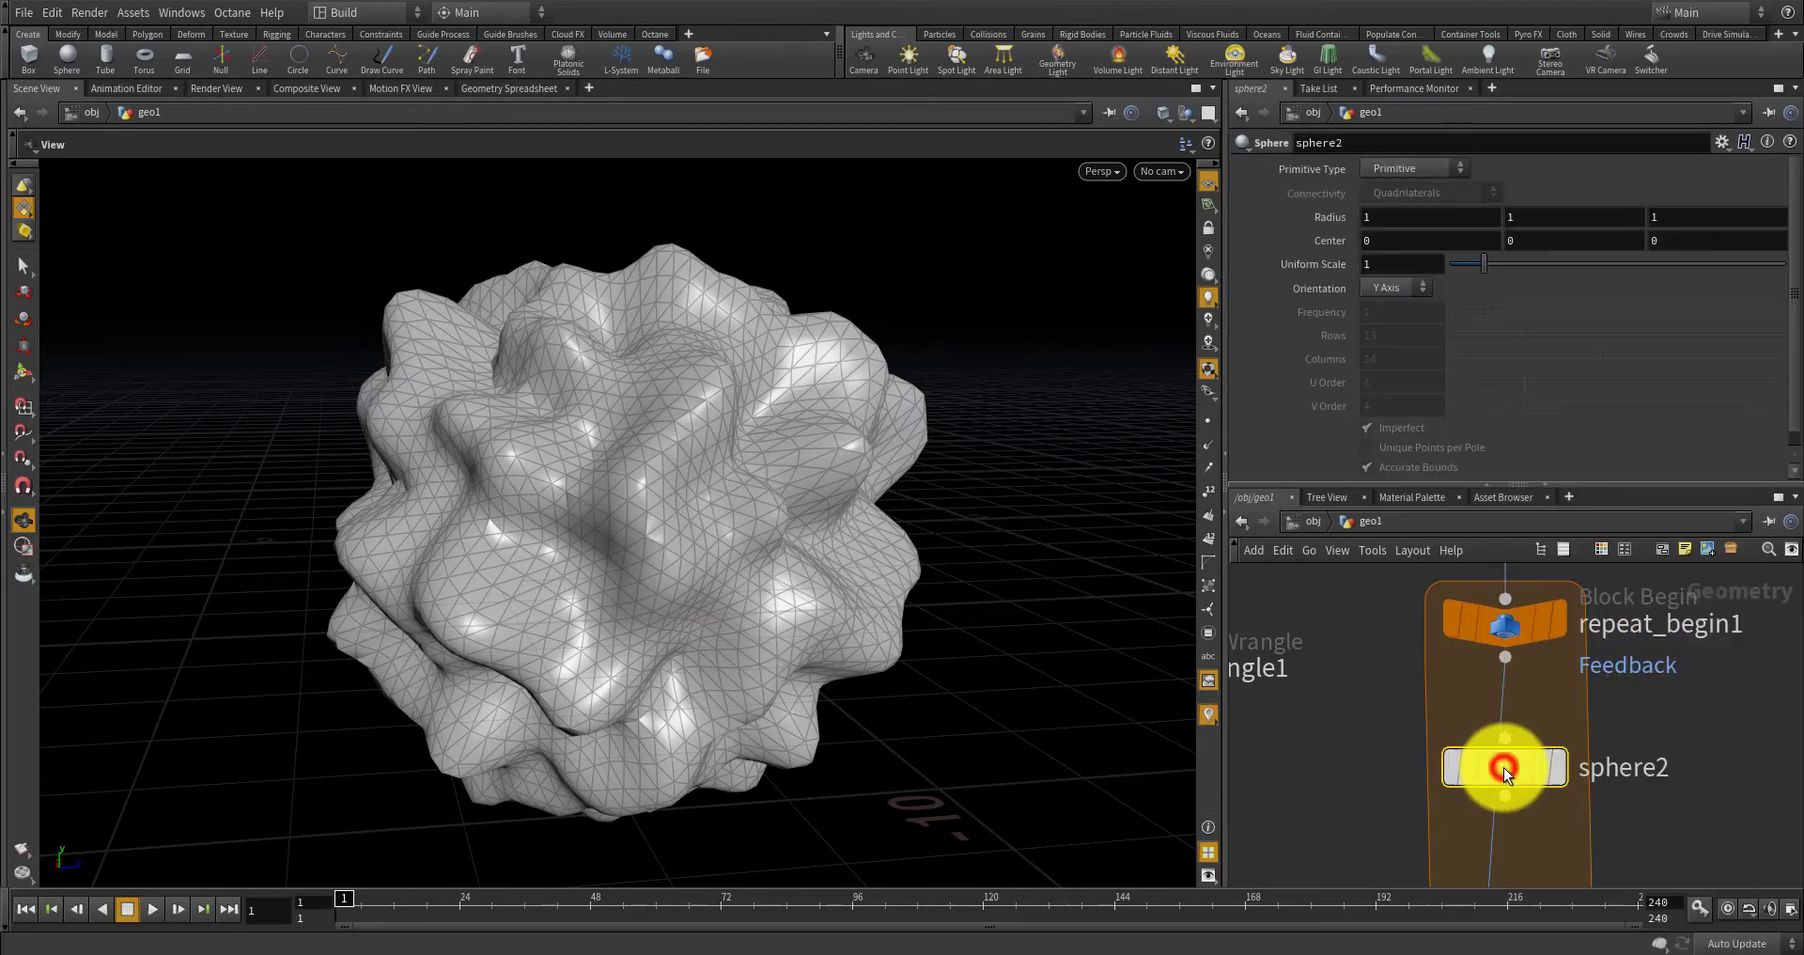
mouse_move(1500, 759)
scroll(1516, 756, "down", 2)
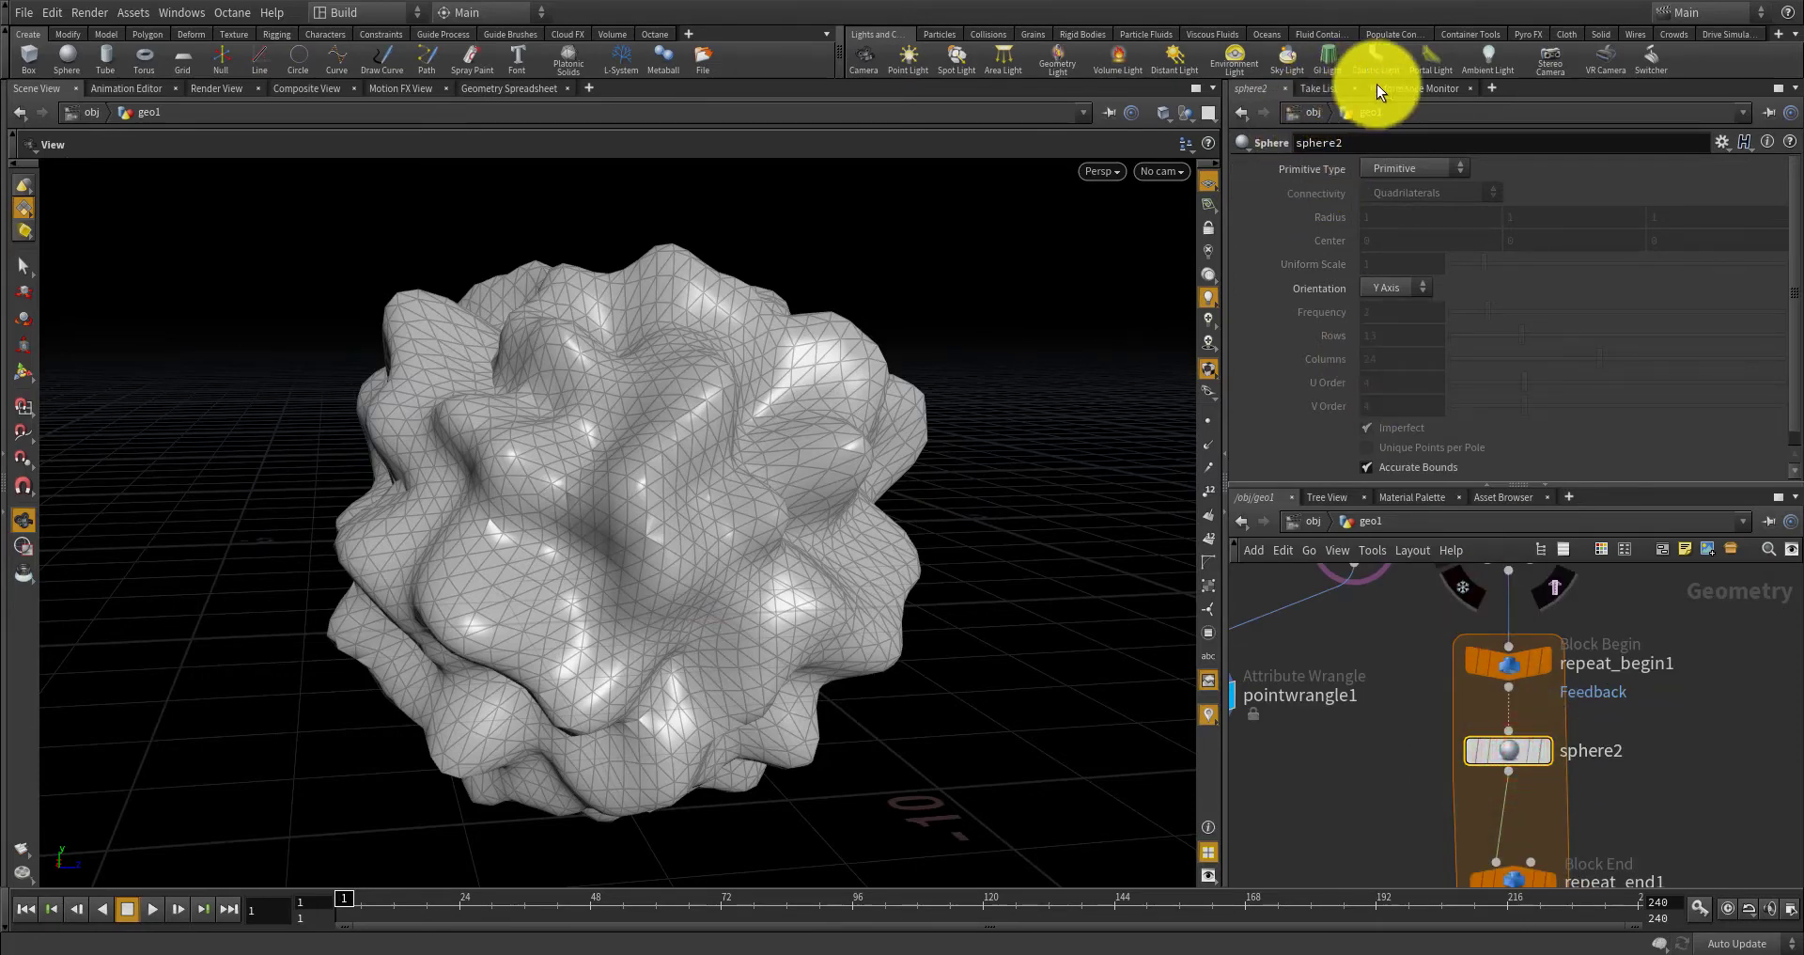
Add a Geometry Spreadsheet pane alongside the parameter pane and return to sphere2's parameters.
left_click(1402, 85)
left_click(1316, 86)
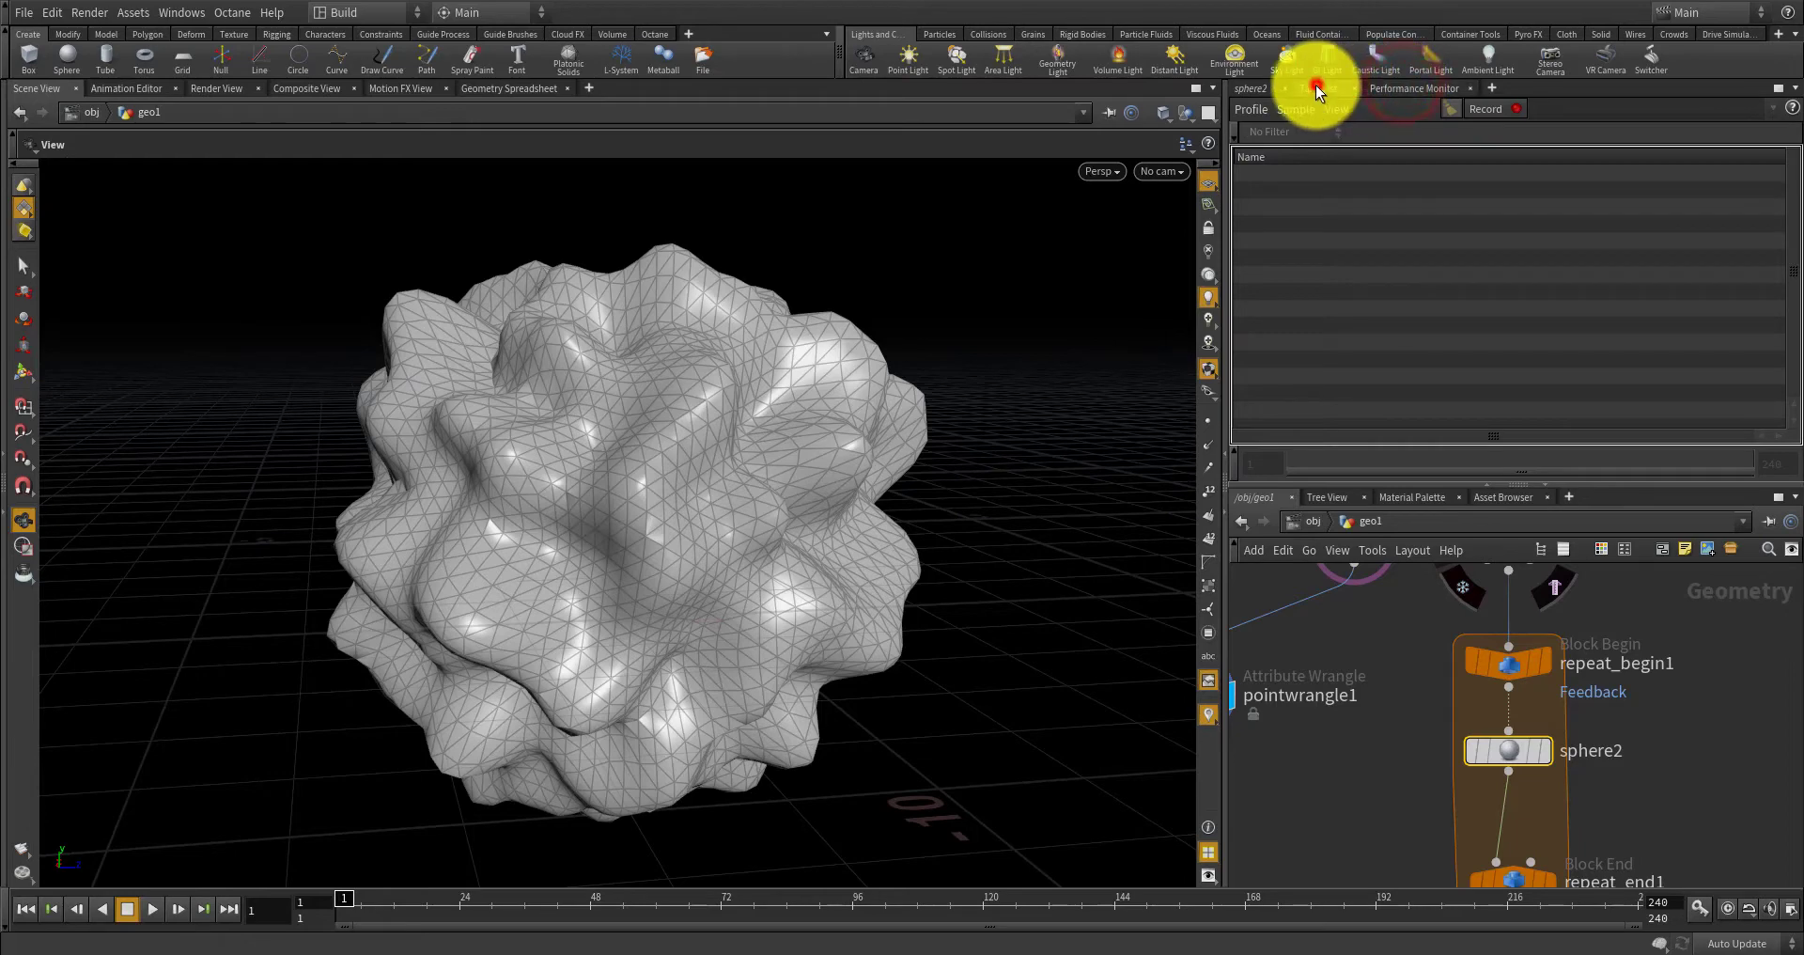
left_click(1491, 88)
mouse_move(1539, 134)
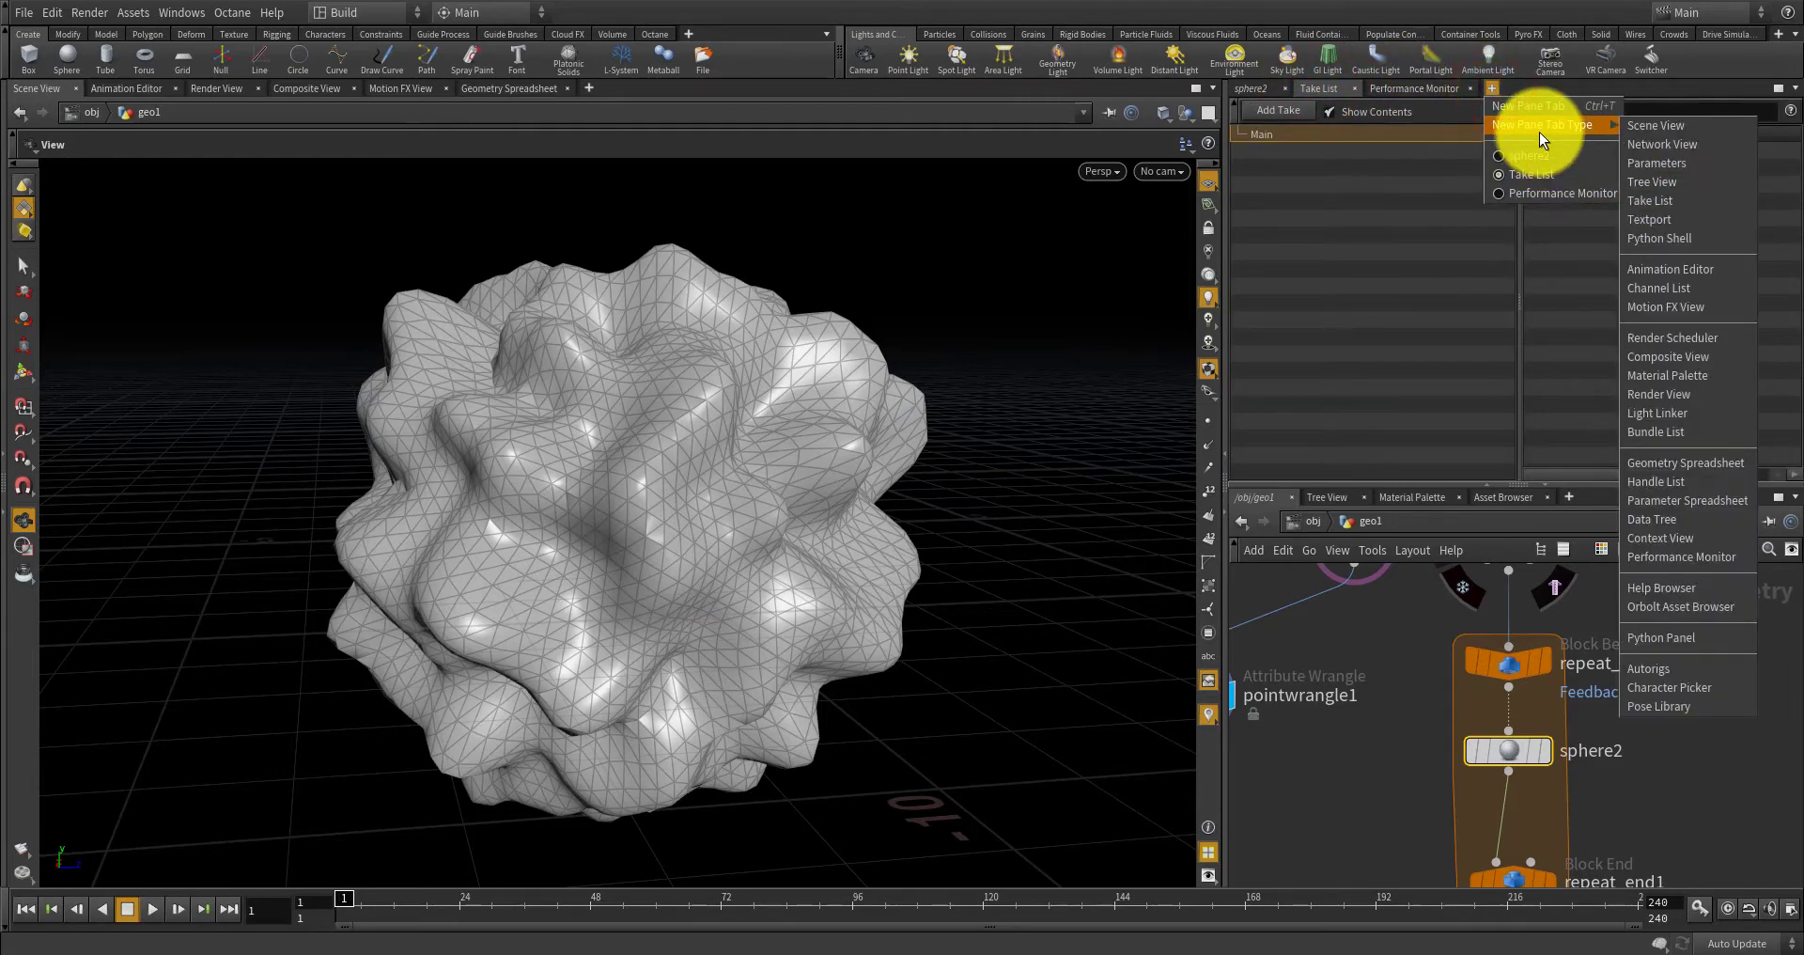
left_click(1691, 461)
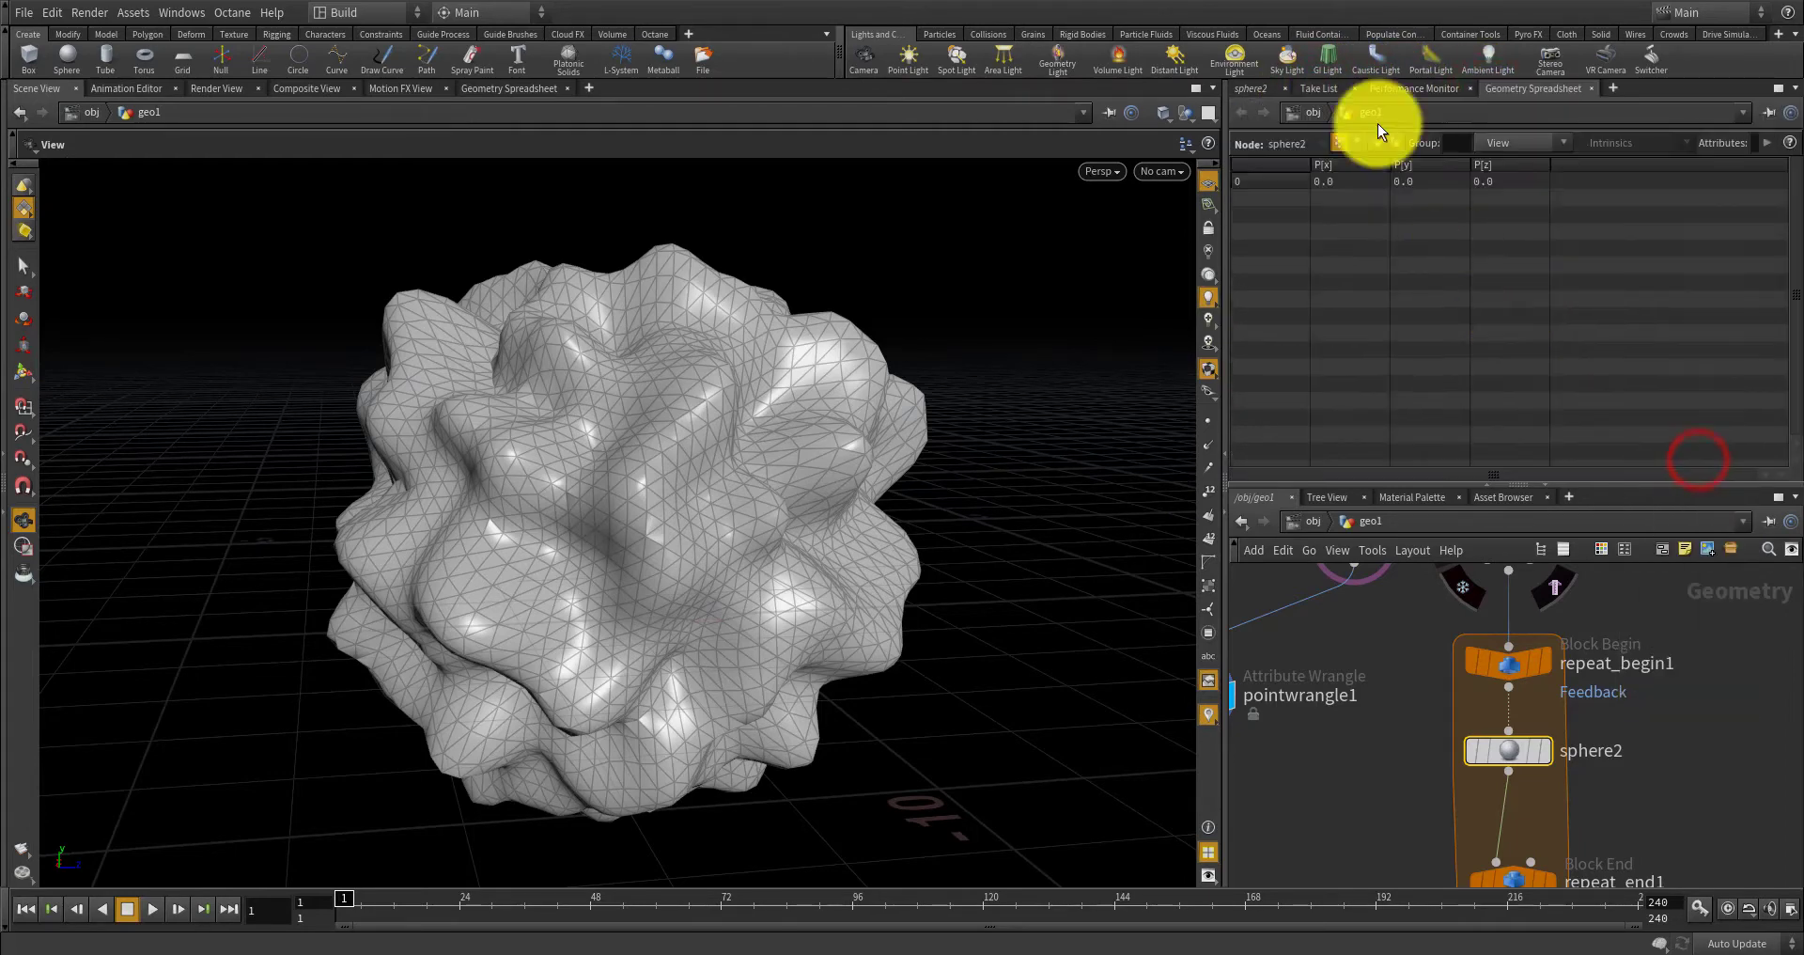
left_click(1248, 88)
Display sphere2 in the viewport and set its primitive type to Polygon.
left_click(1502, 746)
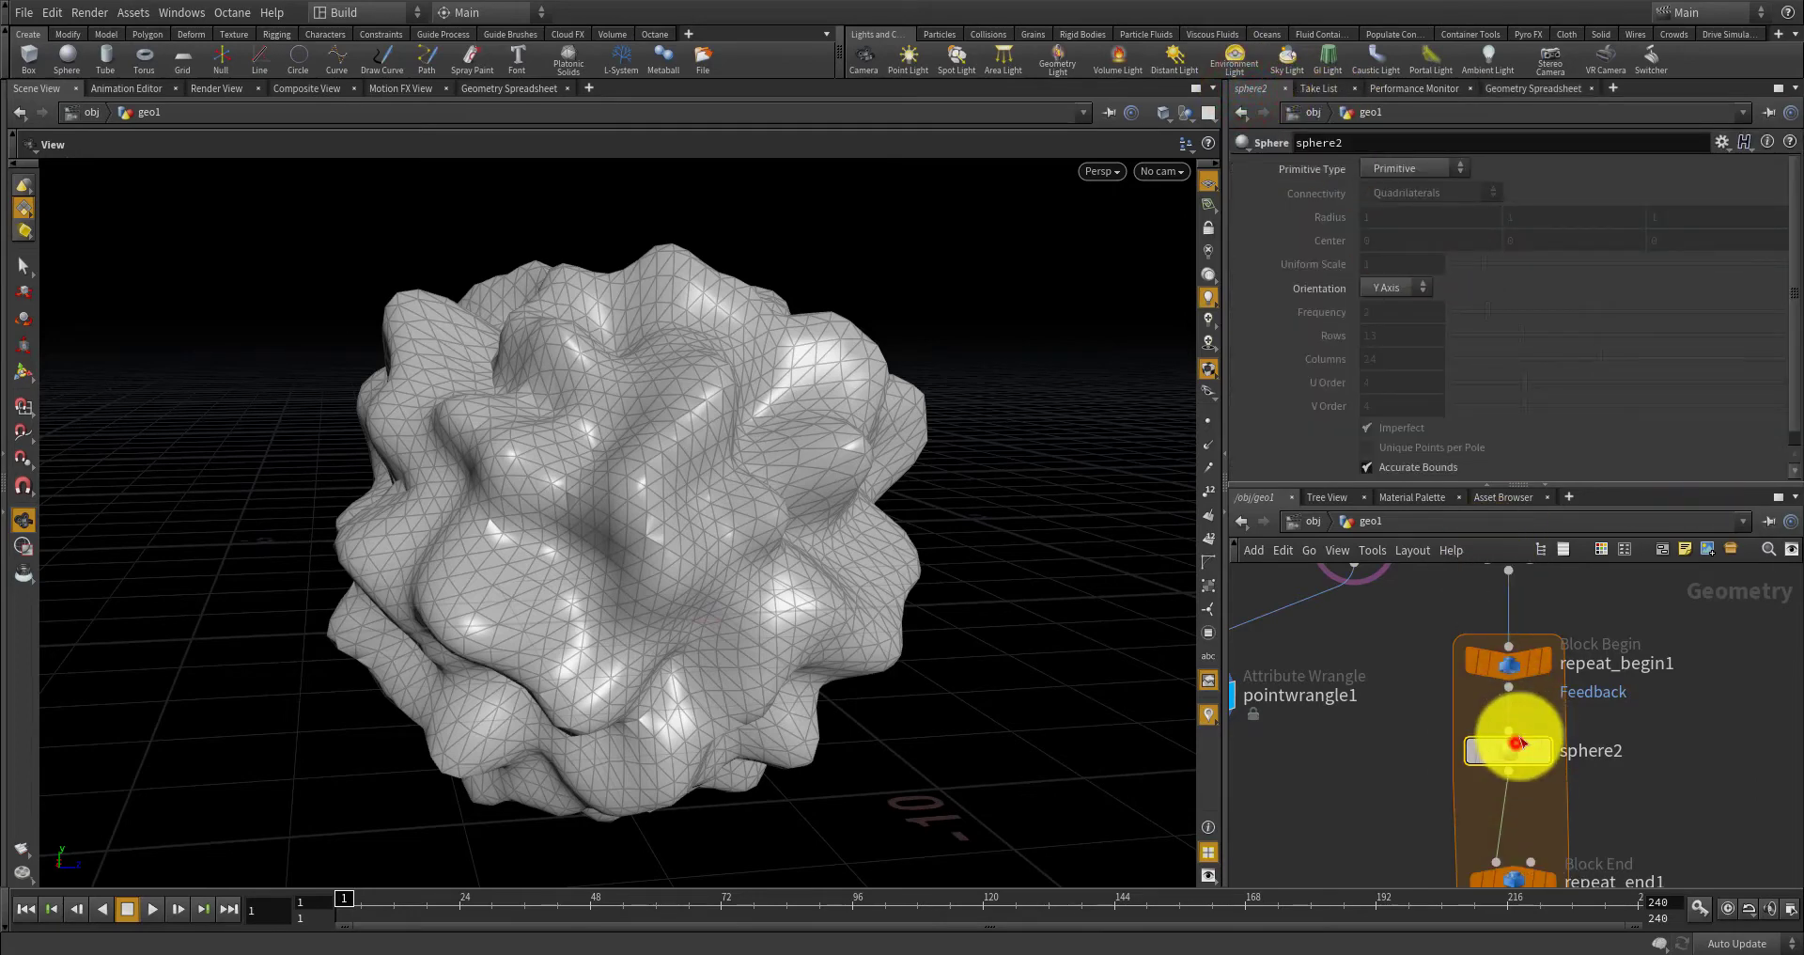
left_click(1547, 745)
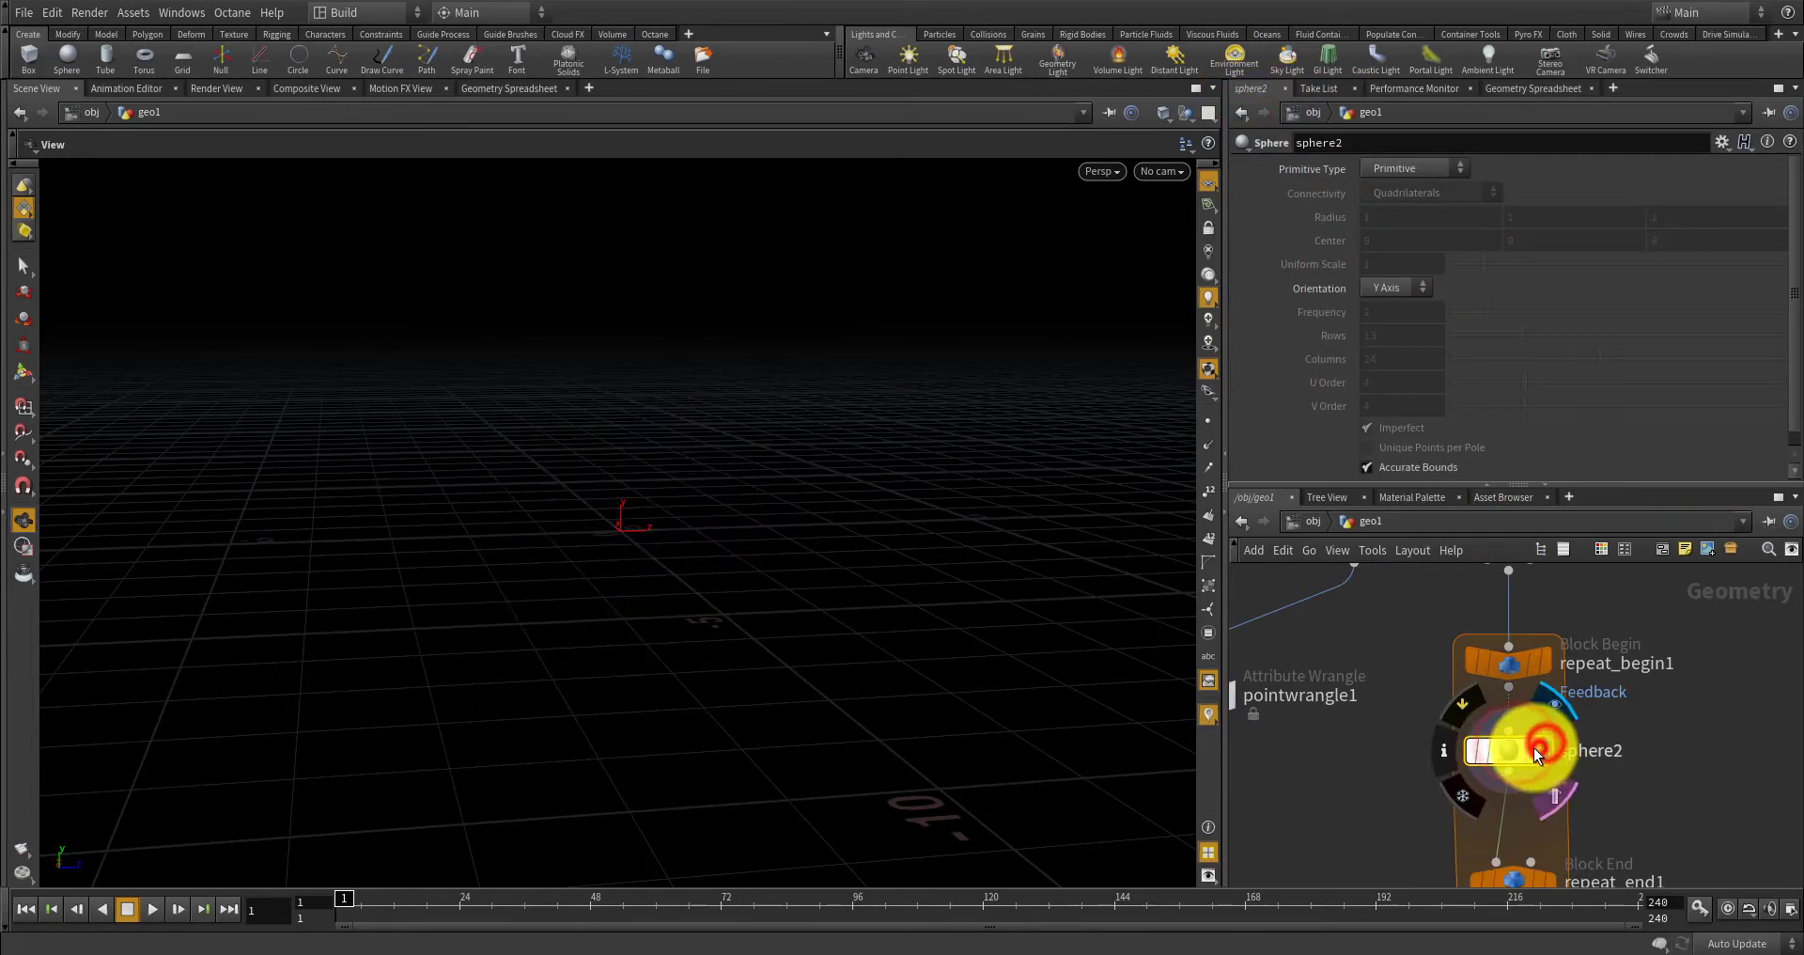
left_click(1393, 165)
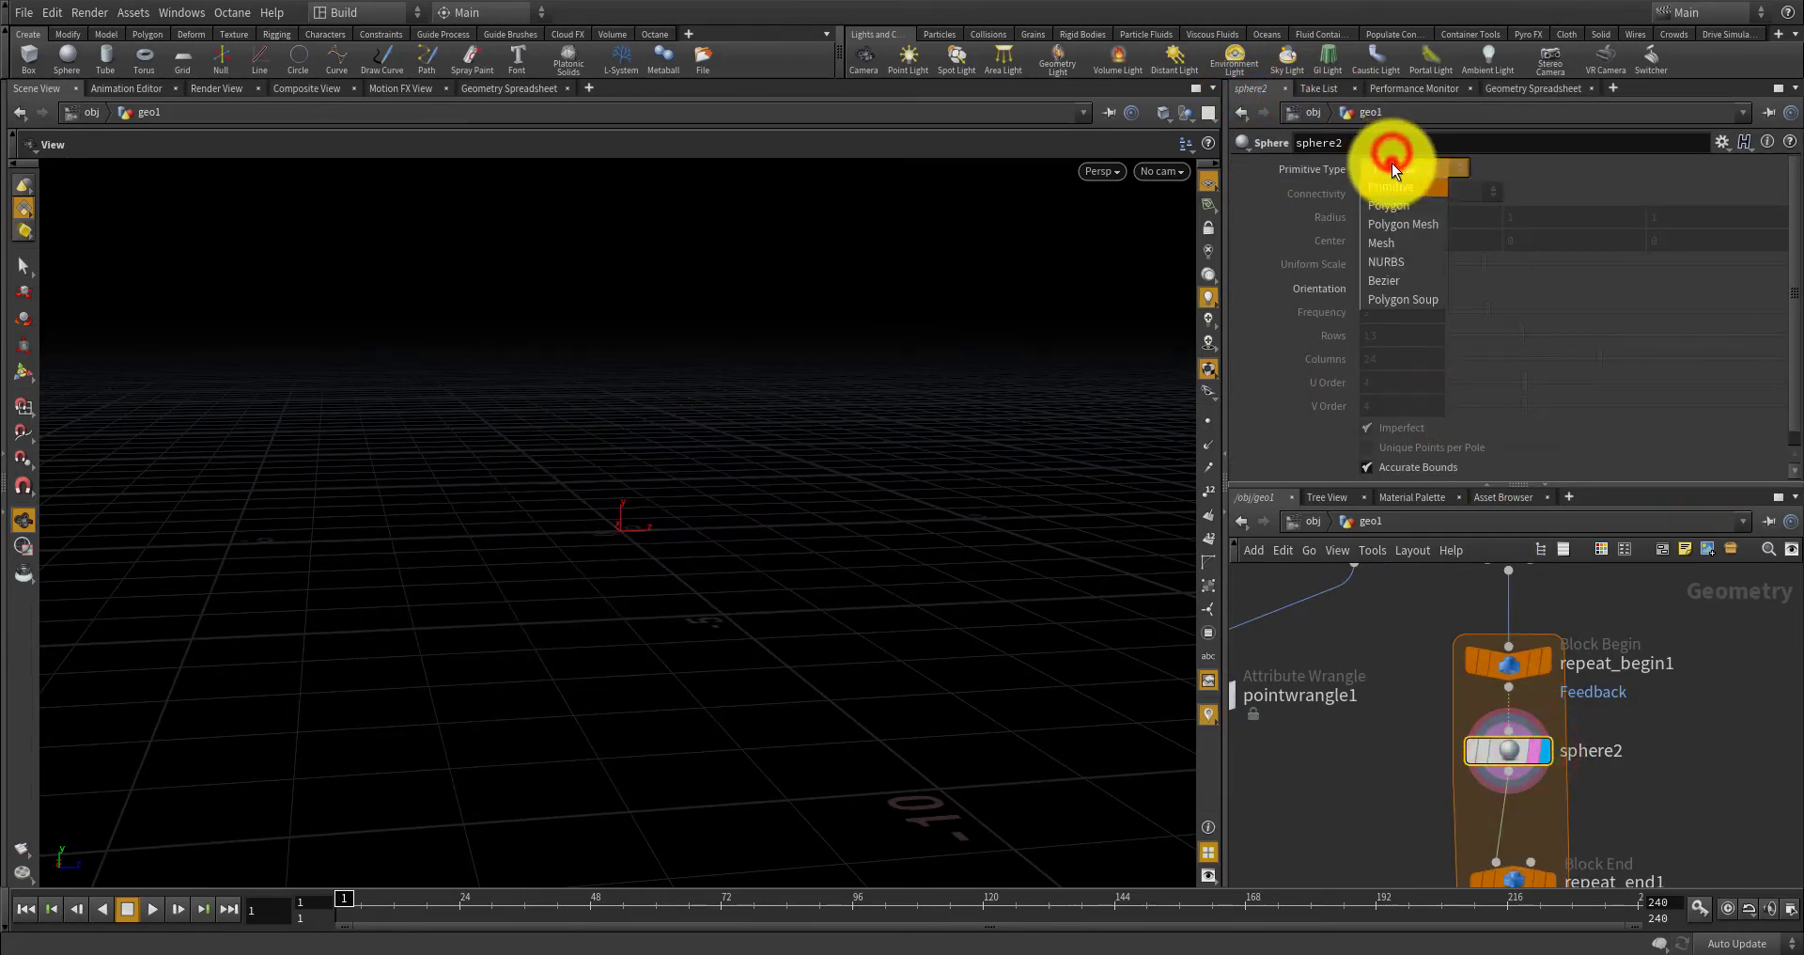
left_click(1411, 207)
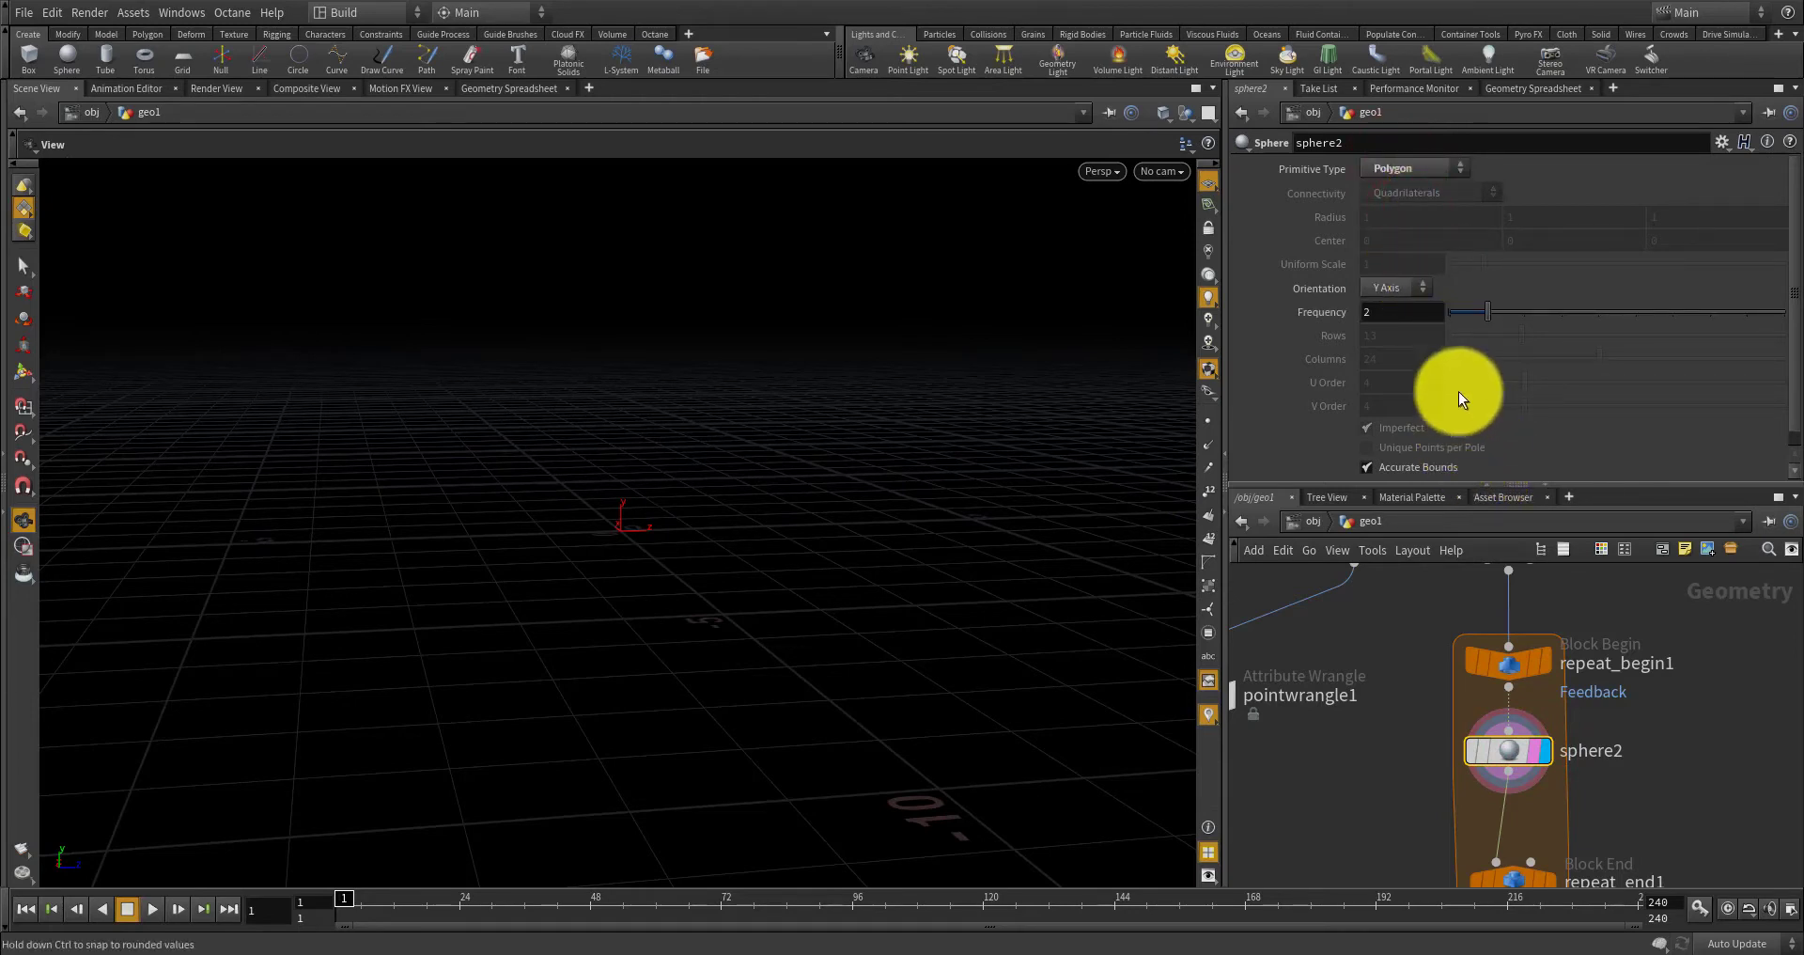
scroll(1537, 315, "down", 1)
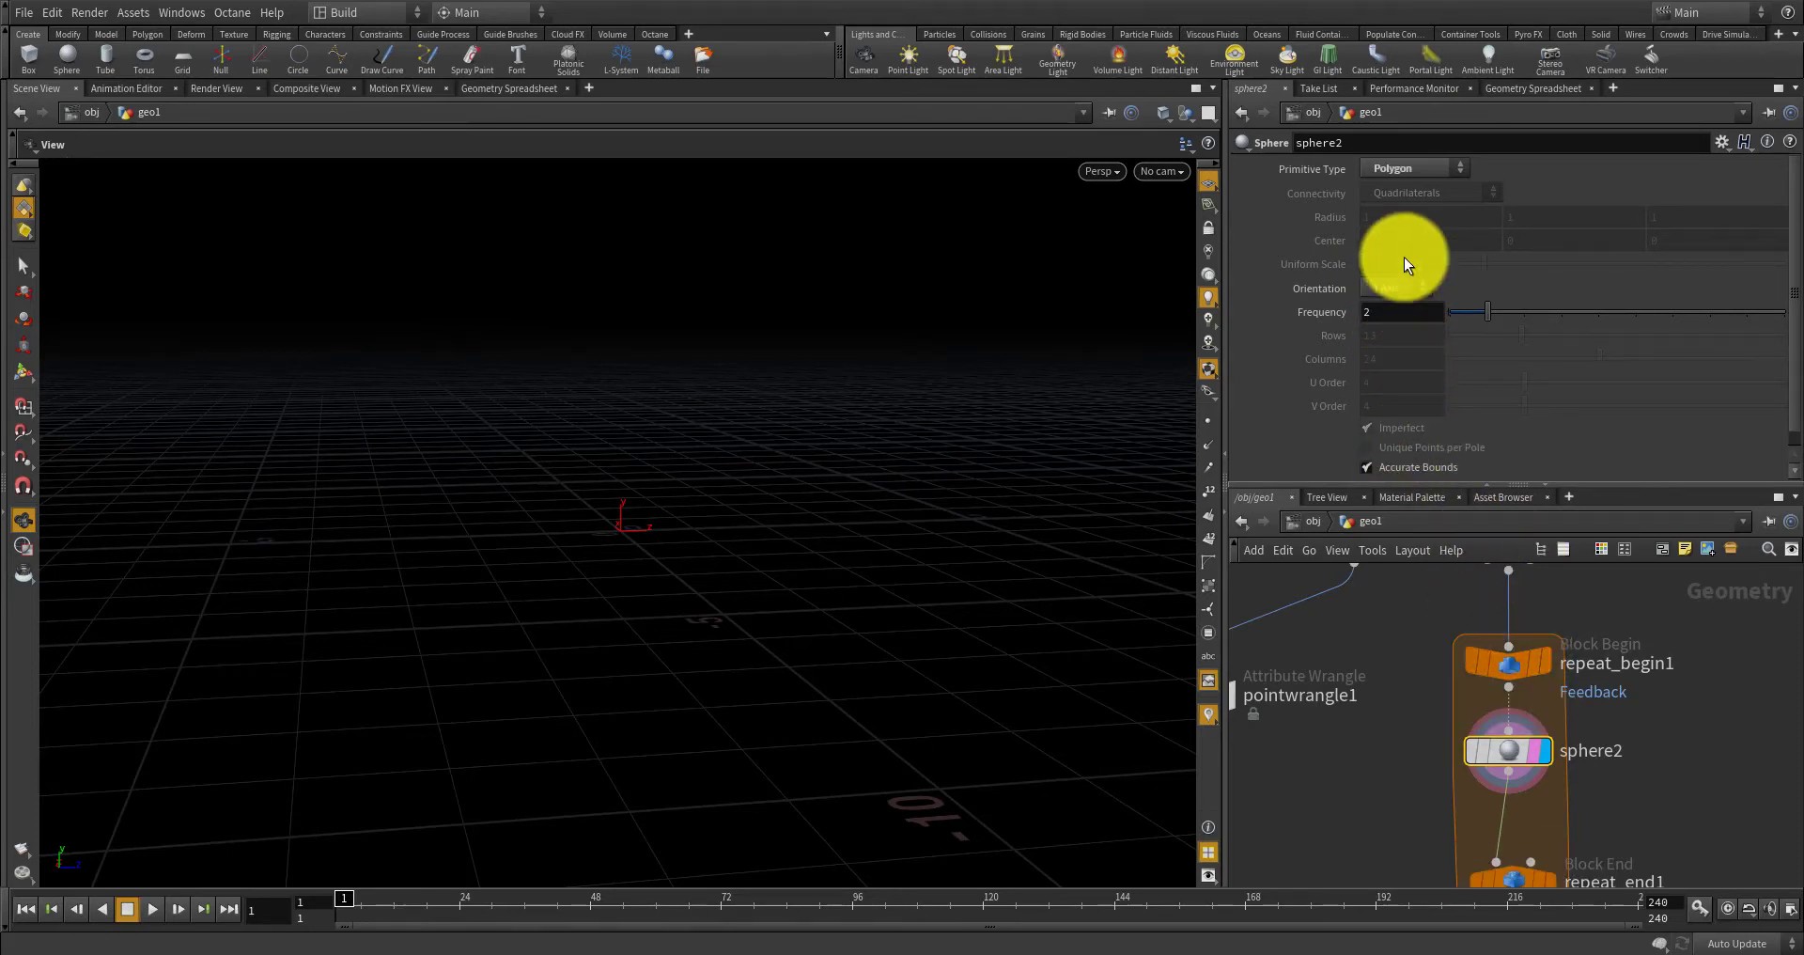
mouse_move(1508, 662)
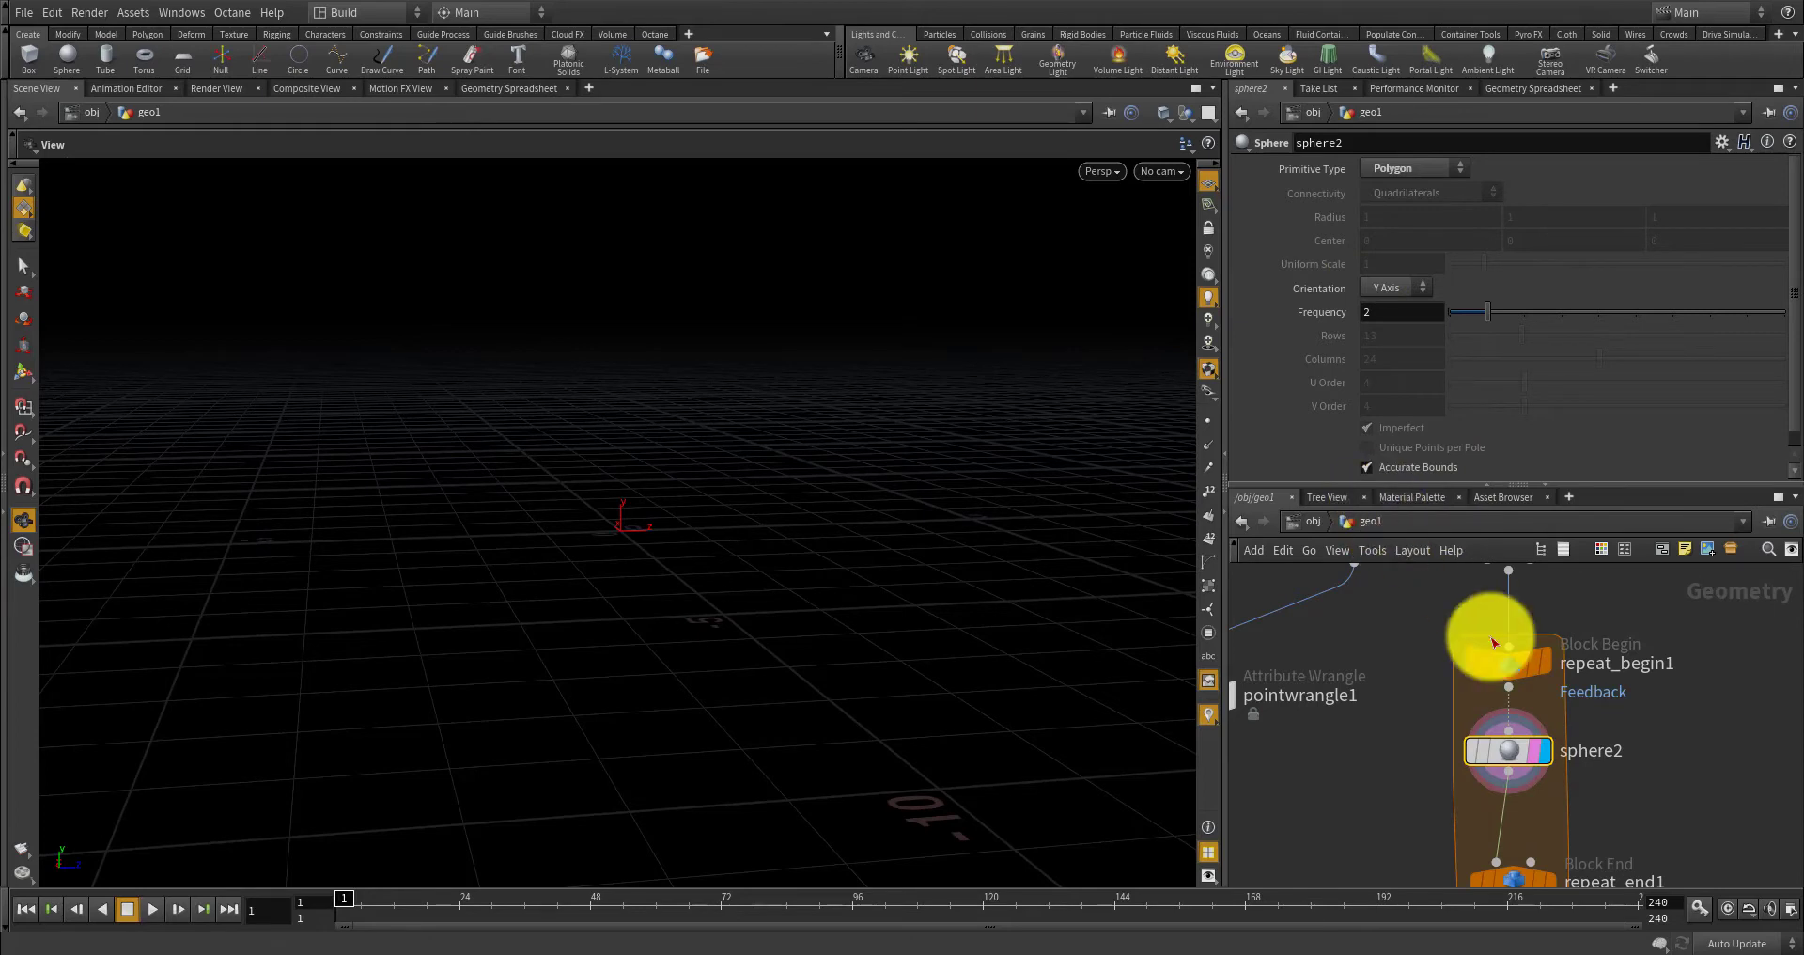
Detach sphere2 from the loop's wire and place it beside the loop block.
scroll(1430, 620, "down", 3)
middle_click_drag(1395, 618, 1464, 698)
scroll(1463, 697, "up", 2)
scroll(1479, 701, "up", 1)
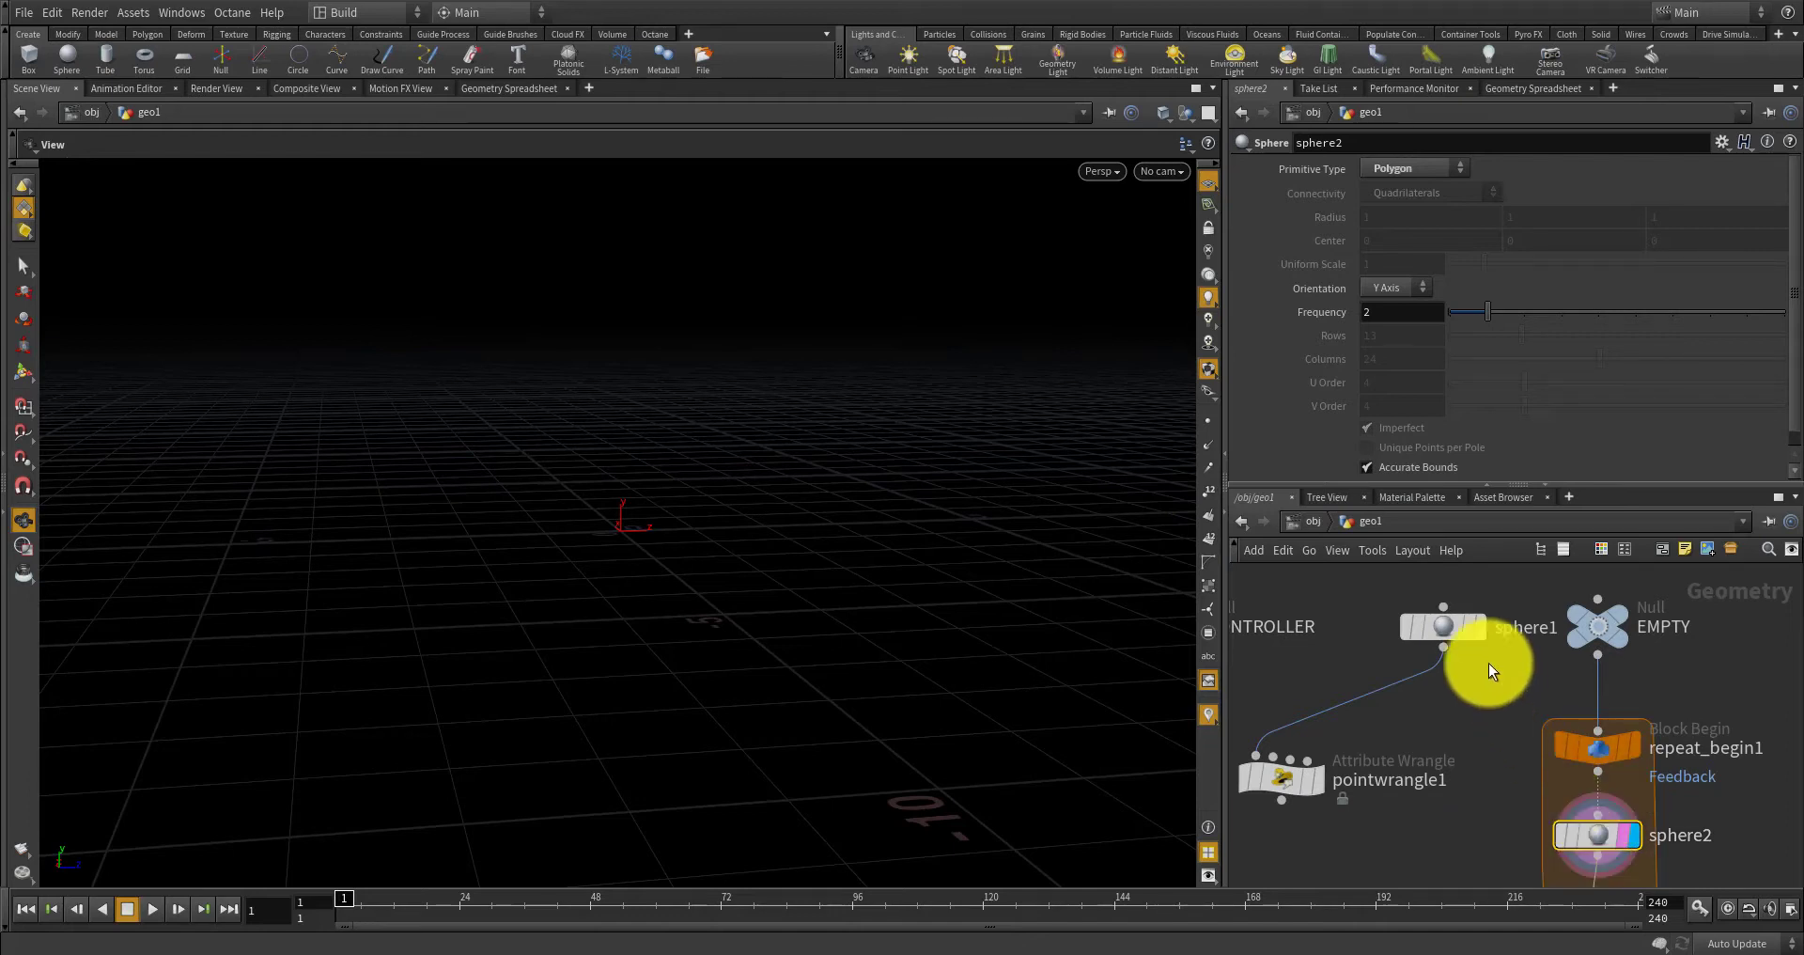
middle_click_drag(1524, 676, 1413, 679)
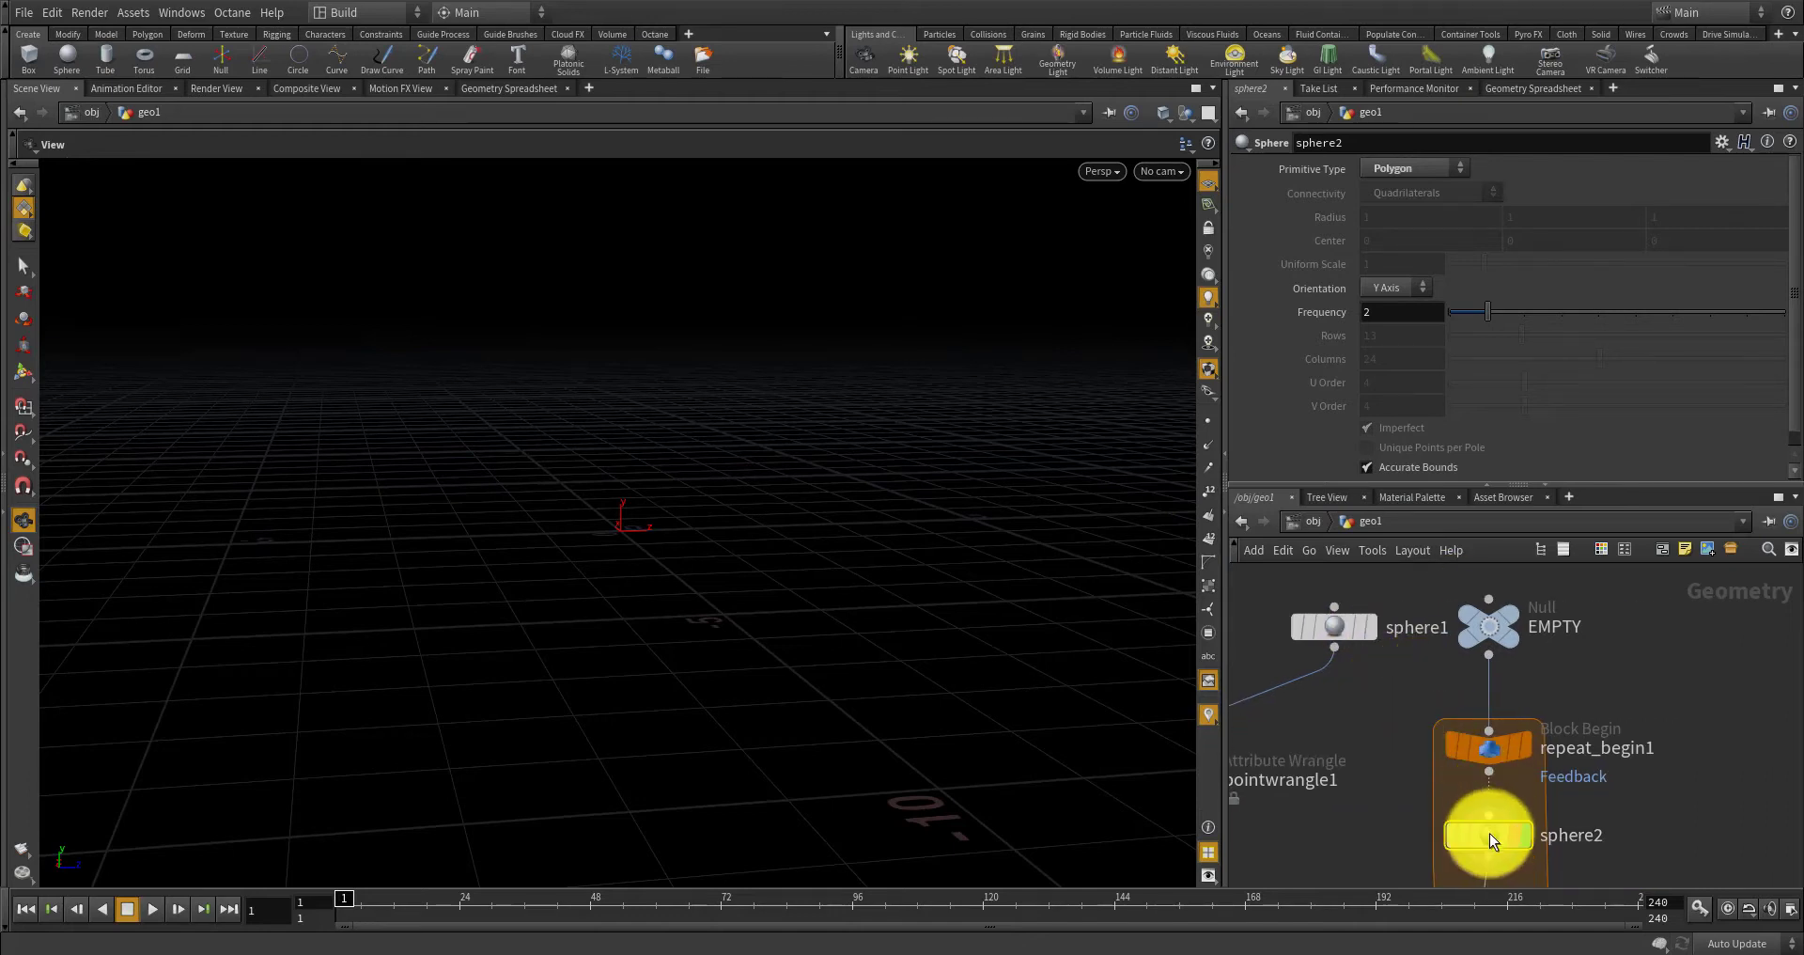
left_click_drag(1487, 833, 1588, 797)
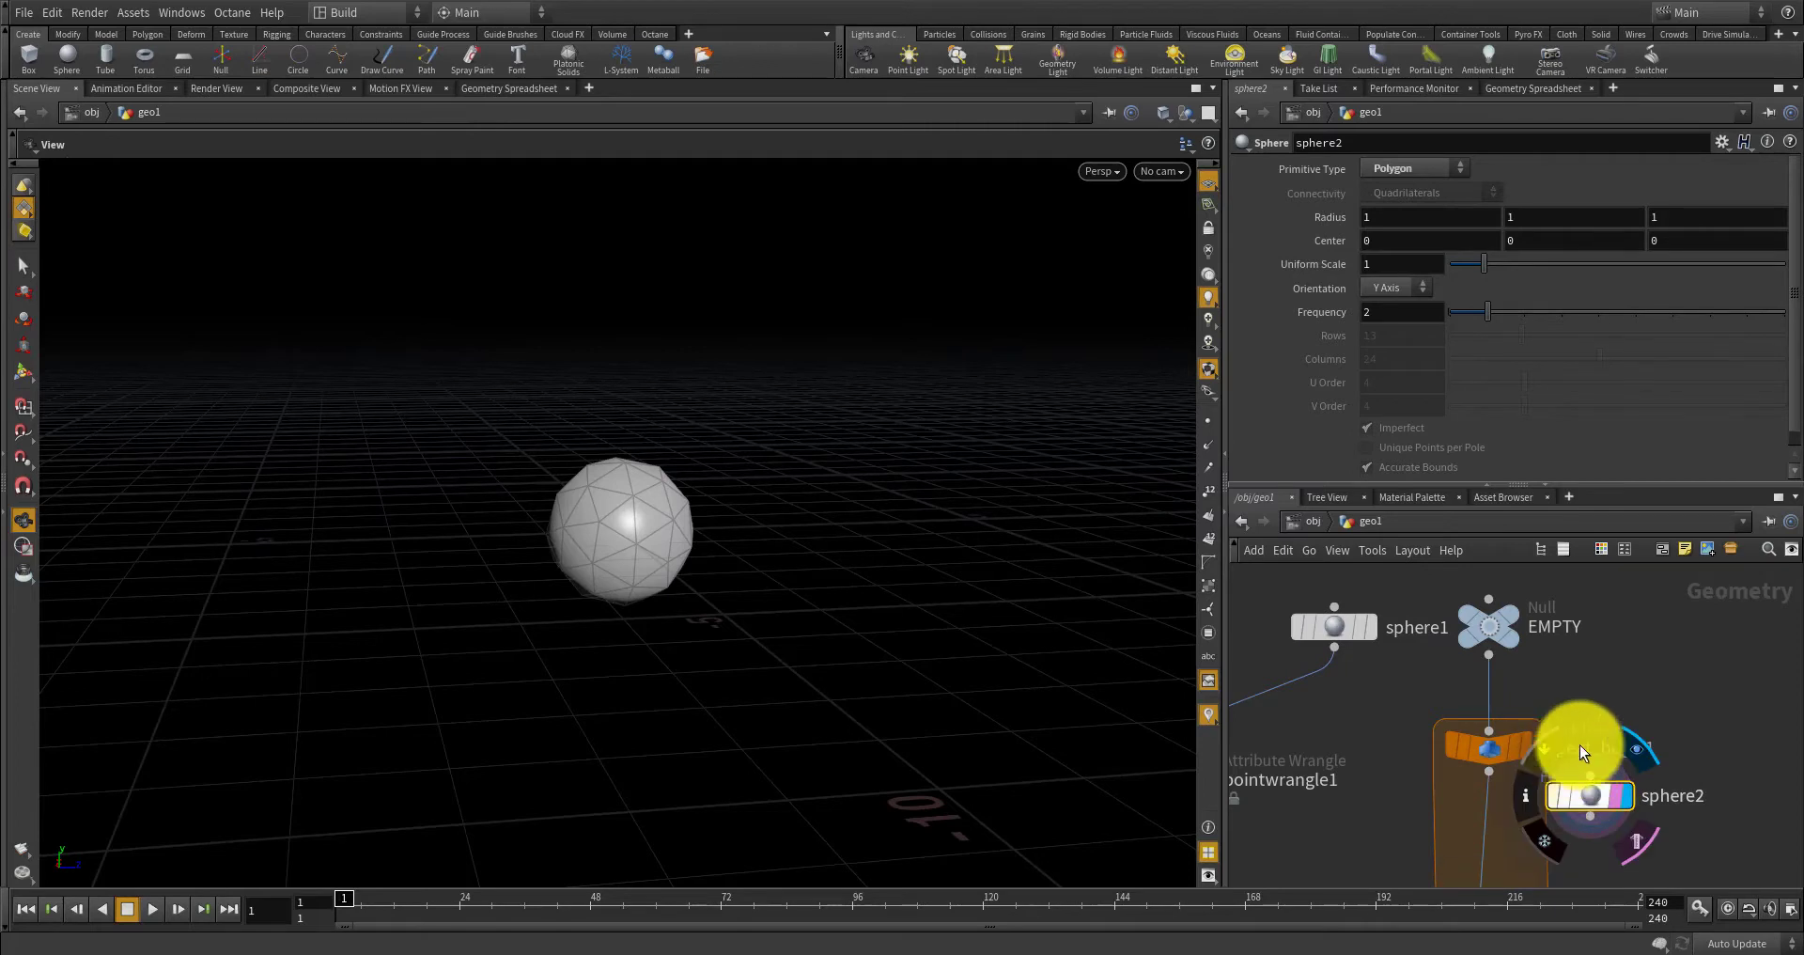
middle_click_drag(1607, 703, 1511, 667)
scroll(1580, 705, "up", 2)
scroll(1564, 703, "down", 4)
scroll(1539, 752, "up", 1)
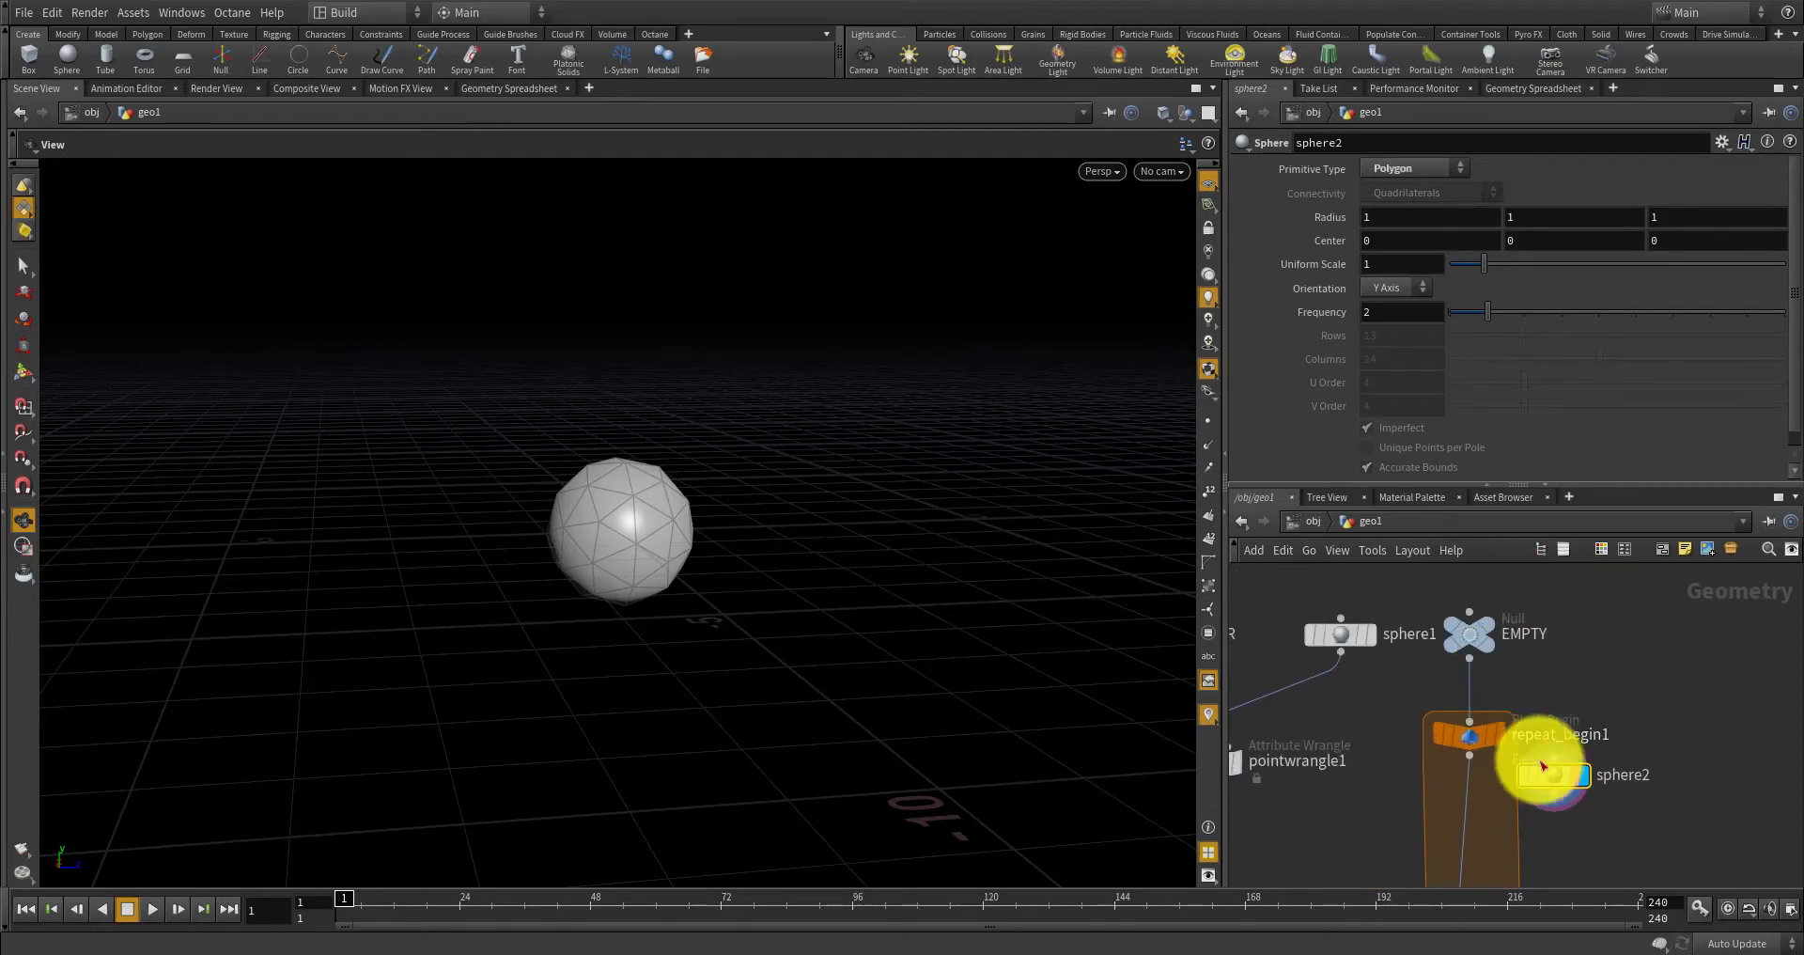
Rearrange sphere2 and repeat_end1 so that the sphere sits beside the wire between the two loop nodes.
left_click_drag(1553, 776, 1548, 797)
middle_click_drag(1567, 705, 1521, 592)
scroll(1524, 686, "up", 2)
left_click_drag(1494, 680, 1507, 701)
left_click_drag(1391, 840, 1404, 801)
scroll(1409, 801, "down", 3)
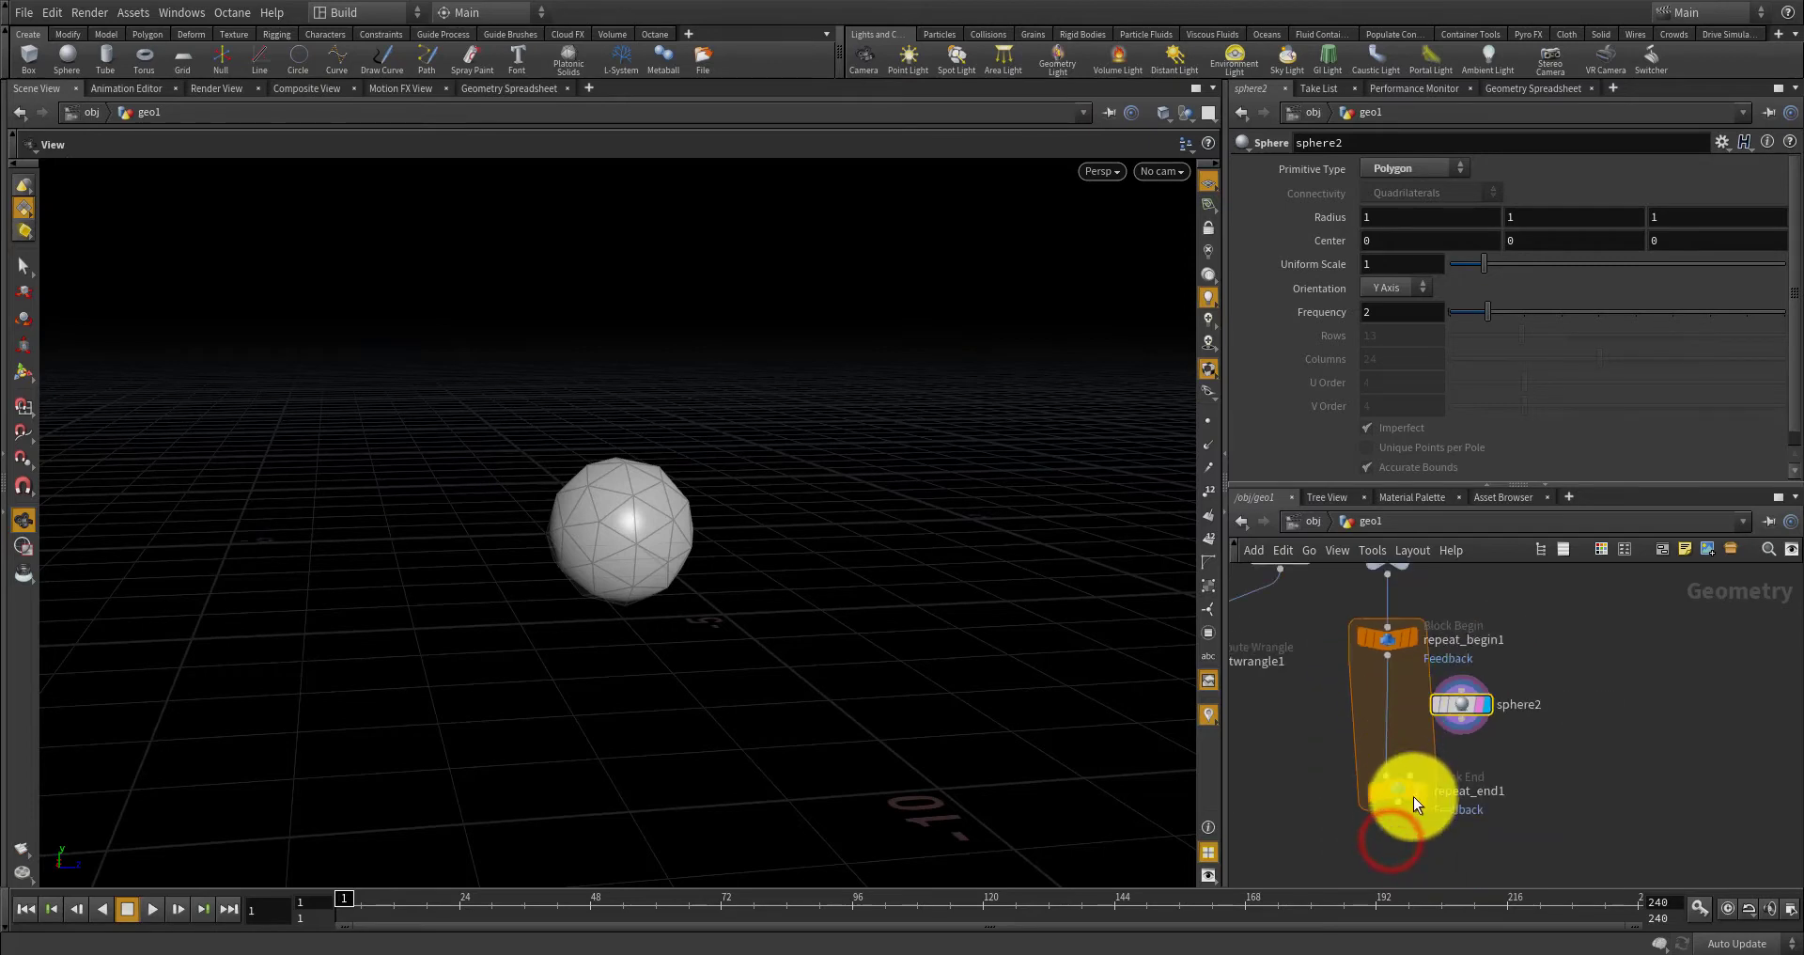
scroll(1415, 795, "up", 3)
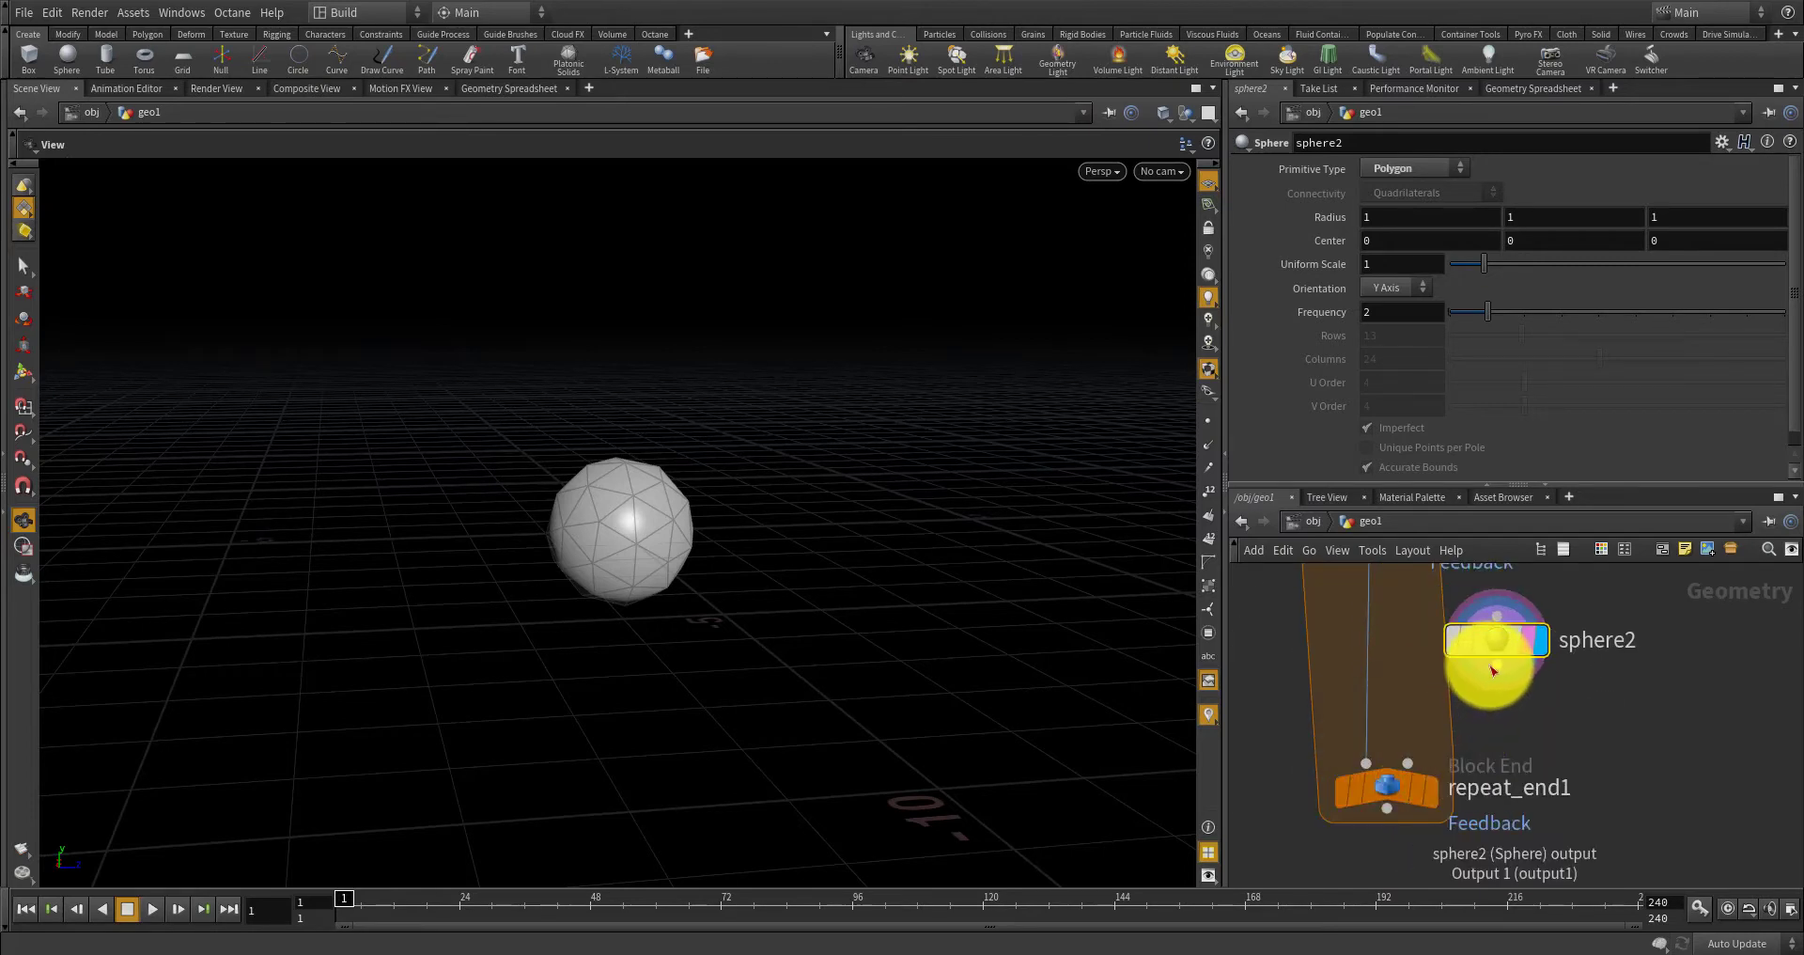
Connect sphere2's output directly to the first input of repeat_end1.
left_click_drag(1497, 664, 1370, 742)
scroll(1471, 719, "down", 4)
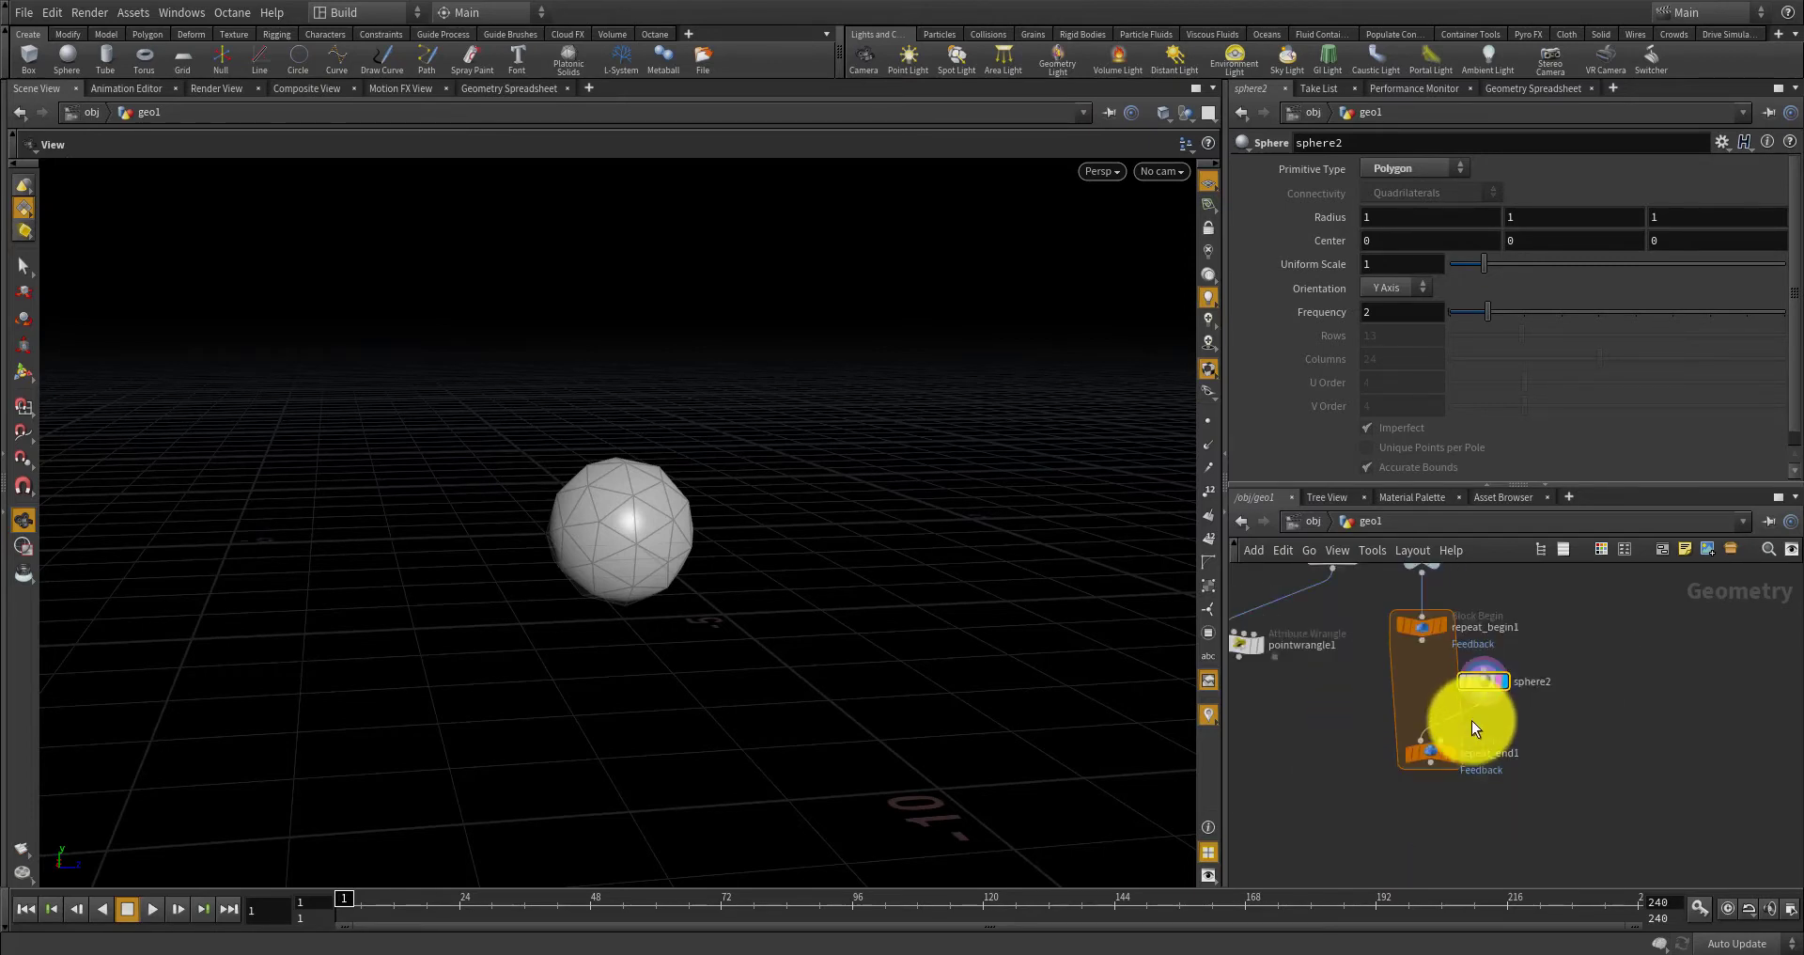
scroll(1457, 679, "up", 2)
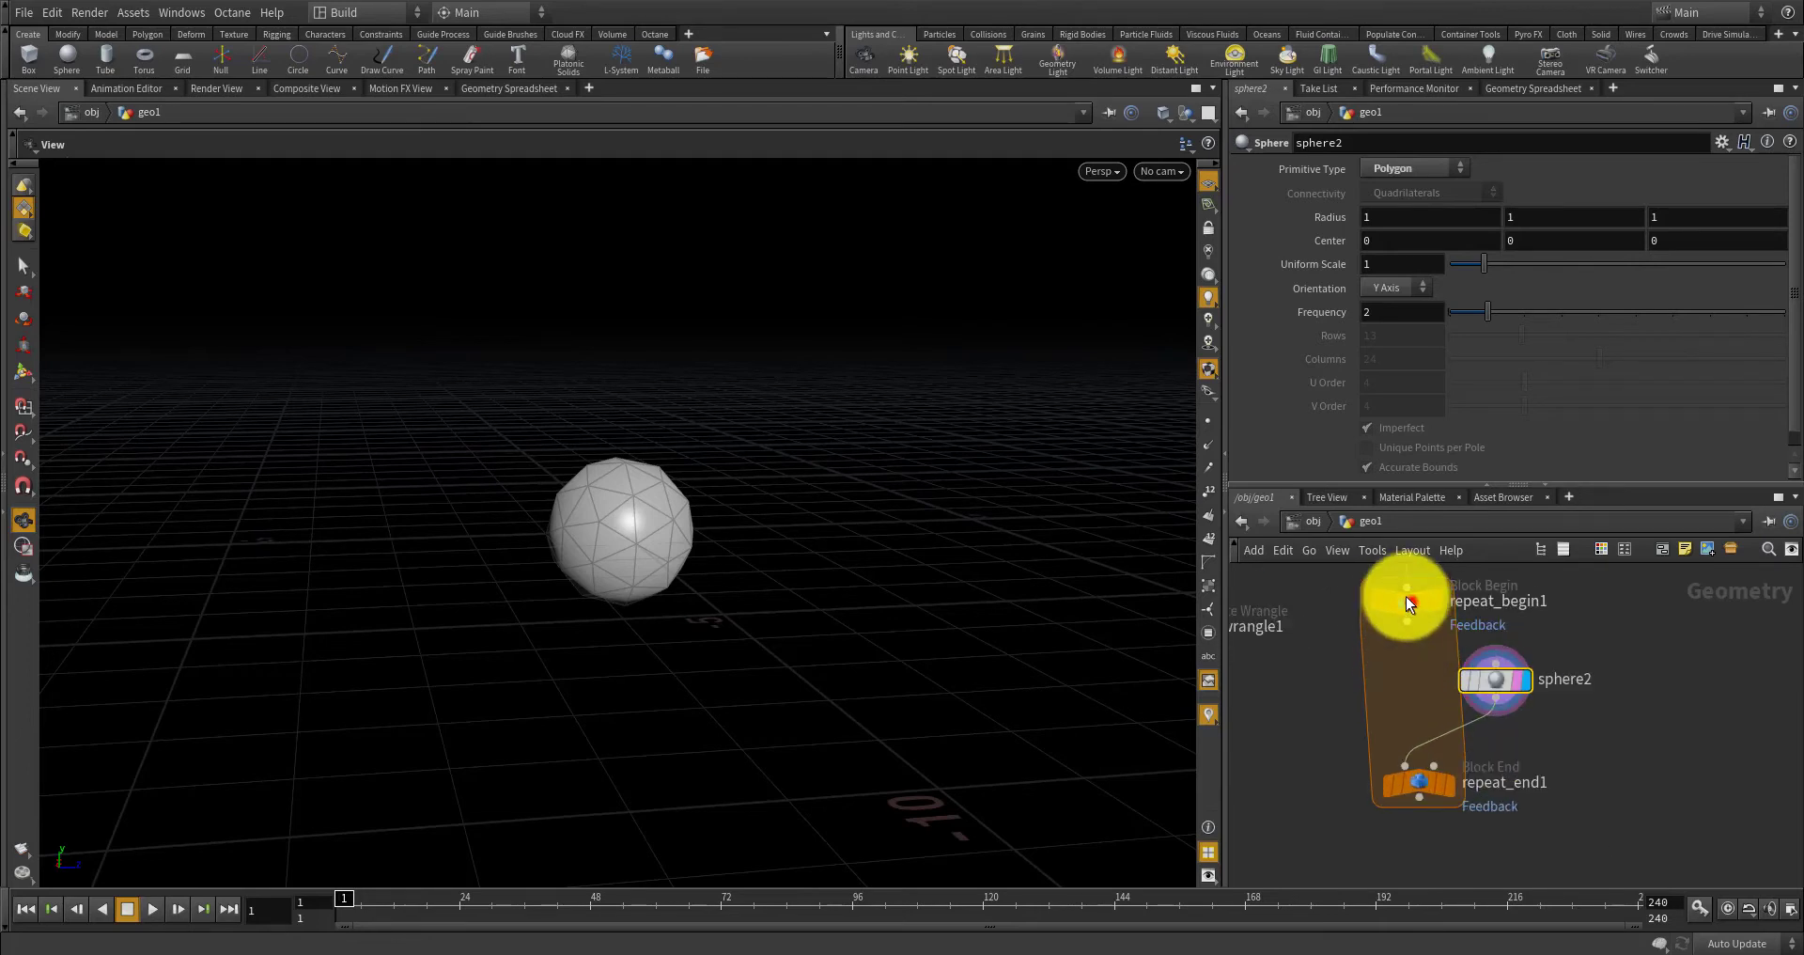
Add a Merge node inside the loop block, fed by the output of repeat_begin1.
middle_click_drag(1411, 589, 1413, 663)
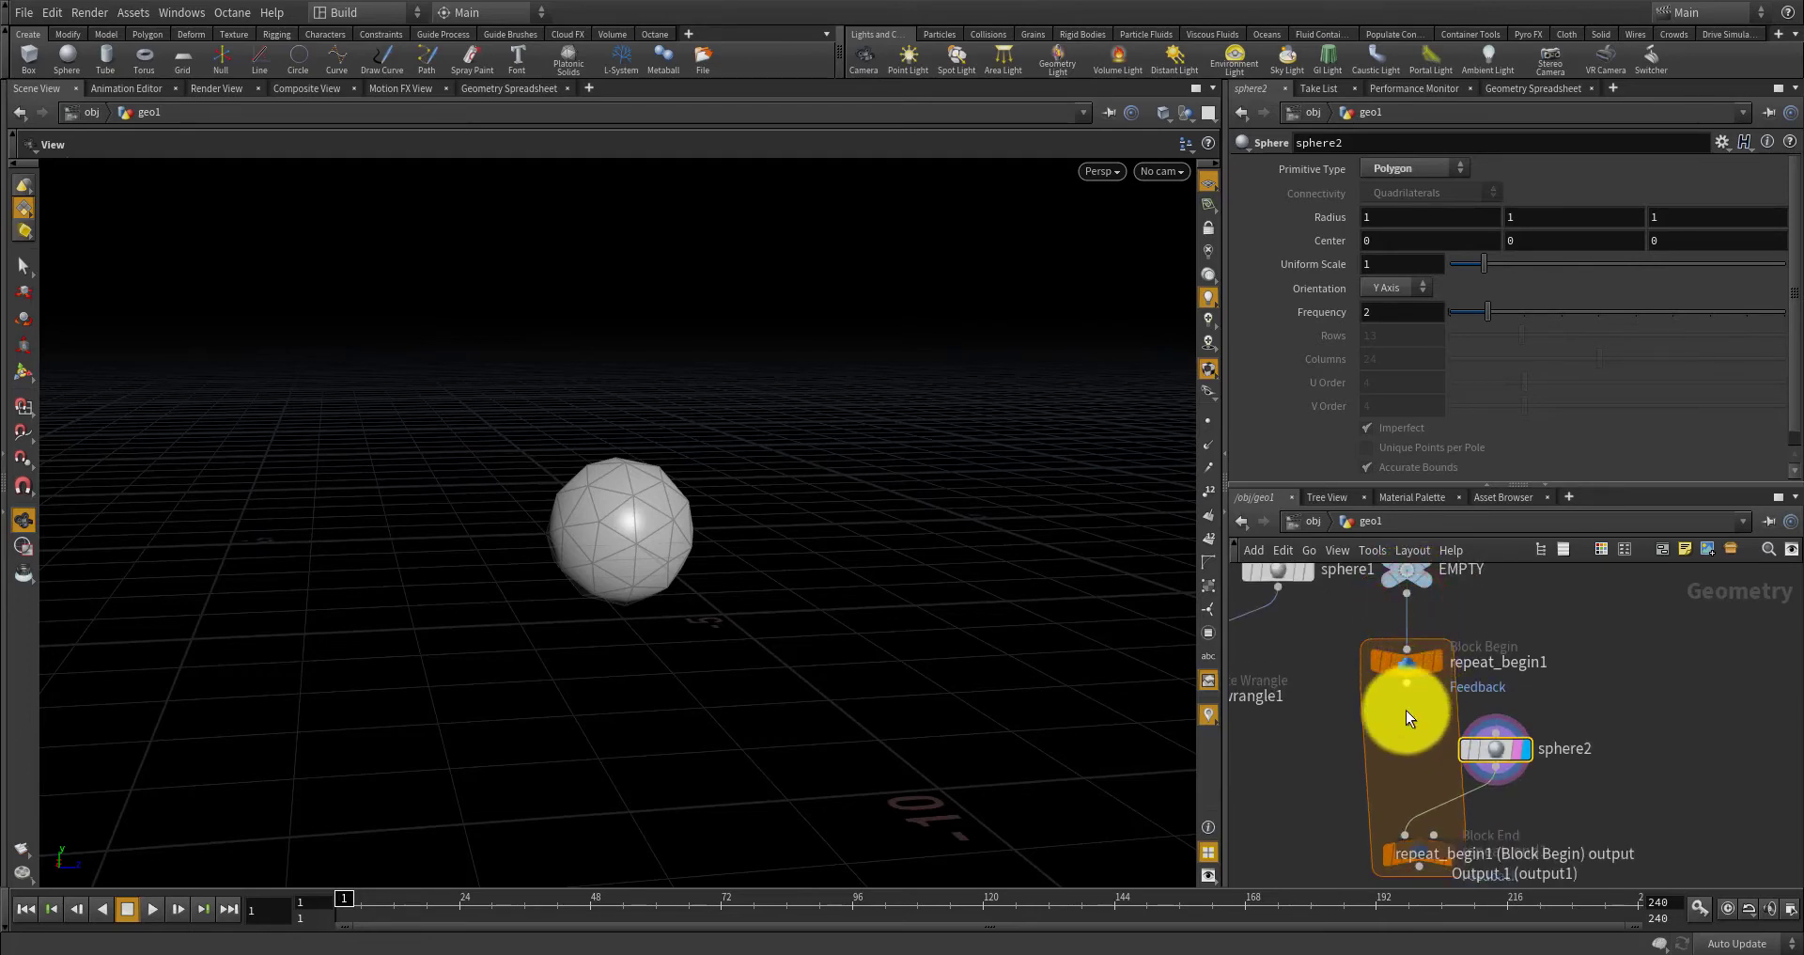
key("Tab")
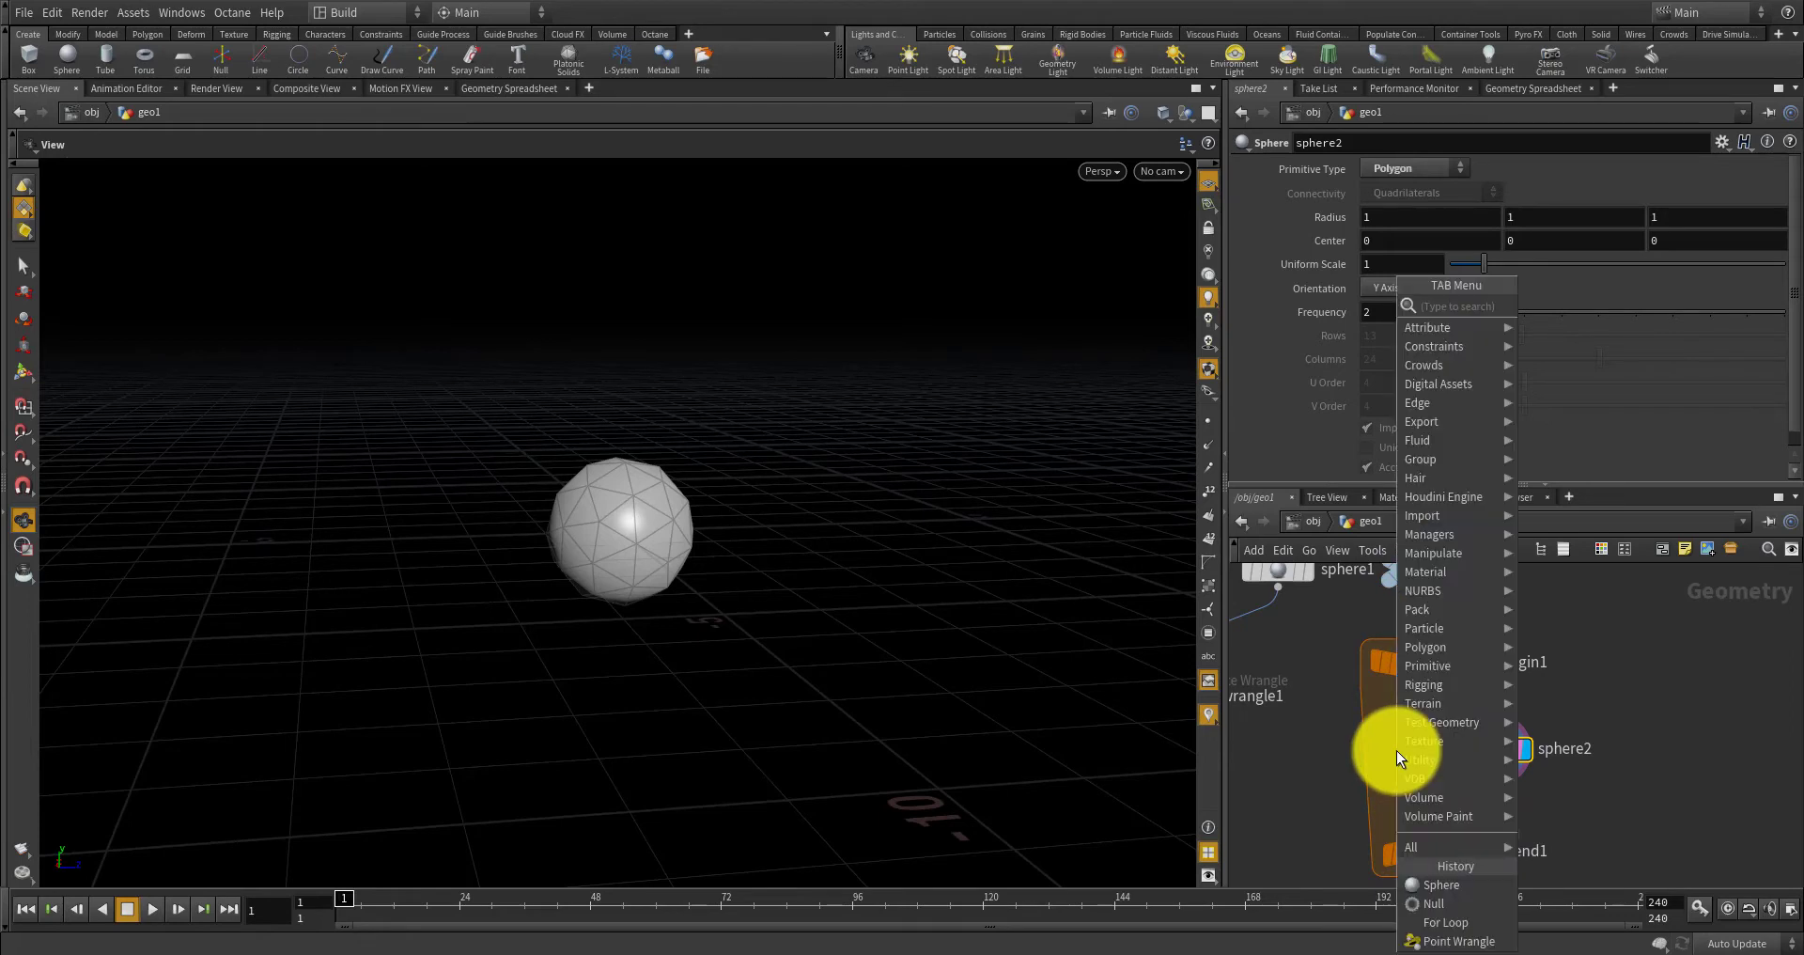
key("Escape")
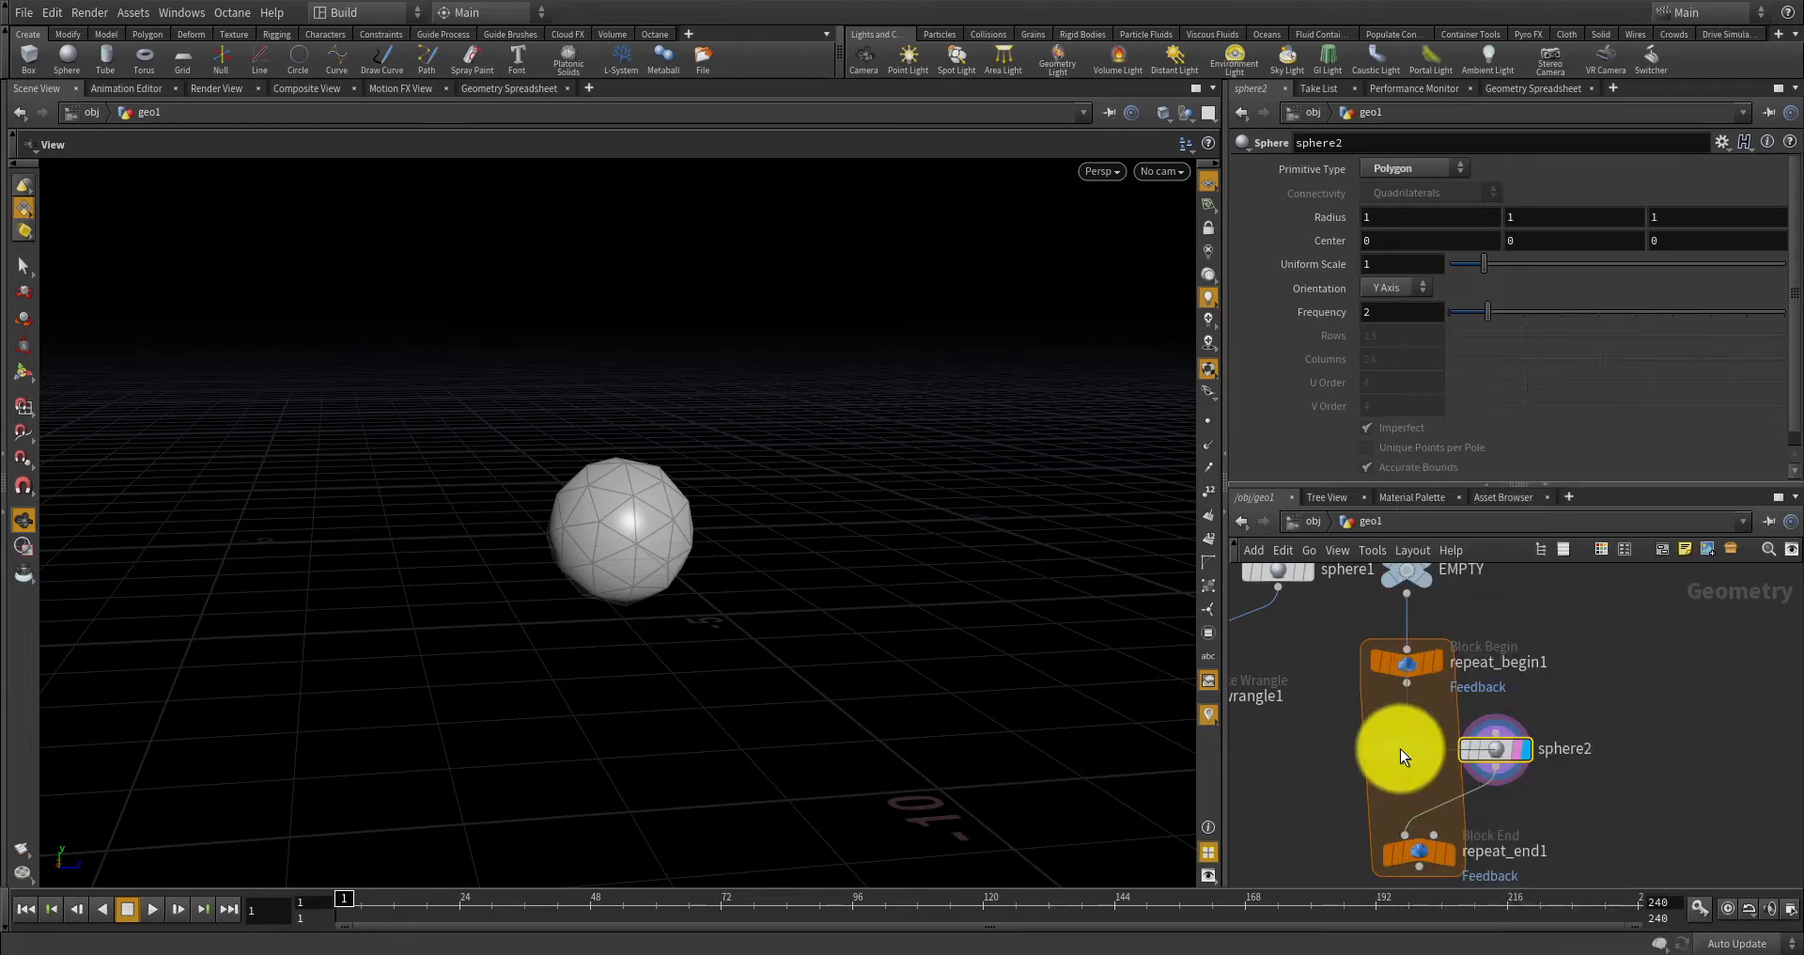
left_click(1400, 748)
scroll(1402, 690, "up", 3)
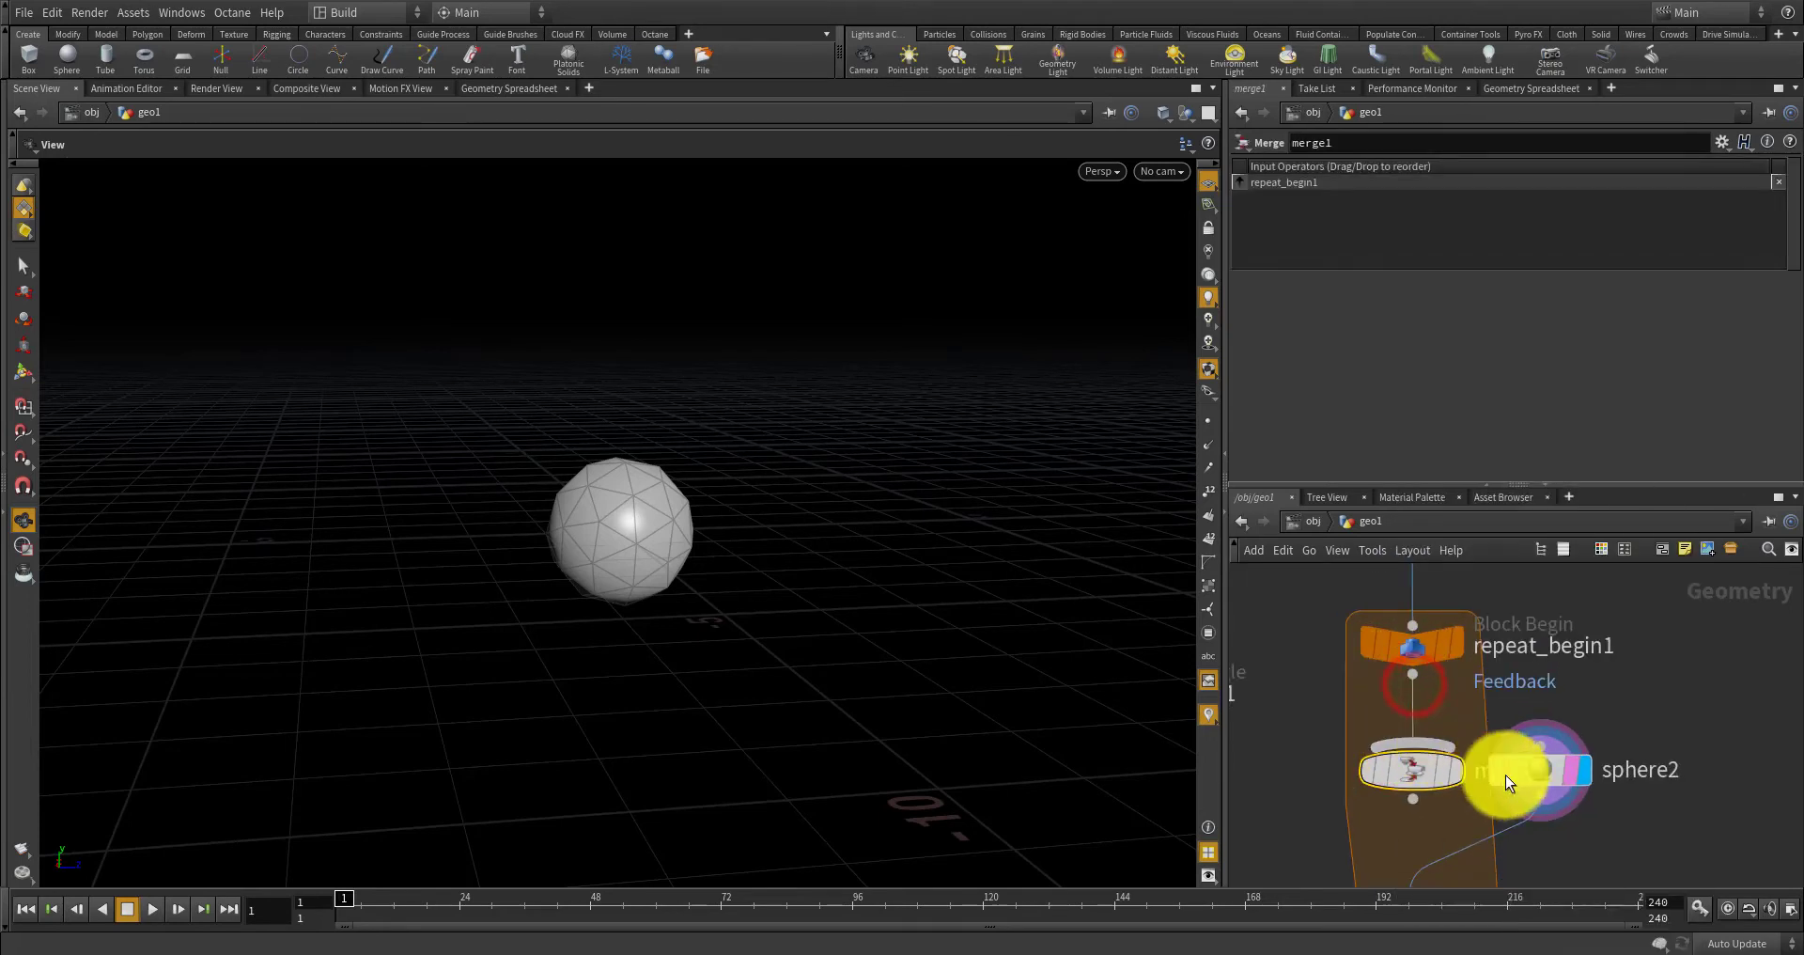
Connect sphere2's output to merge1 as its second input.
left_click(1539, 795)
left_click(1451, 744)
scroll(1454, 741, "down", 3)
scroll(1443, 794, "up", 4)
Connect merge1's output to the first input of repeat_end1 and tidy the spacing between the loop nodes.
left_click(1399, 759)
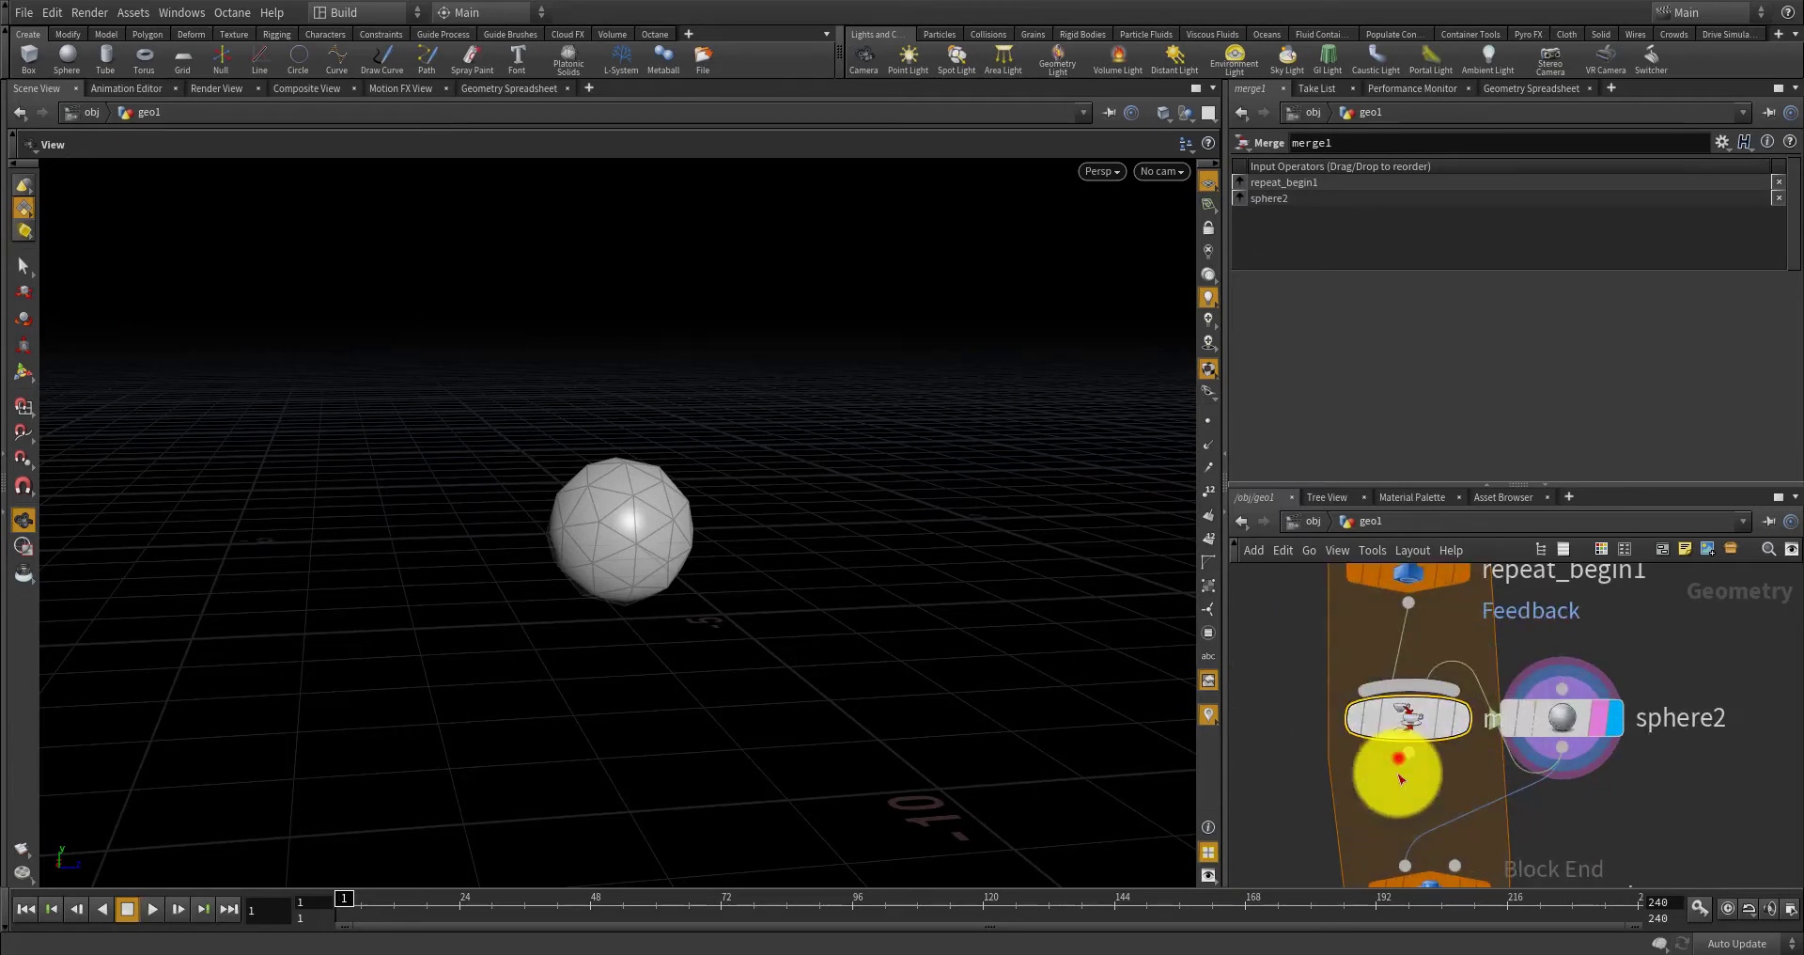
left_click_drag(1399, 774, 1405, 862)
scroll(1421, 754, "down", 4)
left_click_drag(1409, 738, 1408, 763)
scroll(1507, 793, "up", 3)
Try the Merge Each Iteration gather method on repeat_end1 and return it to Feedback Each Iteration.
left_click(1381, 820)
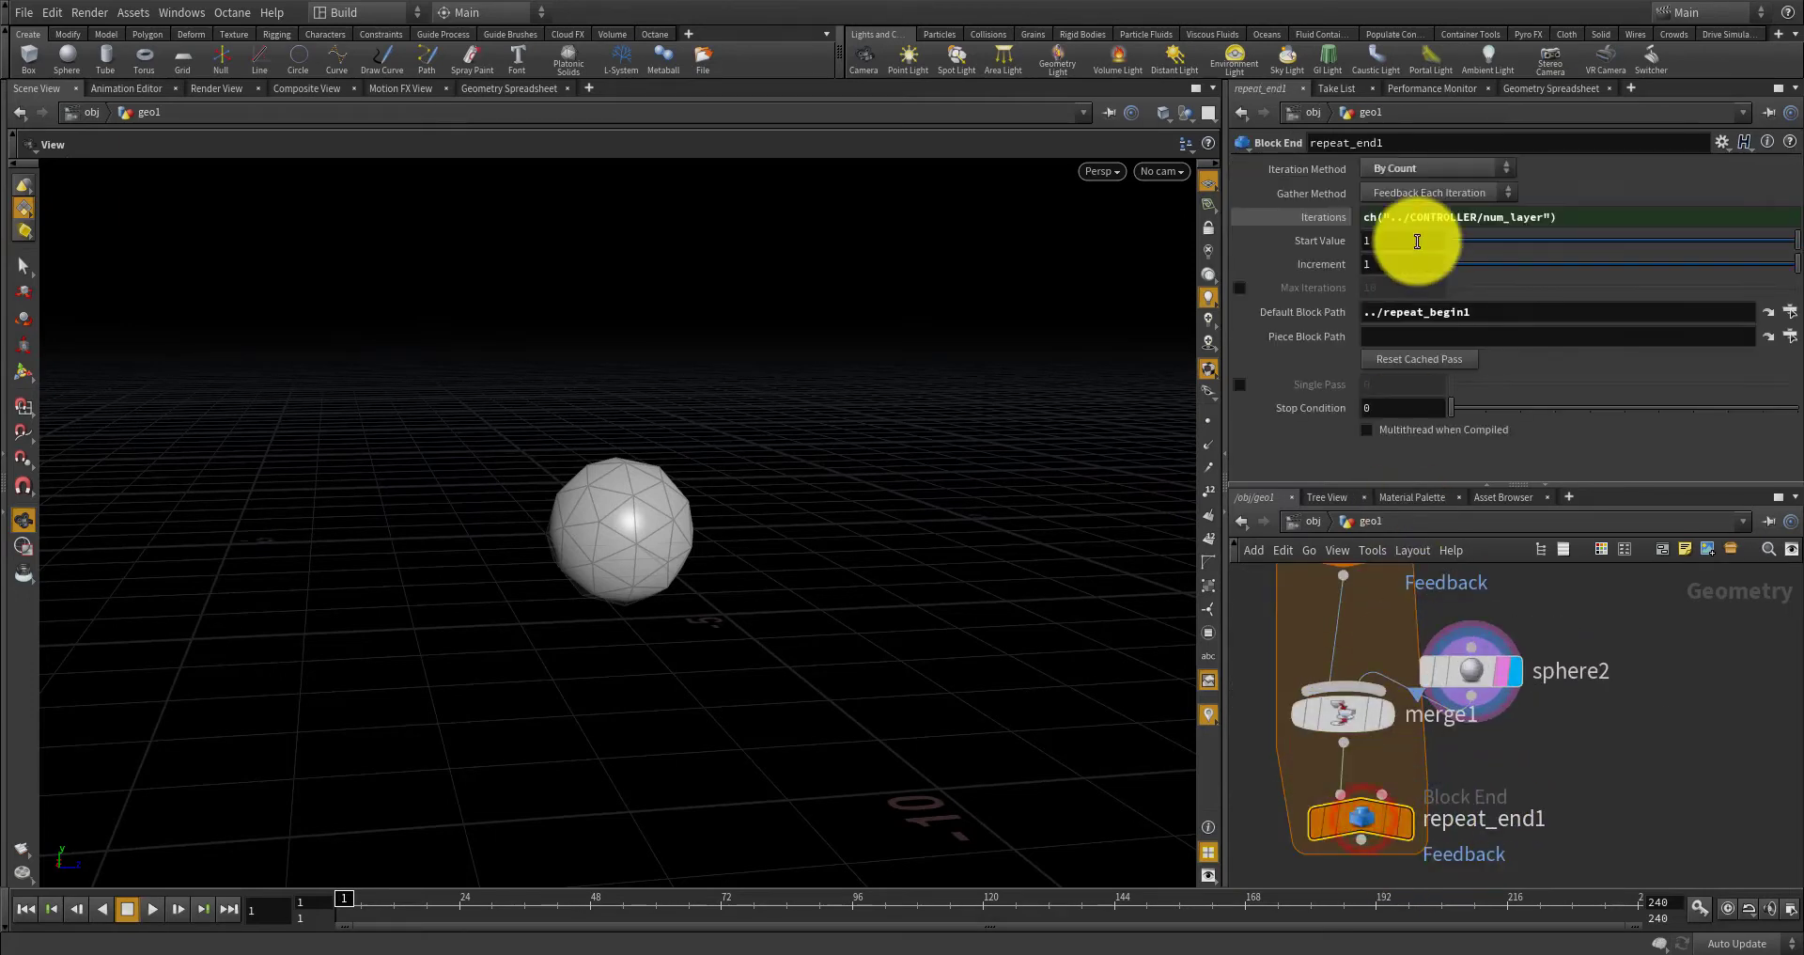
left_click(1398, 169)
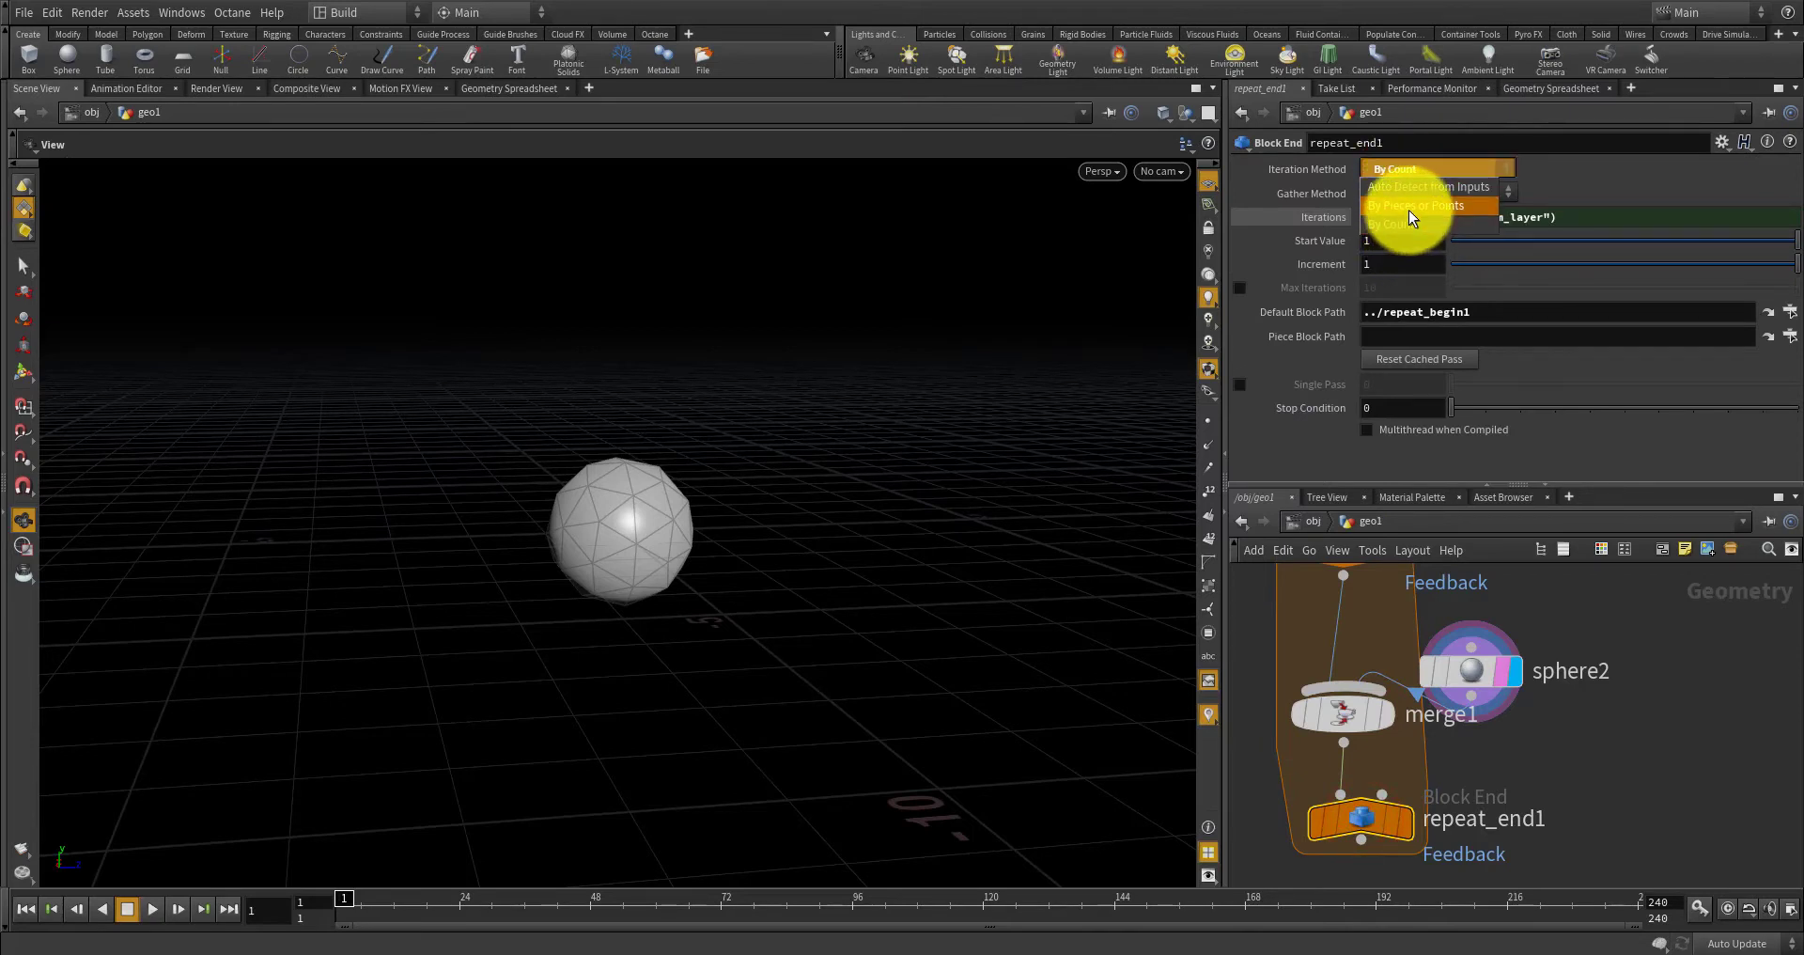
left_click(1587, 400)
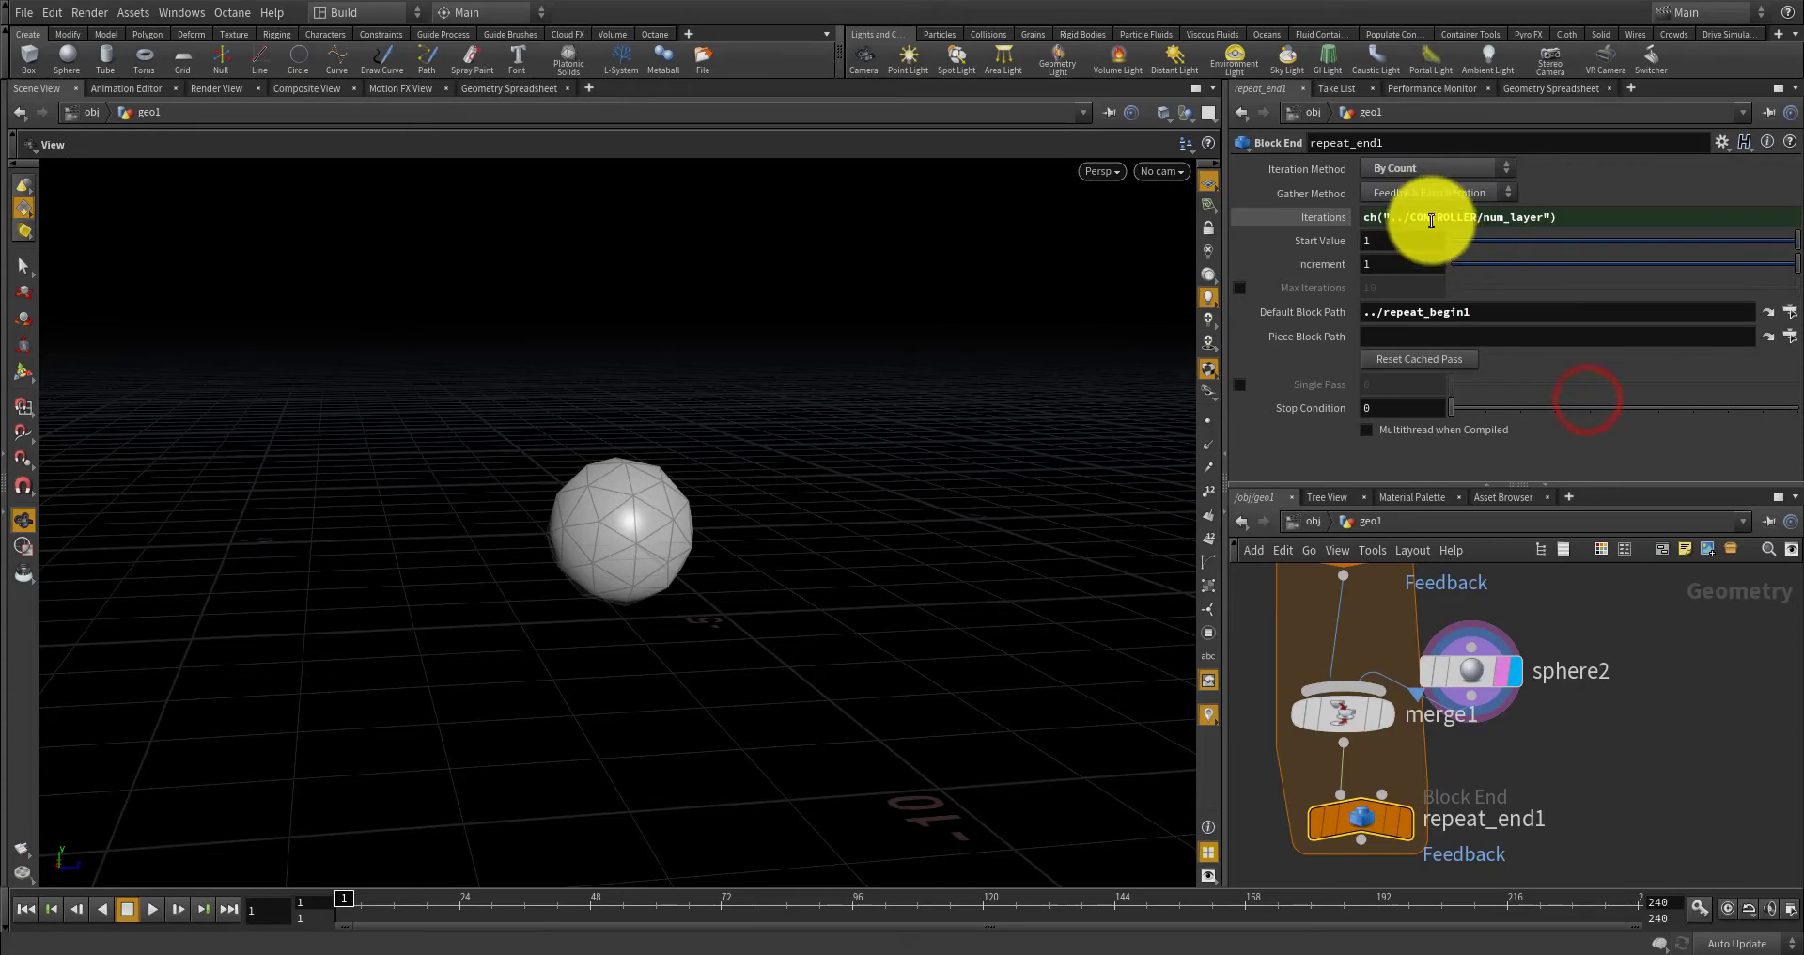
left_click(1429, 193)
left_click(1429, 231)
scroll(1562, 624, "up", 2)
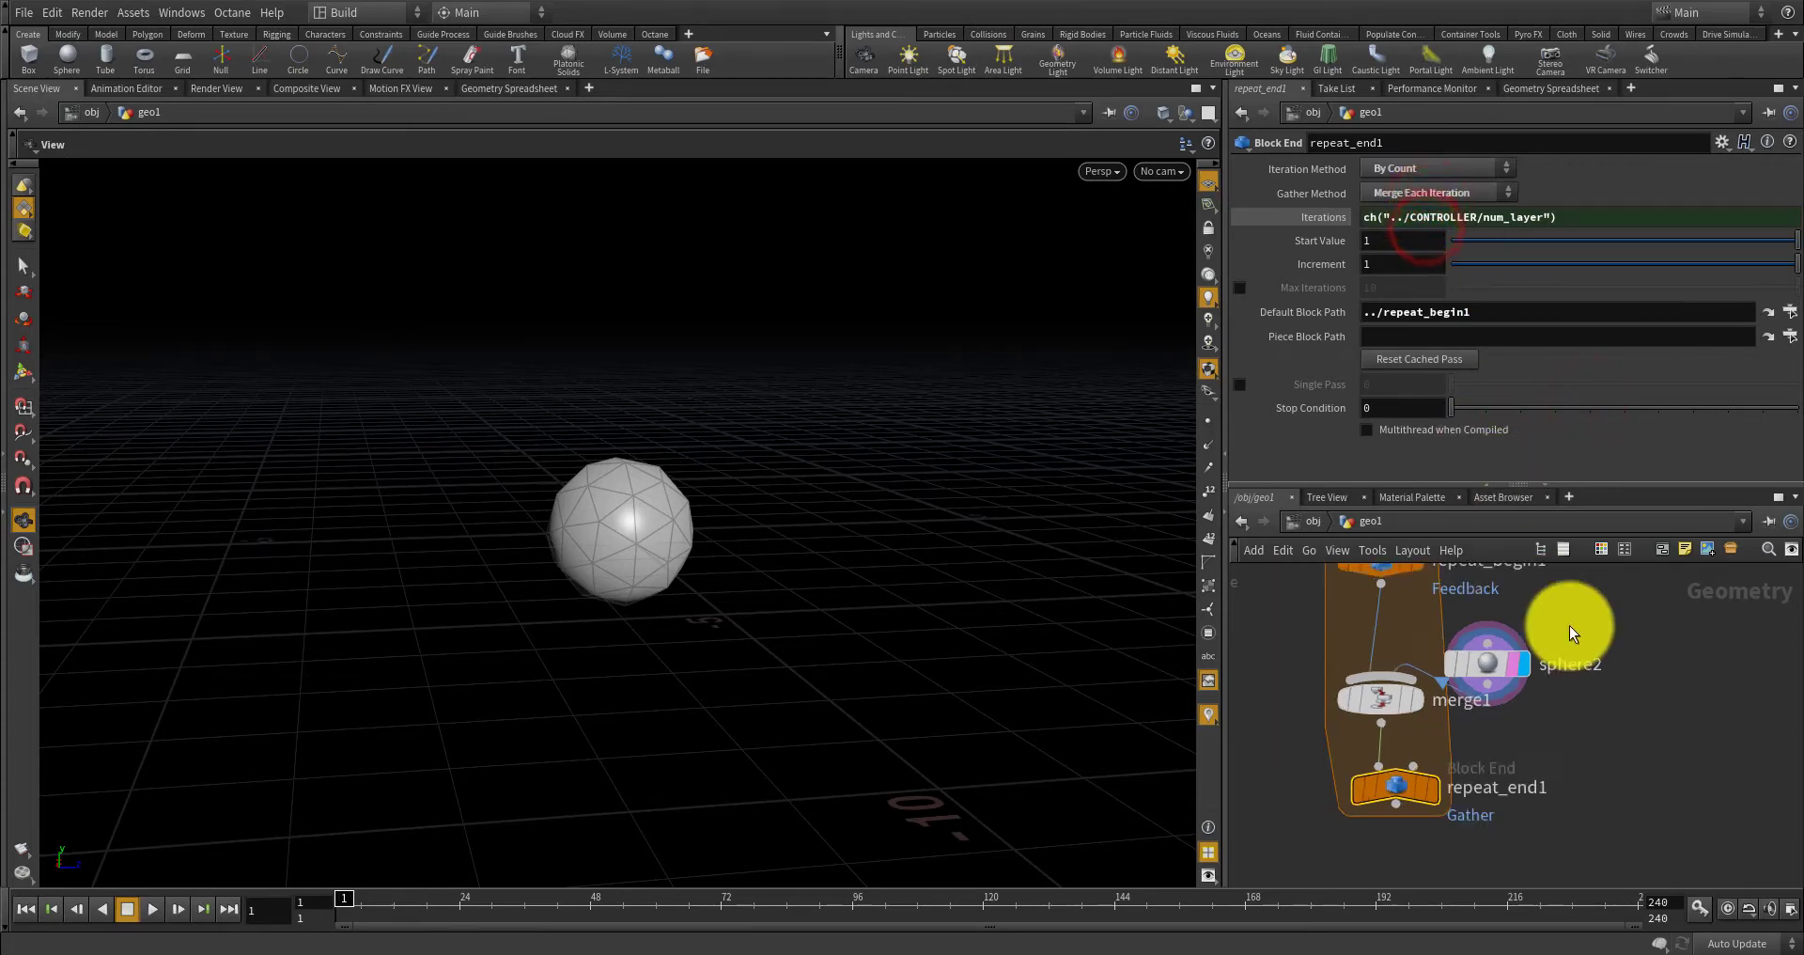
scroll(1520, 733, "down", 2)
scroll(1502, 634, "up", 2)
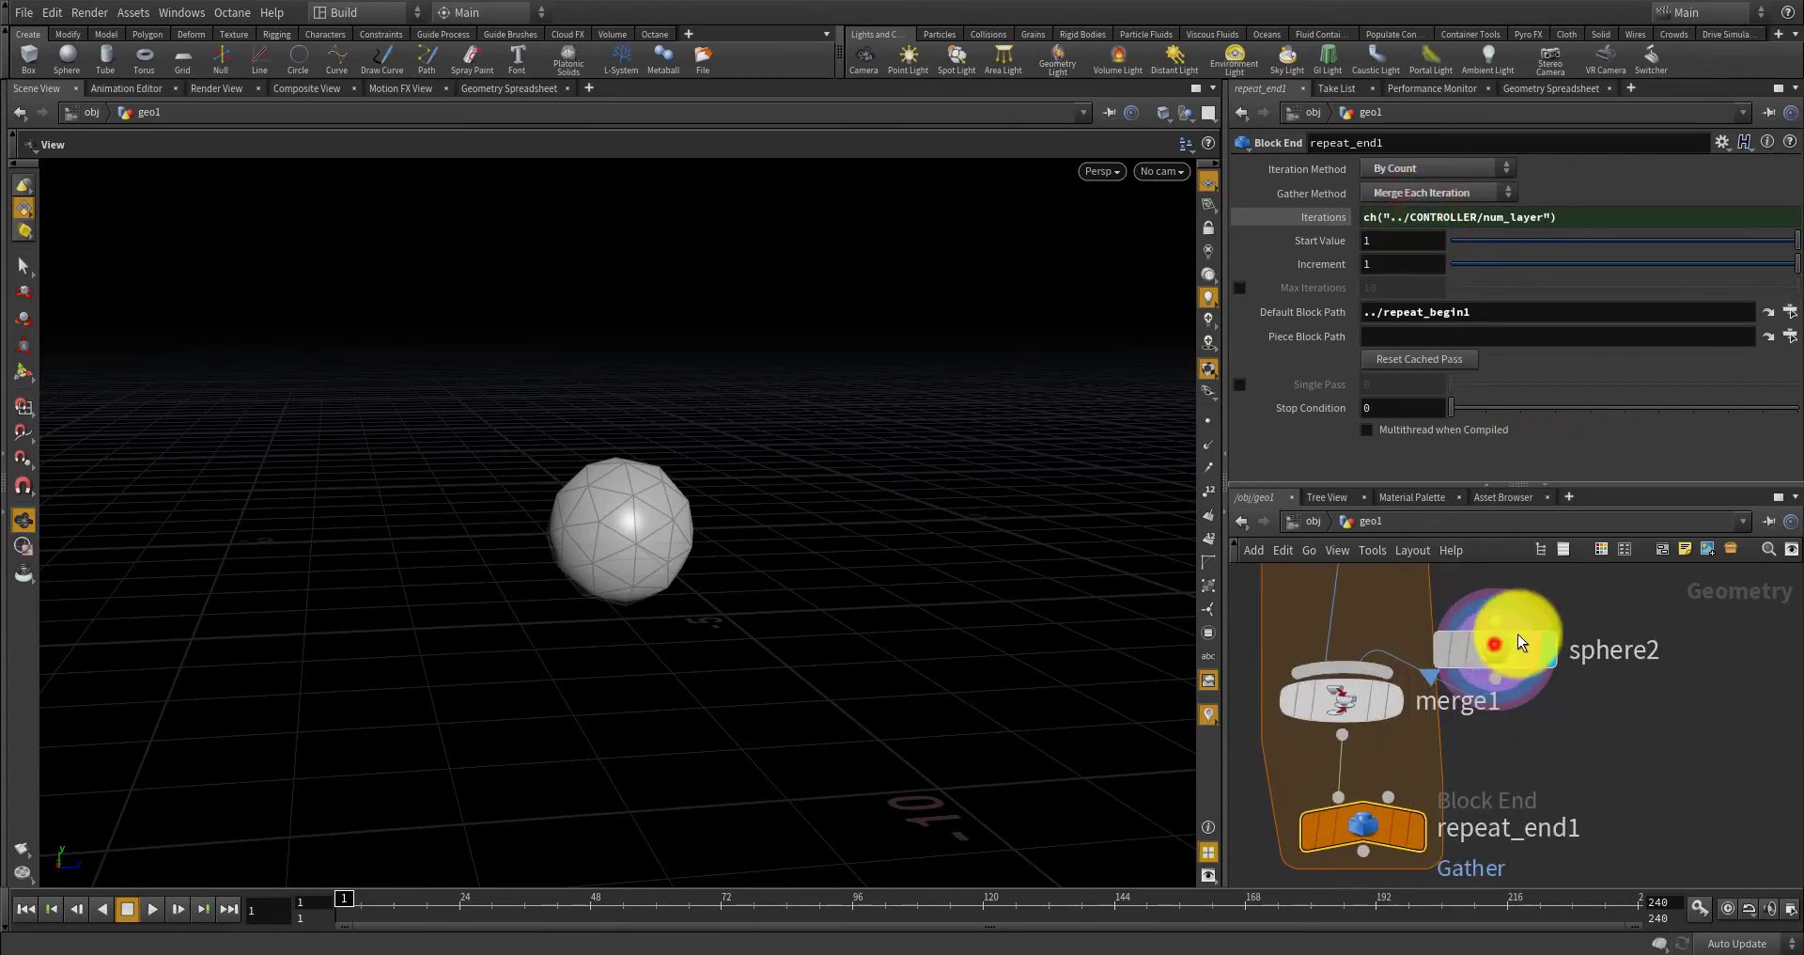
left_click_drag(1503, 646, 1545, 625)
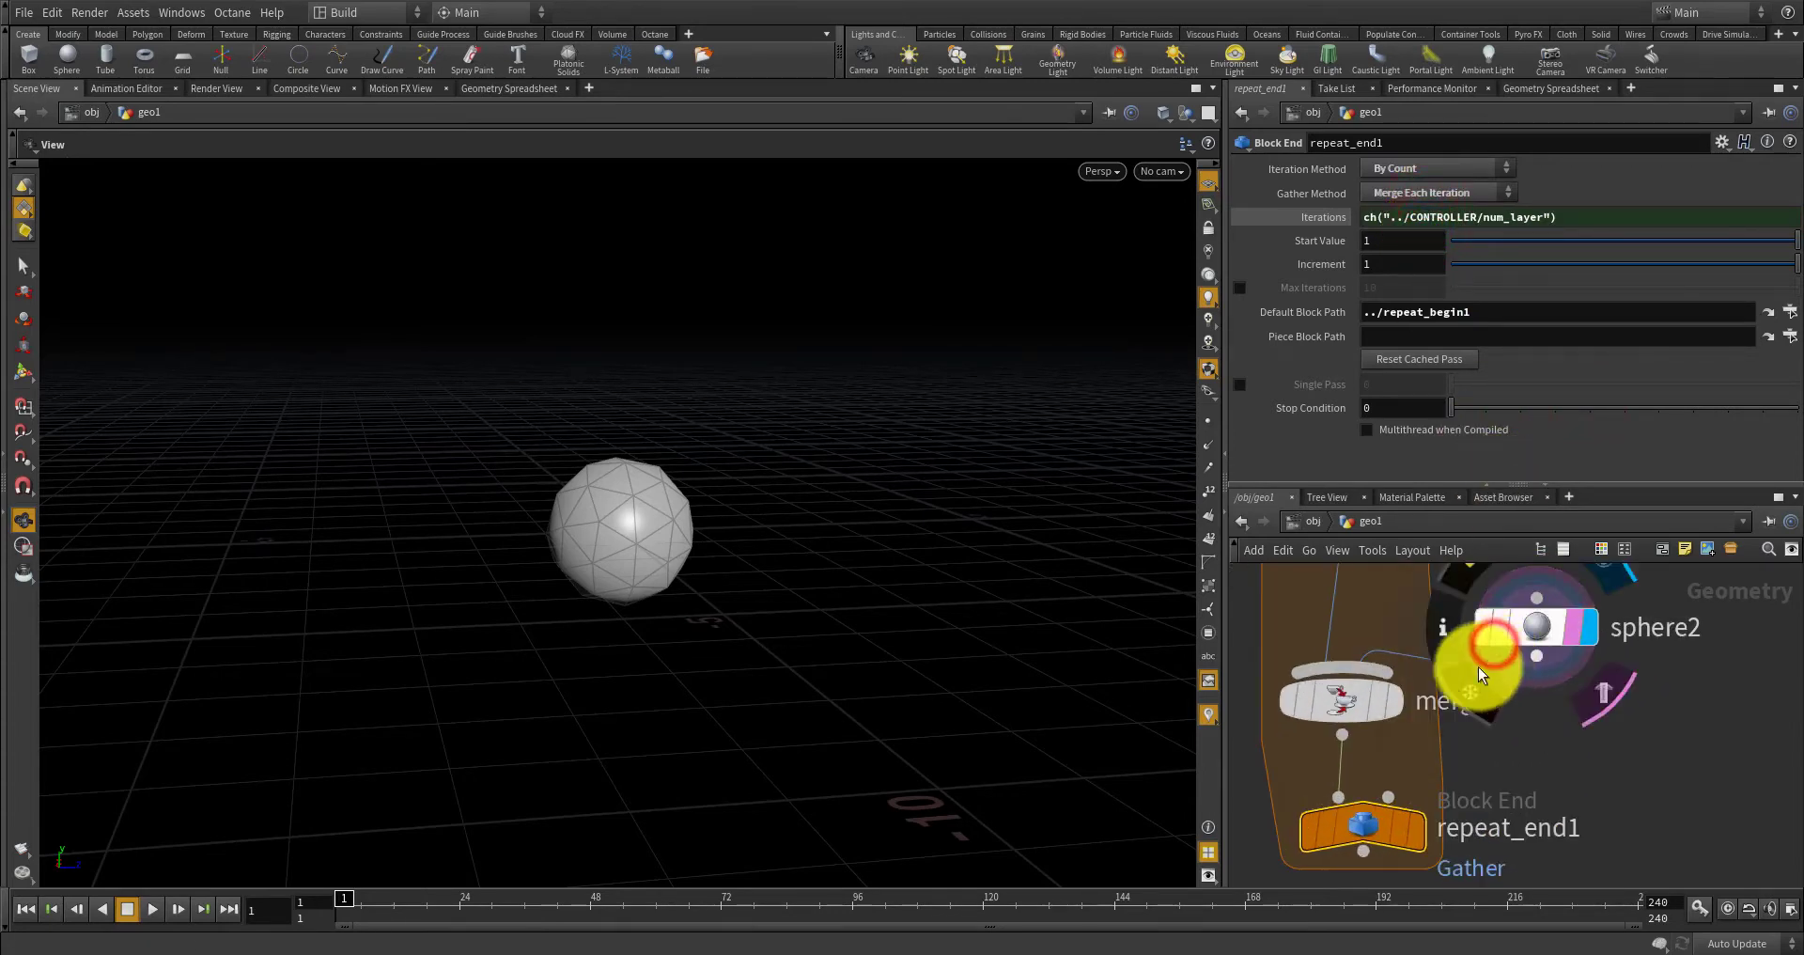
left_click(1424, 193)
left_click(1429, 213)
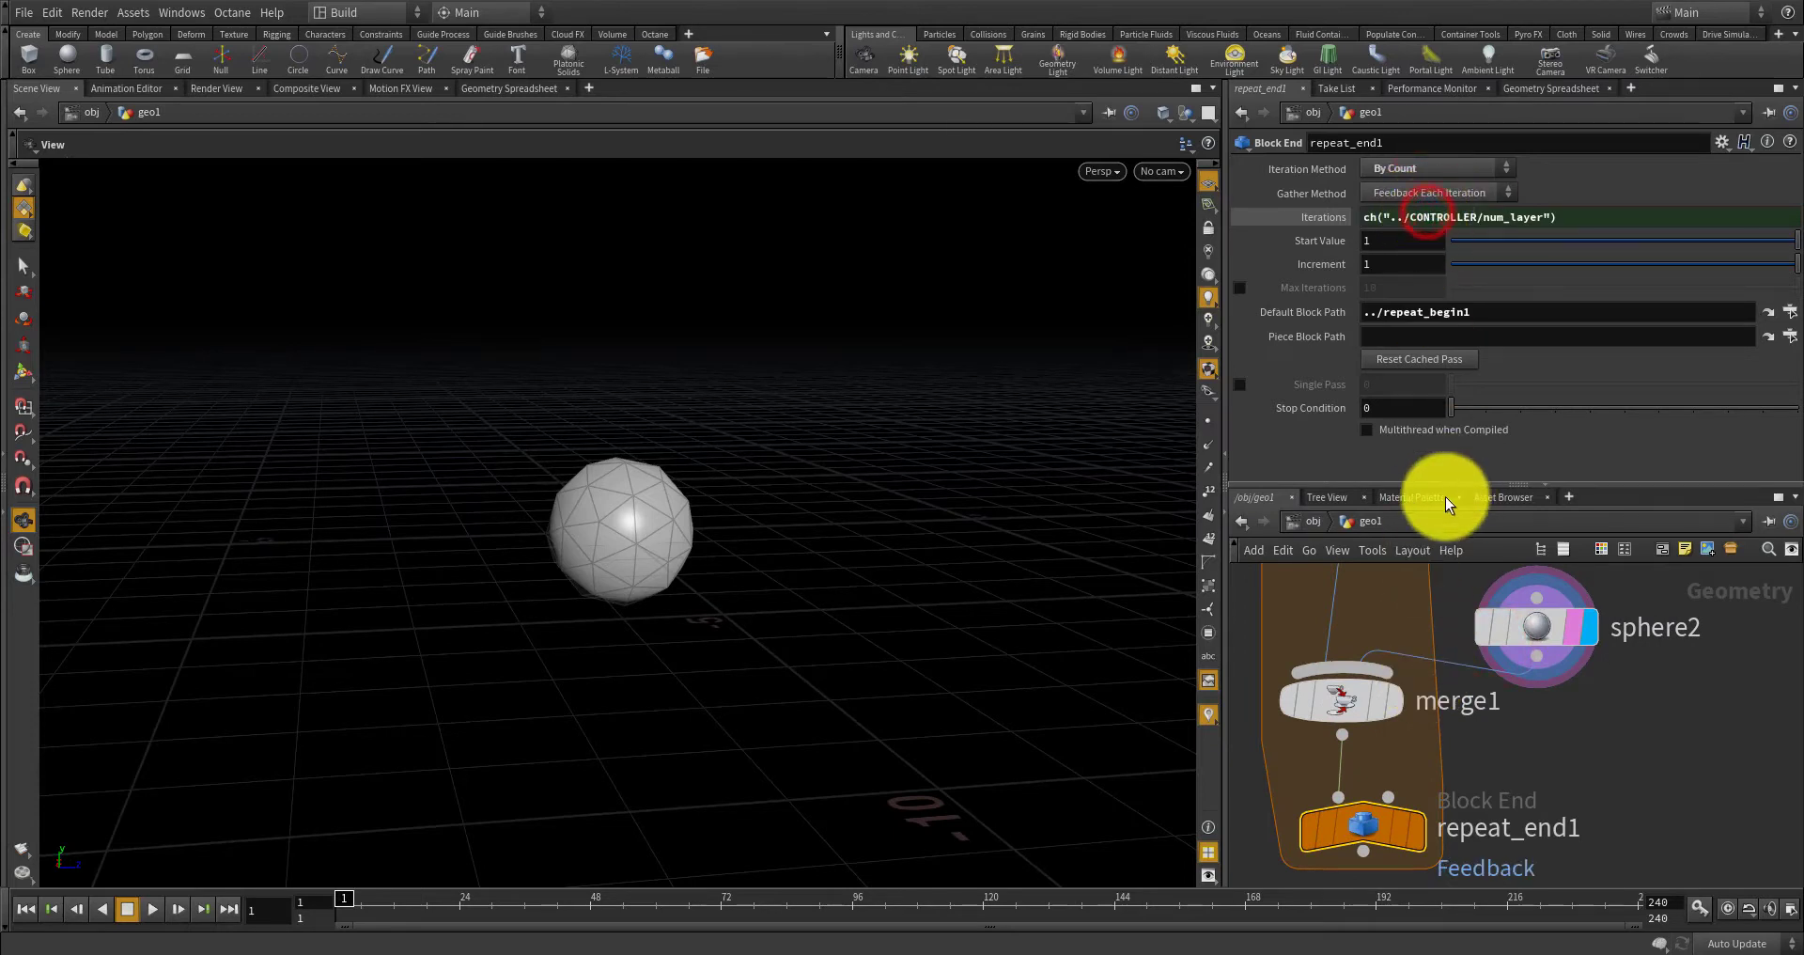
Display the output of repeat_end1 in the viewport.
scroll(1467, 646, "down", 2)
scroll(1432, 766, "up", 3)
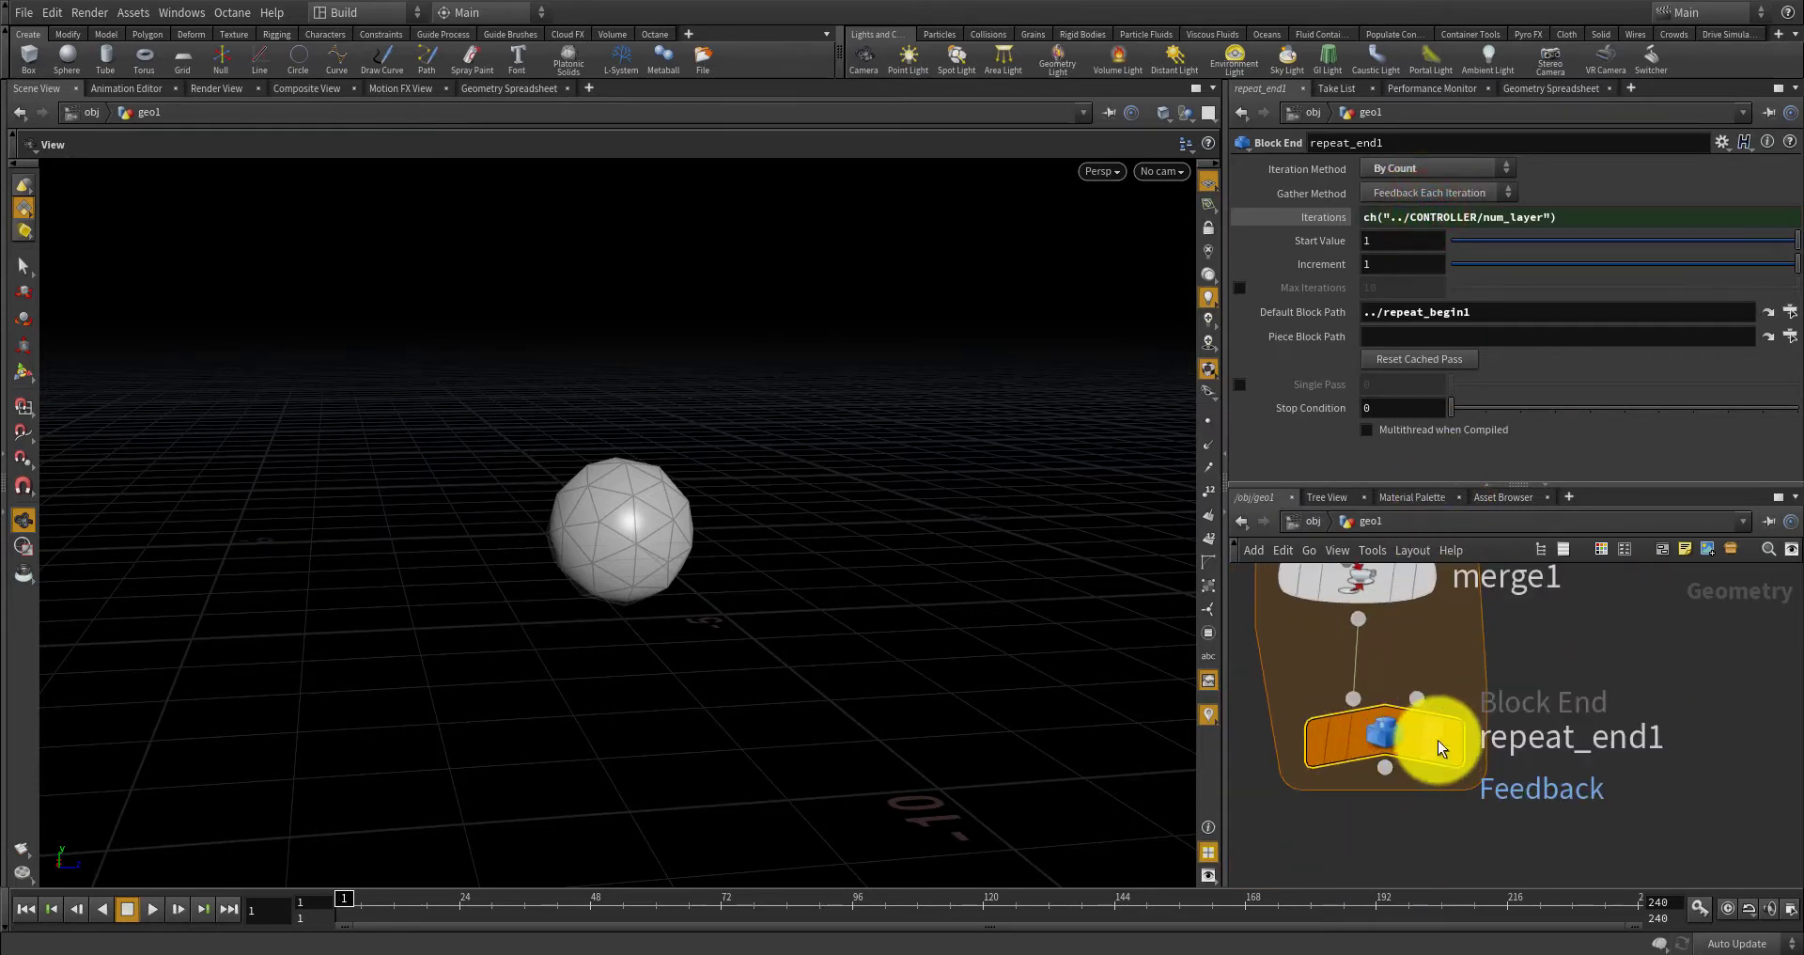
left_click(1451, 739)
left_click(1428, 737)
left_click(1377, 734)
scroll(1380, 737, "down", 5)
scroll(1476, 628, "up", 3)
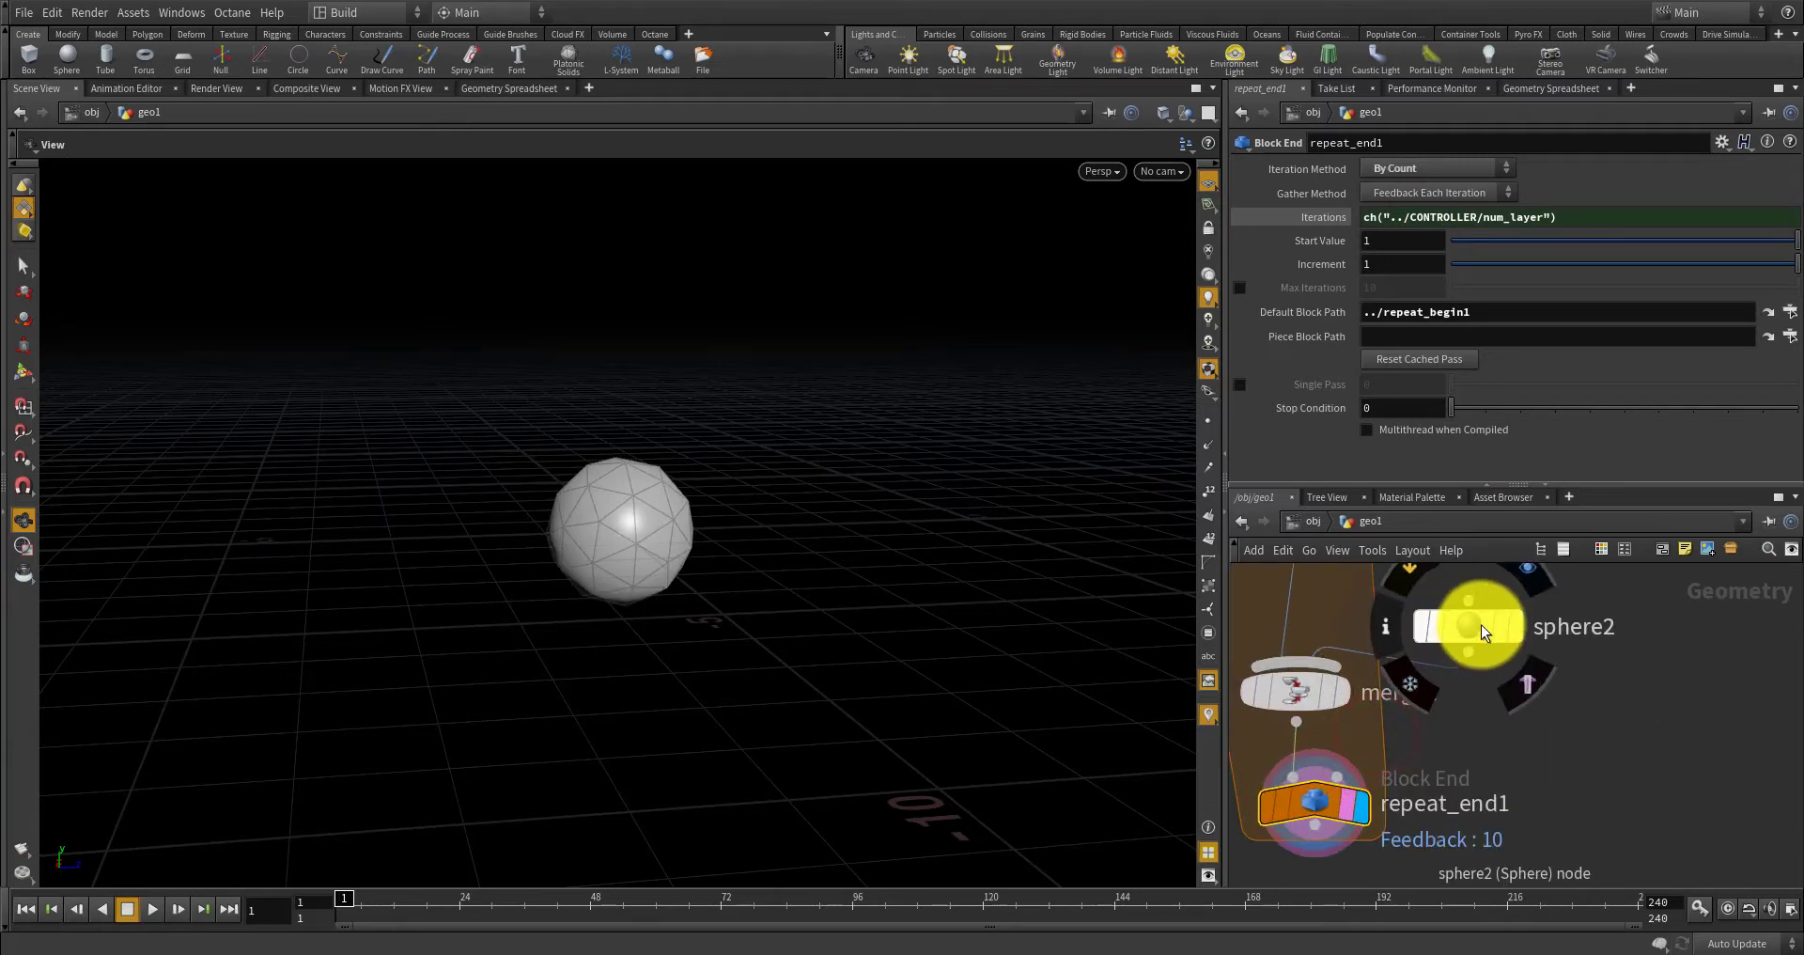
Copy the radius parameter of the CONTROLLER null.
left_click(1474, 621)
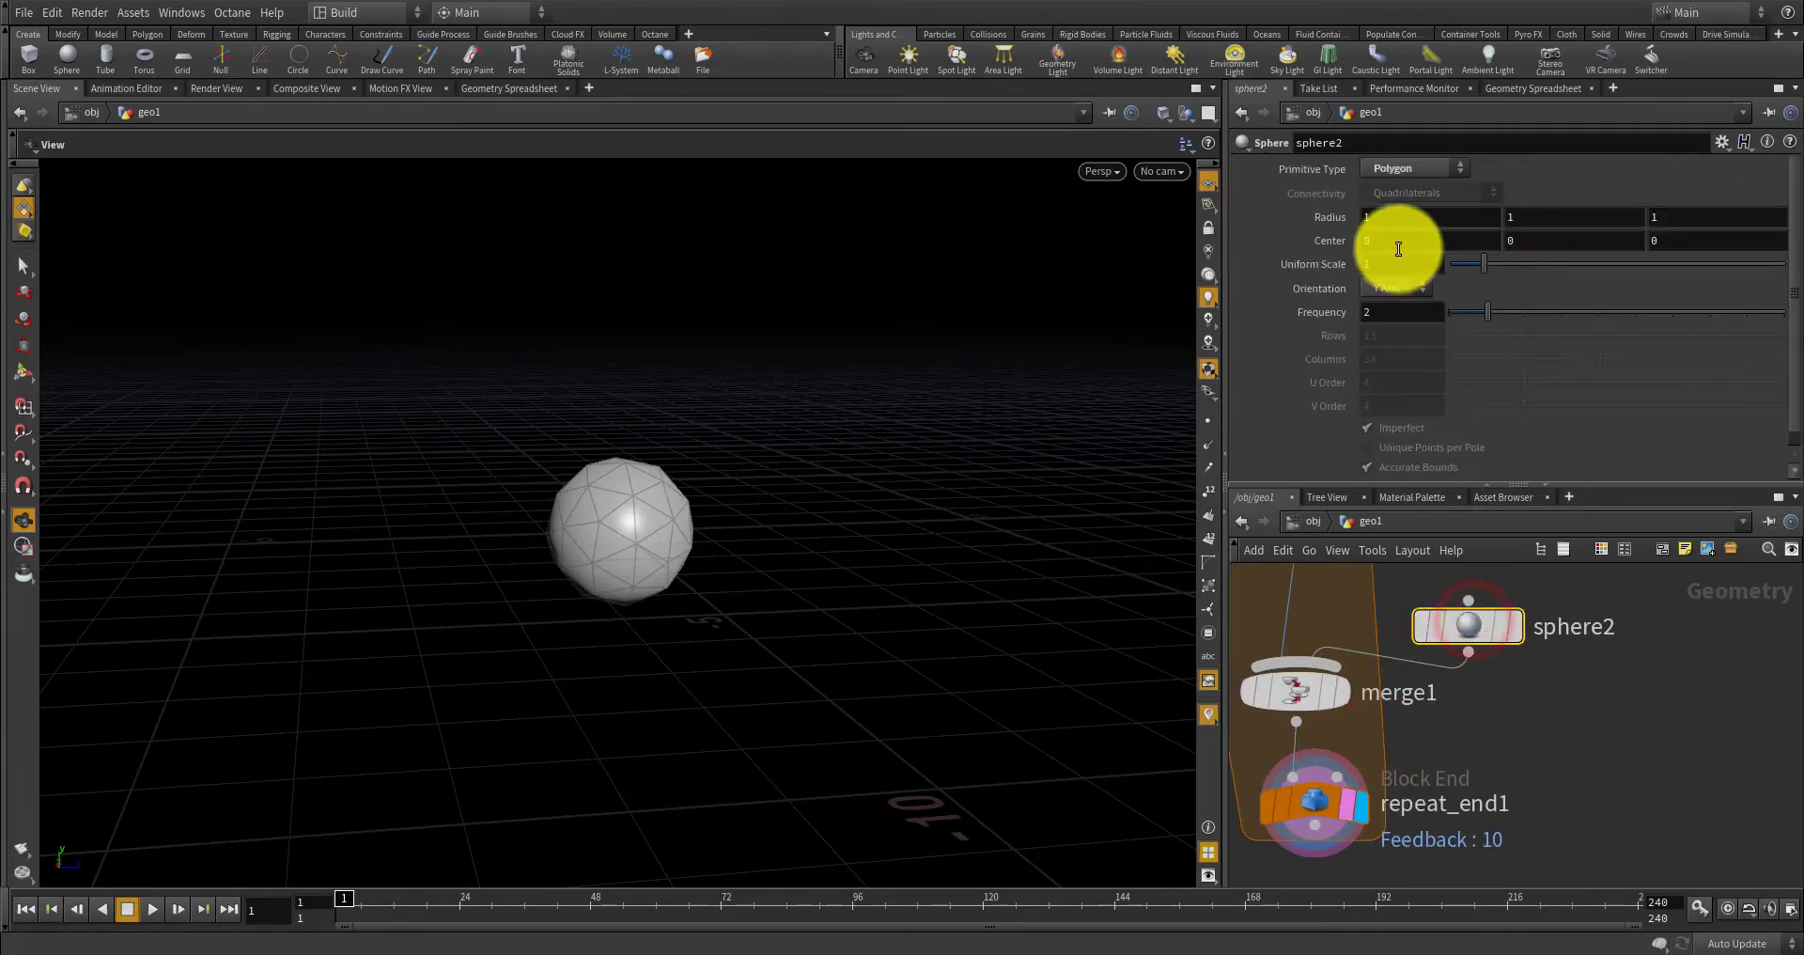
scroll(1590, 643, "down", 3)
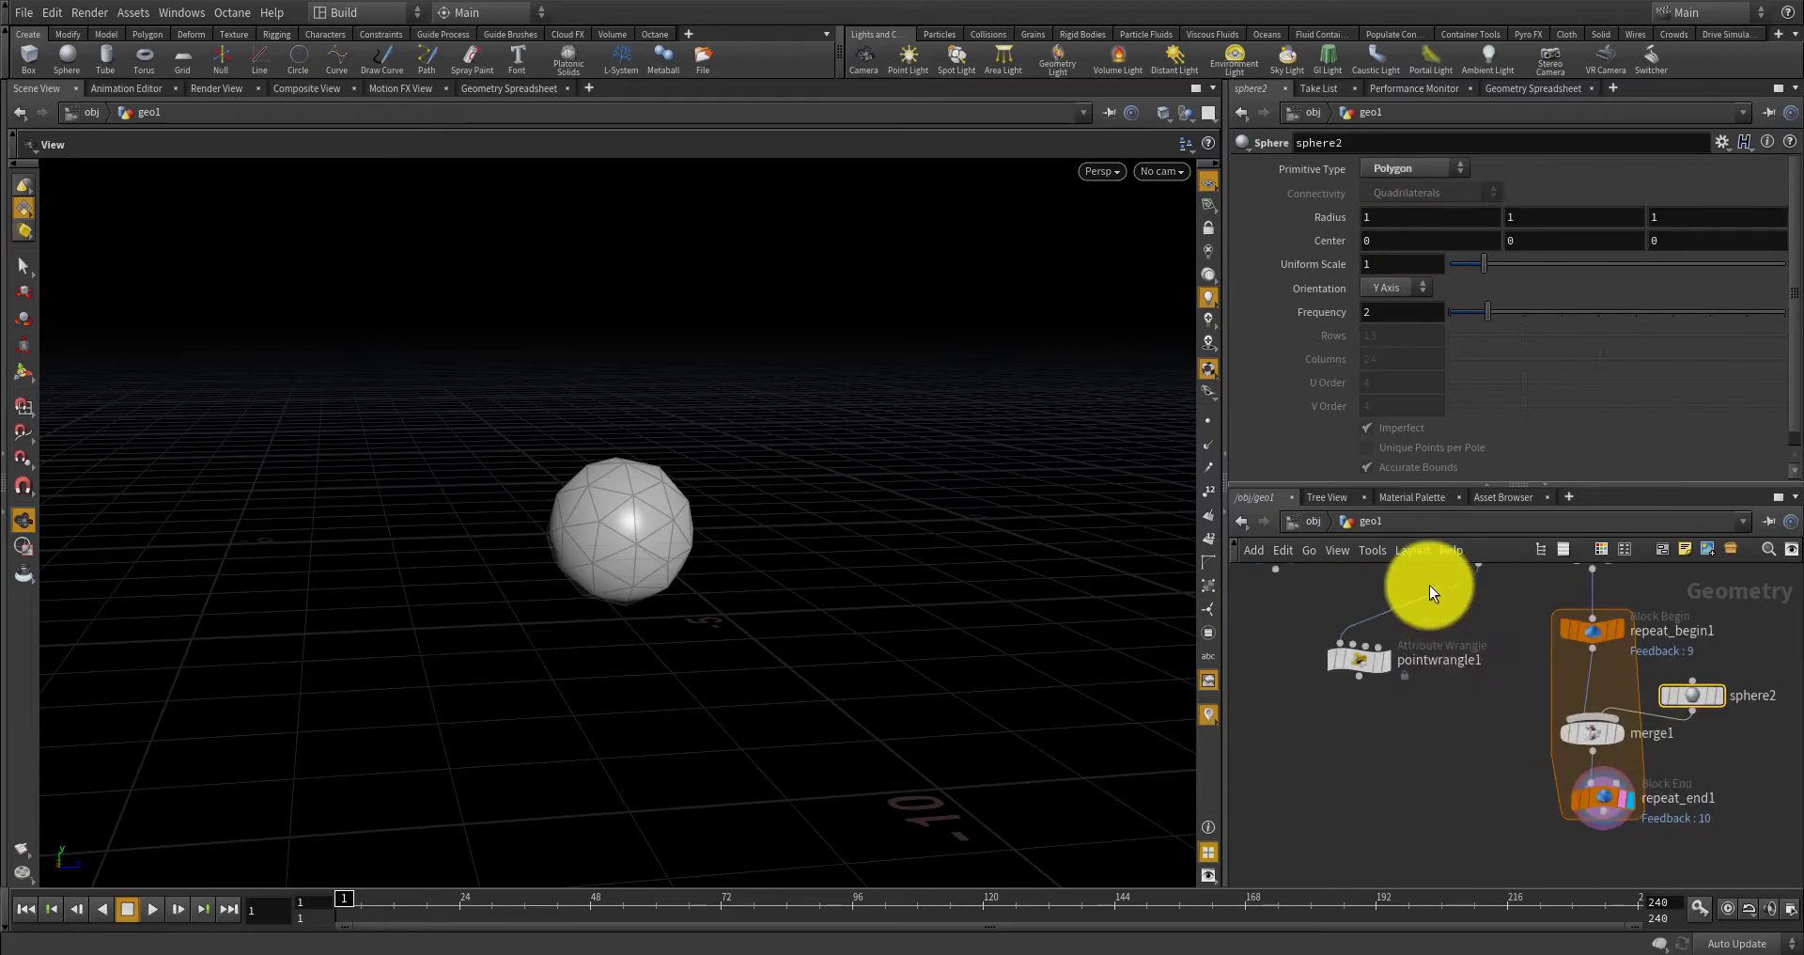
scroll(1361, 703, "up", 5)
scroll(1353, 686, "up", 3)
left_click(1313, 657)
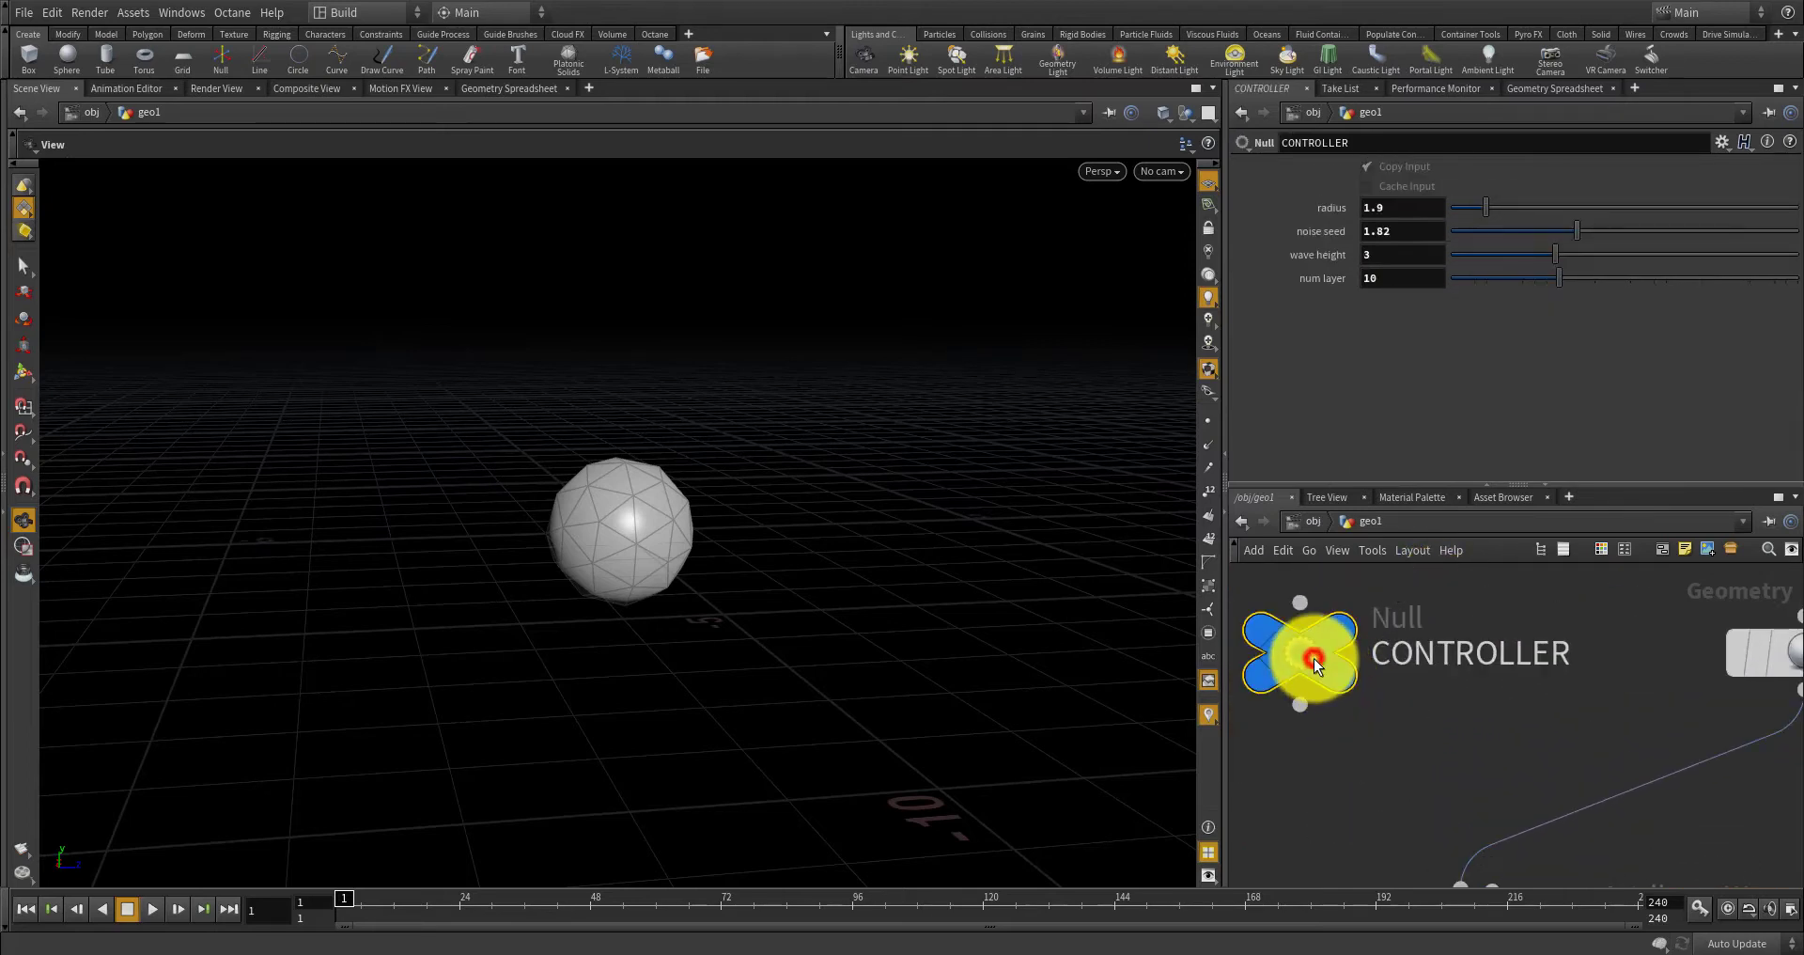
right_click(1397, 207)
left_click(1443, 306)
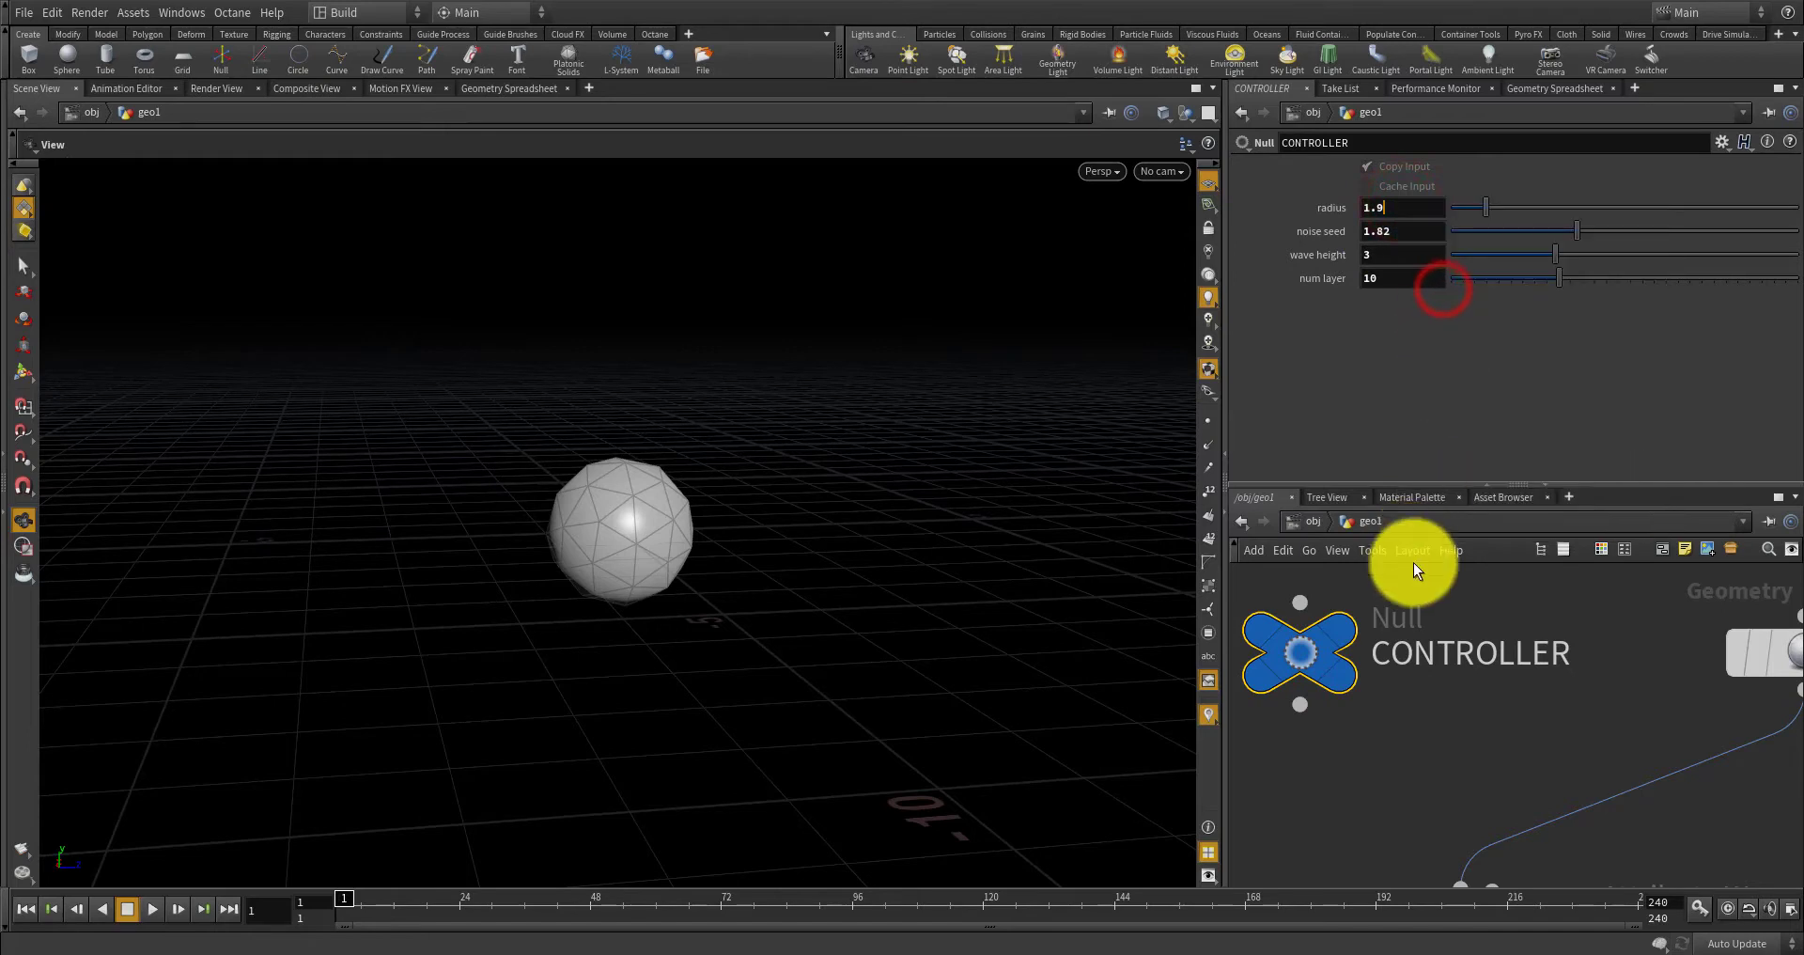
Paste the copied CONTROLLER radius as a relative reference into sphere2's X radius.
scroll(1475, 647, "down", 5)
scroll(1662, 764, "up", 4)
left_click(1587, 623)
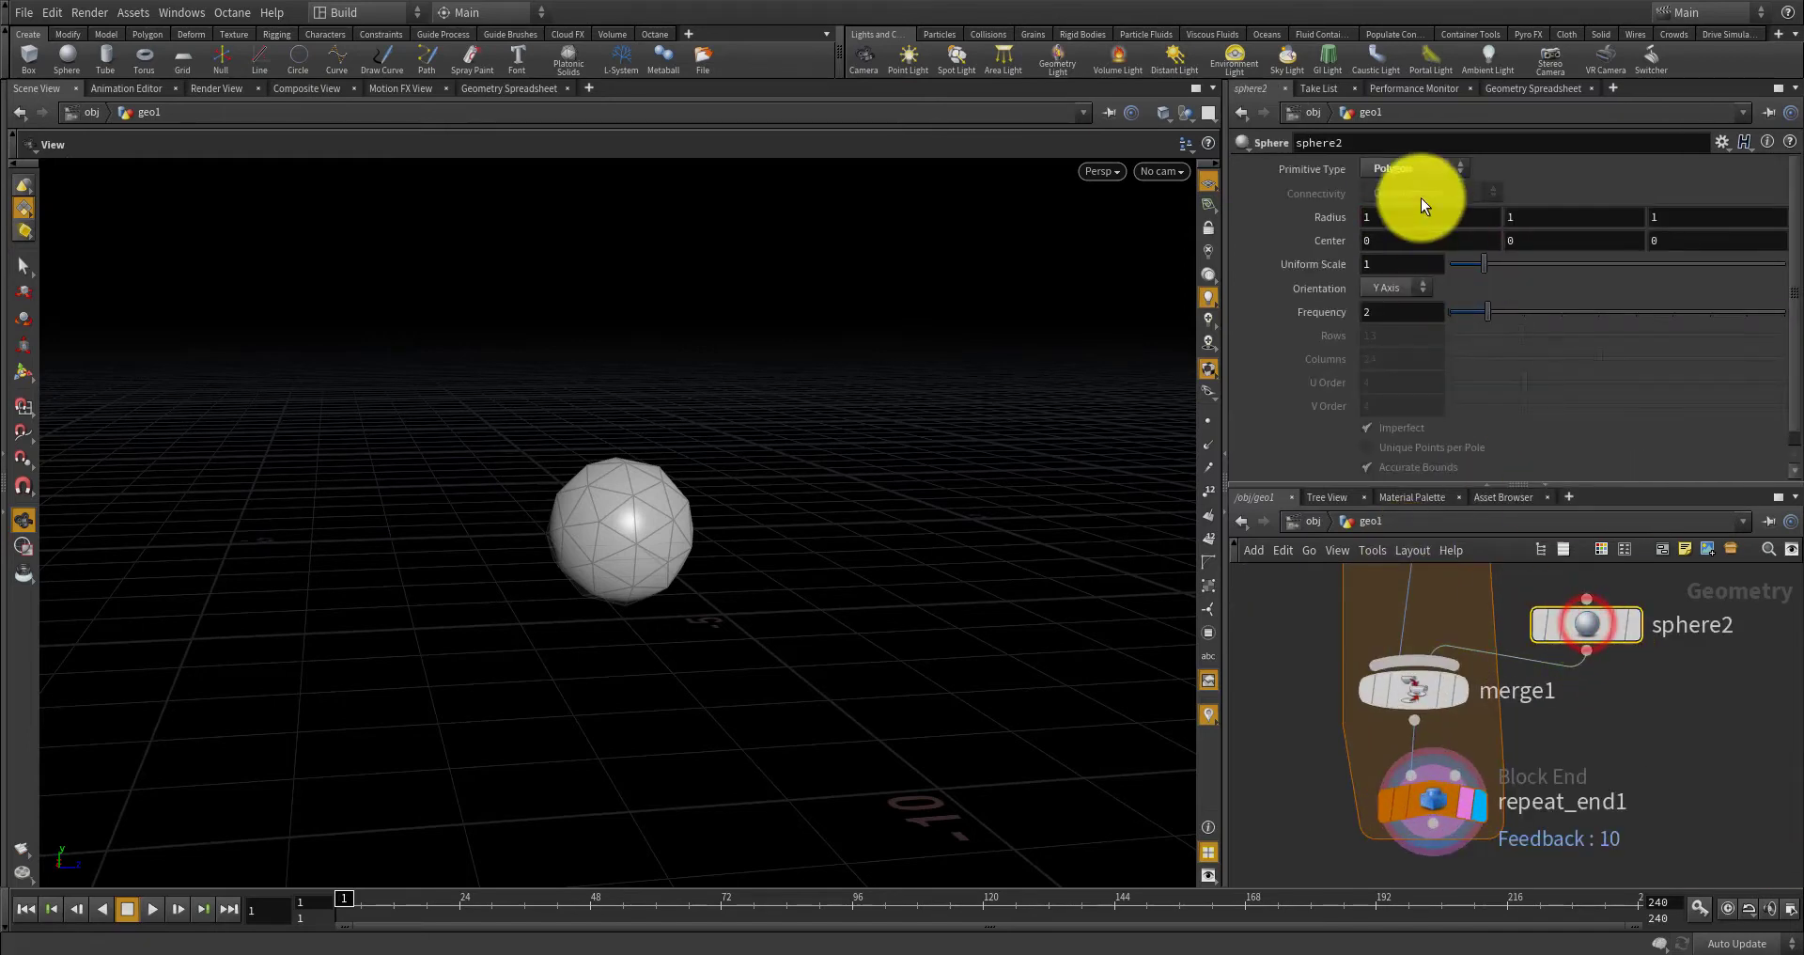
right_click(1404, 218)
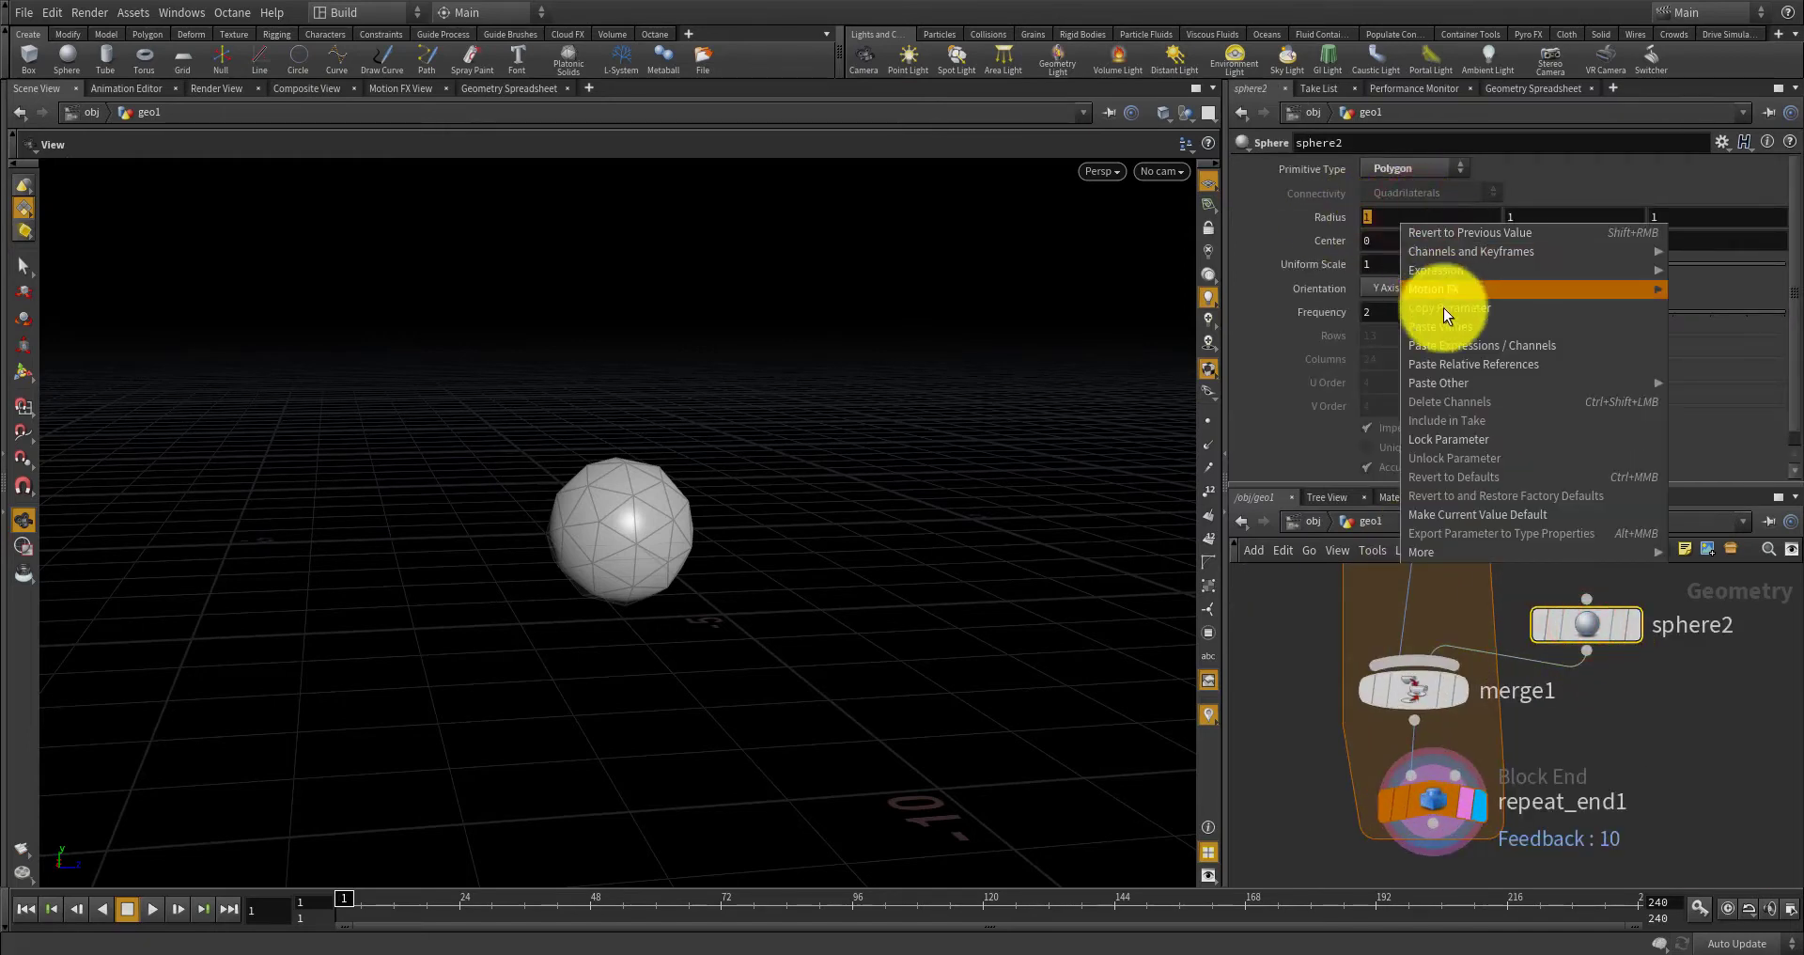
left_click(1451, 364)
Reference the CONTROLLER radius in sphere2's Y and Z radius with ch("../CONTROLLER/radius").
left_click(1531, 214)
right_click(1392, 215)
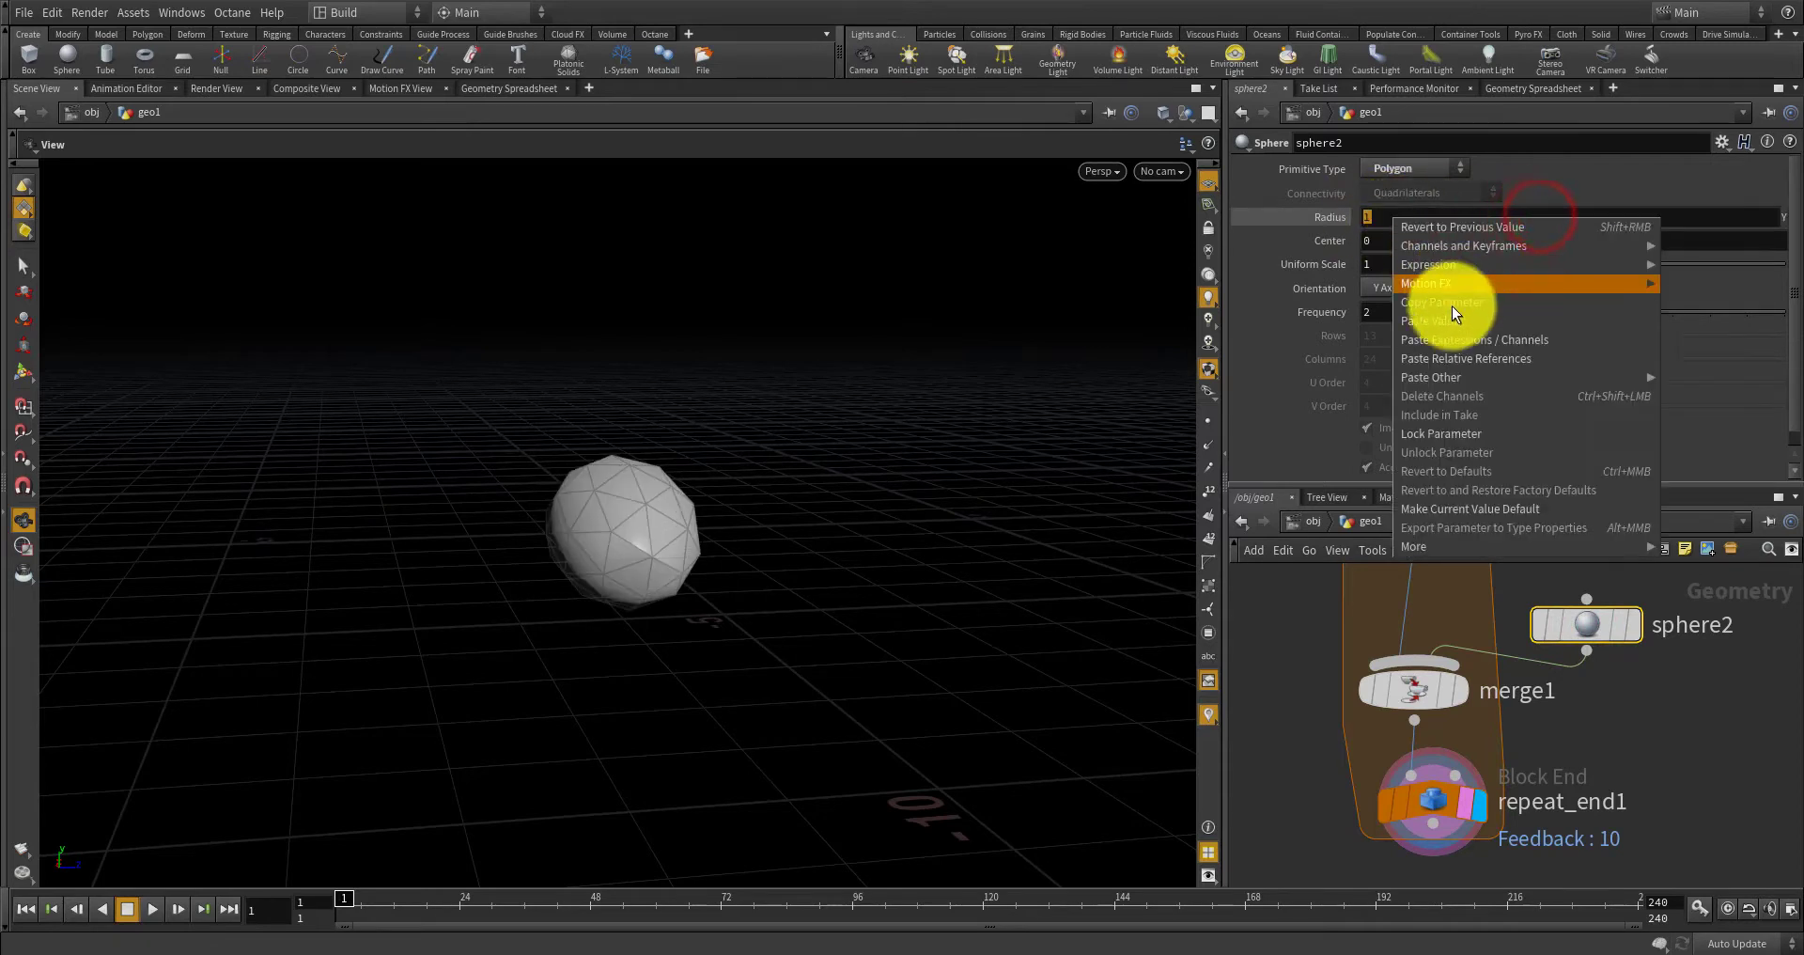
left_click(1457, 358)
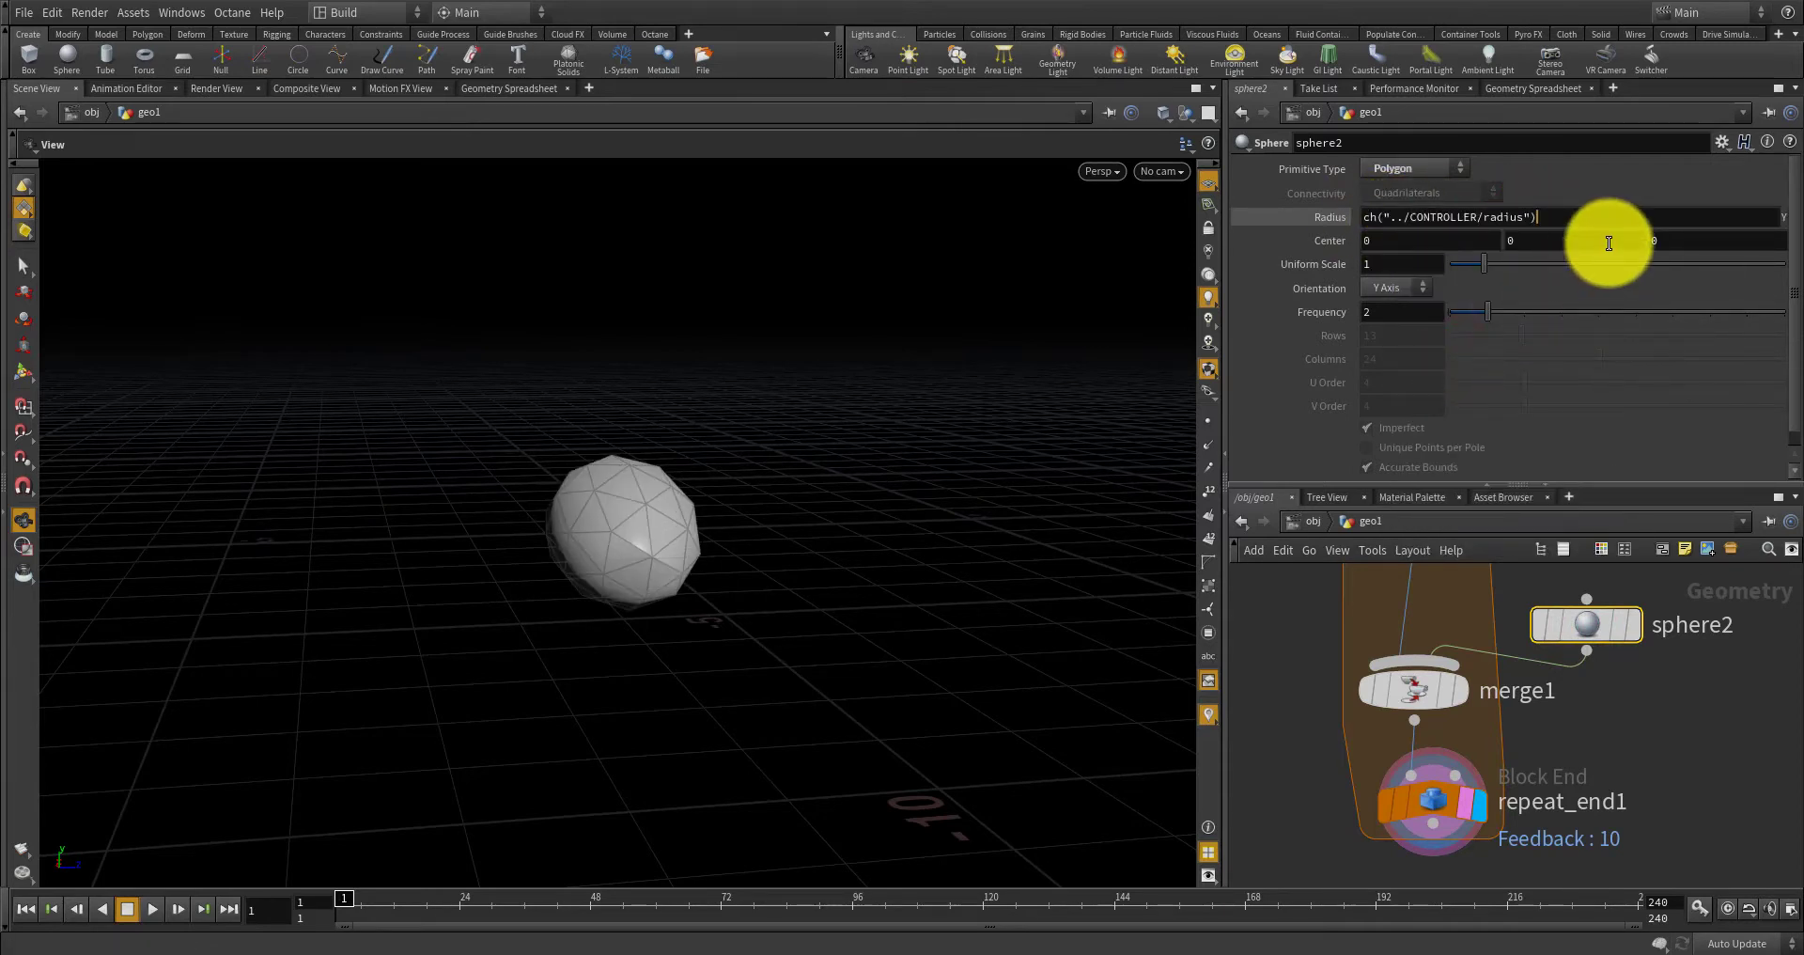
key("Return")
left_click(1697, 218)
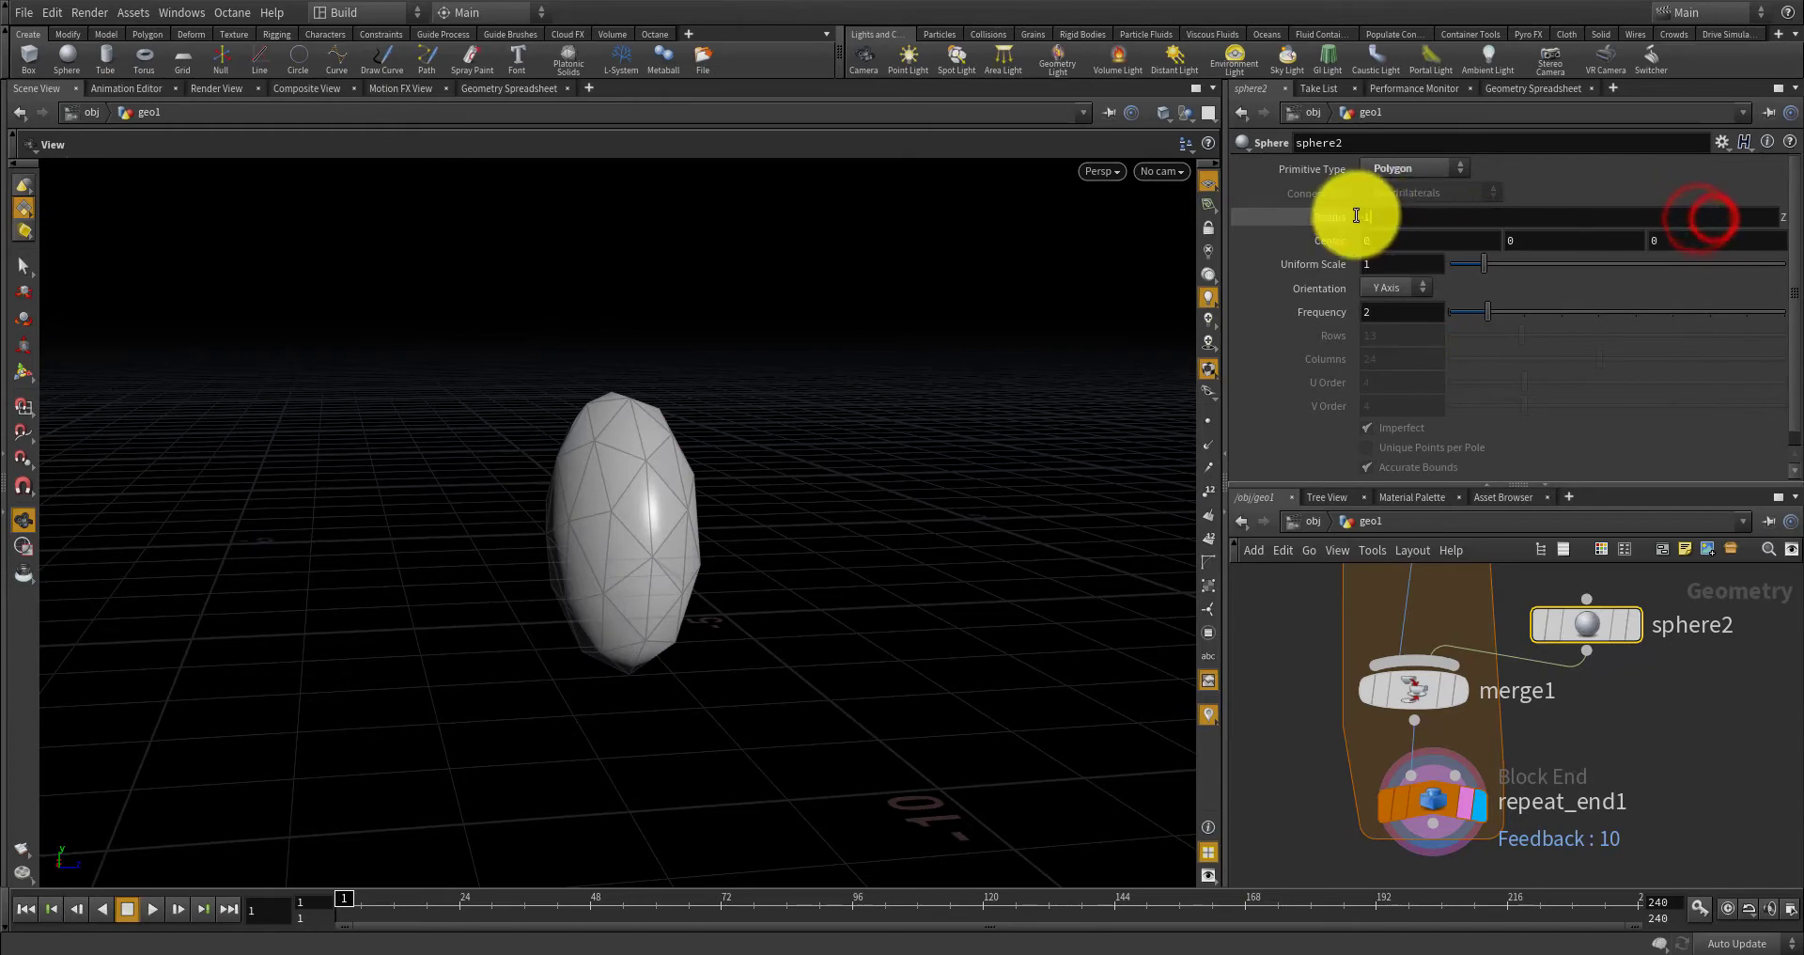
right_click(1390, 215)
left_click(1514, 364)
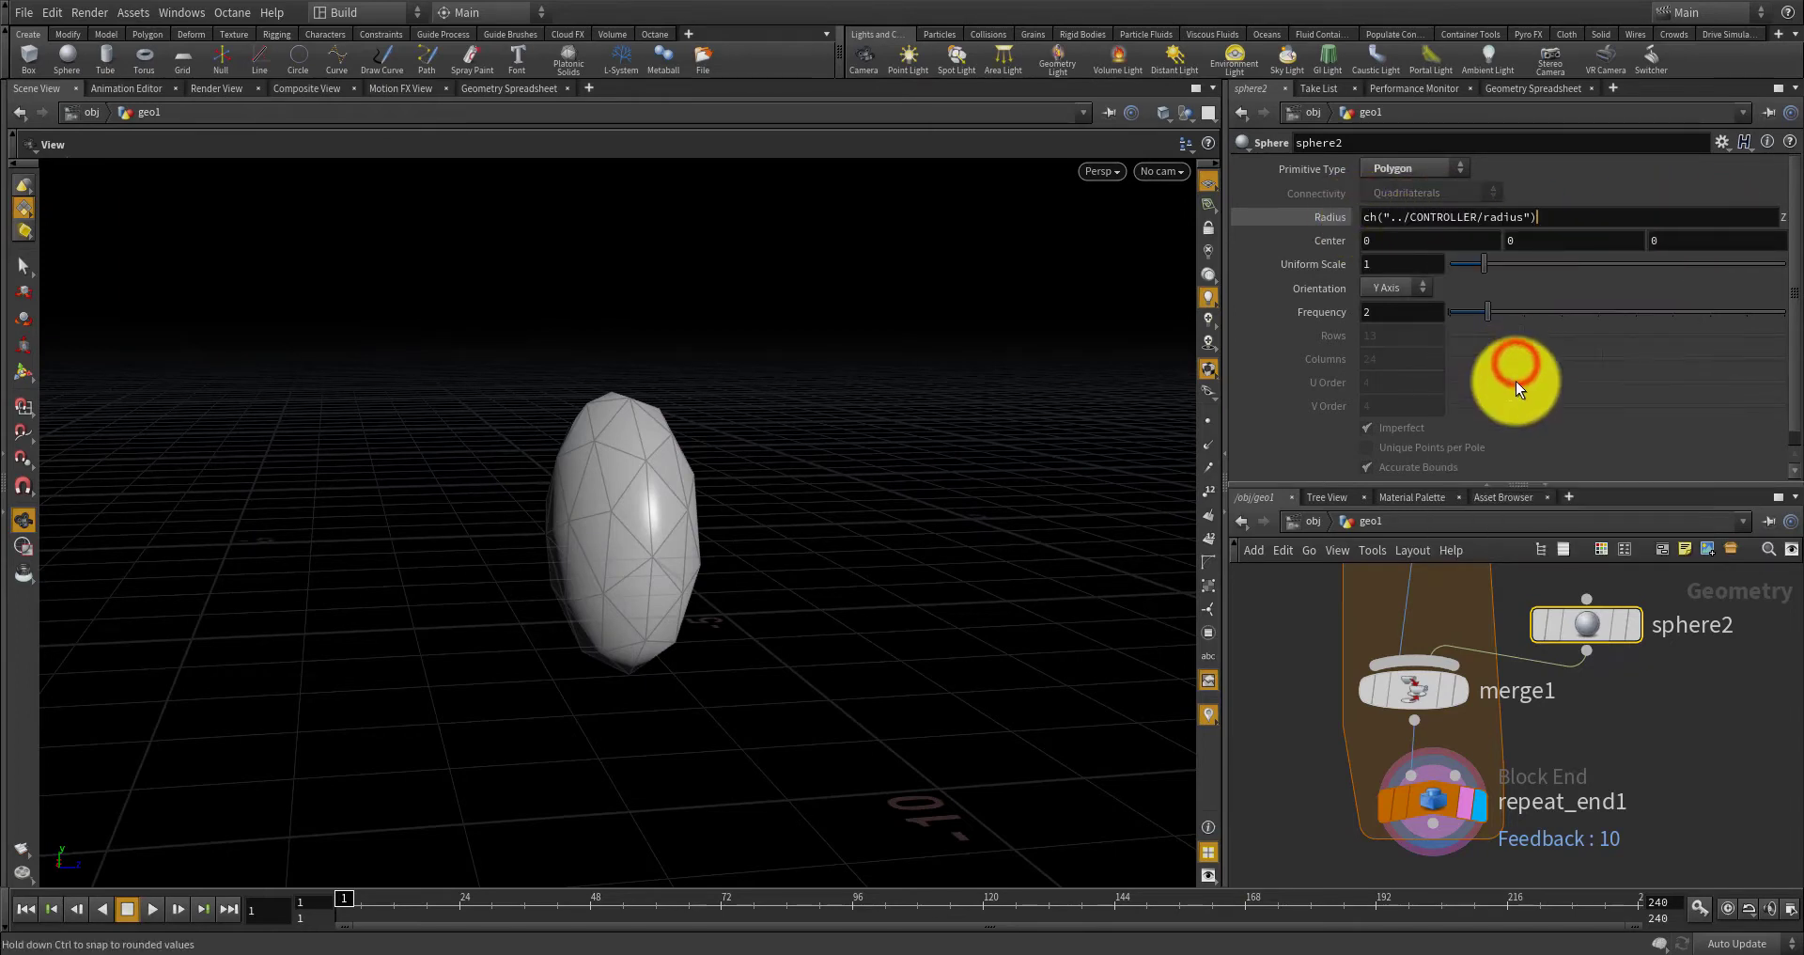
key("Return")
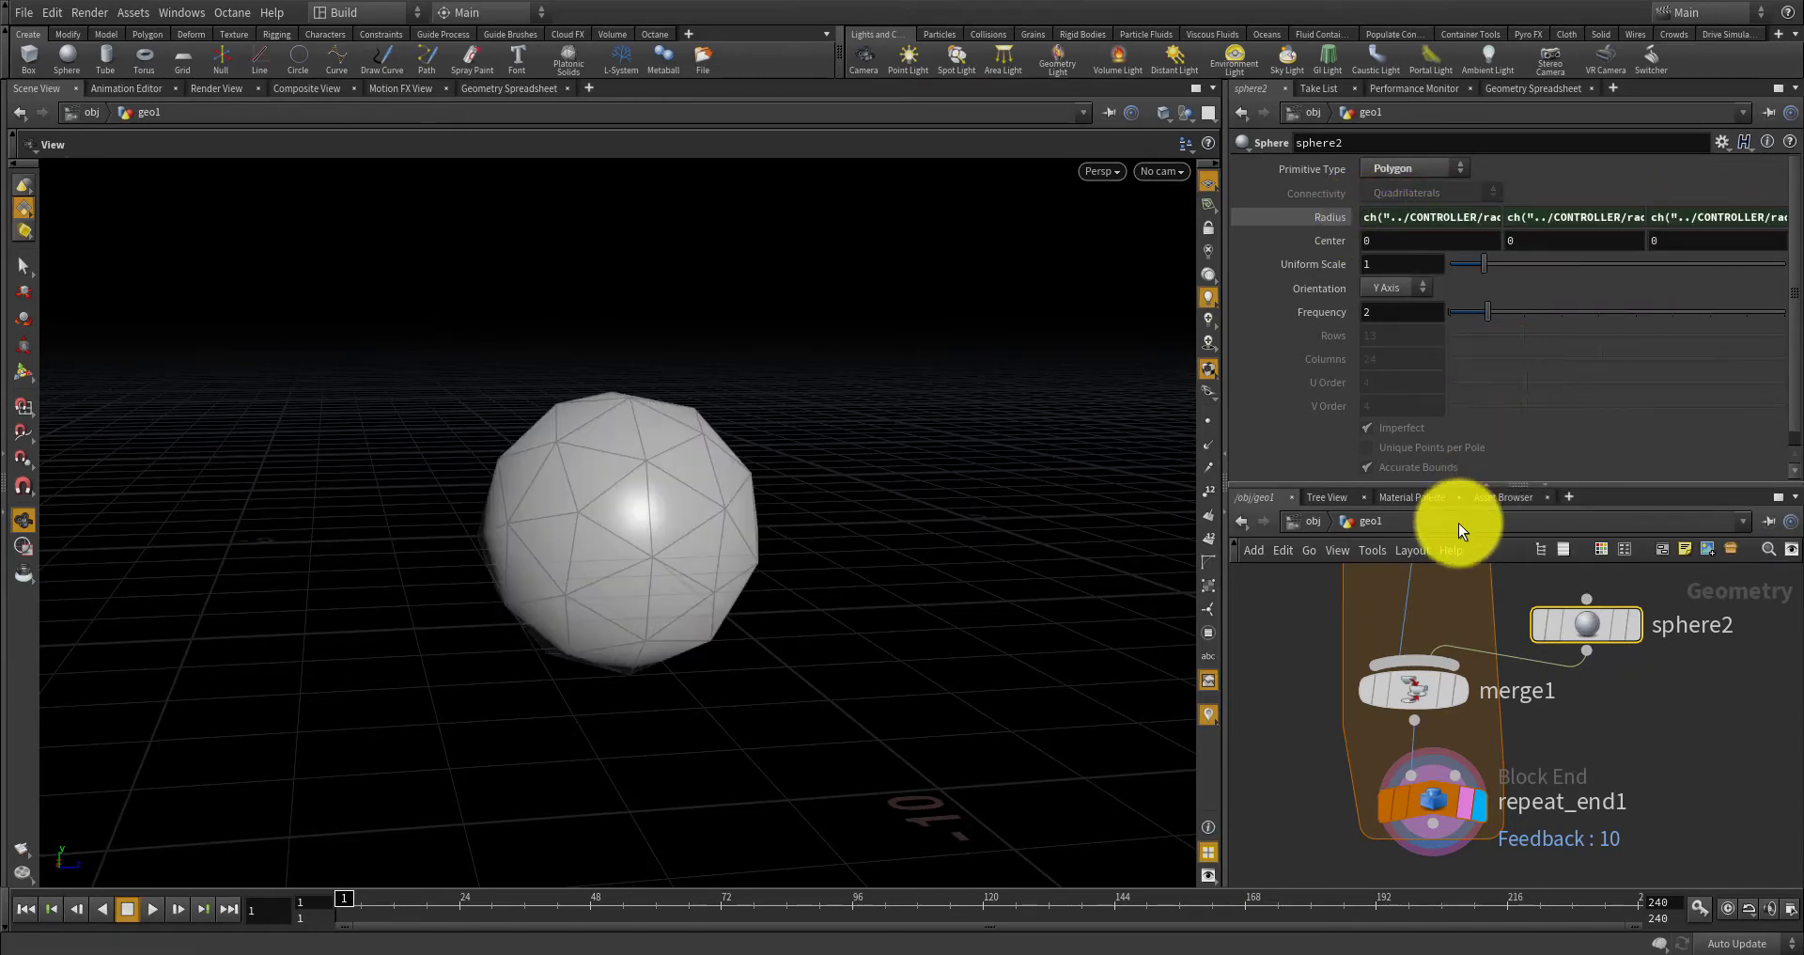
Copy the frequency parameter of sphere1.
scroll(1546, 634, "down", 5)
scroll(1569, 718, "up", 5)
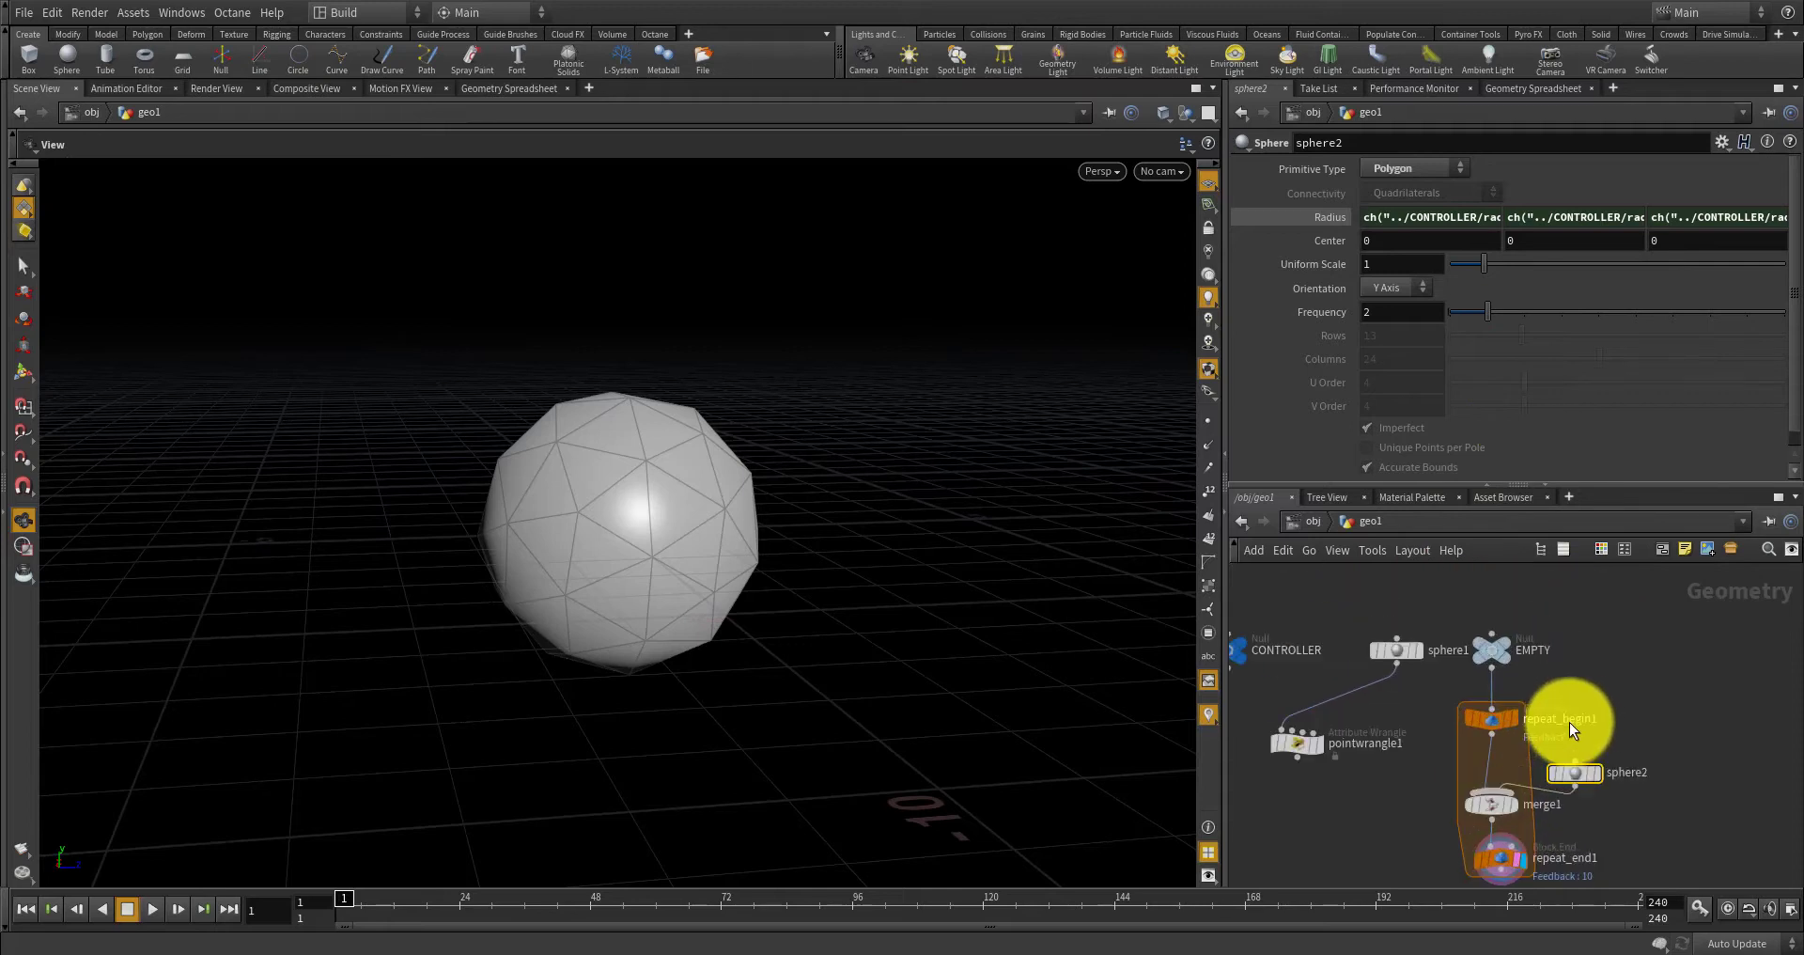
scroll(1457, 685, "up", 3)
left_click(1407, 603)
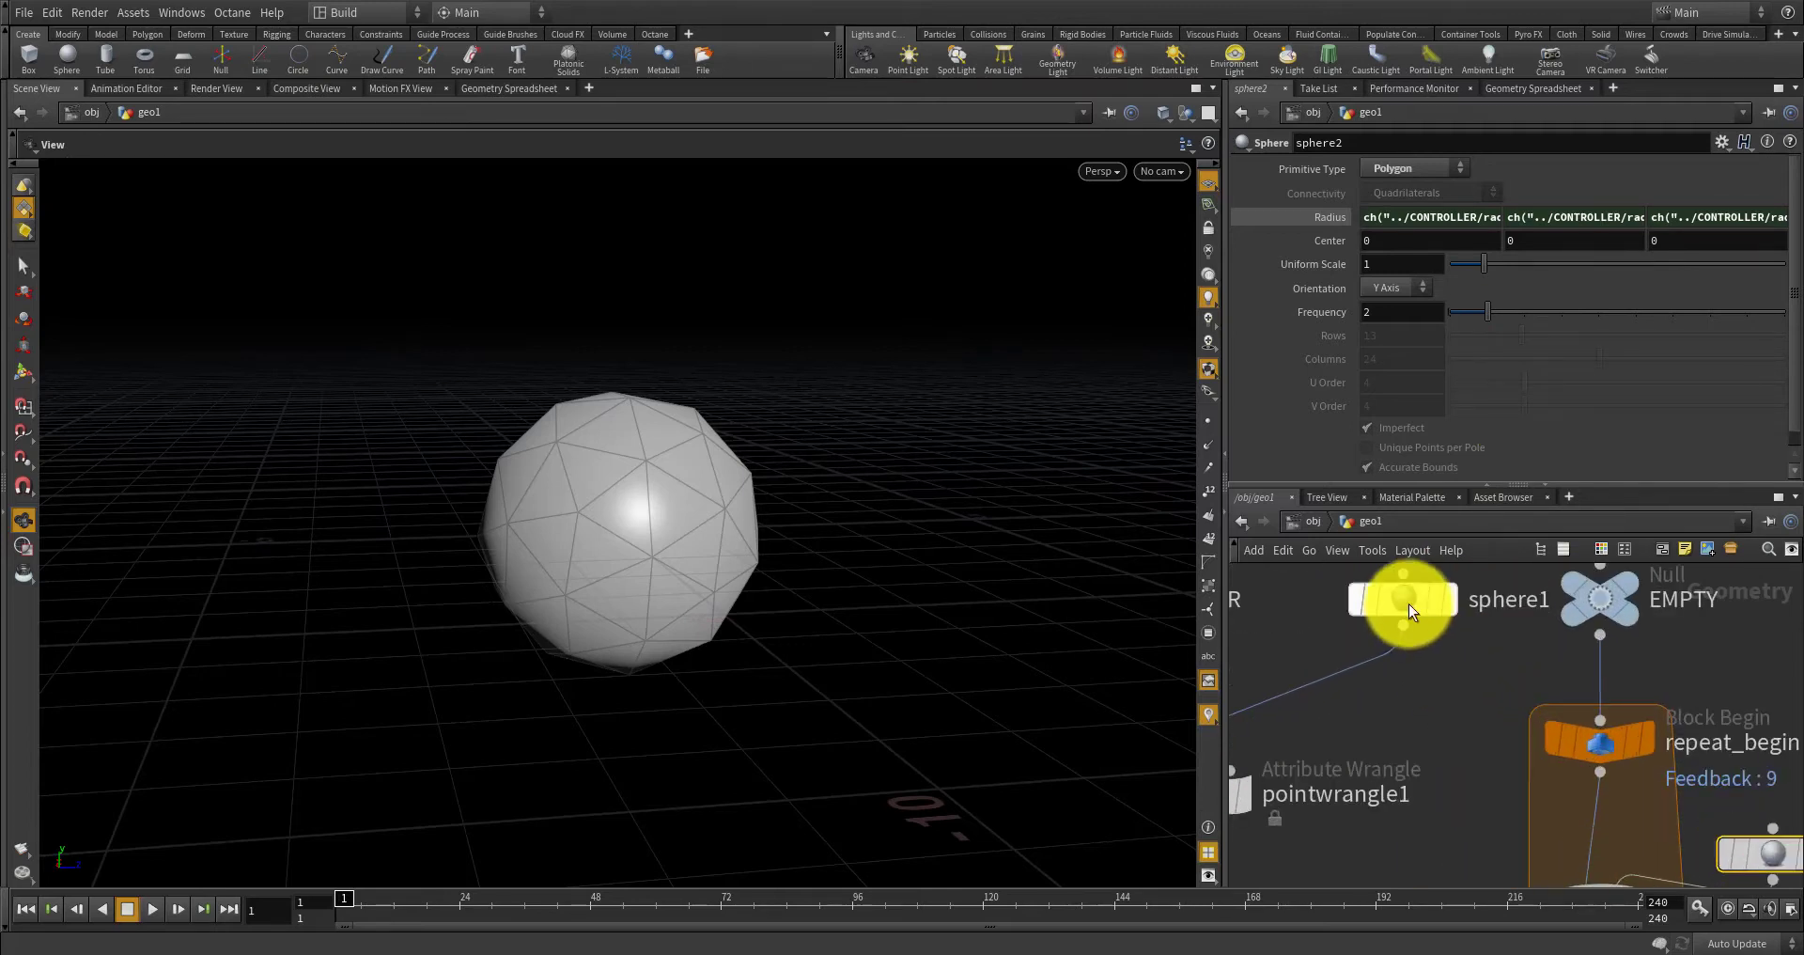
right_click(1390, 315)
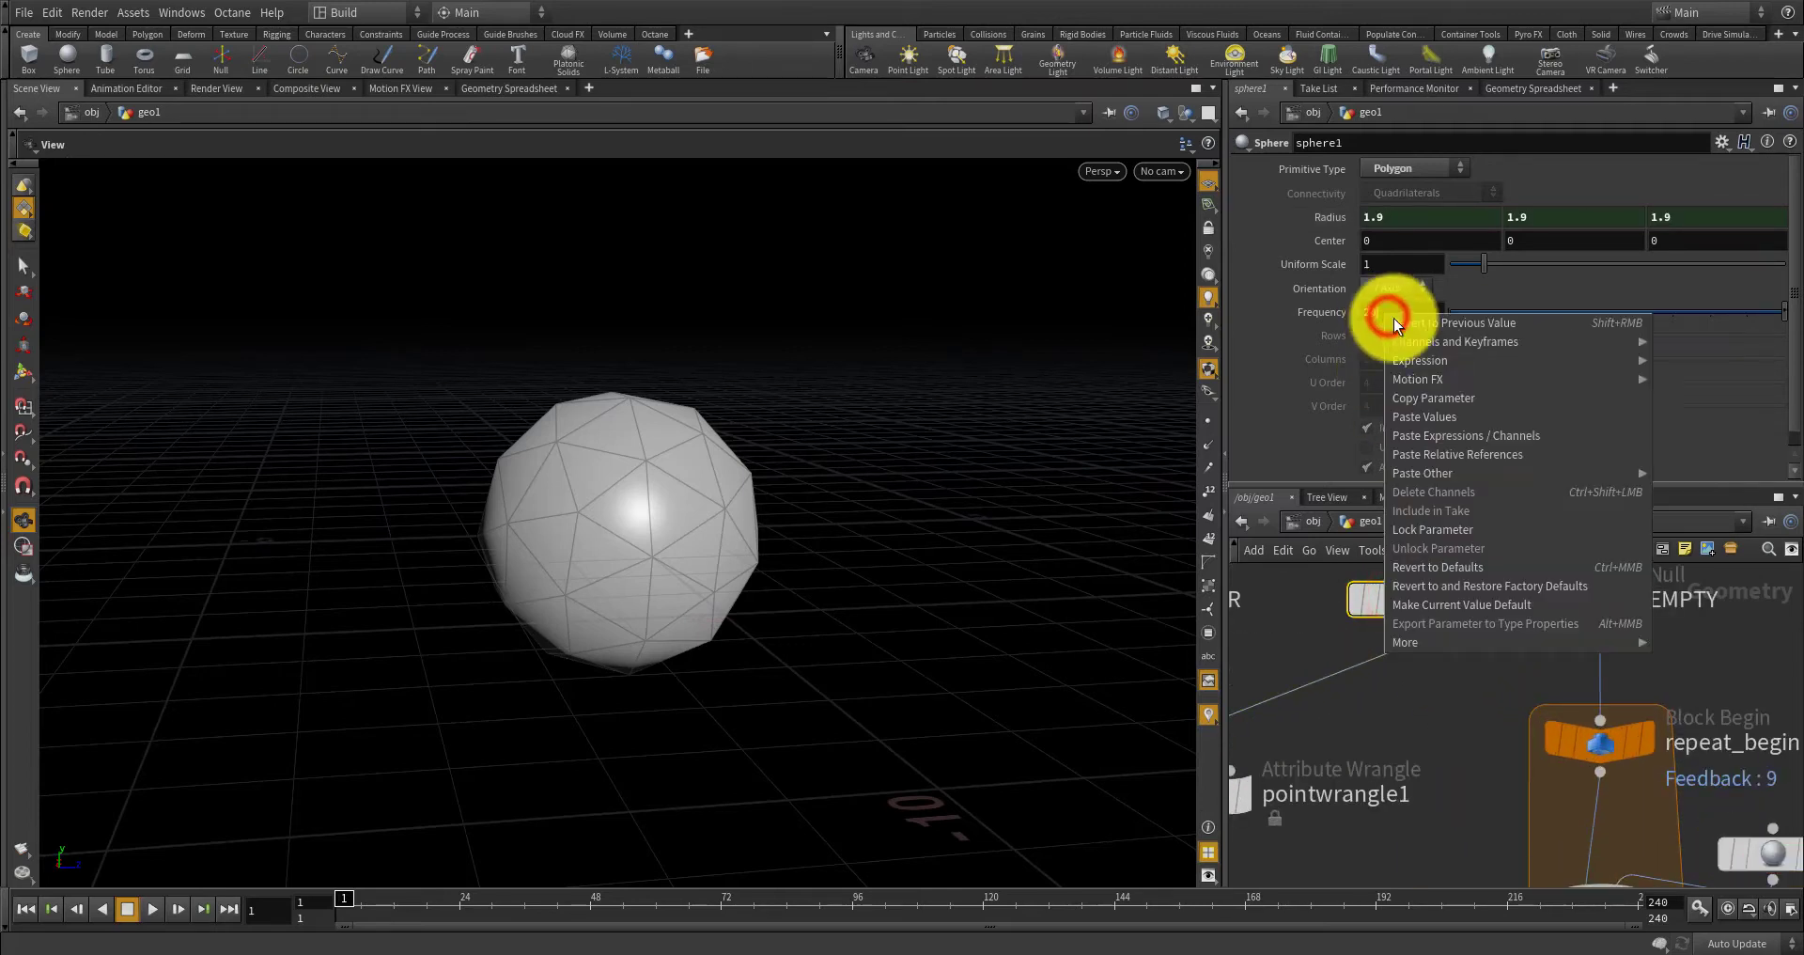
left_click(1435, 402)
Paste sphere1's frequency as a relative reference into sphere2's frequency and move sphere2 farther away from the loop block.
scroll(1426, 594, "down", 5)
scroll(1507, 639, "up", 4)
left_click(1517, 706)
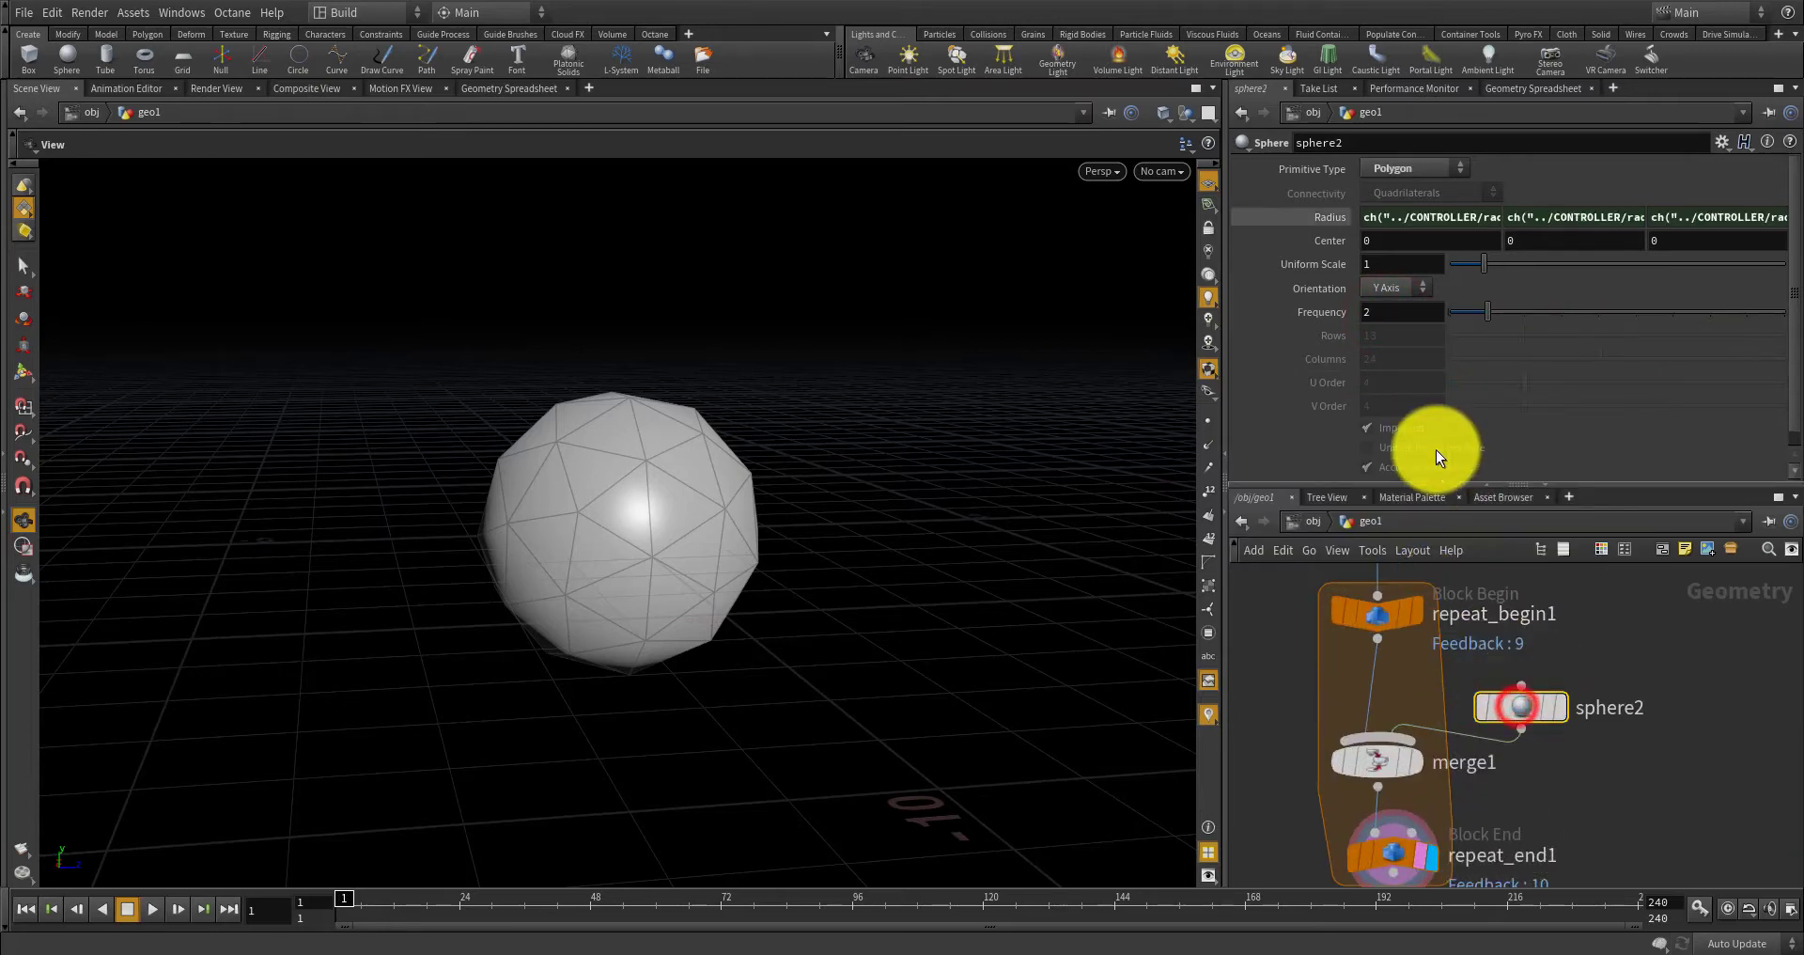
right_click(1363, 312)
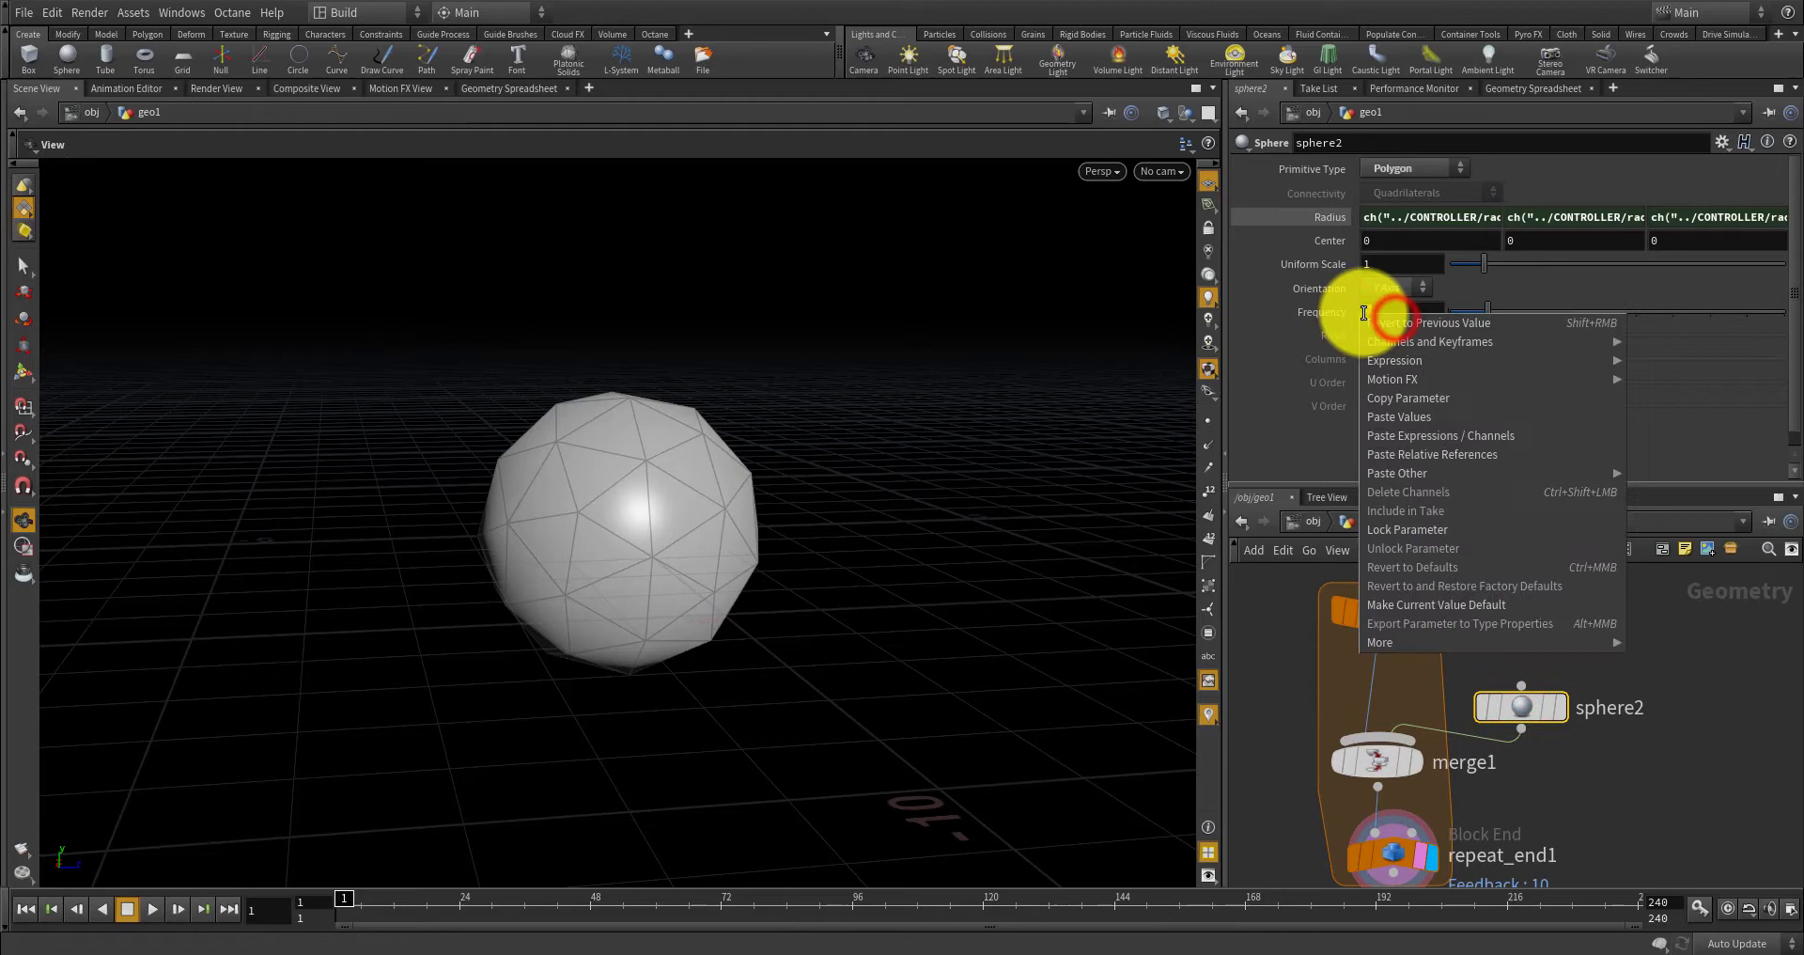
left_click(1423, 449)
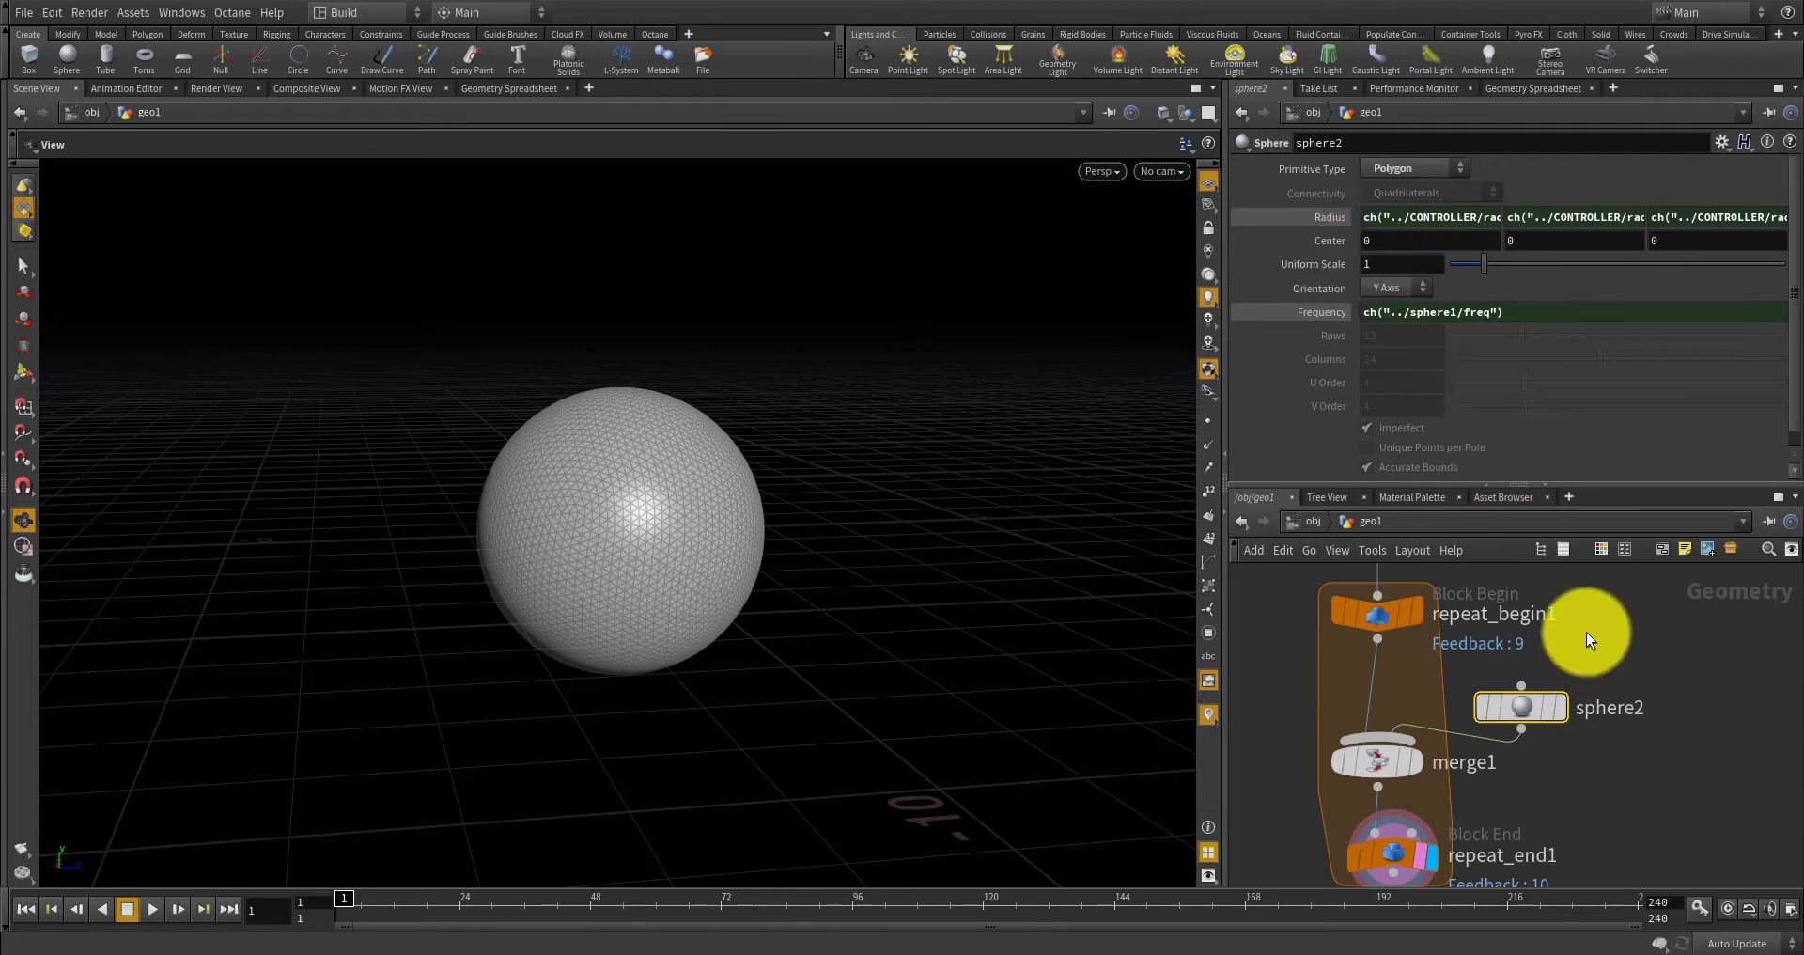
left_click_drag(1524, 702, 1597, 671)
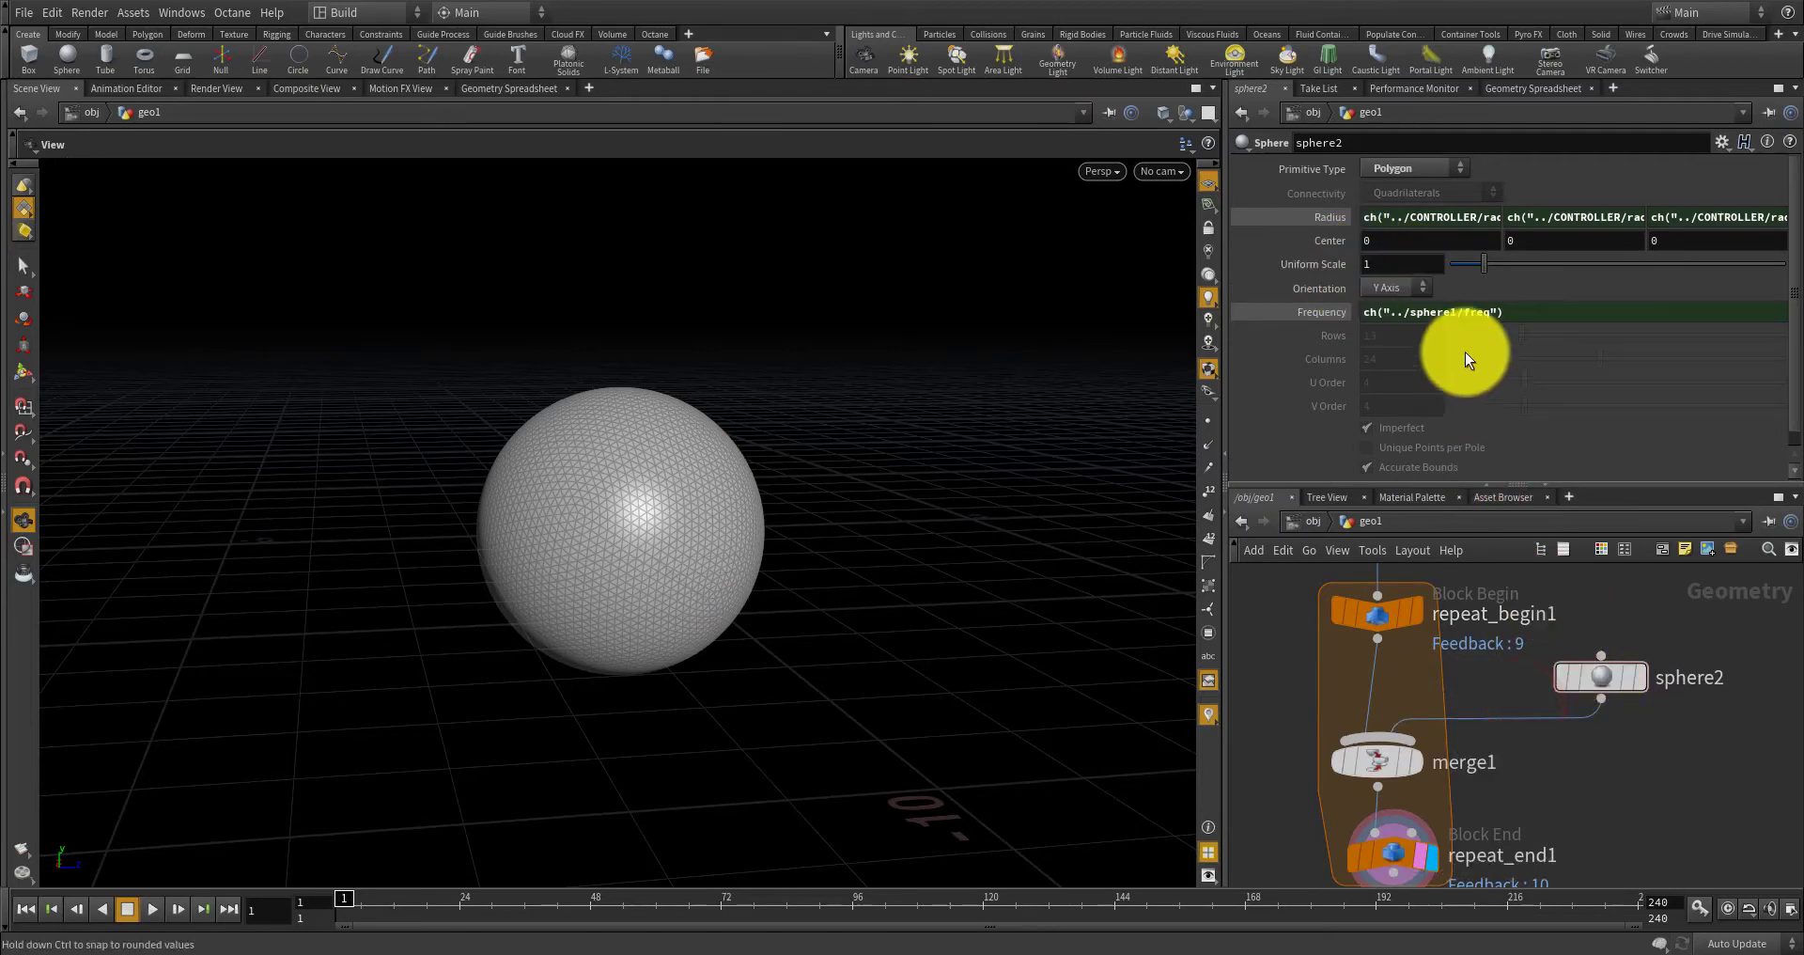
Copy the wave height parameter of the CONTROLLER null and open sphere2's parameters.
scroll(1539, 575, "down", 4)
middle_click_drag(1380, 647, 1438, 785)
scroll(1367, 688, "up", 4)
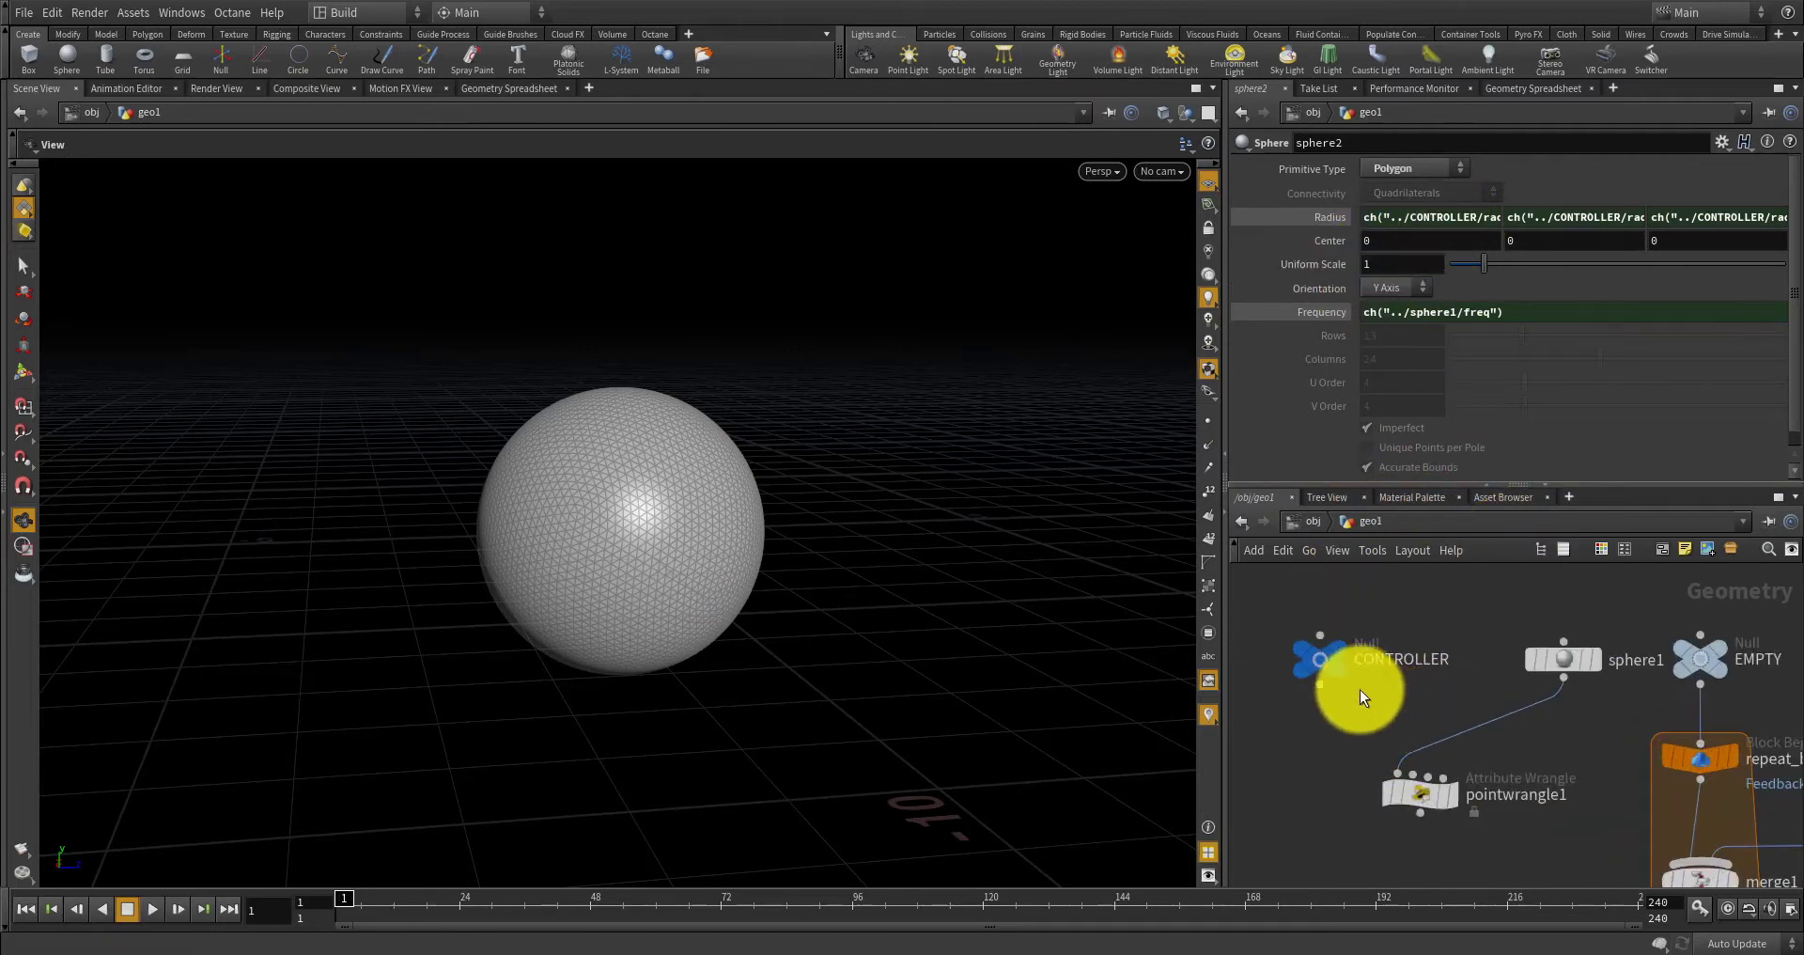
left_click(1324, 662)
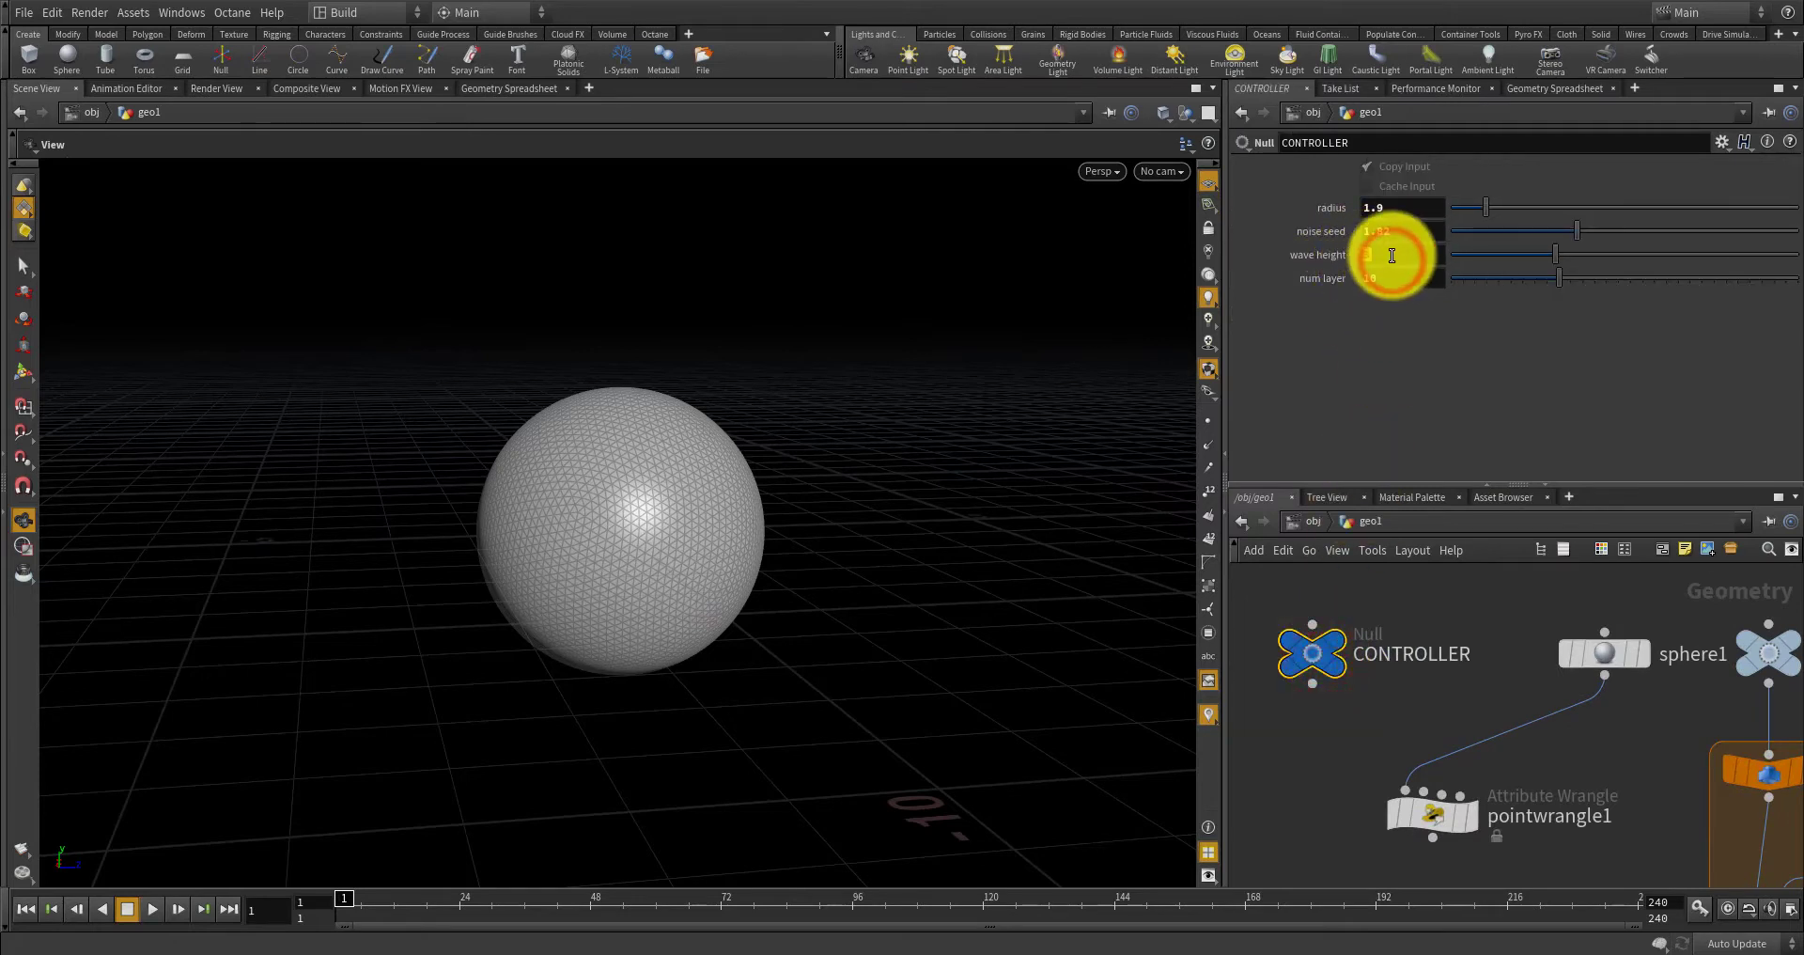
right_click(1388, 257)
left_click(1433, 340)
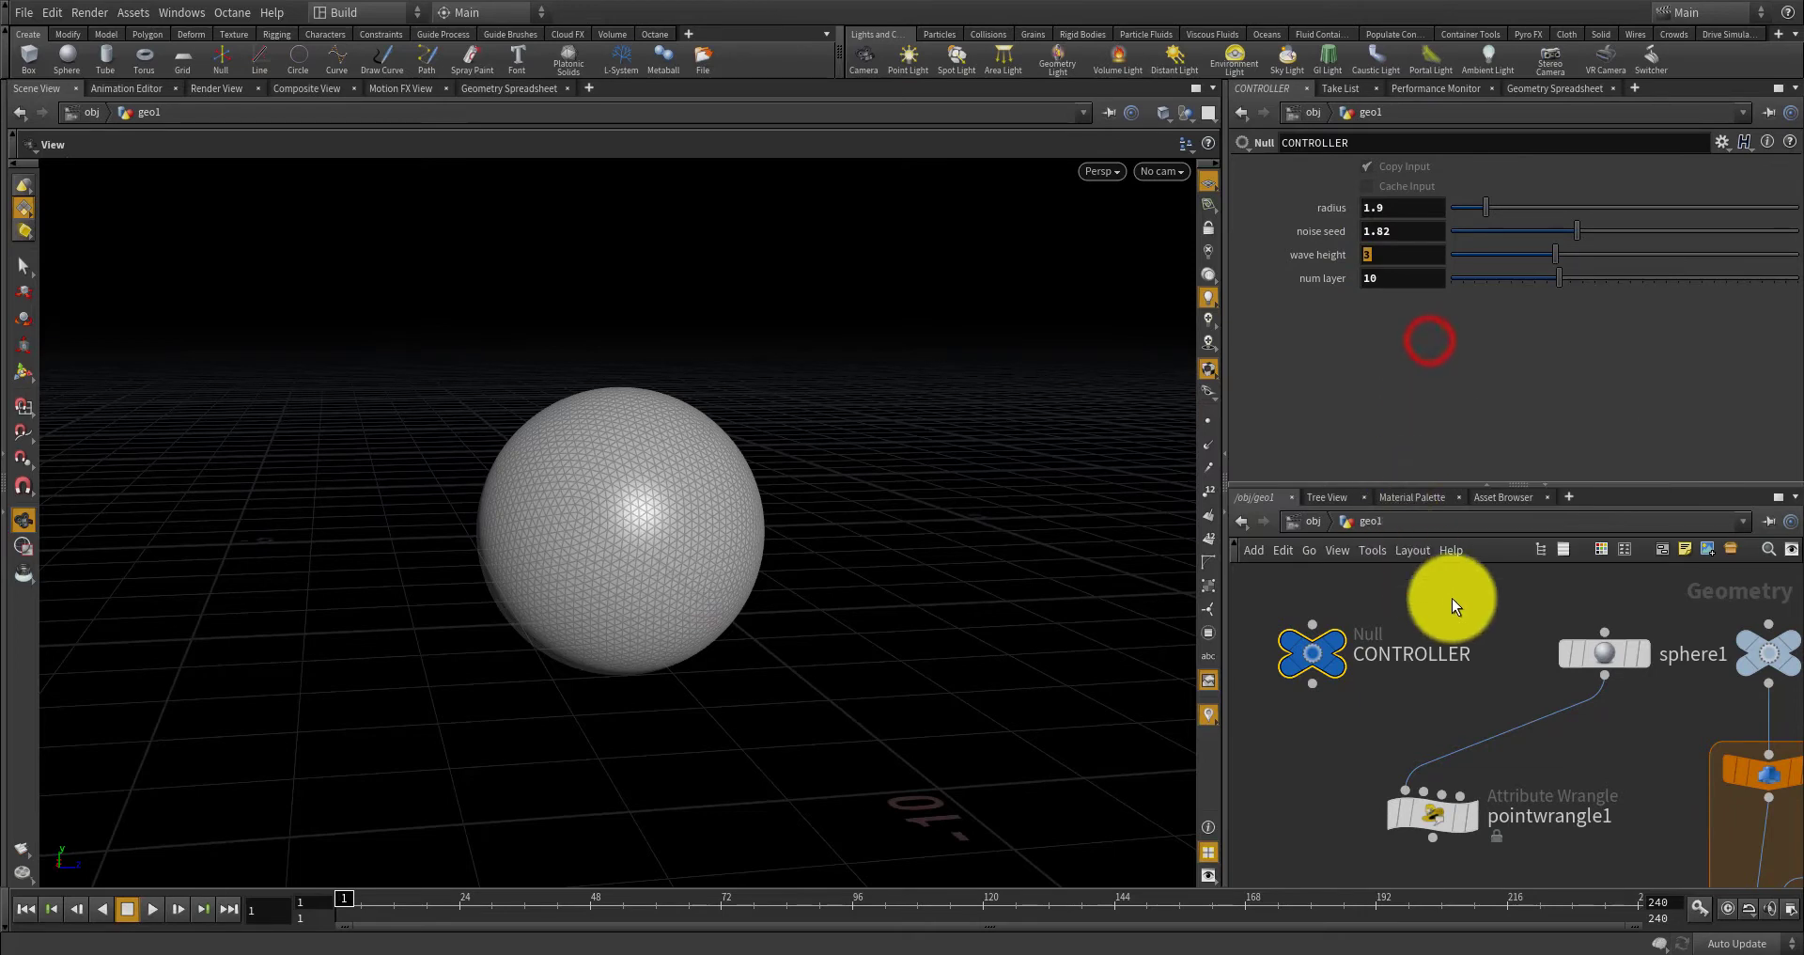
scroll(1451, 610, "down", 3)
scroll(1451, 617, "down", 2)
scroll(1561, 671, "up", 5)
left_click(1626, 652)
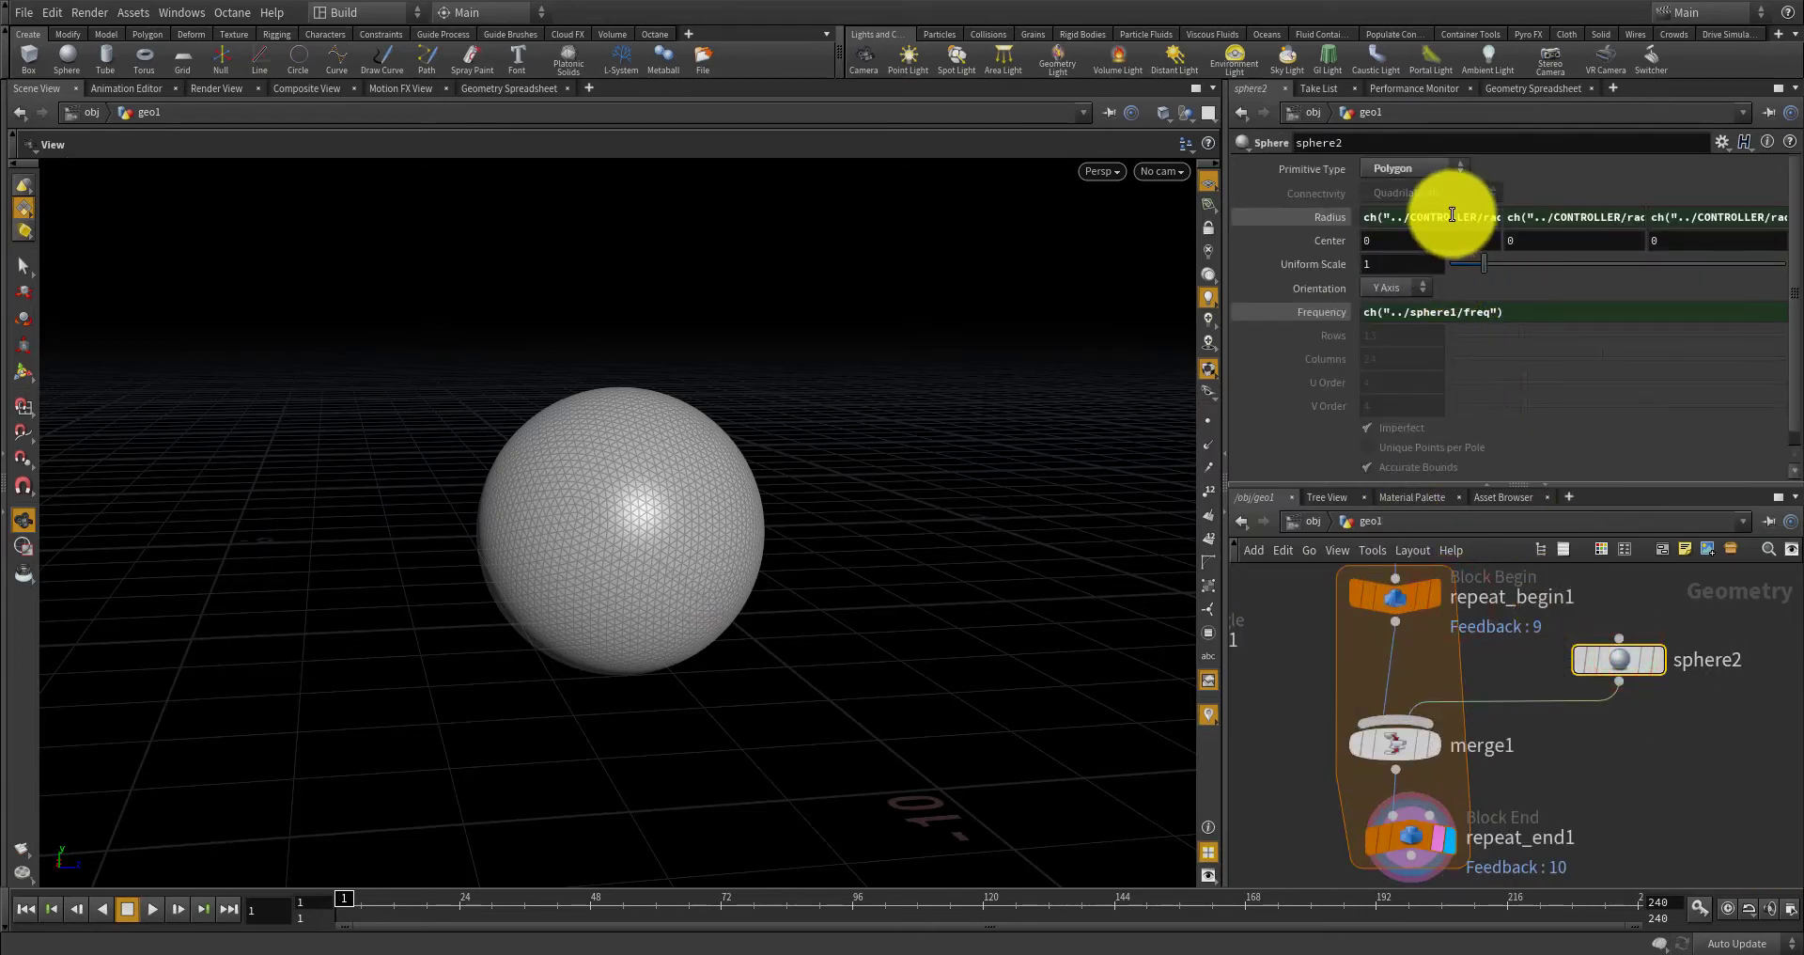
Create a meta import node from repeat_begin1 and shift sphere2 slightly beneath the new node.
scroll(1552, 660, "down", 2)
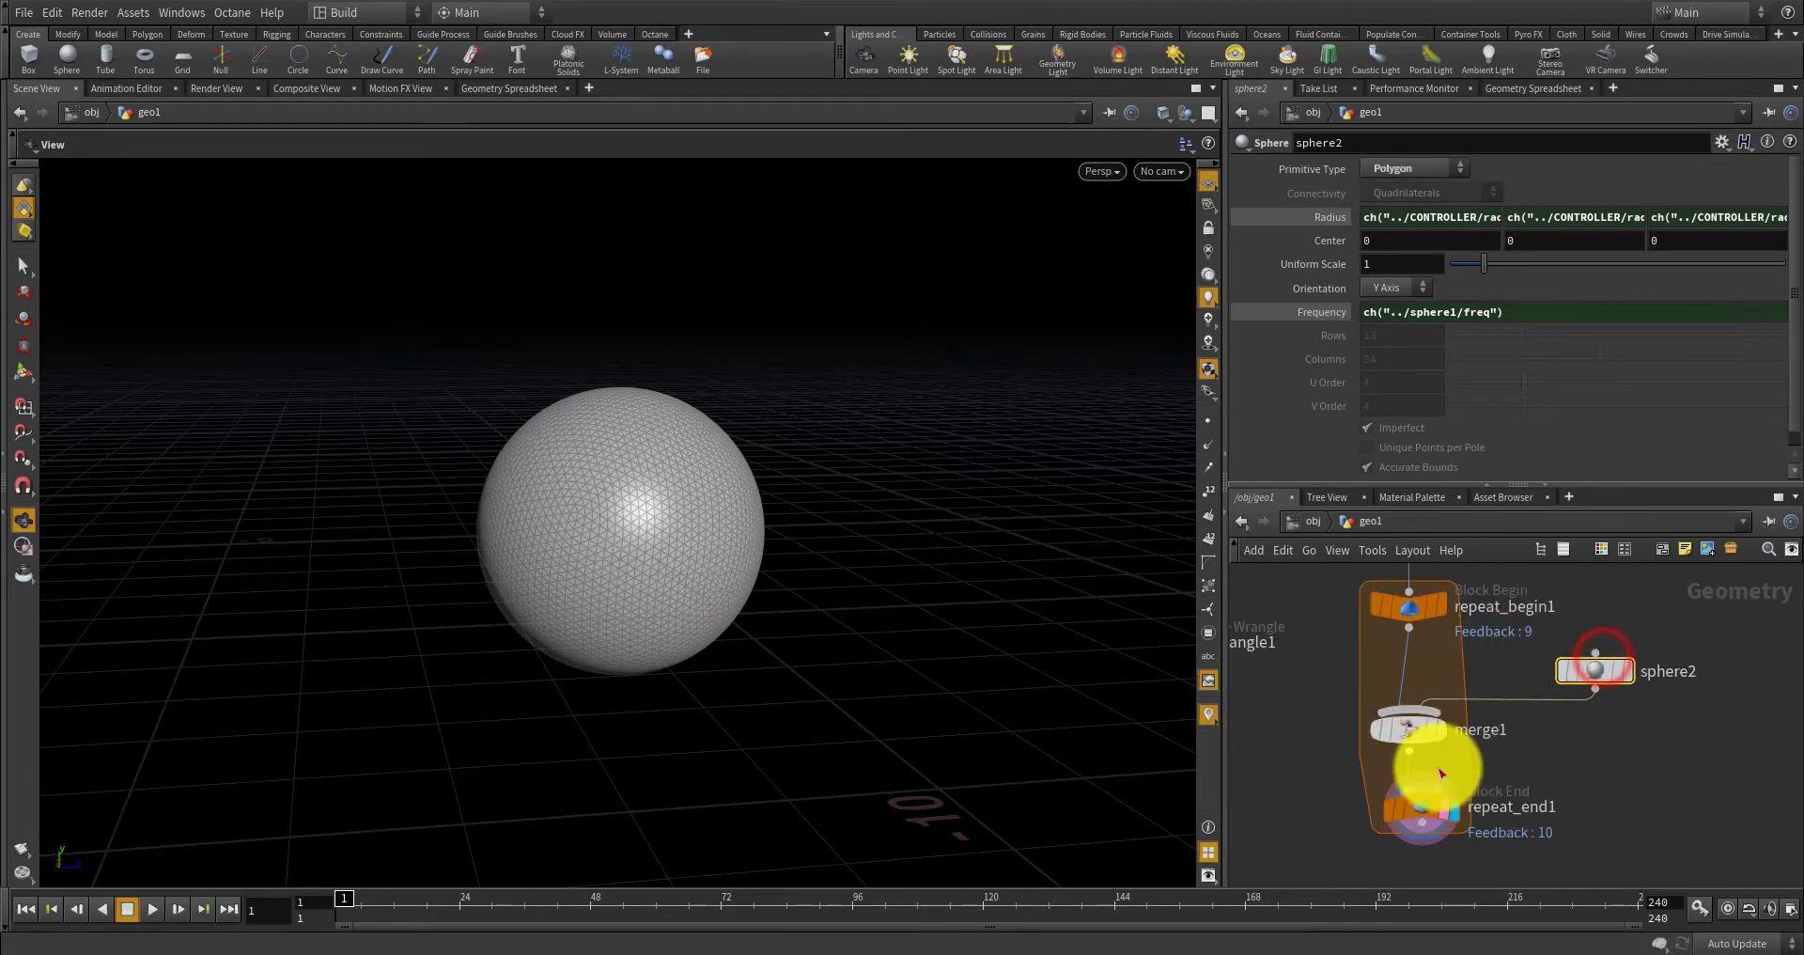
left_click(1423, 810)
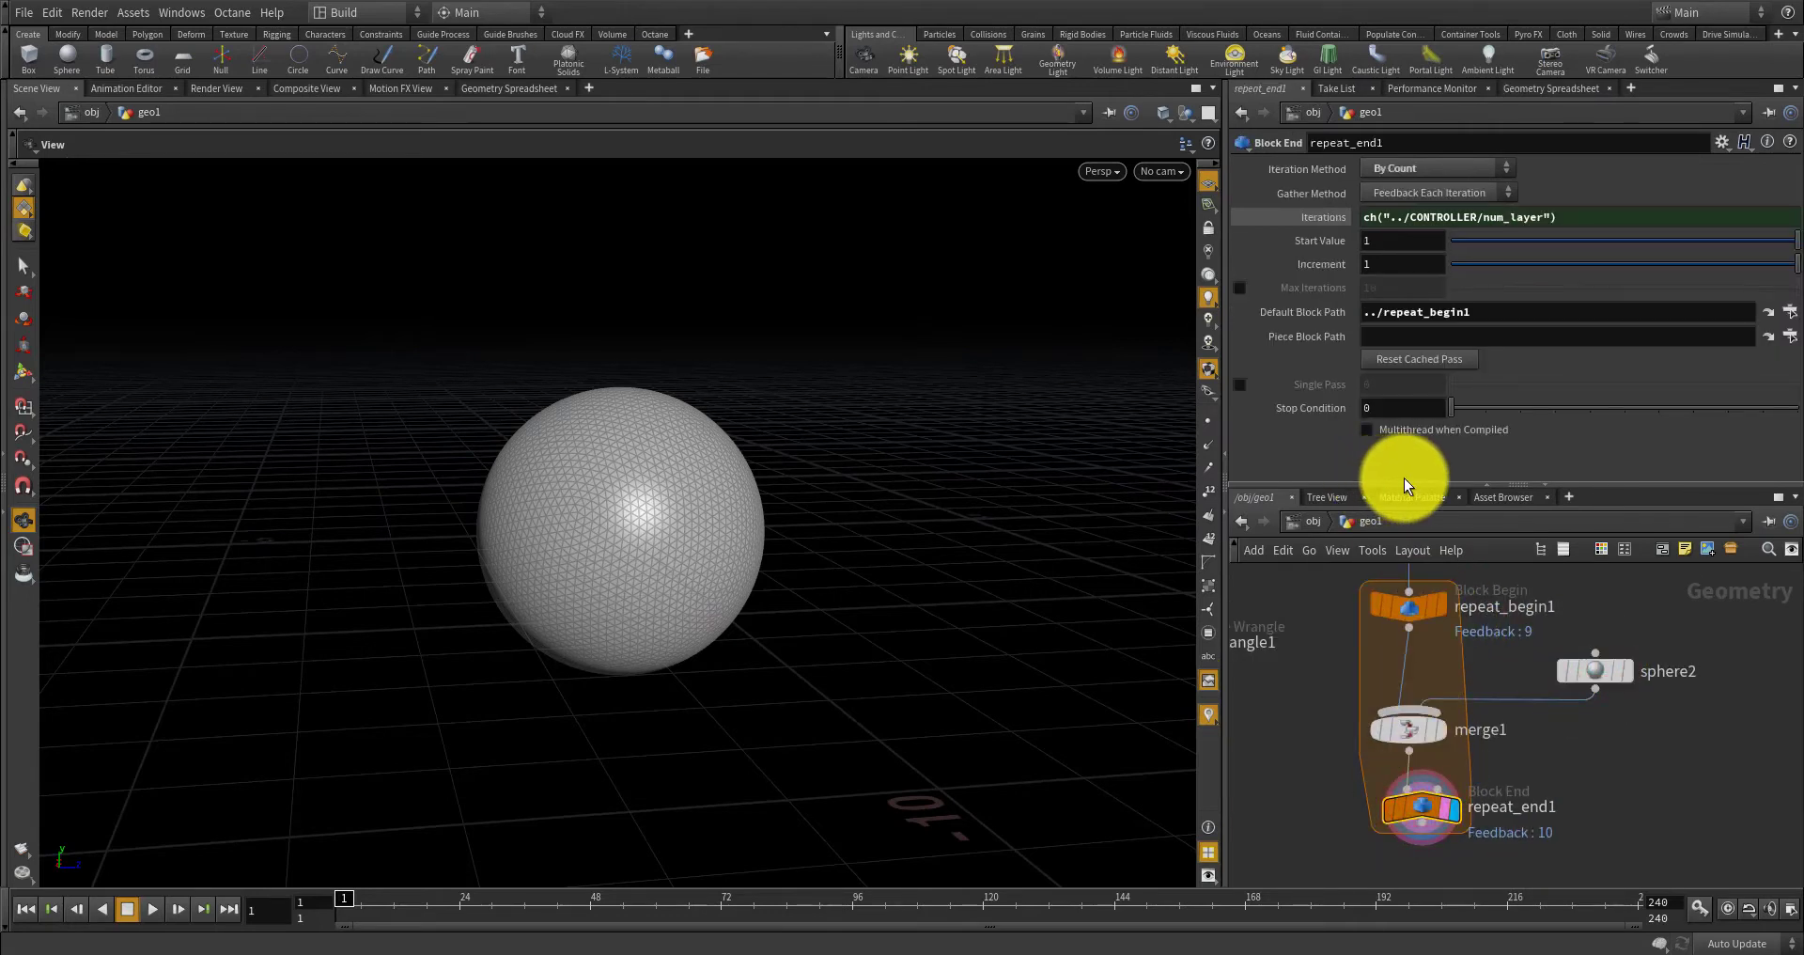
left_click(1594, 604)
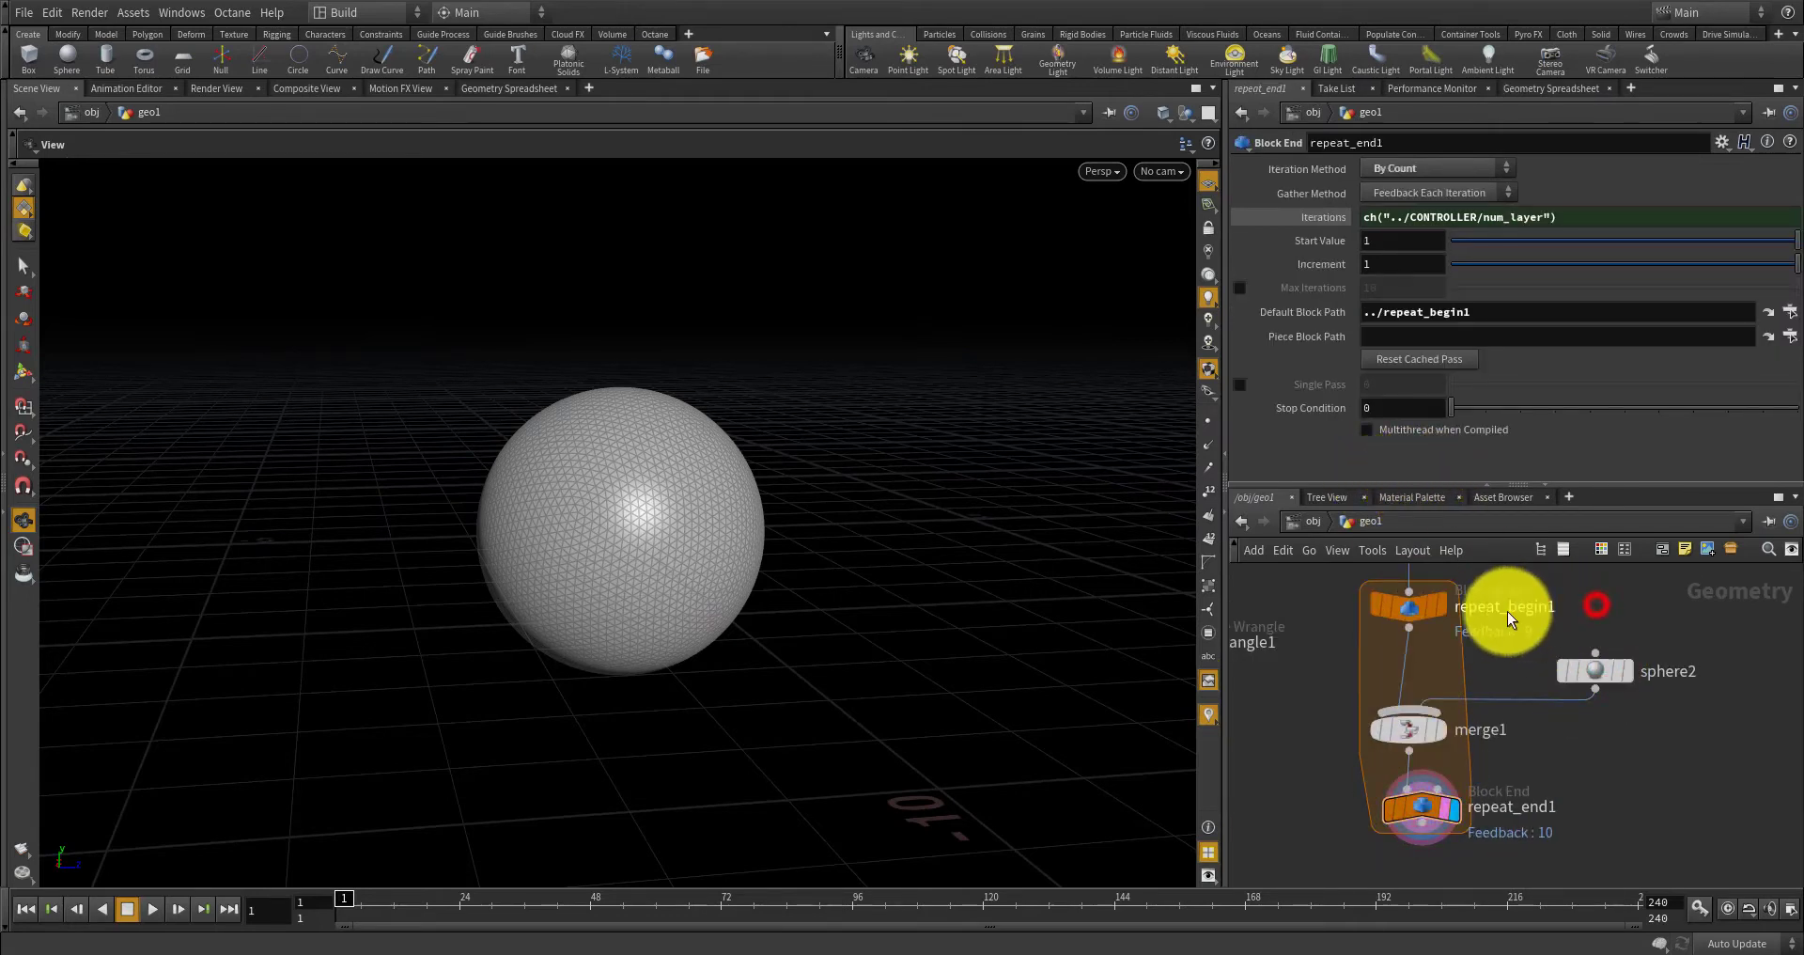
left_click(1409, 606)
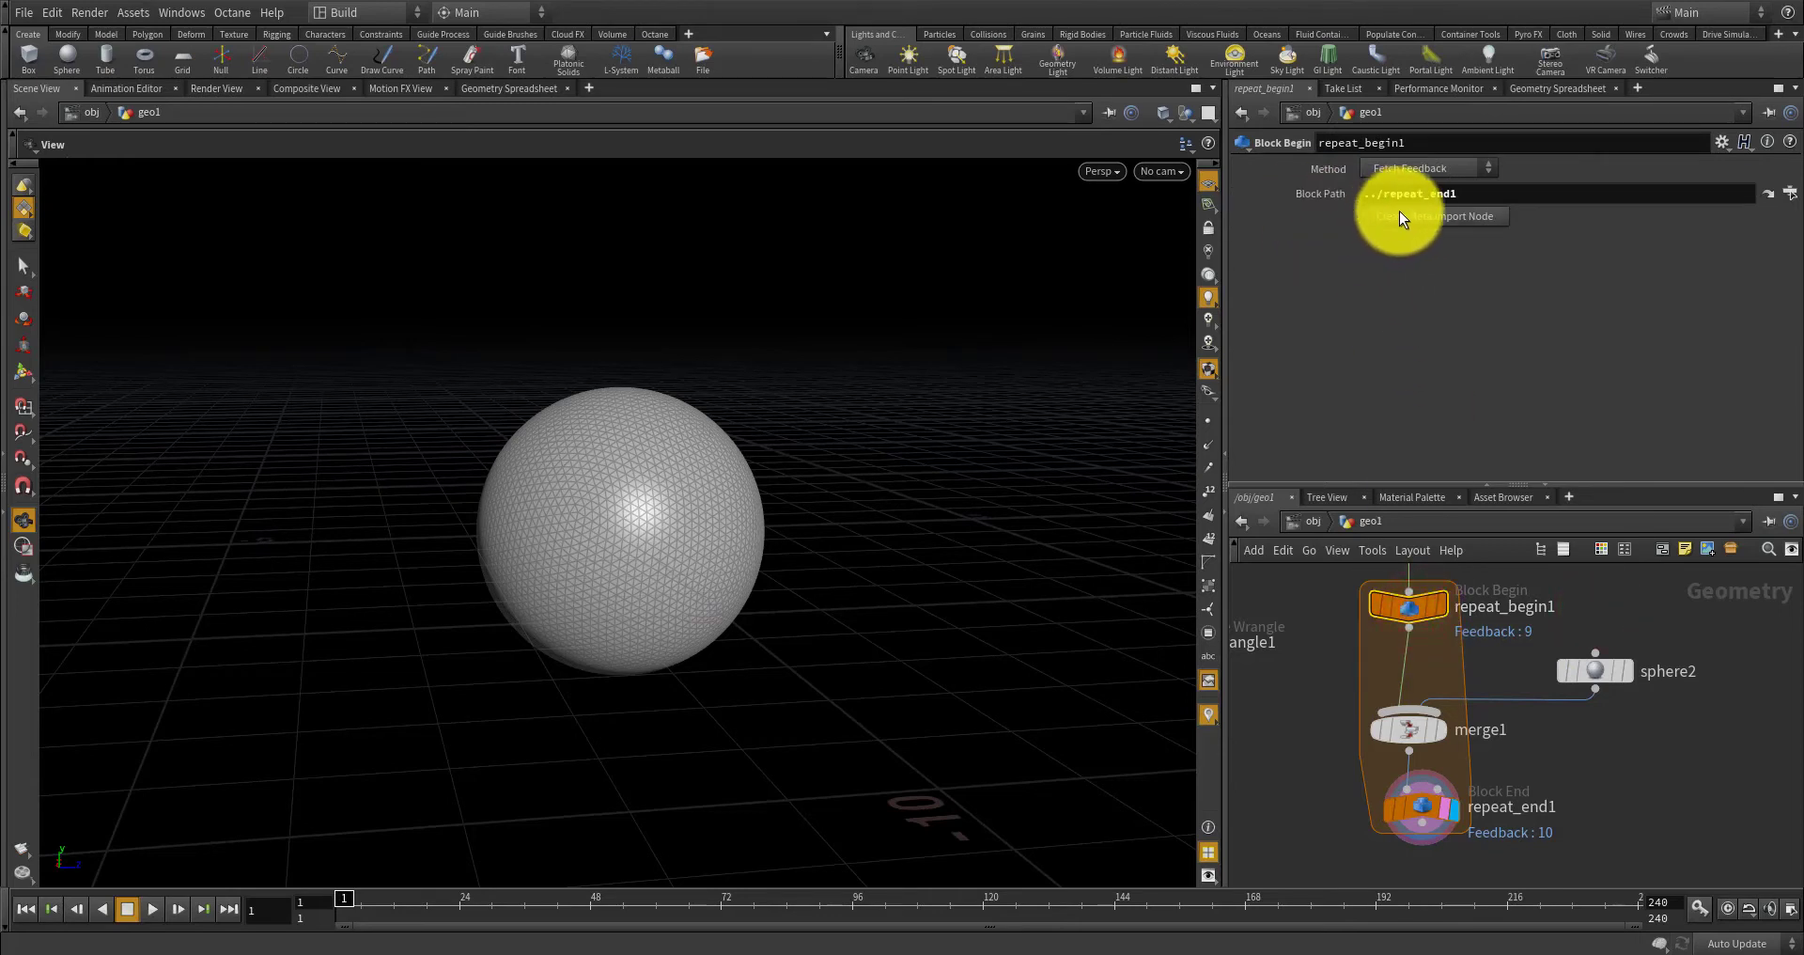
left_click(1428, 217)
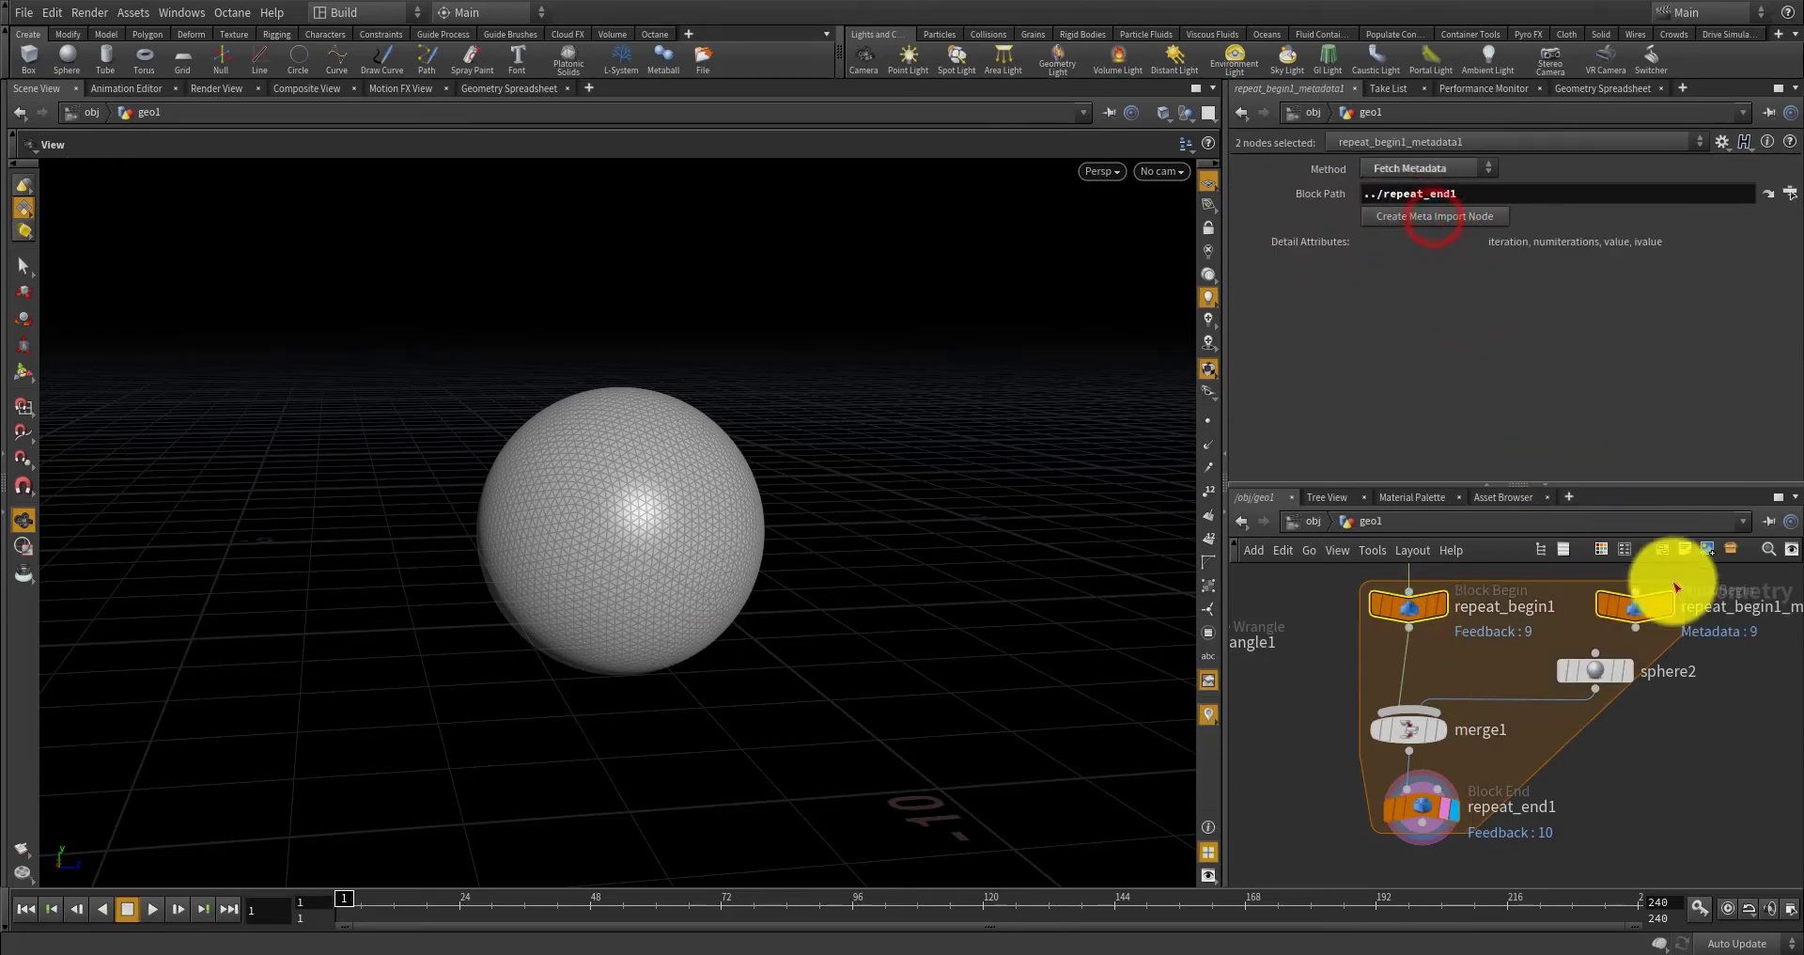
scroll(1672, 765, "up", 3)
scroll(1601, 799, "down", 3)
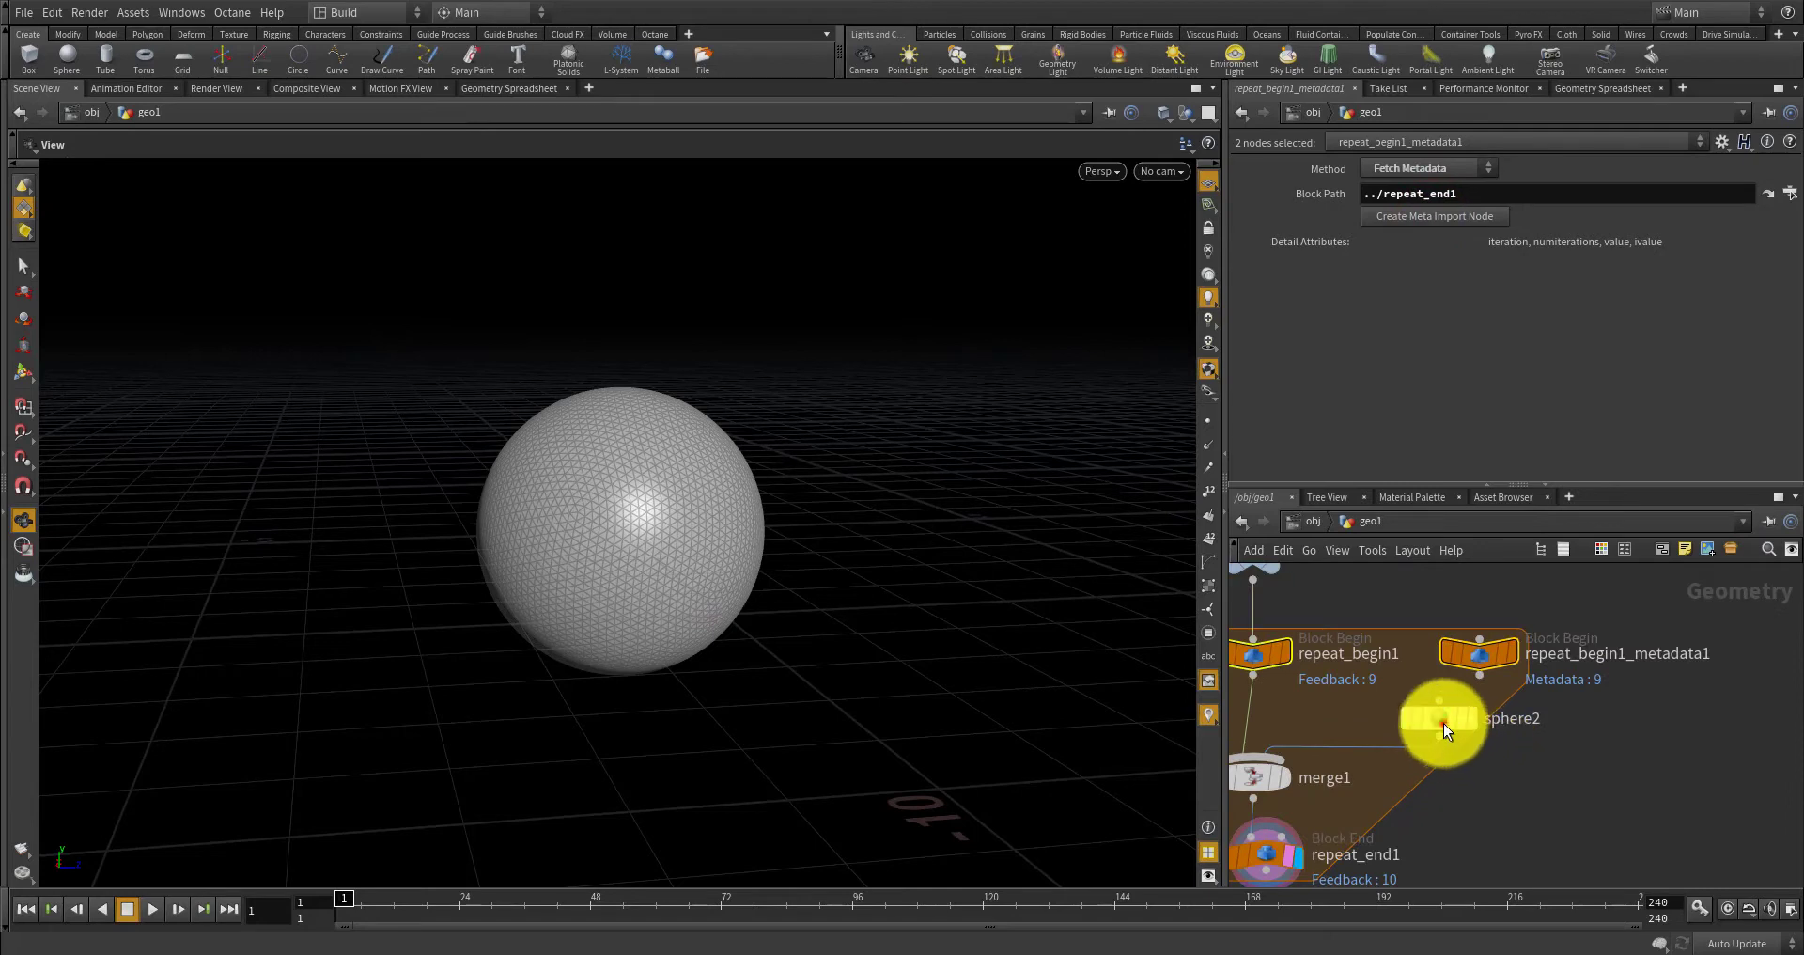
mouse_move(1444, 730)
left_mouse_down()
mouse_move(1462, 738)
mouse_move(1434, 722)
left_mouse_up()
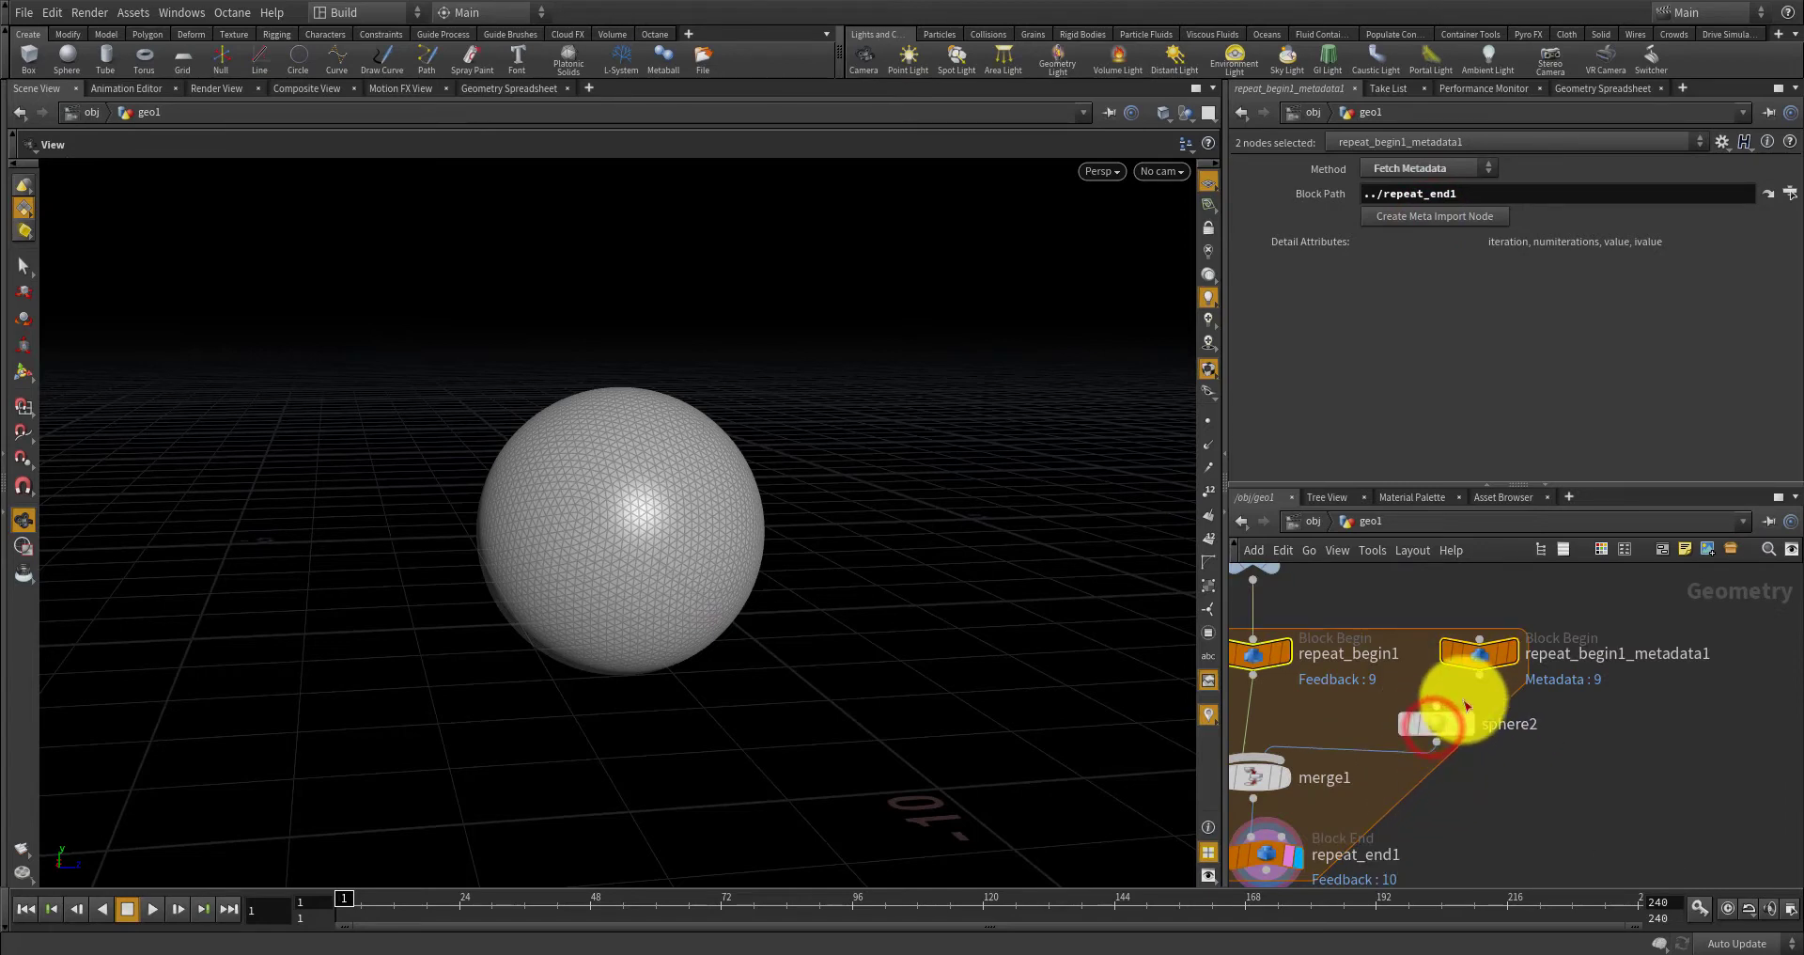
Inspect the detail attributes of repeat_begin1_metadata1 in the geometry spreadsheet.
scroll(1504, 680, "up", 2)
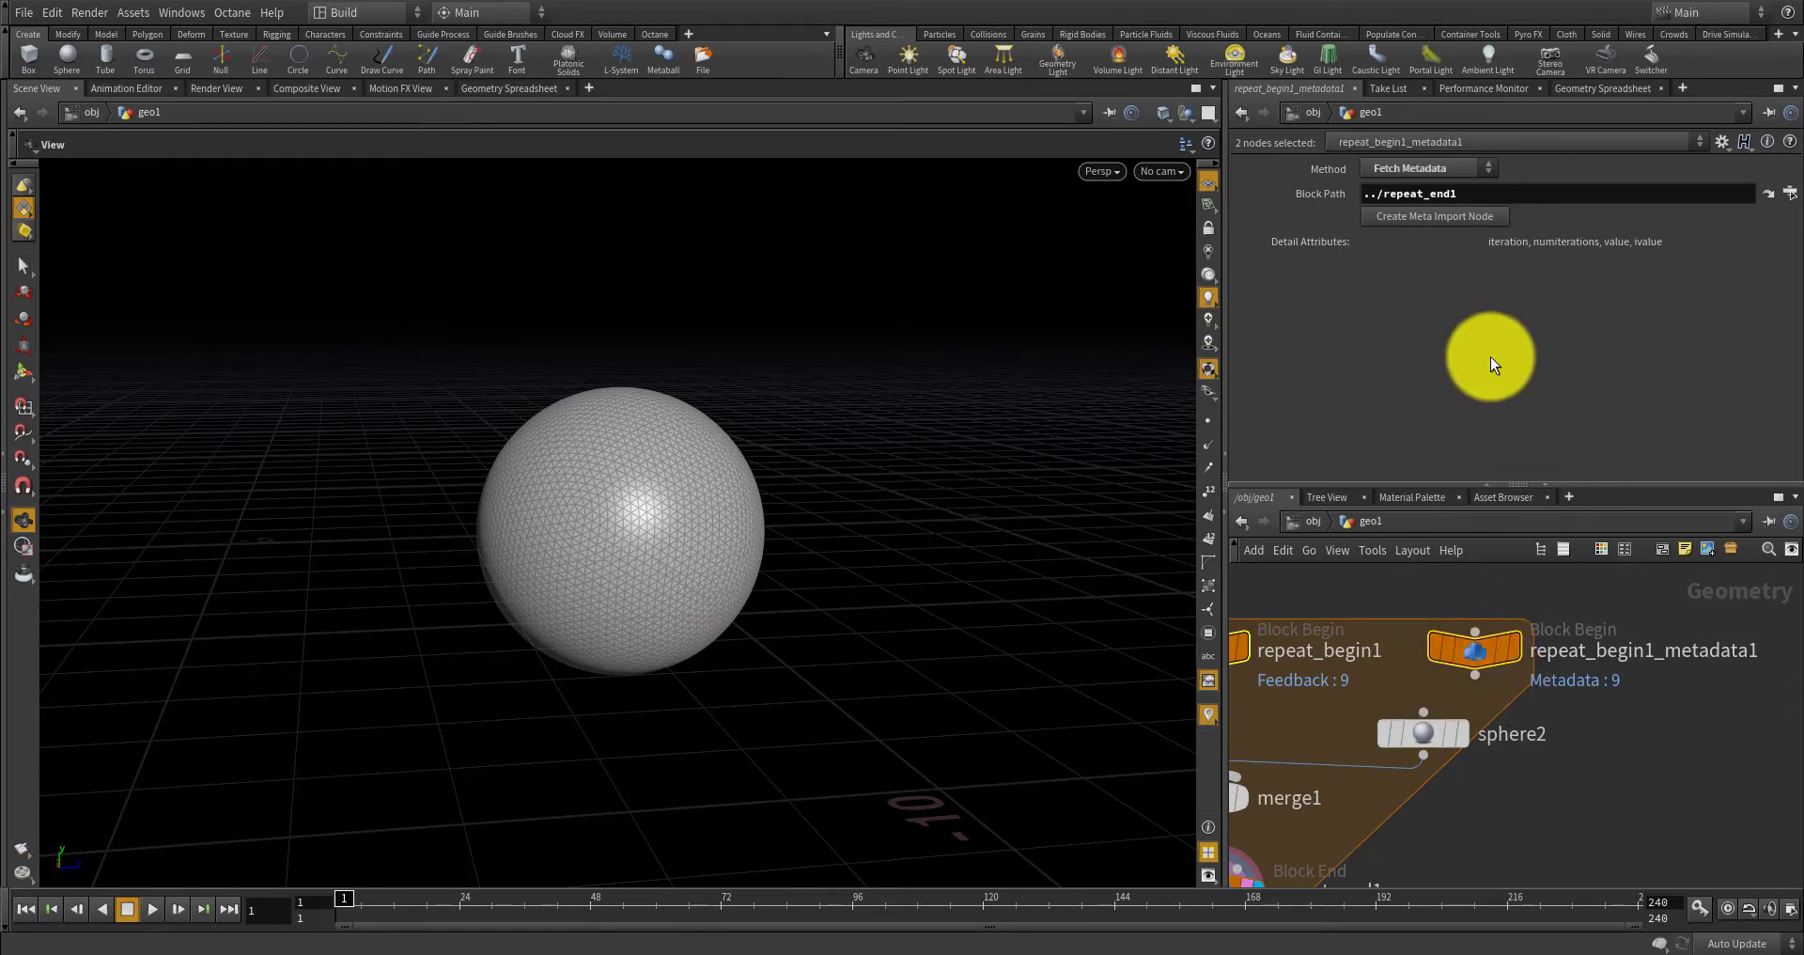
left_click(1587, 87)
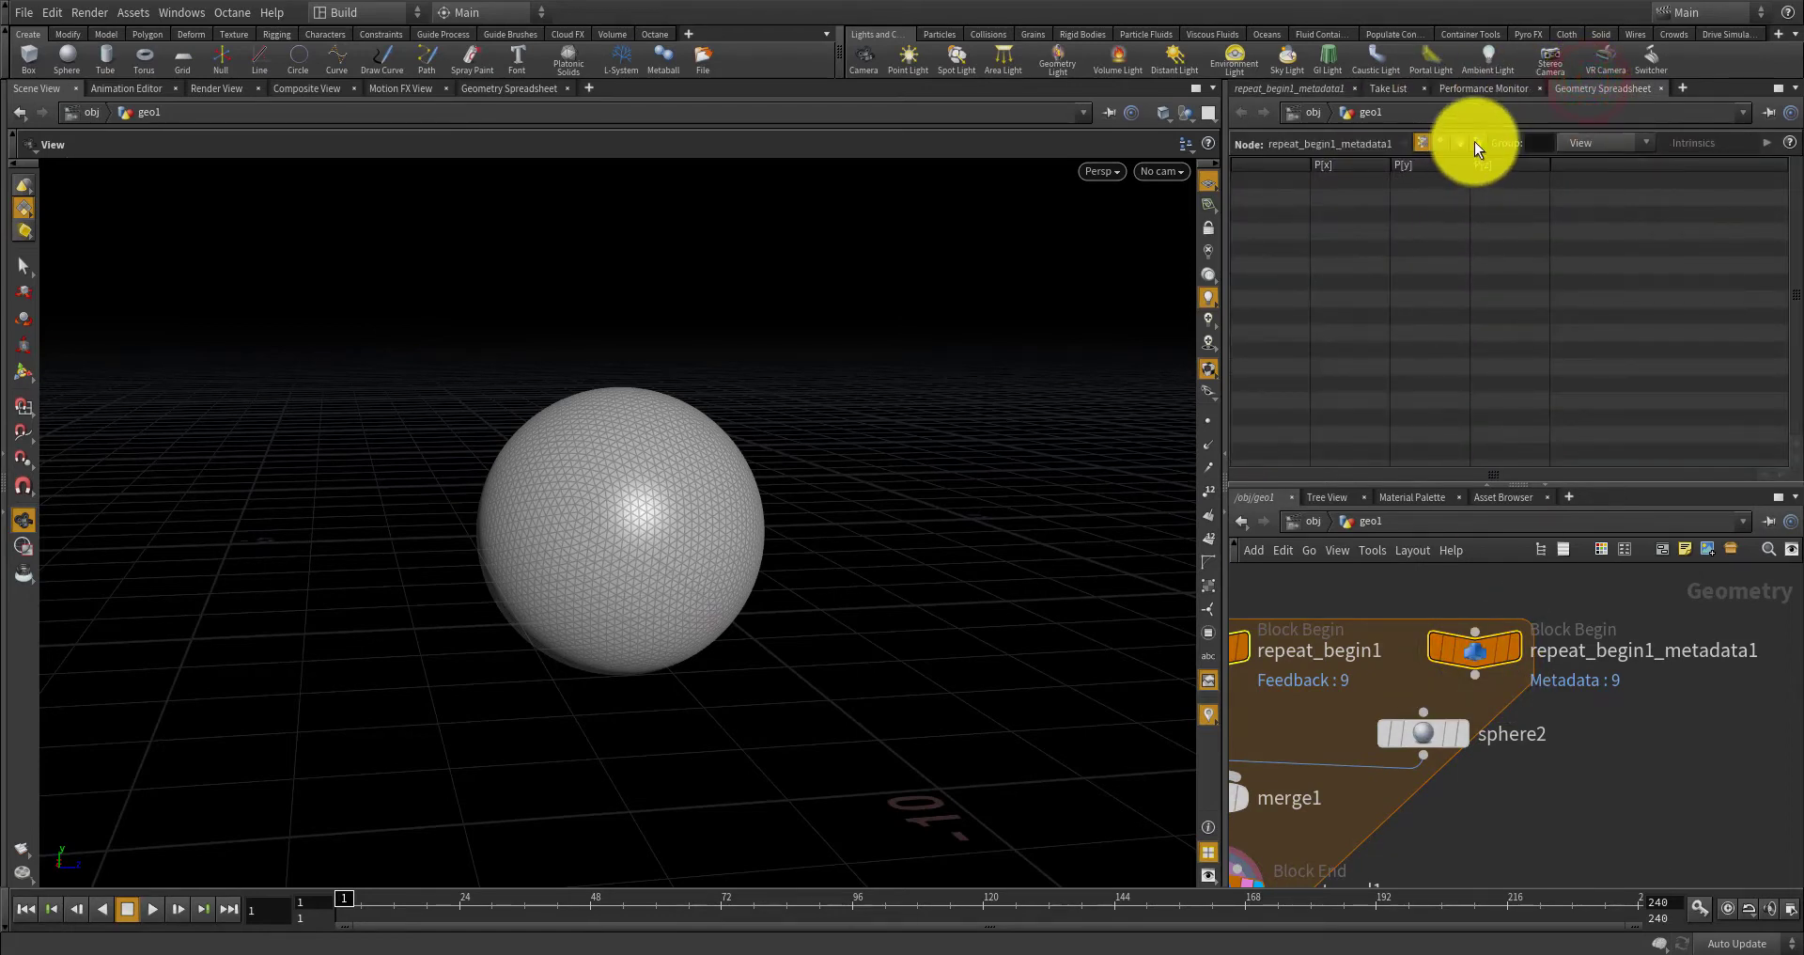
left_click(1475, 142)
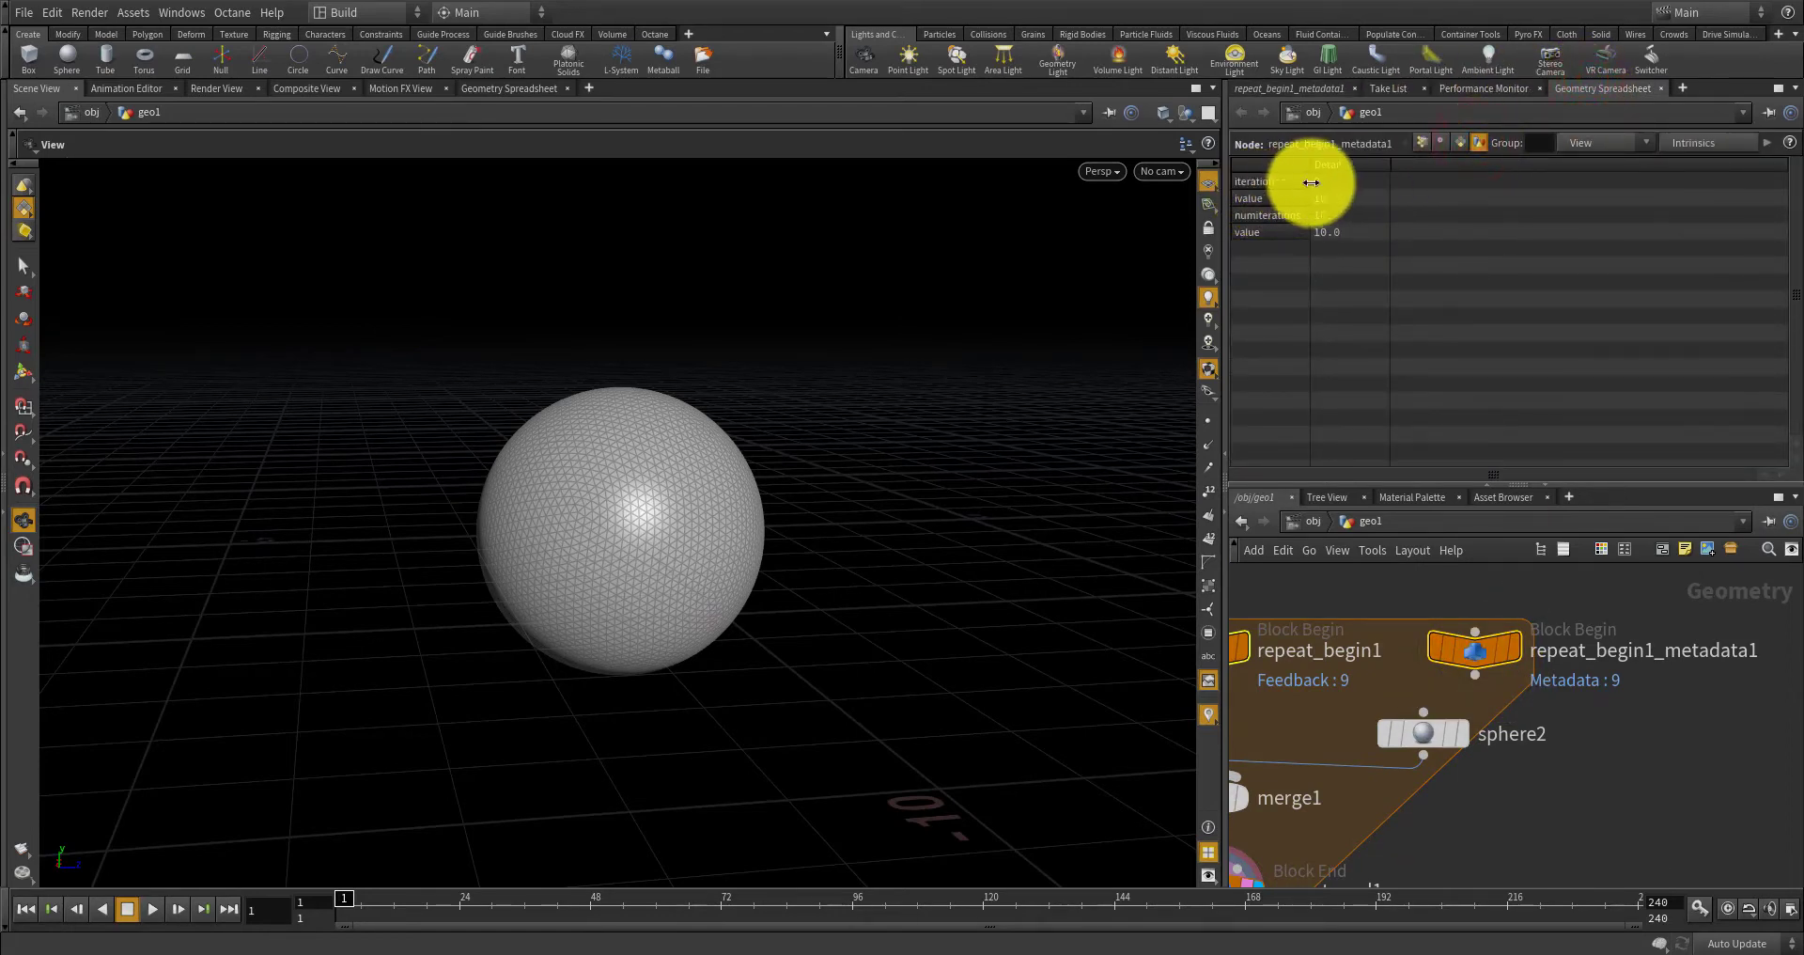
Add the copied wave height to sphere2's X radius as a relative reference, appending + ch("../CONTROLLER/wave_height").
left_click(1429, 733)
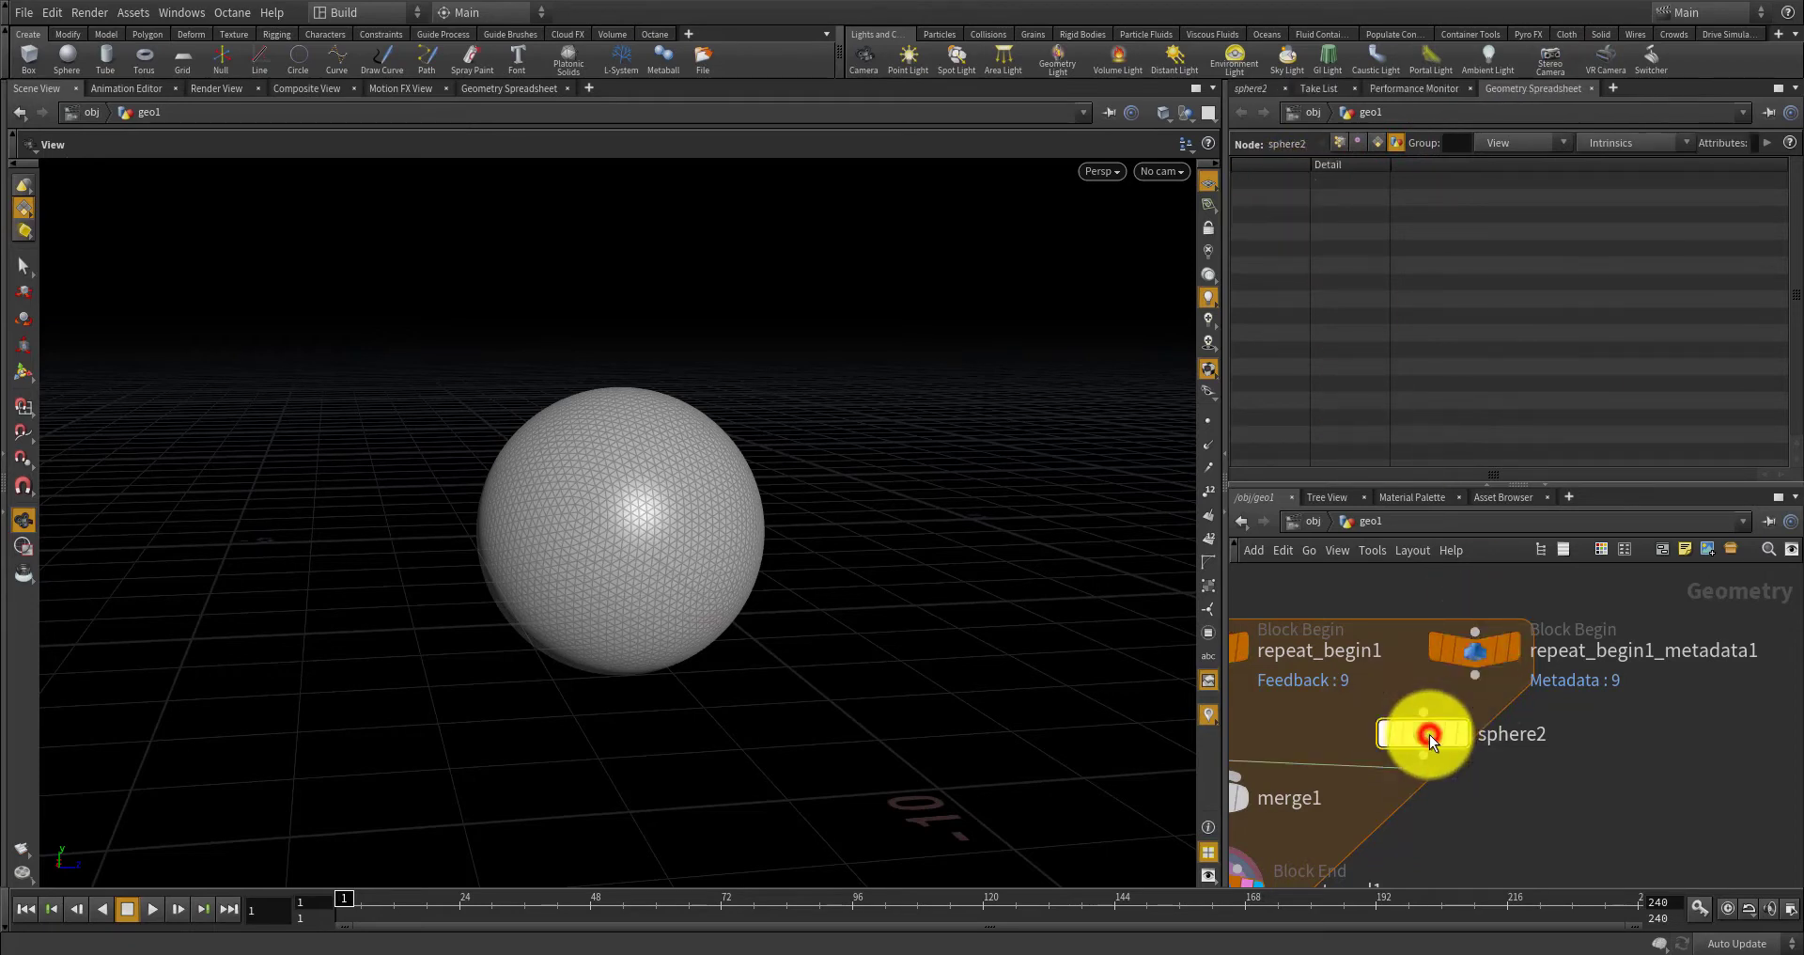
left_click(1249, 87)
left_click(1454, 211)
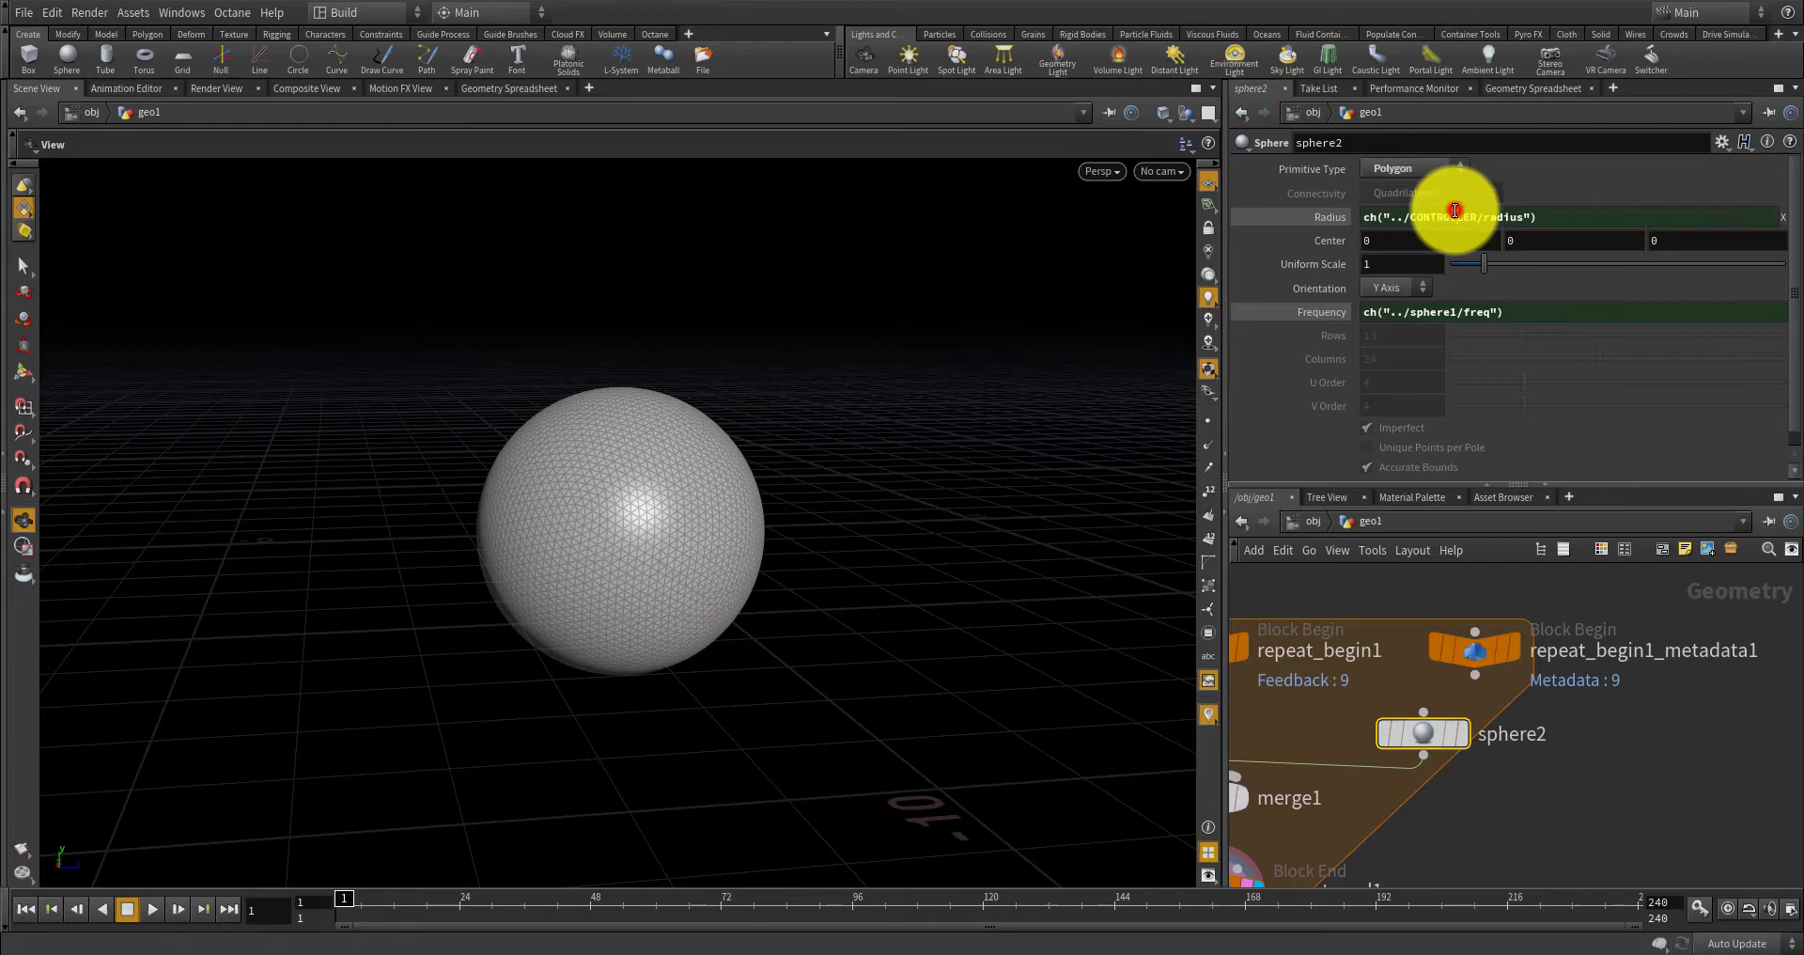
left_click(1554, 213)
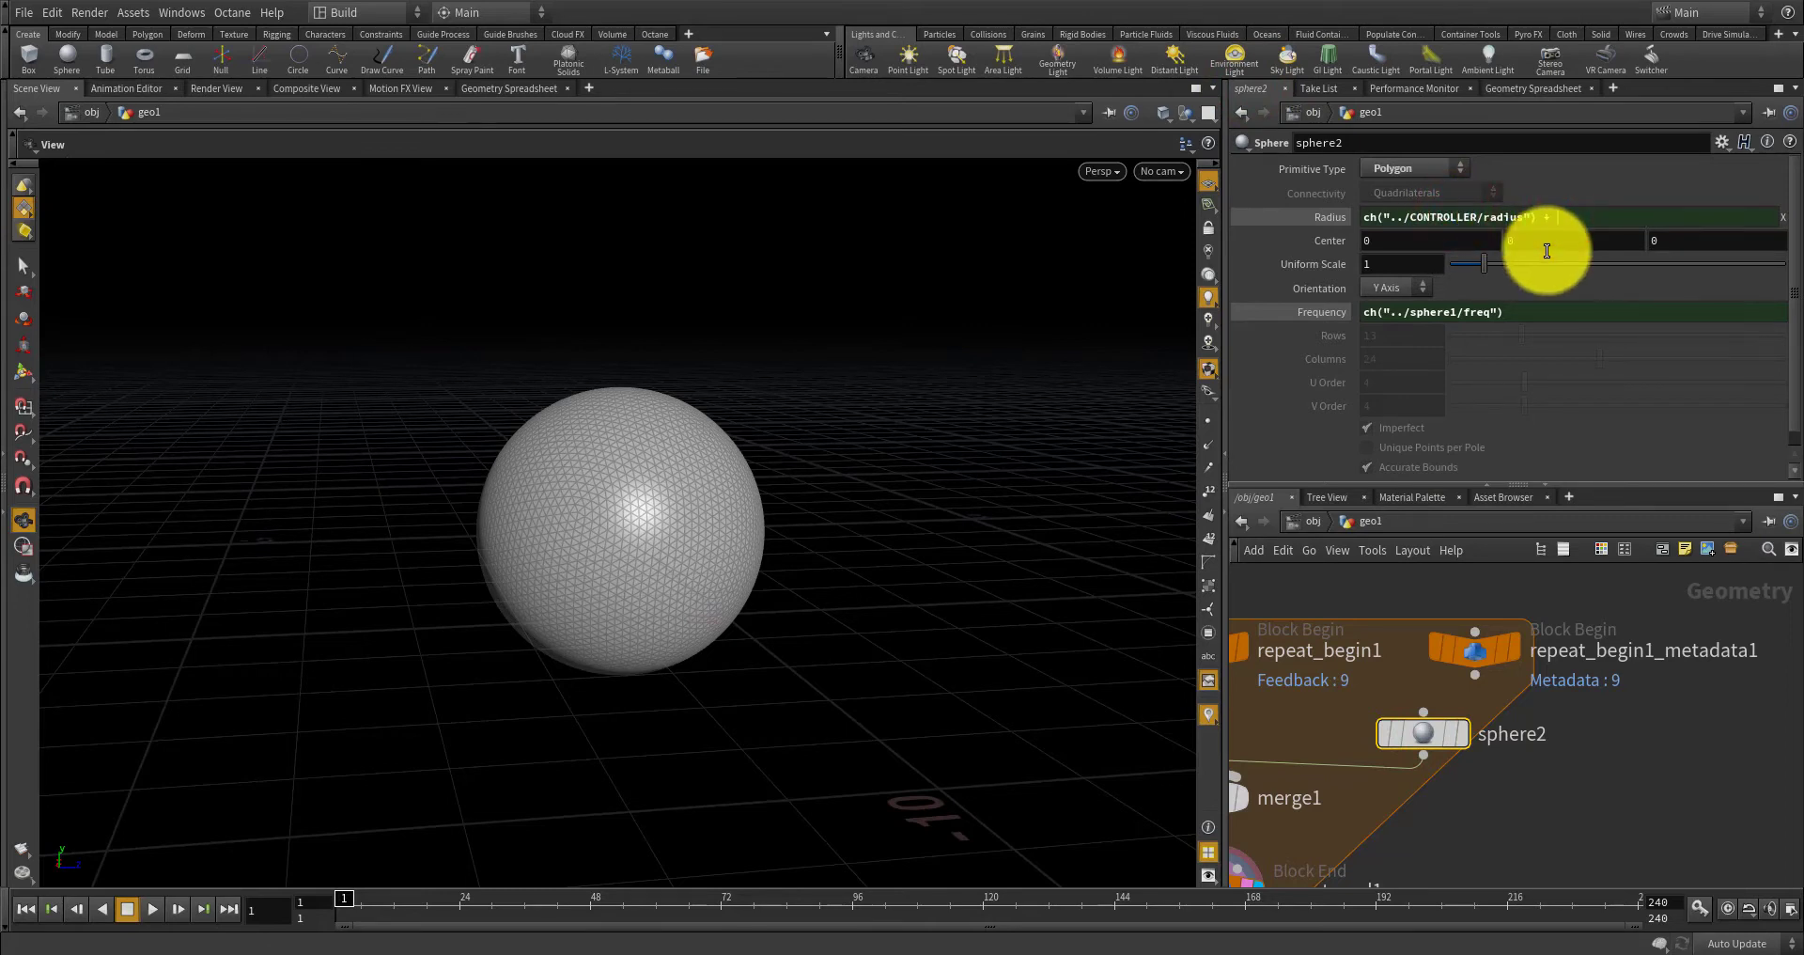
right_click(1587, 215)
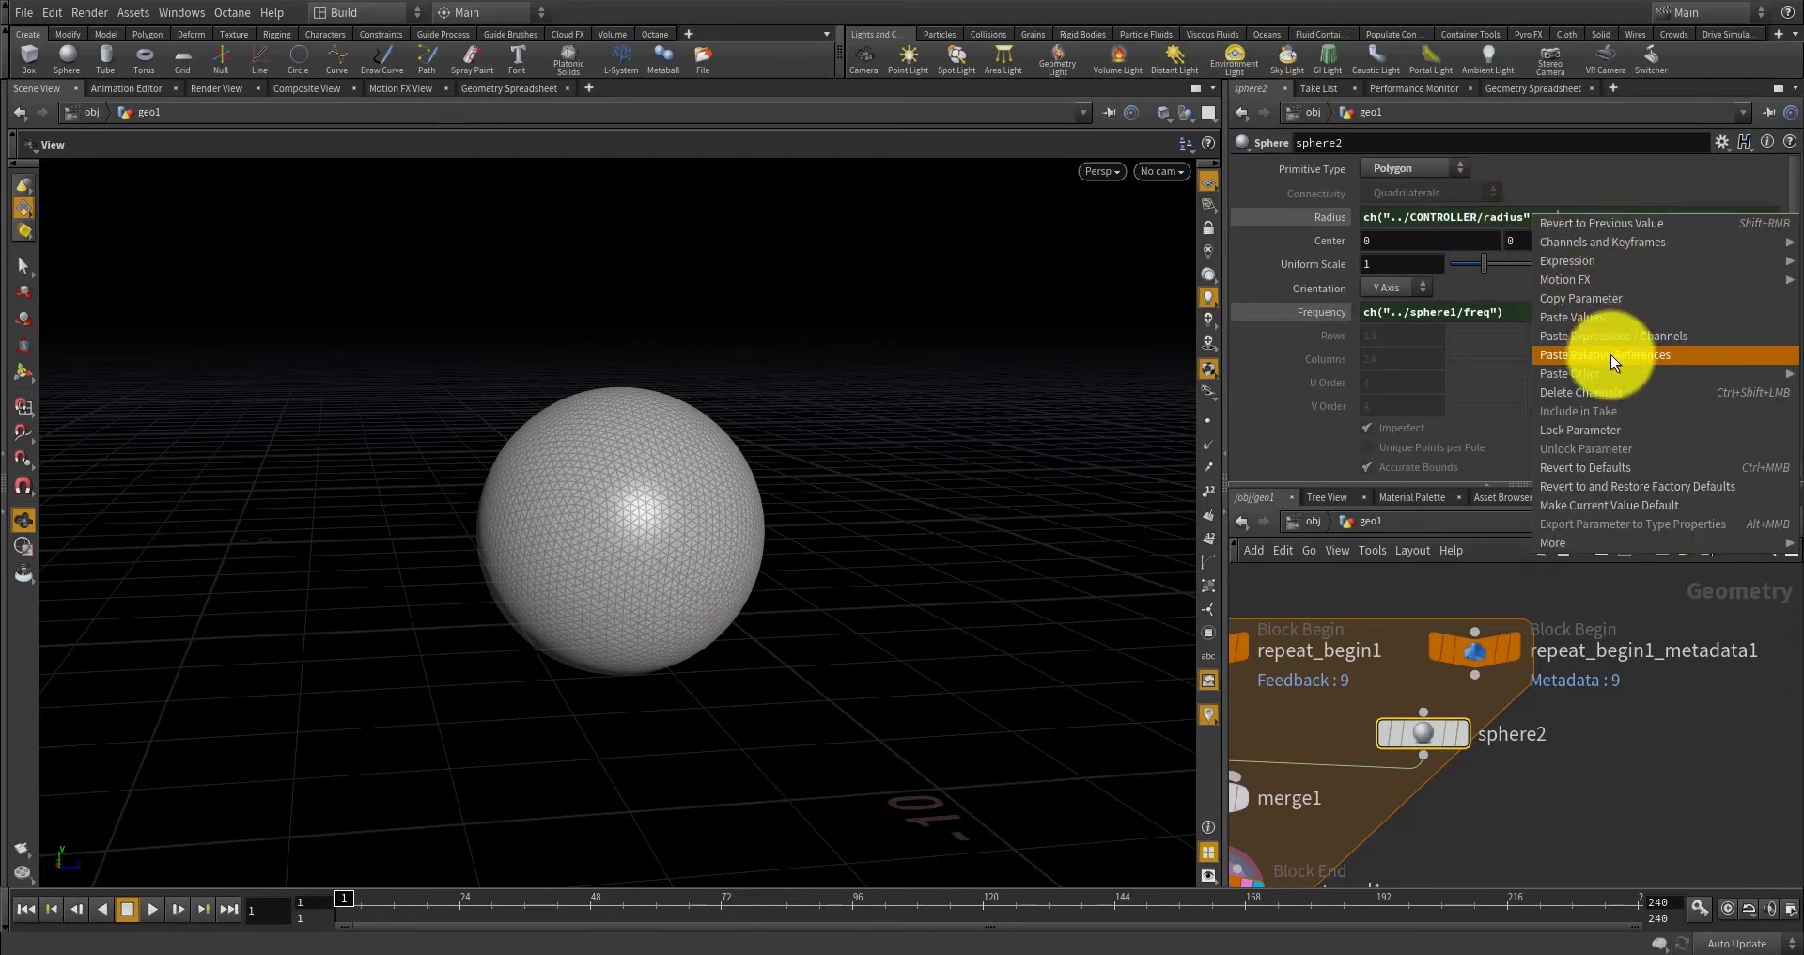
left_click(1610, 353)
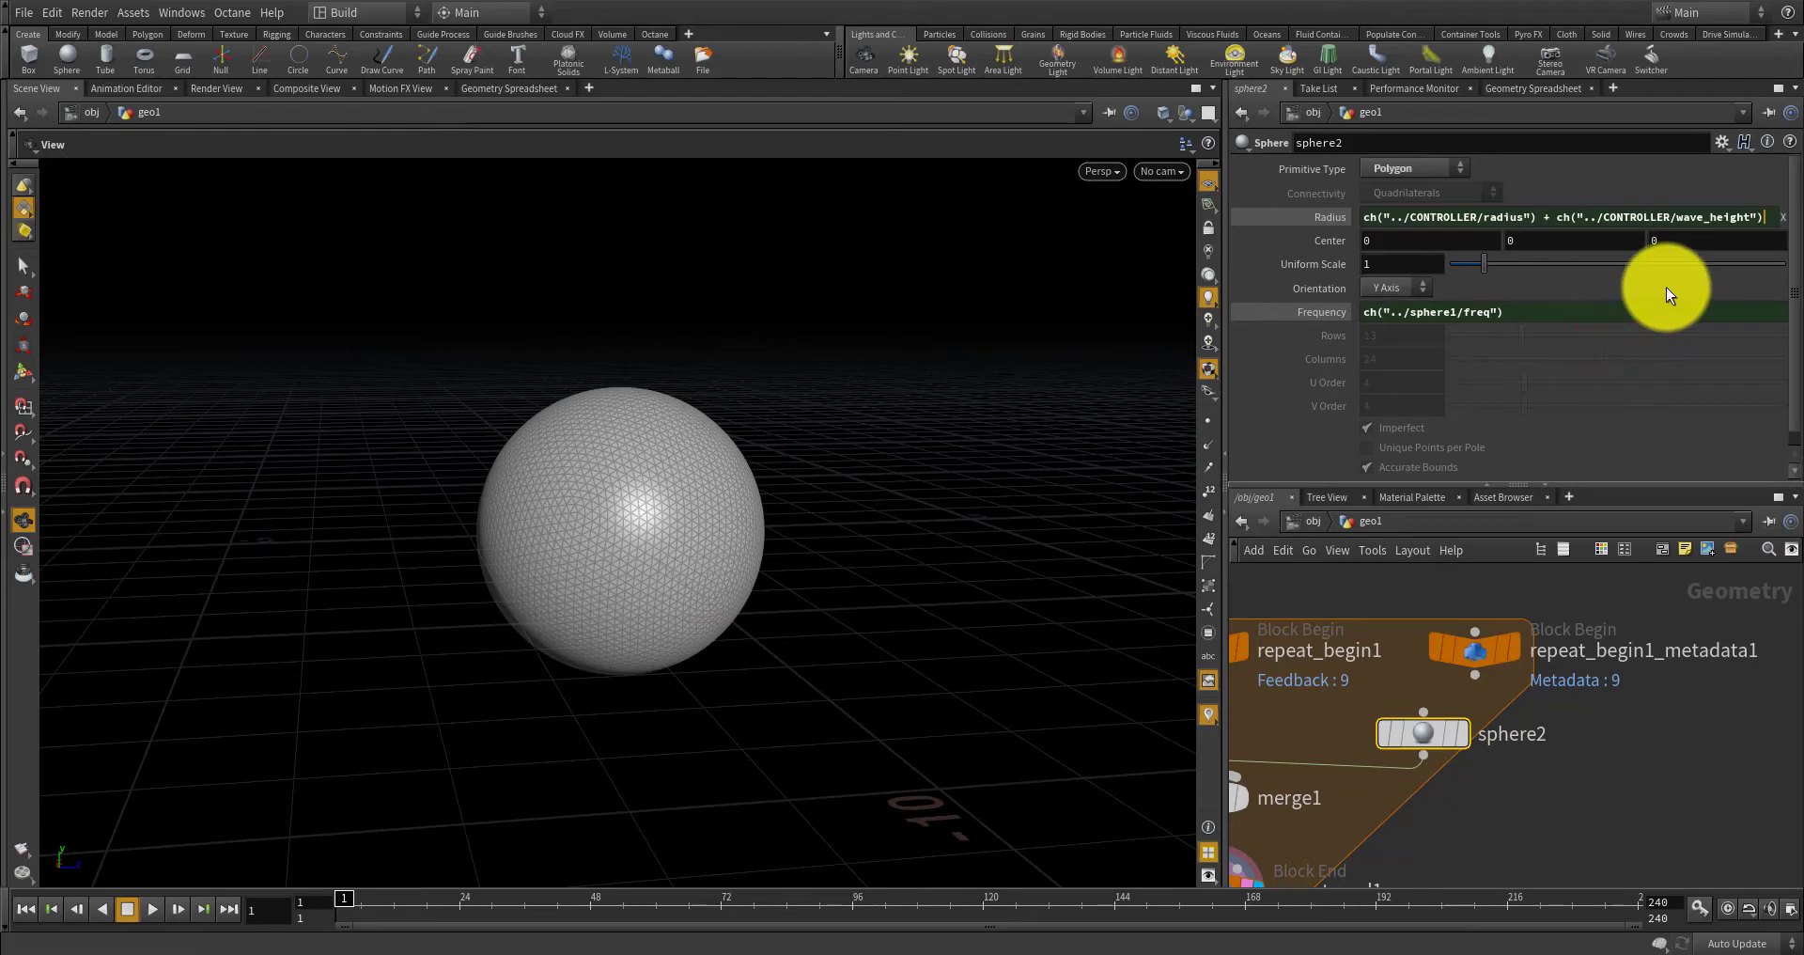
Extend sphere2's X radius expression with a multiplication by a detail function reading the metadata node: * detail("../repeat_begin1_metadata1/.
type("*")
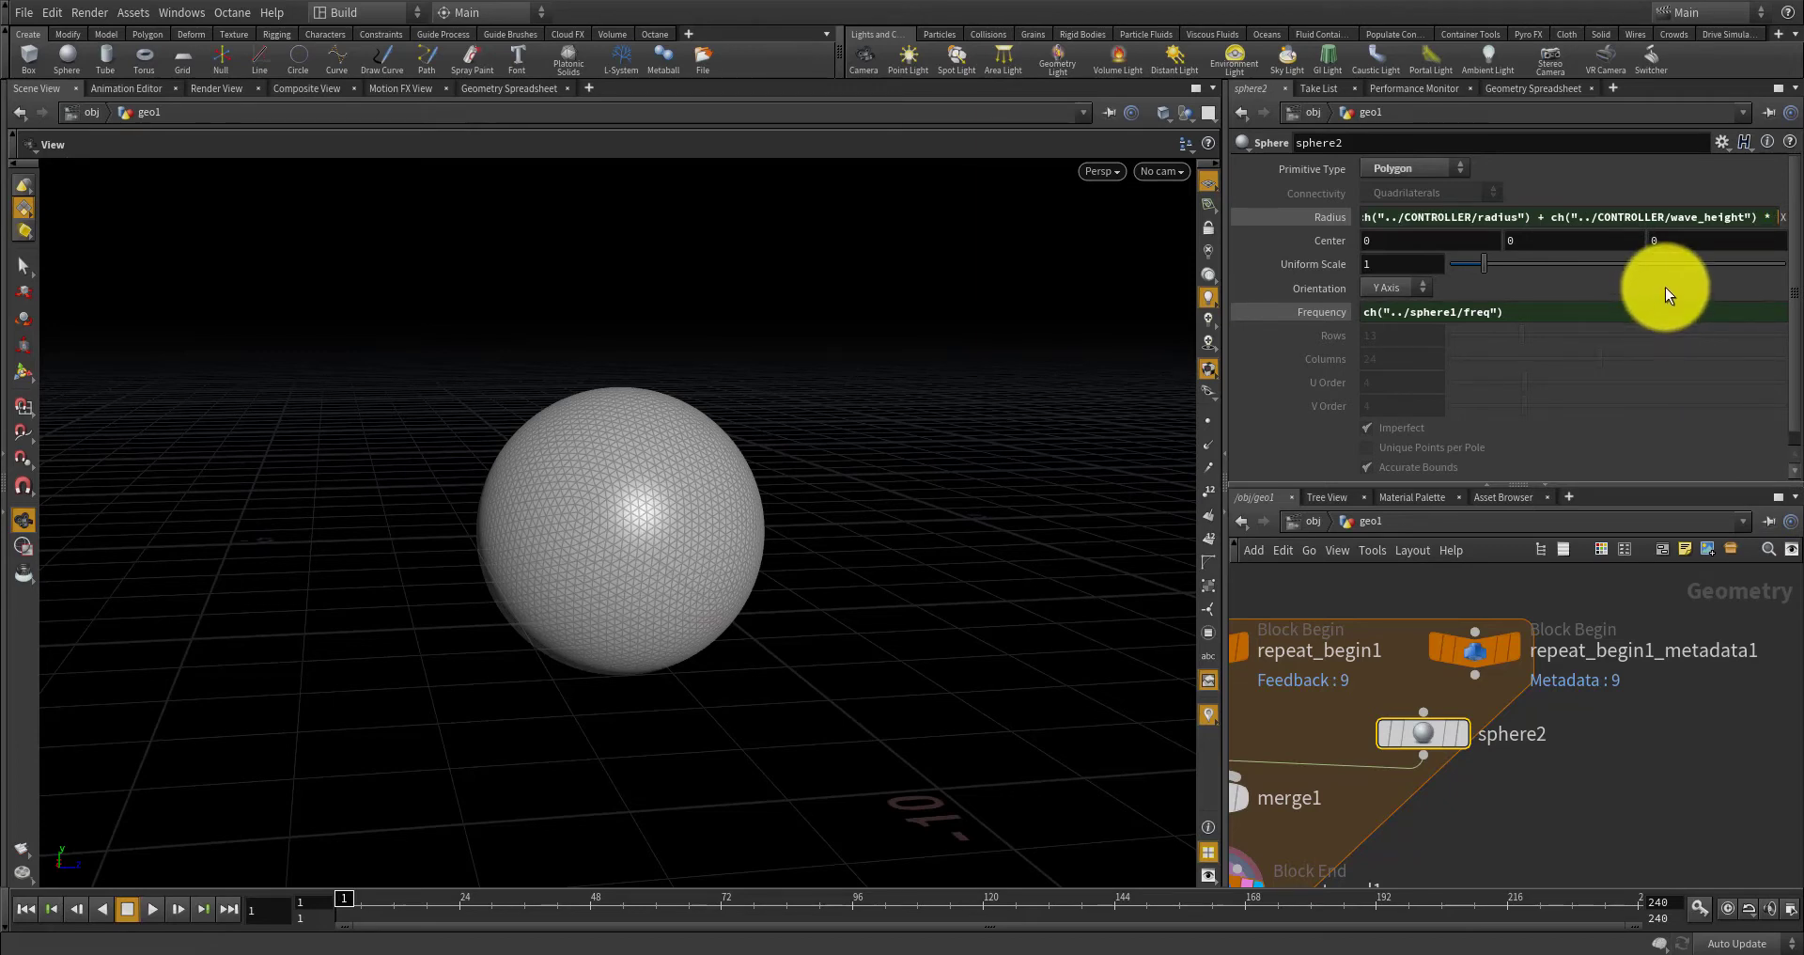
type(" detail")
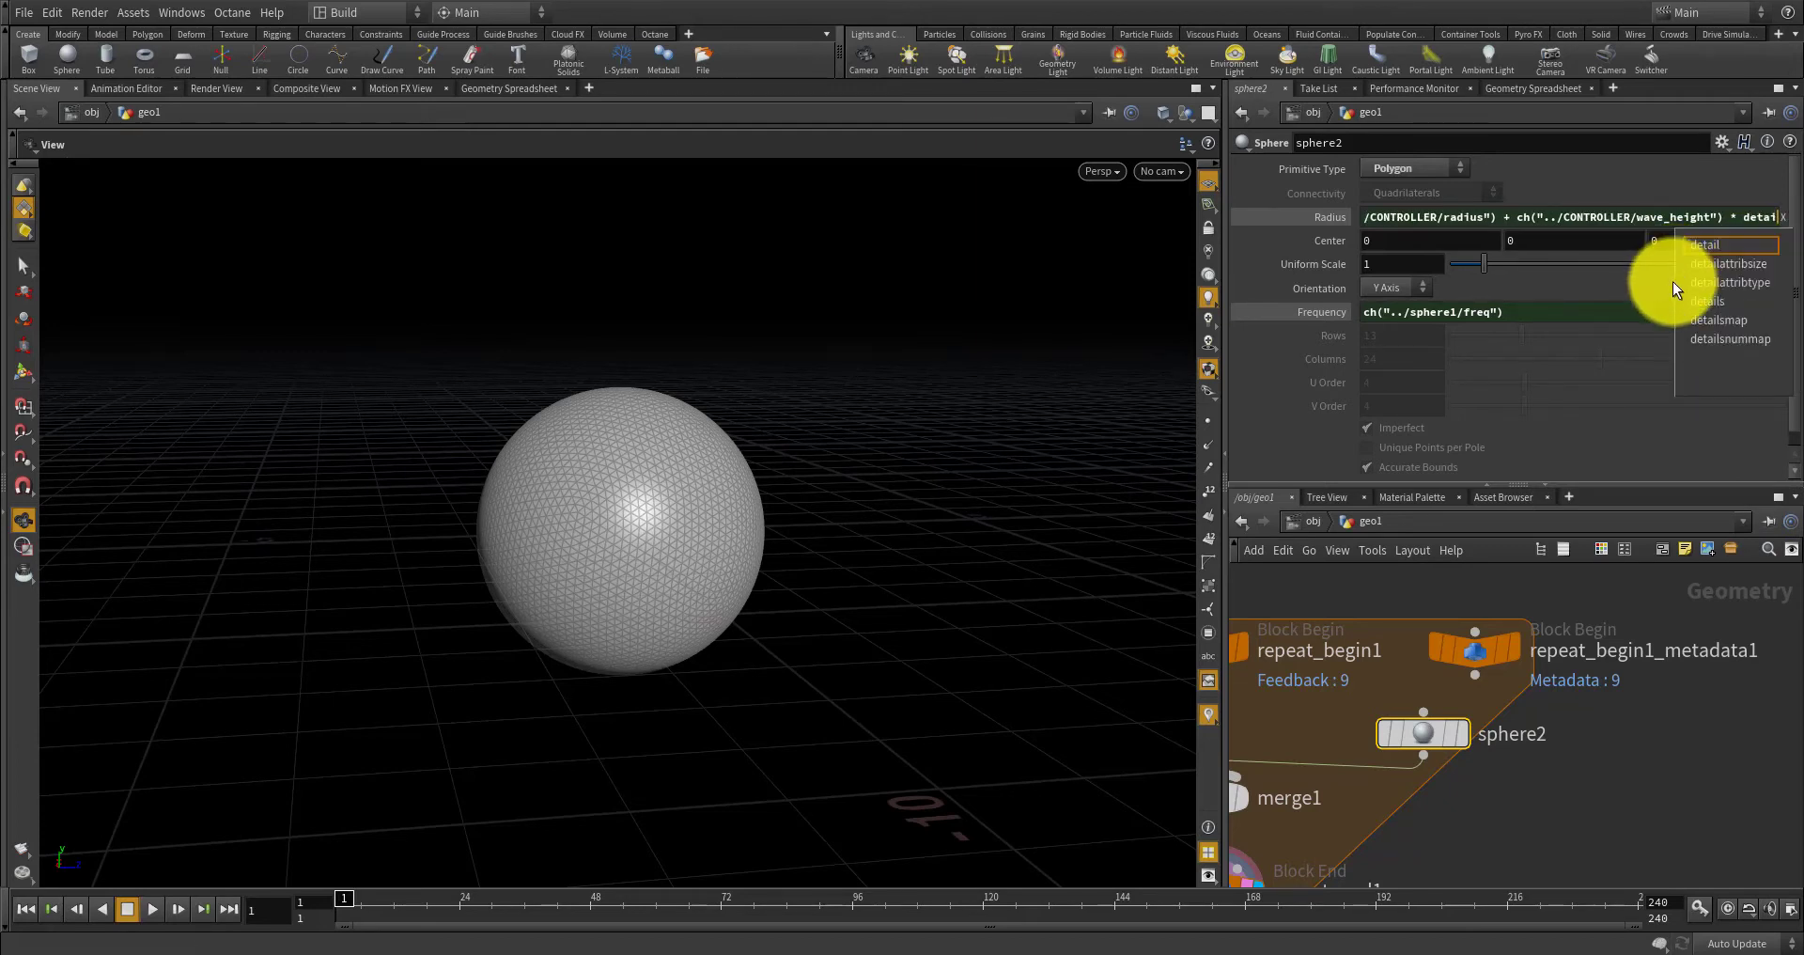
type("(\"")
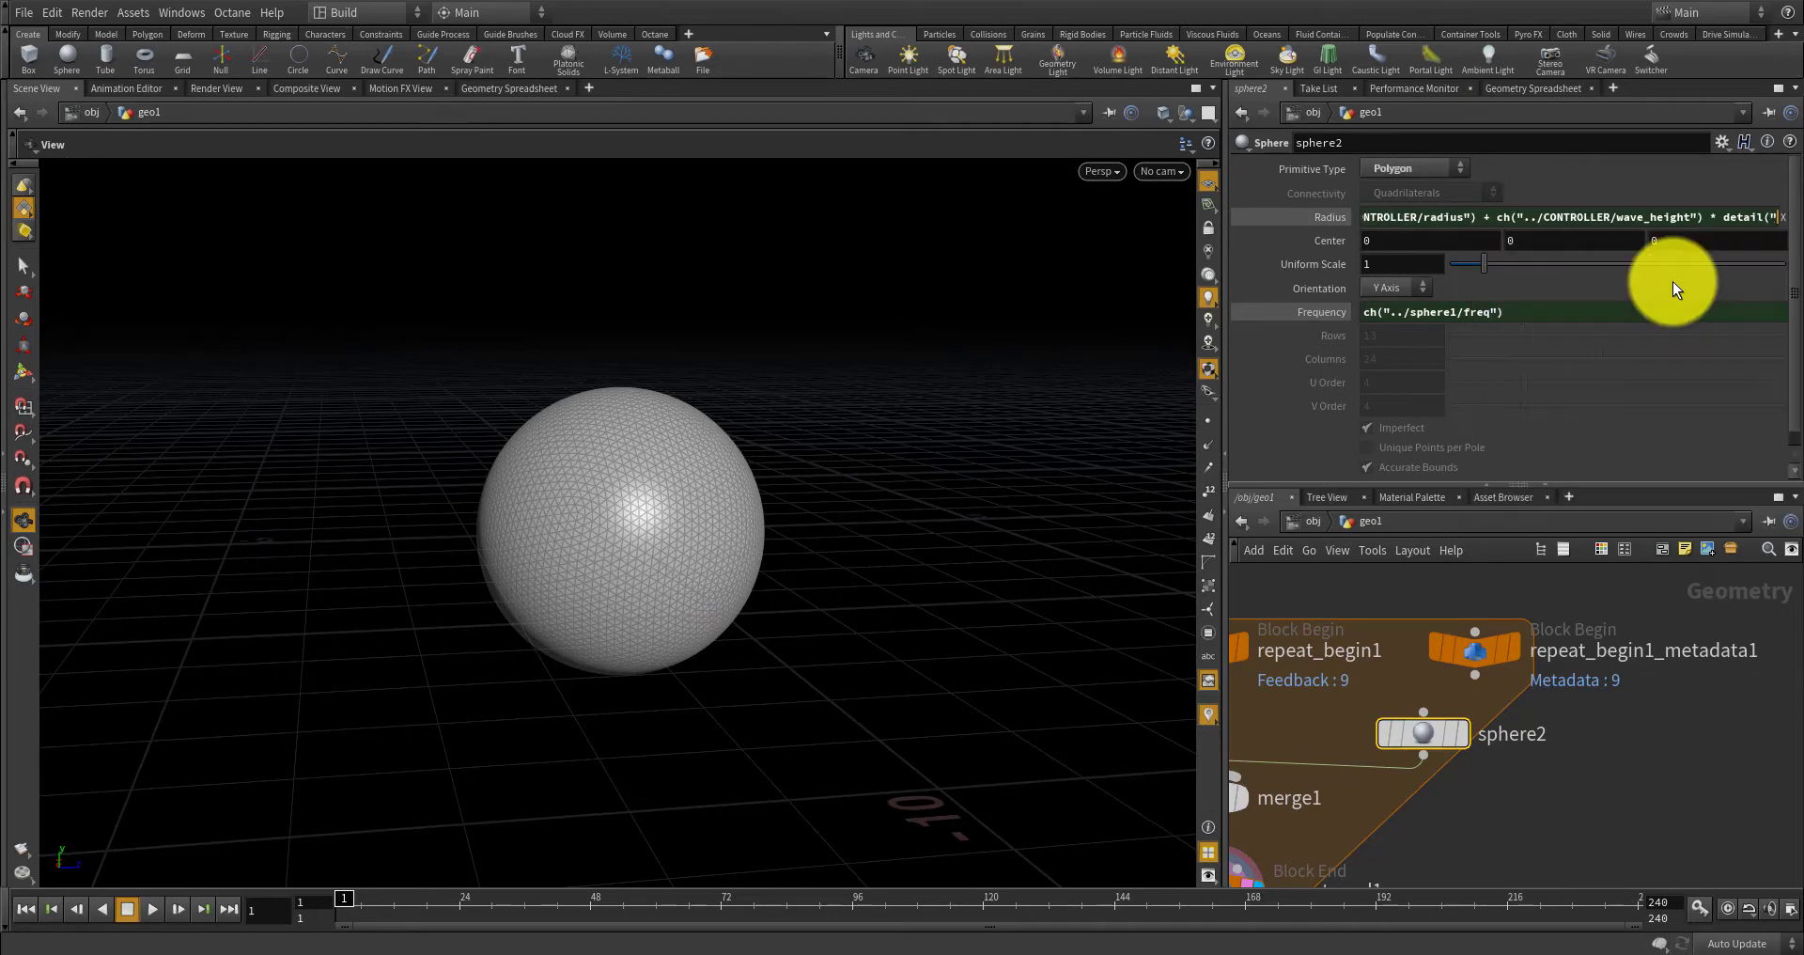
type("../")
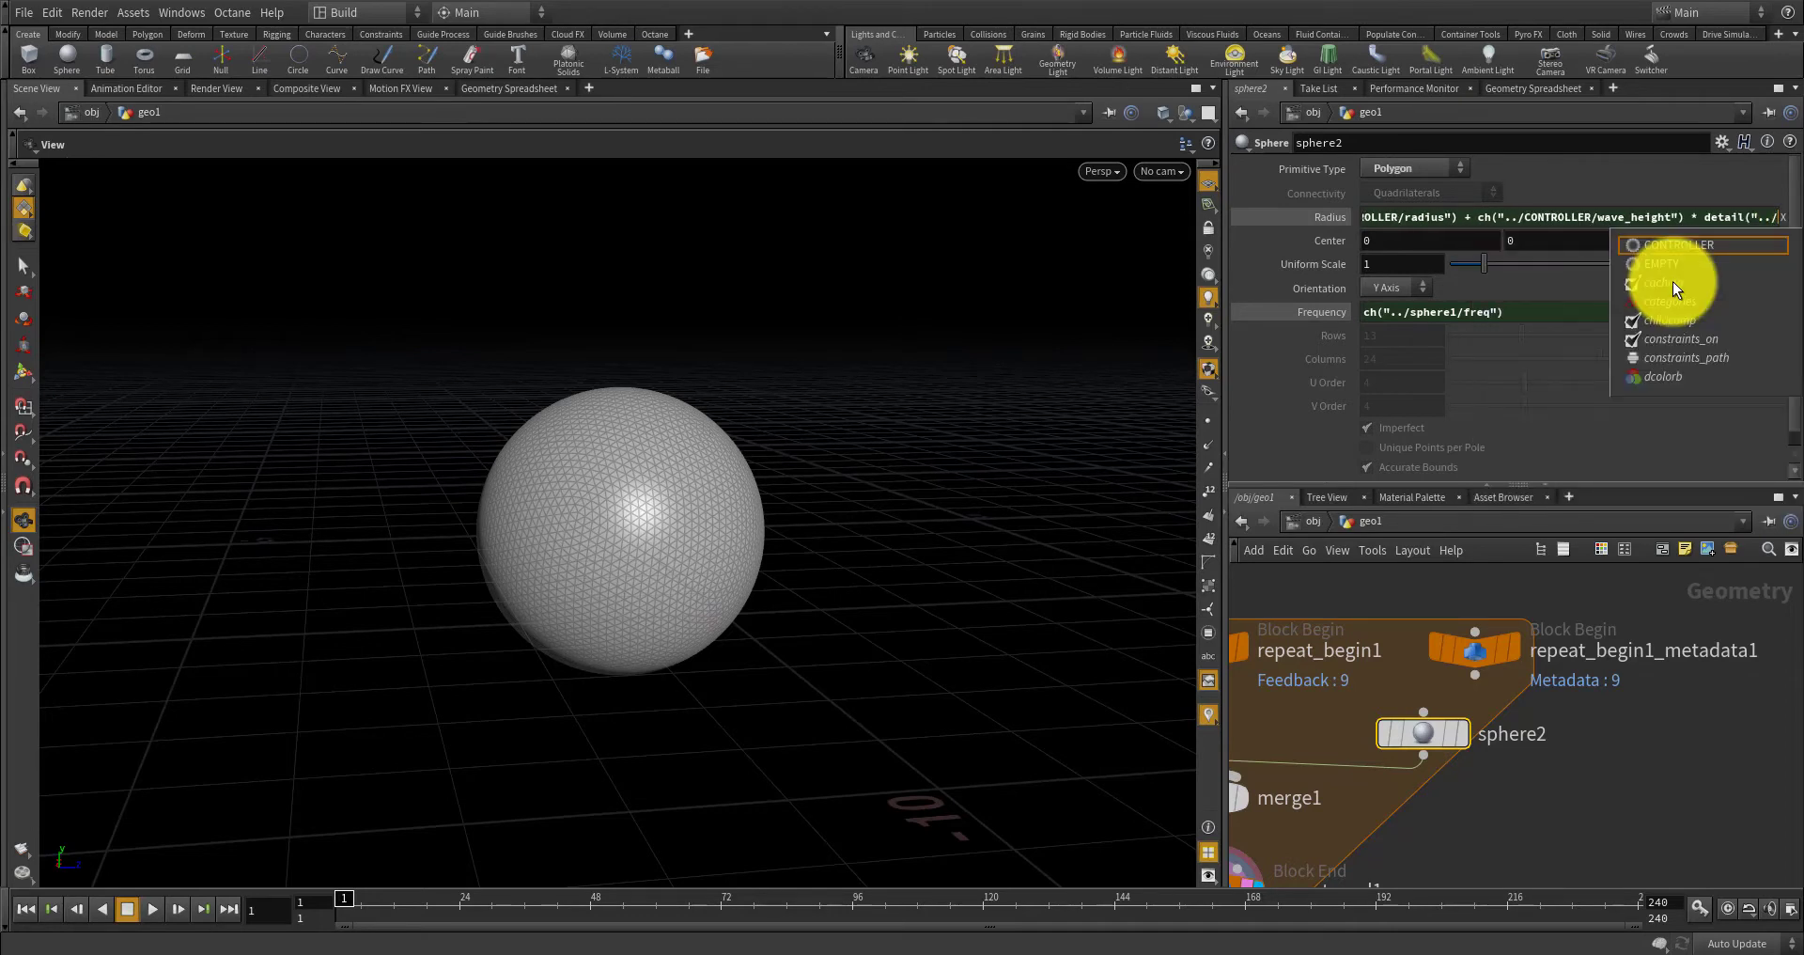
type("repea")
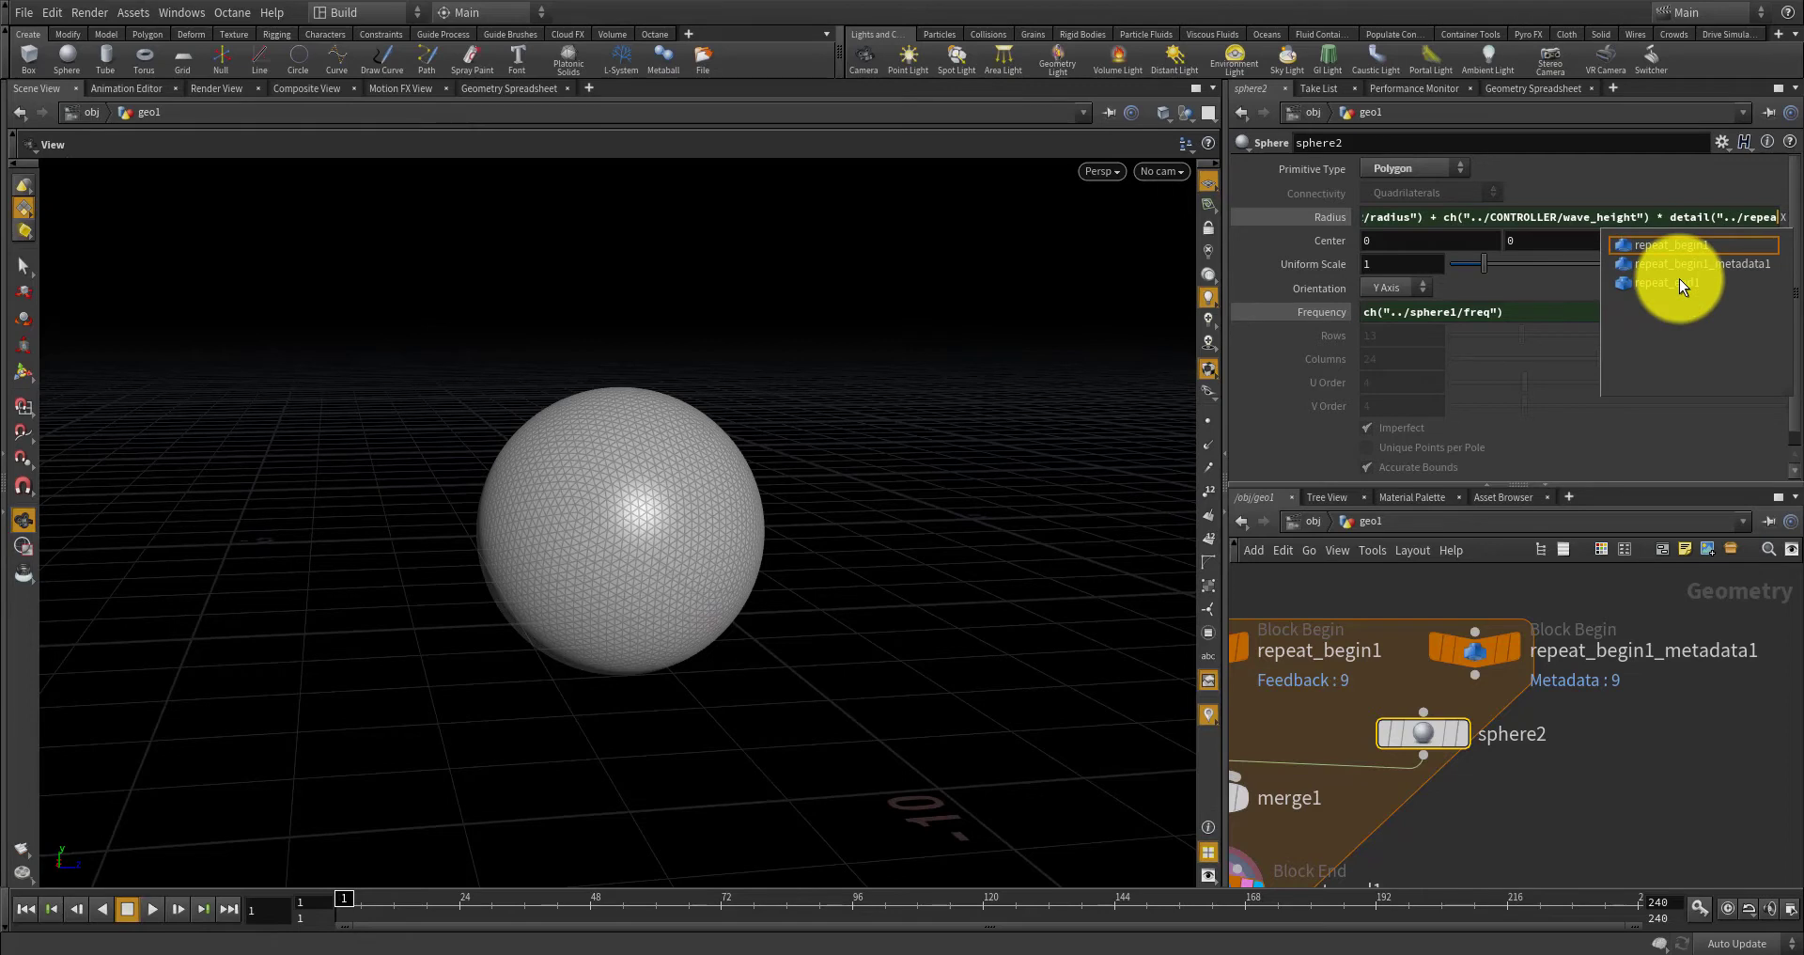
key("Down")
key("Down")
key("Return")
type("/")
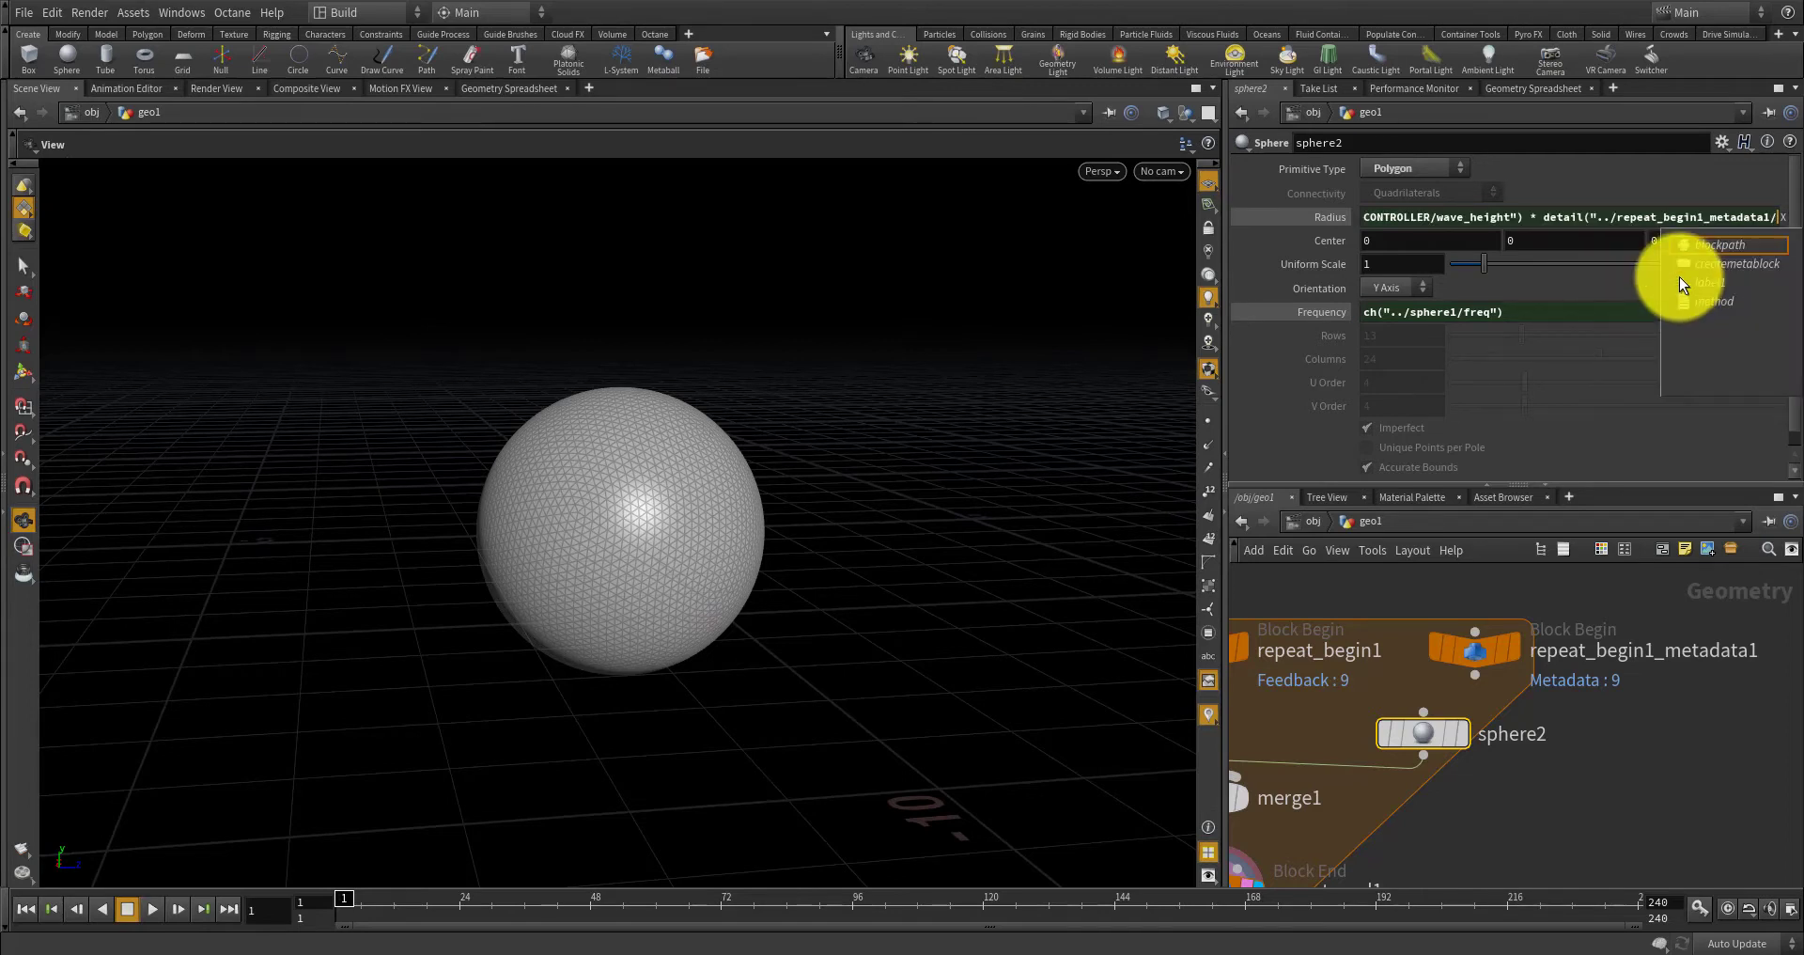
Complete the detail function with the attribute "iteration" and index 0, and append a division sign to the X radius expression.
type("\"")
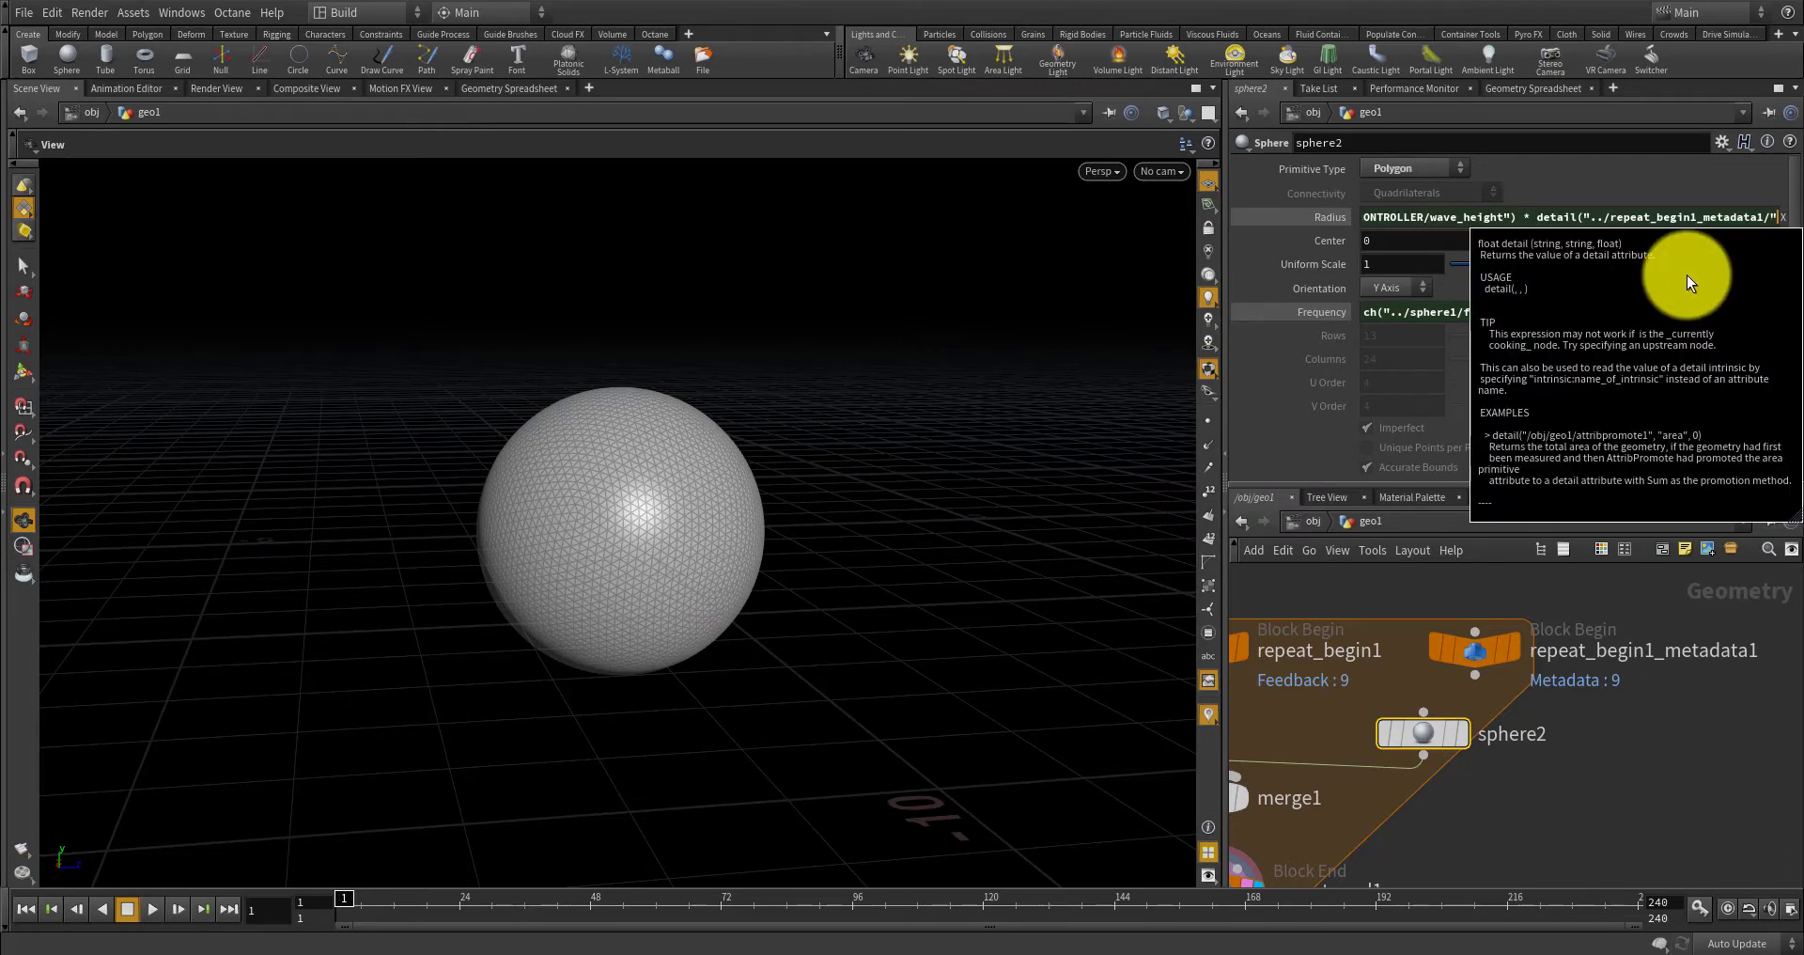
type(",")
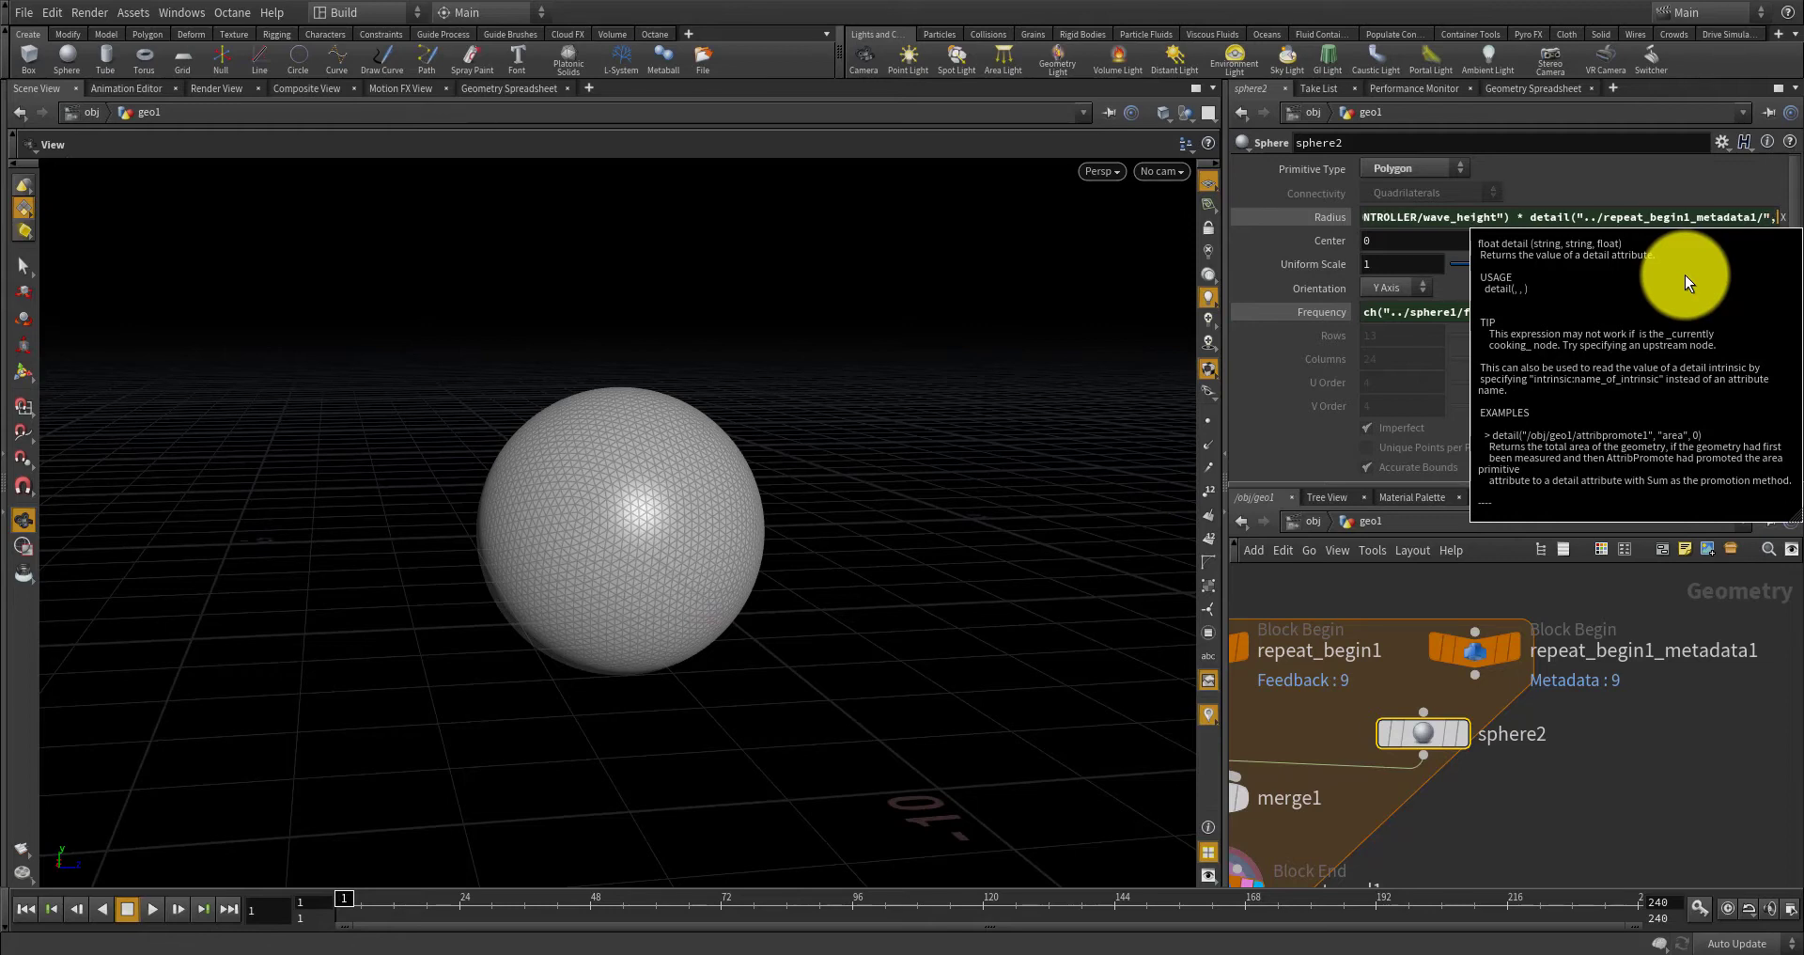
type("\"iteration")
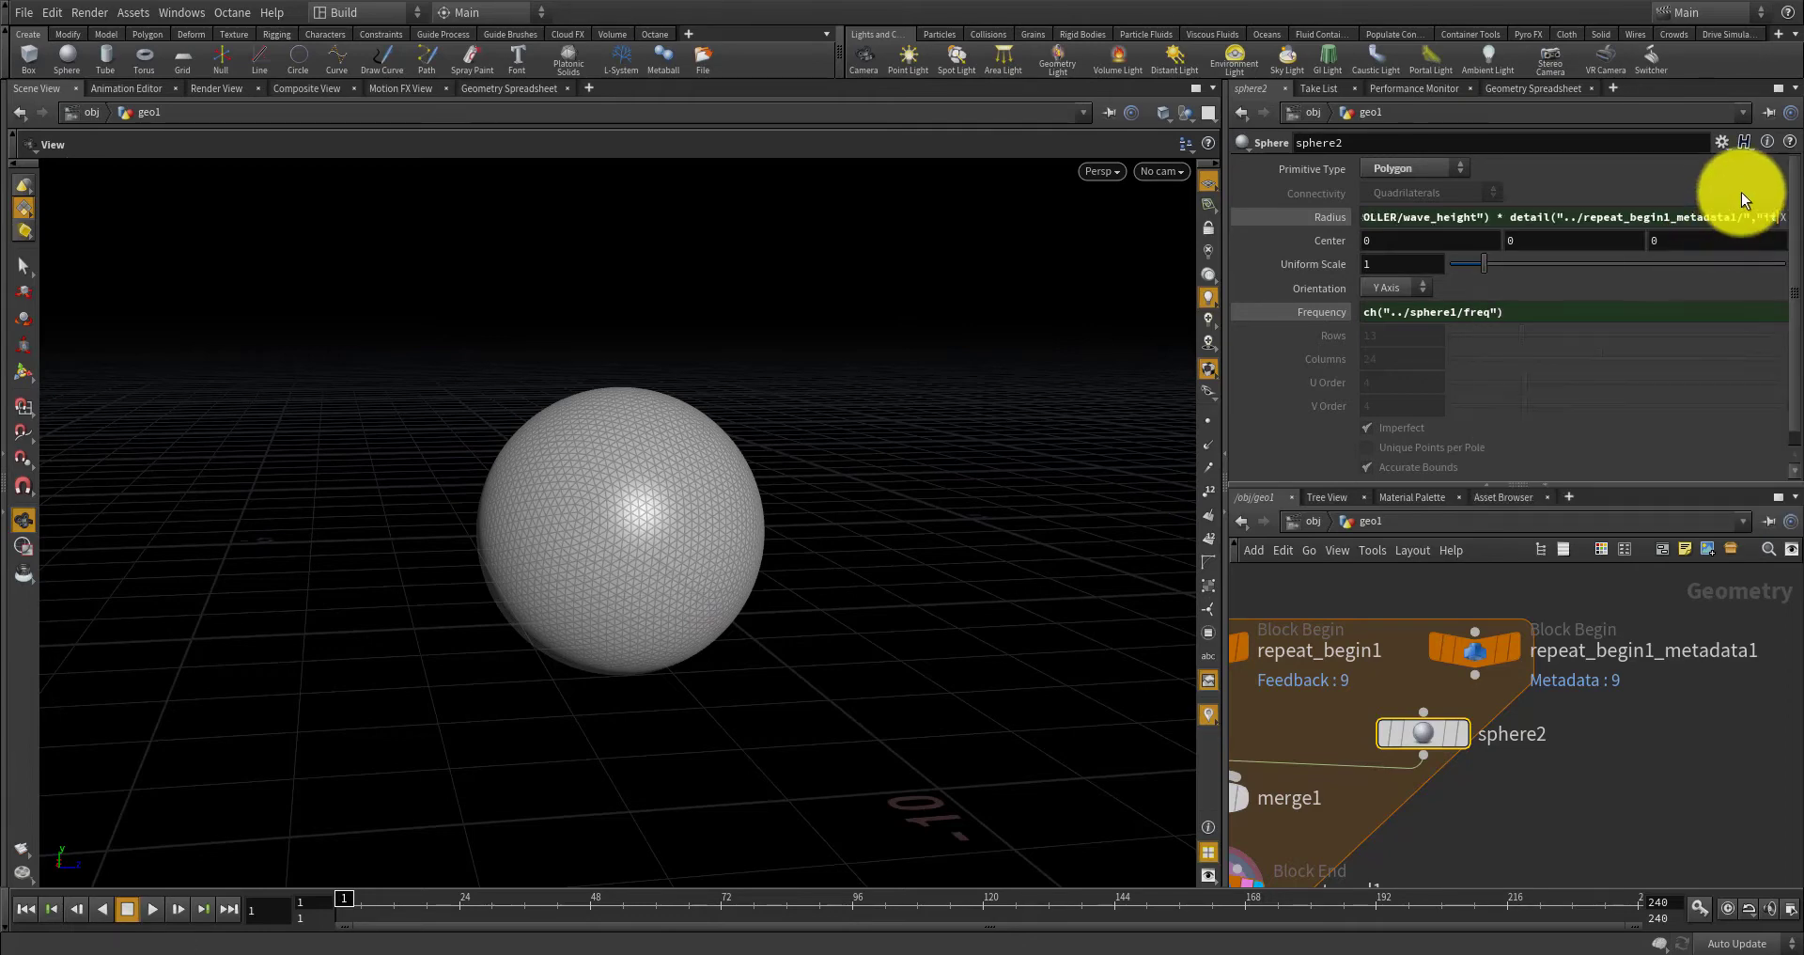
type("\"")
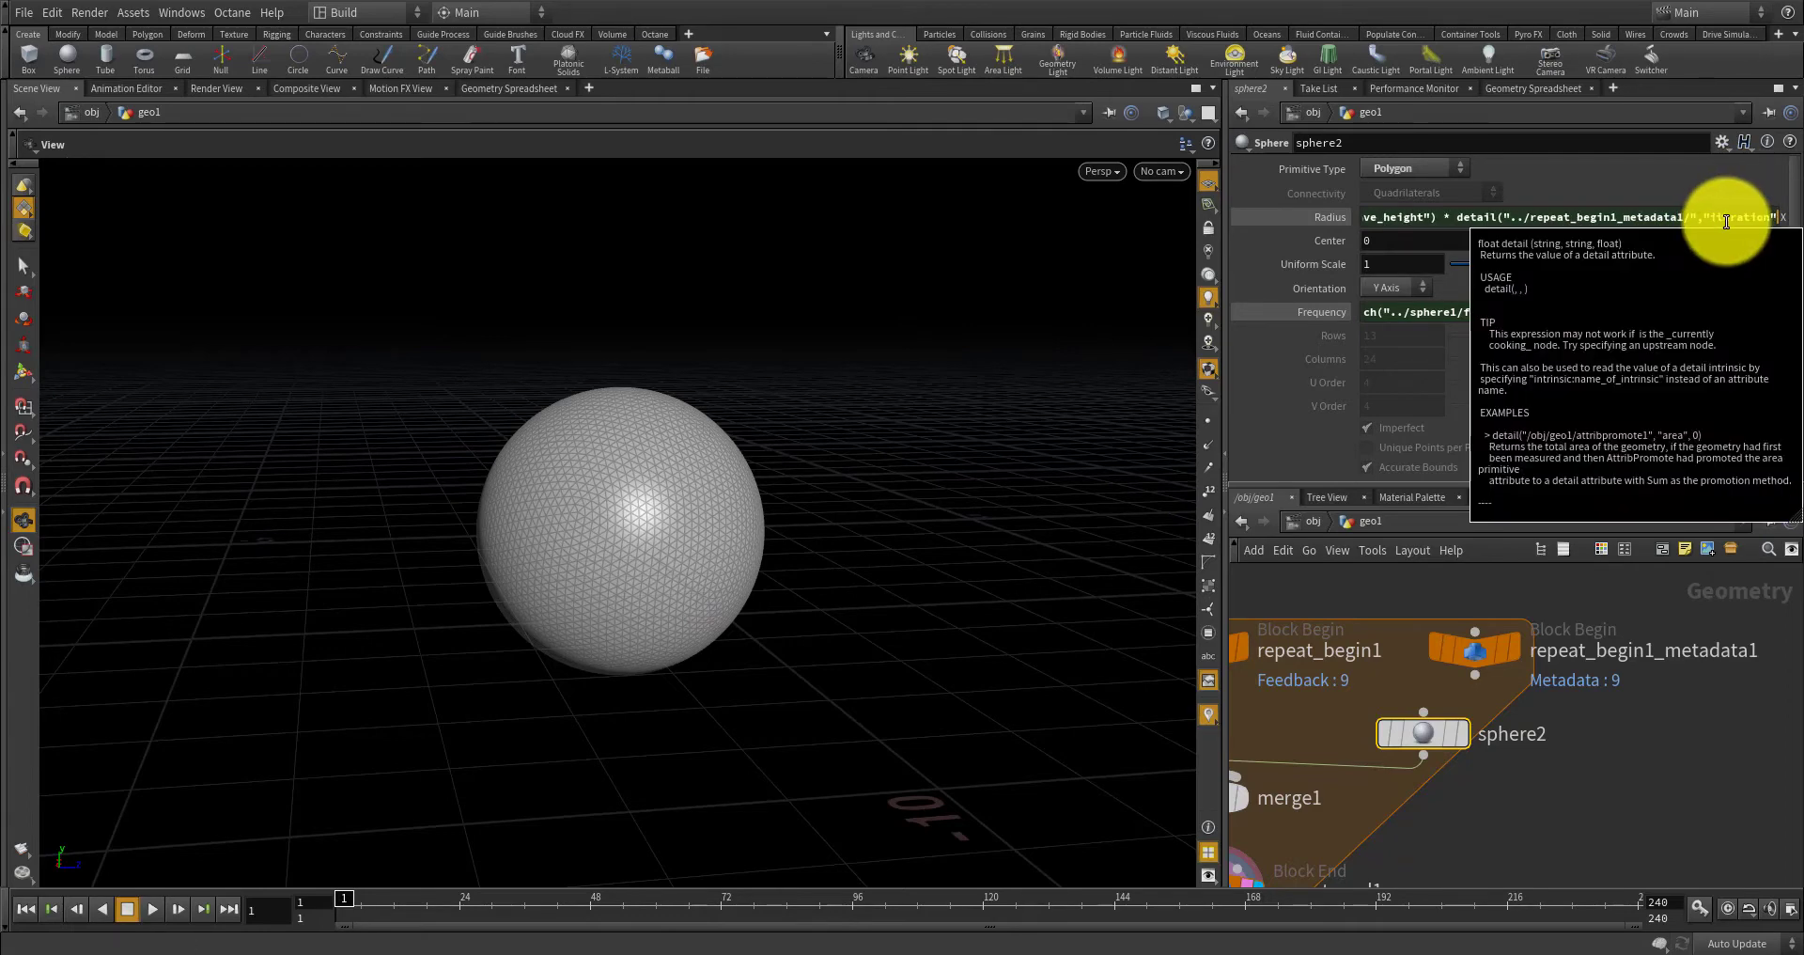
type(",0")
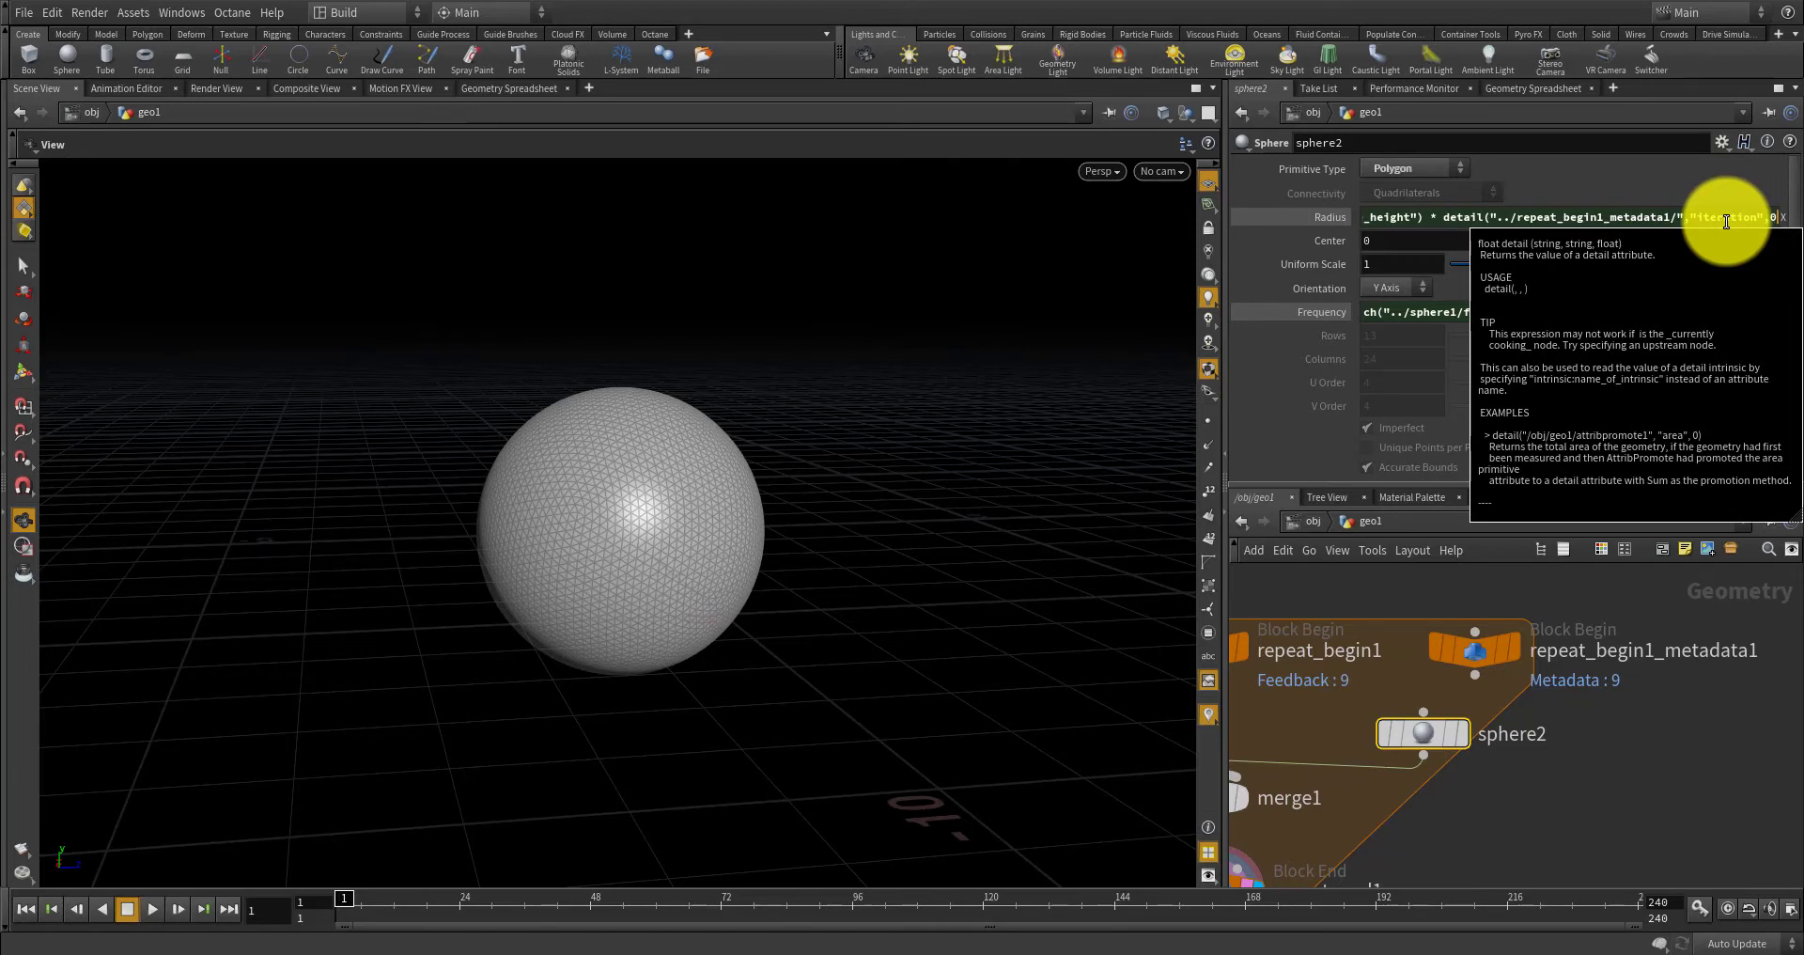
type(")")
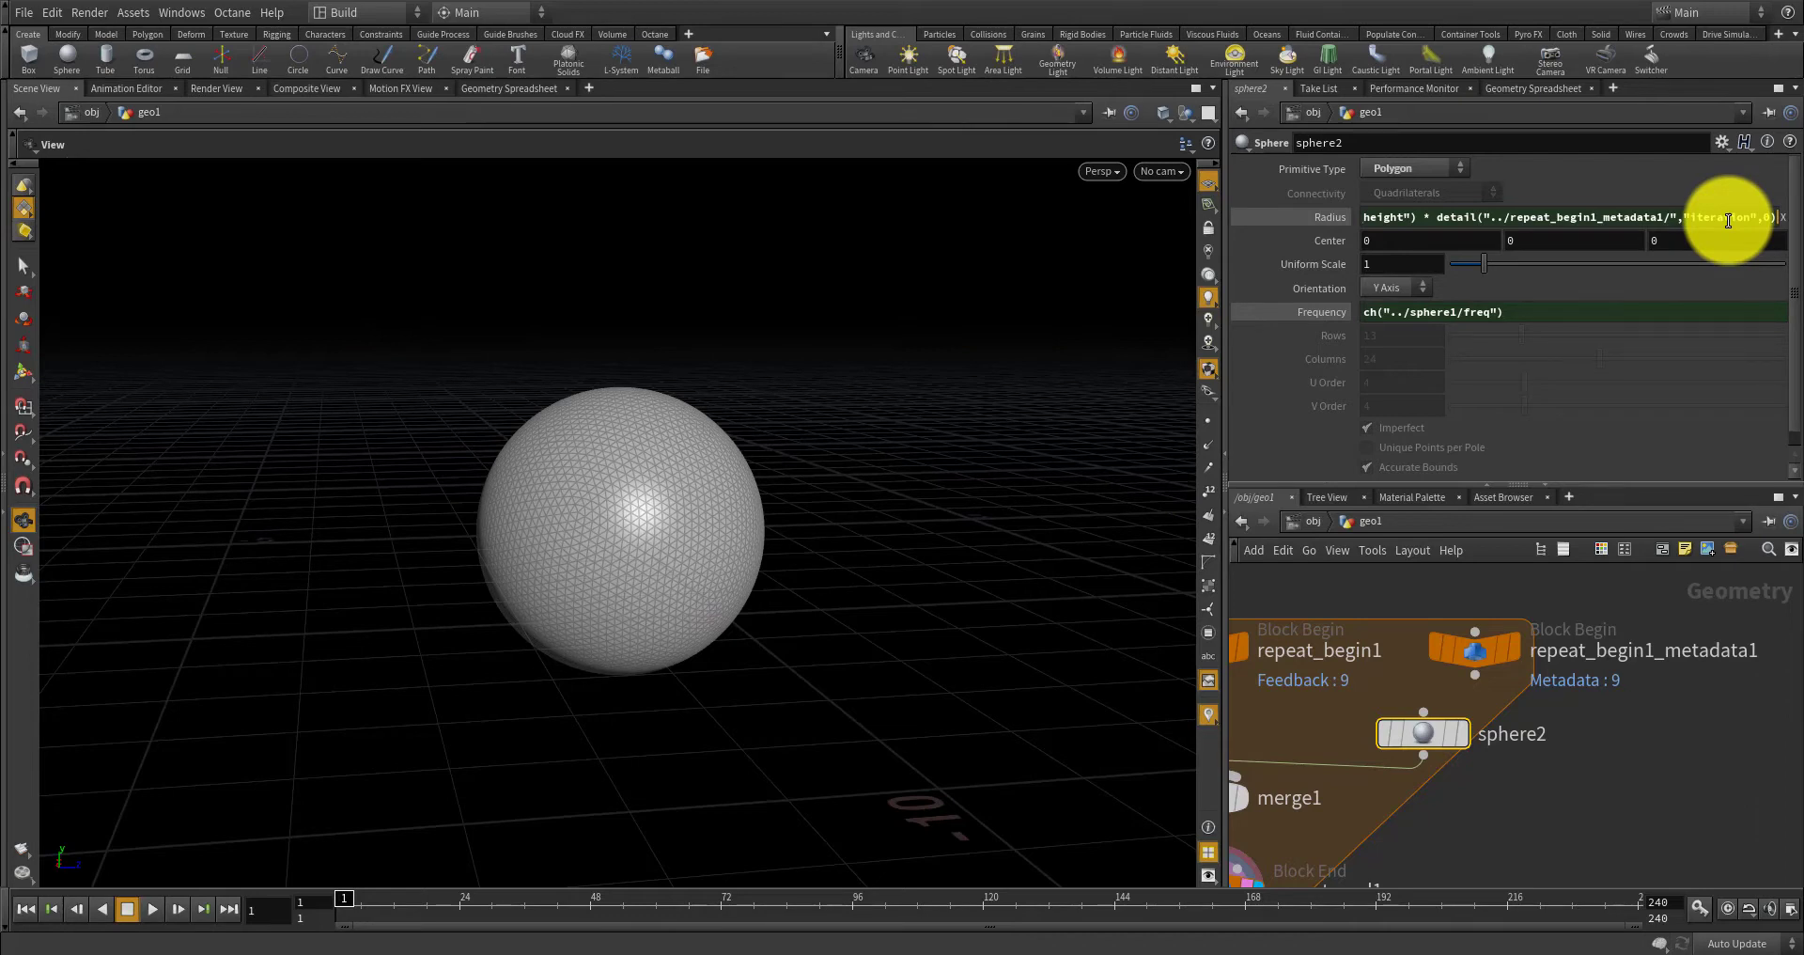
type(" /")
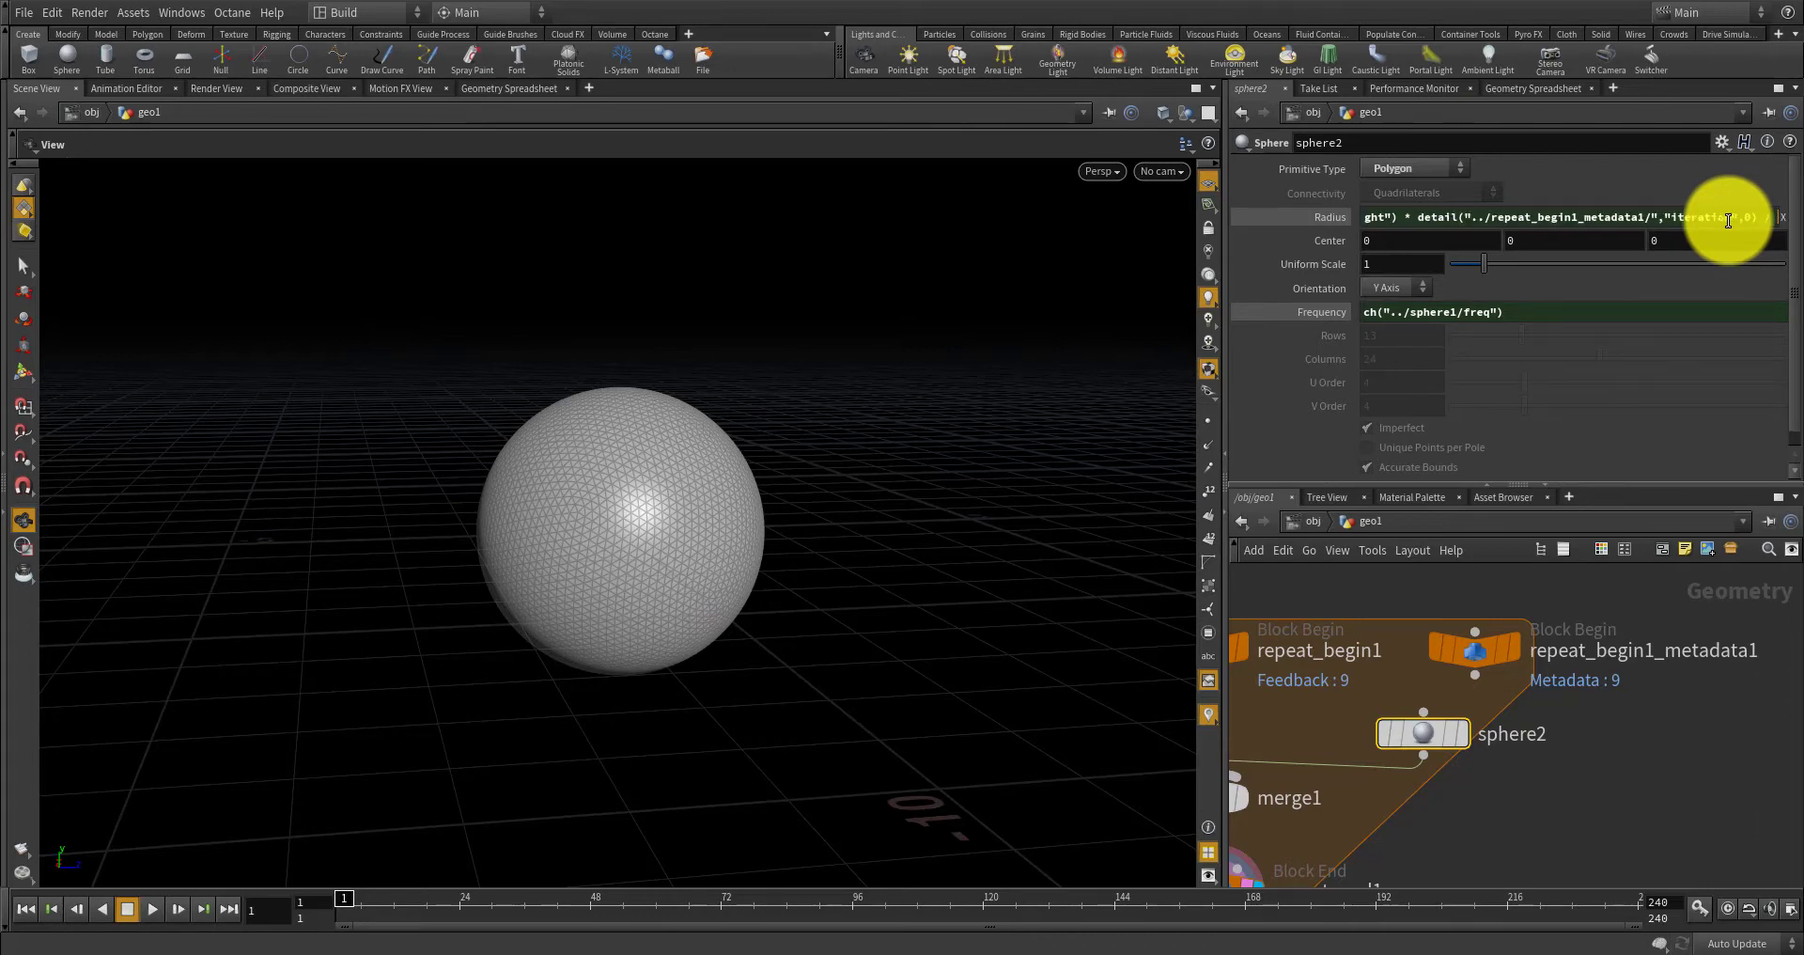
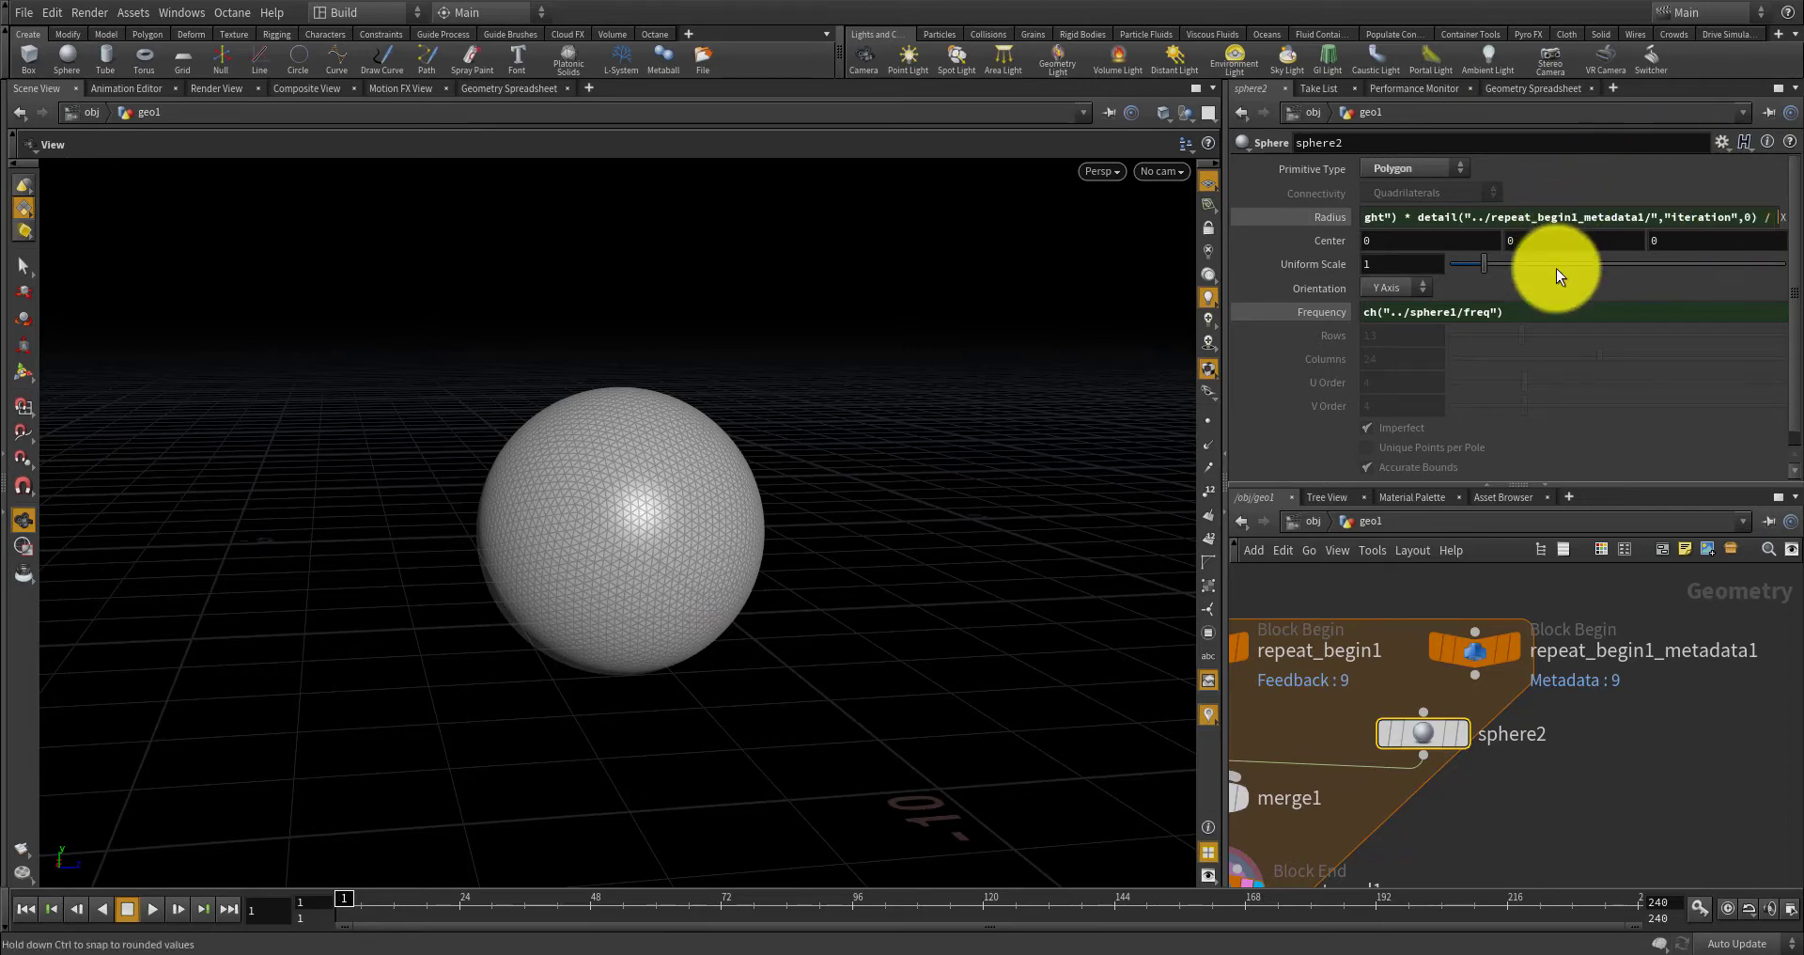
Copy the num layer parameter of the CONTROLLER null.
scroll(1671, 677, "down", 5)
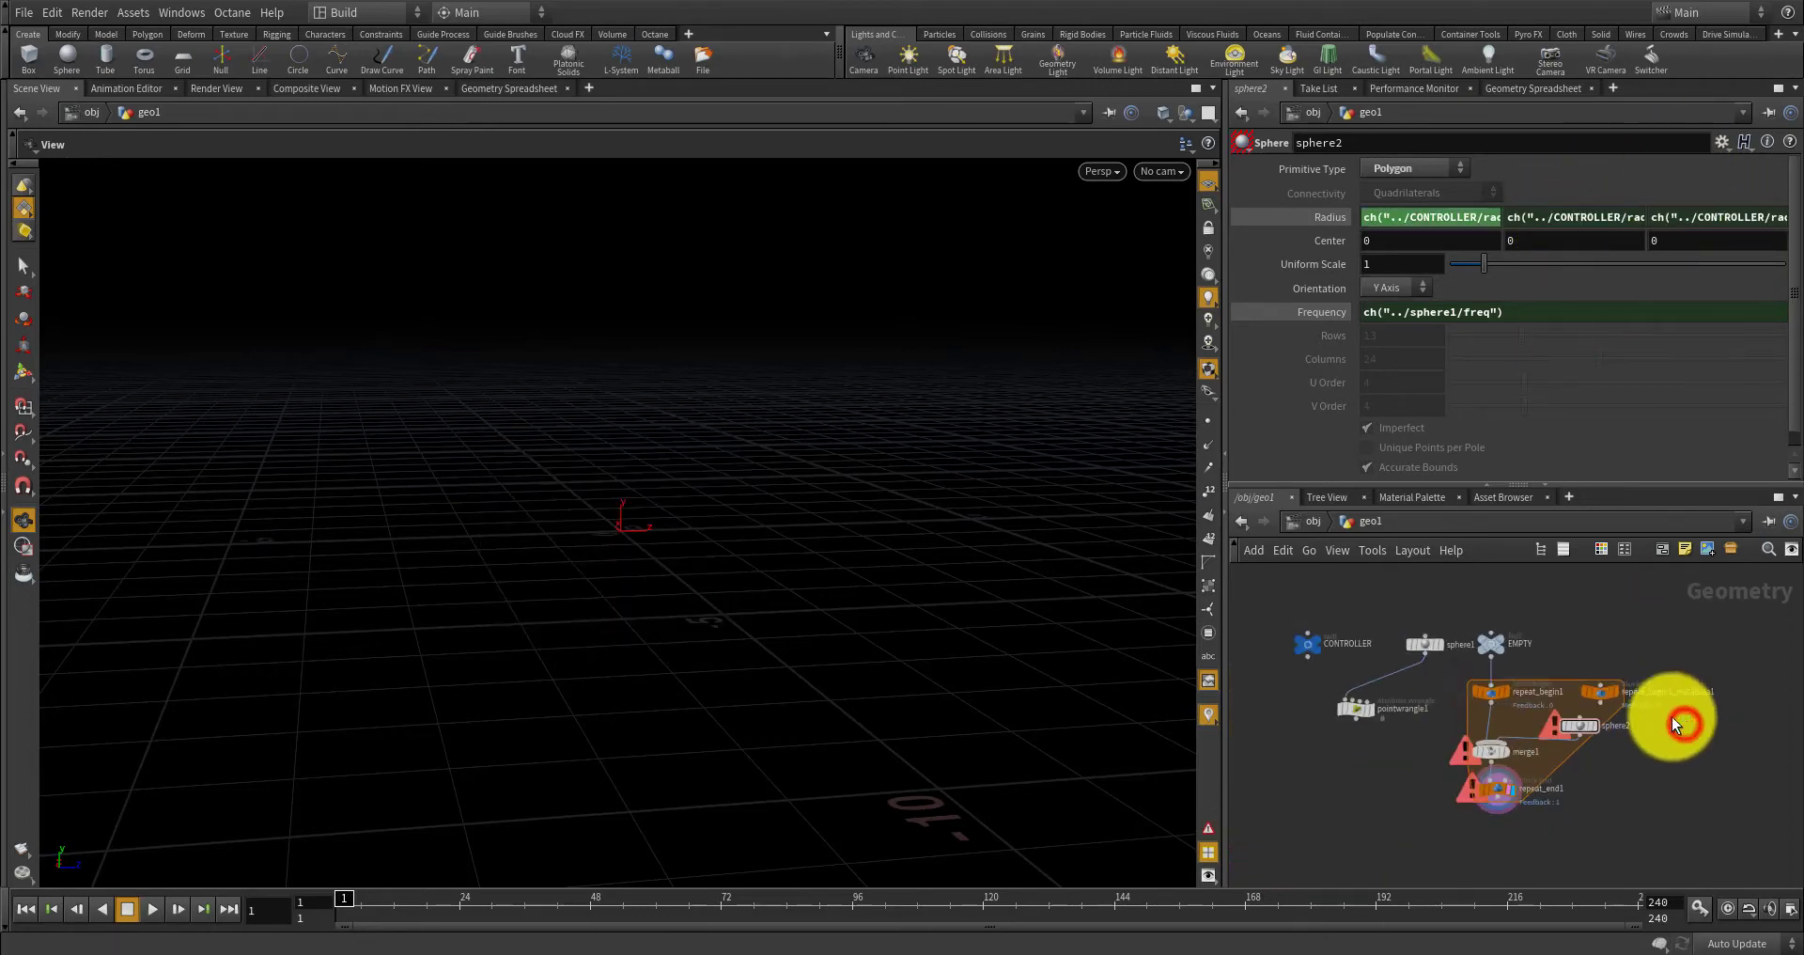
scroll(1319, 658, "up", 3)
left_click(1254, 628)
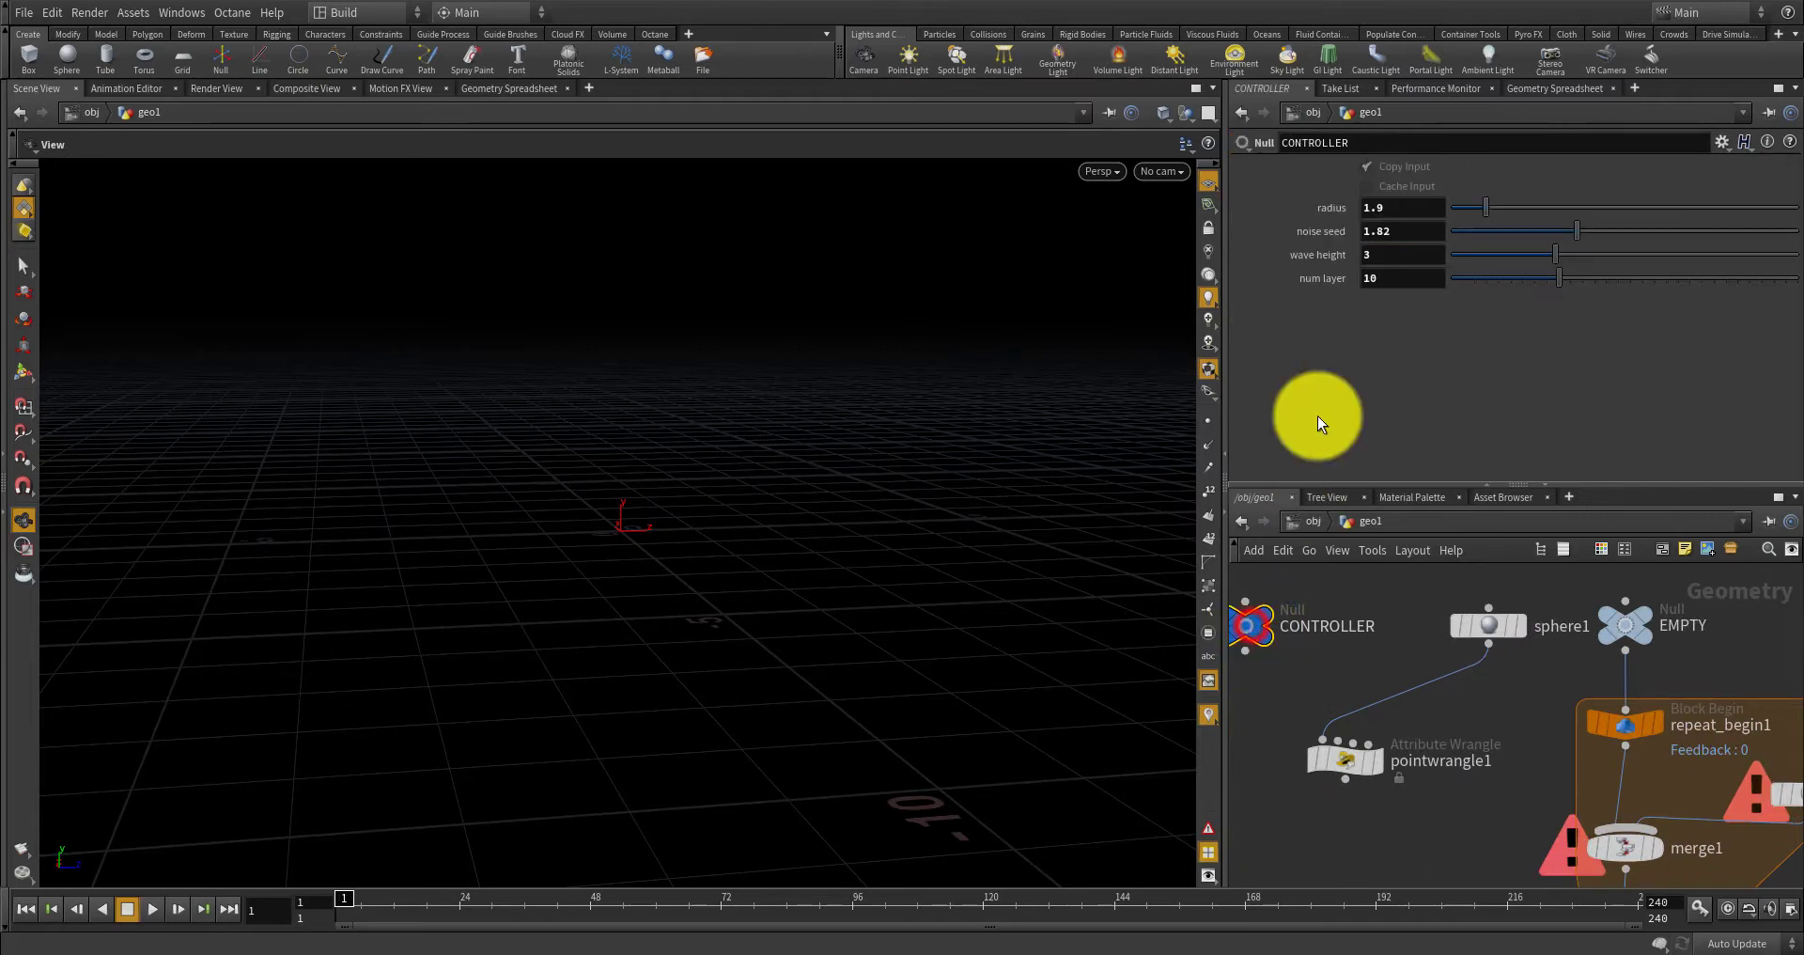
right_click(1387, 278)
left_click(1417, 377)
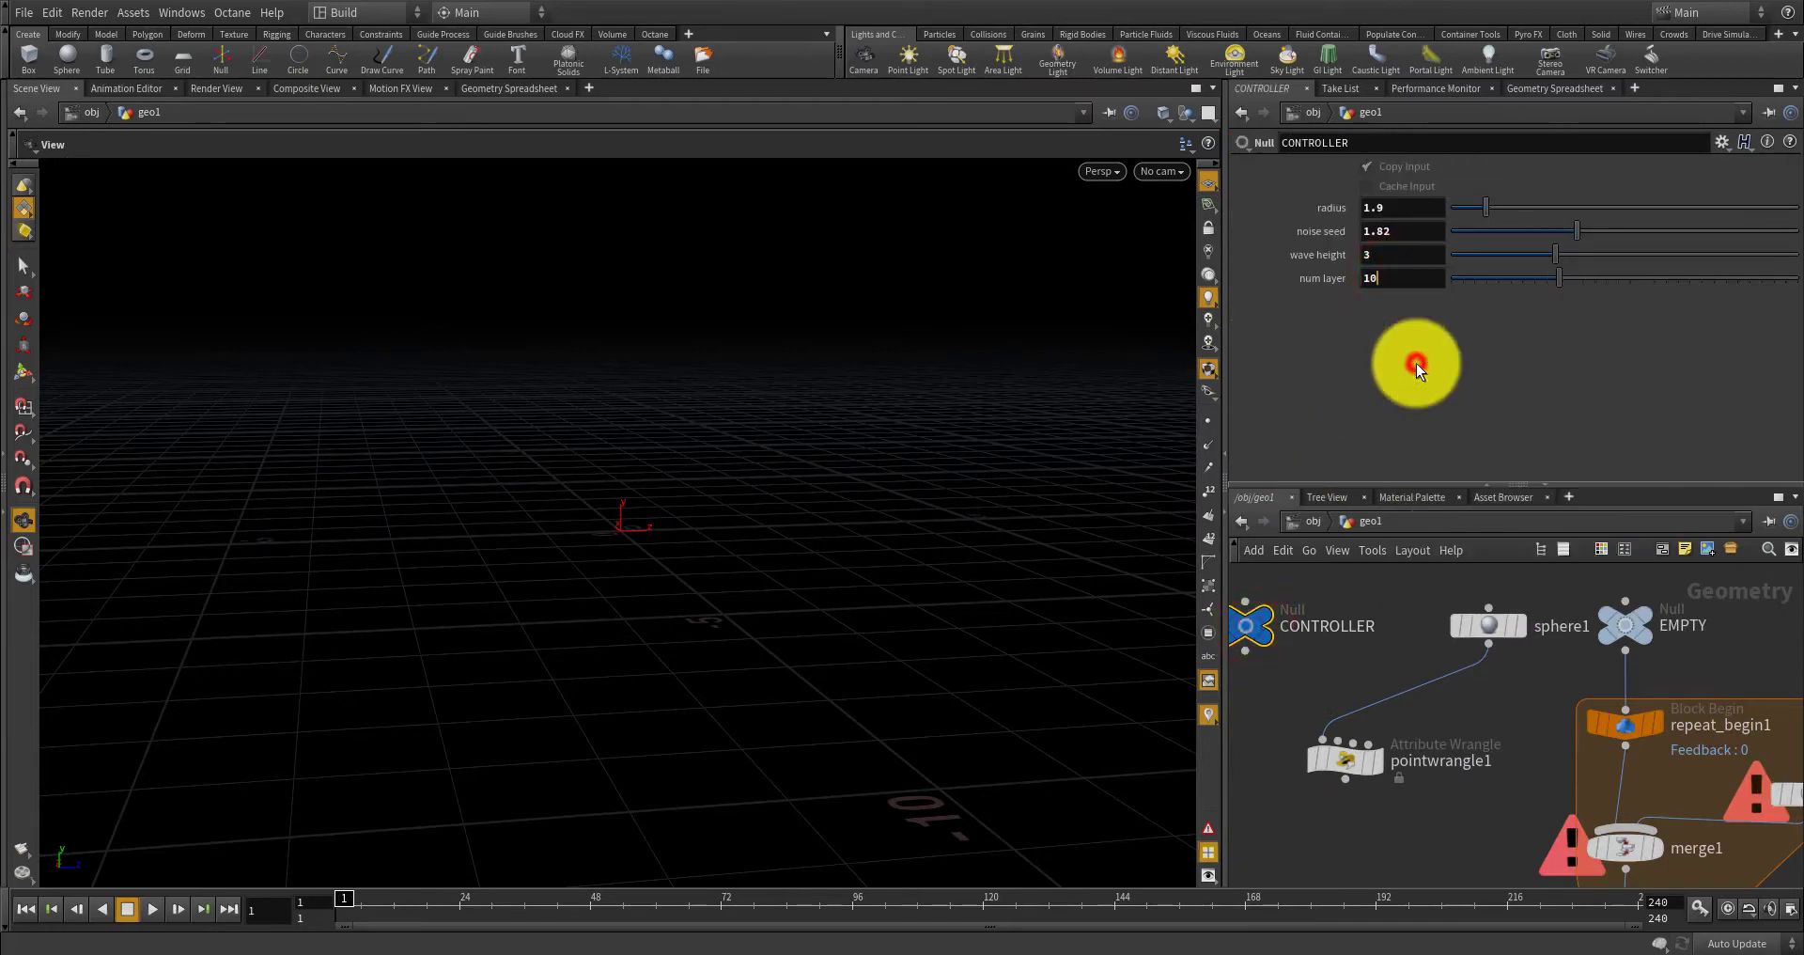
Append the copied reference chf("../CONTROLLER/wave_height") as the divisor at the end of sphere2's X radius expression and show the evaluated radius values.
scroll(1400, 617, "down", 3)
scroll(1578, 667, "up", 5)
left_click(1570, 680)
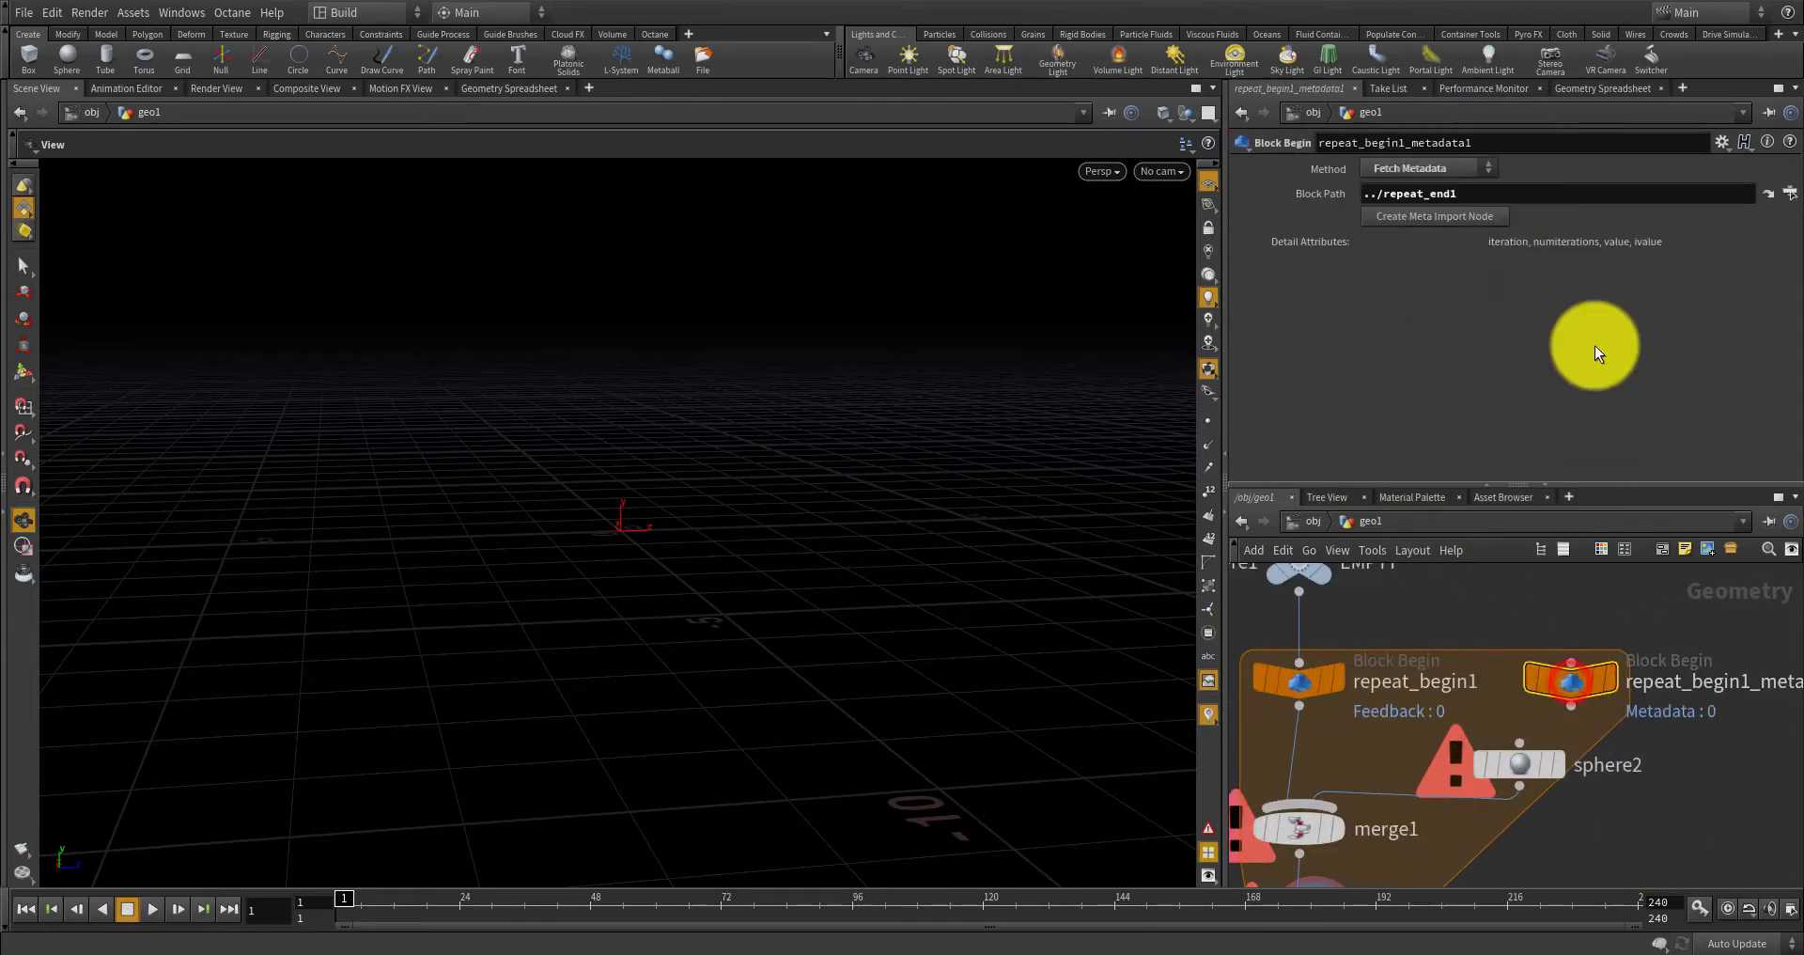
left_click(1520, 767)
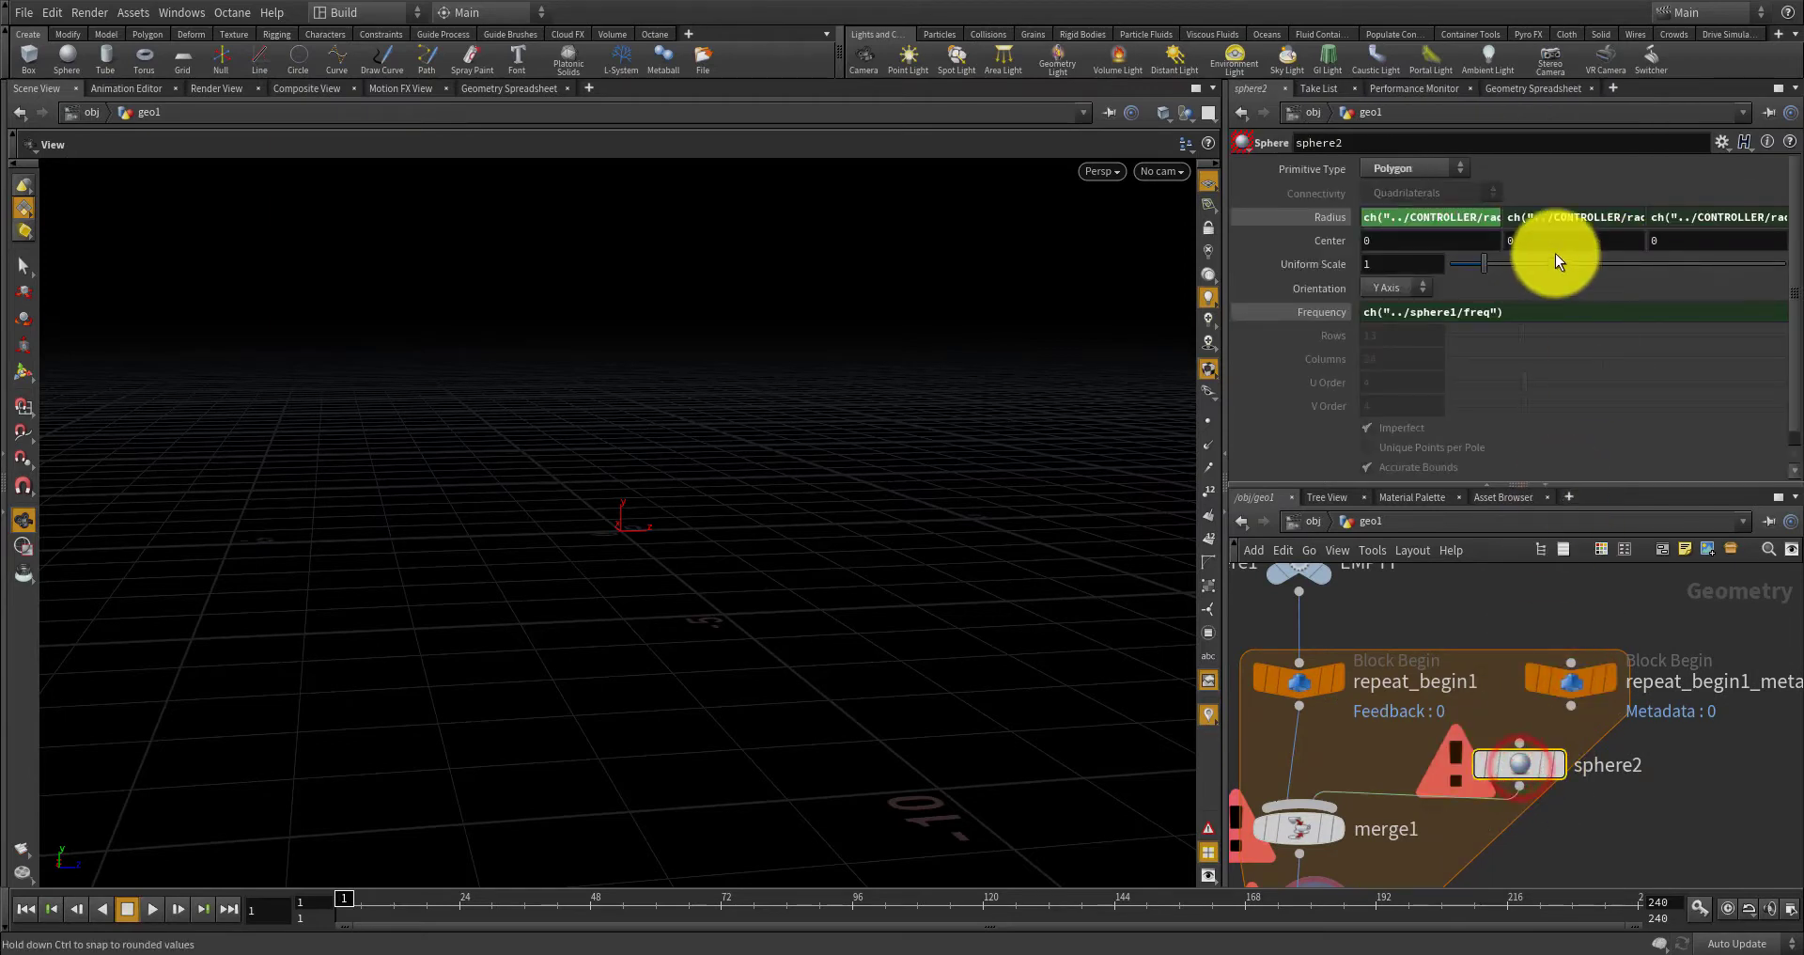
left_click(1472, 224)
left_click_drag(1701, 217, 1780, 218)
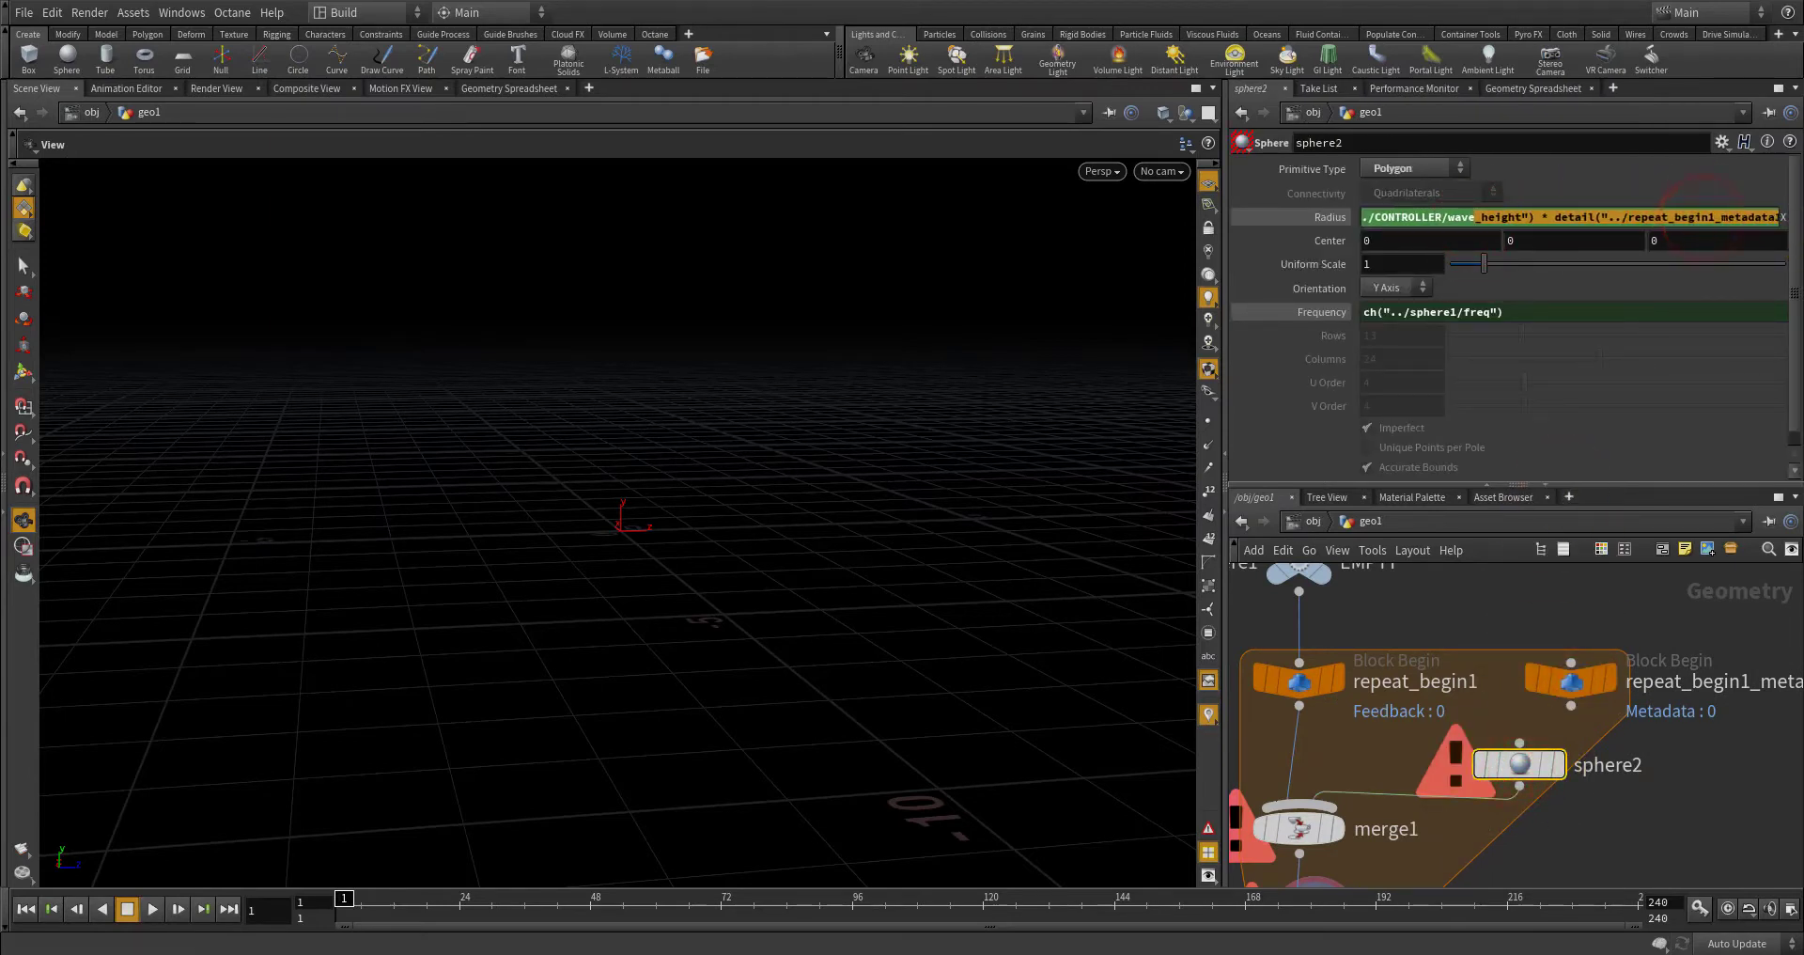
left_click(1775, 226)
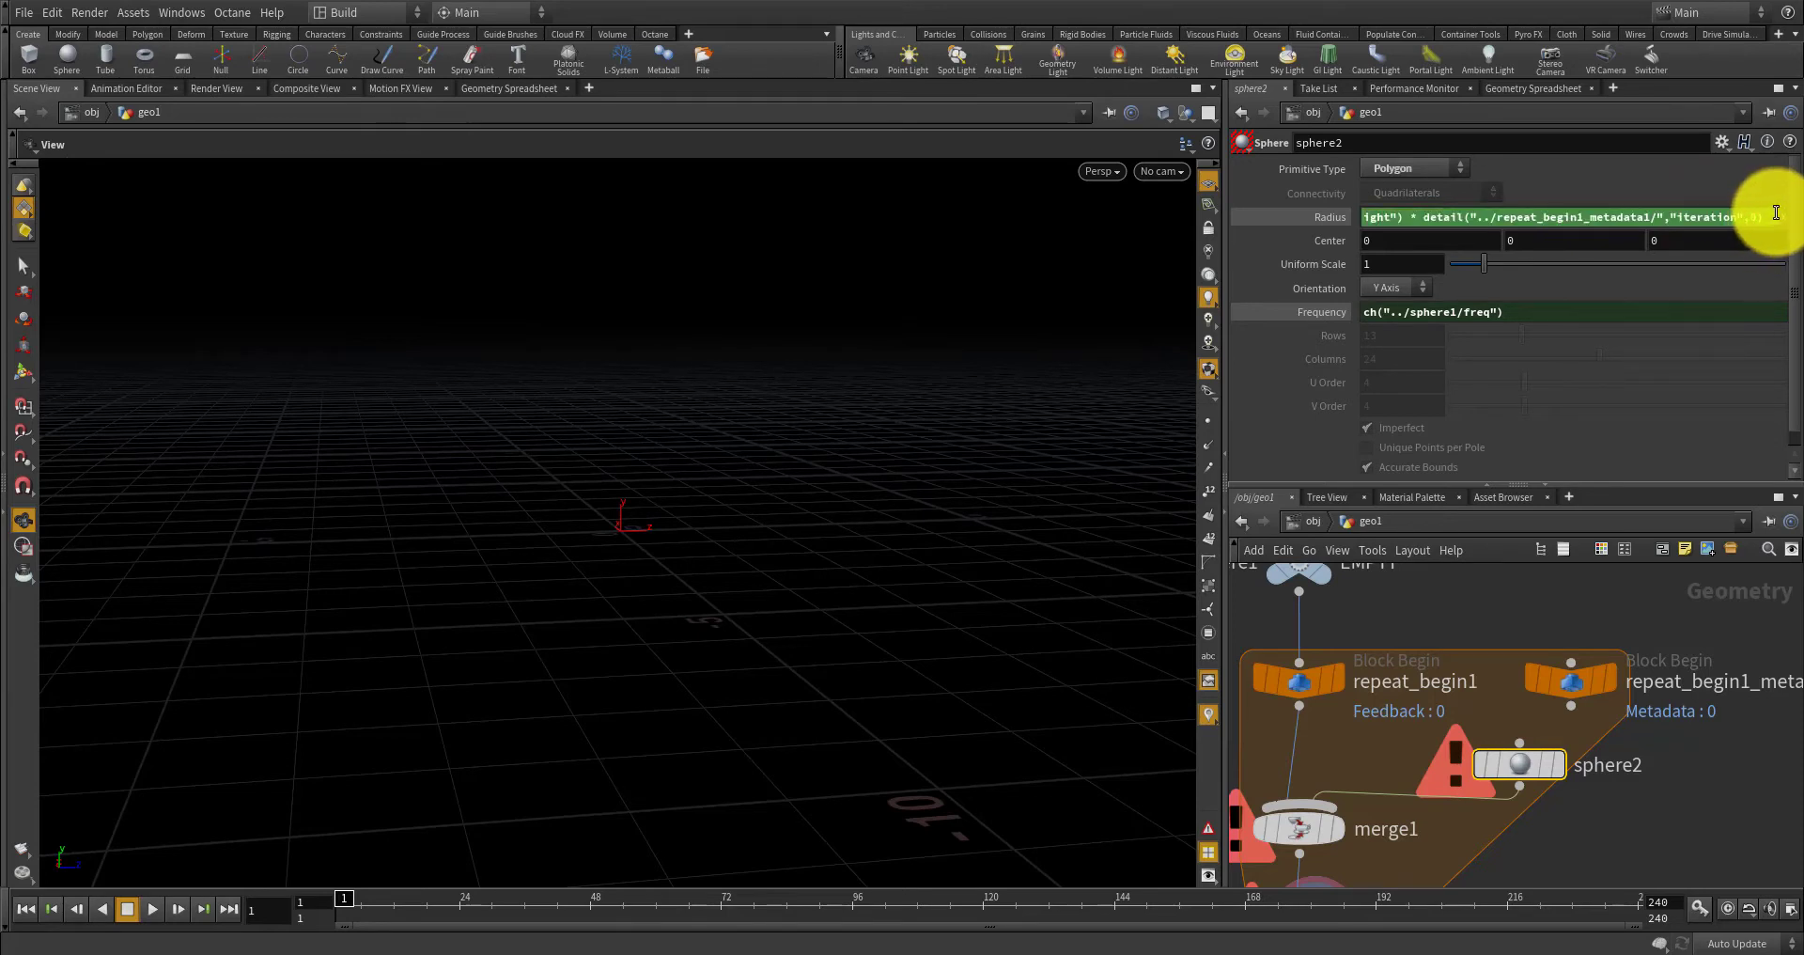
left_click(1774, 213)
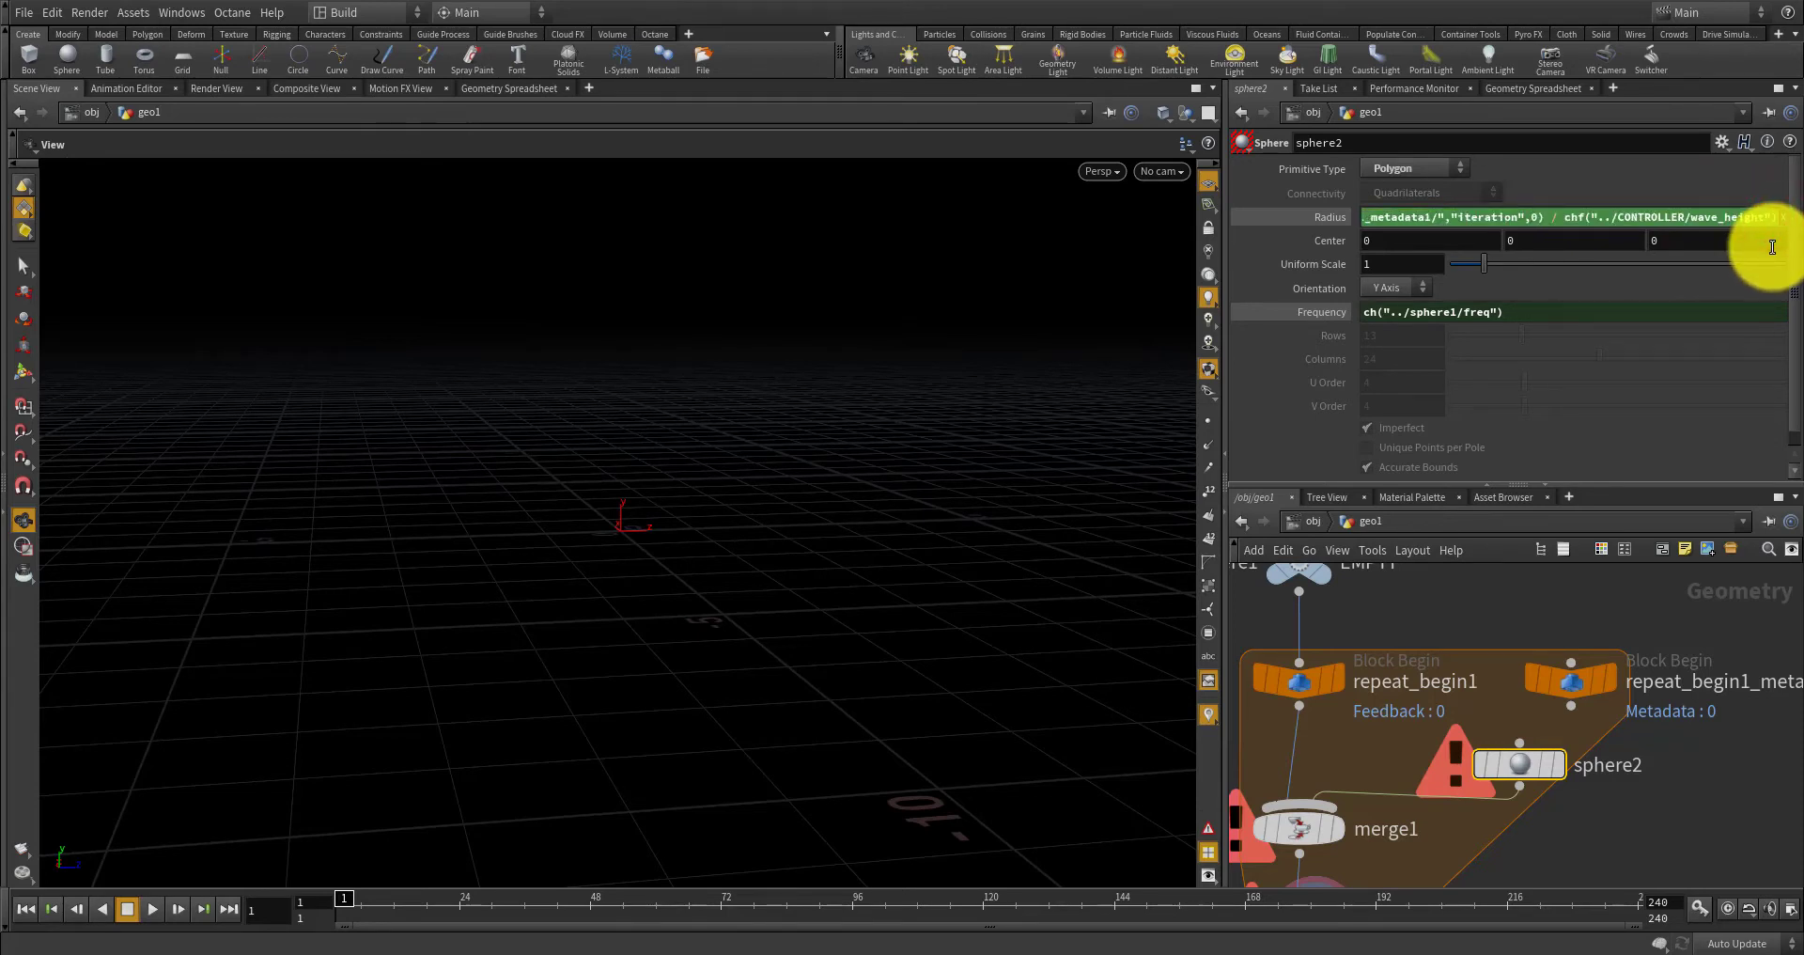
left_click(1348, 222)
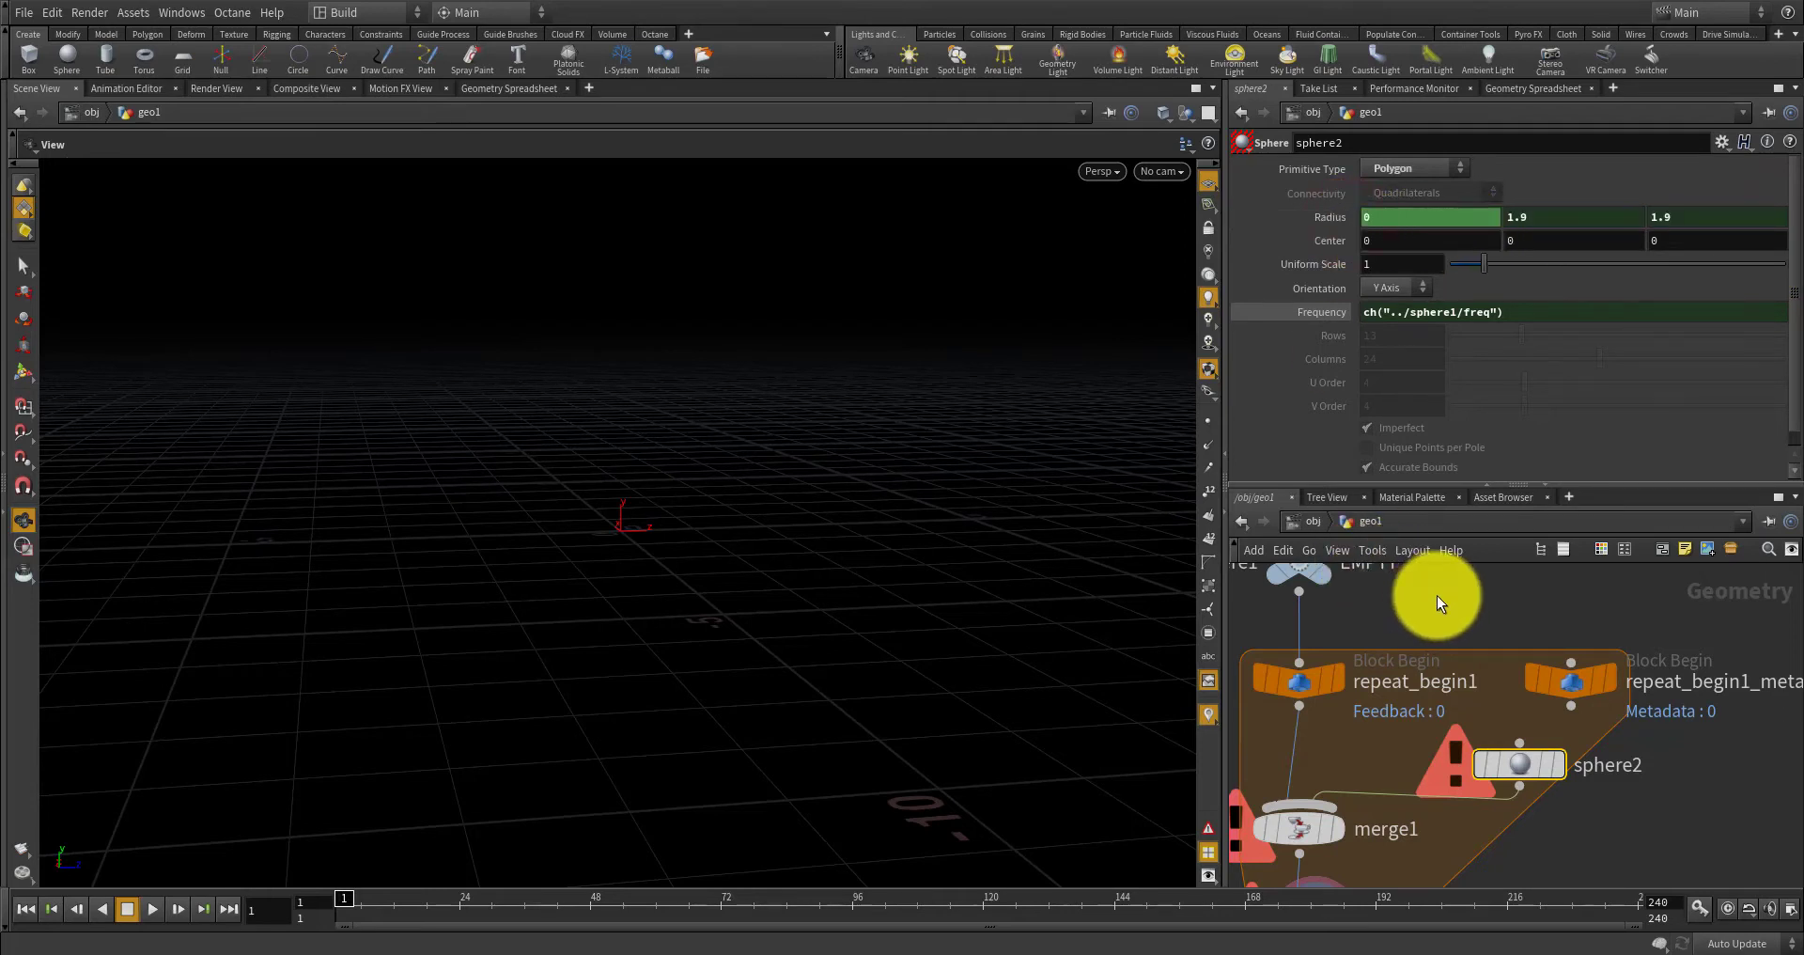
Set sphere2 as the displayed node and read the error and warning in its node info.
scroll(1616, 622, "down", 1)
scroll(1581, 681, "up", 2)
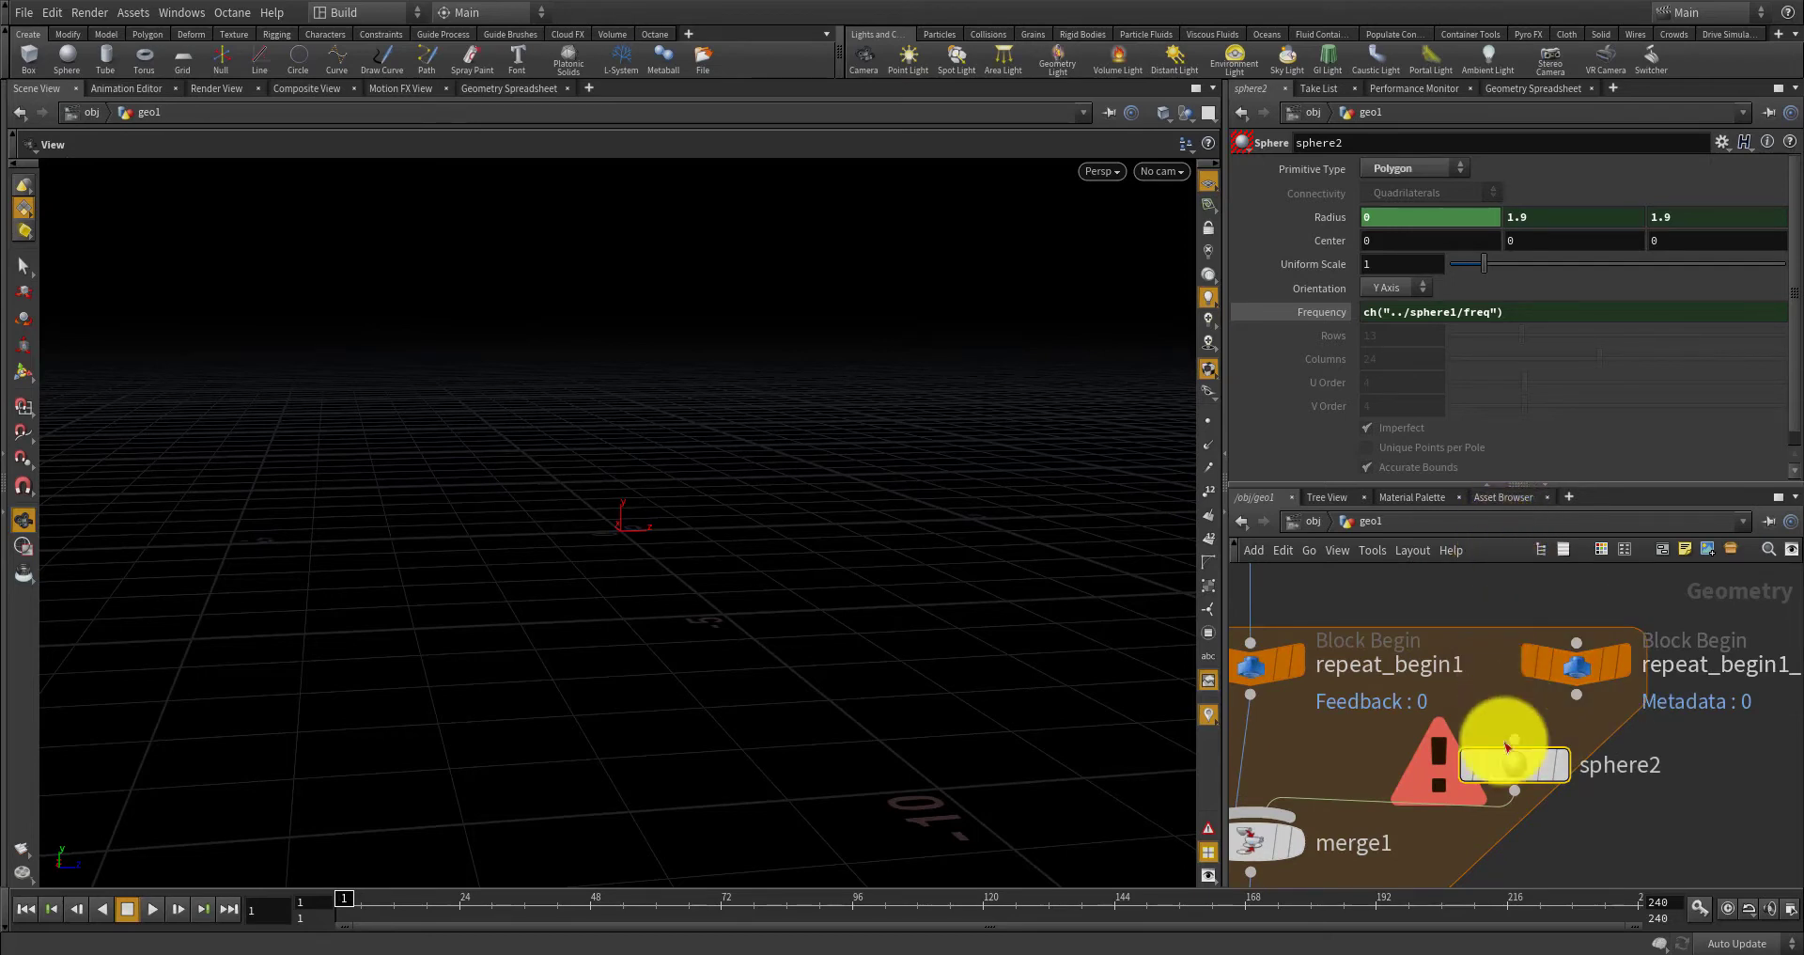
left_click(1546, 763)
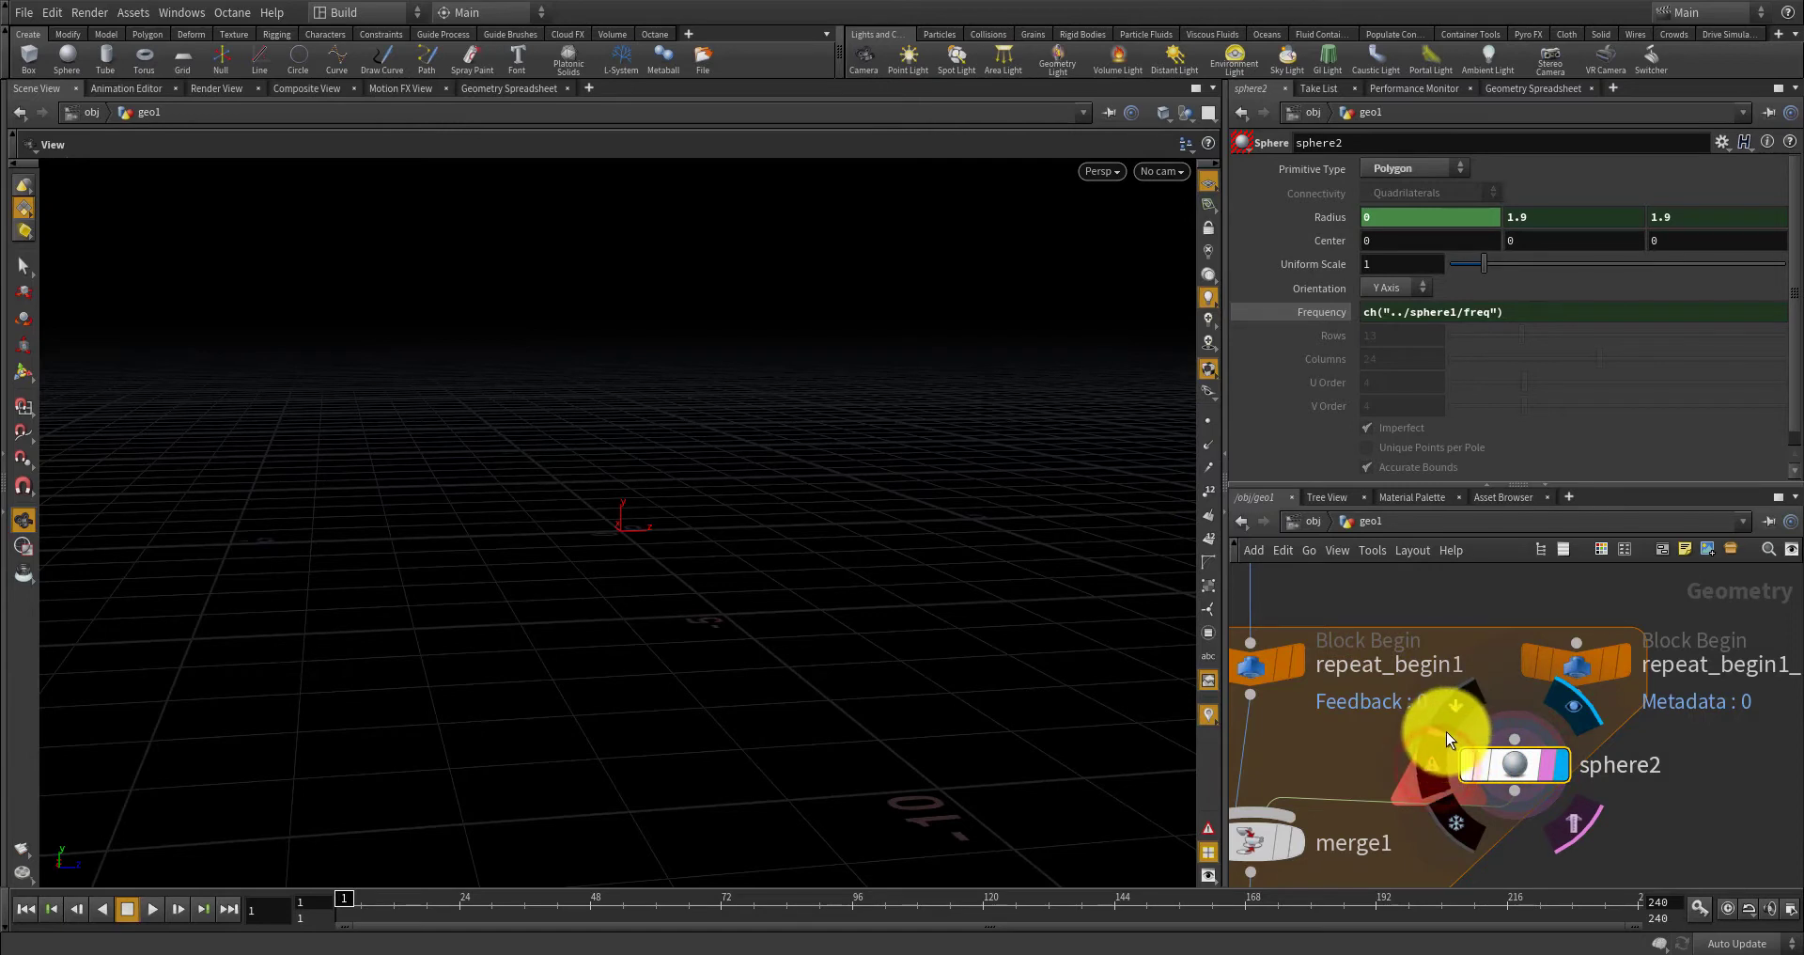
left_click(1429, 765)
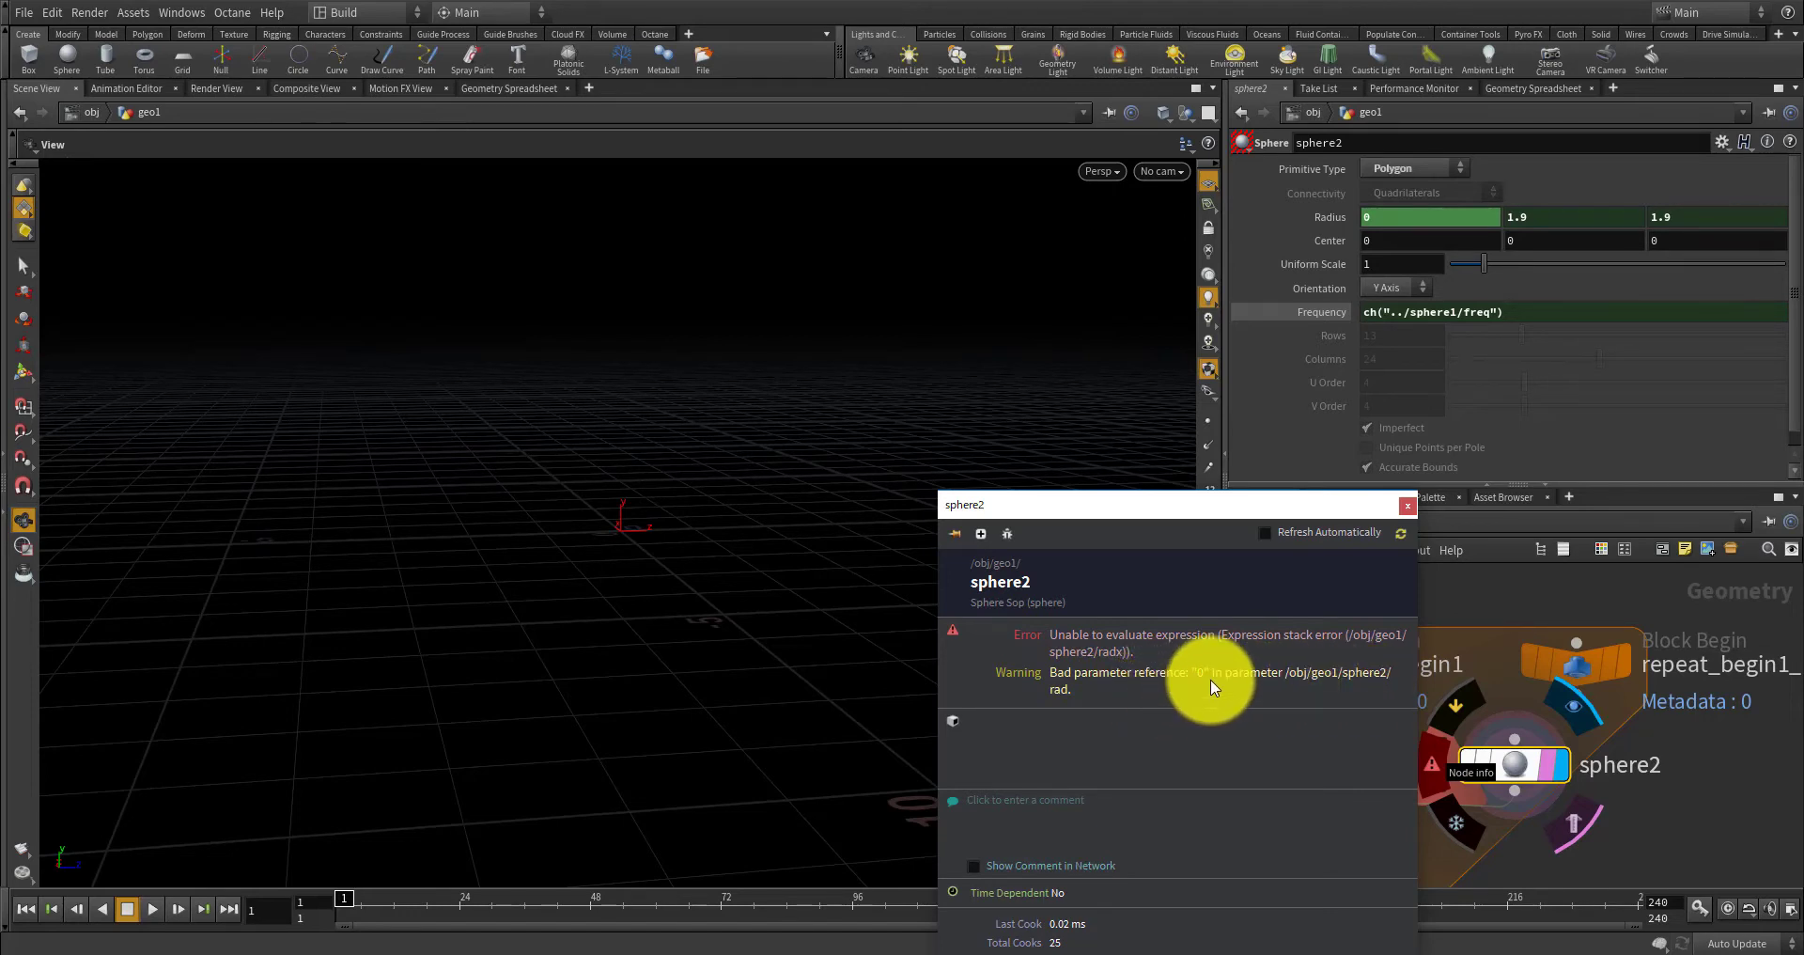
left_click(1407, 504)
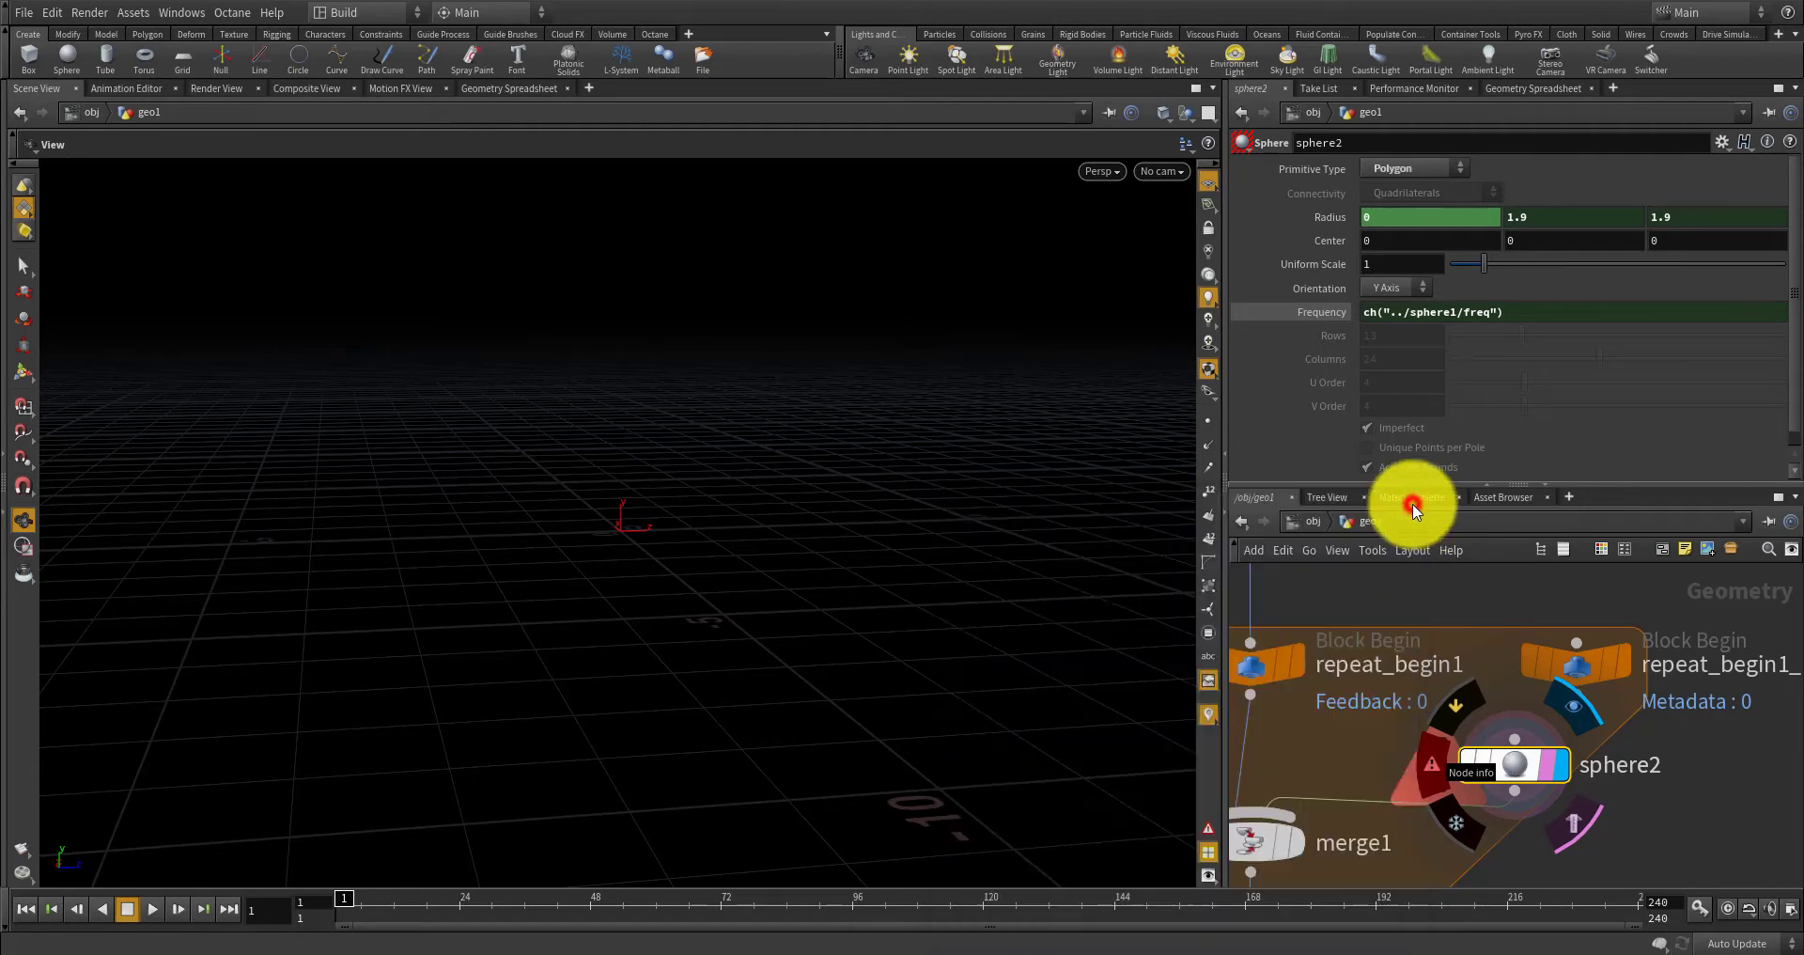
Examine sphere2's full X radius expression from the radius reference through to the final divisor.
left_click(1328, 217)
left_click(1506, 218)
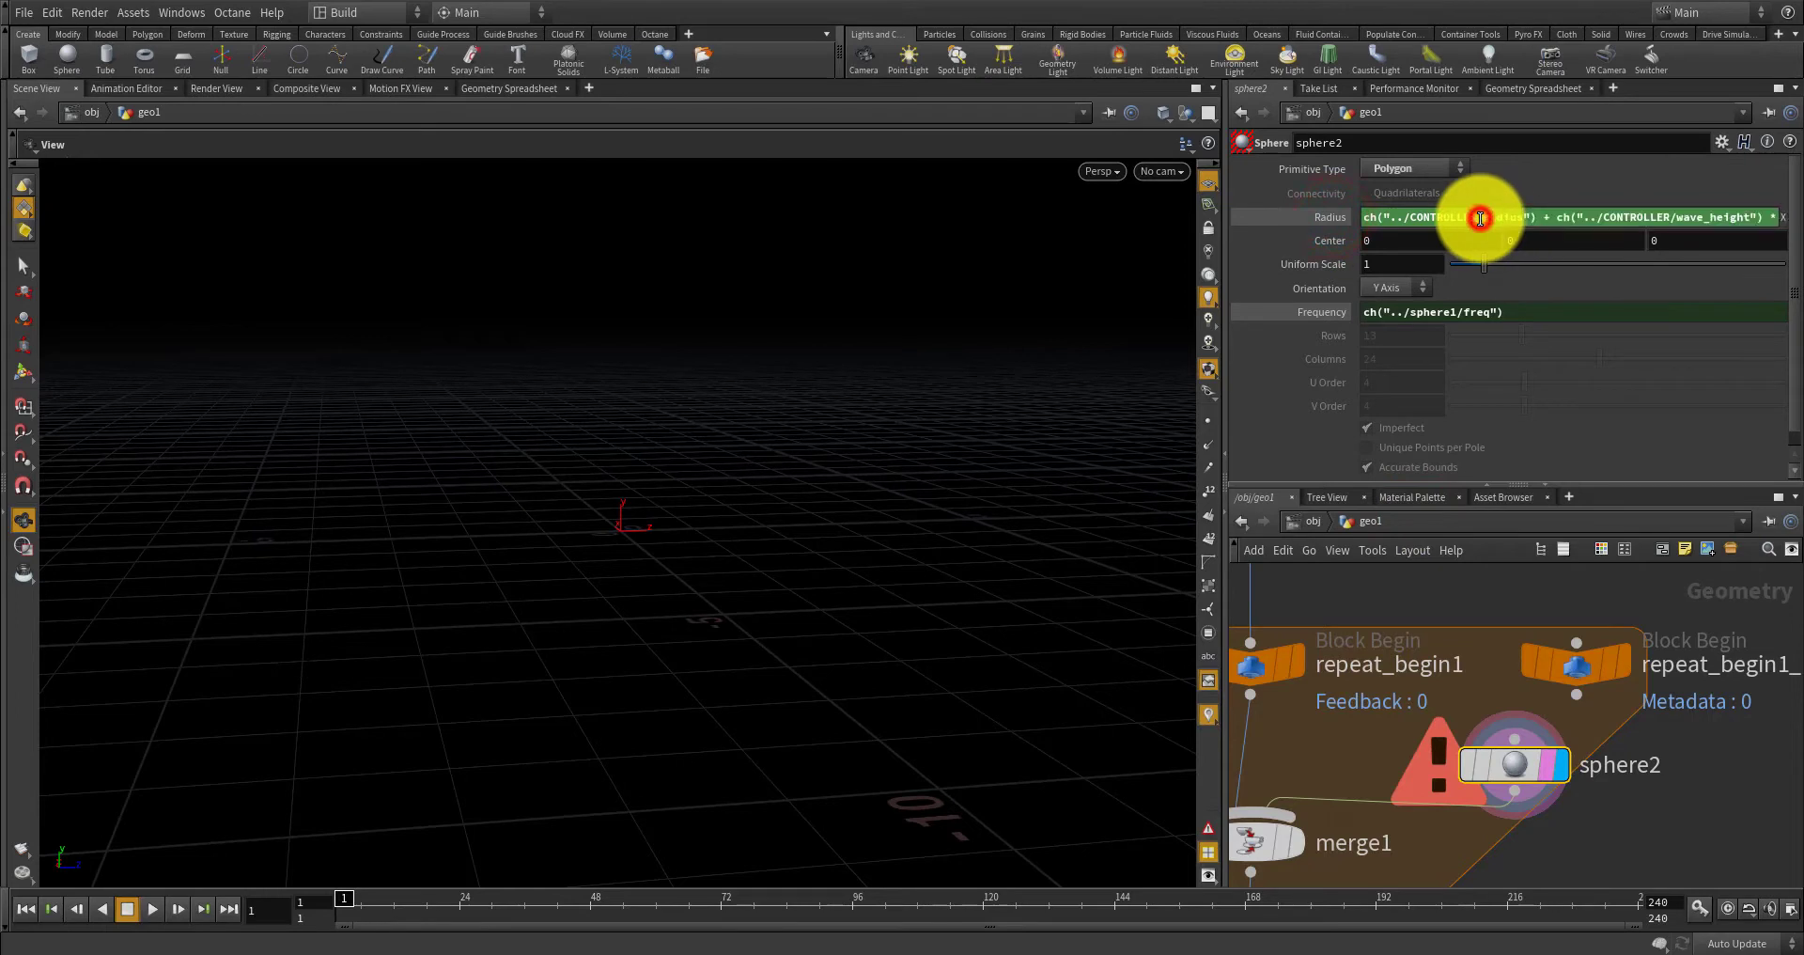
left_click(1647, 217)
left_click_drag(1788, 216, 1783, 217)
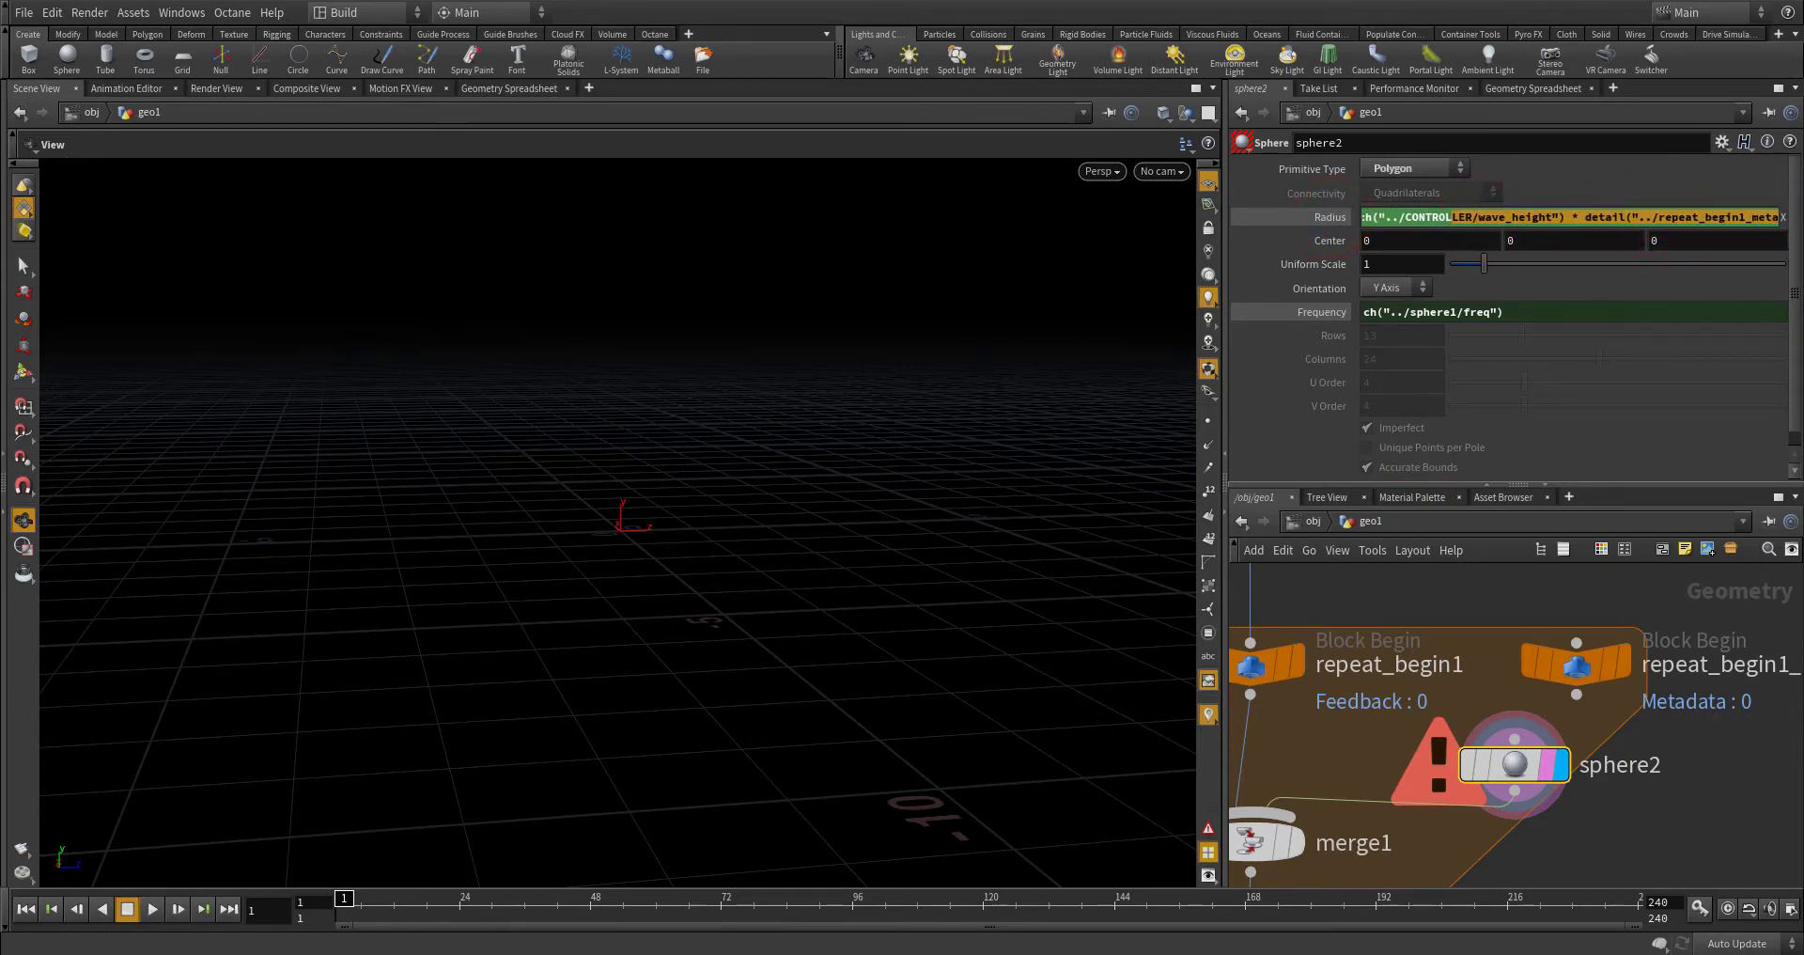
left_click(1708, 214)
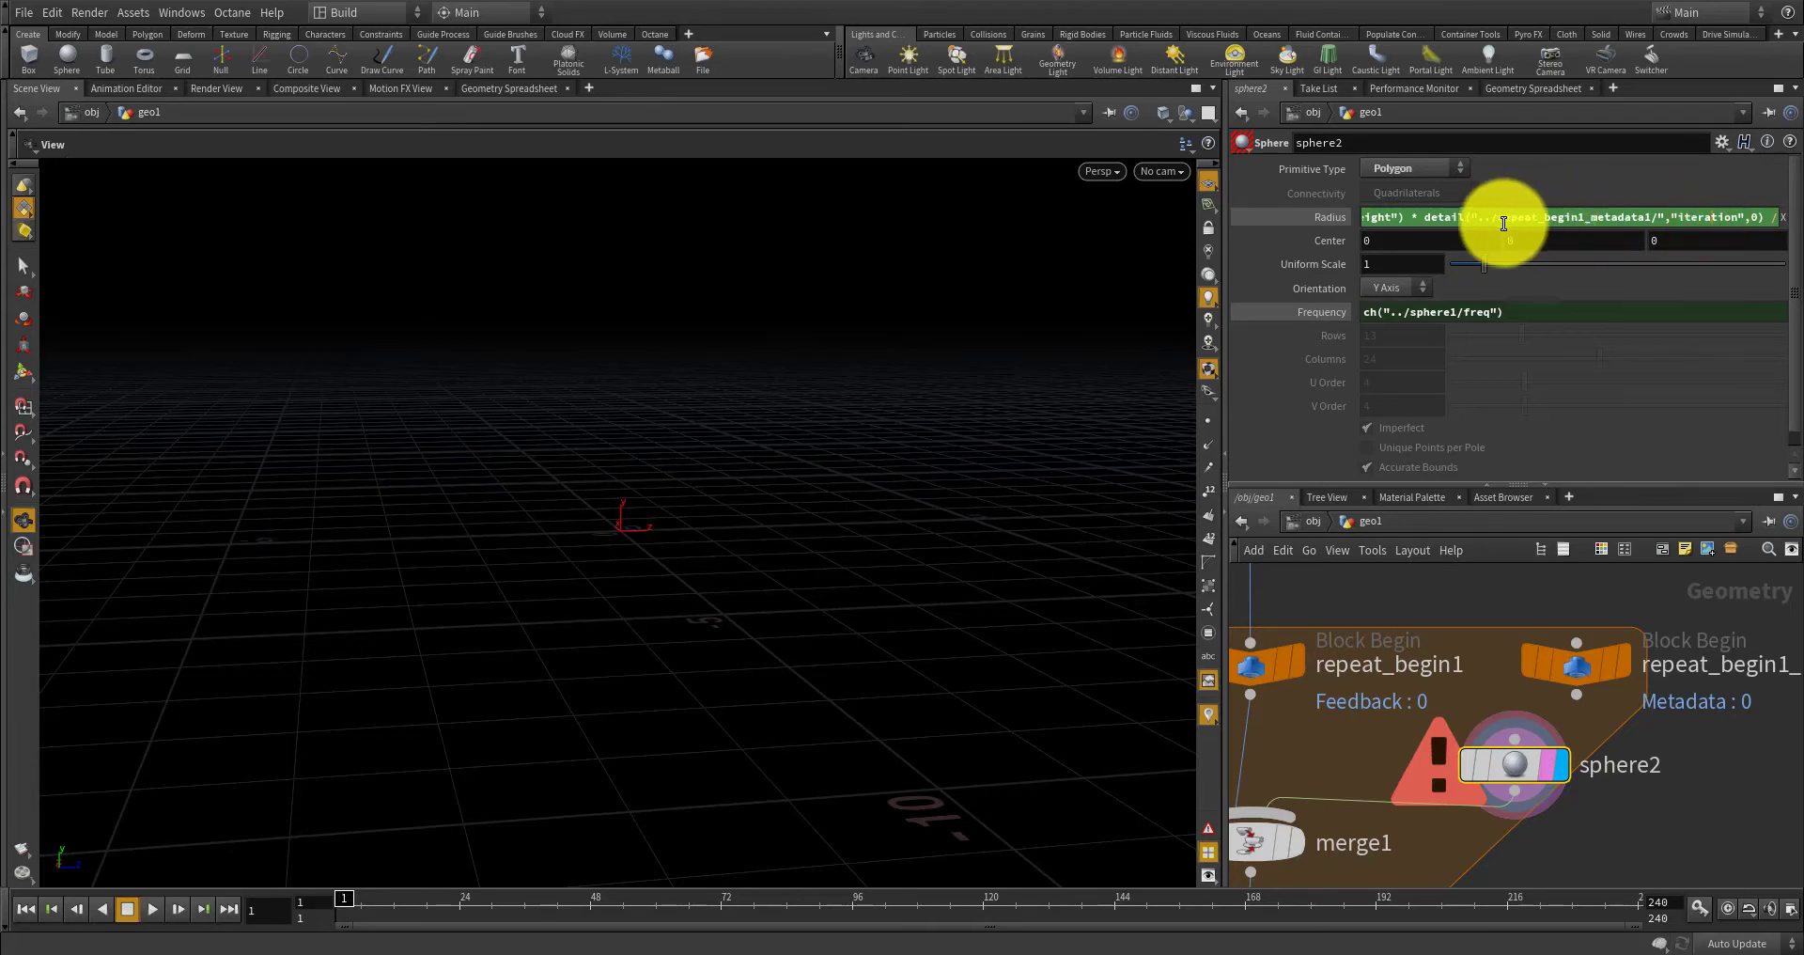
left_click_drag(1454, 217, 1803, 263)
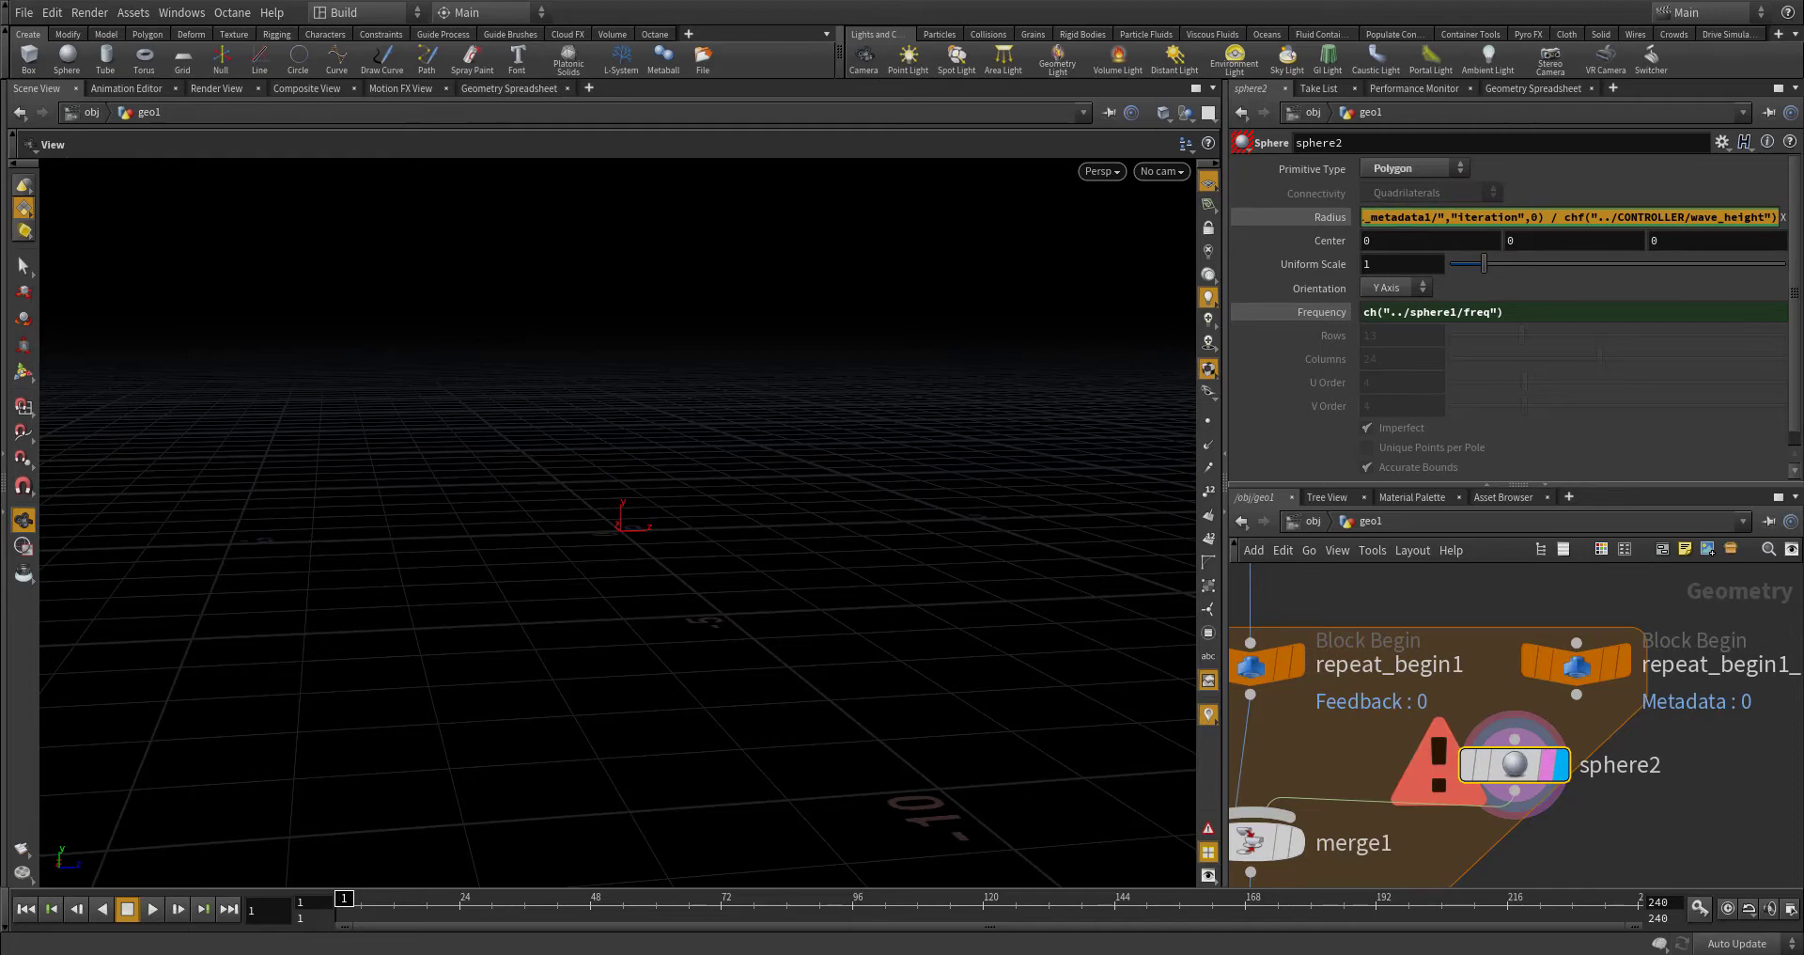
left_click(1458, 221)
Widen the parameter area and remove the division / chf("../CONTROLLER/wave_height") from the end of sphere2's X radius expression.
left_click_drag(1392, 210, 927, 248)
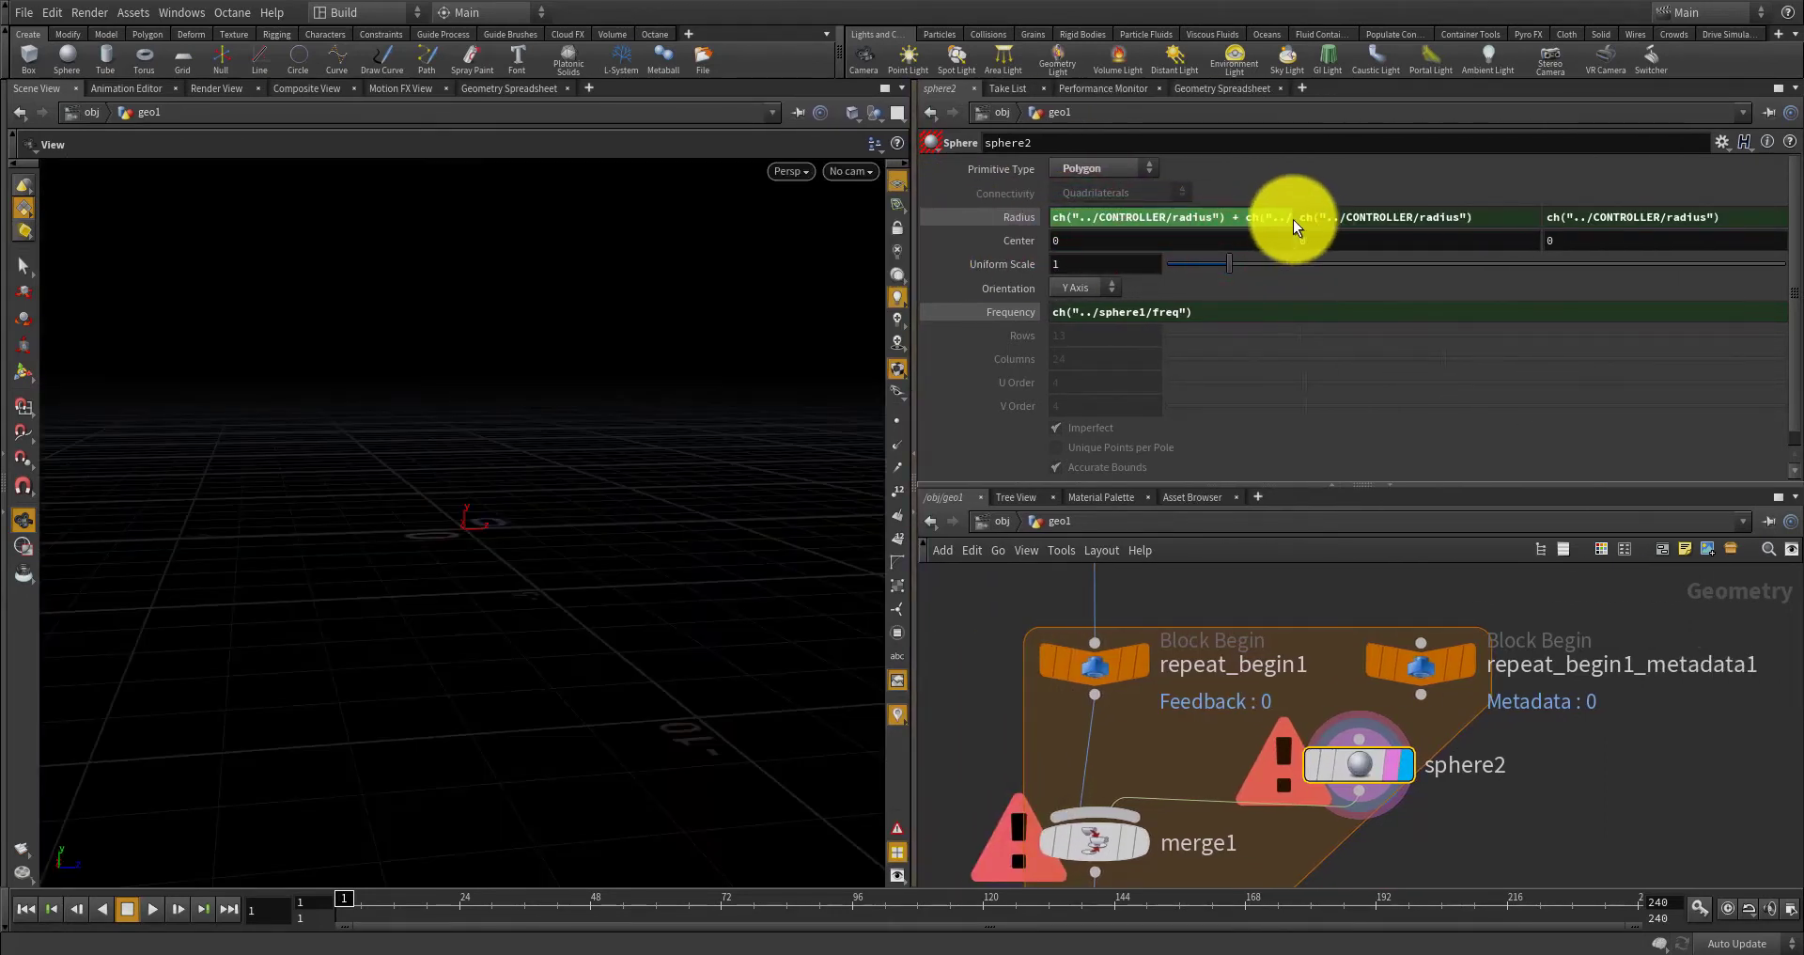
left_click(1259, 218)
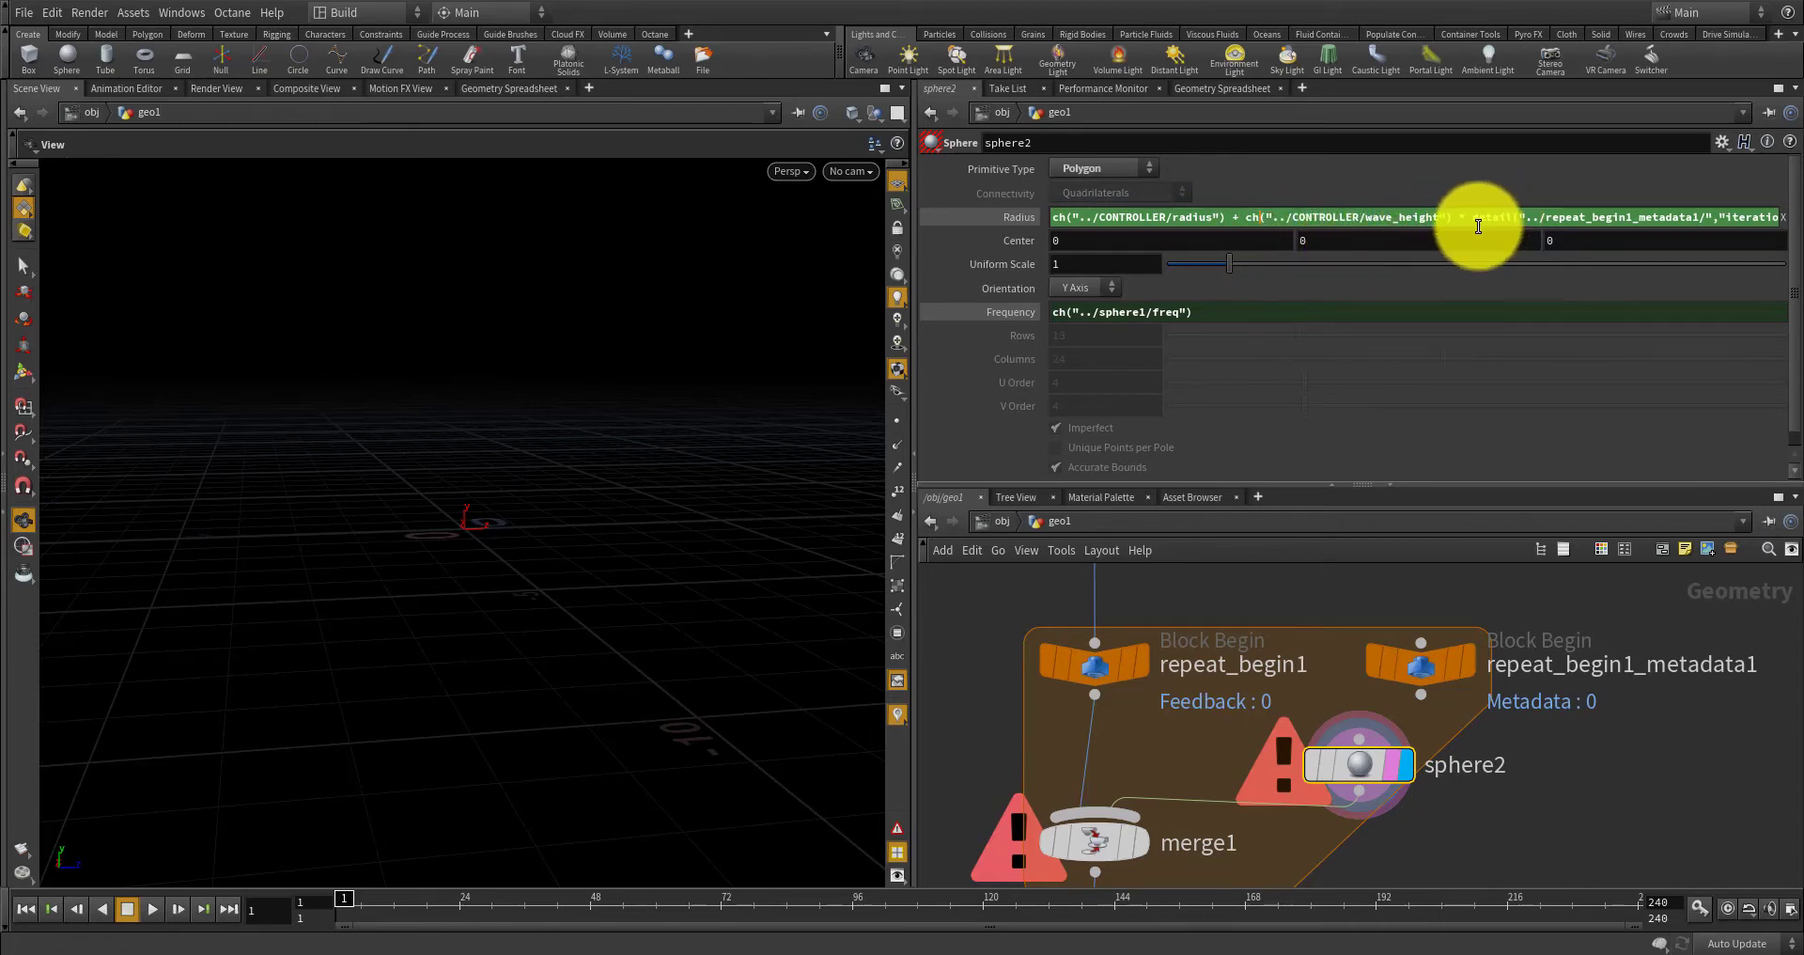
left_click_drag(1486, 218, 1798, 216)
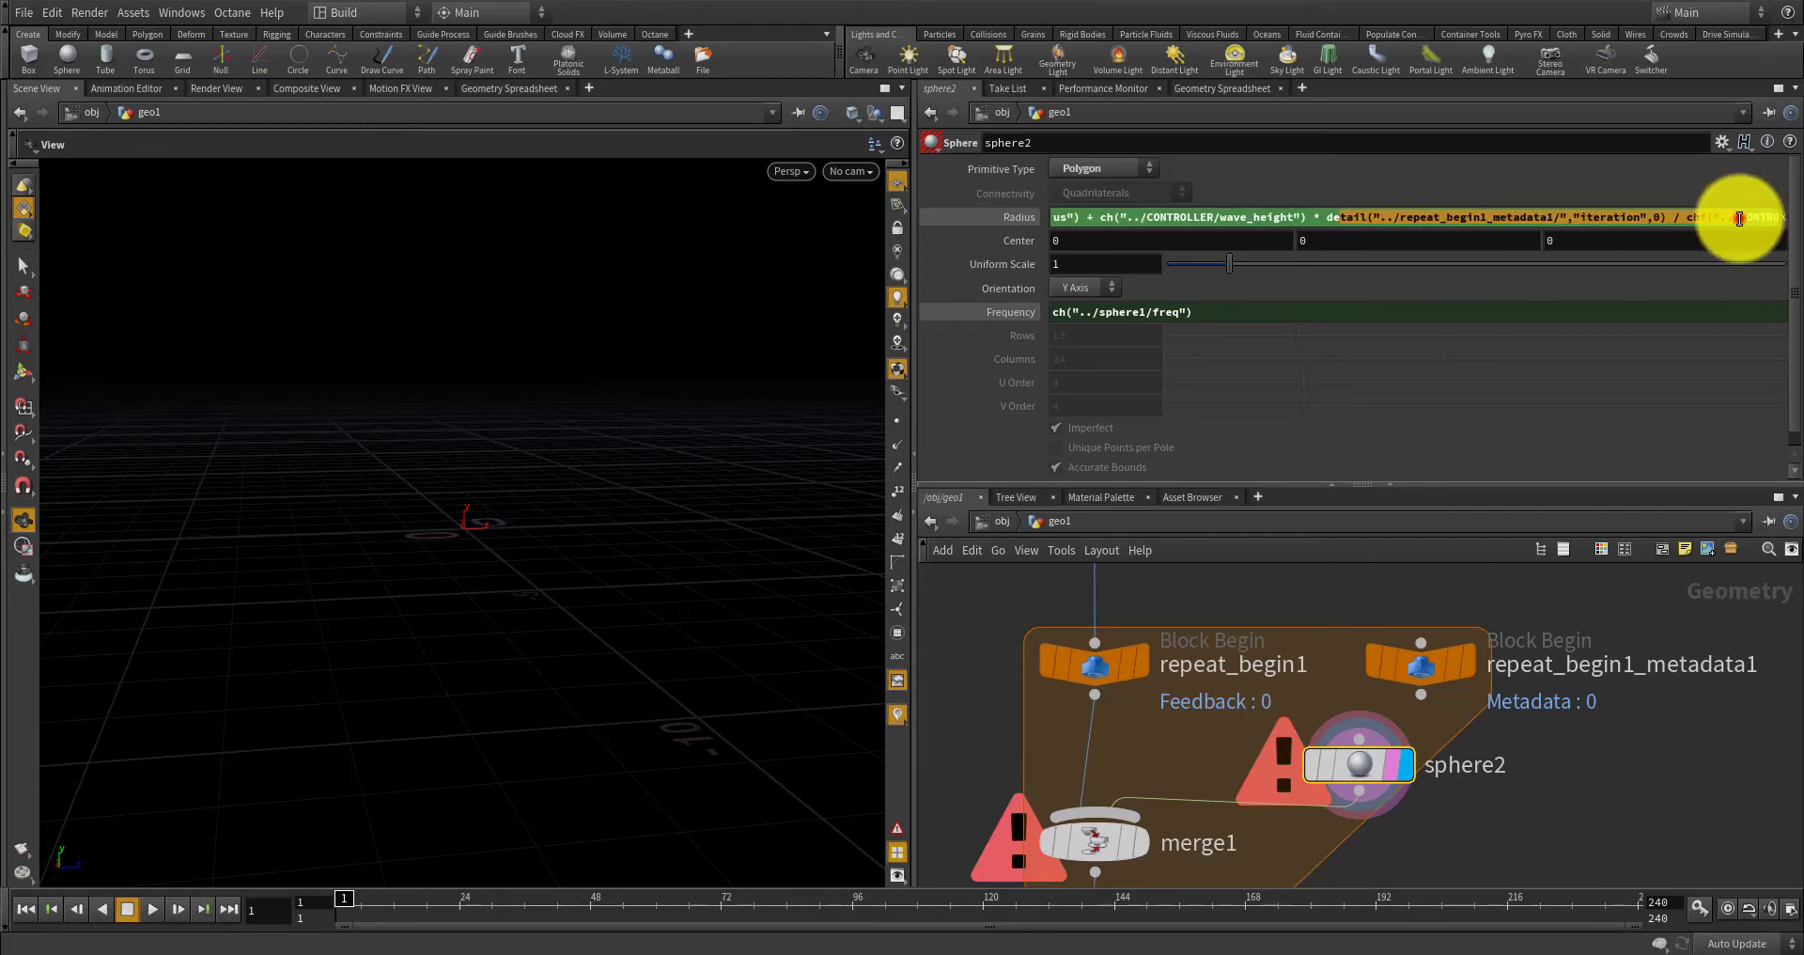
left_click(1738, 217)
left_click_drag(1669, 218, 1802, 218)
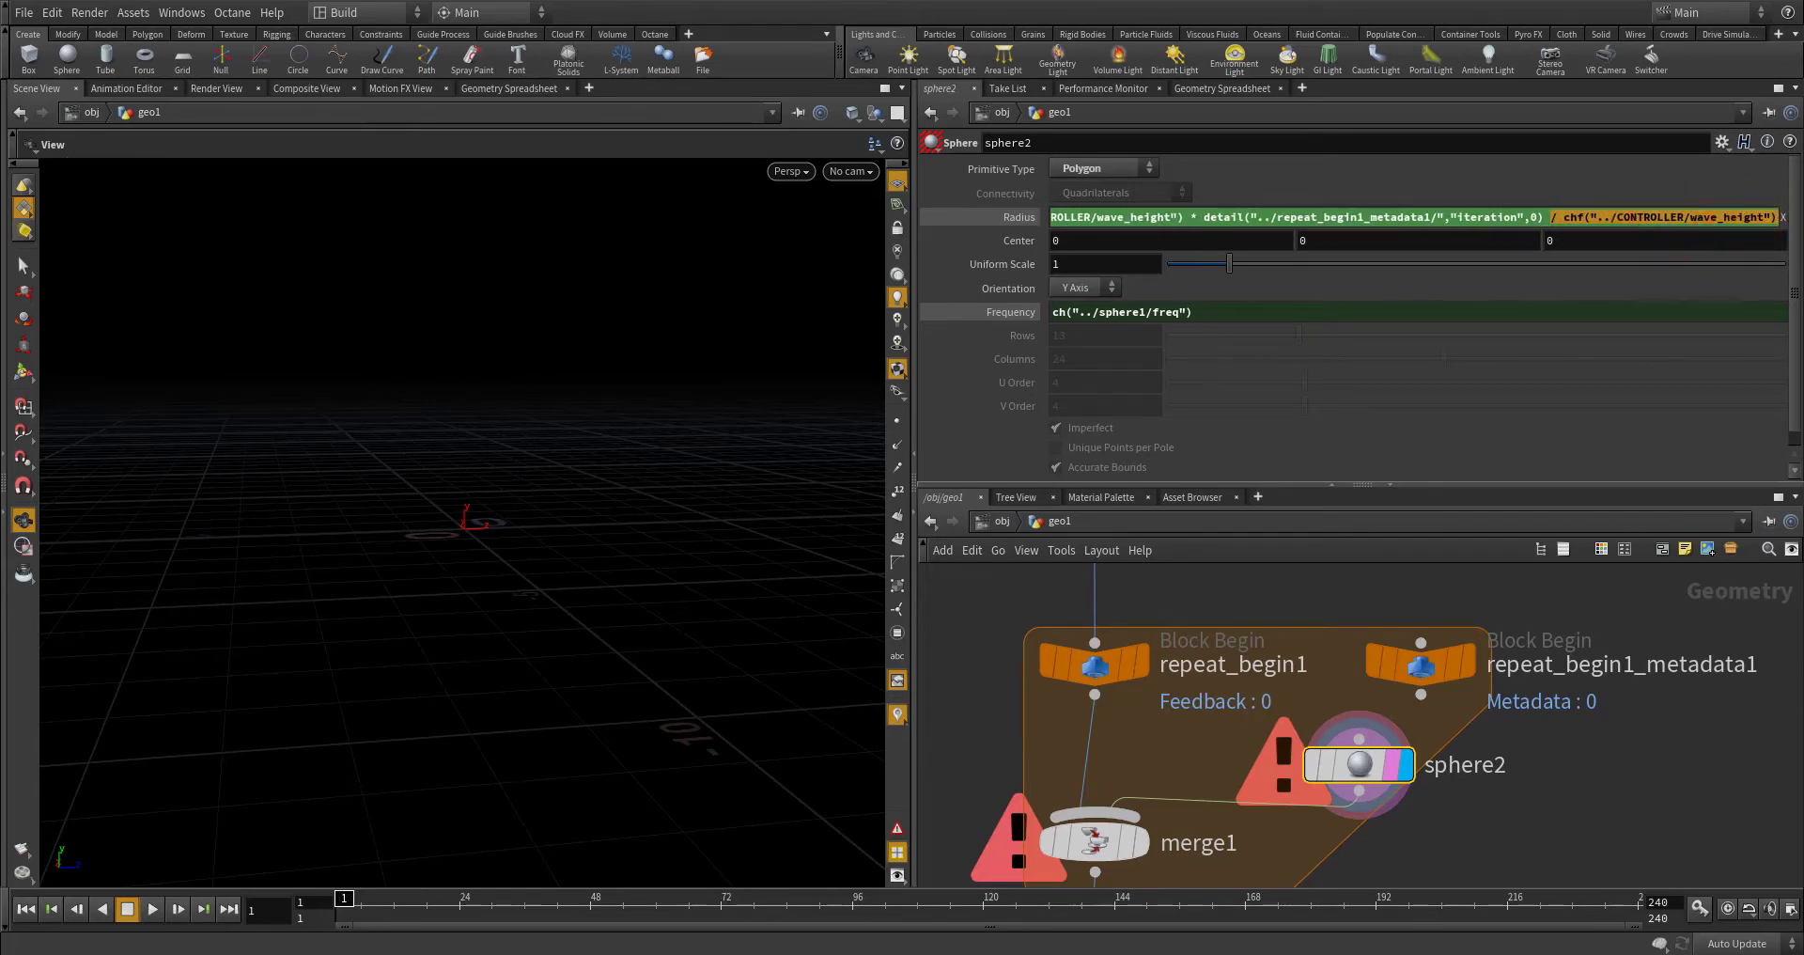
left_click(1604, 801)
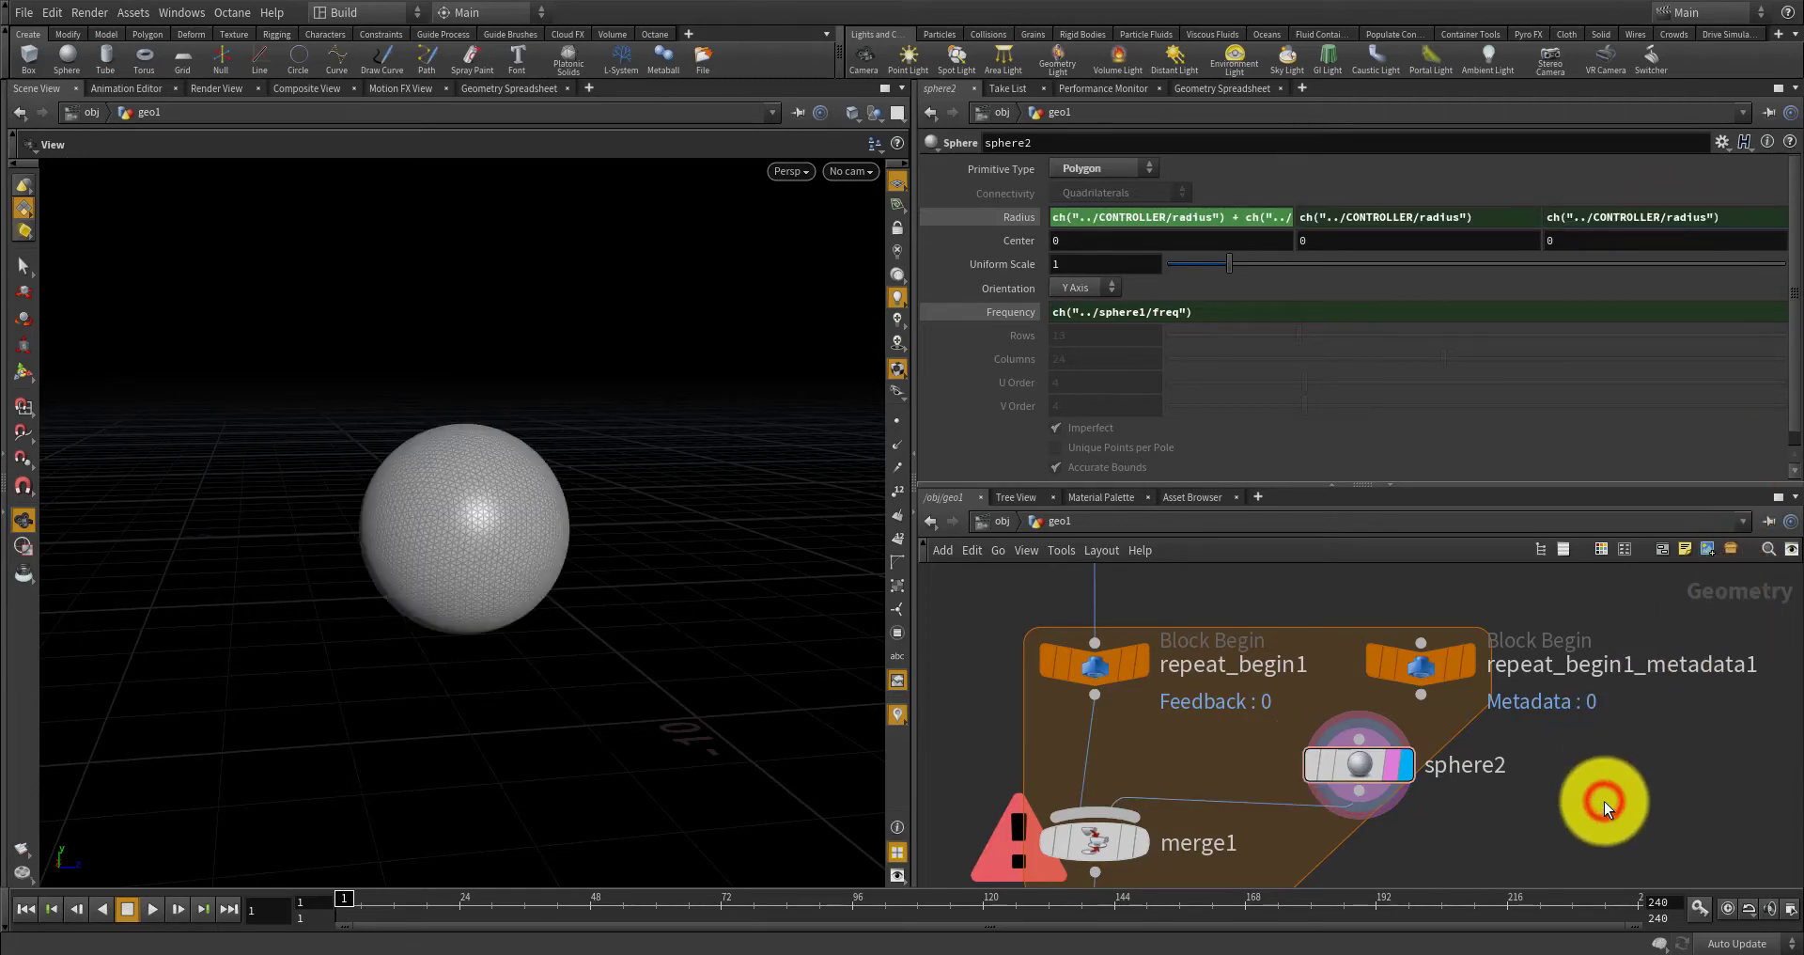
Open sphere2's shortened X radius expression for editing.
left_click(1270, 223)
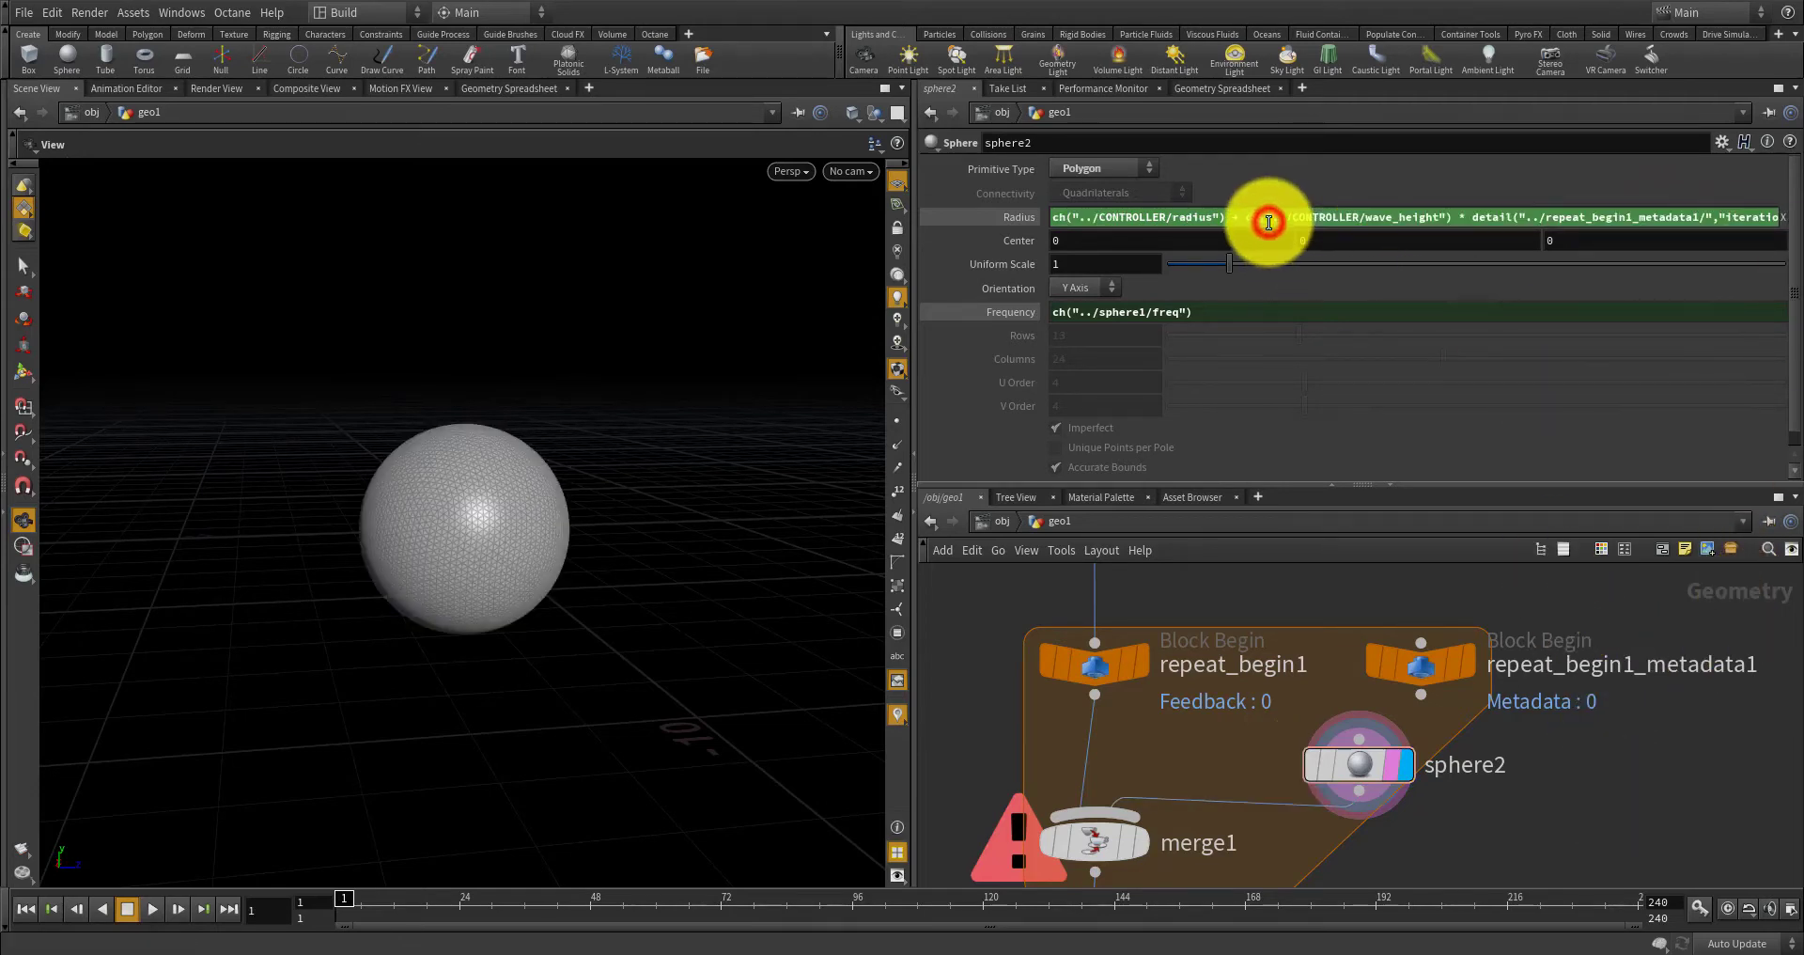
Examine sphere2's X radius expression together with the radius, wave height and num layer parameters on the CONTROLLER node.
left_click_drag(1557, 218, 1776, 217)
left_click(1035, 222)
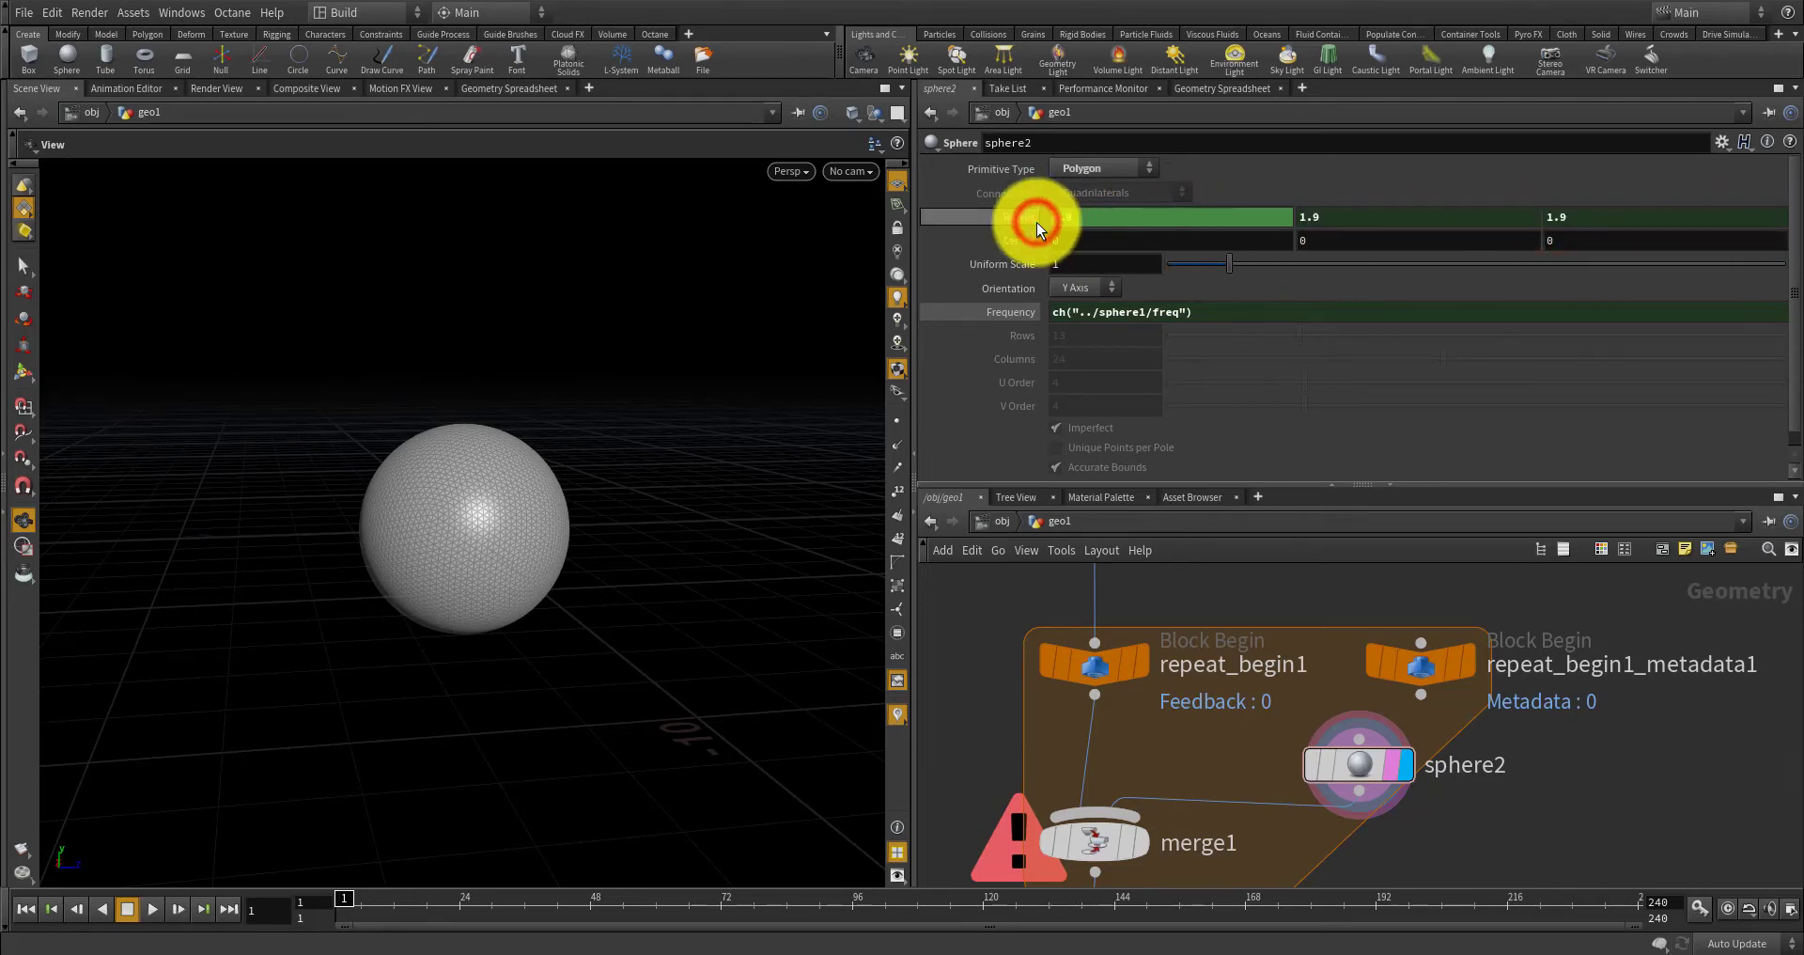
left_click(1024, 218)
left_click(1259, 216)
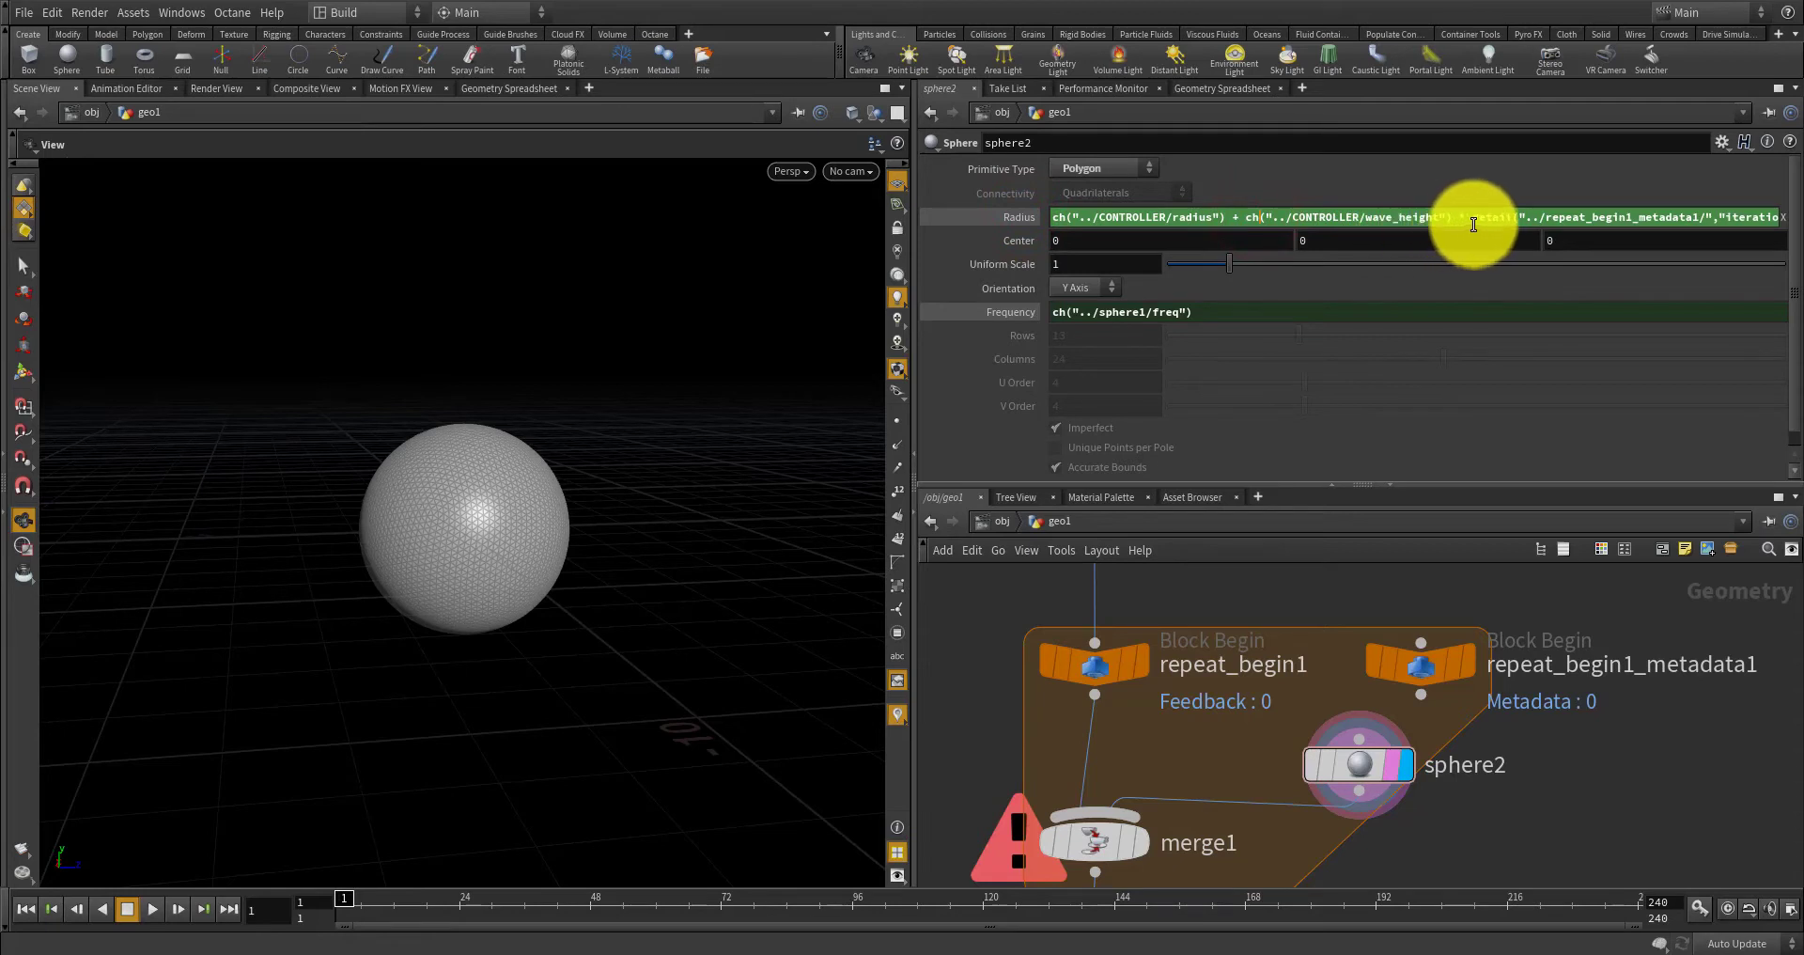
left_click(1241, 215)
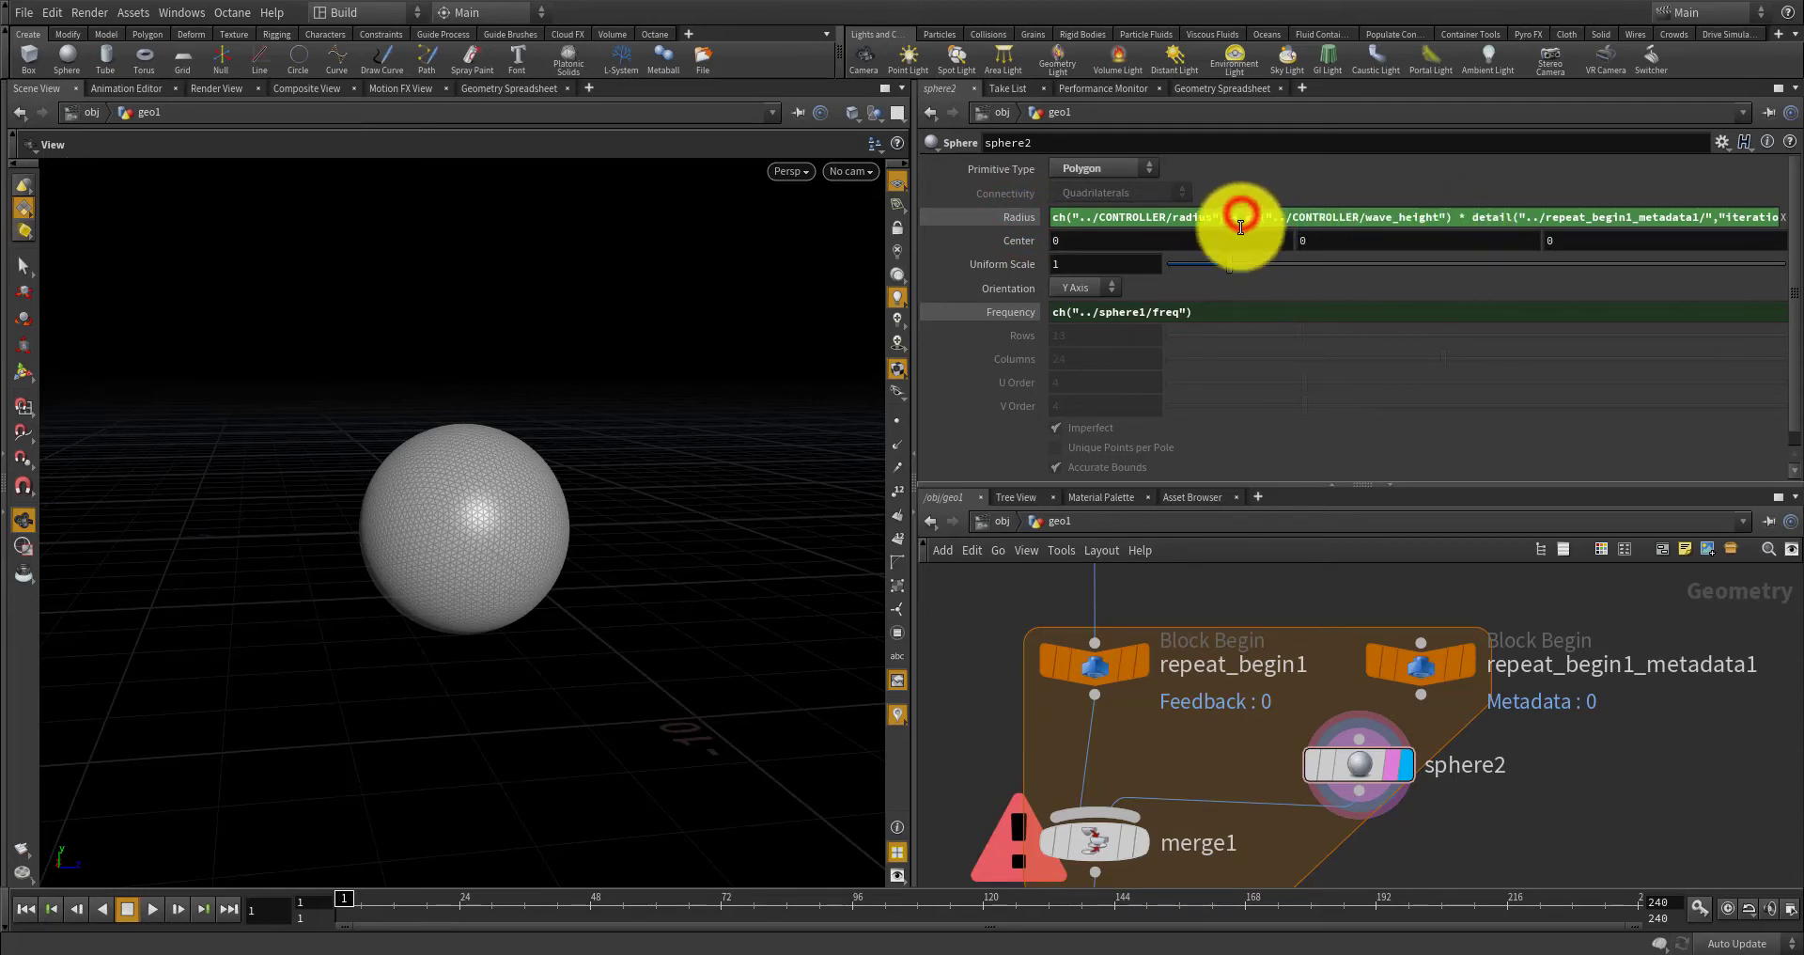
scroll(1369, 620, "down", 6)
scroll(1184, 611, "up", 6)
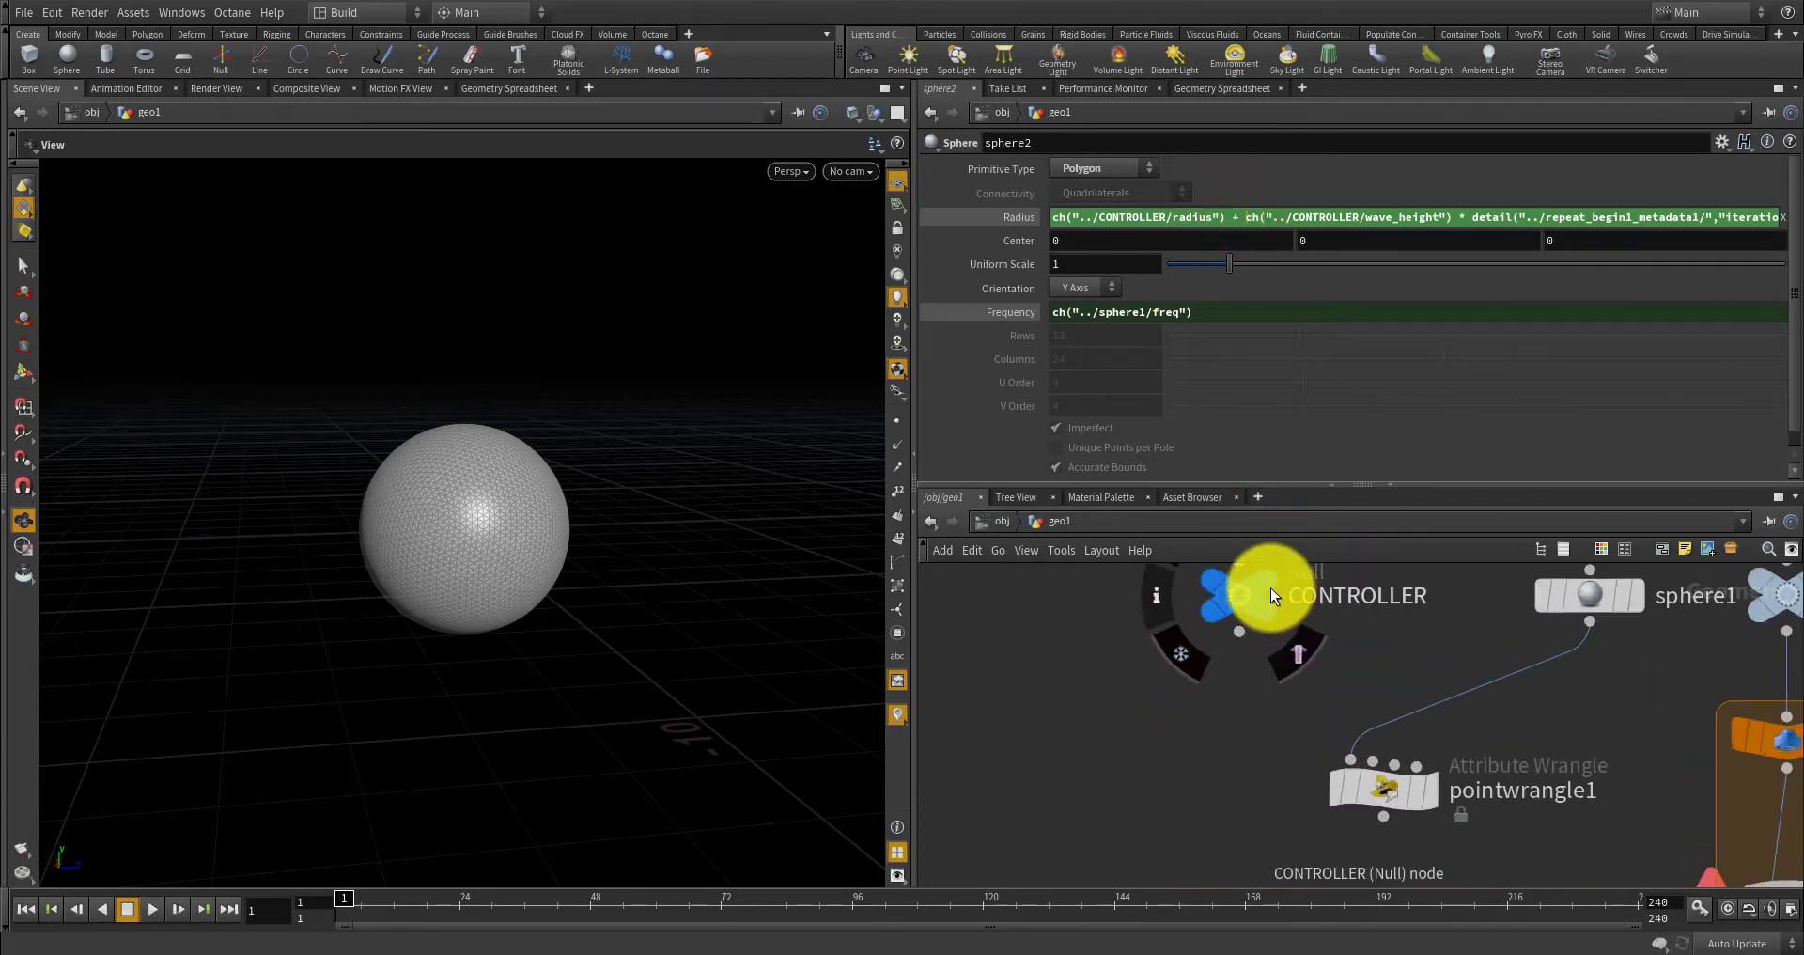
left_click(1259, 592)
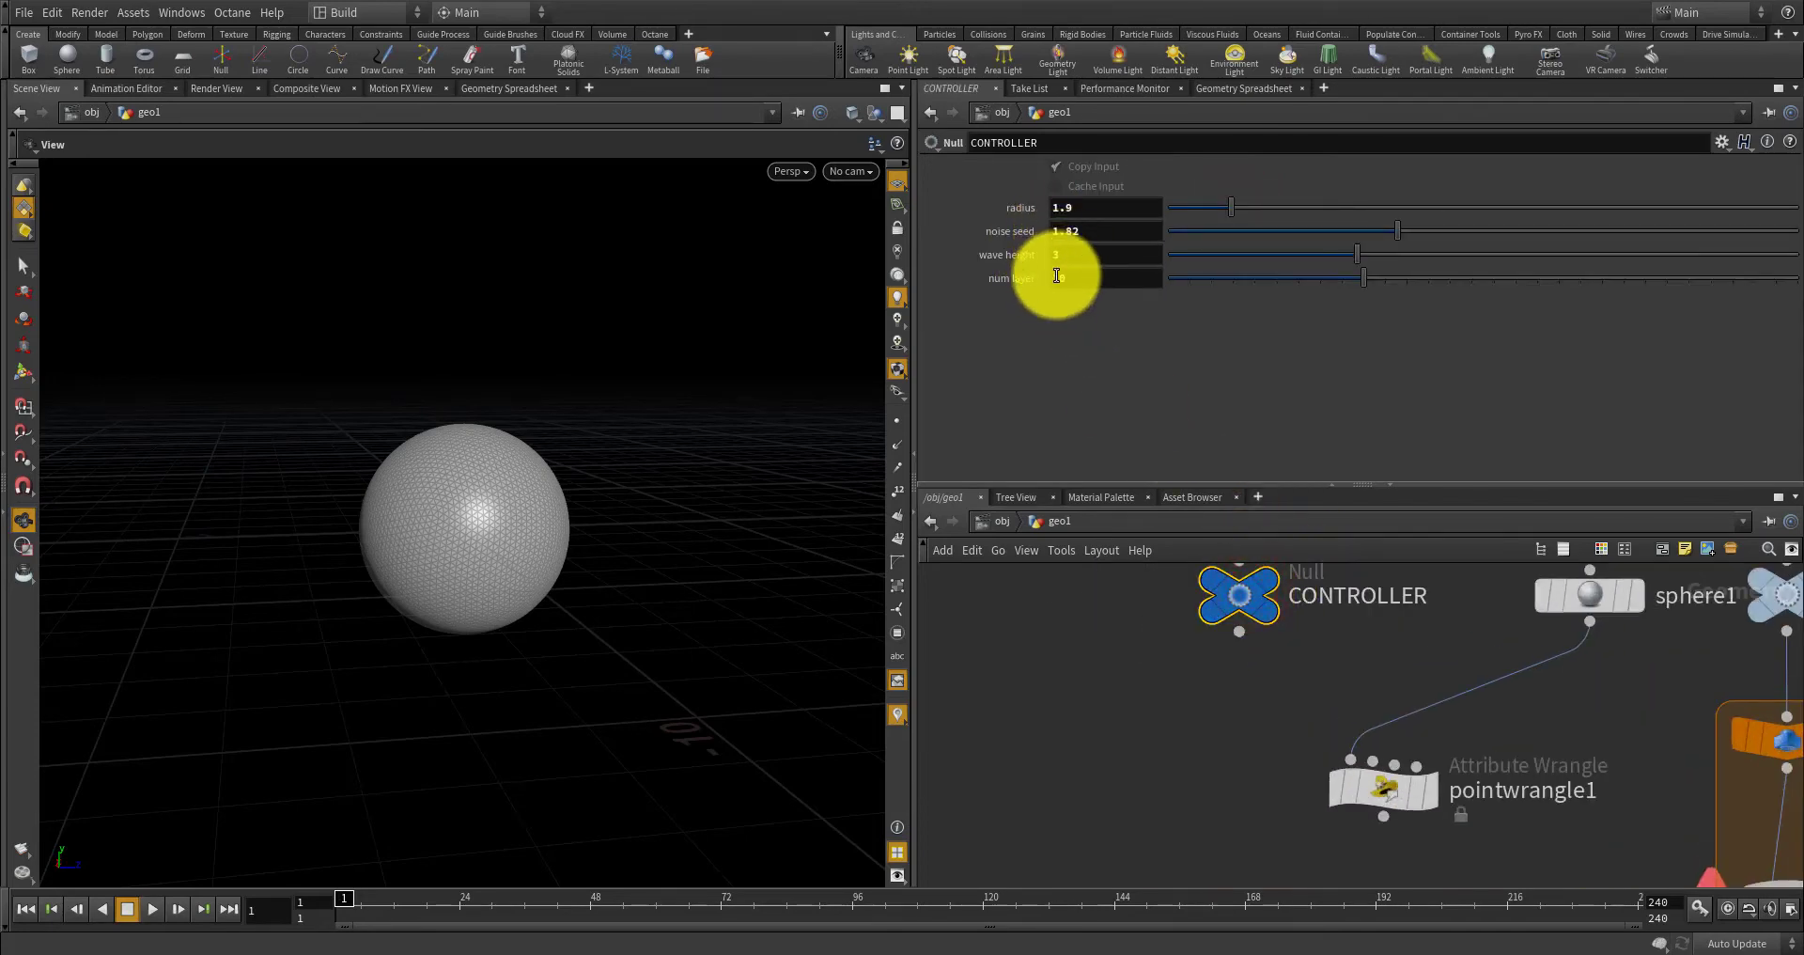
scroll(1158, 659, "down", 4)
scroll(1420, 673, "up", 4)
scroll(1419, 671, "down", 3)
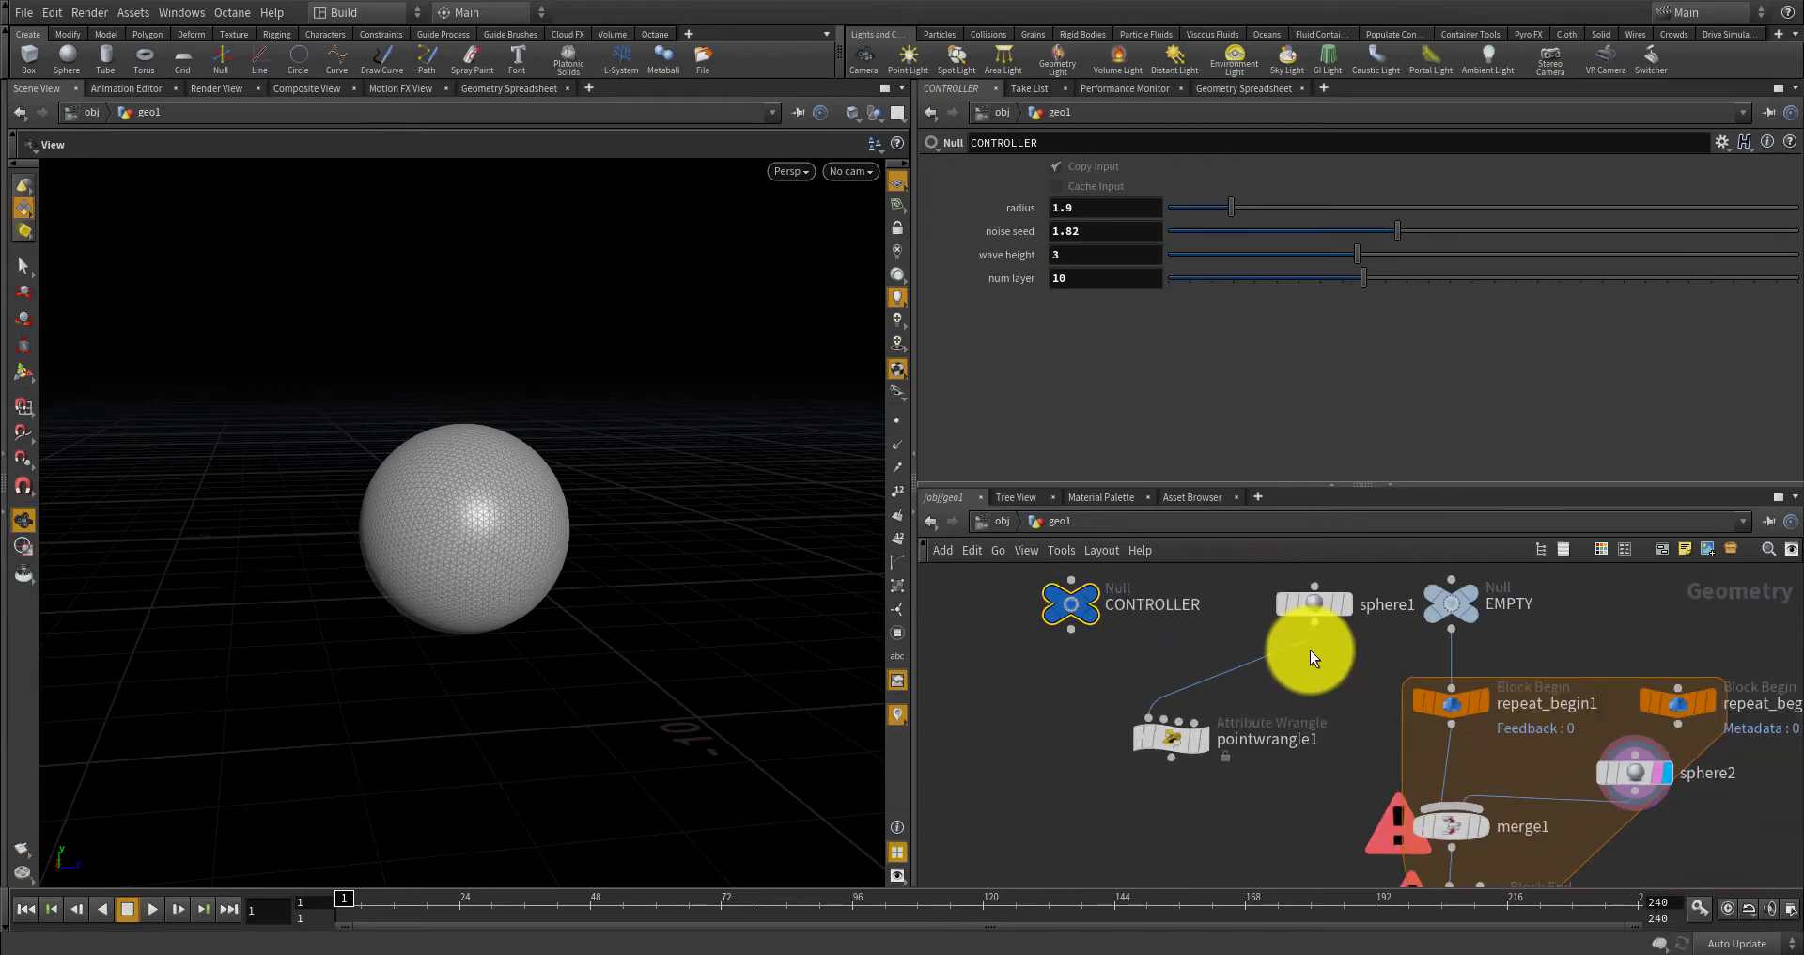
scroll(1522, 725, "up", 5)
Compare the iteration reference in sphere2's X radius expression with repeat_begin1_metadata1's detail attributes in the Geometry Spreadsheet.
left_click(1557, 755)
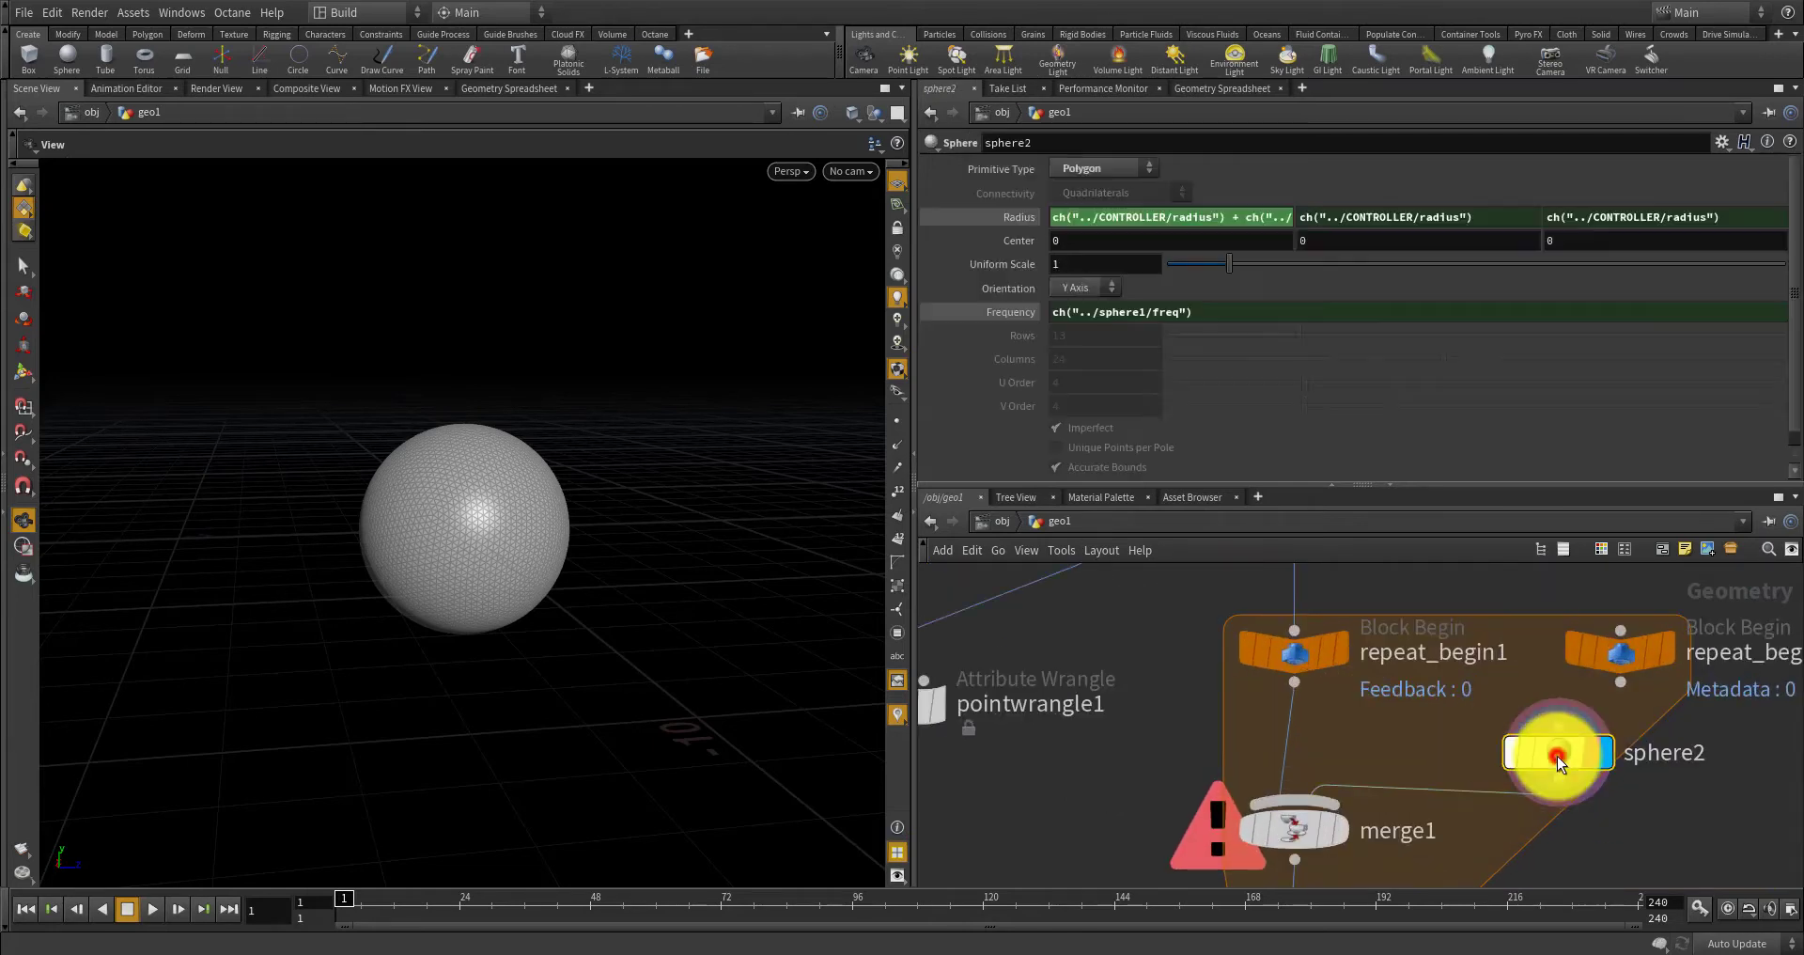
left_click(1192, 217)
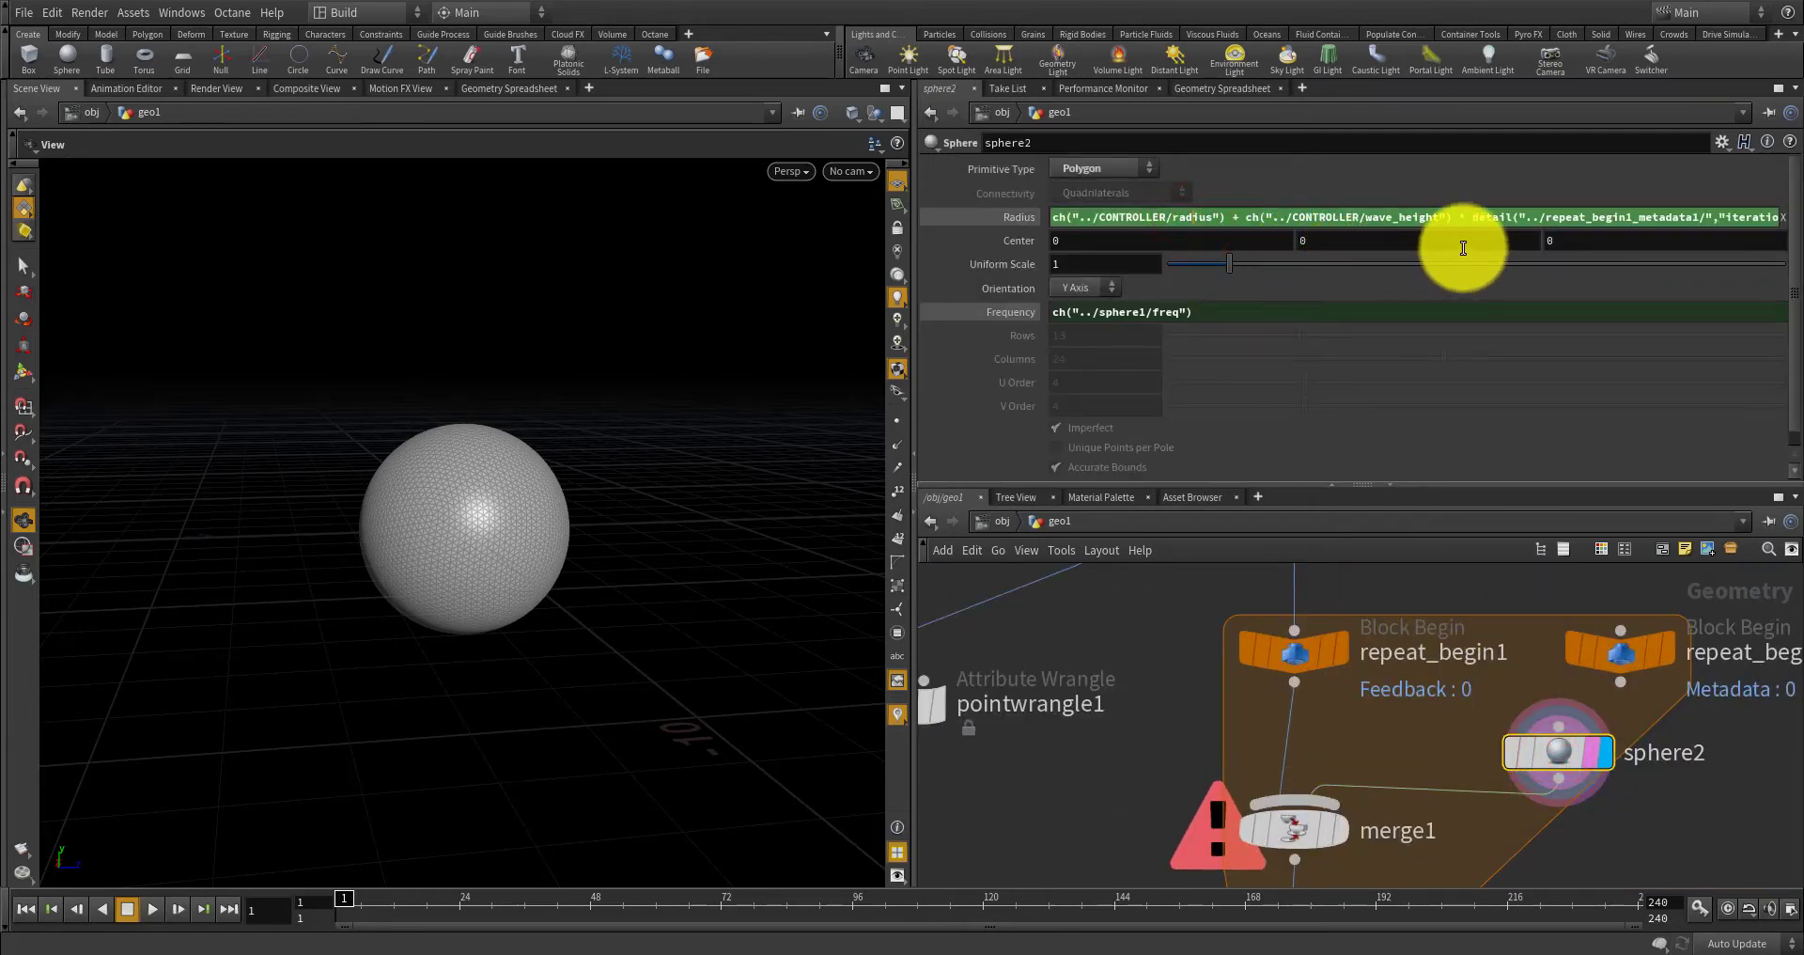
left_click_drag(1591, 217, 1736, 222)
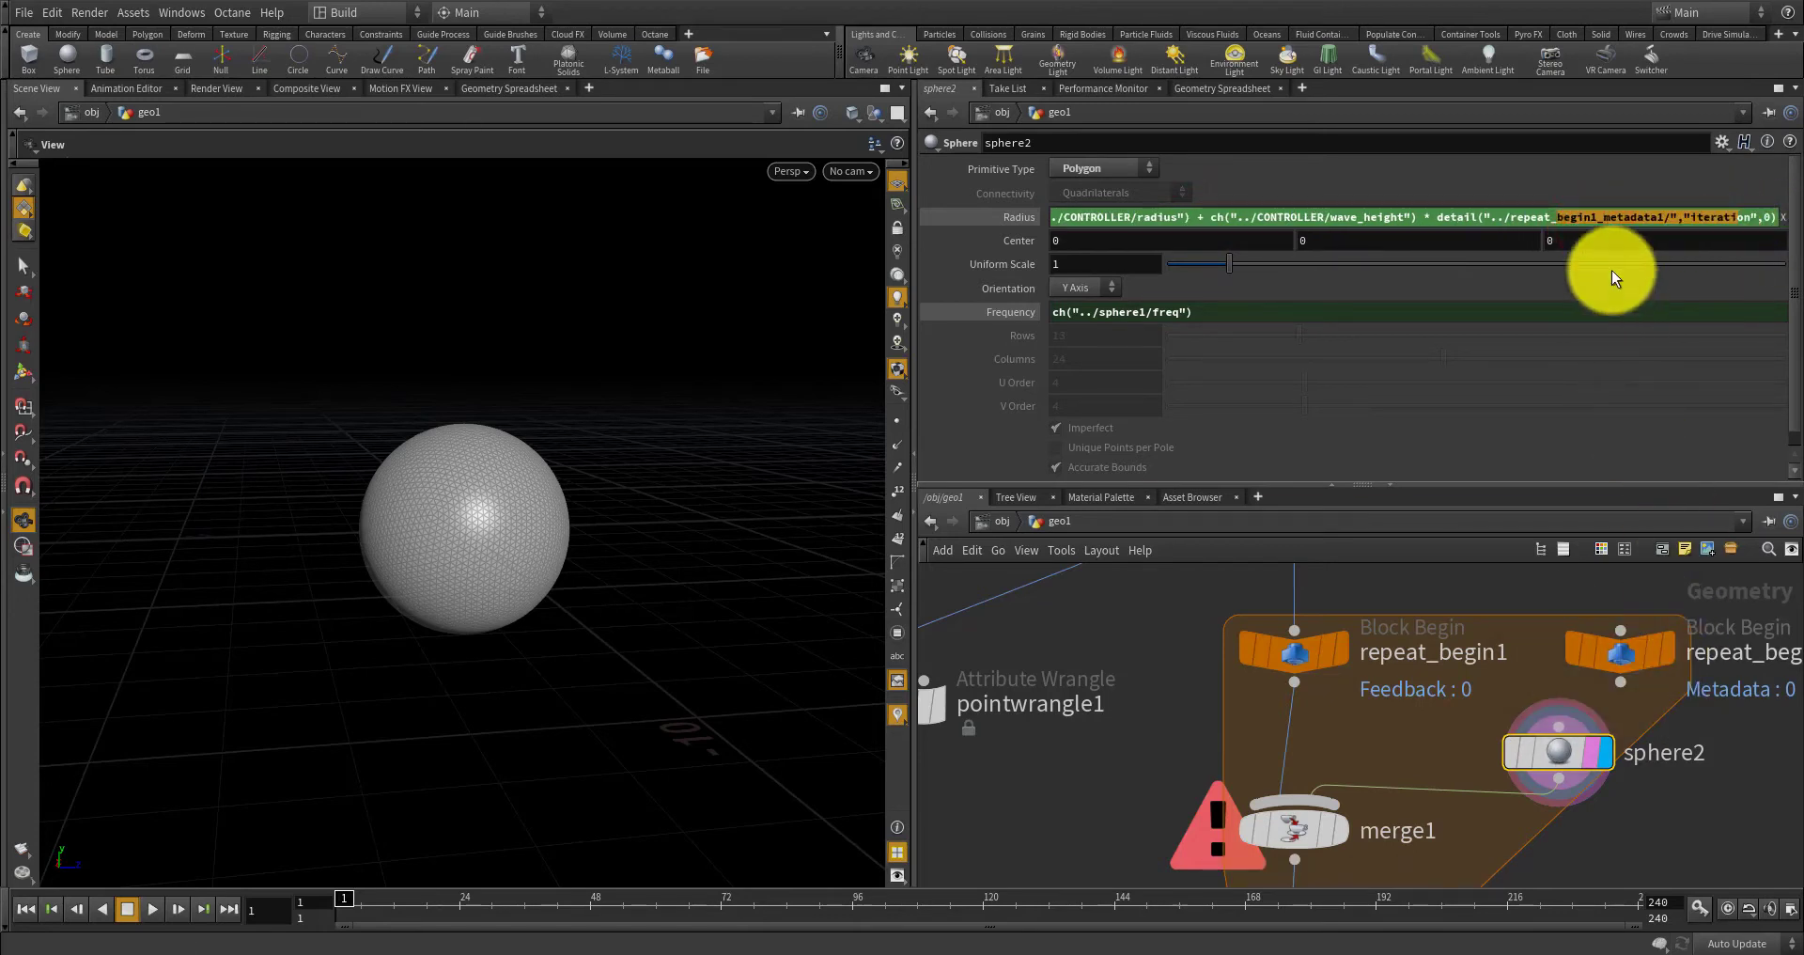
left_click(1701, 217)
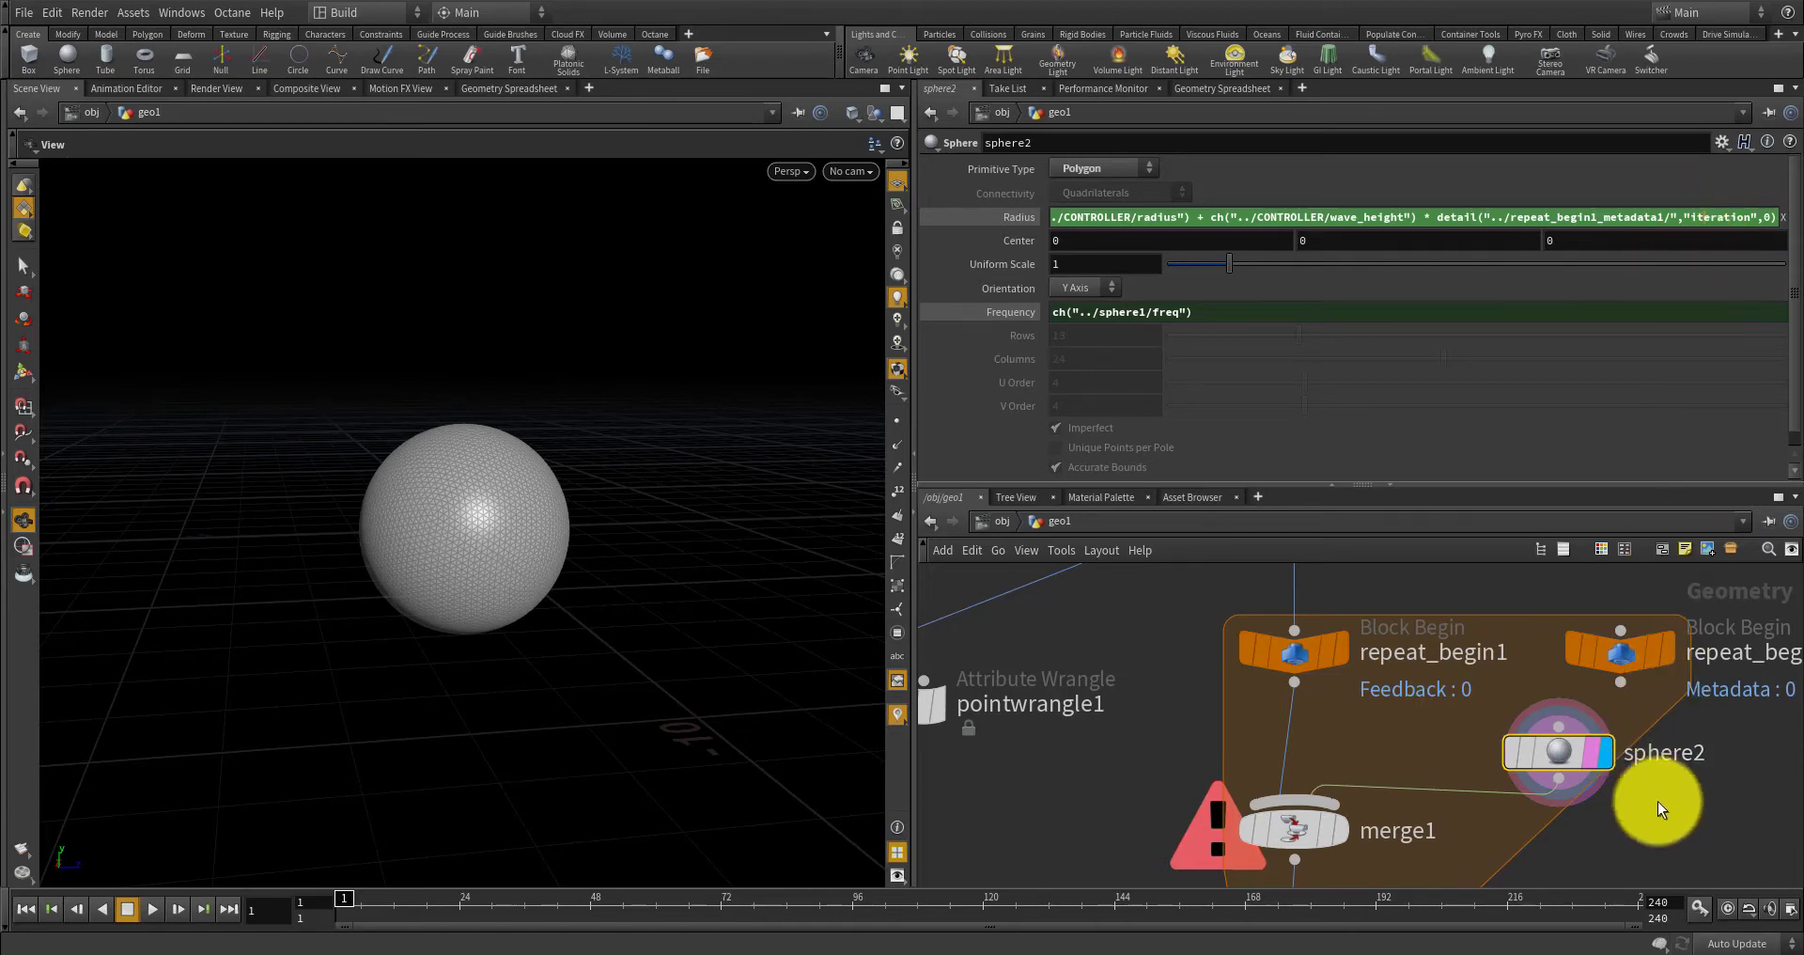
left_click(1619, 650)
left_click(1318, 88)
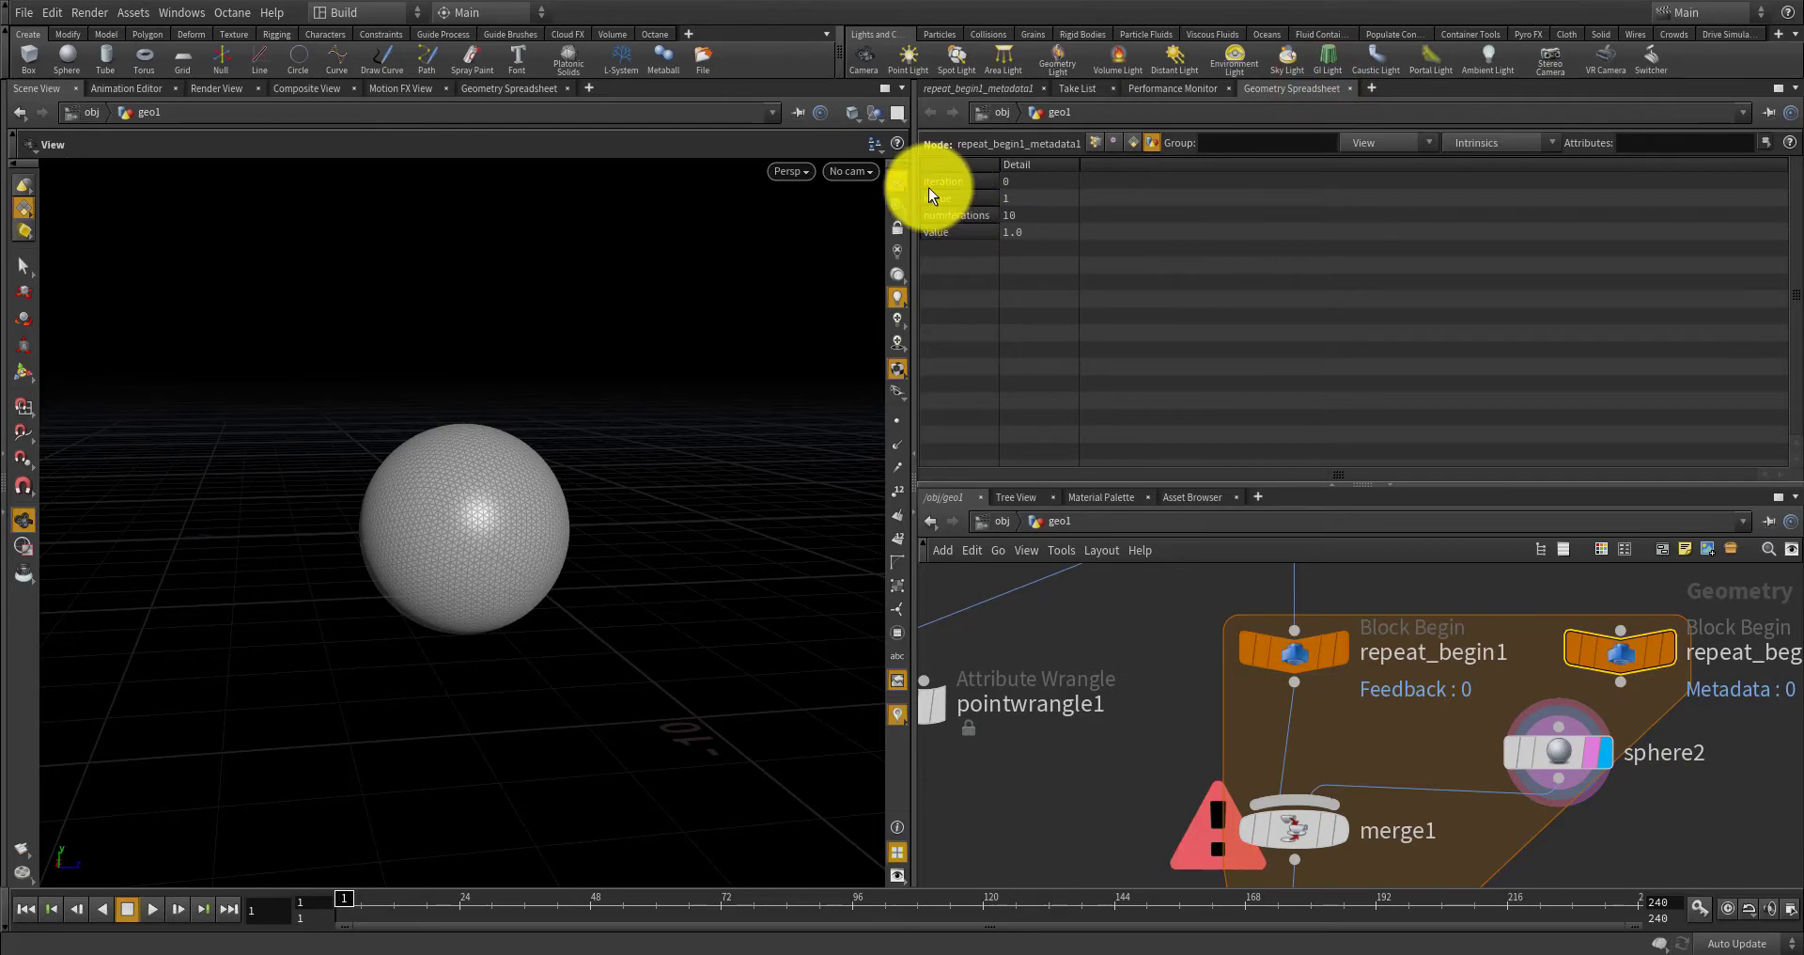
Append a division operator "/" to the end of sphere2's X radius expression.
left_click(1550, 747)
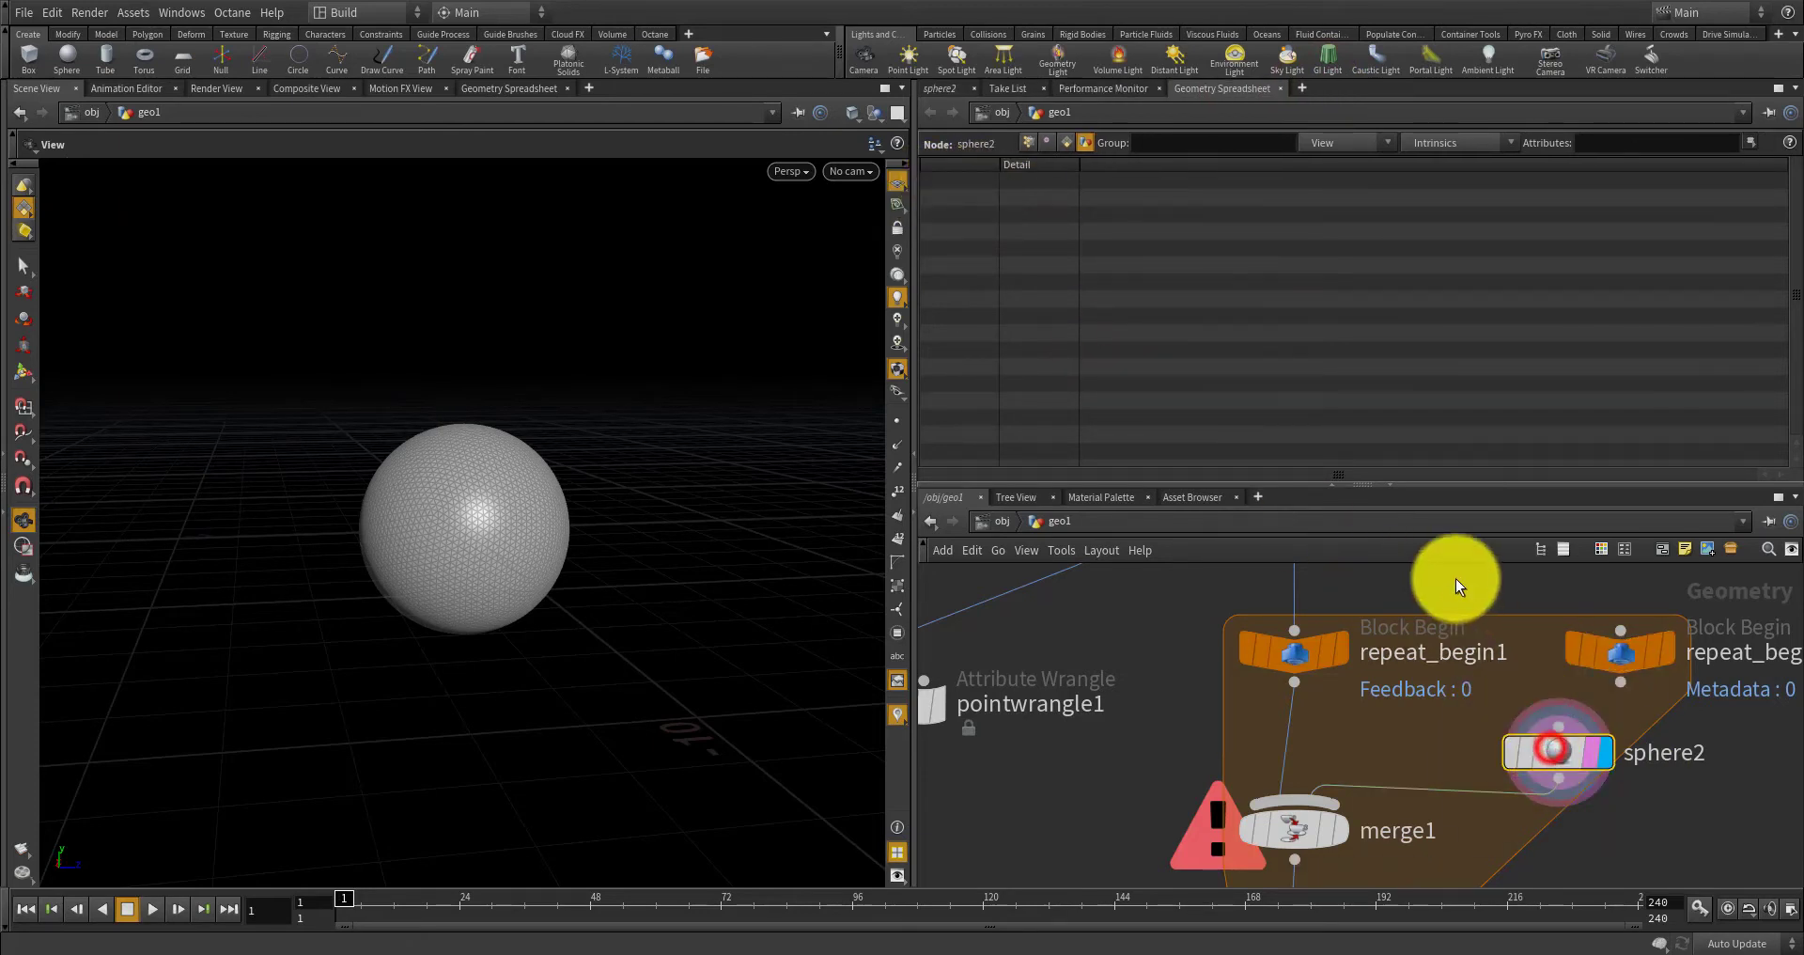
left_click(940, 89)
left_click_drag(1199, 217, 1800, 221)
left_click_drag(1656, 217, 1773, 228)
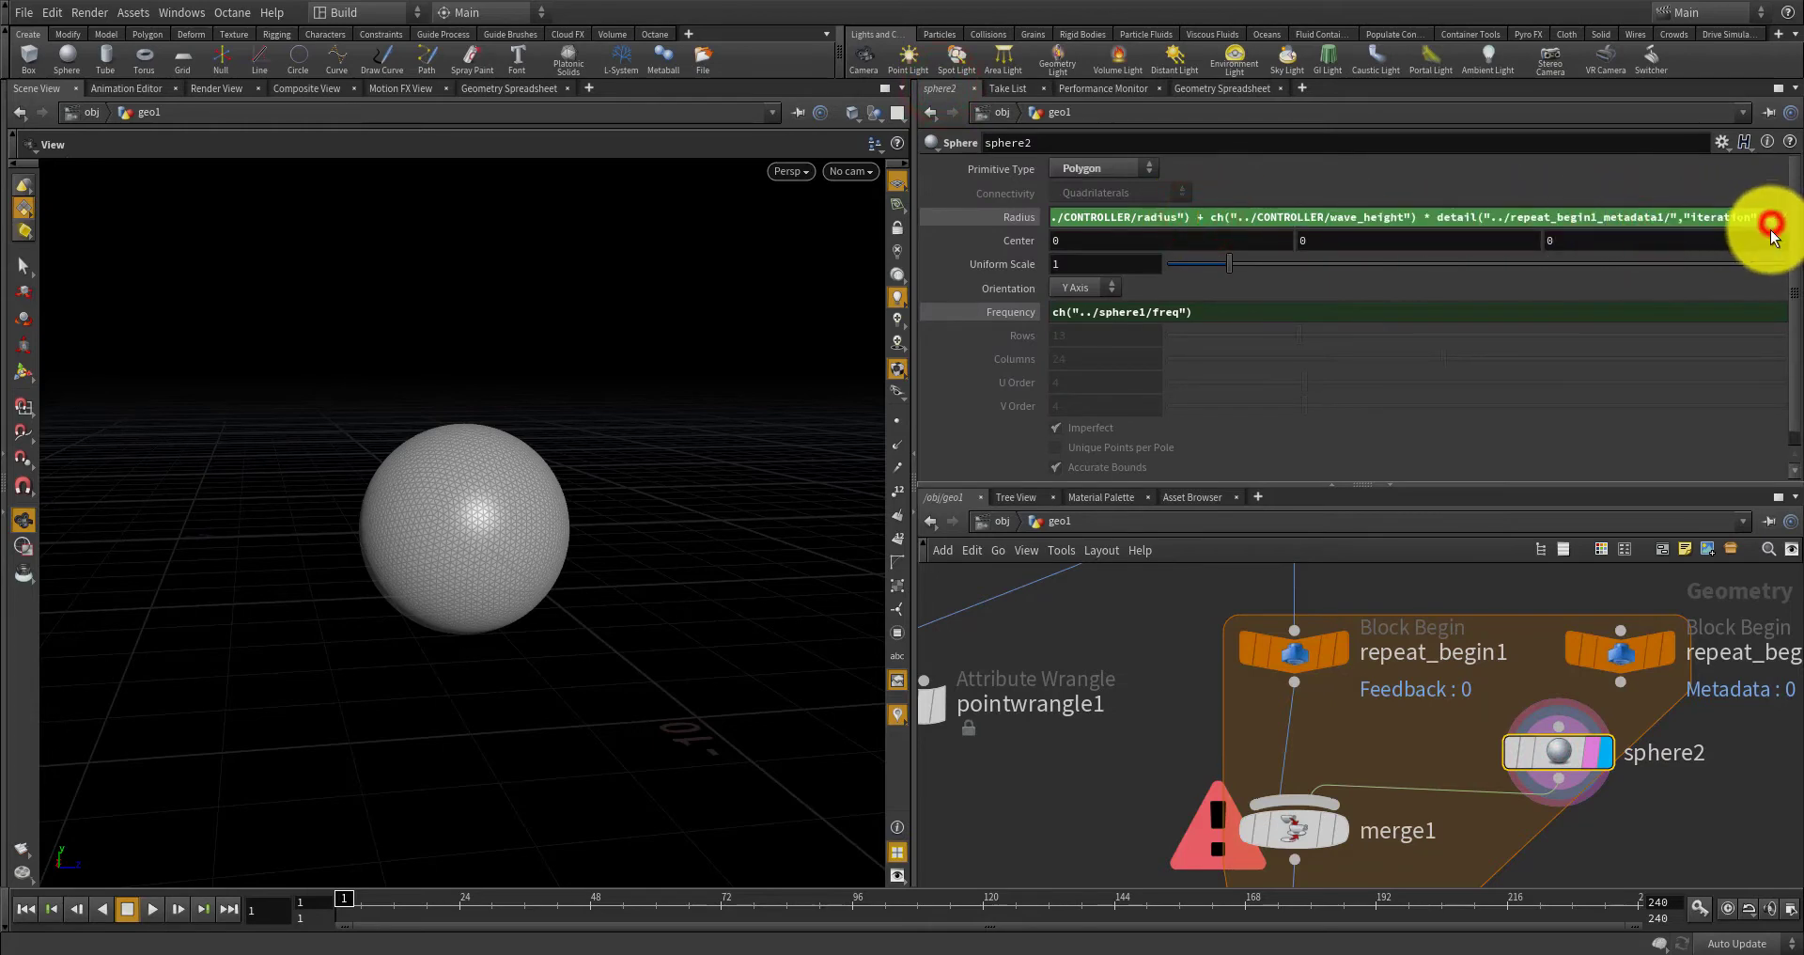
left_click(1774, 221)
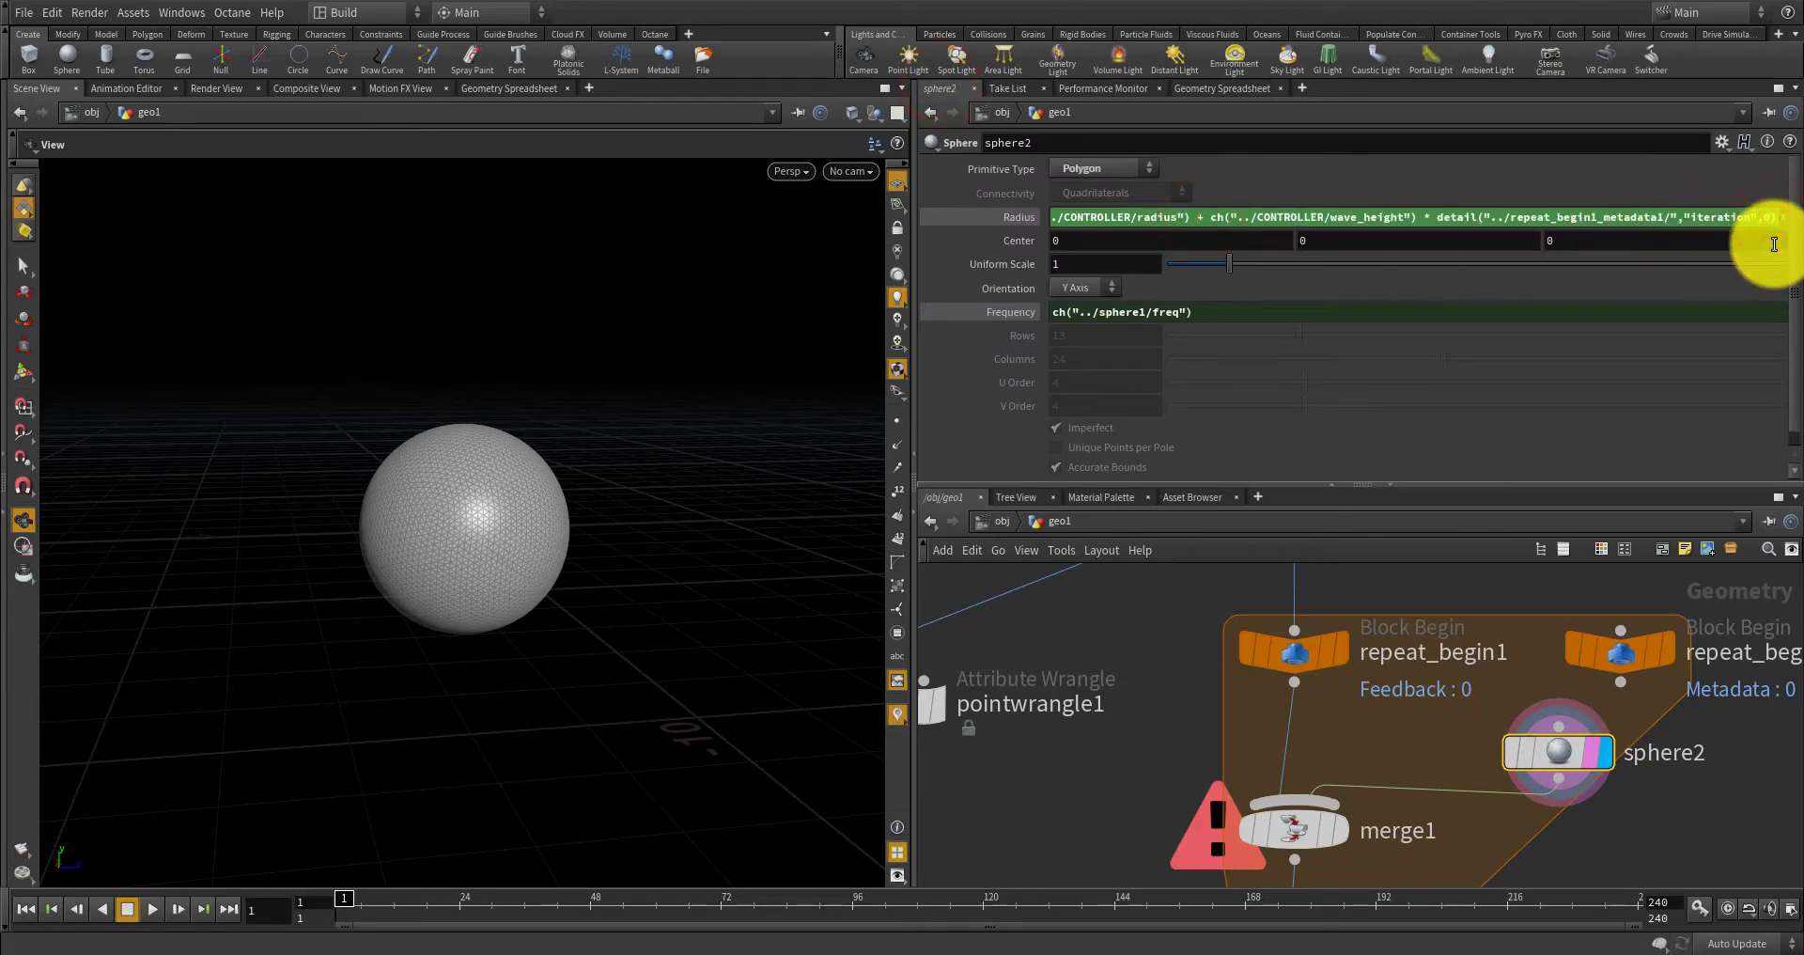
type("/")
Copy the num layer parameter from the CONTROLLER node.
scroll(1203, 643, "down", 3)
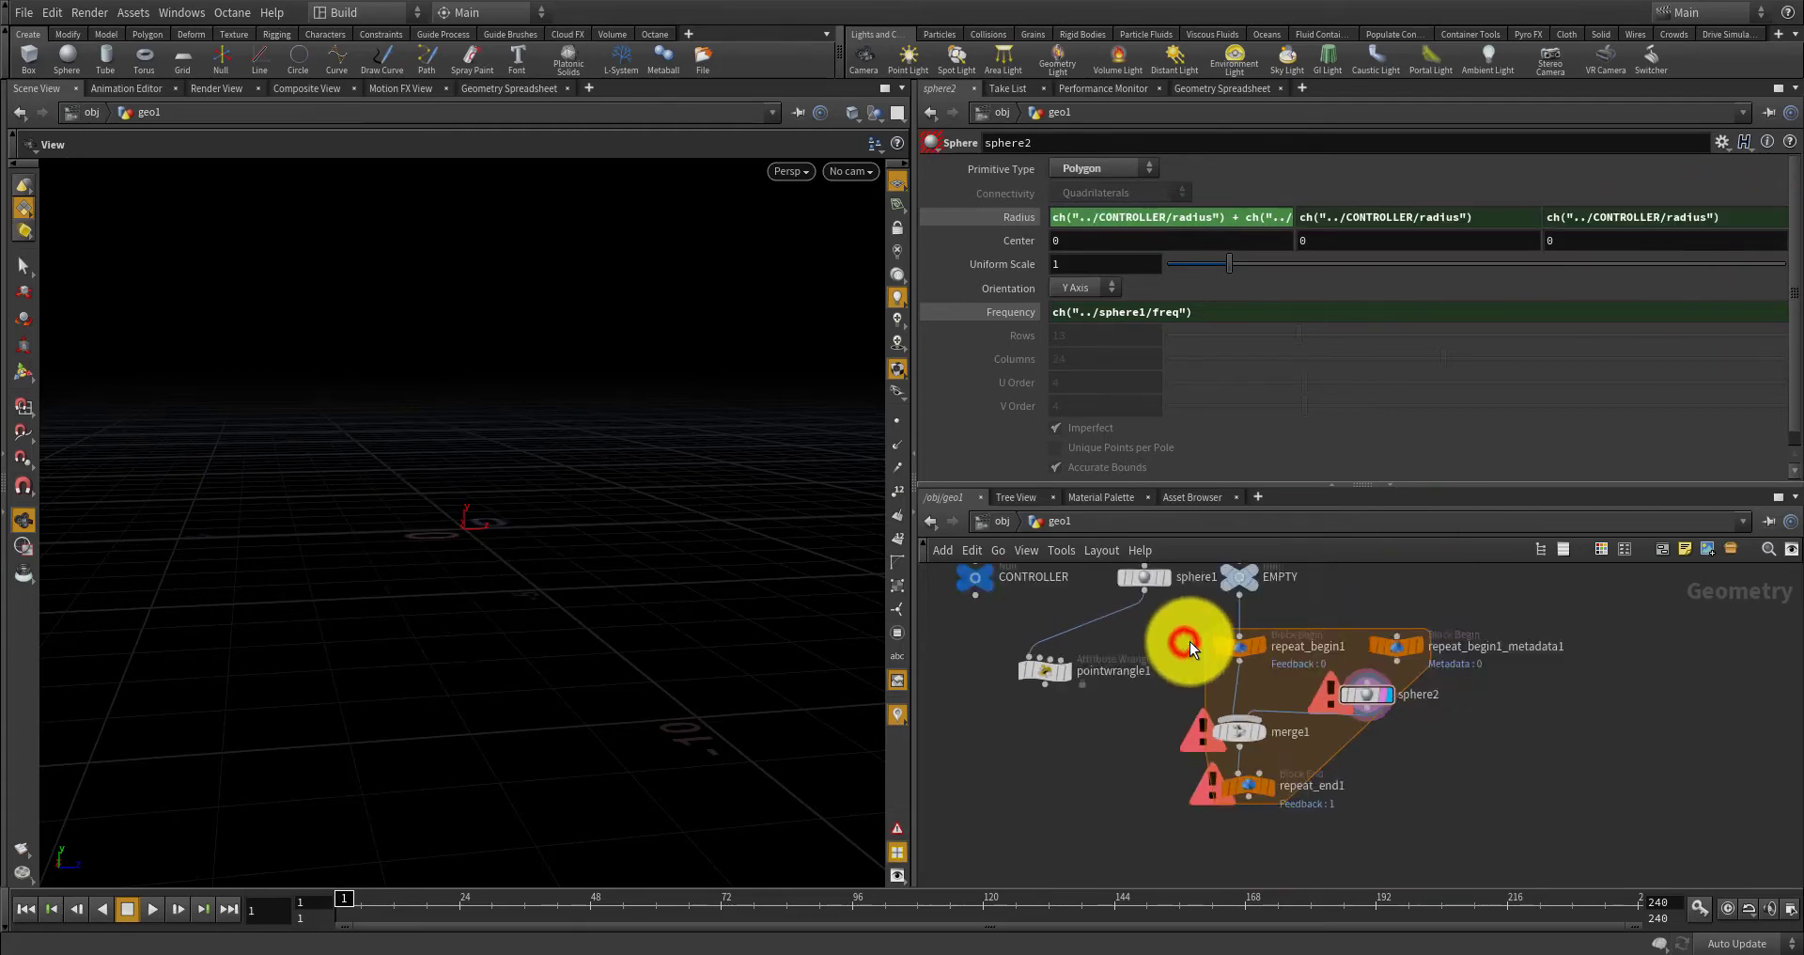
scroll(1038, 600, "up", 4)
left_click(1026, 588)
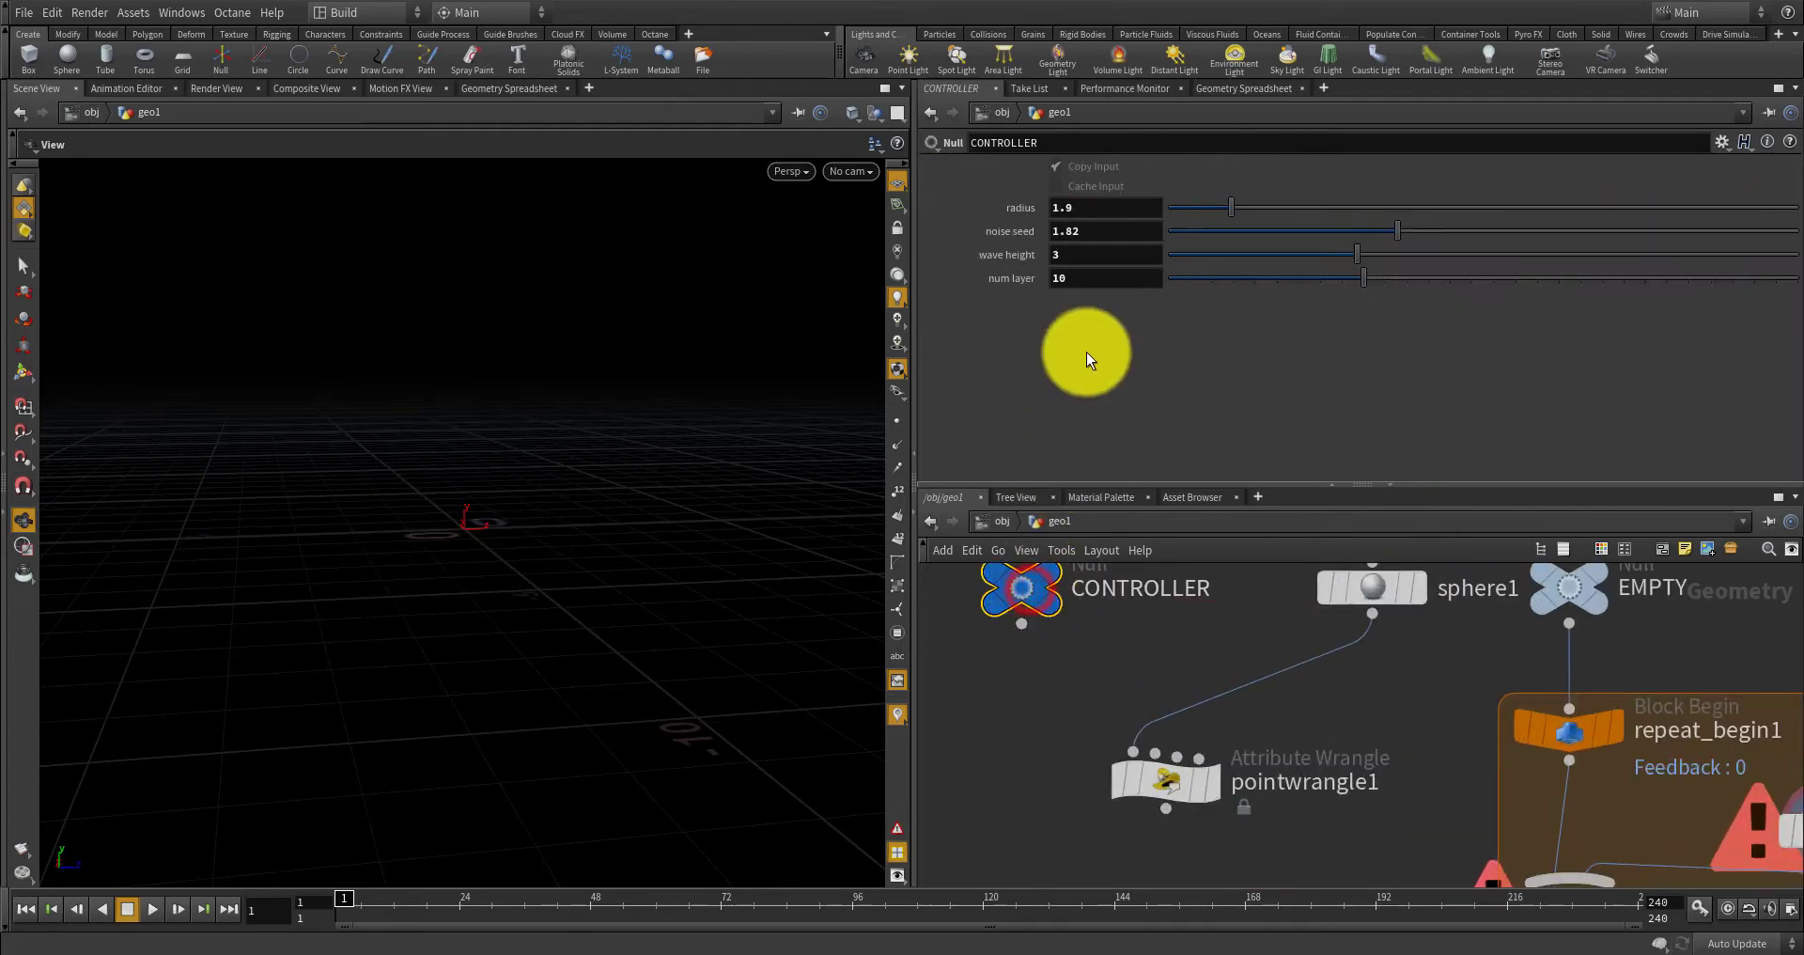
right_click(1071, 279)
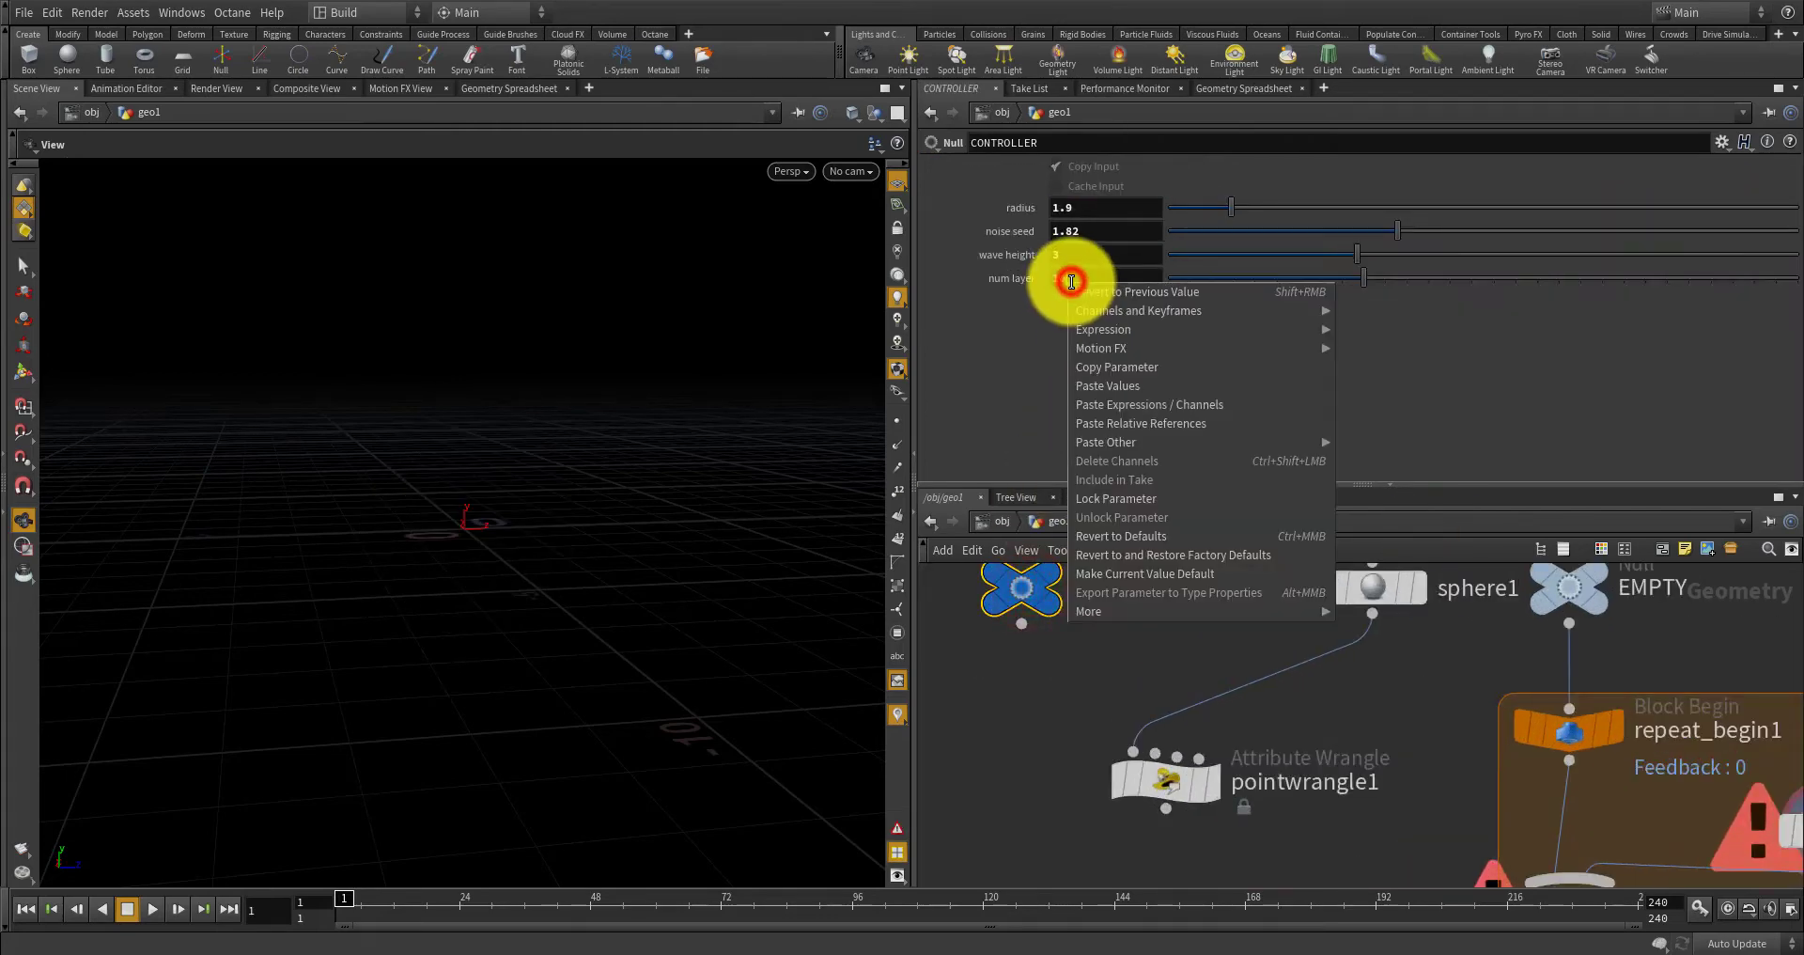
left_click(1101, 367)
Add the copied num layer parameter as a relative reference, ch("../CONTROLLER/num_layer"), for the divisor of sphere2's X radius expression.
scroll(1120, 616, "down", 3)
scroll(1353, 695, "up", 4)
left_click(1306, 736)
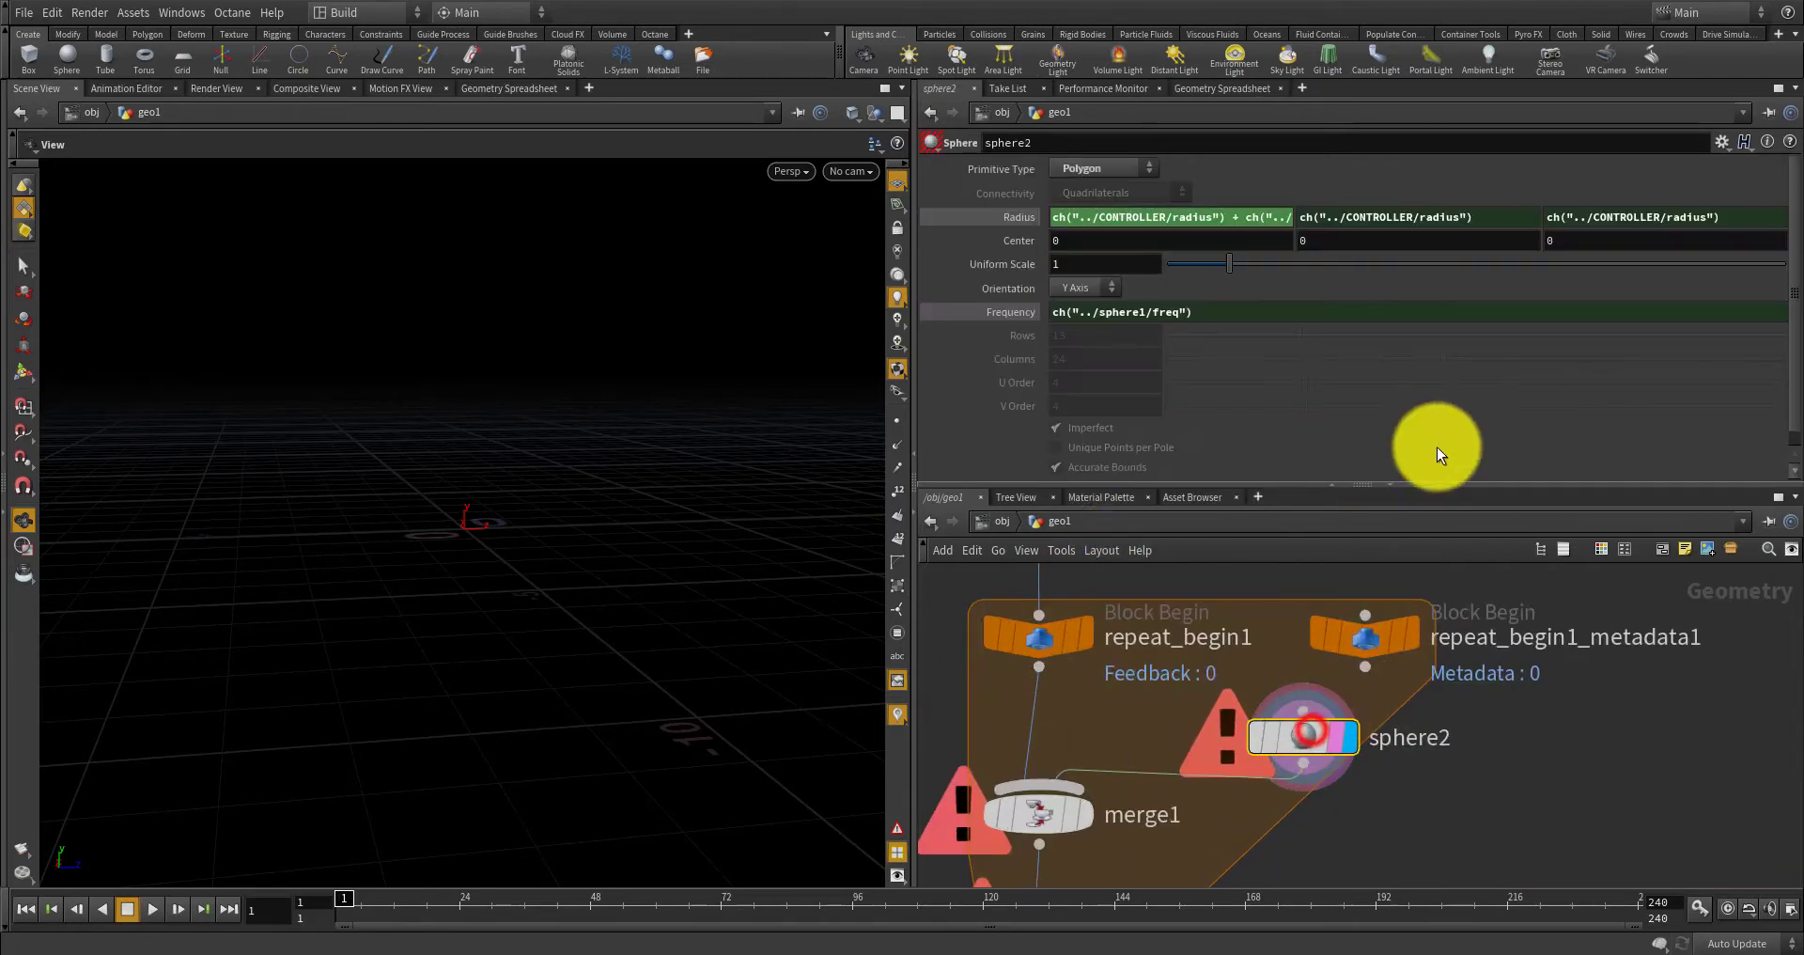
left_click(1272, 217)
double_click(1727, 217)
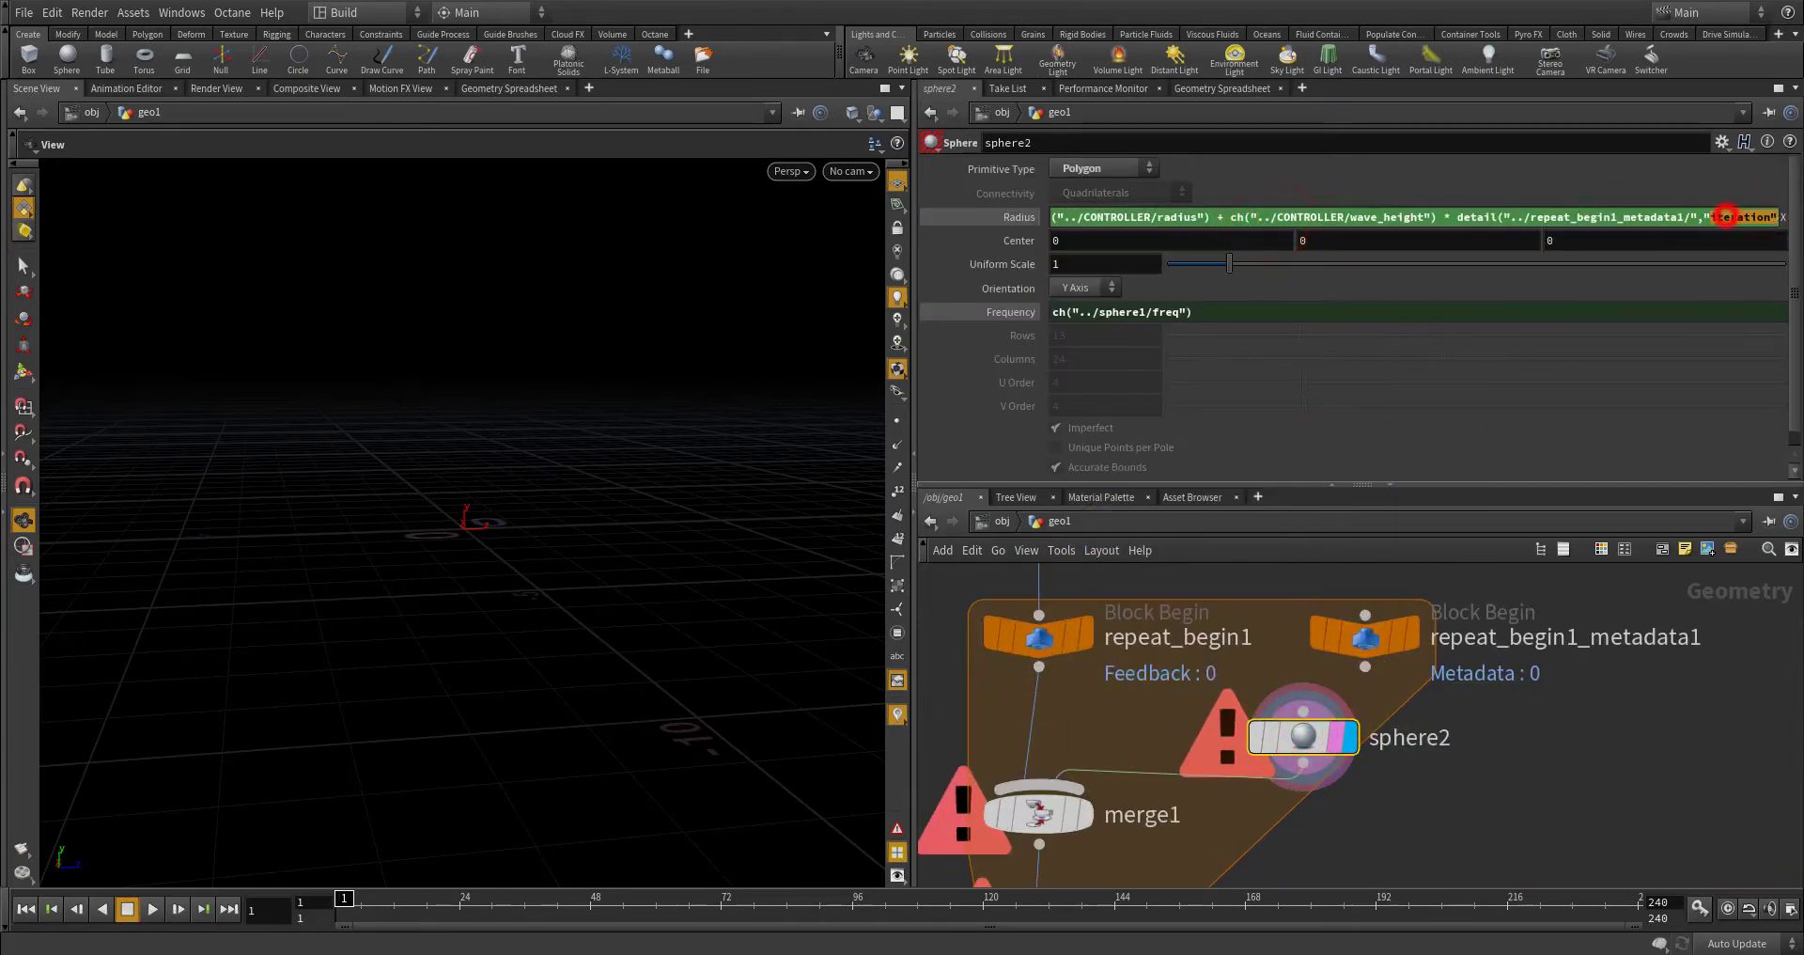
right_click(1775, 222)
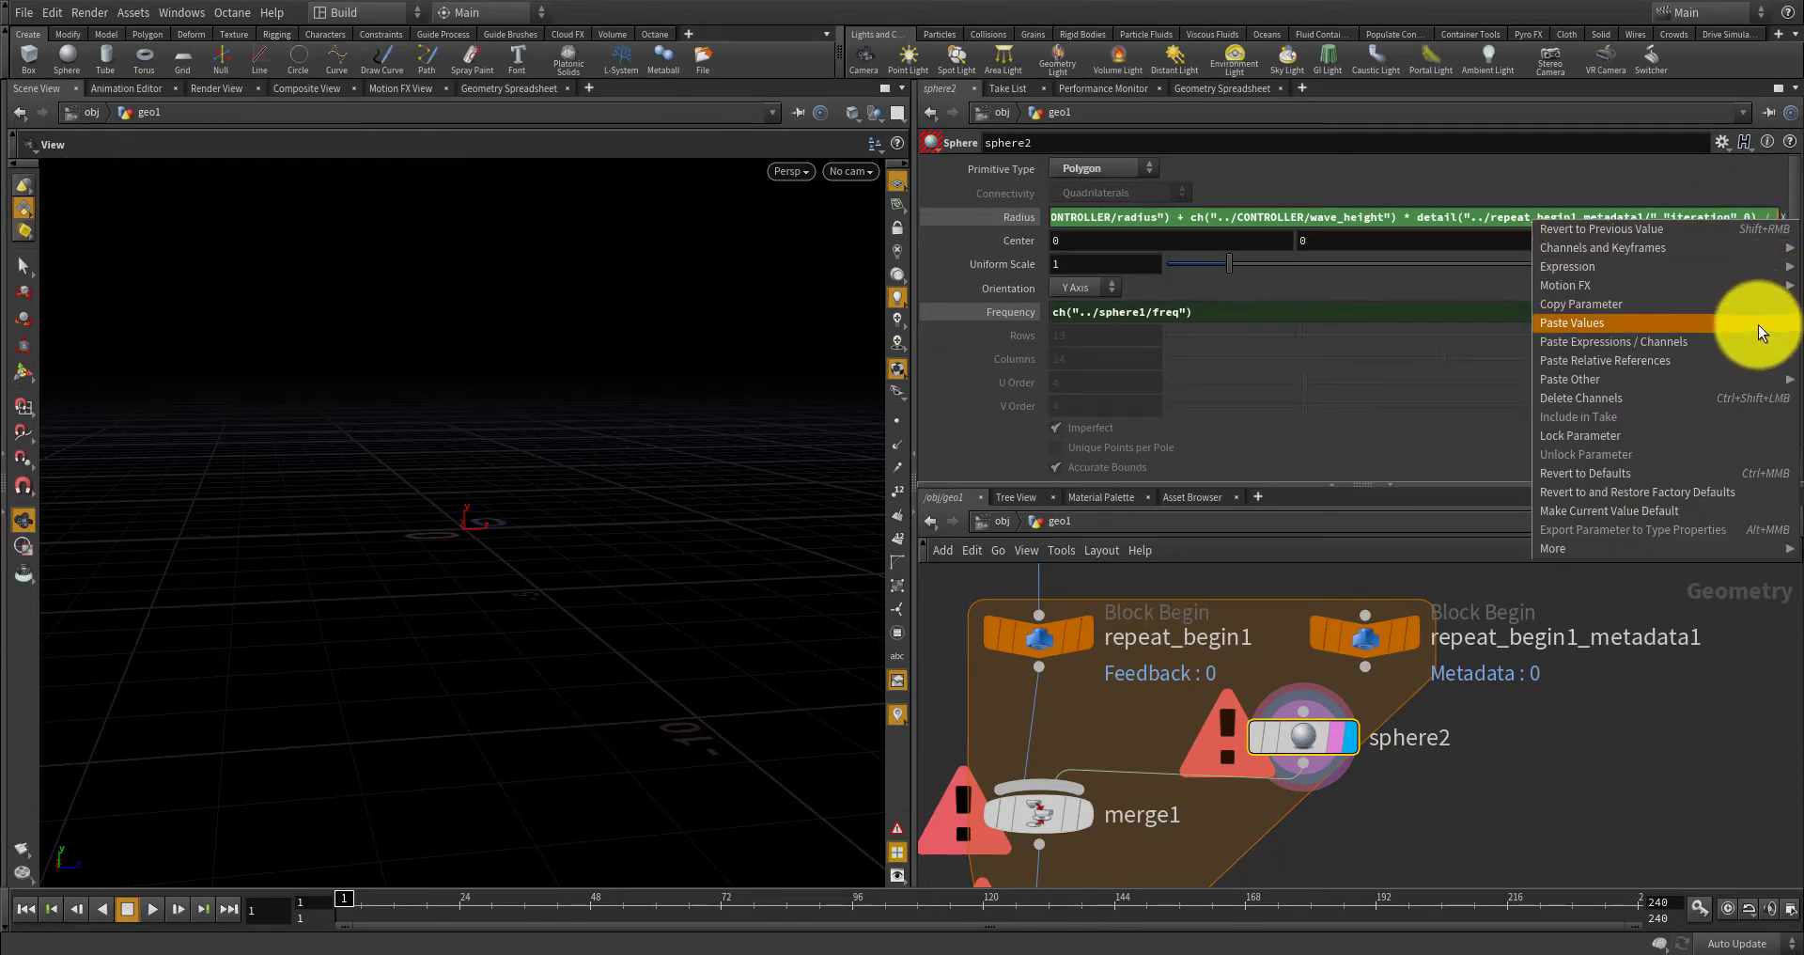
left_click(1750, 358)
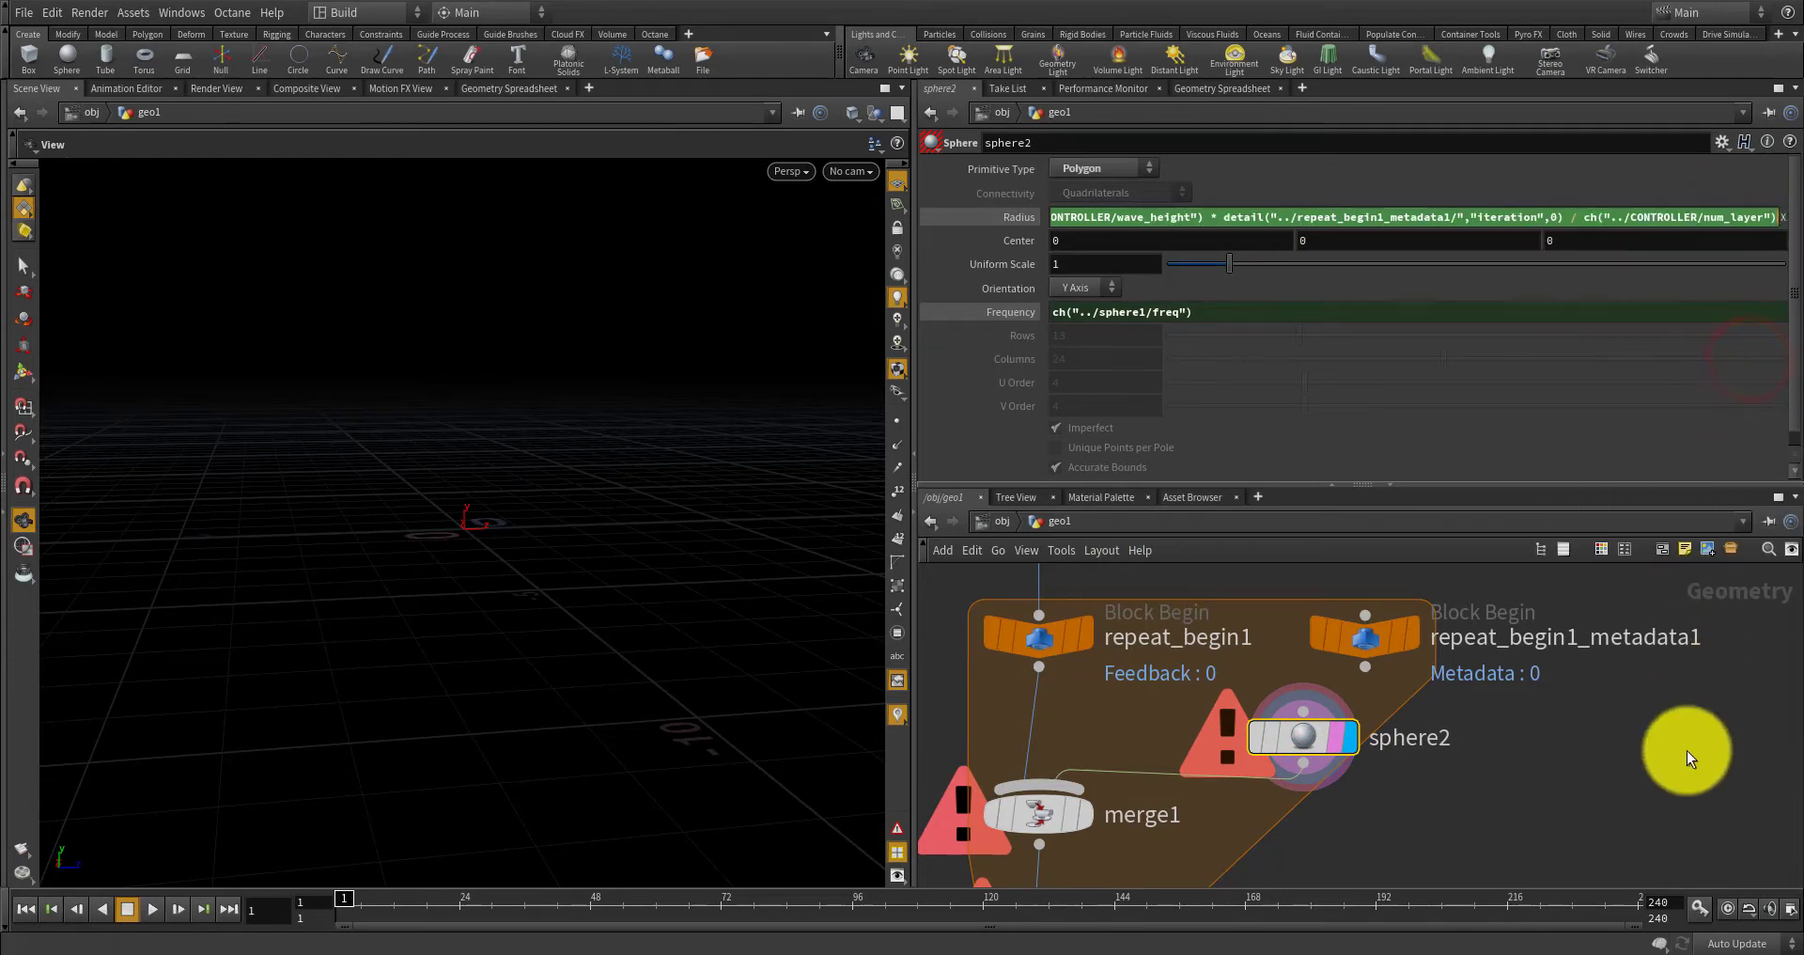
left_click(1687, 749)
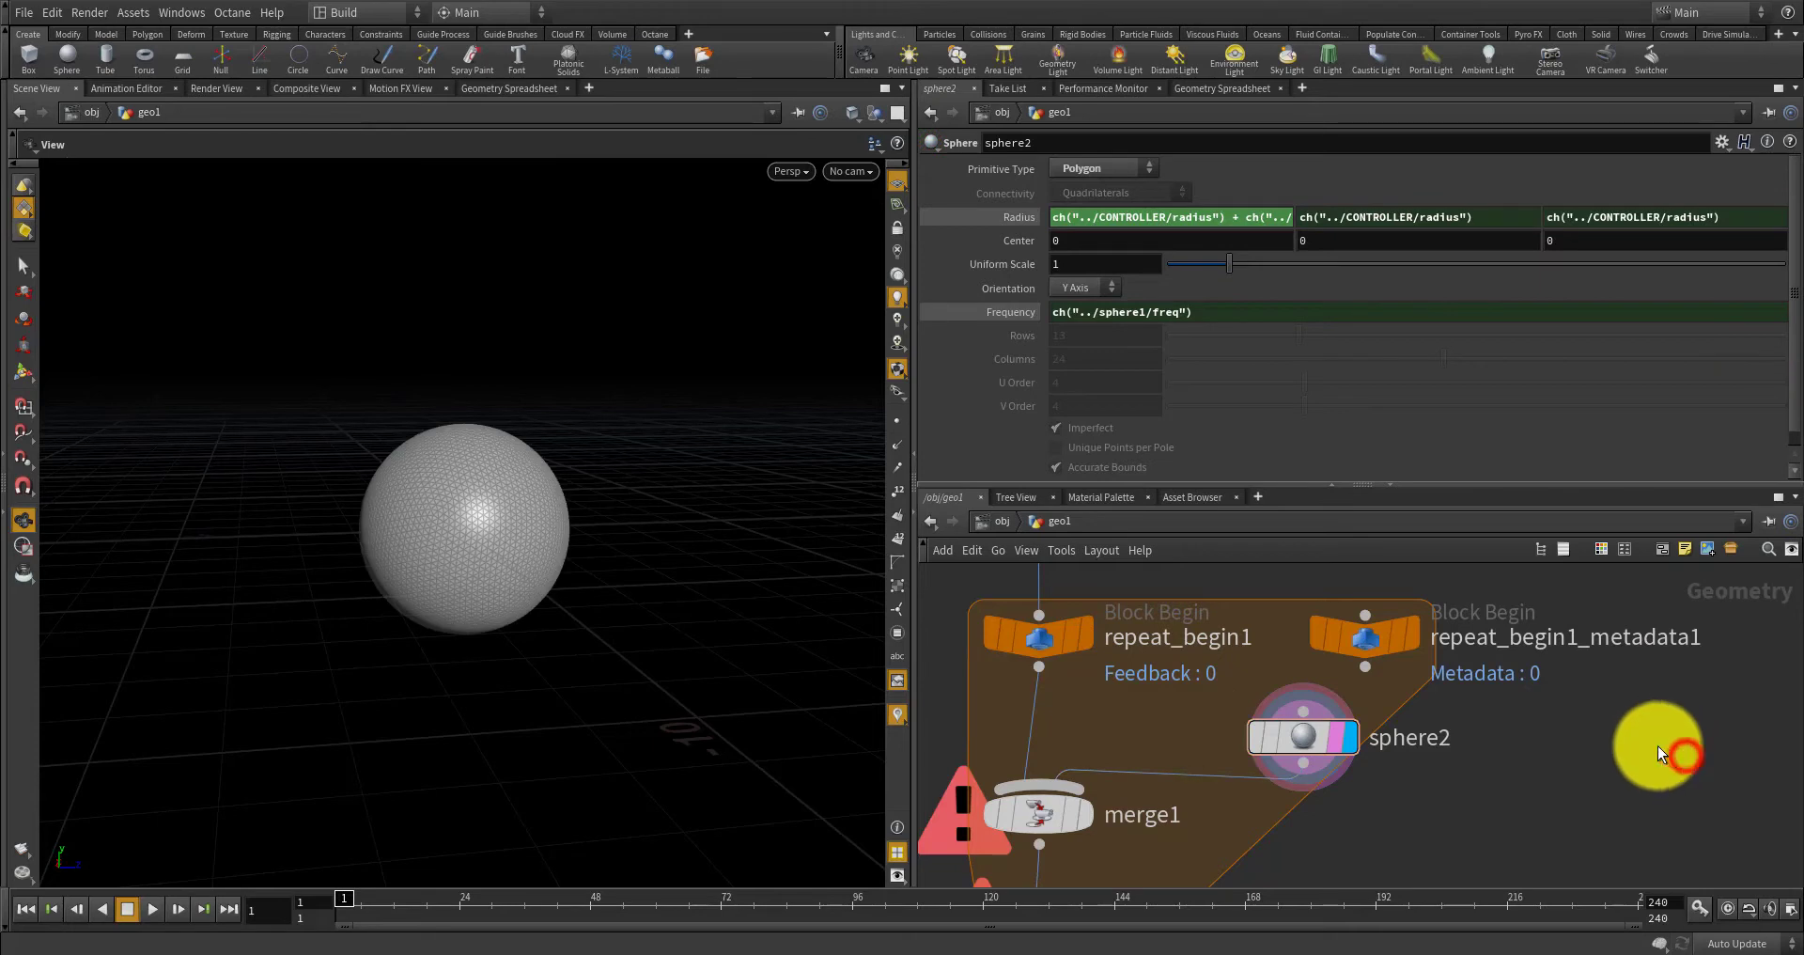
Copy the entire X radius expression of sphere2.
left_click(1017, 223)
left_click(1016, 222)
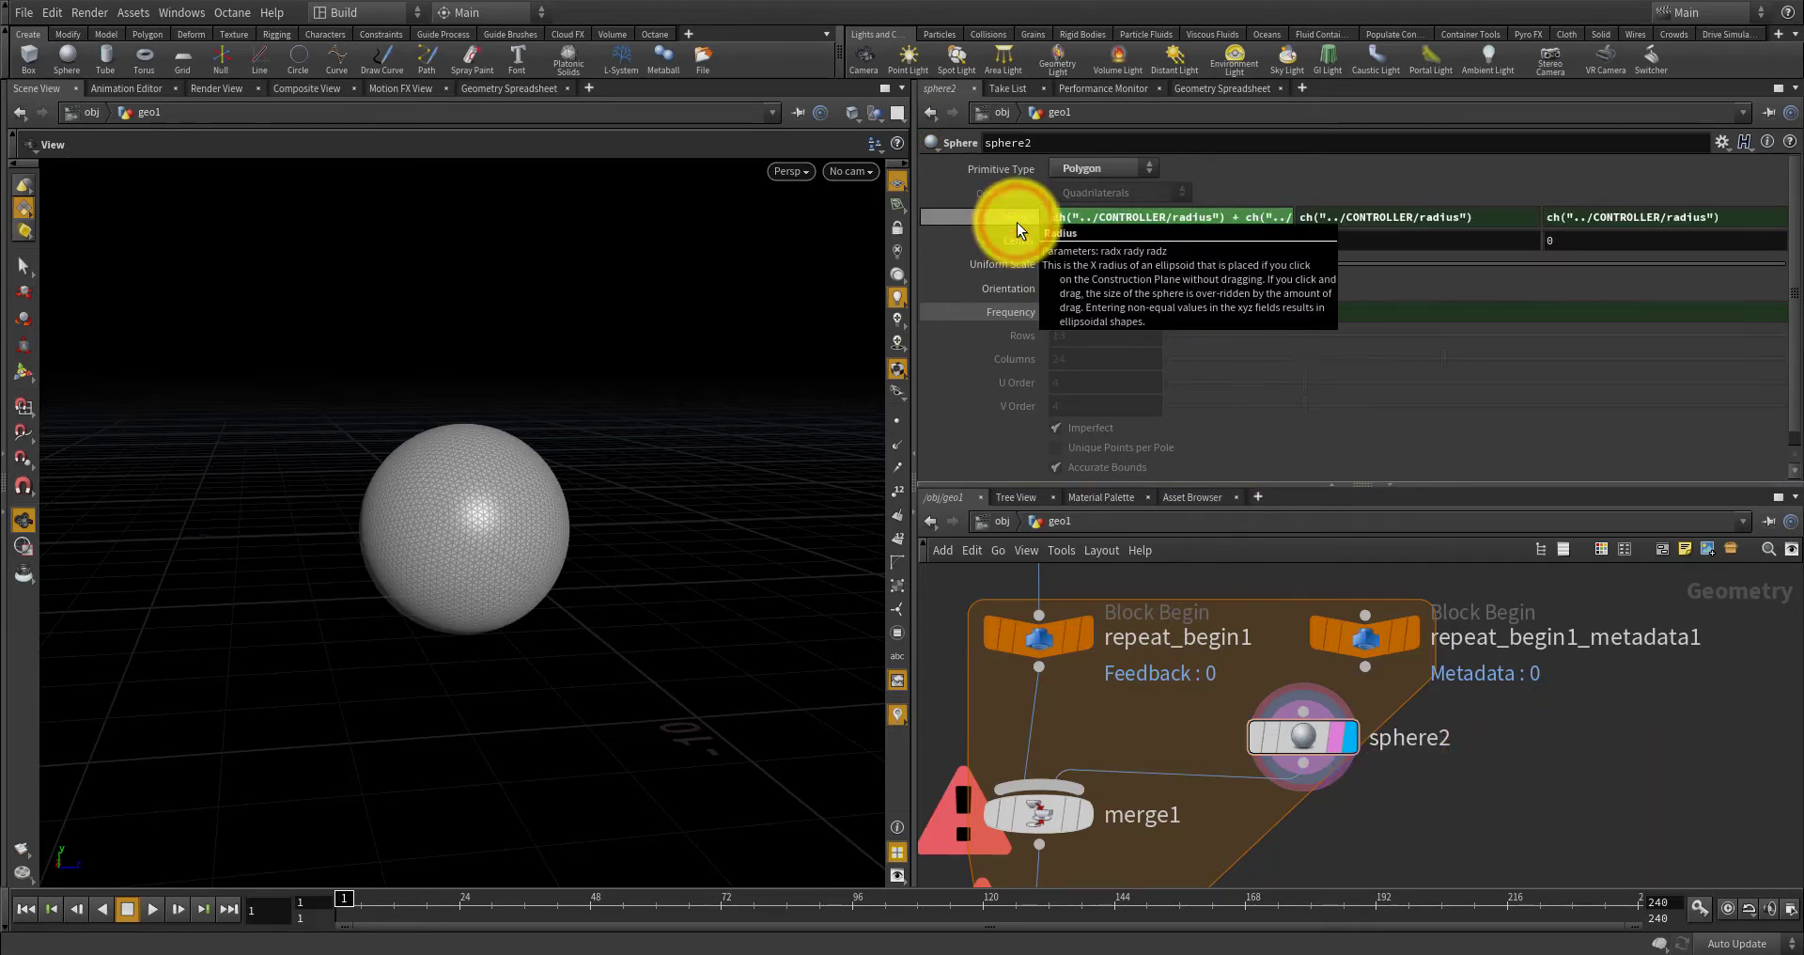
left_click(1017, 222)
left_click(1016, 222)
left_click(1087, 218)
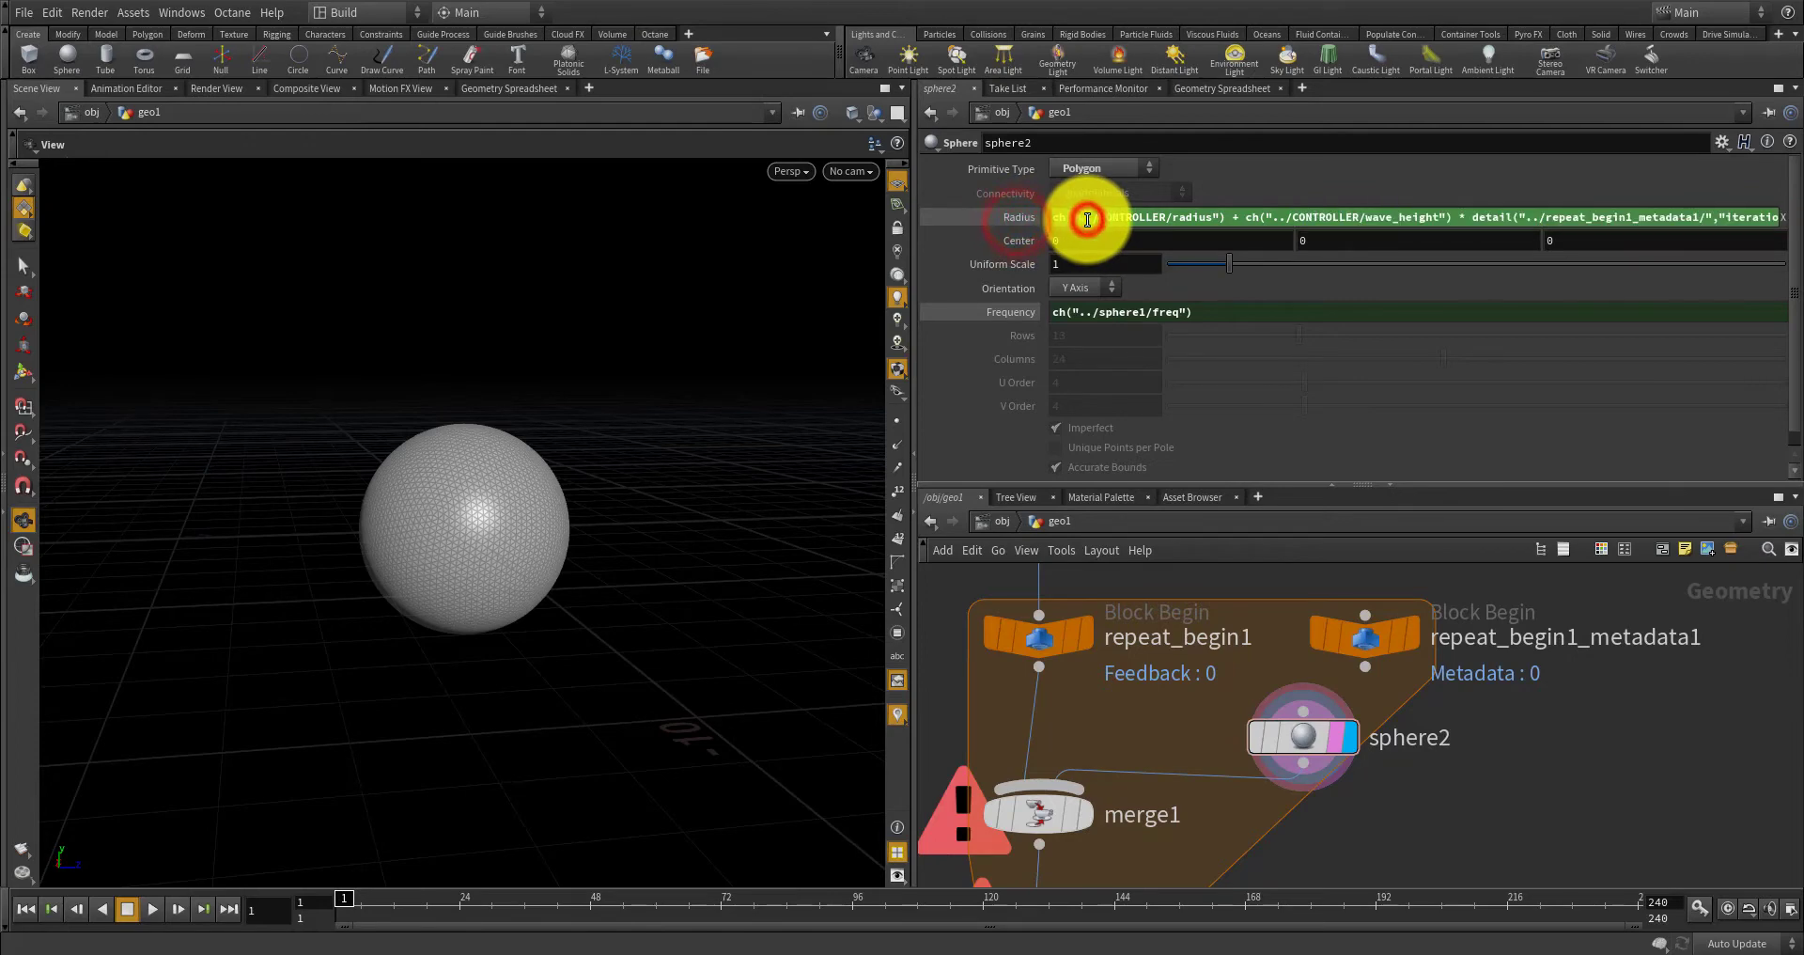
left_click(1087, 219)
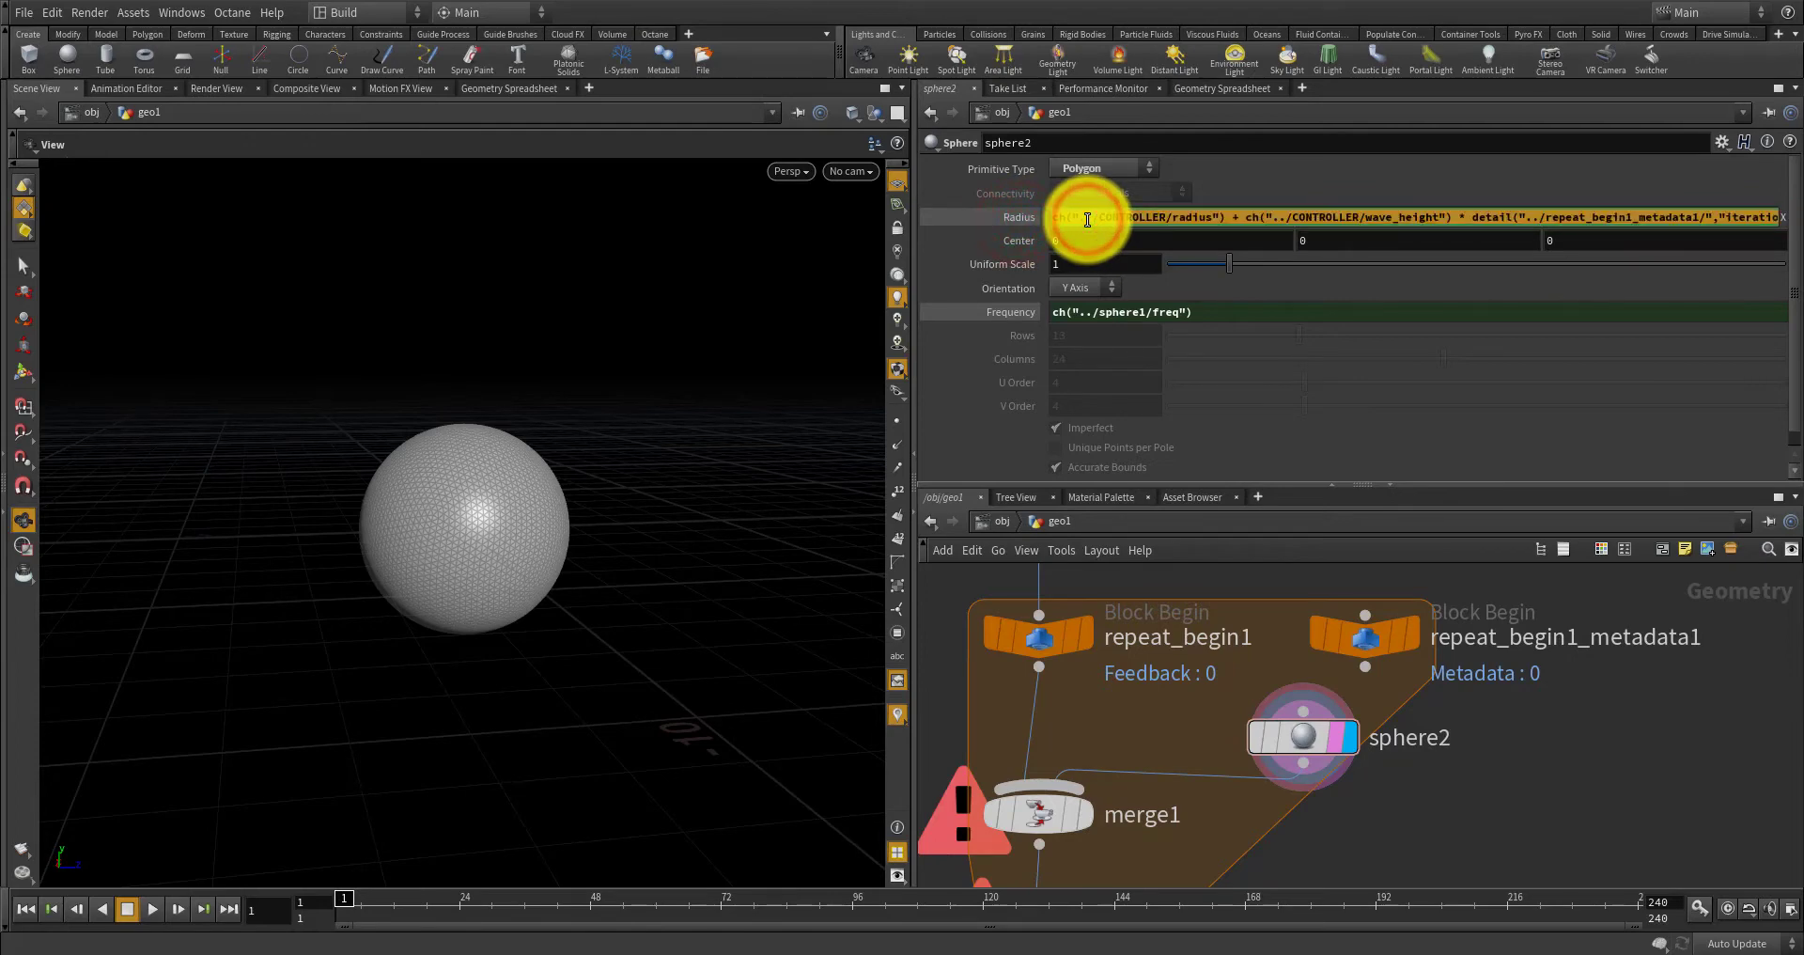
Replace sphere2's Y and Z radius expressions with the copied X radius expression.
left_click(1343, 243)
left_click(1349, 217)
key("ctrl+a")
key("ctrl+v")
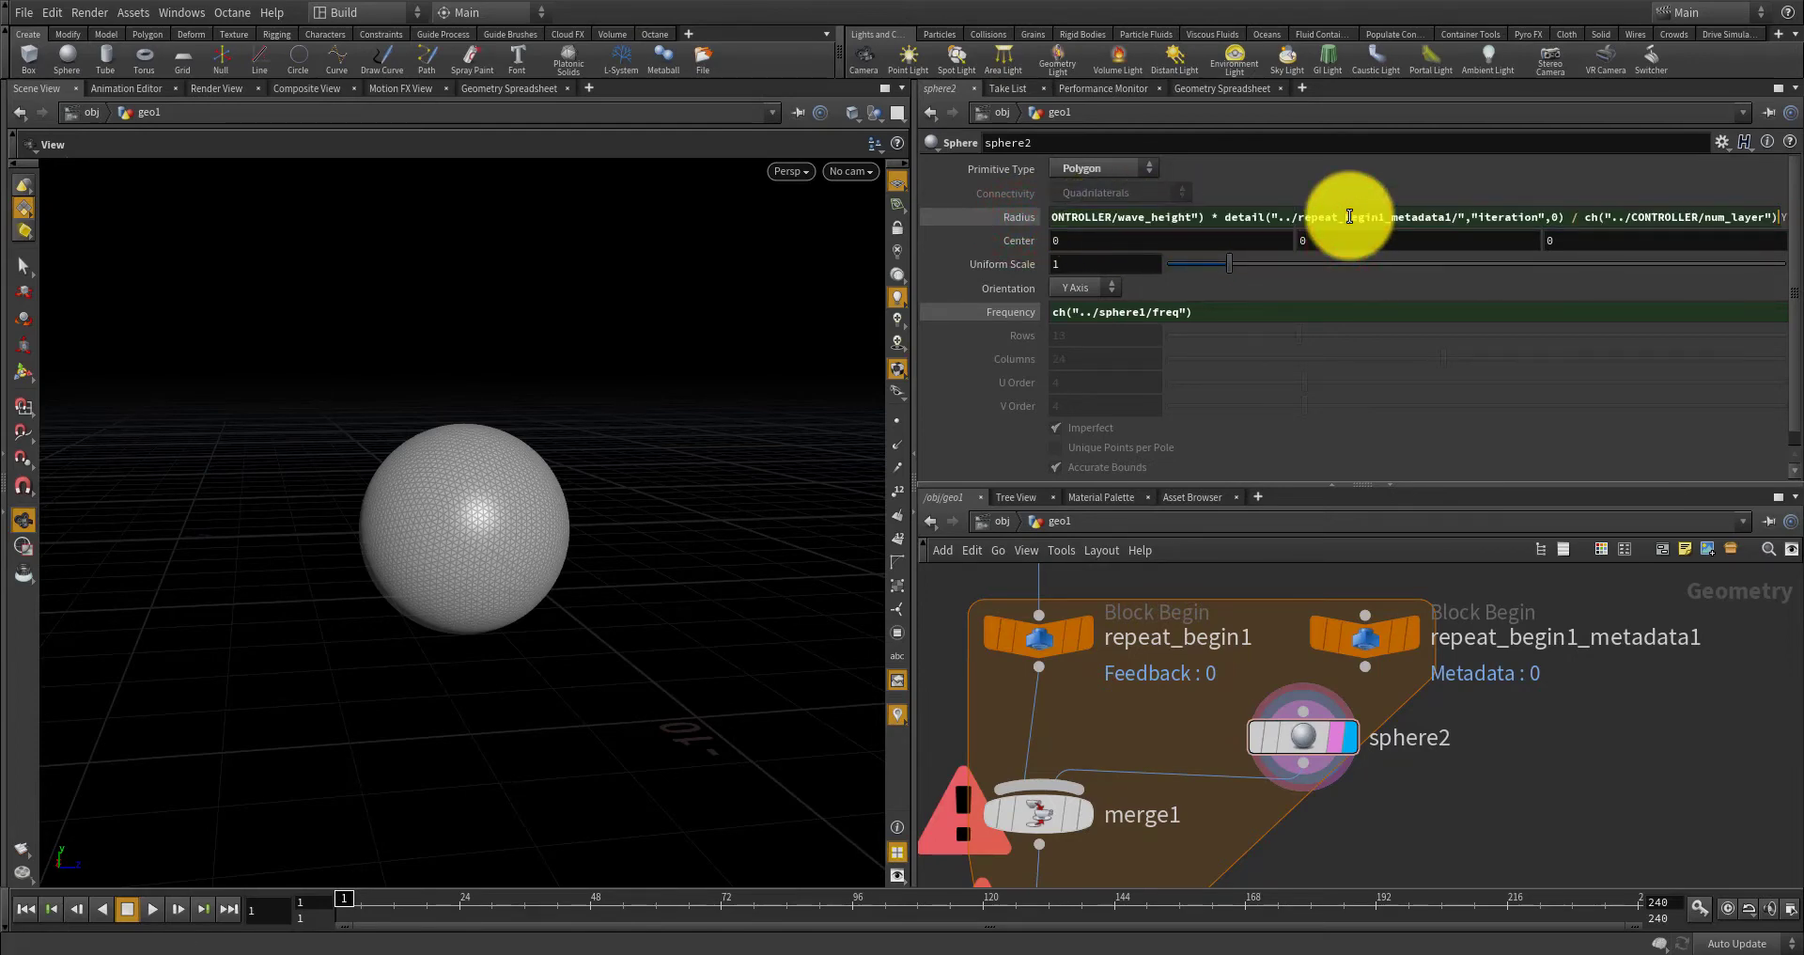
left_click(1366, 257)
left_click(1584, 218)
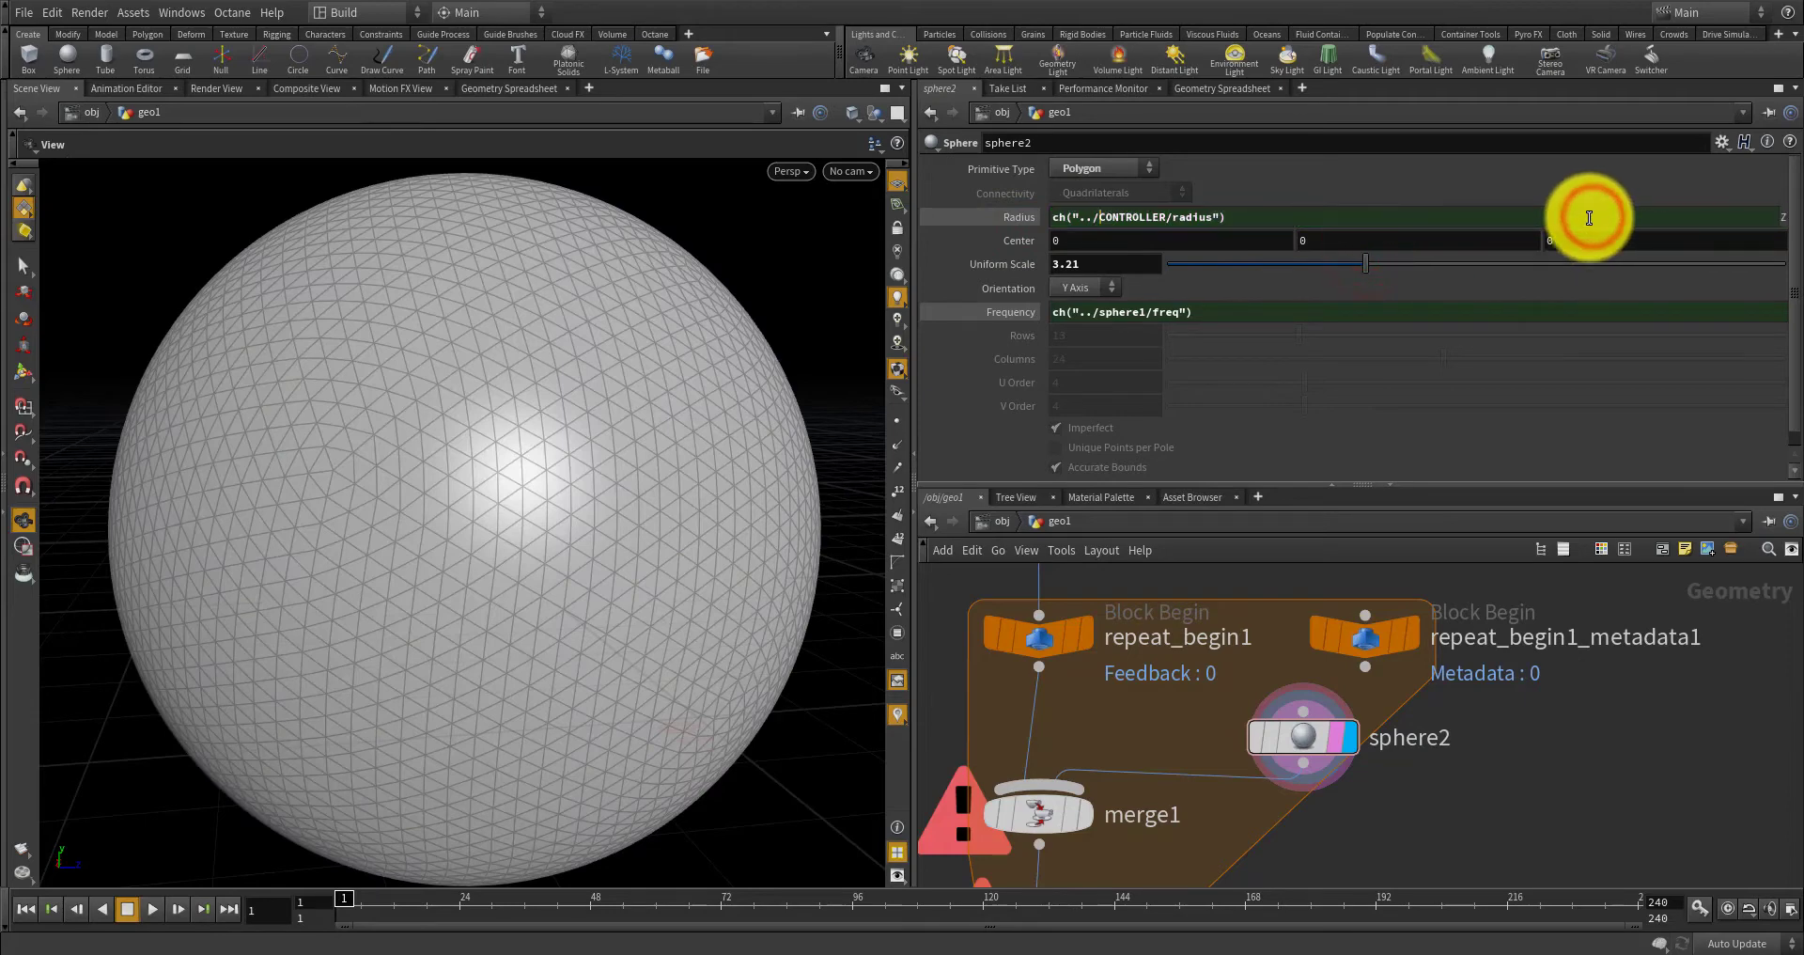
key("ctrl+v")
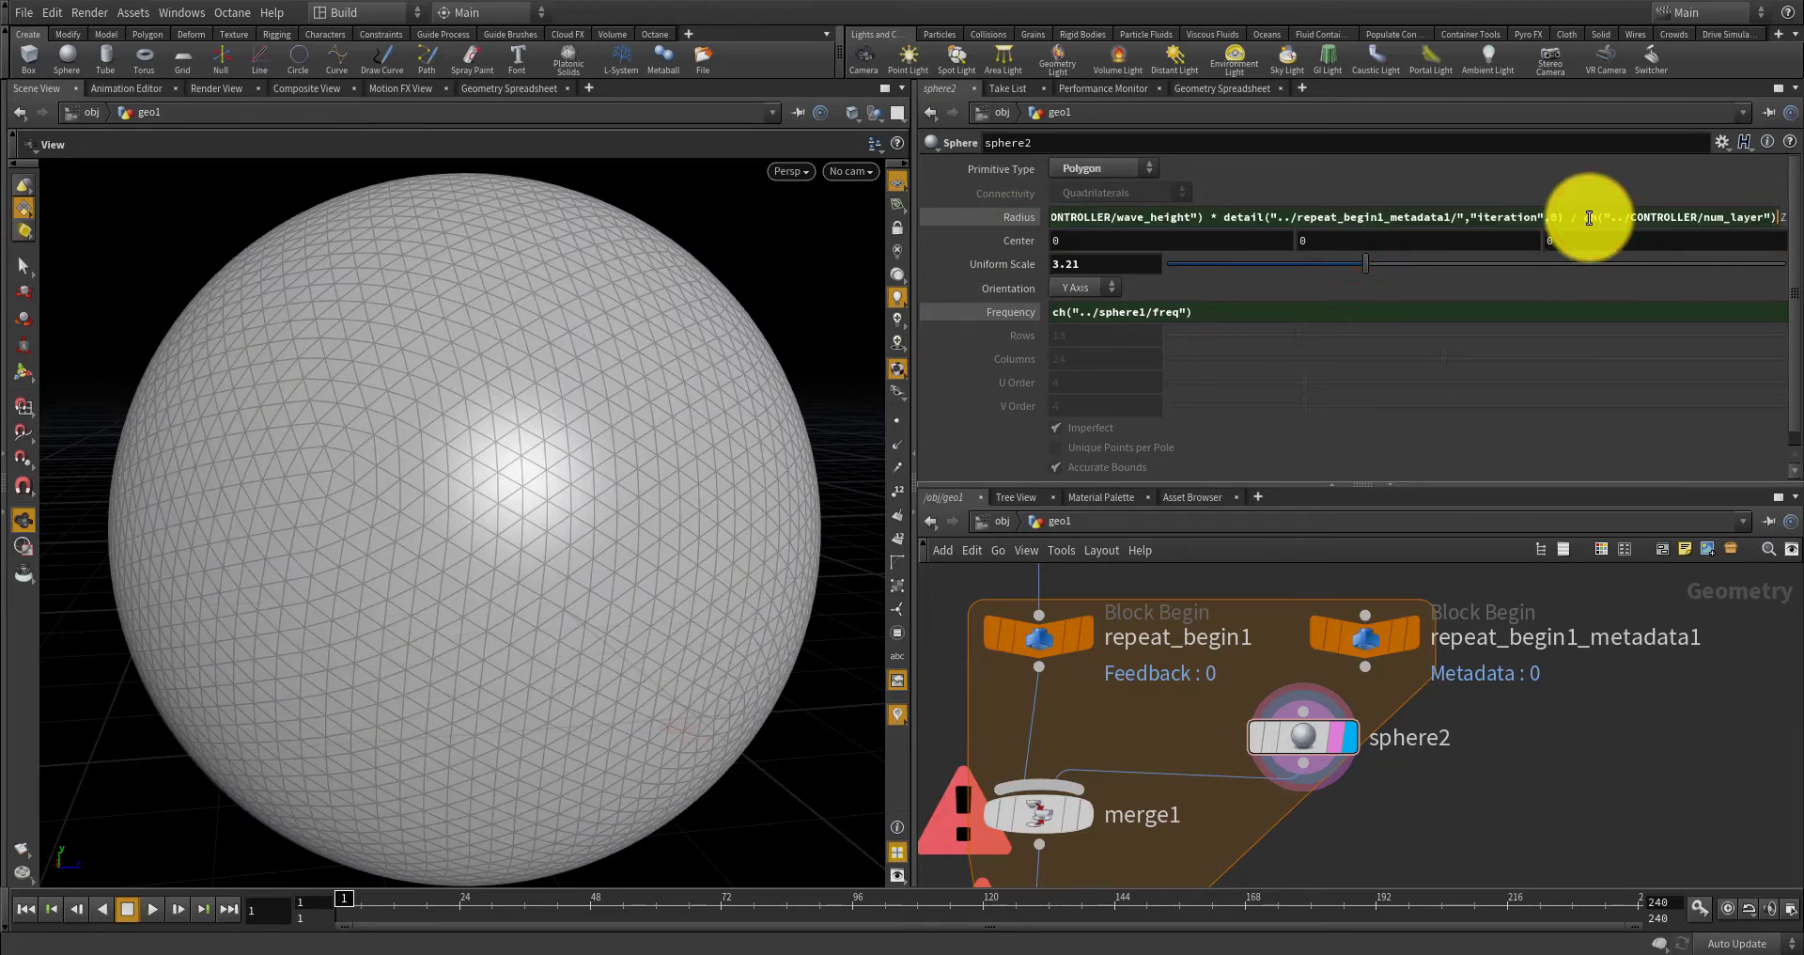
key("Return")
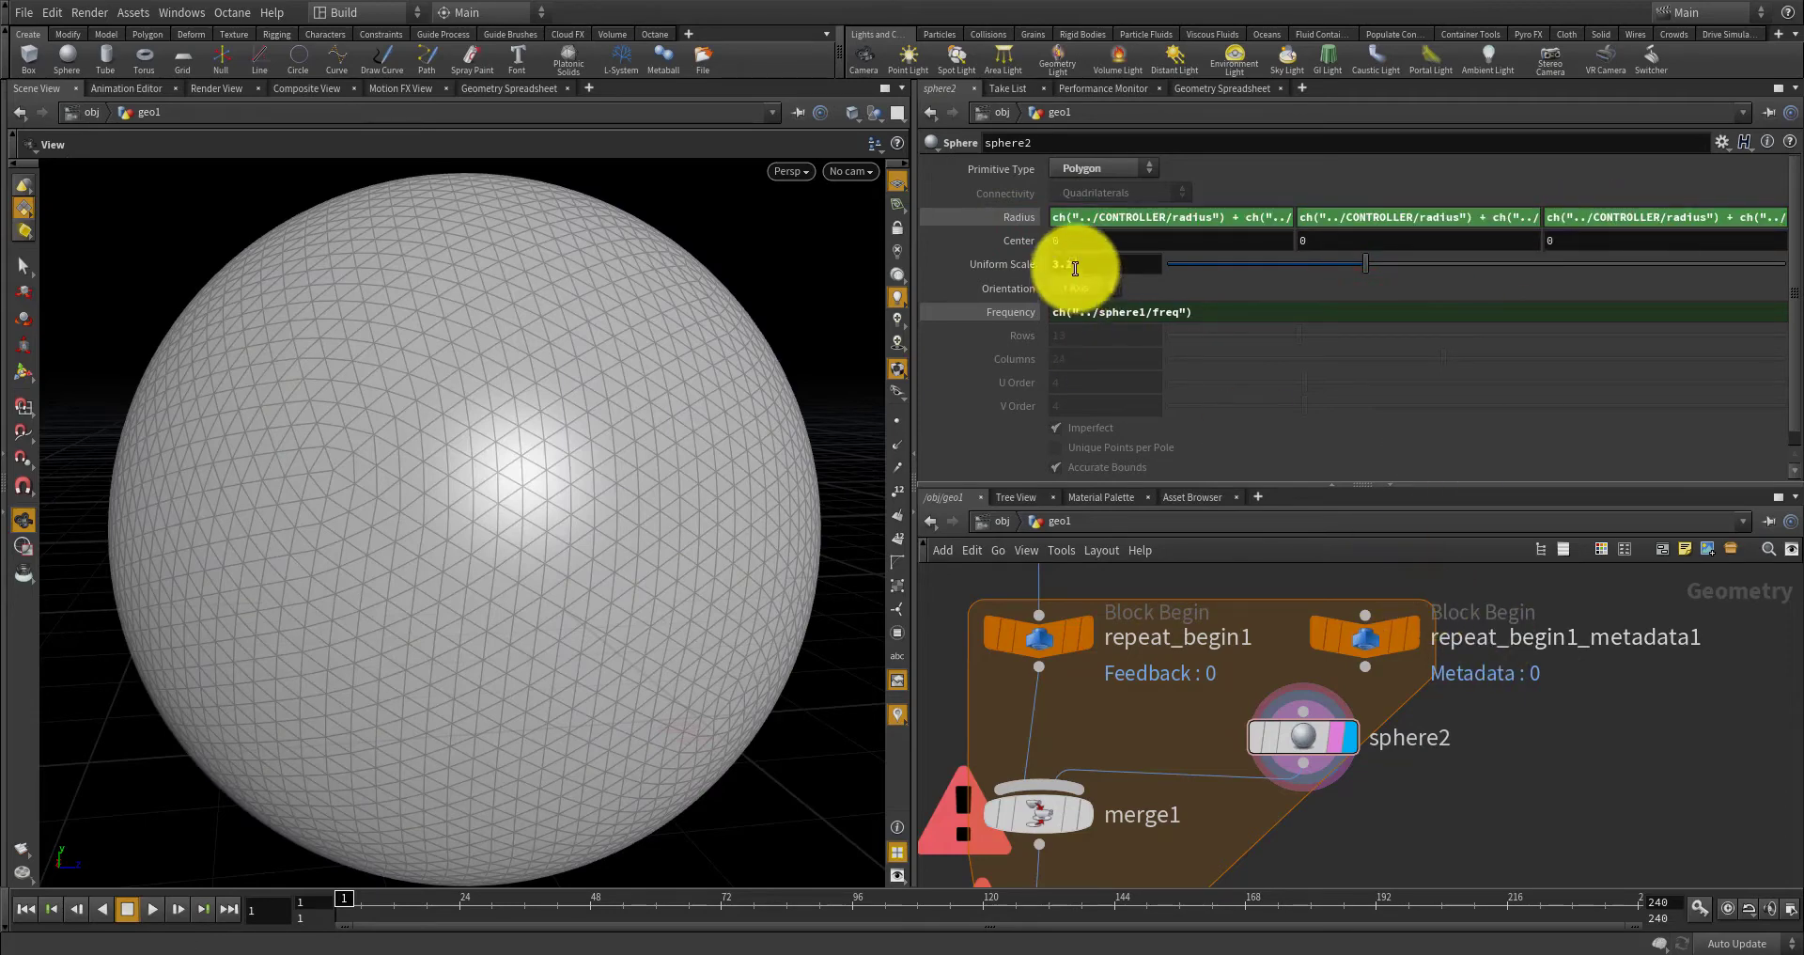
Display the output of merge1, then switch the display to repeat_end1.
scroll(1337, 703, "down", 4)
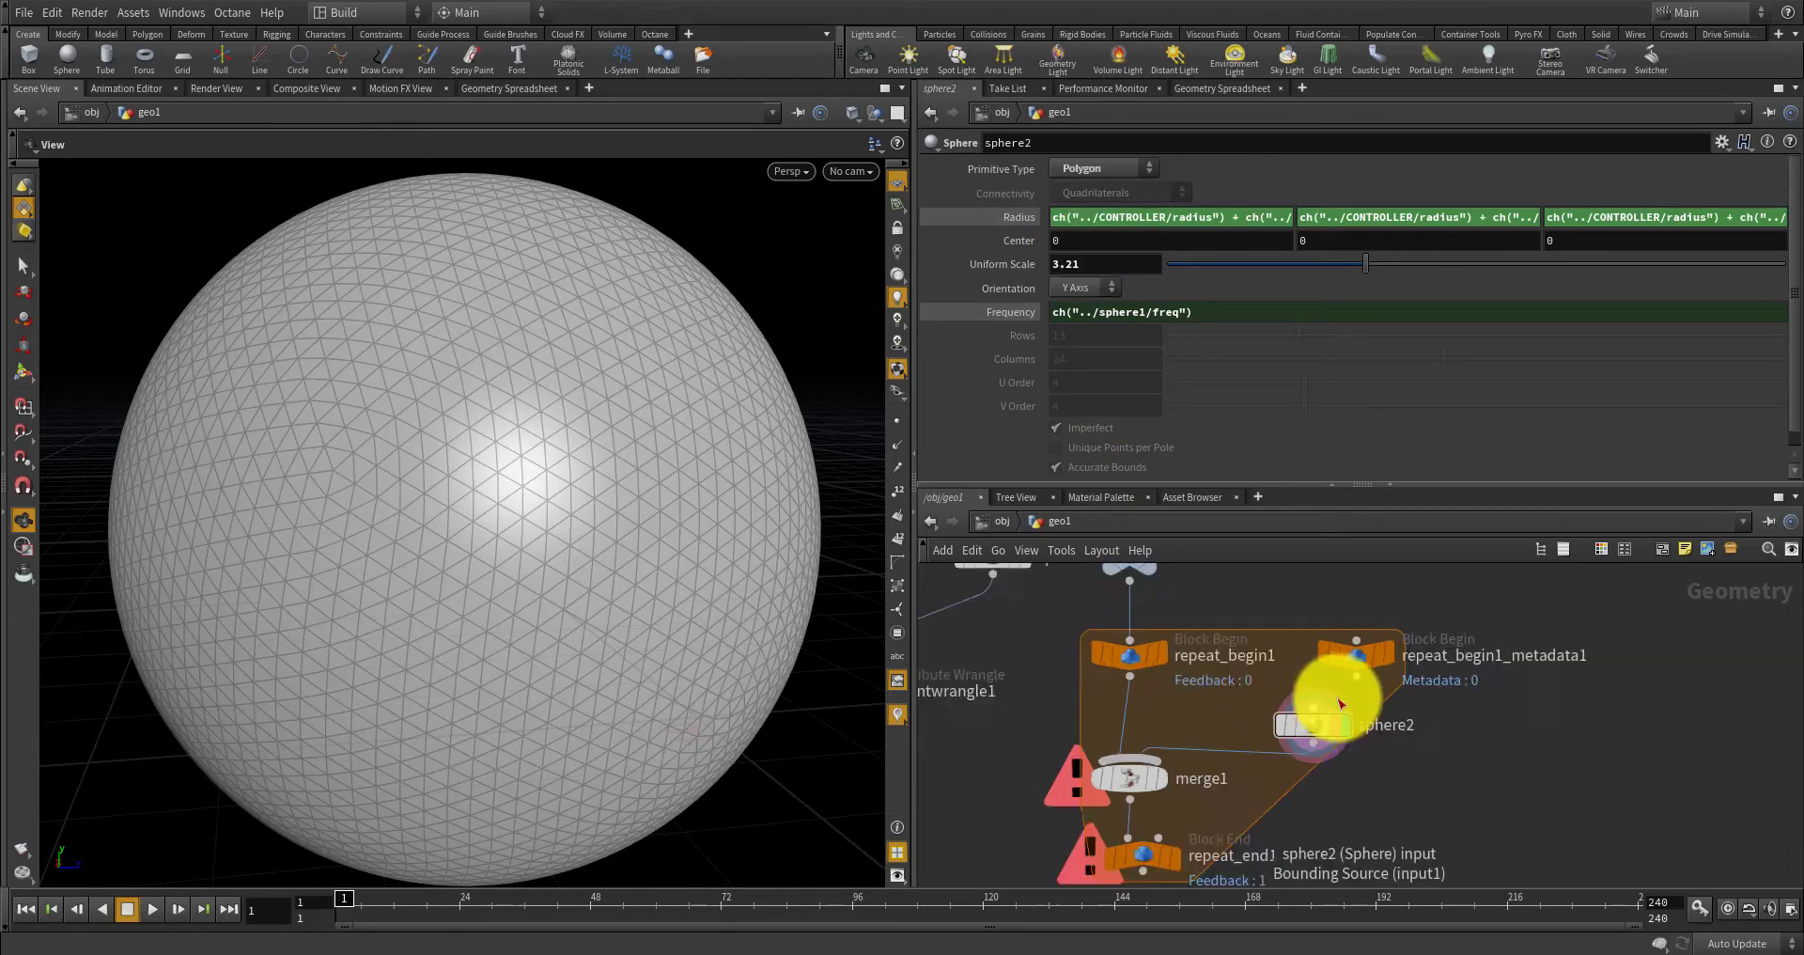
scroll(1236, 773, "up", 3)
scroll(1236, 772, "up", 2)
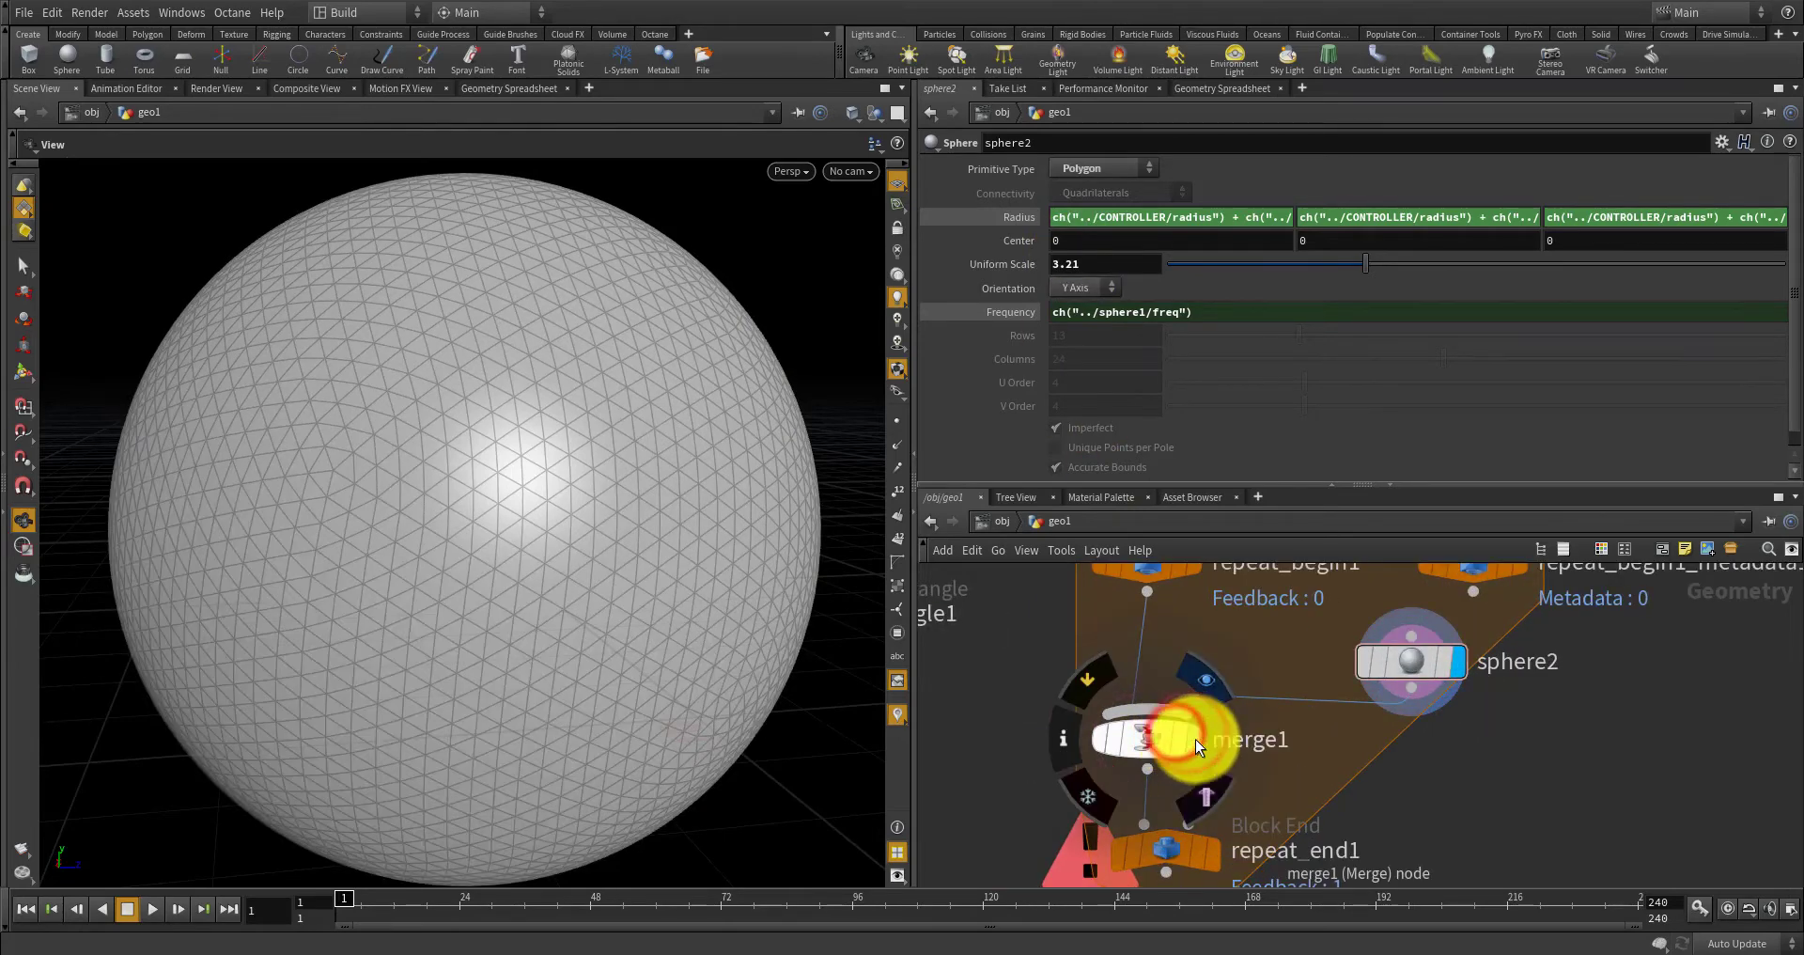
left_click(1176, 738)
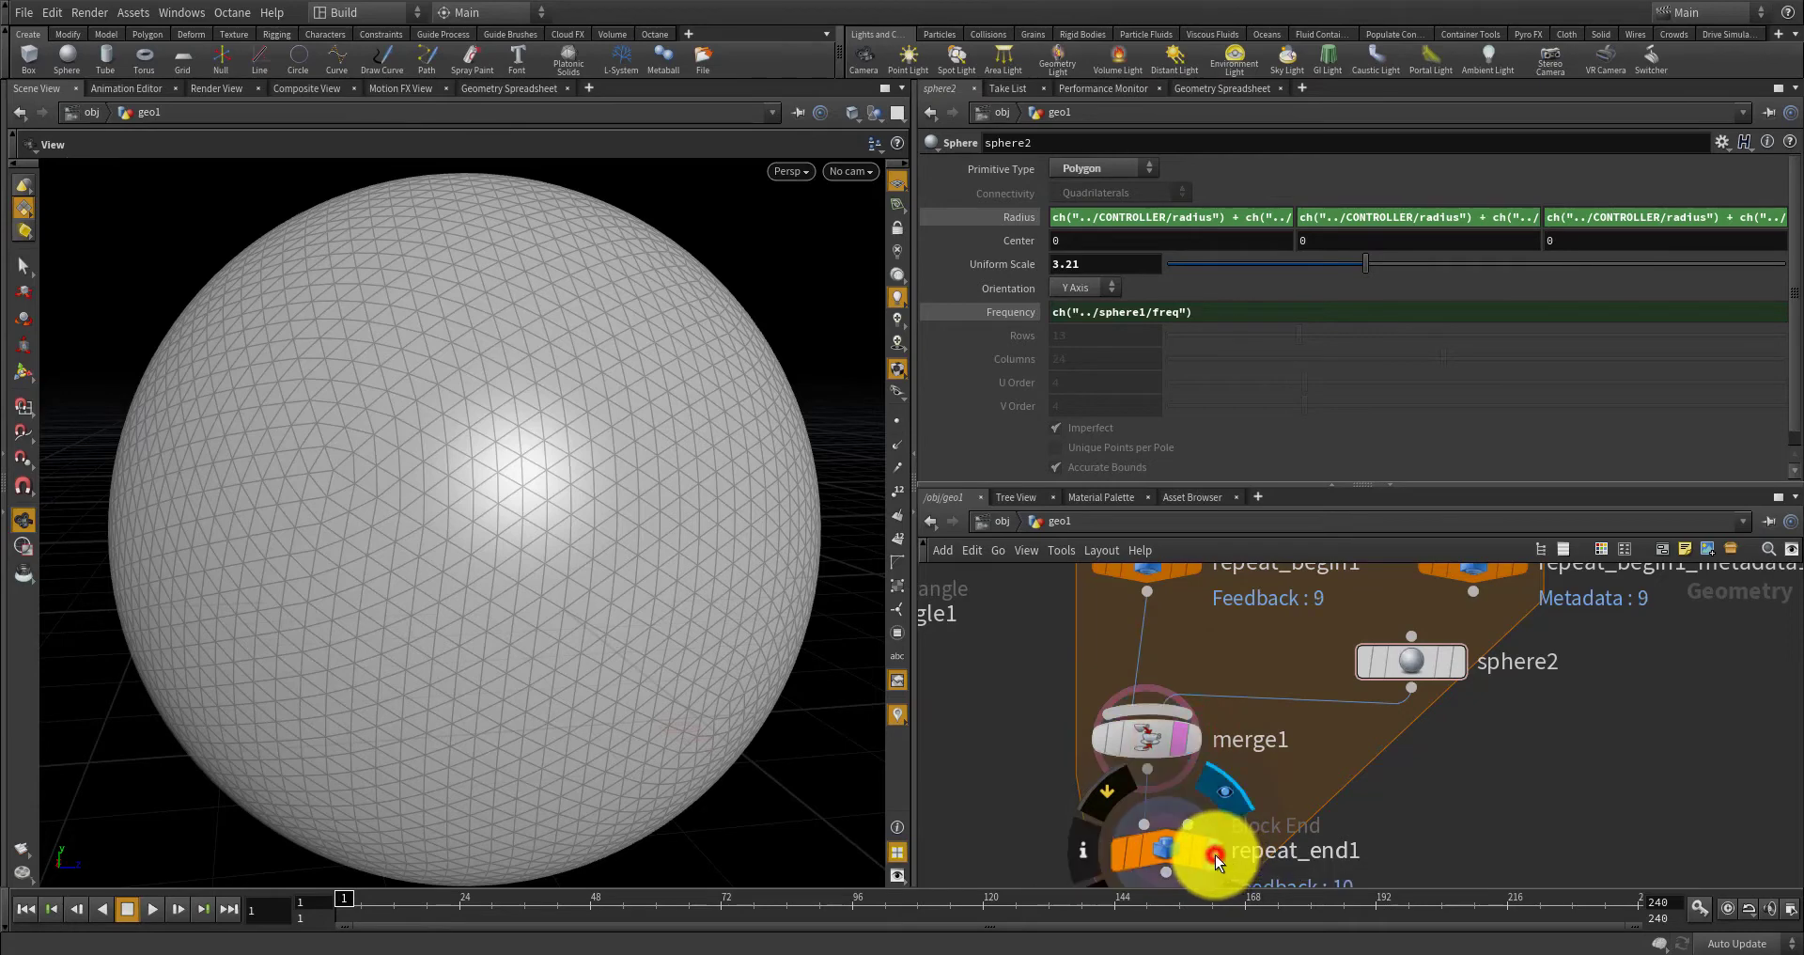
left_click(1207, 851)
Wire sphere2's output directly into repeat_end1 and delete the merge1 node from the loop.
scroll(1266, 735, "down", 3)
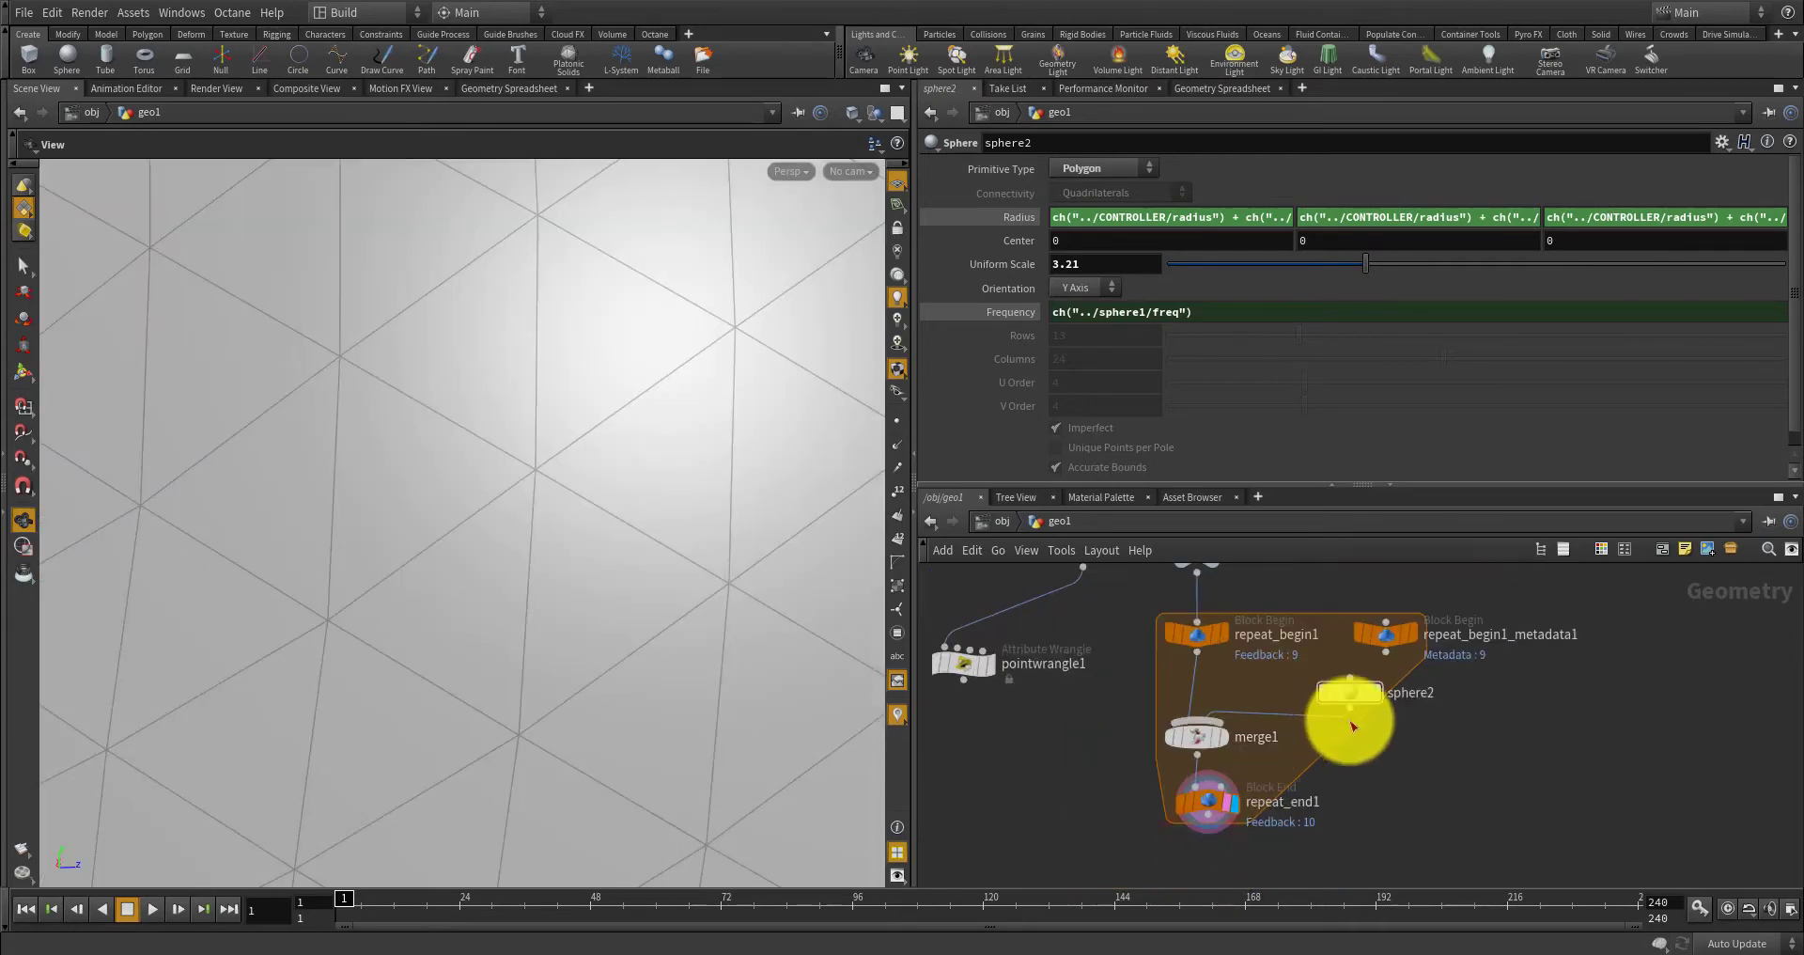
left_click_drag(1358, 715, 1212, 772)
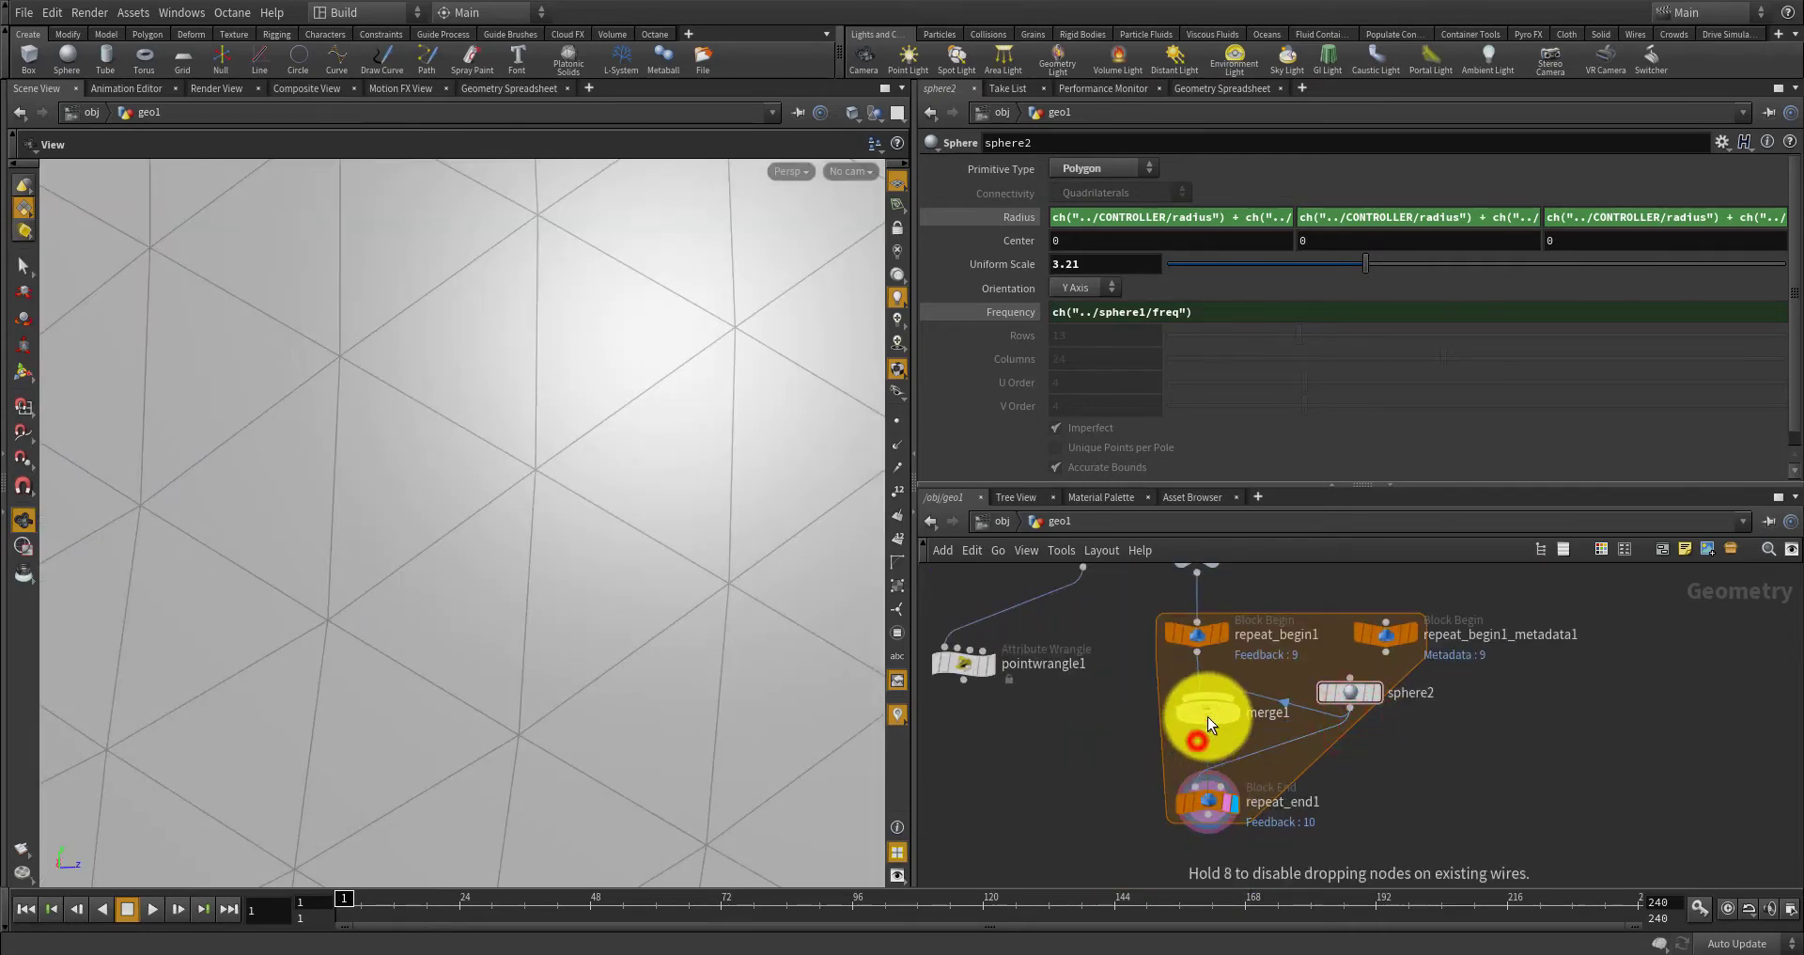
left_click(1208, 716)
key("Delete")
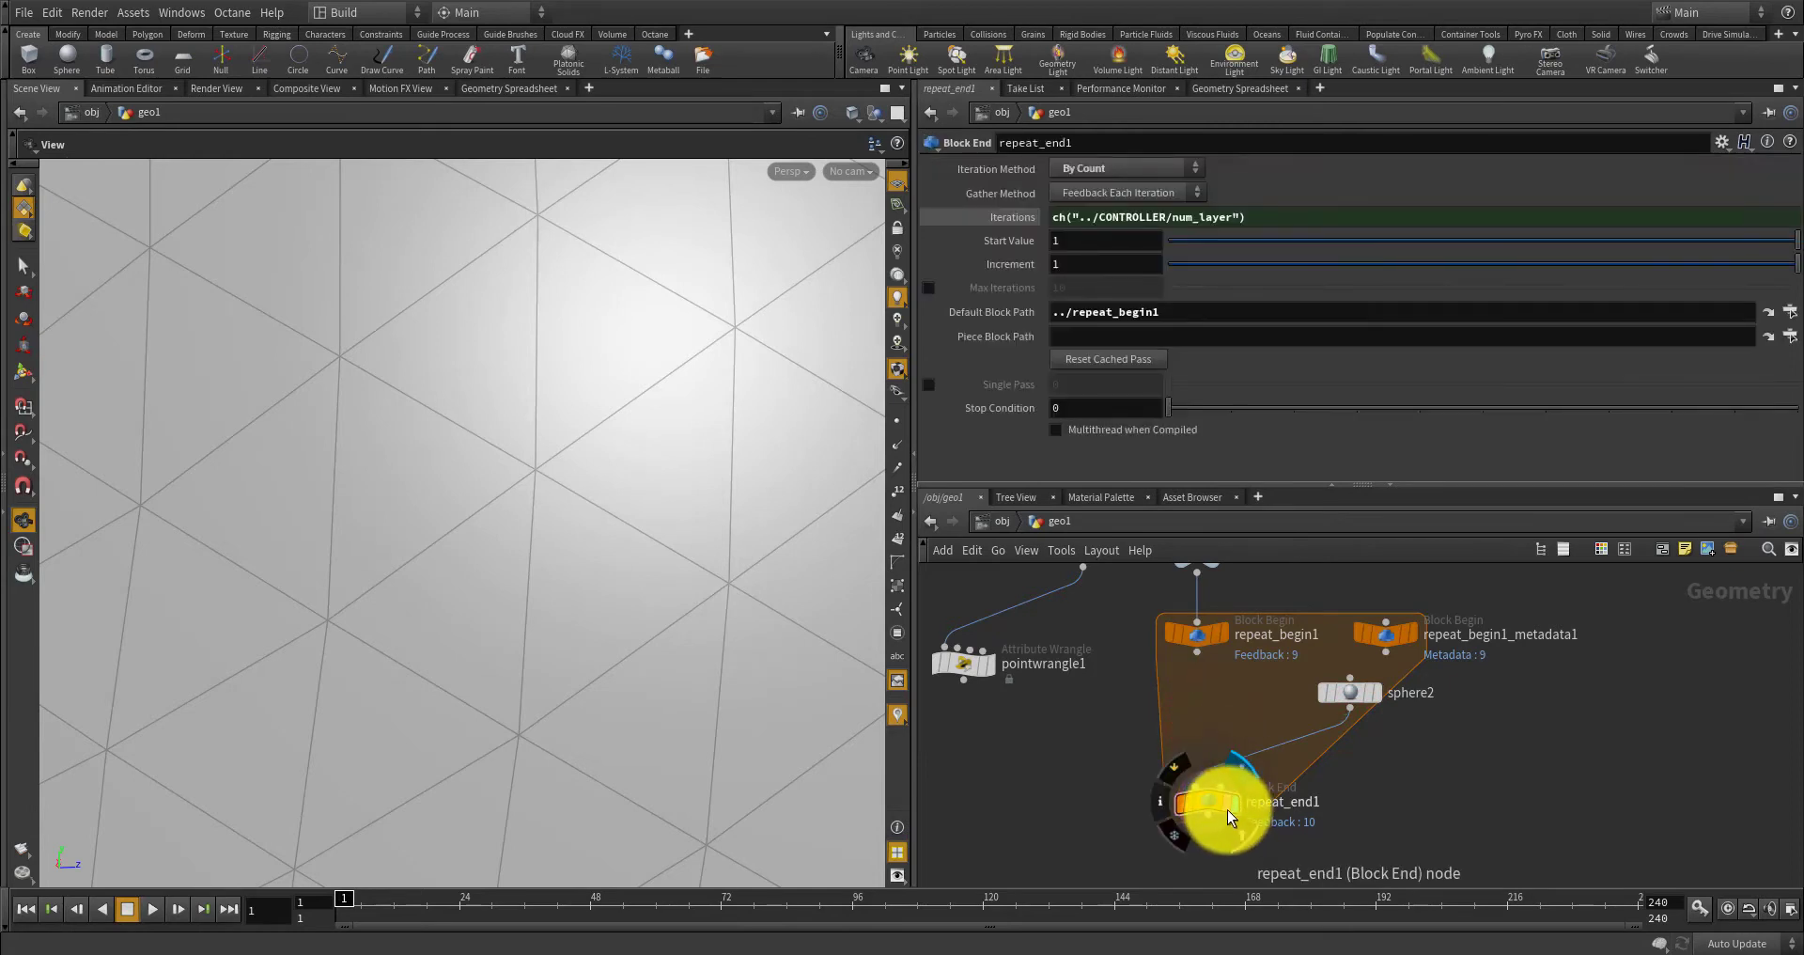
Move sphere2 directly below repeat_begin1 and set repeat_end1's gather method to Merge Each Iteration.
left_click_drag(1349, 698, 1210, 744)
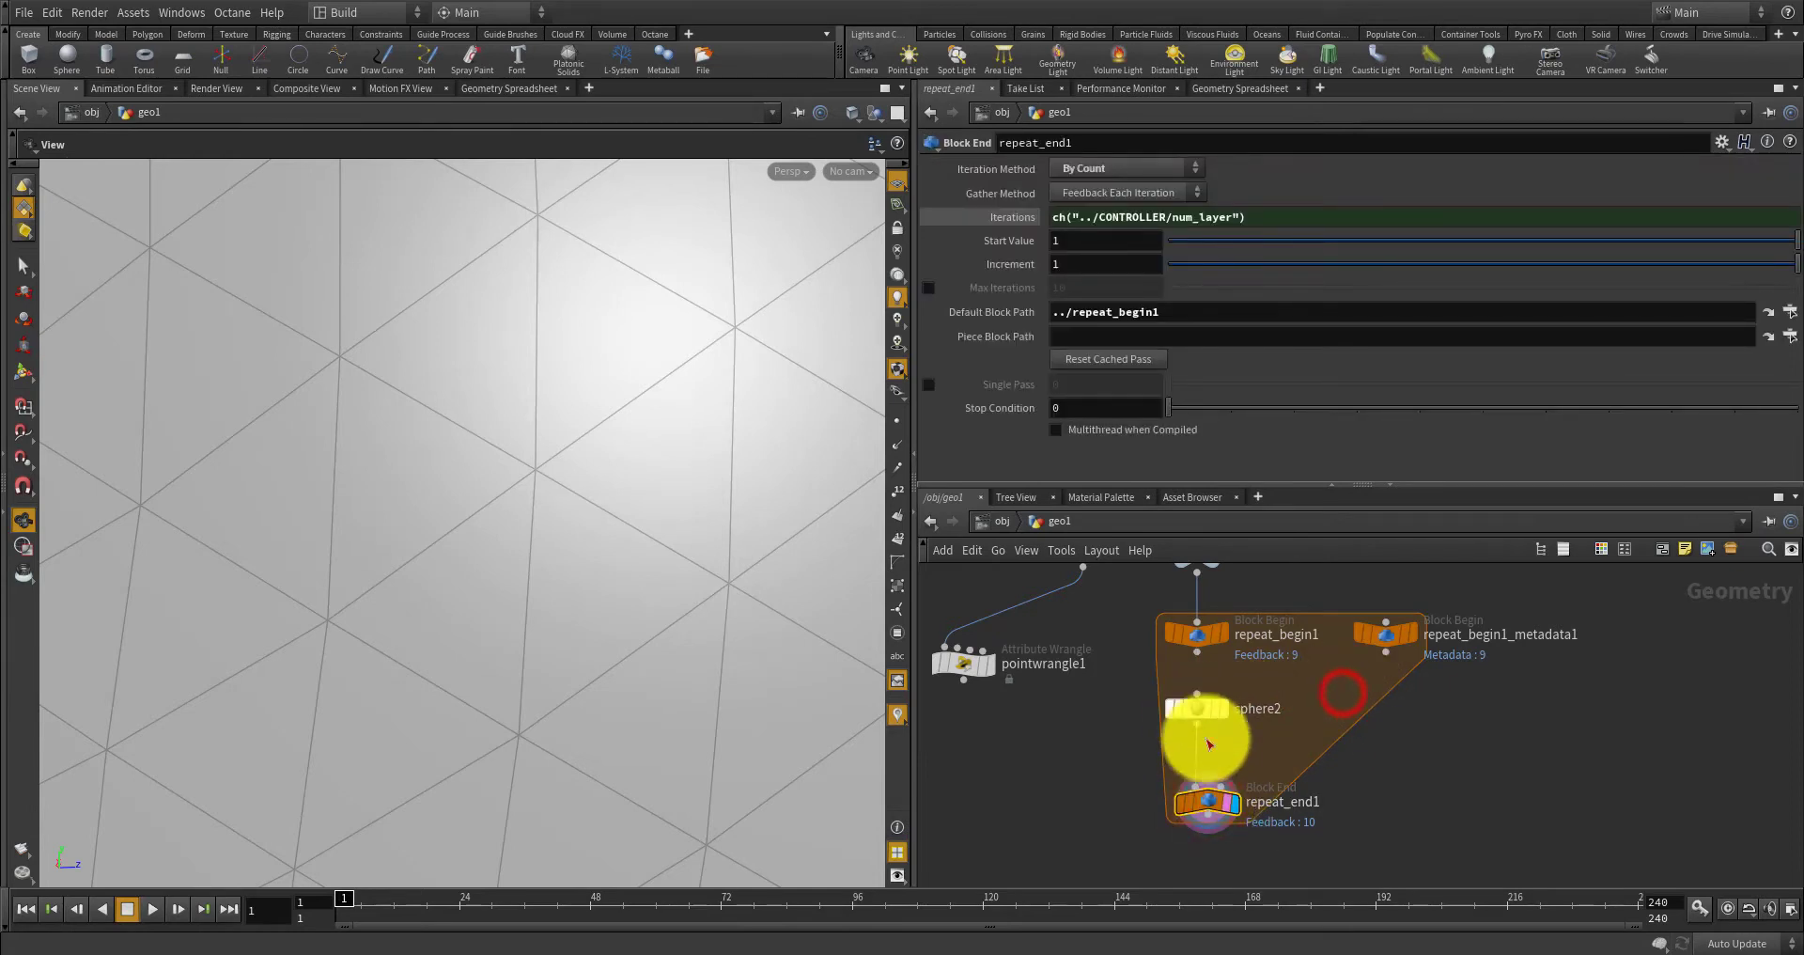
left_click(1208, 798)
left_click(1090, 193)
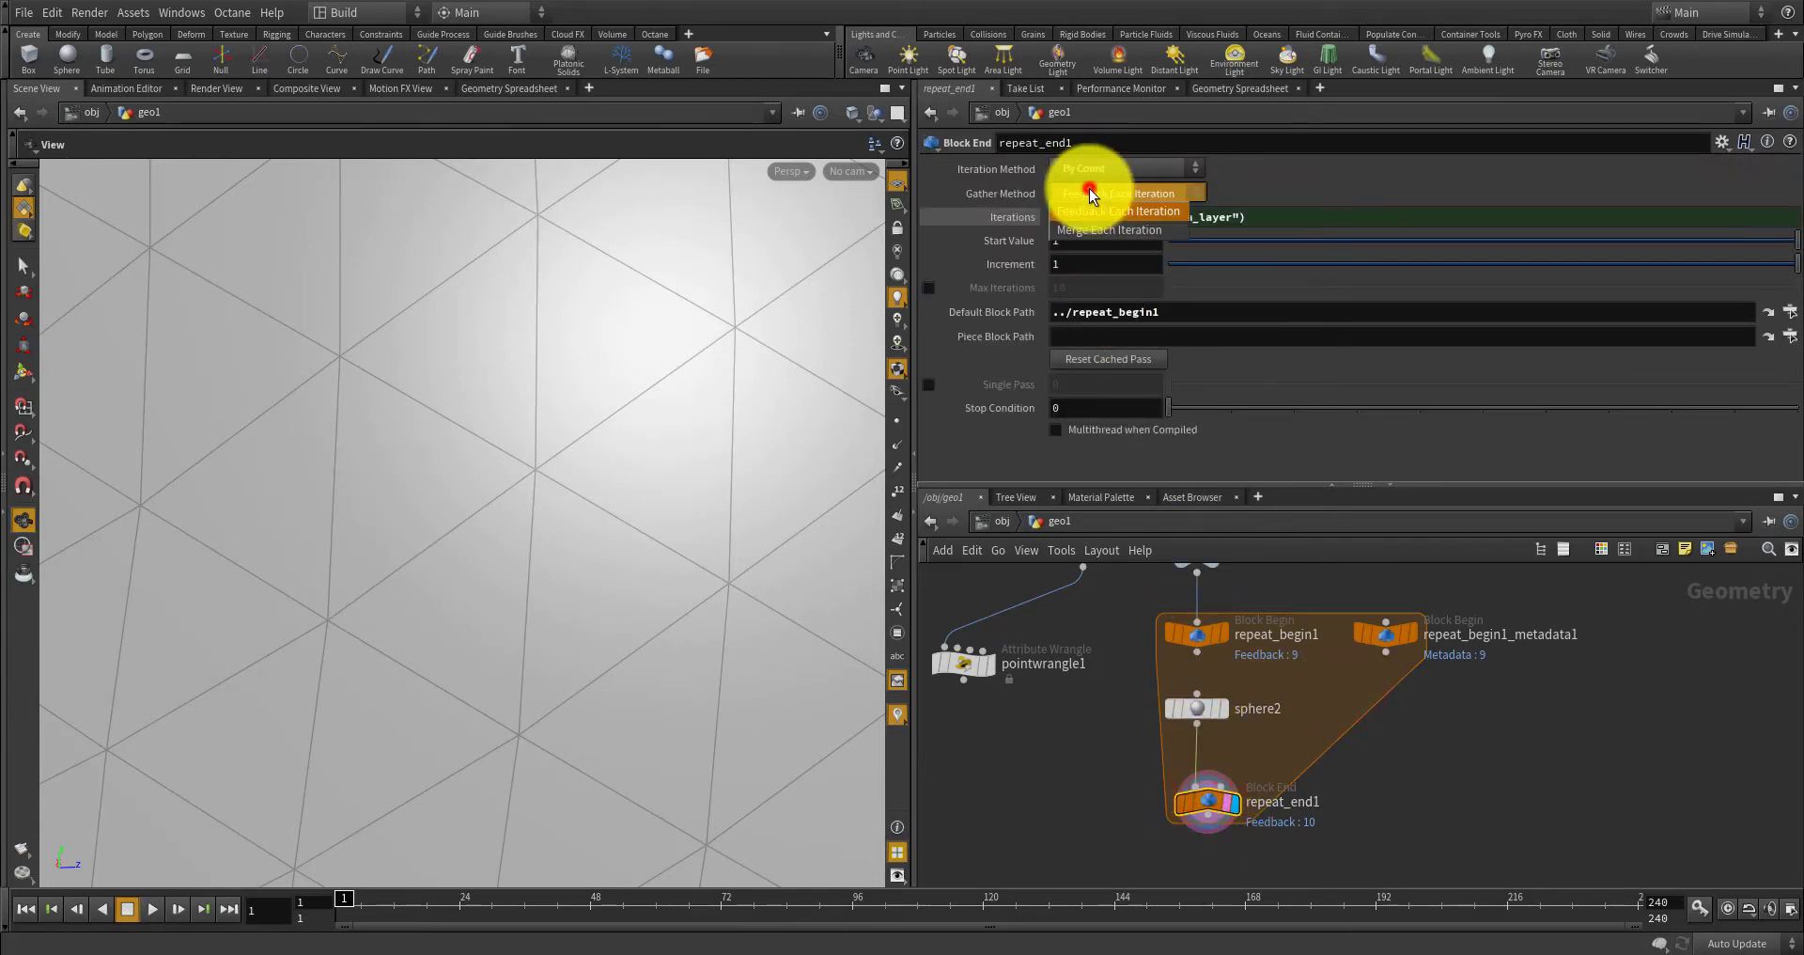
left_click(1109, 229)
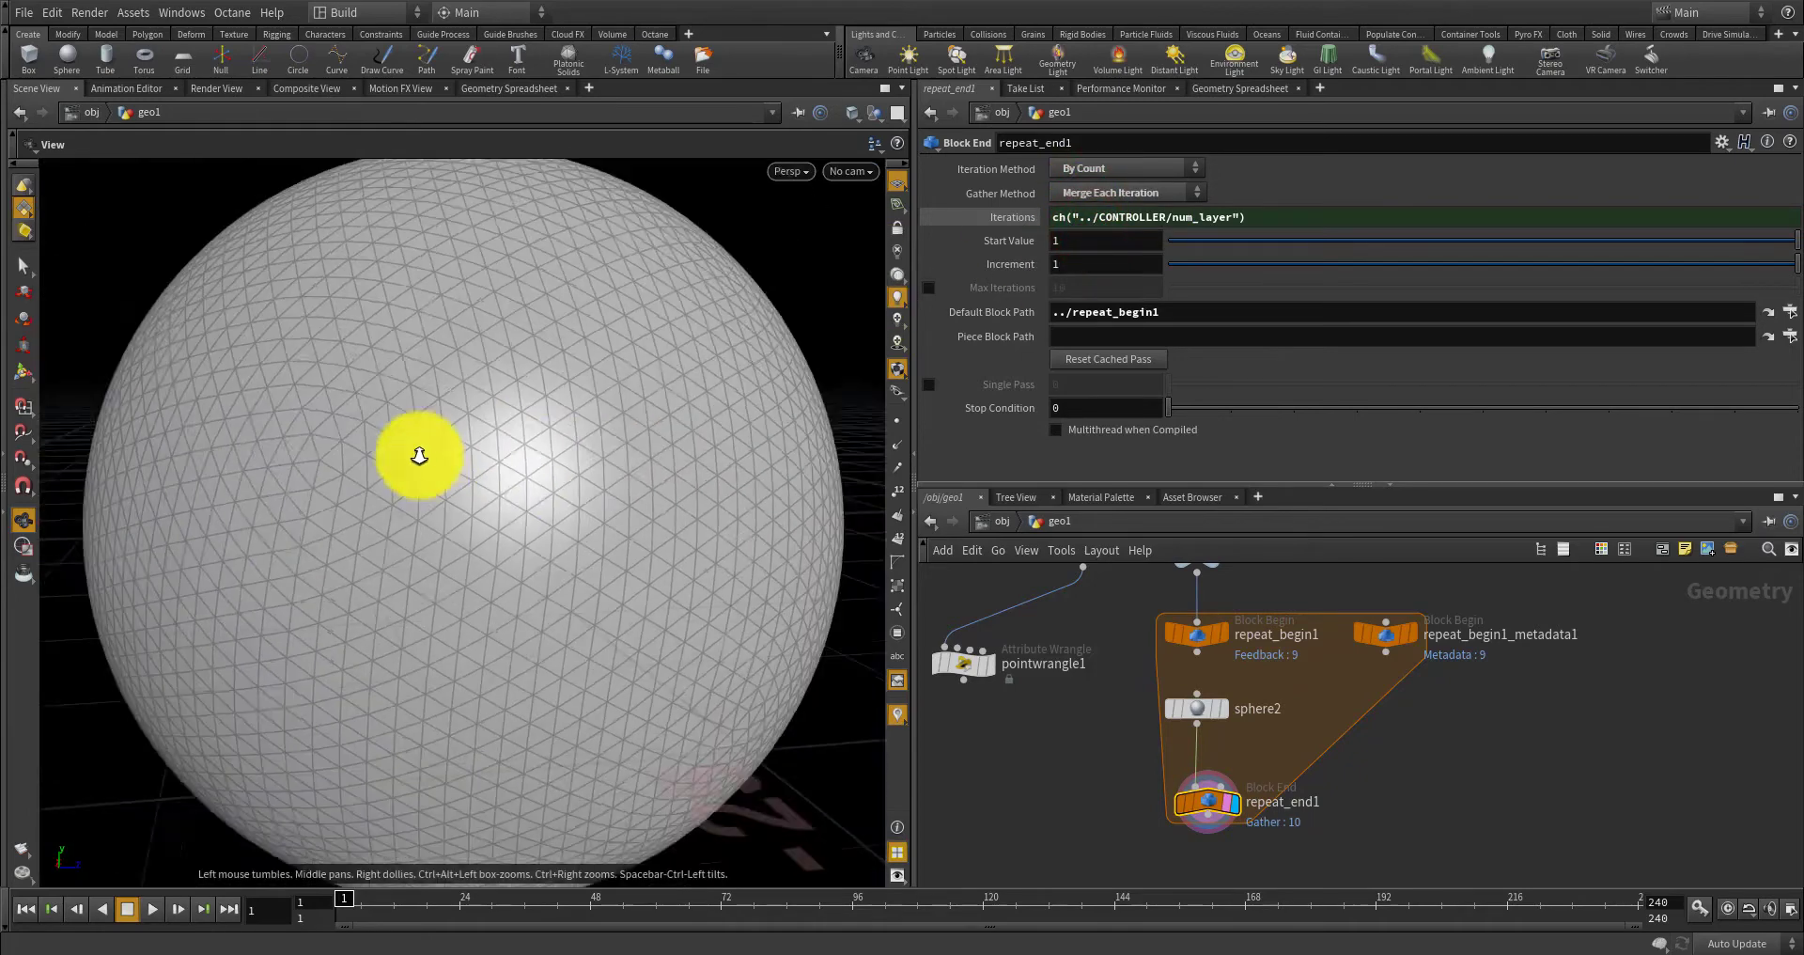
right_click_drag(419, 456, 511, 503)
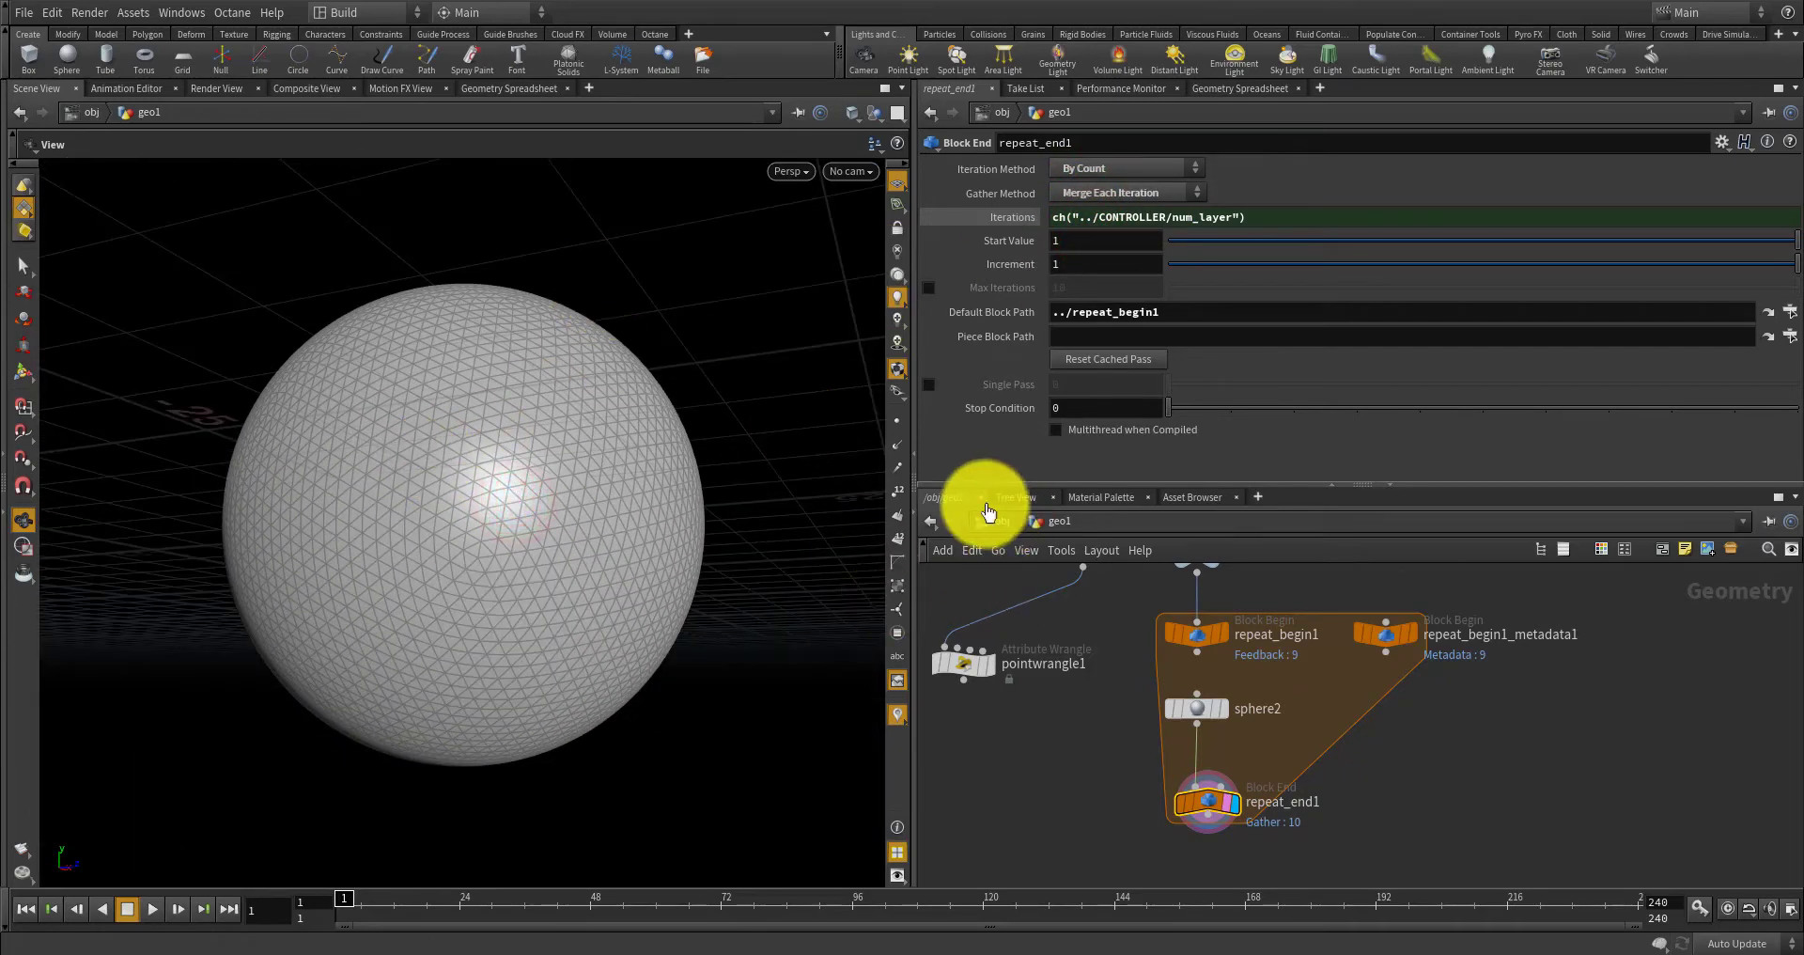
mouse_move(1221, 817)
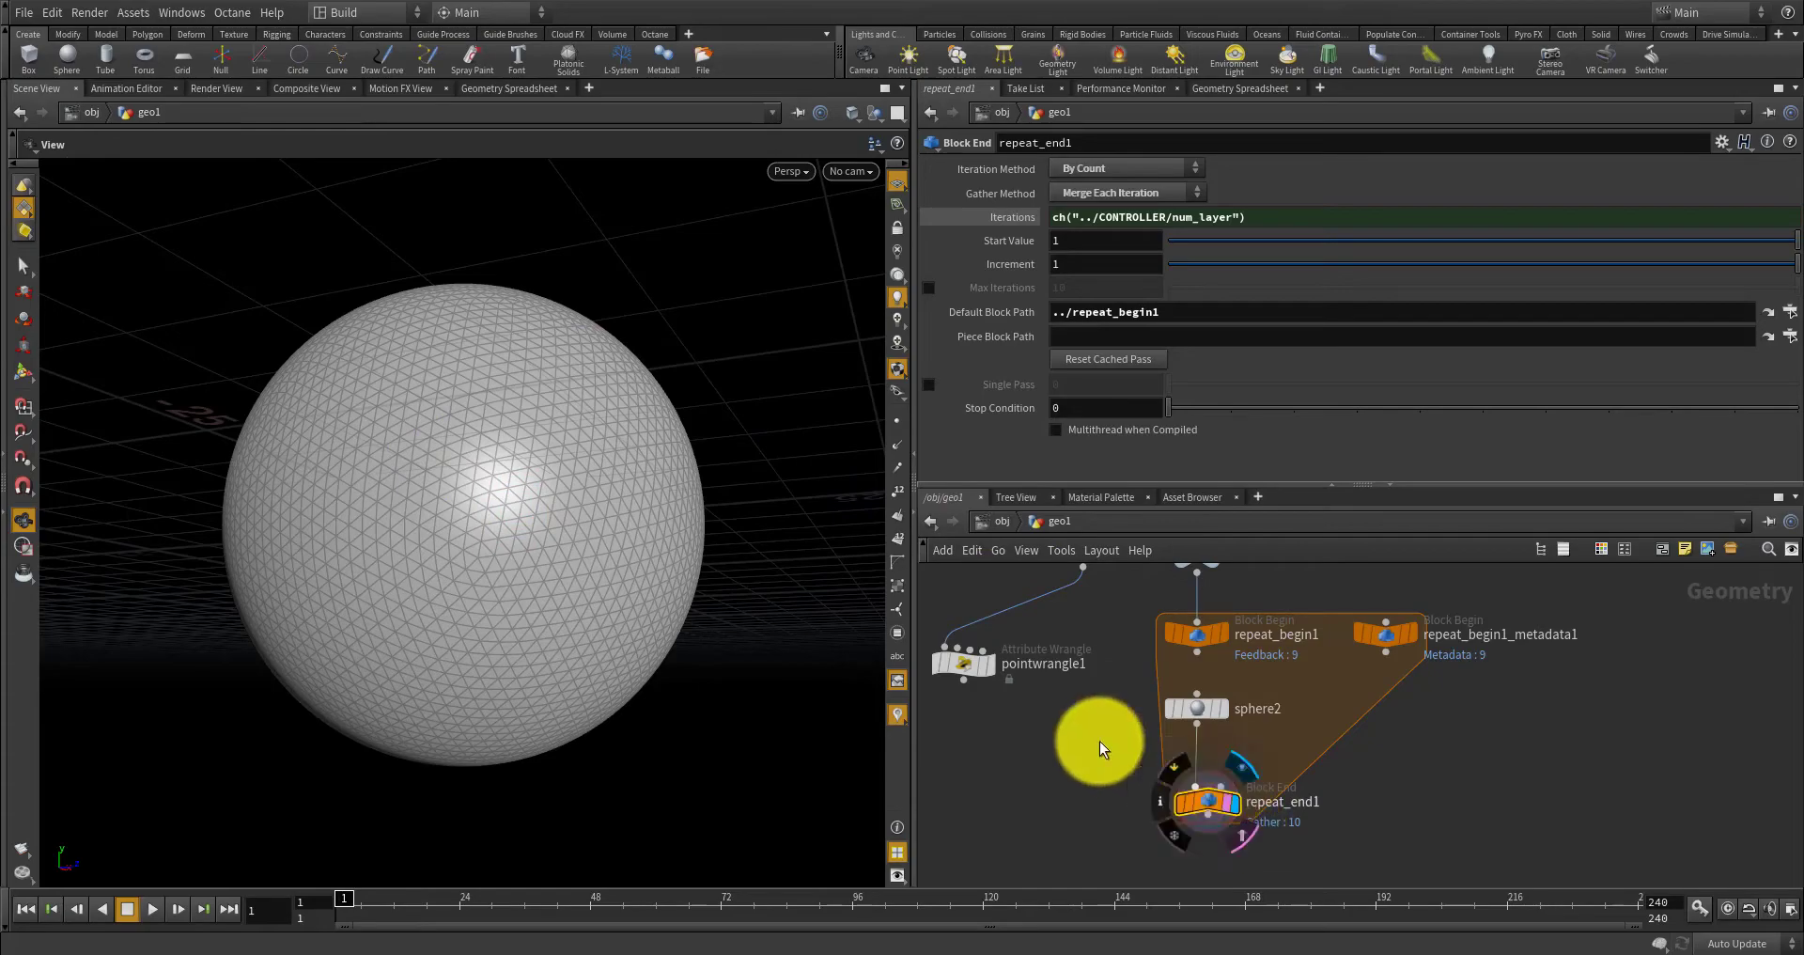
Set the viewport shading to Wireframe Ghost and inspect the nested sphere layers.
left_click(794, 171)
mouse_move(815, 240)
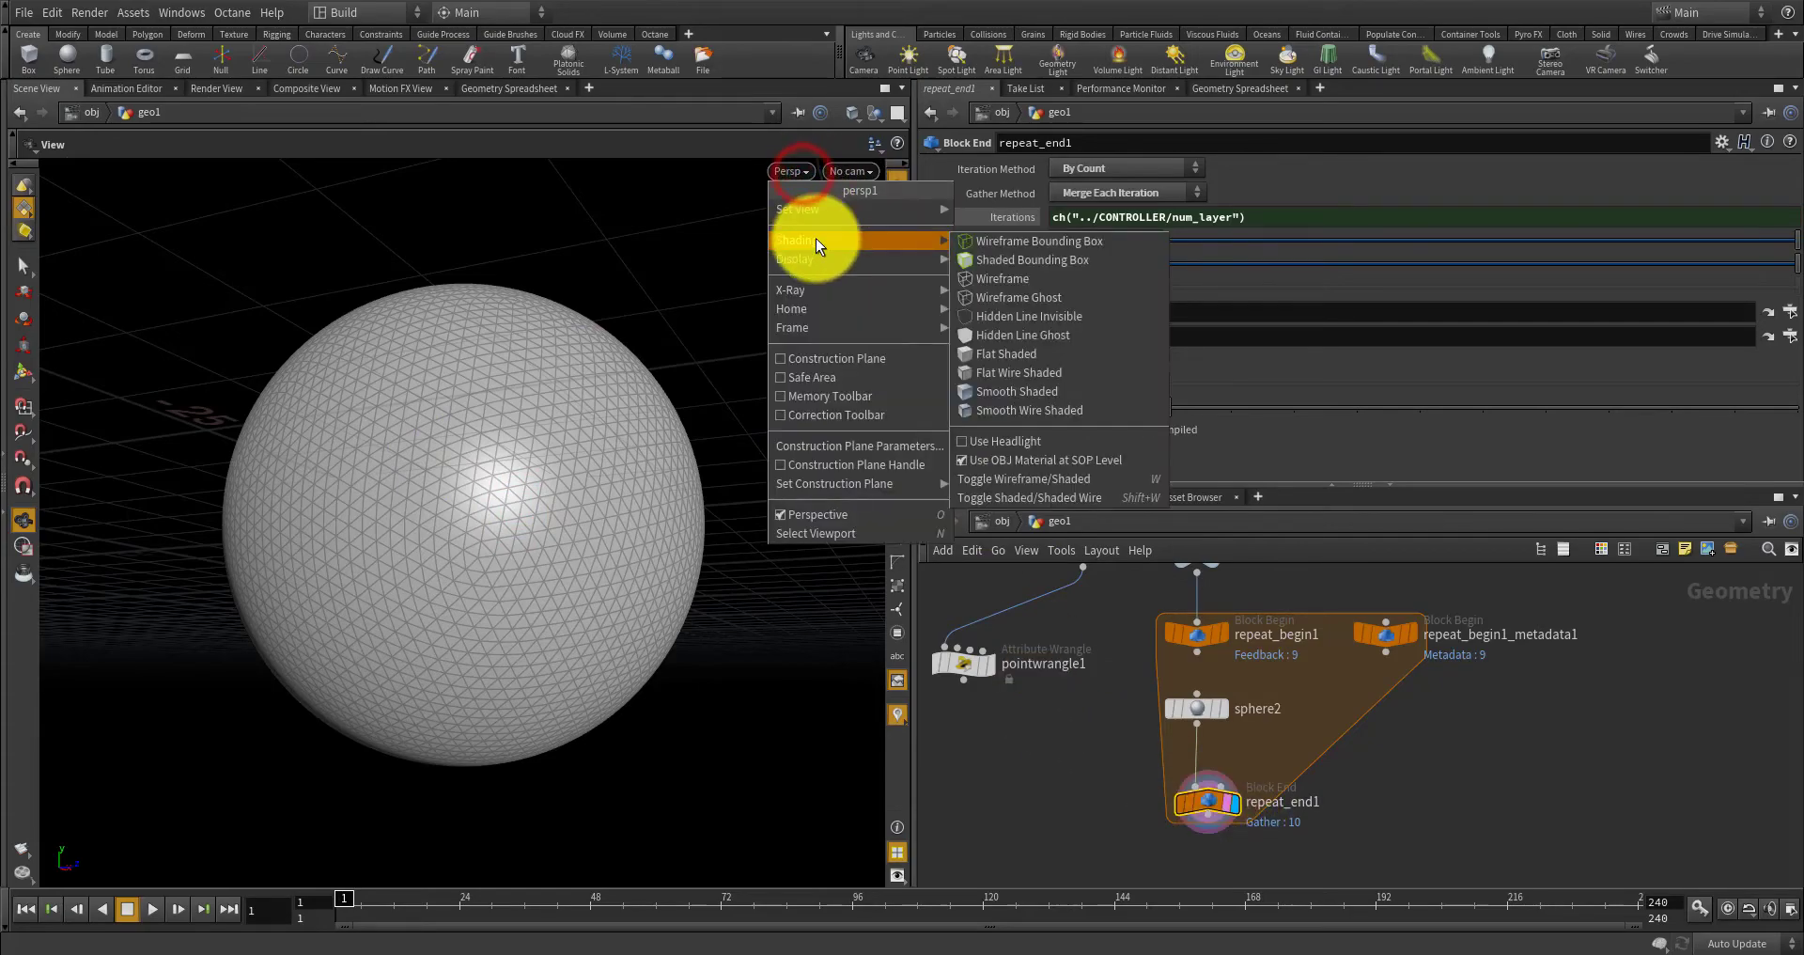
left_click(1039, 297)
right_click_drag(793, 338, 405, 388)
left_click_drag(386, 467, 523, 505)
scroll(524, 505, "down", 2)
scroll(1032, 681, "up", 2)
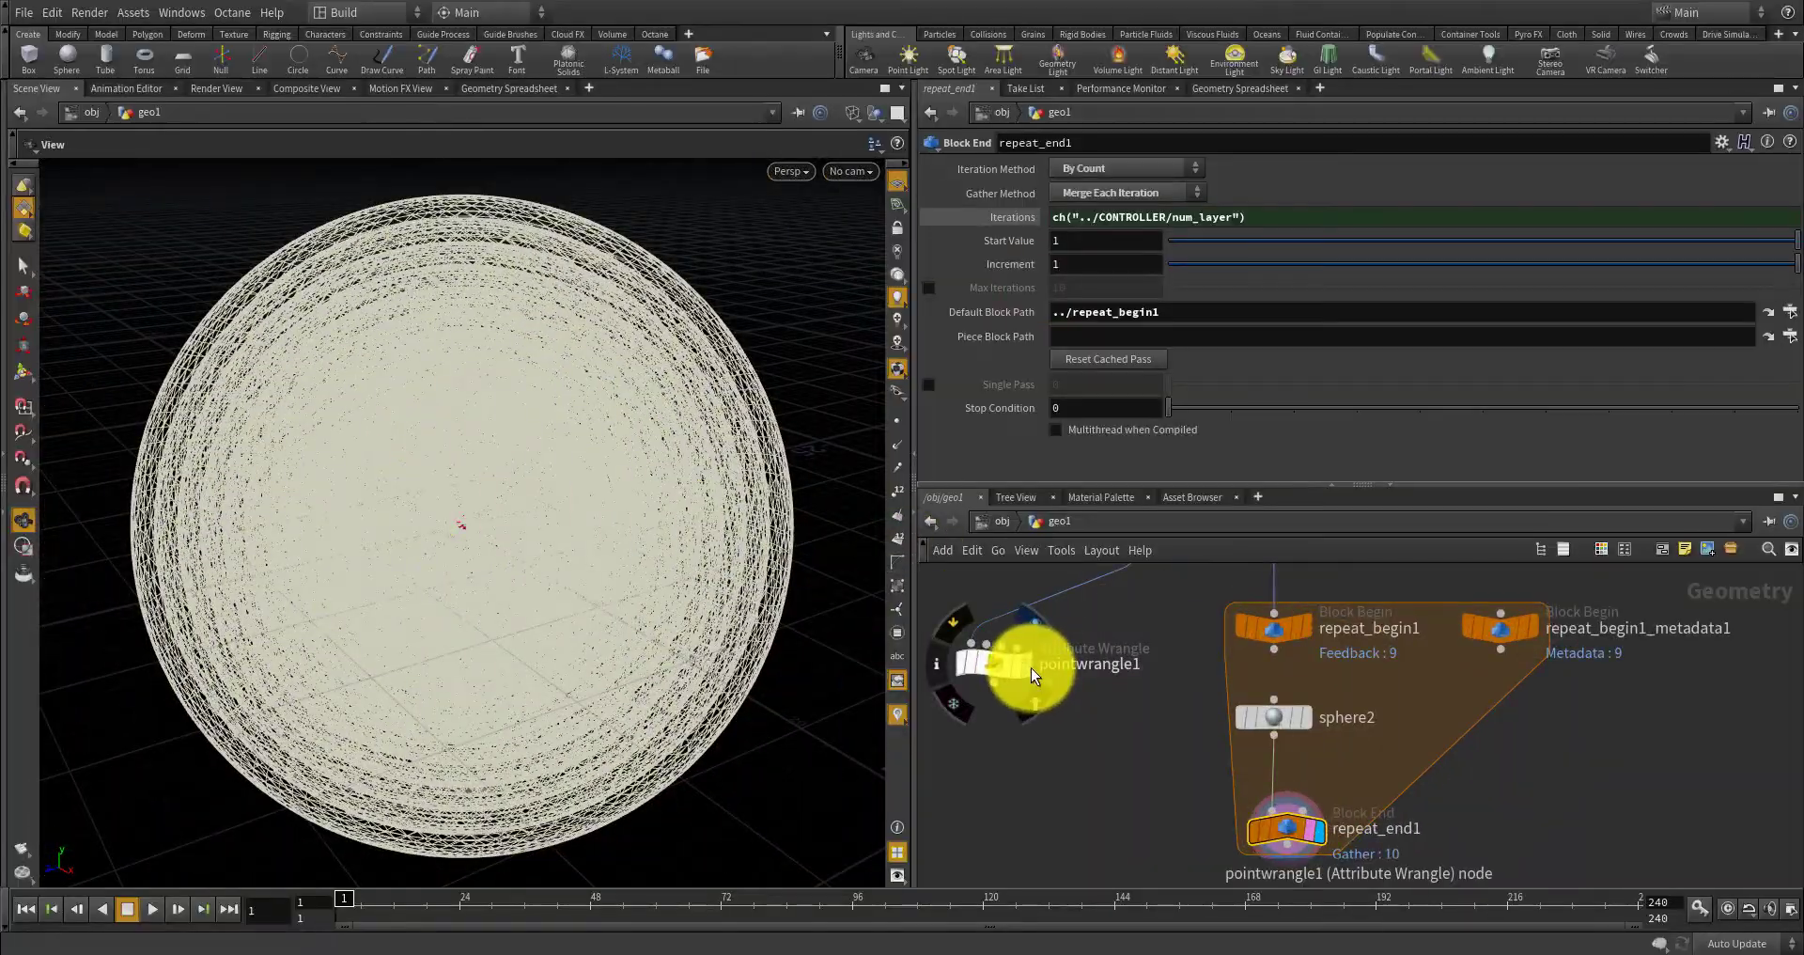
Display pointwrangle1's output and compare its wavy surface with the loop's sphere layers.
left_click(1024, 663)
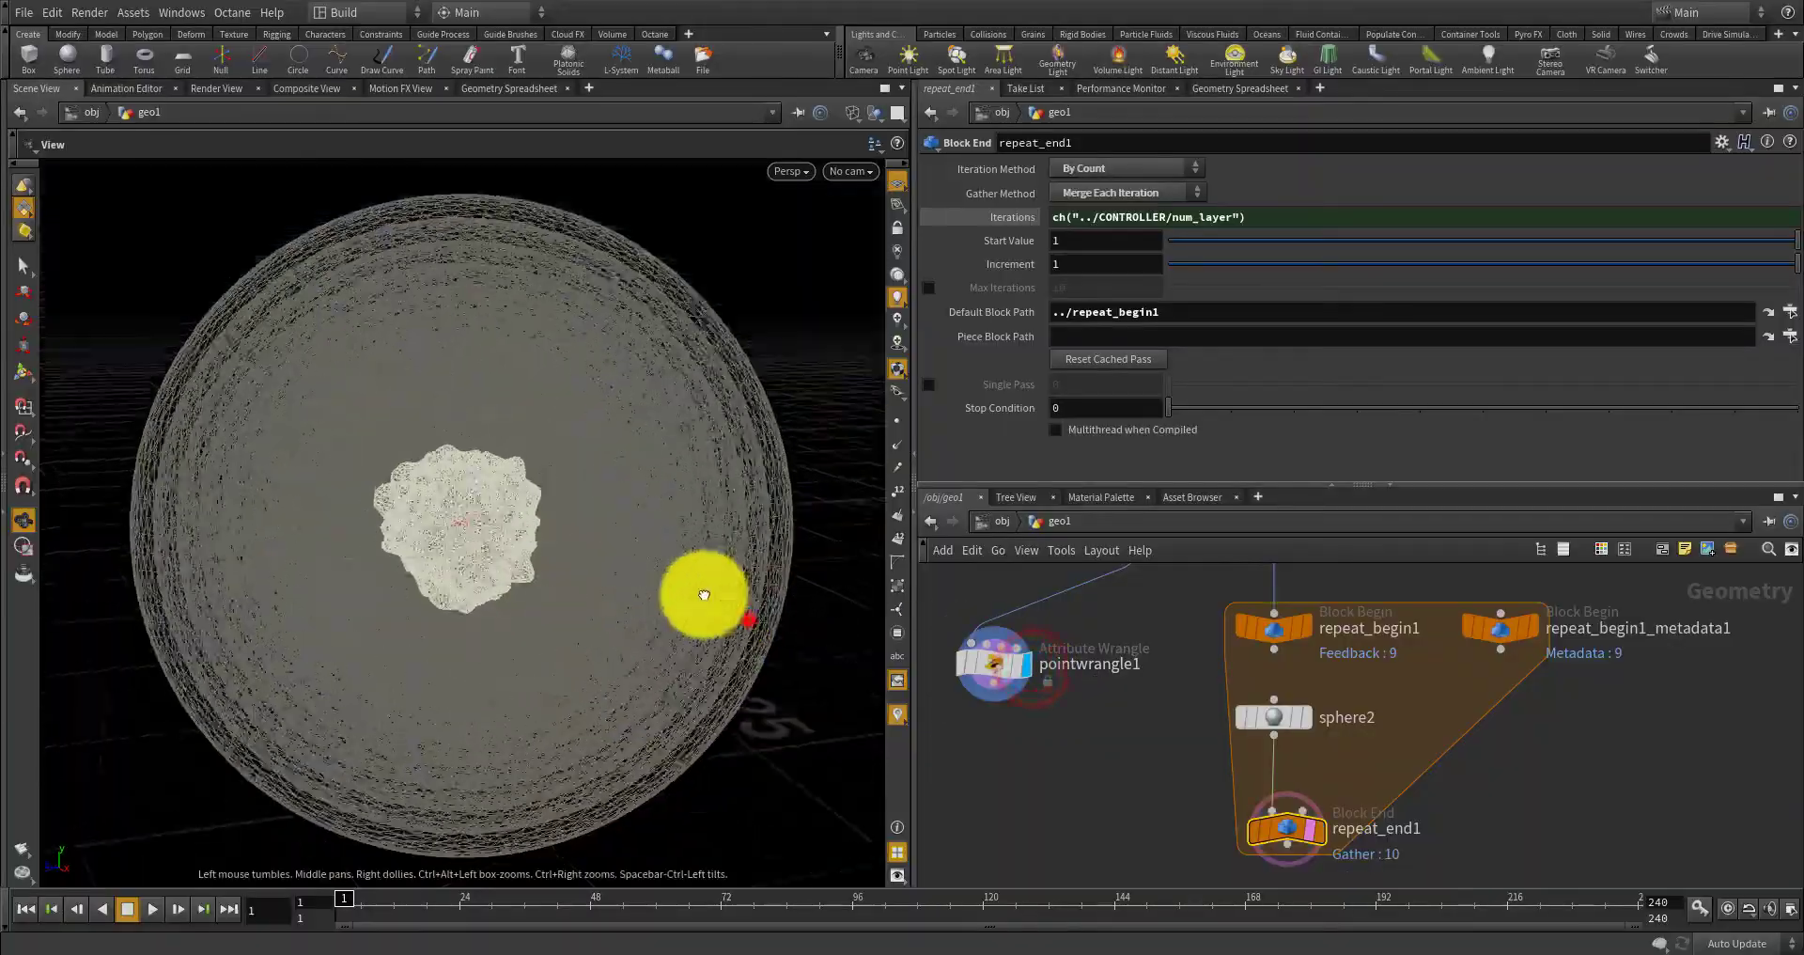
left_click_drag(704, 594, 547, 601)
scroll(820, 588, "up", 6)
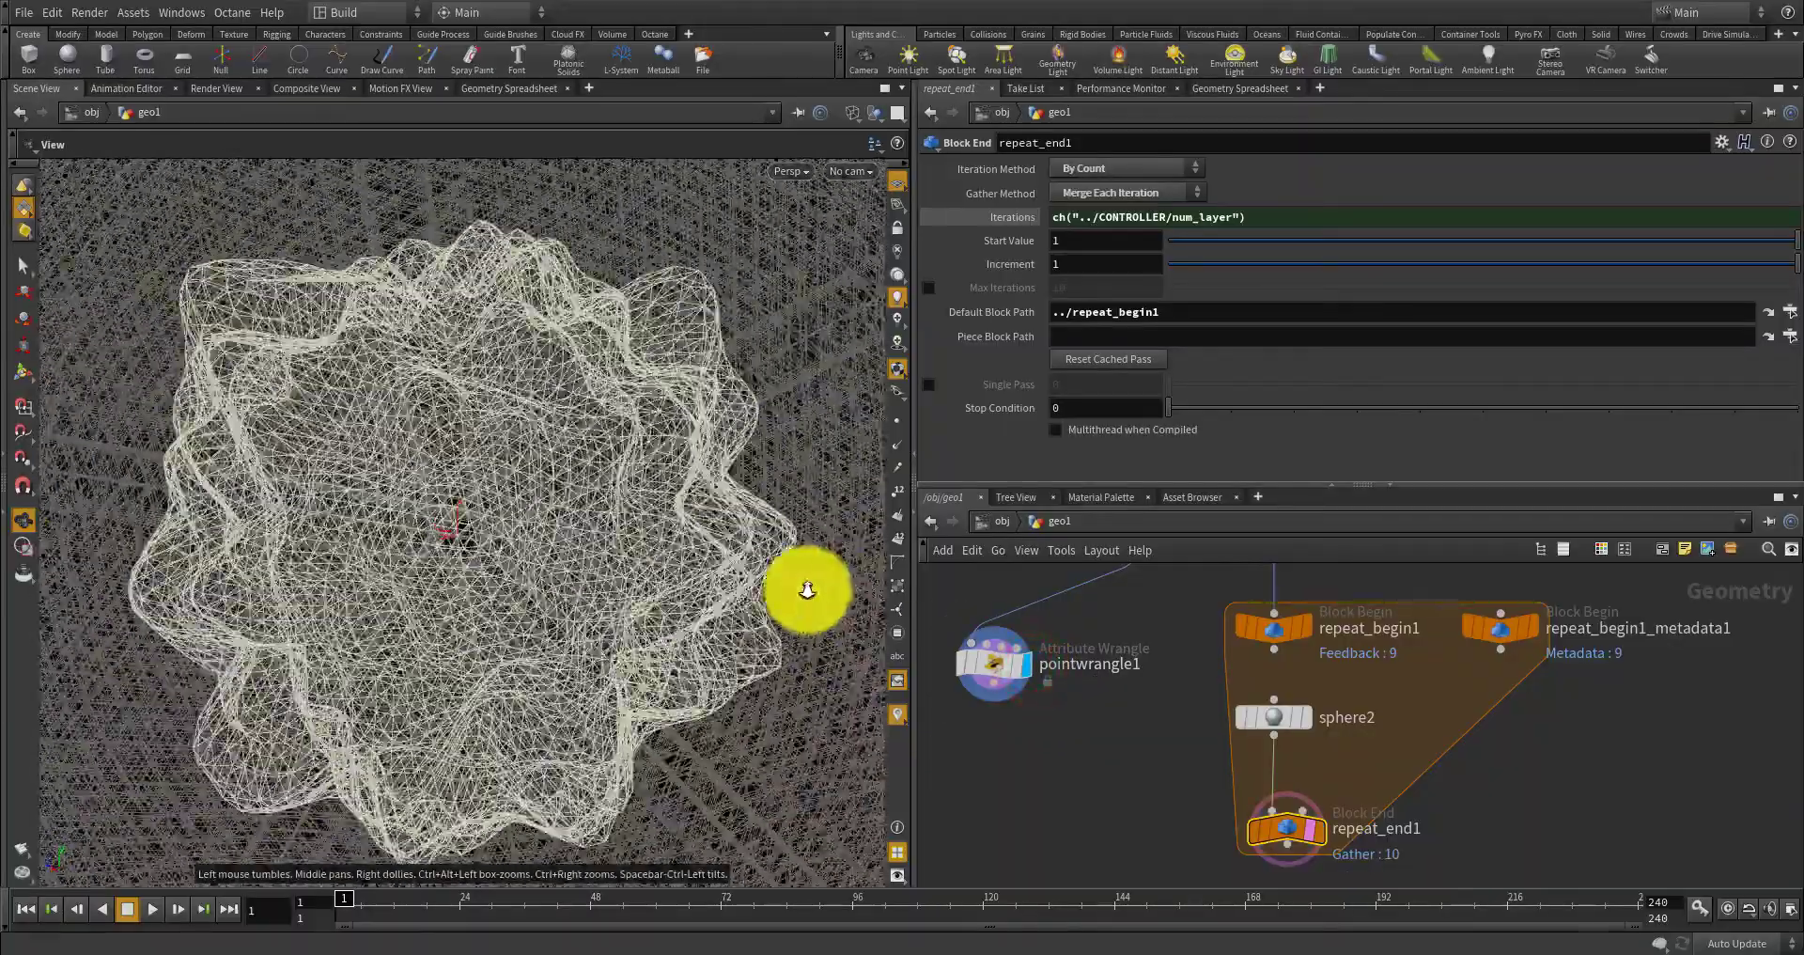
scroll(846, 590, "down", 3)
left_click_drag(700, 587, 514, 569)
scroll(586, 565, "down", 5)
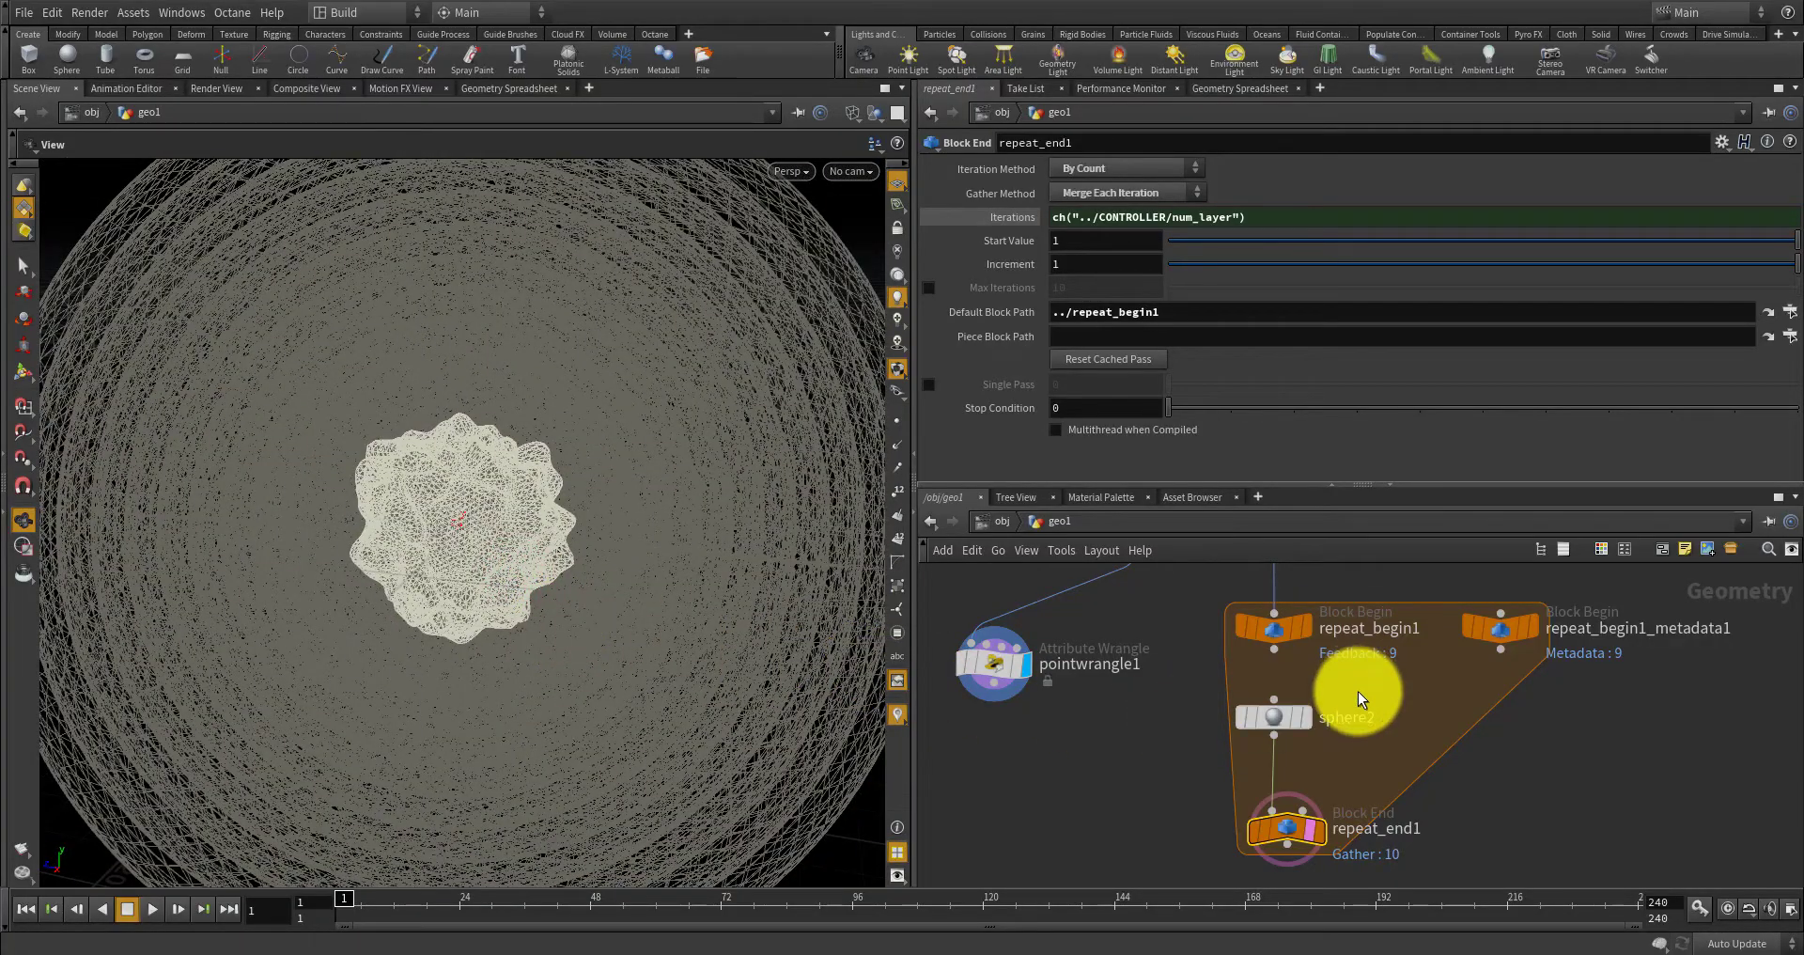
scroll(1353, 690, "up", 5)
Review sphere2's X radius expression, including its wave_height, iteration and num_layer terms.
left_click(1238, 732)
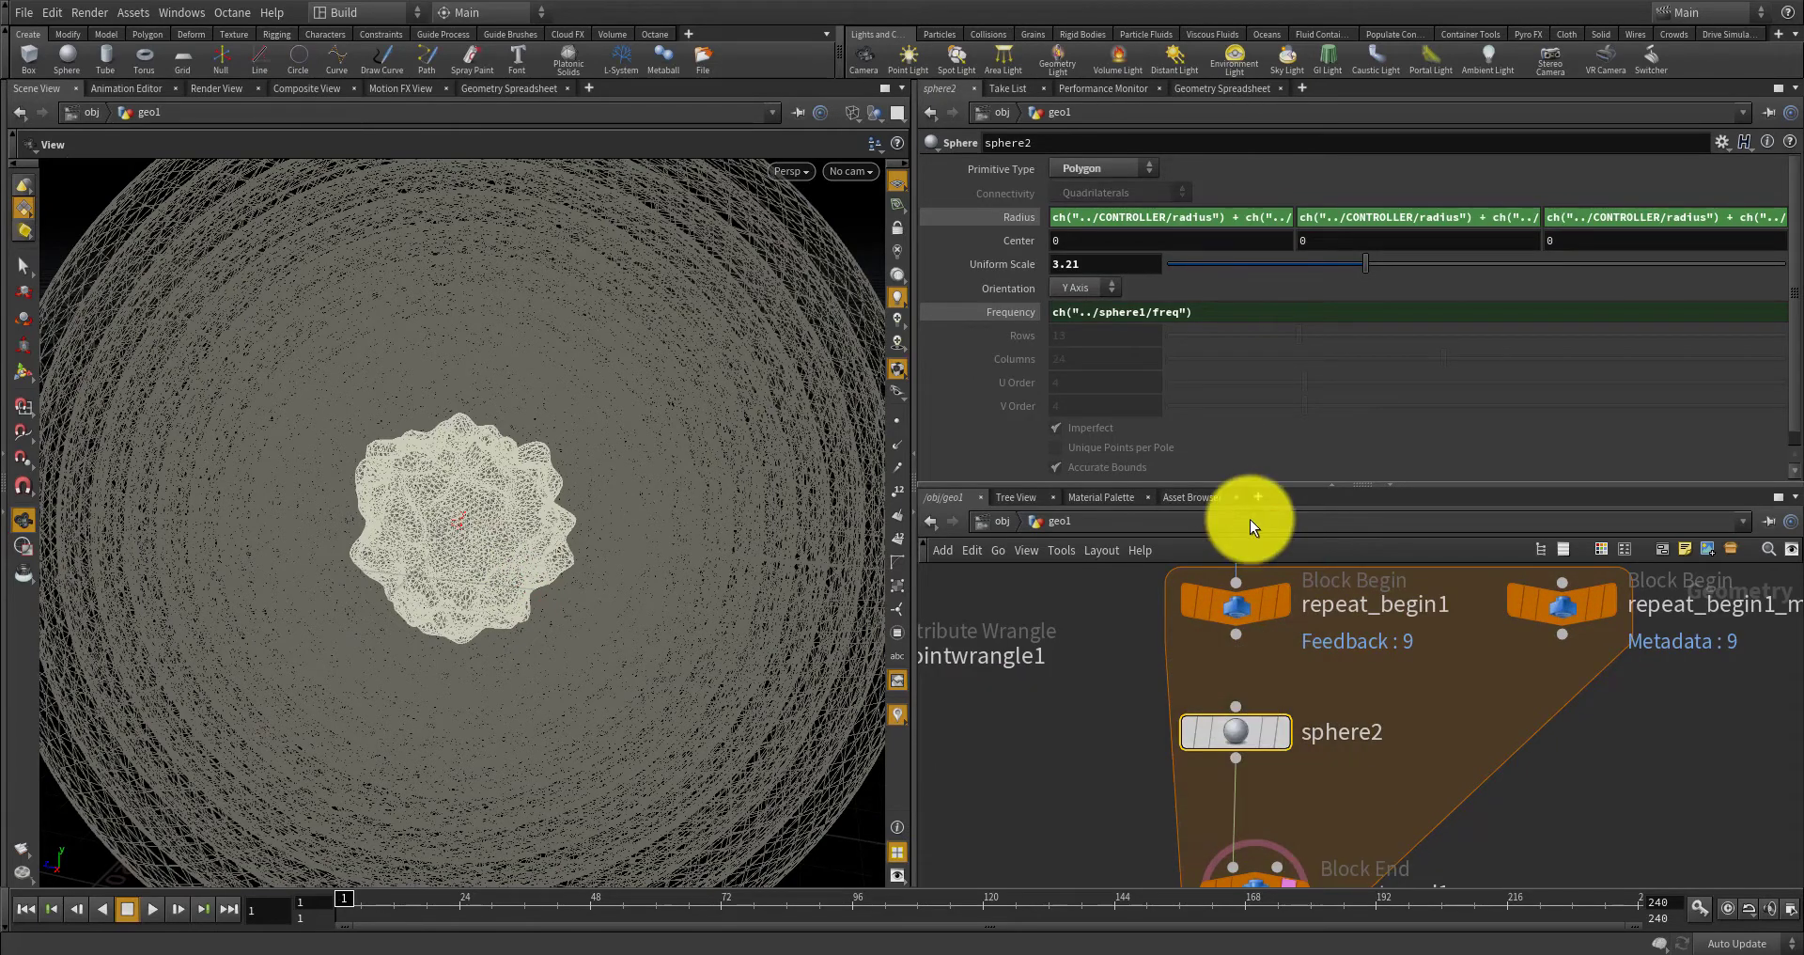
left_click(1231, 219)
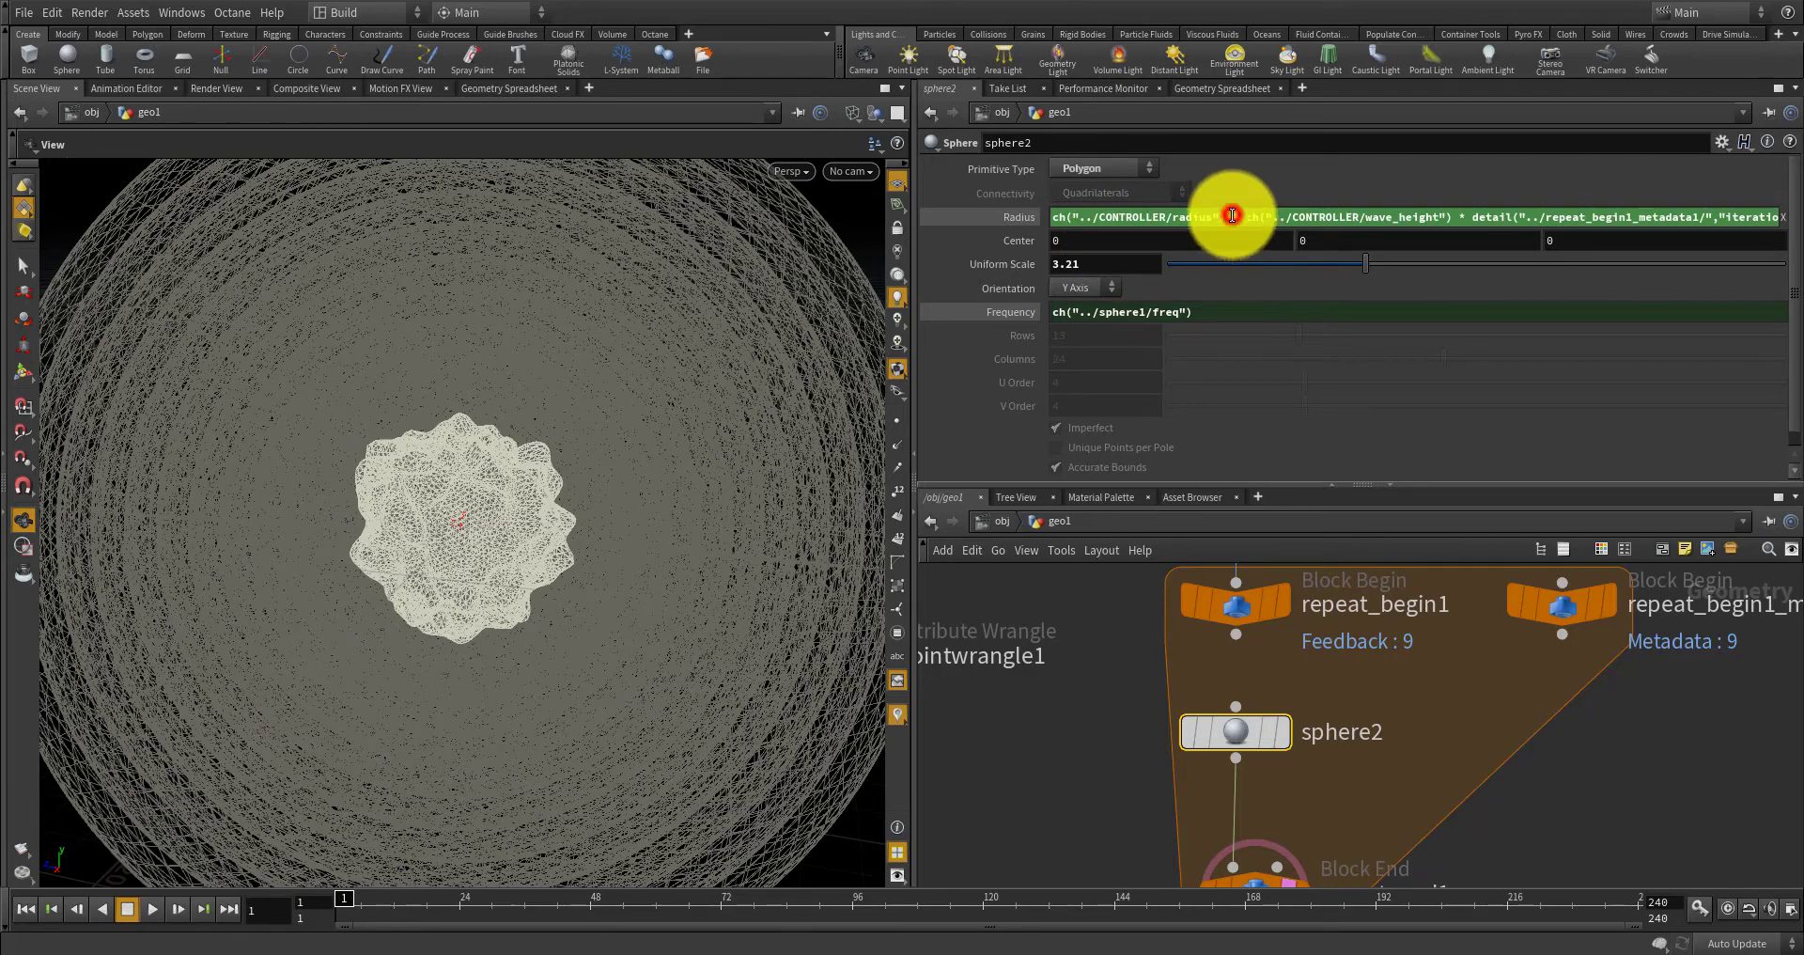
left_click(1264, 217)
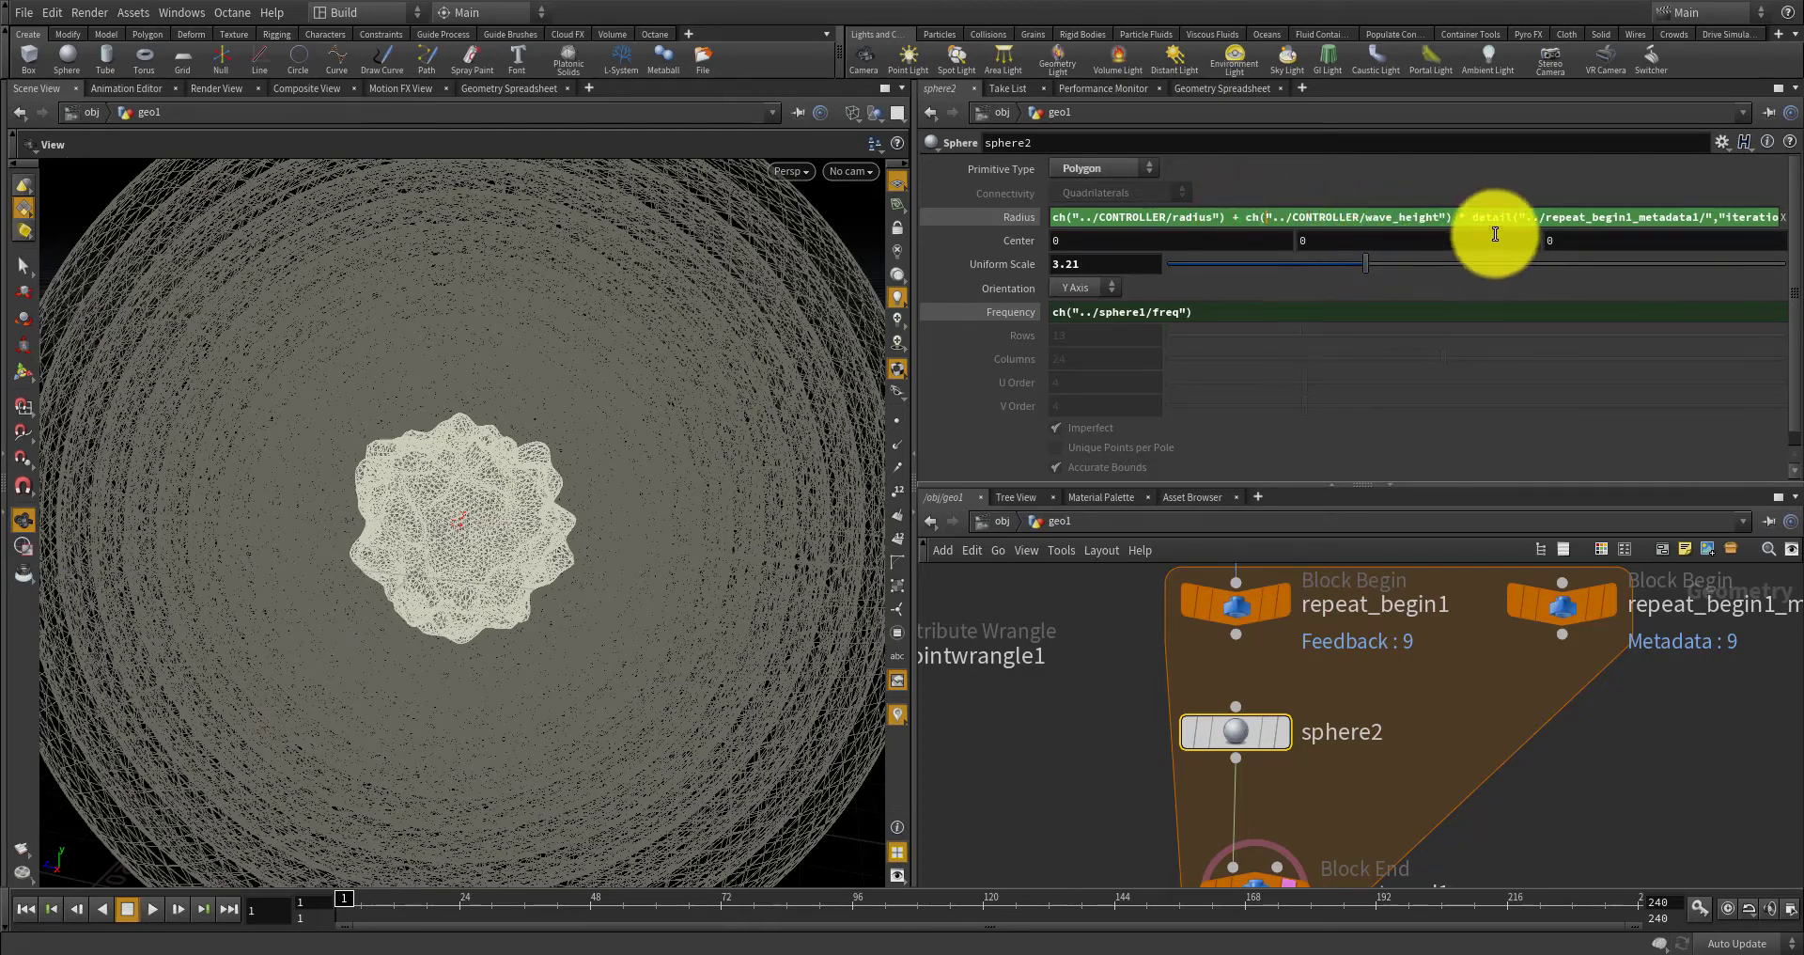
left_click_drag(1529, 217, 1777, 217)
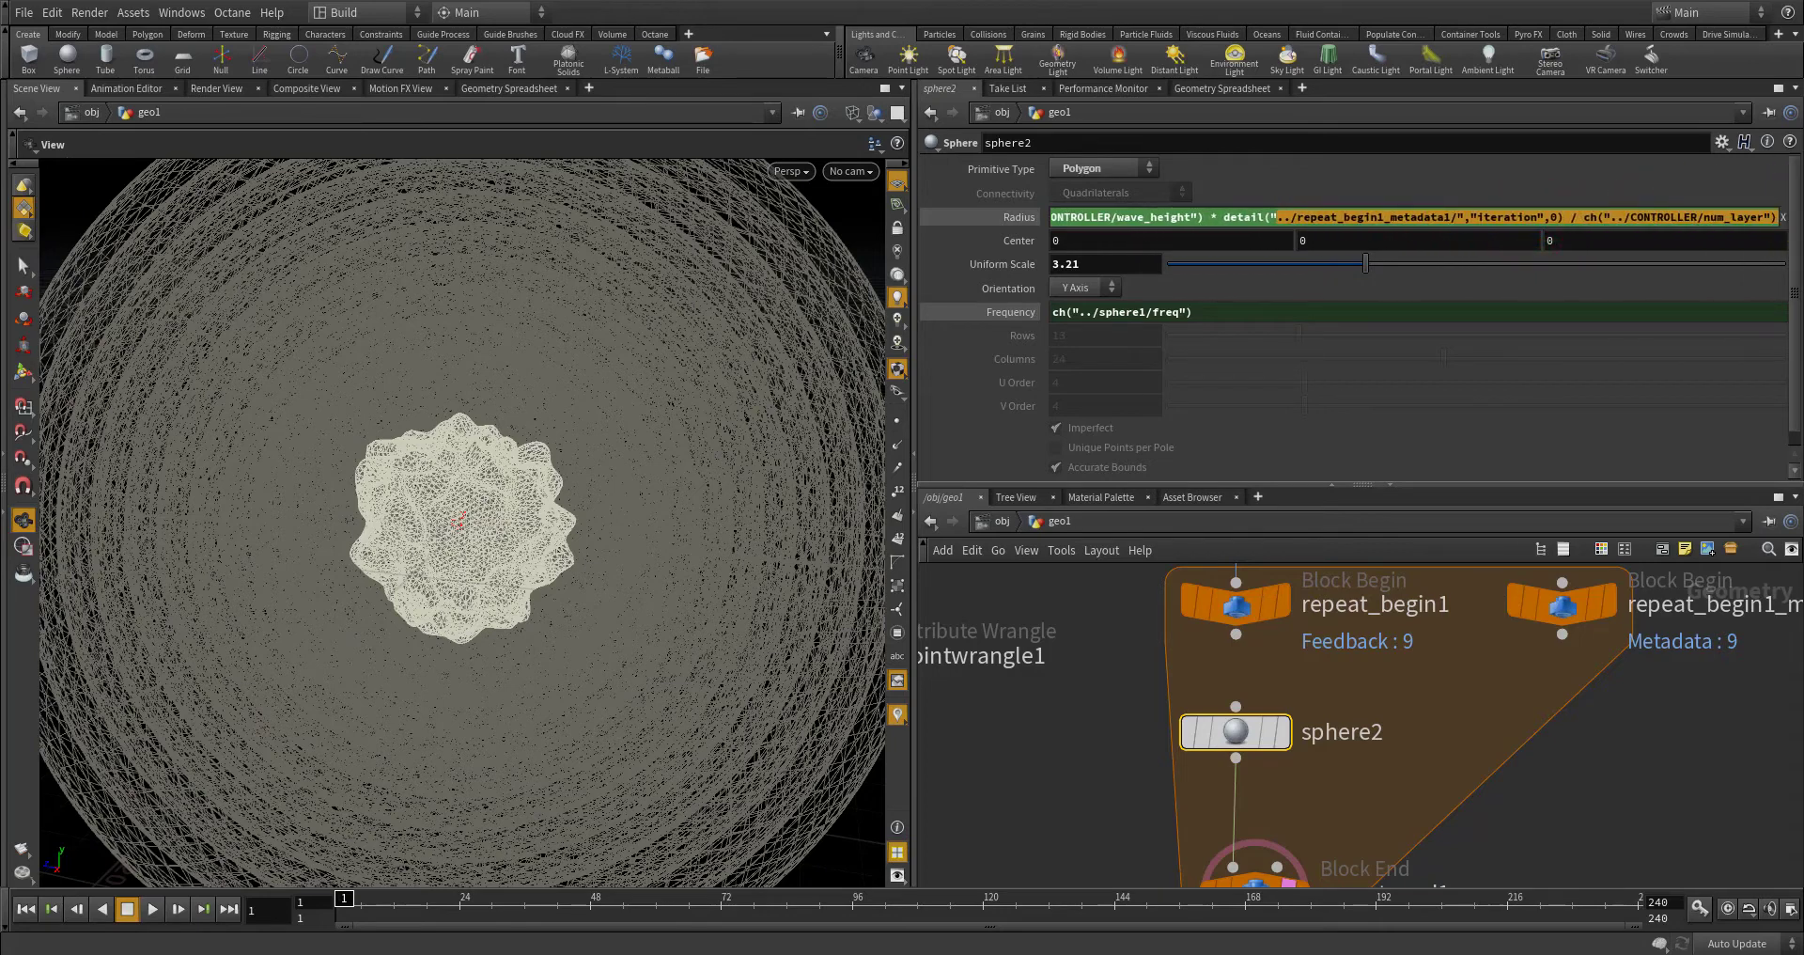
left_click(1725, 217)
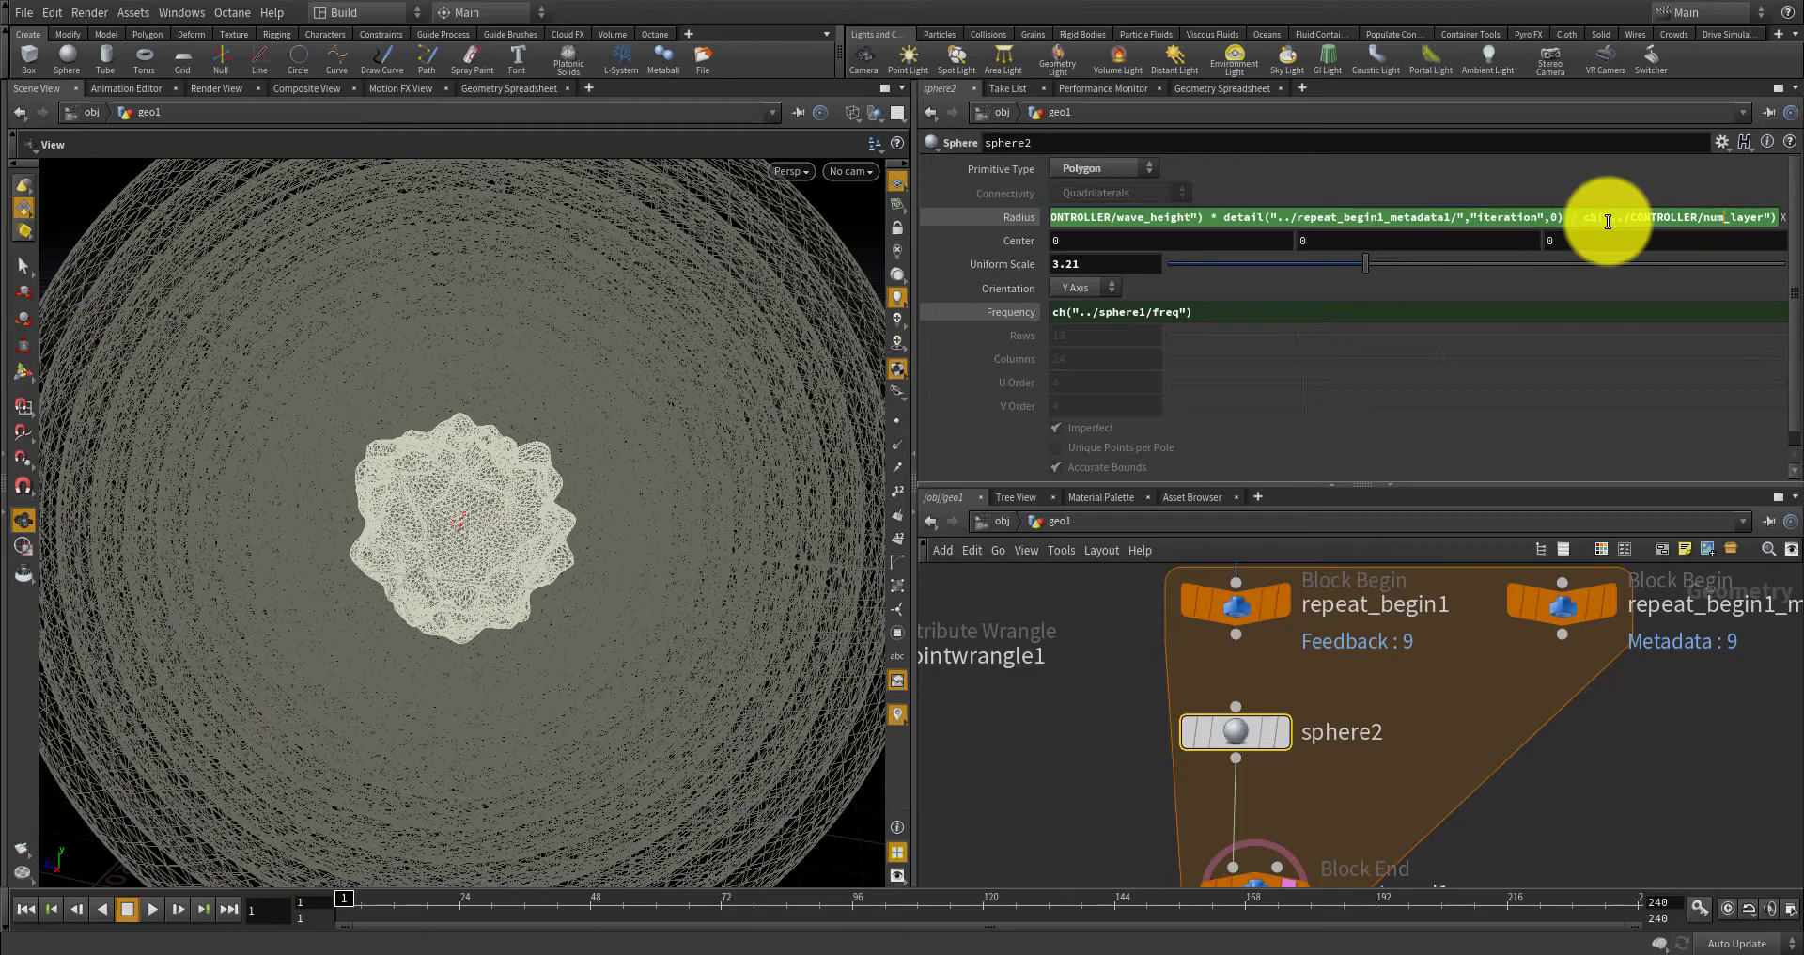
left_click_drag(1306, 221, 1067, 210)
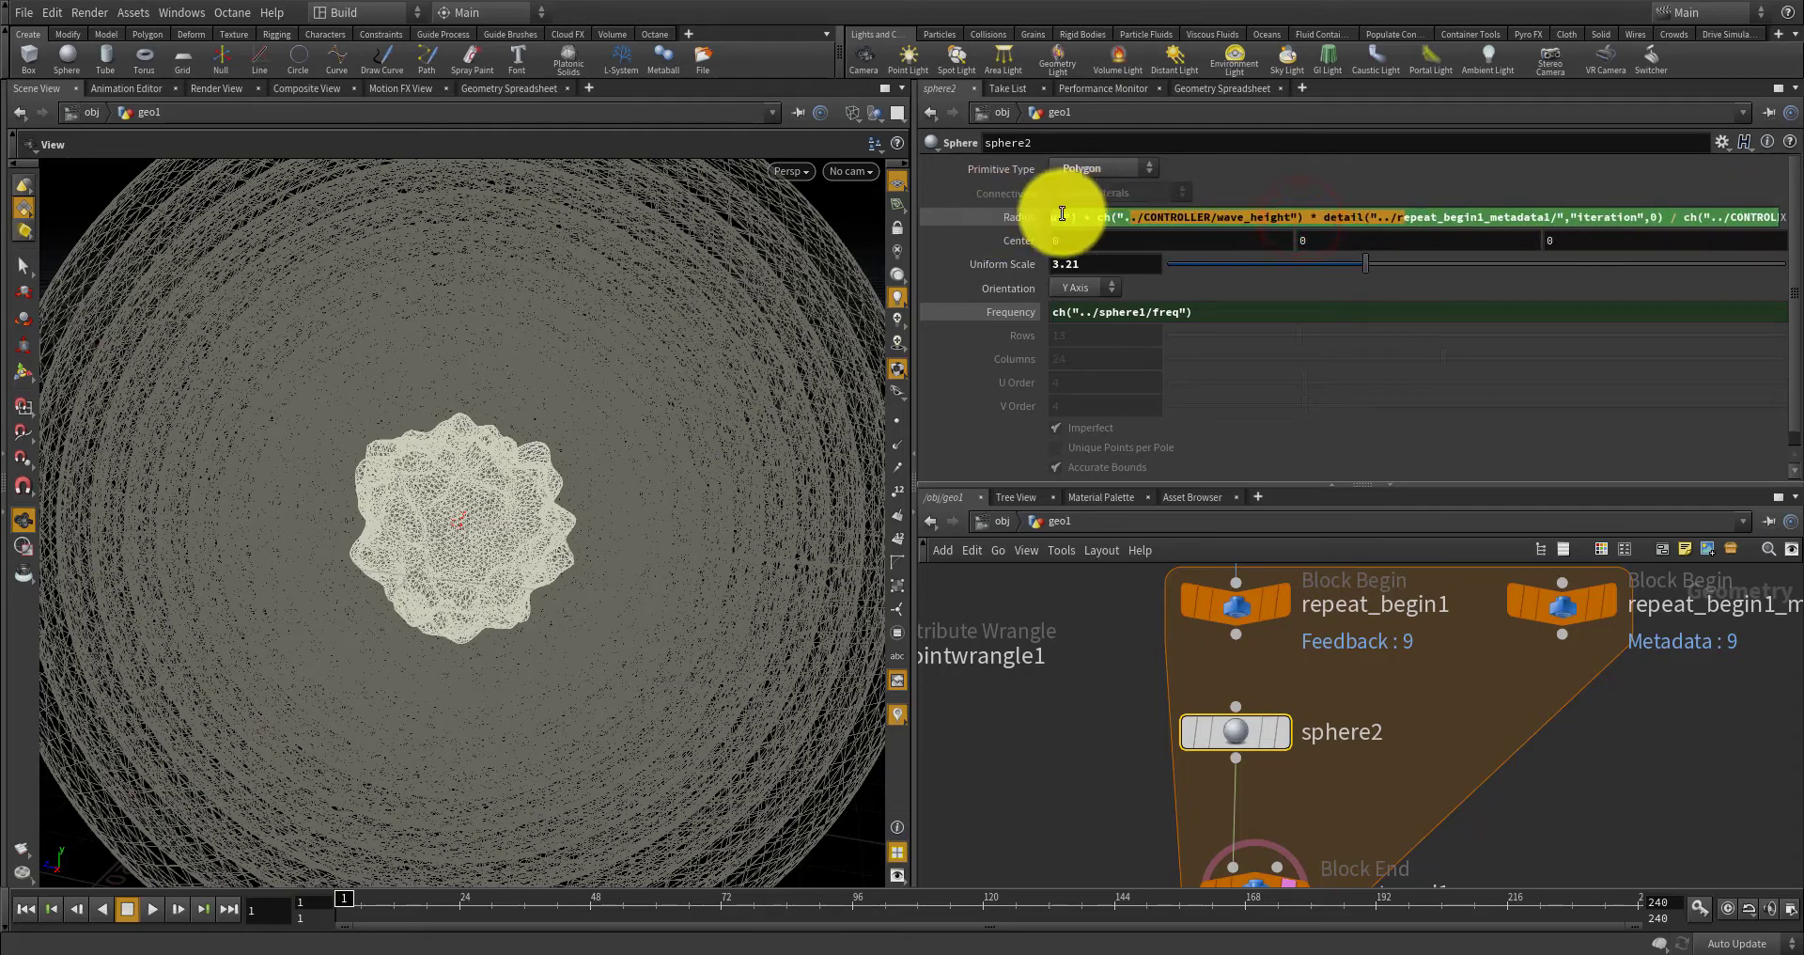
left_click(1128, 214)
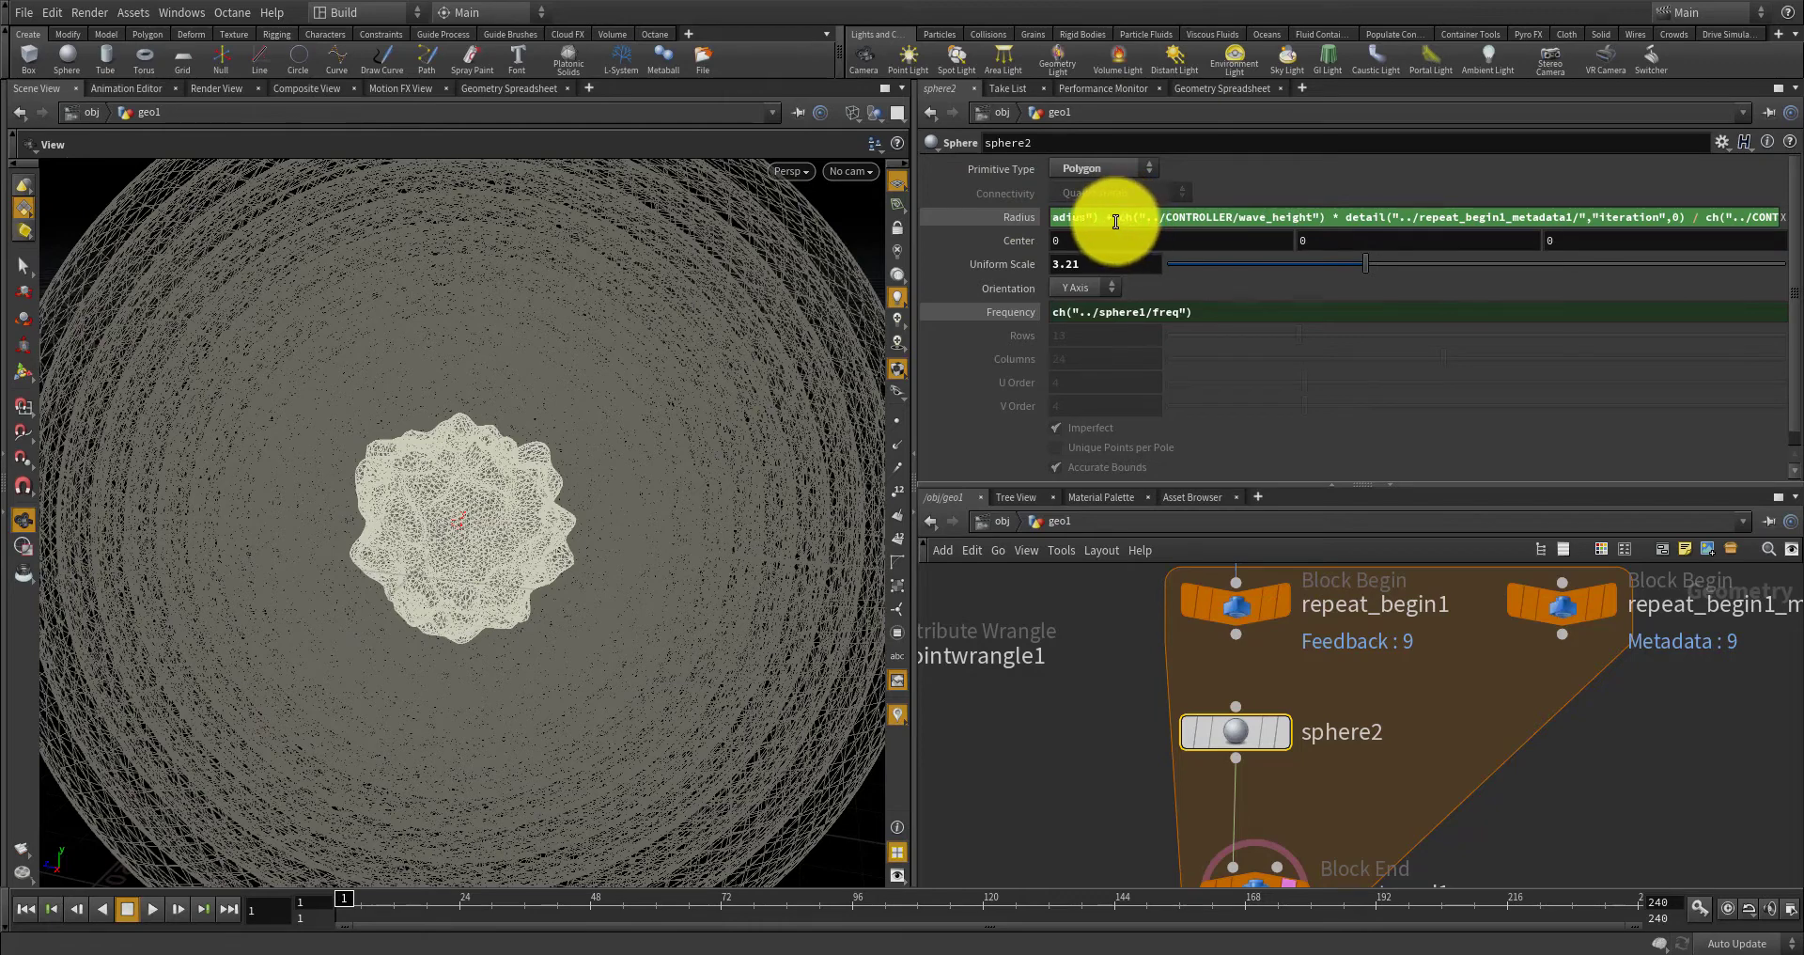
Strip sphere2's X radius expression down to ch("../CONTROLLER/radius").
left_click_drag(1117, 219, 1342, 215)
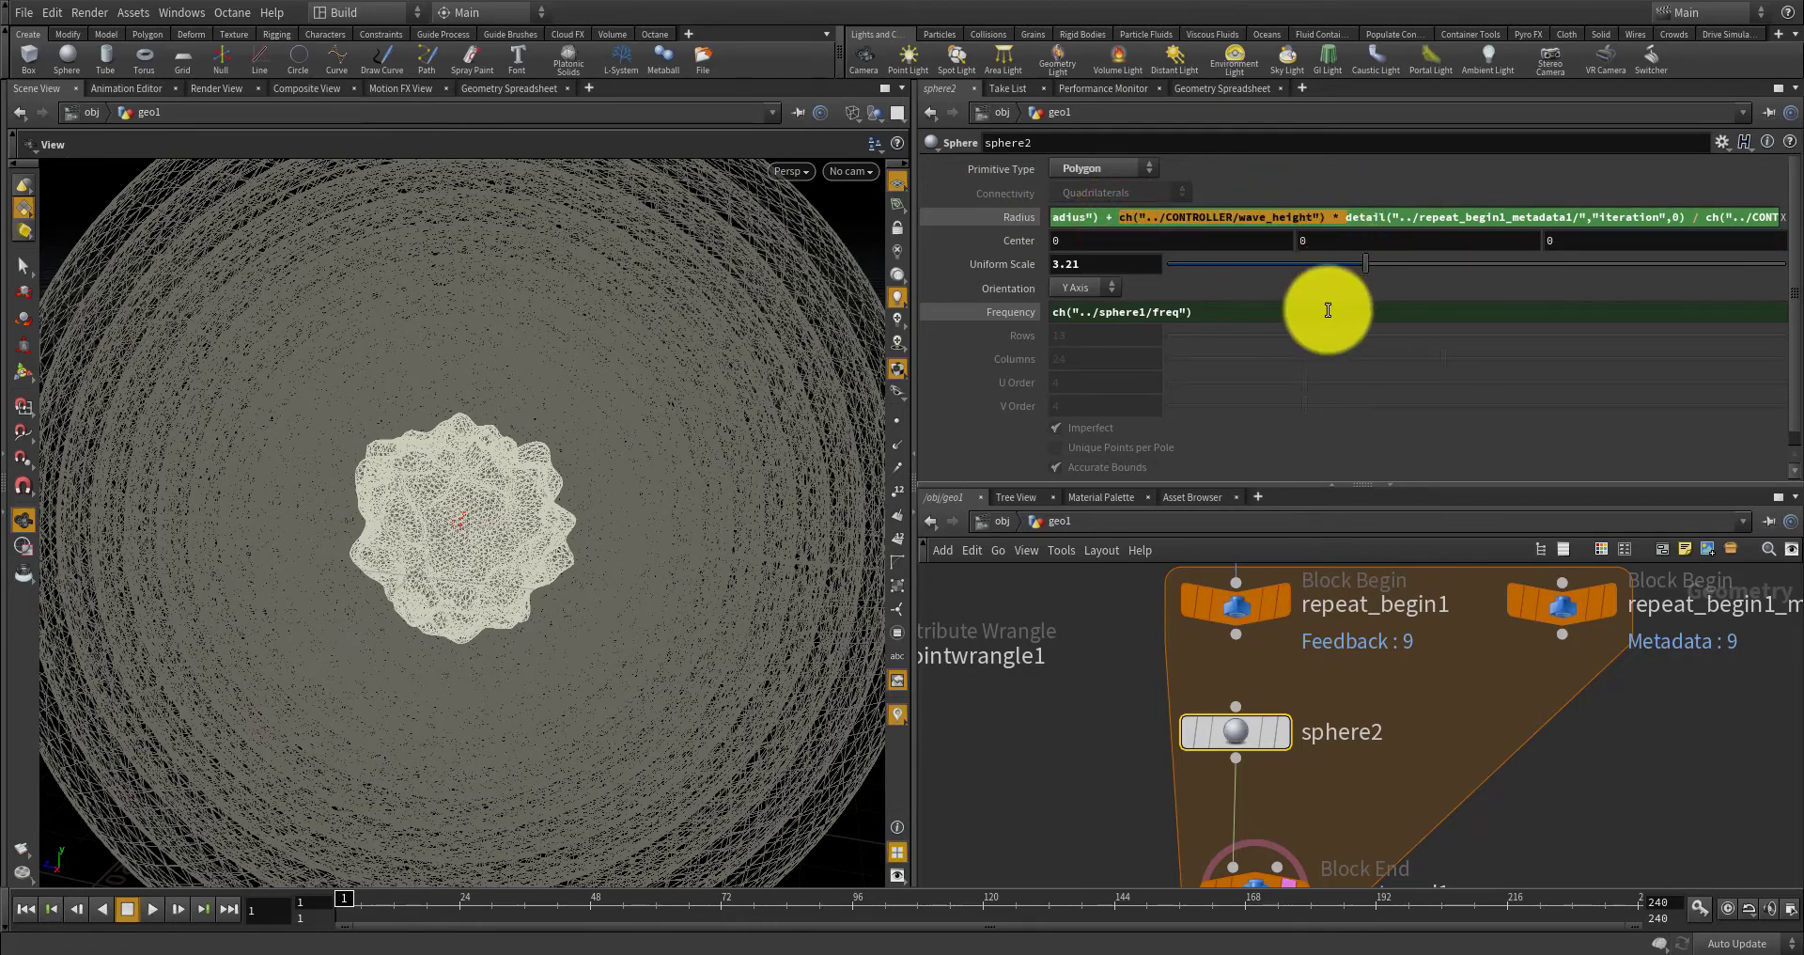
key("BackSpace")
left_click(1610, 786)
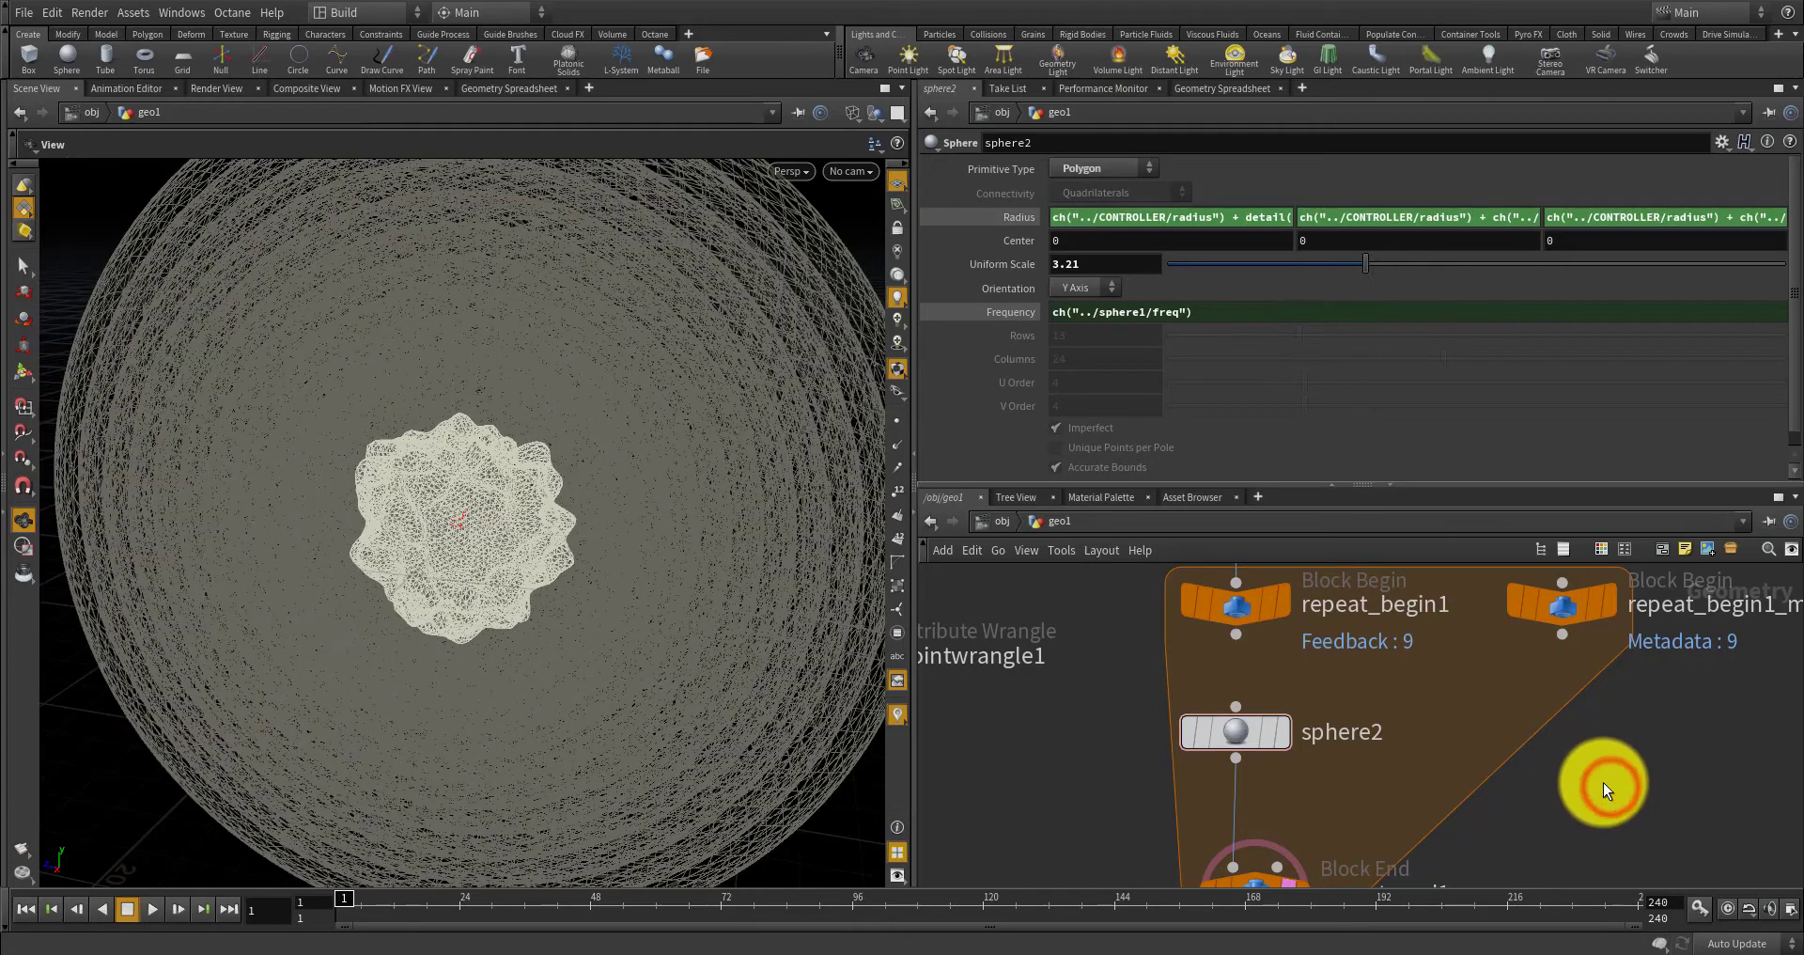
key("ctrl+z")
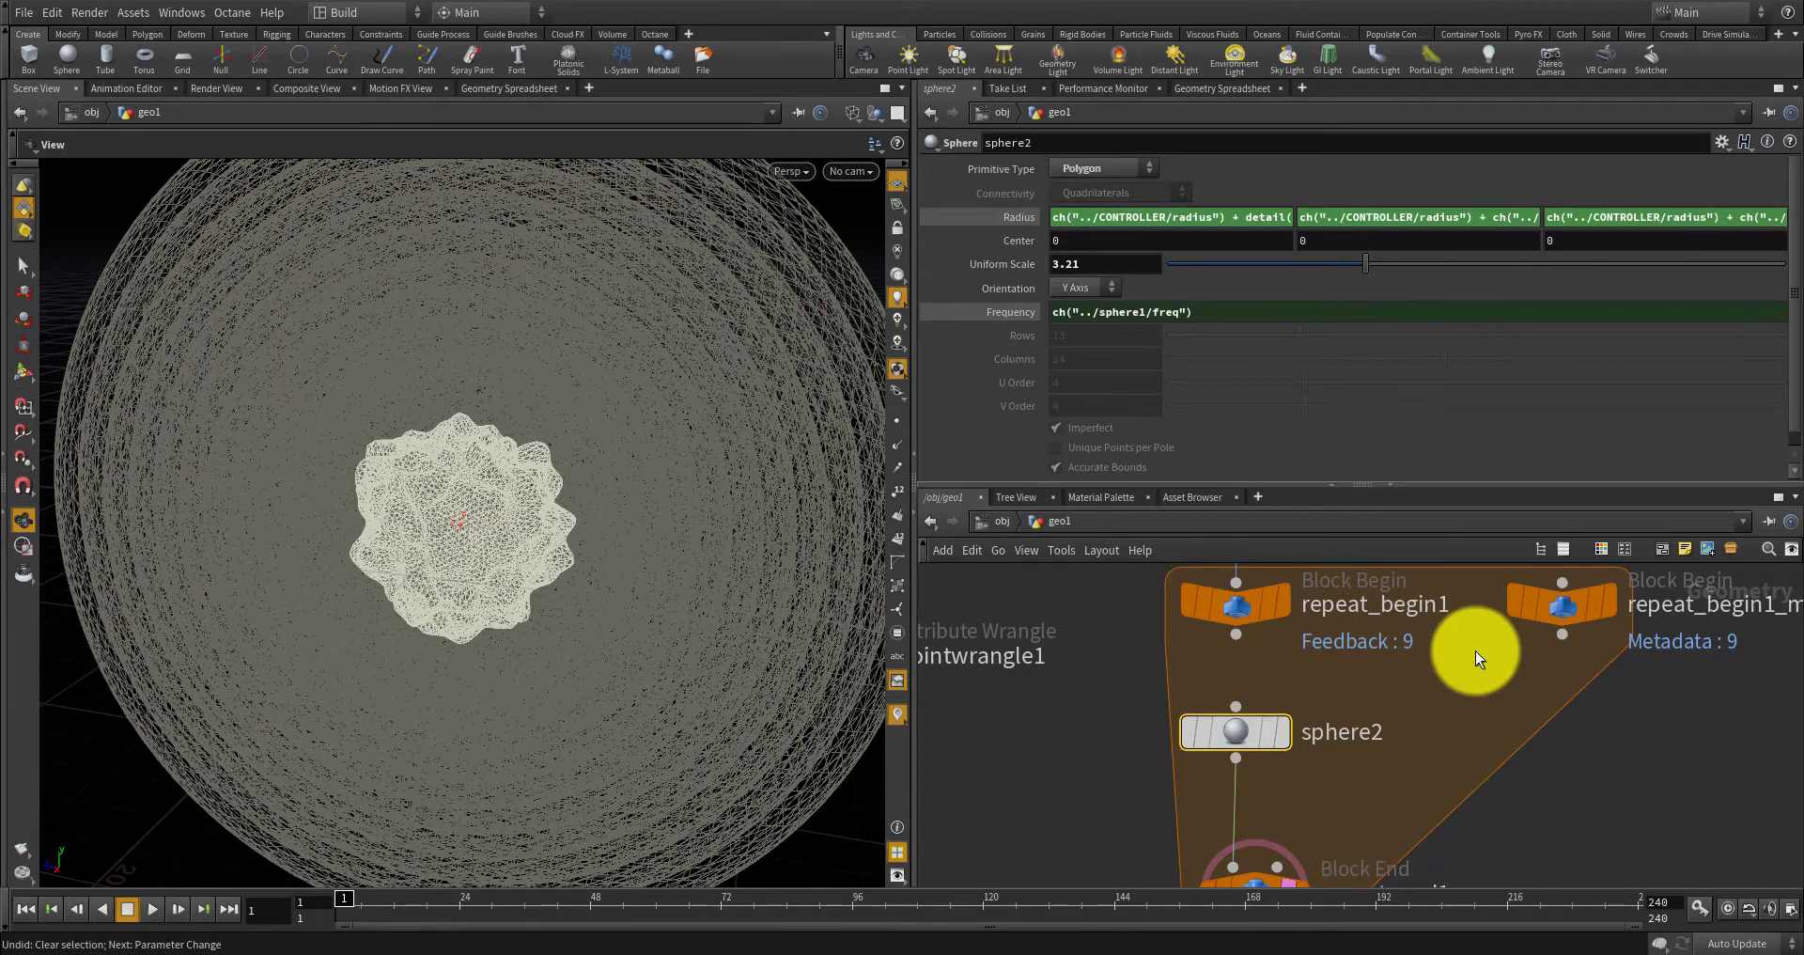
left_click(1249, 217)
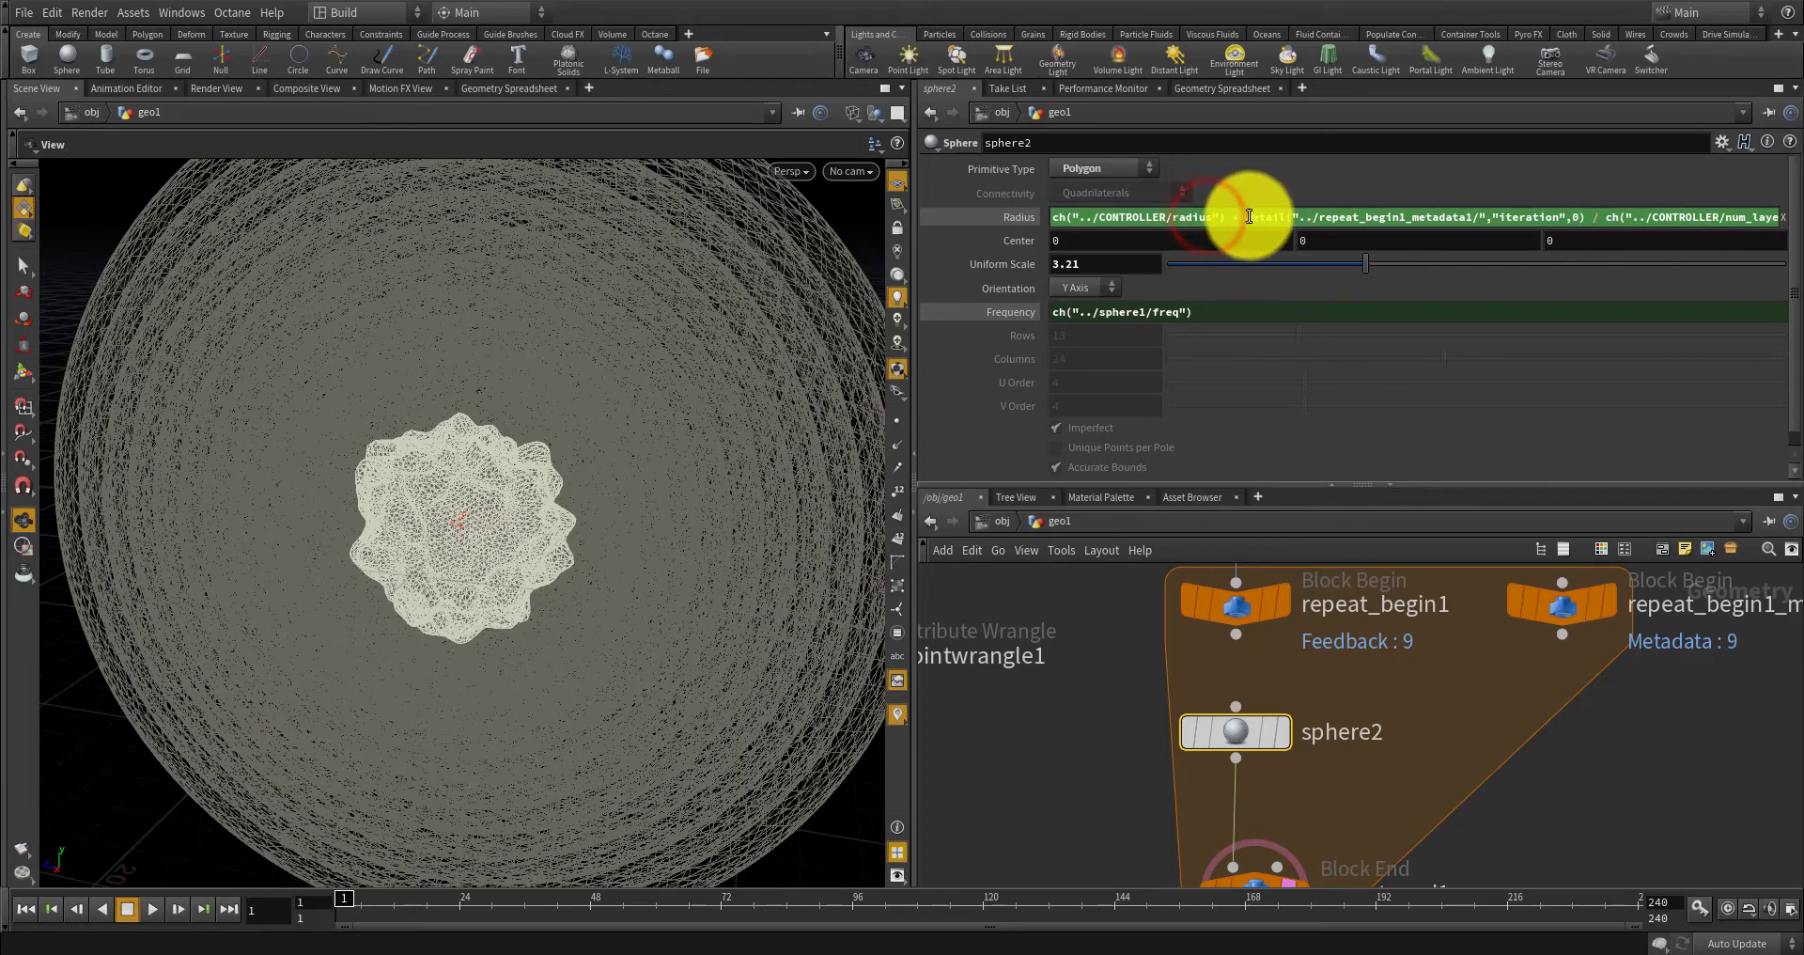
left_click_drag(1224, 217, 1776, 218)
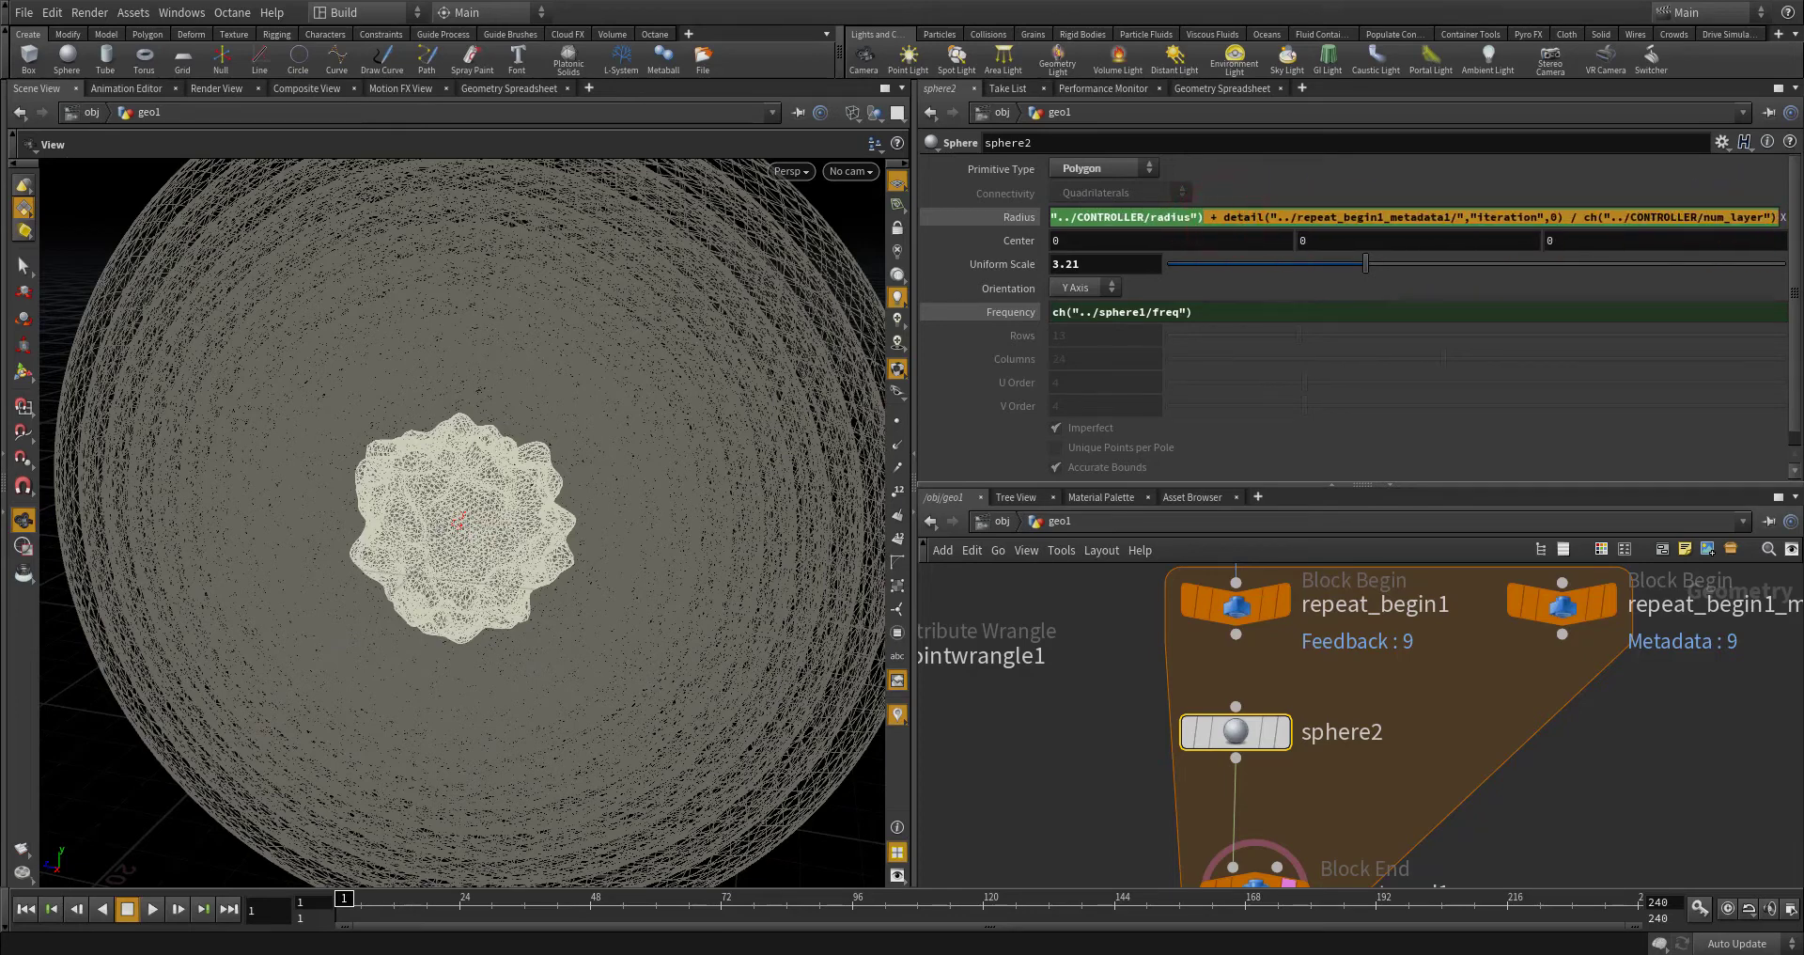
key("BackSpace")
key("Return")
left_click(1671, 804)
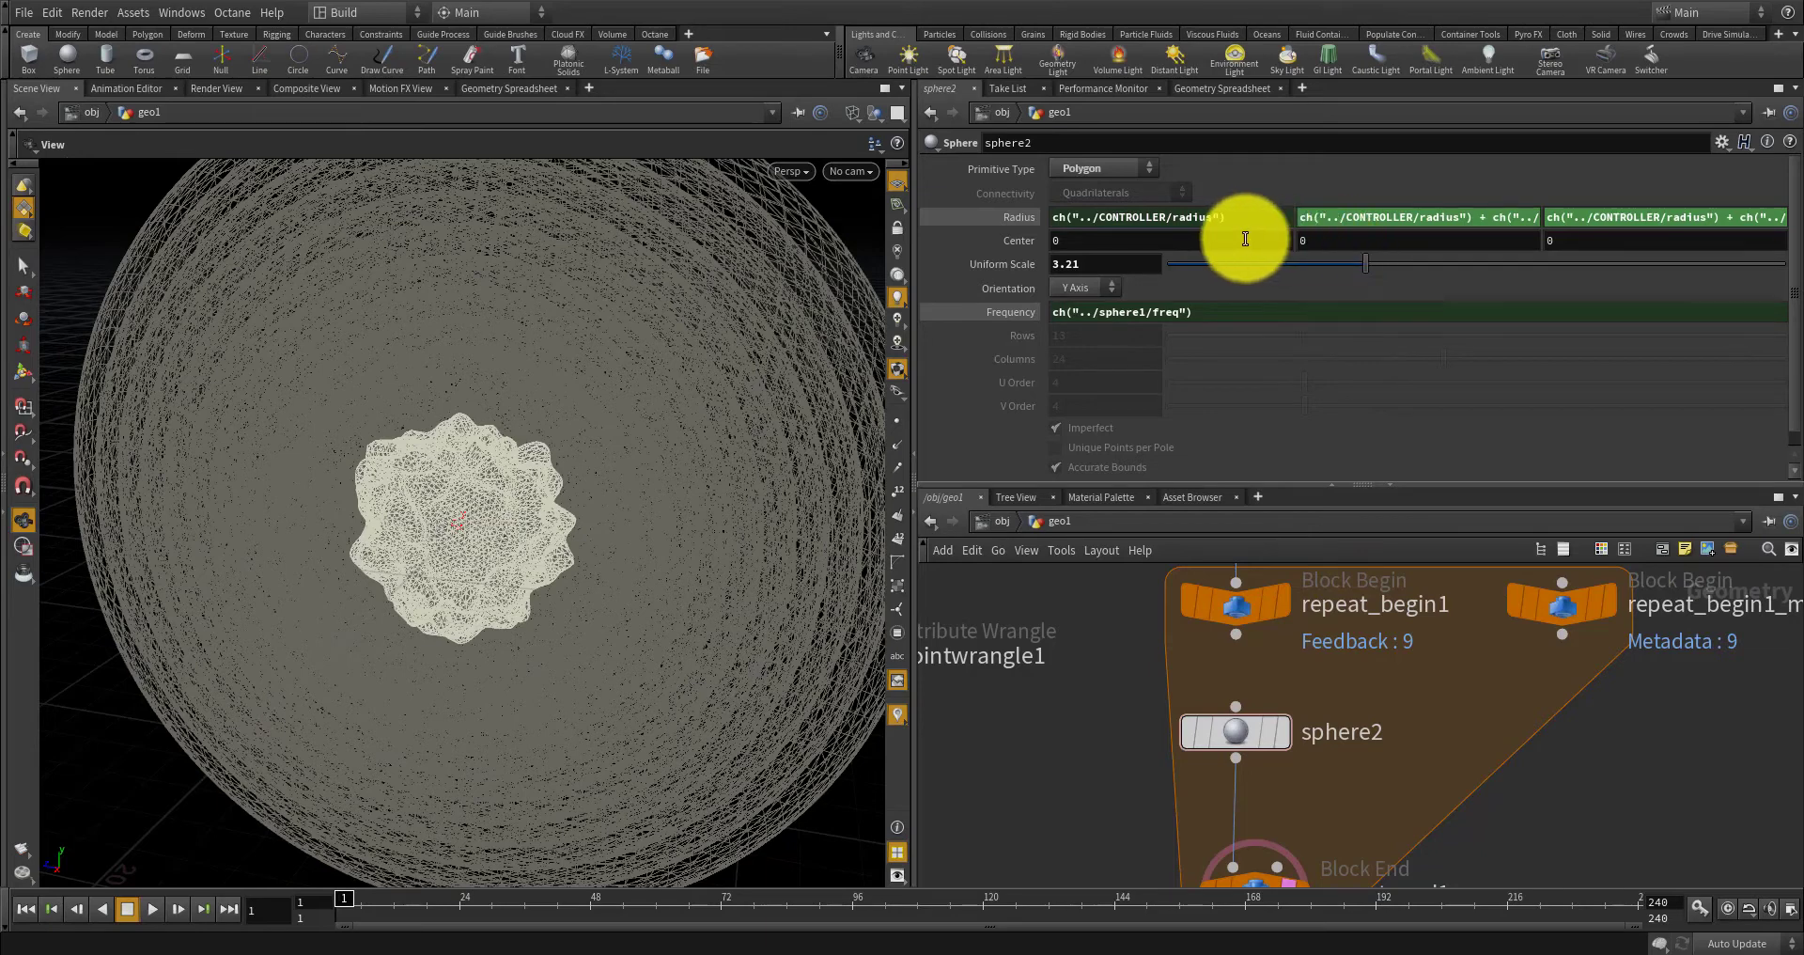
Reduce sphere2's Y radius expression to ch("../CONTROLLER/radius").
left_click(1334, 217)
left_click_drag(1225, 217, 1796, 221)
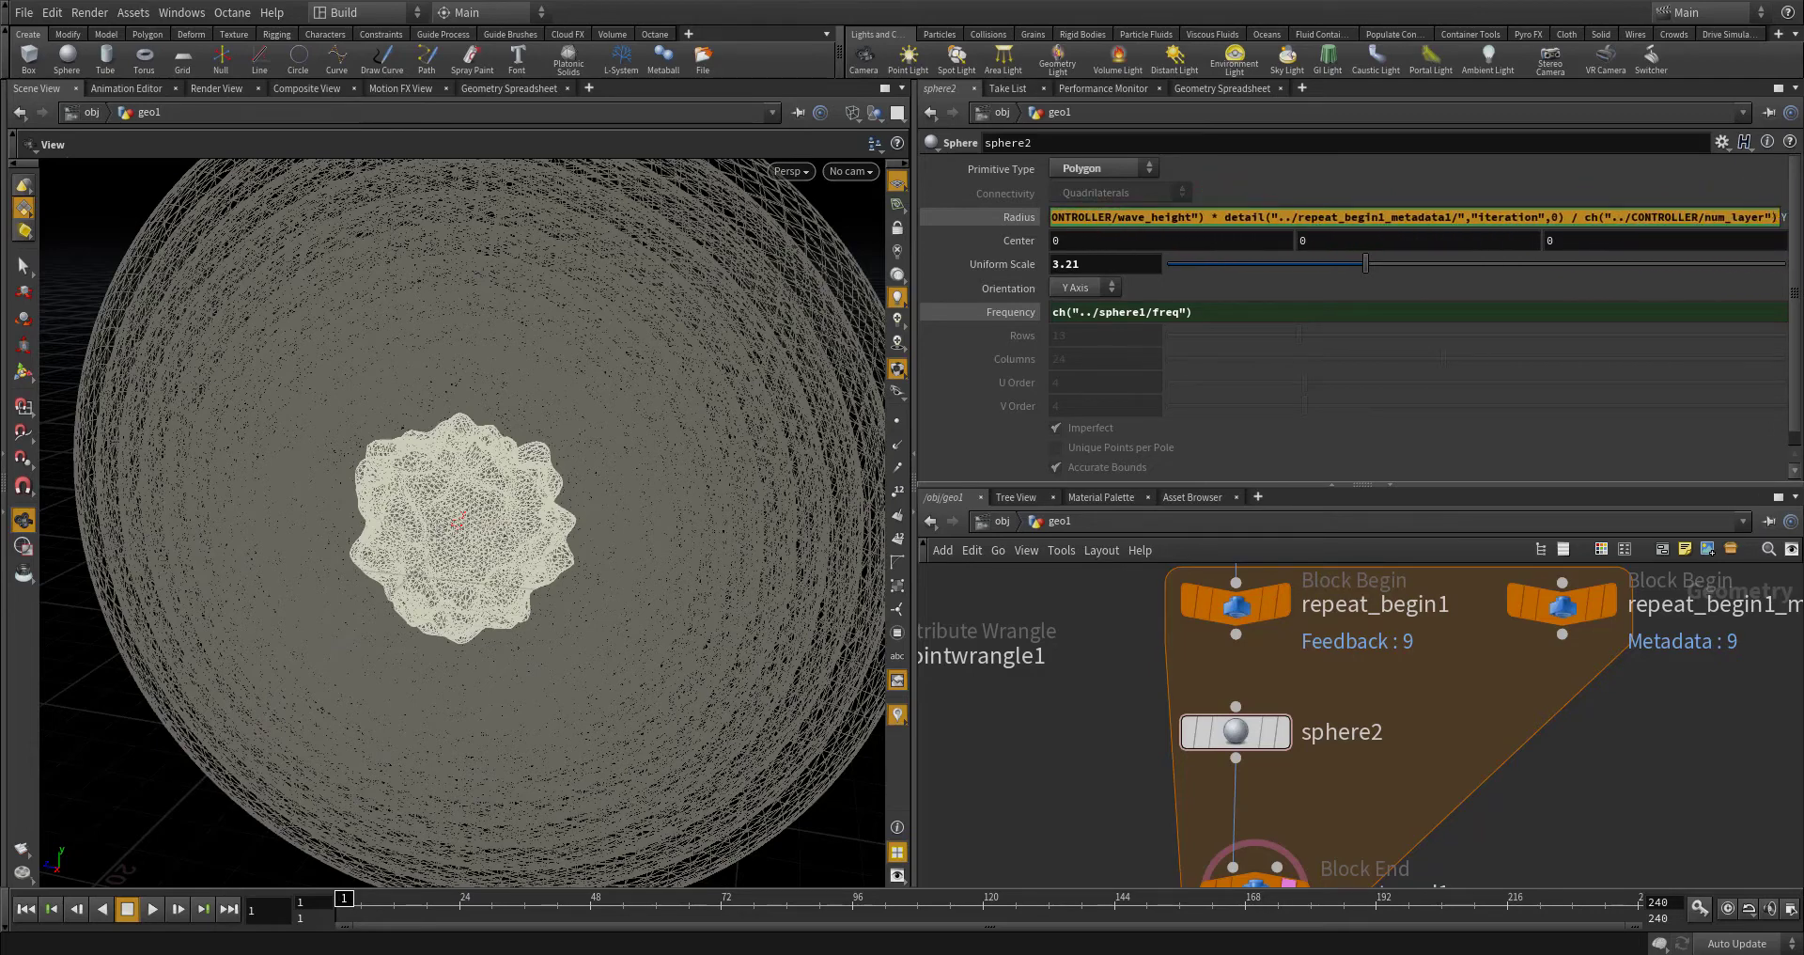
key("BackSpace")
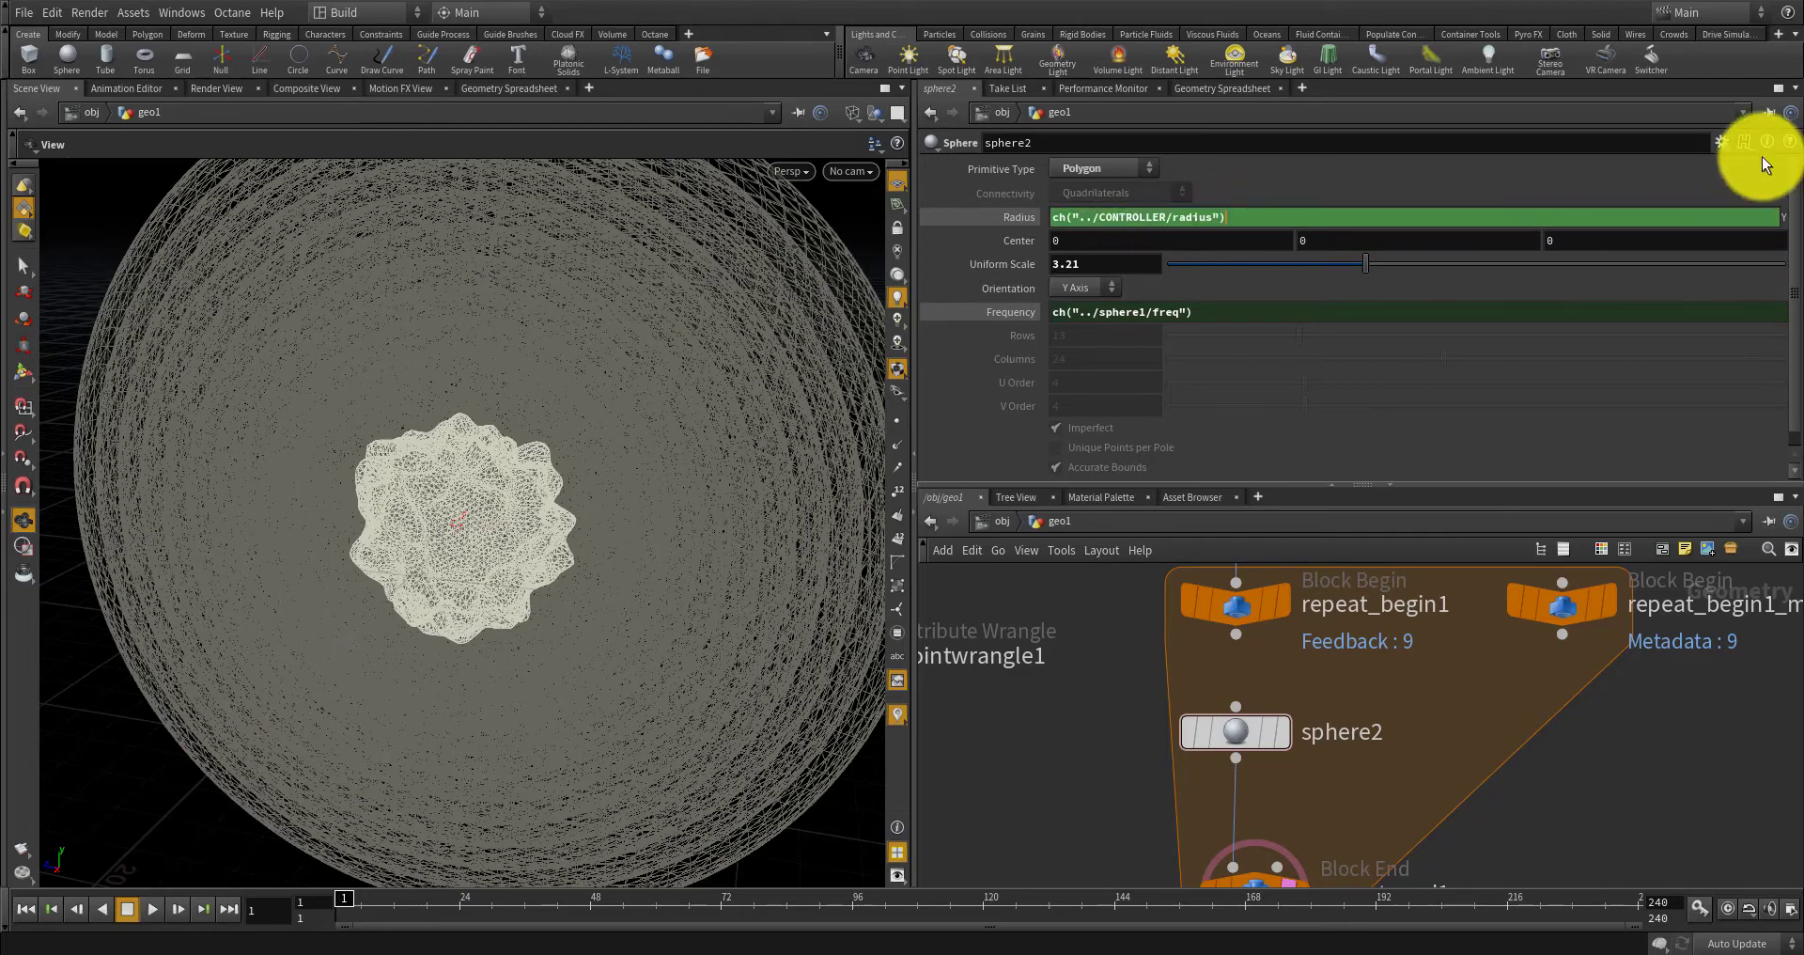
left_click(1645, 232)
Copy the part of sphere2's Z radius expression after the radius term, then delete it, leaving ch("../CONTROLLER/radius").
left_click(1655, 216)
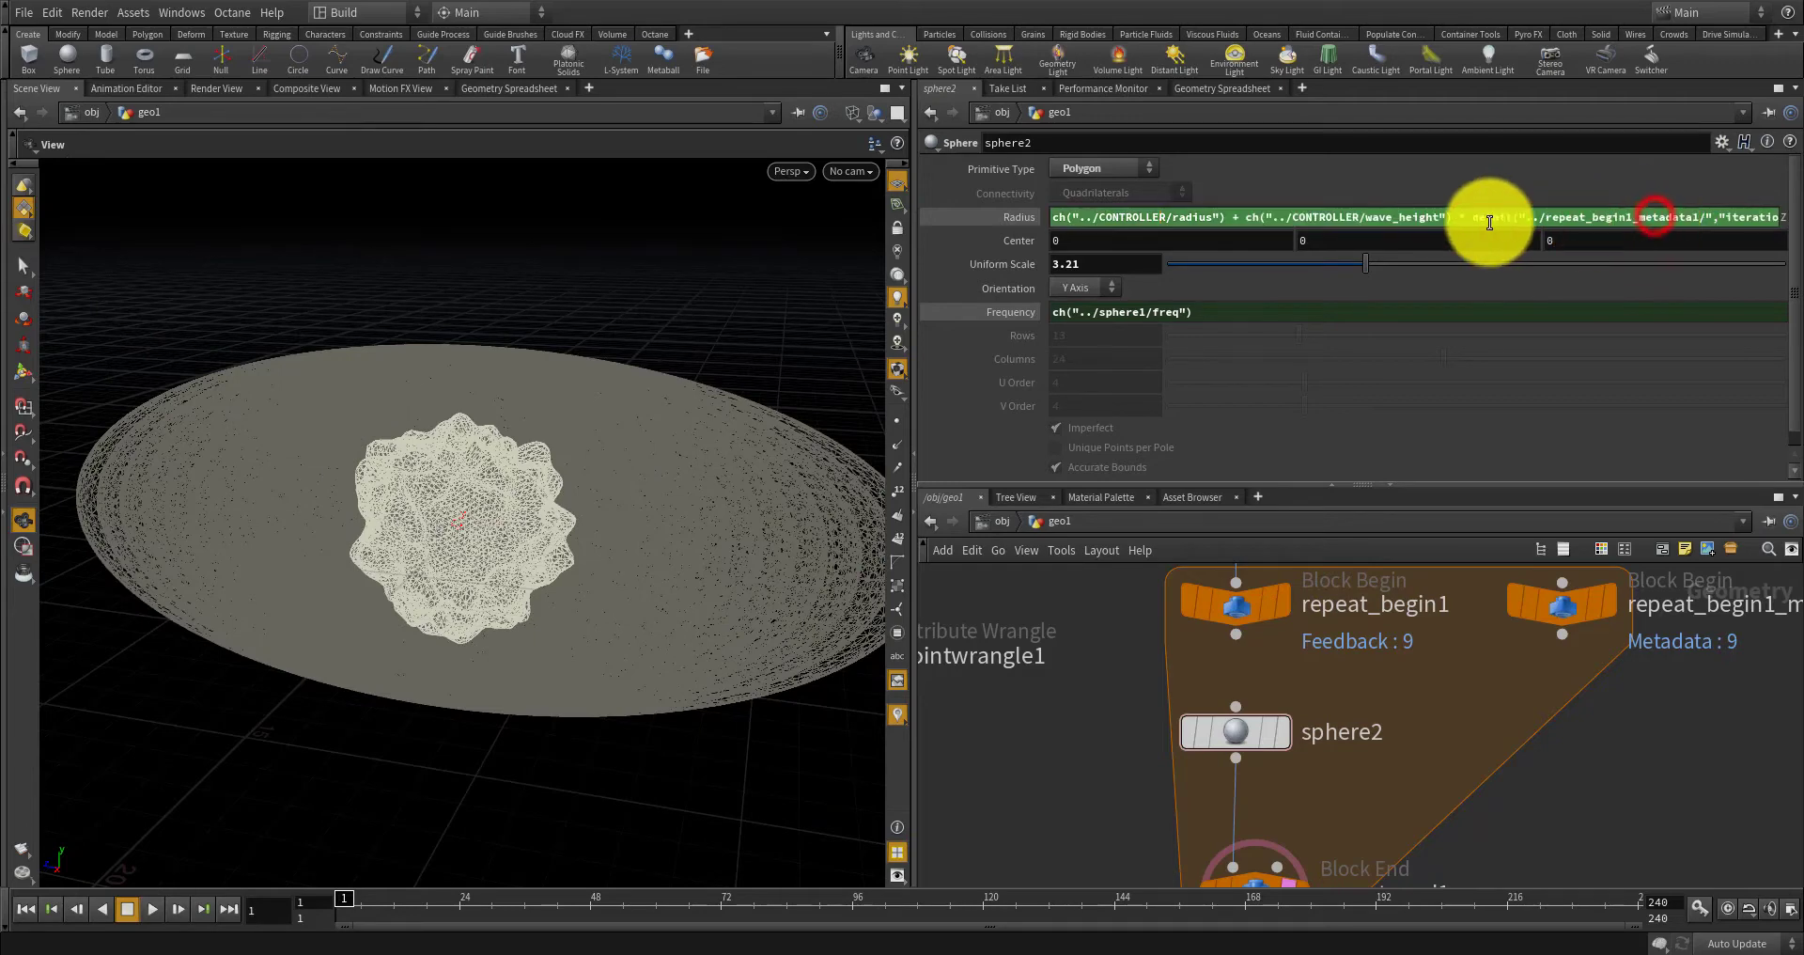
left_click_drag(1225, 219, 1801, 225)
key("ctrl+c")
key("BackSpace")
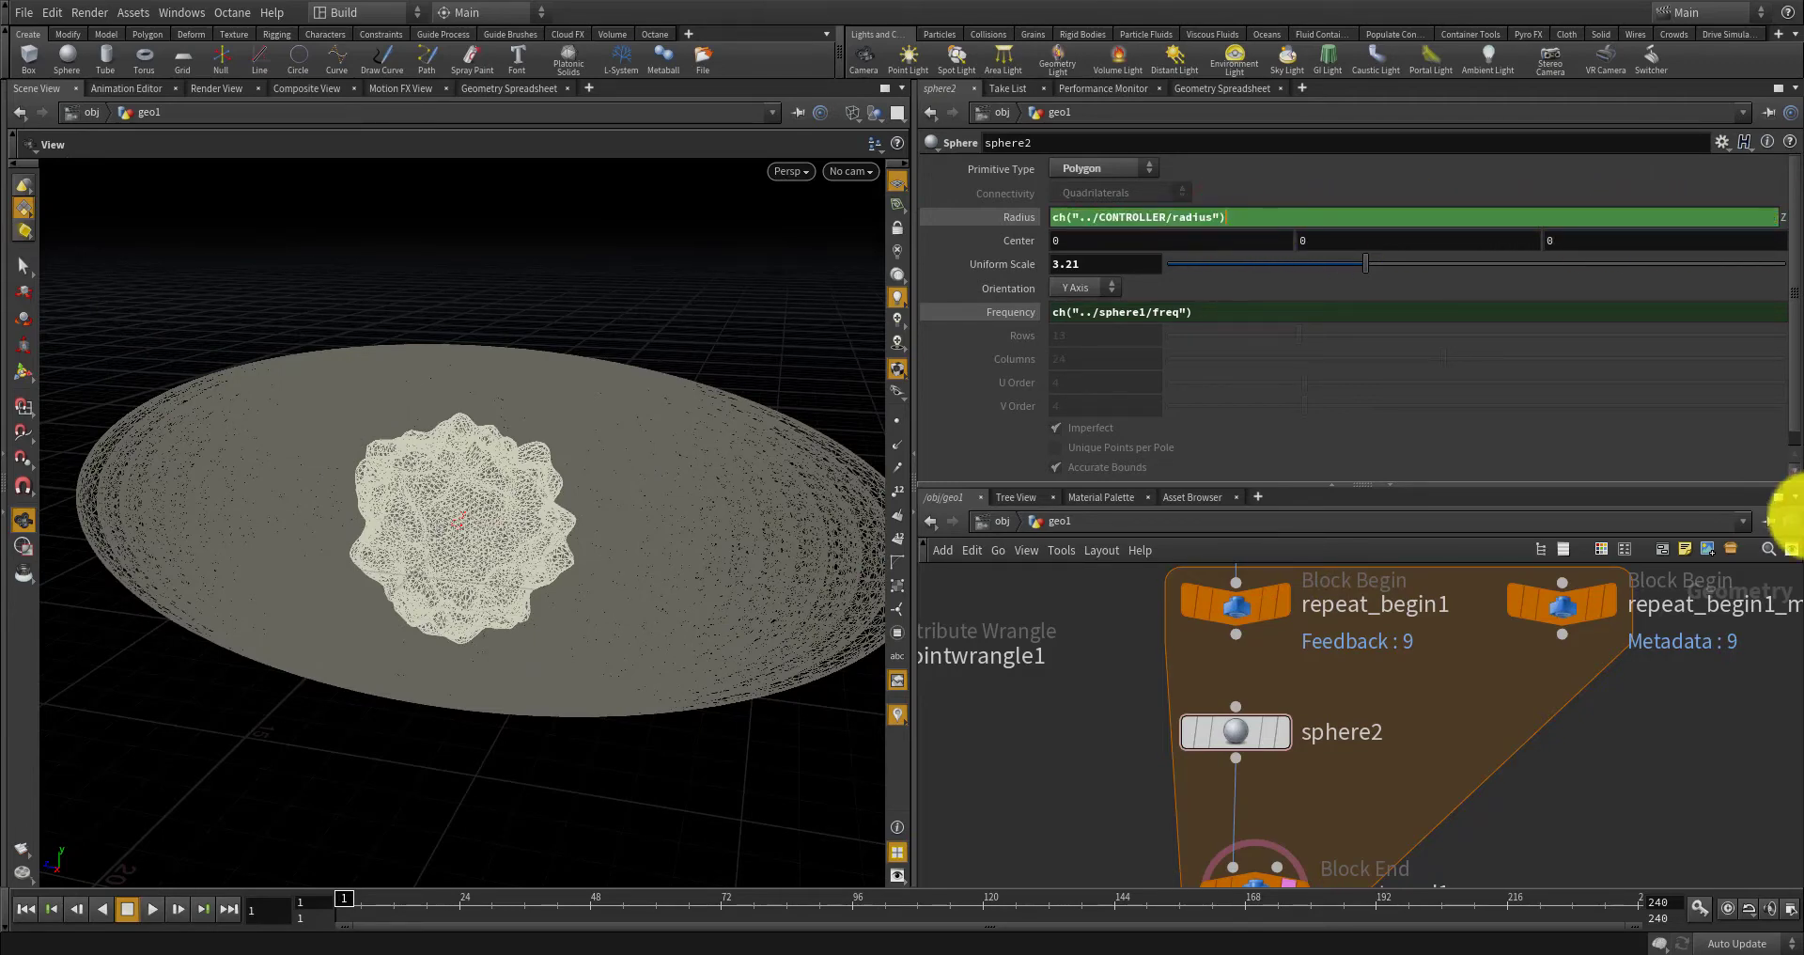
left_click(1688, 776)
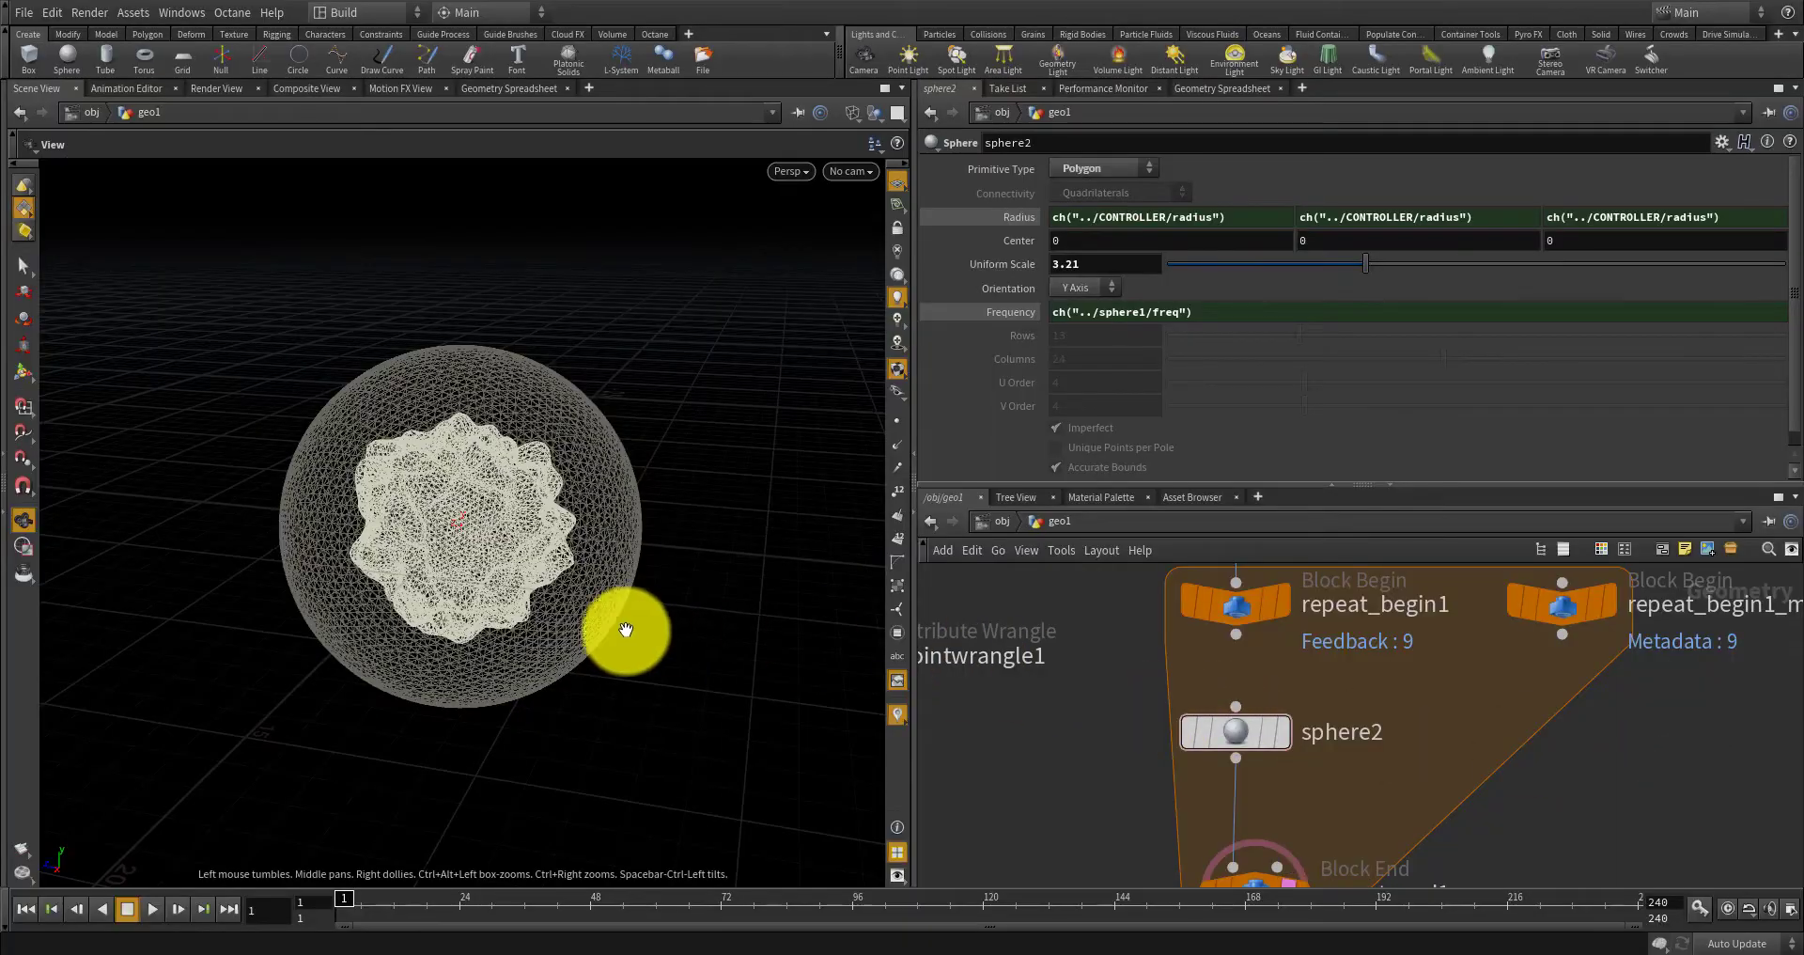
Compare the single sphere with the wavy surface and show sphere2's radius expressions as evaluated values.
scroll(790, 620, "up", 3)
mouse_move(789, 620)
left_mouse_down()
mouse_move(612, 564)
mouse_move(560, 632)
mouse_move(883, 604)
left_mouse_up()
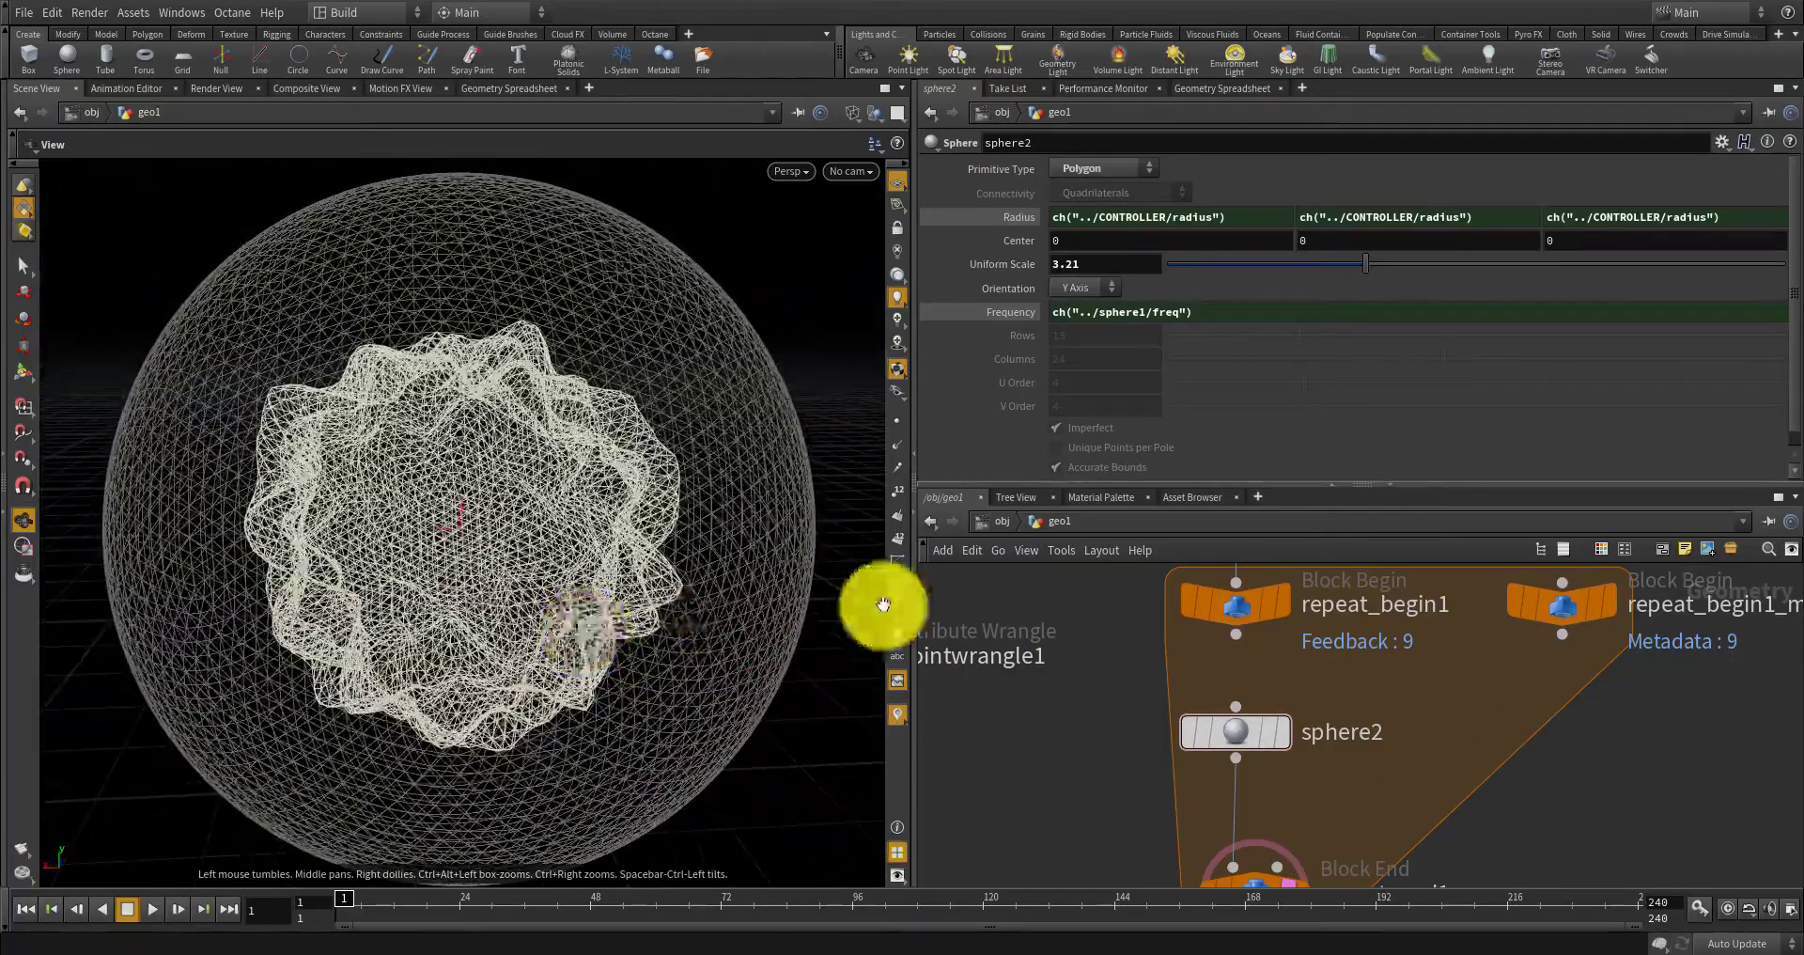
left_click(1010, 218)
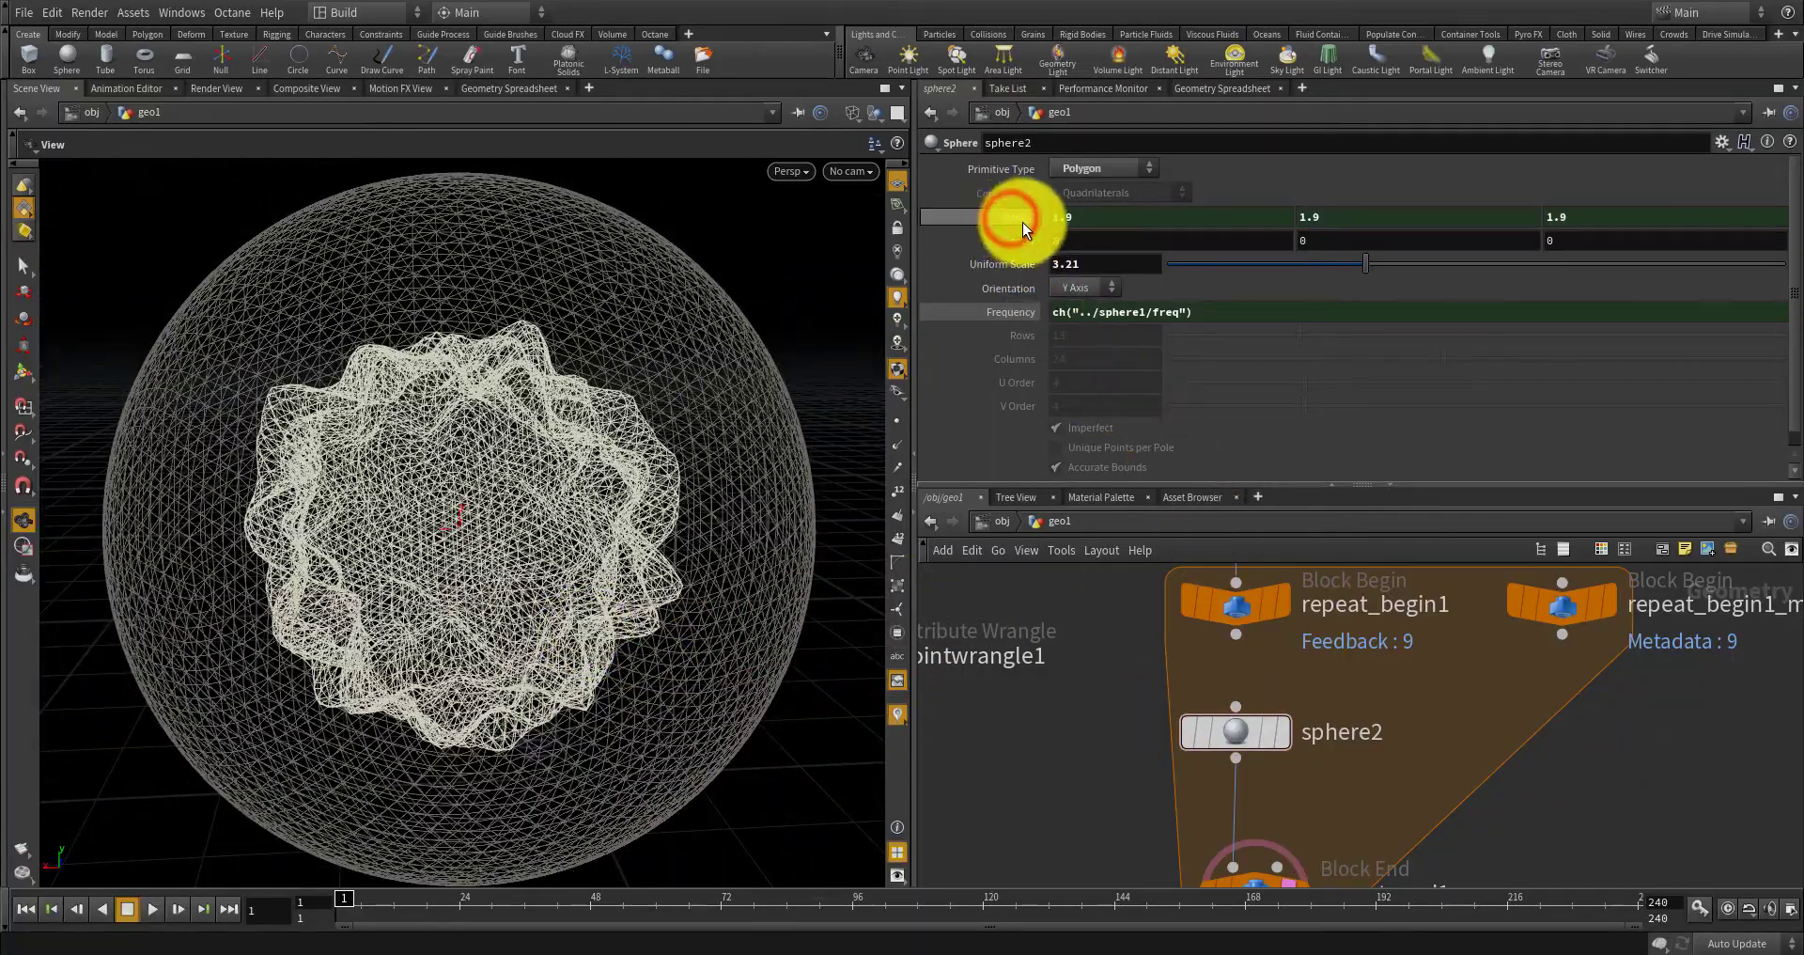
scroll(1300, 716, "down", 3)
scroll(1294, 720, "up", 3)
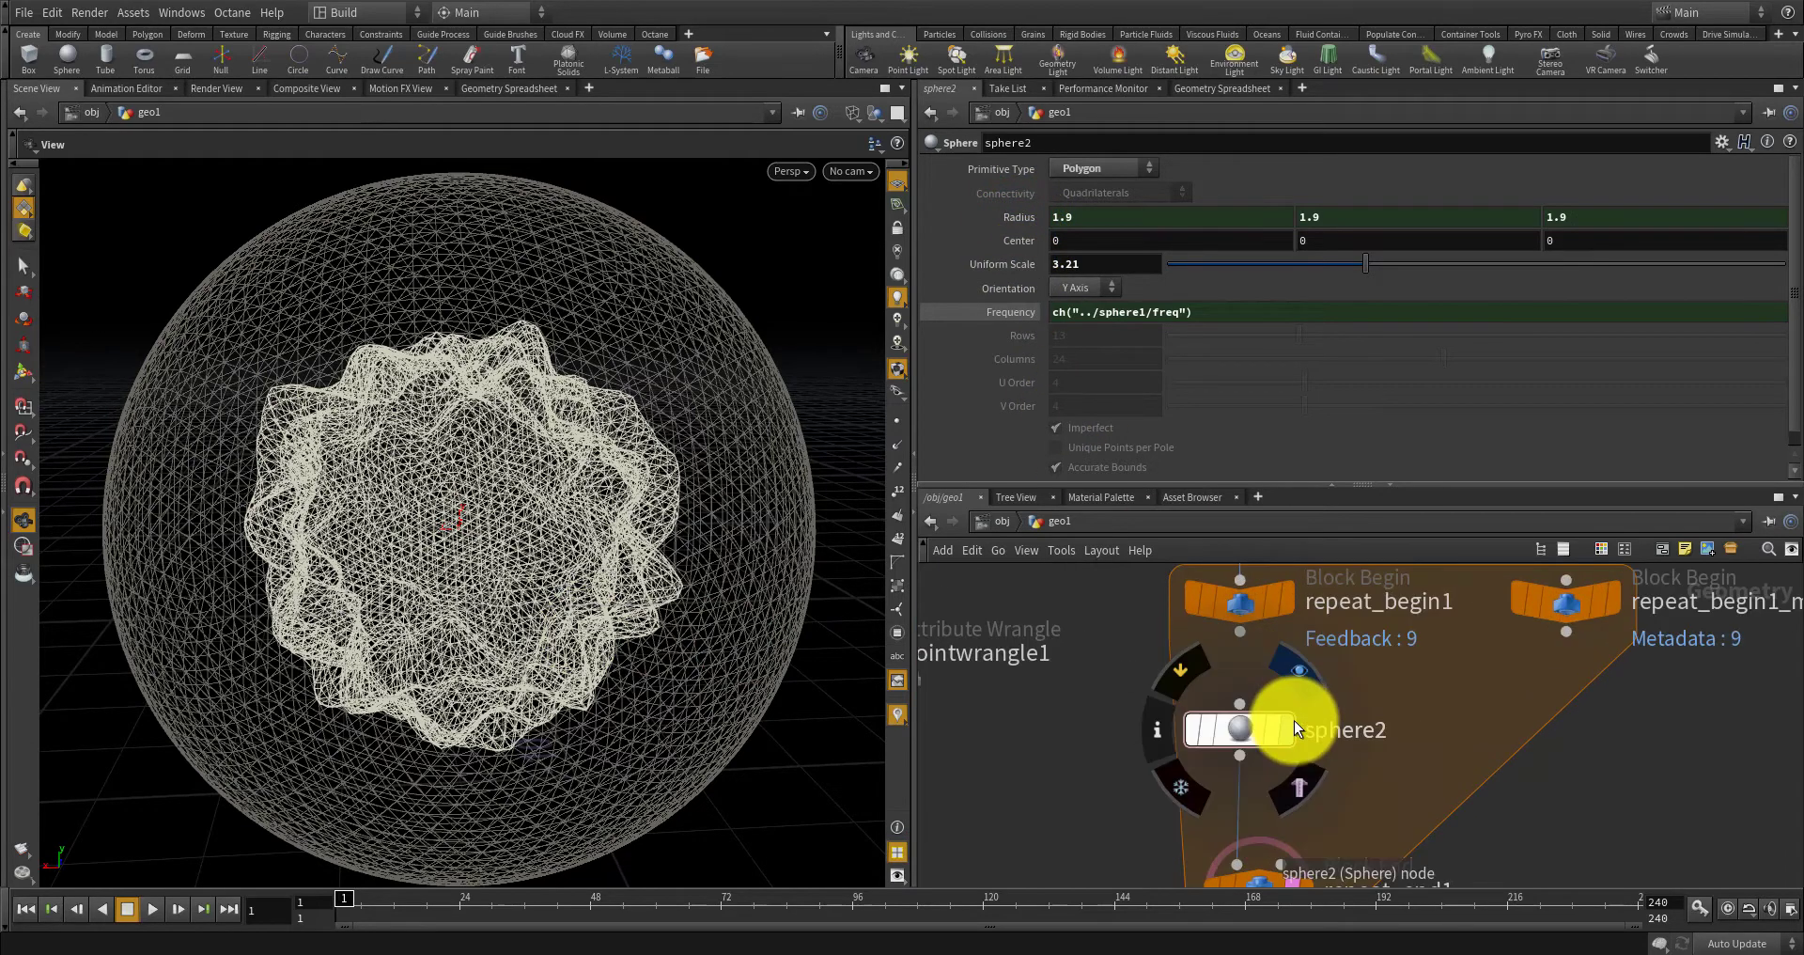
Display sphere2 and sphere1 in turn to compare their sizes, check sphere1's parameters, and display sphere2 again.
left_click(1293, 721)
left_click(1272, 722)
scroll(1310, 723, "down", 4)
scroll(1242, 624, "up", 3)
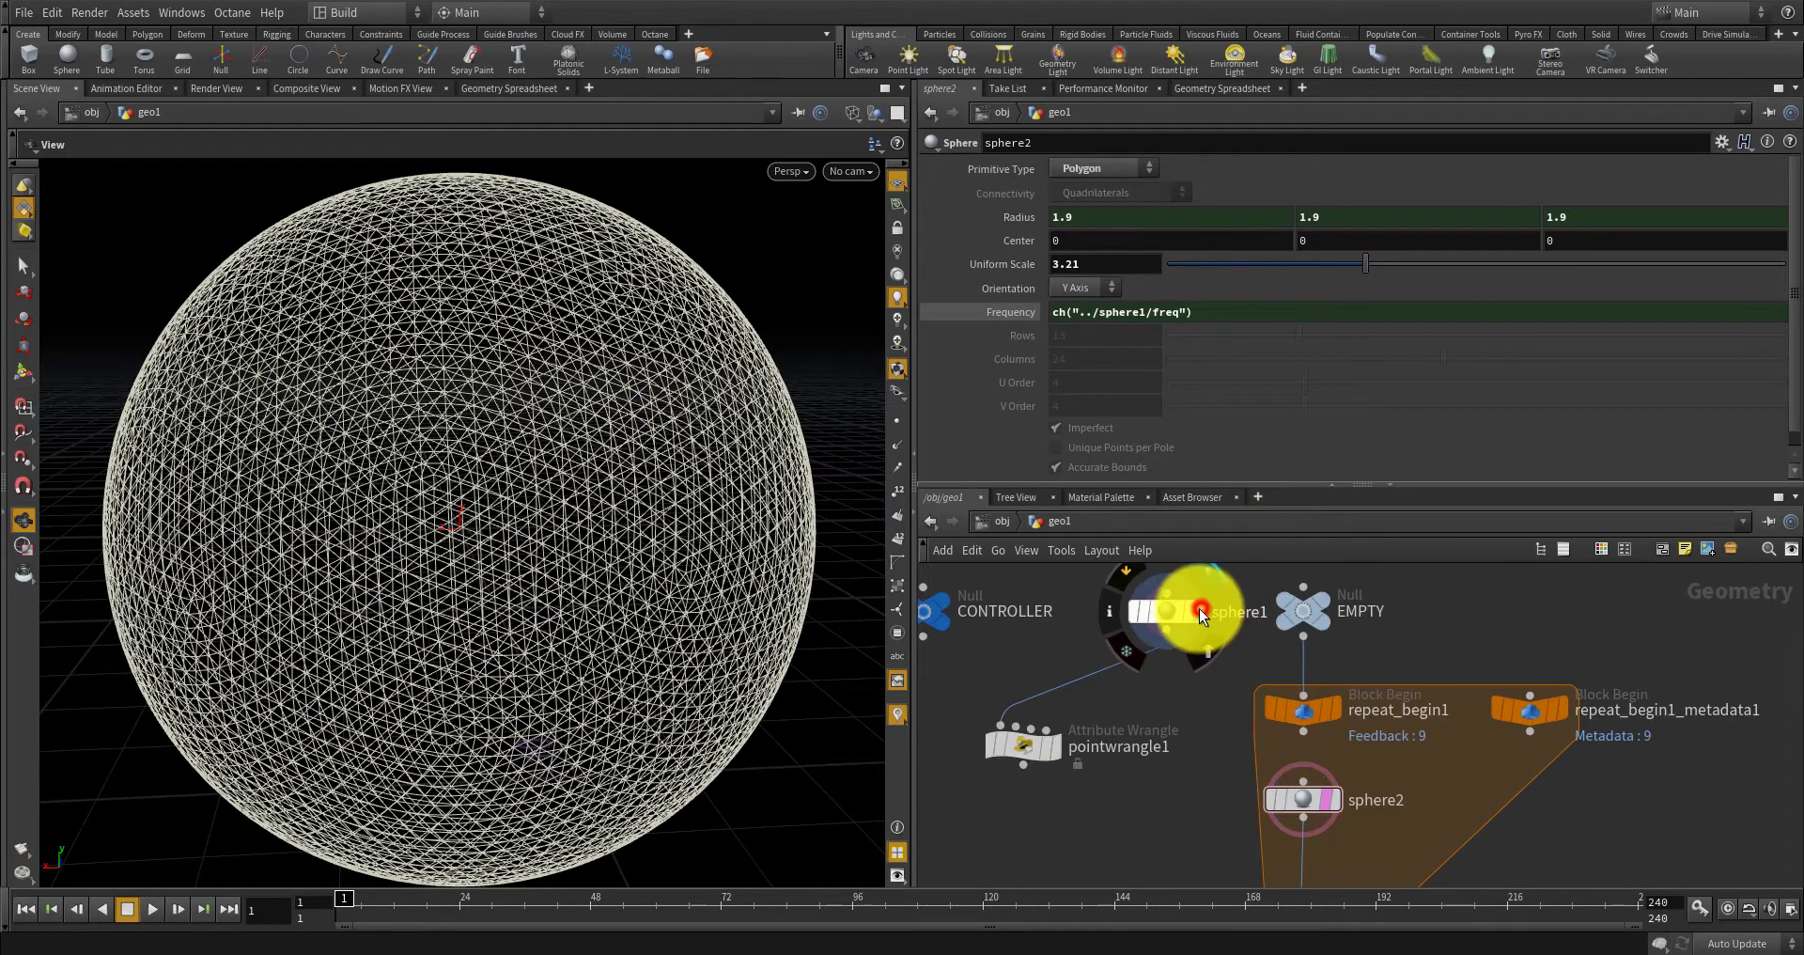
left_click(1197, 609)
left_click(1169, 613)
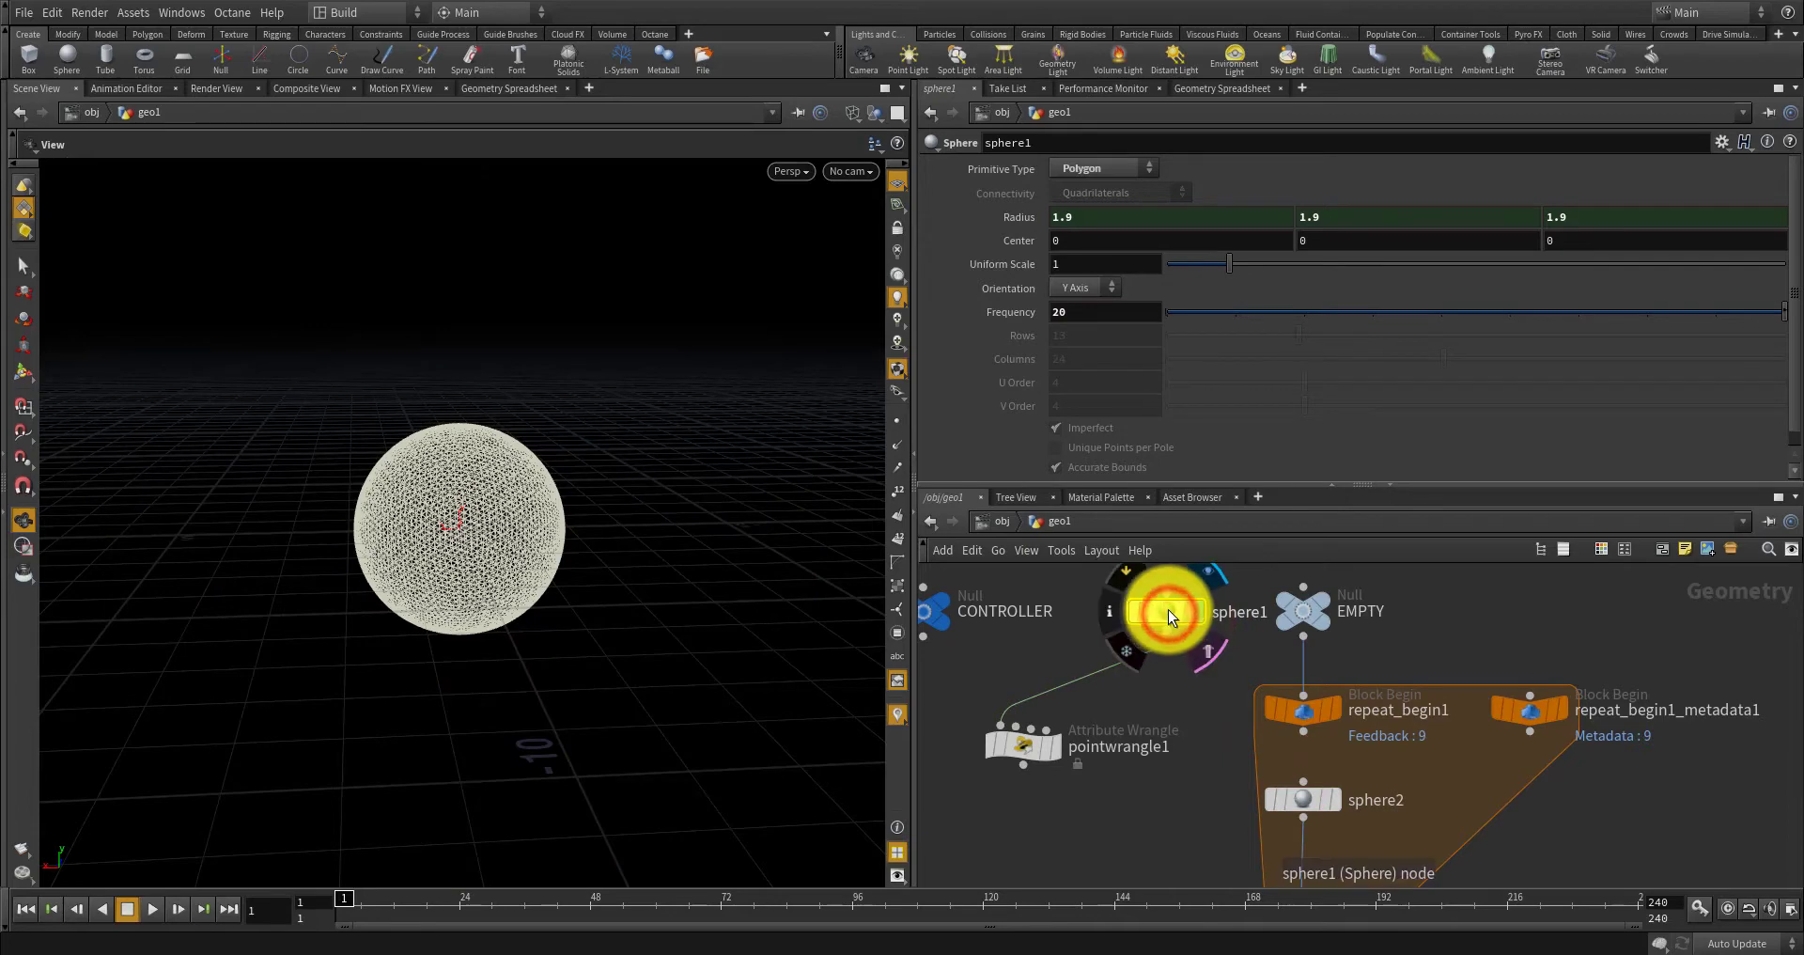
scroll(1215, 617, "down", 3)
scroll(1316, 736, "up", 4)
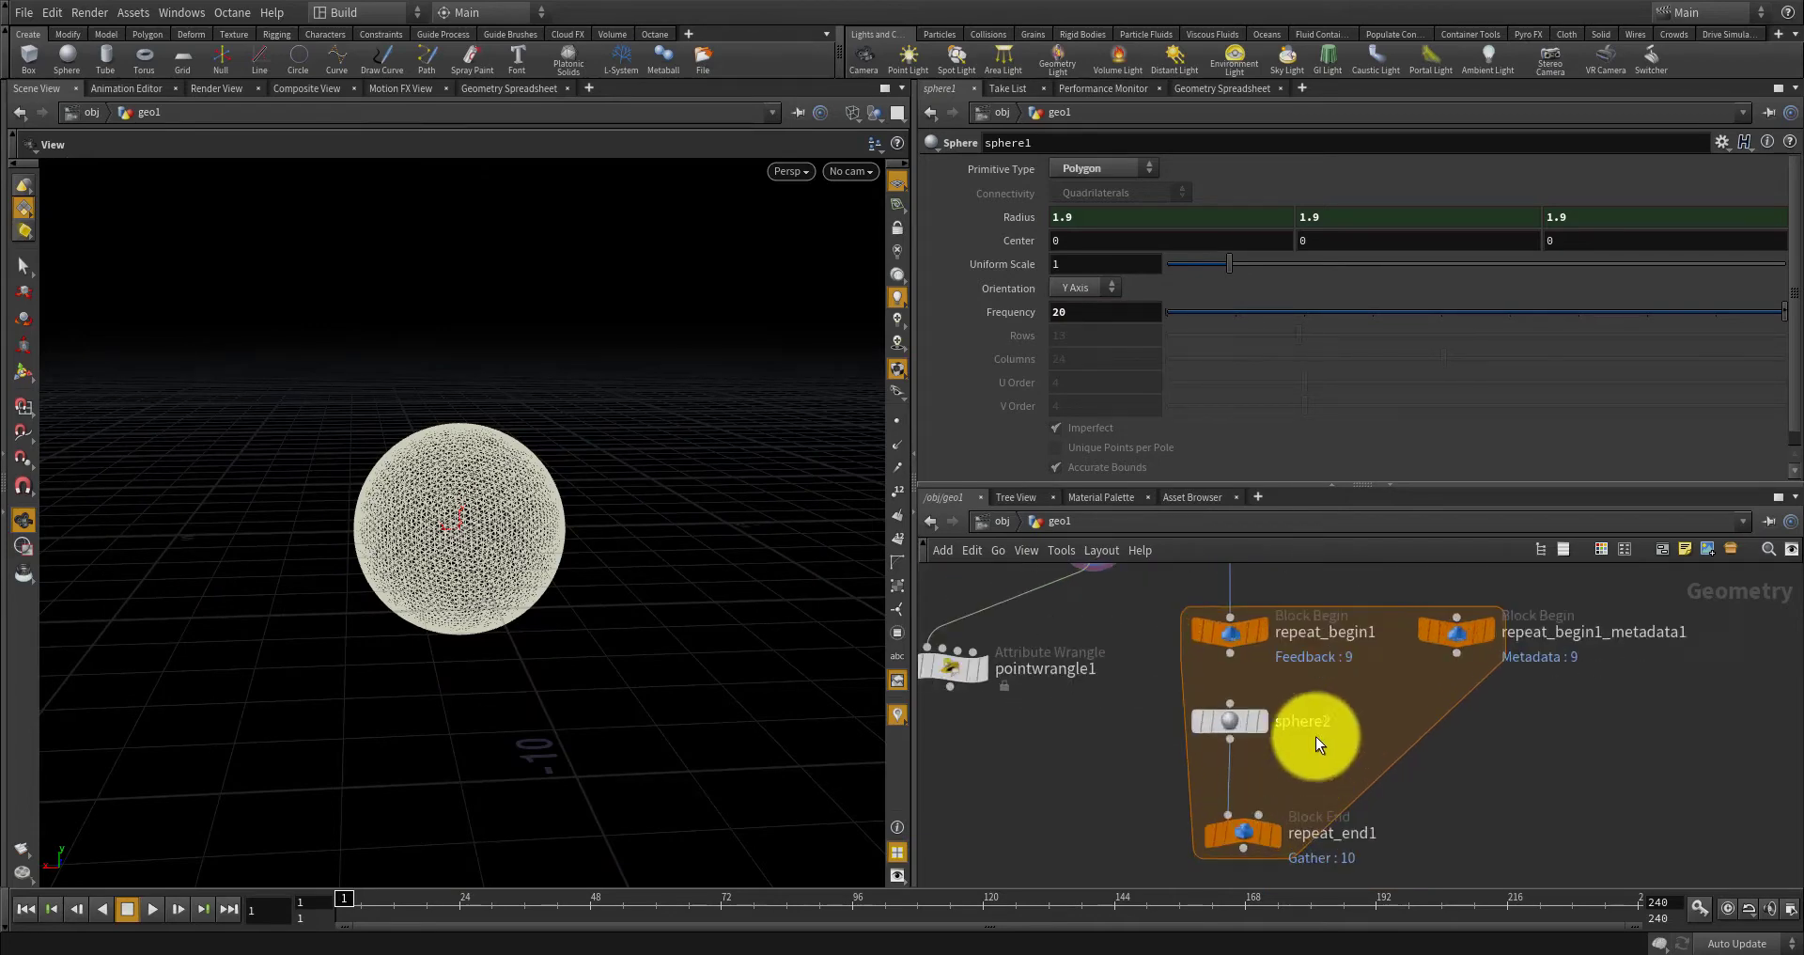
left_click(1253, 719)
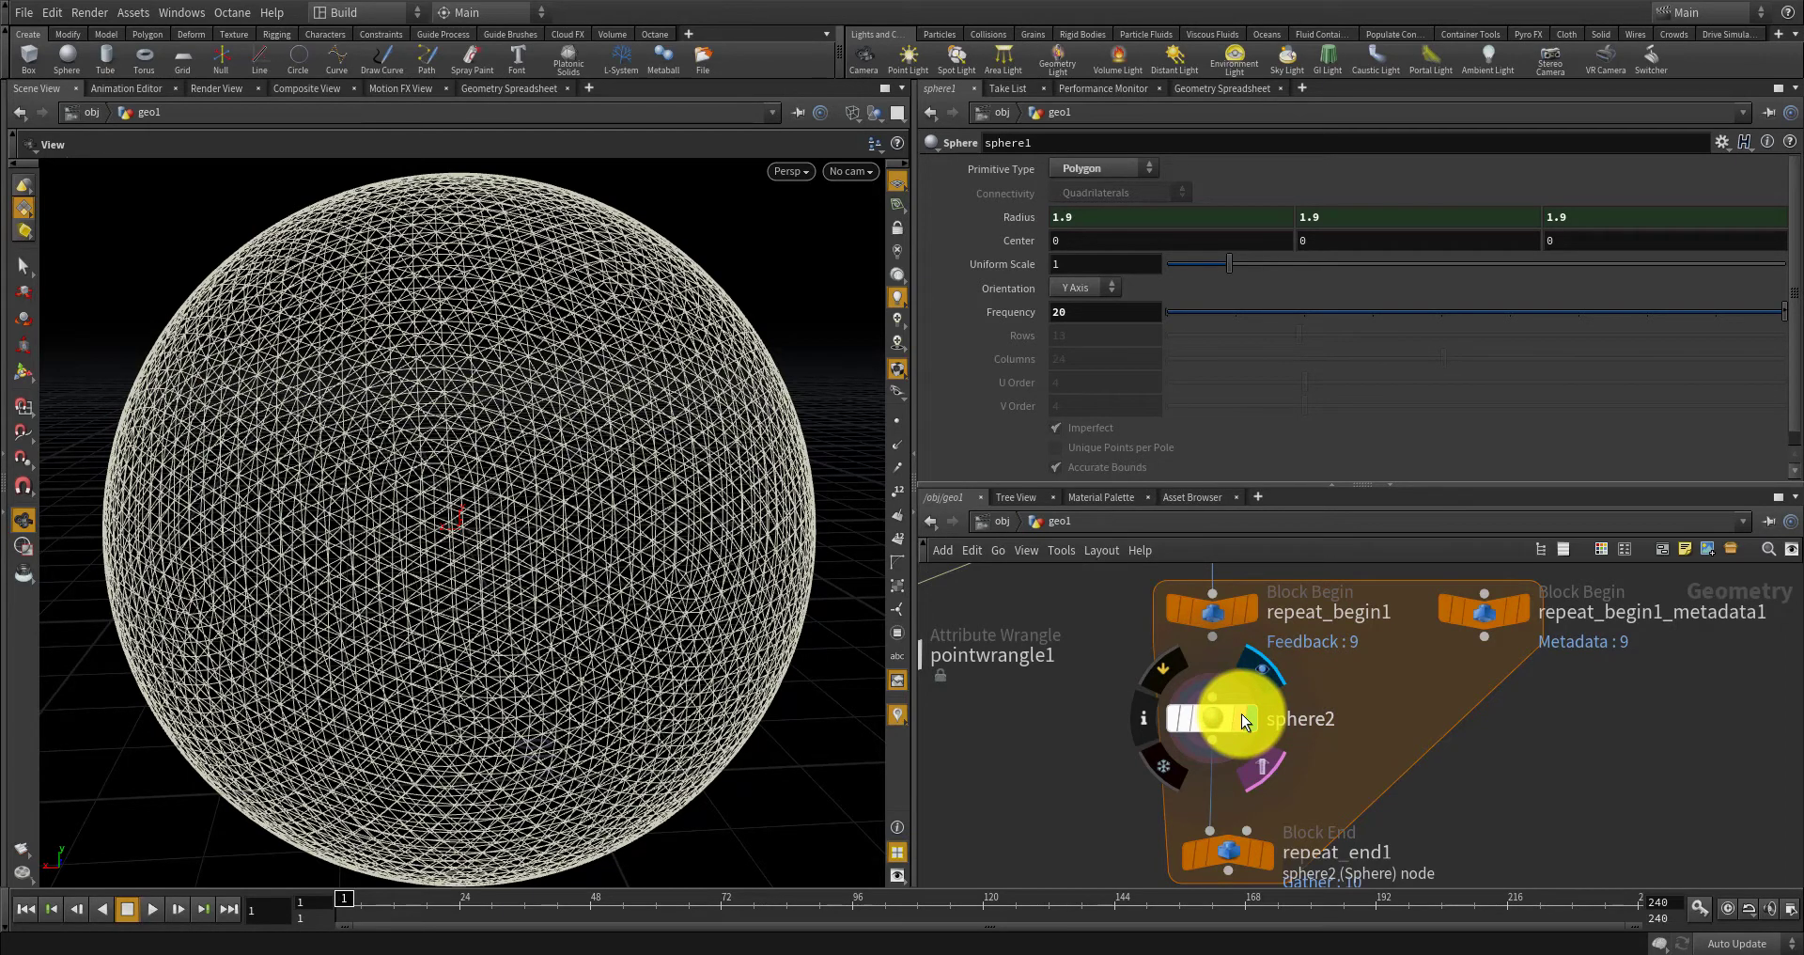
Set sphere2's Uniform Scale to 1.
left_click(1204, 727)
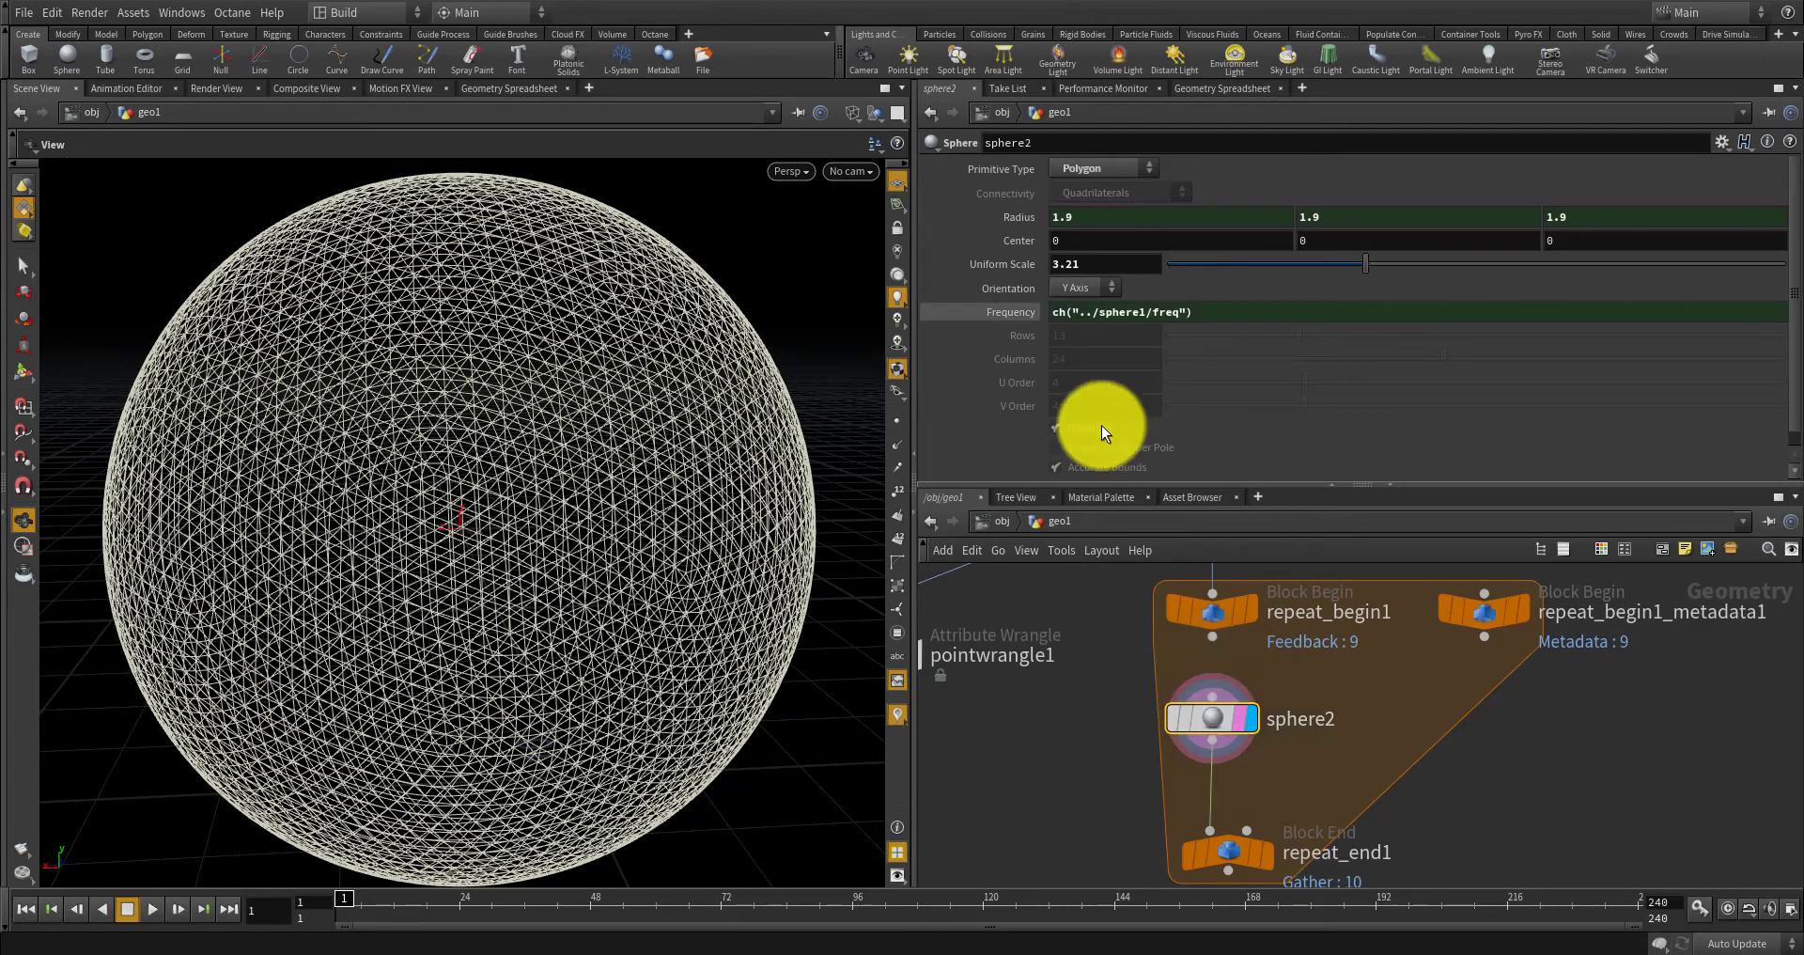
left_click_drag(1053, 266, 1016, 267)
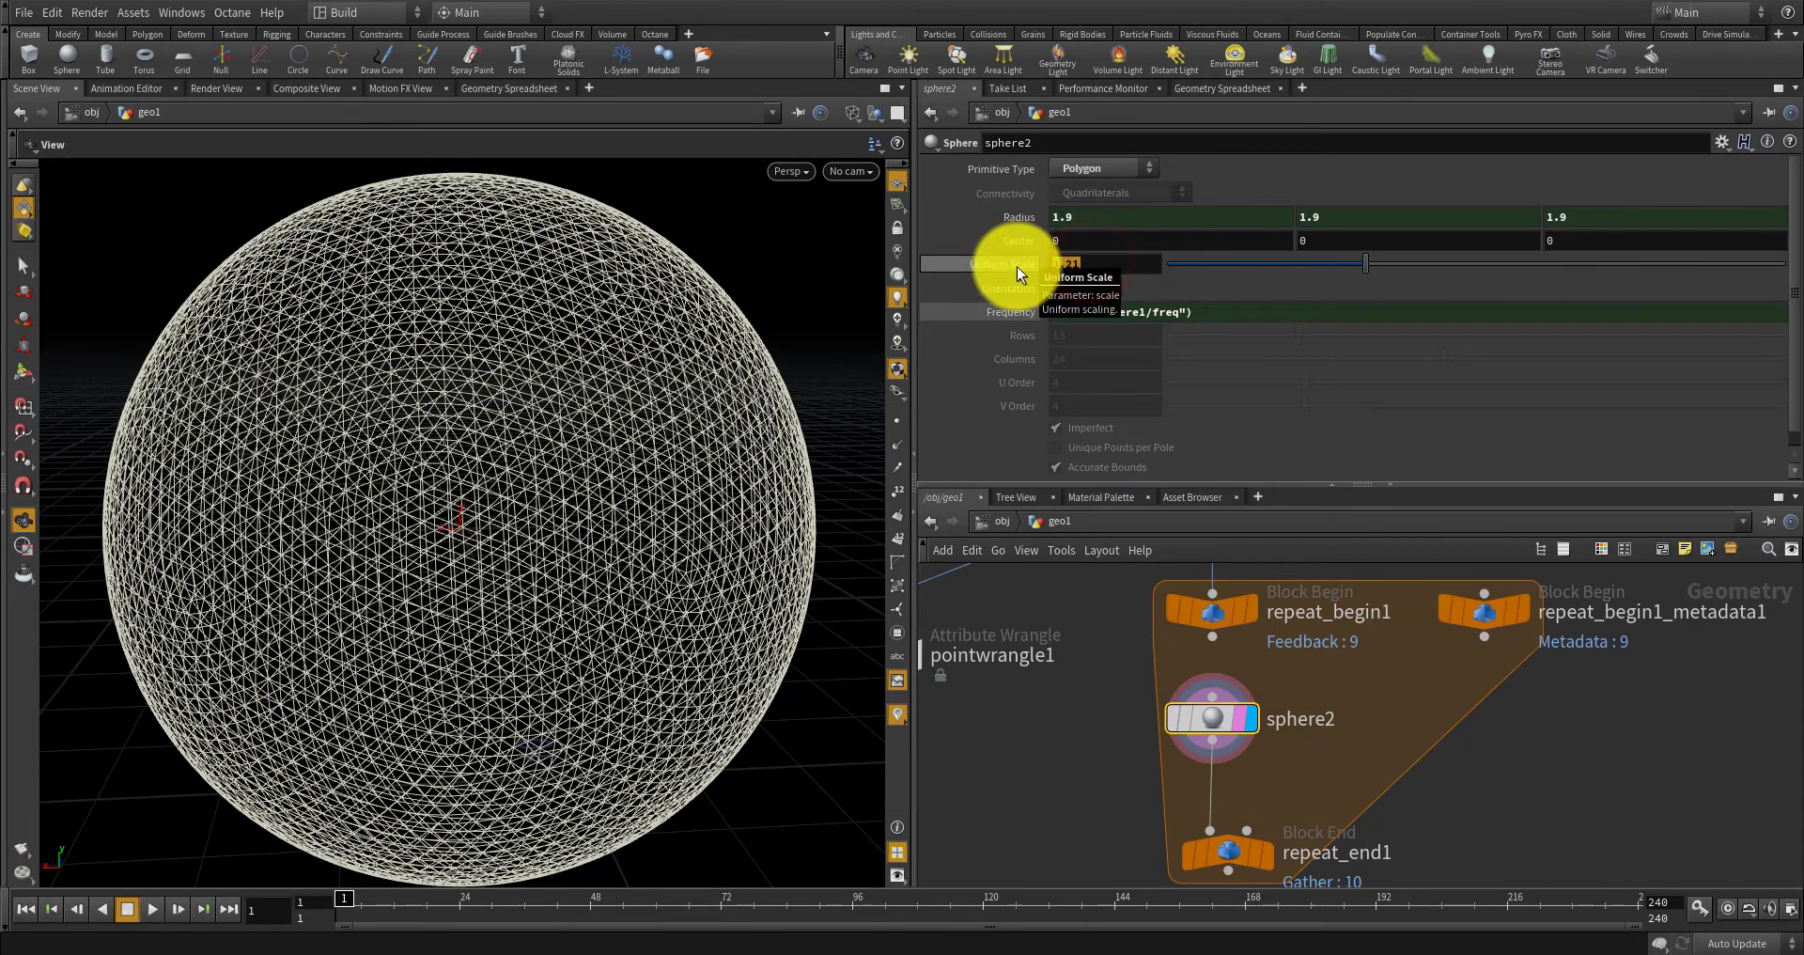
type("1")
key("Return")
Paste the copied term into sphere2's X radius, giving ch("../CONTROLLER/radius") + ch("../CONTROLLER/wave_height") * detail("../repeat_begin1_metadata1/","iteration",0) / ch("../CONTROLLER/num_layer").
left_click(1080, 209)
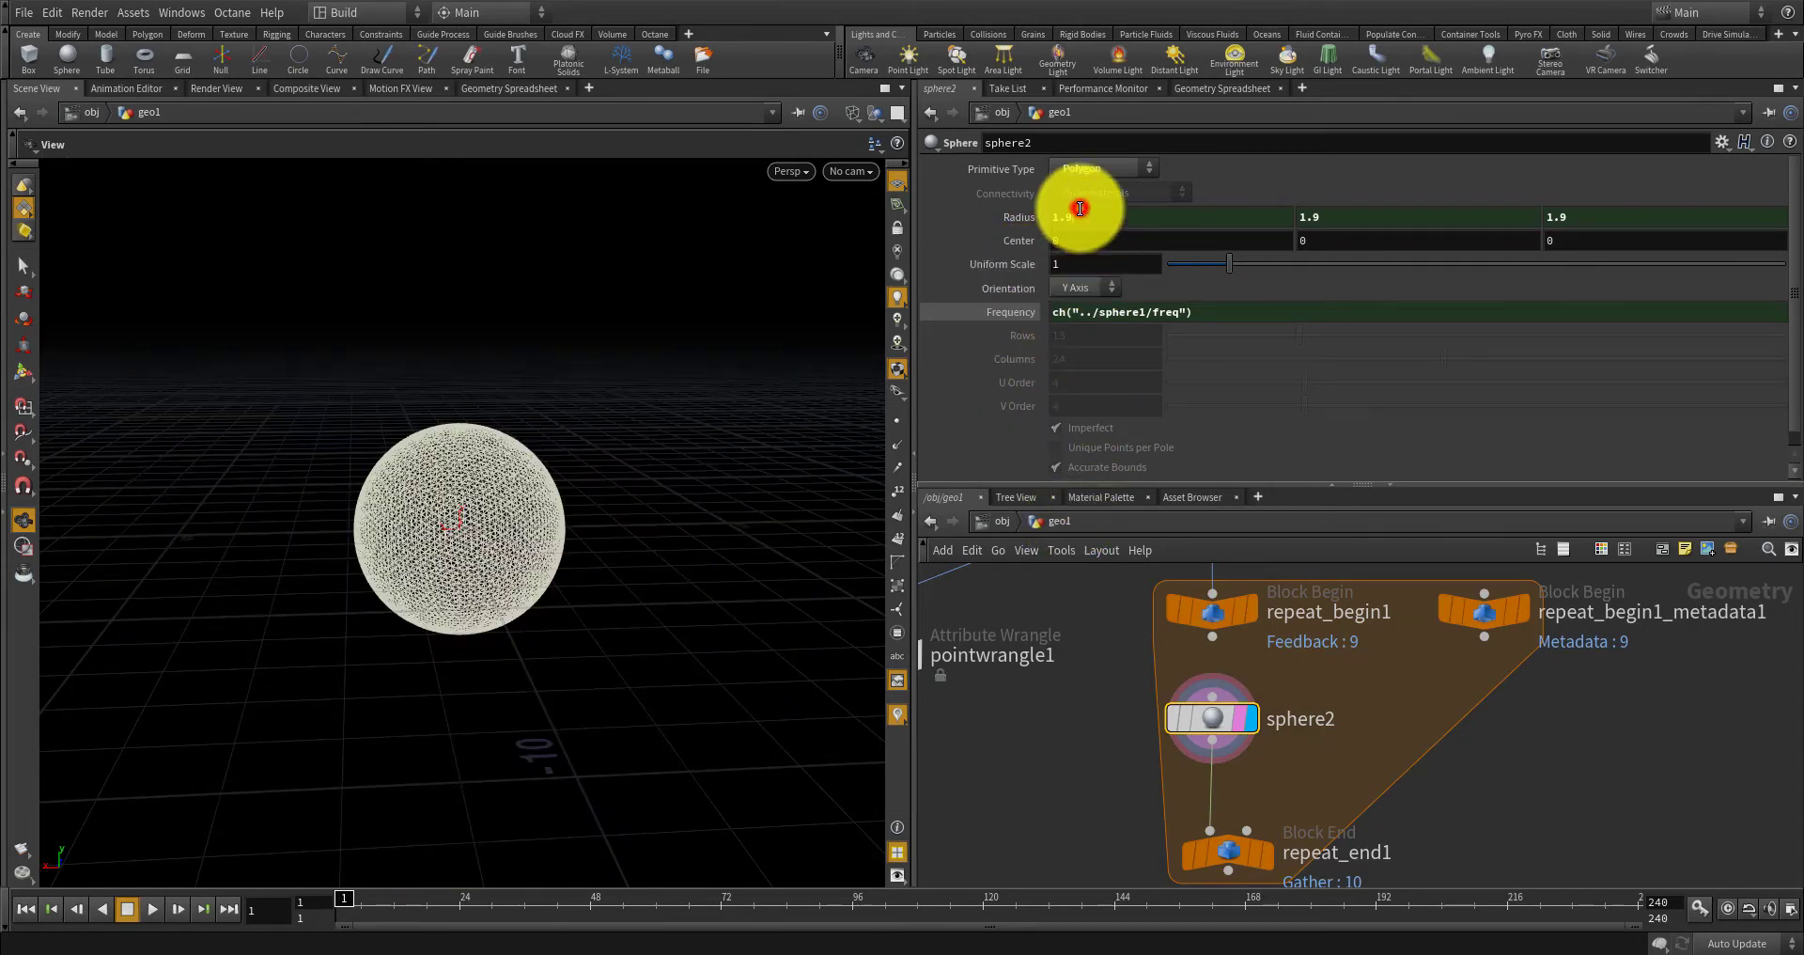
left_click(1014, 212)
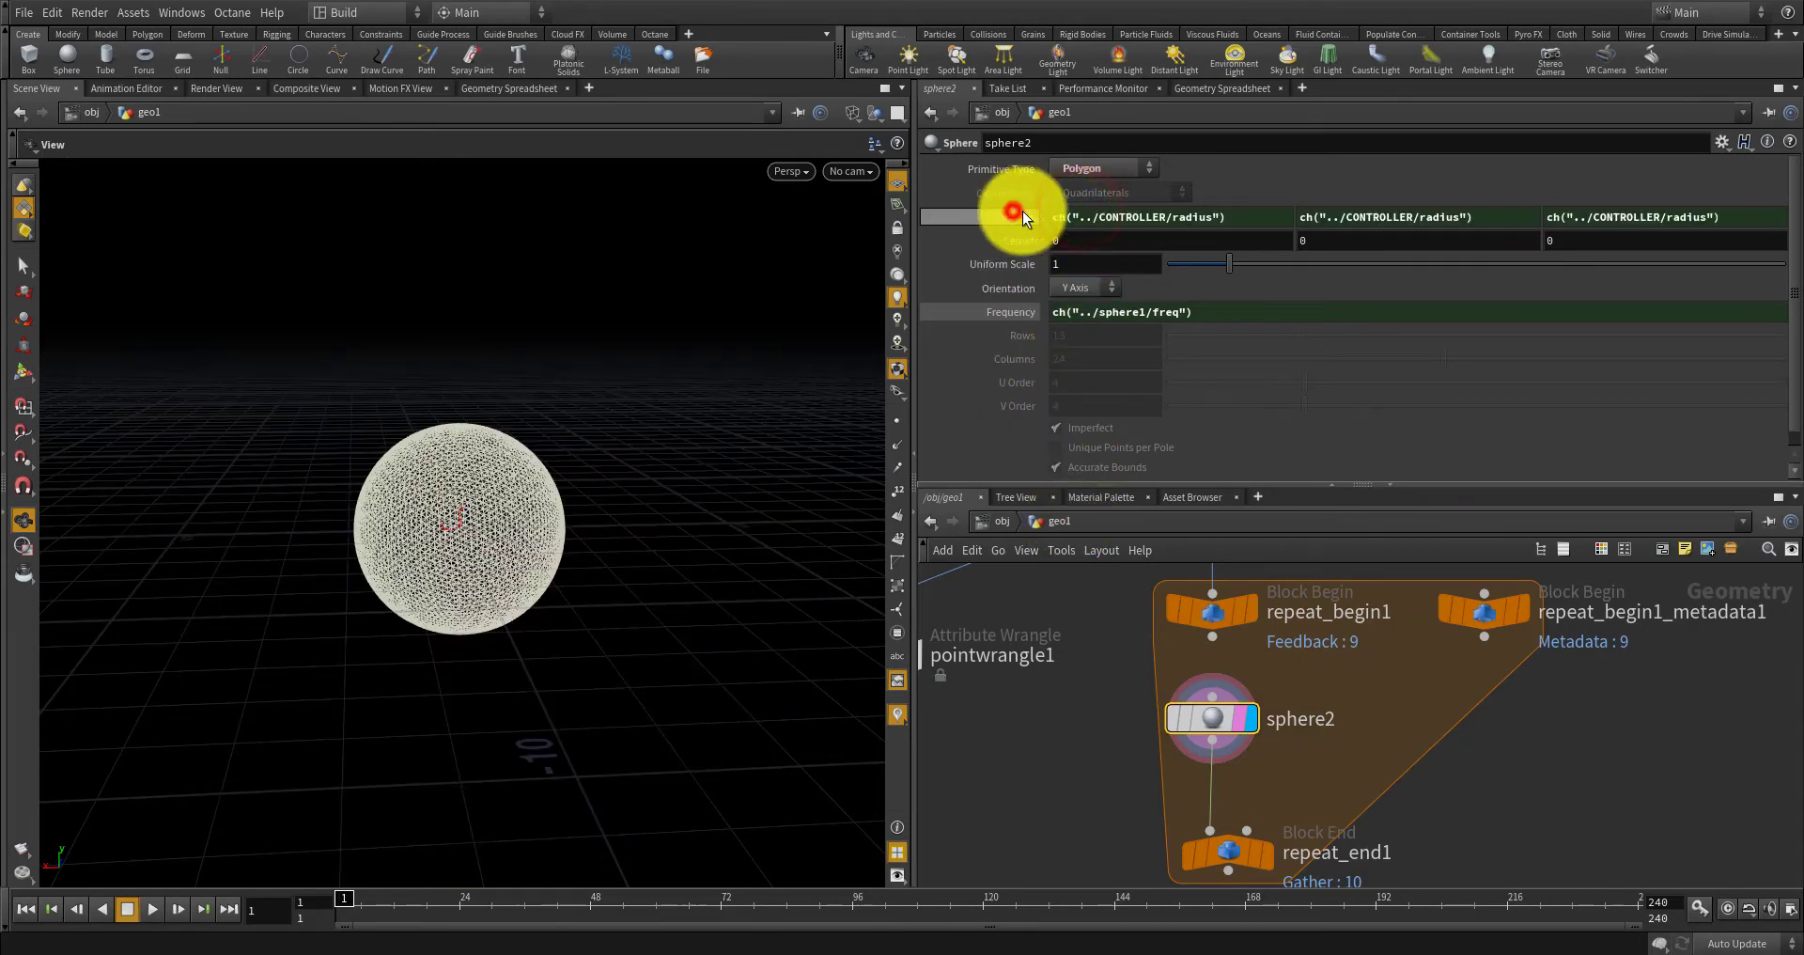
left_click(1252, 220)
key("ctrl+v")
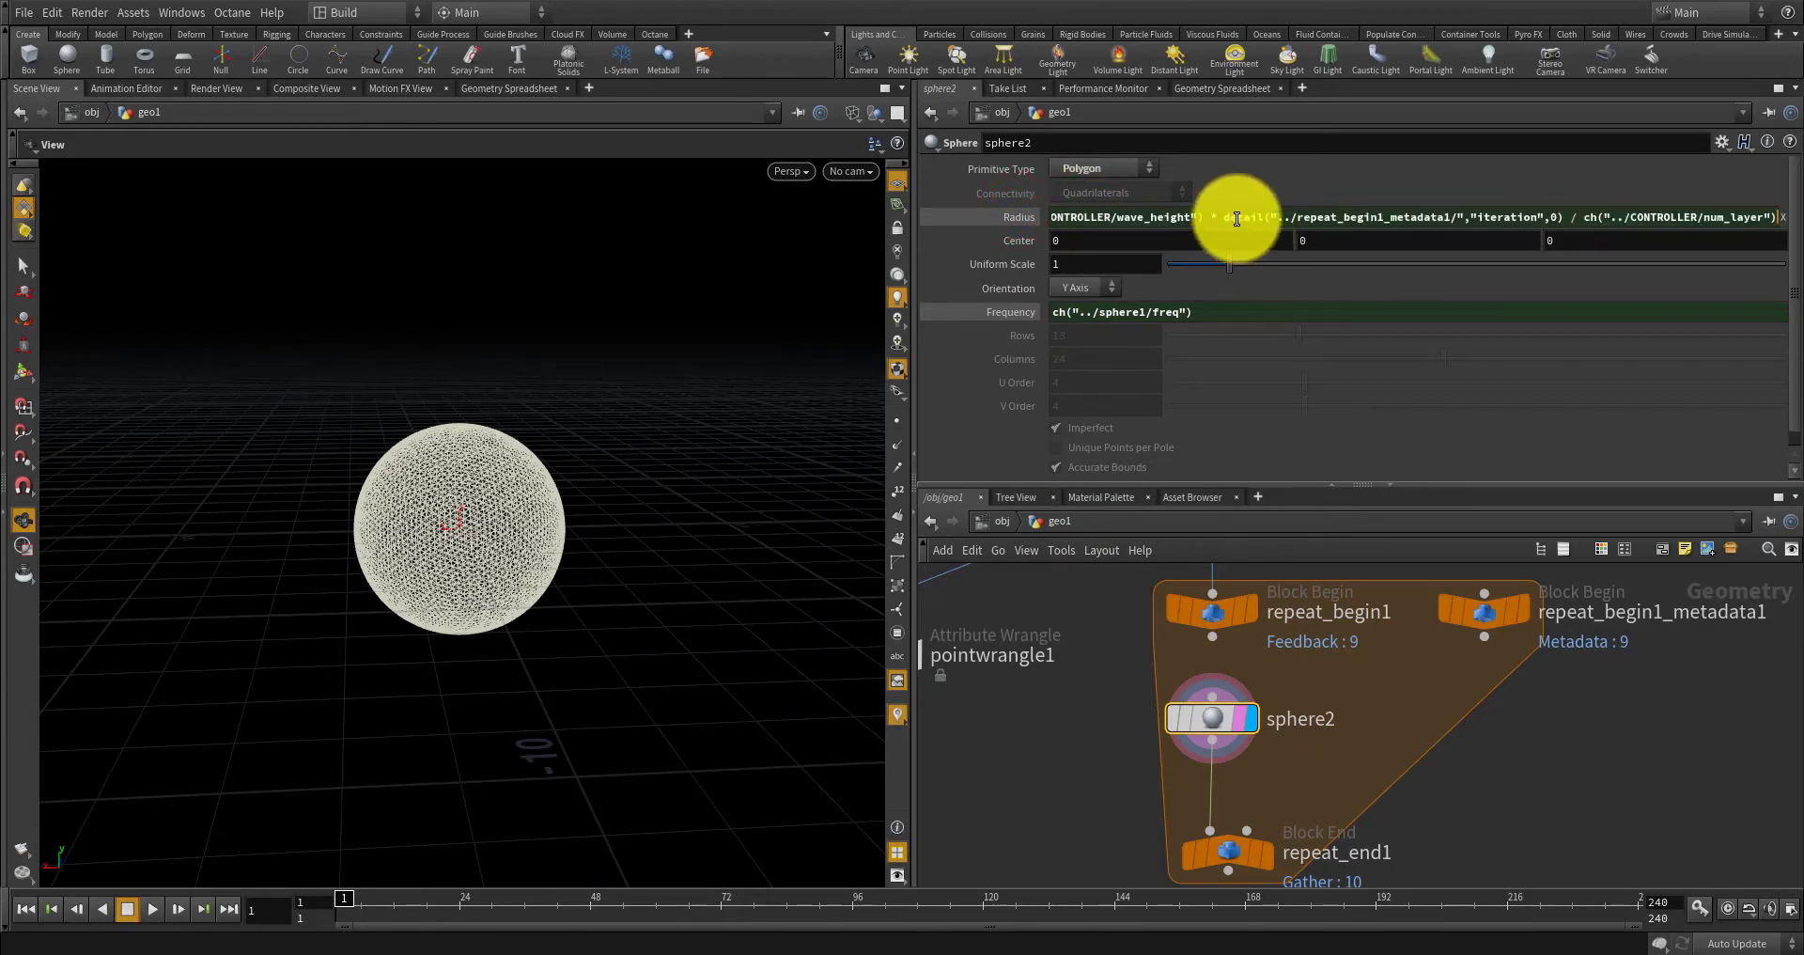
left_click_drag(1228, 216, 1007, 214)
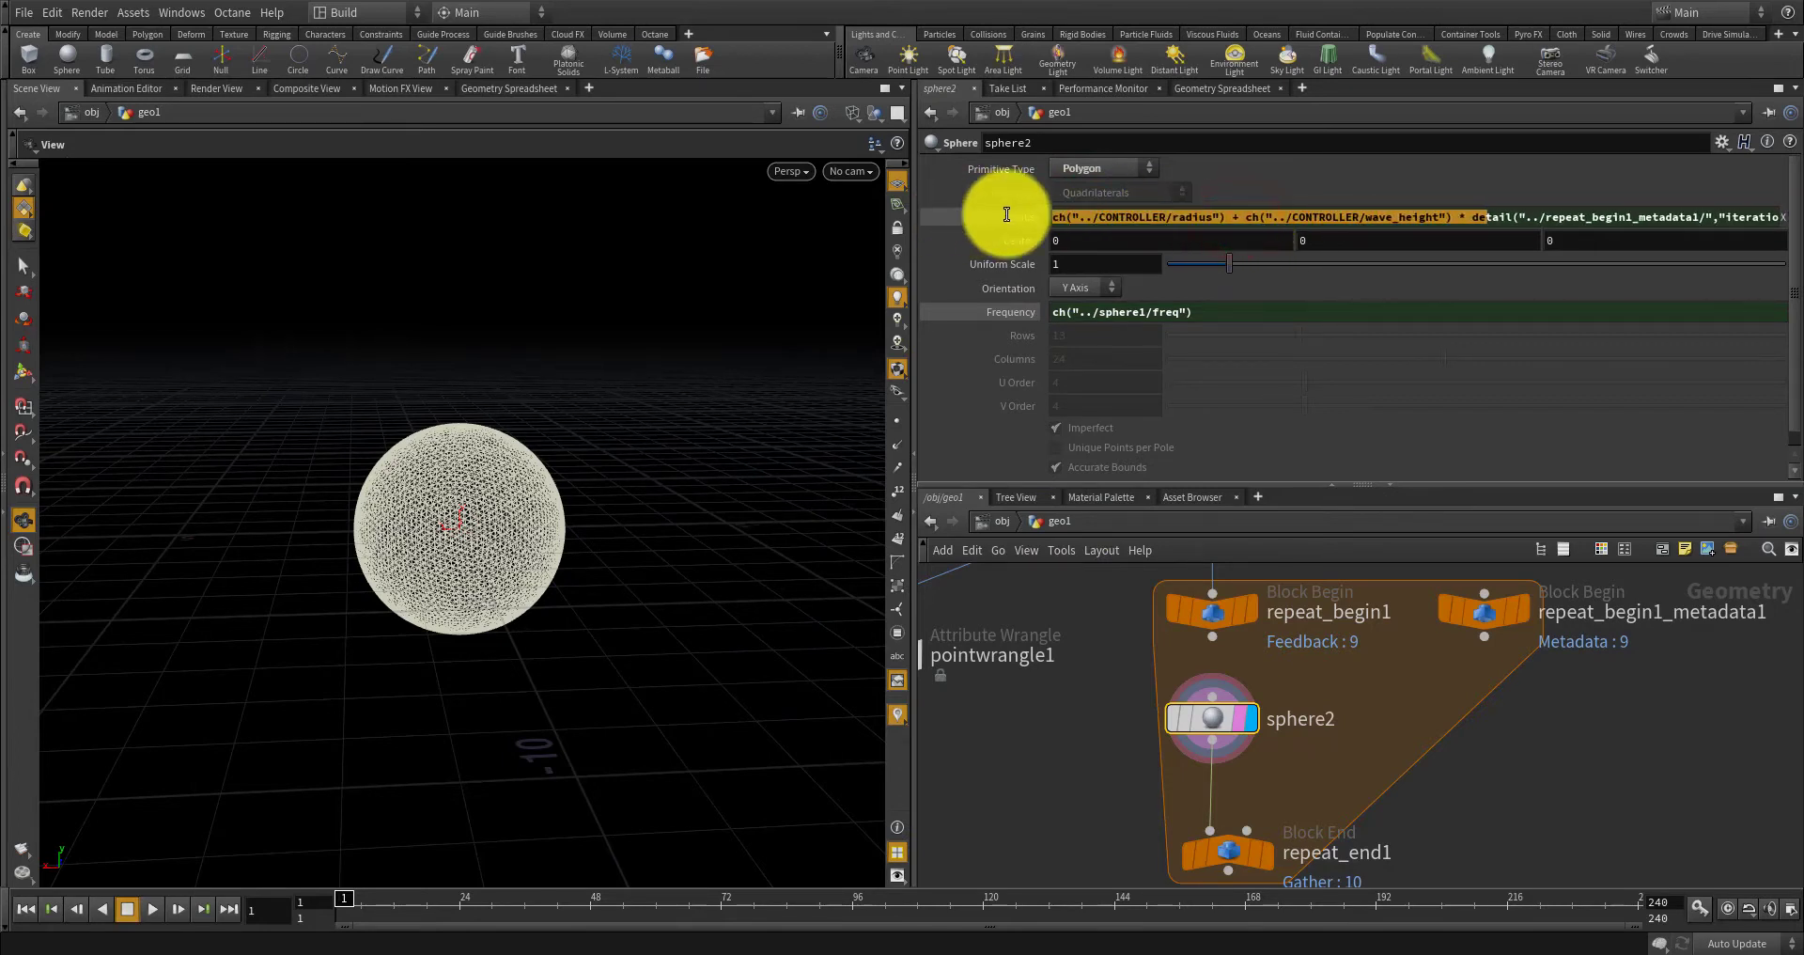
left_click(1170, 218)
key("ctrl+a")
left_click(1196, 242)
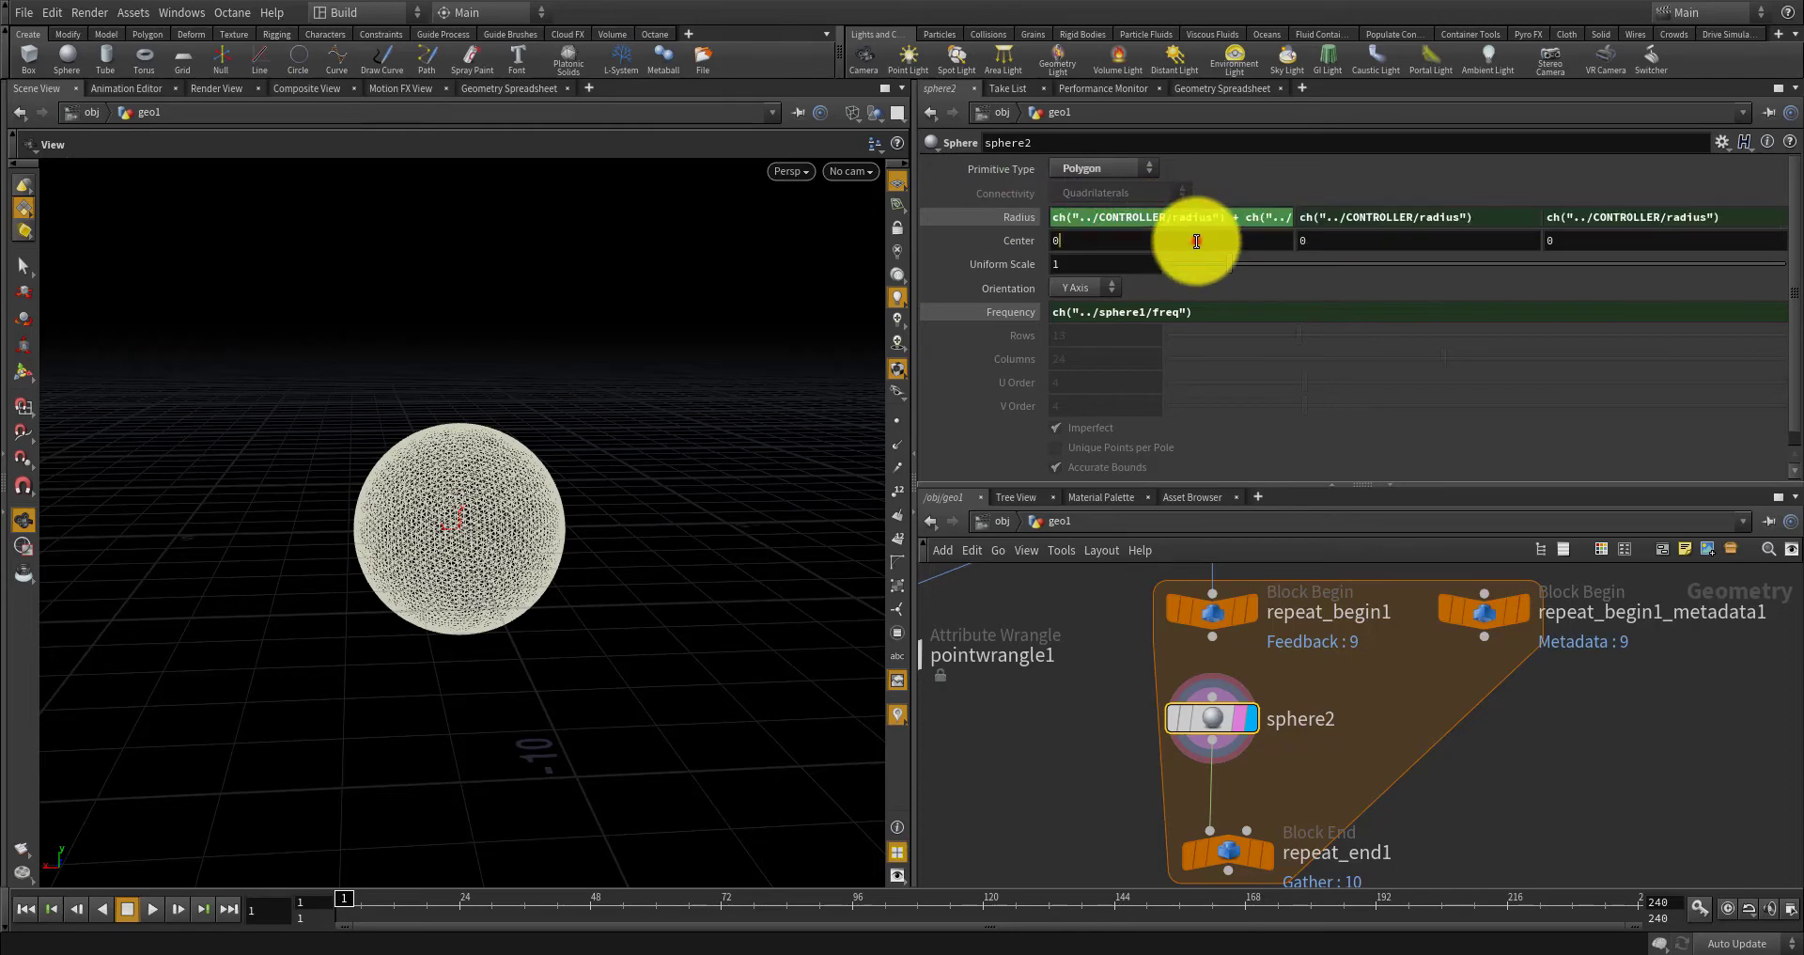
Append the same wave_height * iteration / num_layer term to sphere2's Y and Z radius expressions after ch("../CONTROLLER/radius").
left_click(1354, 214)
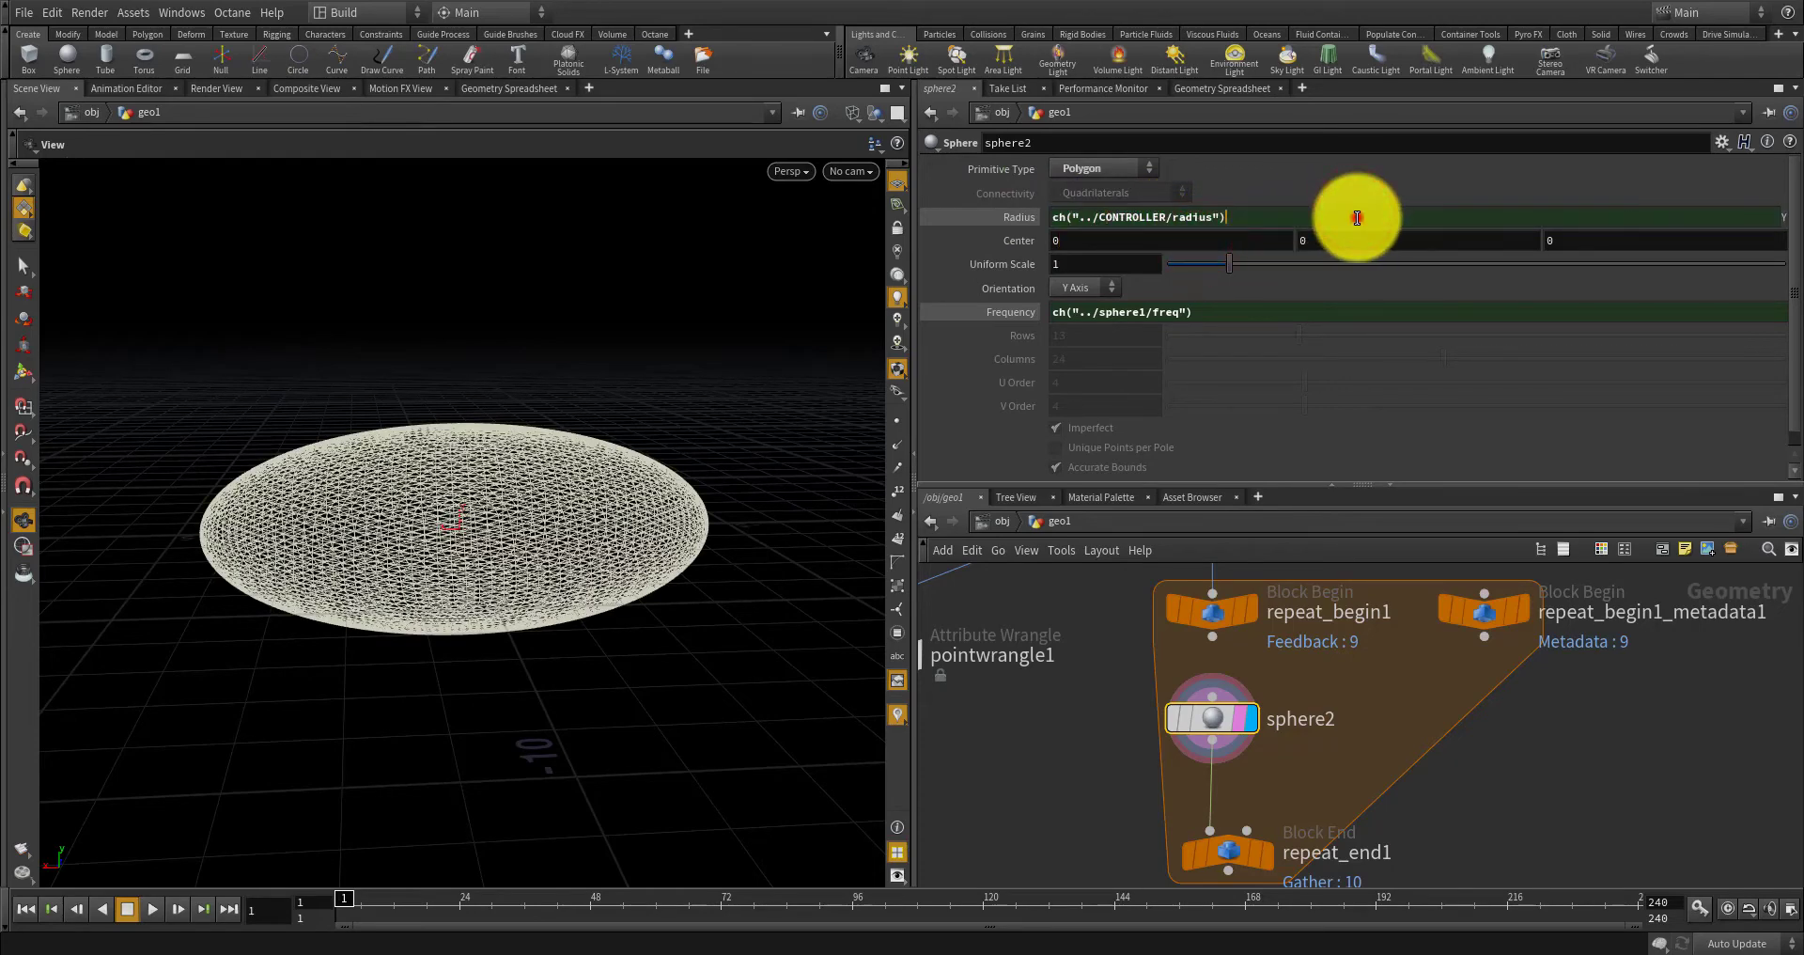
key("ctrl+v")
left_click(1361, 237)
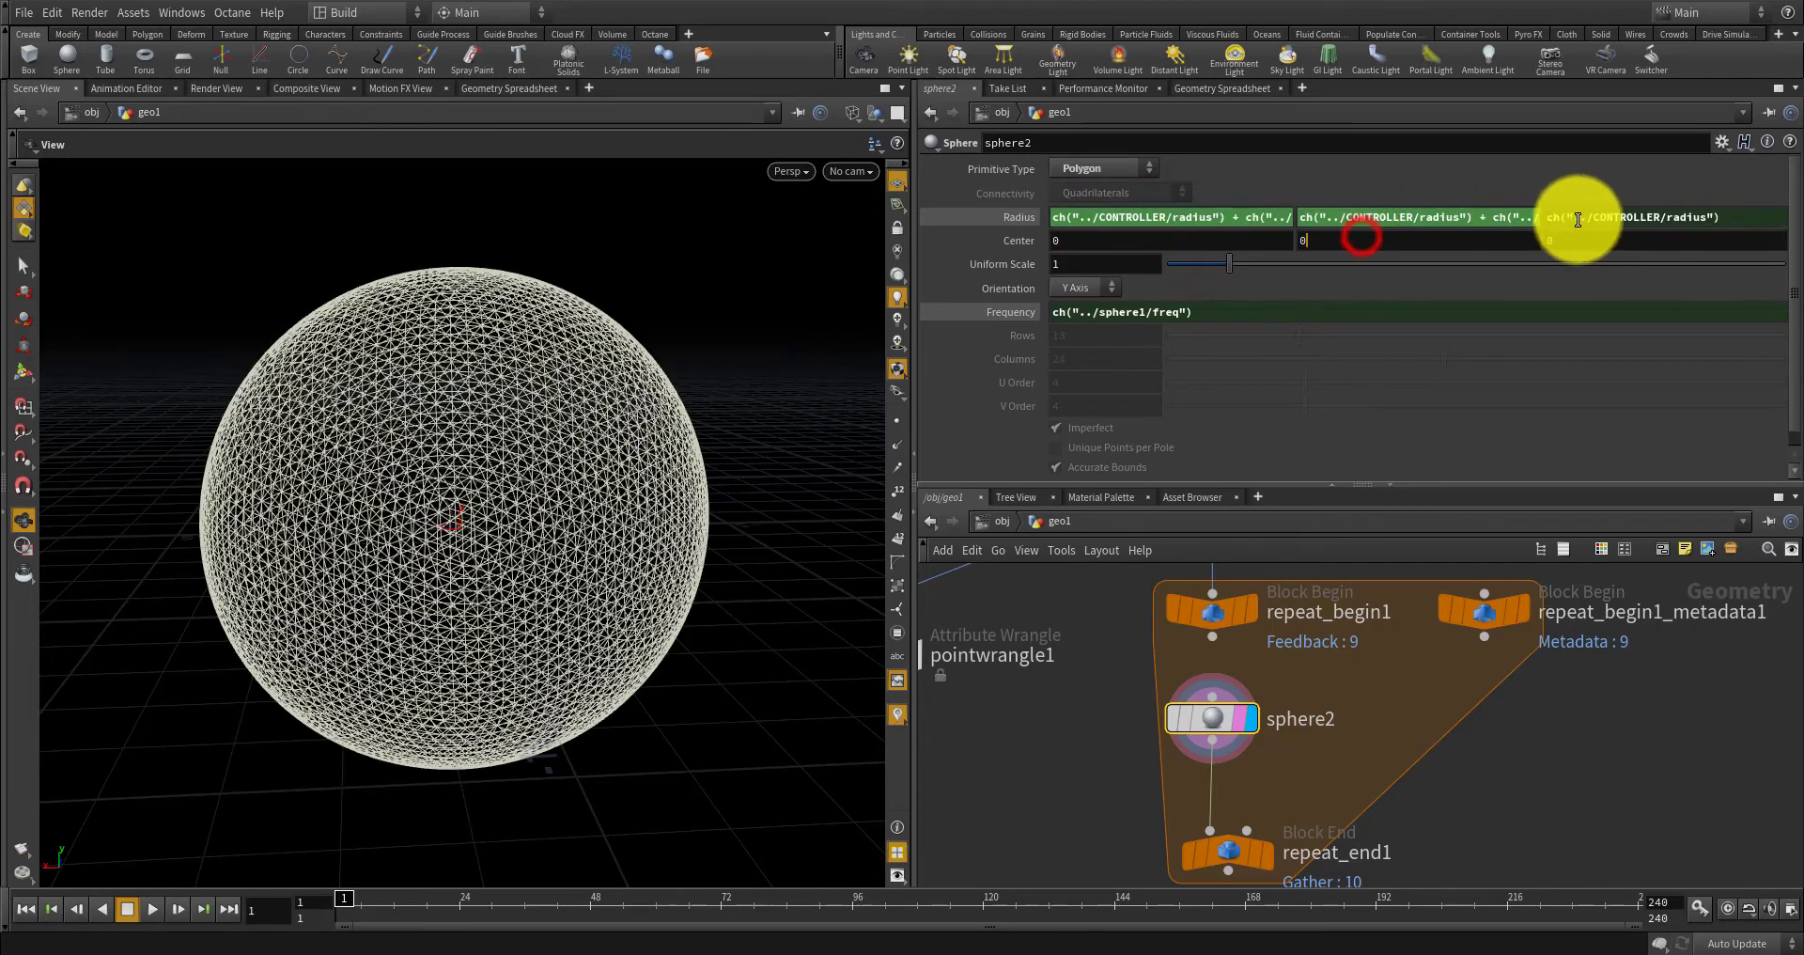
left_click(1587, 217)
type("ch(\"../CONTROLLER/wave_height\") * detail(\"../repeat_begin1_metadata1/\",\"iteration\",0) / ch(\"../CONTROLLER/num_layer\")")
left_click(1578, 238)
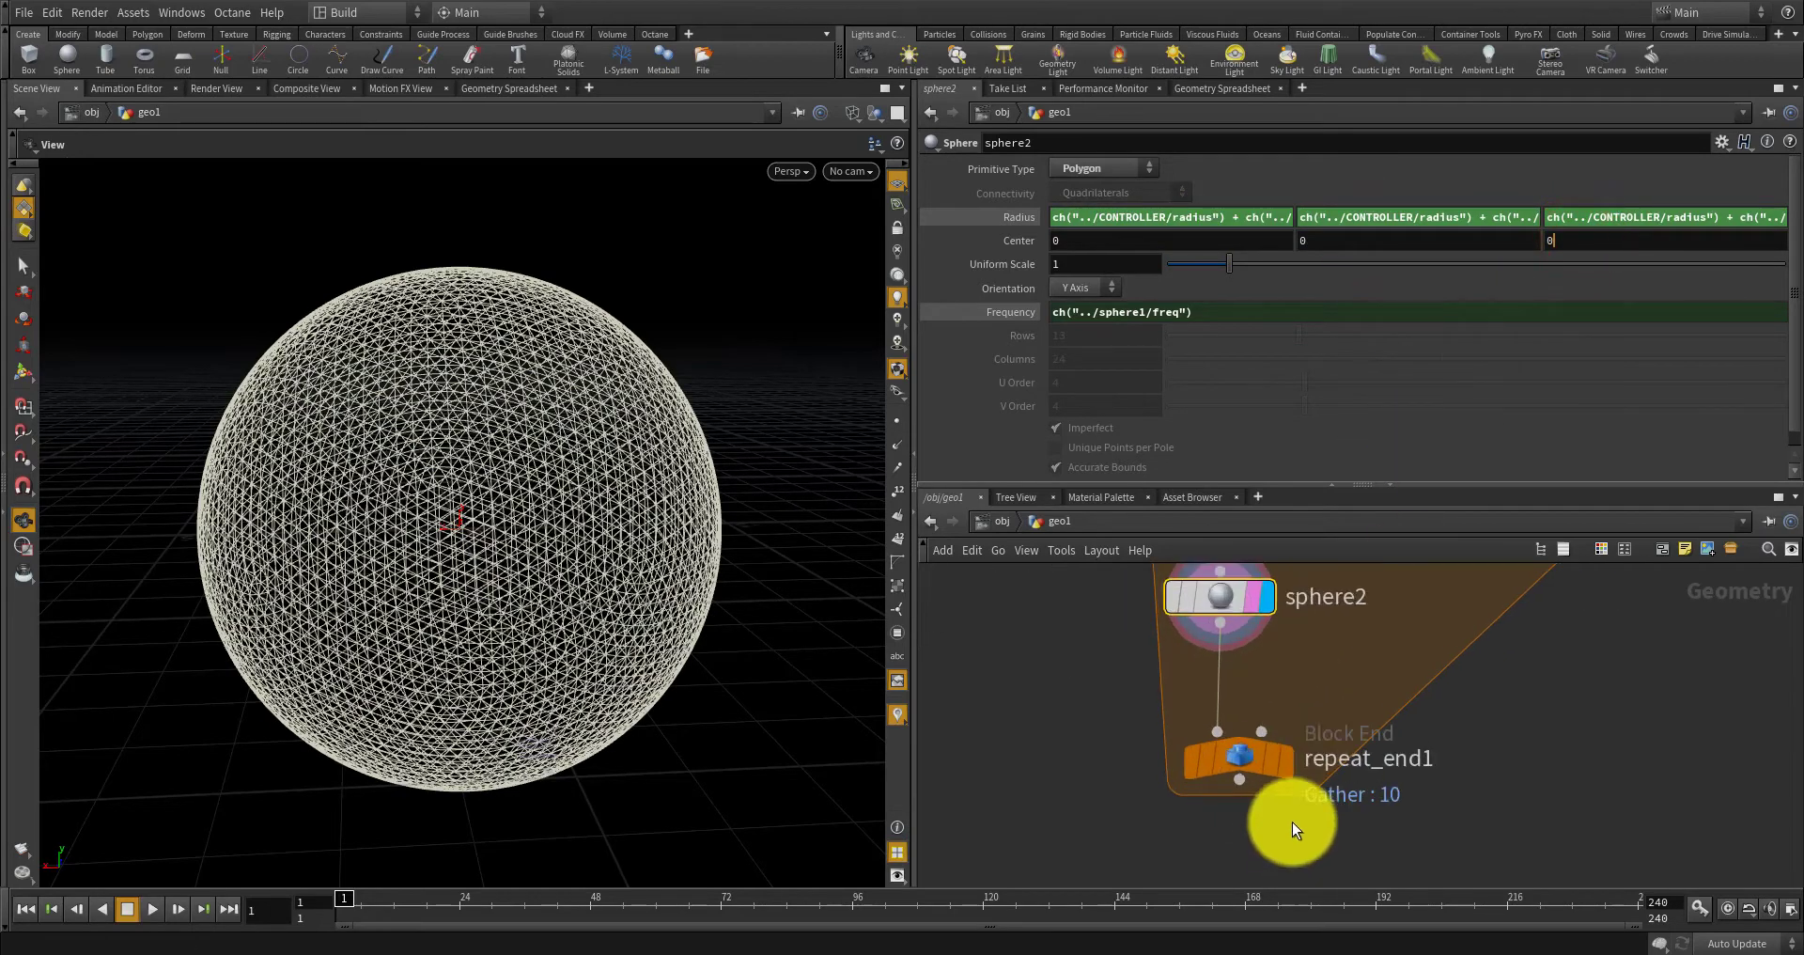
Display repeat_end1 and pointwrangle1 in turn to compare the merged sphere layers with the wavy surface, and check repeat_end1's parameters.
left_click(1276, 761)
scroll(1041, 579, "down", 3)
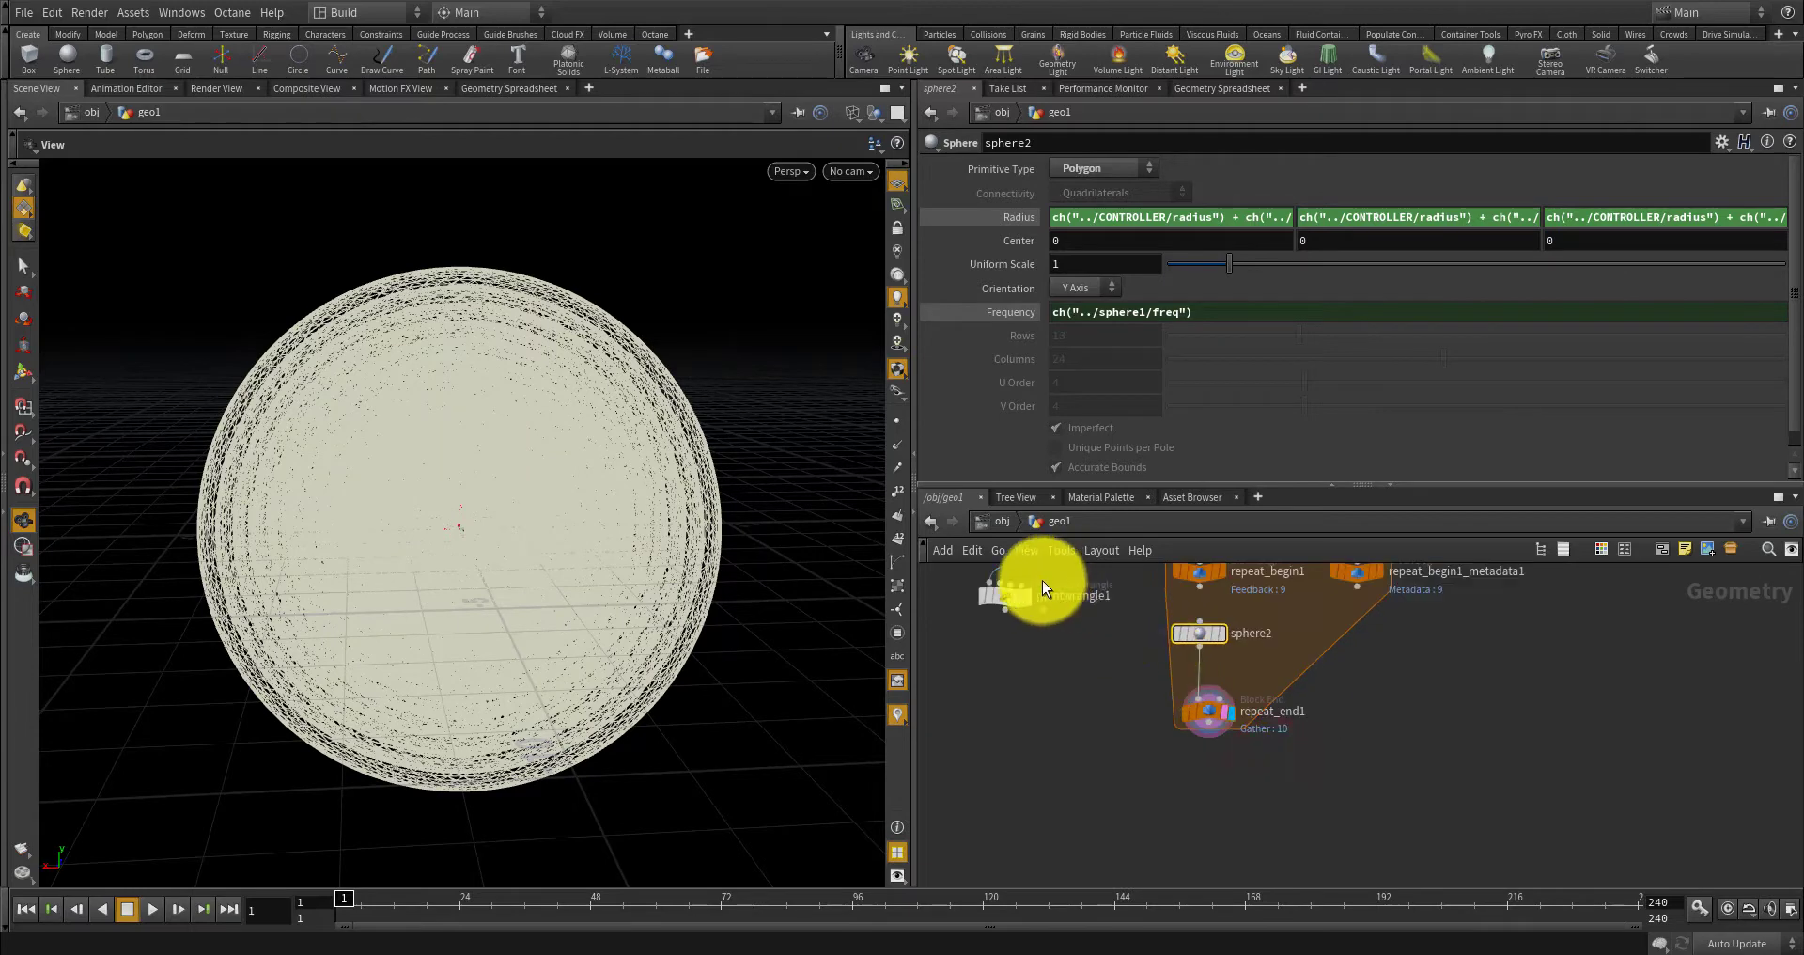
scroll(1060, 668, "up", 5)
left_click(1045, 643)
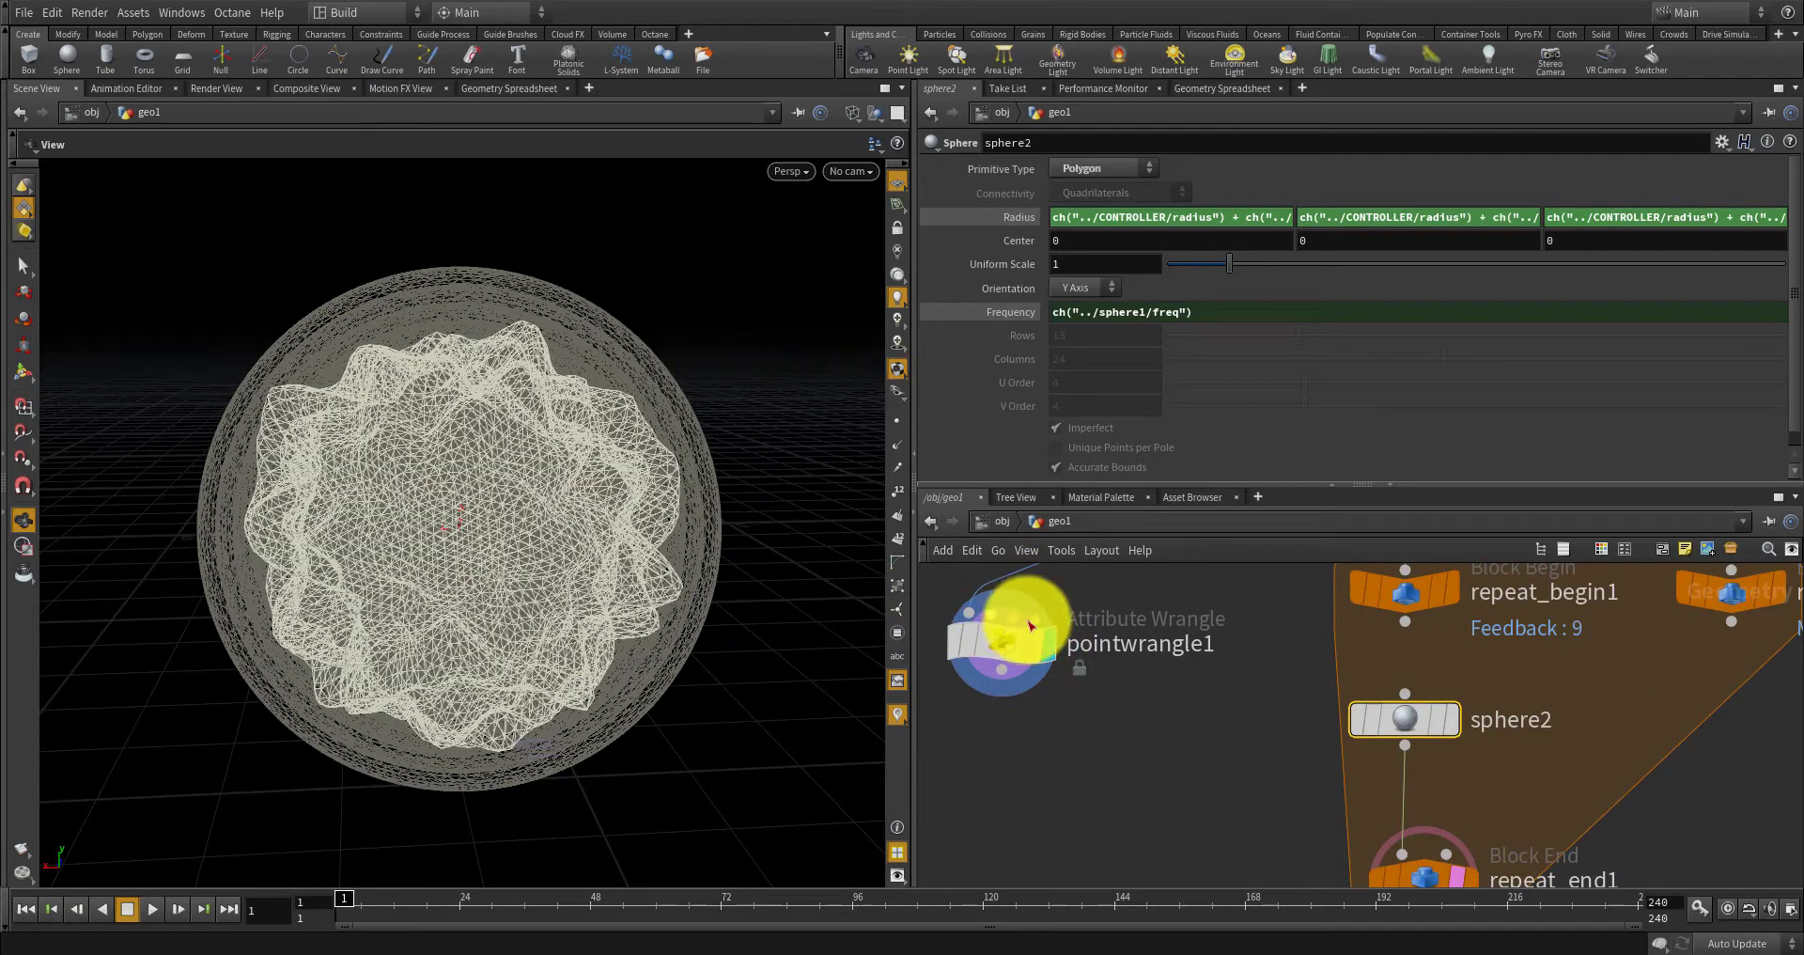
scroll(1175, 695, "down", 3)
scroll(1289, 757, "up", 3)
scroll(1324, 784, "down", 2)
scroll(1327, 786, "up", 3)
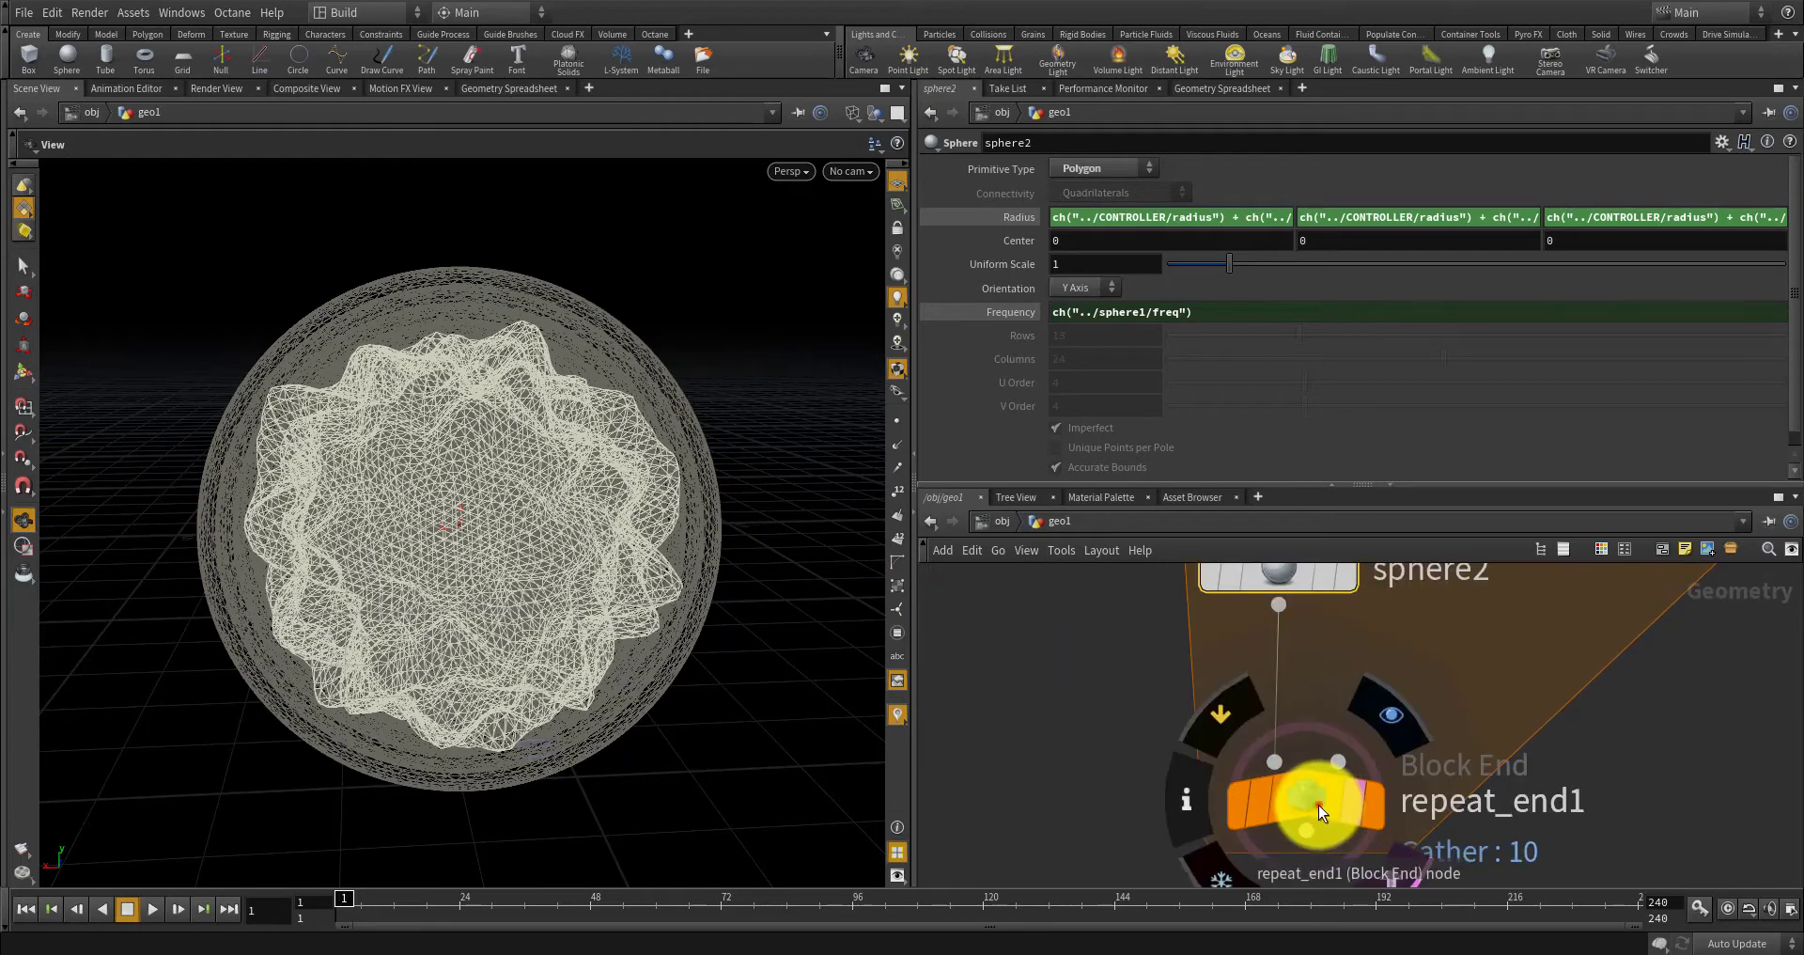
left_click(1317, 804)
left_click(1367, 805)
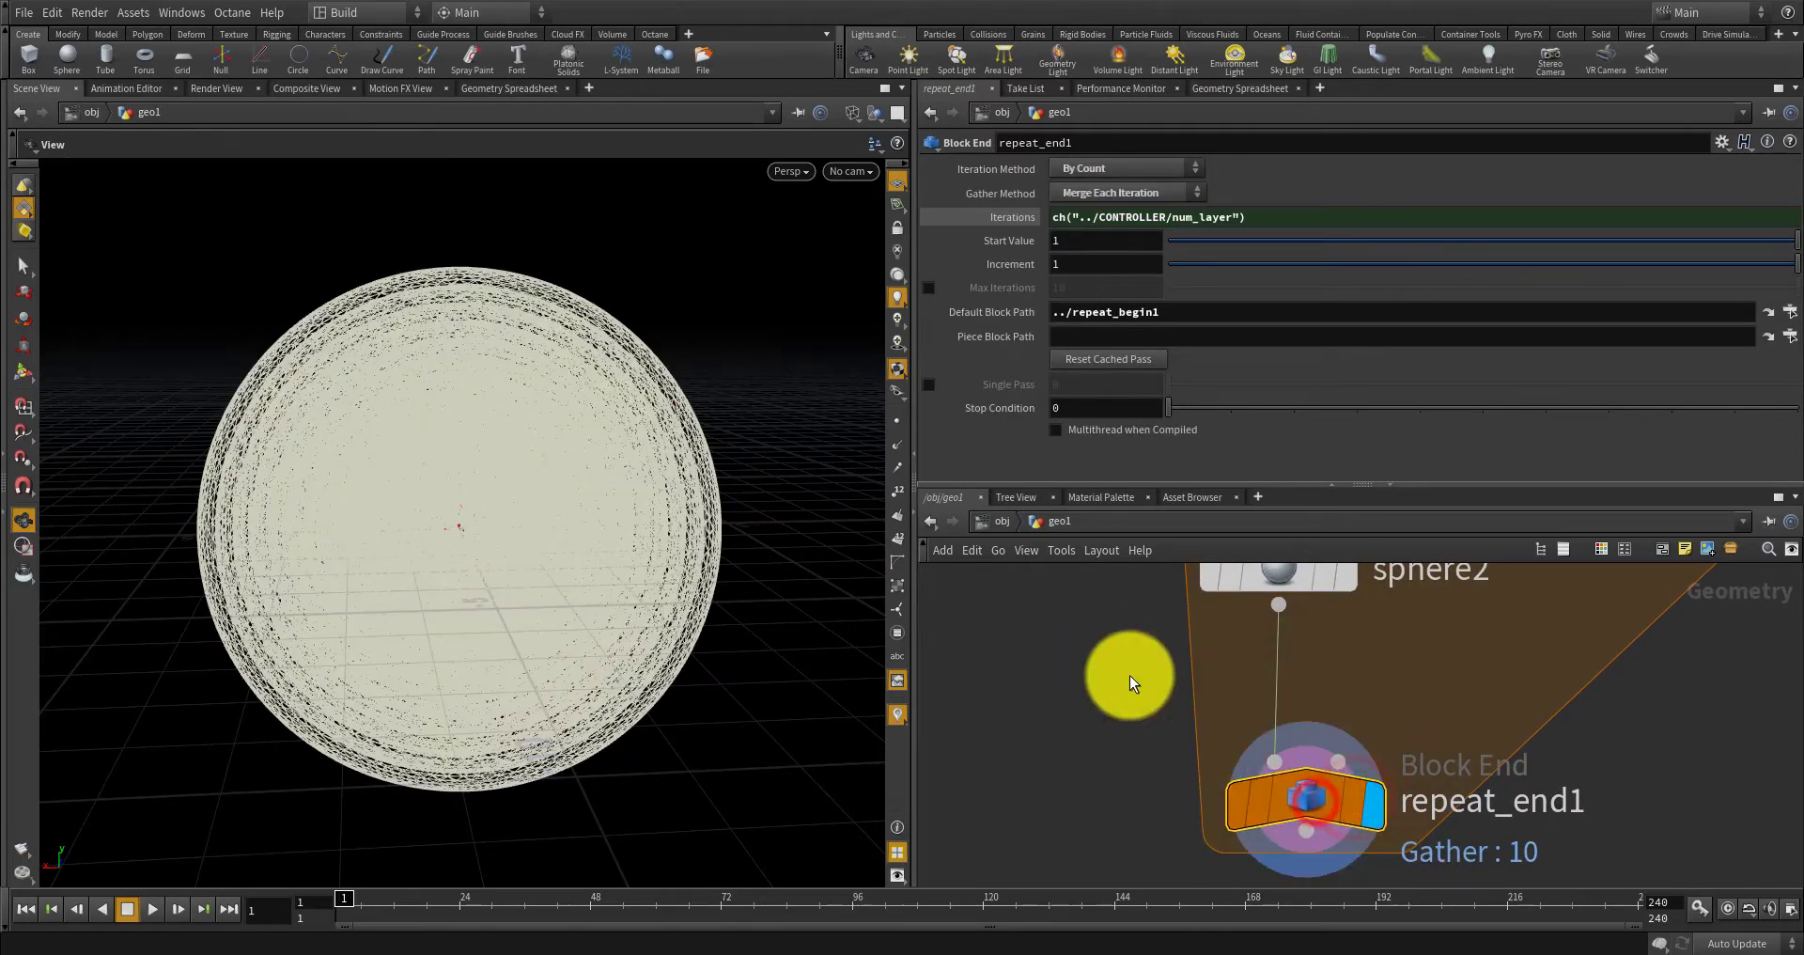
scroll(520, 655, "down", 5)
left_click_drag(520, 656, 573, 681)
scroll(1170, 700, "down", 3)
scroll(1217, 722, "up", 4)
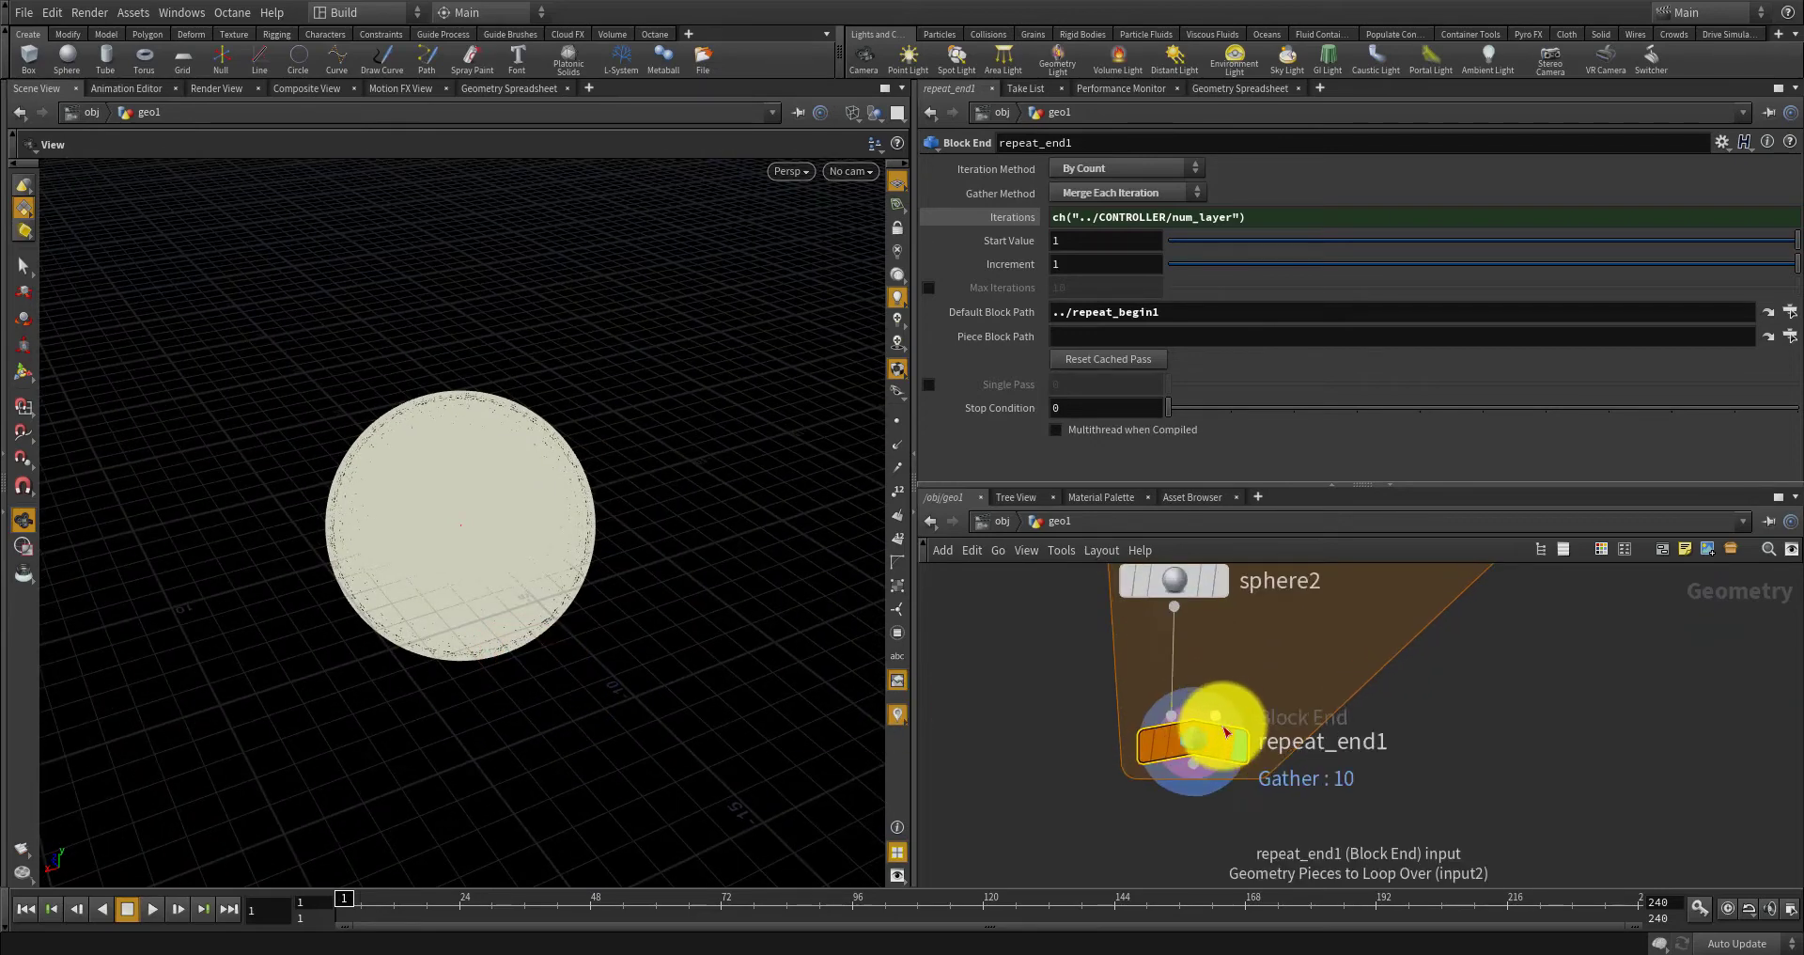
scroll(1226, 732, "down", 4)
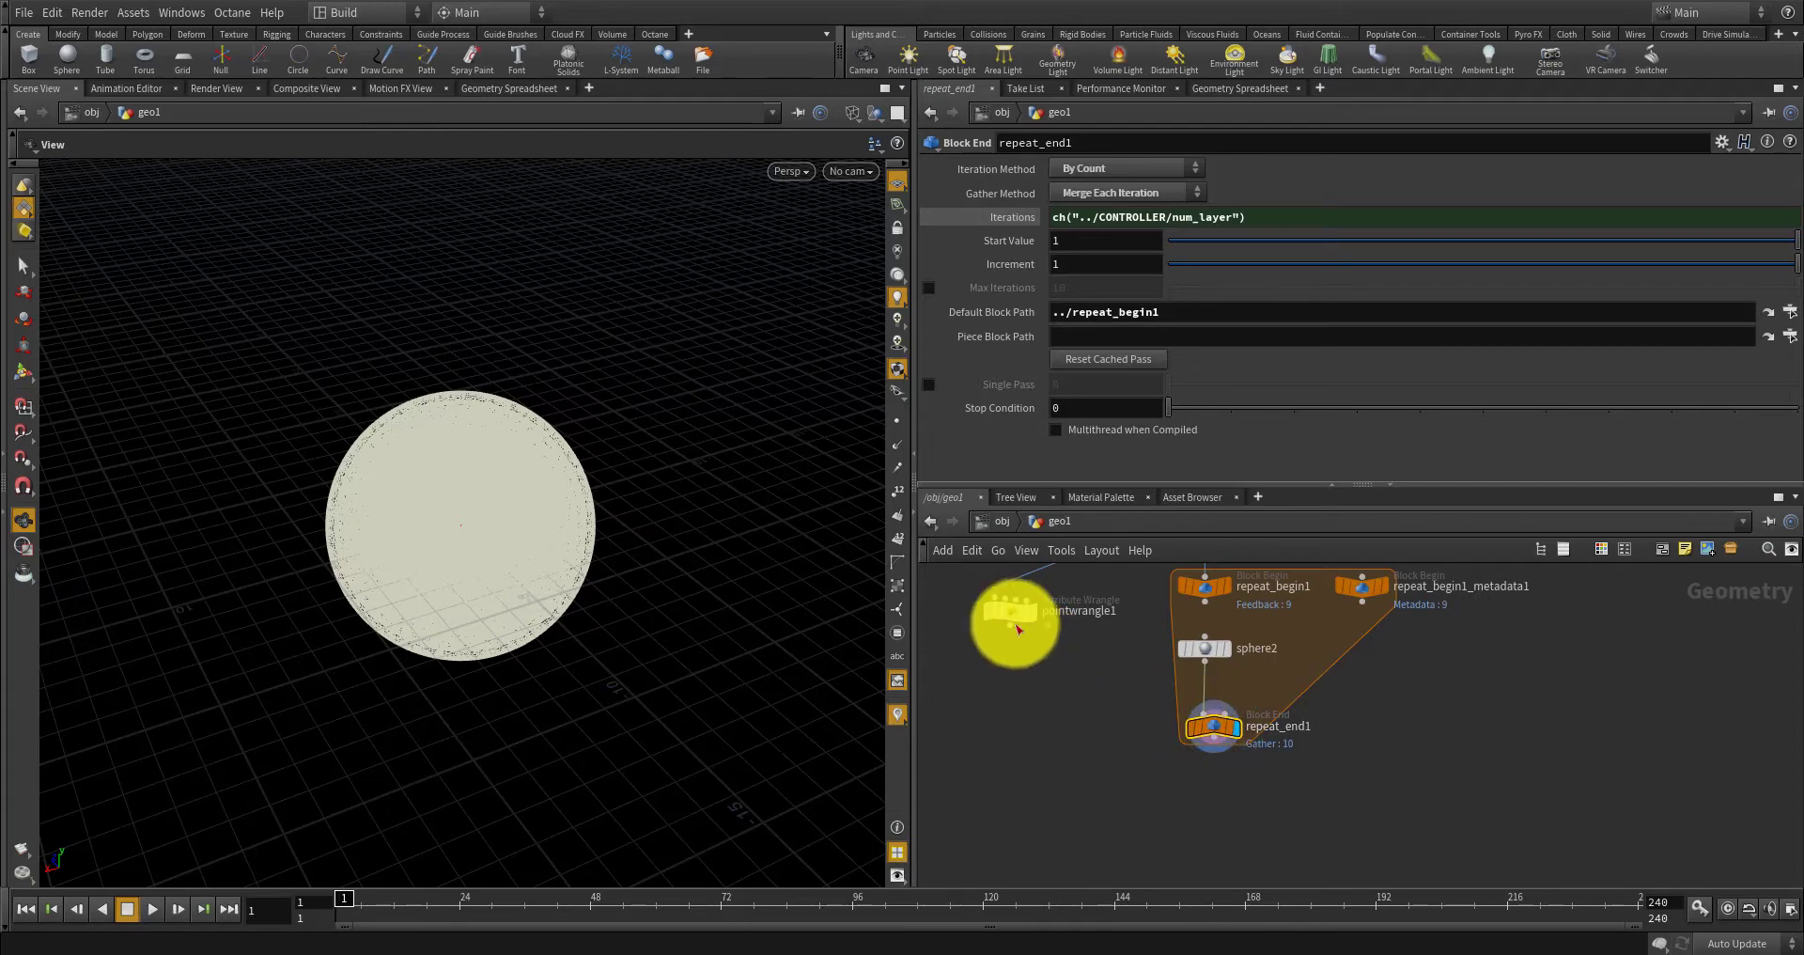
Move pointwrangle1 lower in the network, display it, and set the viewport shading to Smooth Wire Shaded.
left_click_drag(1004, 616, 1033, 704)
scroll(1031, 688, "up", 4)
left_click(1022, 719)
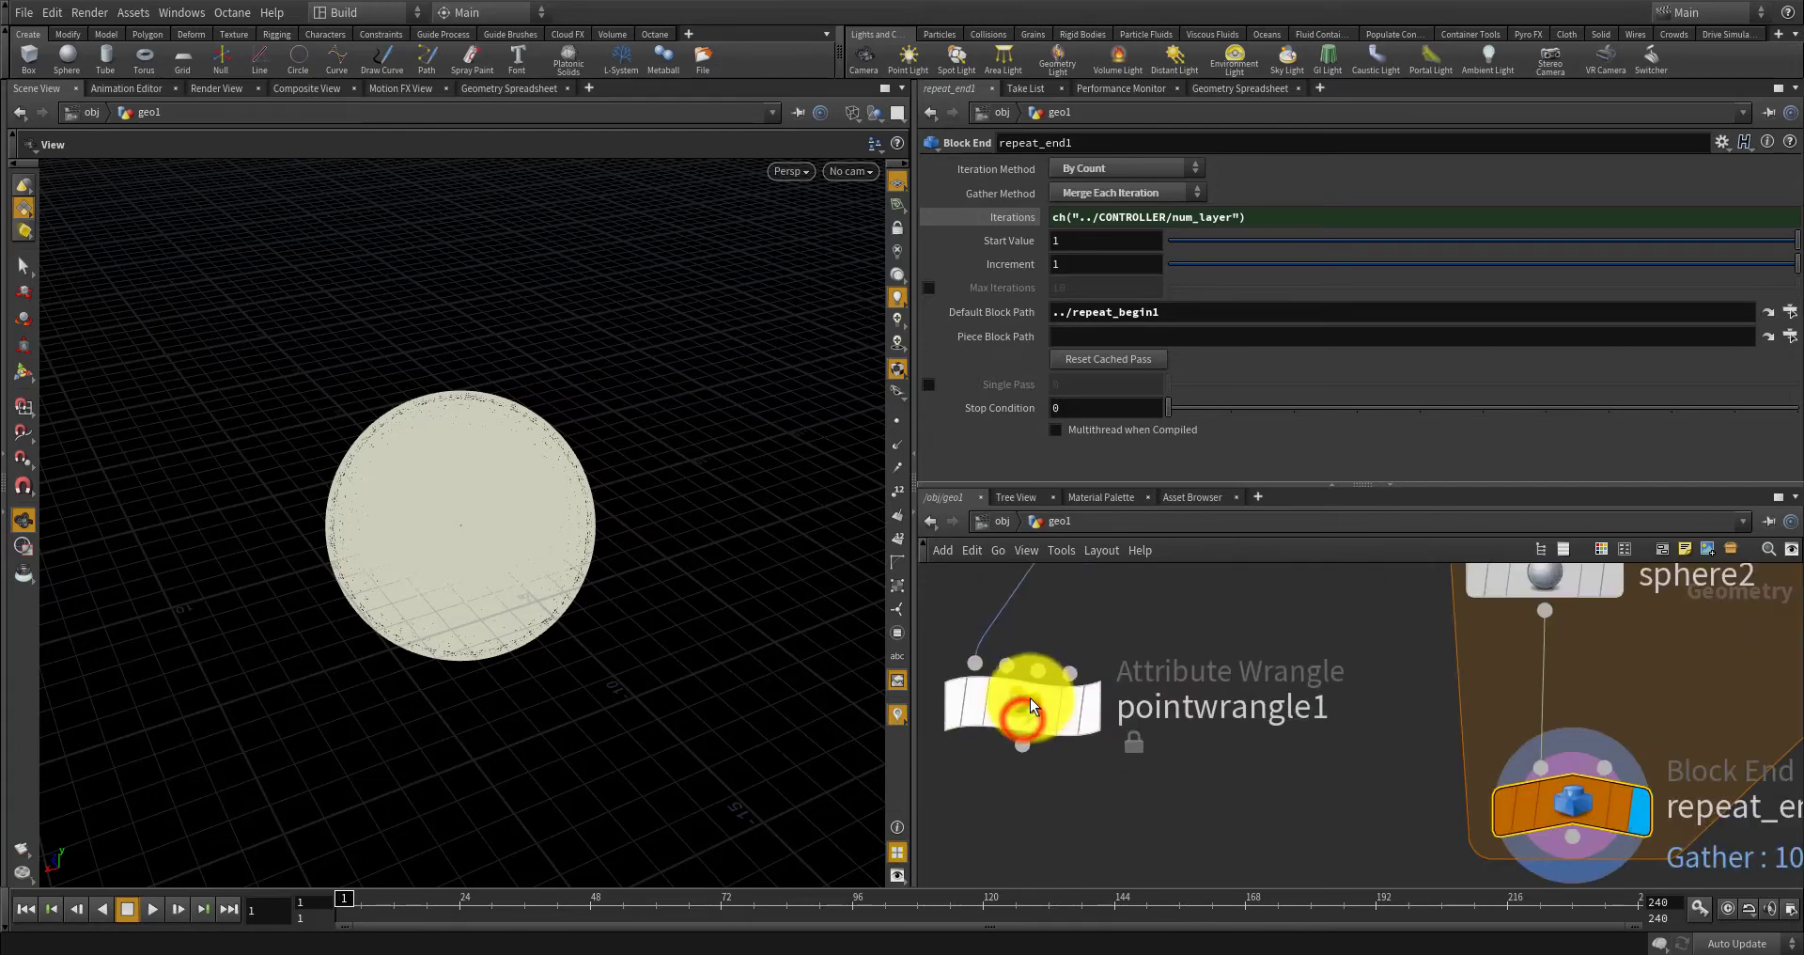
left_click(1072, 707)
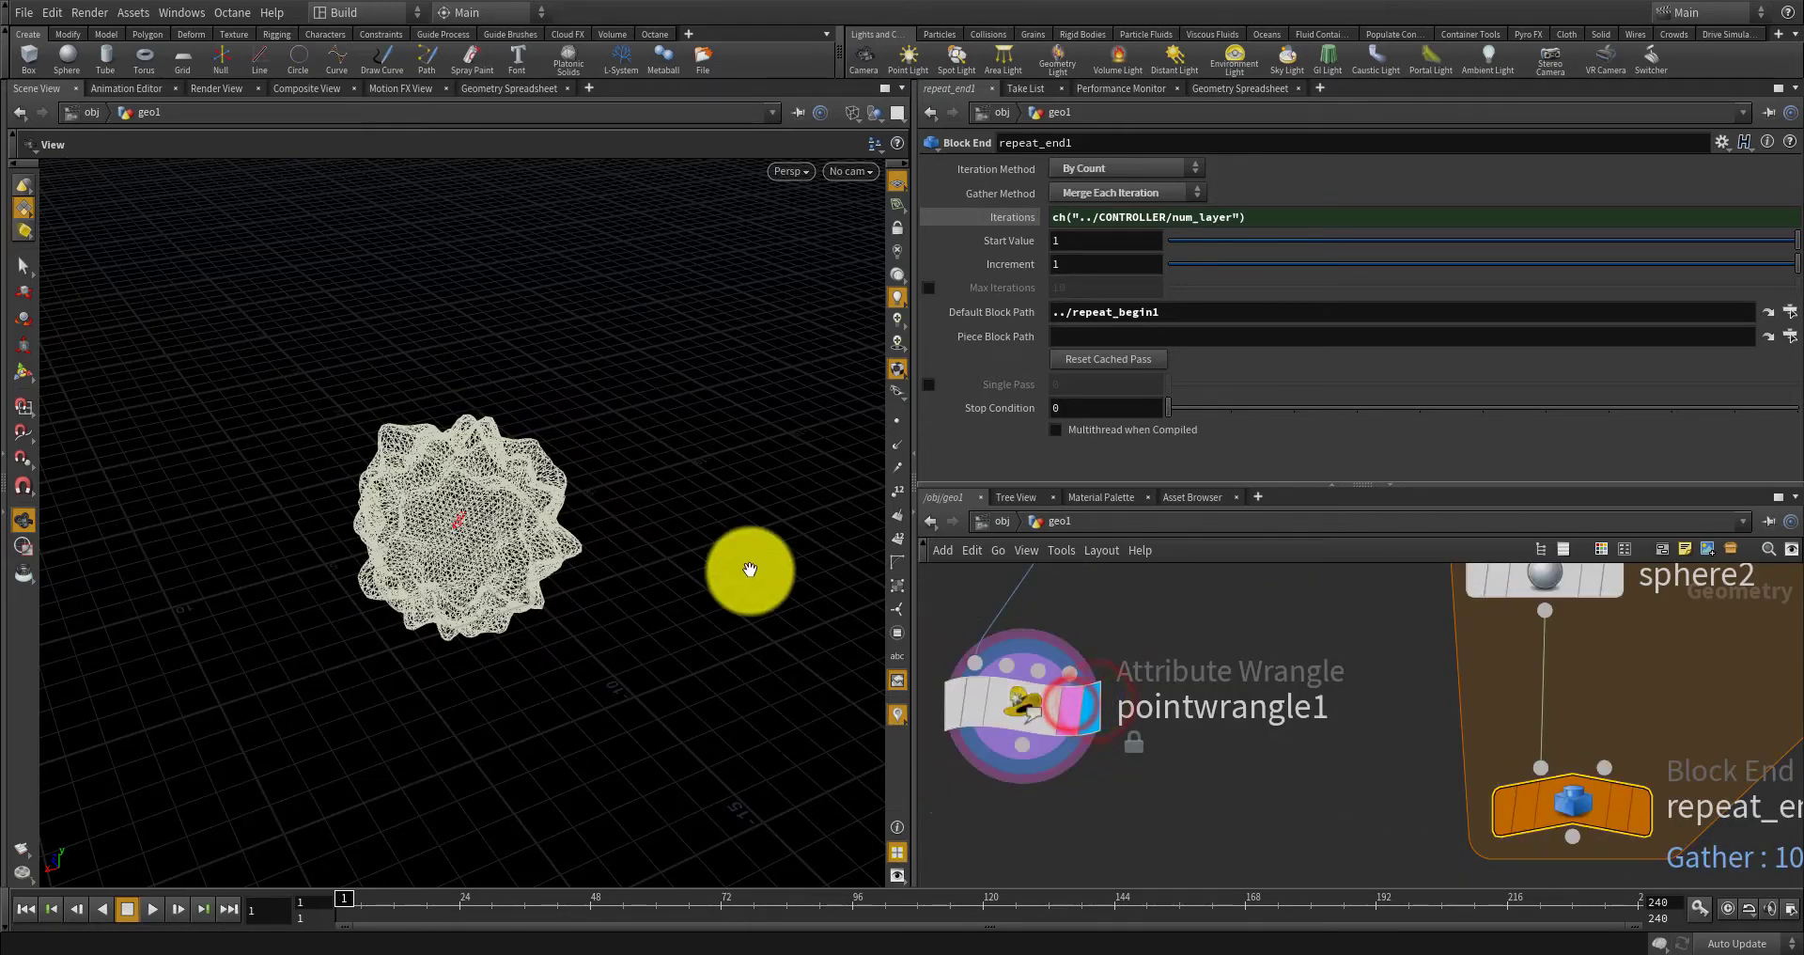
left_click(786, 171)
mouse_move(801, 239)
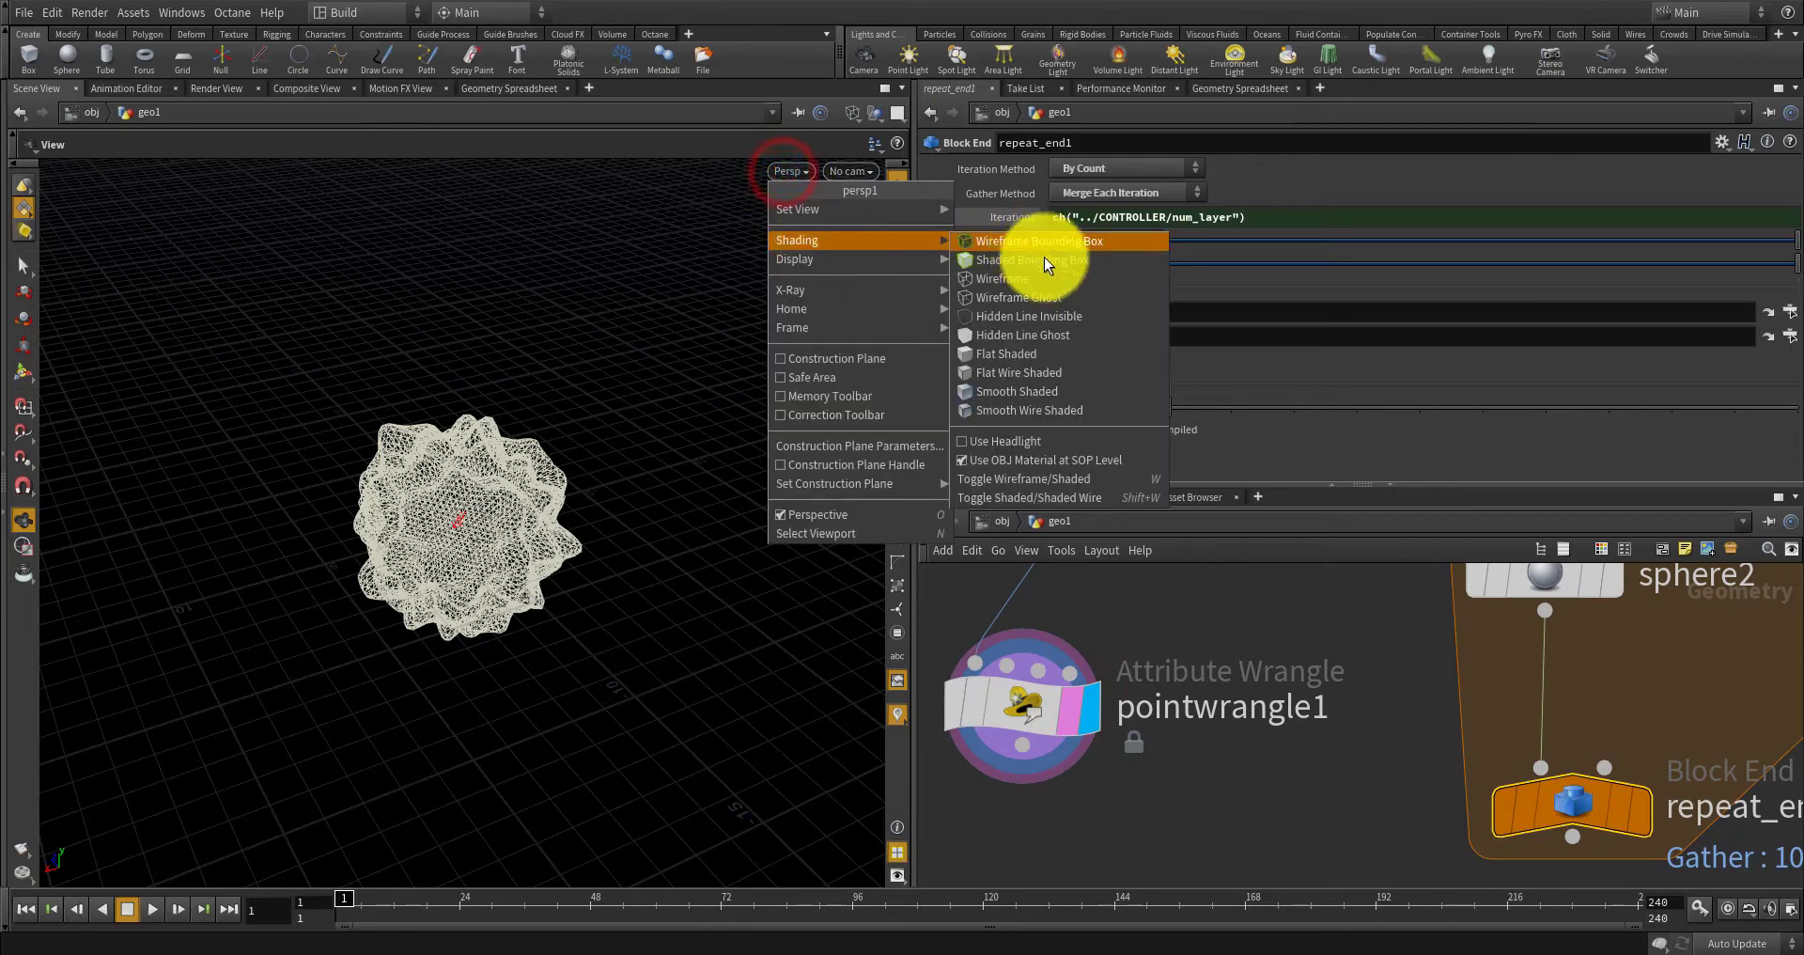
left_click(1065, 411)
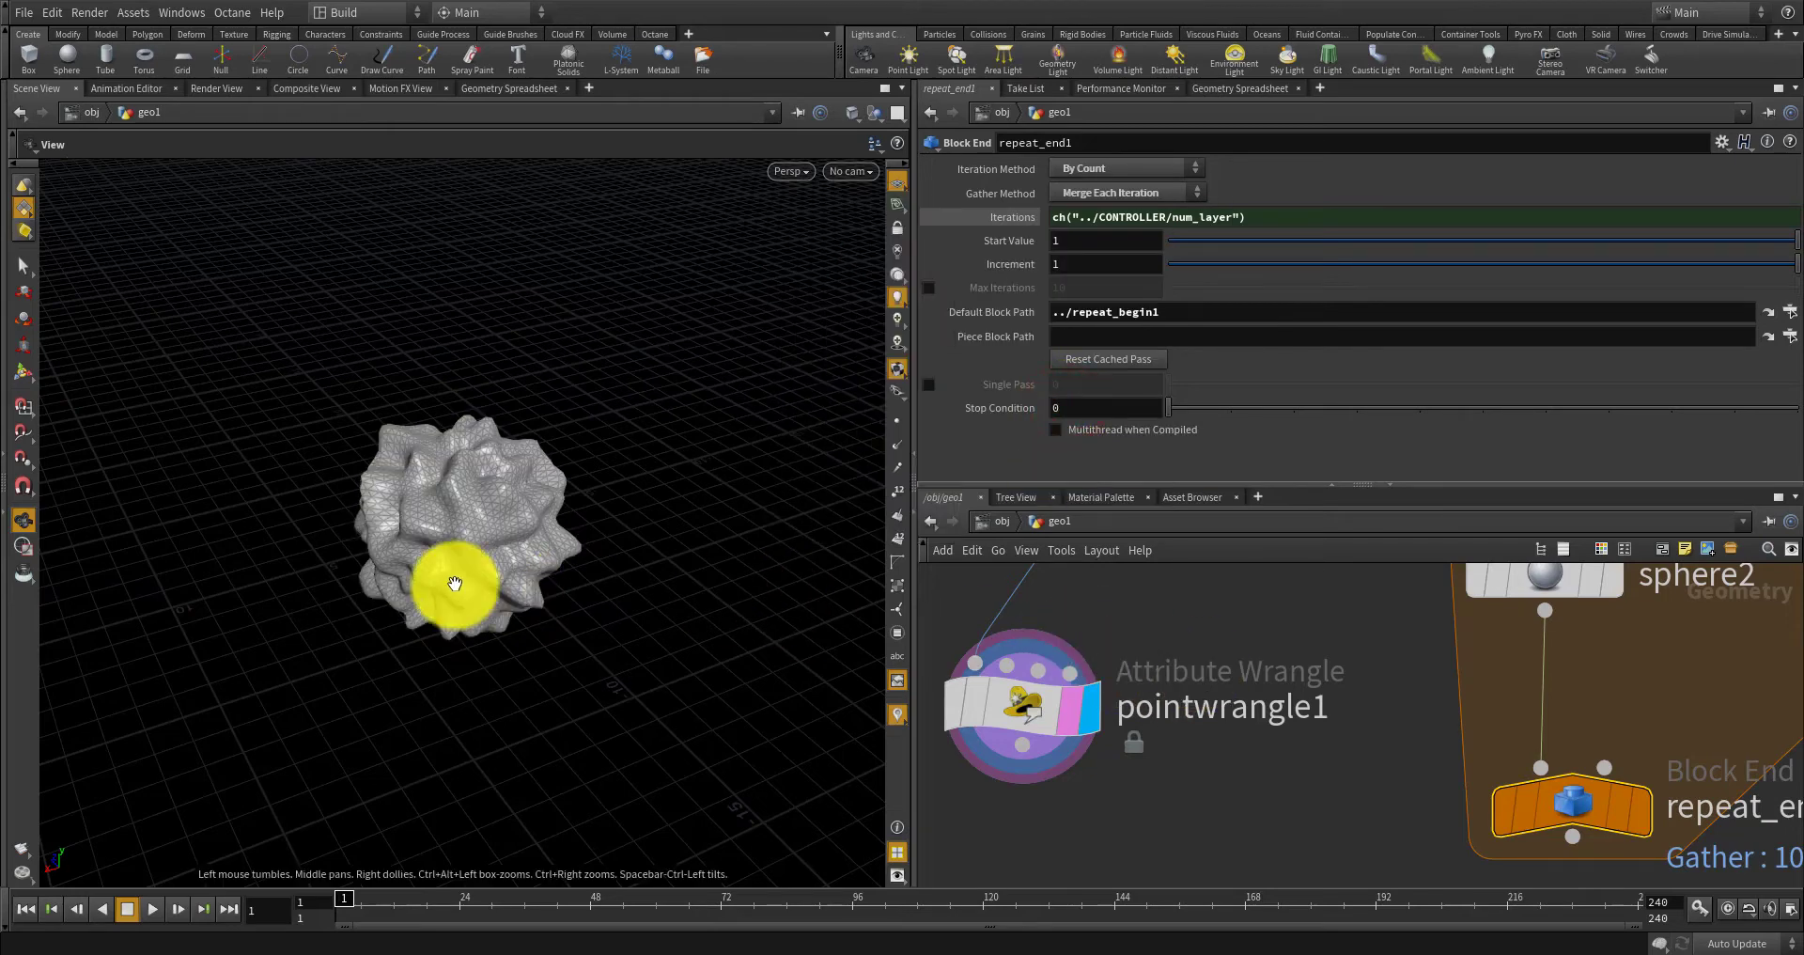
mouse_move(455, 584)
left_mouse_down()
mouse_move(677, 551)
mouse_move(463, 435)
mouse_move(598, 525)
left_mouse_up()
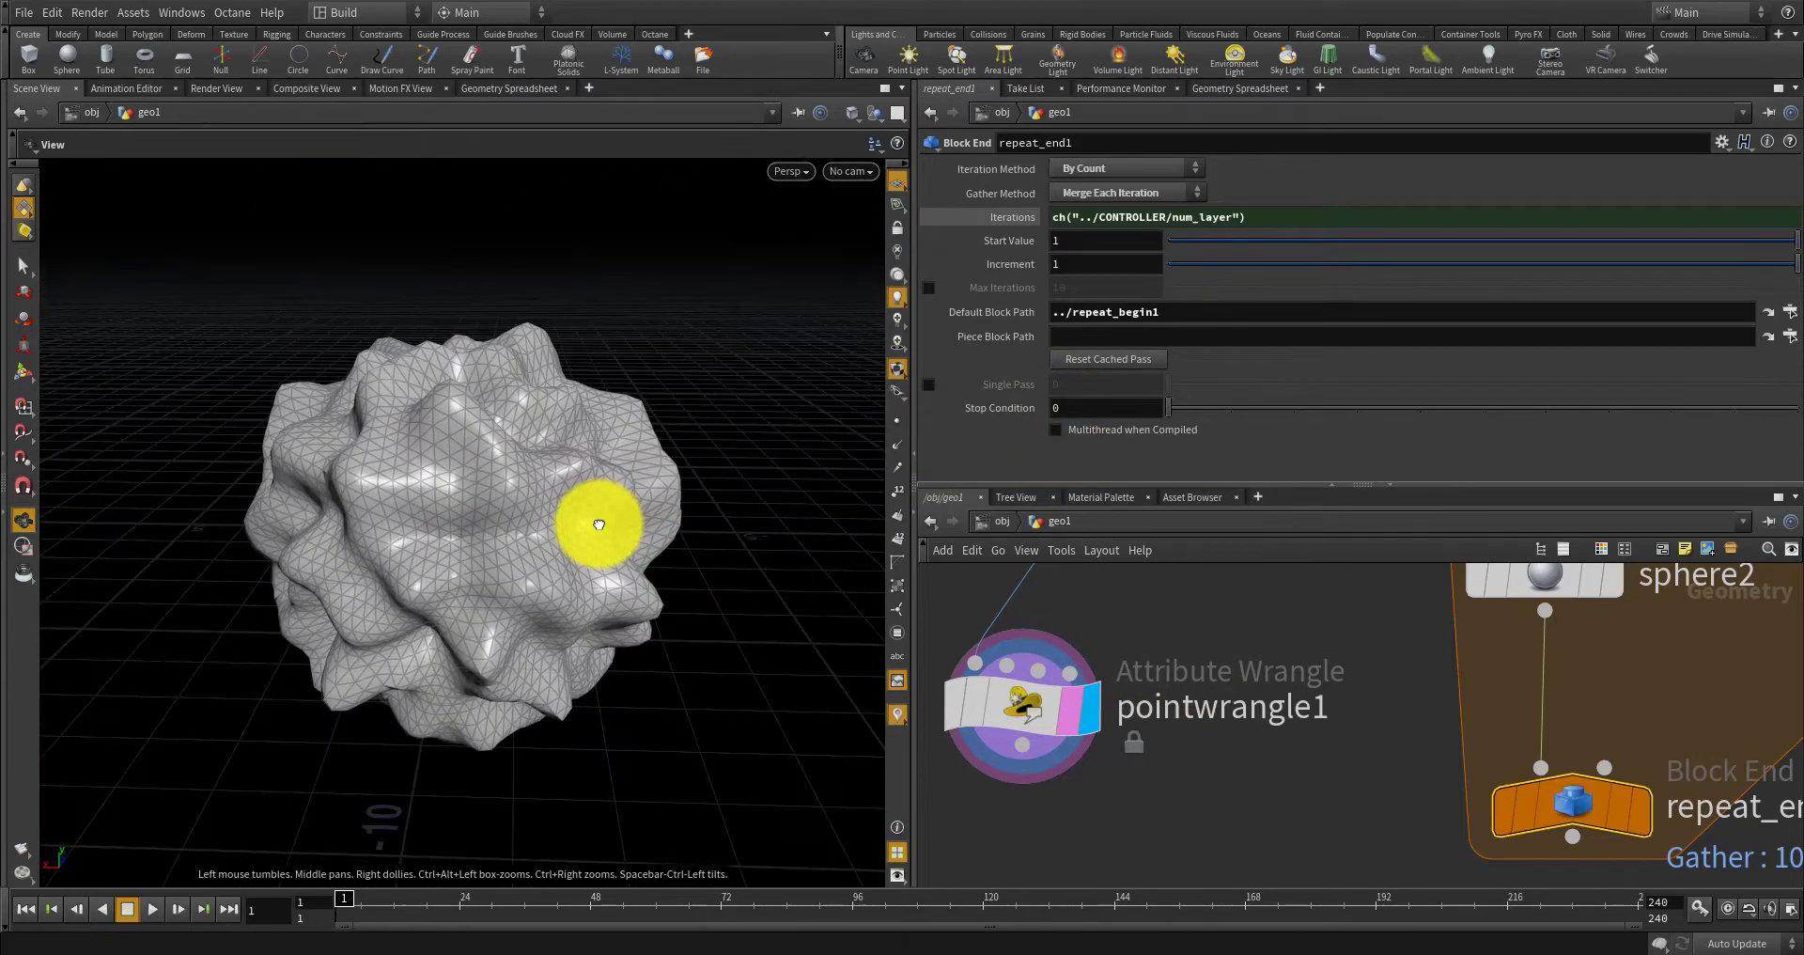
Add a Boolean node, wiring pointwrangle1 into its first input and repeat_end1 into its second input.
scroll(1067, 632, "down", 5)
key("Tab")
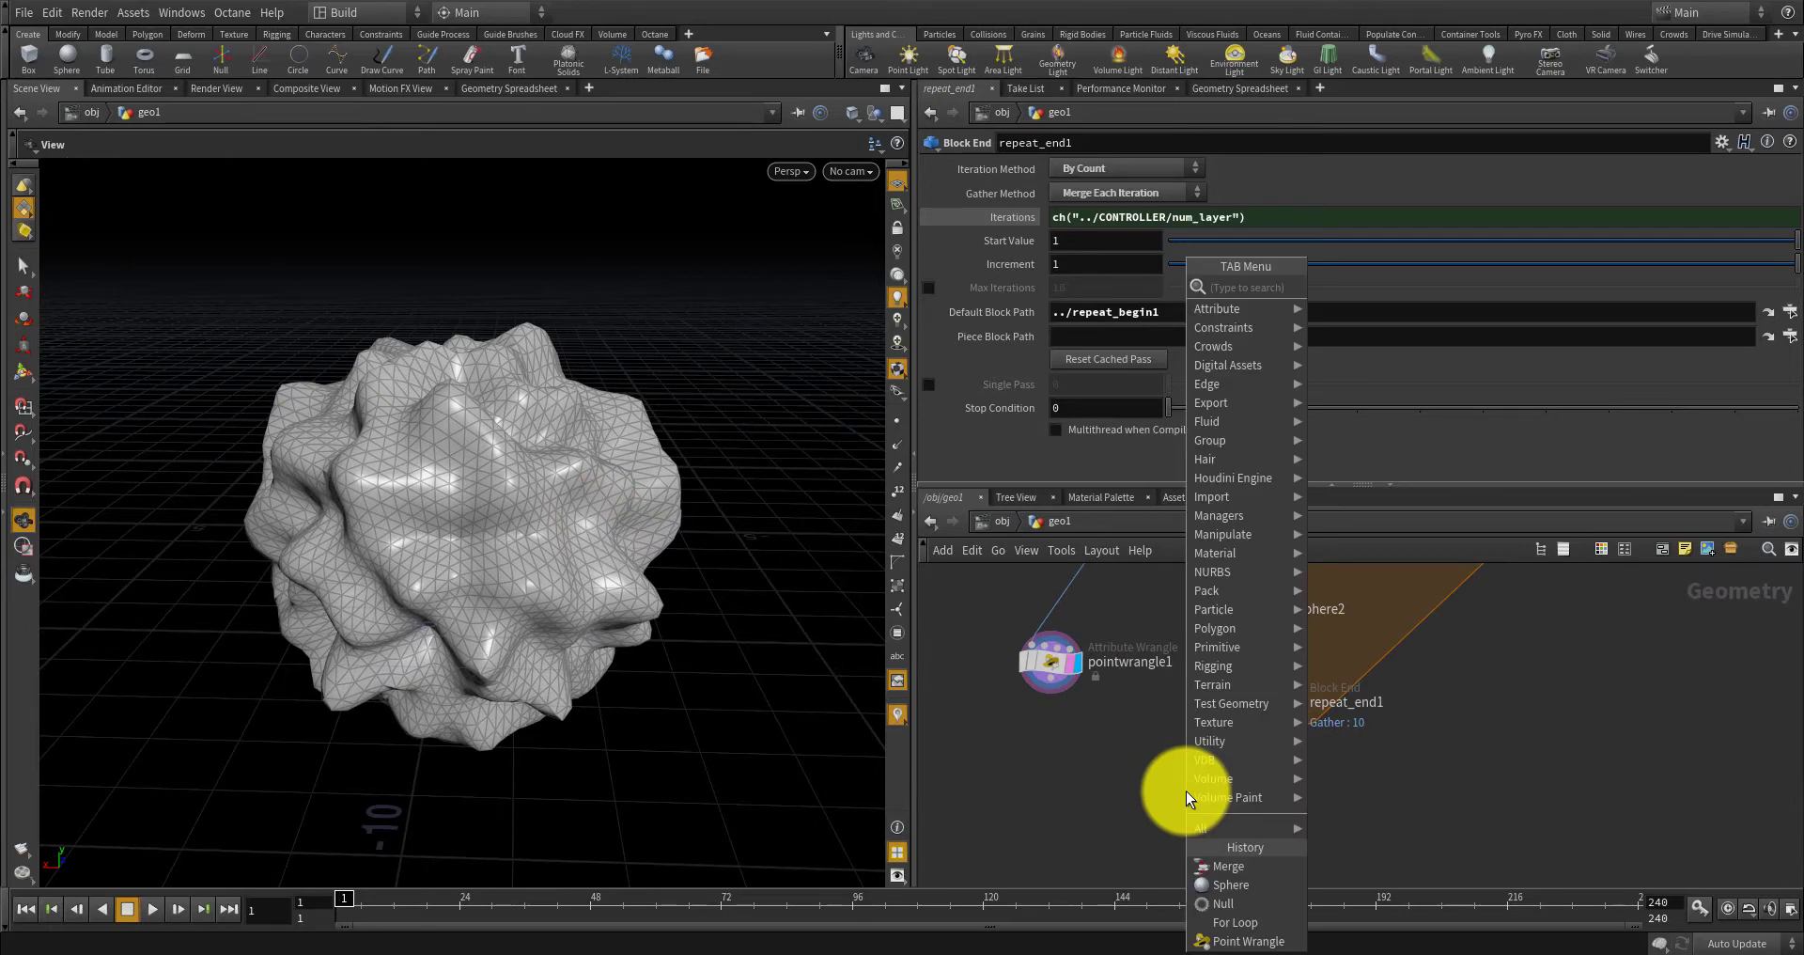
type("boolean")
key("Return")
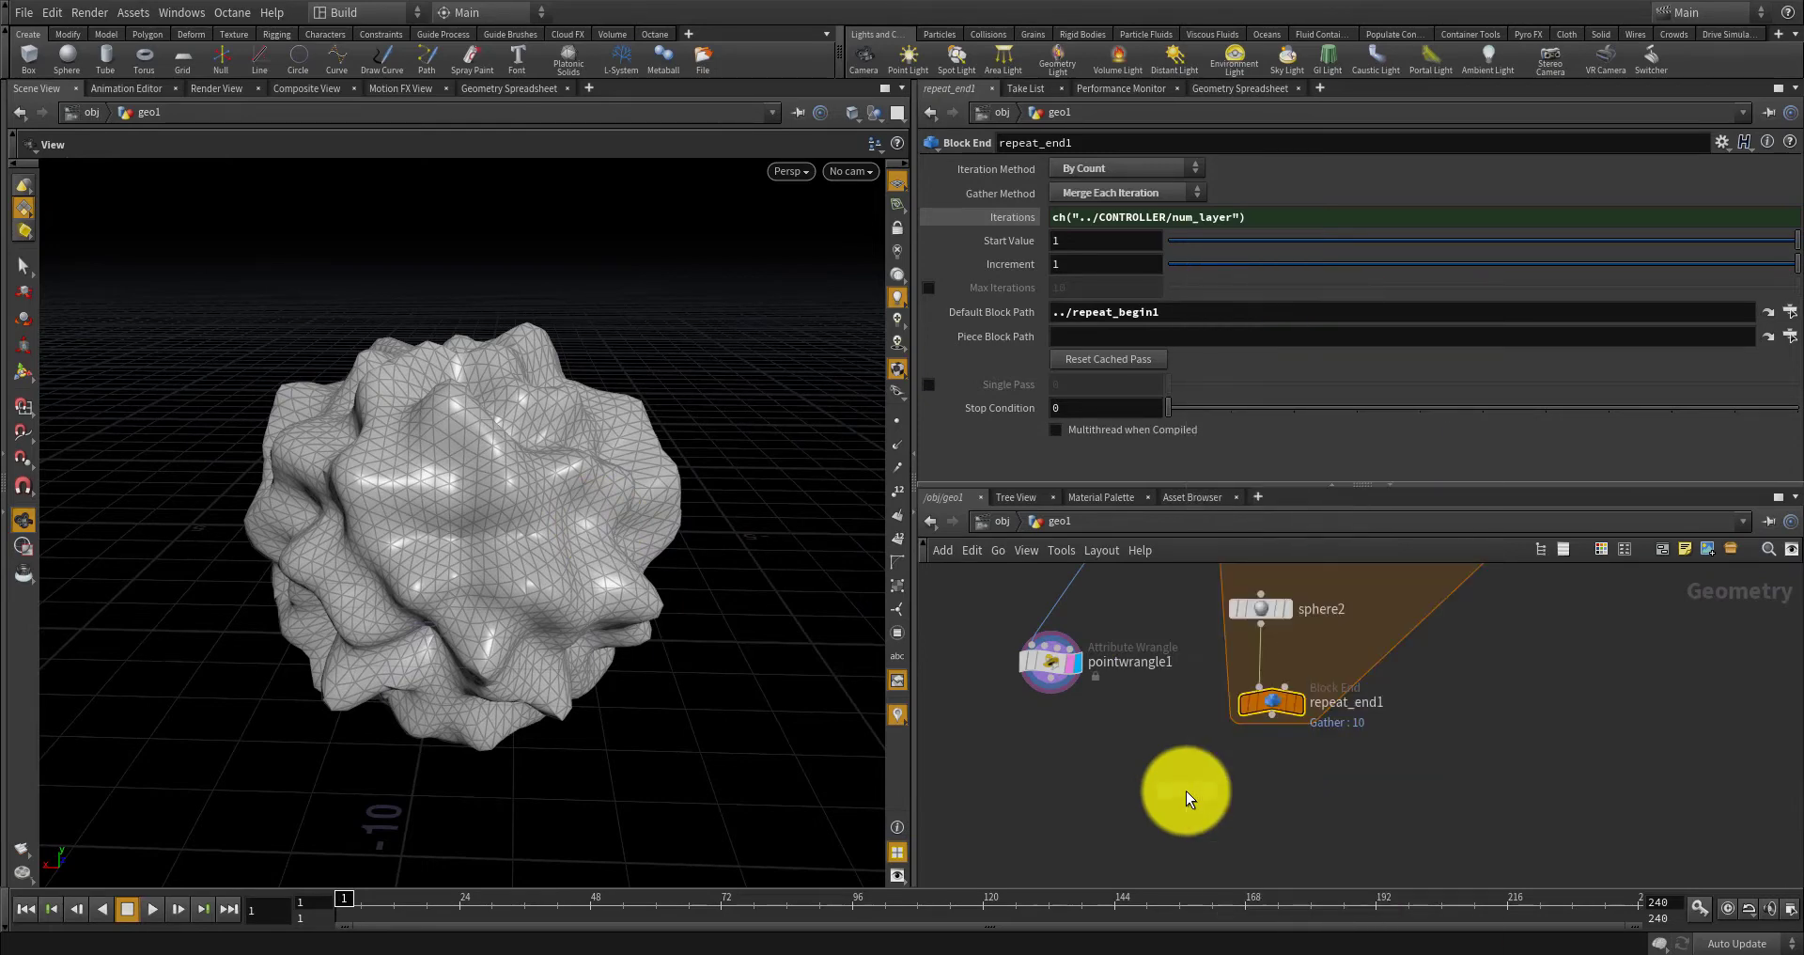
left_click(1096, 759)
scroll(1033, 676, "up", 3)
mouse_move(1010, 657)
left_mouse_down()
mouse_move(1148, 795)
mouse_move(1223, 810)
left_mouse_up()
left_click_drag(1408, 700, 1245, 824)
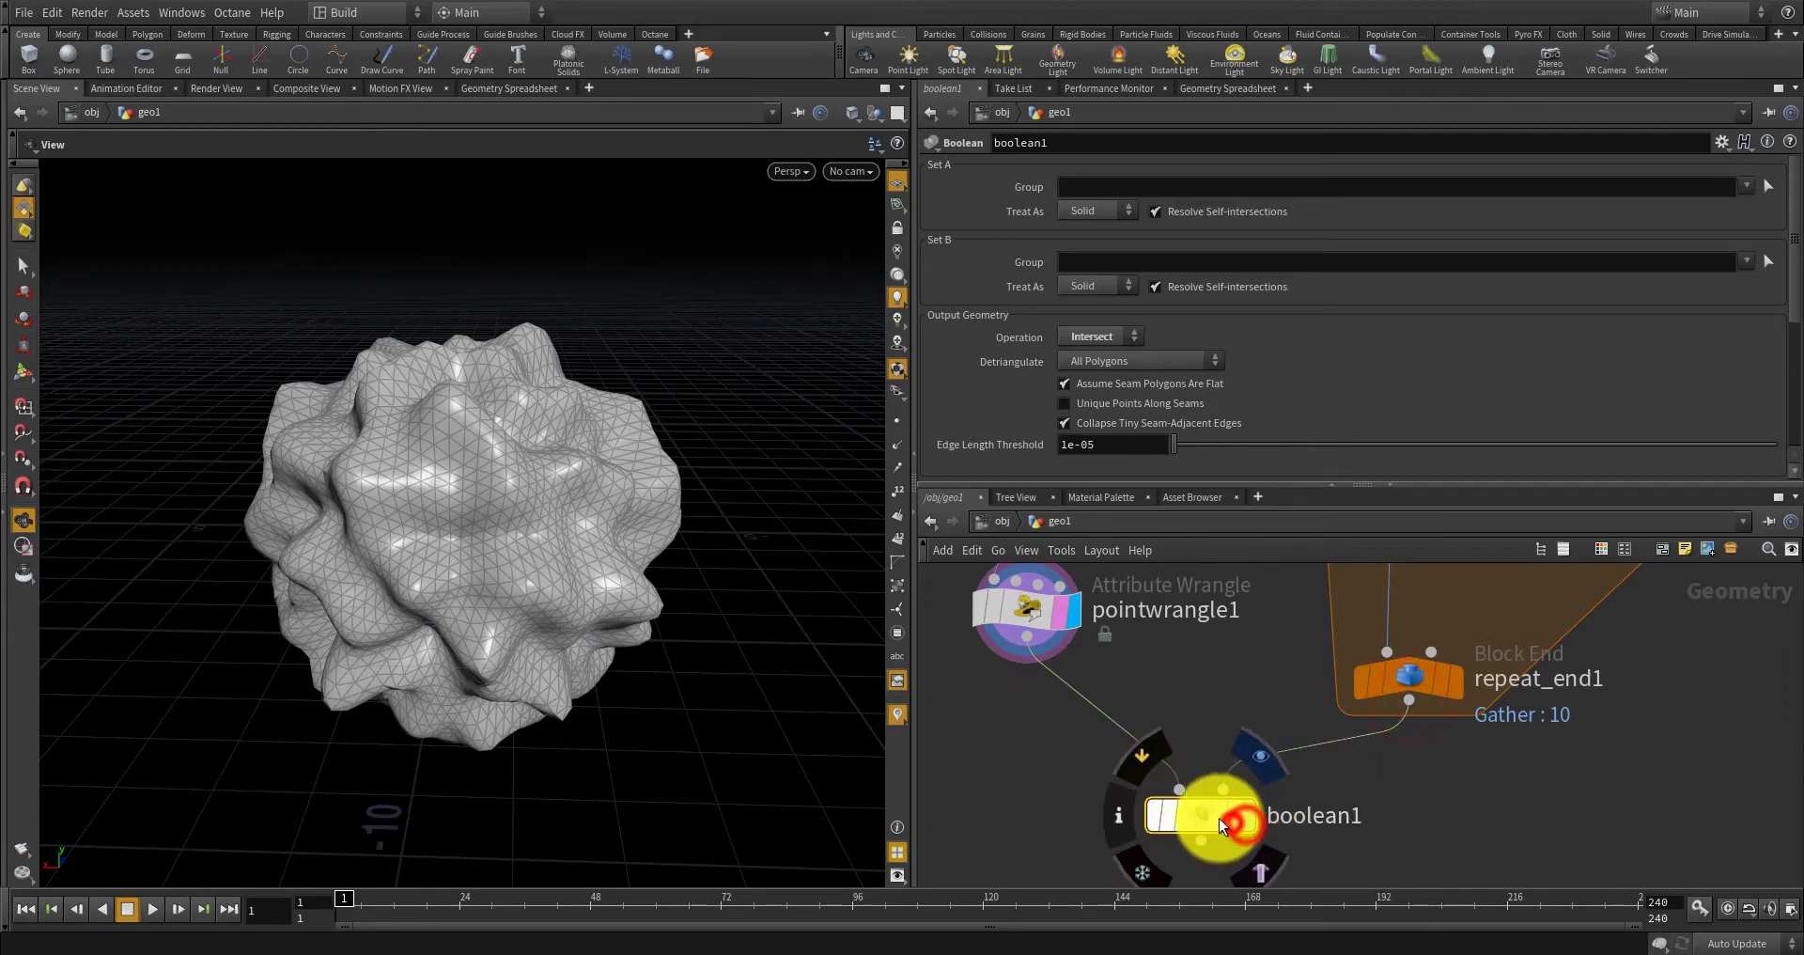
Display boolean1 and set its Operation to Seam.
left_click(1208, 818)
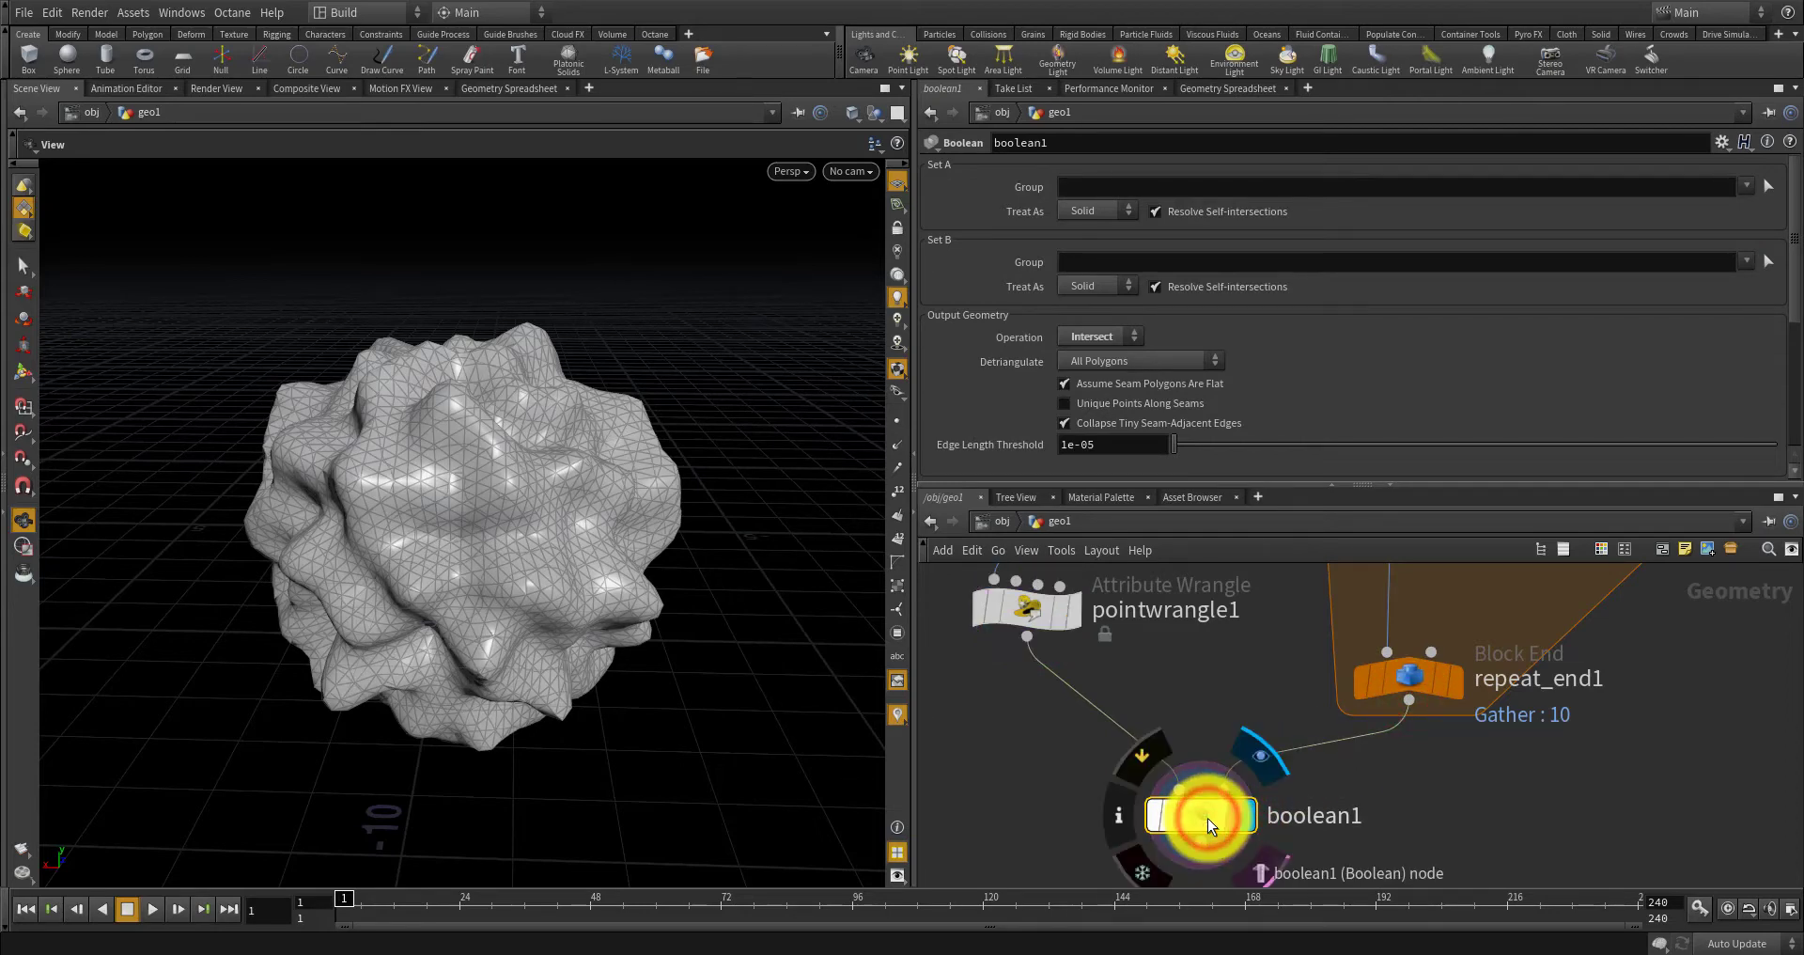
left_click(1090, 336)
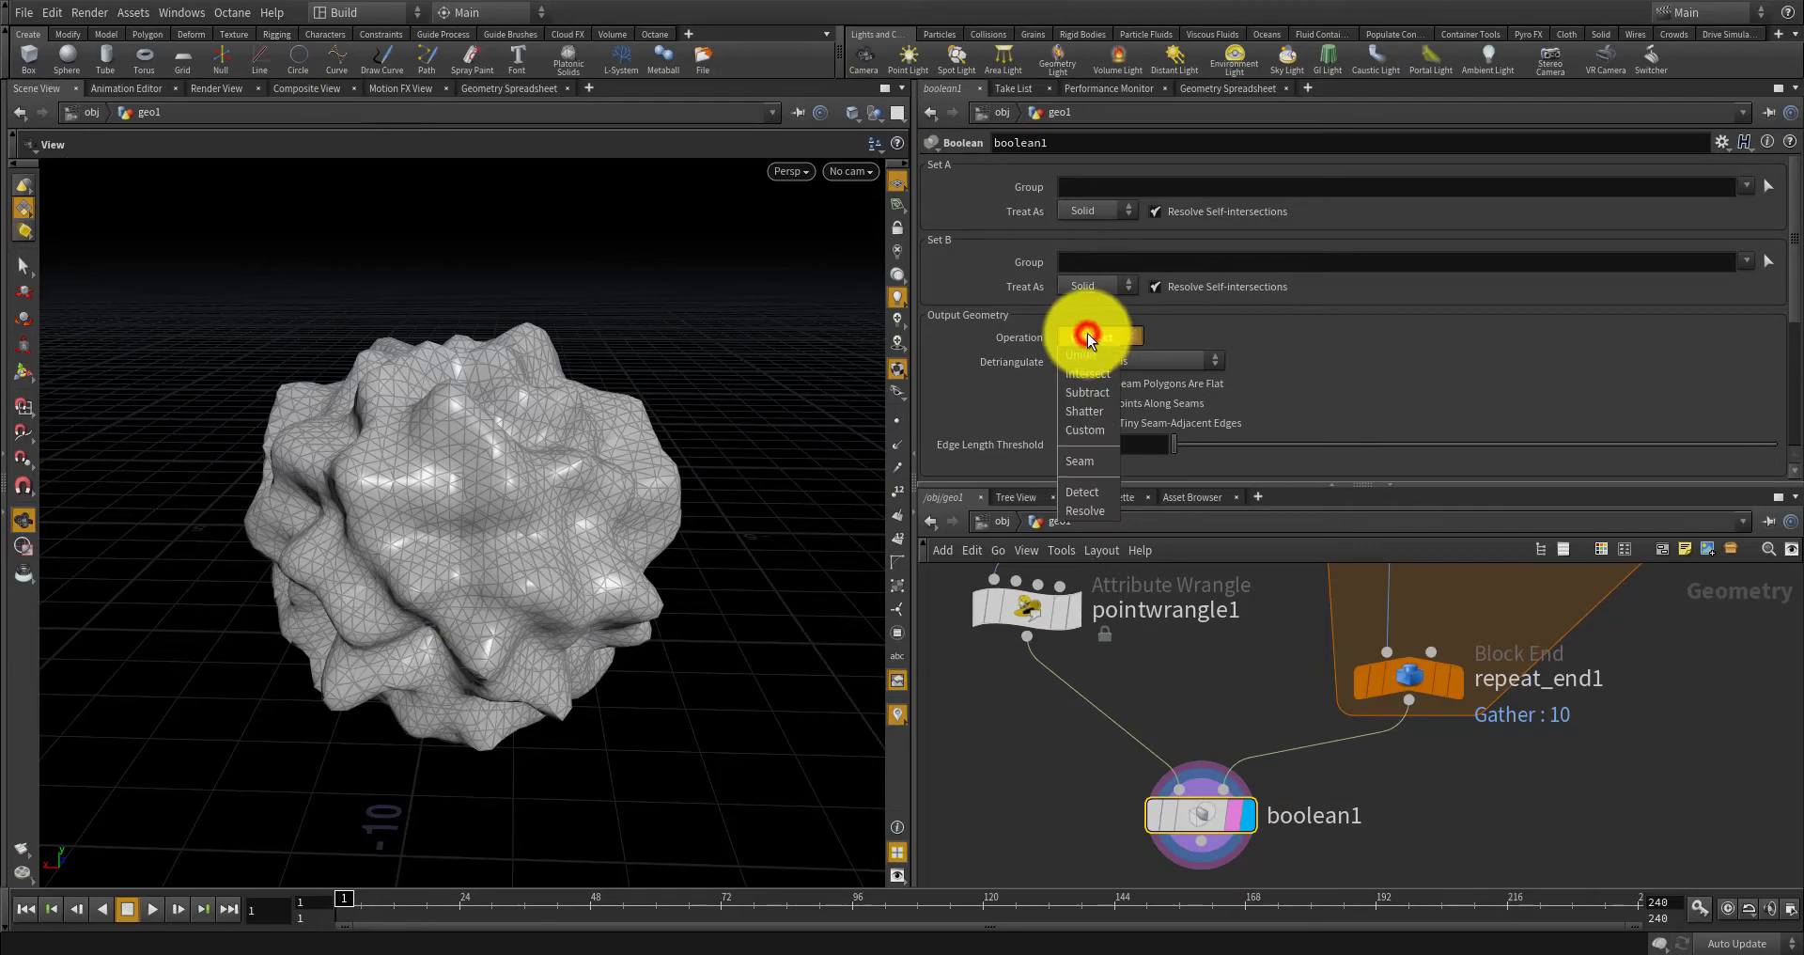
left_click(1085, 459)
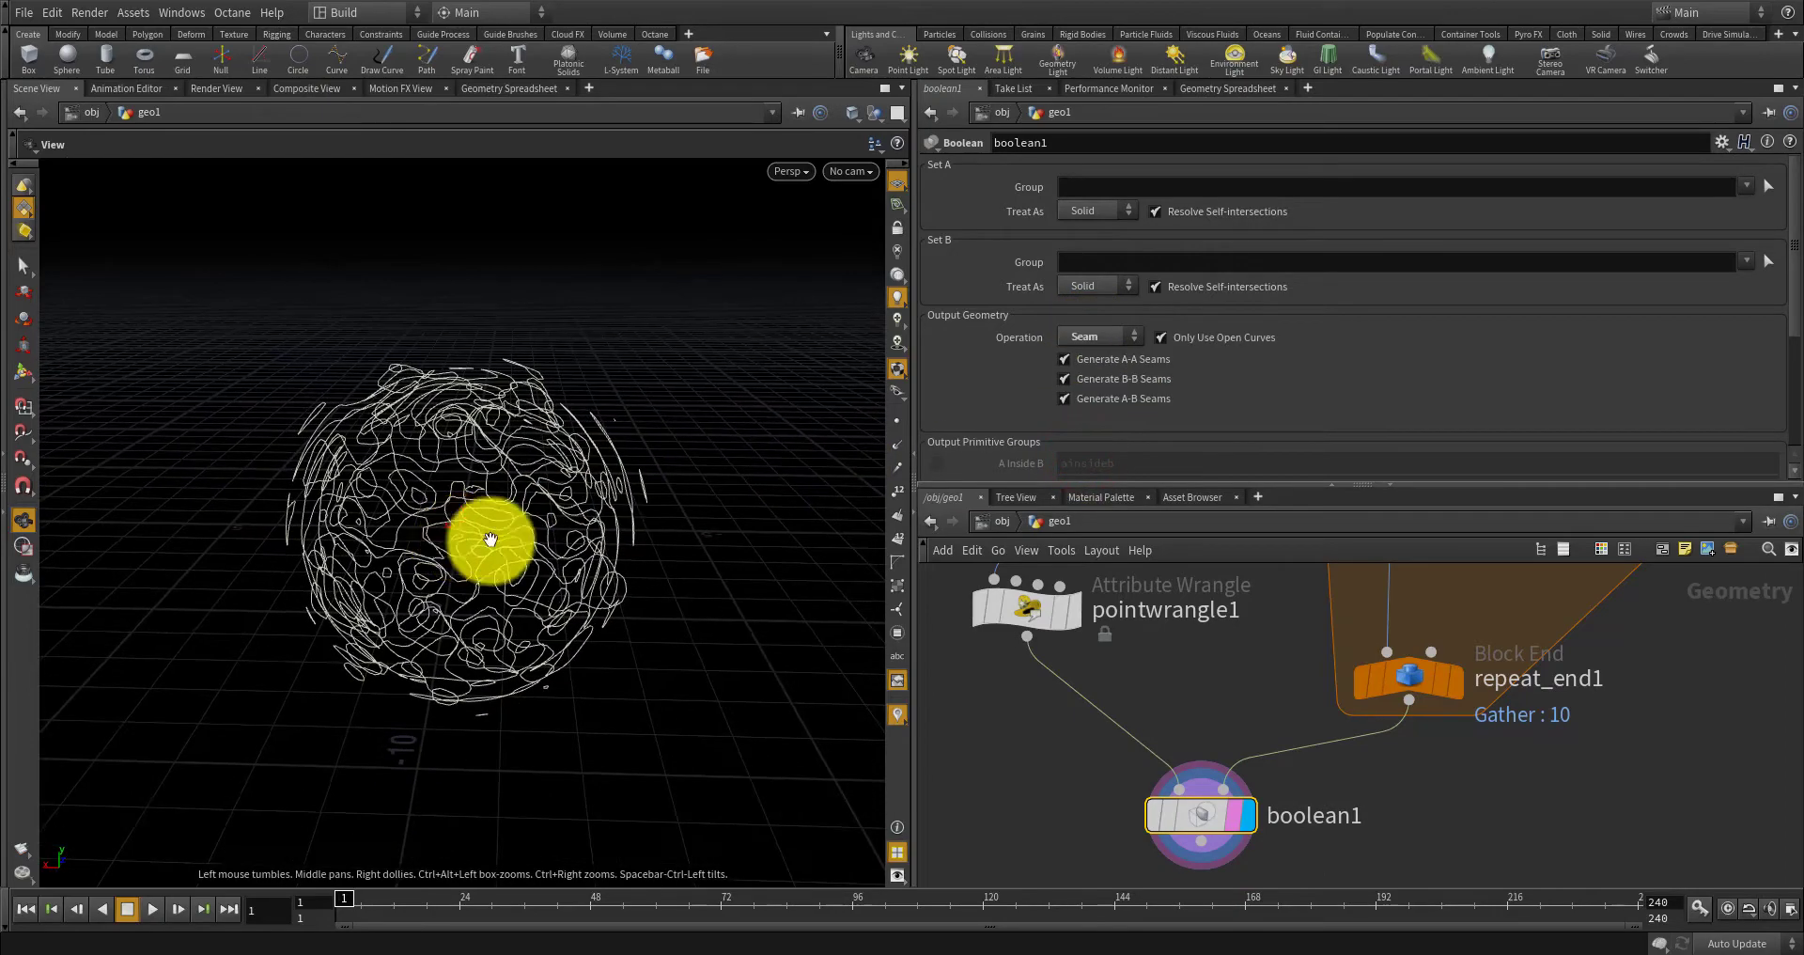
left_click_drag(489, 538, 455, 478)
Move sphere1 away from the vertical line above pointwrangle1 to make room for a separate branch.
mouse_move(1139, 668)
middle_mouse_down()
mouse_move(1035, 620)
mouse_move(1120, 626)
mouse_move(1056, 611)
mouse_move(1092, 689)
mouse_move(1122, 594)
mouse_move(1120, 665)
middle_mouse_up()
left_click_drag(1172, 664, 1147, 674)
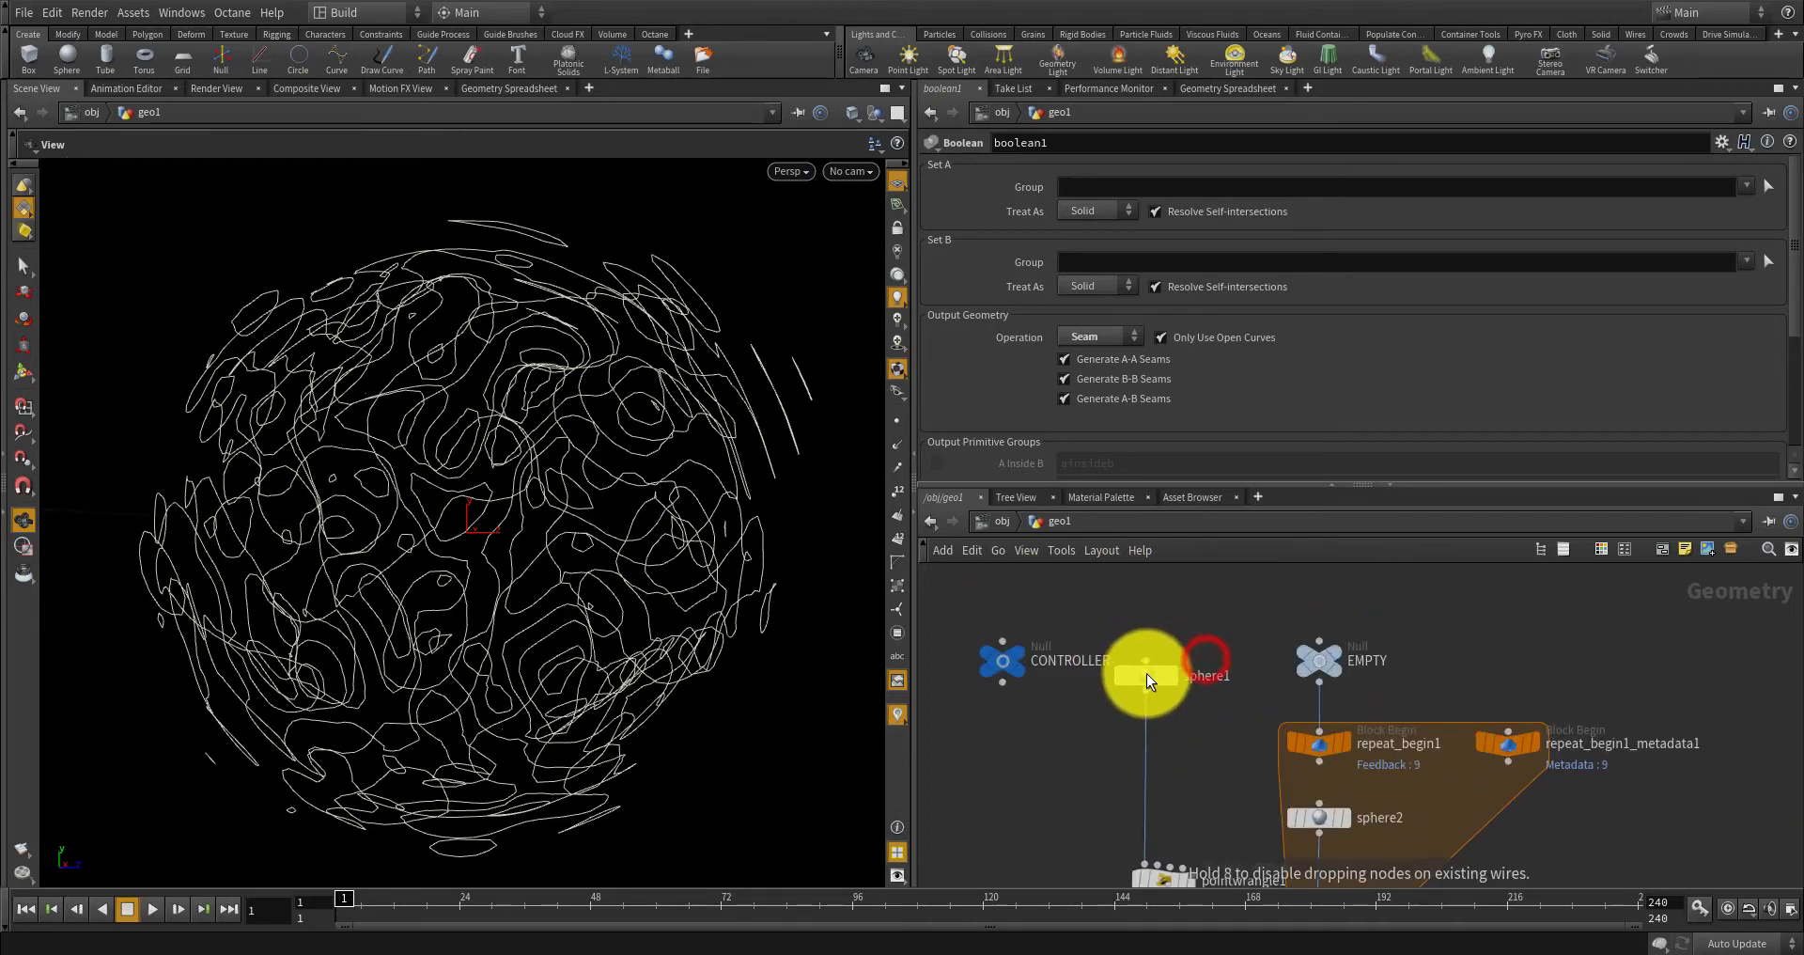
left_click_drag(1132, 758, 1094, 753)
middle_click_drag(1035, 788, 1047, 635)
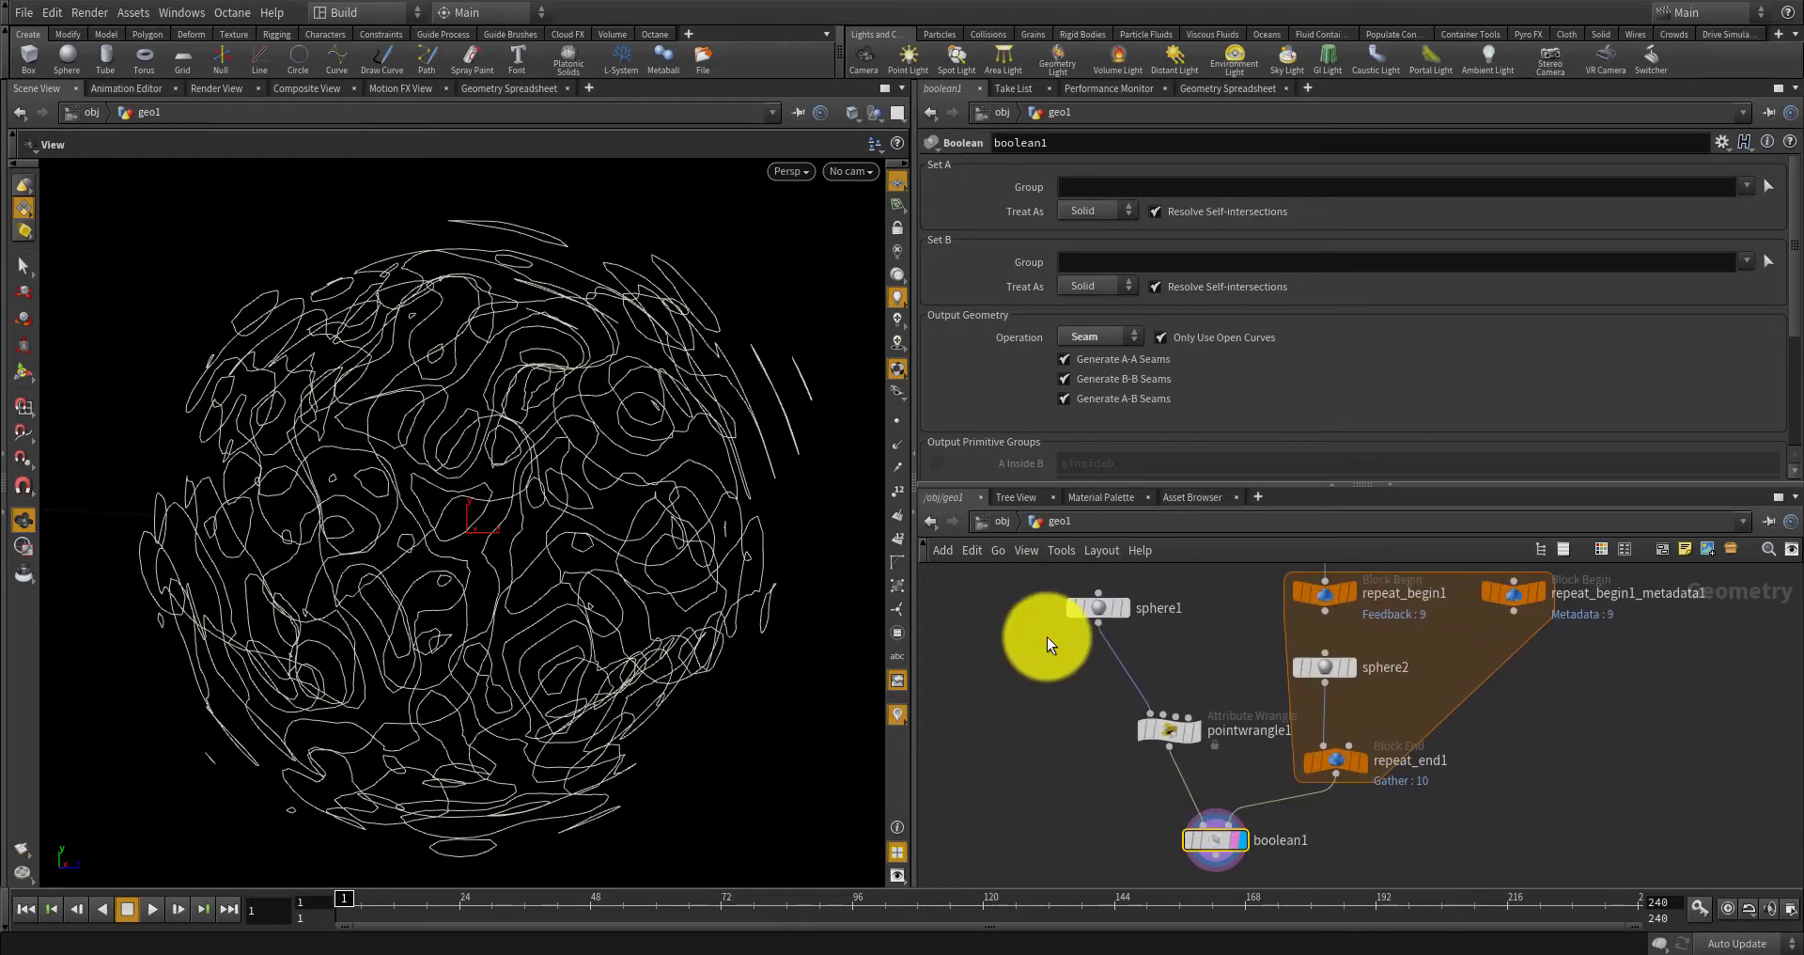
Add a Null node beside pointwrangle1 and connect sphere1's output to its input.
scroll(1063, 662, "up", 3)
key("Tab")
type("null")
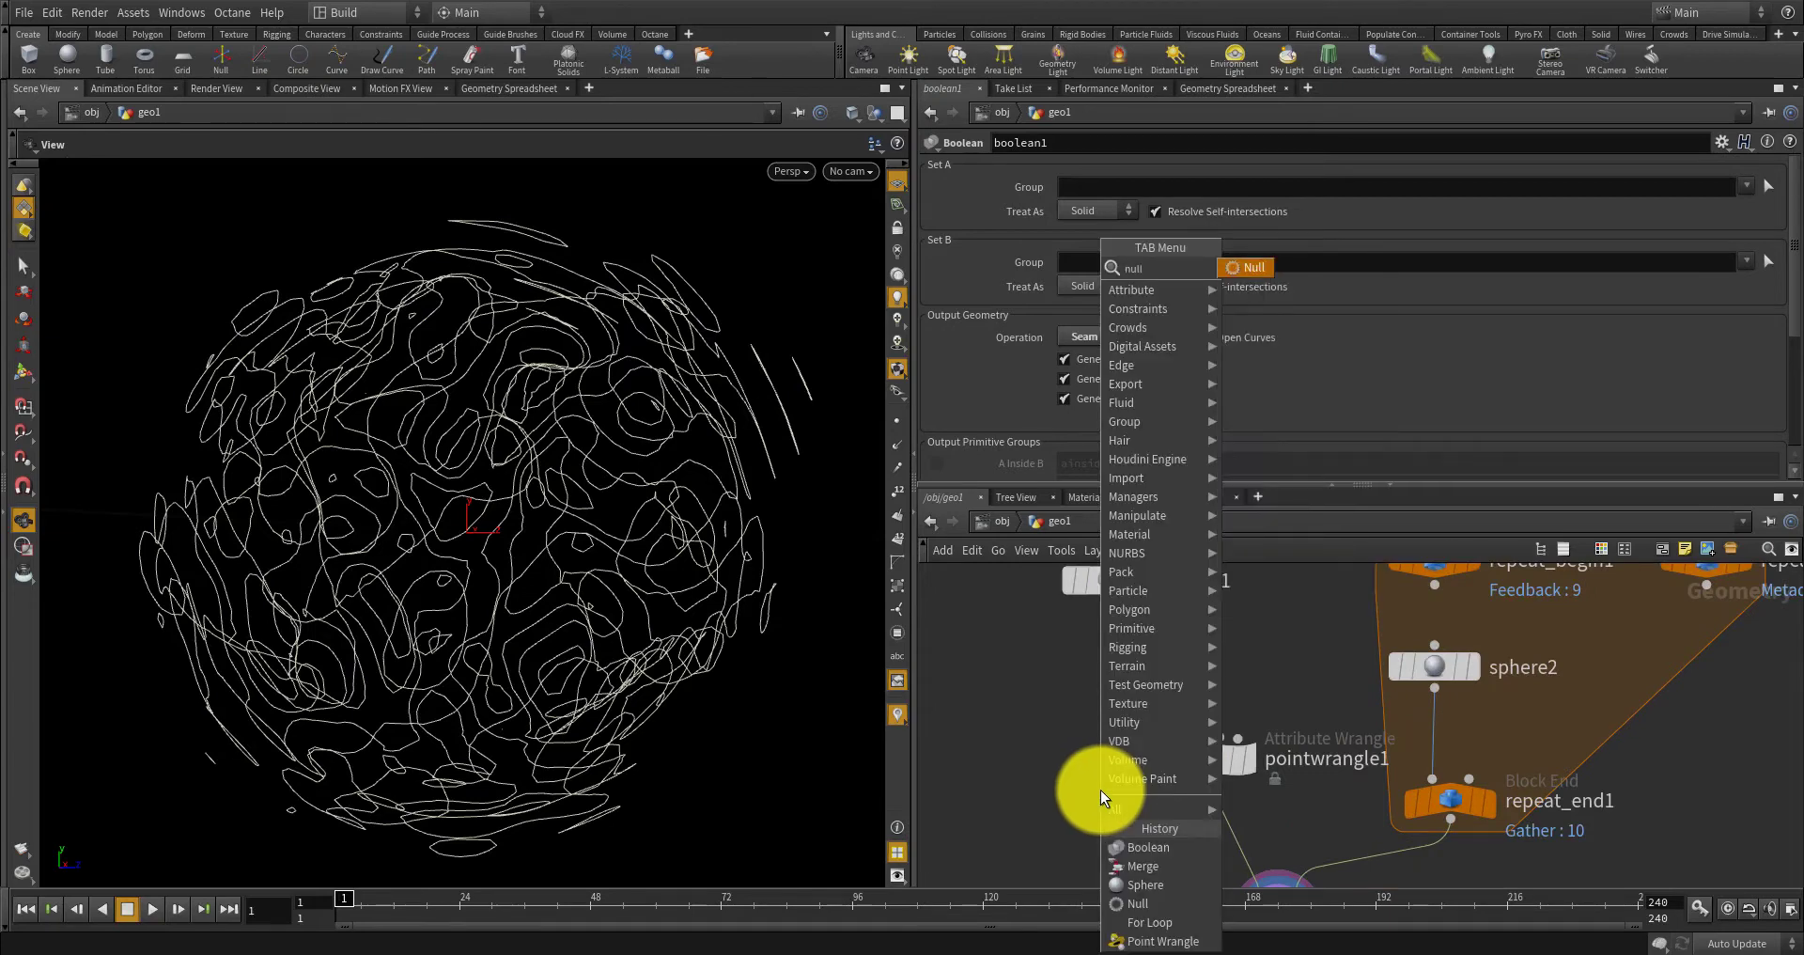
key("Return")
left_click(1094, 851)
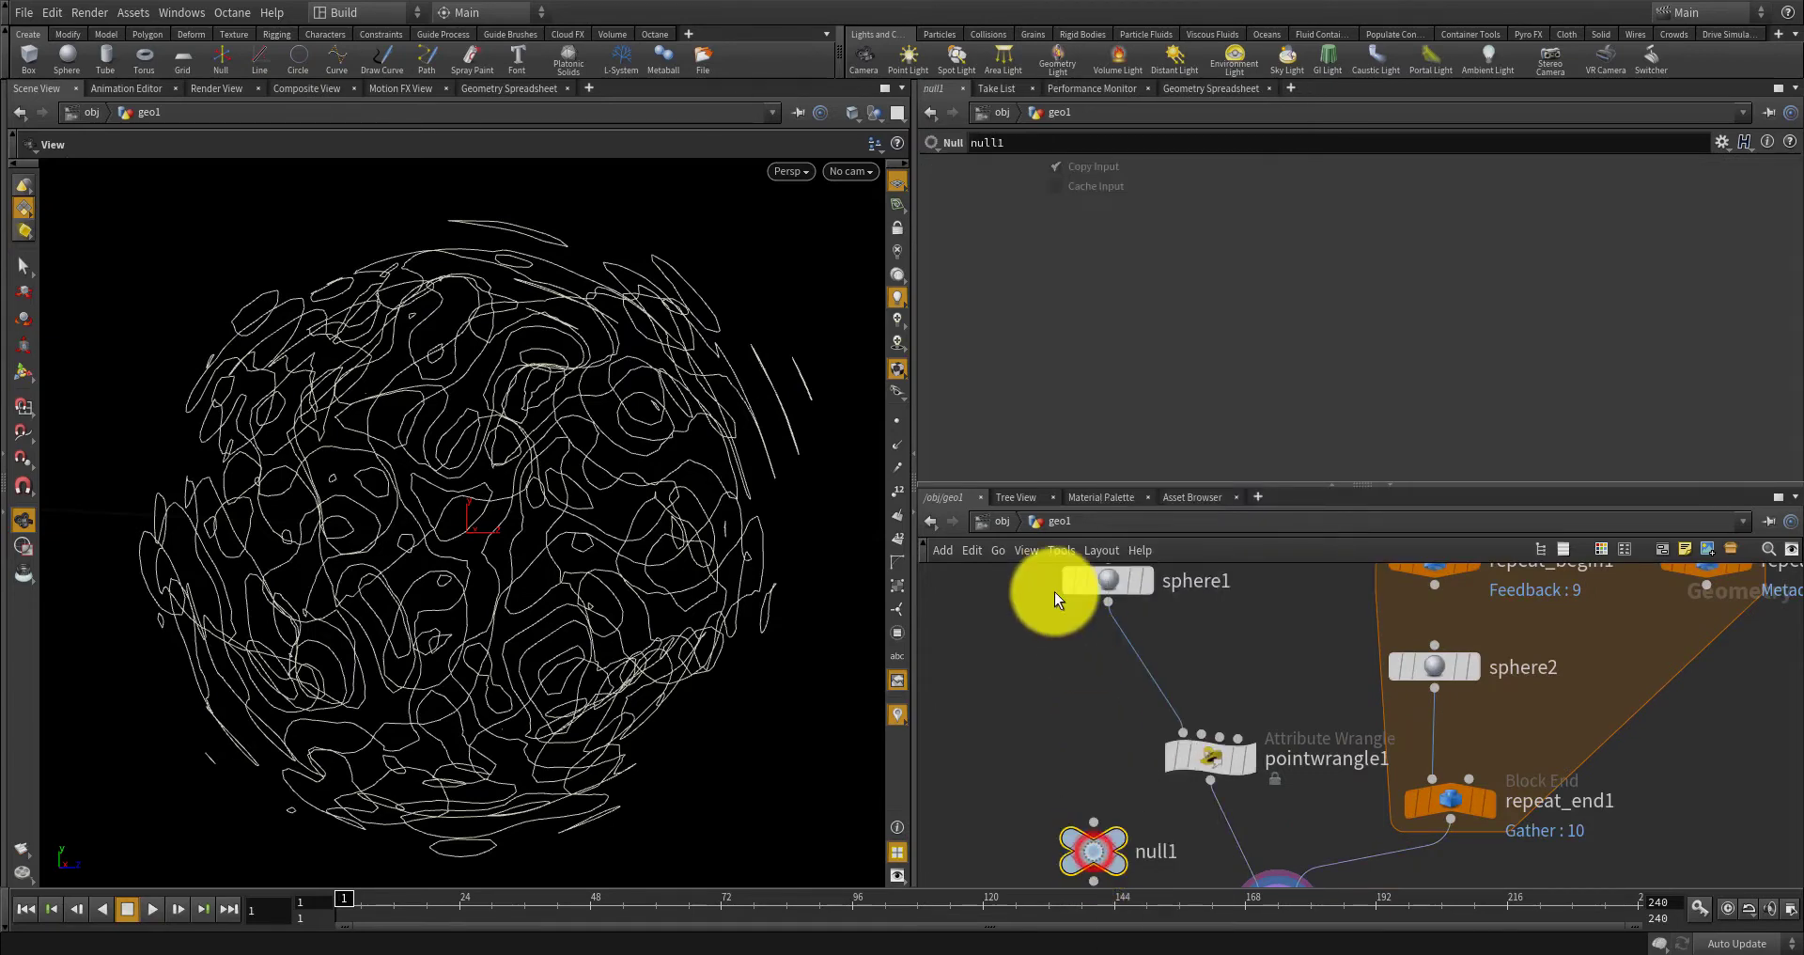
left_click_drag(1100, 698, 1098, 817)
Reposition the new Null node under sphere1 and rename it BASE.
middle_click_drag(1064, 715, 1043, 640)
scroll(1077, 776, "up", 3)
left_click_drag(1062, 774, 1122, 765)
left_click(1153, 762)
type("BASE")
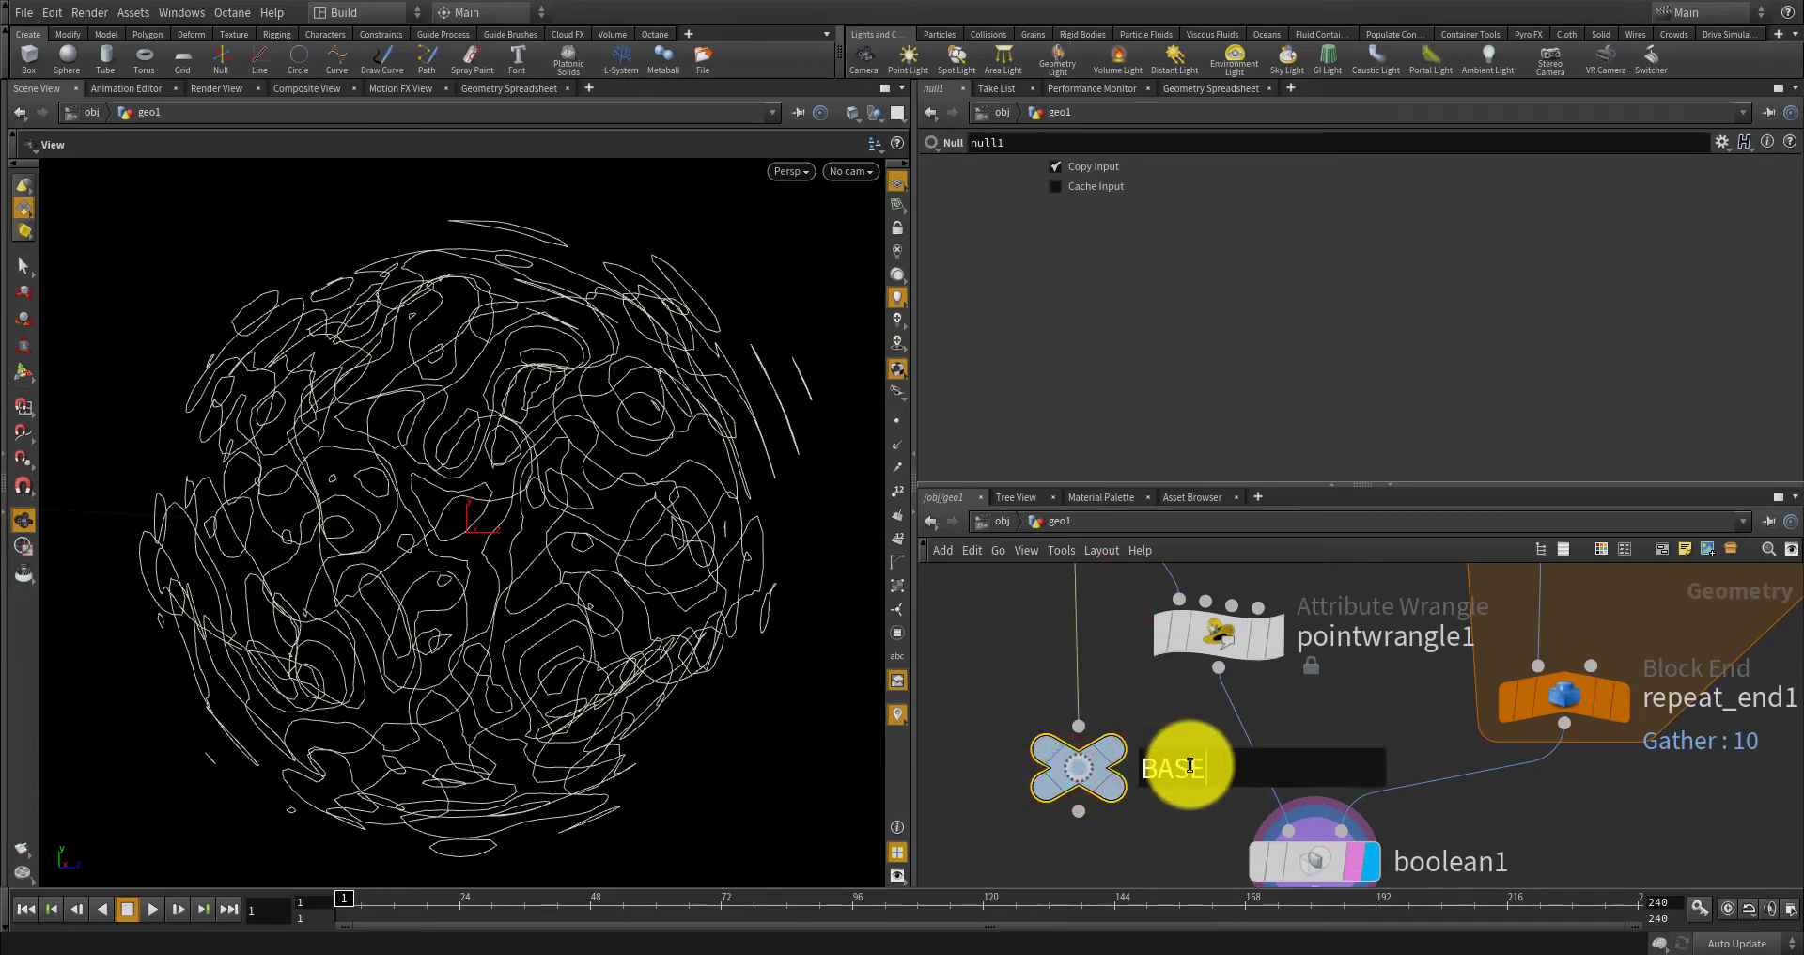
key("Return")
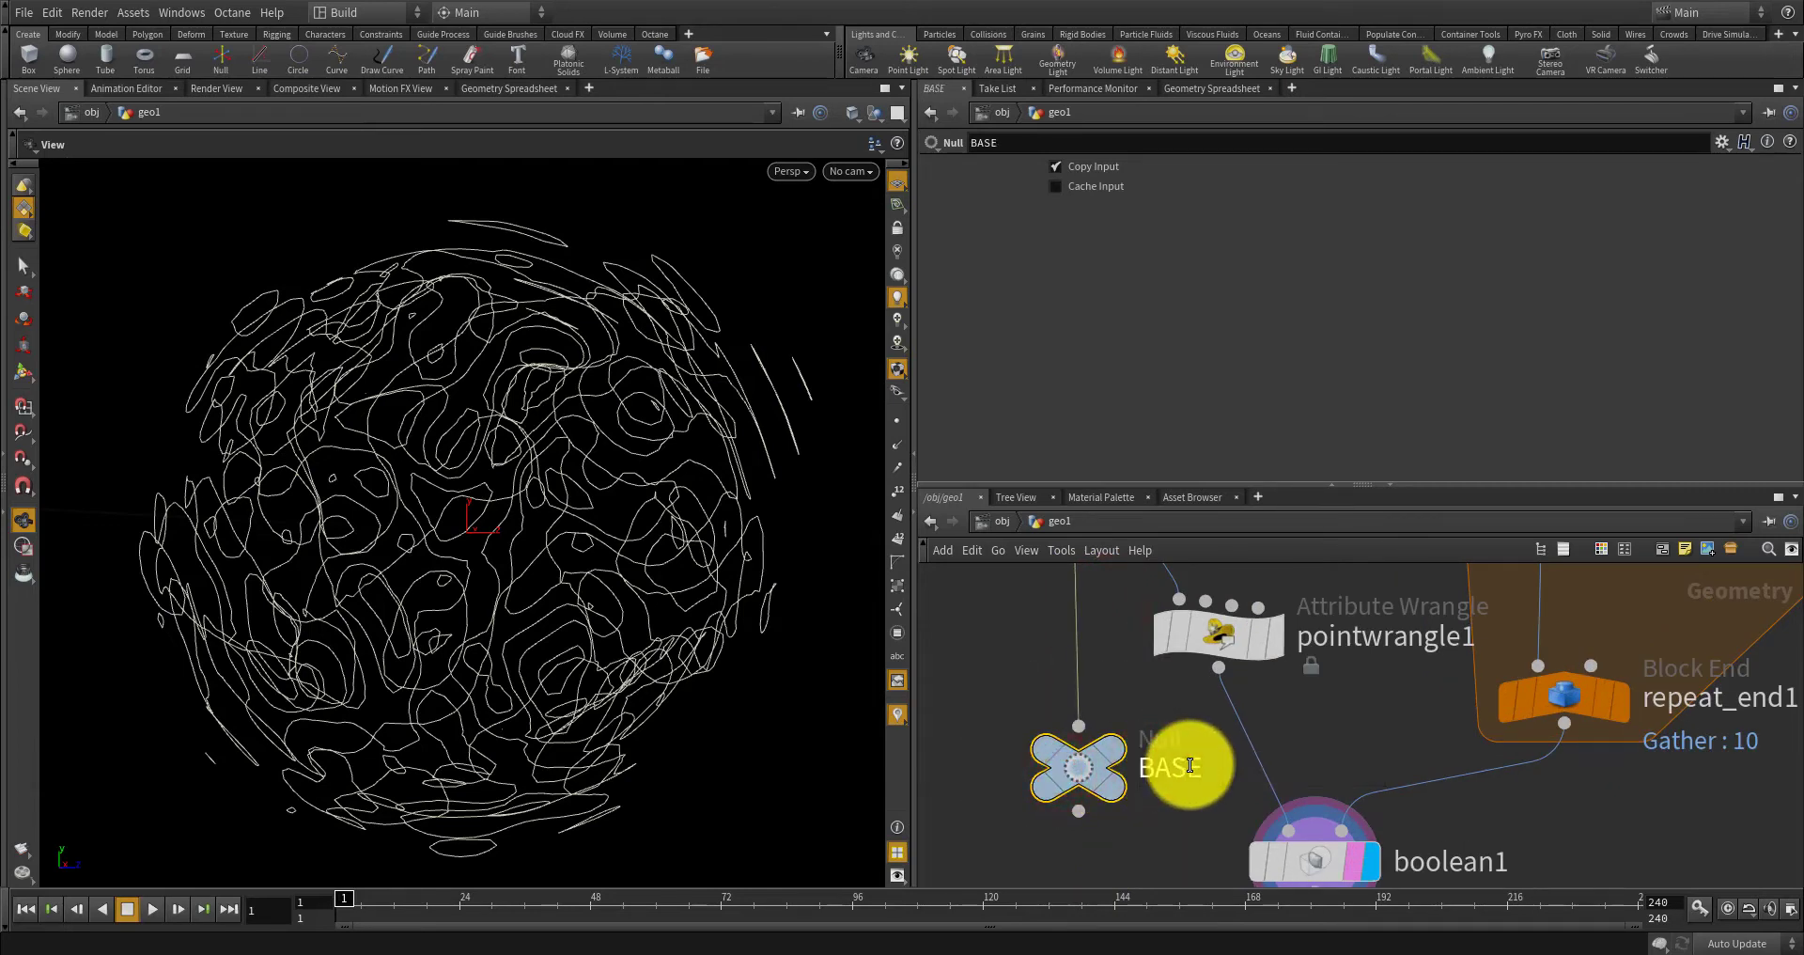
Move the BASE node down so it sits level with boolean1.
scroll(1171, 642, "down", 4)
scroll(1130, 693, "up", 3)
left_click_drag(1121, 715, 1115, 773)
scroll(1120, 669, "down", 3)
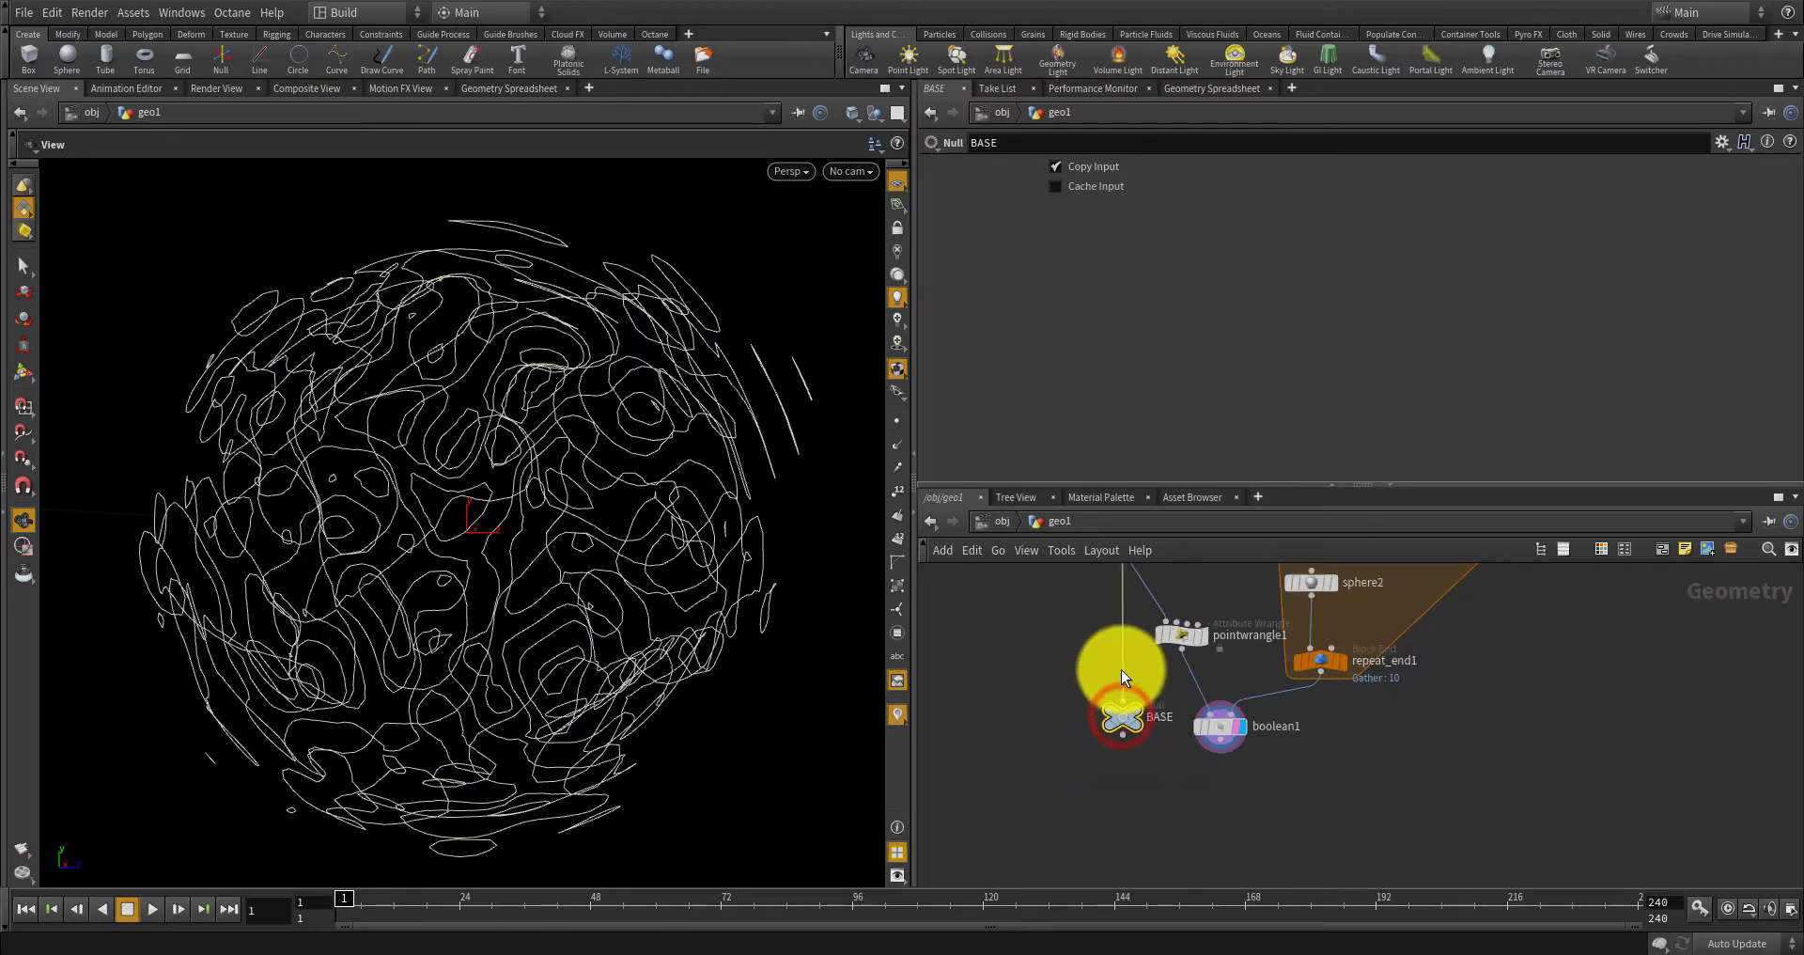
scroll(1171, 770, "up", 3)
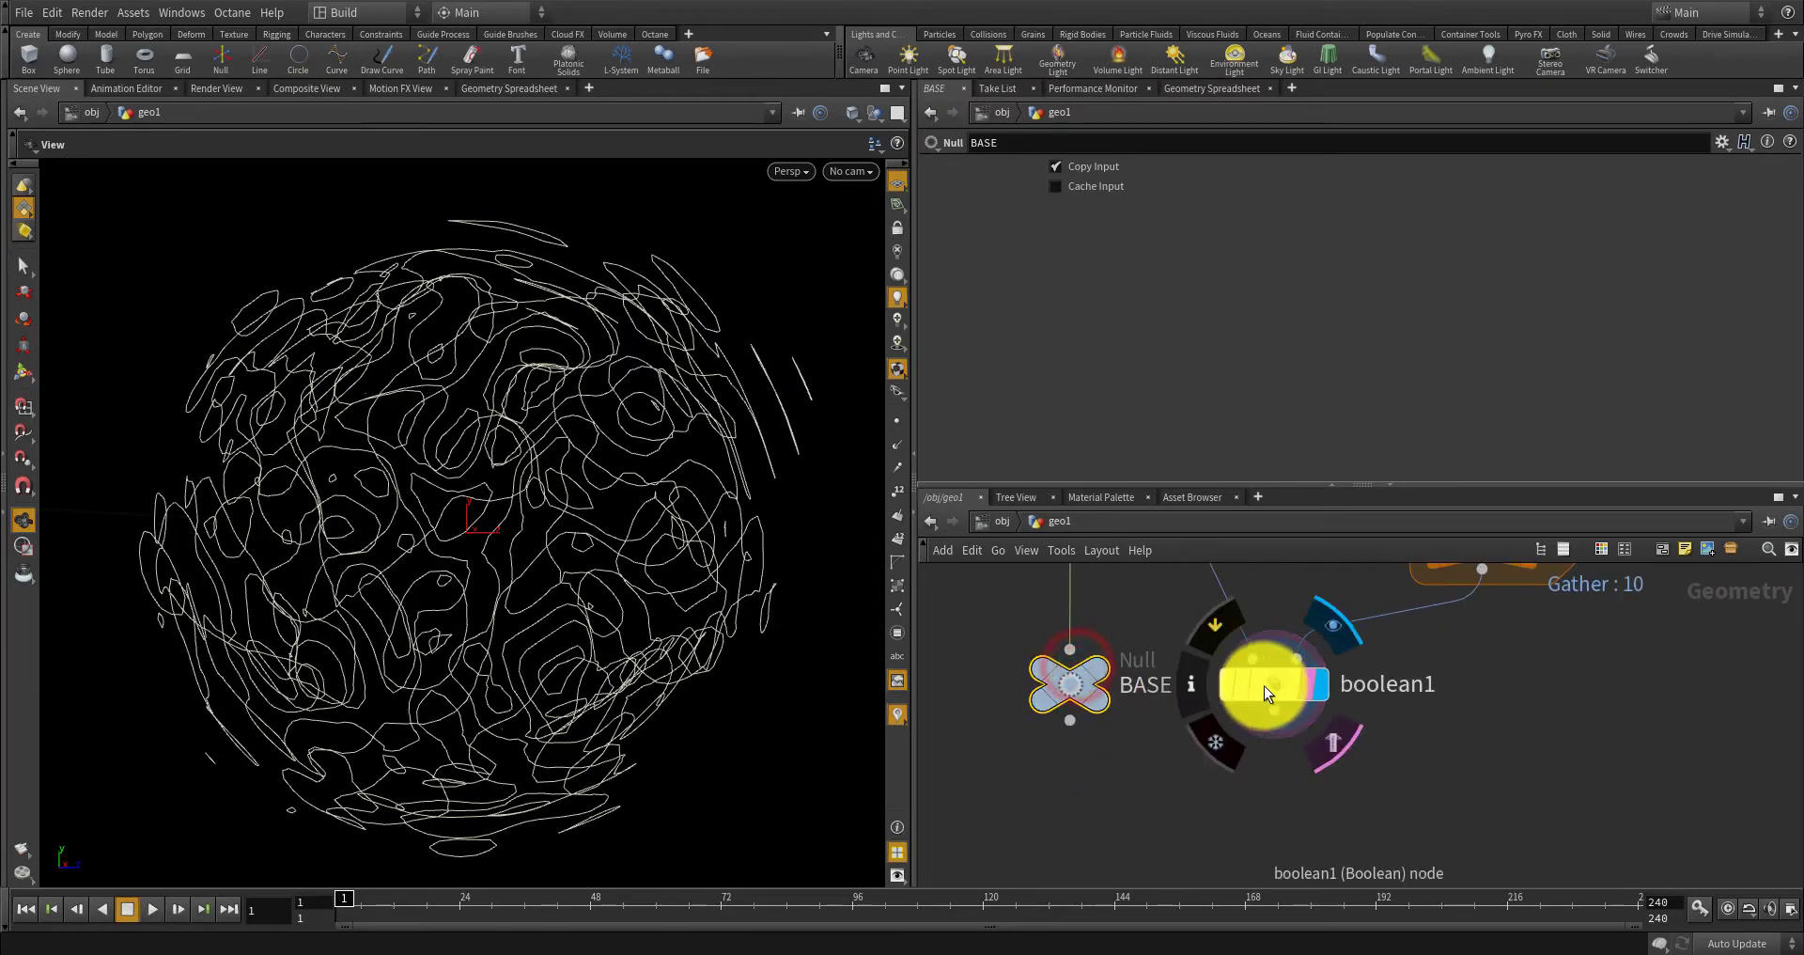
Add a Ray node below and between the BASE and boolean1 nodes.
key("Tab")
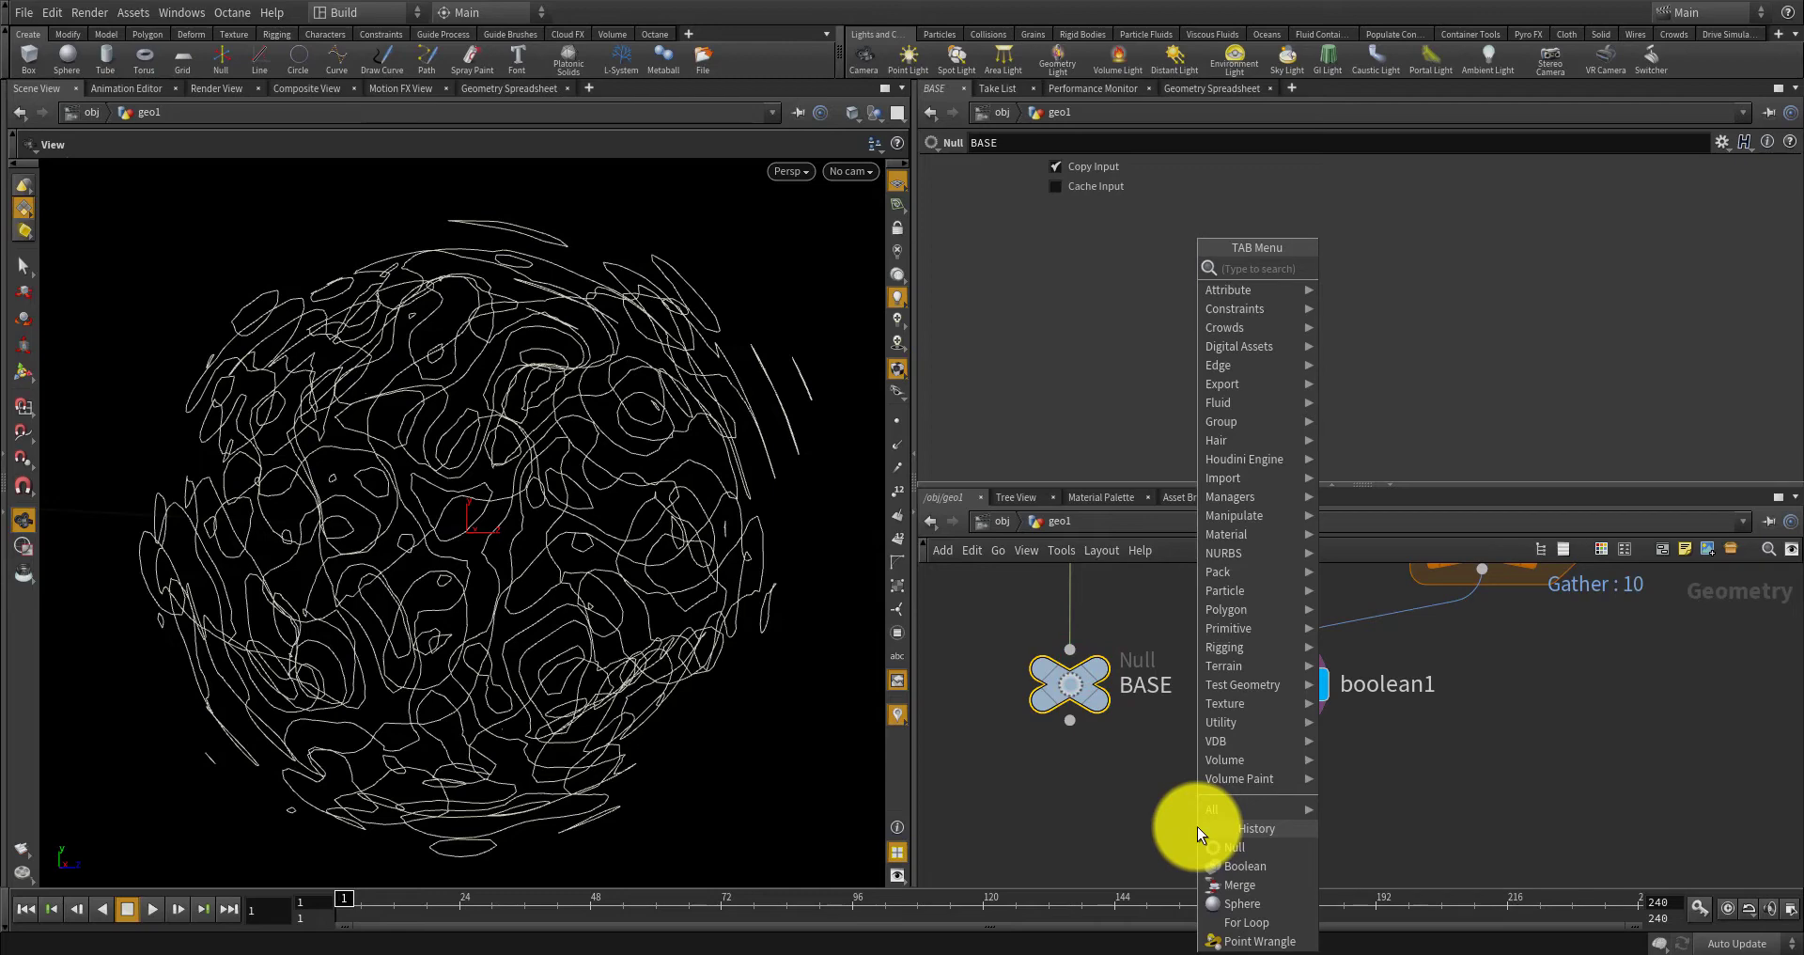
type("p")
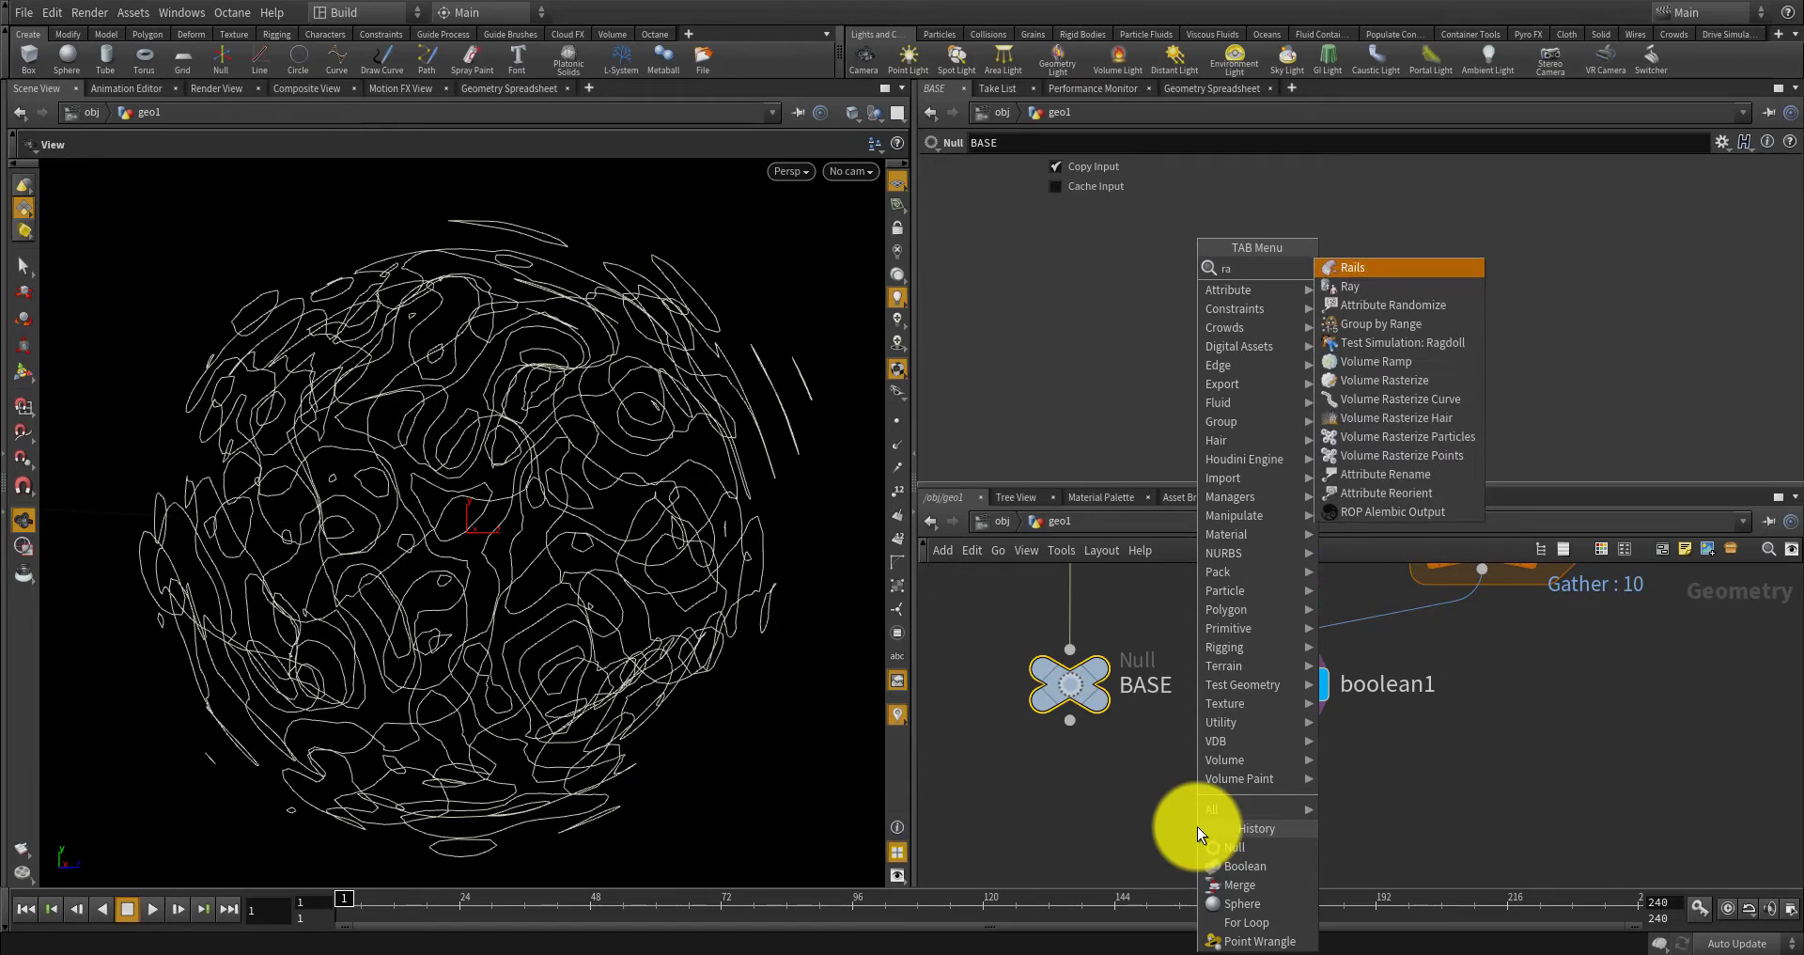
type("y")
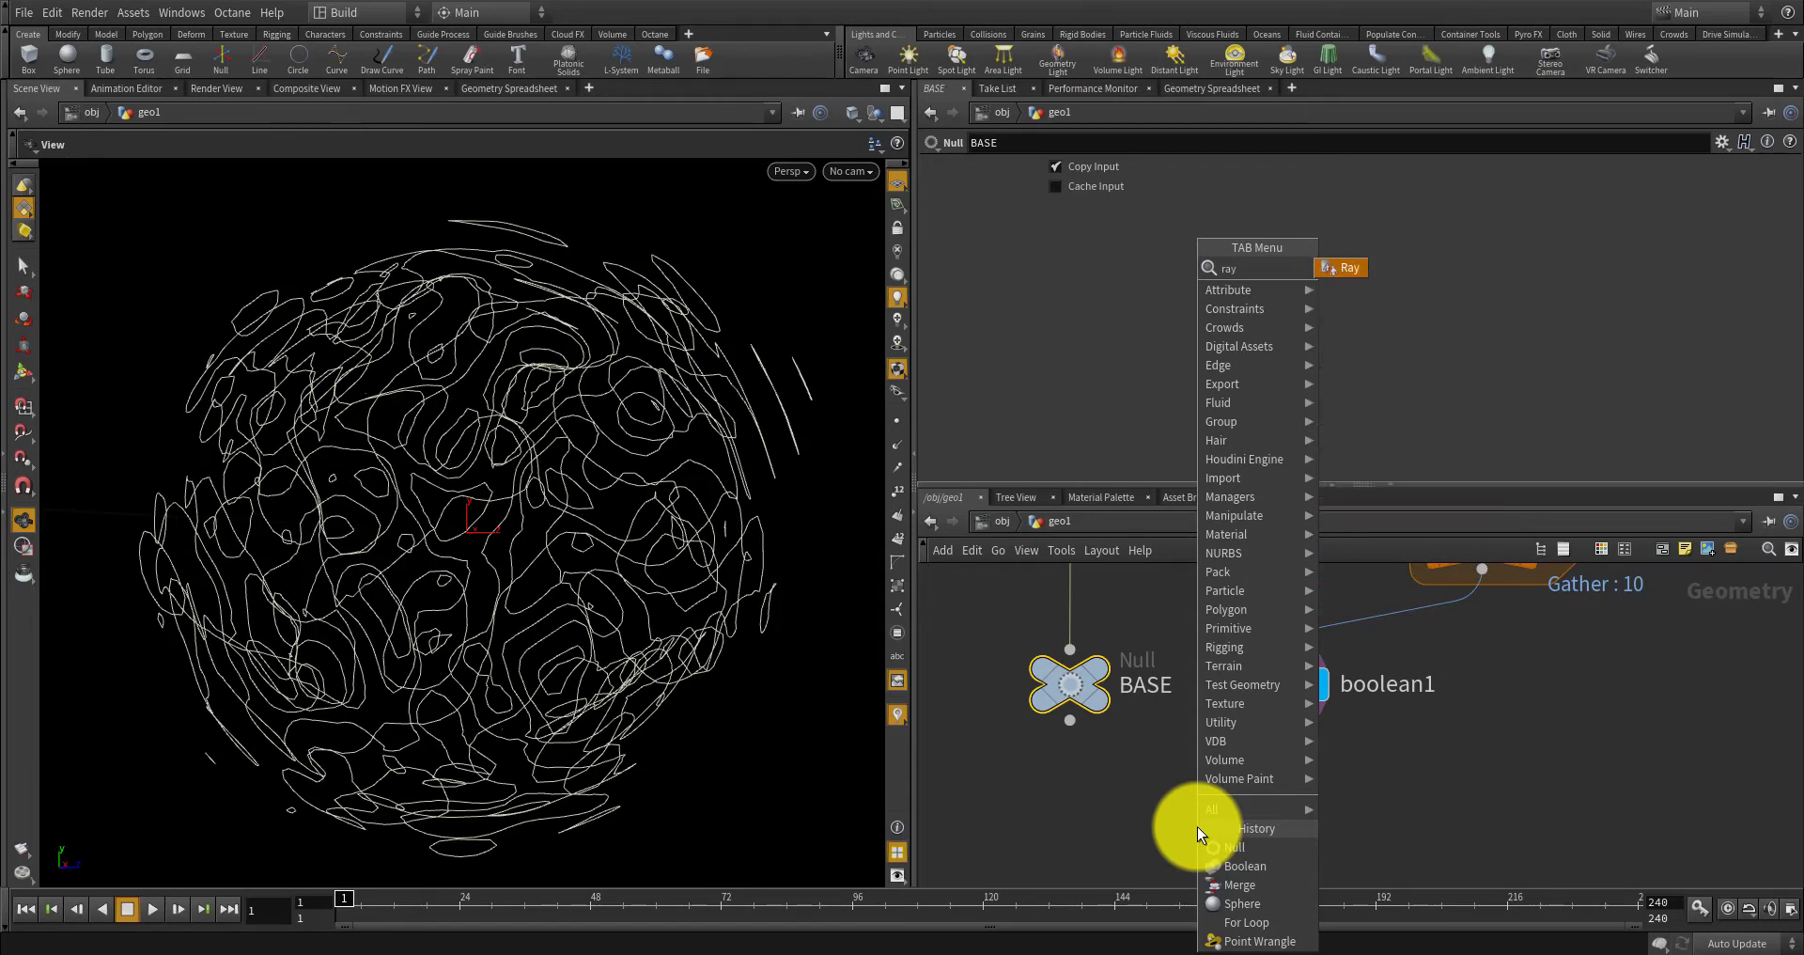
key("Return")
left_click(1138, 813)
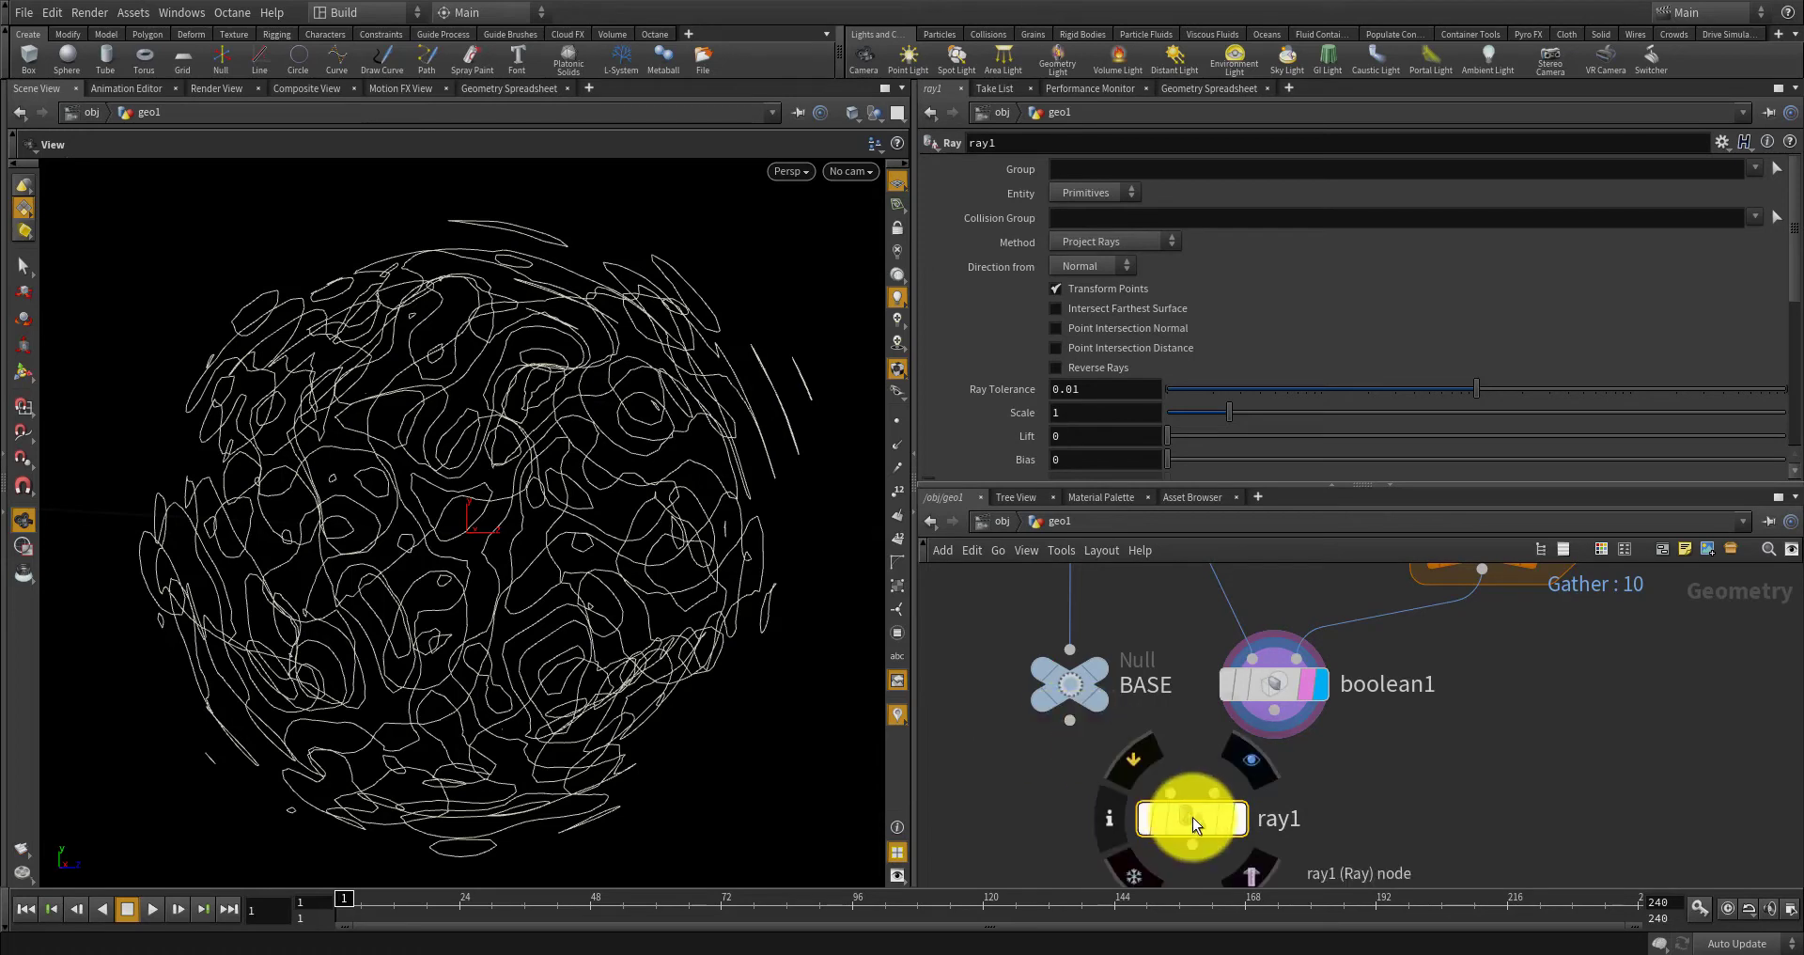
left_click(1191, 819)
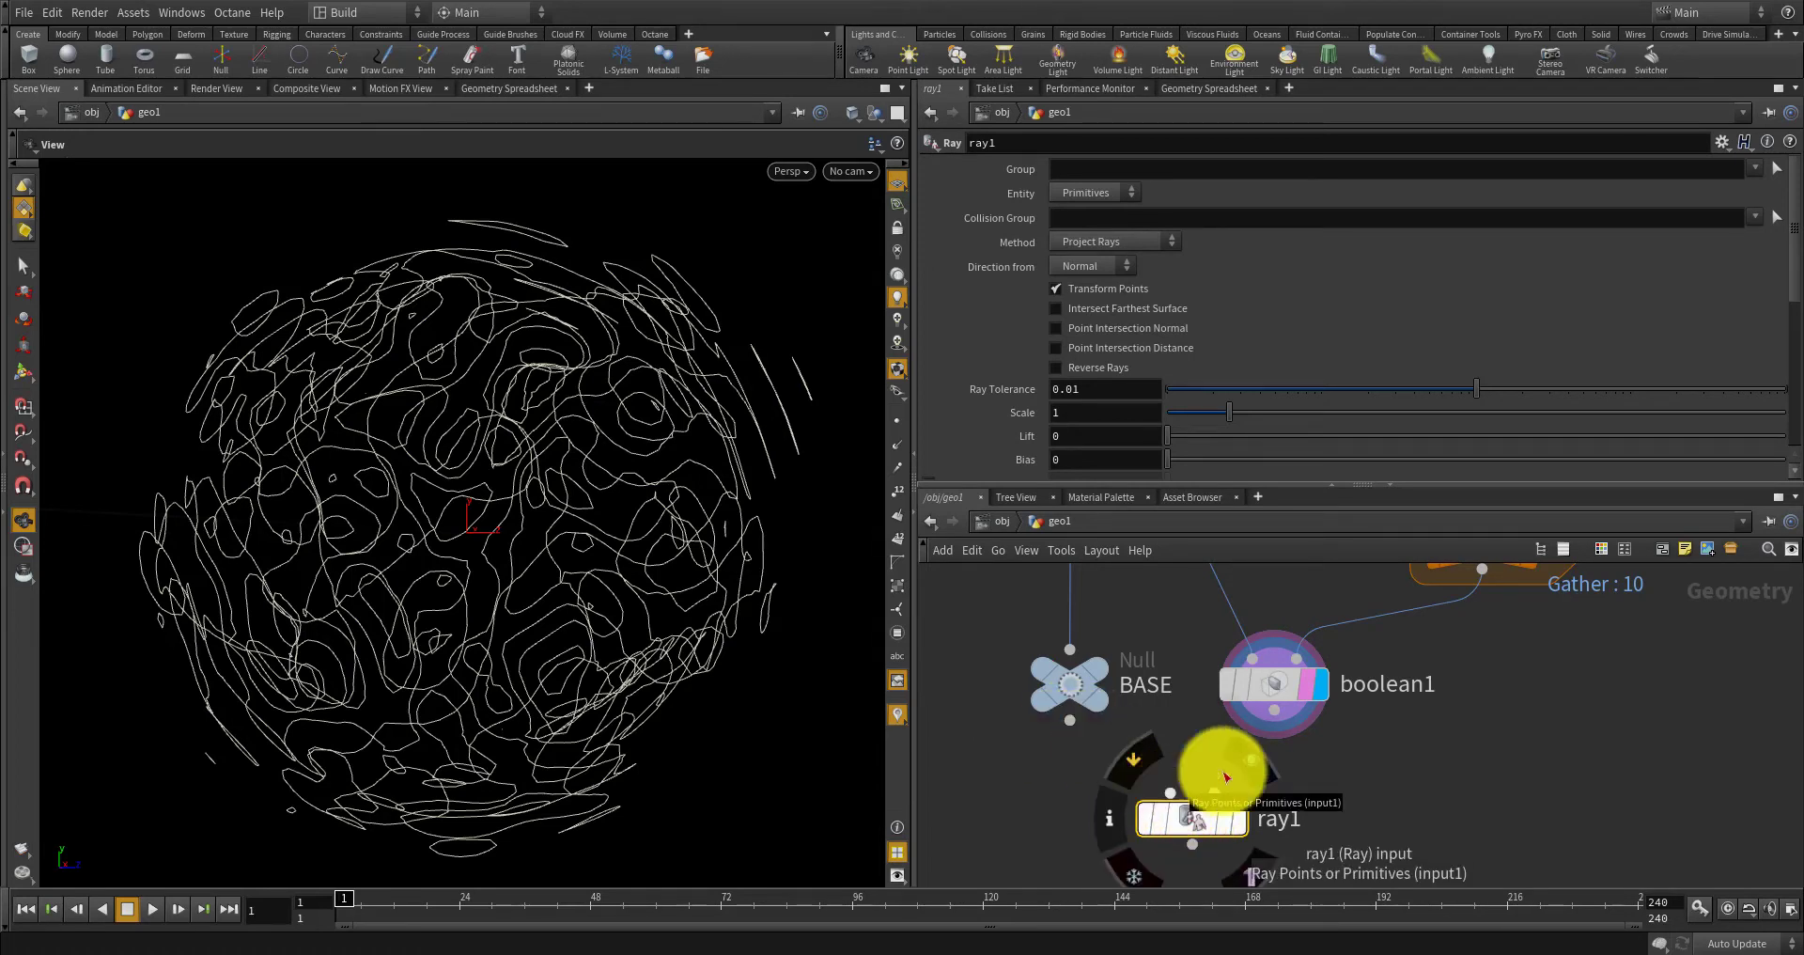
Connect boolean1 to ray1's first input and BASE to its second input, and display ray1's result.
left_click_drag(1276, 714, 1174, 779)
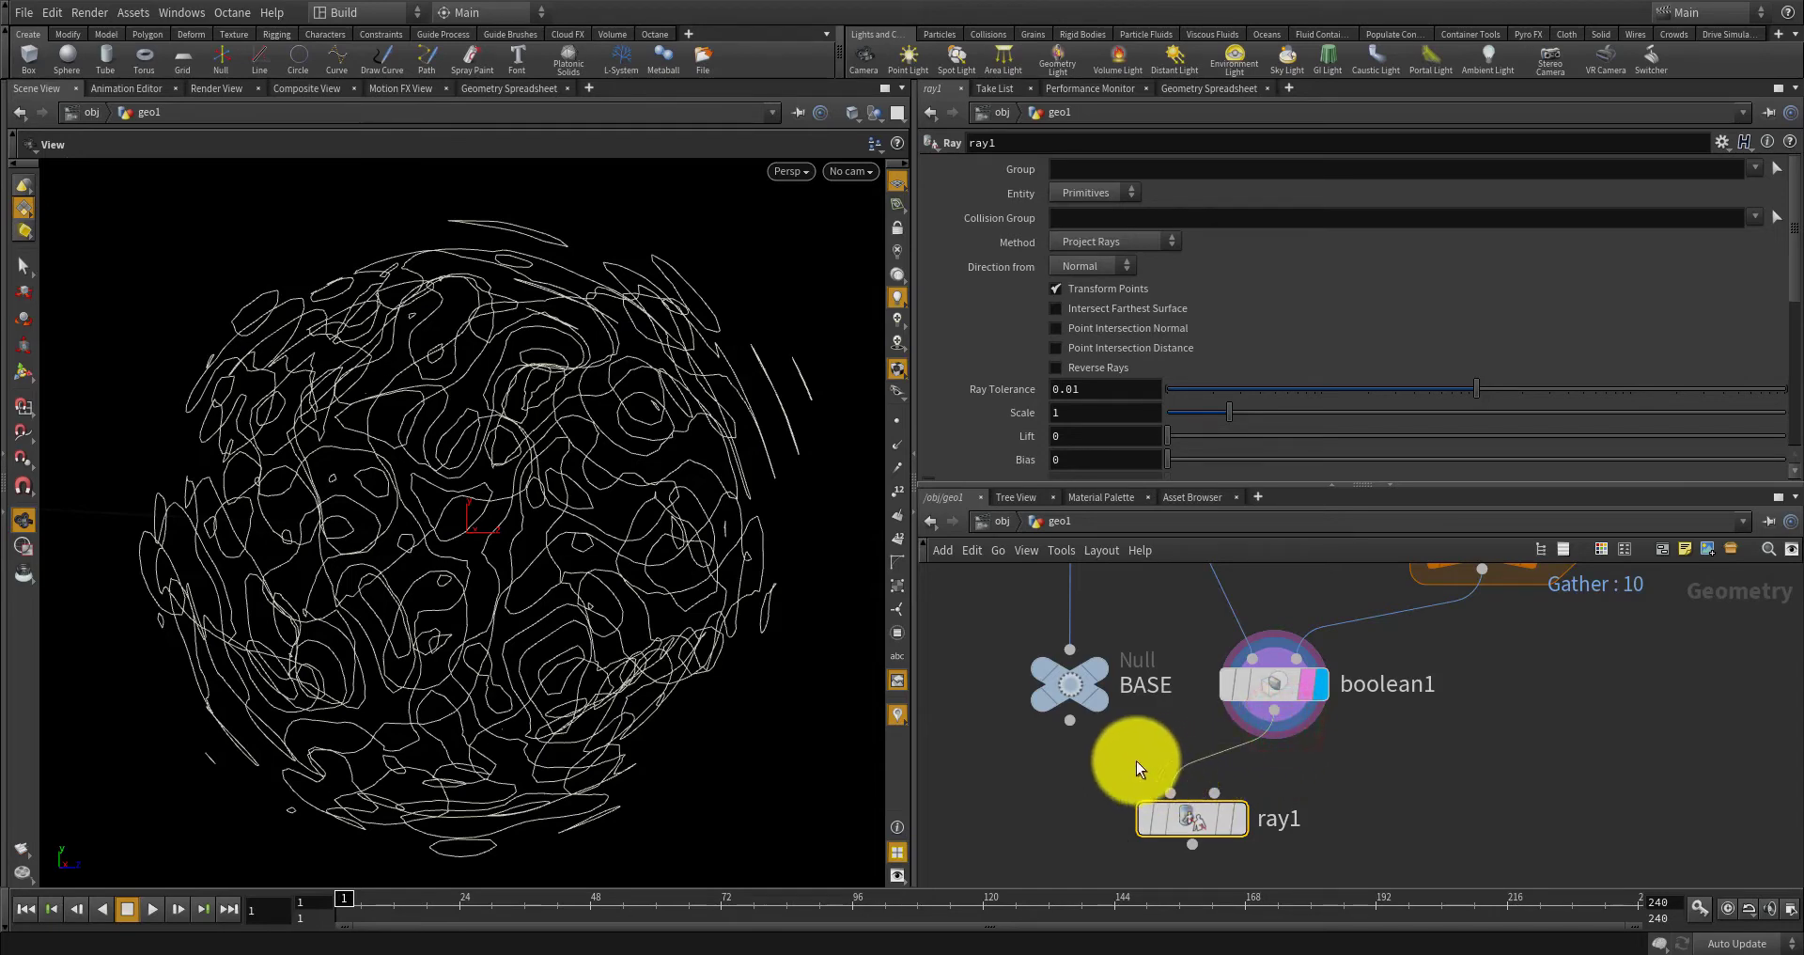
left_click_drag(1070, 724, 1219, 810)
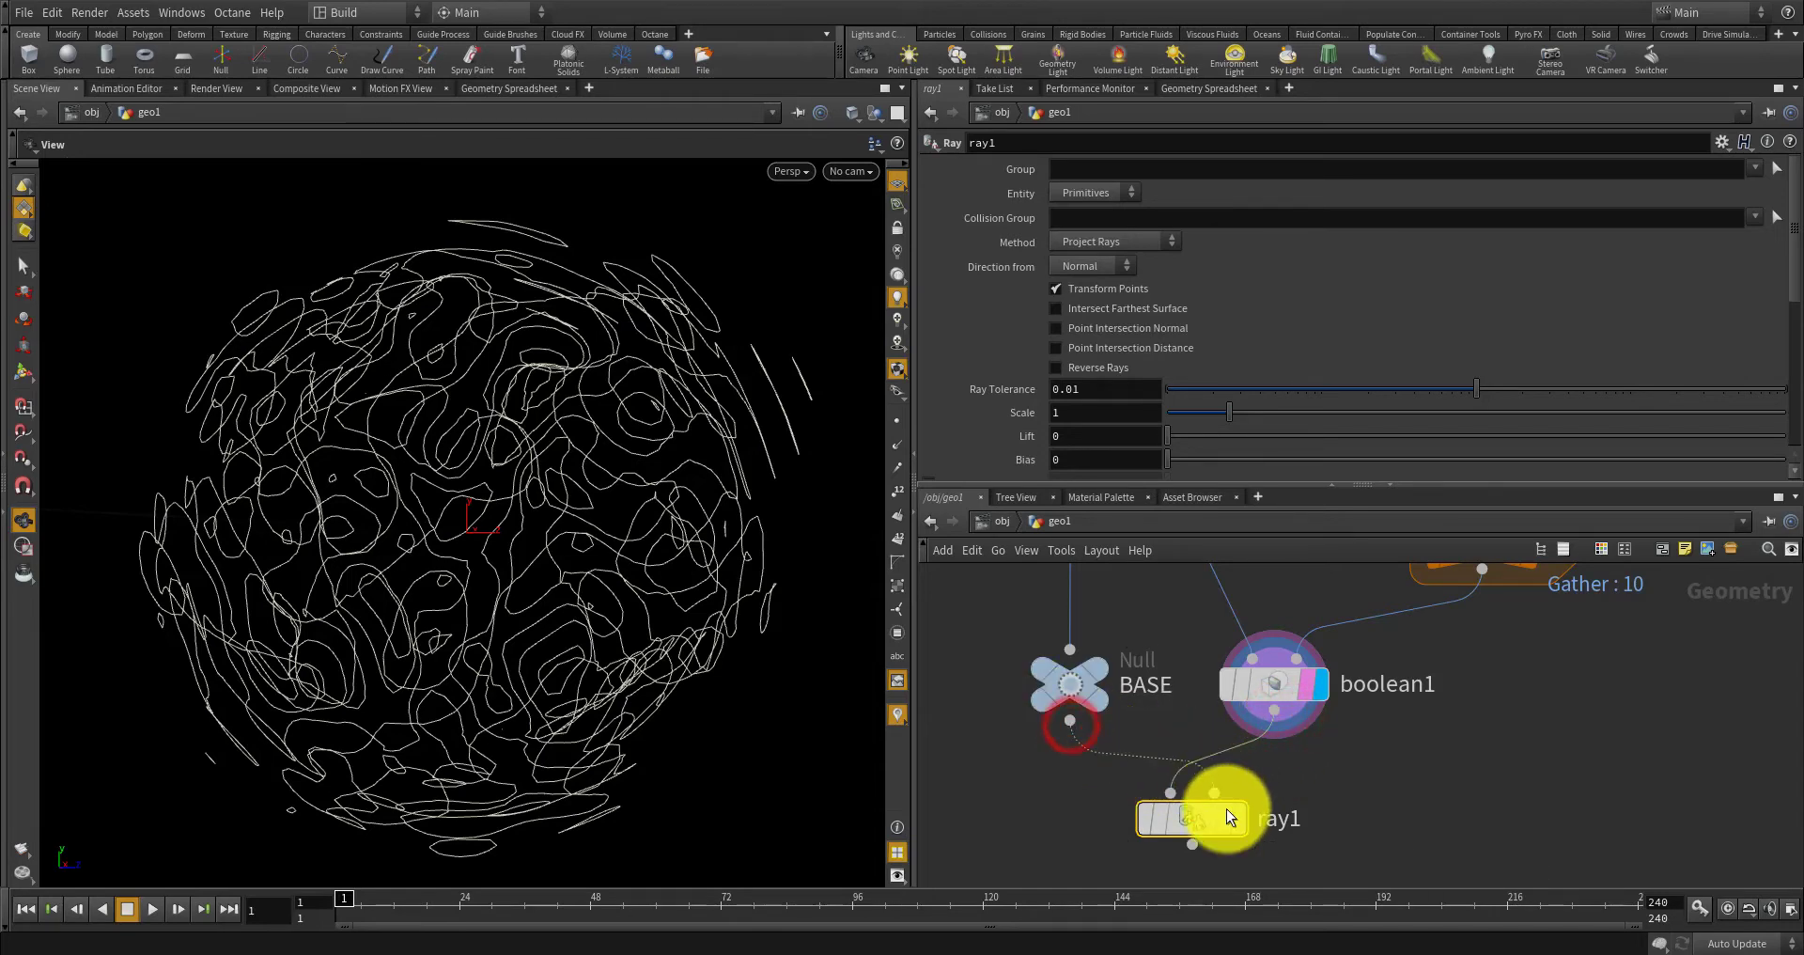
left_click(1238, 818)
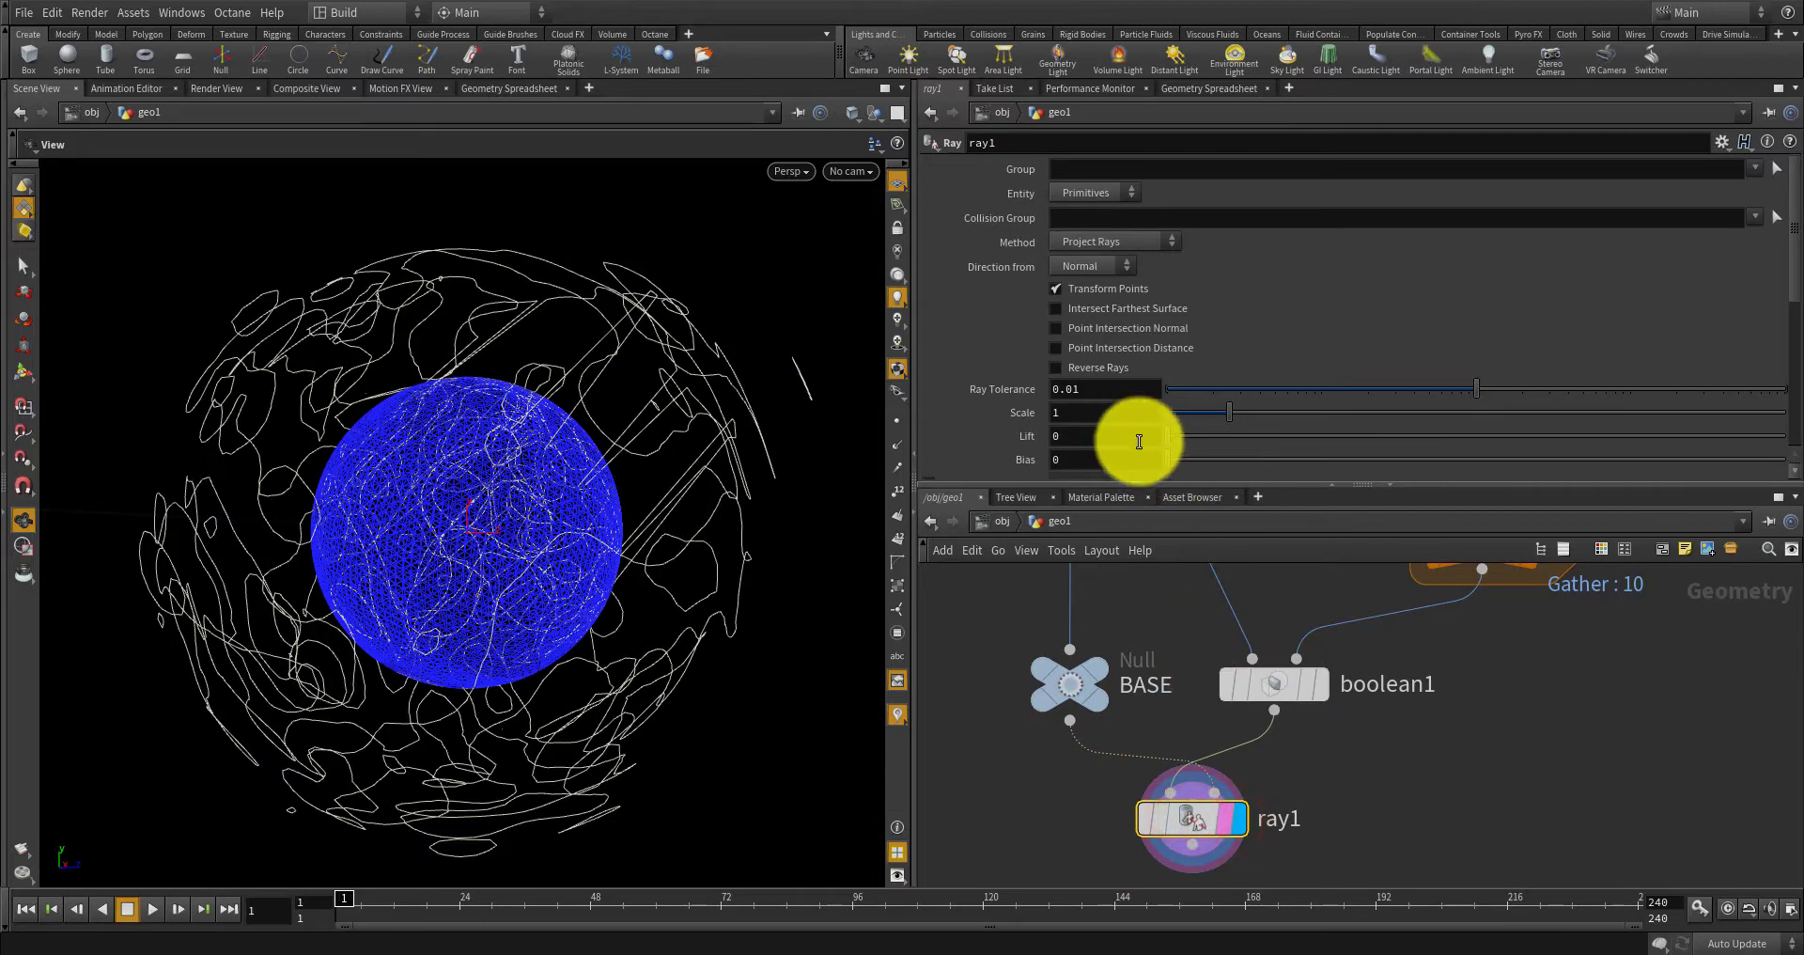
Try the Minimum Distance method on ray1, inspect the curves around the sphere, and switch the method back to Project Rays.
left_click(1096, 243)
left_click(1103, 261)
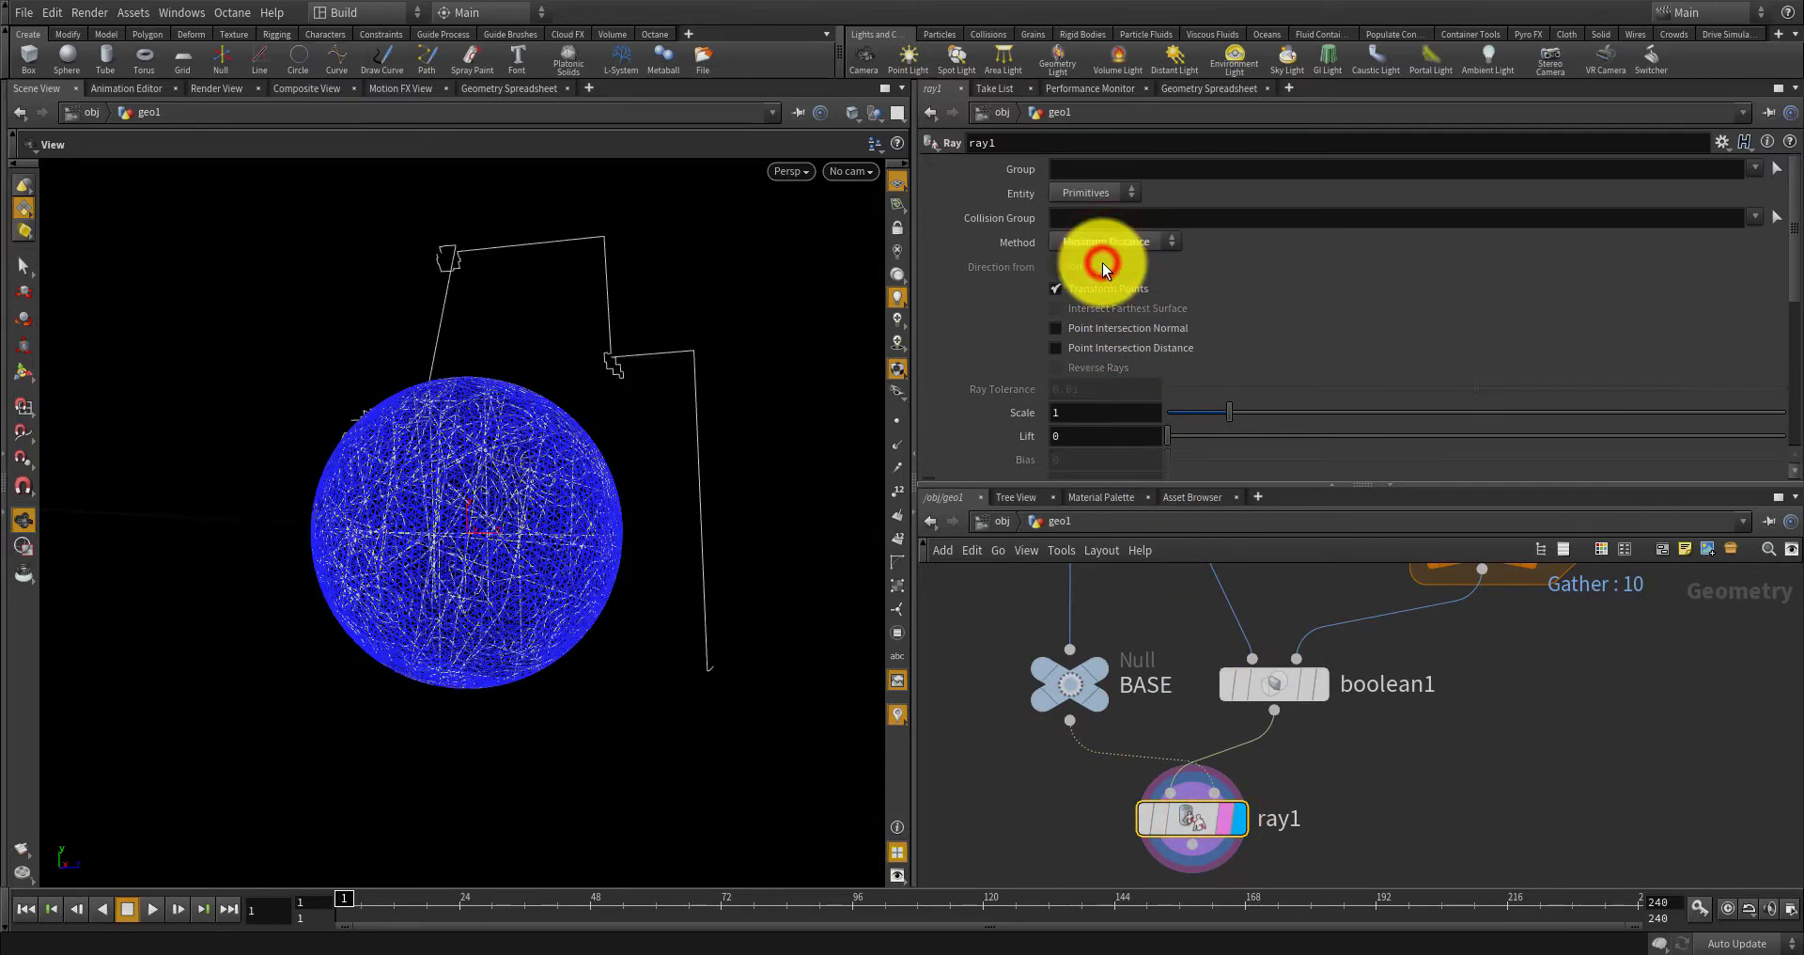
right_click(509, 488)
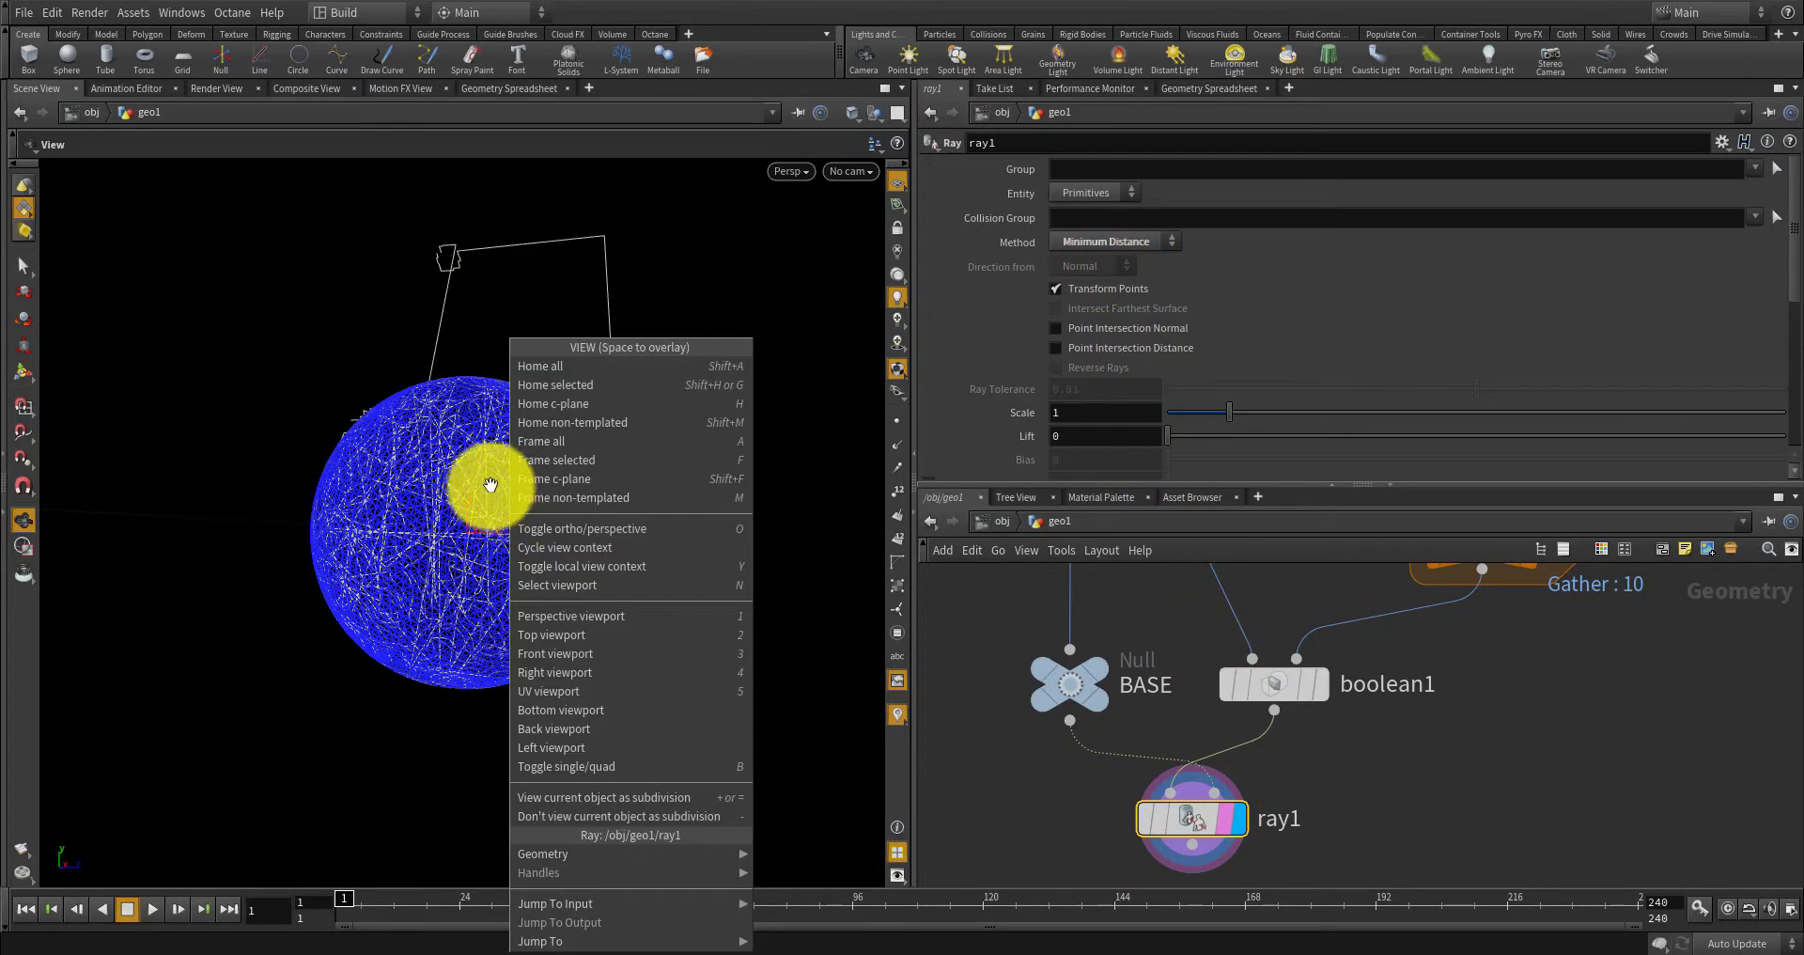
left_click(507, 498)
left_click_drag(518, 527, 805, 524)
scroll(411, 611, "down", 3)
left_click_drag(1090, 242, 1086, 280)
left_click_drag(745, 380, 424, 404)
left_click_drag(317, 390, 757, 537)
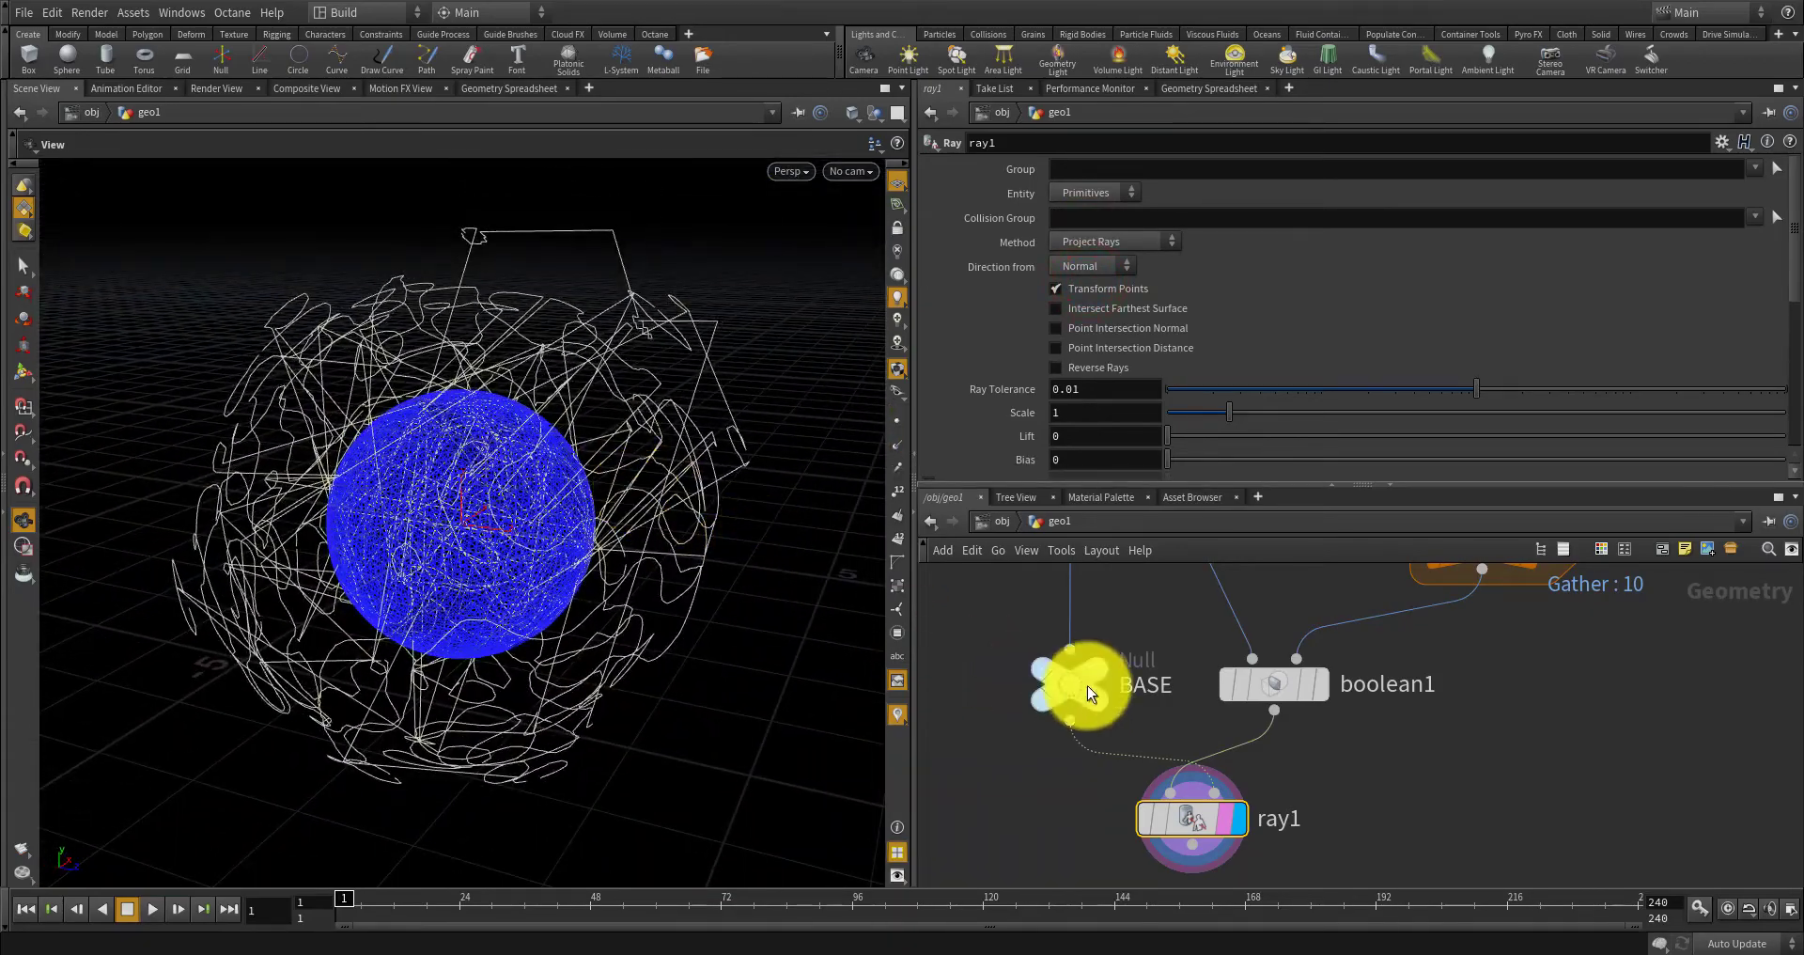
Display boolean1's output and examine its contour curves from another angle.
left_click(1308, 683)
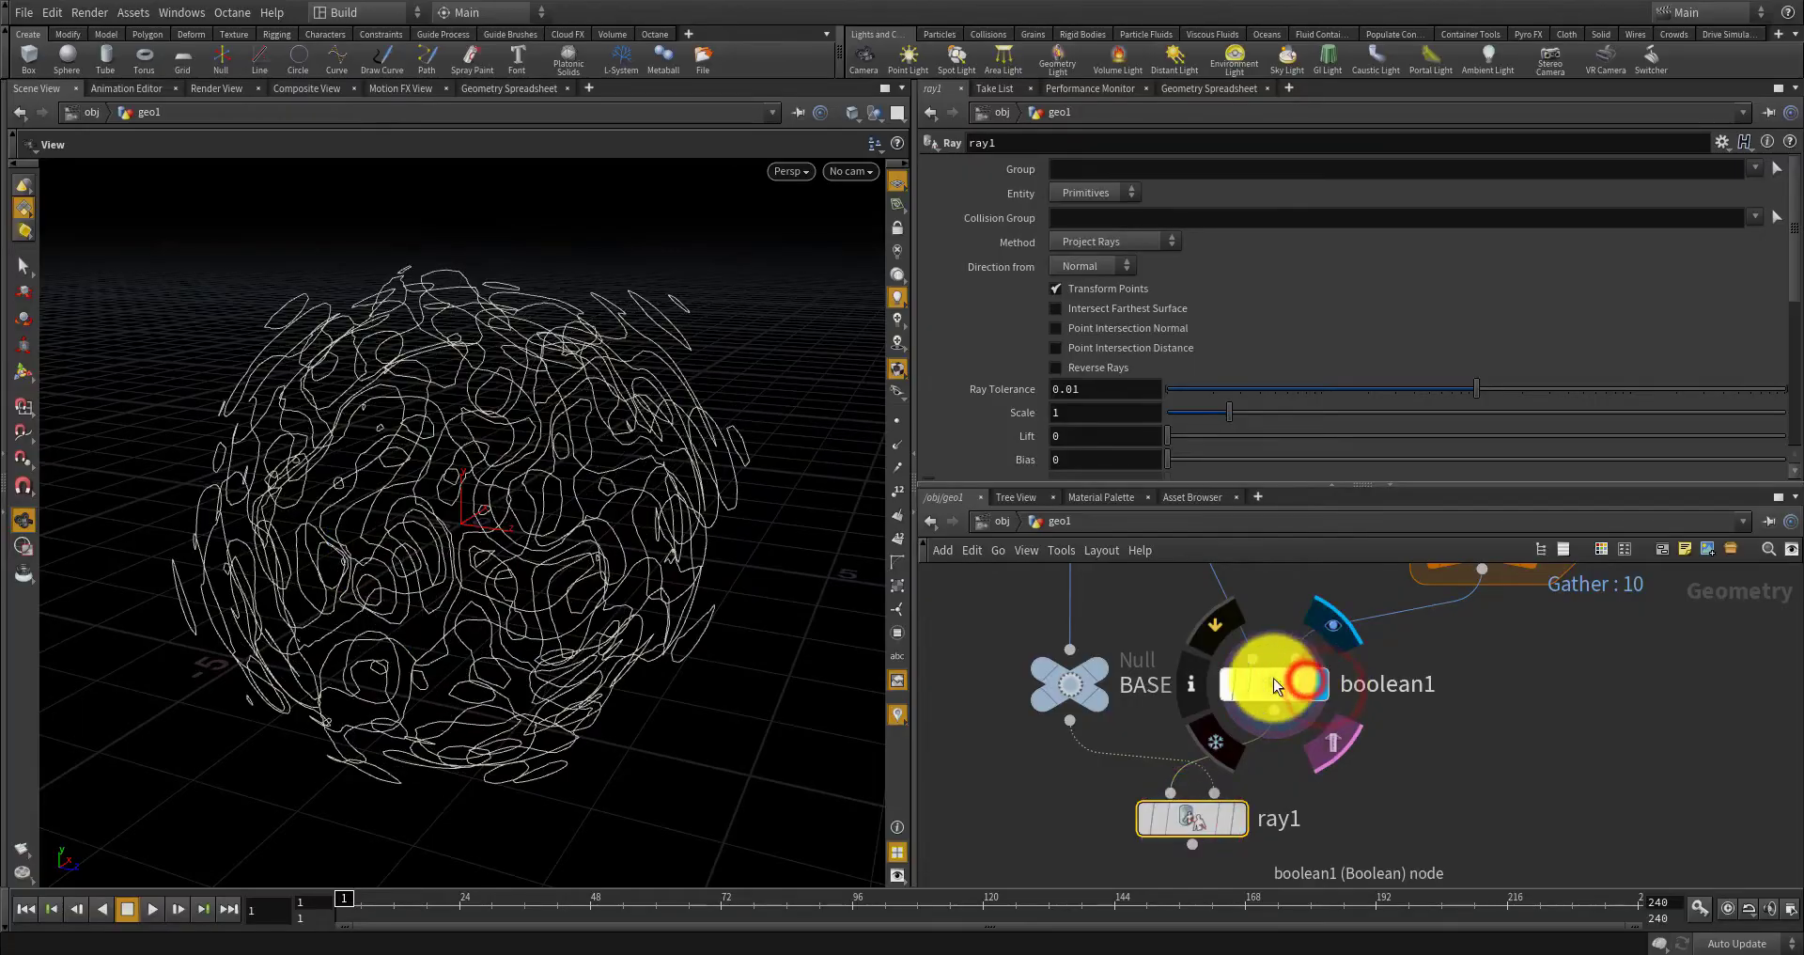
left_click_drag(720, 616, 175, 683)
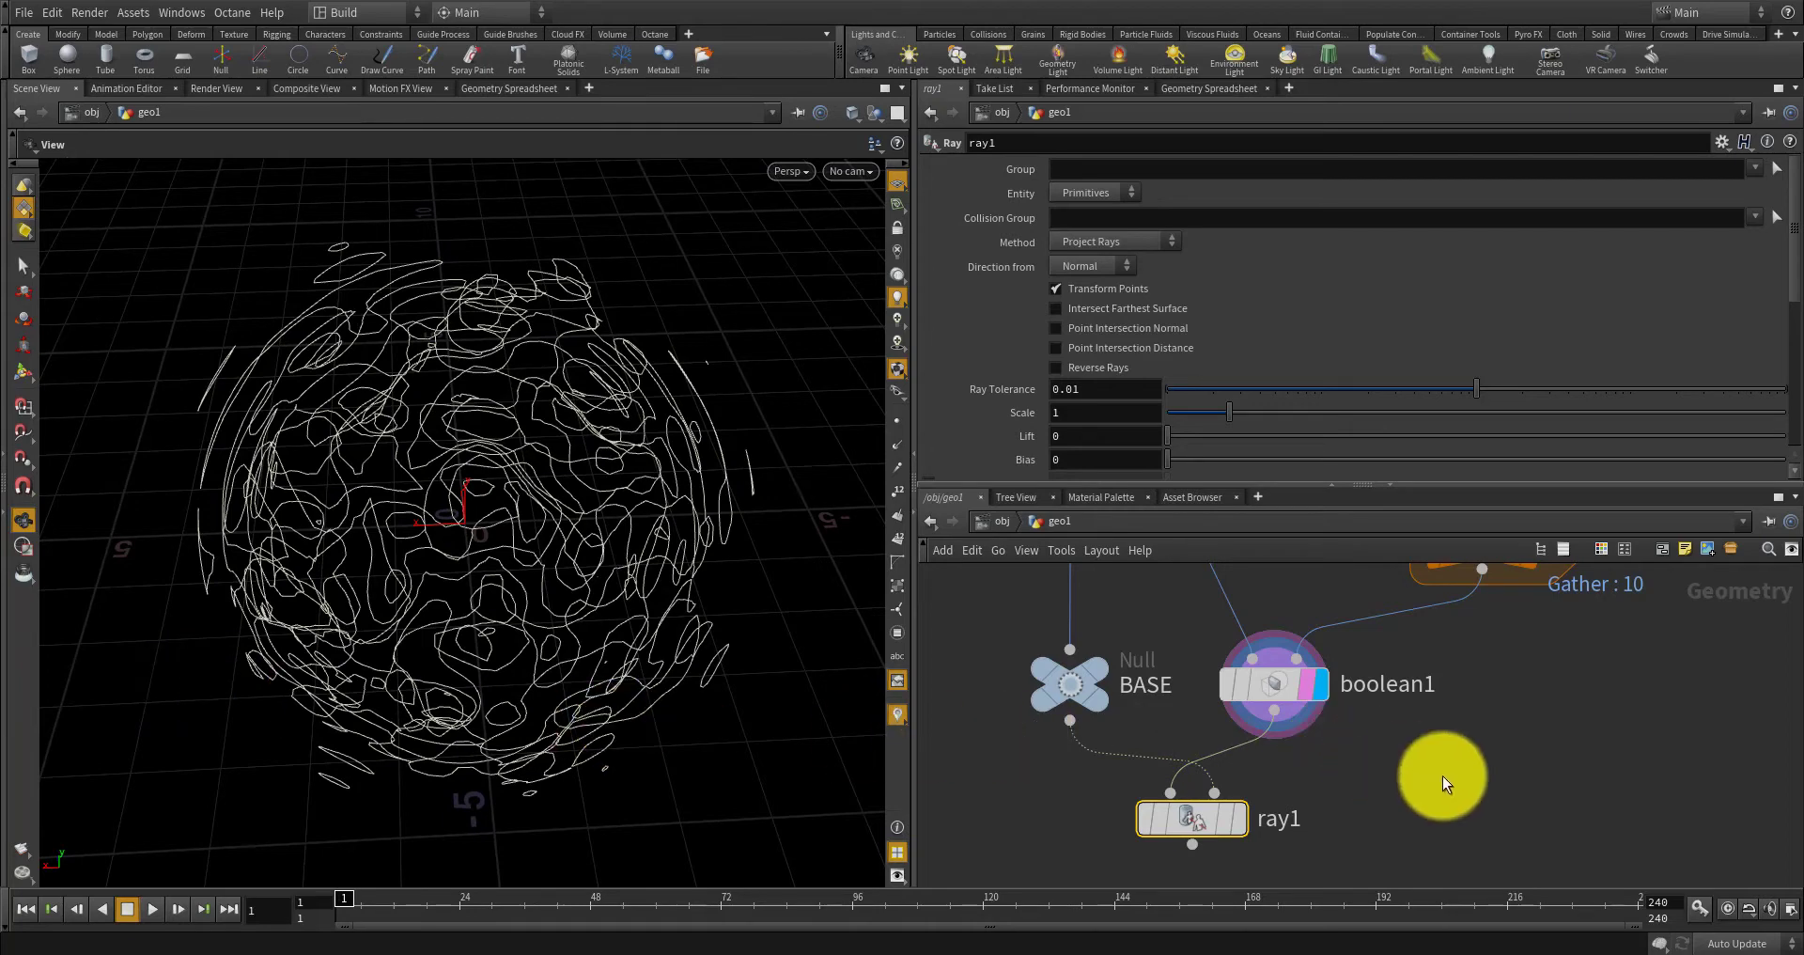
Try a Project node beside boolean1, check its projection axis options, and delete the node.
key("Tab")
type("proje")
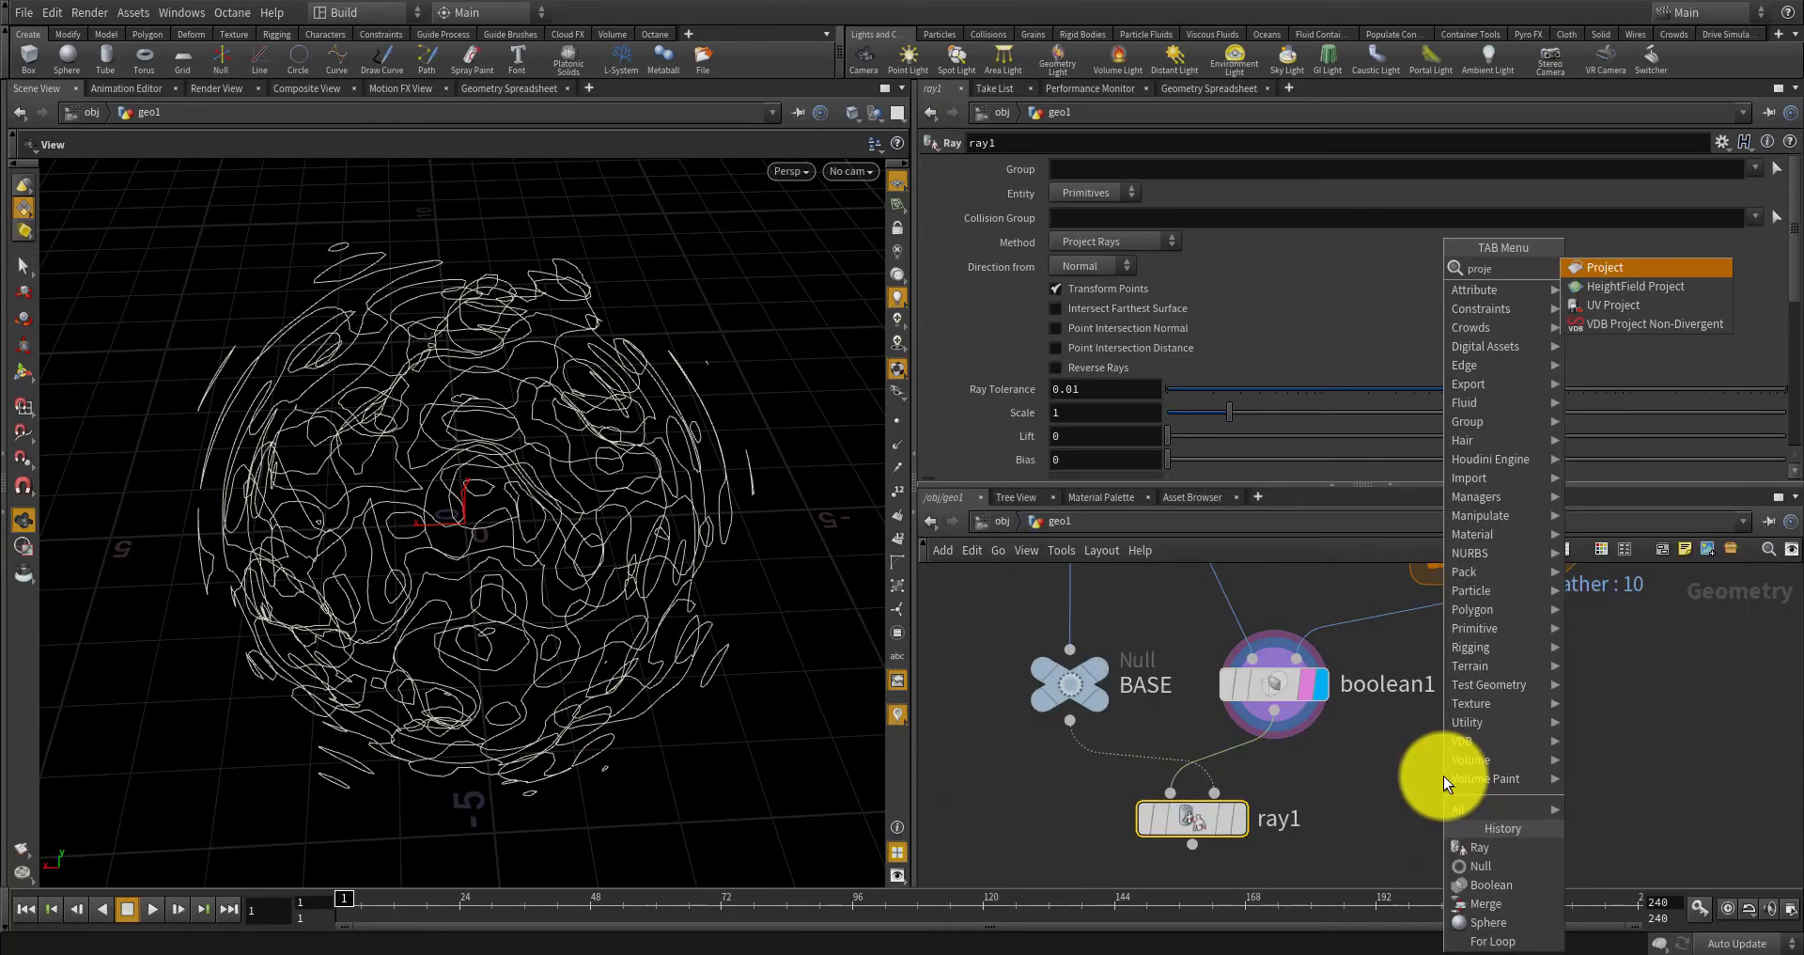
key("Return")
left_click(1443, 775)
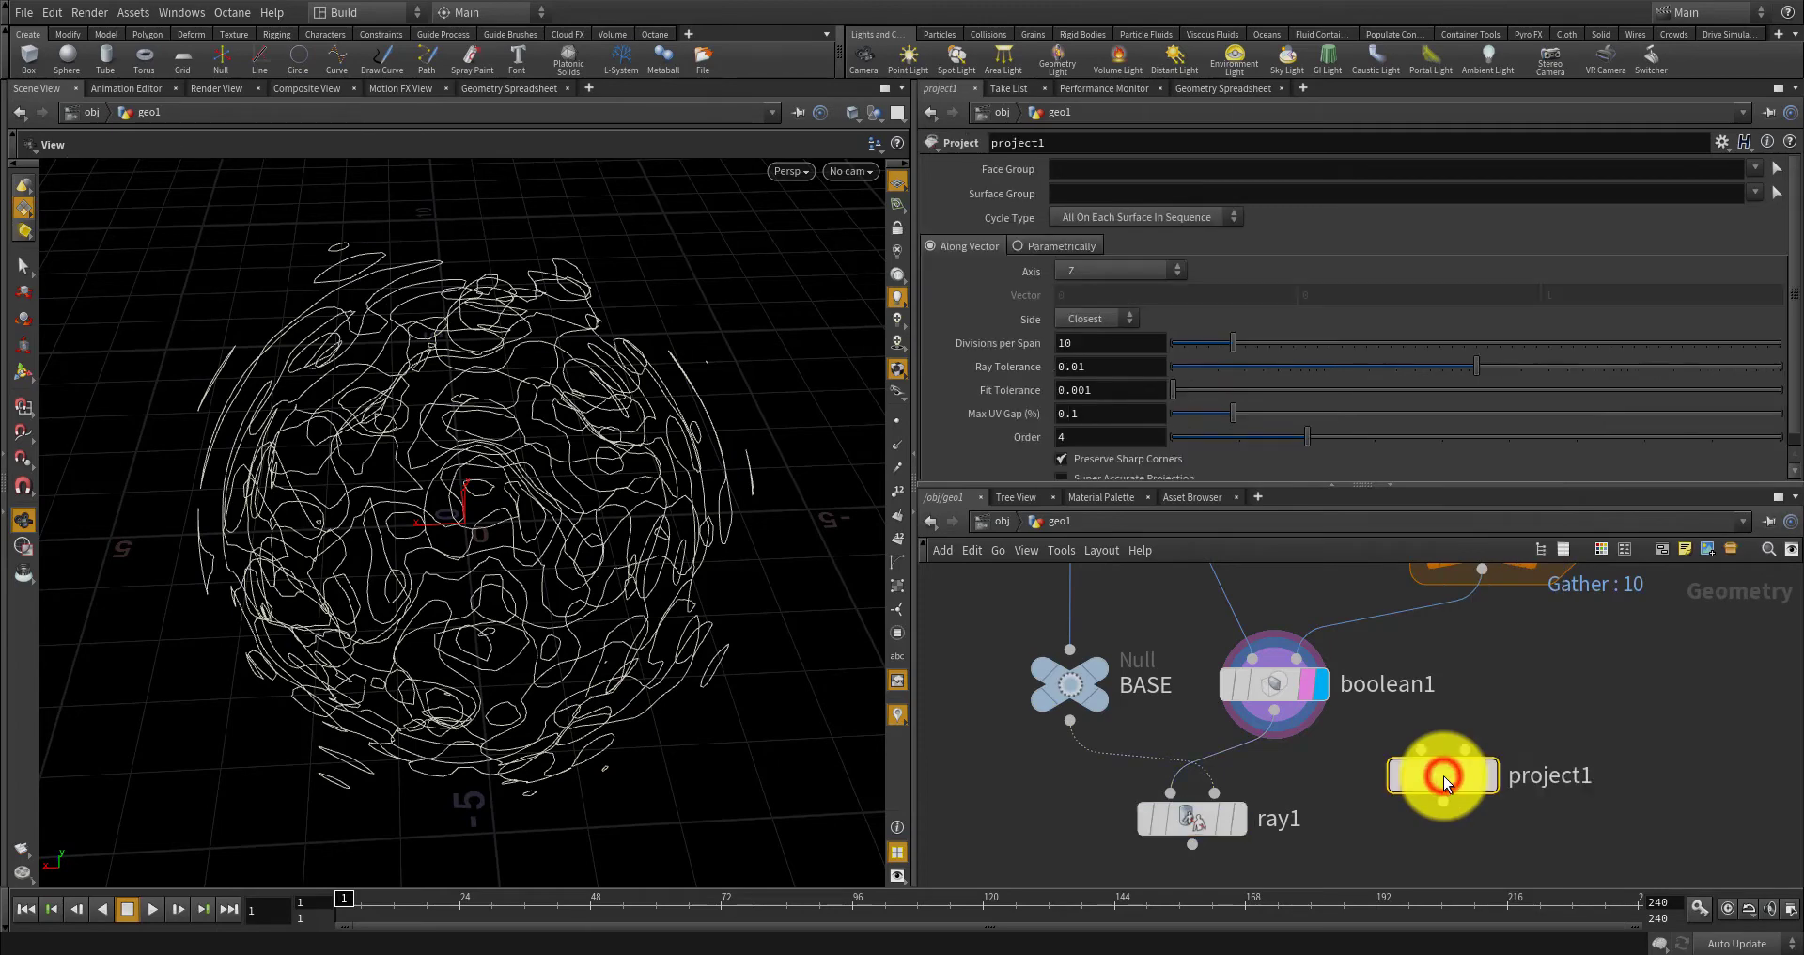
mouse_move(1454, 776)
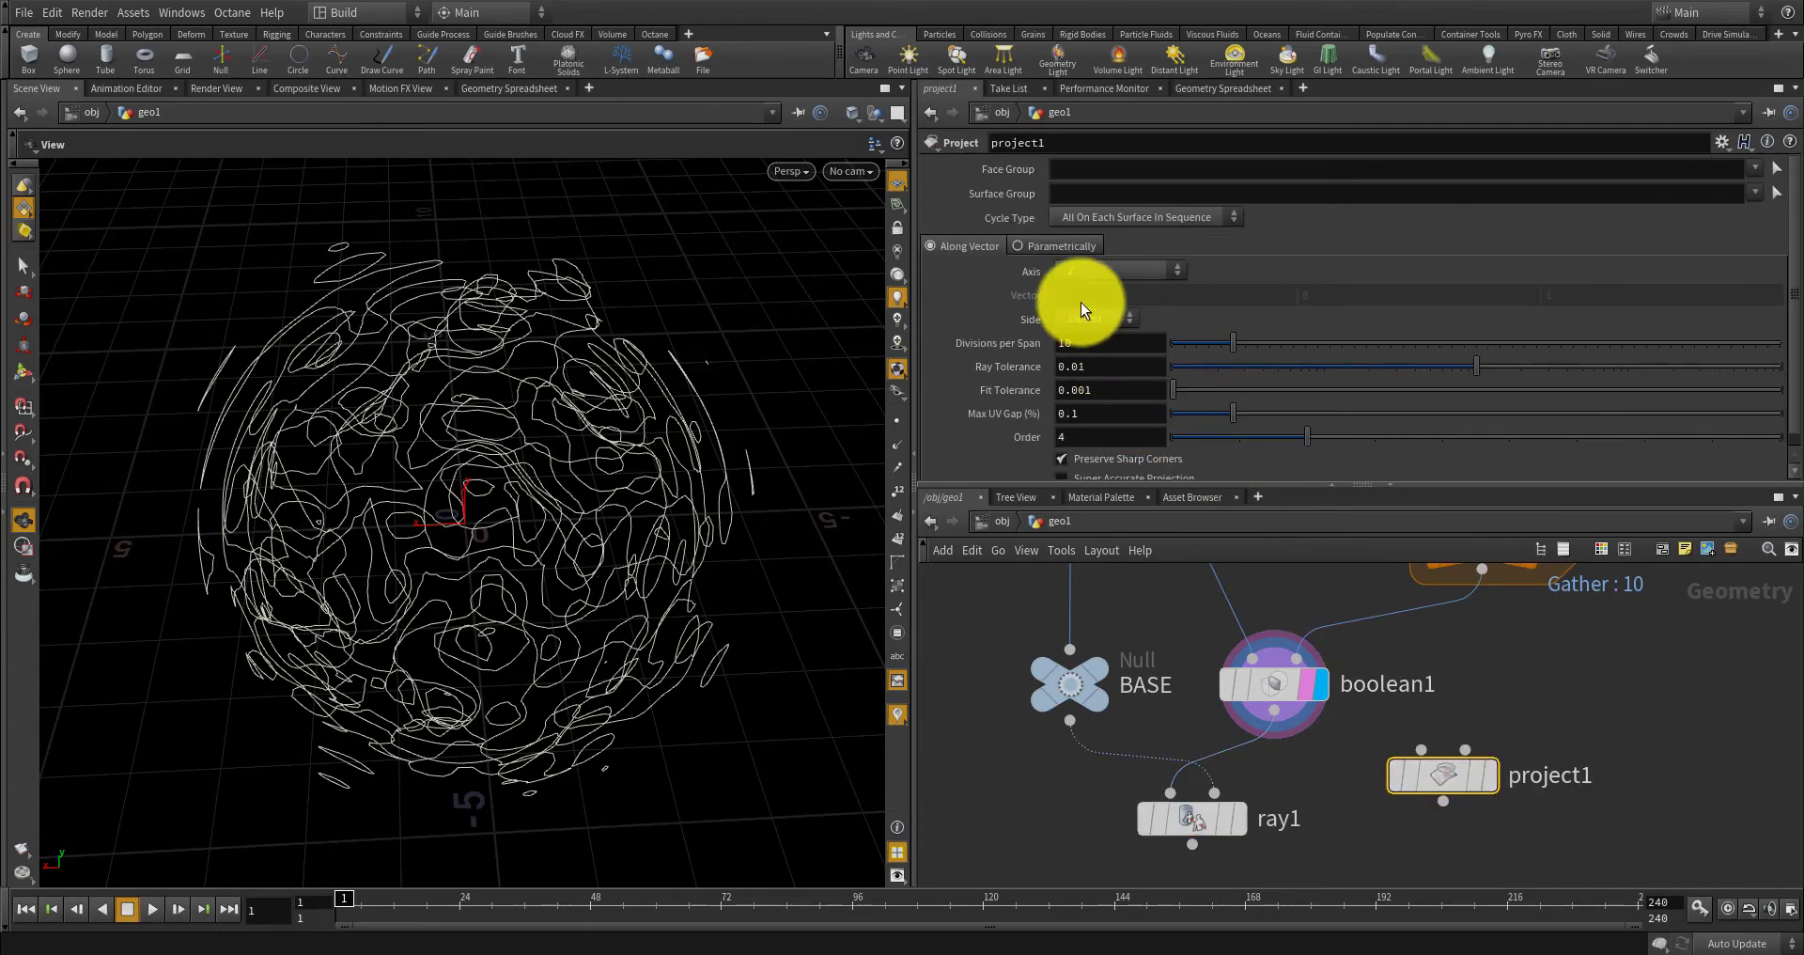
left_click(1080, 273)
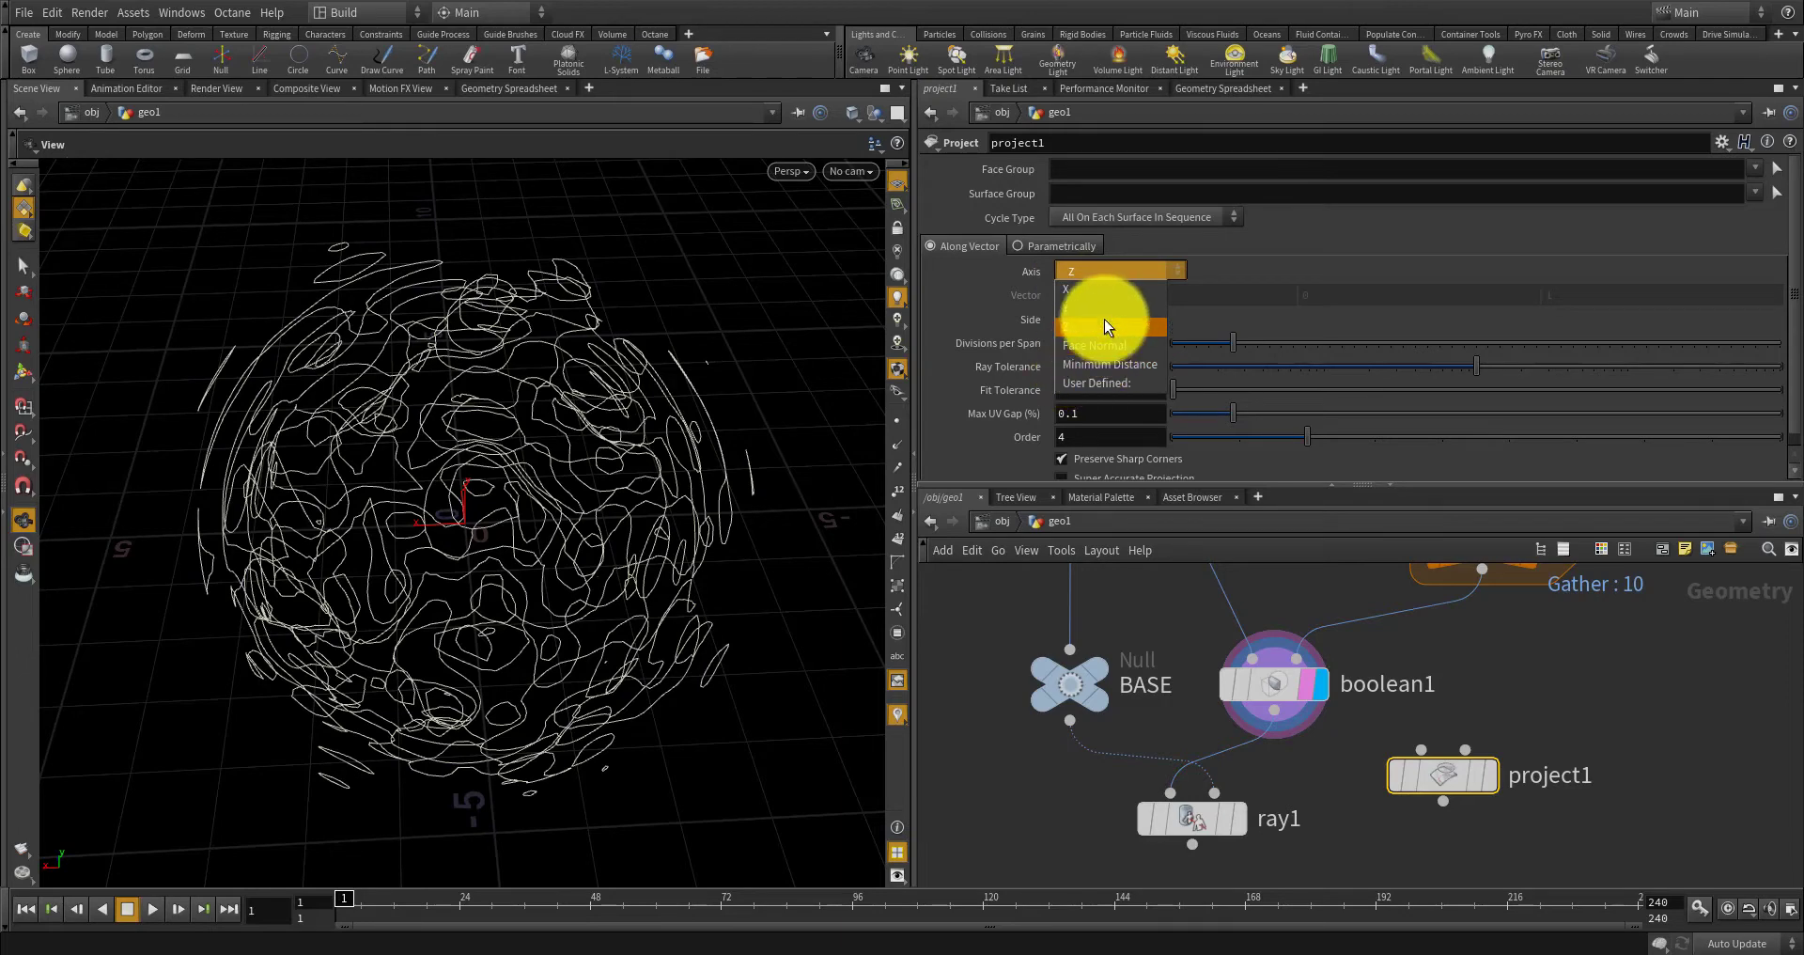
left_click(1466, 703)
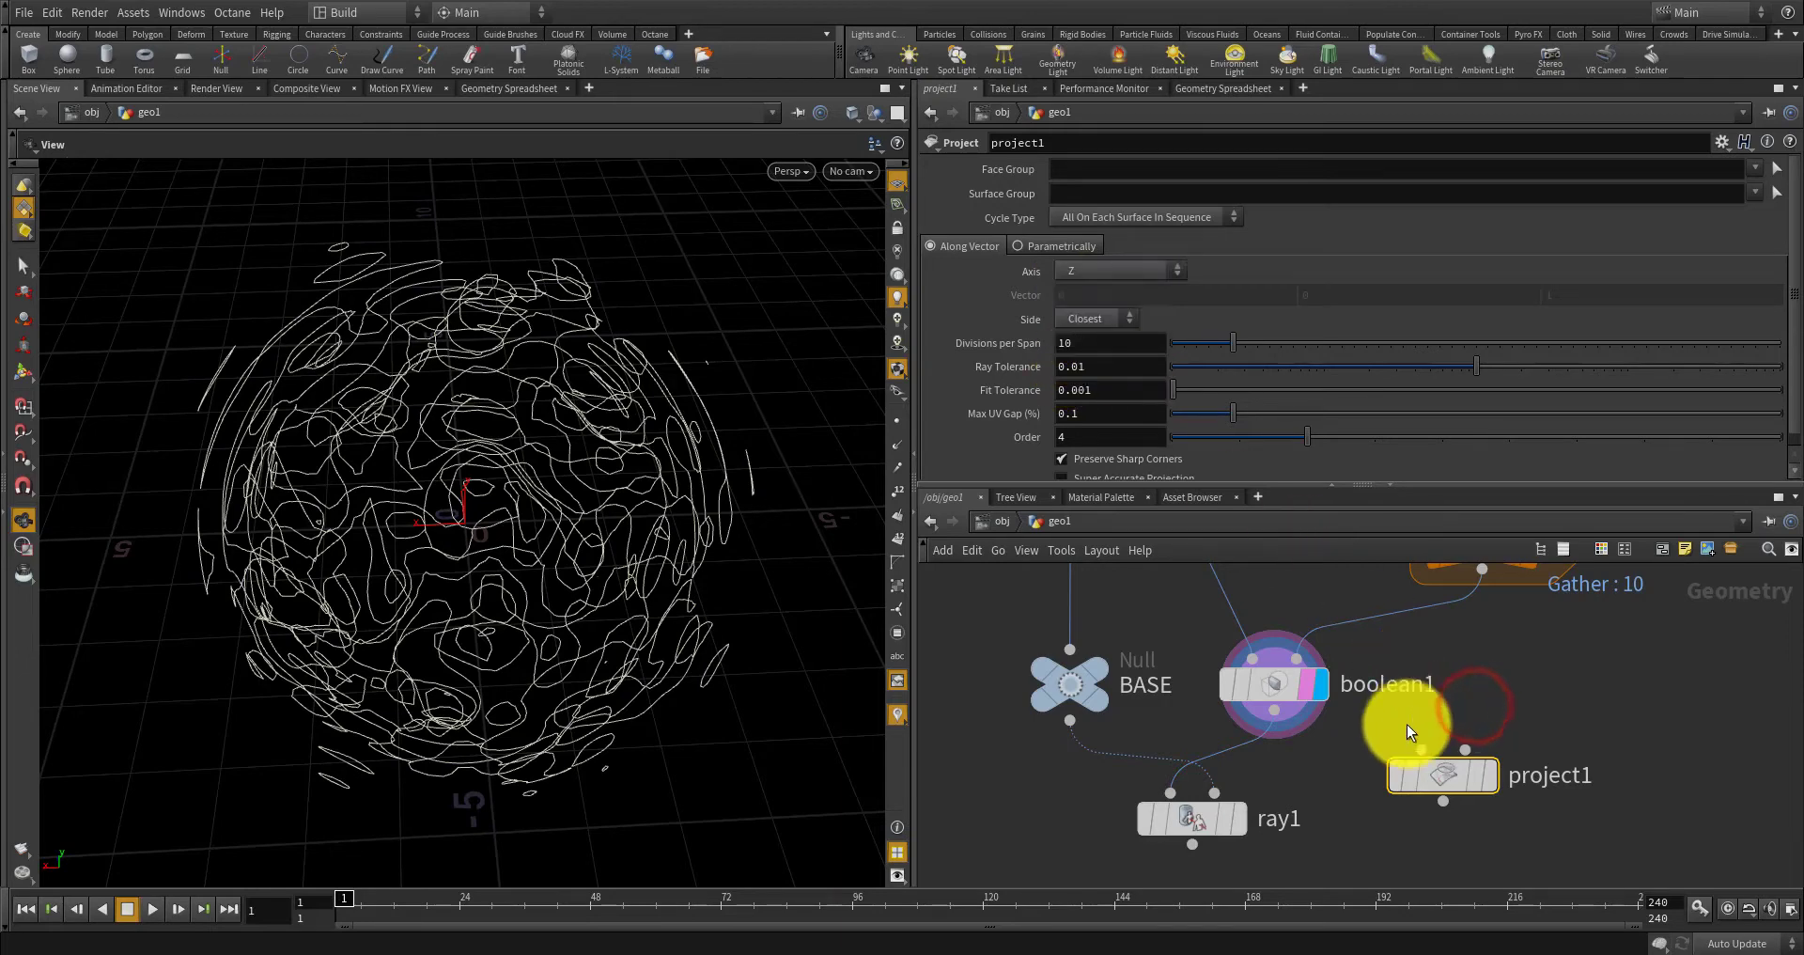
left_click_drag(1227, 815, 1191, 828)
mouse_move(1437, 782)
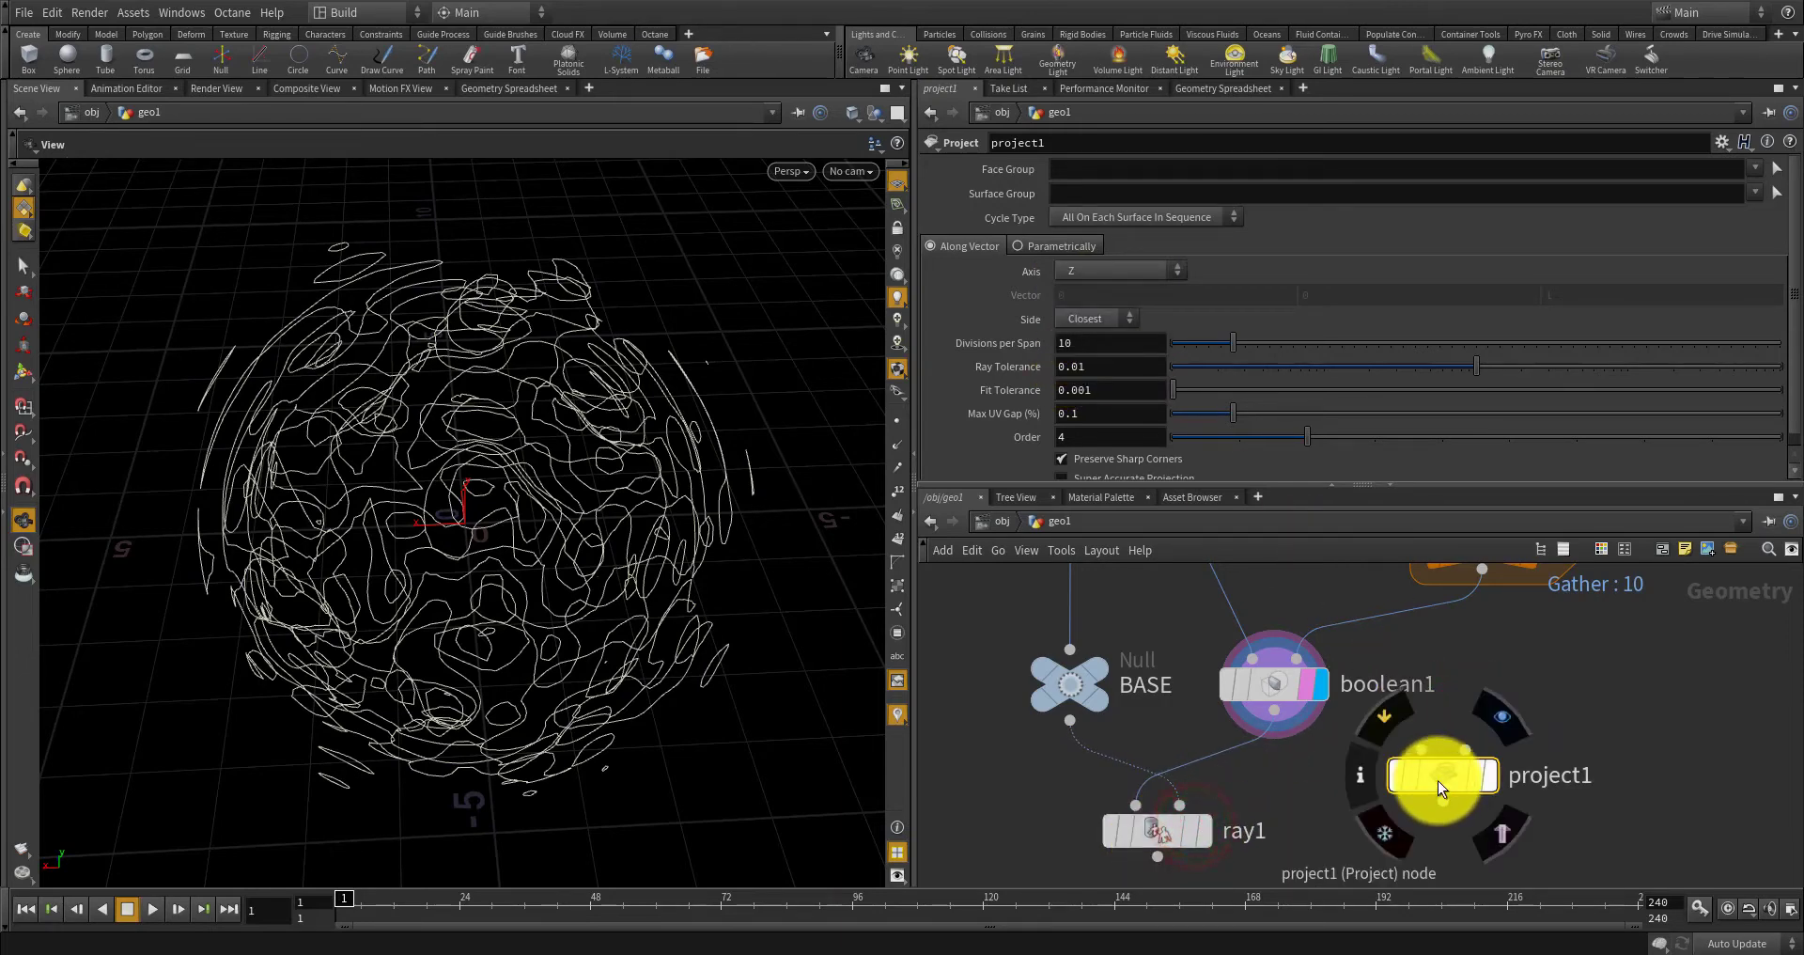
left_click_drag(1445, 782, 1446, 806)
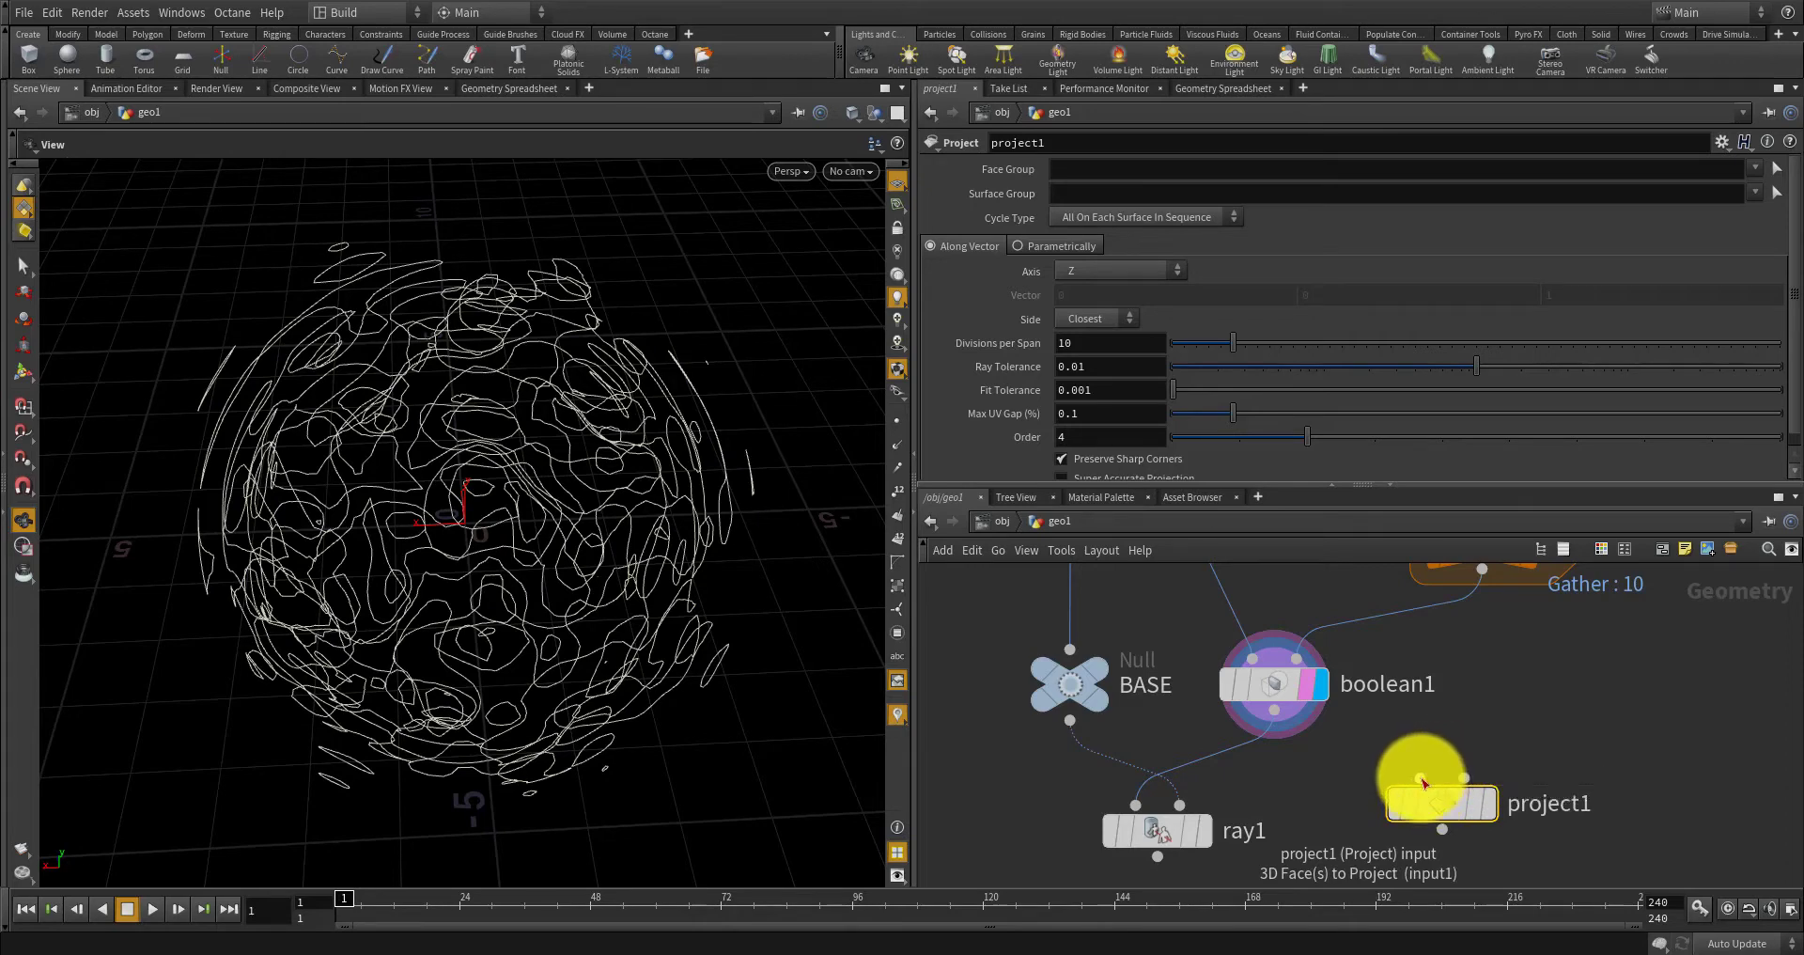
mouse_move(1432, 808)
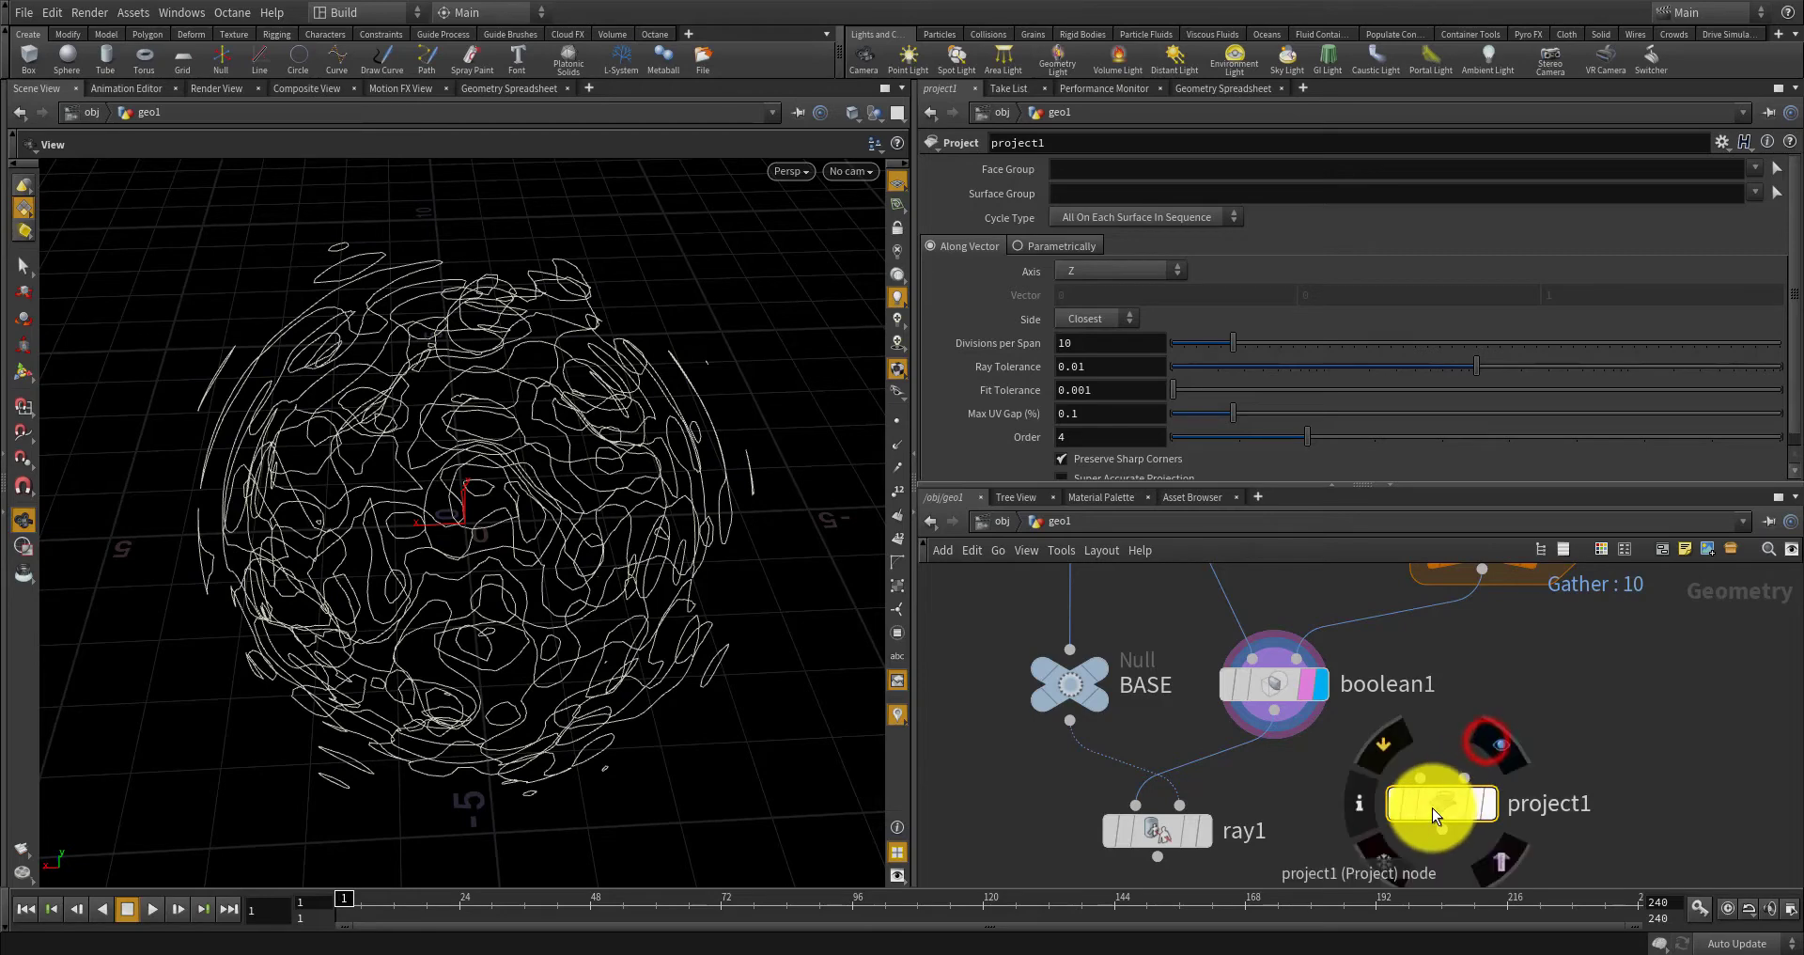
key("Delete")
Select ray1 and display its projected curves, keeping the Project Rays method.
left_click(1157, 827)
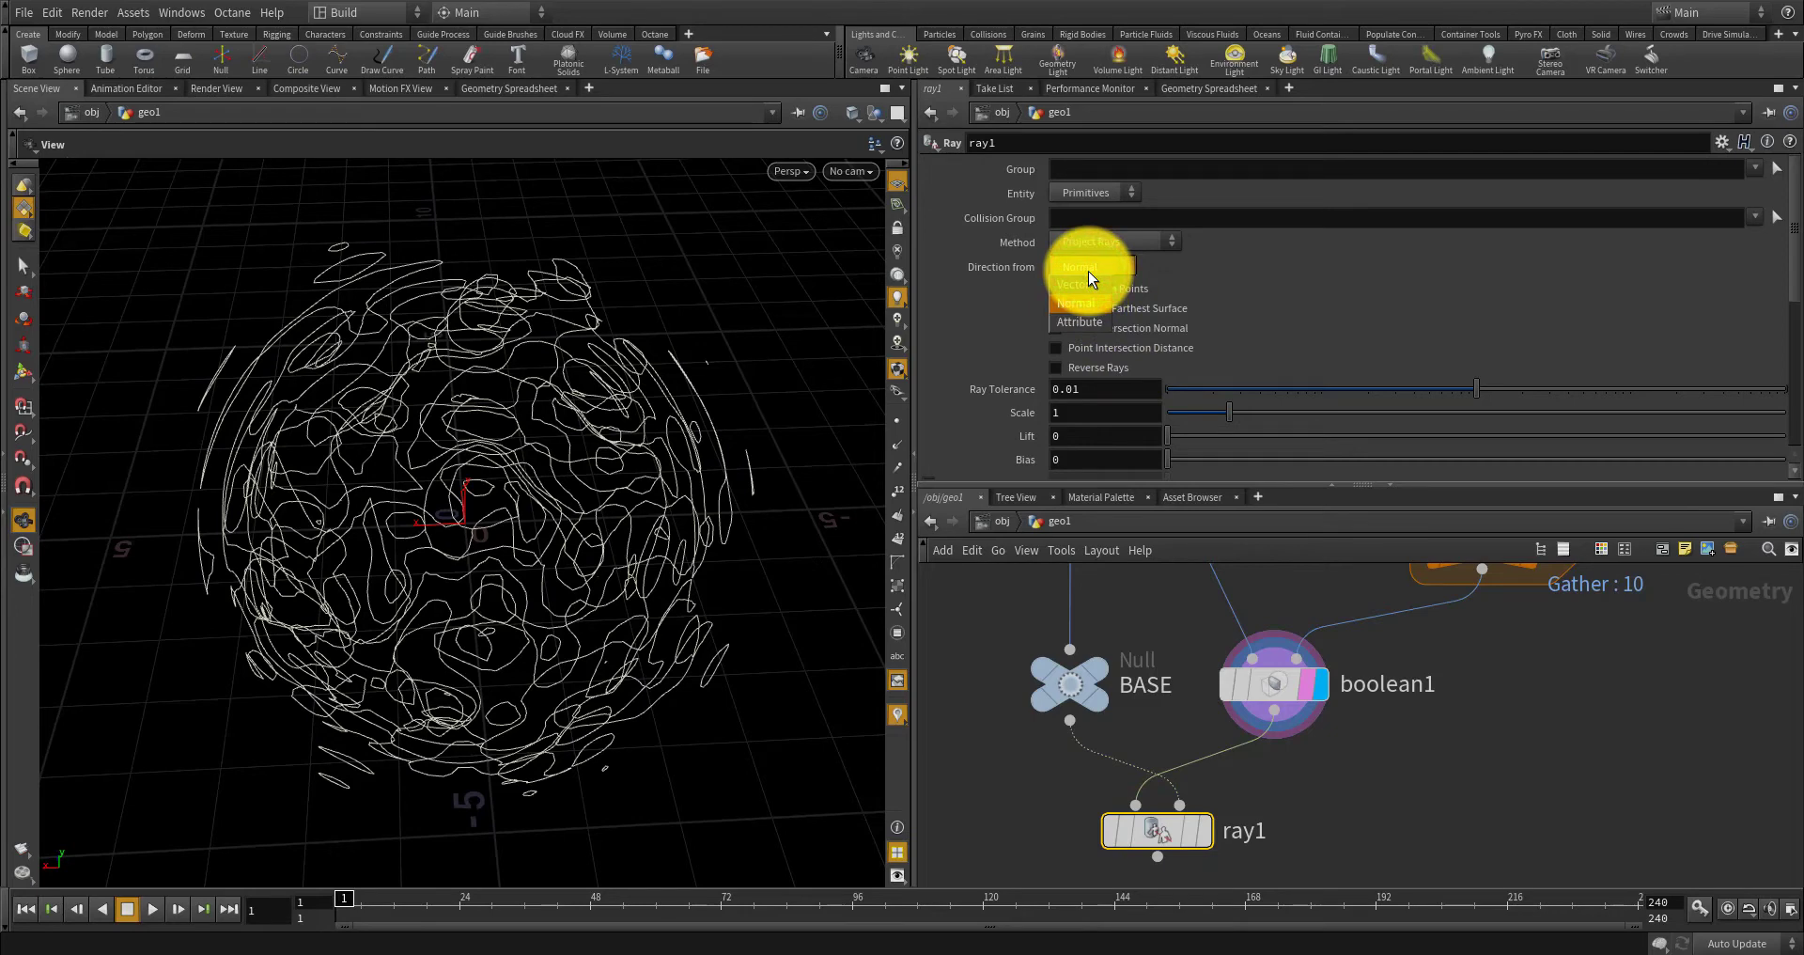
left_click(1199, 819)
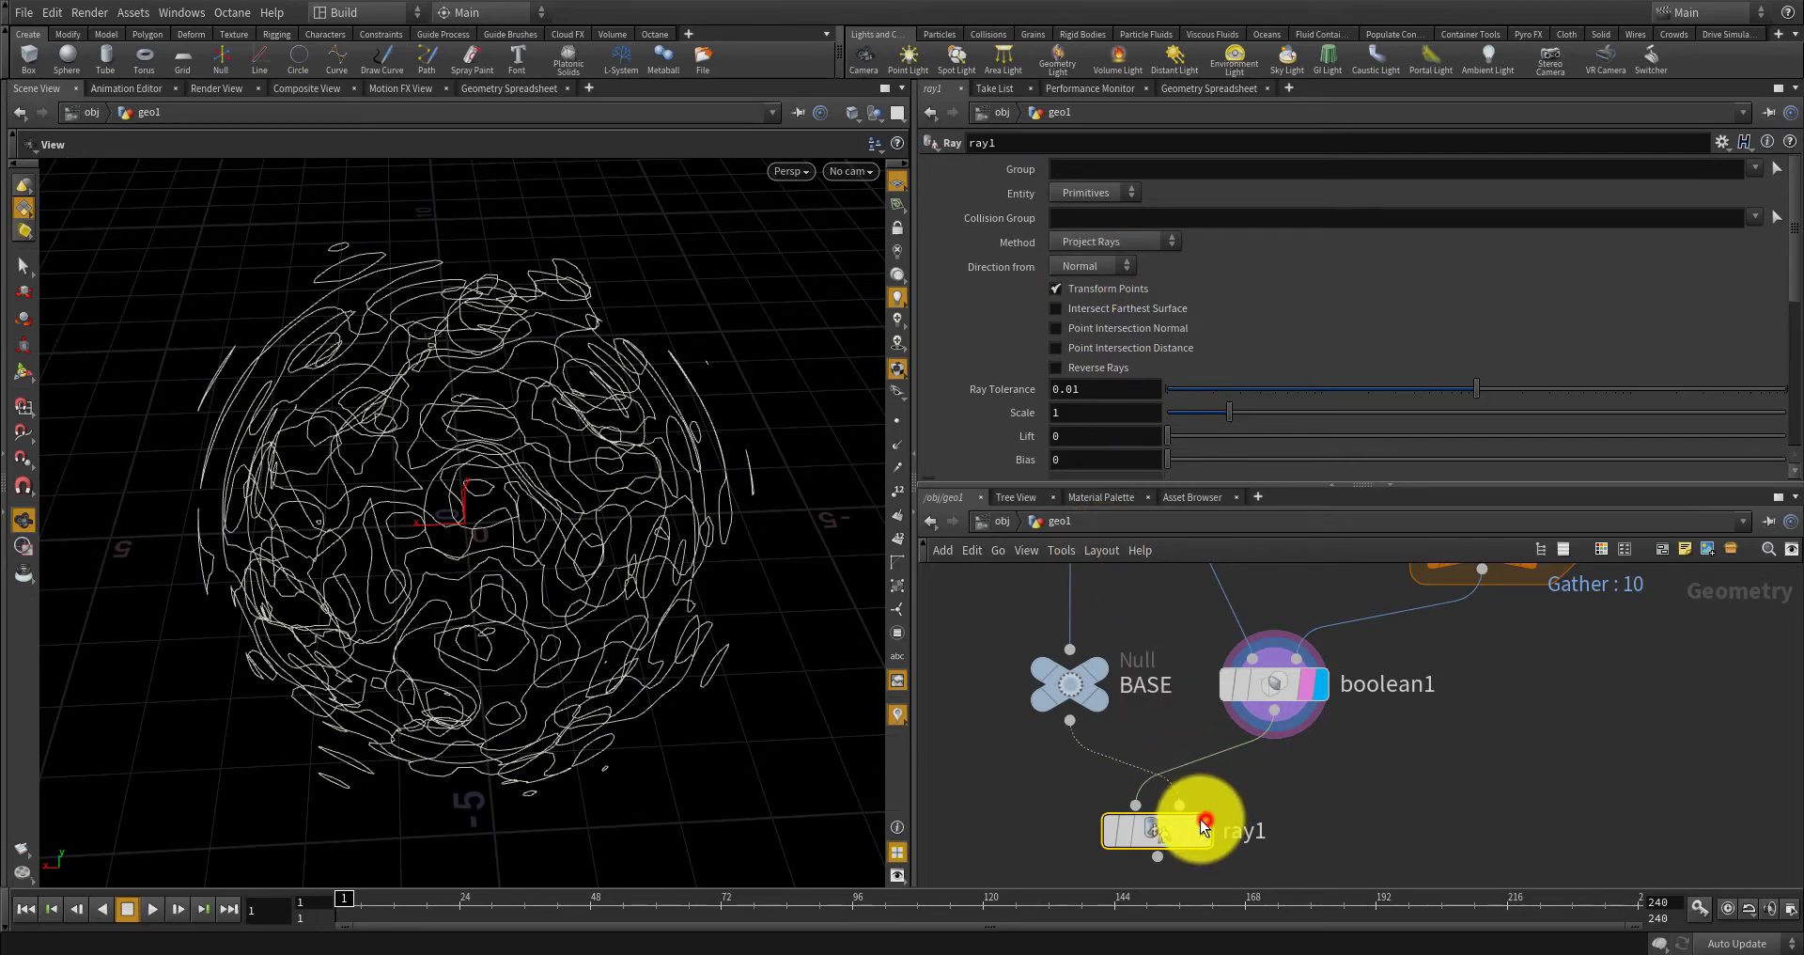
left_click(1202, 823)
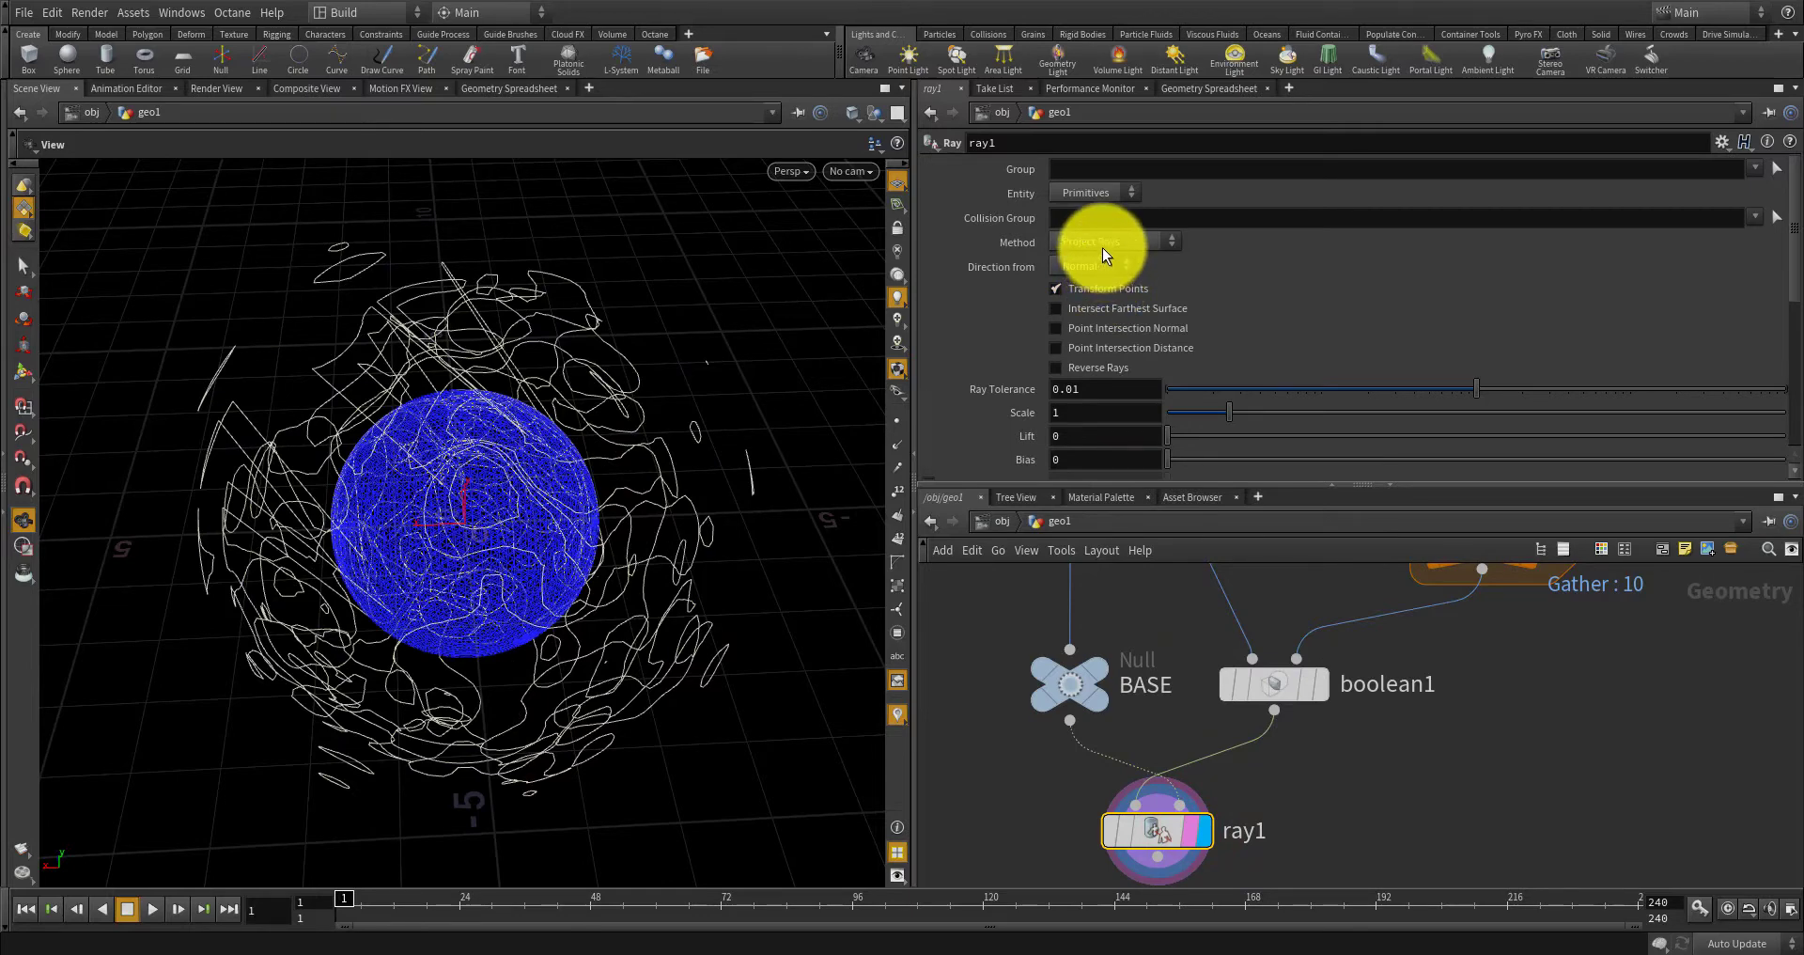
mouse_move(1180, 816)
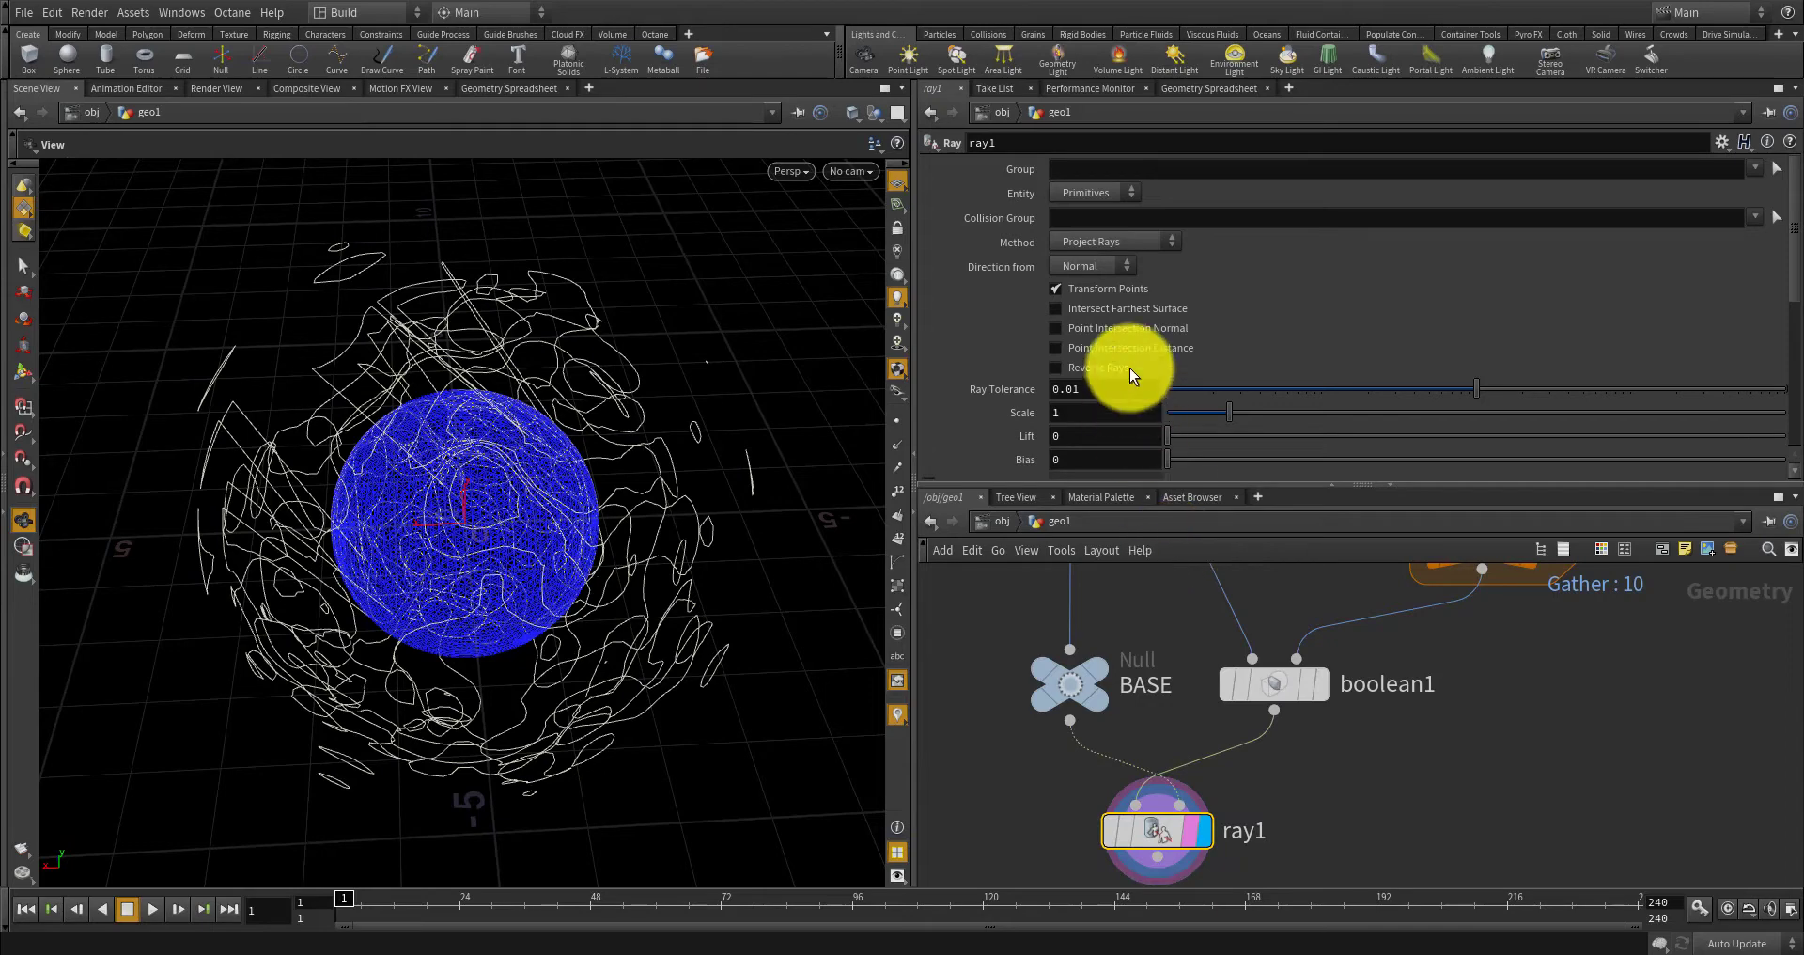
left_click(1097, 240)
left_click(1098, 241)
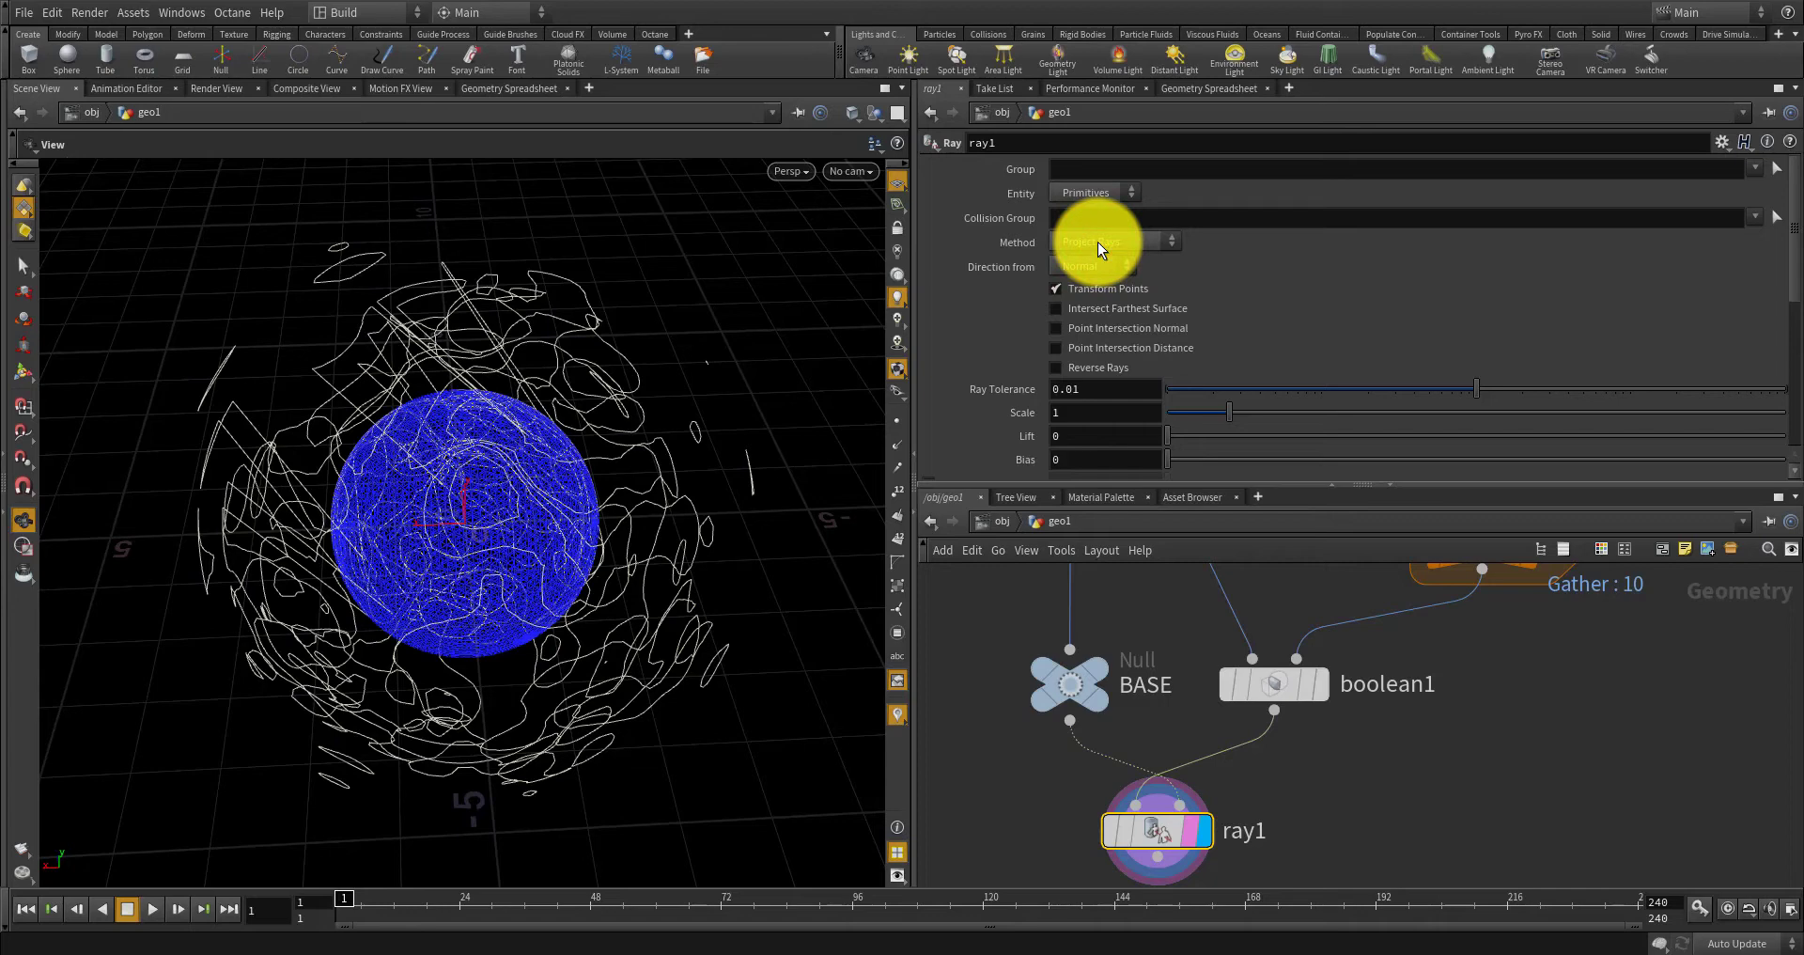
Try Vector and Attribute as the ray direction source of ray1, and set it back to Vector.
left_click(1095, 267)
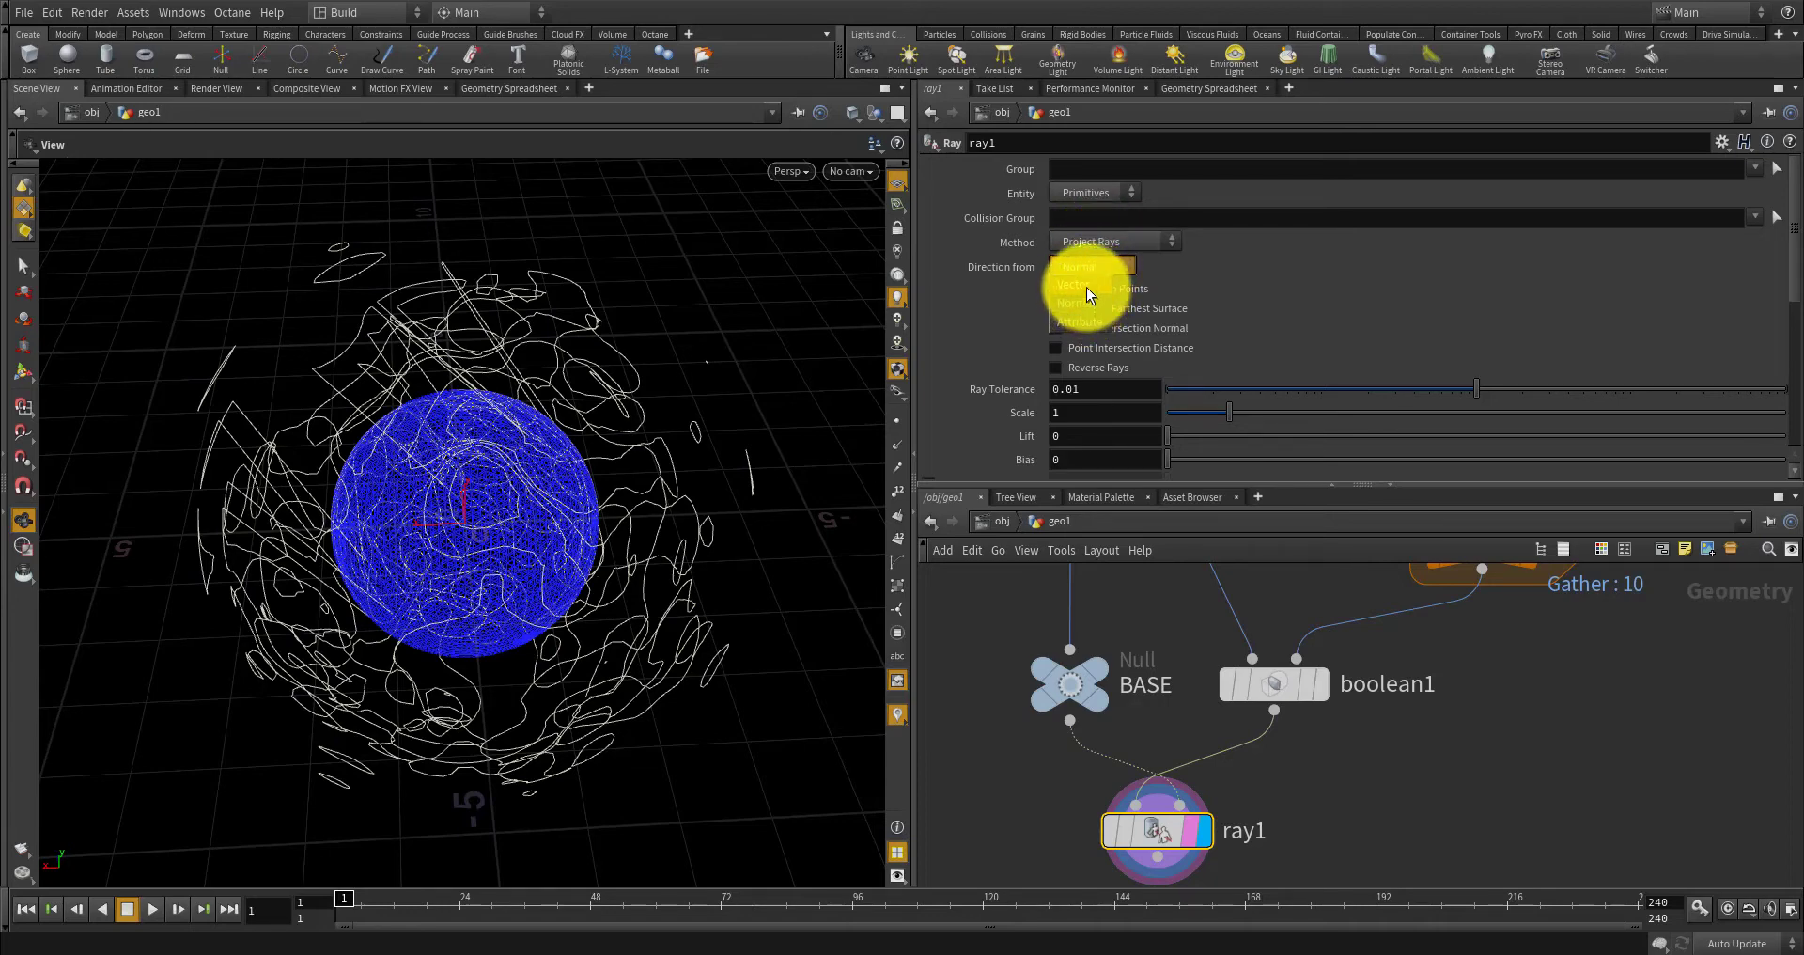
left_click(1086, 286)
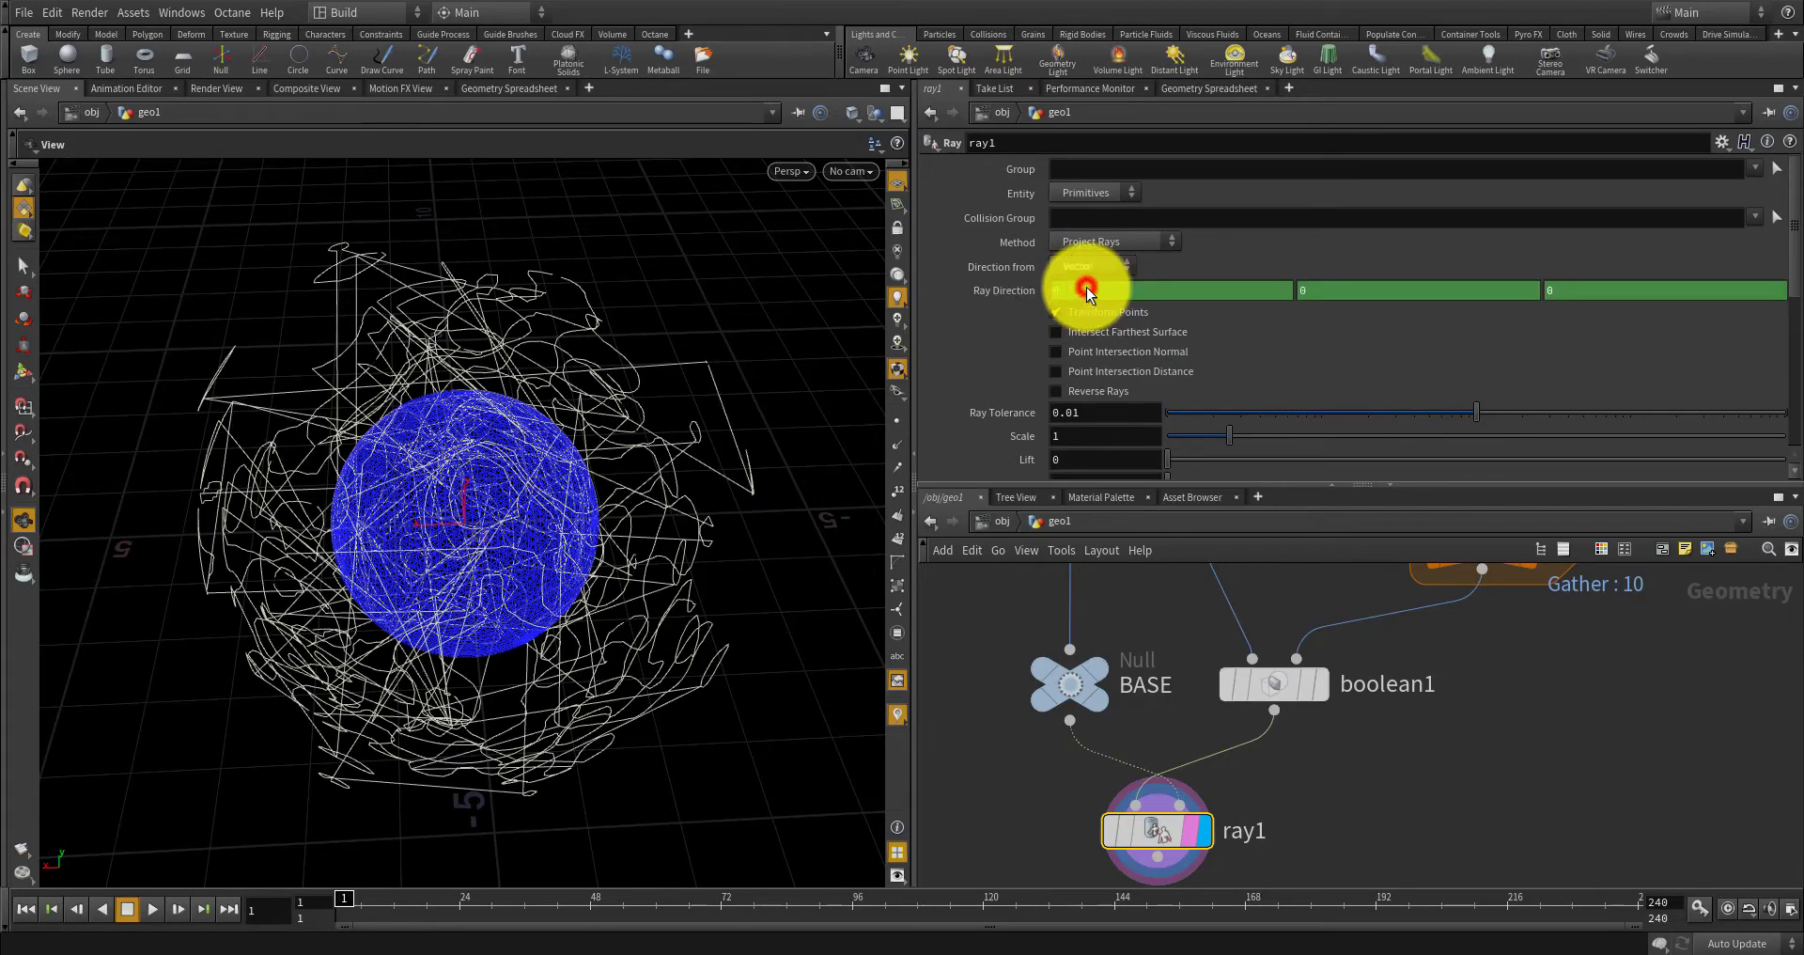
left_click(1086, 263)
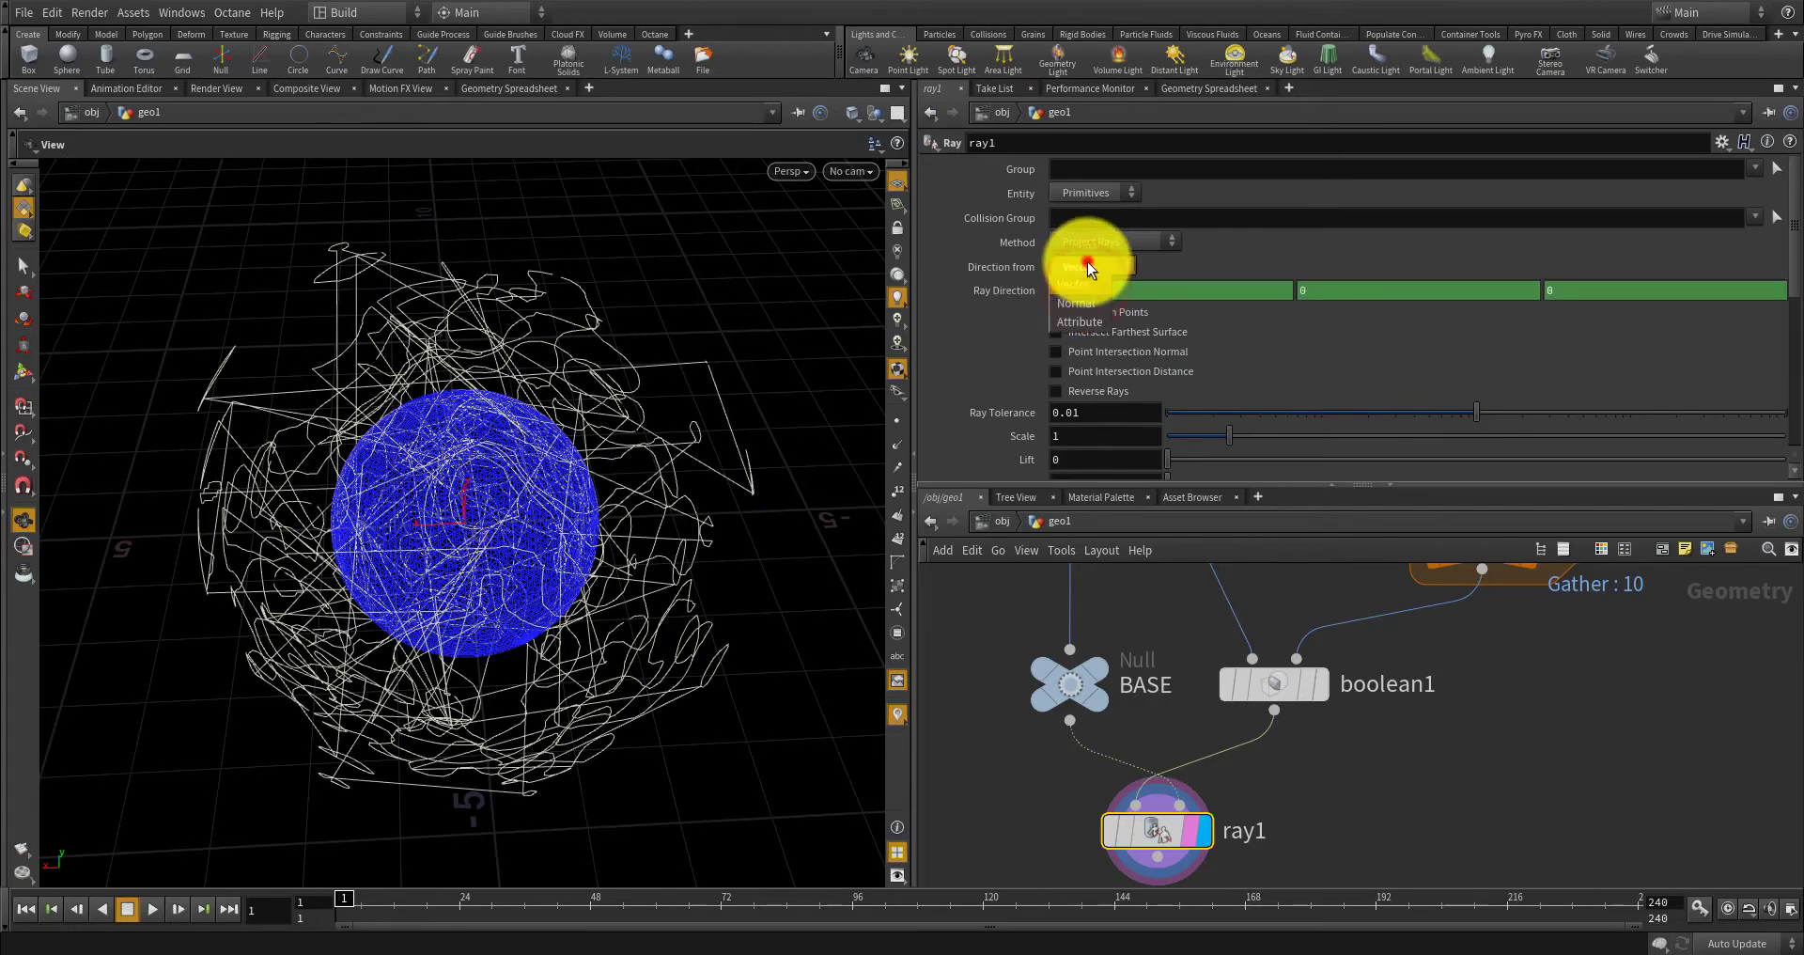
left_click(1085, 321)
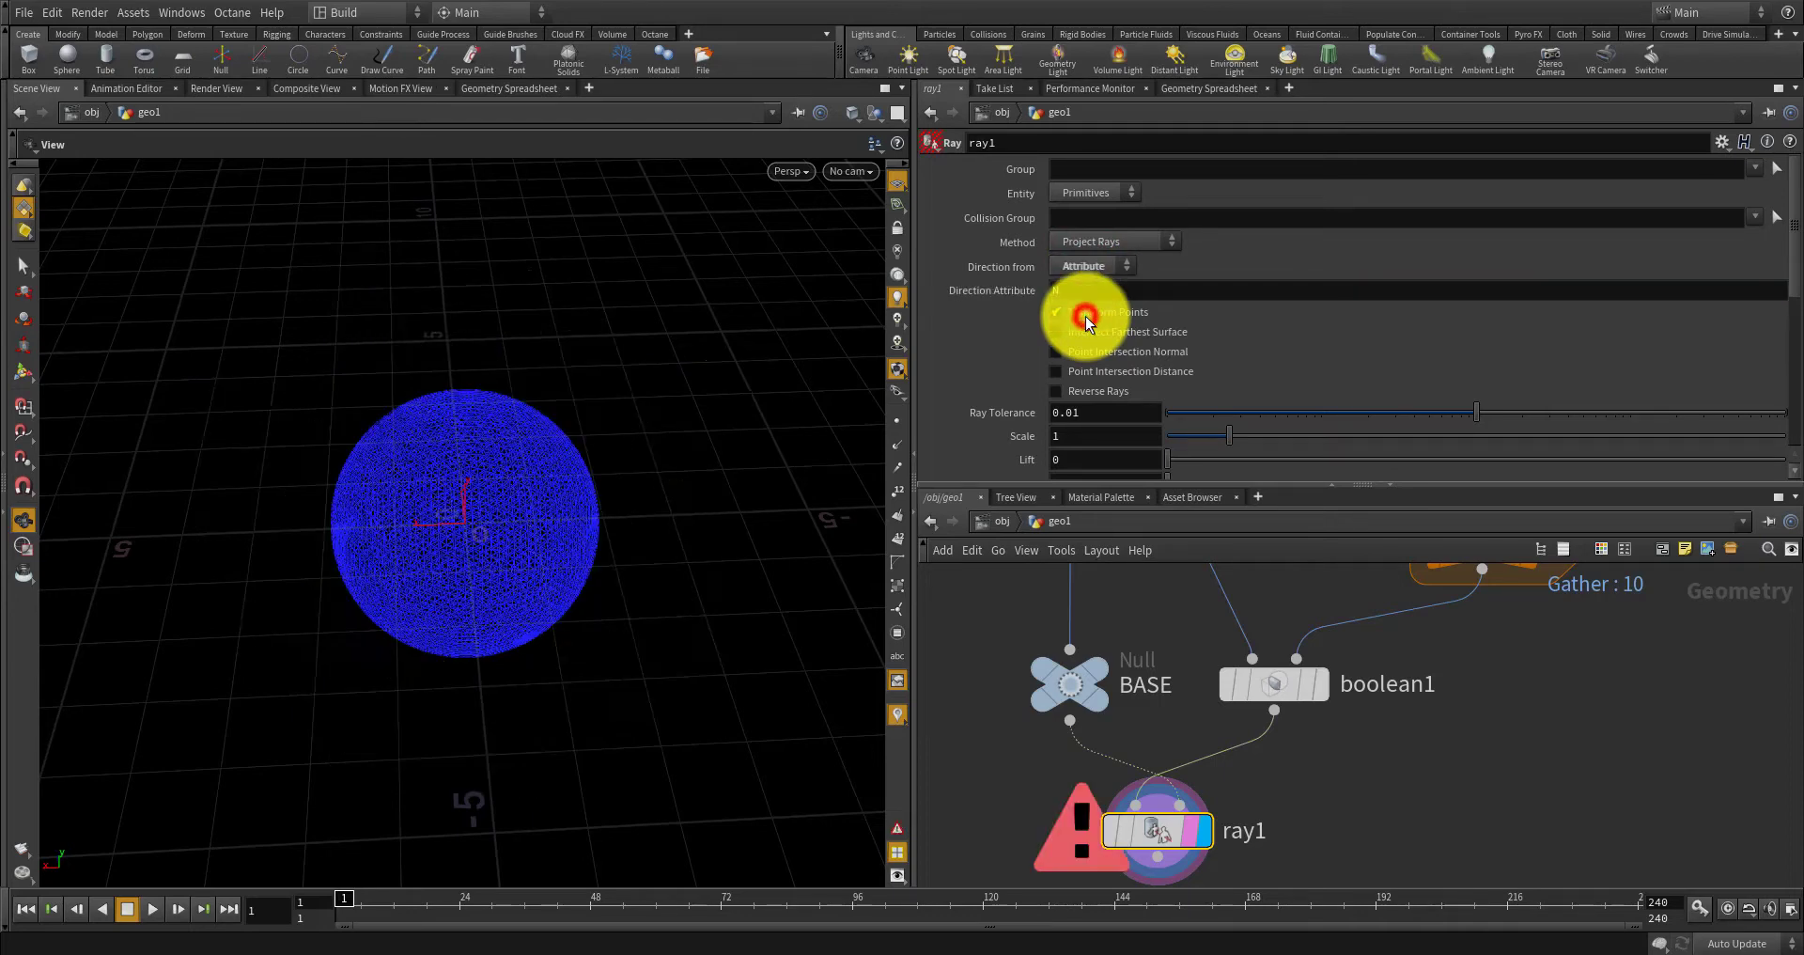
left_click(1088, 264)
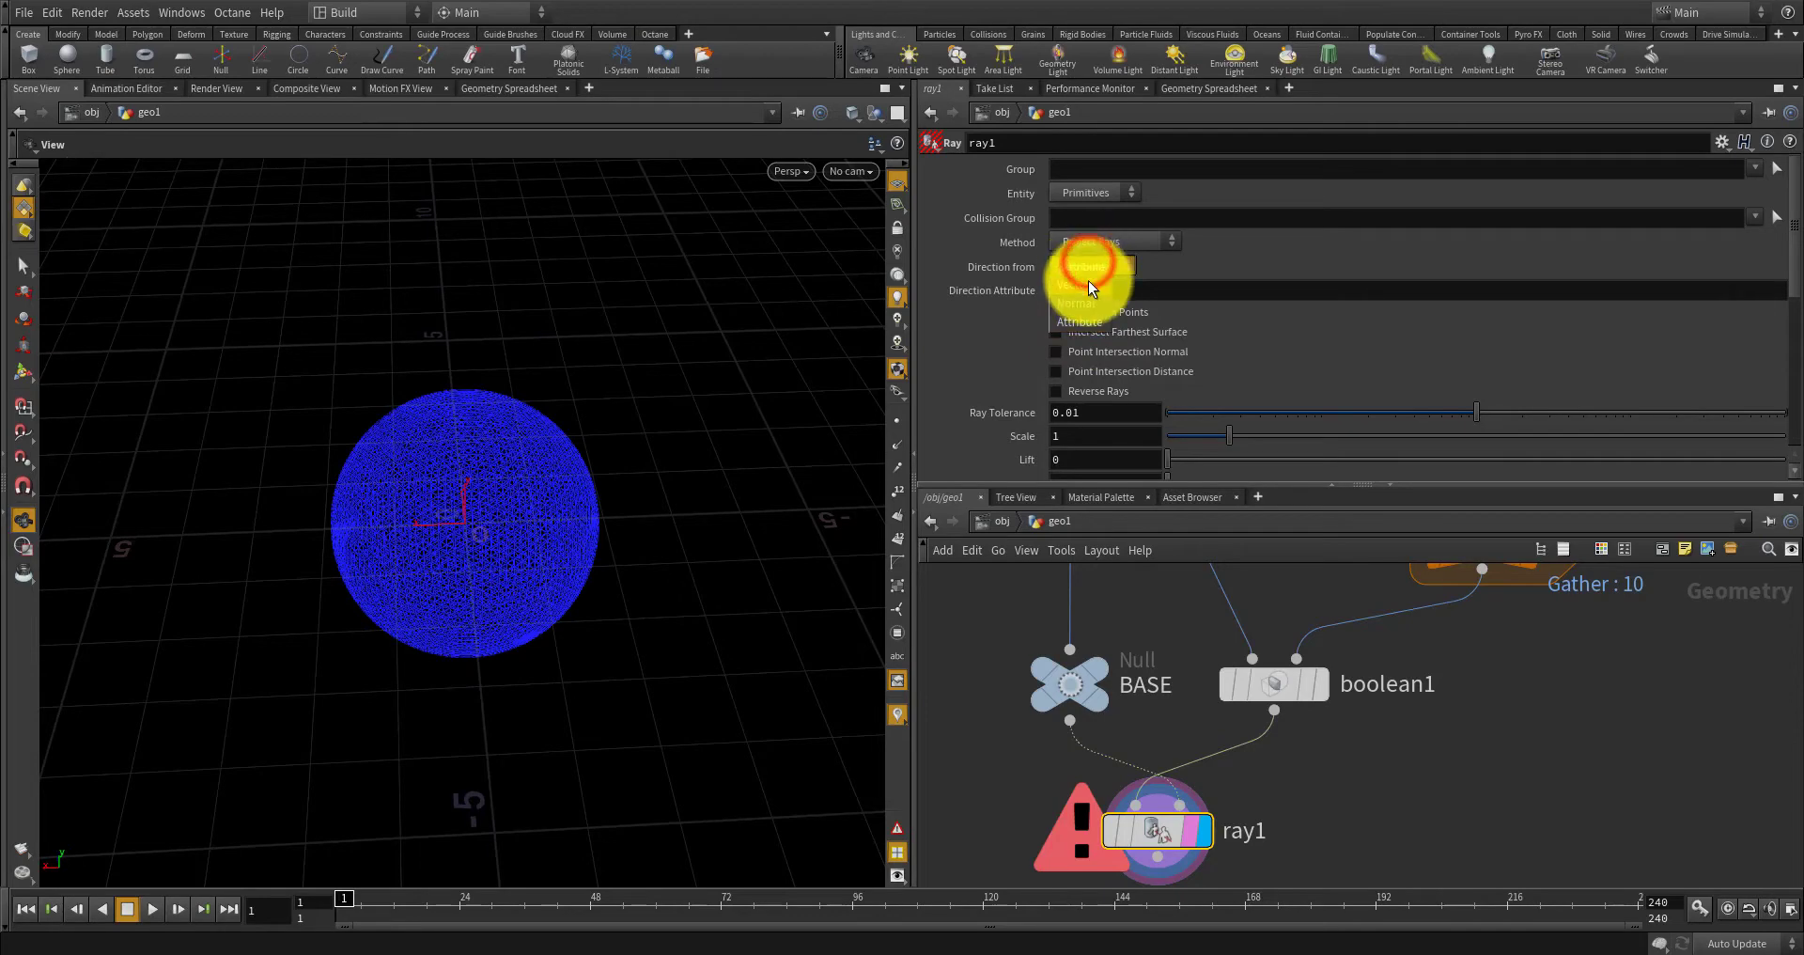
left_click(1088, 280)
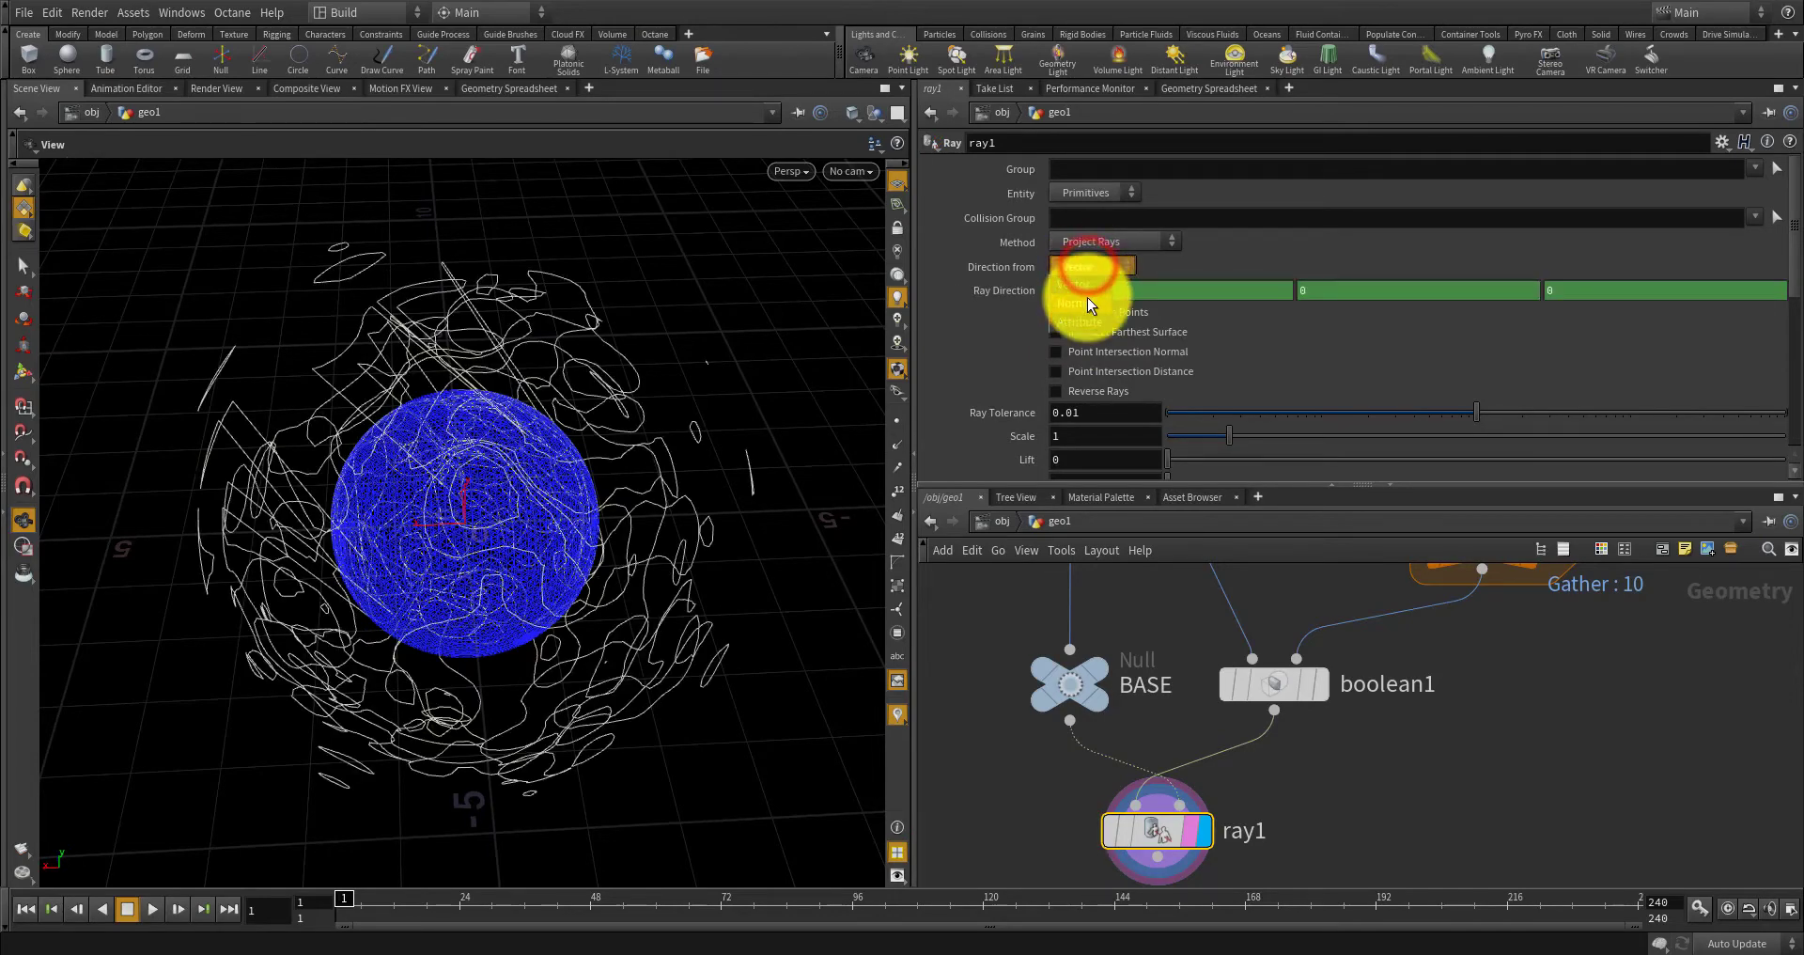
Set ray1's Method to Minimum Distance and its Entity to Points.
left_click(1119, 242)
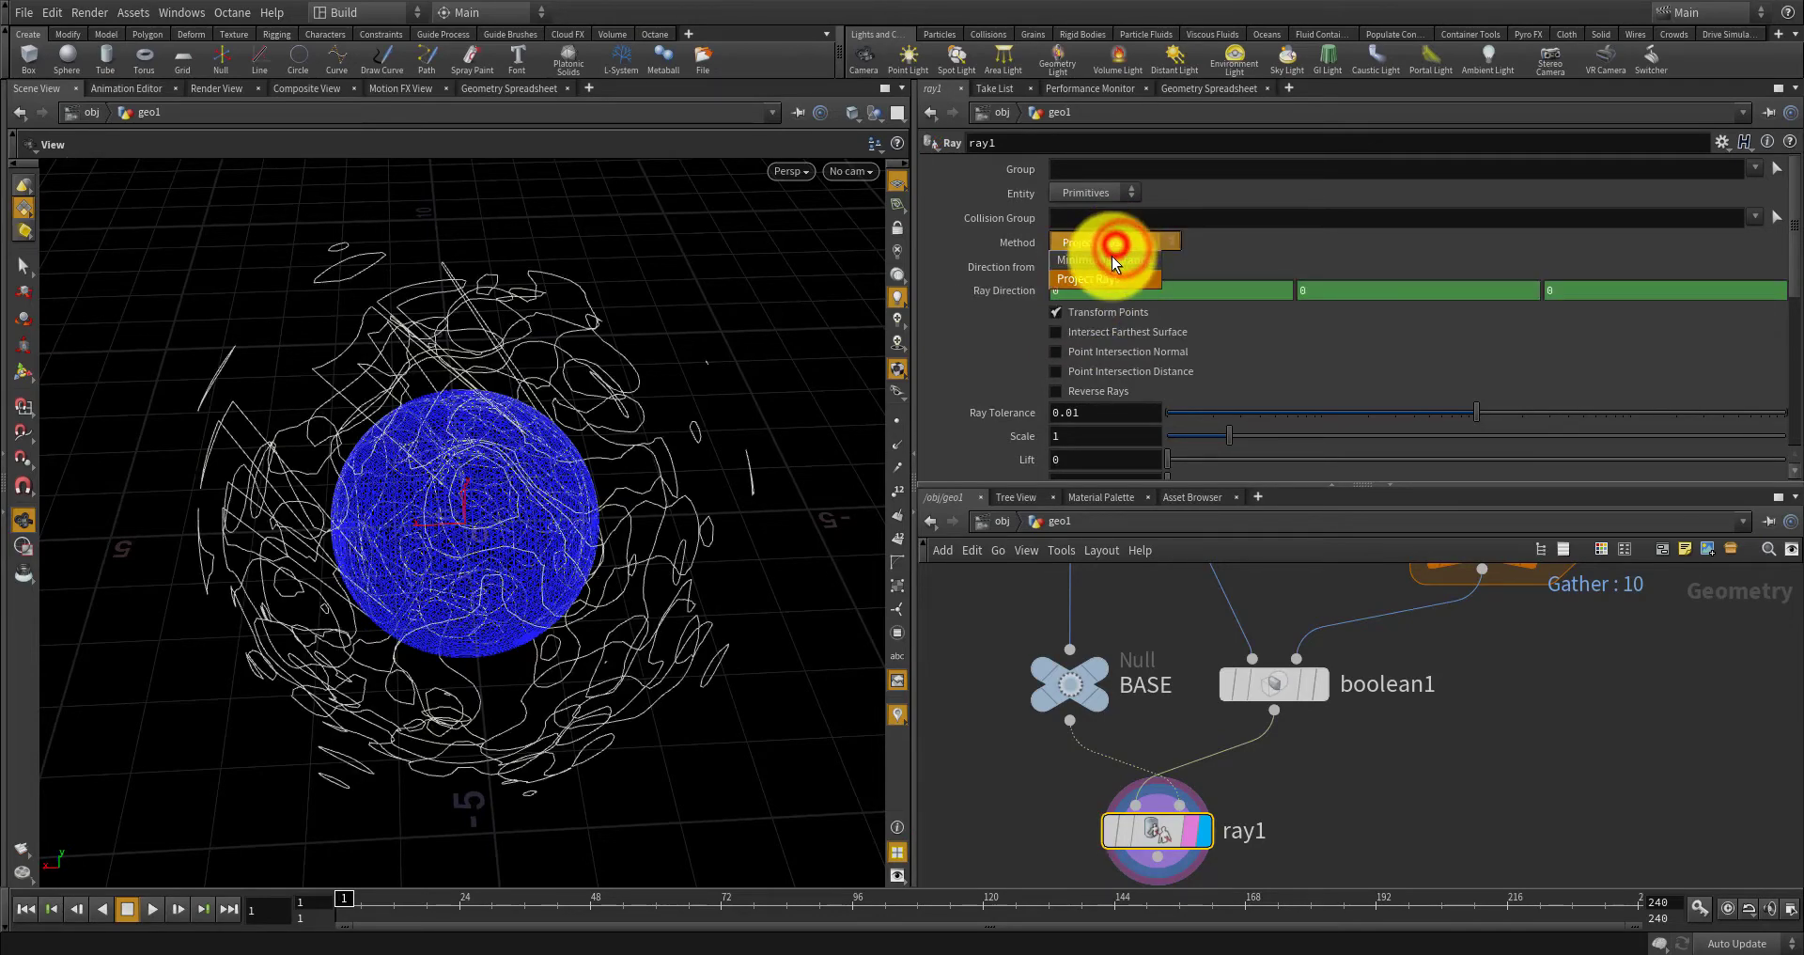
left_click(1107, 257)
left_click(1088, 191)
left_click(1084, 215)
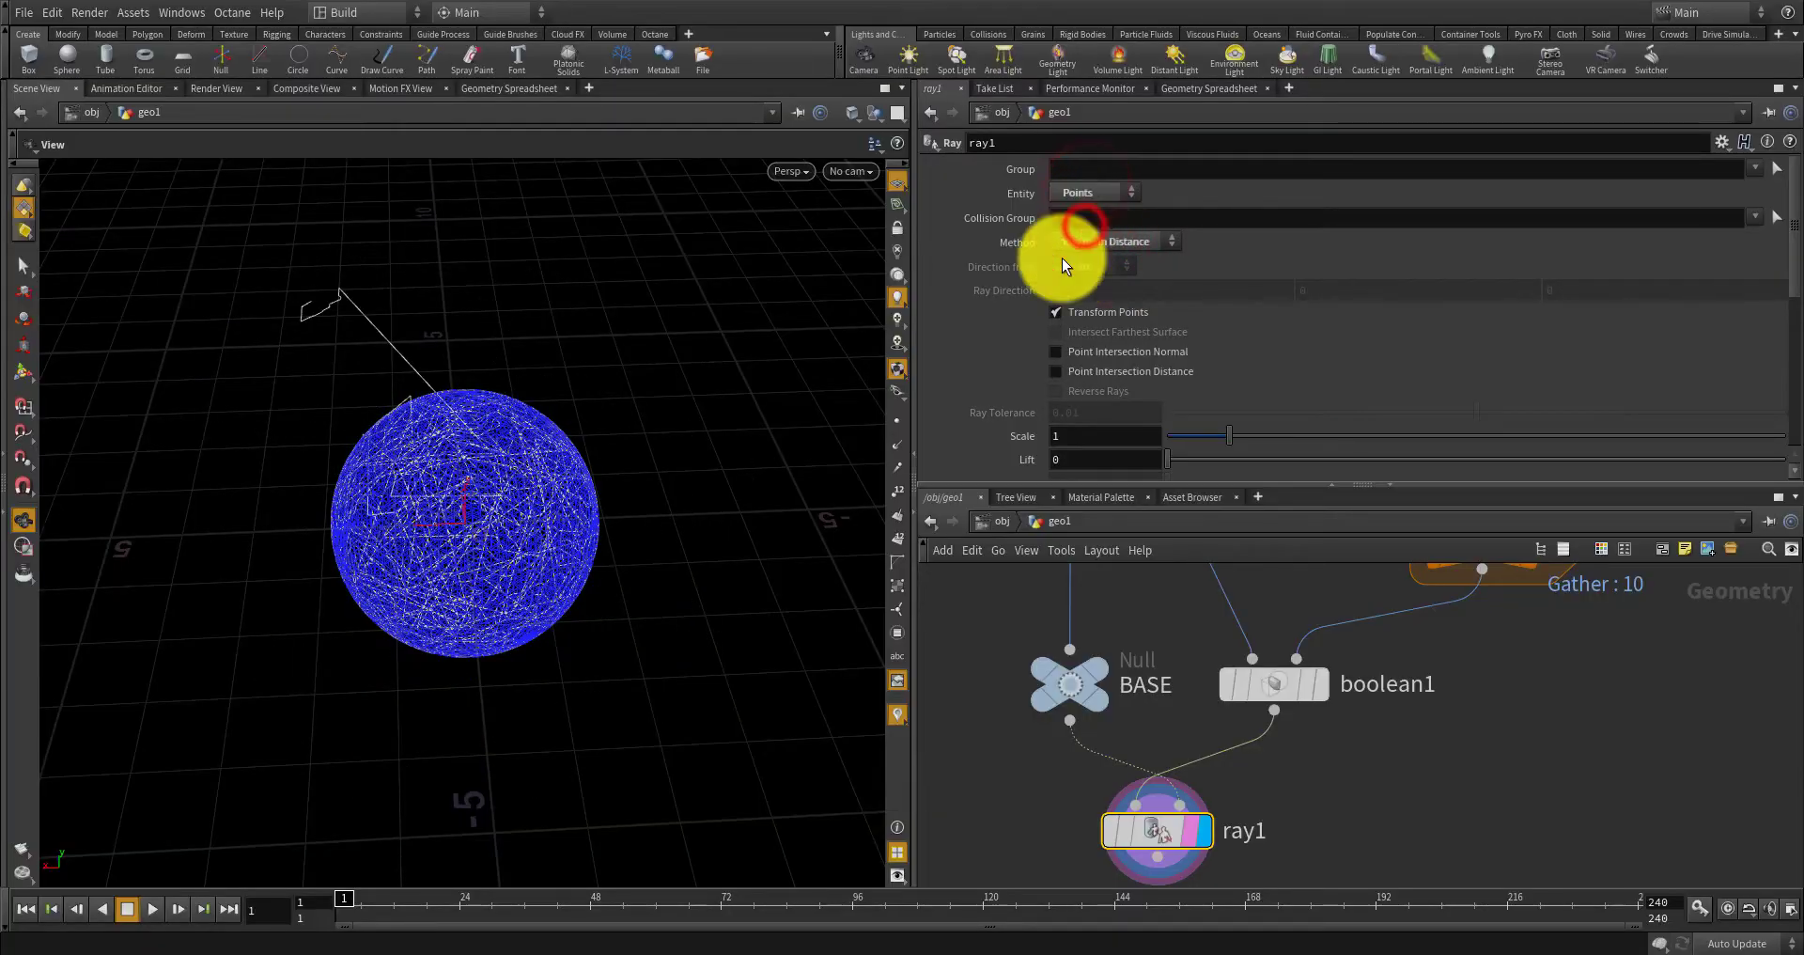
Try Primitives as the Entity of ray1, and set it back to Points.
left_click_drag(641, 381, 584, 382)
left_click(1097, 194)
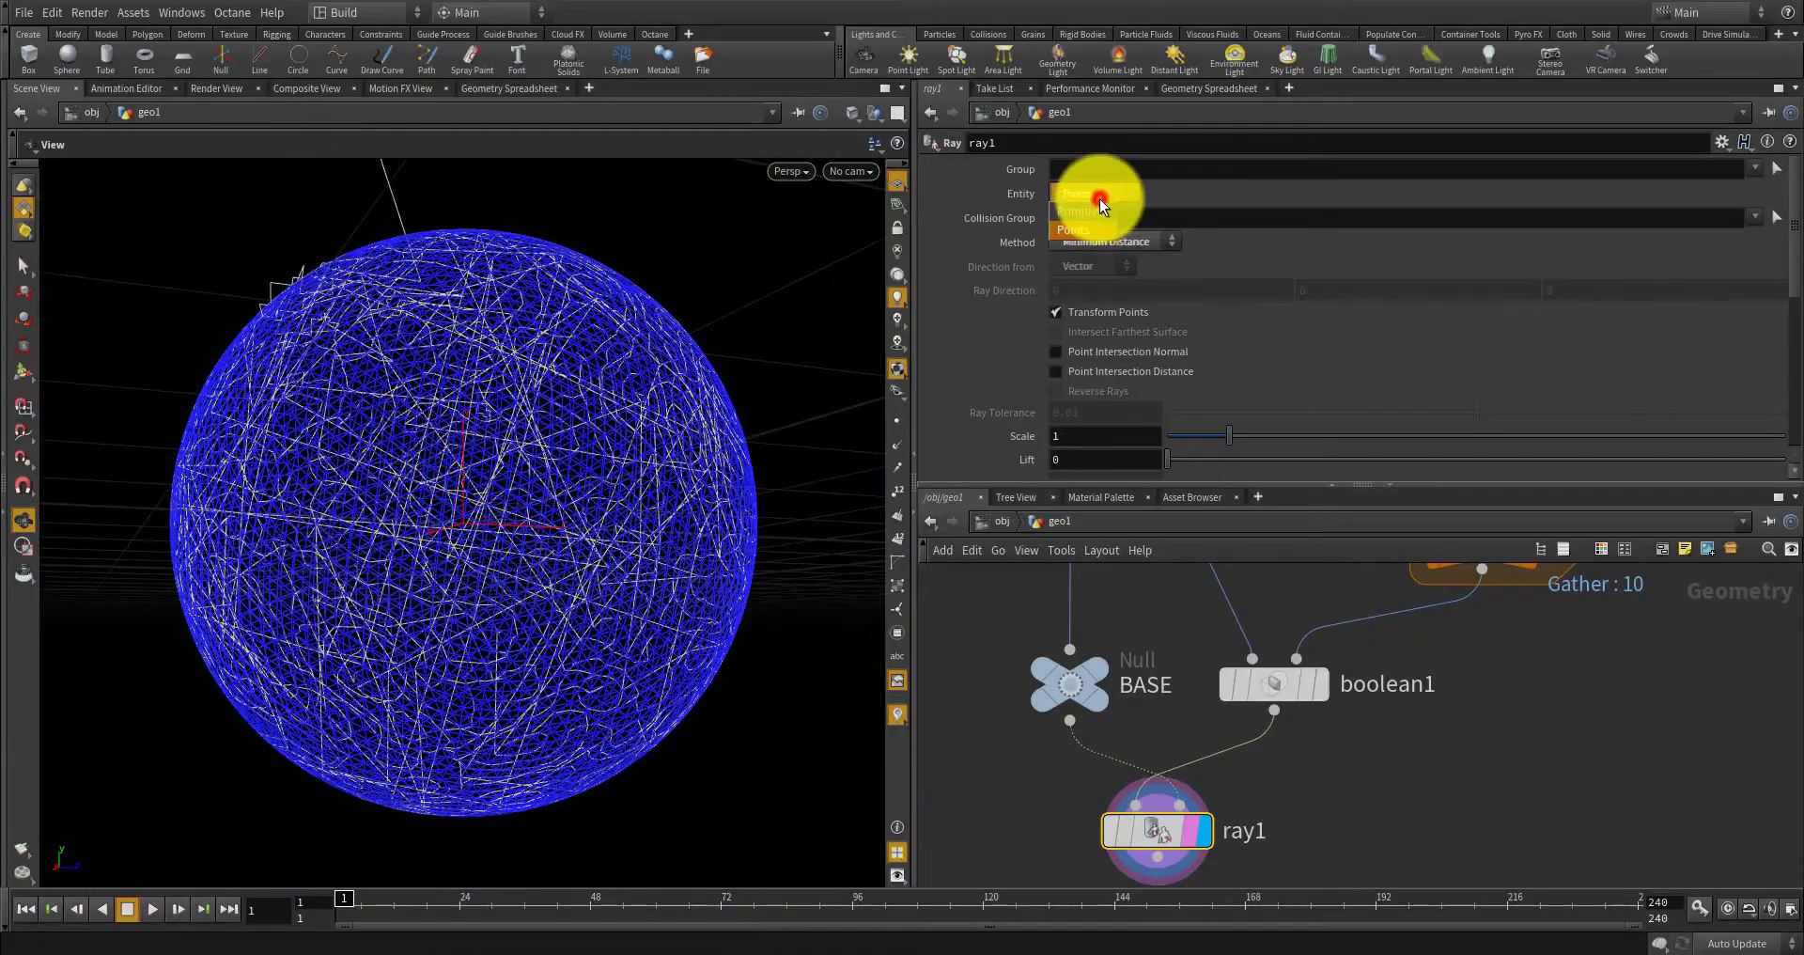
left_click(1099, 212)
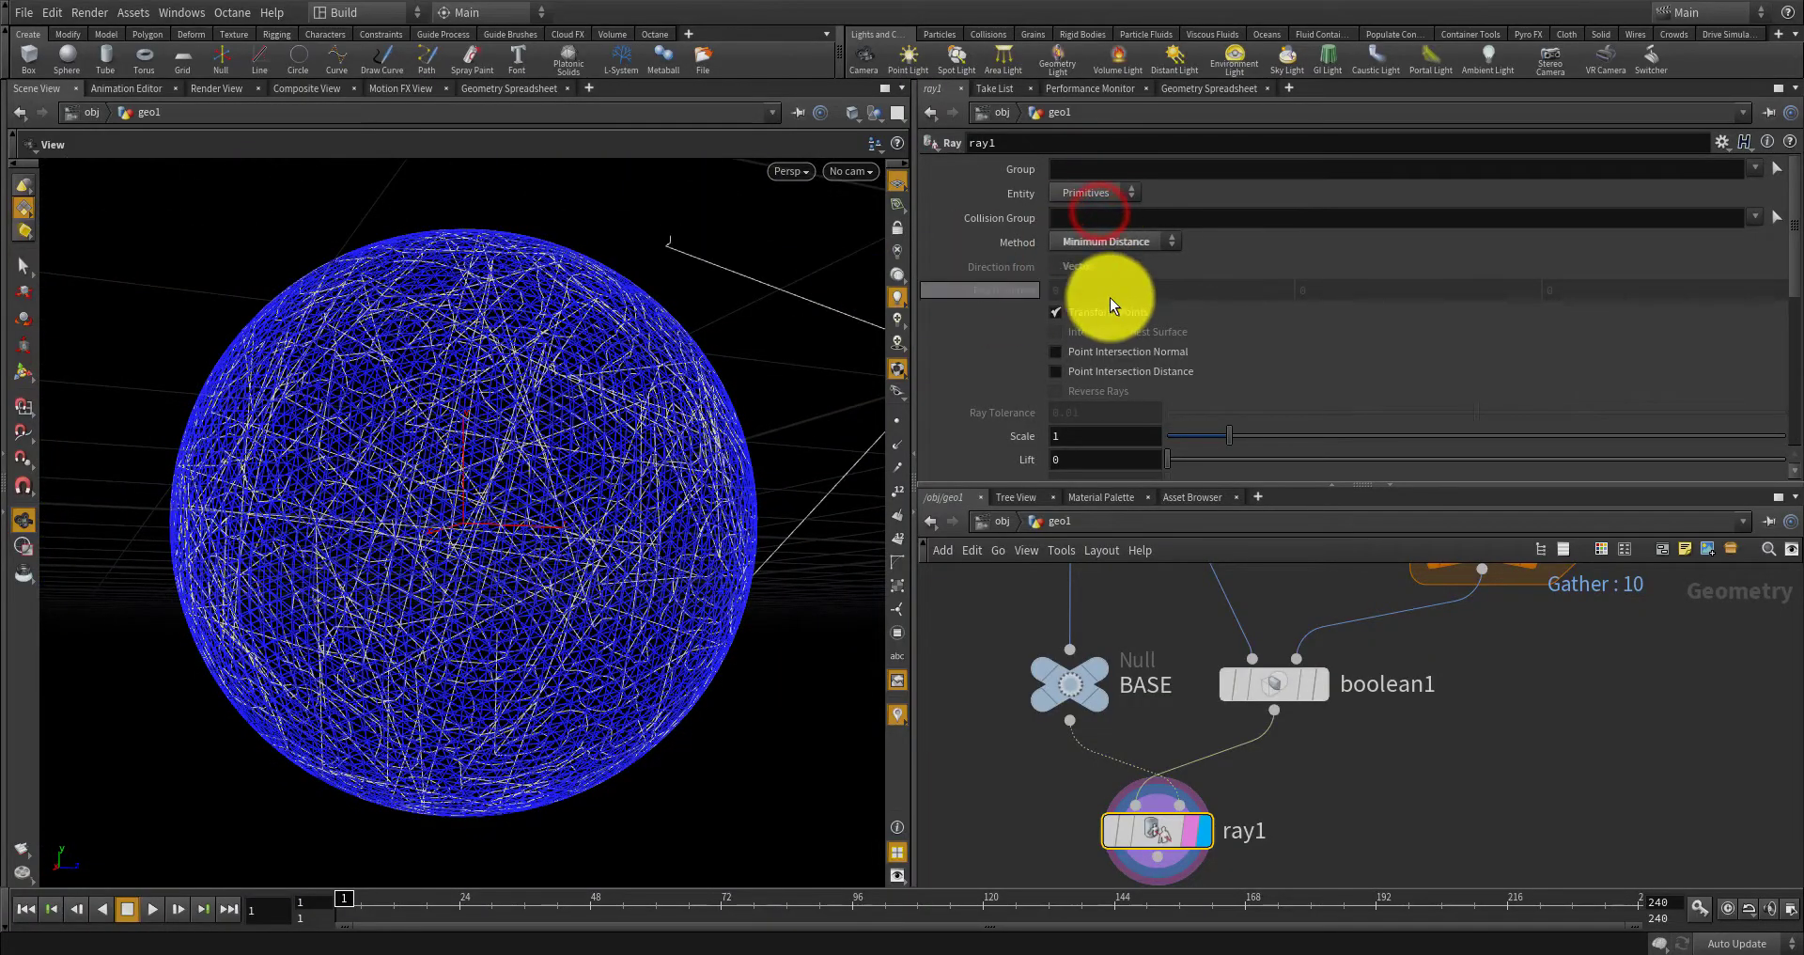
left_click(1074, 229)
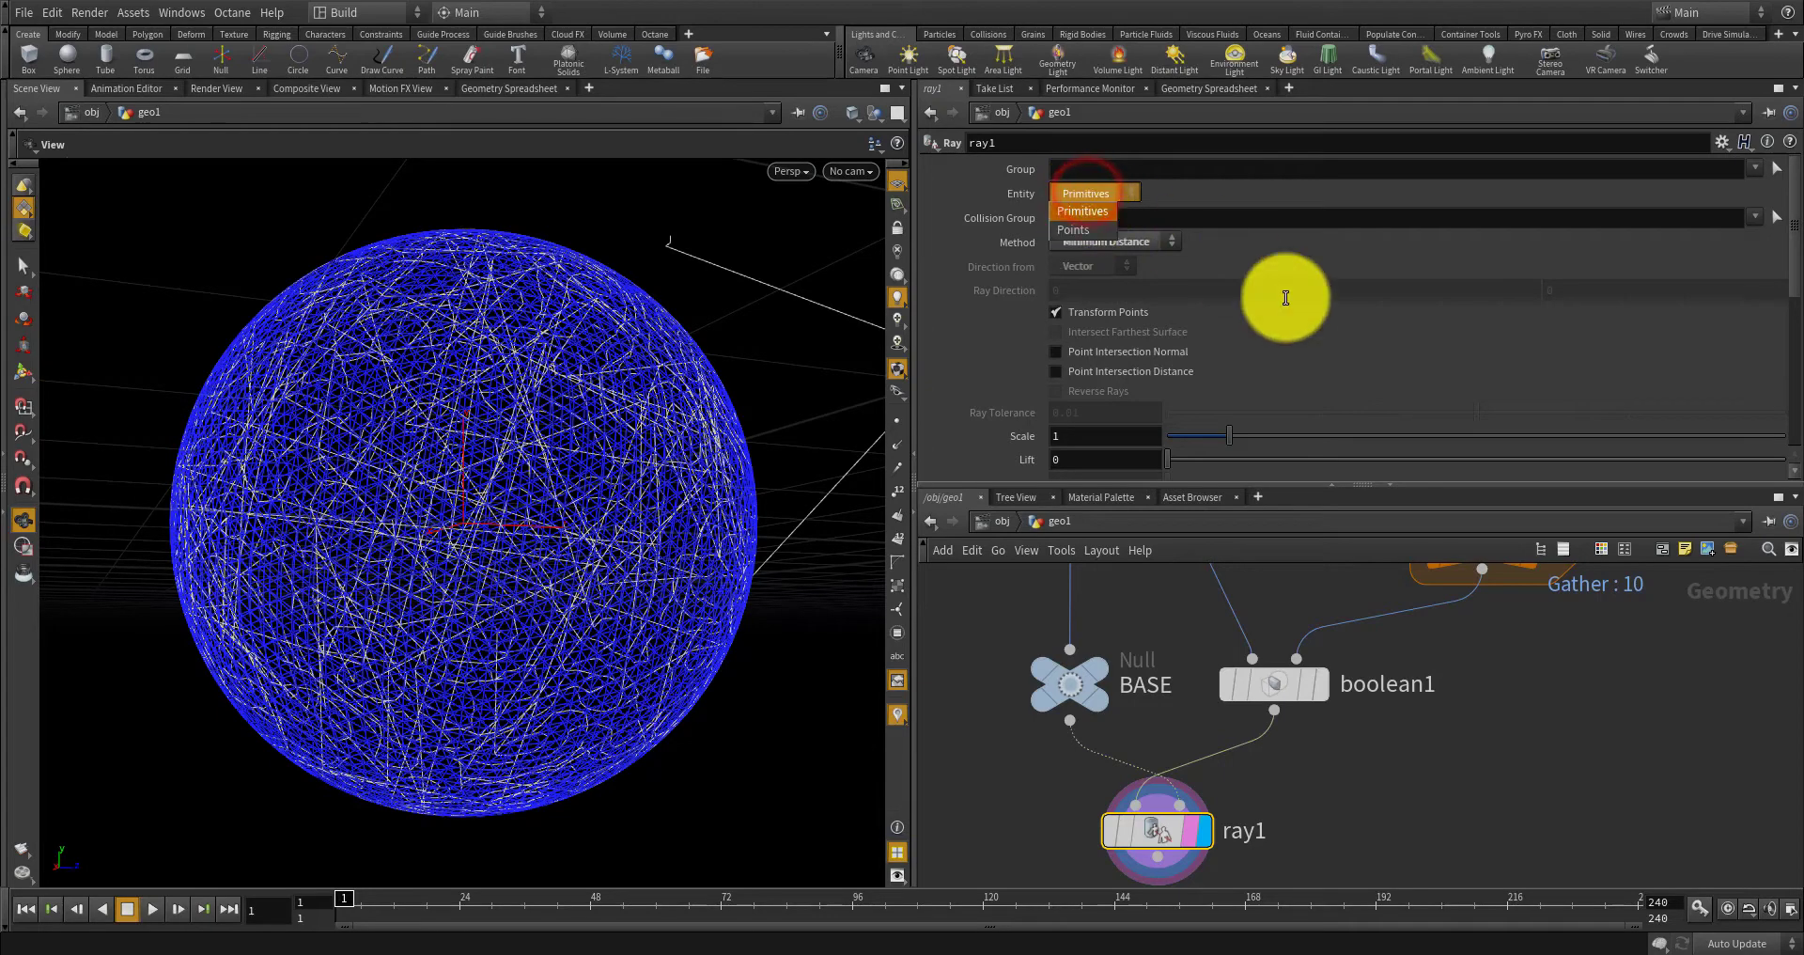
Set ray1's Method to Project Rays and take the ray direction from Attribute.
left_click(1114, 242)
left_click(1113, 274)
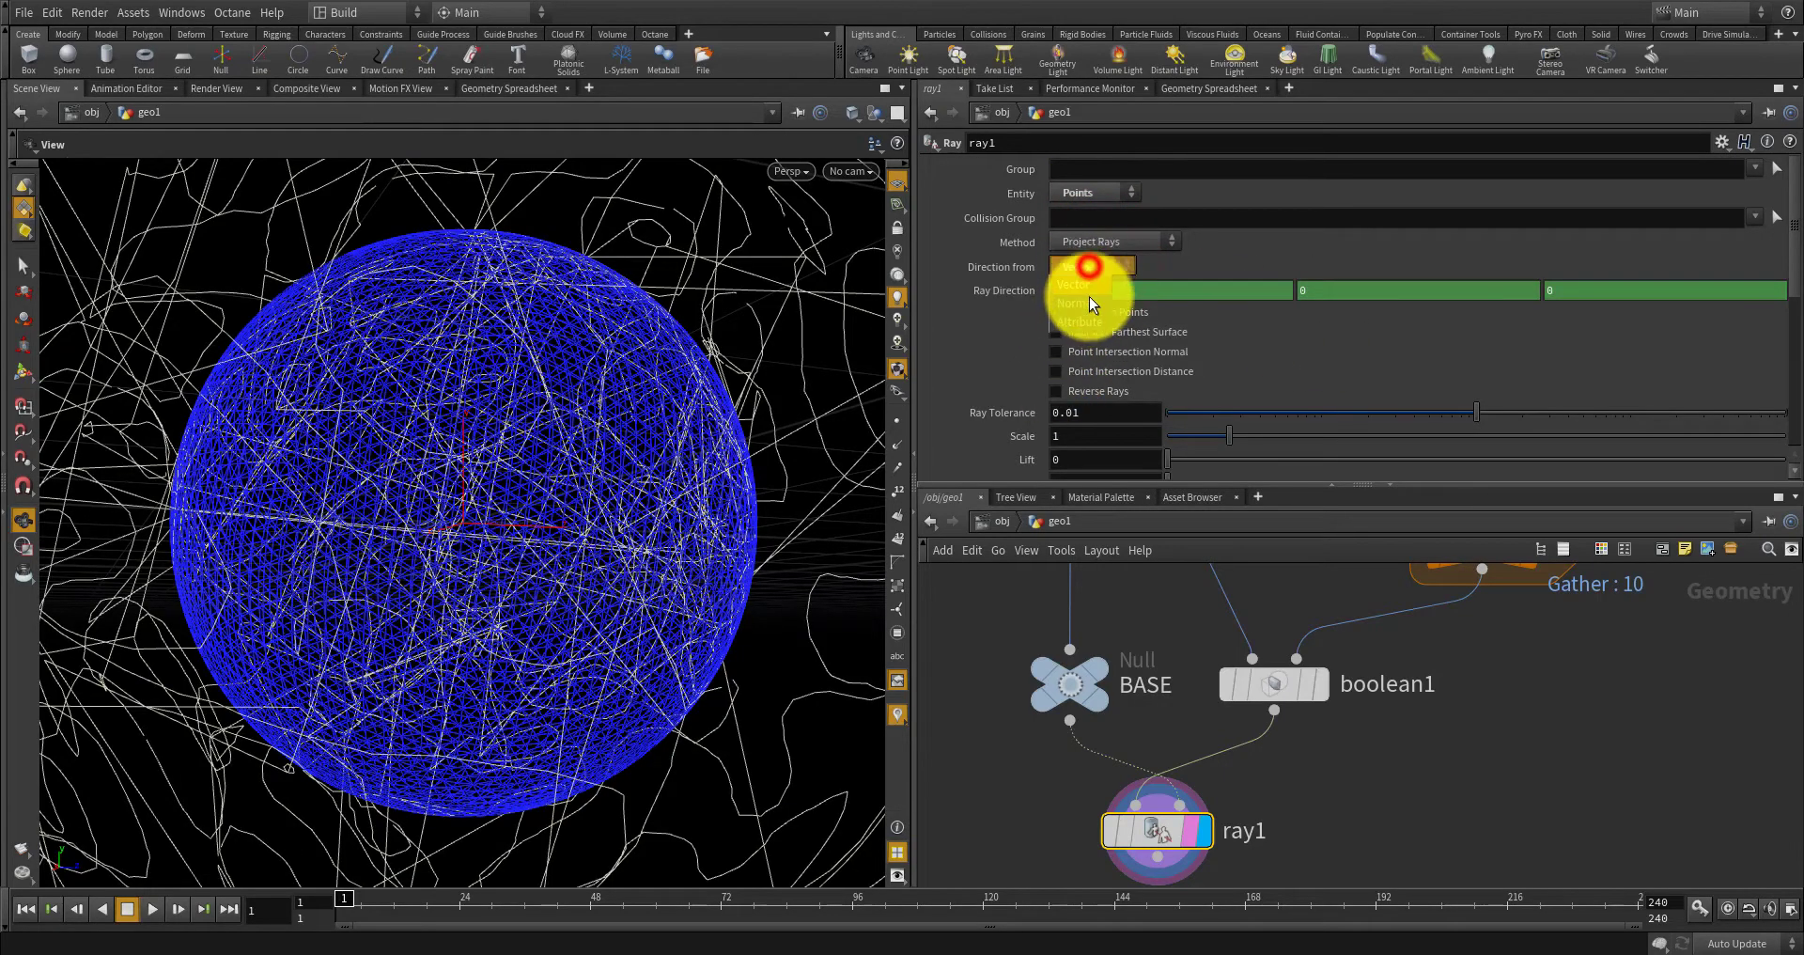
left_click(1081, 324)
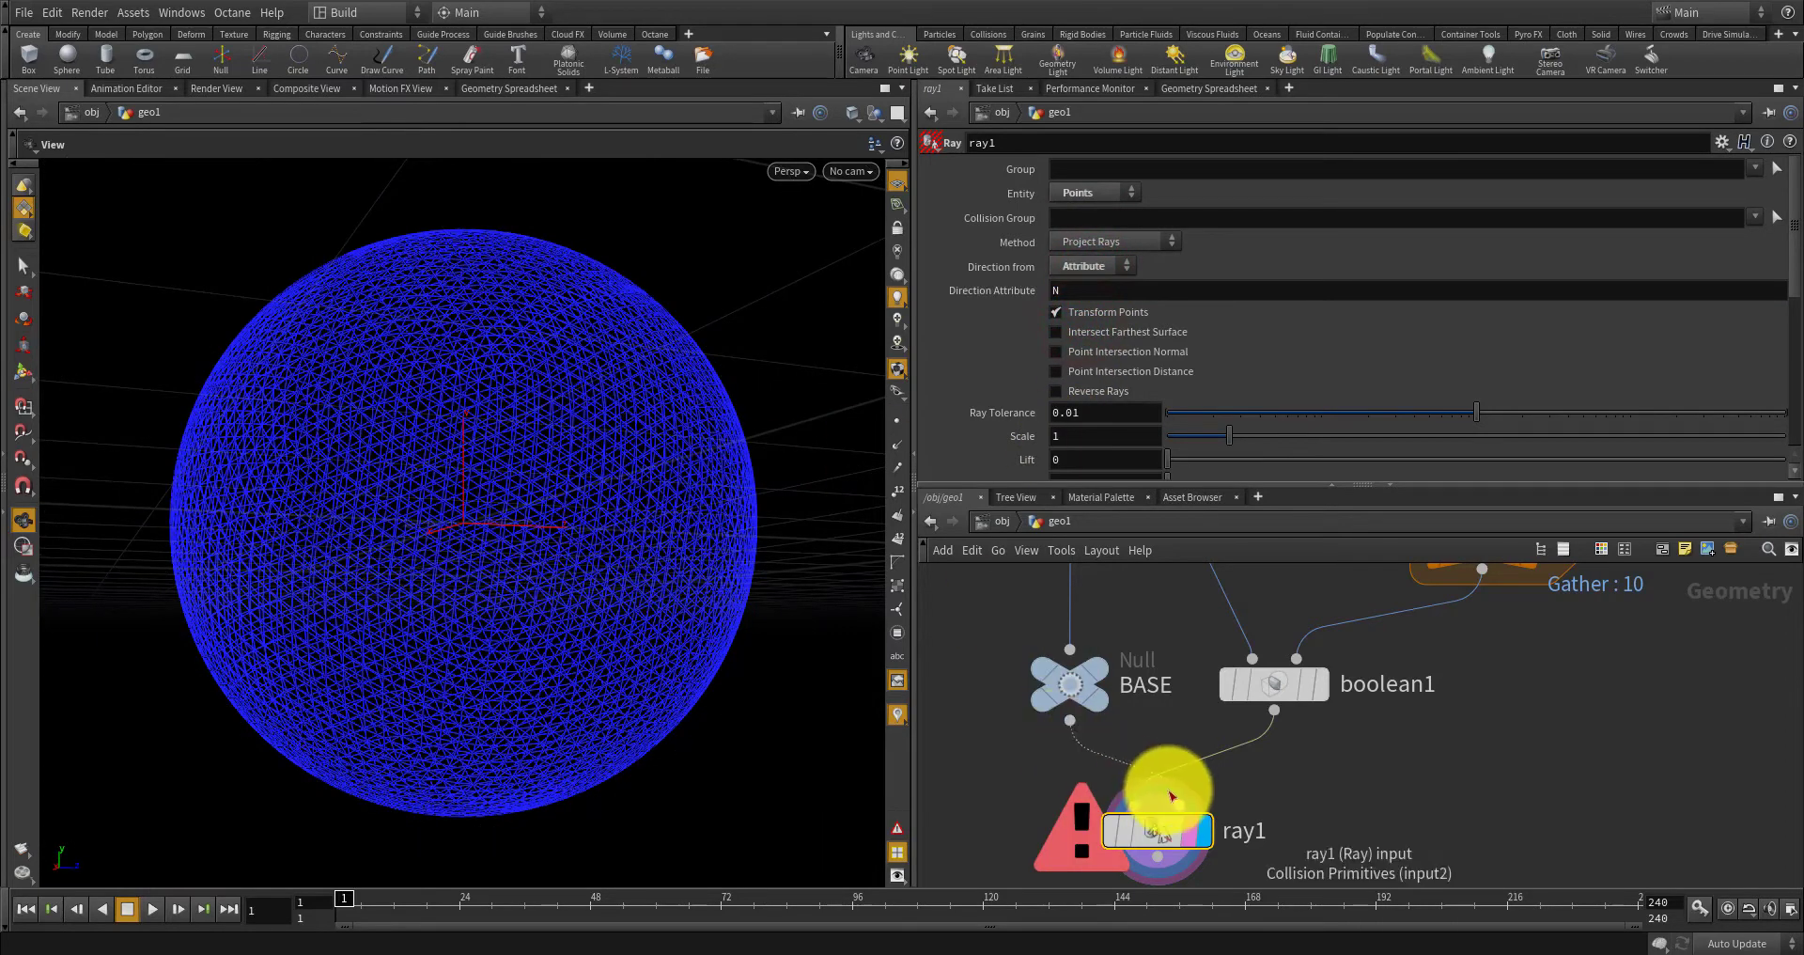
Select BASE, show it as a template, and display boolean1's curves over it.
left_click(1080, 680)
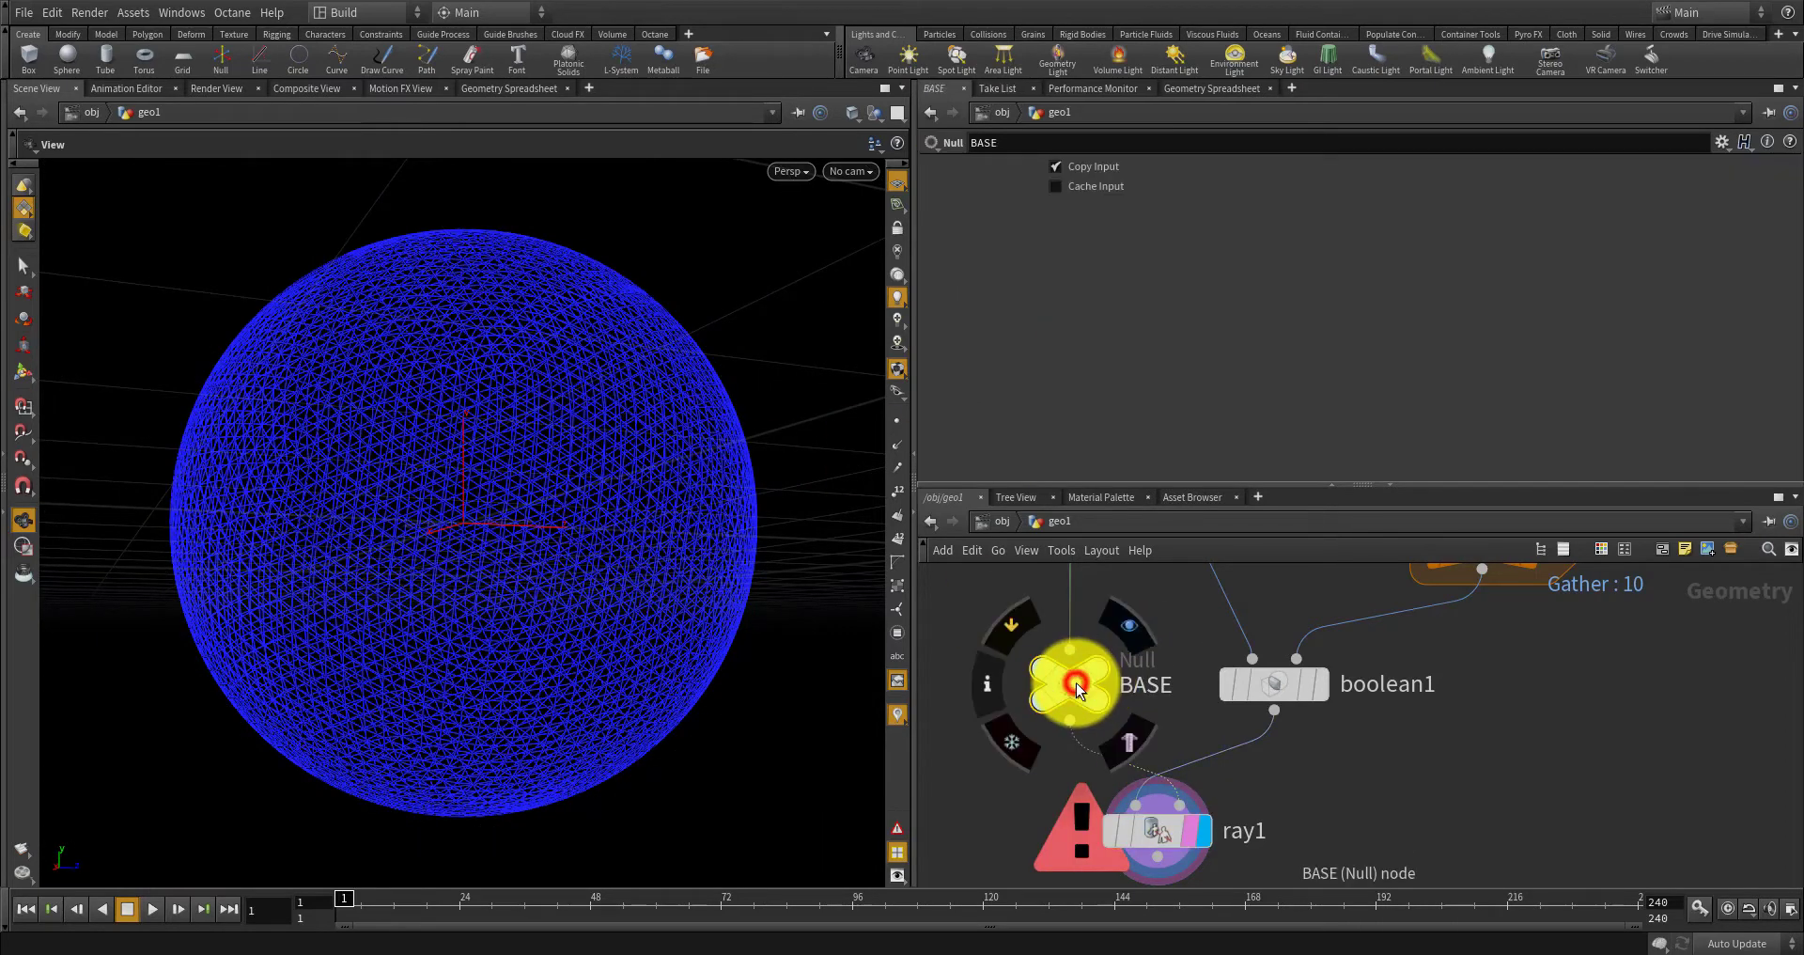
scroll(1118, 691, "down", 7)
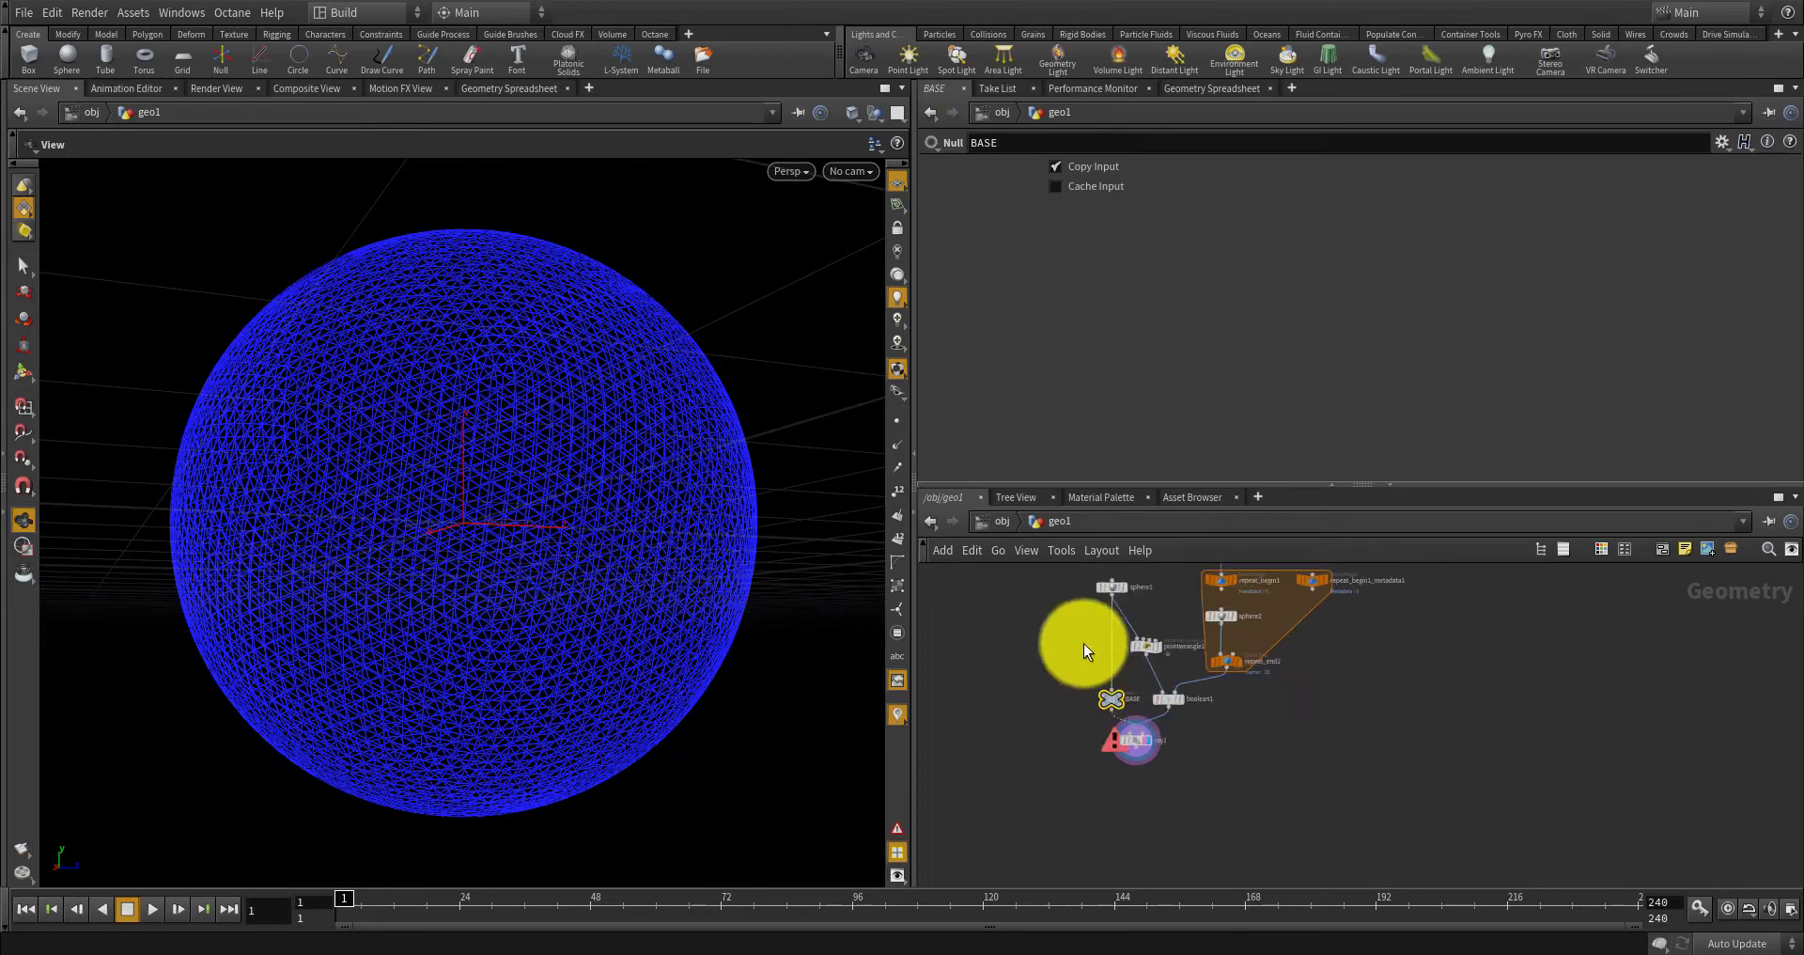
scroll(1084, 643, "up", 5)
middle_click_drag(1118, 693, 1151, 723)
left_click(1189, 793)
left_click(1190, 814)
left_click_drag(1168, 790, 1108, 694)
left_click(1339, 786)
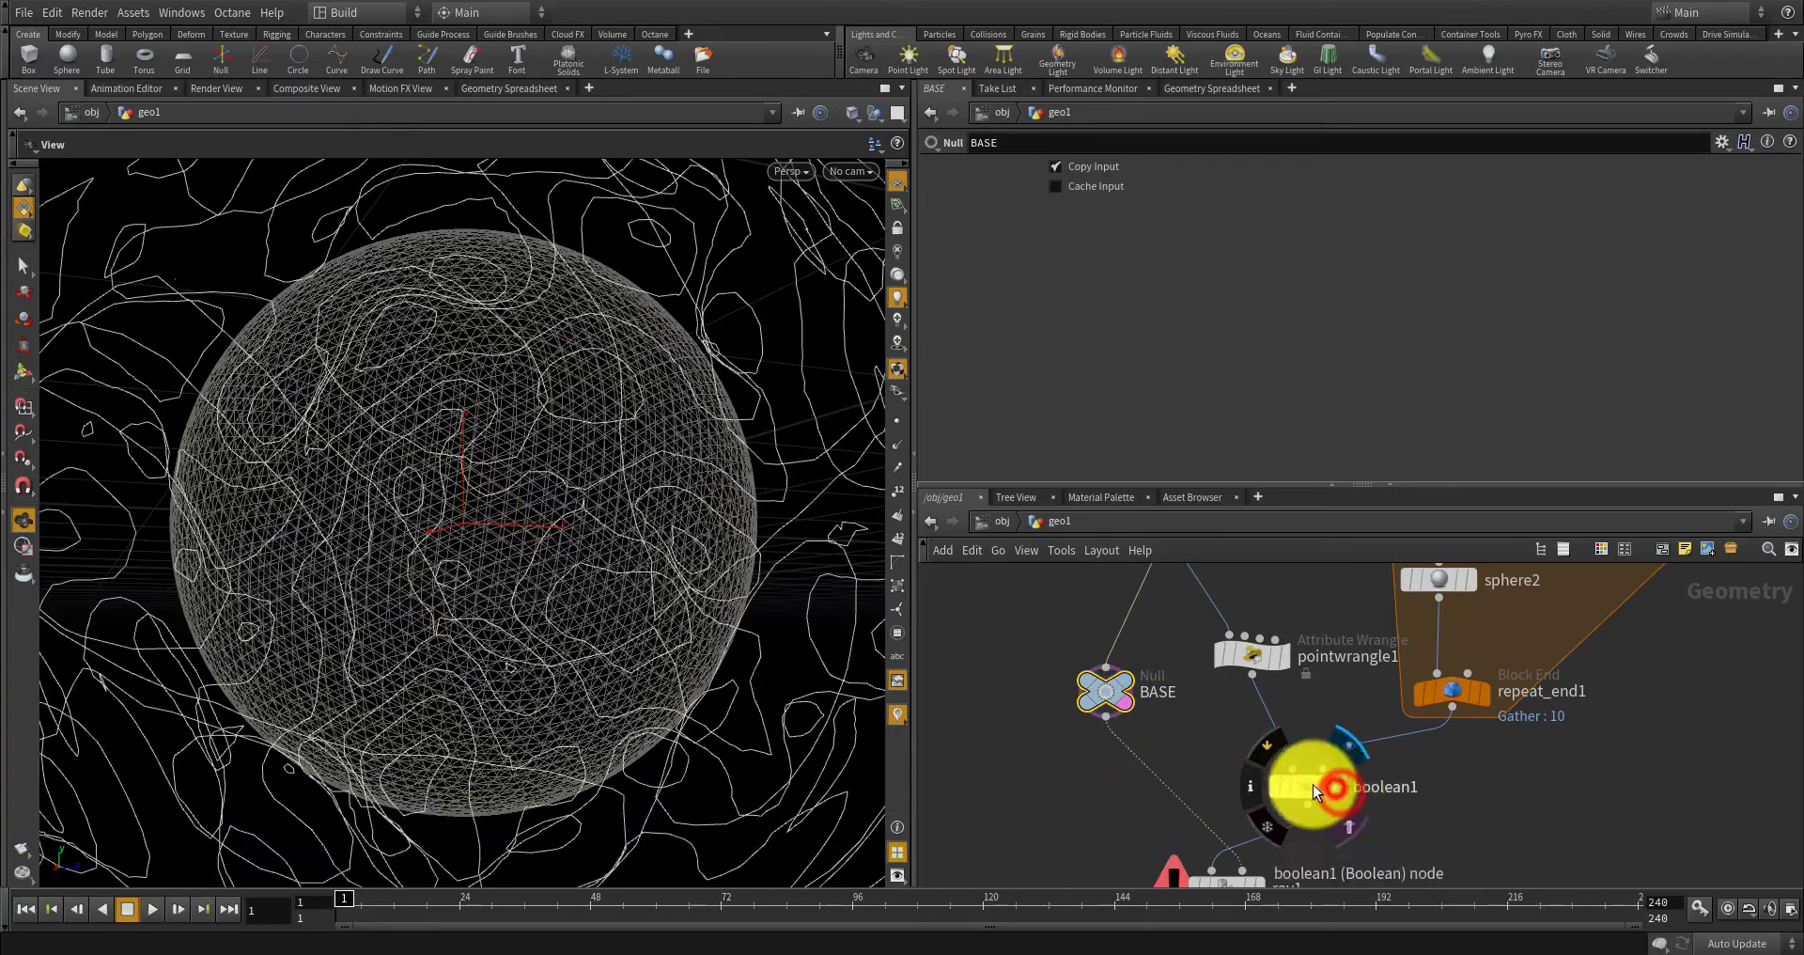
Turn on point display in the viewport and inspect the points along boolean1's curves.
scroll(796, 602, "down", 3)
left_click(894, 418)
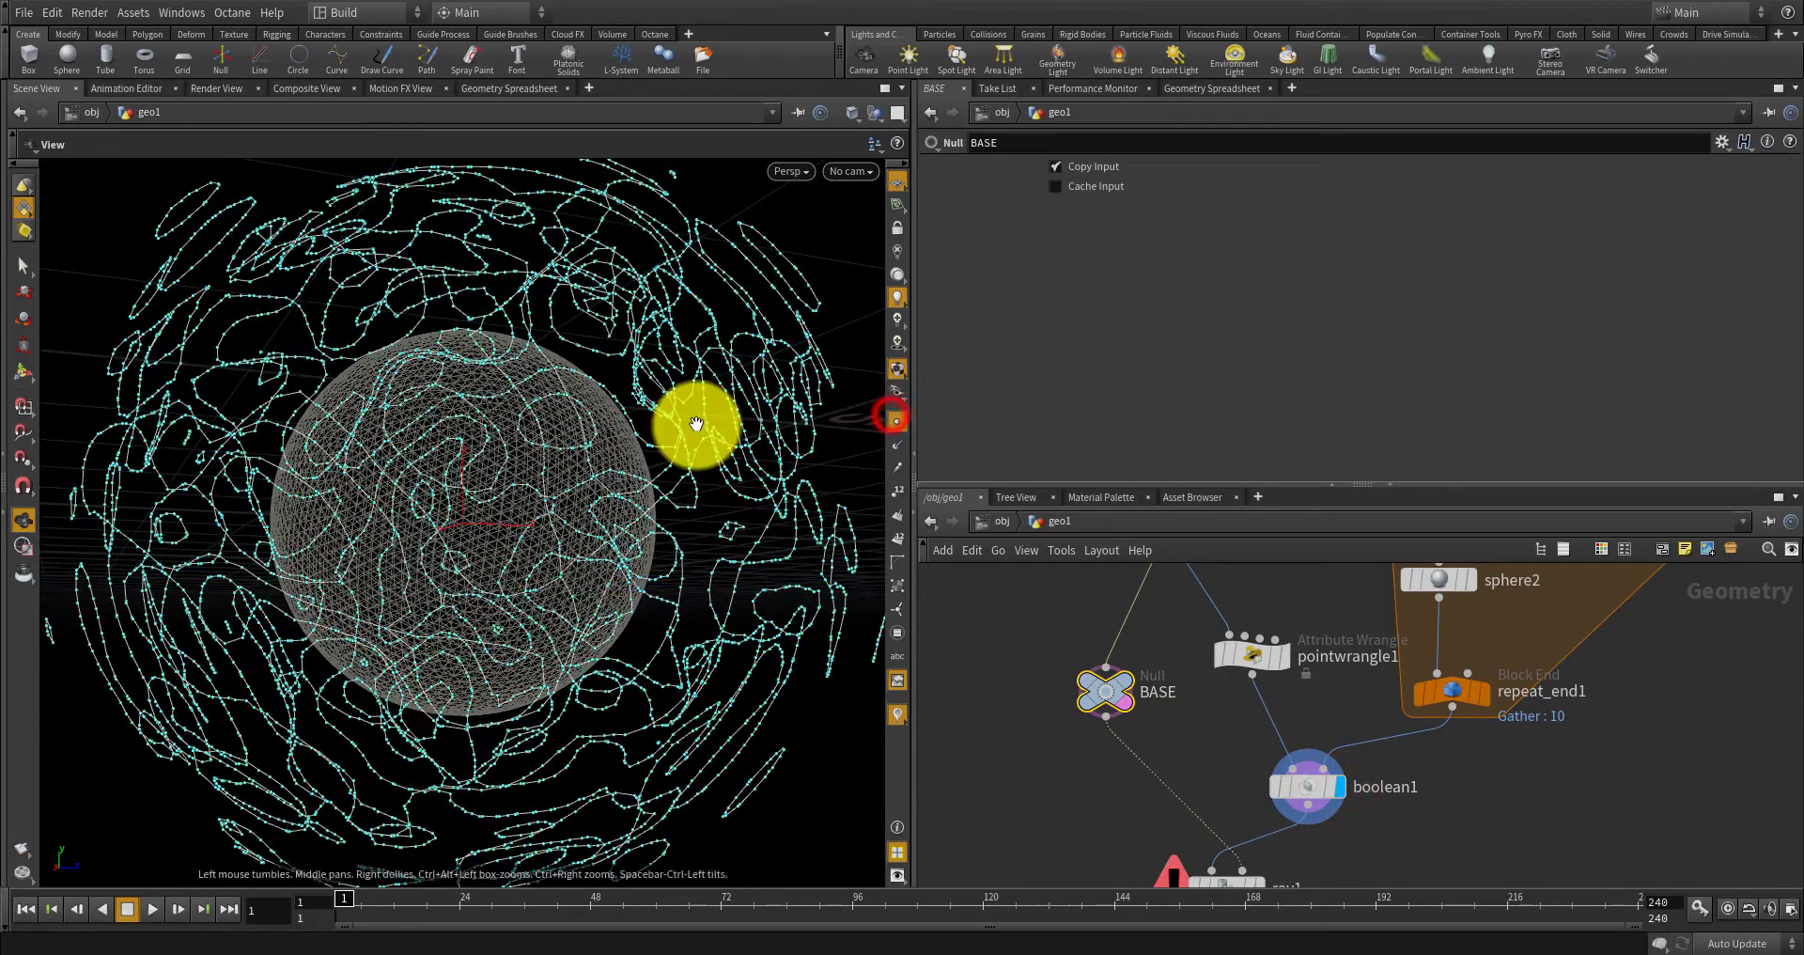
scroll(639, 436, "down", 3)
left_click_drag(563, 458, 471, 527)
scroll(488, 536, "up", 3)
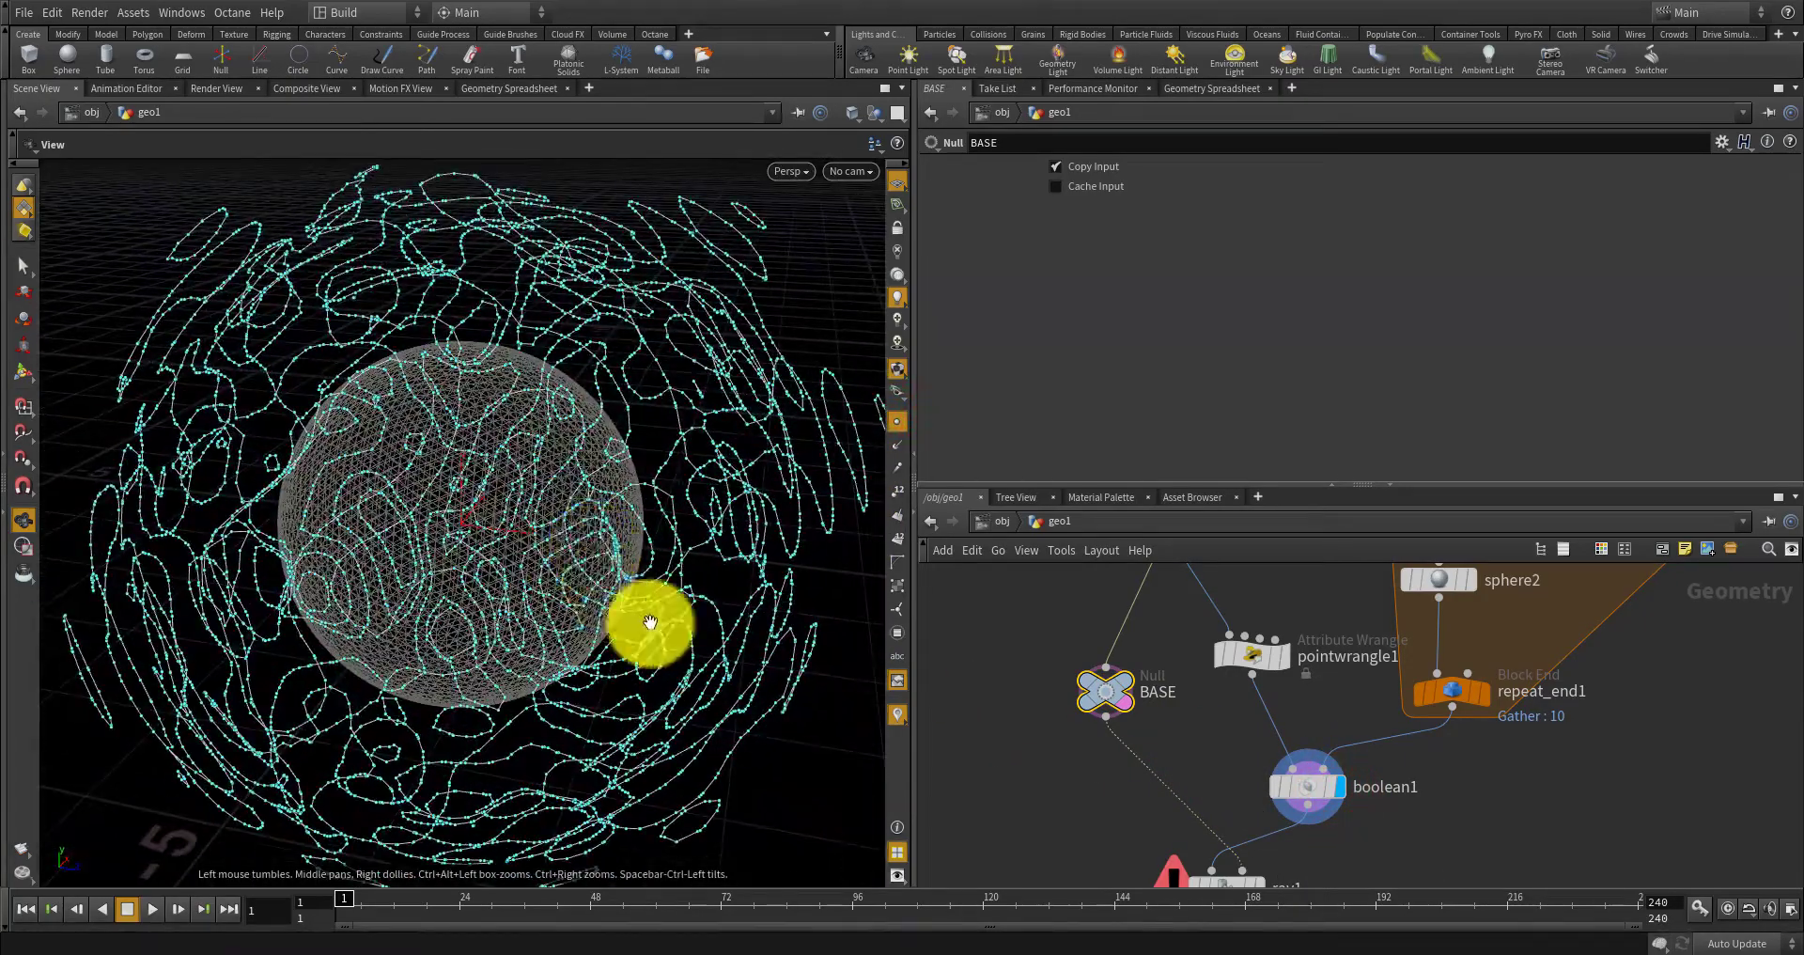
Add a Point Wrangle between boolean1 and ray1.
middle_click_drag(1262, 772, 1197, 592)
scroll(1180, 710, "up", 3)
left_click_drag(1141, 717, 1101, 882)
scroll(1165, 780, "down", 4)
scroll(1240, 719, "up", 2)
key("Tab")
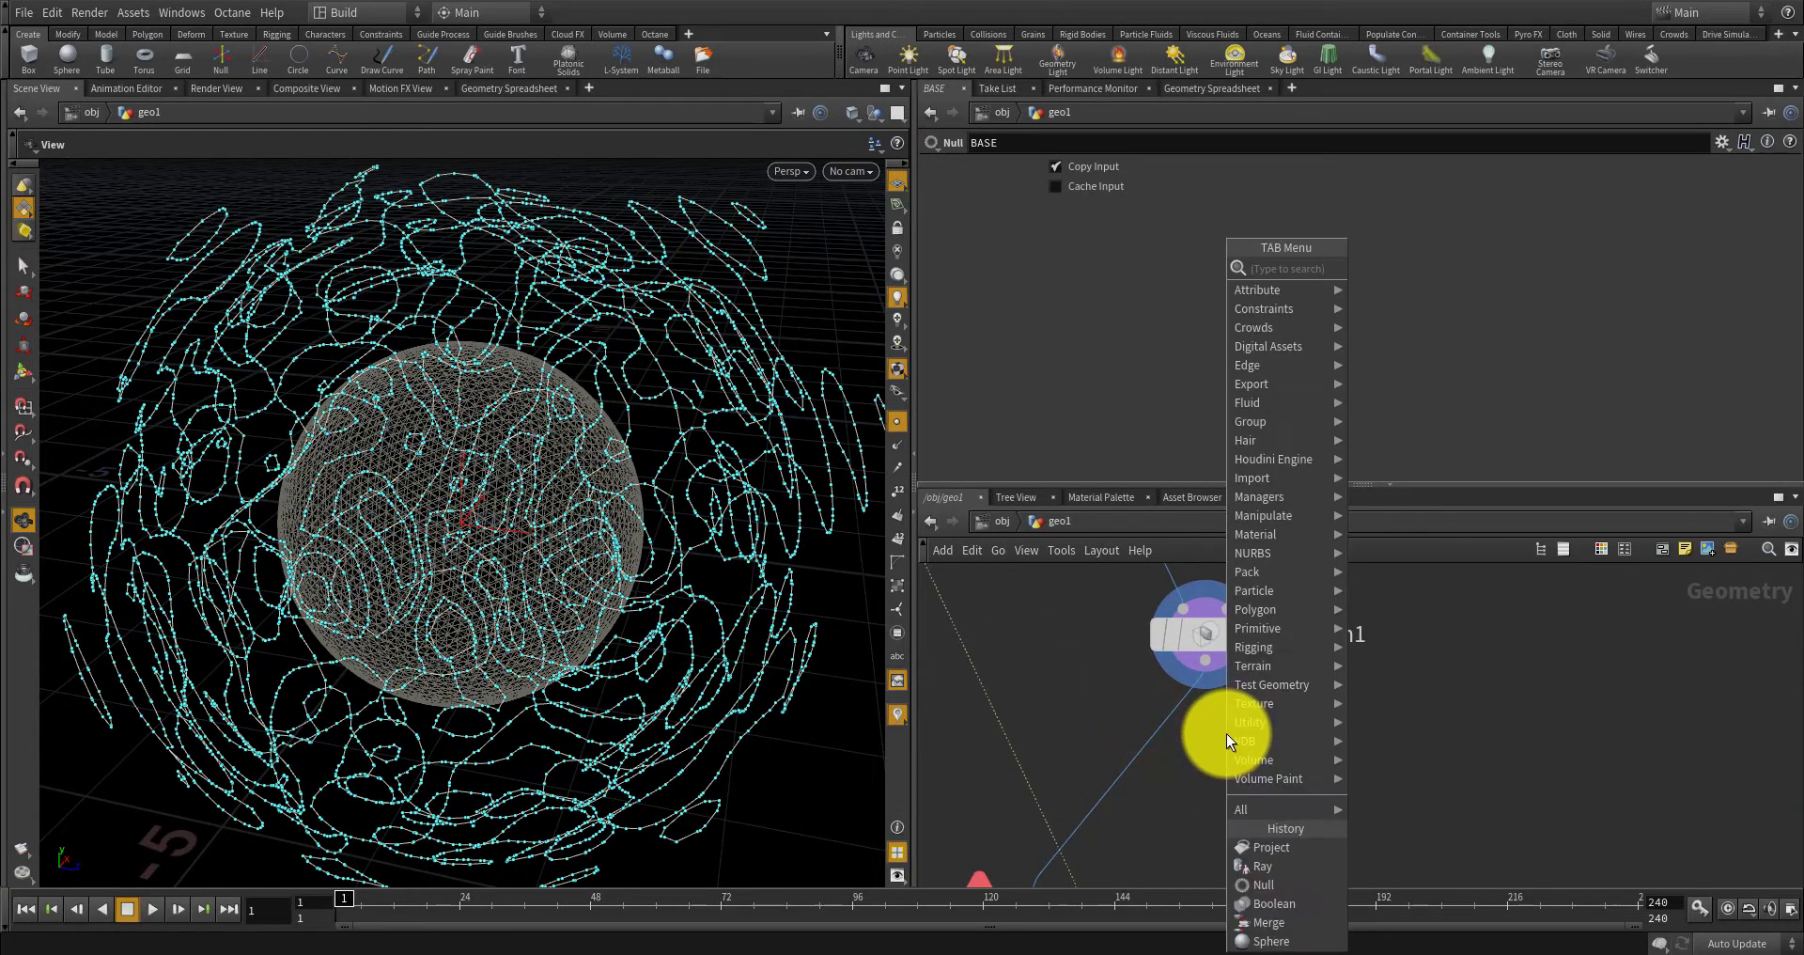
type("point wra")
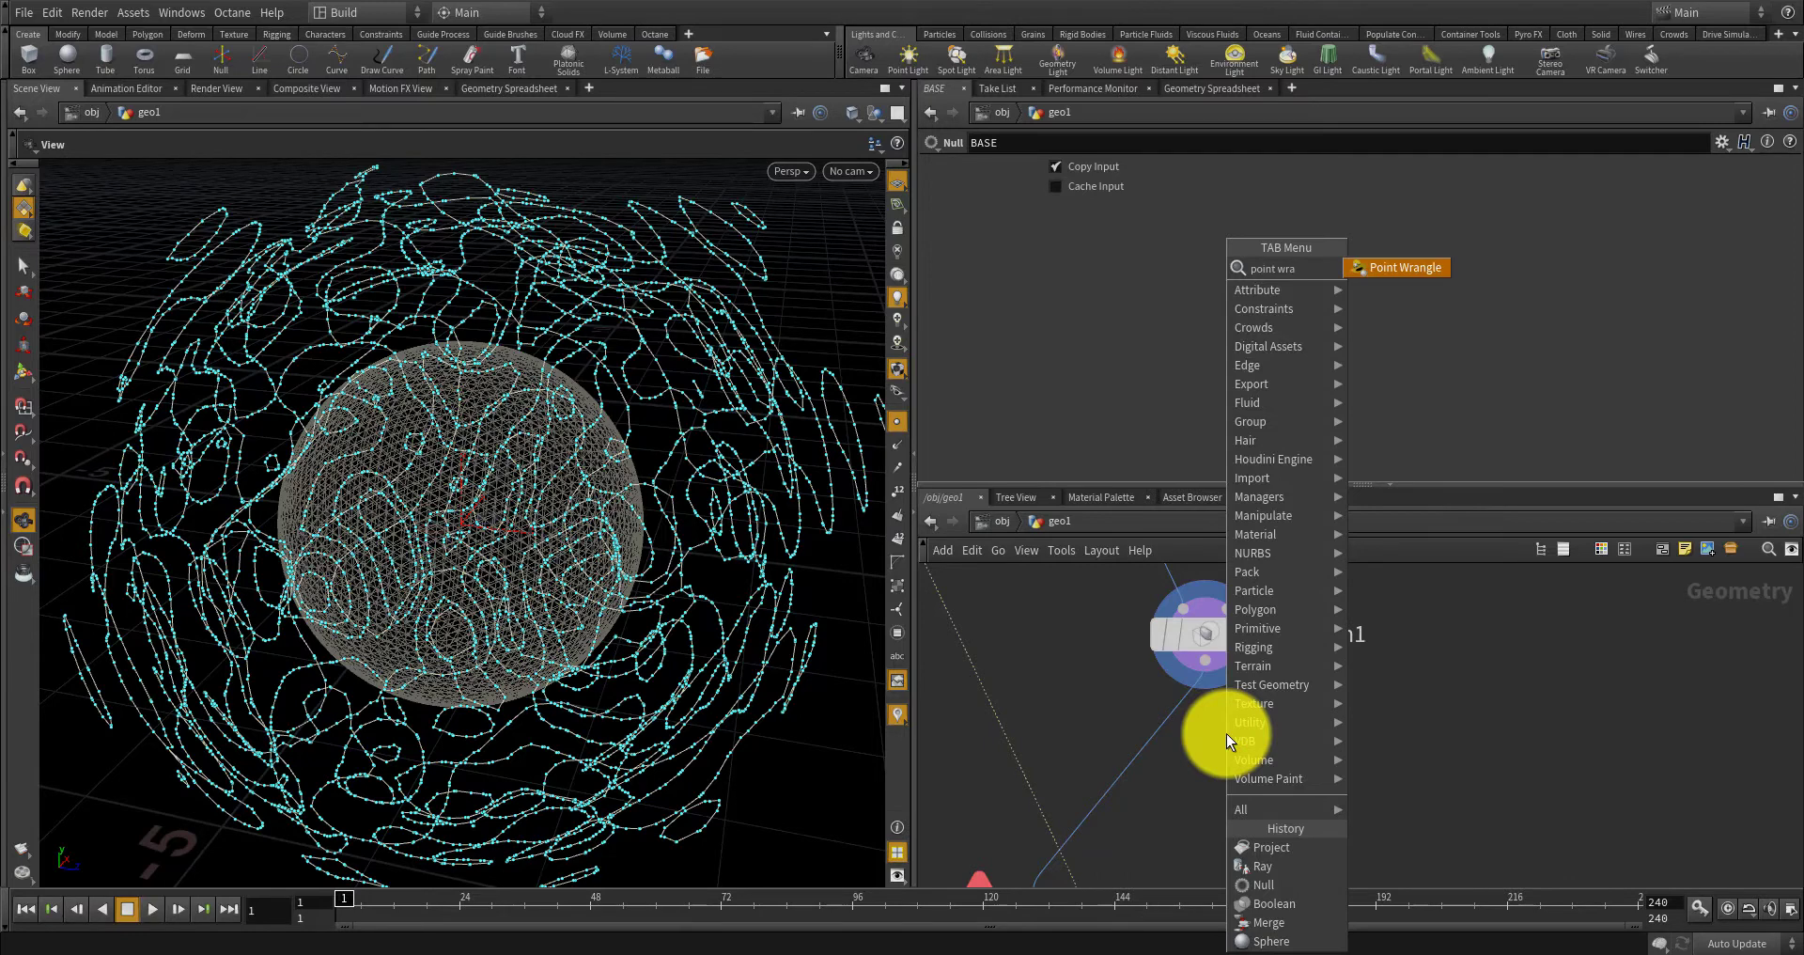
key("Return")
left_click(1153, 747)
left_click_drag(1153, 747, 1191, 749)
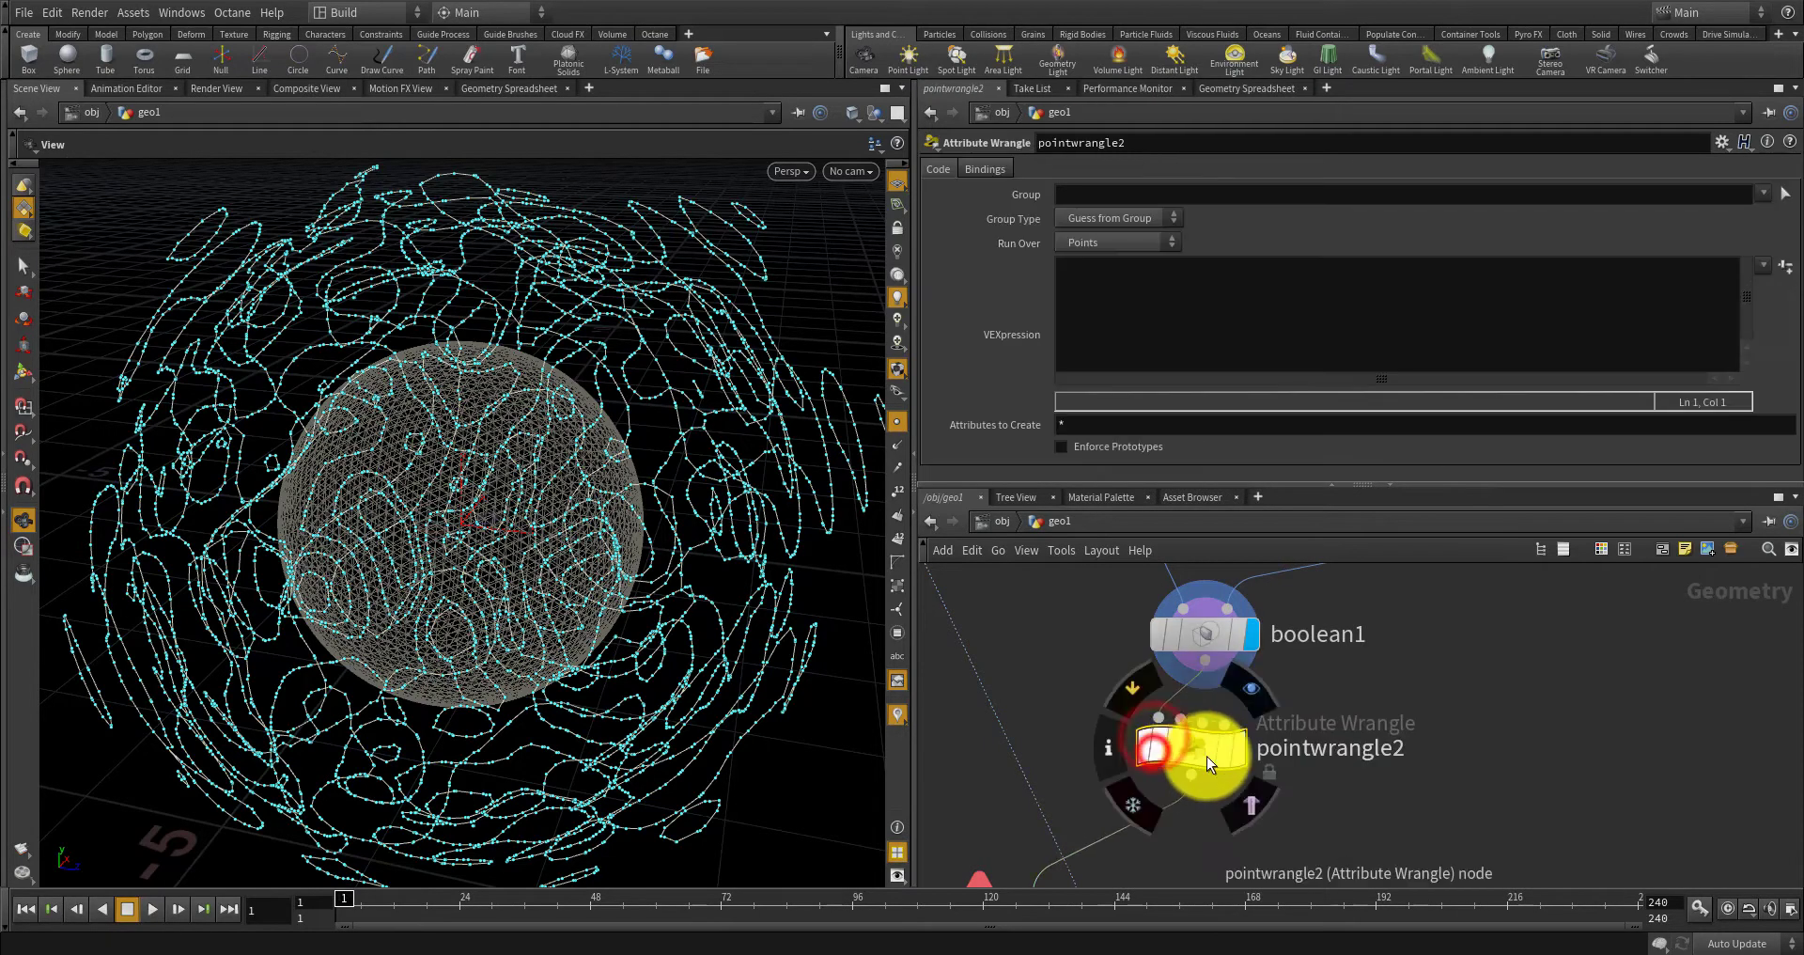
Enter the VEX expression "@N = - normalize(@P);" in pointwrangle2.
left_click(1119, 310)
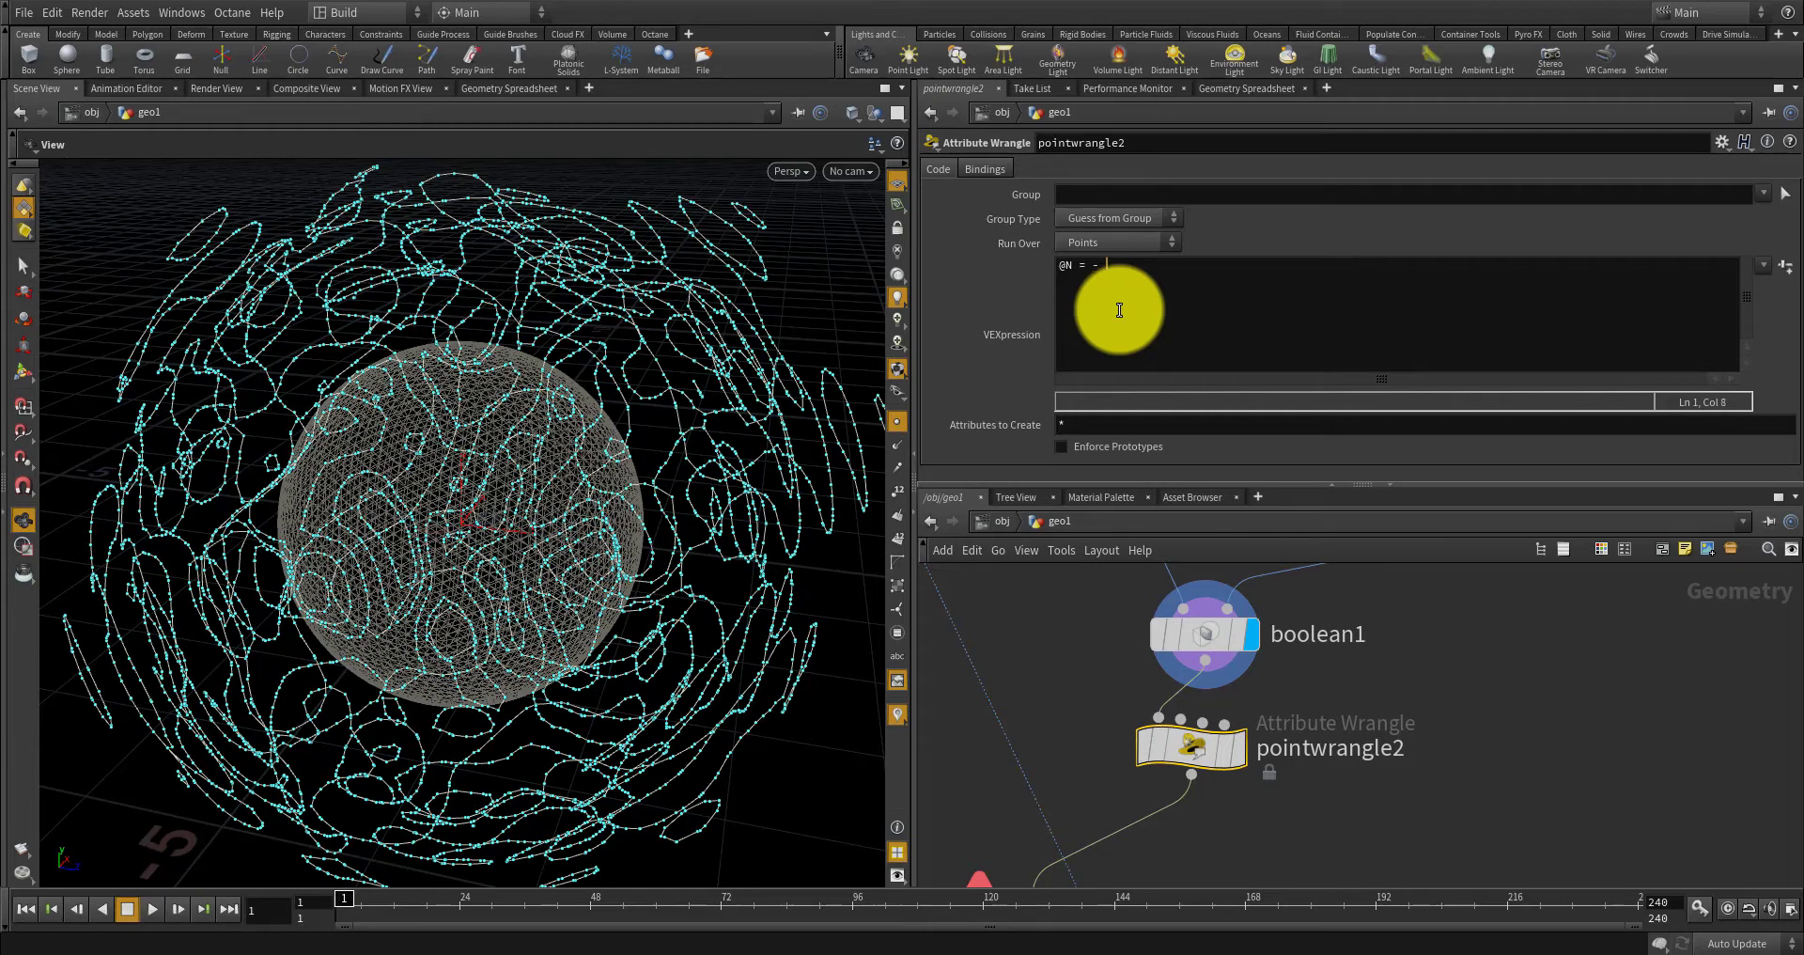
type("norml")
key("BackSpace")
key("BackSpace")
type("a")
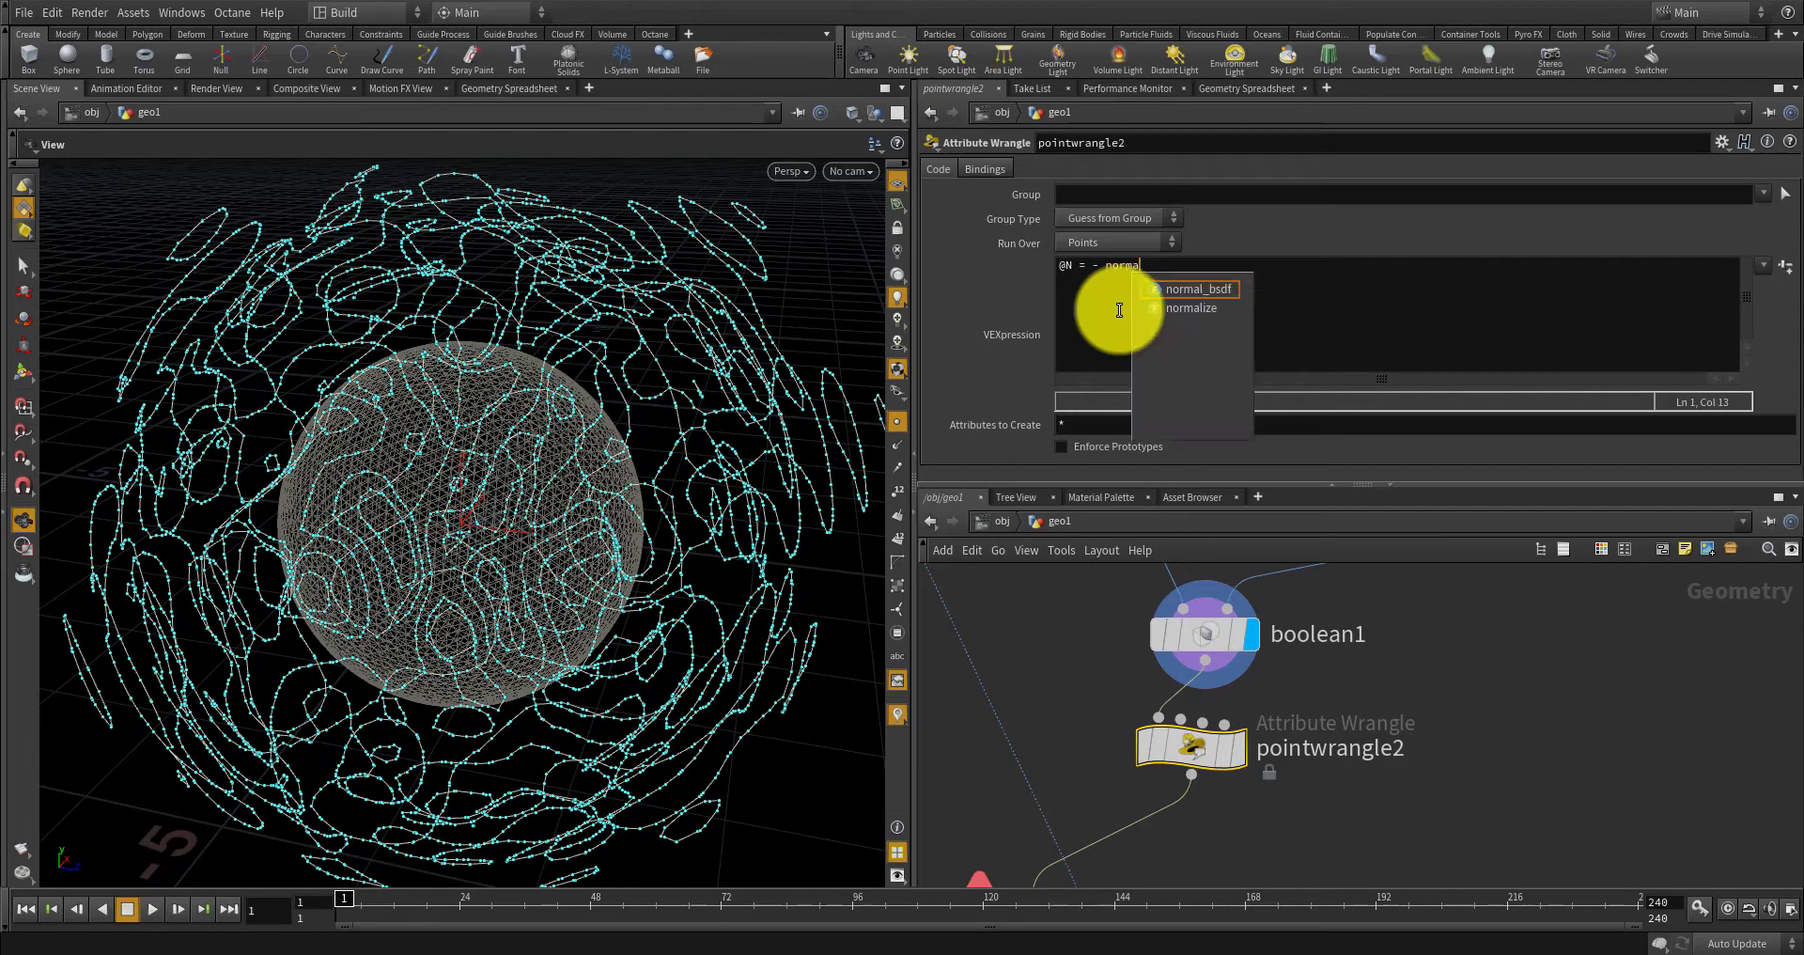
type("lize(@P);")
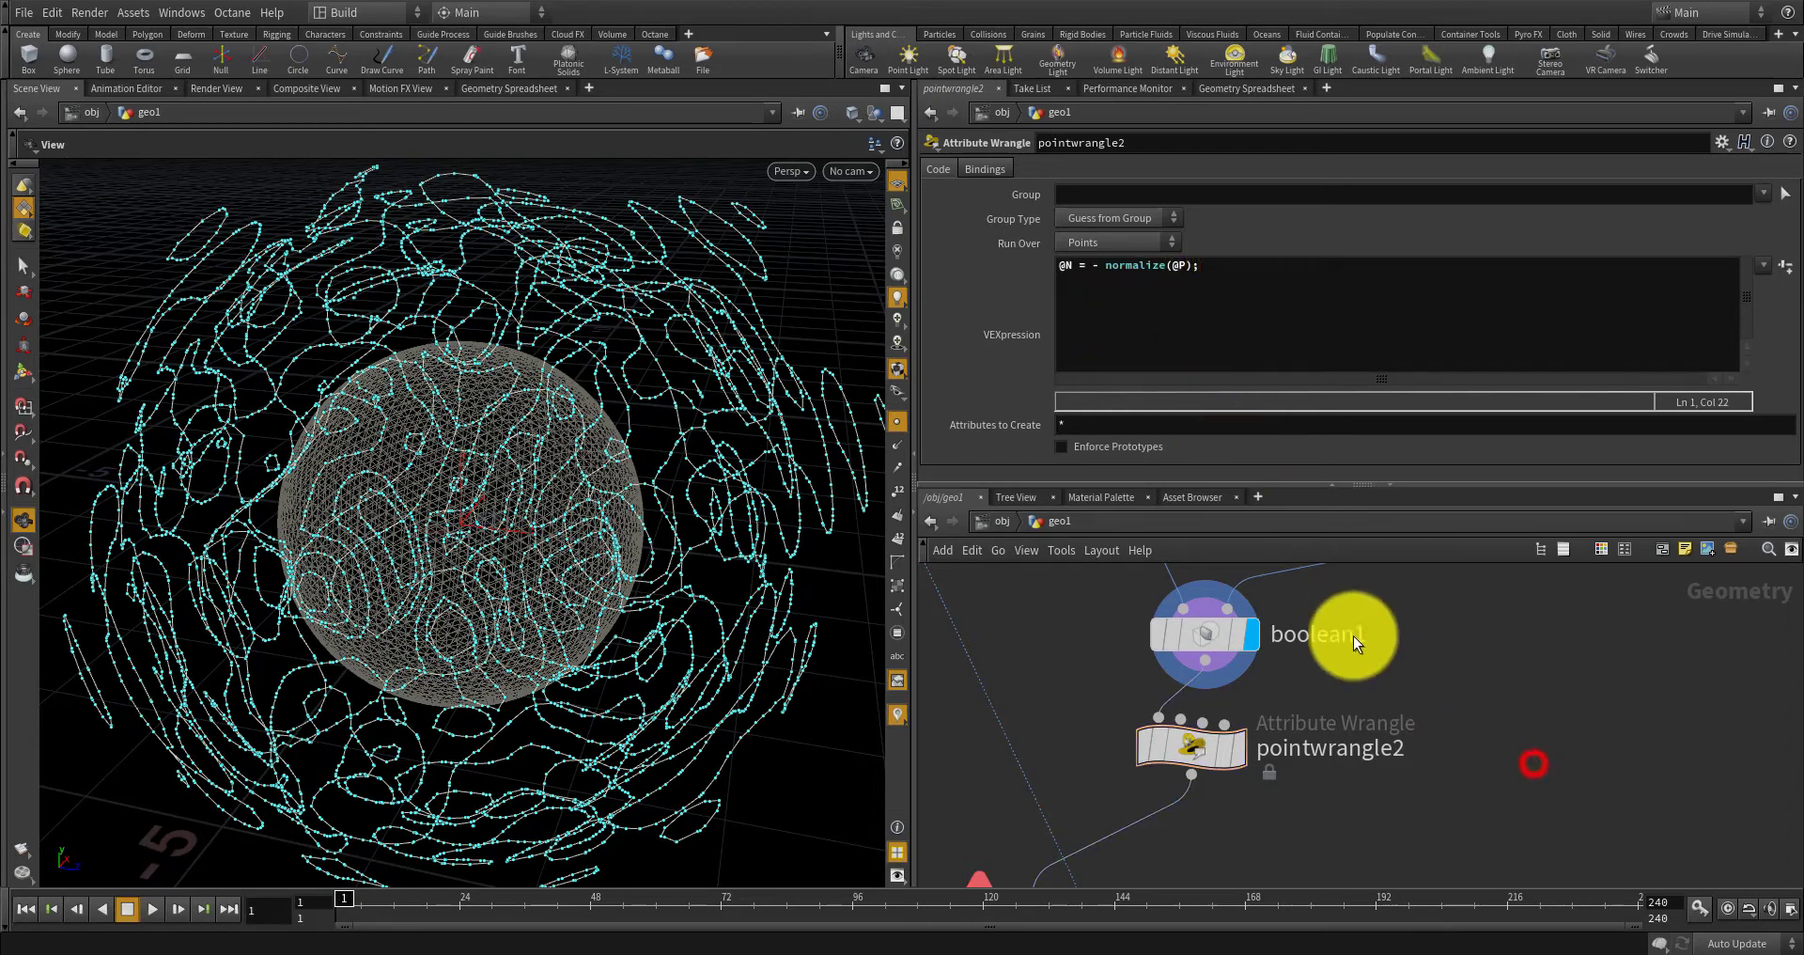
Check pointwrangle2's point normals in the Geometry Spreadsheet and display the node.
left_click(1267, 89)
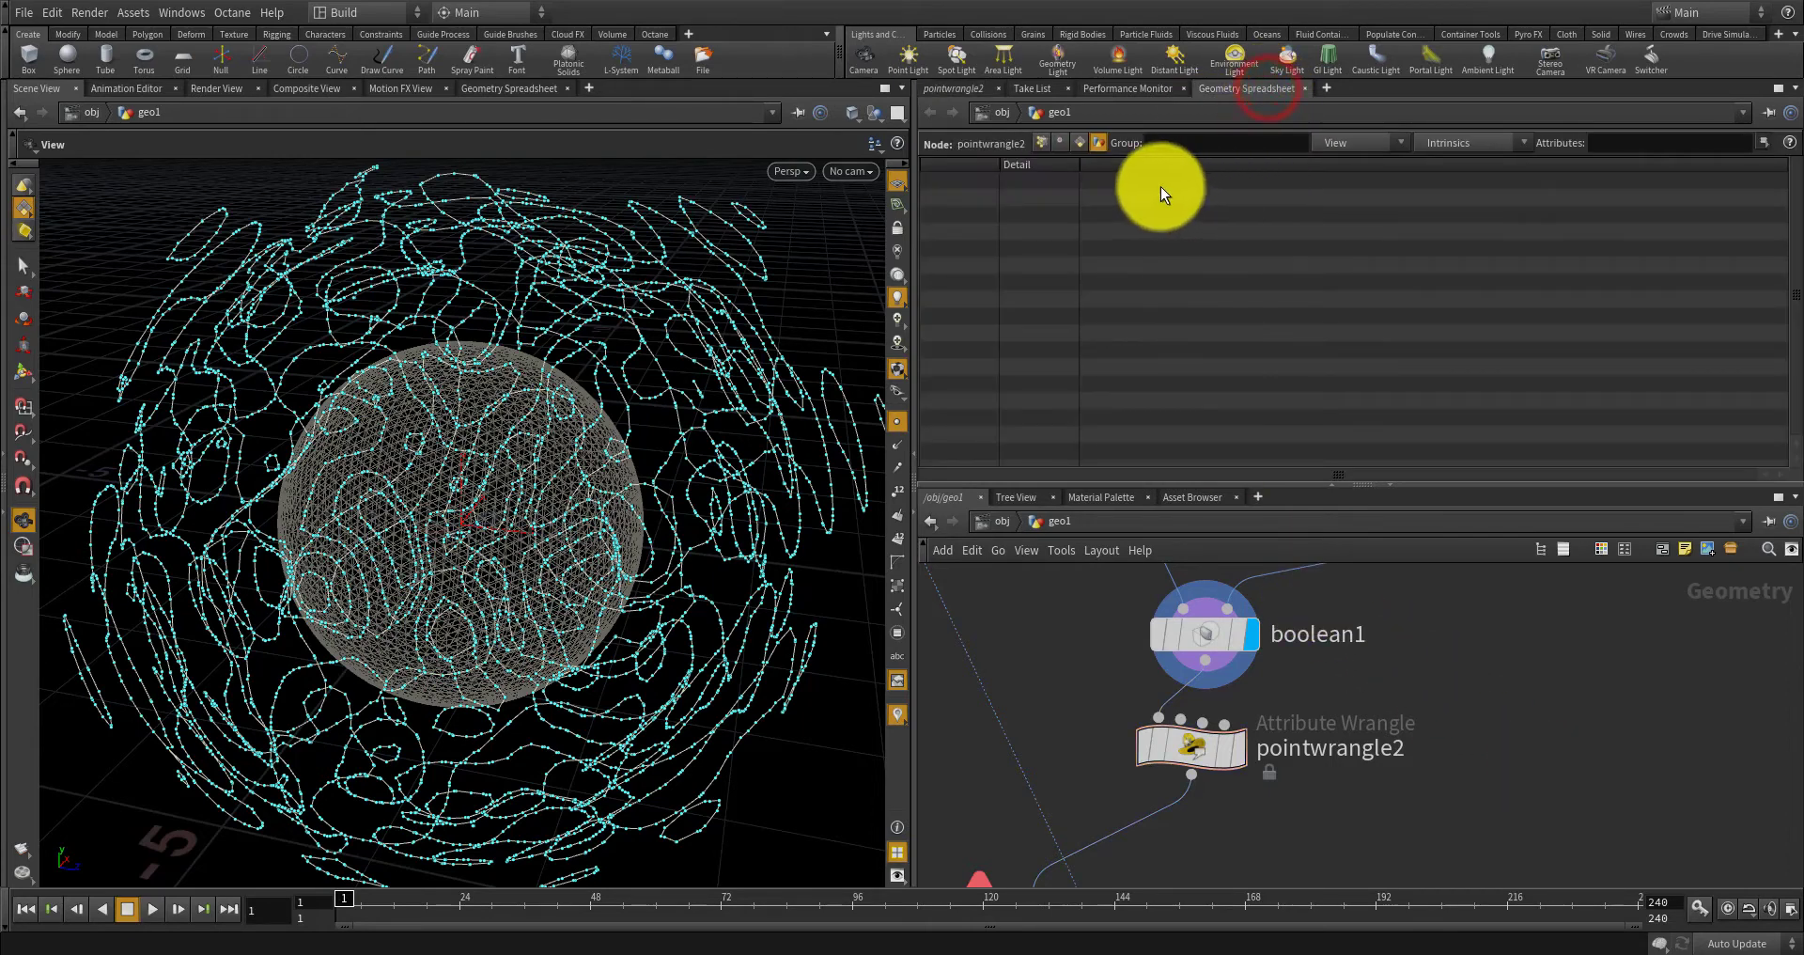
left_click(1041, 145)
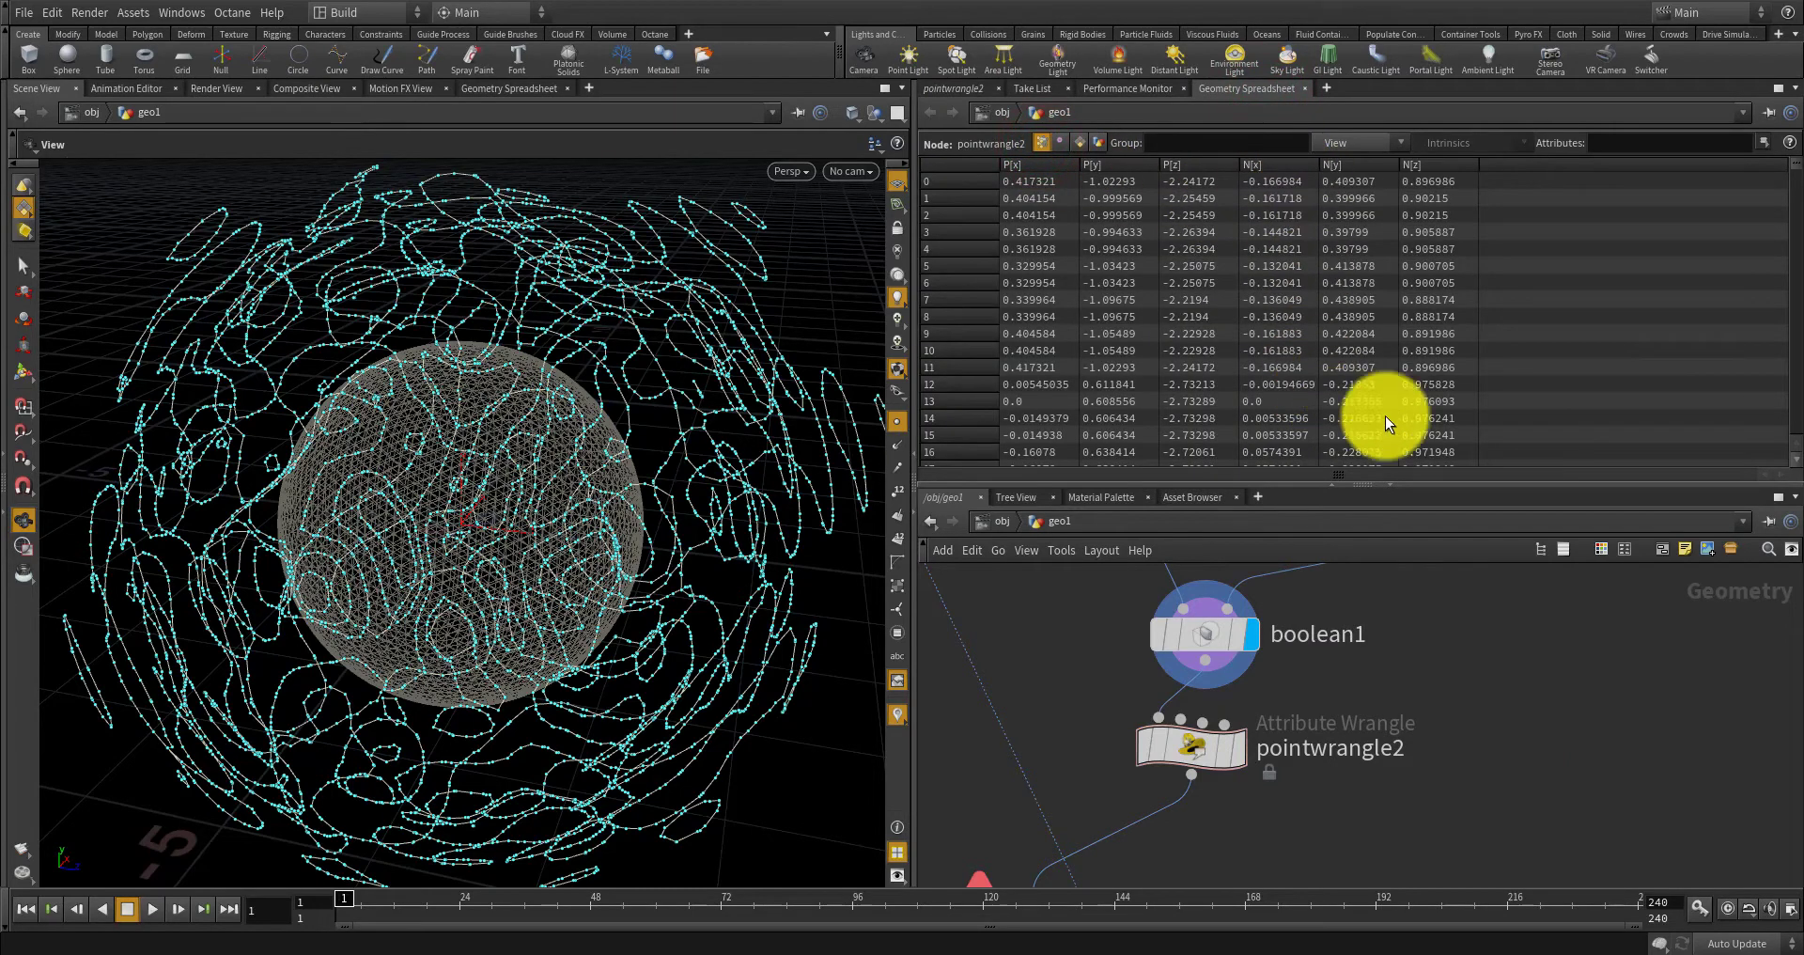
scroll(1488, 617, "down", 3)
scroll(1373, 675, "up", 3)
left_click(1375, 670)
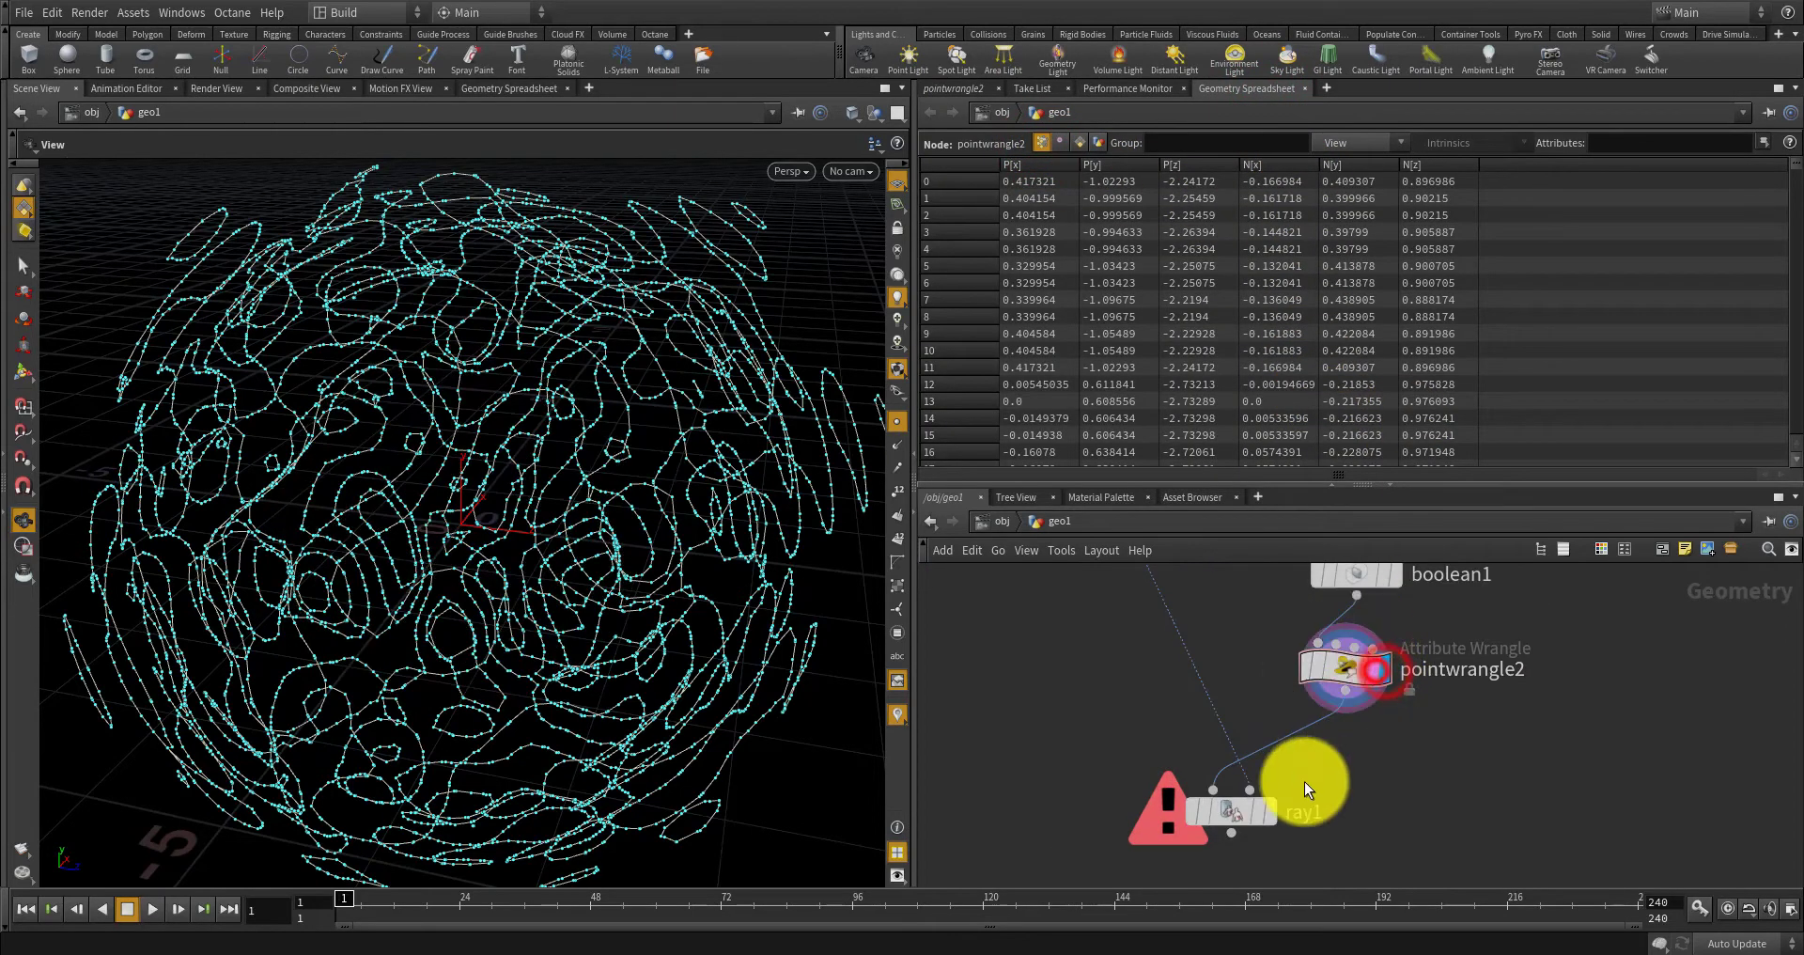
Display ray1 and examine the curves projected onto the sphere from several angles.
left_click(1269, 810)
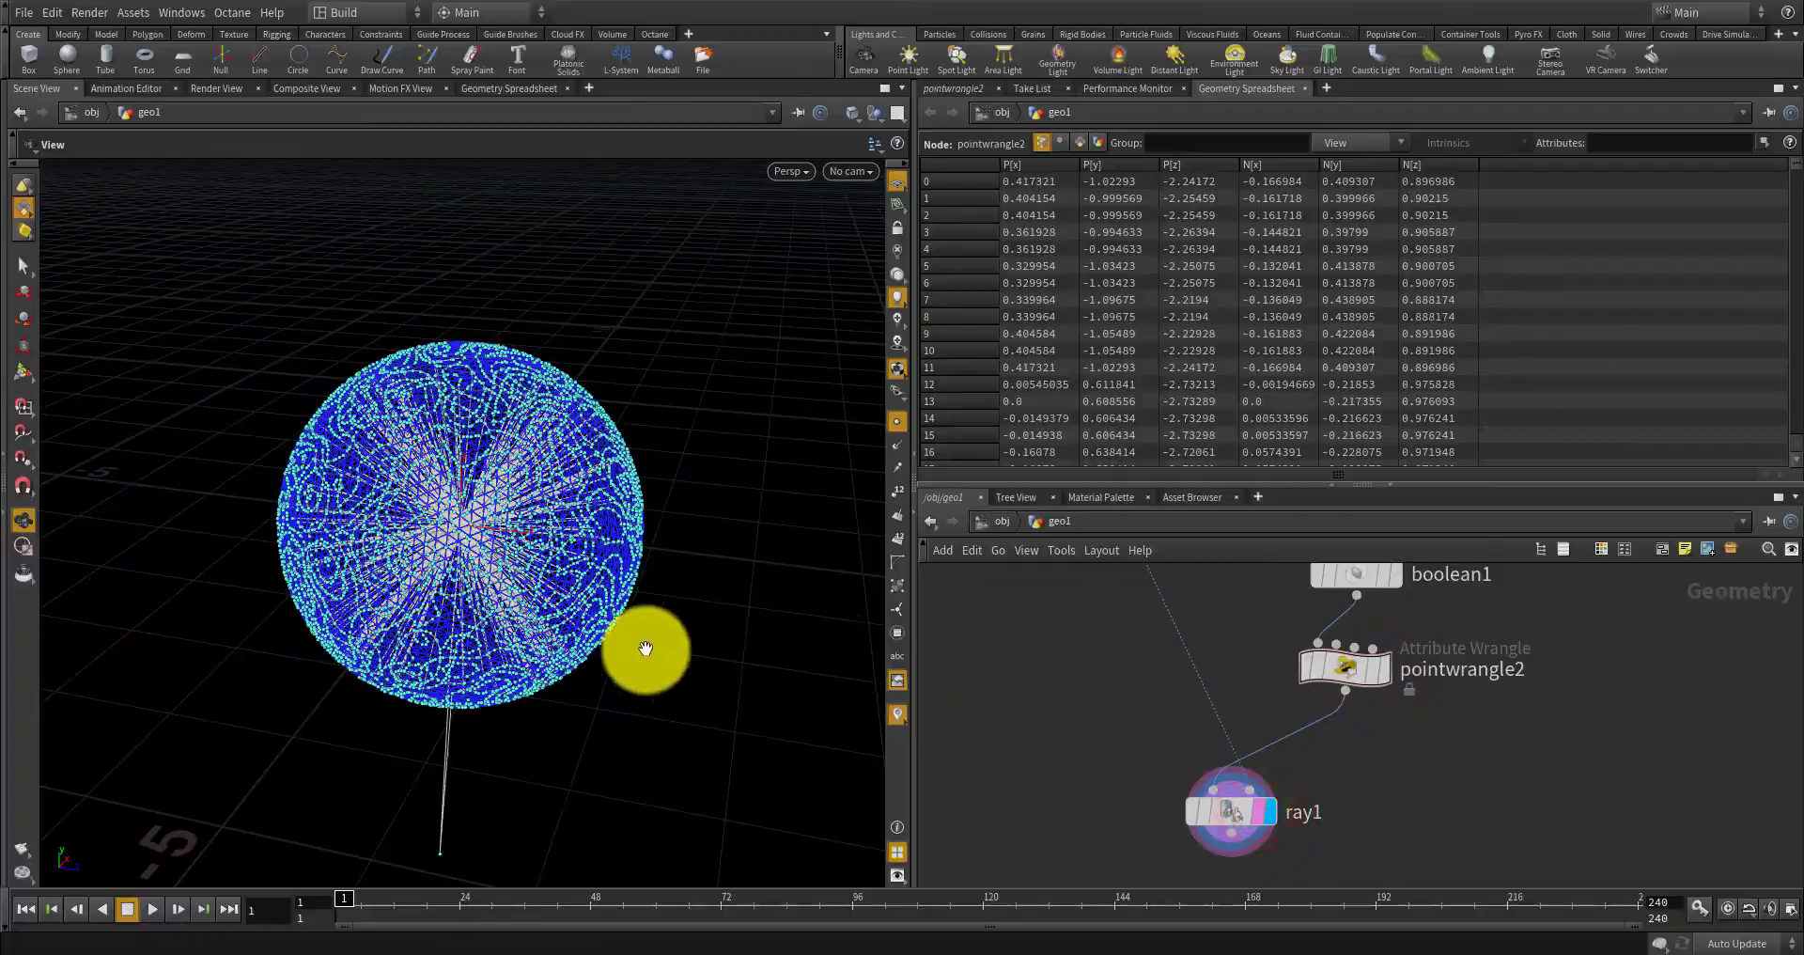
right_click_drag(645, 648, 759, 601)
mouse_move(627, 659)
left_mouse_down()
mouse_move(567, 572)
mouse_move(488, 604)
mouse_move(476, 685)
mouse_move(608, 652)
left_mouse_up()
right_click_drag(608, 652, 416, 690)
left_click_drag(416, 690, 583, 667)
Add a Null node below ray1, connect it to ray1's output, and display it.
key("Tab")
type("n")
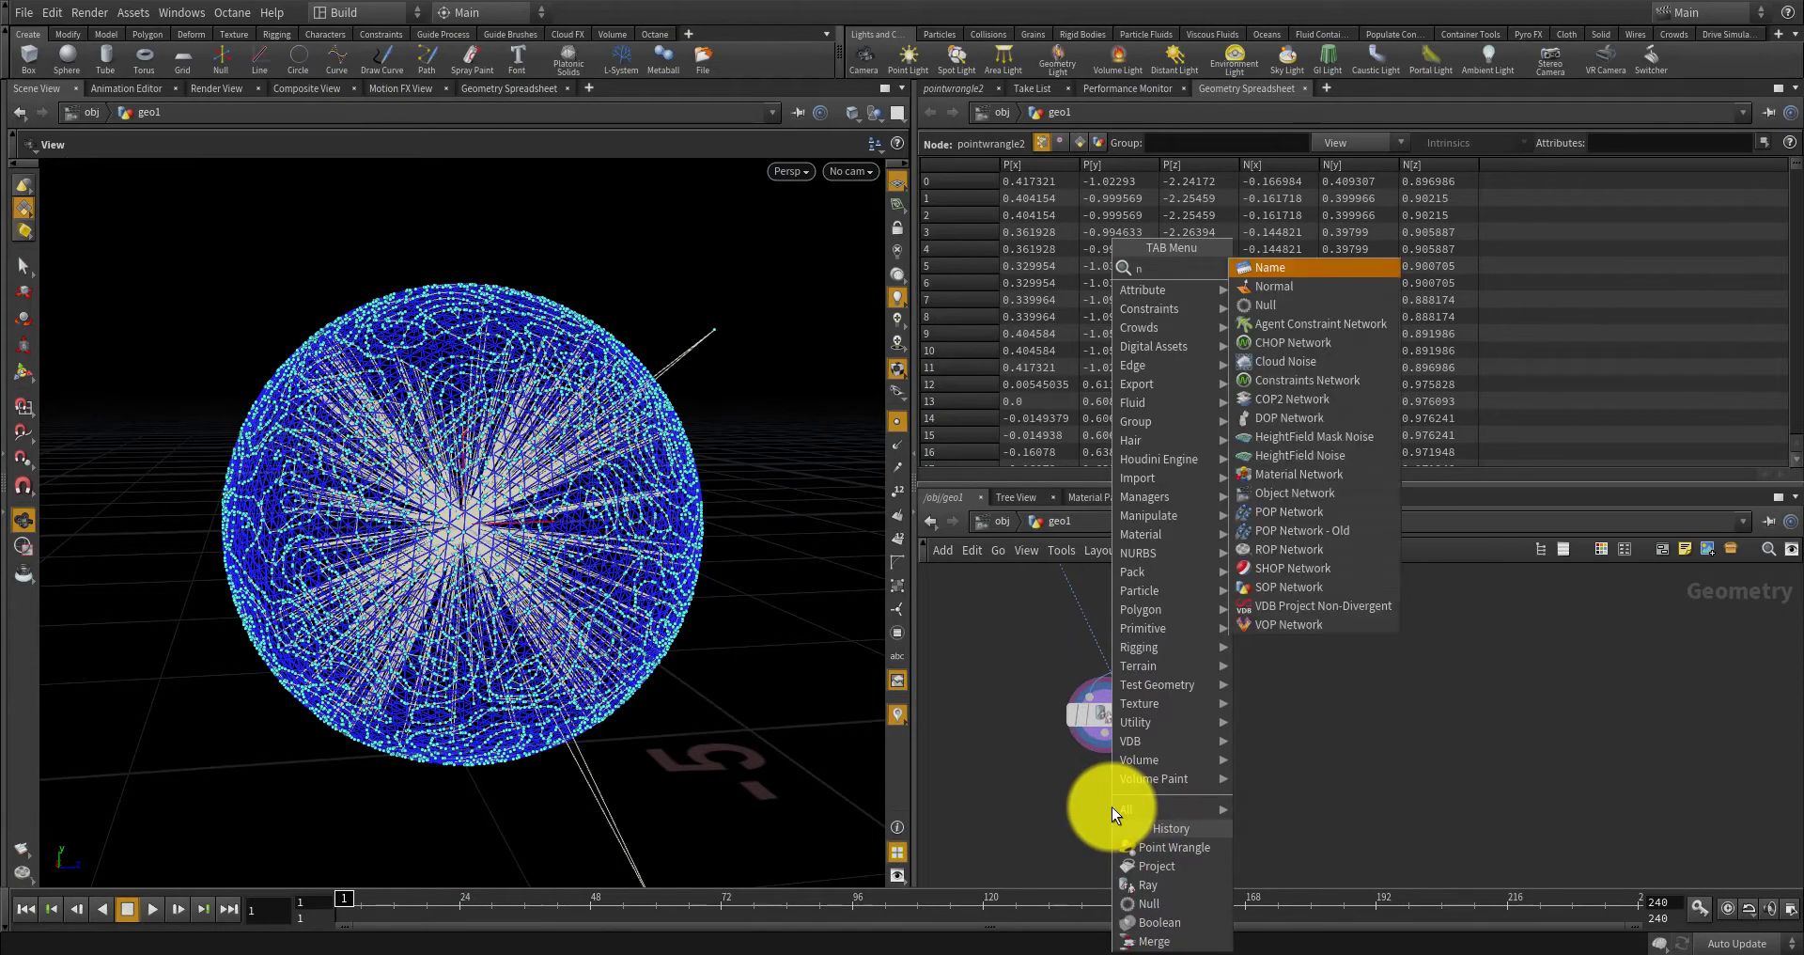
type("ull")
key("Return")
left_click(1101, 798)
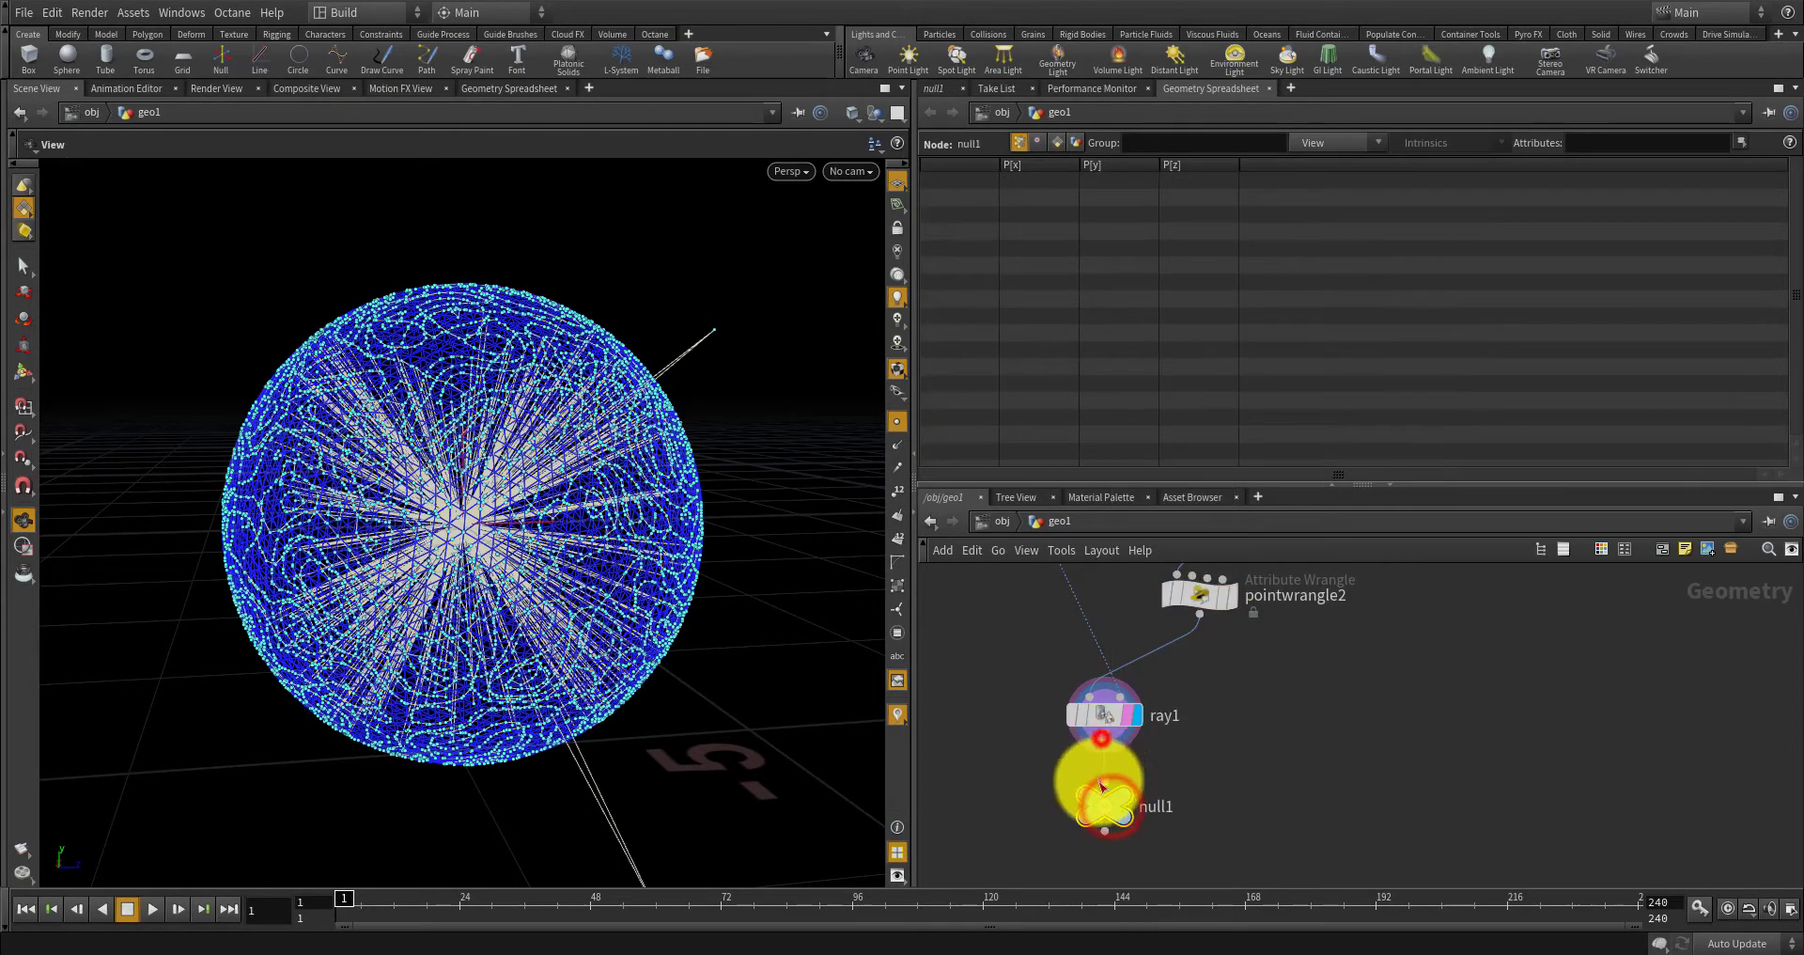
left_click_drag(1101, 787, 1103, 785)
left_click(1125, 792)
left_click(1120, 815)
Examine null1's projected curves up close and all around, including the lines running to the sphere's center.
right_click_drag(571, 604, 735, 593)
left_click_drag(734, 592, 511, 632)
right_click_drag(511, 632, 314, 657)
left_click_drag(366, 656, 512, 631)
right_click_drag(512, 631, 526, 663)
left_click_drag(576, 590, 569, 664)
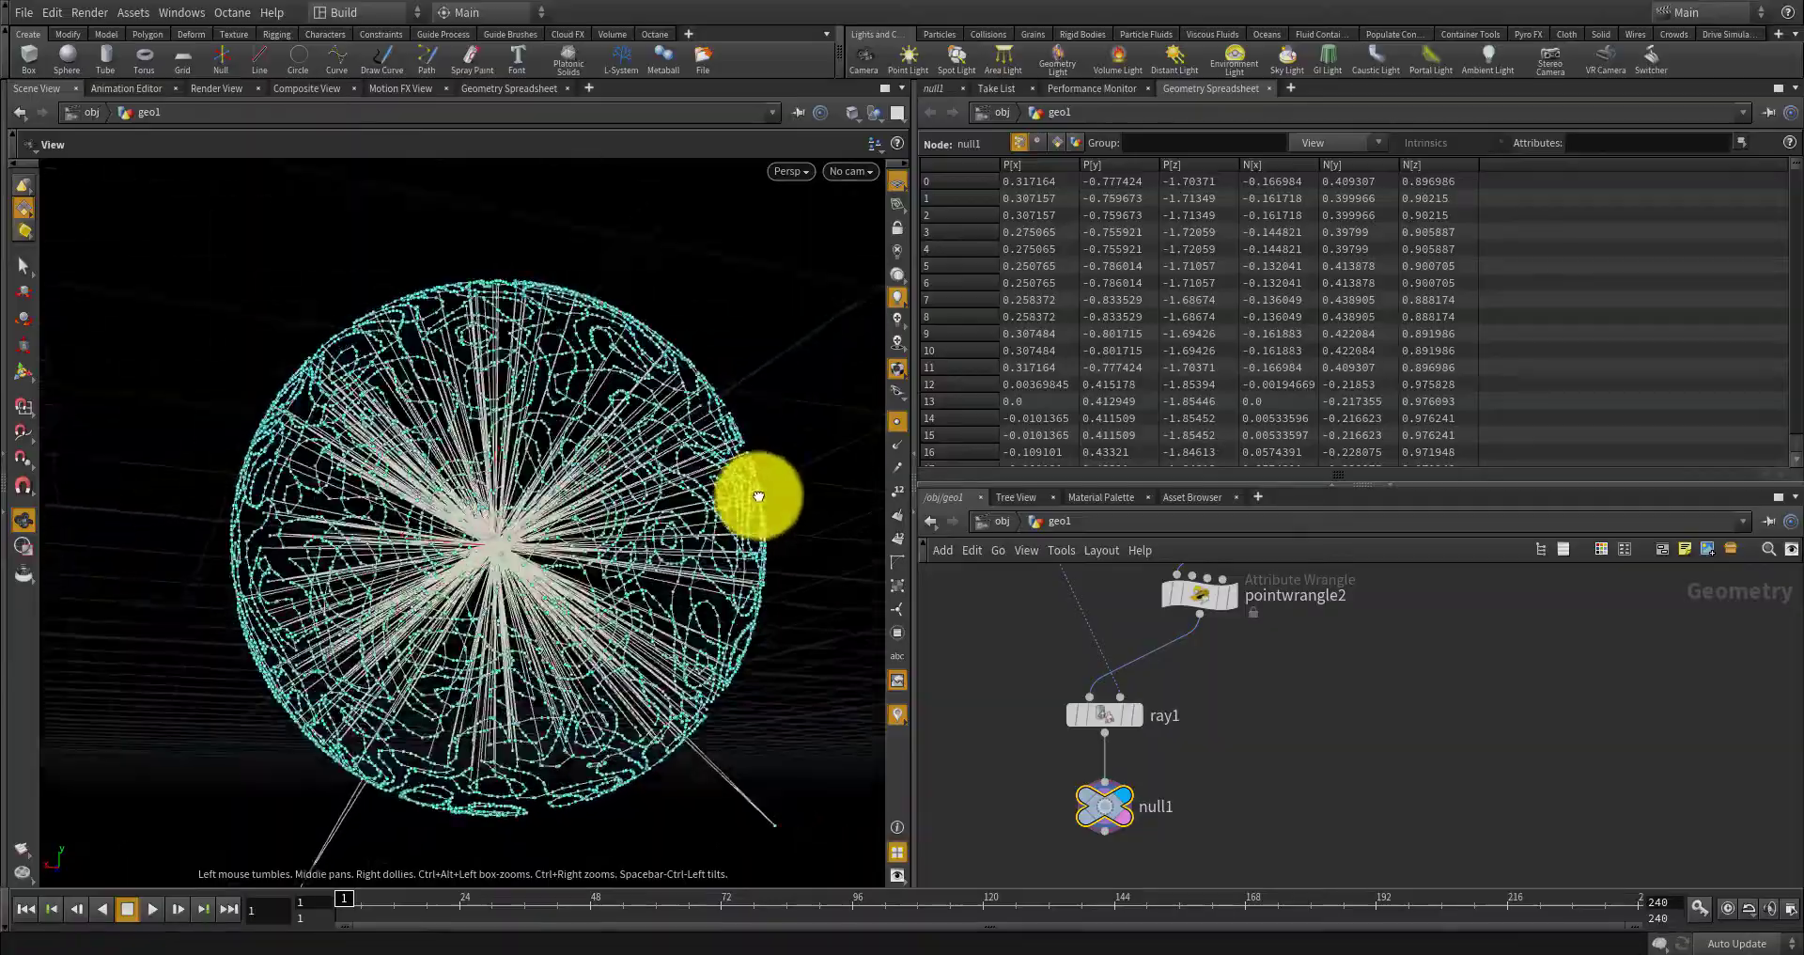
right_click_drag(629, 504, 661, 426)
left_click_drag(660, 426, 664, 511)
right_click_drag(664, 511, 714, 536)
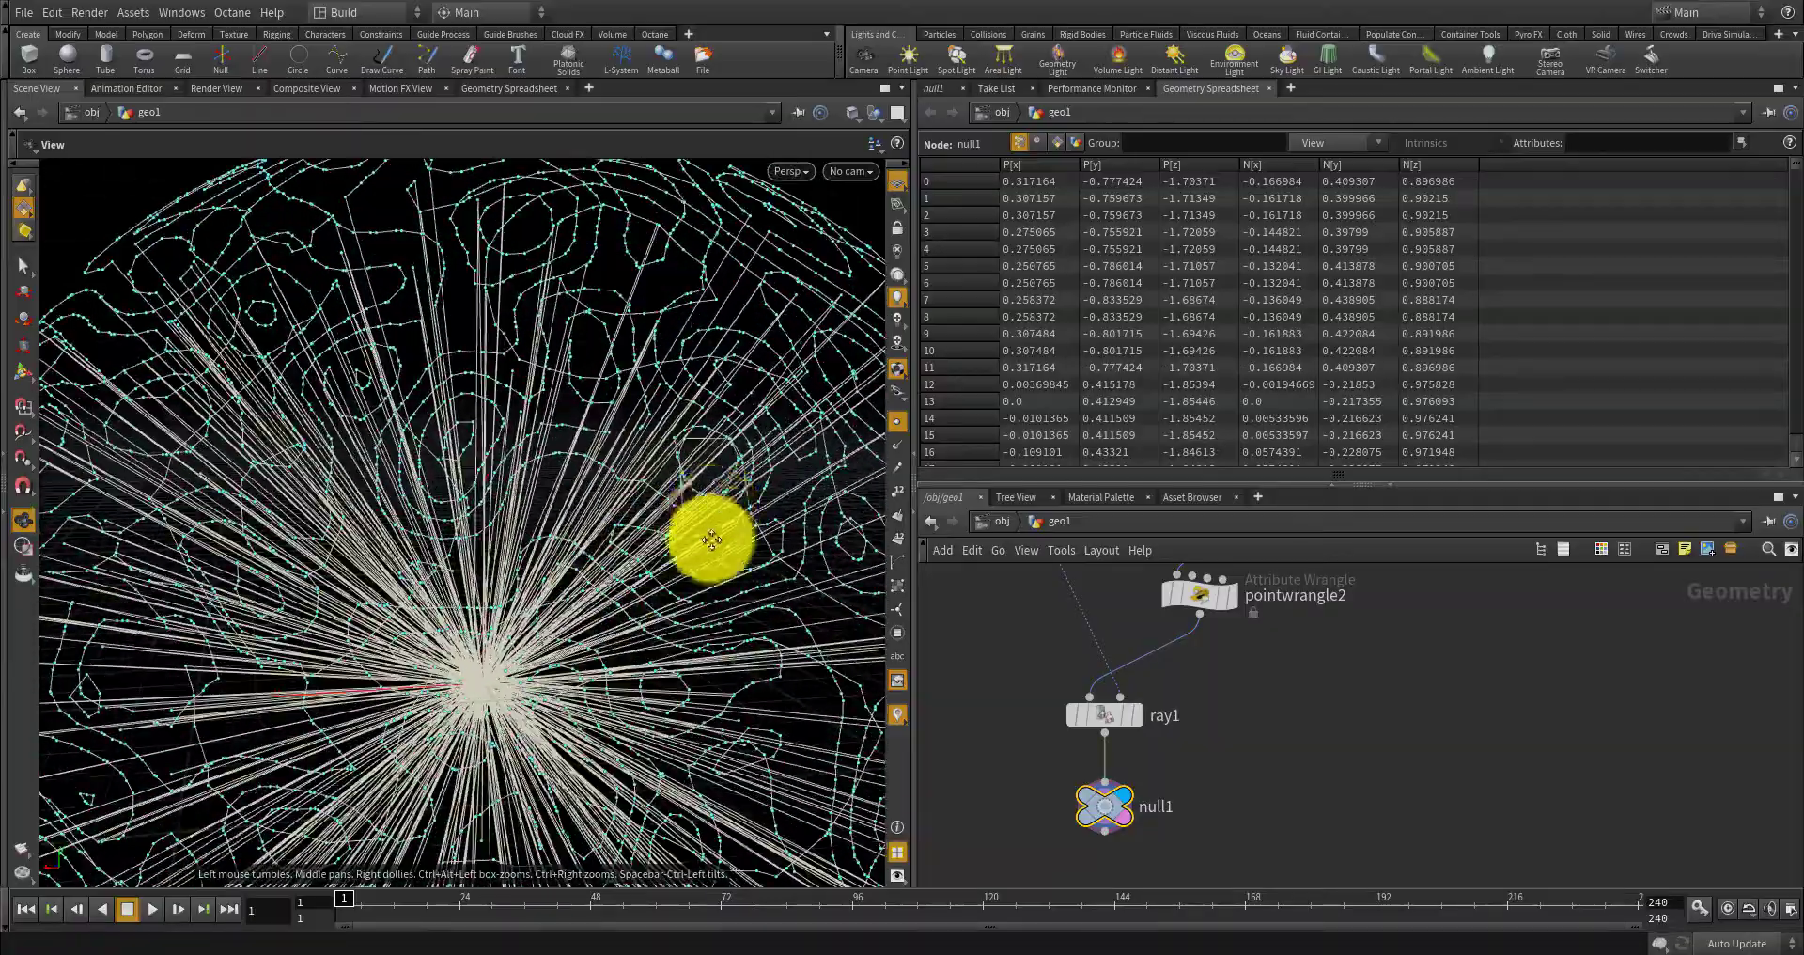
left_click_drag(713, 535, 961, 710)
scroll(1118, 806, "up", 3)
left_click(1093, 805)
scroll(740, 617, "up", 3)
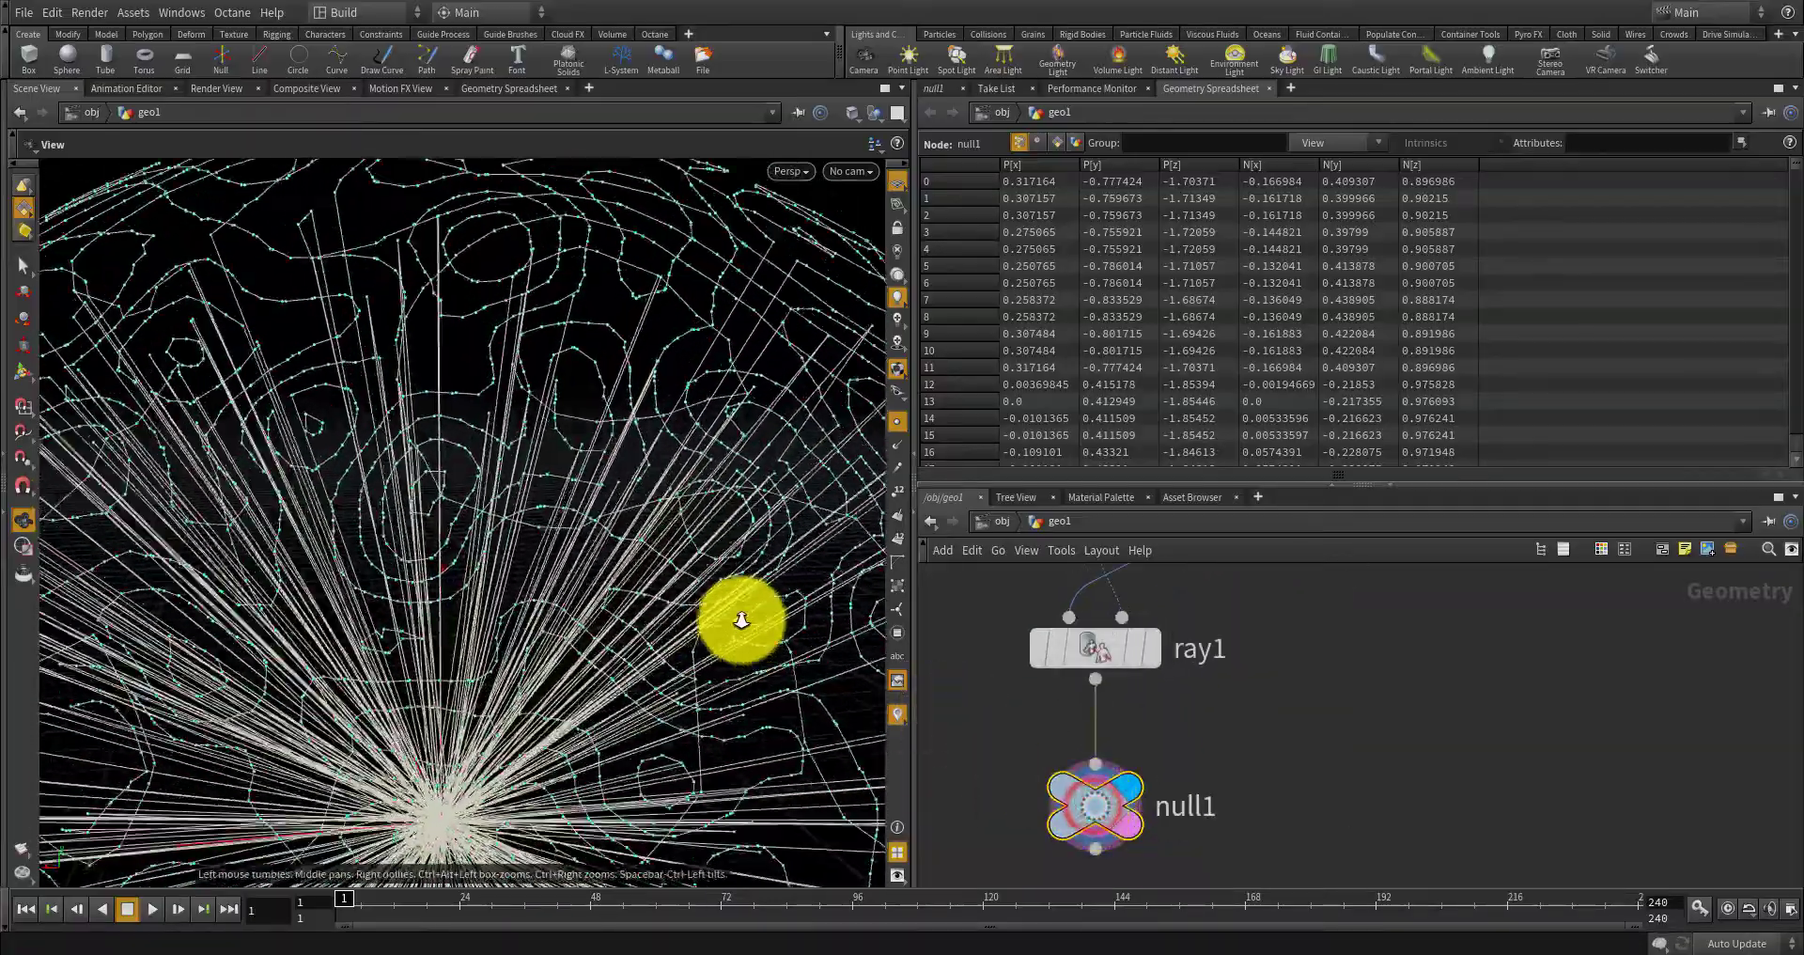
left_click_drag(730, 616, 660, 630)
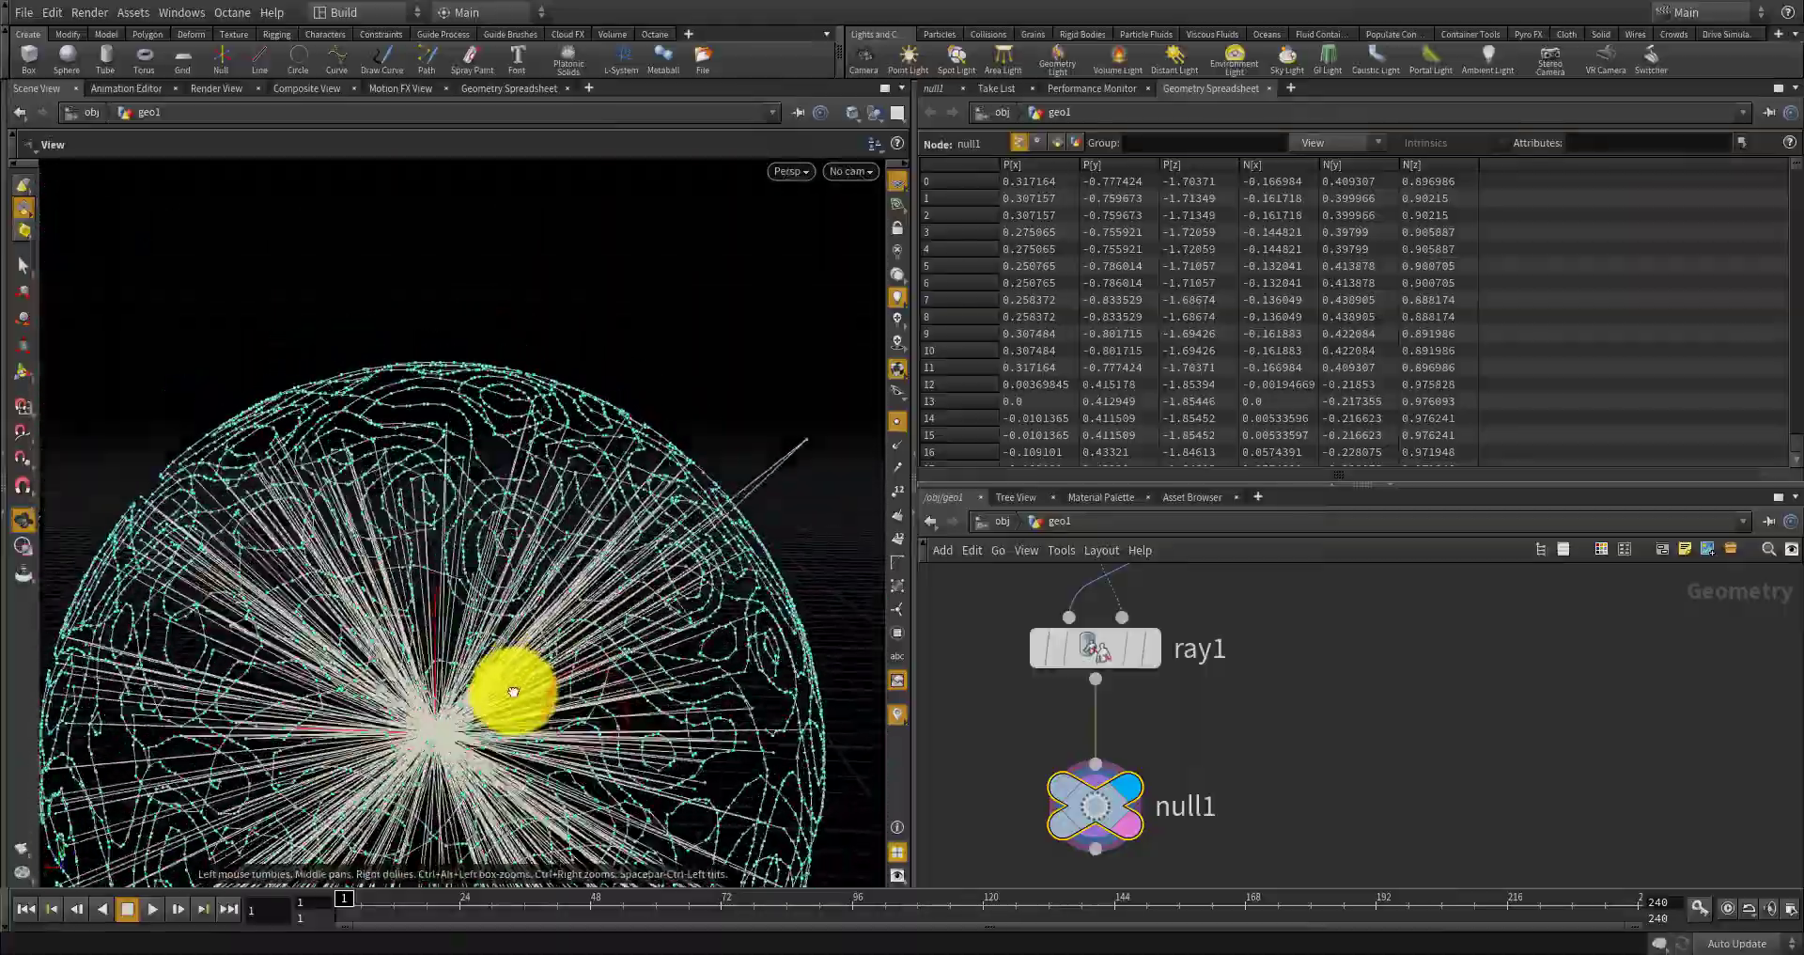
left_click_drag(569, 719, 421, 723)
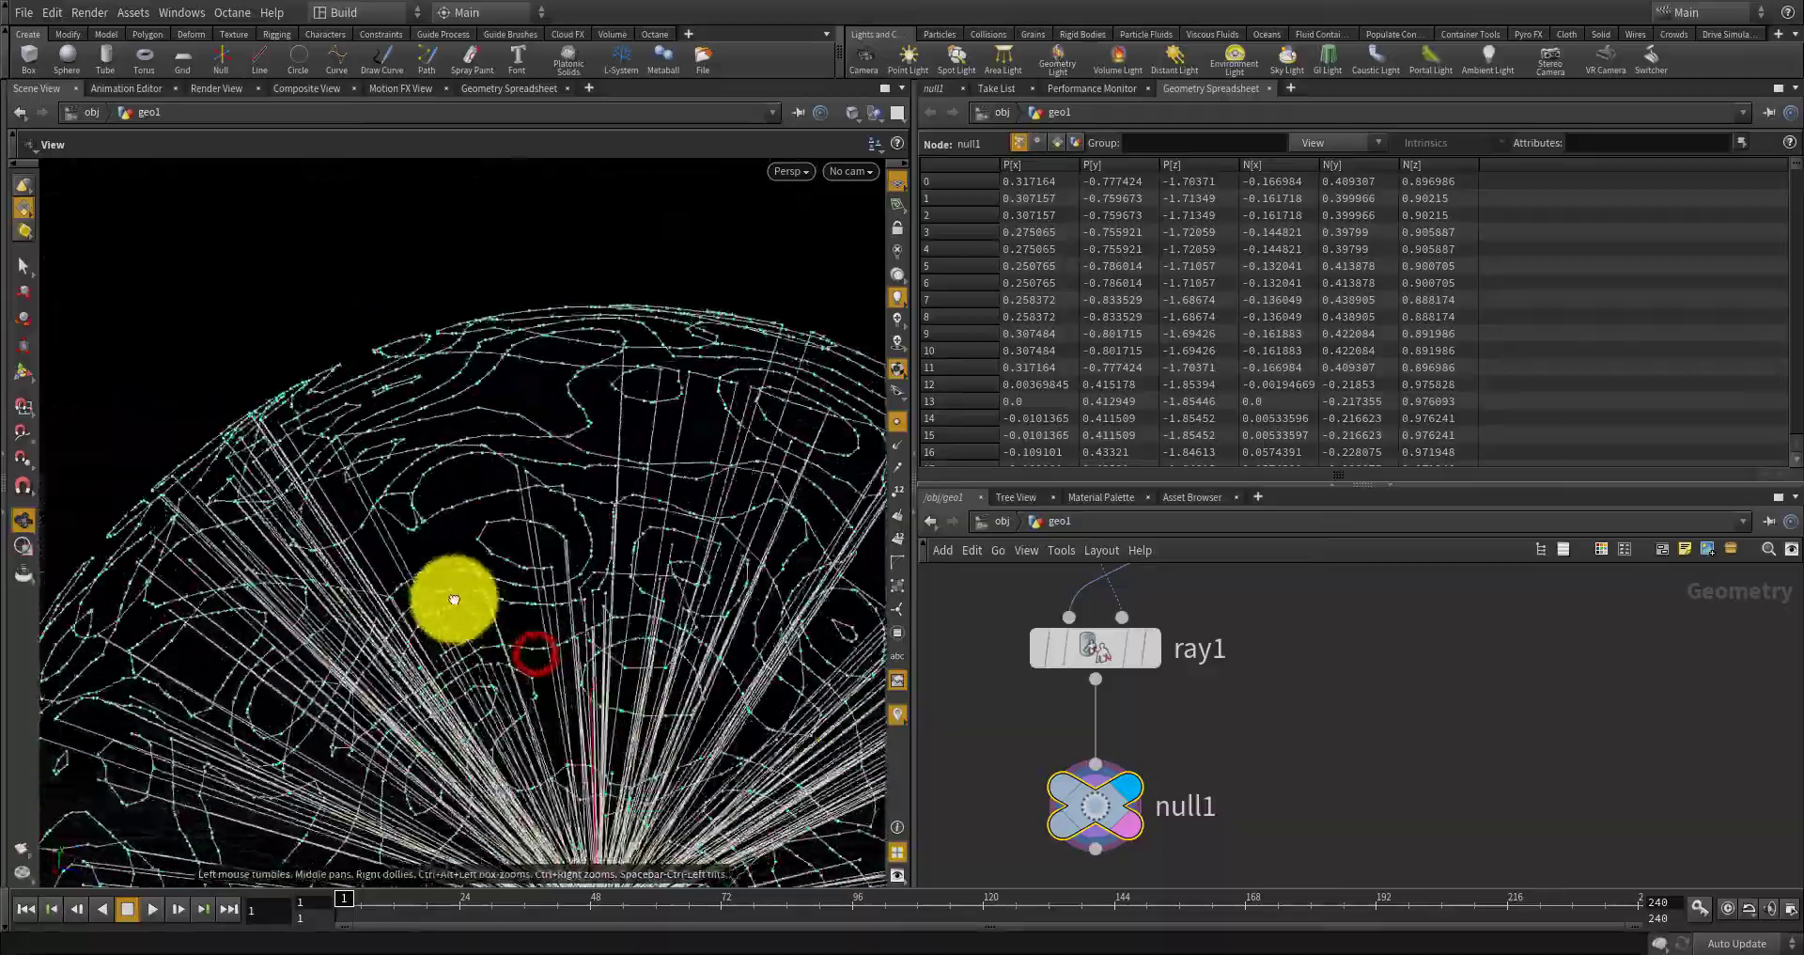
left_click_drag(454, 599, 497, 538)
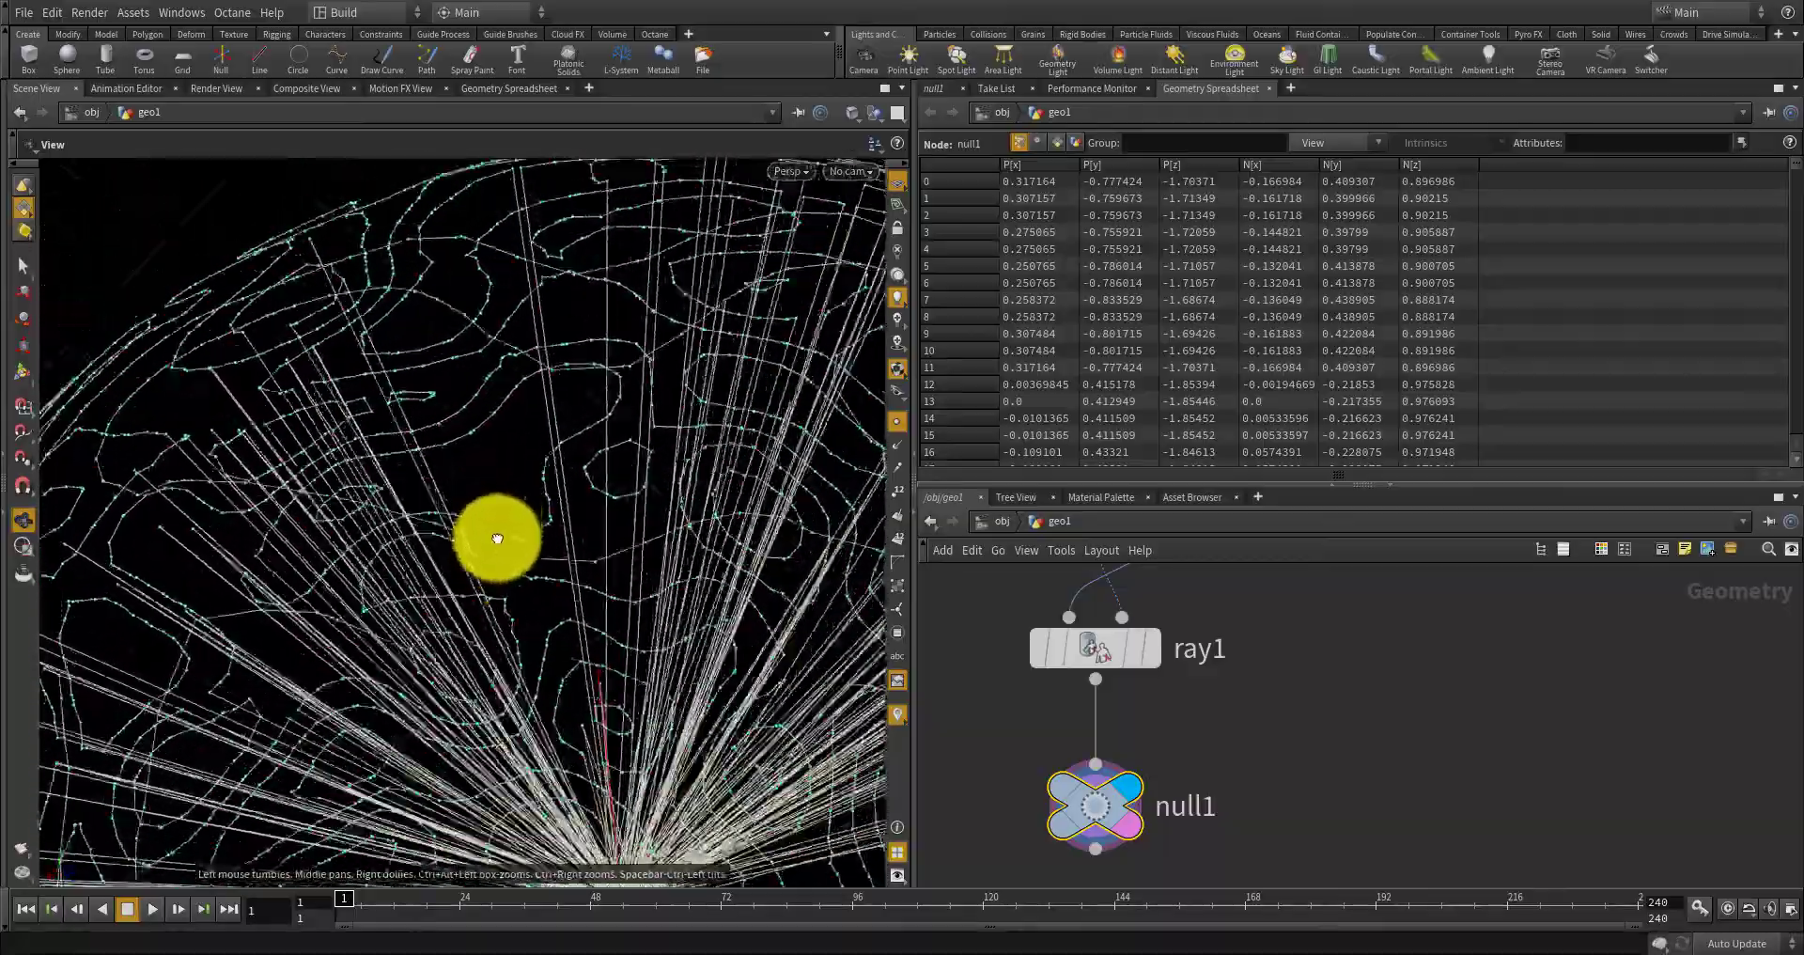
middle_click_drag(497, 538, 515, 620)
right_click_drag(515, 620, 664, 539)
middle_click_drag(664, 539, 733, 517)
right_click_drag(329, 511, 363, 527)
left_click_drag(364, 527, 462, 538)
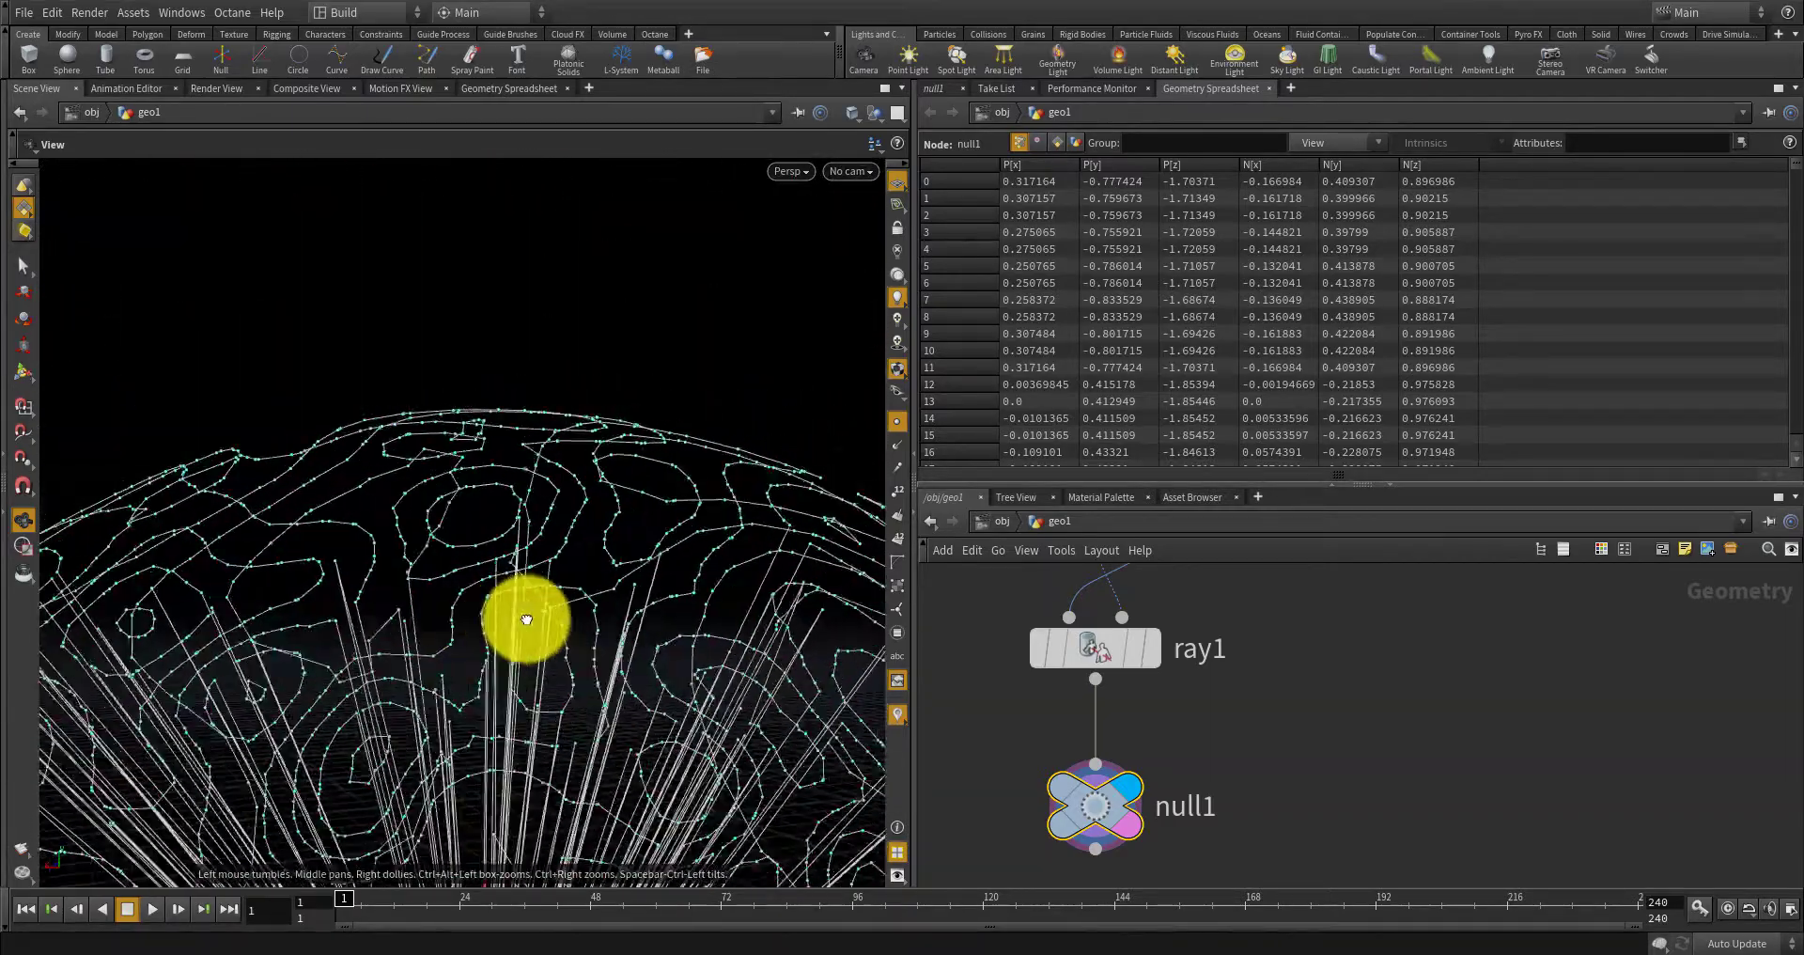
left_click_drag(585, 653, 478, 682)
Select and display ray1, and view its complete projected result over the collision sphere.
mouse_move(1165, 625)
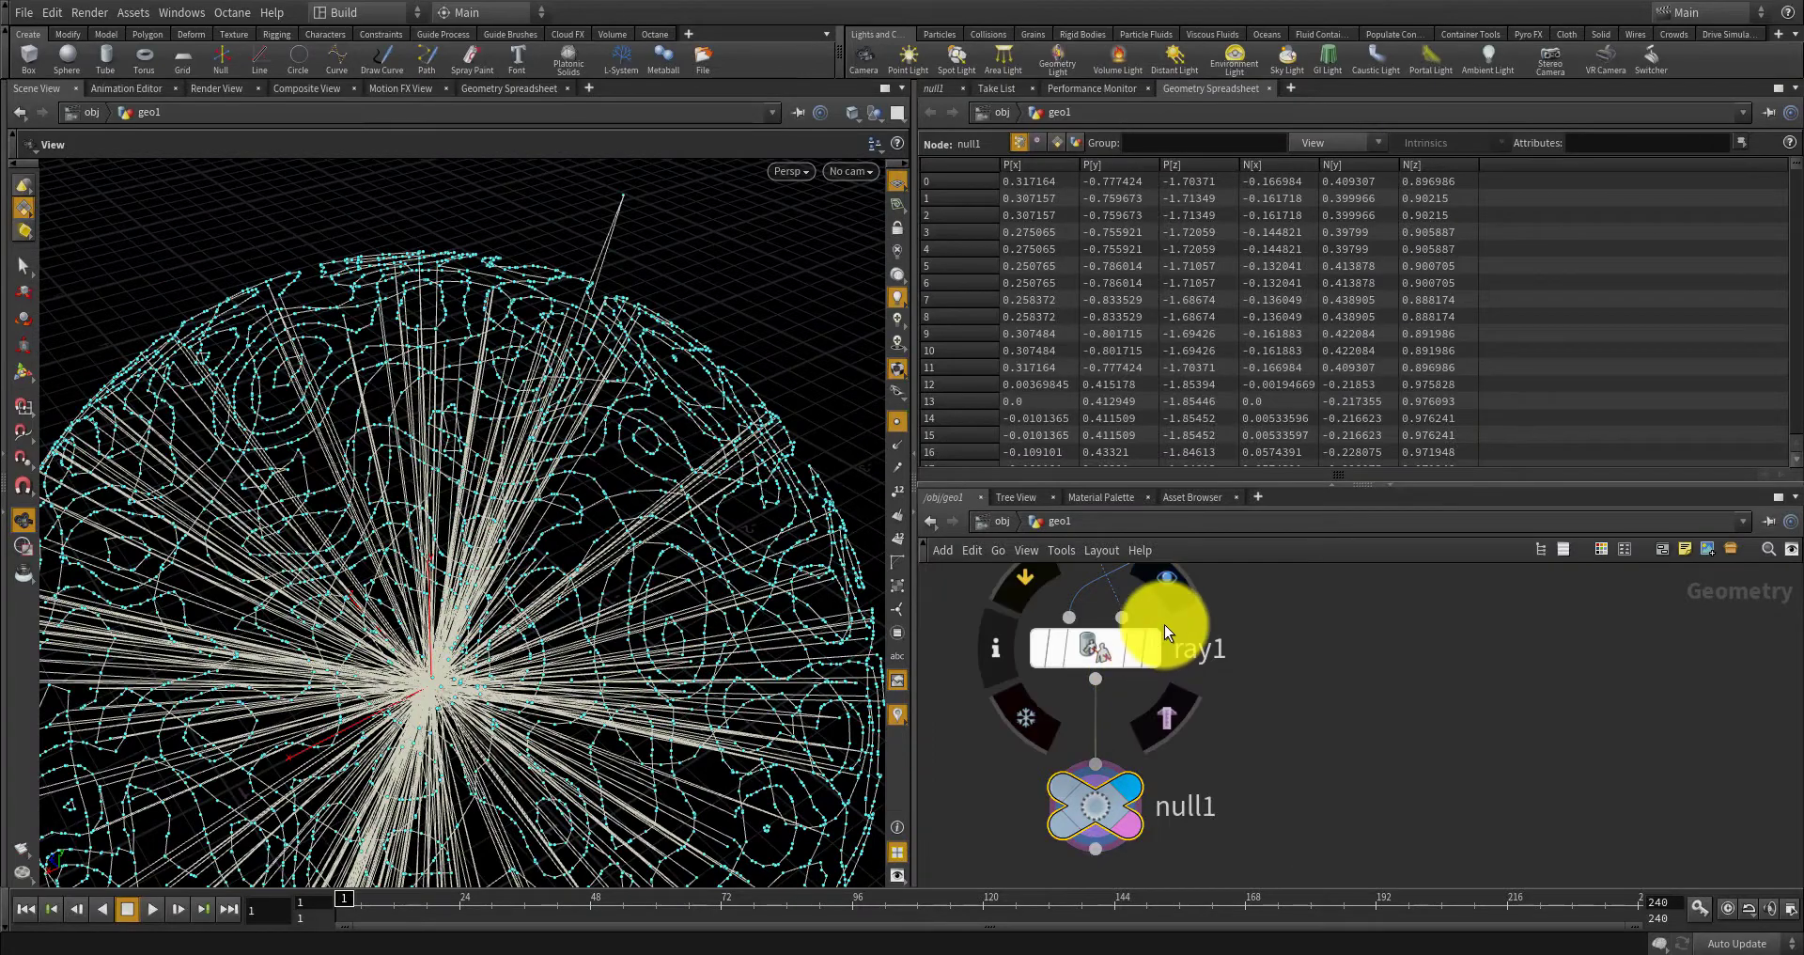
left_click_drag(1792, 187, 1790, 153)
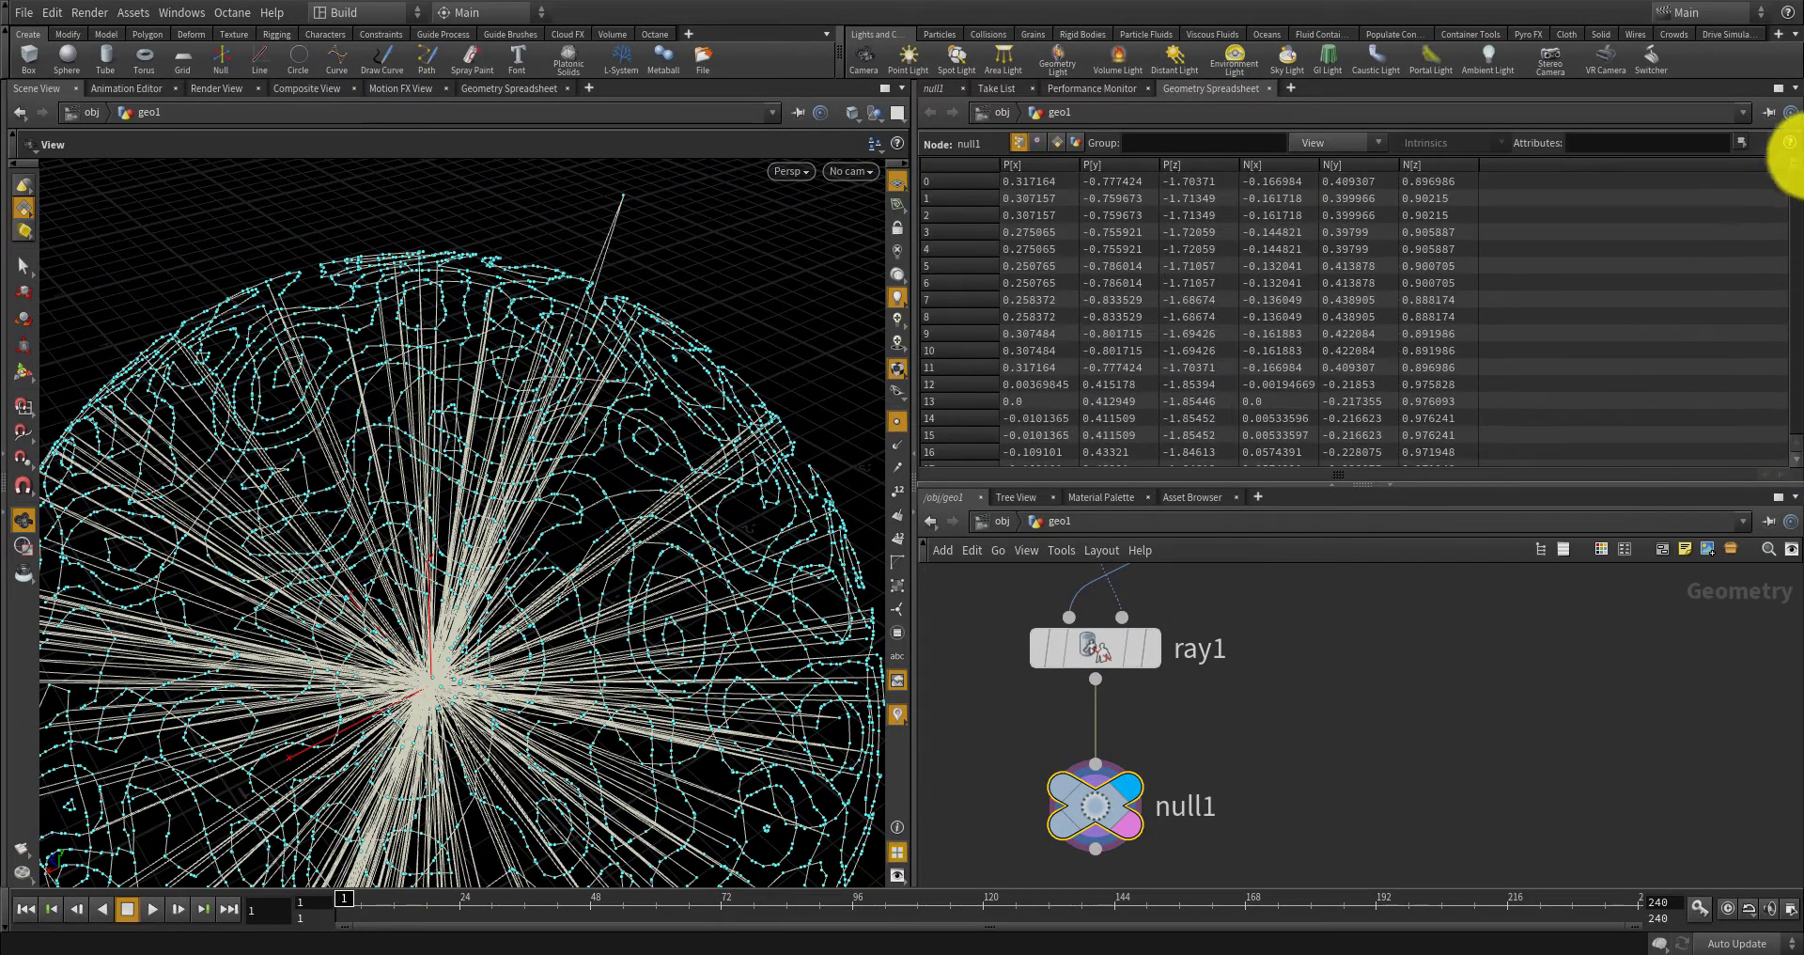
left_click(1155, 648)
left_click(1094, 650)
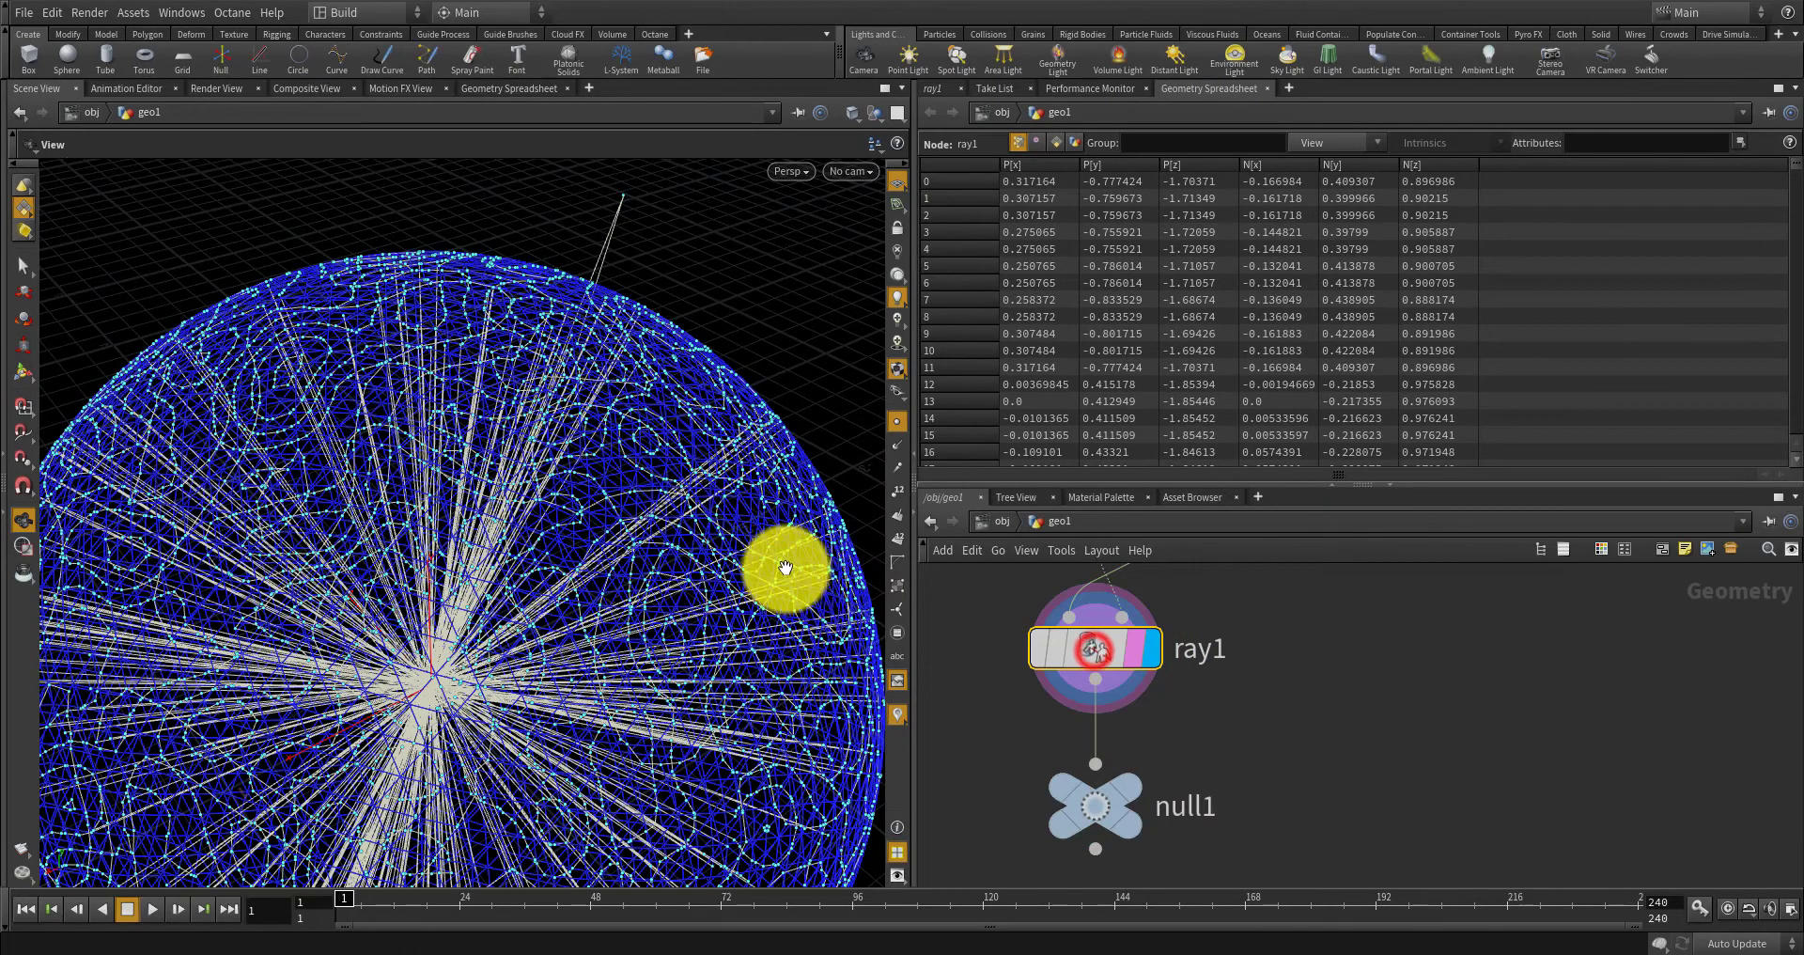
scroll(785, 566, "down", 5)
scroll(1209, 724, "down", 2)
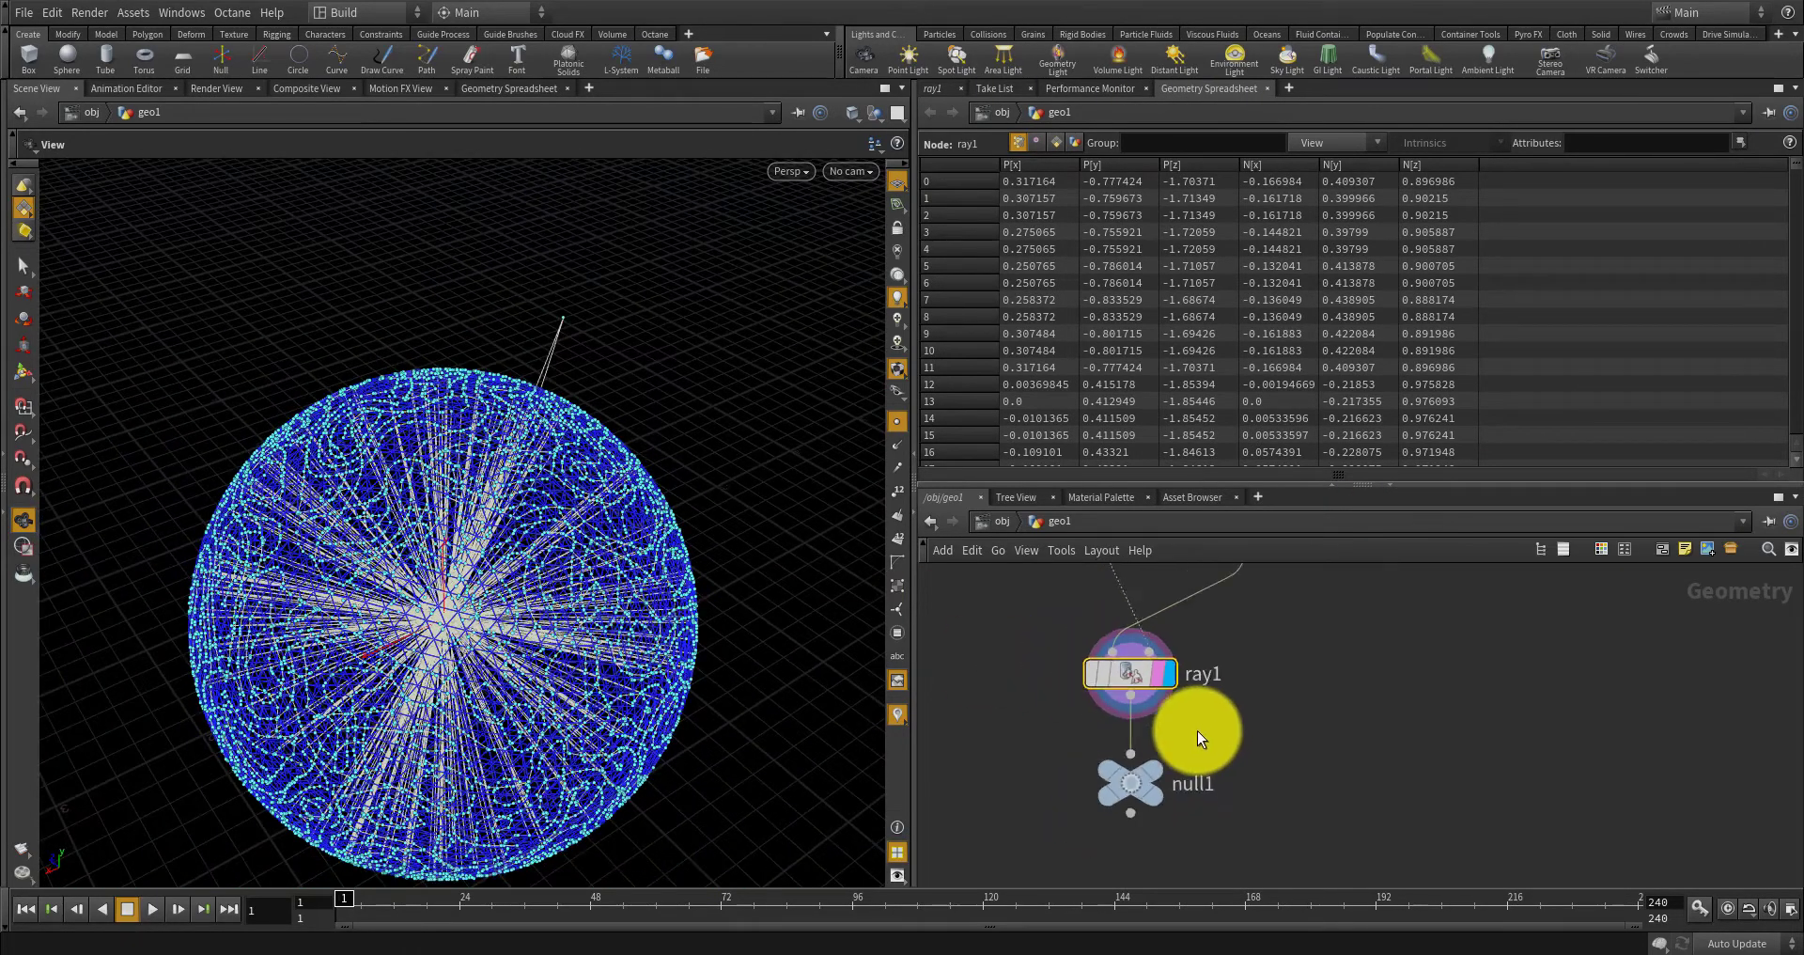
Shift null1 slightly below ray1, and display pointwrangle2's curves before projection.
scroll(1197, 730, "down", 1)
left_click_drag(1150, 775, 1139, 805)
scroll(1155, 738, "down", 5)
scroll(1170, 684, "up", 6)
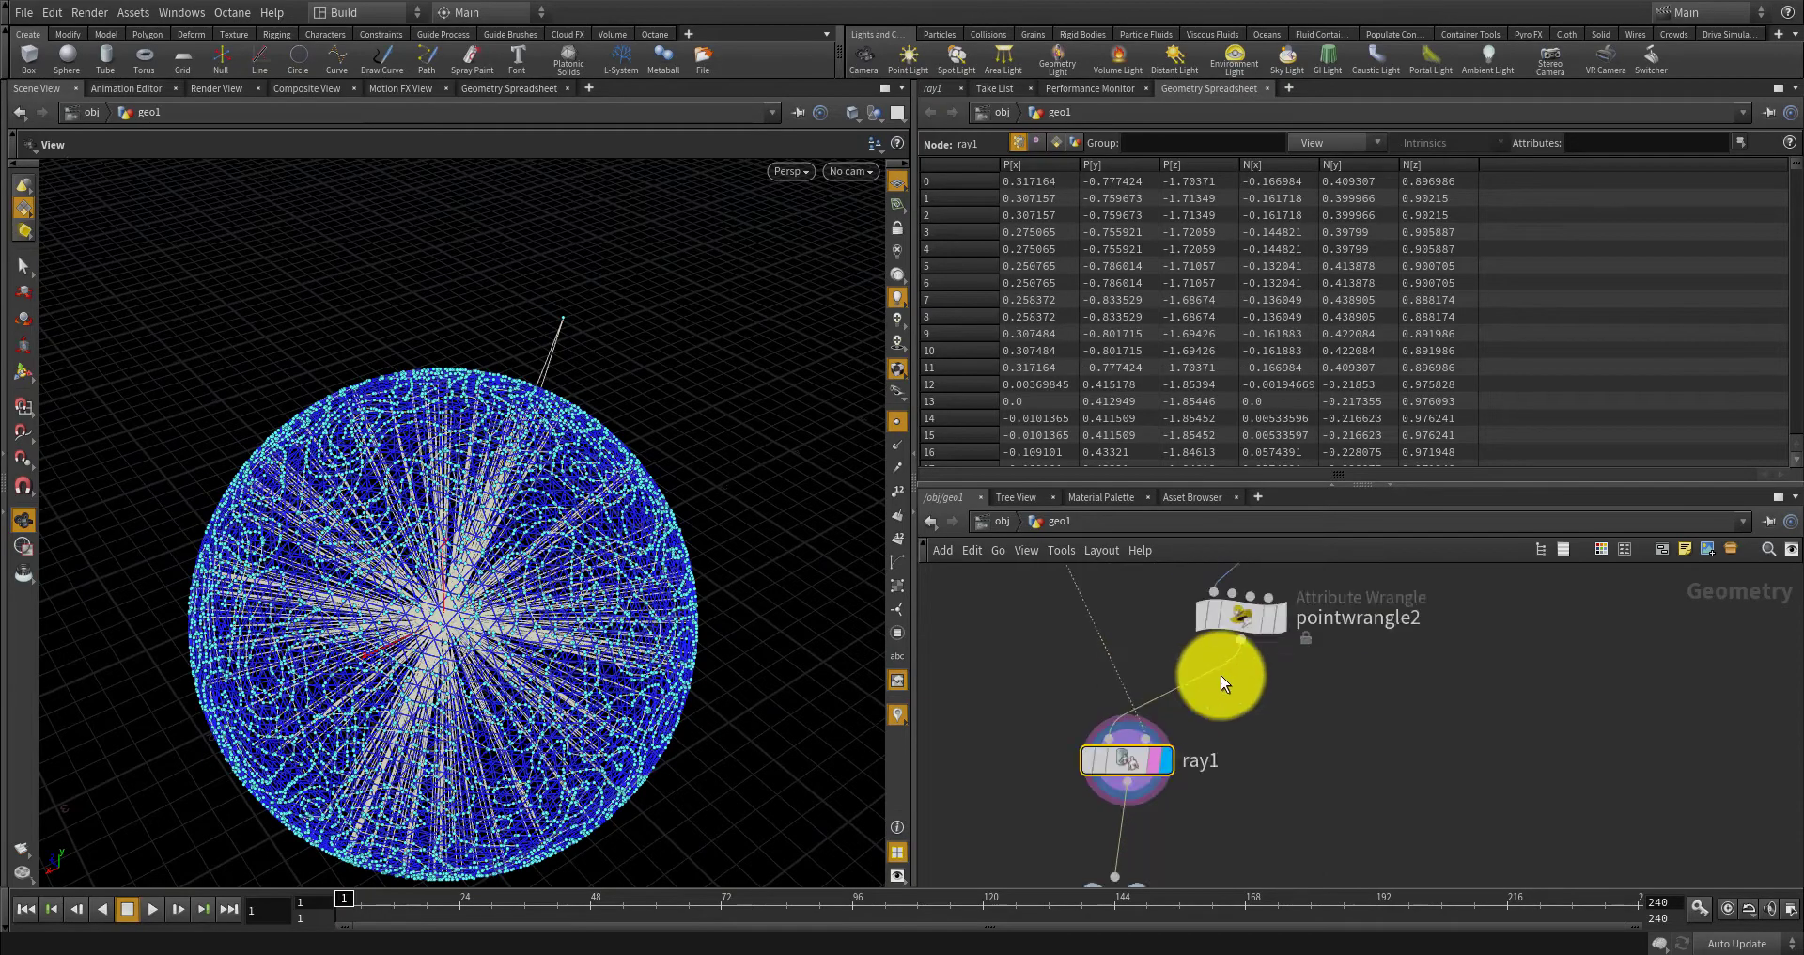
scroll(1220, 674, "up", 1)
left_click(1287, 607)
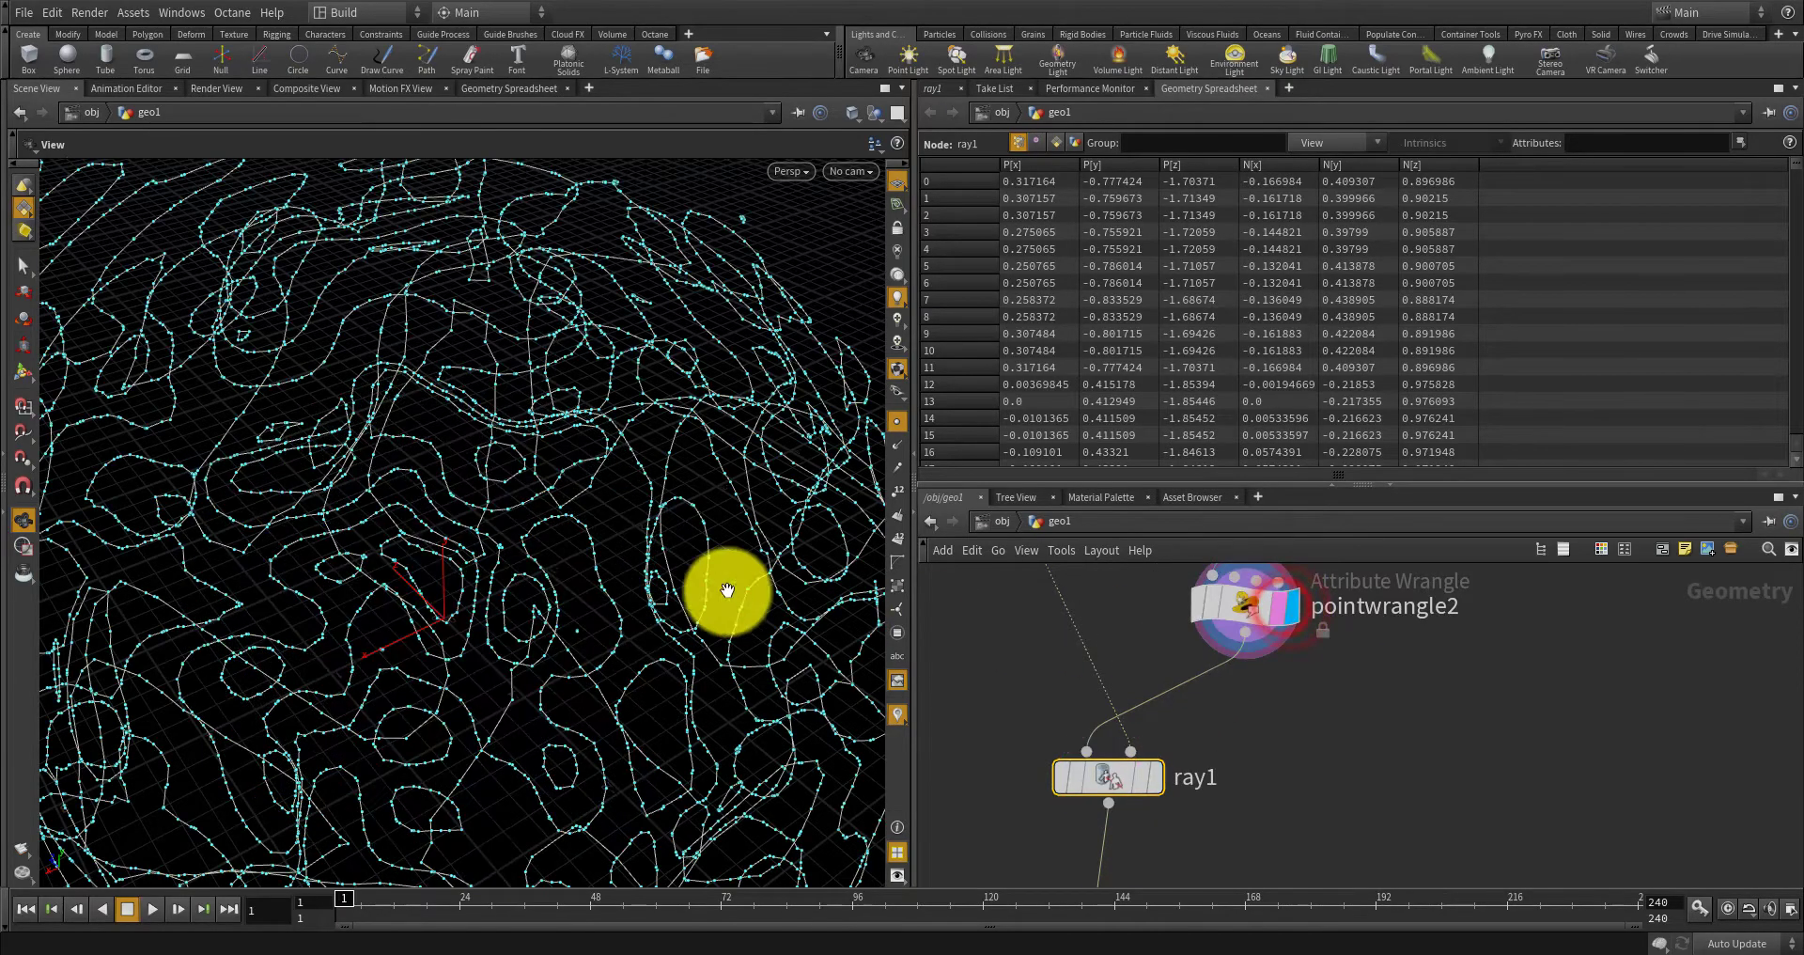
Insert a Fuse node between boolean1 and pointwrangle2, and select and display it.
scroll(727, 590, "down", 5)
left_click_drag(544, 633, 837, 607)
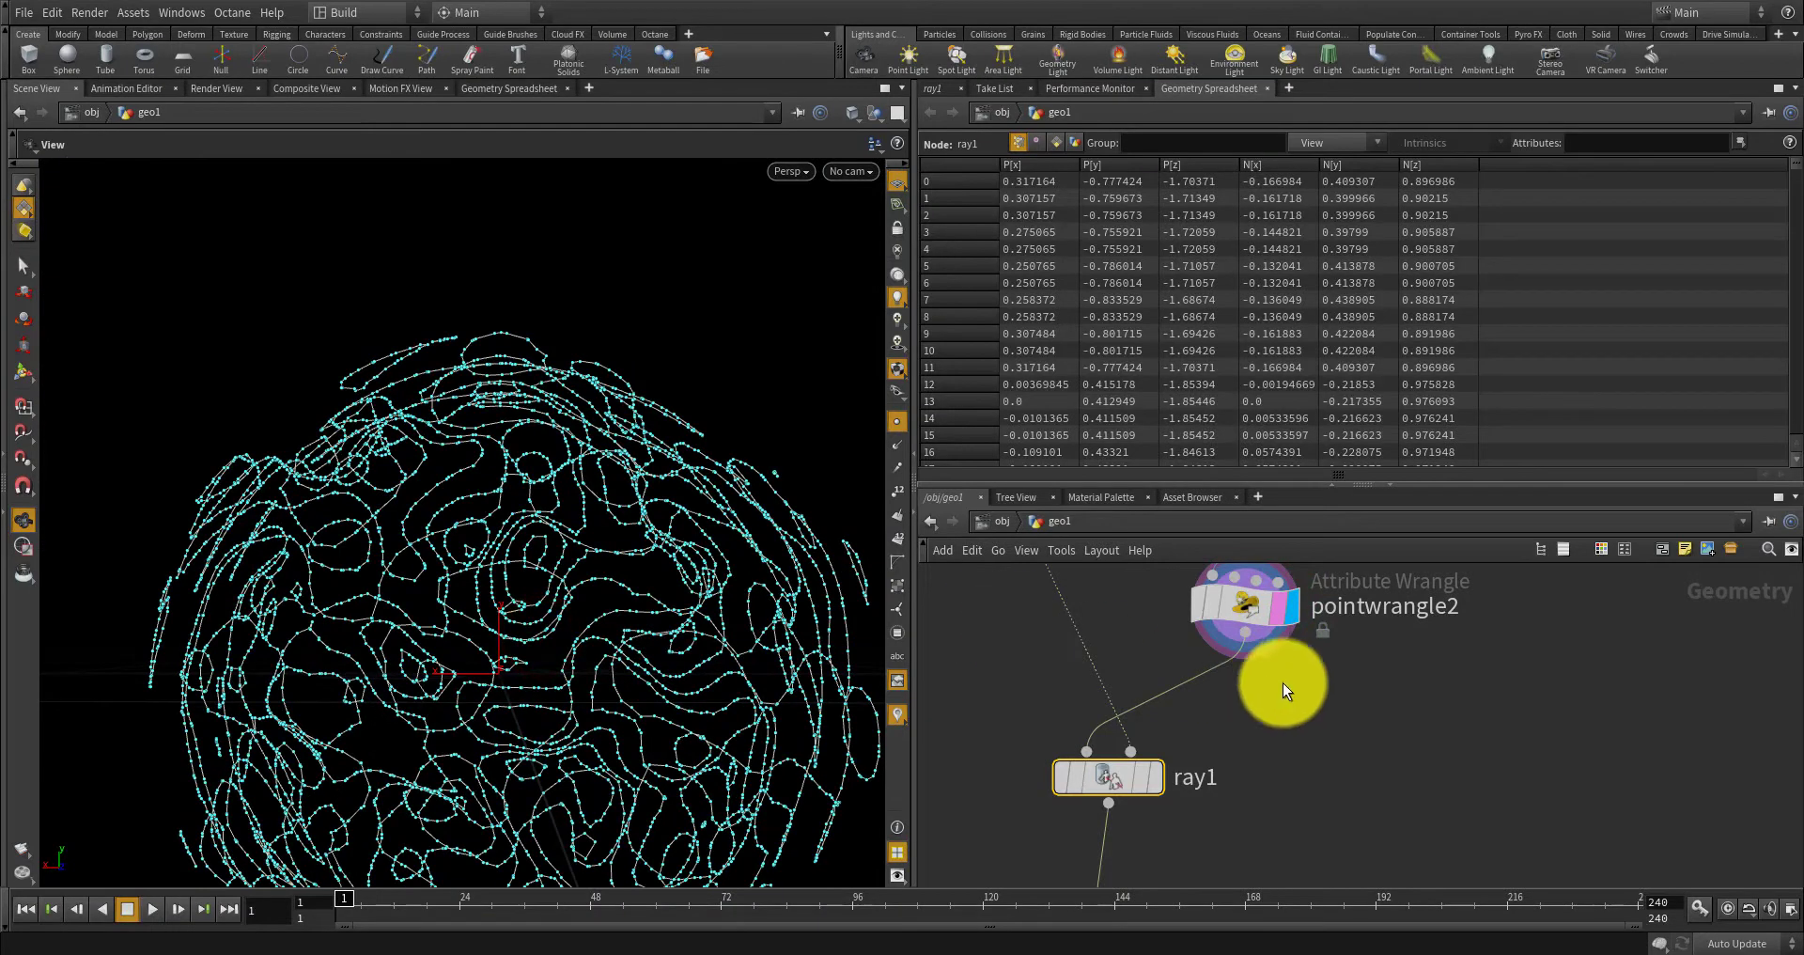
middle_click_drag(1283, 682, 1269, 799)
scroll(1231, 744, "up", 2)
left_click_drag(1232, 723, 1255, 791)
key("Tab")
type("fu")
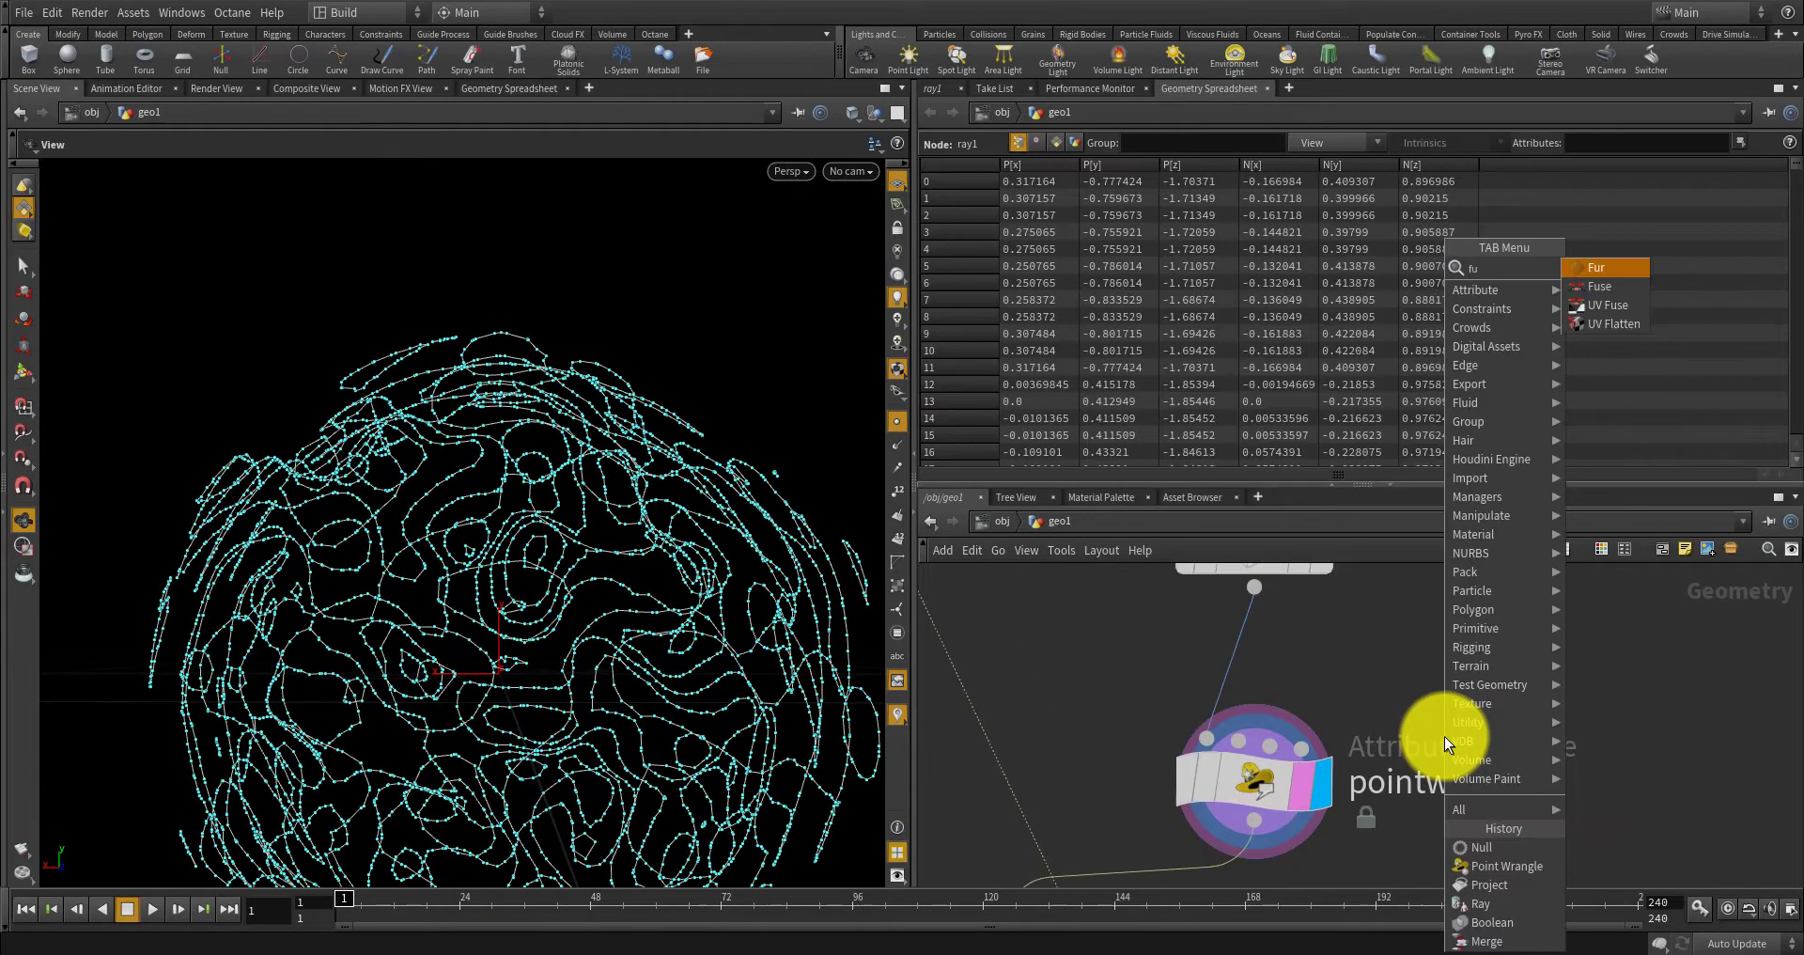
key("Return")
left_click(1227, 652)
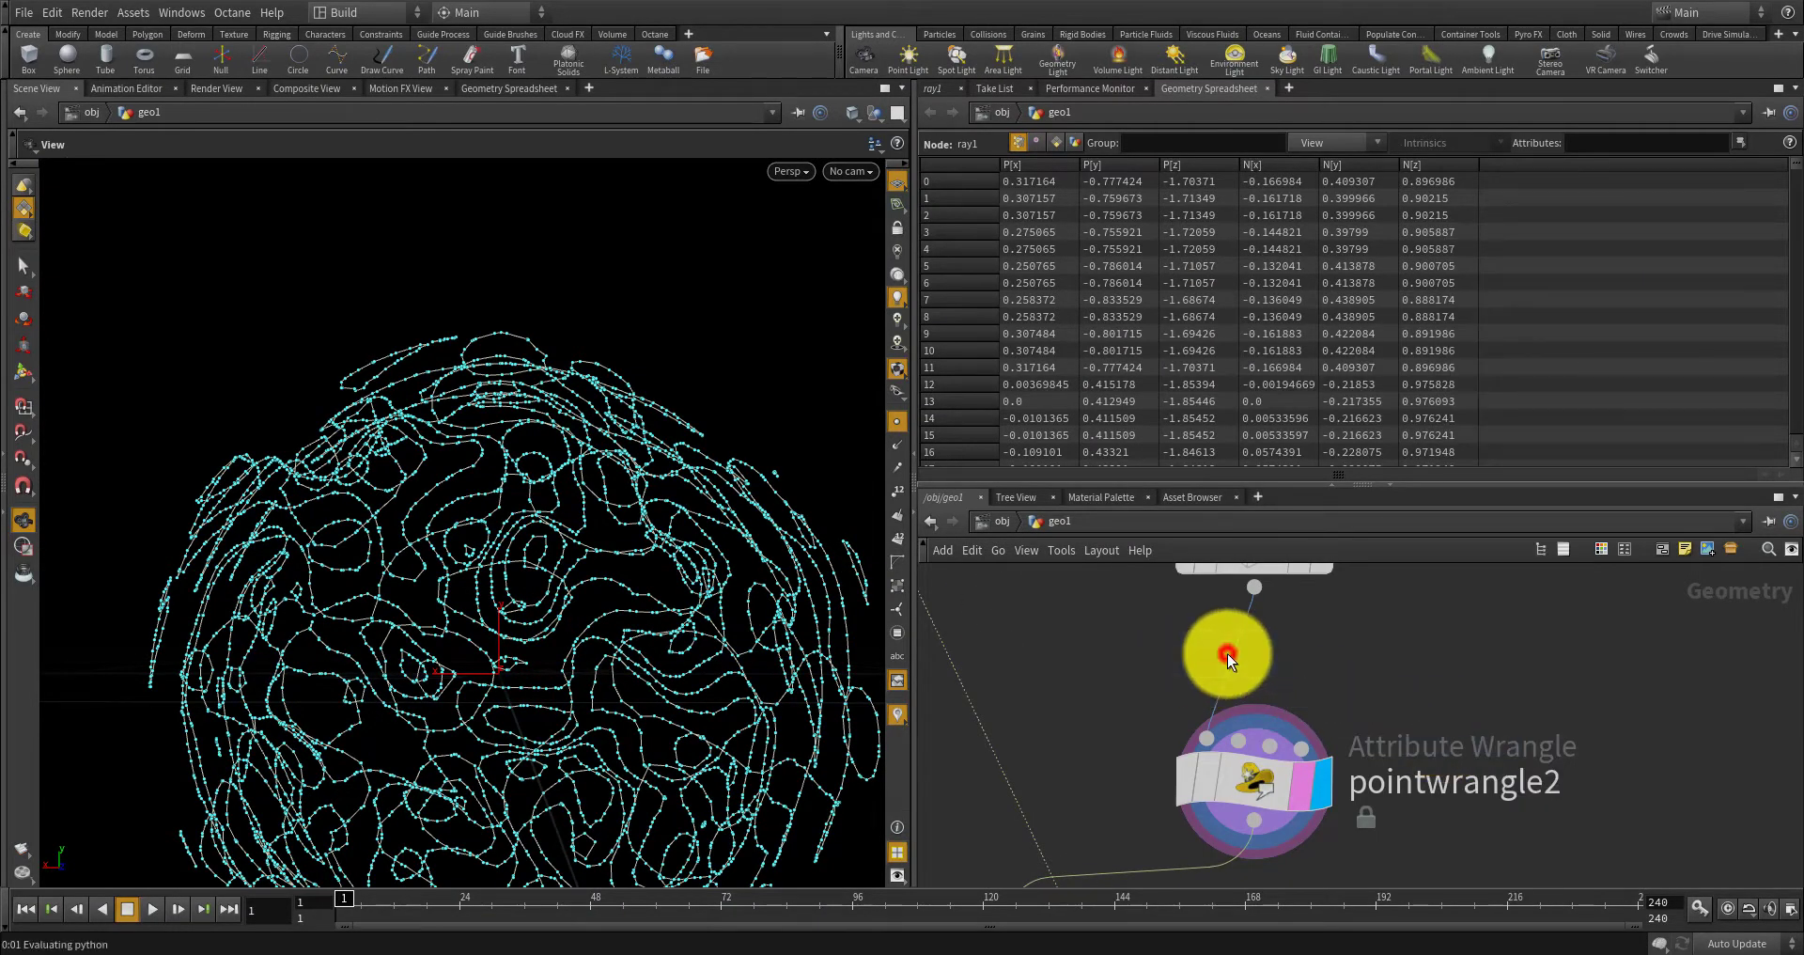
left_click_drag(1227, 656, 1228, 656)
left_click(1326, 699)
left_click(1310, 701)
Display the result of pointwrangle2 with the Fuse node feeding into it.
scroll(1307, 661, "down", 3)
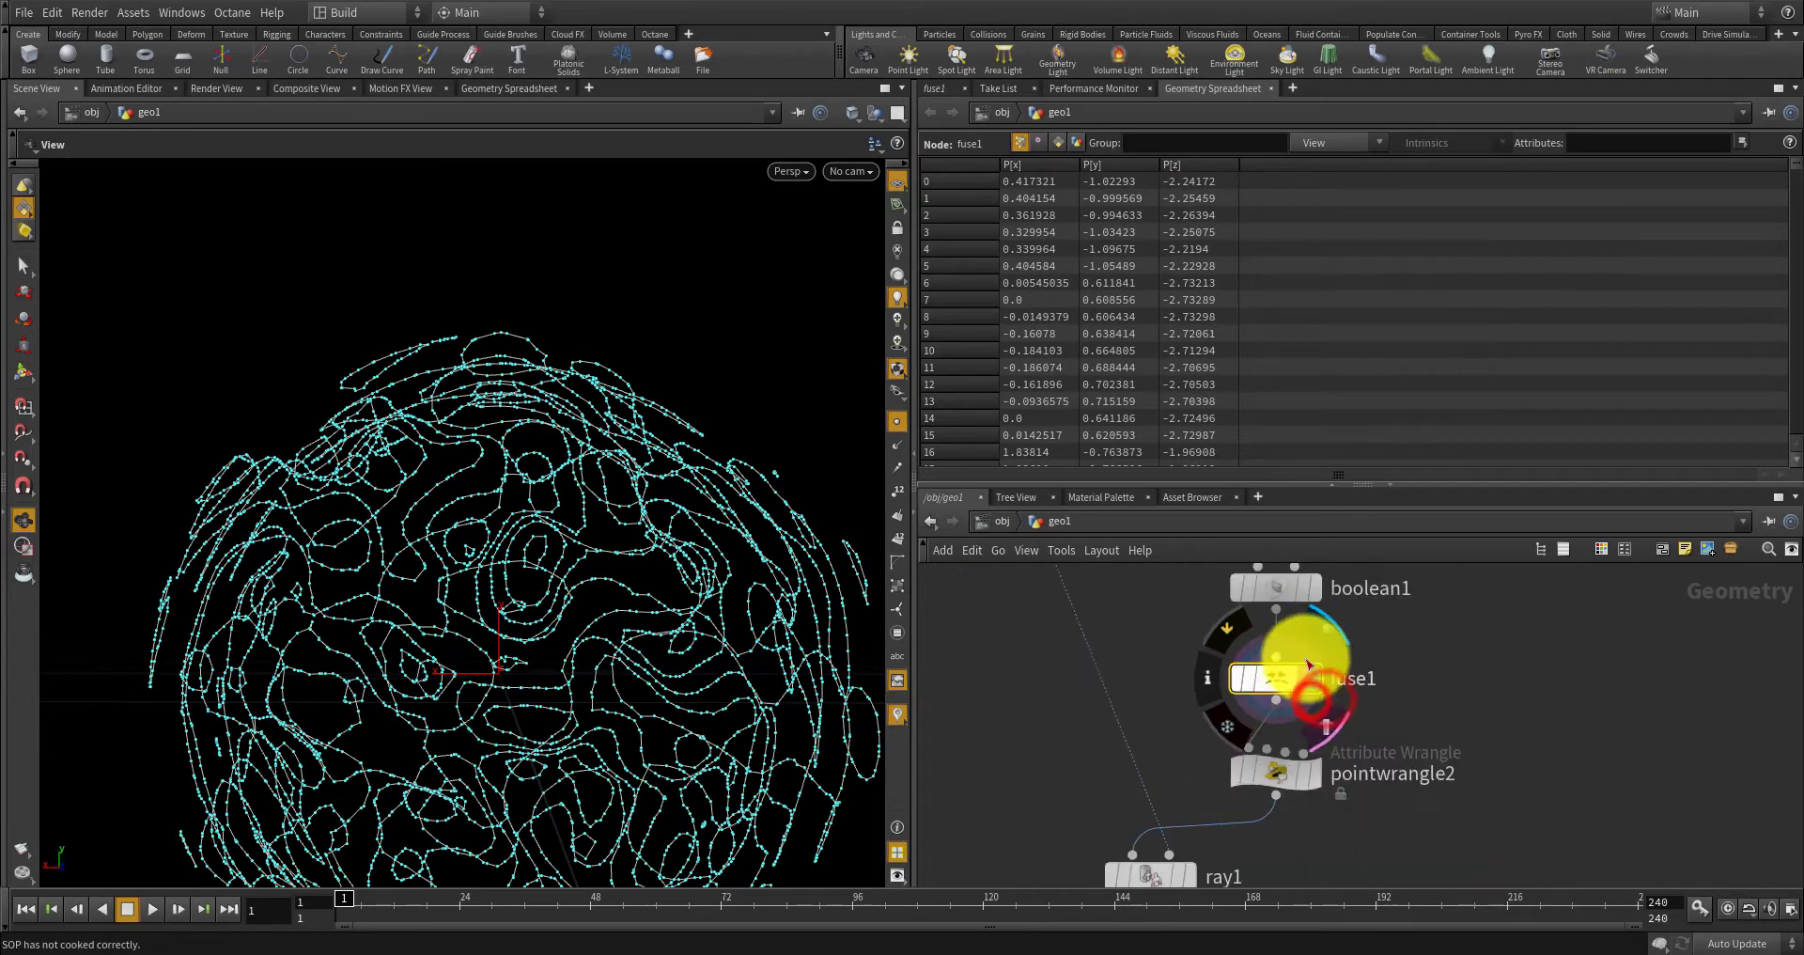
scroll(1334, 754, "up", 3)
left_click(1311, 779)
left_click(1297, 763)
Display ray1 and examine its projected curves up close, including the lines running to the sphere's center.
scroll(1291, 775, "down", 4)
middle_click_drag(1213, 871, 1288, 785)
scroll(1265, 791, "up", 4)
left_click(1273, 757)
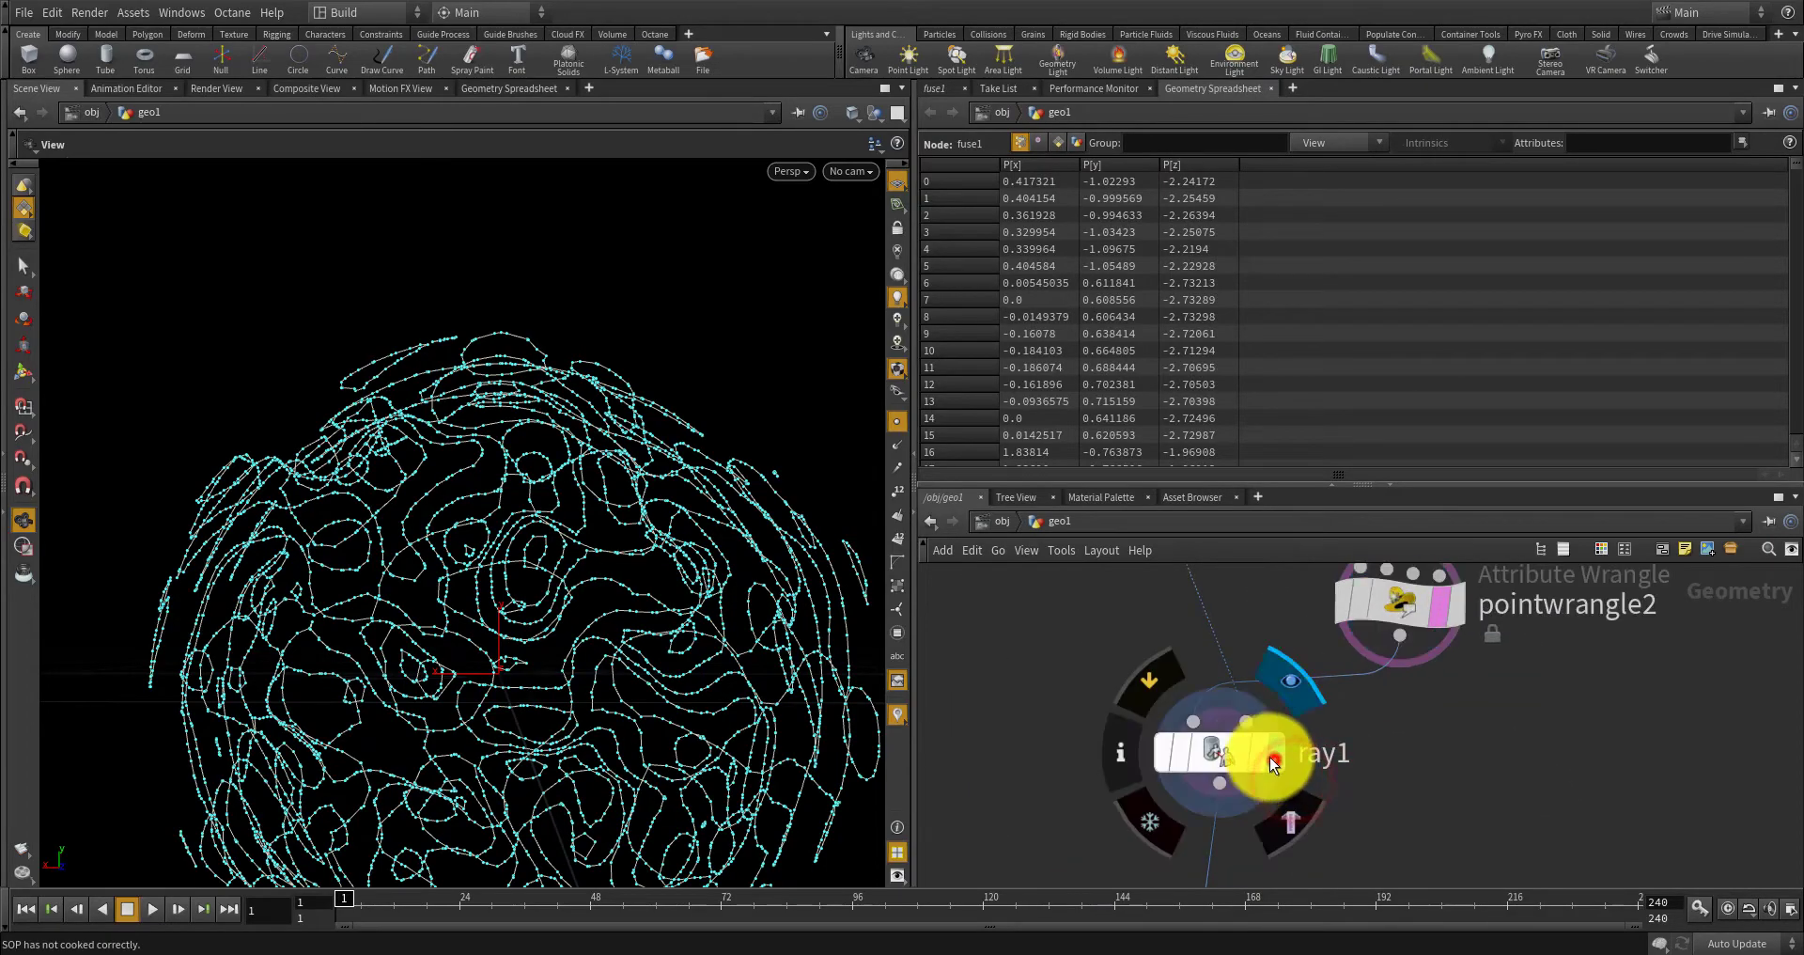
left_click(1254, 747)
scroll(658, 722, "up", 5)
left_click_drag(698, 711, 511, 439)
scroll(415, 588, "down", 5)
left_click_drag(412, 588, 495, 641)
scroll(559, 565, "up", 5)
scroll(559, 564, "down", 3)
middle_click_drag(1243, 691, 1191, 706)
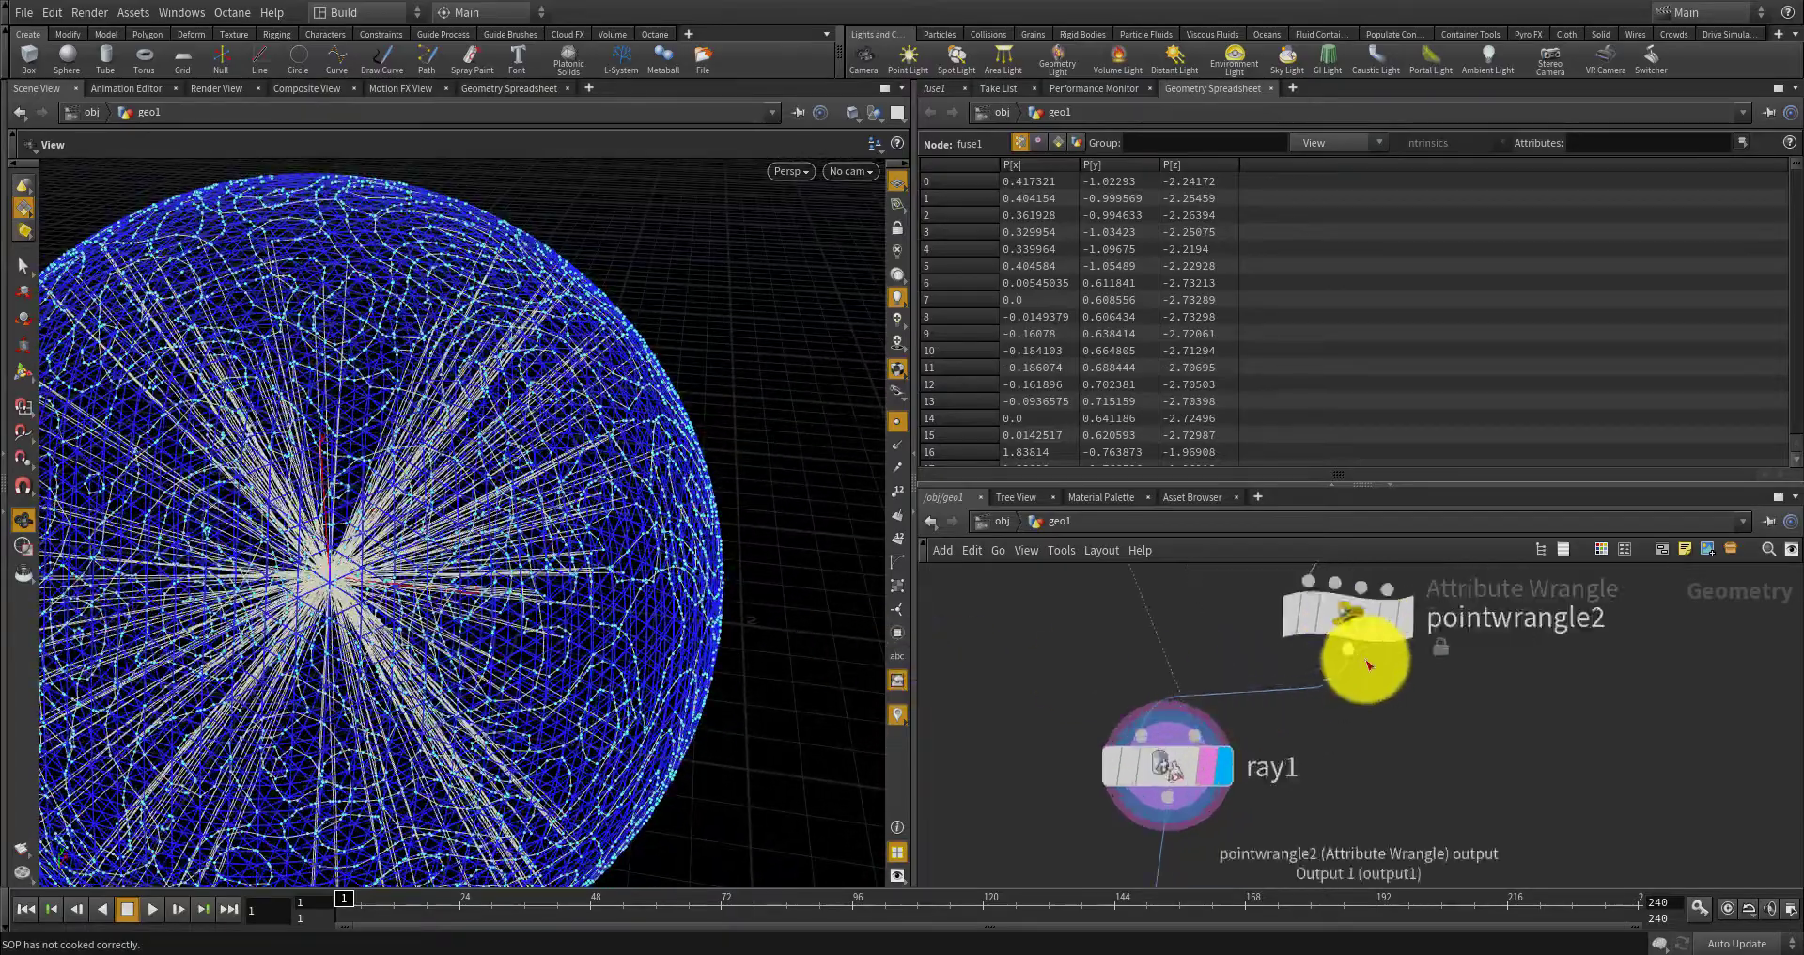
Display and select pointwrangle2, and open its VEX code for review.
left_click(1409, 622)
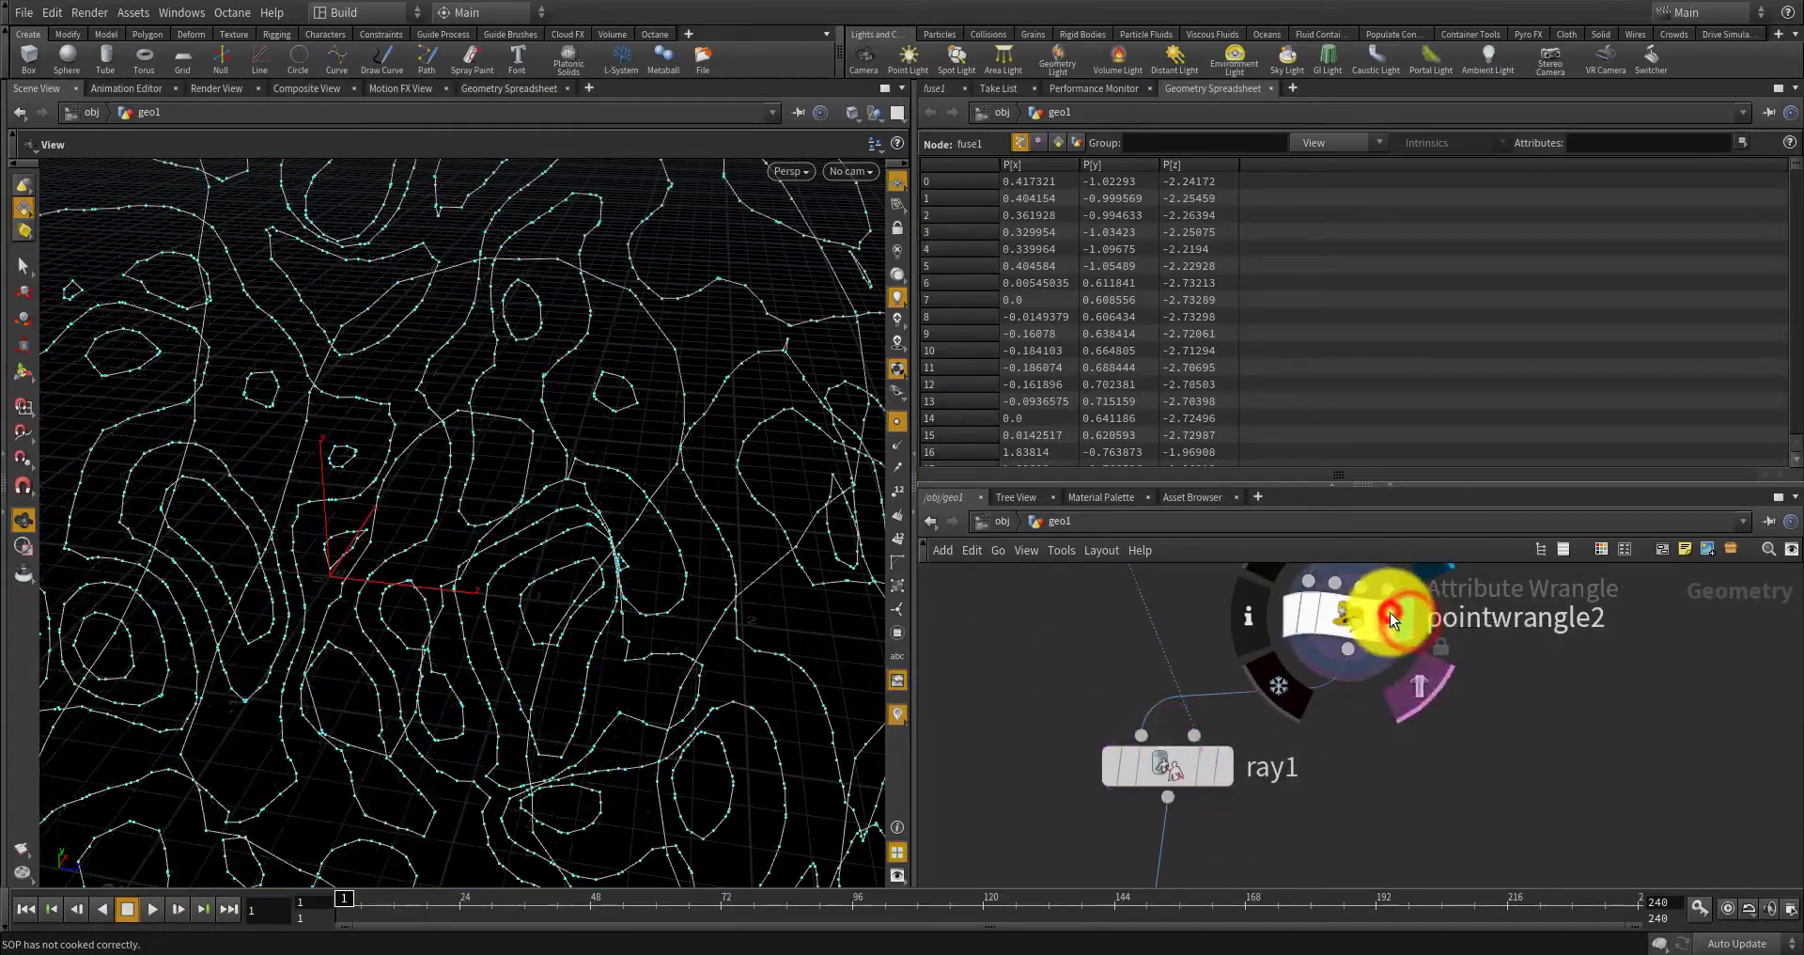
left_click(1322, 612)
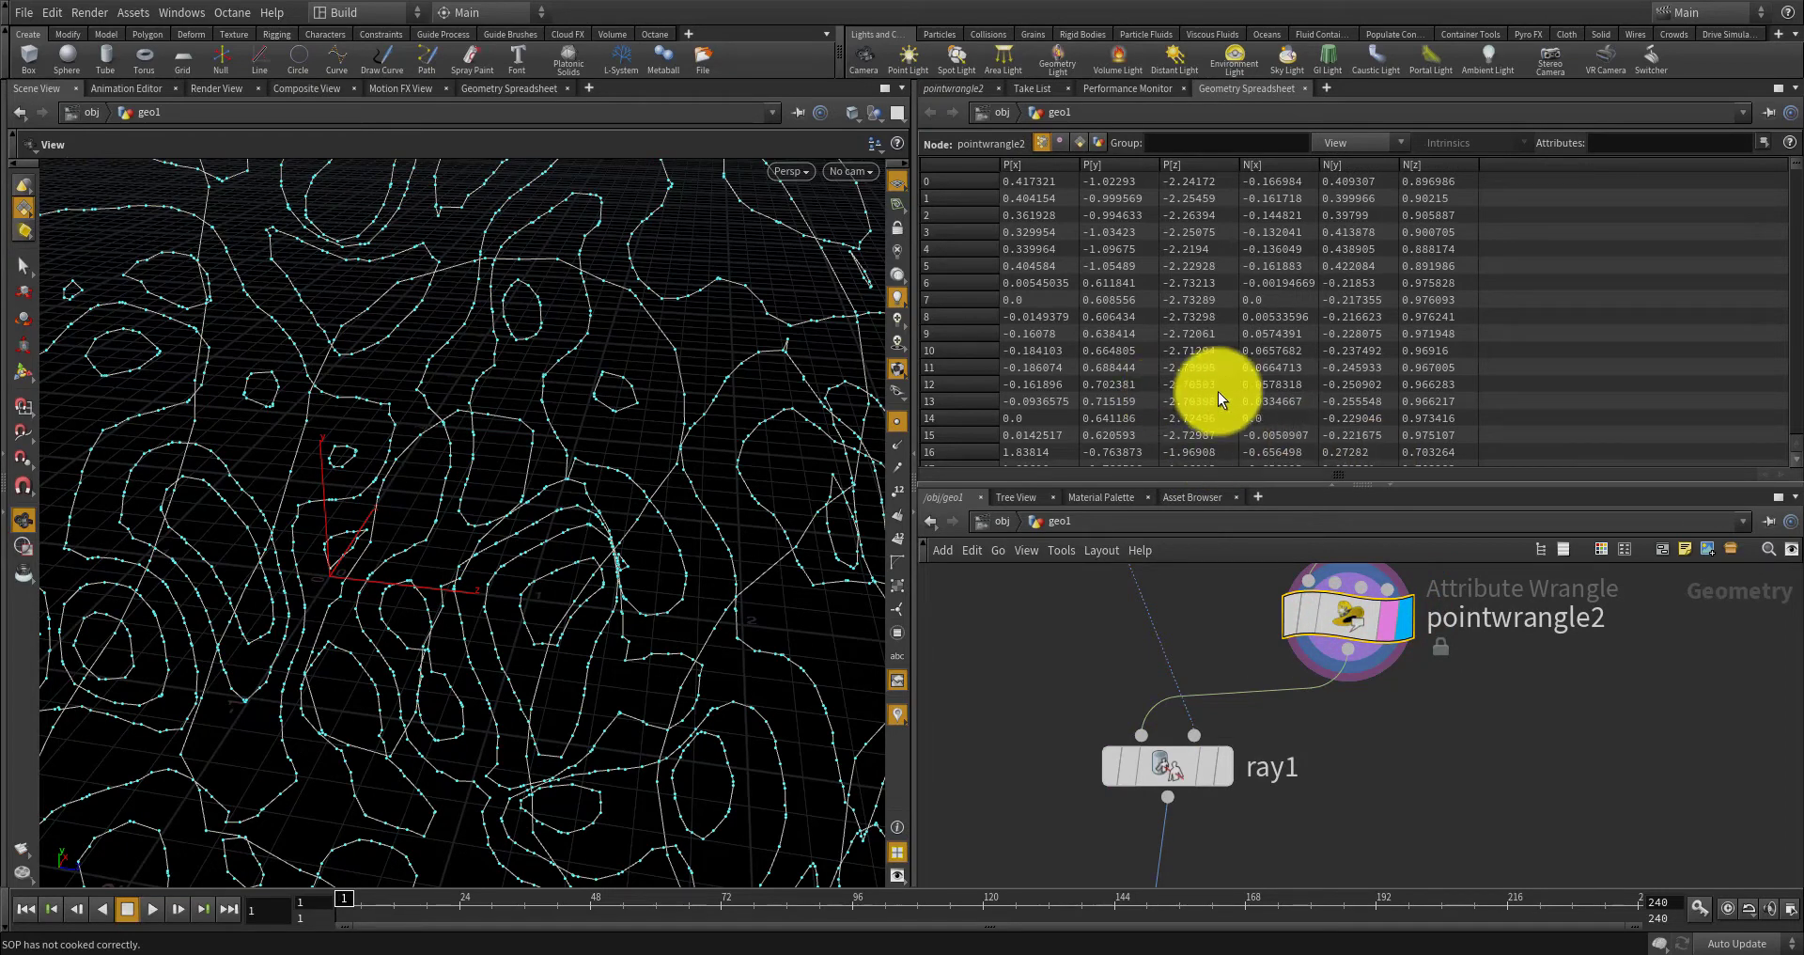
left_click(961, 90)
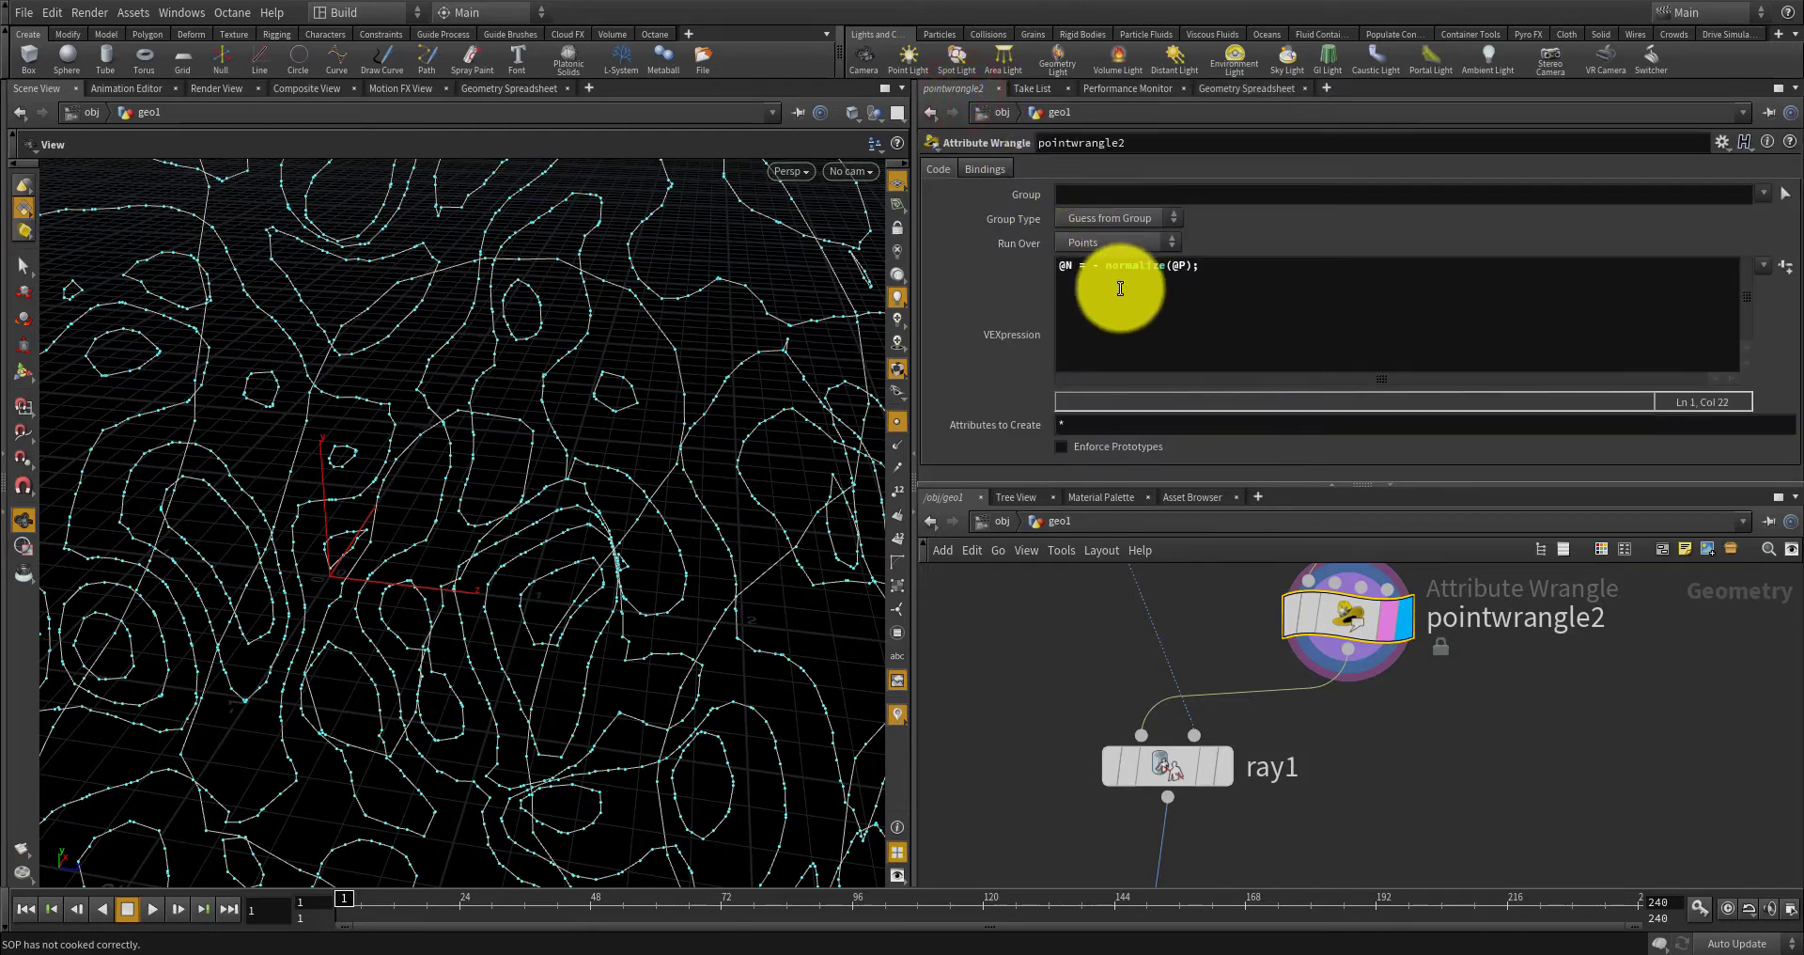
Select and display ray1, turn off Transform Points, and view the resulting curves around the collision sphere.
left_click(1169, 761)
left_click(1216, 771)
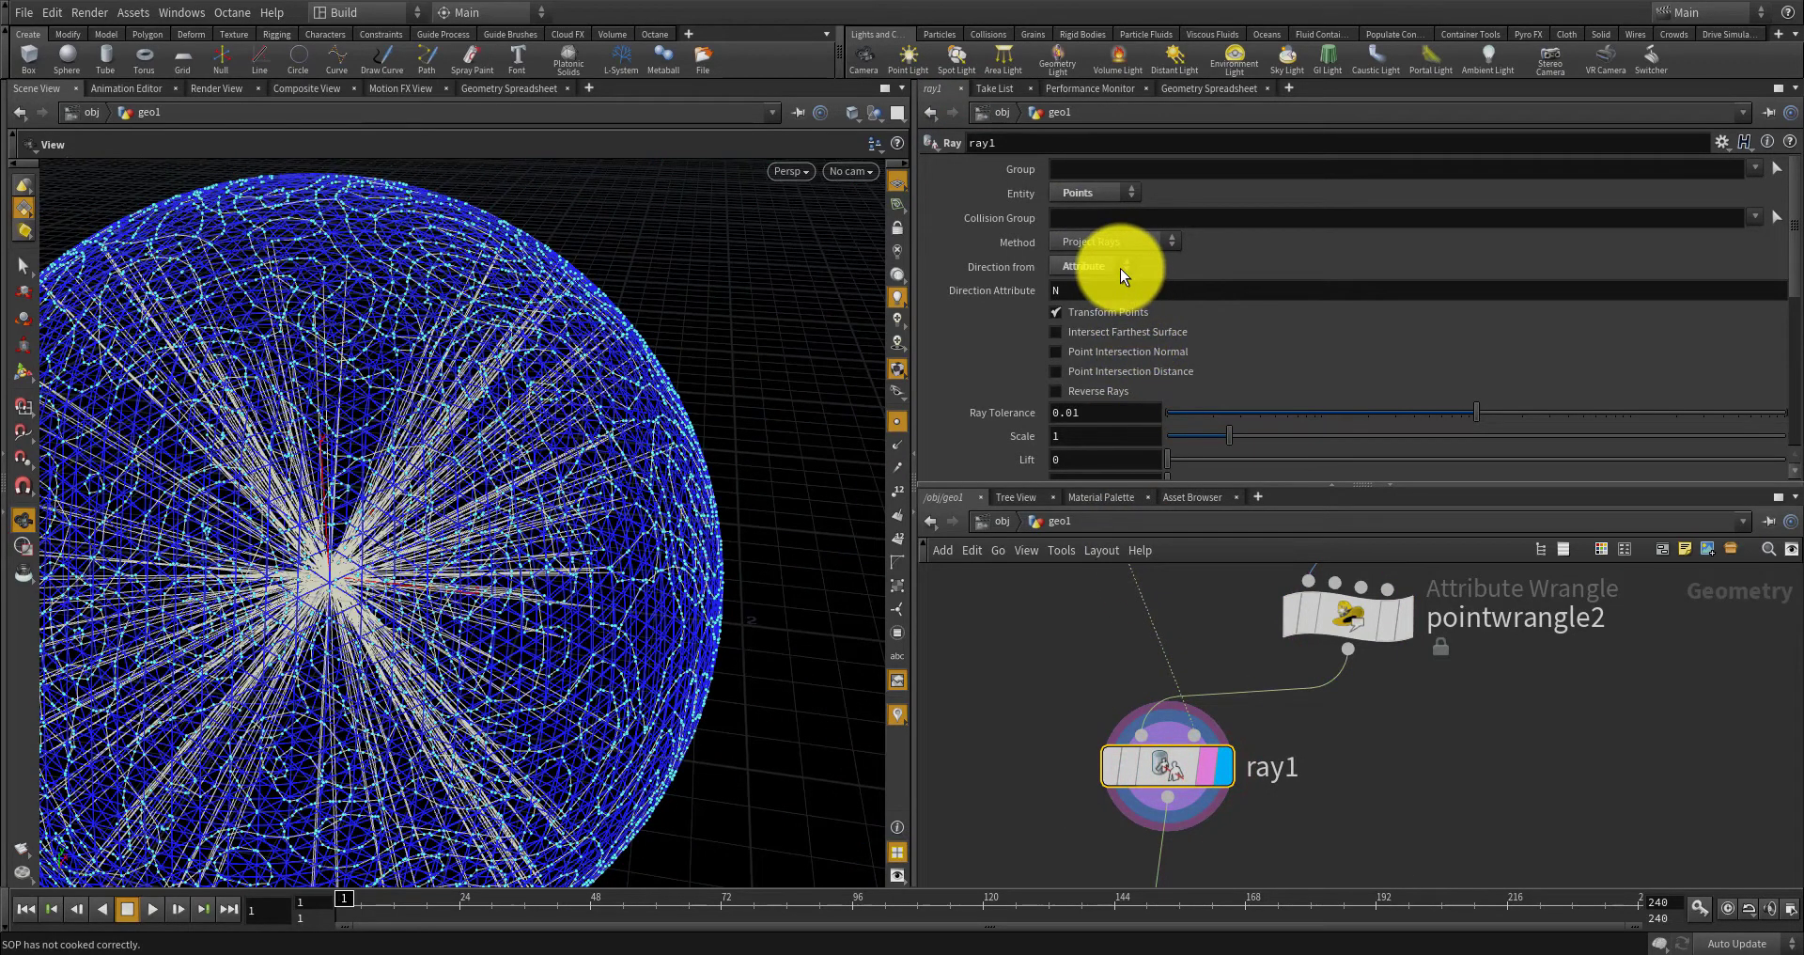
left_click(1054, 313)
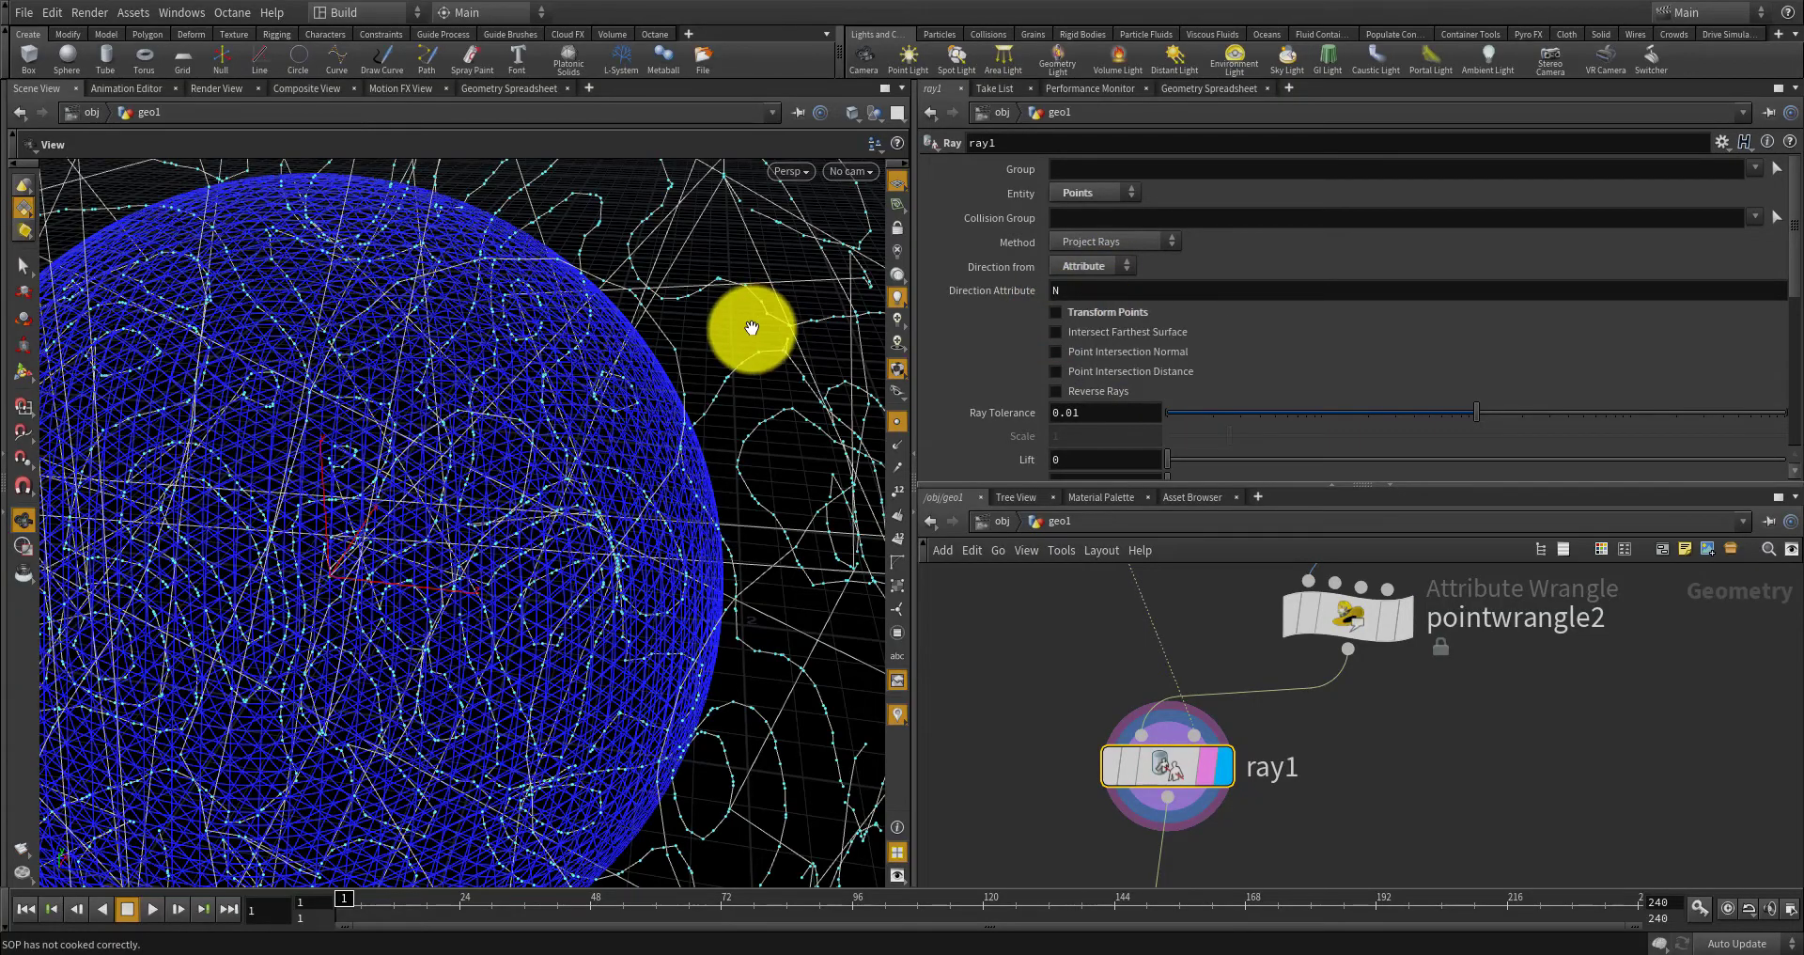
right_click_drag(750, 329, 549, 479)
left_click_drag(555, 481, 357, 474)
Display pointwrangle2 and view its complete set of contour curves.
left_click(1406, 623)
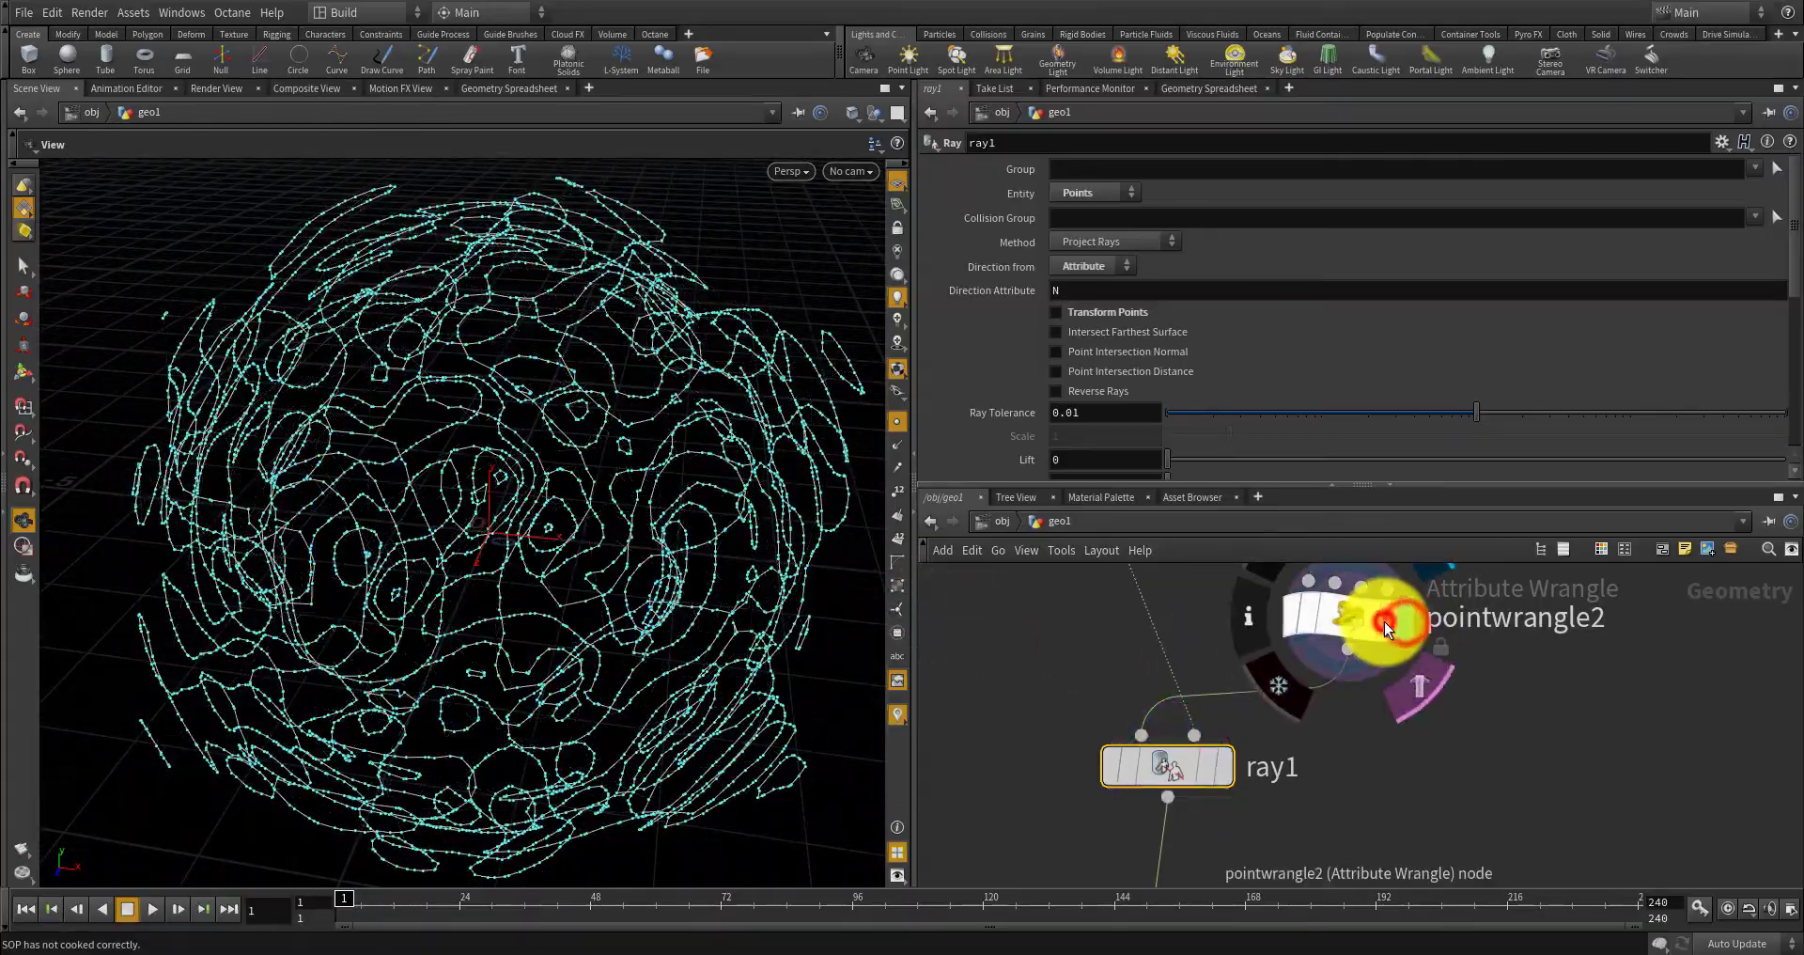
scroll(1345, 781, "down", 3)
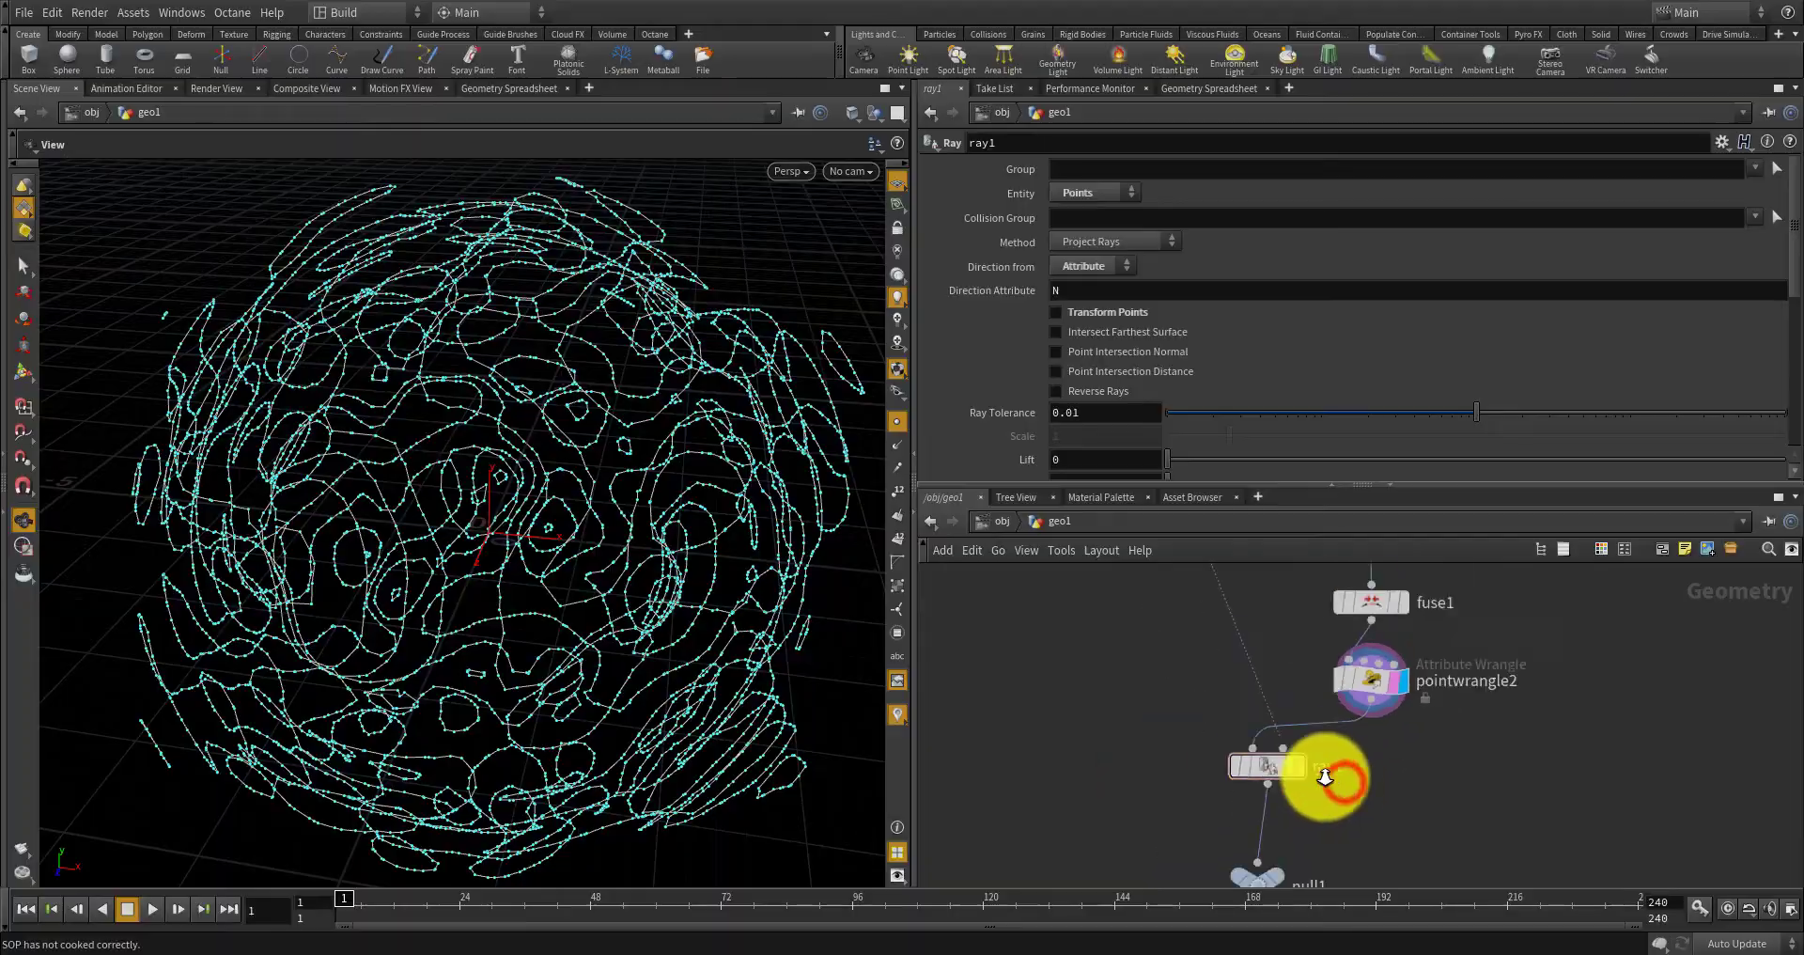
left_click_drag(702, 658, 978, 645)
Add a Sphere node below the BASE null.
scroll(1074, 685, "down", 4)
scroll(1215, 780, "up", 5)
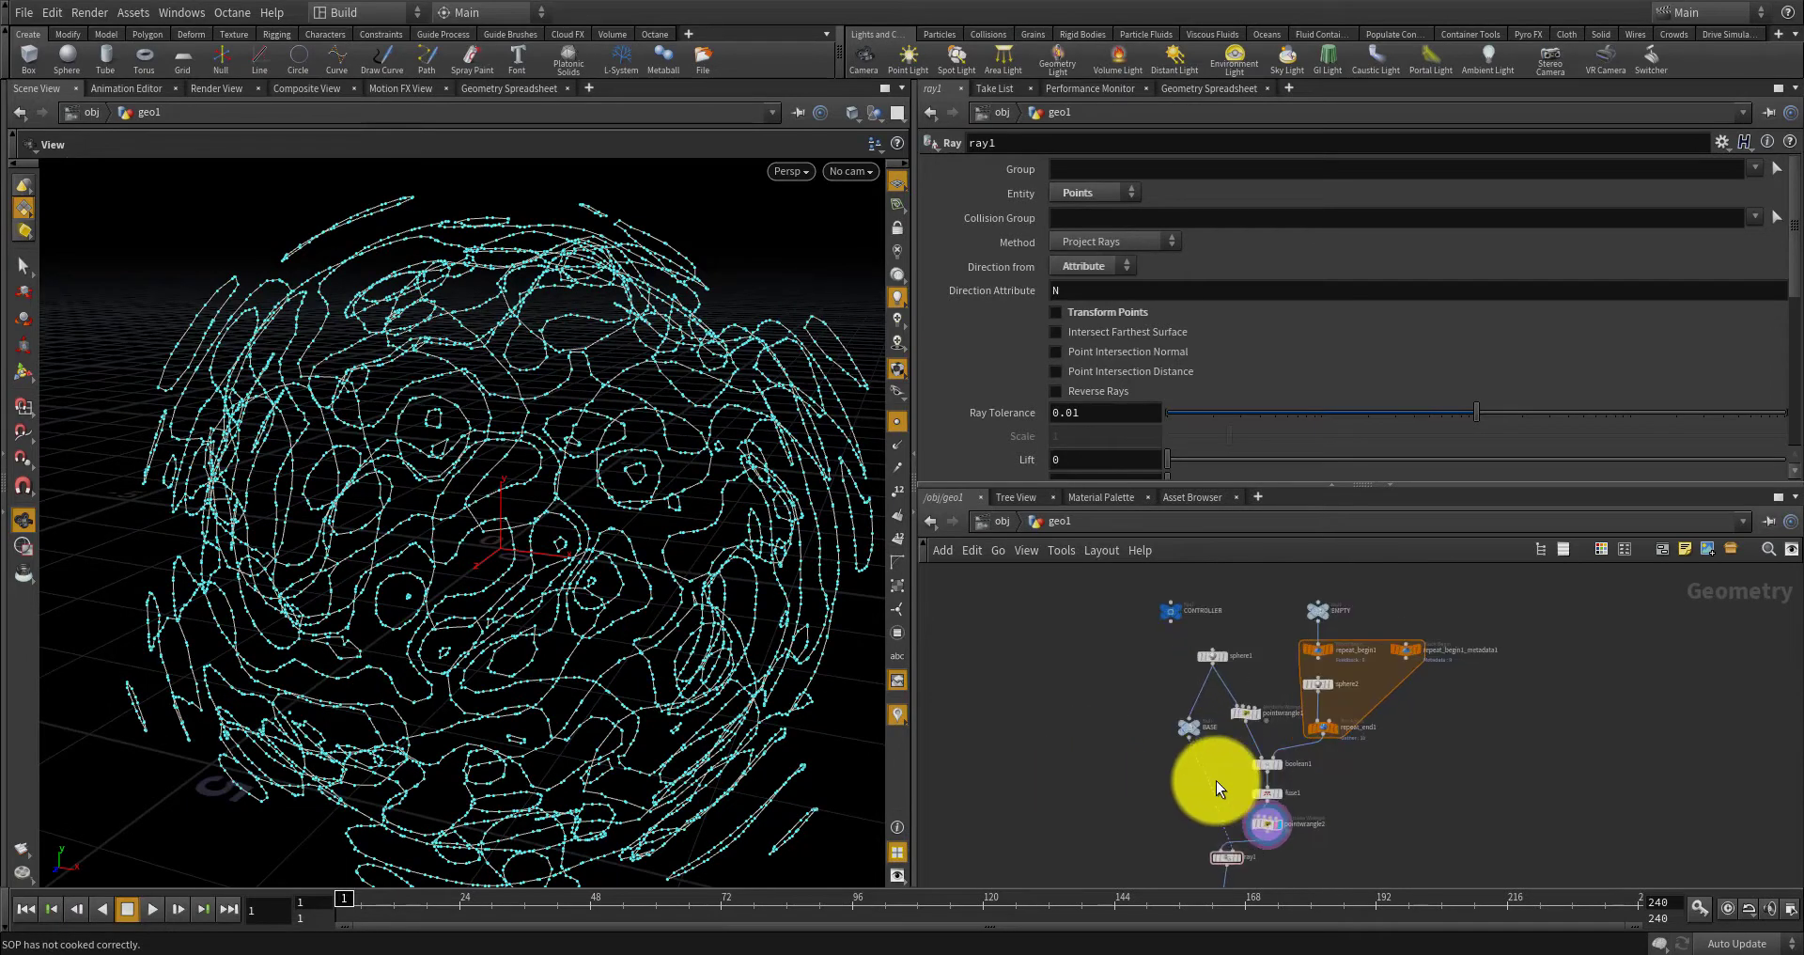
scroll(1175, 782, "up", 1)
middle_click_drag(1160, 778, 1124, 758)
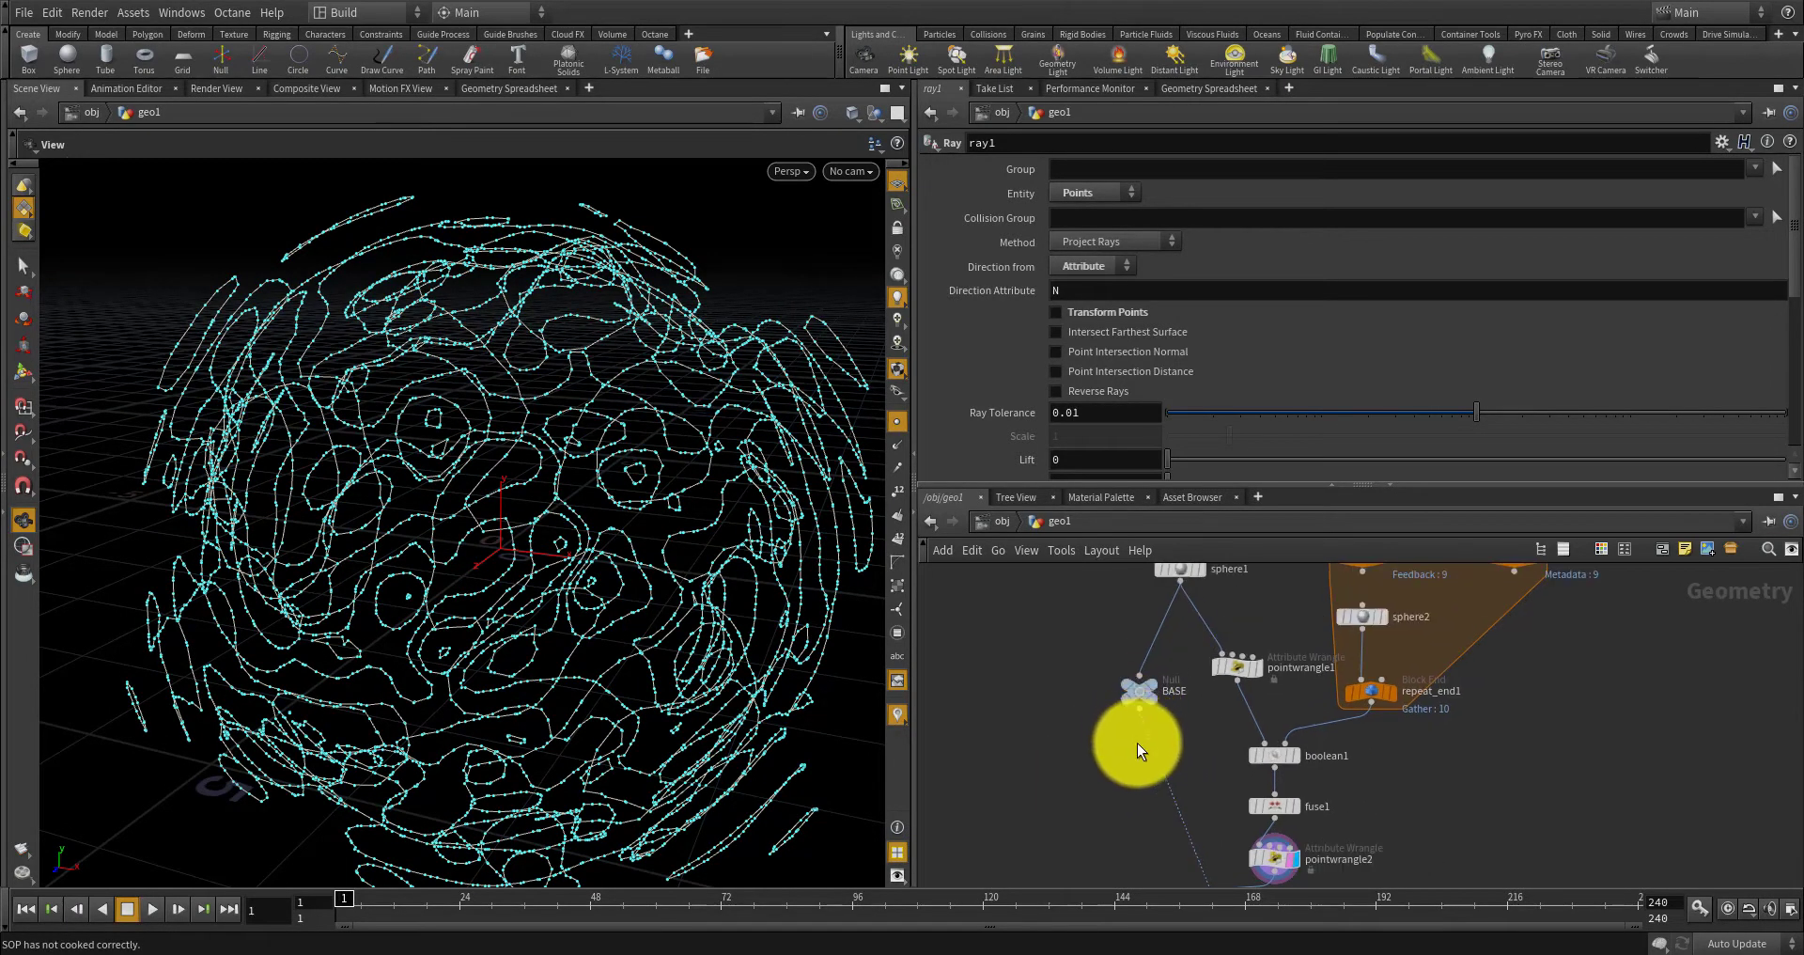
key("Tab")
type("sphere")
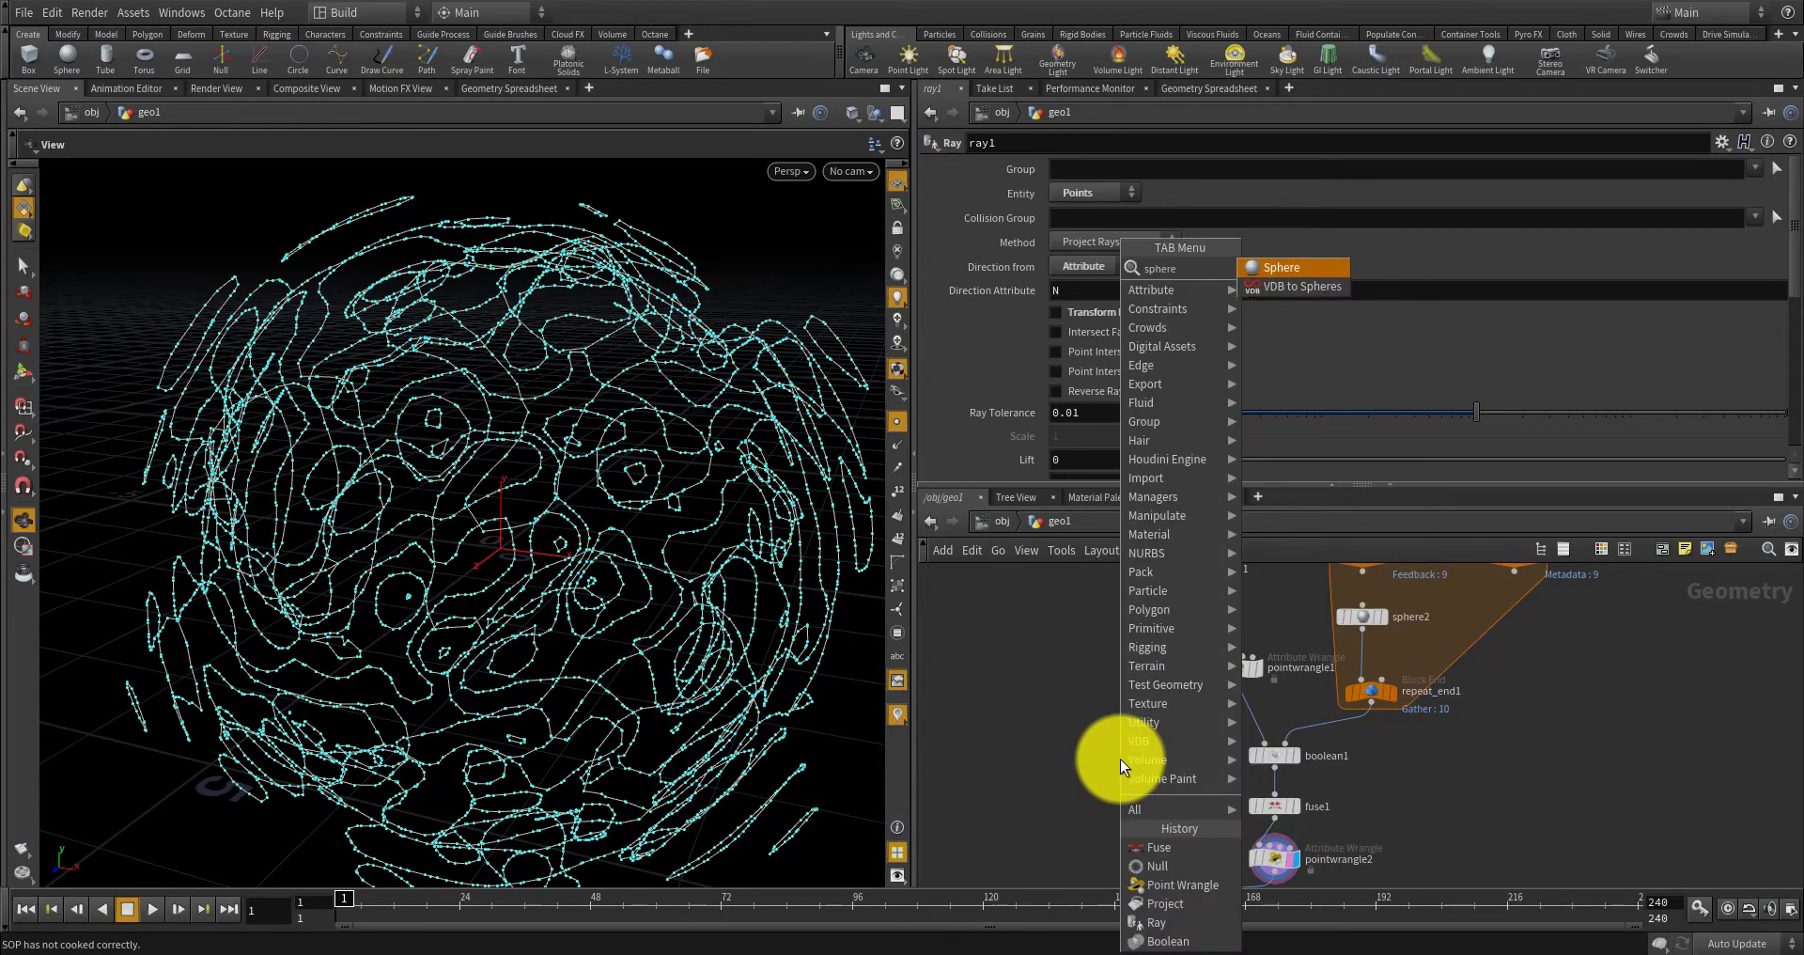
key("Return")
left_click(1119, 757)
Select the CONTROLLER null and copy its radius parameter.
middle_click_drag(1097, 649, 1086, 806)
scroll(1086, 659, "up", 4)
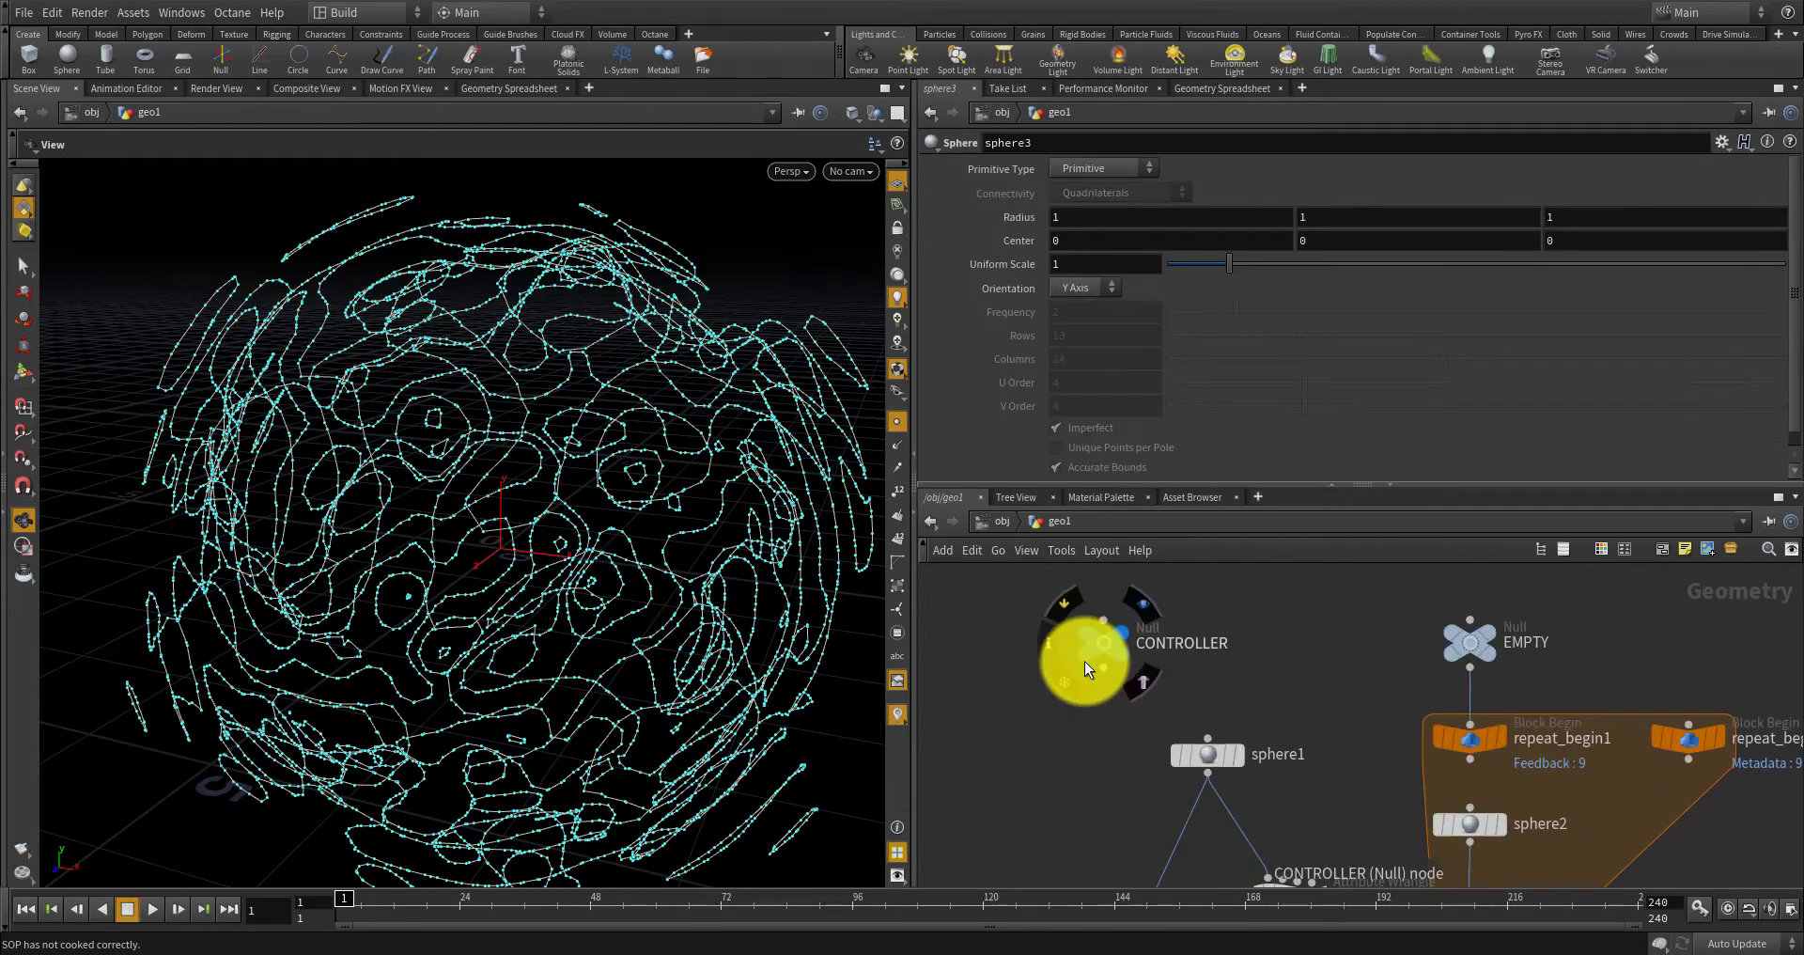
left_click(1128, 637)
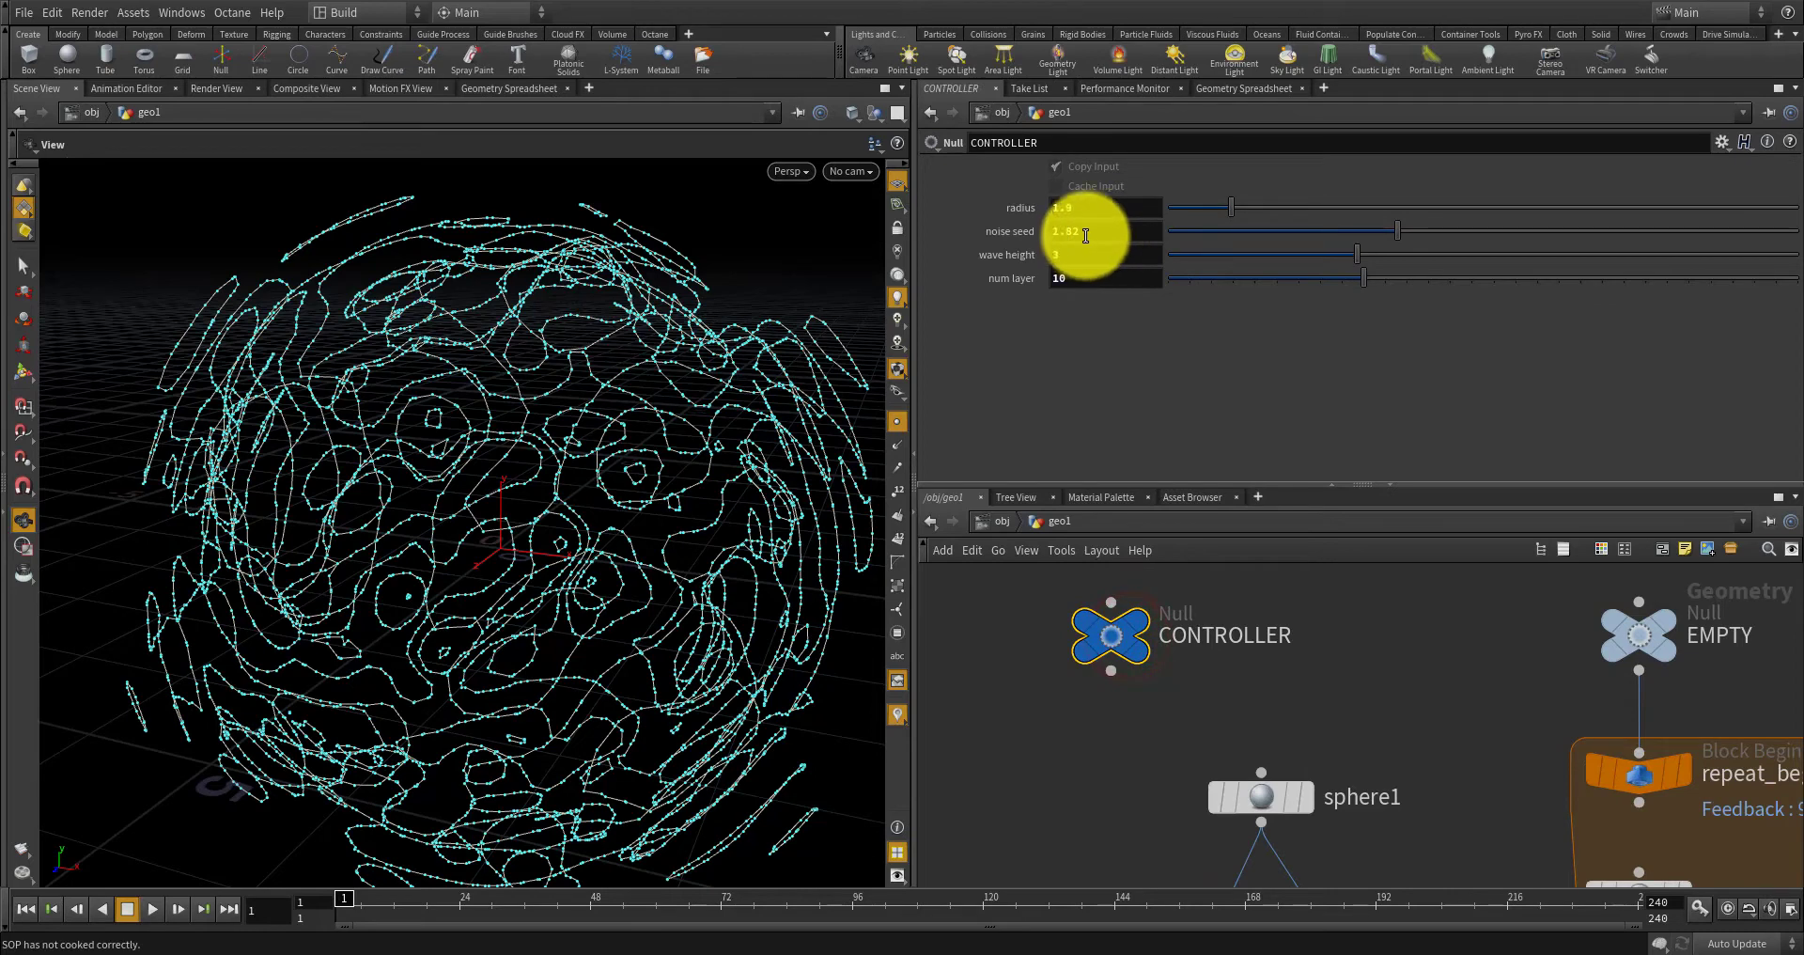
right_click(1097, 207)
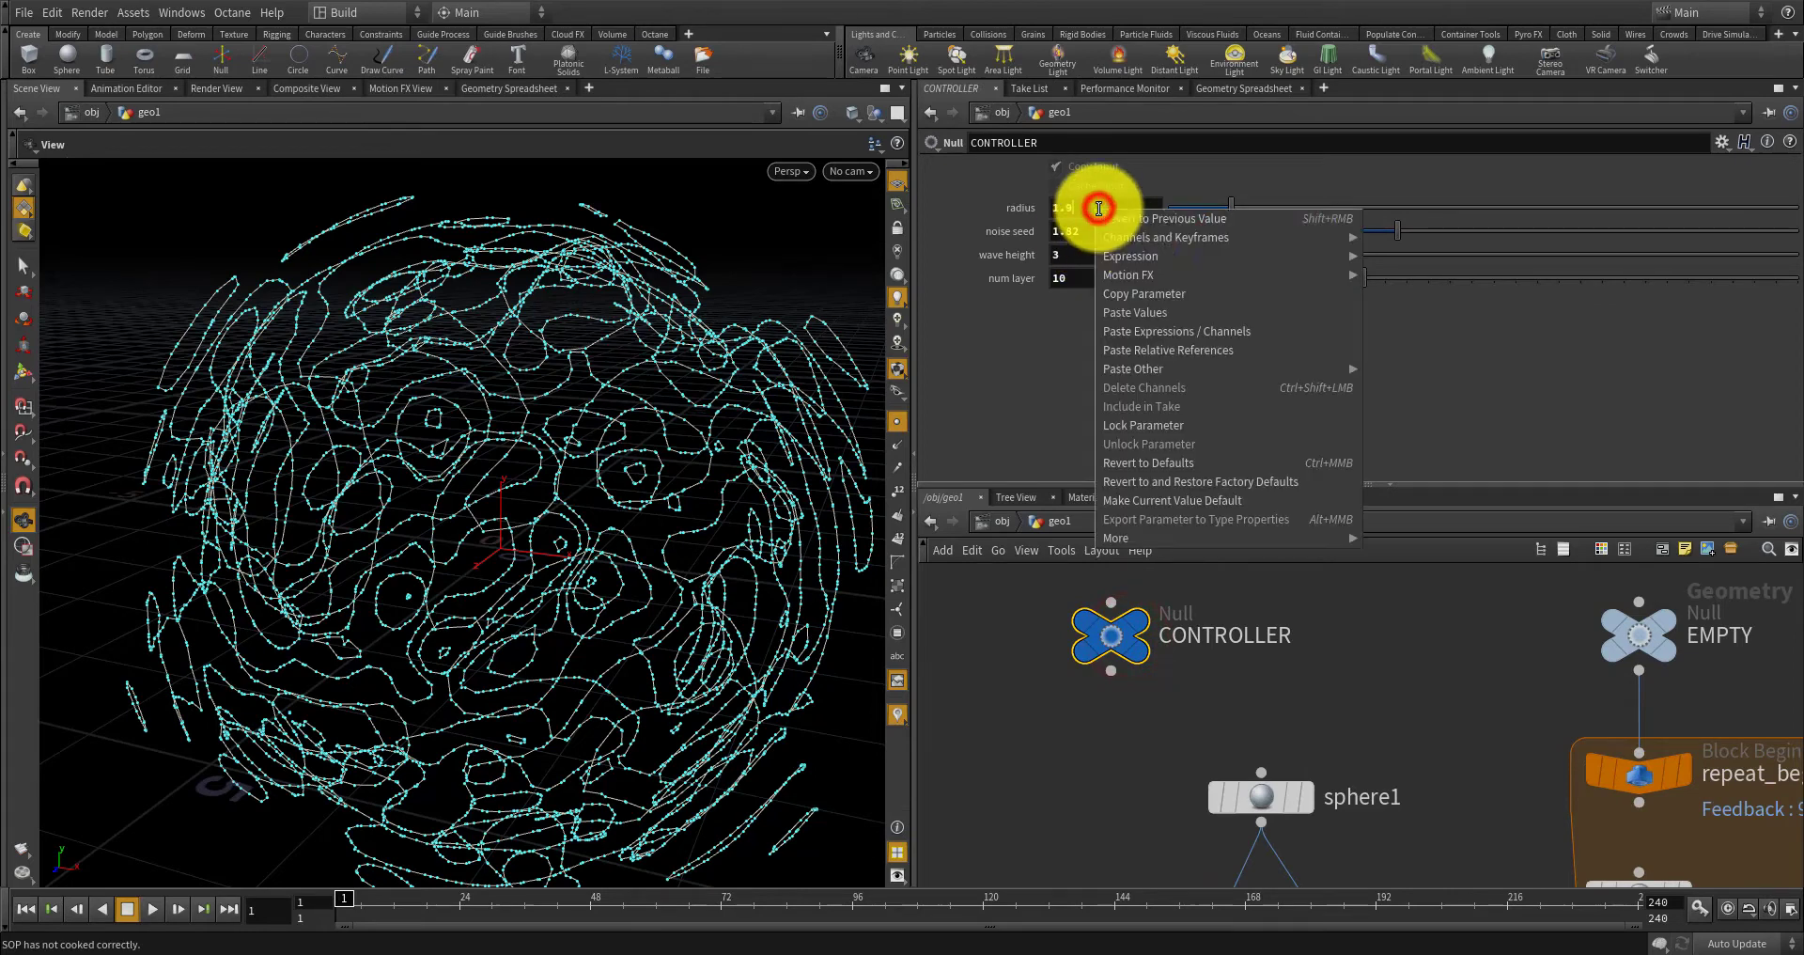
left_click(1155, 295)
Link all three radius components of sphere3 to the controller with the relative reference ch("../CONTROLLER/radius").
scroll(1142, 667, "down", 5)
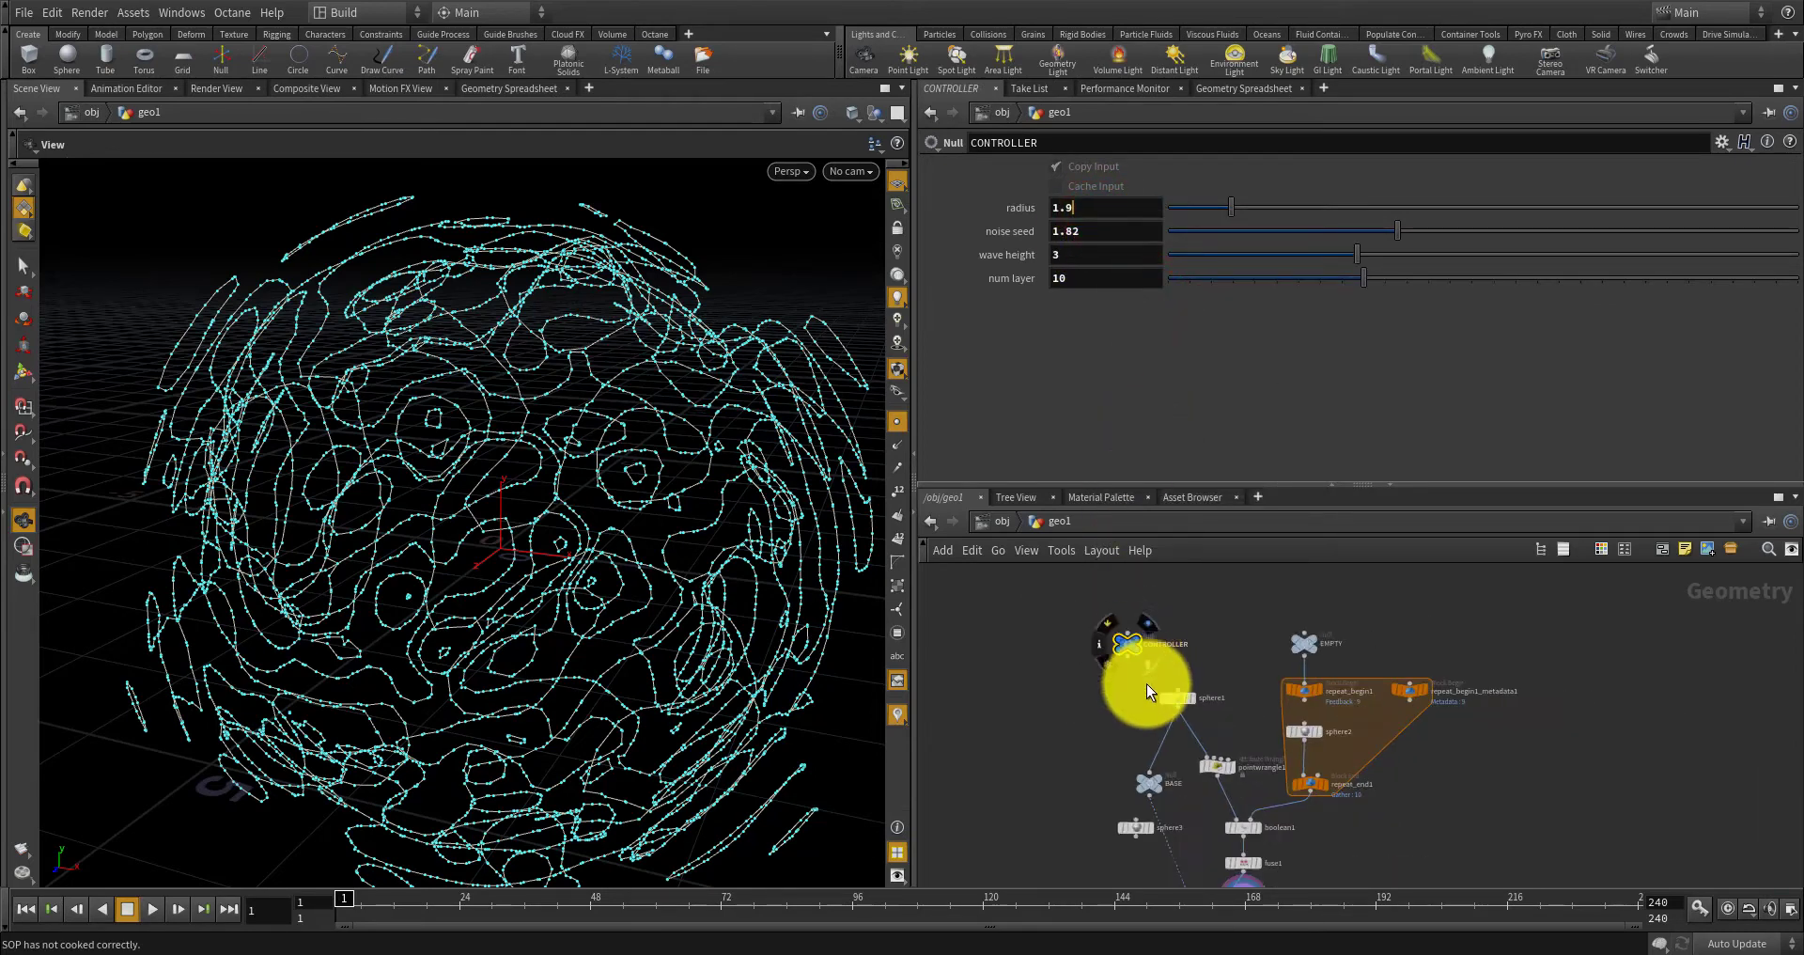
scroll(1116, 839, "up", 5)
left_click(1114, 842)
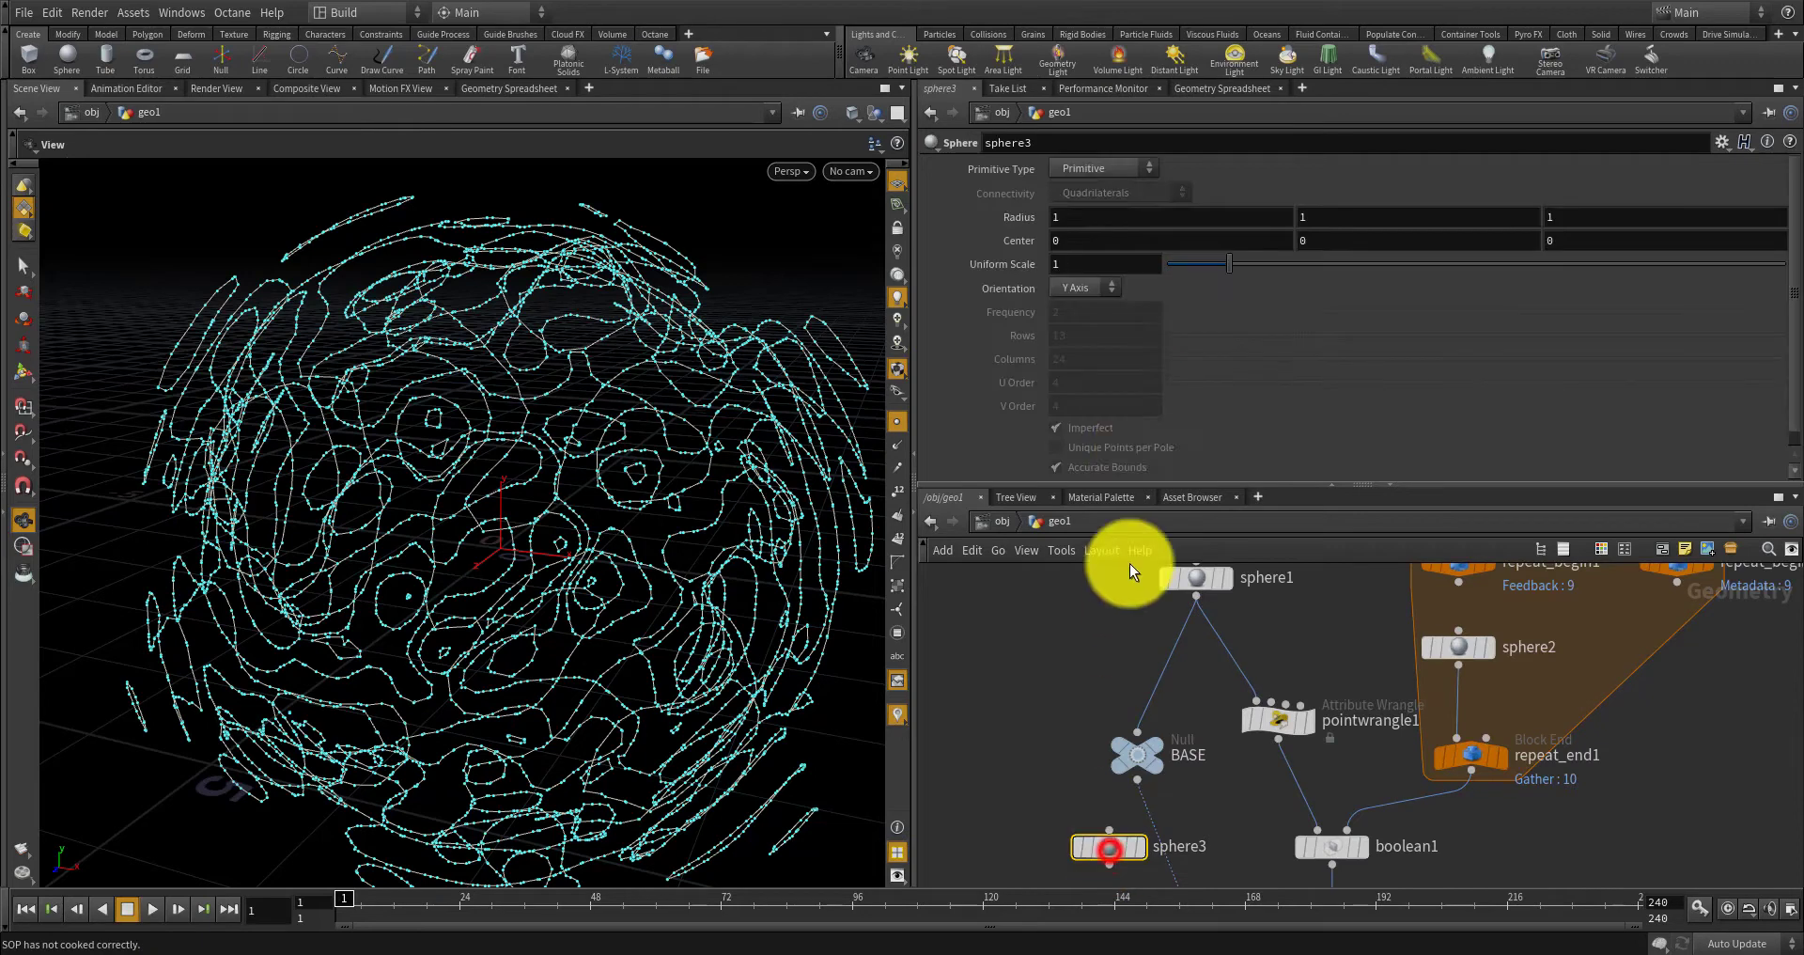
right_click(1080, 212)
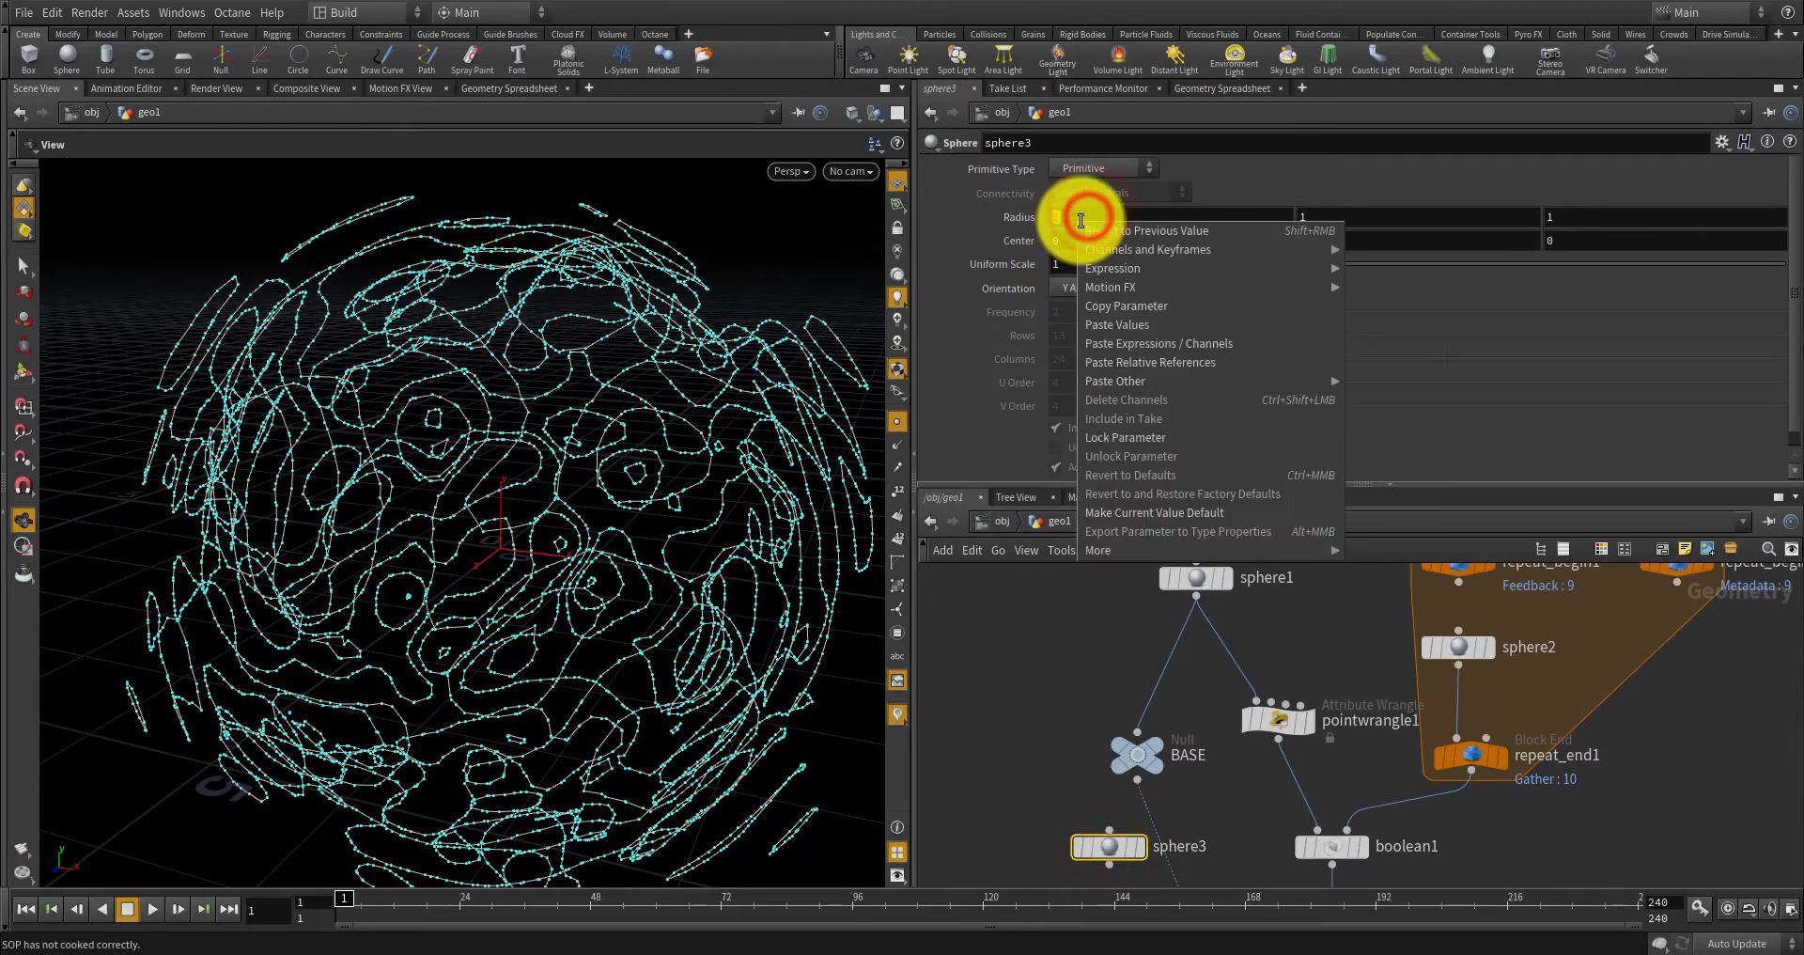
left_click(1133, 366)
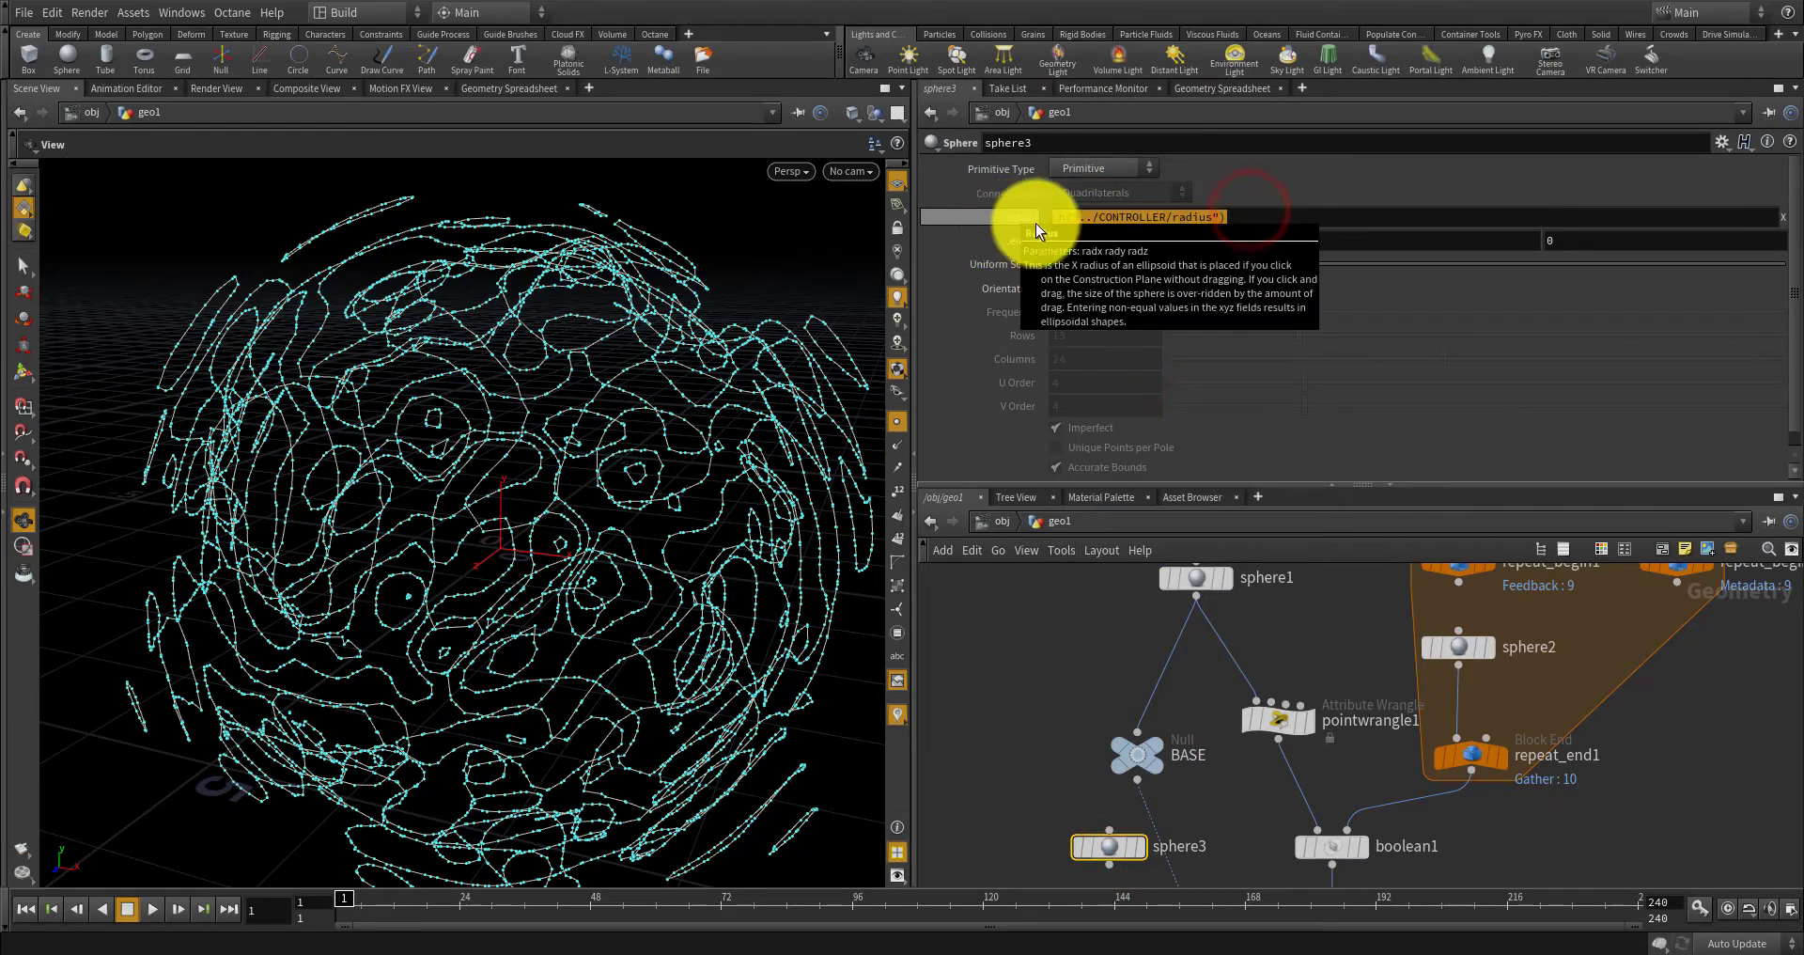
left_click(1353, 215)
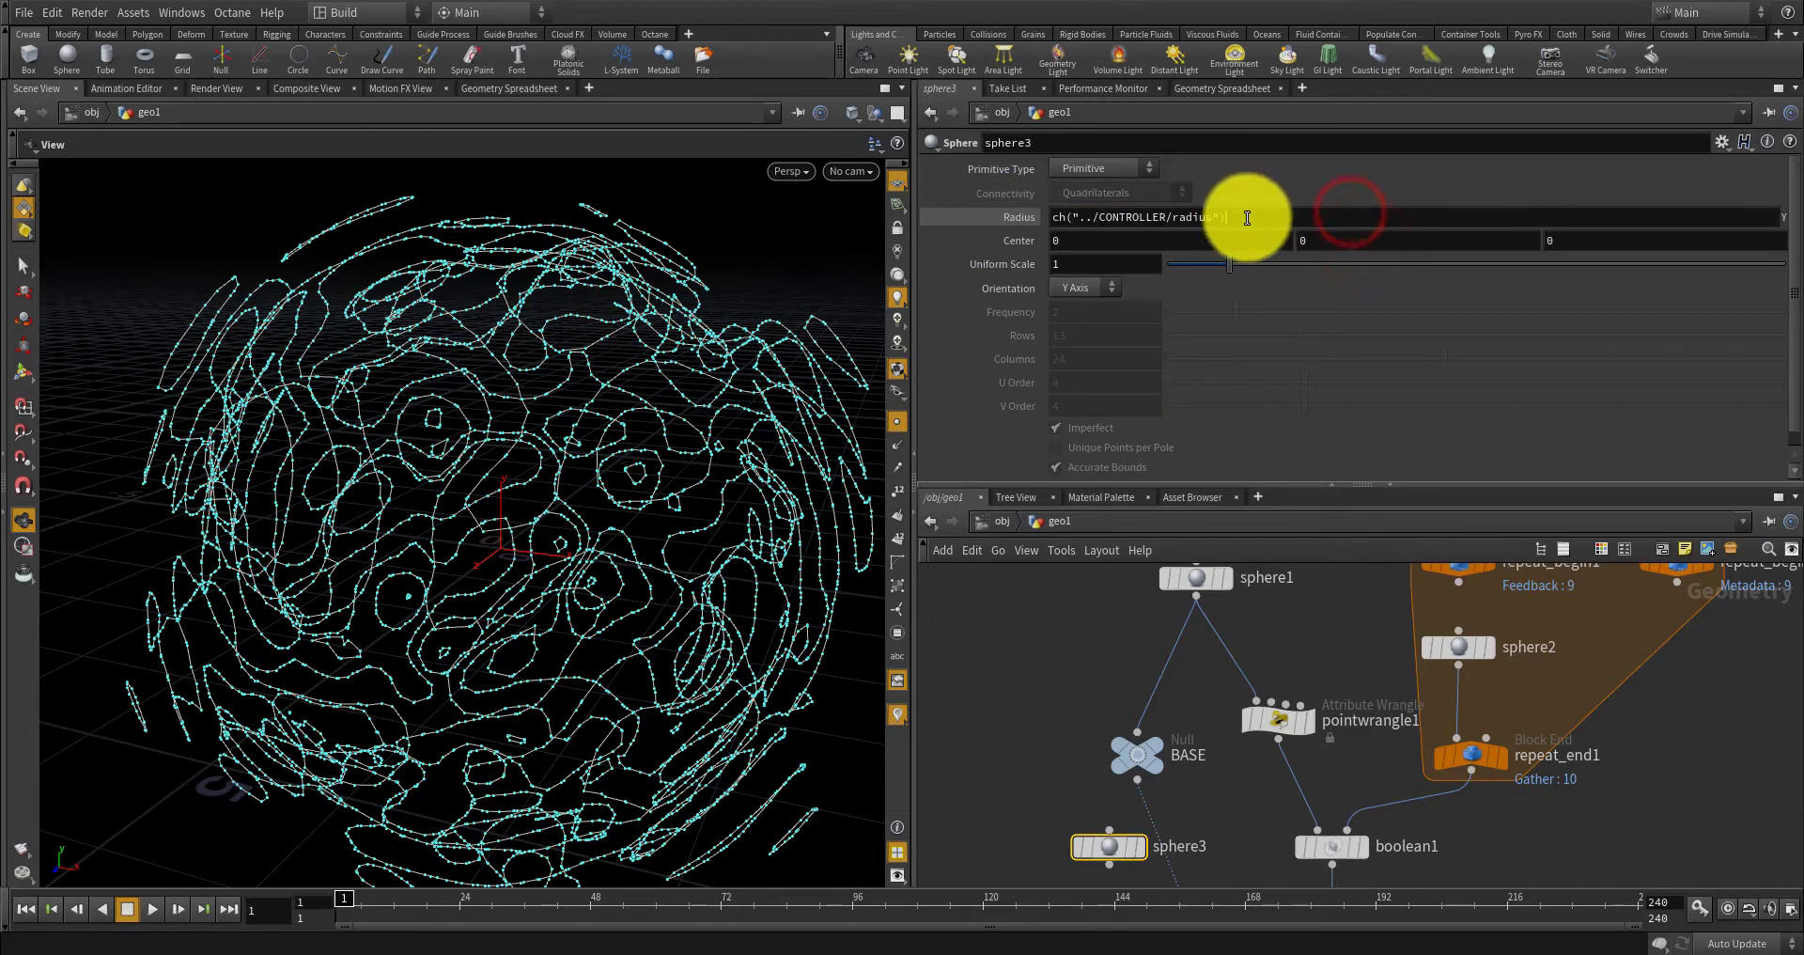
left_click(1345, 244)
left_click(1620, 217)
key("ctrl+v")
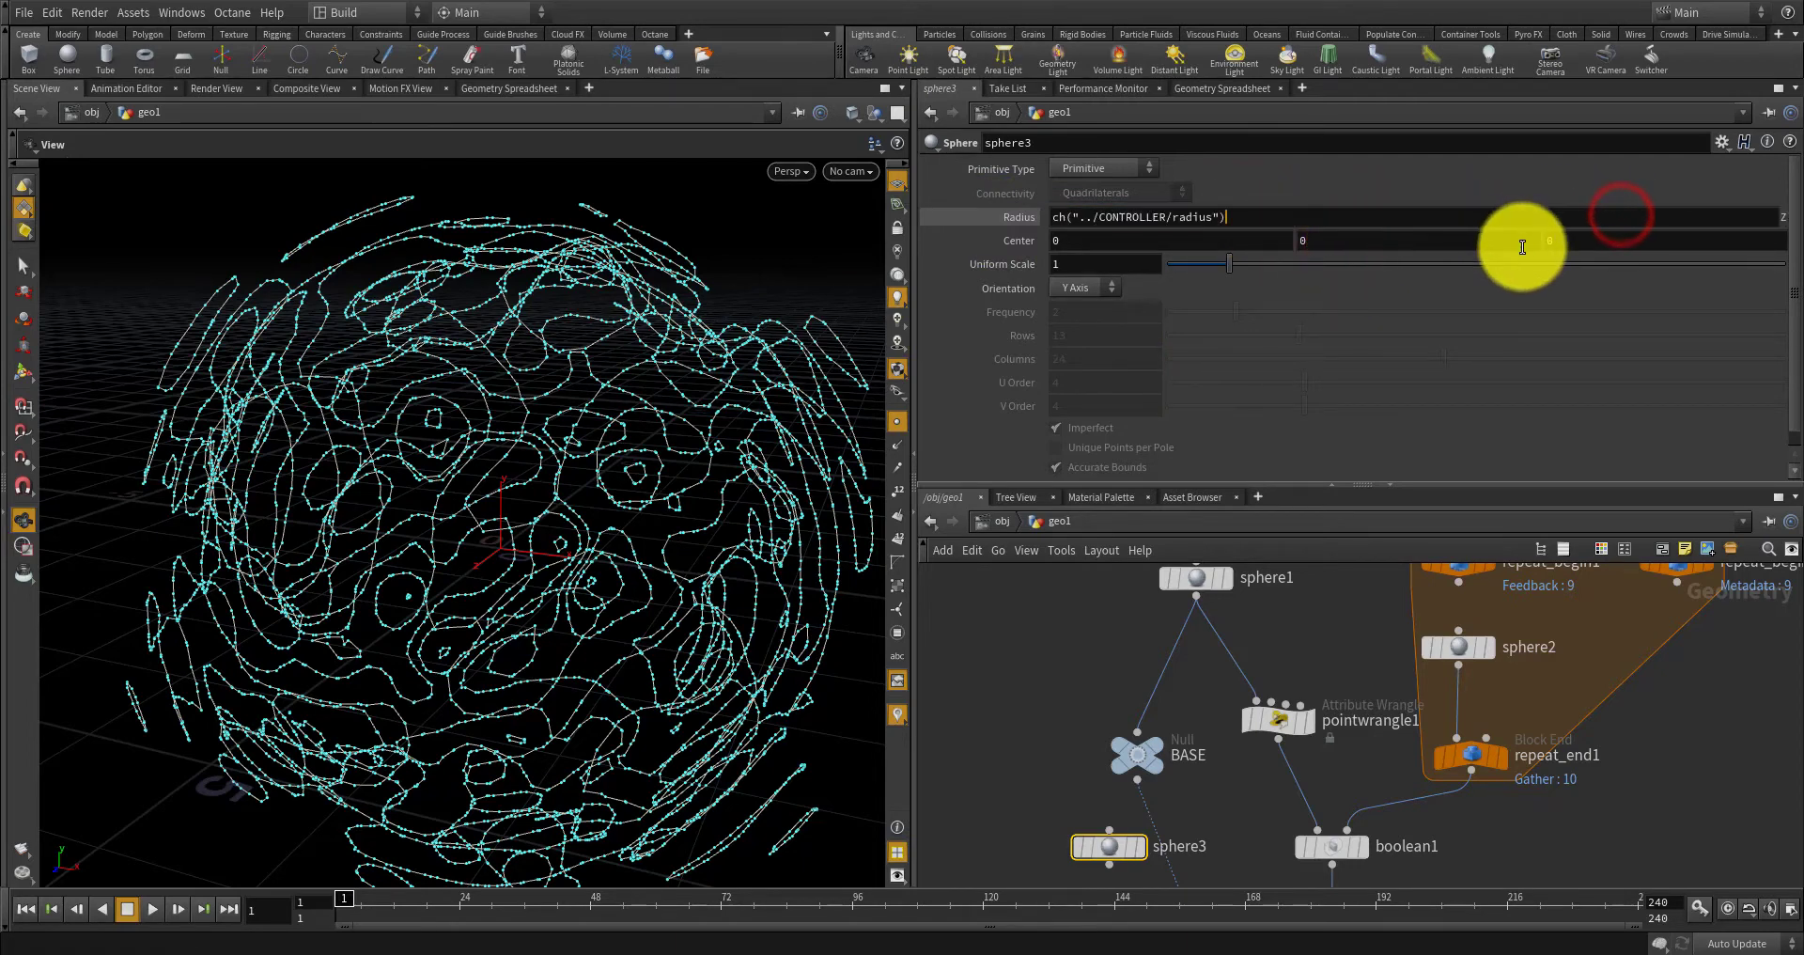
left_click(1522, 247)
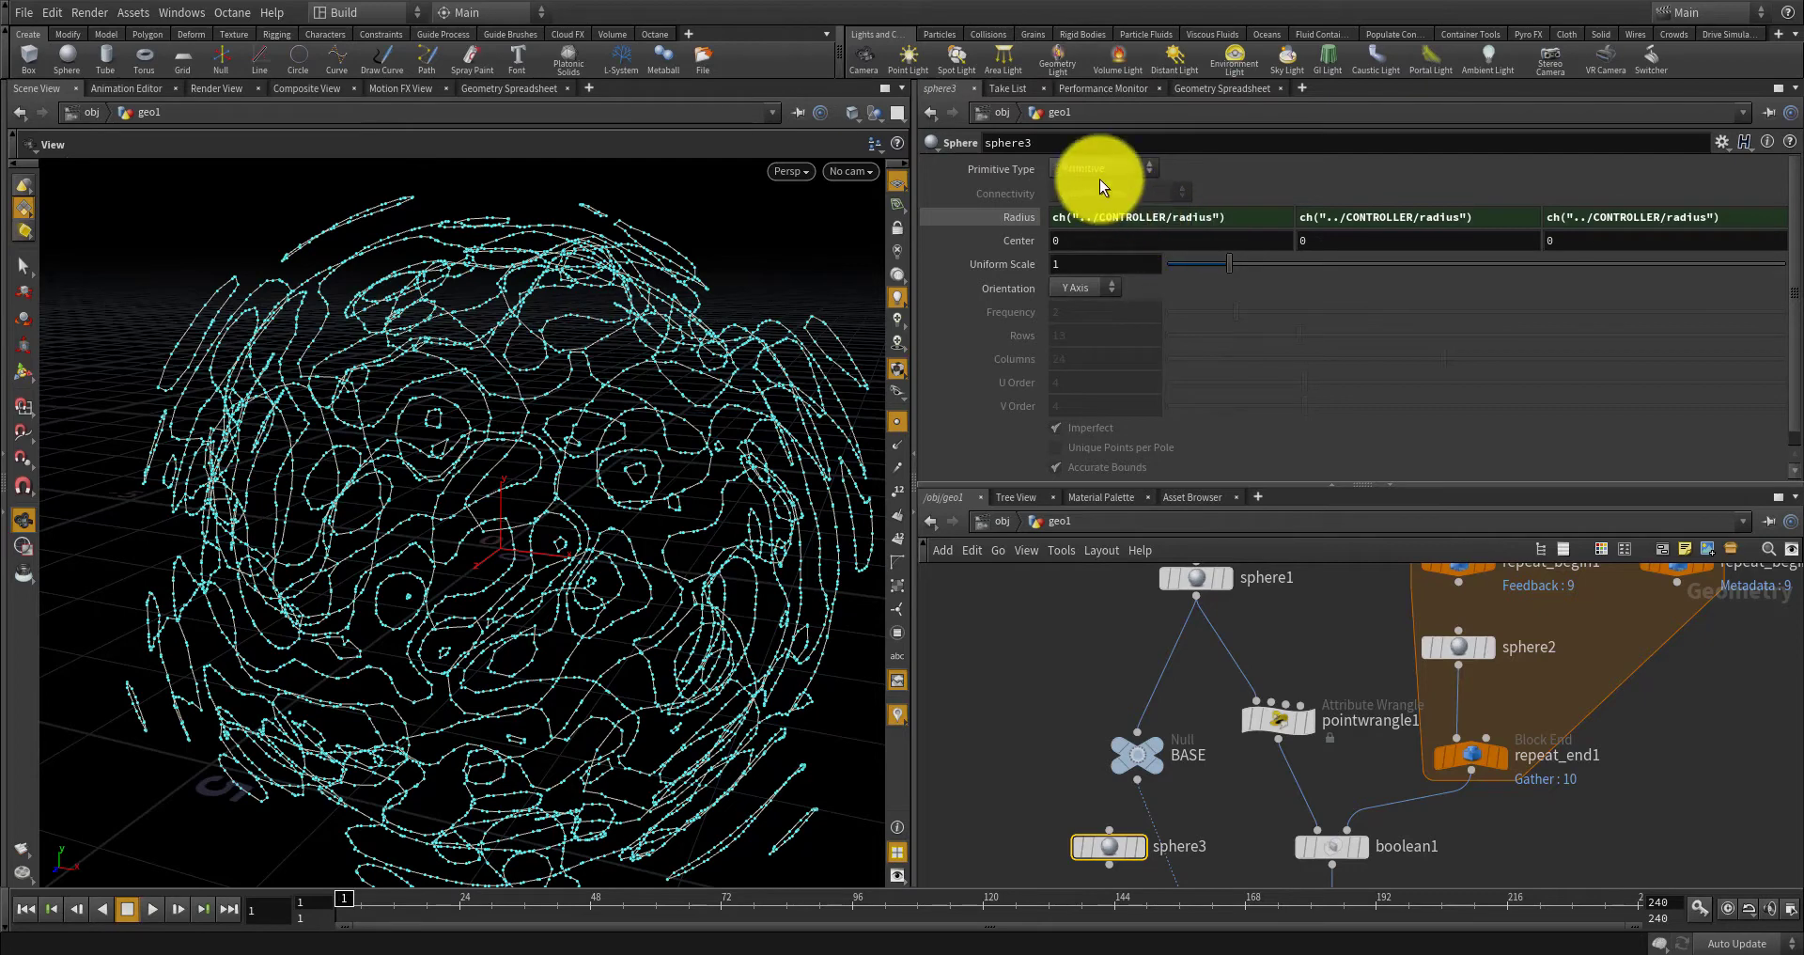
Display sphere3, connect it to ray1's collision input in place of BASE, and display ray1.
left_click(1139, 844)
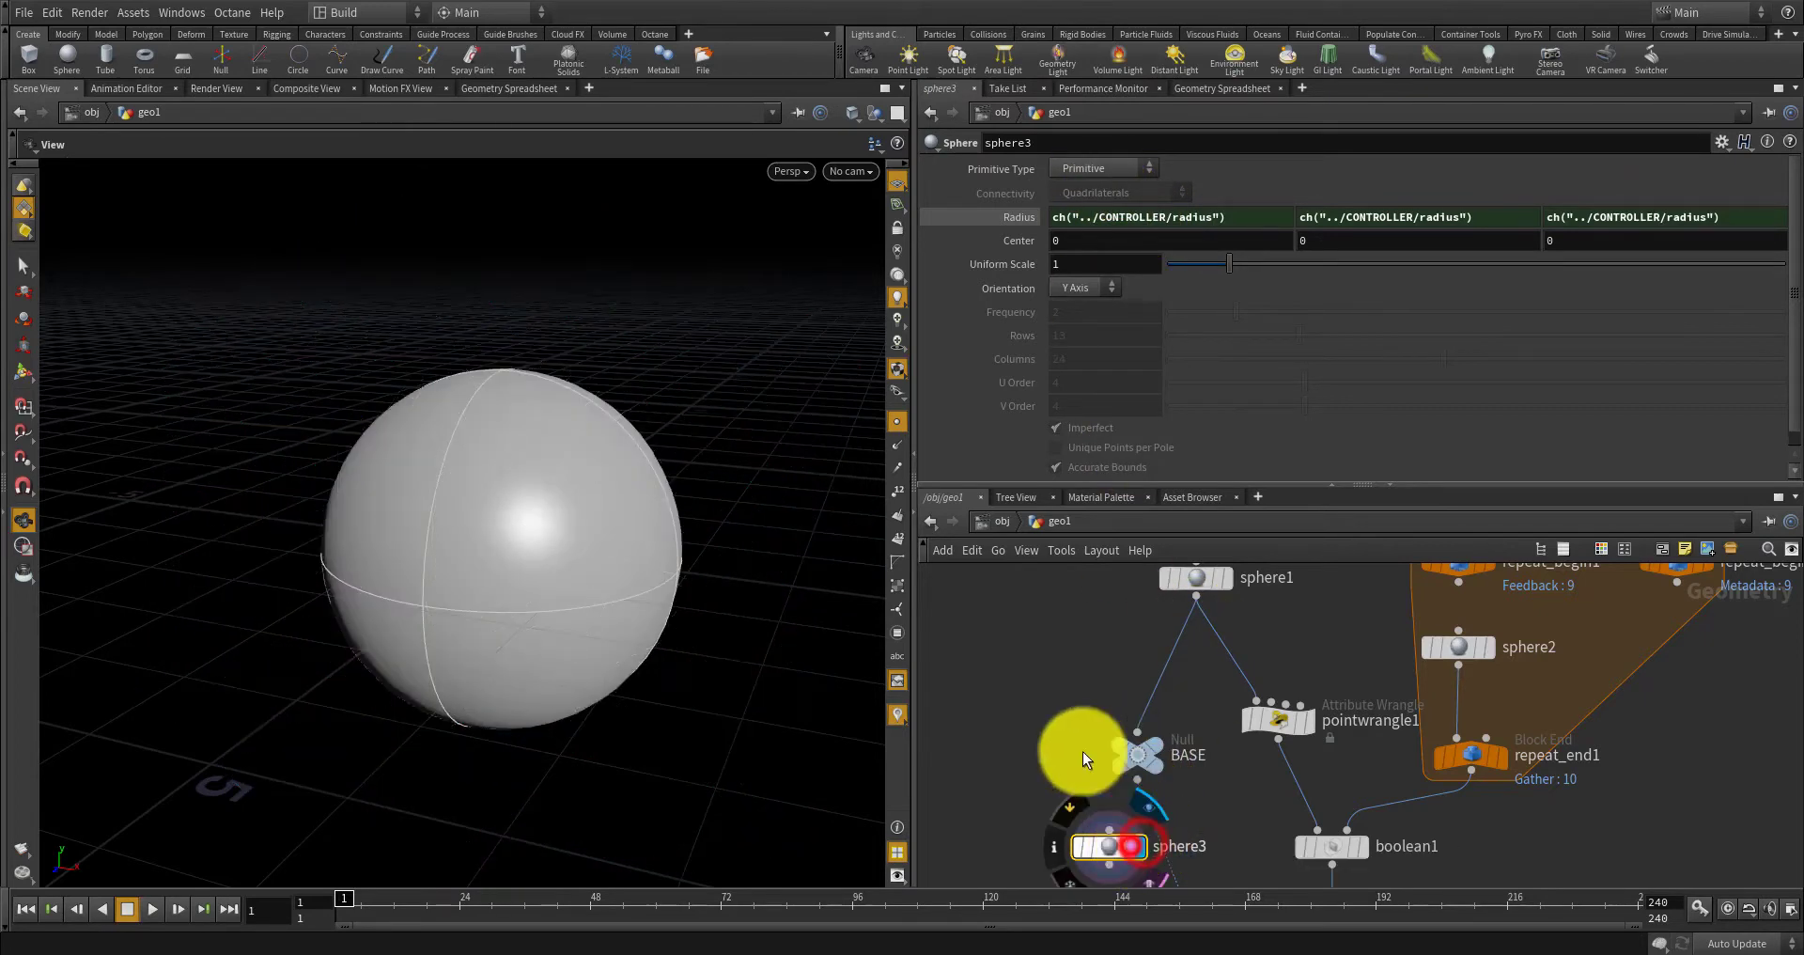
scroll(1079, 749, "down", 5)
scroll(1075, 747, "up", 5)
left_click_drag(1014, 685, 1127, 850)
scroll(1133, 763, "up", 2)
left_click(1138, 853)
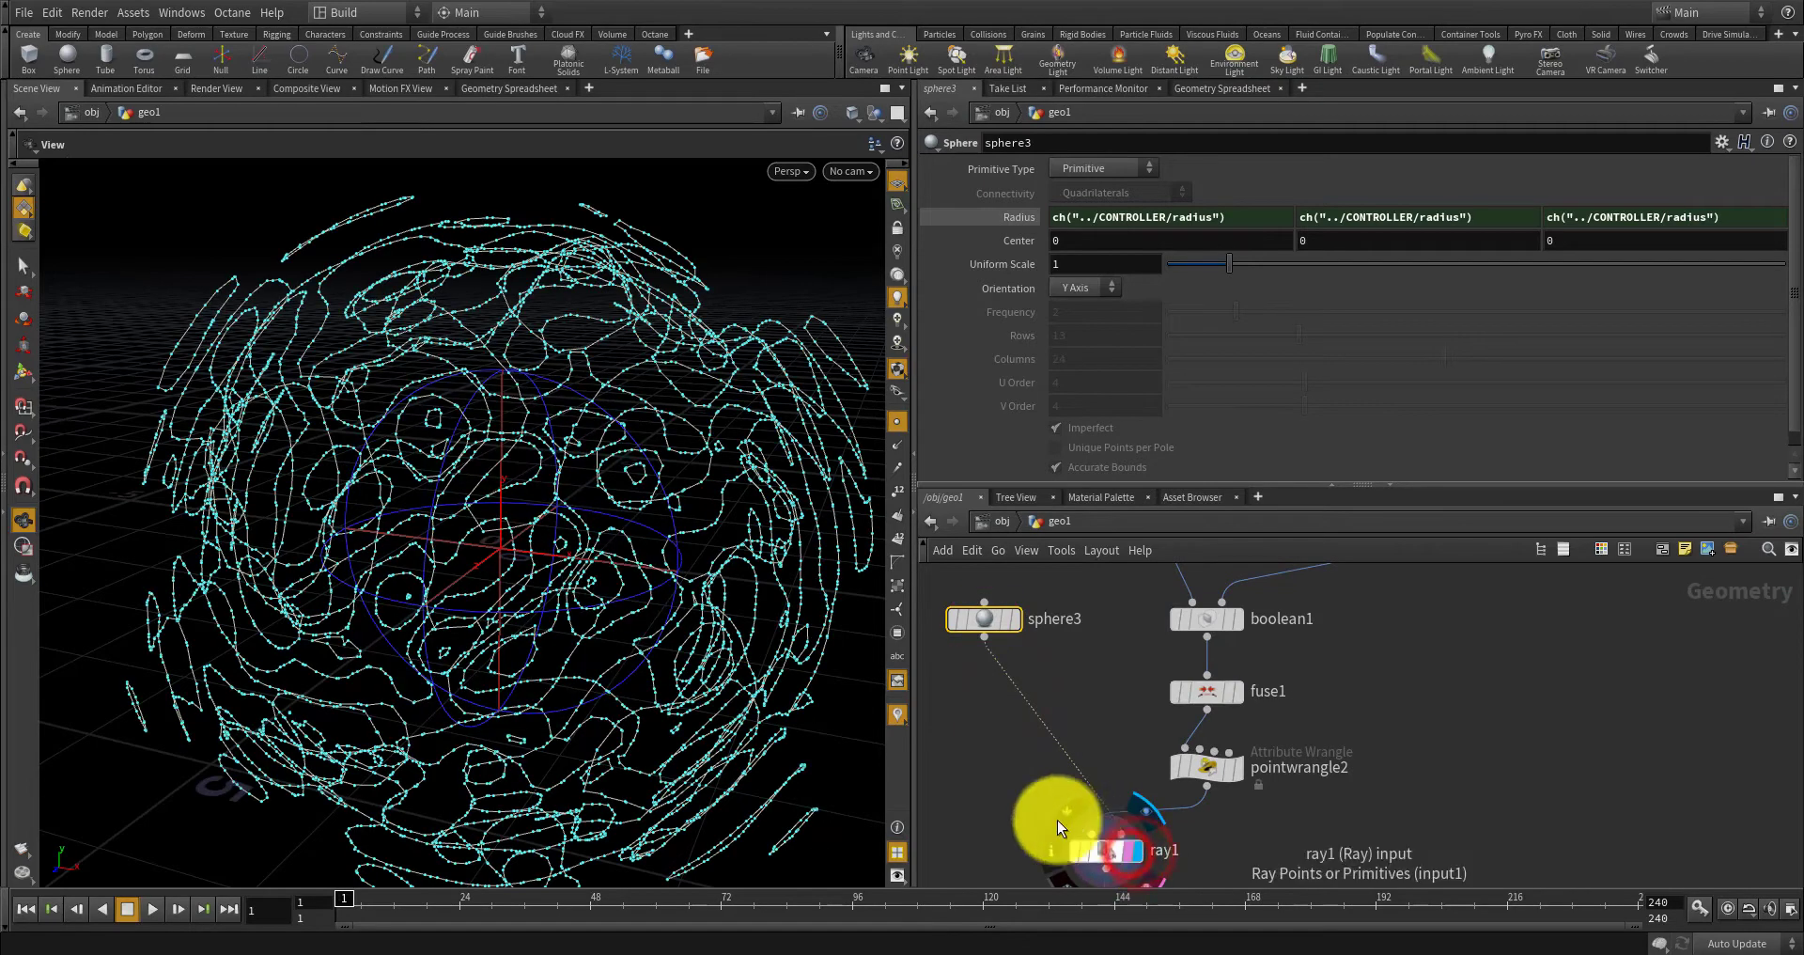
Select ray1 and examine its curves up close around the new collision sphere.
scroll(1108, 808, "down", 2)
left_click(1105, 846)
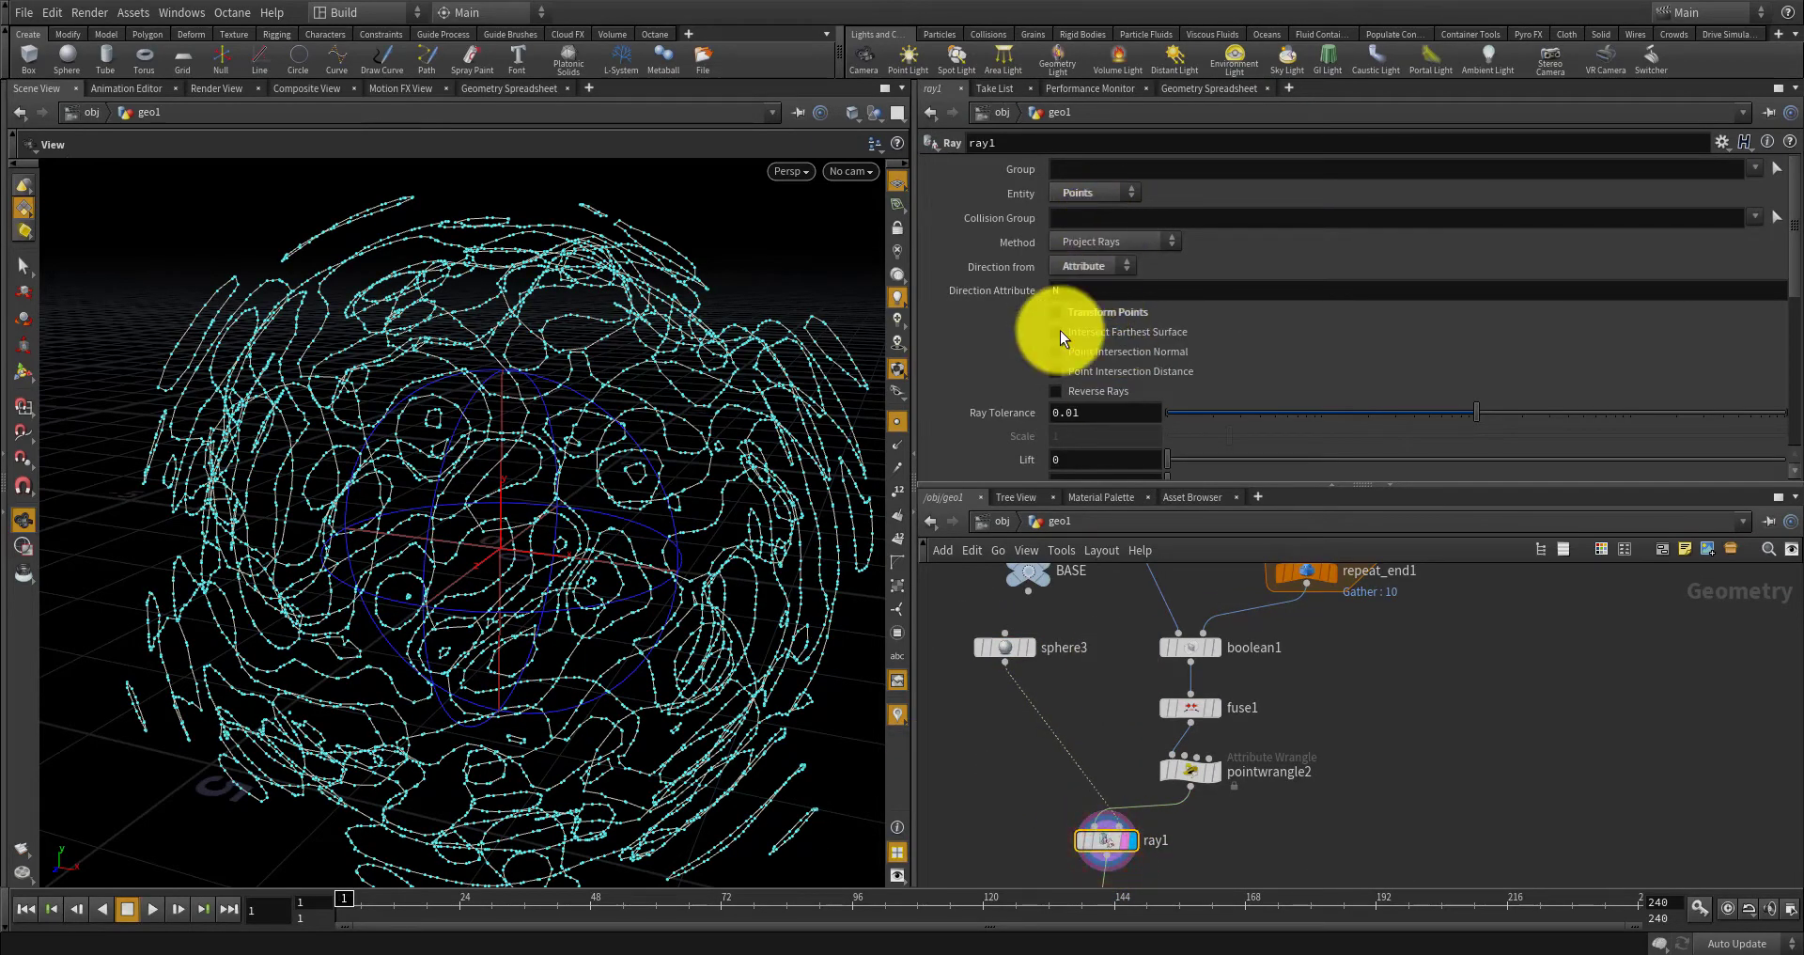
right_click_drag(409, 520, 568, 523)
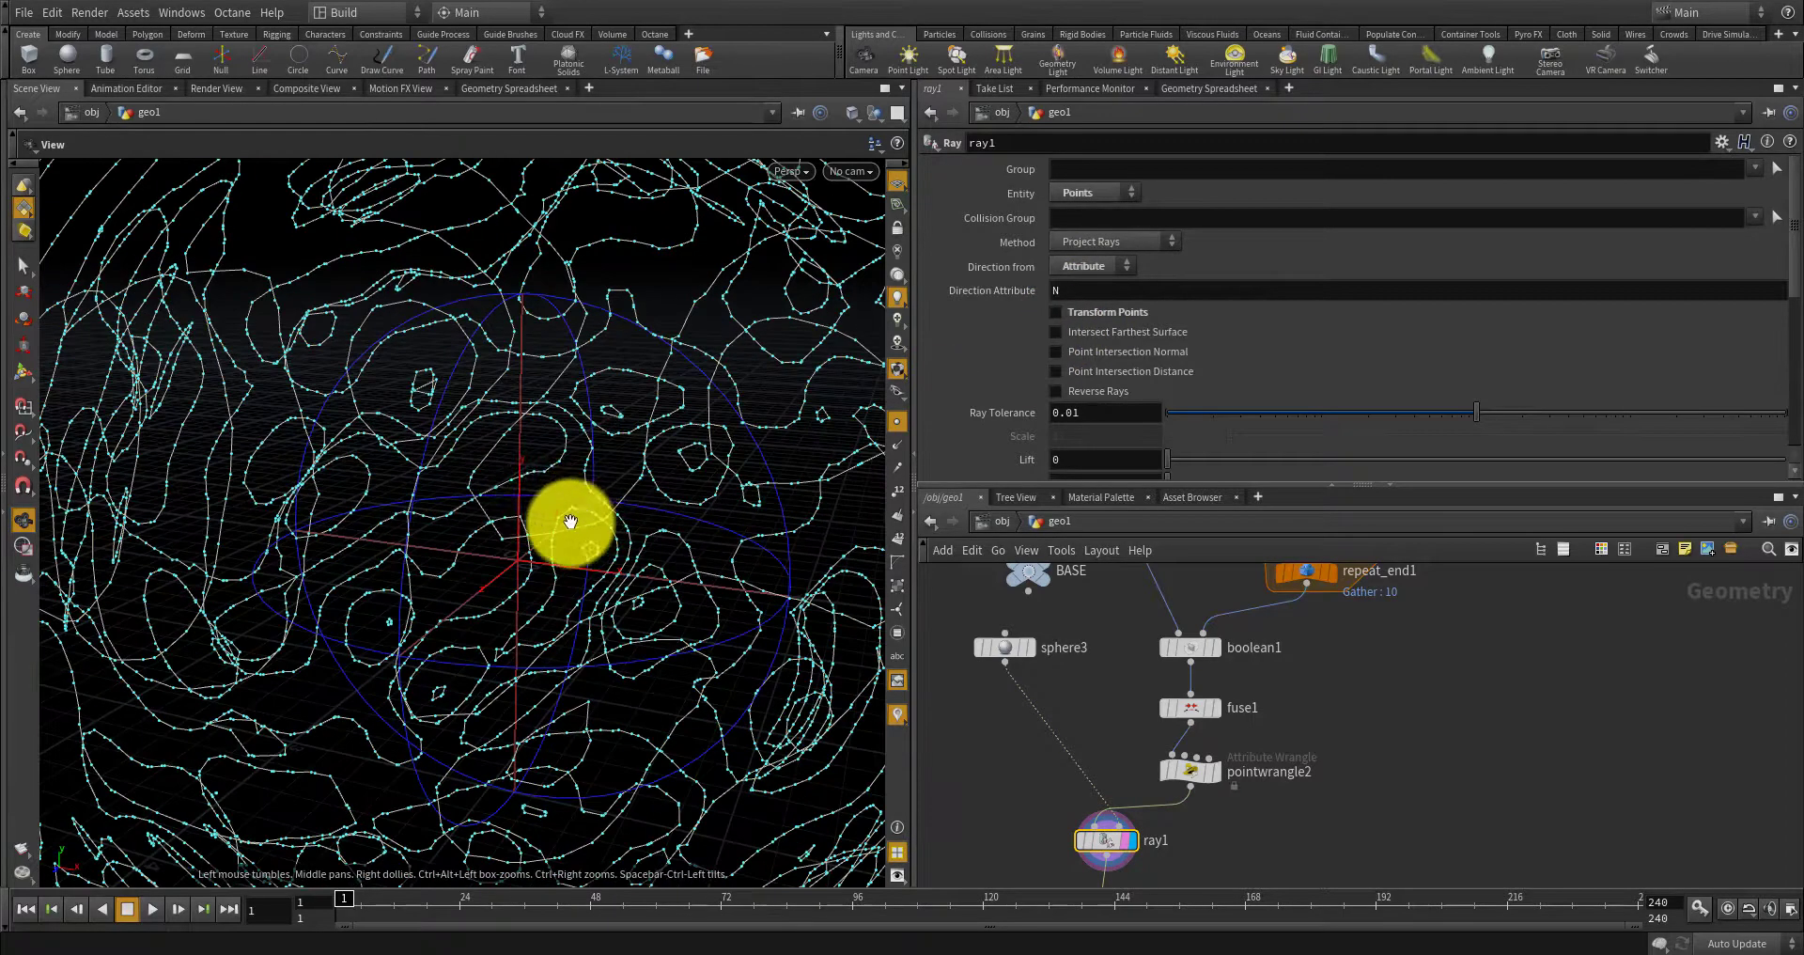
left_click_drag(553, 514, 527, 495)
scroll(1048, 714, "down", 1)
Change sphere3's primitive type to Polygon and move the node closer to ray1.
left_click(1003, 659)
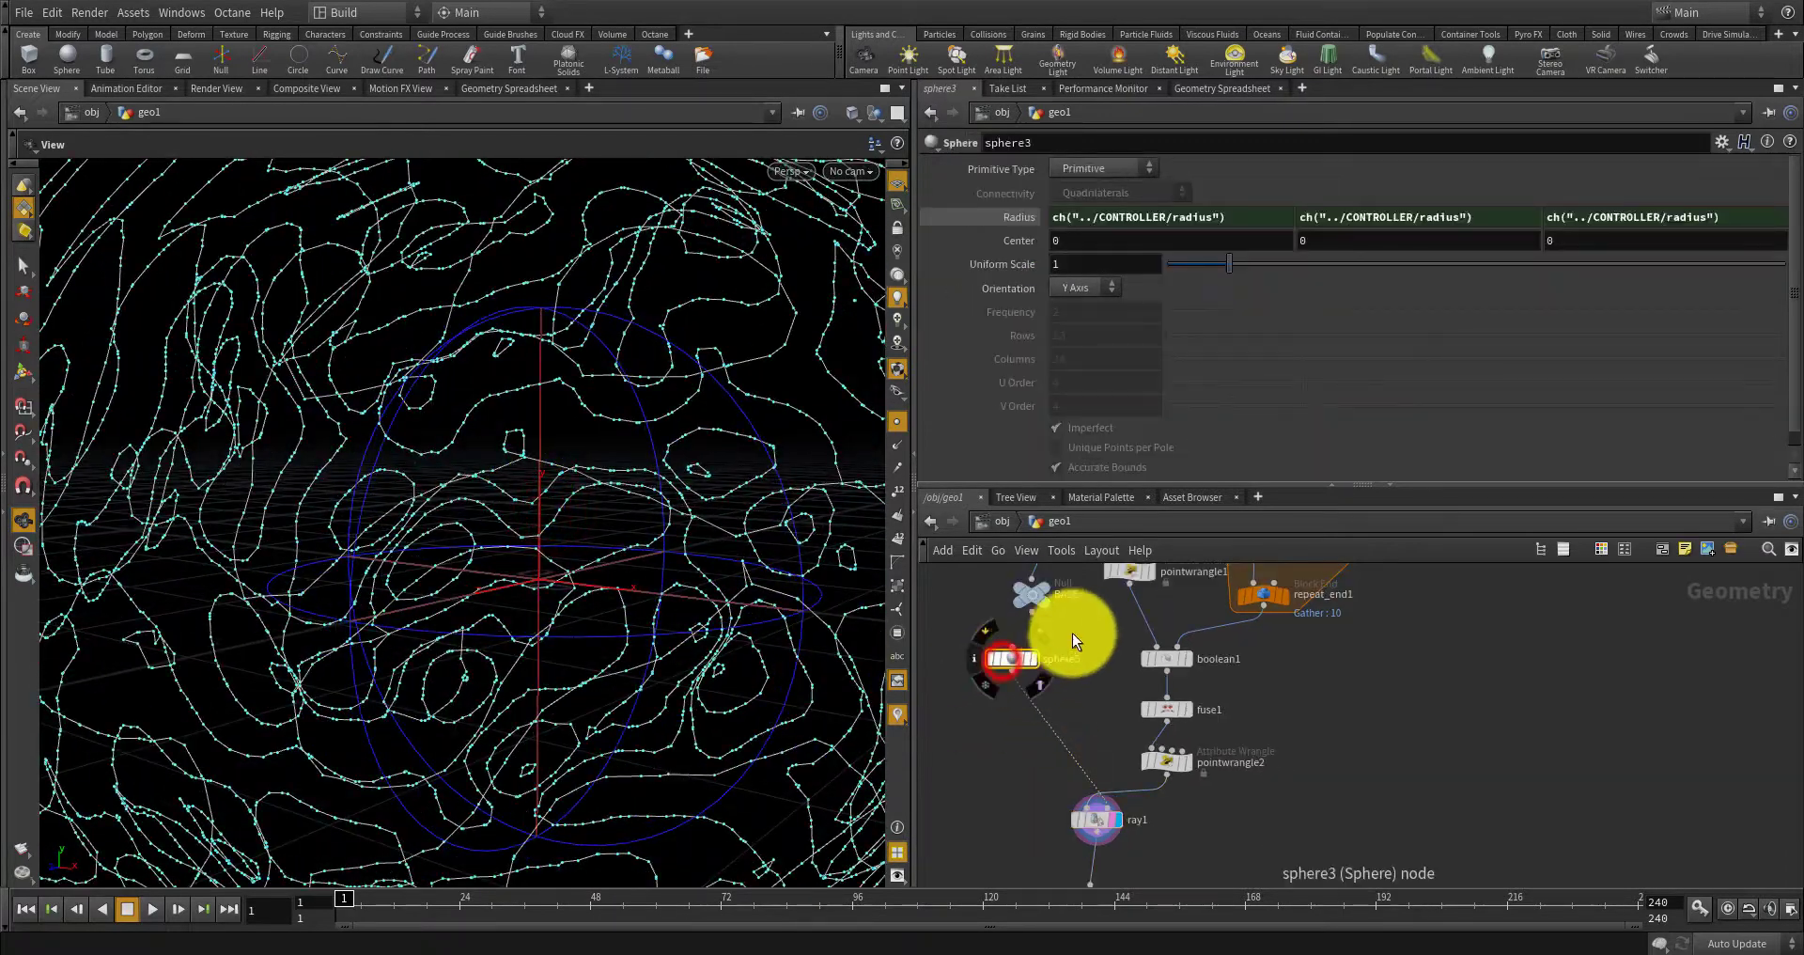
left_click(1101, 199)
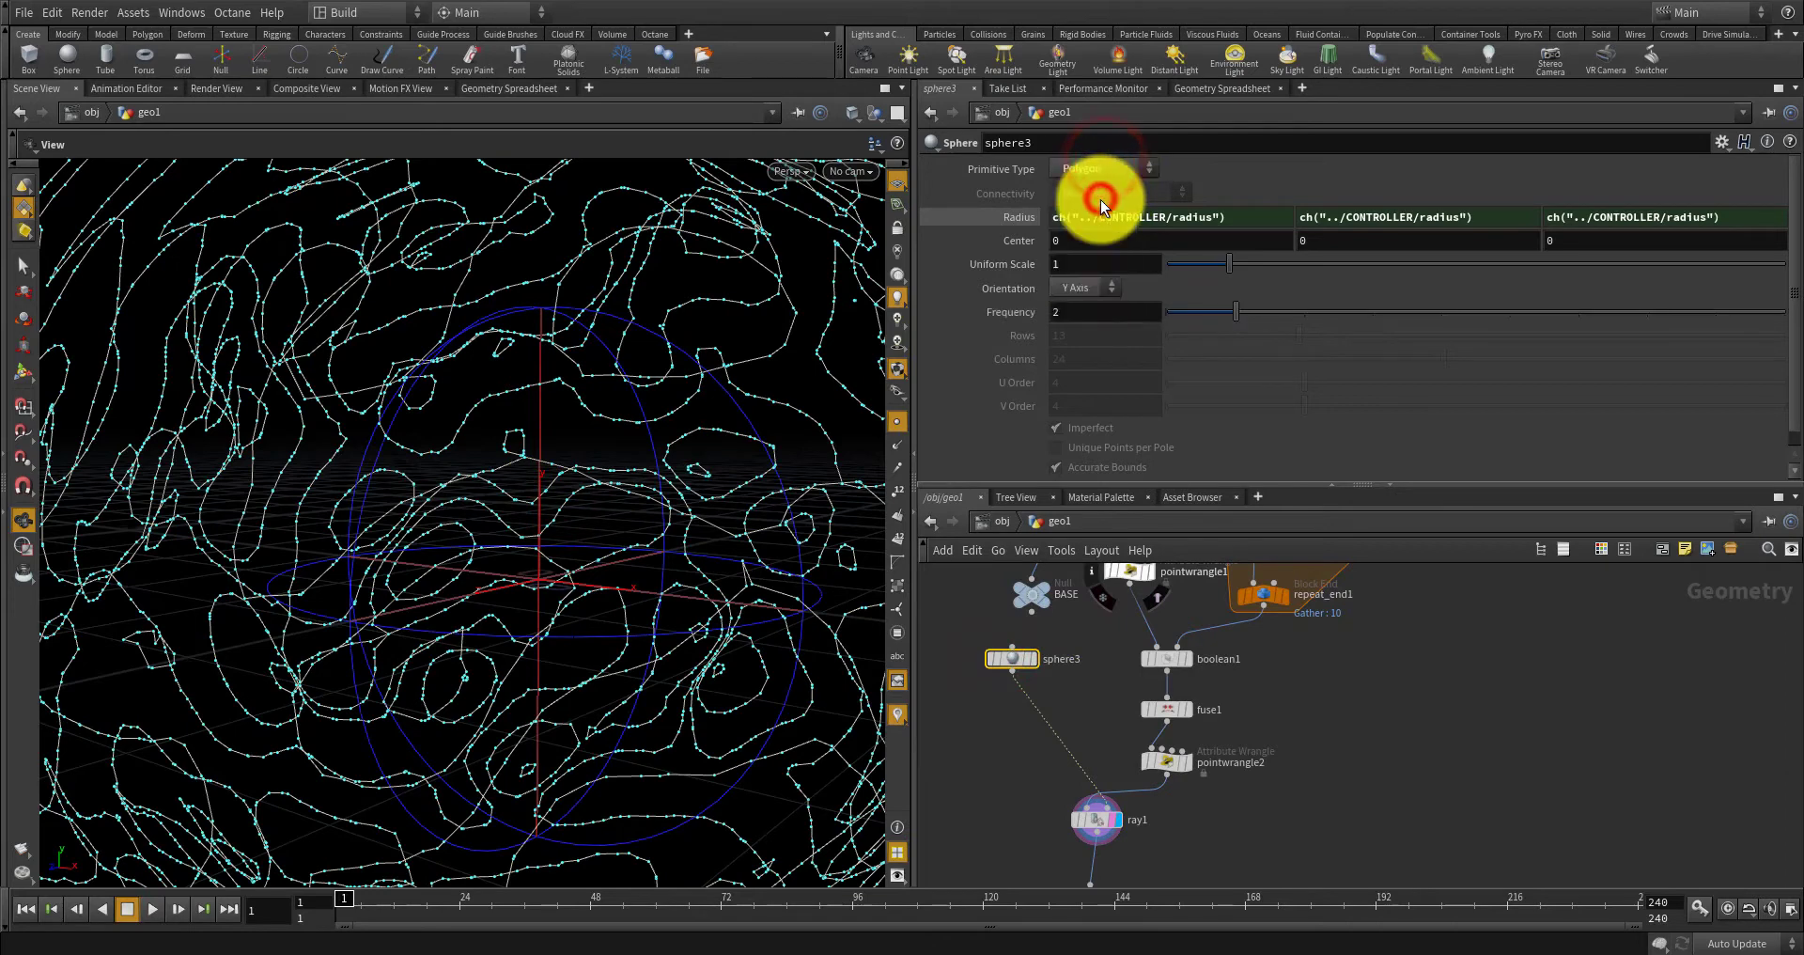
scroll(1168, 655, "down", 2)
scroll(1067, 673, "up", 5)
left_click_drag(1047, 630, 1077, 716)
scroll(1062, 643, "down", 3)
scroll(1071, 714, "up", 2)
scroll(1077, 719, "up", 2)
scroll(1071, 638, "down", 6)
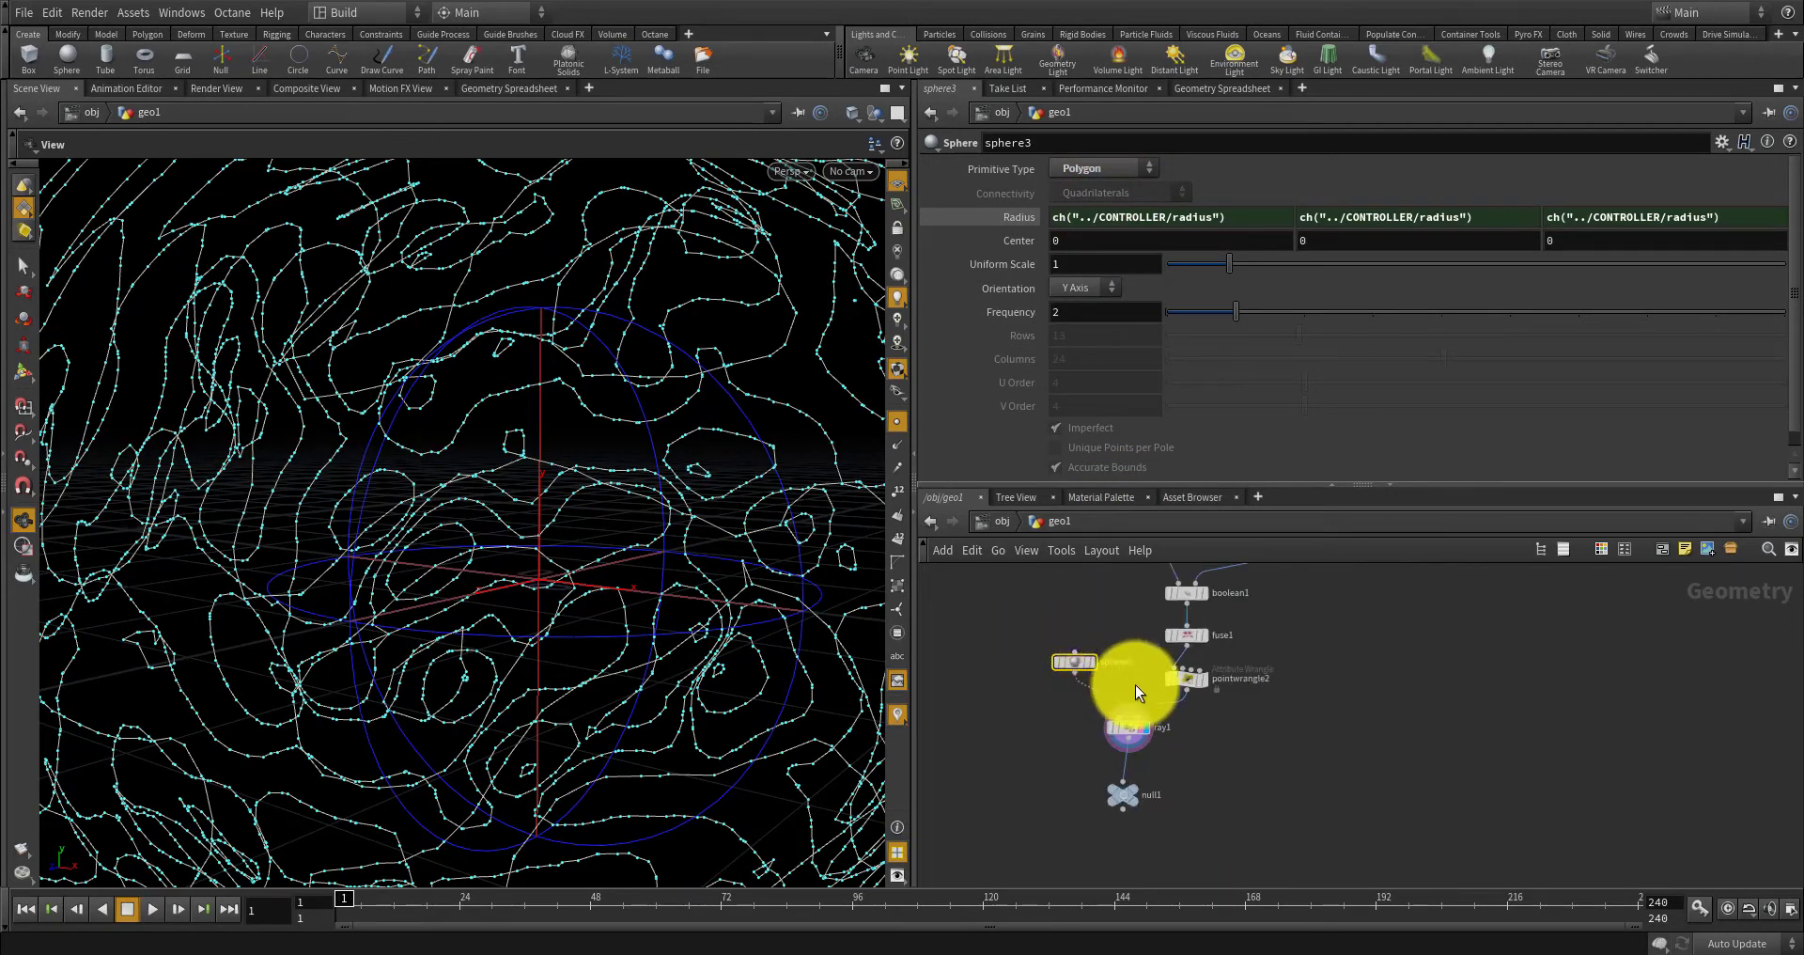
scroll(1134, 686, "up", 3)
scroll(1081, 668, "up", 2)
Display sphere3's polygon surface, and return to ray1 by displaying and selecting it.
left_click(1061, 643)
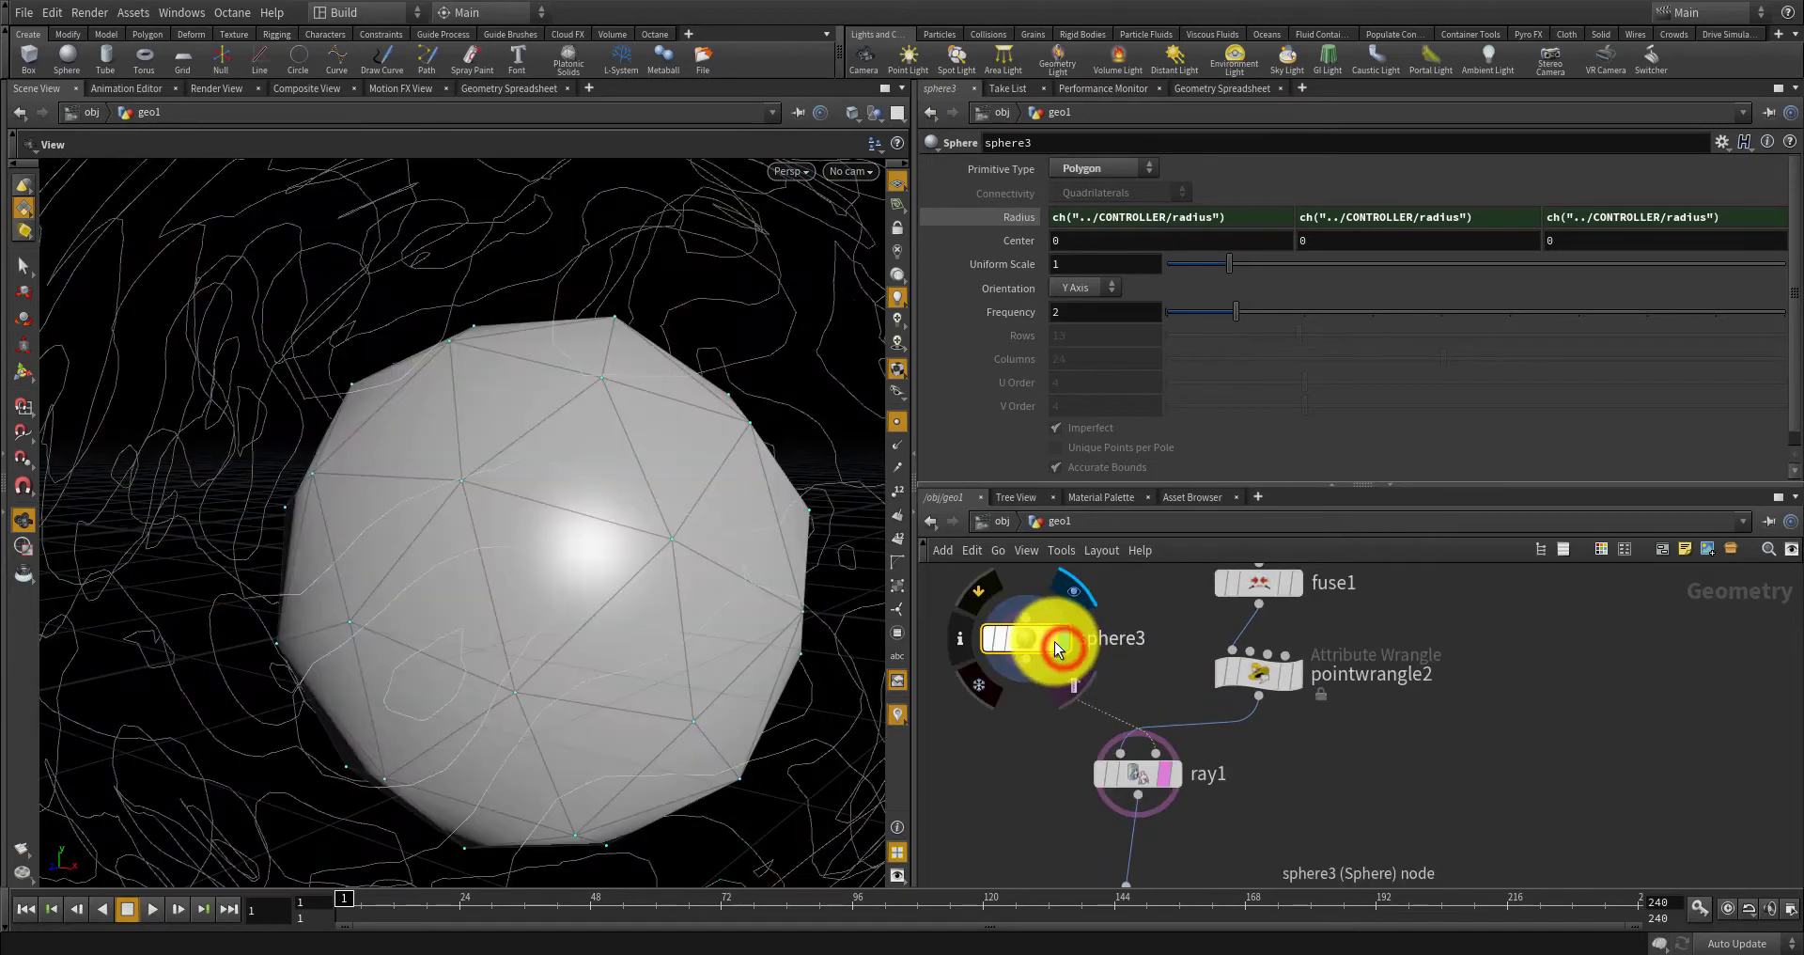
left_click(1171, 778)
left_click(1131, 770)
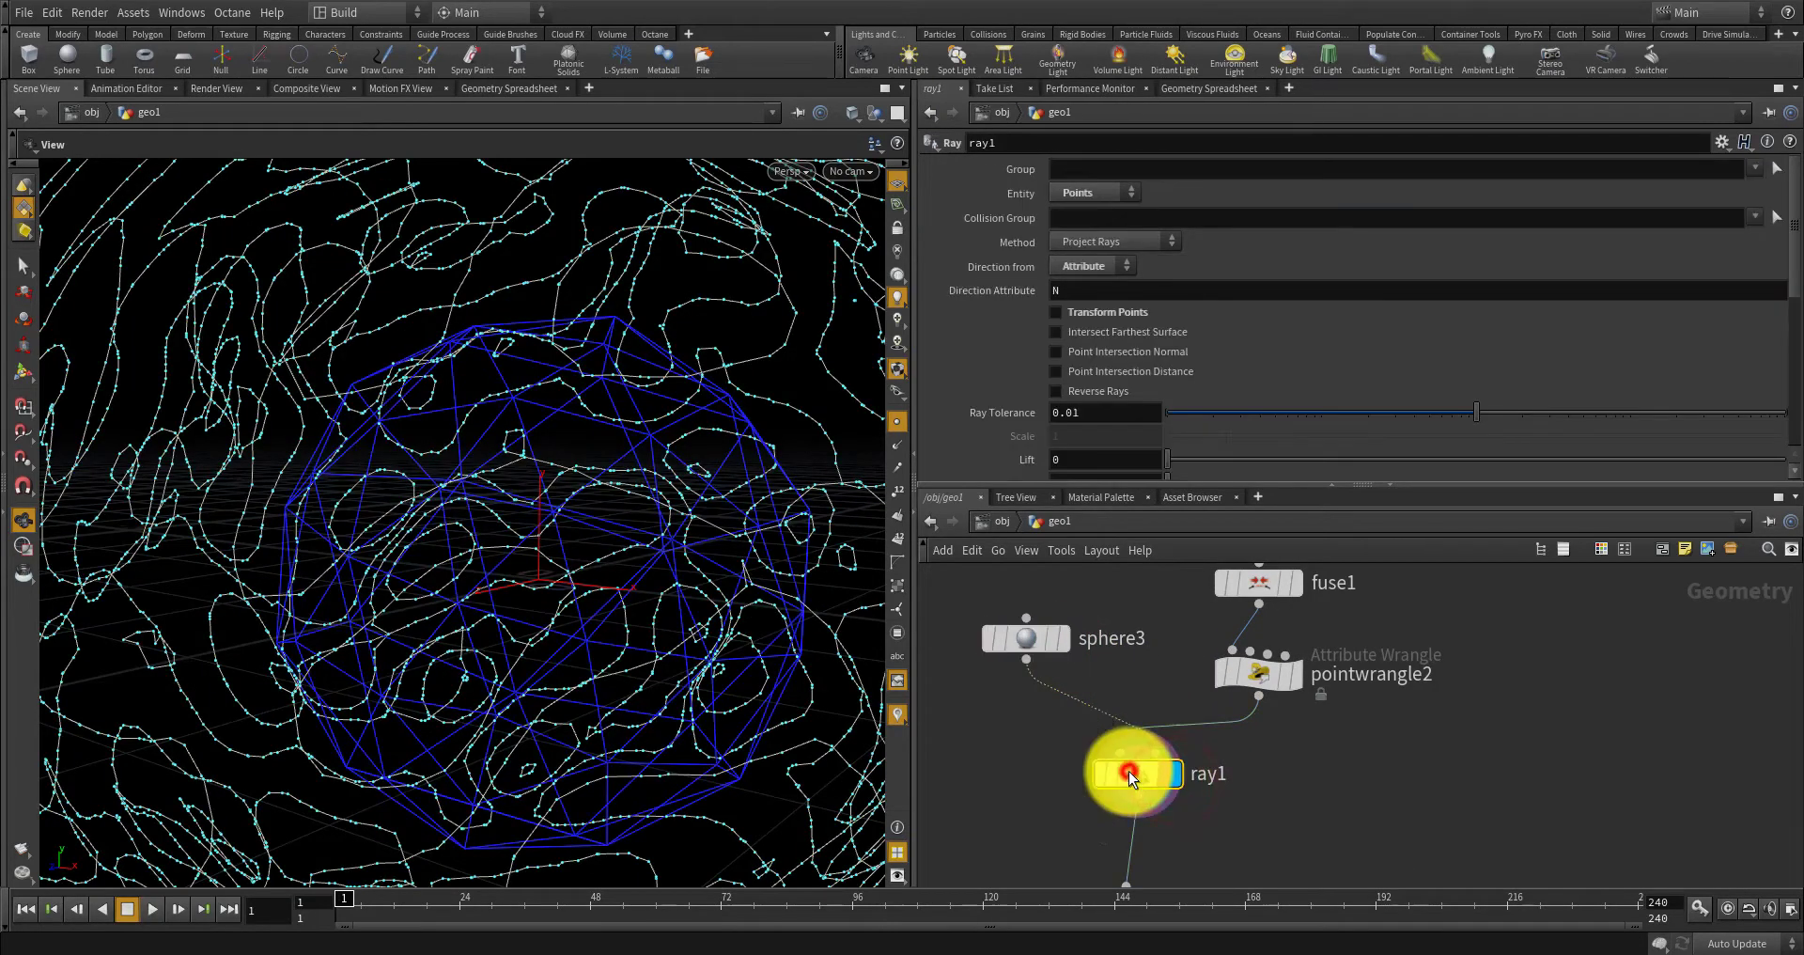
Enable Transform Points on ray1 and inspect the projected curves up close from another angle.
left_click(1099, 244)
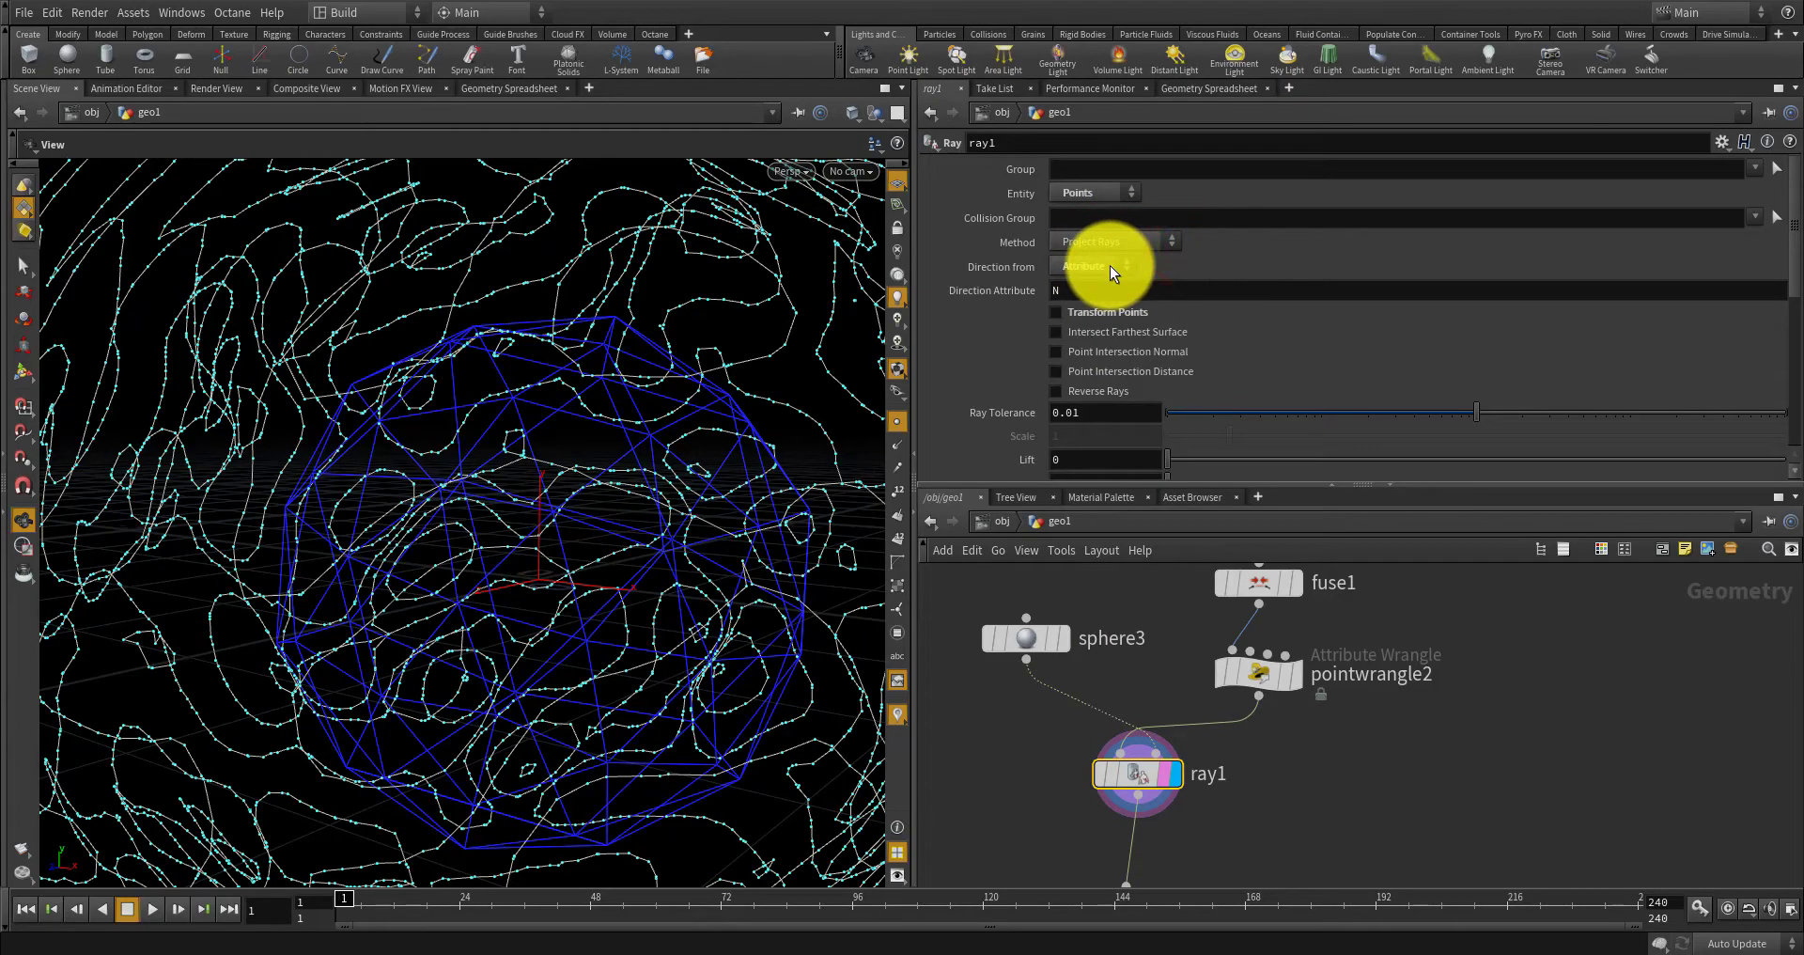
left_click(1055, 312)
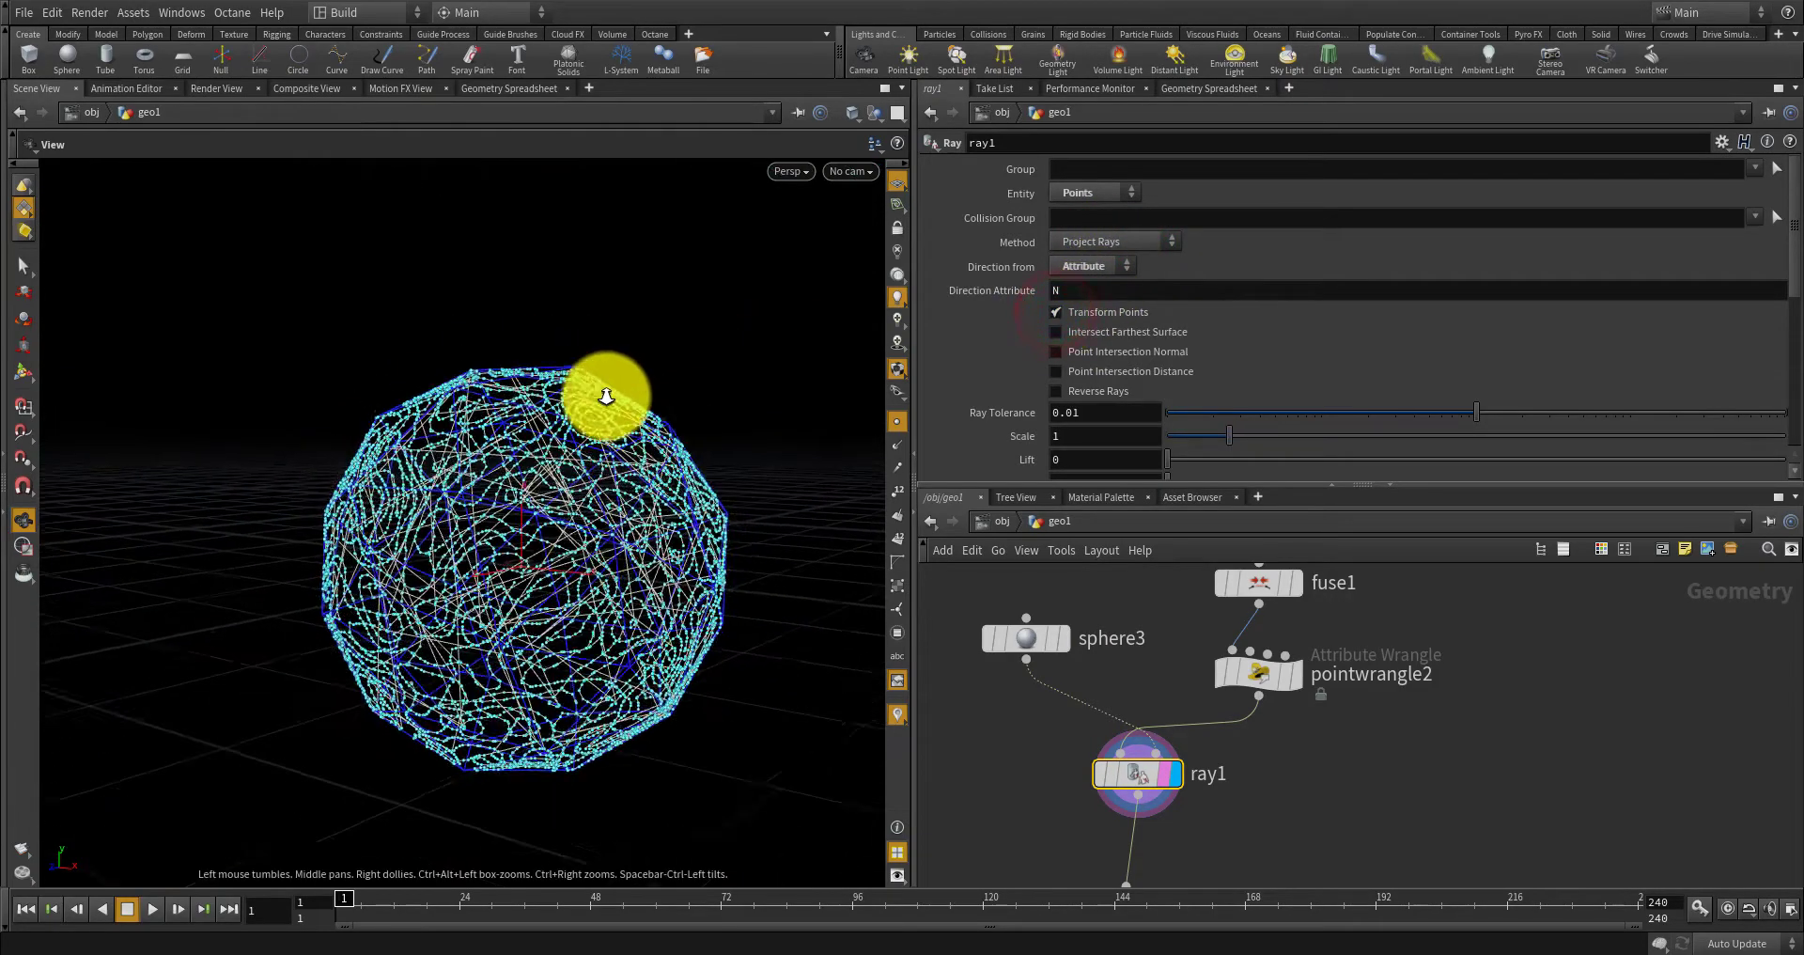
right_click_drag(606, 397, 733, 382)
left_click_drag(733, 382, 616, 479)
right_click_drag(615, 479, 690, 513)
left_click_drag(691, 513, 869, 517)
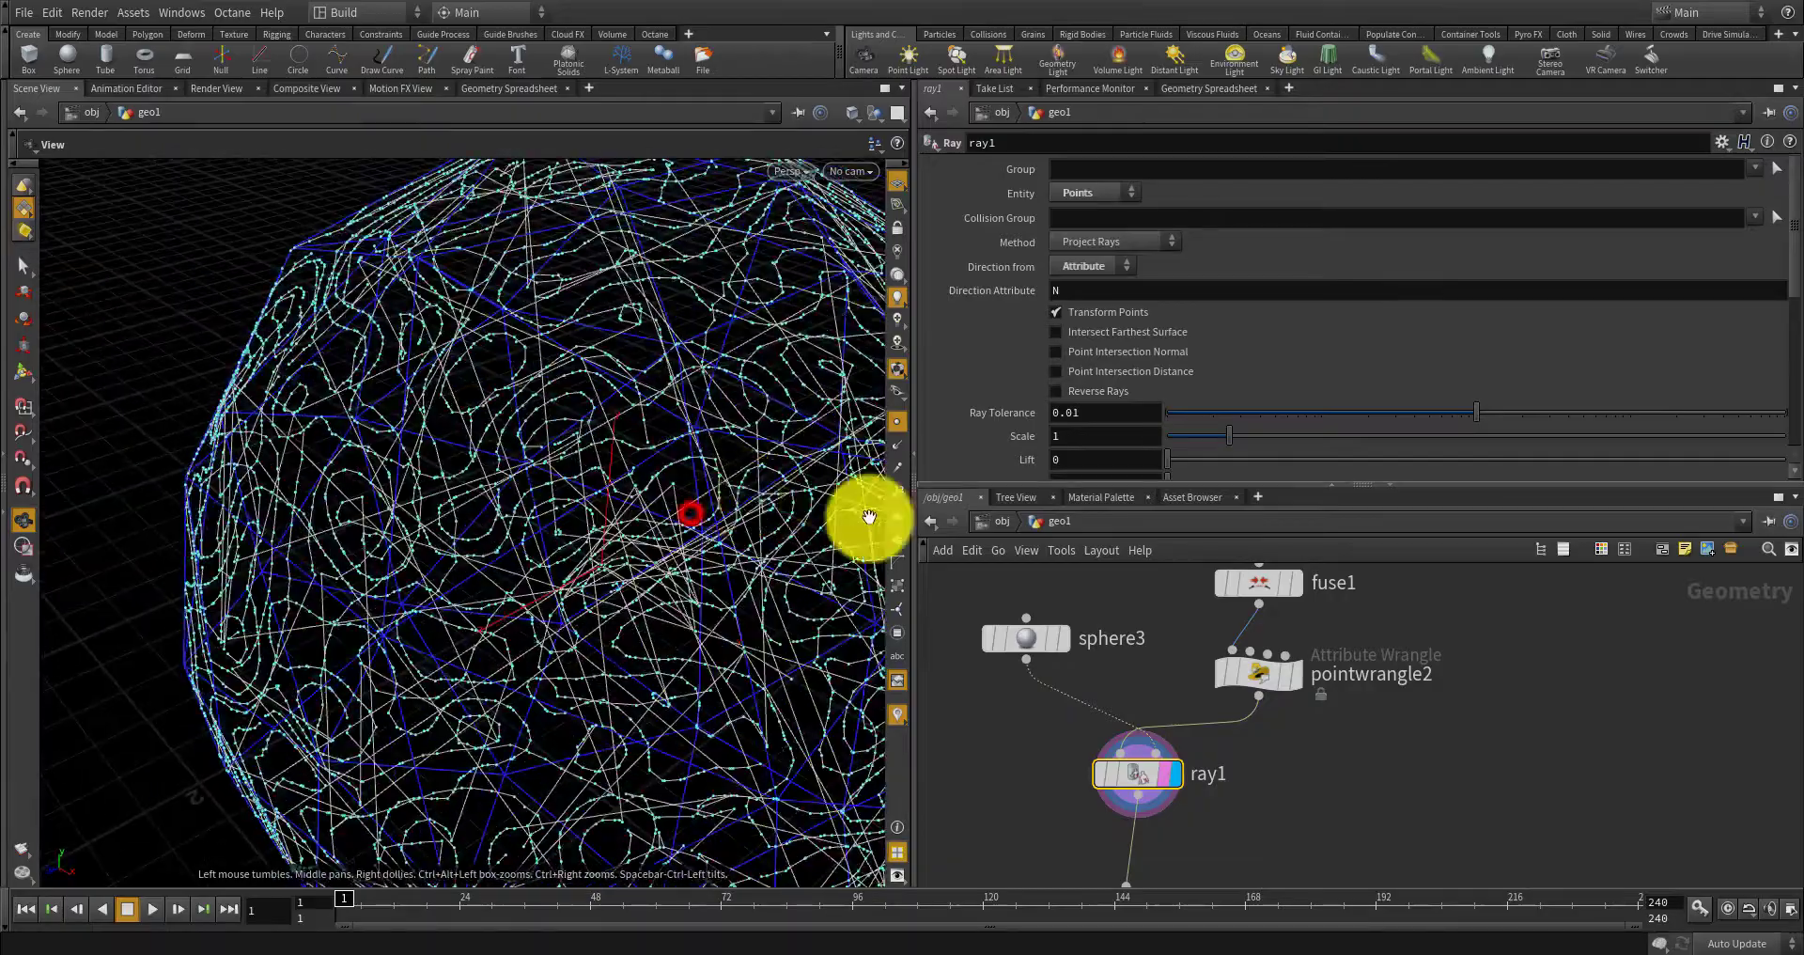
Change sphere3's primitive type to Primitive and inspect the curves projected onto the smooth sphere.
left_click(1031, 633)
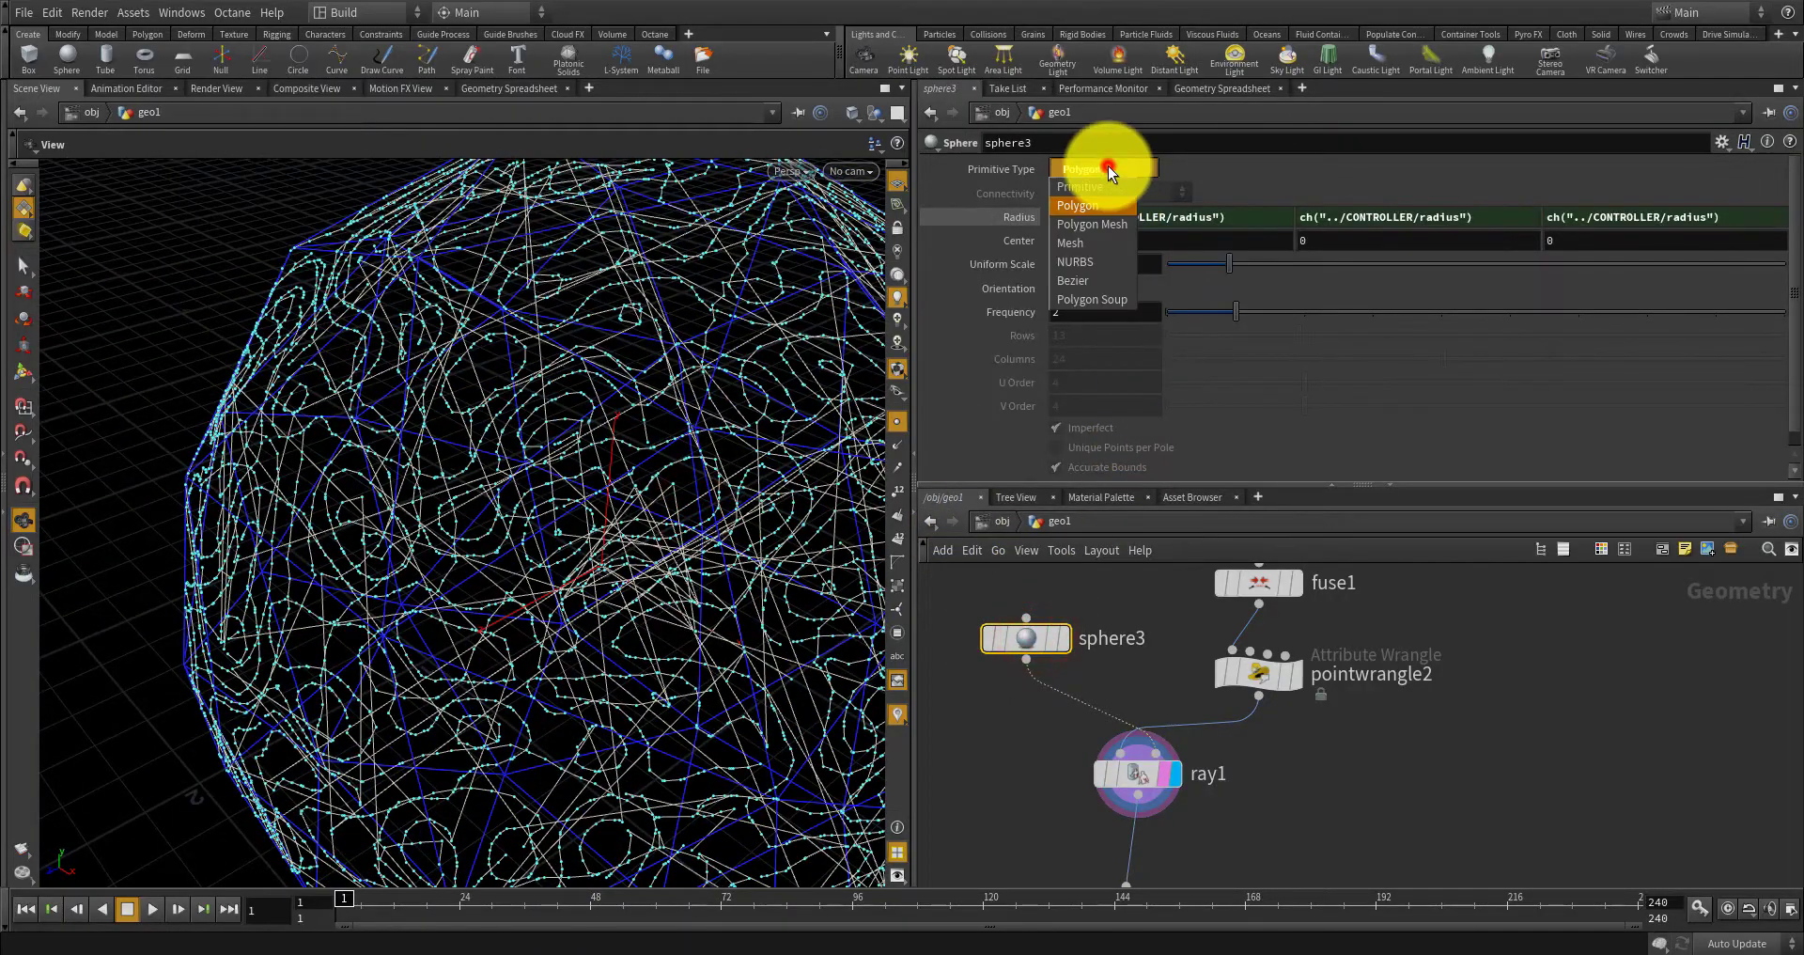
left_click(1105, 184)
right_click_drag(732, 246, 488, 429)
left_click_drag(487, 428, 560, 484)
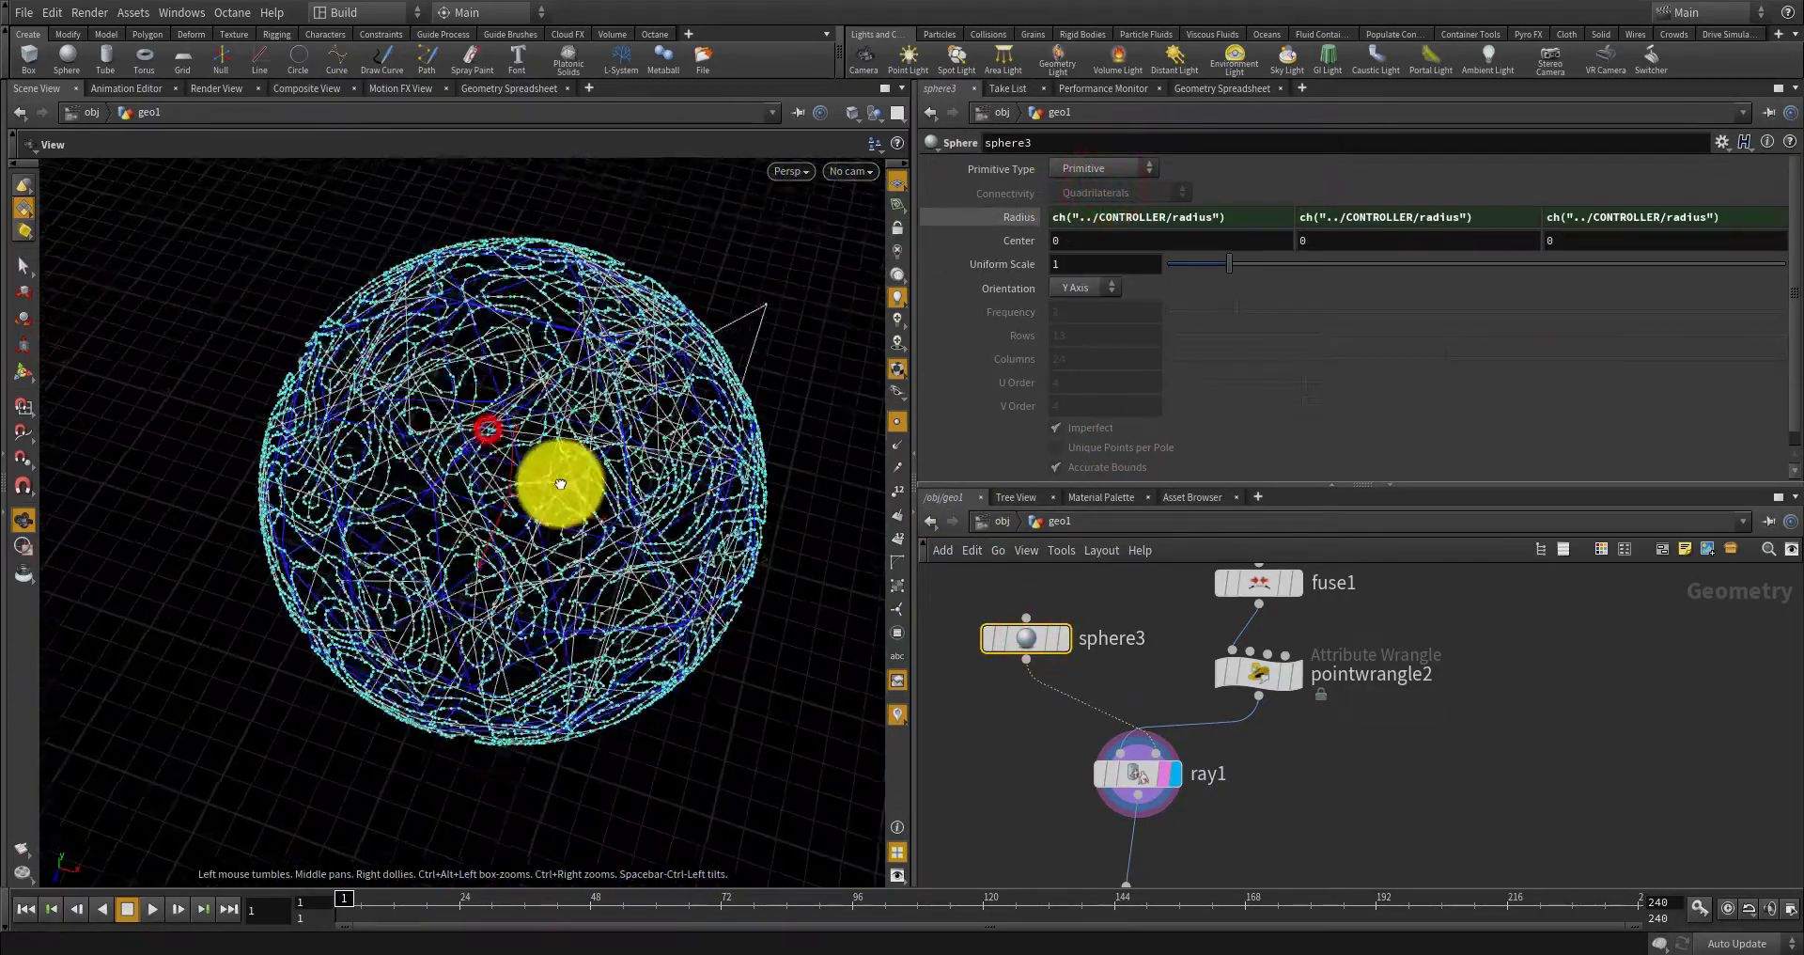
right_click_drag(560, 484, 698, 526)
left_click_drag(697, 526, 639, 410)
right_click_drag(640, 410, 474, 433)
mouse_move(474, 433)
left_mouse_down()
mouse_move(564, 425)
mouse_move(499, 516)
mouse_move(471, 463)
left_mouse_up()
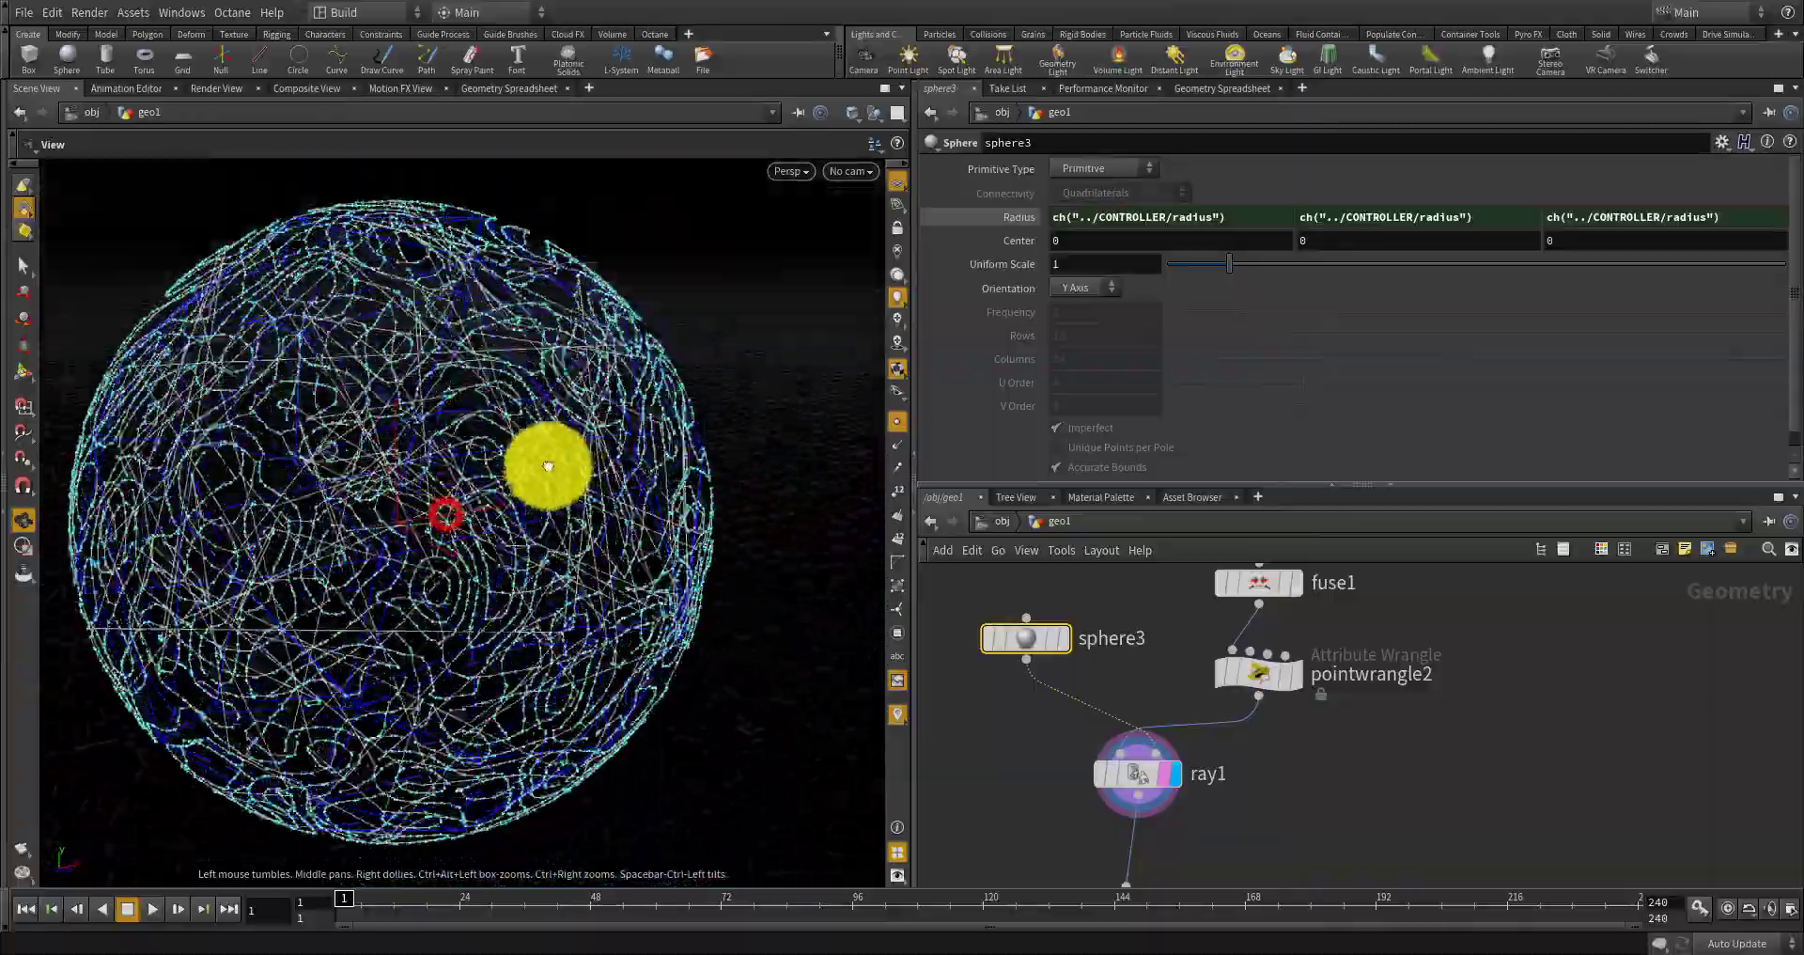
left_click_drag(630, 496, 578, 522)
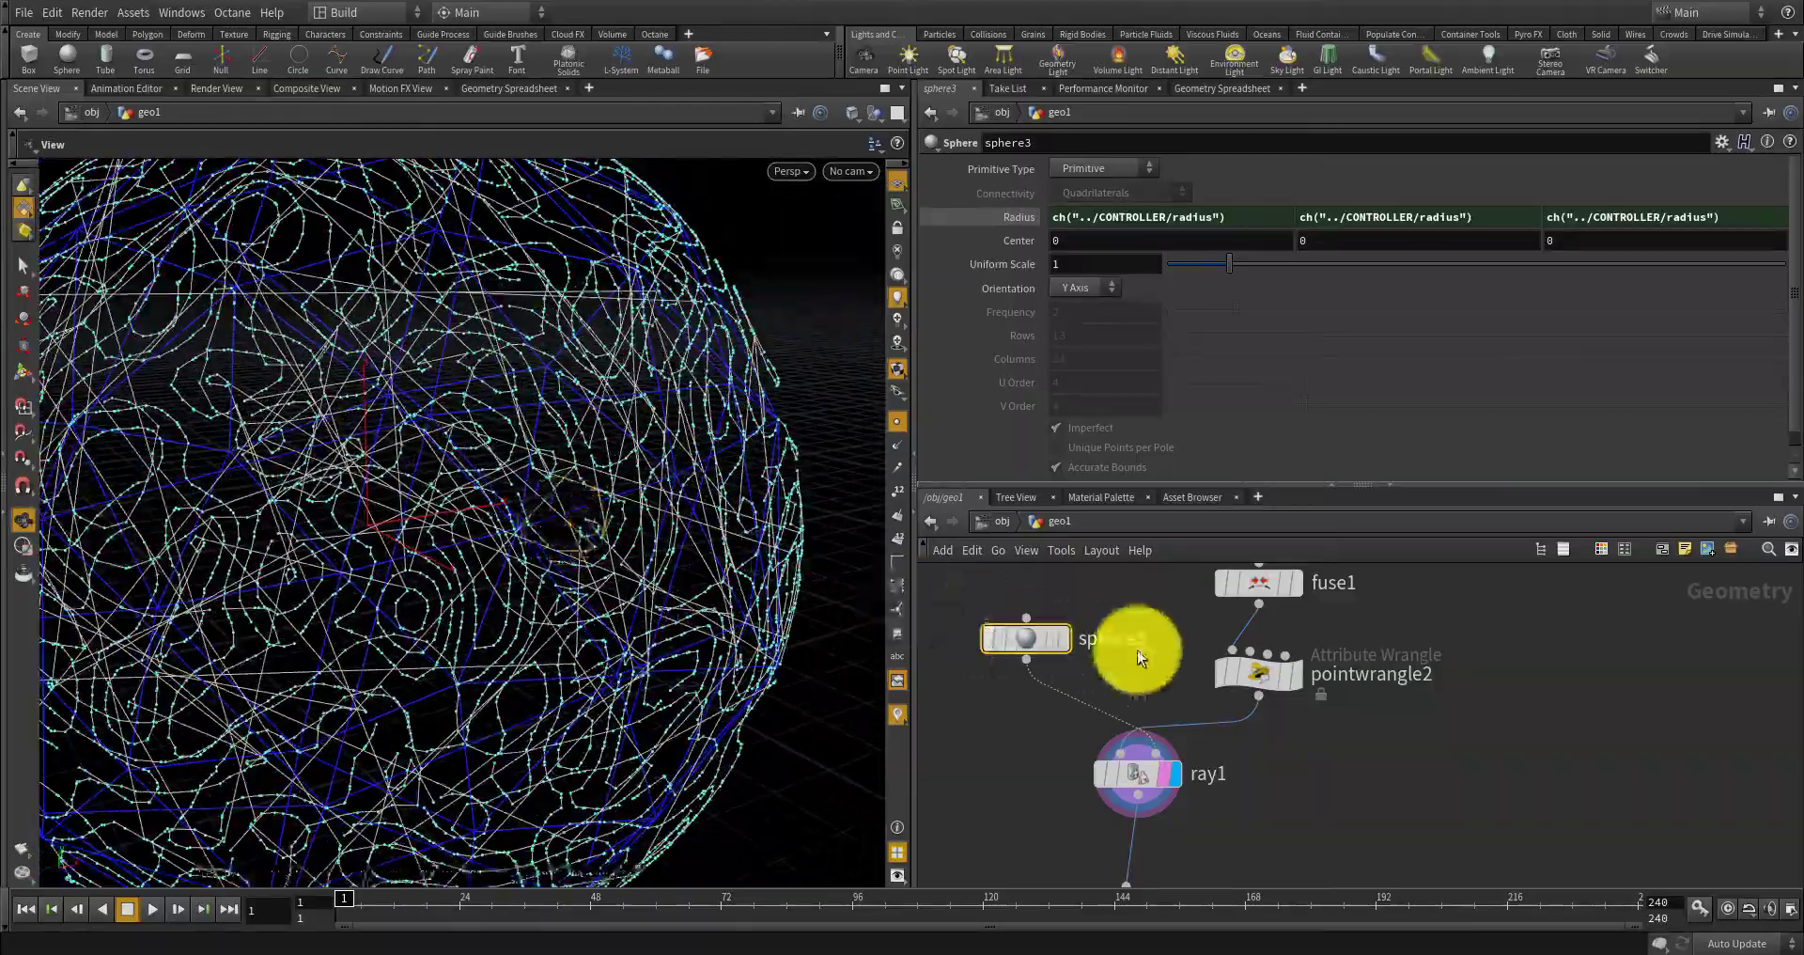
Check pointwrangle2's normal expression, then set ray1's Entity to Primitives and examine the projected curves.
left_click(1266, 680)
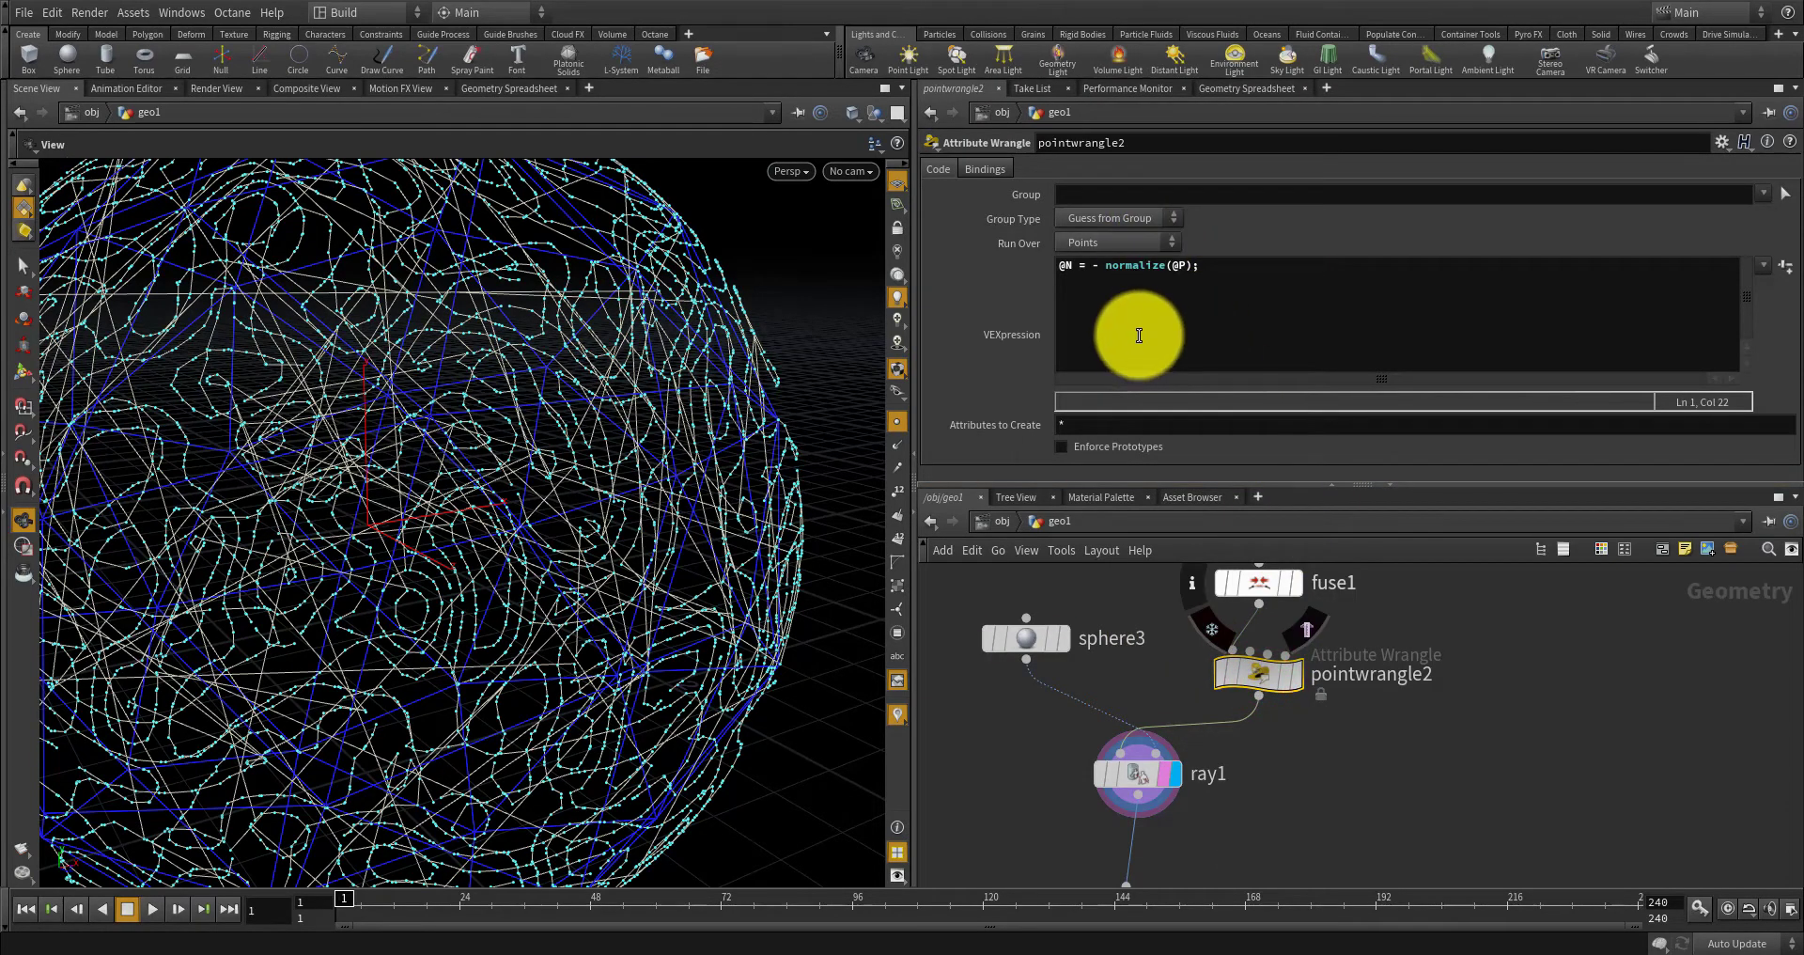
left_click(1137, 772)
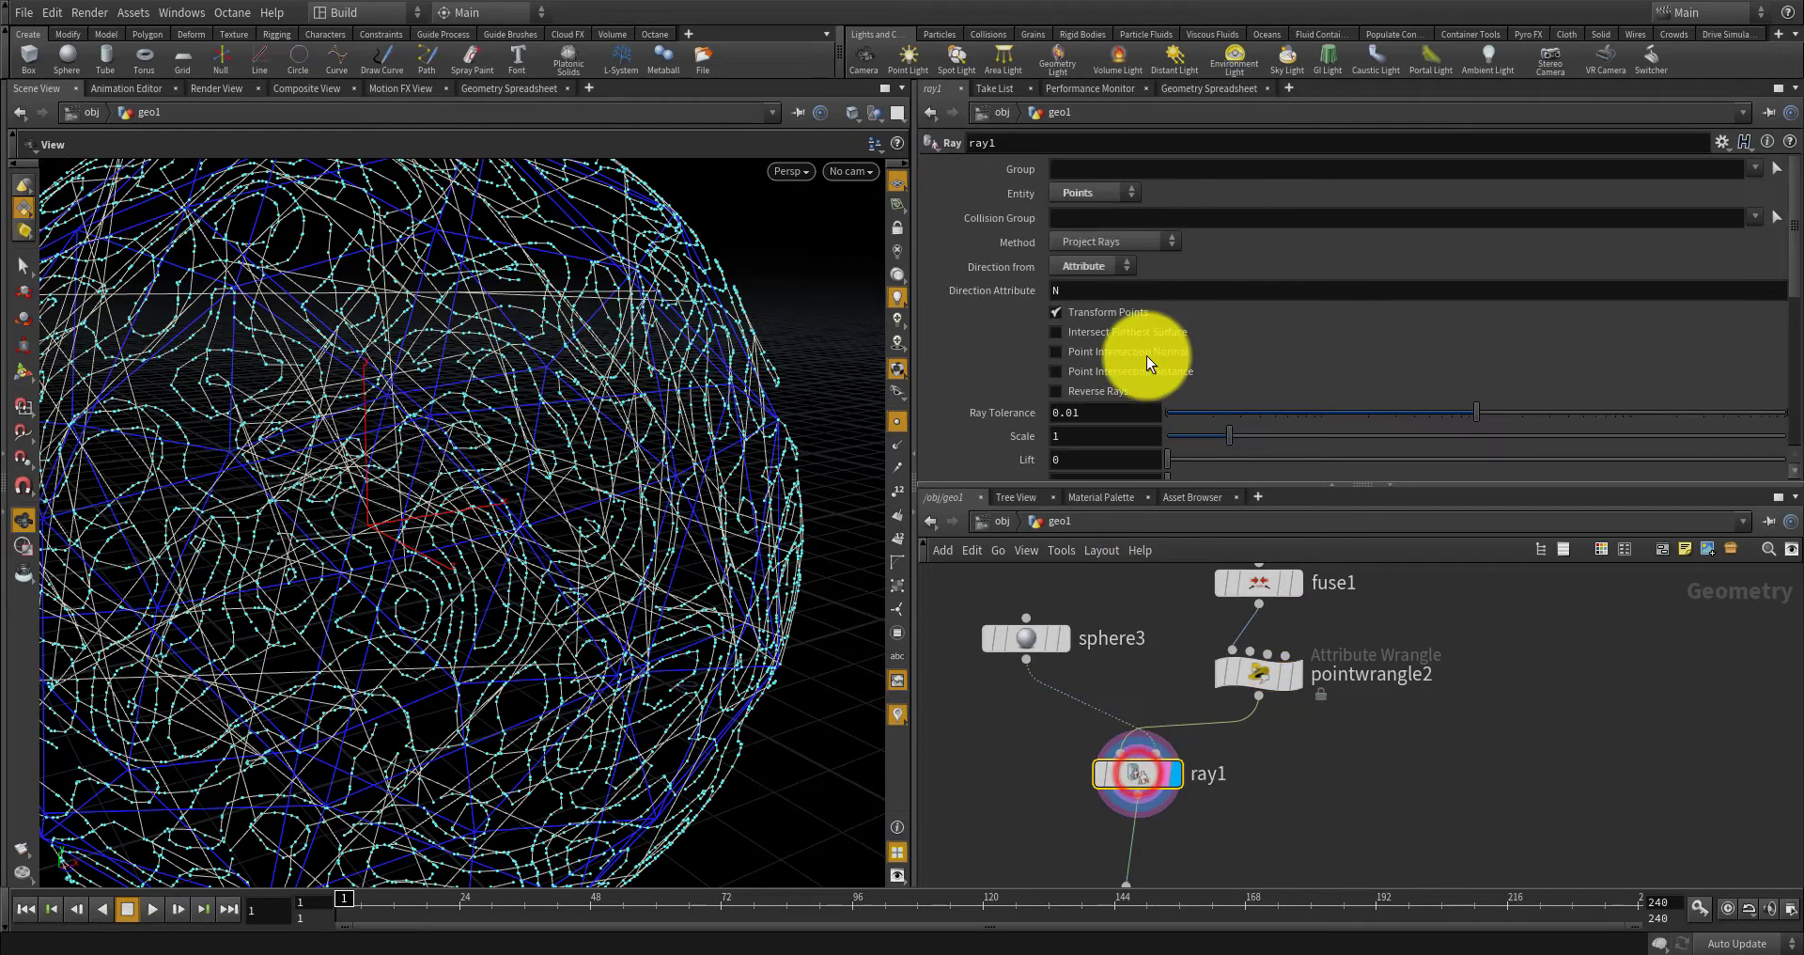
left_click(1073, 193)
left_click(1073, 208)
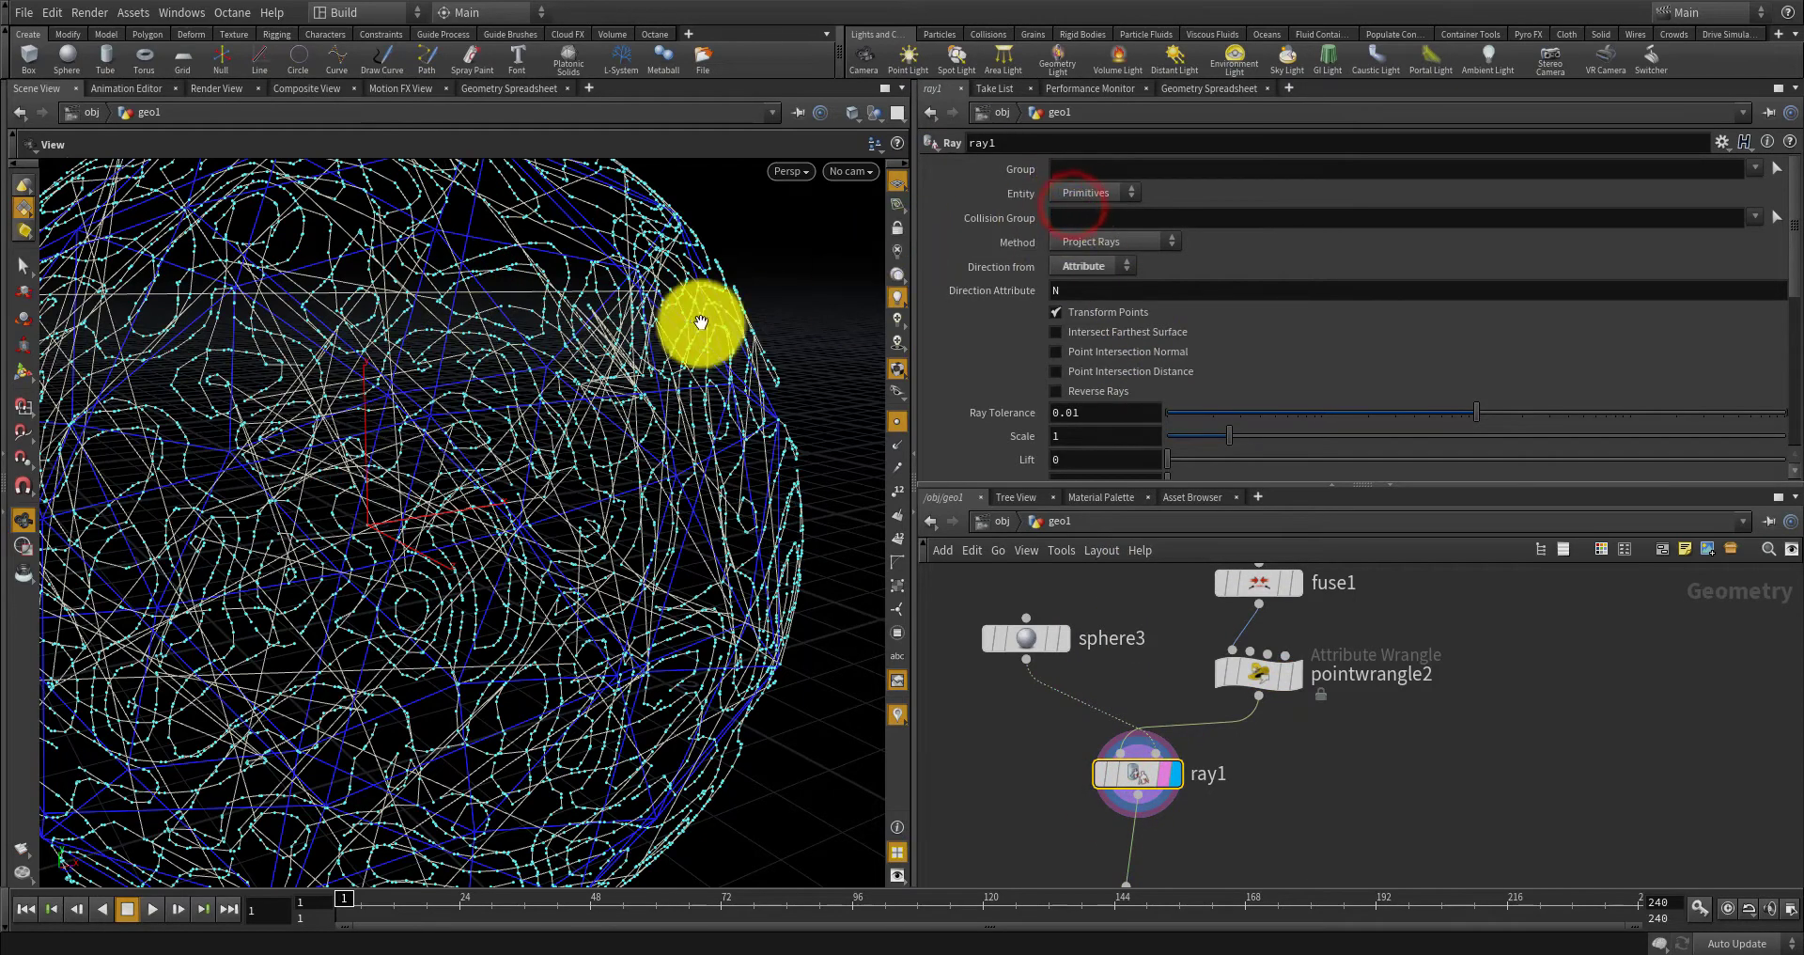
key("super")
right_click_drag(608, 306, 621, 409)
left_click_drag(620, 410, 696, 374)
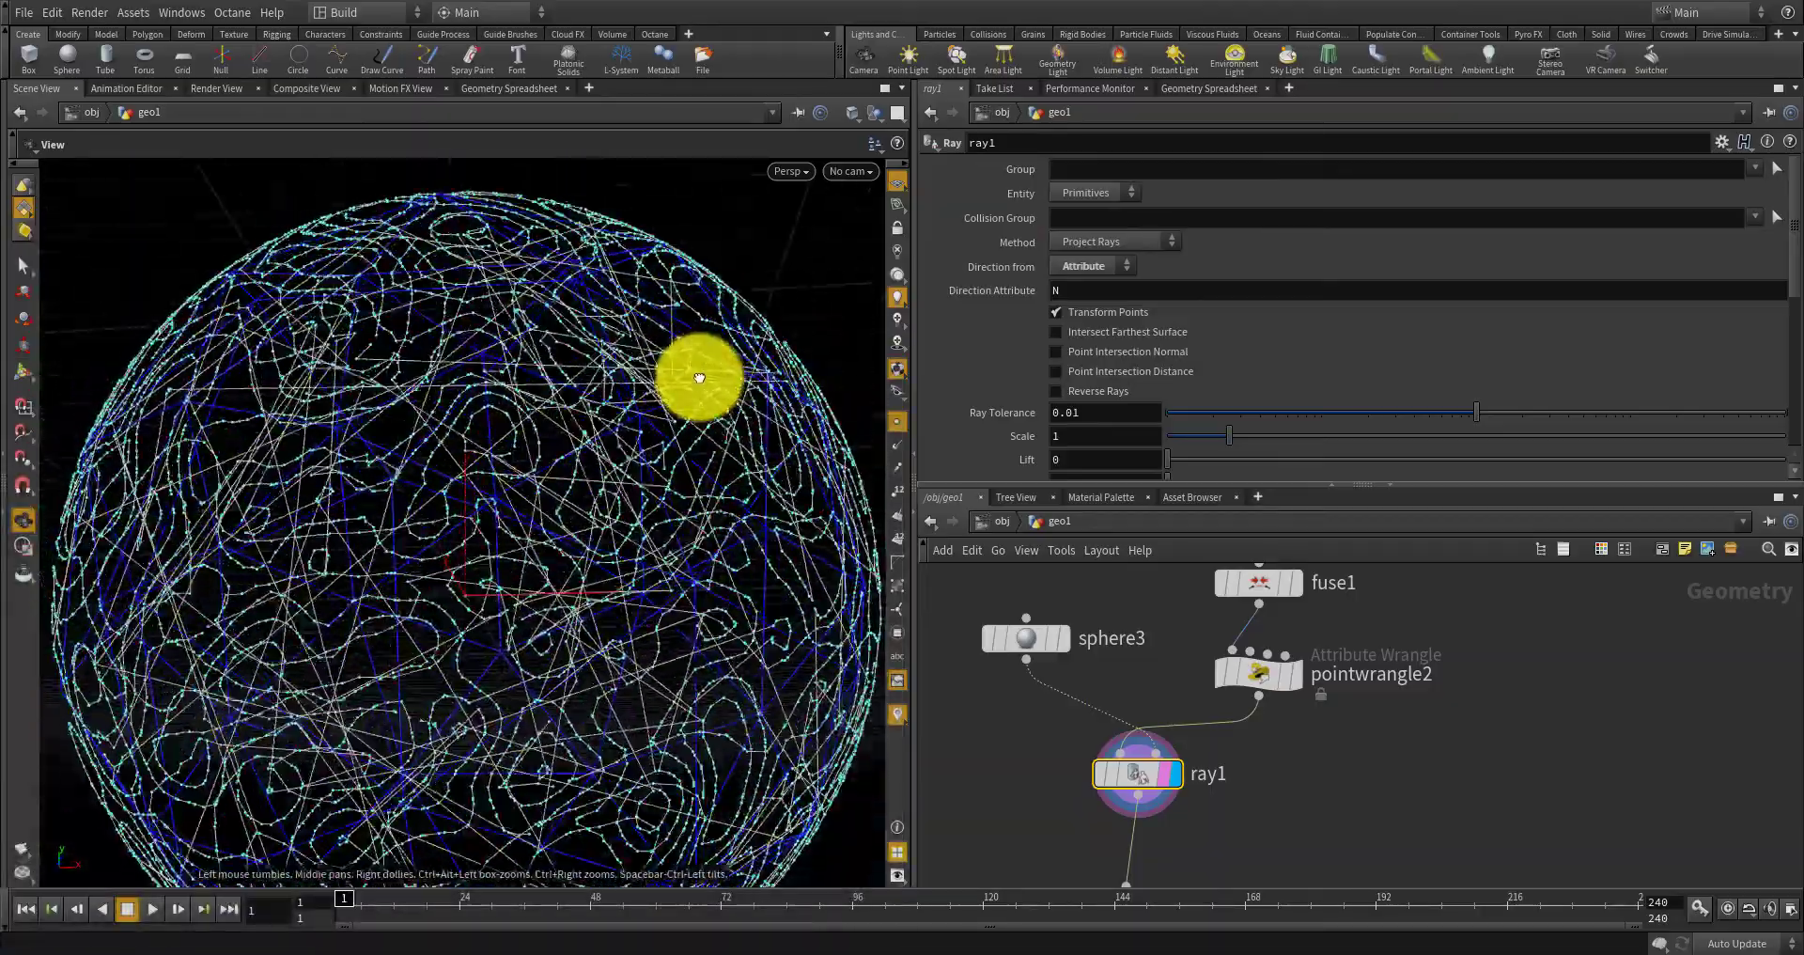
Try ray1's other projection method and restore Project Rays, then switch Intersect Farthest Surface on and off.
left_click(1103, 244)
left_click(1103, 257)
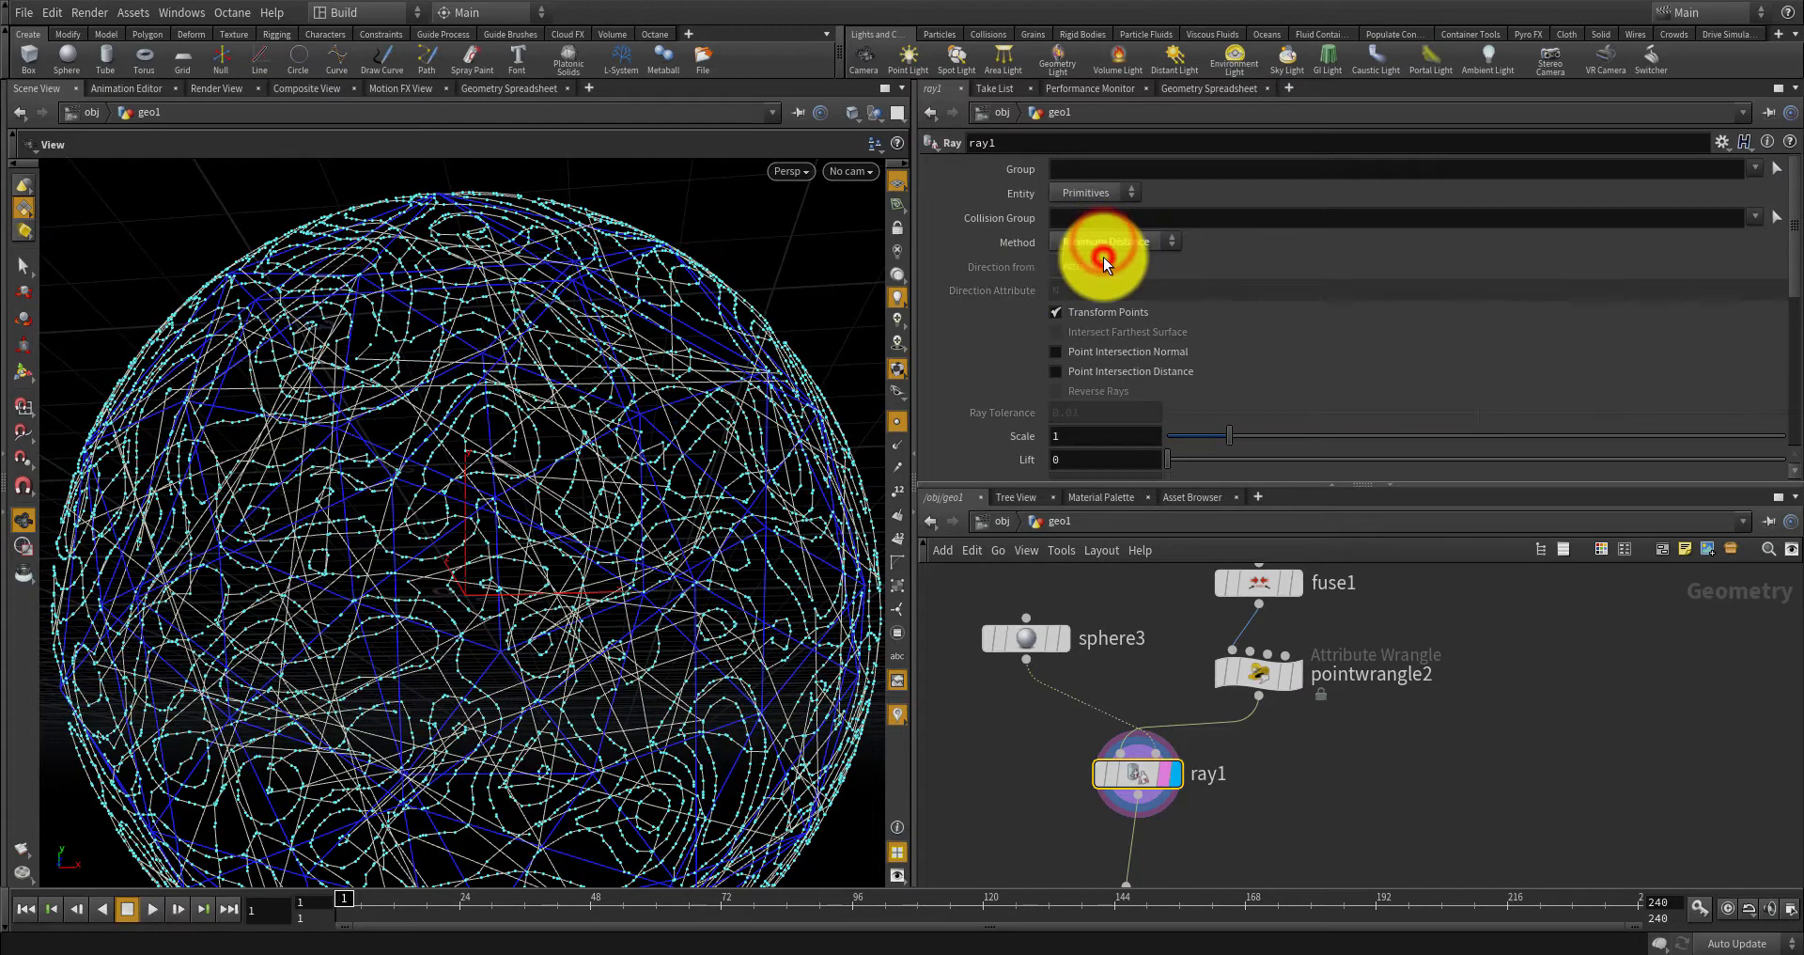
left_click(1103, 244)
left_click(1102, 279)
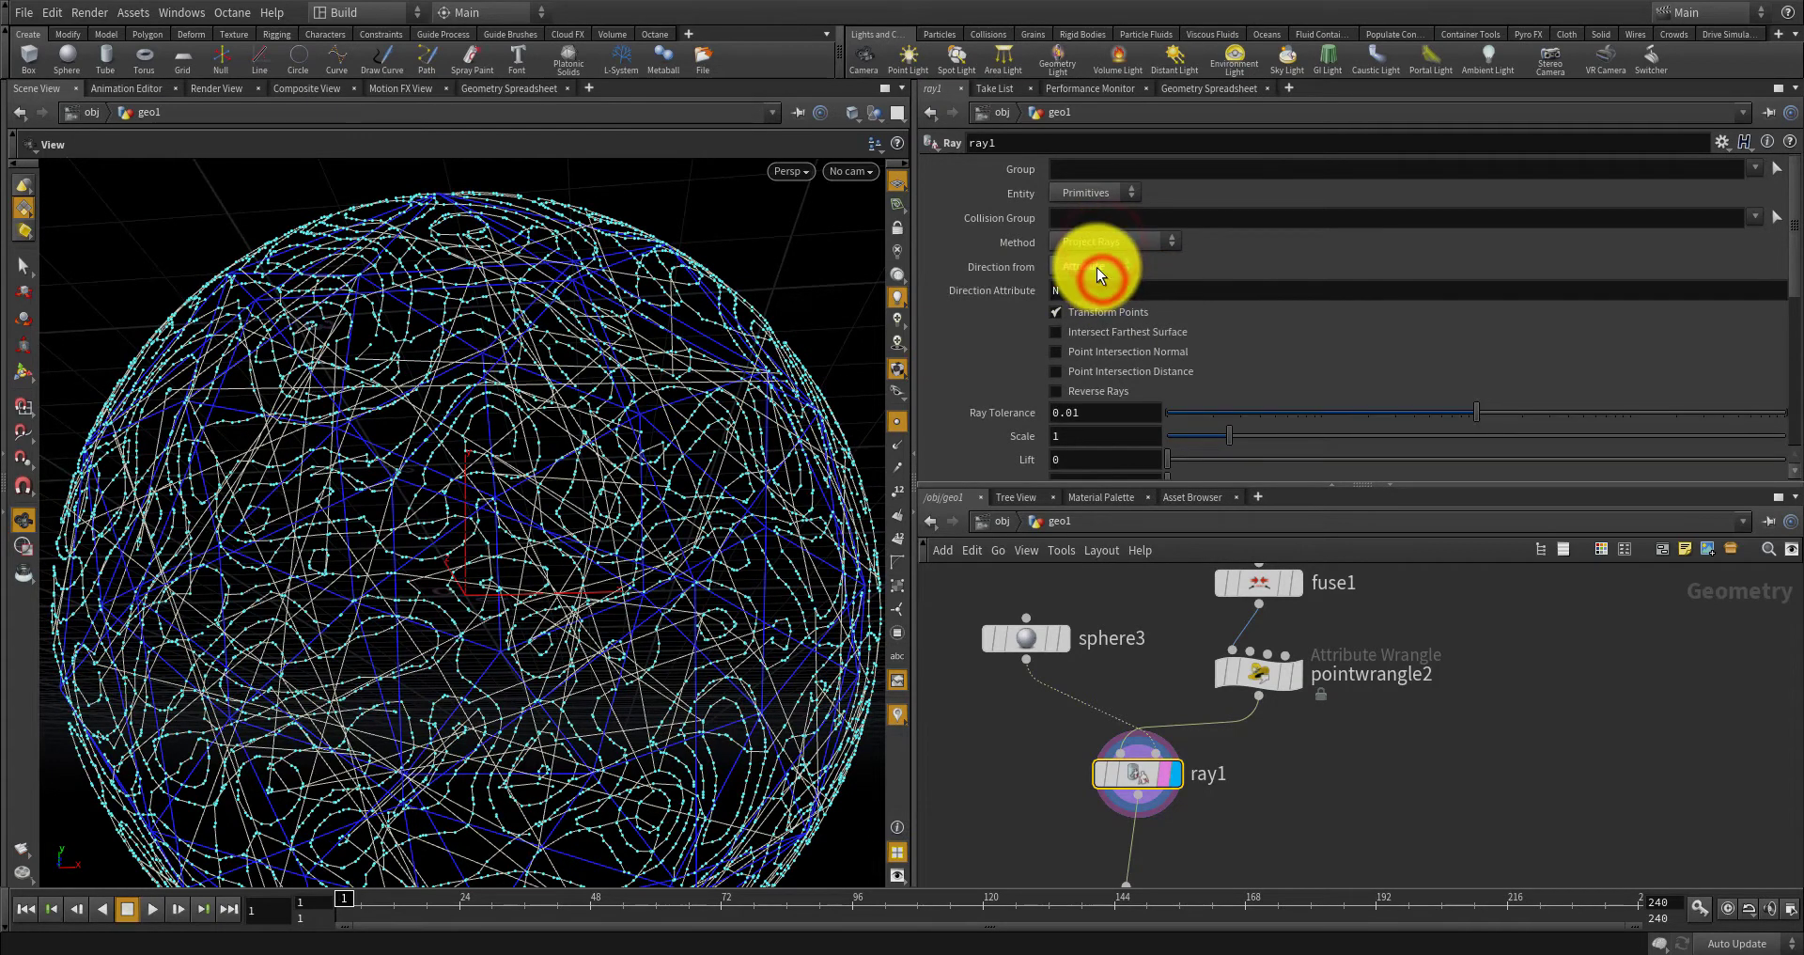
left_click(1092, 329)
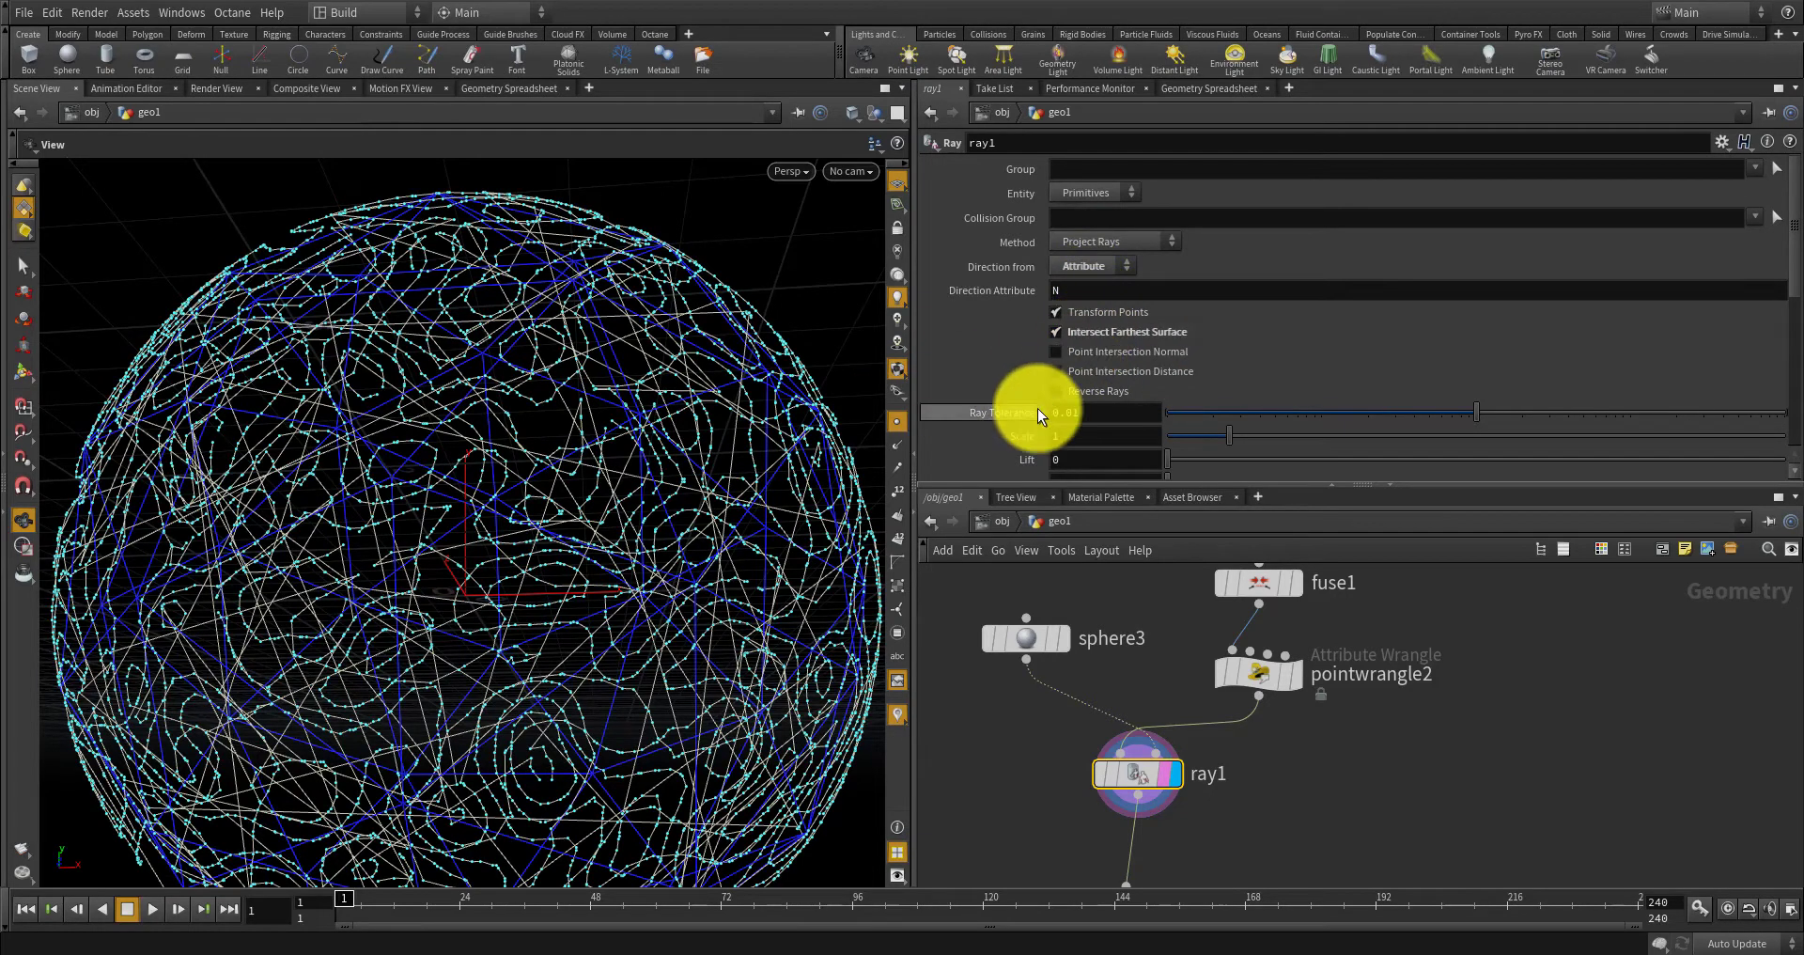
left_click(1174, 334)
Try Point Intersection Normal on ray1, leave it off, enable Point Intersection Distance, and inspect the projected curves.
left_click(1175, 355)
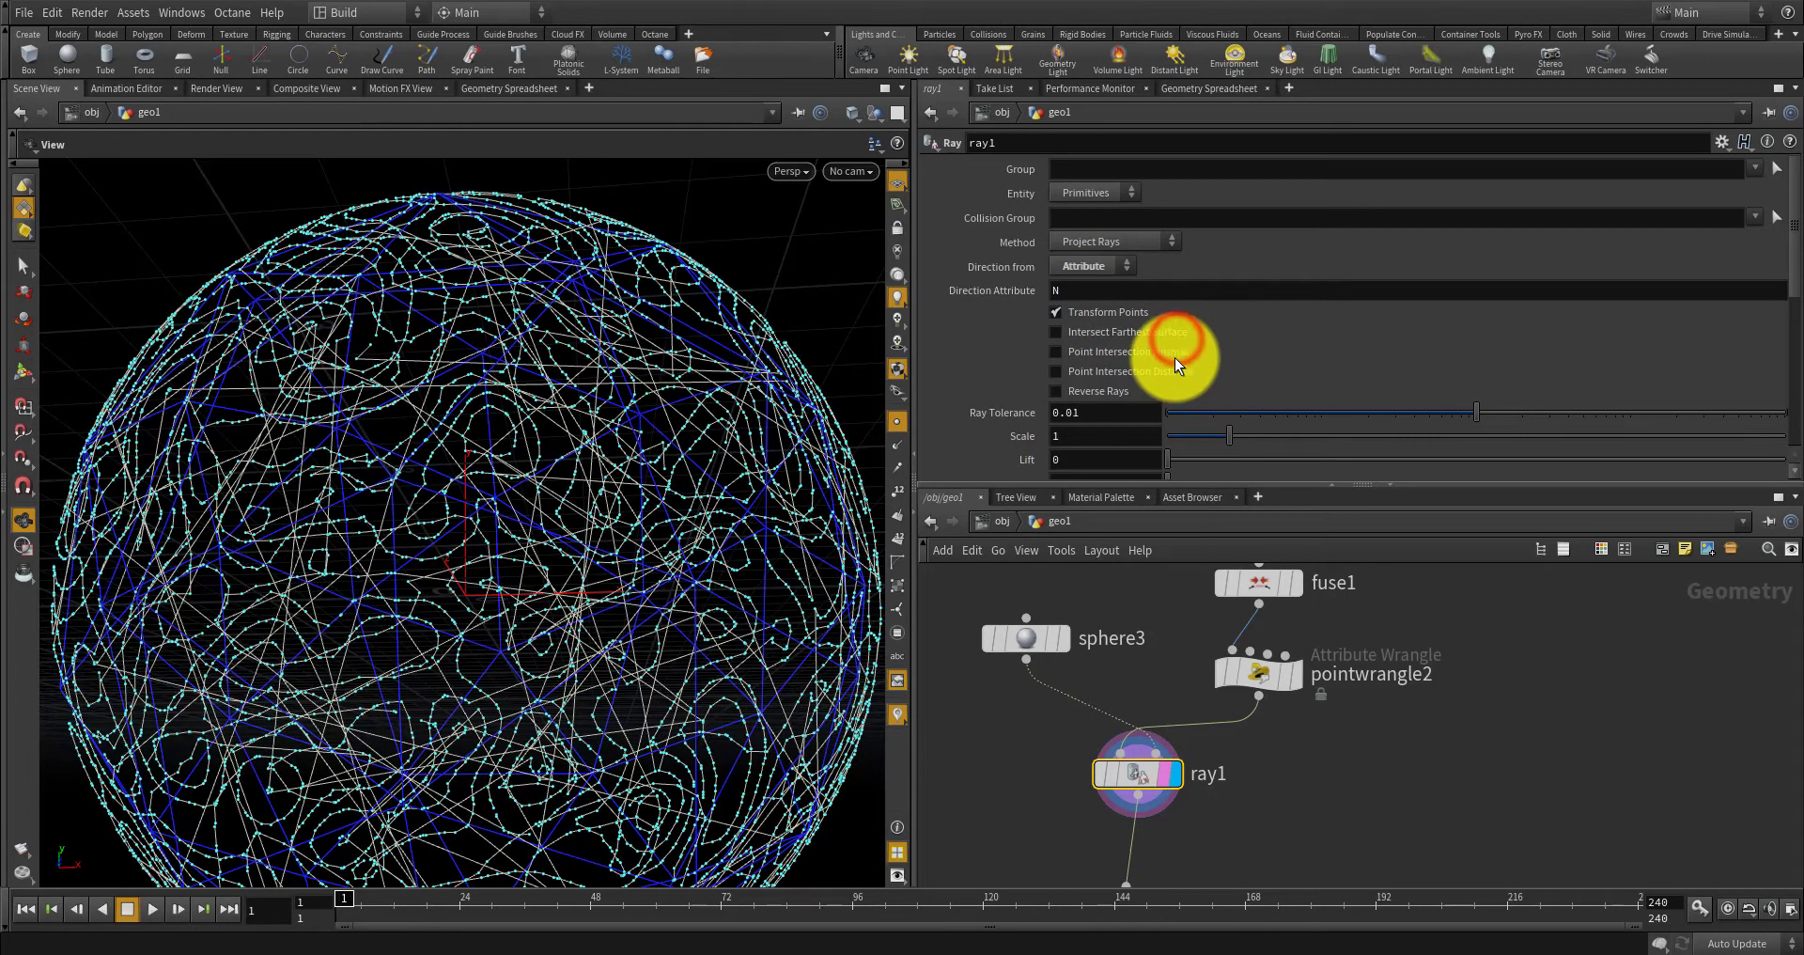
left_click(1168, 353)
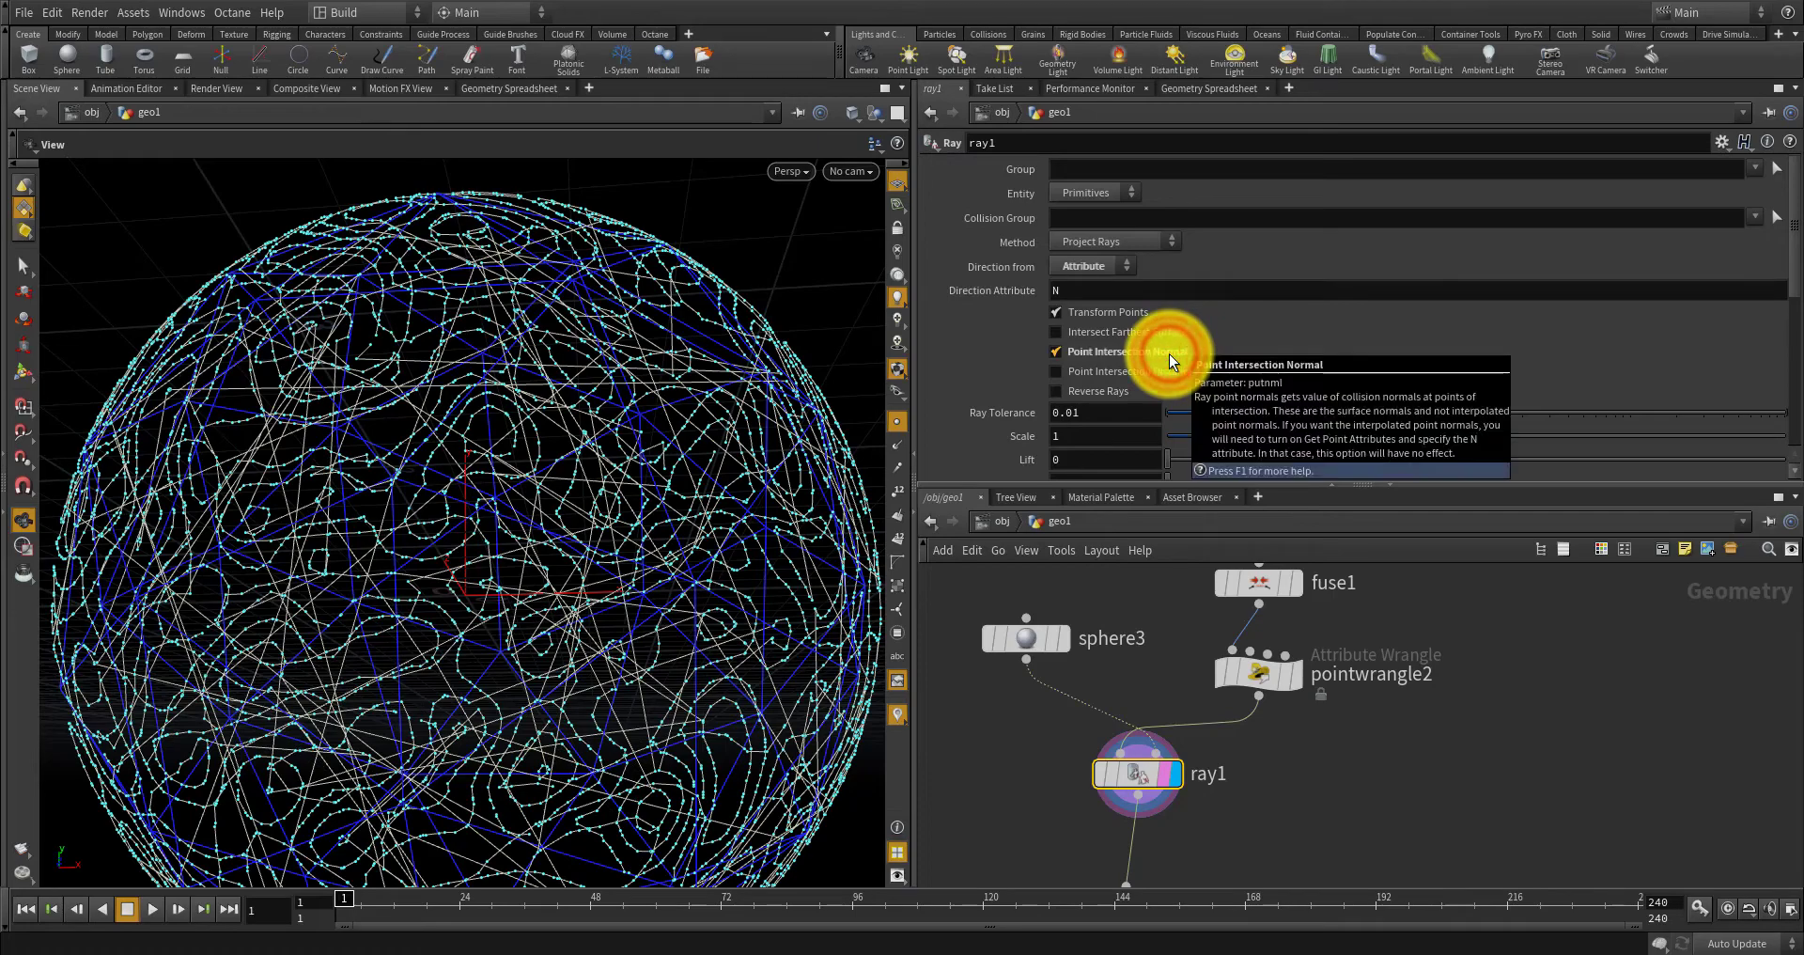
left_click(1163, 362)
scroll(609, 476, "down", 3)
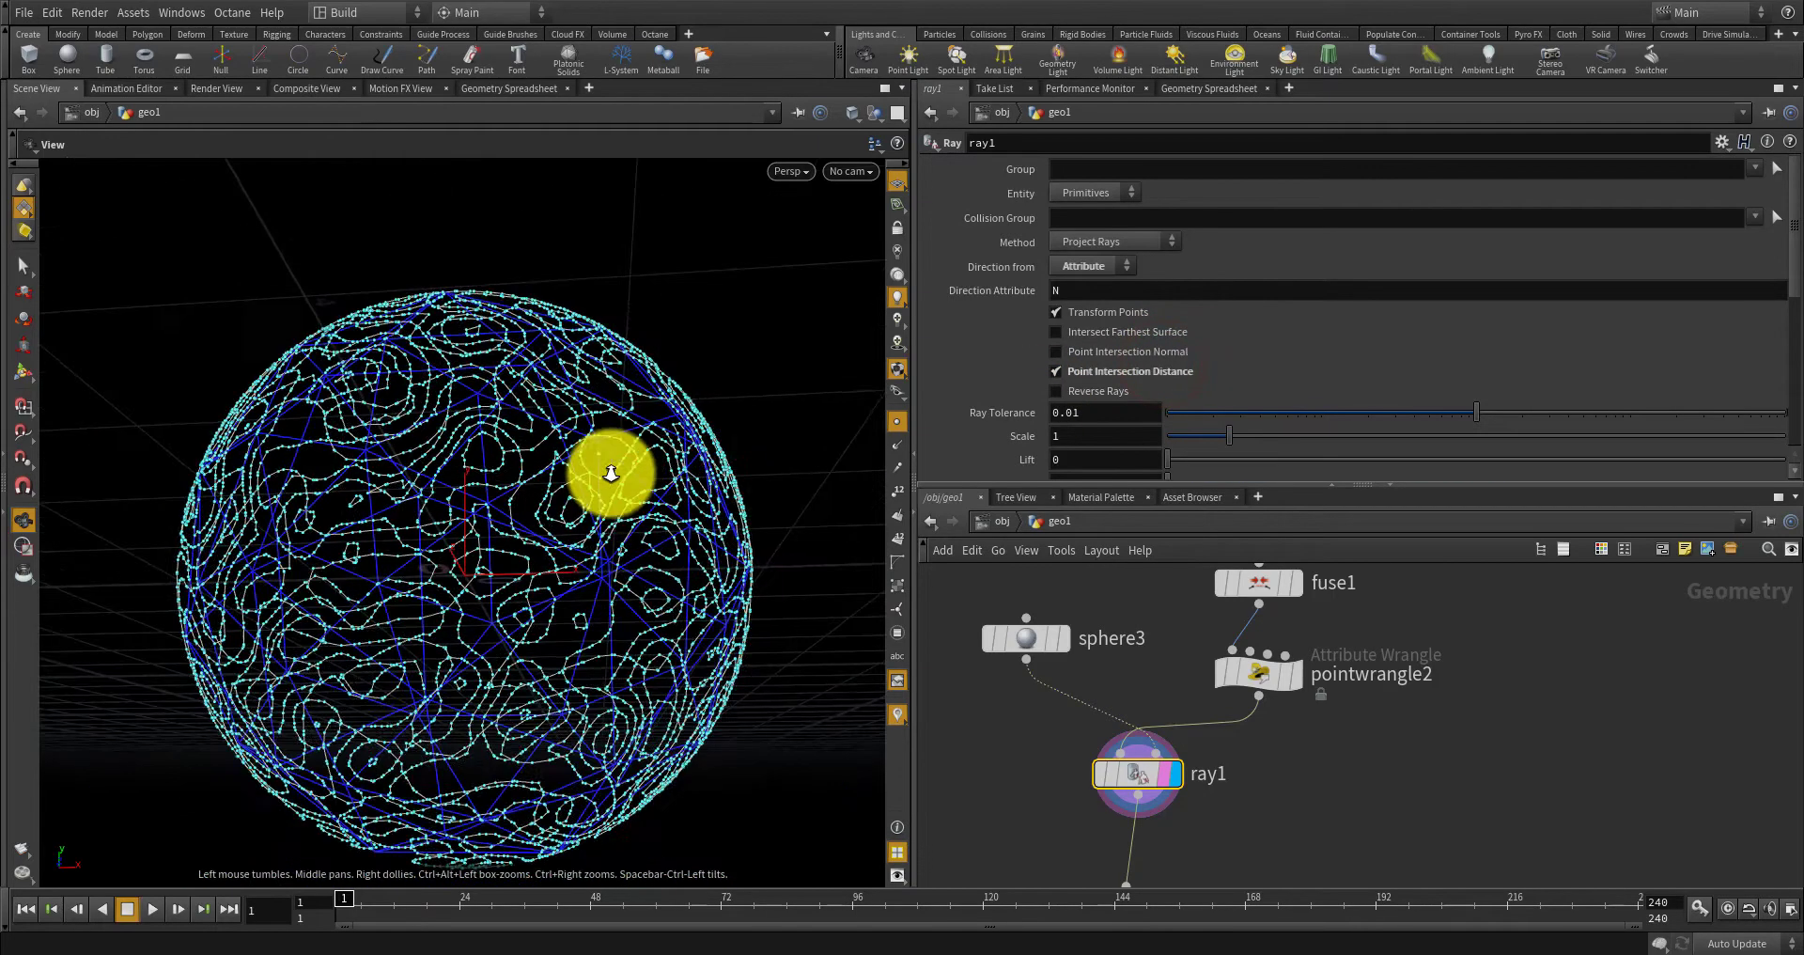
left_click_drag(611, 477, 509, 558)
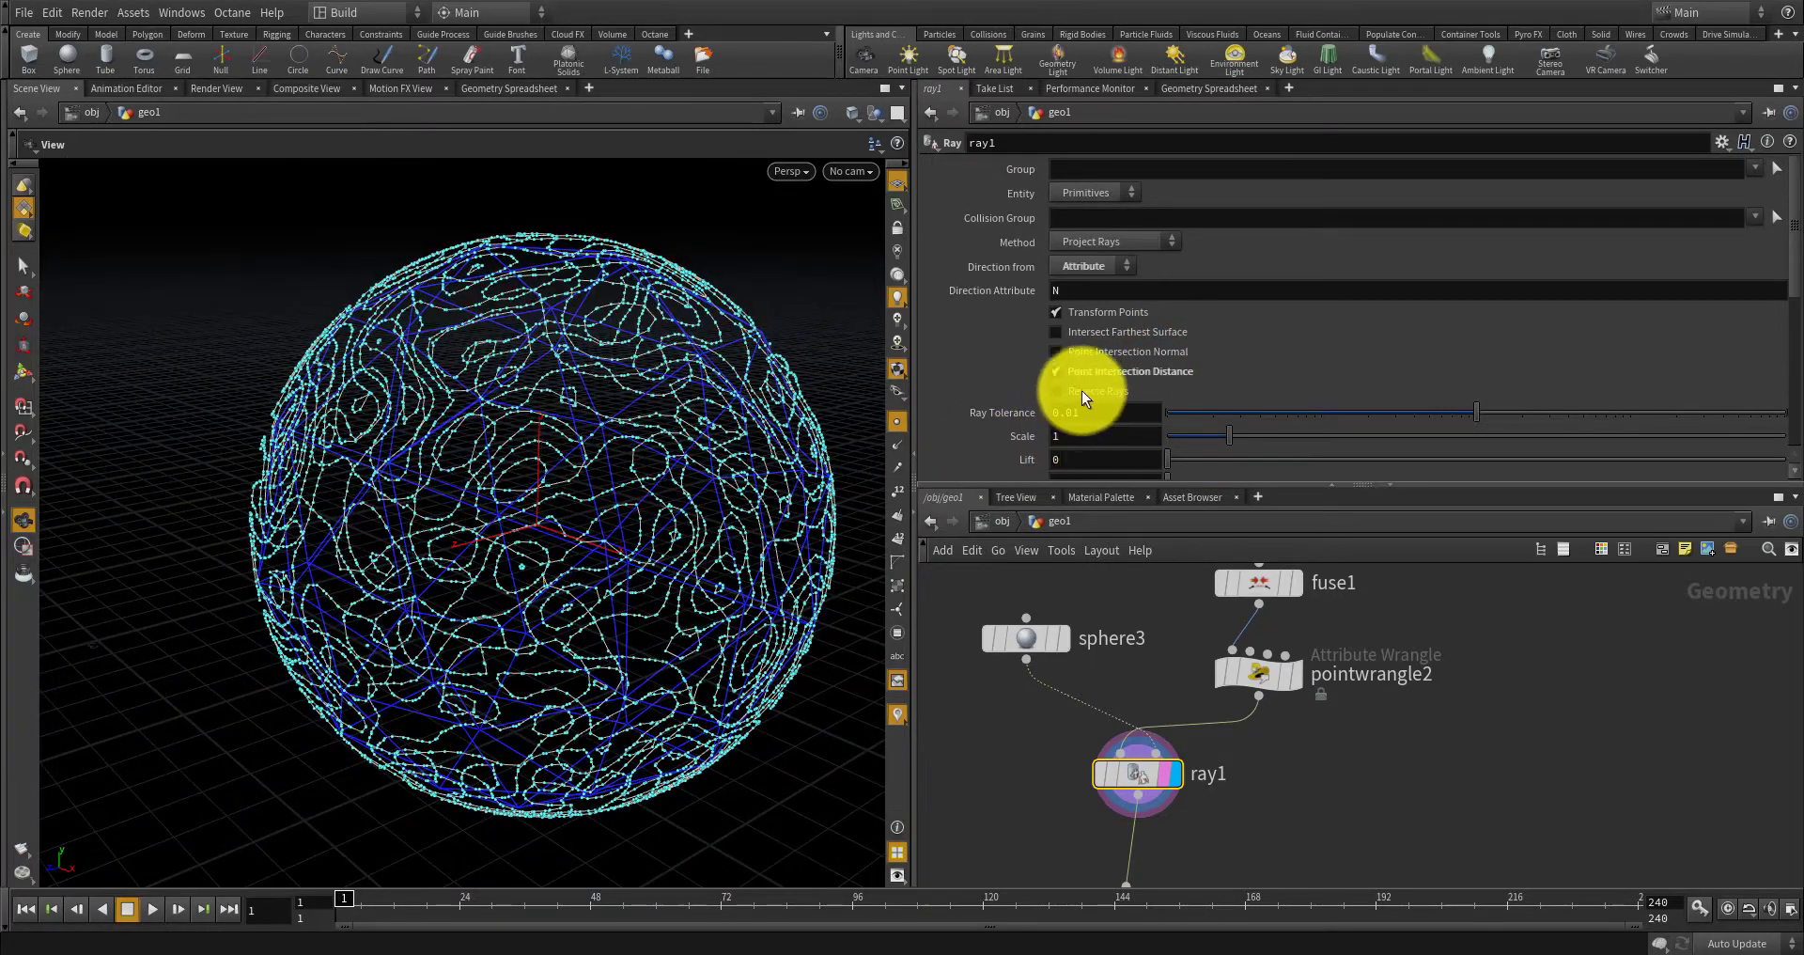
scroll(566, 435, "down", 4)
scroll(602, 434, "up", 5)
left_click_drag(685, 431, 601, 446)
scroll(495, 423, "down", 3)
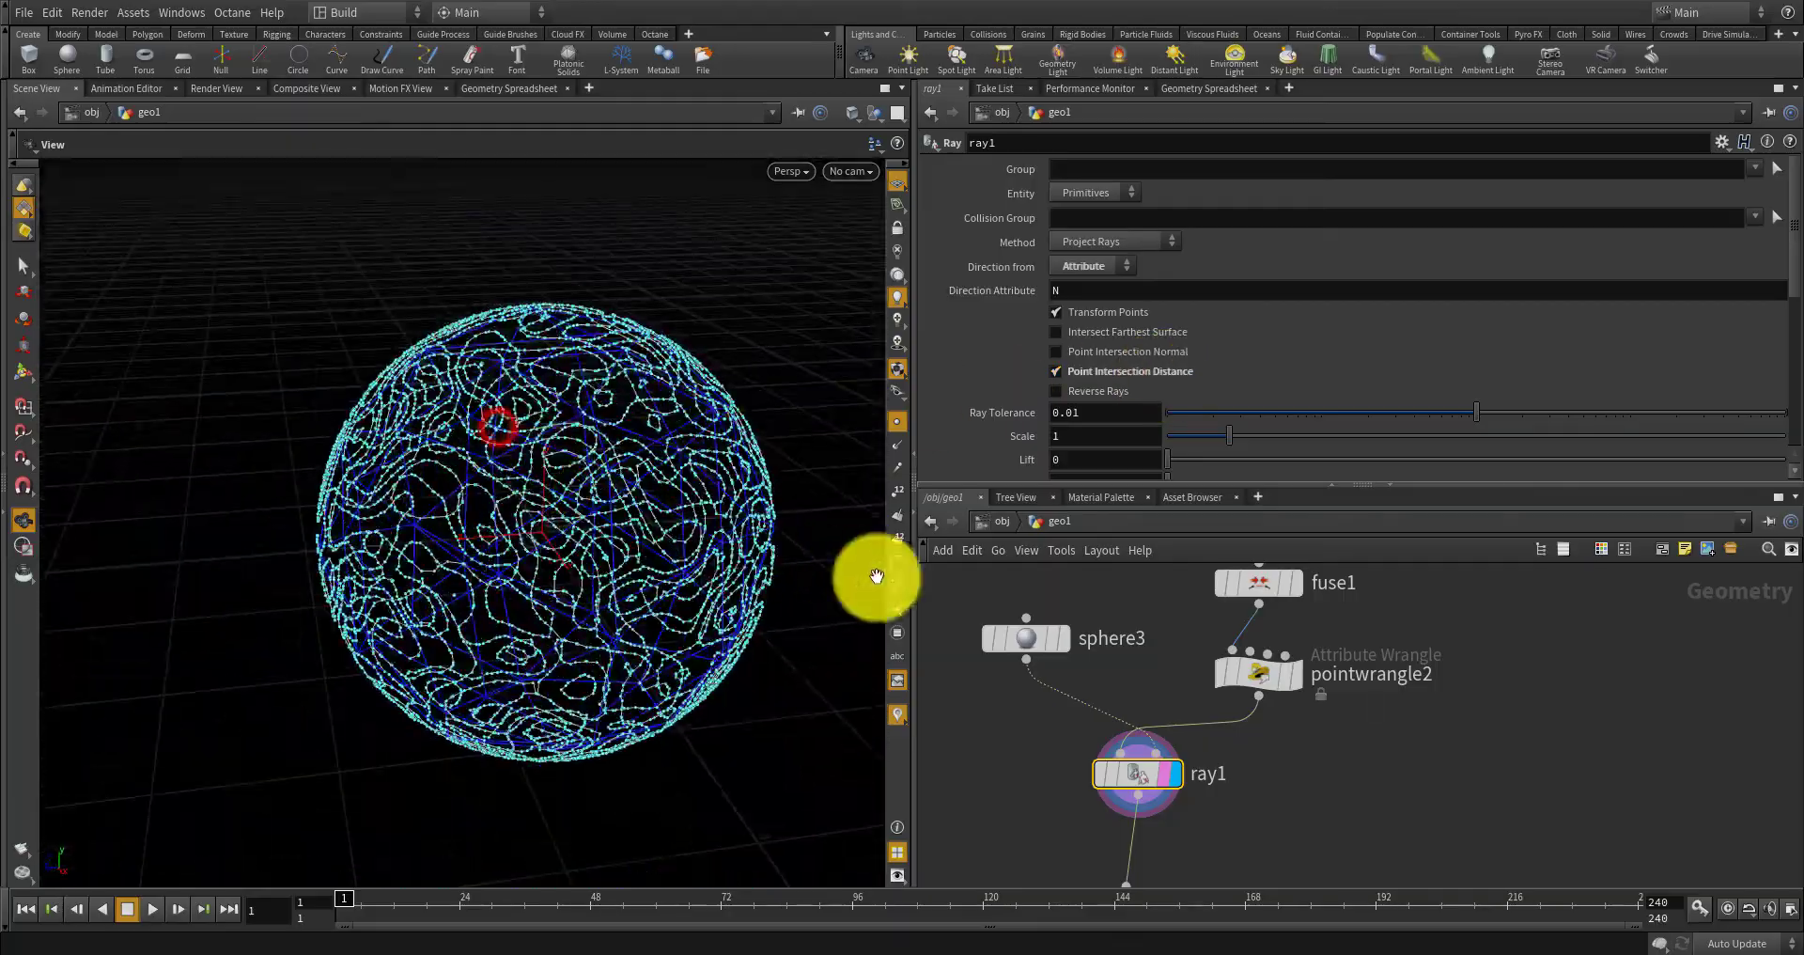
Try BASE as ray1's collision input, then reconnect sphere3 in its place.
scroll(1126, 700, "down", 4)
scroll(1127, 698, "down", 2)
middle_click_drag(1090, 618, 1087, 655)
scroll(1087, 630, "up", 4)
left_click(1085, 630)
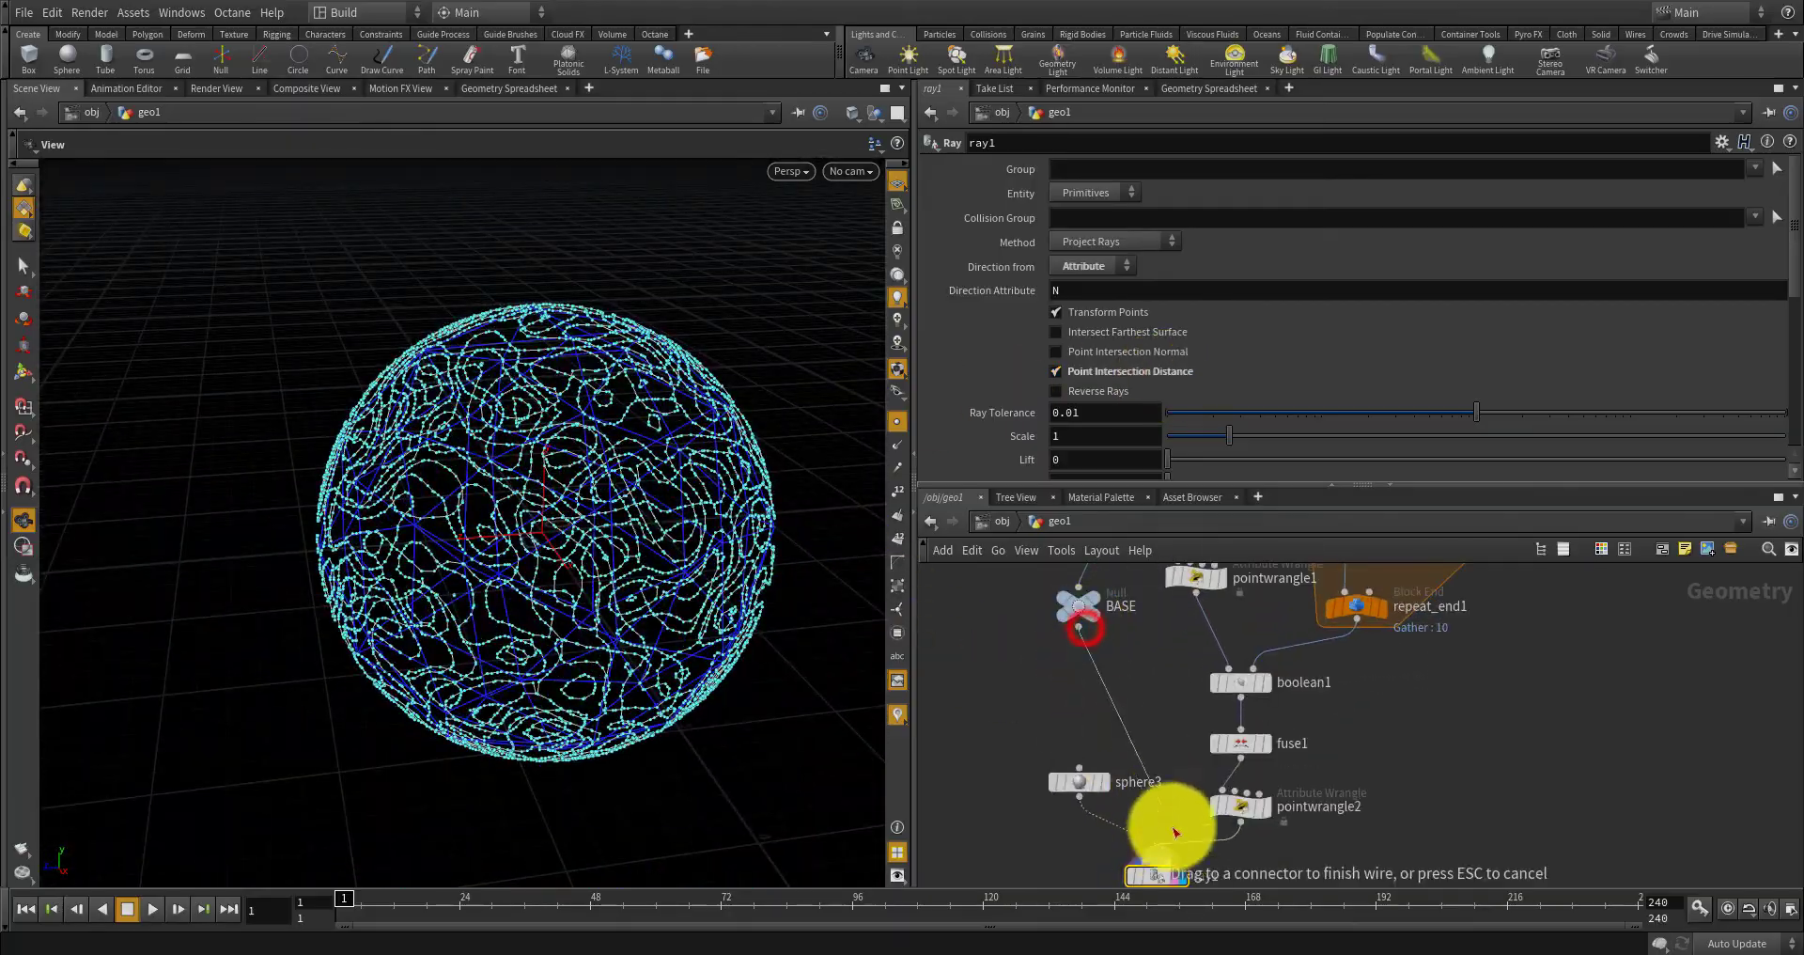
left_click(1171, 844)
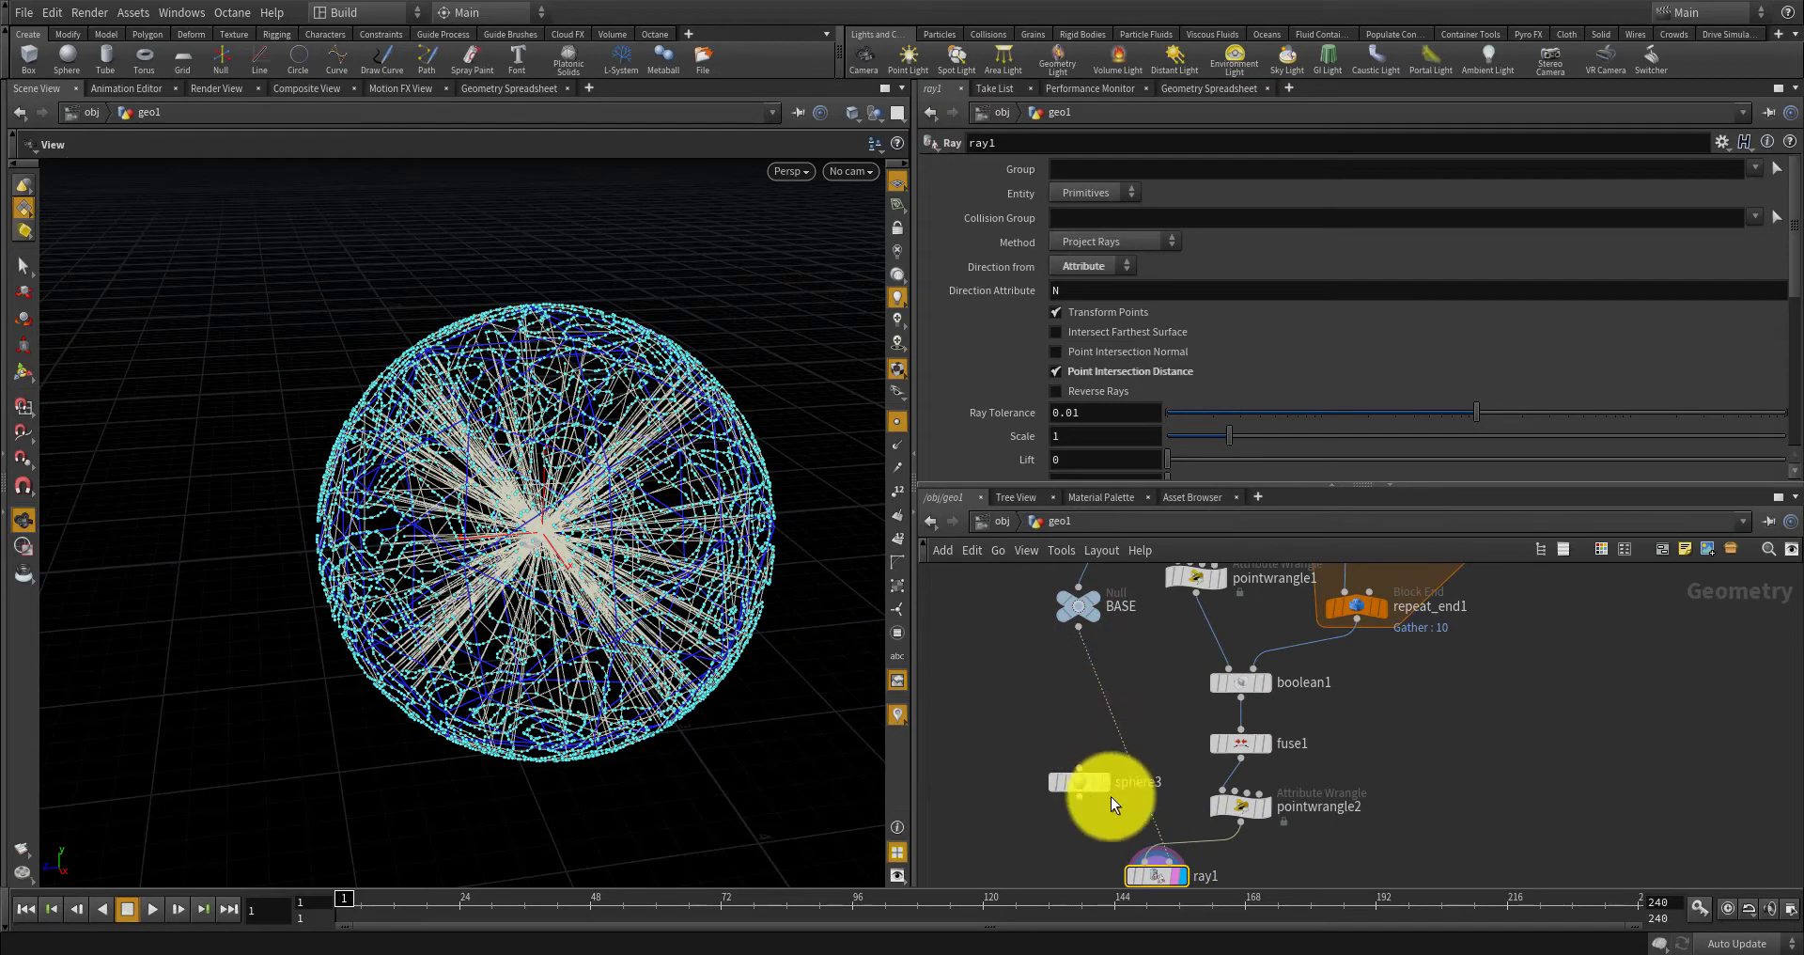
left_click(1078, 796)
left_click(1170, 857)
scroll(1085, 752, "down", 2)
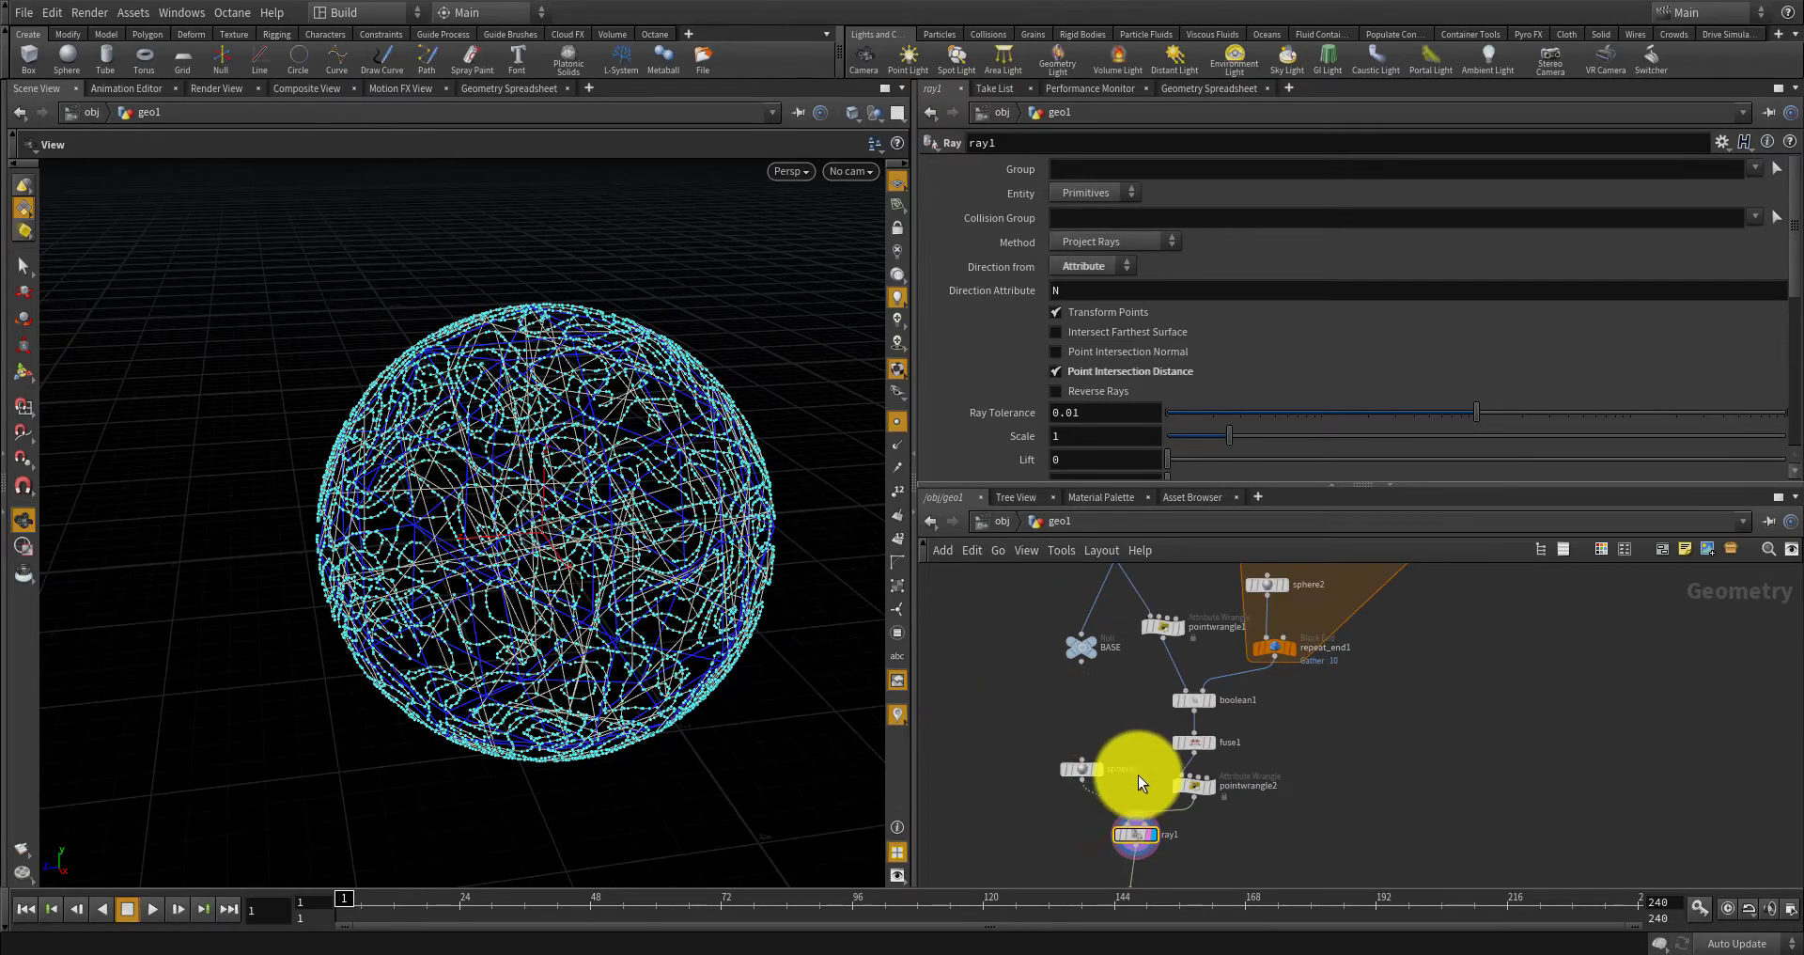
Switch ray1's Point Intersection Distance off and on again to recook the projected curves.
scroll(1133, 778, "up", 2)
scroll(1092, 785, "up", 2)
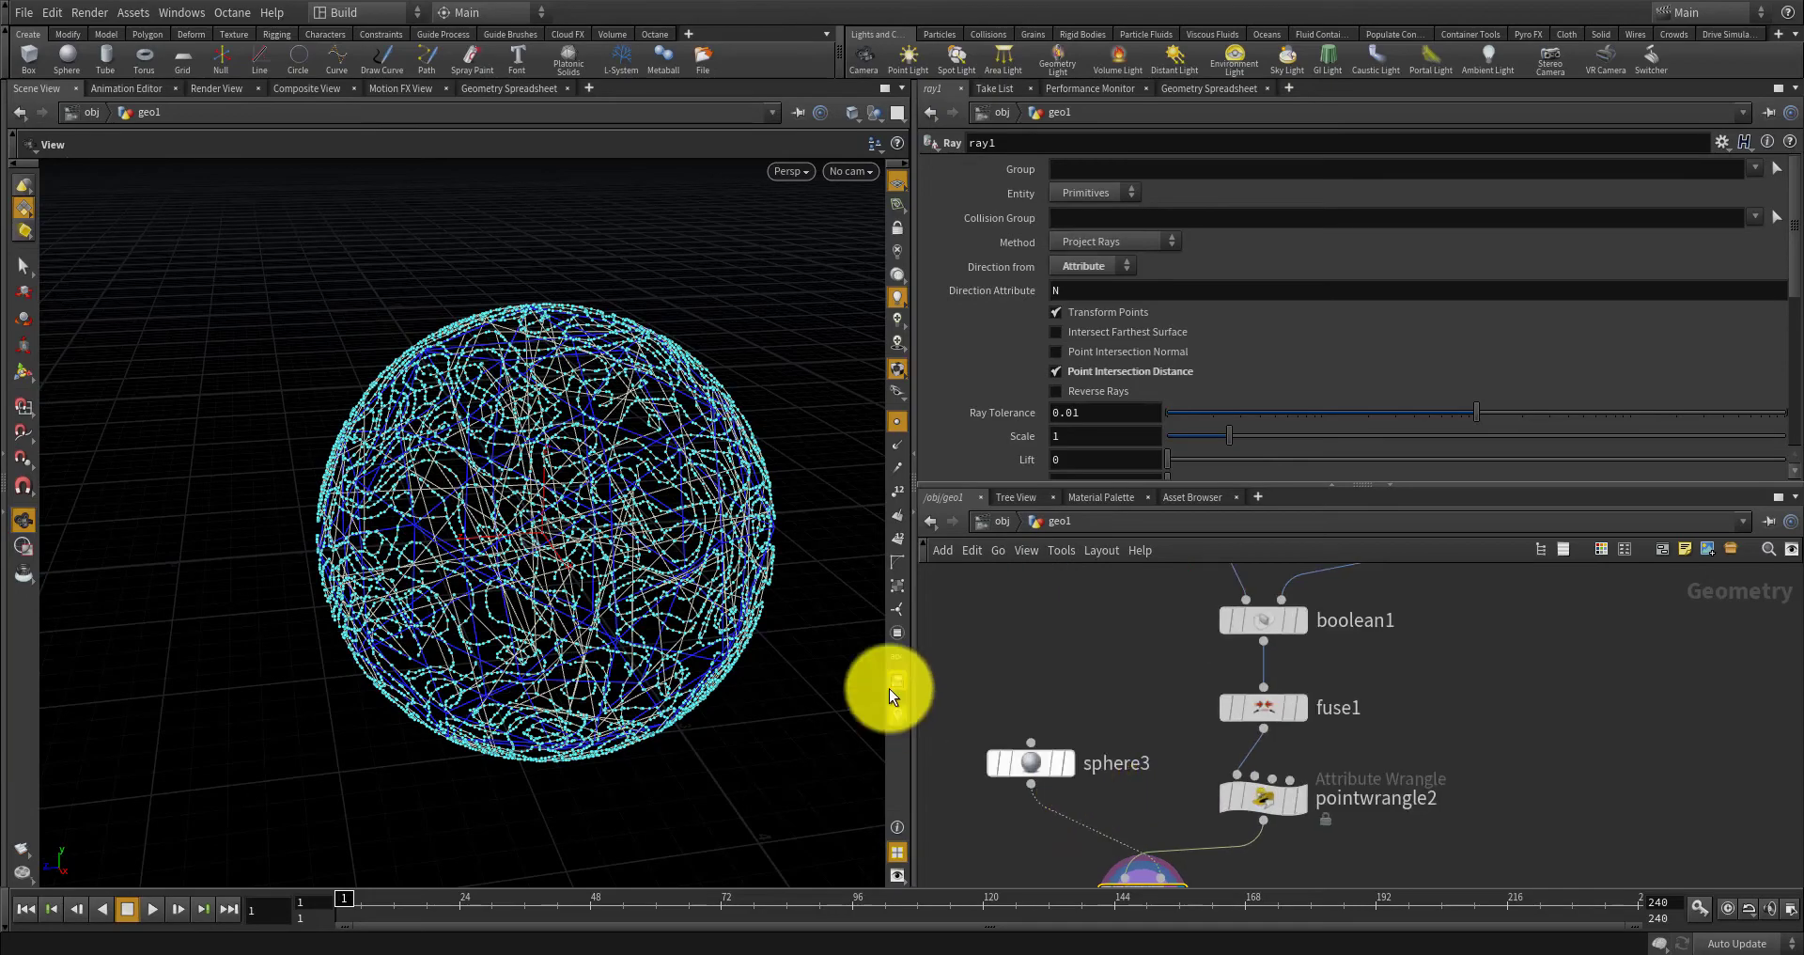
right_click_drag(742, 618, 702, 664)
left_click_drag(702, 663, 789, 540)
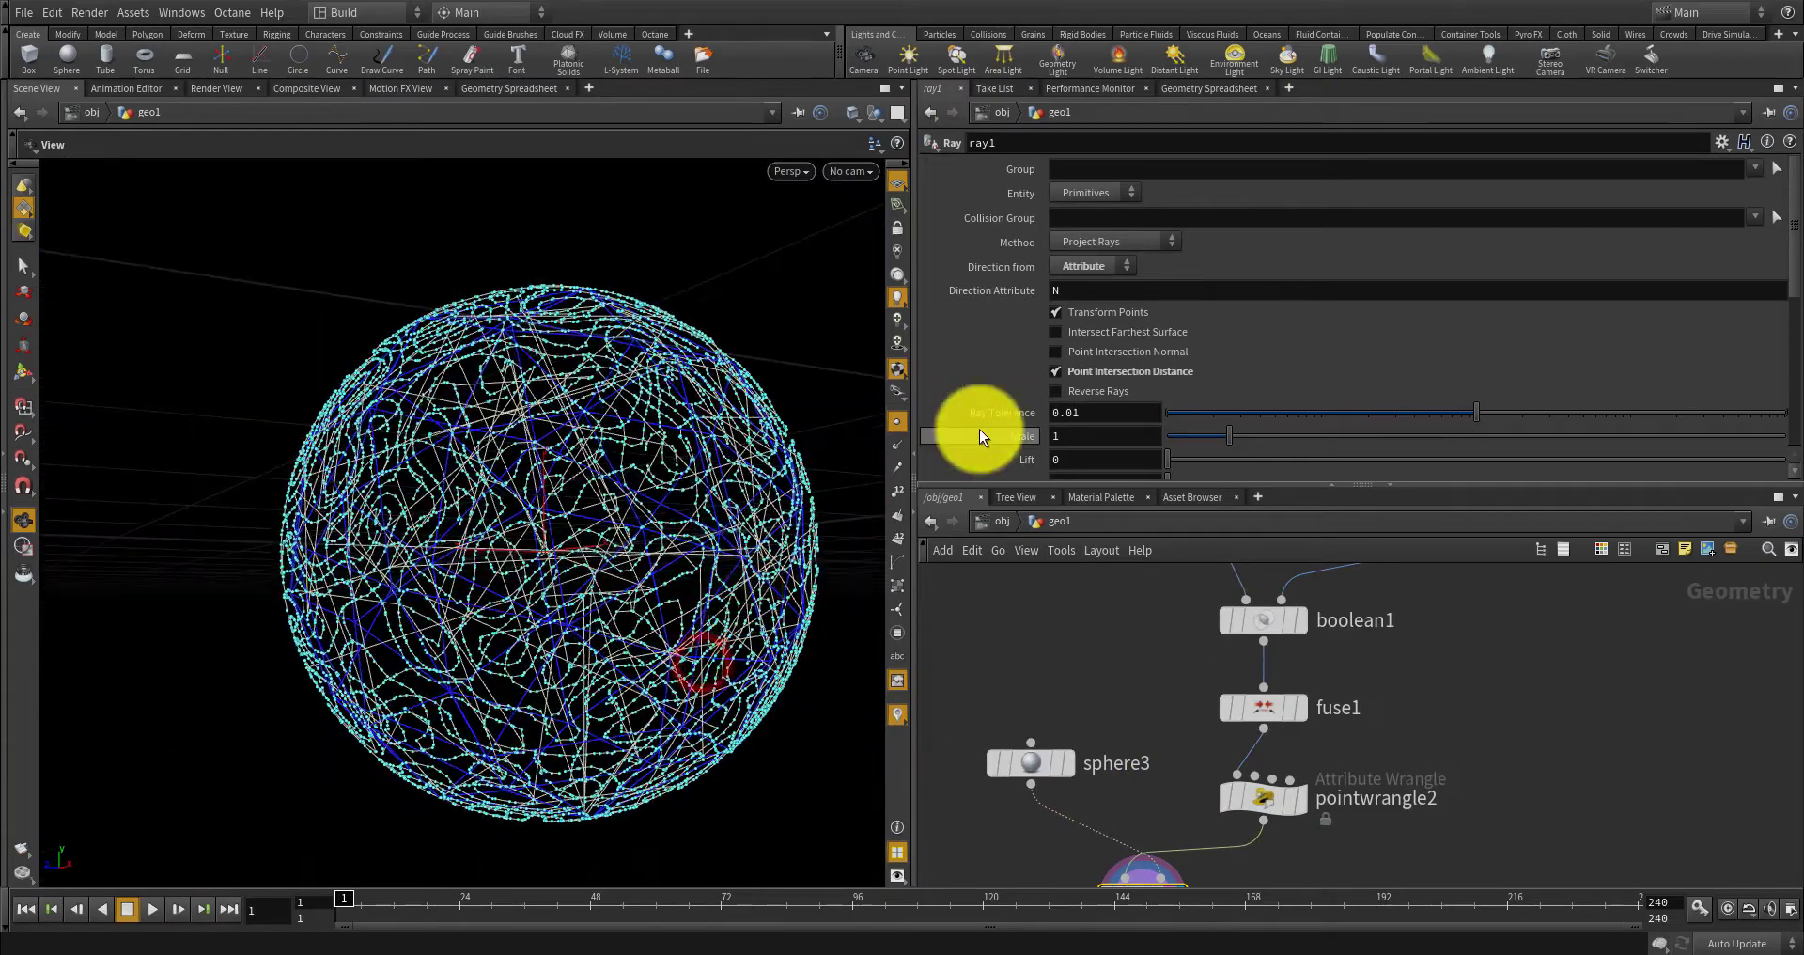
left_click(1054, 367)
left_click(1054, 367)
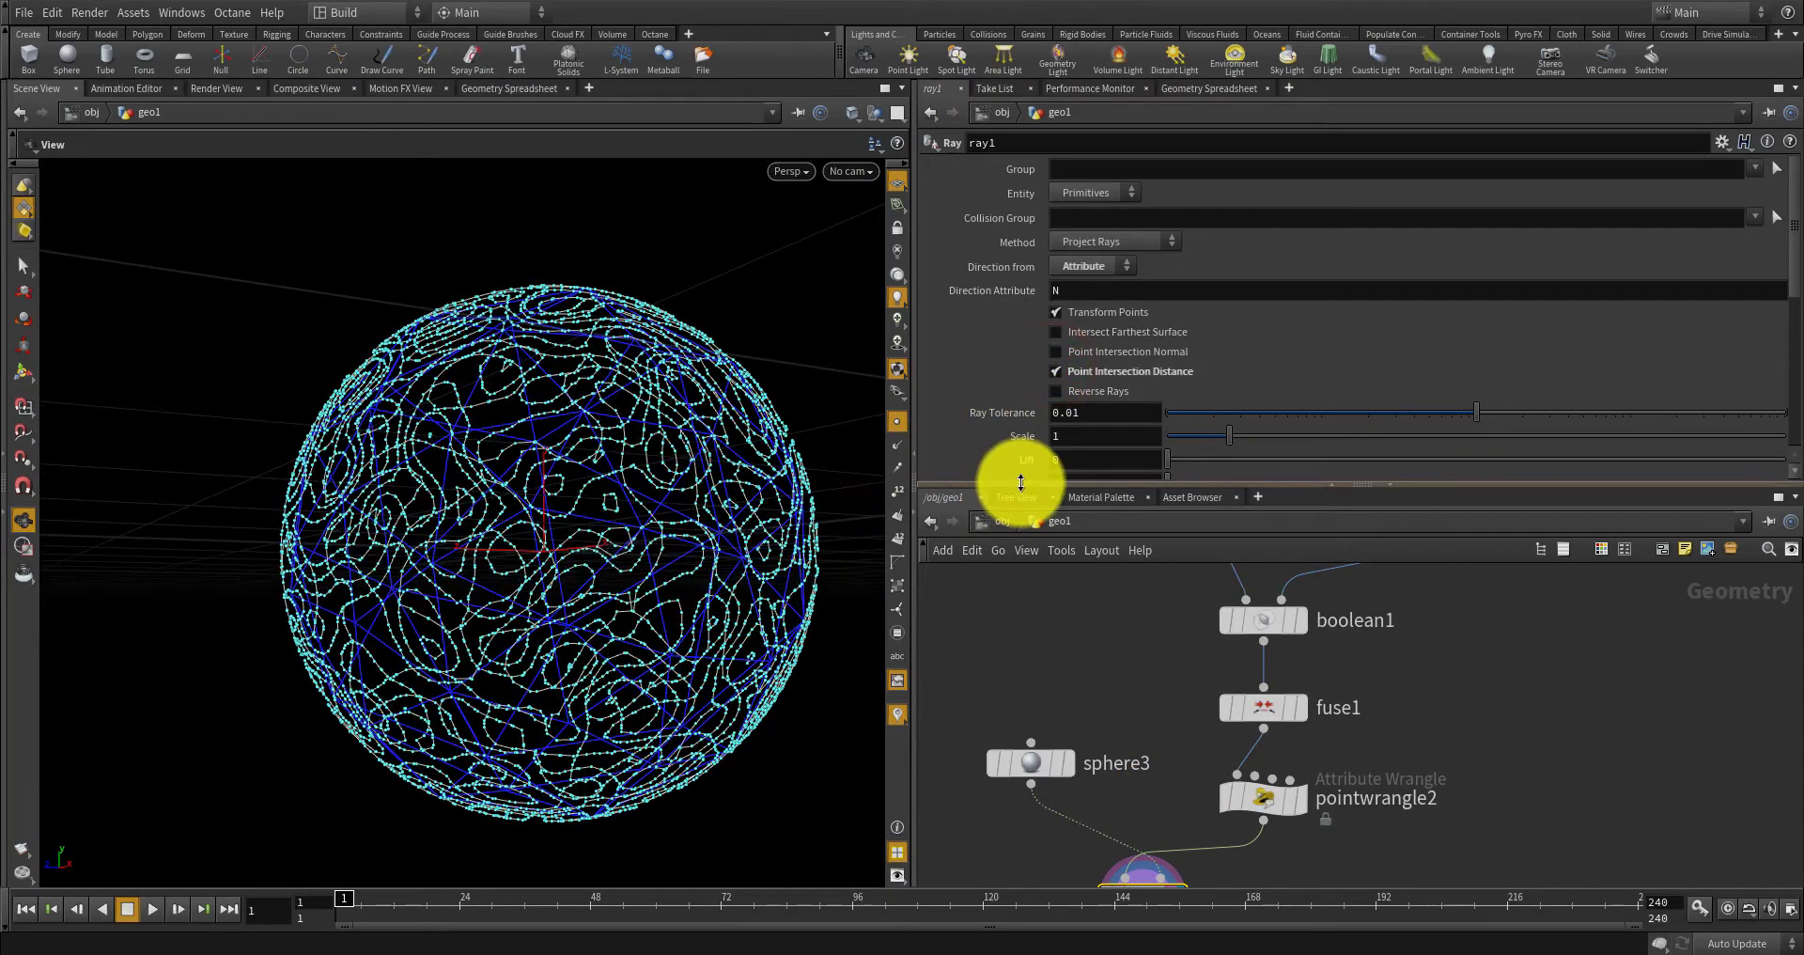
Move the sphere3 node up the network to sit beside BASE.
scroll(1088, 649, "down", 5)
middle_click_drag(1081, 657, 1089, 781)
scroll(1087, 776, "up", 5)
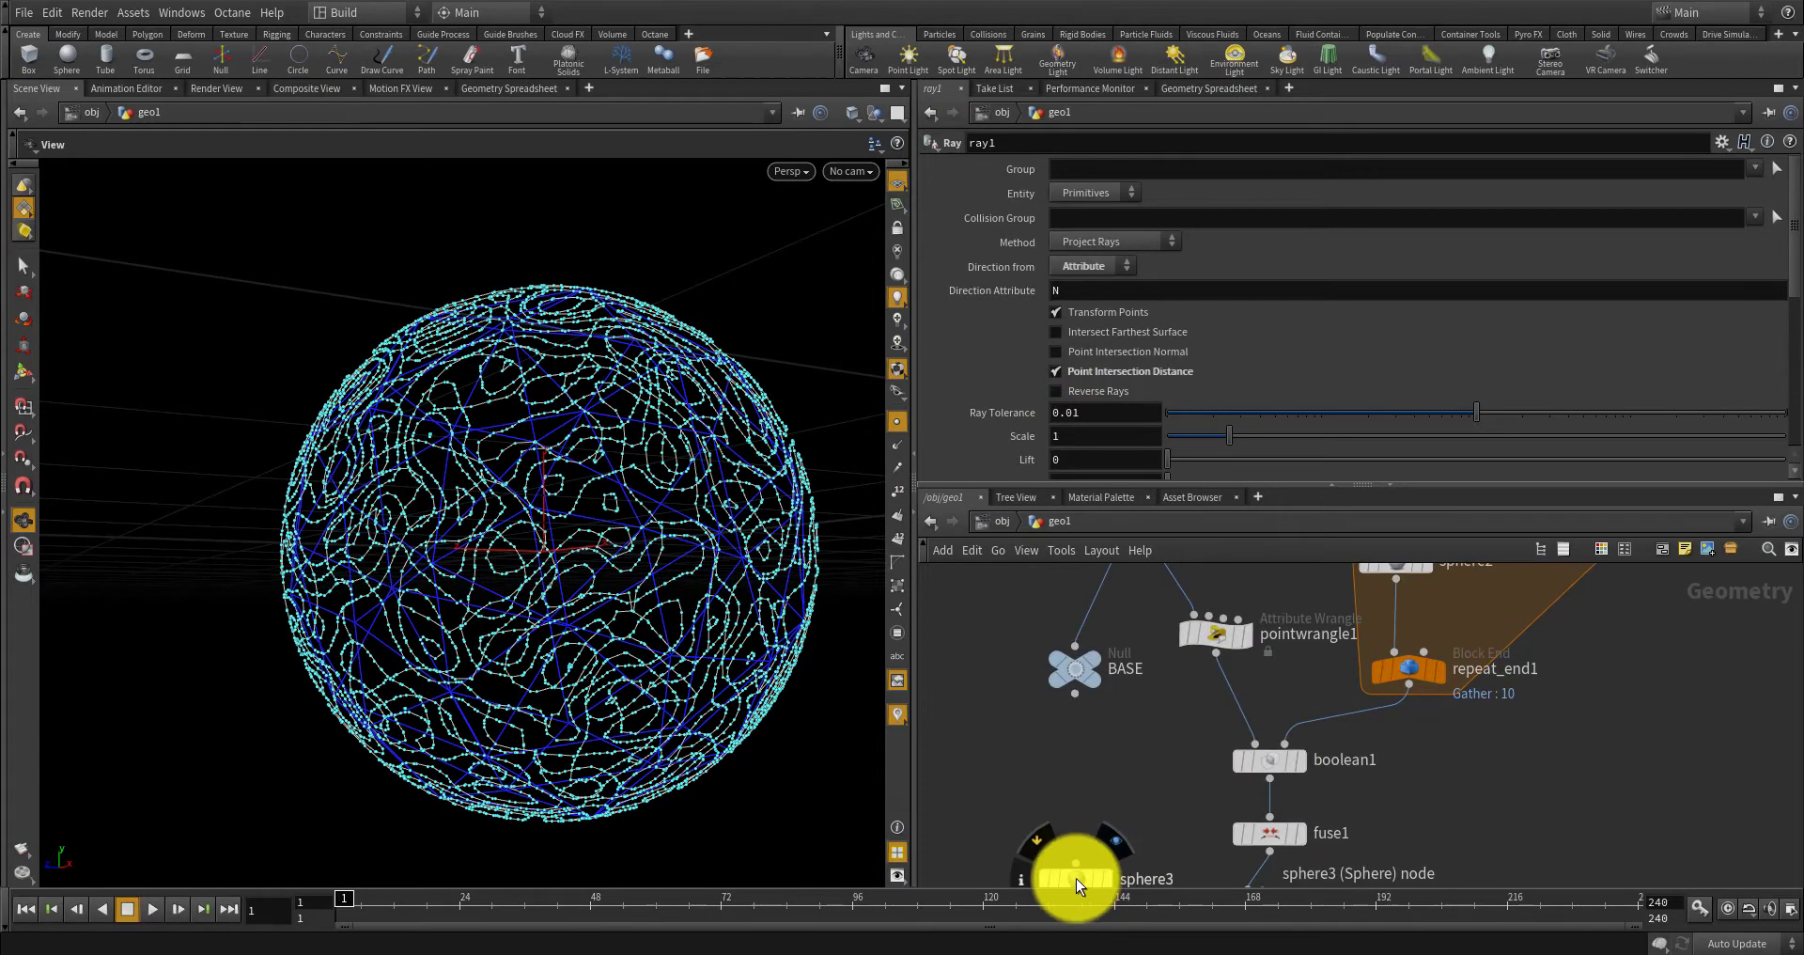
scroll(1075, 878, "down", 1)
left_click_drag(1074, 874, 991, 703)
scroll(1020, 696, "up", 1)
Display sphere3's smooth surface, then display ray1 again and examine its curves.
left_click(1017, 703)
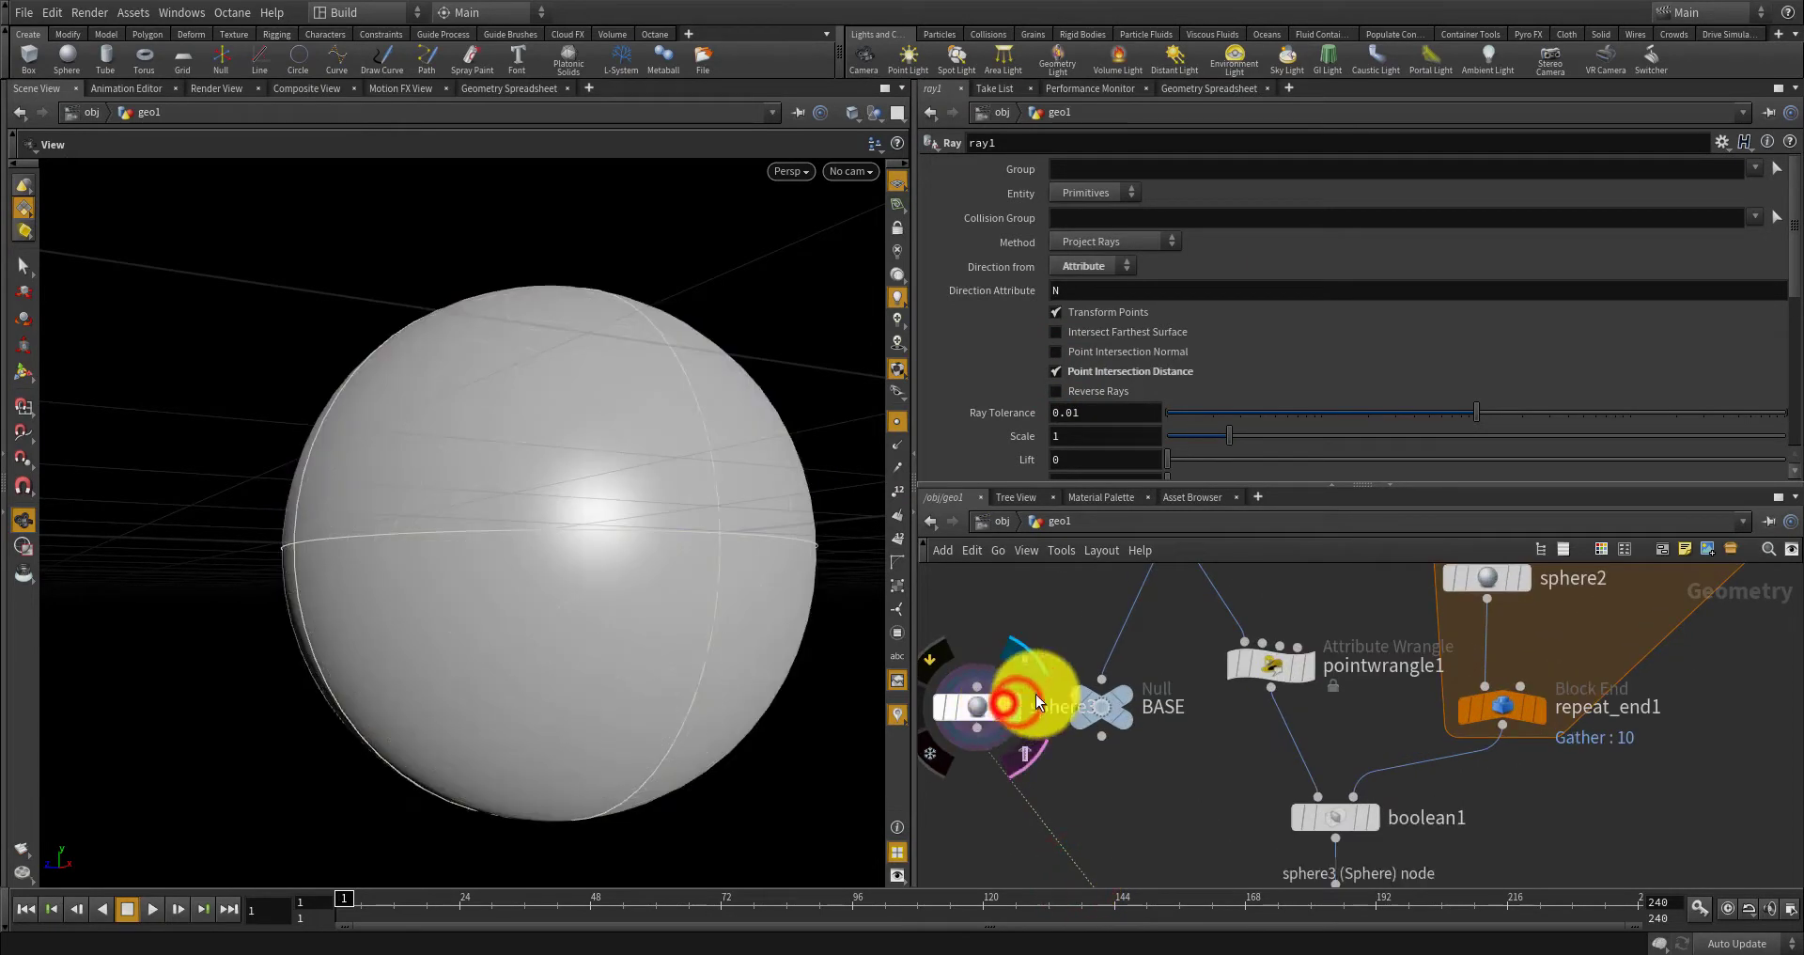
scroll(1135, 838, "down", 3)
scroll(1092, 815, "up", 3)
left_click(1092, 816)
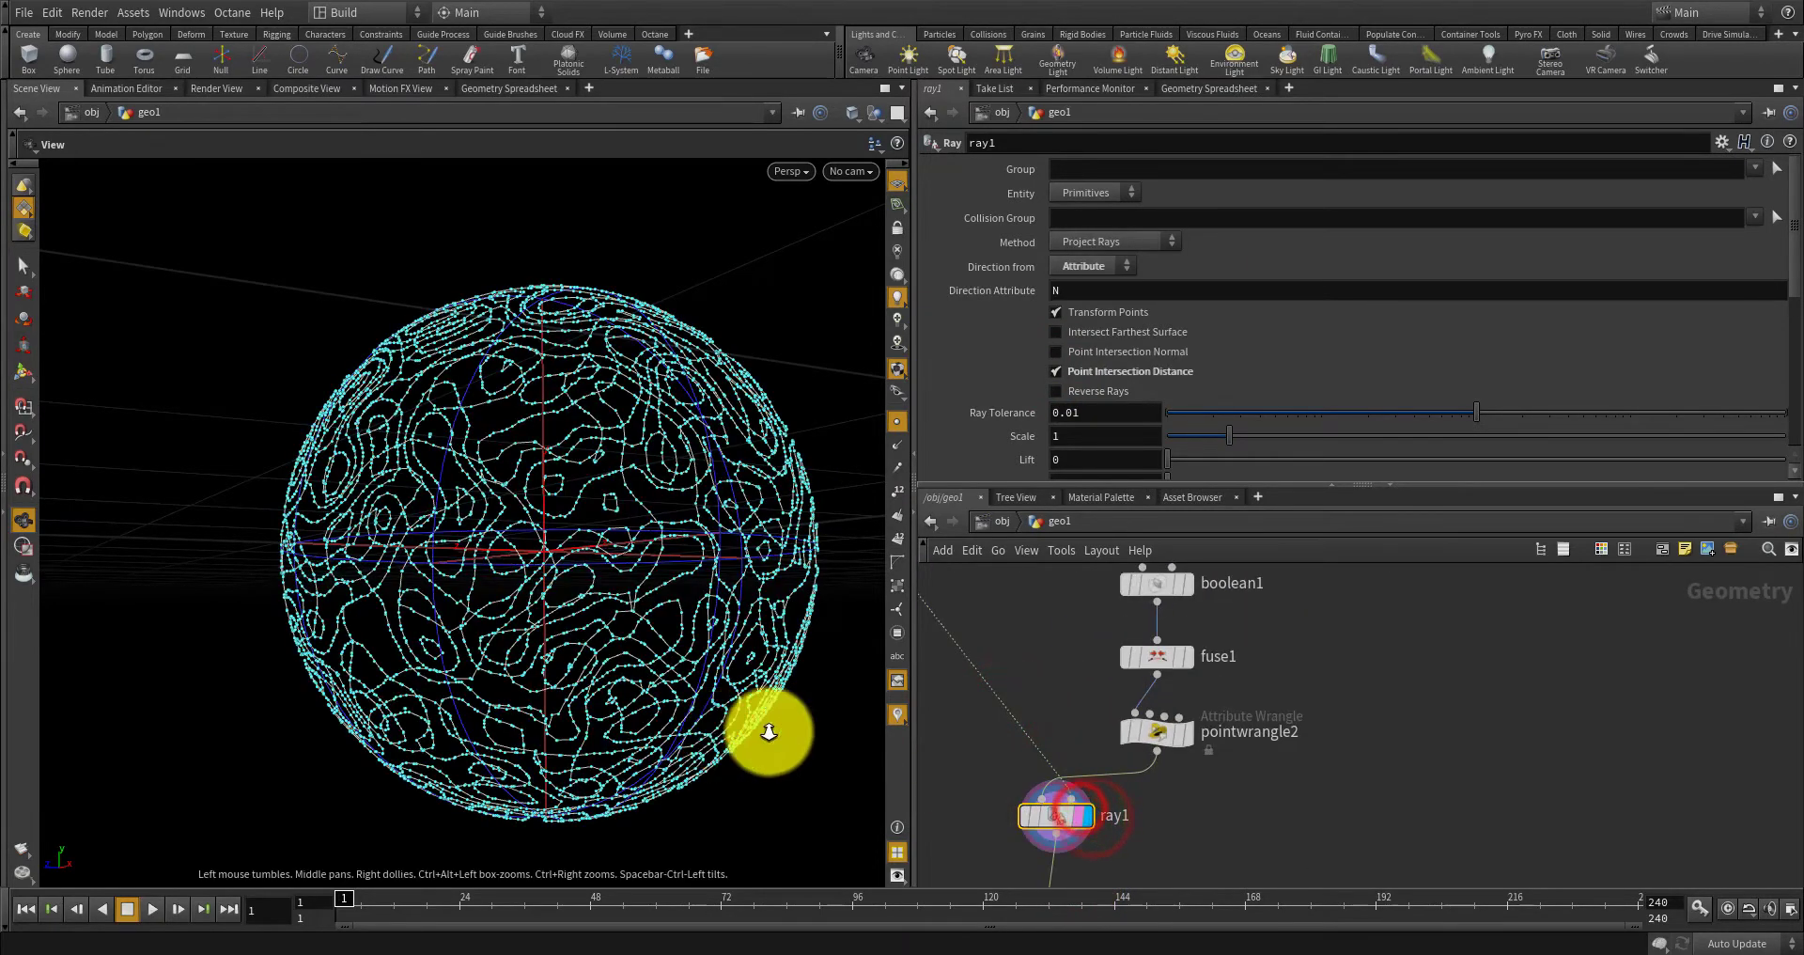
left_click_drag(736, 729, 603, 745)
Move the sphere3 node further up the network to sit beside sphere1.
scroll(479, 696, "down", 3)
scroll(1116, 685, "down", 2)
scroll(1111, 789, "down", 3)
scroll(1089, 789, "up", 4)
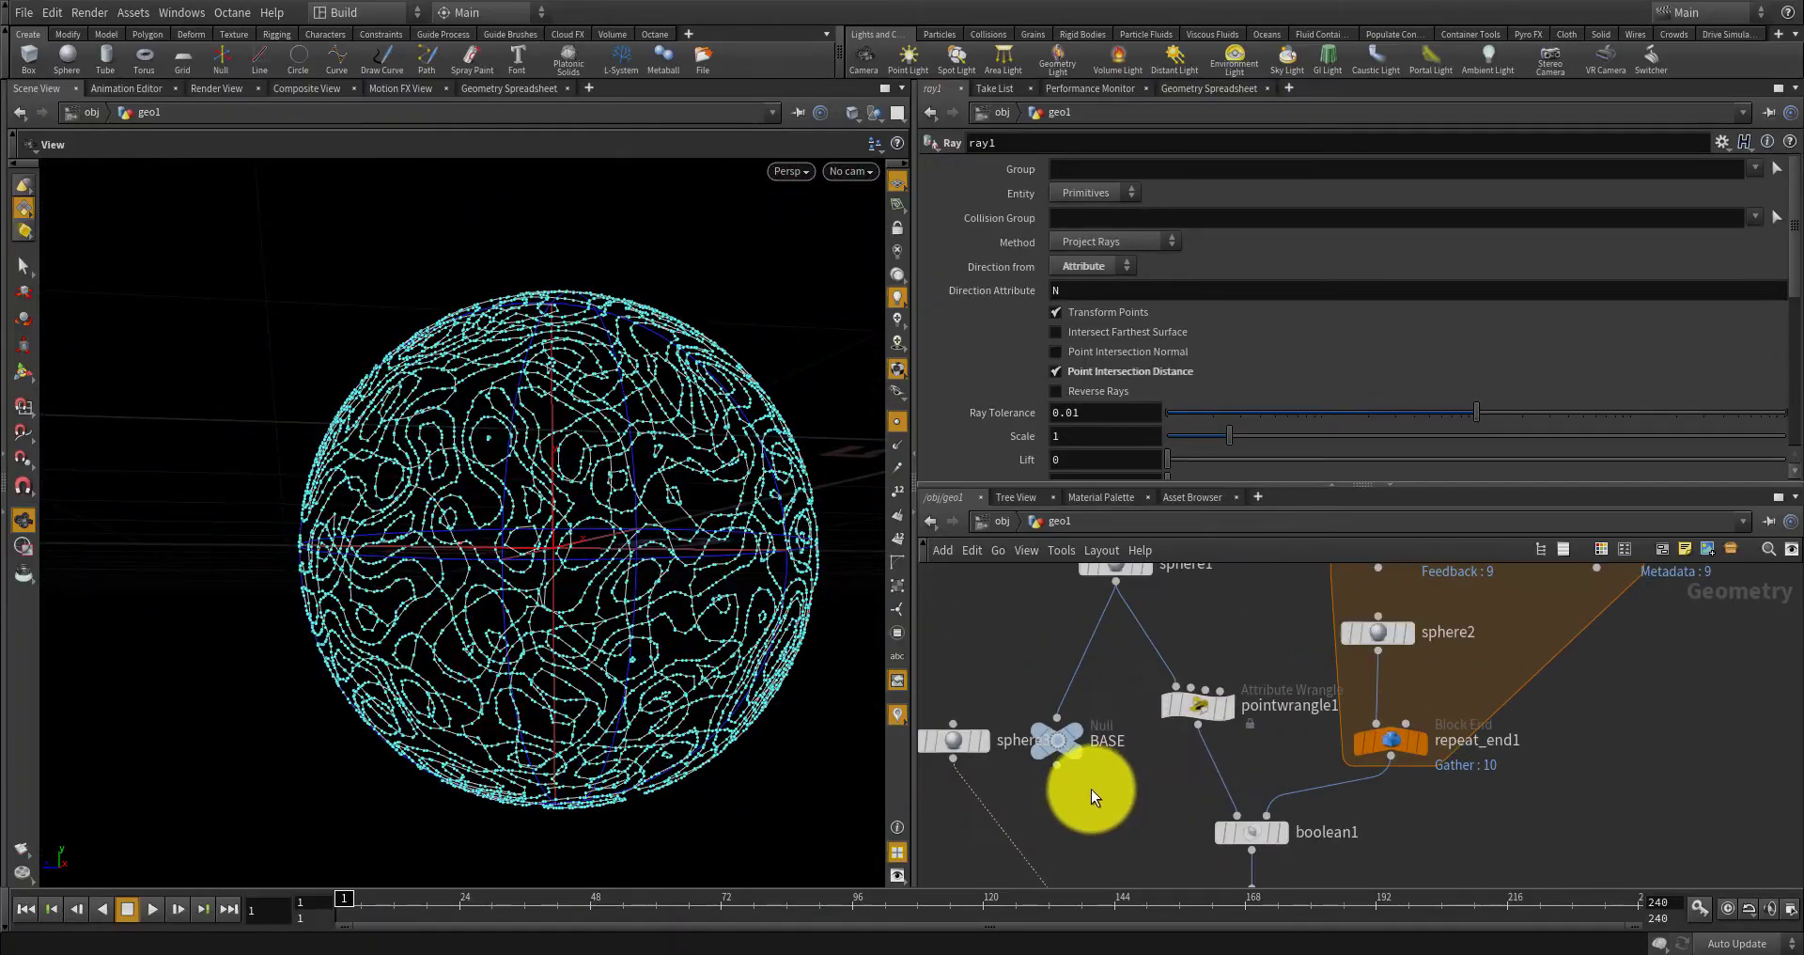
middle_click_drag(1063, 749, 1080, 837)
scroll(1059, 833, "up", 3)
left_click_drag(1018, 849, 1074, 594)
middle_click_drag(1115, 706, 1135, 847)
scroll(1135, 847, "up", 2)
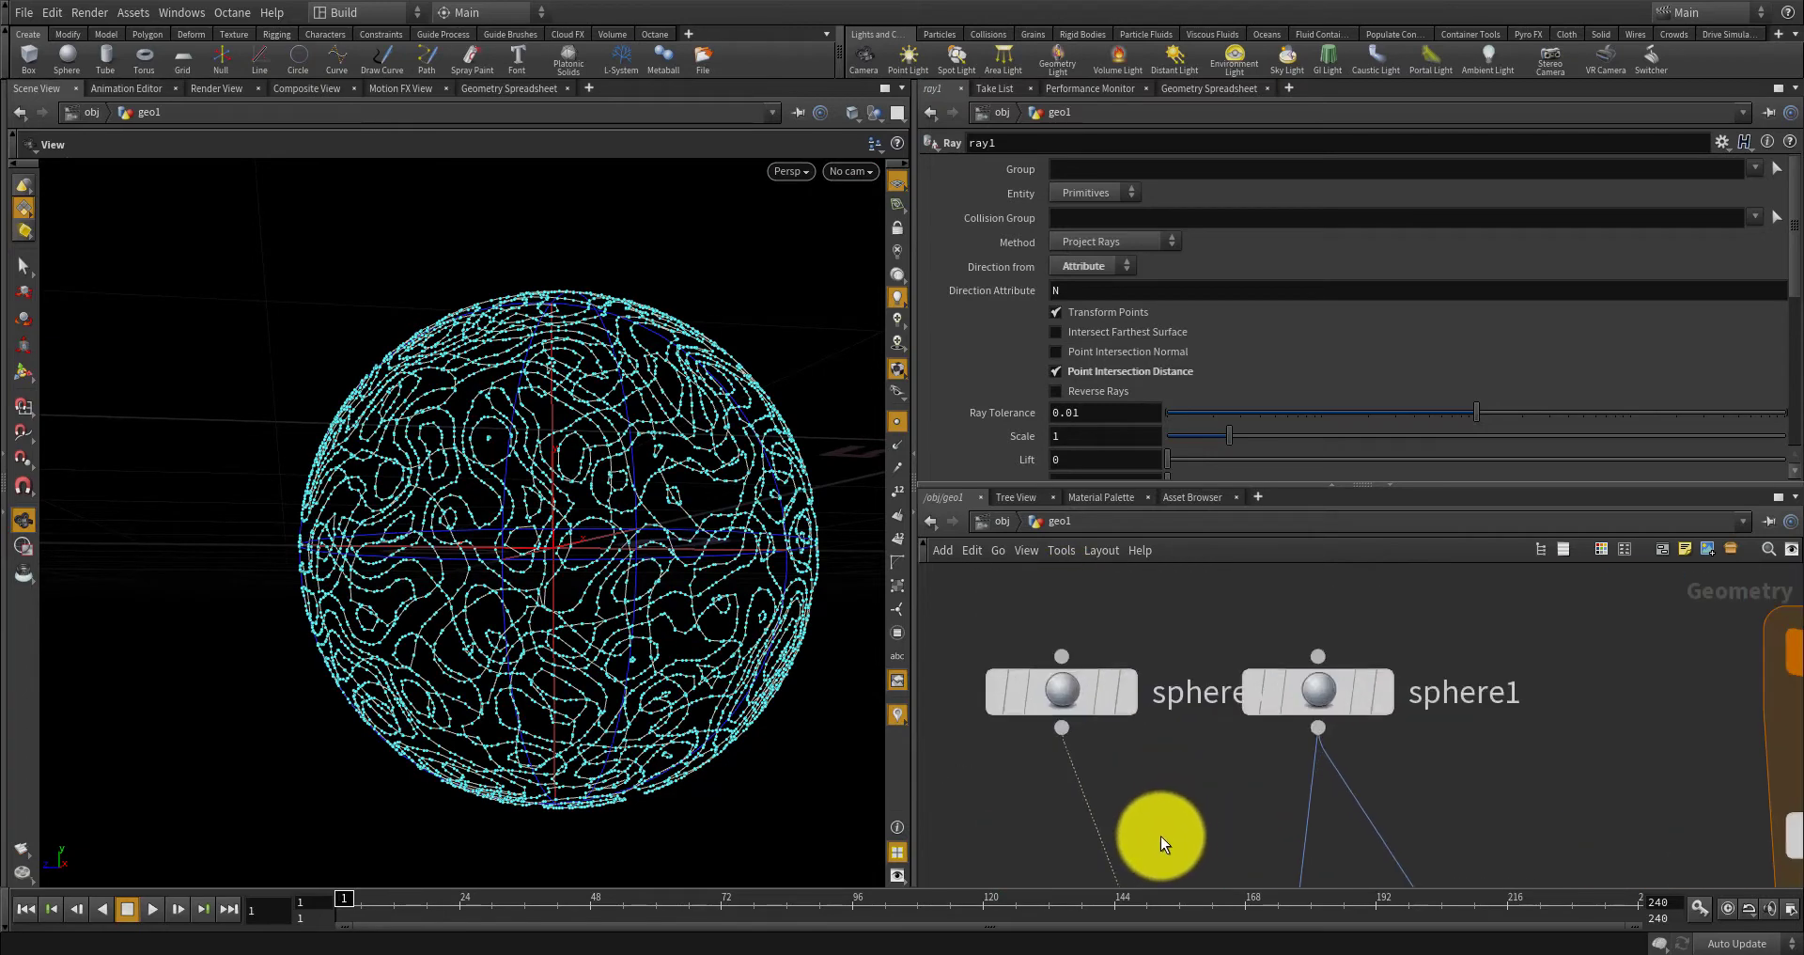
Add a Convert node below sphere3 and sphere1 and select it to show its parameters.
key("Tab")
type("conve")
key("Return")
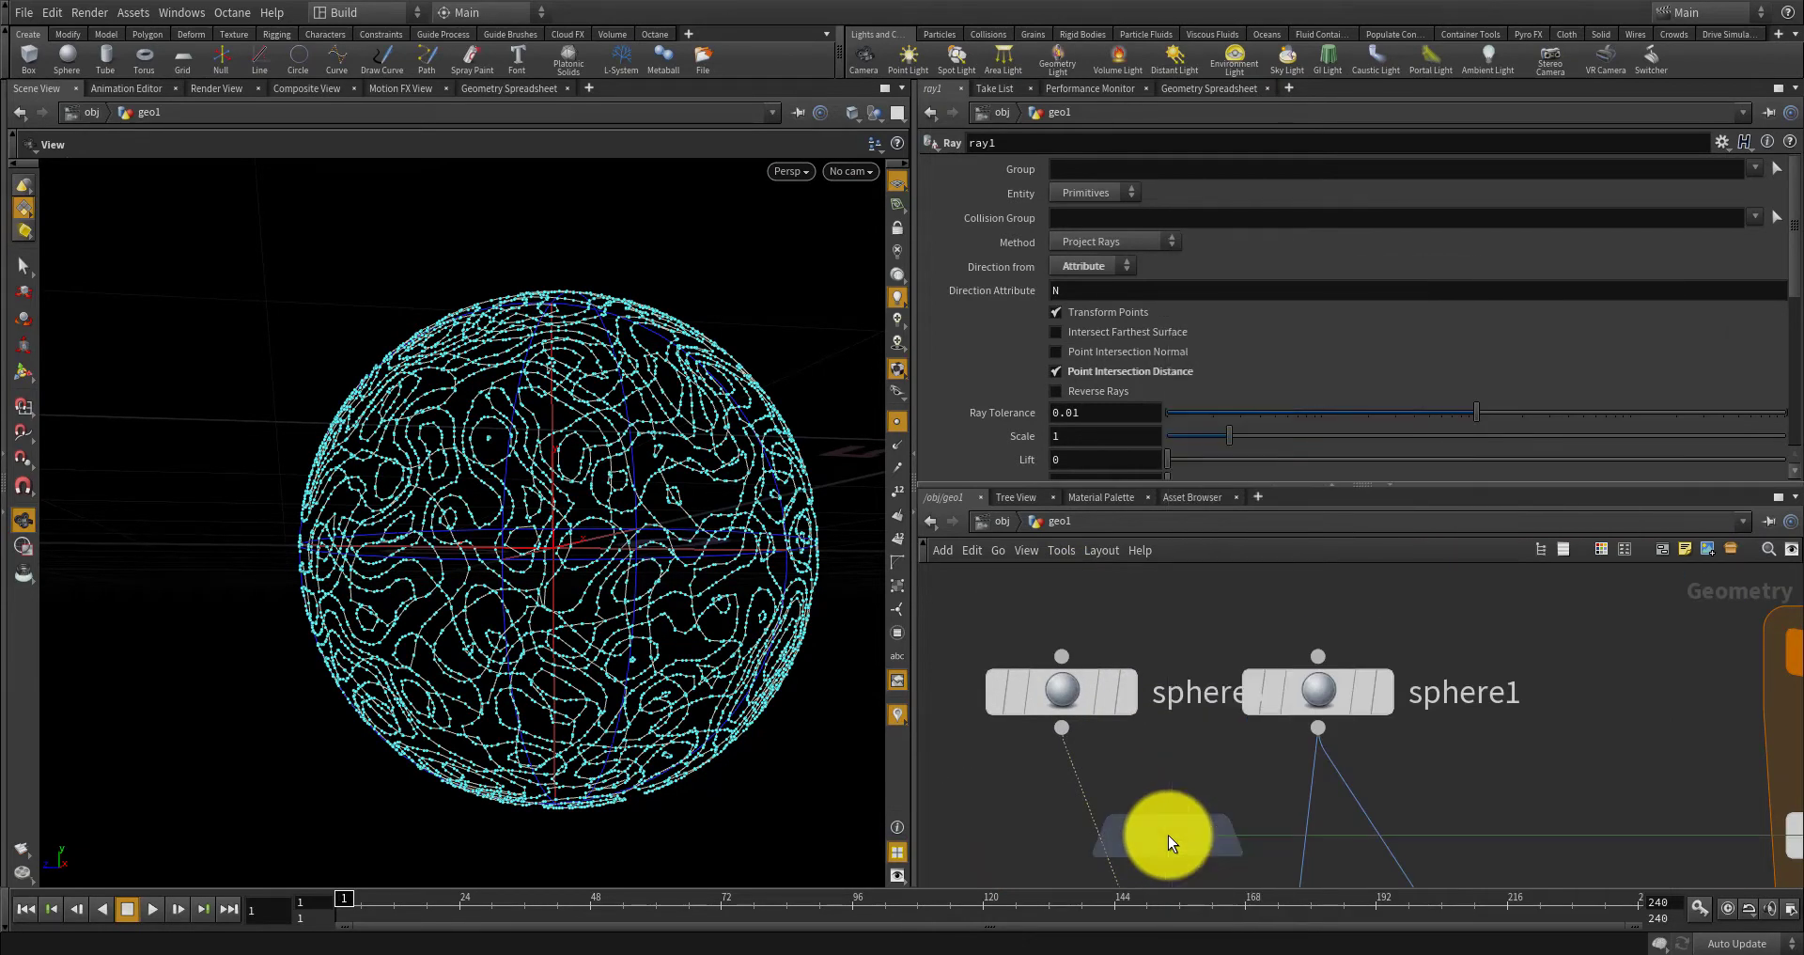
scroll(1127, 770, "down", 8)
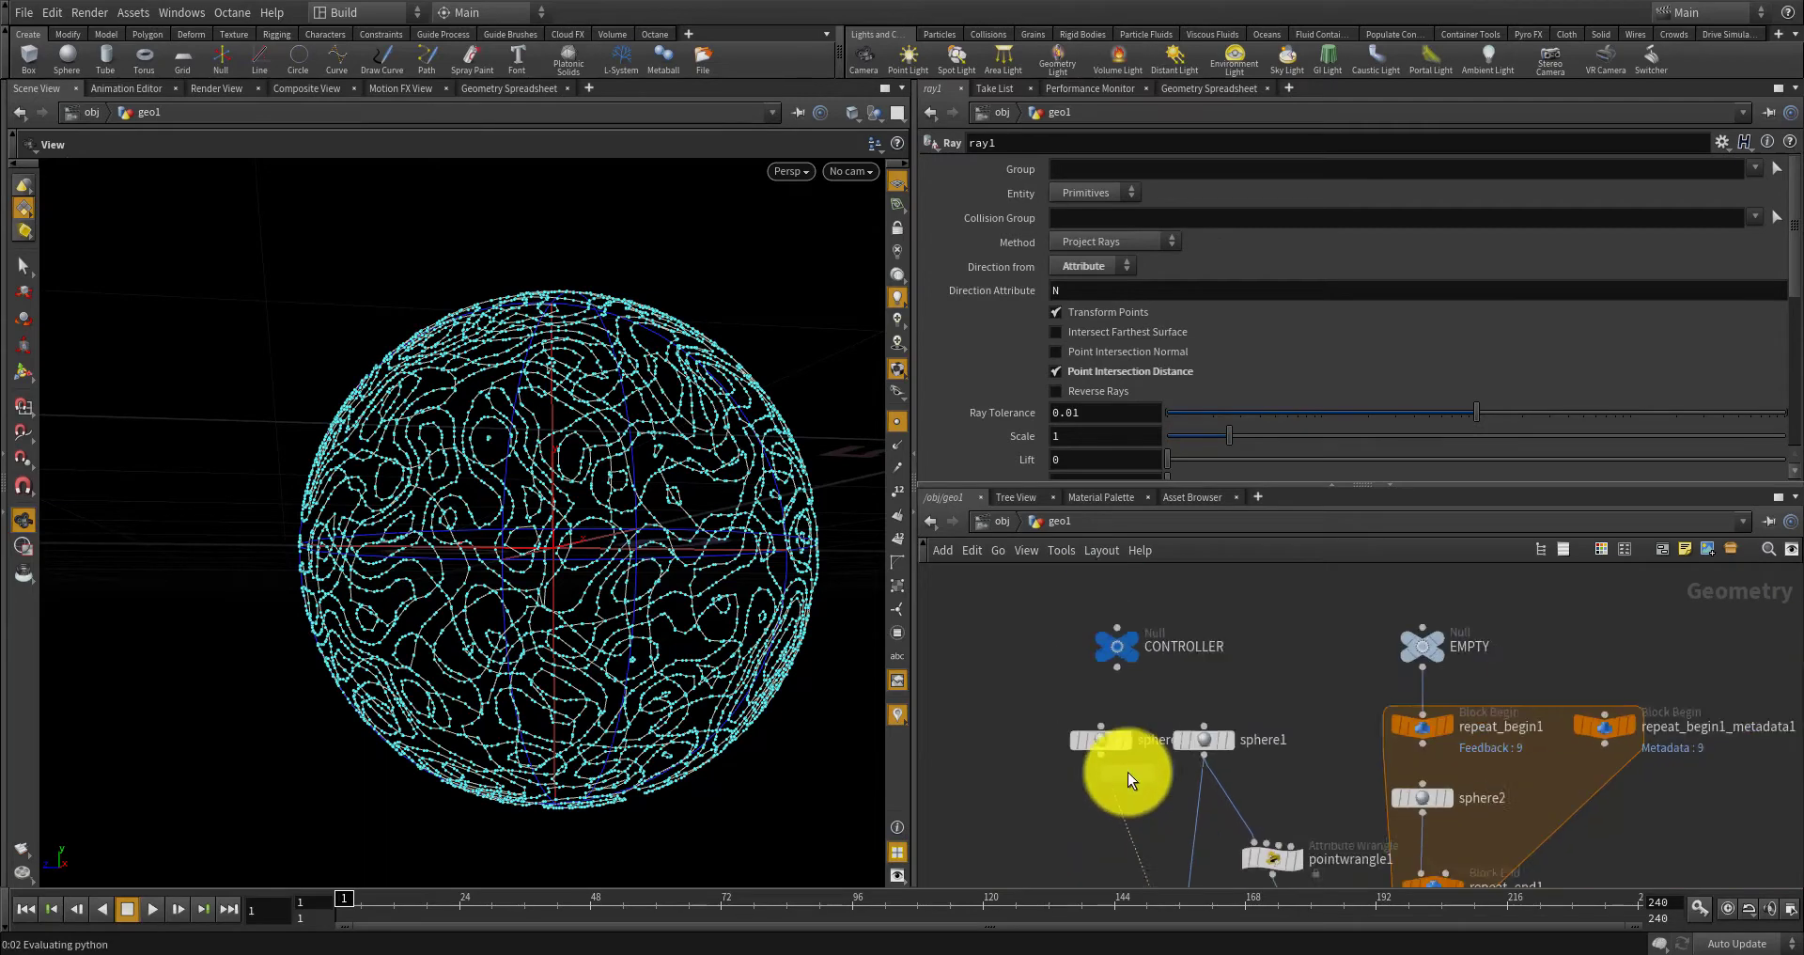
scroll(1133, 806, "up", 6)
left_click(1156, 722)
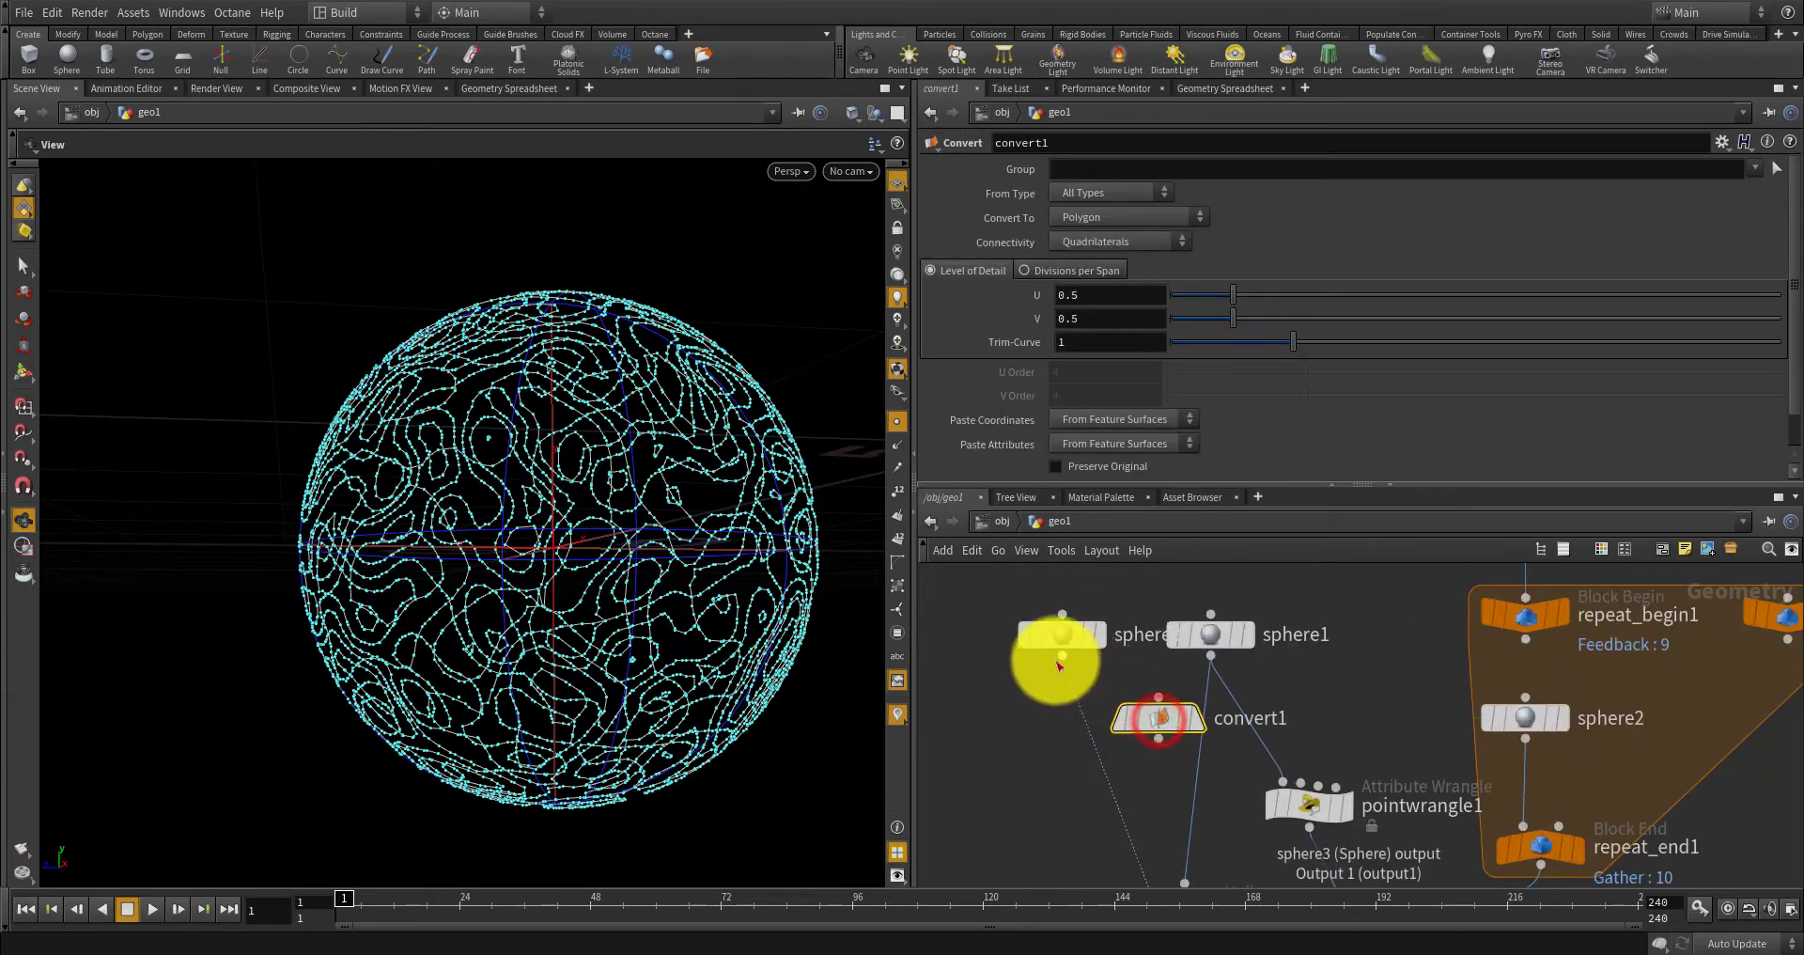
Connect sphere3 to BASE and BASE to convert1, then arrange BASE below sphere3 with convert1 beside it.
scroll(1065, 663, "down", 3)
scroll(1064, 664, "up", 2)
left_click_drag(1059, 656, 1185, 833)
scroll(1135, 709, "up", 3)
left_click_drag(1168, 733, 1187, 800)
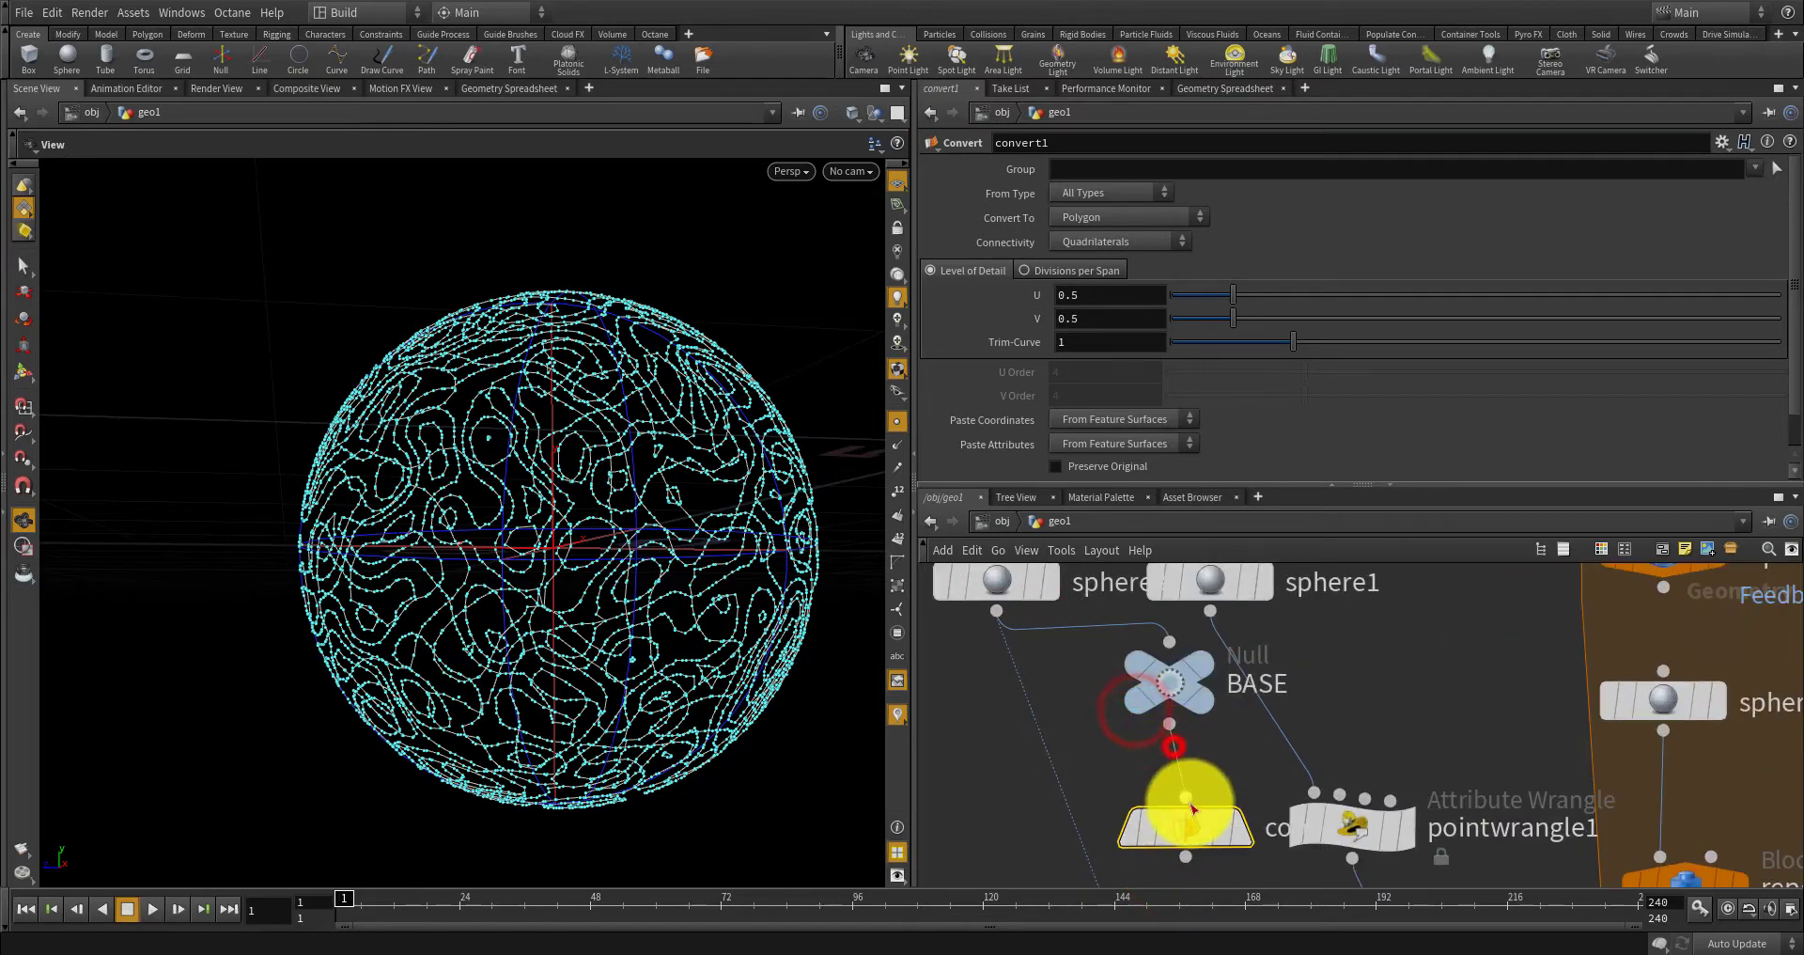
scroll(1165, 728, "down", 2)
left_click_drag(1163, 706, 1021, 759)
left_click_drag(1174, 838, 1156, 752)
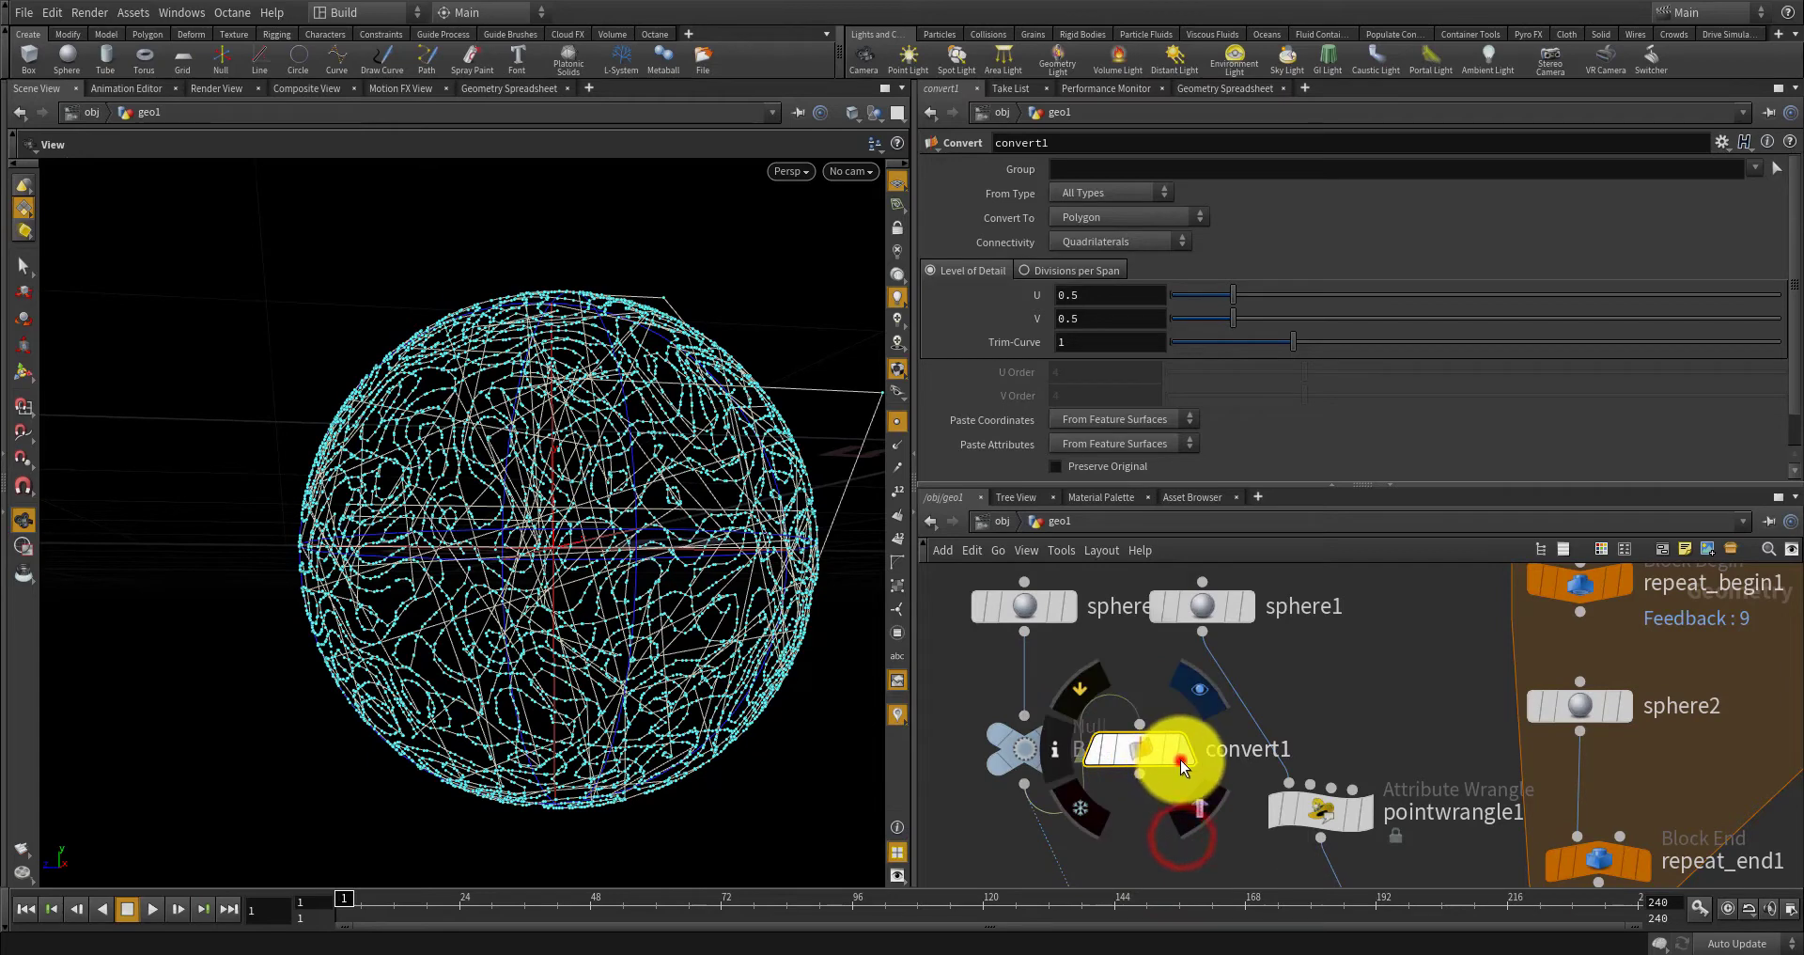
Display convert1's polygon sphere and shift its node slightly away from BASE.
left_click(1176, 751)
scroll(1175, 778, "up", 2)
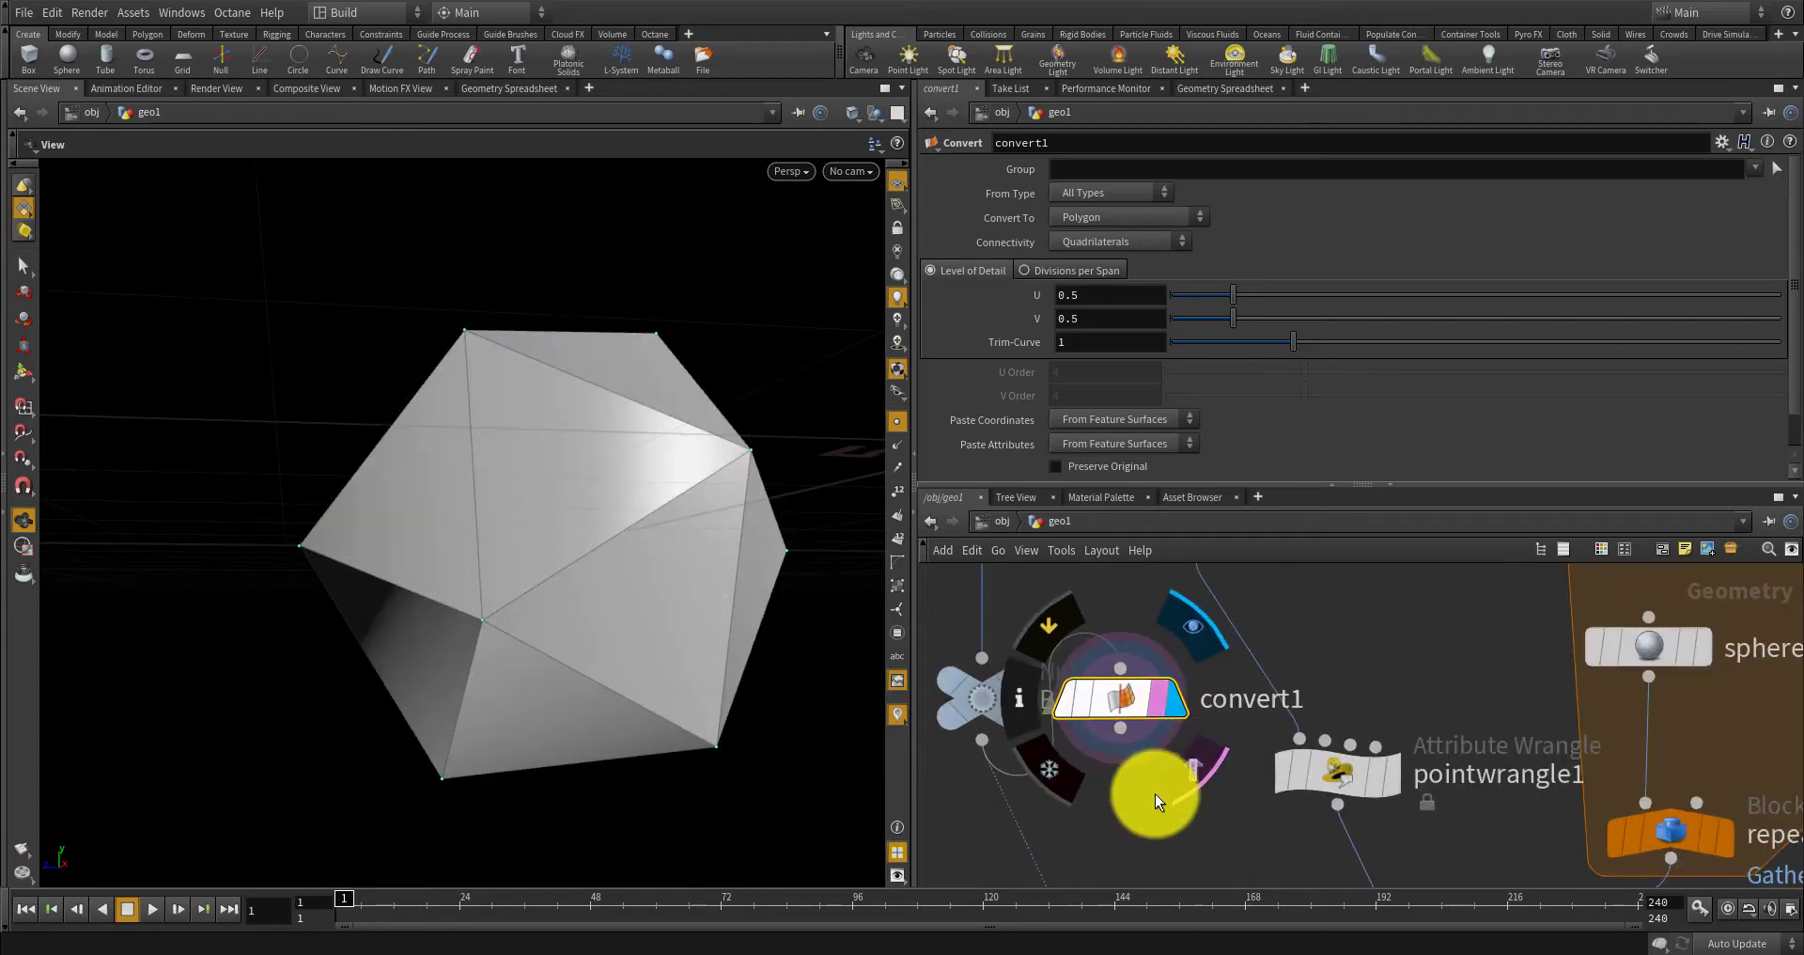
left_click_drag(1122, 701, 1152, 700)
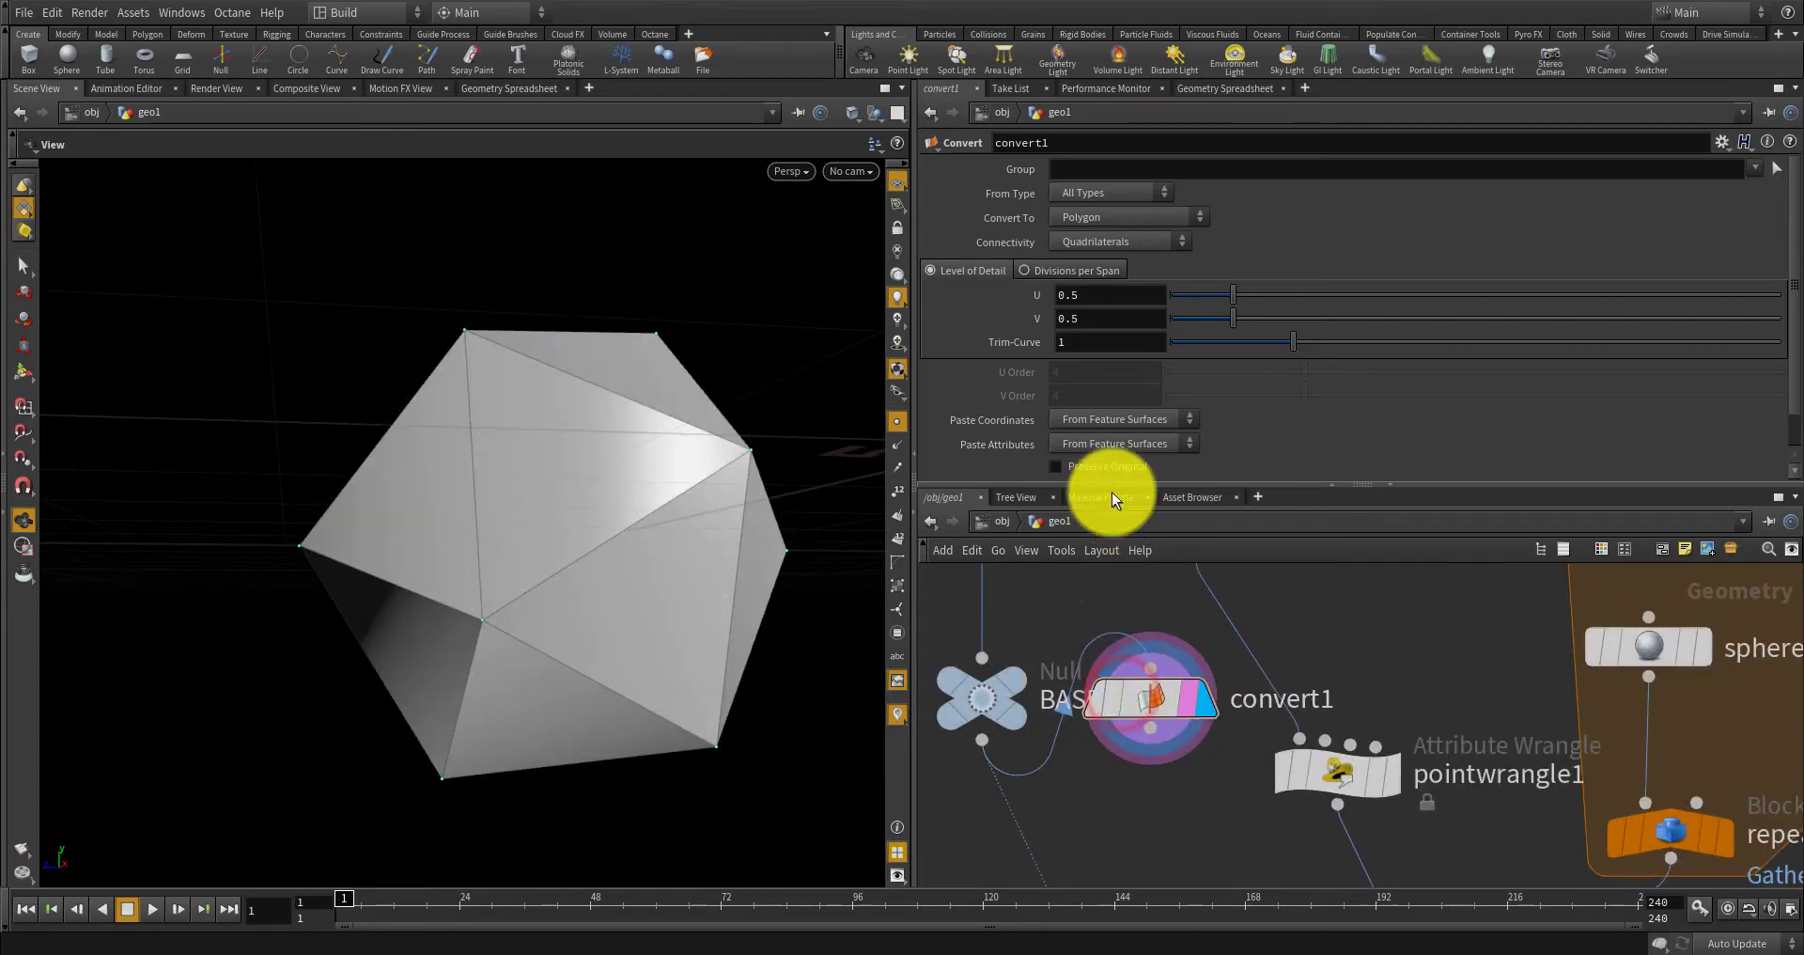
Set convert1's Level of Detail to 5 for both U and V.
left_click_drag(1231, 295, 1604, 307)
left_click_drag(1233, 319, 1599, 321)
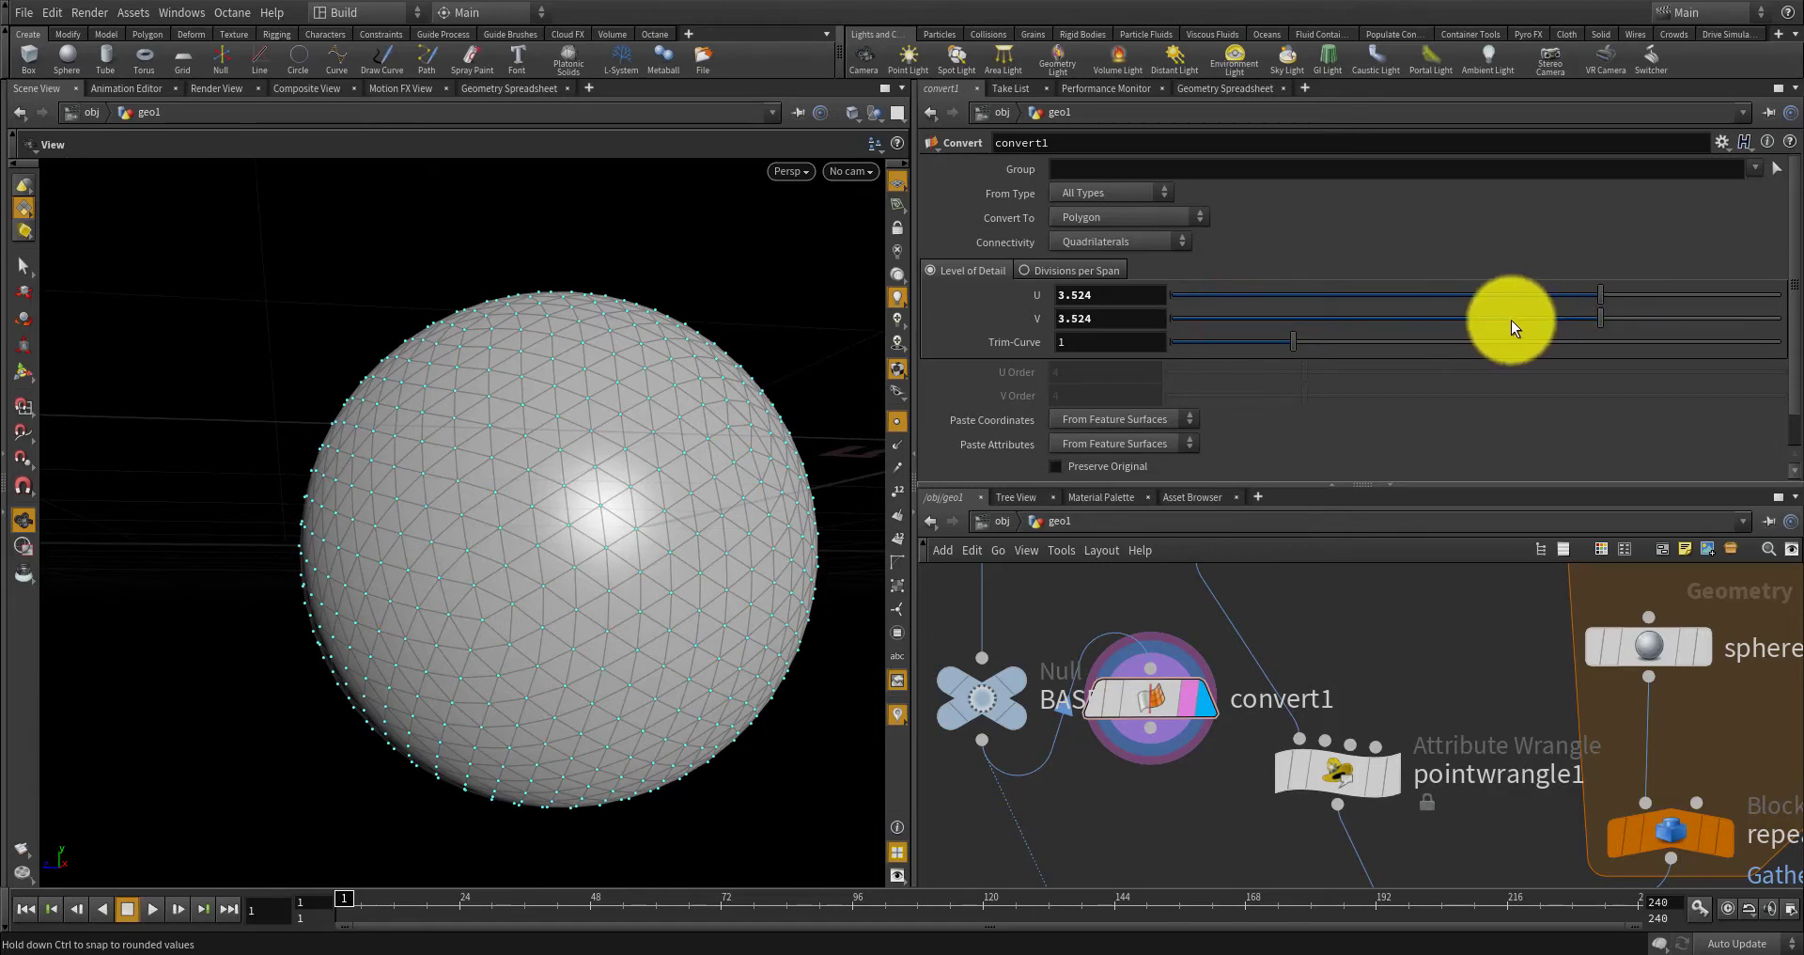
left_click(1122, 296)
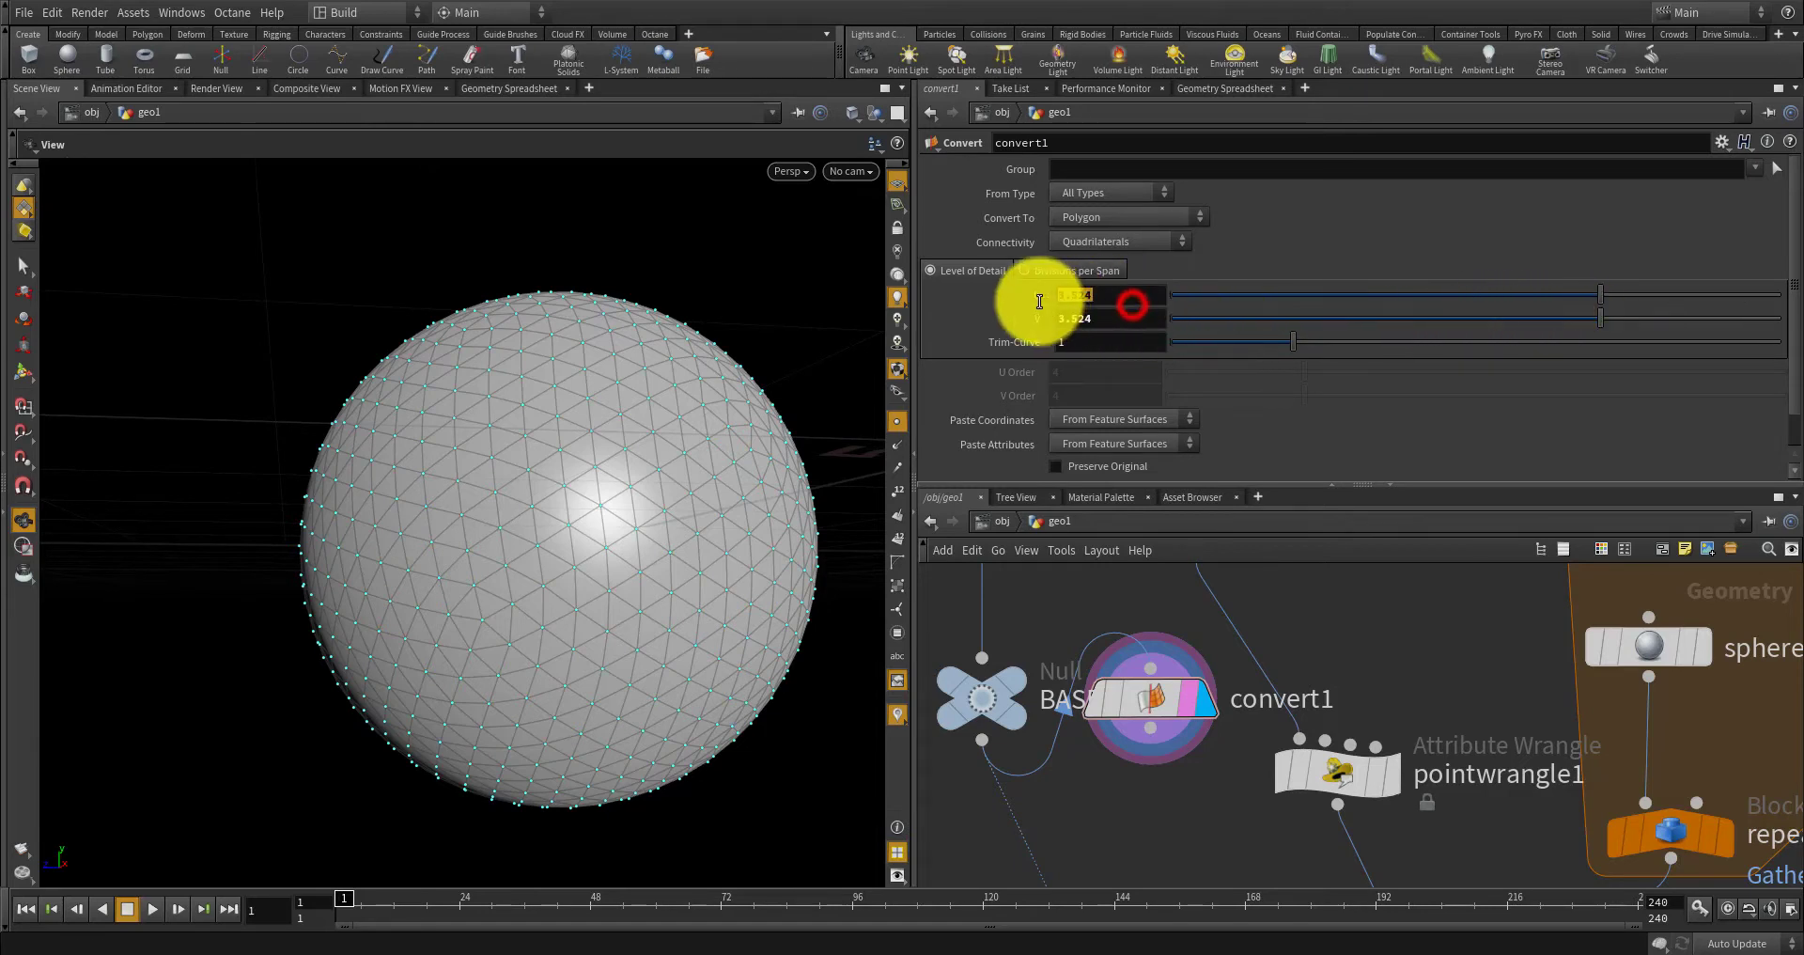
type("5")
key("Return")
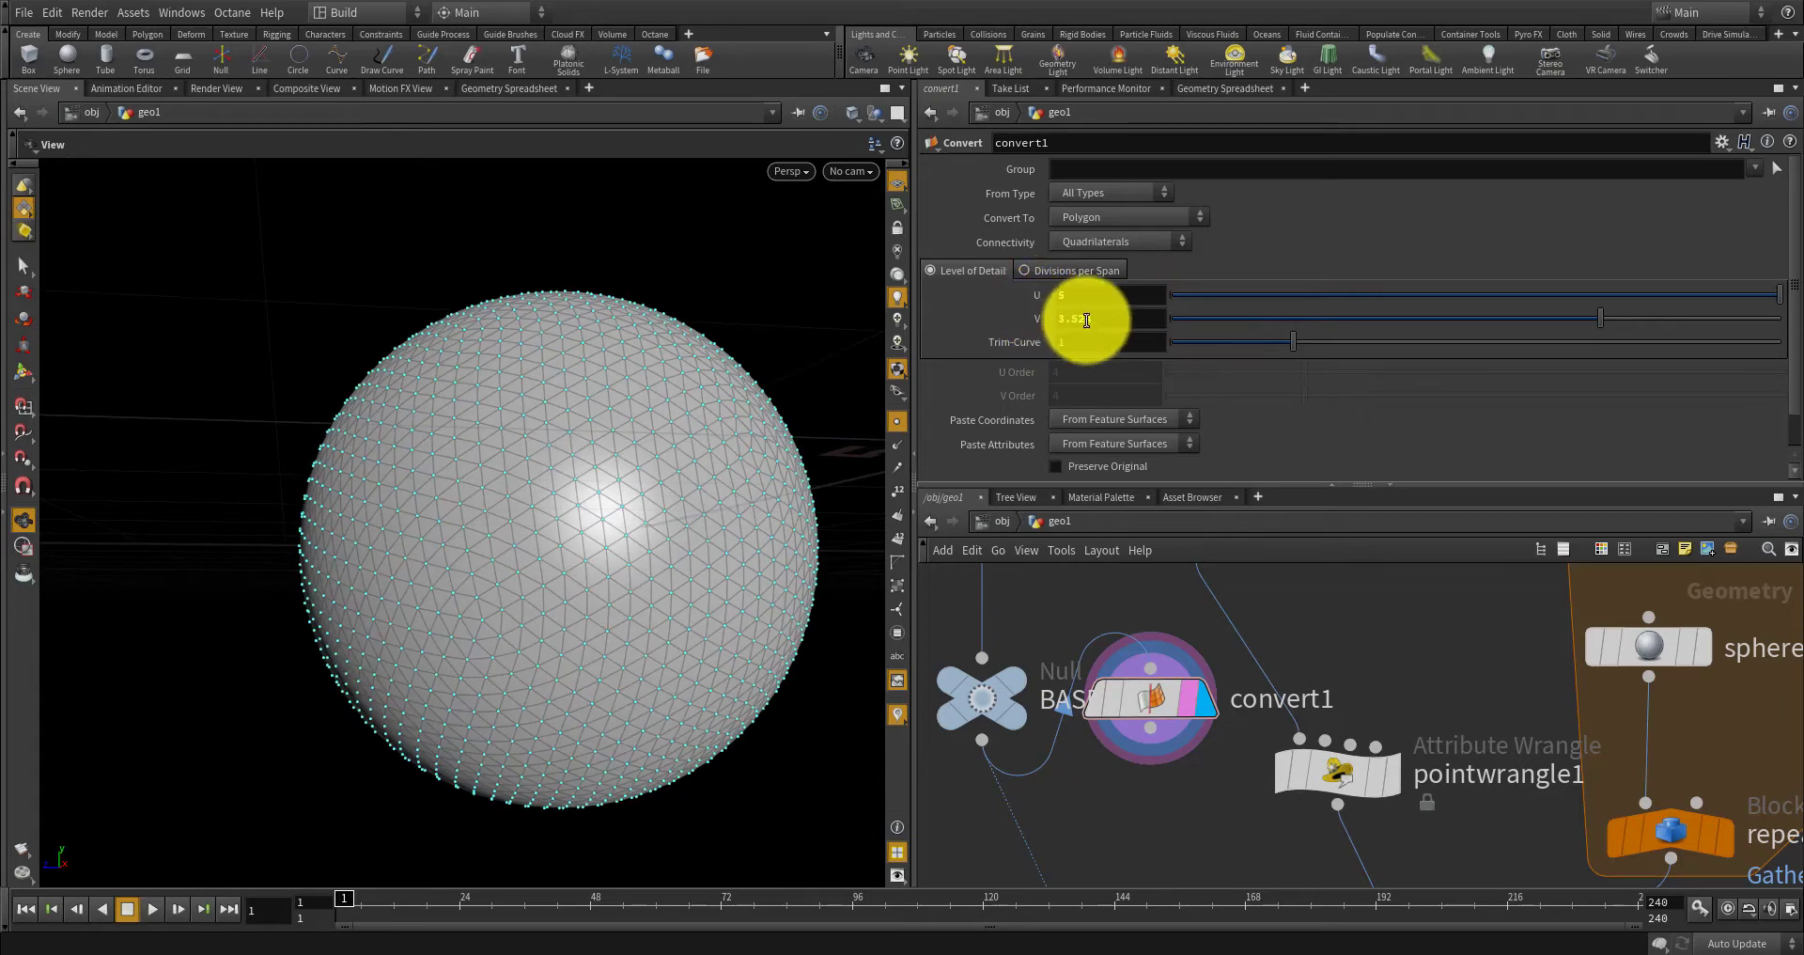
left_click(1119, 318)
type("5")
key("Return")
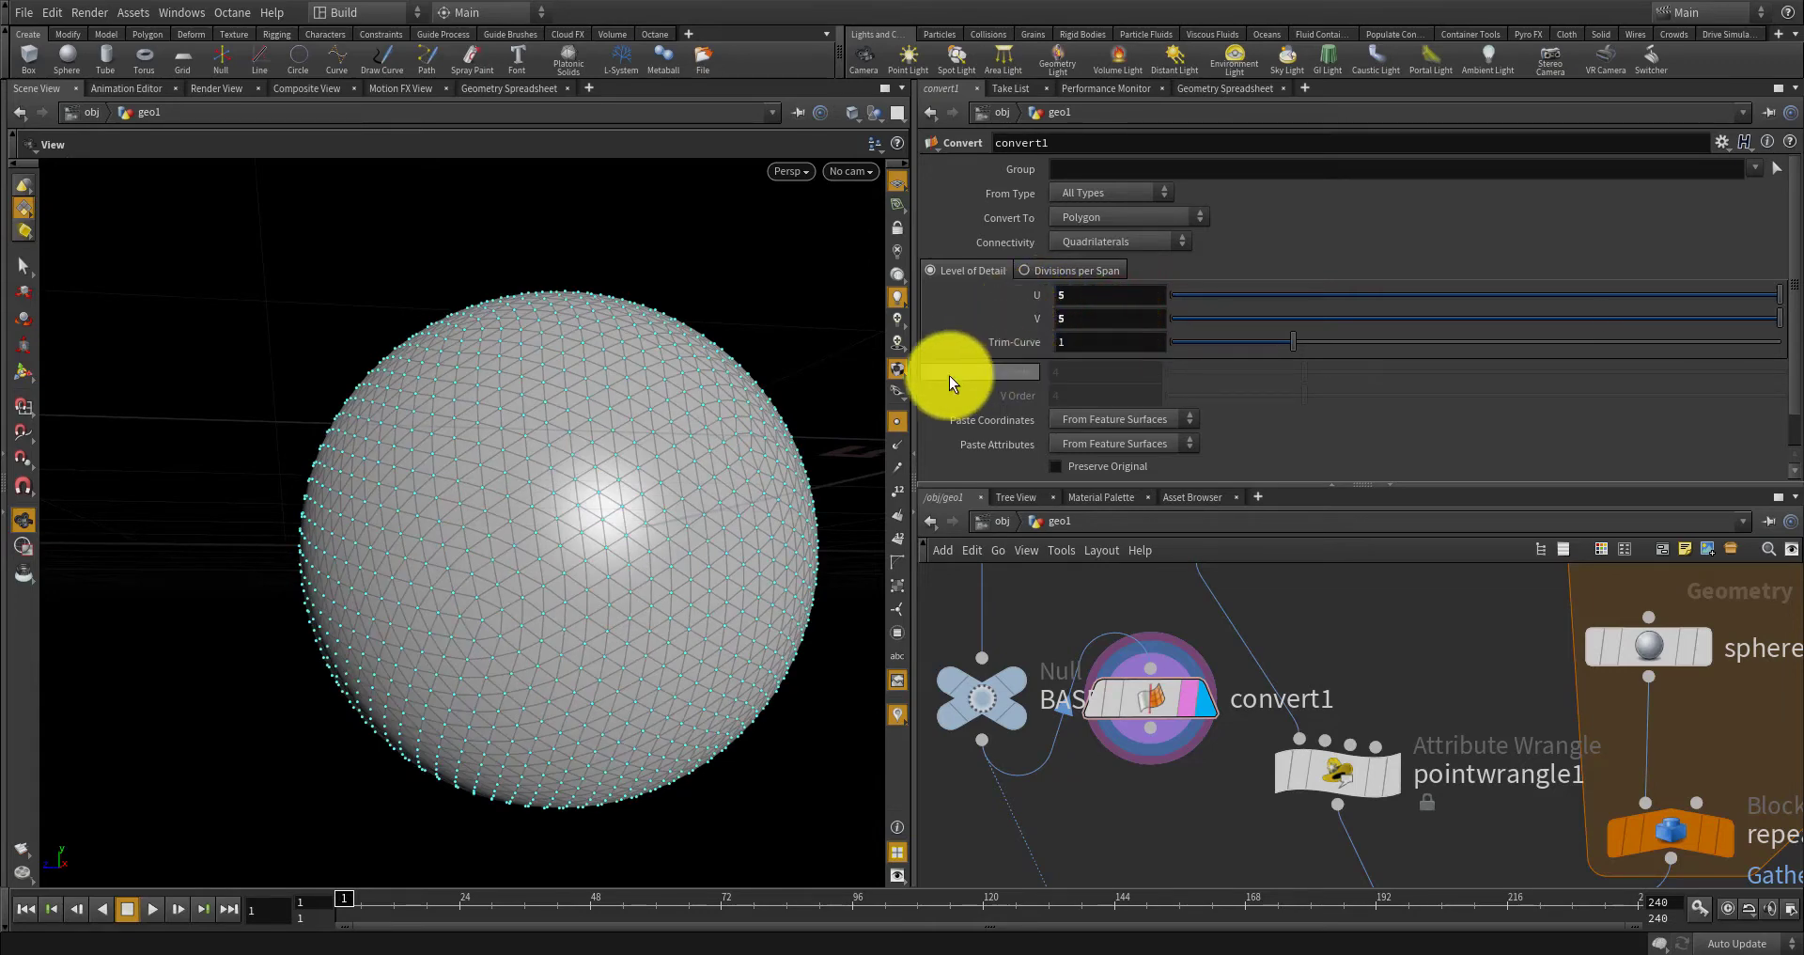
Hide the point markers in the viewport and connect convert1's output to pointwrangle1's first input.
left_click(898, 420)
scroll(1276, 755, "down", 2)
scroll(1228, 752, "up", 2)
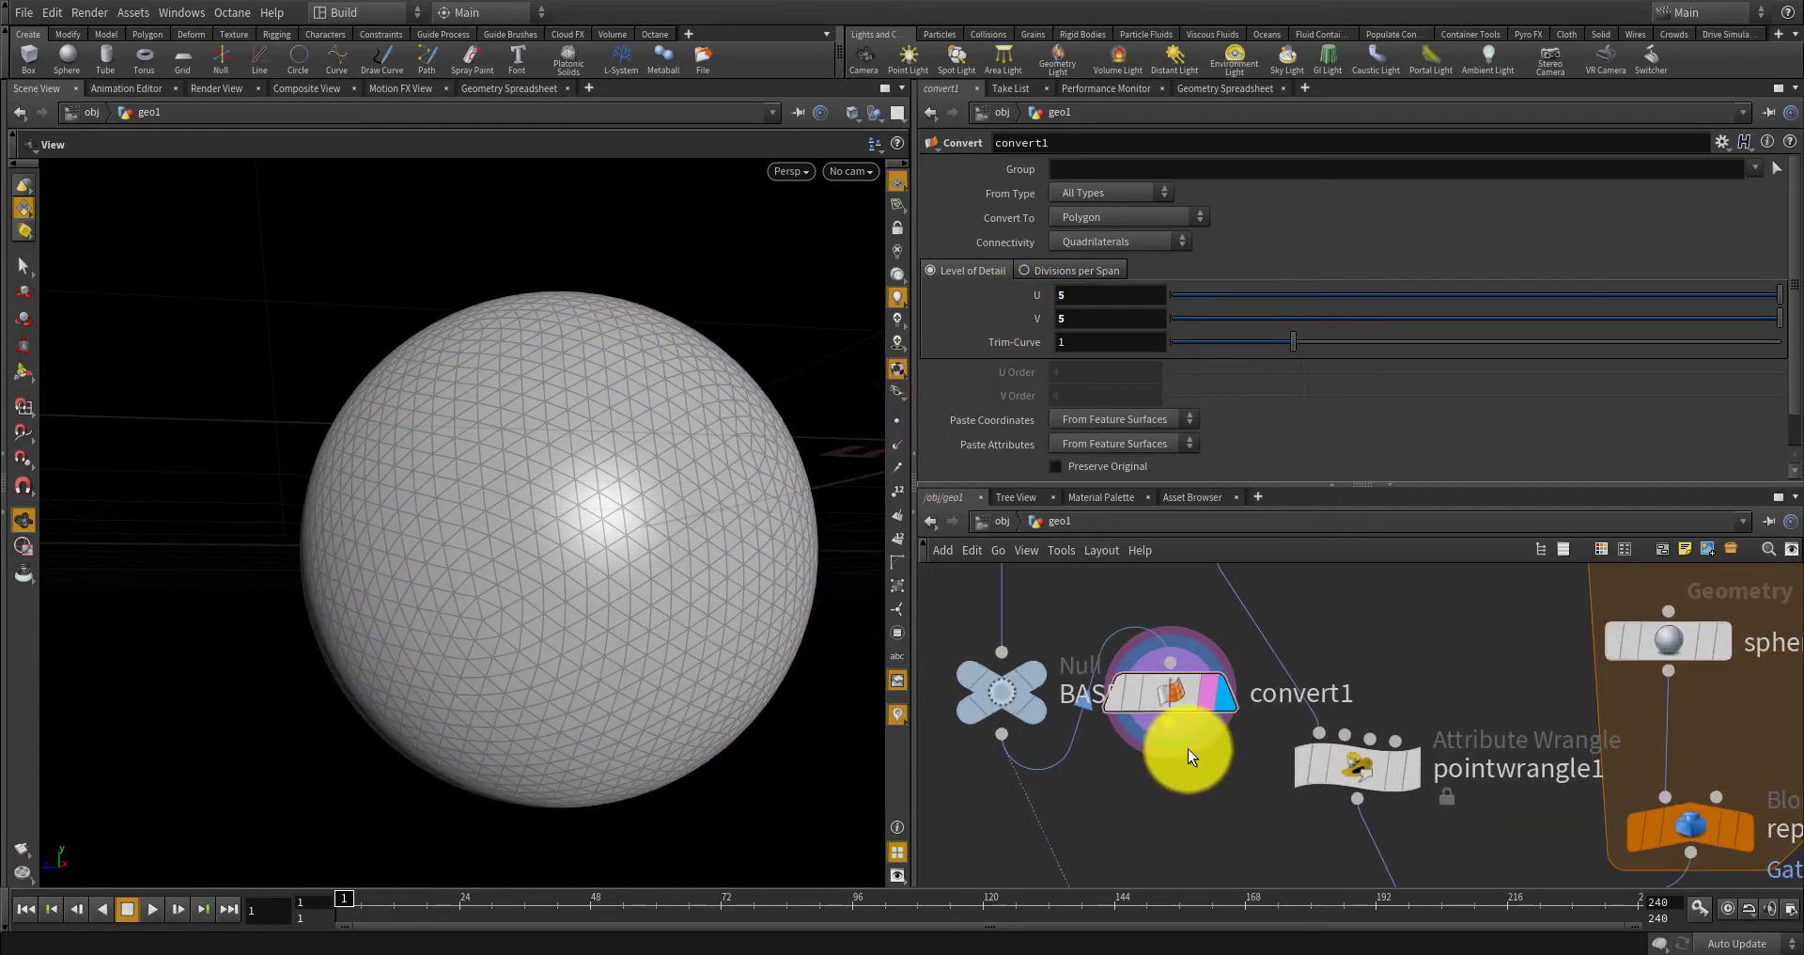
left_click_drag(1169, 722, 1318, 735)
scroll(1304, 669, "down", 4)
scroll(1304, 668, "up", 2)
scroll(1257, 700, "down", 2)
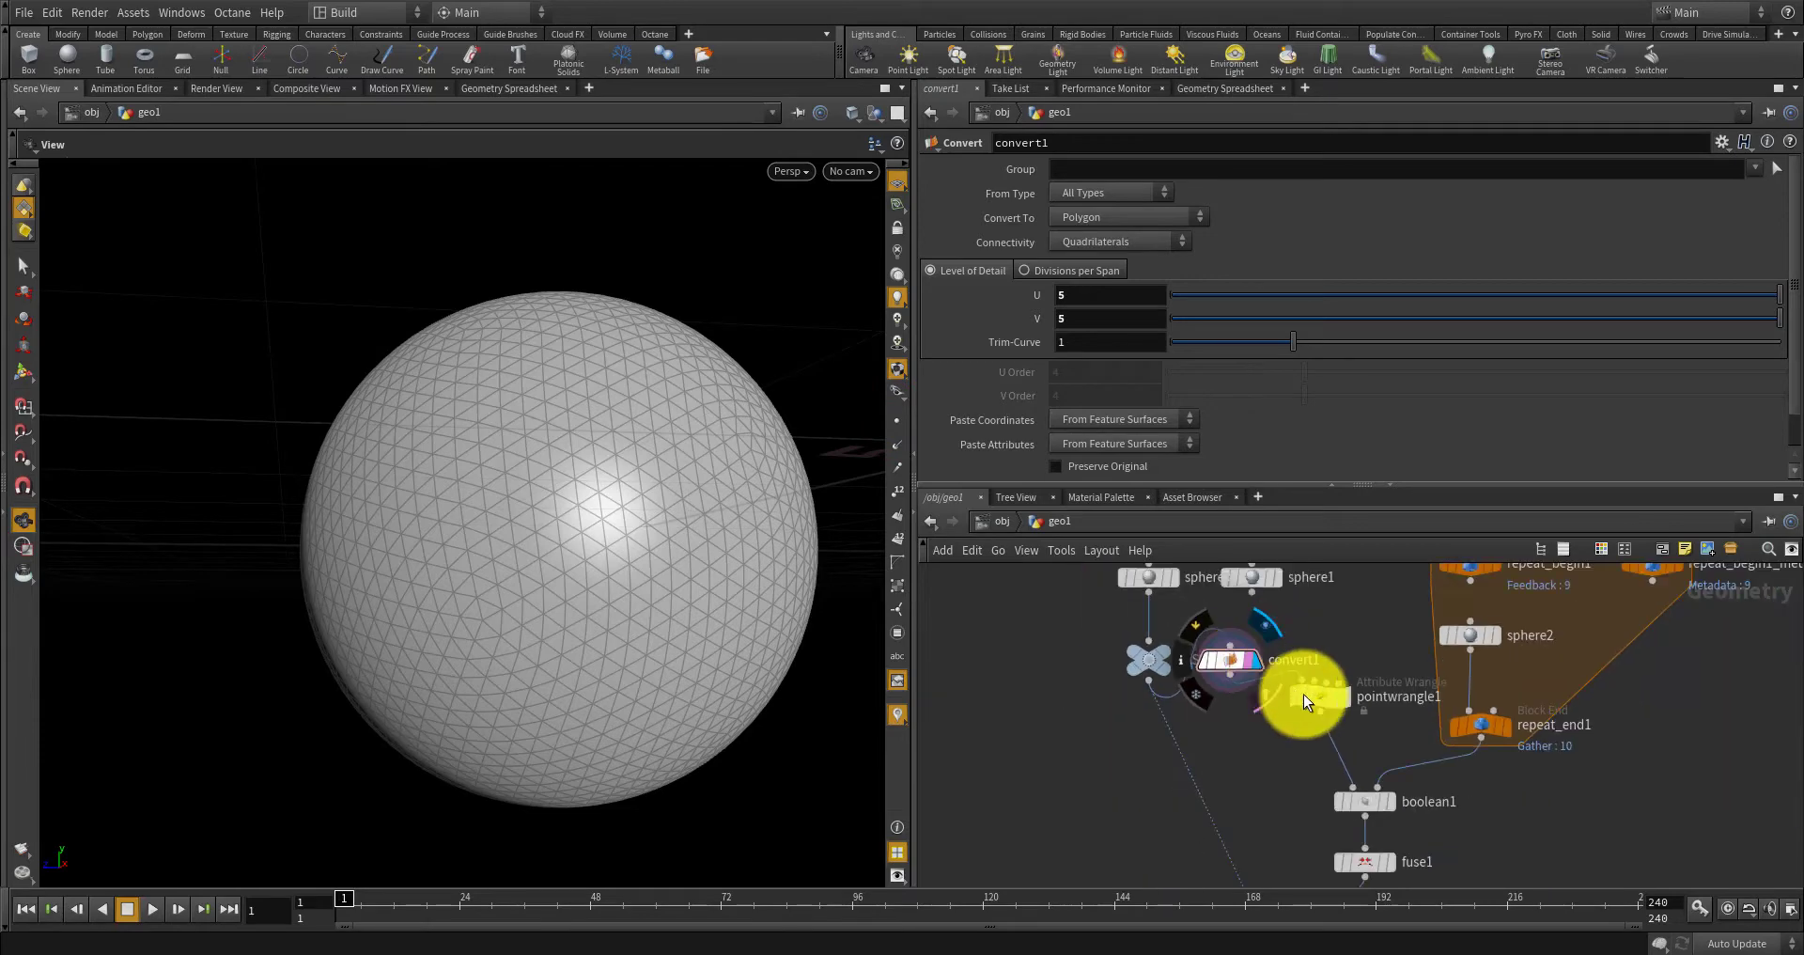
Display pointwrangle1's deformed surface, then display convert1 again for comparison.
scroll(1304, 693, "up", 3)
left_click(1367, 695)
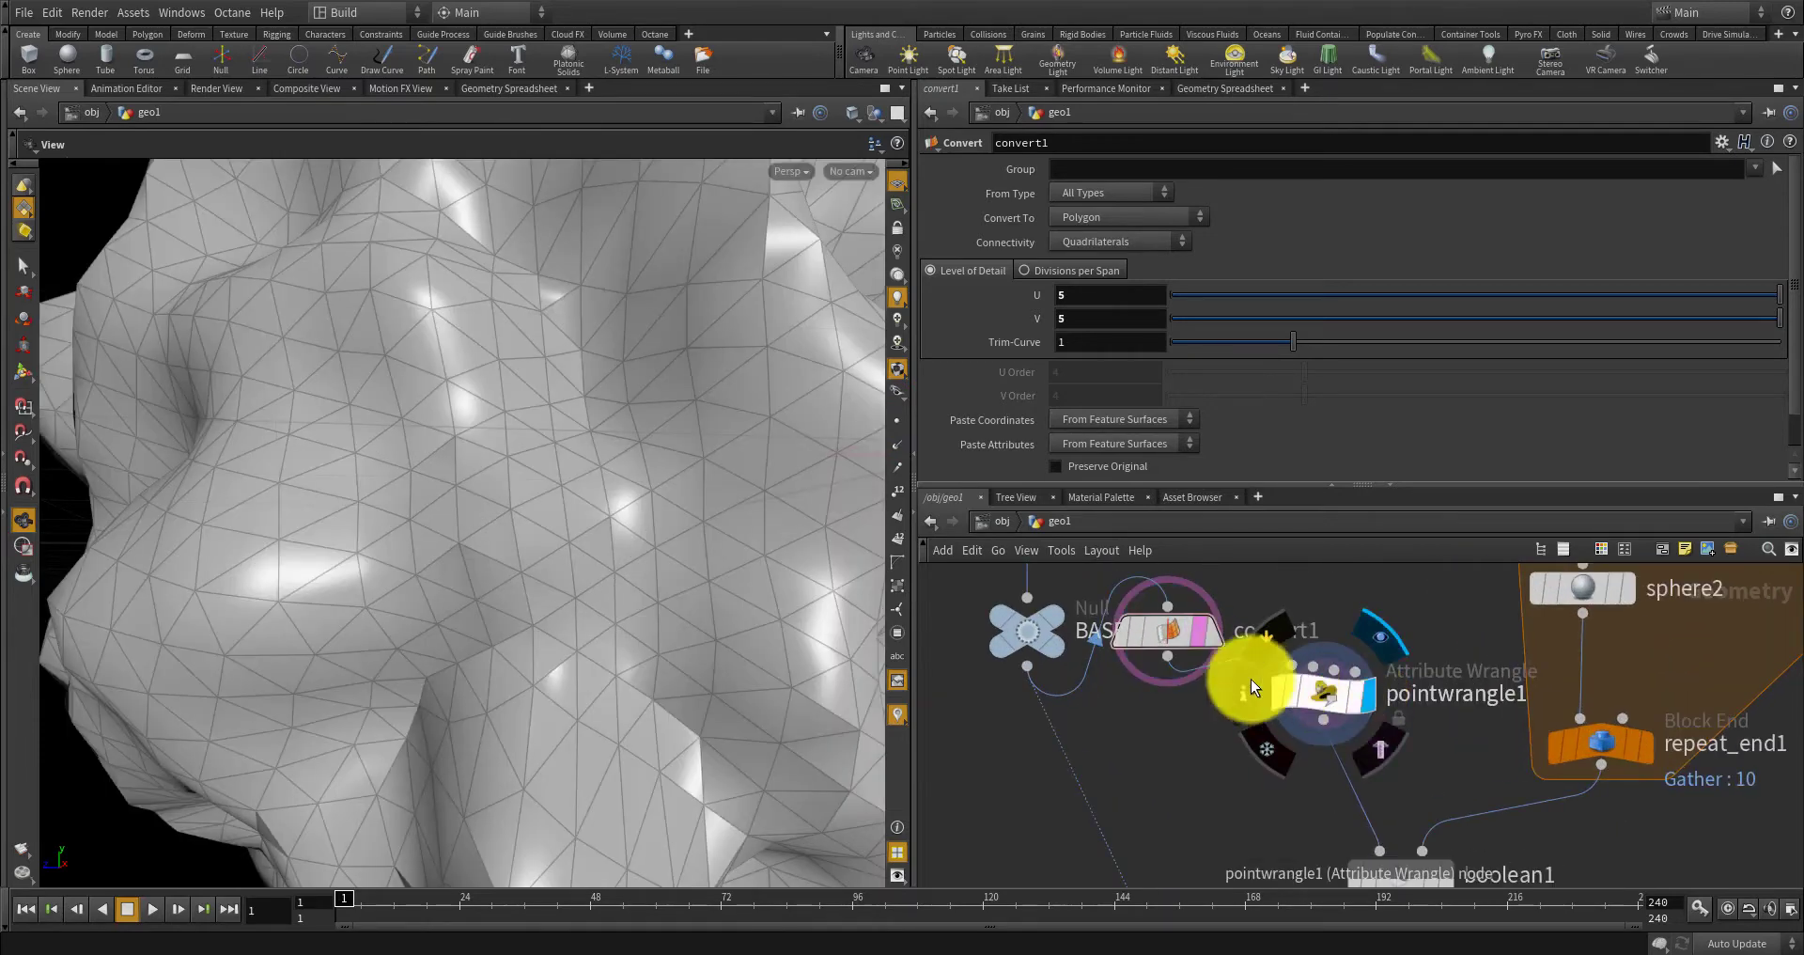
left_click(1207, 632)
scroll(1153, 646, "down", 2)
scroll(1205, 843, "down", 2)
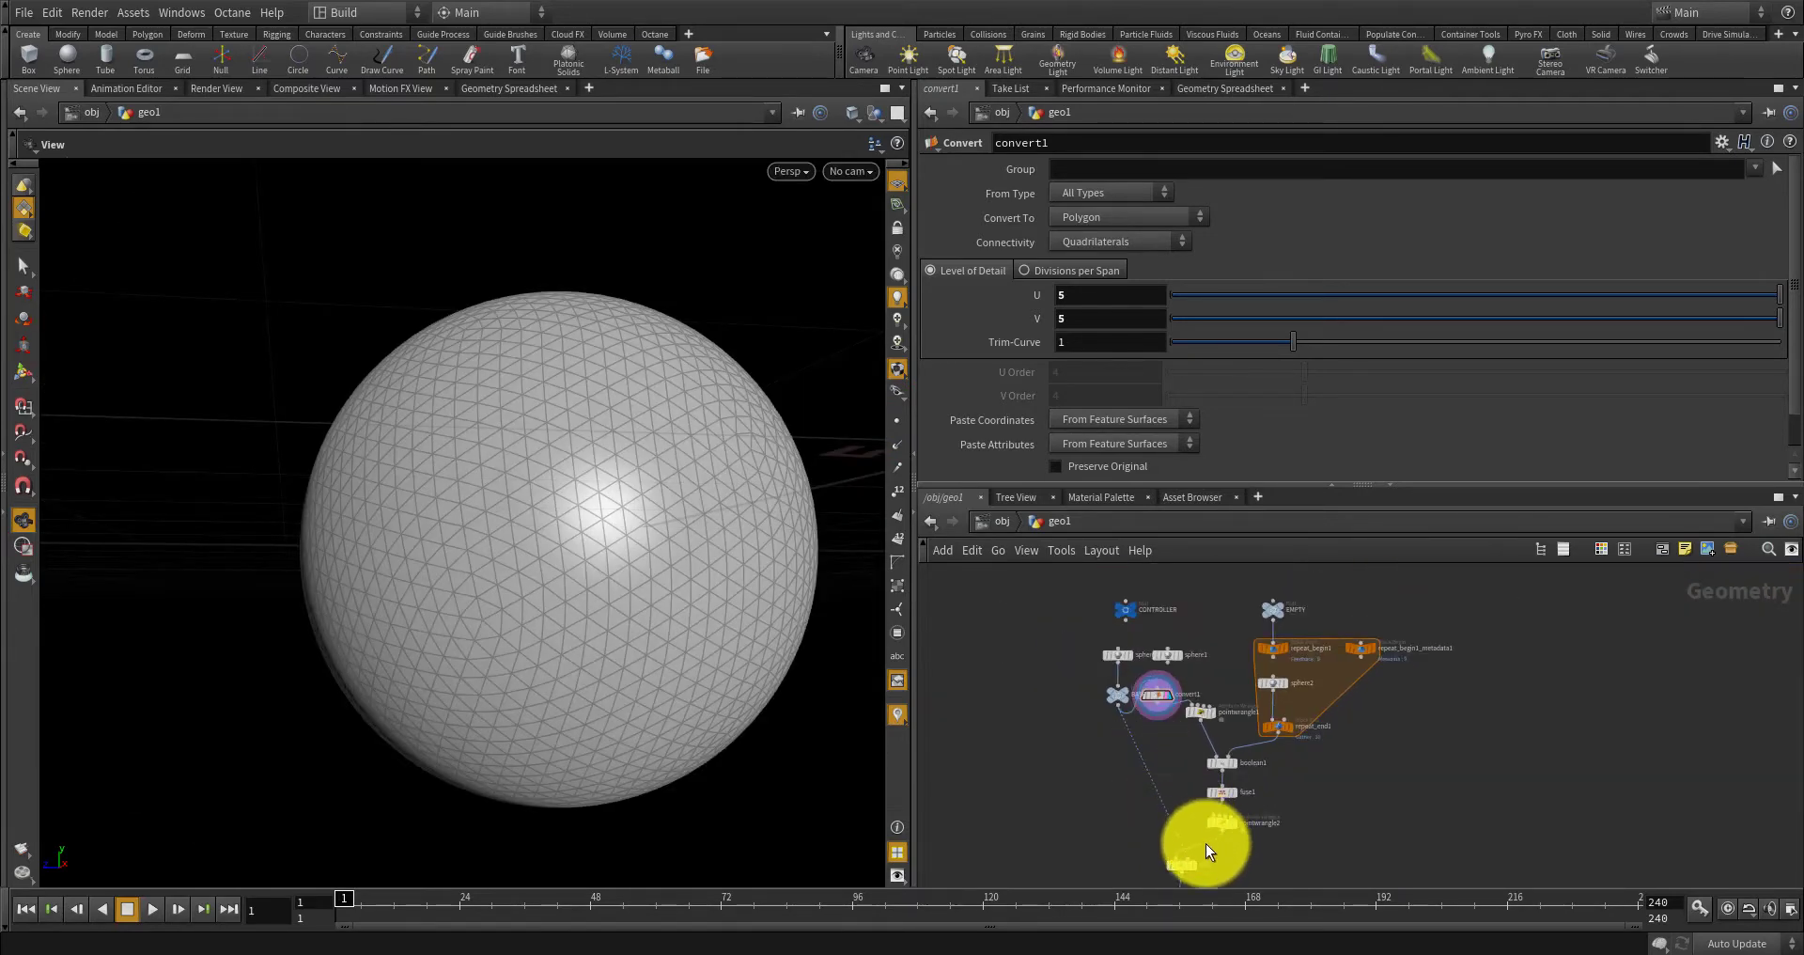
Display ray1's projected contour curves on the sphere and view them from another angle.
scroll(1135, 746, "up", 2)
scroll(1209, 842, "up", 3)
left_click(1174, 849)
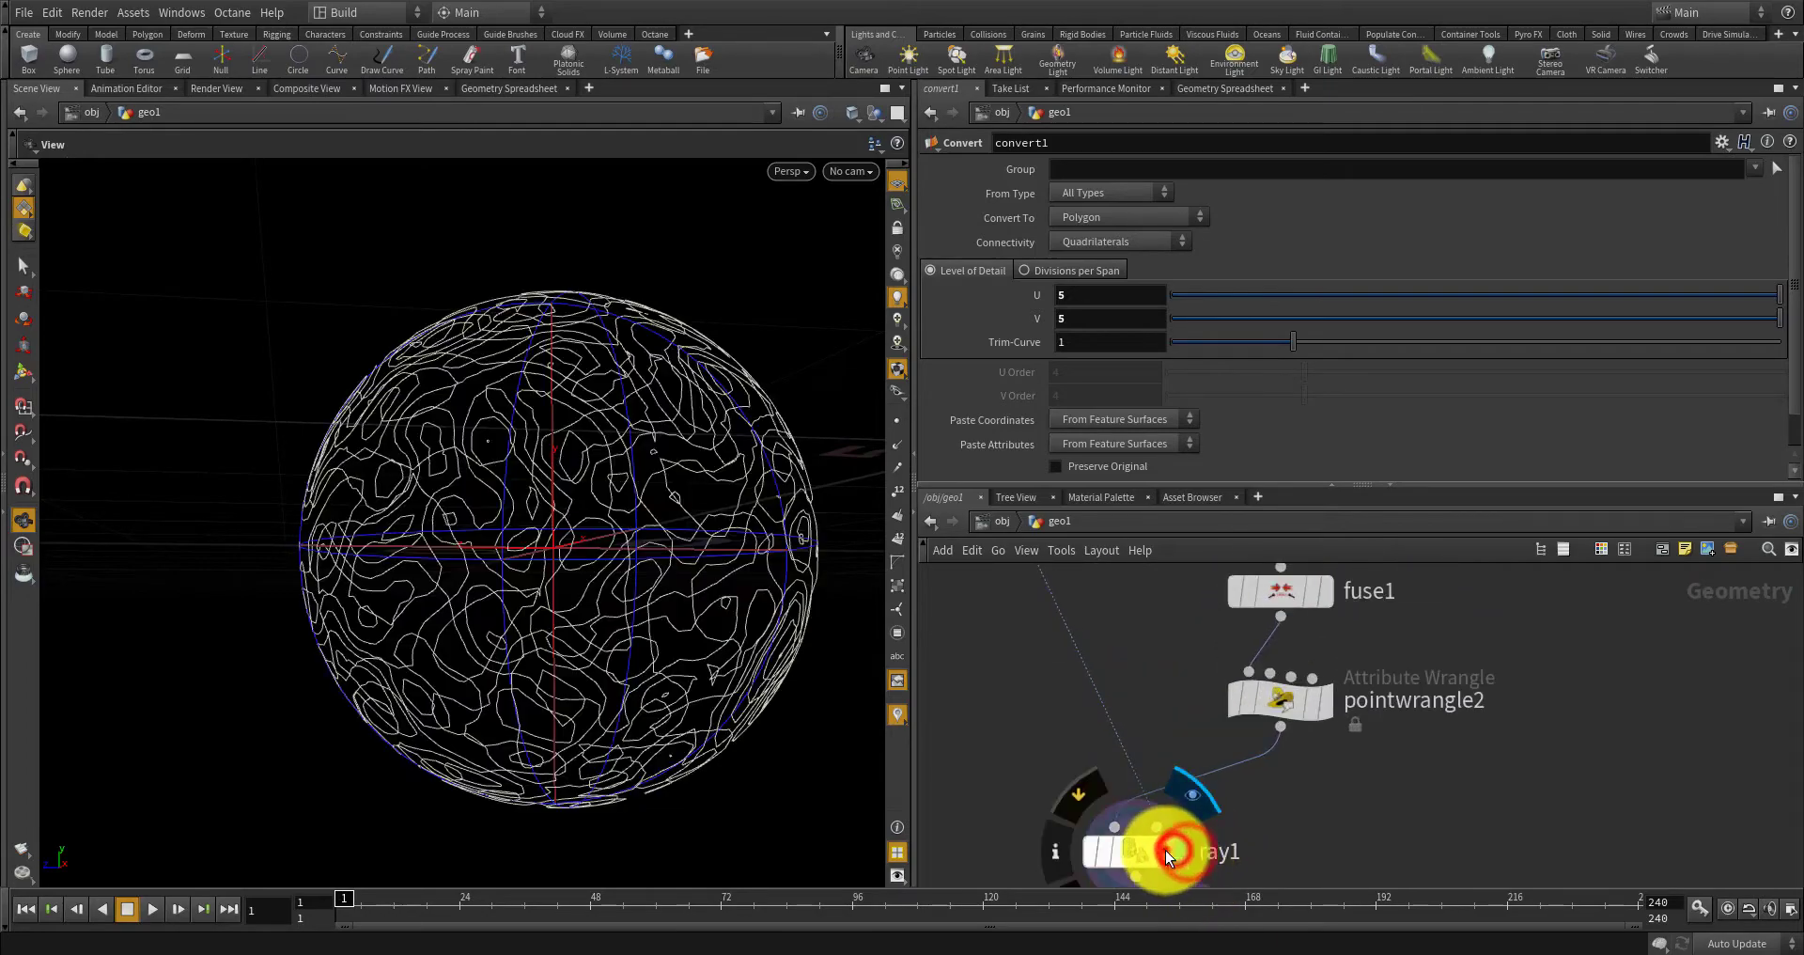
scroll(573, 583, "down", 3)
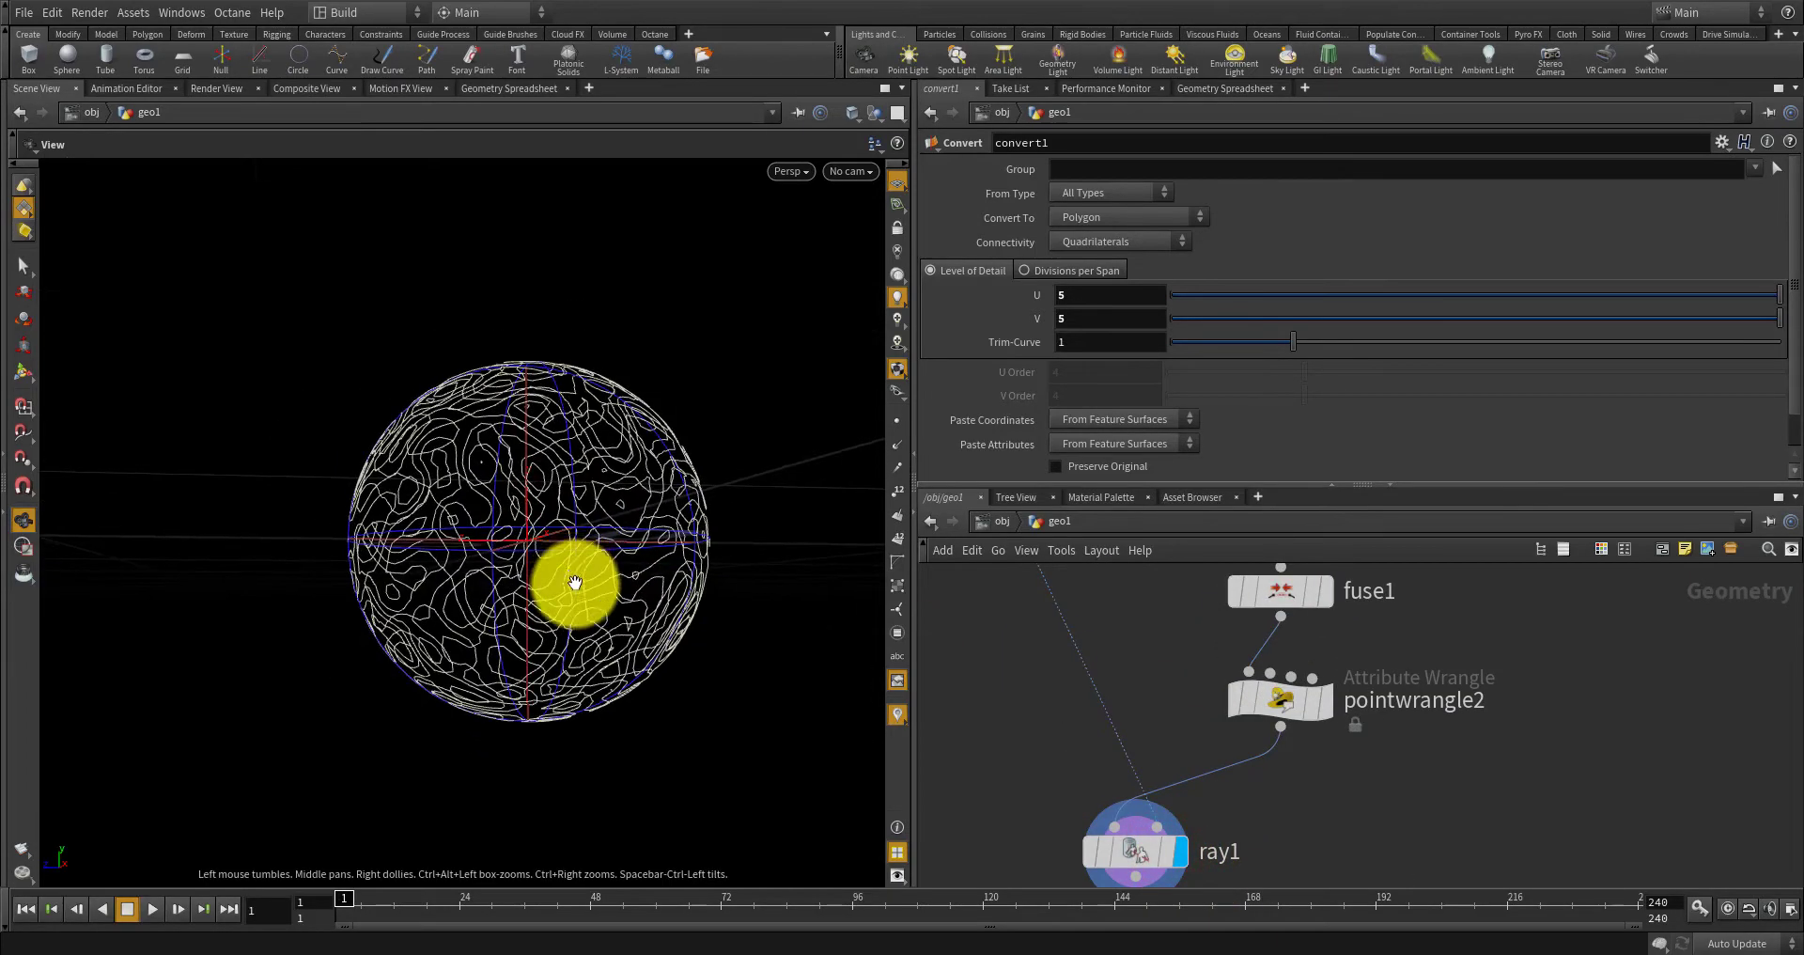
left_click_drag(572, 584, 704, 636)
scroll(704, 636, "up", 3)
middle_click_drag(705, 636, 668, 539)
scroll(1137, 774, "down", 2)
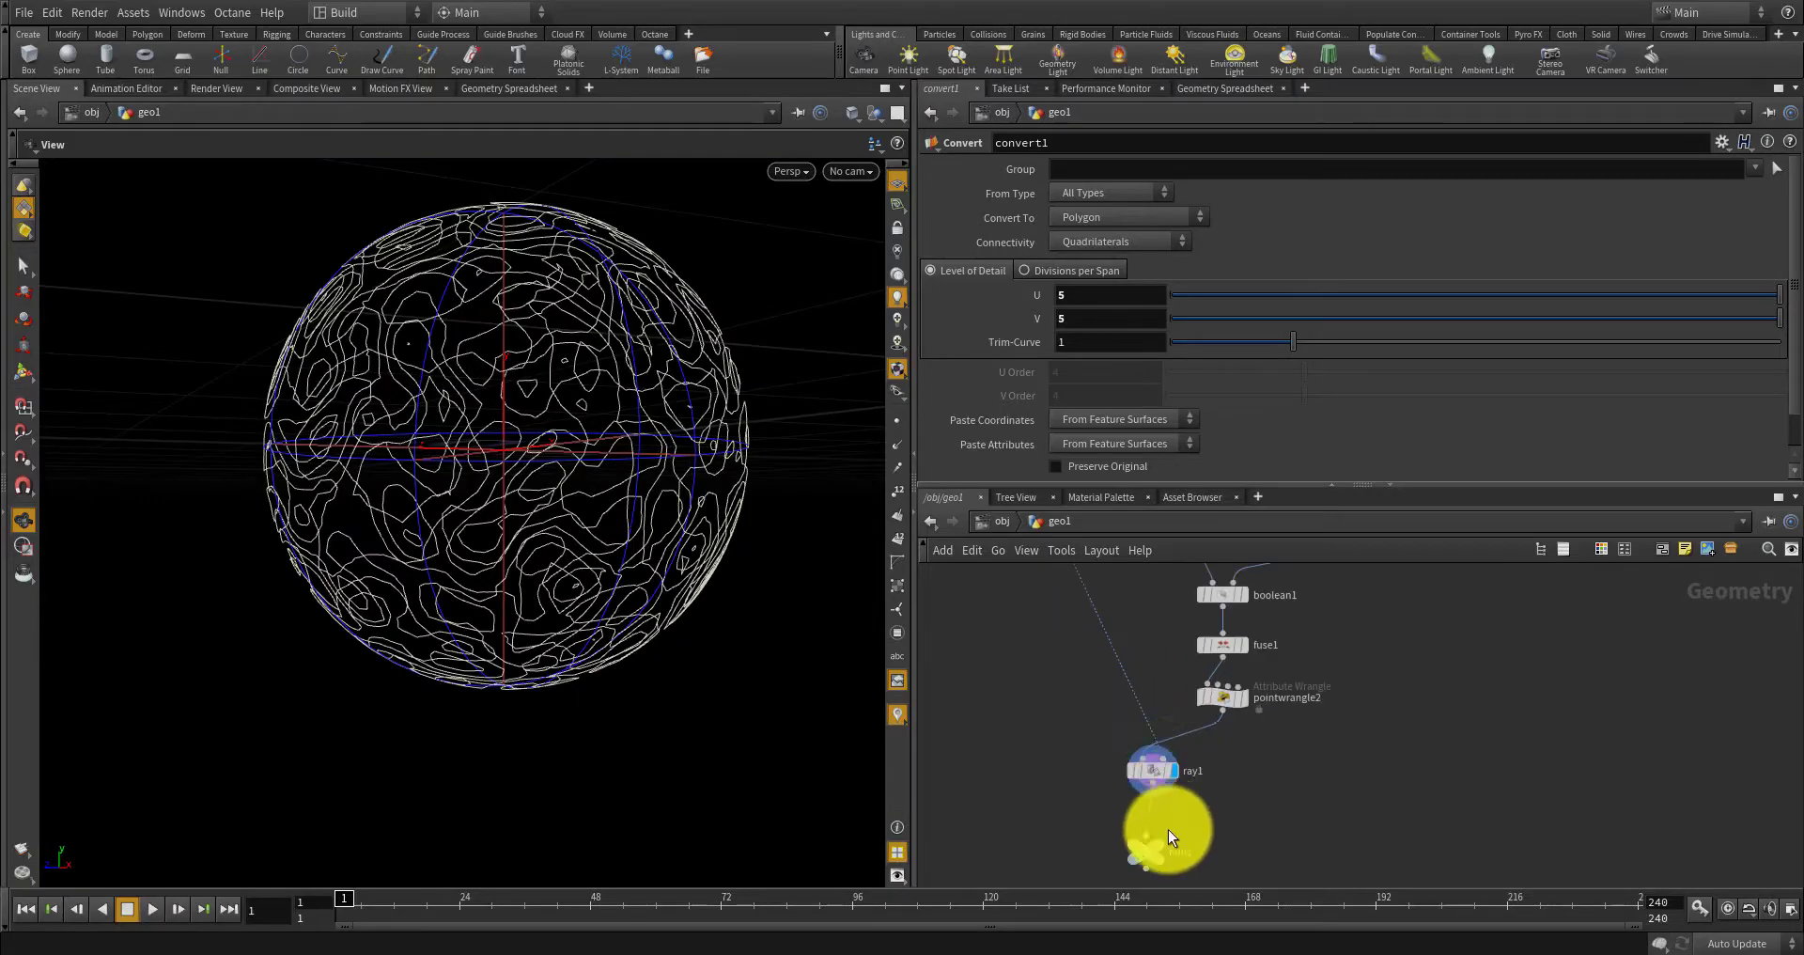
Show ray1's parameters and examine its projected curves up close from several angles.
scroll(1165, 832, "up", 2)
left_click(1139, 706)
right_click_drag(709, 545, 642, 529)
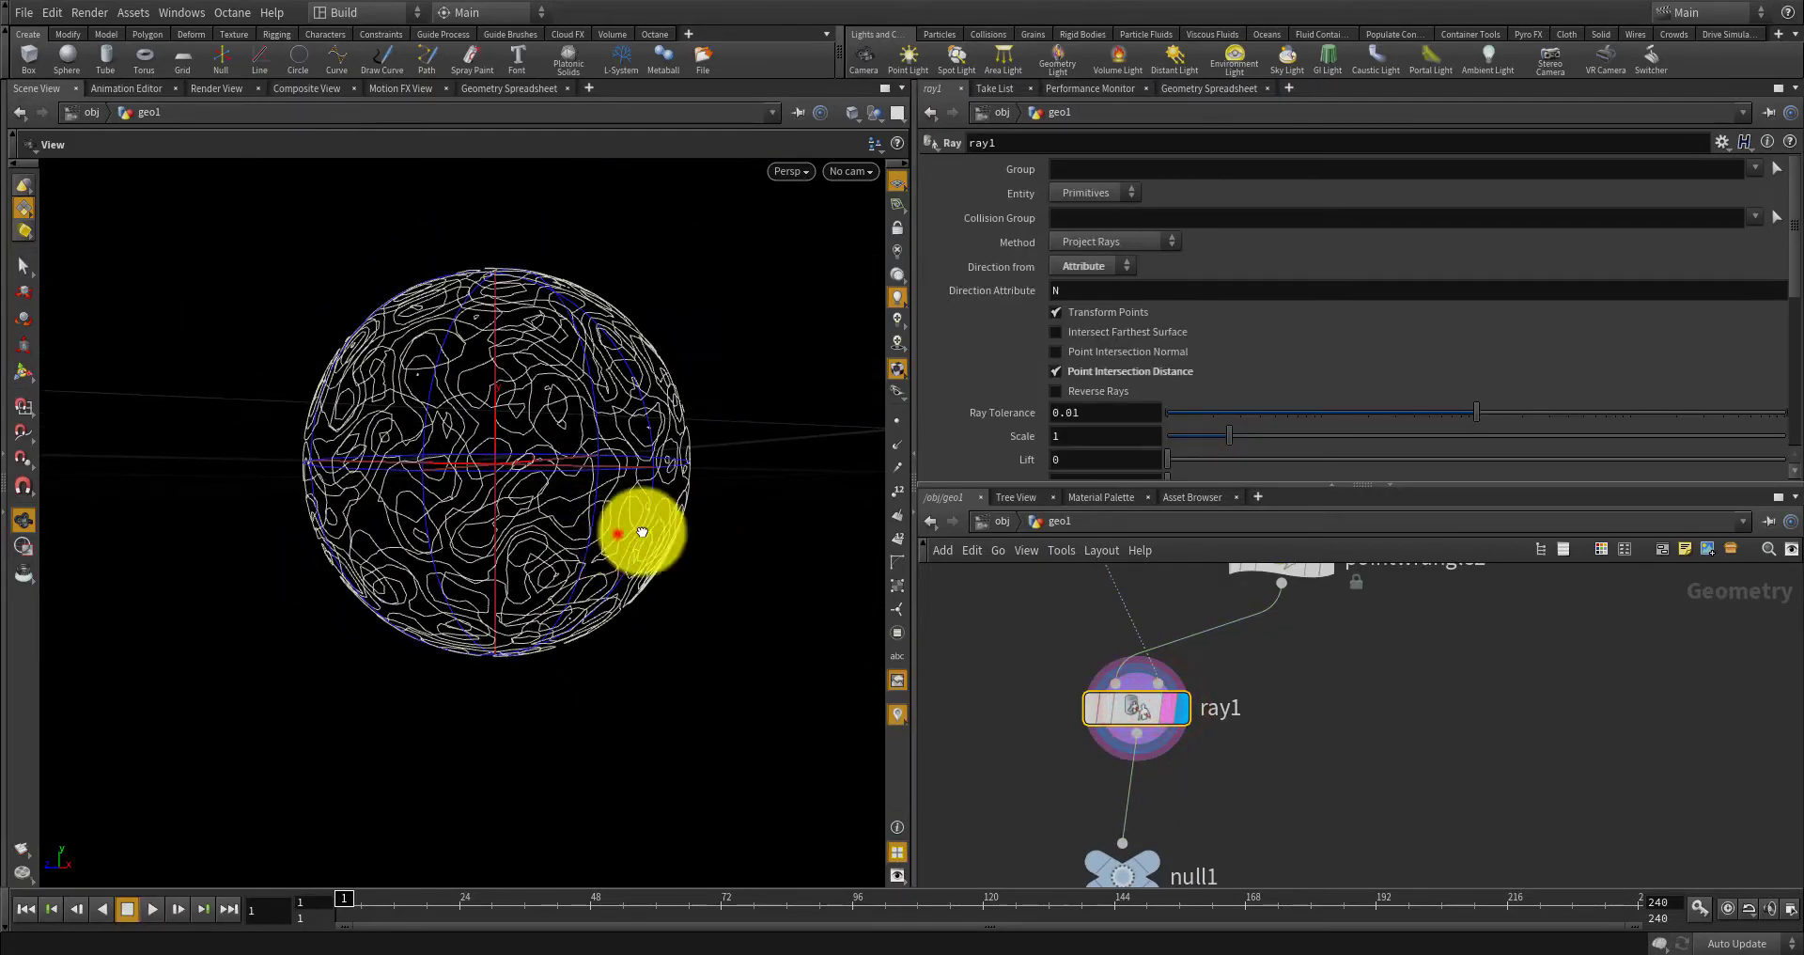
left_click_drag(643, 529, 732, 530)
right_click_drag(532, 533, 696, 564)
left_click_drag(696, 563, 626, 532)
middle_click_drag(626, 532, 603, 633)
right_click_drag(603, 633, 644, 673)
left_click_drag(644, 673, 710, 669)
middle_click_drag(709, 669, 683, 720)
mouse_move(683, 720)
right_mouse_down()
mouse_move(720, 703)
mouse_move(685, 714)
right_mouse_up()
scroll(1257, 702, "down", 4)
scroll(1265, 733, "up", 2)
scroll(1293, 719, "up", 4)
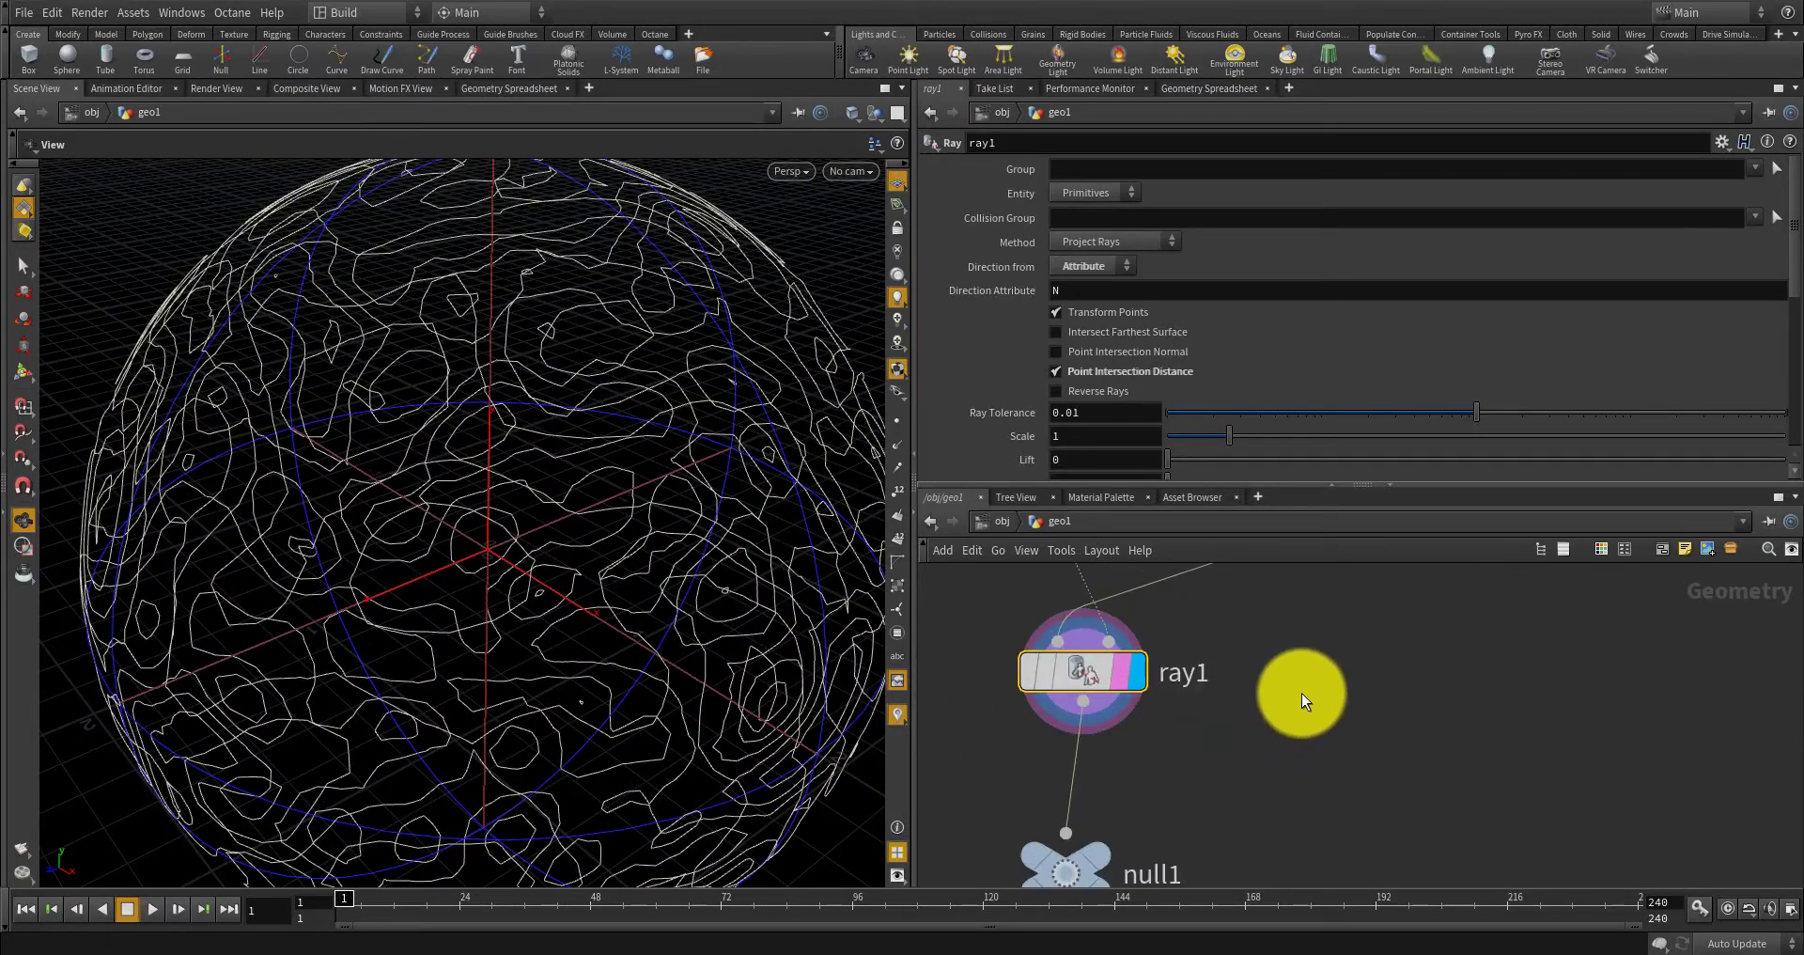
Display pointwrangle1 and inspect the whole noise-deformed sphere.
middle_click_drag(1300, 695, 1296, 862)
scroll(1289, 844, "down", 7)
scroll(1198, 639, "up", 7)
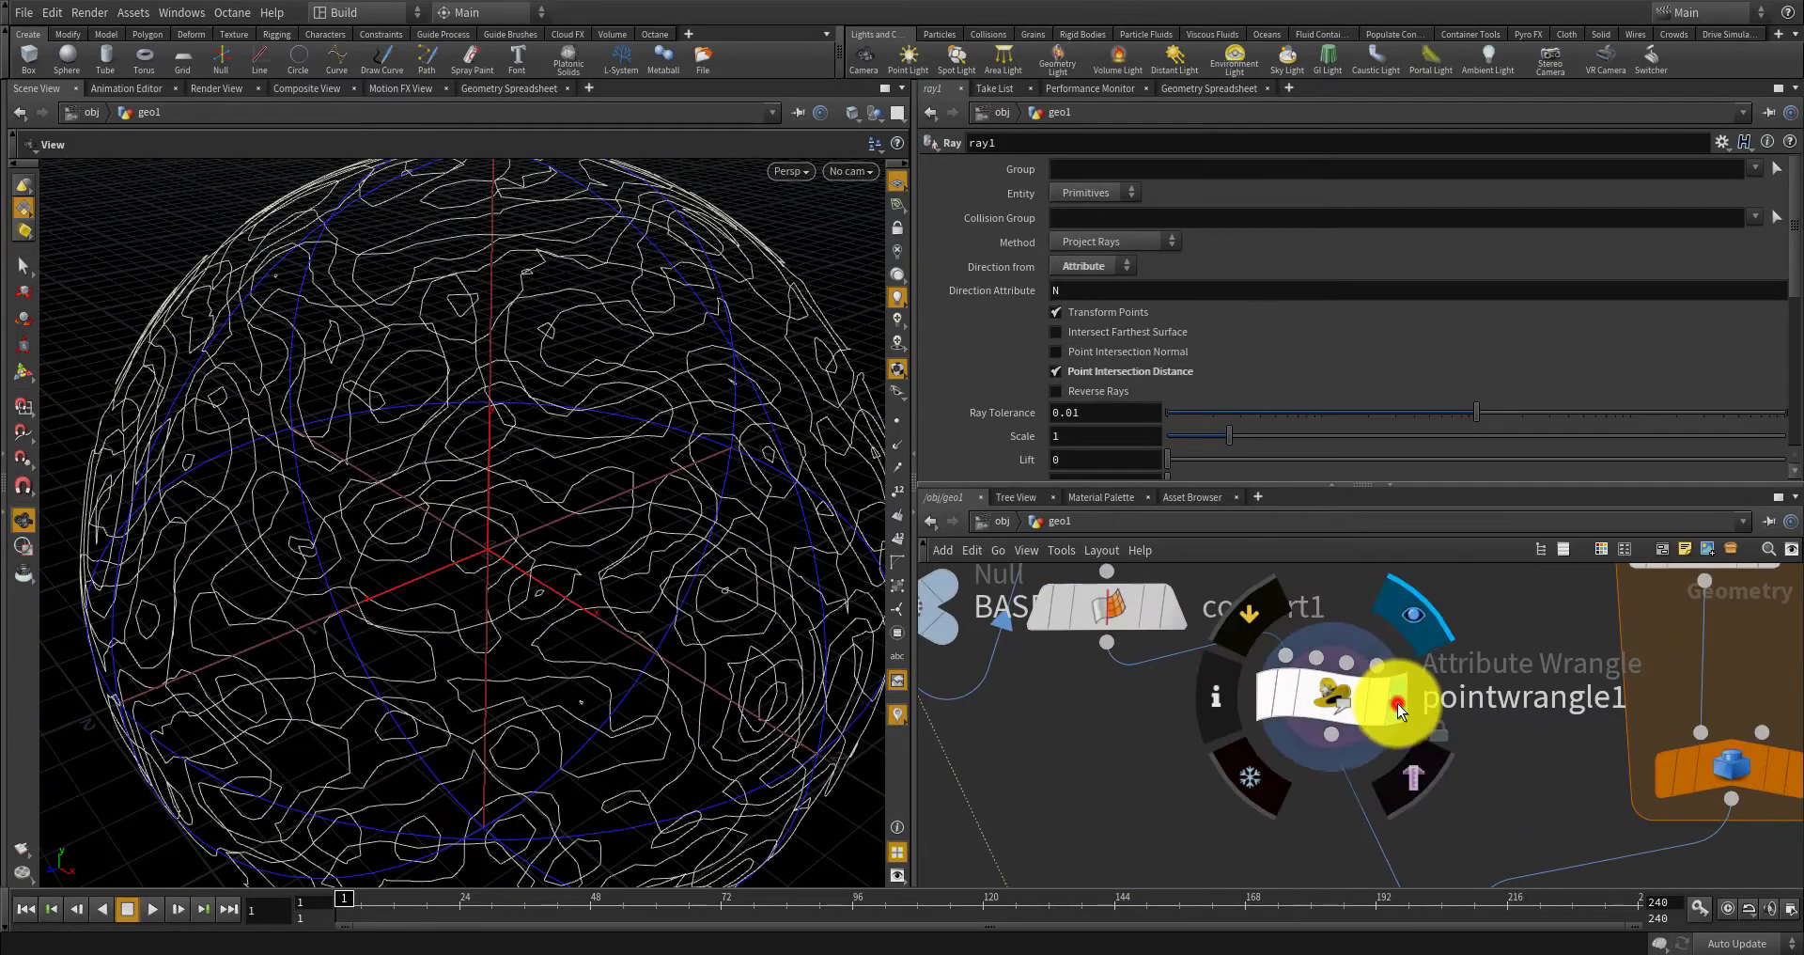
left_click(1392, 703)
right_click_drag(805, 555, 303, 587)
left_click_drag(302, 586, 347, 607)
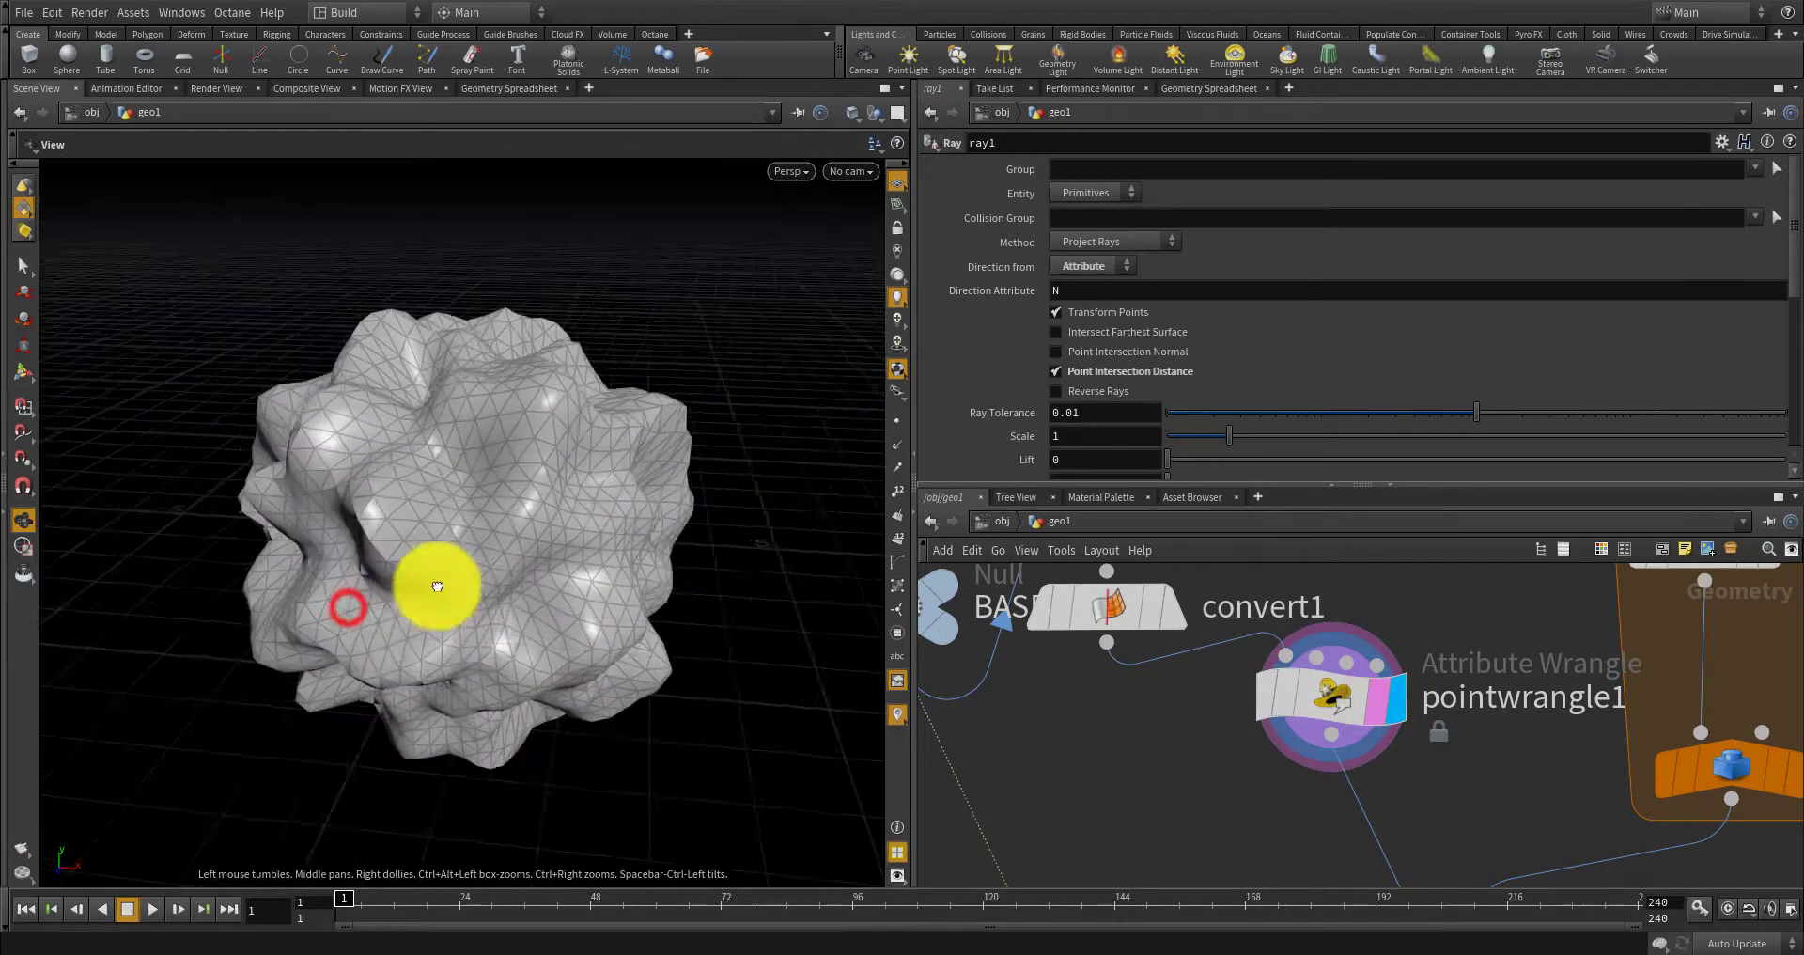
Move the BASE node slightly further from convert1.
middle_click_drag(1106, 646, 1193, 700)
scroll(1198, 686, "down", 4)
scroll(1086, 675, "up", 3)
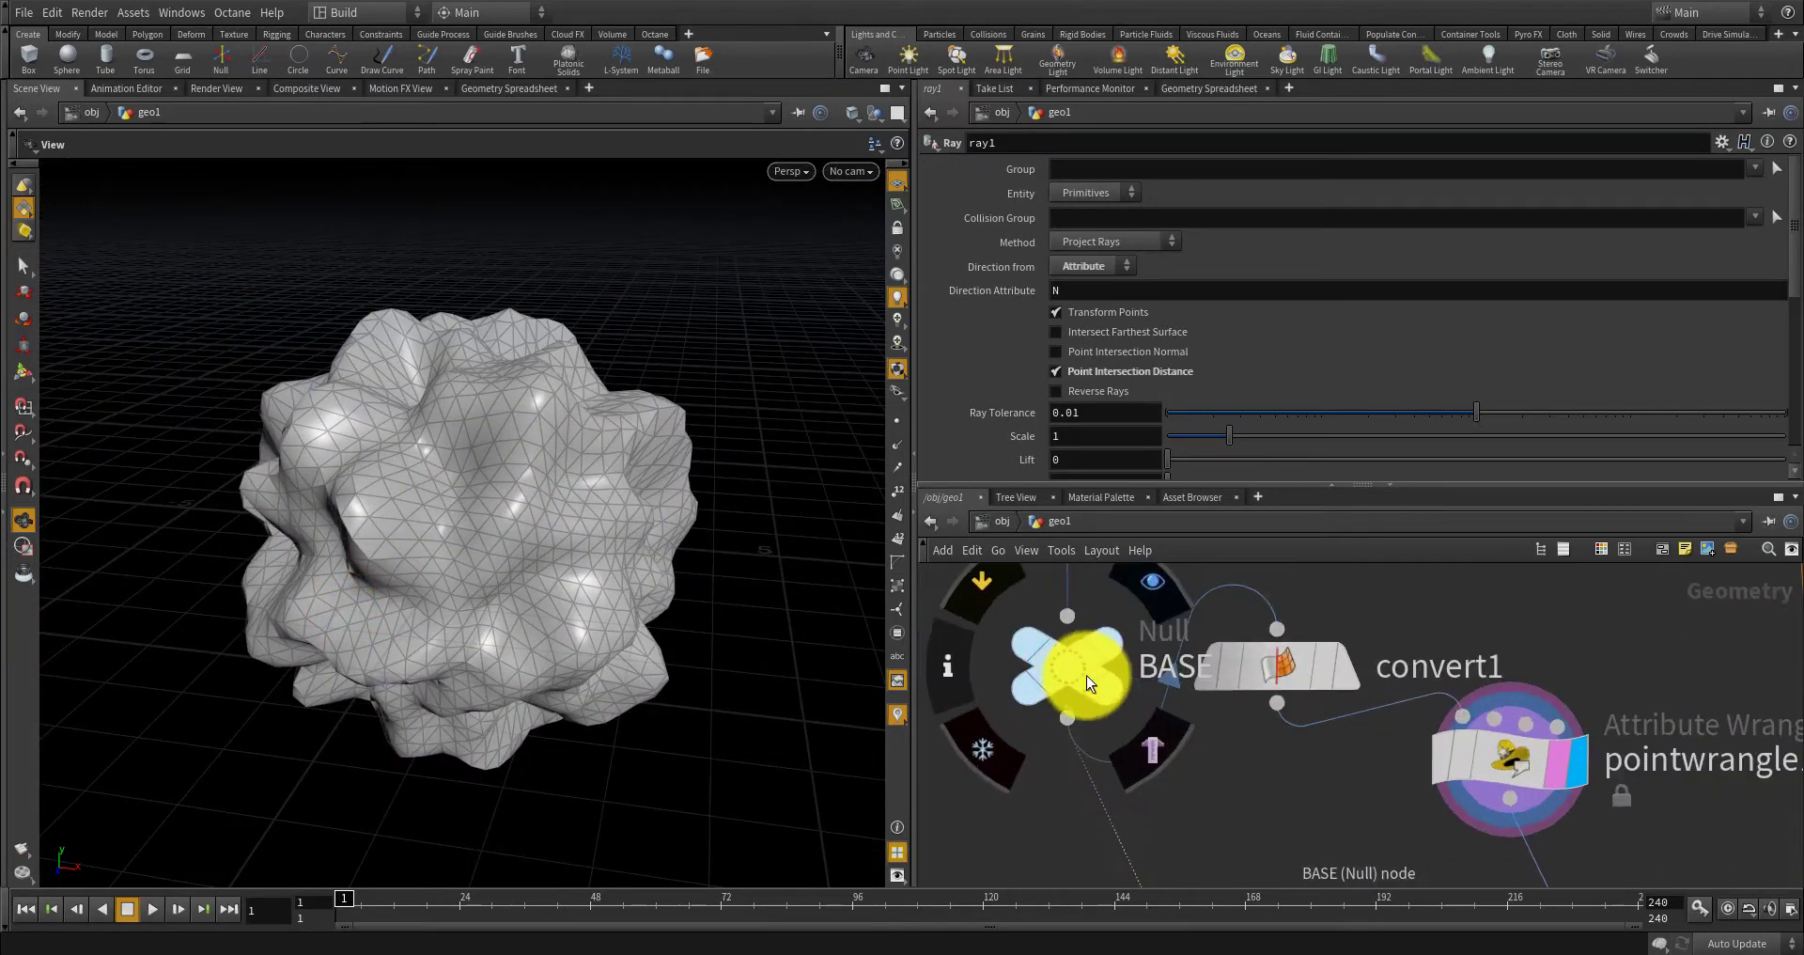
left_click_drag(1086, 675, 1038, 668)
scroll(1034, 669, "down", 3)
middle_click_drag(1190, 756, 1176, 780)
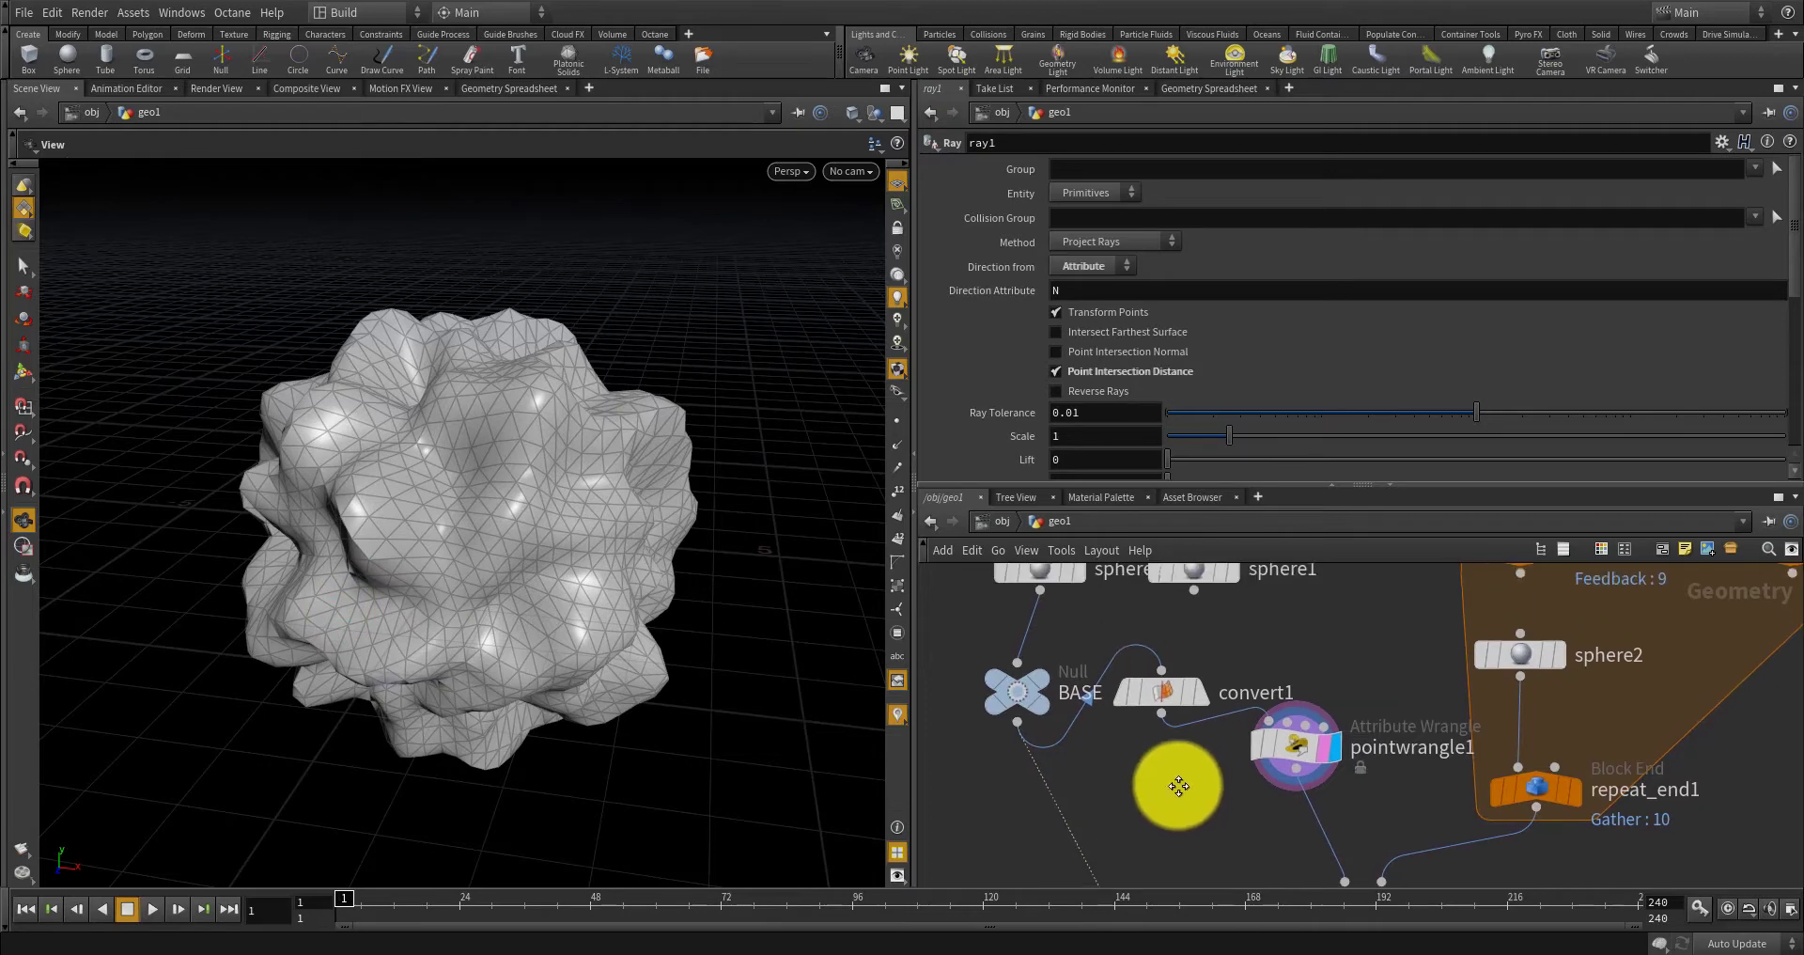
Display boolean1 to view the seam curves it extracts.
scroll(1169, 774, "down", 2)
scroll(1168, 774, "up", 2)
scroll(1073, 647, "down", 1)
scroll(1090, 648, "down", 2)
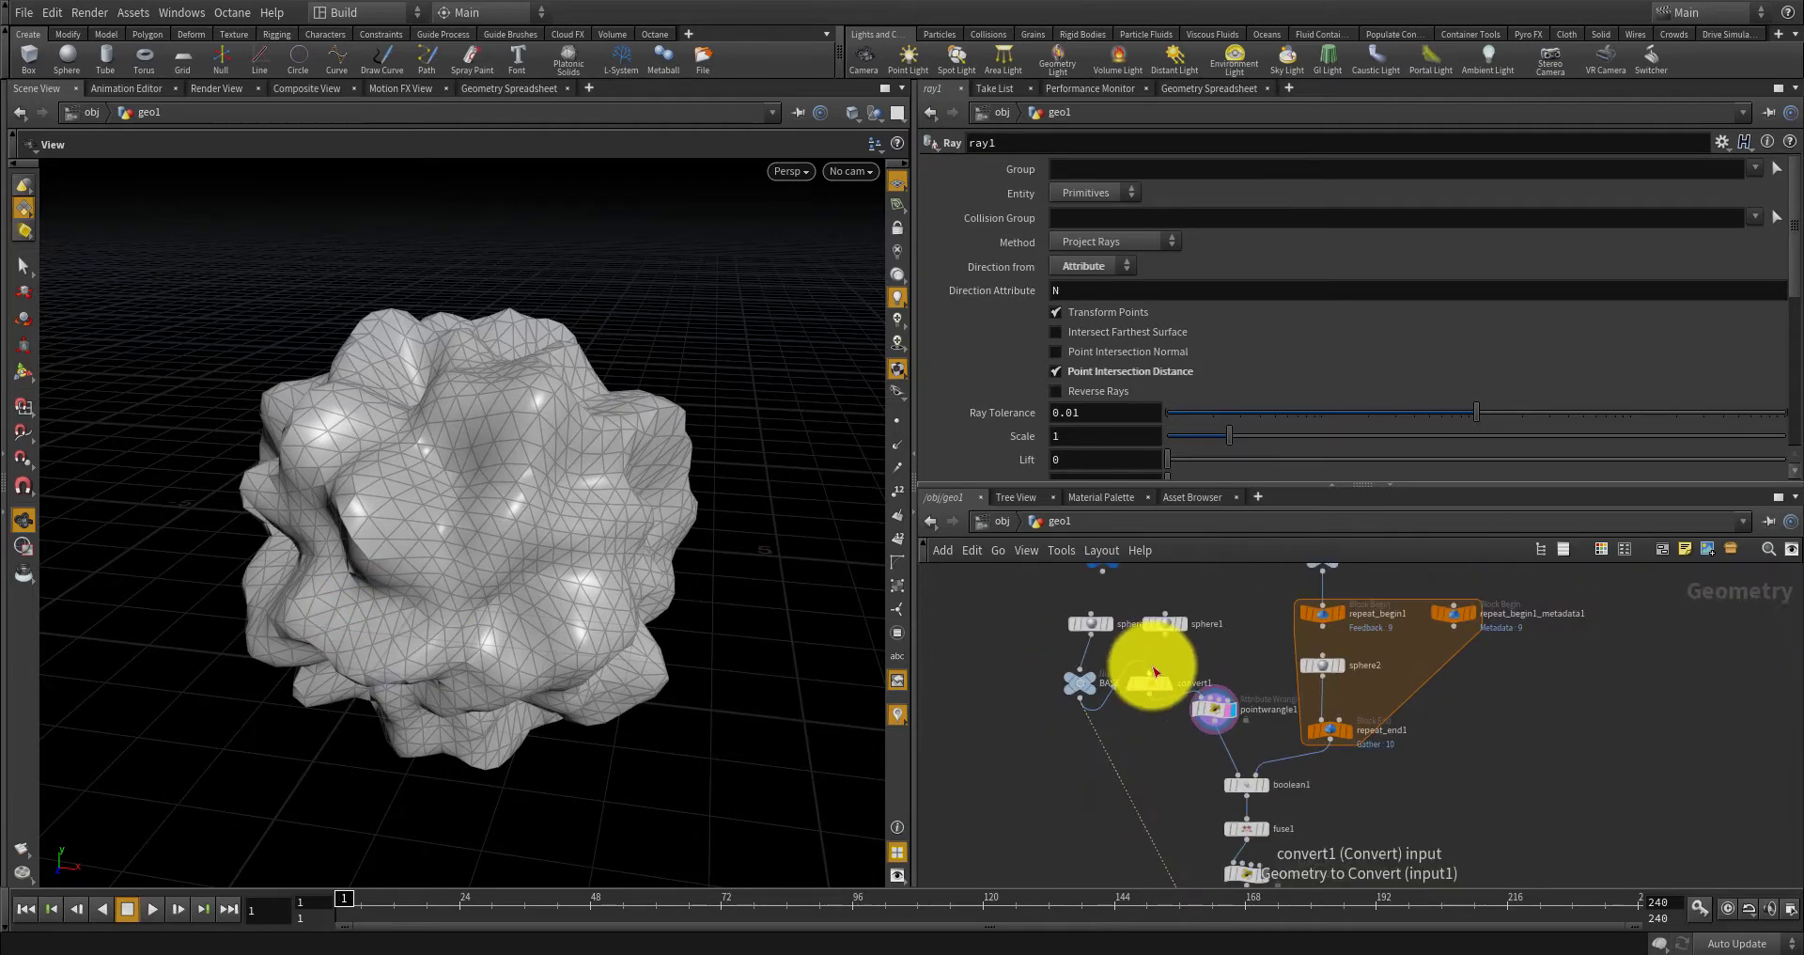
scroll(1375, 770, "up", 2)
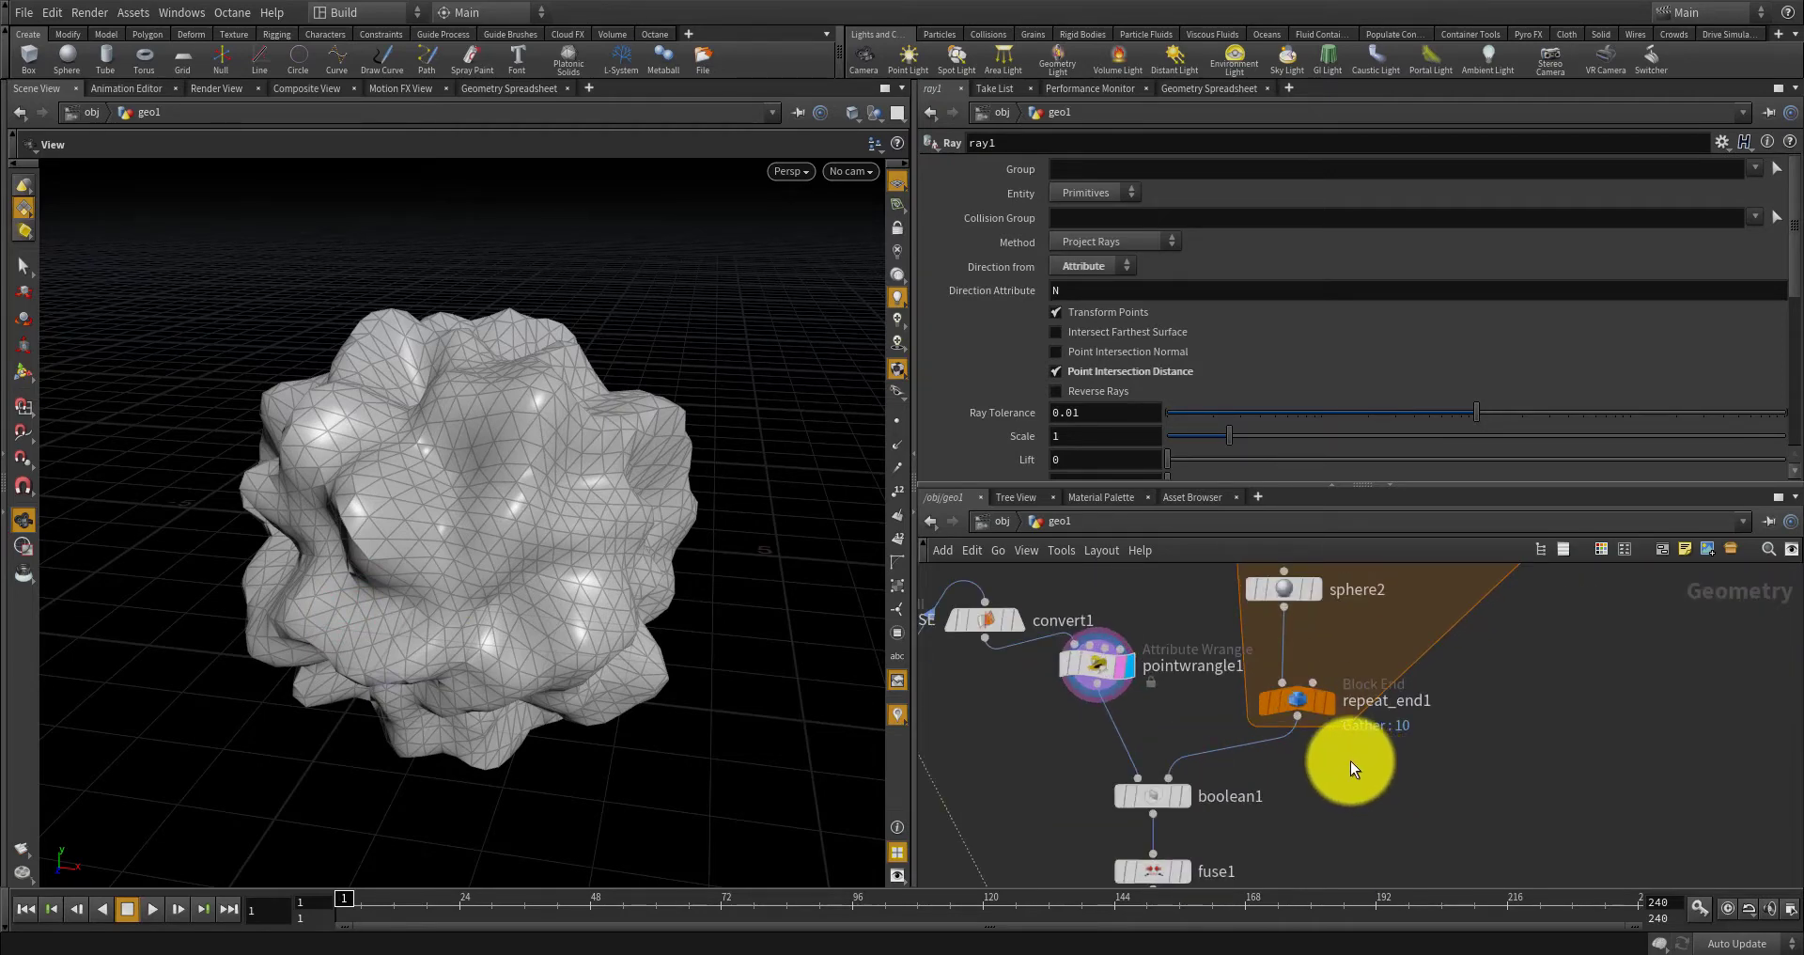
scroll(1187, 800, "up", 1)
left_click(1169, 792)
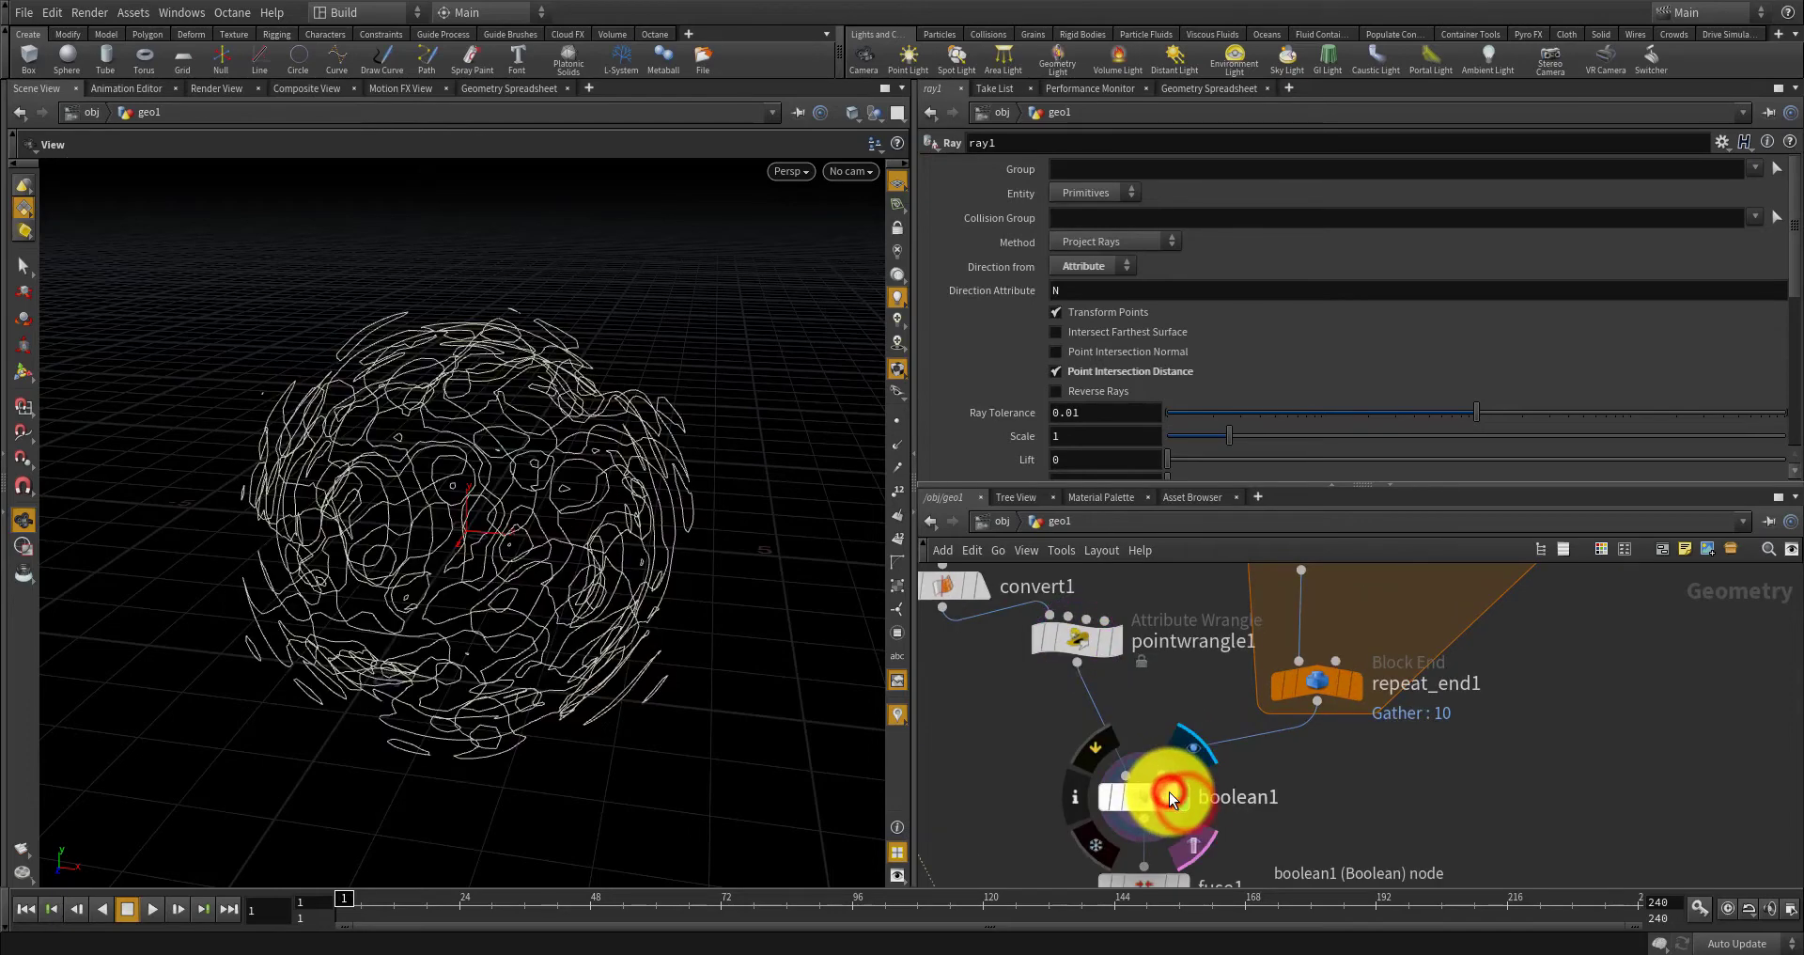
middle_click_drag(1271, 781, 1280, 888)
Try Primitive as sphere2's Primitive Type, check boolean1's output, and return the type to Polygon.
left_click(1315, 661)
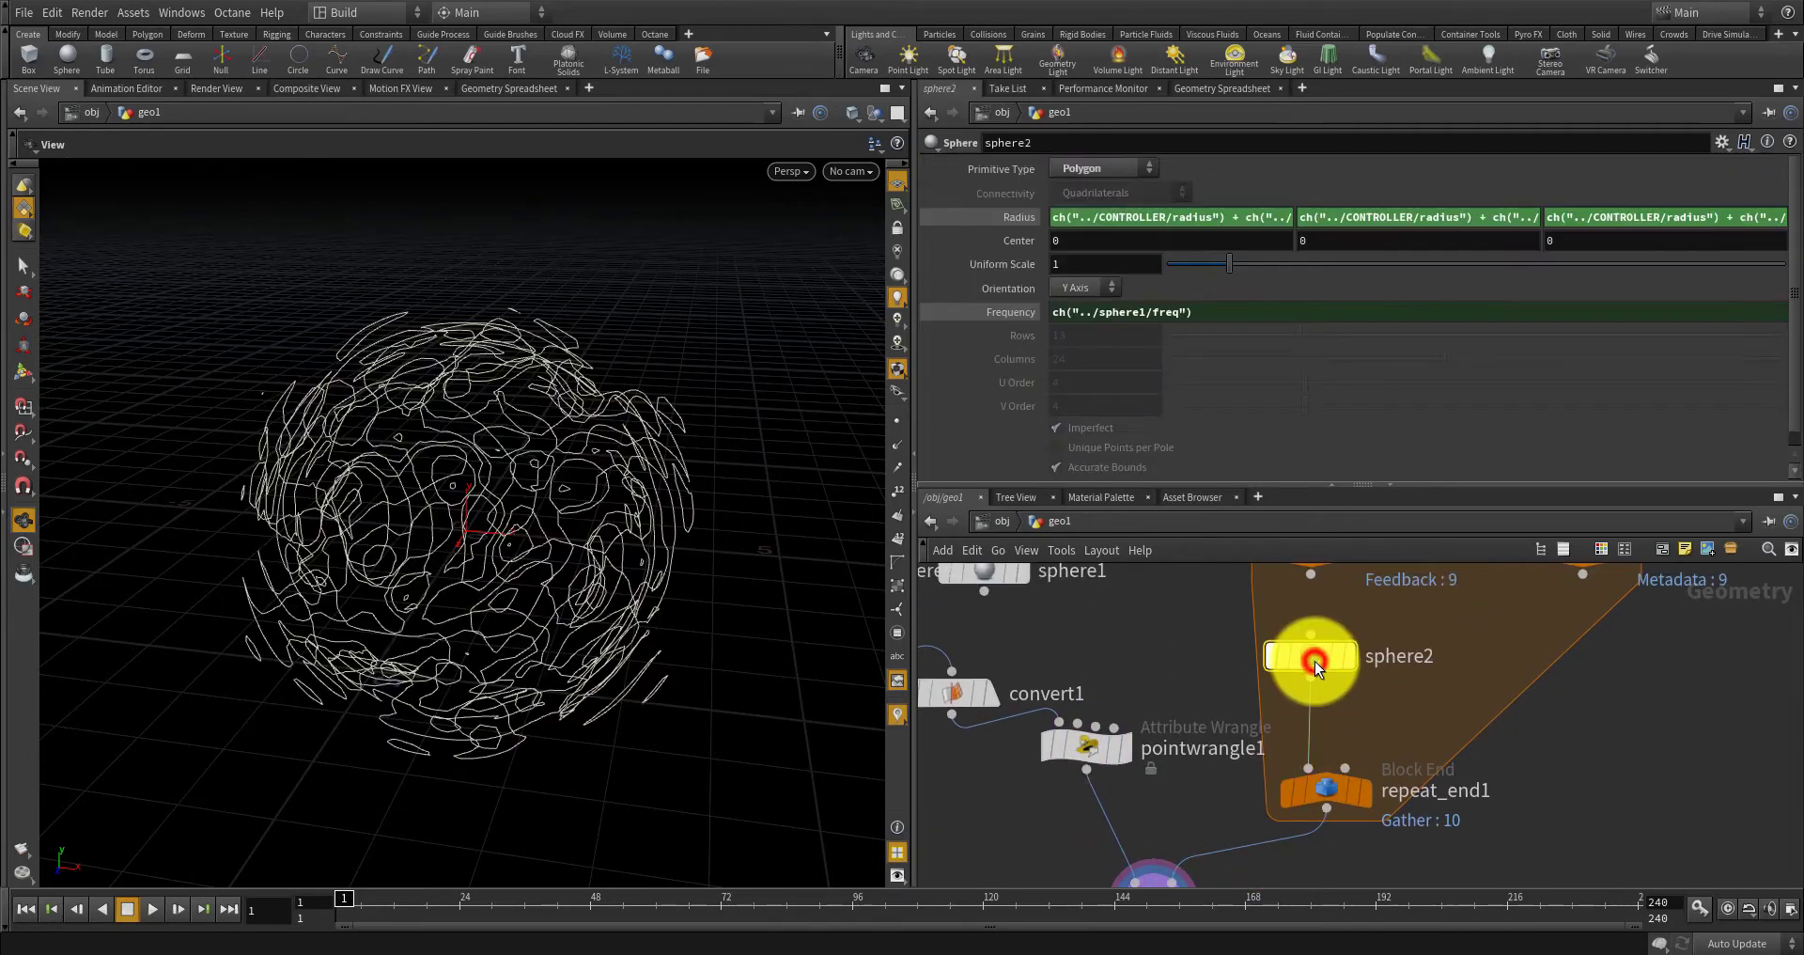
left_click(1097, 171)
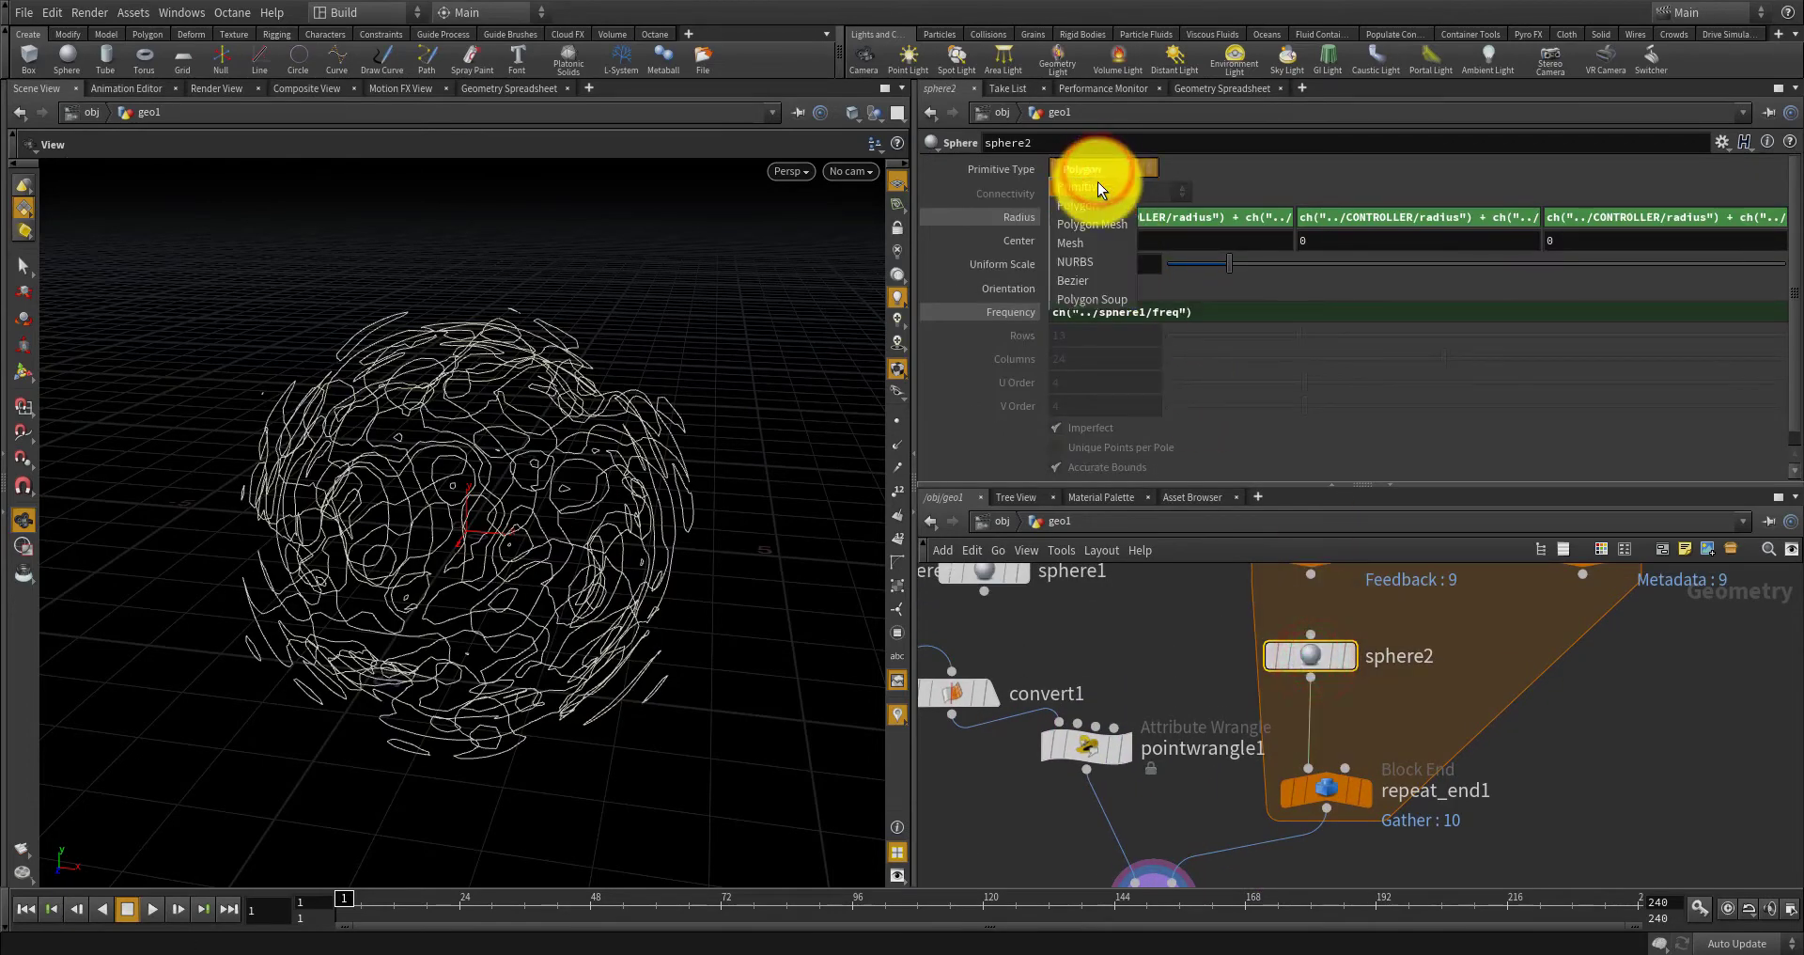
left_click(1098, 185)
scroll(1169, 575, "down", 3)
scroll(1210, 652, "up", 3)
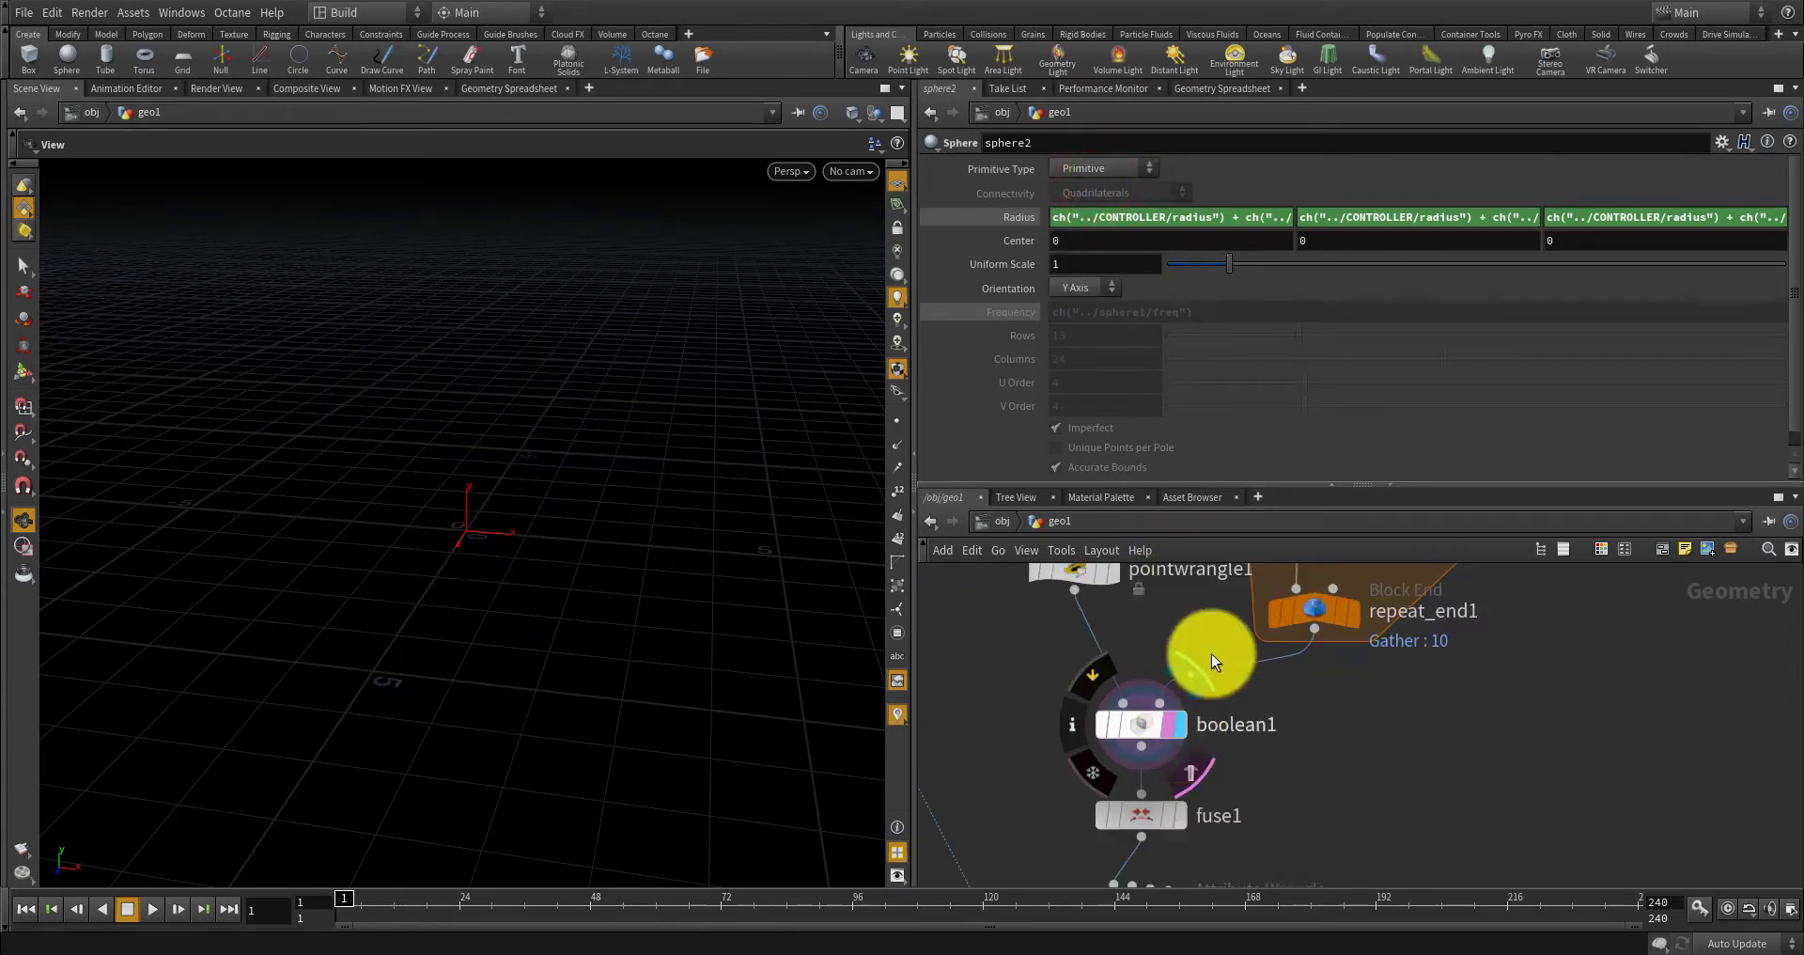
scroll(1210, 652, "down", 3)
left_click(1105, 171)
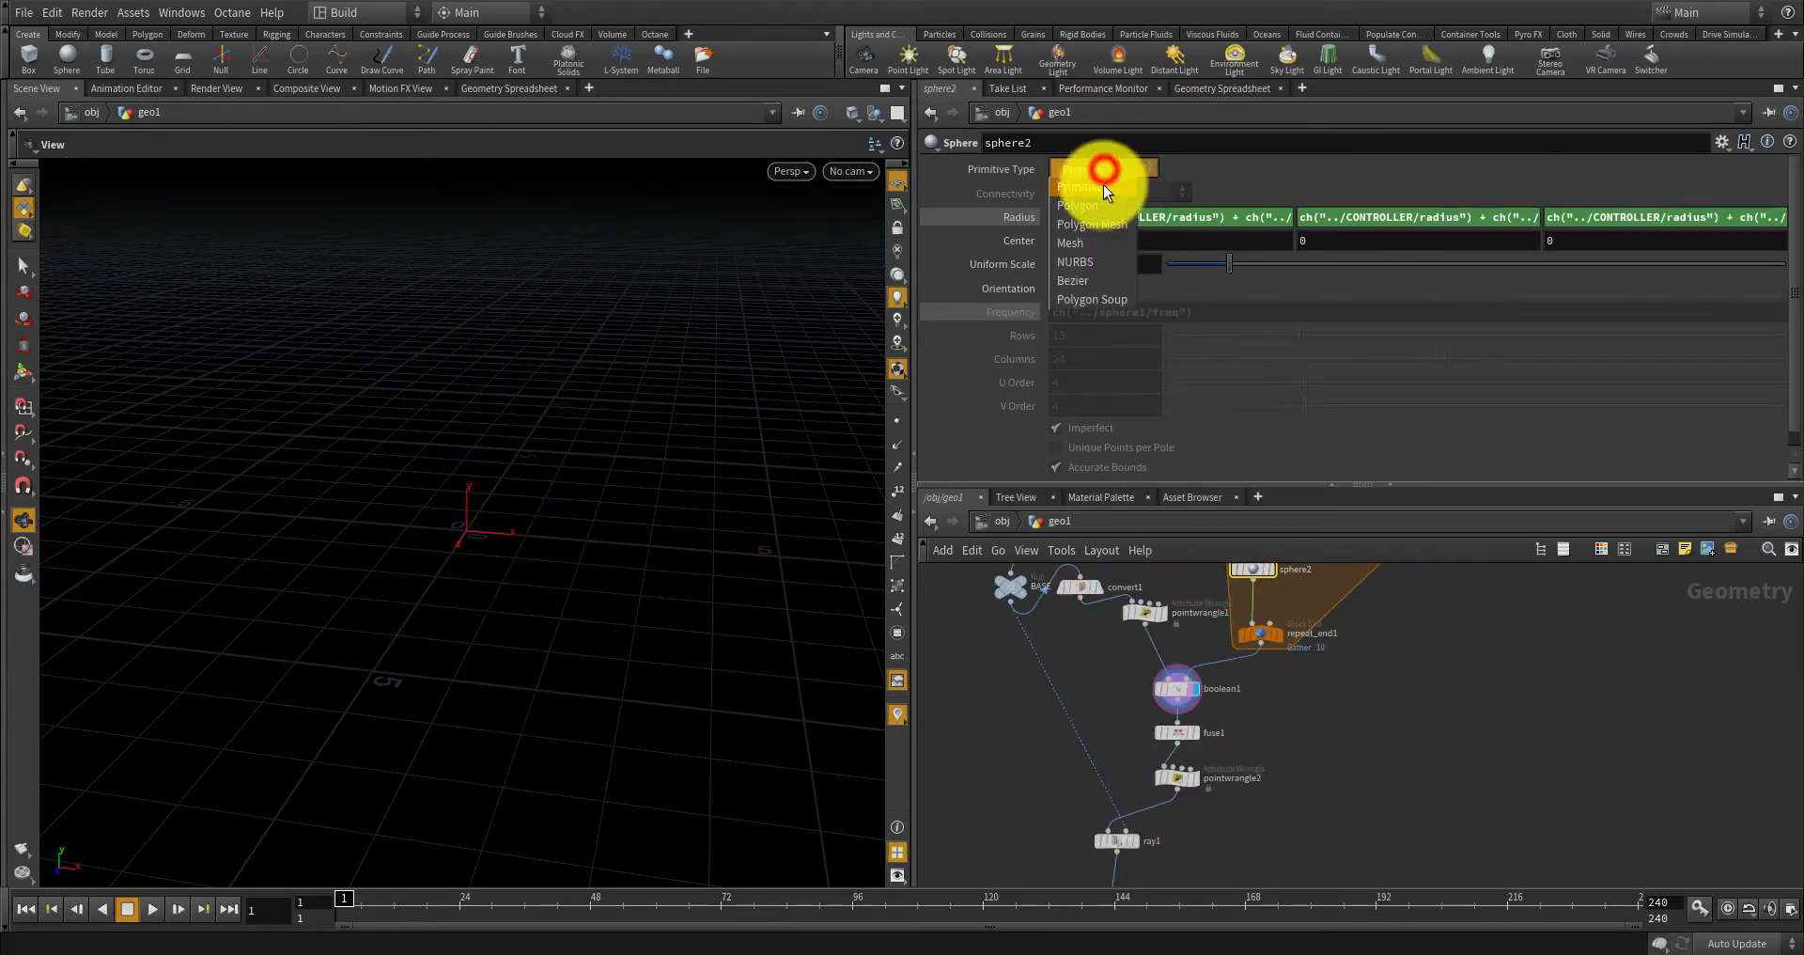
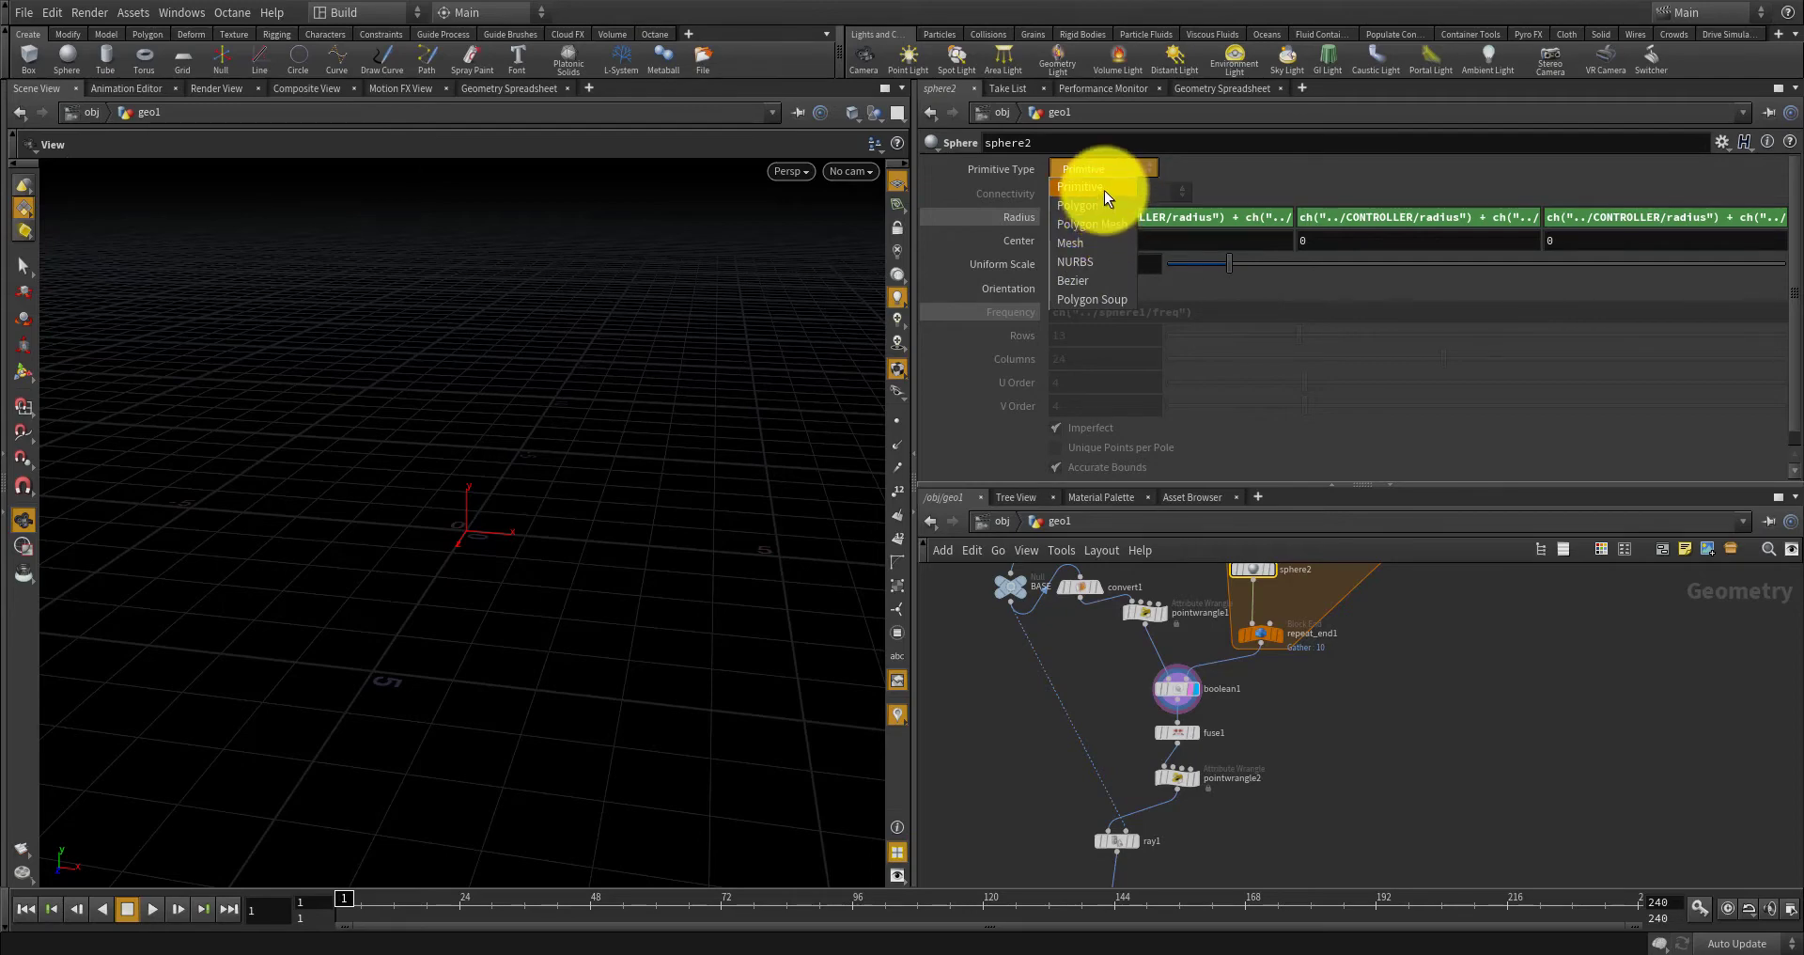
left_click(1103, 210)
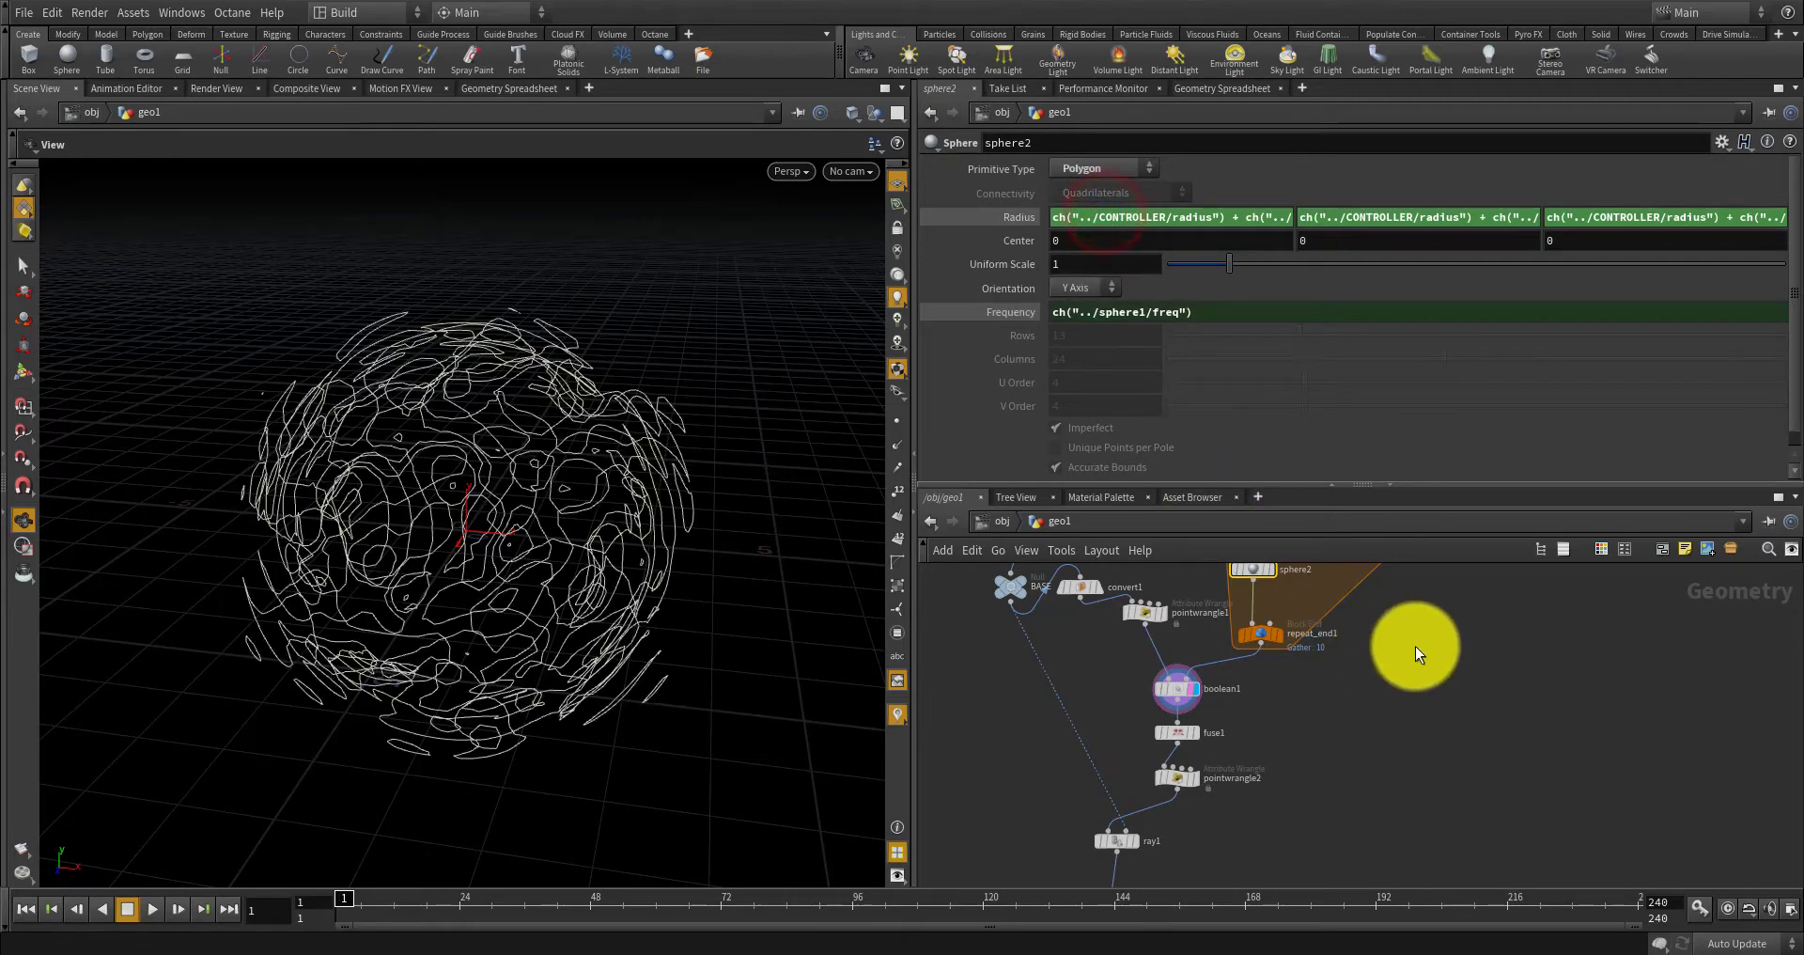
Move sphere3 and BASE up and away from sphere1 and convert1 to tidy the network.
middle_click_drag(1415, 645, 1512, 795)
scroll(1226, 714, "up", 3)
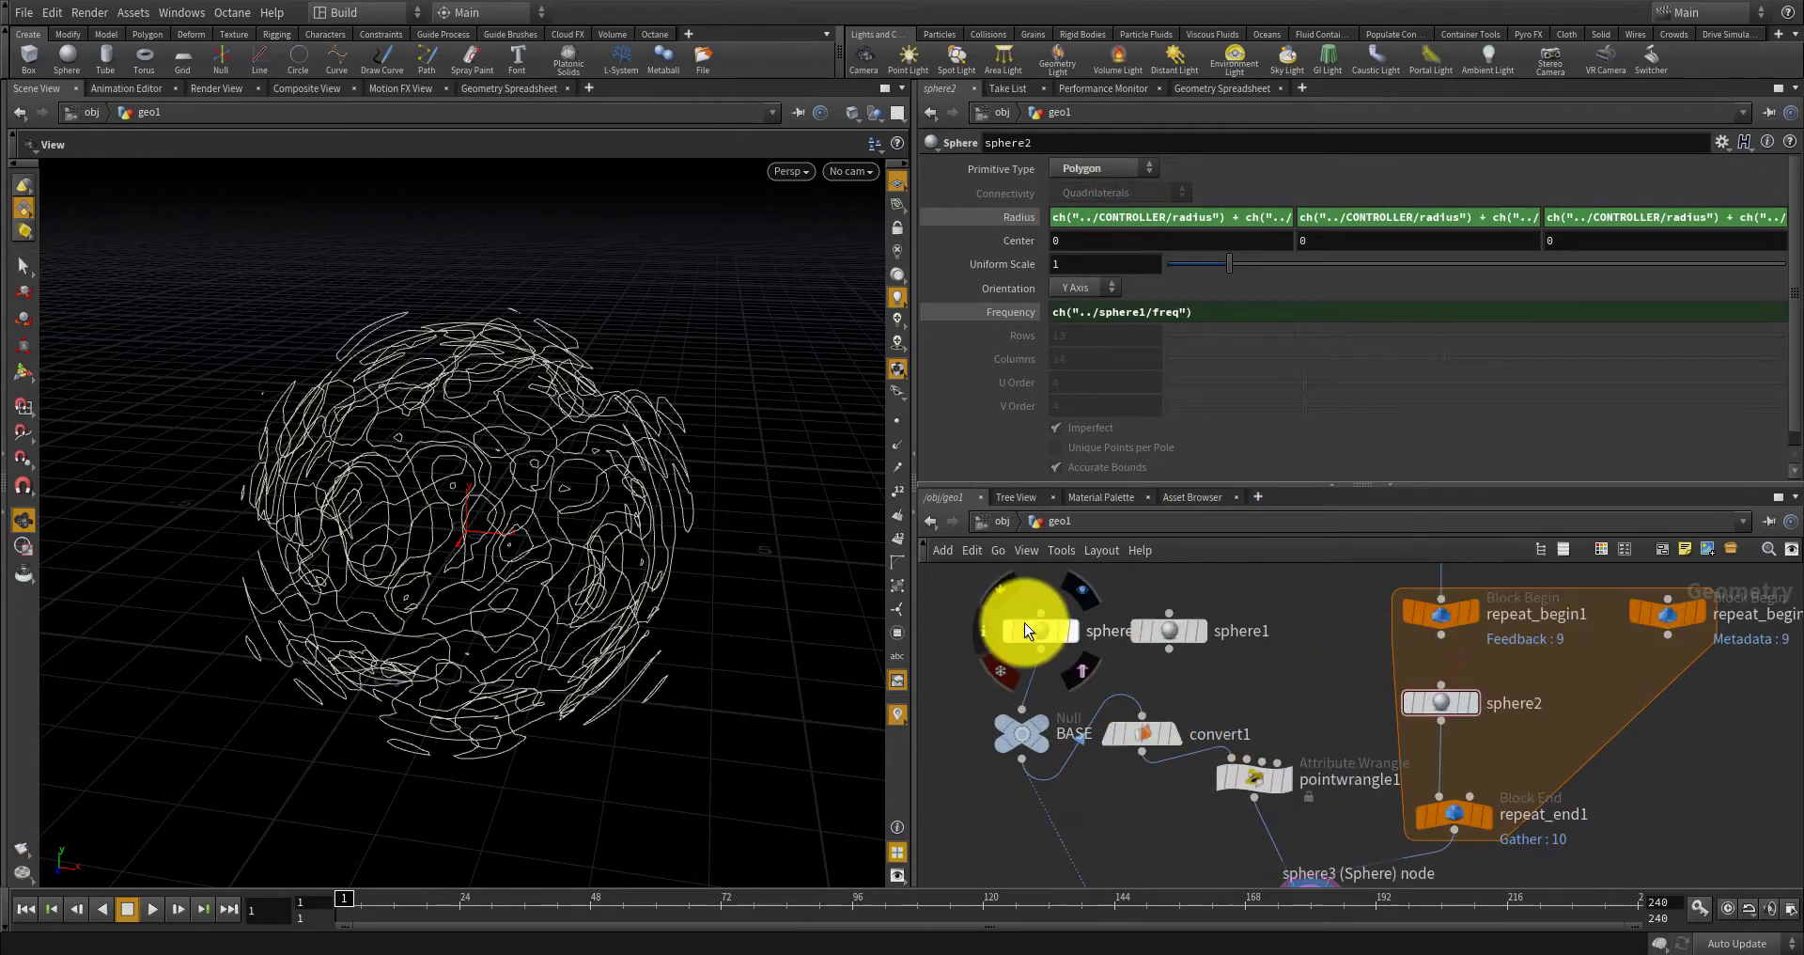
left_click_drag(1024, 625, 995, 588)
left_click_drag(1033, 763, 1002, 714)
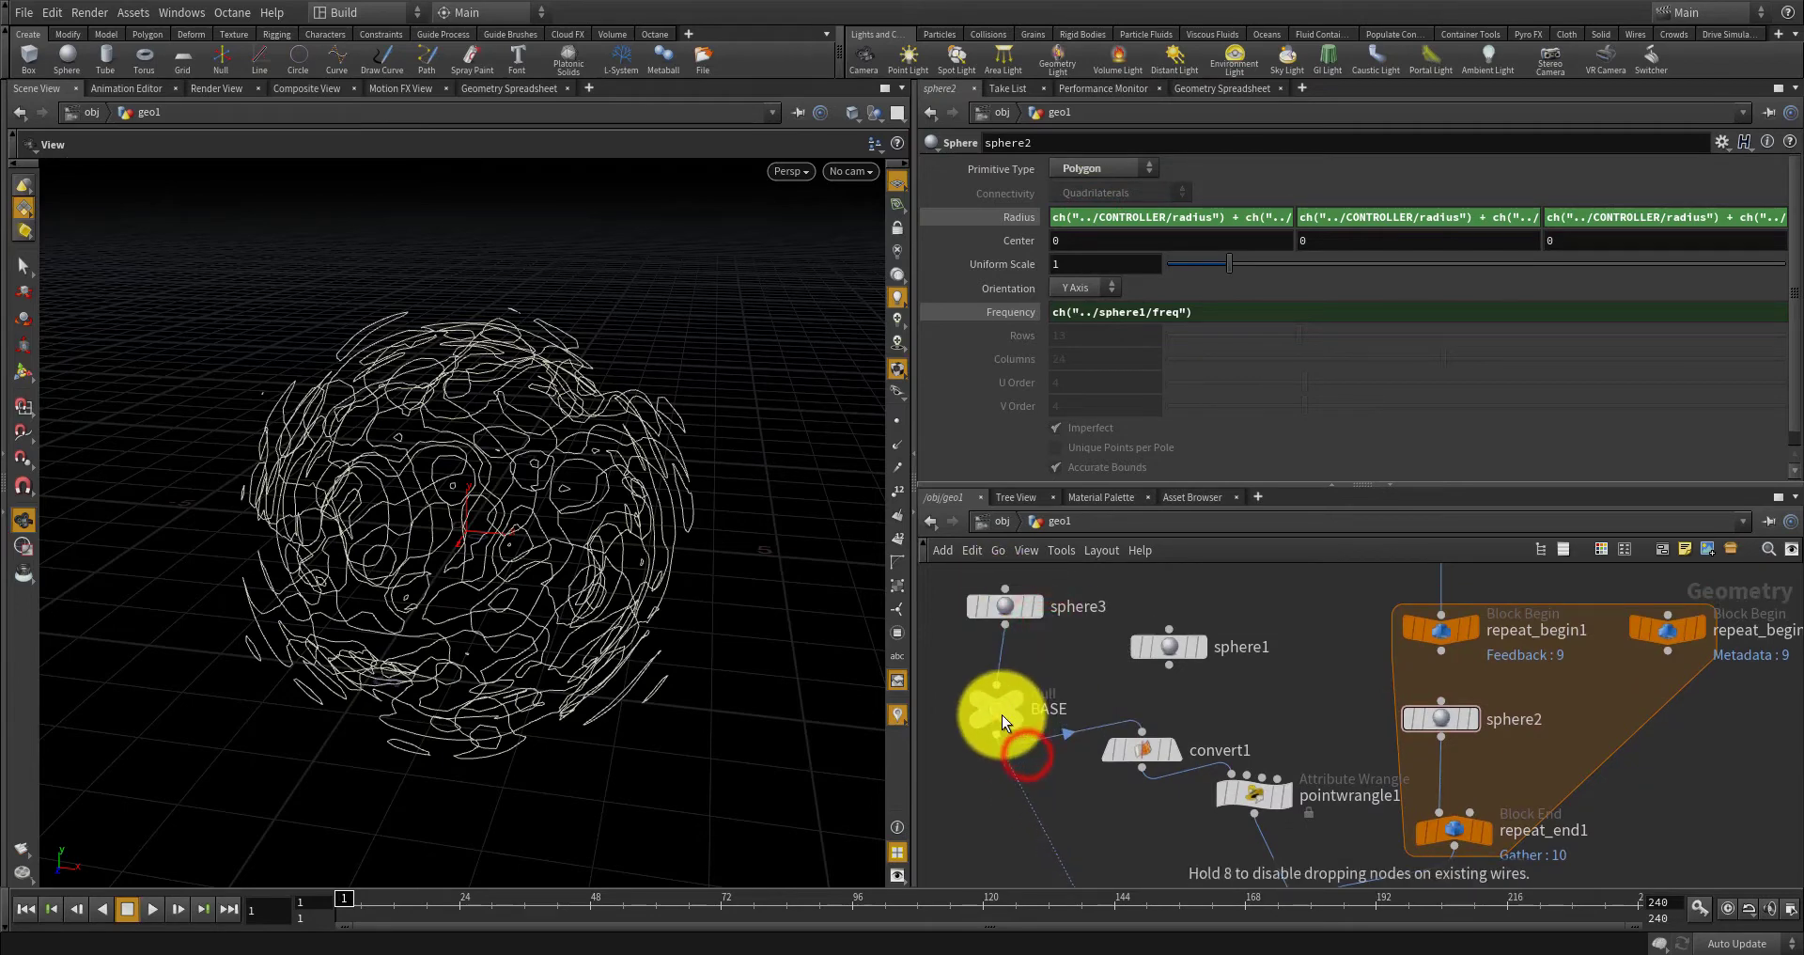
Select convert1 to show its parameters and review its place between BASE and pointwrangle1.
left_click(1165, 739)
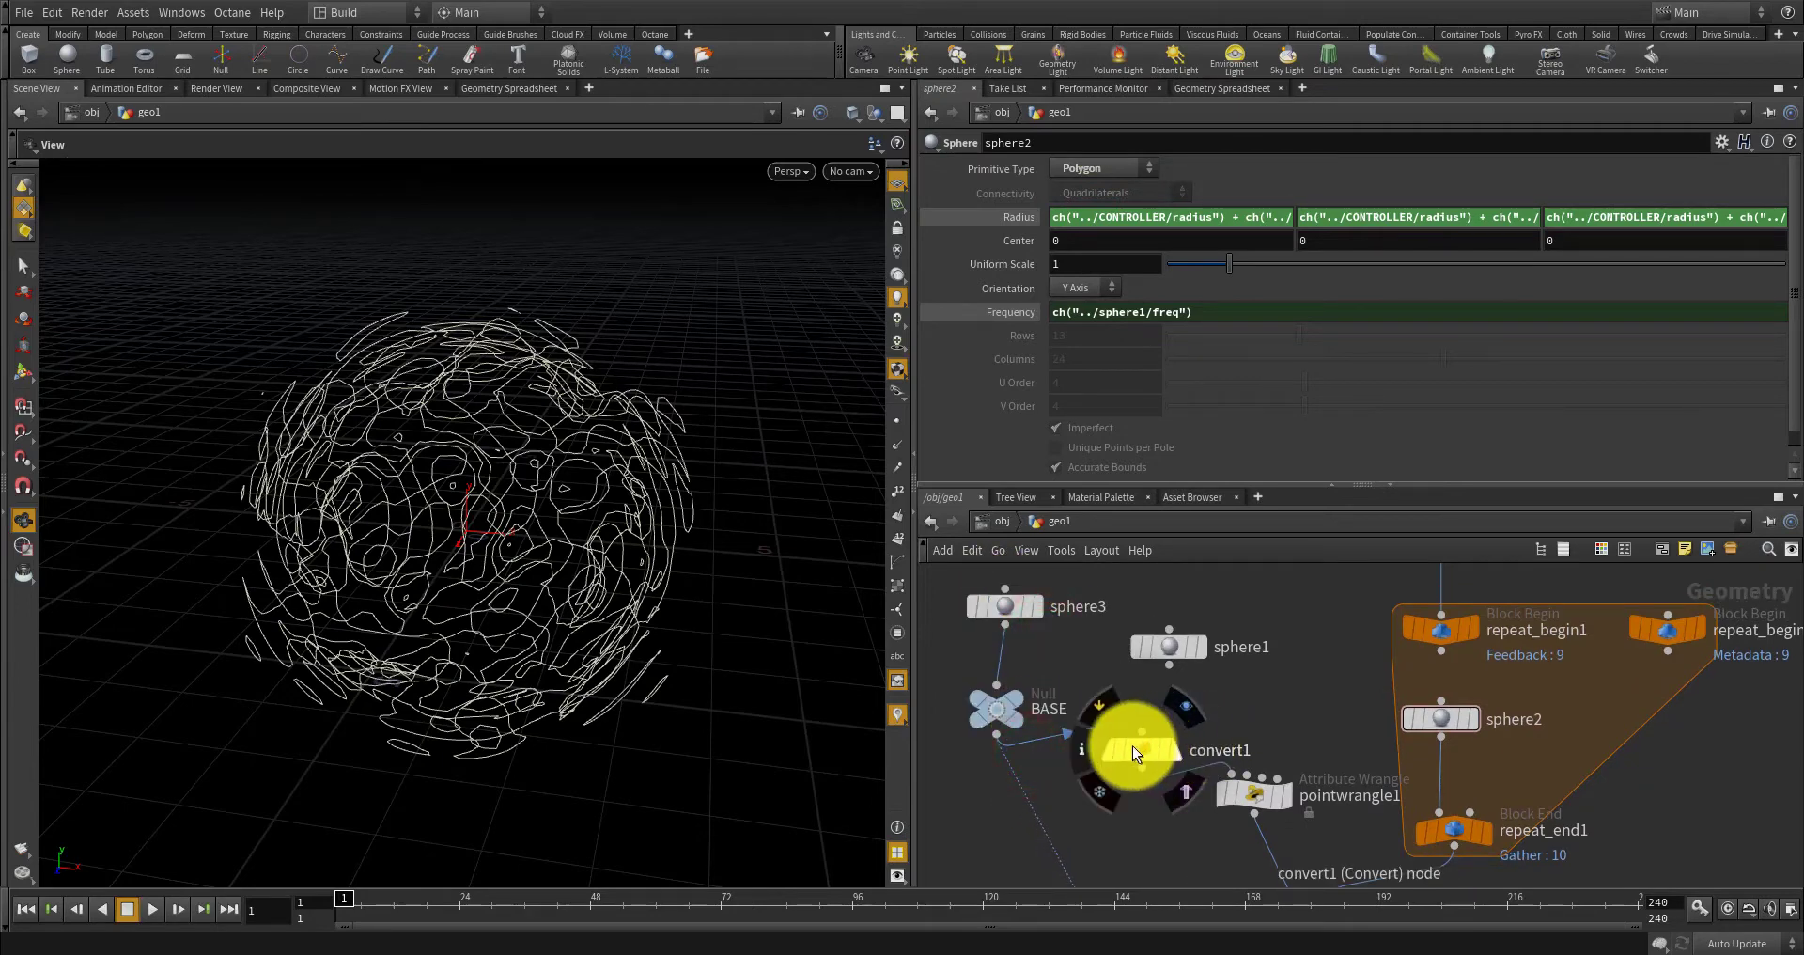
scroll(1131, 746, "up", 2)
scroll(1156, 748, "down", 2)
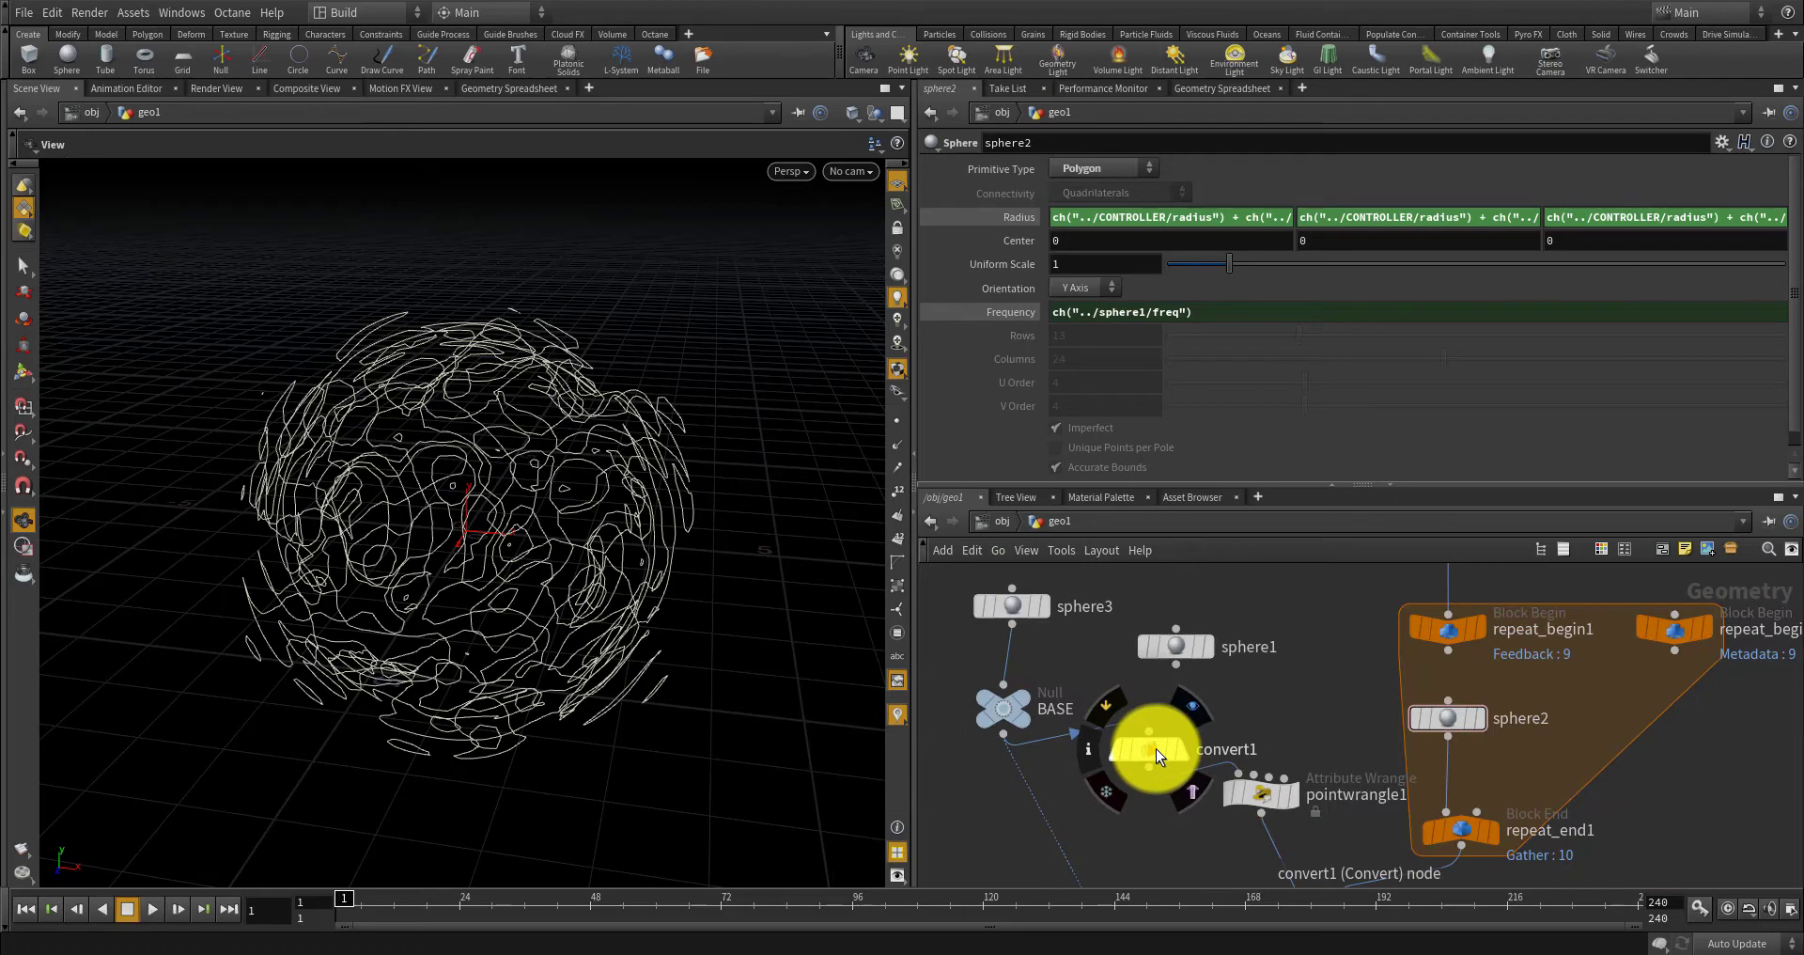
scroll(1168, 632, "down", 2)
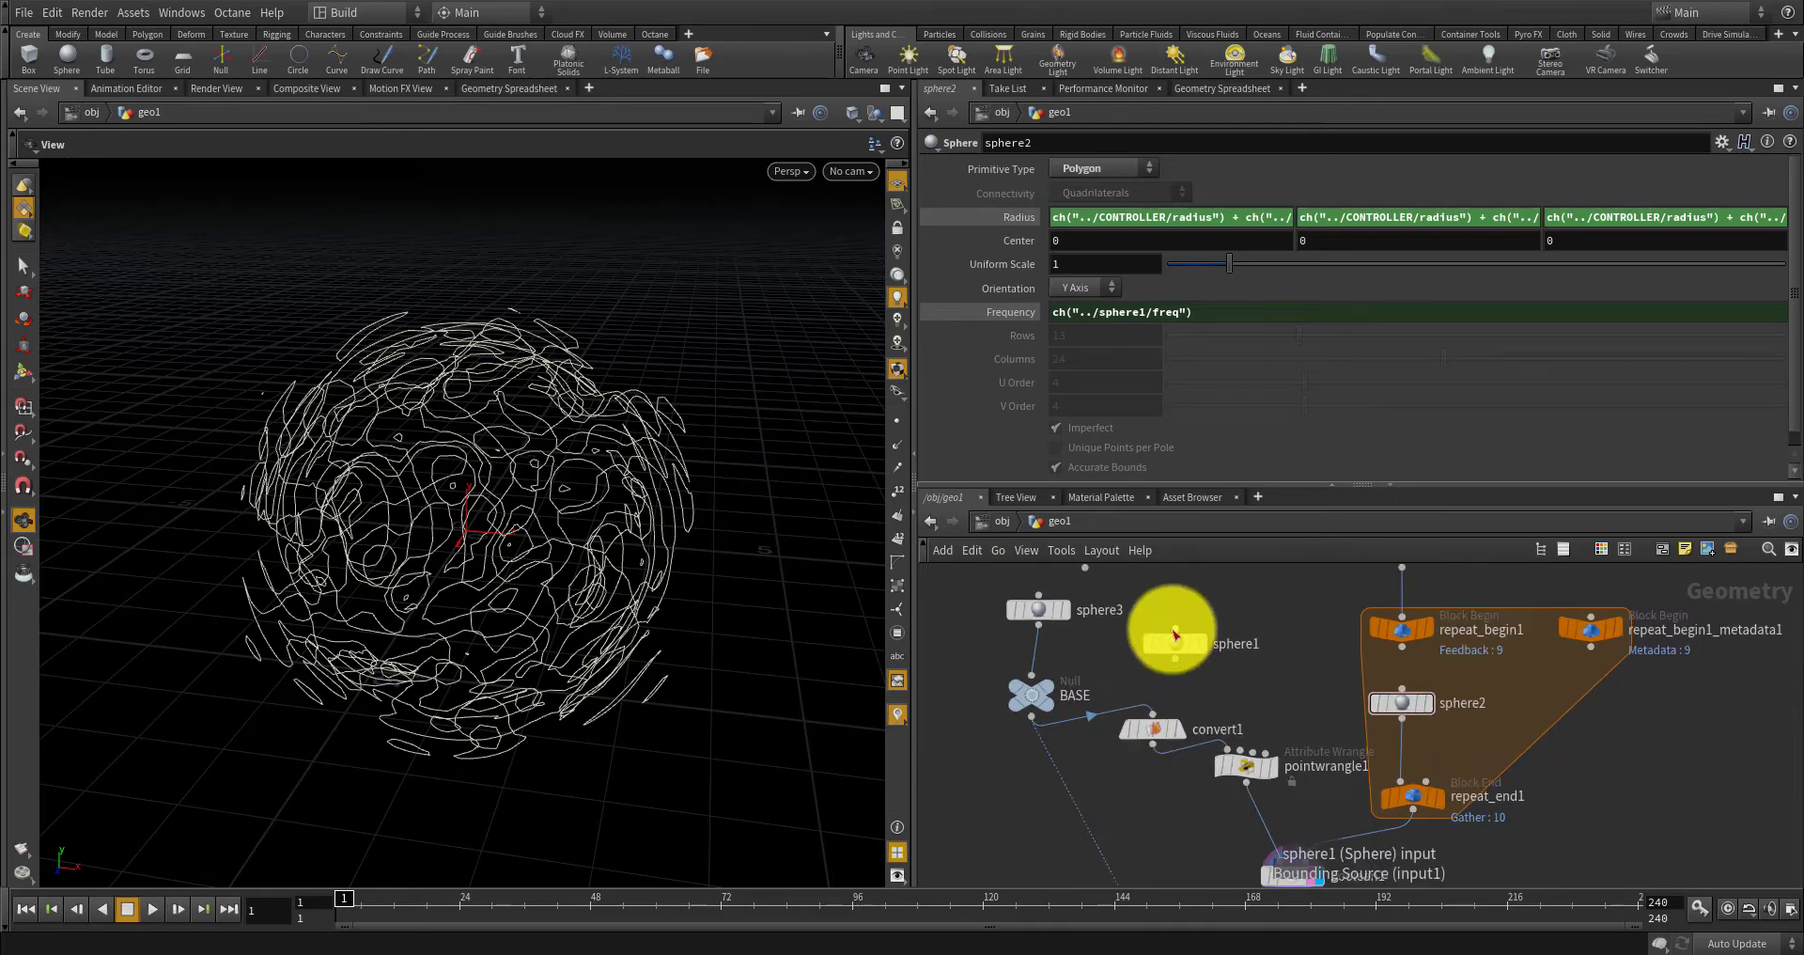
scroll(1176, 704, "up", 2)
left_click(1154, 742)
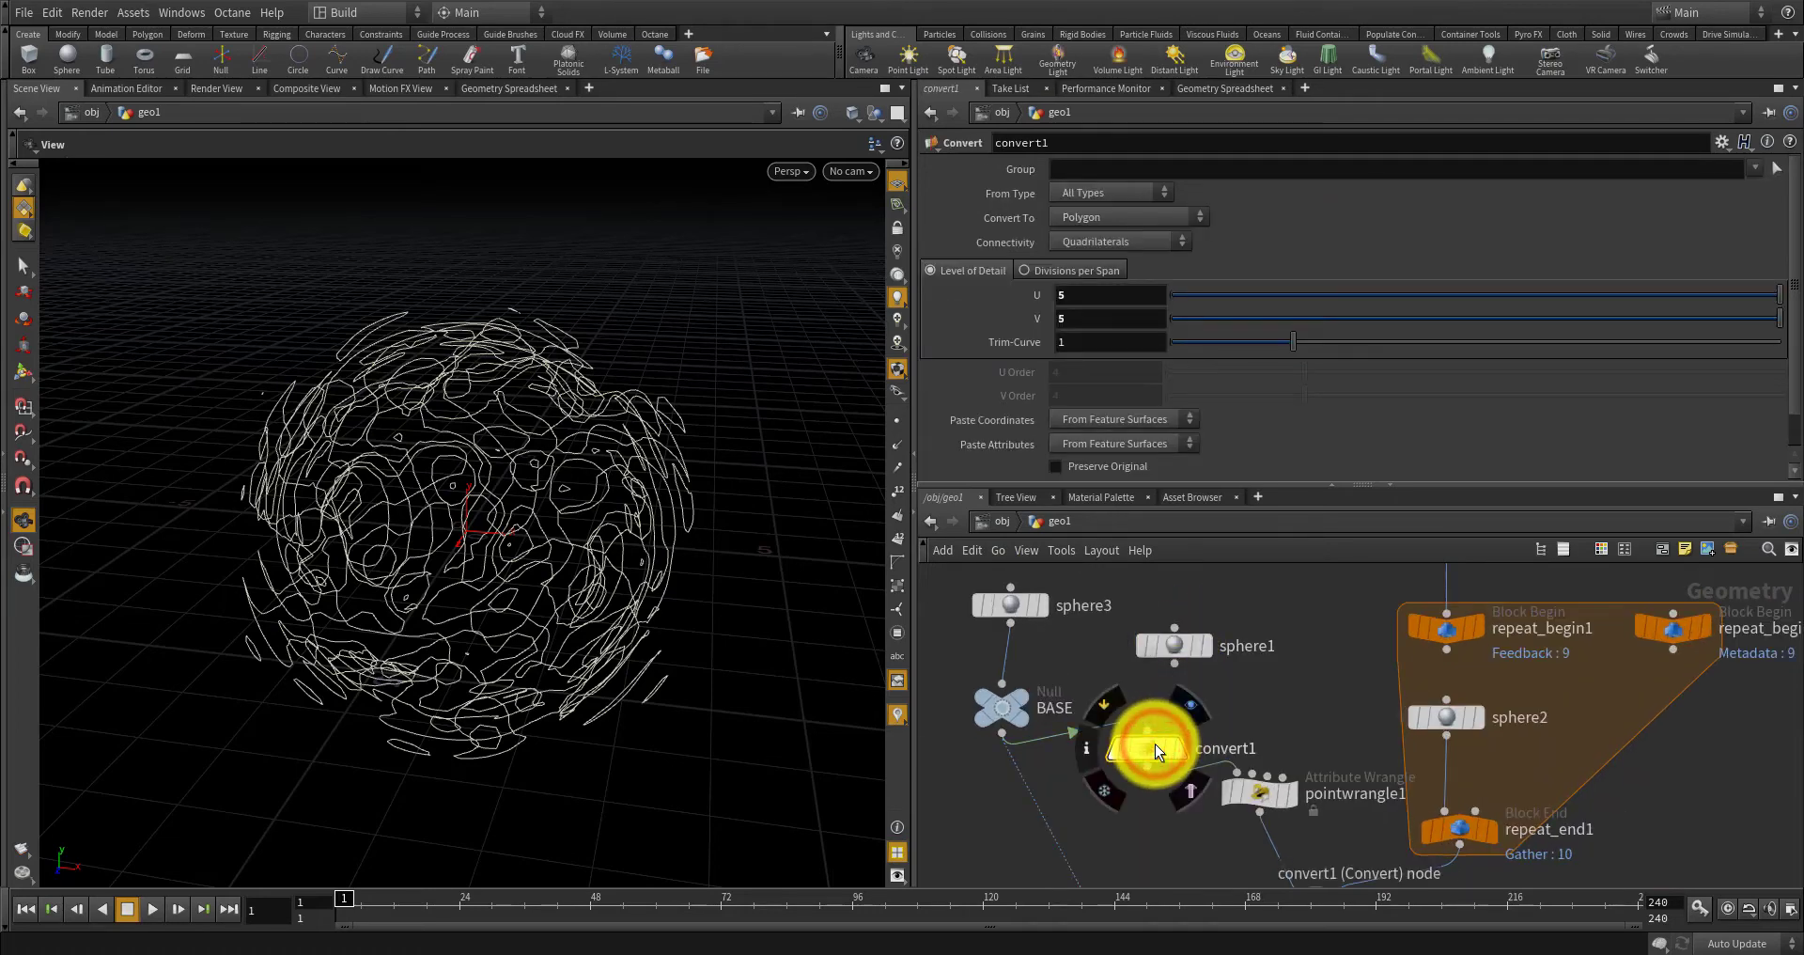
scroll(1180, 684, "down", 2)
scroll(1172, 710, "up", 2)
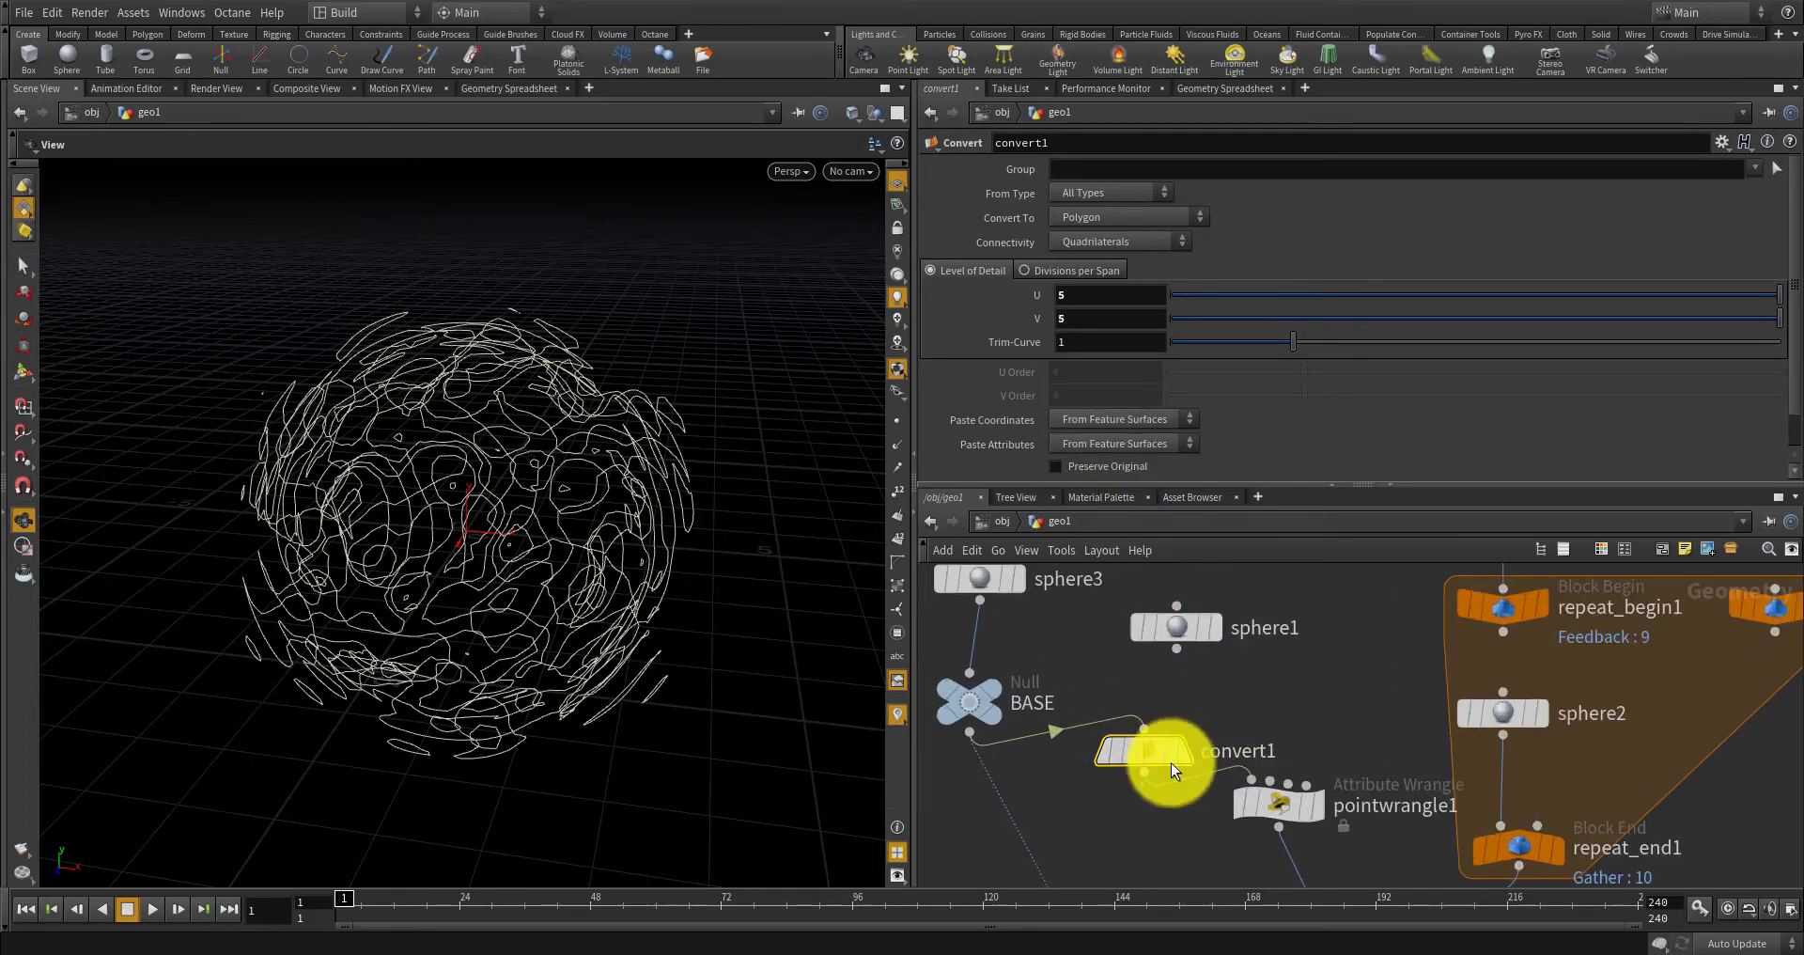
Display convert1 and set its Level of Detail to 10 in U and 1 in V.
left_click(1176, 754)
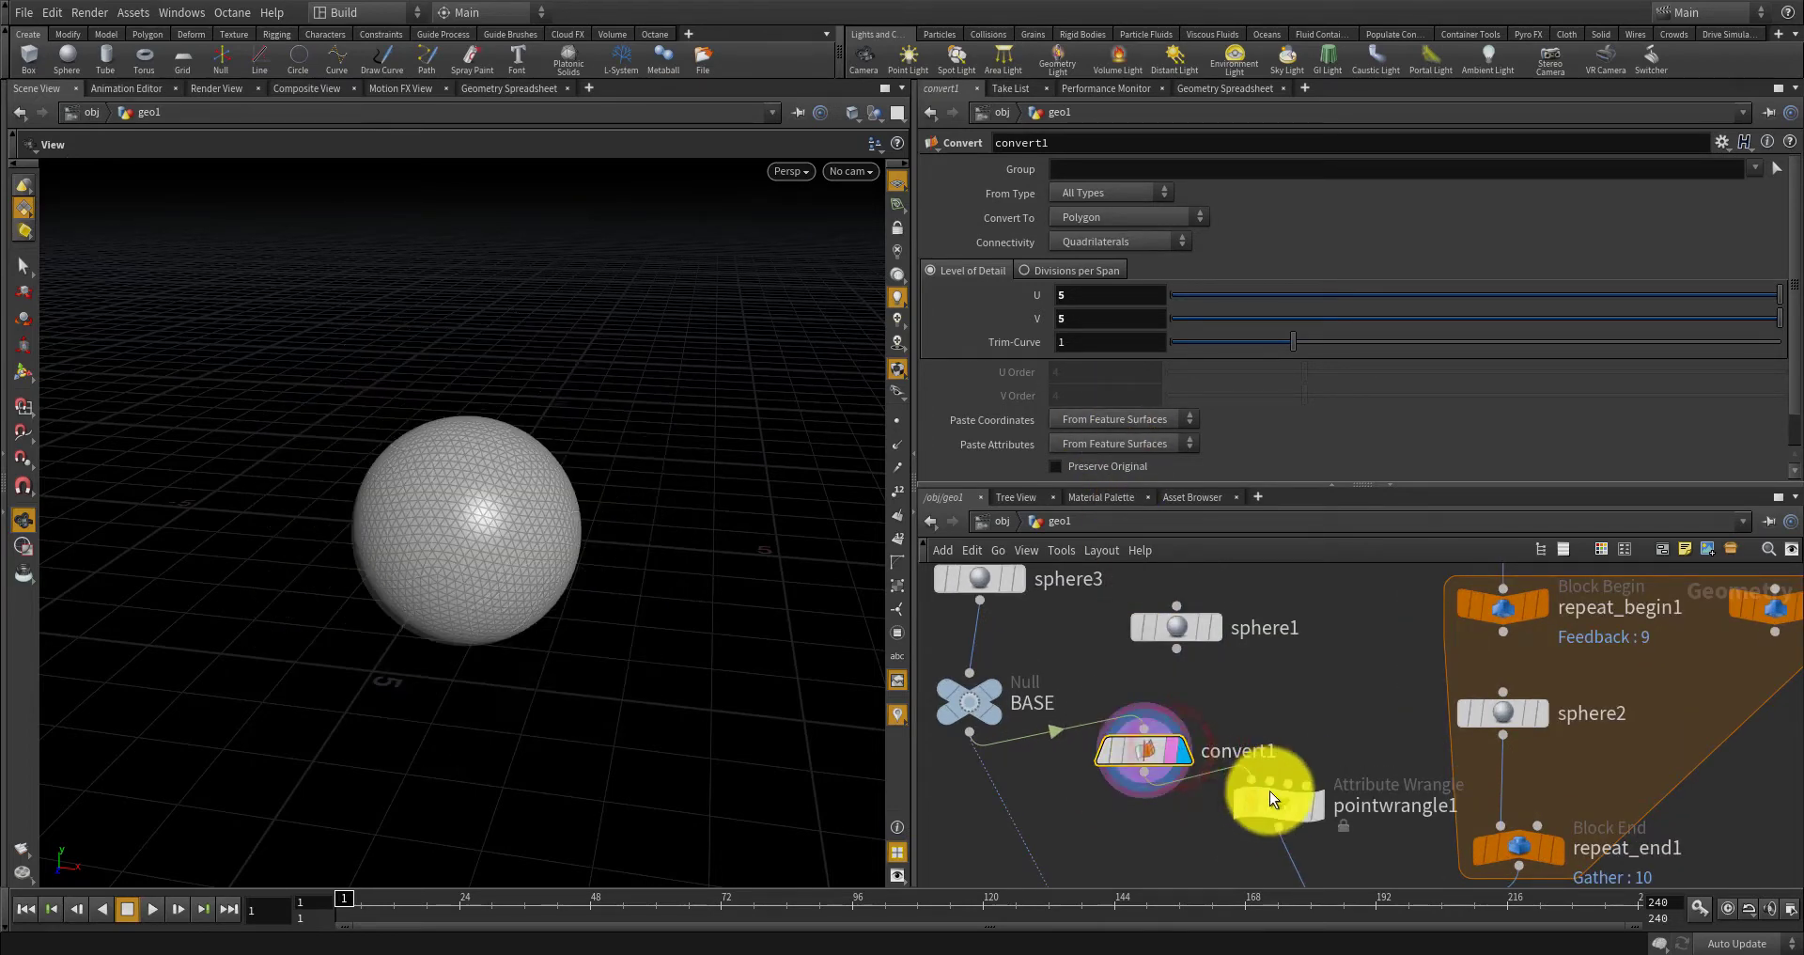
left_click(1148, 751)
mouse_move(1074, 302)
left_mouse_down()
mouse_move(1025, 297)
mouse_move(1045, 319)
mouse_move(1005, 320)
left_mouse_up()
type("10")
left_click(1066, 315)
type("10")
key("Return")
type("1")
key("Return")
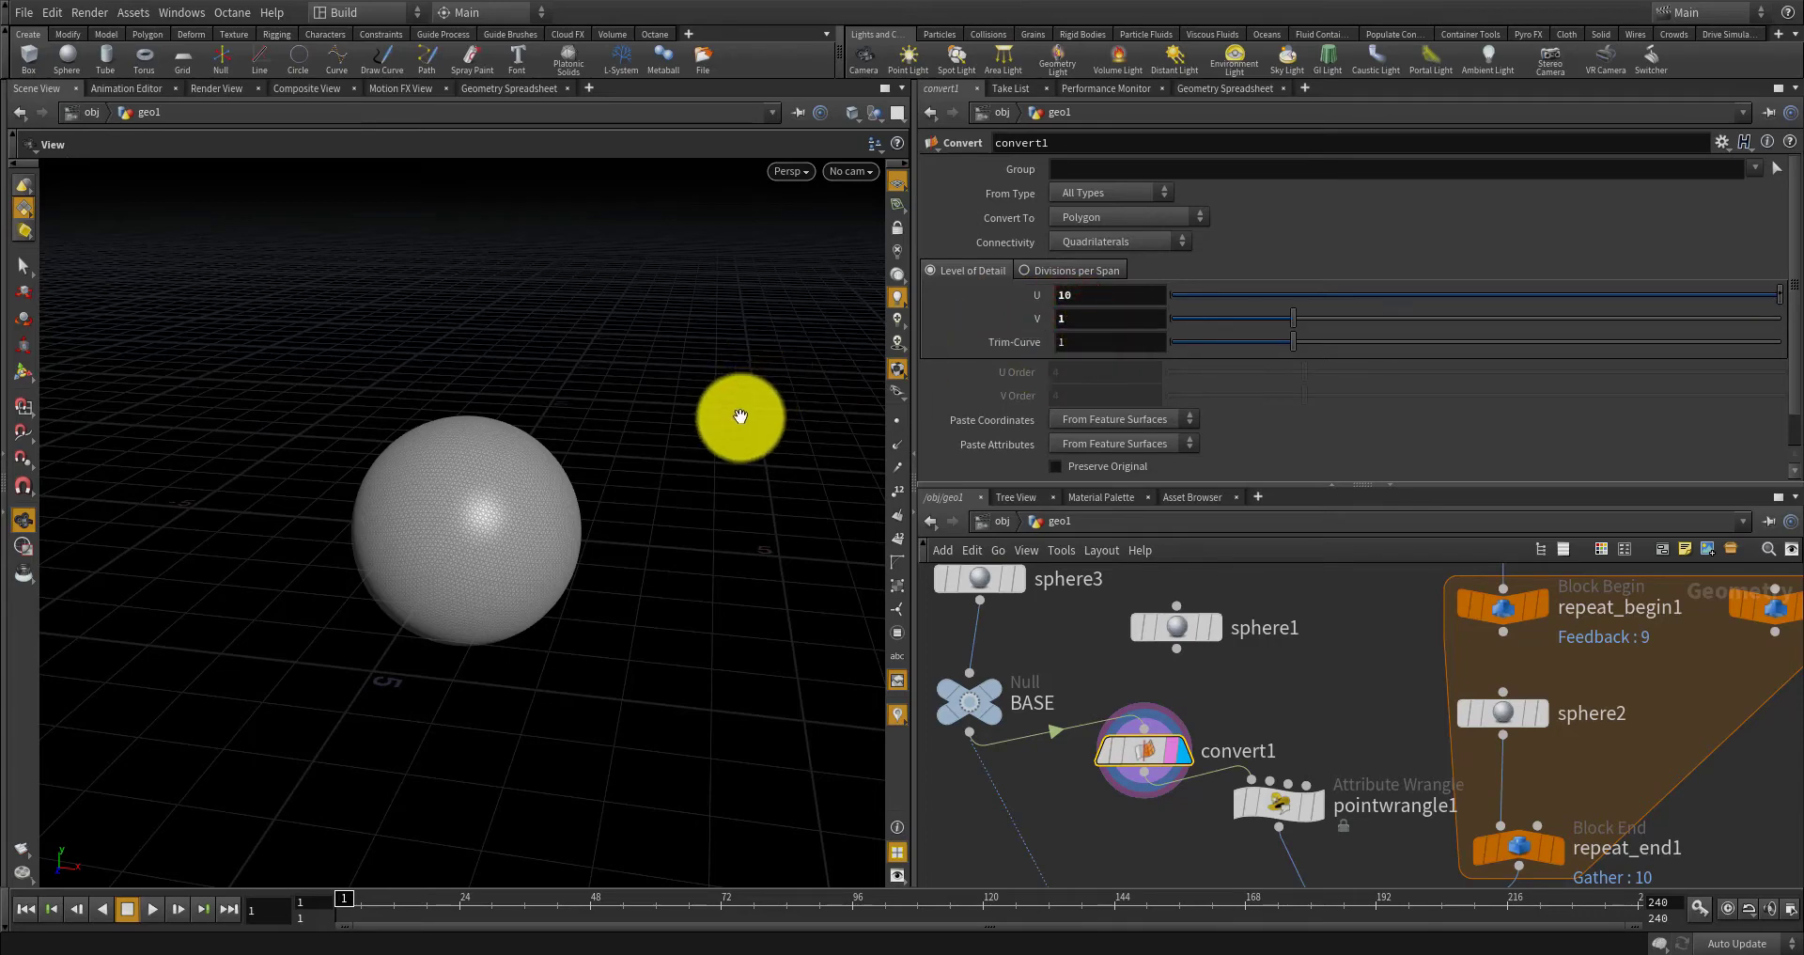
Display pointwrangle1 to inspect the noise-deformed mesh built from convert1.
left_click_drag(741, 416, 616, 402)
left_click(1328, 729)
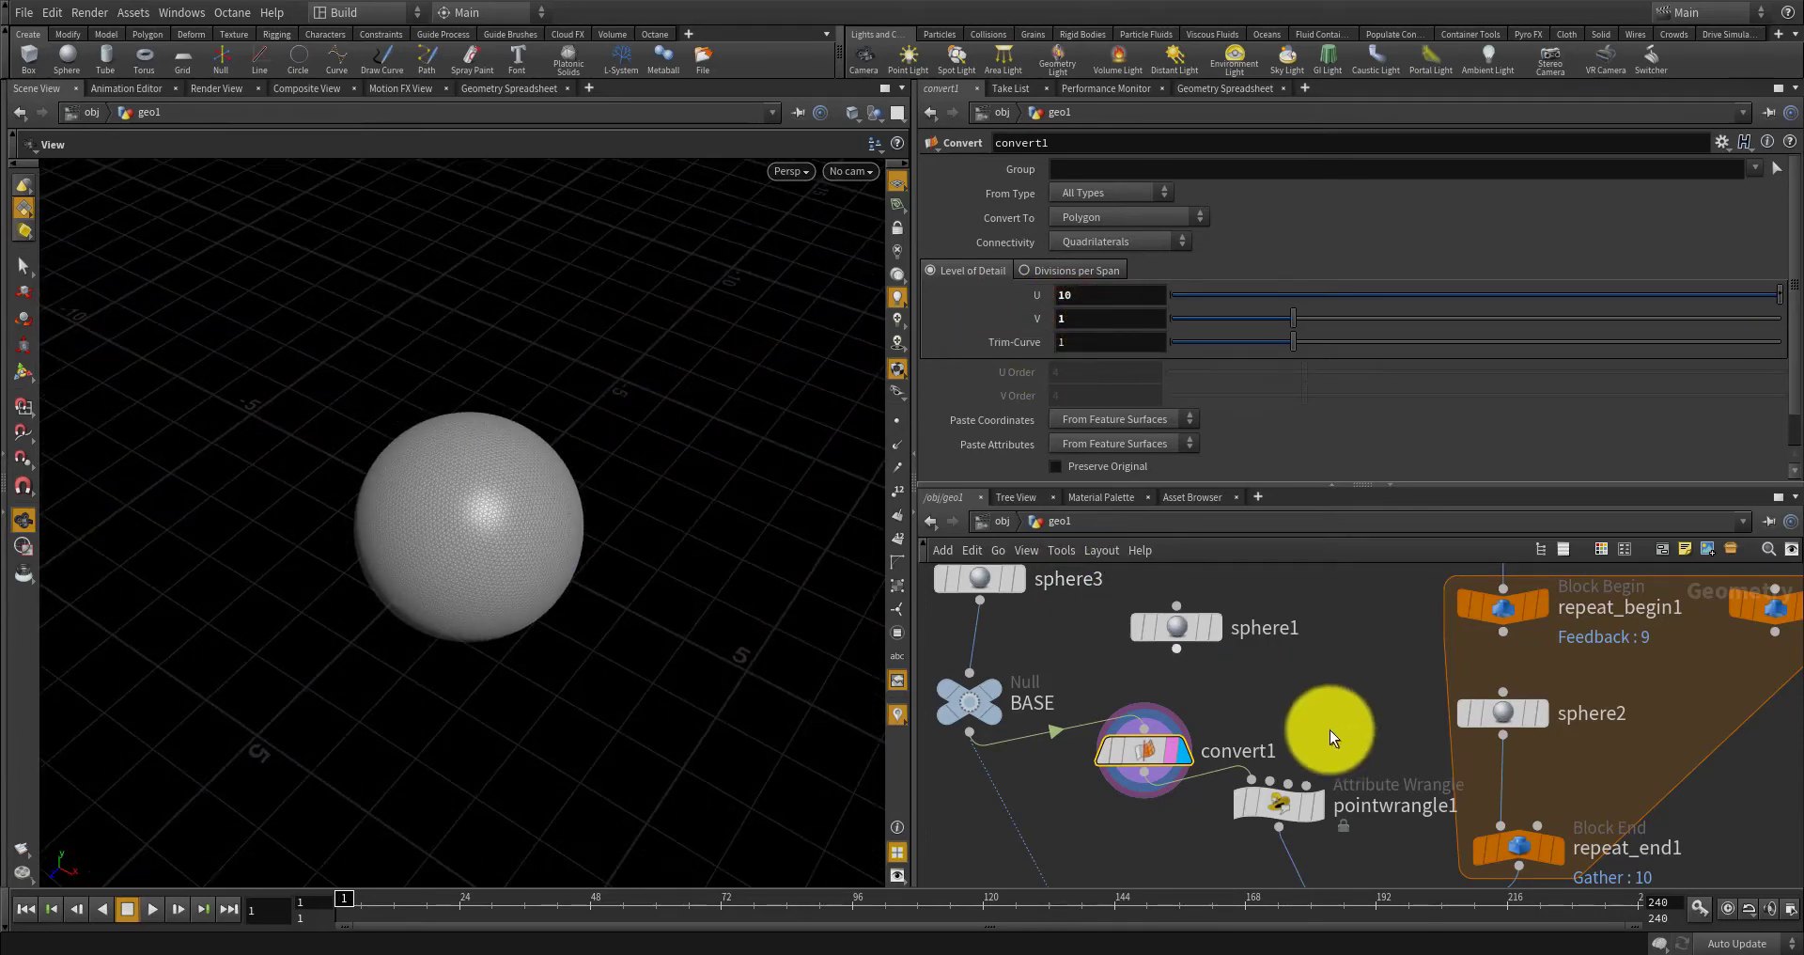
left_click(1312, 805)
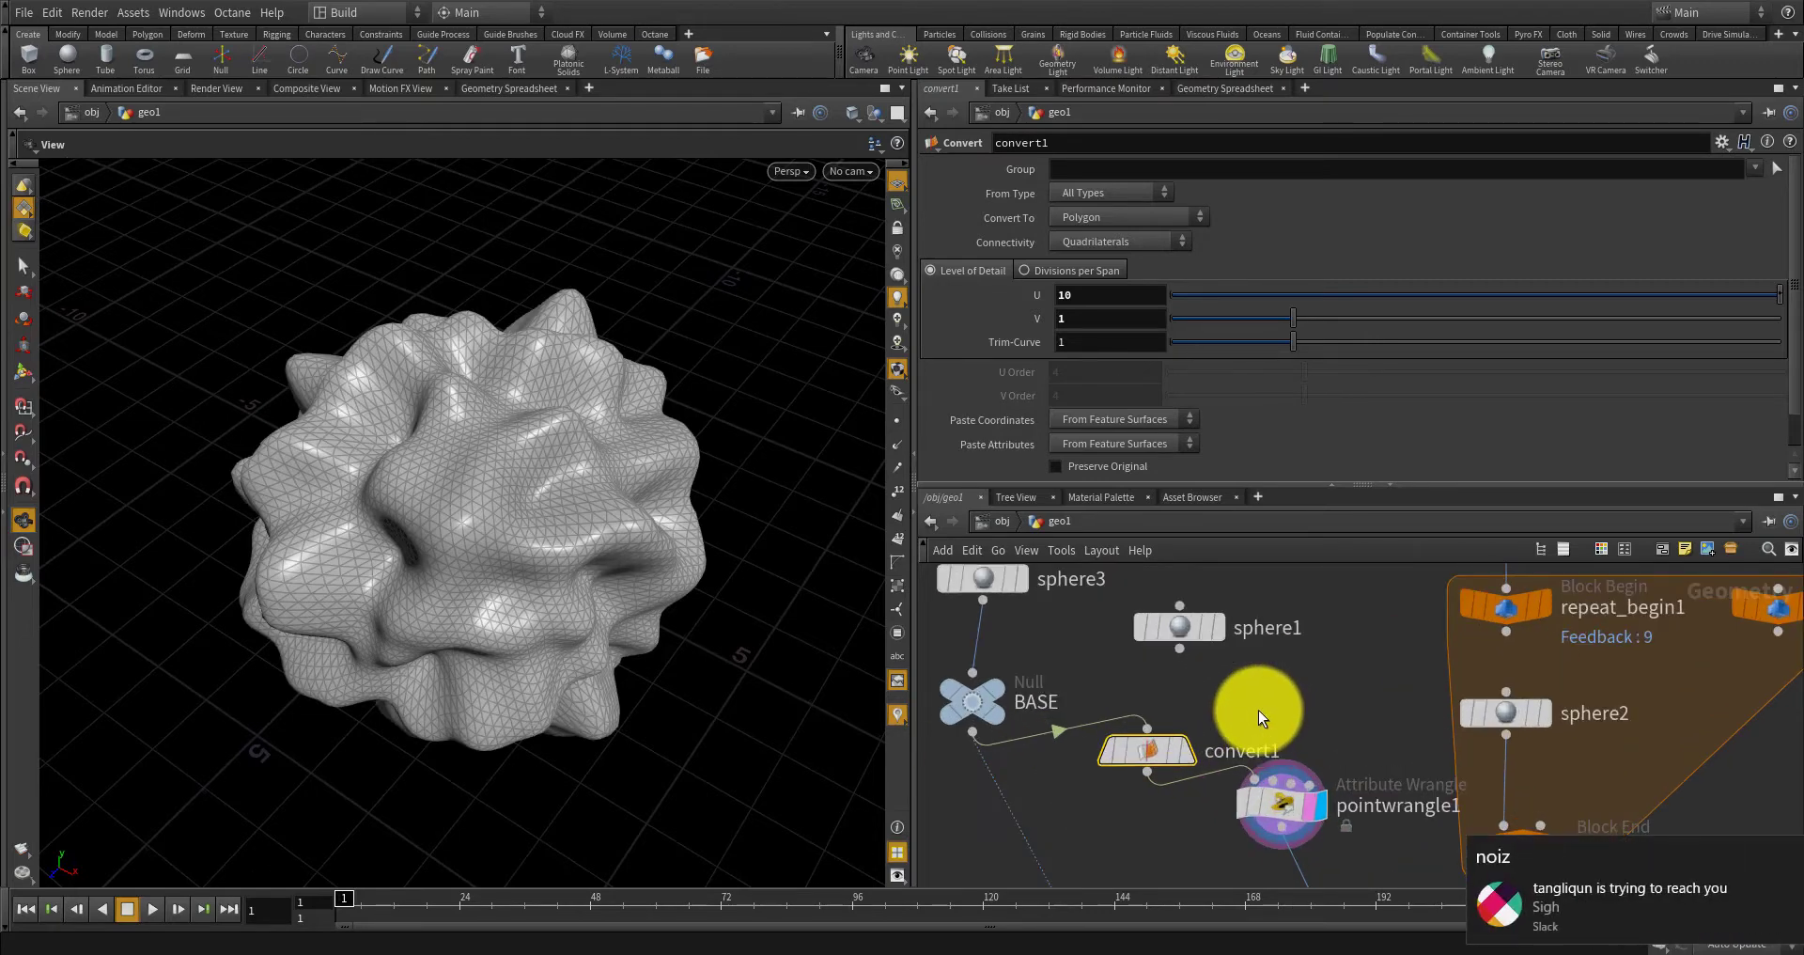
Display ray1 and examine the projected contour lines around the sphere from several angles.
scroll(1259, 709, "down", 5)
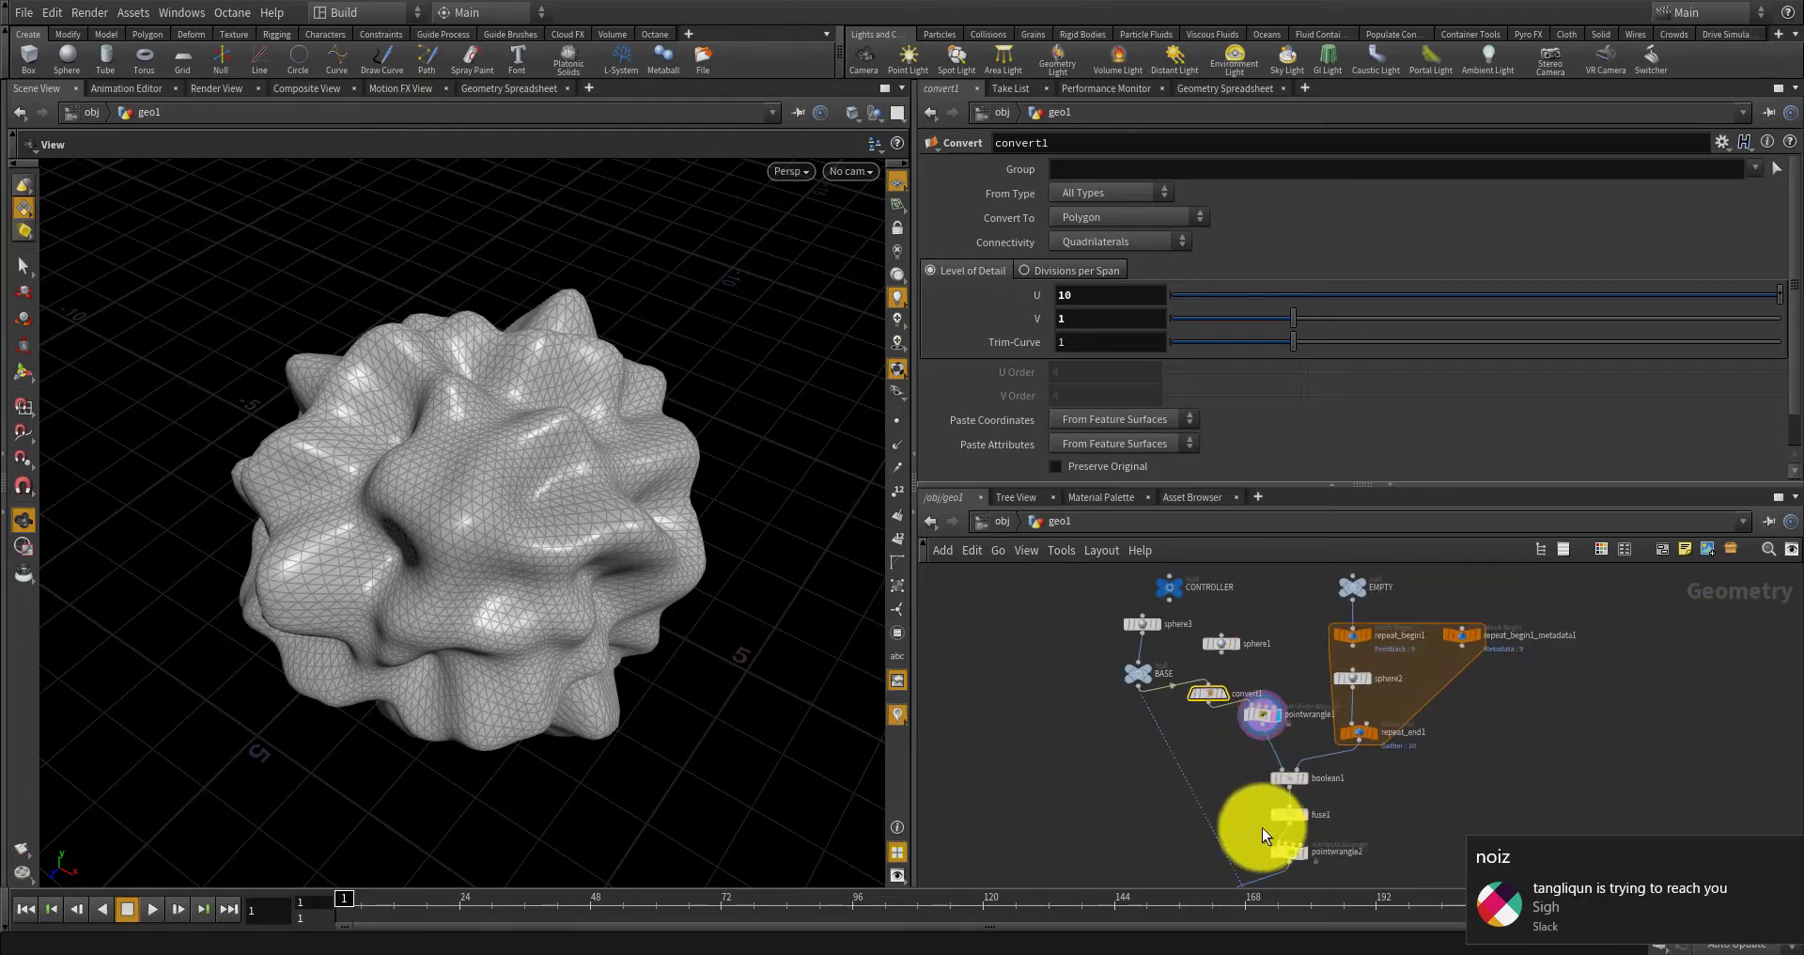
scroll(1260, 827, "up", 3)
middle_click_drag(1261, 826, 1188, 564)
scroll(1193, 697, "down", 1)
scroll(1190, 697, "up", 2)
left_click(1185, 696)
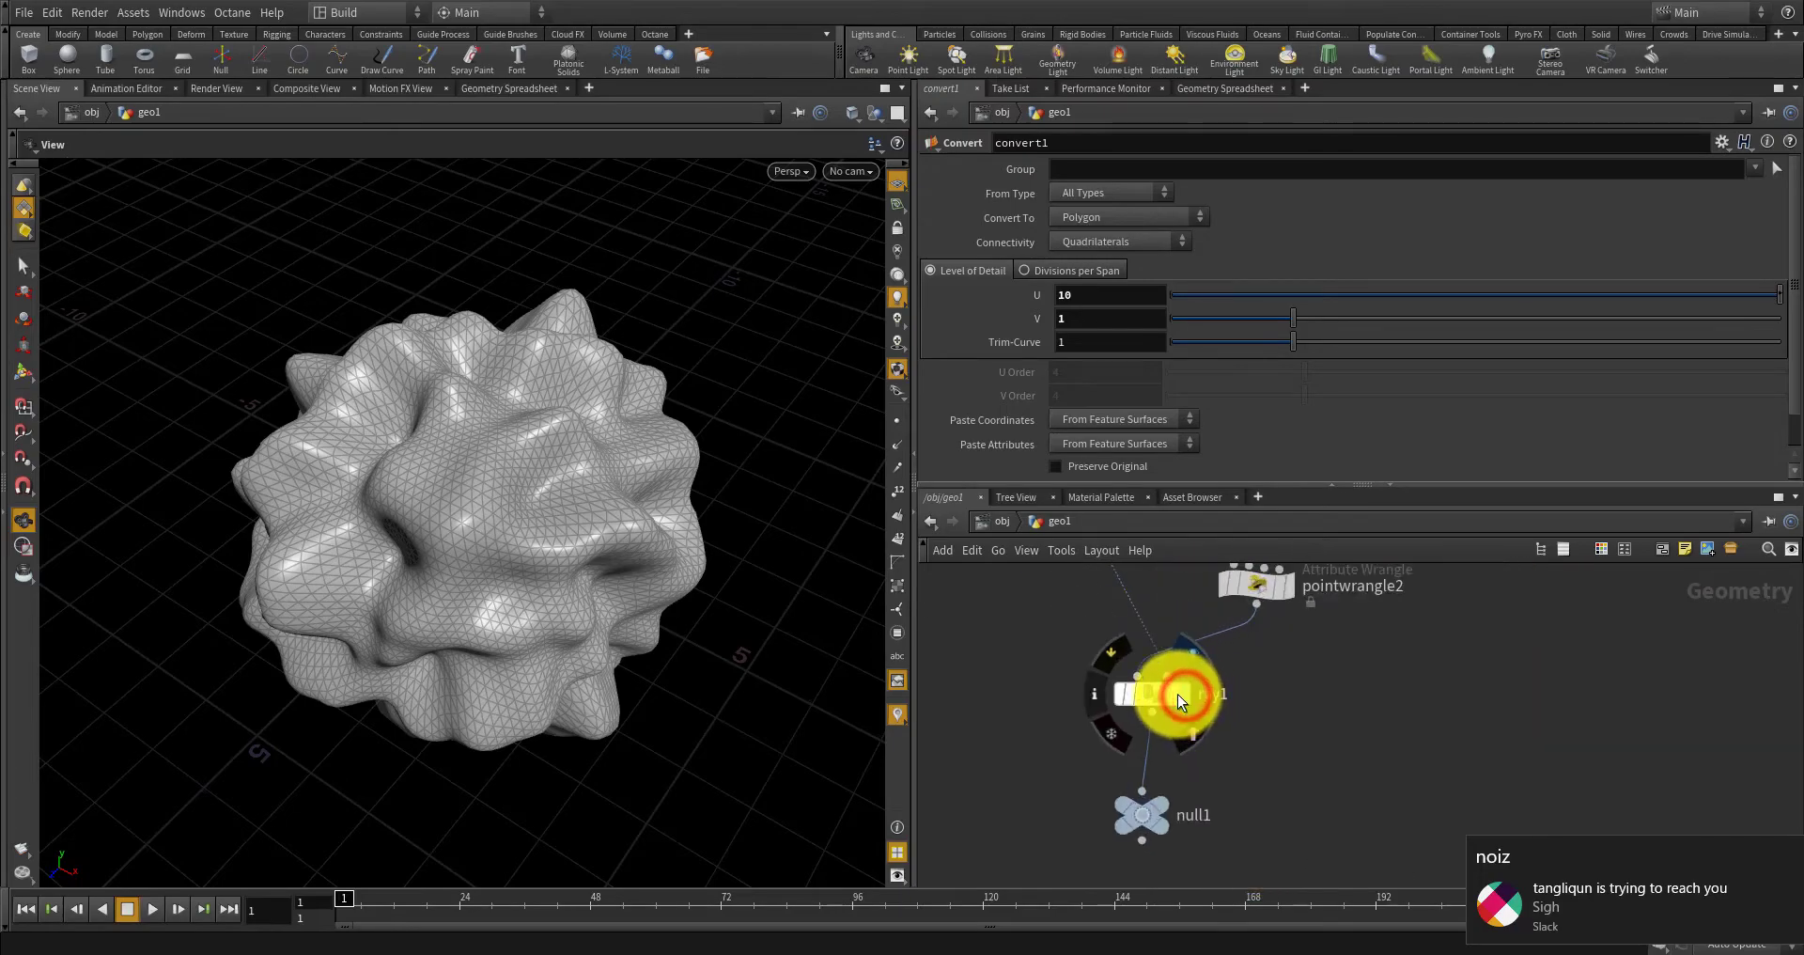
left_click(1176, 693)
right_click_drag(549, 587, 665, 612)
left_click_drag(596, 648, 596, 509)
right_click_drag(487, 562, 558, 576)
left_click_drag(551, 560, 678, 711)
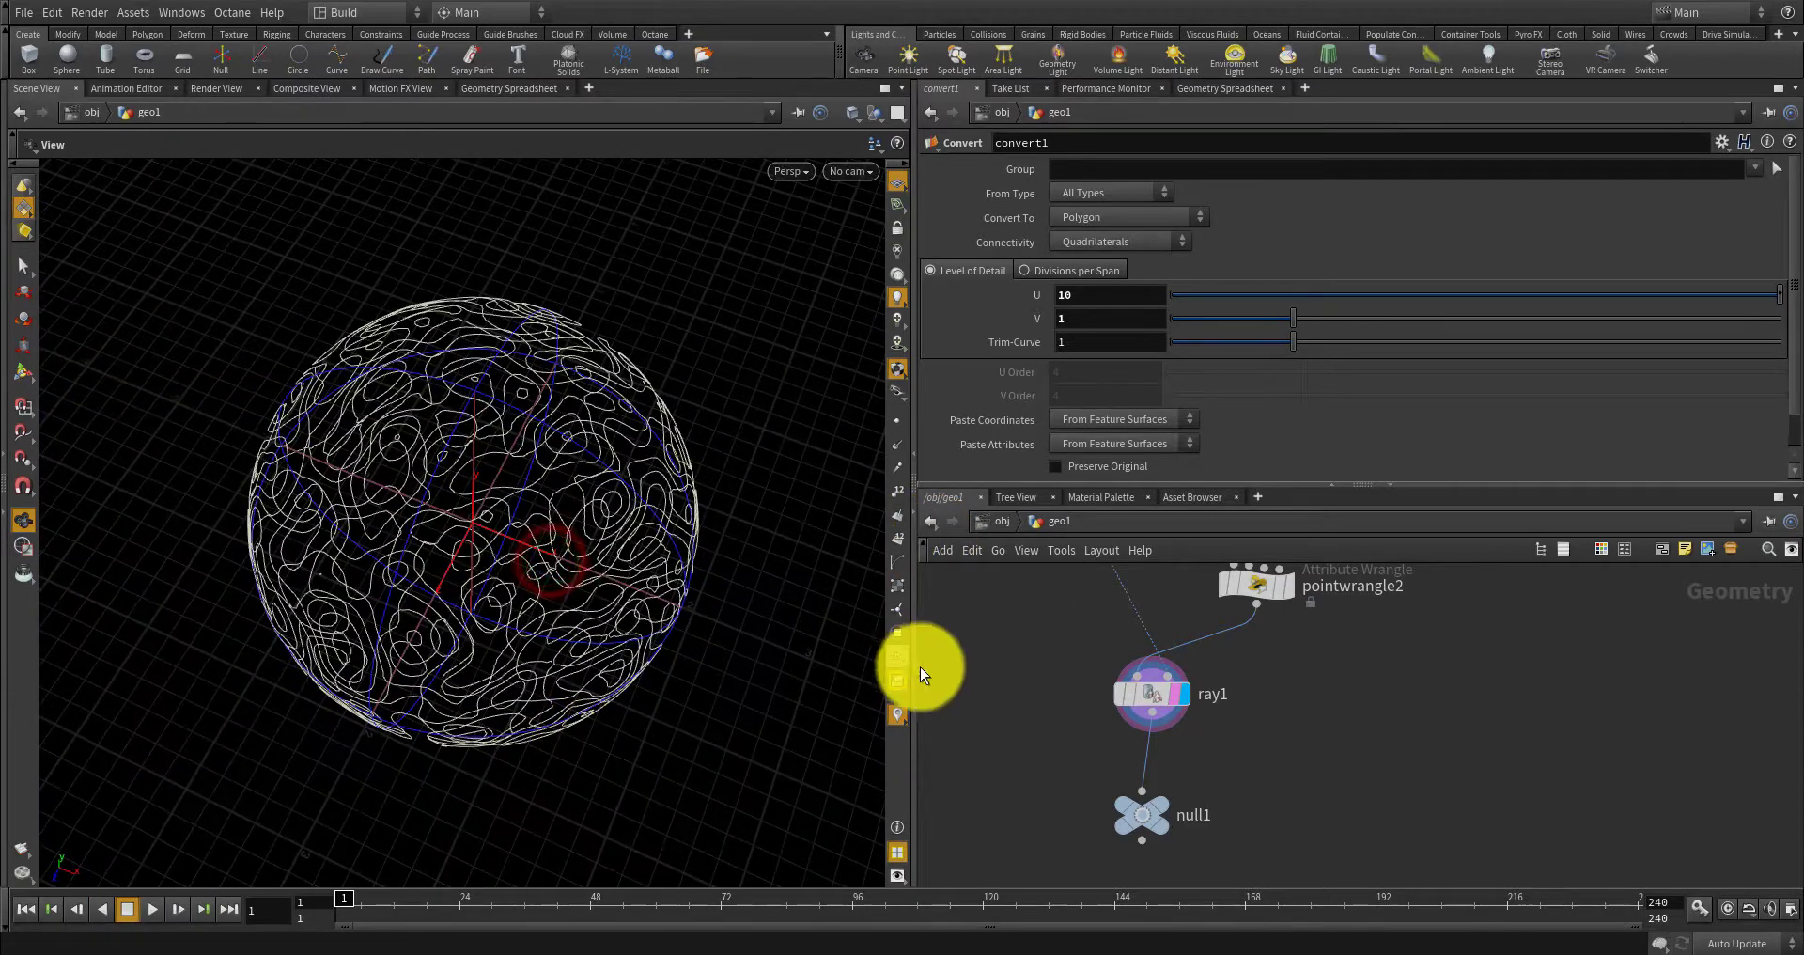
Duplicate convert1 and feed the copy from the BASE null, placing it between convert1 and sphere2.
scroll(1232, 725, "down", 4)
middle_click_drag(1191, 599, 1176, 809)
scroll(1180, 789, "up", 6)
scroll(1193, 785, "down", 2)
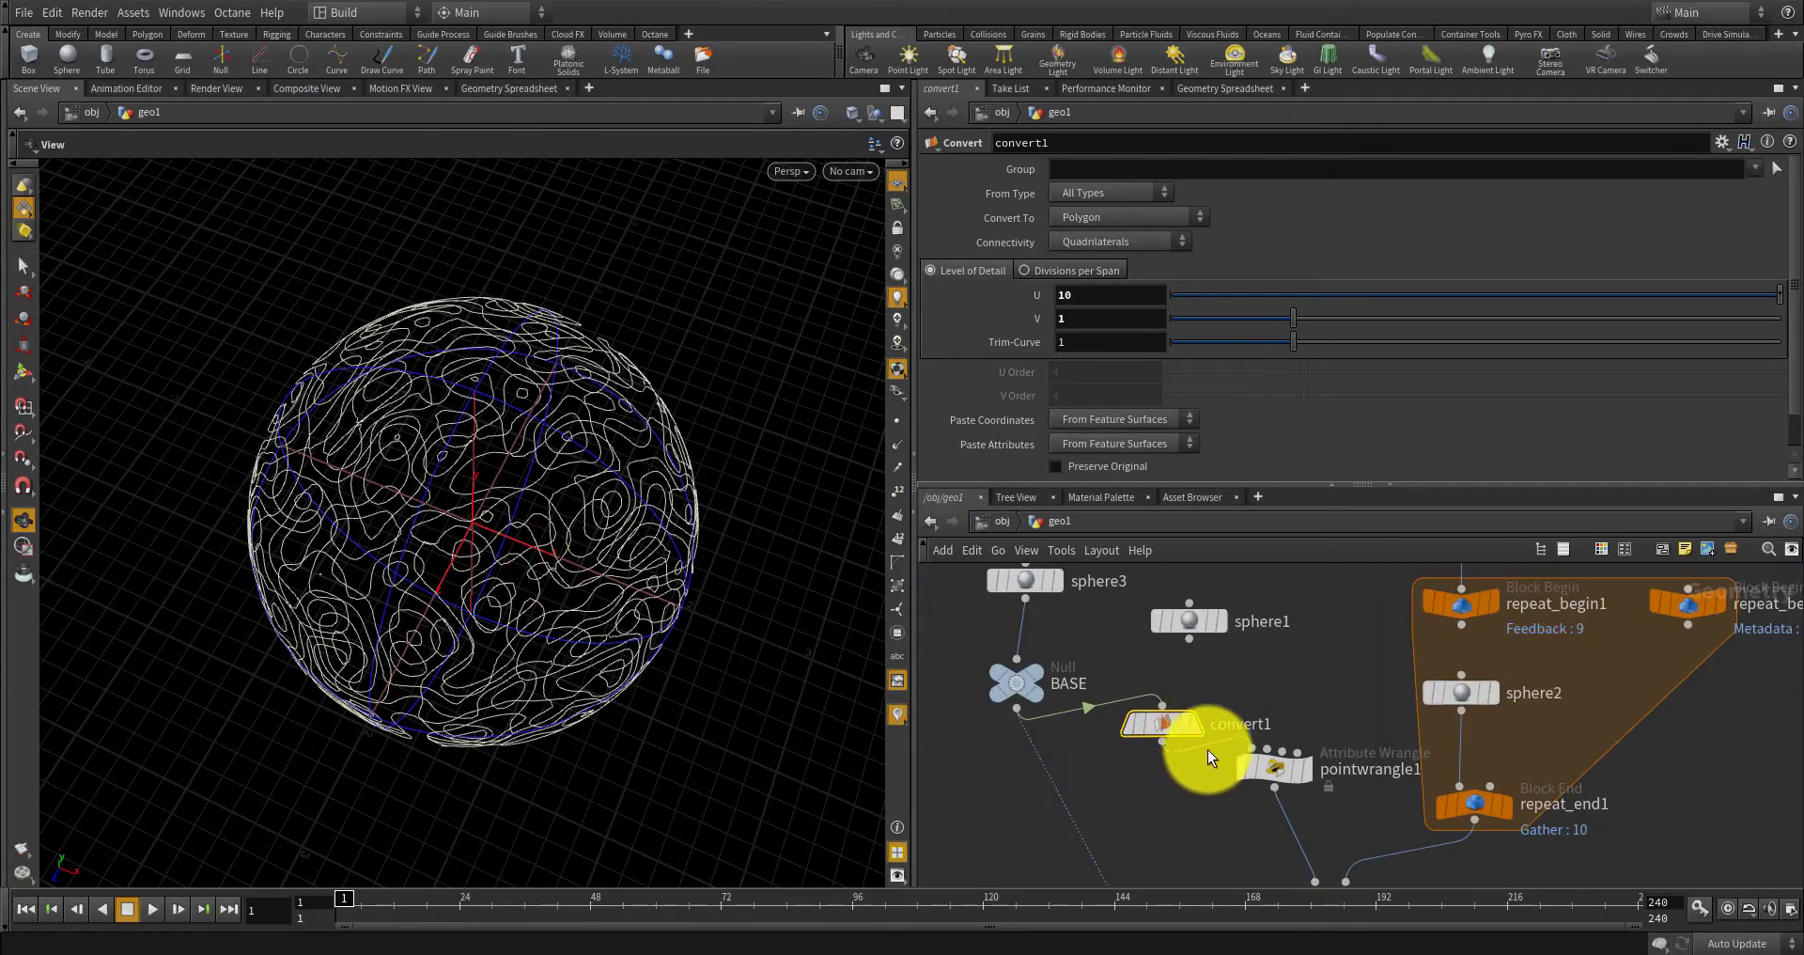
scroll(1136, 753, "up", 3)
mouse_move(1092, 757)
key("ctrl+c")
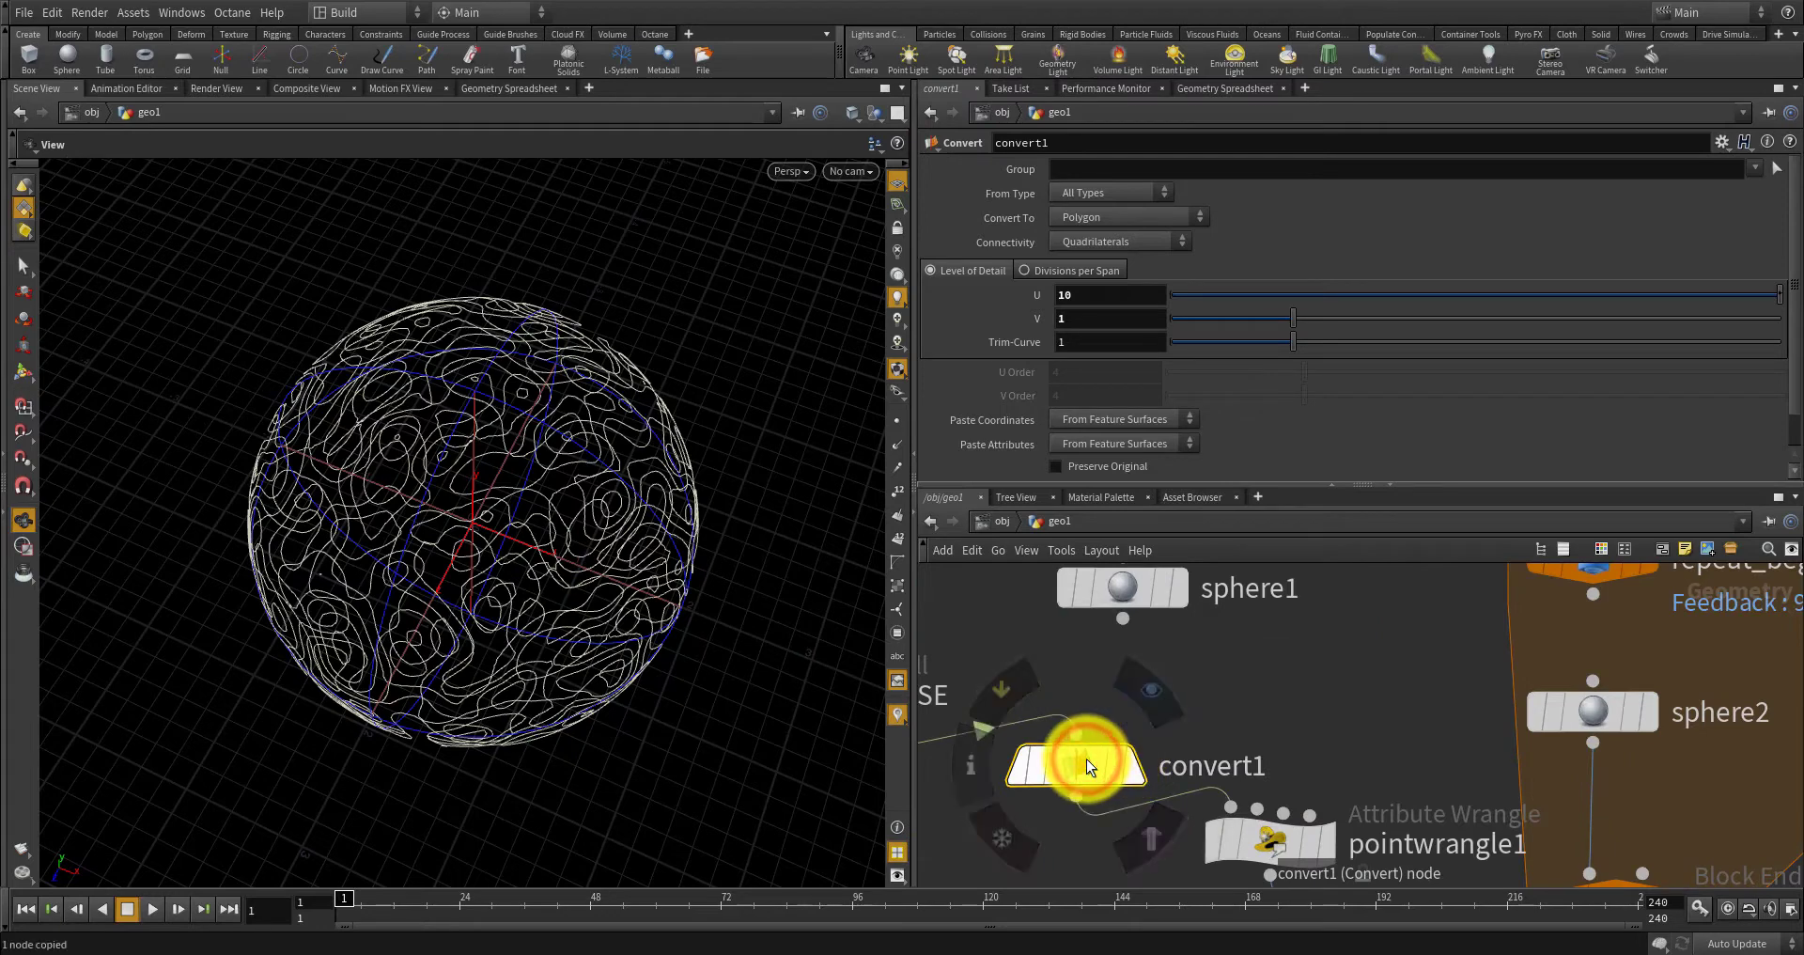
key("ctrl+v")
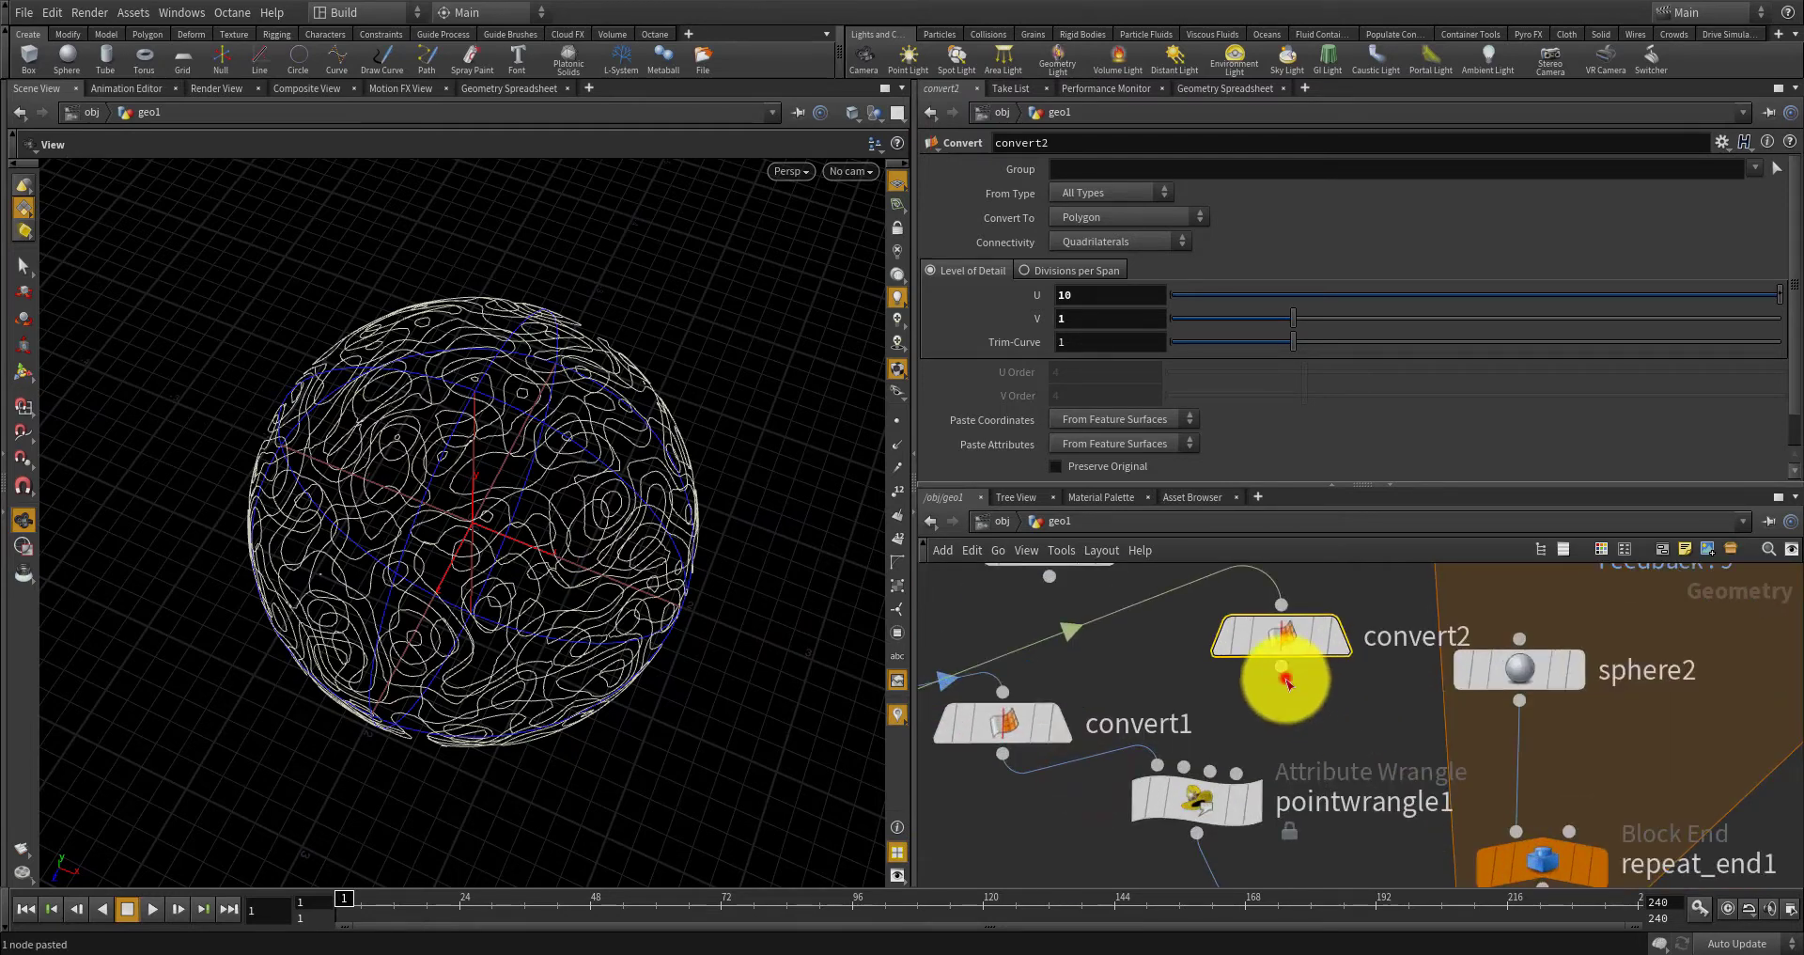
Wire the duplicated Convert into repeat_end1's first input in place of sphere2, and interrupt the long cook.
left_click_drag(1282, 667, 1515, 830)
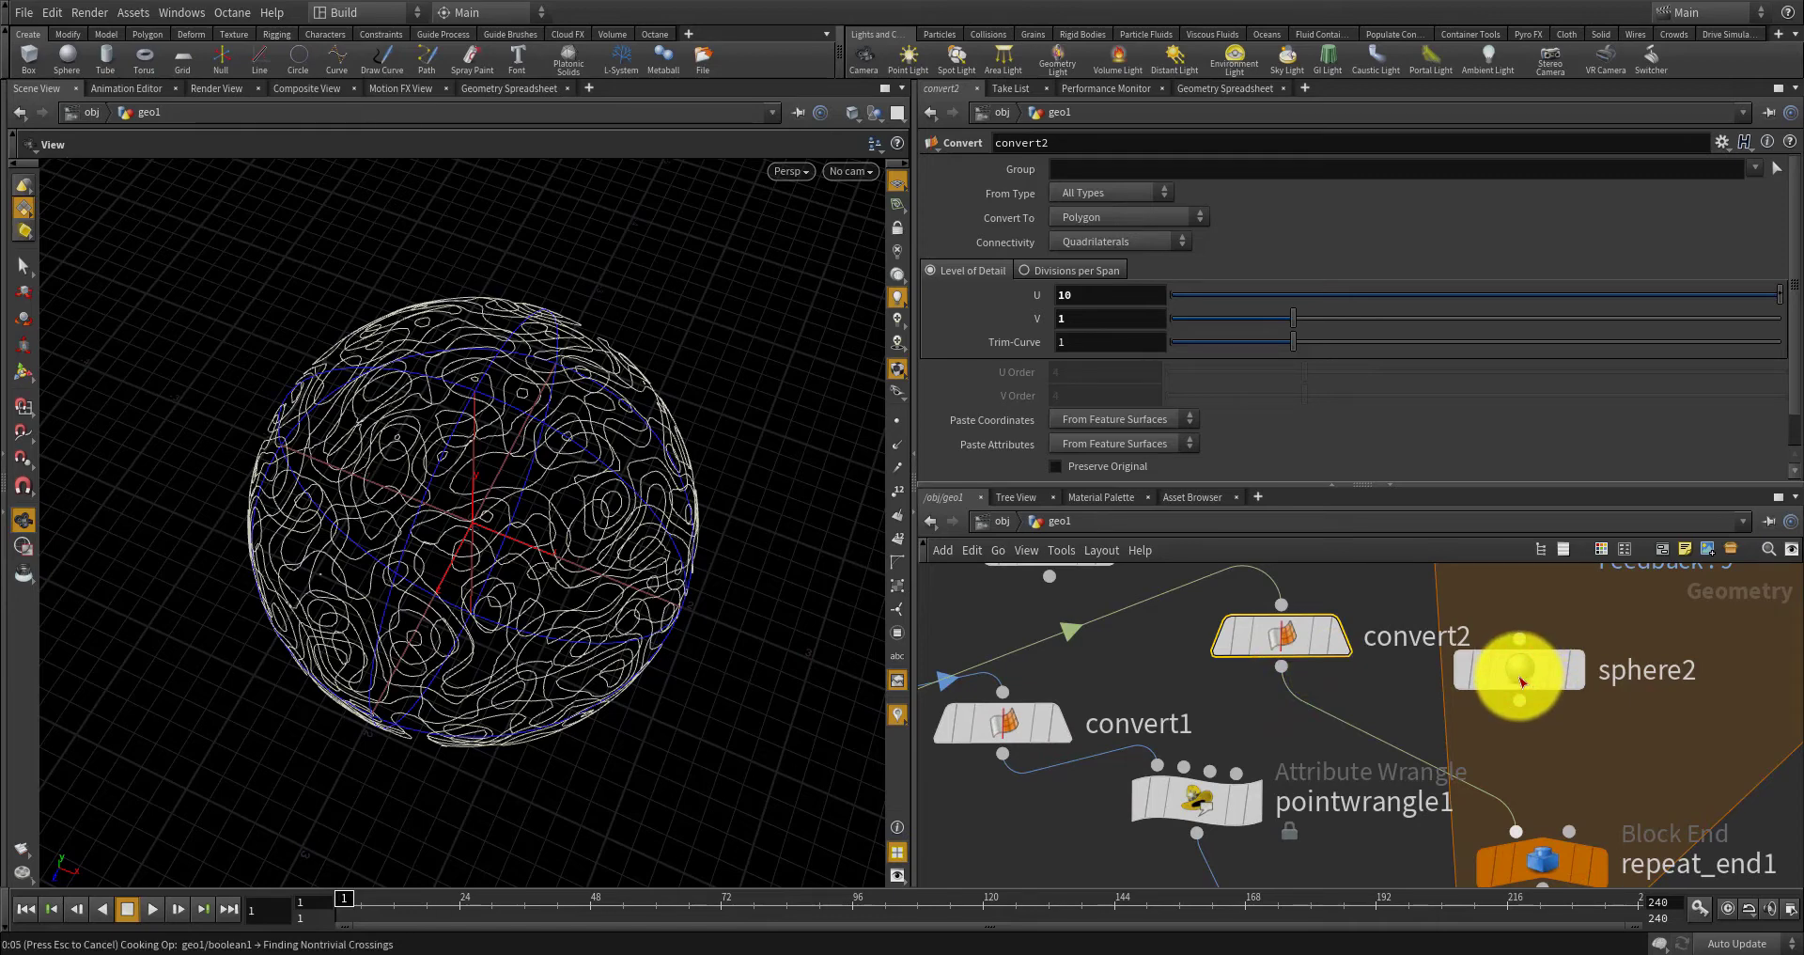
left_click(1522, 675)
key("Escape")
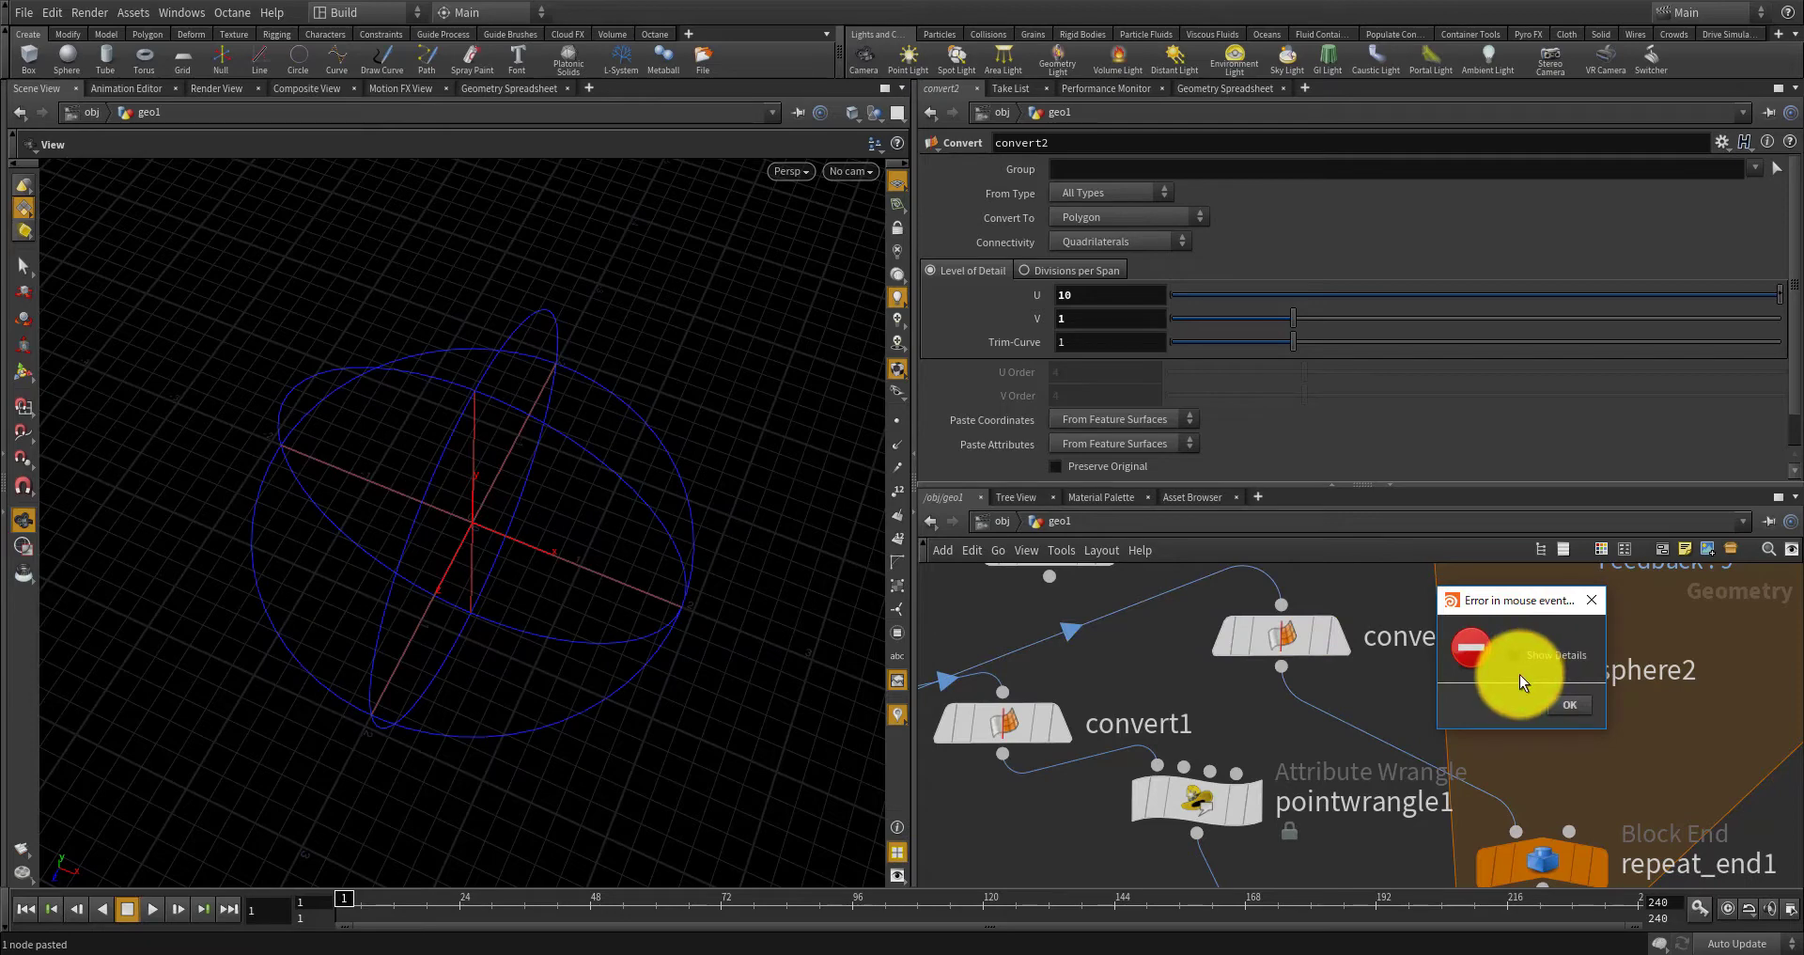
left_click(1570, 710)
left_click(1624, 744)
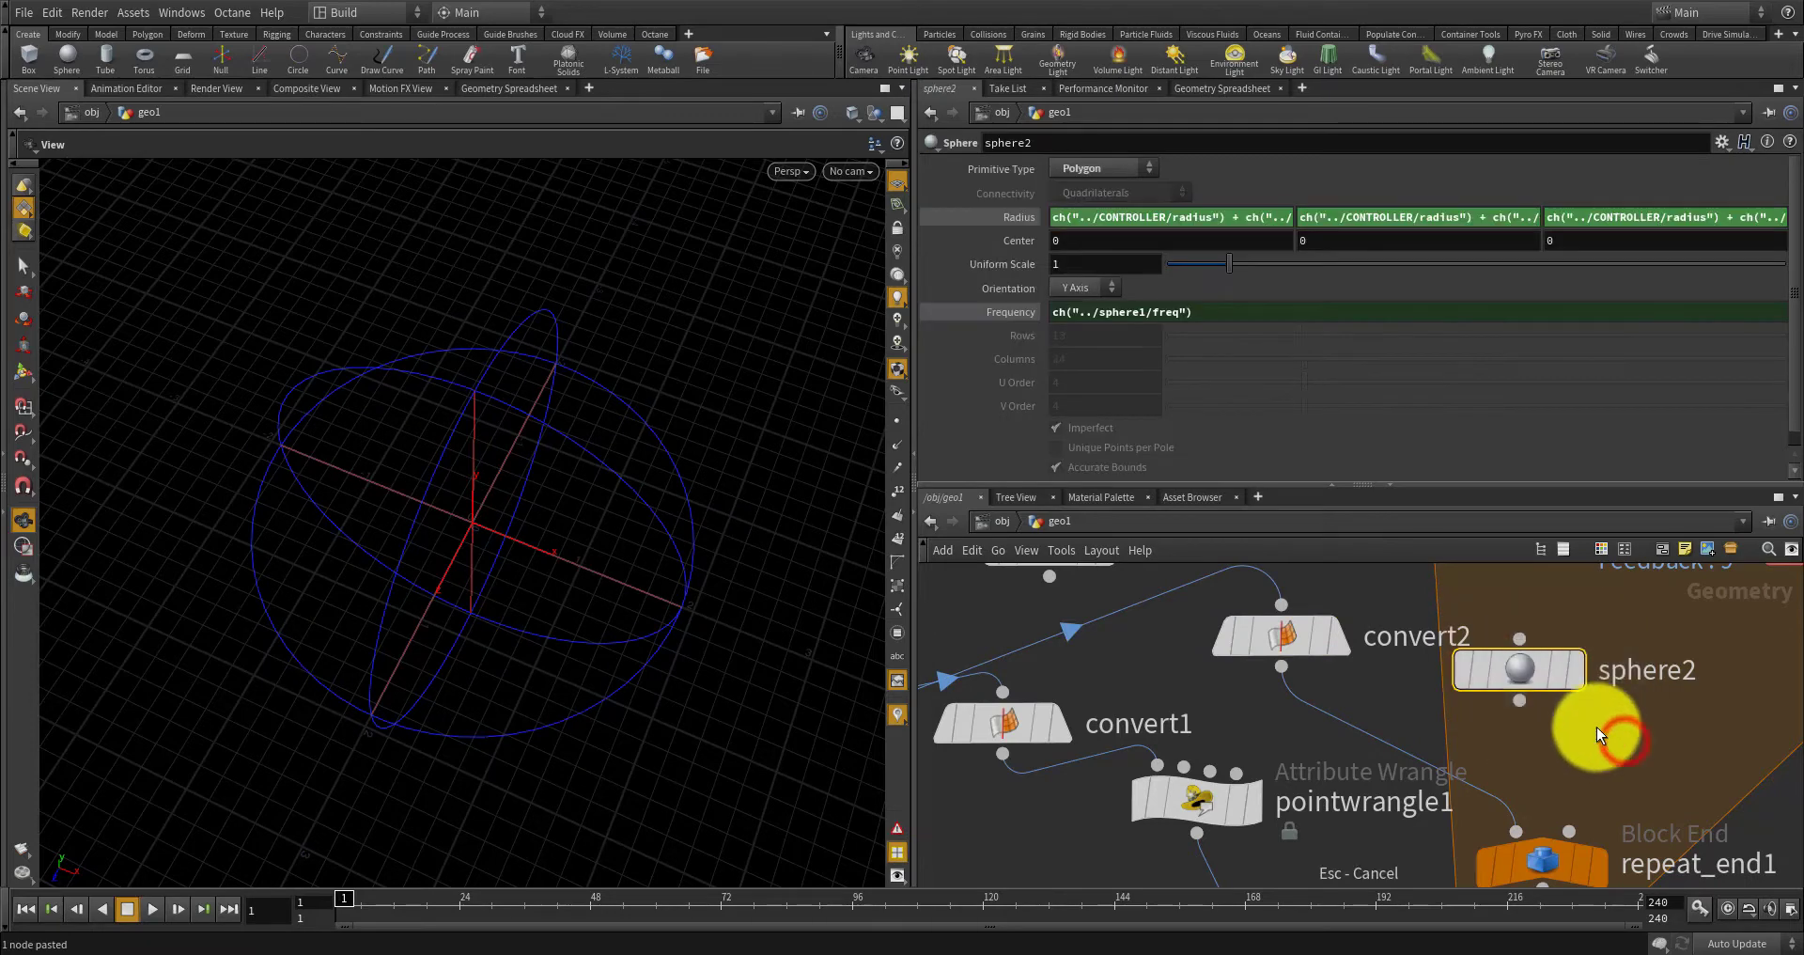
Remove the convert2 node and wire sphere2 directly into repeat_end1.
left_click(1279, 641)
left_click(1478, 651)
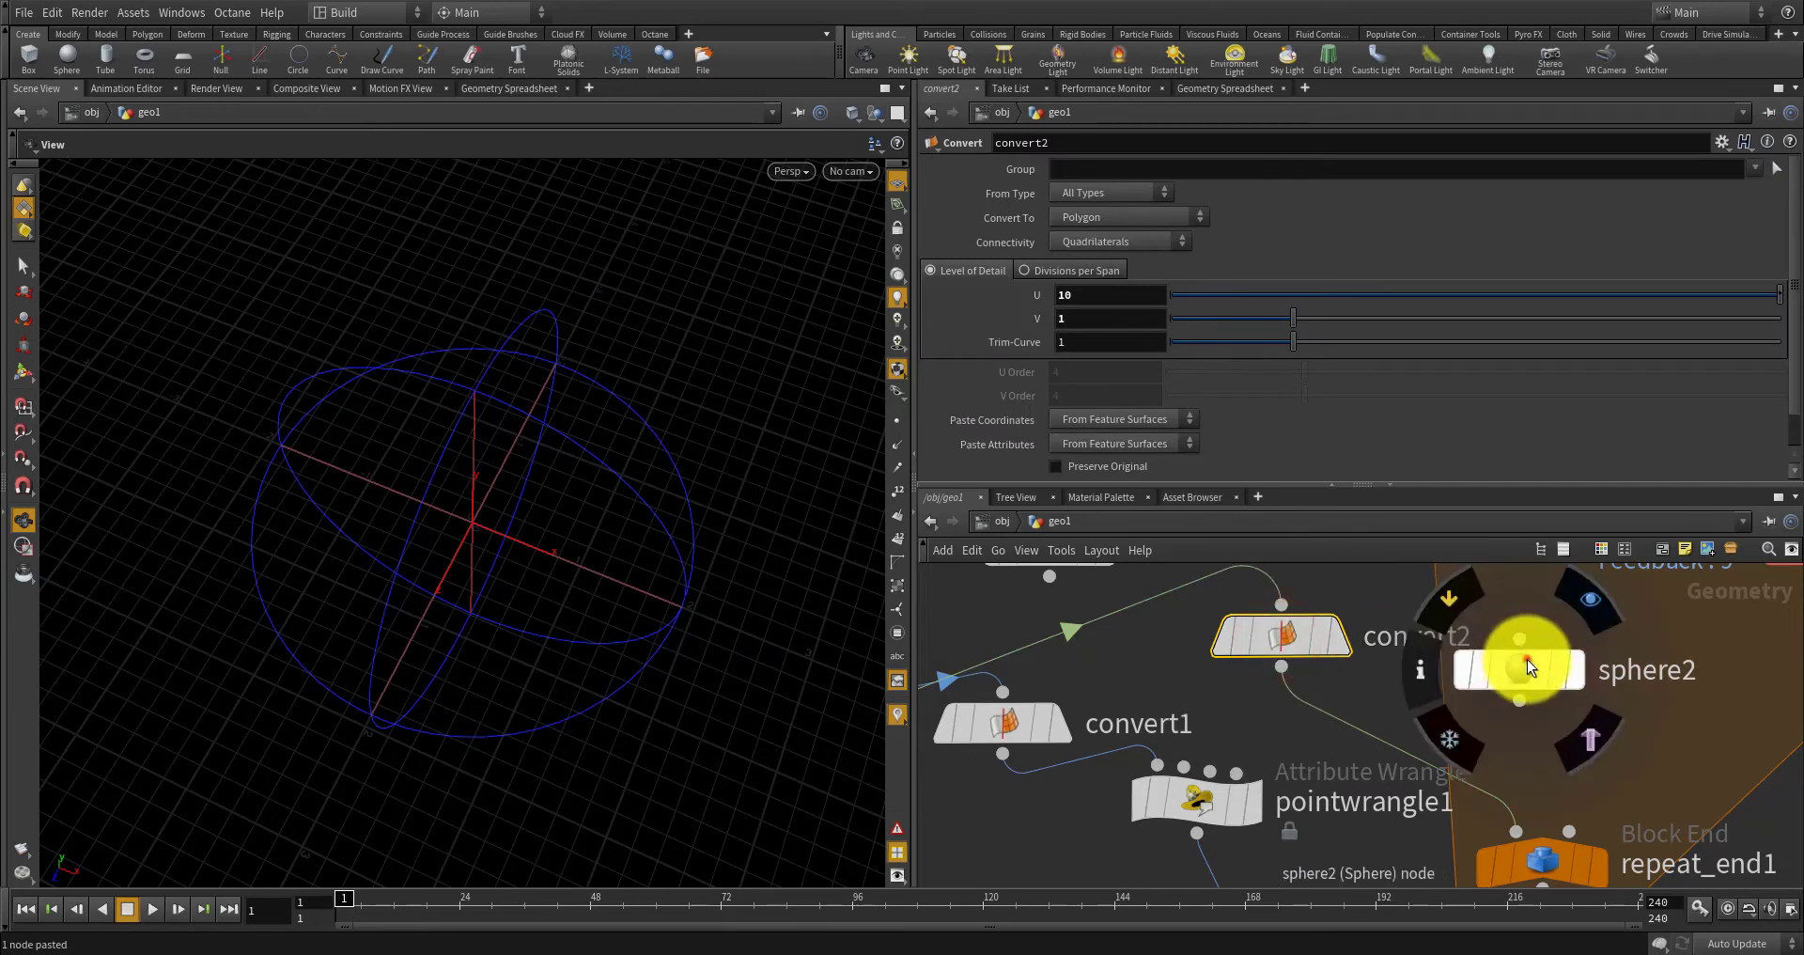
left_click(1278, 630)
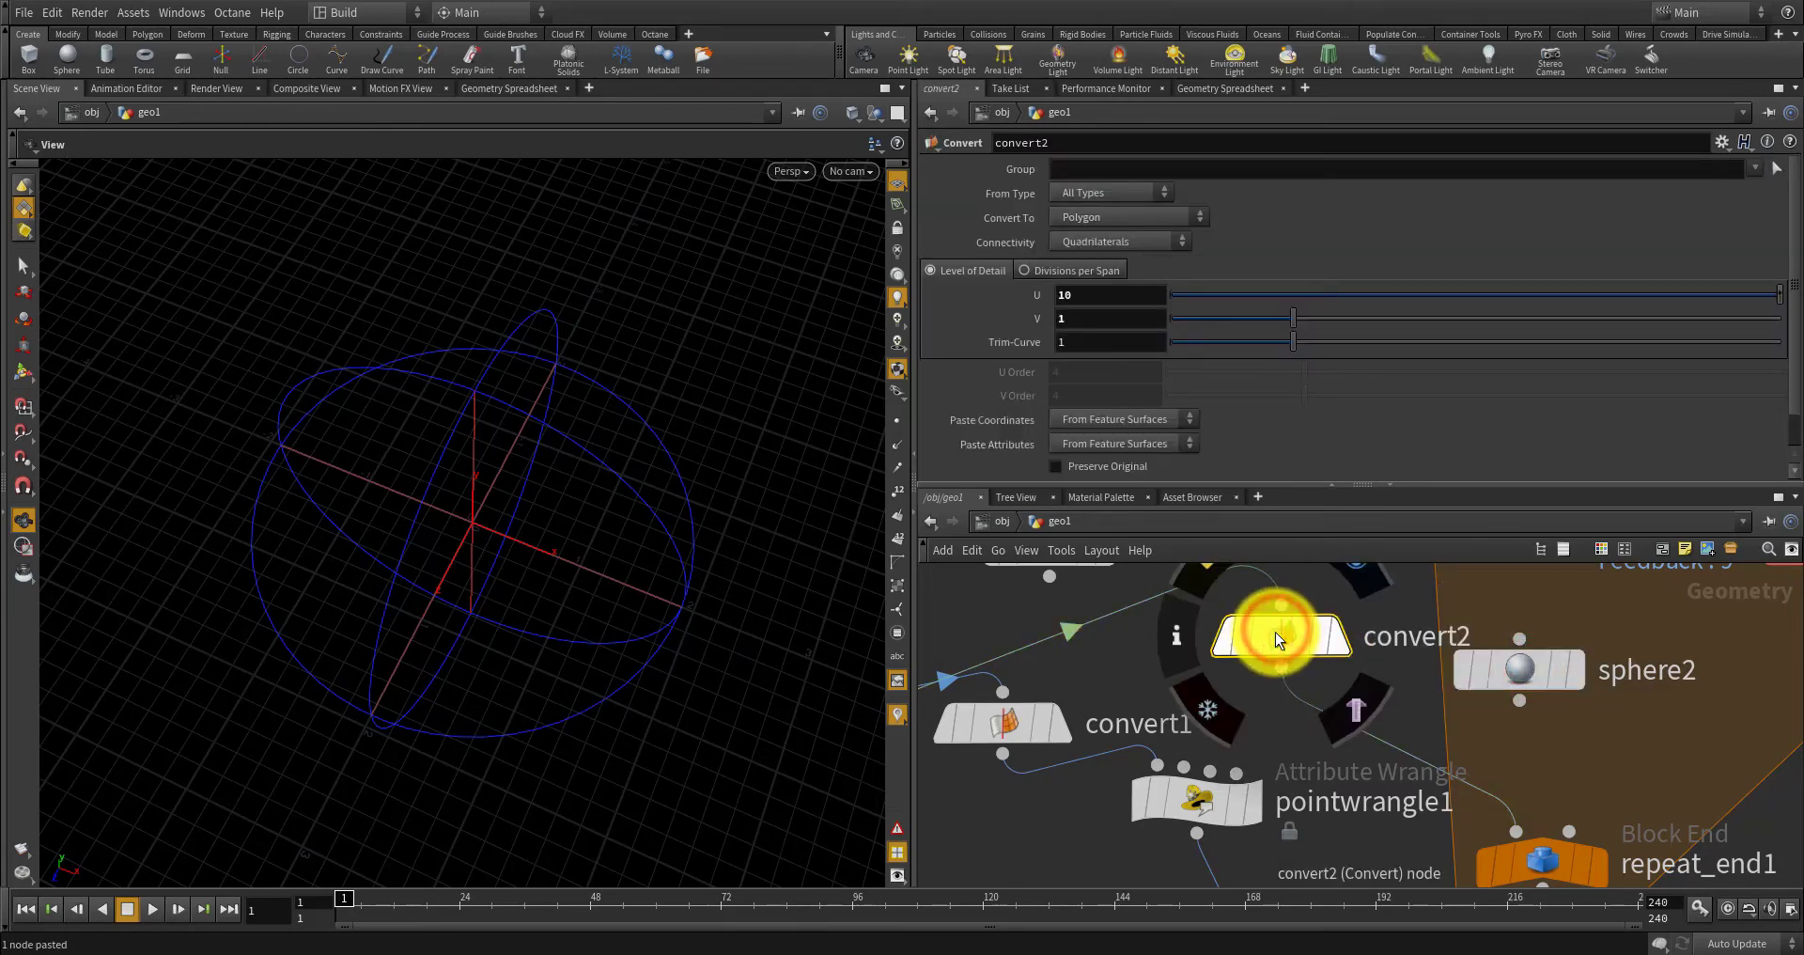
key("ctrl+x")
scroll(1276, 633, "down", 4)
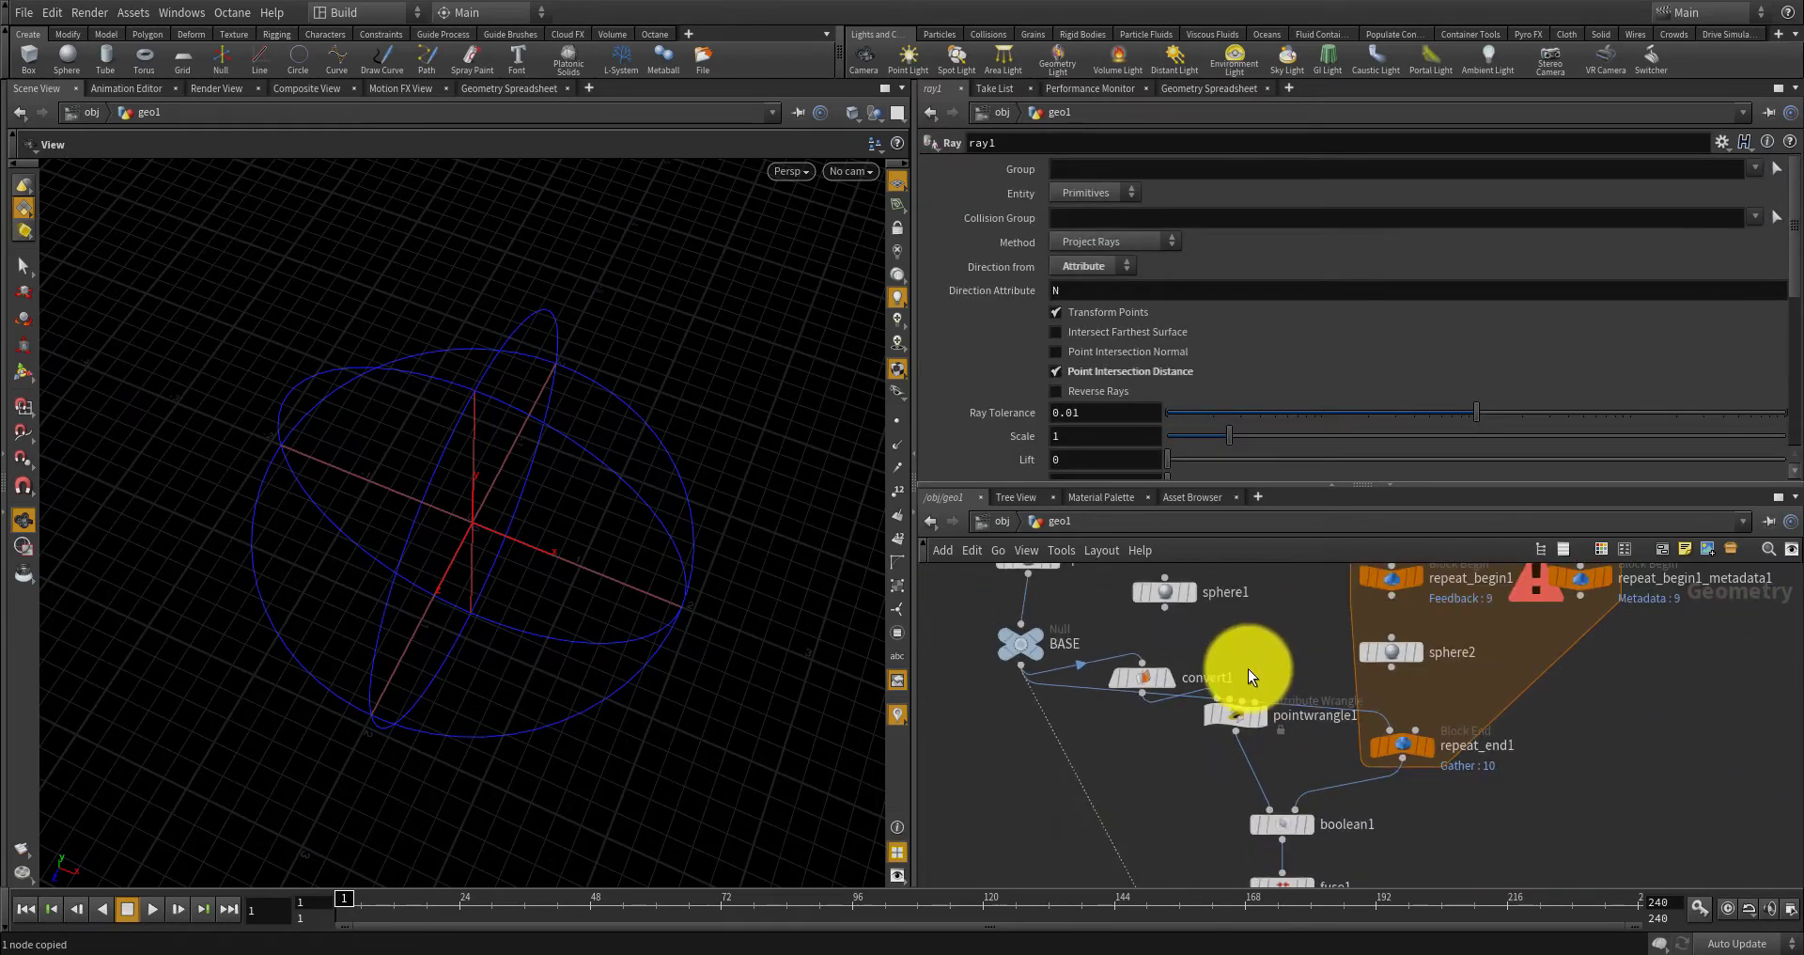
scroll(1385, 681, "up", 3)
left_click_drag(1389, 689, 1387, 764)
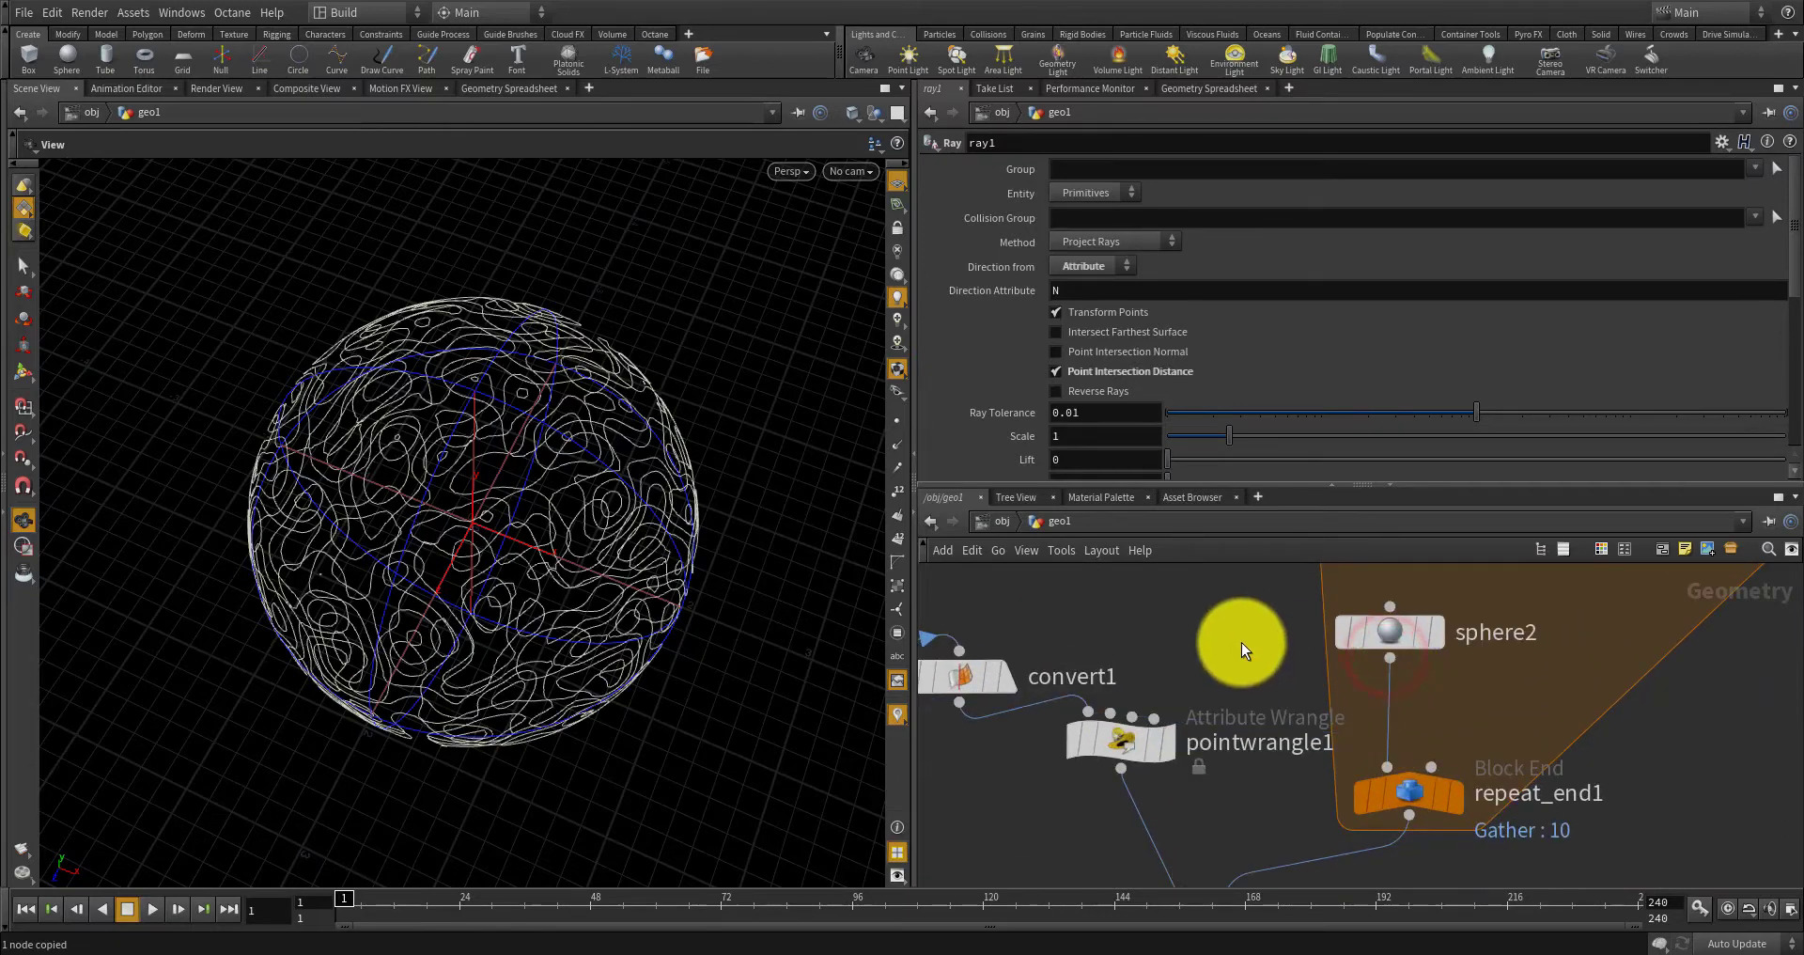
Delete the sphere1 node and align sphere3 directly above the BASE null.
scroll(1242, 643, "down", 5)
scroll(1225, 673, "up", 3)
scroll(1225, 674, "down", 3)
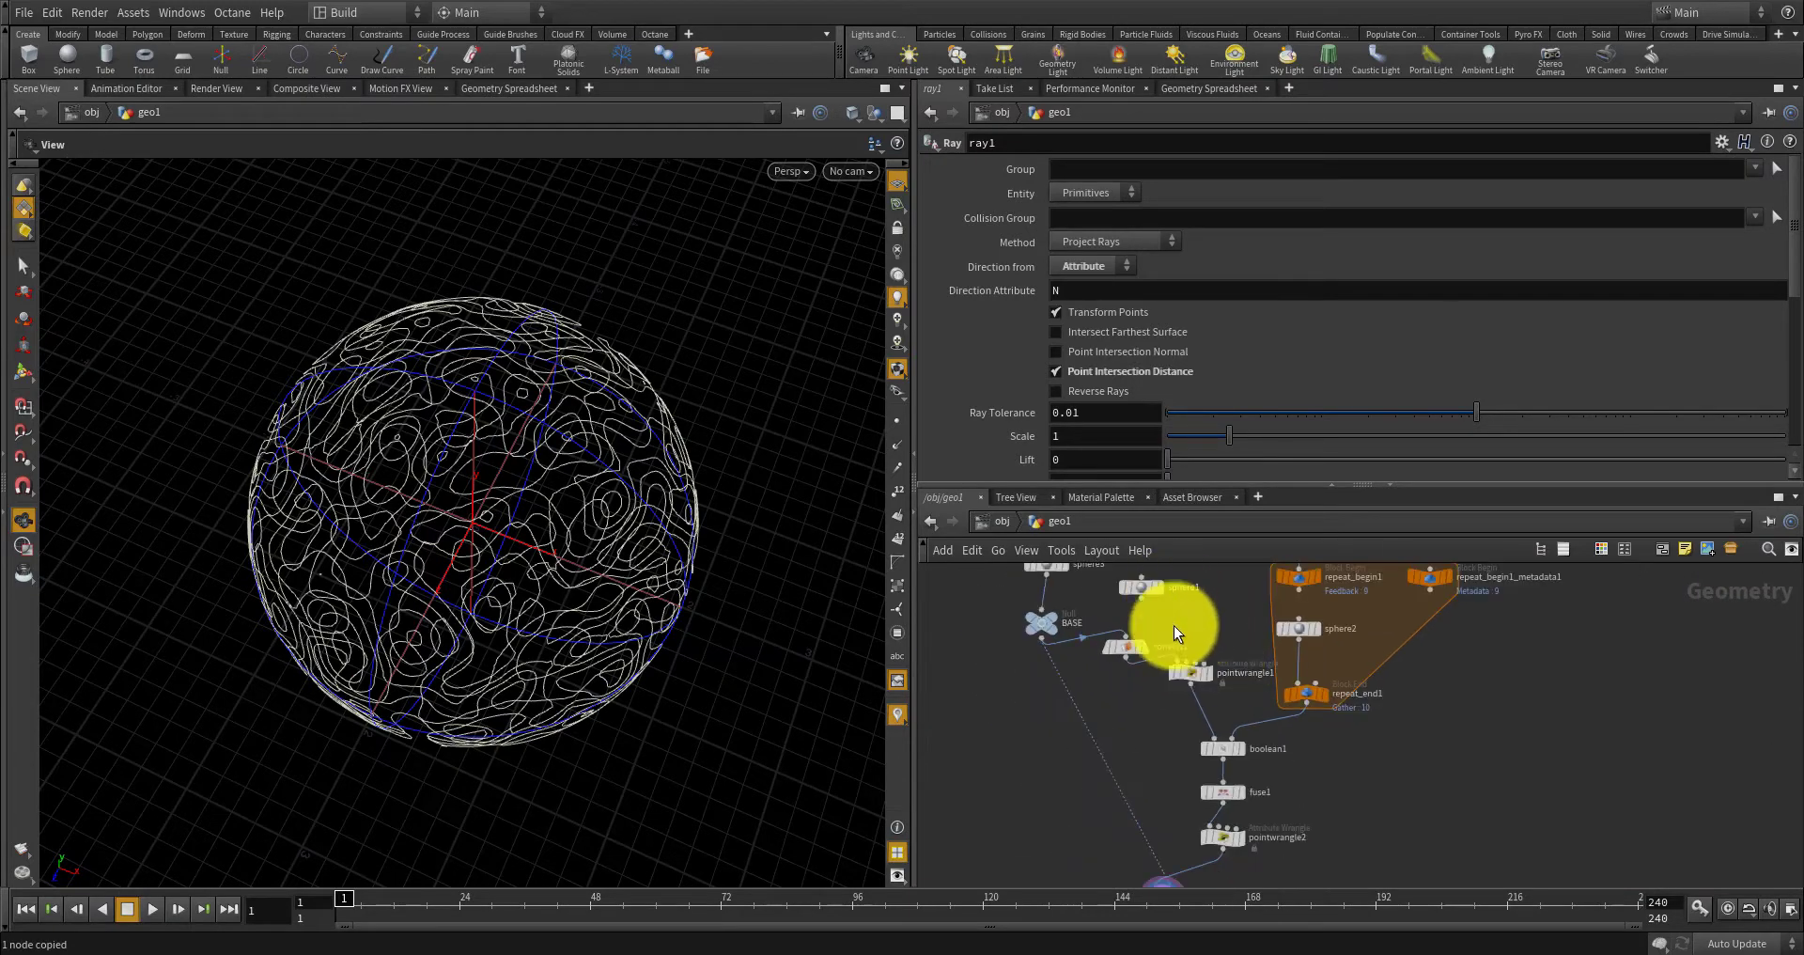
scroll(1174, 616, "up", 5)
middle_click_drag(1189, 584, 1221, 713)
left_click_drag(1251, 730, 1122, 664)
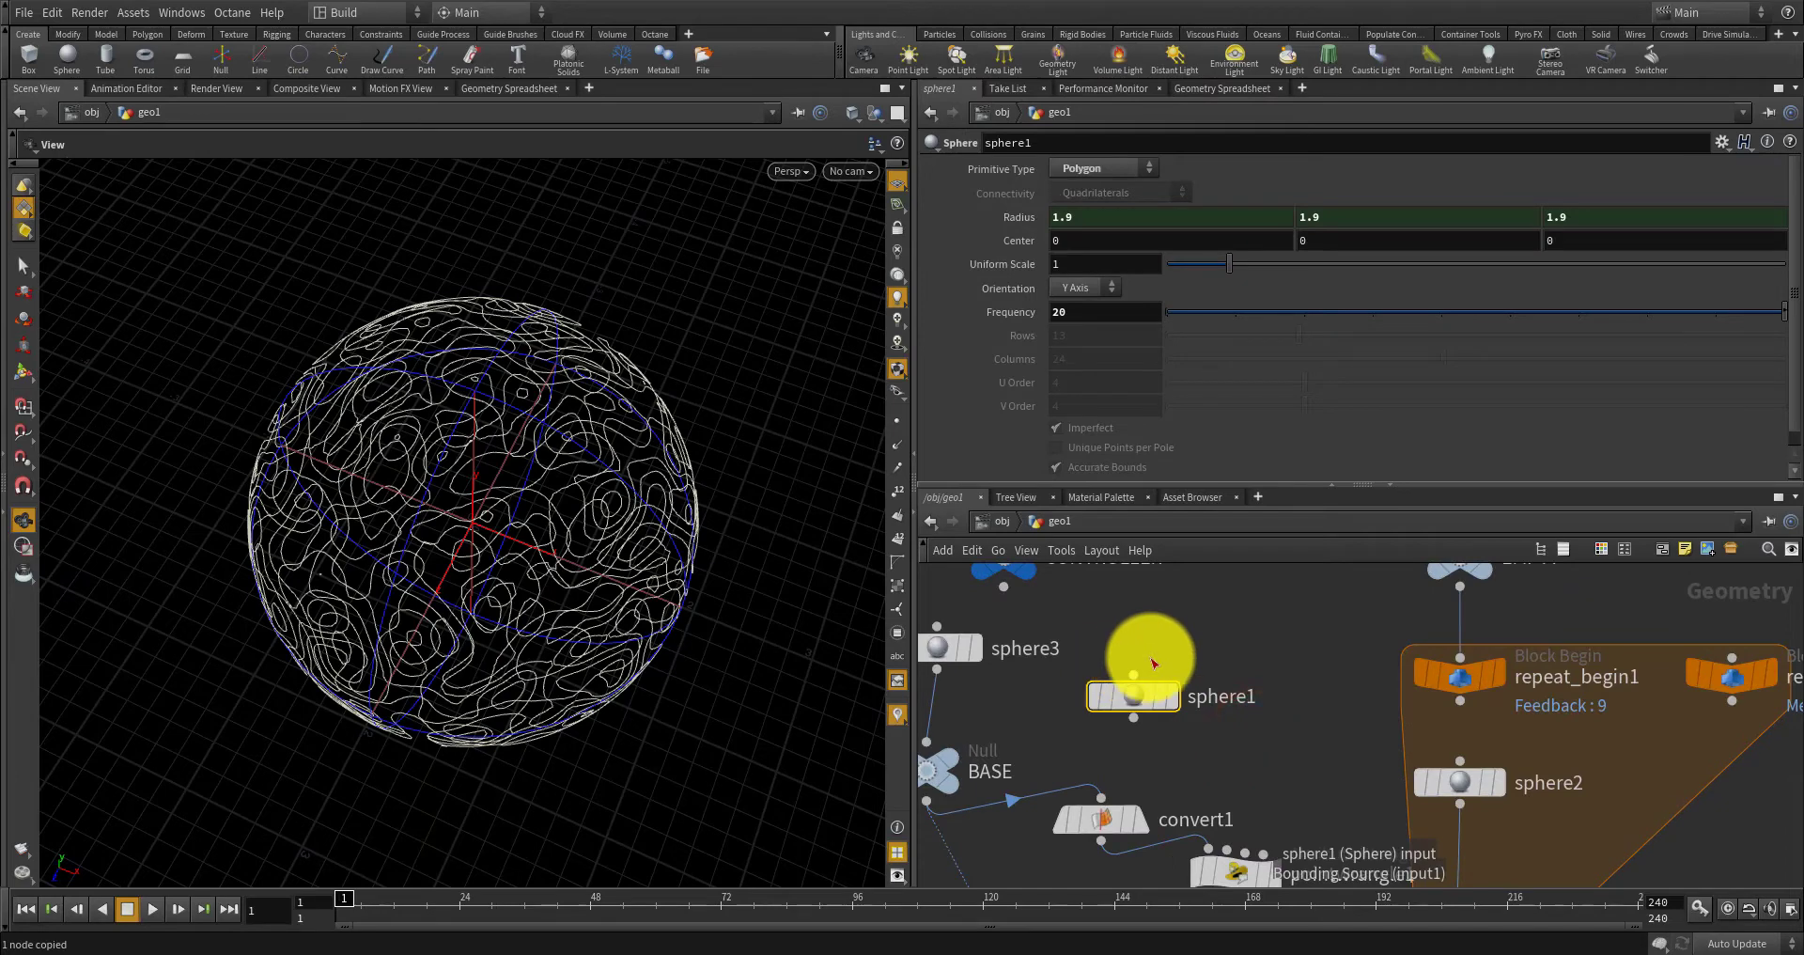
key("Delete")
middle_click_drag(1168, 662, 1226, 662)
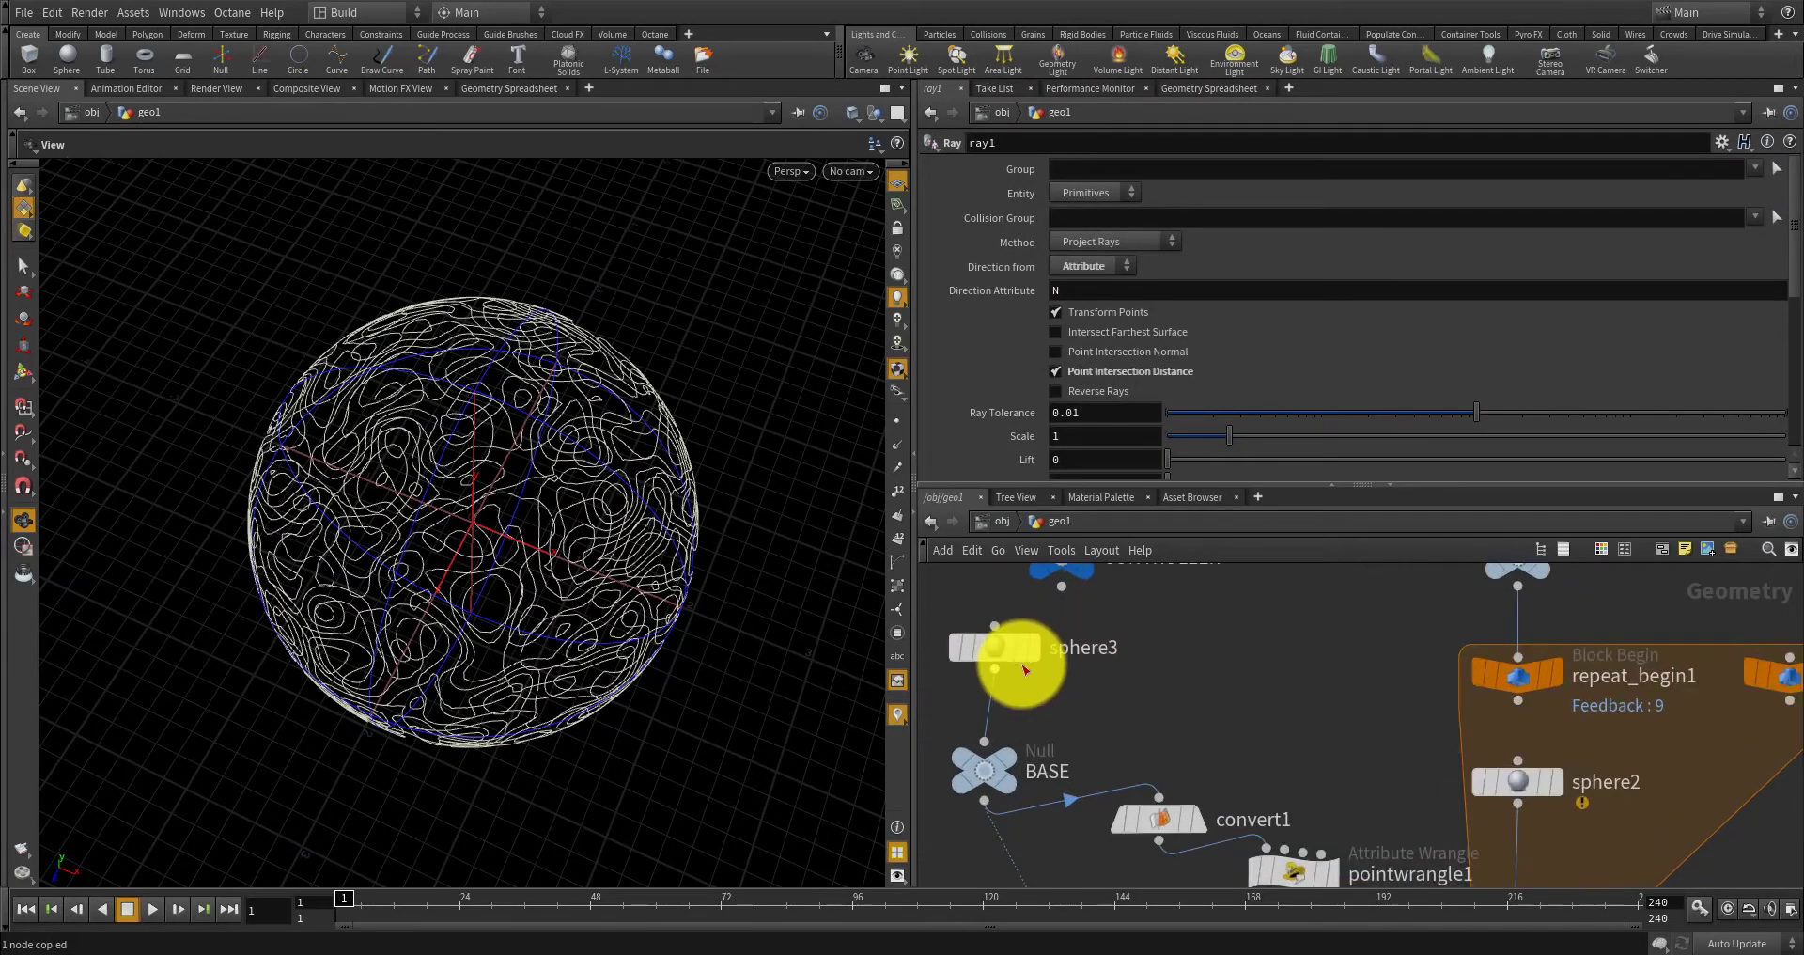
left_click(987, 653)
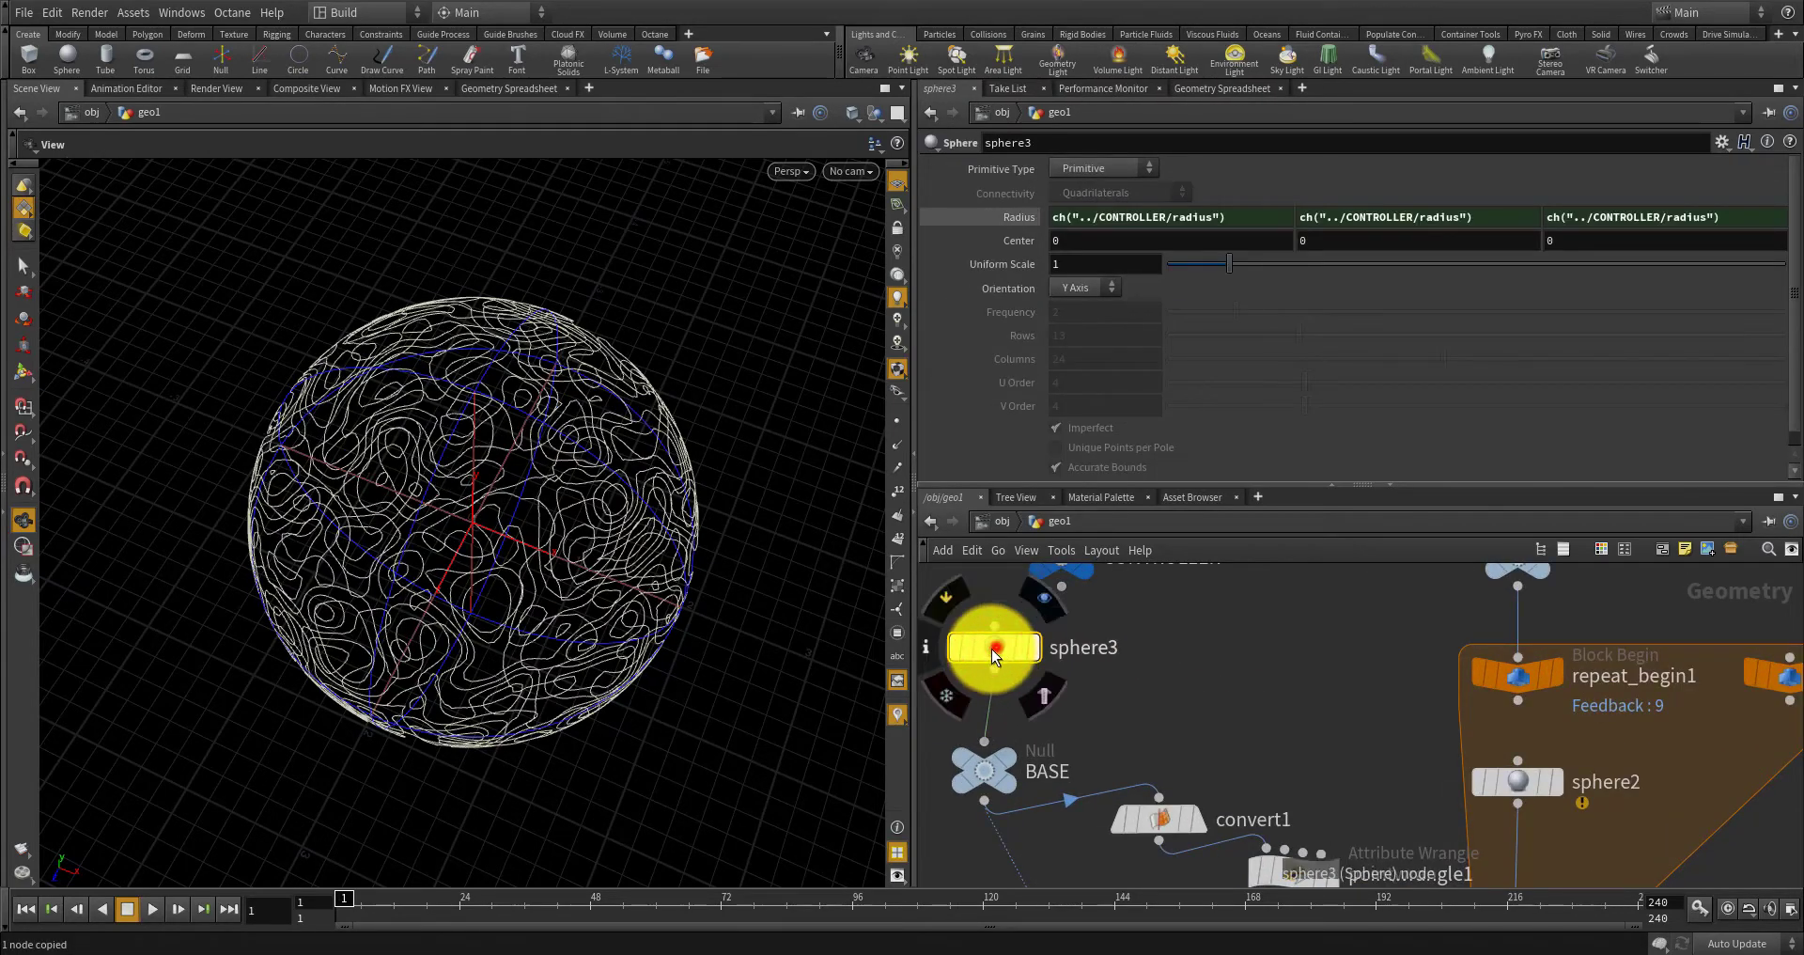
left_click_drag(997, 647, 987, 653)
Remove the channel reference from sphere2's Frequency and set the value to 20.
left_click(1550, 782)
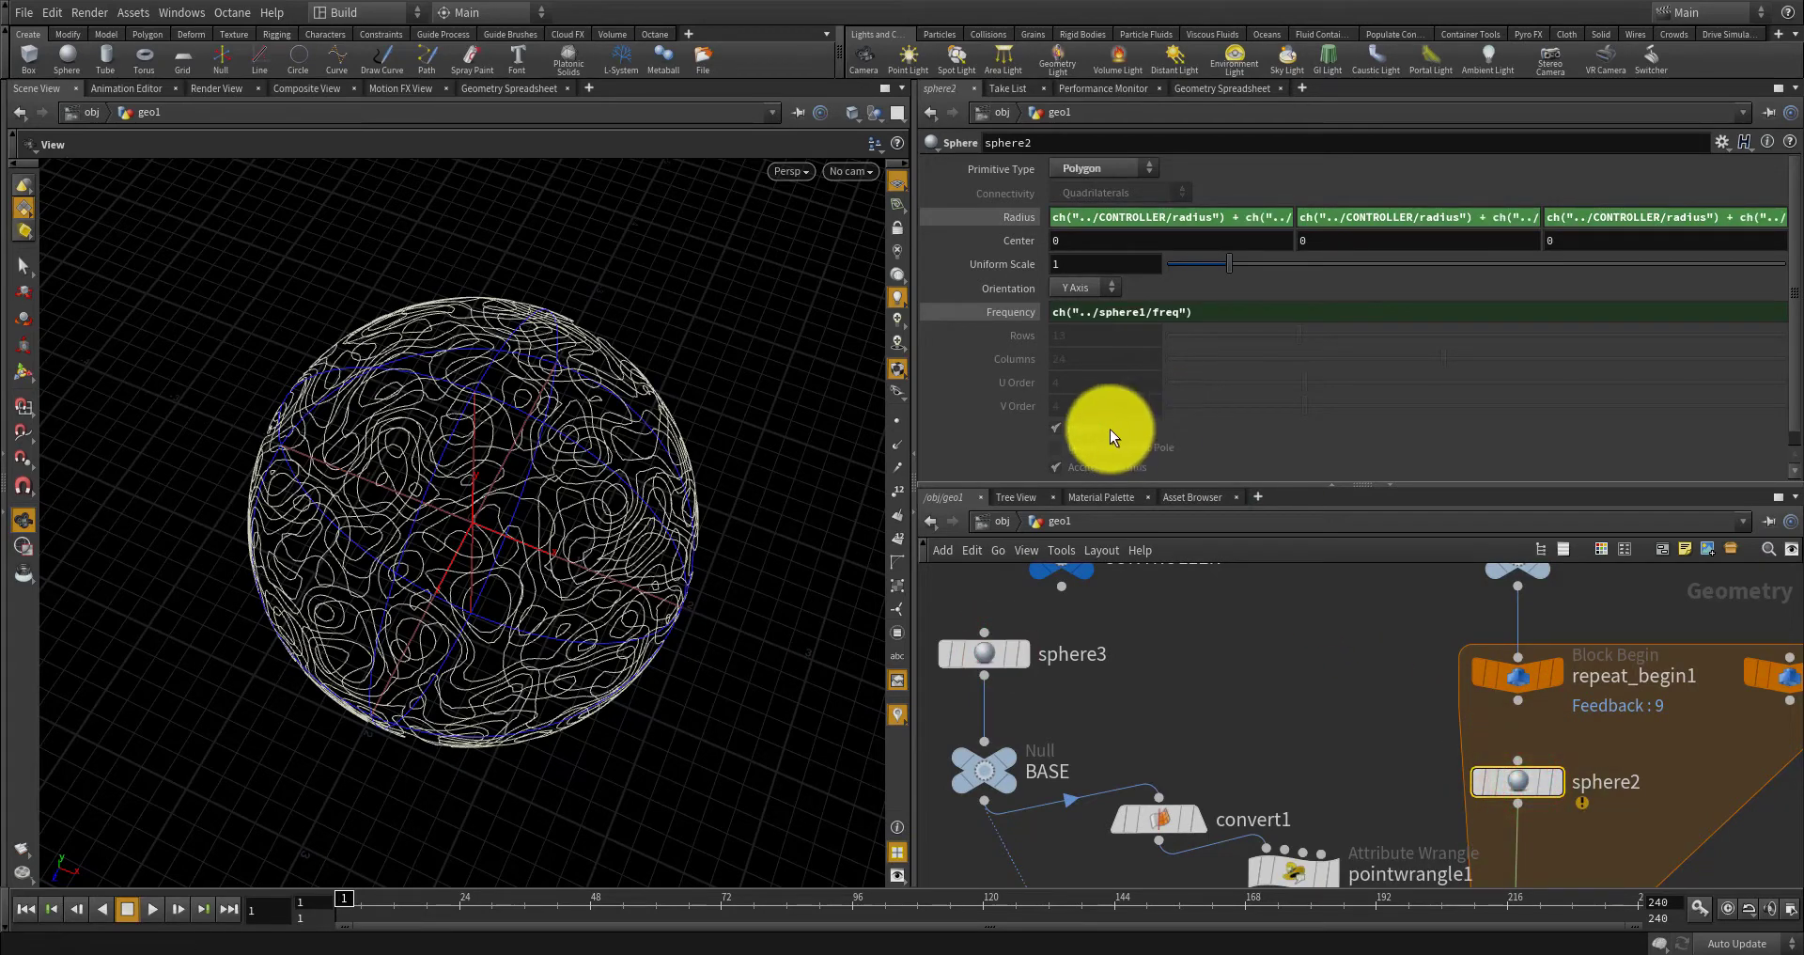
left_click(982, 656)
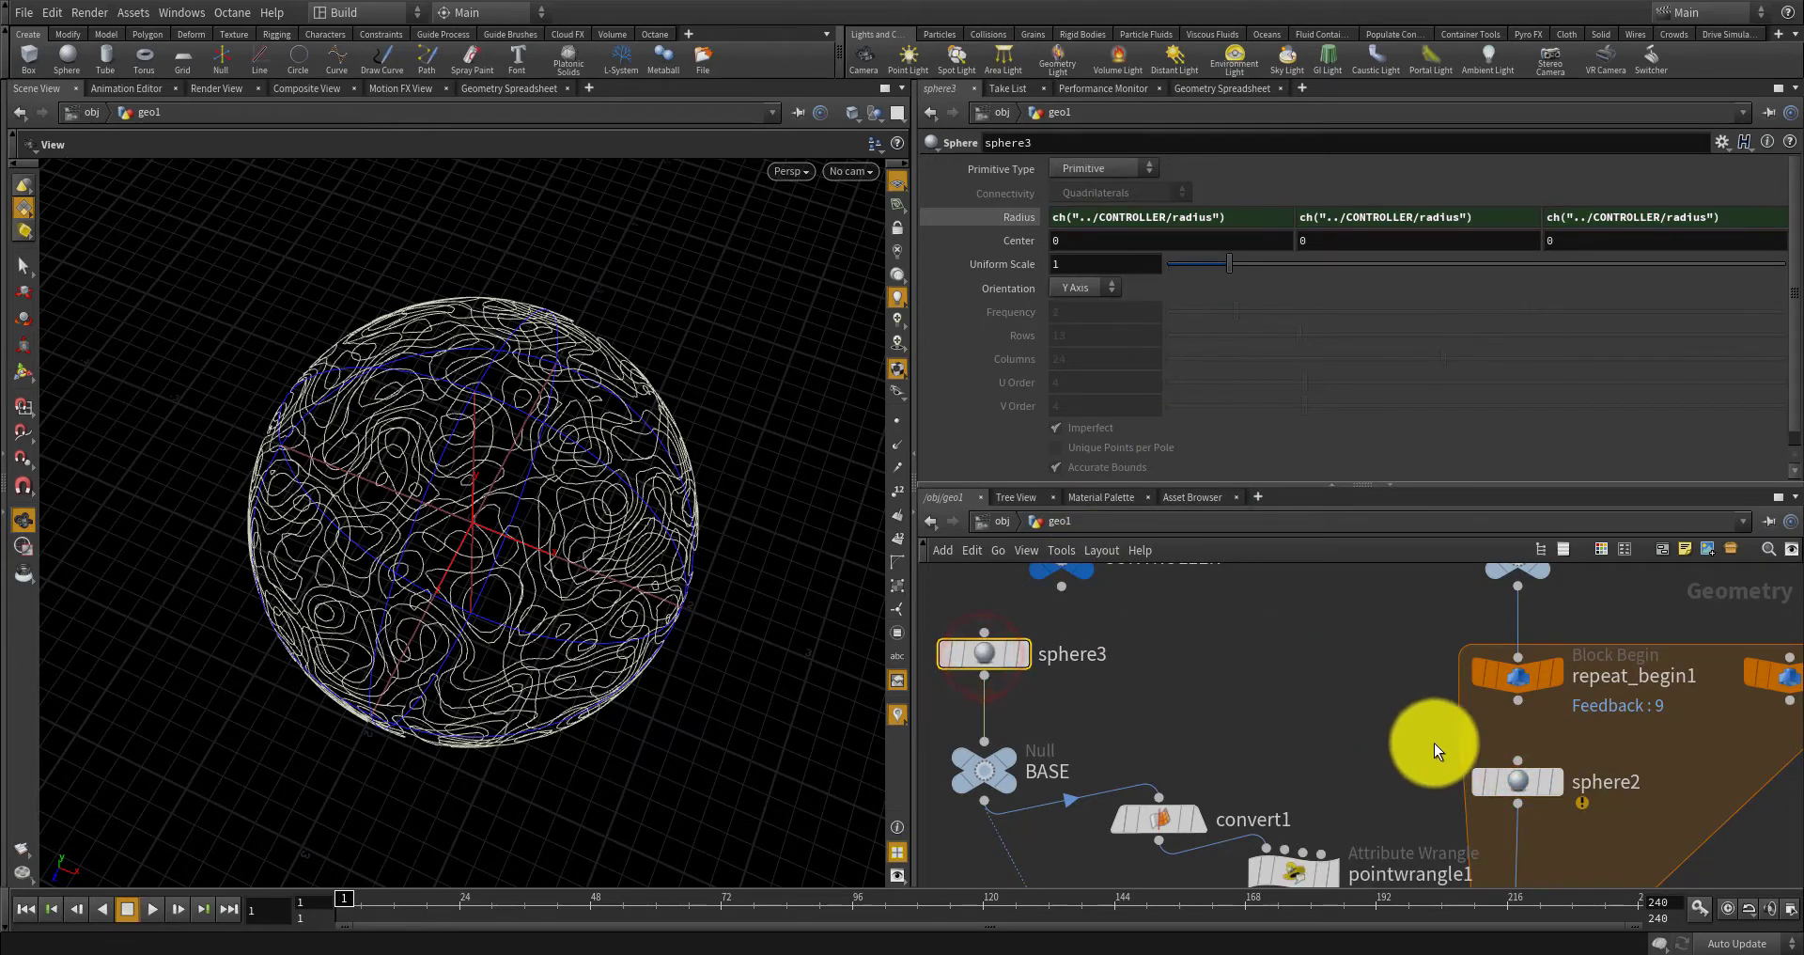
left_click(1502, 780)
right_click(1191, 312)
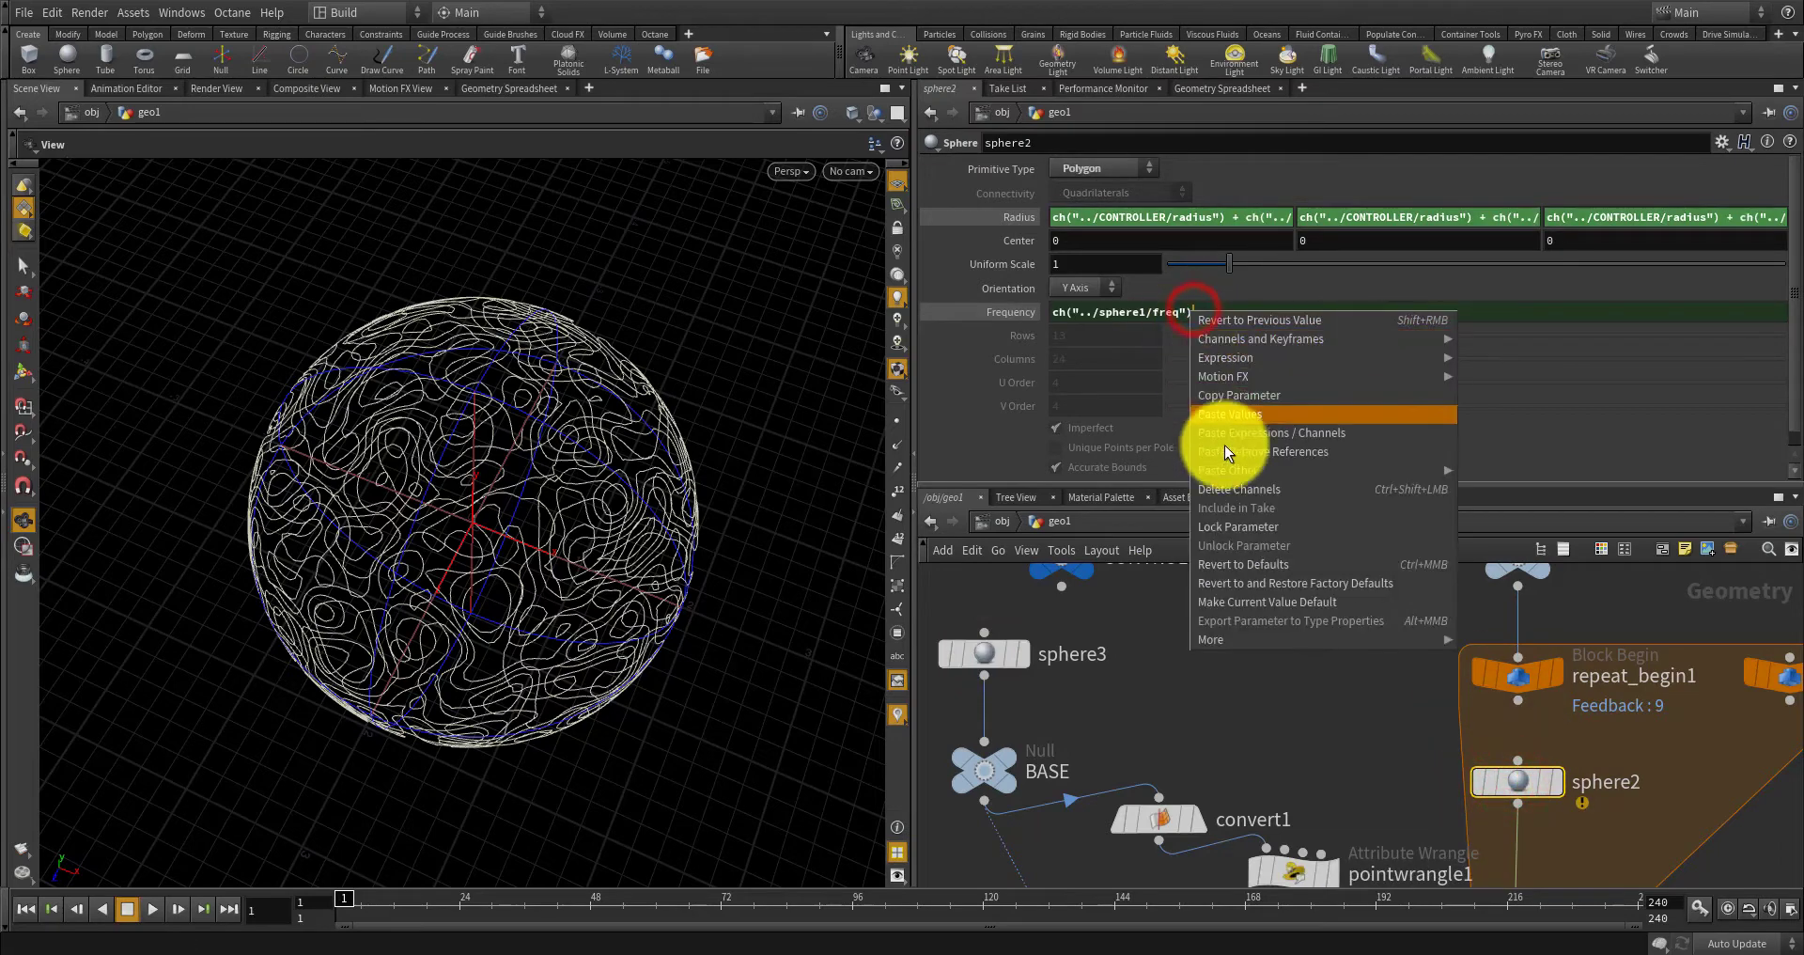
left_click(1241, 489)
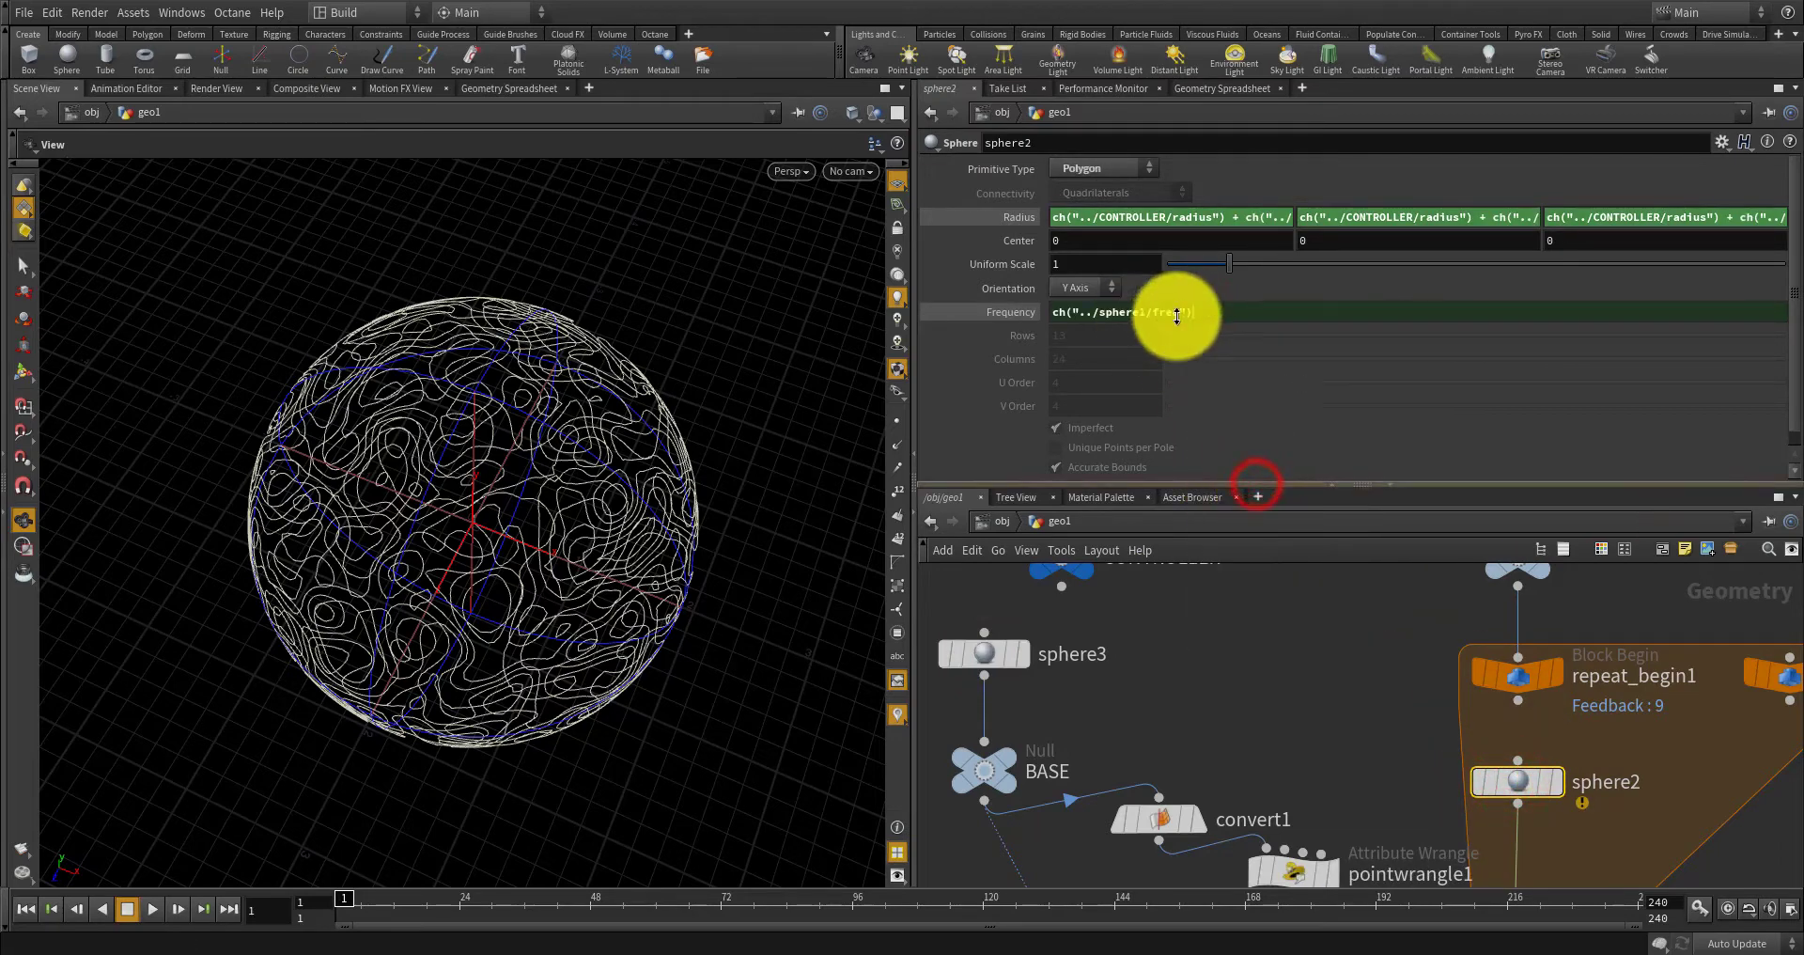
left_click_drag(1106, 315, 968, 315)
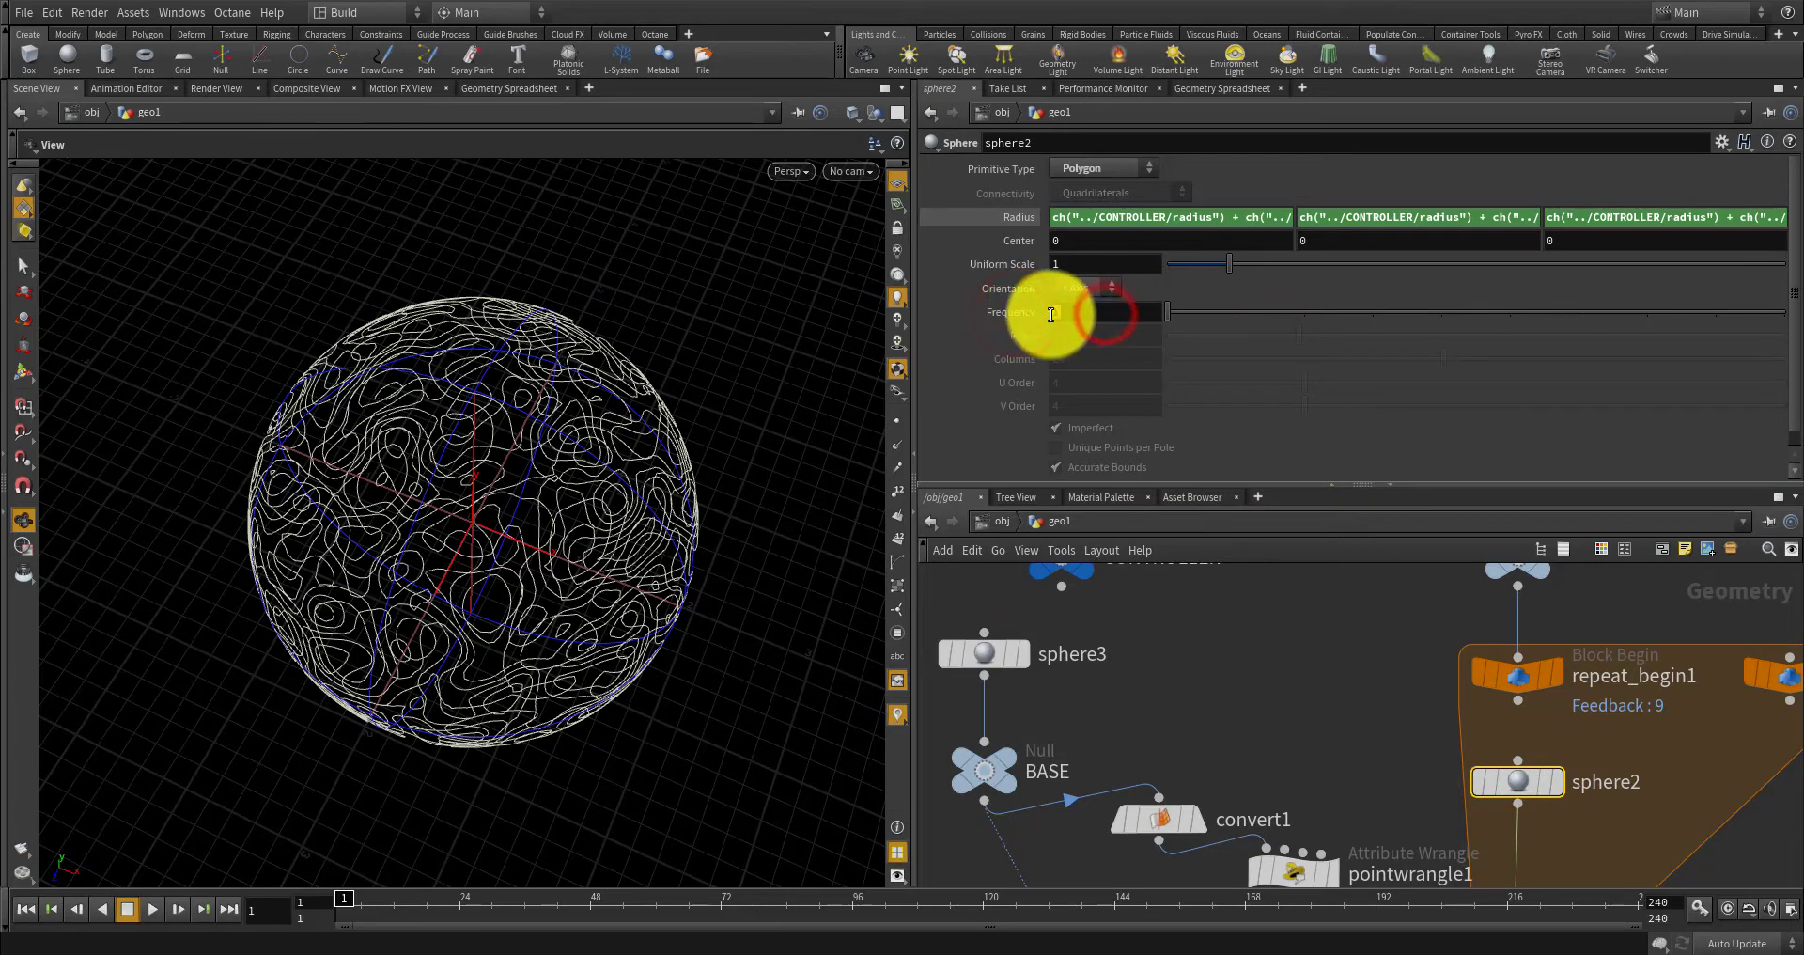
type("20")
key("Return")
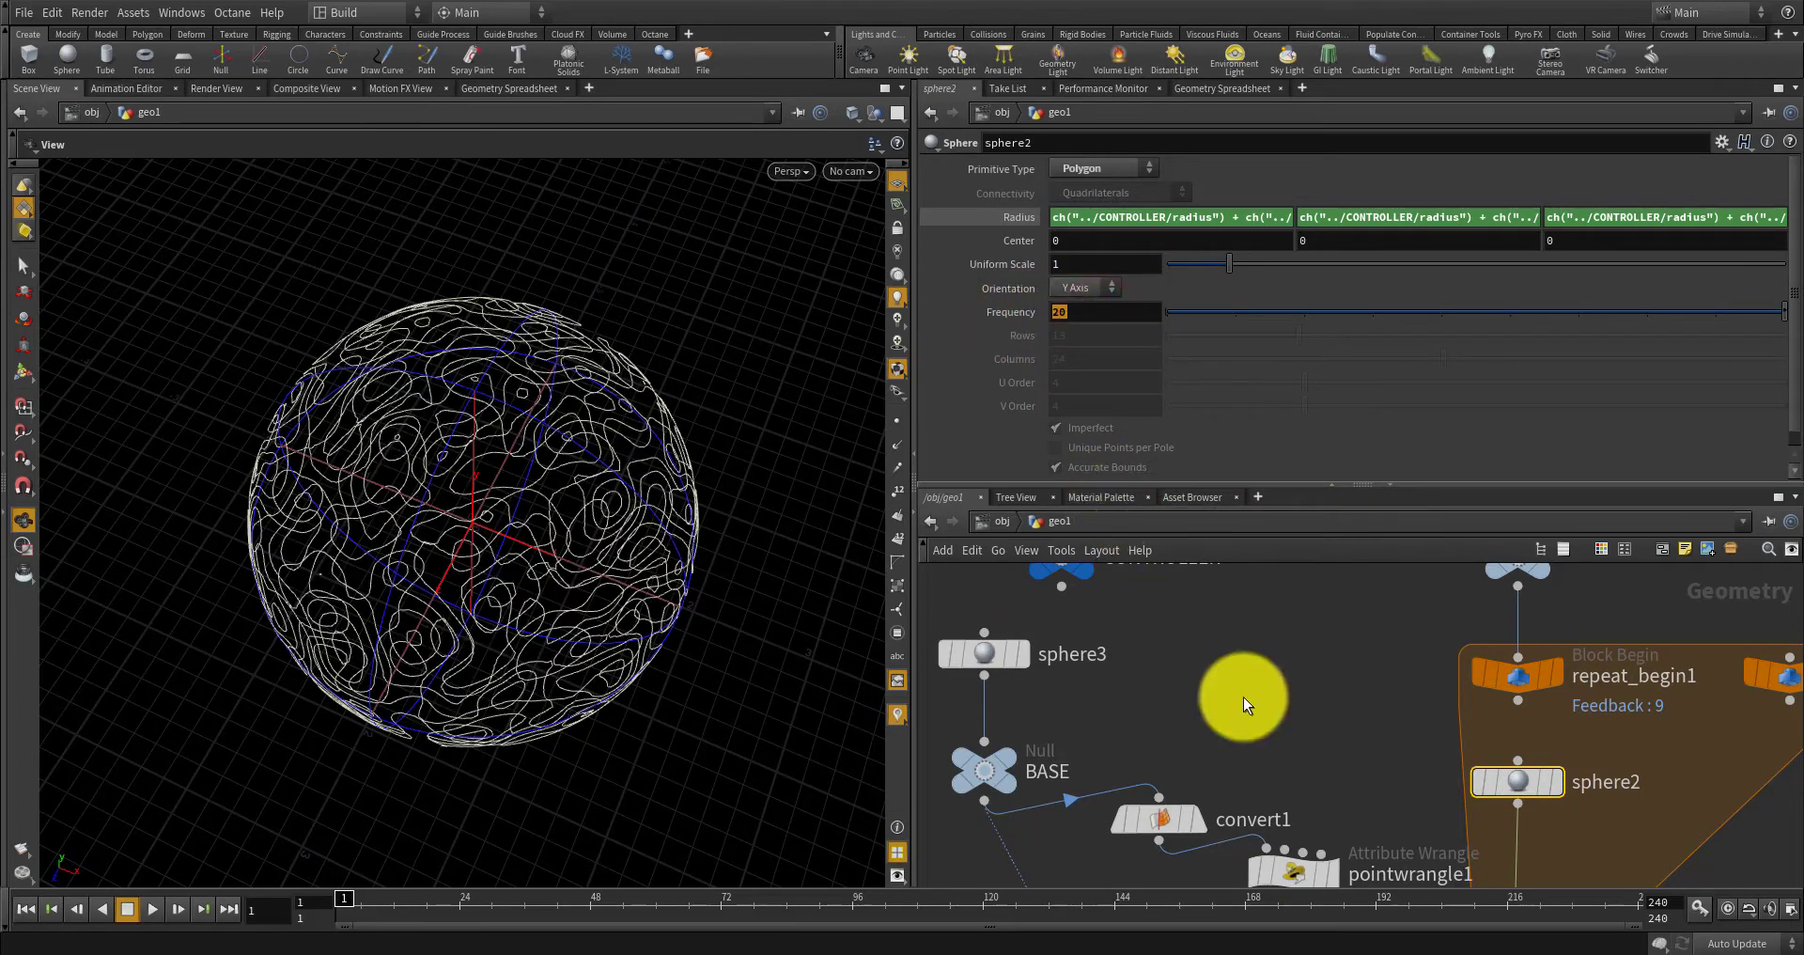
left_click(1243, 697)
Display the geometry of sphere2 and of the repeat_end1 block in the viewport.
scroll(1276, 661, "down", 3)
scroll(1366, 673, "up", 4)
left_click(1395, 663)
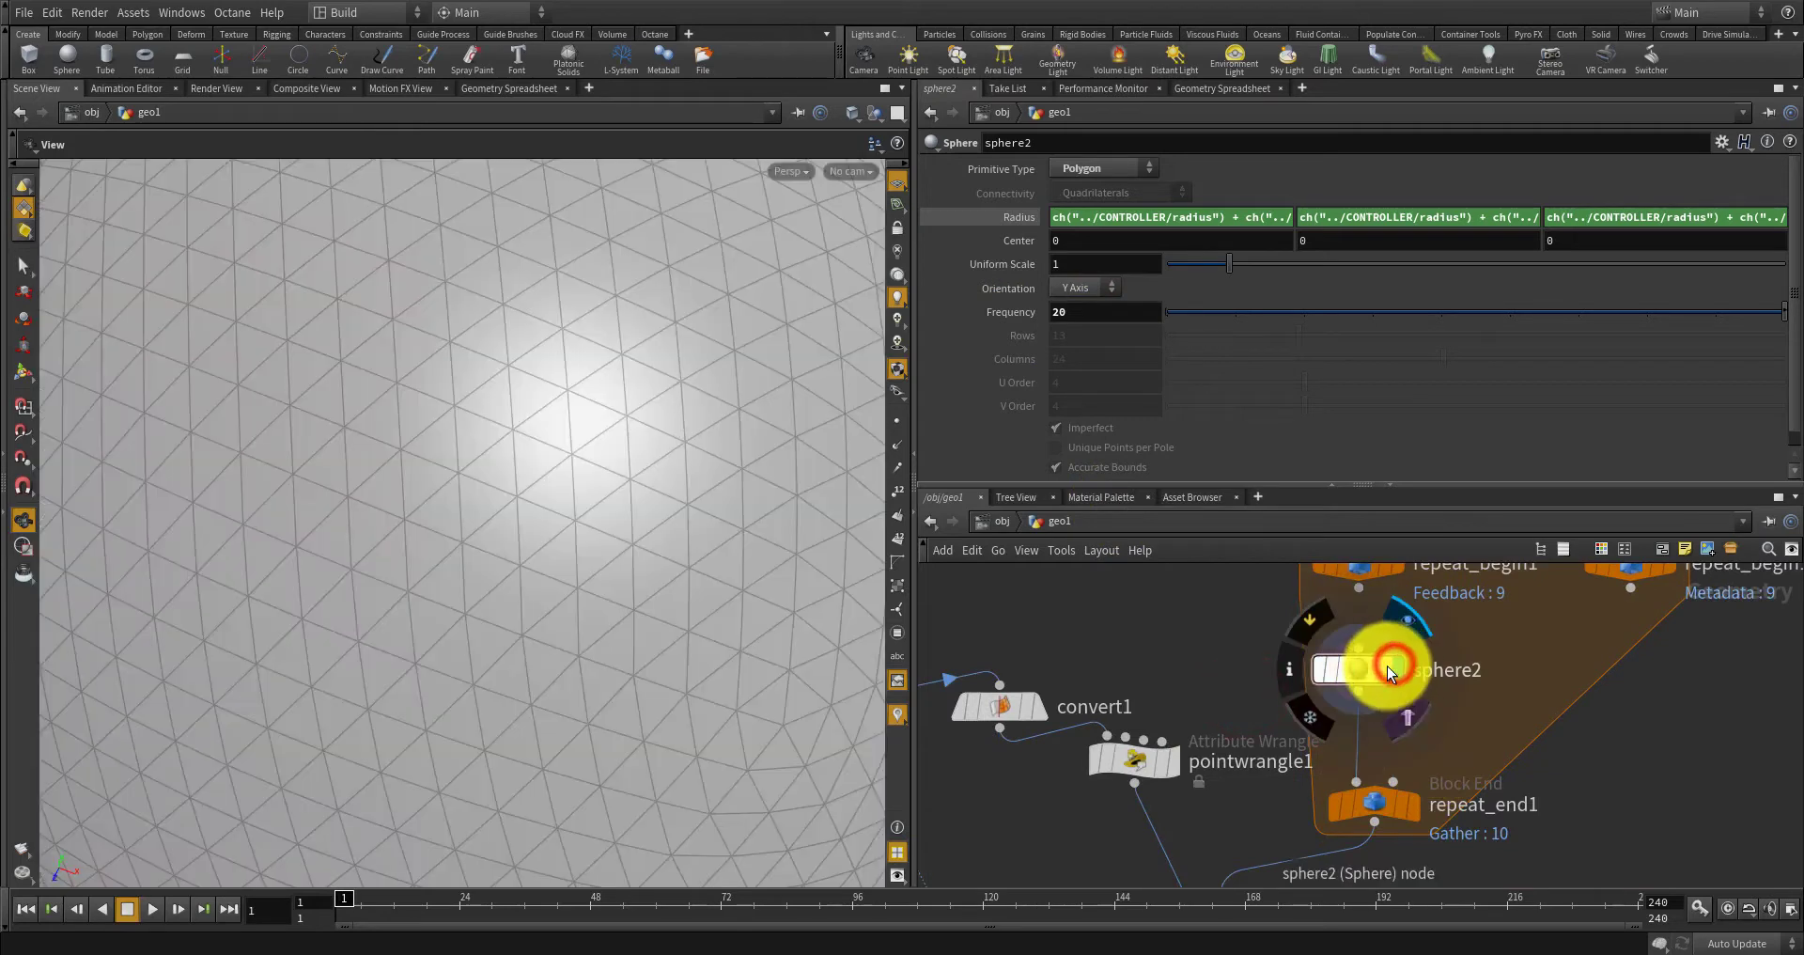
scroll(1434, 731, "down", 3)
scroll(1428, 769, "up", 3)
left_click(1412, 762)
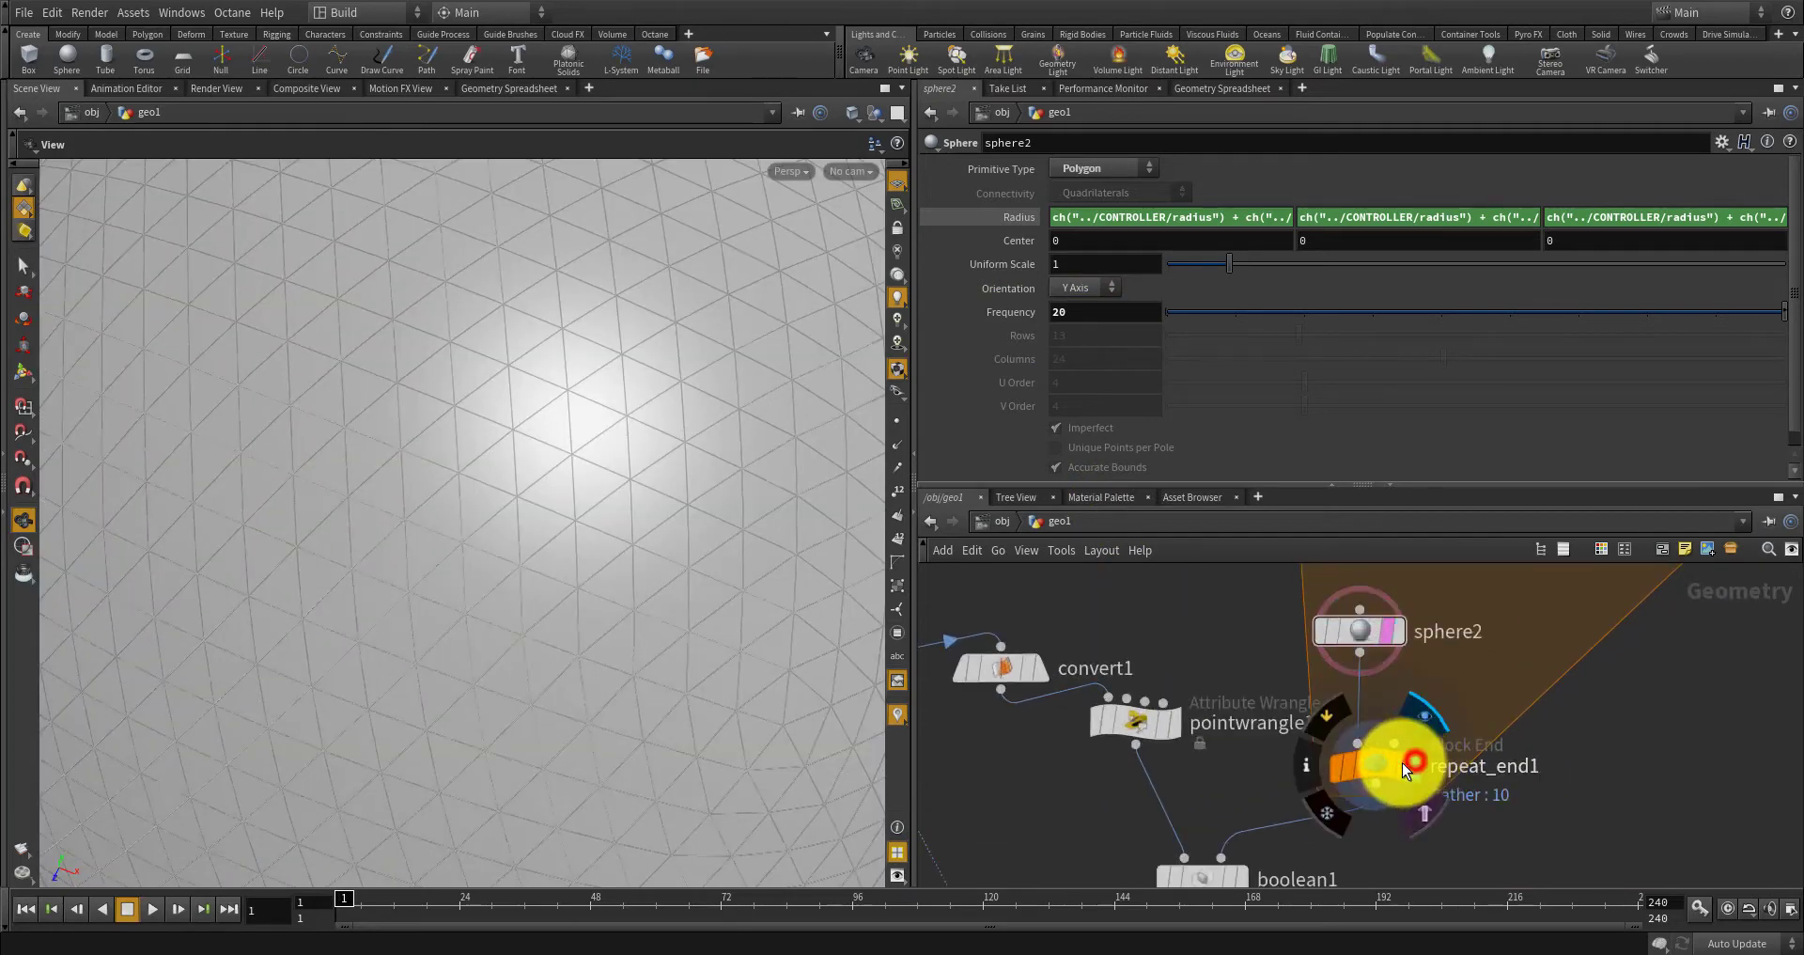
scroll(1357, 684, "down", 4)
scroll(1306, 775, "up", 4)
Display the outputs of pointwrangle2 and ray1 and examine the contour lines projected on the sphere.
middle_click_drag(1306, 775, 1304, 689)
scroll(1304, 691, "down", 3)
left_click(1309, 772)
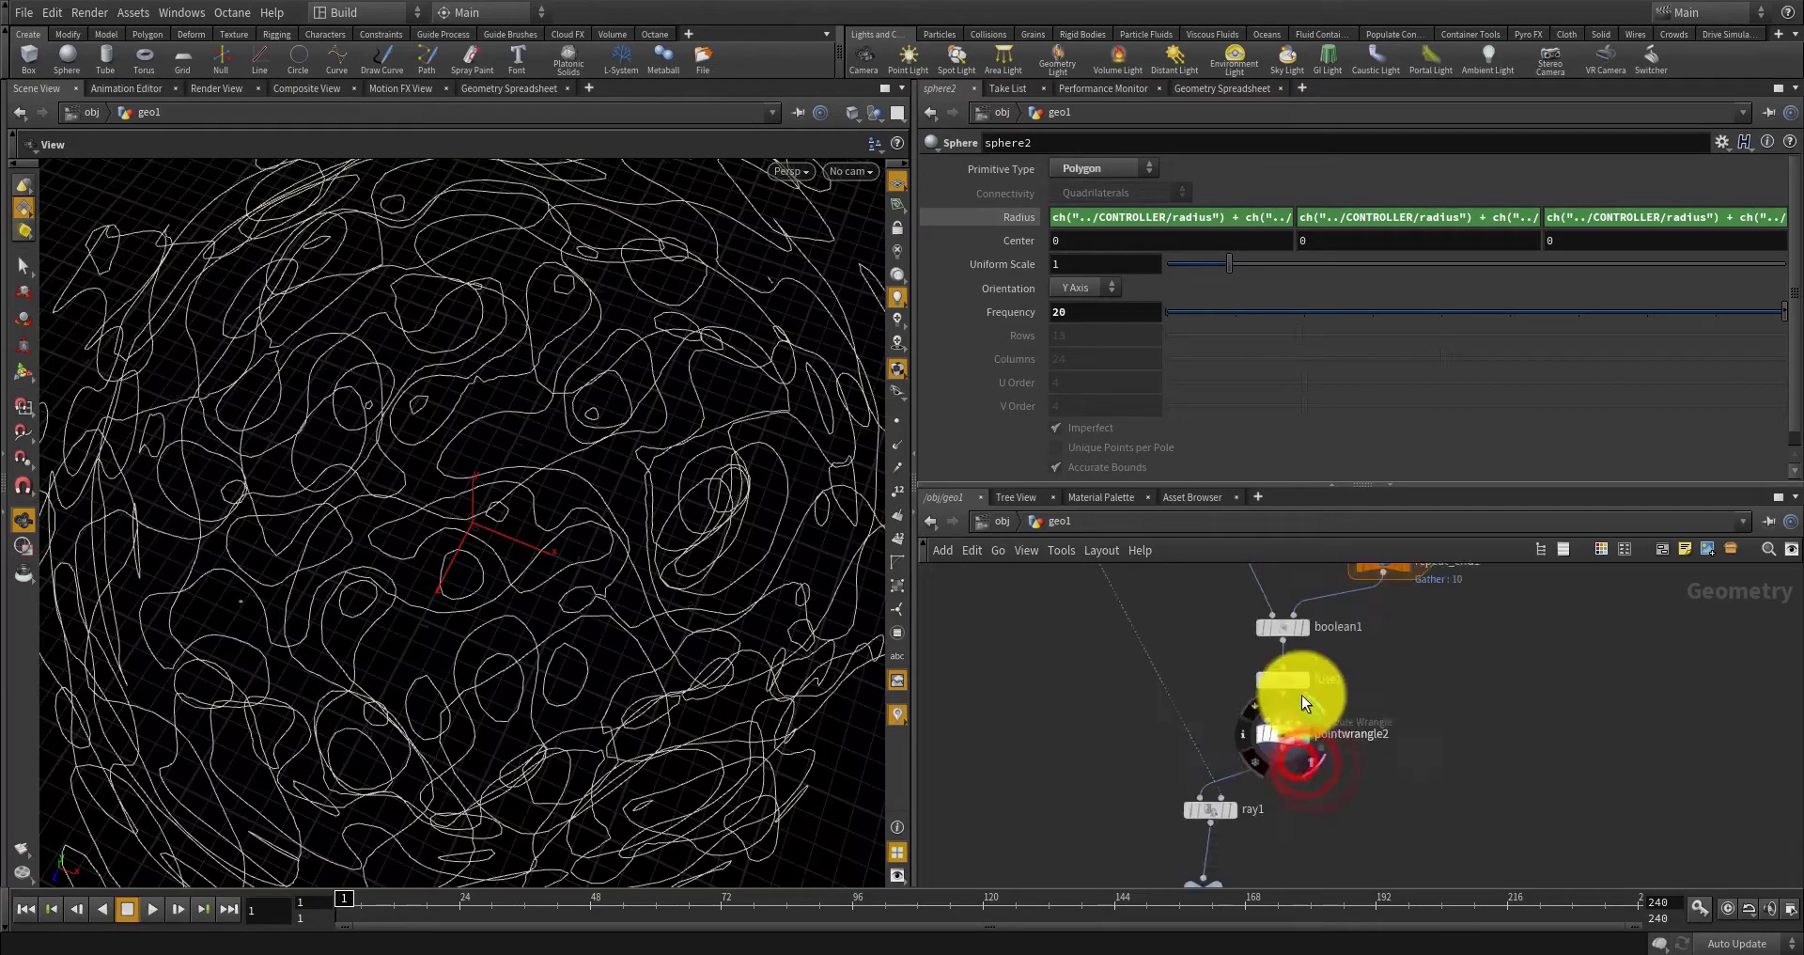
scroll(1300, 695, "up", 3)
left_click(1248, 781)
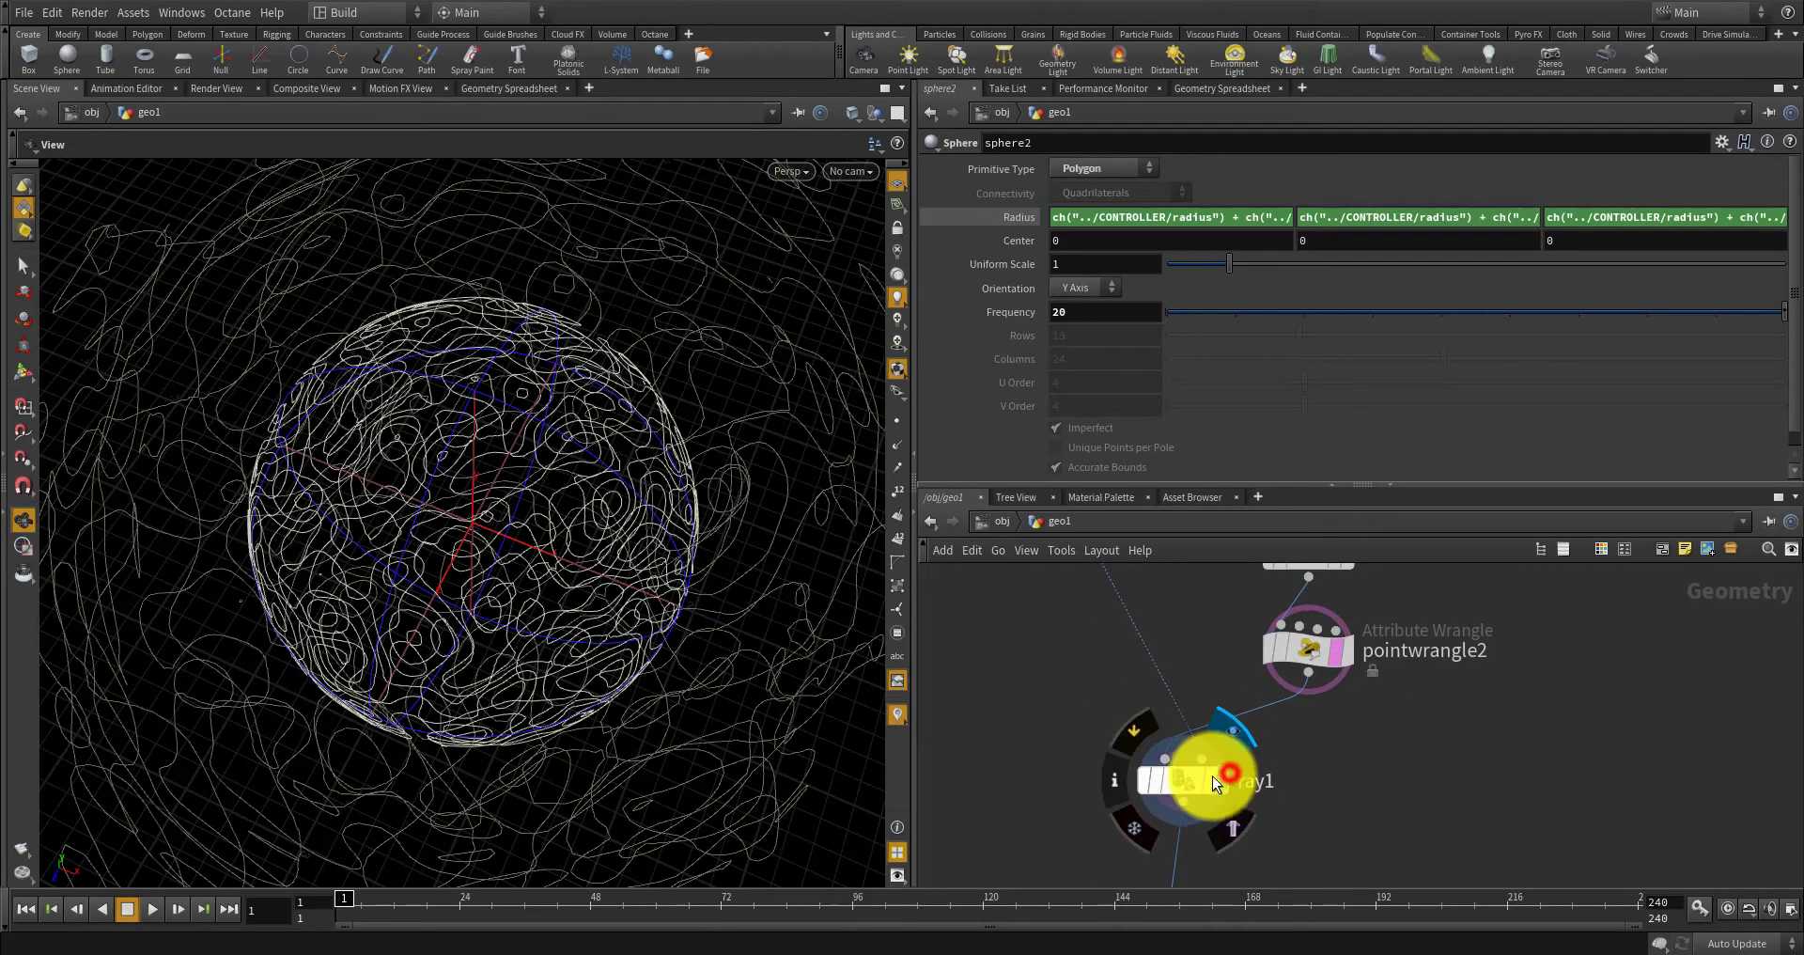
scroll(513, 678, "up", 5)
left_click_drag(644, 705, 604, 567)
scroll(604, 567, "down", 2)
scroll(1089, 661, "down", 4)
scroll(1149, 767, "up", 5)
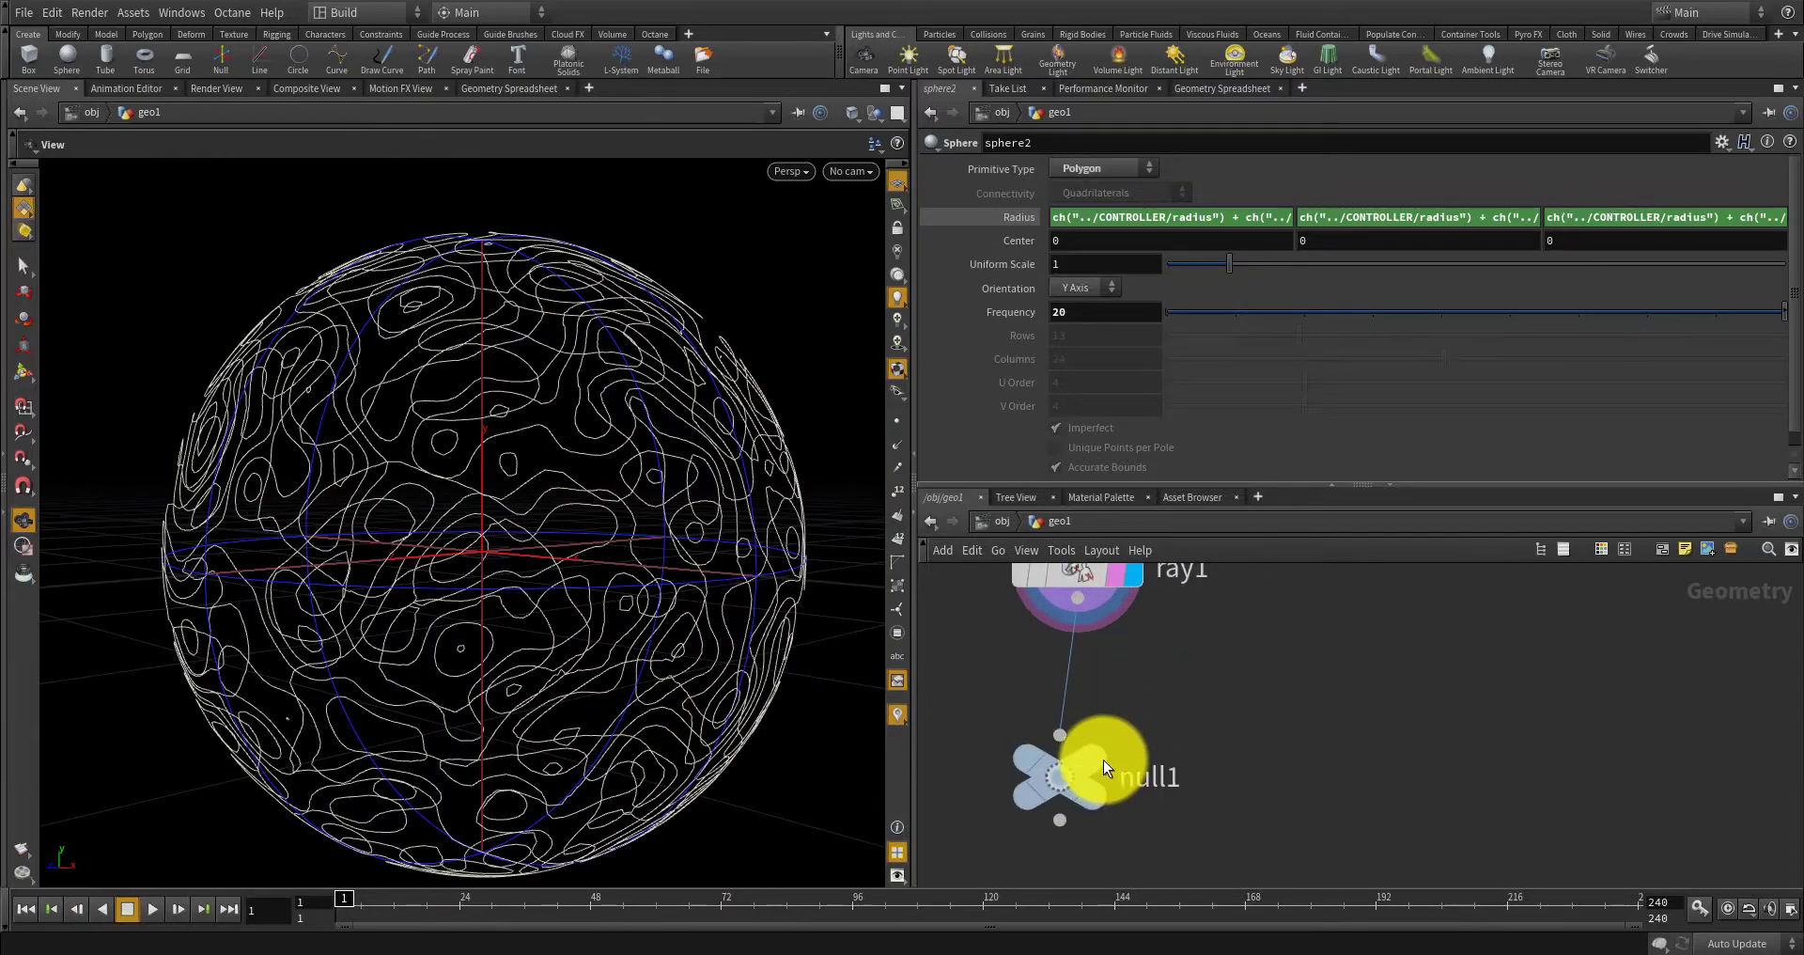
Make null1 the displayed and rendered node and align it directly below ray1.
left_click(1101, 757)
left_click(1098, 809)
left_click_drag(1065, 768, 1090, 748)
left_click(1177, 743)
left_click(1160, 667)
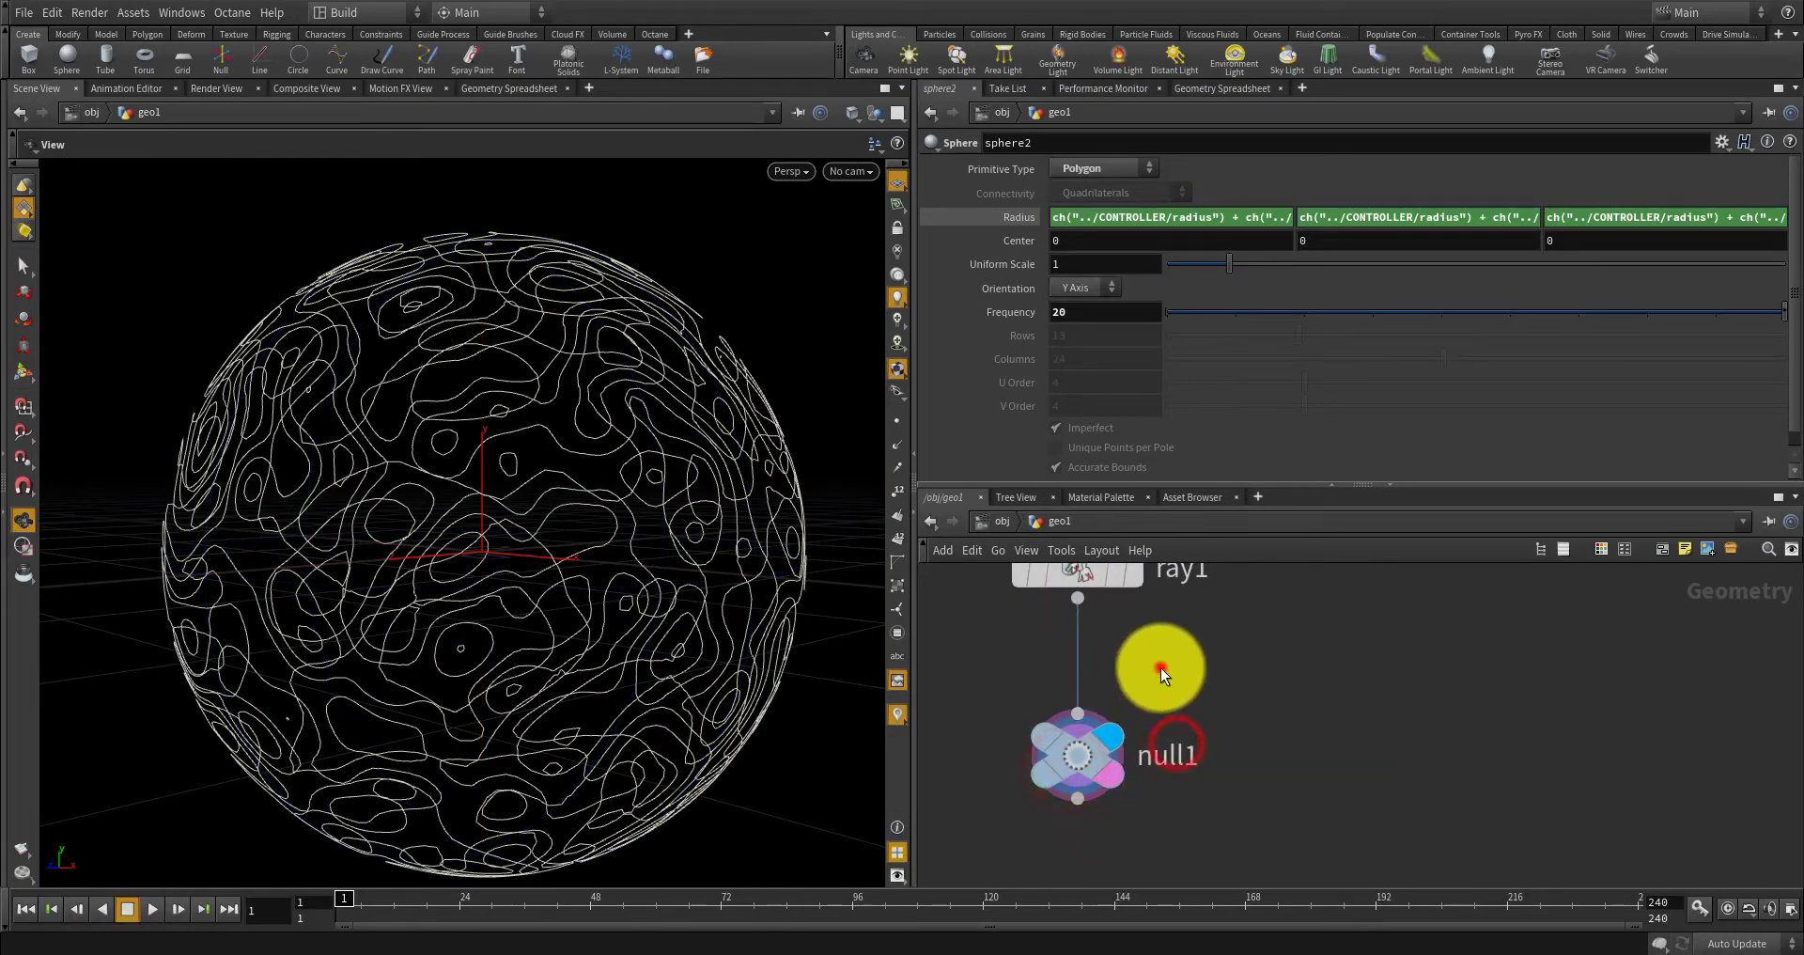
Examine the contour lines on the sphere from several angles and the overall node network.
scroll(446, 617, "down", 5)
left_click_drag(446, 616, 614, 661)
scroll(633, 632, "up", 5)
scroll(520, 604, "down", 3)
scroll(584, 590, "up", 2)
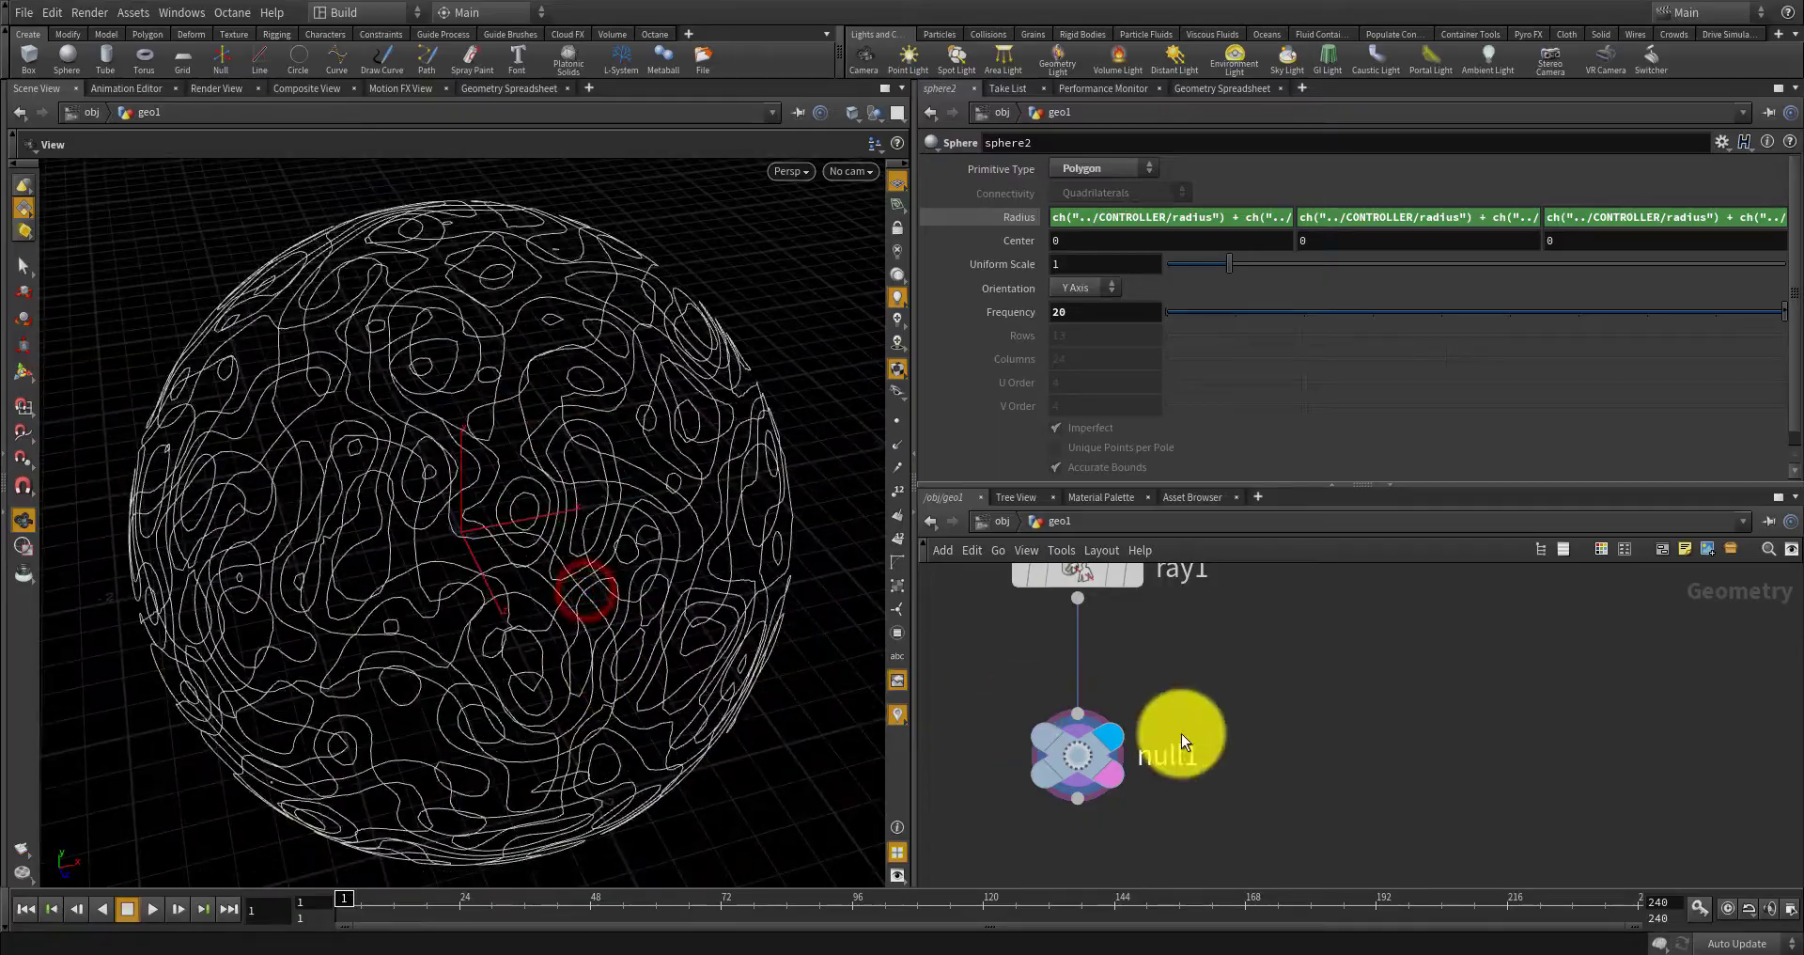
scroll(1181, 733, "down", 5)
middle_click_drag(1213, 662, 1168, 779)
scroll(1080, 775, "up", 3)
scroll(547, 617, "down", 3)
left_click_drag(482, 621, 431, 580)
scroll(431, 580, "up", 5)
left_click_drag(602, 572, 441, 606)
scroll(467, 576, "down", 5)
scroll(1164, 737, "down", 3)
scroll(1067, 712, "down", 2)
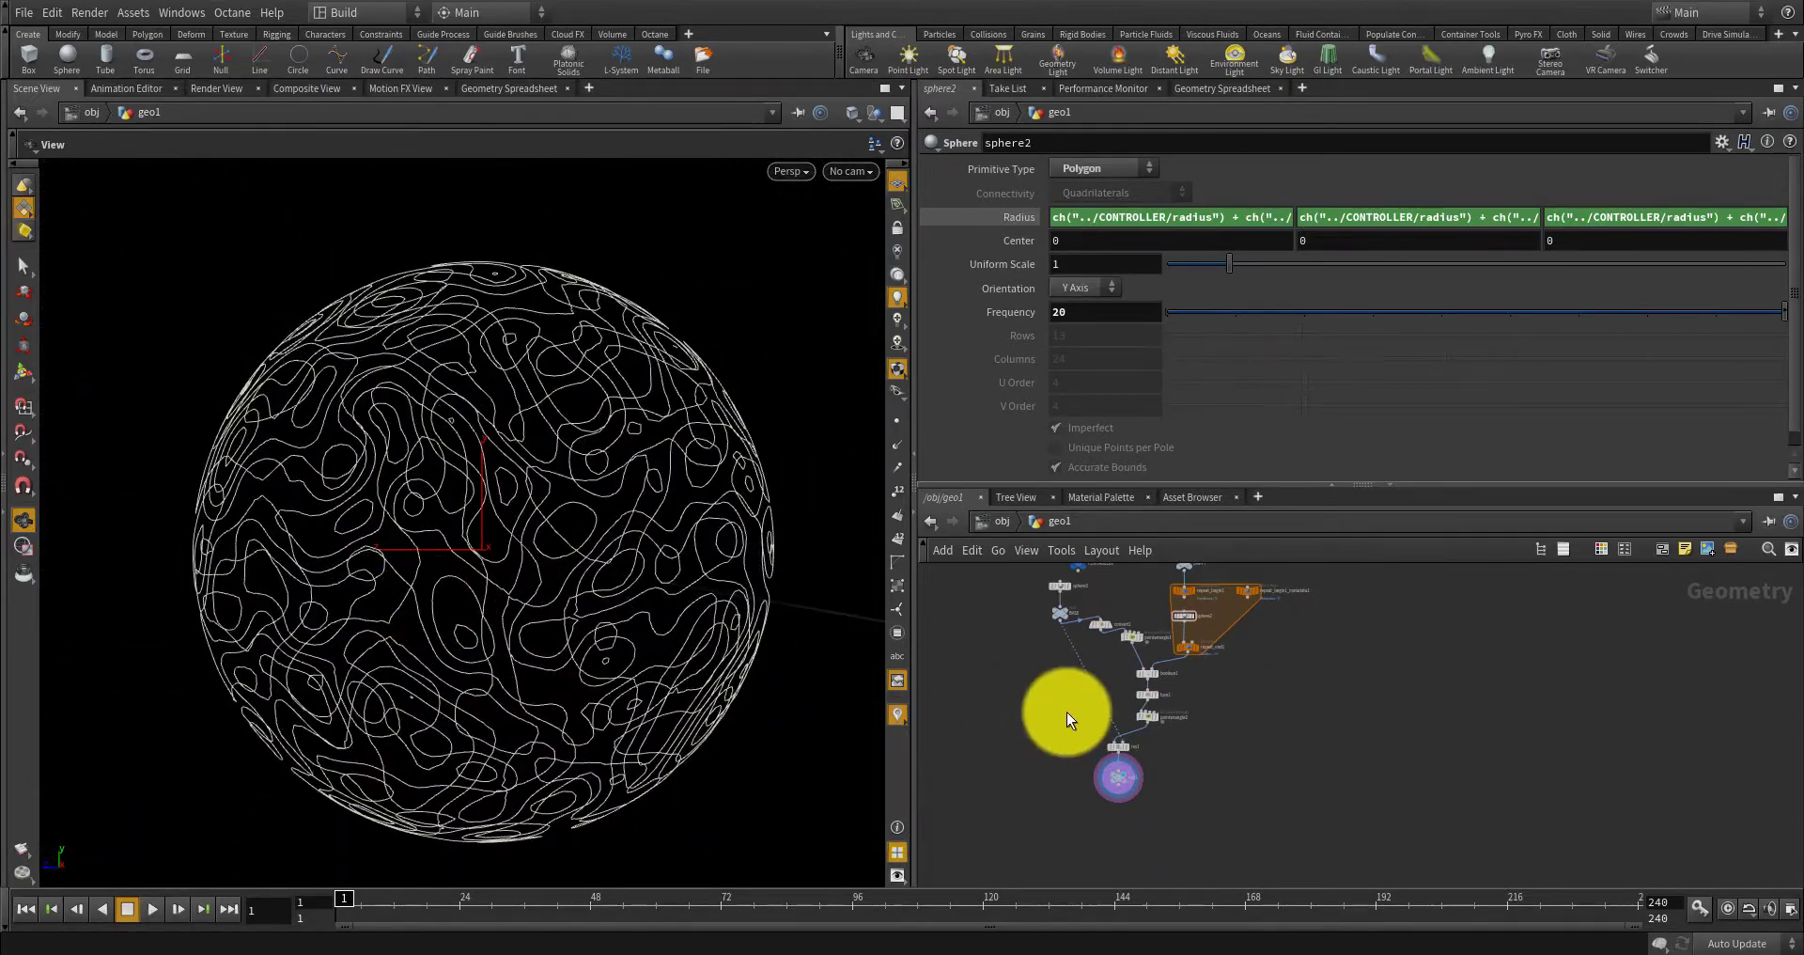
Set sphere2's Frequency to 10 and check the resulting contour lines.
scroll(1208, 669, "up", 8)
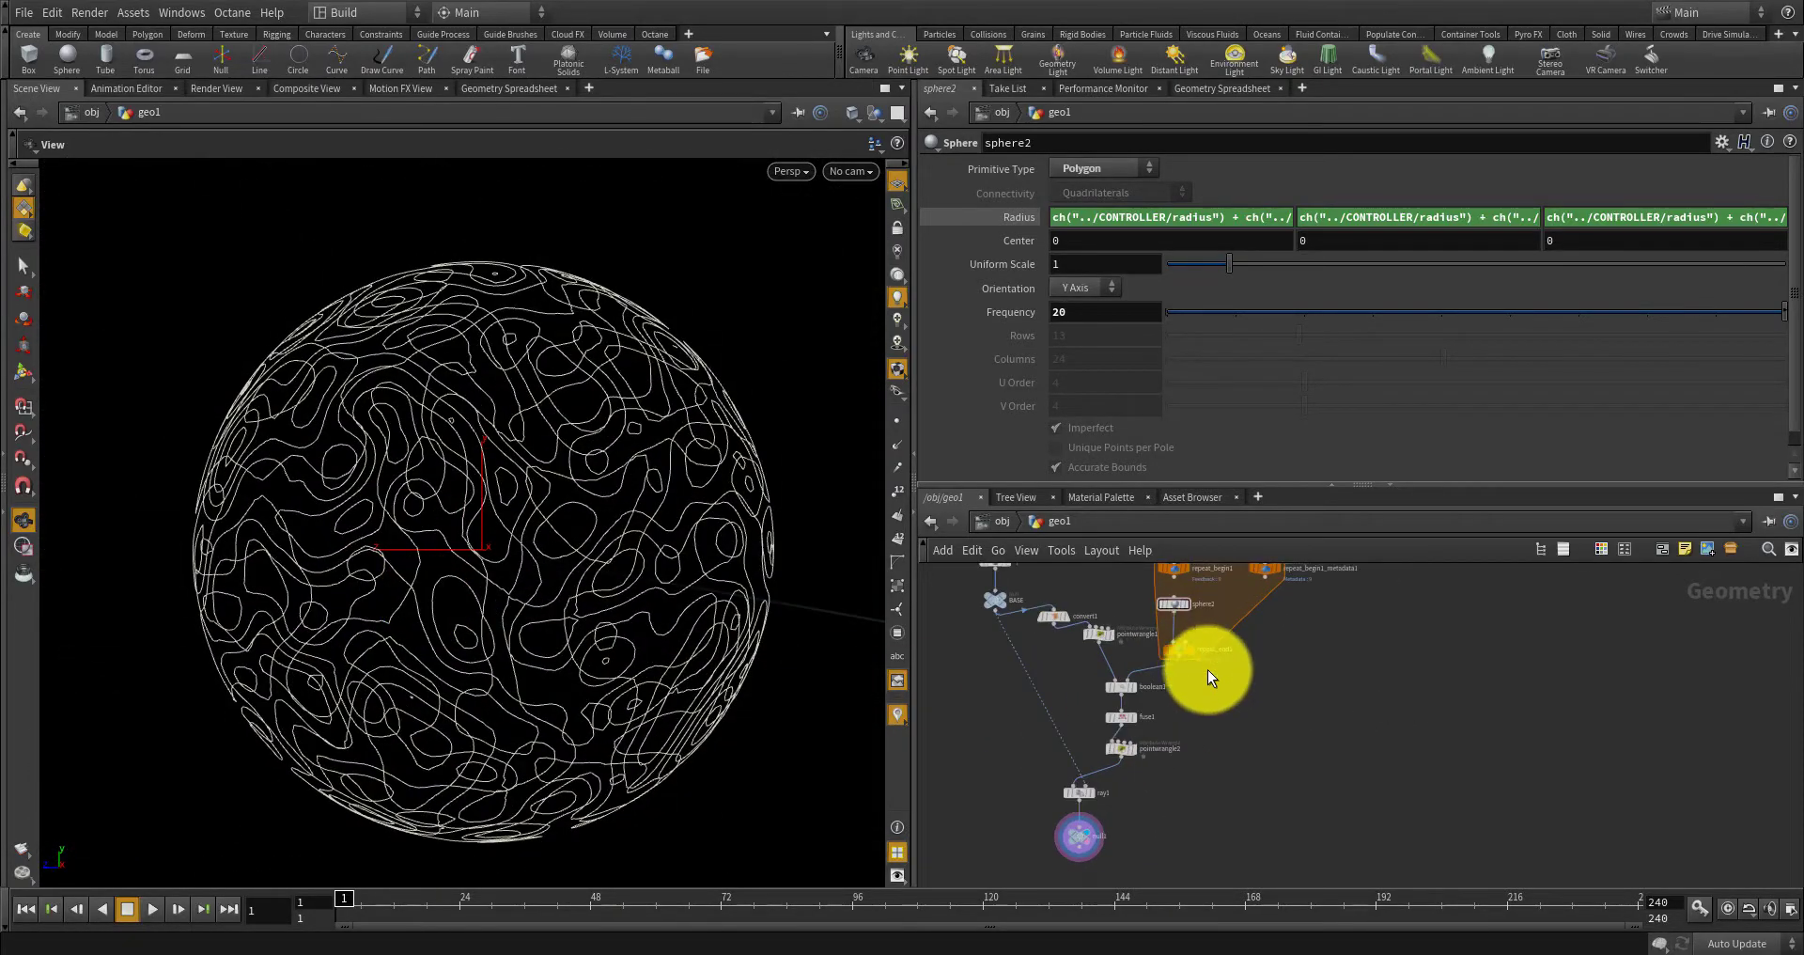
left_click(1150, 605)
left_click(1081, 310)
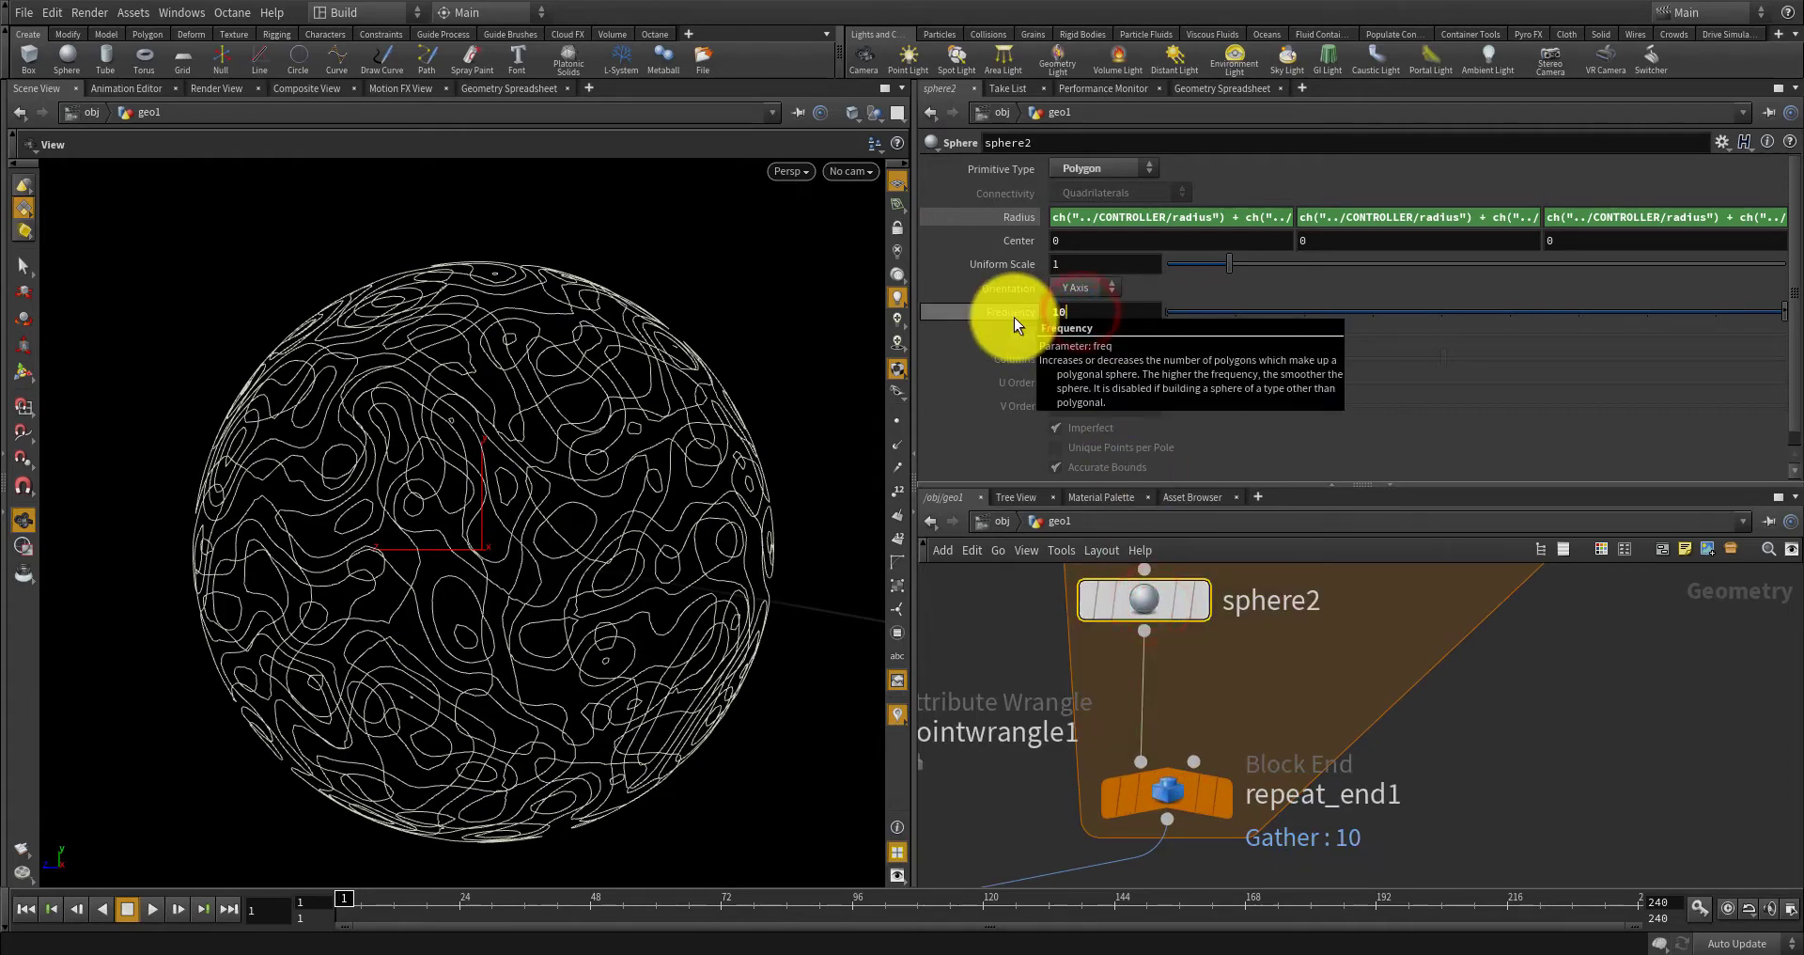
scroll(851, 488, "up", 5)
right_click_drag(851, 487, 642, 538)
left_click_drag(641, 537, 700, 541)
key("h")
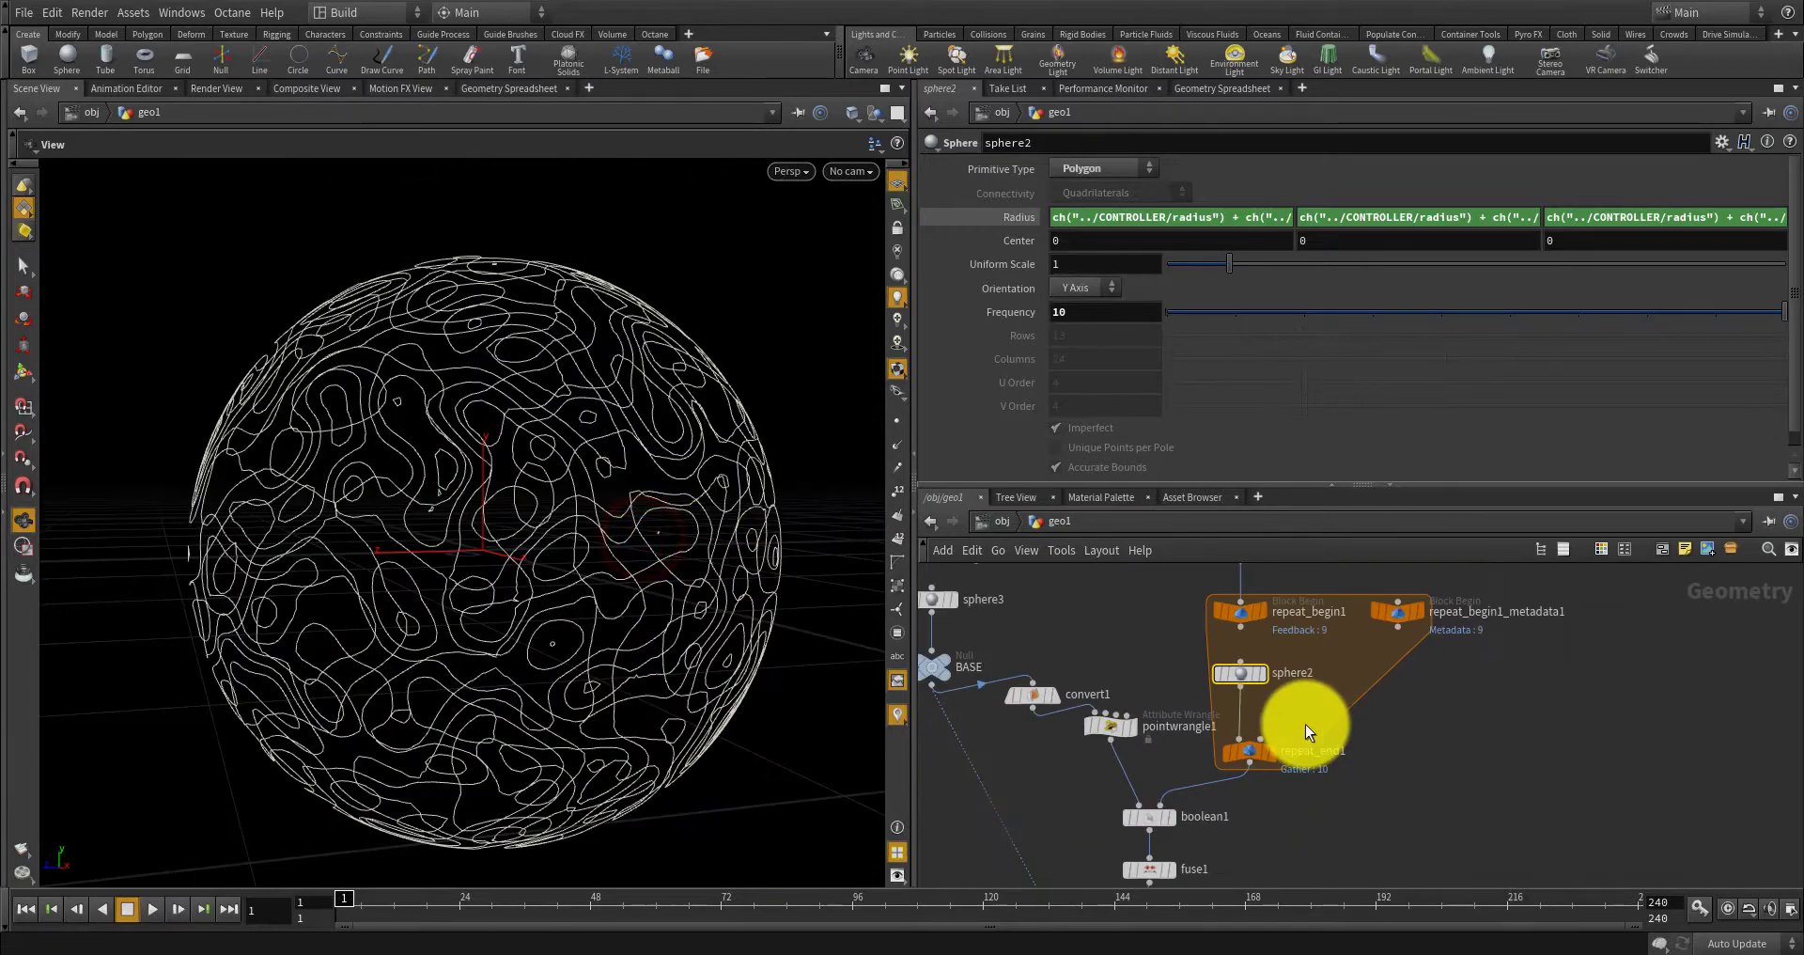
Align the CONTROLLER null above sphere3 and set its num layer parameter to 30.
scroll(1253, 778, "down", 3)
scroll(1199, 719, "up", 8)
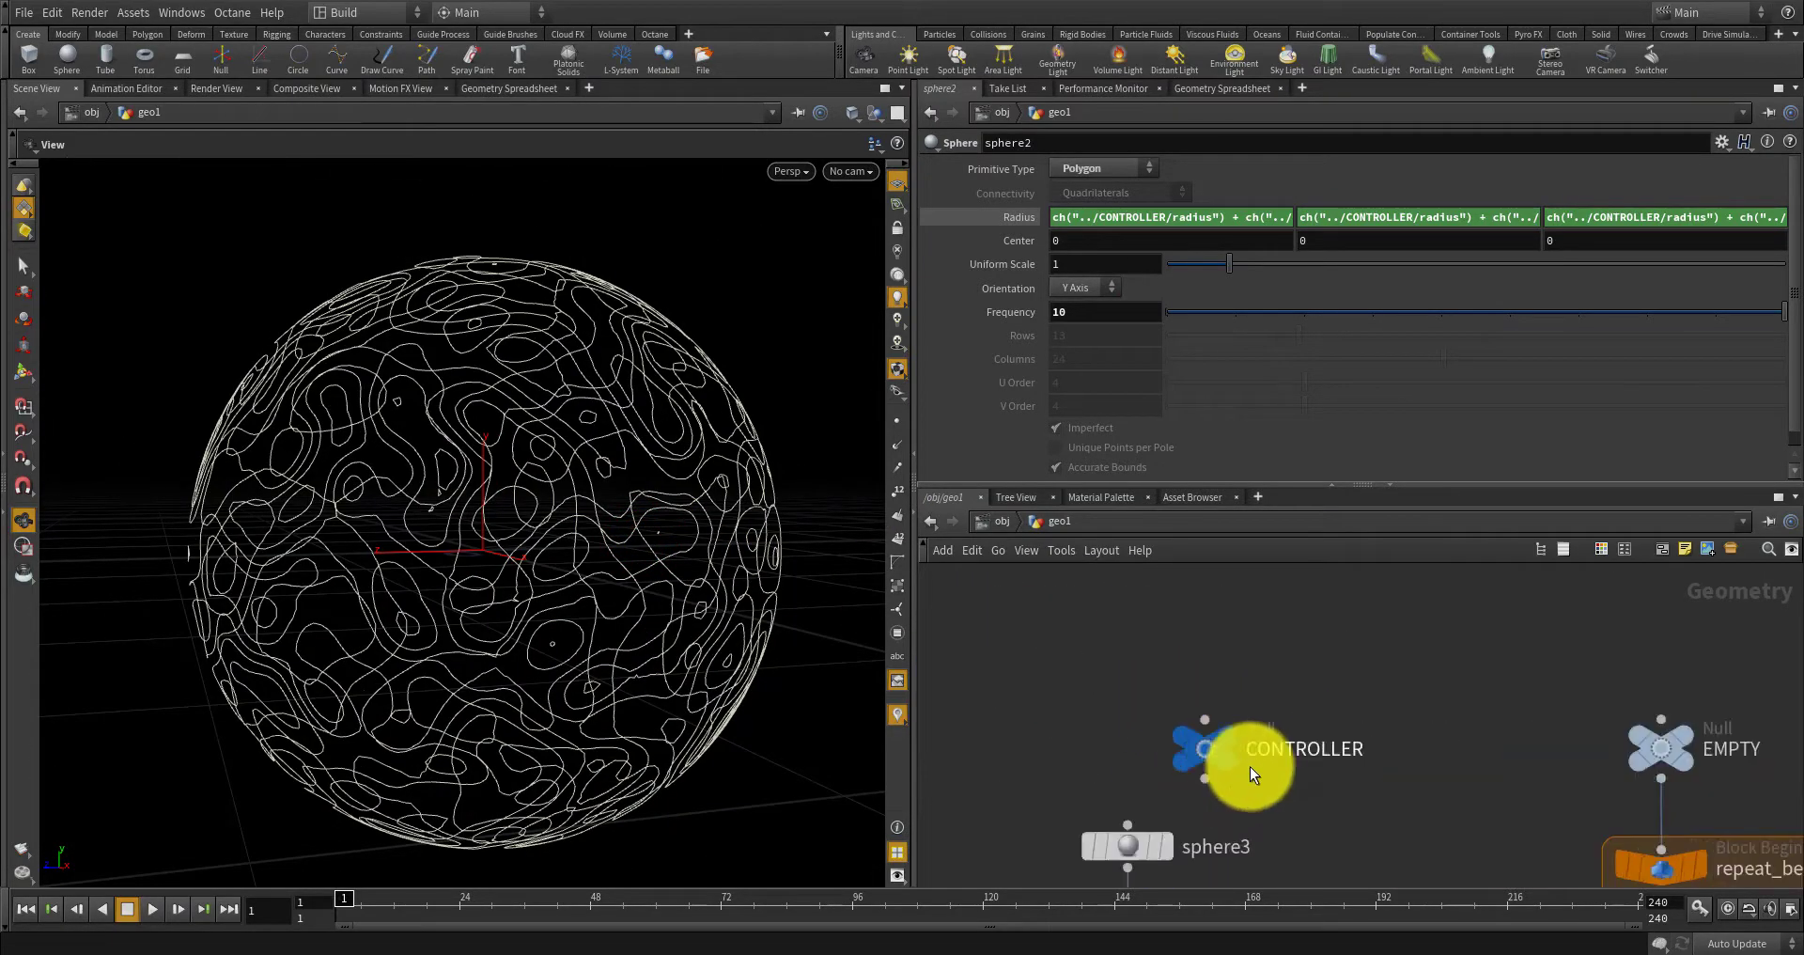
left_click_drag(1189, 733, 1112, 617)
left_click(1087, 278)
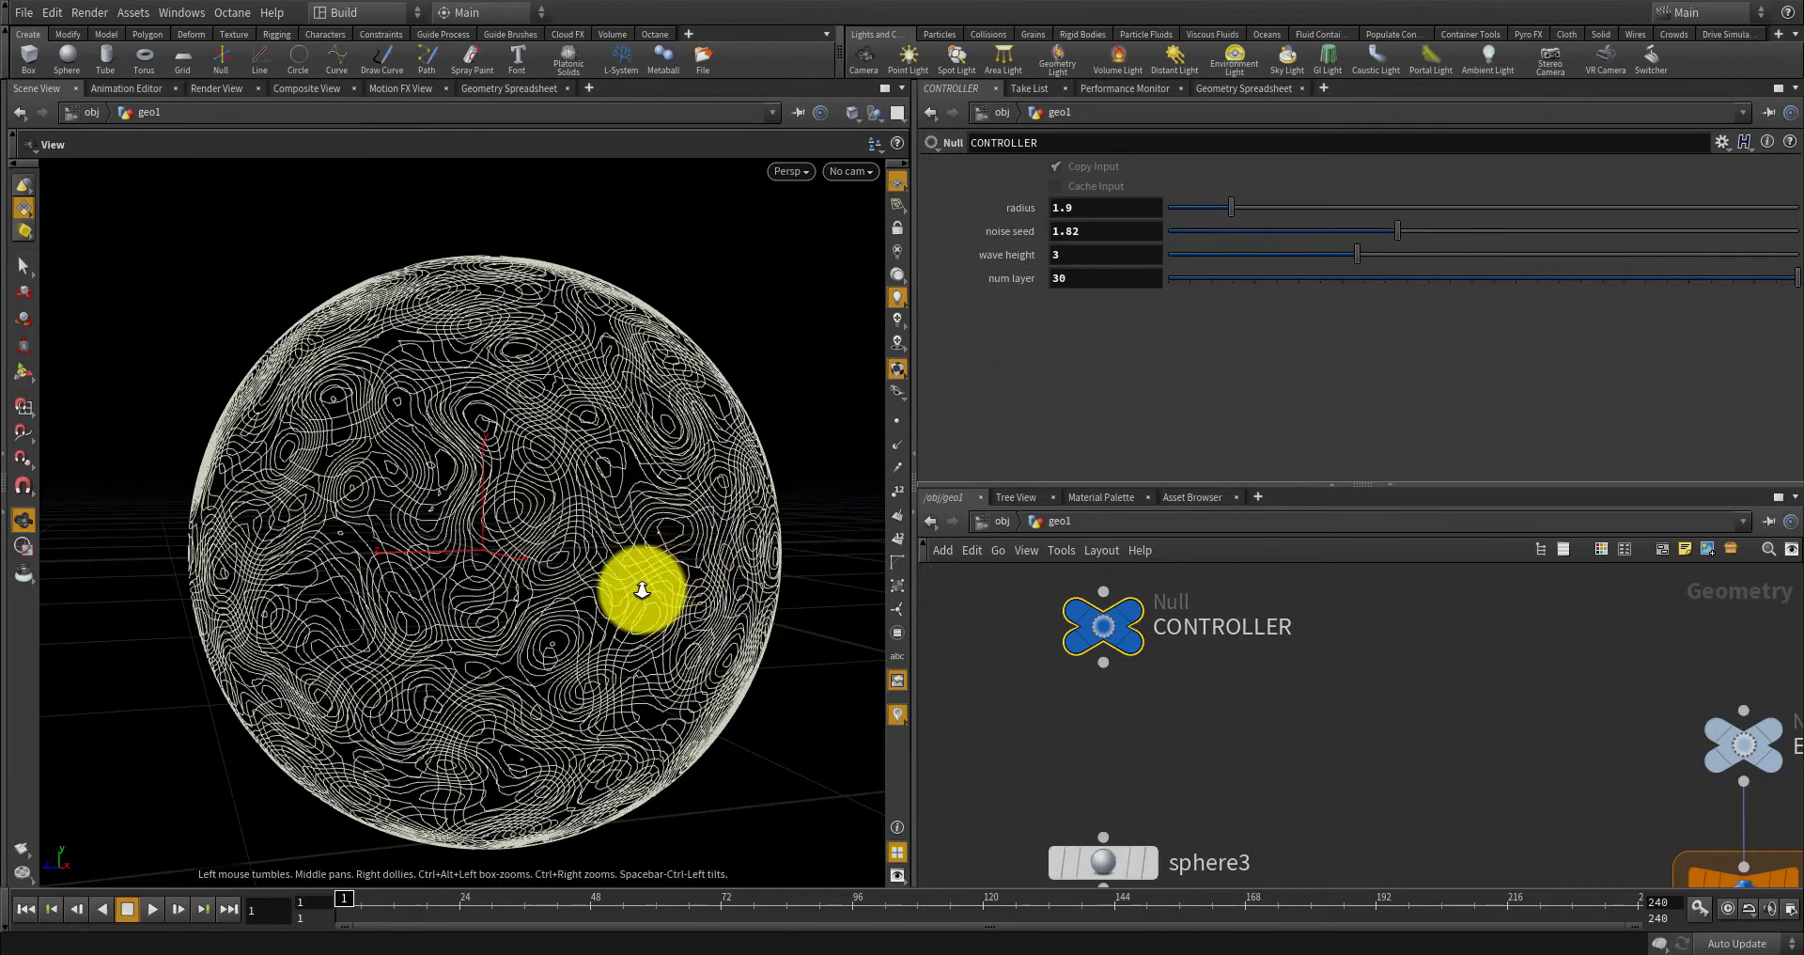
left_click_drag(658, 581, 705, 645)
scroll(636, 617, "up", 5)
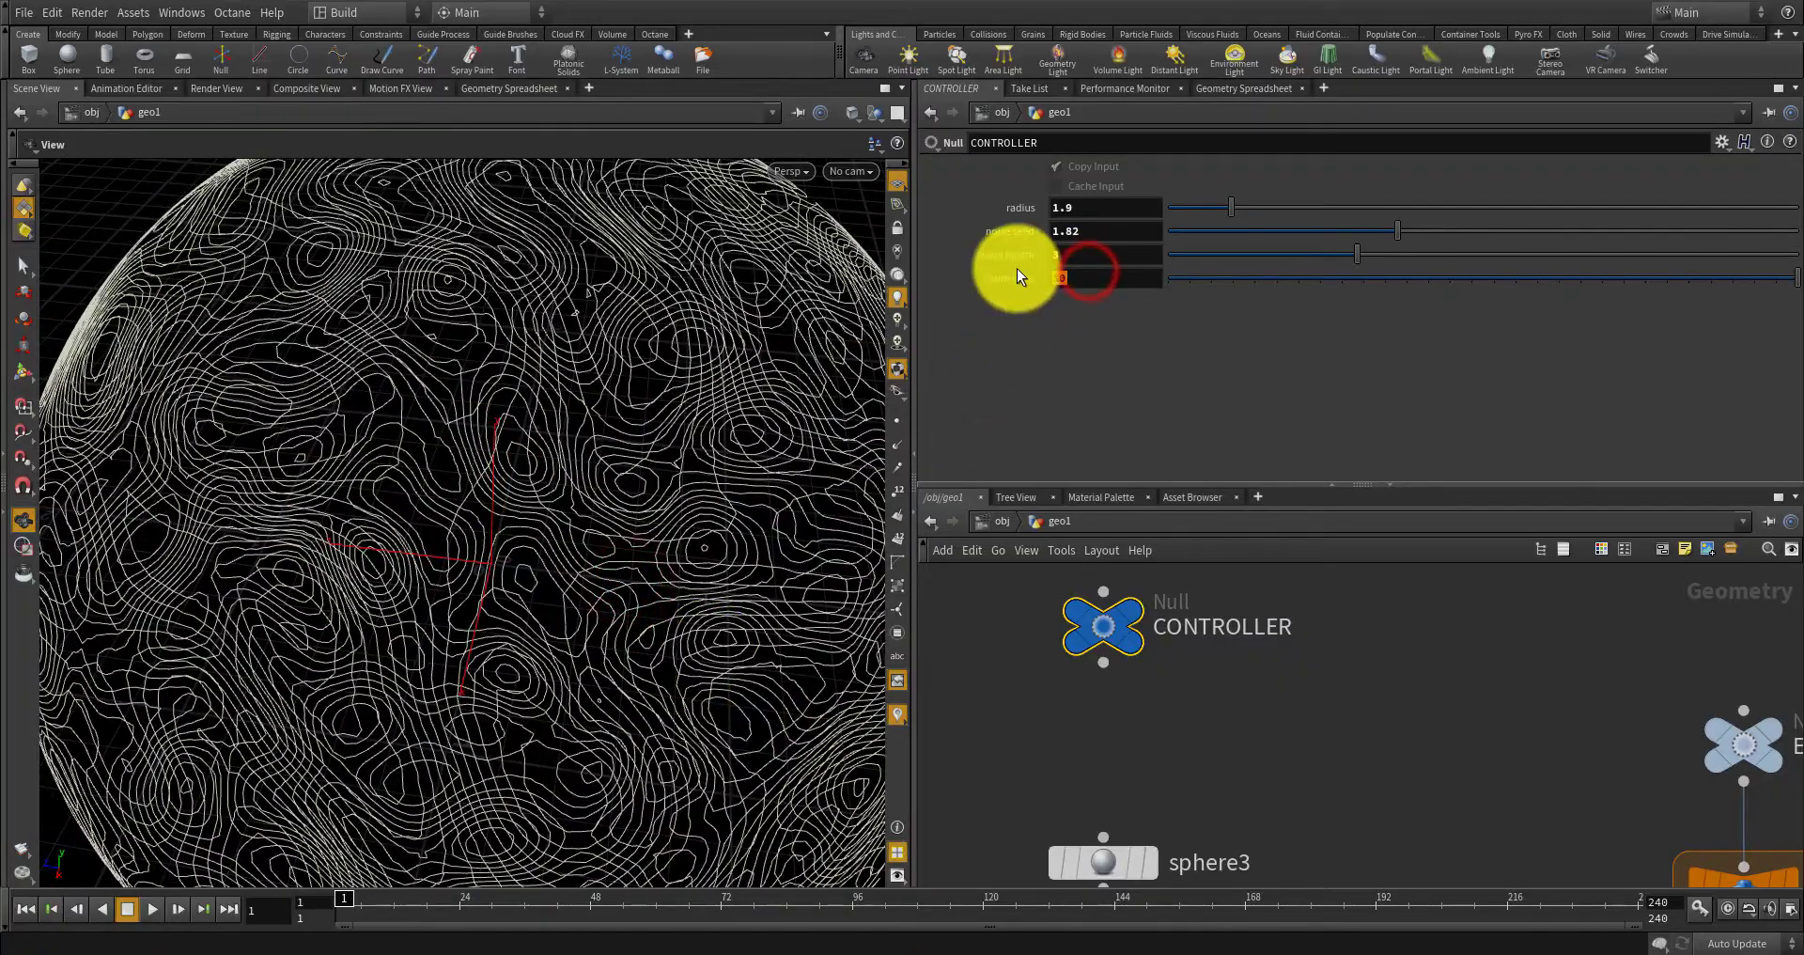
Set the CONTROLLER's num layer to 20 and check the contour density on the sphere.
type("20")
key("Return")
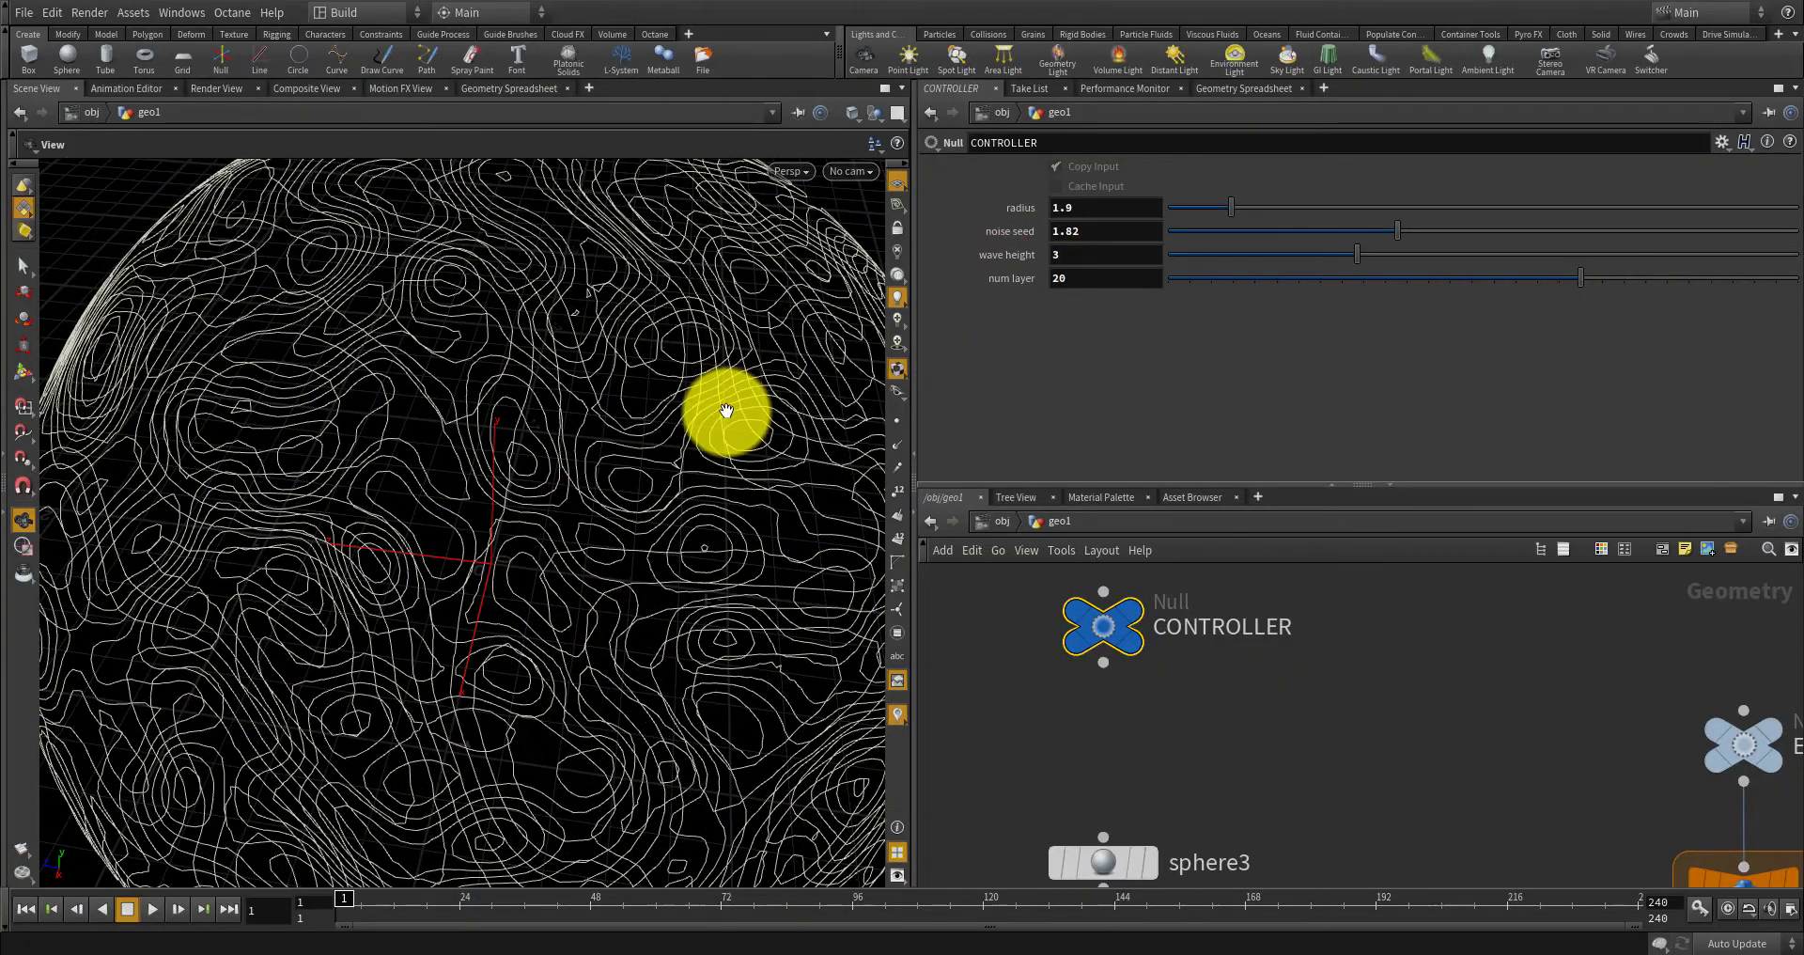
scroll(611, 491, "down", 5)
mouse_move(404, 561)
left_mouse_down()
mouse_move(544, 447)
mouse_move(470, 418)
mouse_move(334, 487)
mouse_move(475, 511)
mouse_move(516, 557)
left_mouse_up()
scroll(1146, 655, "down", 6)
scroll(1151, 732, "up", 6)
scroll(1136, 705, "down", 3)
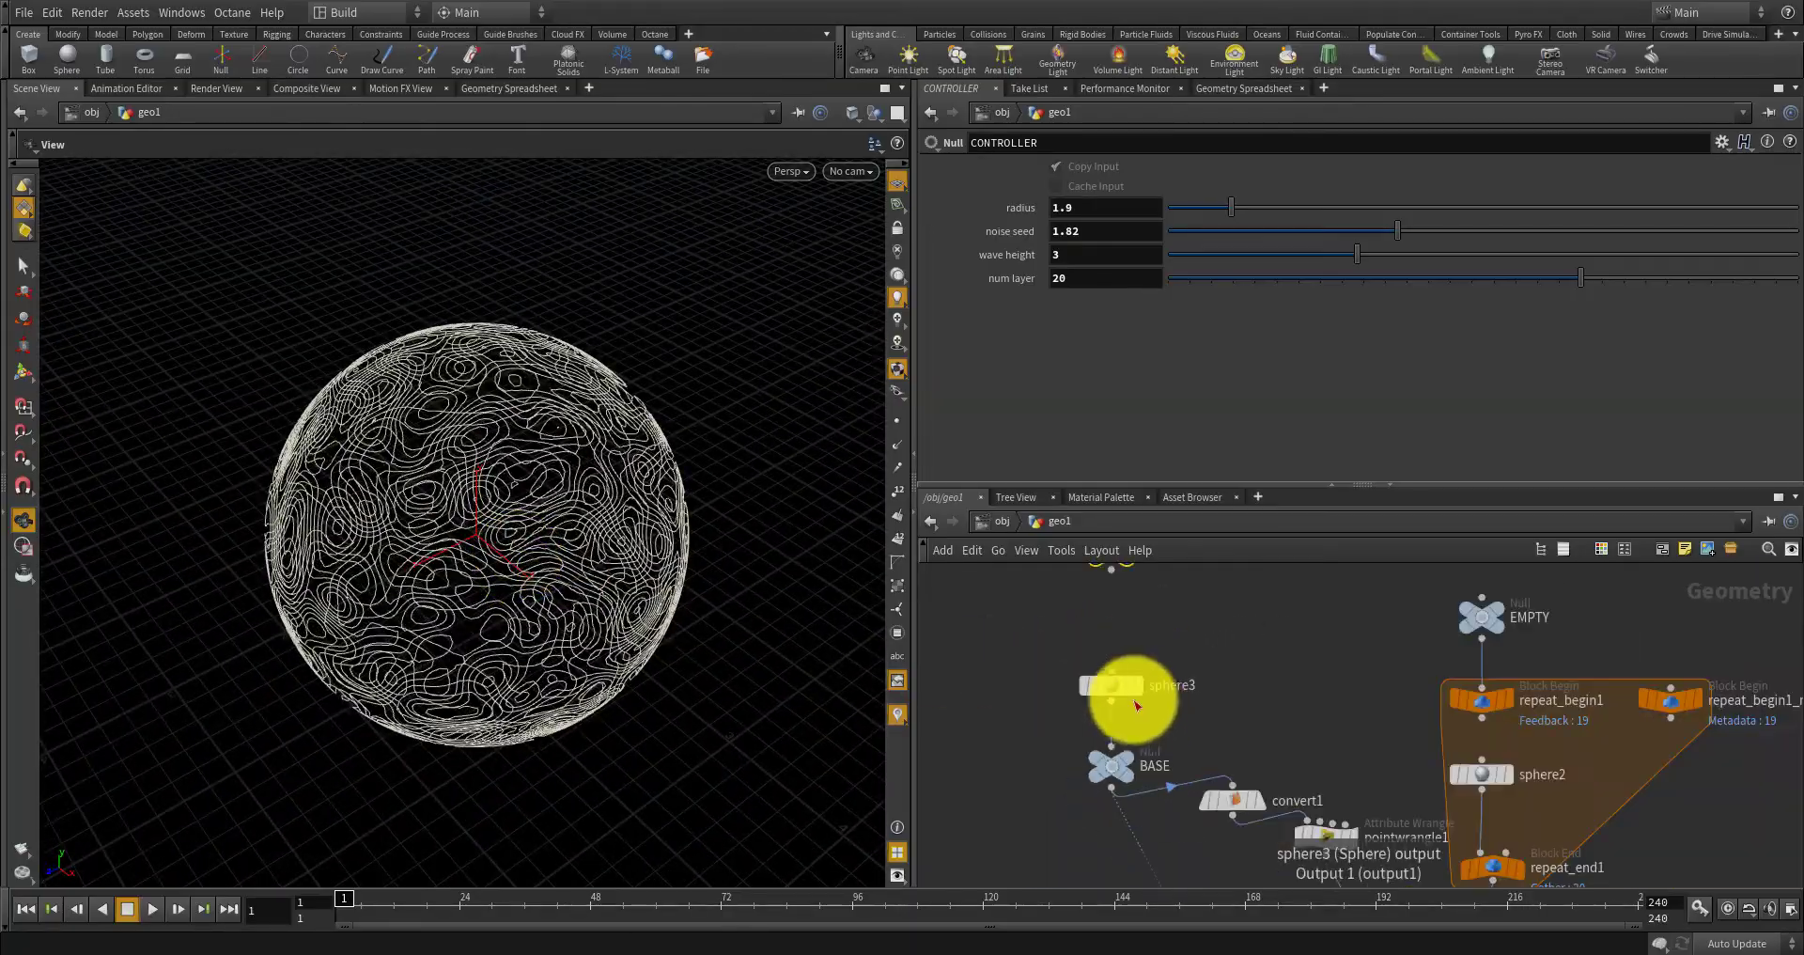
Move ray1 and null1 together to line up below pointwrangle2, then examine the sphere's contours.
scroll(1133, 702, "up", 2)
scroll(1133, 702, "down", 2)
scroll(1182, 752, "up", 1)
scroll(1212, 856, "down", 2)
middle_click_drag(1216, 864, 1147, 697)
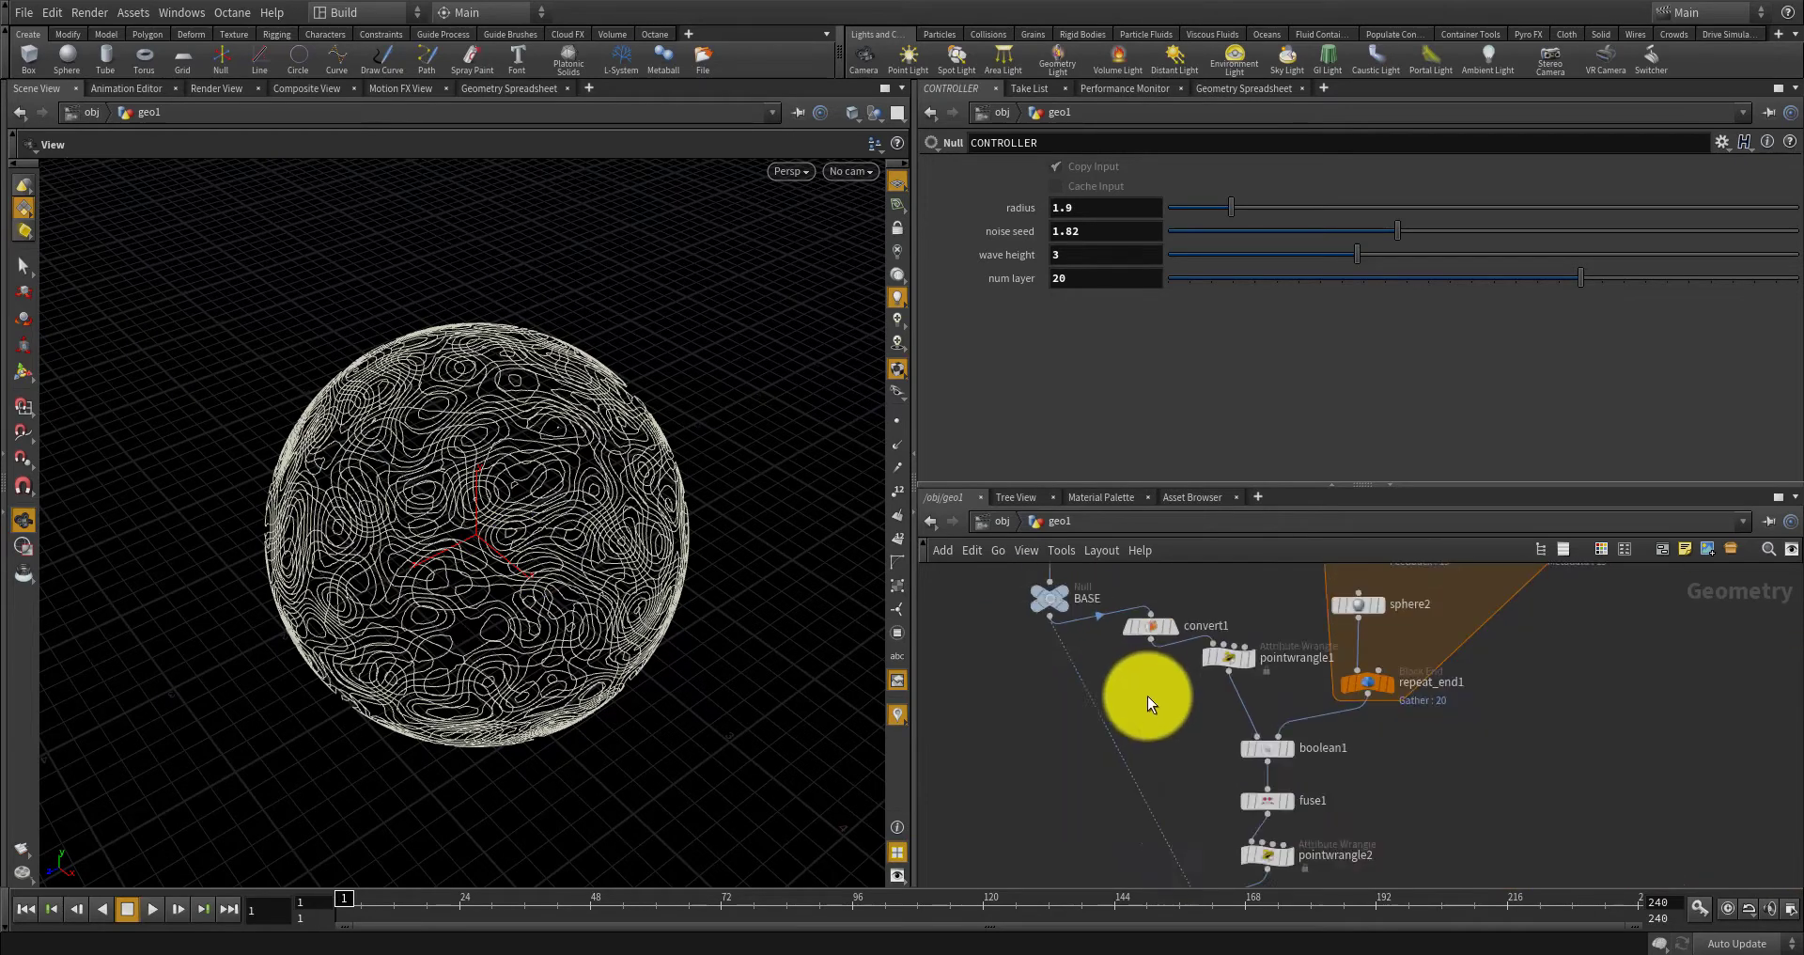
scroll(1147, 697, "down", 3)
scroll(1172, 808, "up", 2)
scroll(1189, 798, "down", 2)
scroll(1191, 800, "up", 3)
left_click_drag(1204, 851, 1226, 733)
scroll(1134, 741, "up", 2)
scroll(714, 621, "up", 3)
left_click_drag(661, 604, 504, 531)
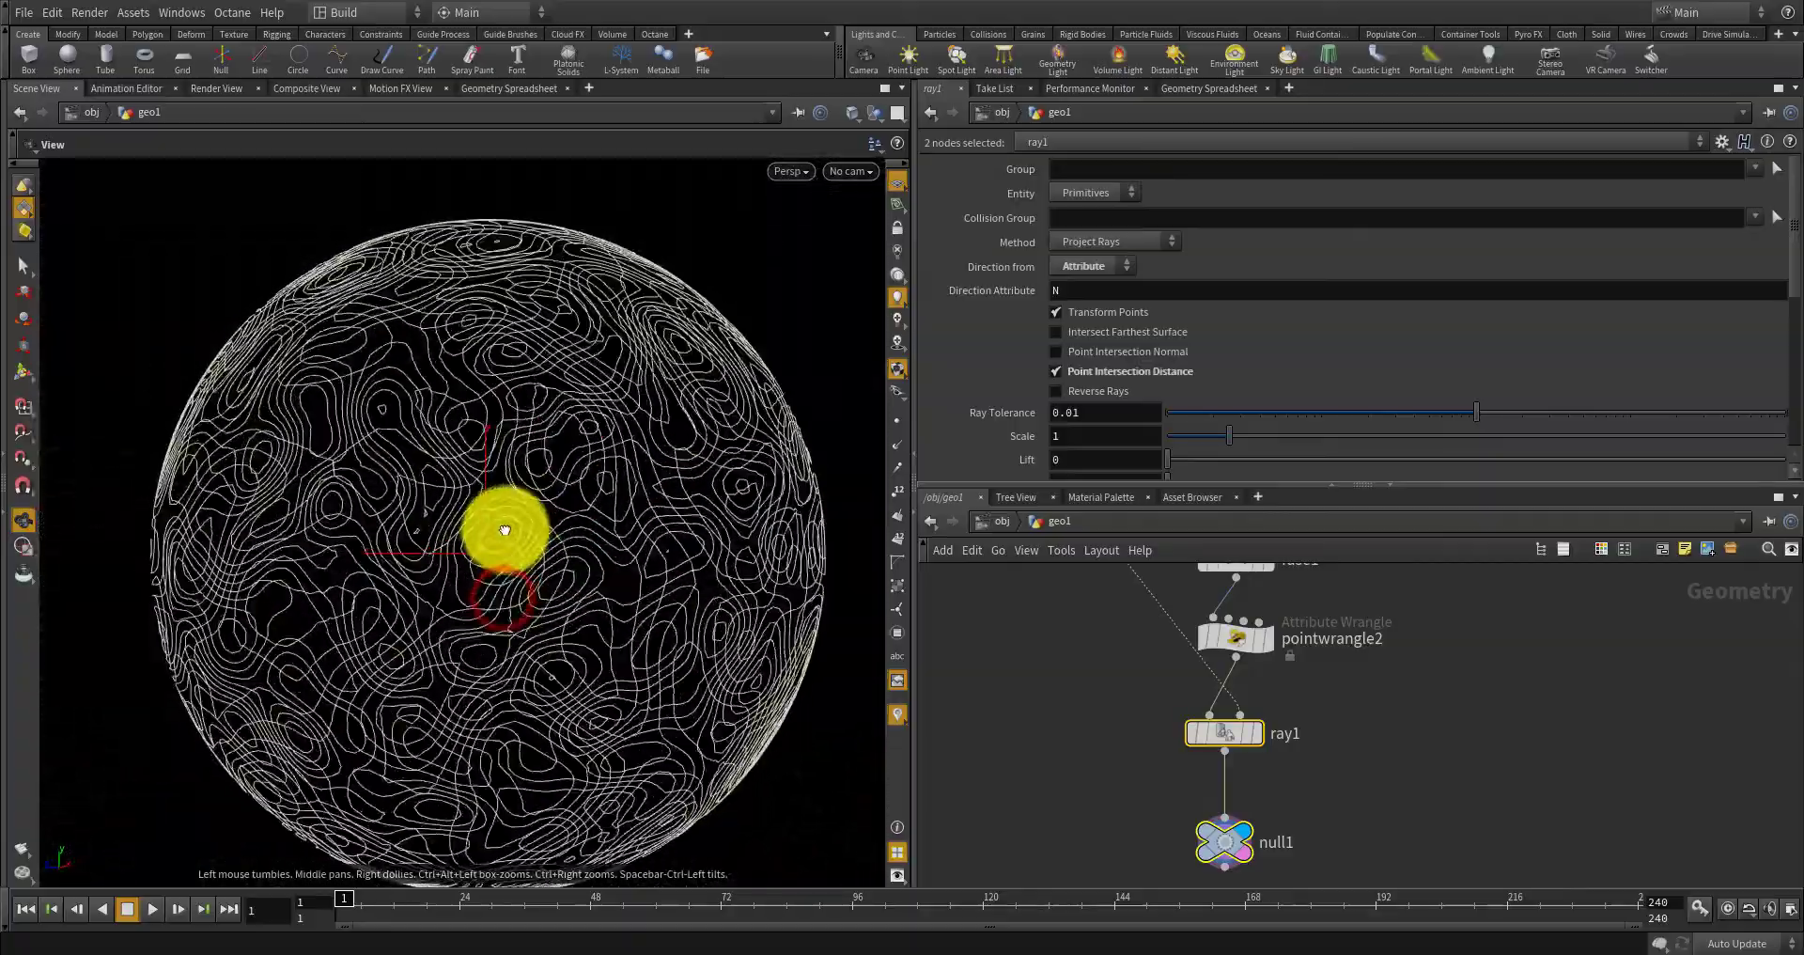
Add a Convert VDB node below convert1, feed it from convert1's output and display its result.
right_click_drag(1108, 728, 1105, 611)
middle_click_drag(1083, 733, 1108, 827)
right_click_drag(1140, 742, 1106, 839)
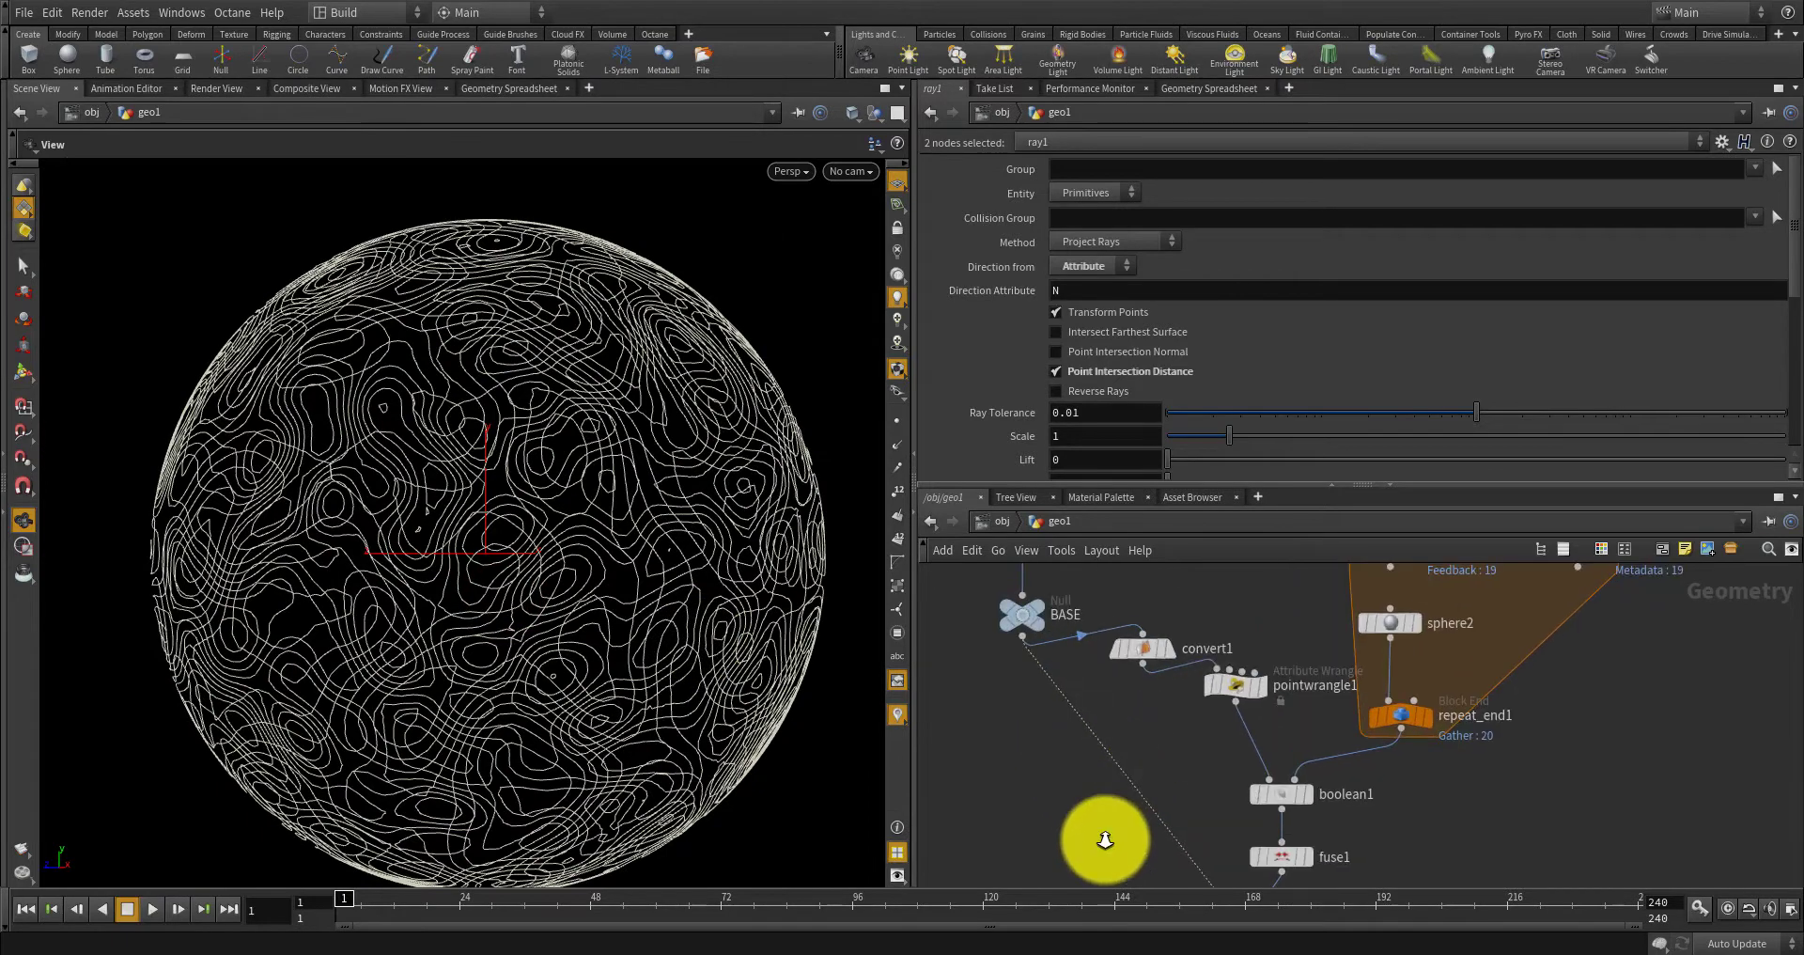
key("Tab")
type("v")
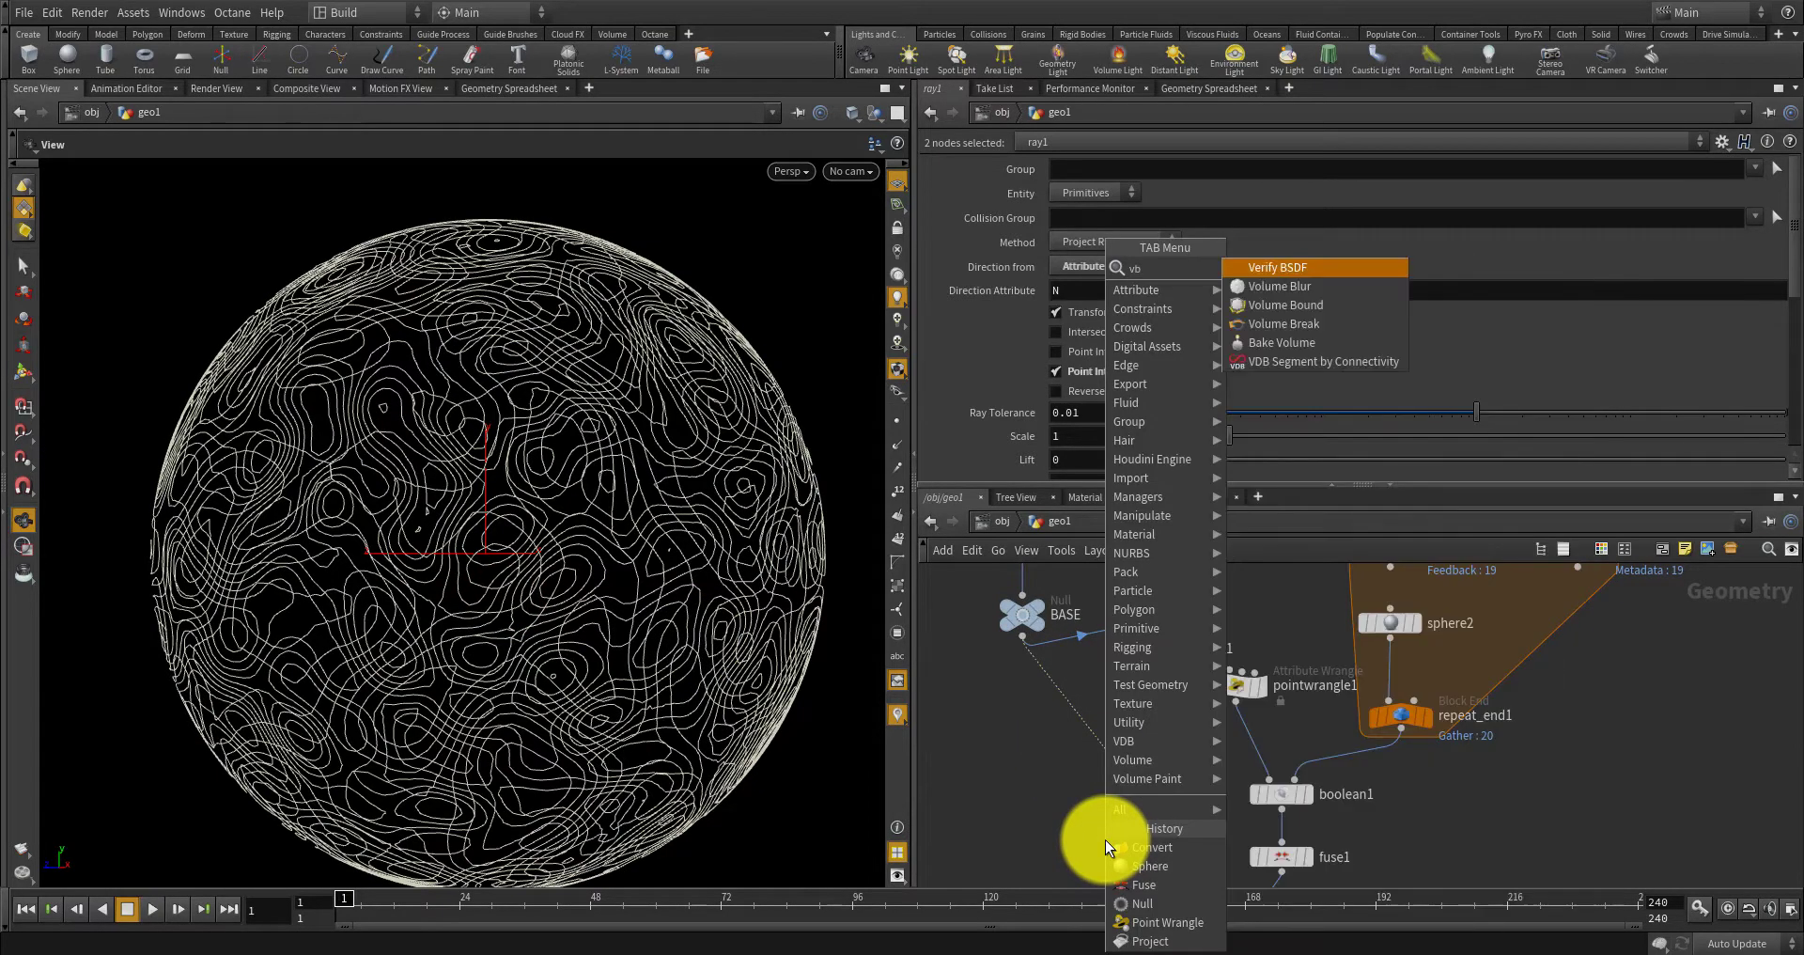
type("dbc")
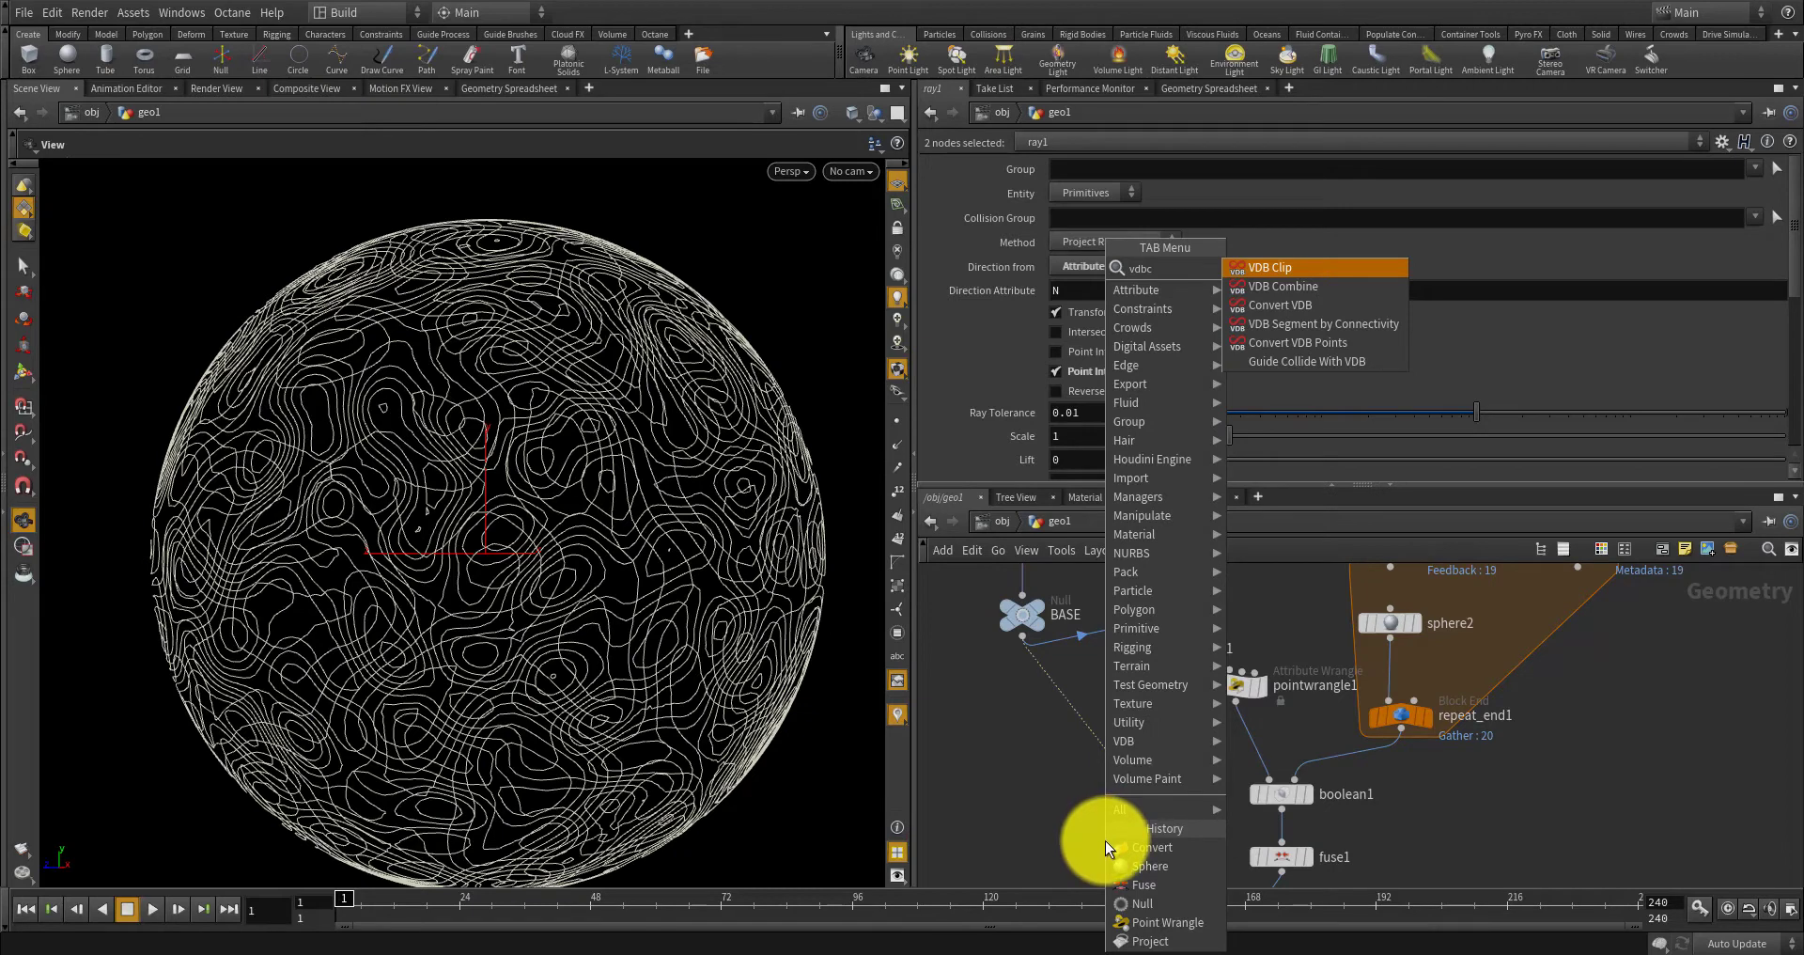
key("Down")
key("Down")
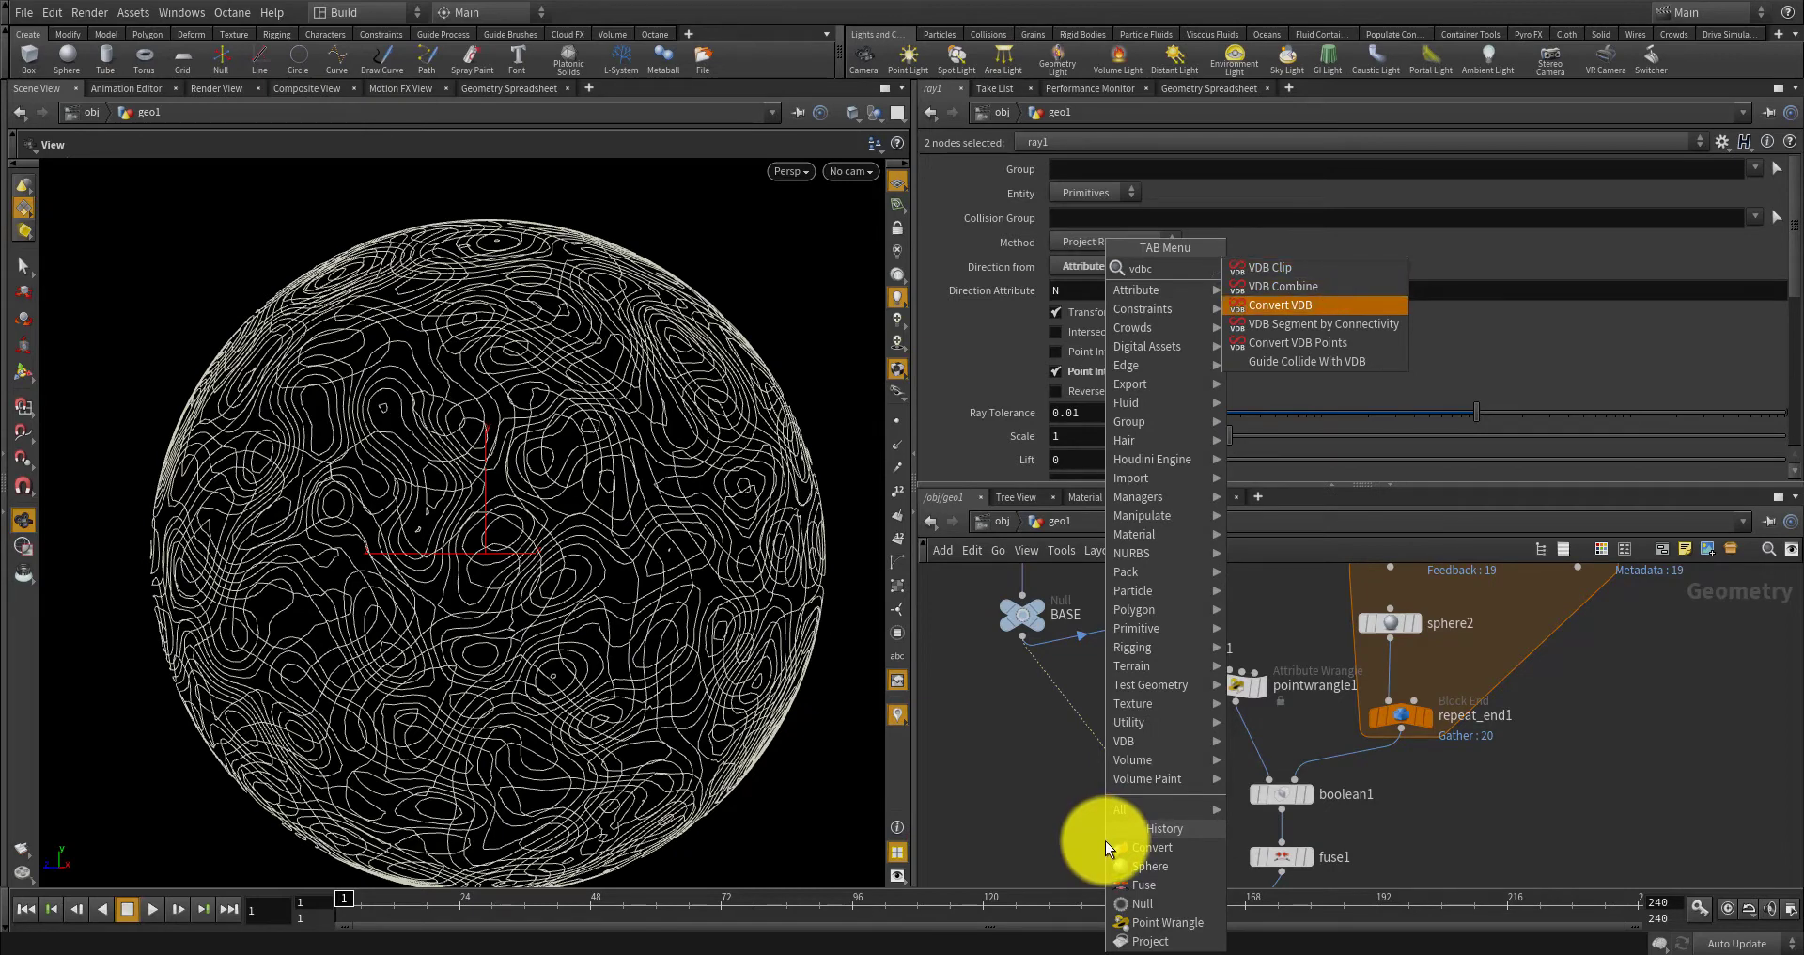
key("Return")
left_click(1104, 840)
left_click(1142, 662)
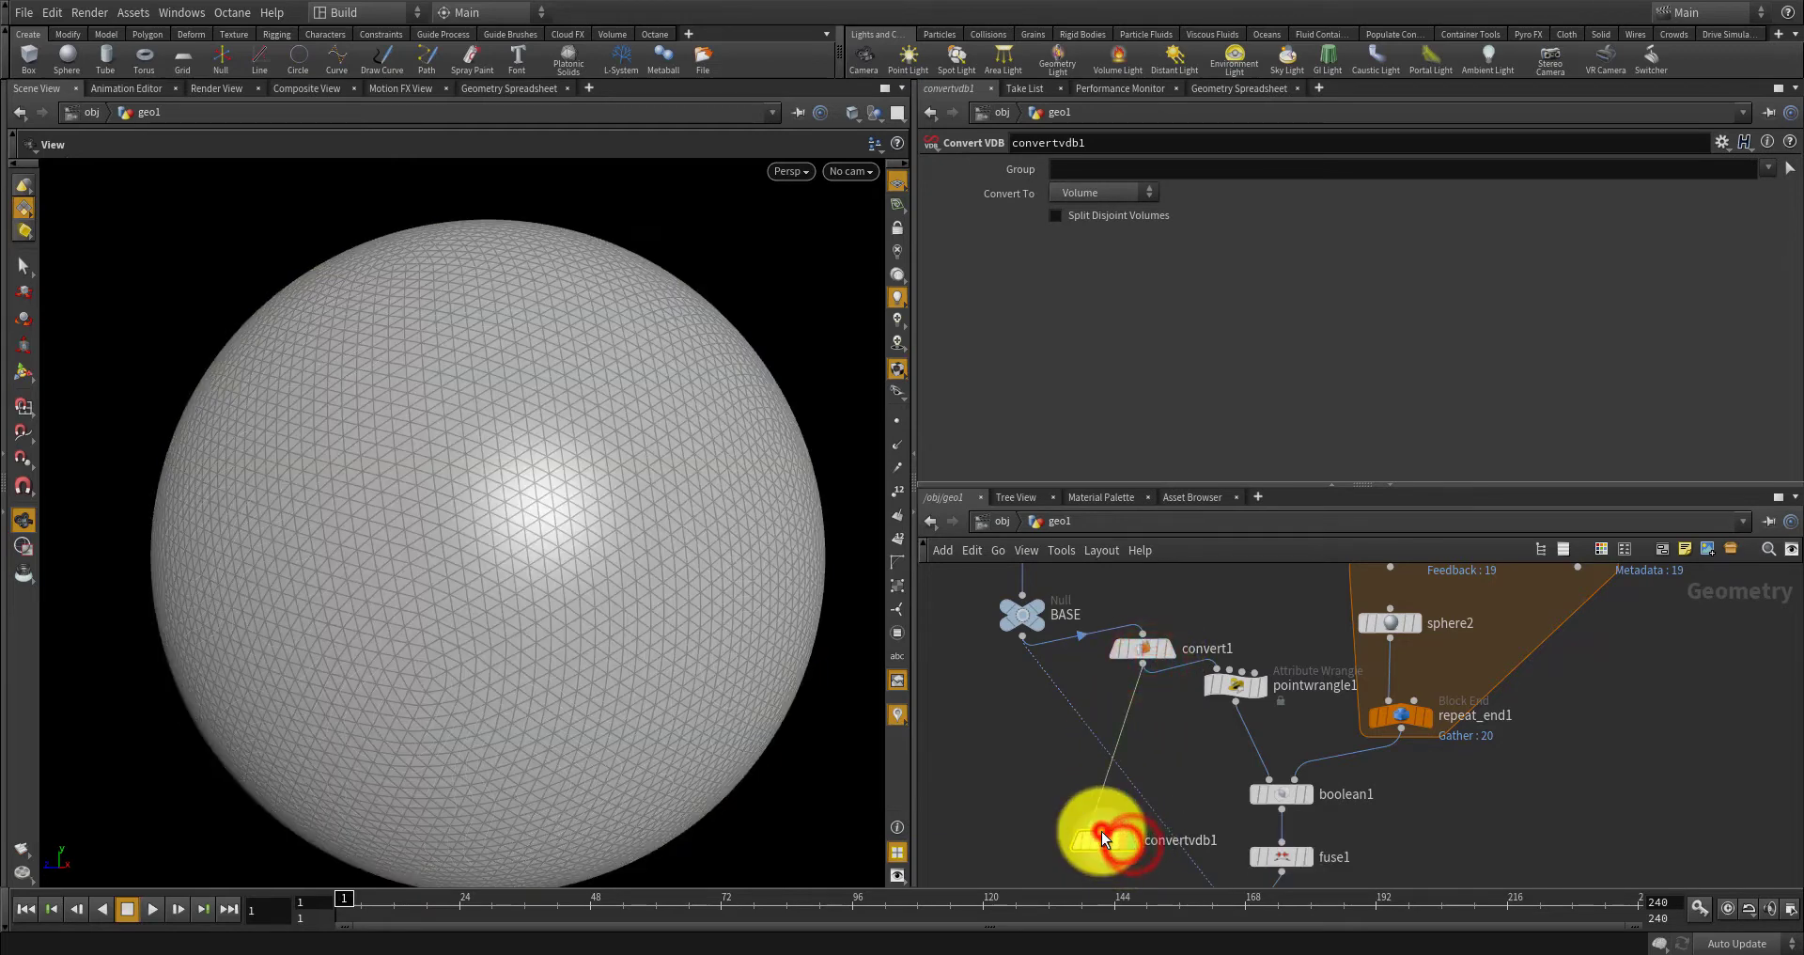
Try VDB as the Convert To type on convertvdb1, then delete the node.
left_click(1086, 199)
left_click(1086, 228)
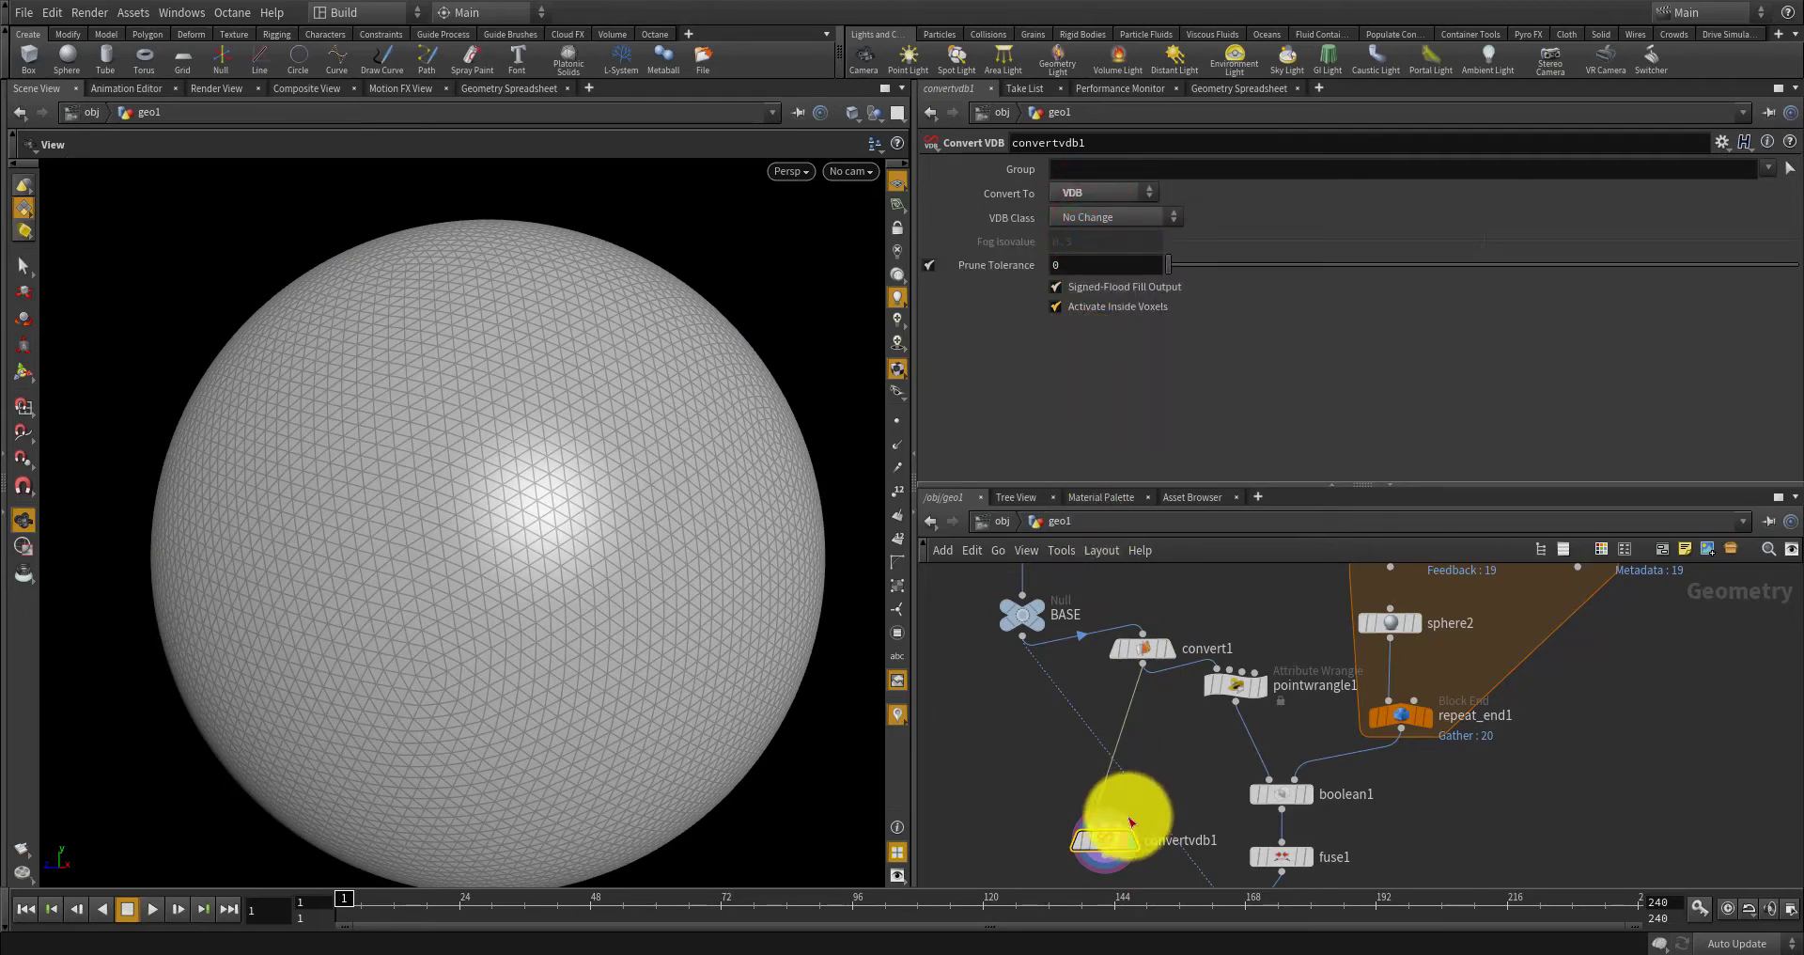
left_click_drag(1141, 879, 1085, 830)
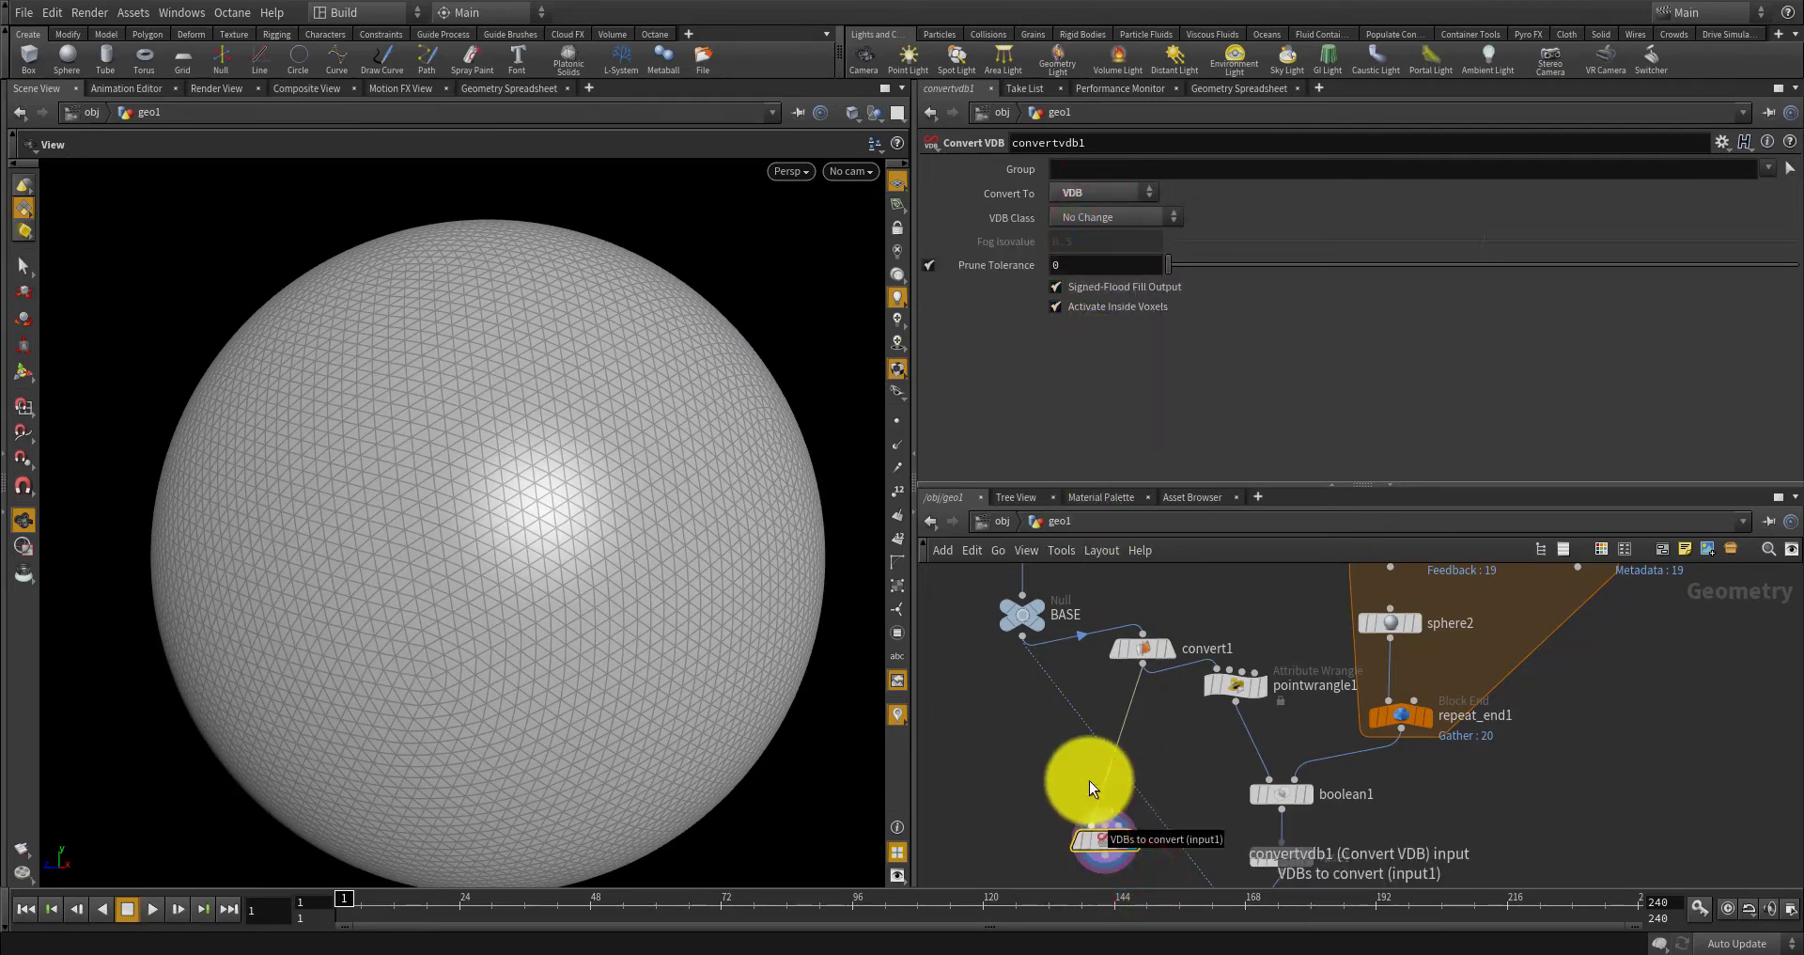
left_click(1101, 193)
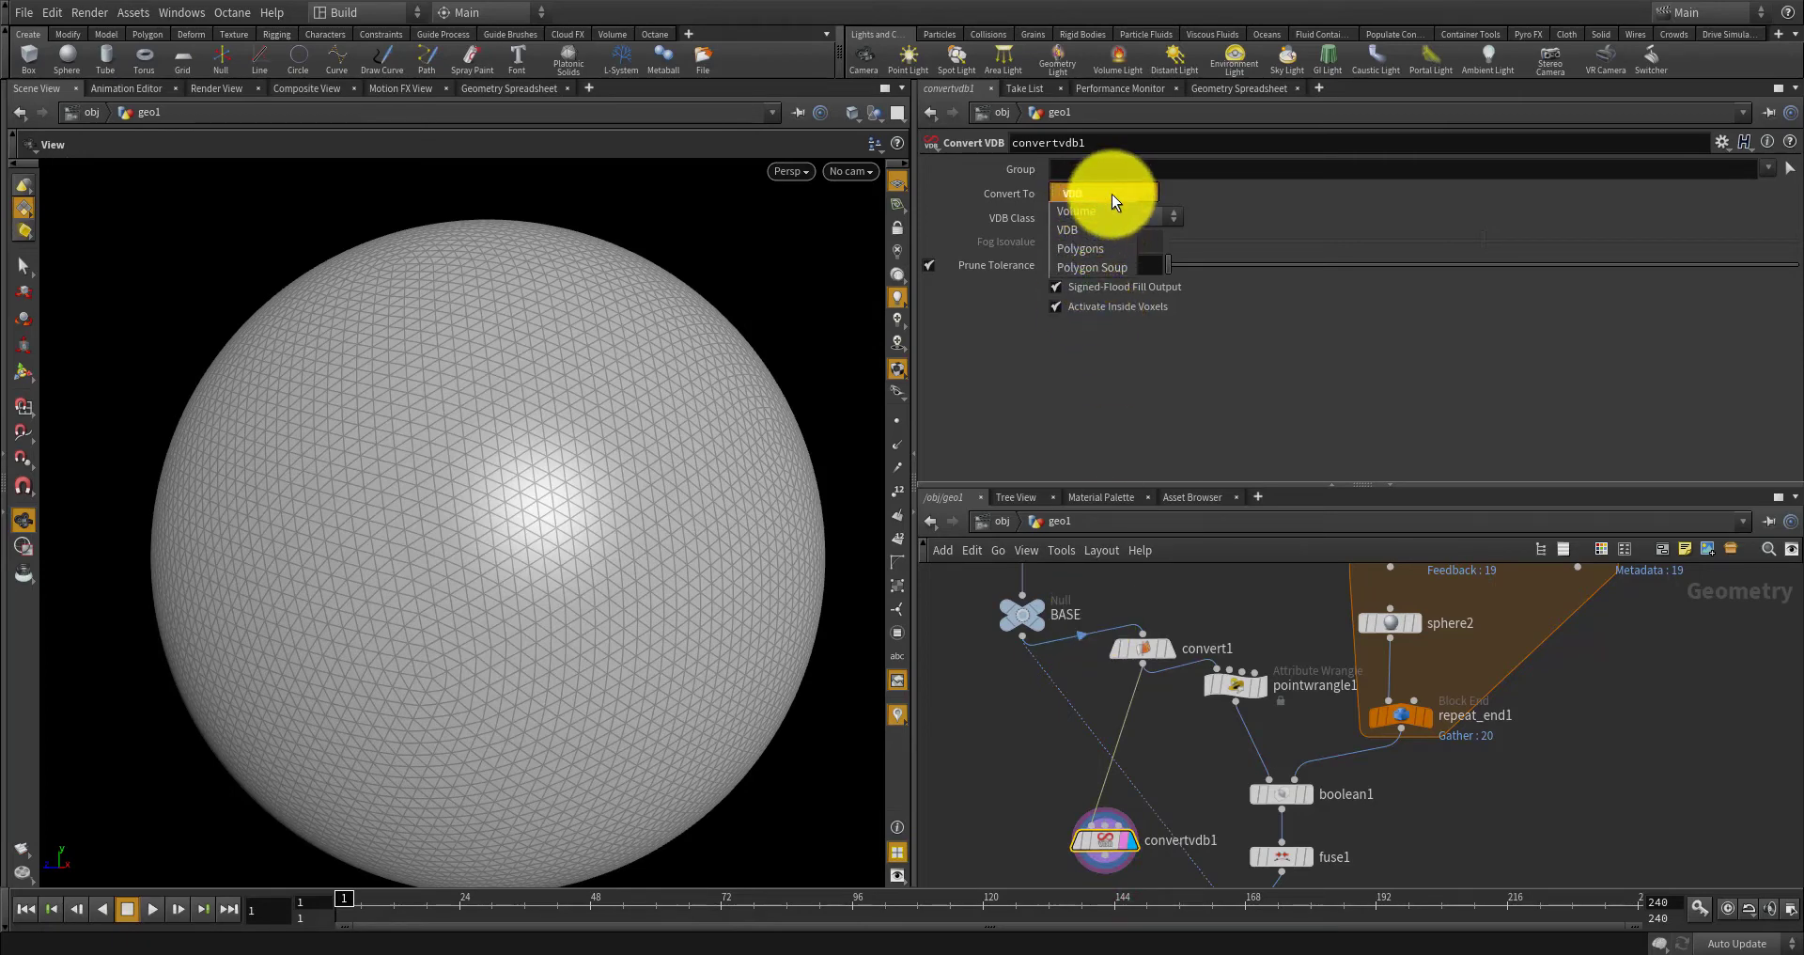
left_click(1193, 191)
key("Delete")
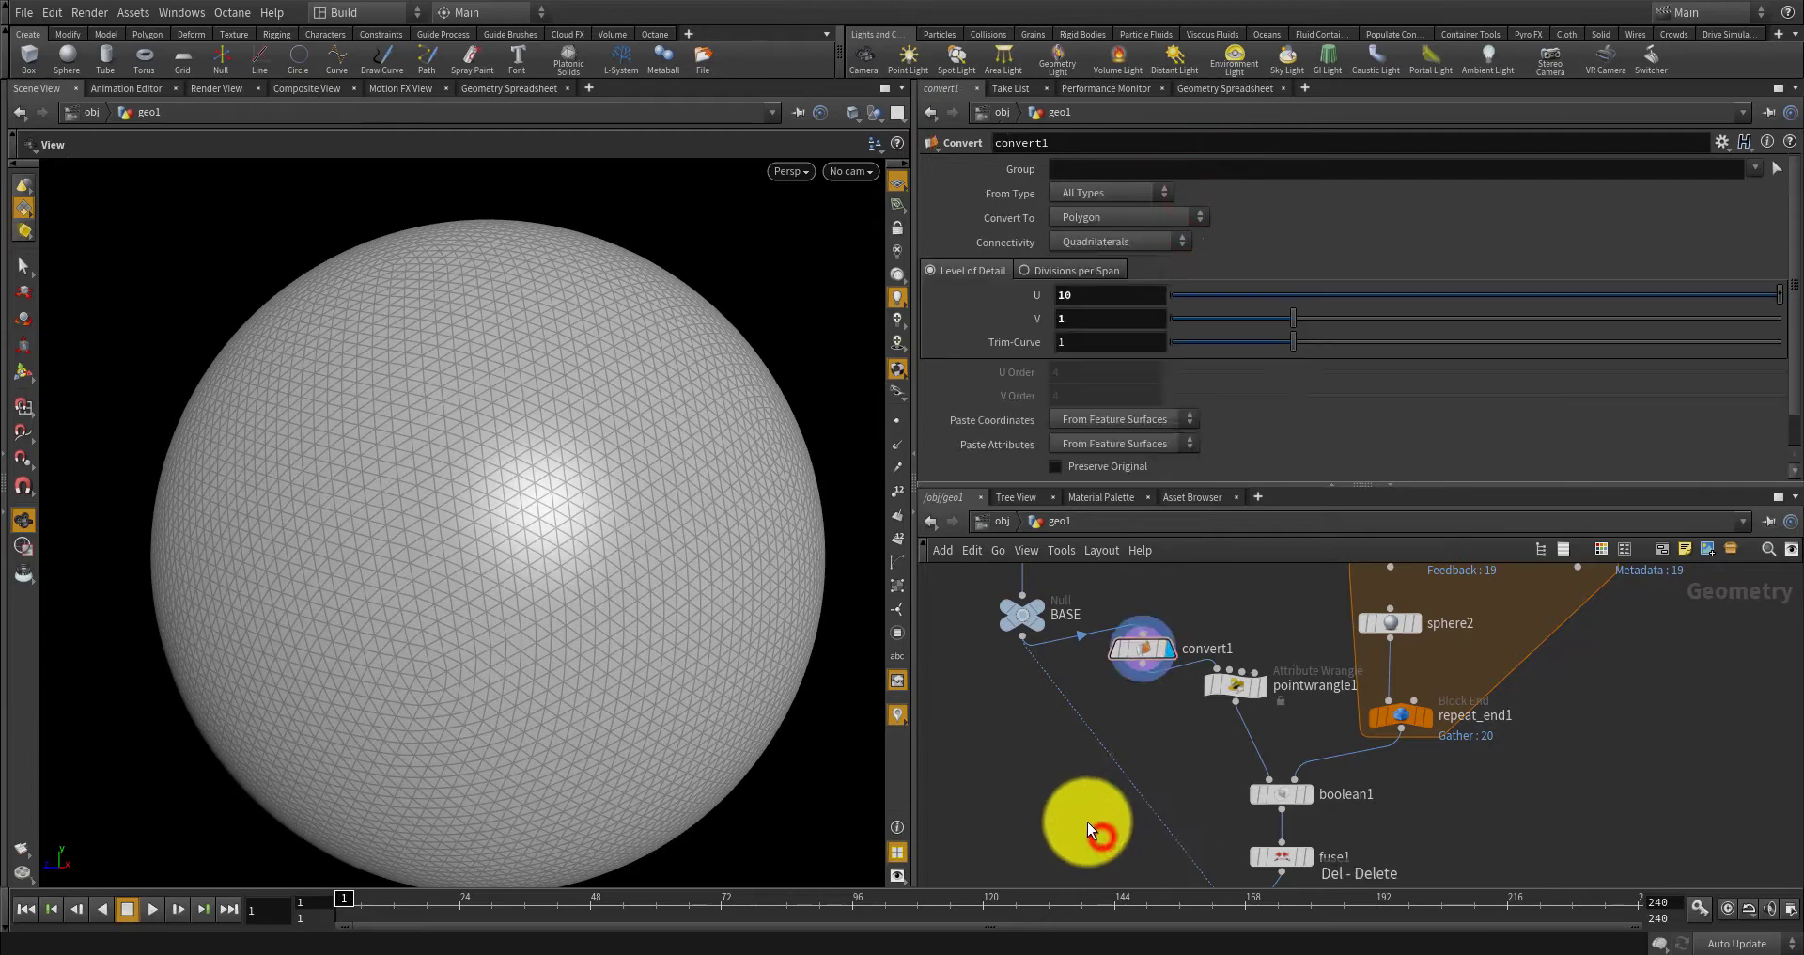
Add a VDB from Polygons node below convert1 in the network.
right_click(1083, 820)
type("c")
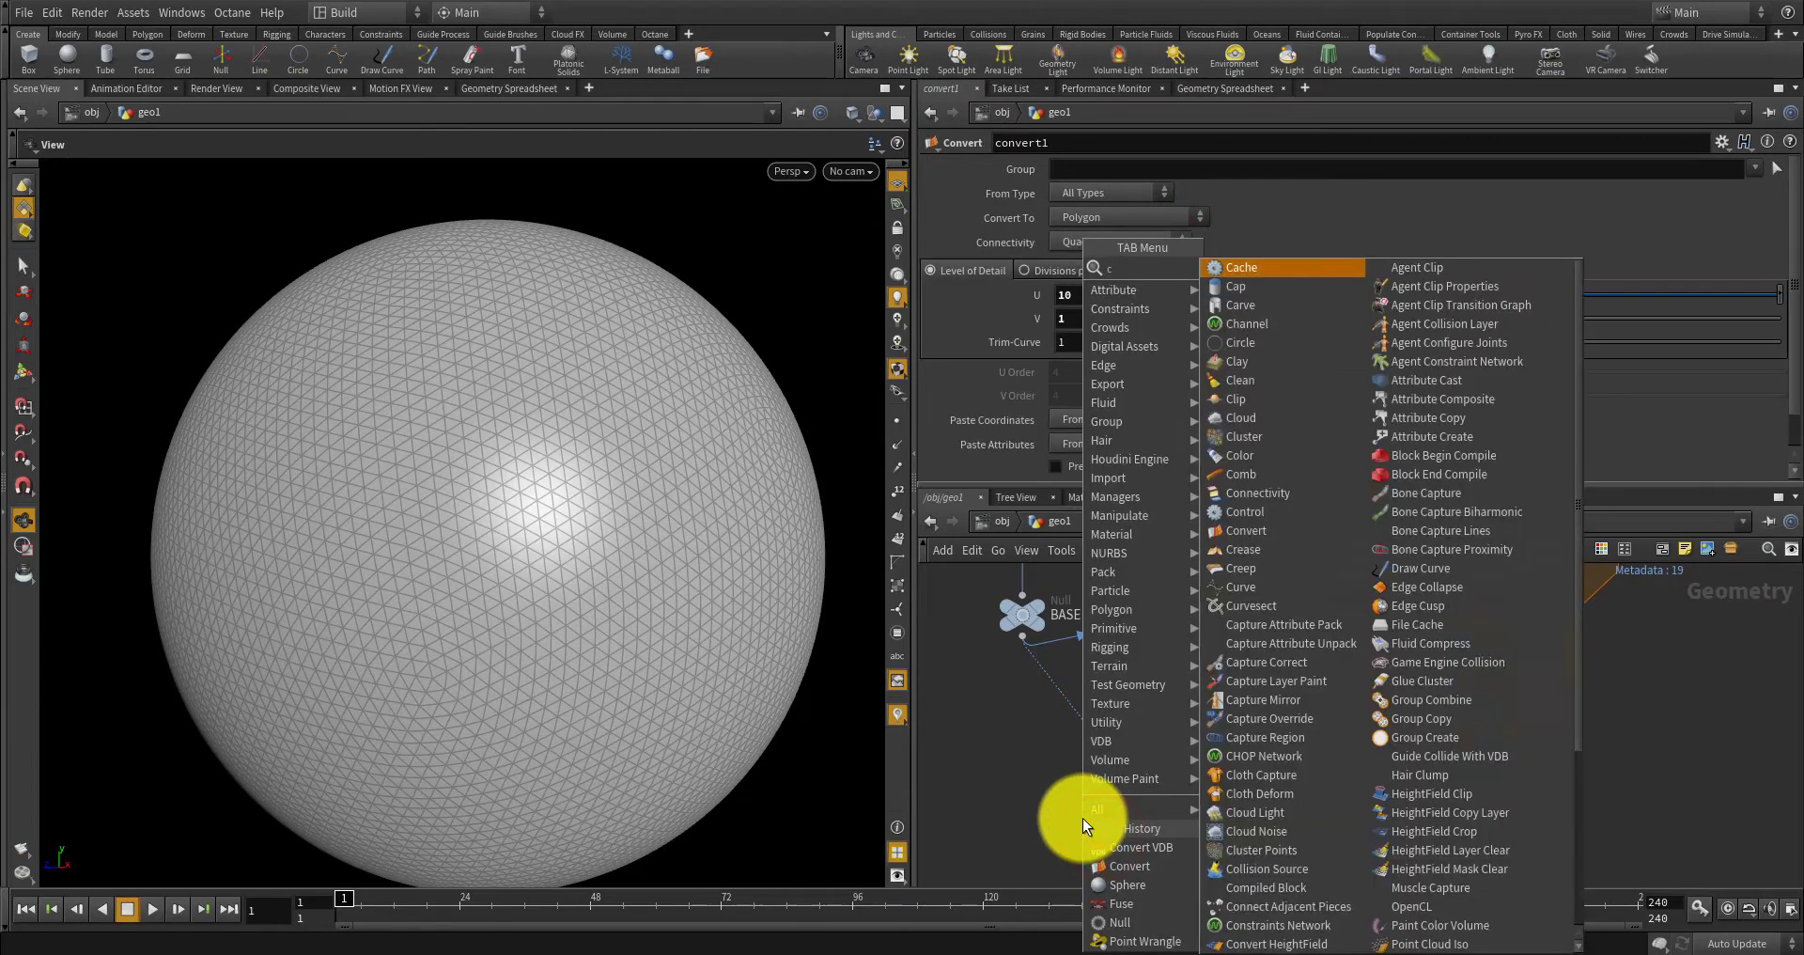
type("onvertv")
key("BackSpace")
key("BackSpace")
key("BackSpace")
key("BackSpace")
key("BackSpace")
key("BackSpace")
key("BackSpace")
key("BackSpace")
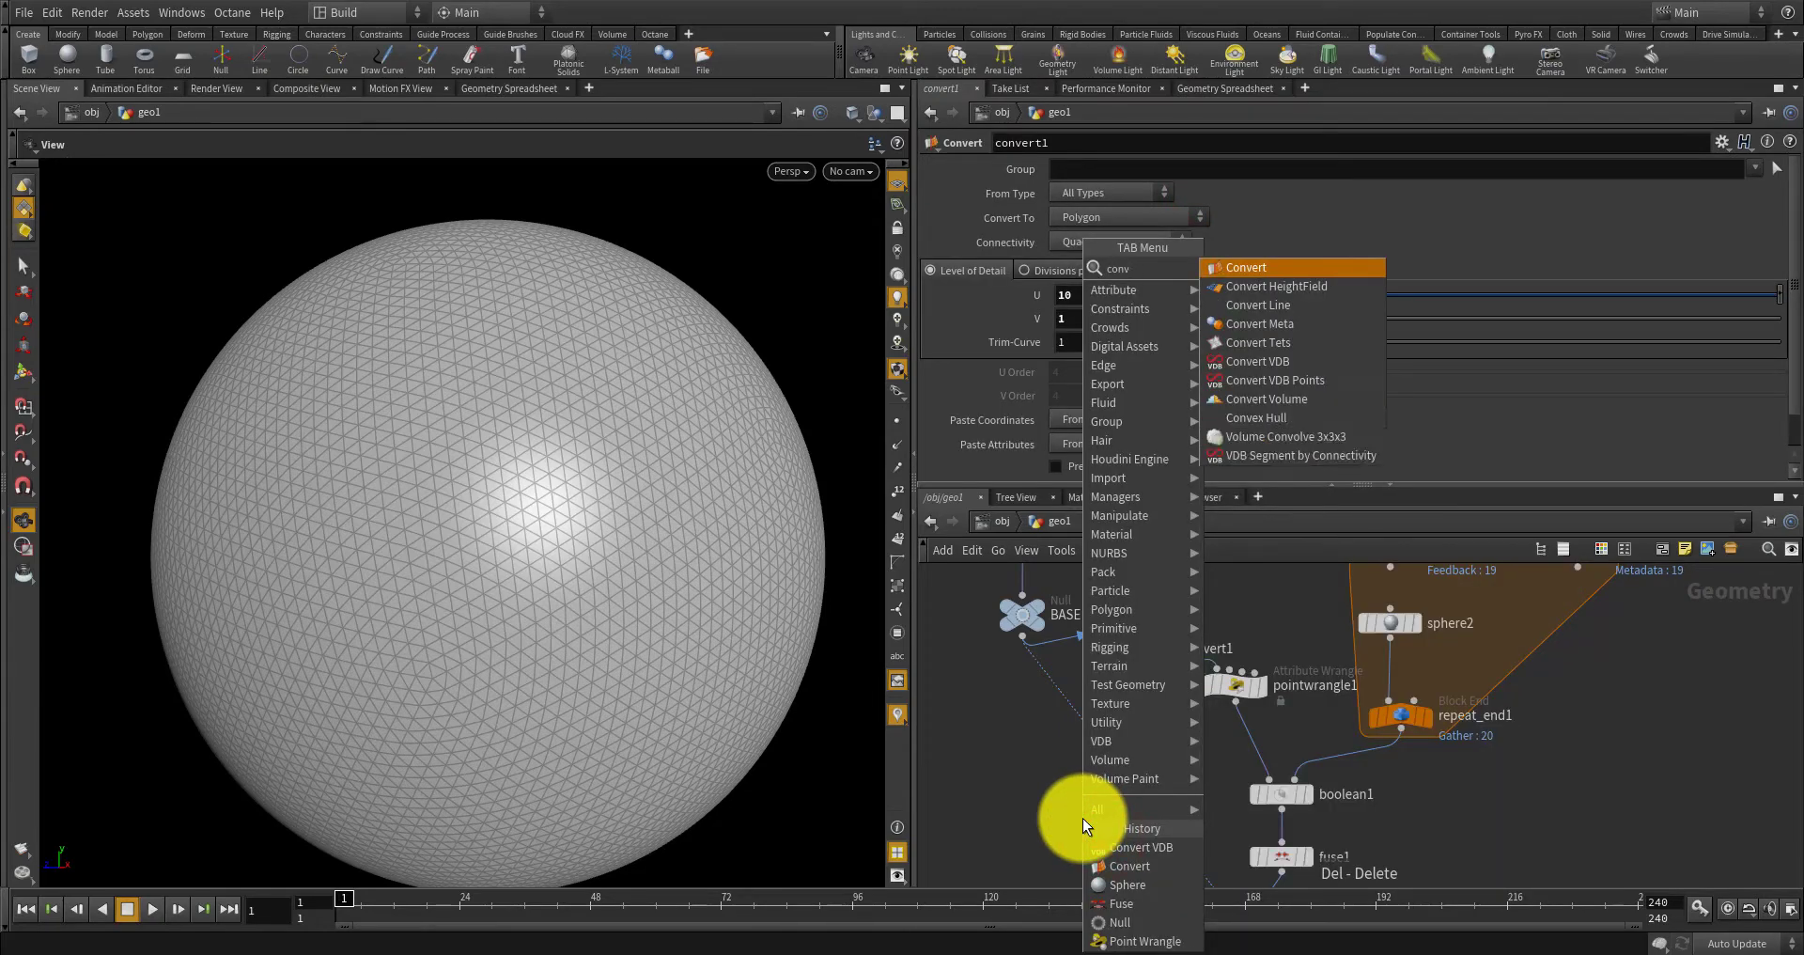
type("vdb from po")
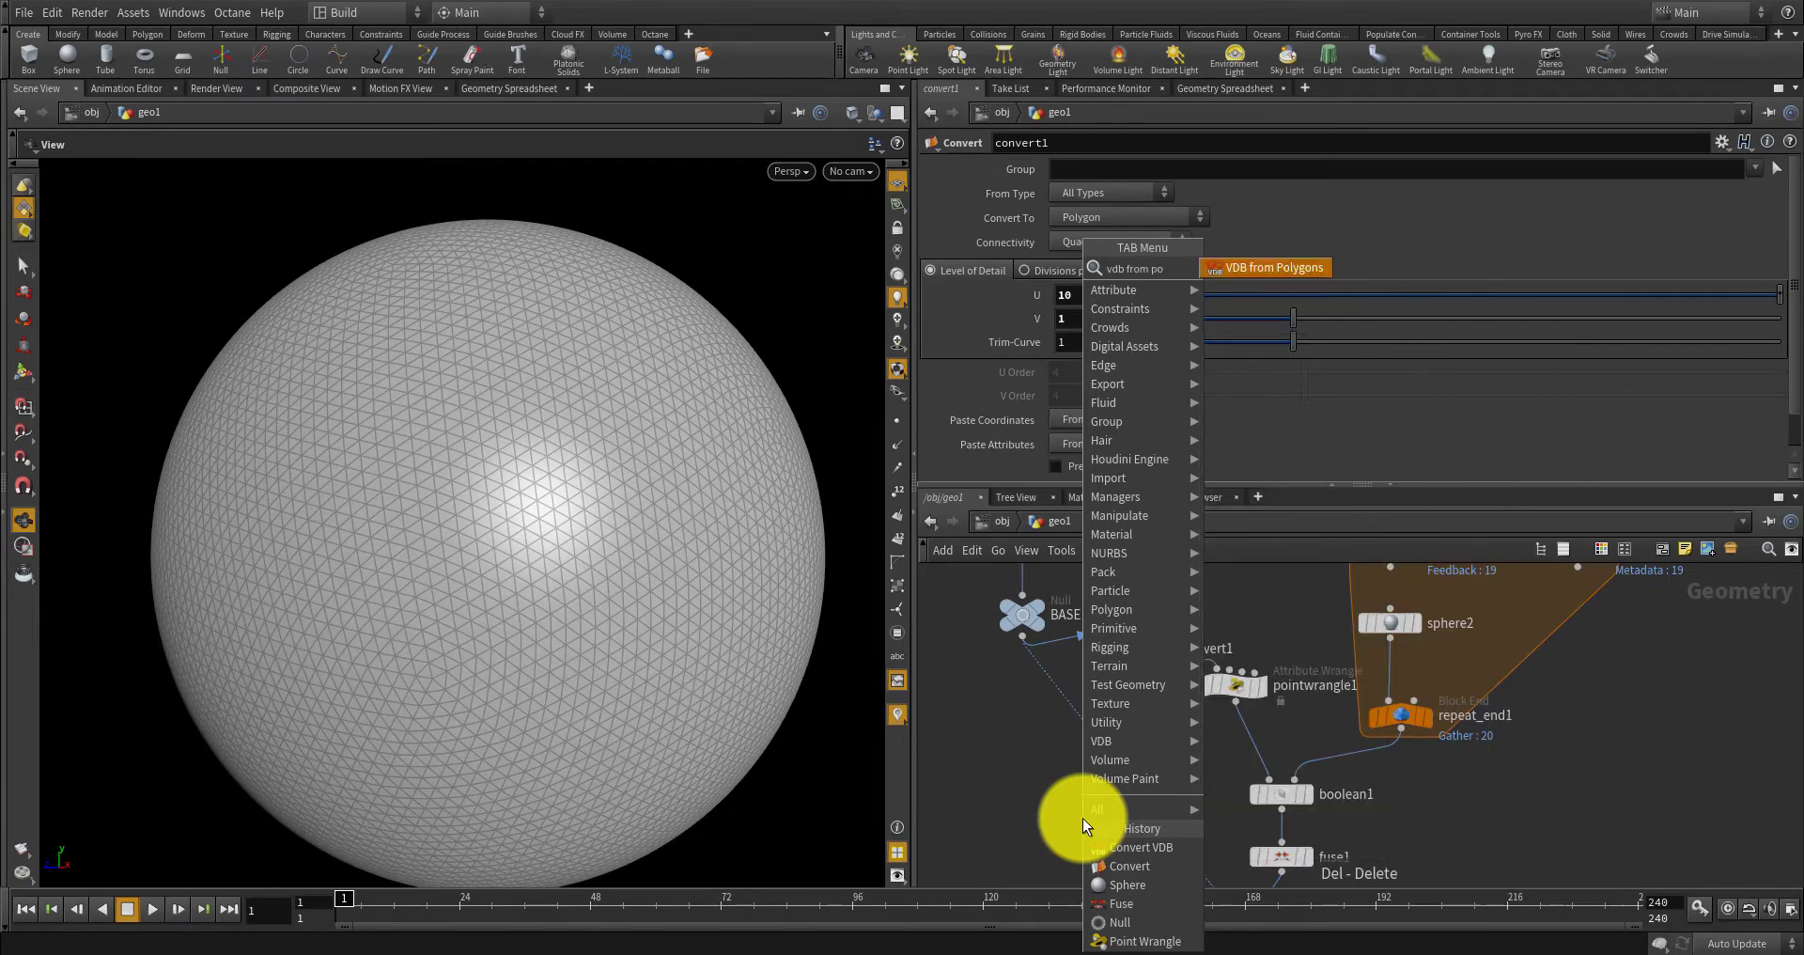
key("Escape")
left_click(1082, 818)
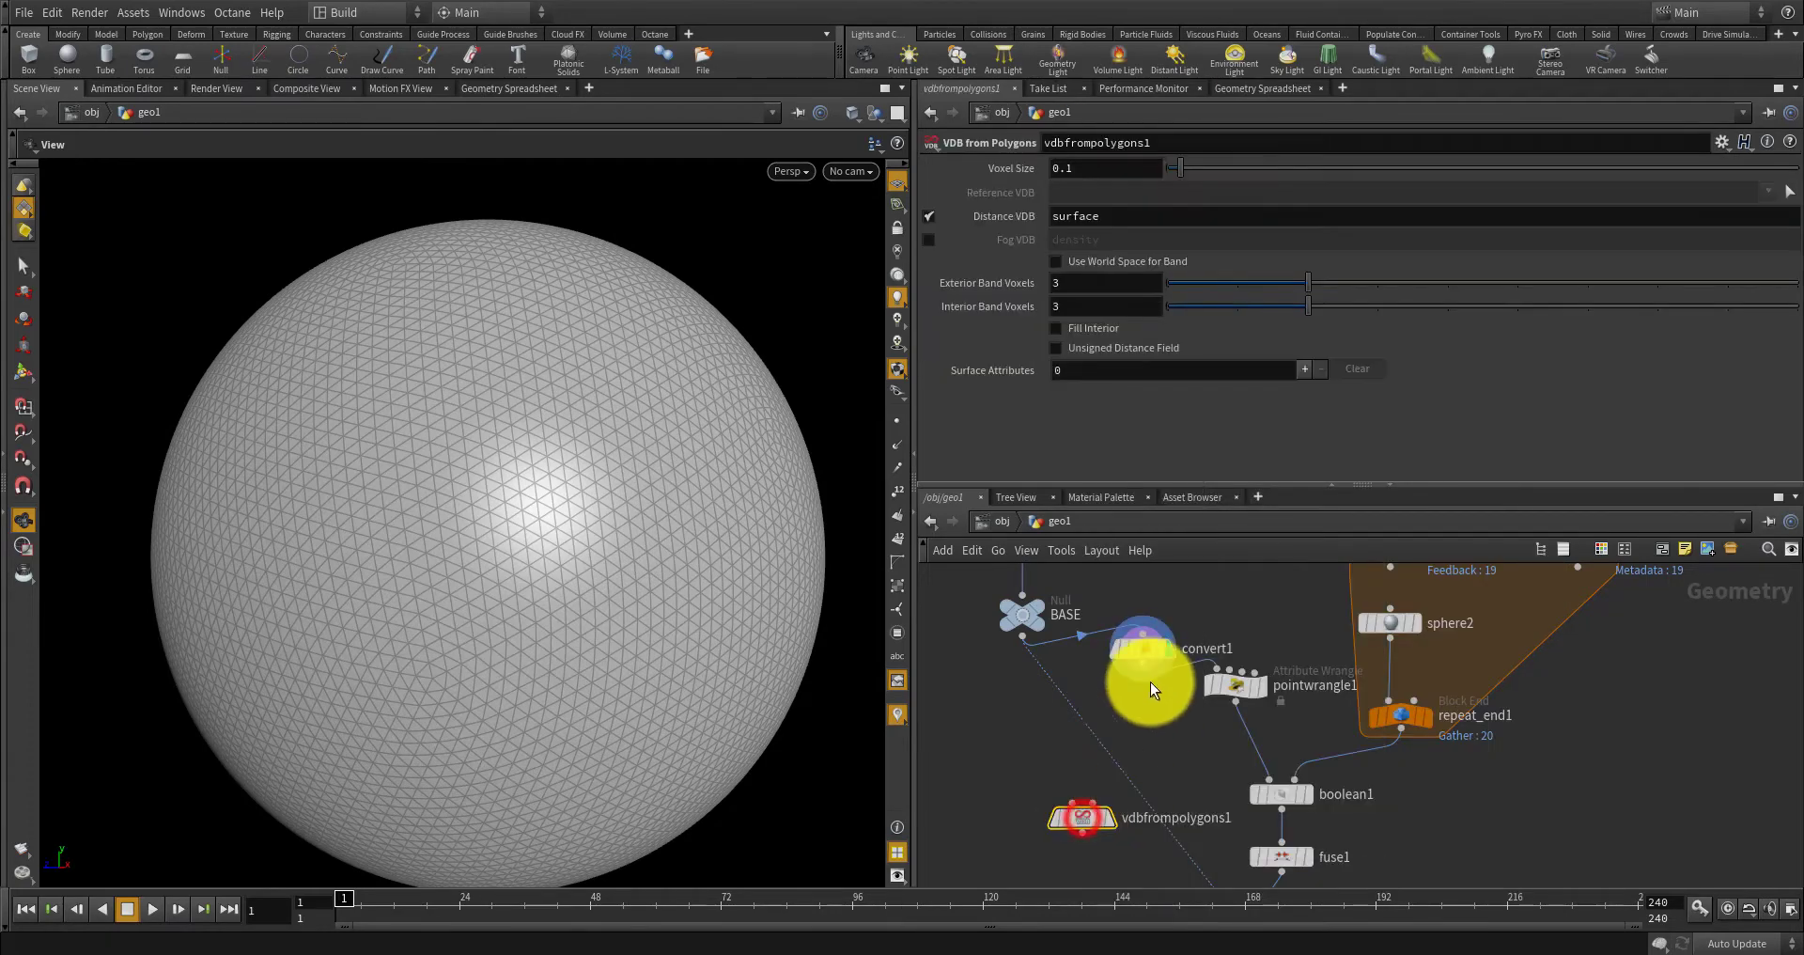
Connect convert1's output to vdbfrompolygons1 and display the resulting volume.
left_click_drag(1145, 671, 1106, 825)
left_click(1107, 824)
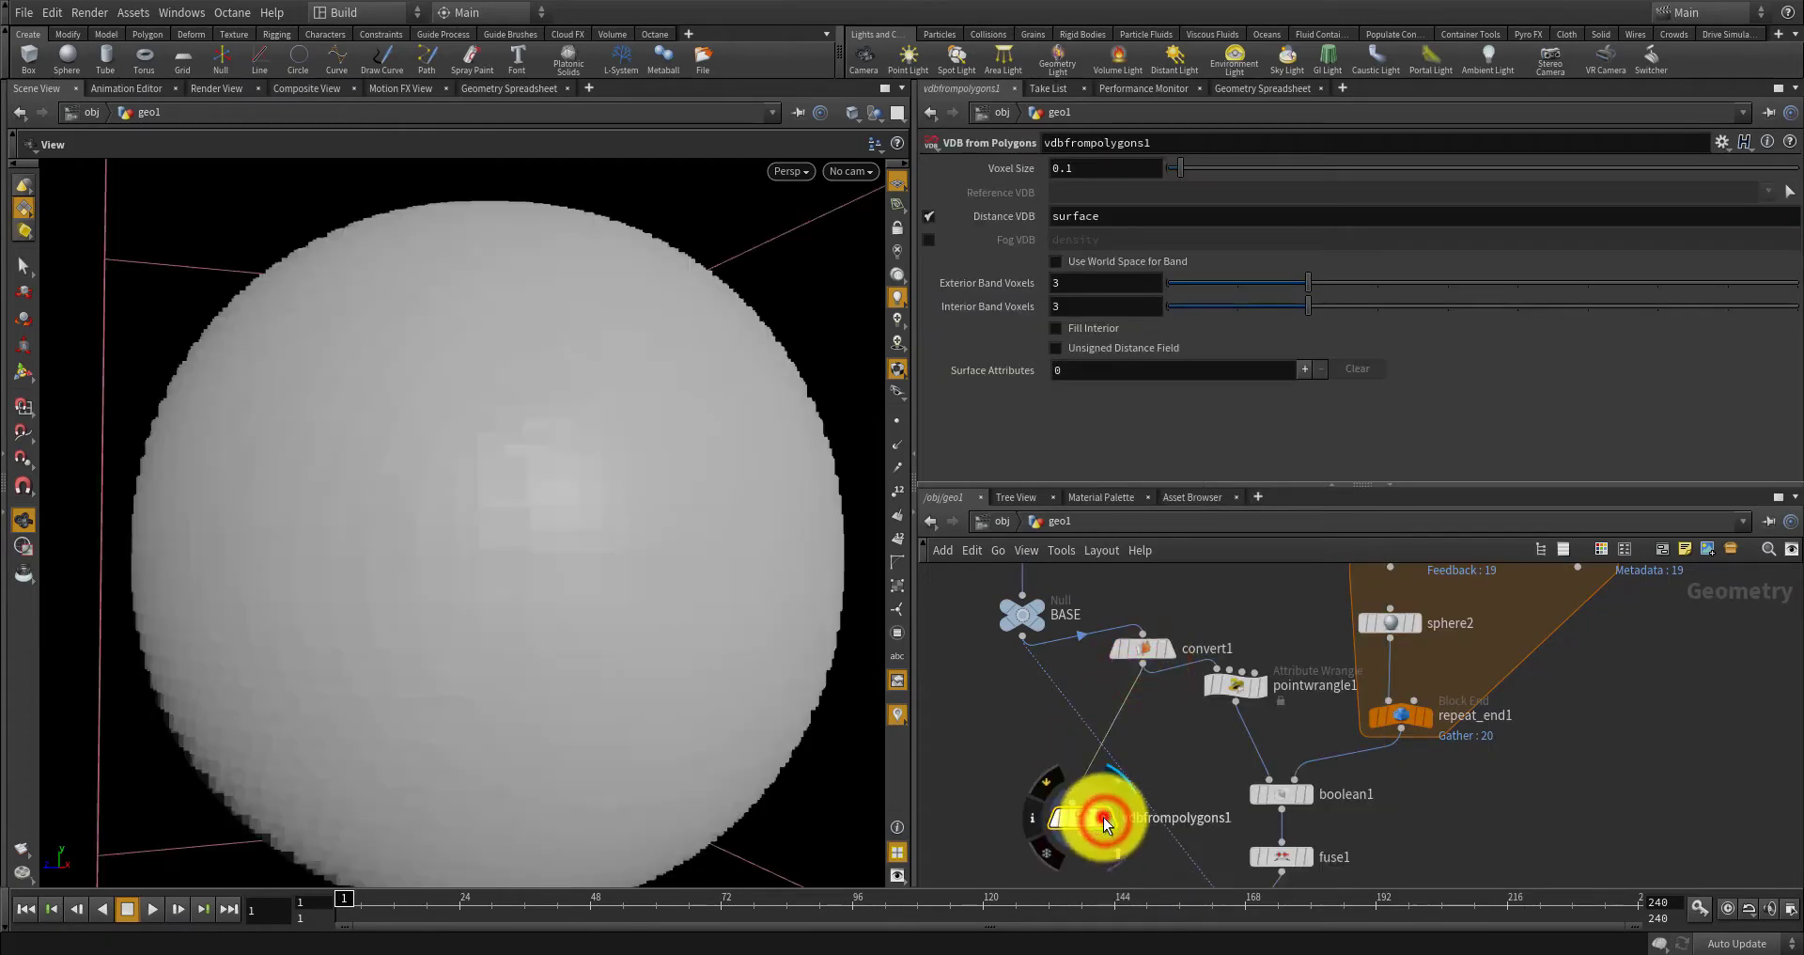
left_click_drag(757, 680, 483, 716)
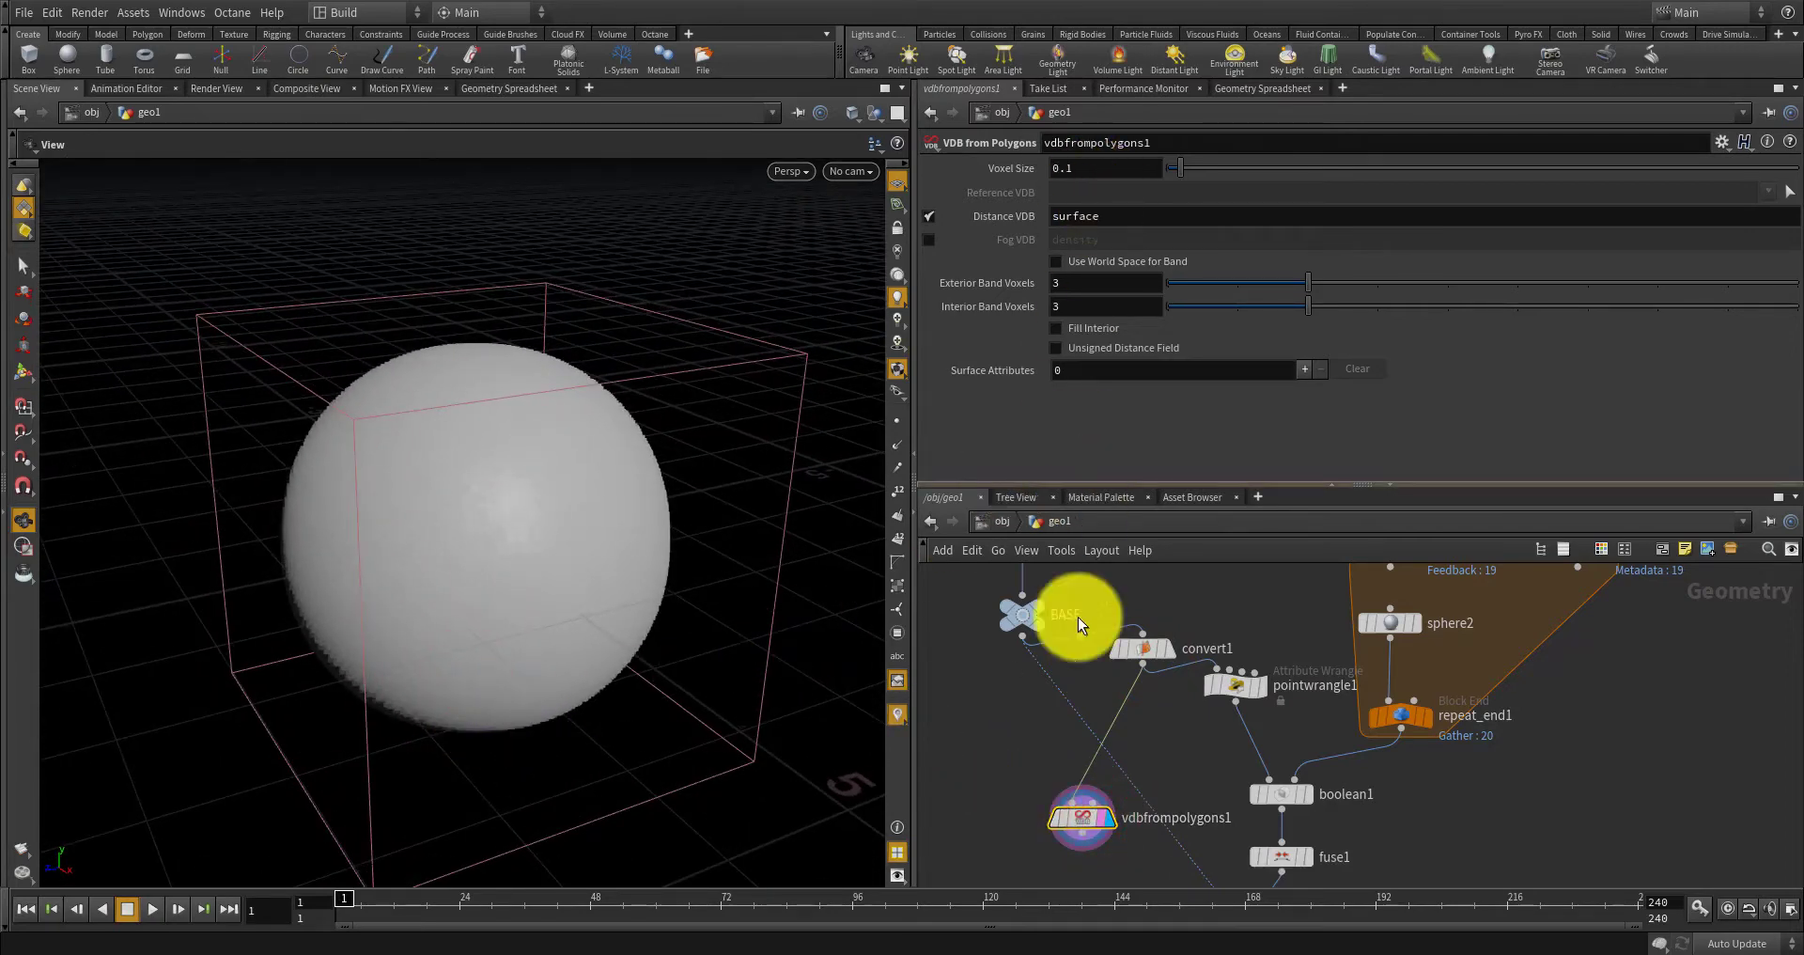
Move vdbfrompolygons1 down the network so it sits beside null1.
scroll(1082, 671, "down", 4)
scroll(1110, 807, "up", 3)
scroll(1107, 800, "down", 3)
scroll(1079, 758, "up", 4)
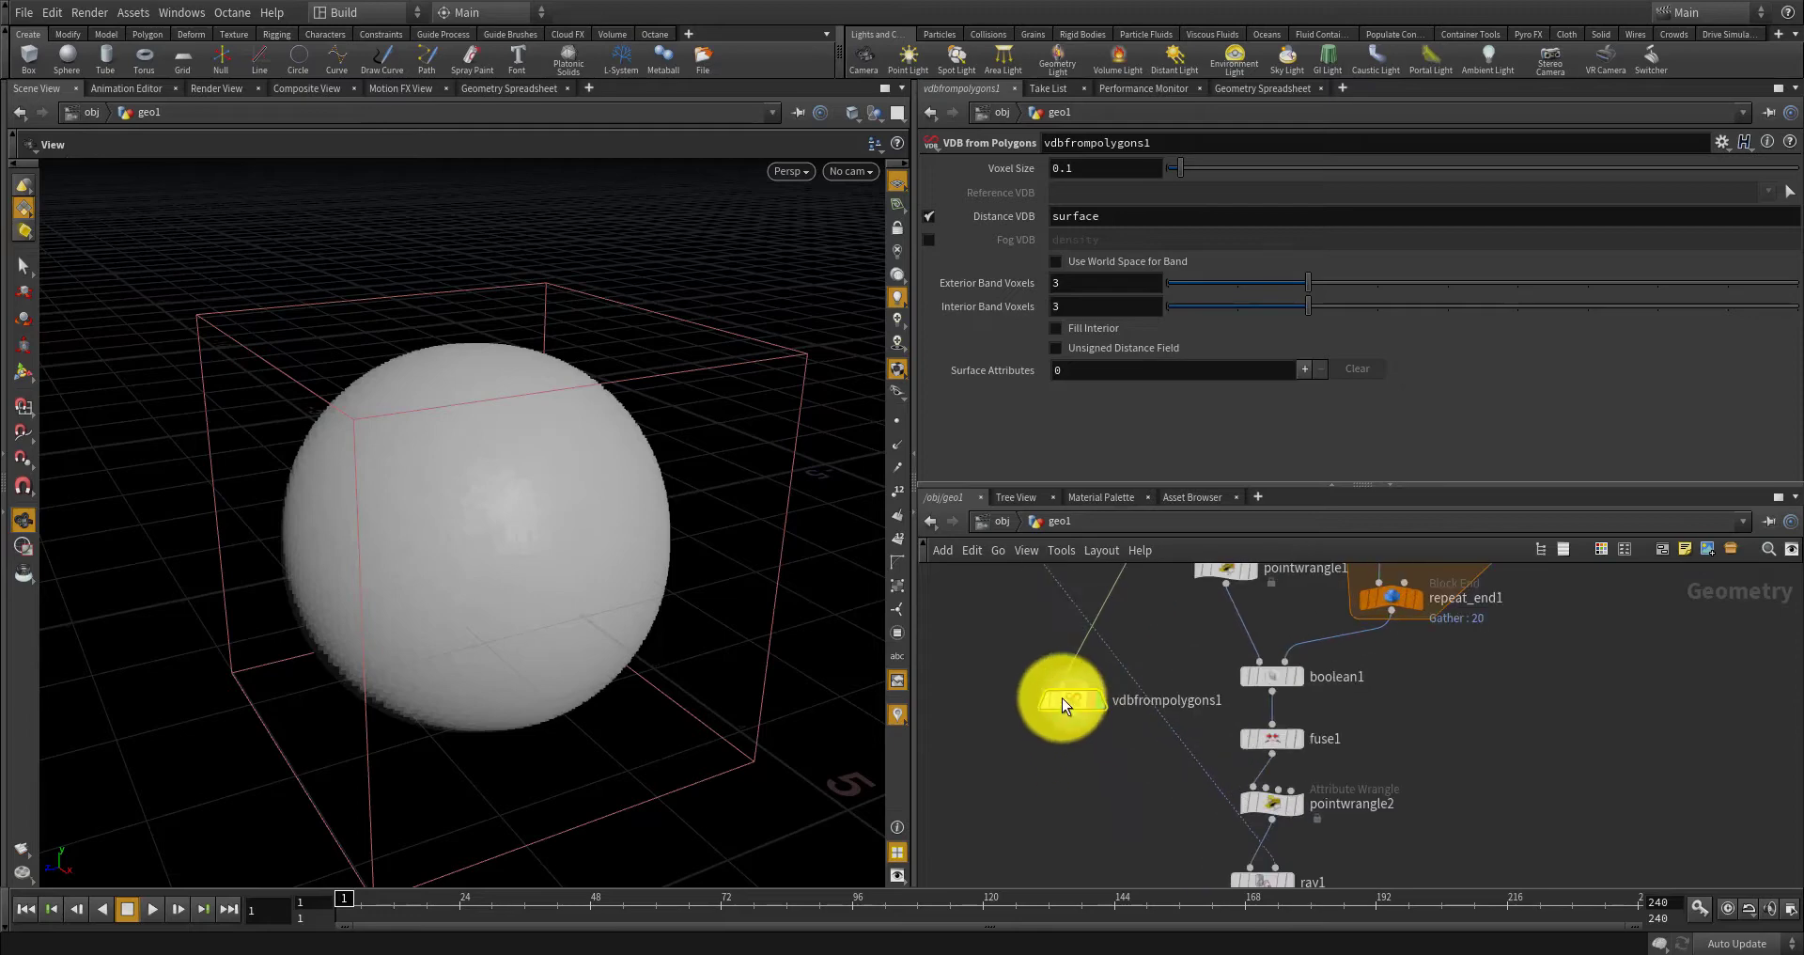
scroll(1080, 646, "down", 5)
left_click_drag(1062, 698, 1142, 748)
scroll(1161, 738, "up", 5)
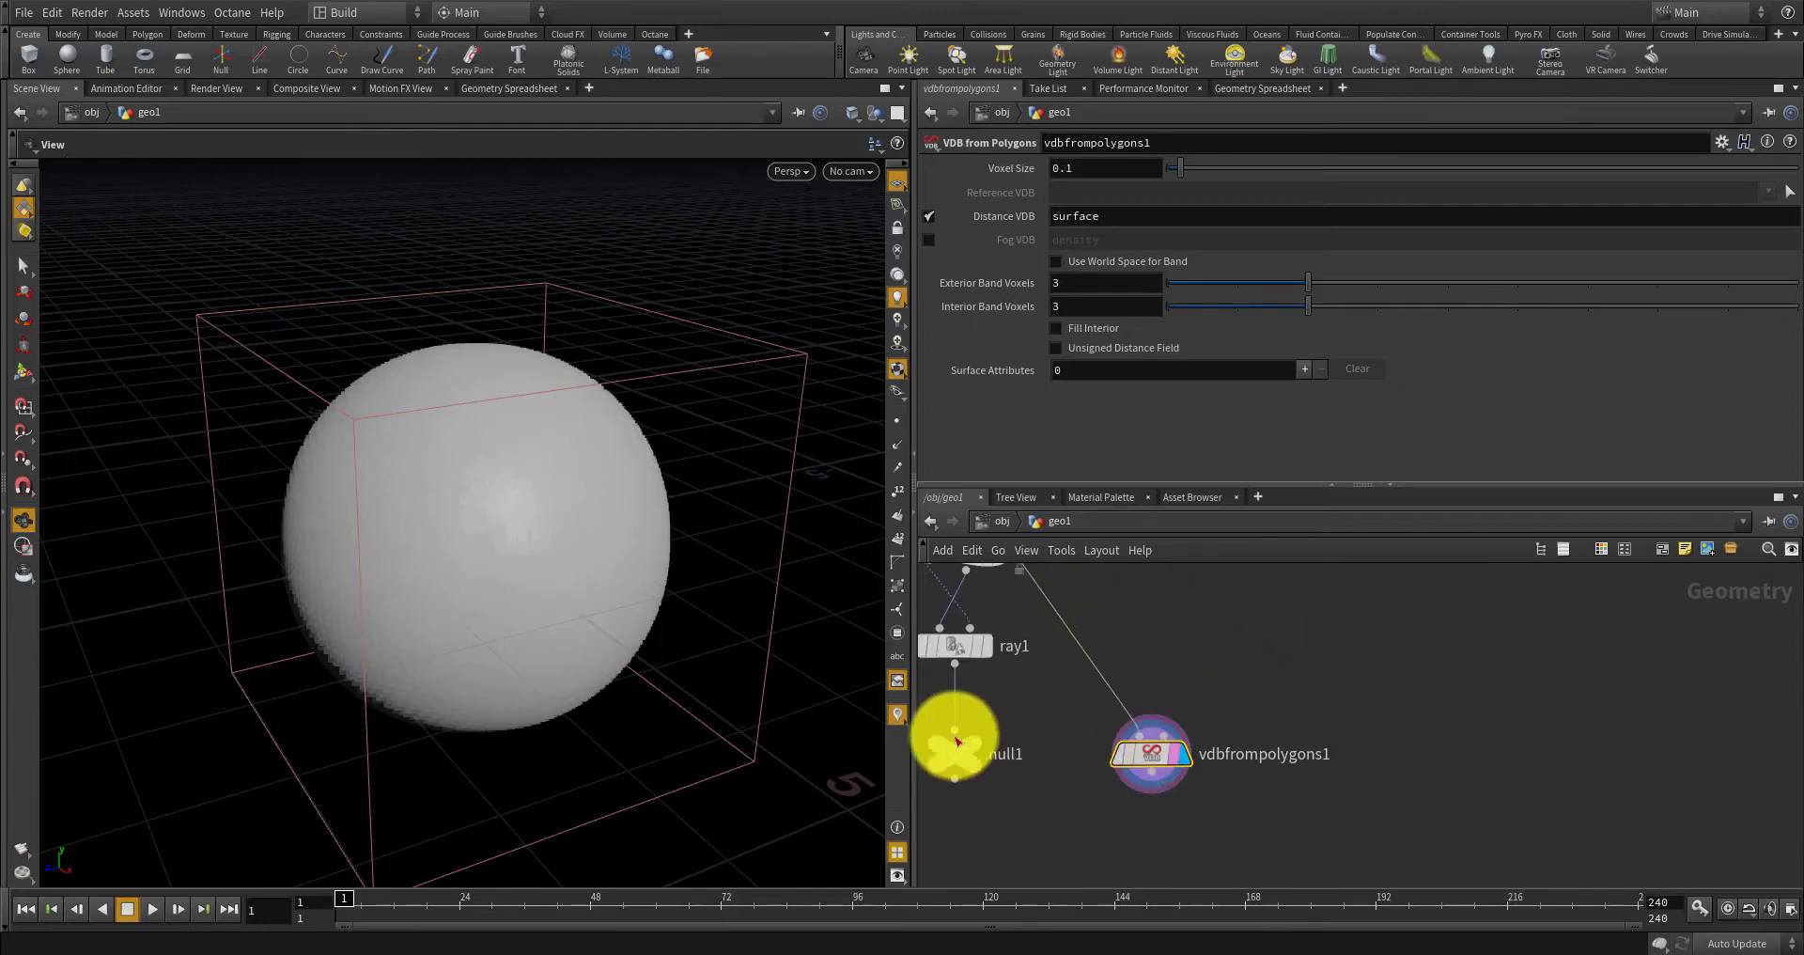
Display null1, rename it CURVE and move it closer below ray1.
scroll(957, 741, "up", 2)
left_click(971, 741)
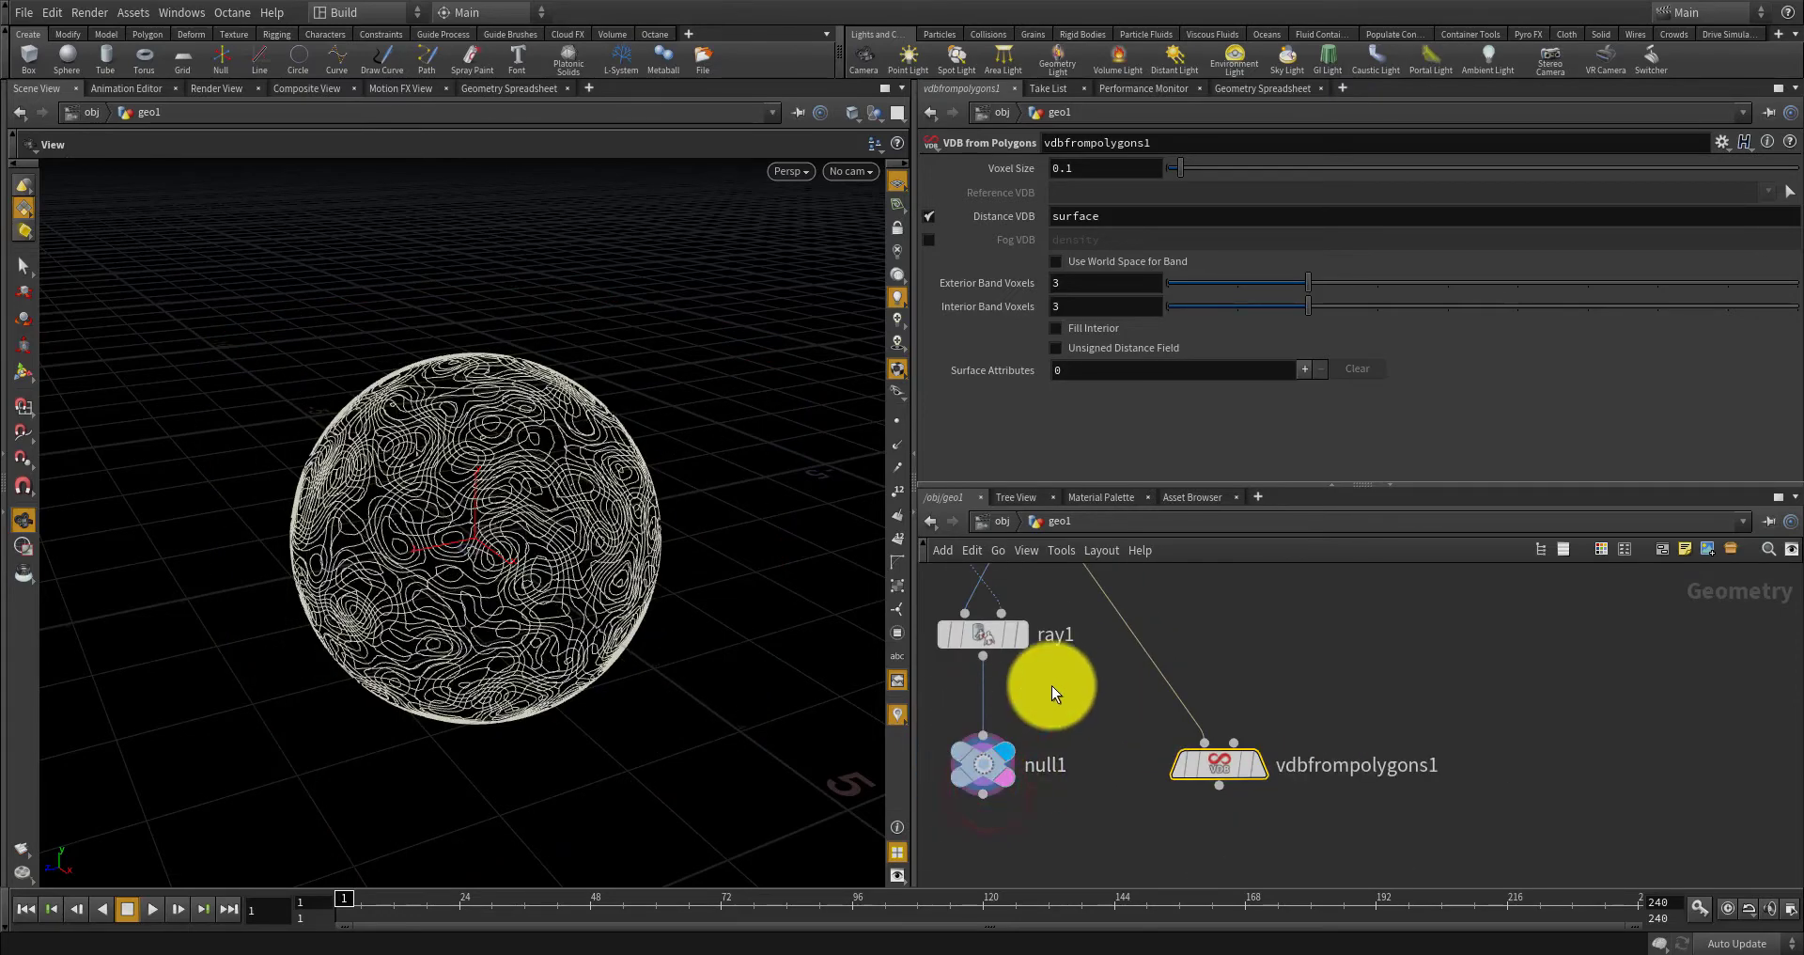
double_click(1048, 763)
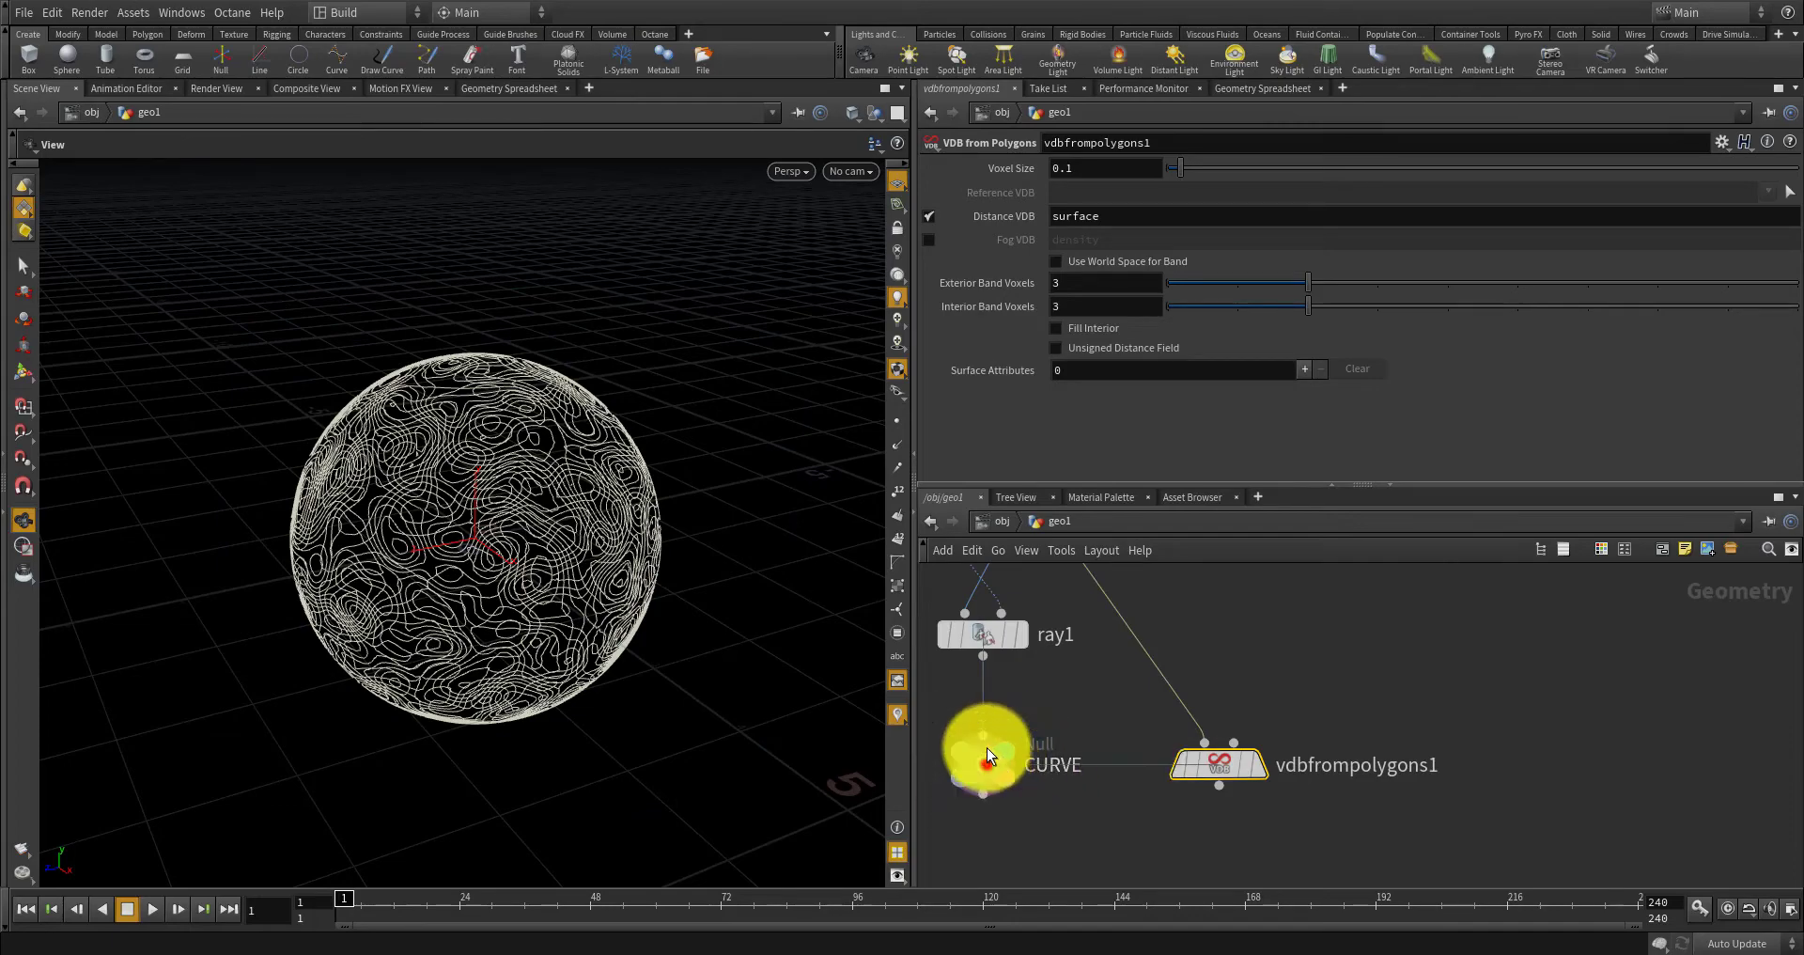
left_click_drag(987, 751, 986, 716)
Try a Refine node fed and displayed from CURVE, then remove it from the network.
scroll(596, 644, "up", 10)
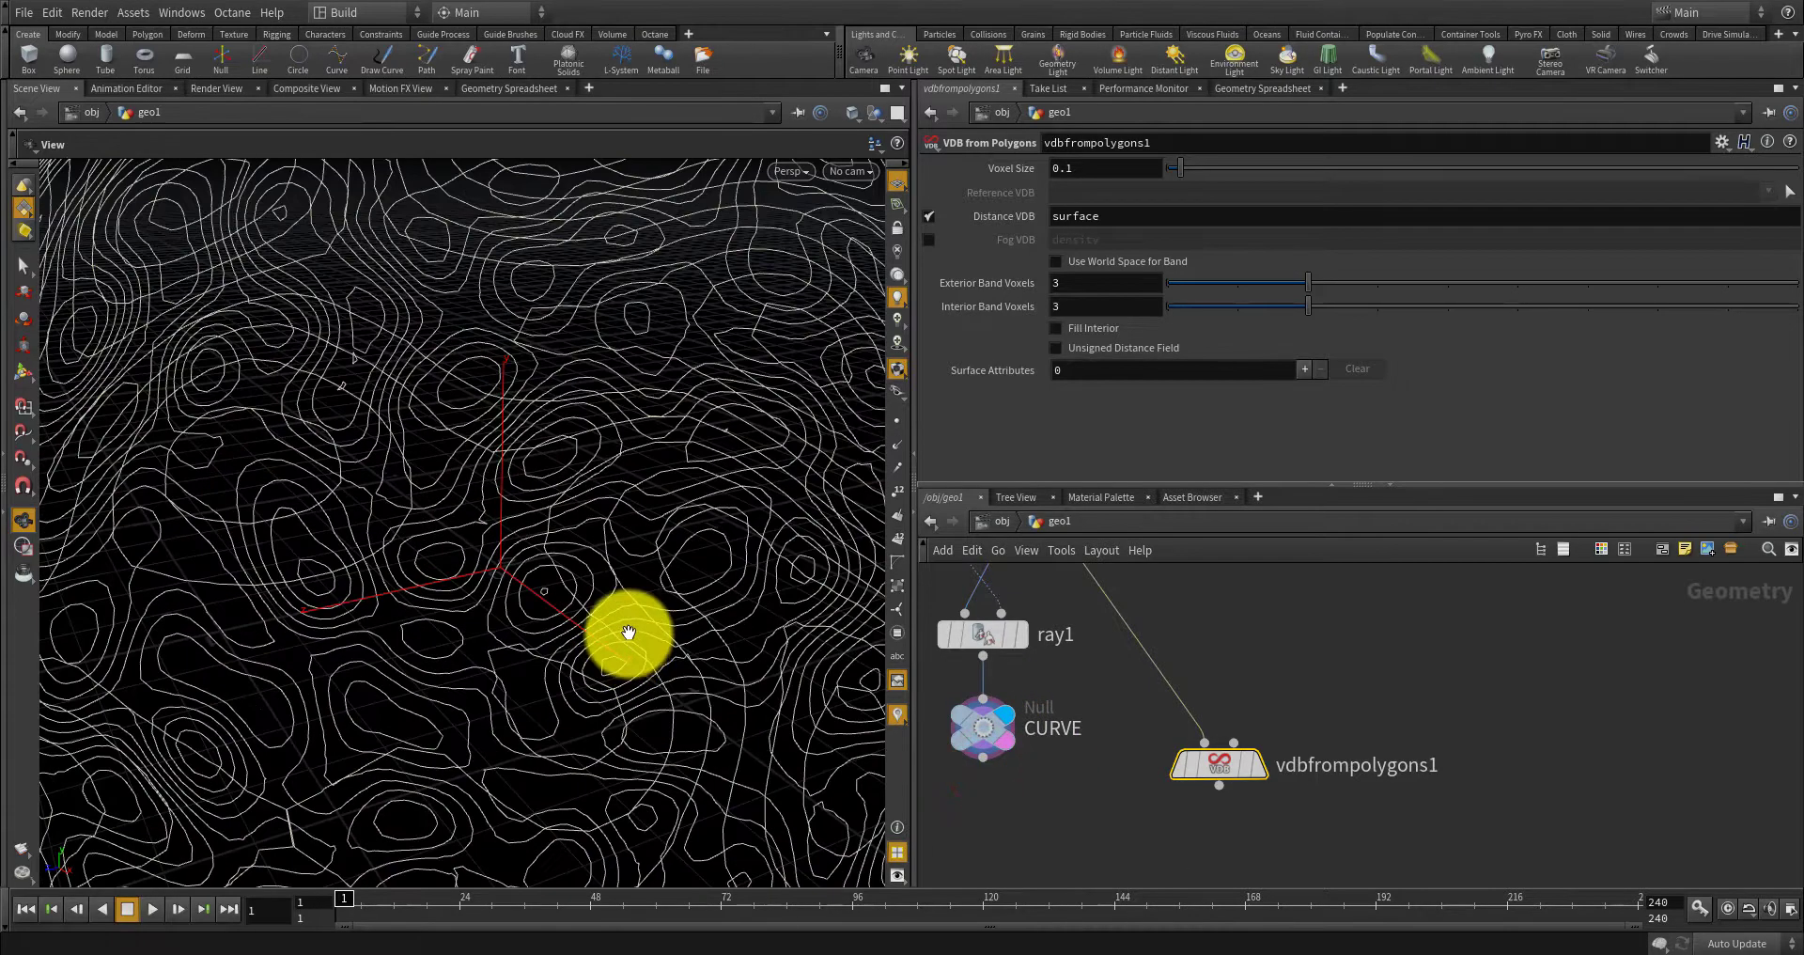
scroll(1114, 714, "down", 3)
scroll(1071, 750, "up", 3)
key("Tab")
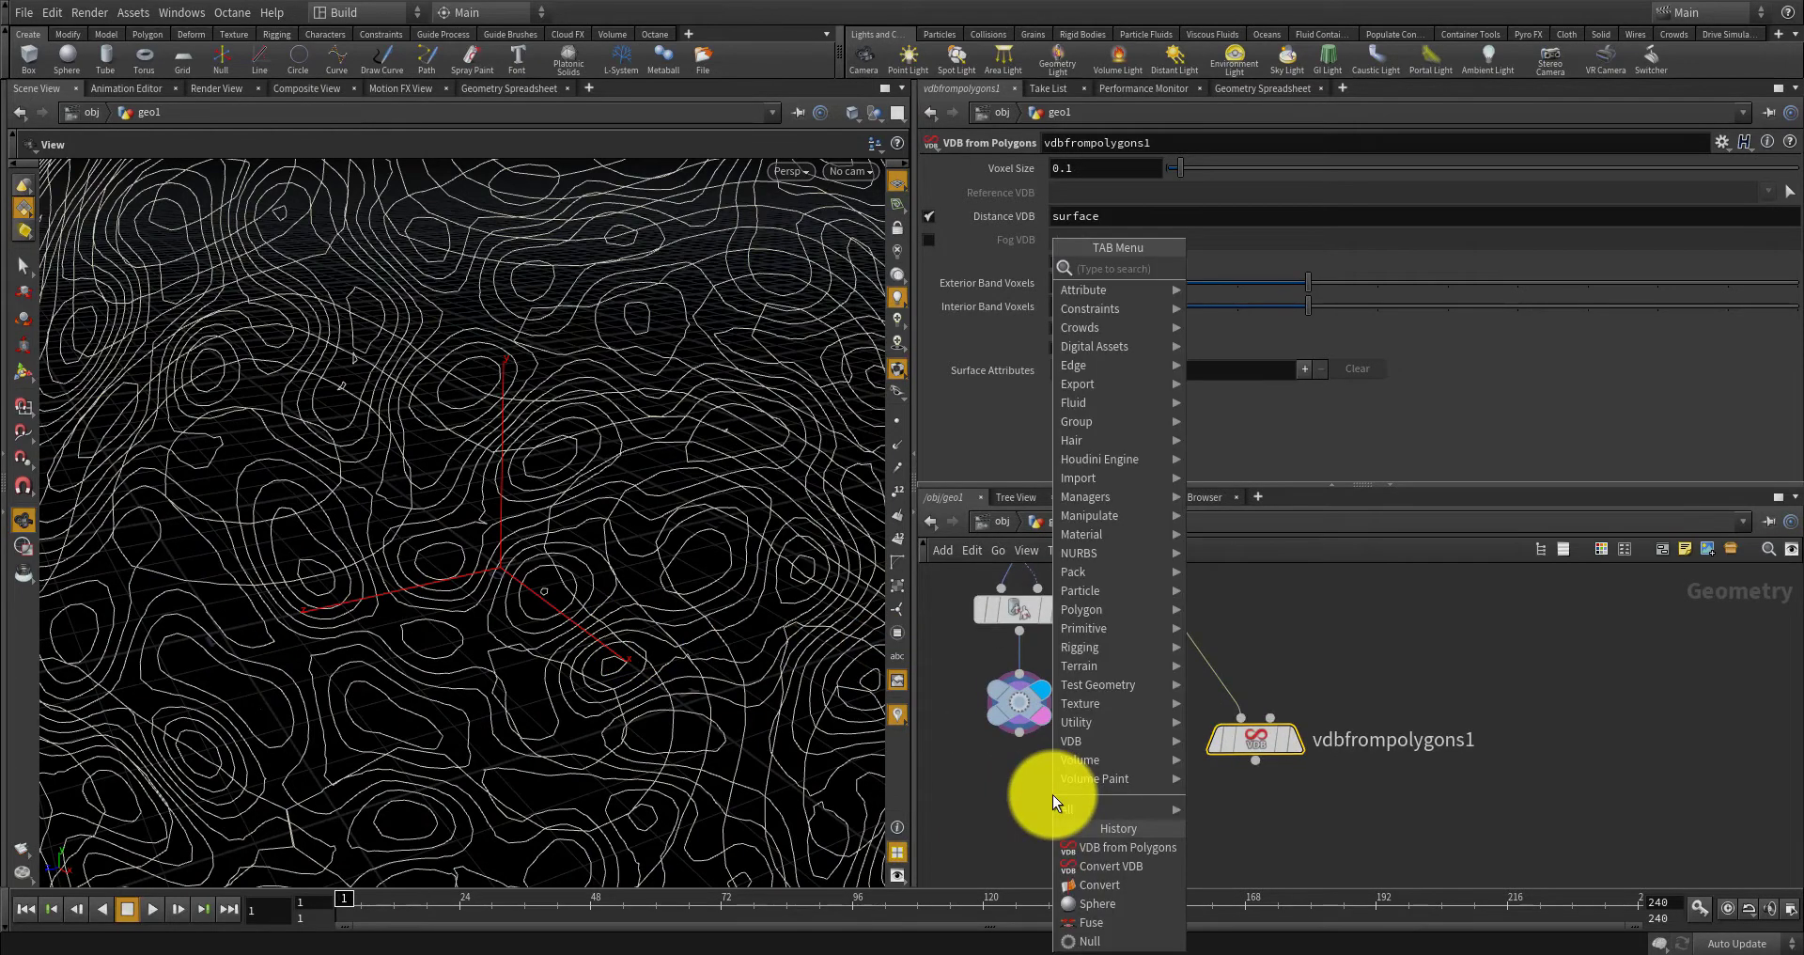
type("re")
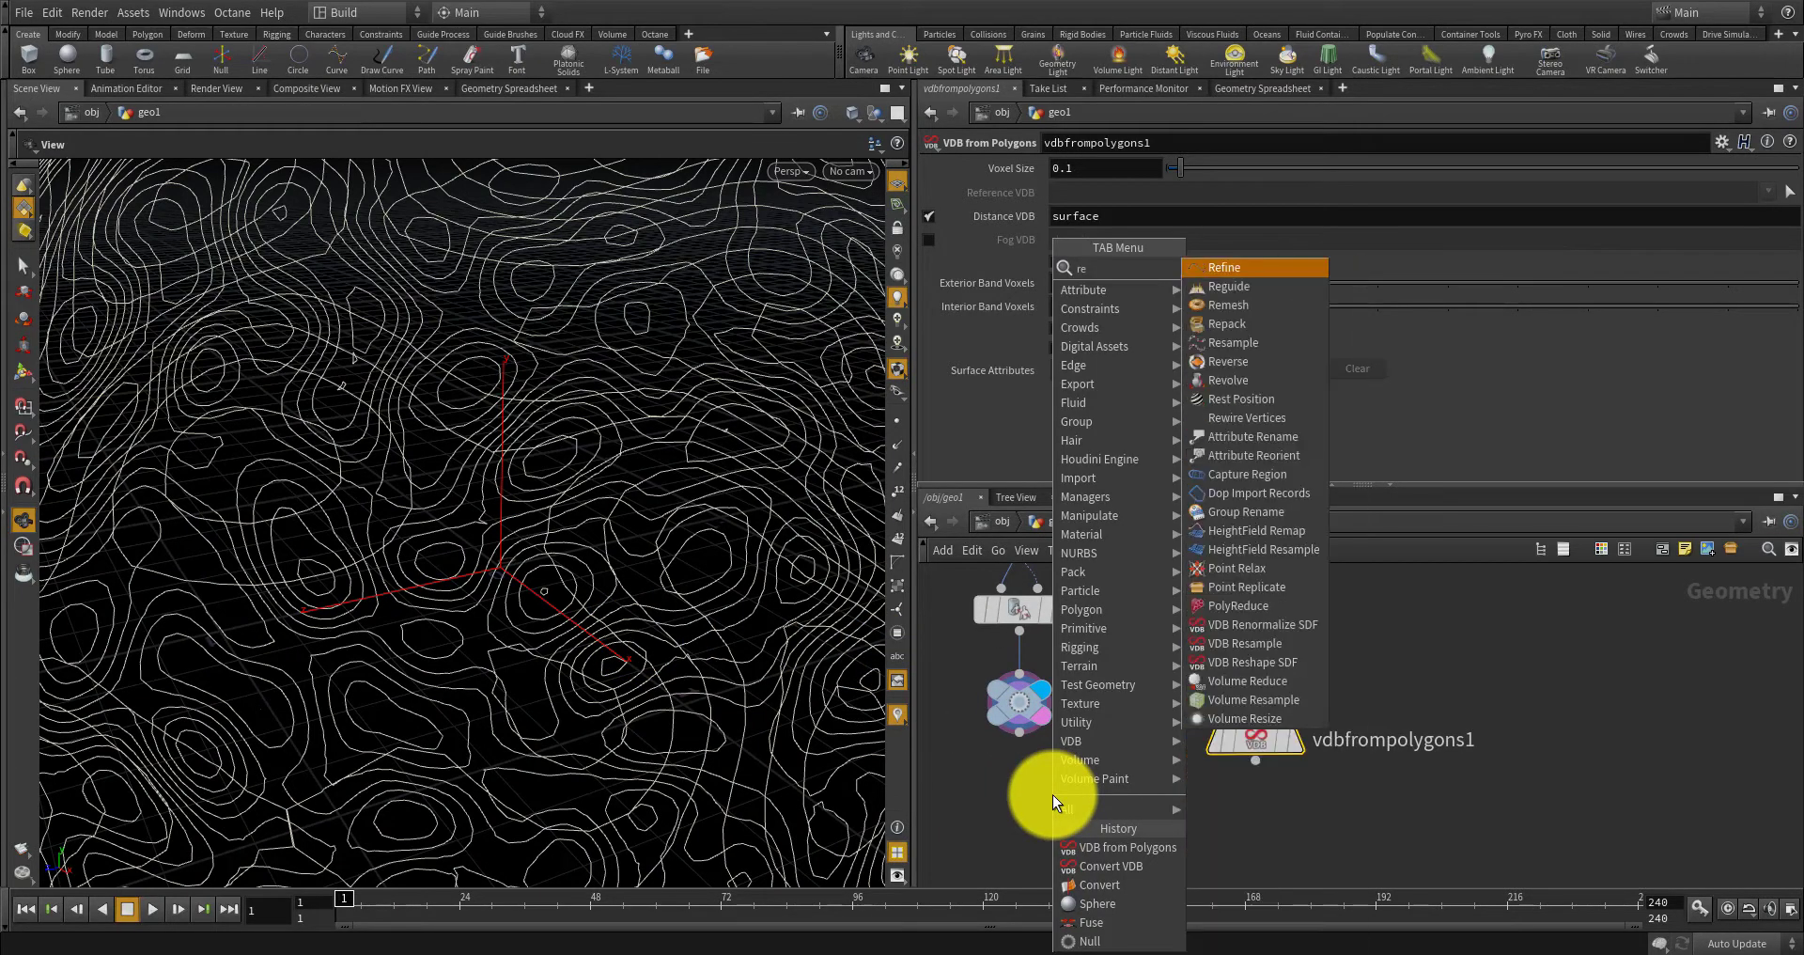
type("f")
key("Return")
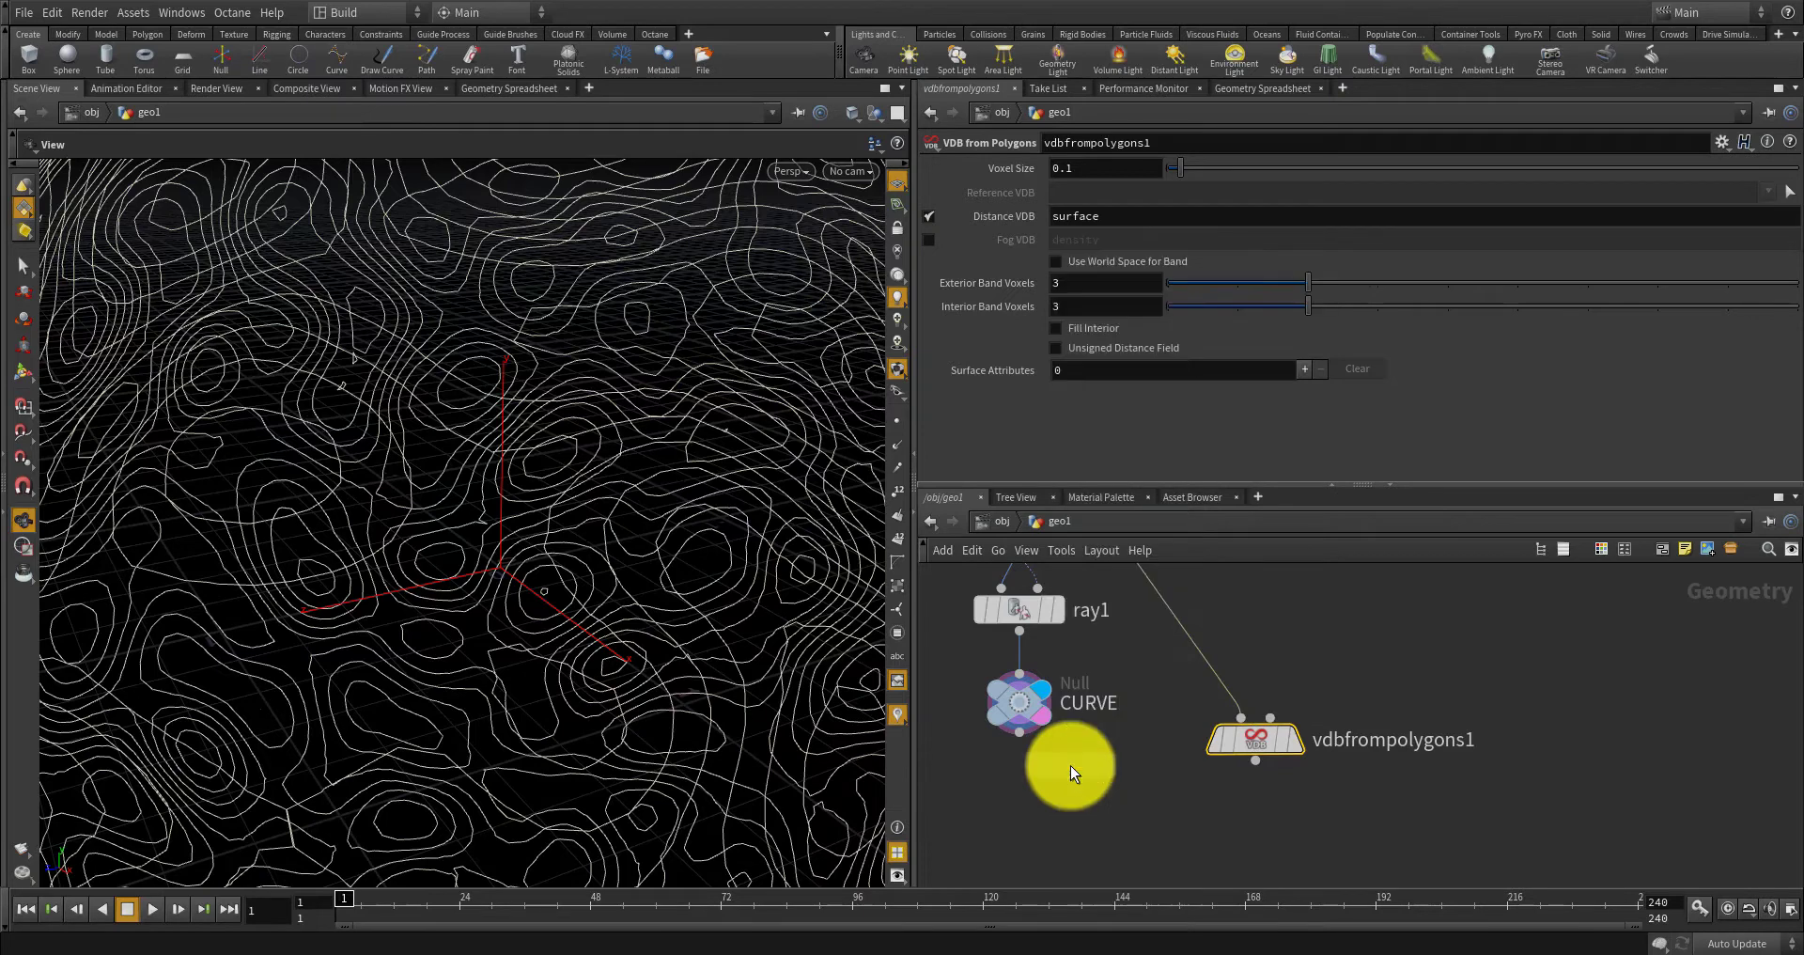
left_click(1021, 799)
left_click_drag(1022, 734, 1020, 772)
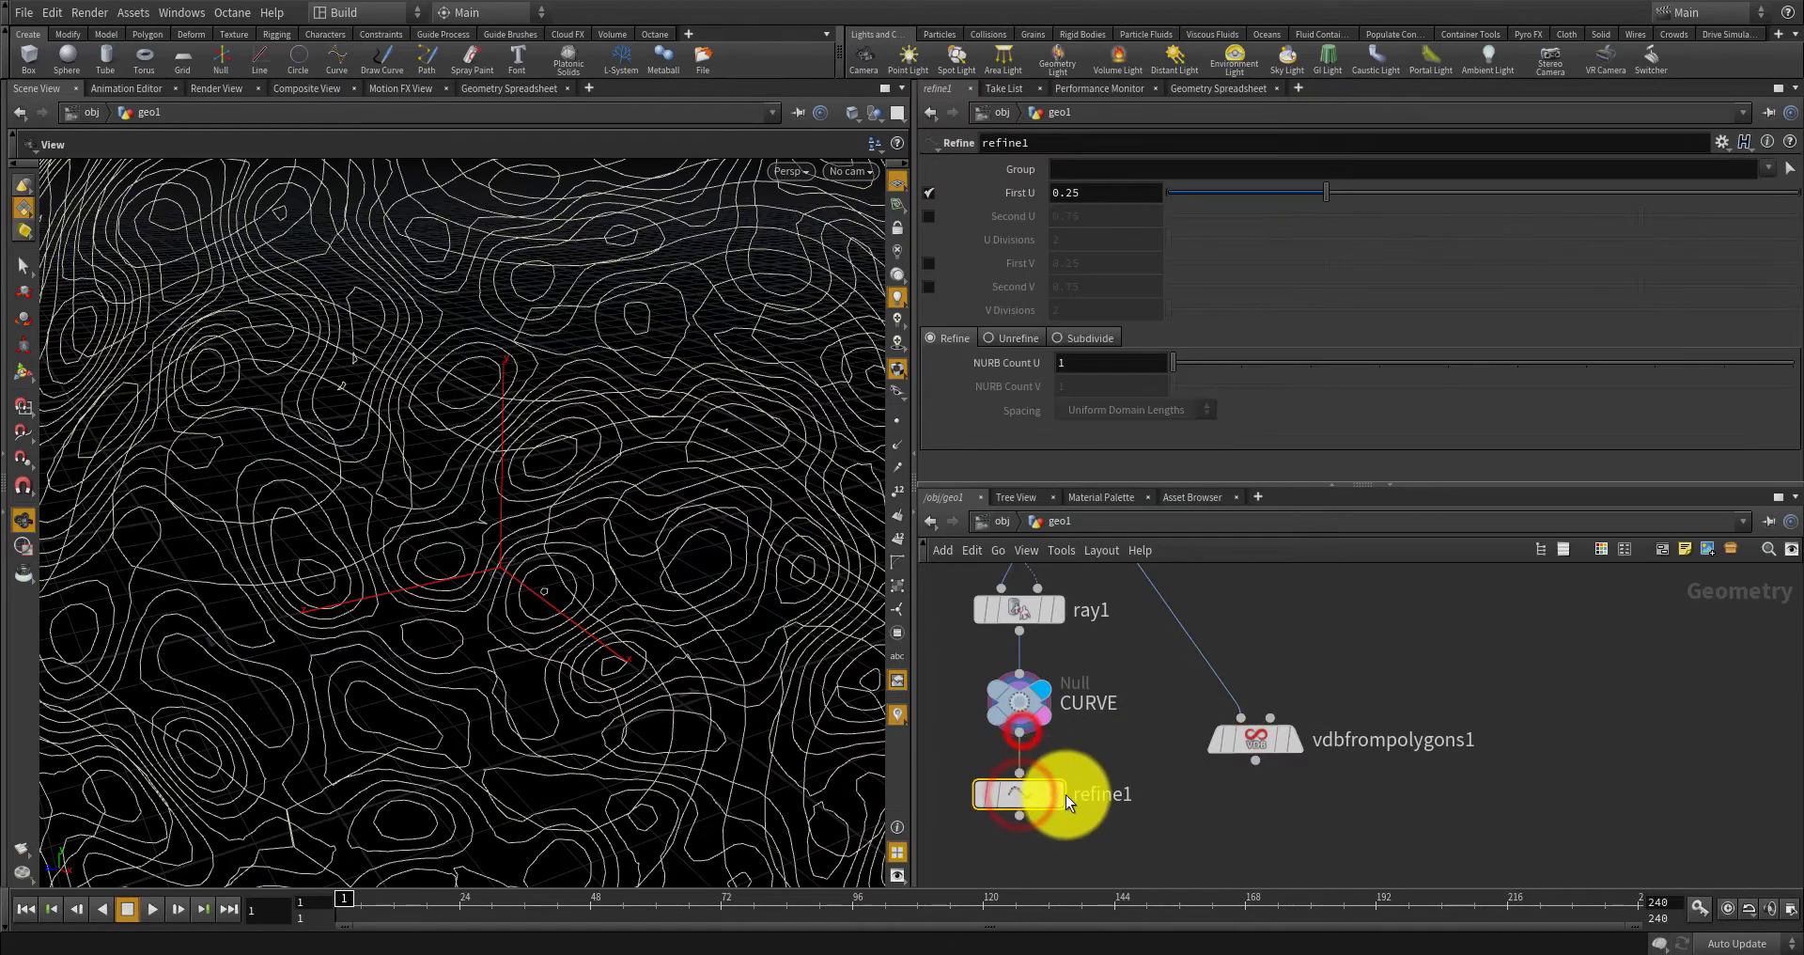
left_click(1063, 795)
left_click(1045, 797)
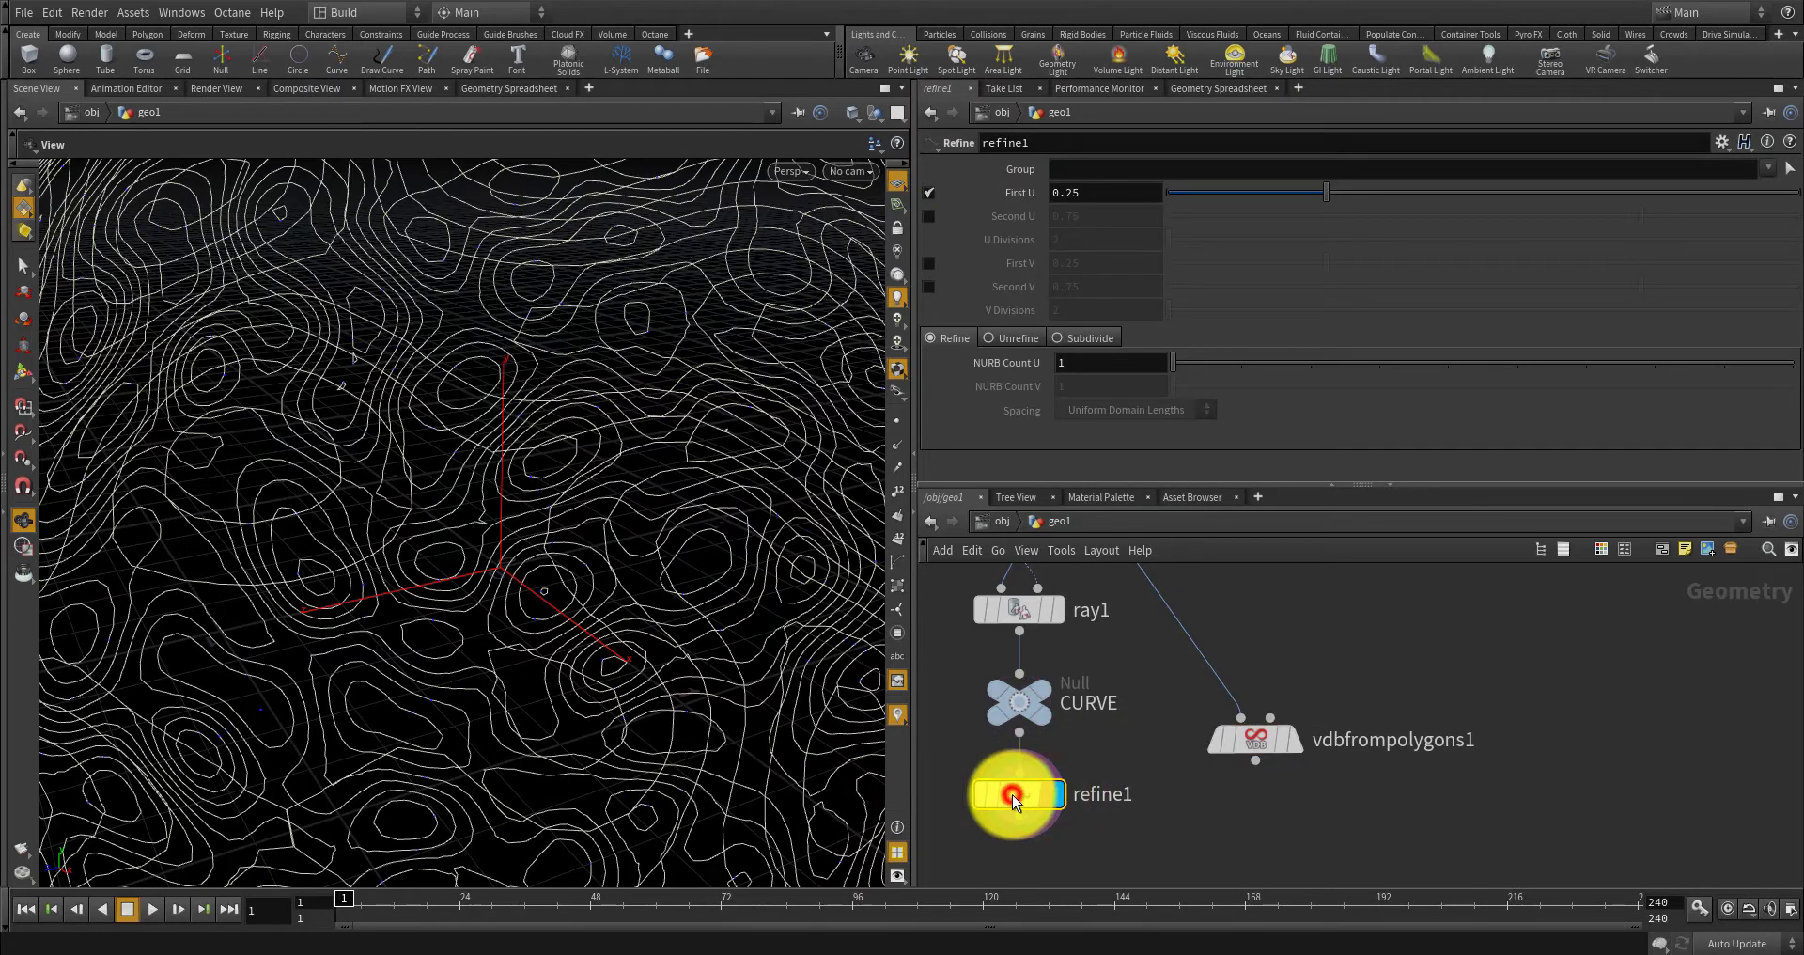
left_click_drag(1103, 844, 943, 784)
key("ctrl+x")
Add a Resample node below CURVE, connect CURVE's output to it and display its result.
key("Tab")
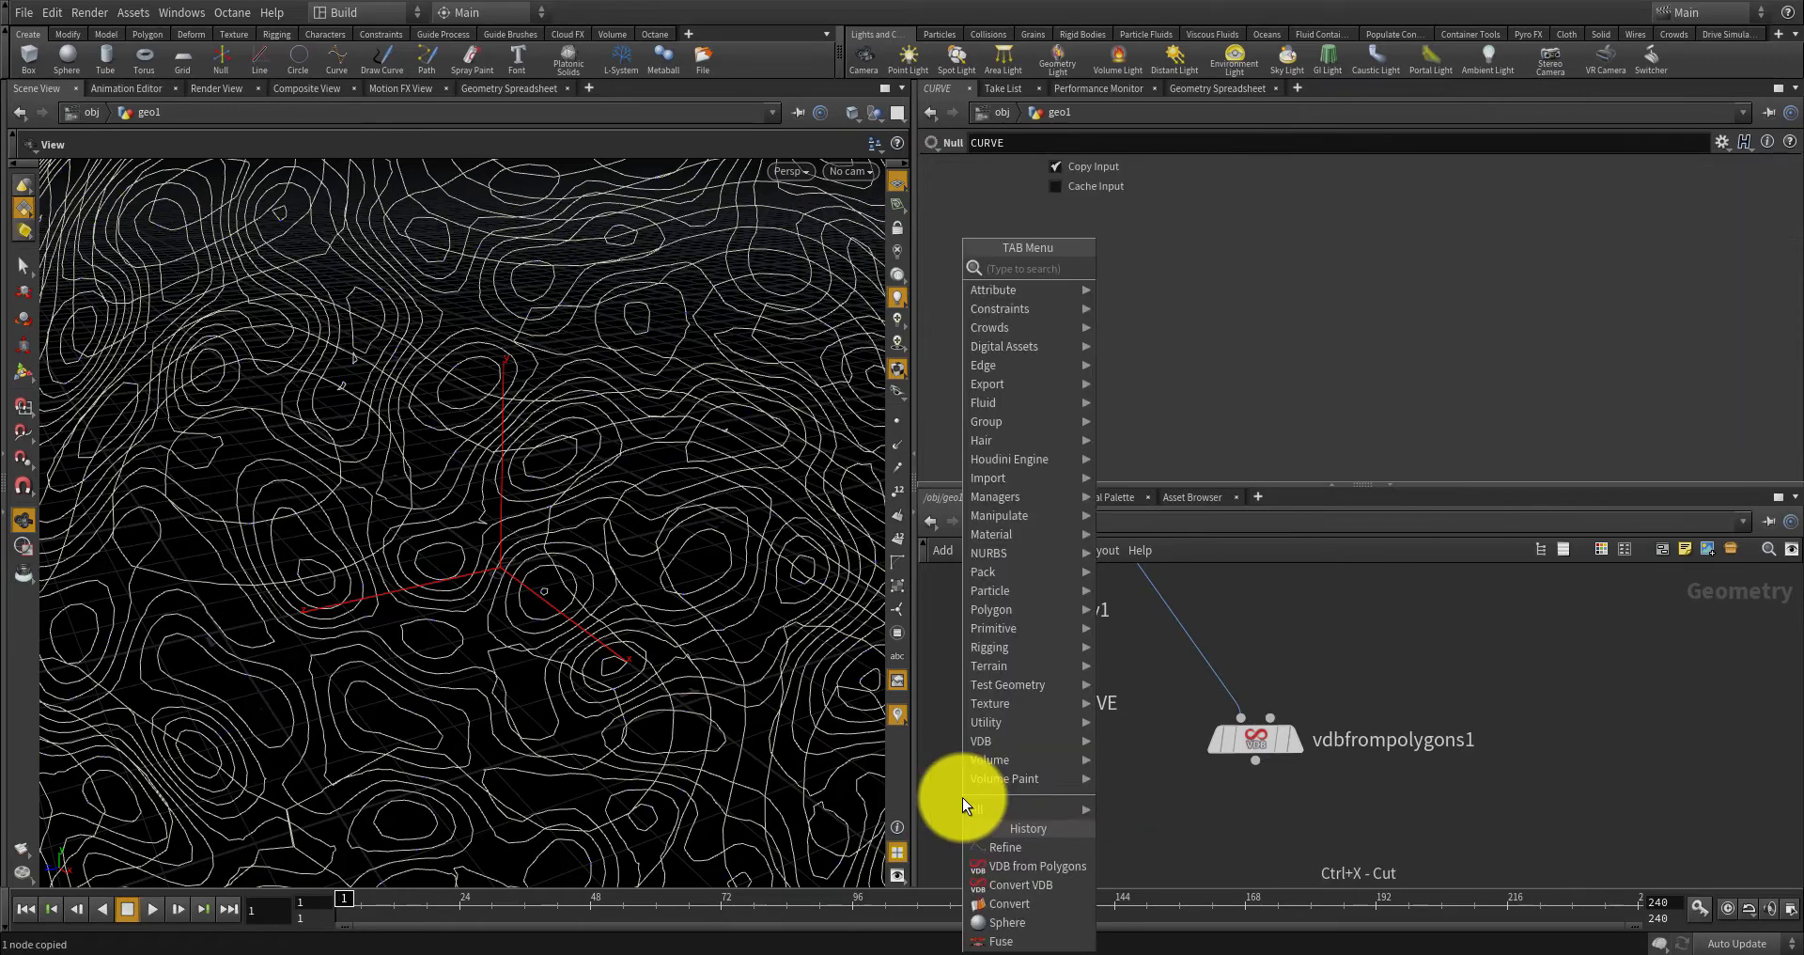
type("resam")
key("Return")
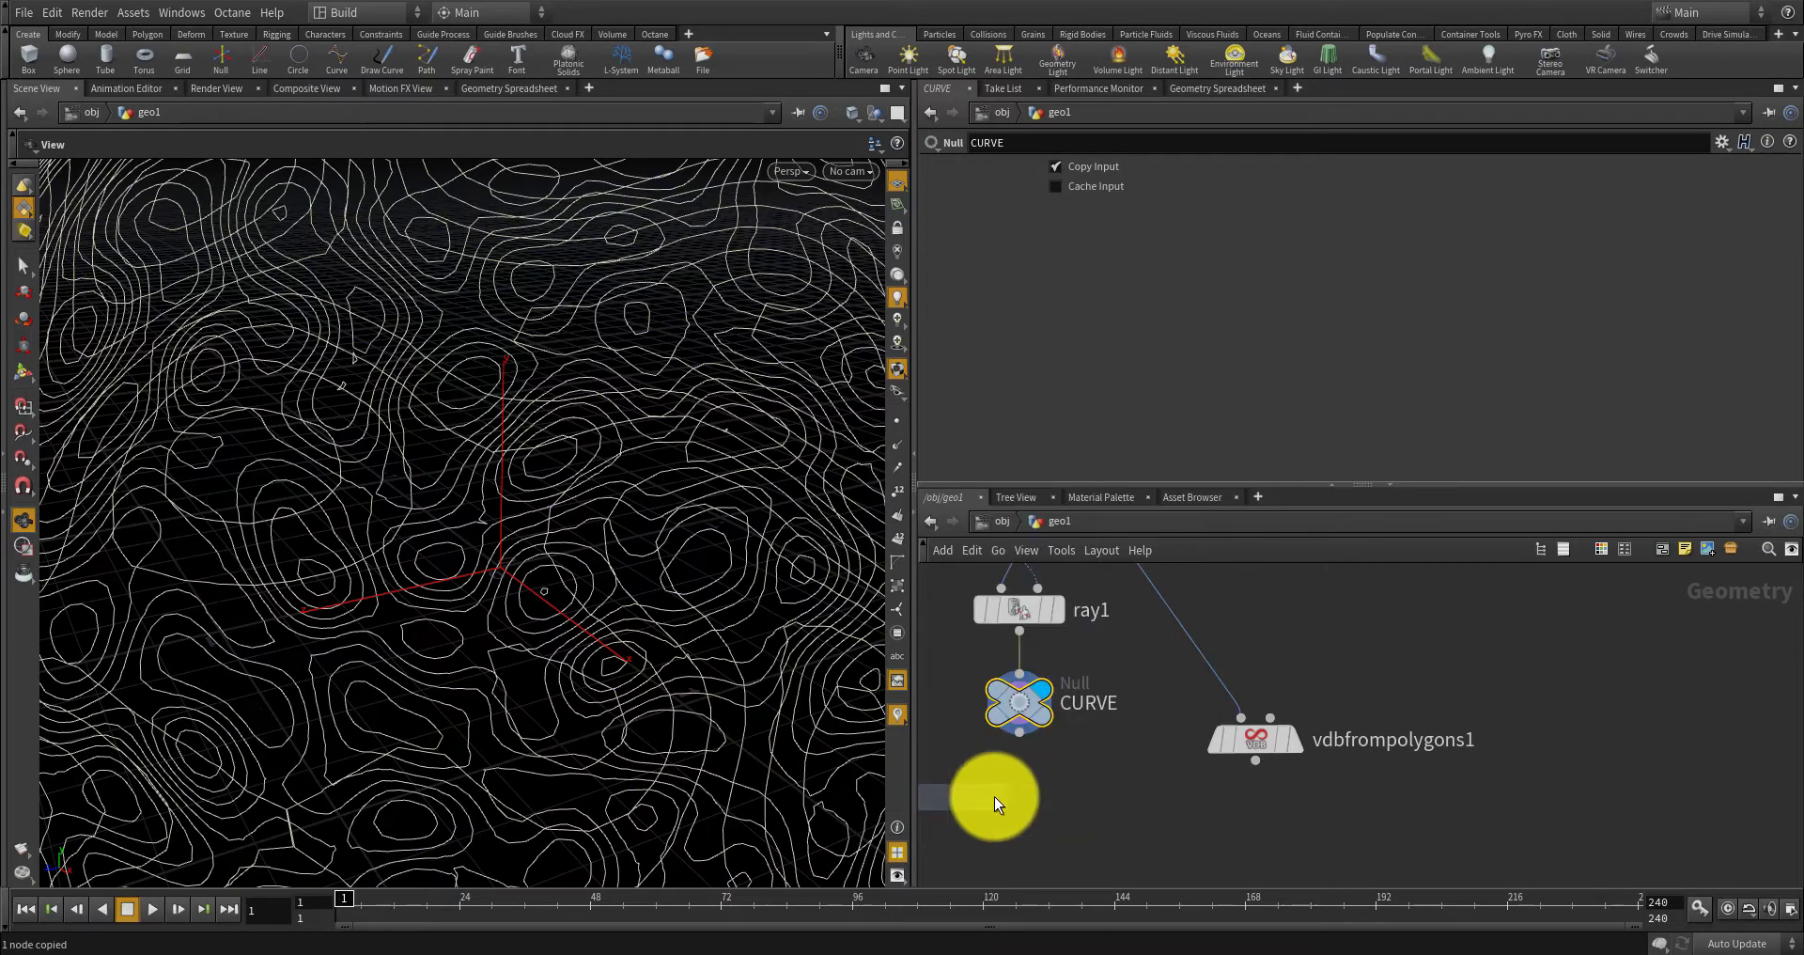
left_click(1034, 785)
left_click_drag(1017, 725, 1030, 804)
left_click(1050, 798)
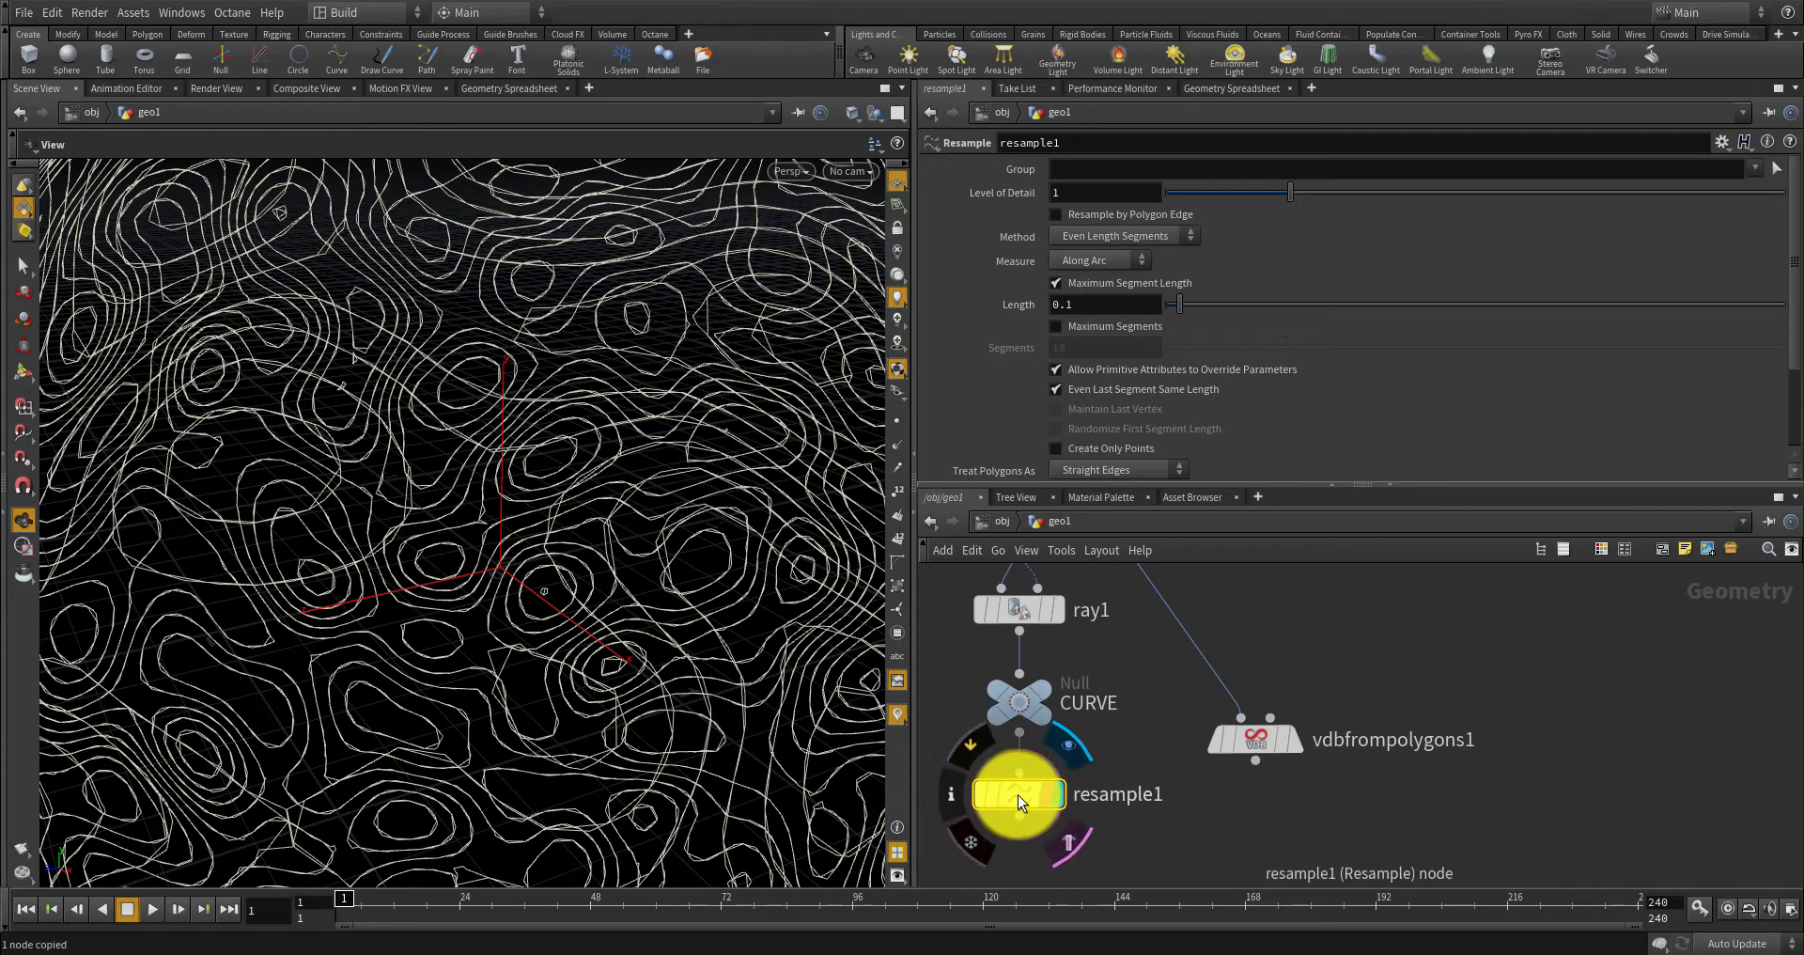
Turn on point display in the viewport and set resample1's Length to 0.152.
left_click(897, 421)
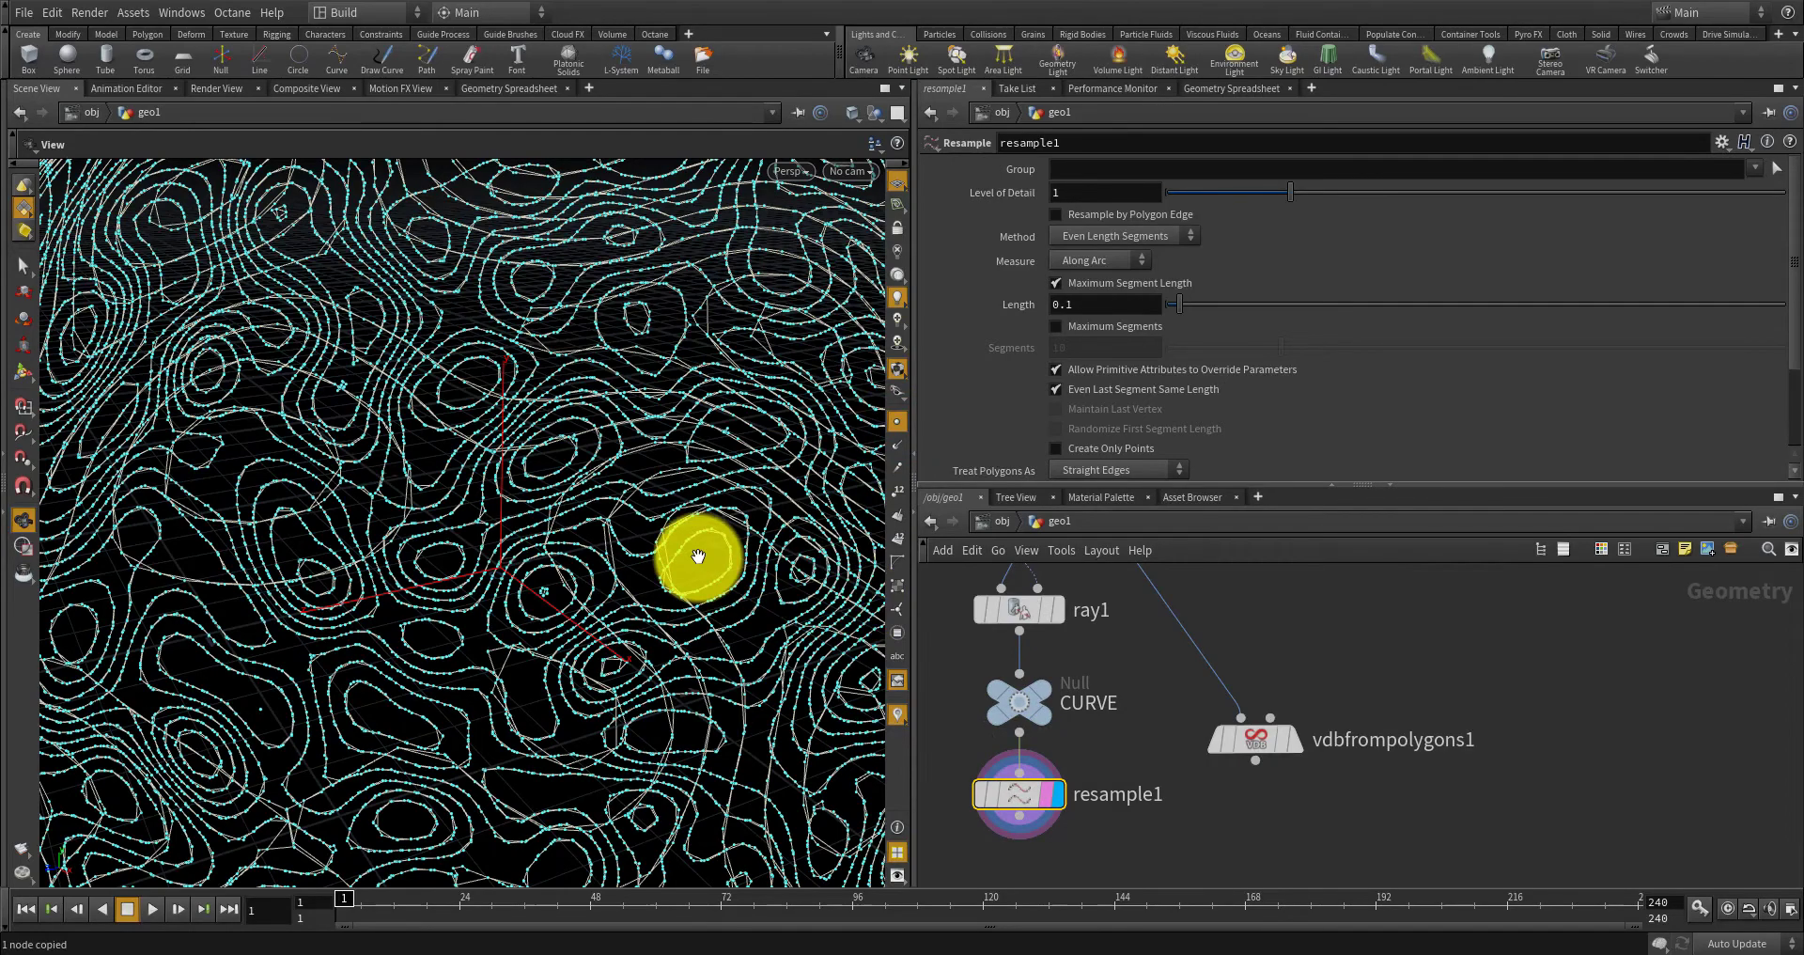
left_click_drag(698, 557, 678, 556)
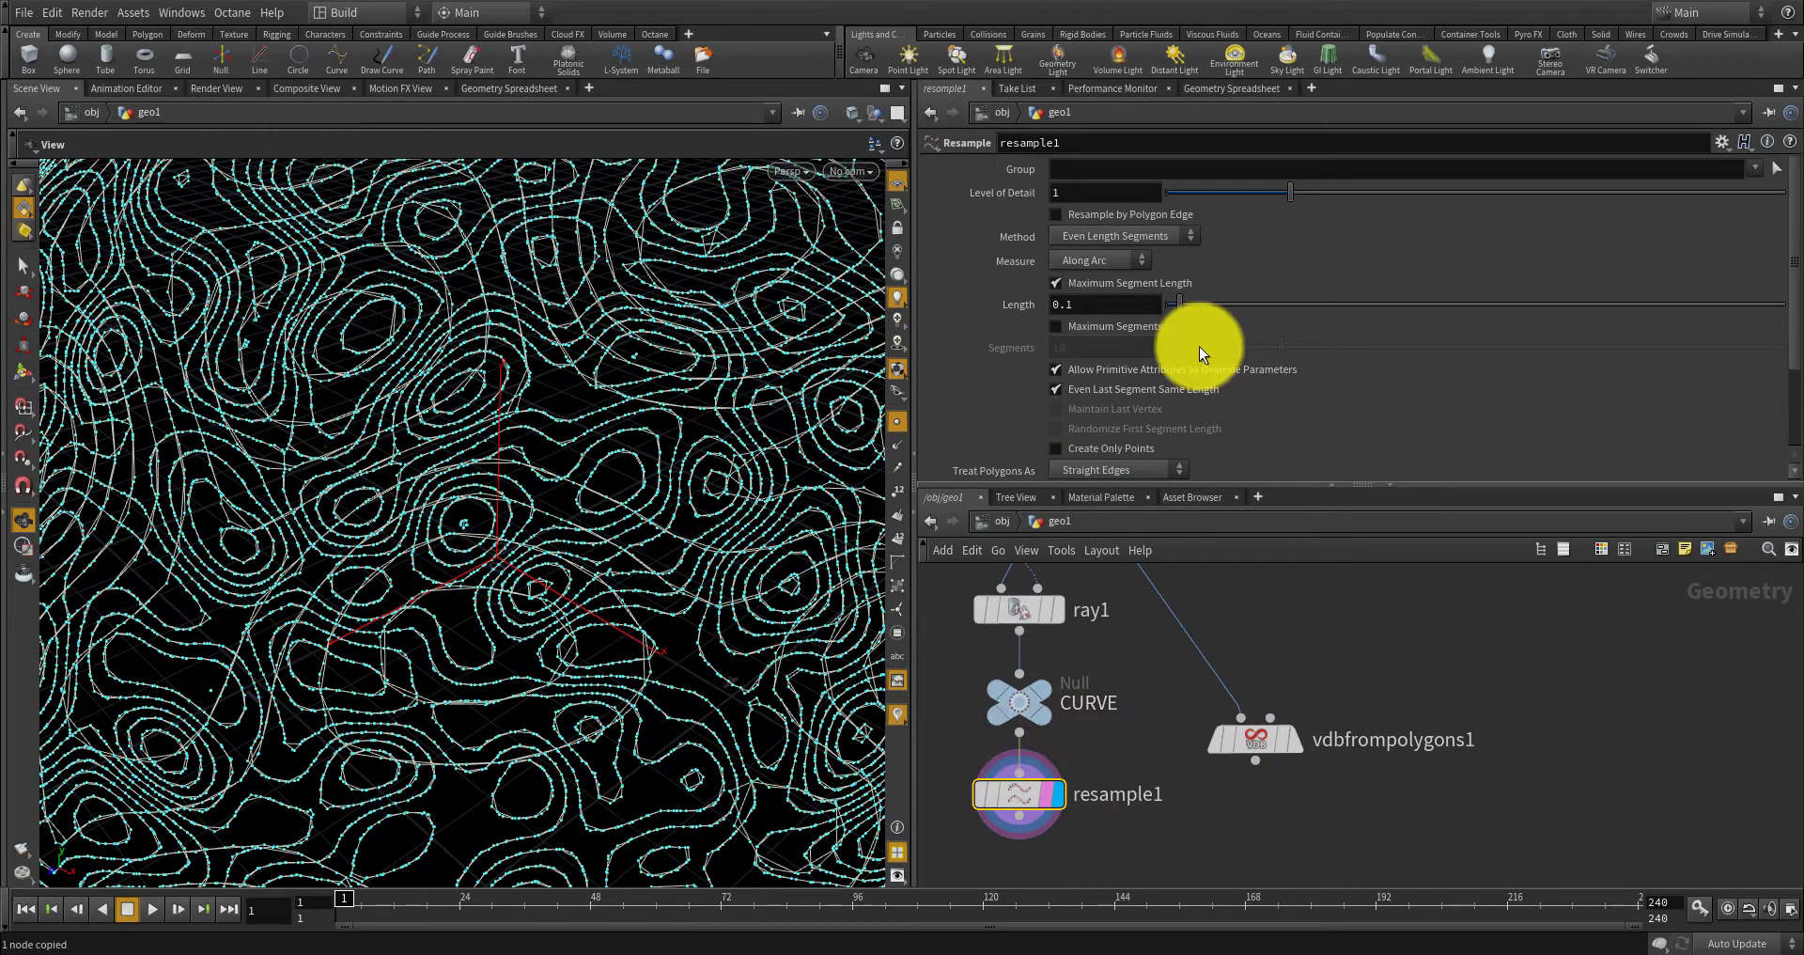
mouse_move(1187, 302)
left_mouse_down()
mouse_move(1170, 306)
mouse_move(1204, 308)
mouse_move(1185, 312)
left_mouse_up()
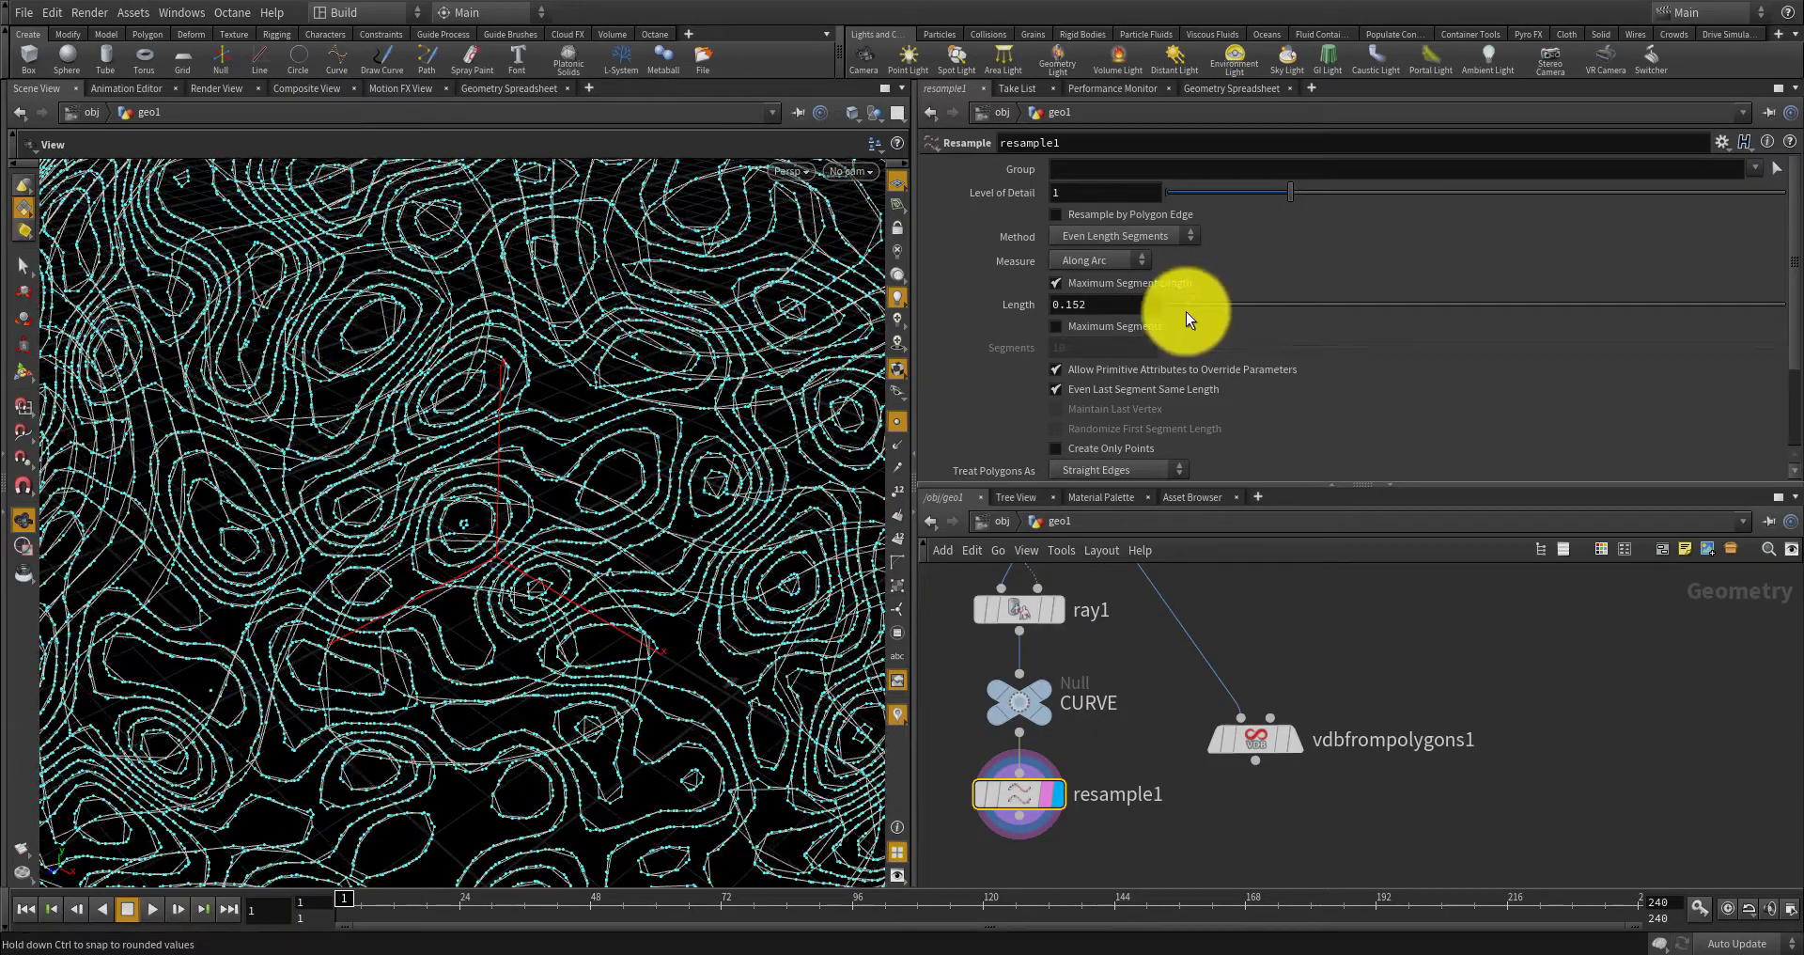
Compare the point spacing of the contour curves between CURVE and resample1, ending with resample1 displayed.
left_click(1051, 683)
left_click(1048, 710)
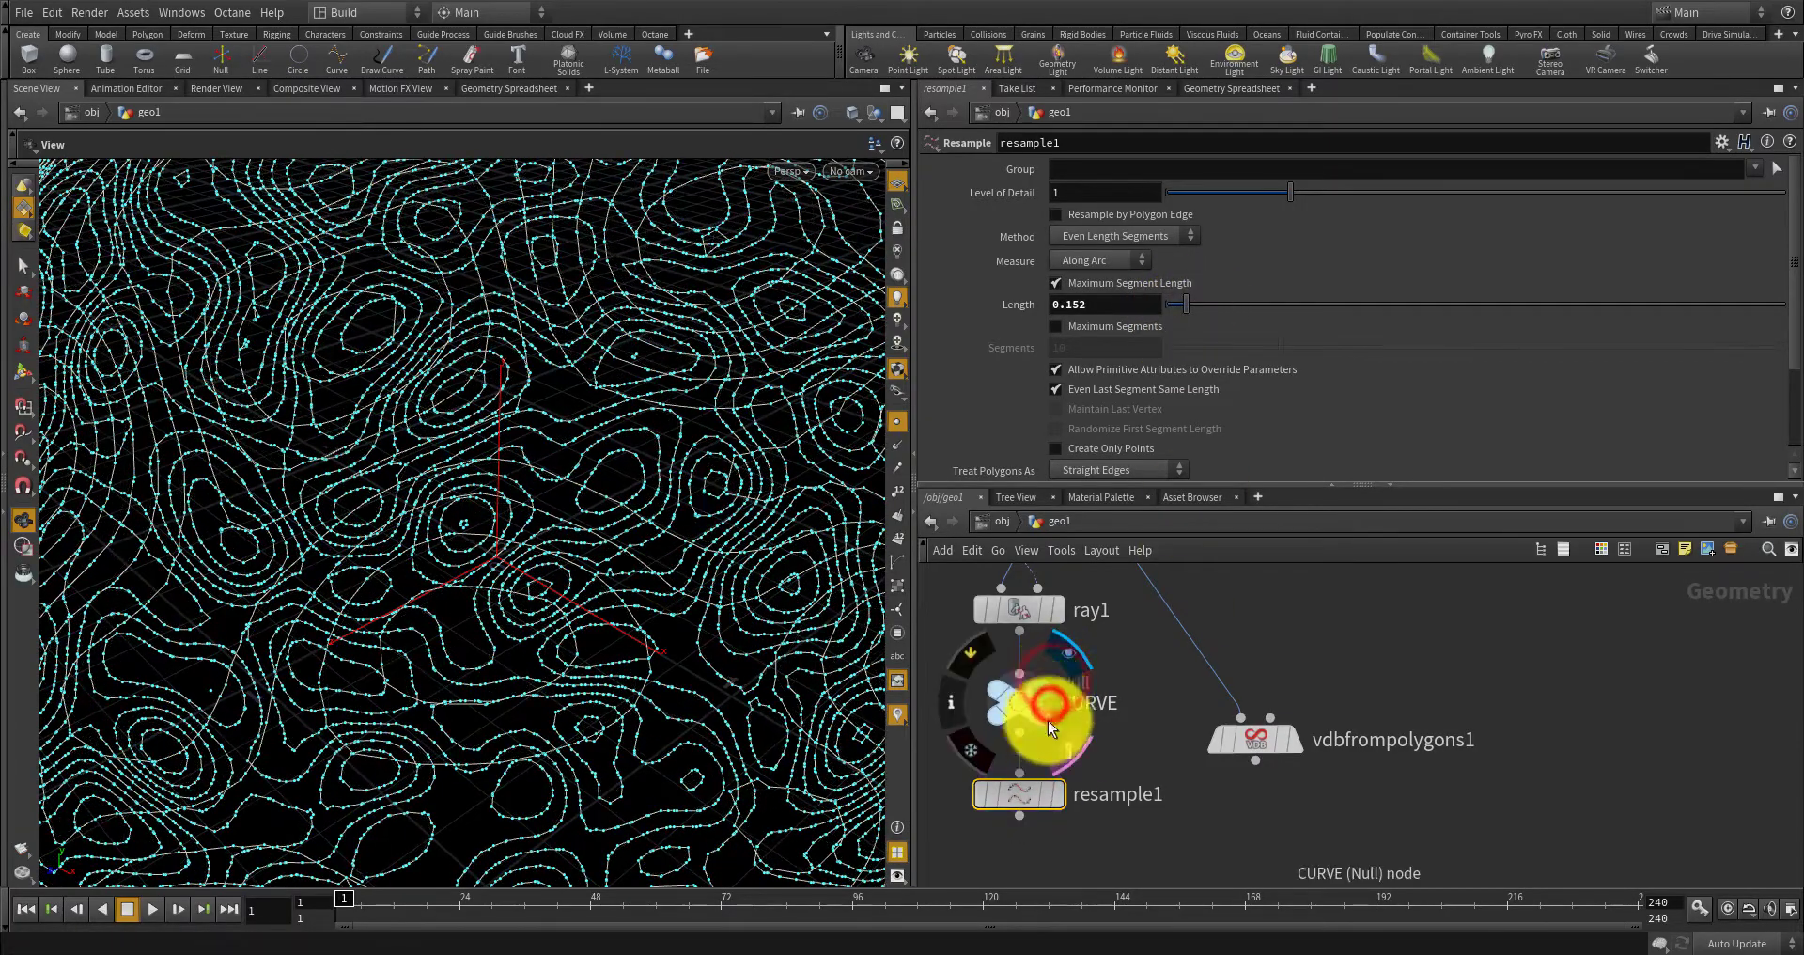
left_click(1055, 793)
left_click(1048, 794)
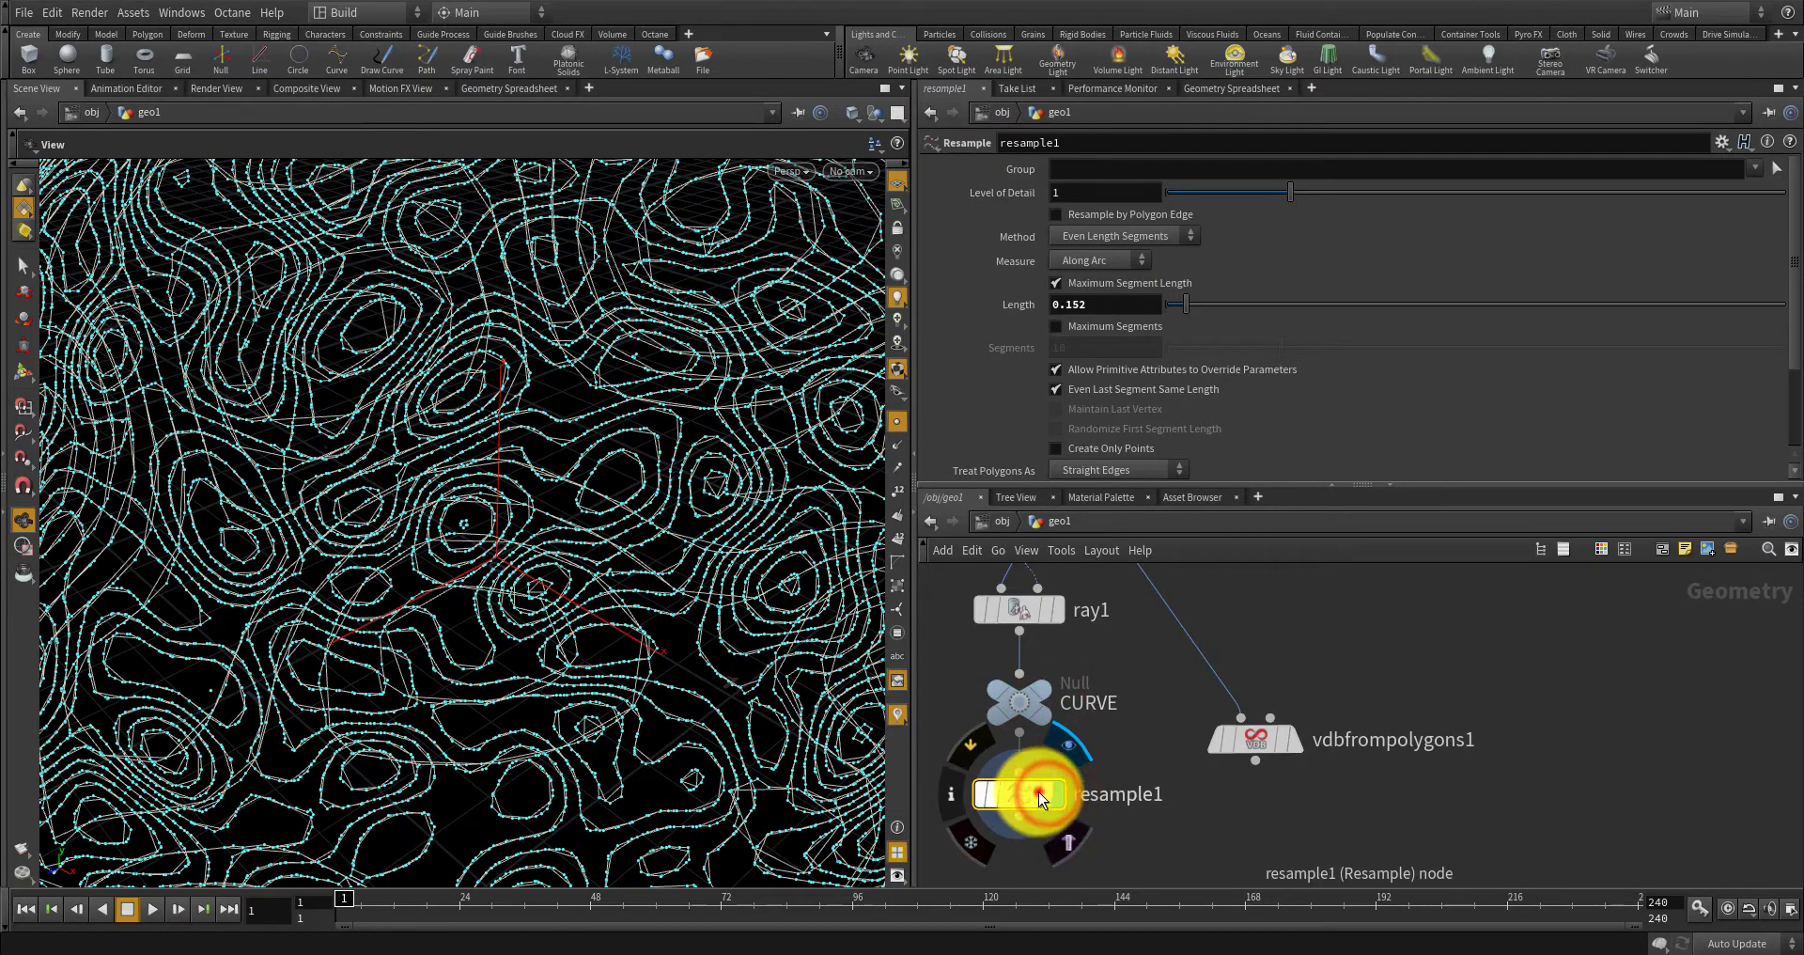
left_click(1043, 794)
left_click(1048, 792)
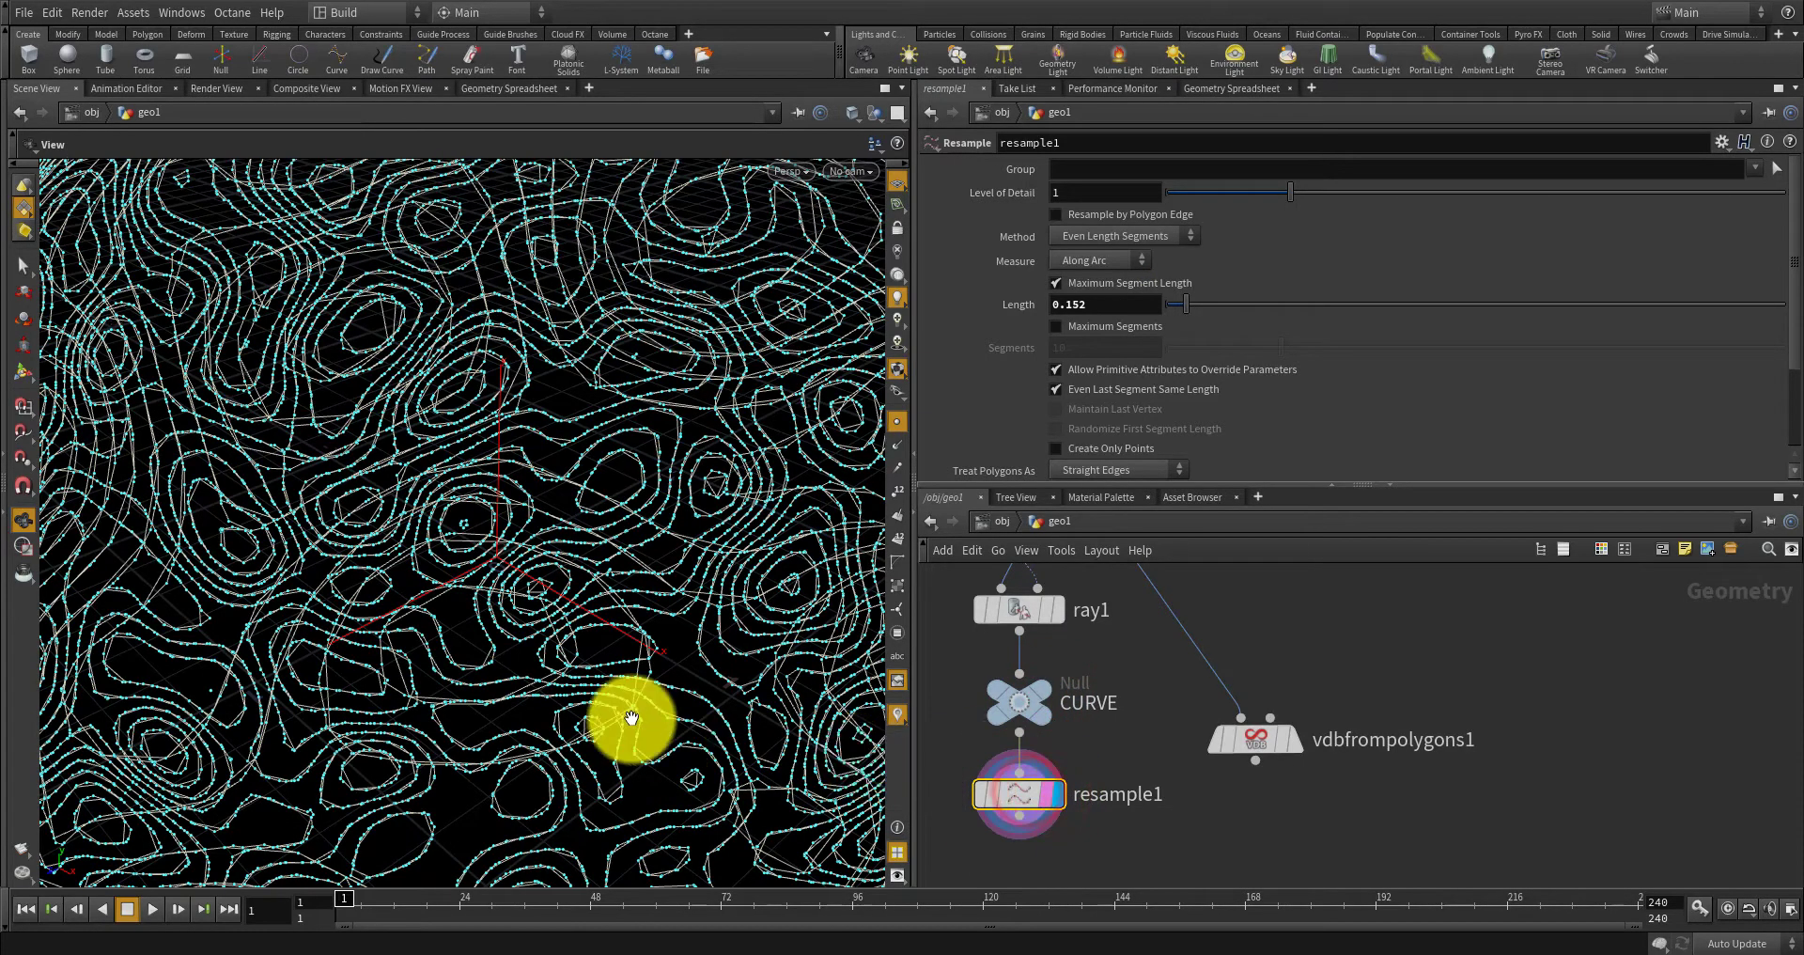
left_click_drag(532, 688, 684, 676)
left_click_drag(674, 678, 676, 676)
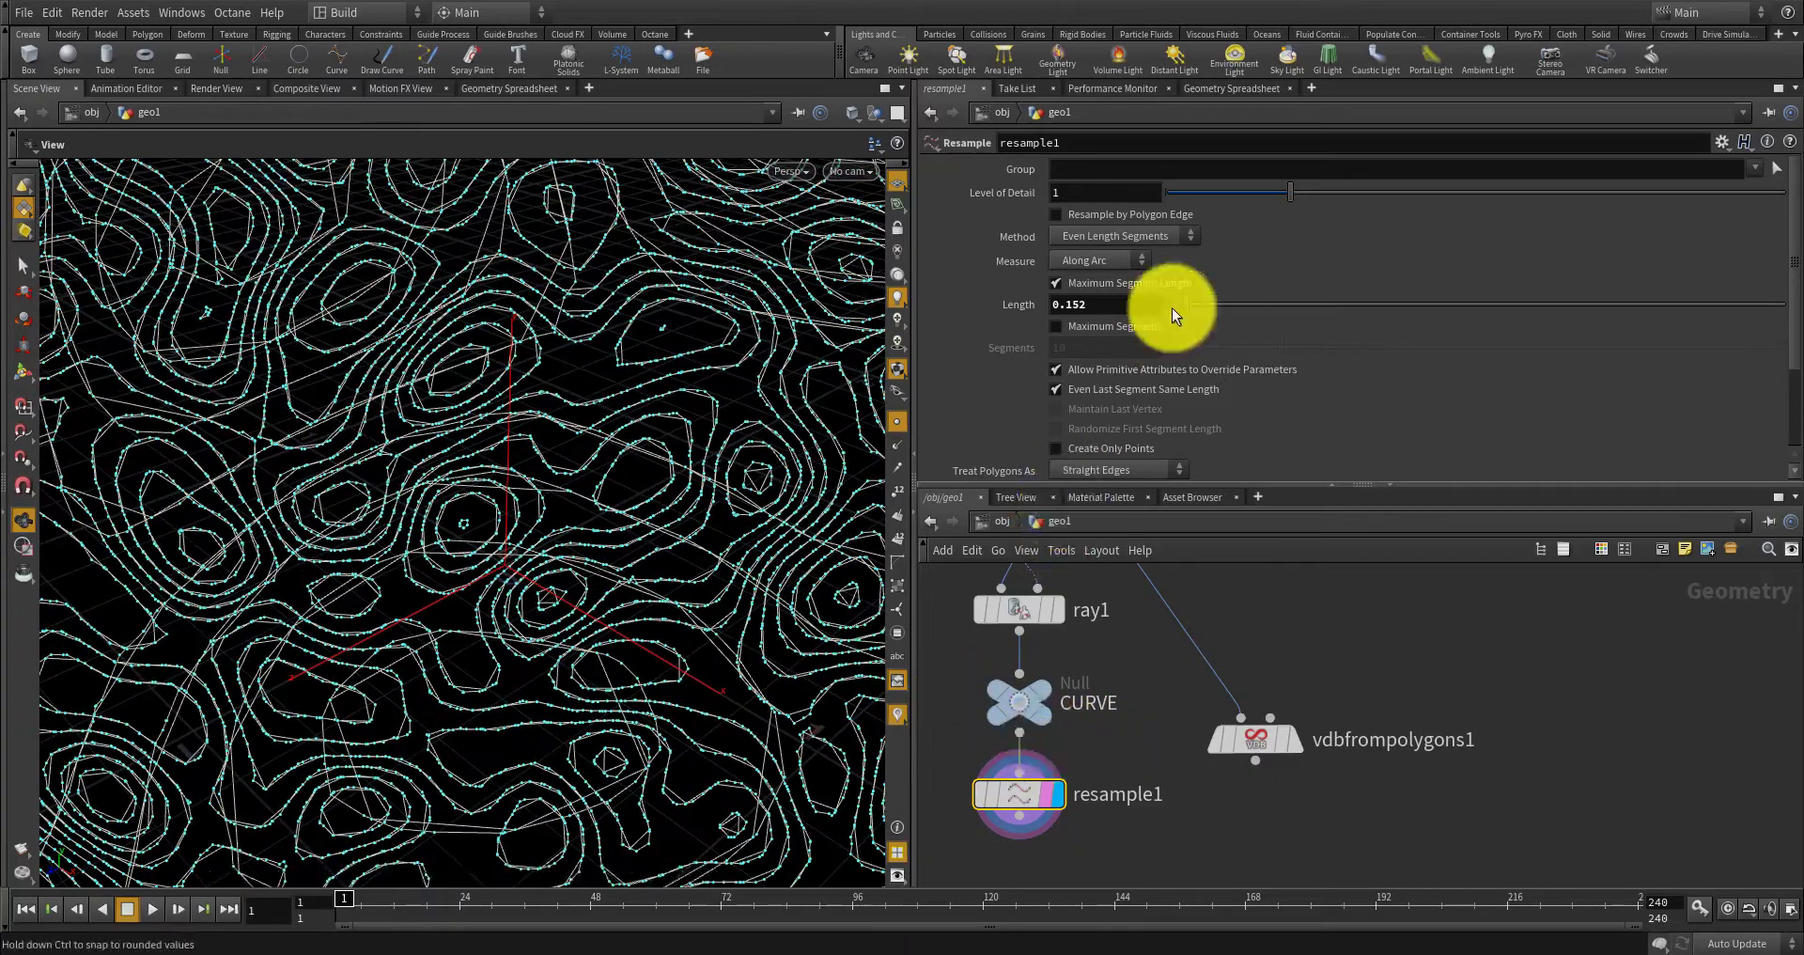
Set resample1's Length to 0.107, add a Null node below it, connect resample1's output to it and display its result.
mouse_move(1182, 303)
left_mouse_down()
mouse_move(1219, 306)
mouse_move(1180, 306)
left_mouse_up()
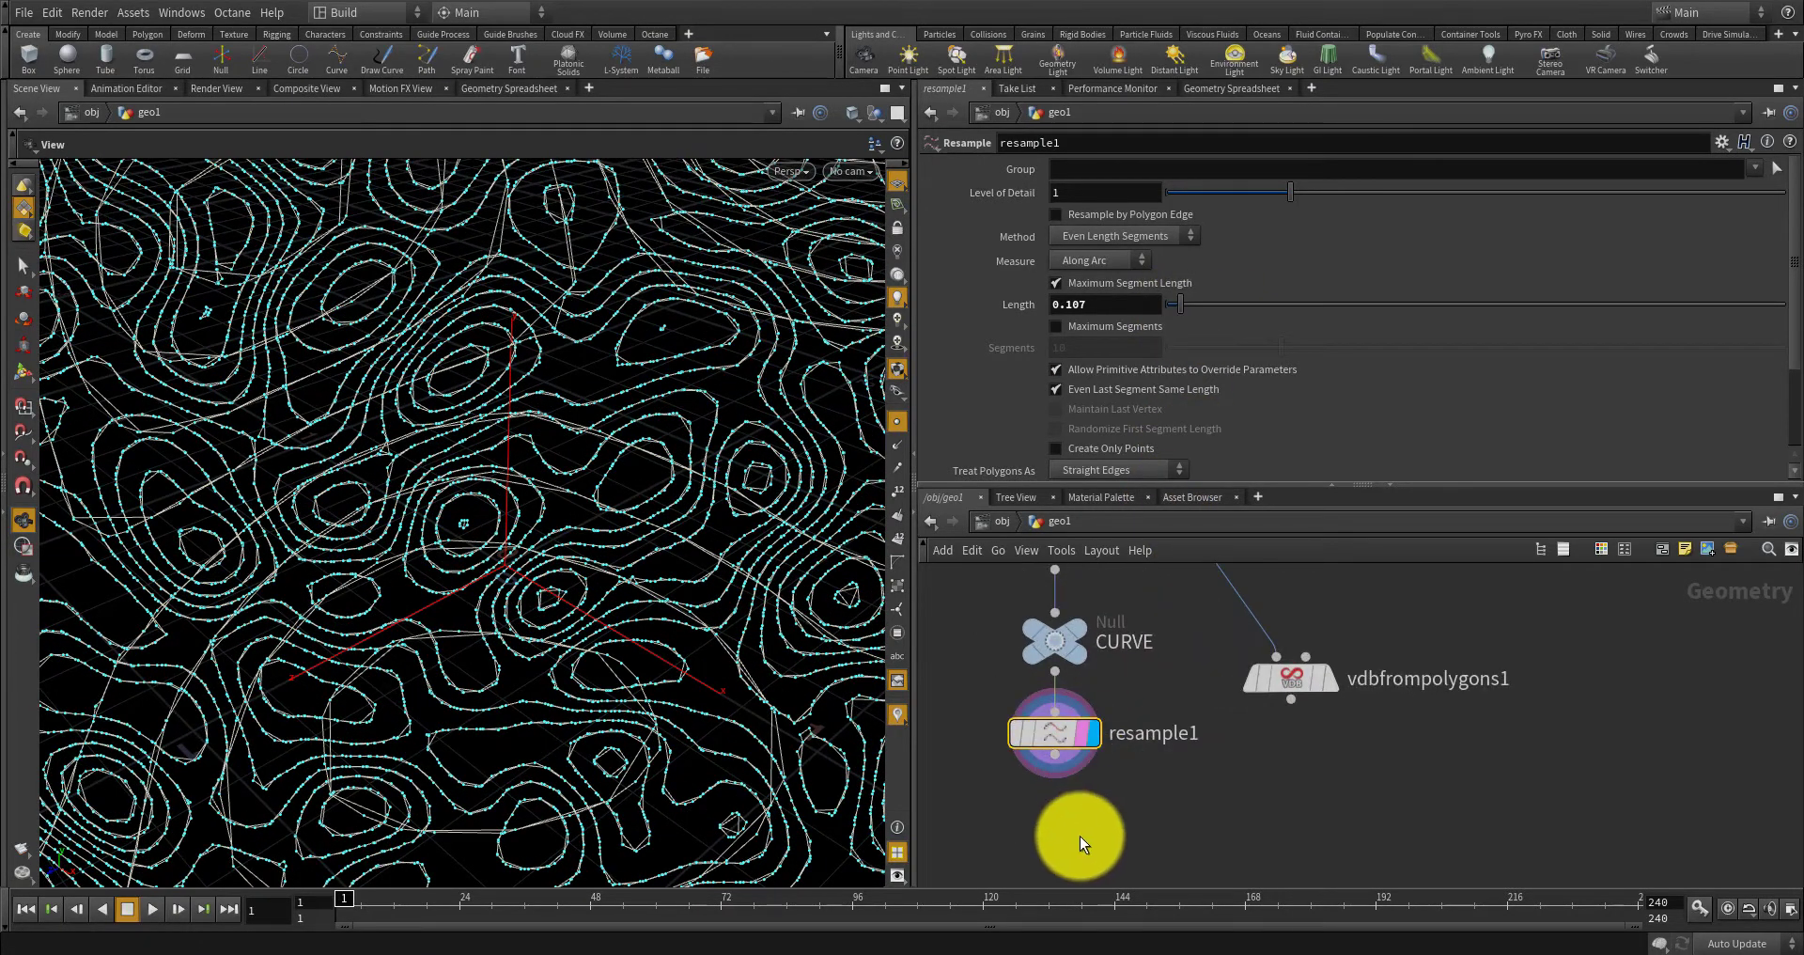
key("Tab")
type("null")
key("Return")
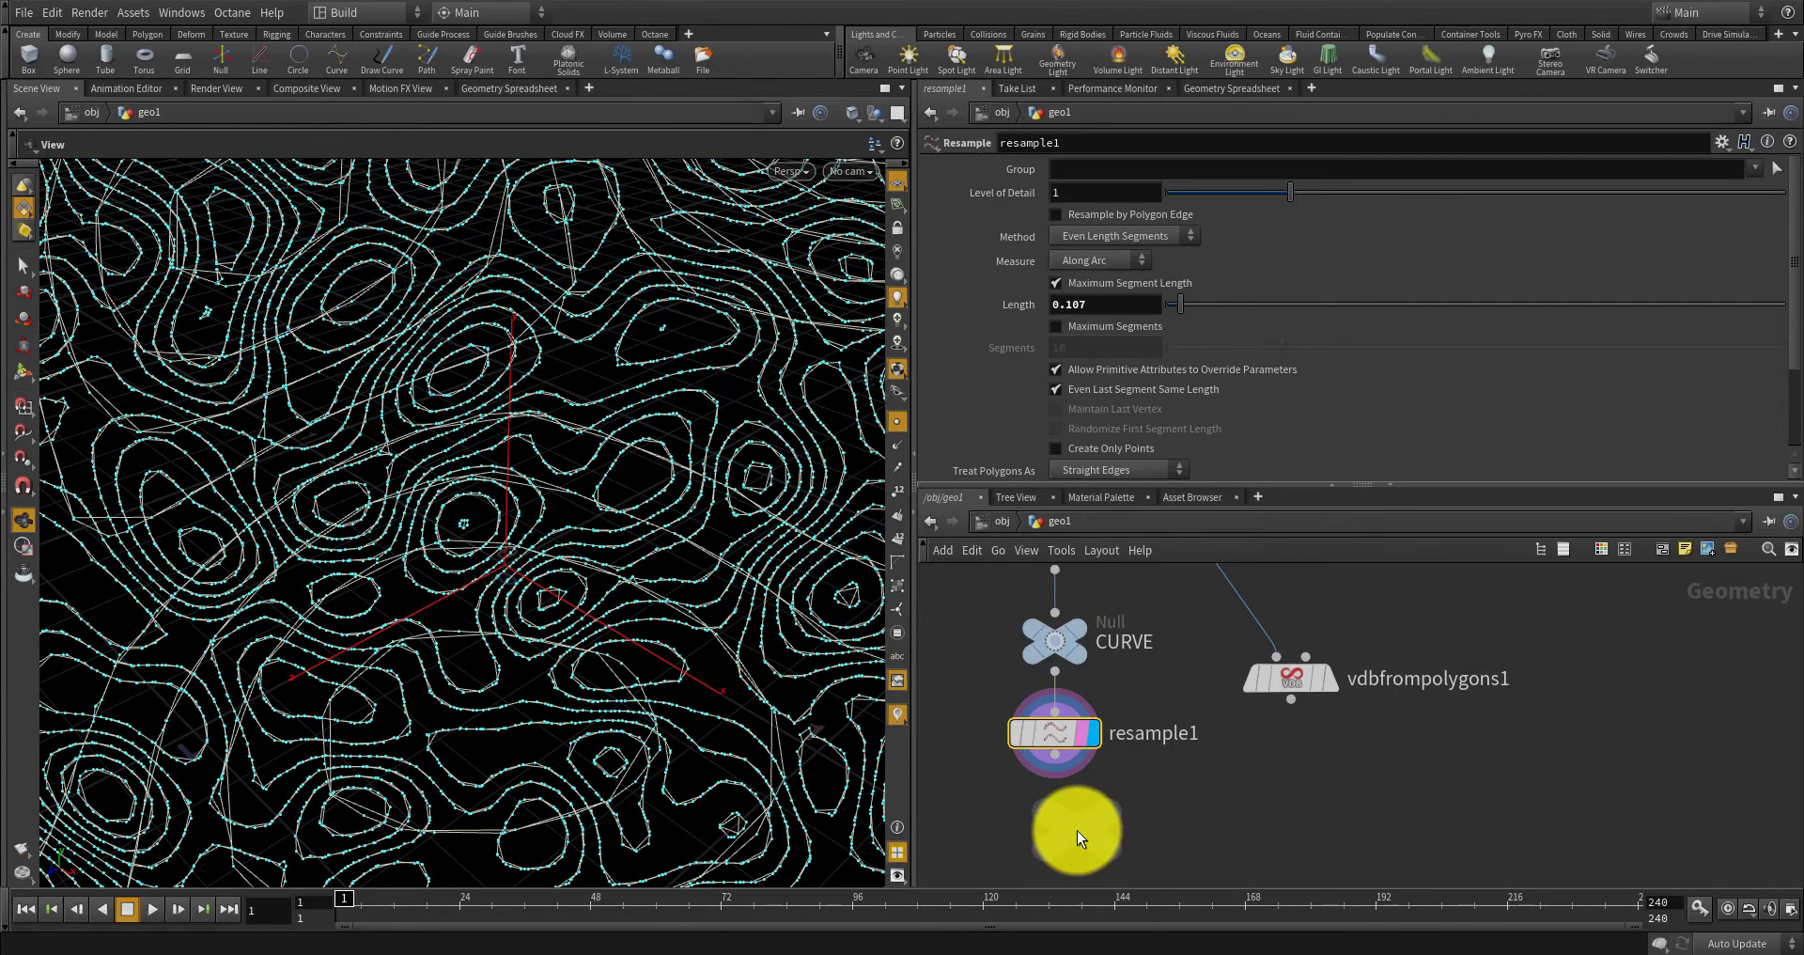
left_click(1054, 822)
left_click_drag(1055, 756, 1055, 792)
left_click(1078, 808)
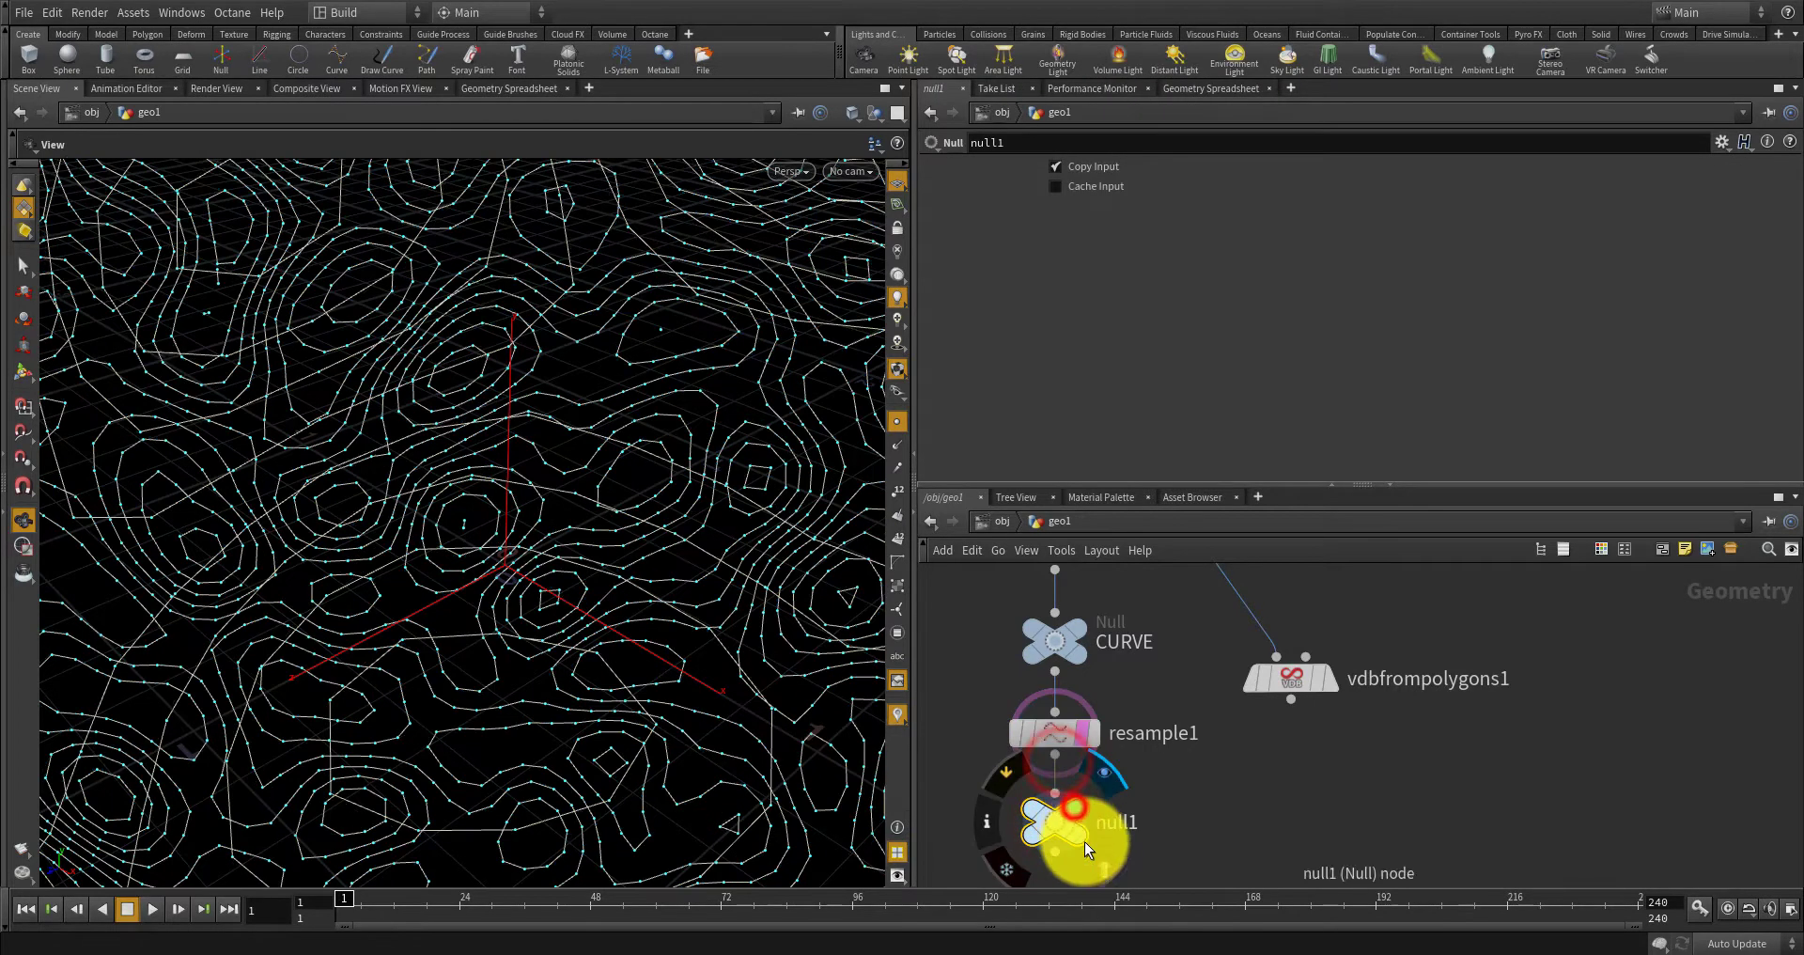
left_click(1085, 840)
left_click(1057, 818)
left_click(1086, 732)
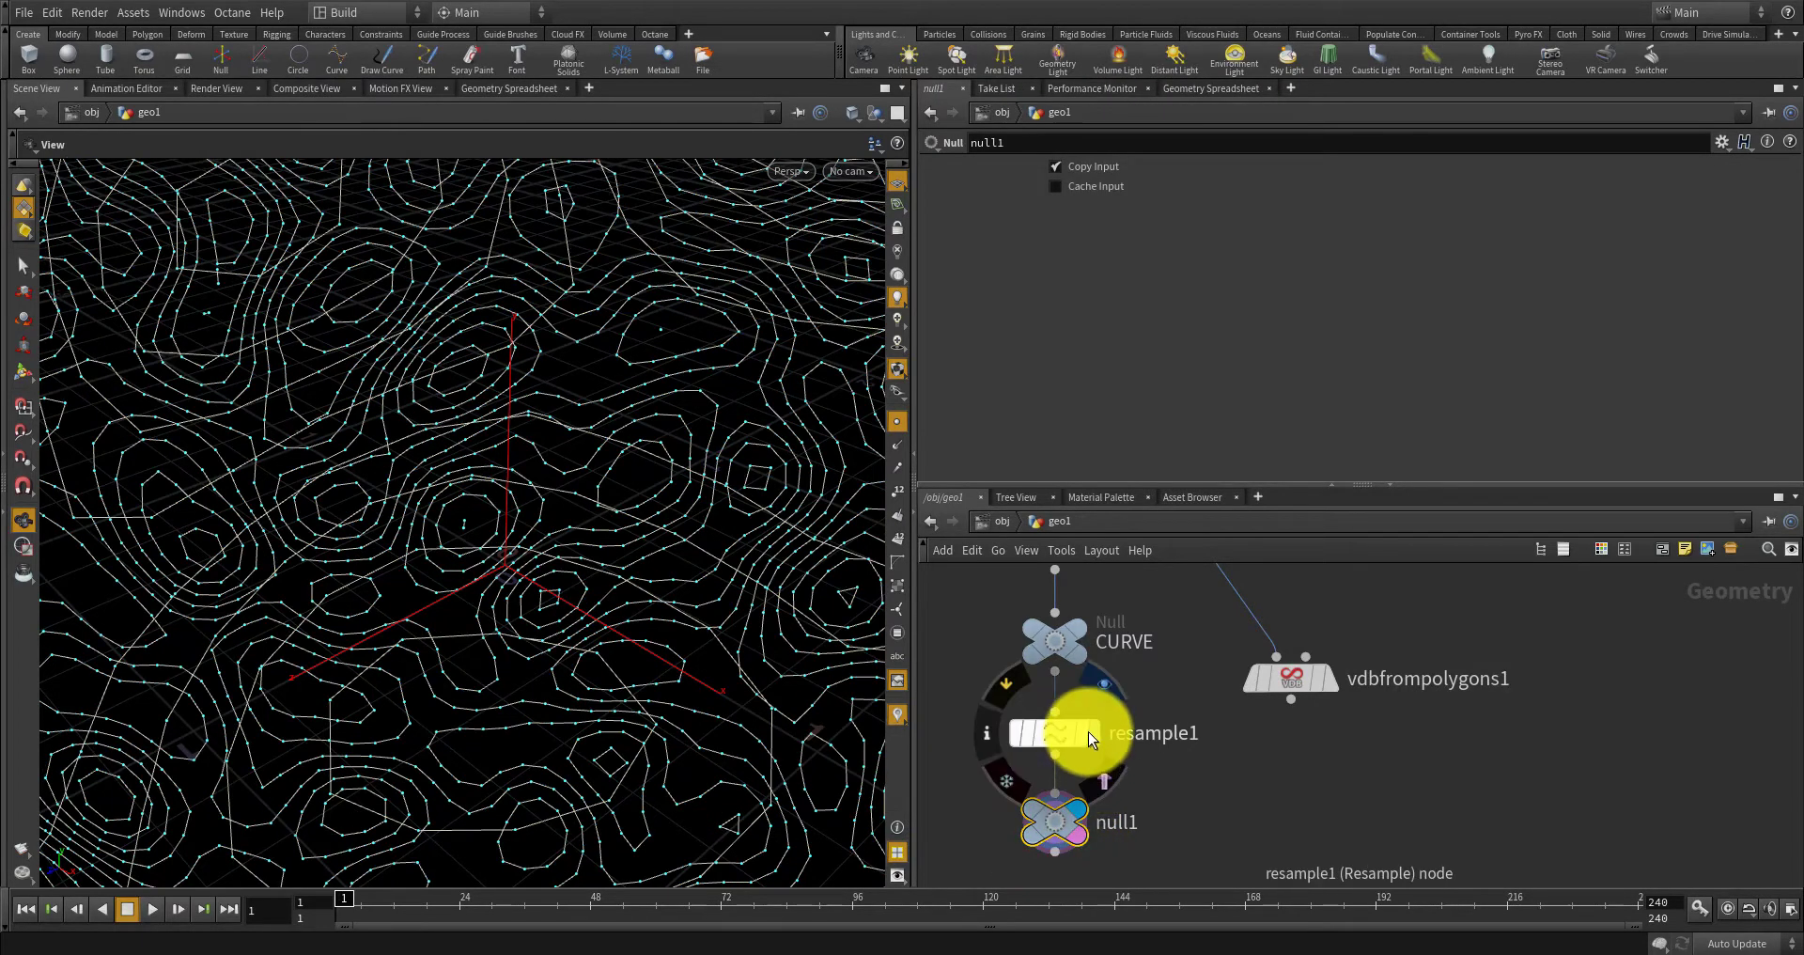
left_click(1090, 811)
Try 0.03 and 0.05 as resample1's Length and examine the point spacing of the contour curves.
left_click(1056, 736)
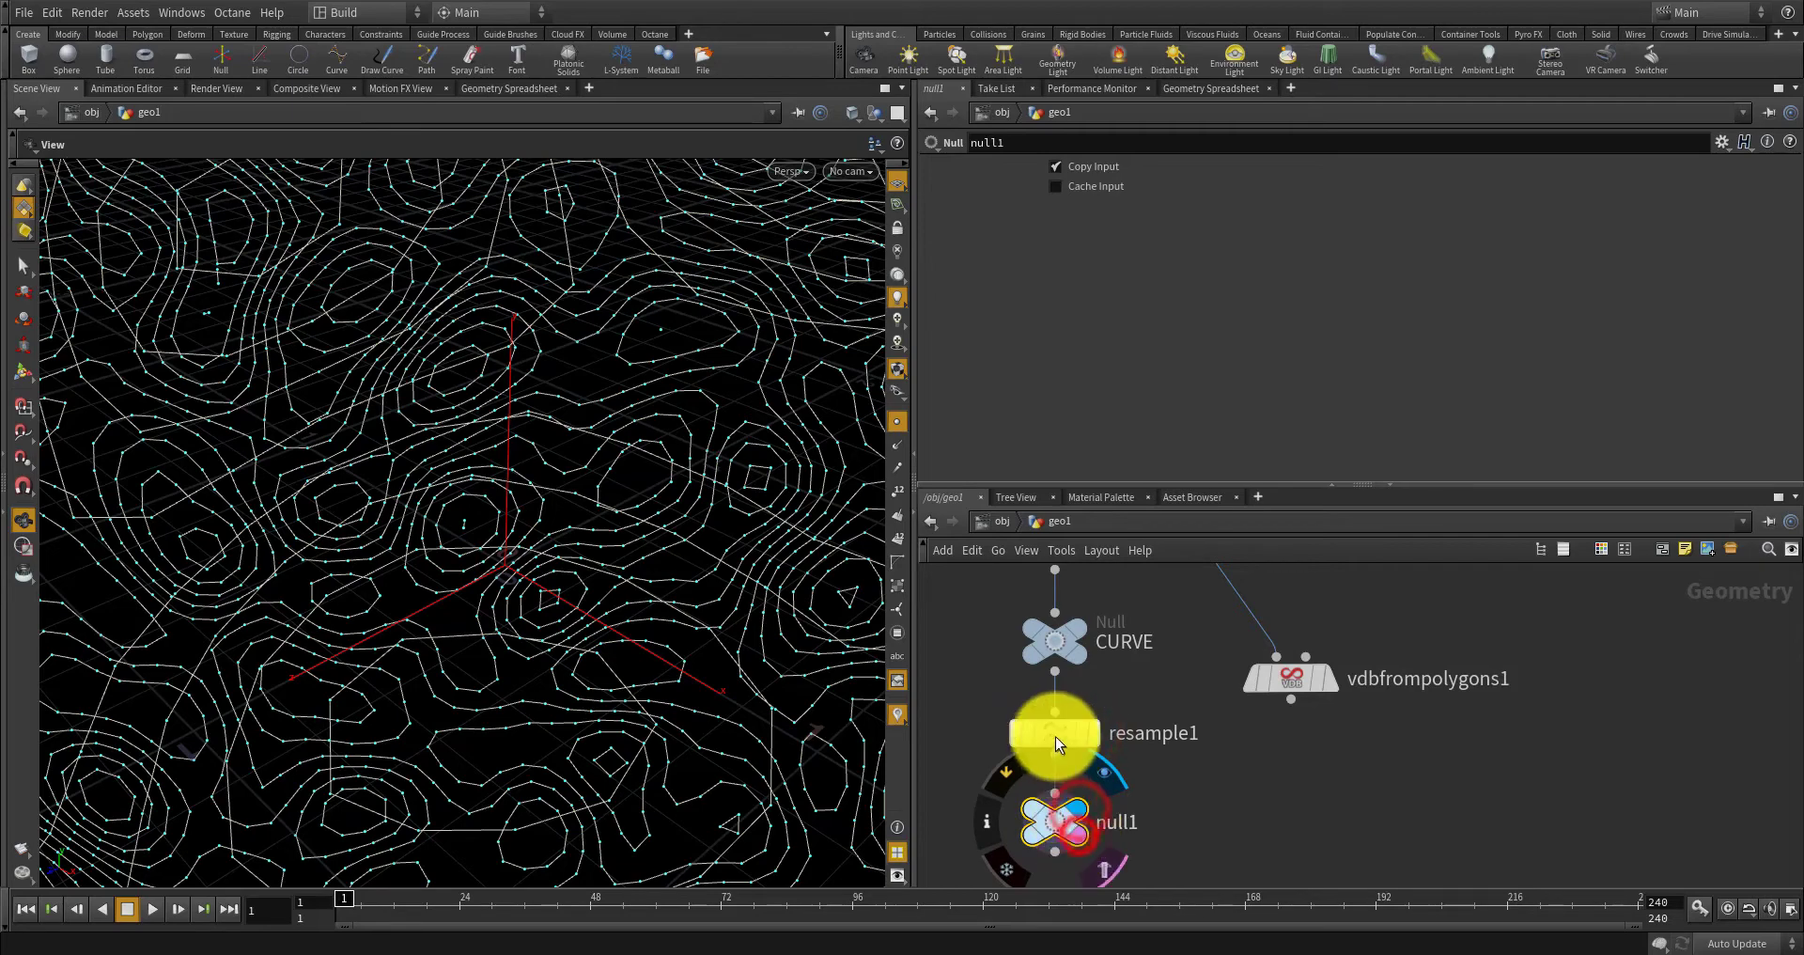
left_click_drag(1170, 300, 1171, 307)
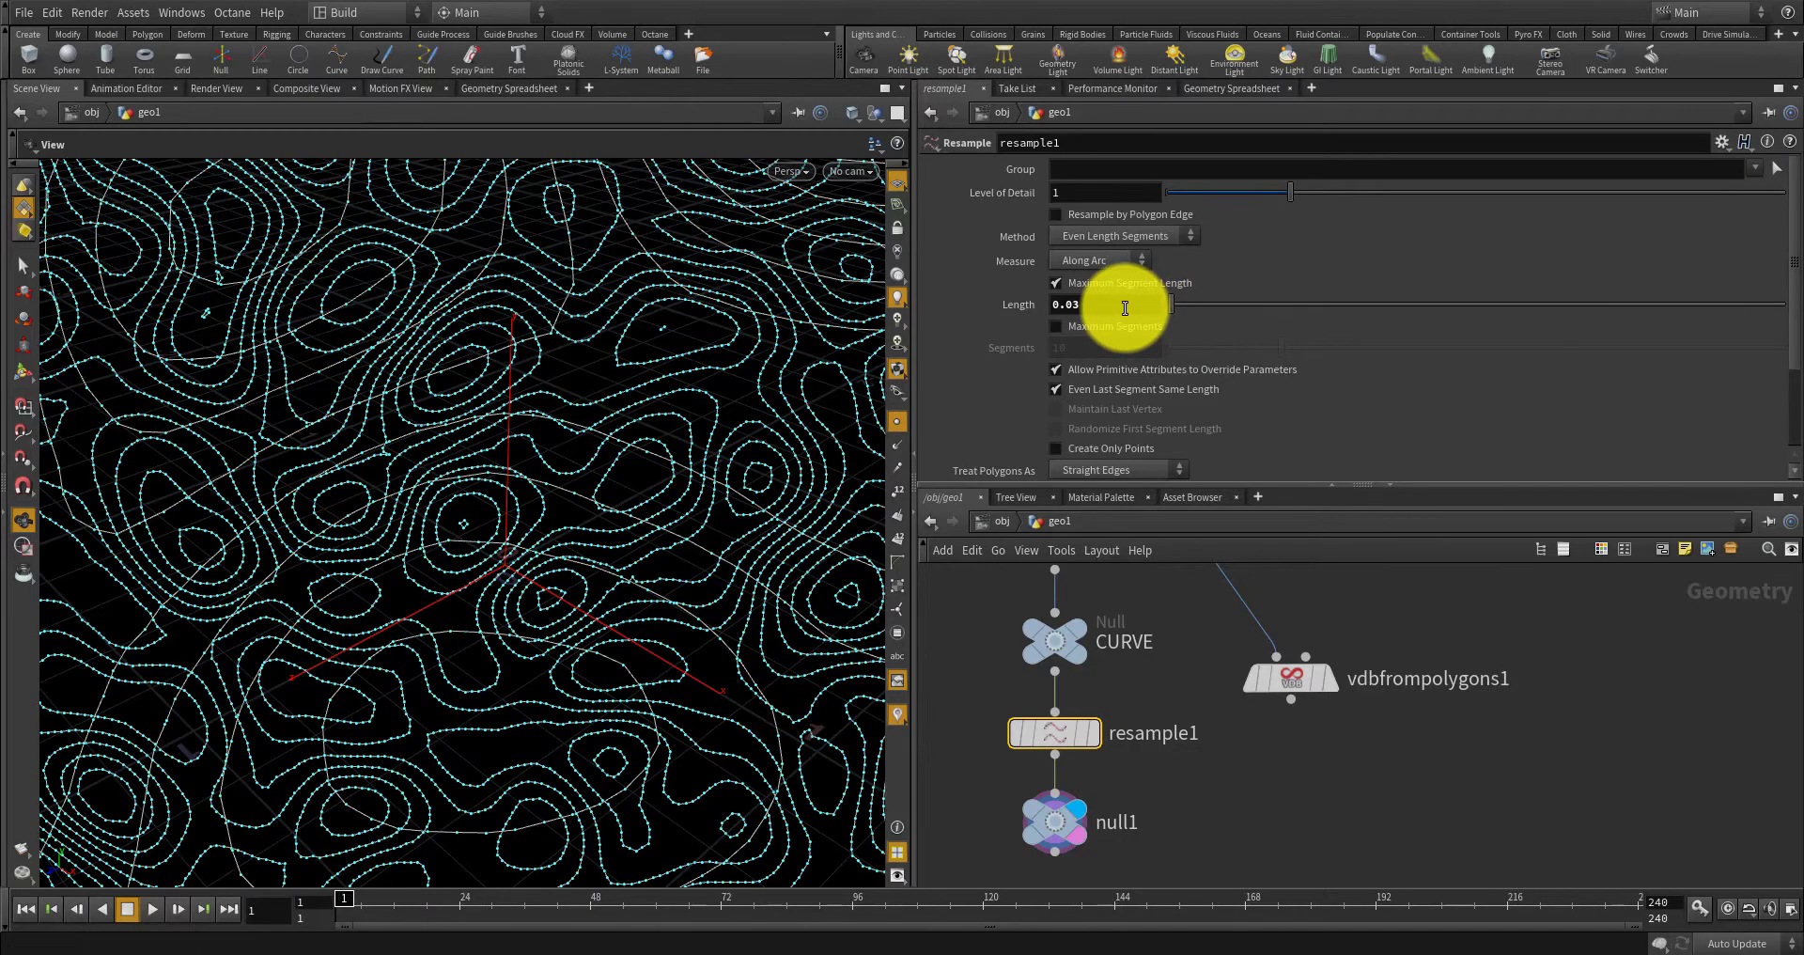
left_click(1126, 305)
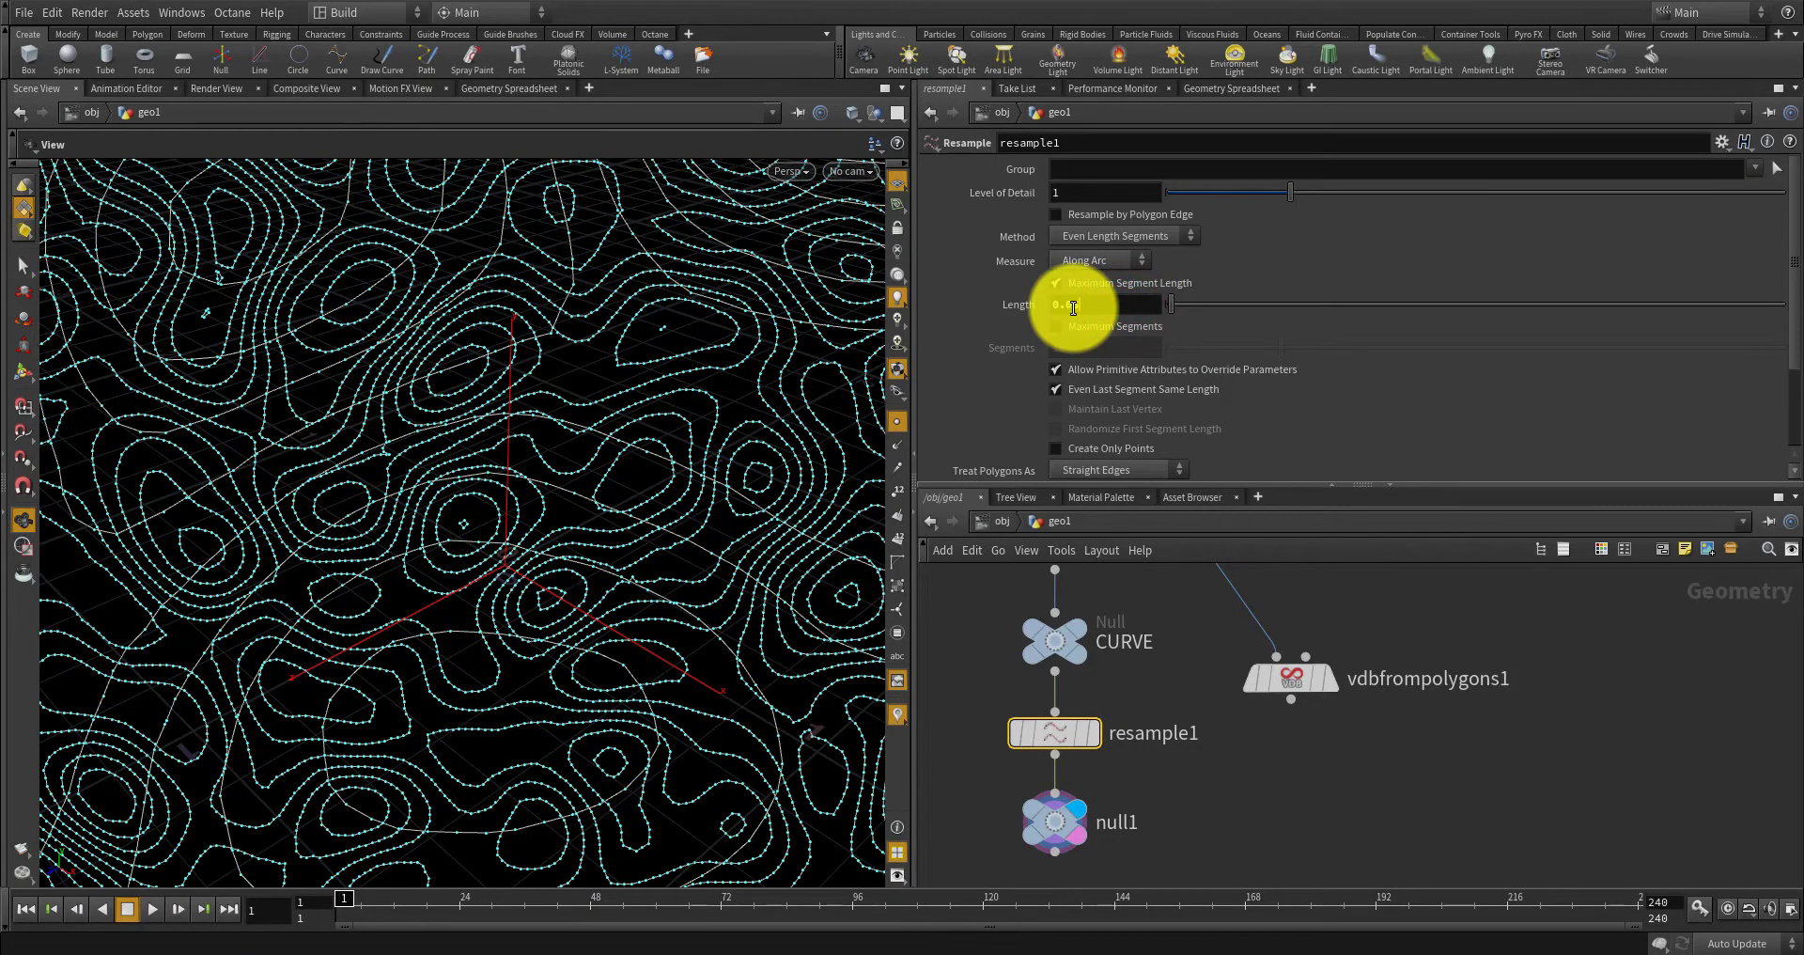
type("5")
key("Return")
right_click_drag(640, 471, 398, 532)
left_click_drag(398, 532, 431, 573)
right_click_drag(431, 572, 688, 573)
left_click_drag(689, 572, 580, 556)
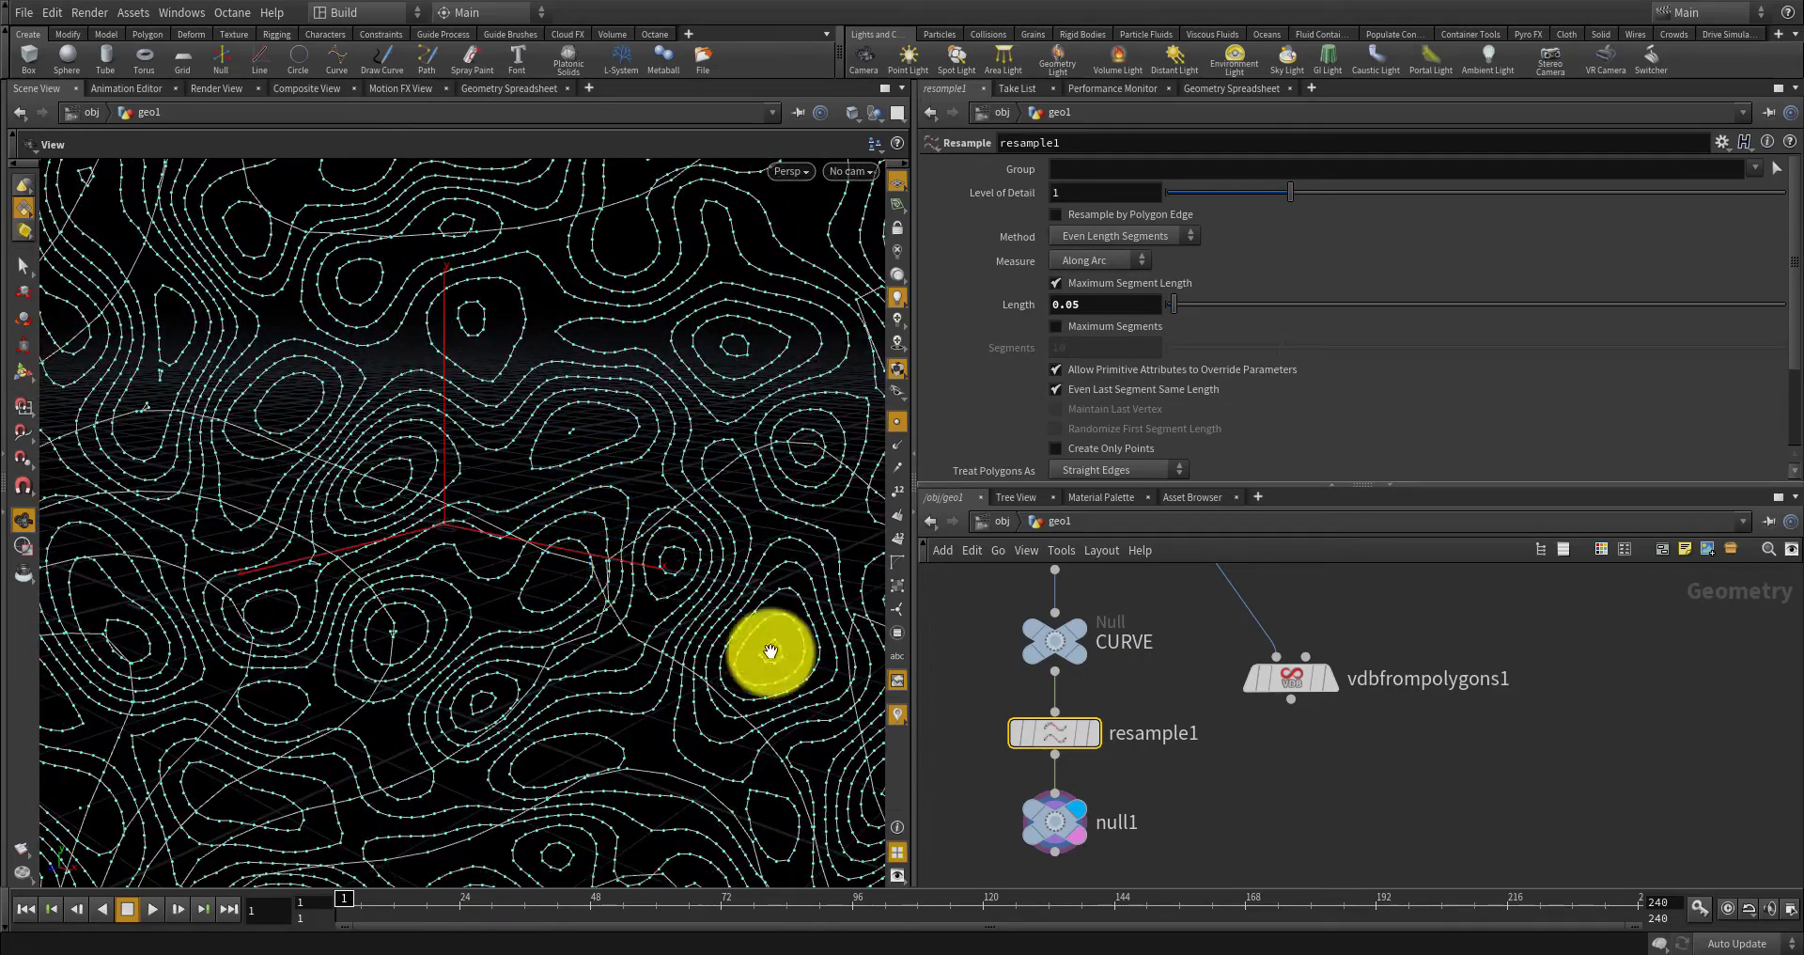
Set resample1's Length to 0.1.
left_click(1064, 298)
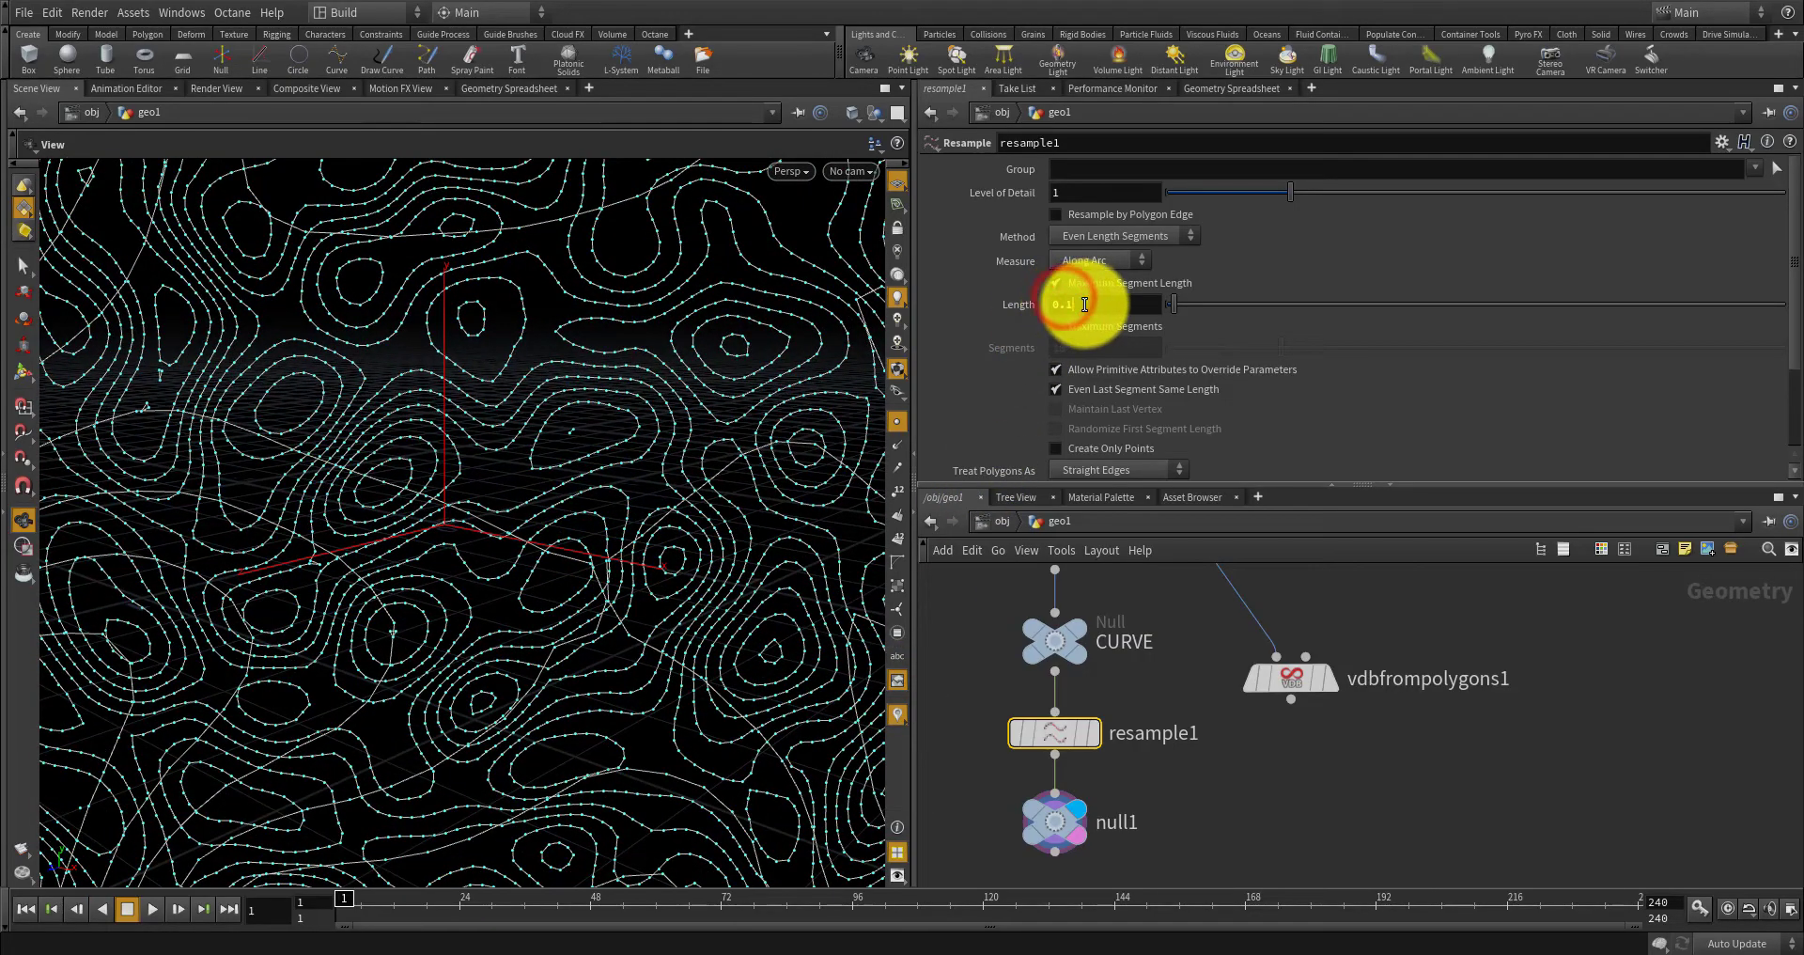
type("0.1")
key("Return")
Add a Smooth node below null1, connect null1's output to it and display its result.
scroll(1095, 582, "down", 3)
scroll(1085, 742, "up", 2)
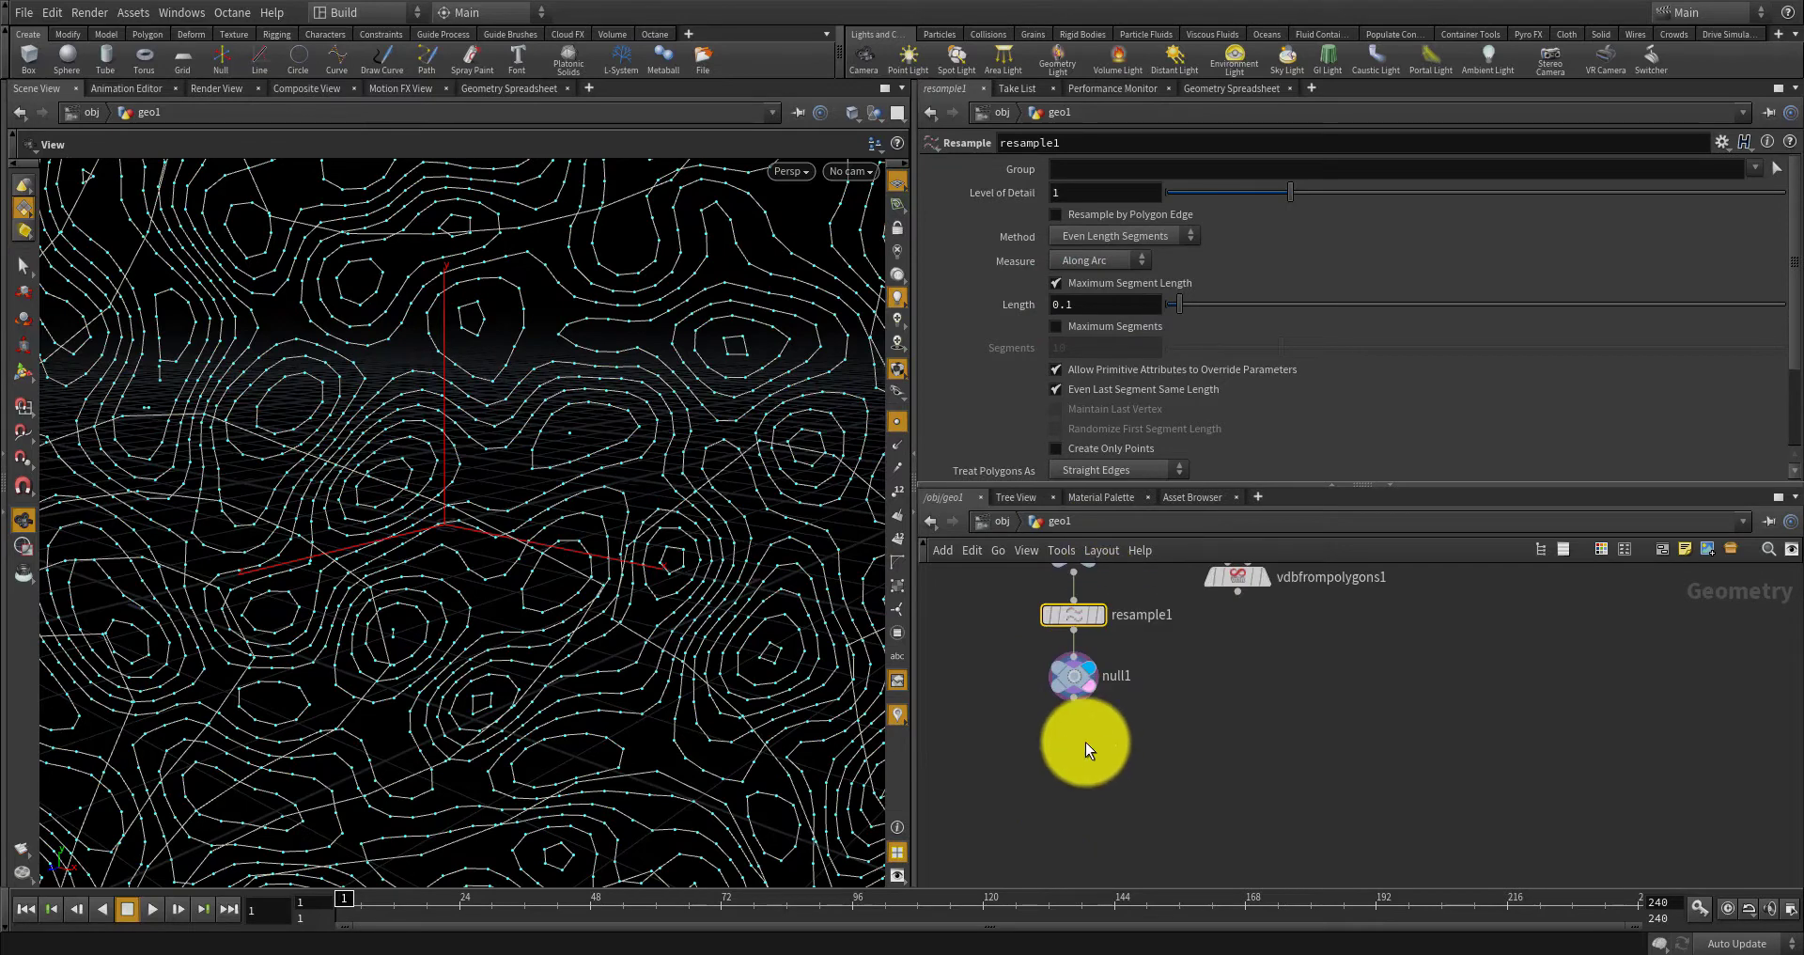
key("Tab")
type("smooth")
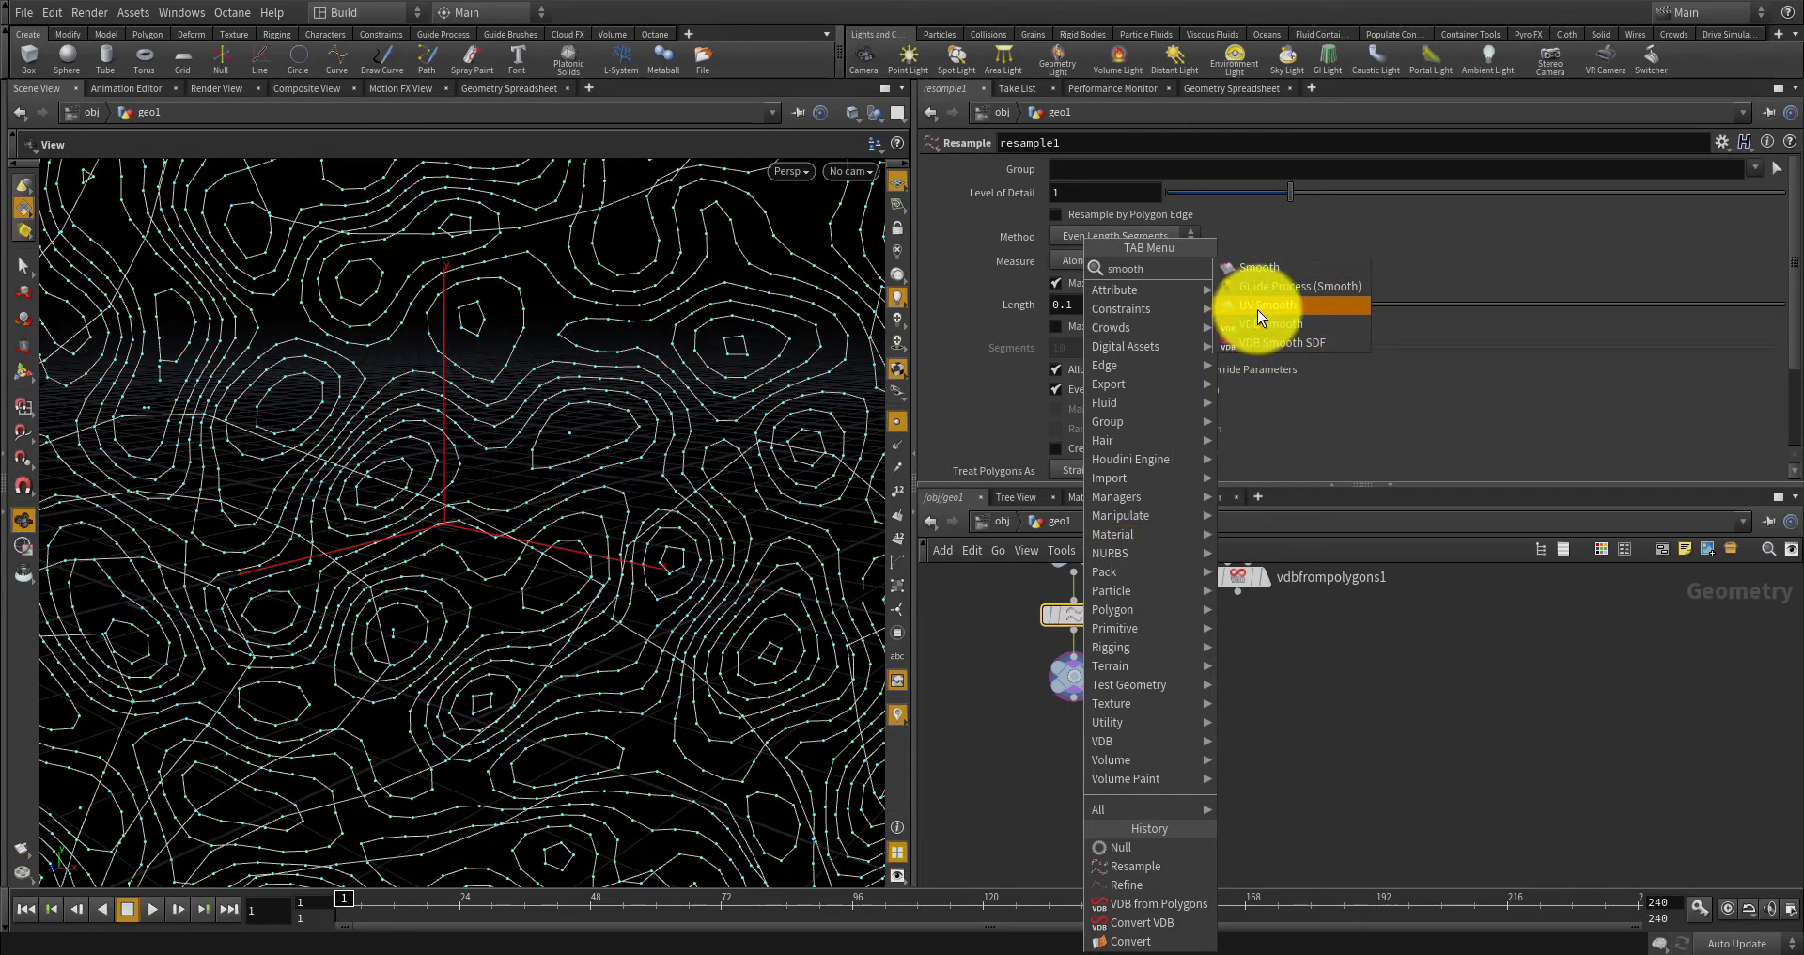
left_click(1259, 267)
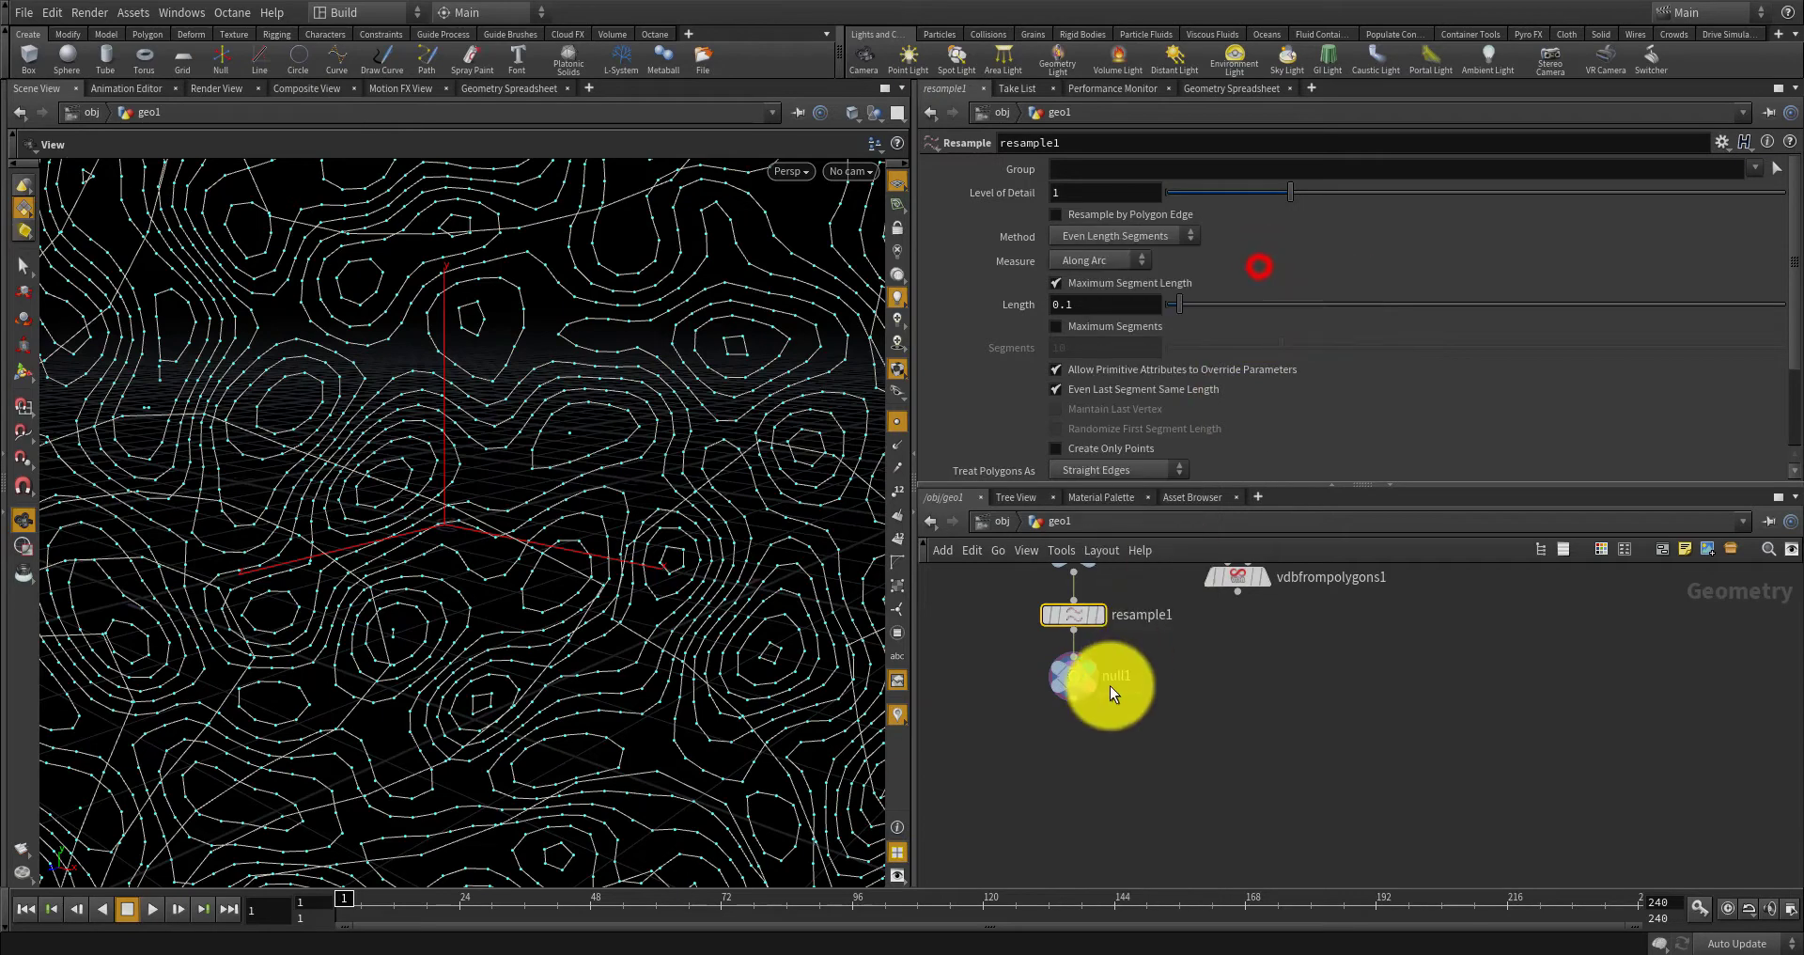
left_click(1070, 742)
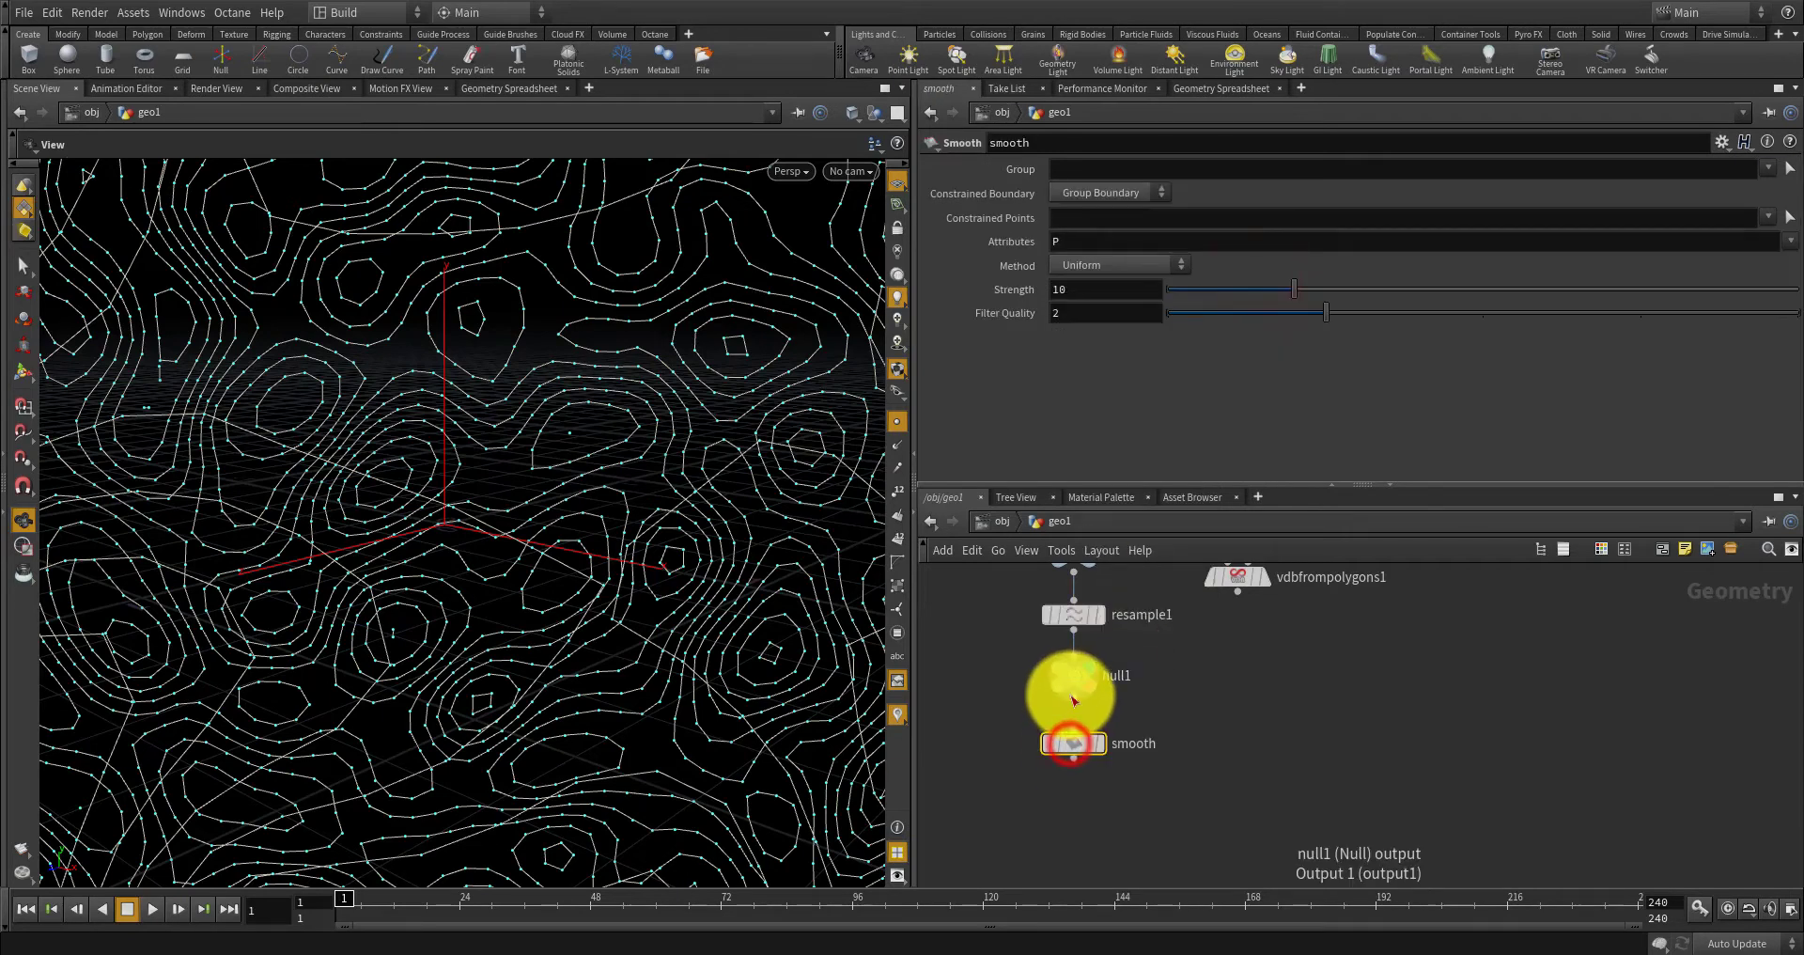
left_click(1099, 742)
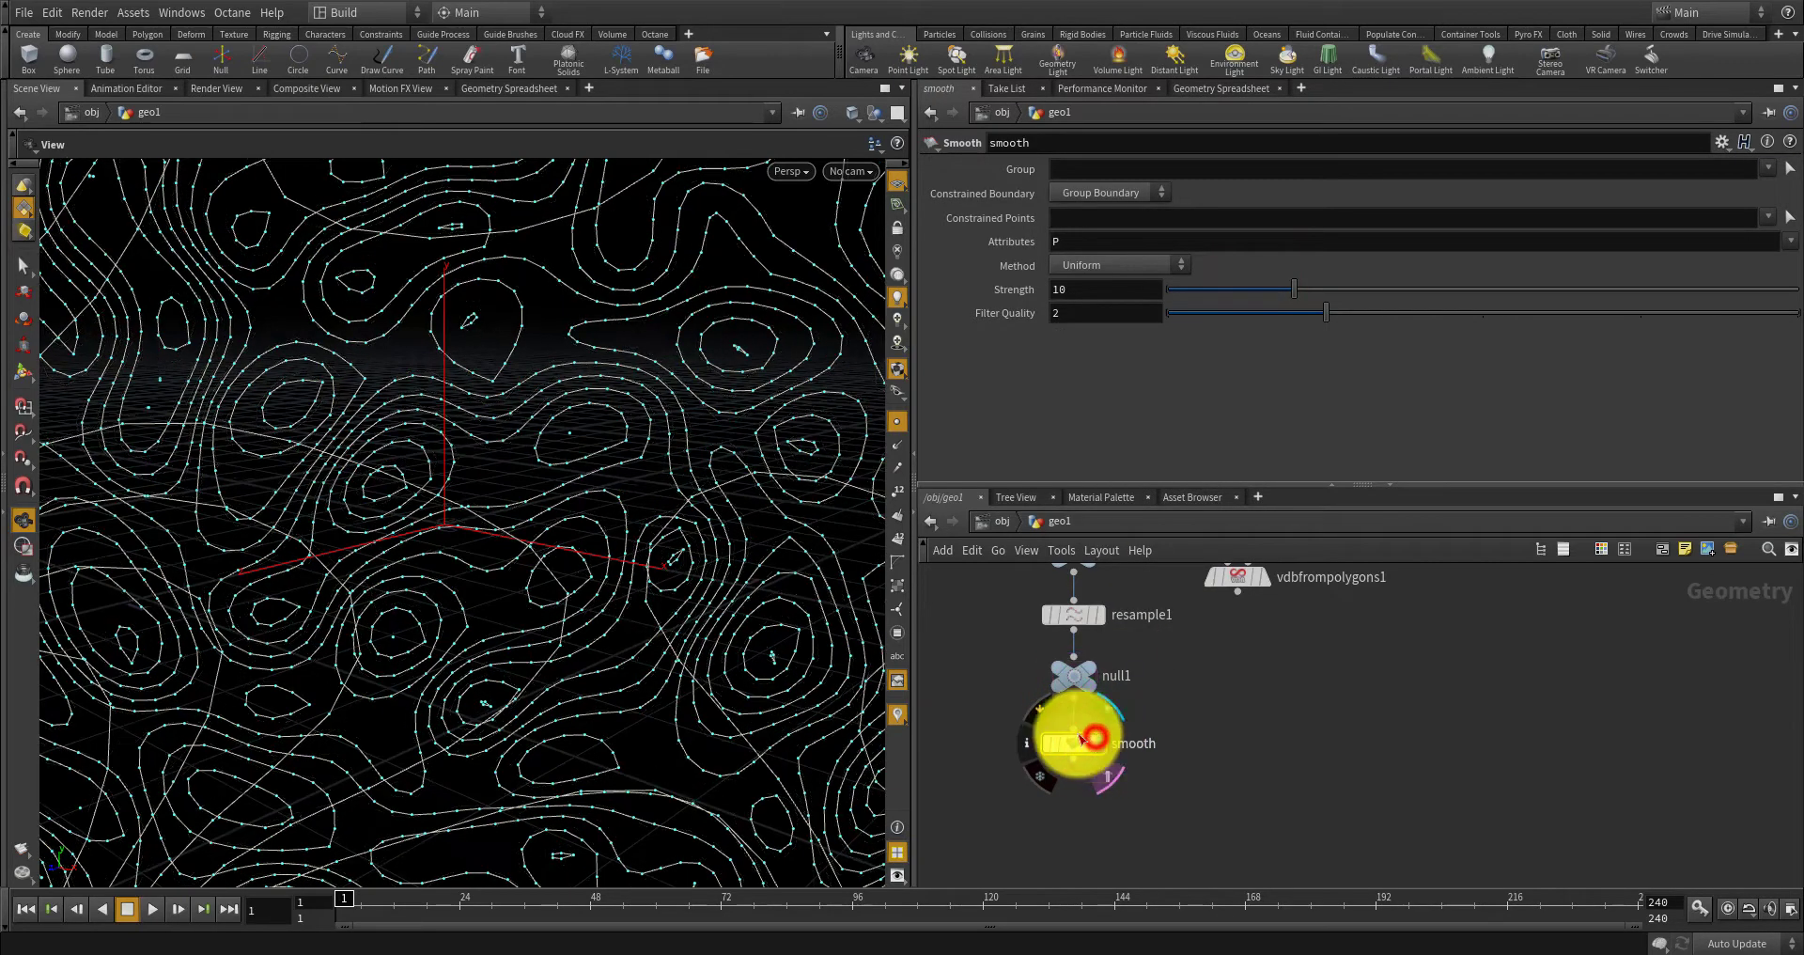
Rearrange the chain so smooth sits between resample1 and null1, connect smooth's output to null1 and display null1.
right_click_drag(708, 648, 447, 680)
mouse_move(448, 680)
left_mouse_down()
mouse_move(555, 628)
mouse_move(456, 678)
left_mouse_up()
right_click_drag(456, 678, 680, 676)
mouse_move(680, 677)
left_mouse_down()
mouse_move(620, 623)
mouse_move(658, 657)
left_mouse_up()
right_click_drag(658, 657, 595, 612)
scroll(1136, 719, "up", 2)
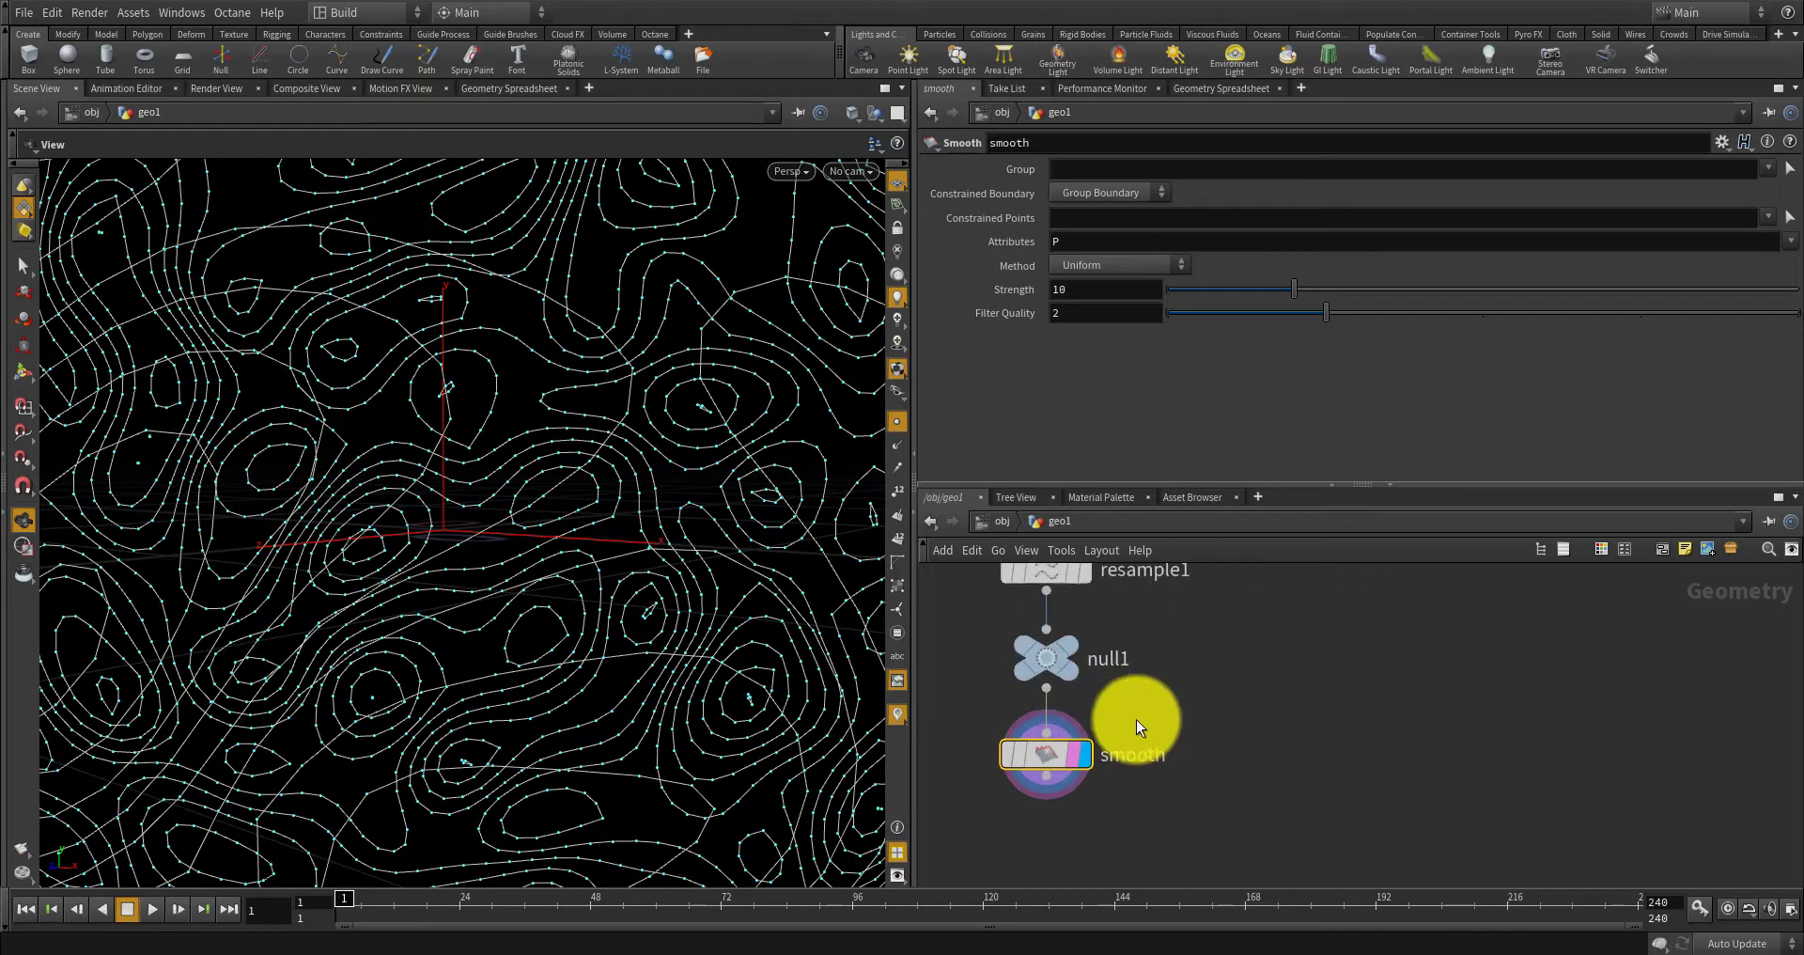
left_click_drag(1051, 656, 1265, 751)
left_click_drag(1050, 751, 1051, 640)
left_click_drag(1262, 750, 1105, 751)
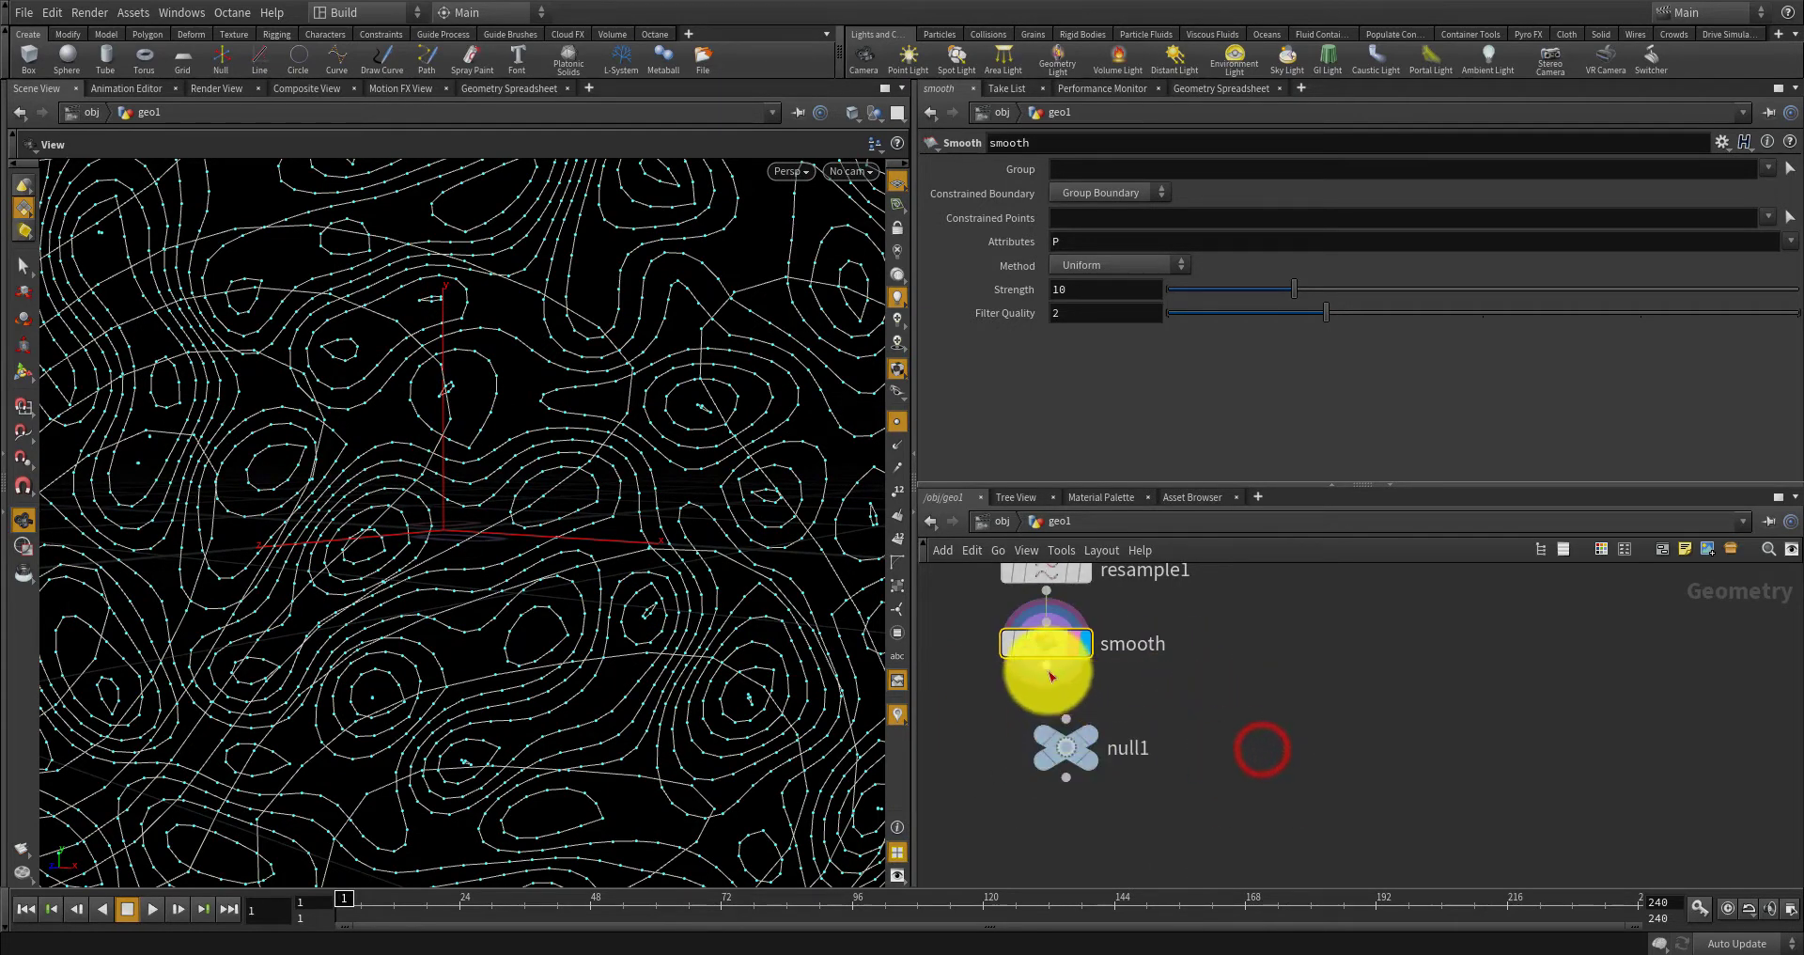
left_click_drag(1047, 668, 1060, 746)
left_click(1066, 742)
left_click(1067, 765)
left_click(1054, 753)
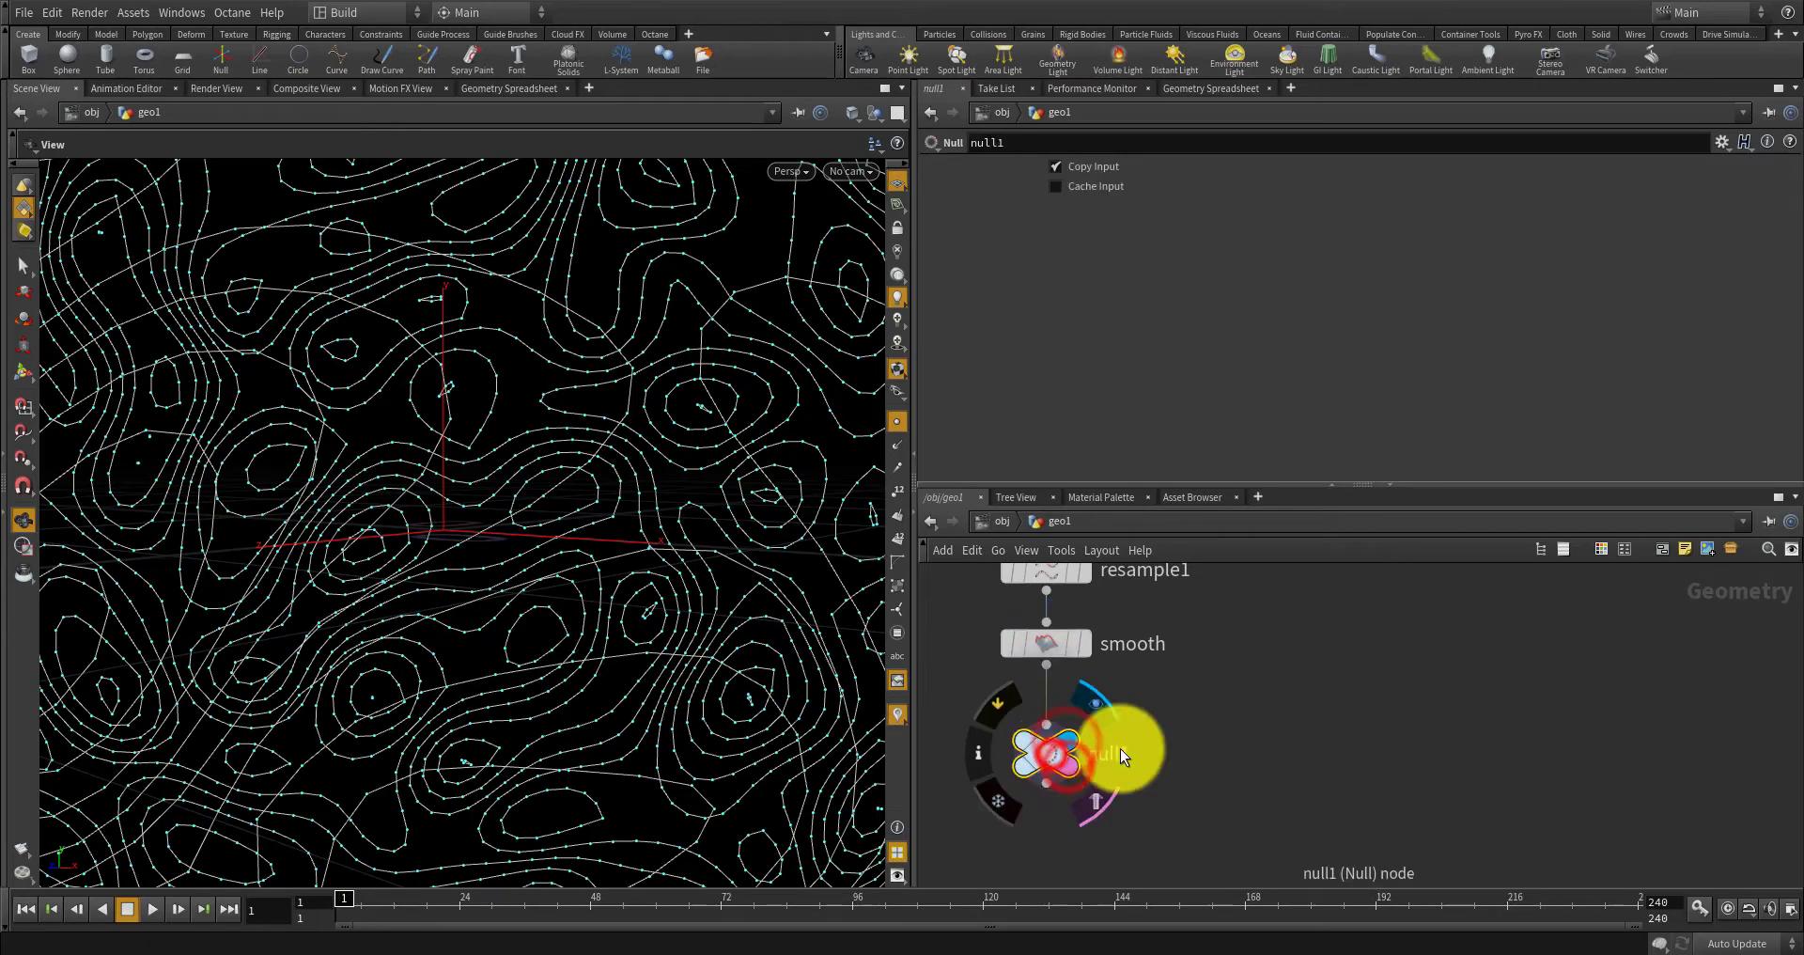
Add a VDB from Particles node below null1, connect null1's output to its first input and display its result.
scroll(1259, 726, "down", 5)
scroll(617, 693, "down", 5)
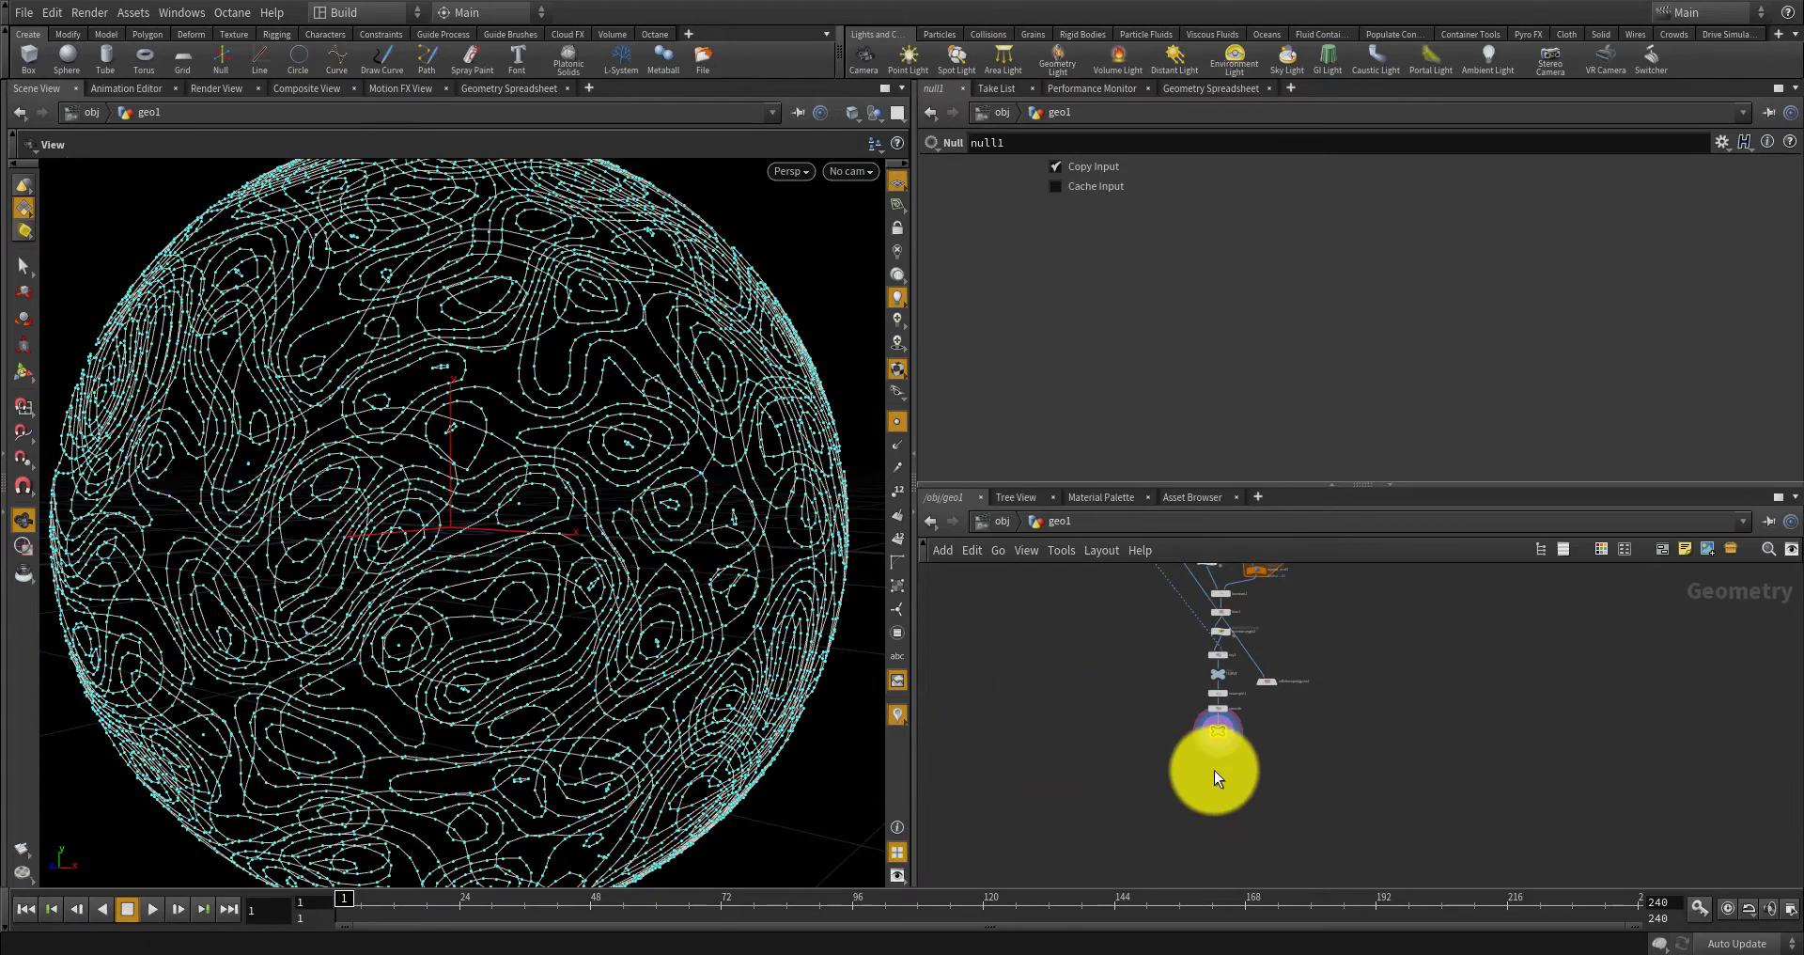
key("Tab")
left_click(1118, 780)
scroll(1206, 738, "up", 3)
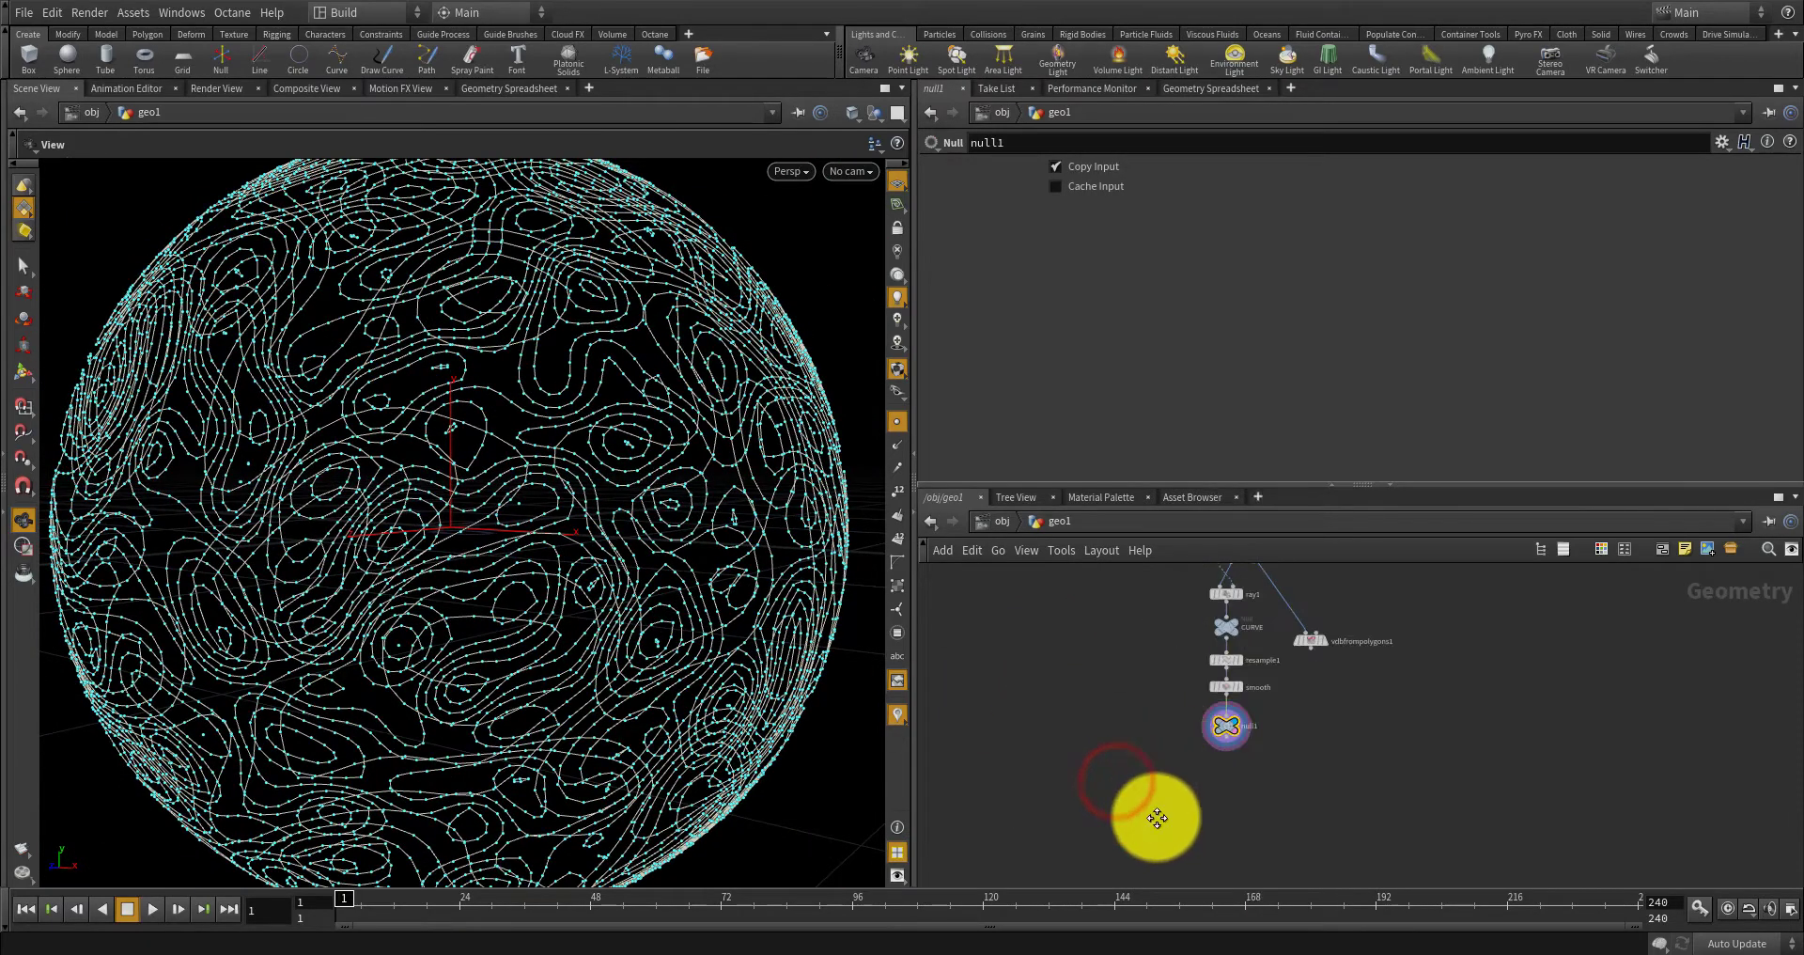
scroll(1156, 818, "up", 4)
key("Tab")
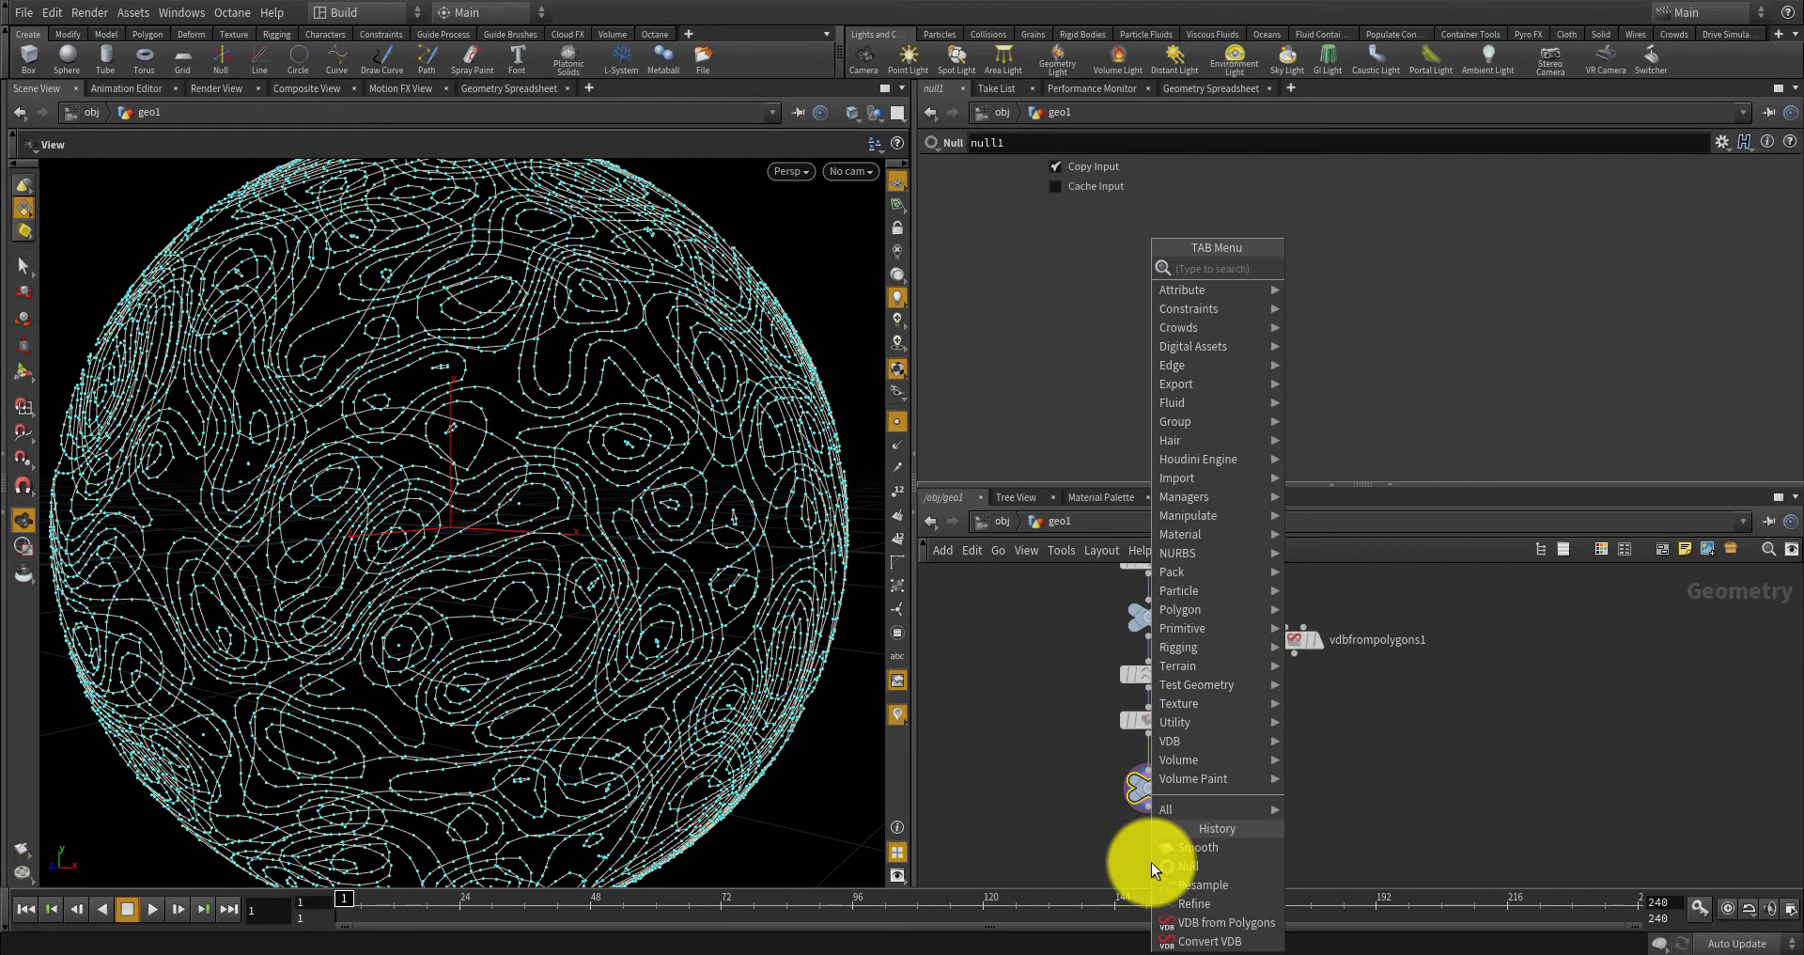
type("vdb")
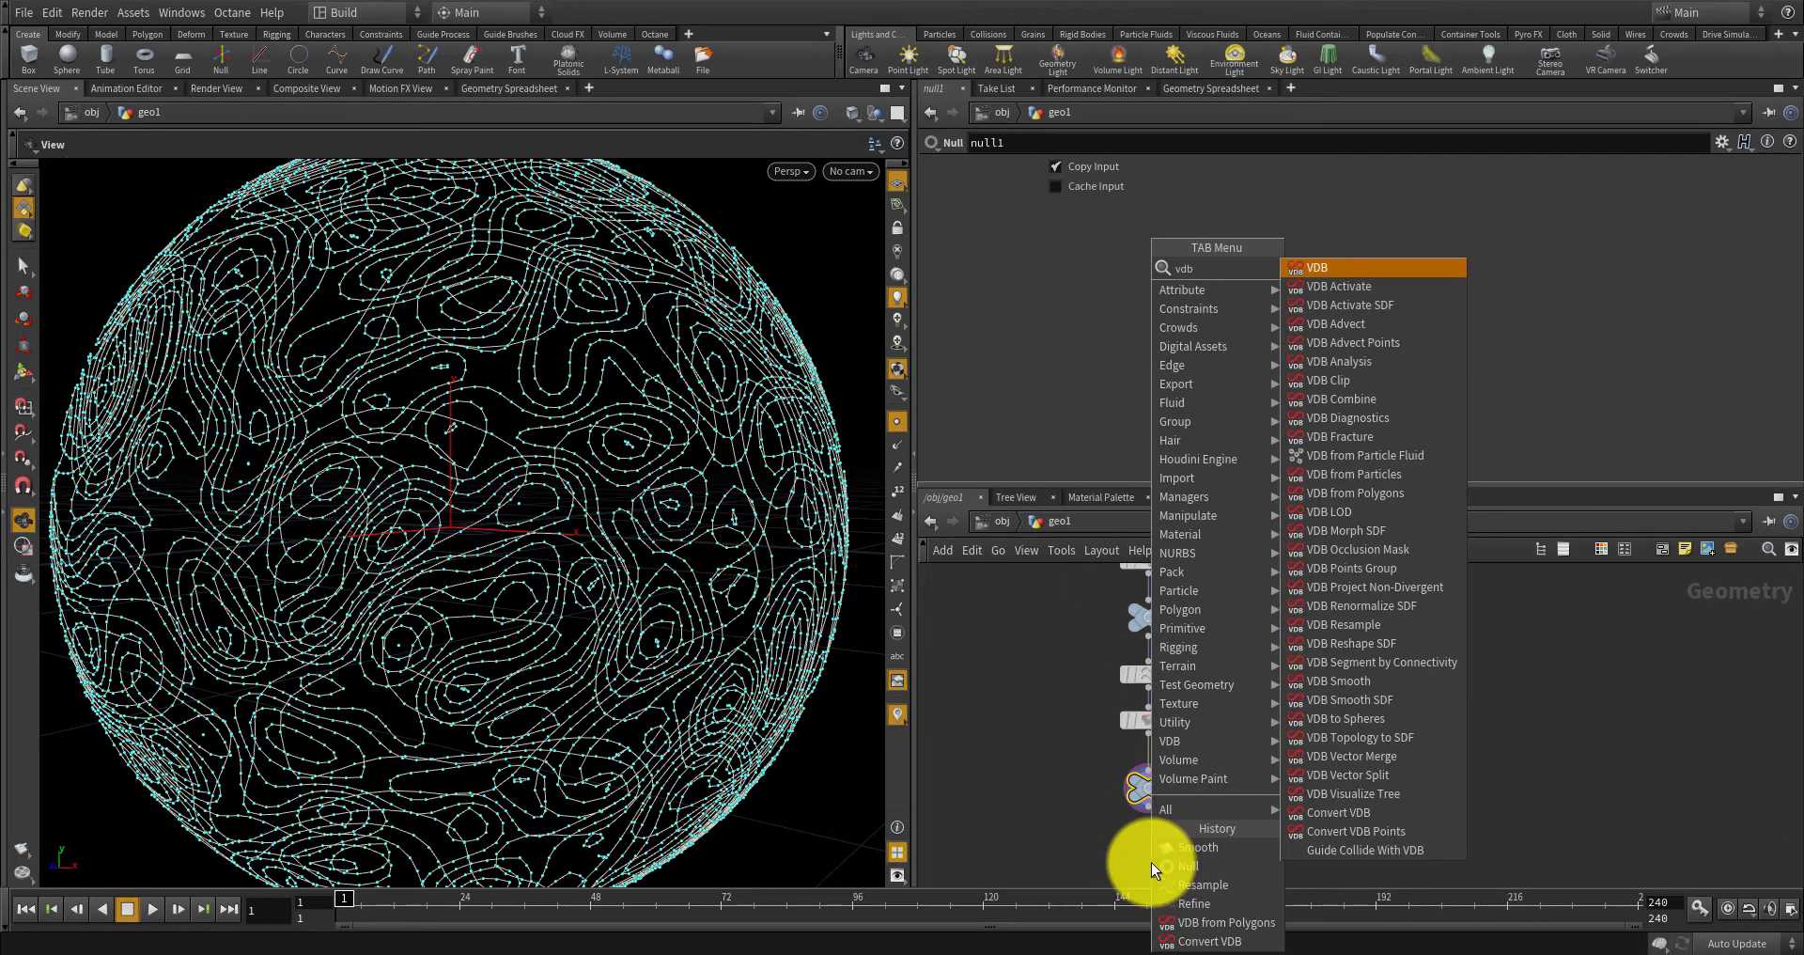
type(" from par")
key("Return")
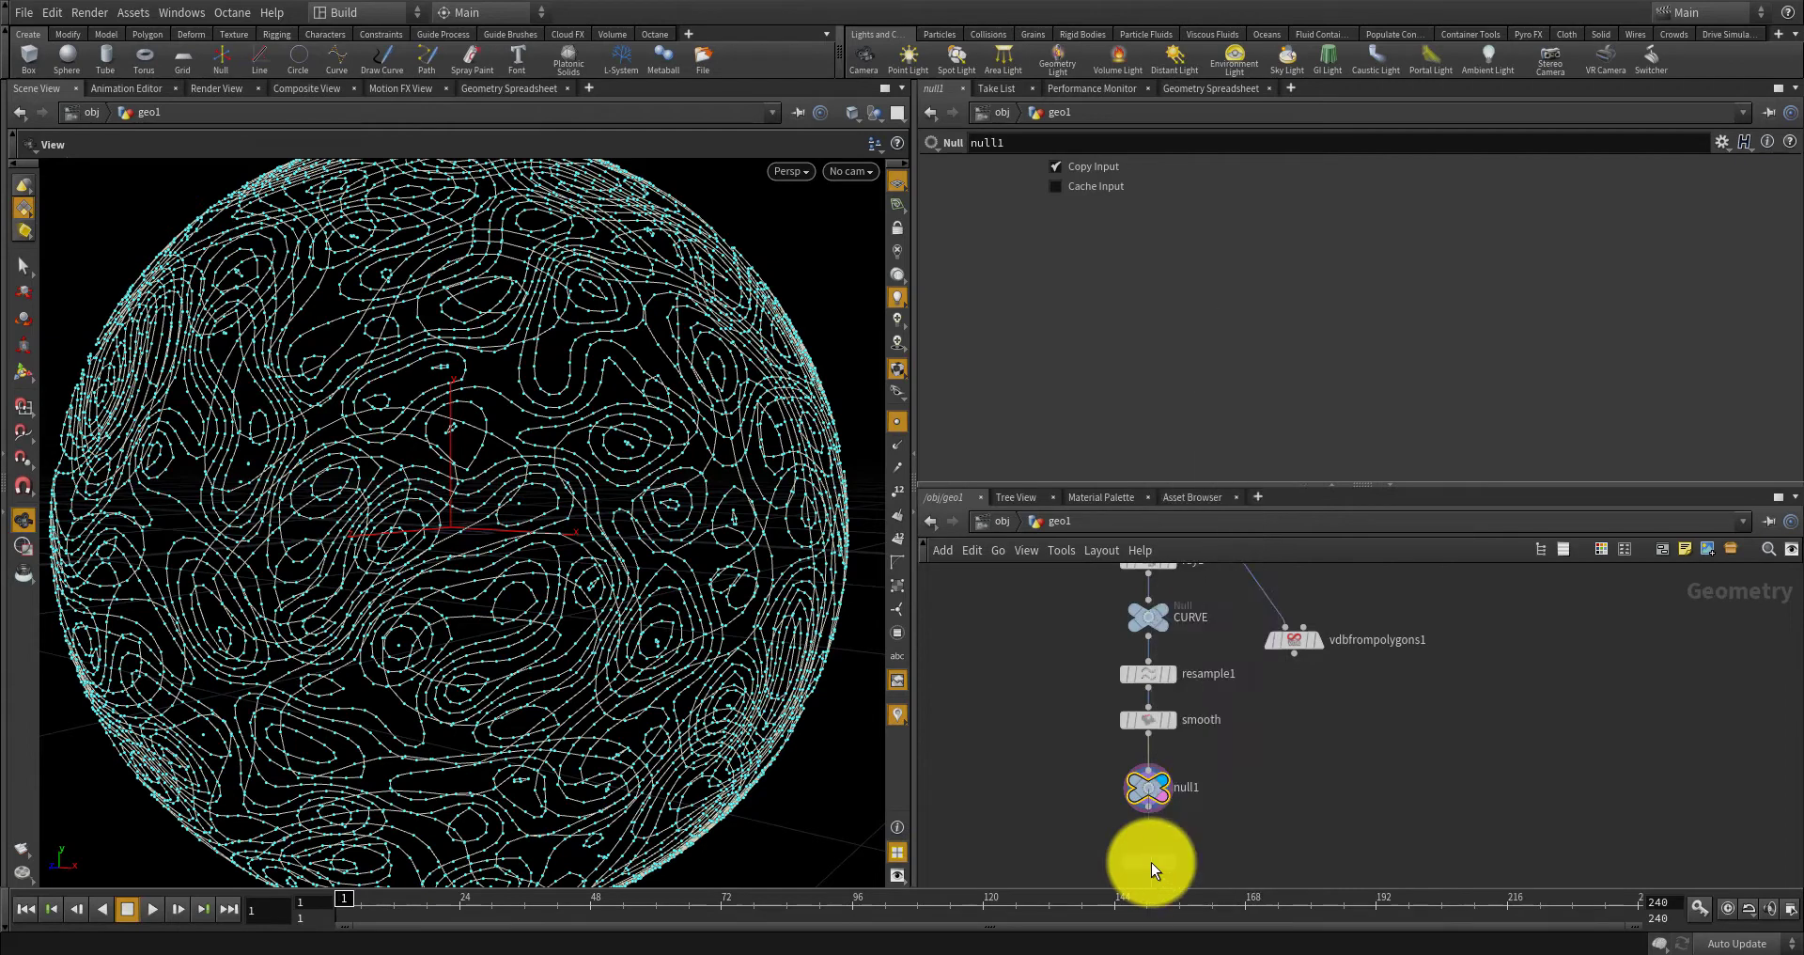
left_click(1152, 854)
scroll(1154, 838, "up", 2)
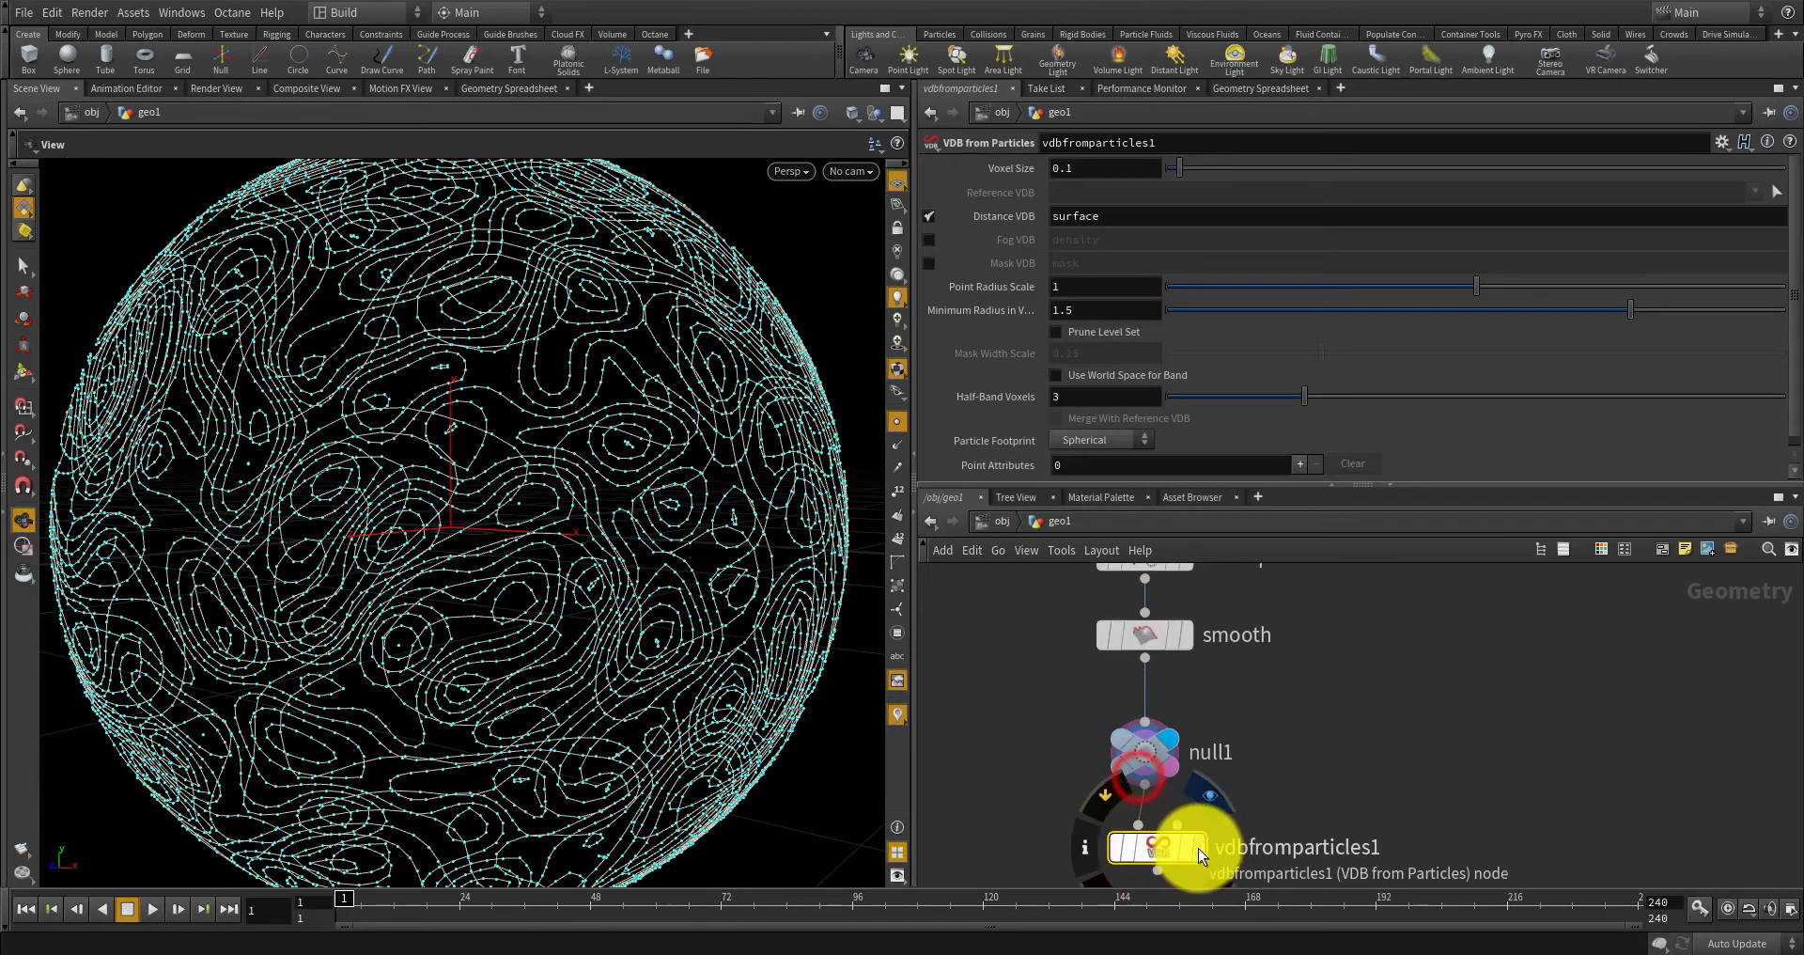
left_click(1198, 850)
left_click_drag(1152, 850, 1129, 849)
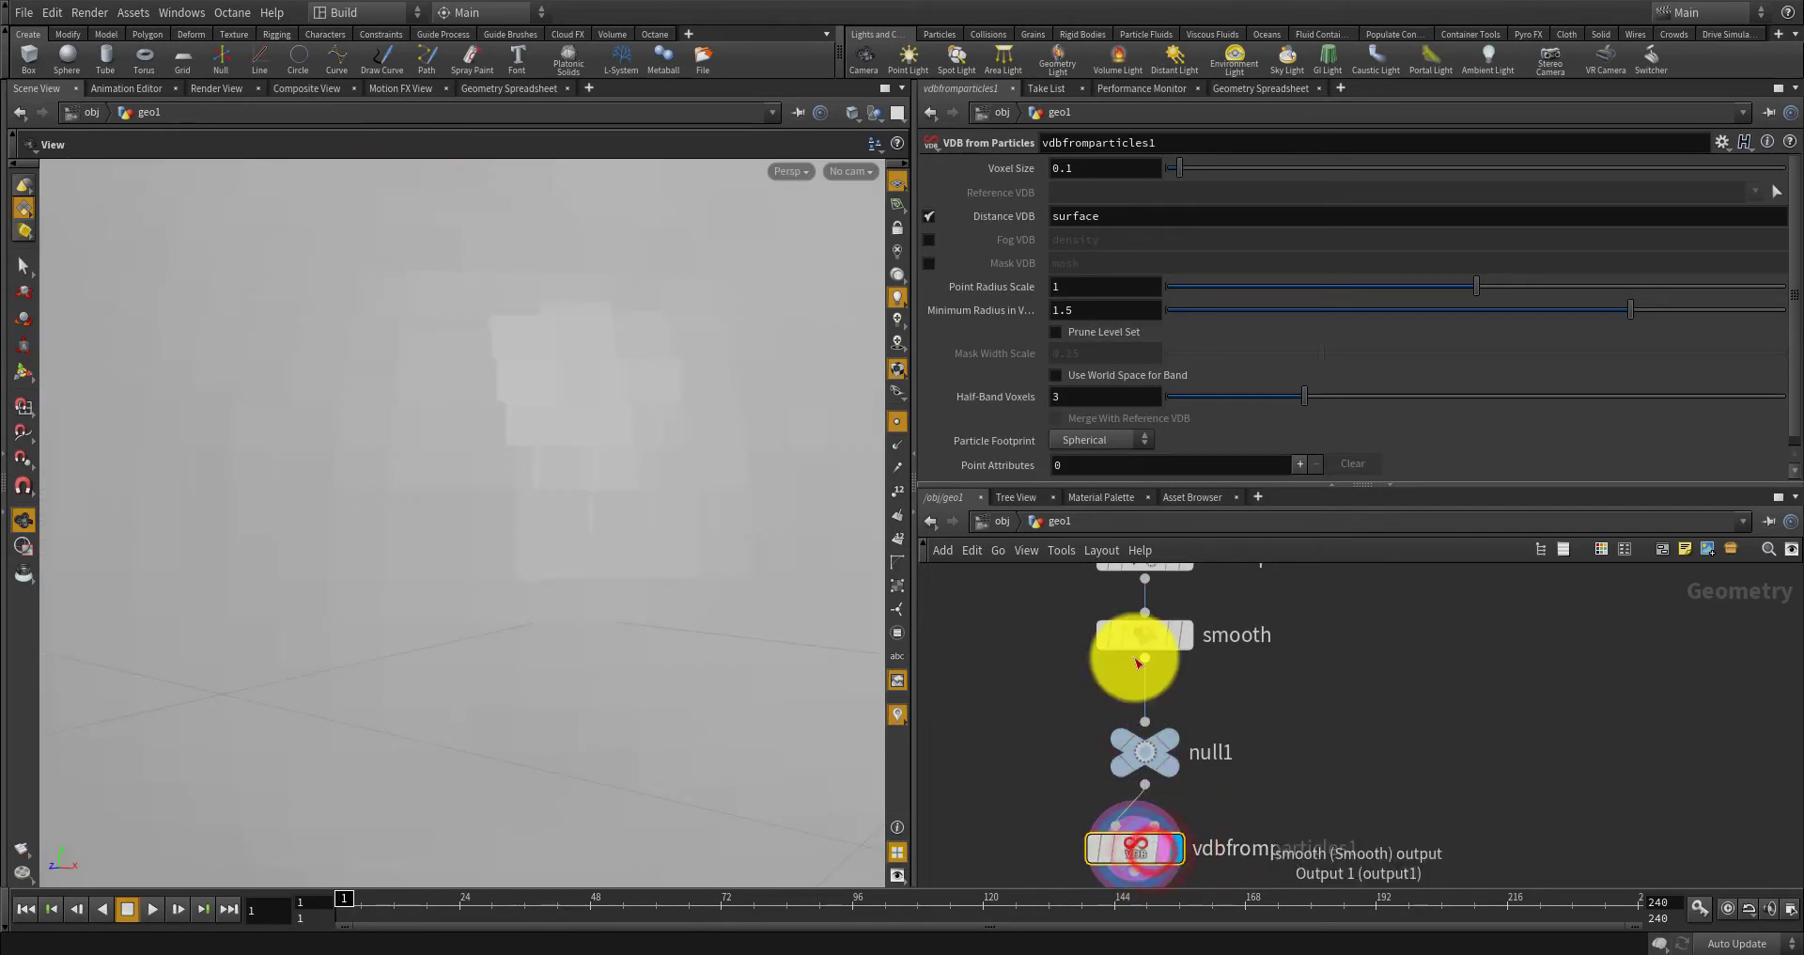
Try Point Radius Scale values of 0.1 and 0.2 on vdbfromparticles1, ending with 0.1.
left_click_drag(1076, 294, 1013, 288)
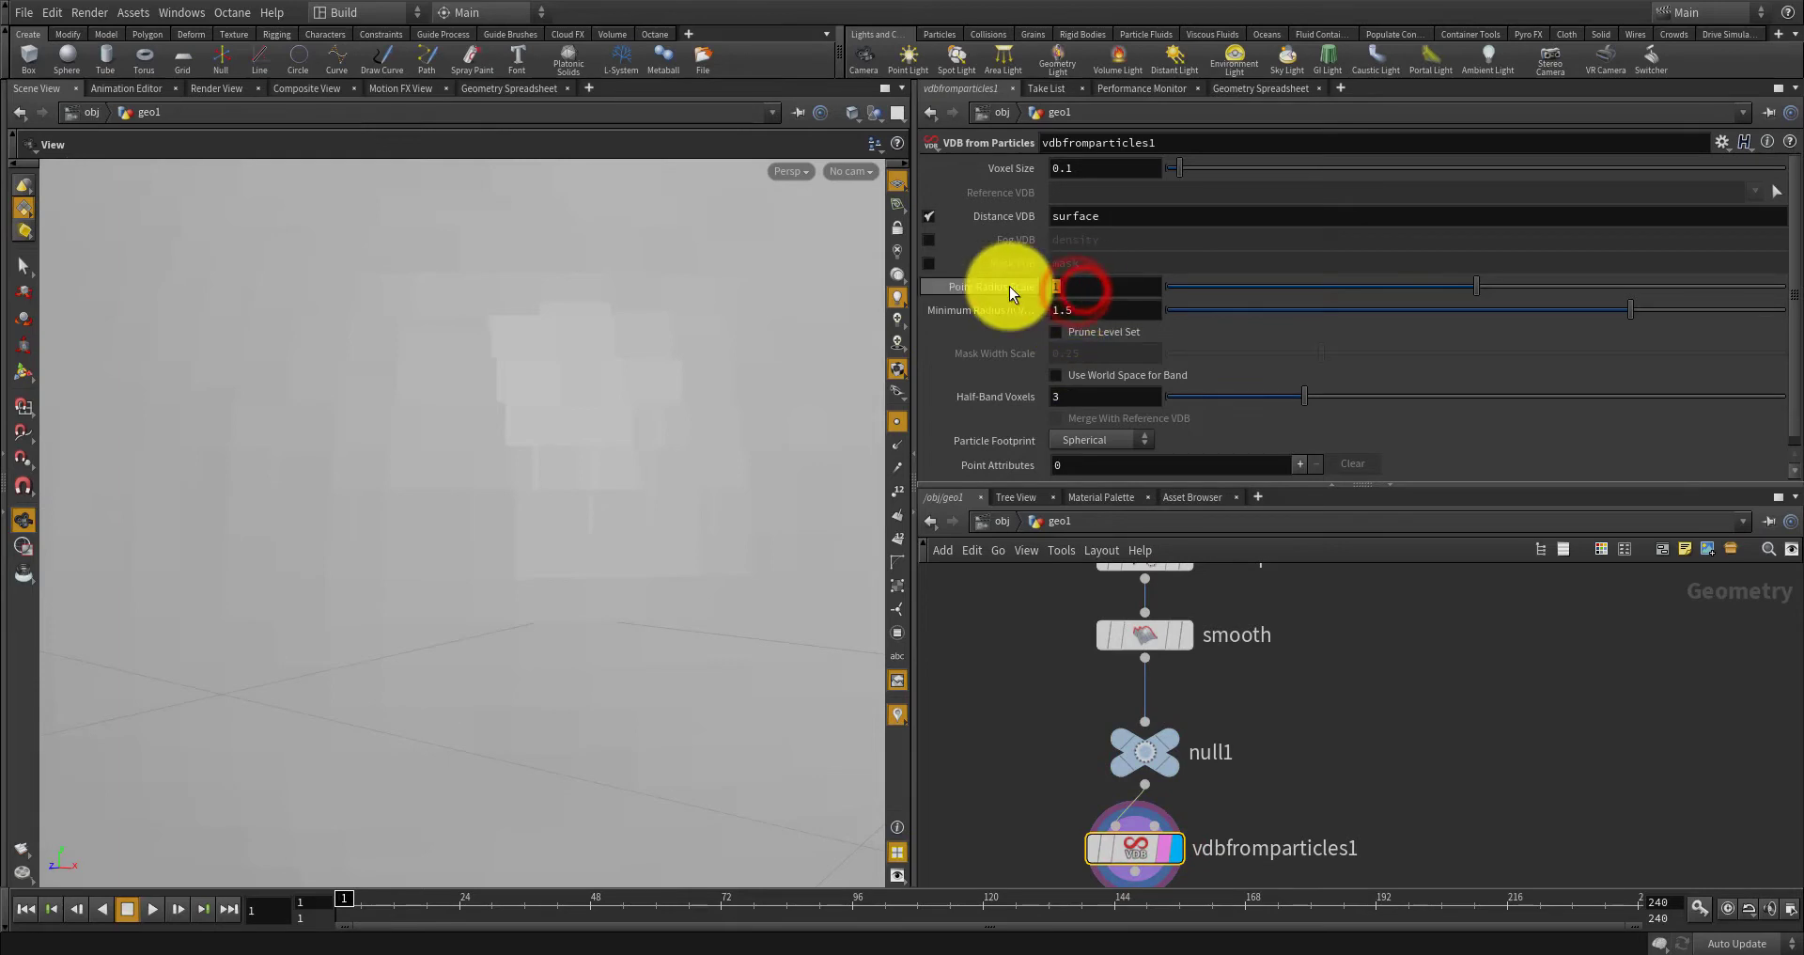
type("0.1")
key("Return")
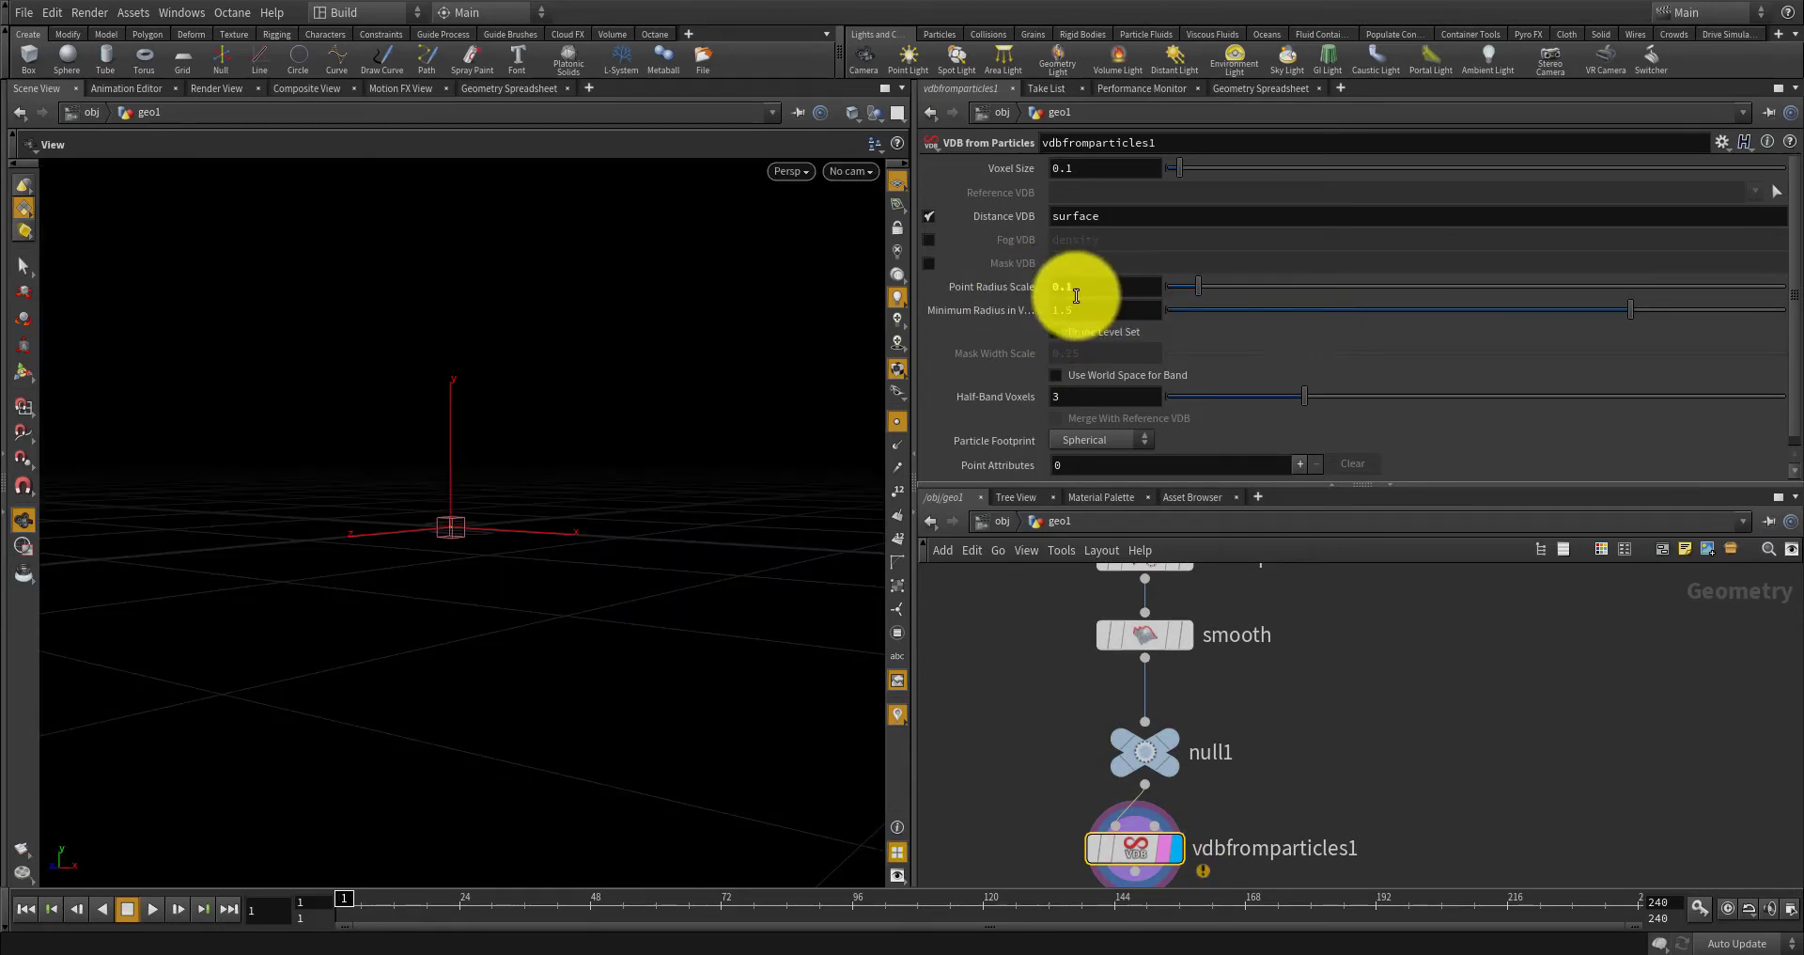
left_click_drag(1083, 286, 1063, 286)
type("2")
key("Return")
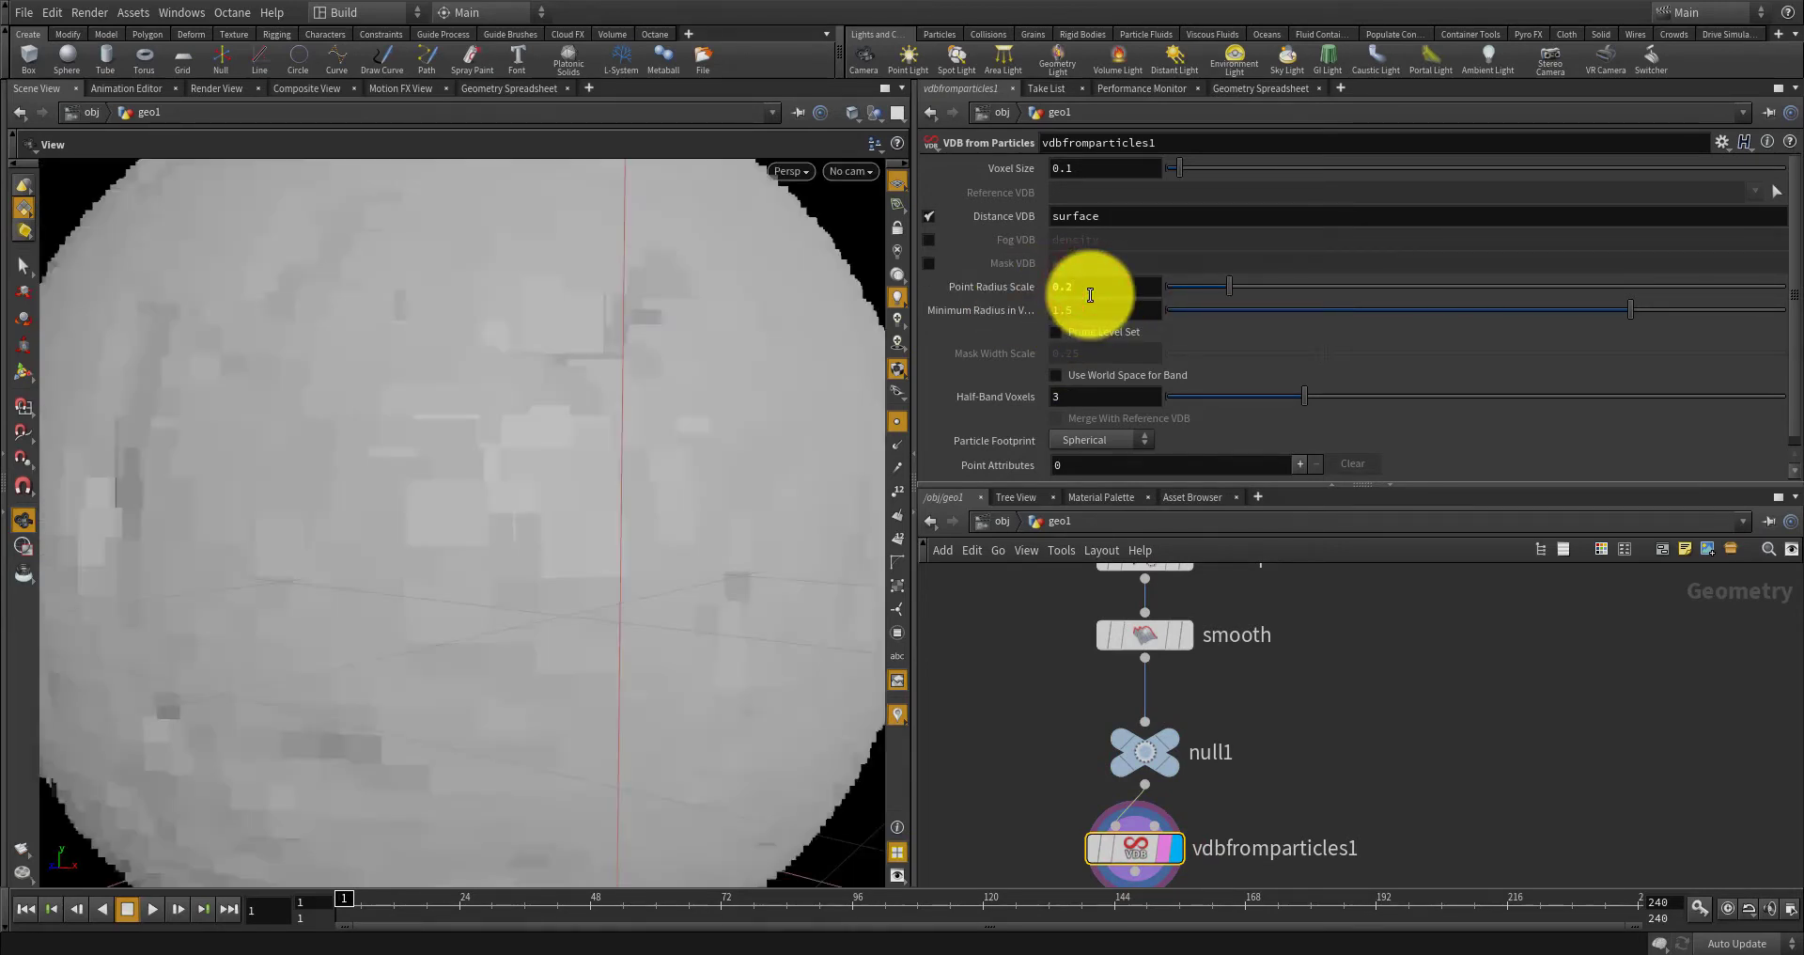
left_click(1085, 284)
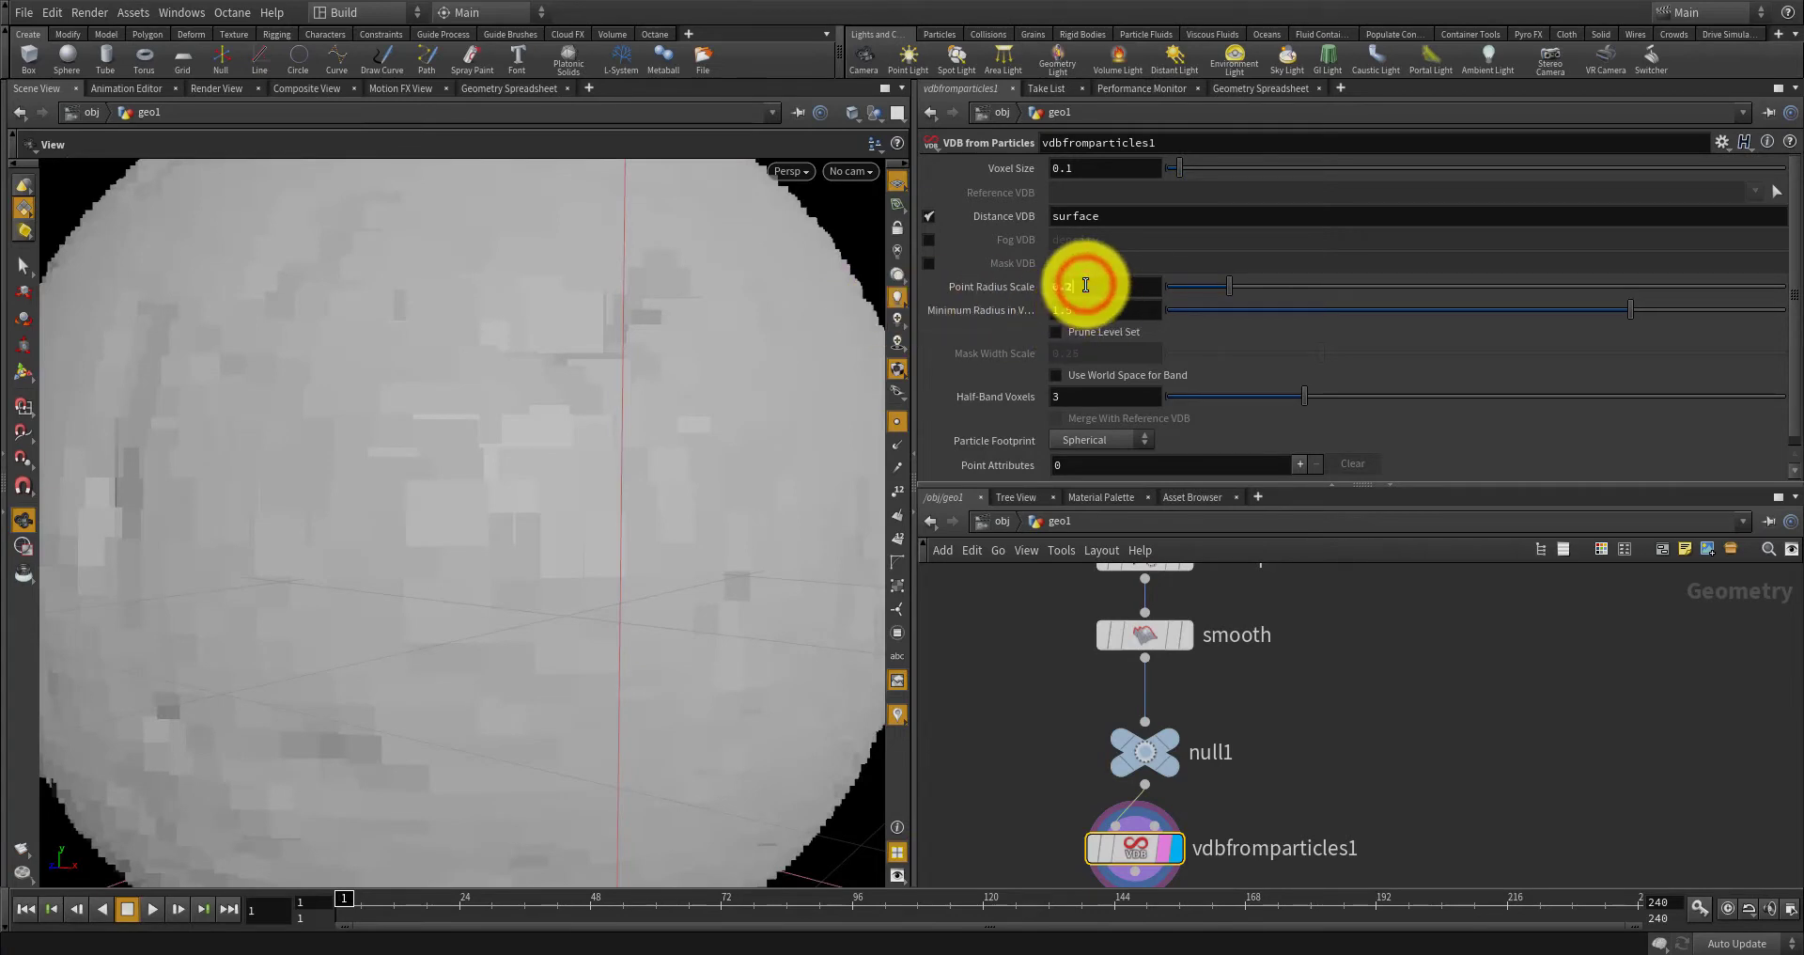
type("1")
key("Return")
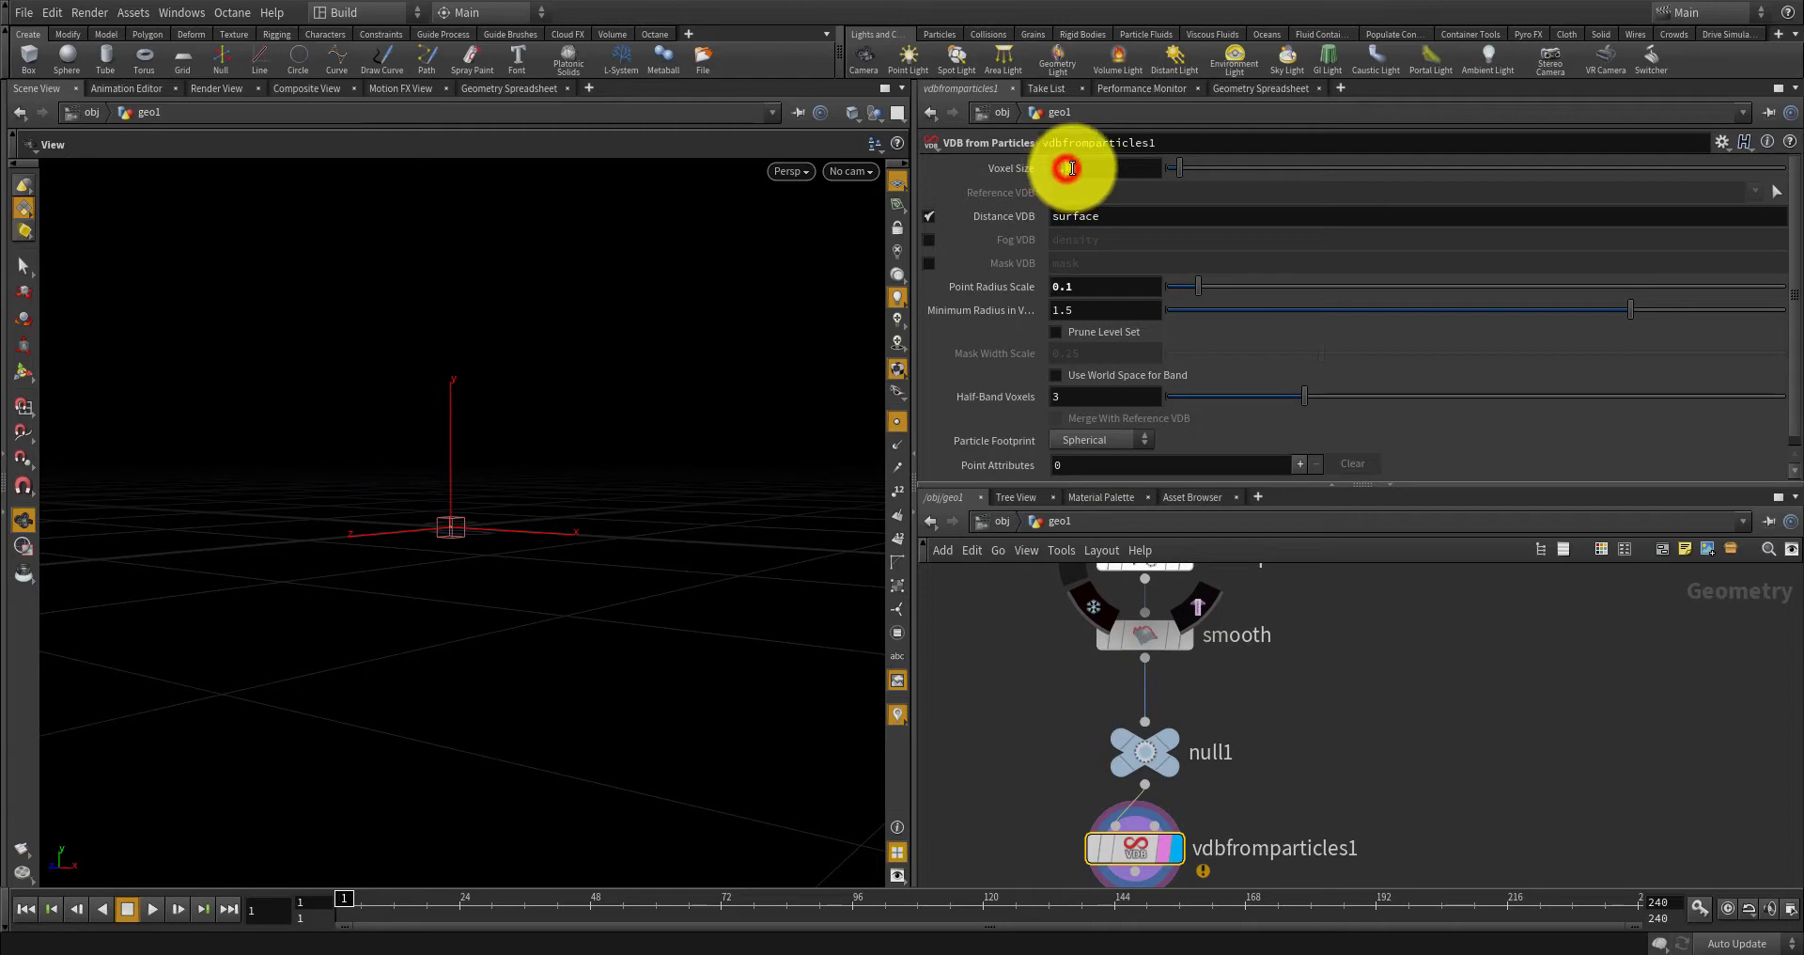
Reduce vdbfromparticles1's Voxel Size first to 0.05 and finally to 0.02.
key("BackSpace")
type("05")
key("Return")
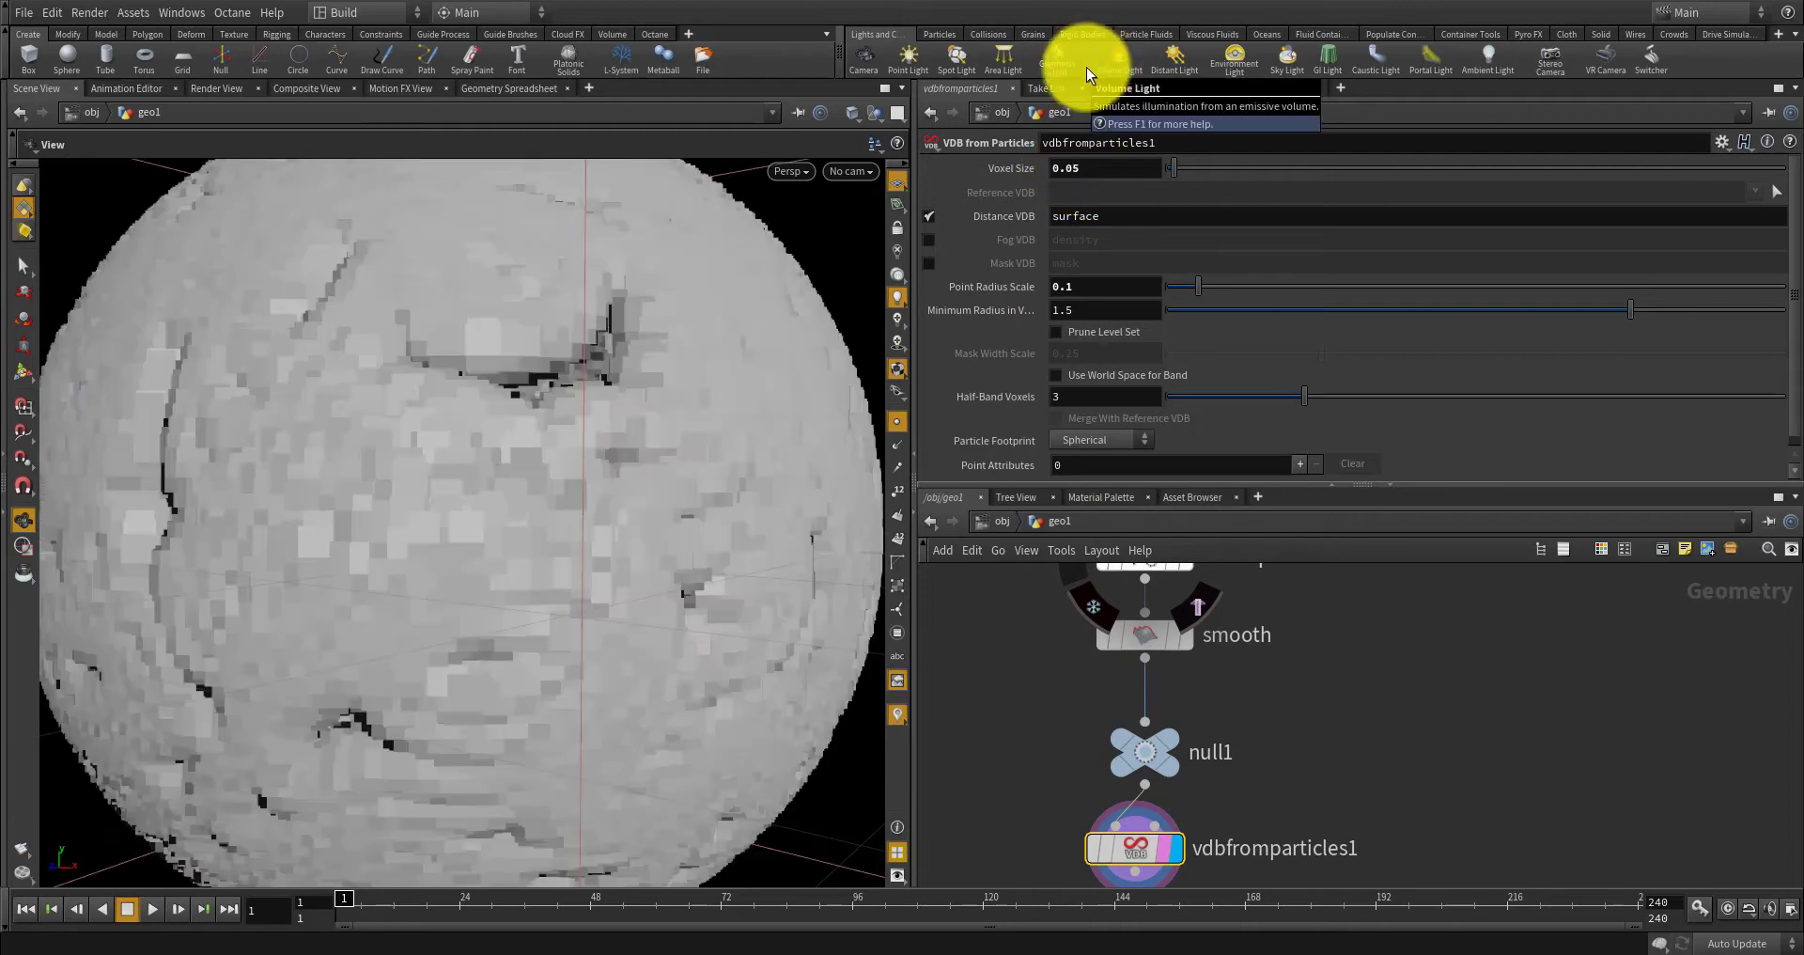
left_click(1075, 168)
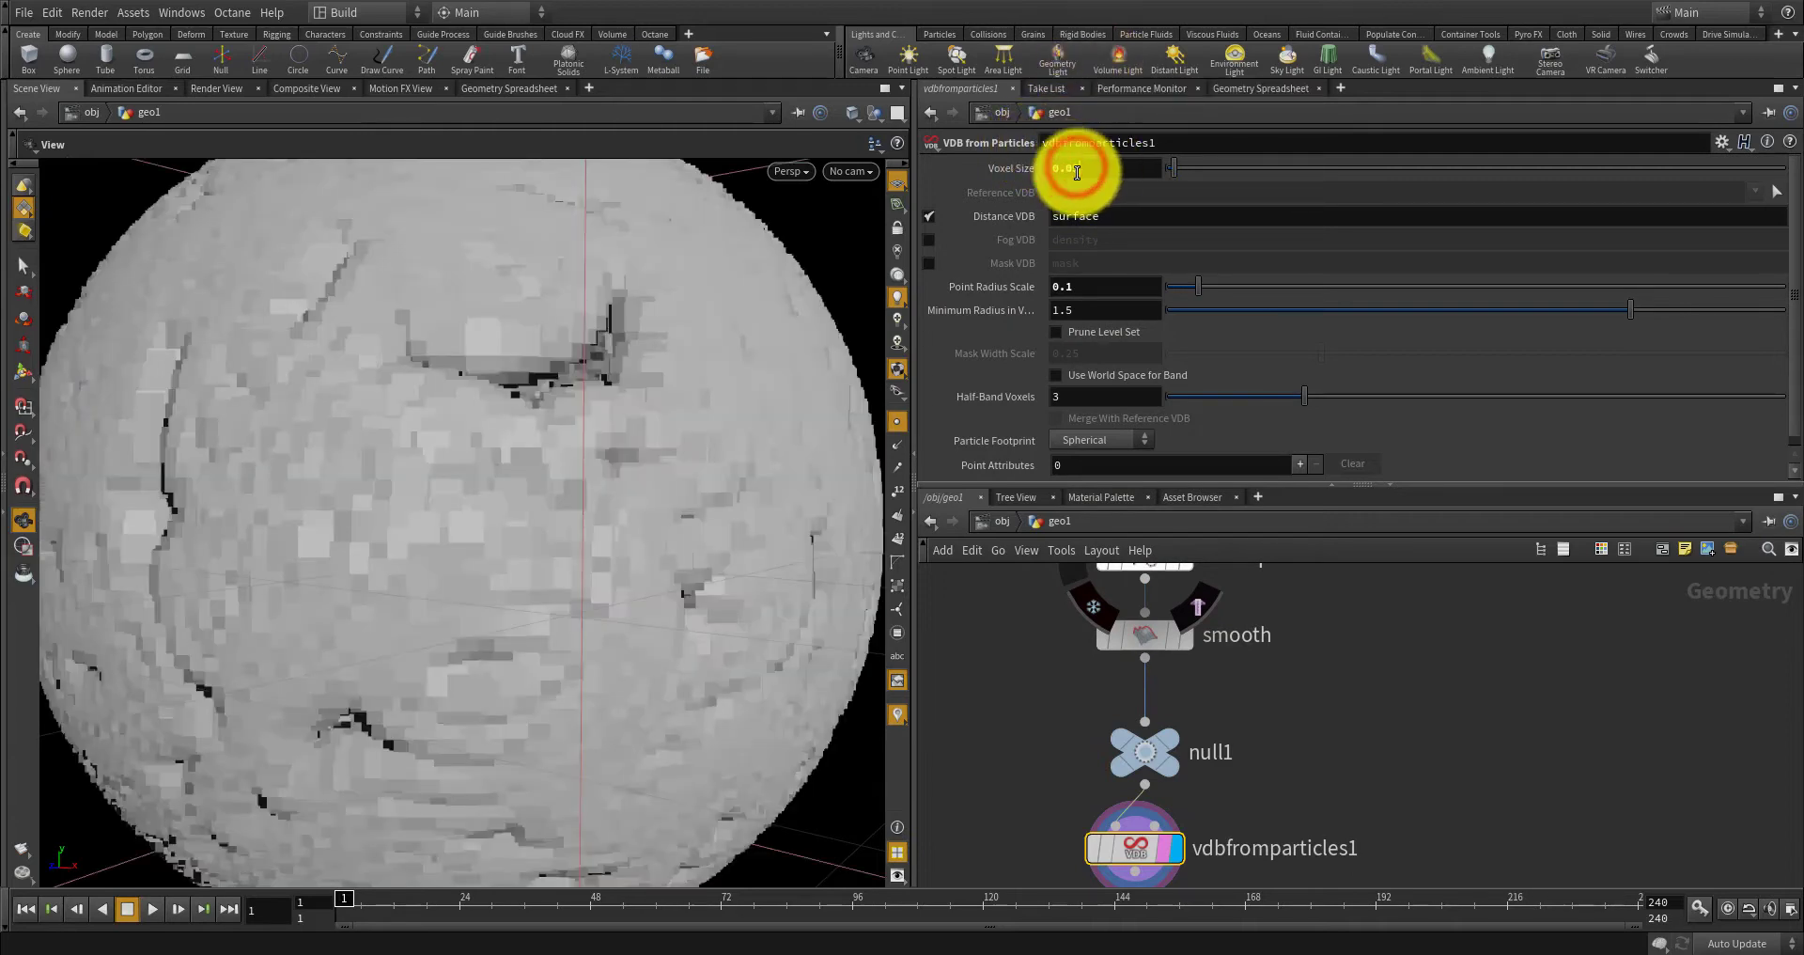
left_click(1073, 172)
key("Return")
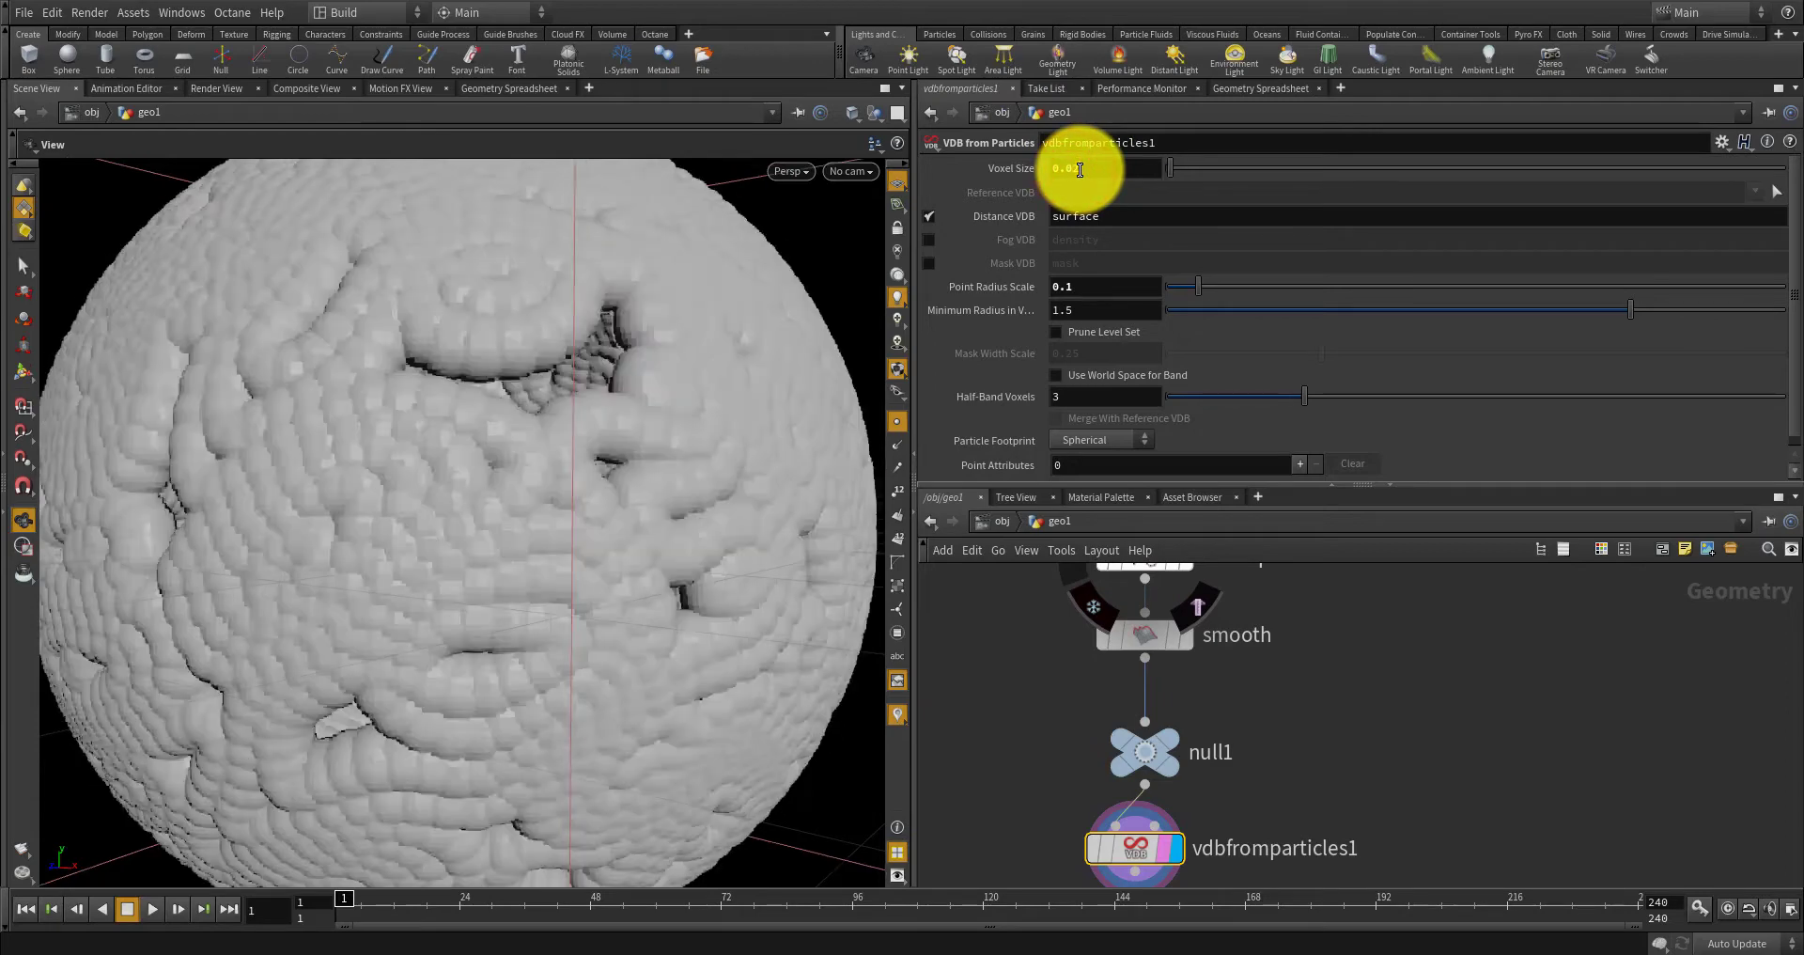
Set vdbfromparticles1's Point Radius Scale to 0.05 and inspect the resulting surface up close.
left_click_drag(419, 470, 483, 495)
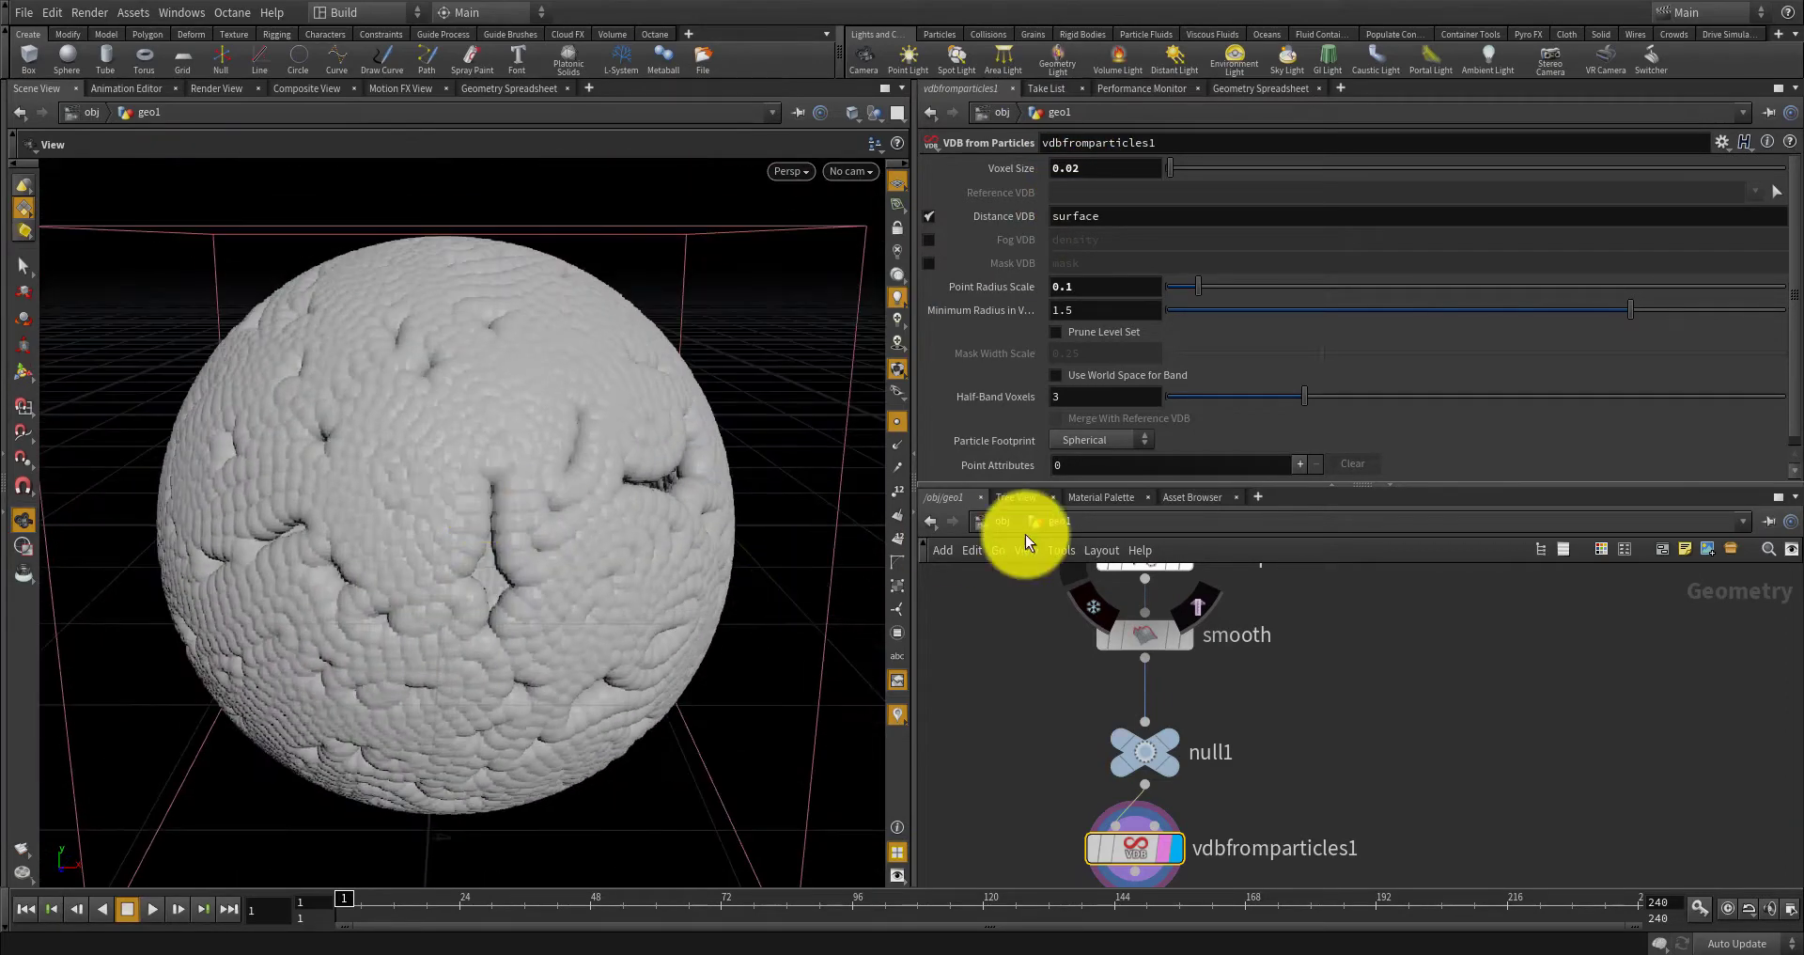
left_click(1067, 291)
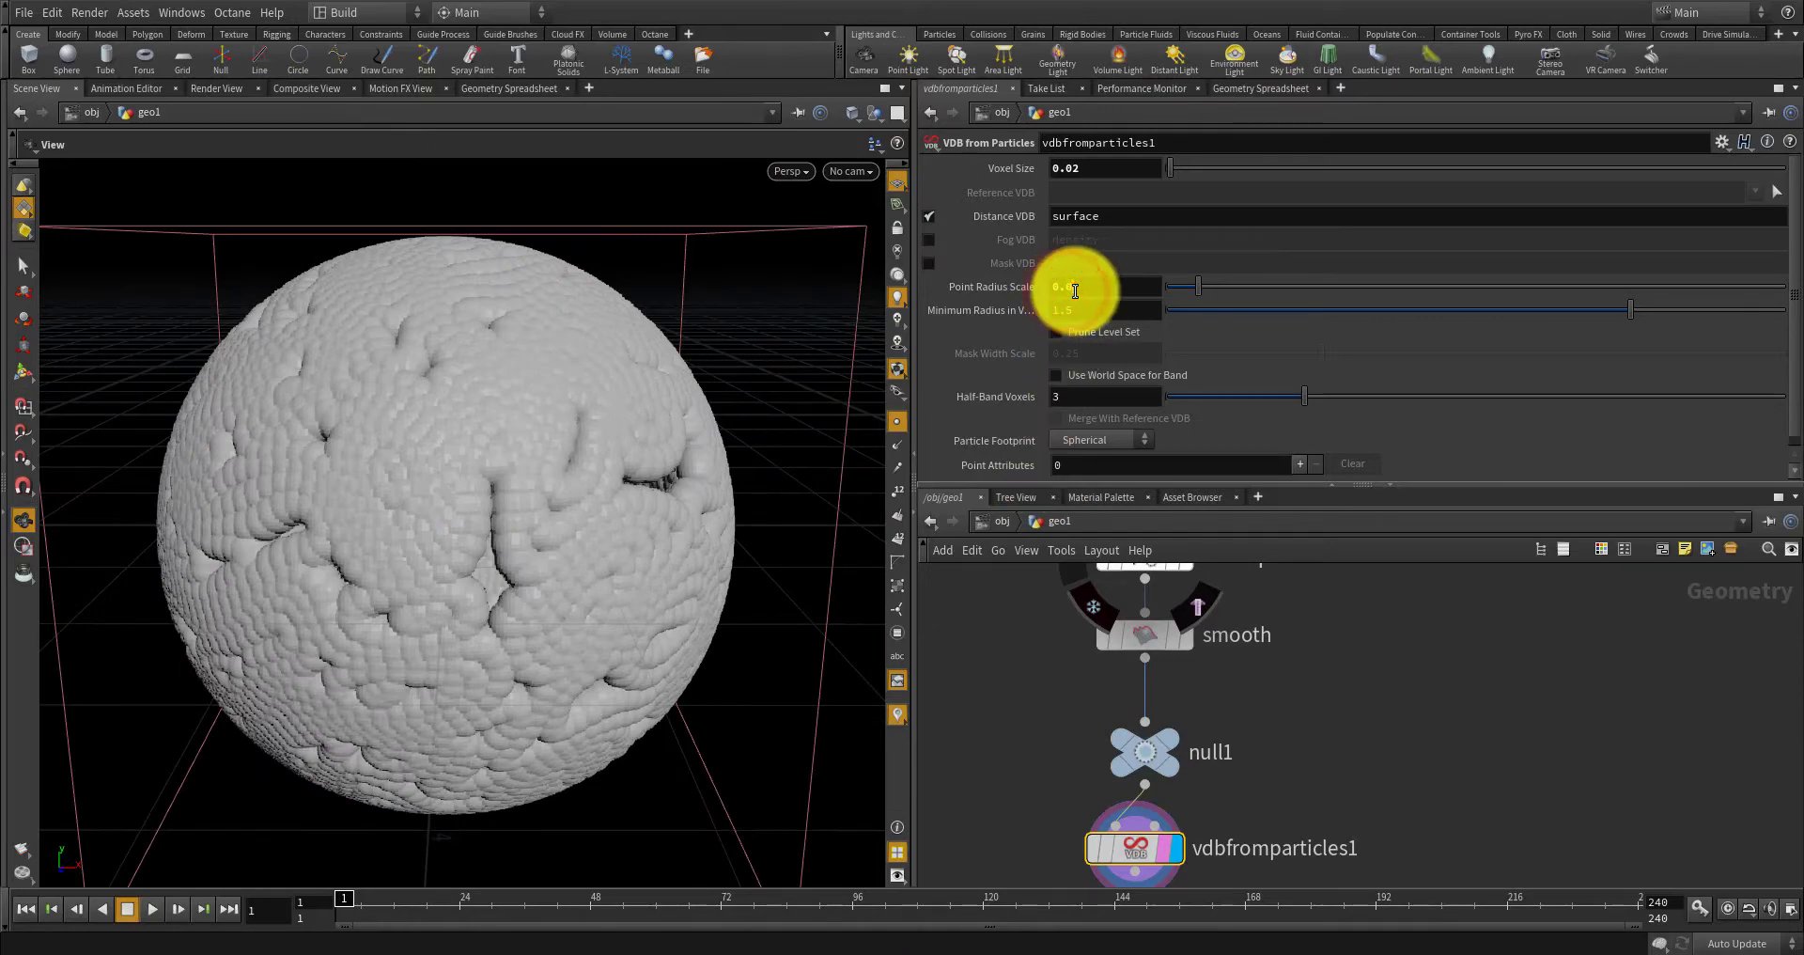
key("Return")
right_click_drag(539, 551, 668, 536)
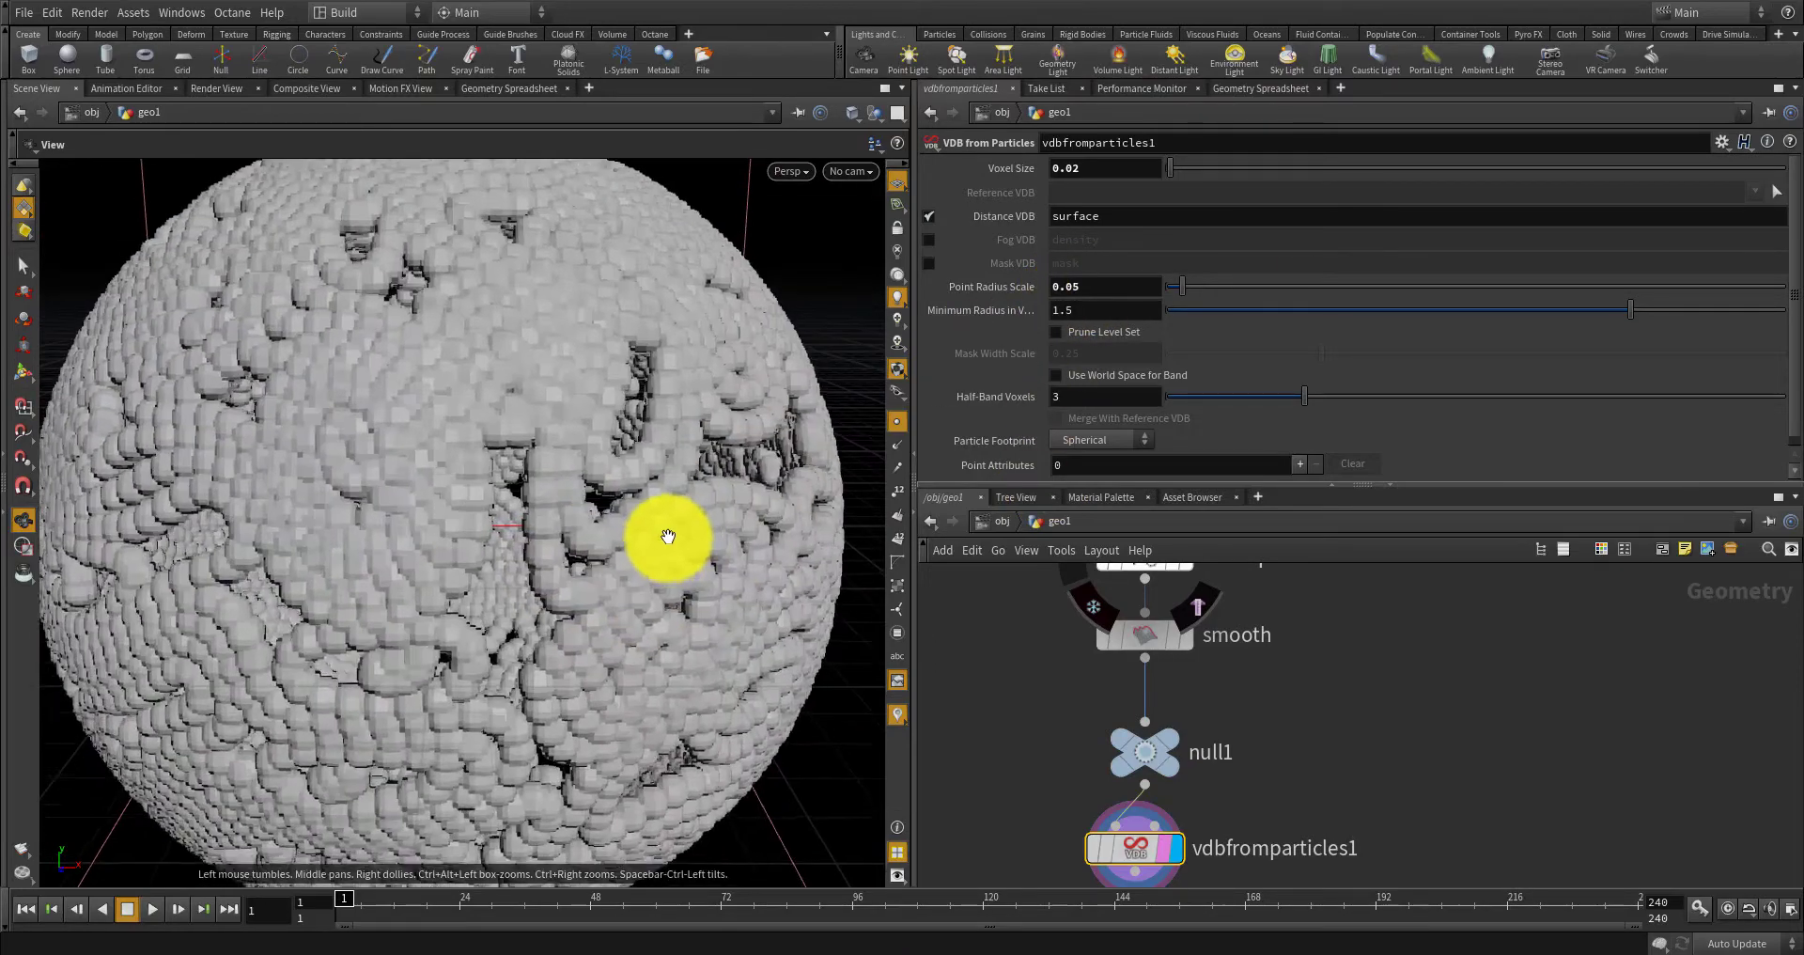
Try a maximum segment Length of 0.05 on resample1 and inspect the particle surface up close from several angles.
mouse_move(668, 535)
left_mouse_down()
mouse_move(576, 487)
mouse_move(564, 455)
mouse_move(511, 488)
mouse_move(559, 535)
mouse_move(602, 540)
left_mouse_up()
scroll(1244, 712, "down", 2)
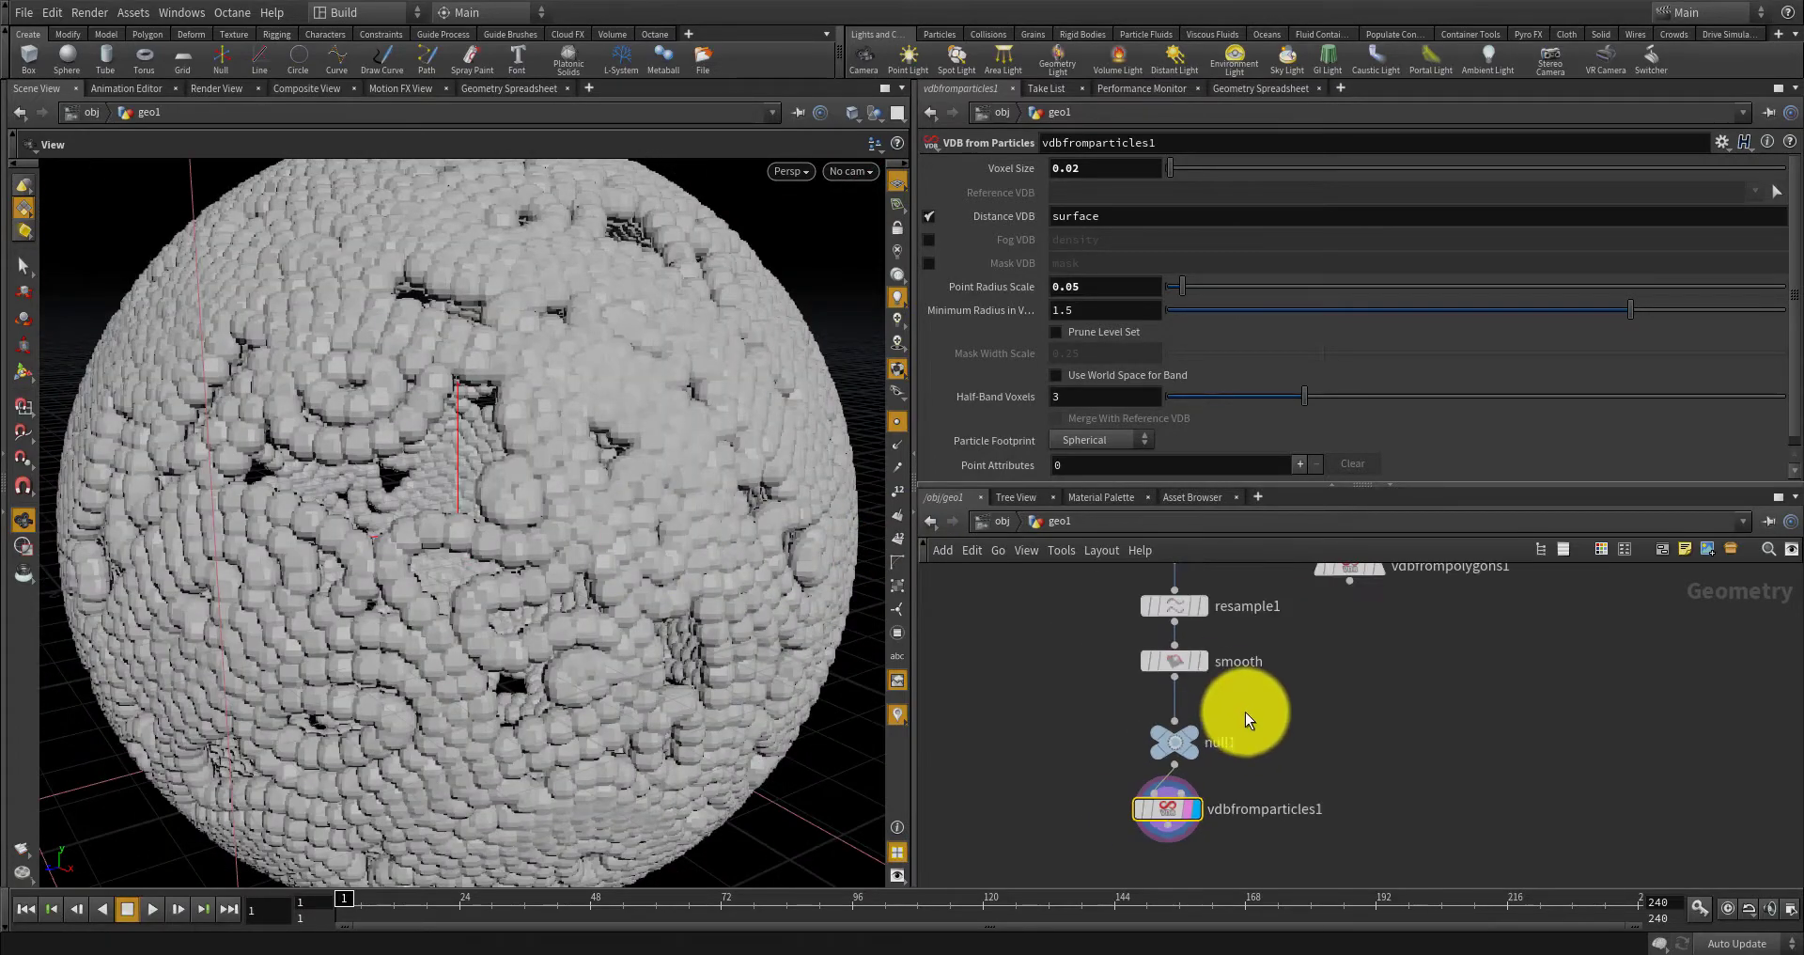
scroll(1243, 713, "up", 3)
left_click(1125, 685)
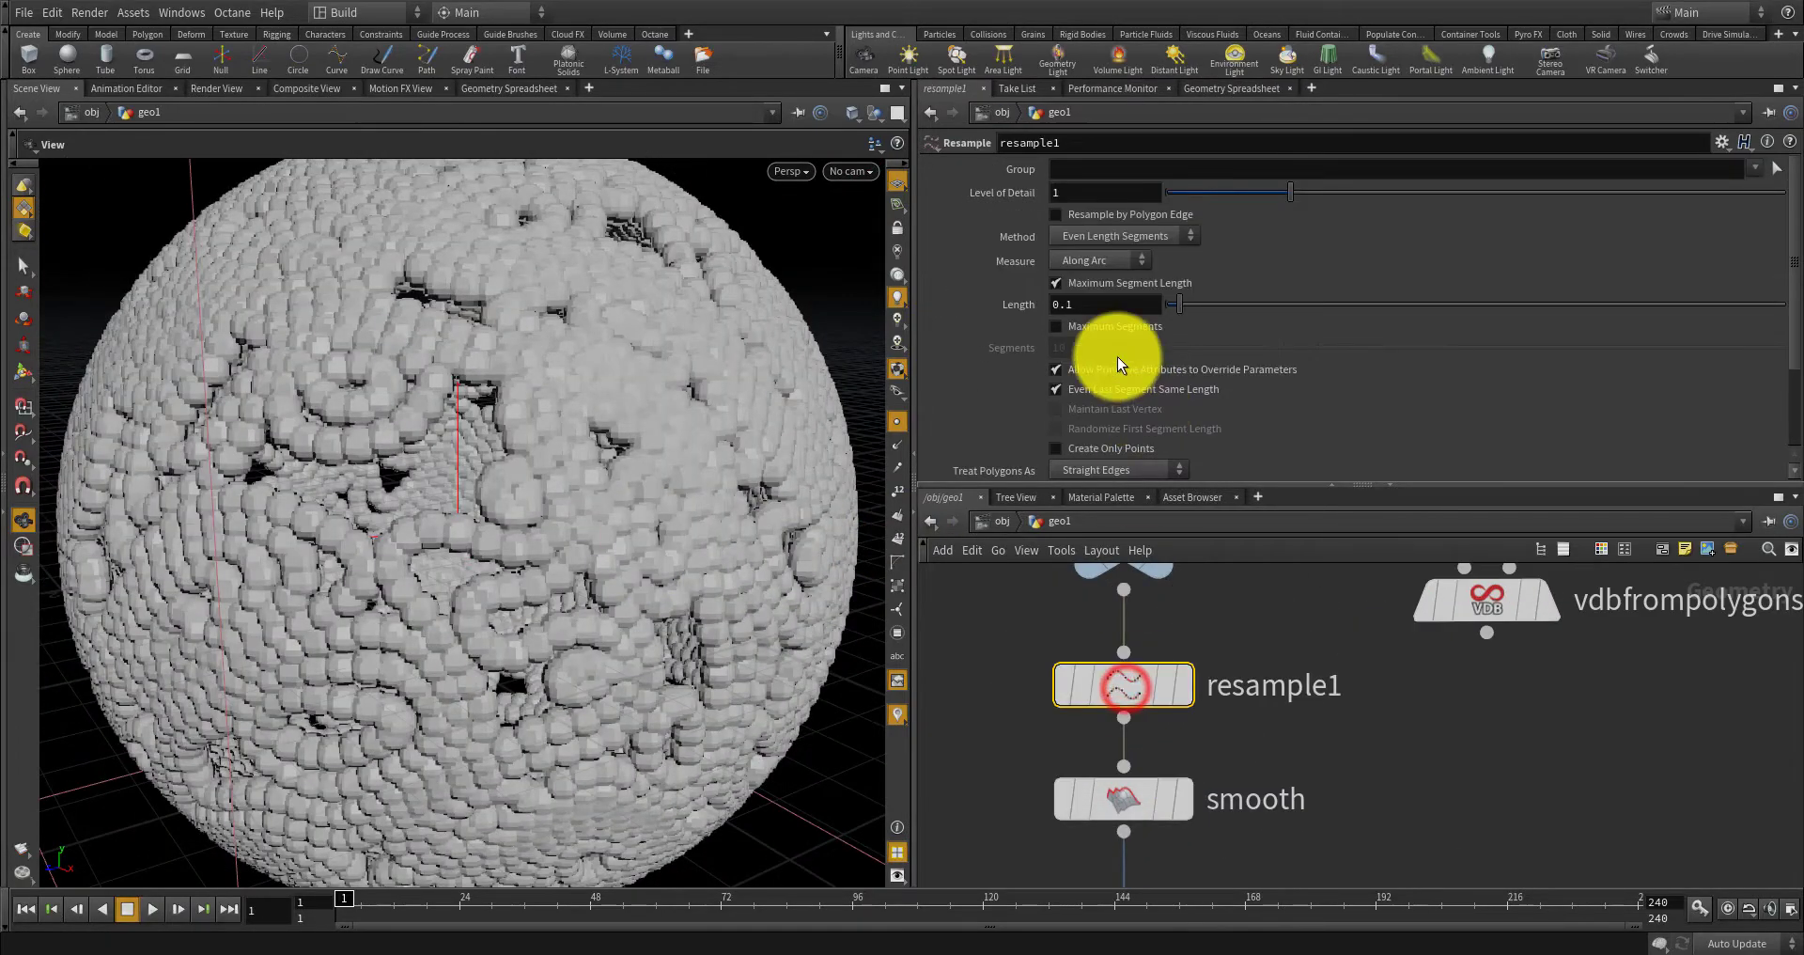
left_click(1066, 305)
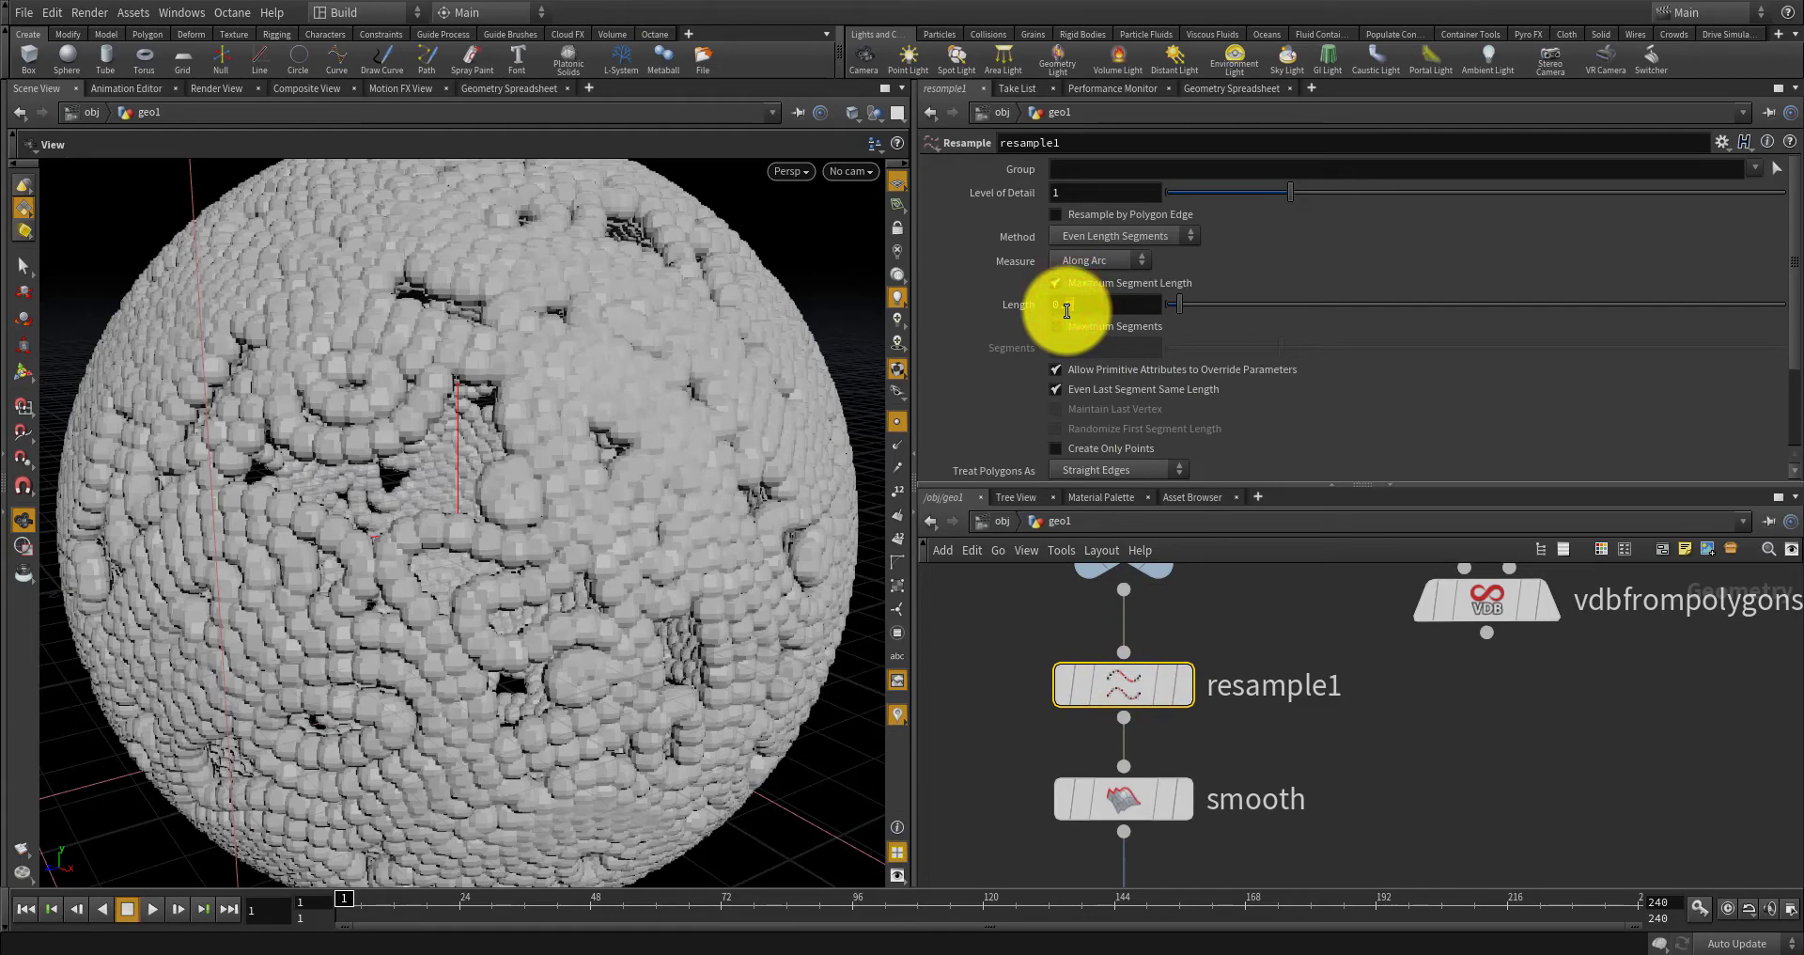
type("05")
key("Return")
right_click_drag(616, 433, 757, 431)
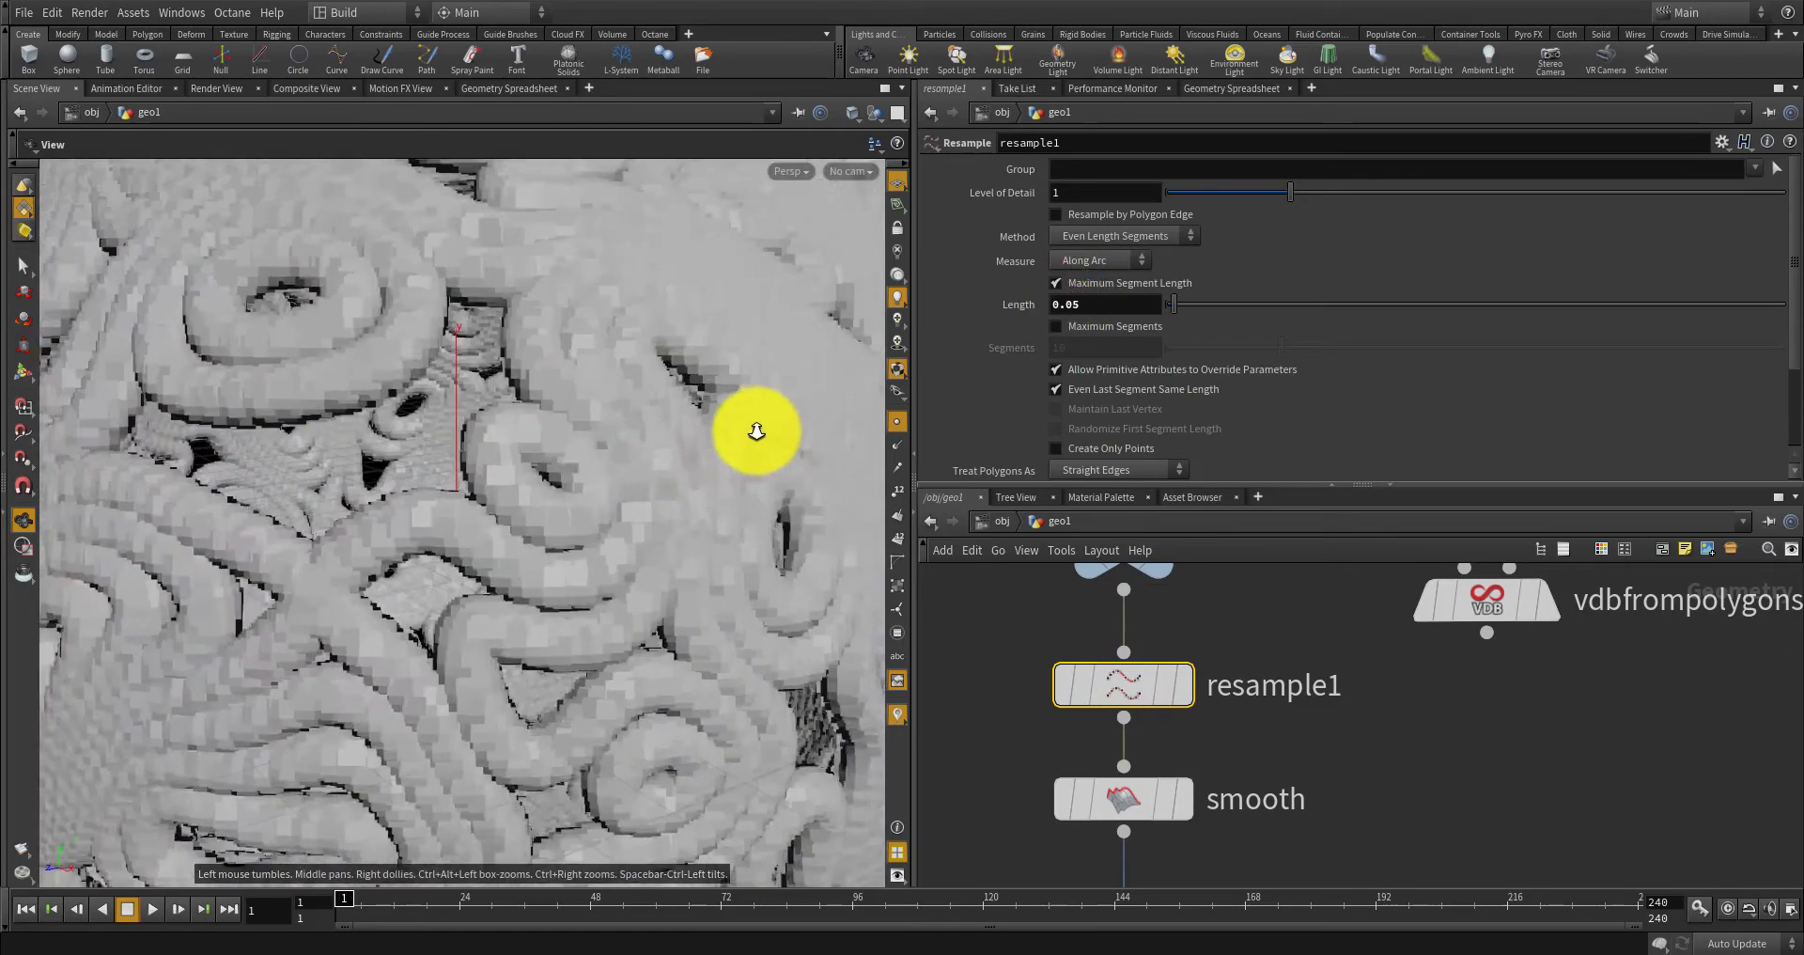
mouse_move(612, 471)
left_mouse_down()
mouse_move(741, 460)
mouse_move(610, 473)
left_mouse_up()
right_click_drag(652, 488, 507, 532)
left_click_drag(447, 611, 470, 529)
right_click_drag(470, 529, 592, 517)
left_click_drag(592, 518, 631, 543)
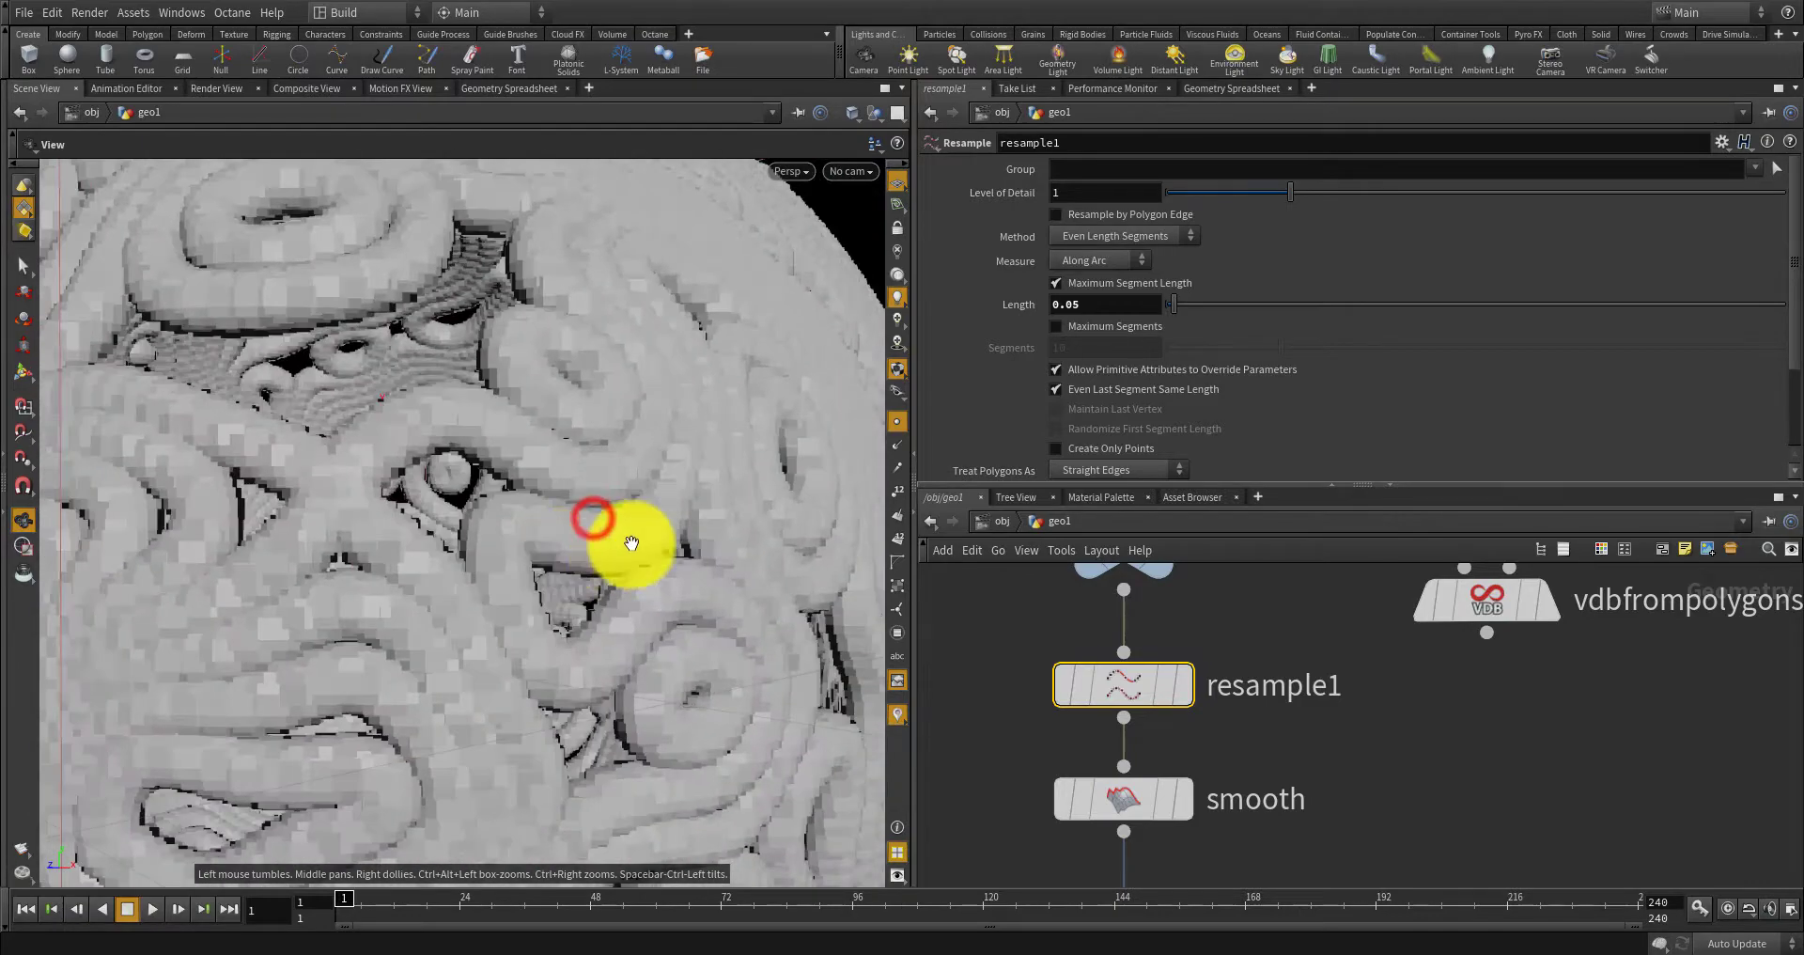
right_click_drag(589, 507, 596, 553)
Reduce resample1's Length first to 0.03 and finally to 0.02, checking the surface after each change.
left_click_drag(1073, 303, 1093, 305)
type("3")
key("Return")
scroll(601, 411, "down", 5)
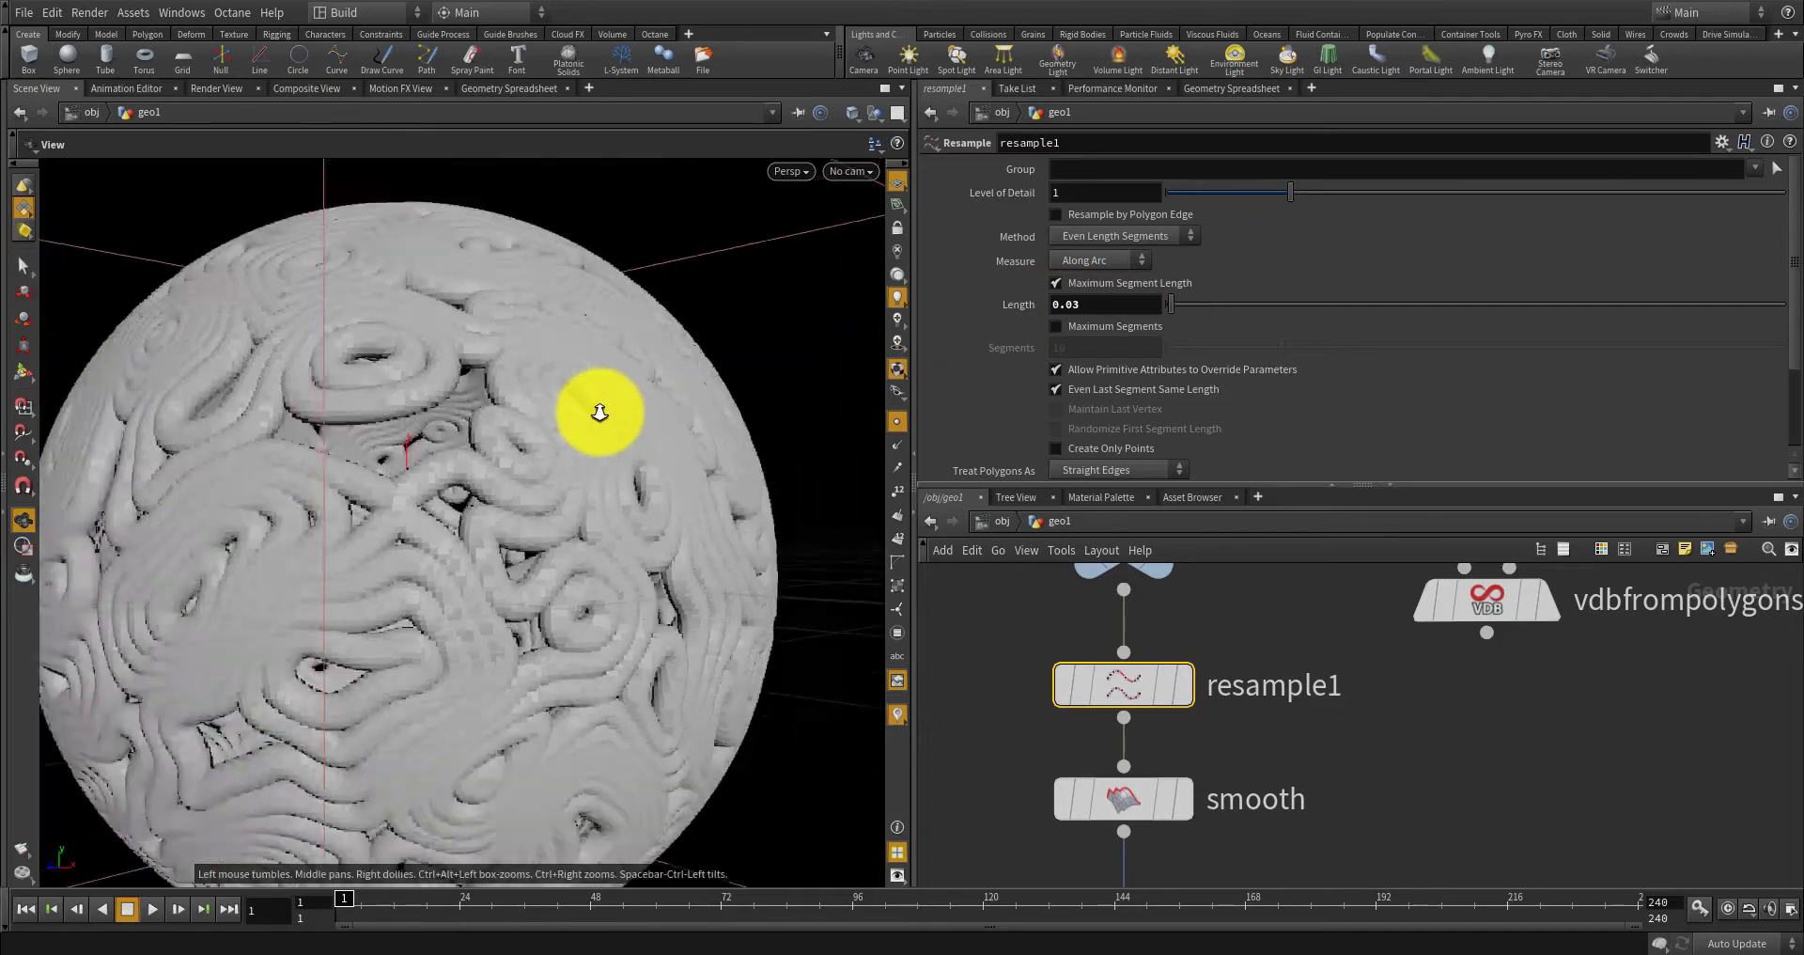
mouse_move(543, 423)
left_mouse_down()
mouse_move(483, 495)
mouse_move(345, 468)
mouse_move(526, 450)
left_mouse_up()
right_click_drag(525, 450, 543, 521)
left_click_drag(1068, 303, 1088, 303)
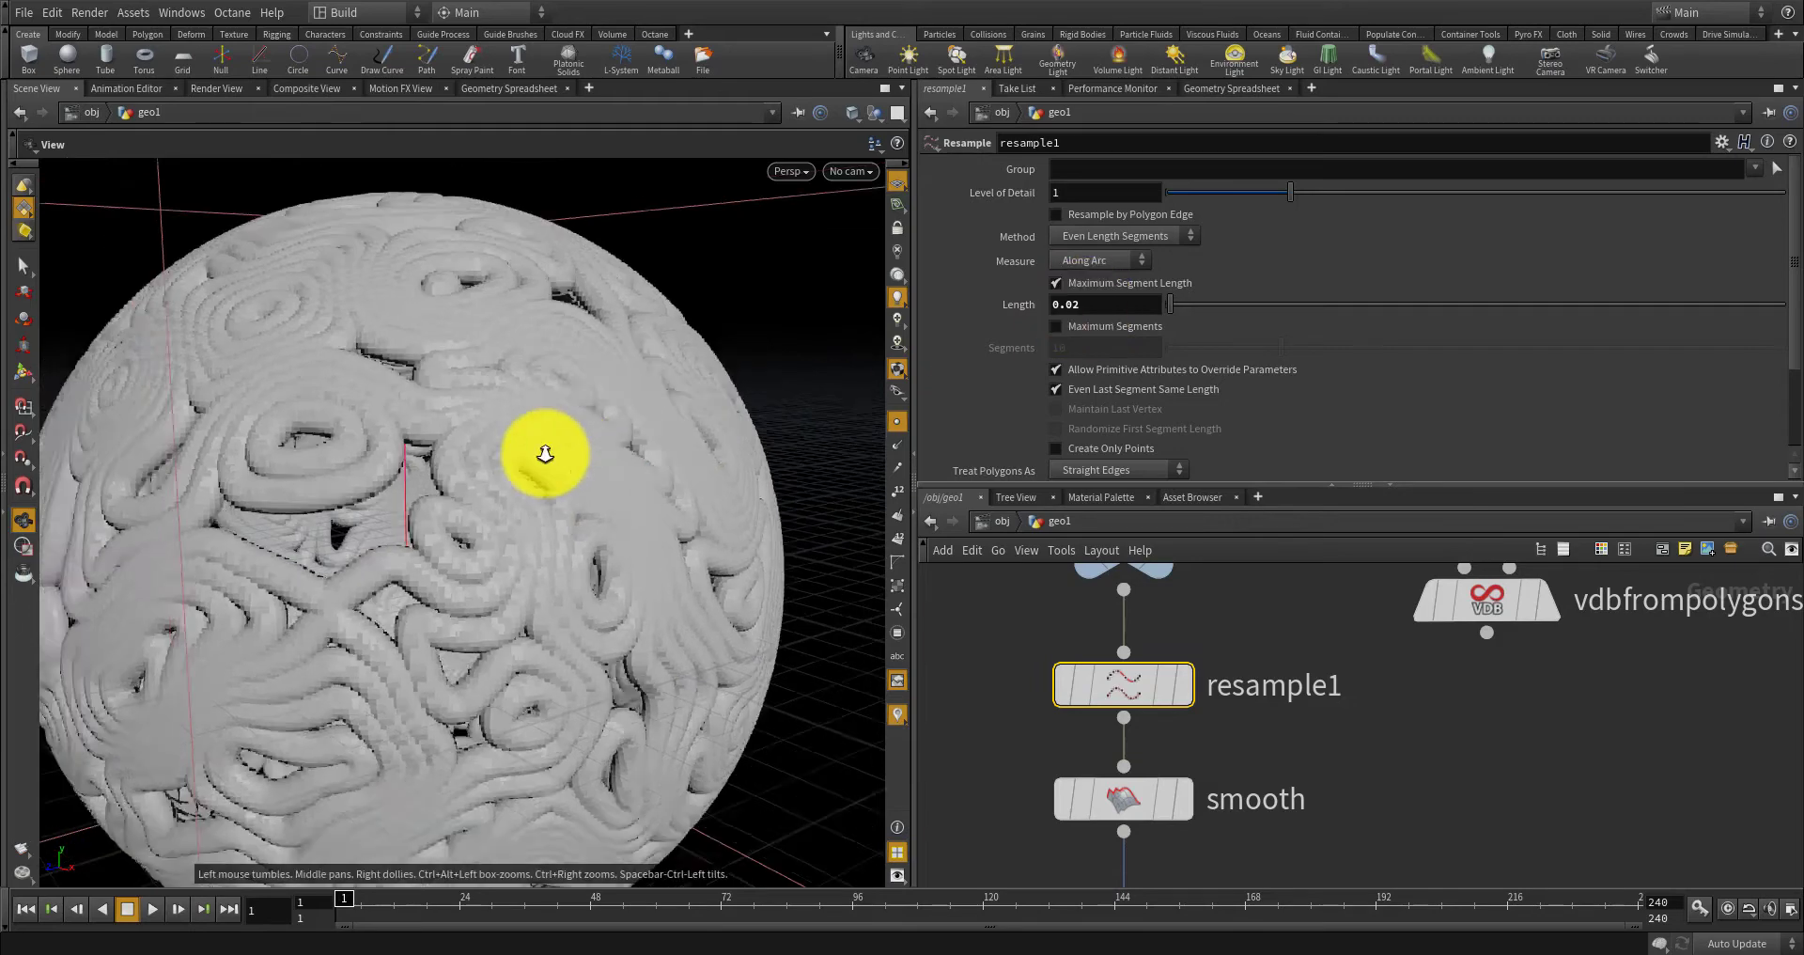
right_click_drag(467, 475, 491, 519)
left_click_drag(492, 520, 576, 511)
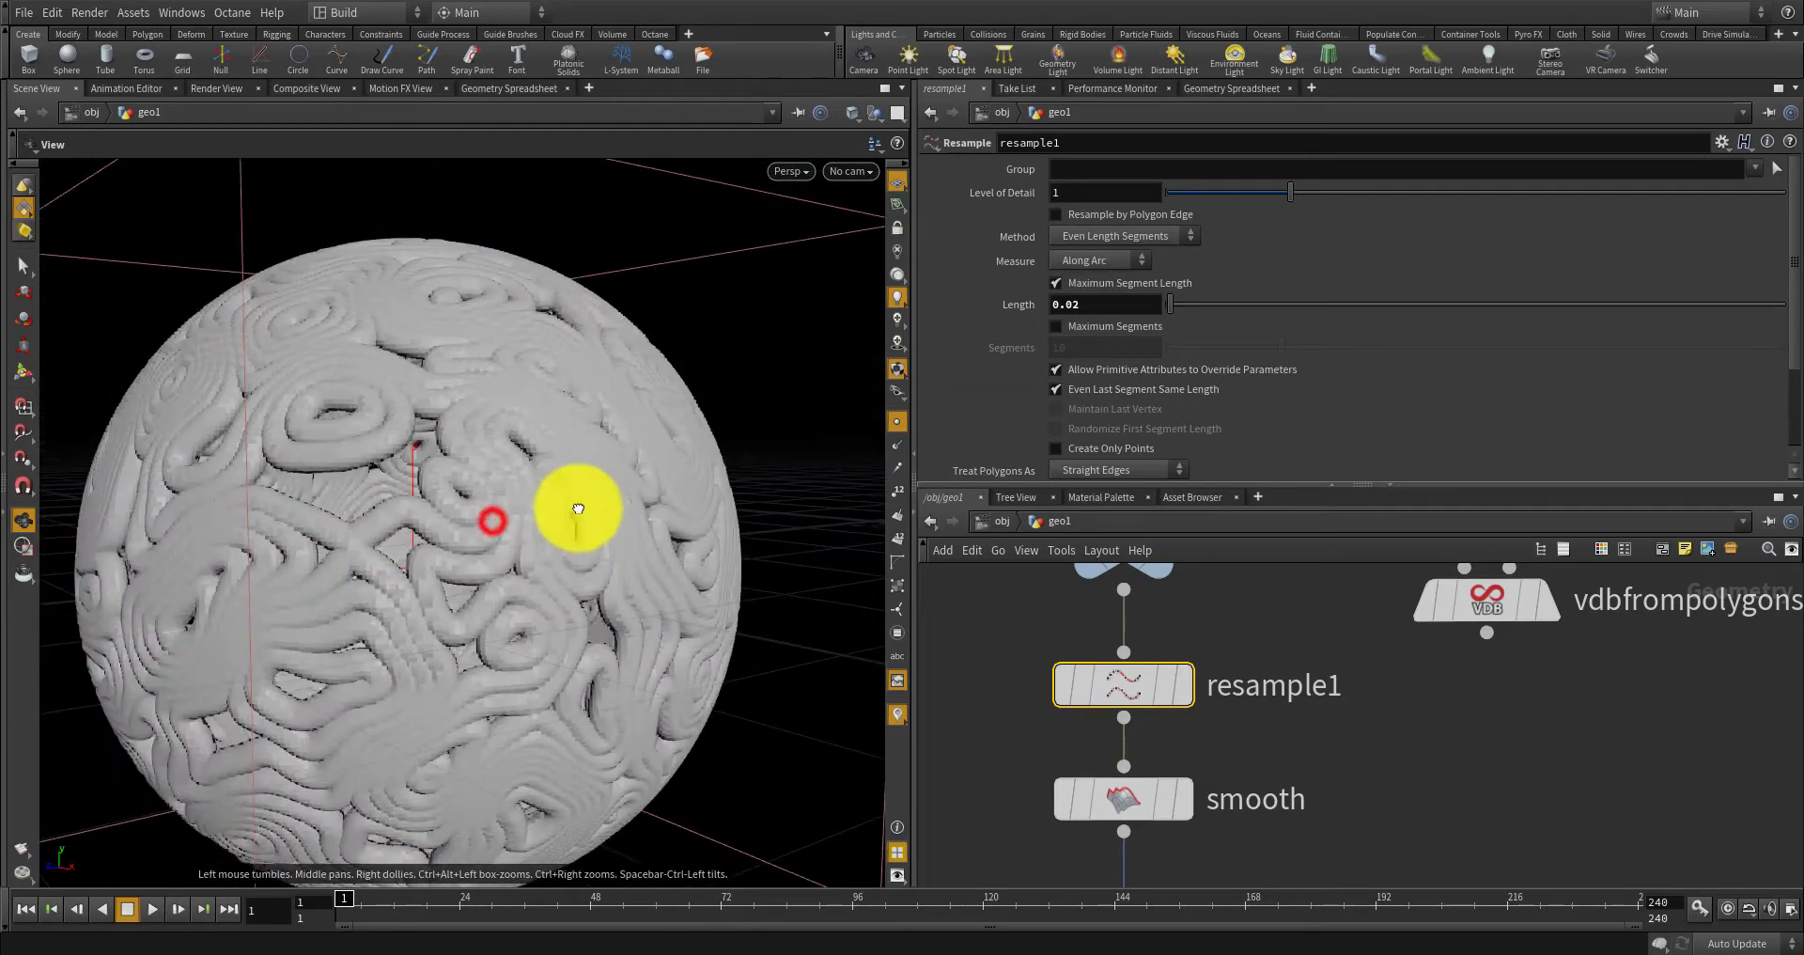
Set vdbfromparticles1's Voxel Size to 0.01 and inspect the refined surface.
scroll(1131, 703, "down", 5)
scroll(1146, 815, "up", 5)
scroll(1146, 817, "down", 3)
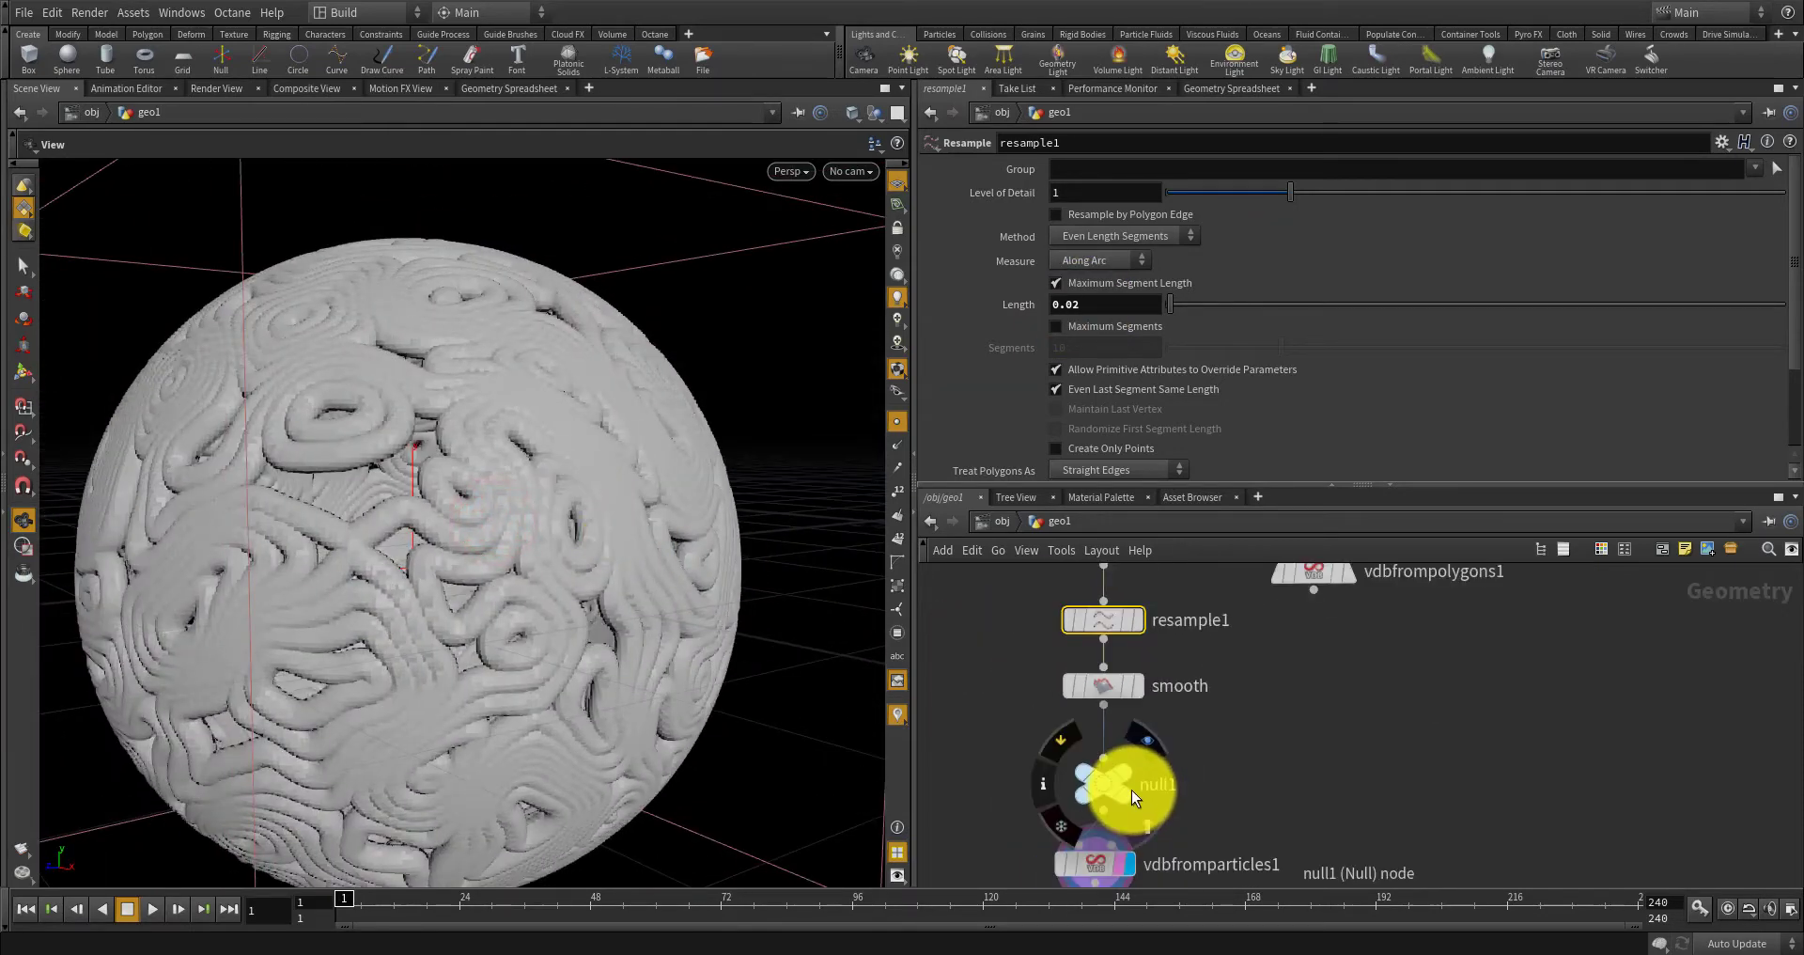
left_click(1094, 865)
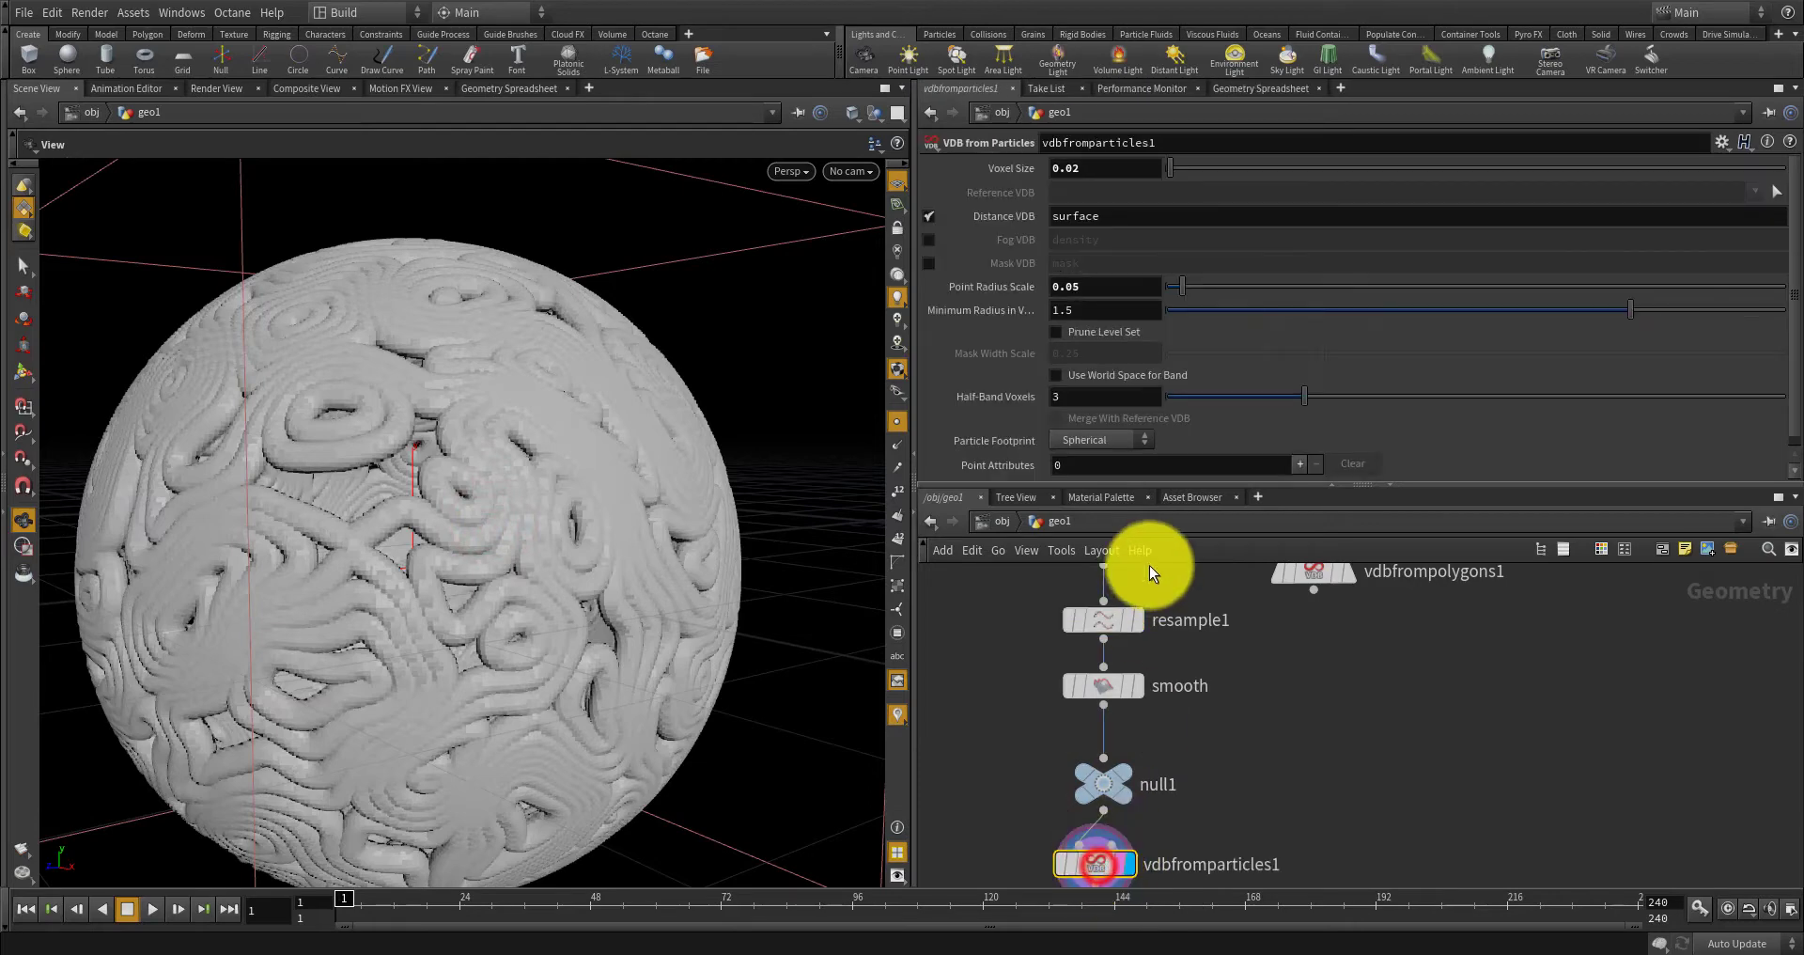
left_click(1074, 169)
key("BackSpace")
type("1")
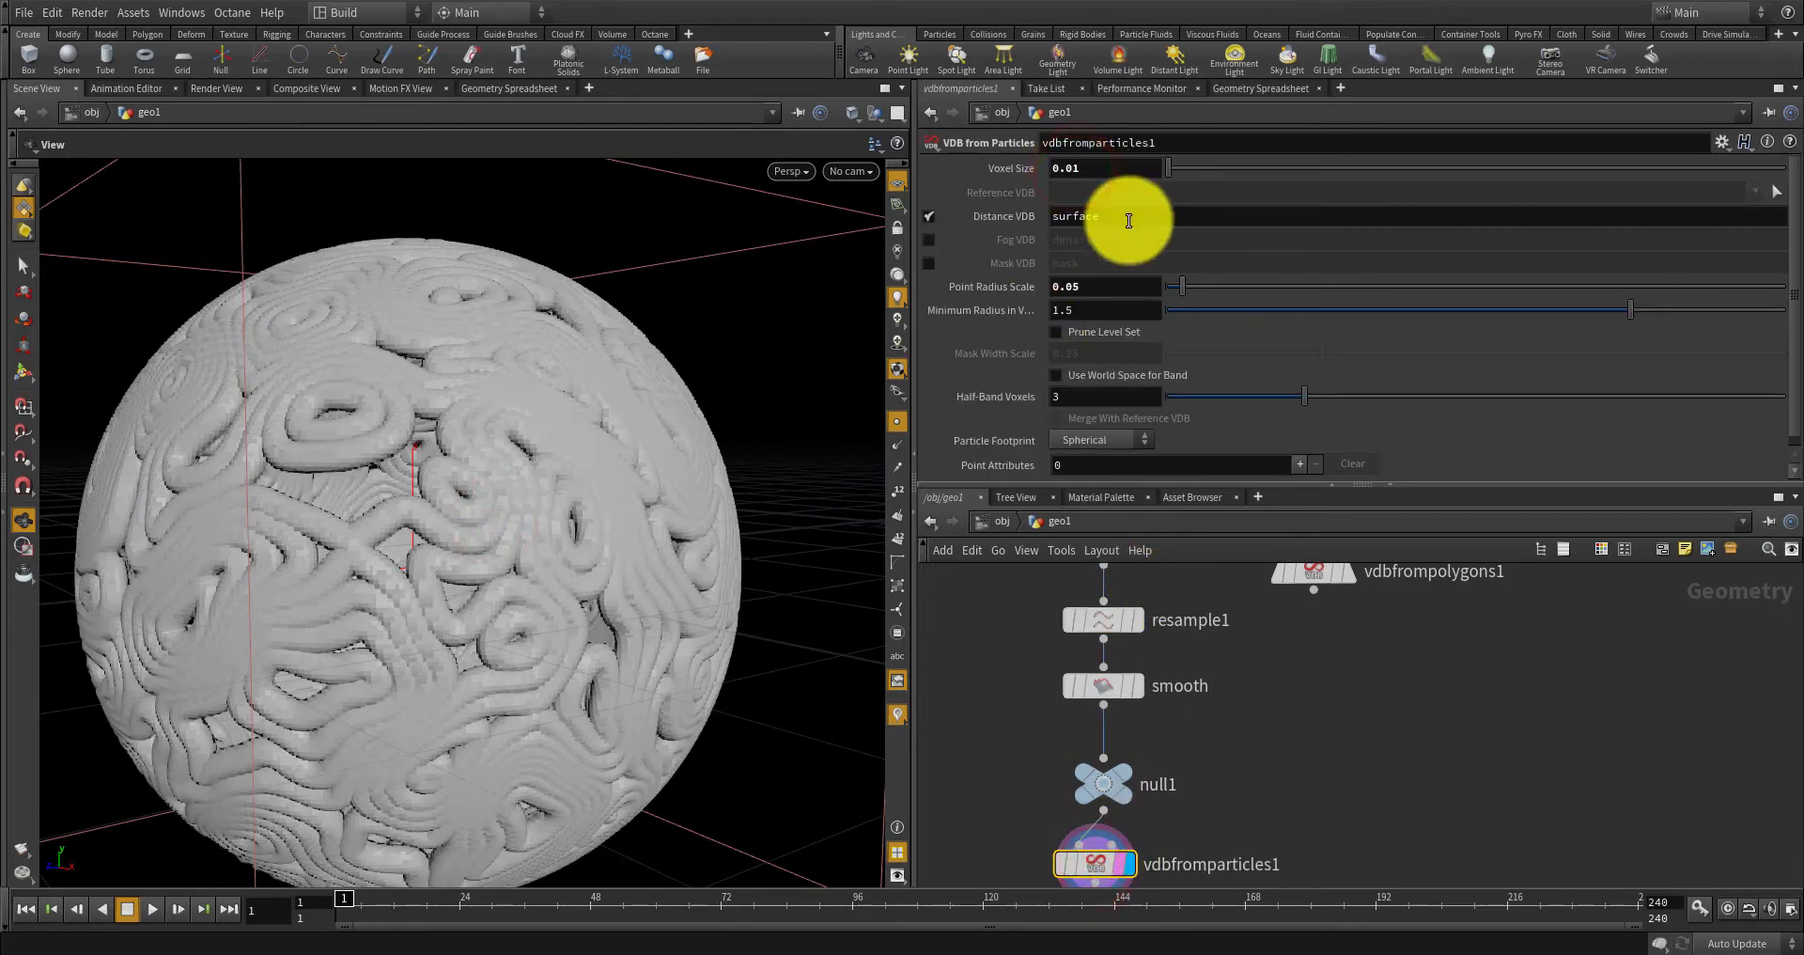
scroll(519, 521, "down", 4)
mouse_move(515, 523)
left_mouse_down()
mouse_move(437, 495)
mouse_move(608, 576)
mouse_move(411, 599)
mouse_move(490, 496)
mouse_move(516, 511)
mouse_move(499, 511)
left_mouse_up()
scroll(592, 580, "up", 6)
scroll(410, 600, "down", 4)
scroll(489, 496, "down", 1)
Try a Point Radius Scale of 0.03 on vdbfromparticles1, ending with 0.045.
scroll(1095, 667, "down", 3)
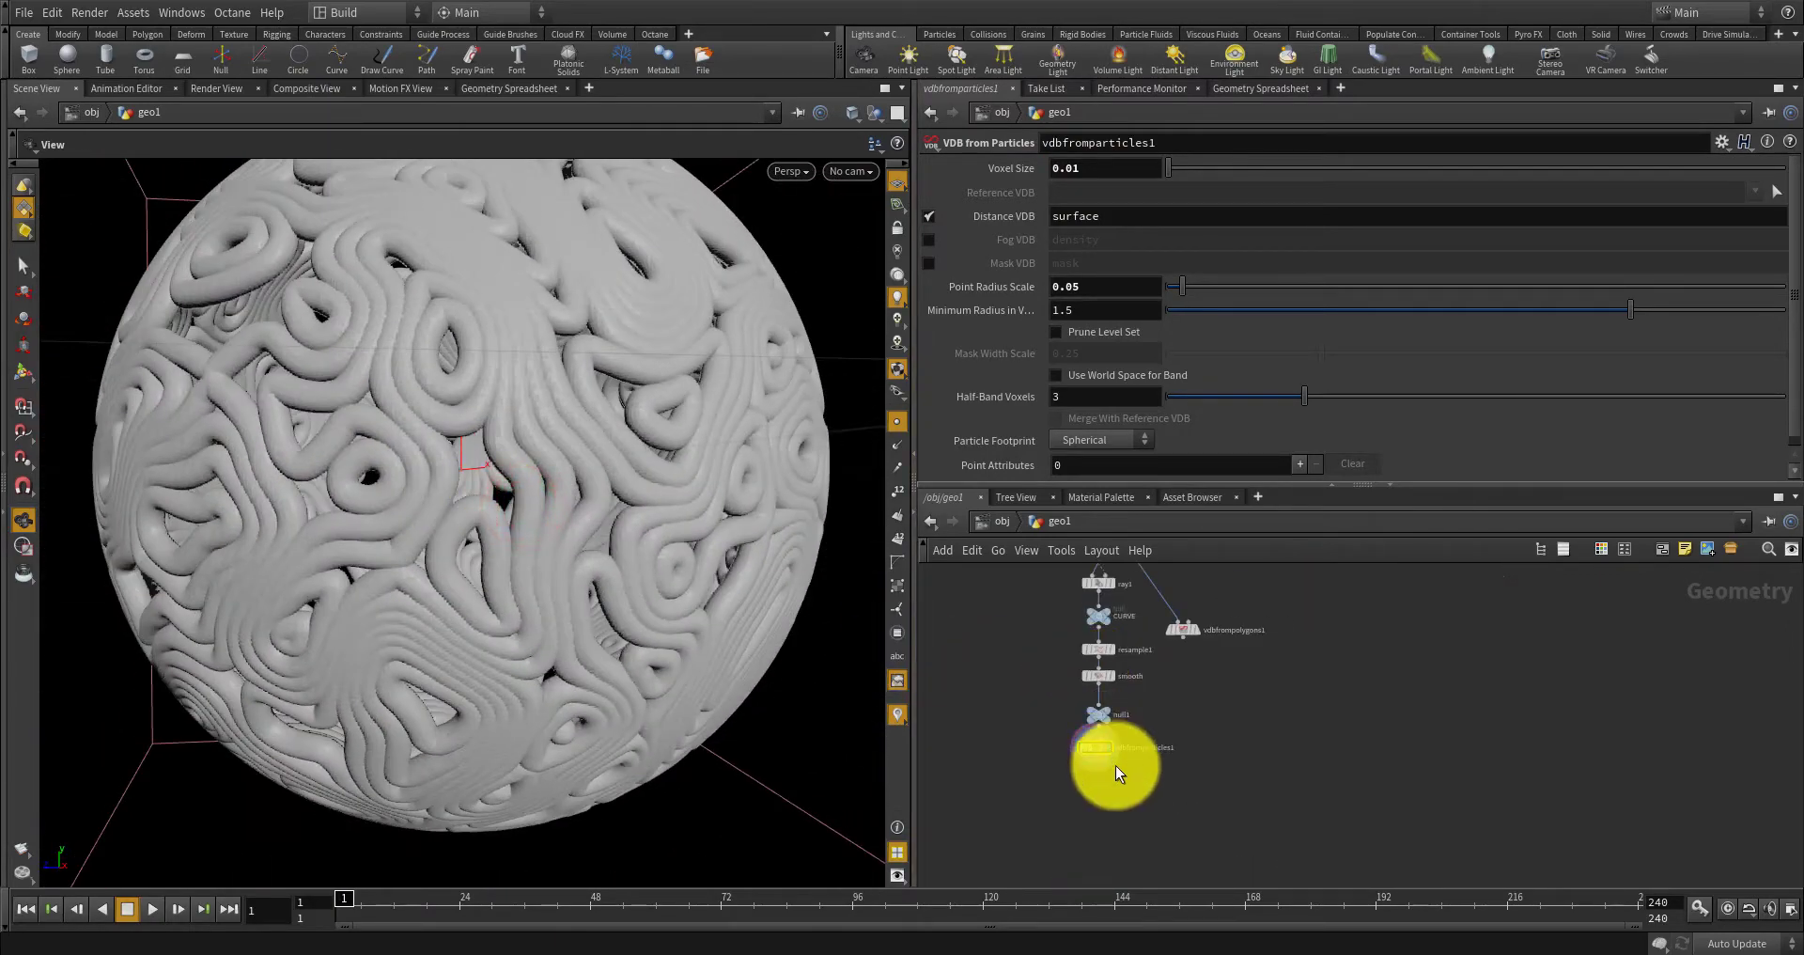
scroll(1114, 765, "up", 5)
left_click(1073, 635)
left_click(1058, 720)
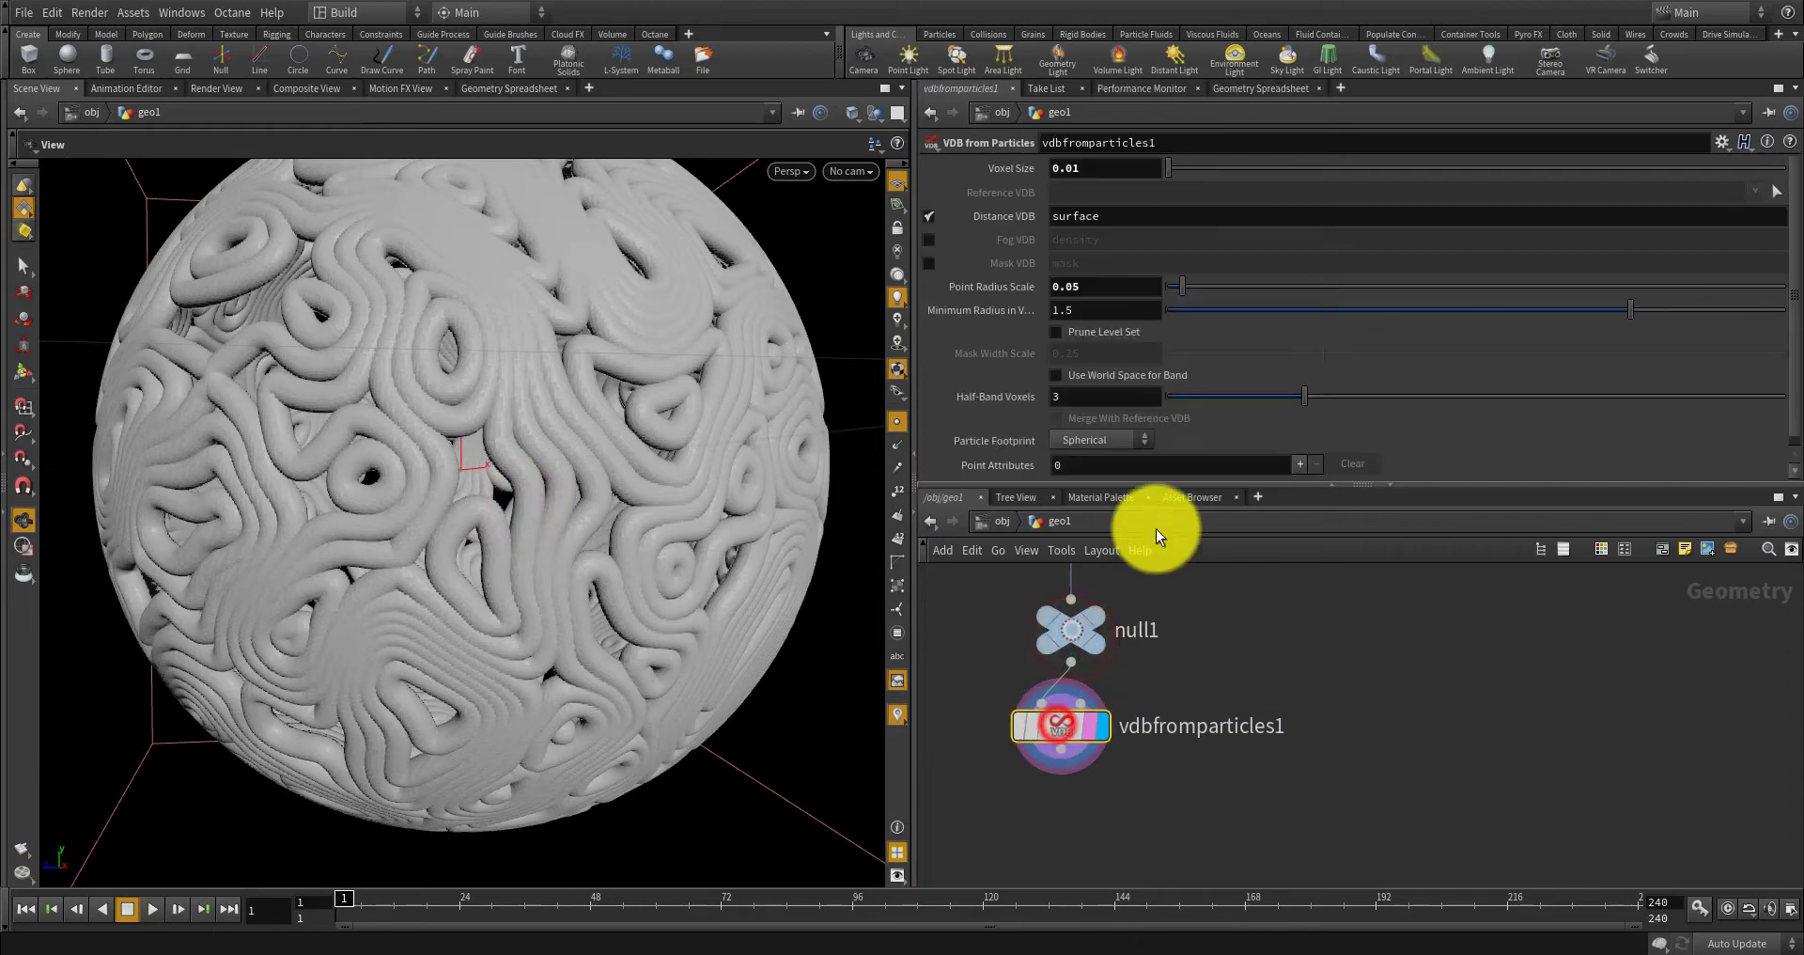
left_click(1071, 286)
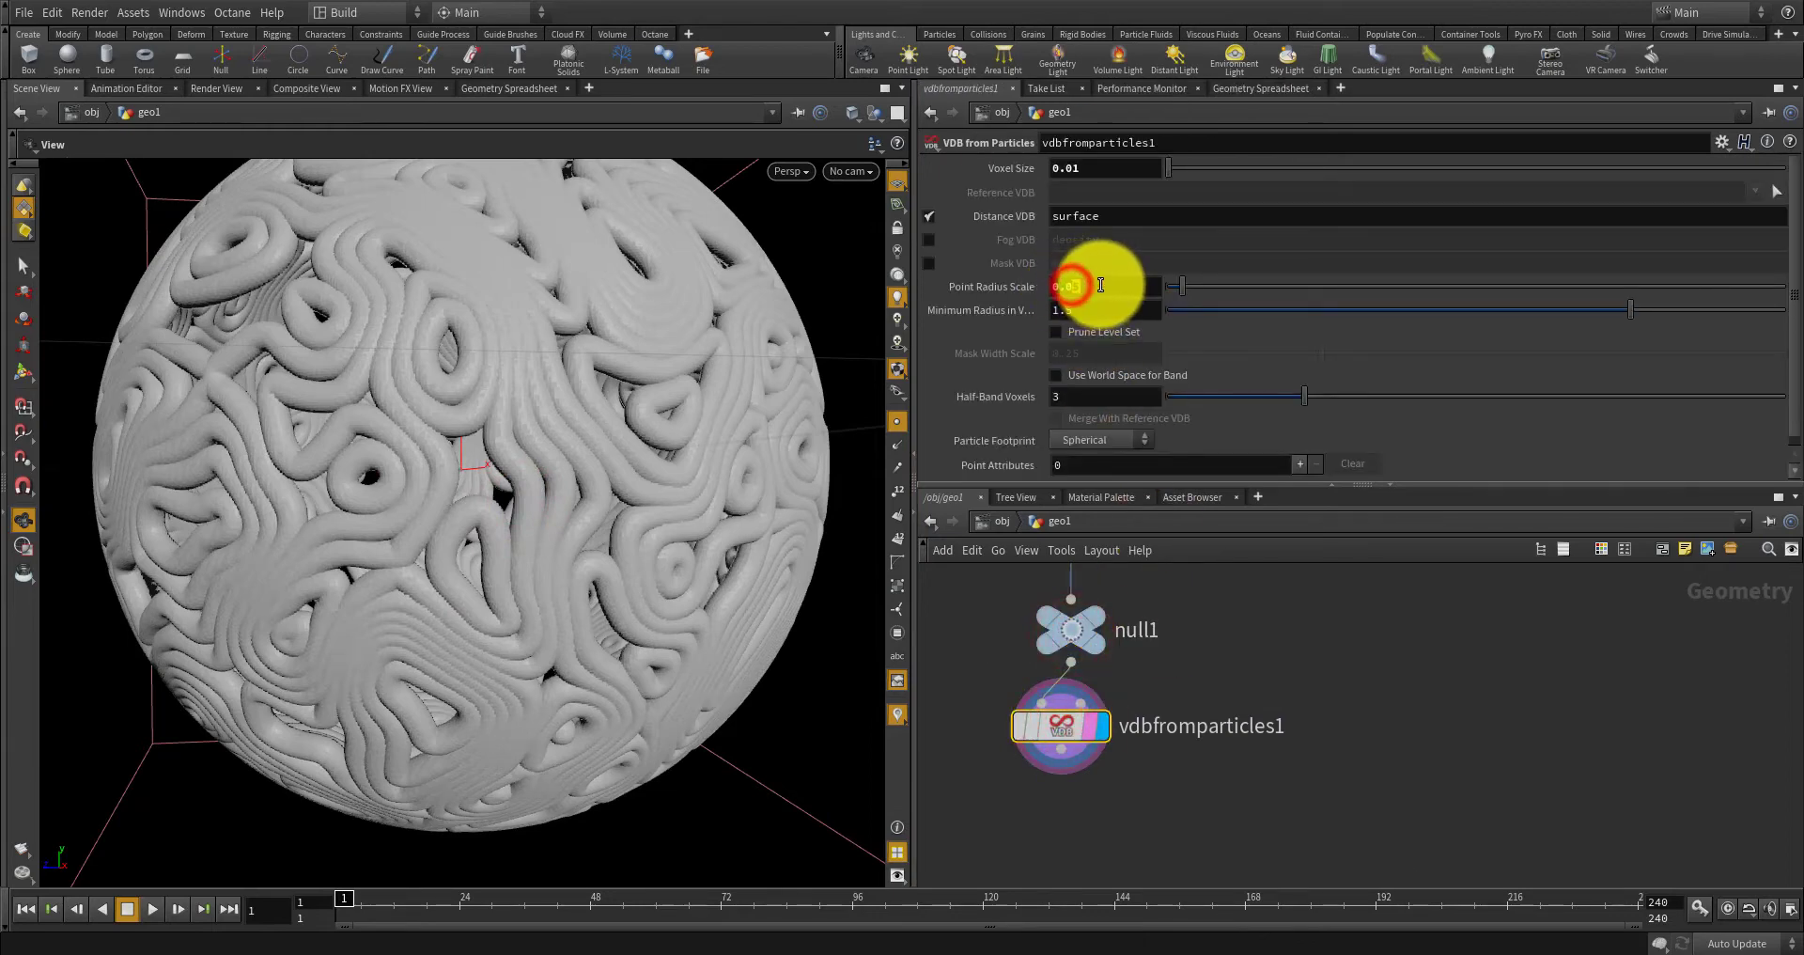
type("0.03")
key("Return")
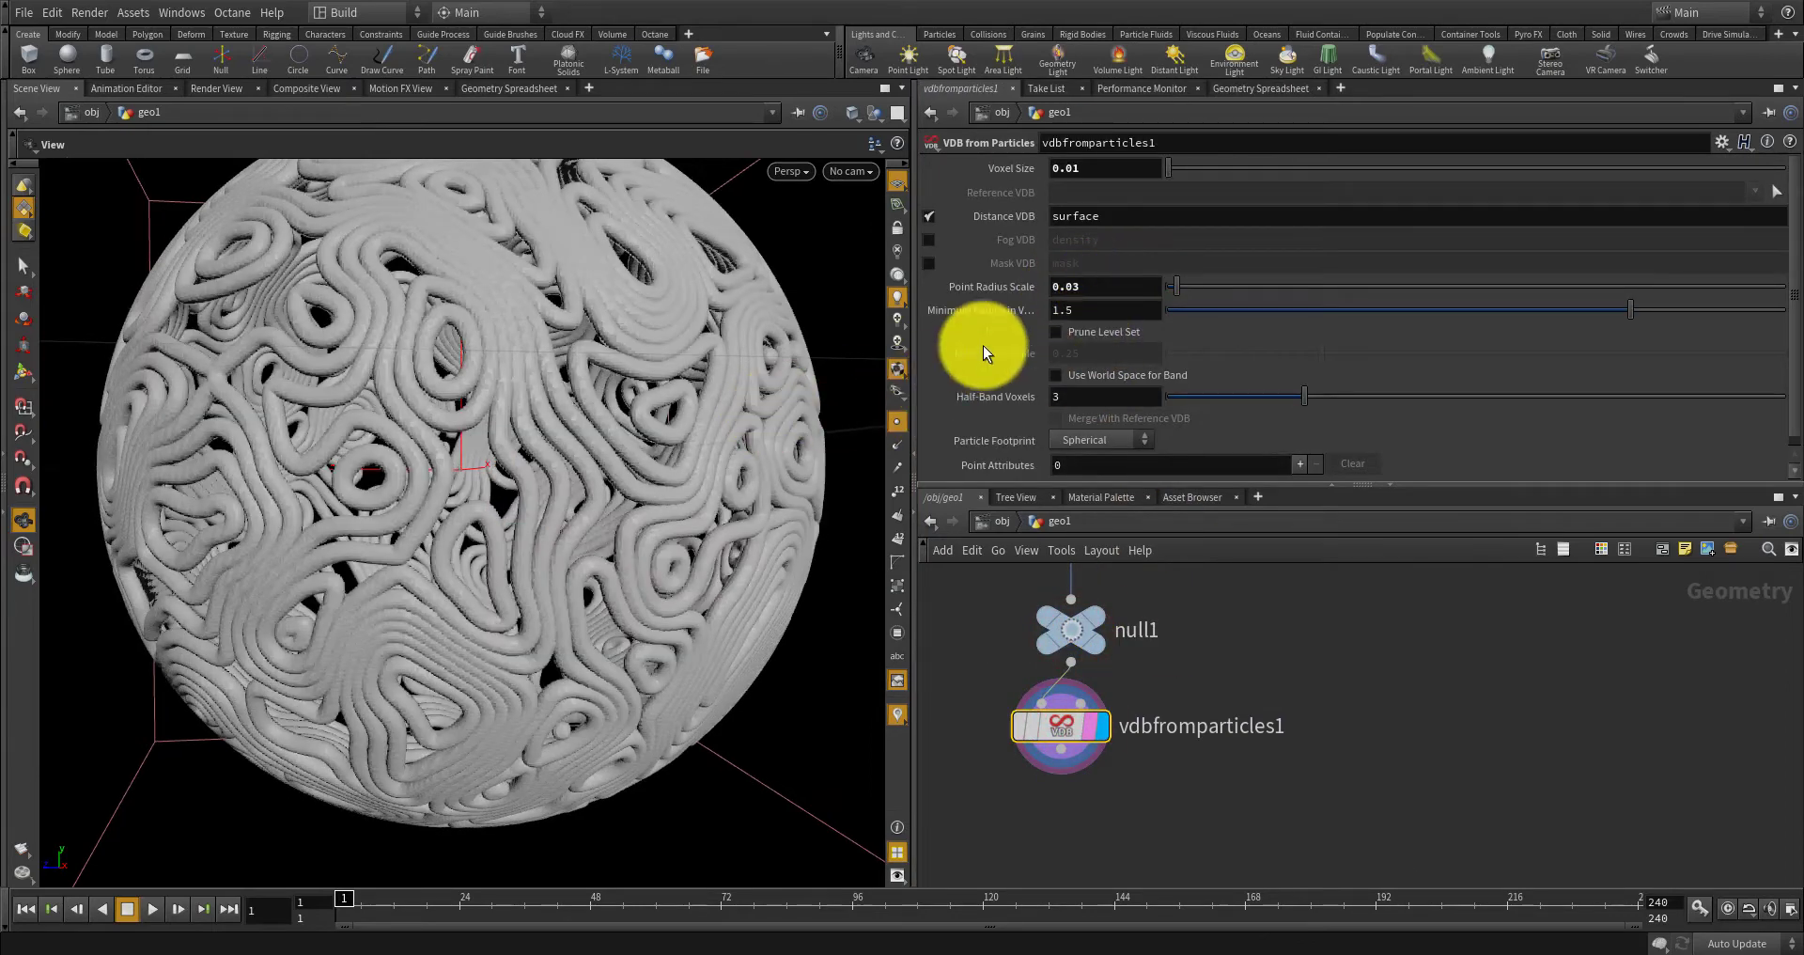
left_click(1072, 288)
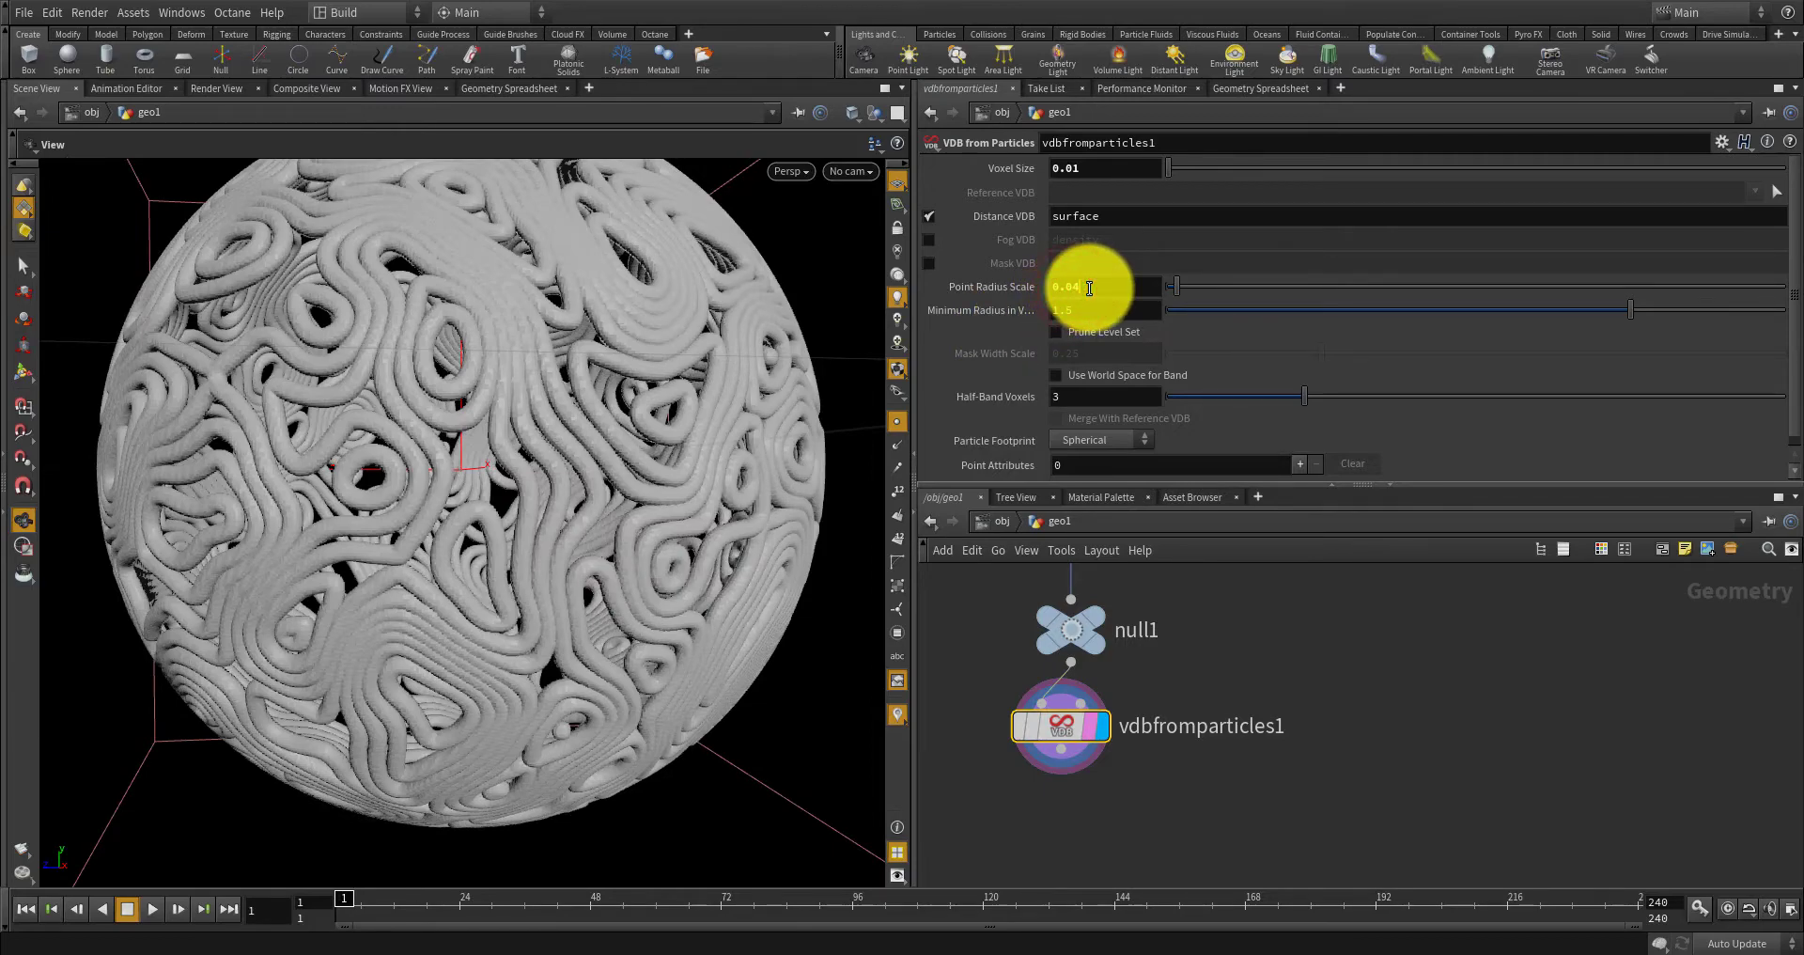
type("0.045")
key("Return")
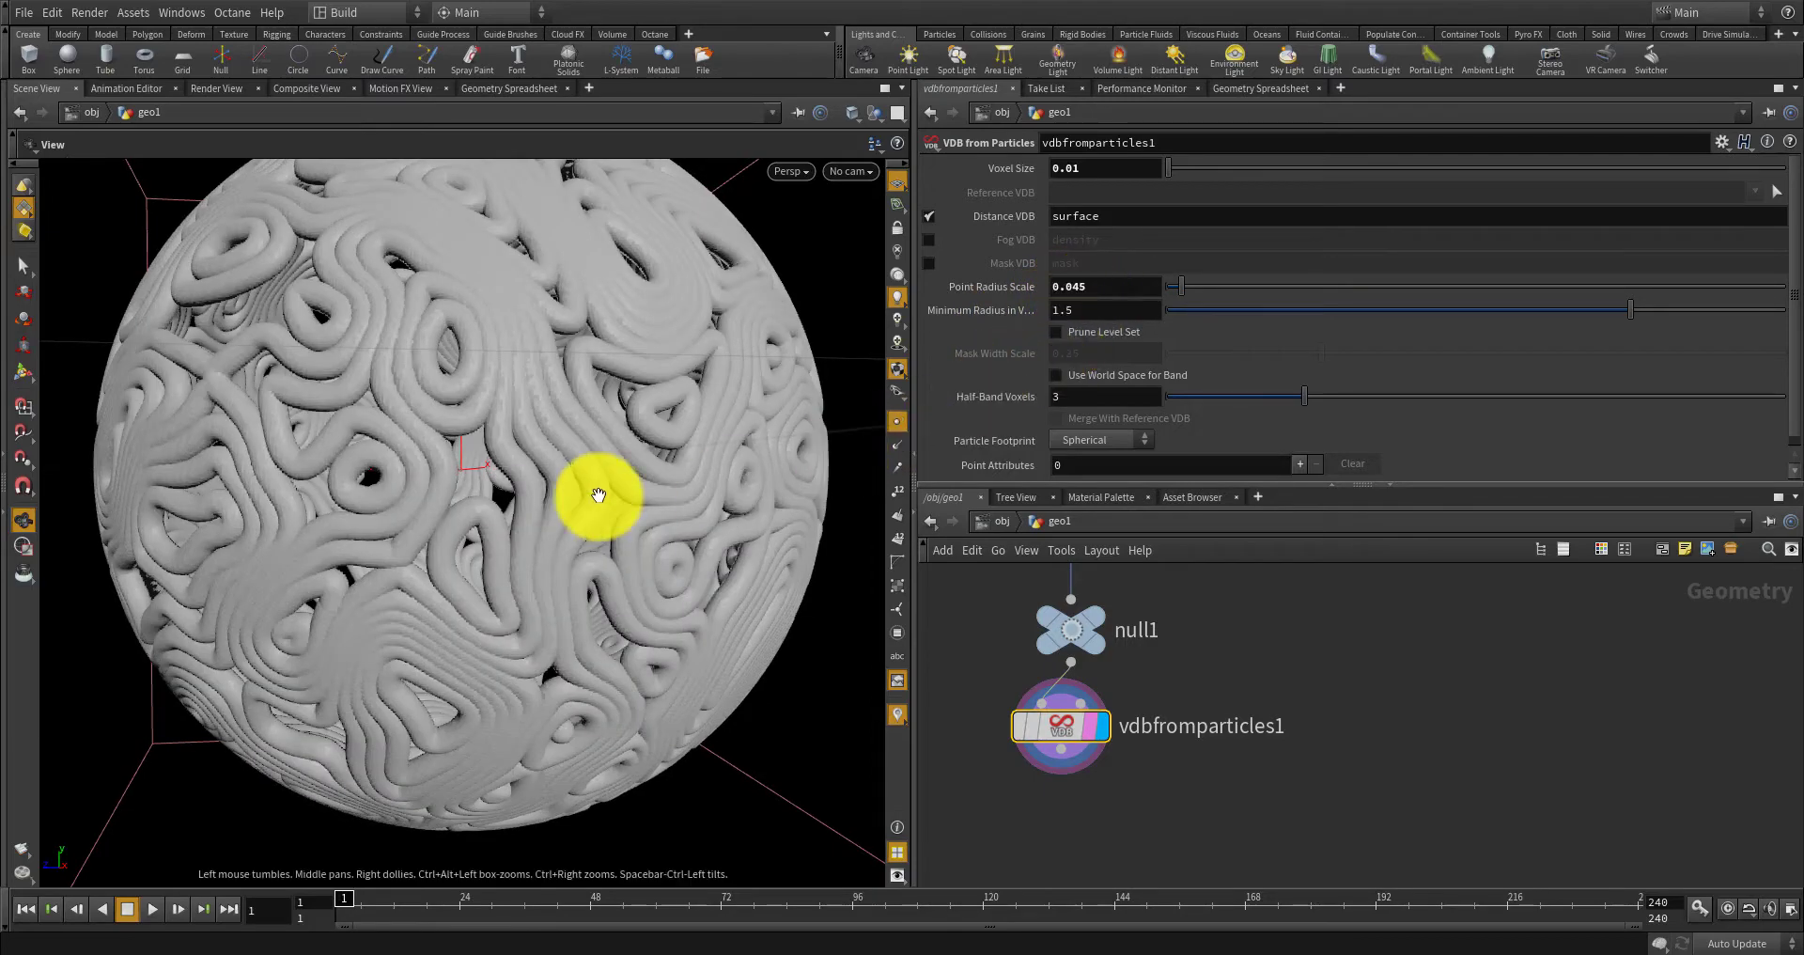
left_click_drag(595, 491, 583, 564)
scroll(946, 704, "down", 5)
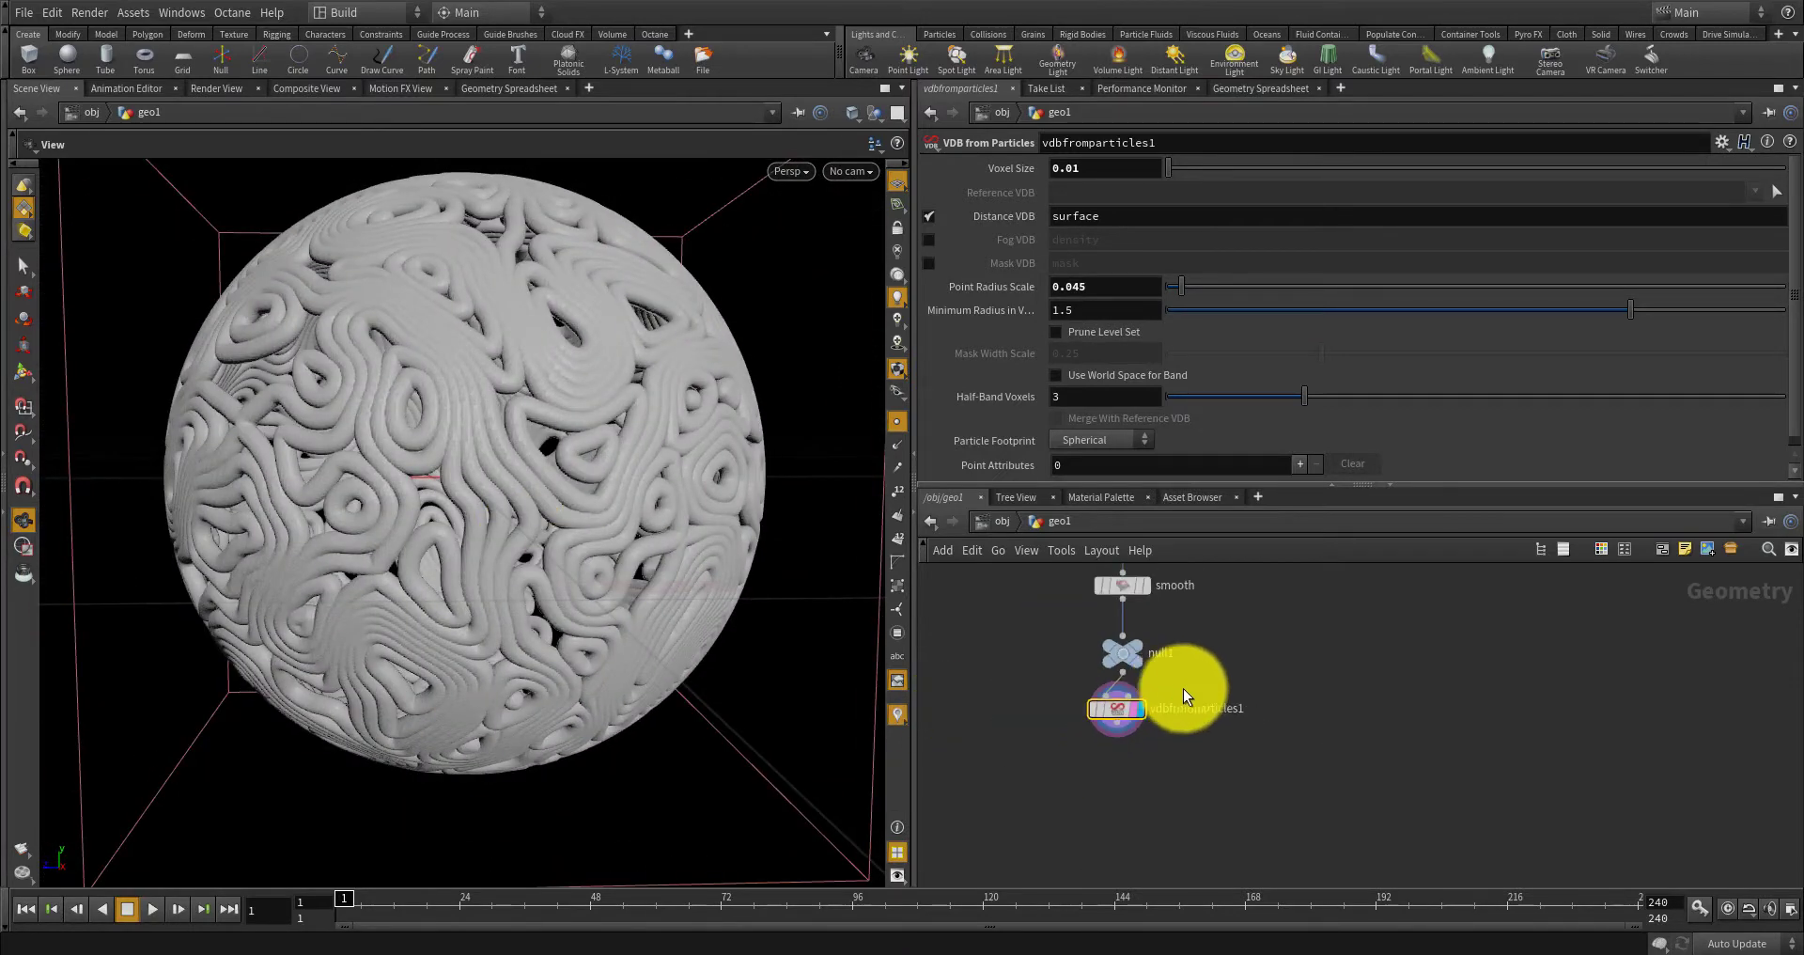
Move the vdbfrompolygons1 node down beside vdbfromparticles1 in the network.
scroll(1205, 636, "up", 3)
left_click_drag(1215, 616, 1199, 822)
scroll(1201, 776, "down", 5)
scroll(1200, 776, "up", 5)
scroll(1198, 751, "down", 3)
scroll(1193, 808, "up", 3)
Set vdbfrompolygons1's Voxel Size to 0.01 to match vdbfromparticles1 and display its result.
left_click(991, 821)
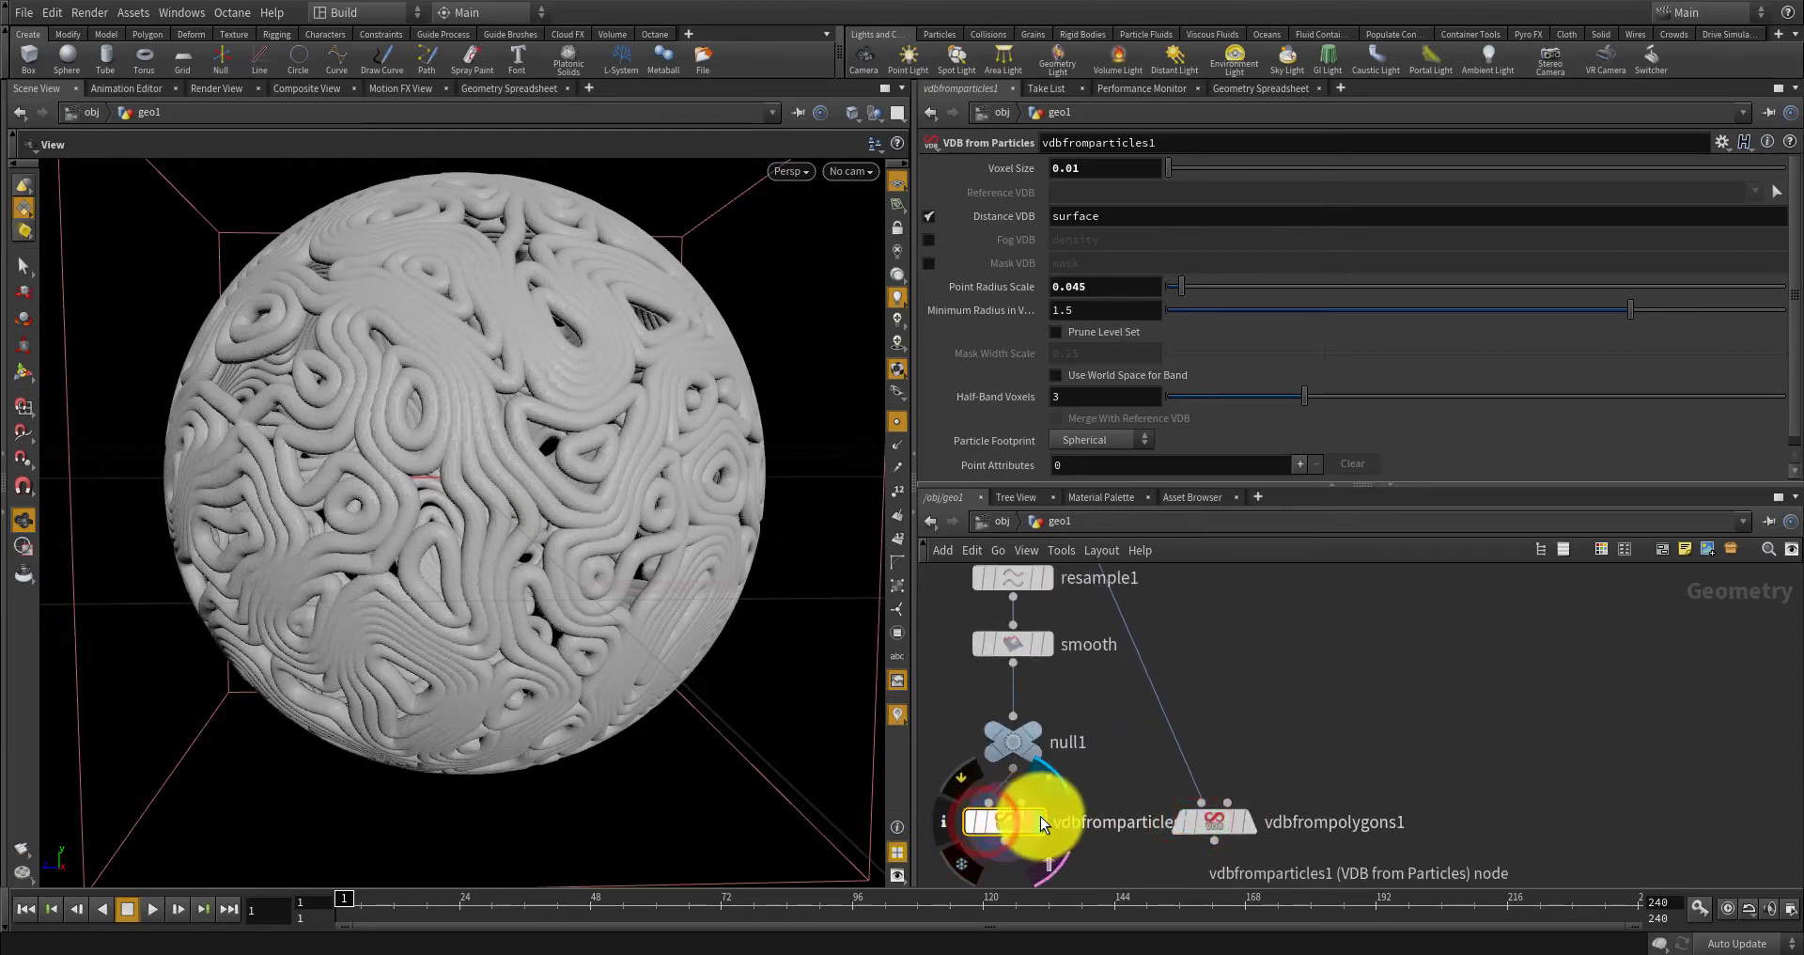
left_click(994, 823)
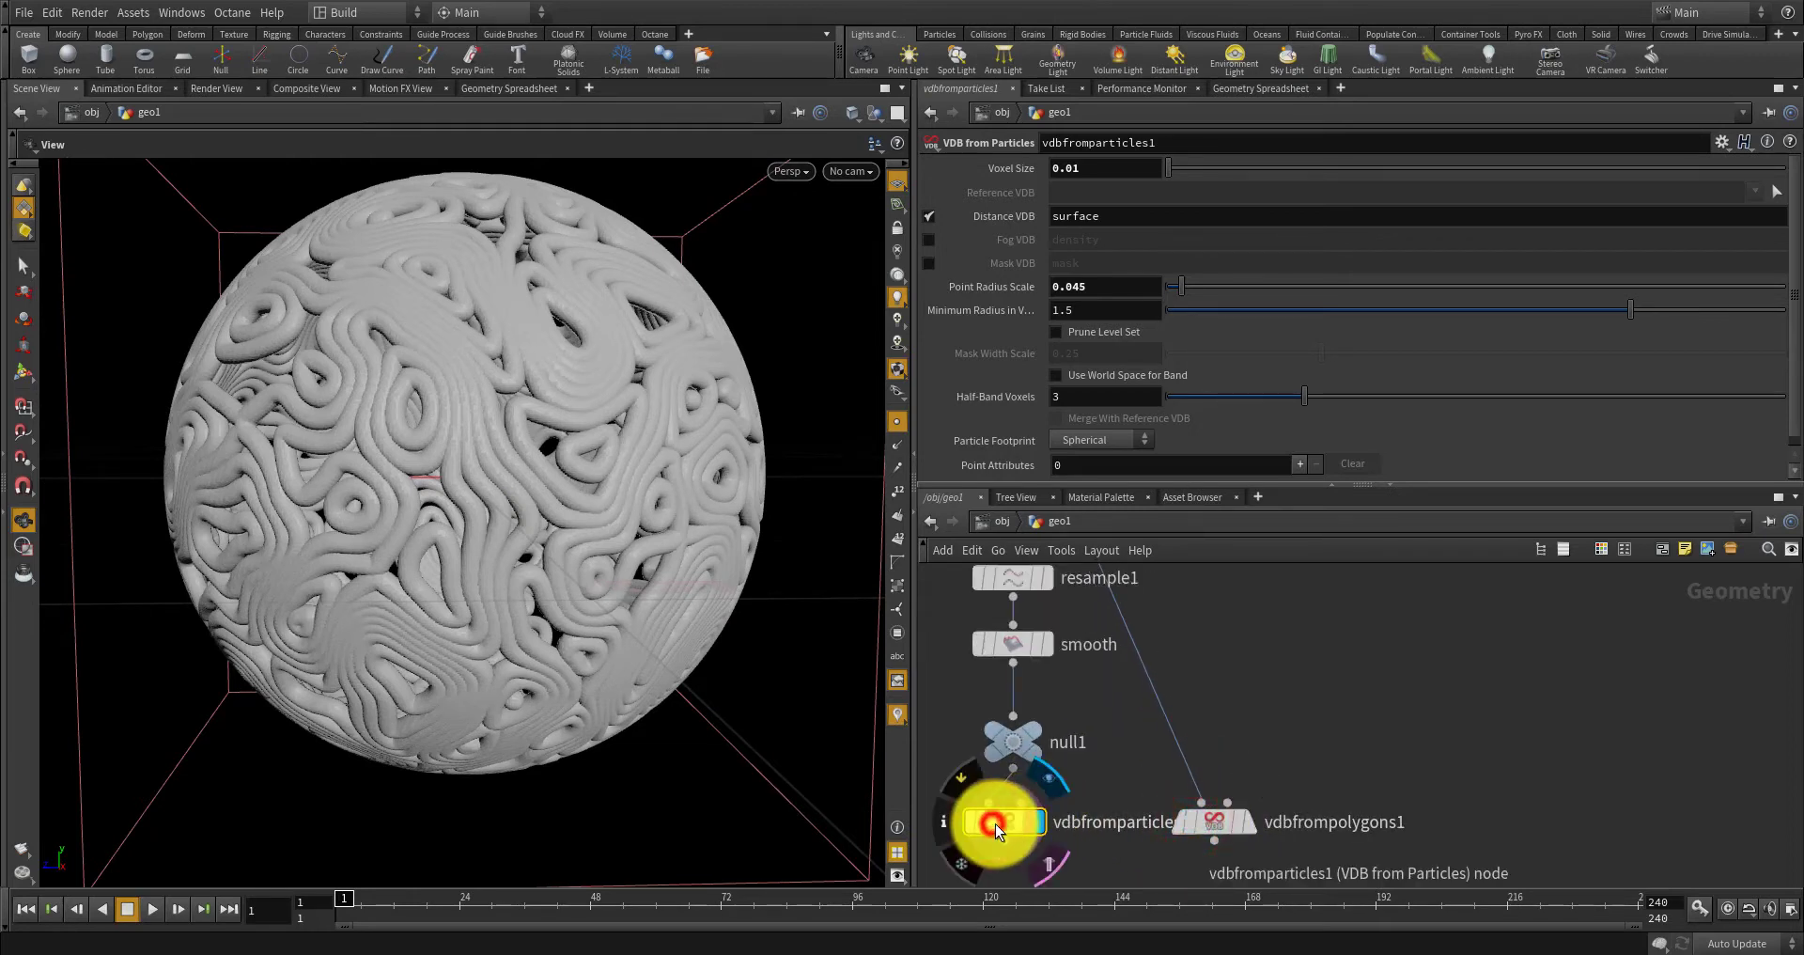
left_click(1212, 823)
left_click(1068, 175)
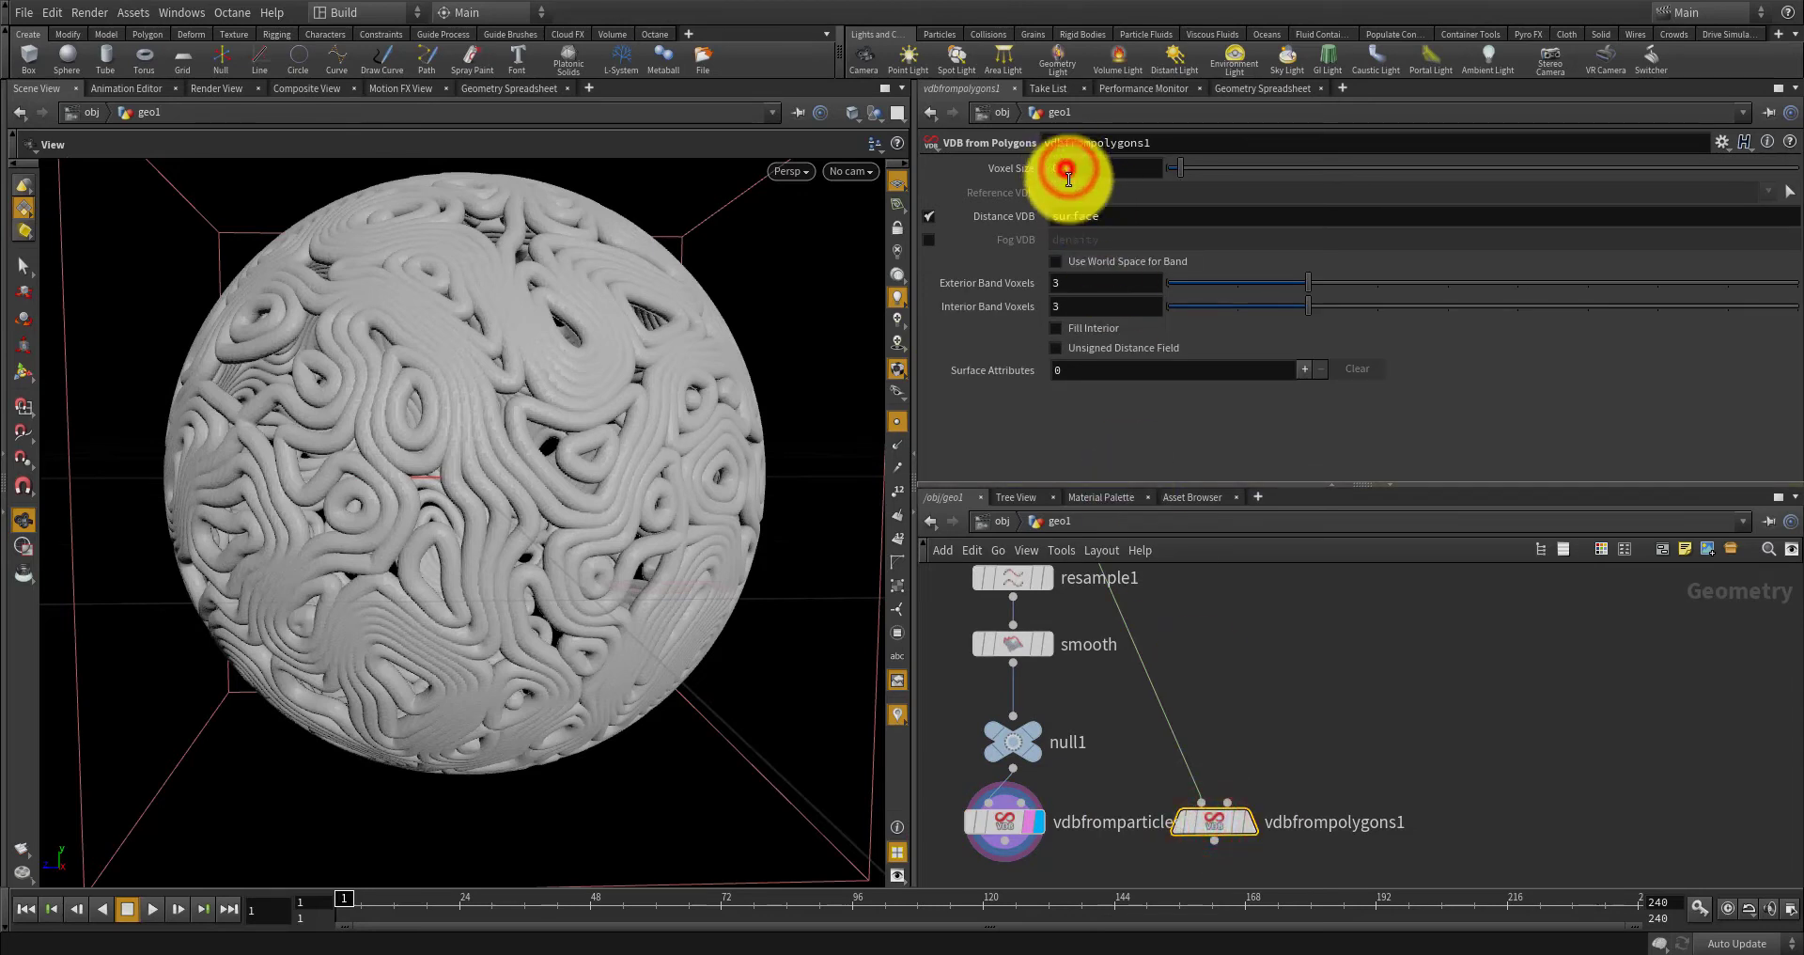
type("0.01")
key("Return")
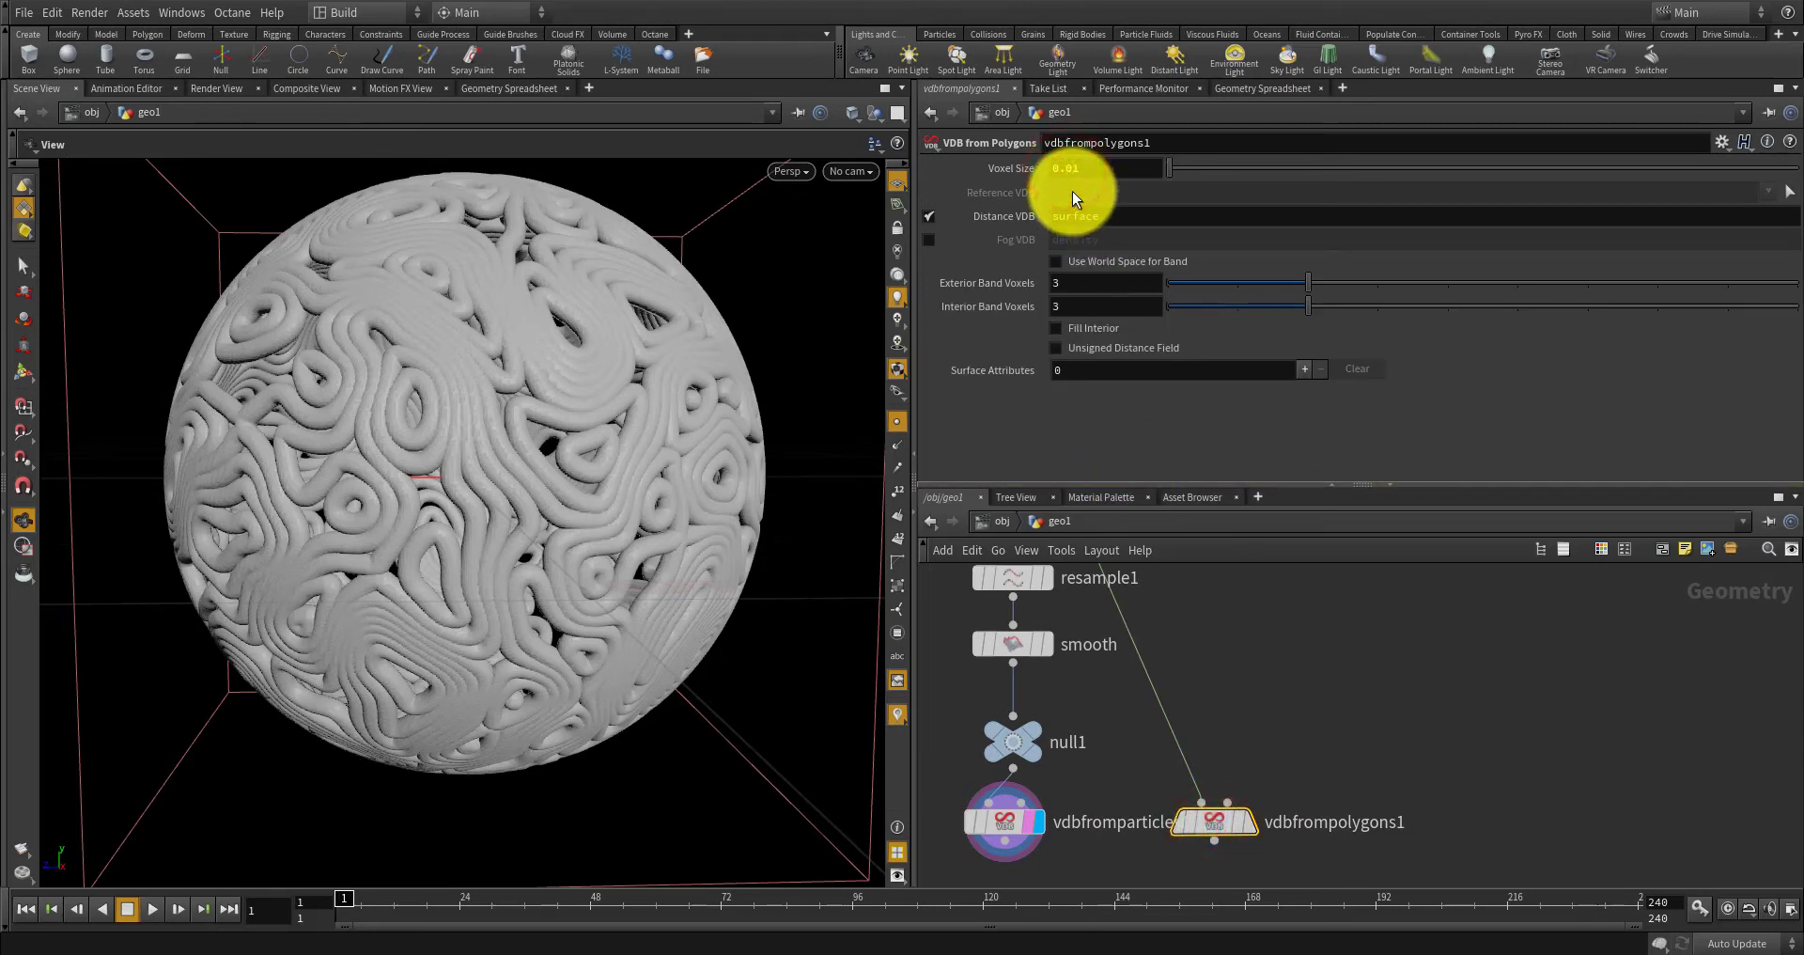
scroll(1311, 658, "down", 3)
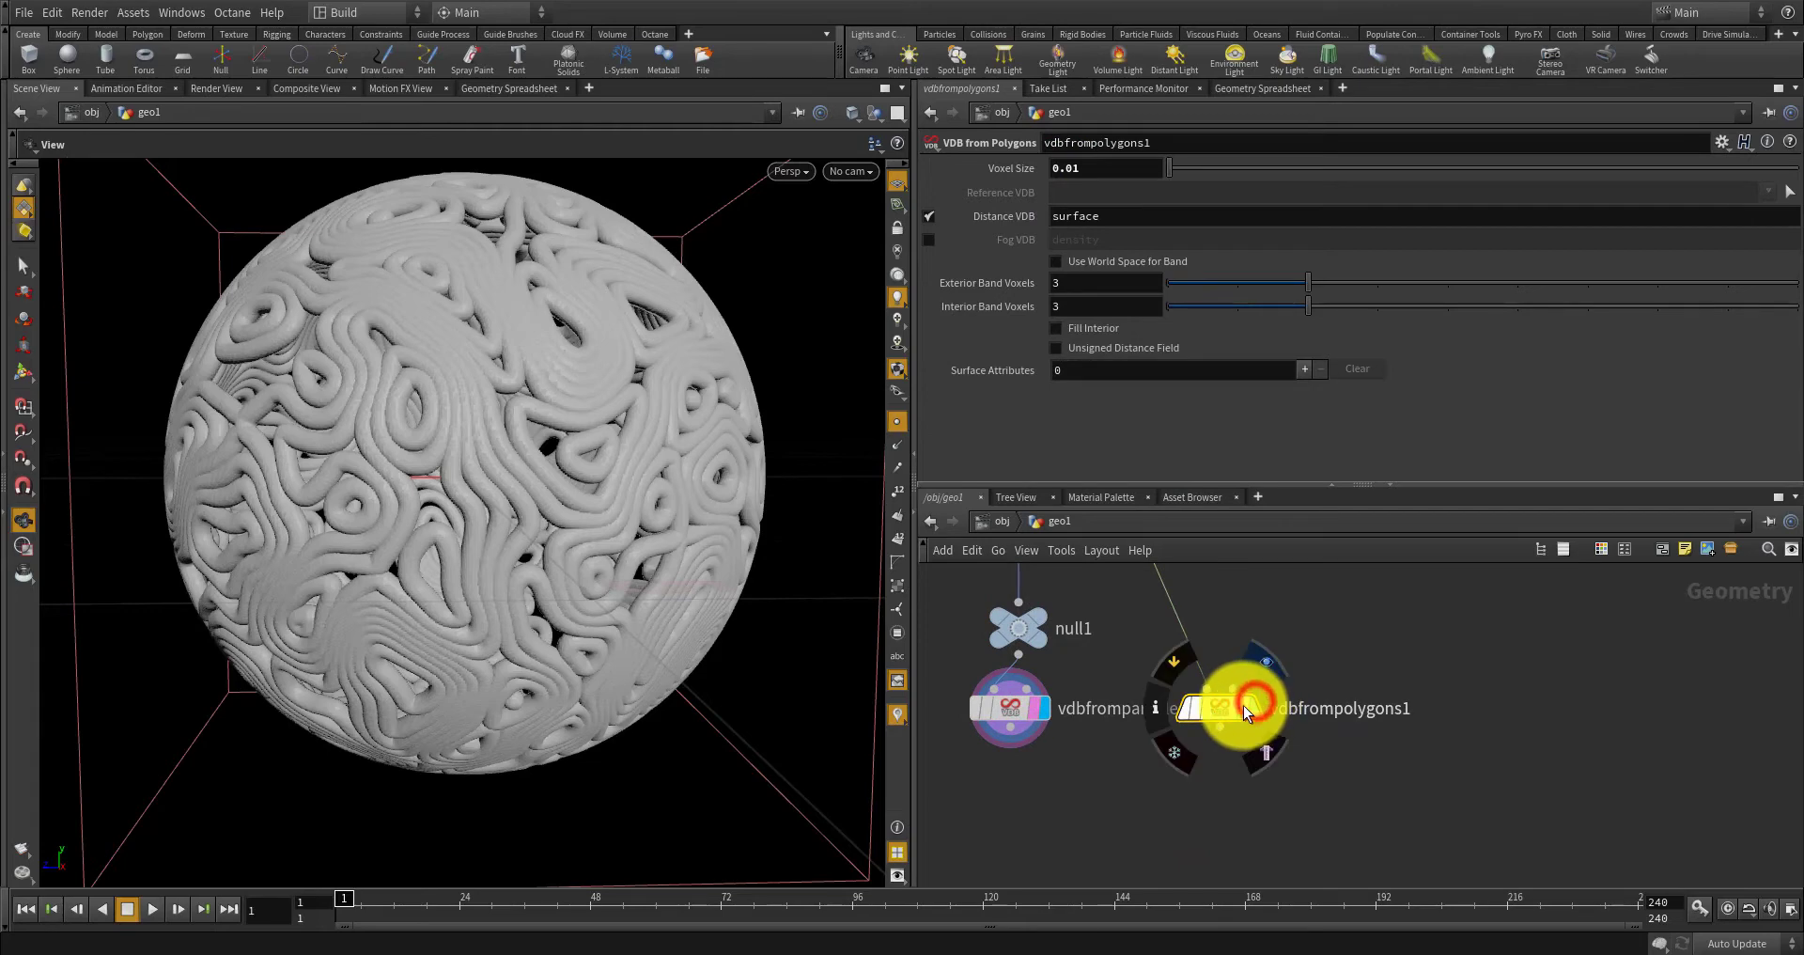
left_click(1243, 707)
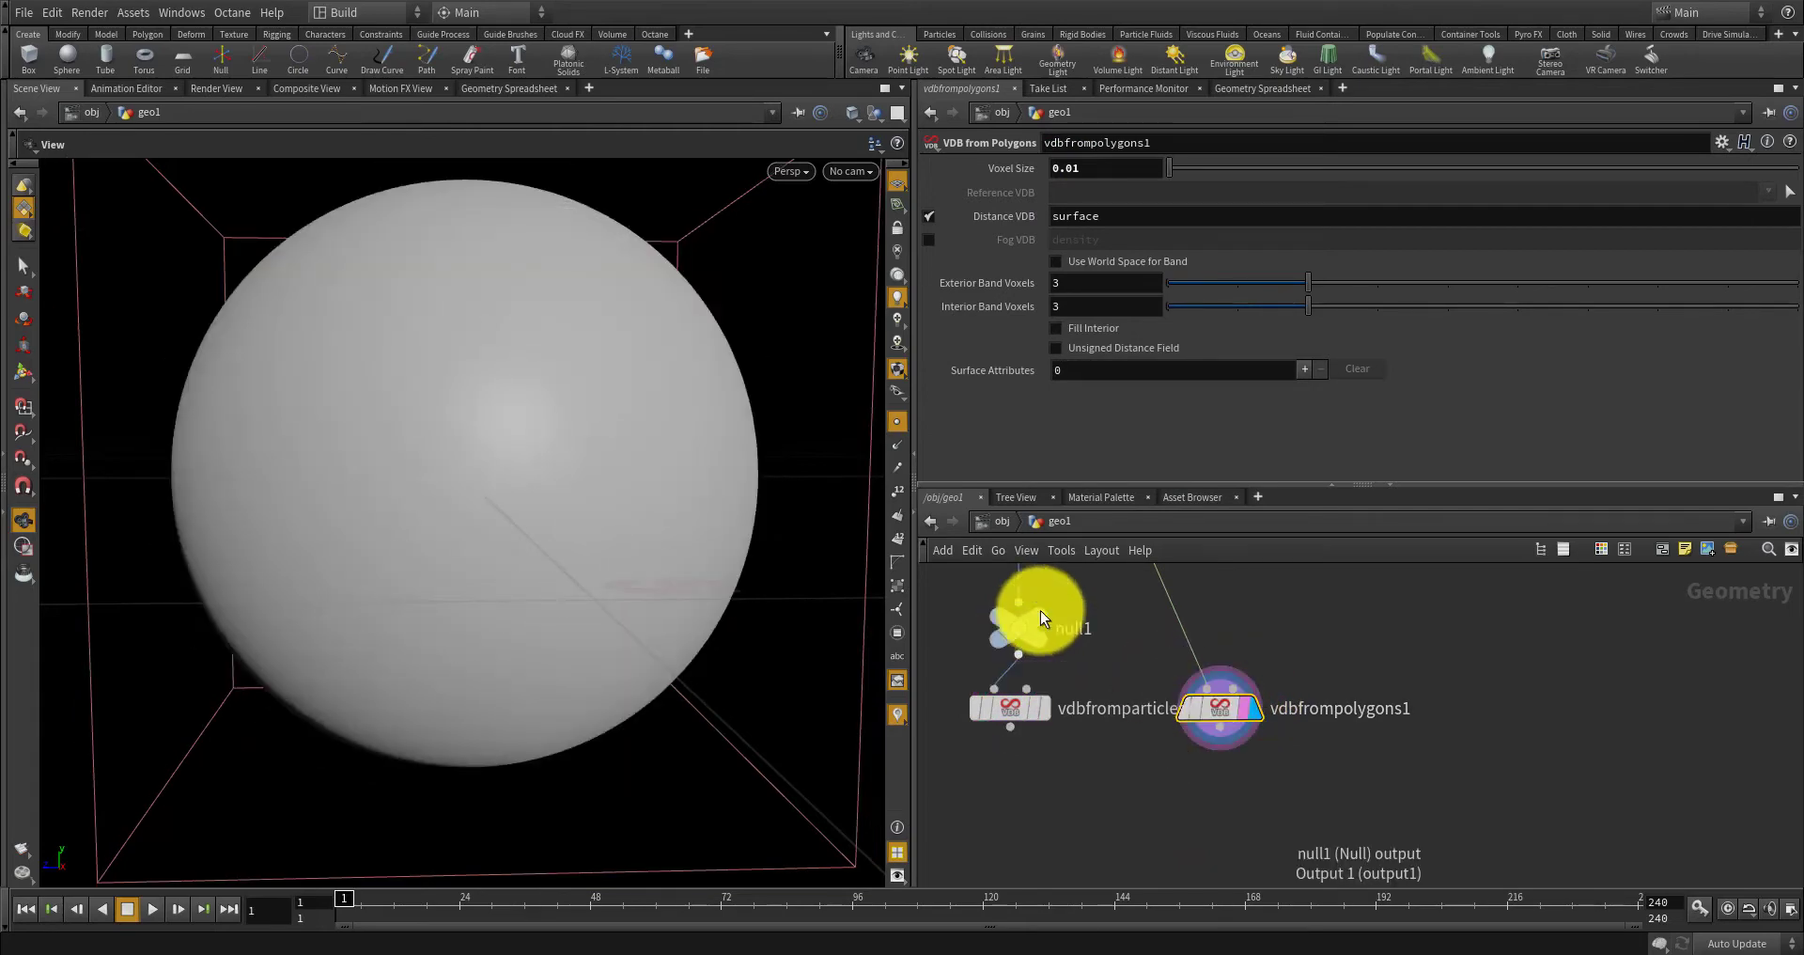
Add a VDB Combine node, connect vdbfrompolygons1 to its first input and vdbfromparticles1 to its second, and display its result.
key("Tab")
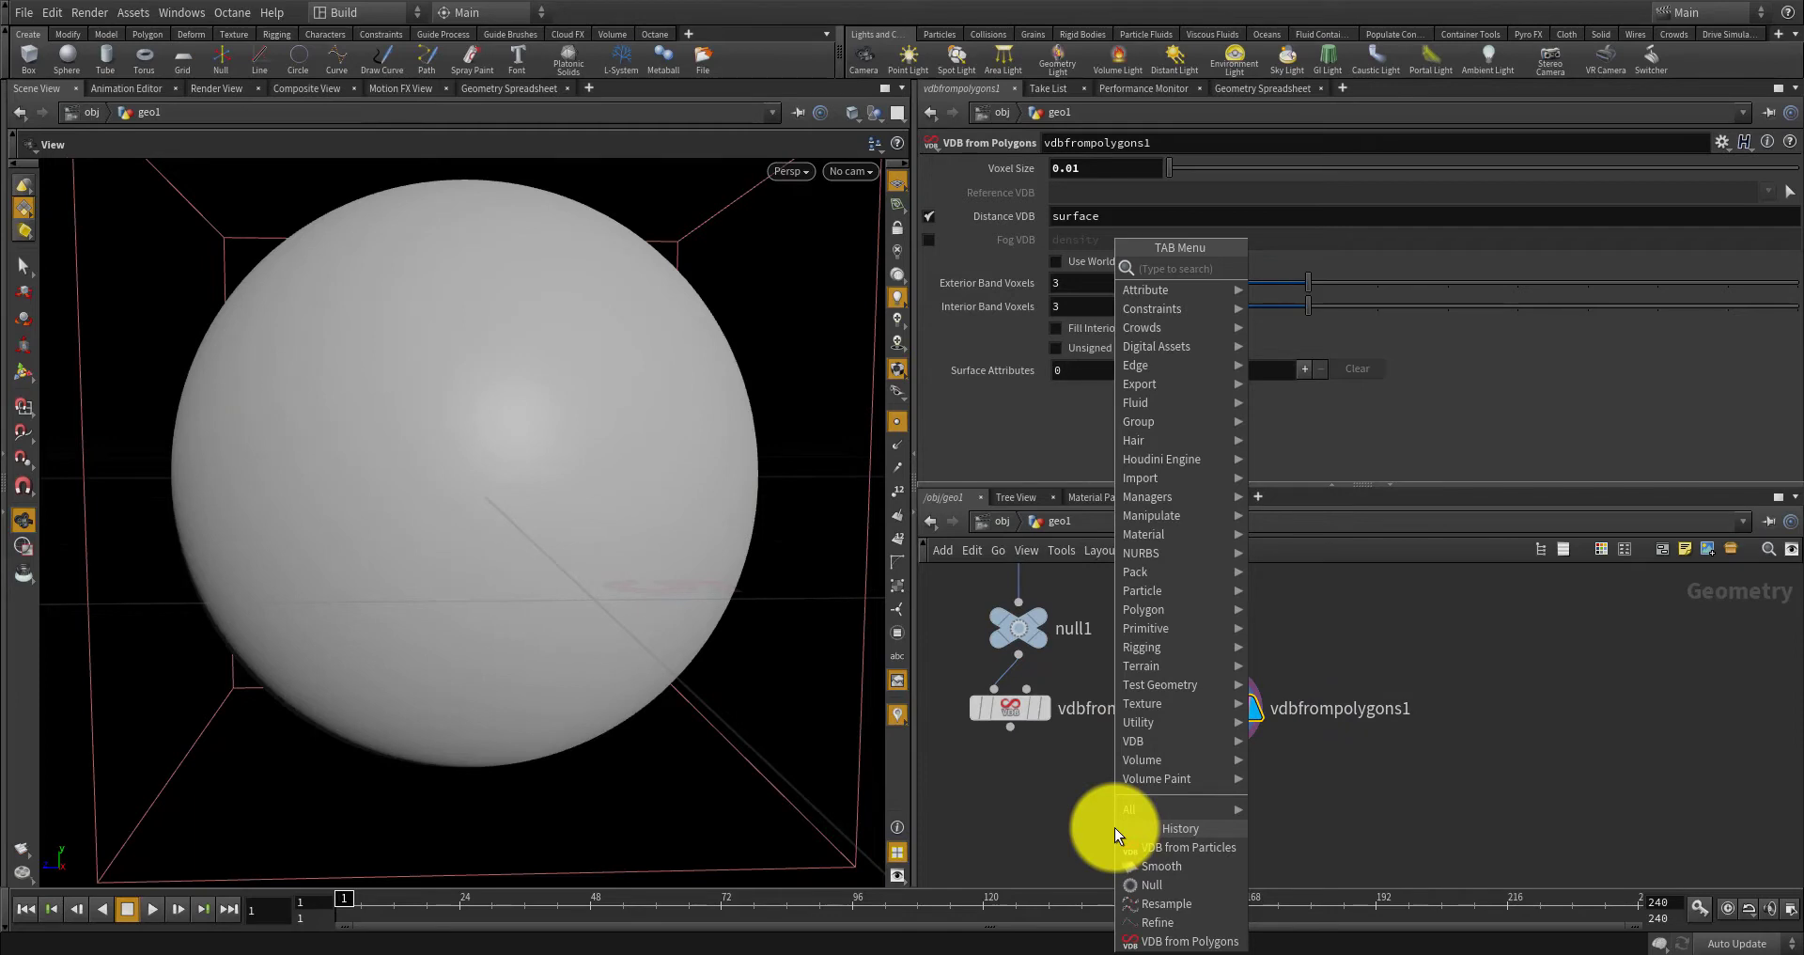
type("vdb")
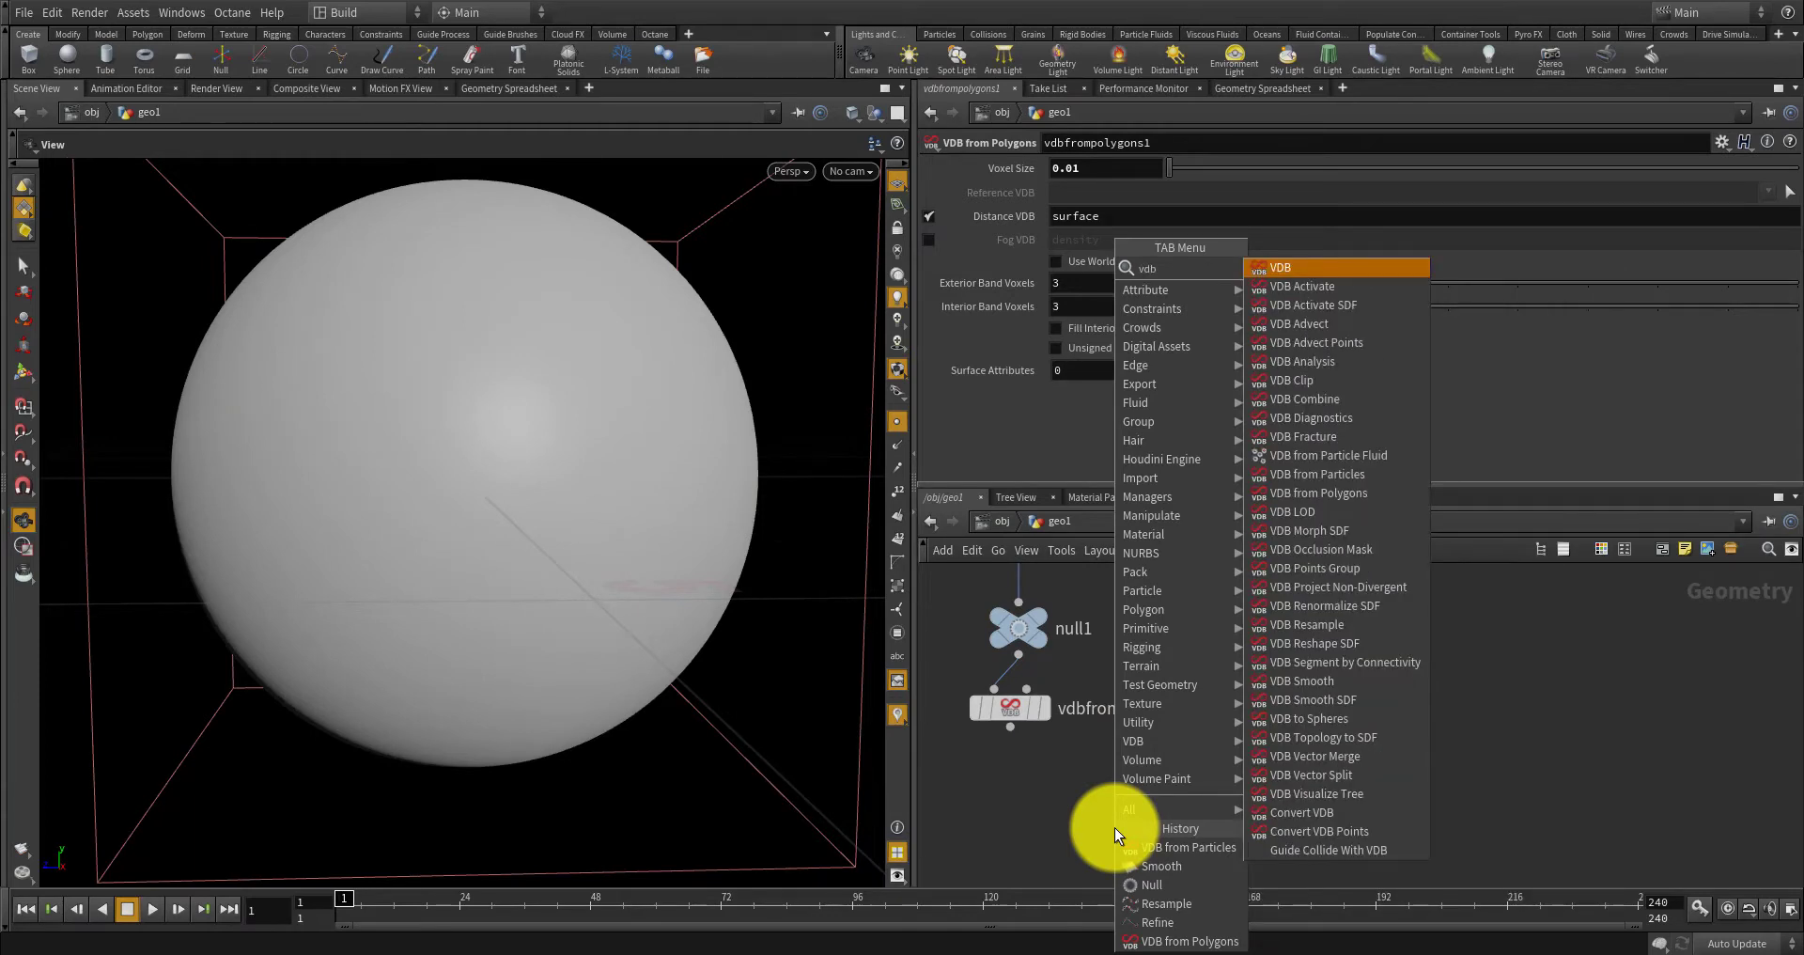
type(" co")
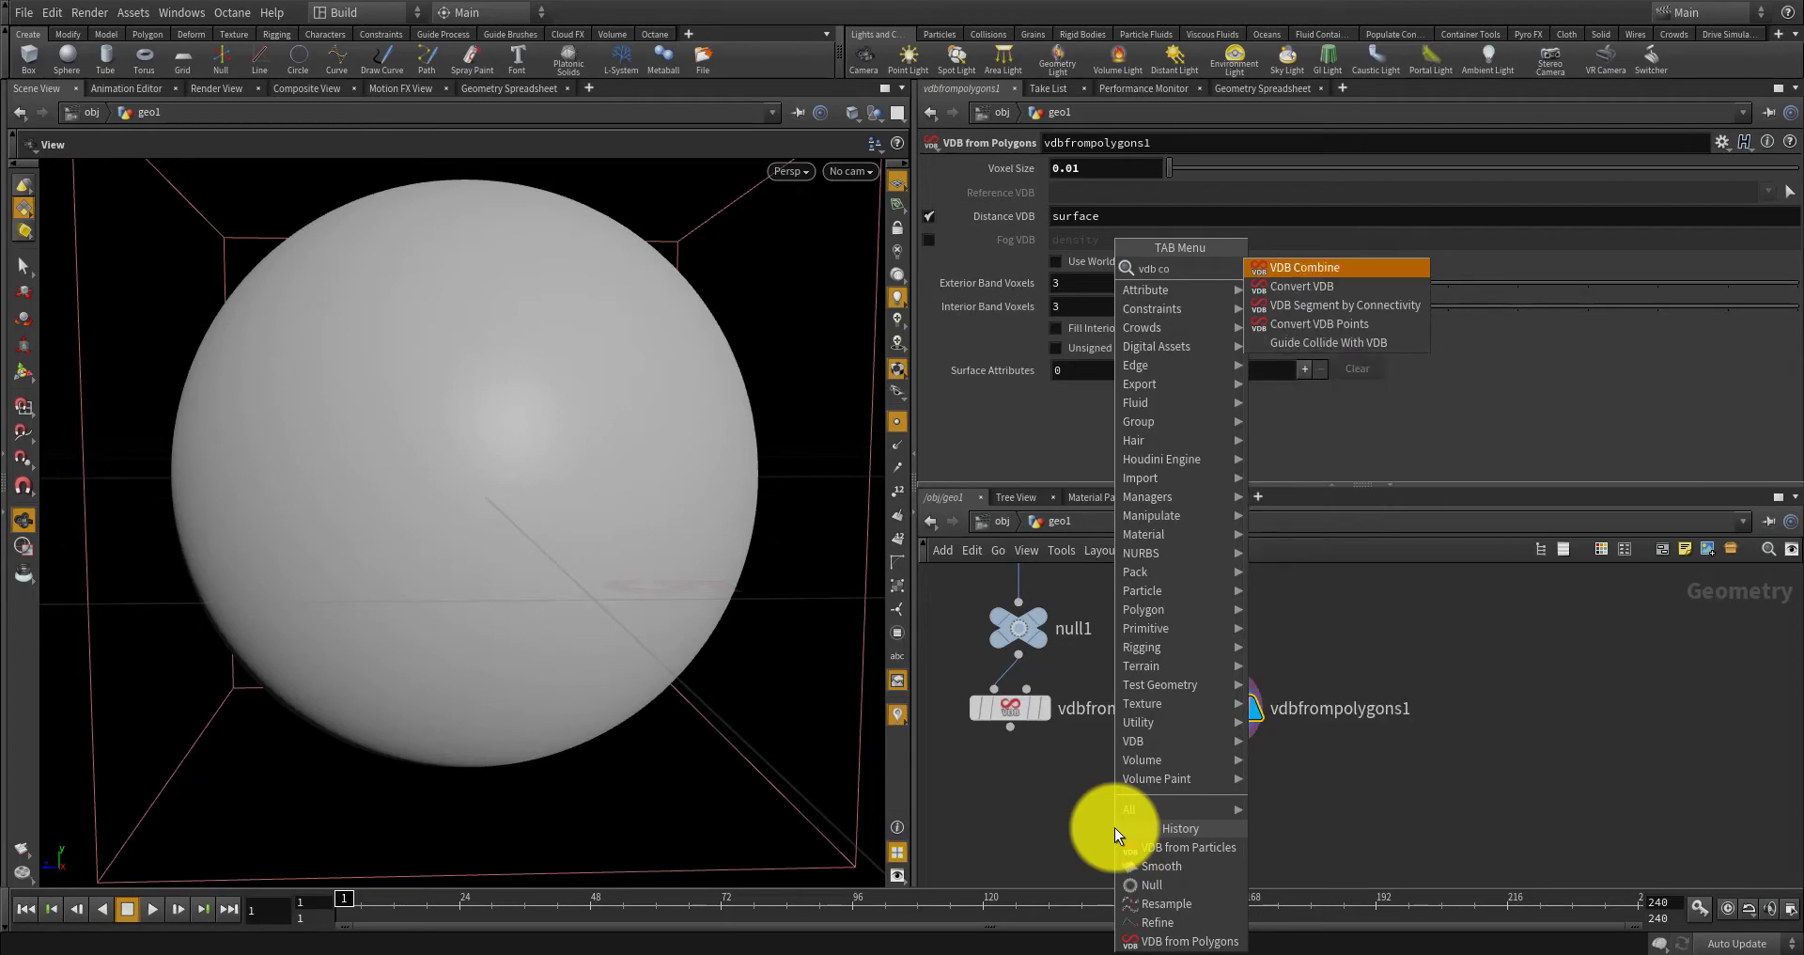
key("Return")
left_click(1114, 827)
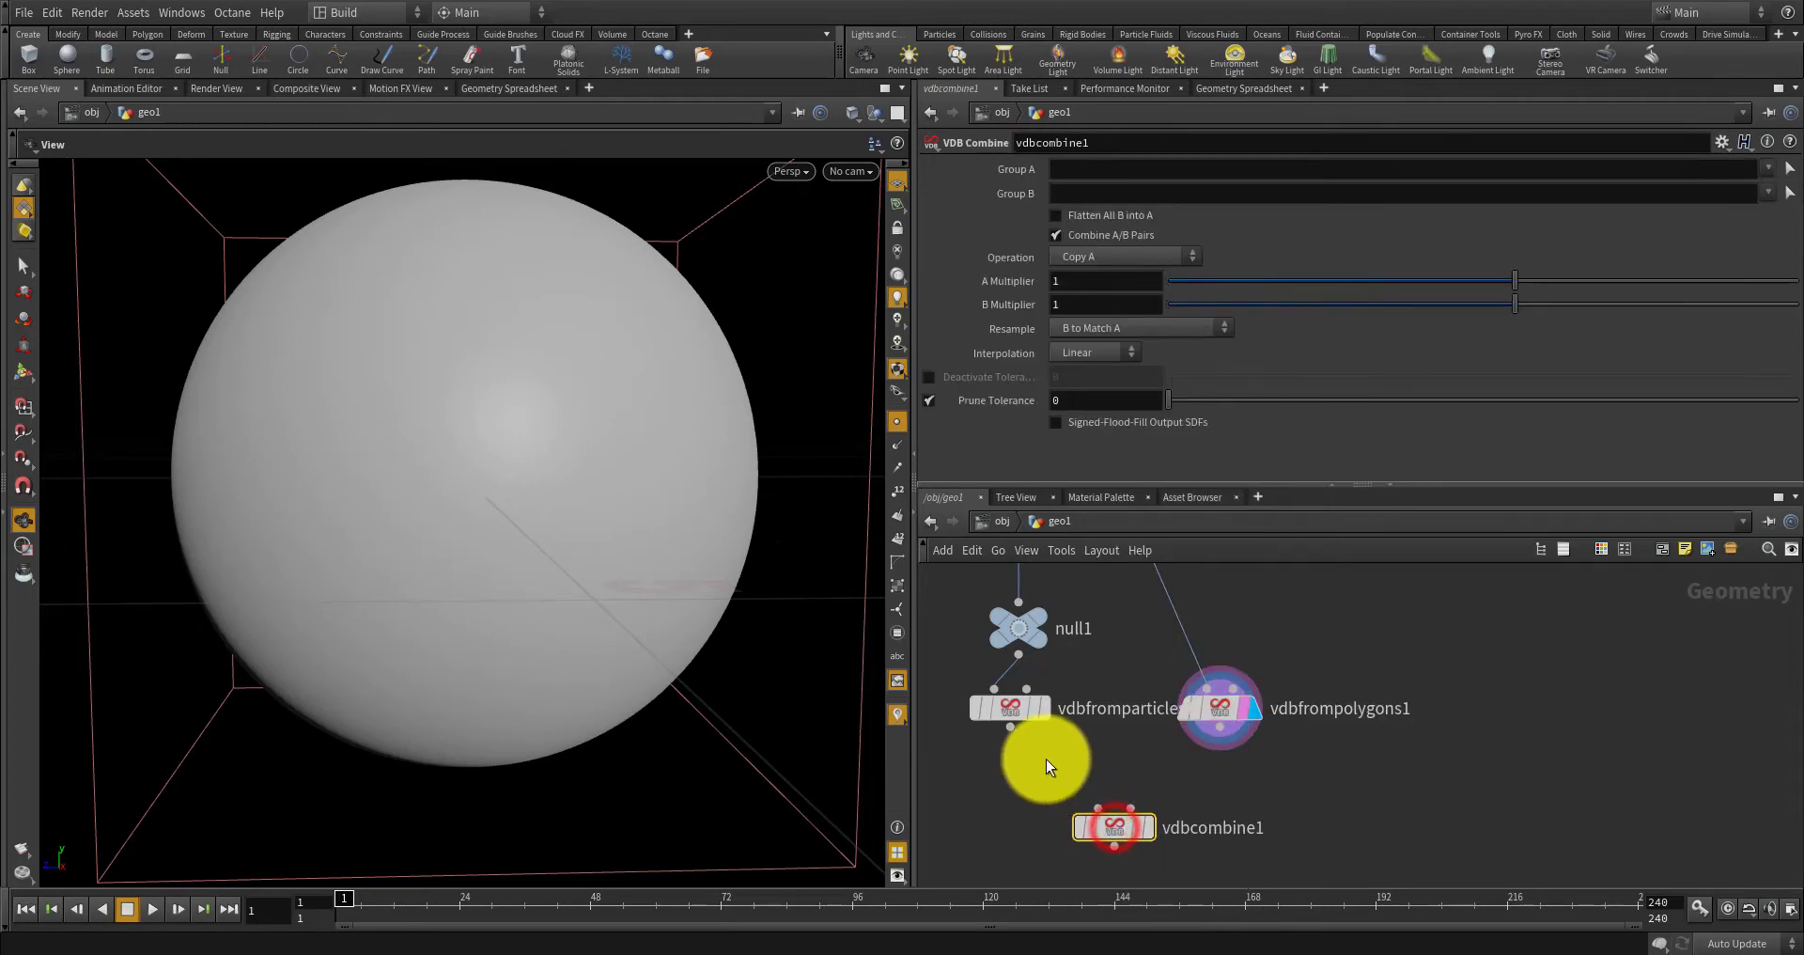
left_click_drag(1221, 728, 1099, 806)
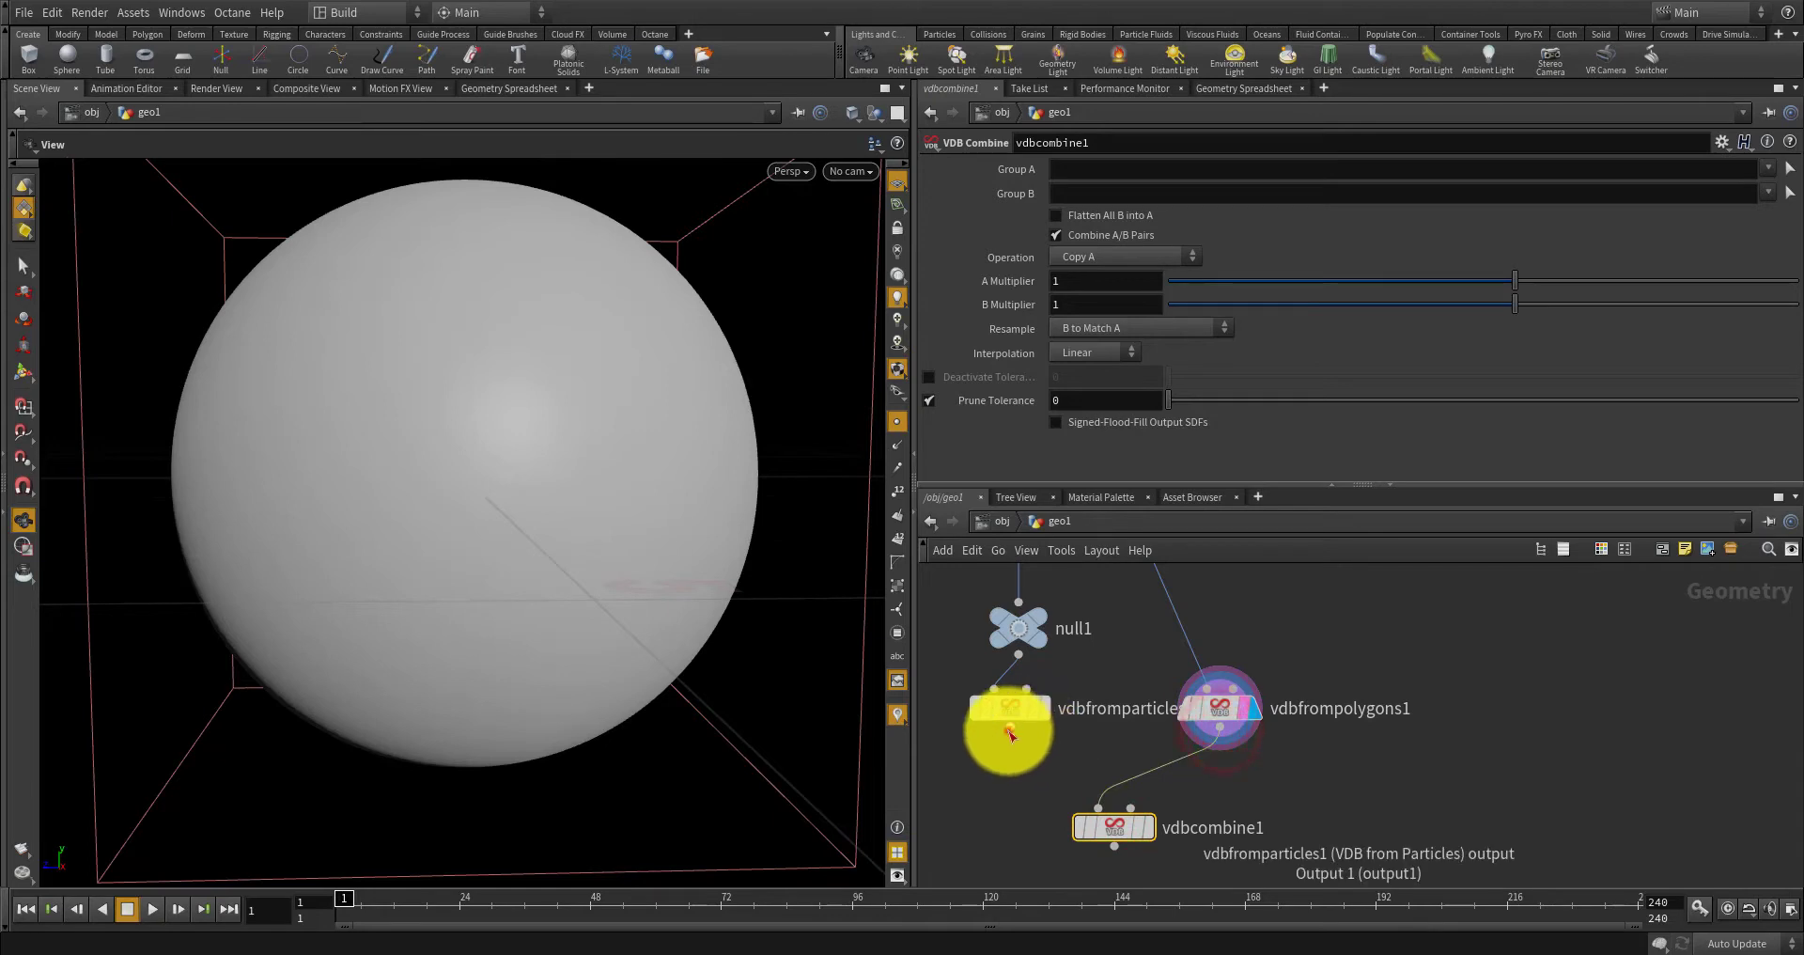
left_click_drag(1010, 726, 1120, 831)
left_click(1145, 826)
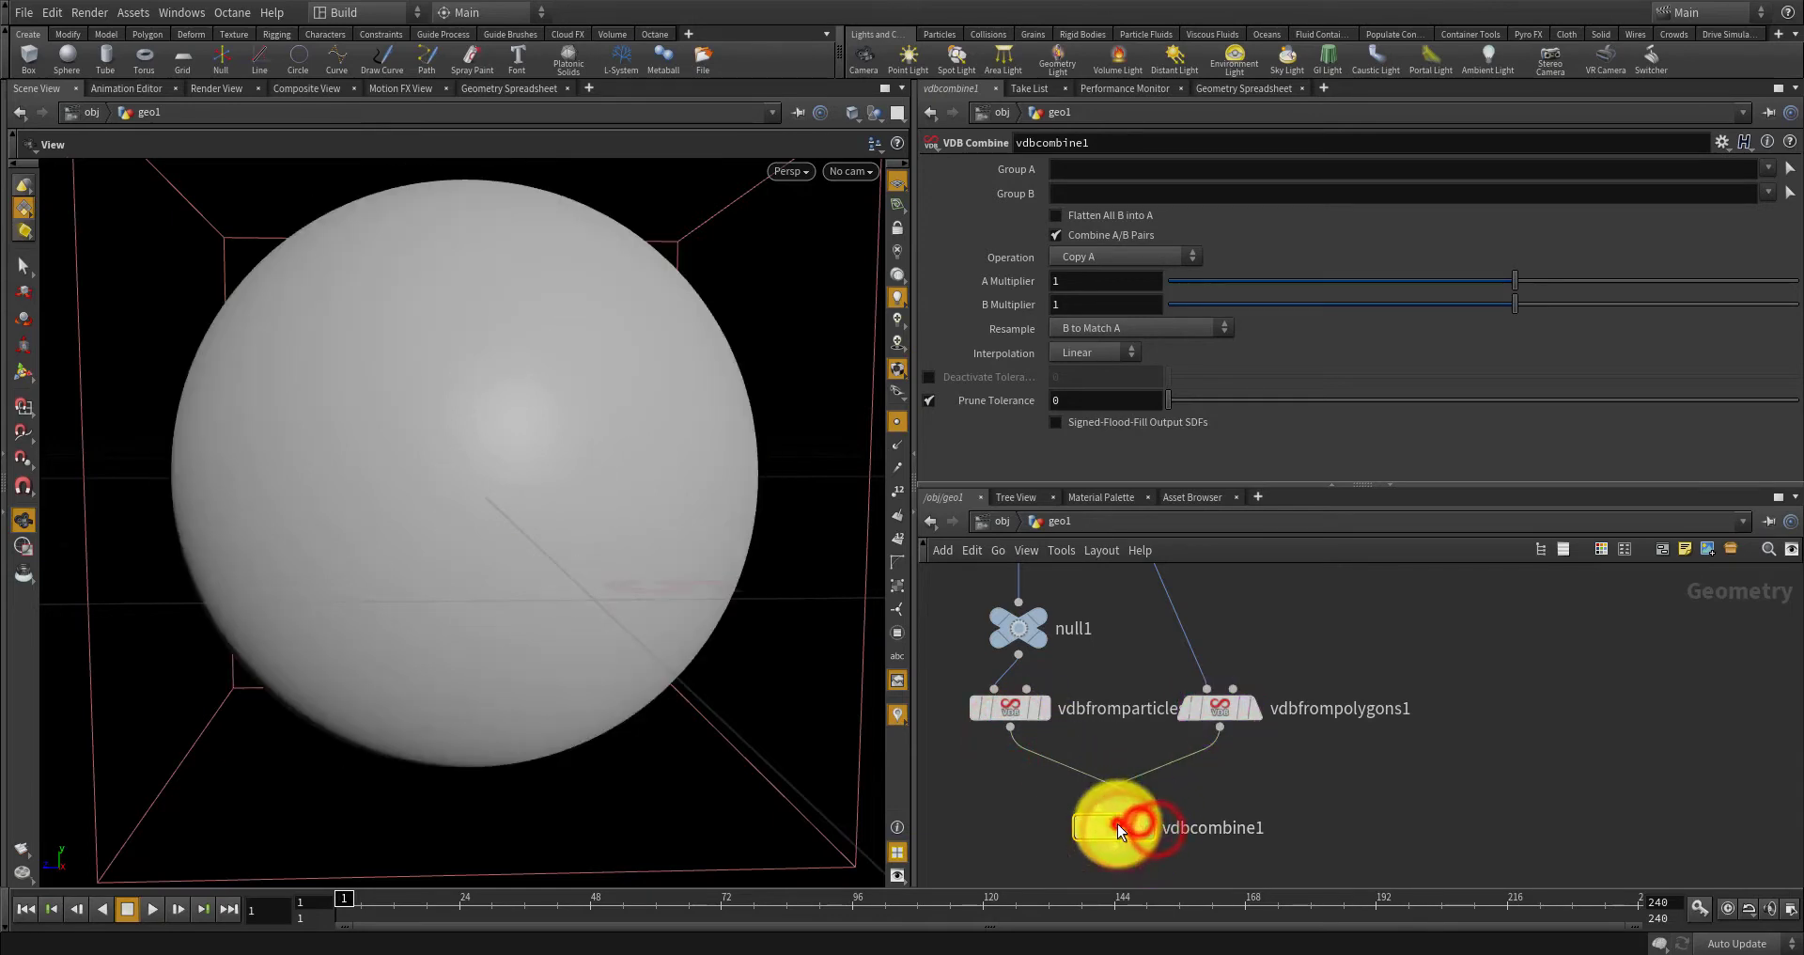
Set vdbcombine1's Operation to SDF Difference and inspect the carved sphere up close.
left_click(1109, 259)
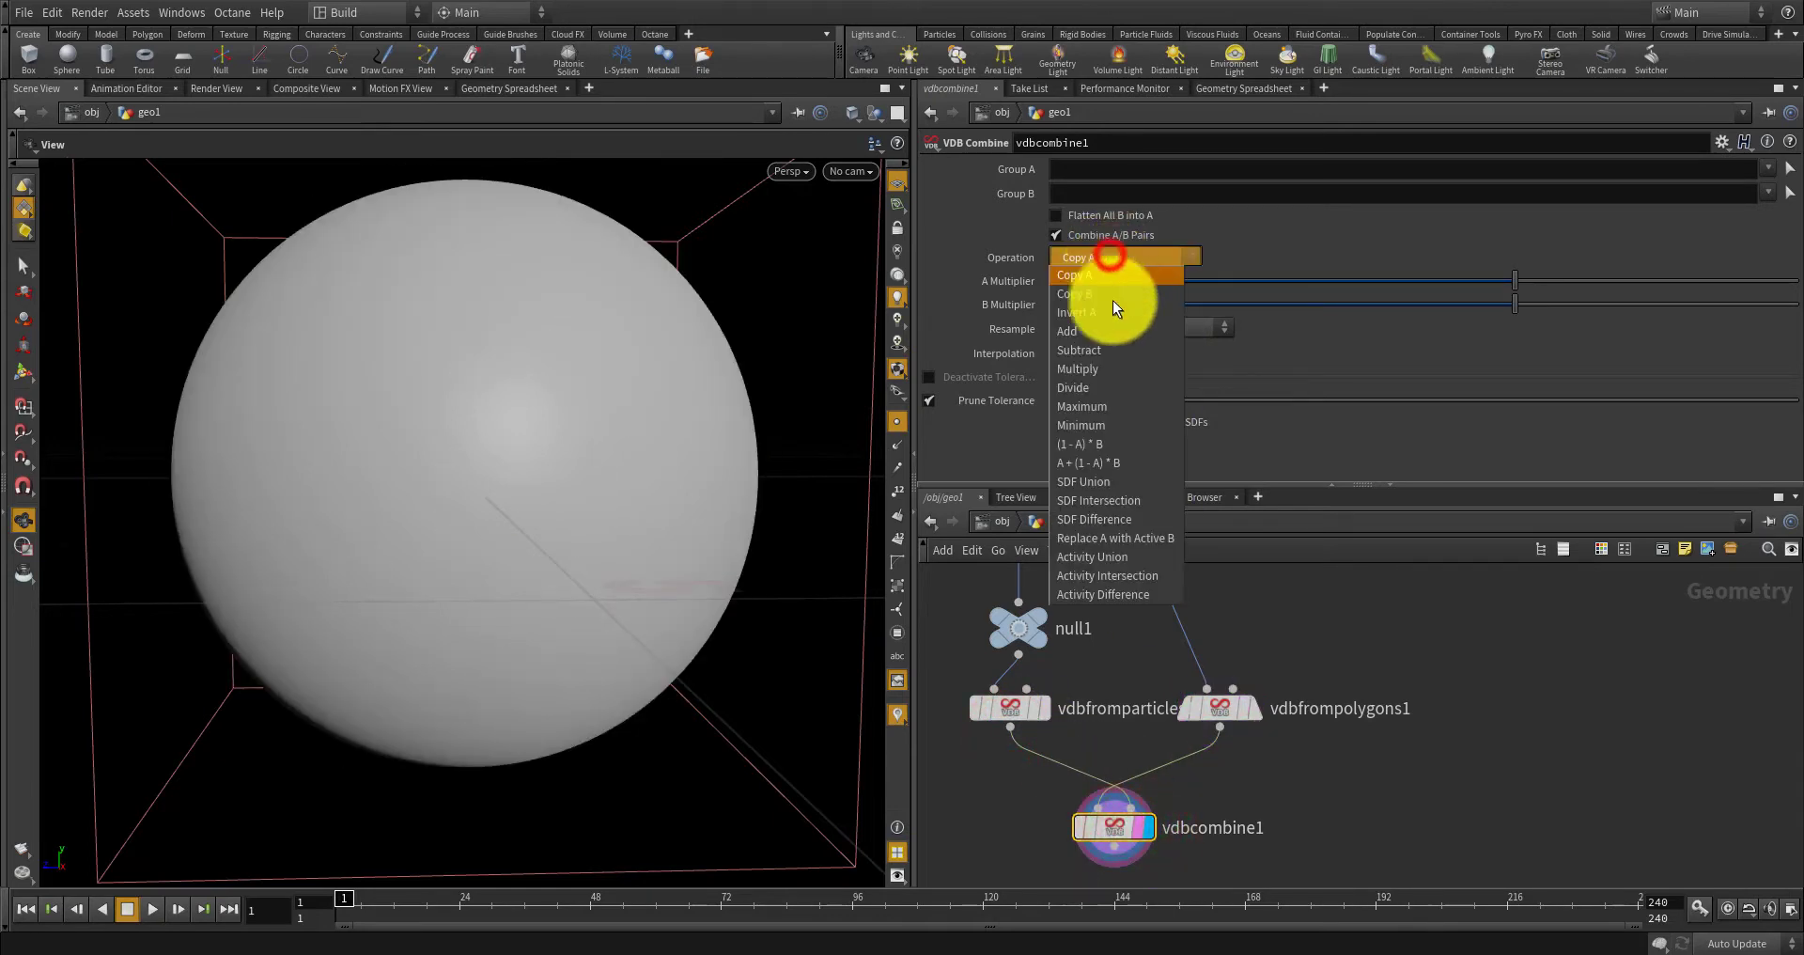
left_click(1123, 522)
left_click(1282, 622)
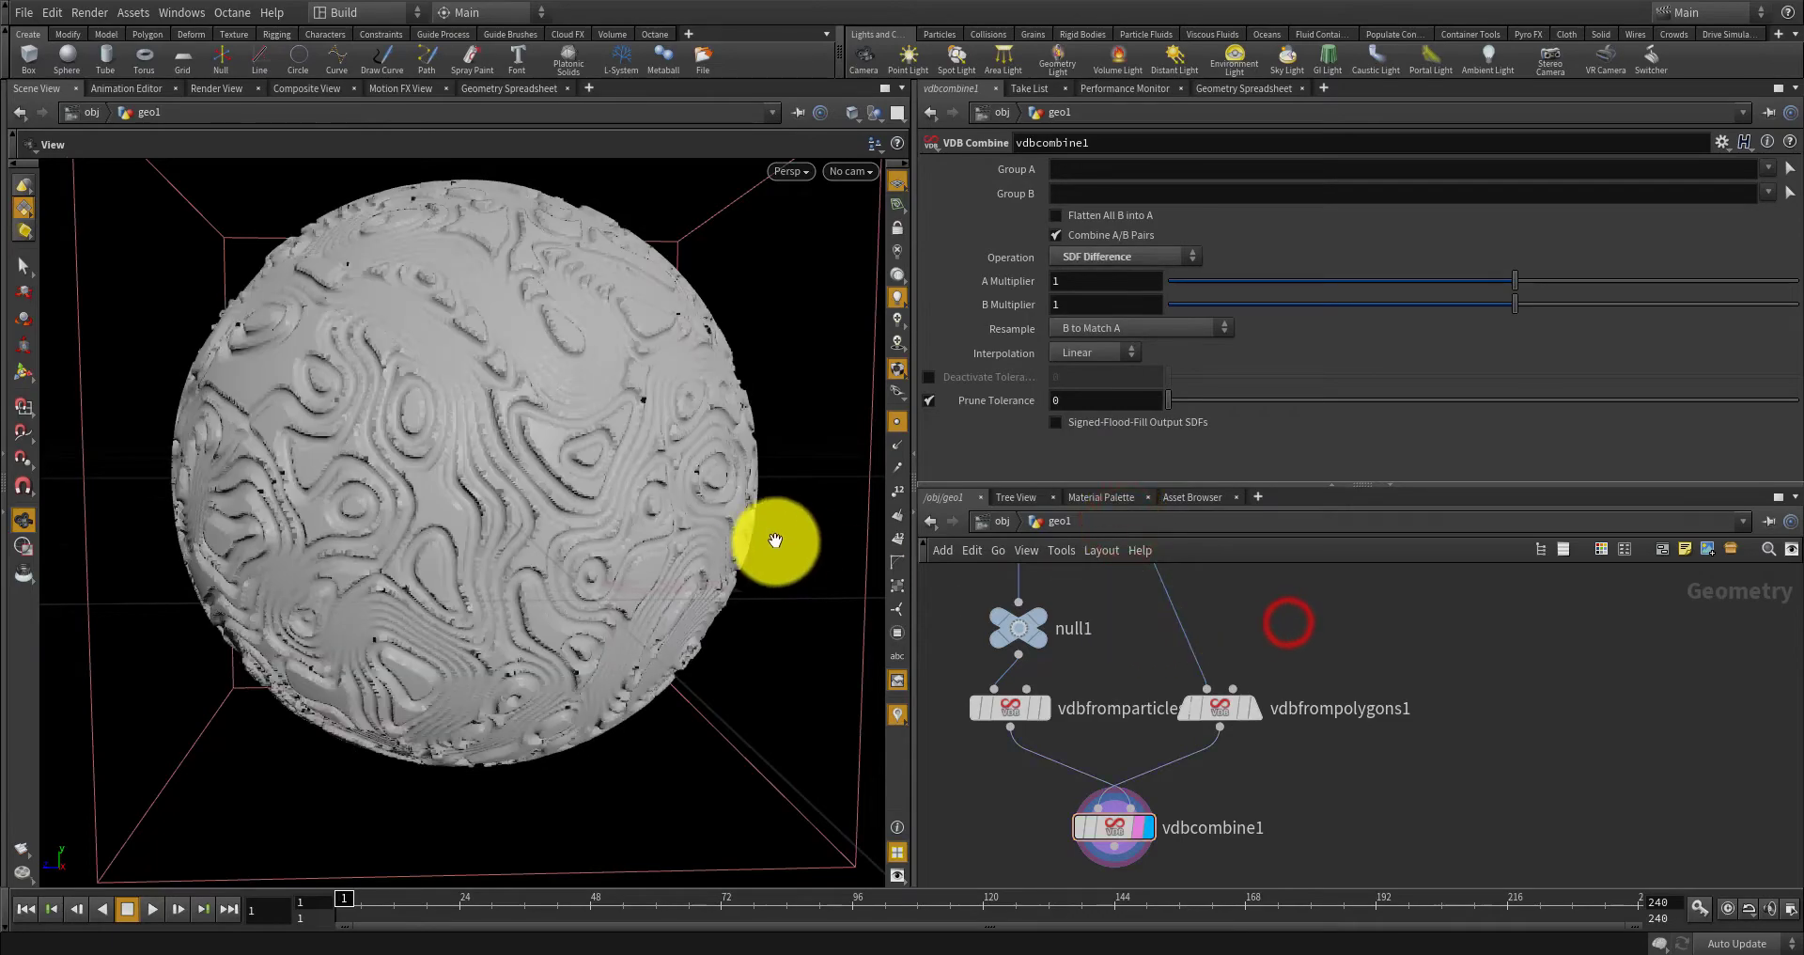
scroll(658, 485, "up", 10)
scroll(769, 489, "down", 10)
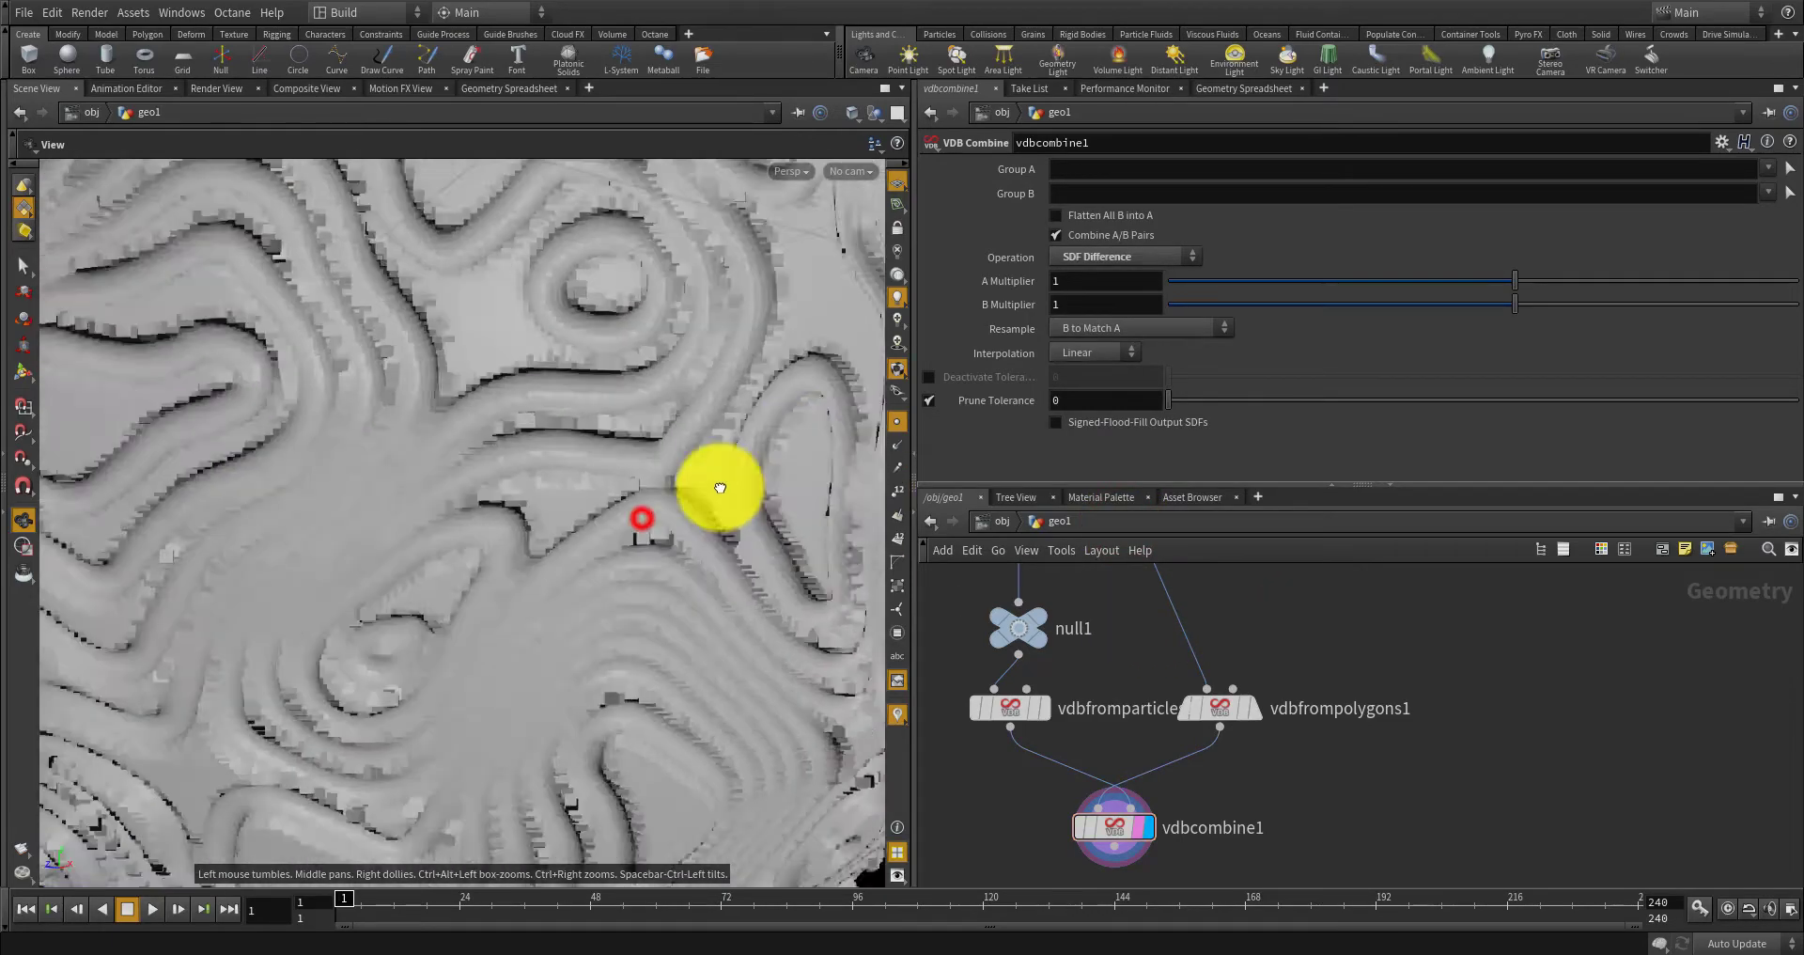
left_click_drag(748, 485, 804, 434)
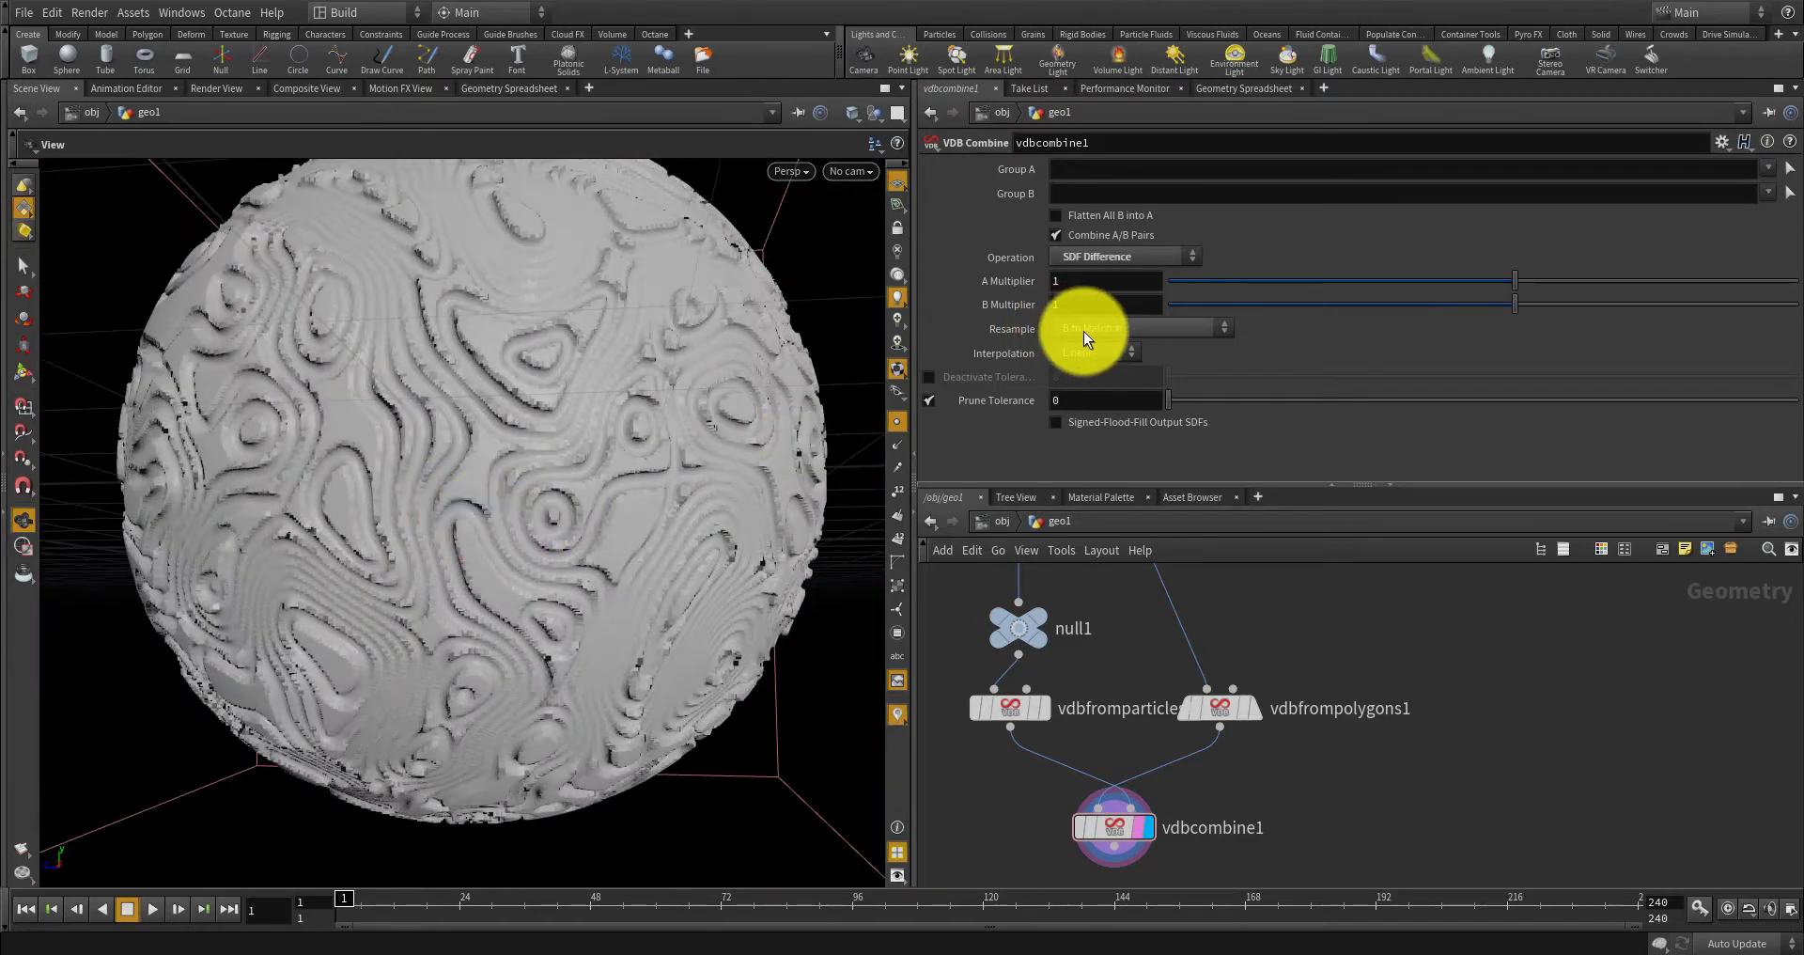
Try SDF Intersection as vdbcombine1's Operation and return it to SDF Difference.
left_click(1112, 329)
left_click(1112, 329)
left_click(1101, 254)
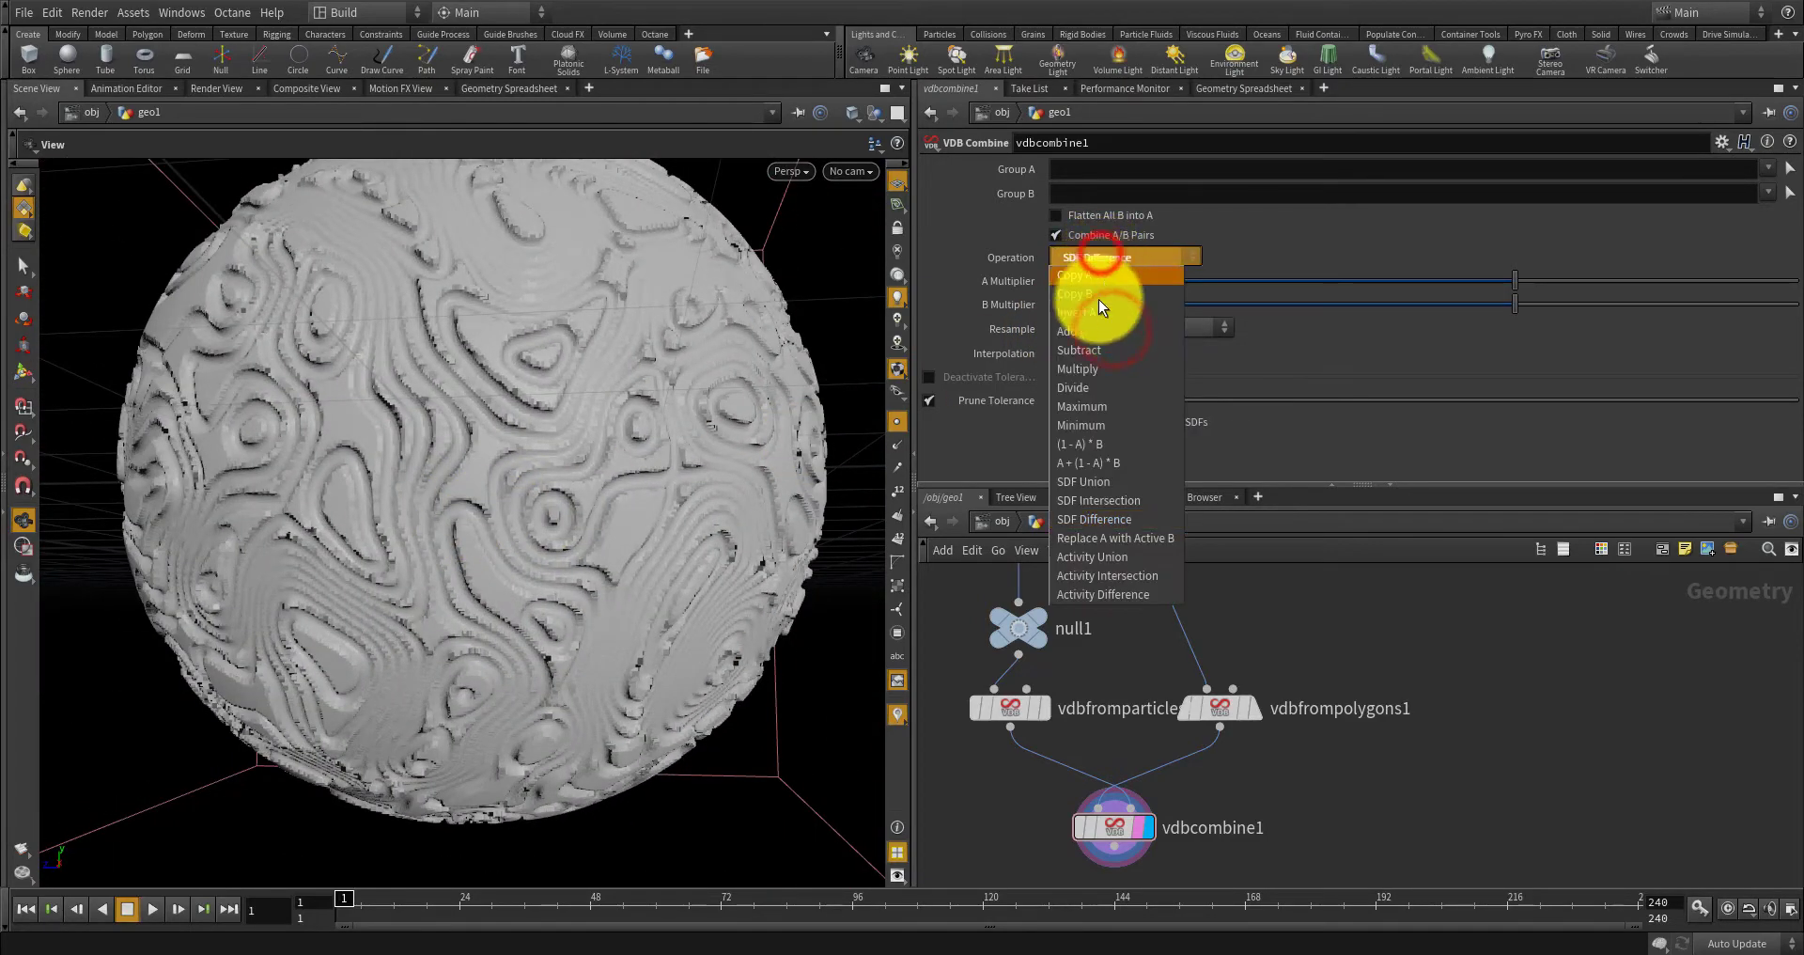
left_click(1120, 504)
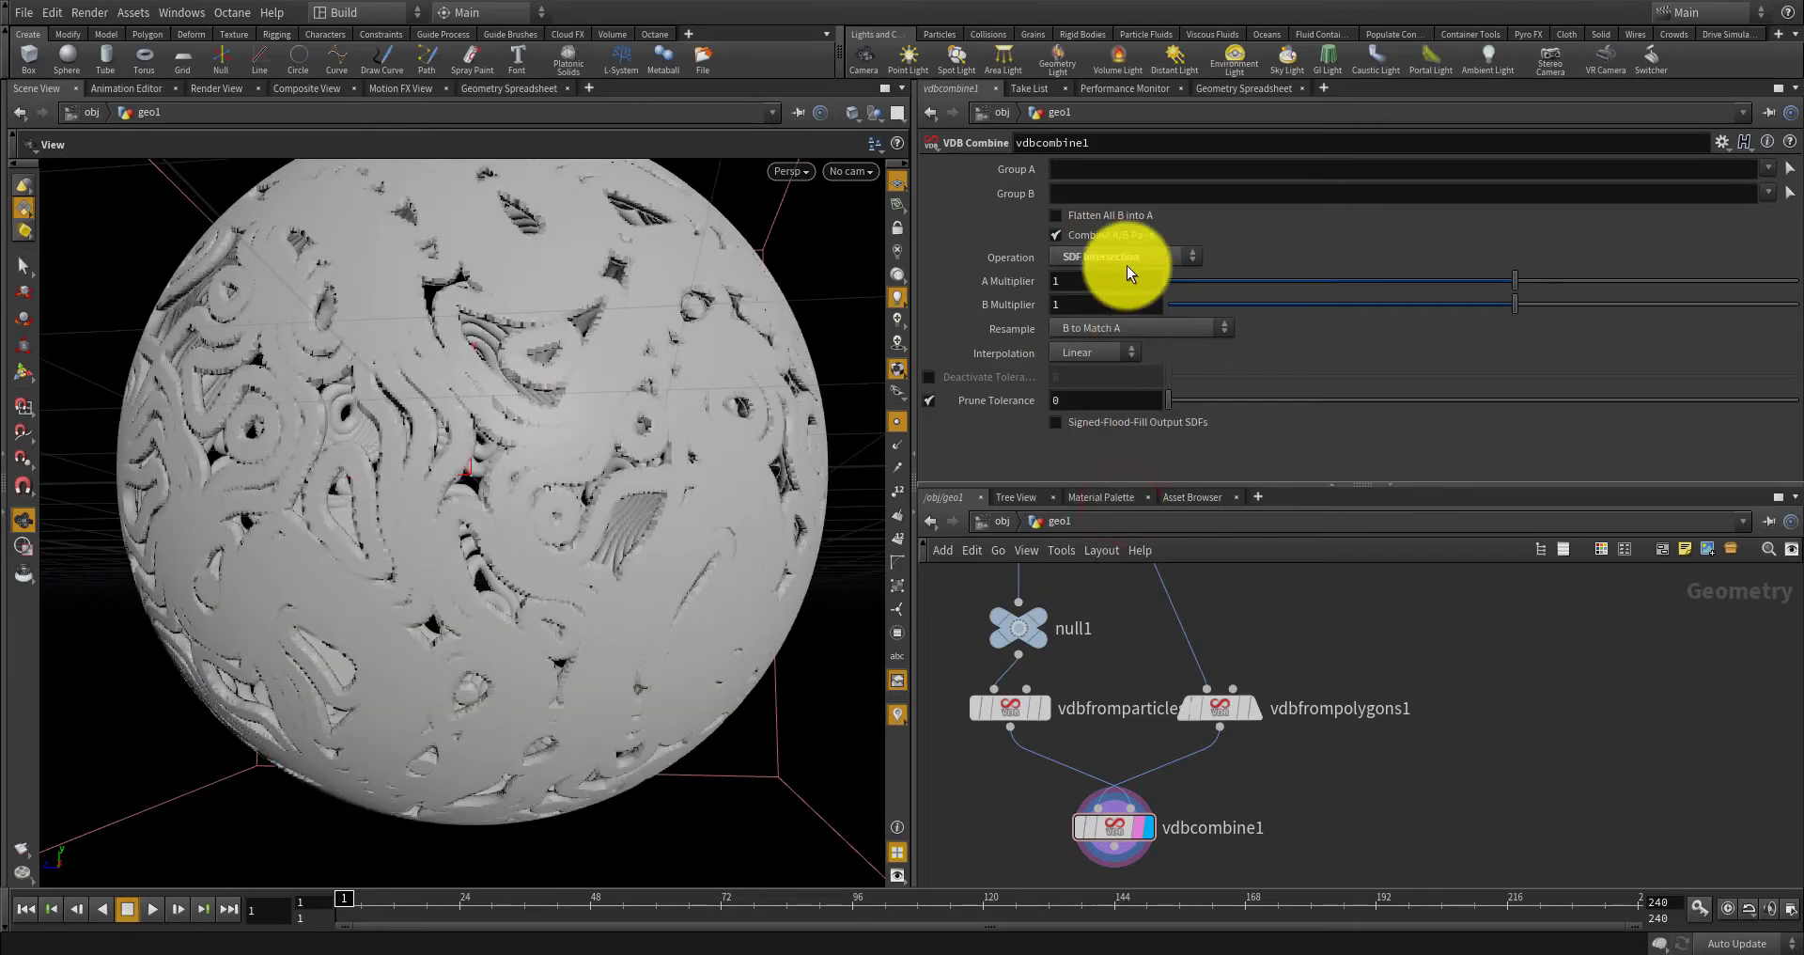
left_click(1125, 261)
left_click(1152, 513)
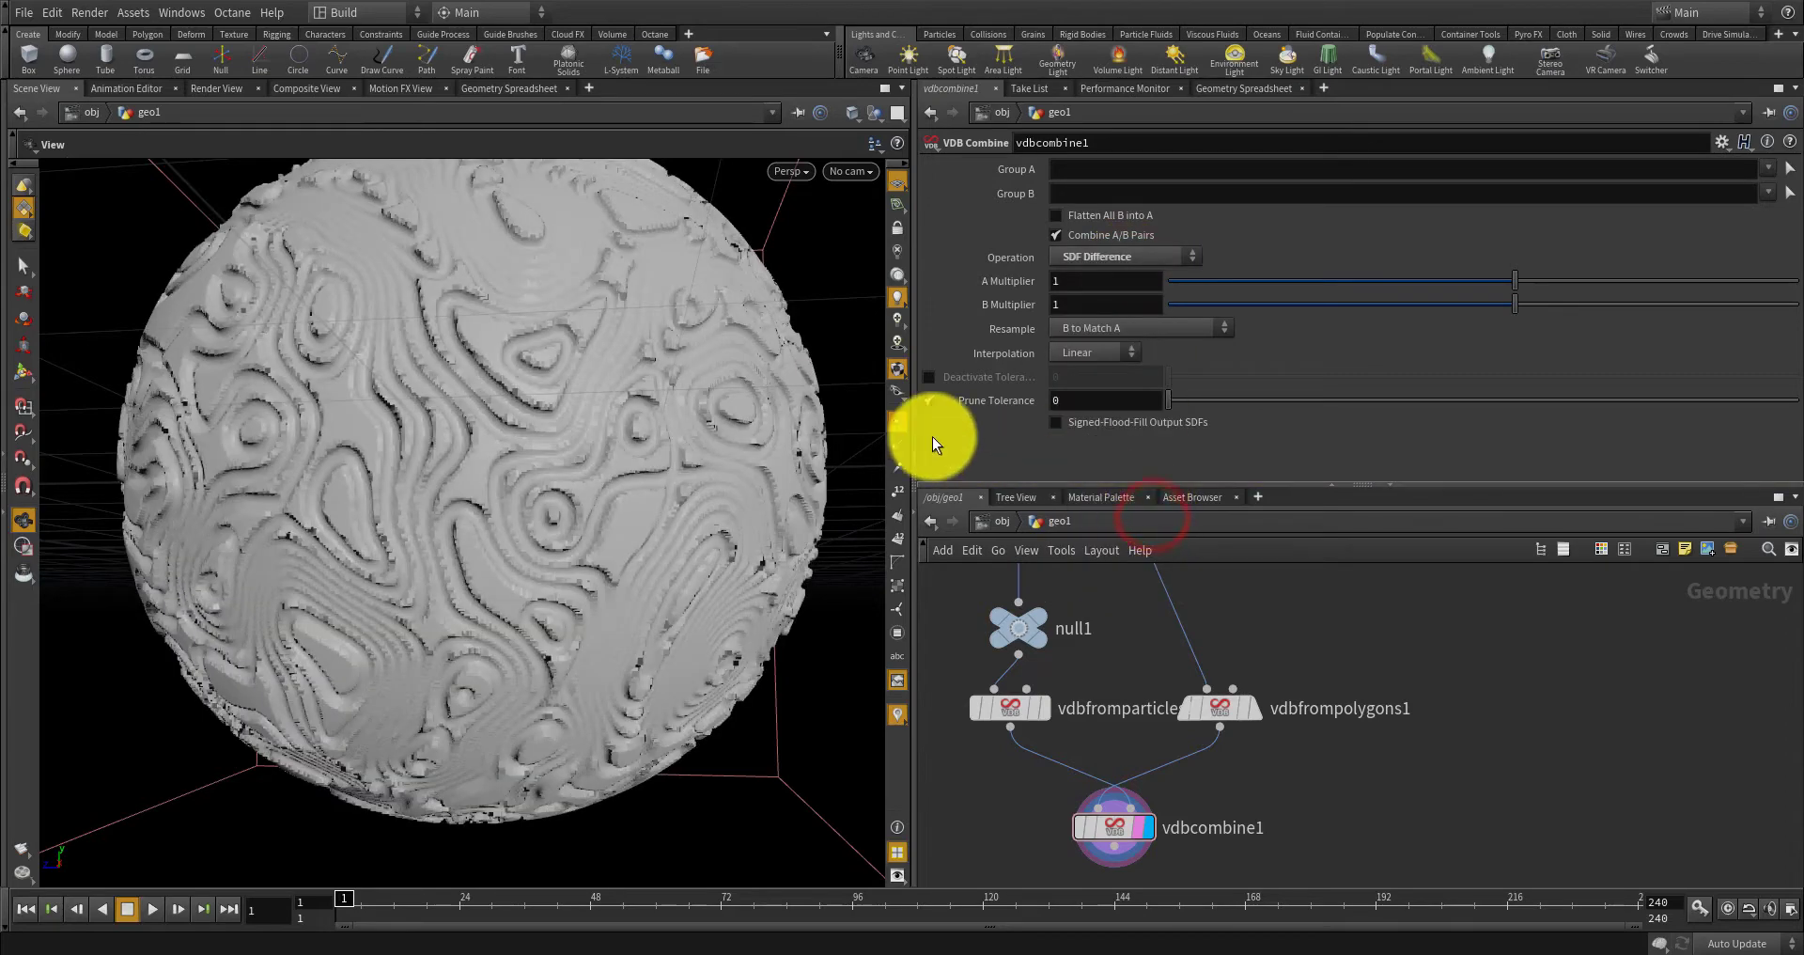
Try Subtract as vdbcombine1's Operation and examine the carved grooves up close from another angle.
left_click(1112, 261)
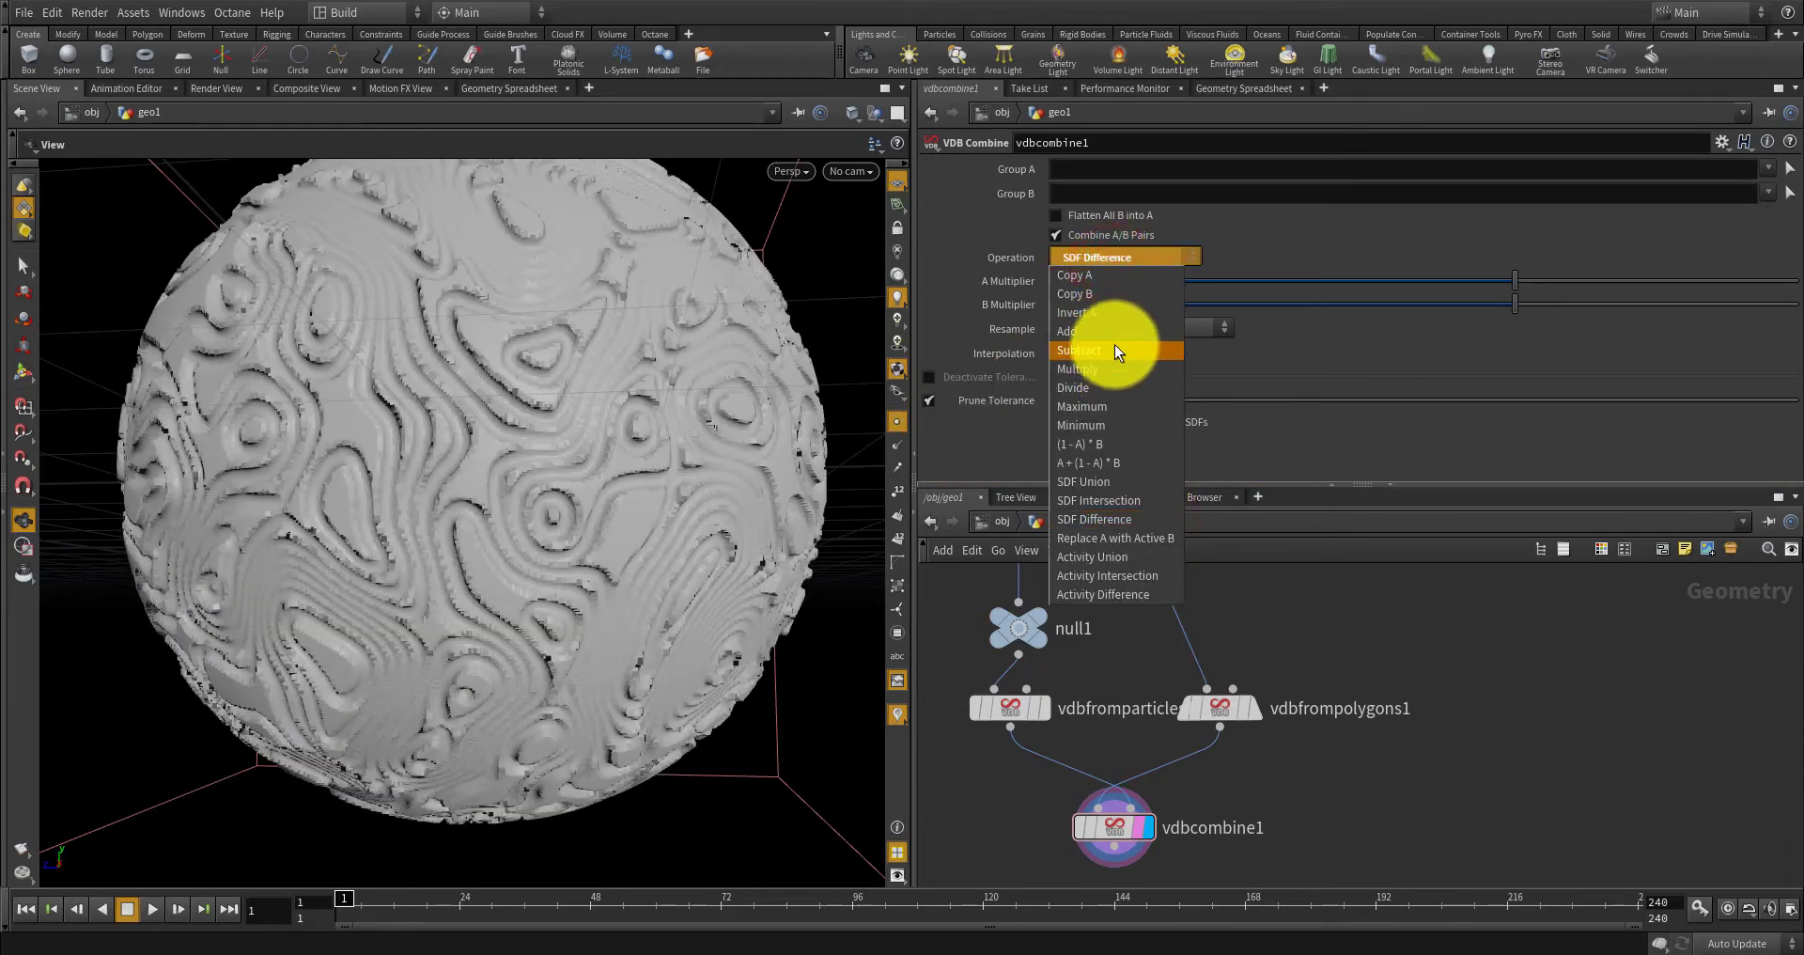
left_click(1114, 345)
scroll(673, 445, "up", 3)
scroll(684, 455, "up", 4)
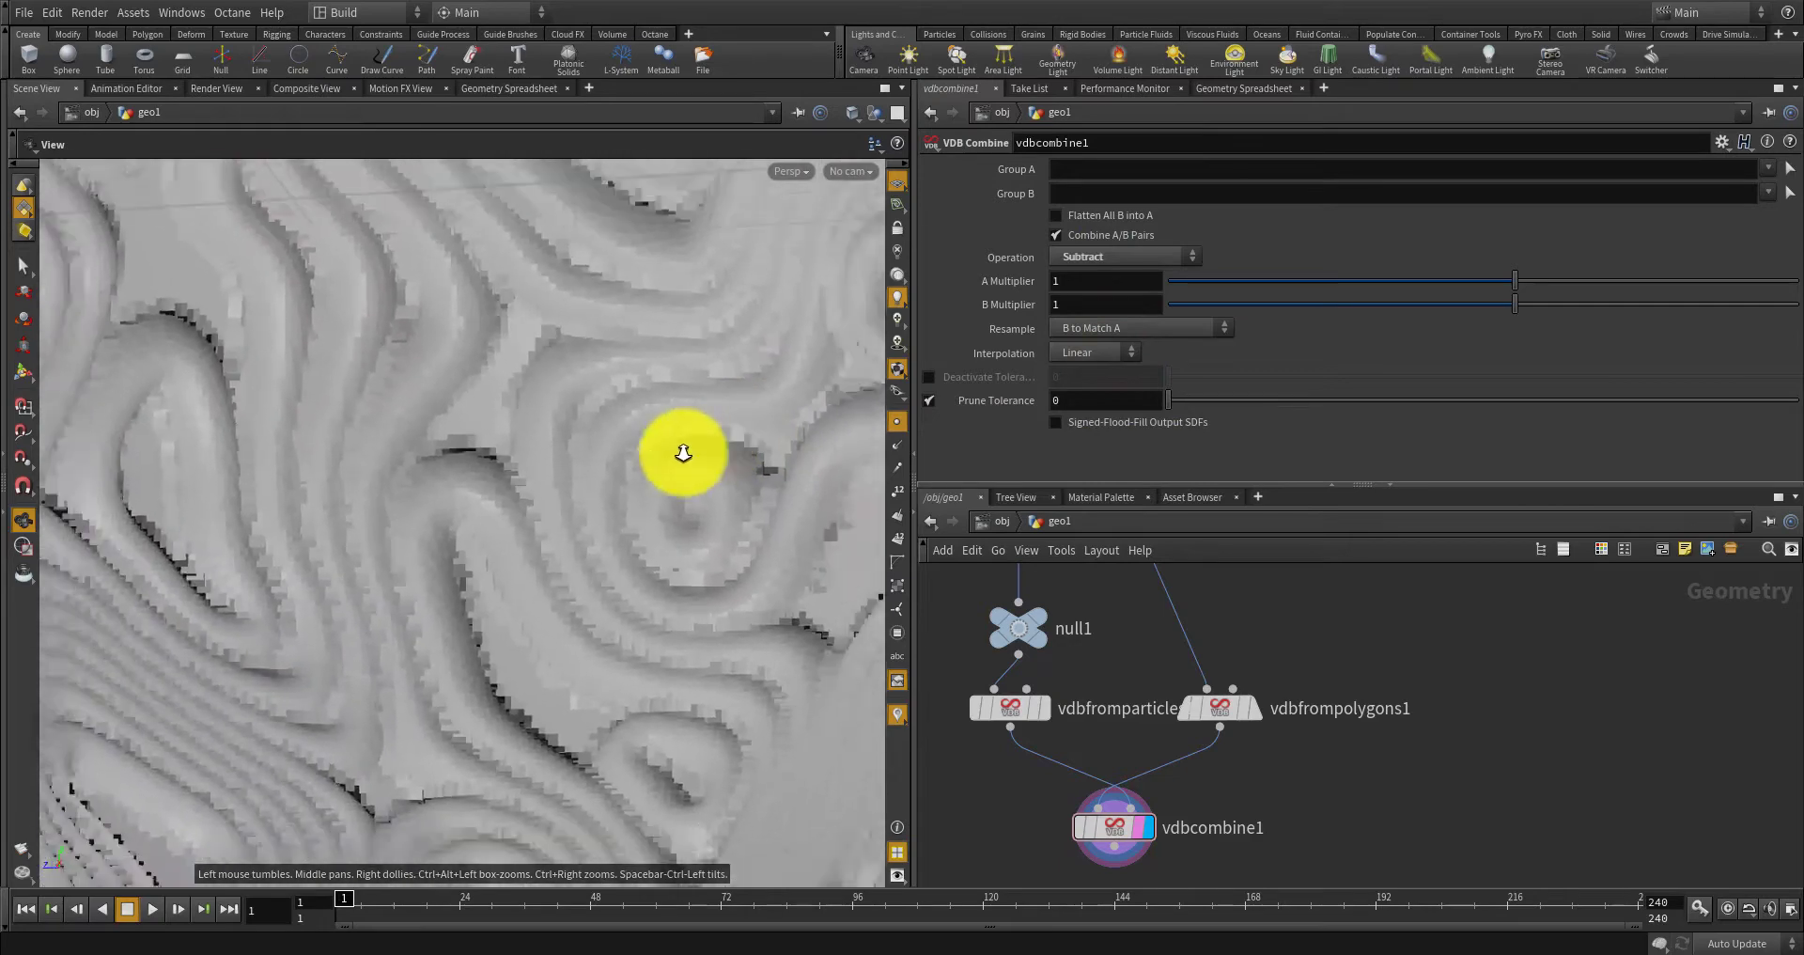
scroll(684, 454, "down", 8)
left_click_drag(567, 467, 725, 454)
scroll(706, 404, "up", 8)
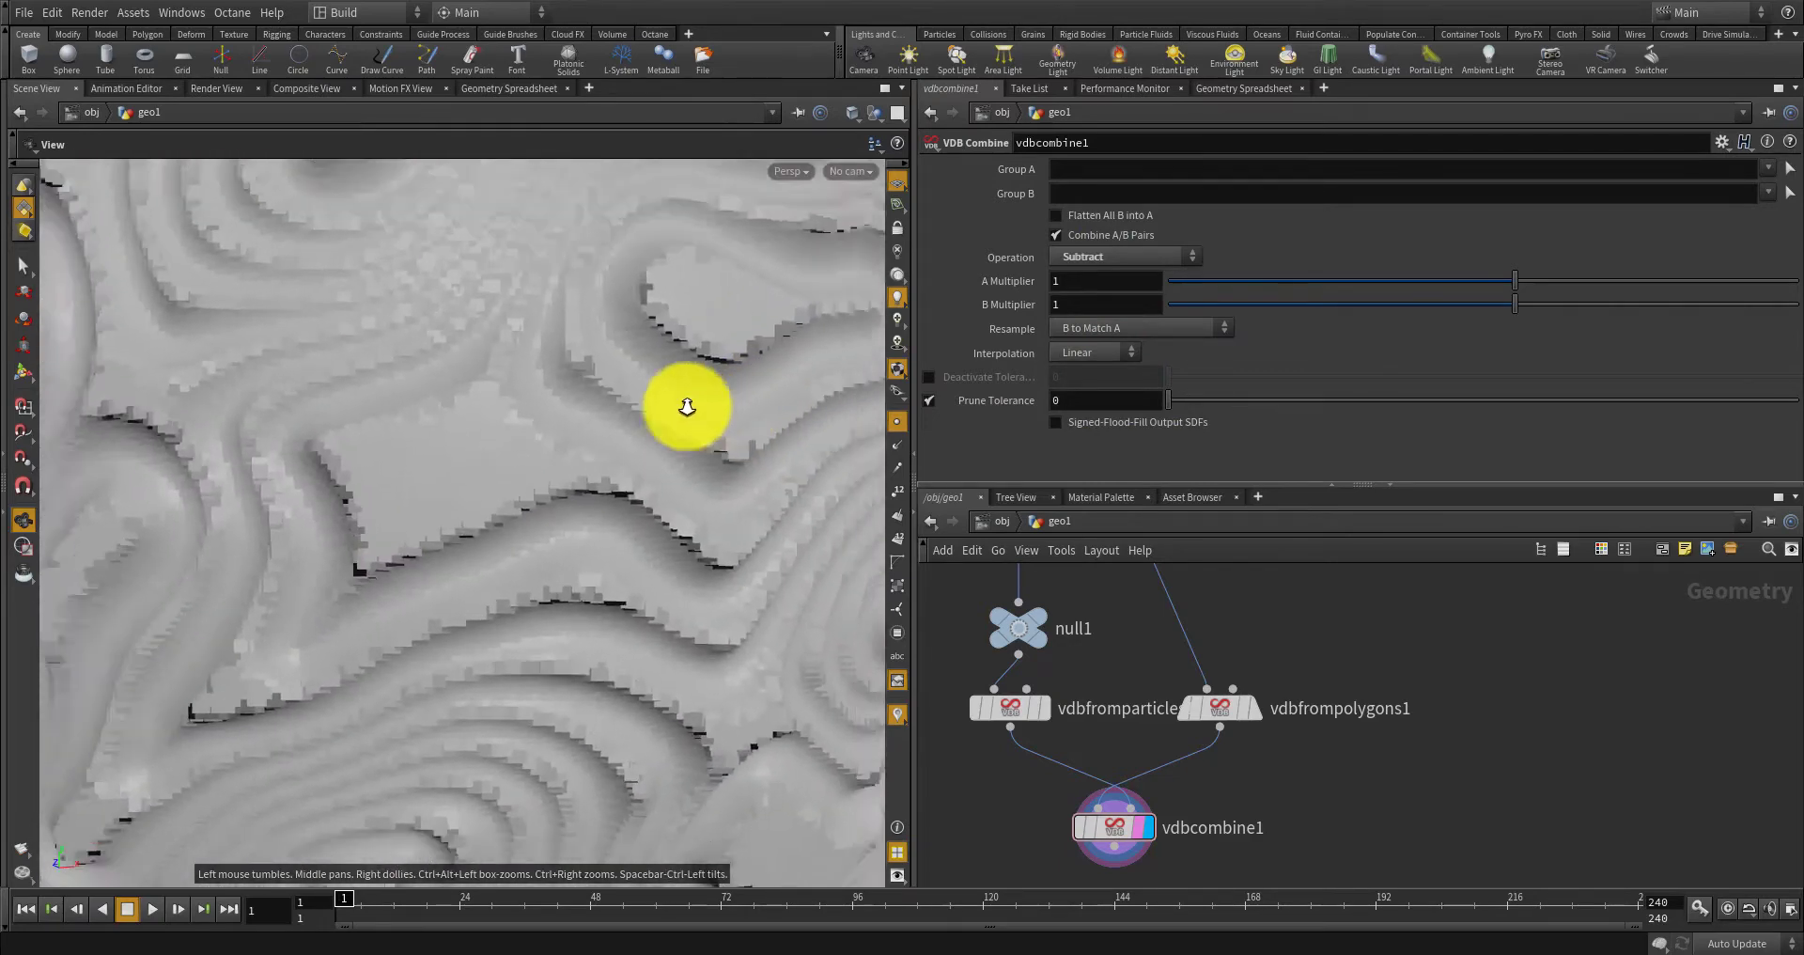
Set vdbcombine1's Operation back to SDF Difference and examine the grooves' edges up close.
left_click(1083, 259)
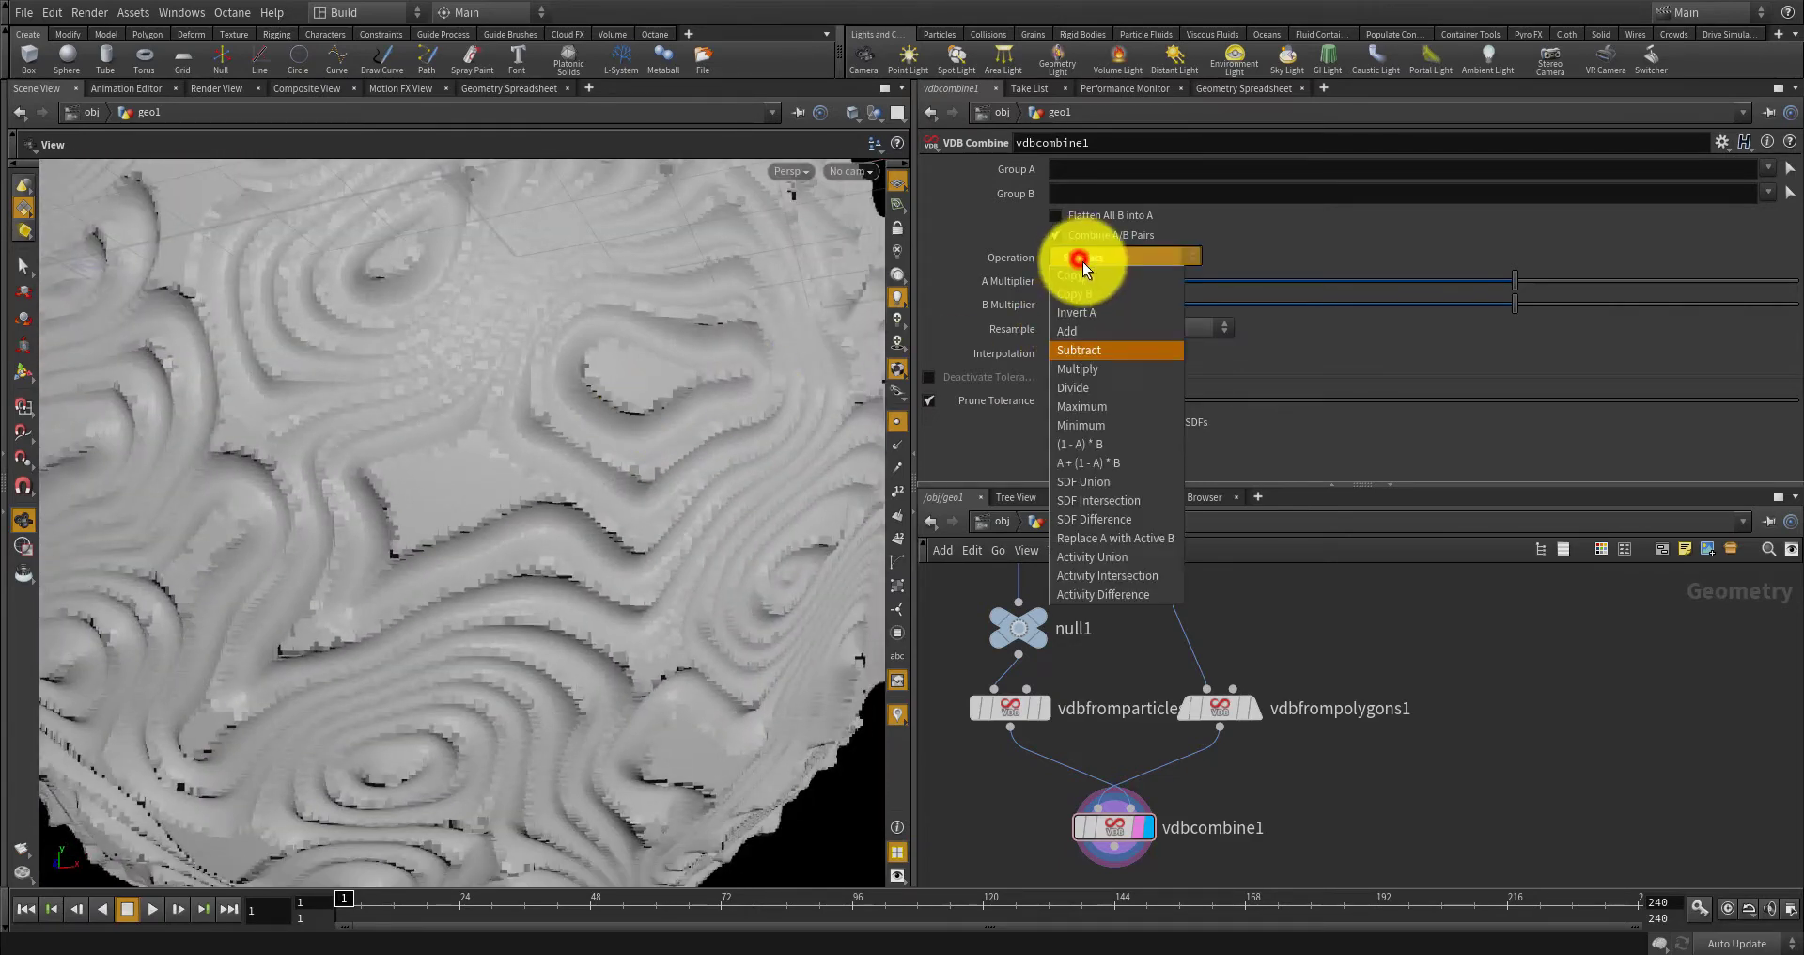
left_click(1094, 519)
scroll(805, 476, "down", 6)
left_click_drag(599, 510, 357, 527)
scroll(599, 507, "up", 6)
scroll(598, 507, "down", 1)
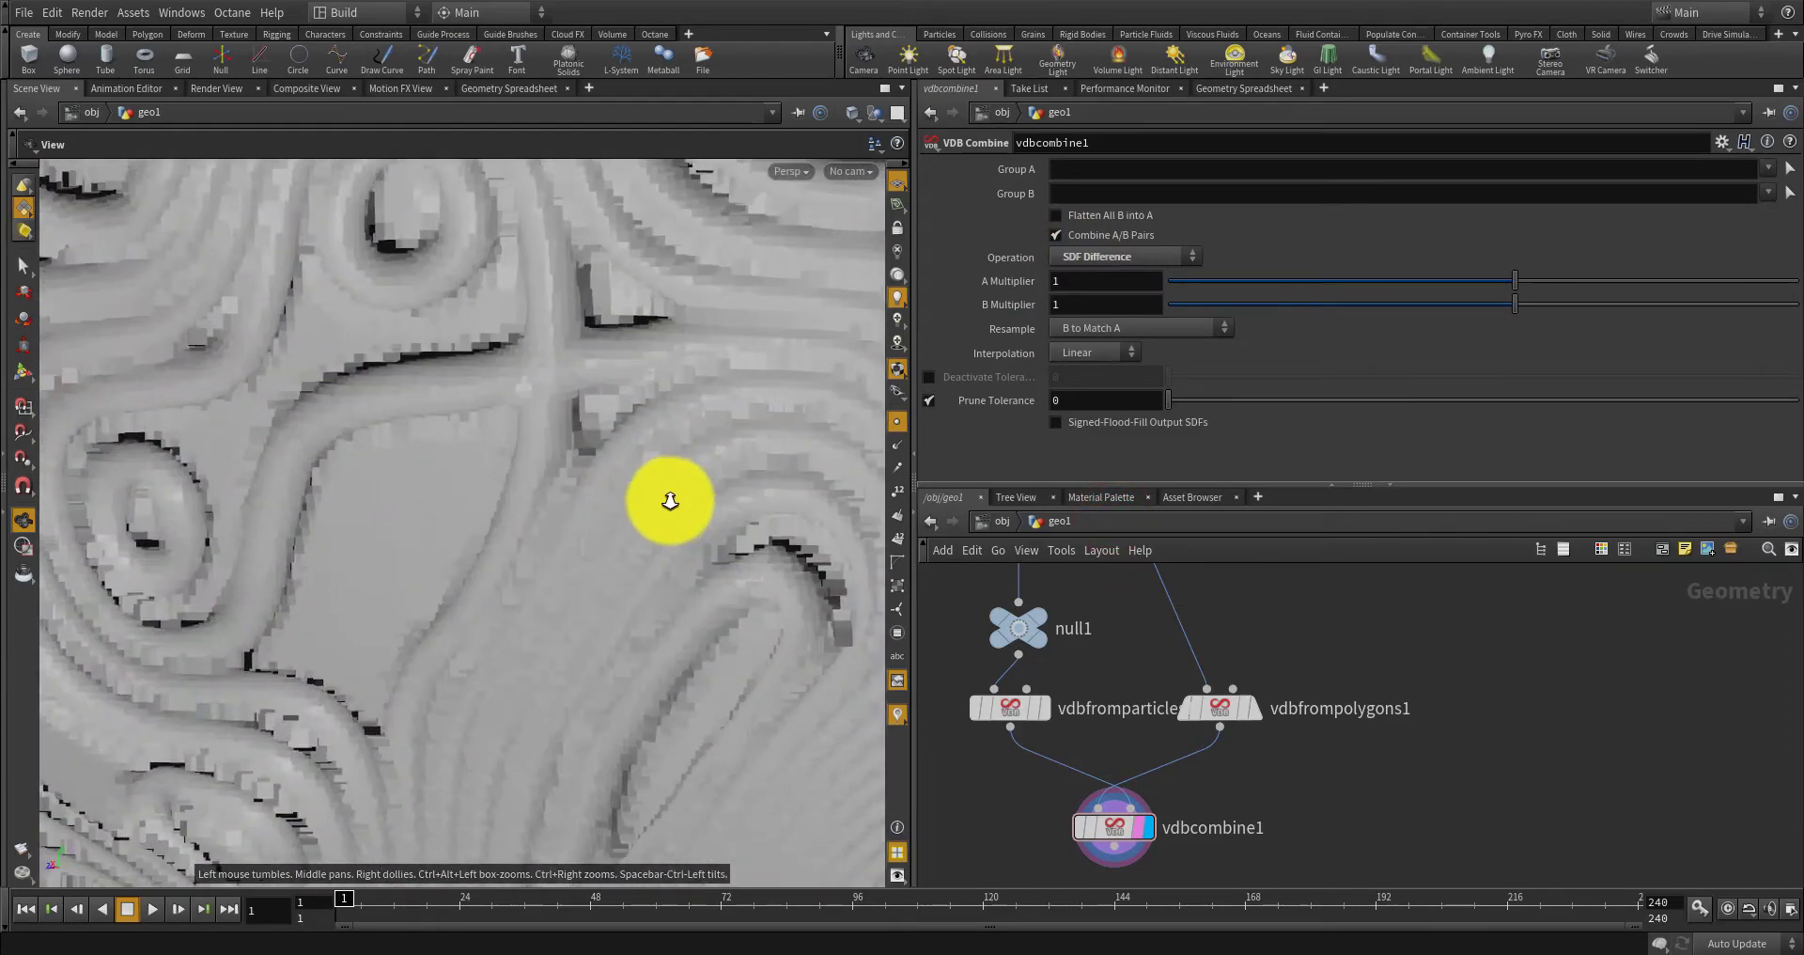
scroll(1194, 747, "down", 2)
scroll(1193, 791, "up", 3)
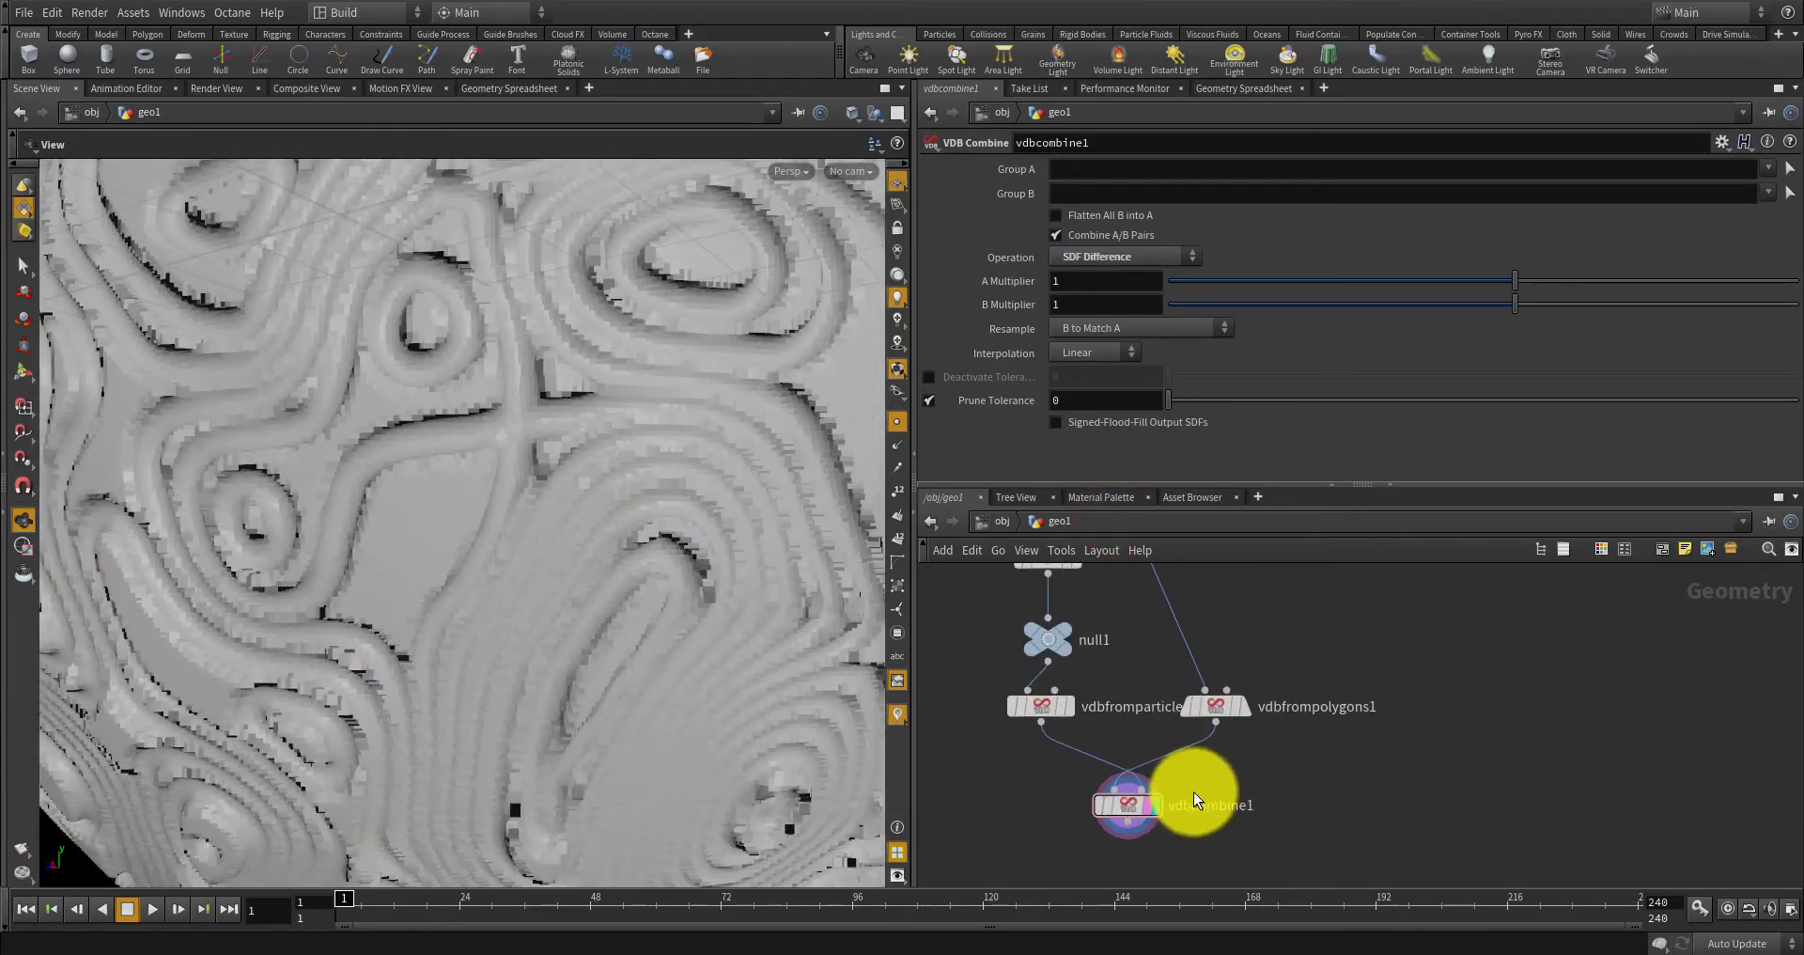
Add a VDB Smooth node below vdbcombine1, connect vdbcombine1 to its first input, and display its result.
left_click_drag(1096, 805, 1097, 778)
scroll(1232, 780, "down", 3)
key("Tab")
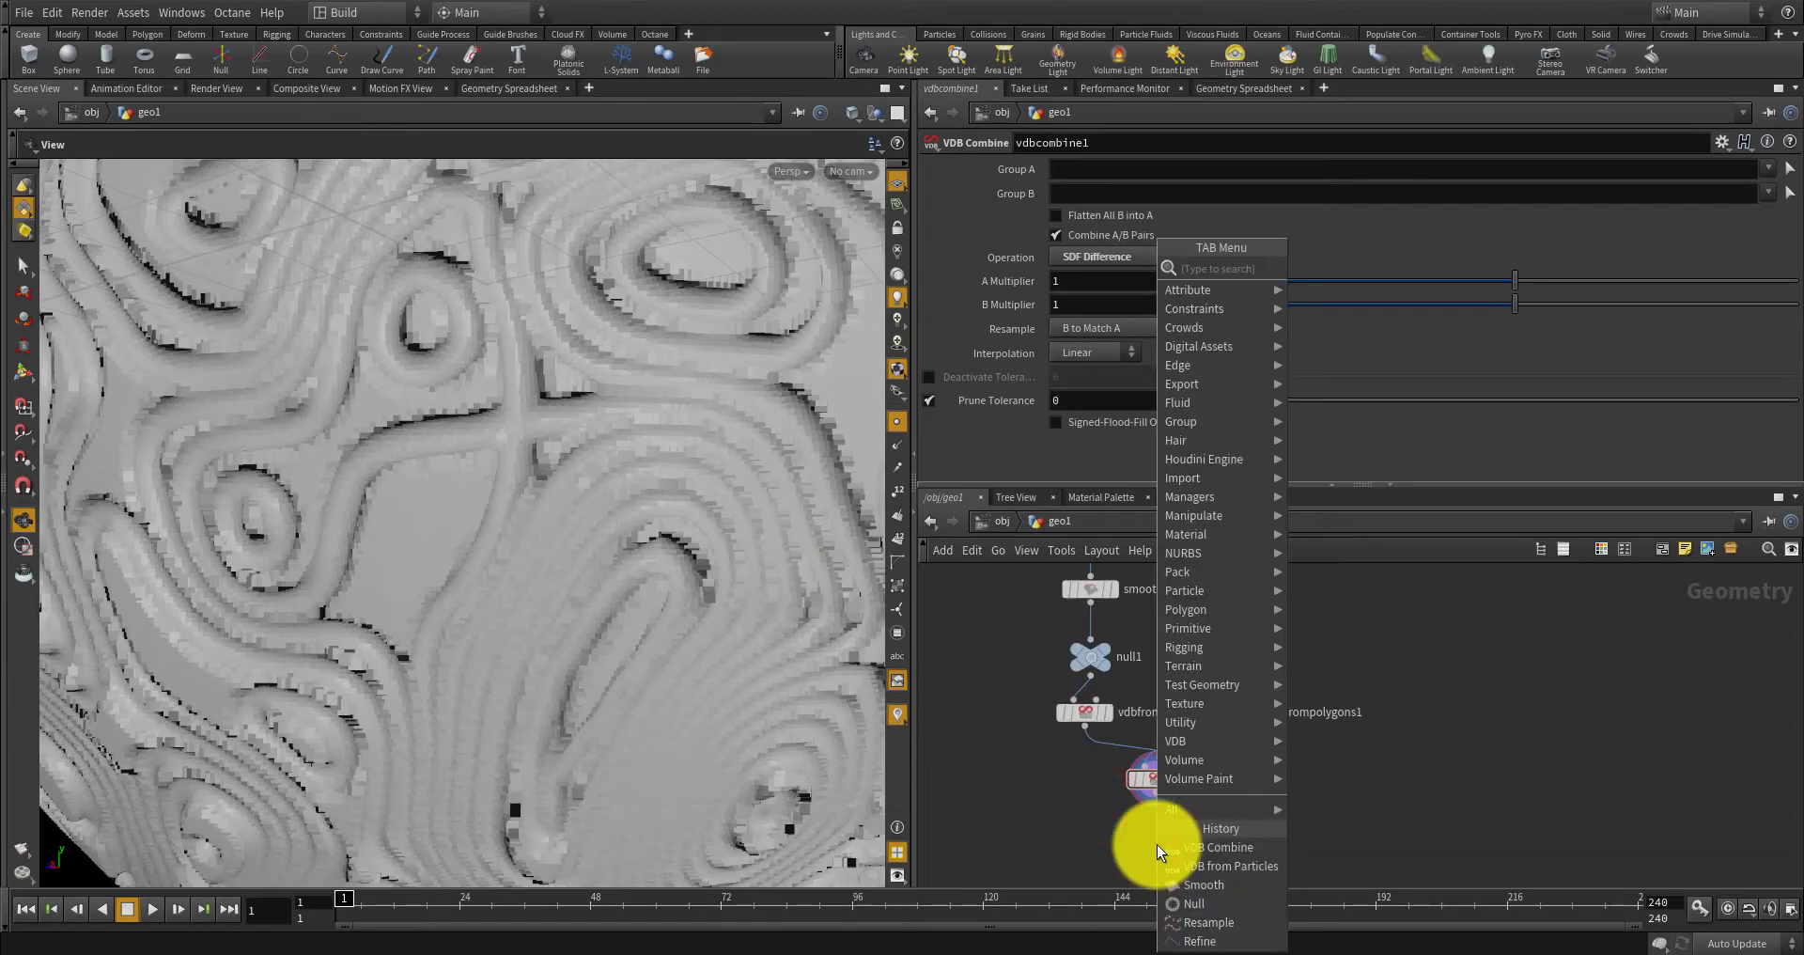
type("vdb")
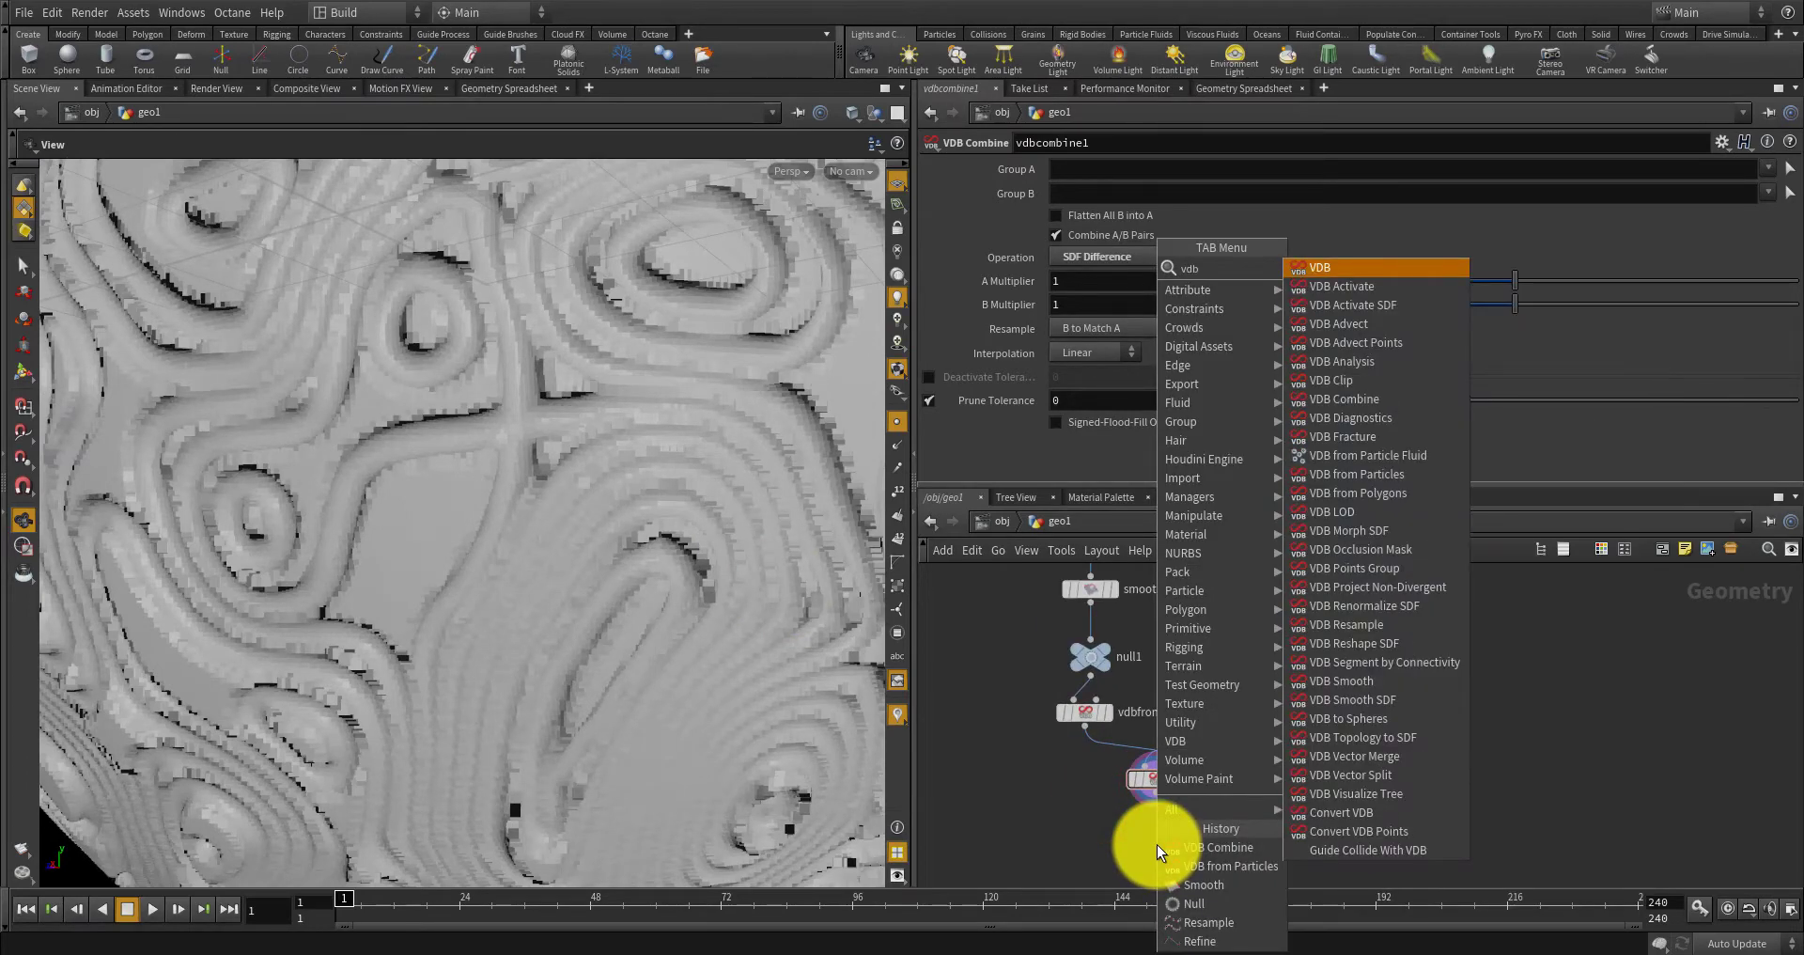
type(" smoot")
key("Return")
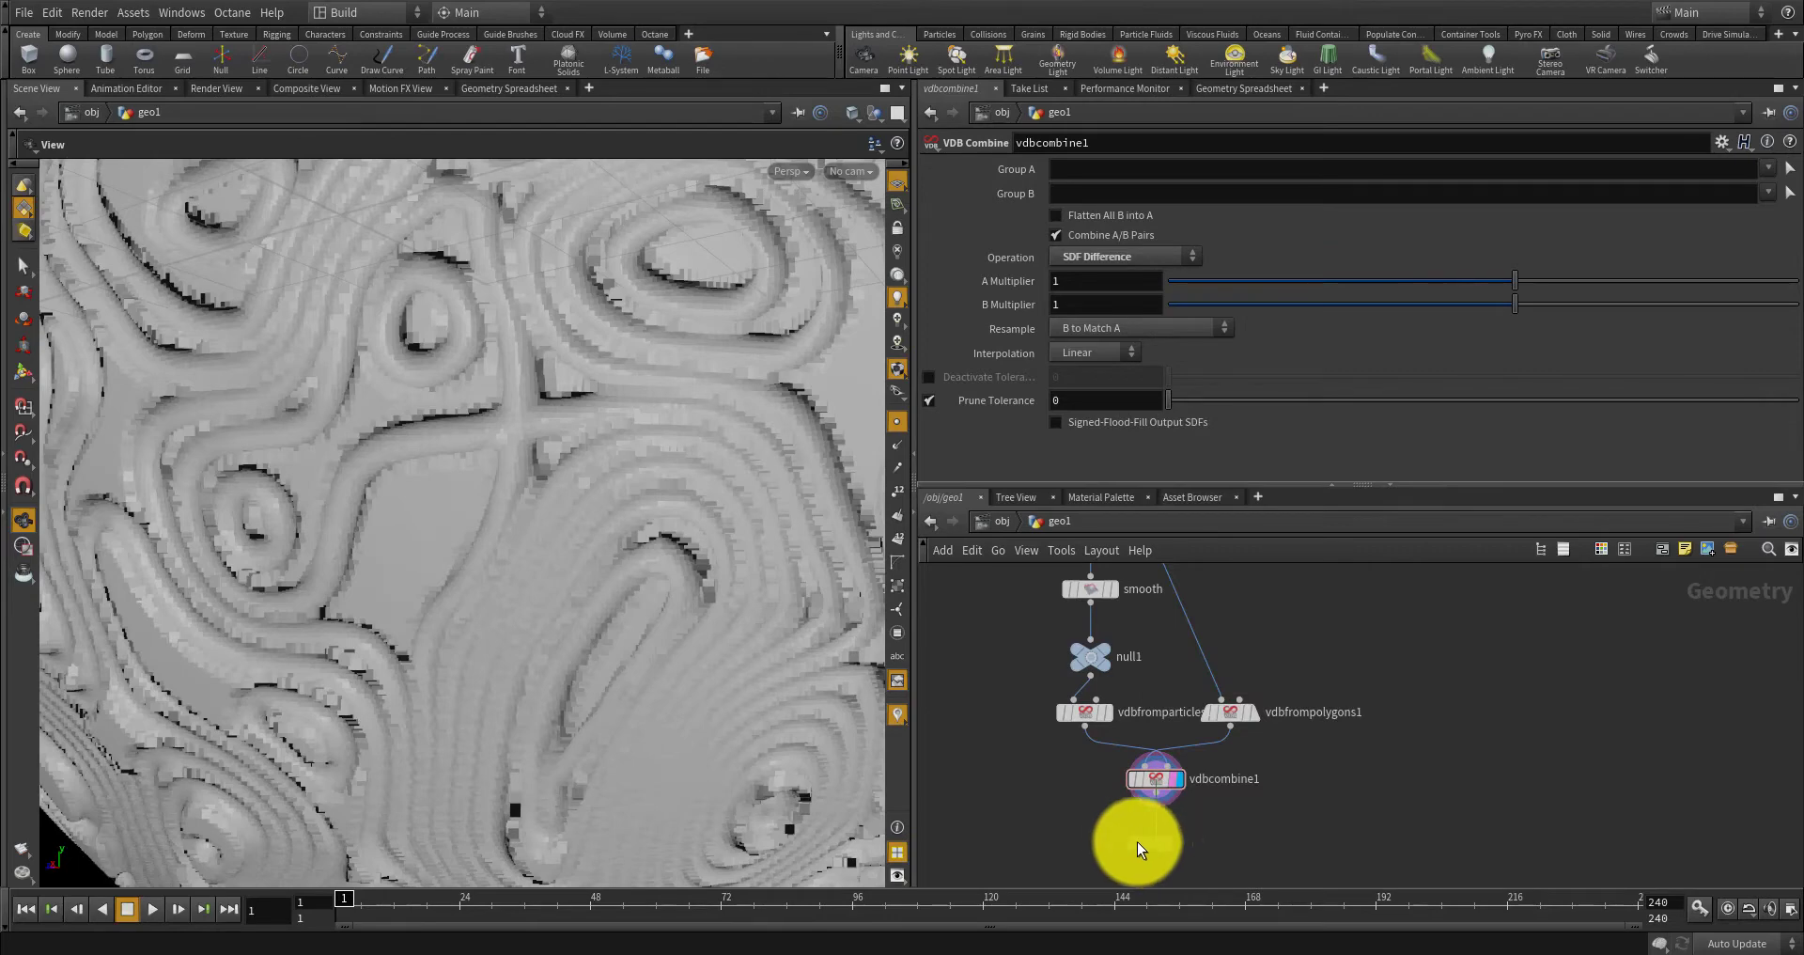
left_click(1137, 841)
scroll(1136, 842, "up", 5)
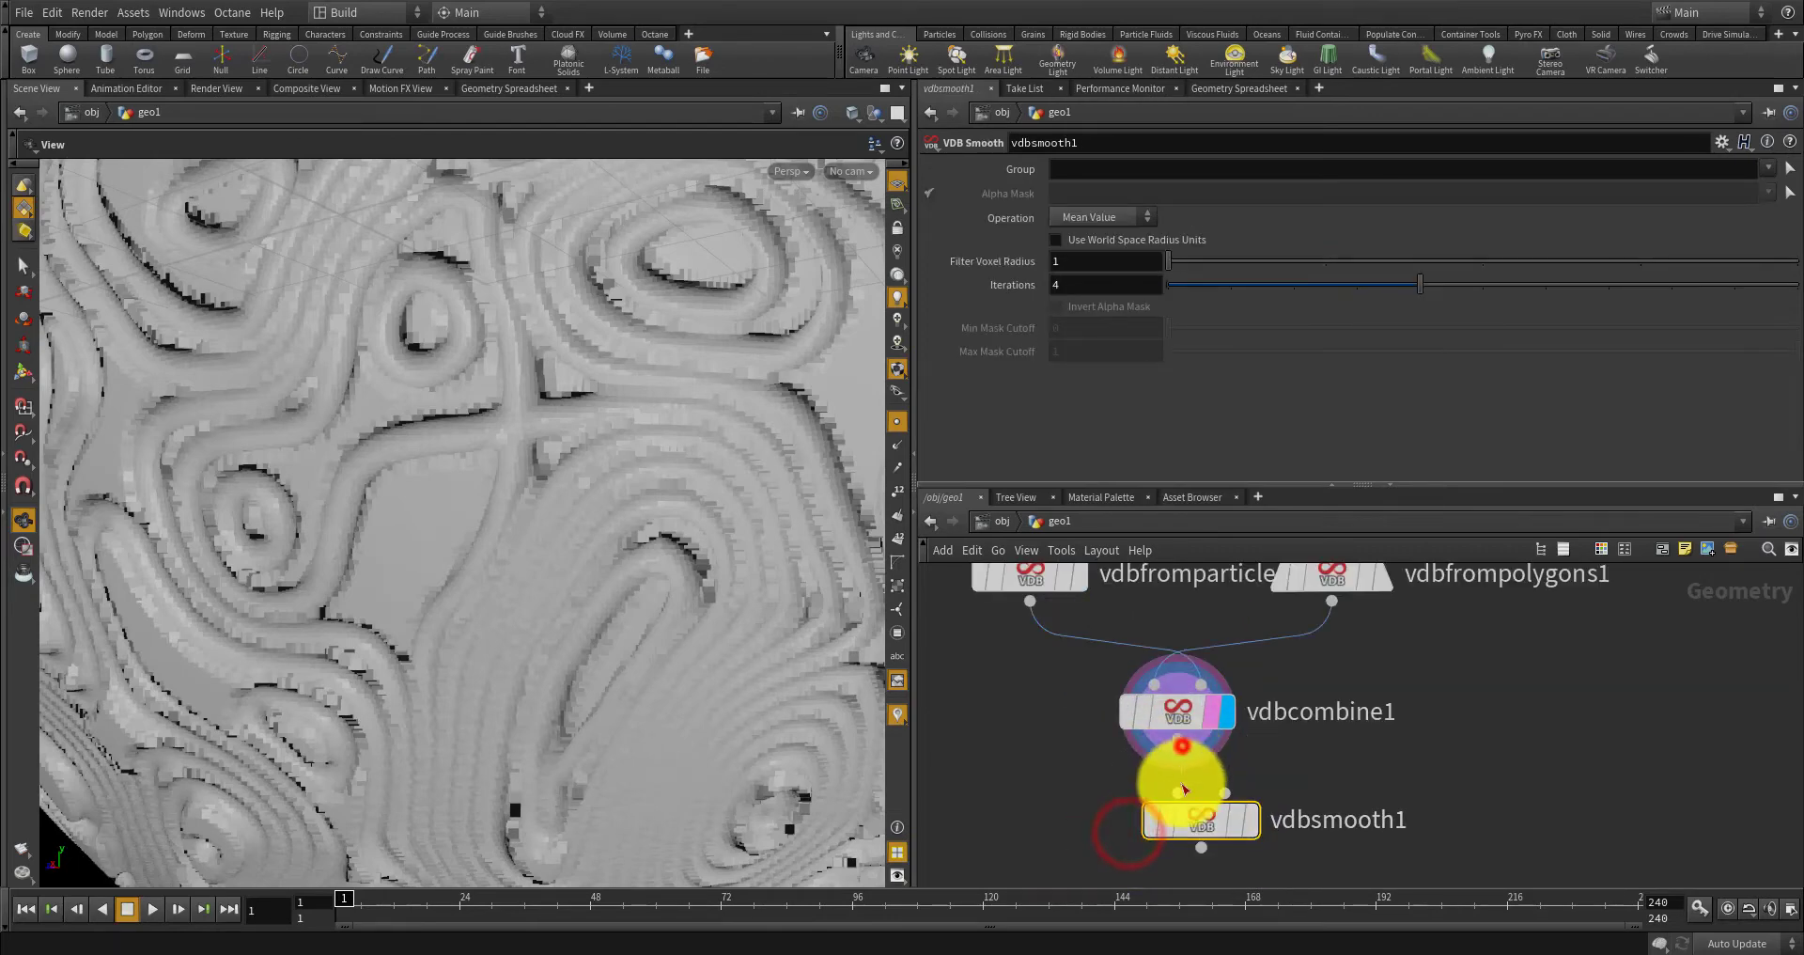
left_click_drag(1183, 788, 1178, 794)
left_click_drag(1195, 814, 1177, 818)
left_click(1225, 820)
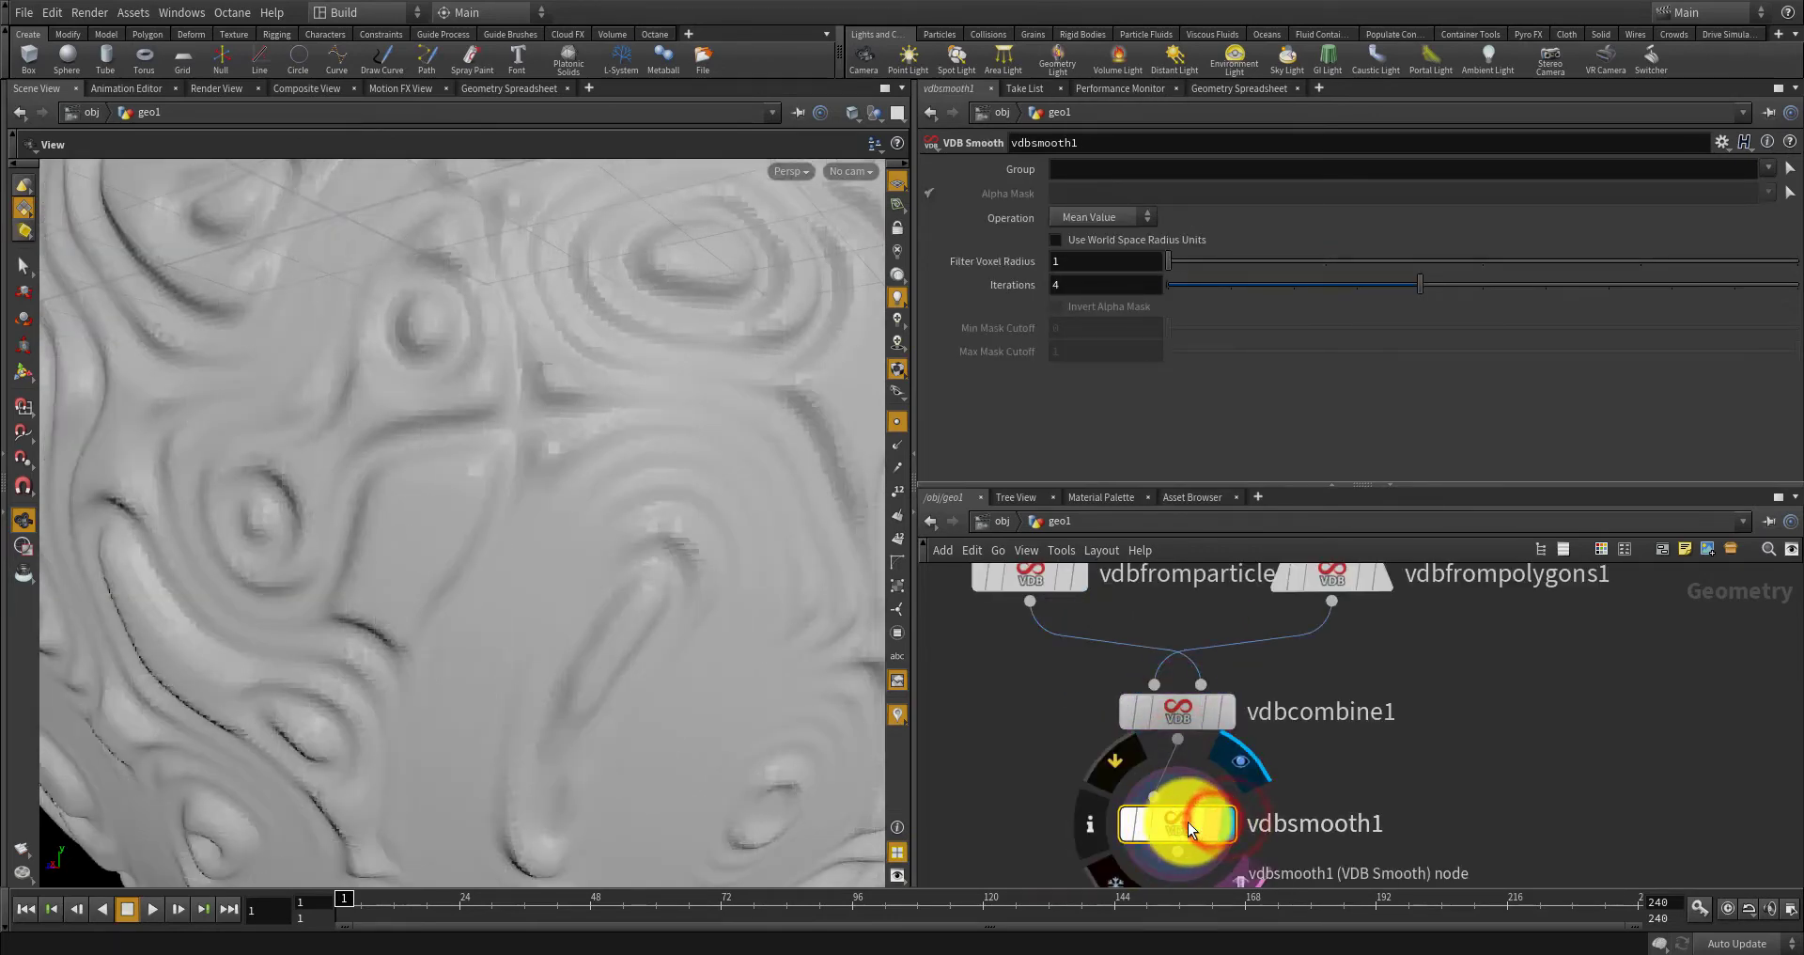
Set vdbsmooth1's Iterations to 2 and inspect the smoothed sphere from several angles.
left_click_drag(1227, 288, 1272, 289)
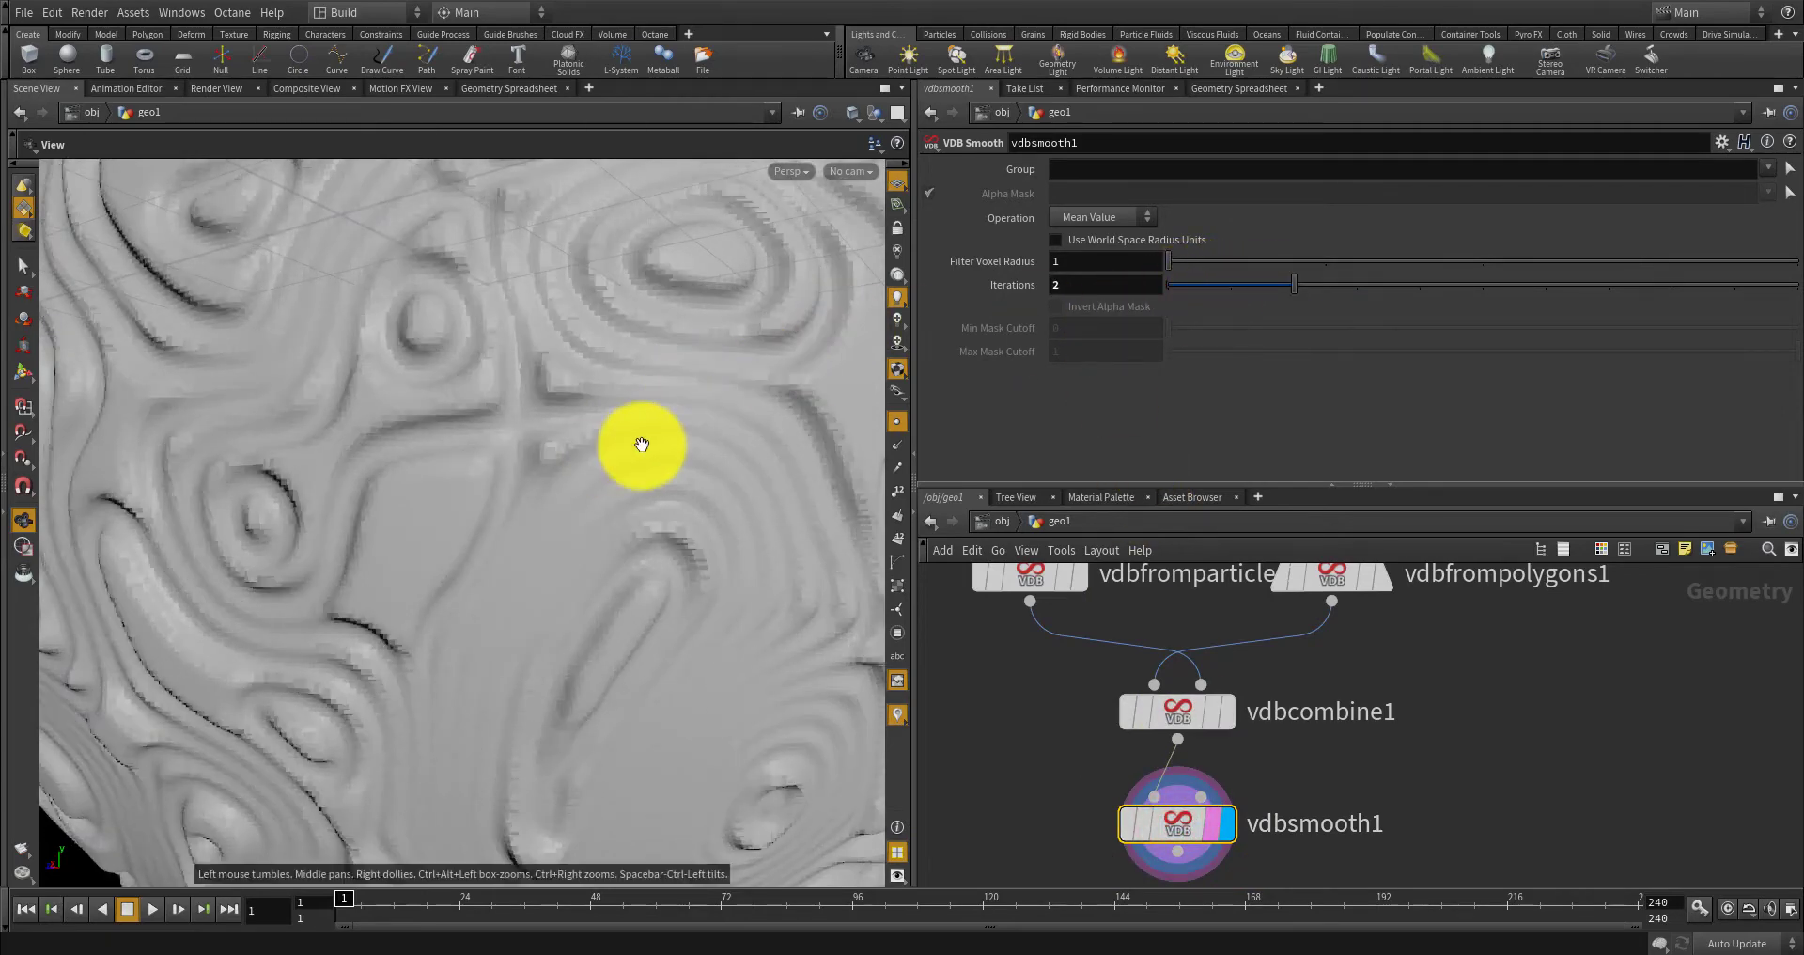
right_click_drag(641, 443, 422, 504)
left_click_drag(423, 504, 564, 499)
right_click_drag(564, 499, 676, 506)
left_click_drag(677, 506, 529, 561)
right_click_drag(527, 561, 467, 588)
left_click_drag(480, 594, 555, 524)
right_click_drag(554, 524, 432, 561)
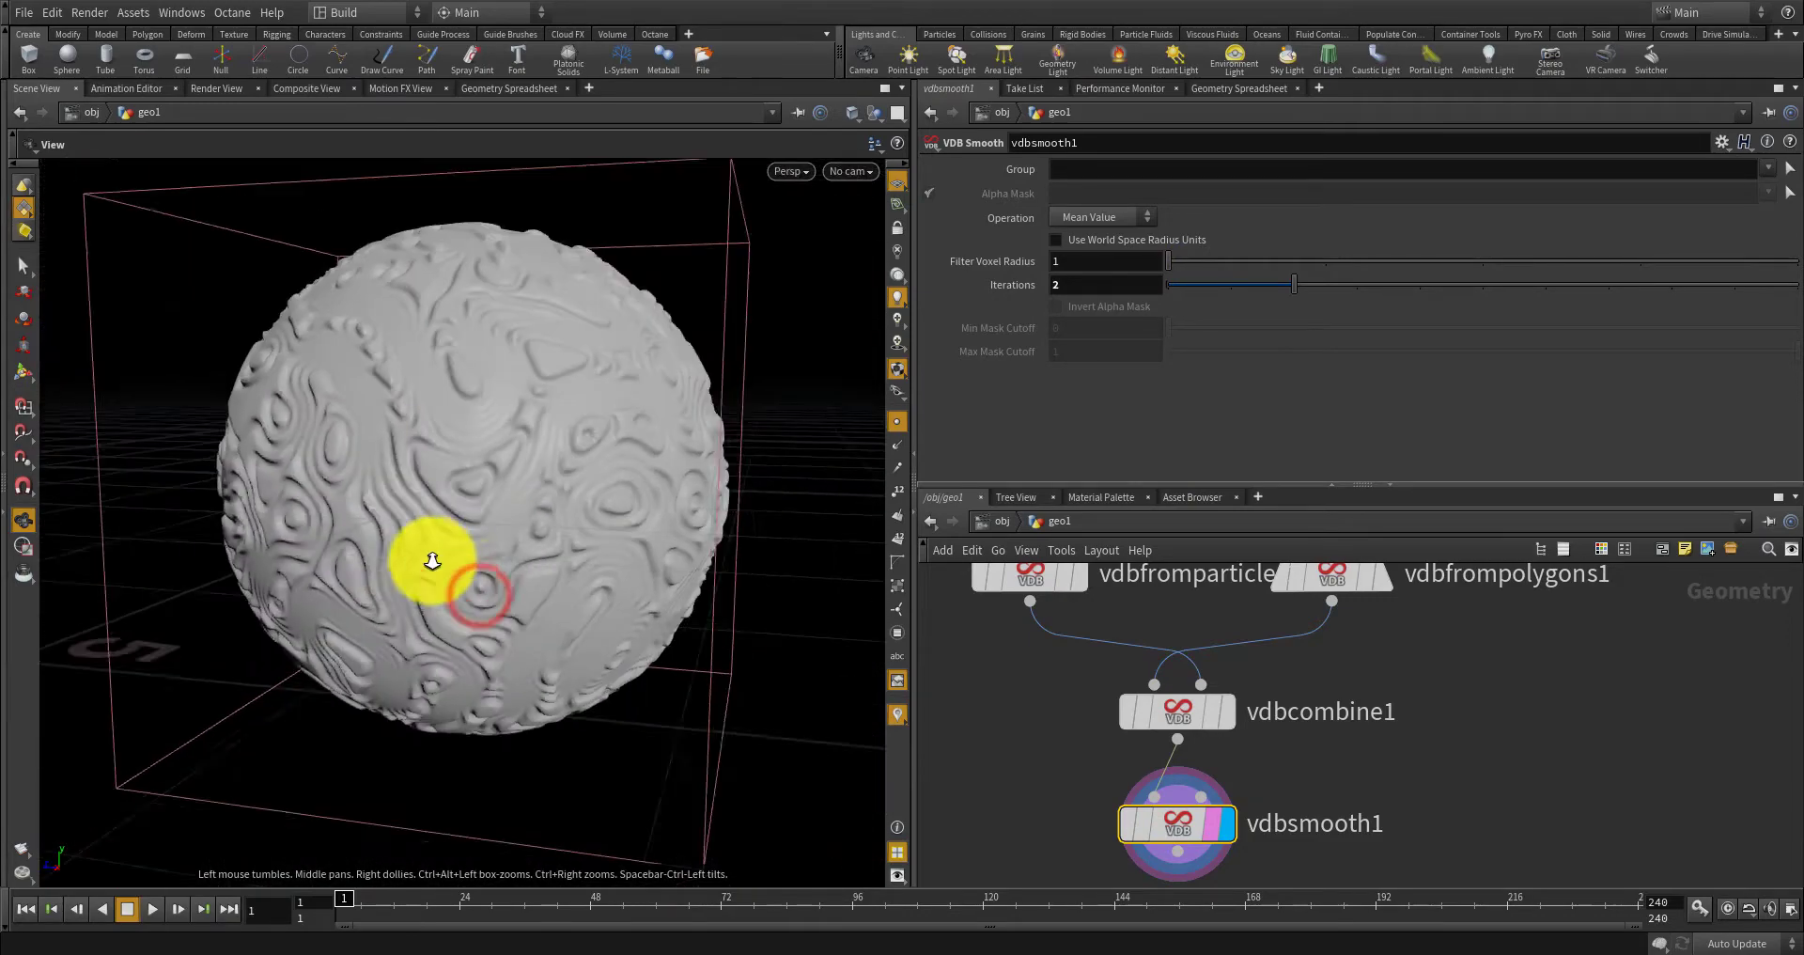
left_click_drag(433, 560, 434, 601)
right_click_drag(434, 602, 479, 616)
left_click_drag(484, 636, 497, 543)
left_click_drag(497, 541, 548, 547)
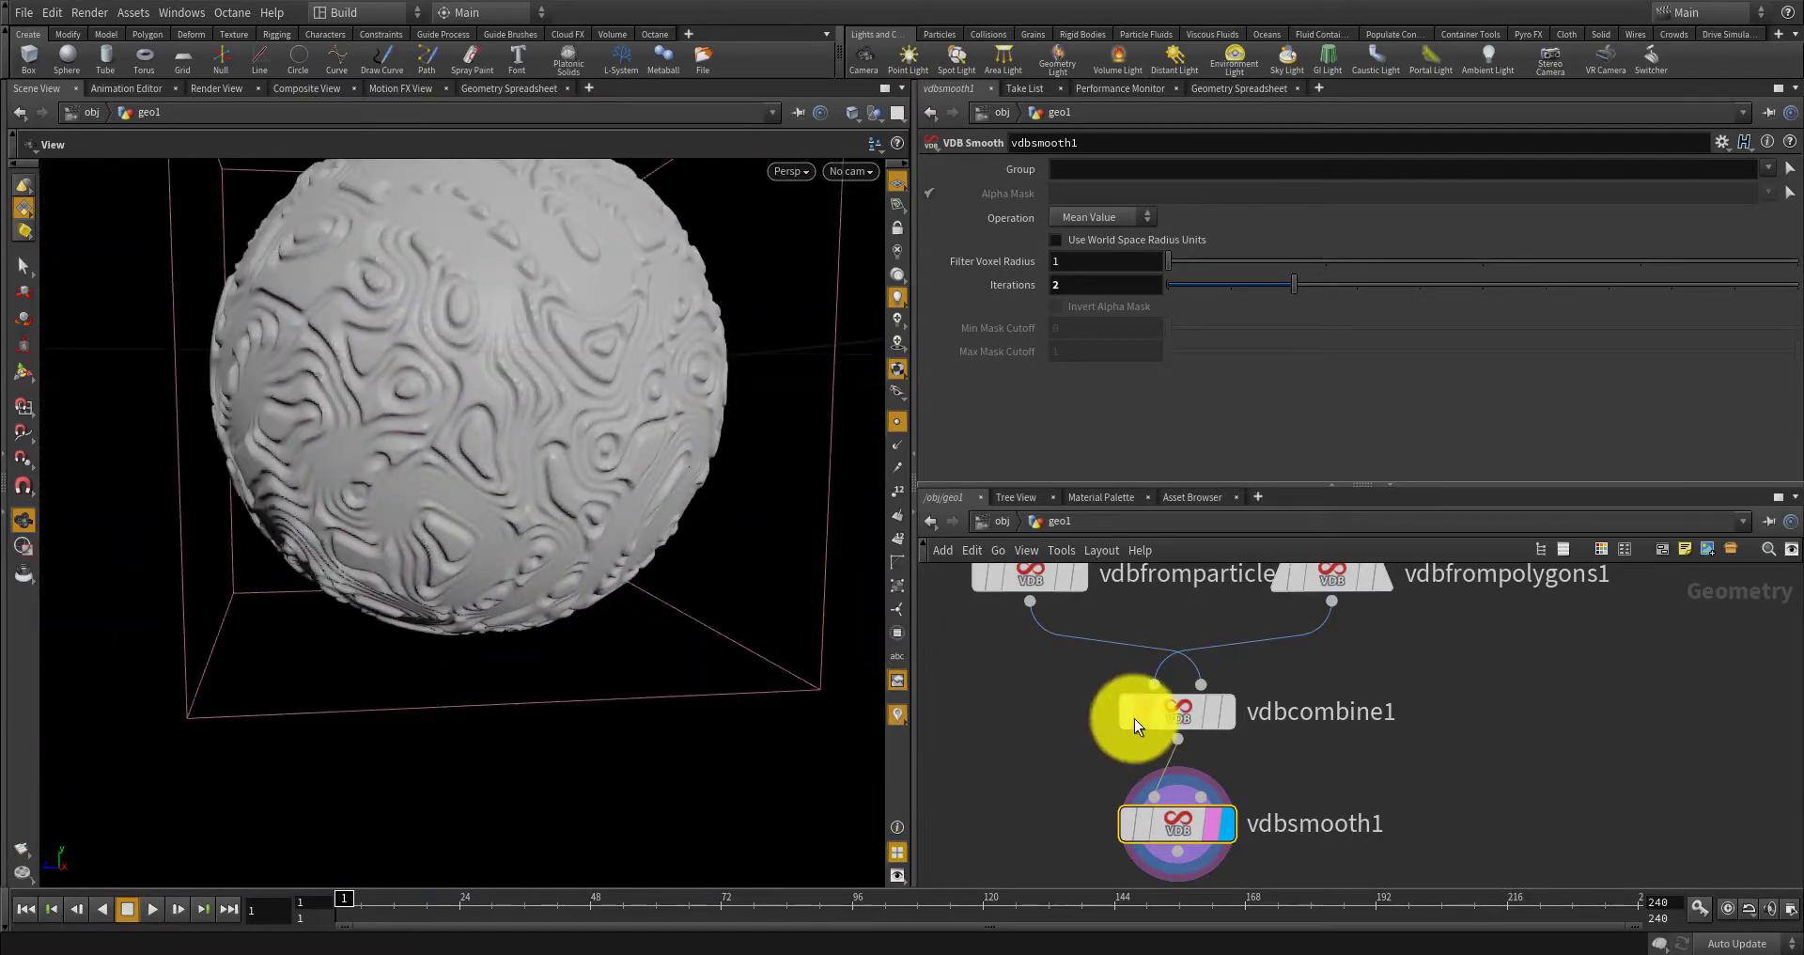
Add a Convert VDB node after vdbsmooth1, display its result, and set Convert To to Polygons.
key("Tab")
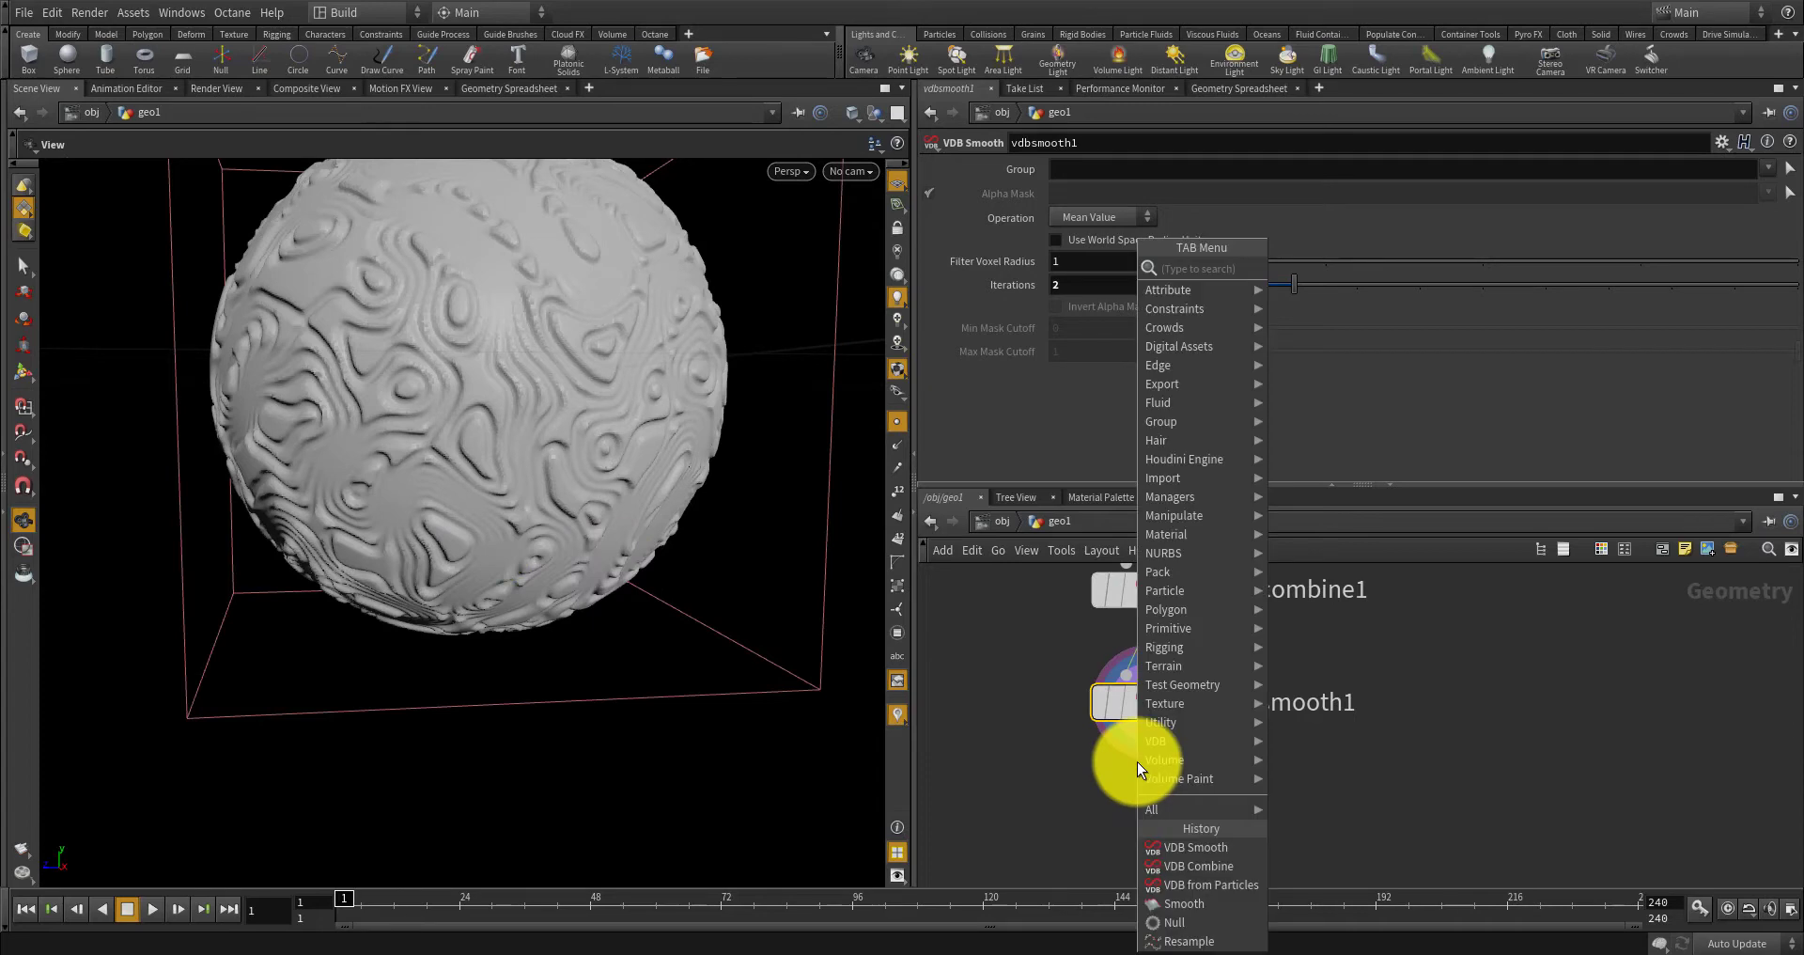
type("convert vdb")
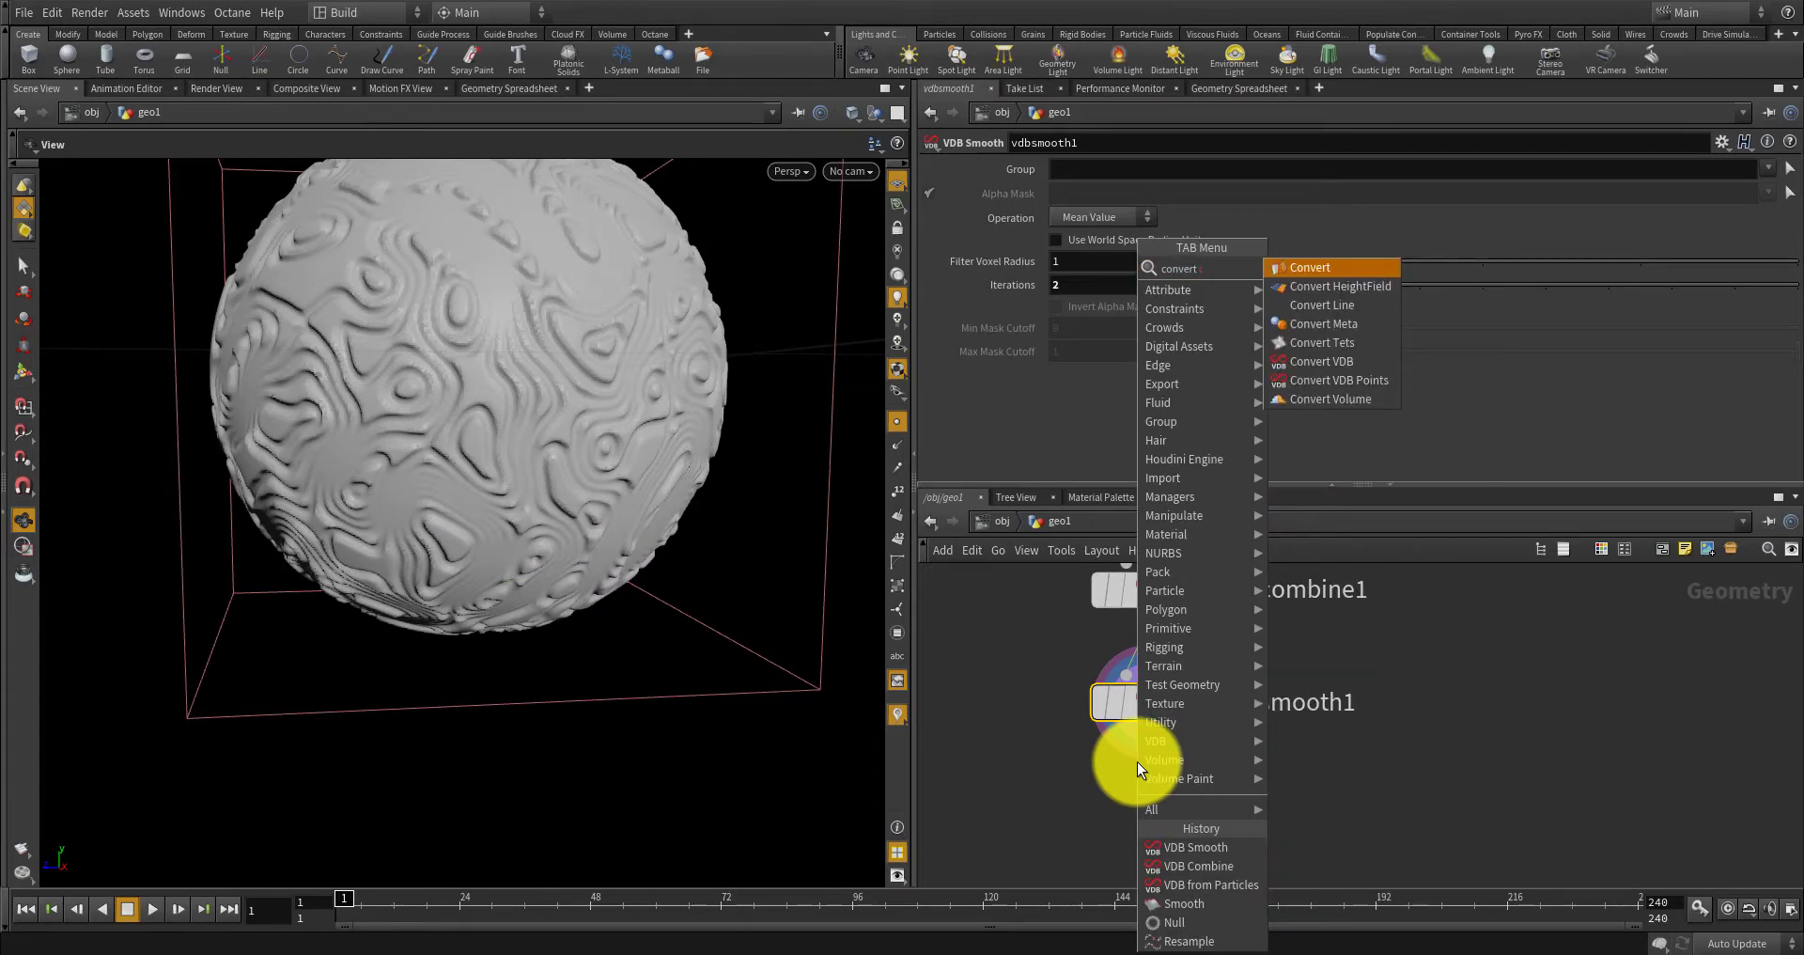
key("Return")
left_click(1160, 791)
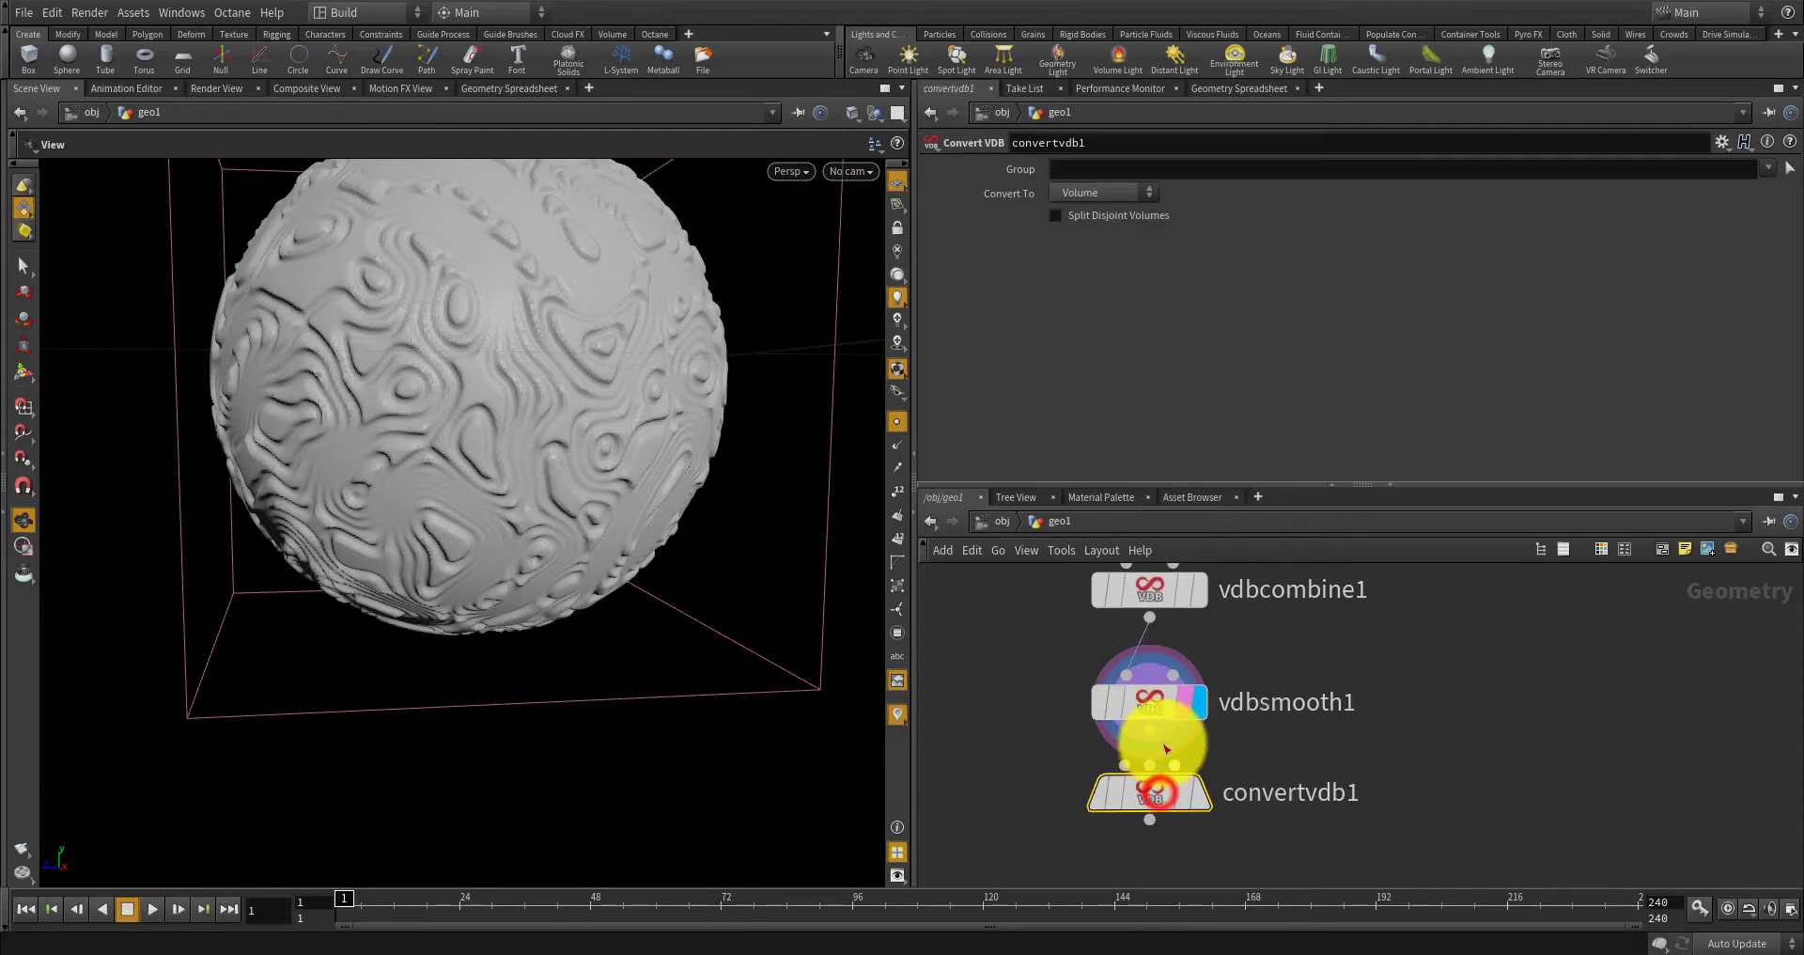
left_click(1193, 794)
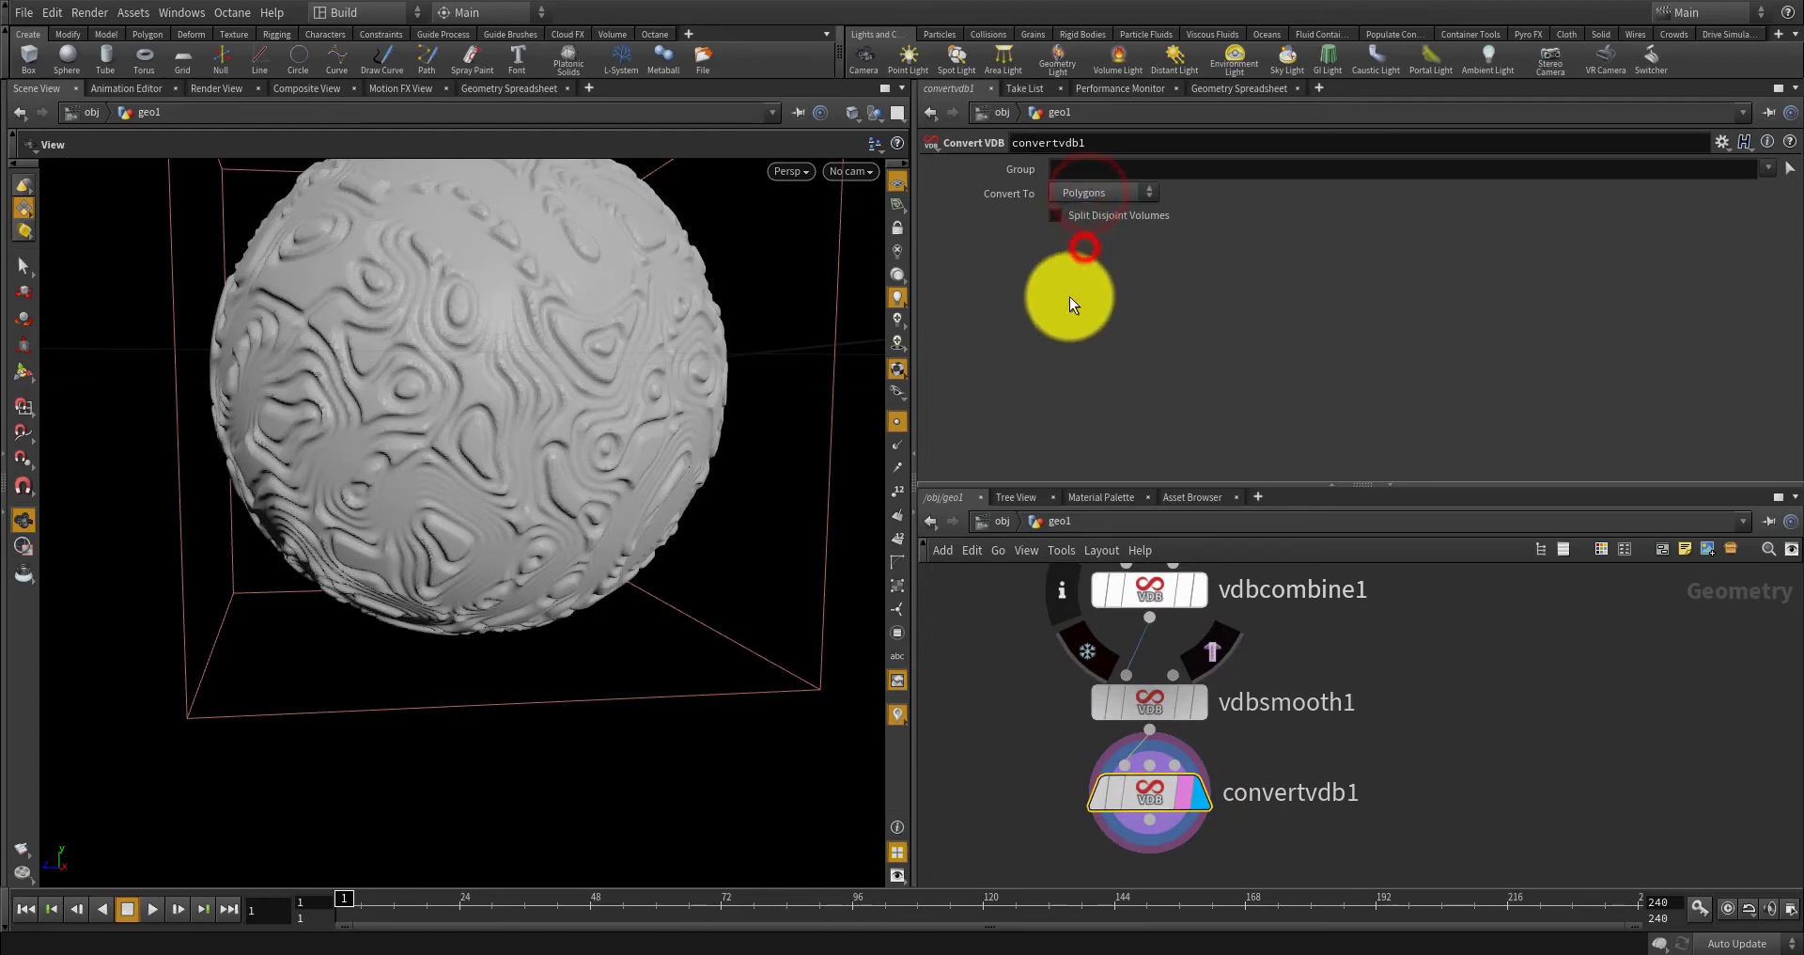
left_click(1031, 747)
Turn off the viewport's point display and set its shading to Smooth Shaded to view the polygon sphere without wires.
left_click(897, 421)
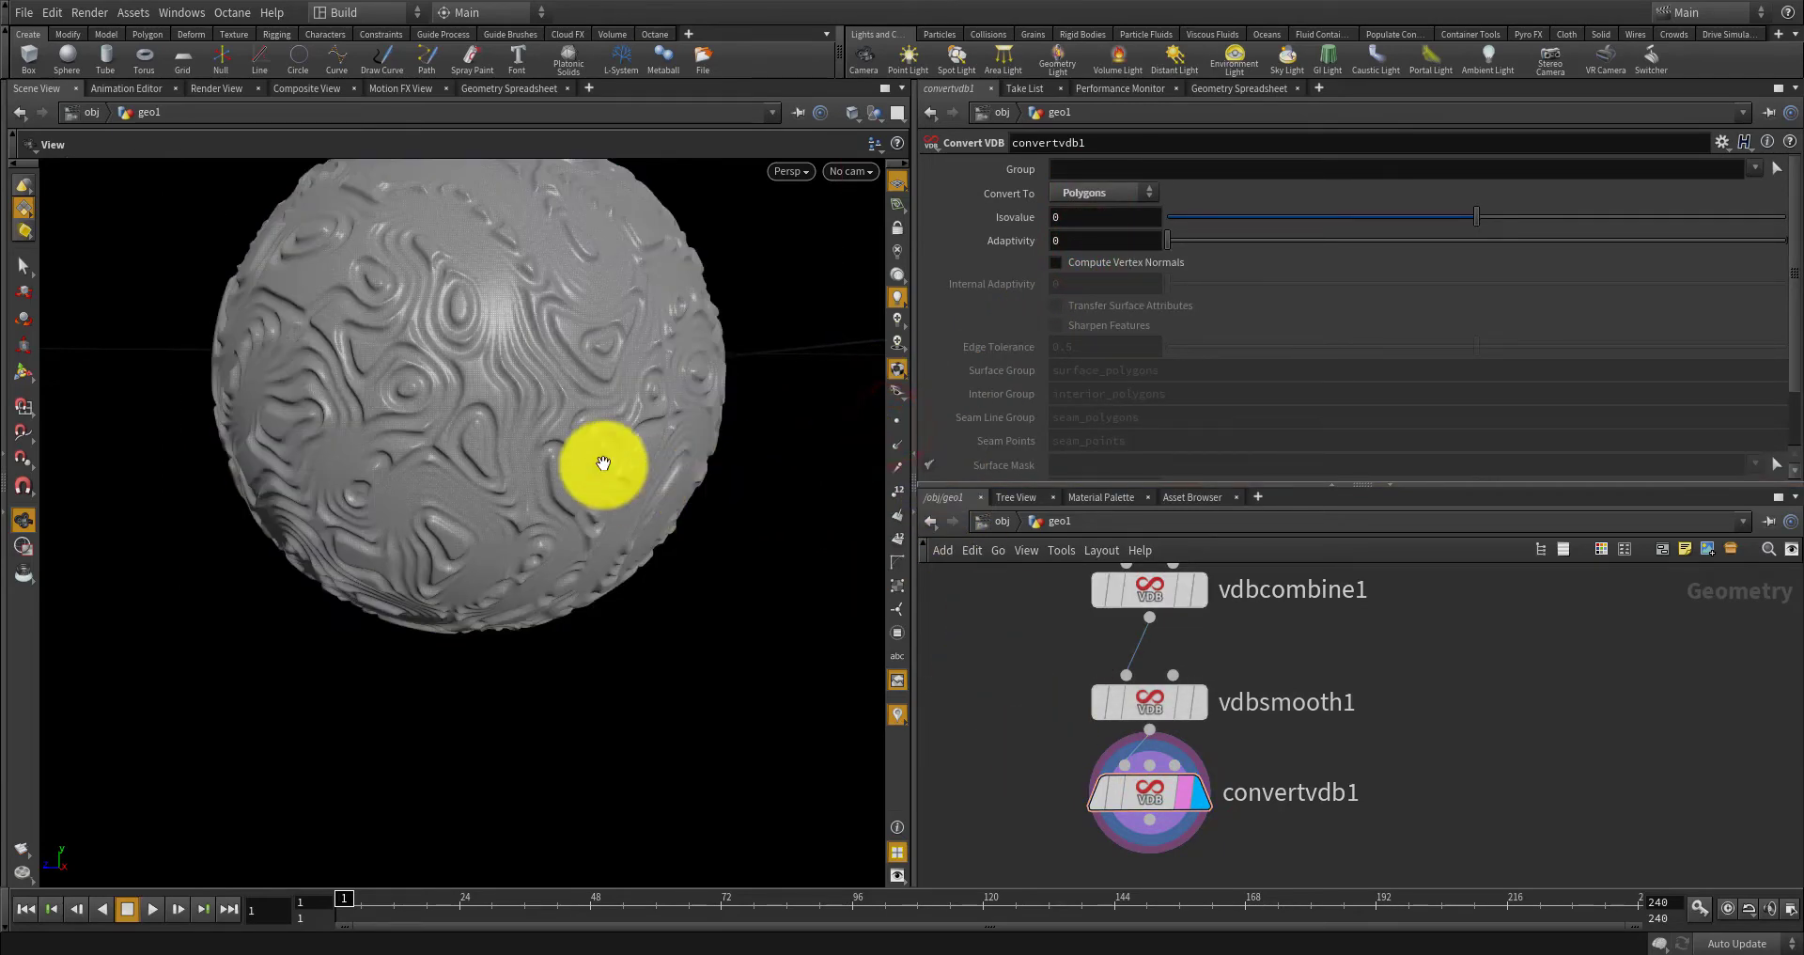
left_click_drag(603, 463, 479, 612)
right_click_drag(479, 612, 681, 617)
left_click_drag(681, 617, 556, 566)
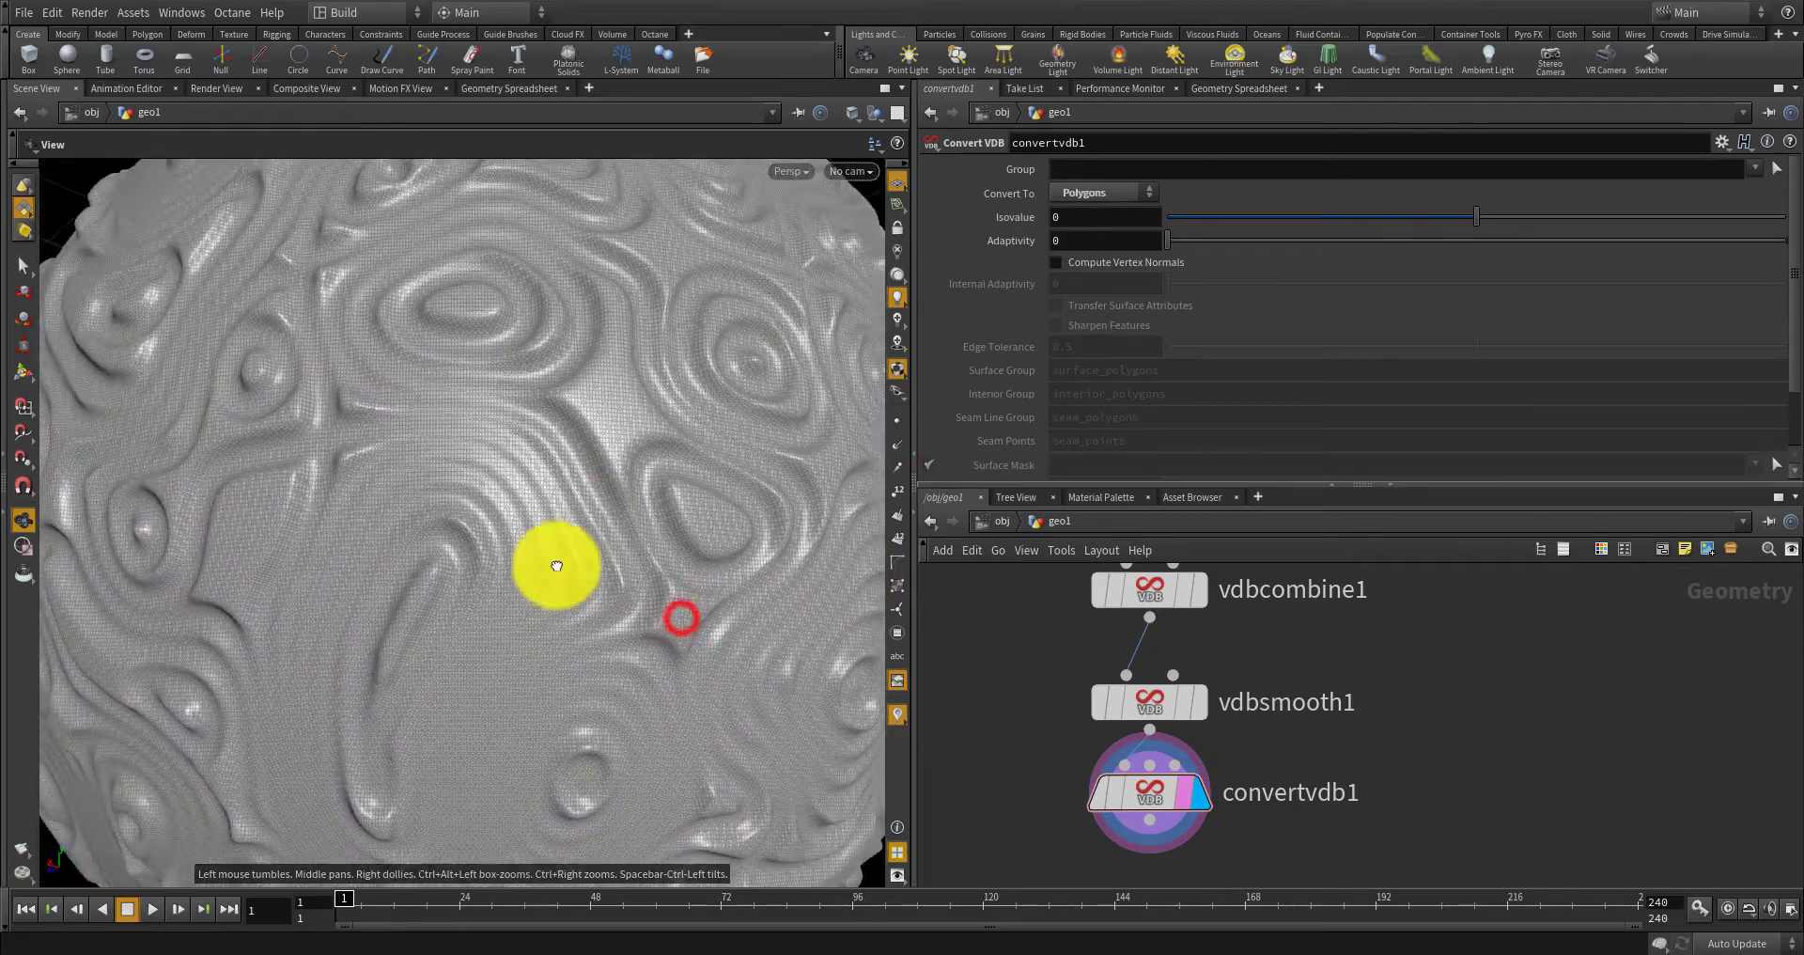
left_click(789, 171)
mouse_move(815, 260)
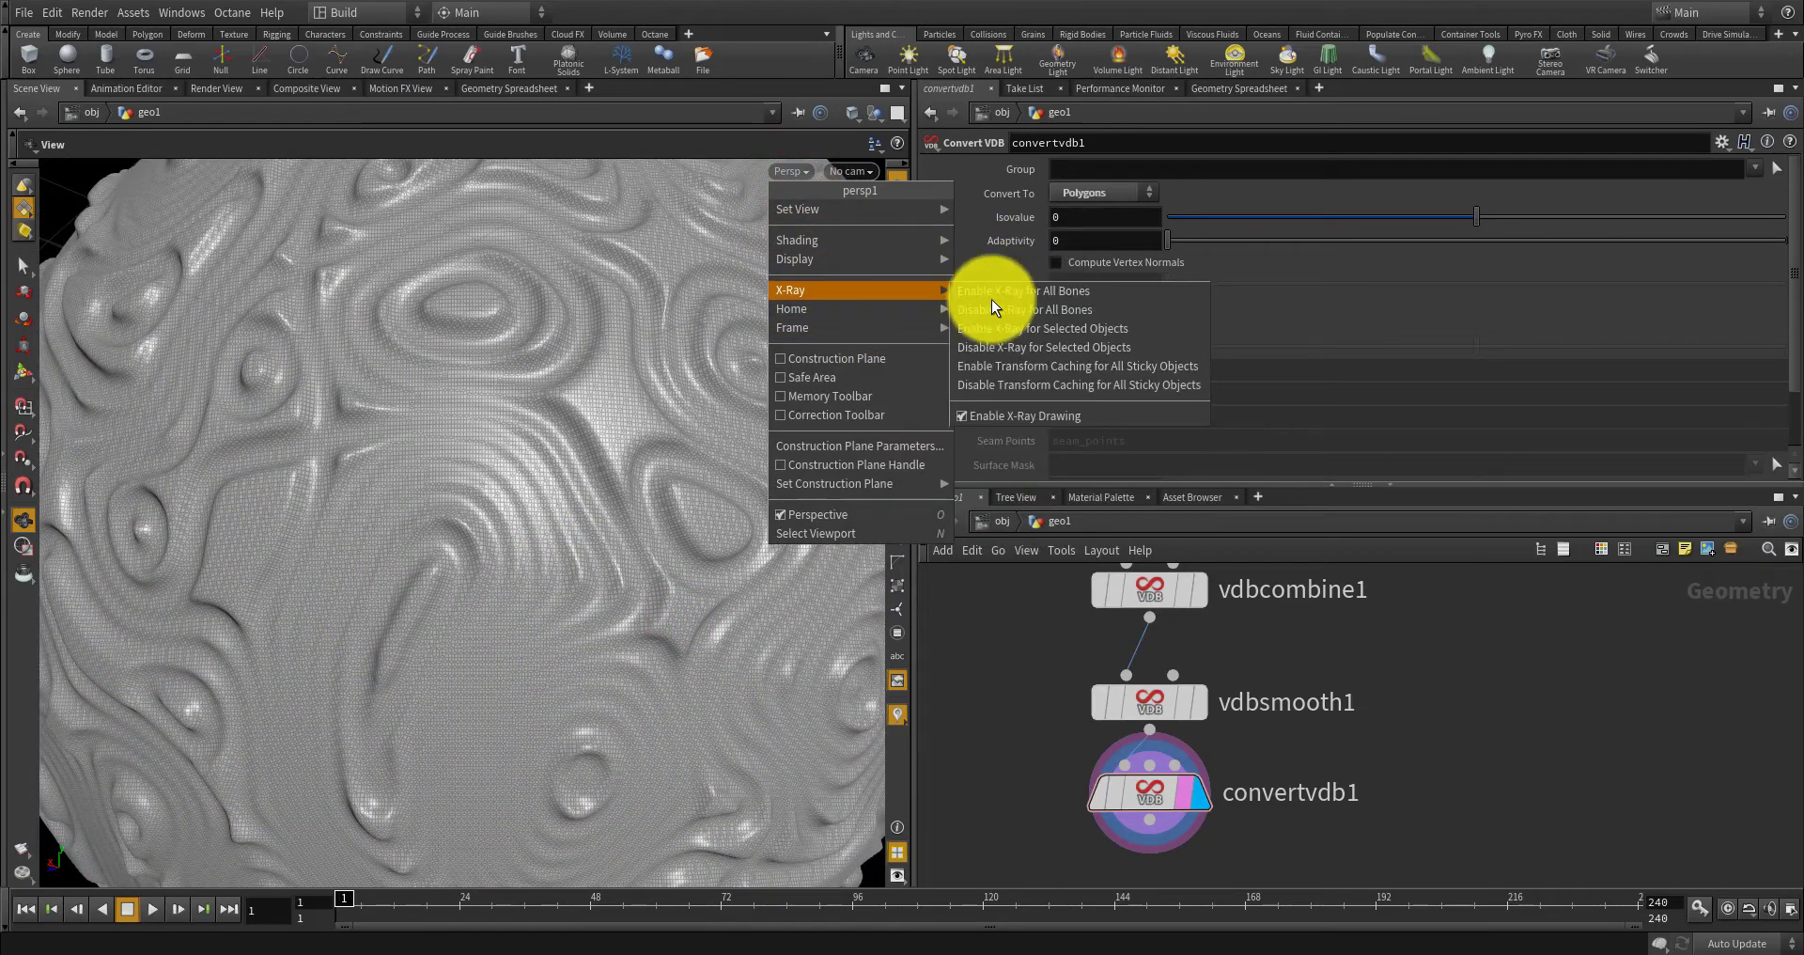
mouse_move(867, 242)
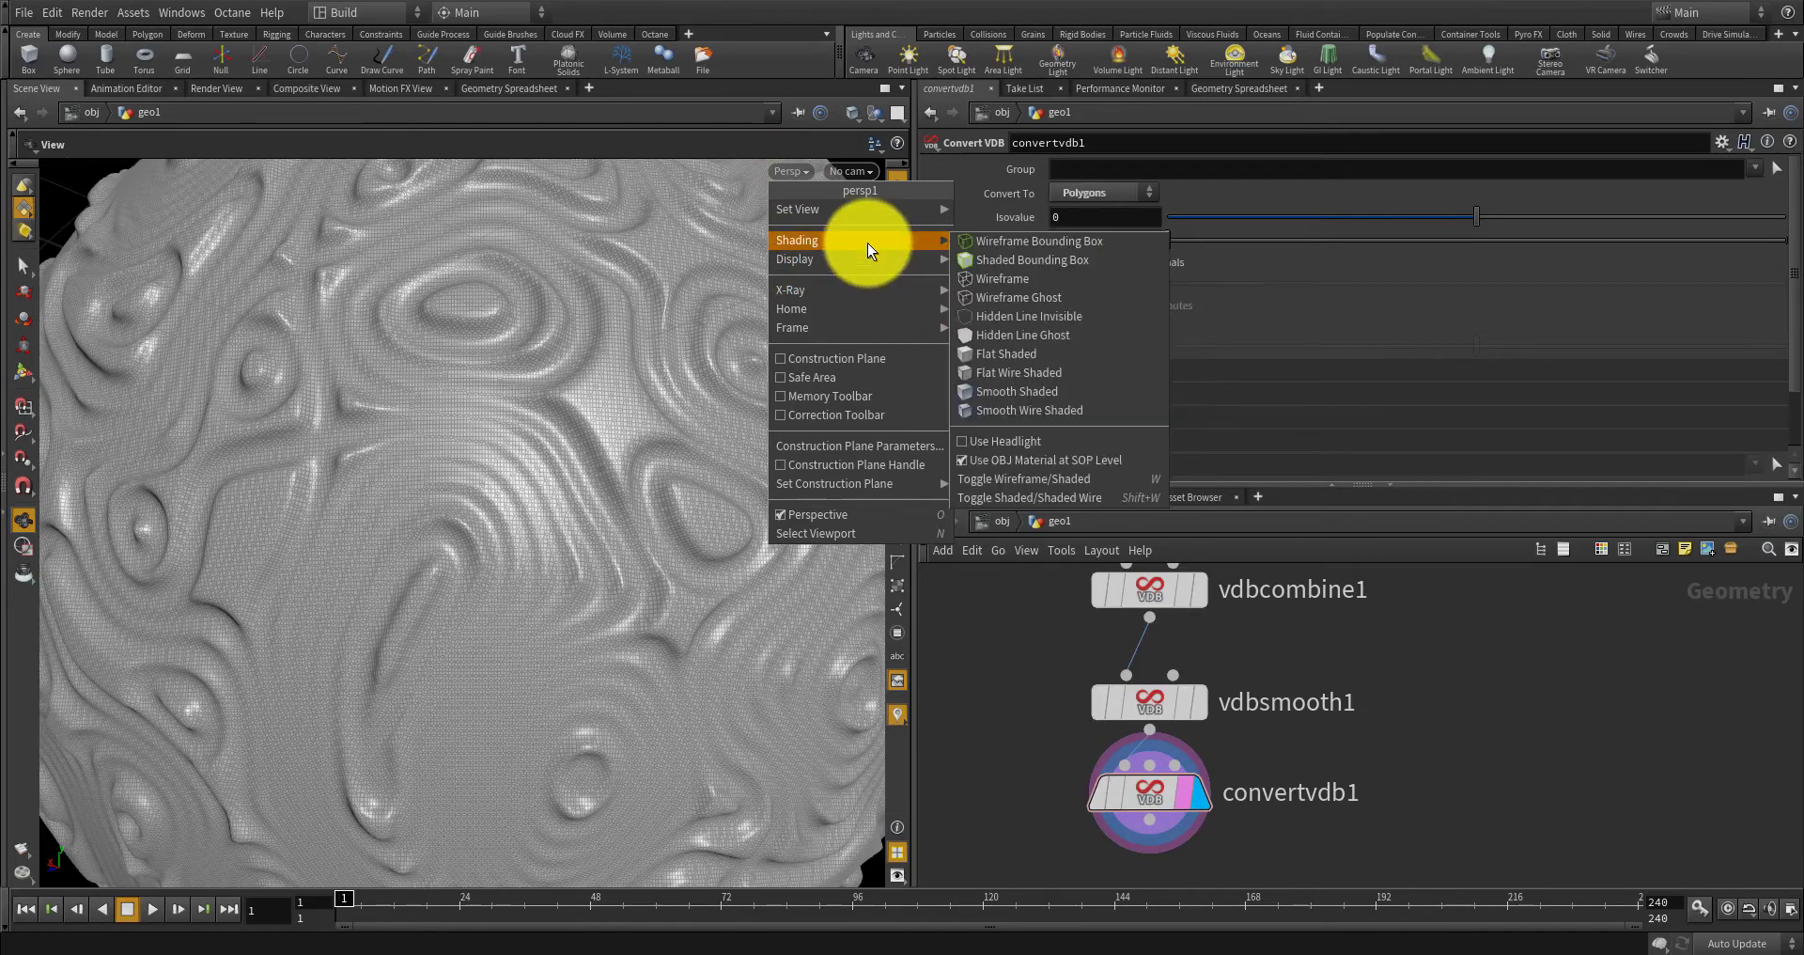
left_click(1033, 392)
scroll(488, 499, "down", 5)
left_click_drag(487, 499, 487, 559)
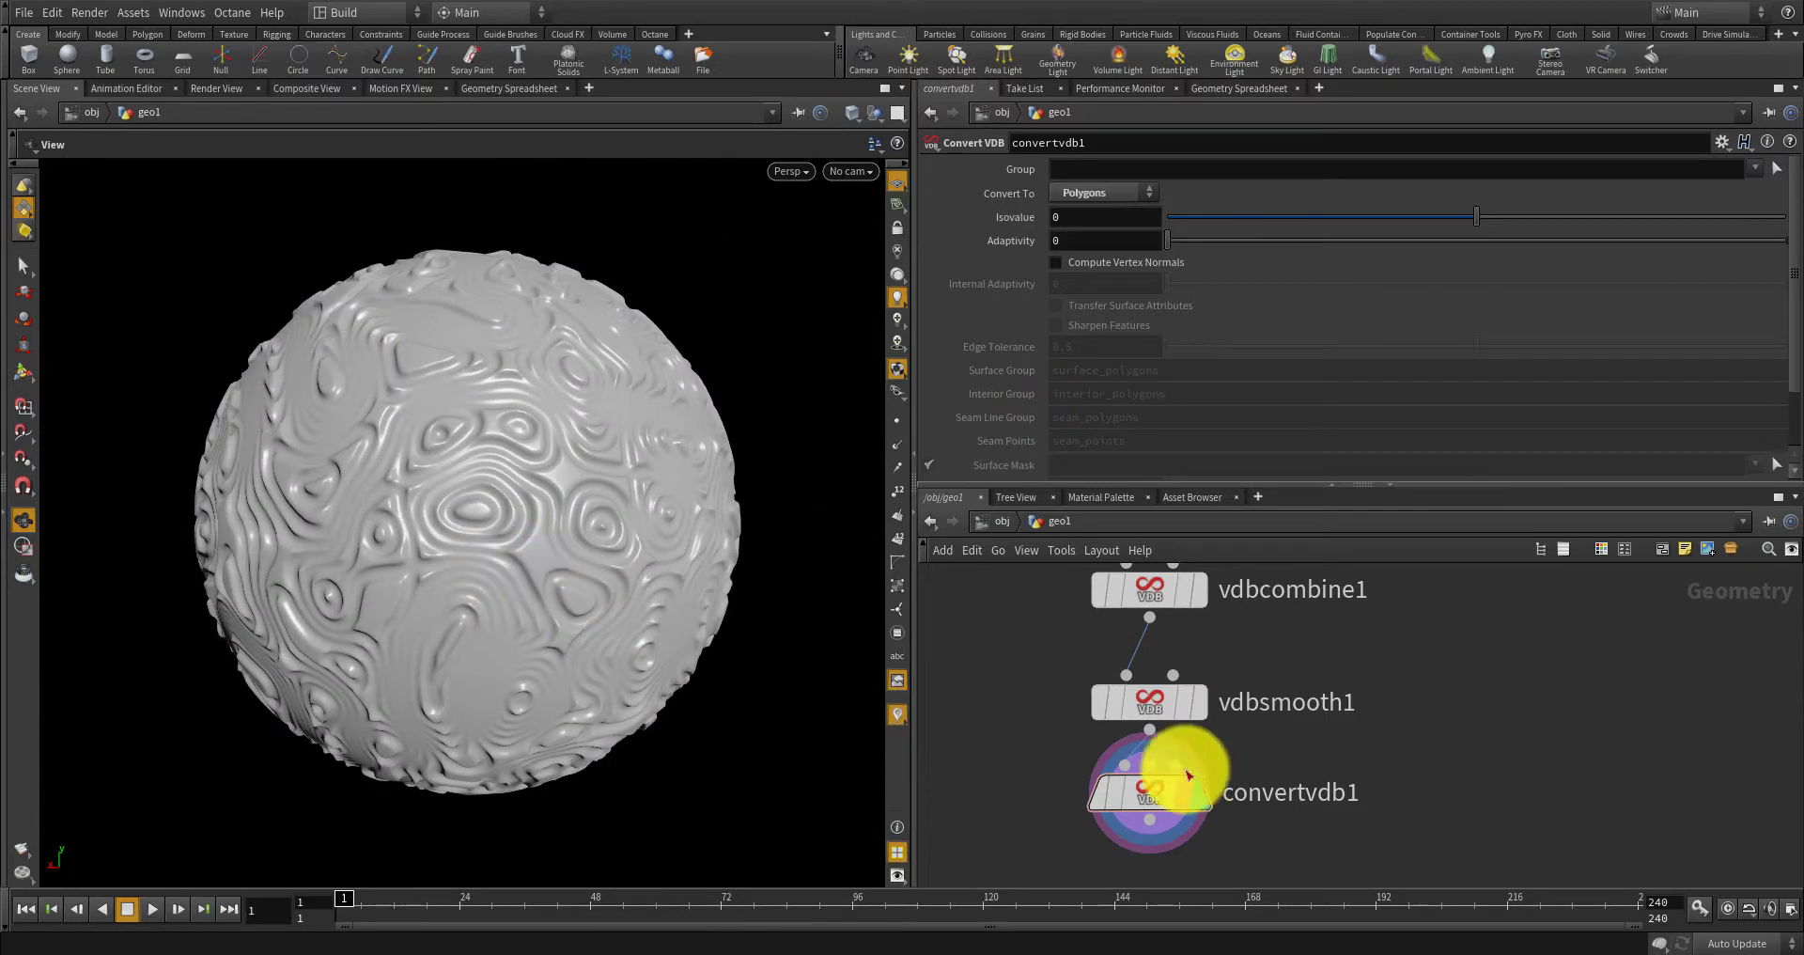
Examine vdbfromparticles1's settings, including Point Radius Scale, and view the carved sphere from several angles.
scroll(1186, 768, "down", 3)
scroll(1272, 678, "up", 1)
middle_click_drag(1255, 650, 1302, 788)
scroll(1226, 780, "up", 3)
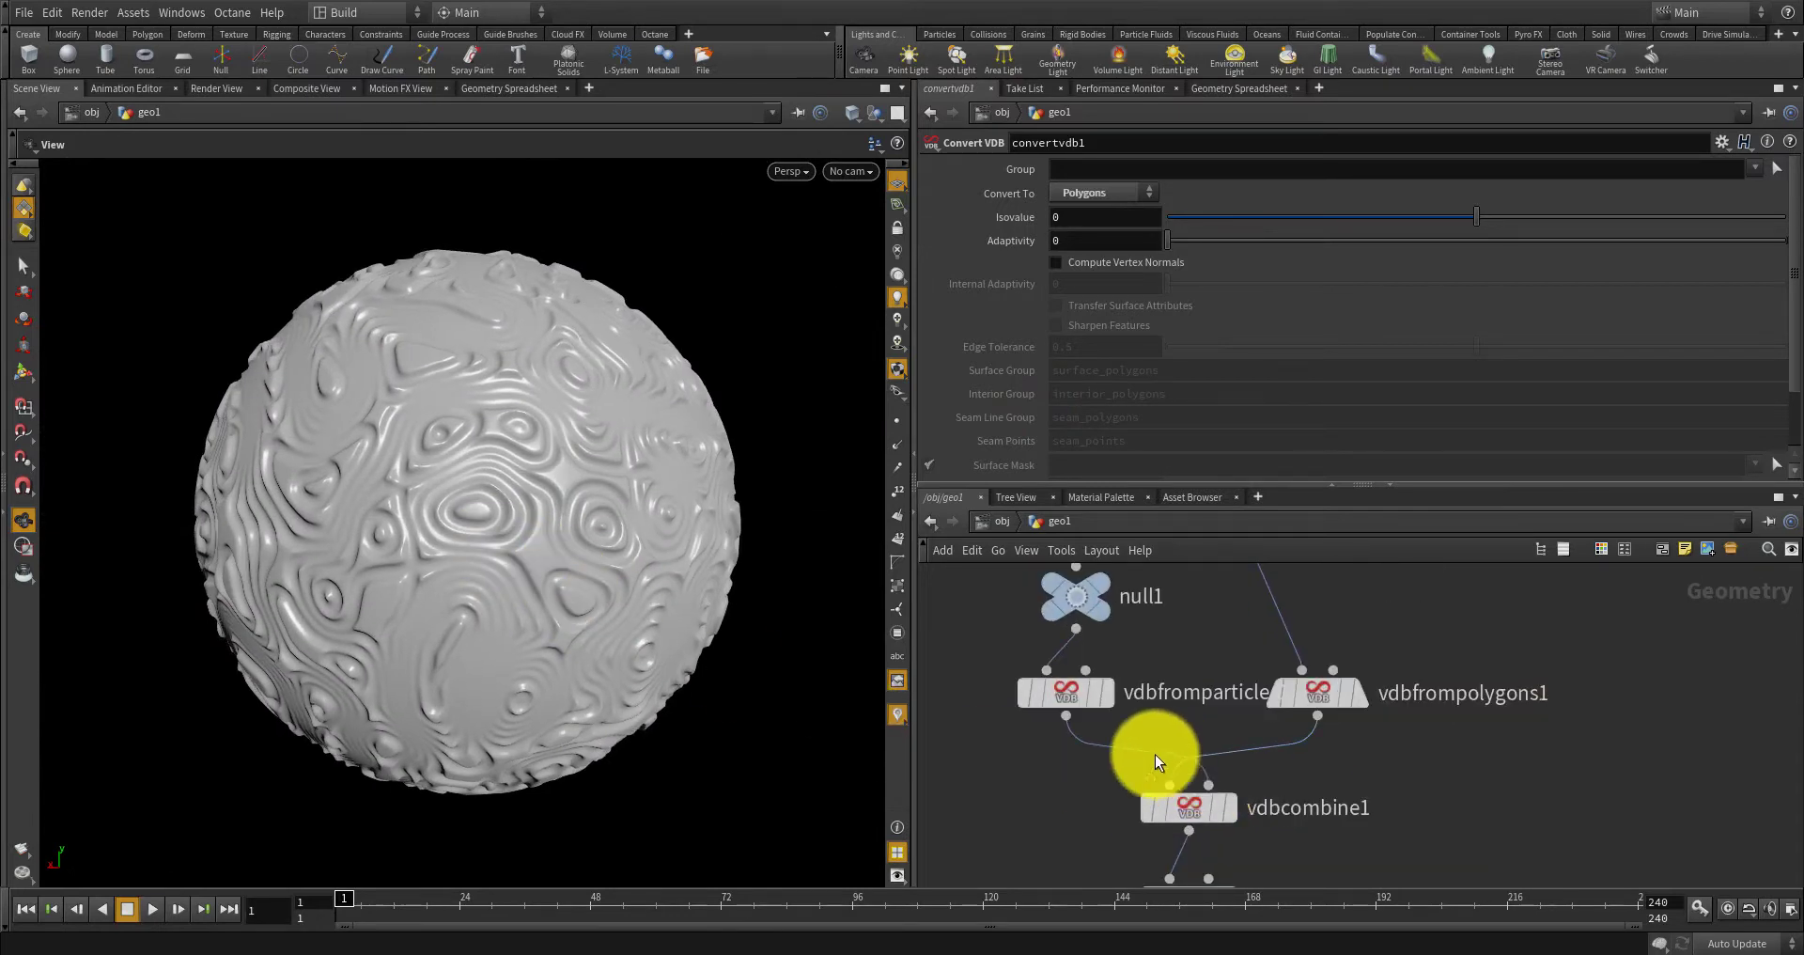
scroll(1024, 720, "down", 2)
scroll(1039, 692, "up", 1)
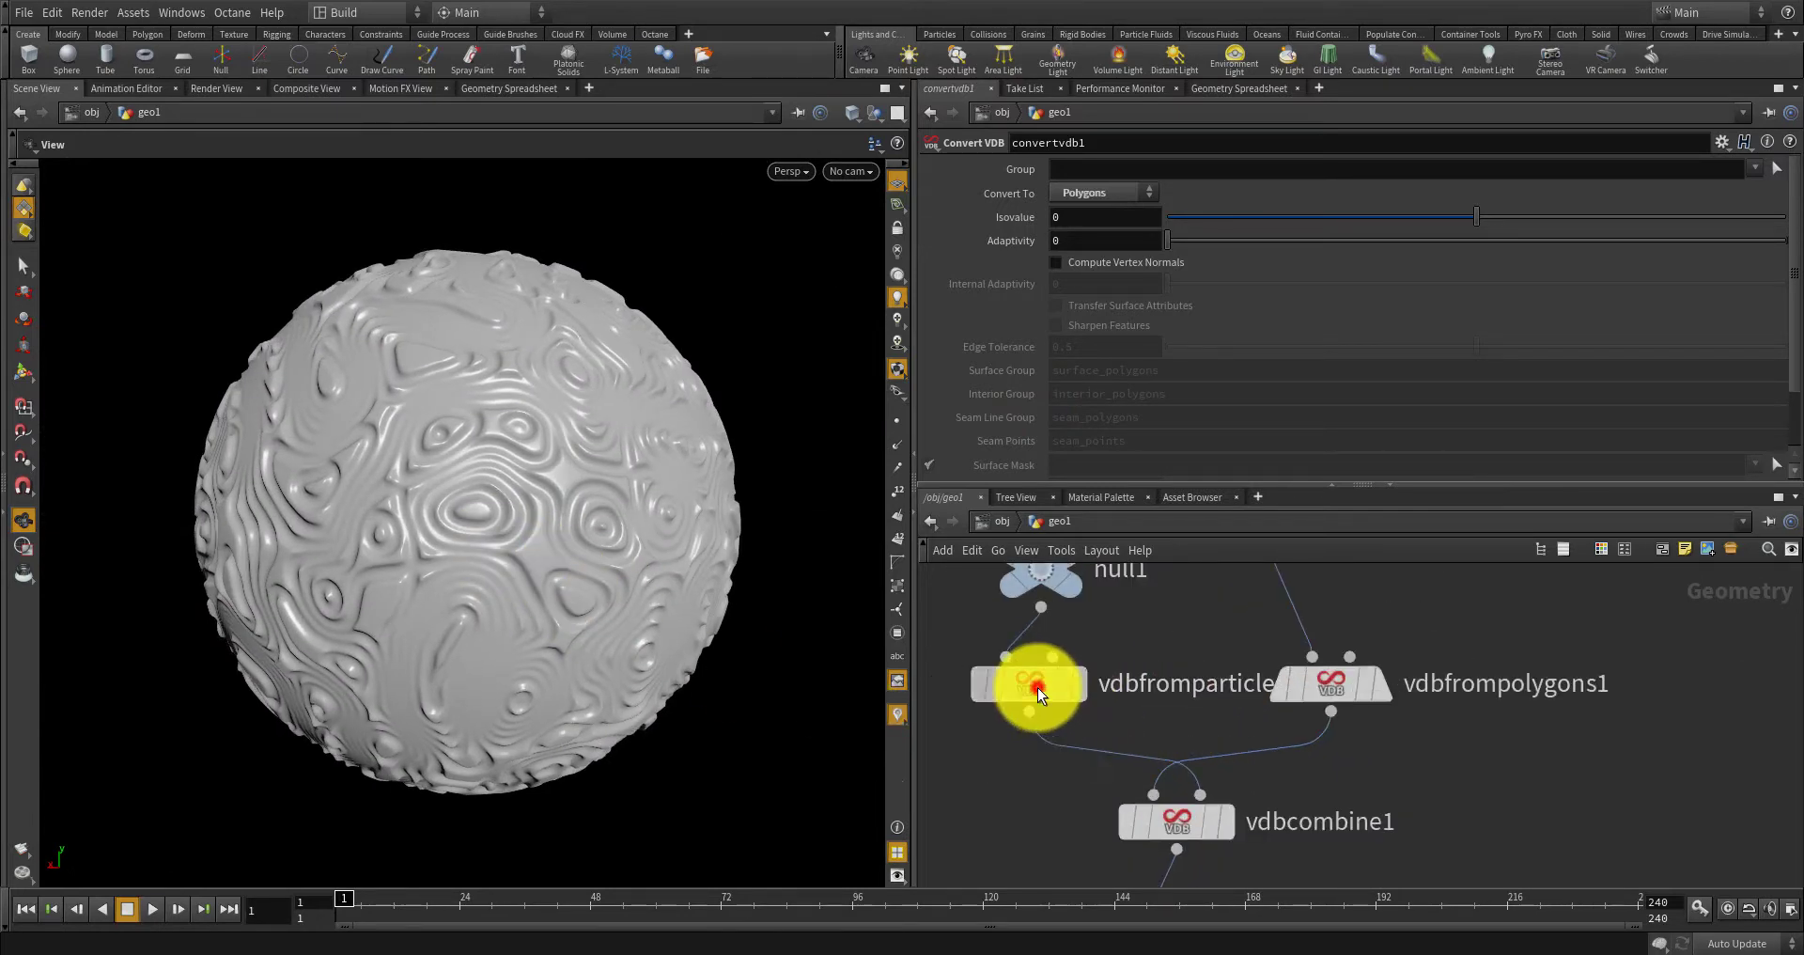
left_click(1031, 686)
left_click_drag(1071, 286, 1107, 287)
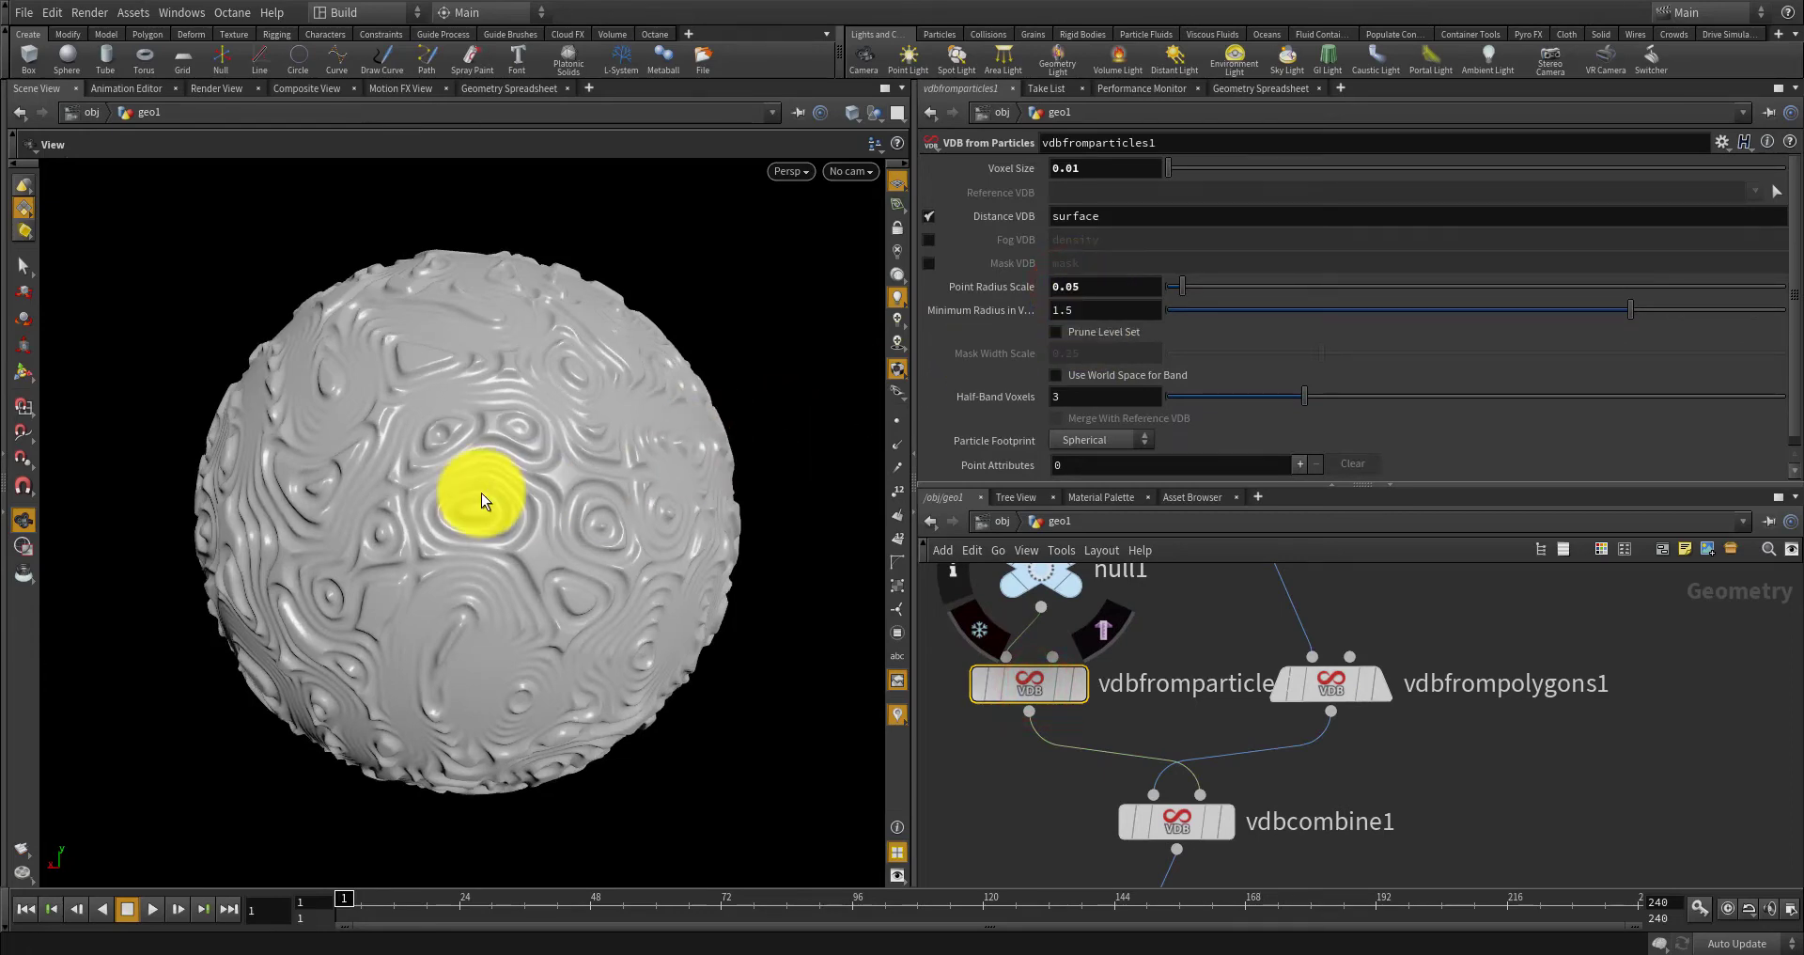
right_click_drag(477, 492, 419, 548)
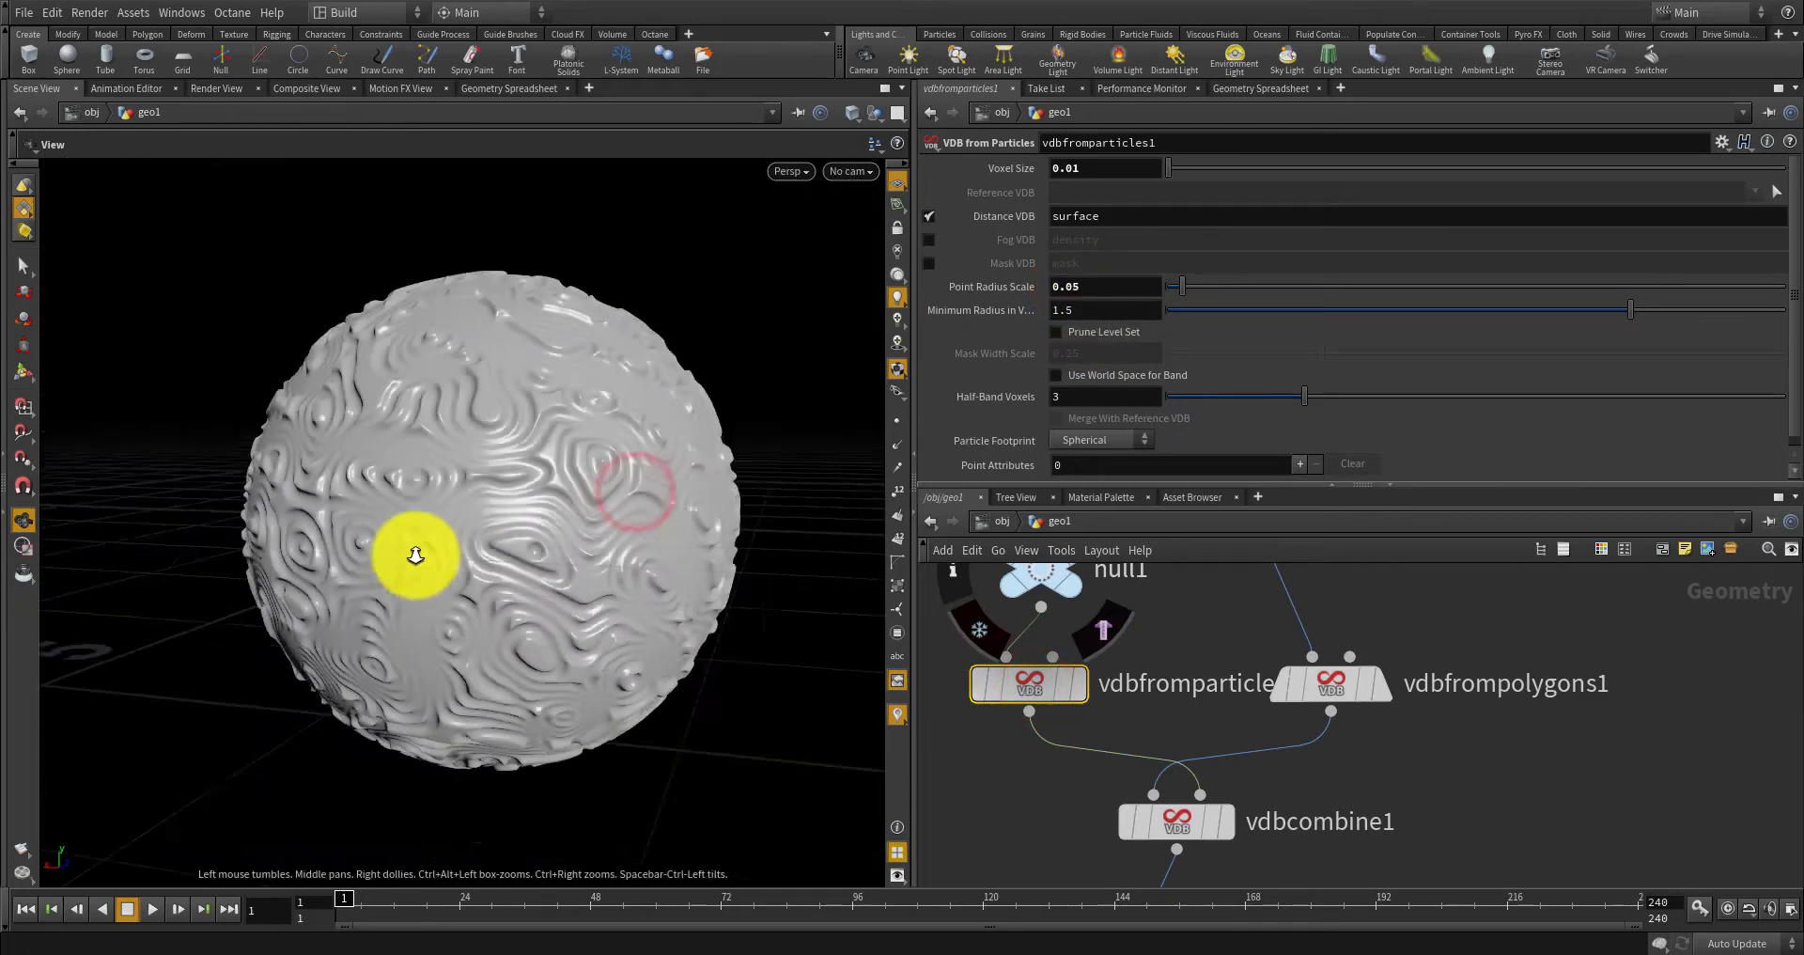
left_click_drag(427, 552, 1164, 695)
Review the upstream network and move the ray1 node out to the side of the chain above CURVE, keeping its connections.
scroll(1170, 677, "down", 6)
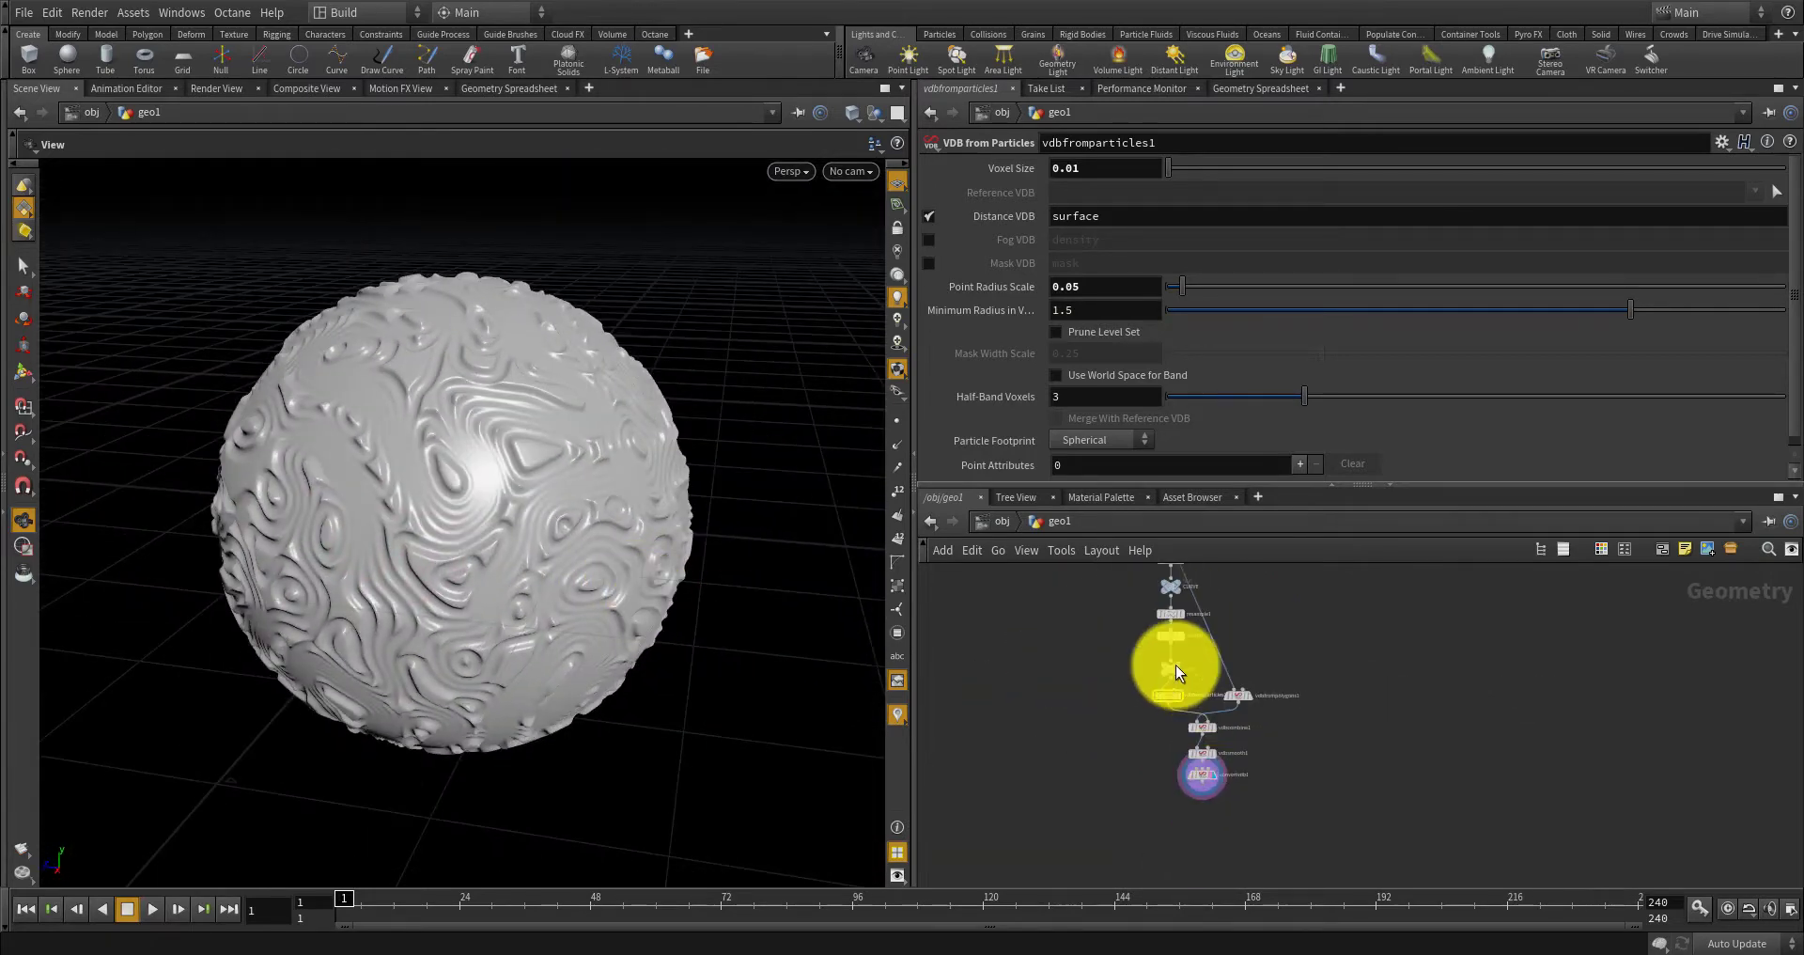
scroll(1141, 652, "down", 2)
scroll(1138, 637, "up", 5)
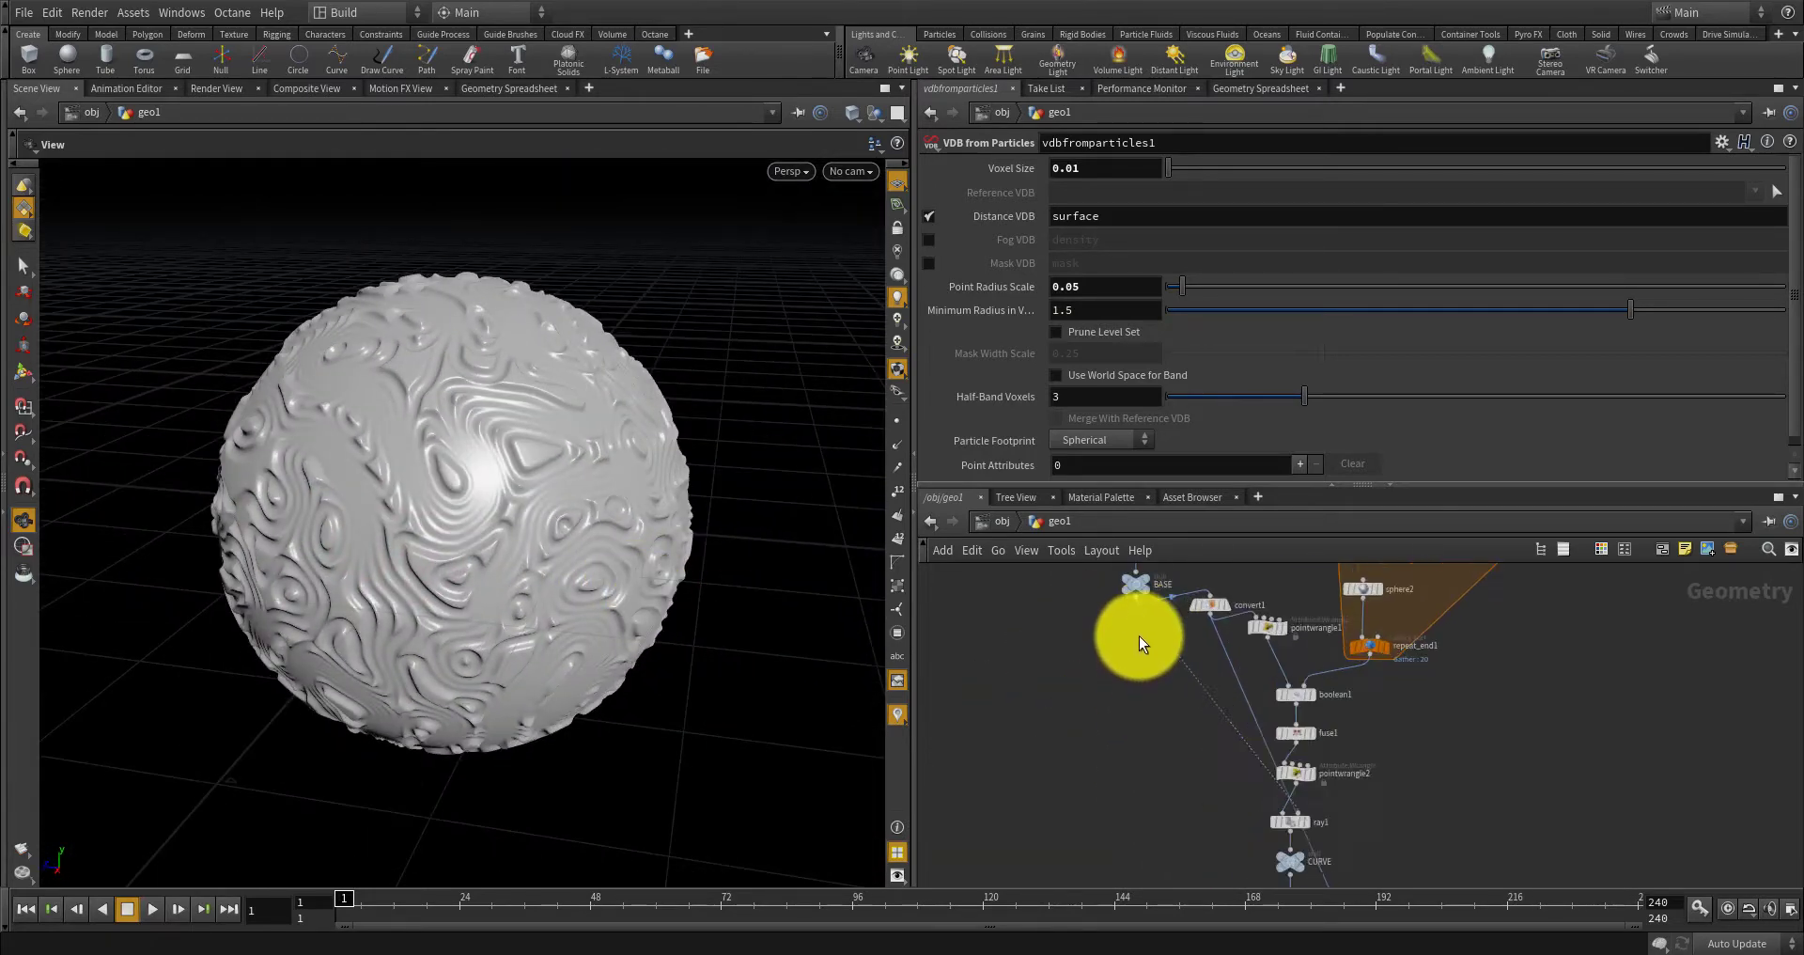
middle_click_drag(1118, 648, 1256, 813)
scroll(1259, 816, "down", 5)
scroll(1273, 839, "up", 8)
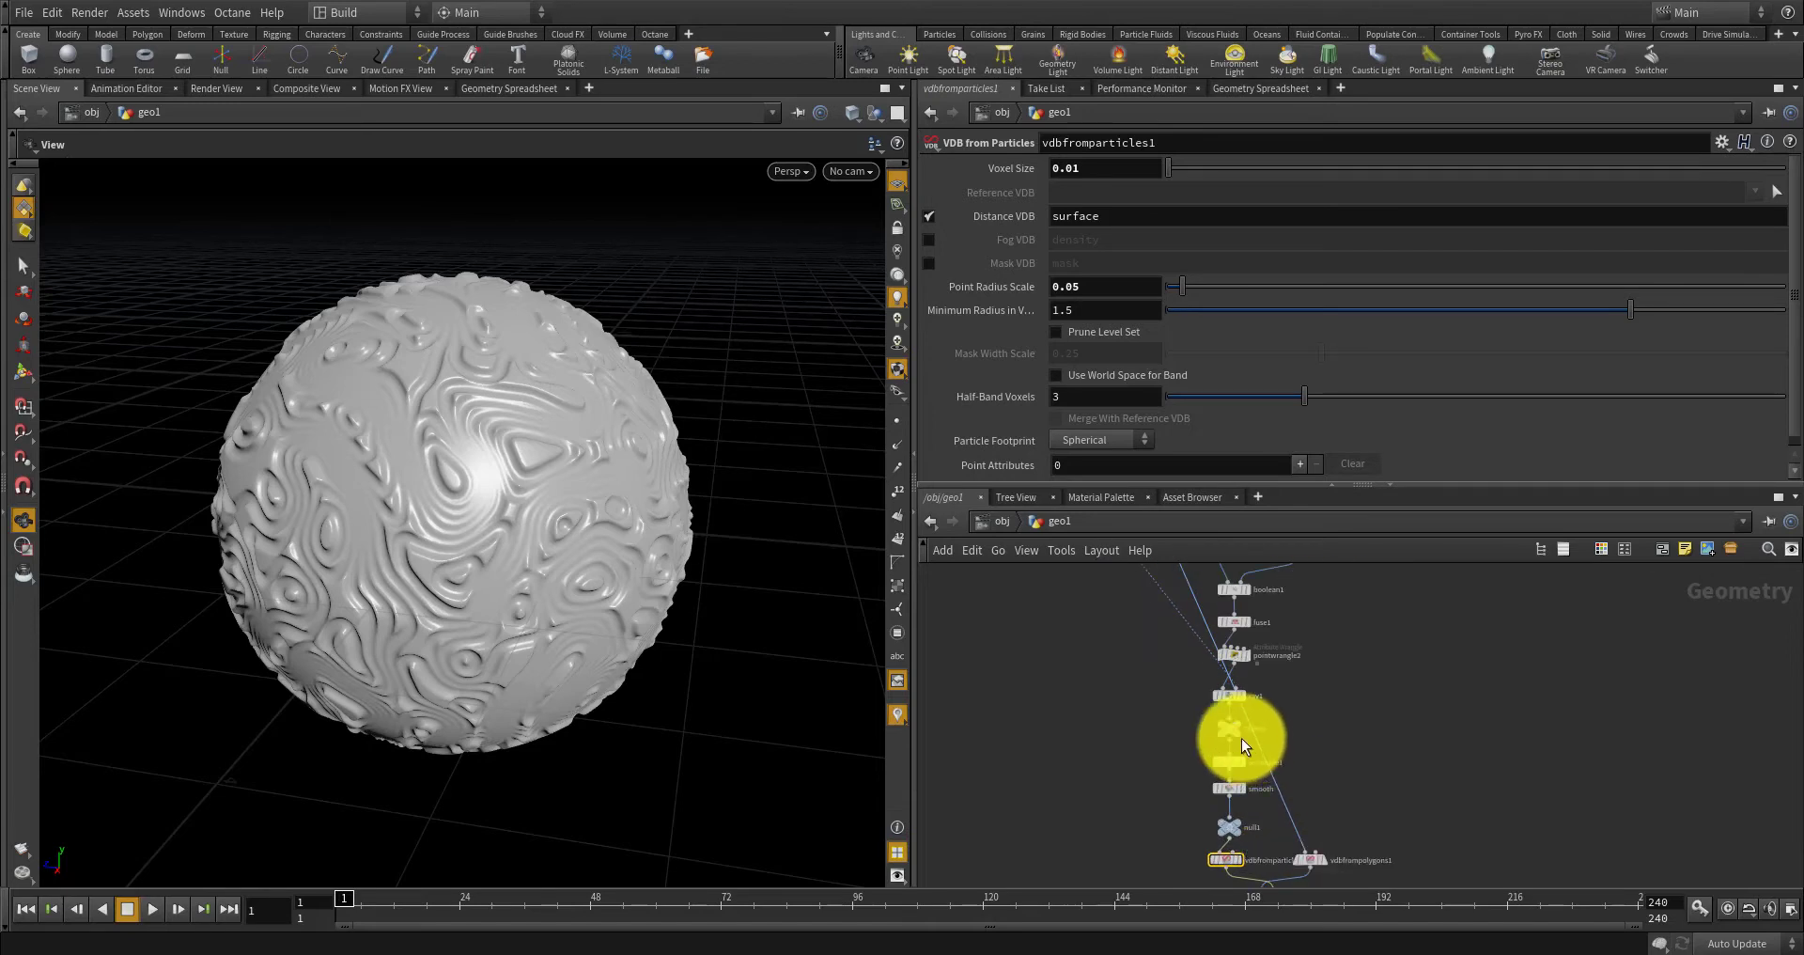
scroll(1223, 680, "down", 4)
left_click_drag(1223, 680, 1100, 680)
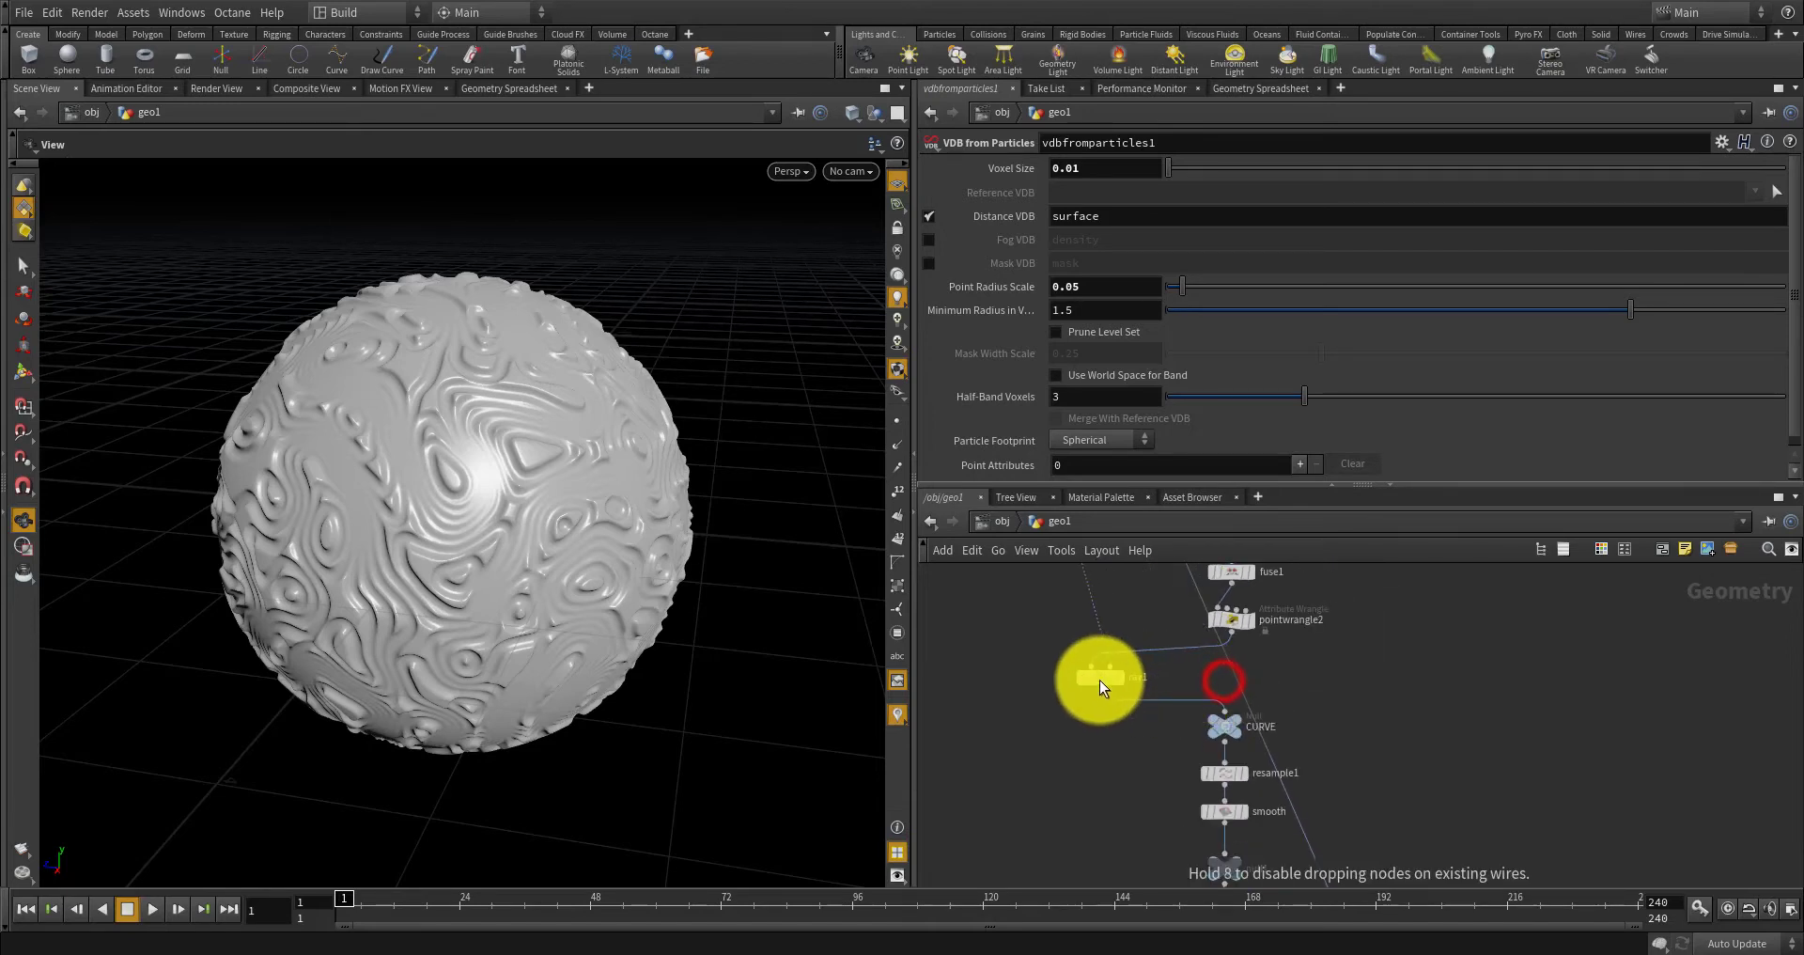
scroll(1208, 684, "down", 4)
scroll(1159, 706, "down", 3)
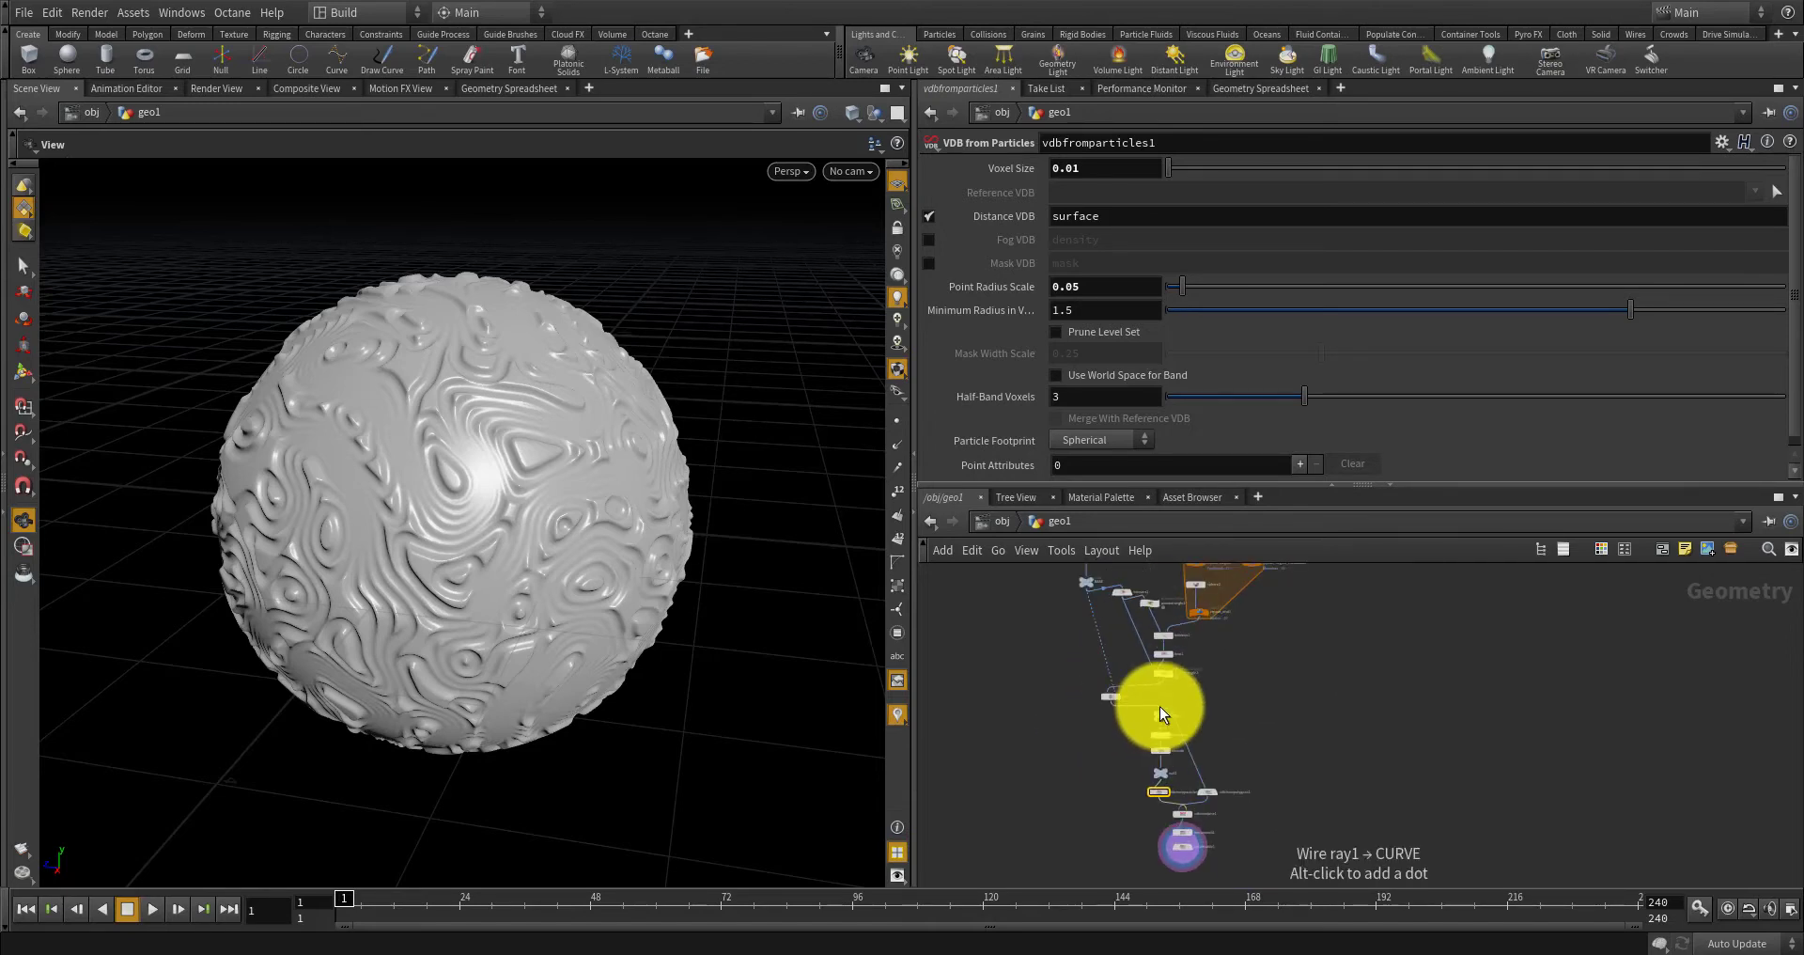
Move the CONTROLLER null down the network to sit beside vdbfromparticles1, and show its parameters.
middle_click_drag(1300, 720, 1393, 808)
scroll(1212, 649, "up", 4)
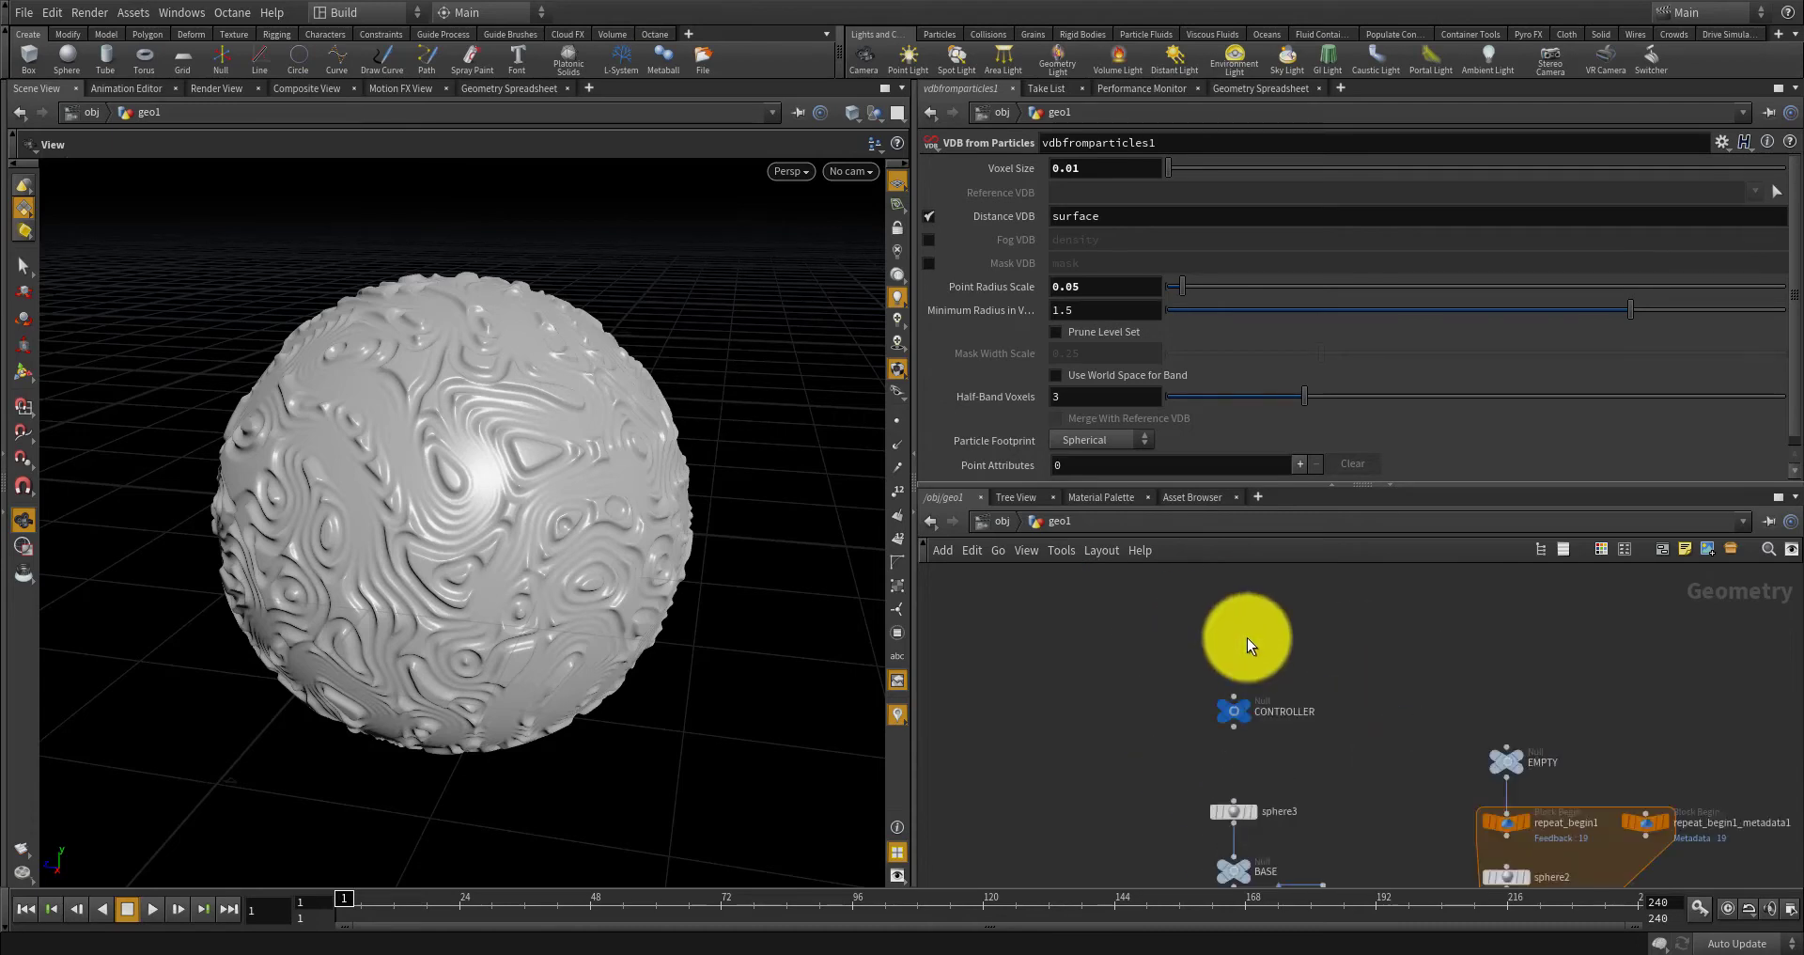
left_click_drag(1225, 748, 1332, 767)
scroll(1353, 769, "up", 5)
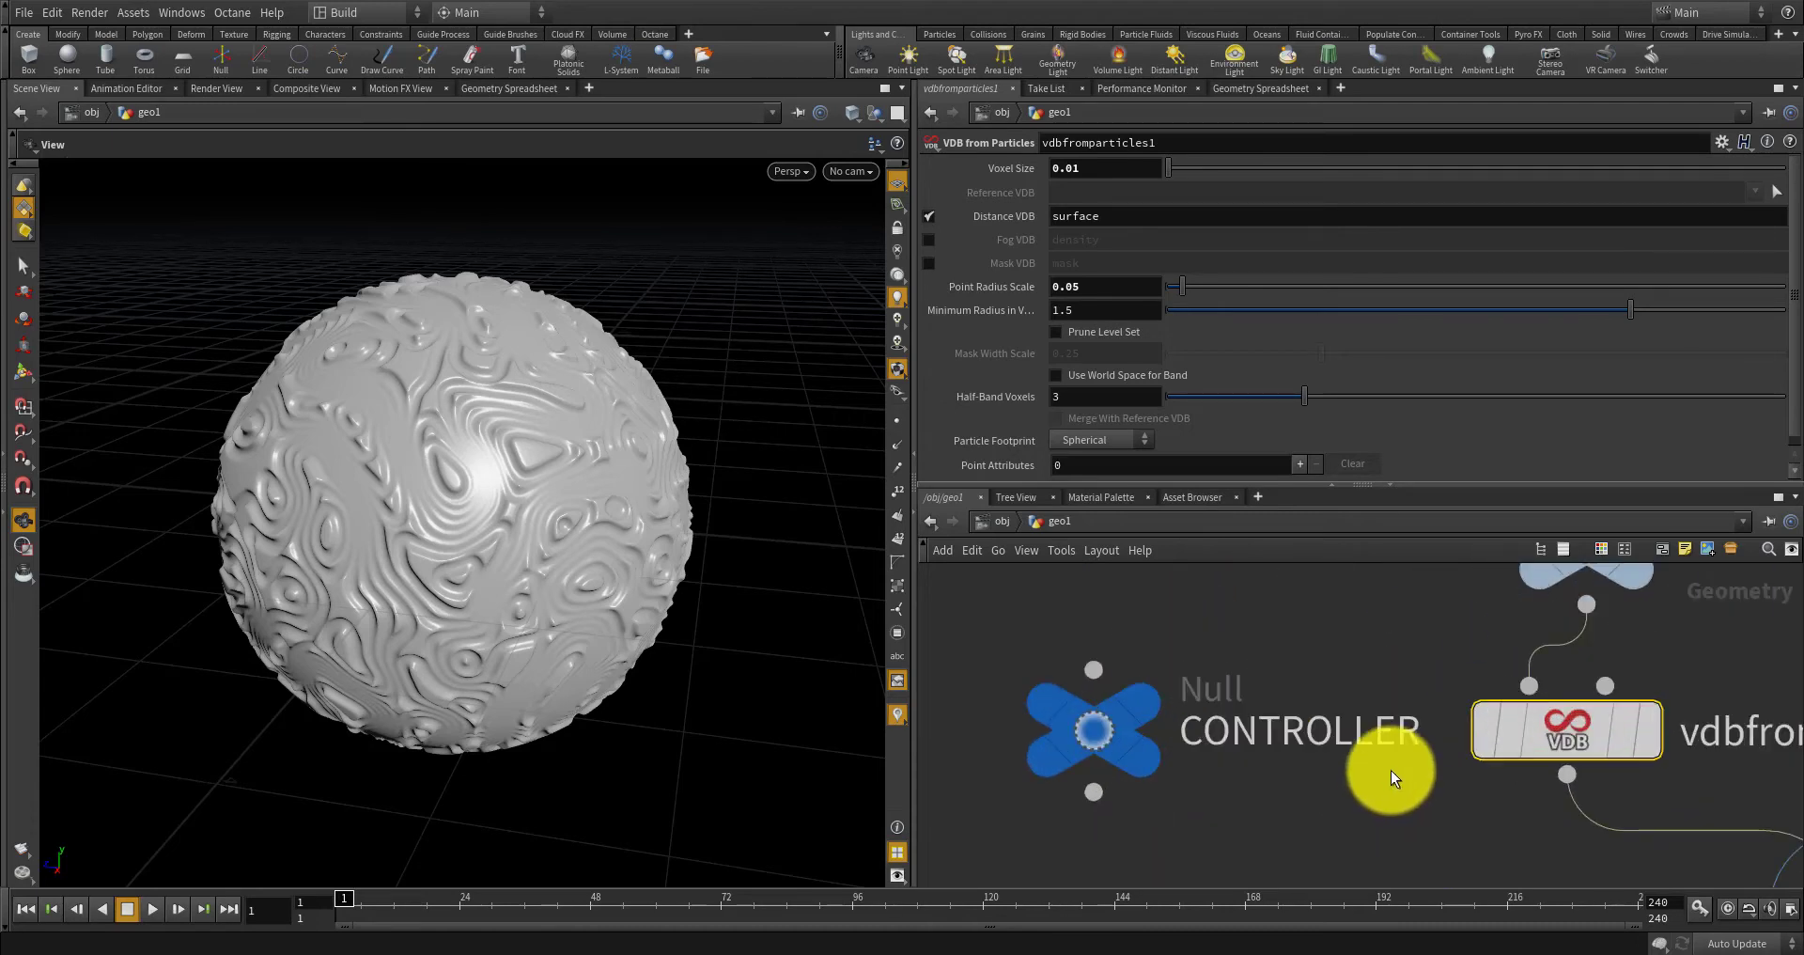
left_click(1082, 720)
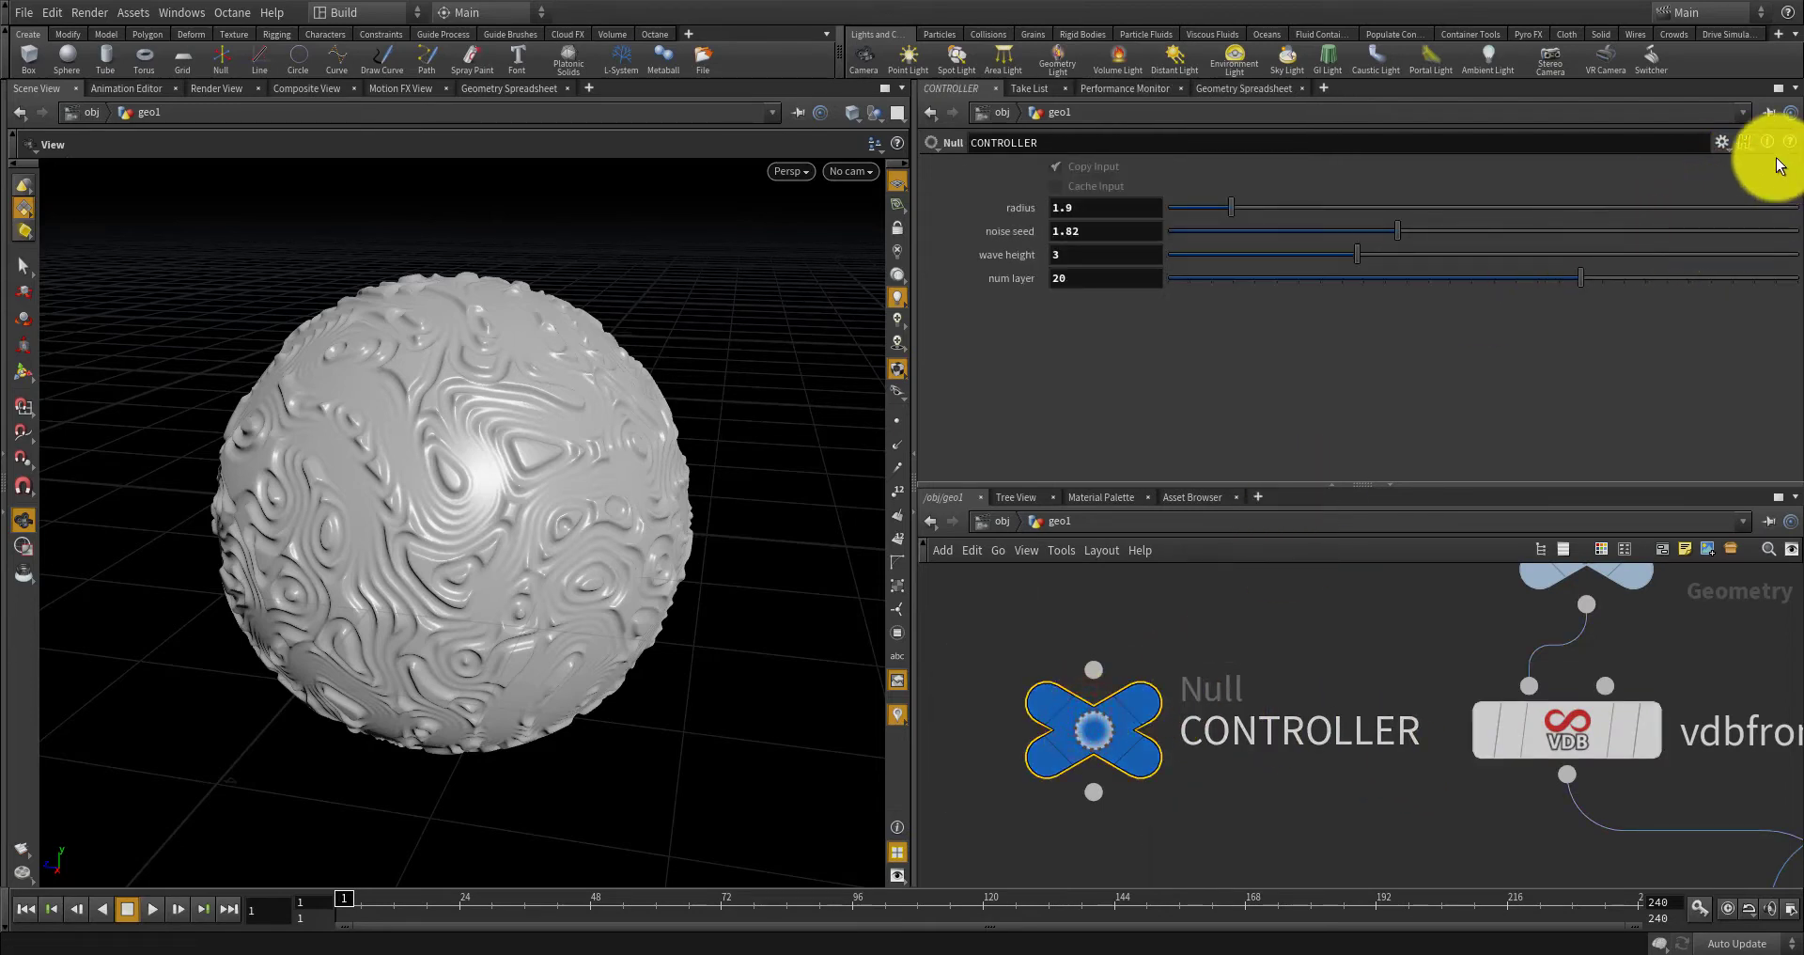
Add a float parameter to CONTROLLER's parameter interface, named pipe_radius with the label "pipe radius".
left_click(1719, 142)
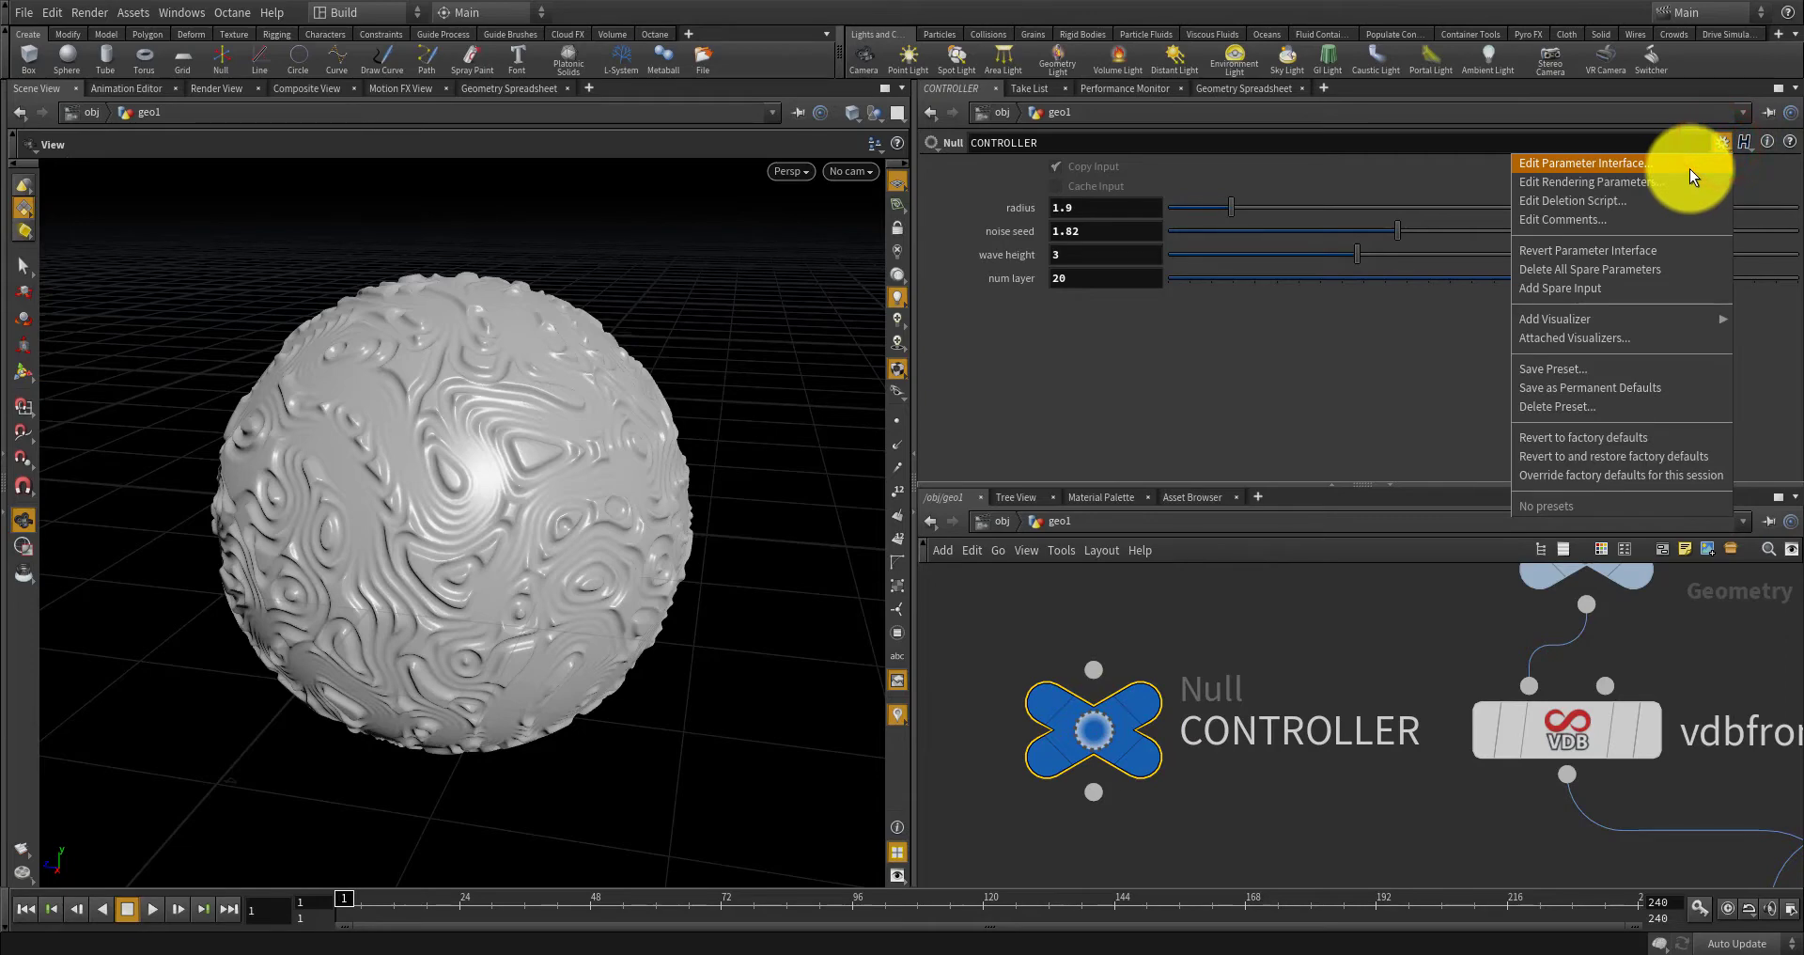
left_click(1575, 165)
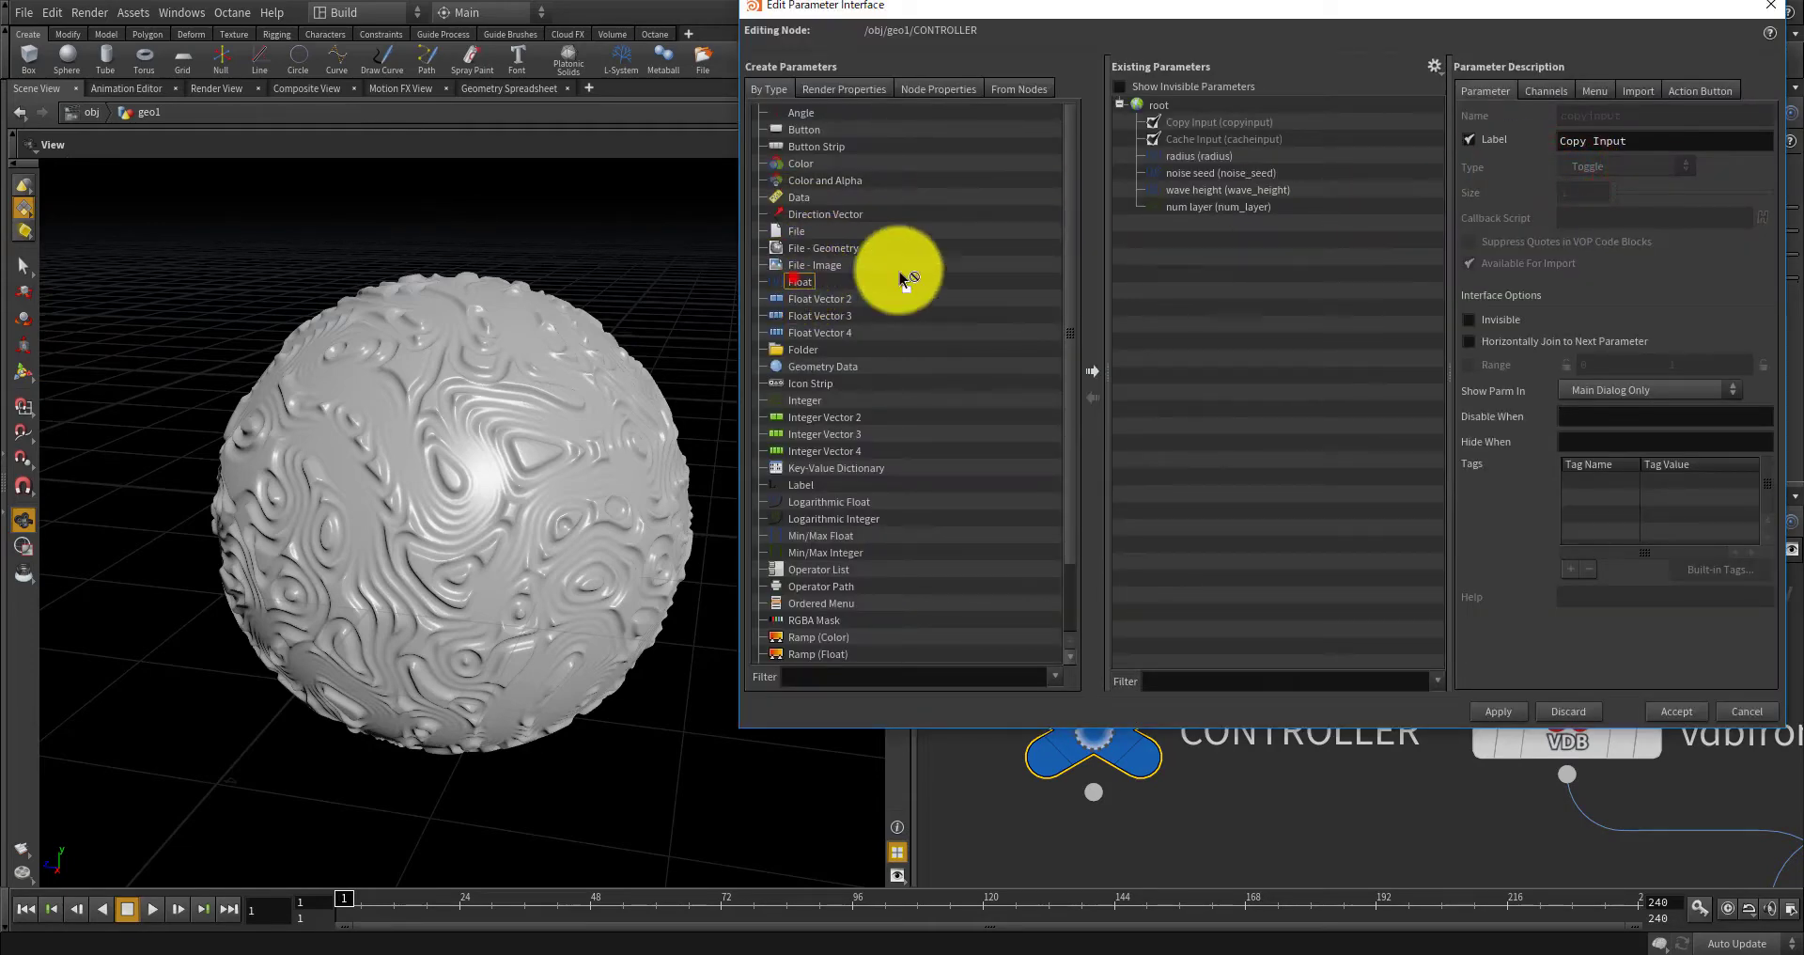
left_click_drag(900, 272, 1161, 267)
double_click(1659, 114)
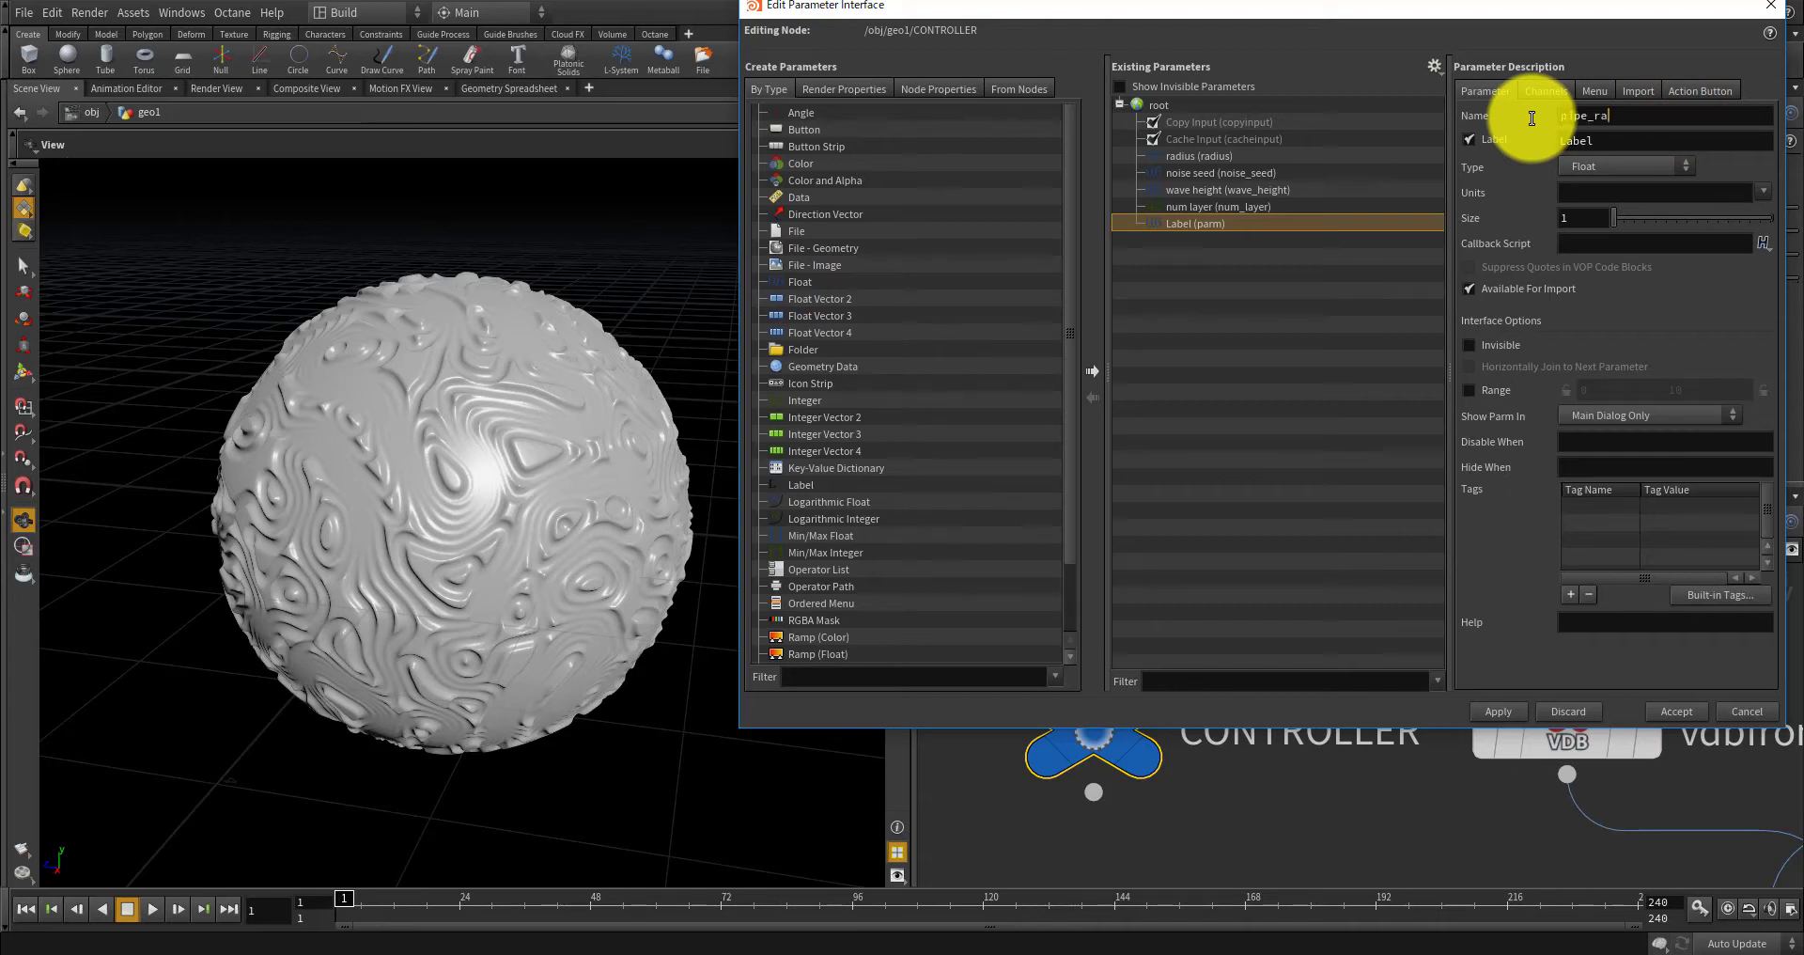
double_click(1639, 139)
type("pipe radius")
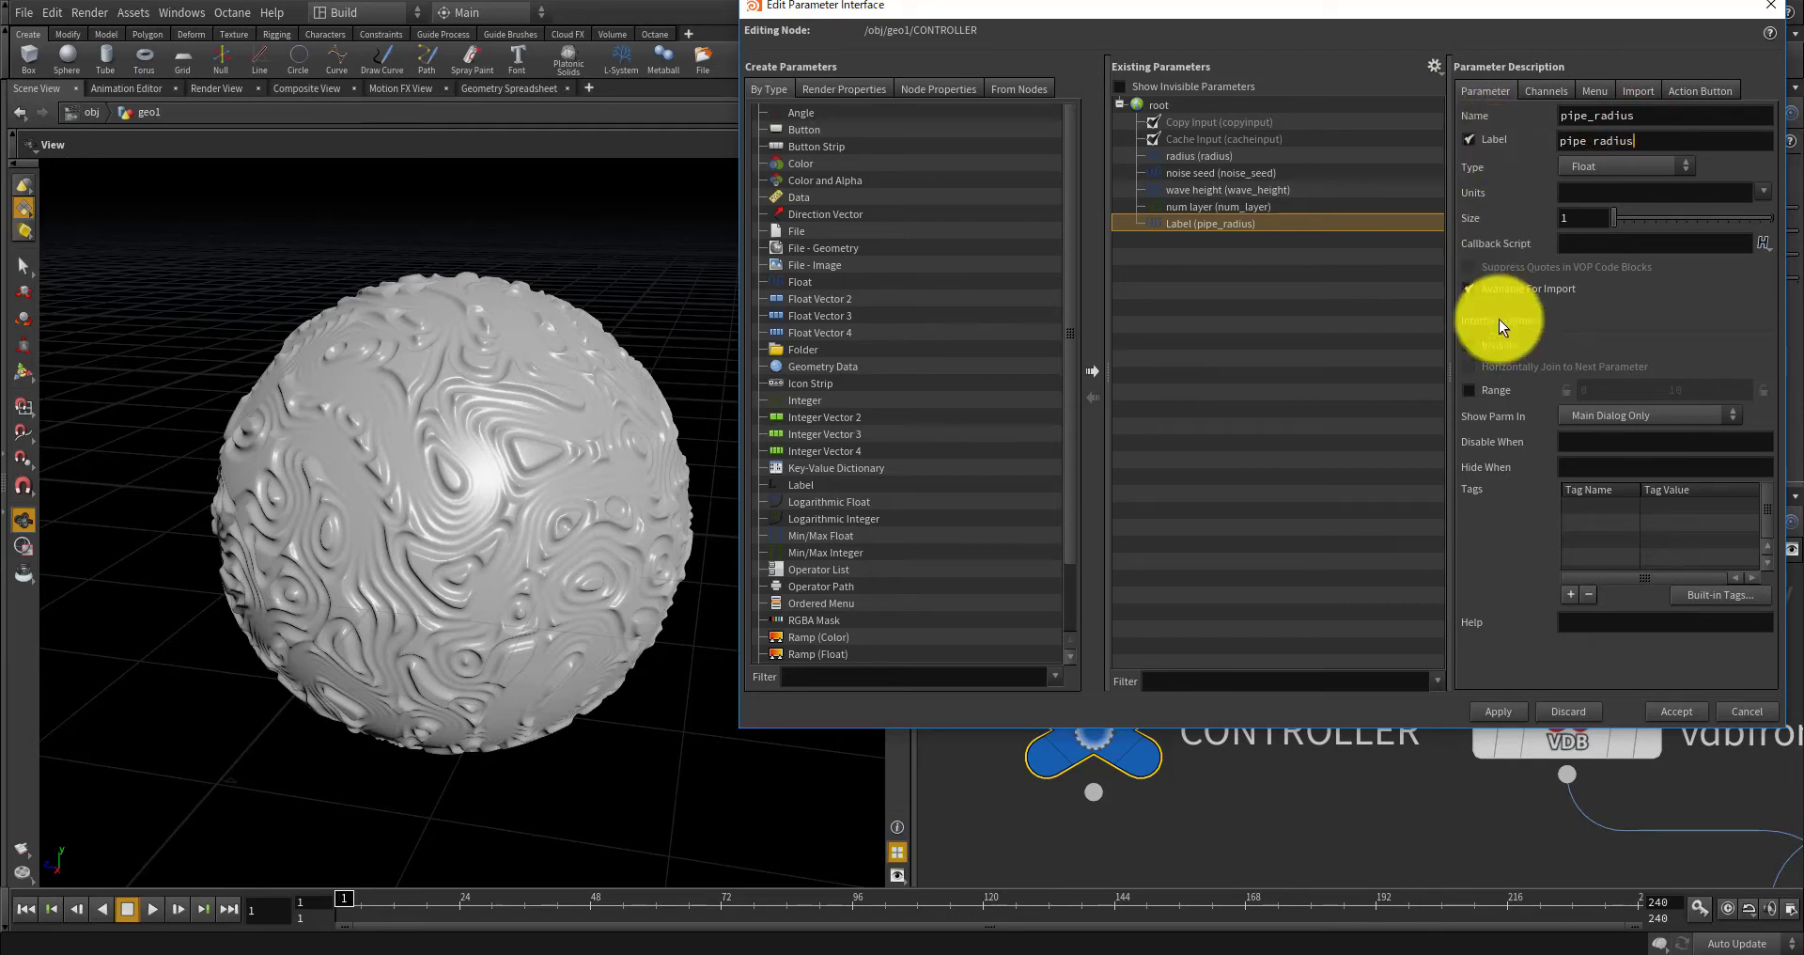
Enable the pipe_radius parameter's range with limits 0 to 1 and accept the parameter interface changes.
left_click(1471, 389)
left_click_drag(1697, 382, 1636, 378)
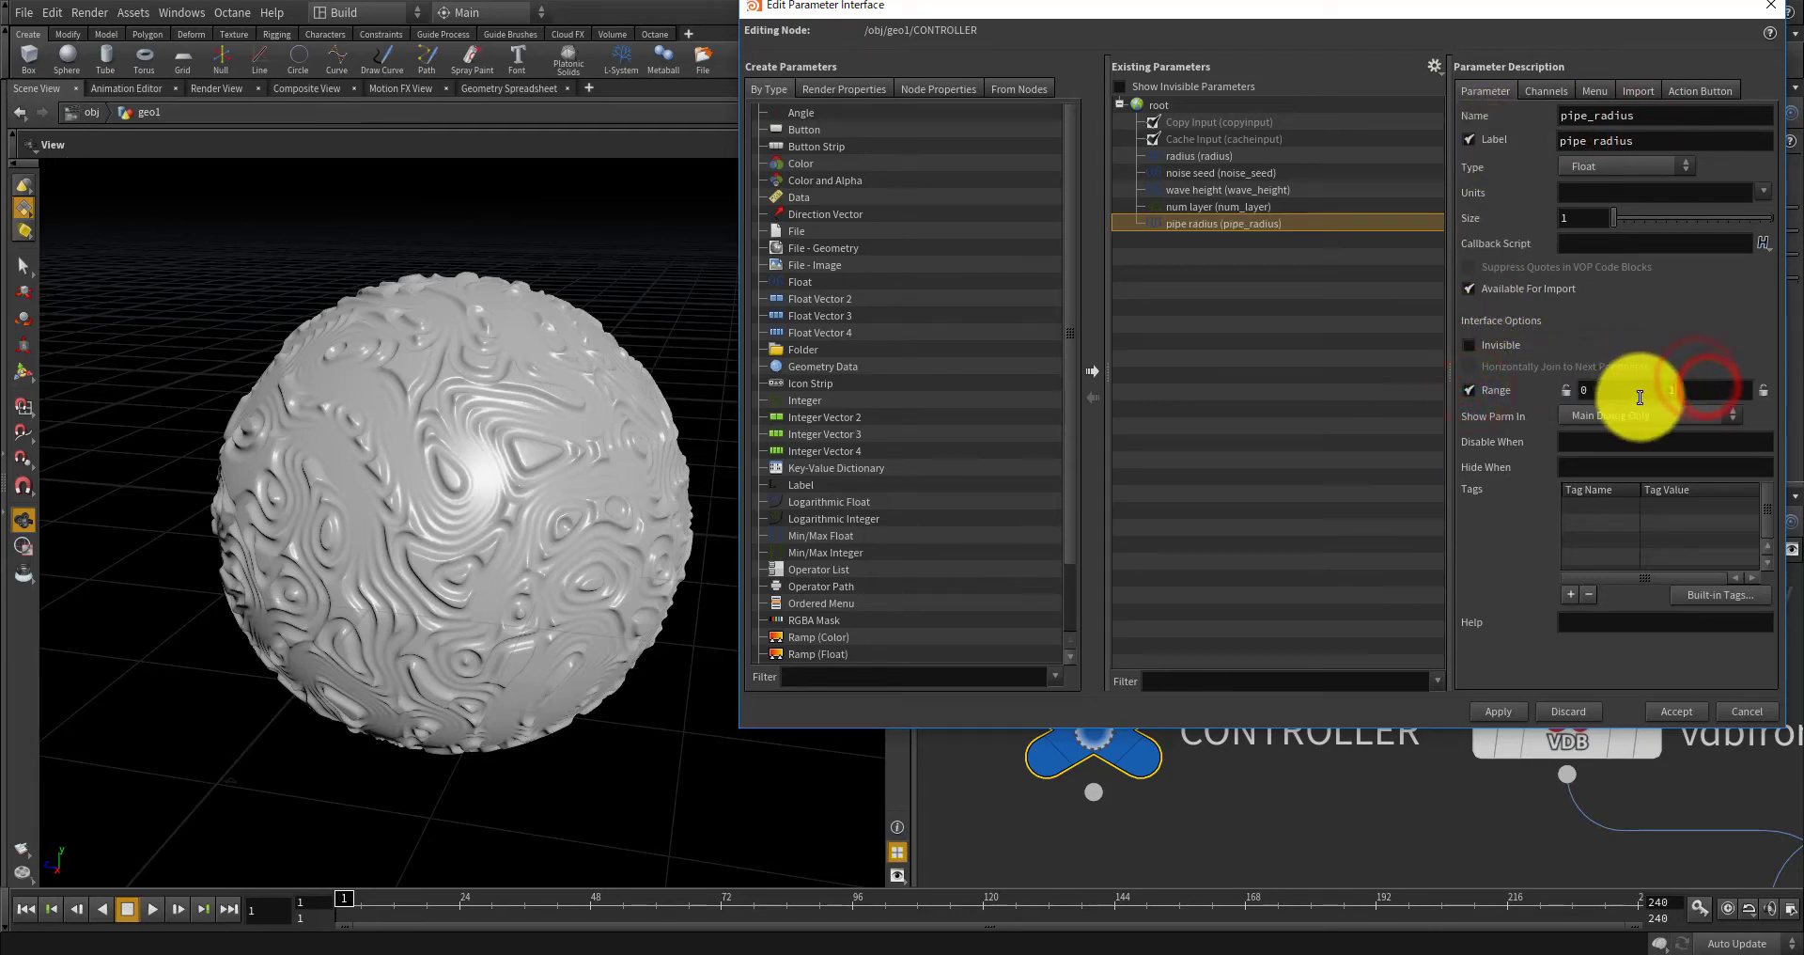
type("1")
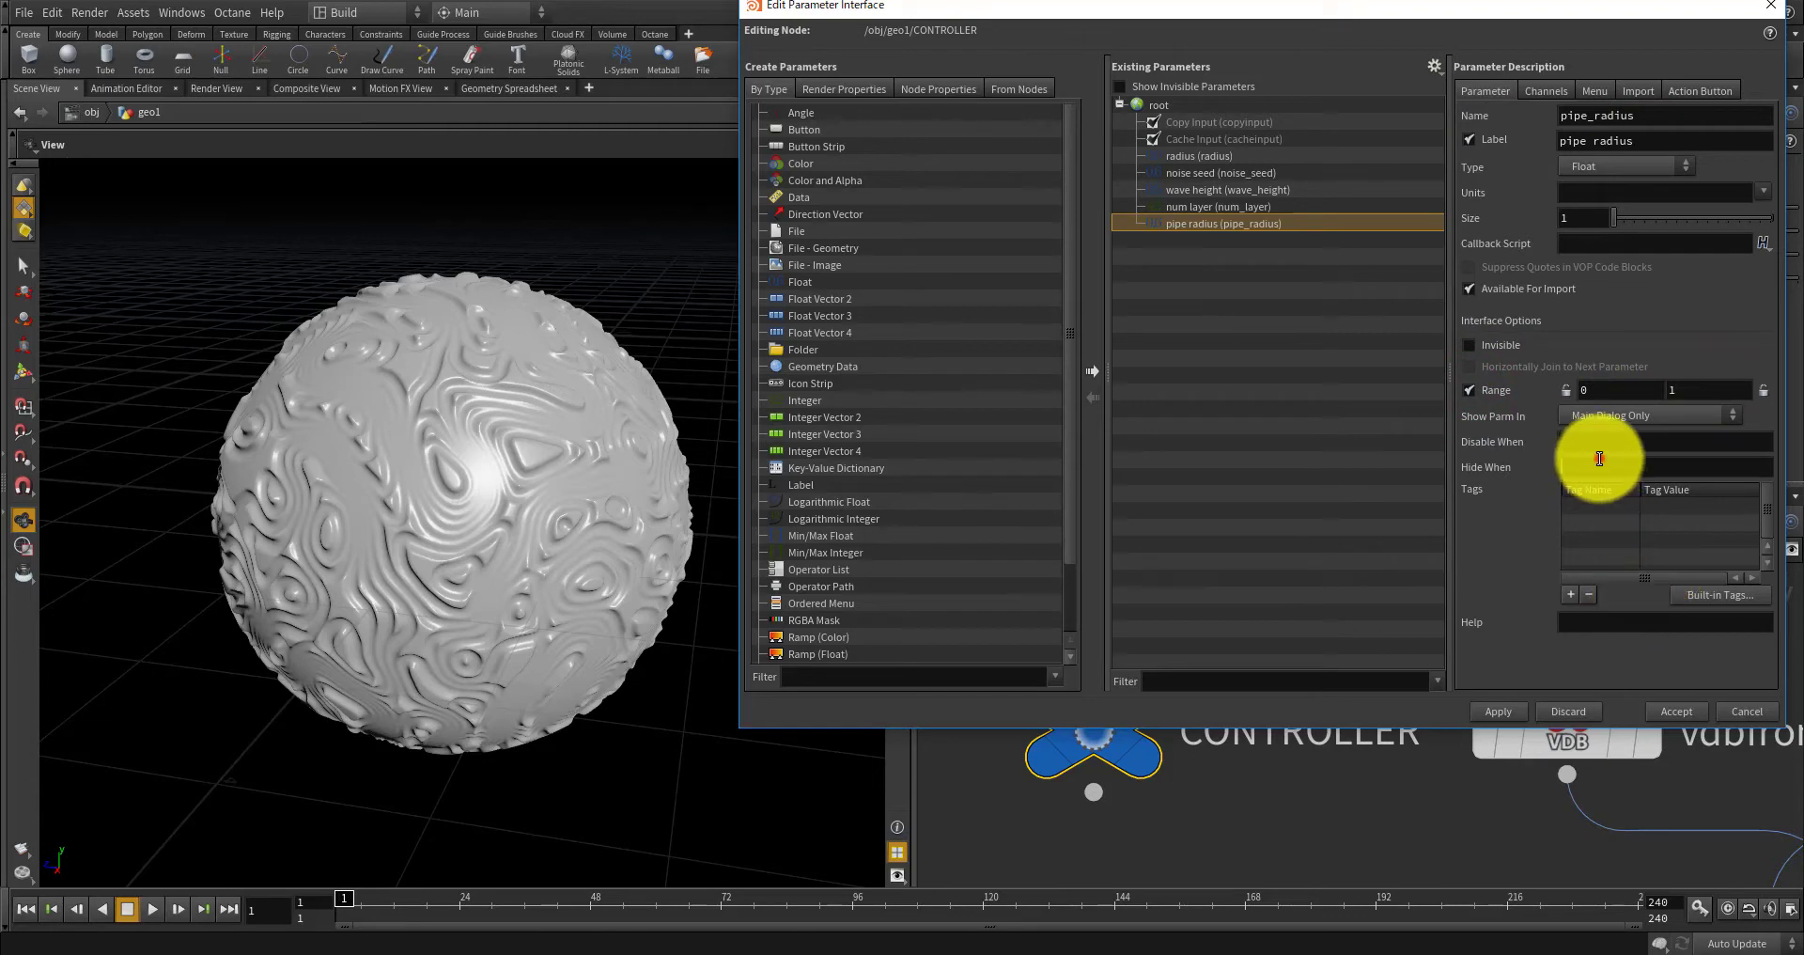
left_click_drag(1706, 383, 1658, 383)
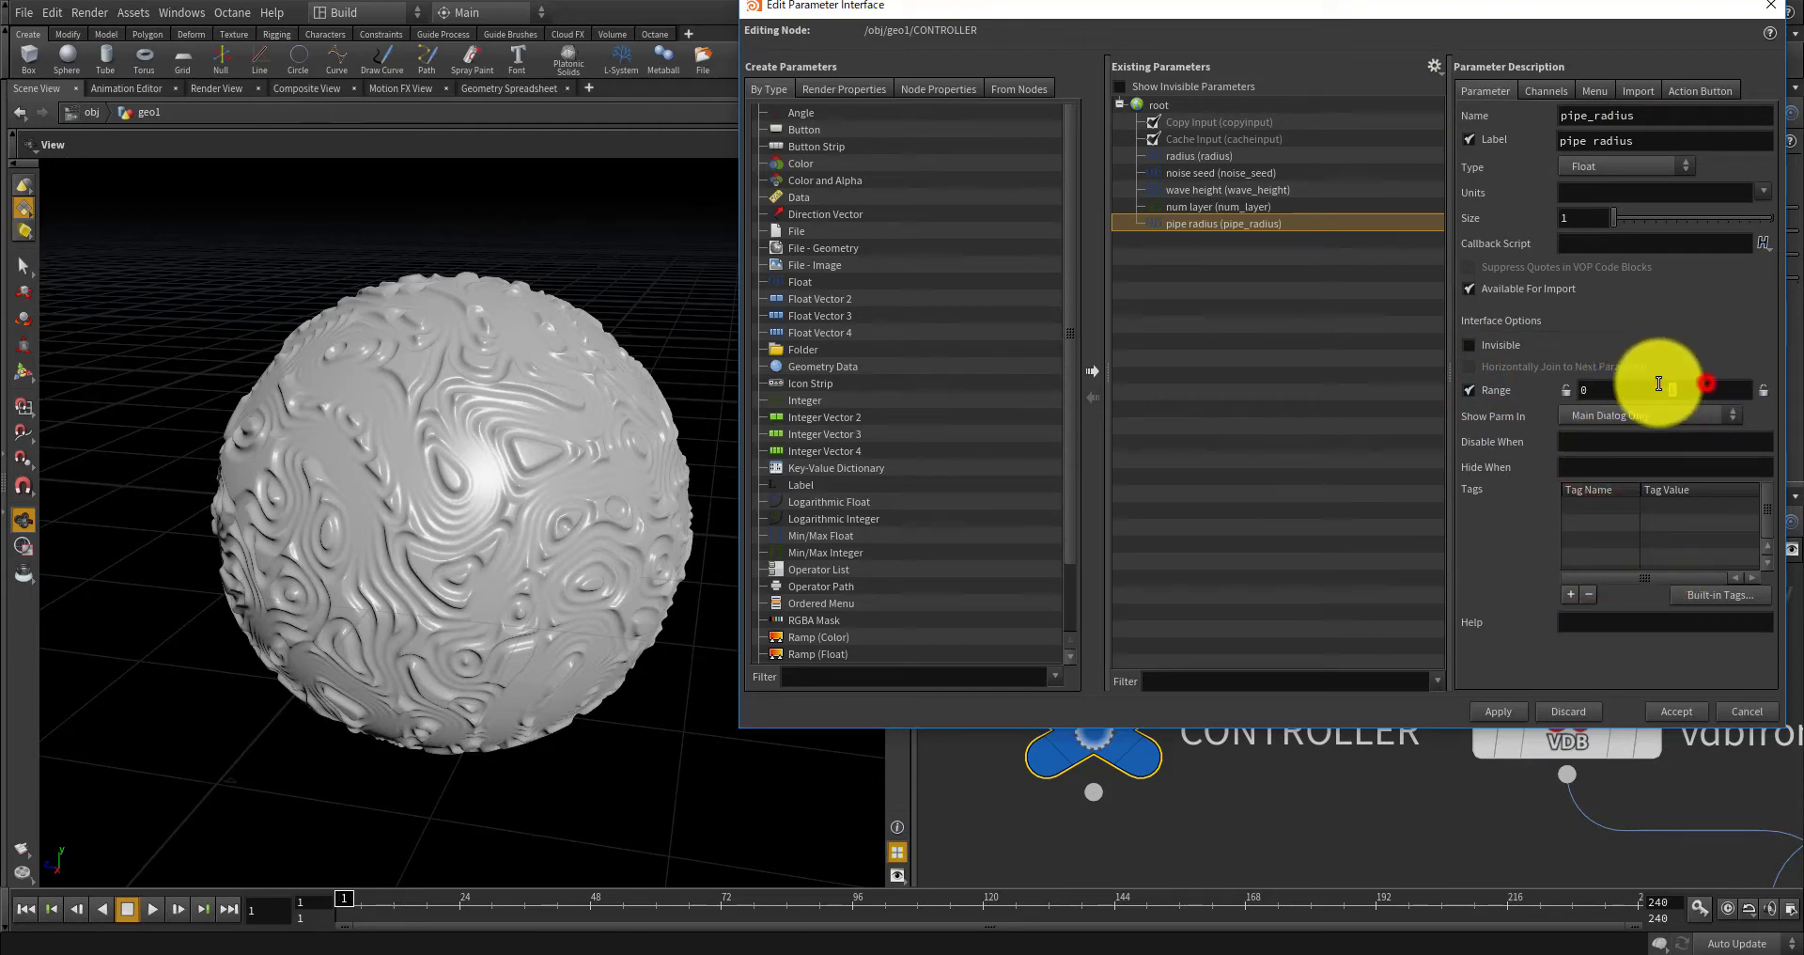
left_click(1507, 712)
left_click(1674, 711)
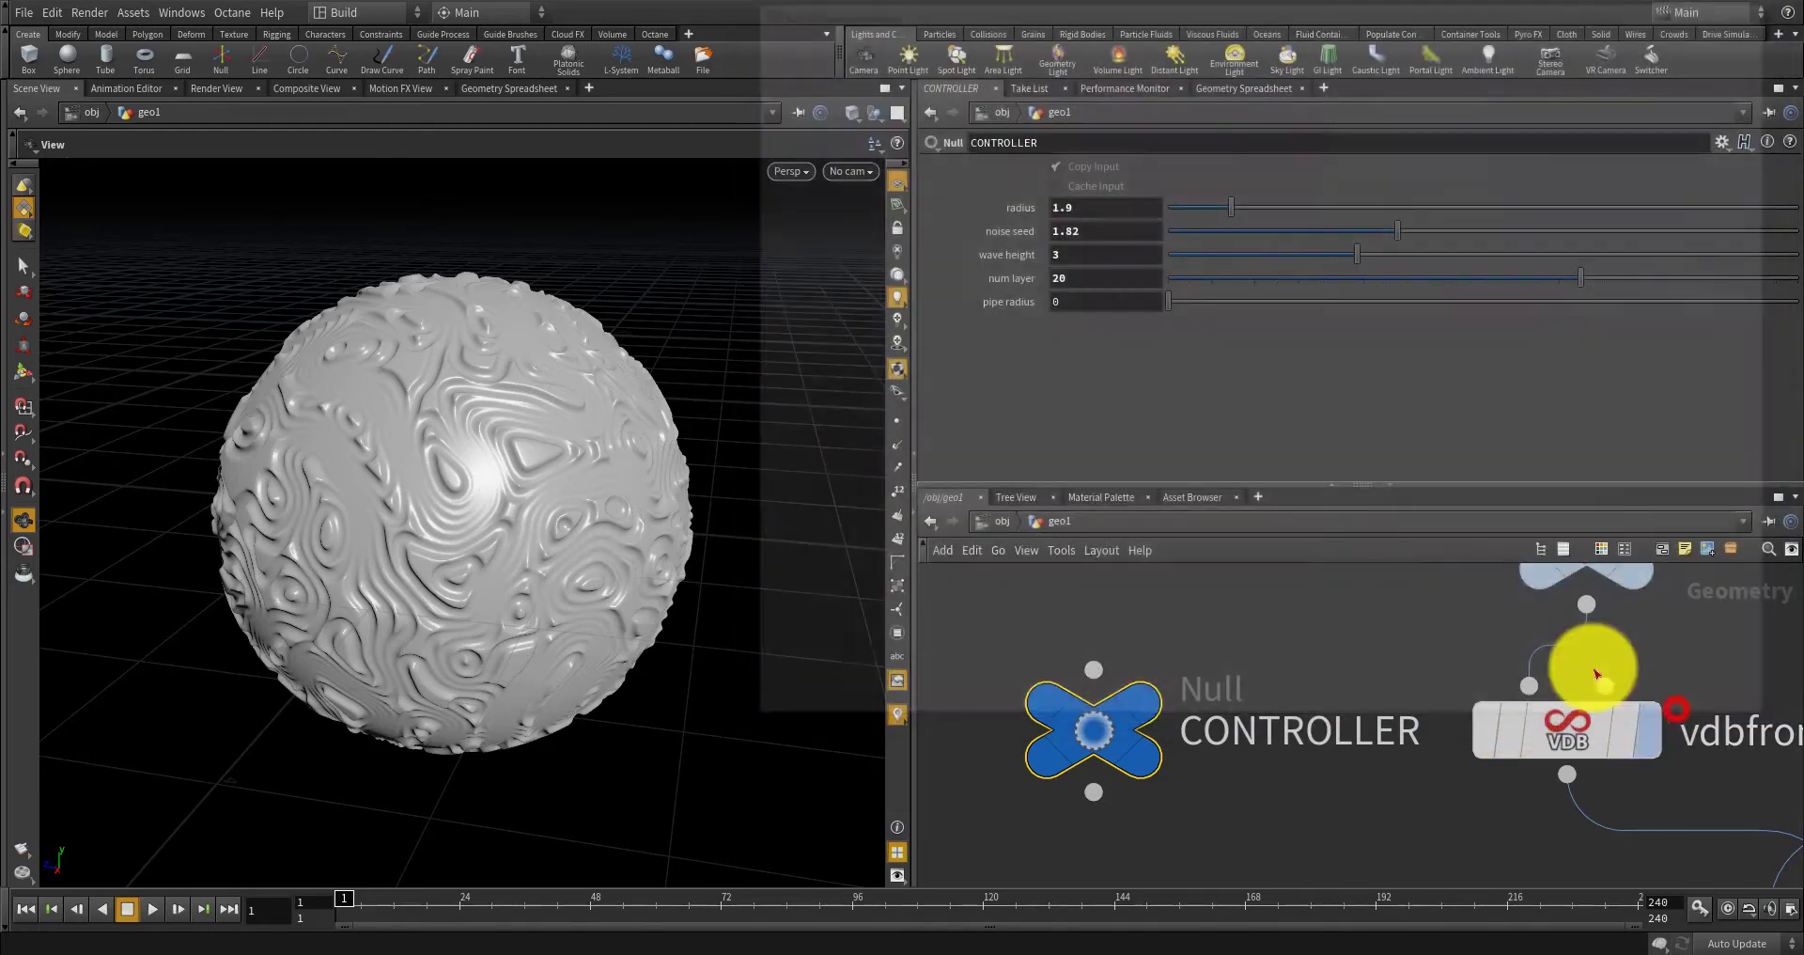
Set CONTROLLER's pipe radius to 0.05, matching the Point Radius Scale of vdbfromparticles1.
left_click(1578, 736)
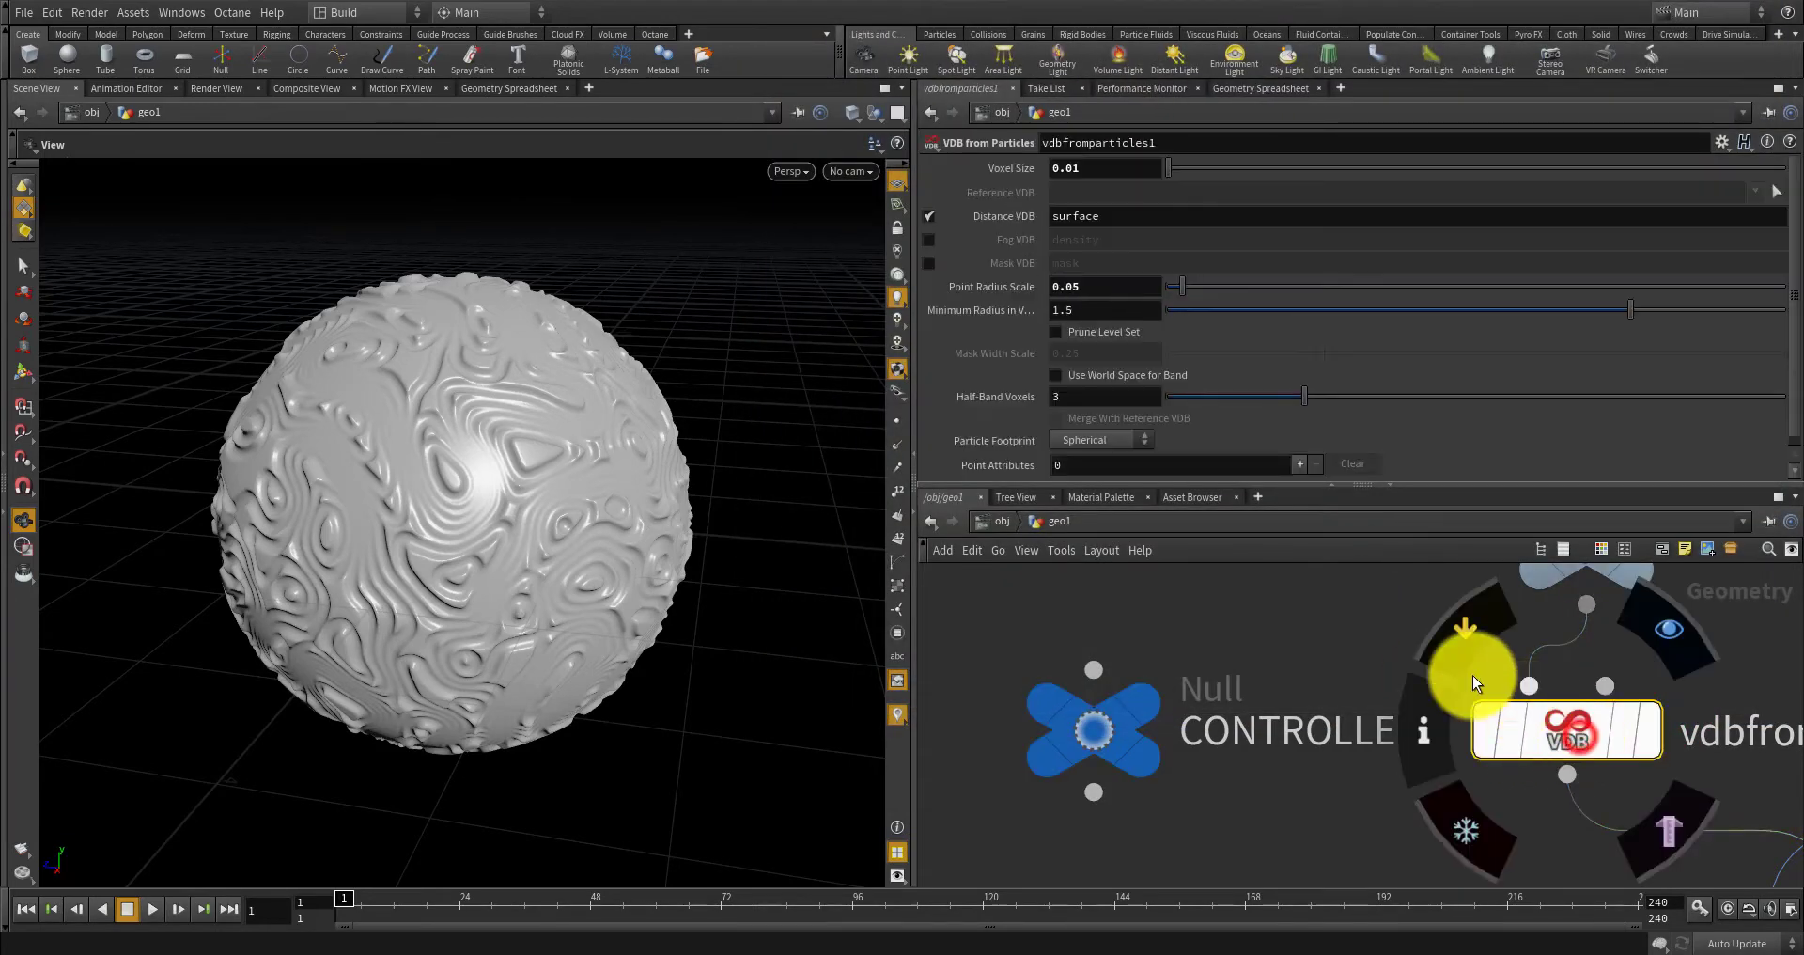
left_click(1121, 689)
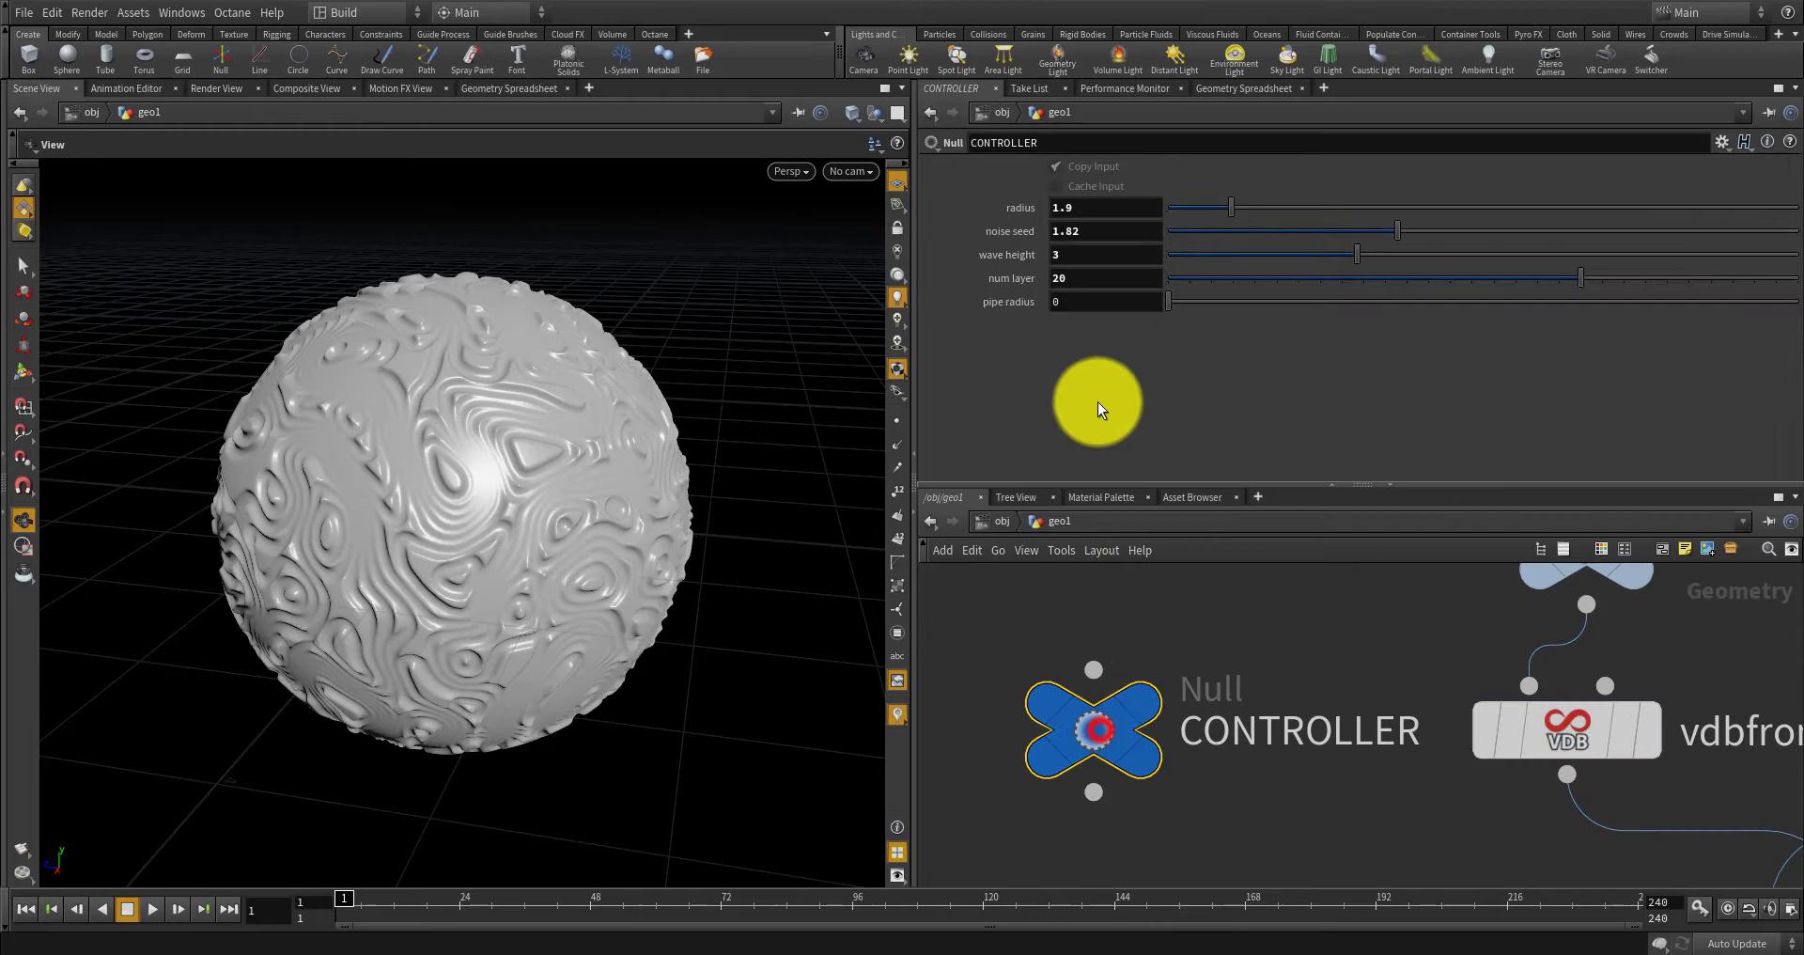
left_click(1095, 302)
type("0.05")
key("Return")
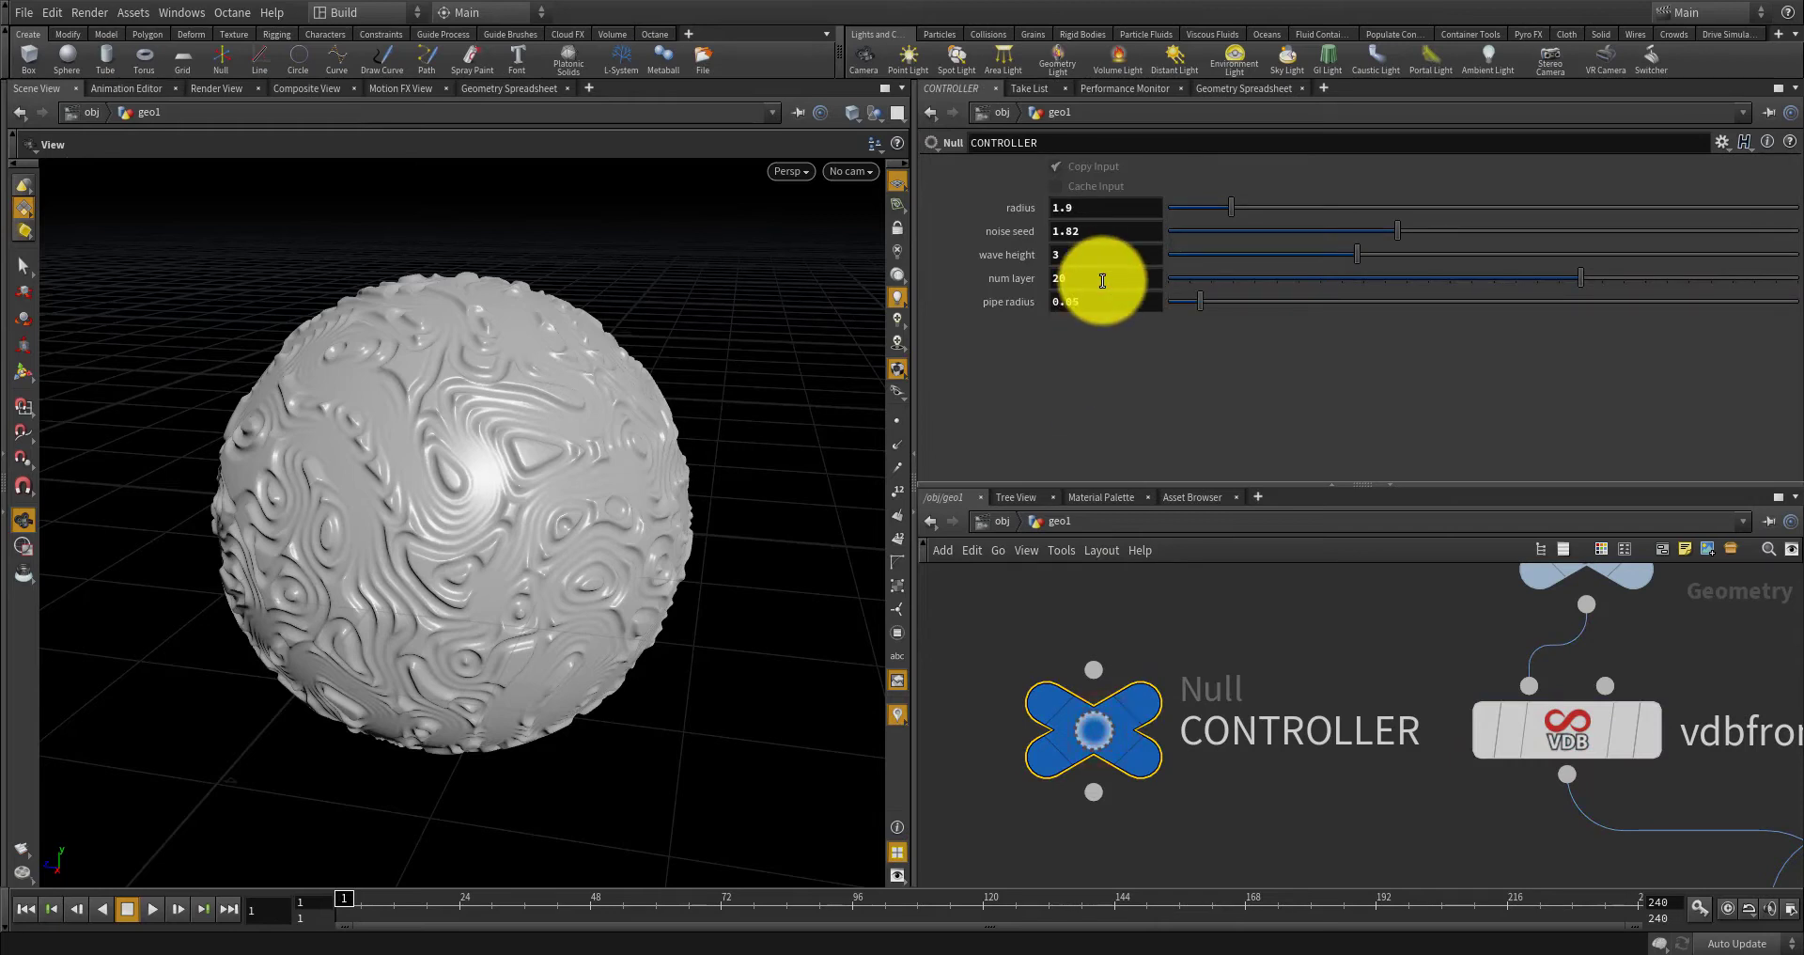
Link vdbfromparticles1's Point Radius Scale to CONTROLLER's pipe radius with the relative reference ch("../CONTROLLER/pipe_radius"), removing any leftover digits.
right_click(1099, 310)
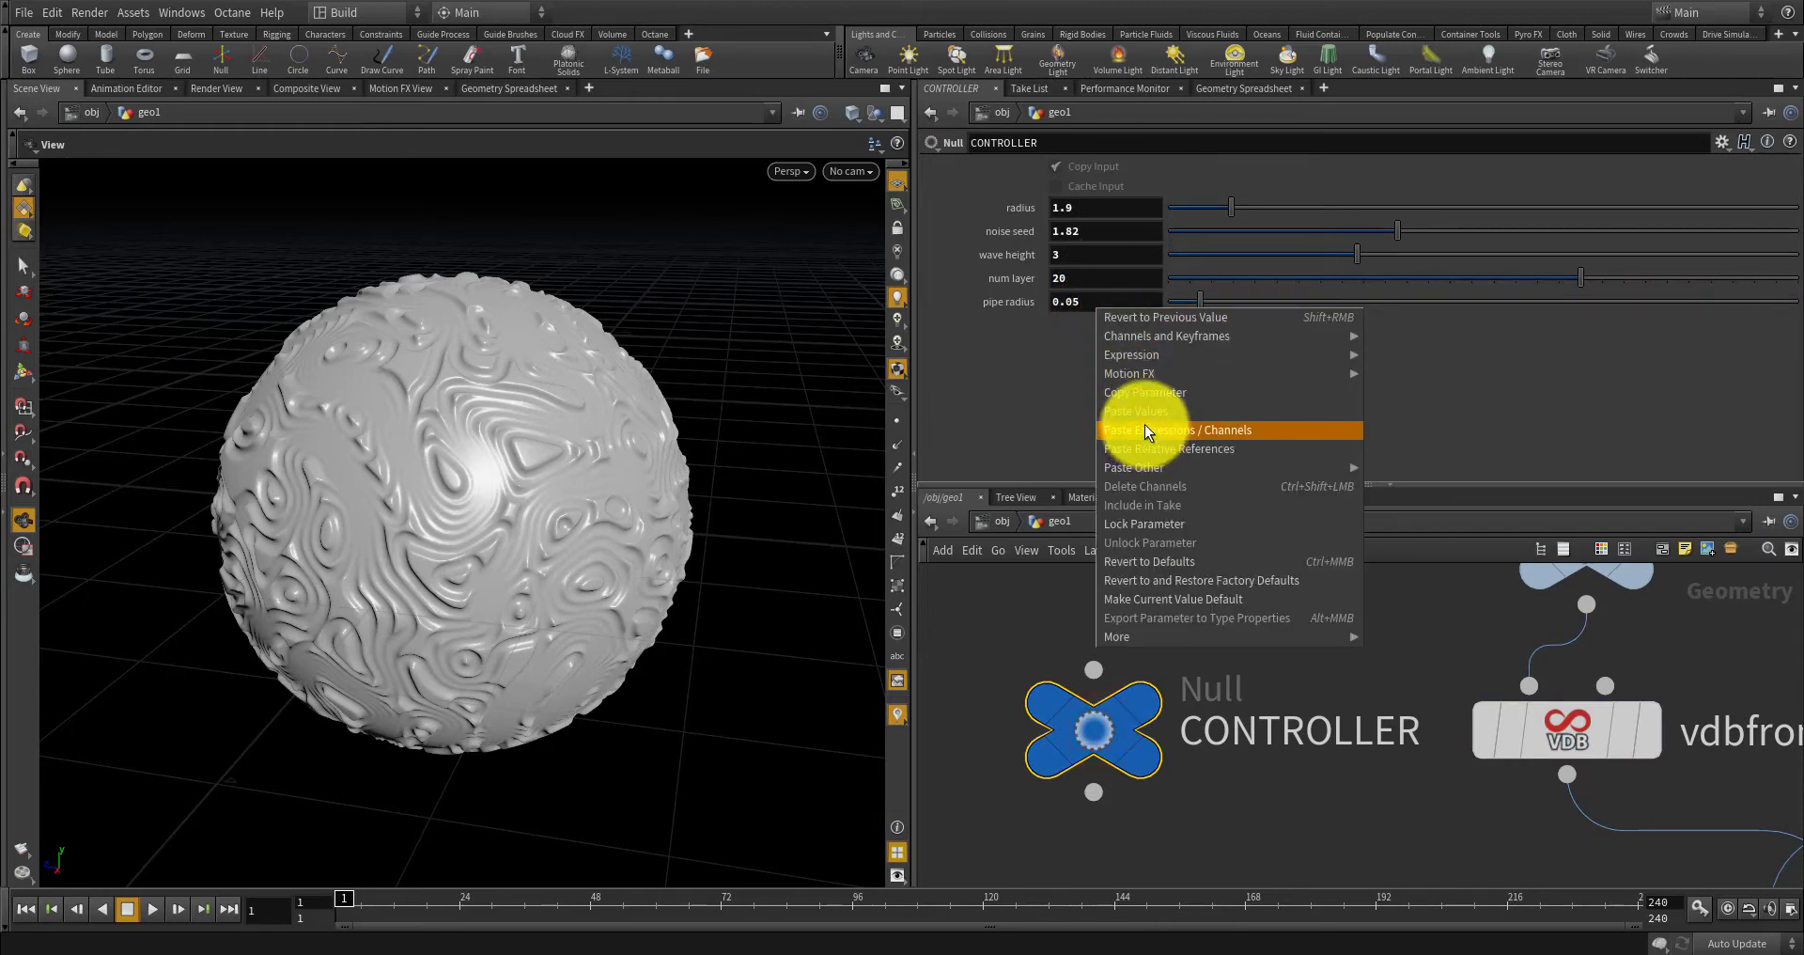
left_click(1143, 400)
left_click(1552, 726)
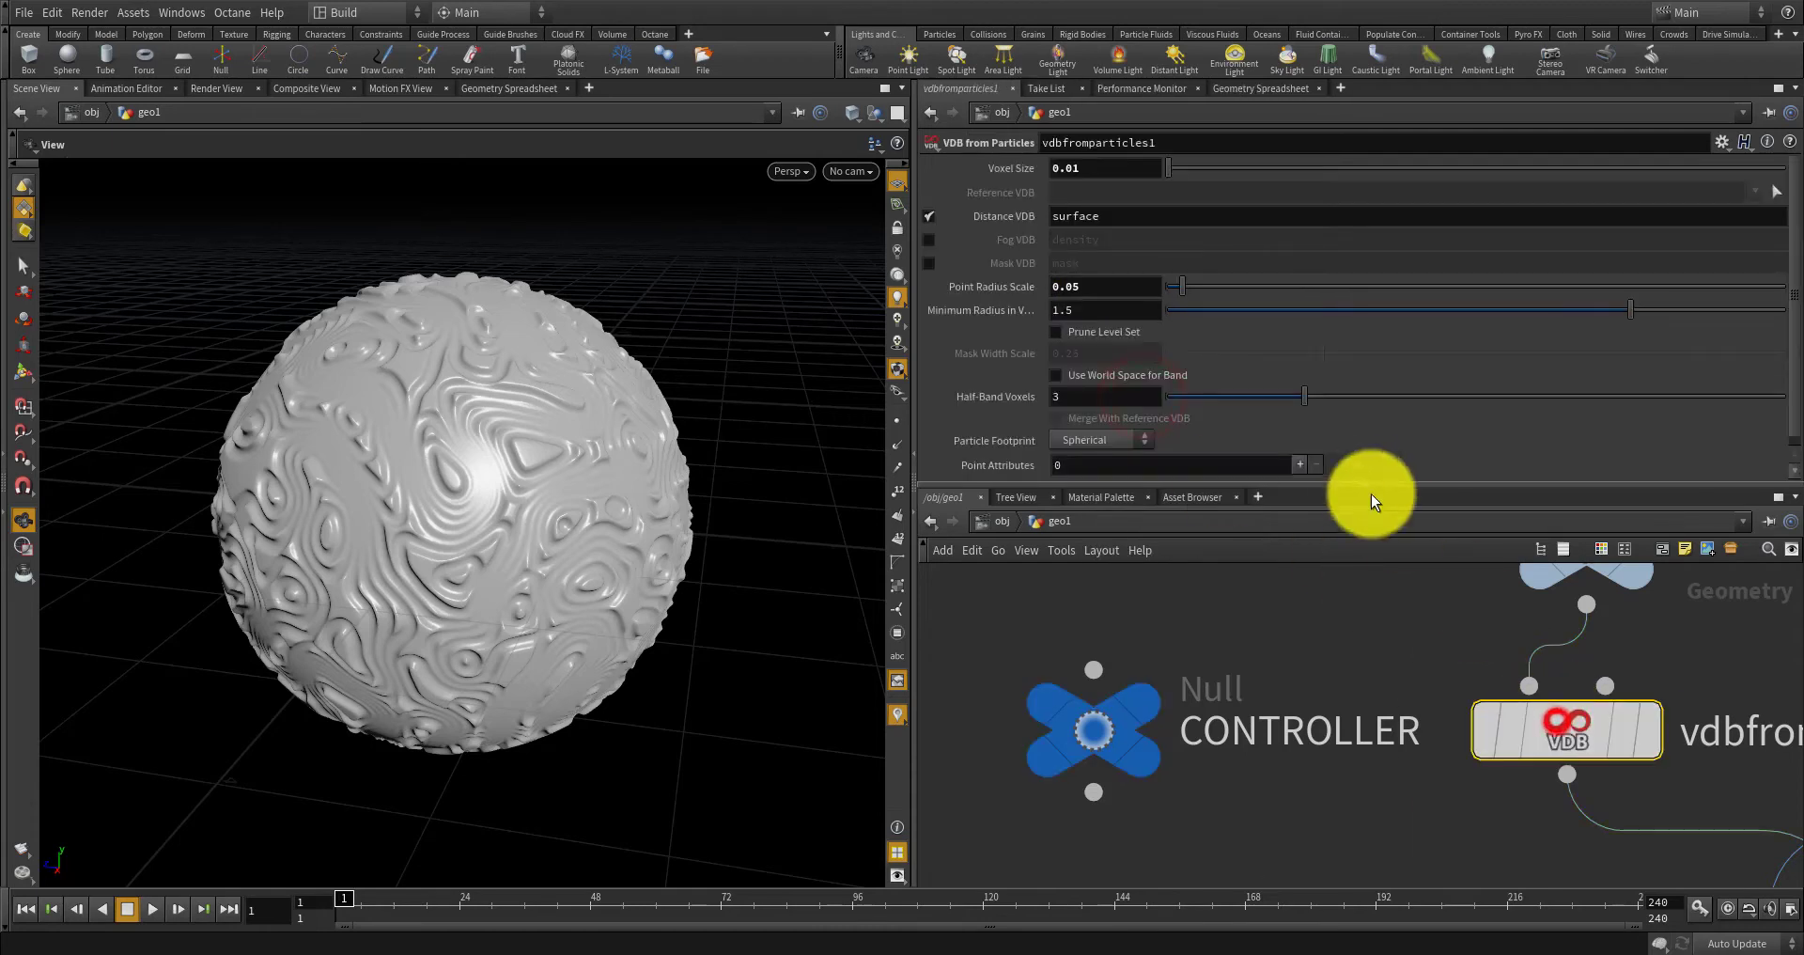
right_click(1090, 287)
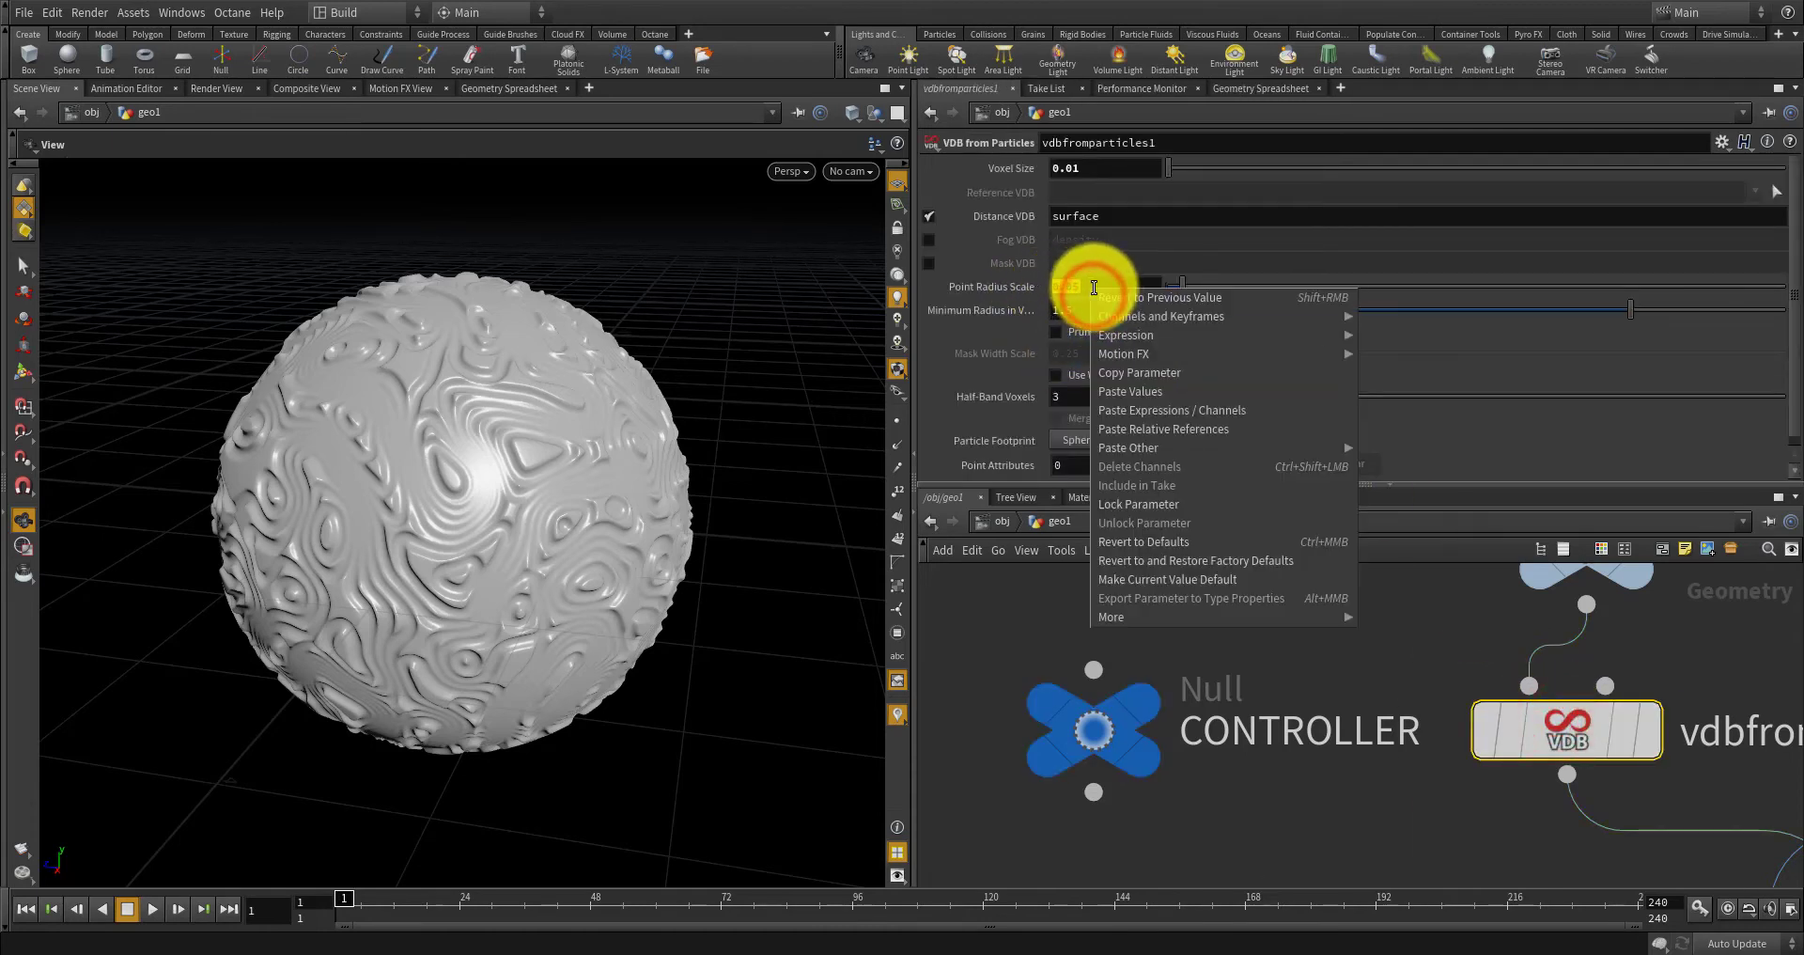
left_click(1146, 430)
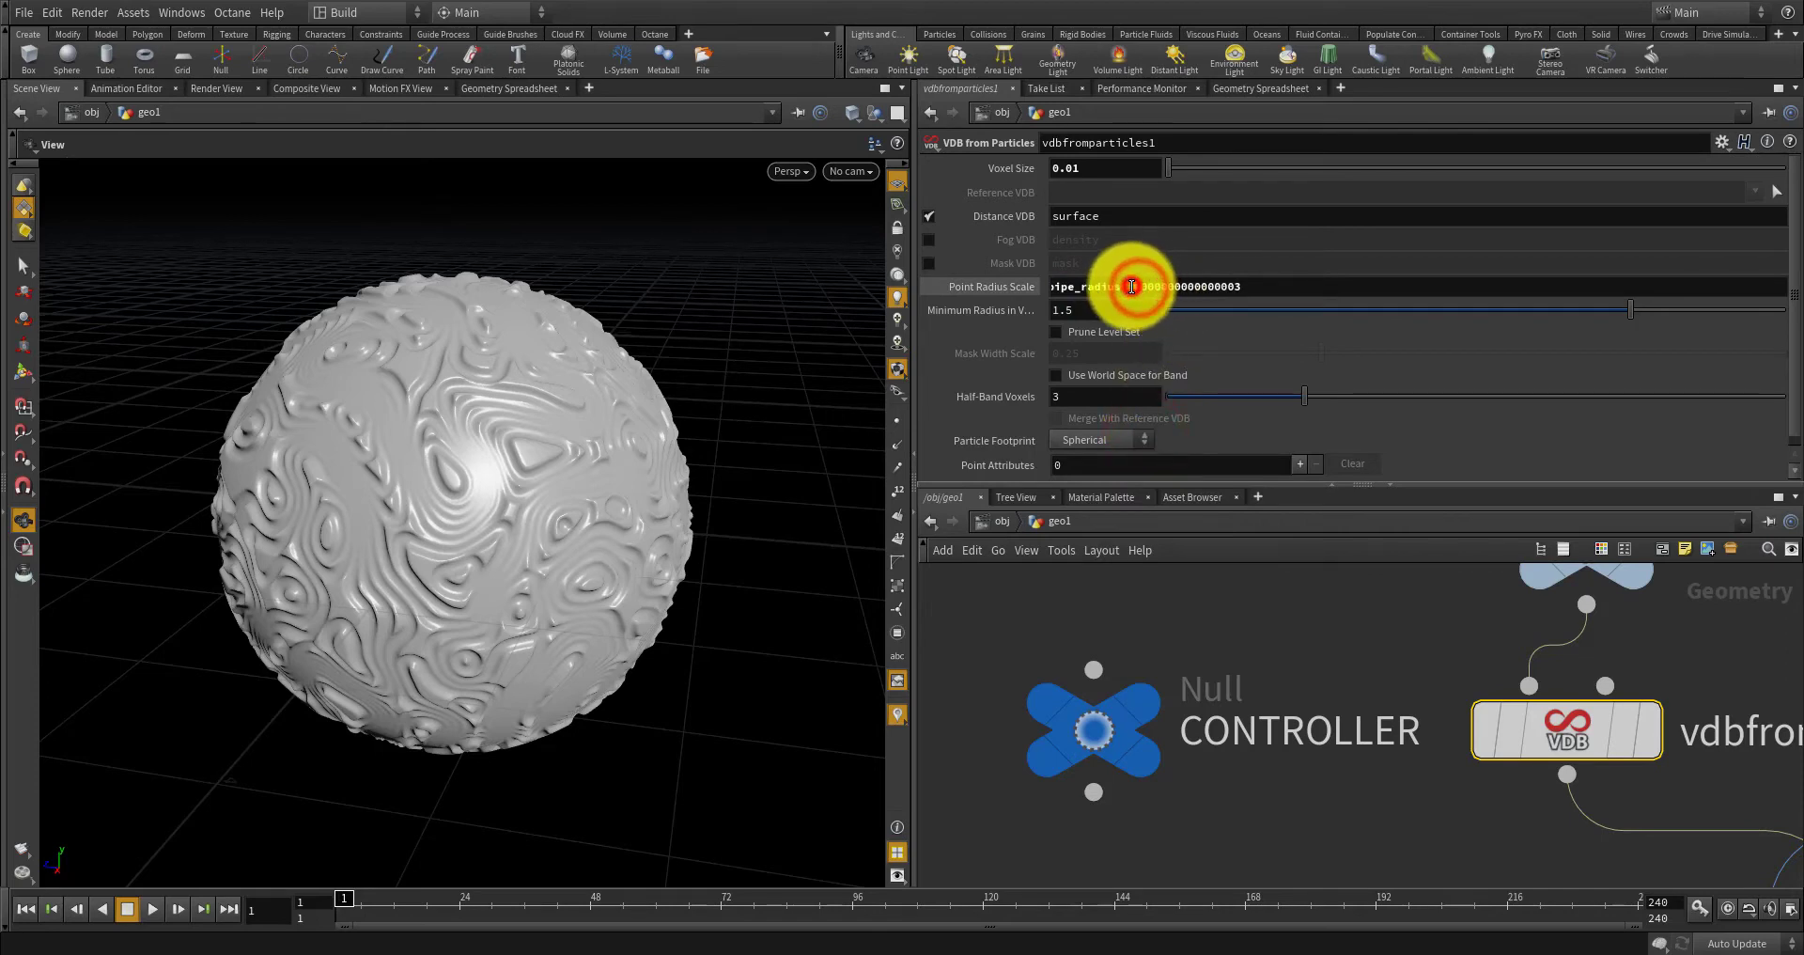
left_click_drag(1139, 287, 1273, 286)
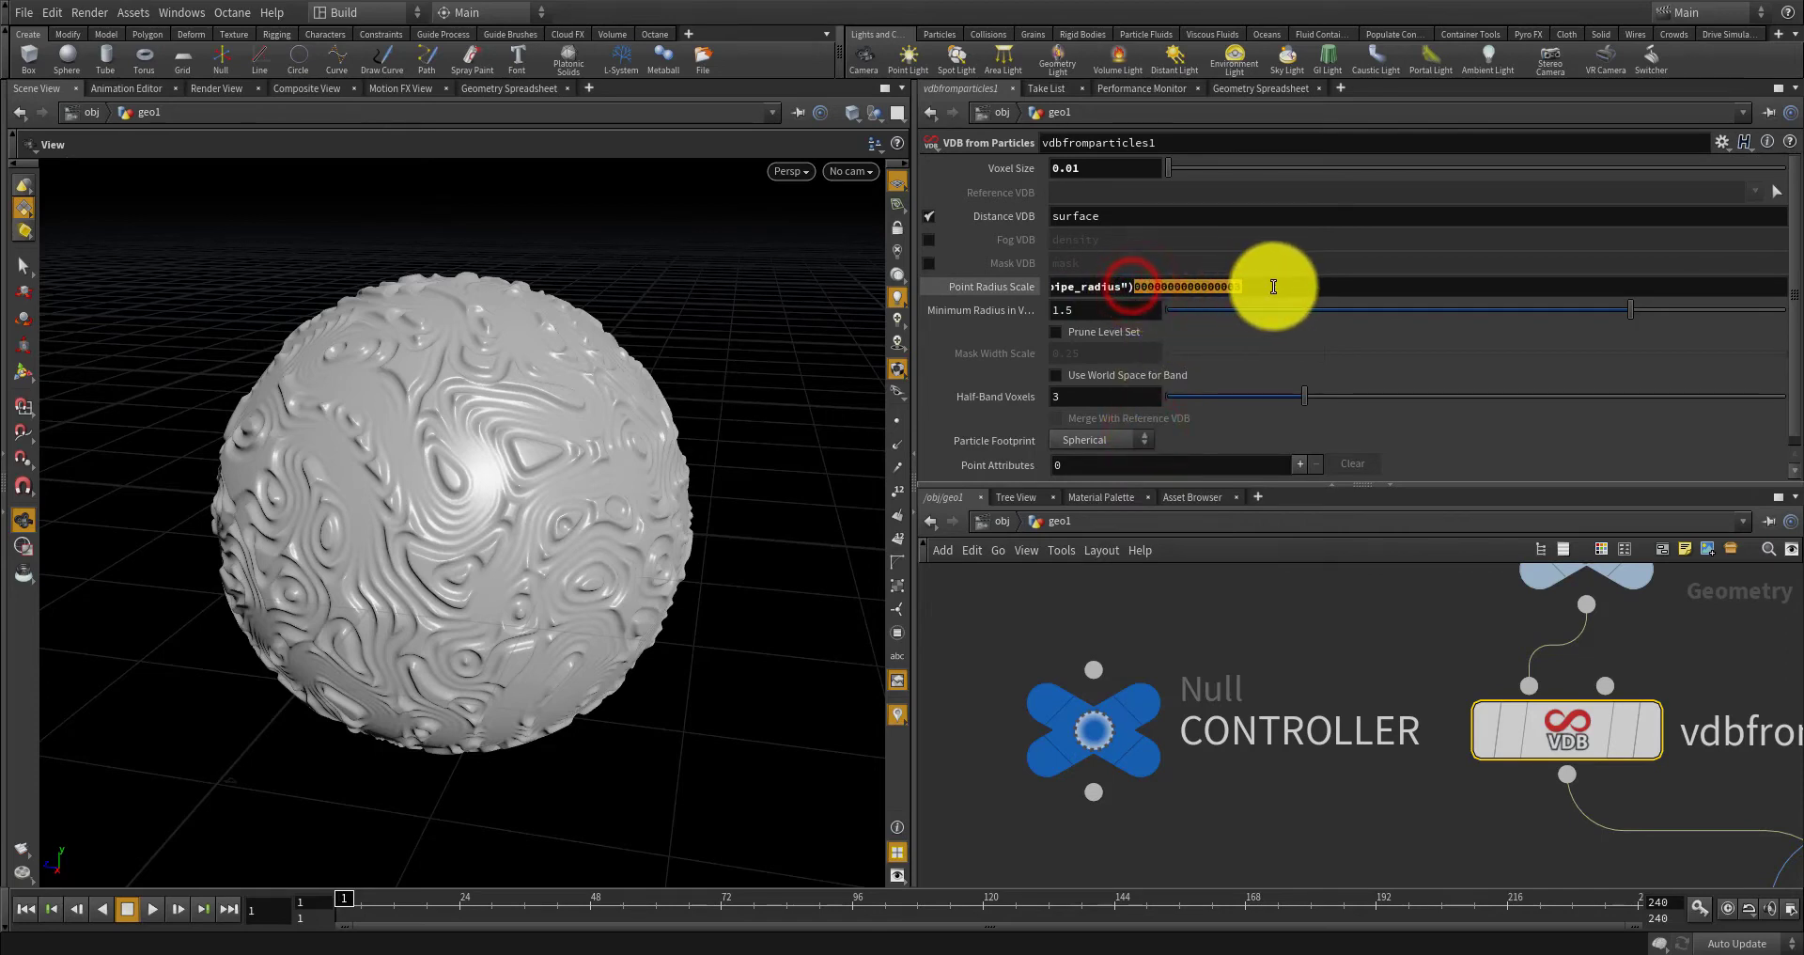
left_click(1011, 288)
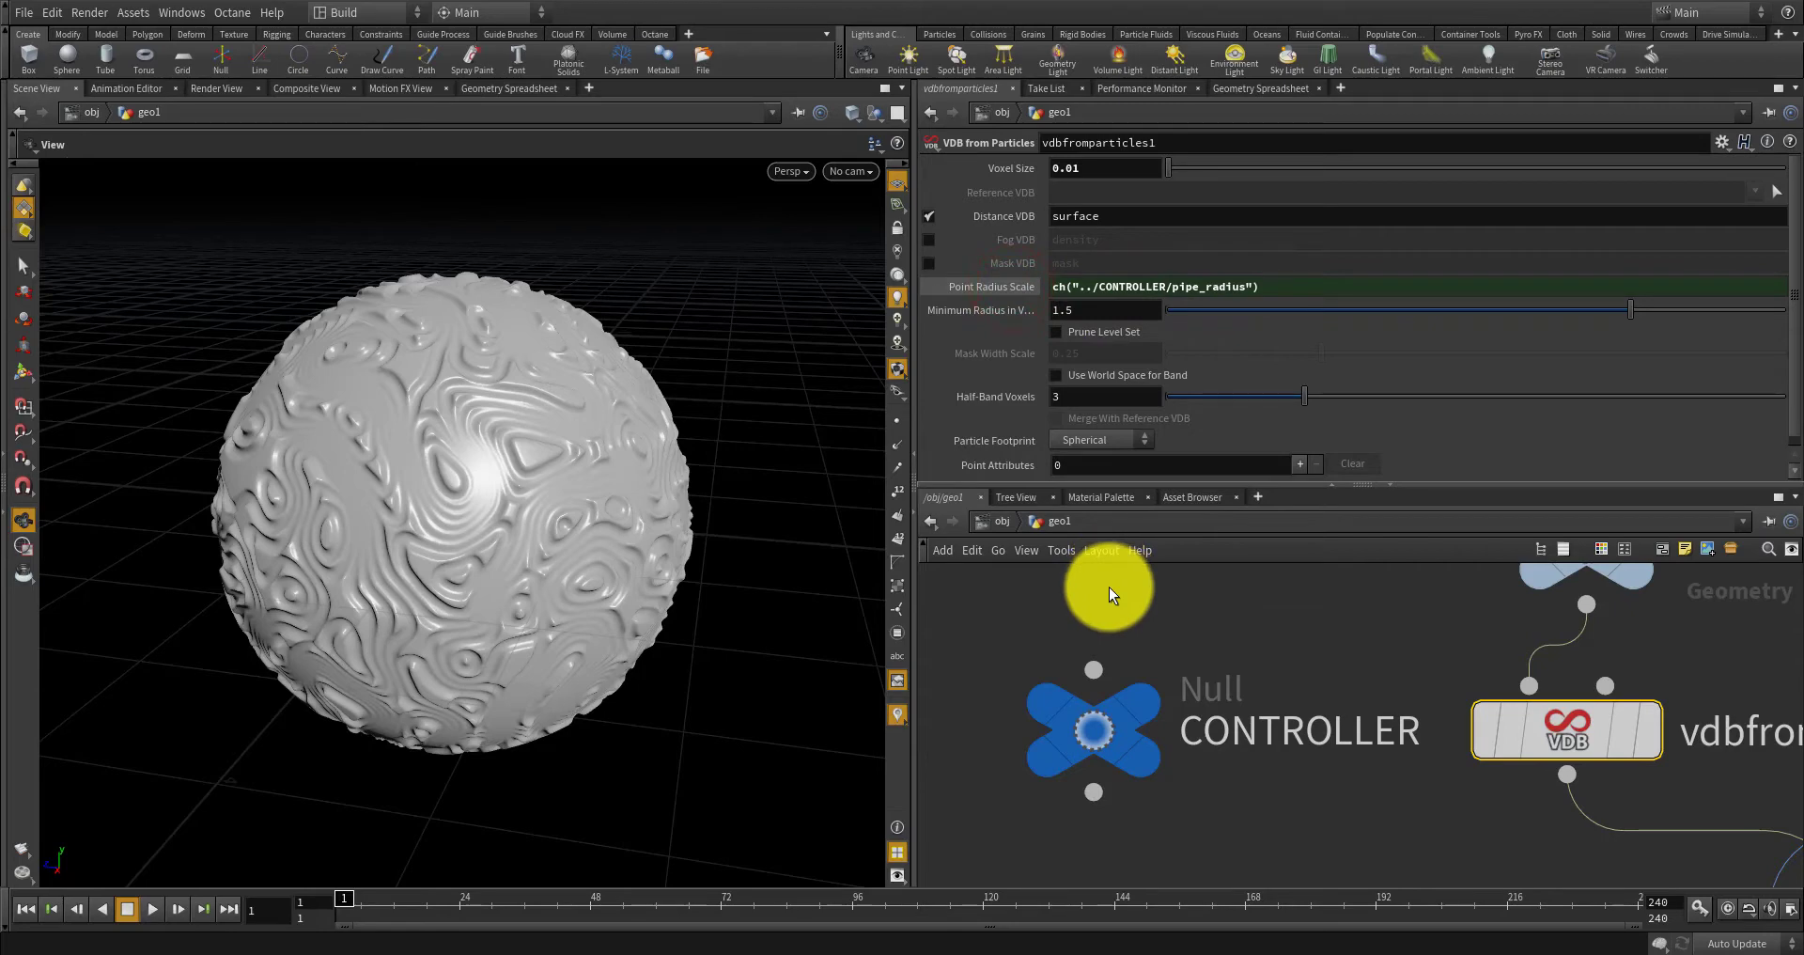
View the vdbcombine1 output, and return the display to convertvdb1 with CONTROLLER's parameters shown.
scroll(1338, 675, "down", 5)
scroll(1555, 809, "up", 3)
left_click(1549, 762)
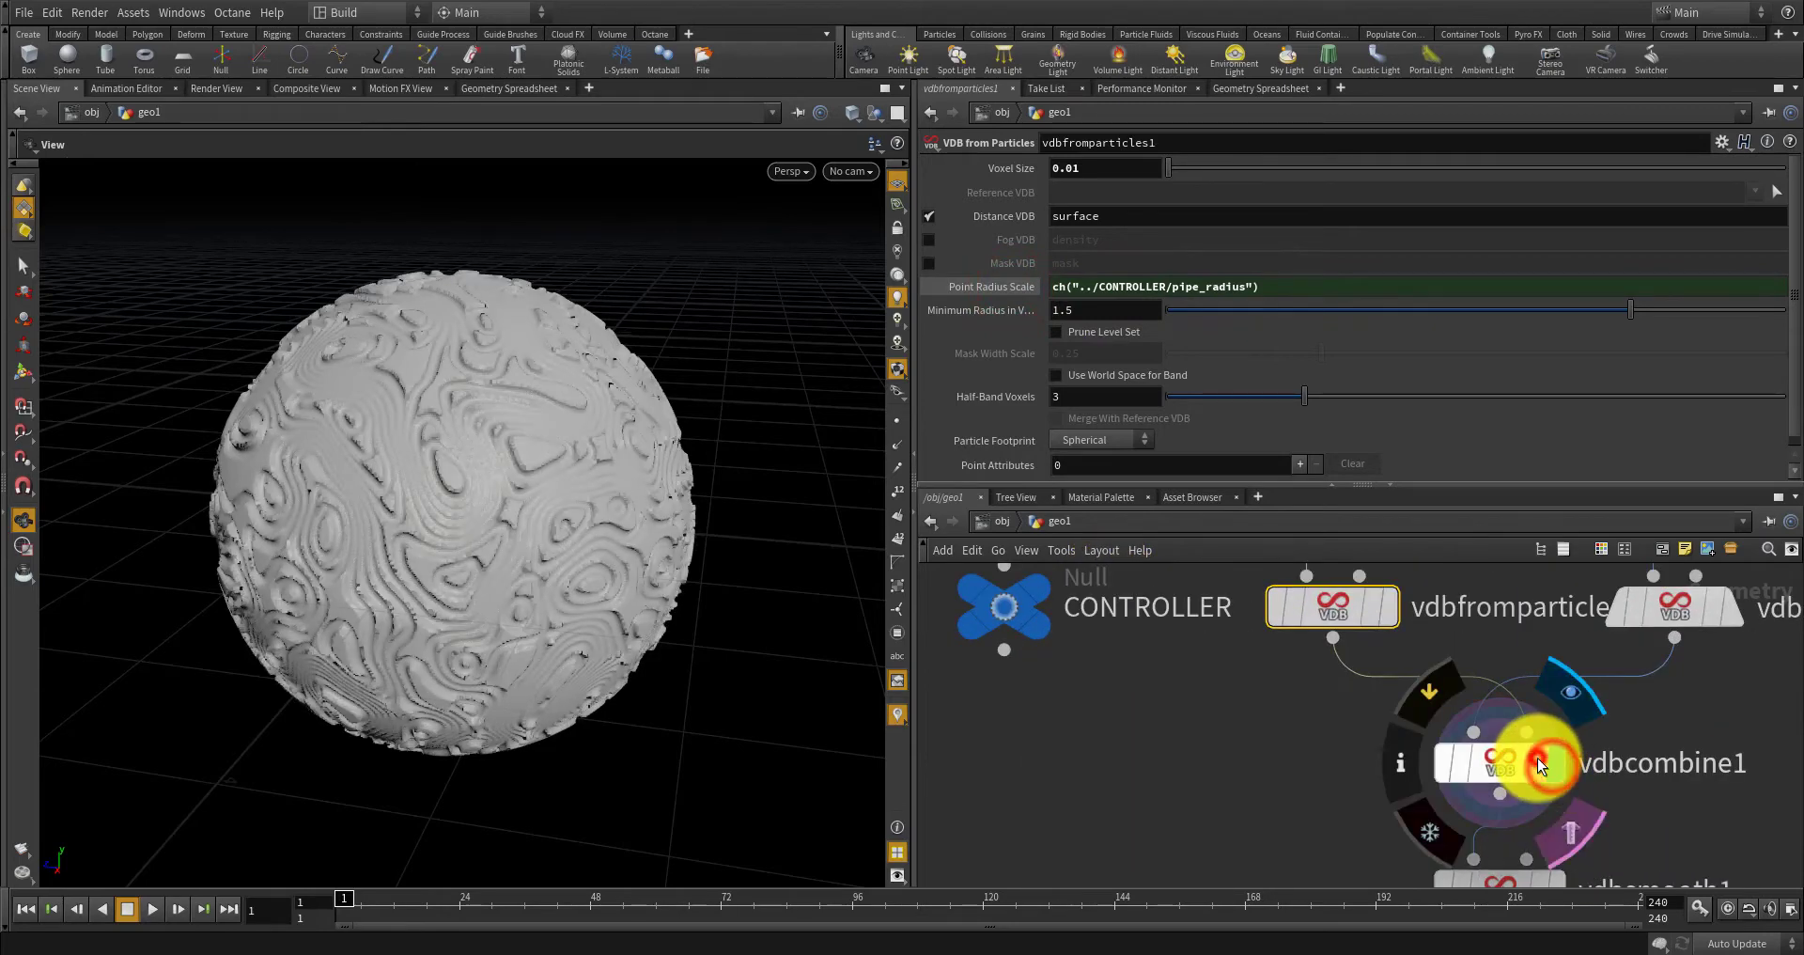
left_click(1495, 759)
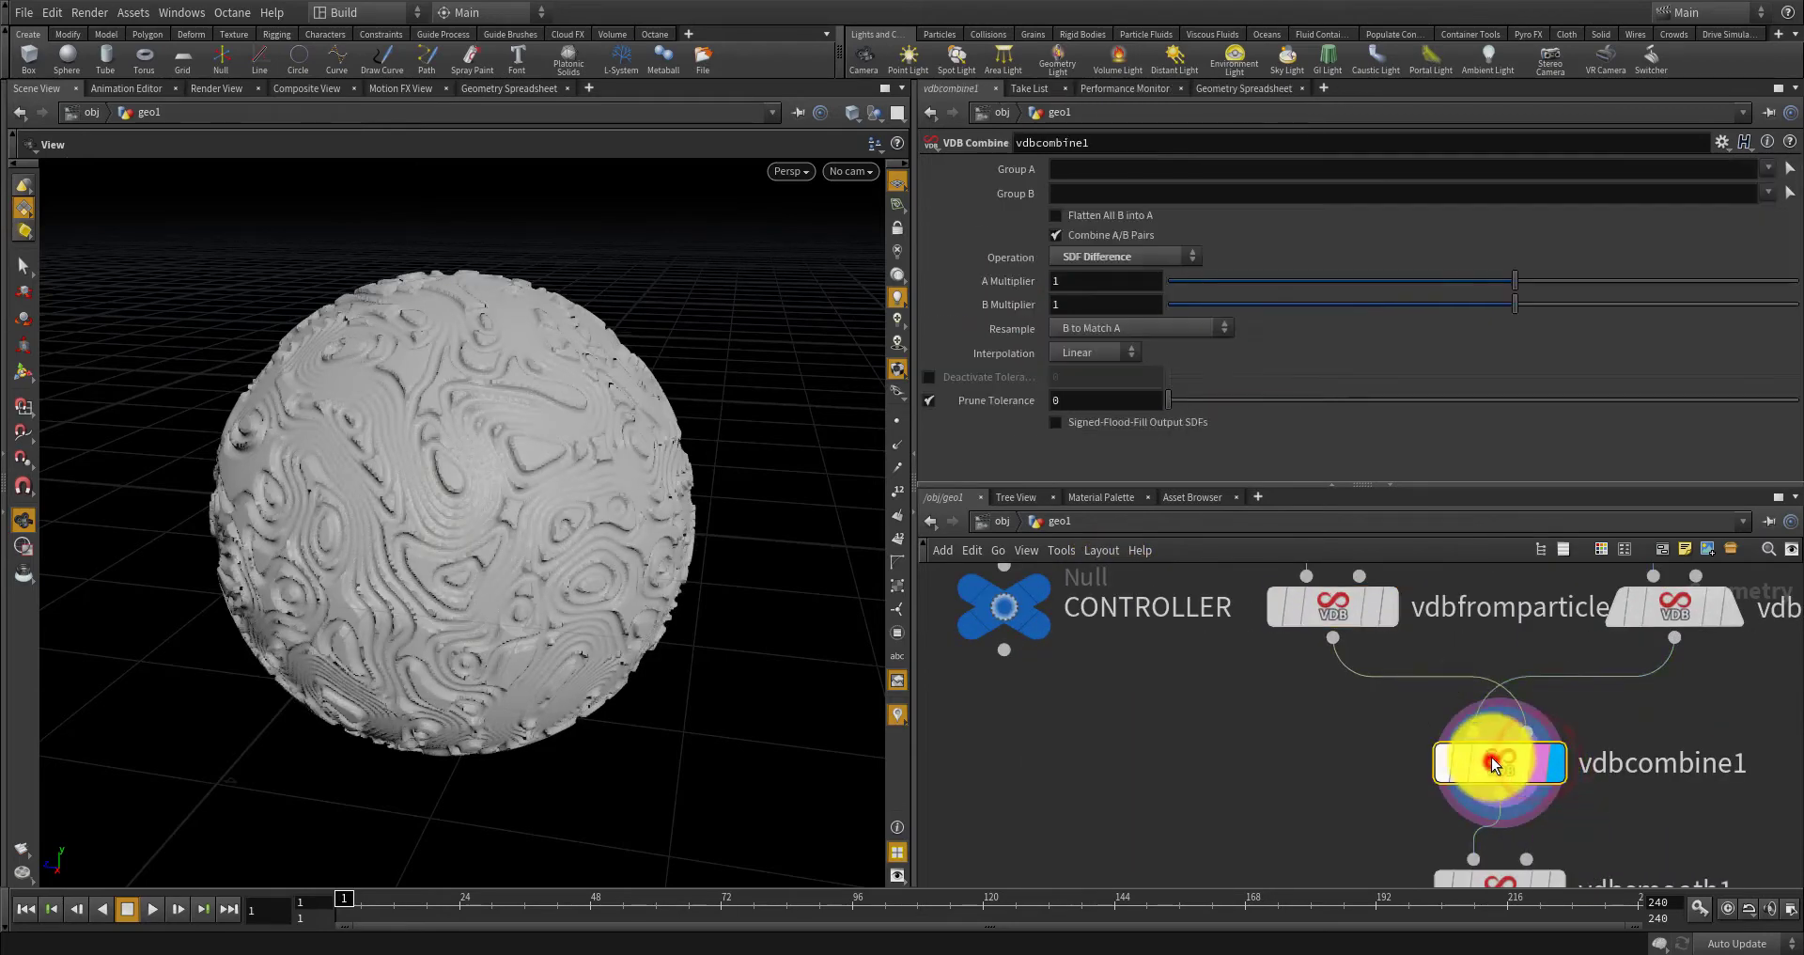
left_click(1332, 611)
scroll(1315, 658, "down", 5)
scroll(1237, 647, "up", 5)
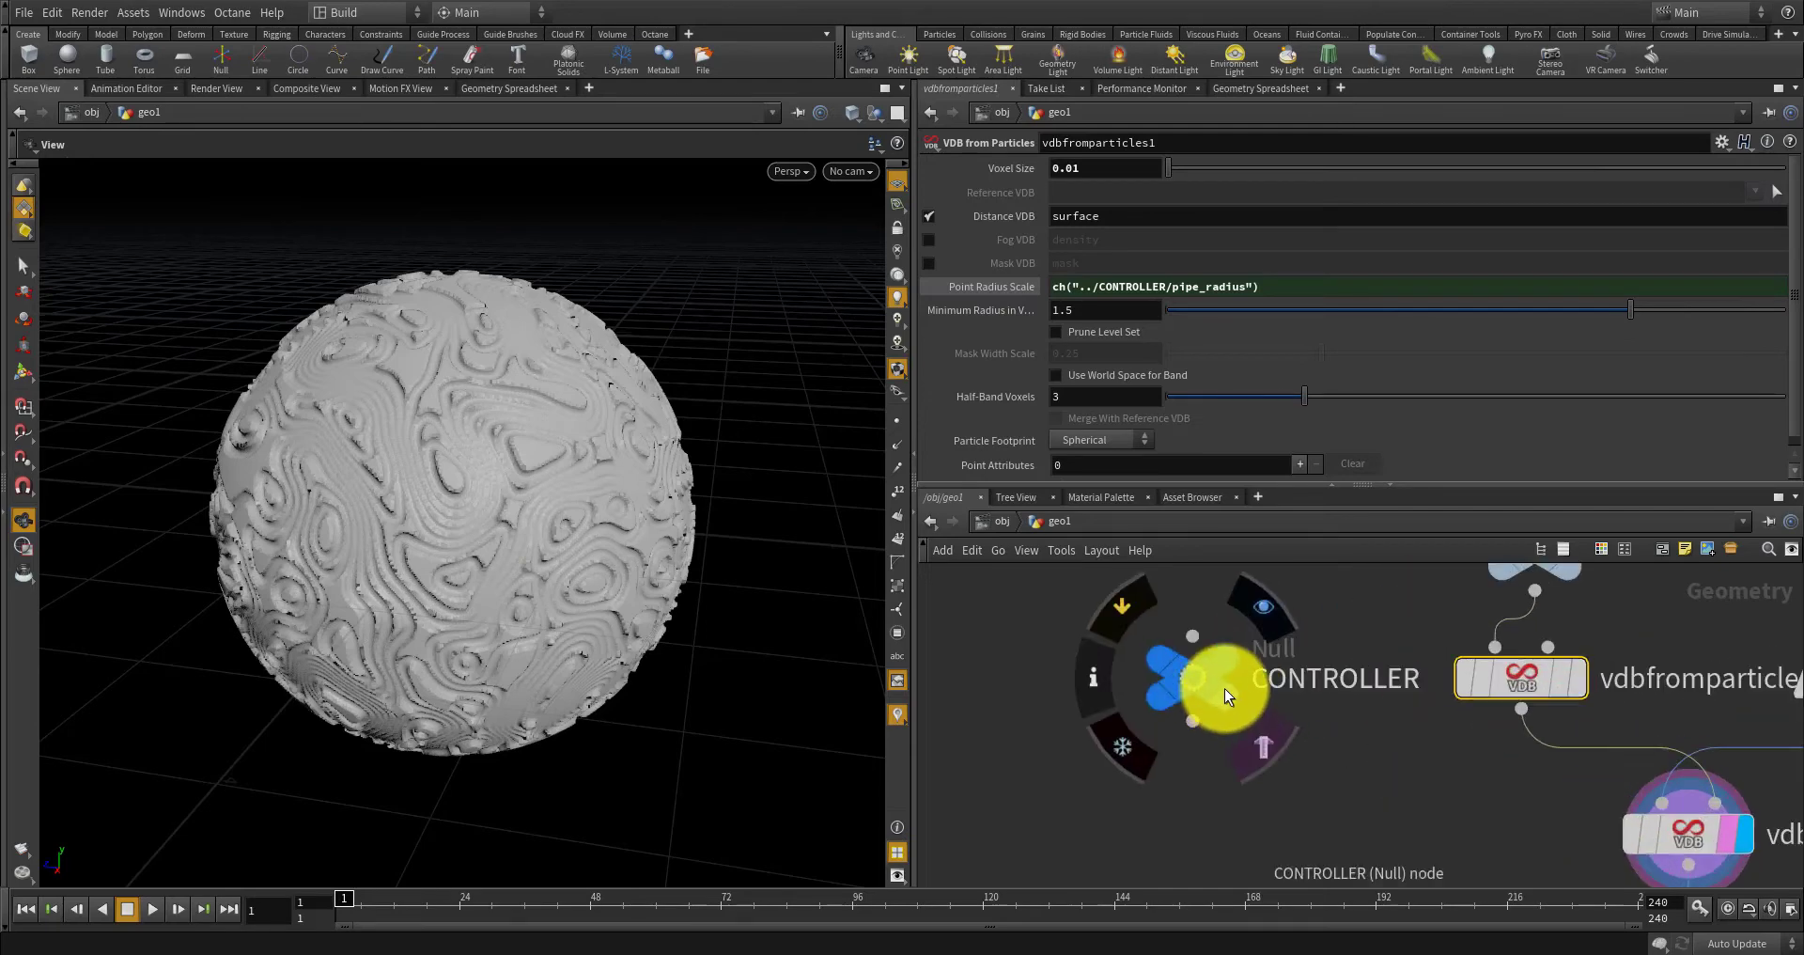
left_click(1226, 687)
mouse_move(1225, 707)
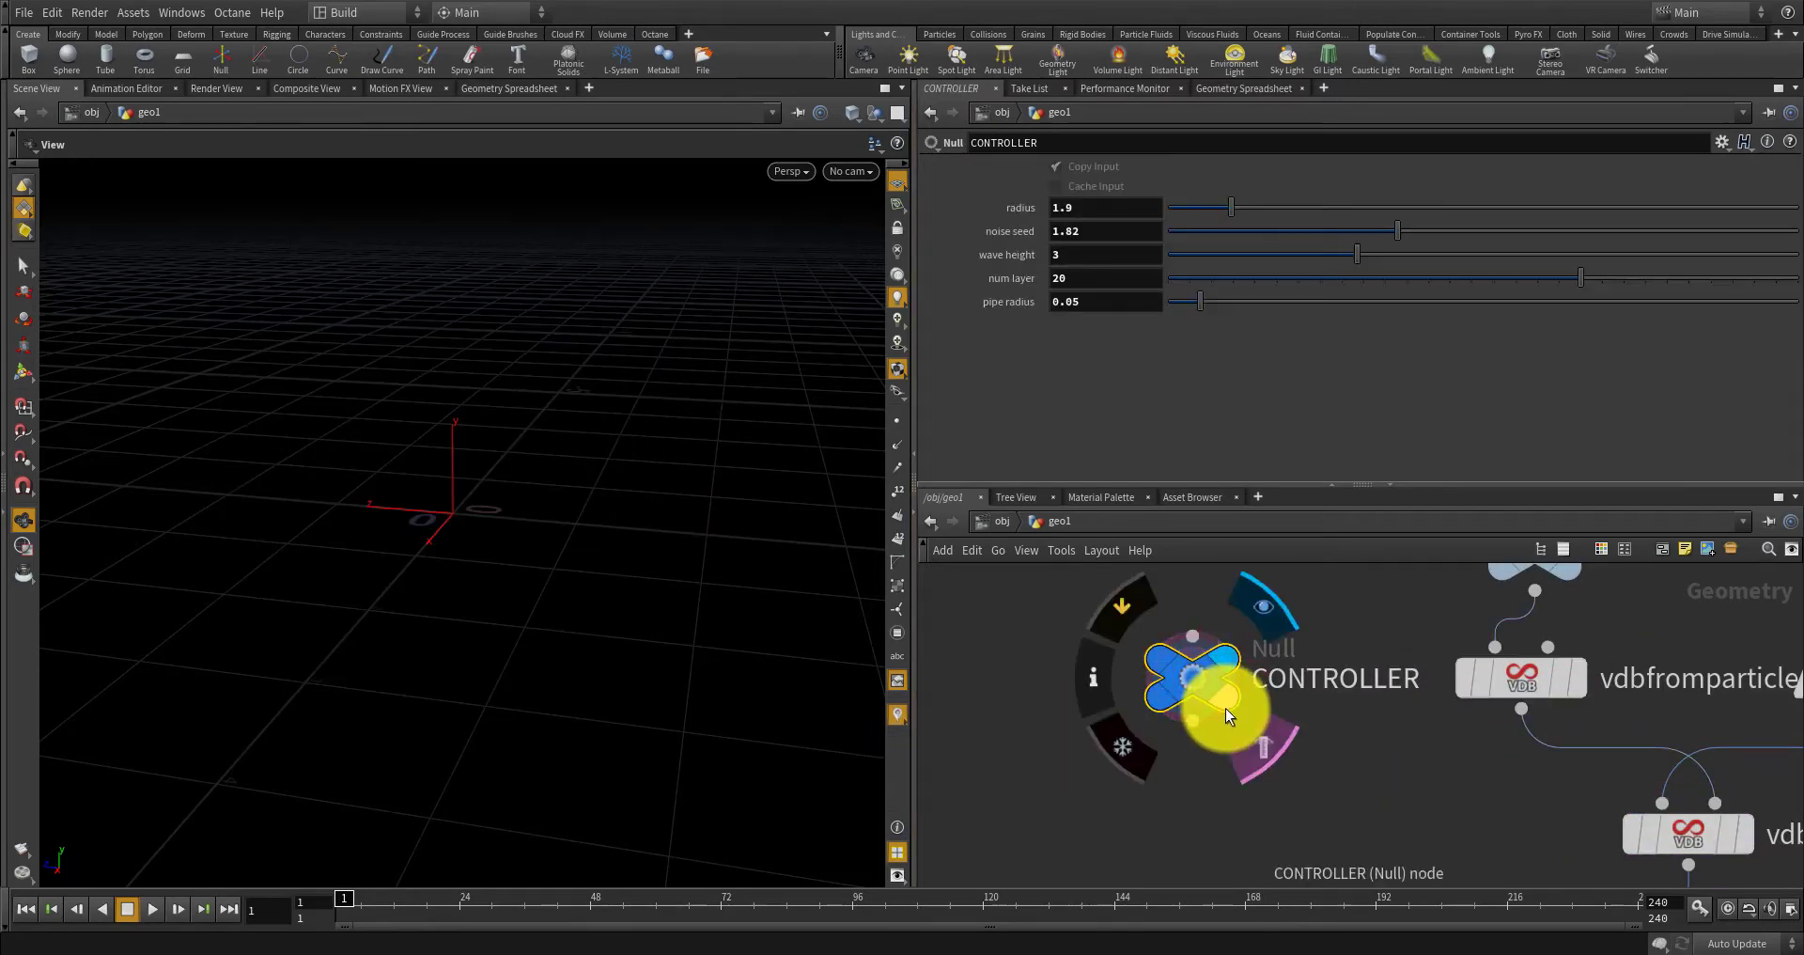
scroll(1198, 672, "down", 5)
scroll(1394, 832, "up", 4)
left_click(1351, 739)
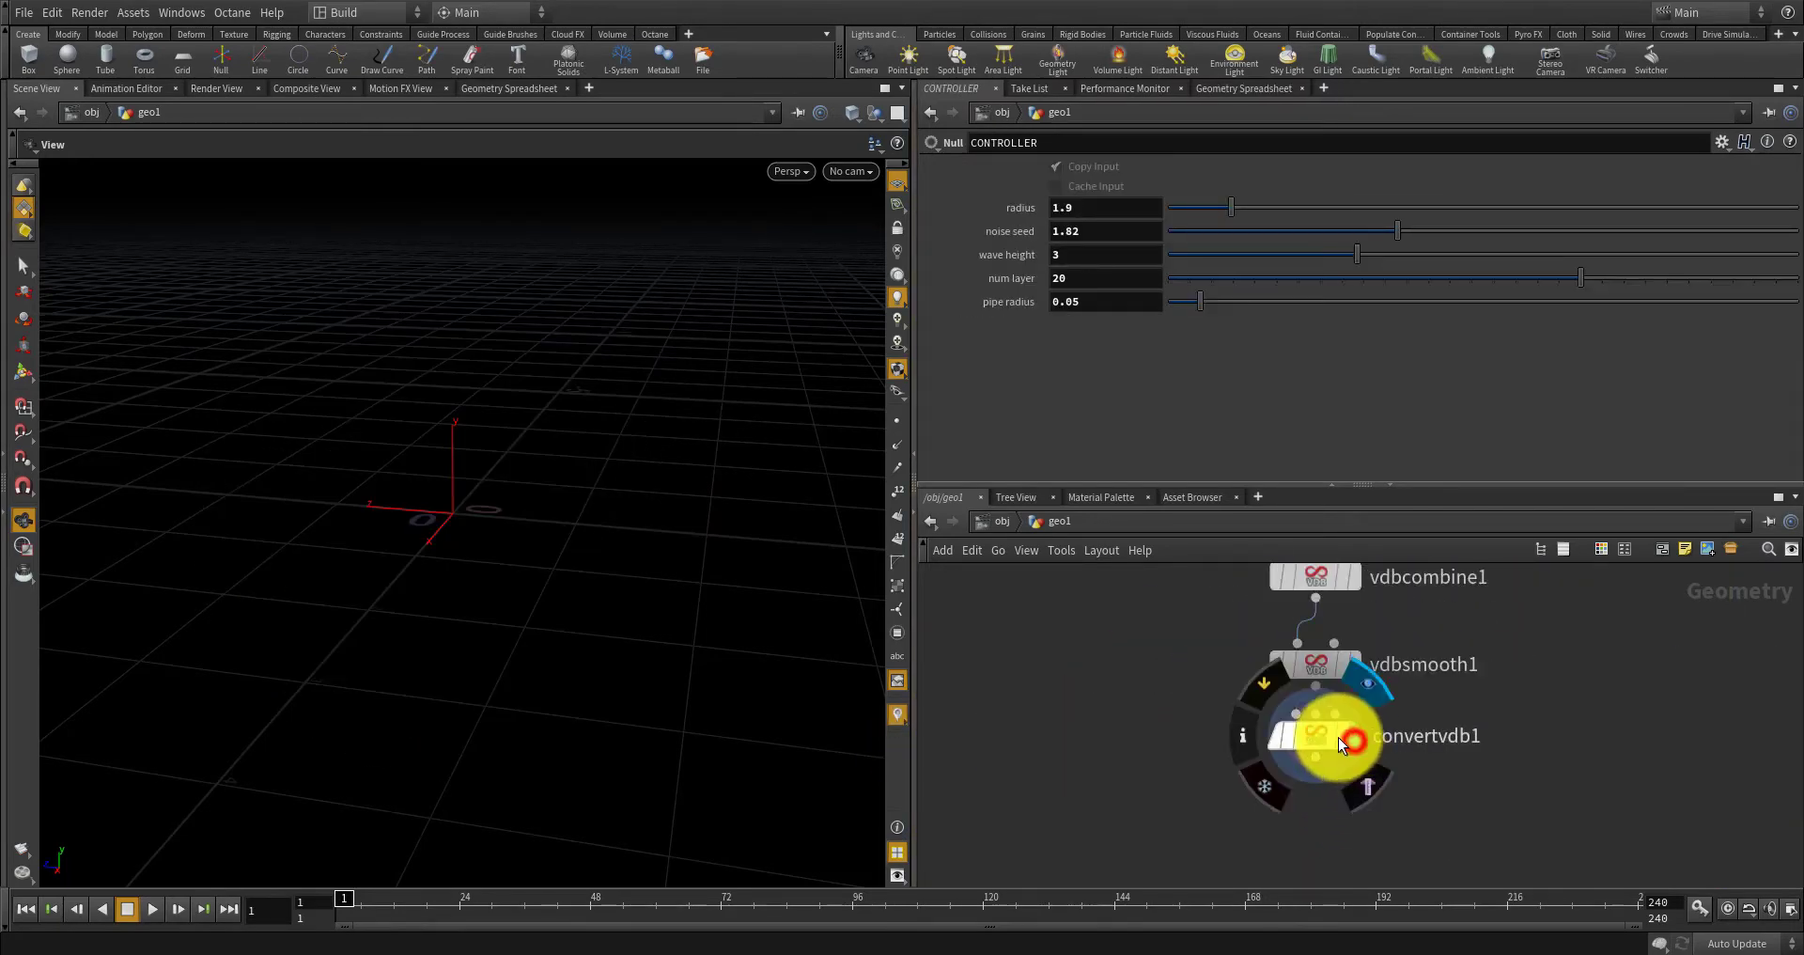
scroll(1147, 658, "down", 5)
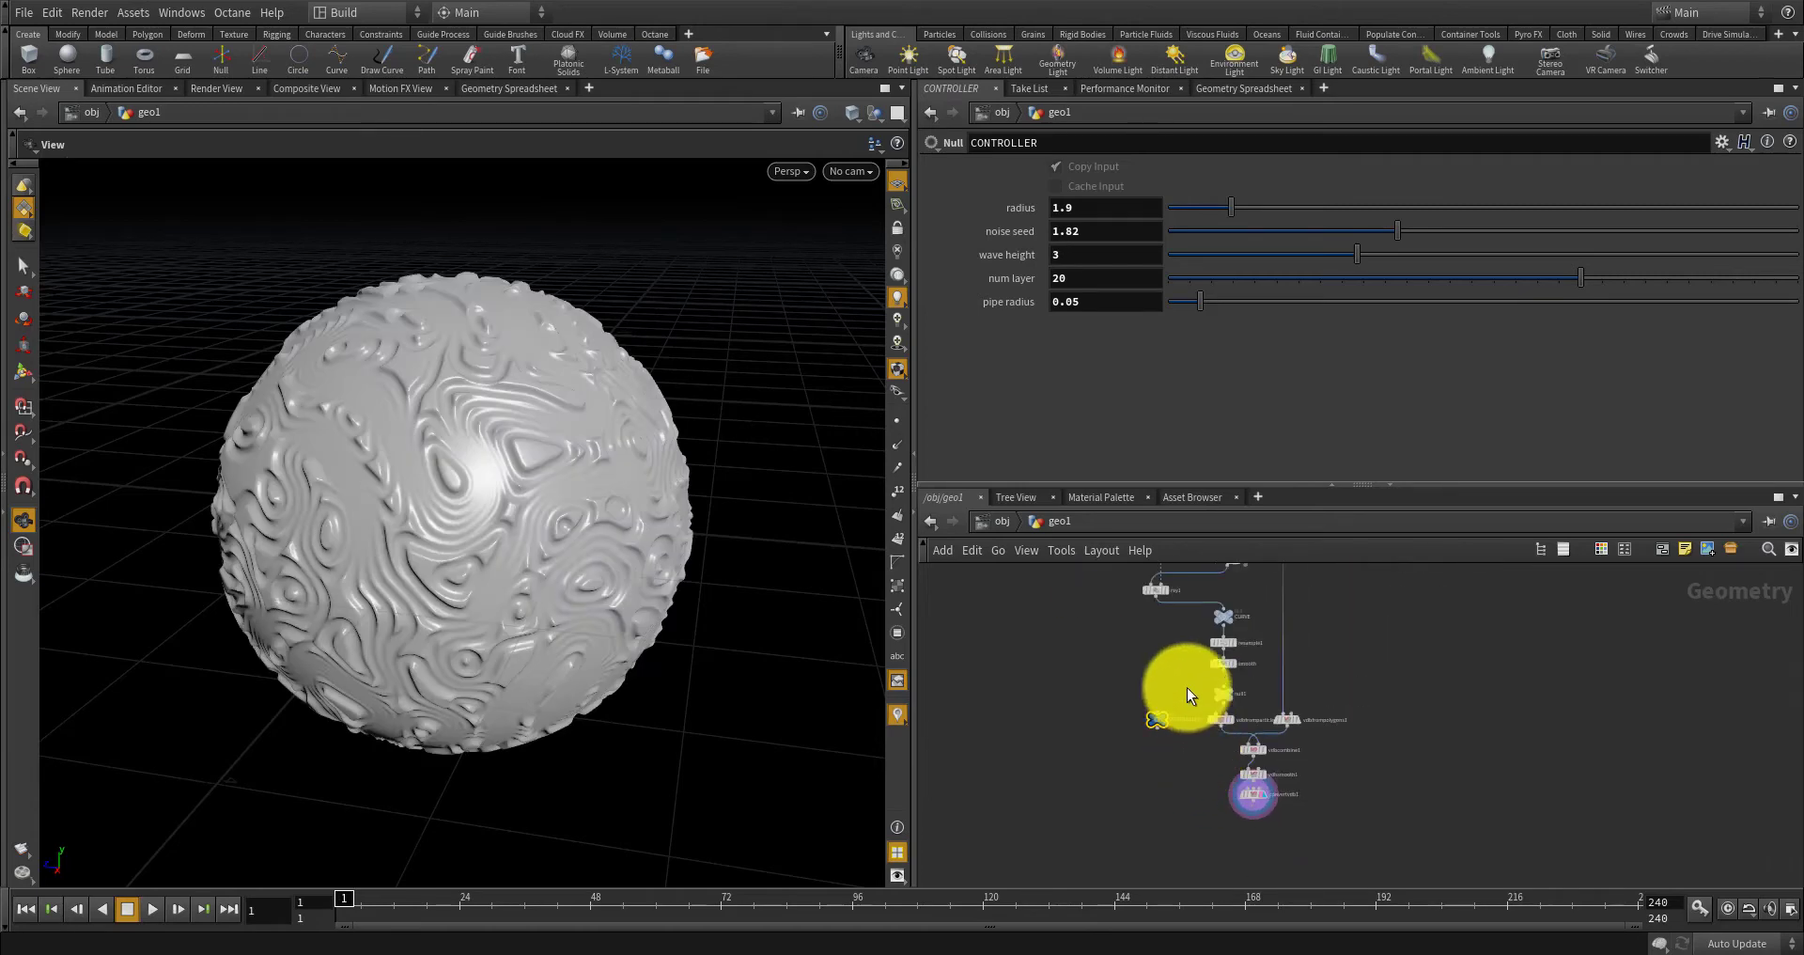
scroll(1169, 682, "up", 2)
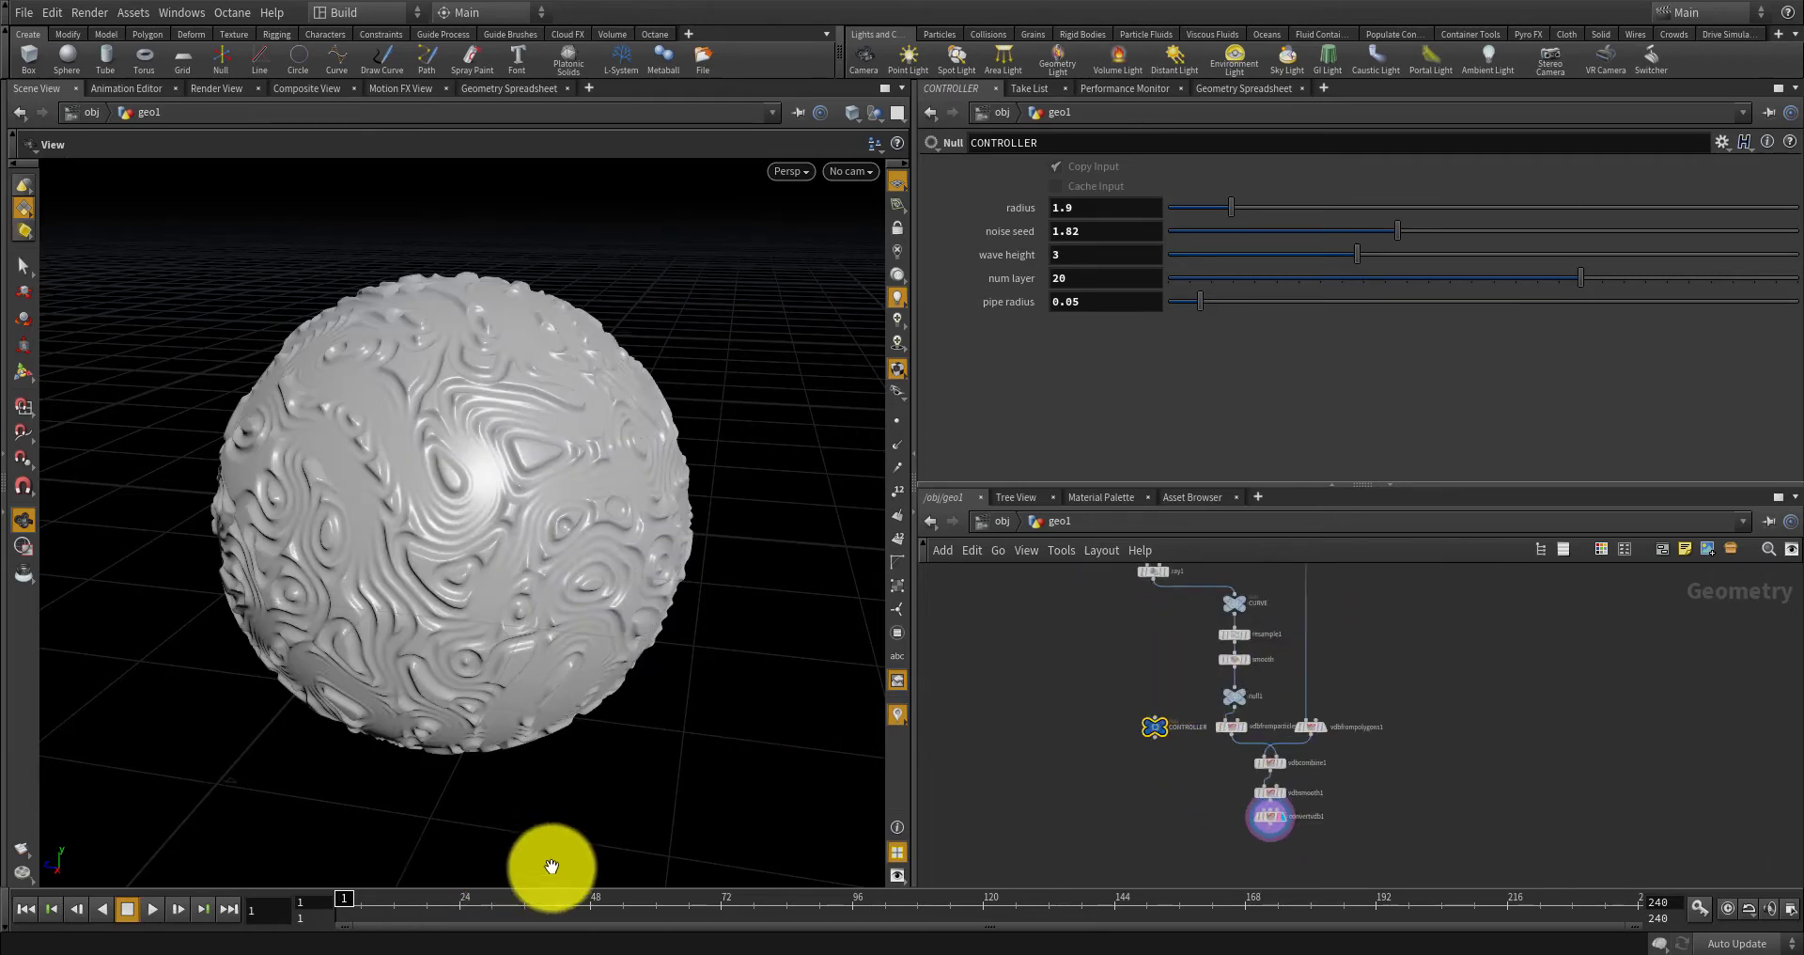
Move the CONTROLLER null back to the head of the network beside sphere3.
left_click_drag(554, 540, 442, 492)
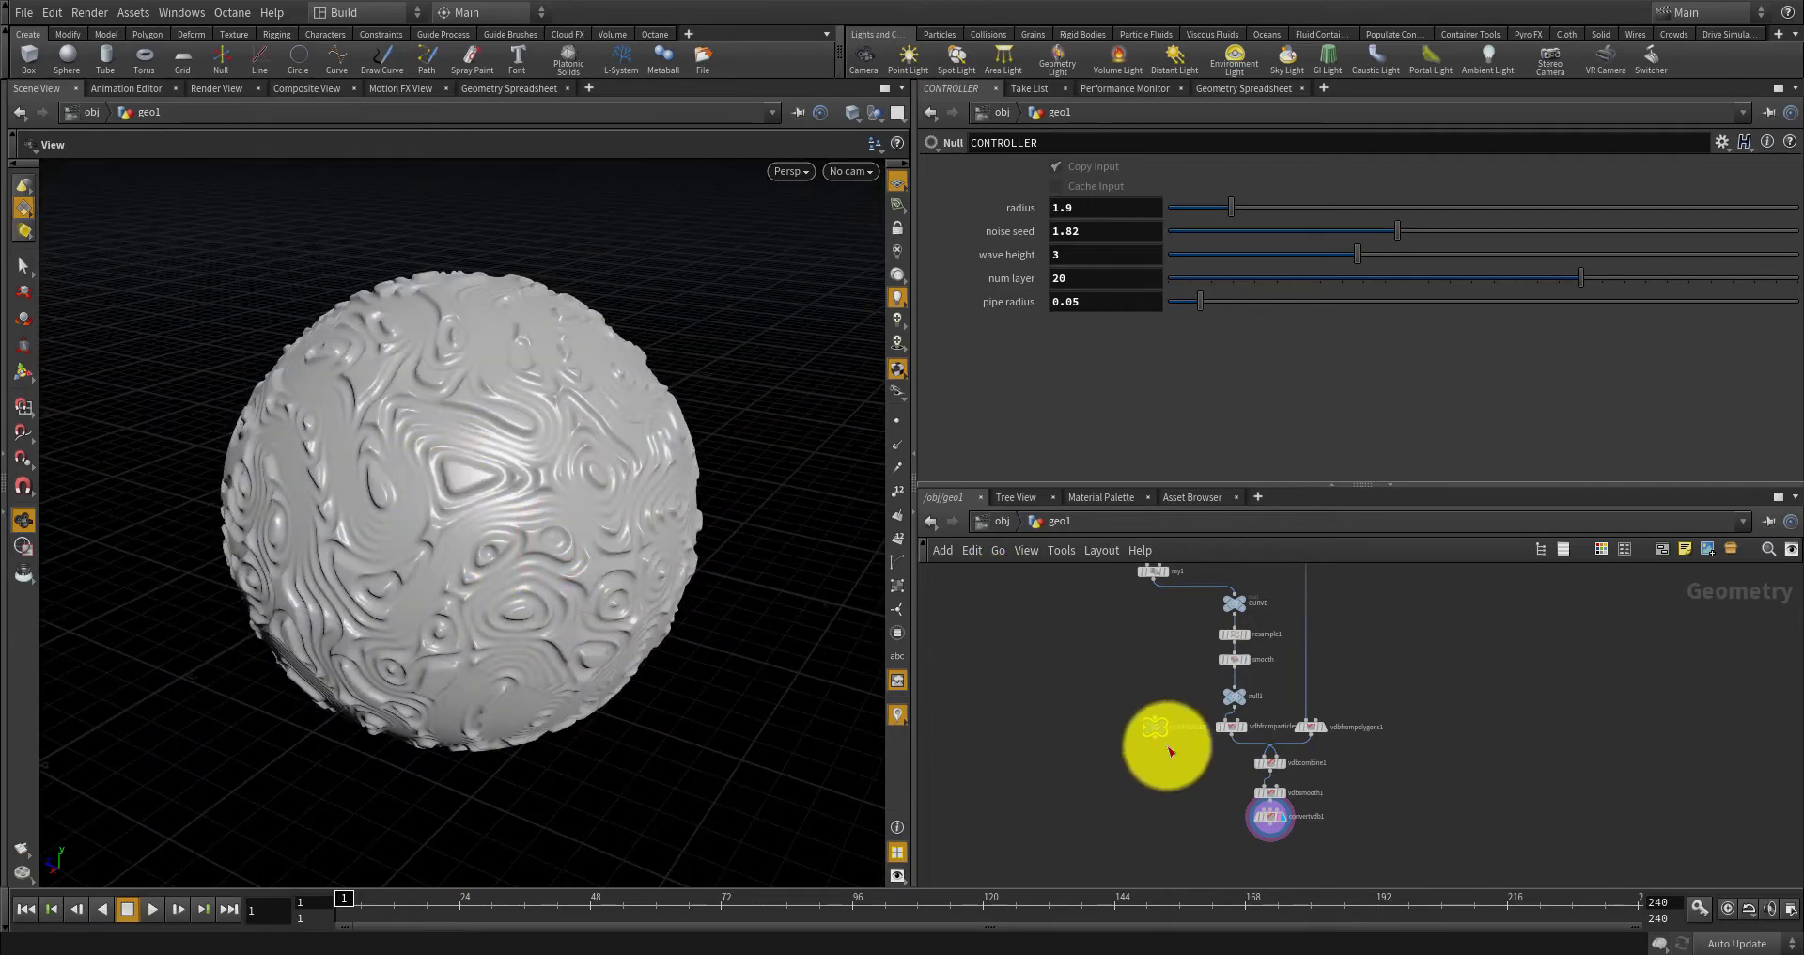
scroll(1166, 738, "up", 5)
left_click_drag(512, 900, 242, 908)
scroll(1227, 795, "down", 4)
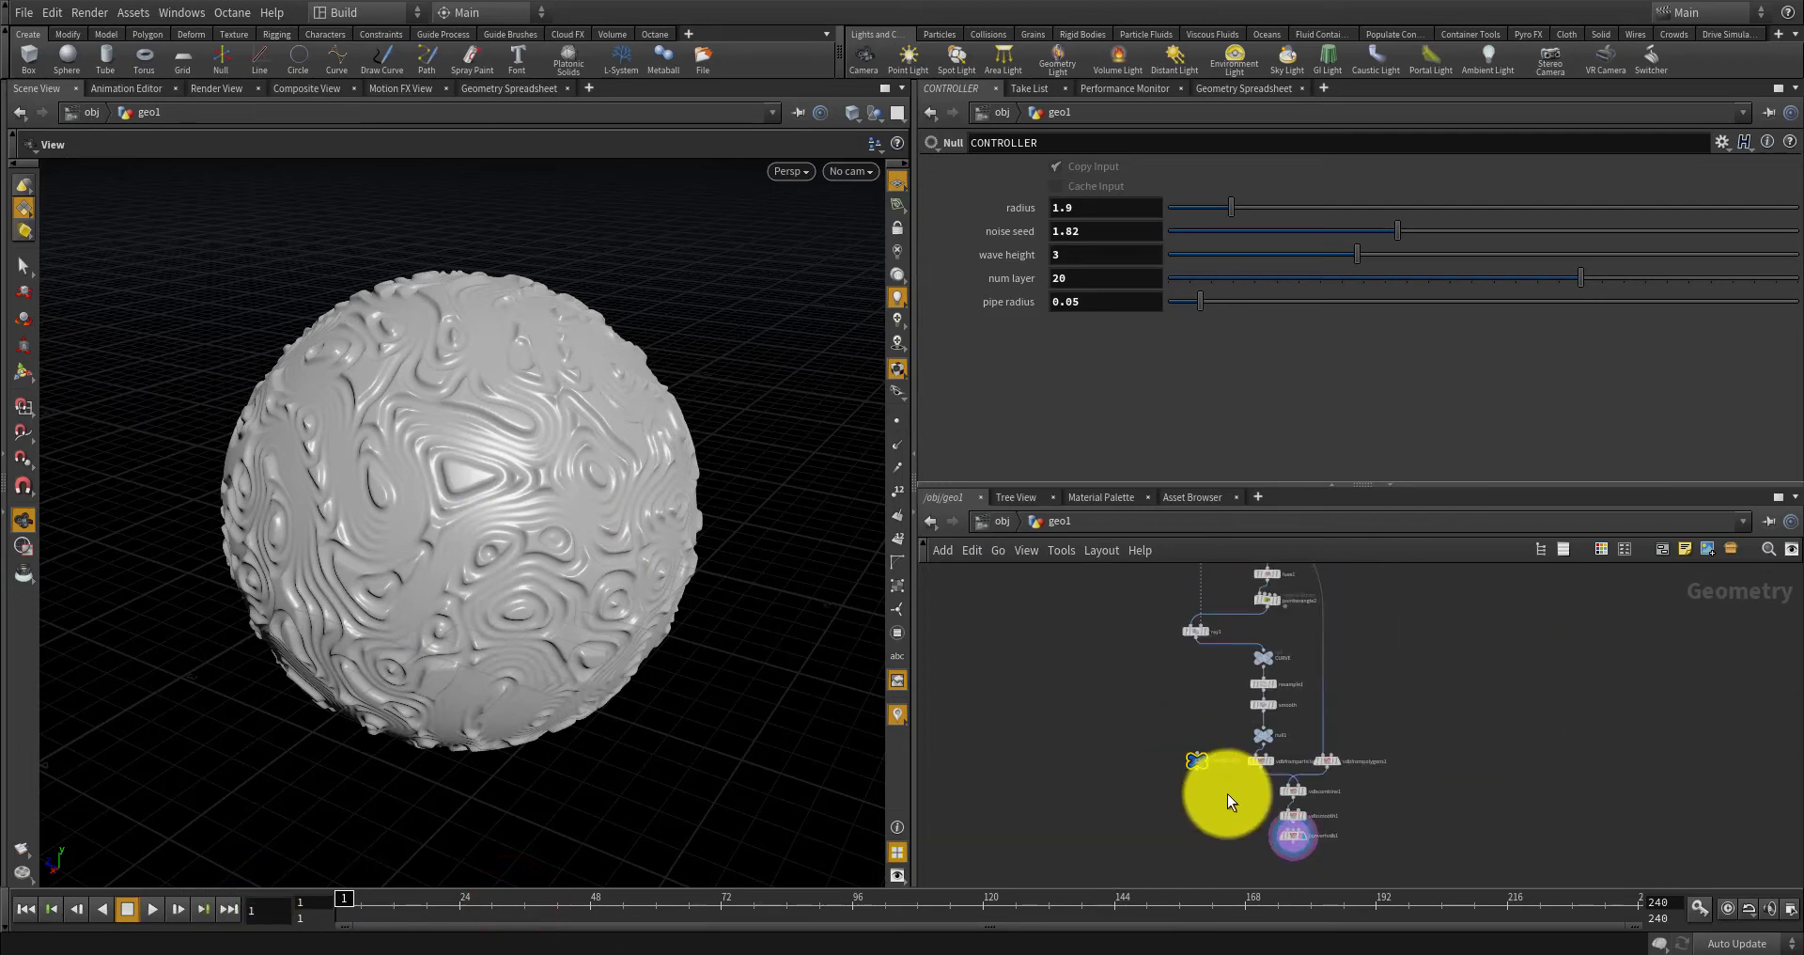
scroll(1203, 766, "up", 4)
scroll(1296, 759, "down", 10)
left_click_drag(1171, 784, 1209, 612)
scroll(1248, 643, "up", 8)
scroll(1401, 624, "up", 3)
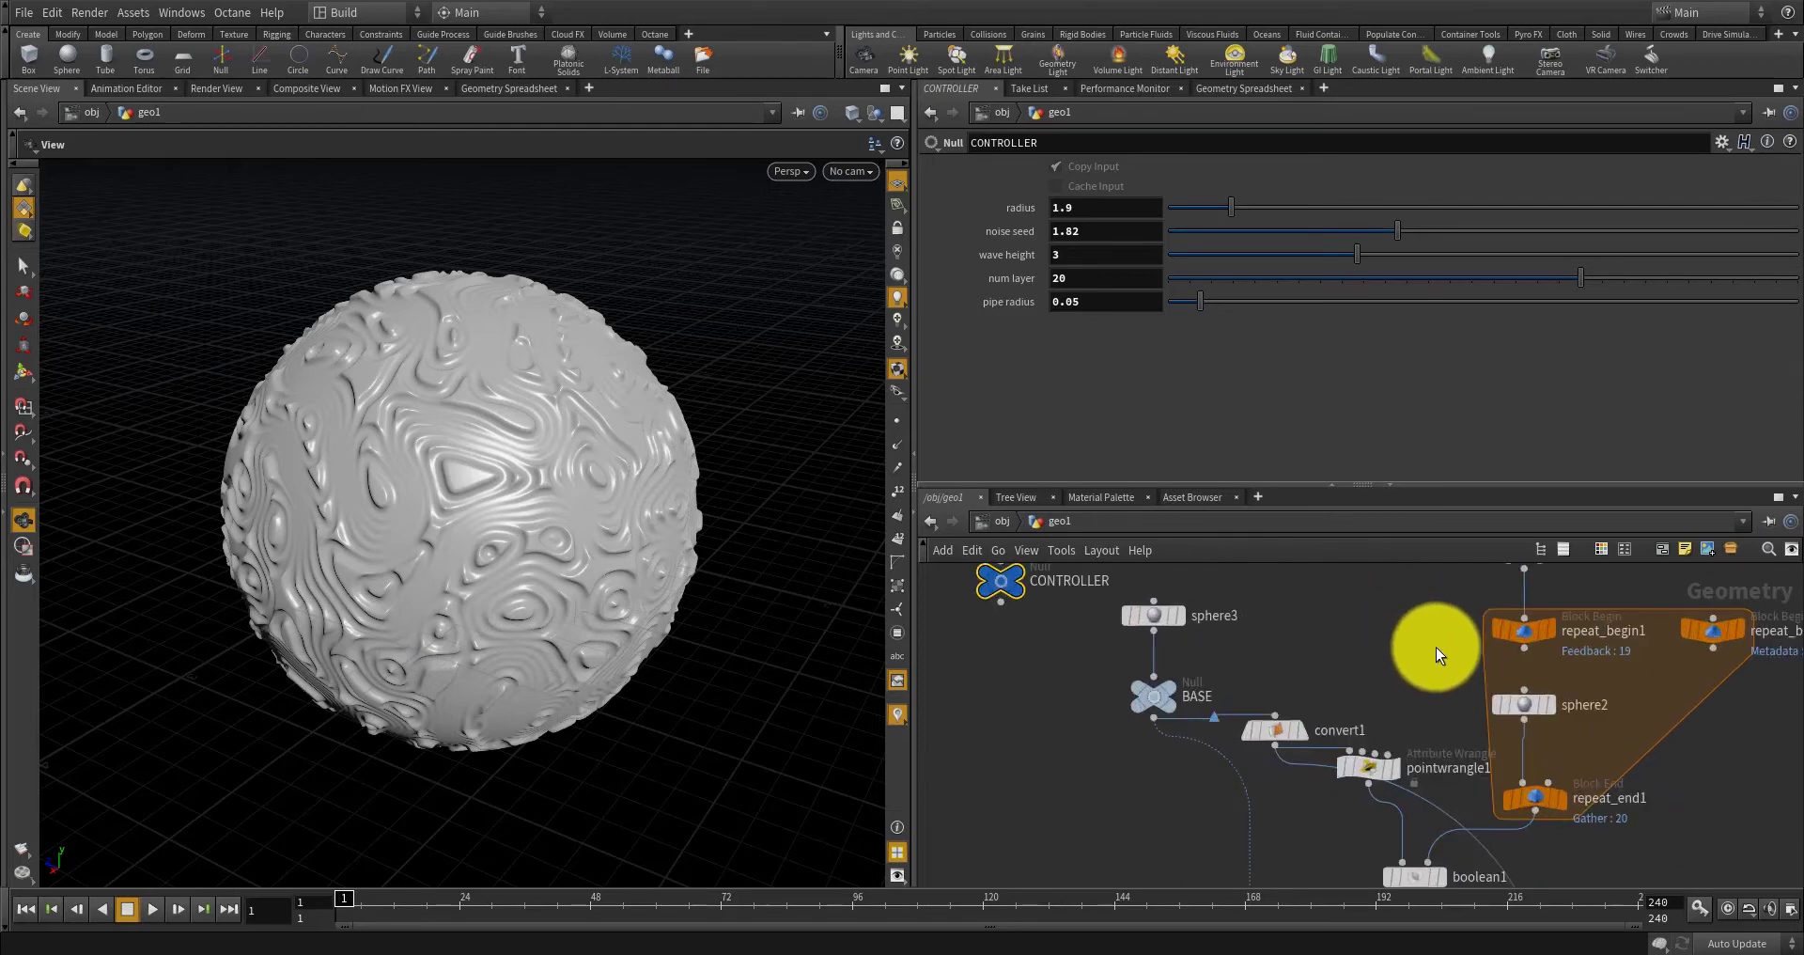
Examine pointwrangle1's VEX expression, including its noise_seed and wave_height references to CONTROLLER.
scroll(1423, 731, "up", 3)
scroll(1422, 731, "up", 2)
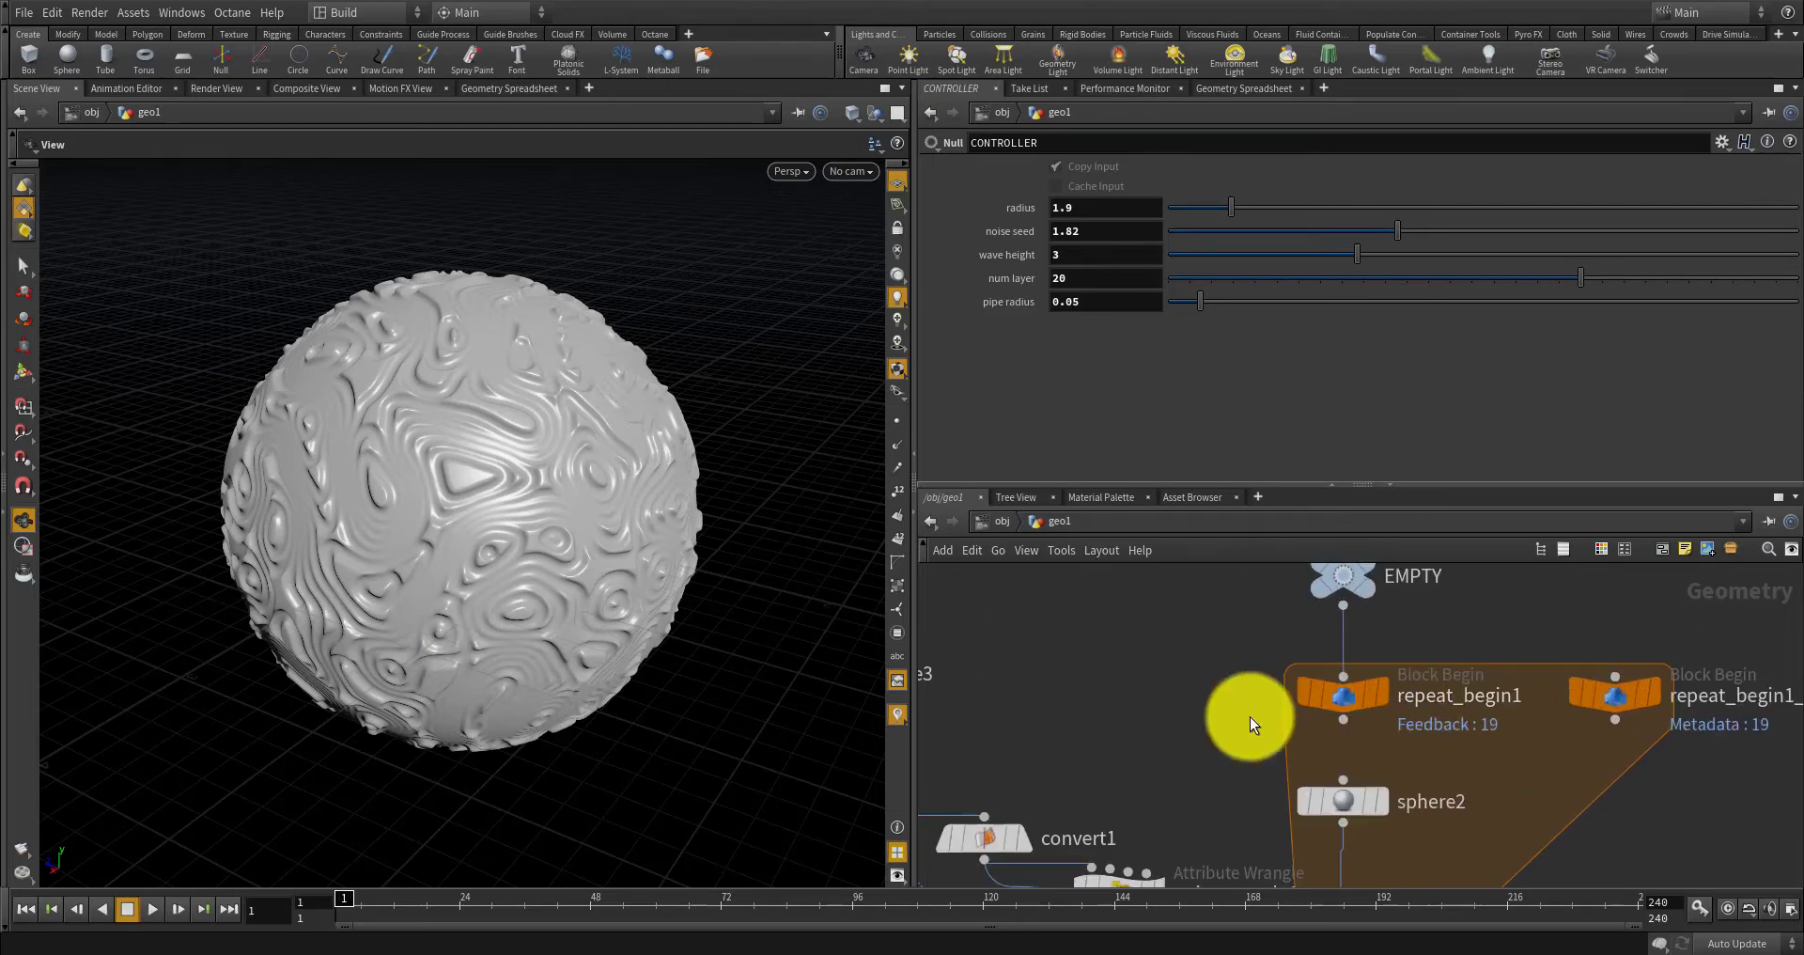
scroll(1250, 716, "down", 5)
middle_click_drag(1220, 737, 1252, 644)
scroll(1238, 680, "up", 5)
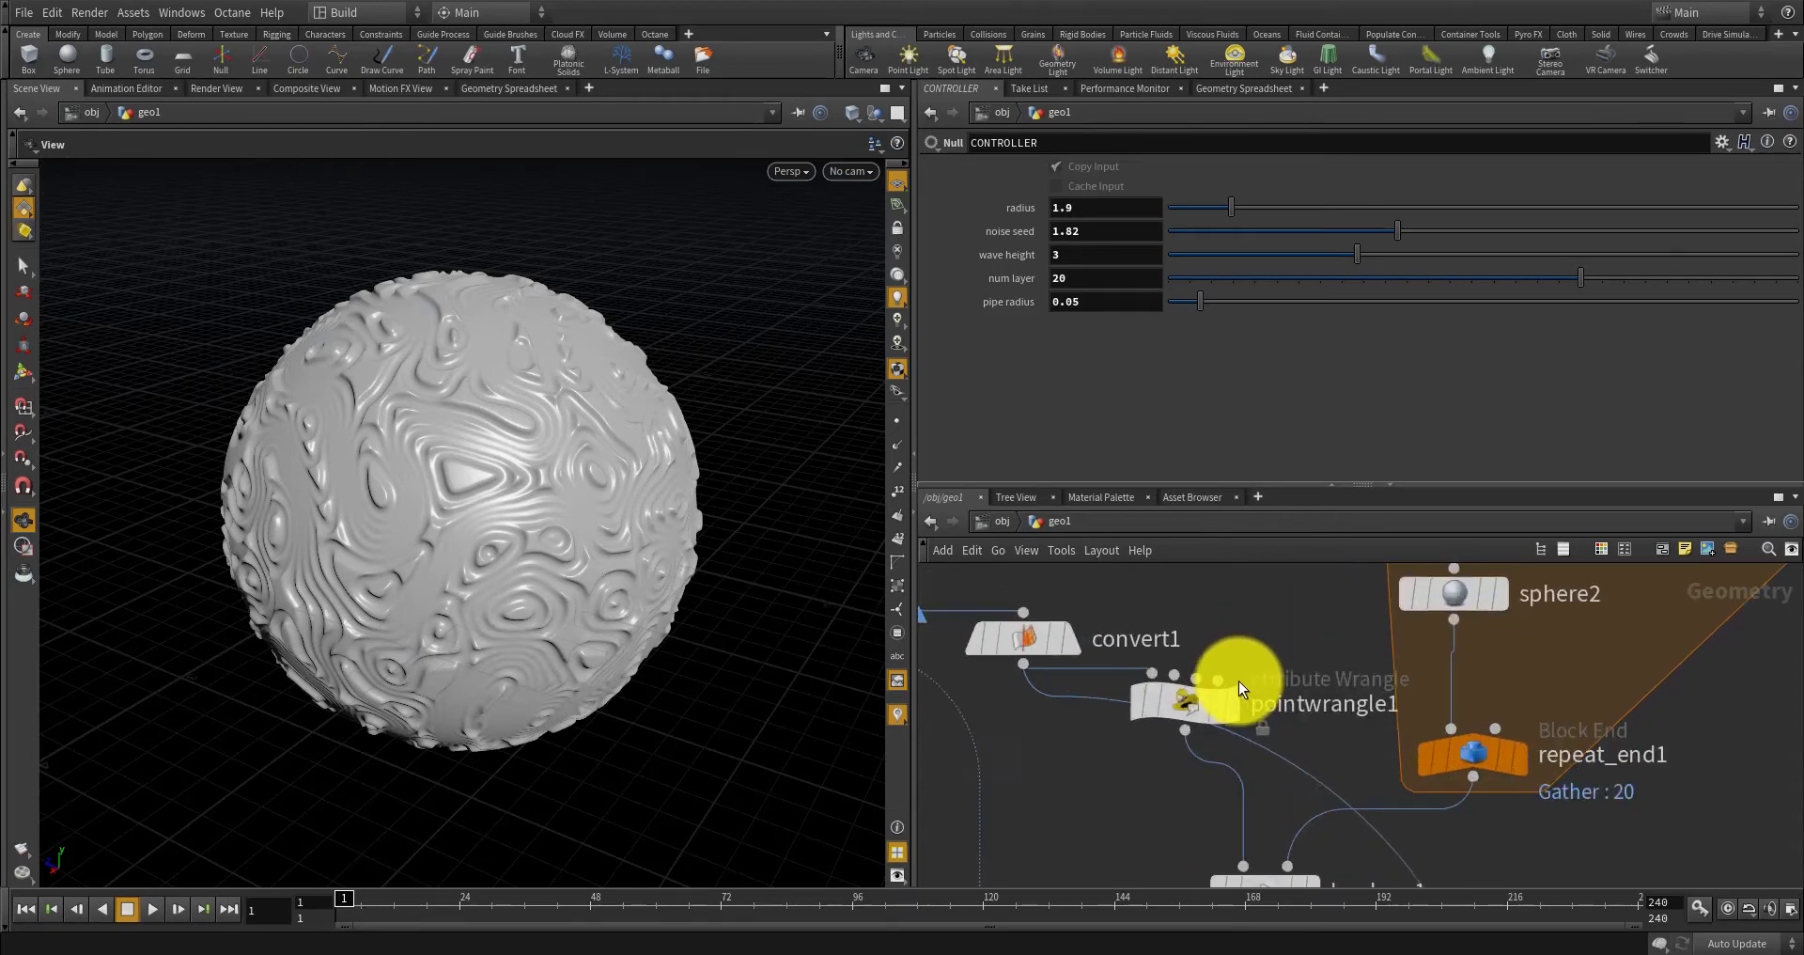
left_click(1176, 703)
scroll(1180, 703, "up", 1)
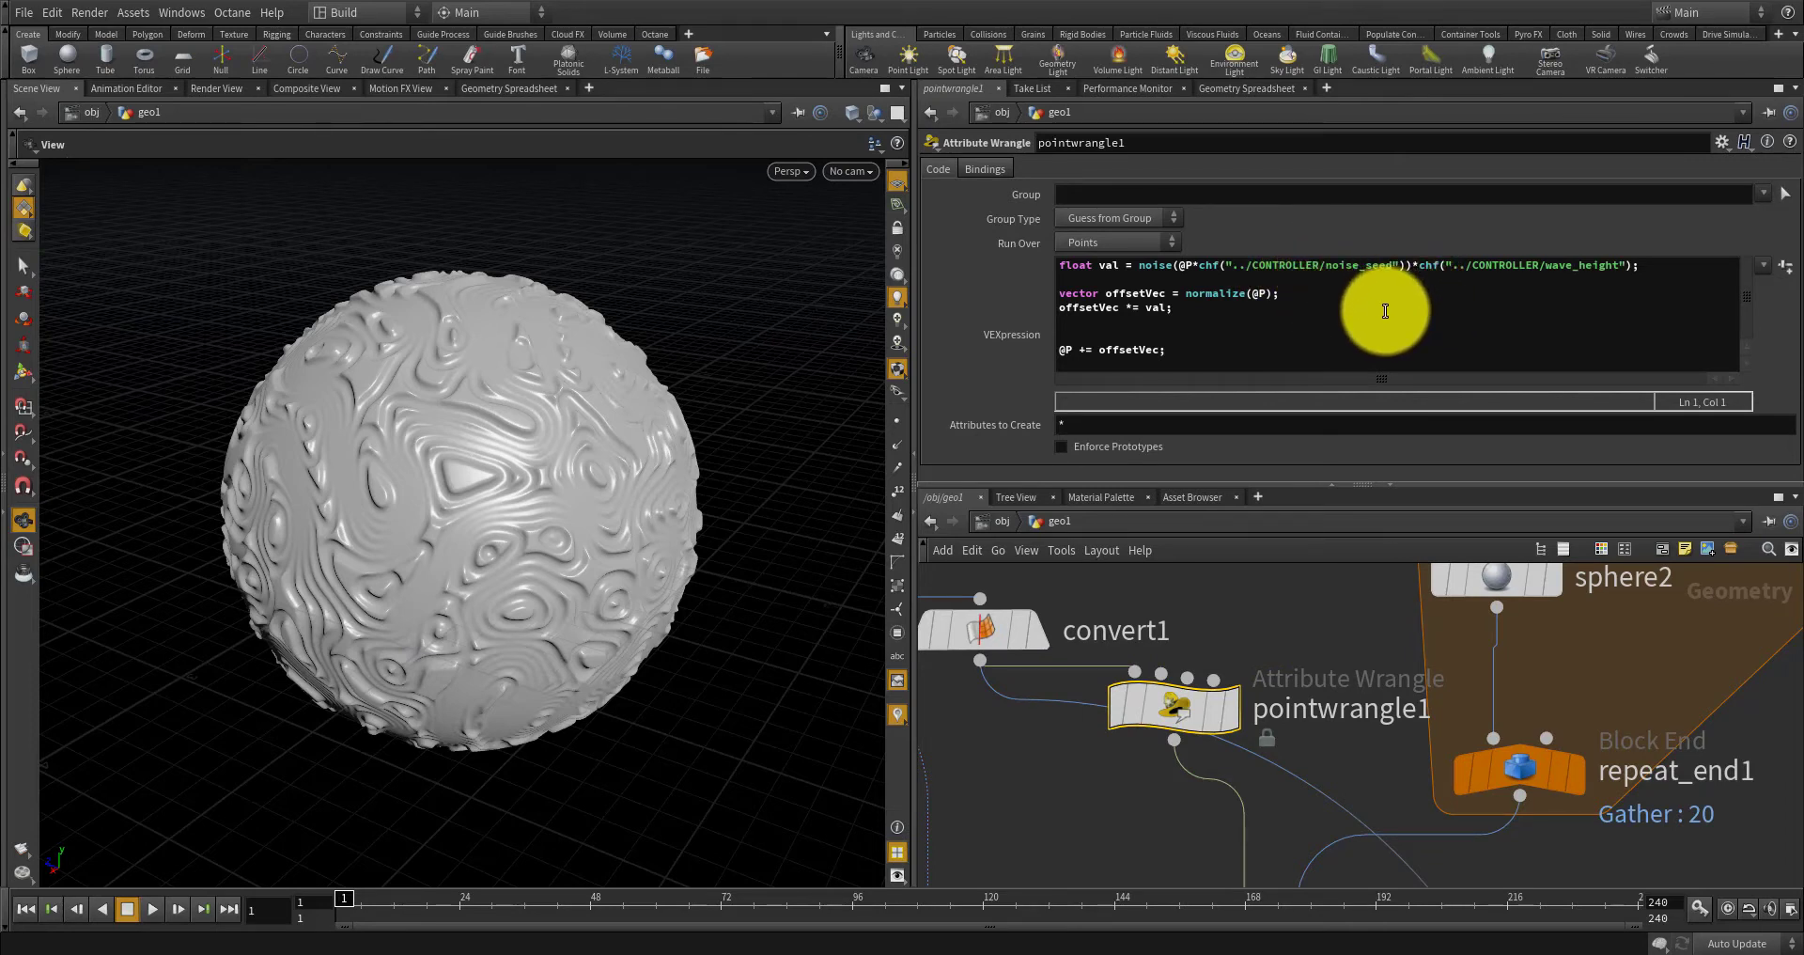
left_click(1403, 265)
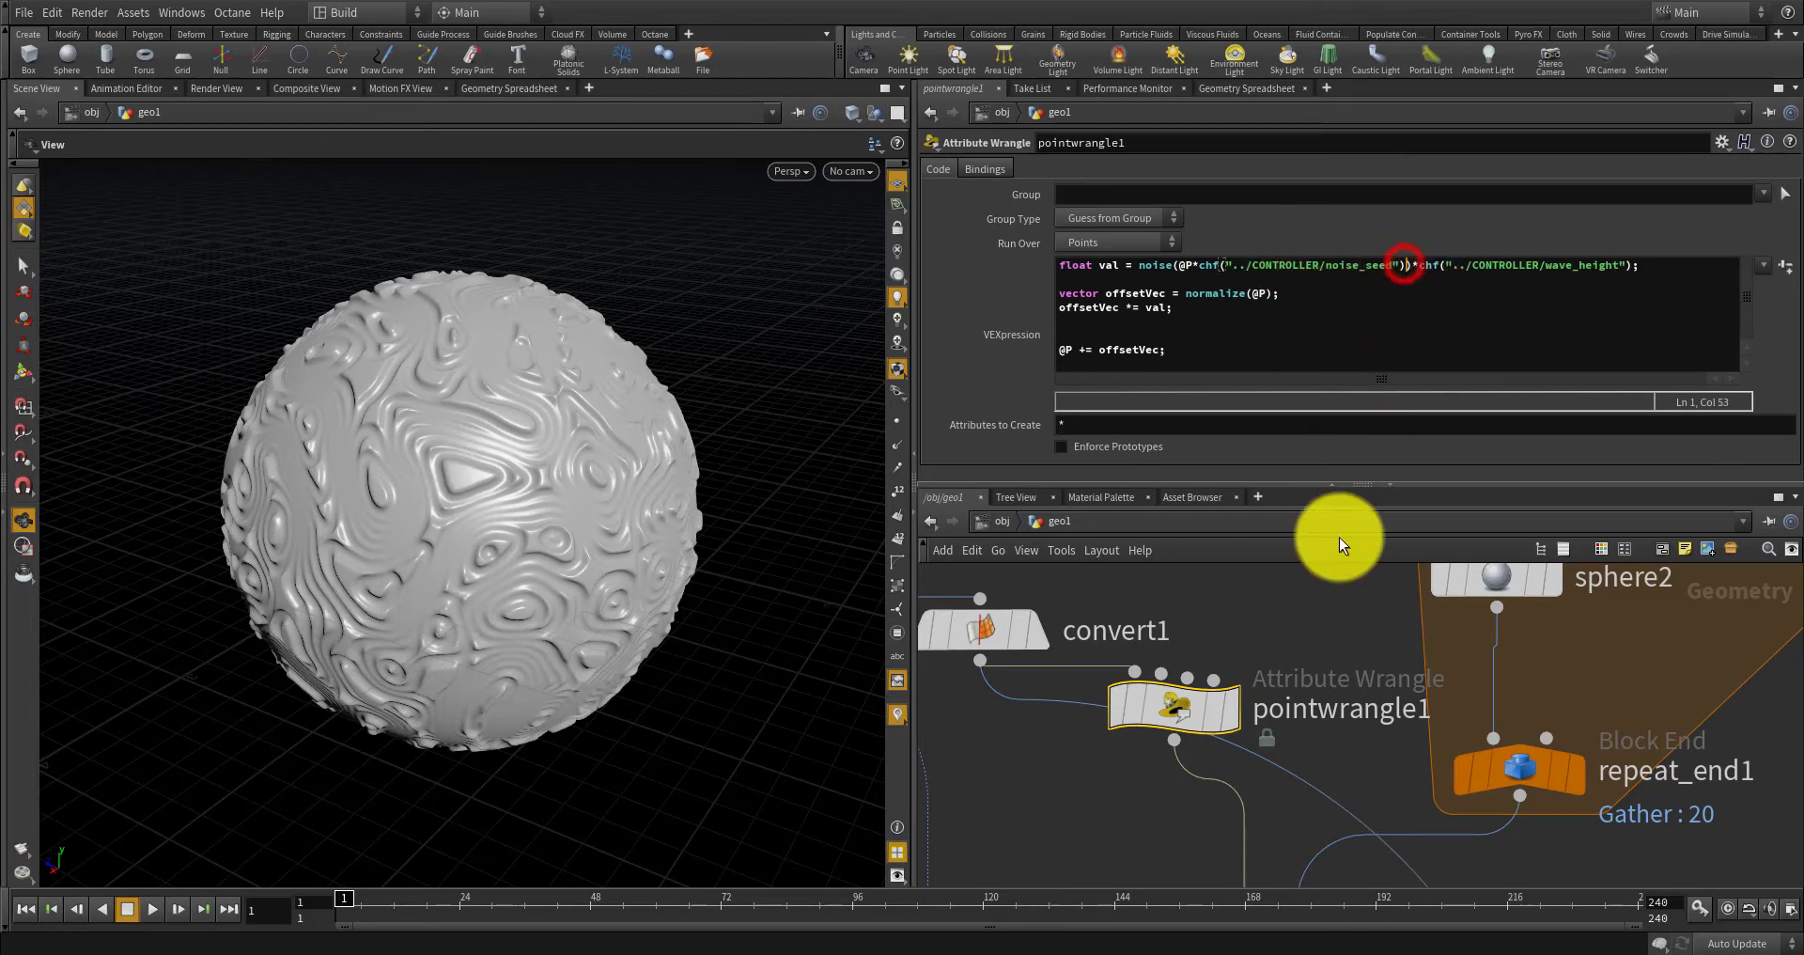
scroll(1320, 627, "down", 3)
scroll(1320, 628, "down", 3)
middle_click_drag(1141, 569, 1291, 729)
scroll(1289, 729, "up", 6)
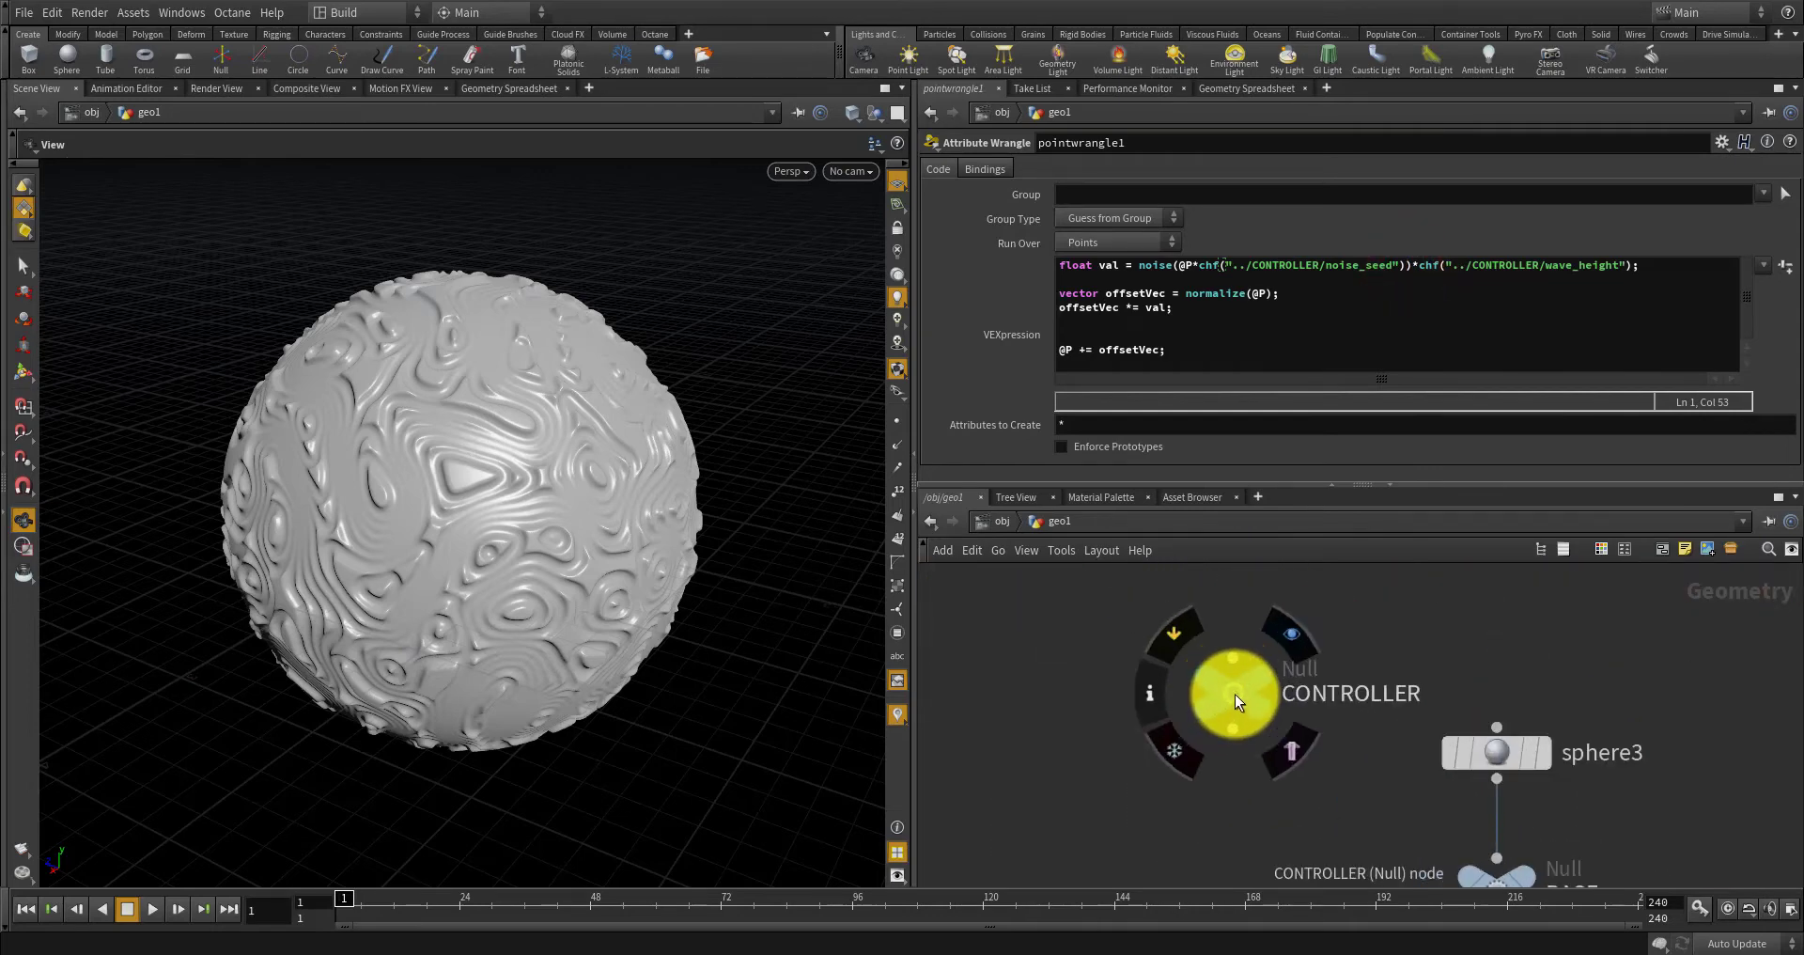
left_click(1233, 693)
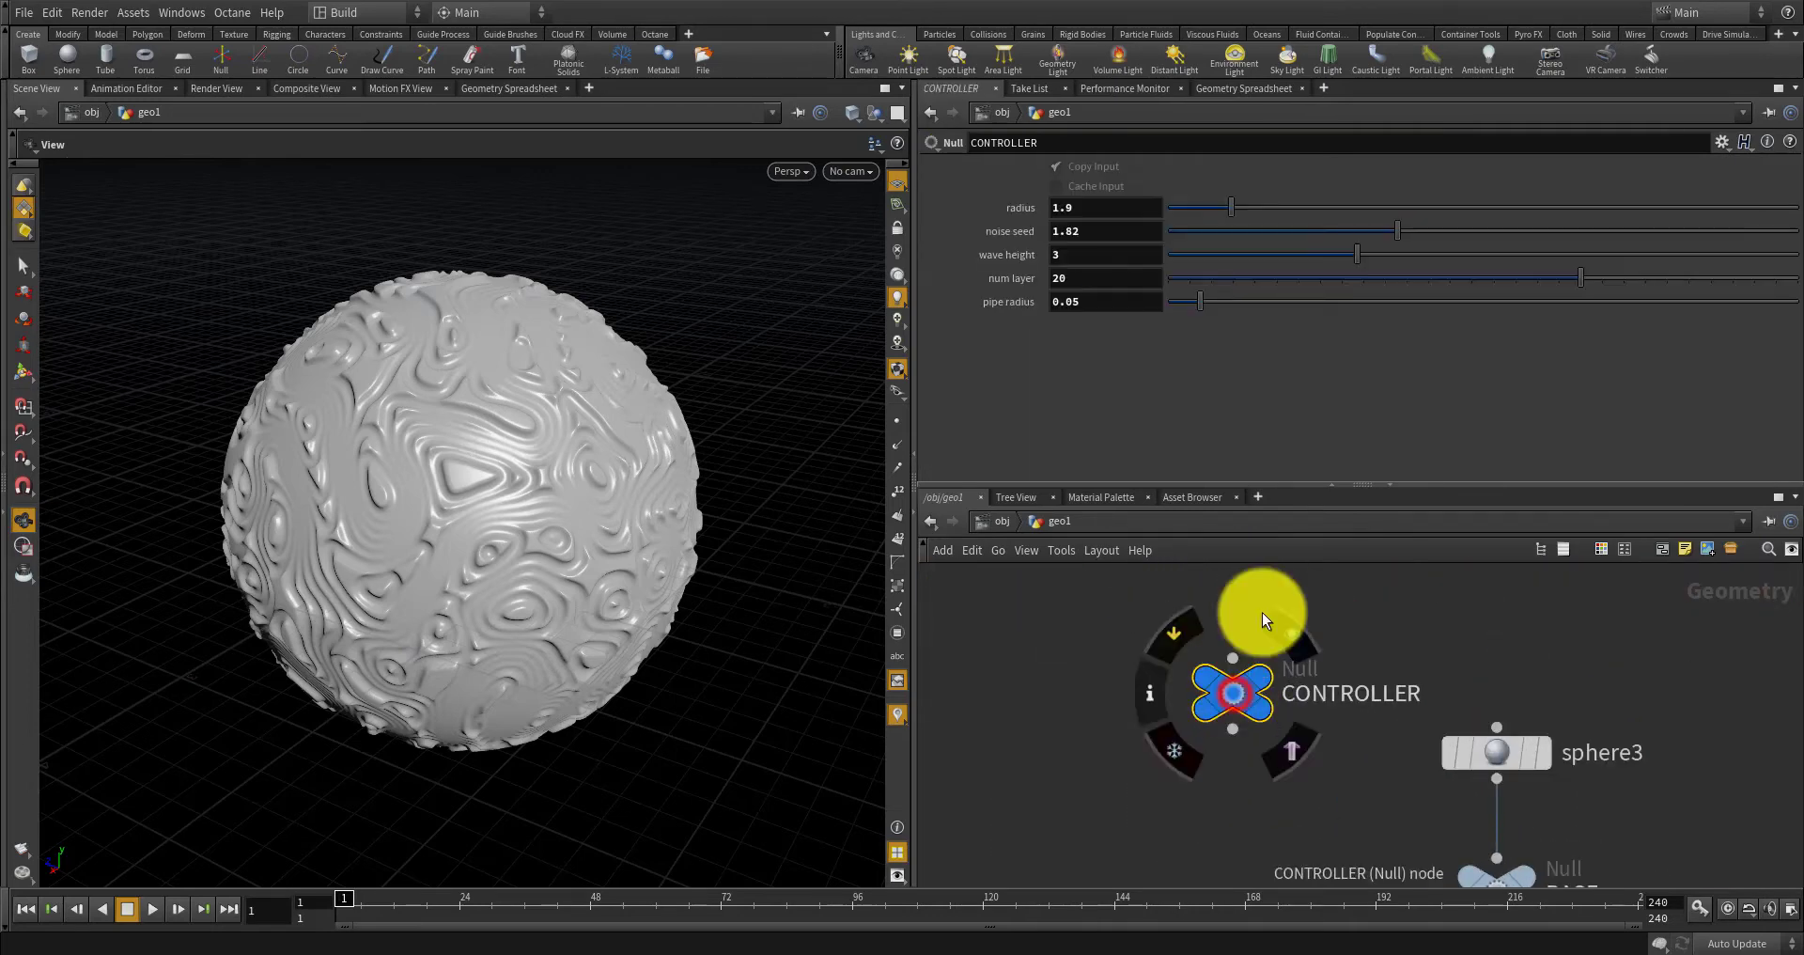
left_click(1721, 142)
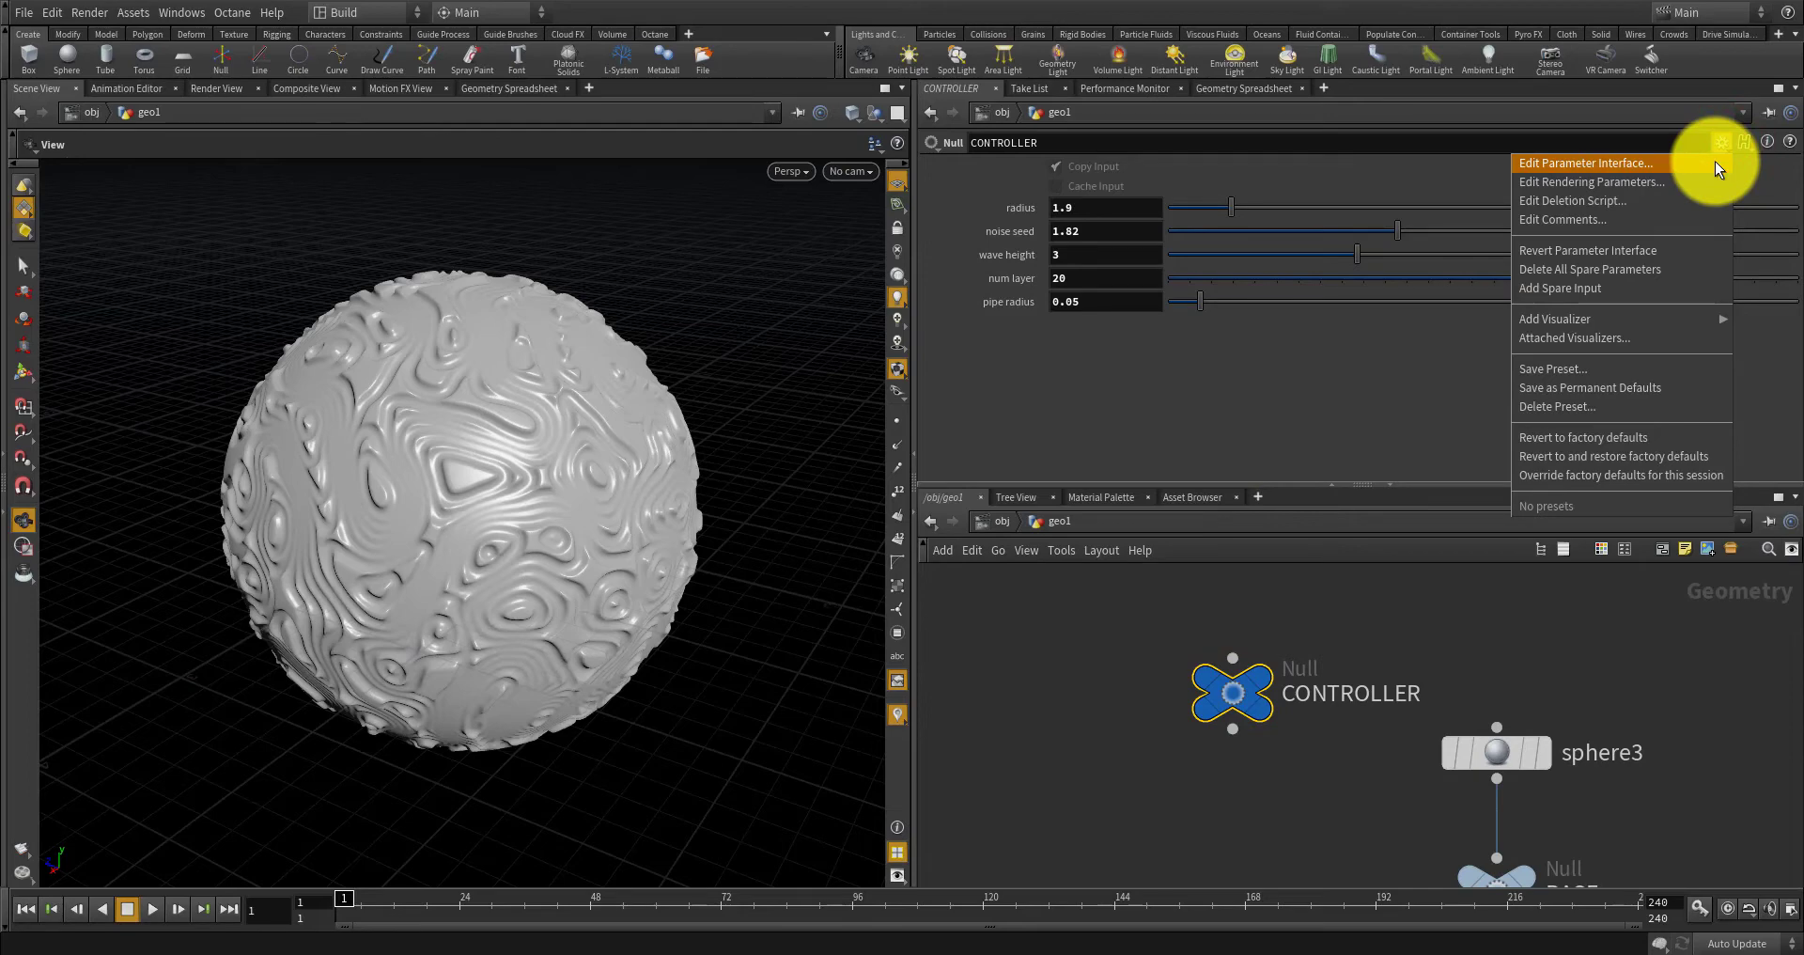
left_click(1716, 161)
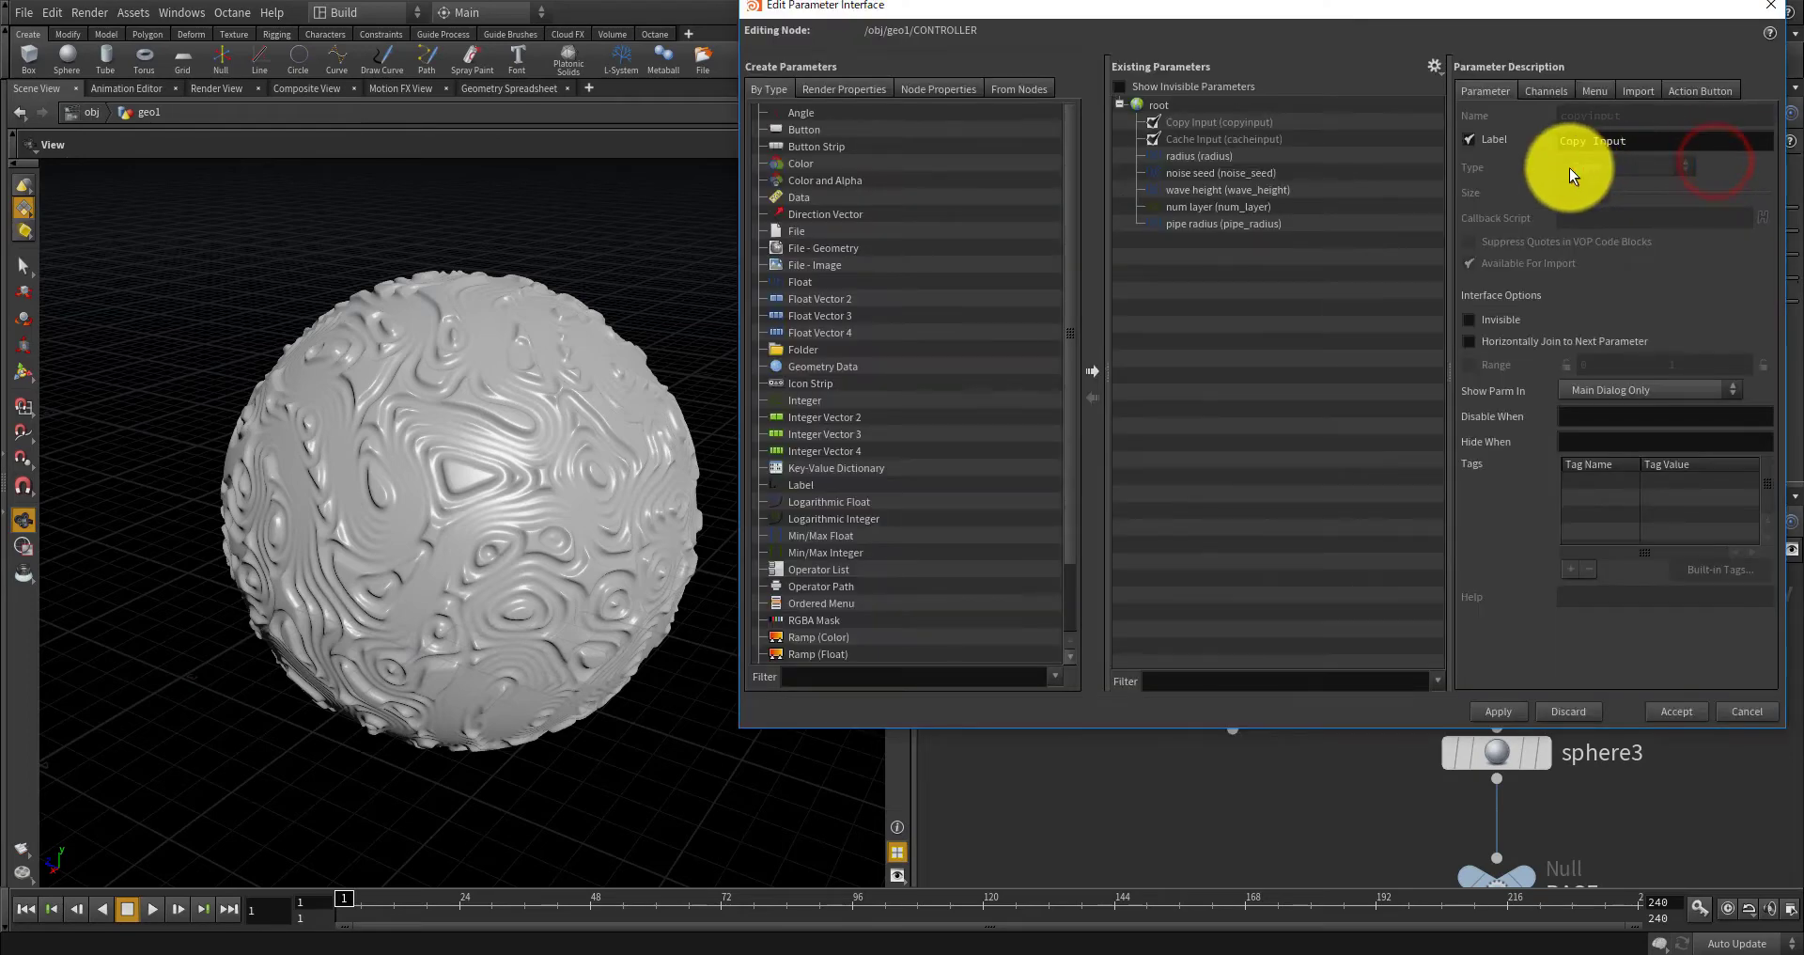
left_click(1743, 714)
Review pointwrangle1's noise line in the VEX expression to locate where a time term fits.
scroll(1531, 714, "down", 3)
middle_click_drag(1558, 731, 1317, 707)
scroll(1437, 714, "up", 4)
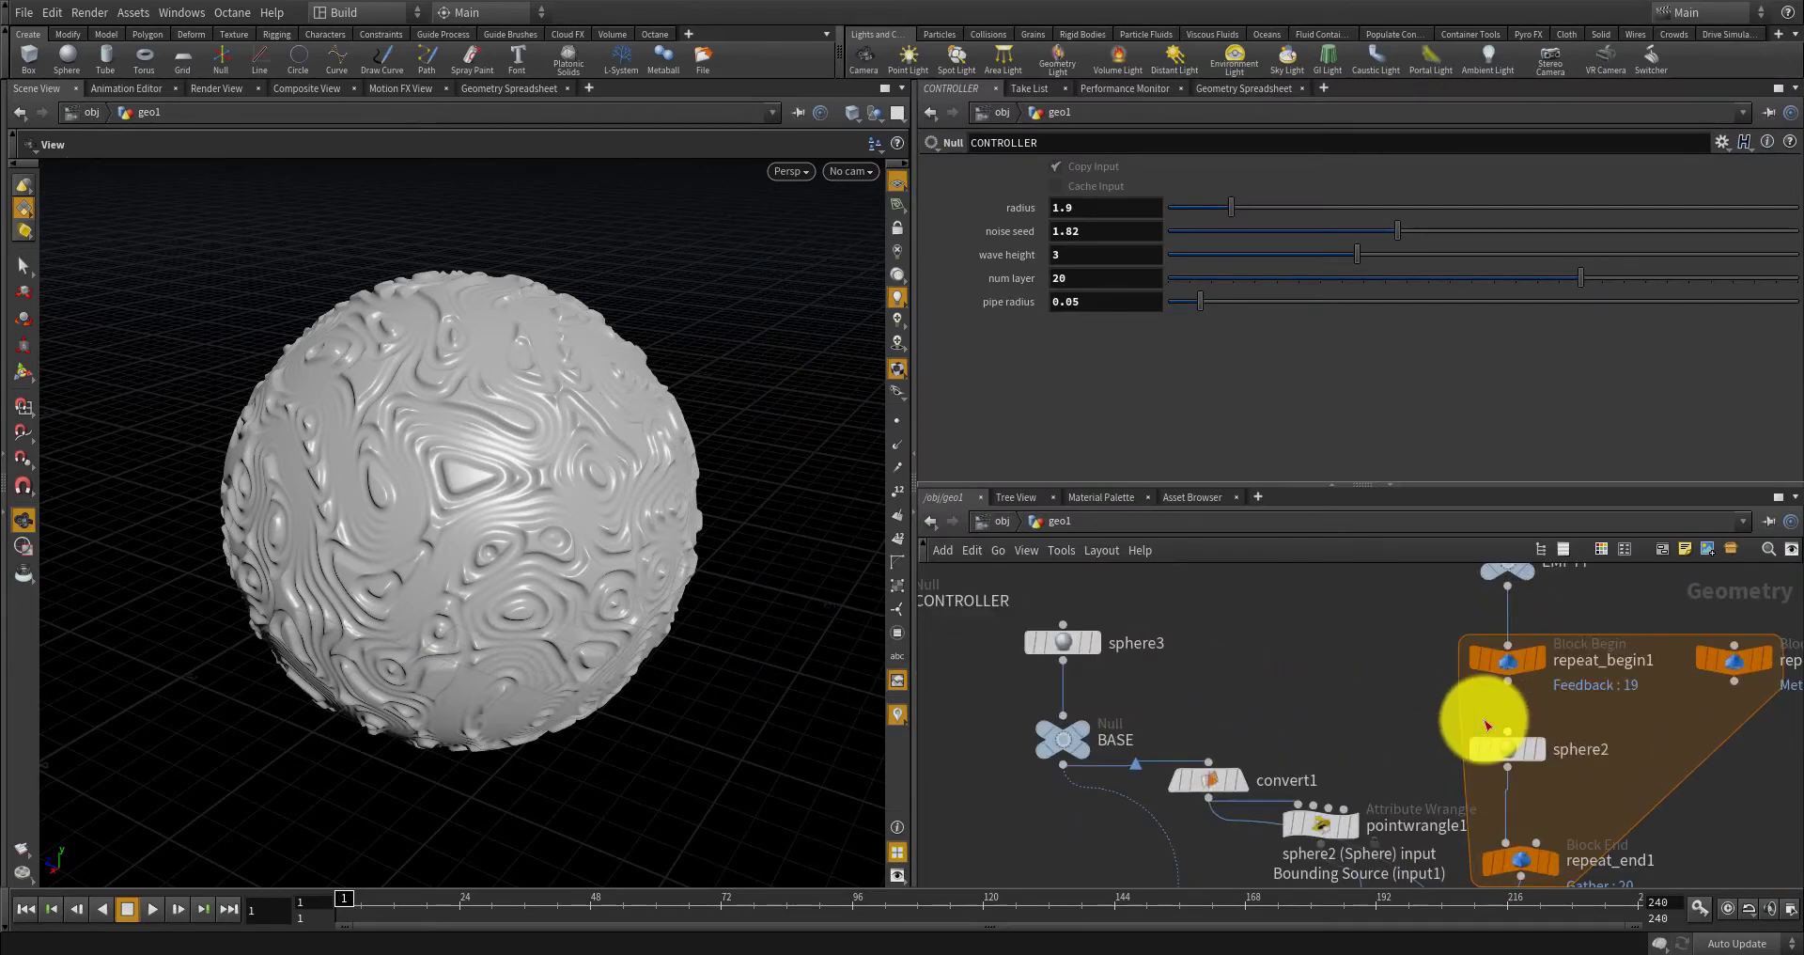
scroll(1367, 747, "down", 3)
scroll(1367, 763, "up", 5)
scroll(1351, 763, "up", 2)
left_click(1242, 707)
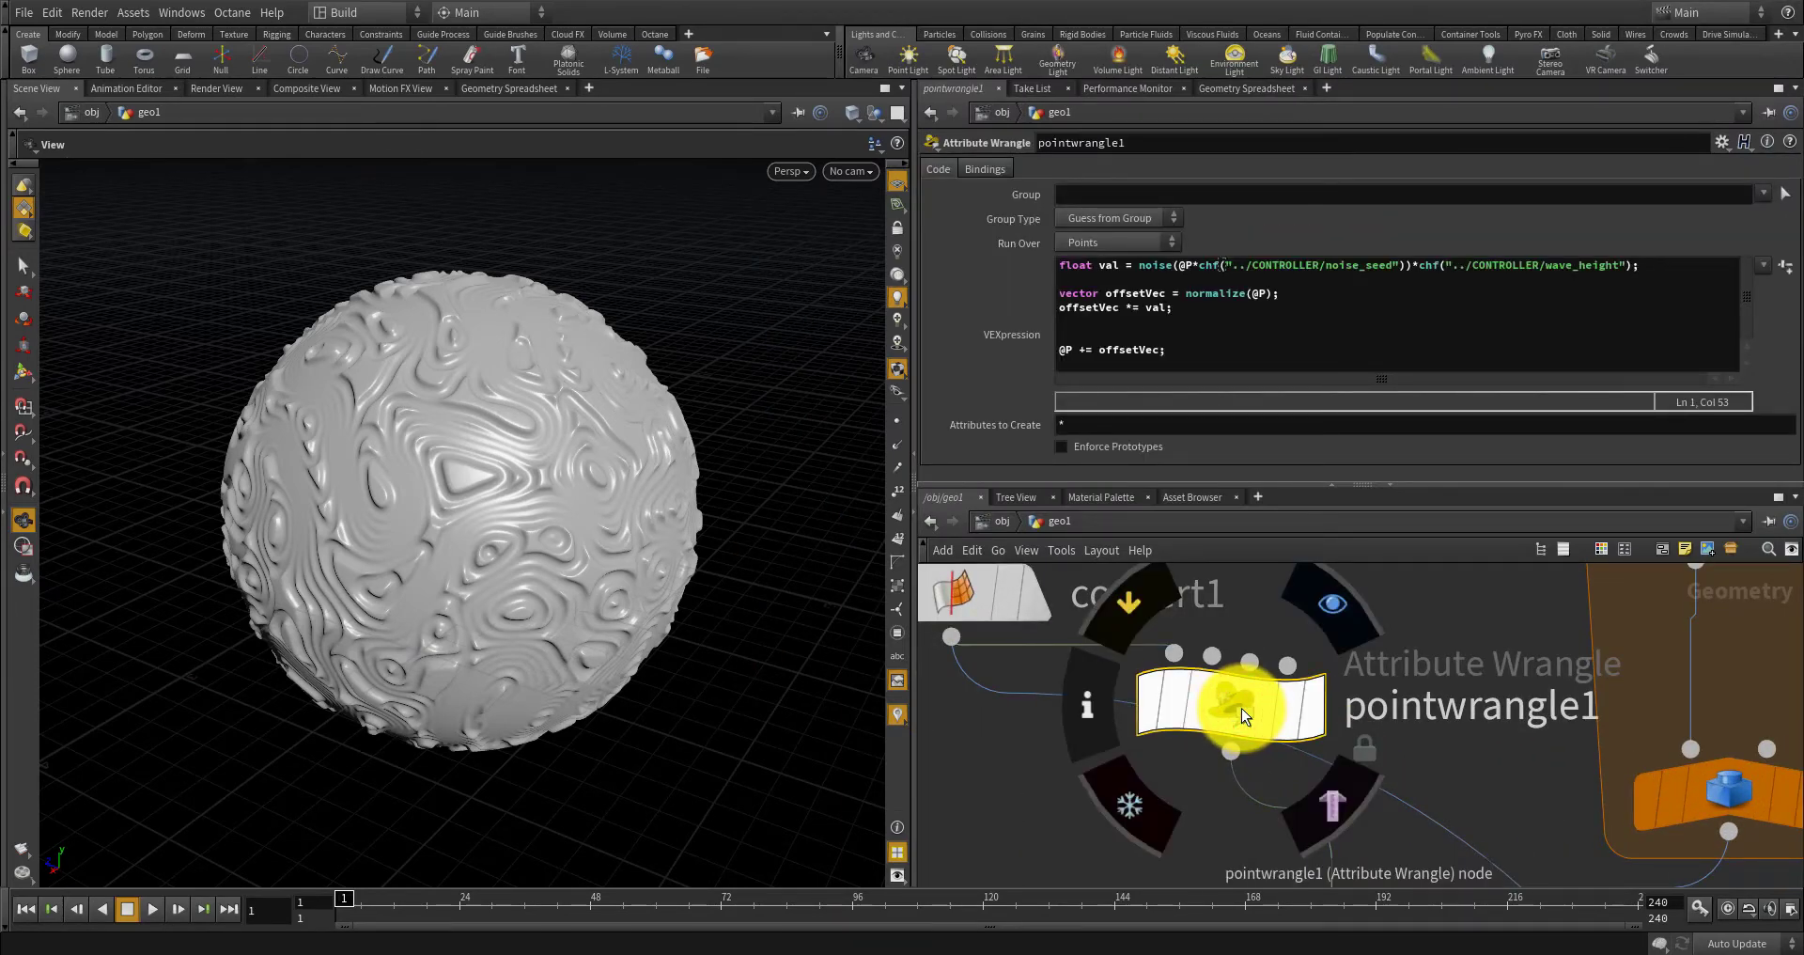
scroll(1447, 704, "down", 3)
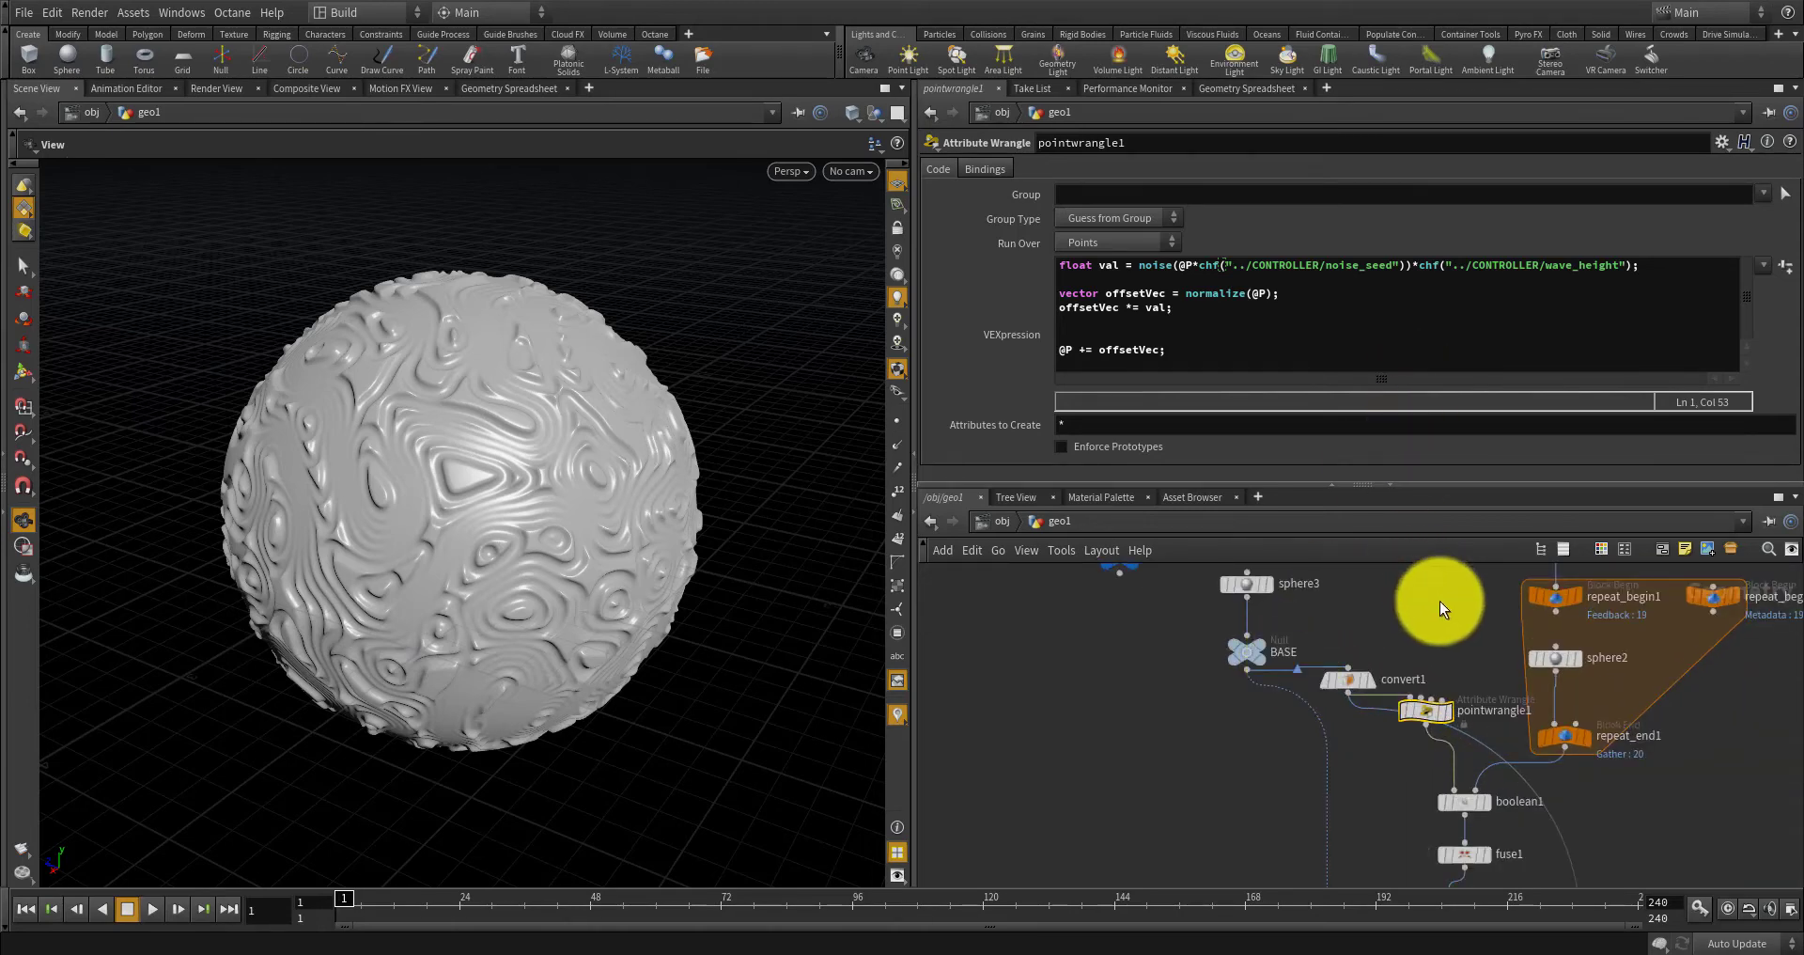
Add a Float parameter to the CONTROLLER null, named timeline_scale and labelled "timeline scale".
scroll(1175, 630, "up", 3)
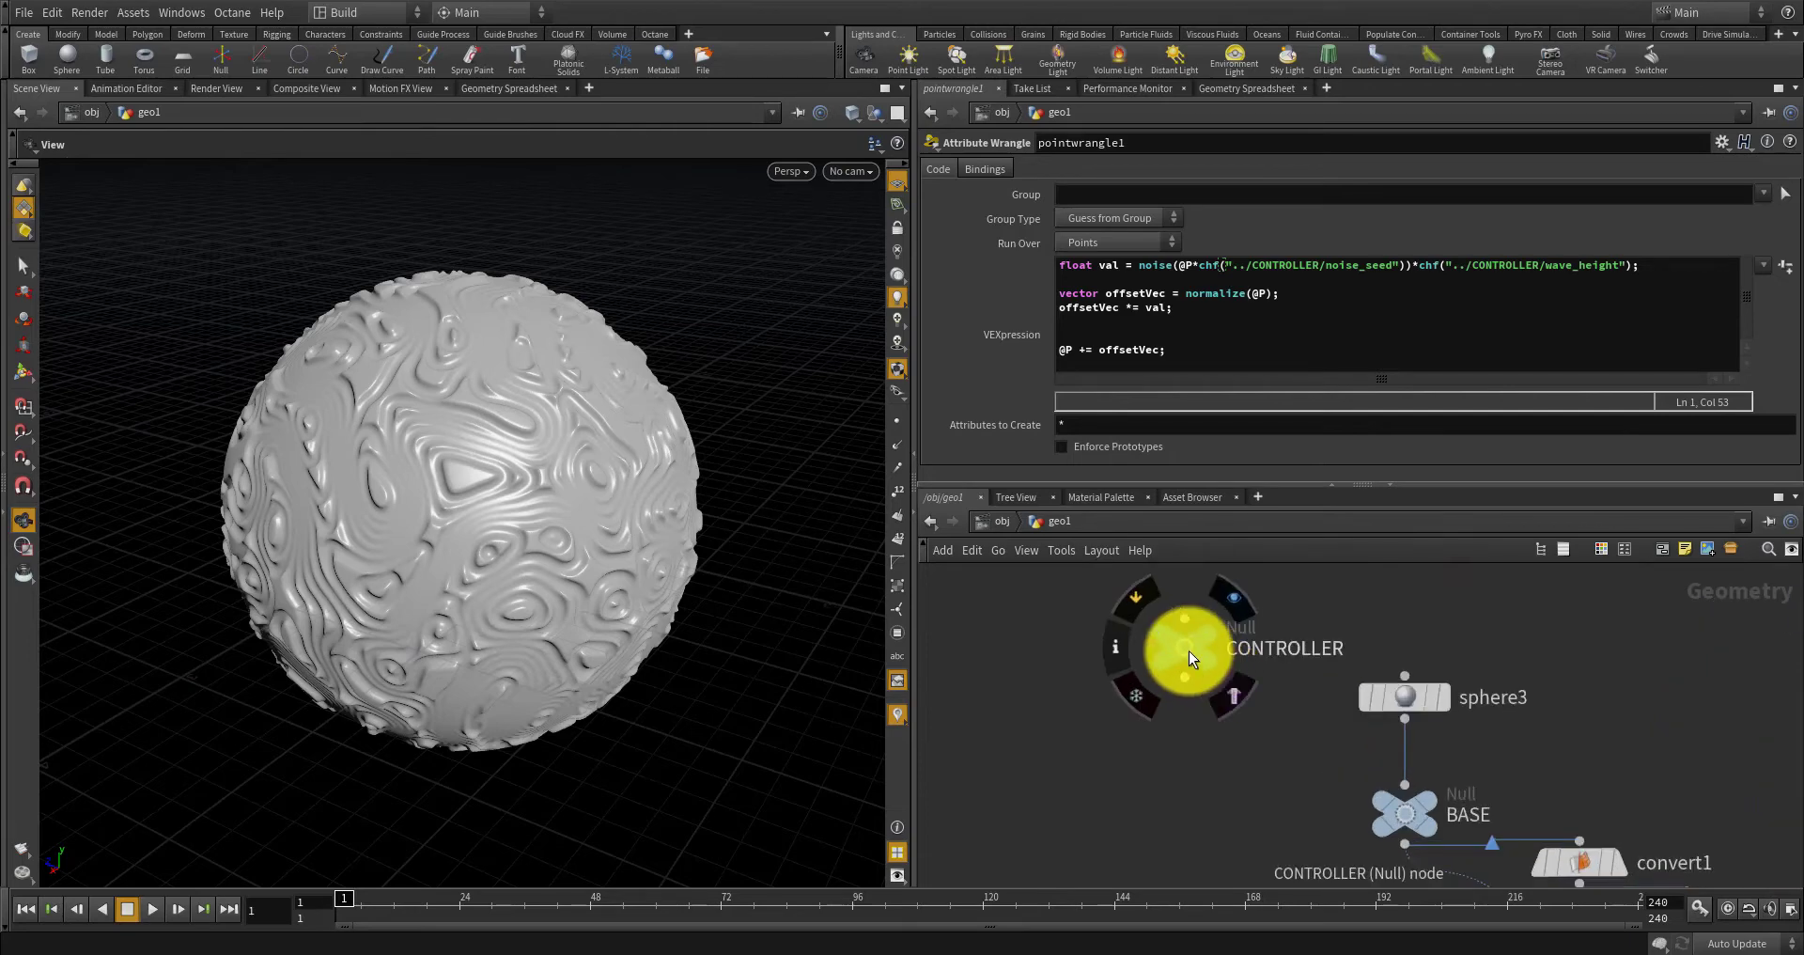
left_click(1188, 650)
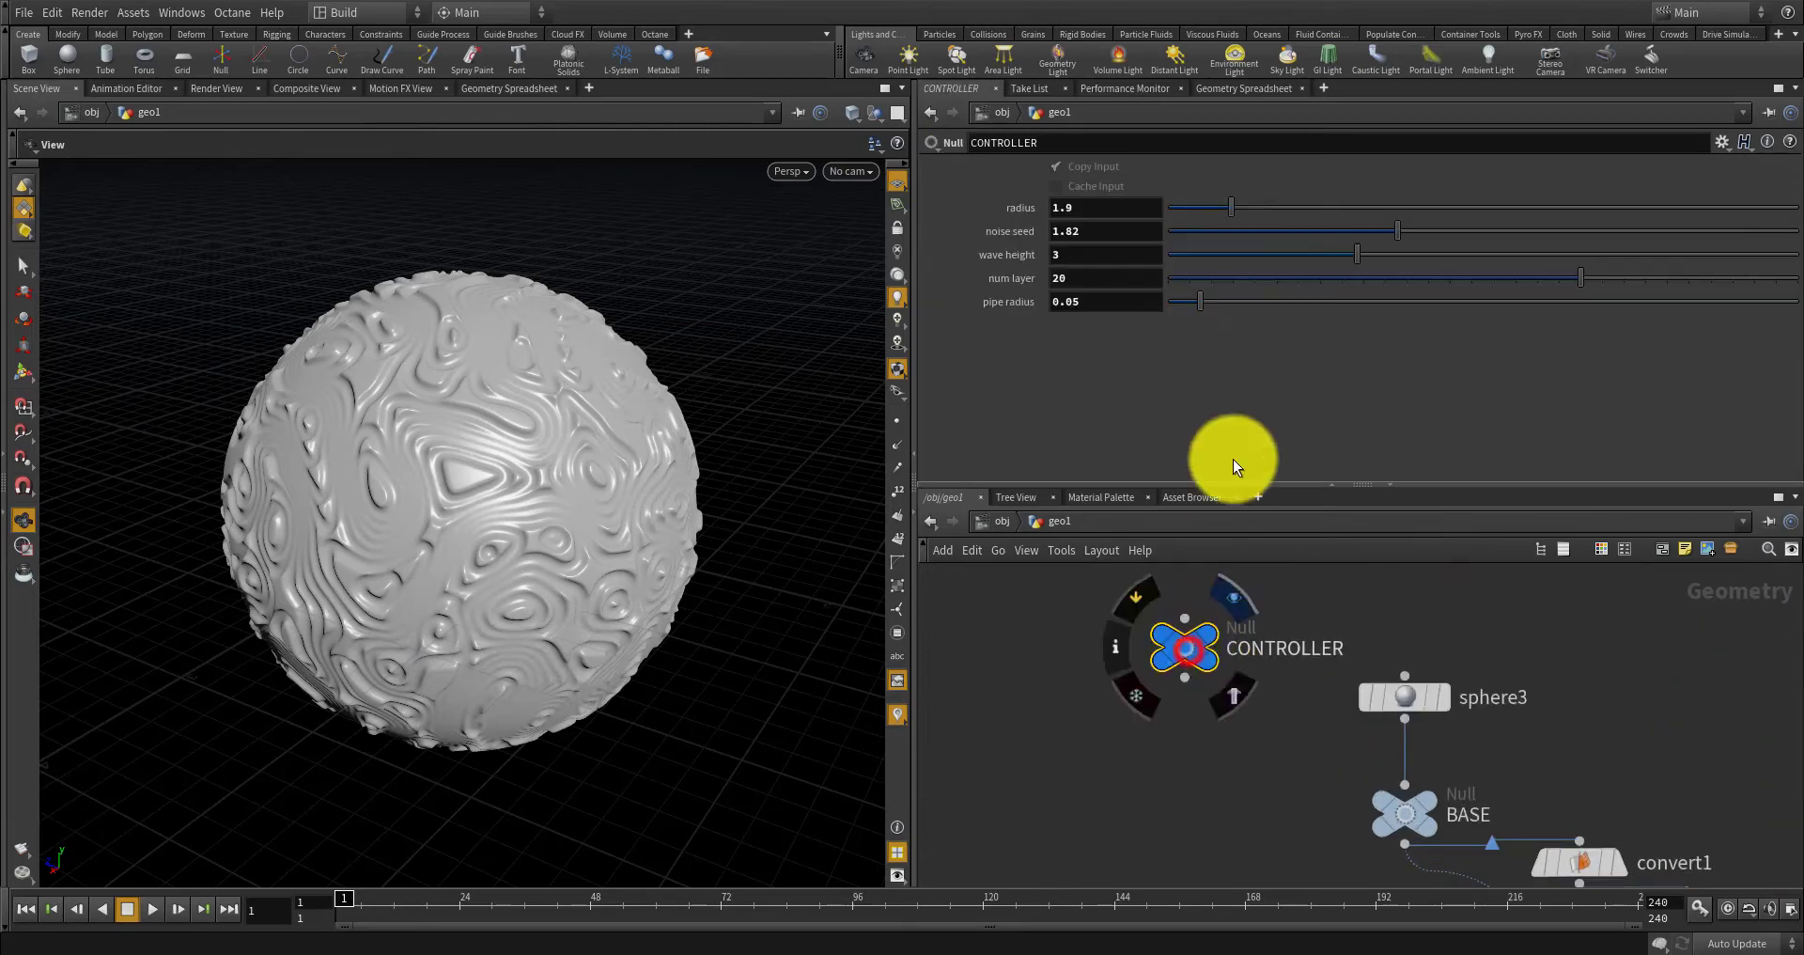
left_click(1721, 147)
left_click(1712, 165)
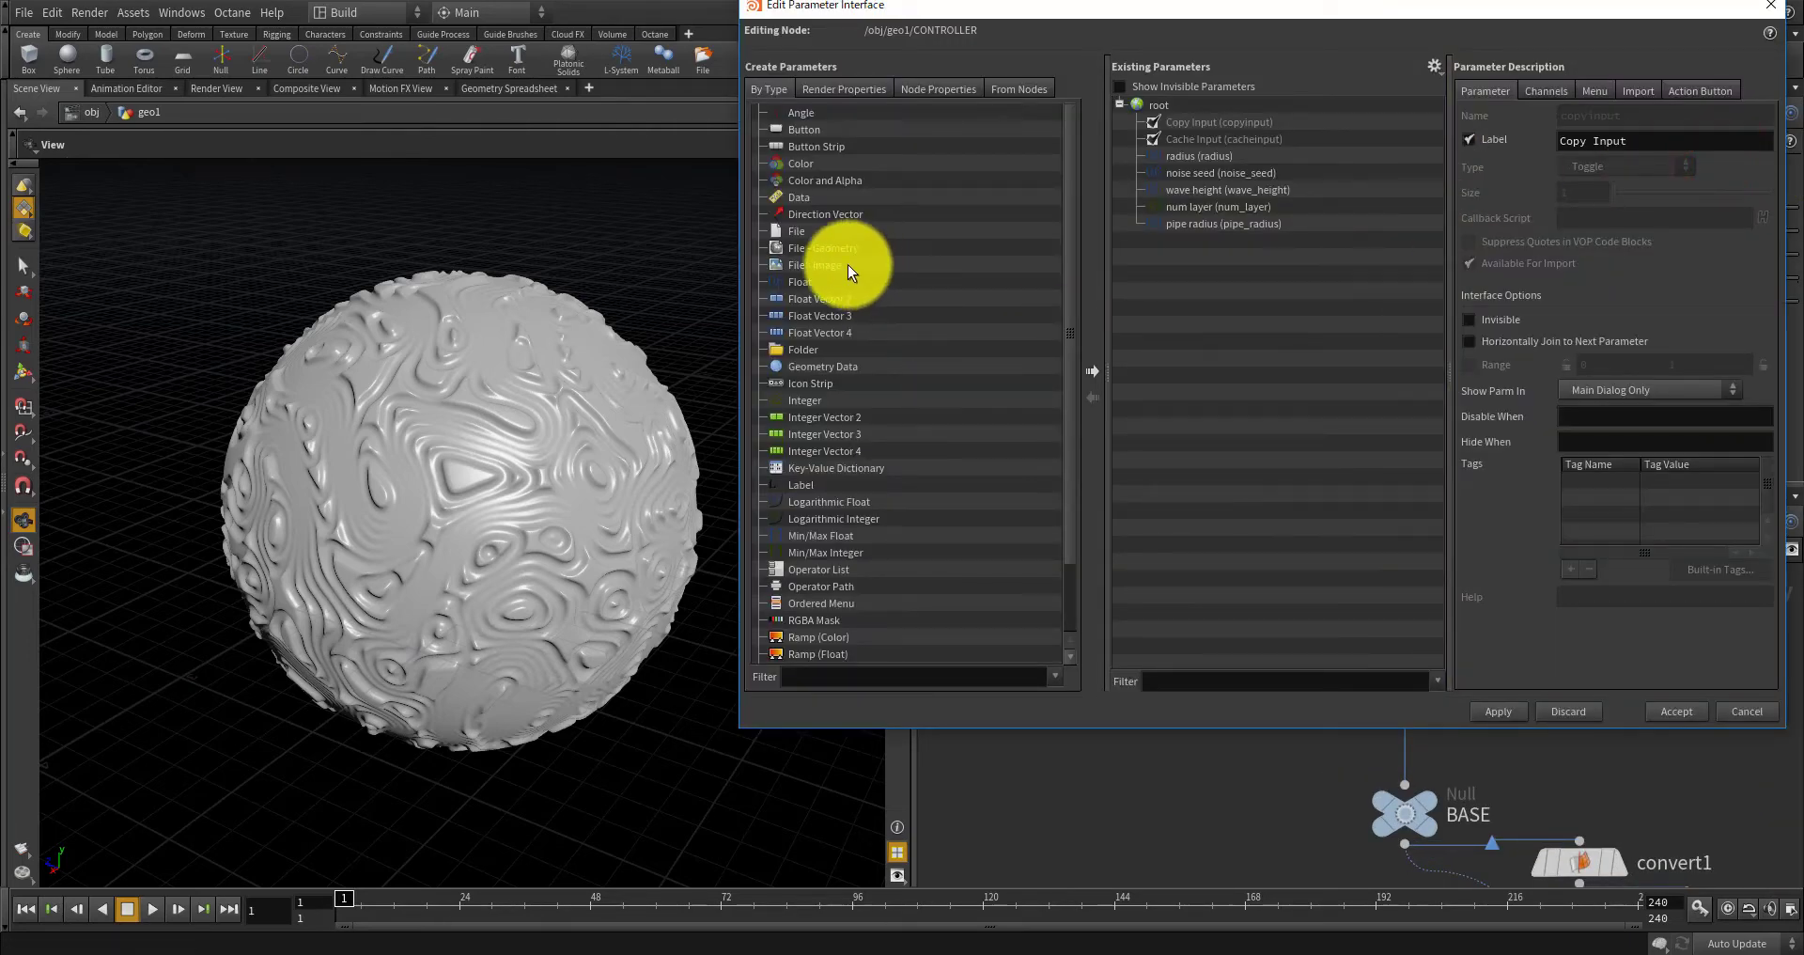
left_click_drag(1191, 285, 1191, 282)
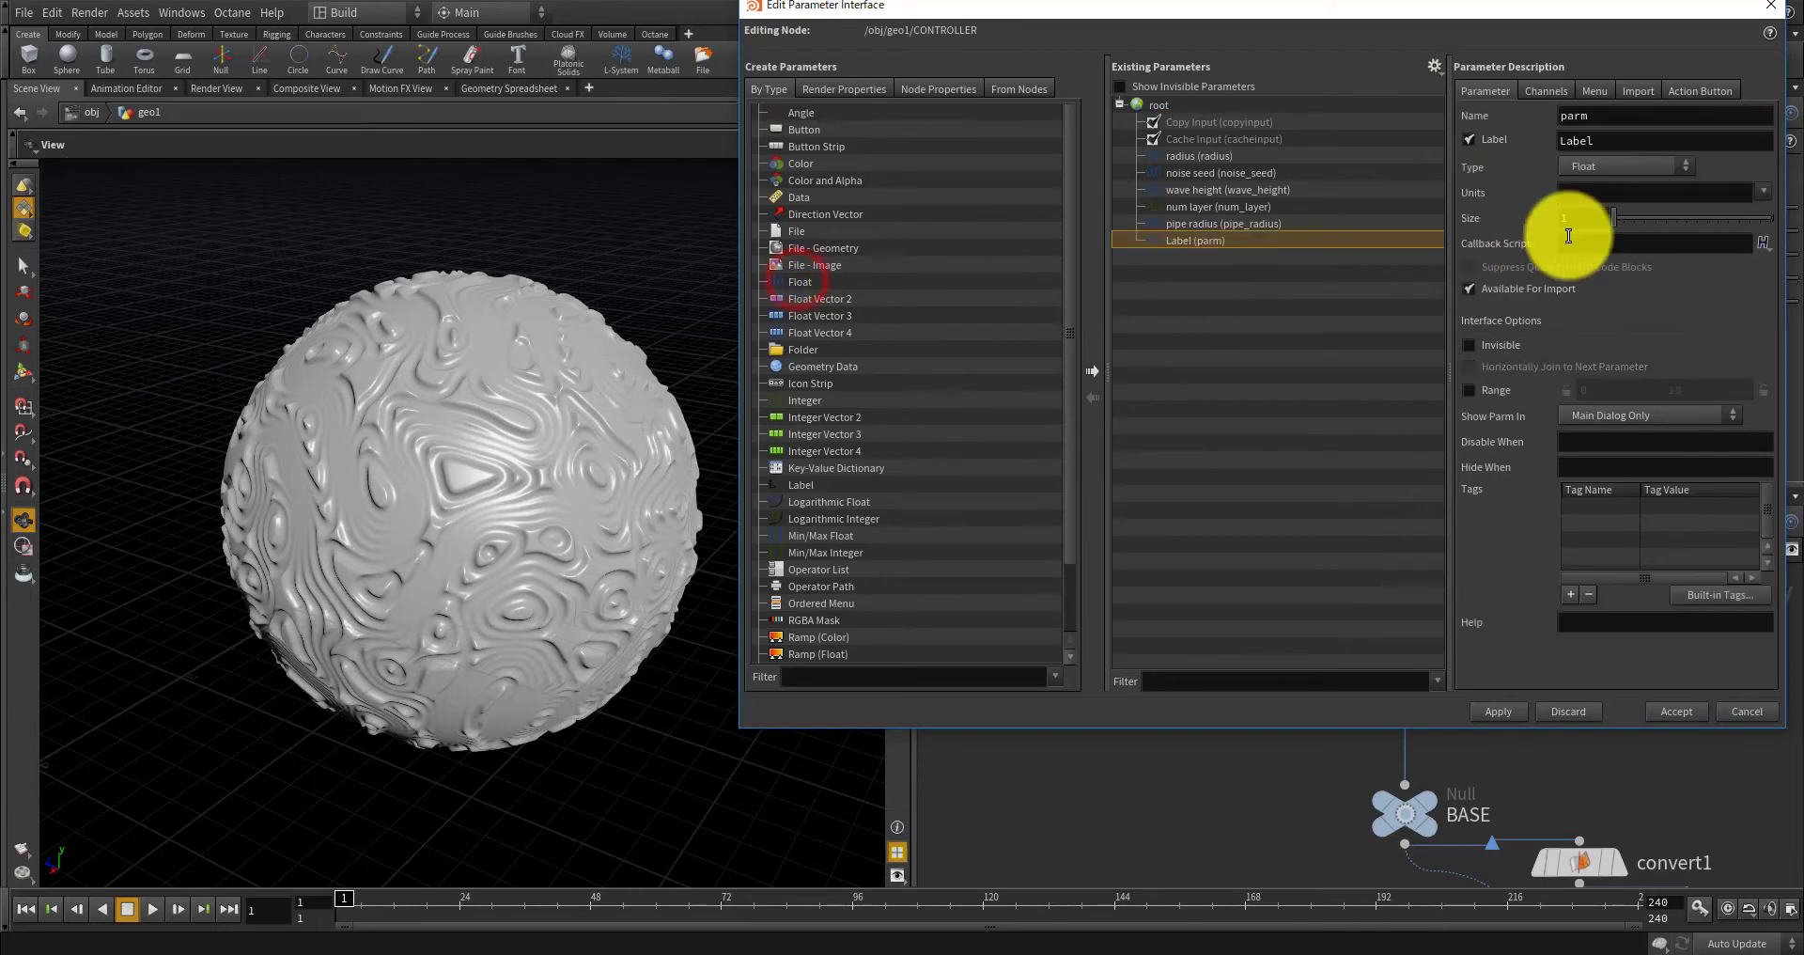
double_click(1677, 117)
type("t")
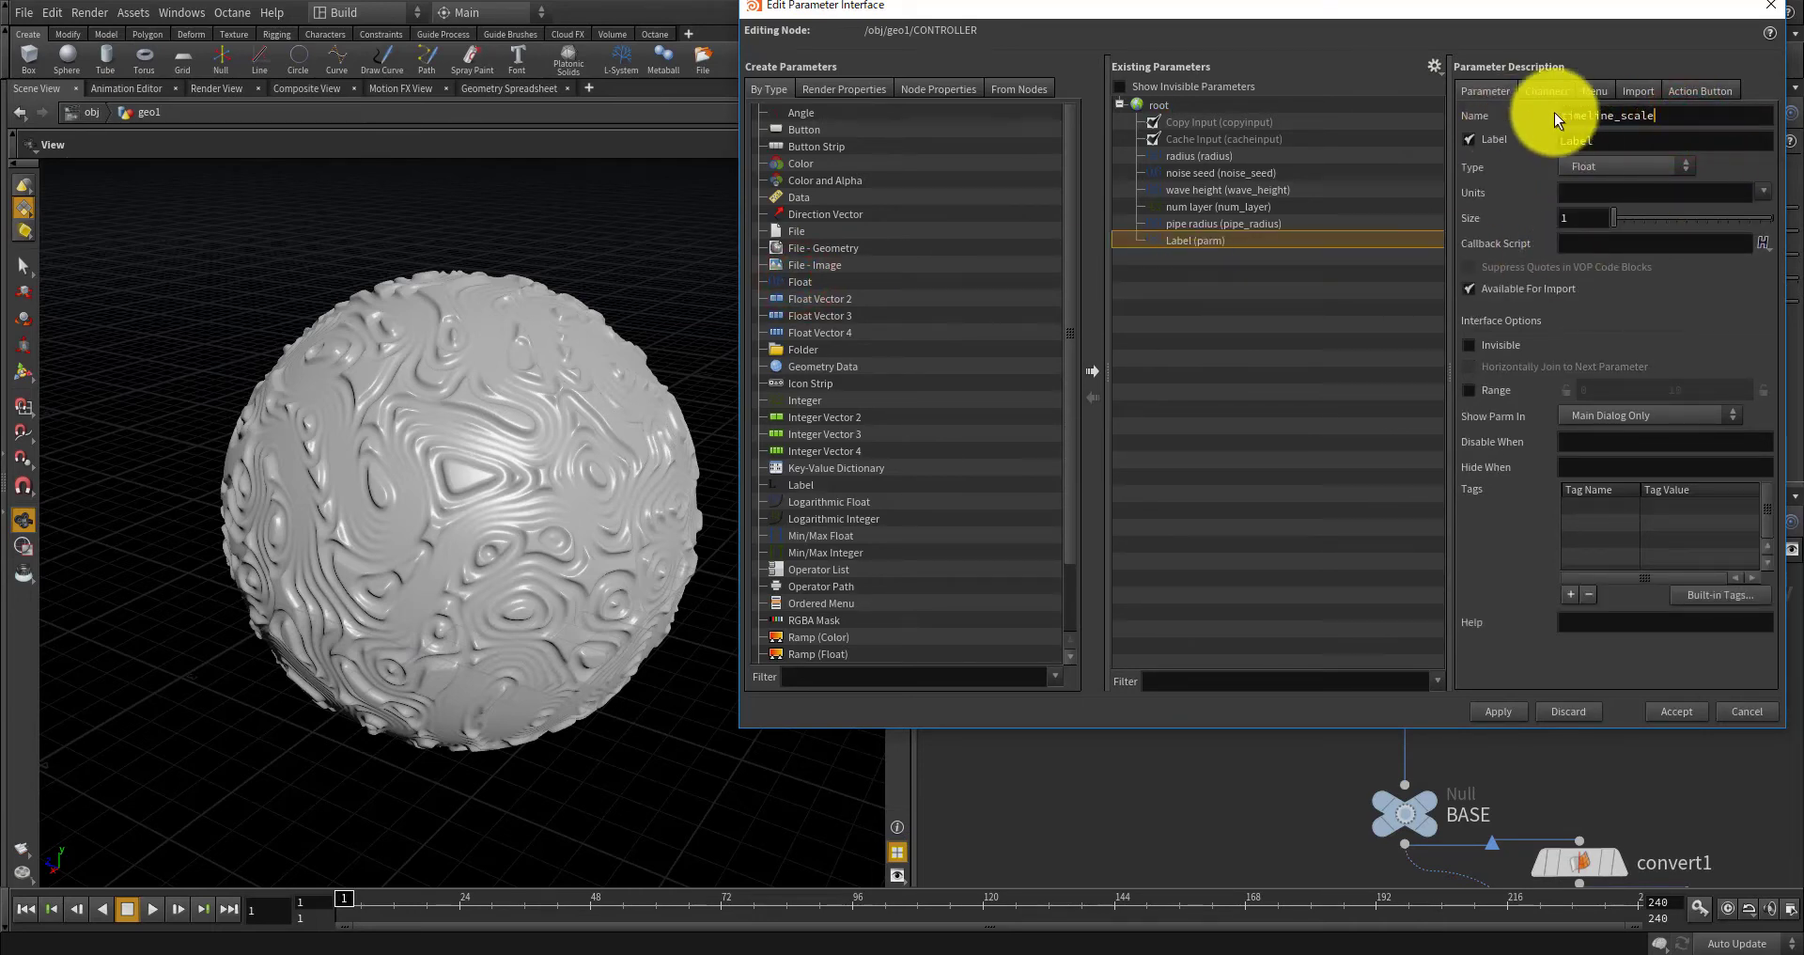
type("imeline_scale")
key("Tab")
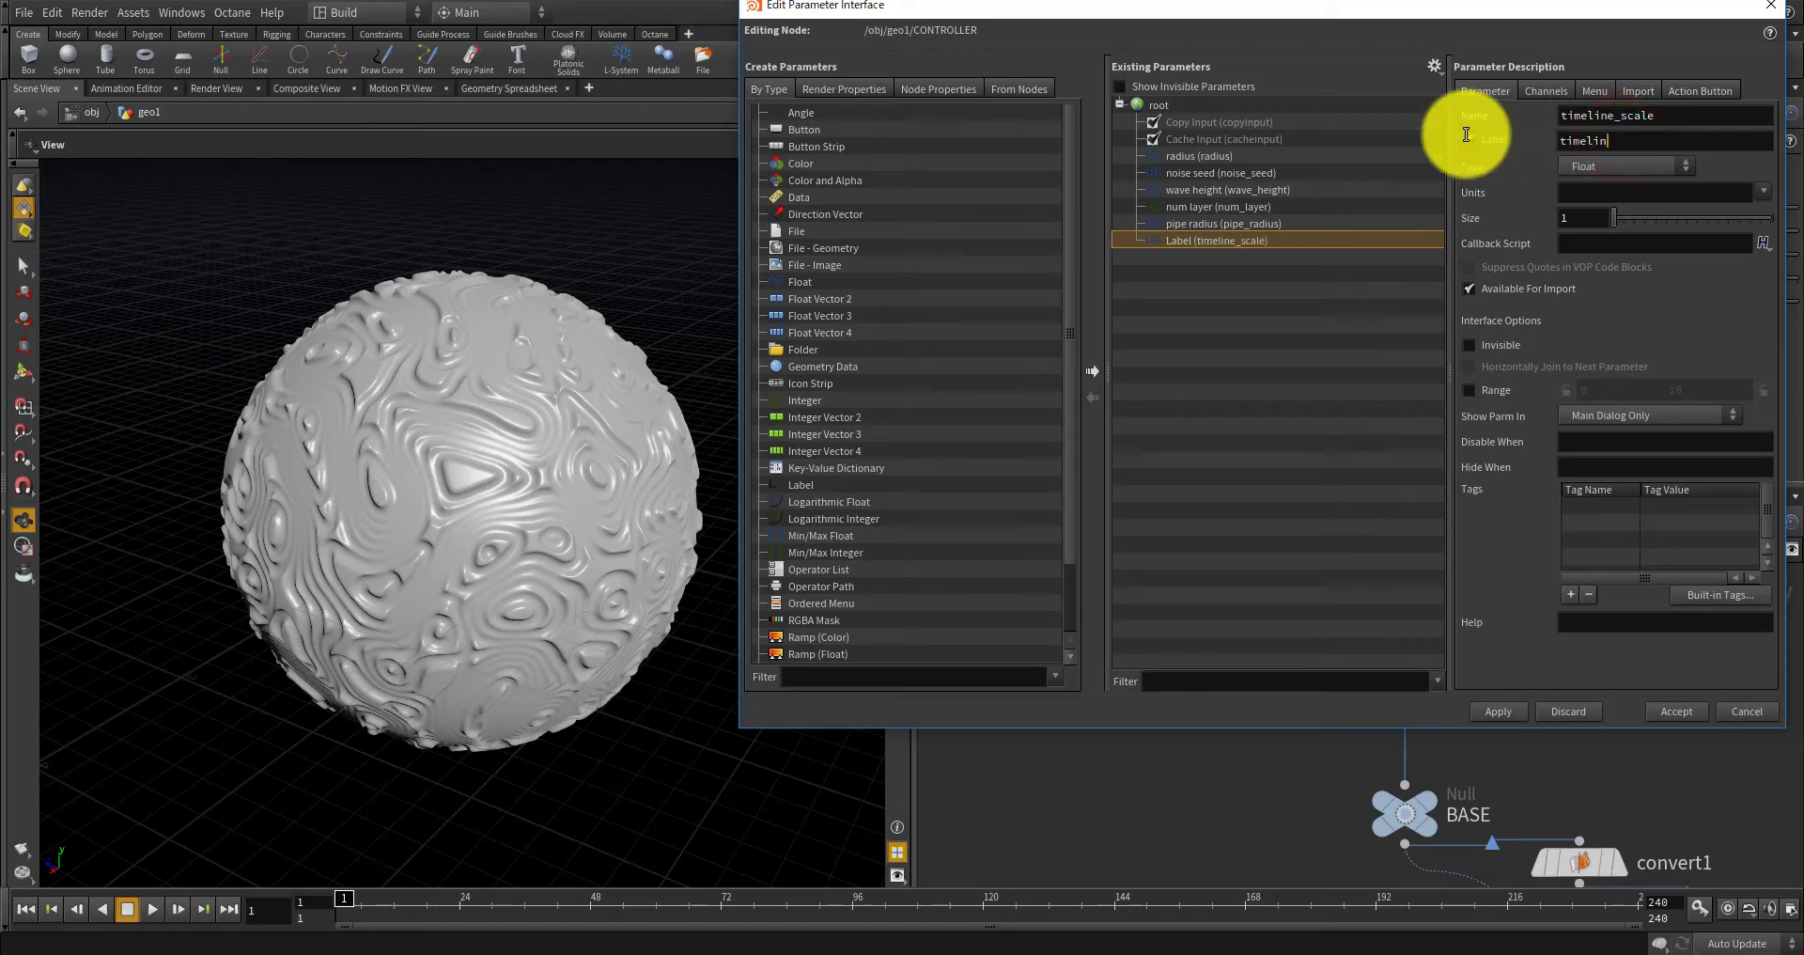
Enable a range of 0 to 1 for the timeline scale parameter and accept the interface changes.
left_click(1479, 390)
left_click_drag(1710, 389, 1595, 387)
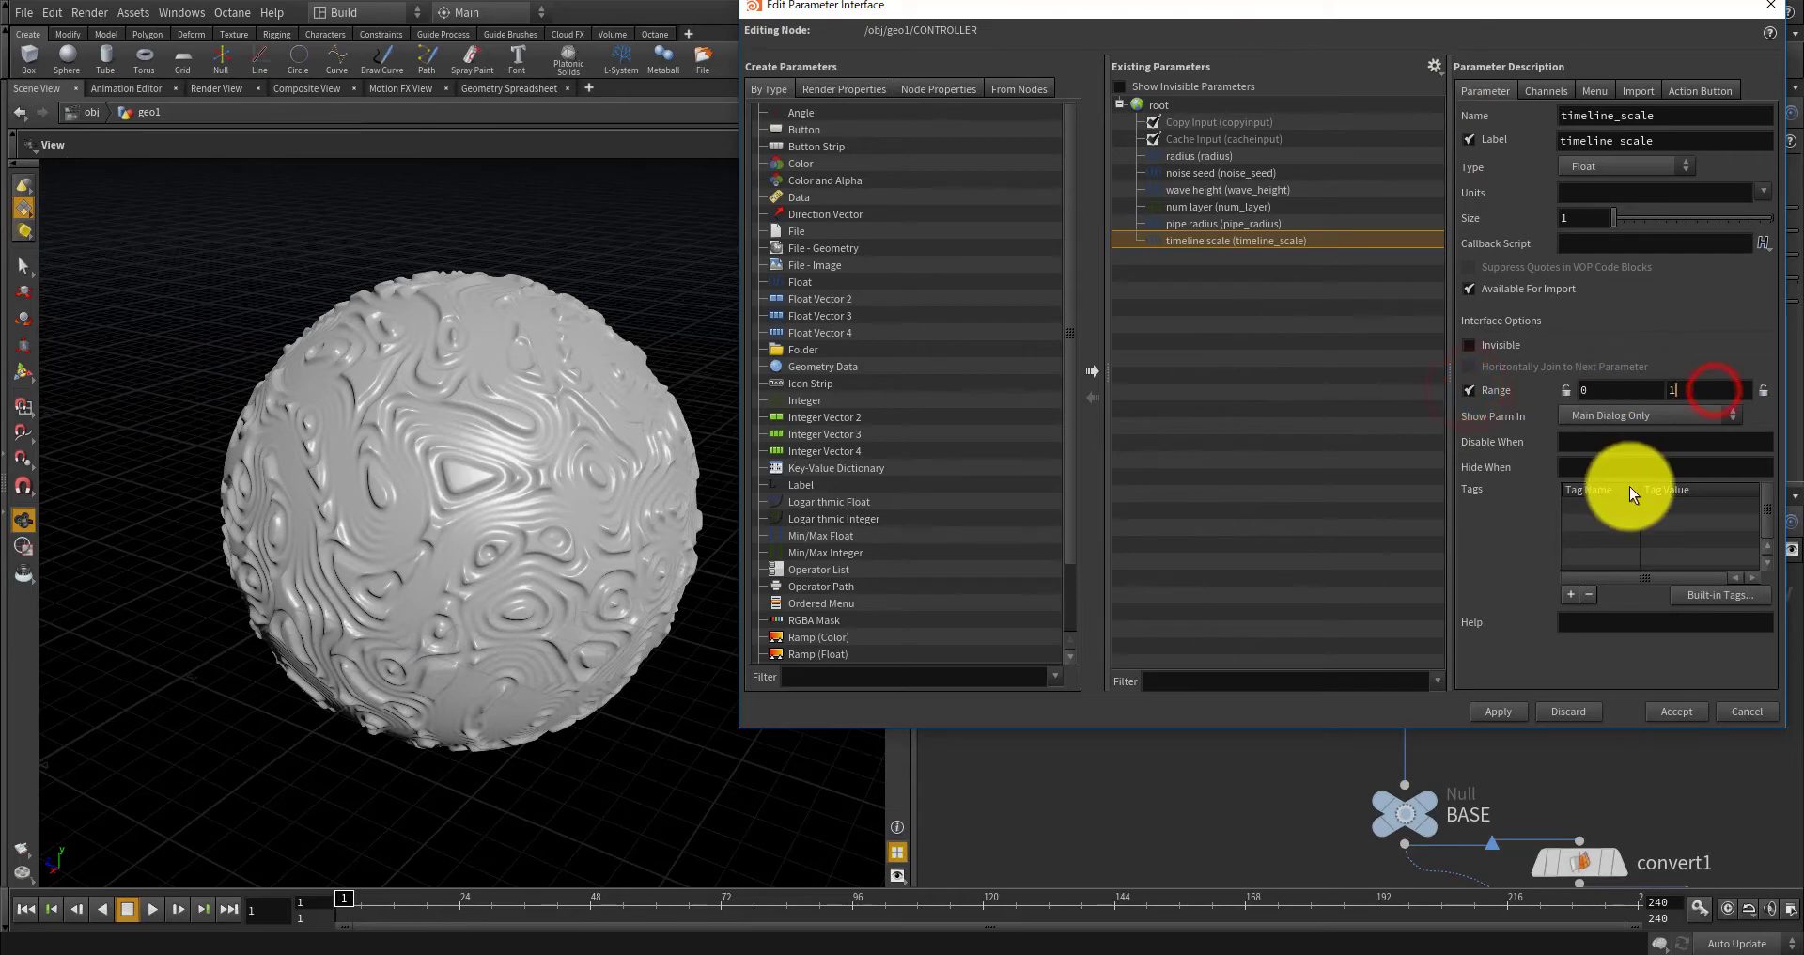
type("1")
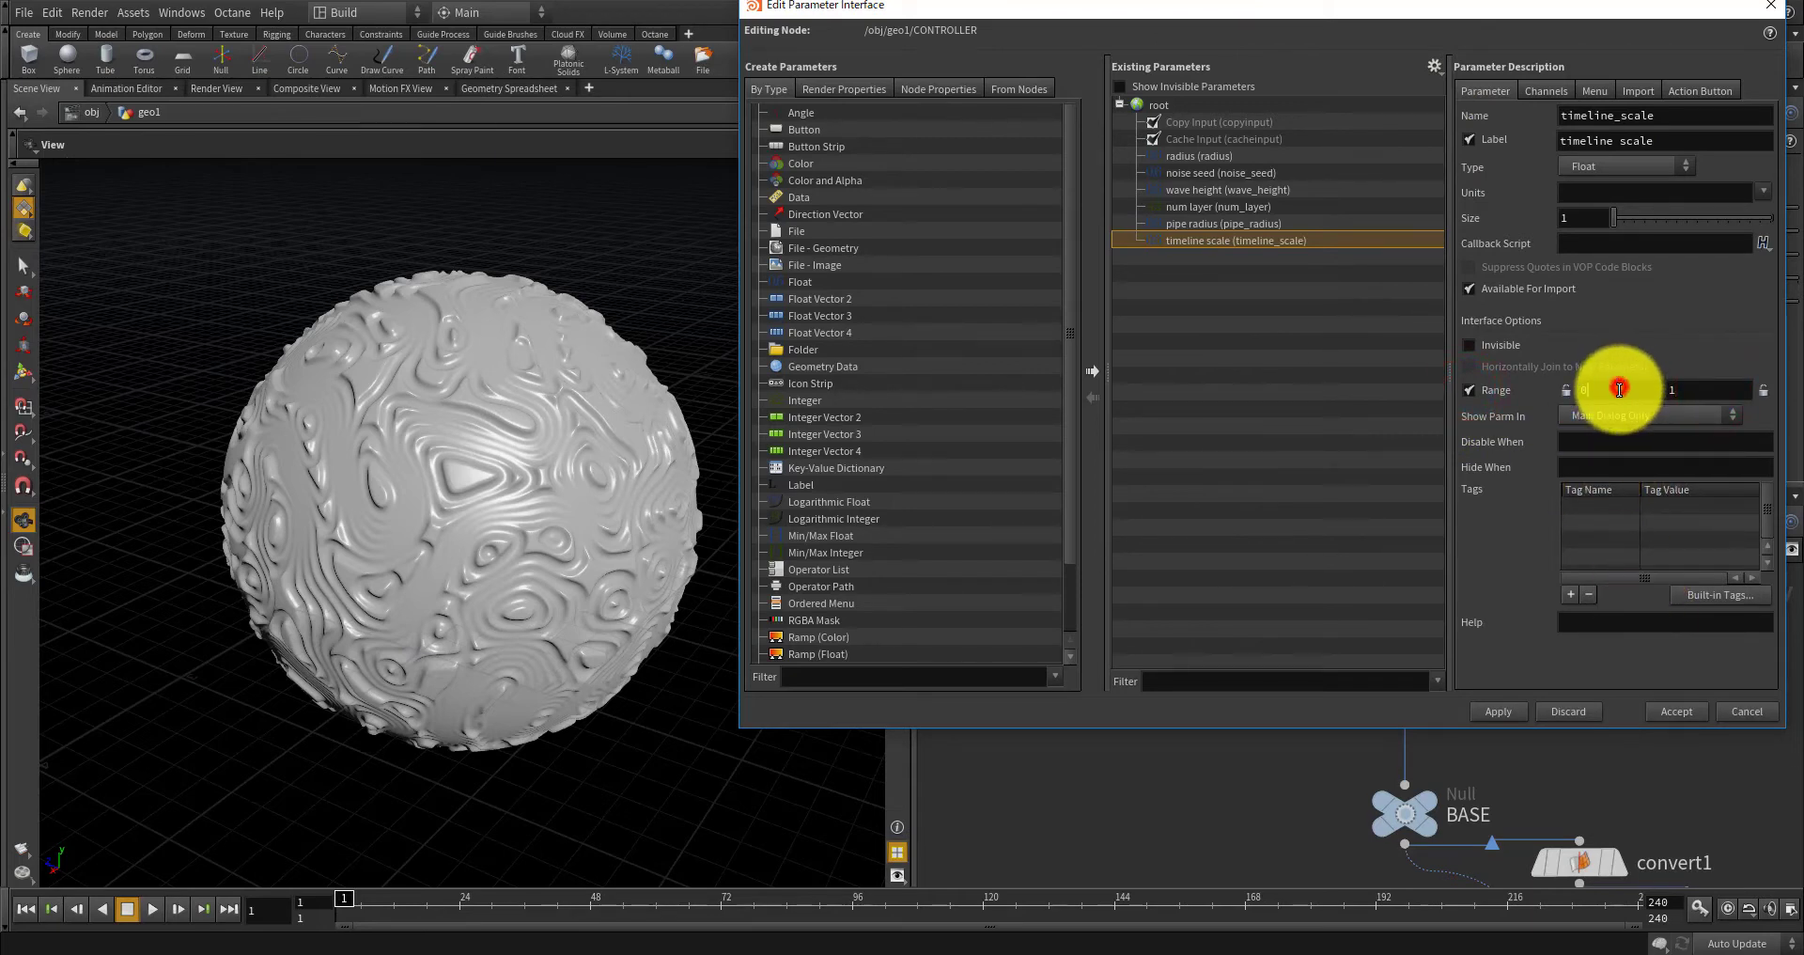
left_click(1503, 711)
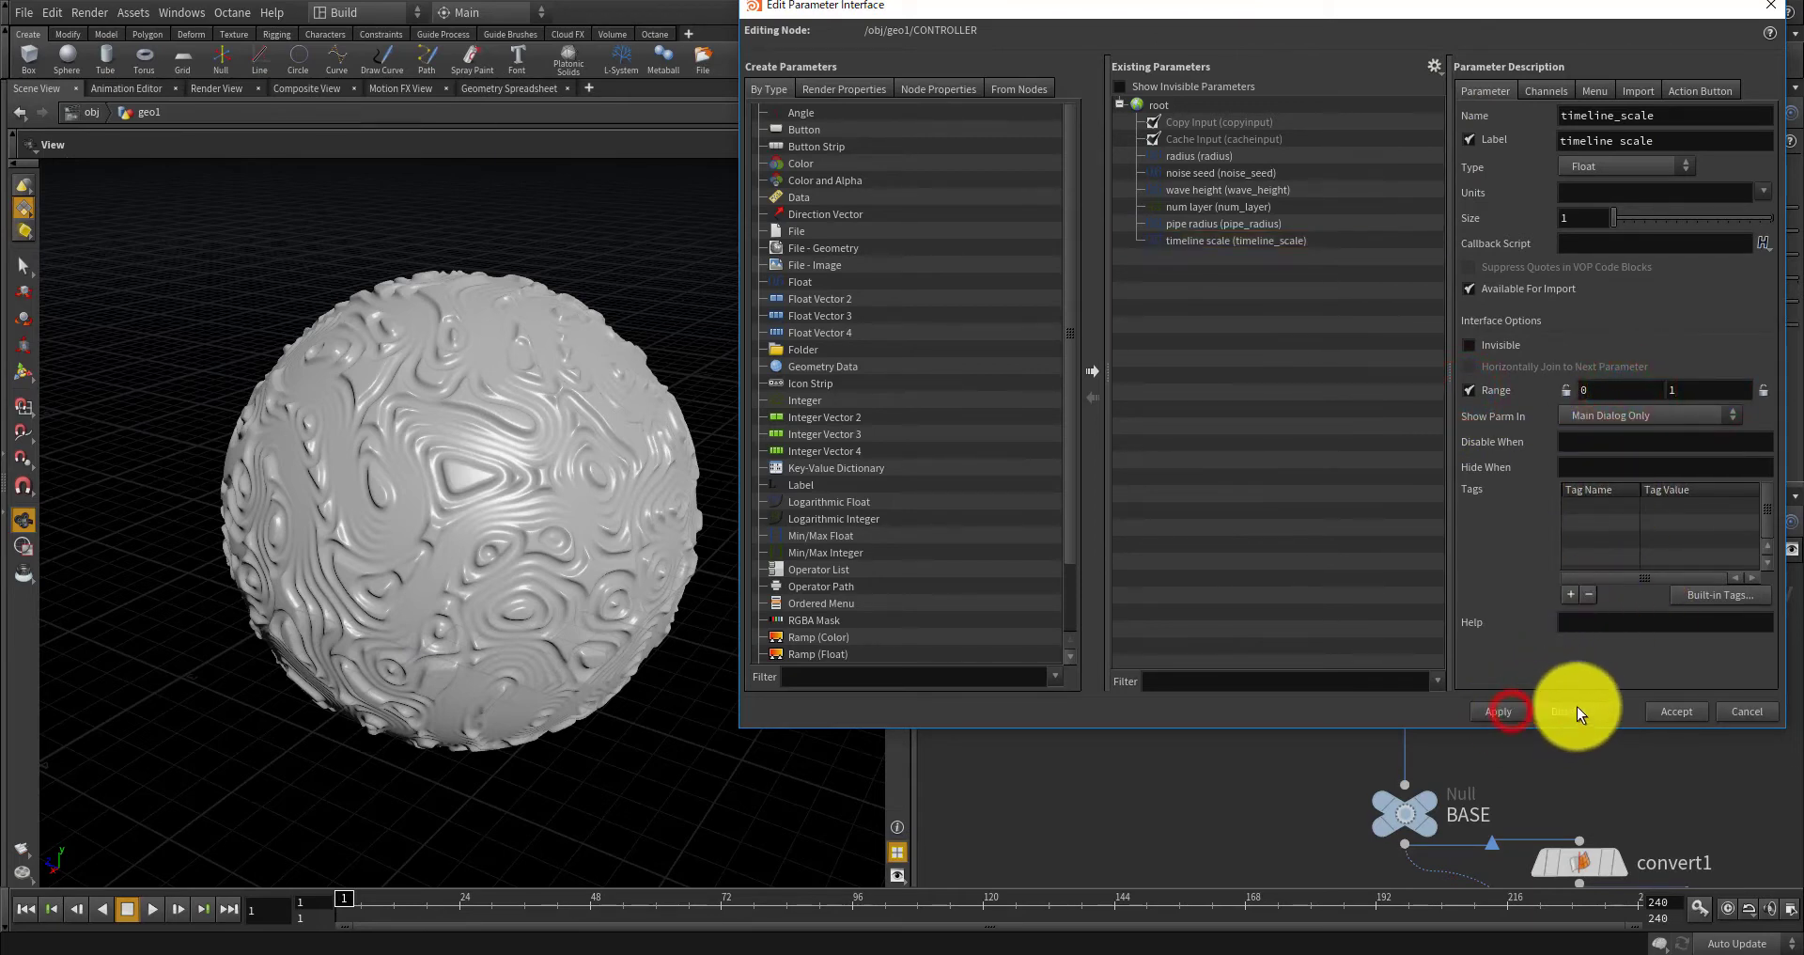
left_click(1667, 707)
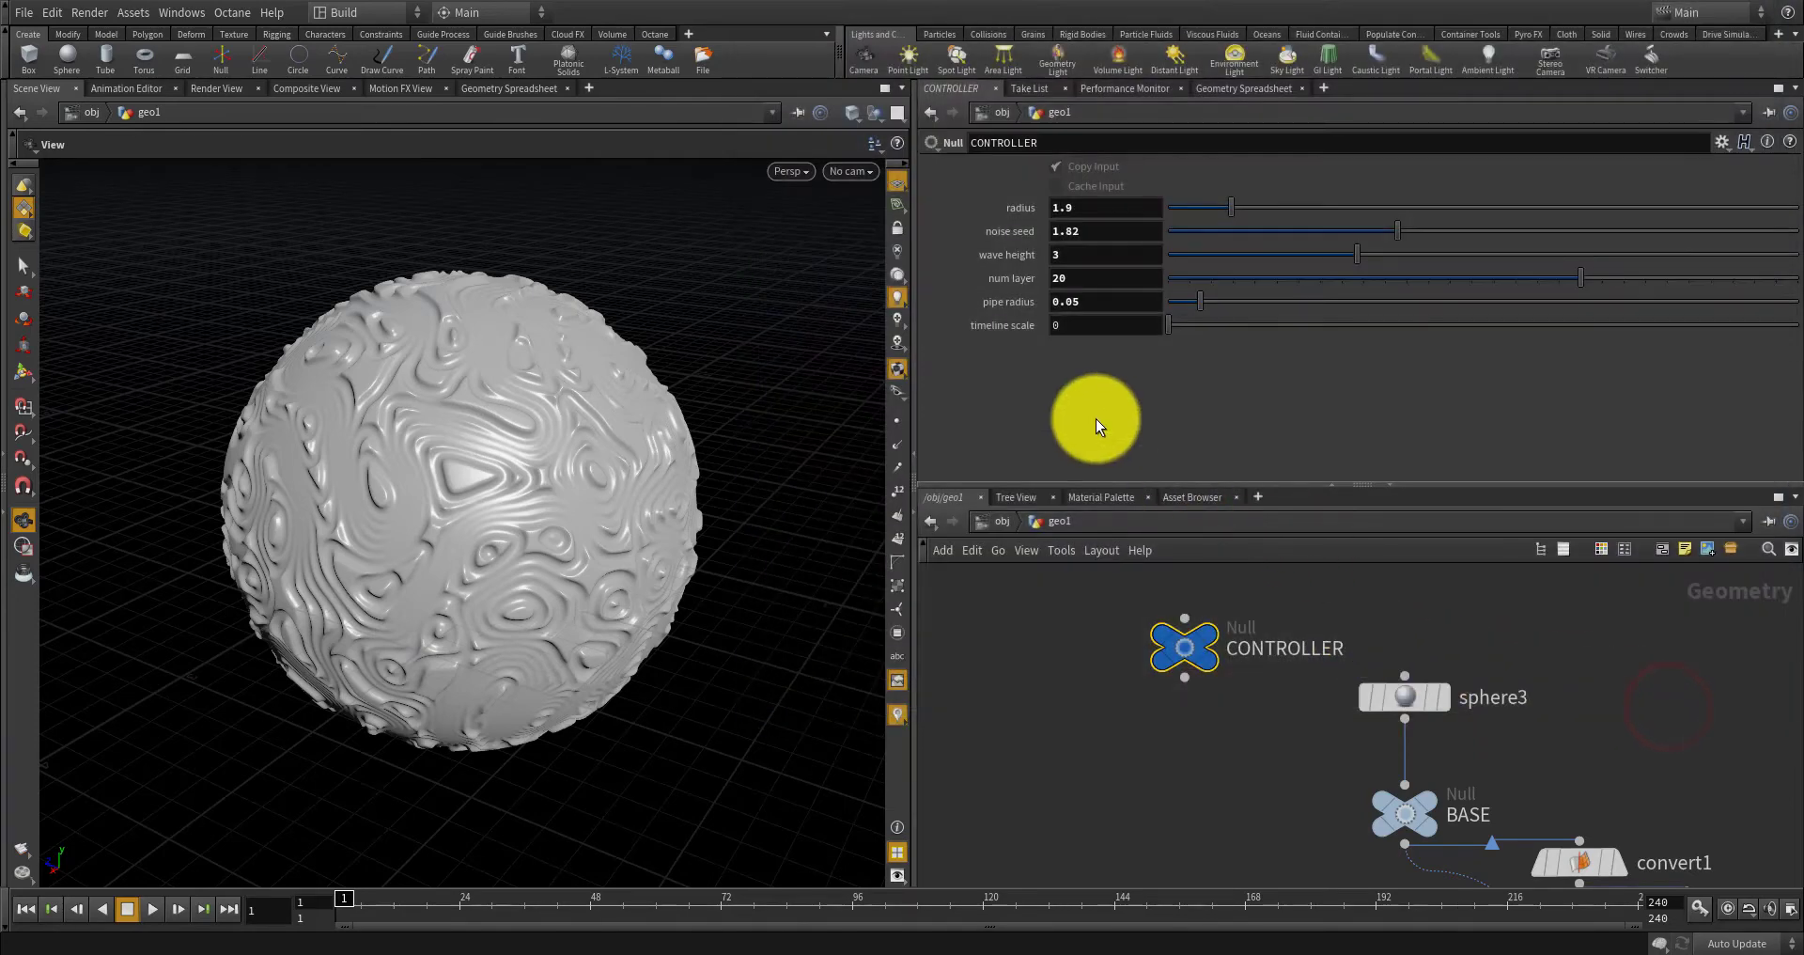
Set CONTROLLER's timeline scale to about 0.058 and copy the parameter.
left_click(1202, 324)
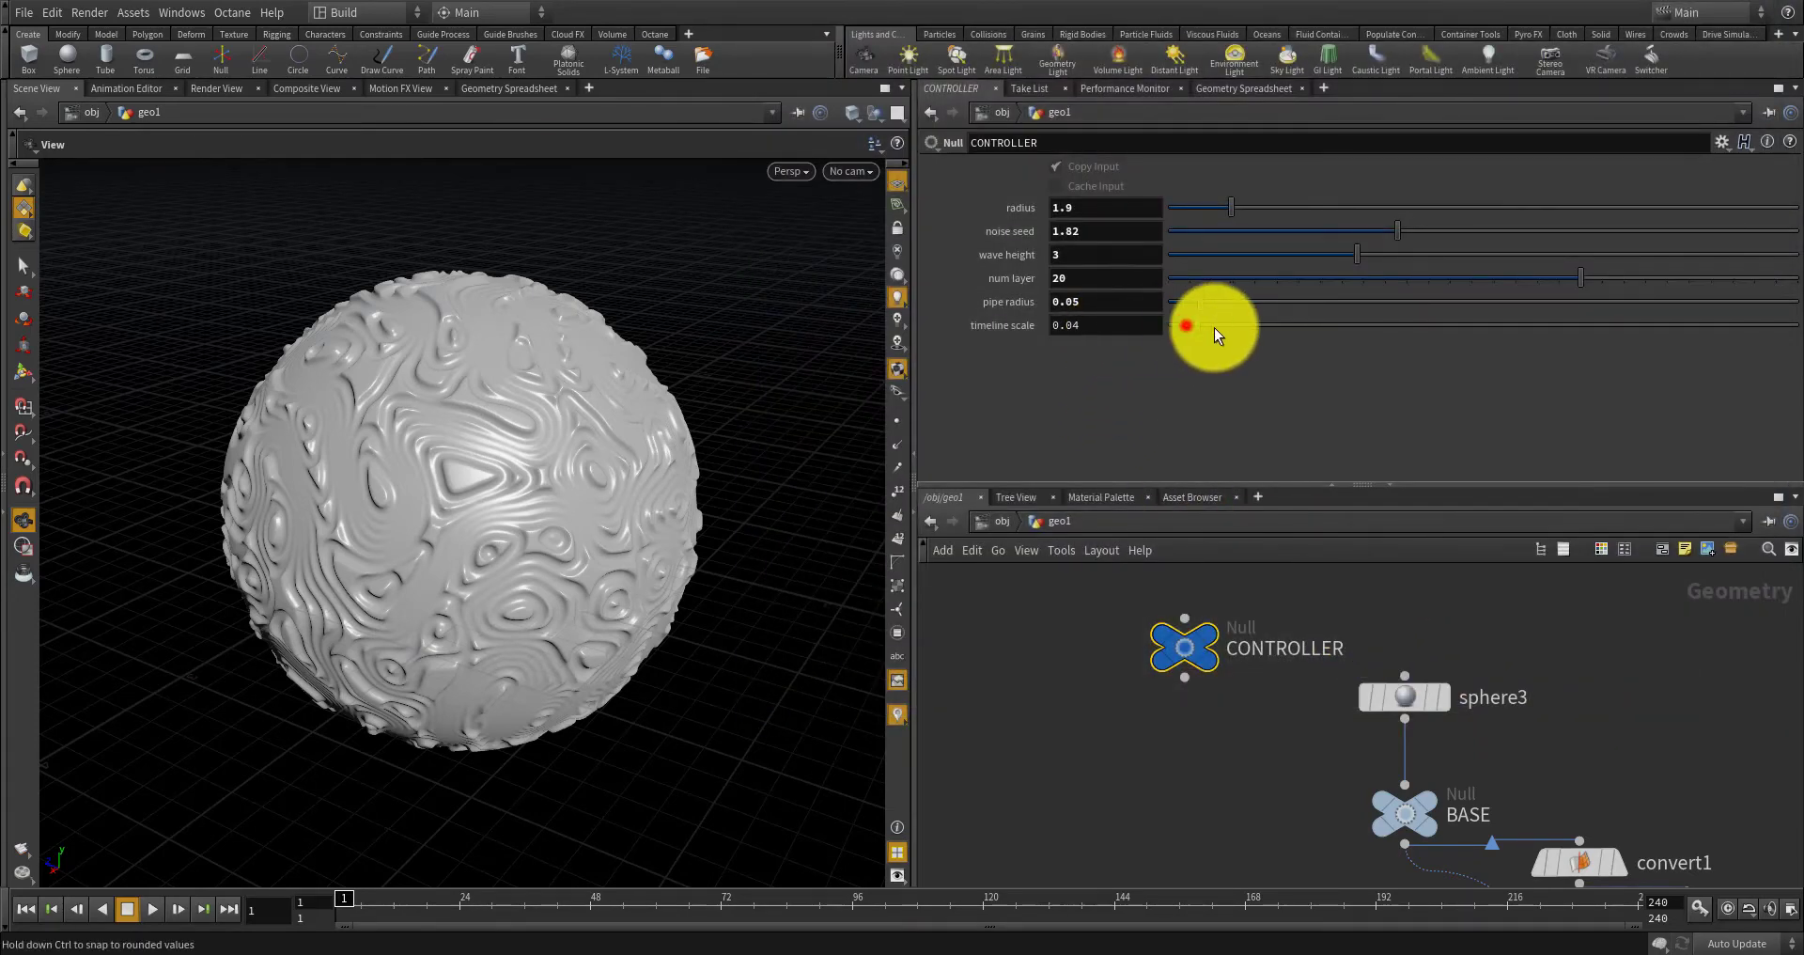
right_click(1096, 325)
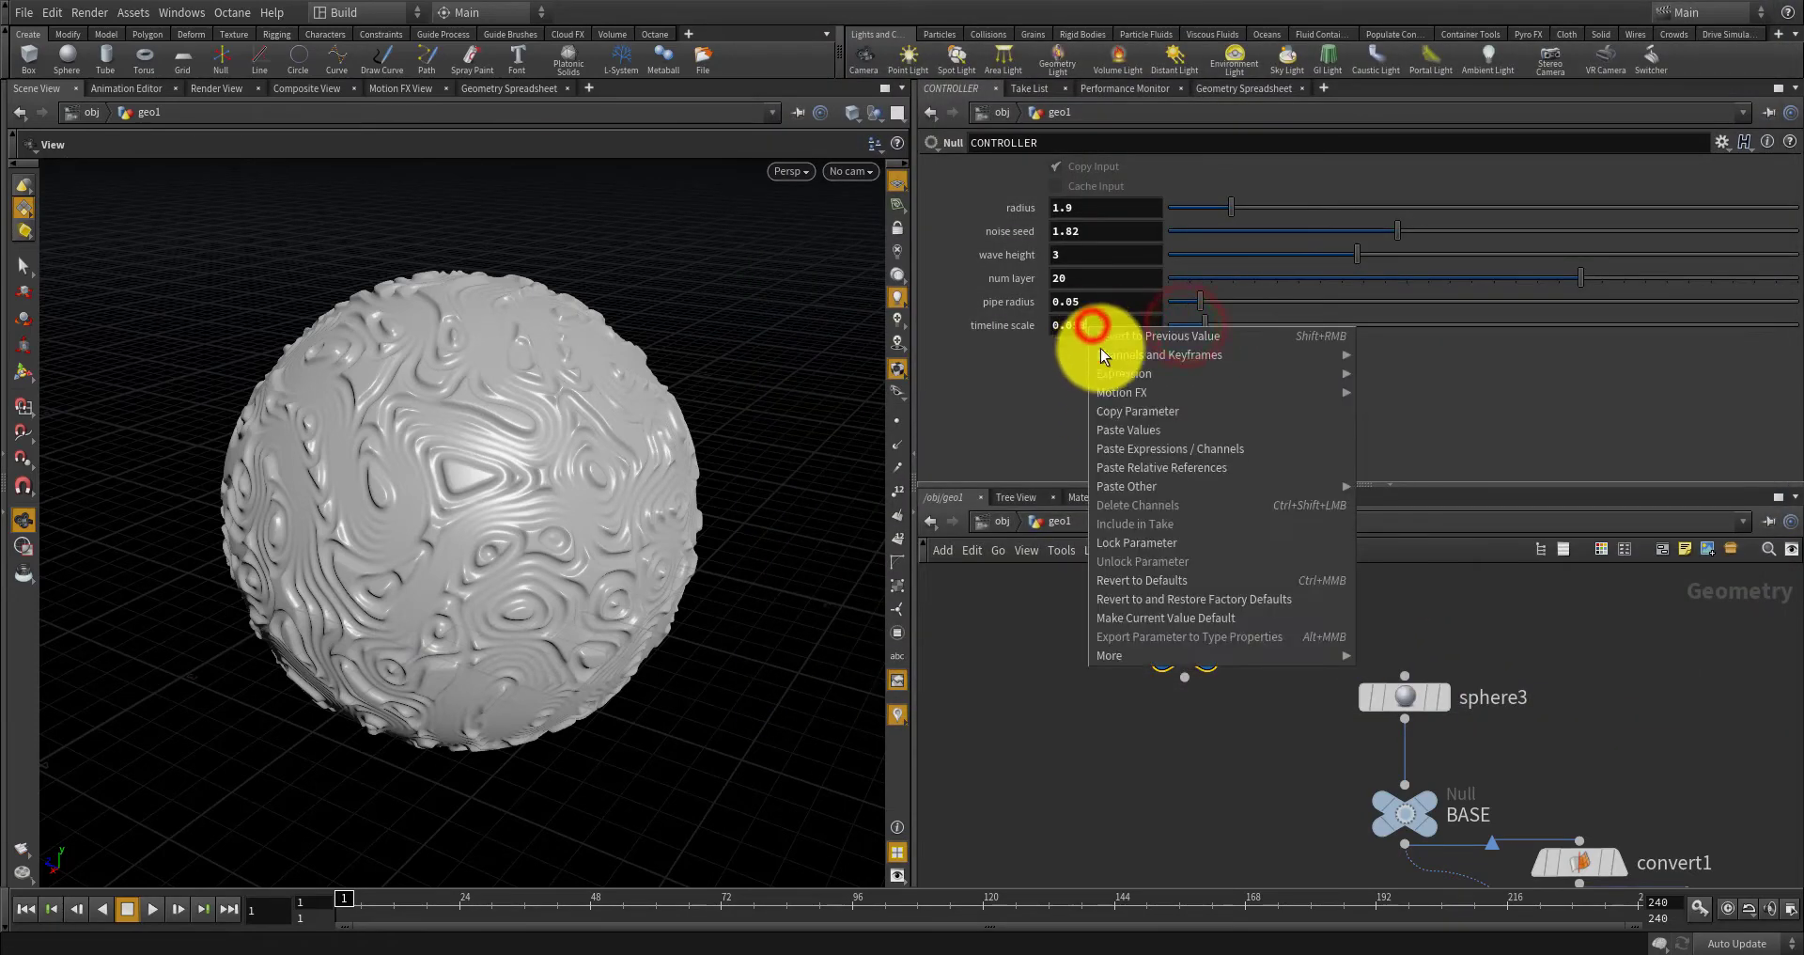
left_click(1129, 411)
scroll(1210, 659, "down", 5)
scroll(1368, 729, "up", 6)
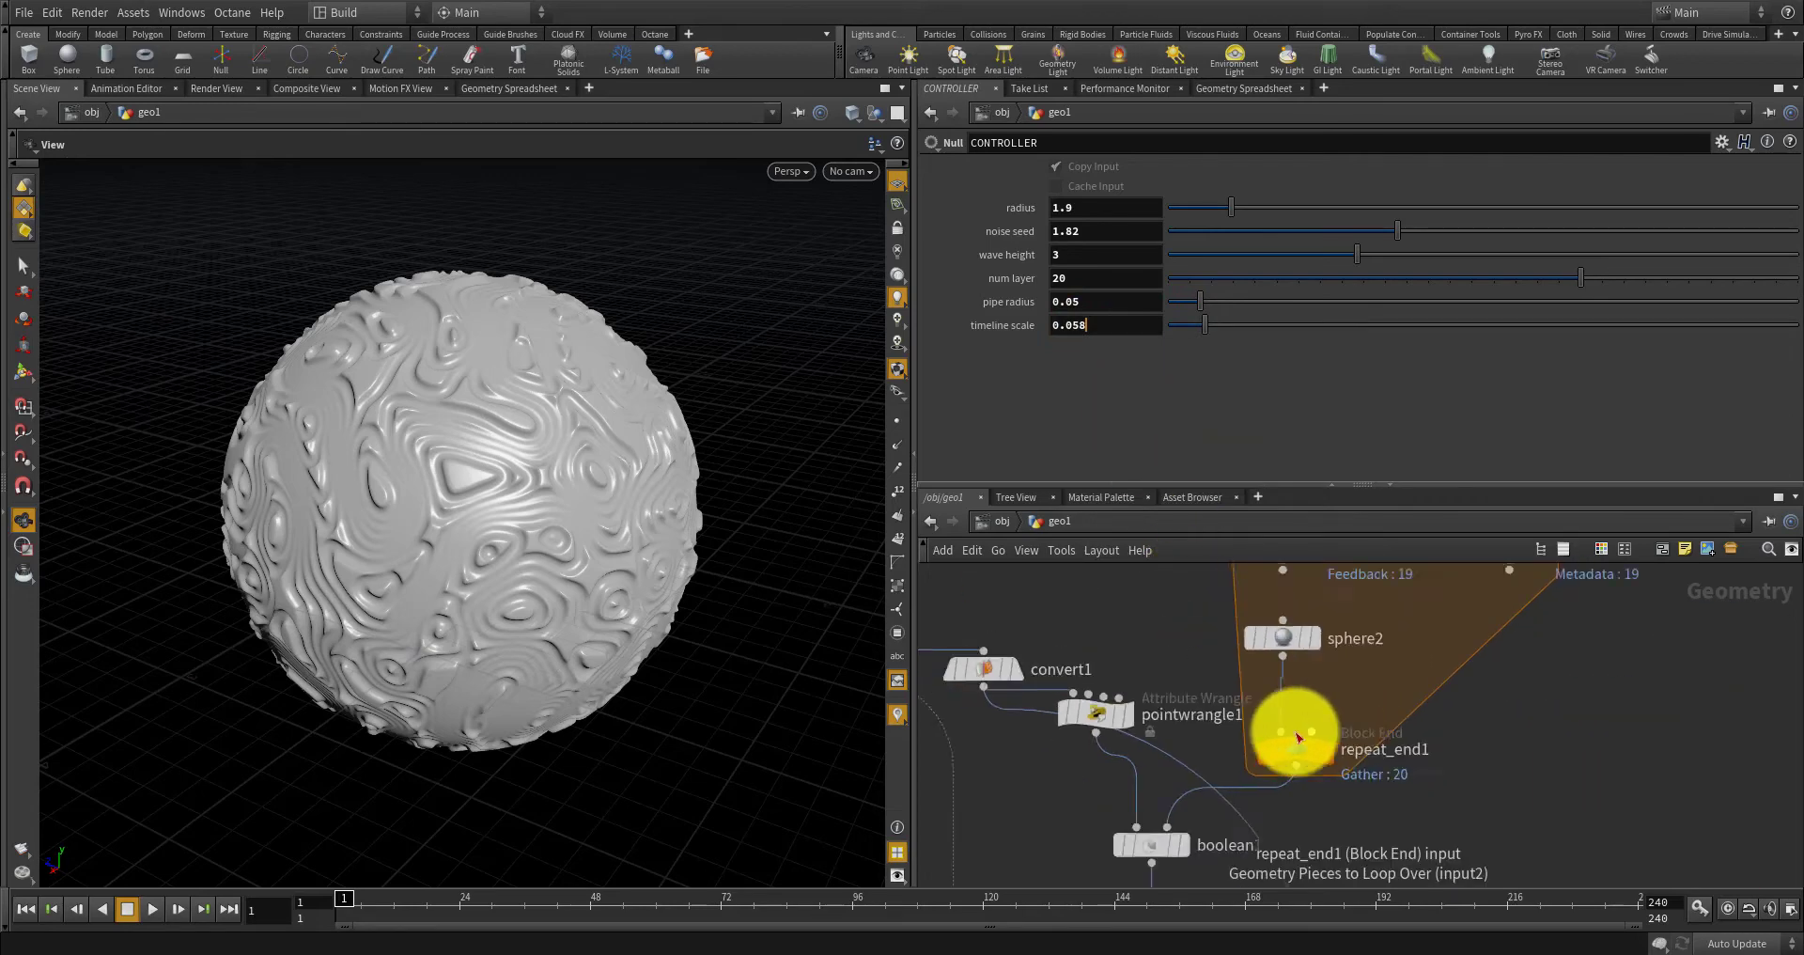
left_click(1154, 720)
scroll(1153, 716, "down", 3)
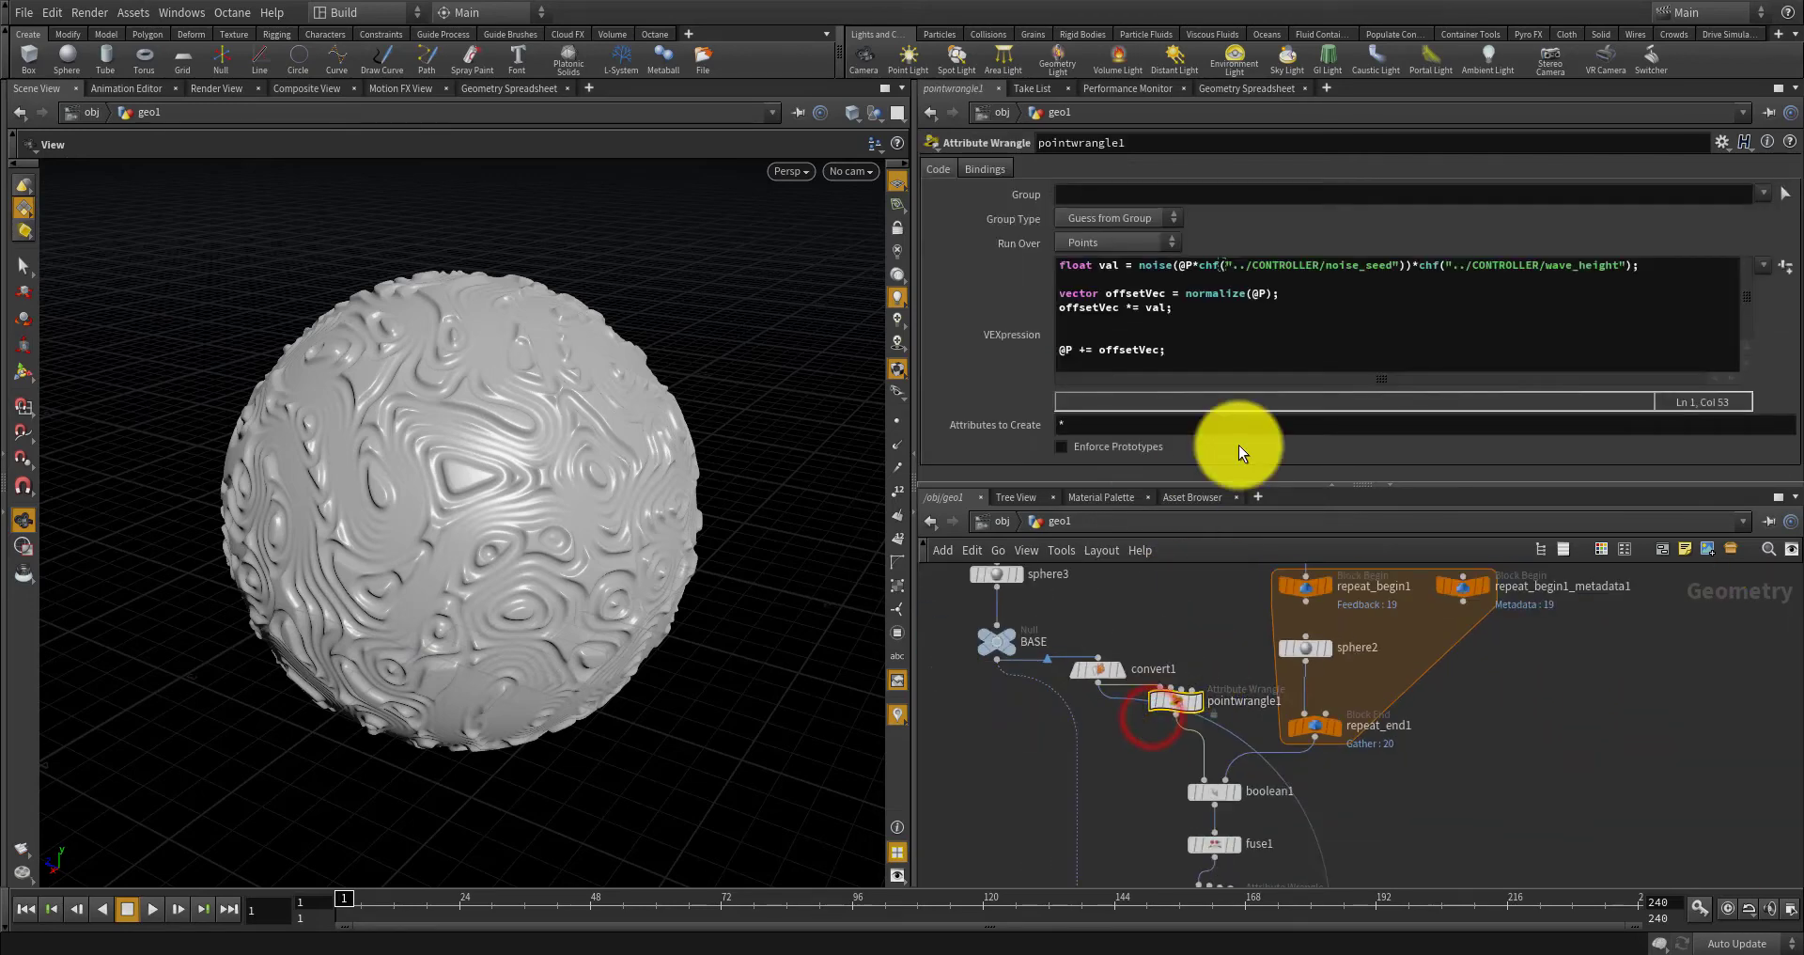
left_click(1406, 265)
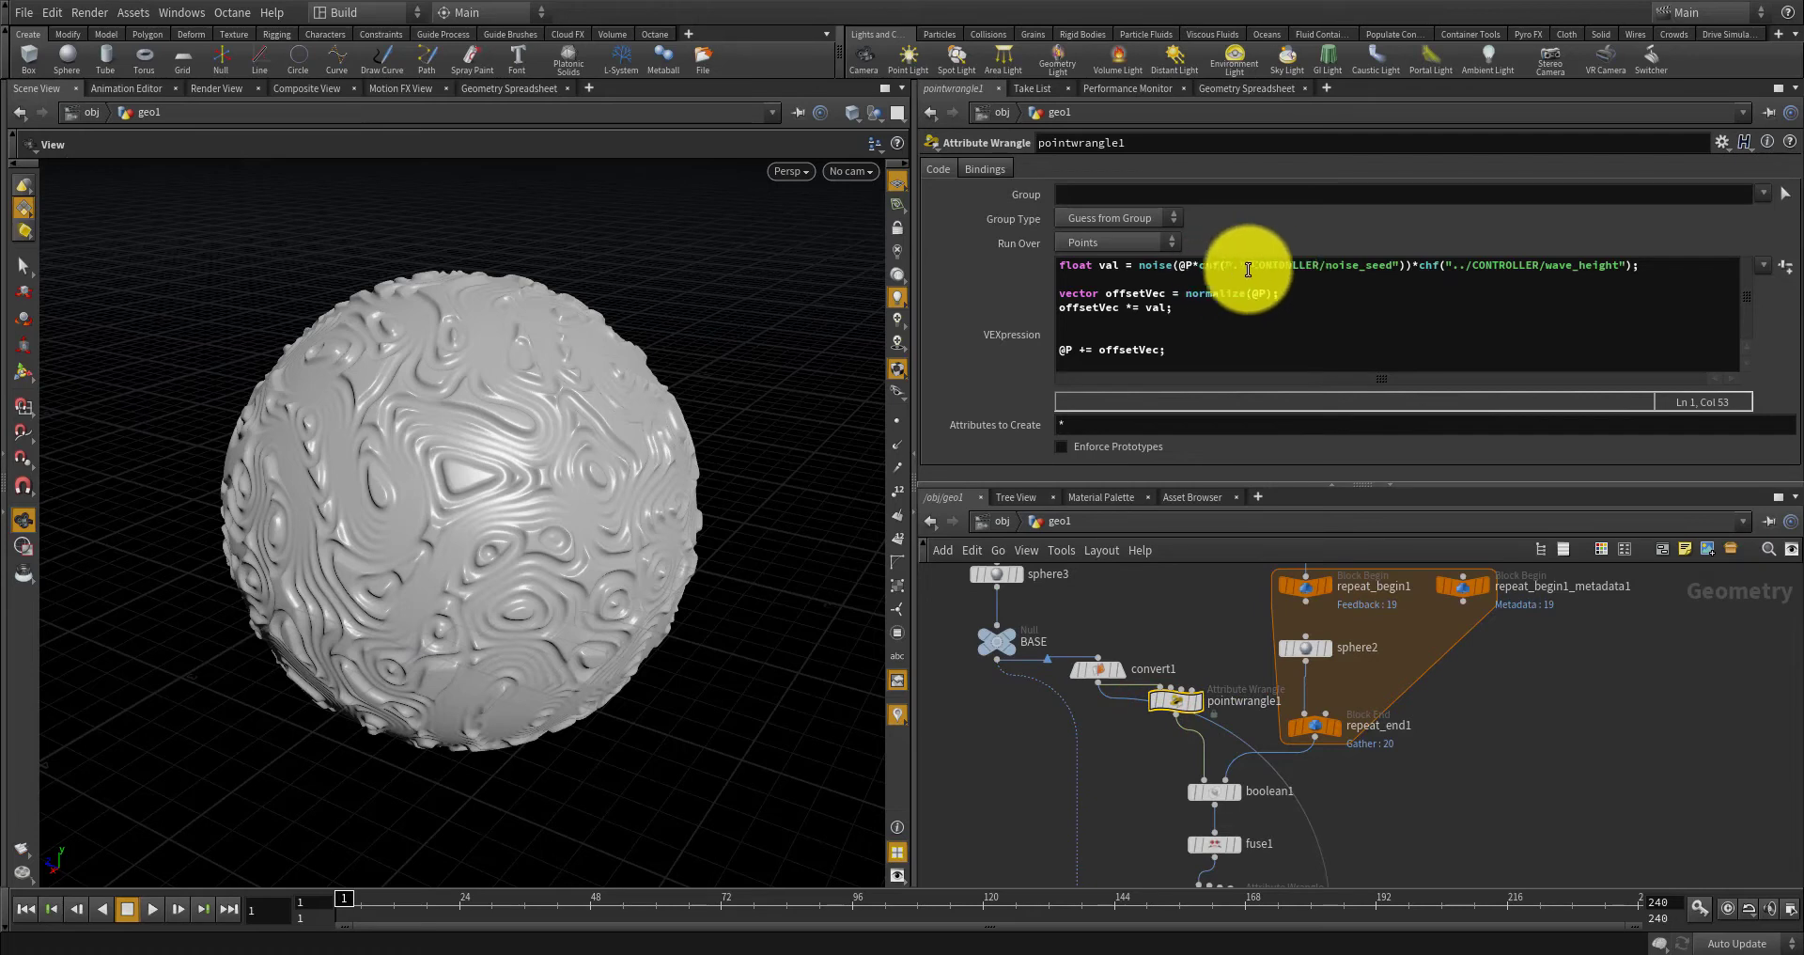
left_click_drag(1196, 266, 1404, 271)
left_click(1402, 264)
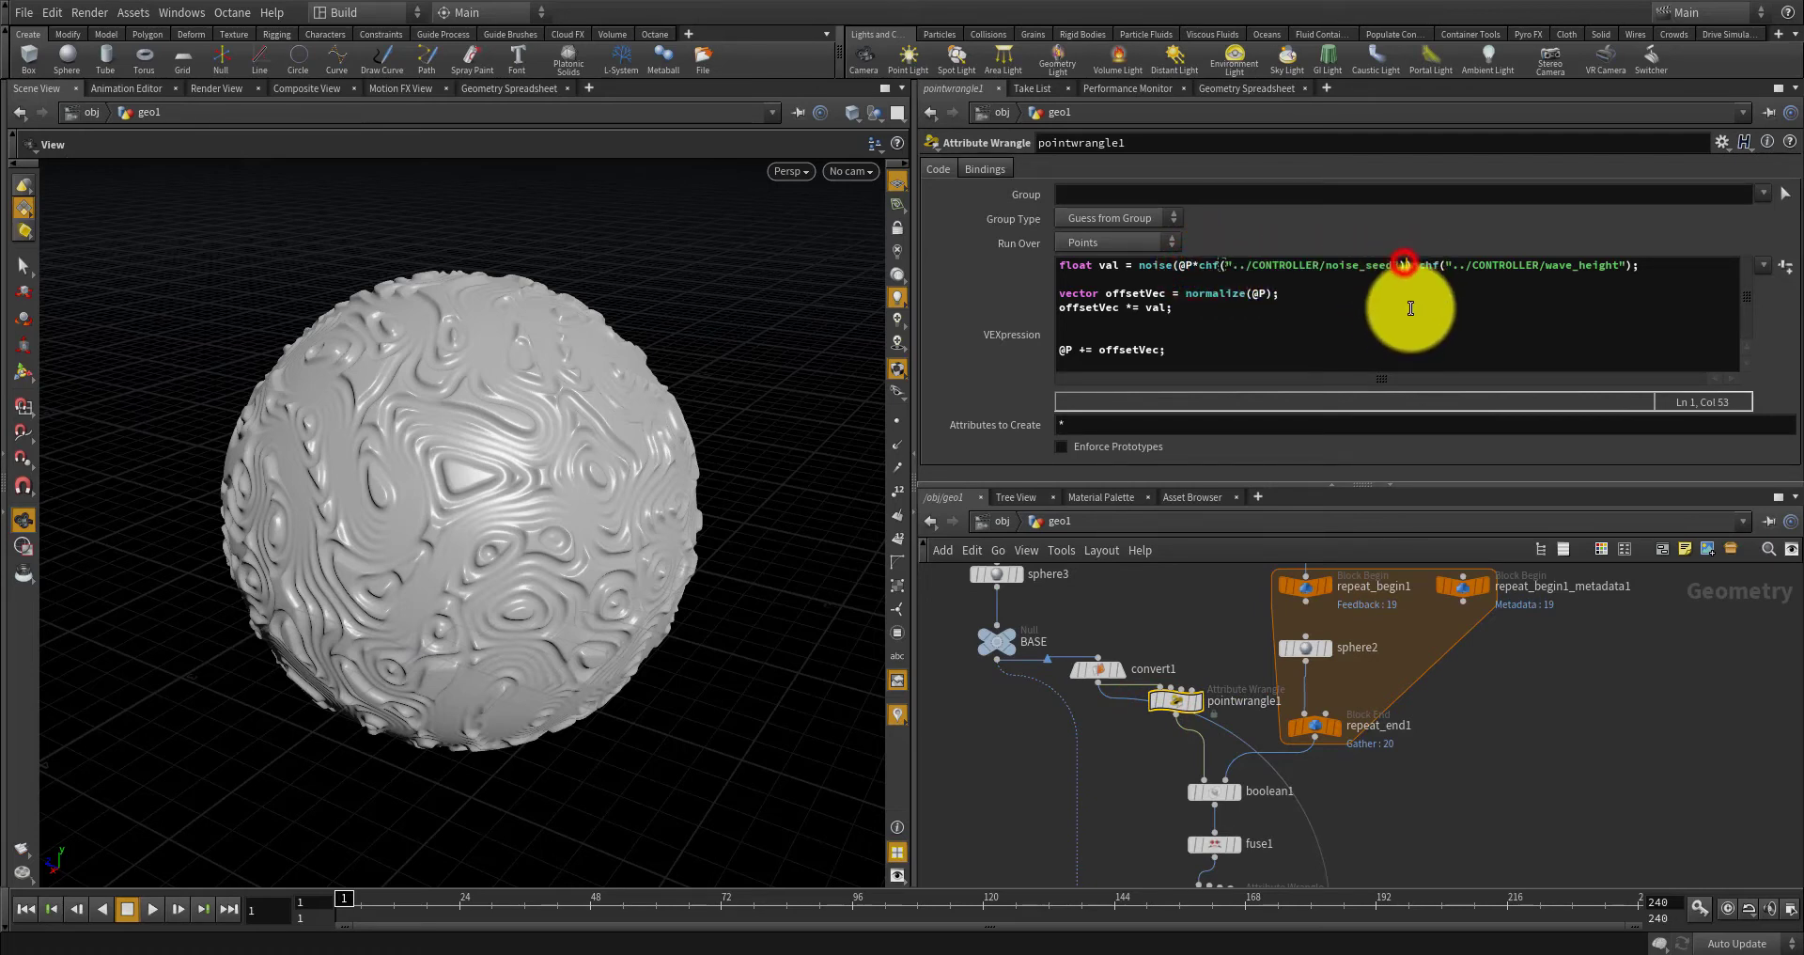
type("+ ")
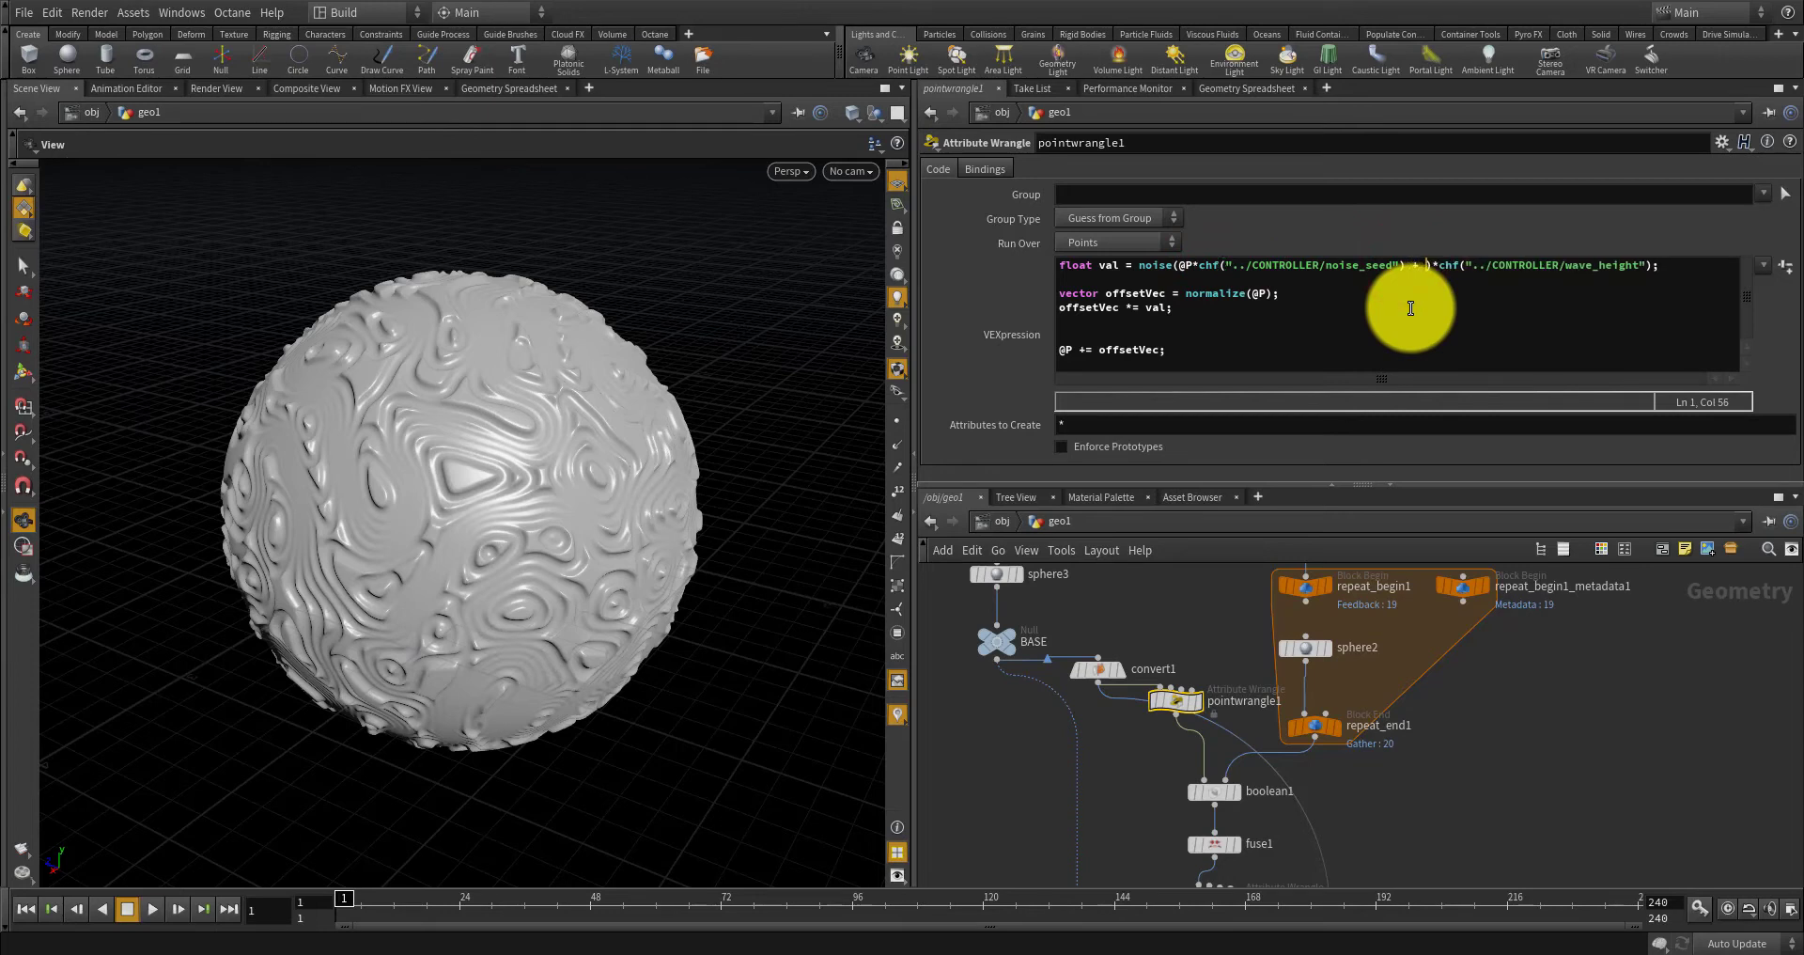
type("@Fram")
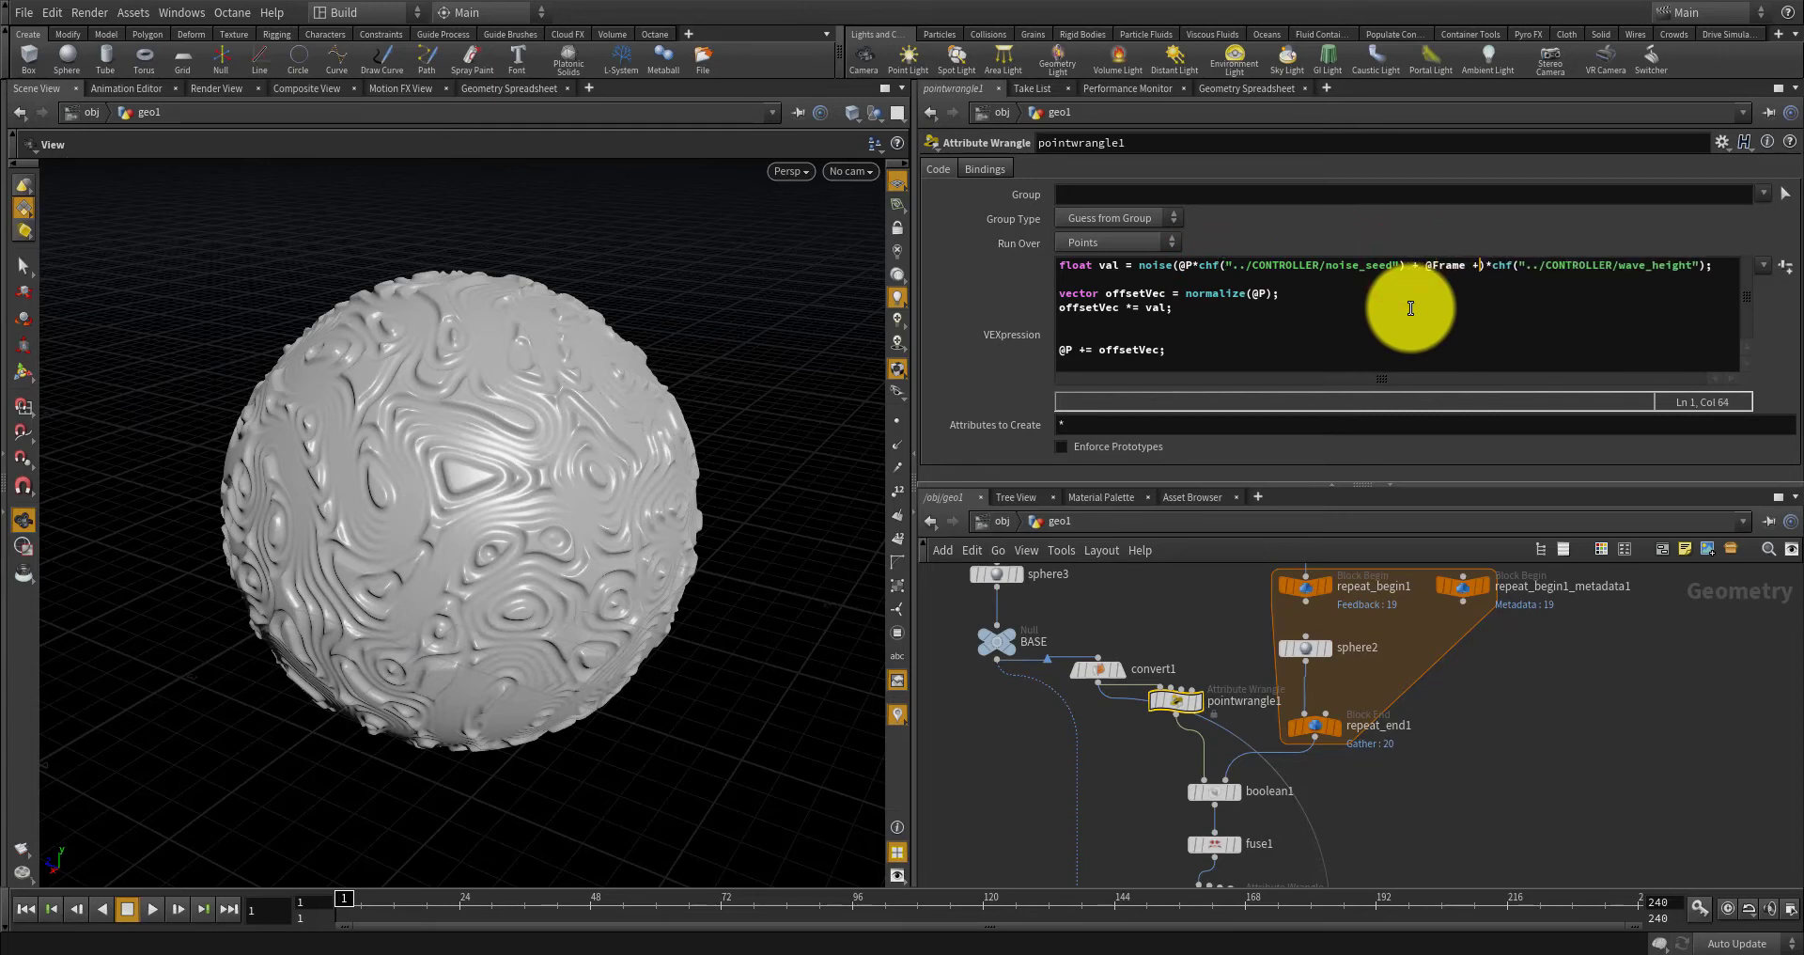
type("e *")
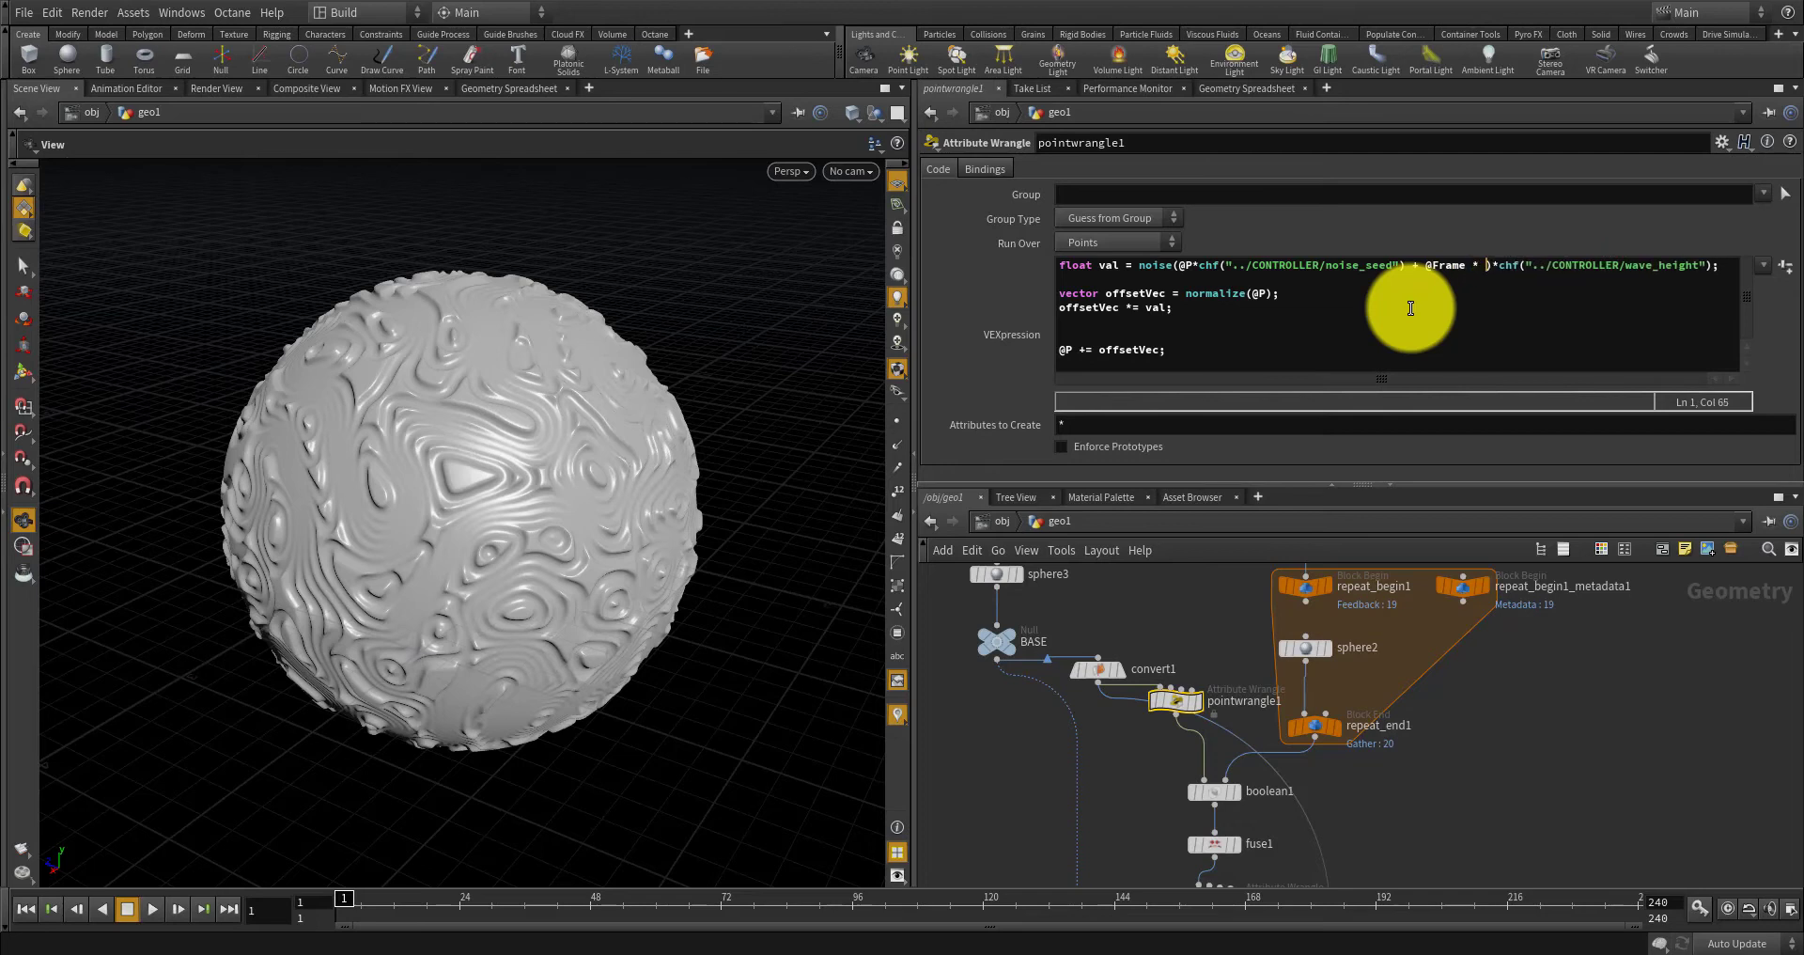
key("ctrl+v")
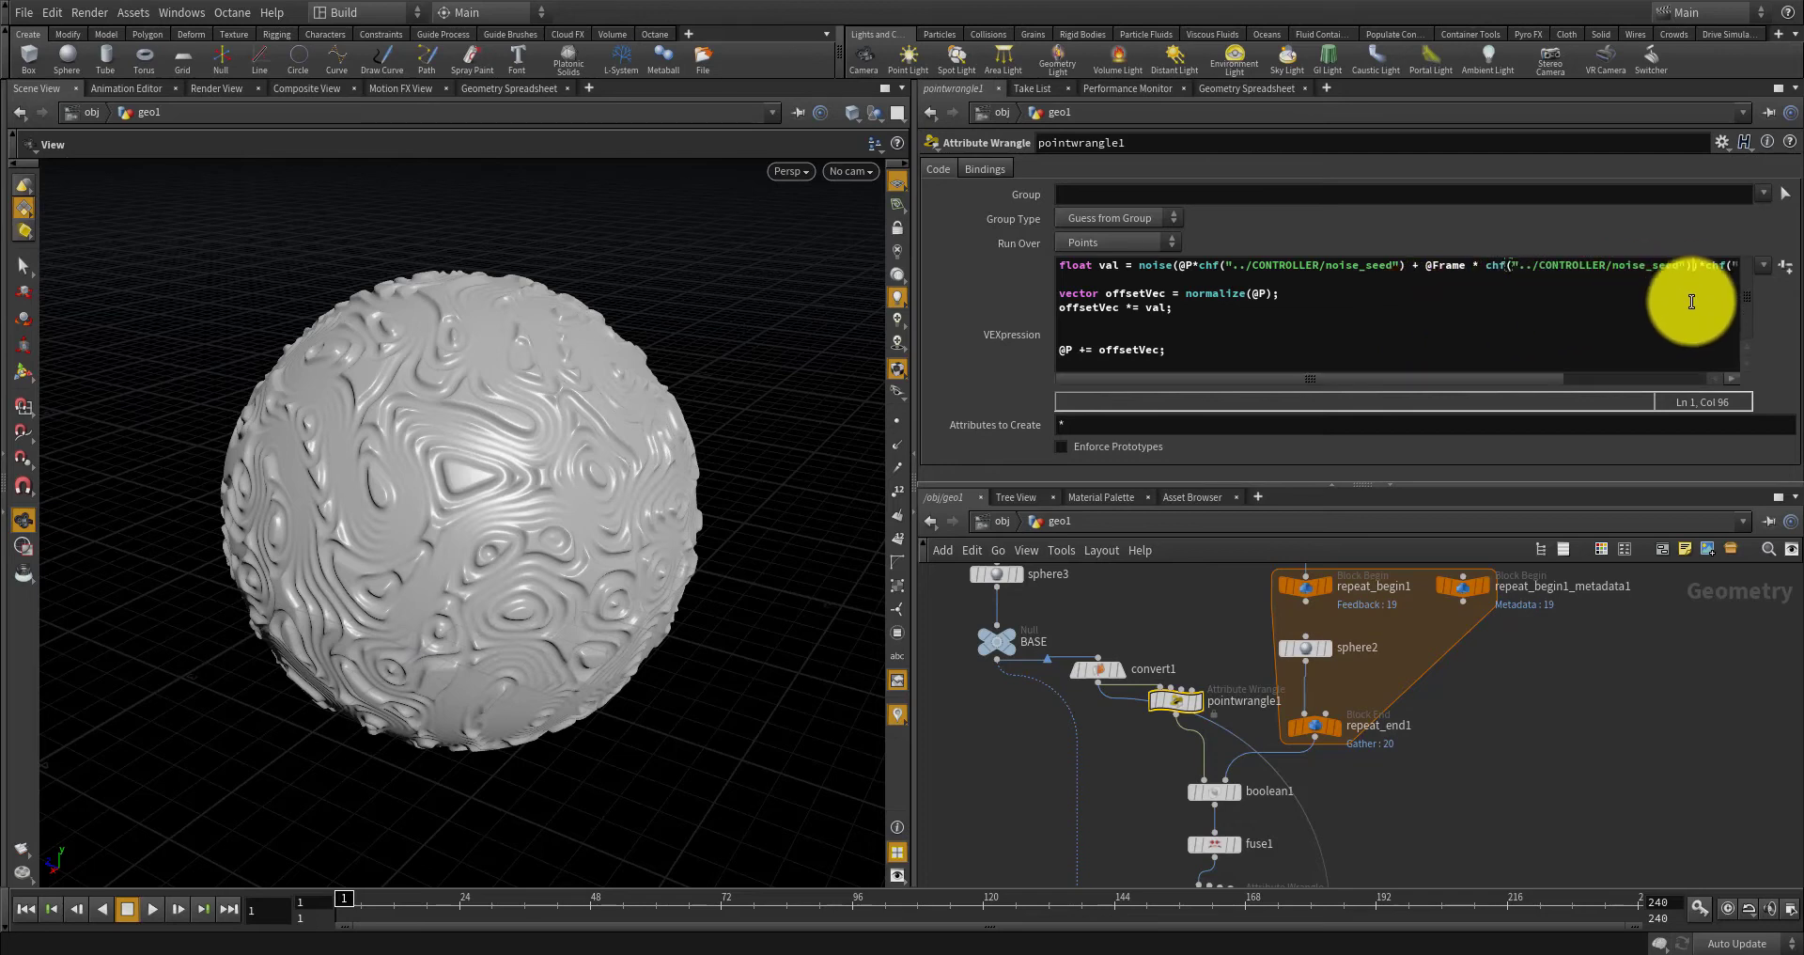
double_click(1668, 266)
type("timeli")
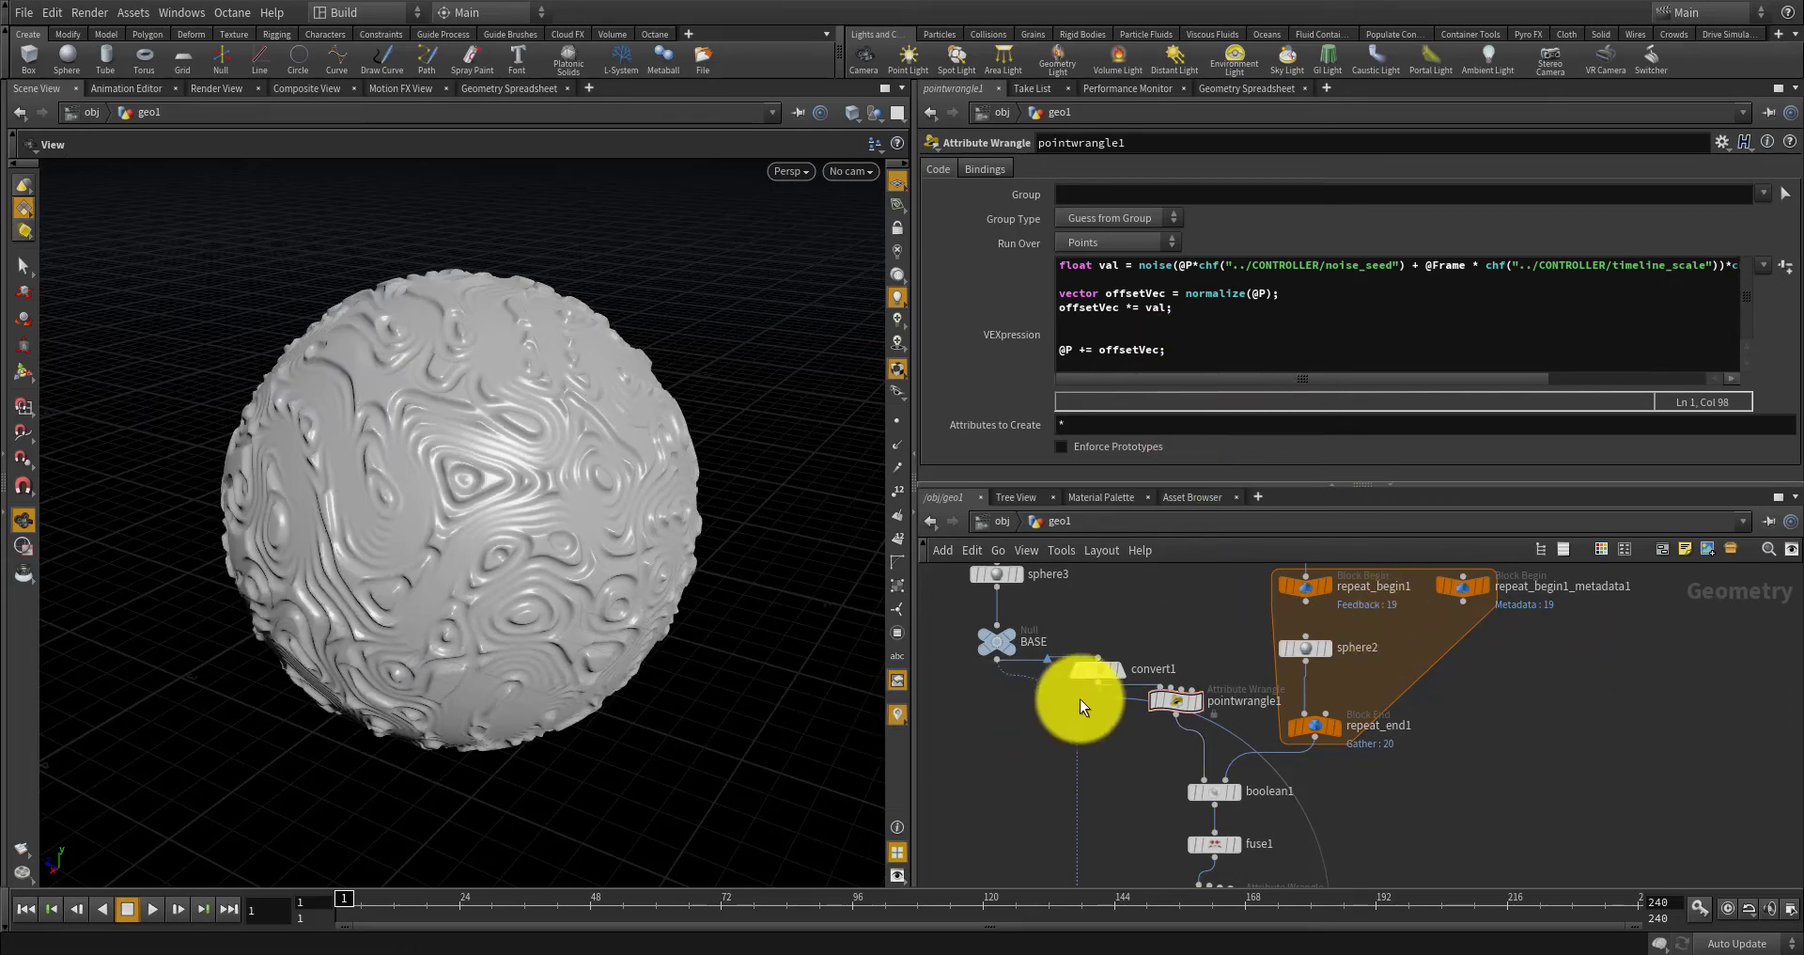
Scrub the timeline near frame 1 to check the animated noise on the carved sphere.
scroll(1216, 690, "down", 3)
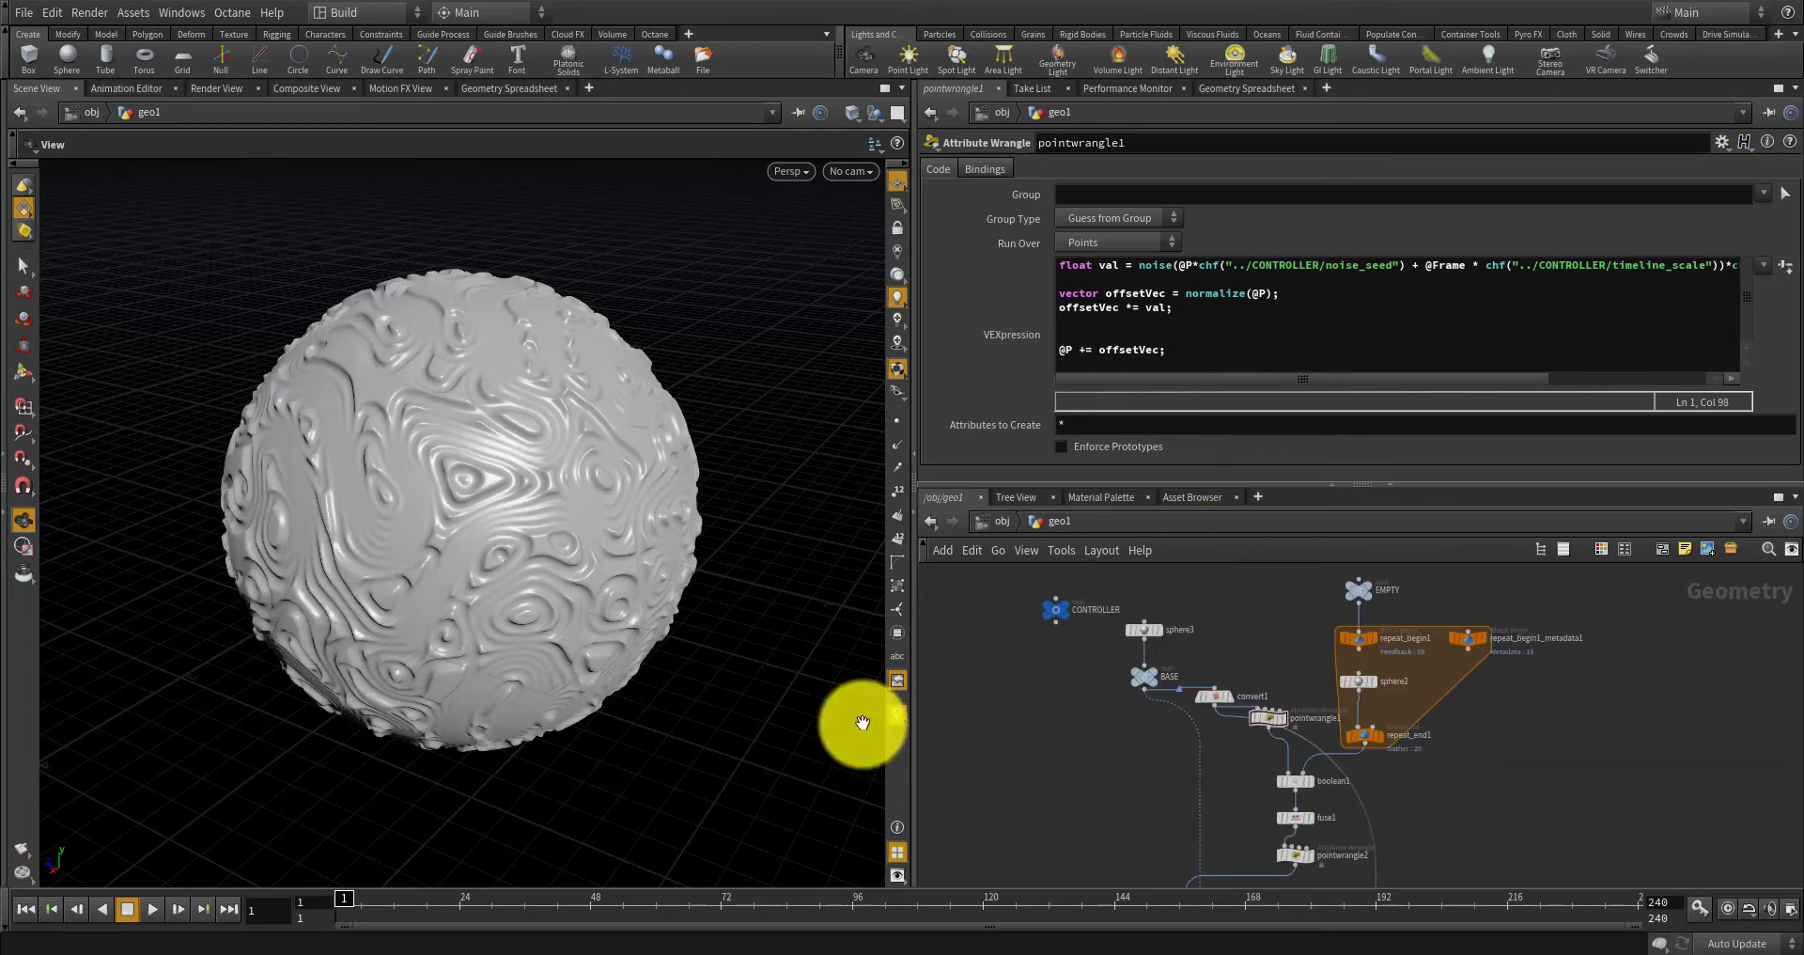
left_click(358, 901)
left_click_drag(357, 901, 303, 904)
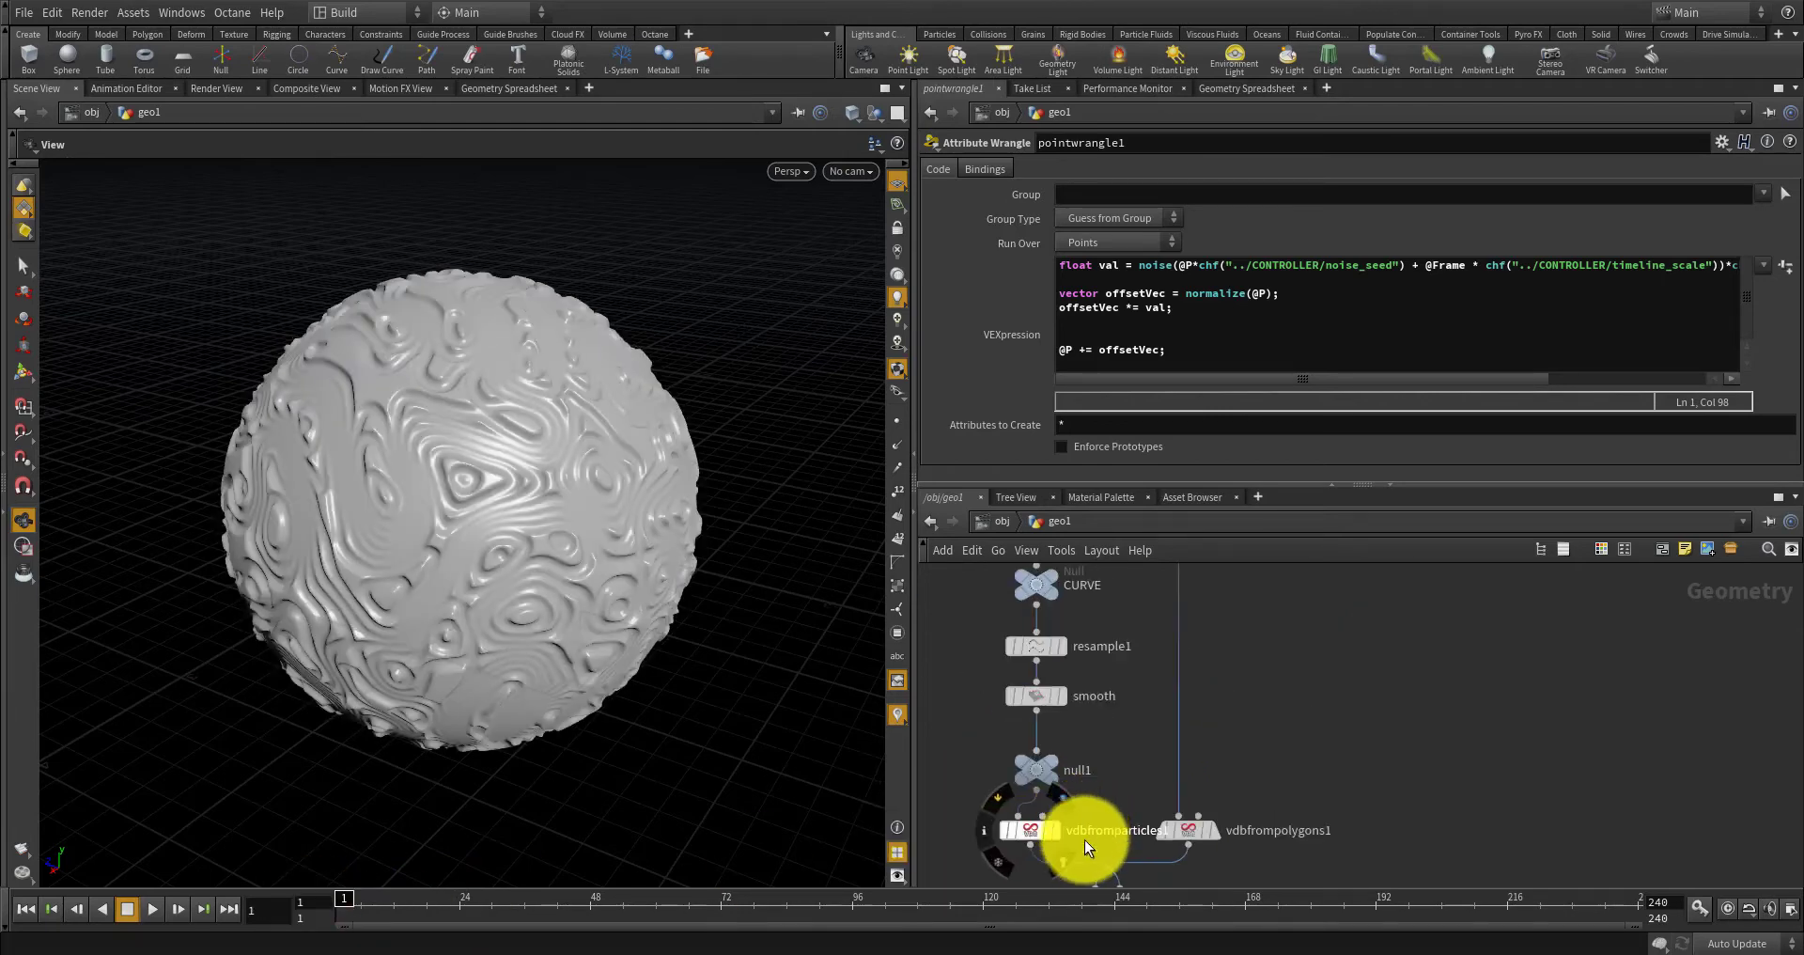
Set vdbcombine1's Resample option to Lower-res to Match Higher-res.
scroll(1109, 813, "up", 1)
middle_click_drag(1139, 776, 1192, 706)
scroll(1151, 832, "up", 2)
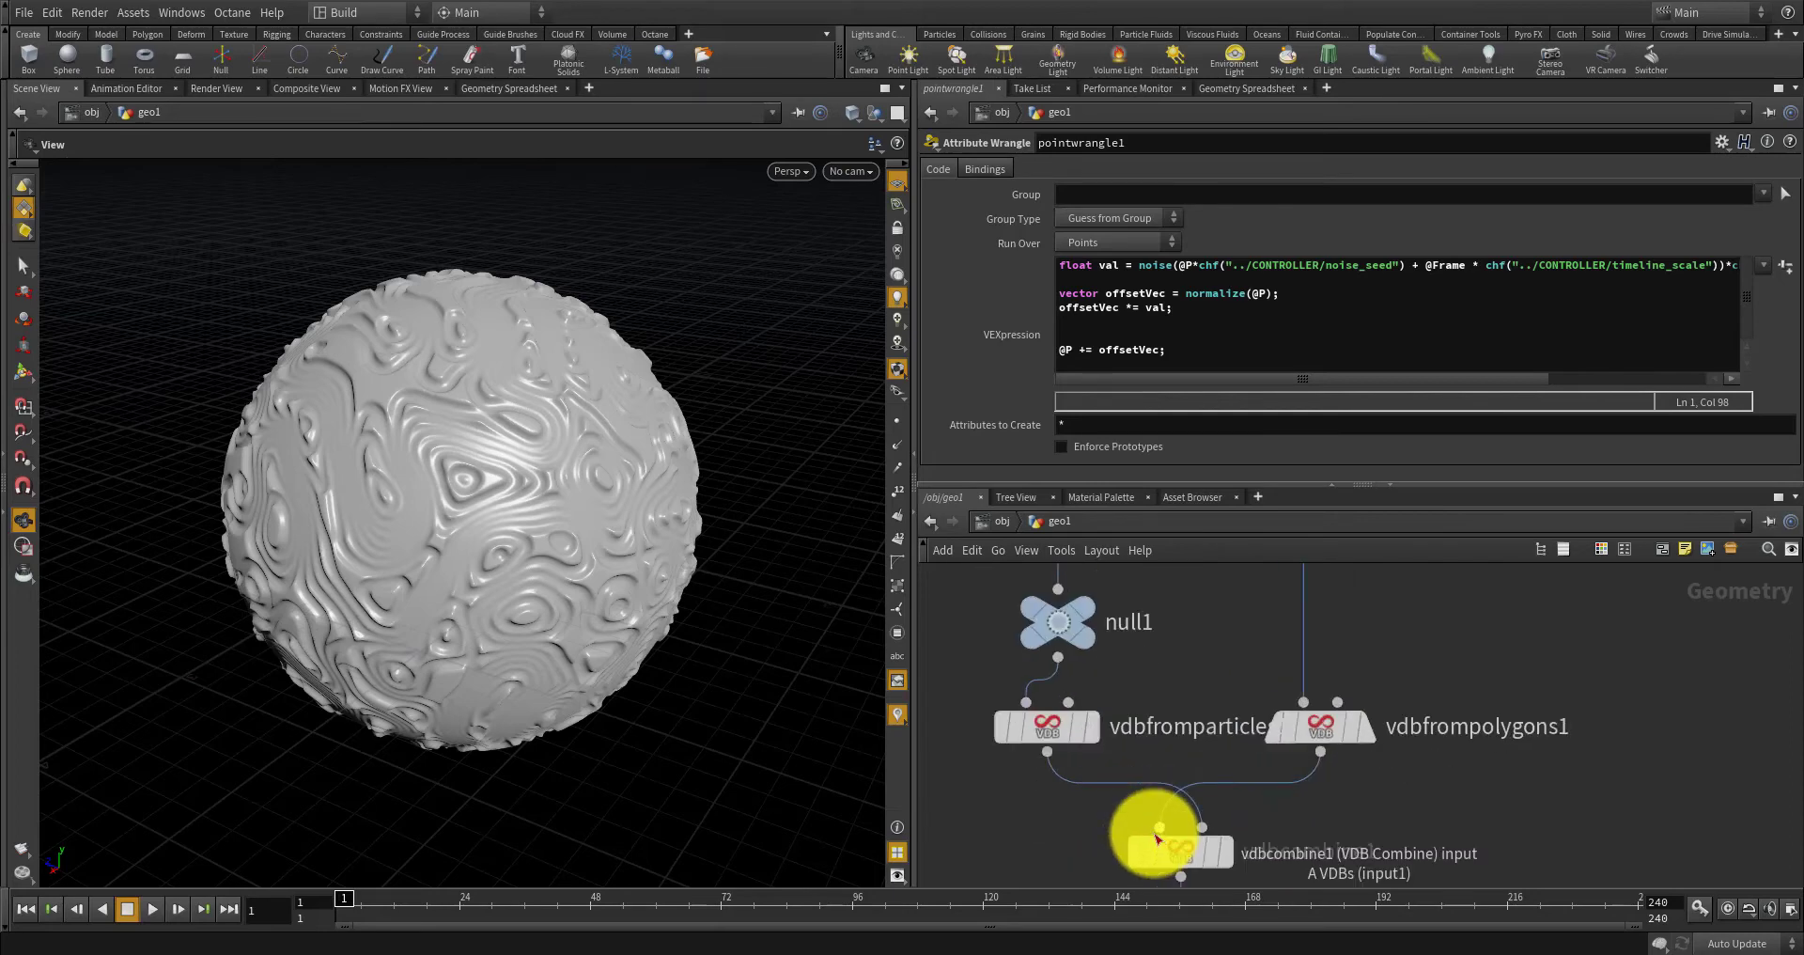
left_click(1193, 852)
left_click(1095, 326)
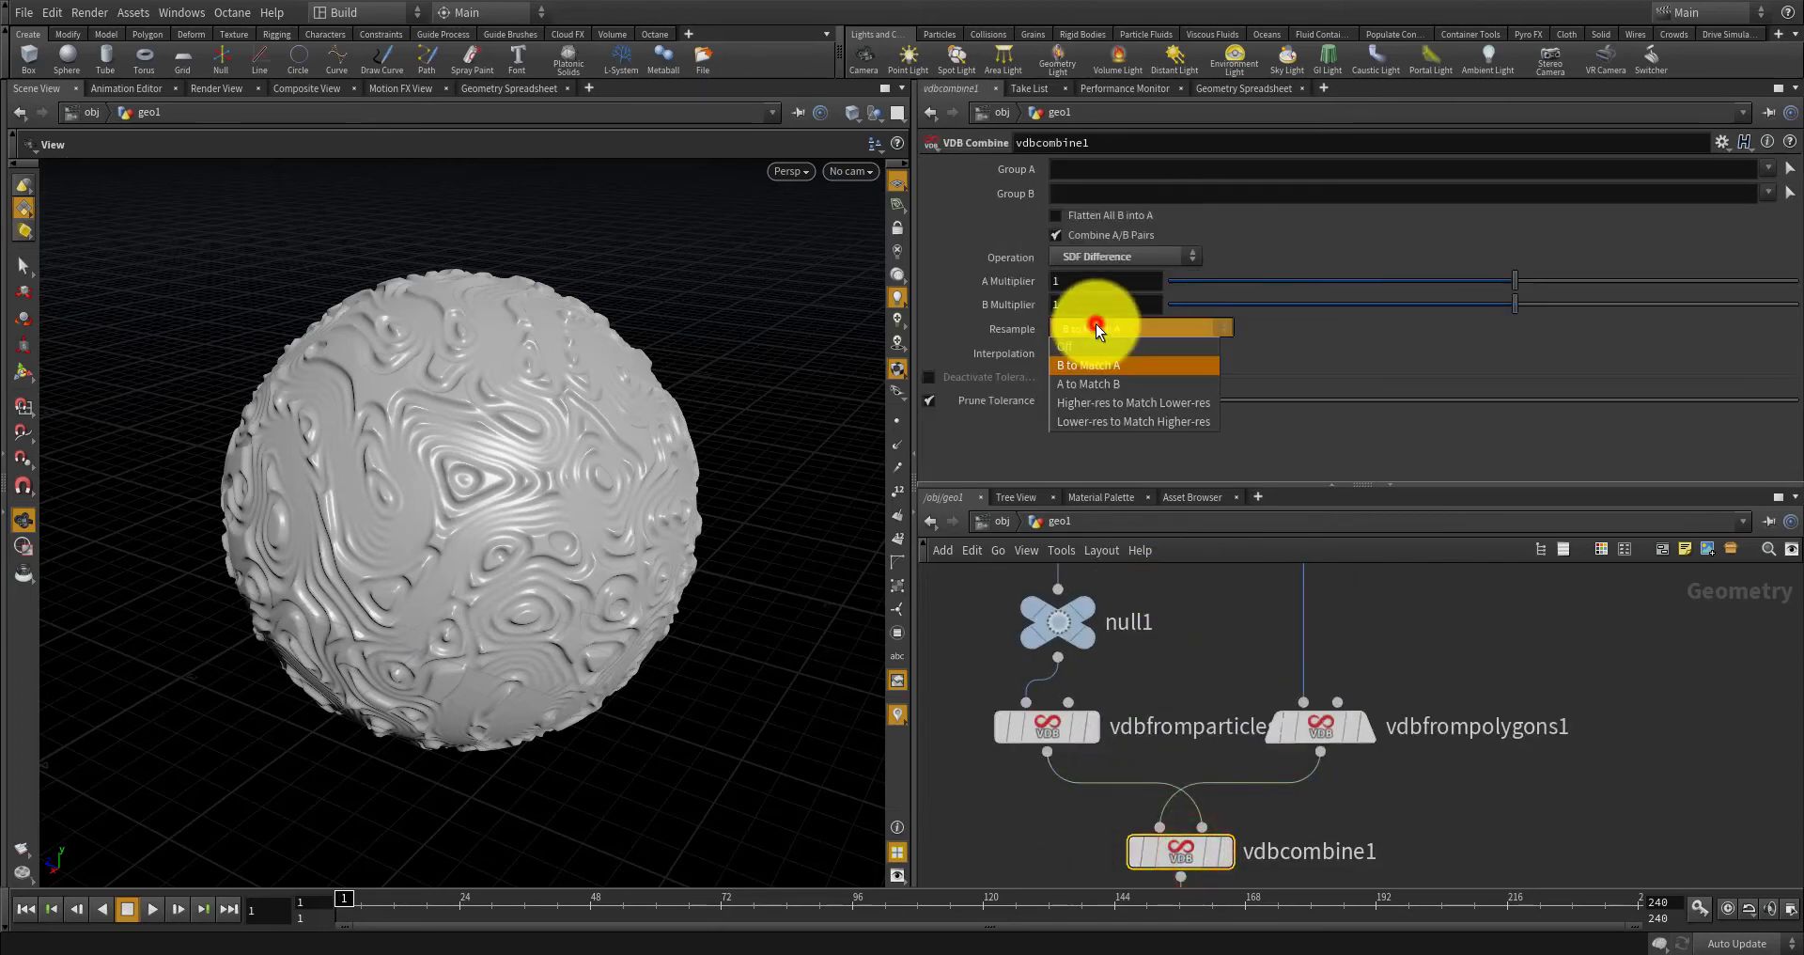
left_click(1124, 422)
Set vdbfromparticles1's Voxel Size to 0.02.
left_click(1052, 731)
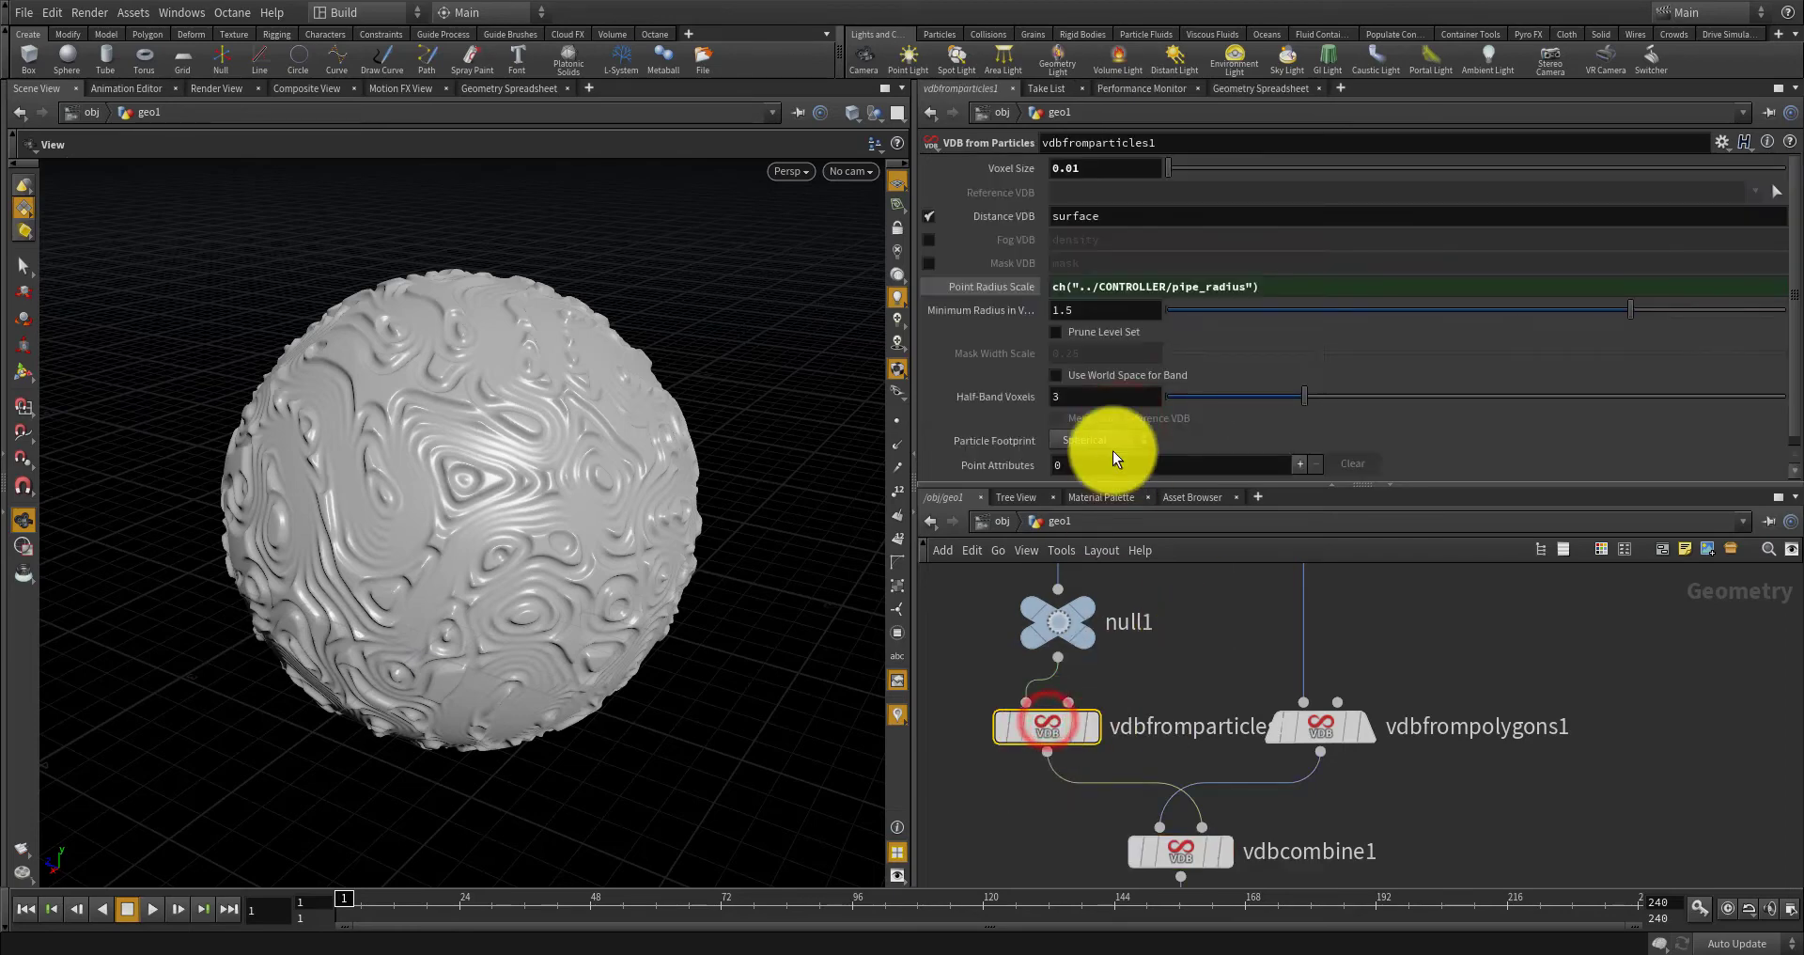
left_click(1071, 169)
left_click_drag(1079, 170, 1087, 170)
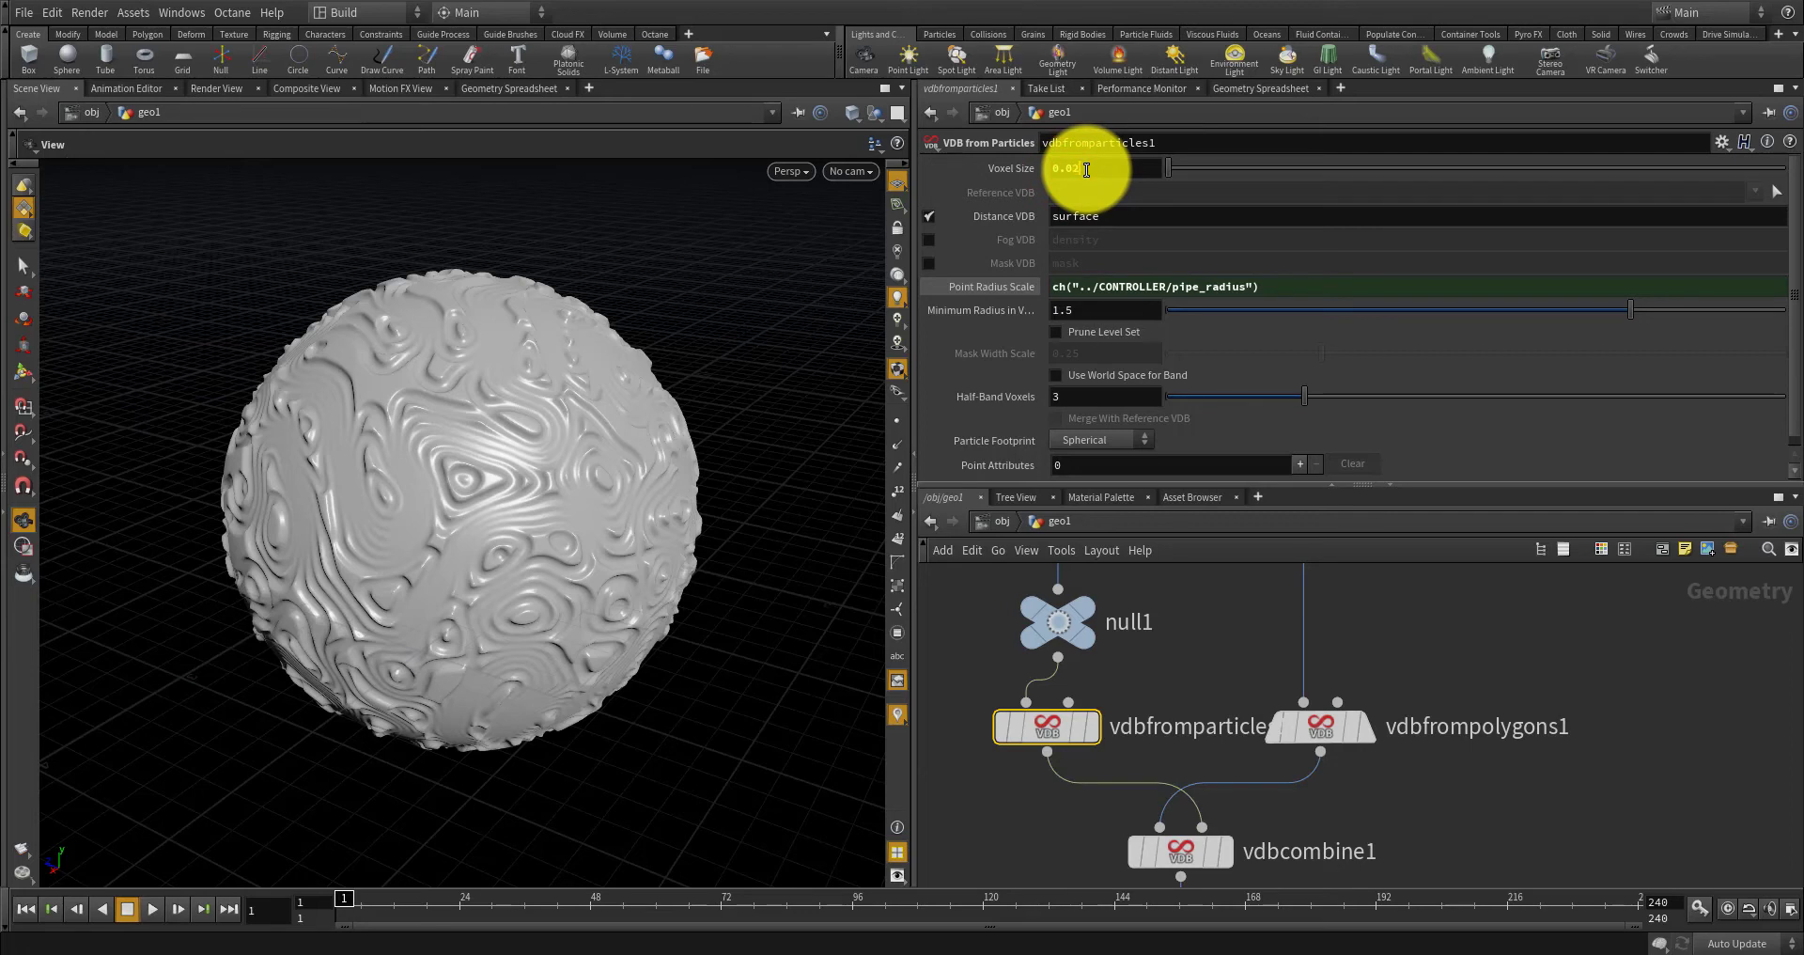
type("2")
key("Return")
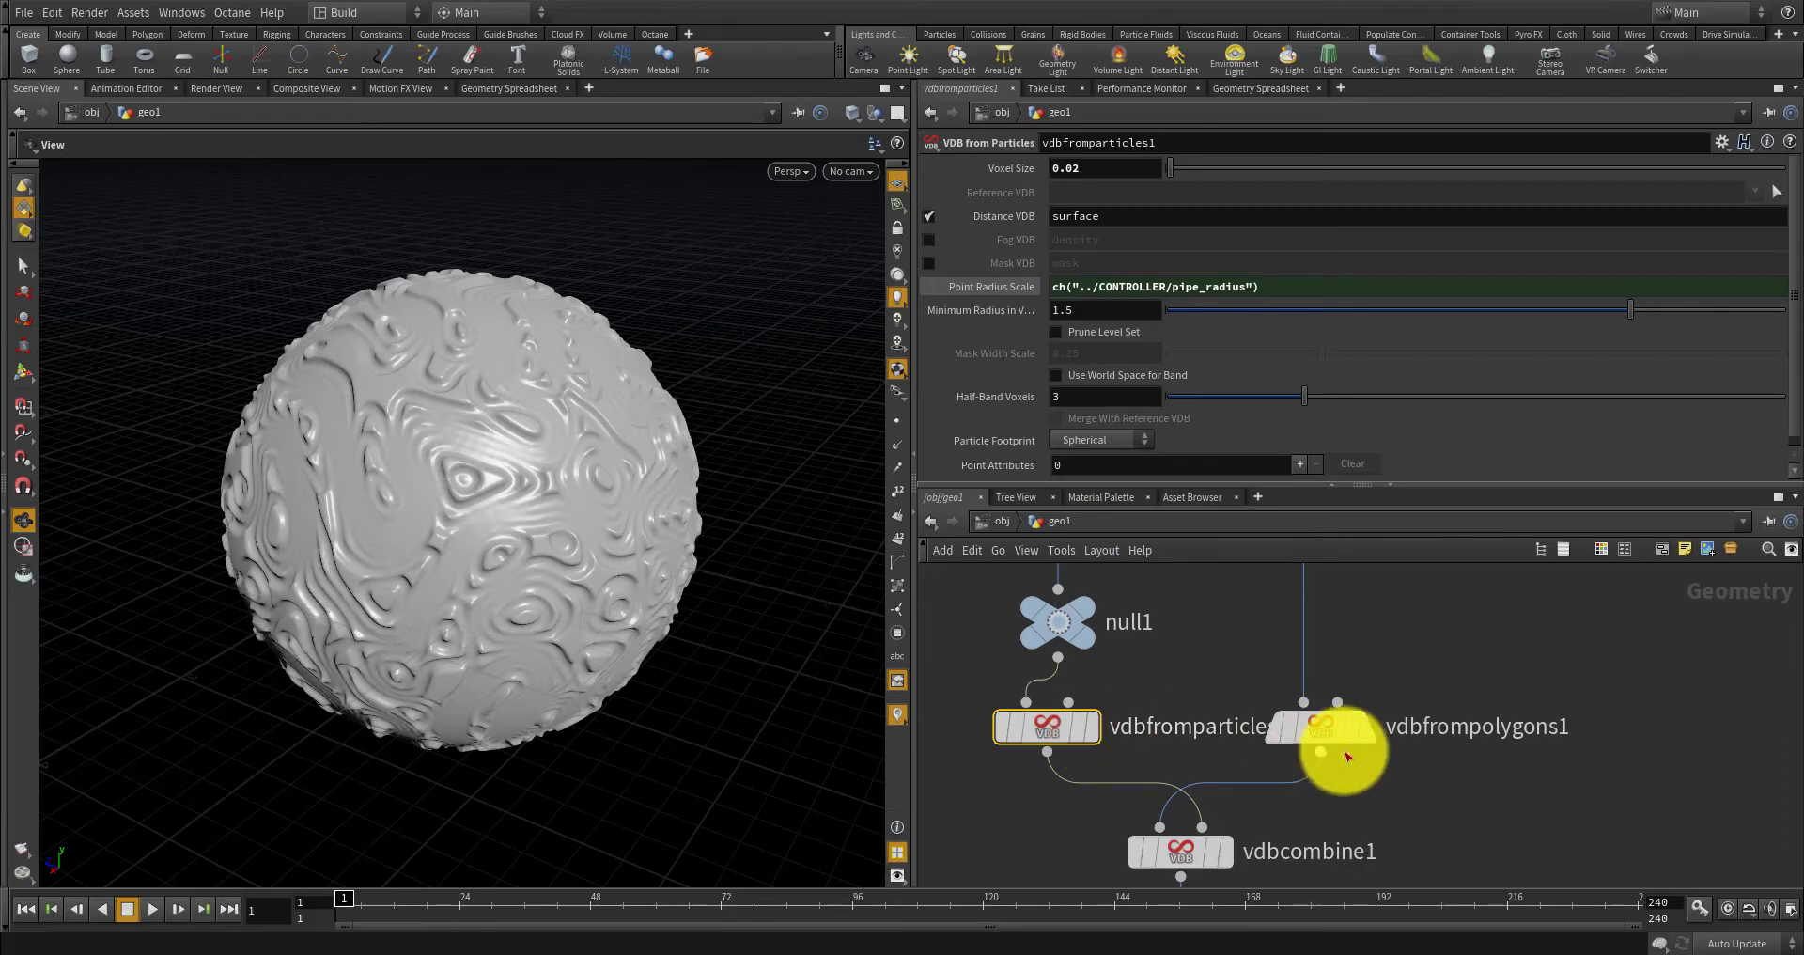
Set vdbfrompolygons1's Voxel Size to 0.01.
left_click(1317, 731)
left_click(1079, 167)
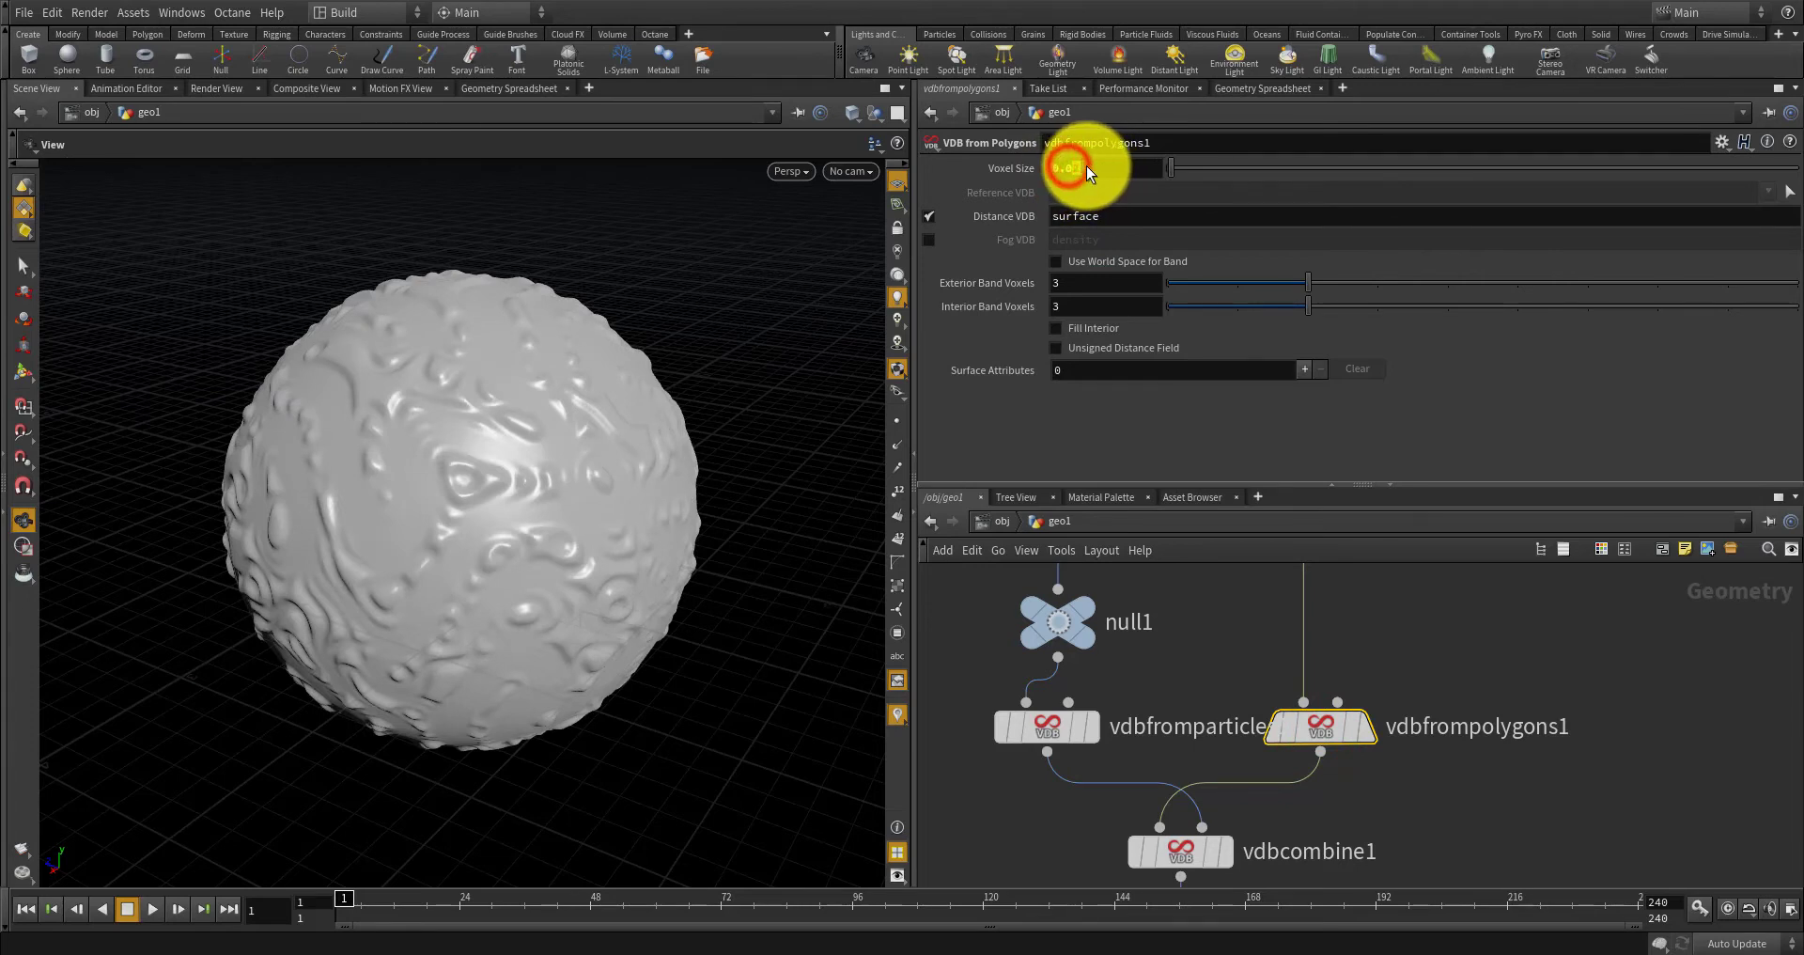
type("1")
key("Return")
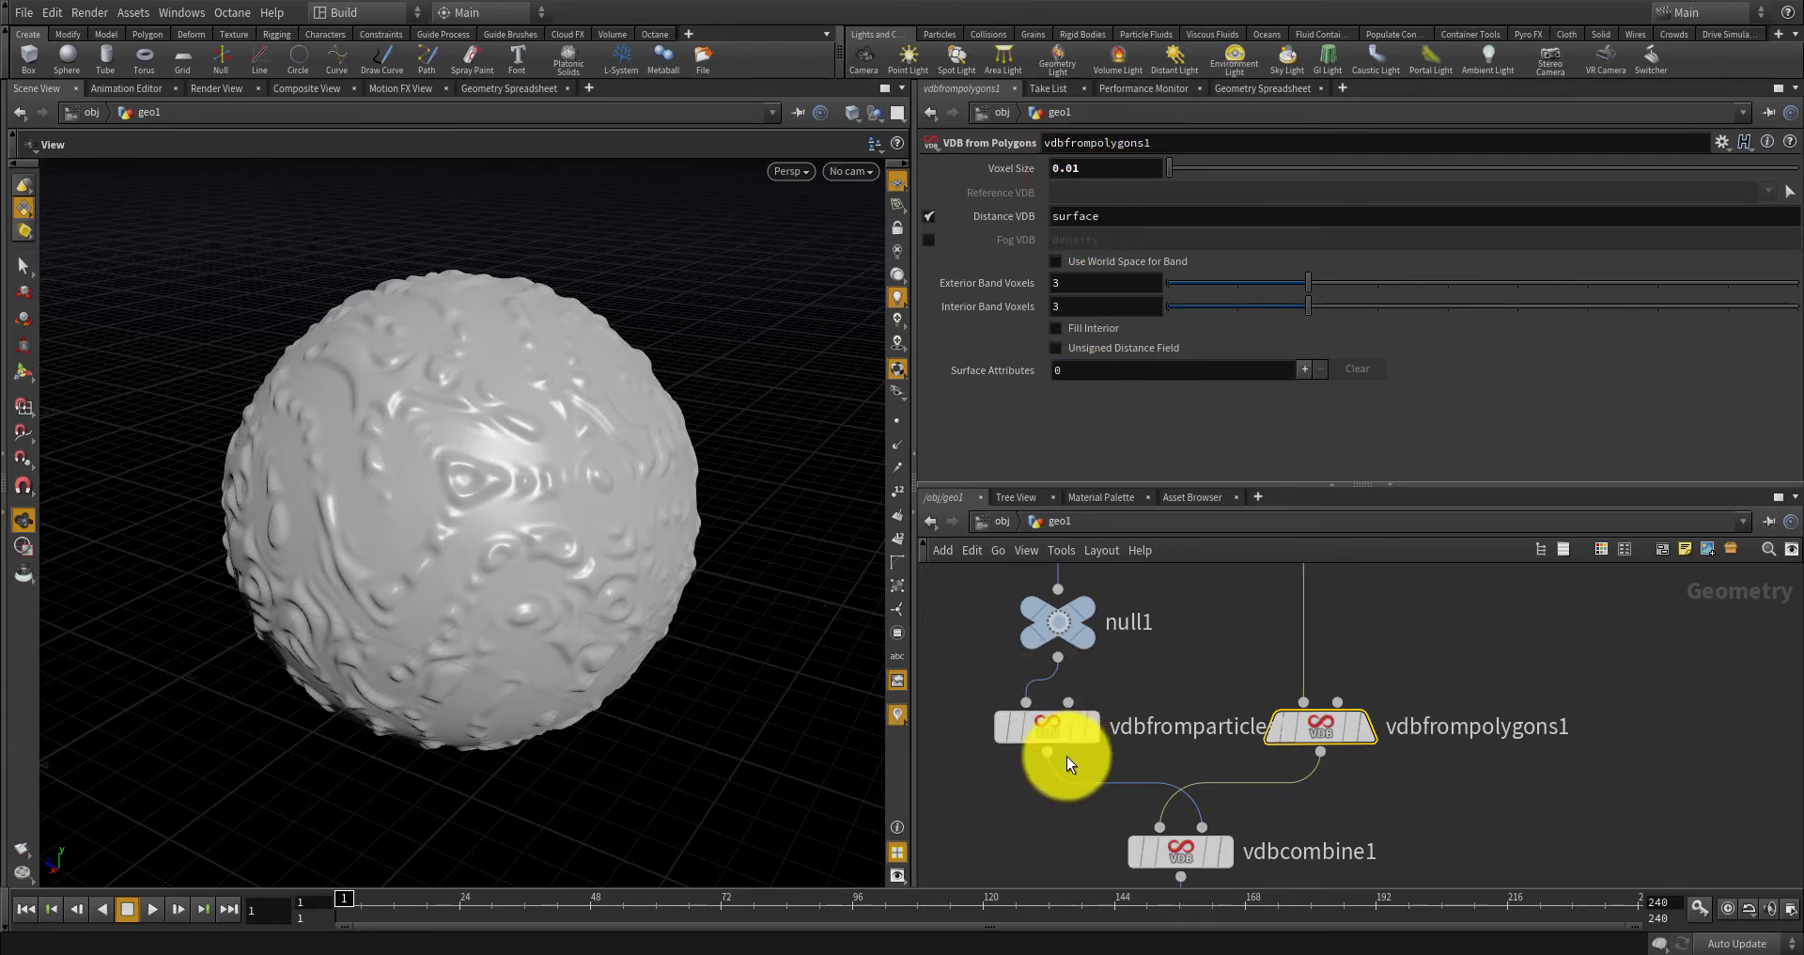
Set vdbfromparticles1's Voxel Size to 0.01.
left_click(1051, 731)
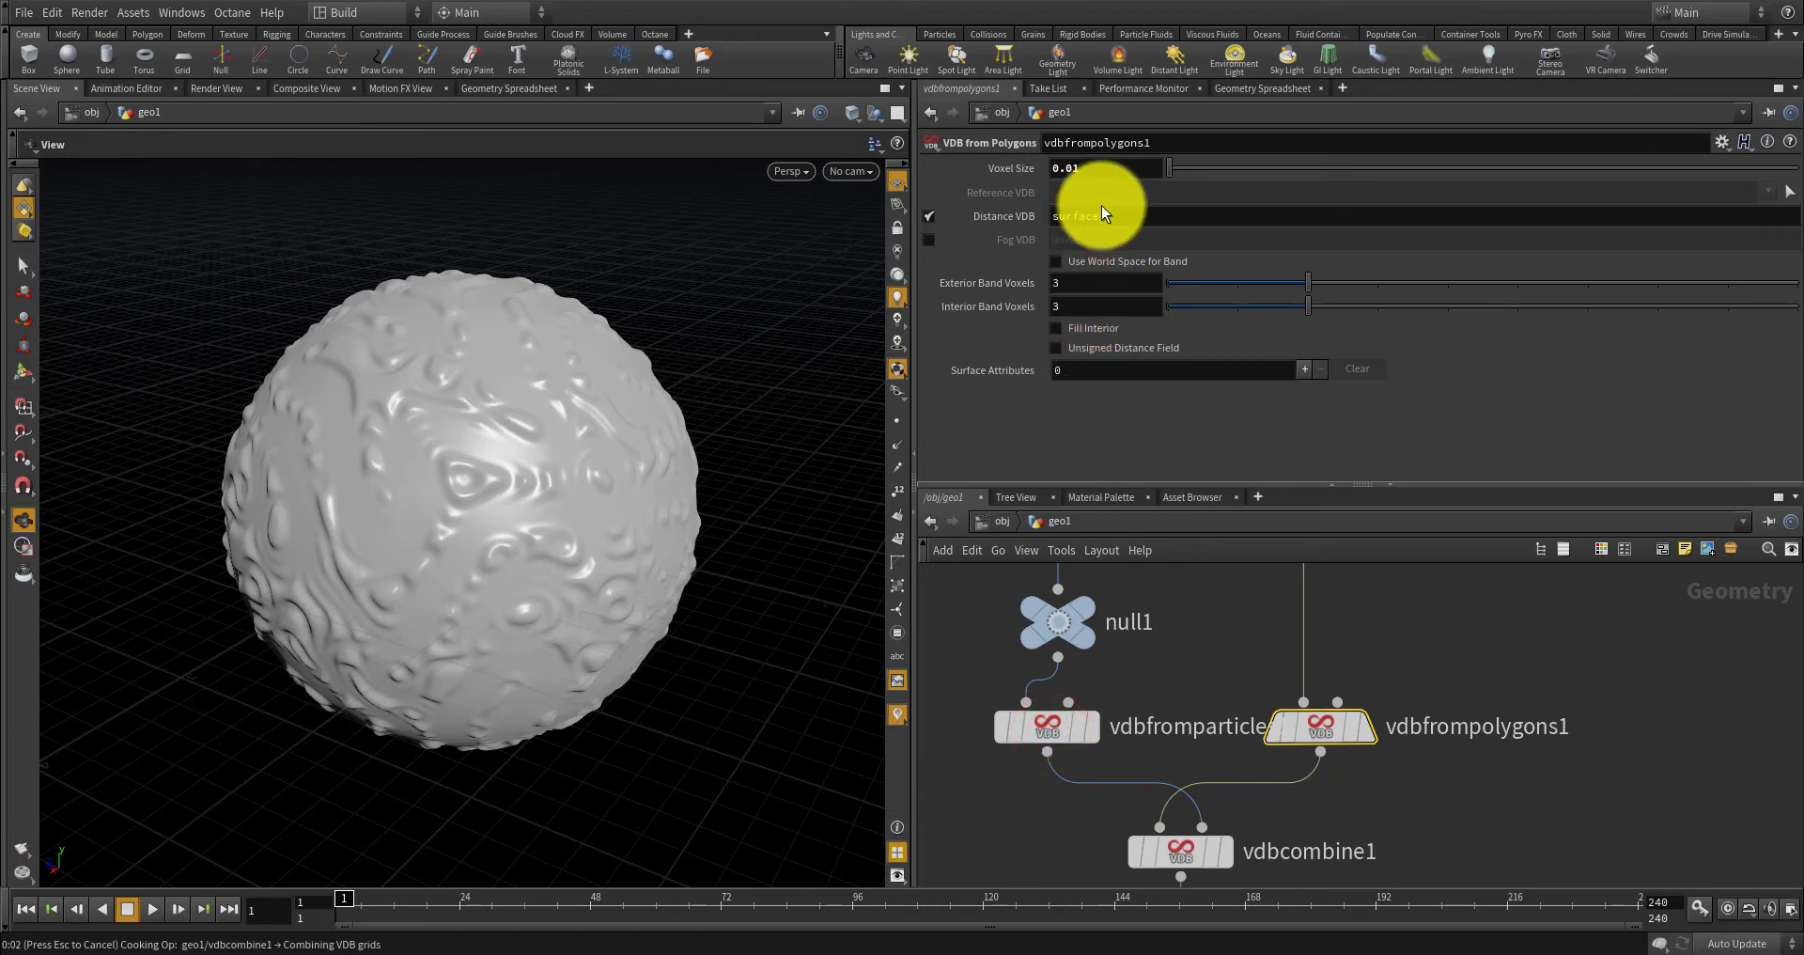
left_click(1052, 723)
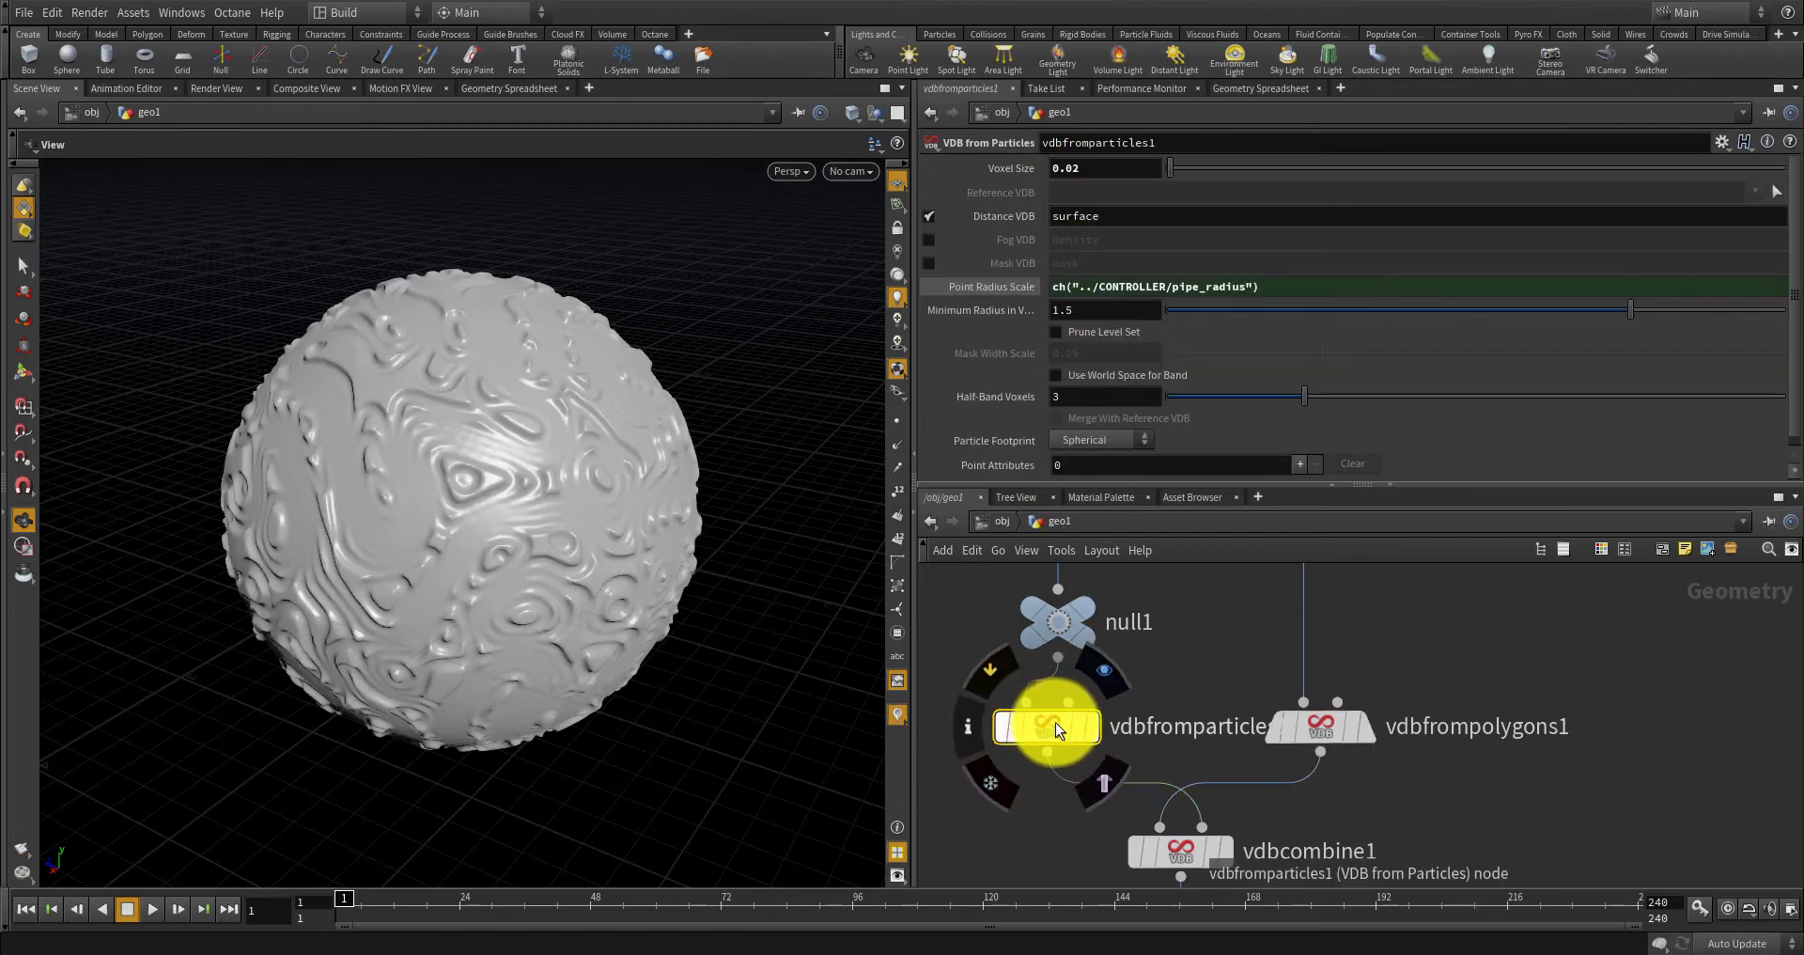
left_click_drag(1072, 170, 1098, 171)
type("1")
key("Return")
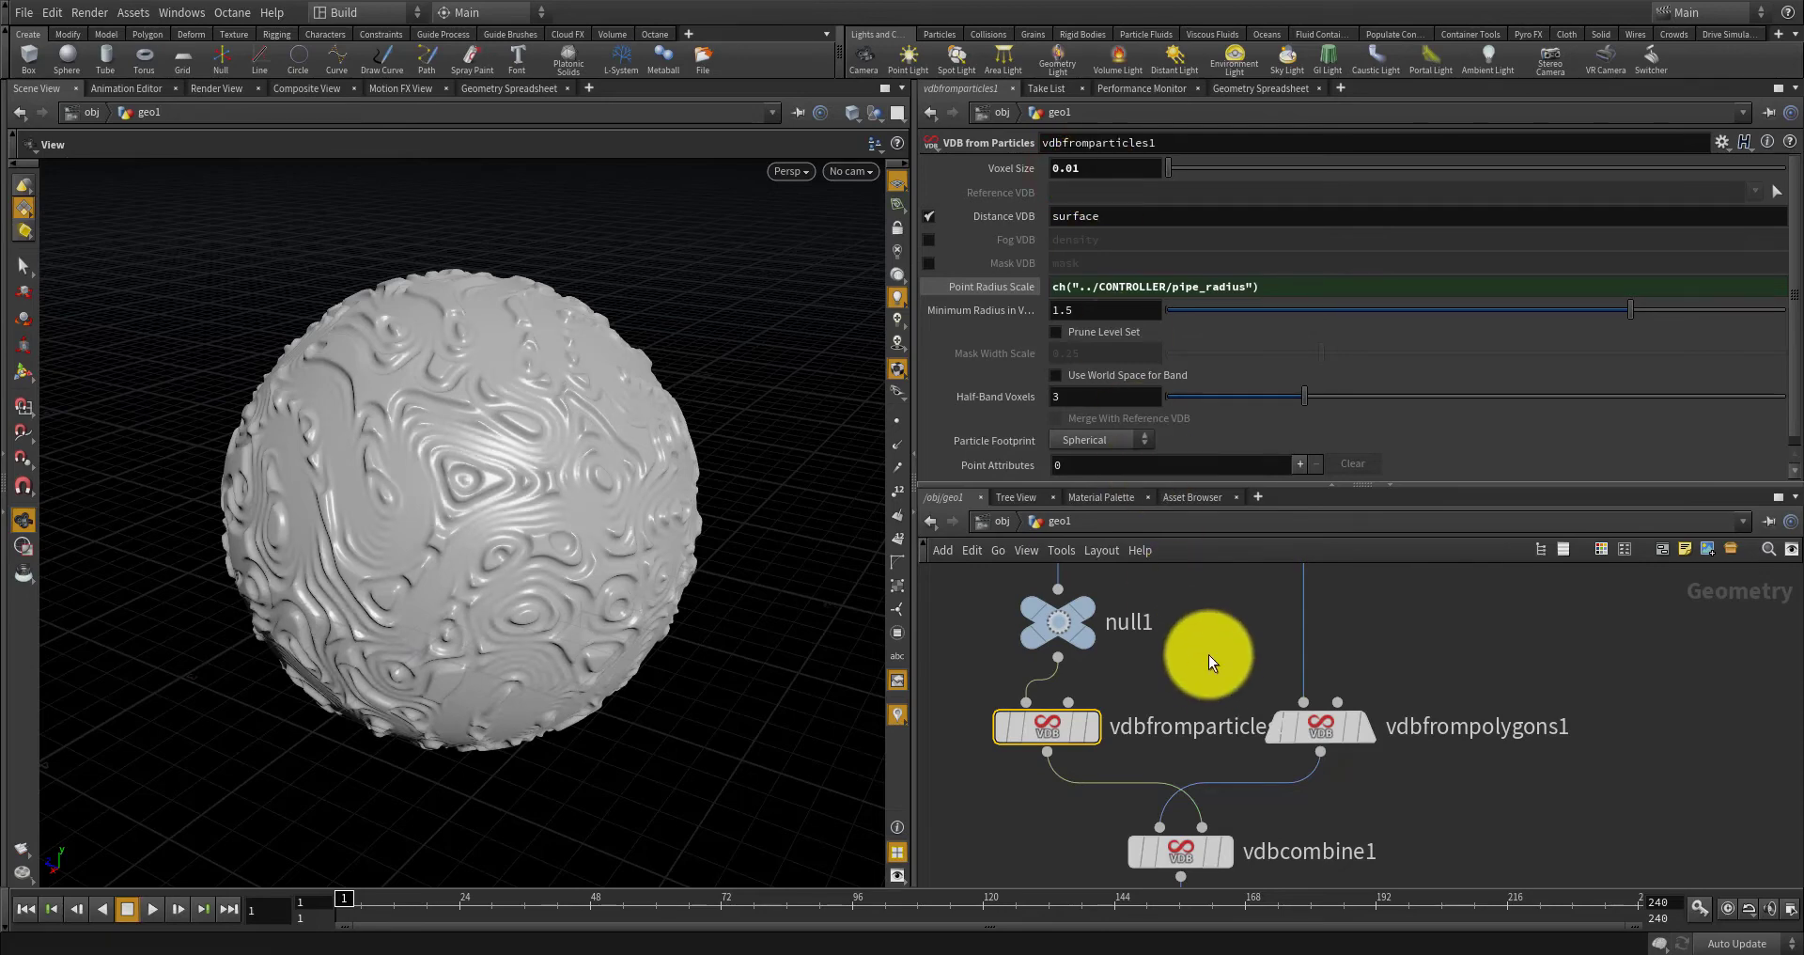
Display vdbcombine1, vdbsmooth1 and convertvdb1 in turn to compare the carved sphere's surface at each stage.
scroll(1203, 641, "down", 4)
scroll(1203, 640, "up", 4)
mouse_move(1208, 695)
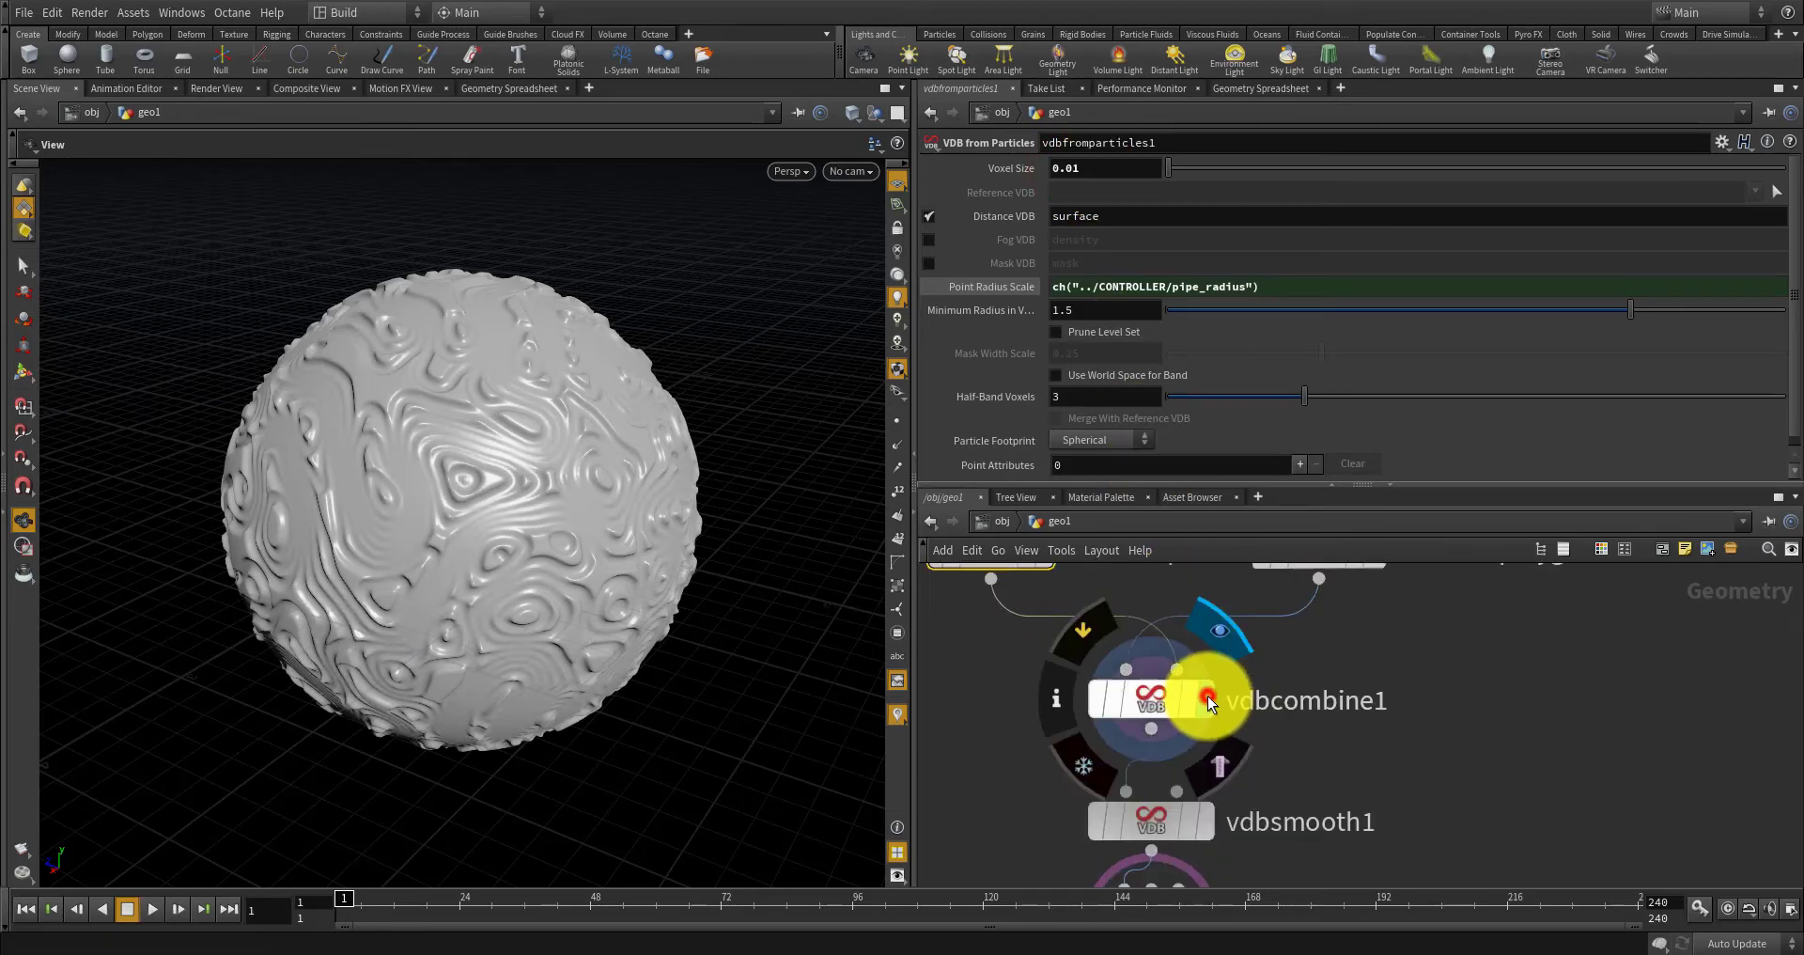
scroll(1182, 706, "down", 3)
scroll(1192, 788, "up", 3)
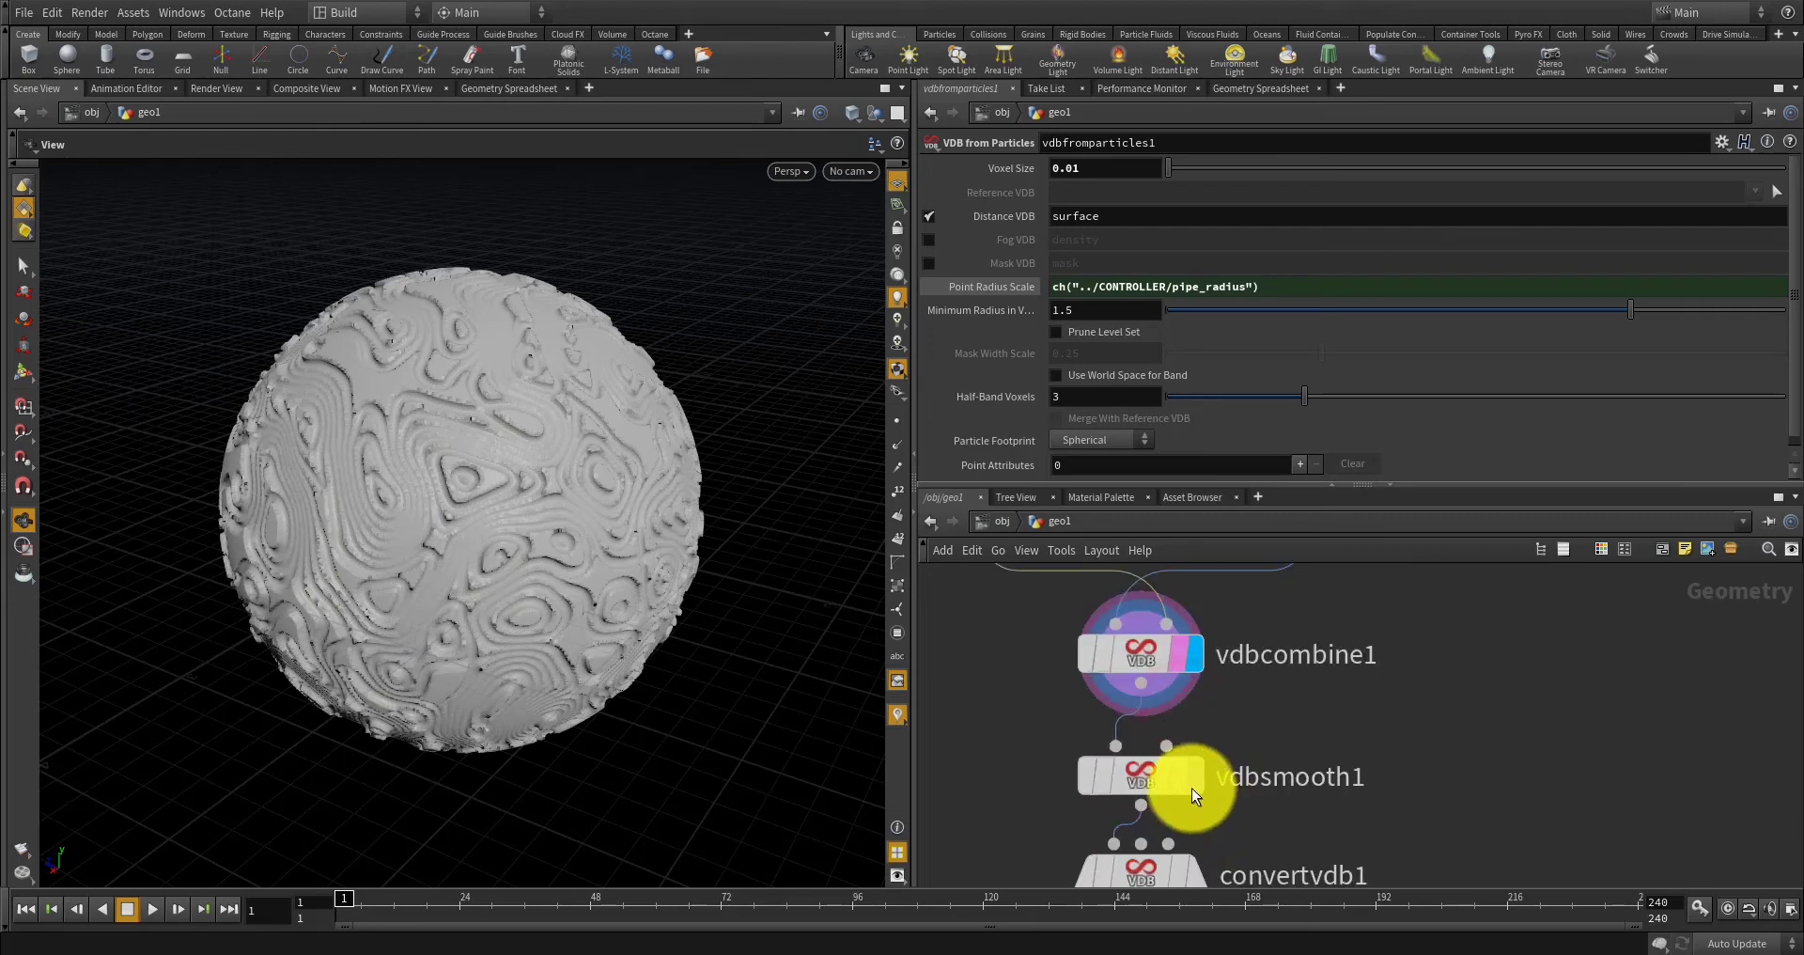
left_click(1172, 772)
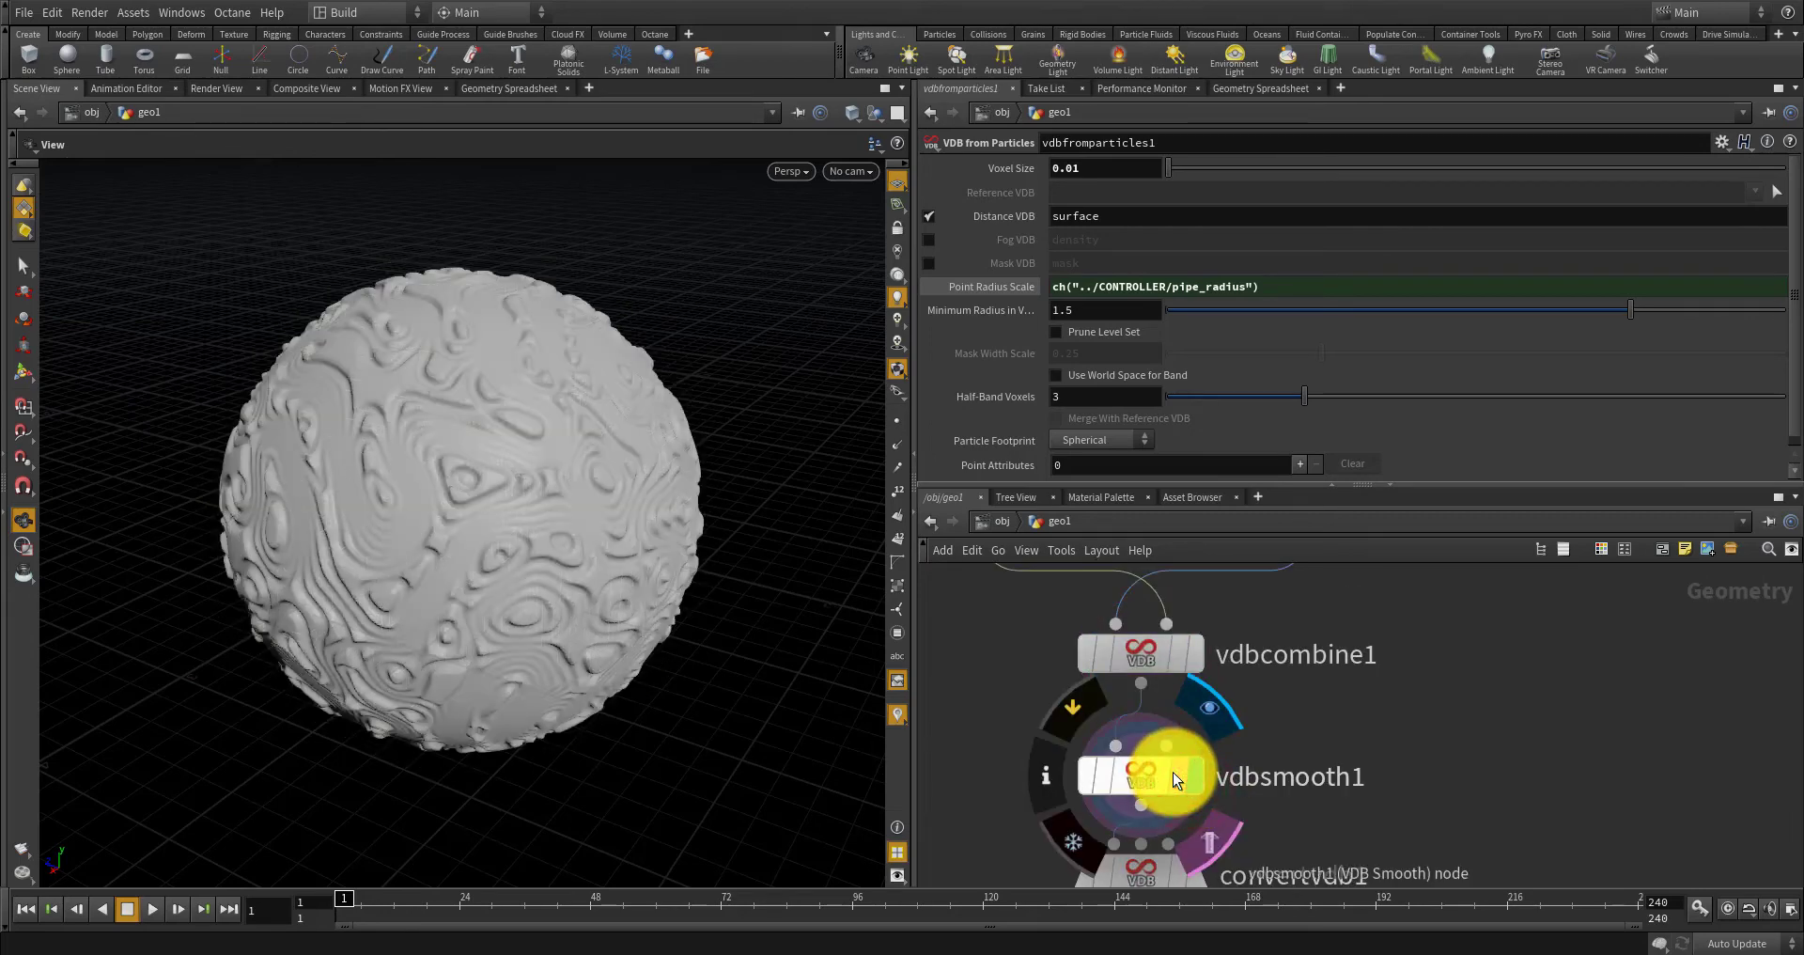
scroll(1202, 772, "down", 3)
scroll(1199, 815, "up", 3)
left_click(1198, 834)
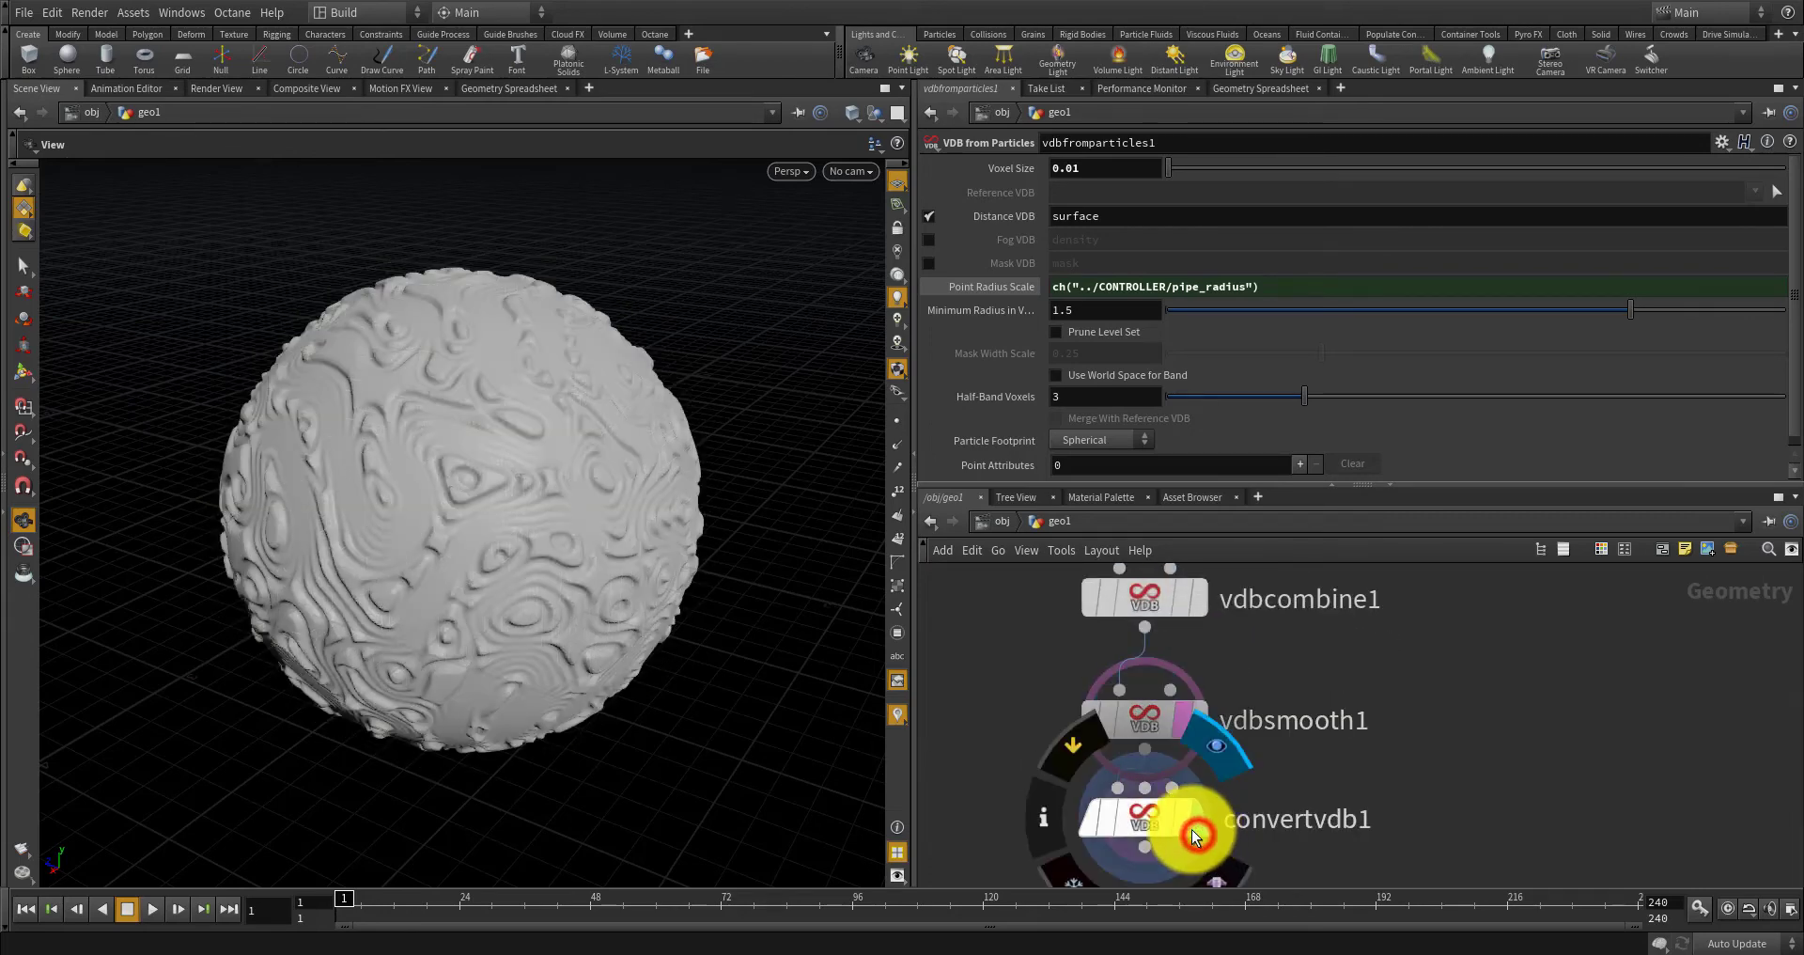
left_click(1180, 816)
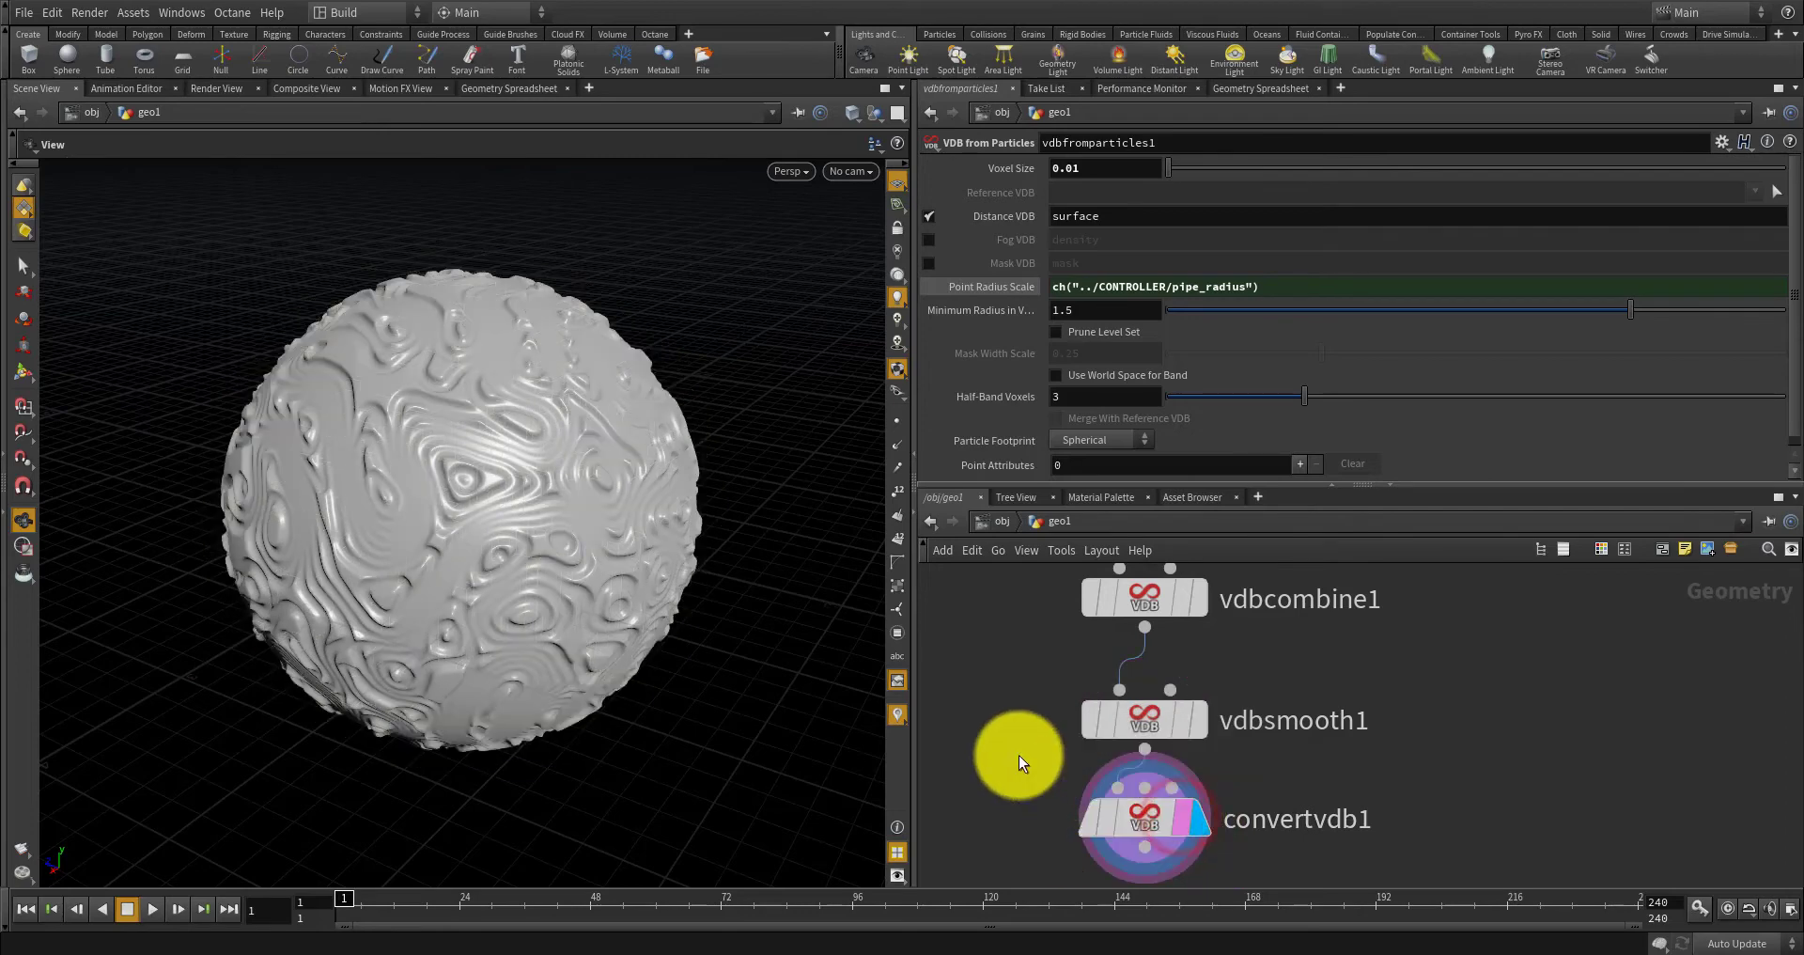
left_click_drag(625, 613, 604, 632)
Set the CONTROLLER null's timeline scale to 0.05 and check the carved sphere at frame 5.
scroll(1034, 694, "down", 3)
scroll(1256, 708, "down", 6)
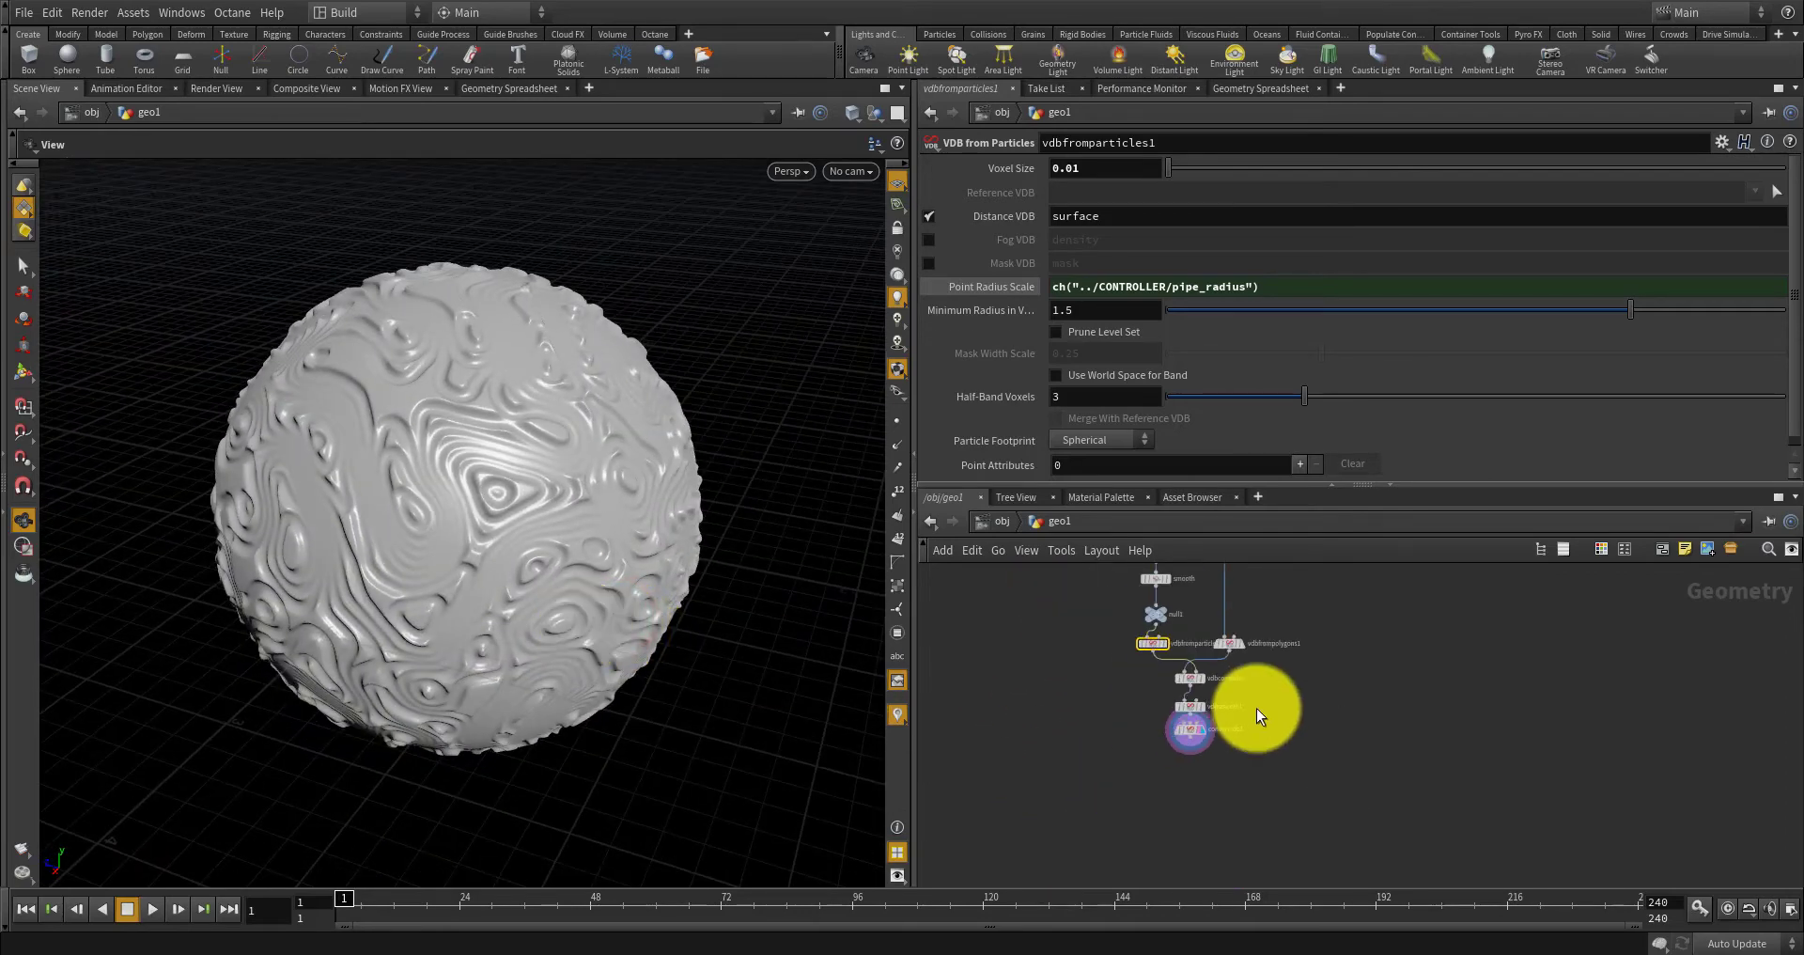
middle_click_drag(1270, 695, 1253, 869)
scroll(1171, 686, "up", 8)
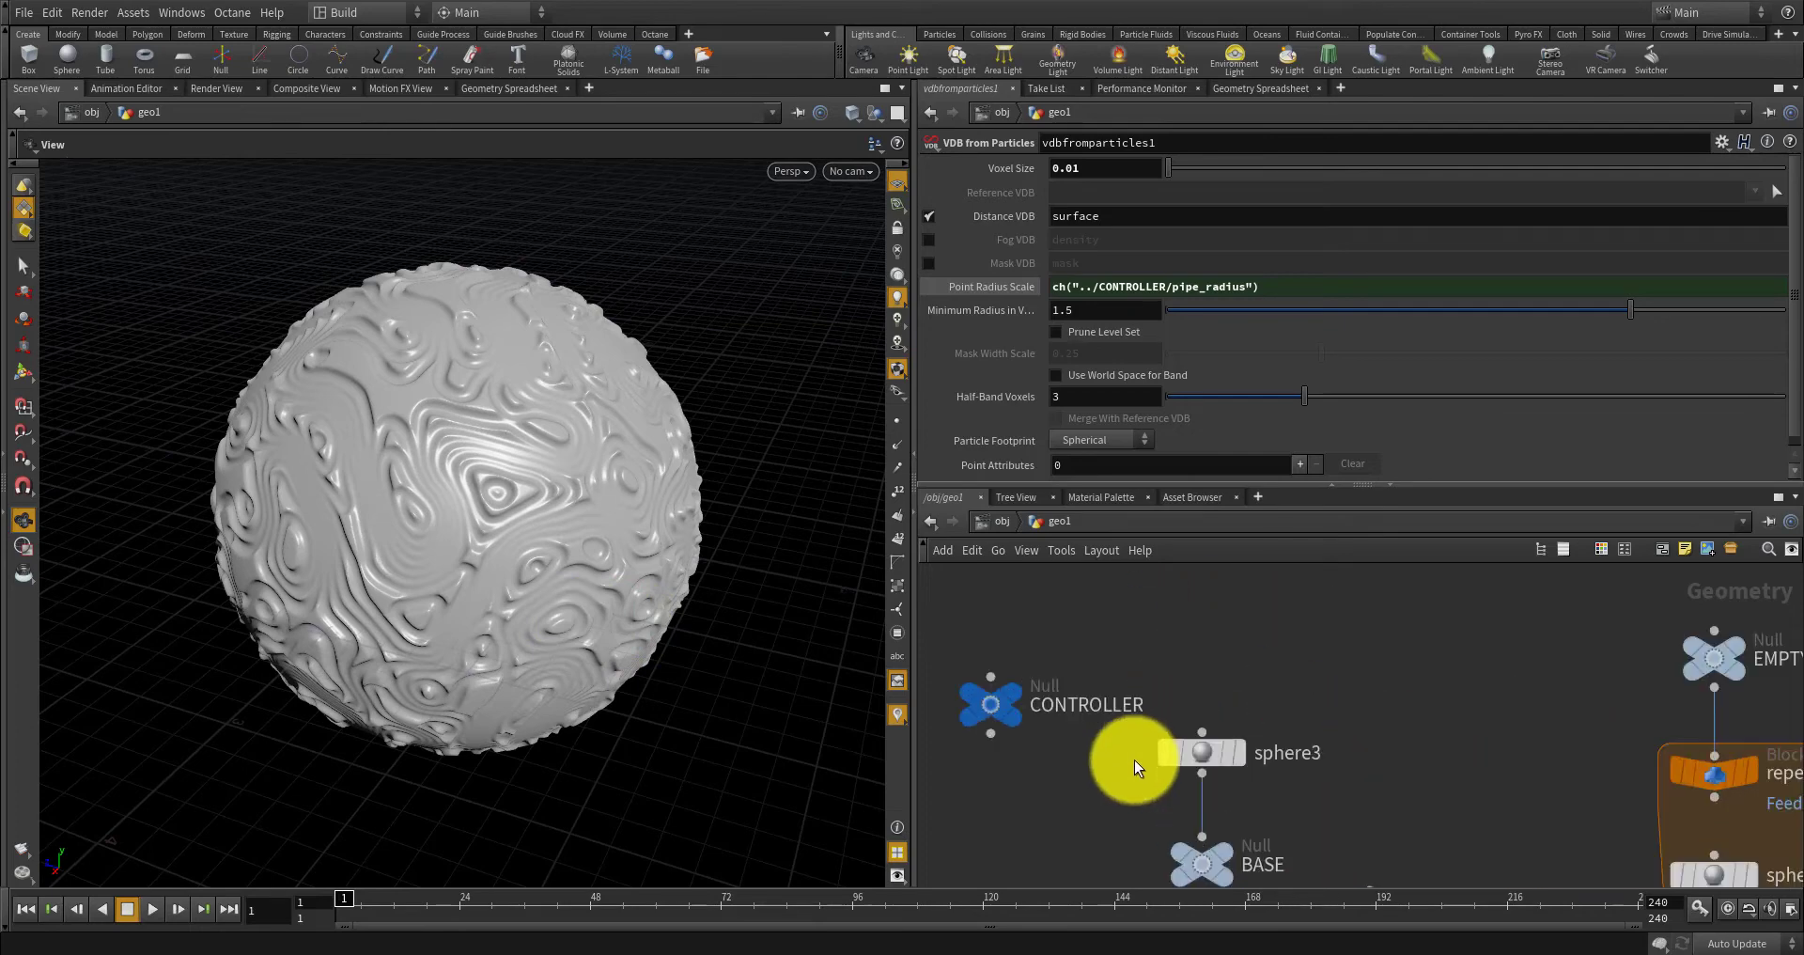
left_click(990, 706)
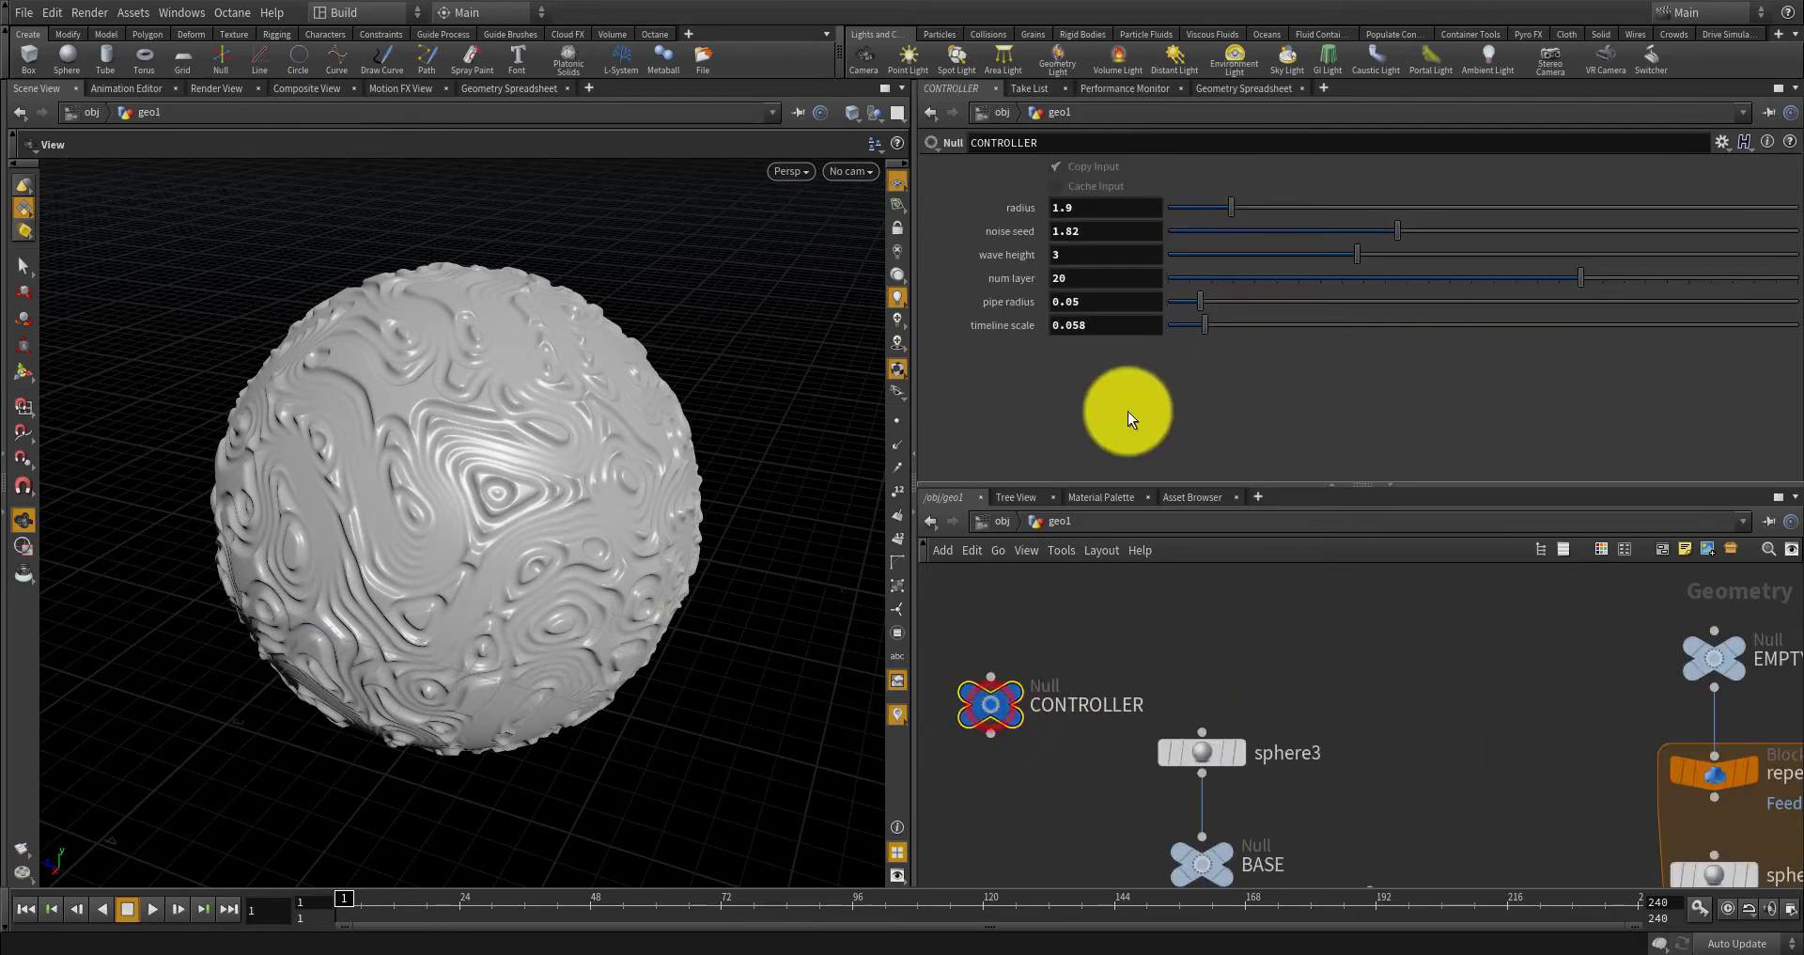
left_click(1071, 326)
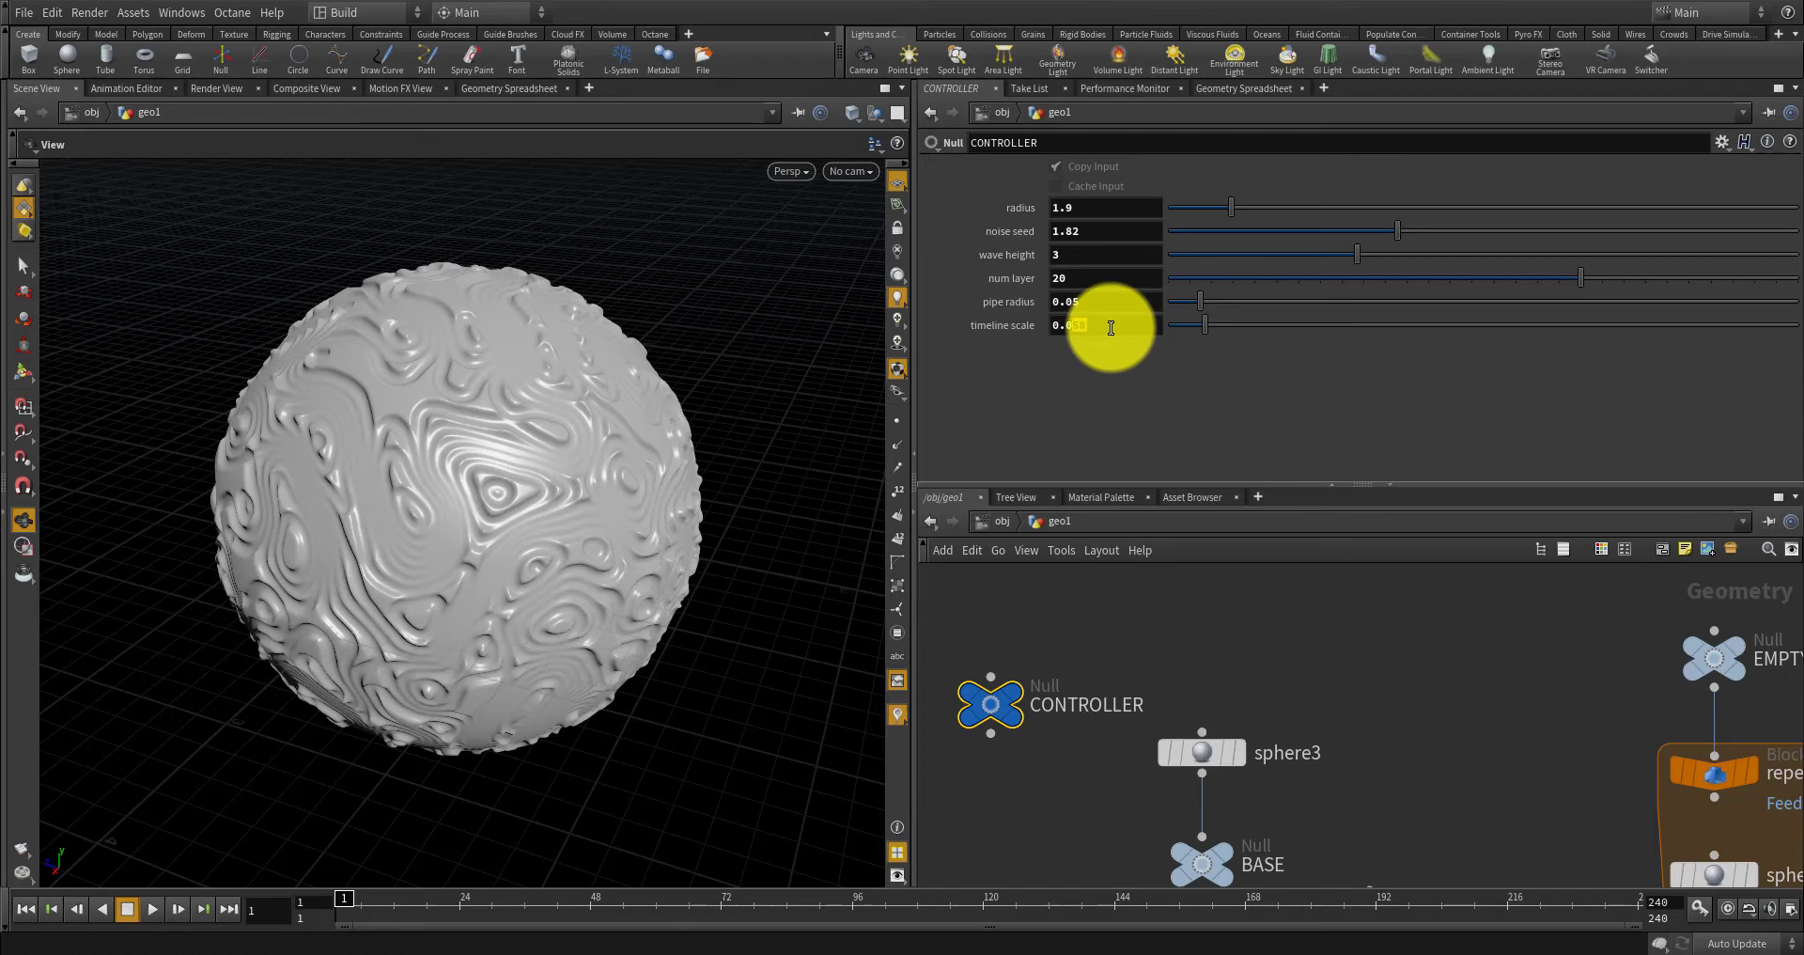
key("Return")
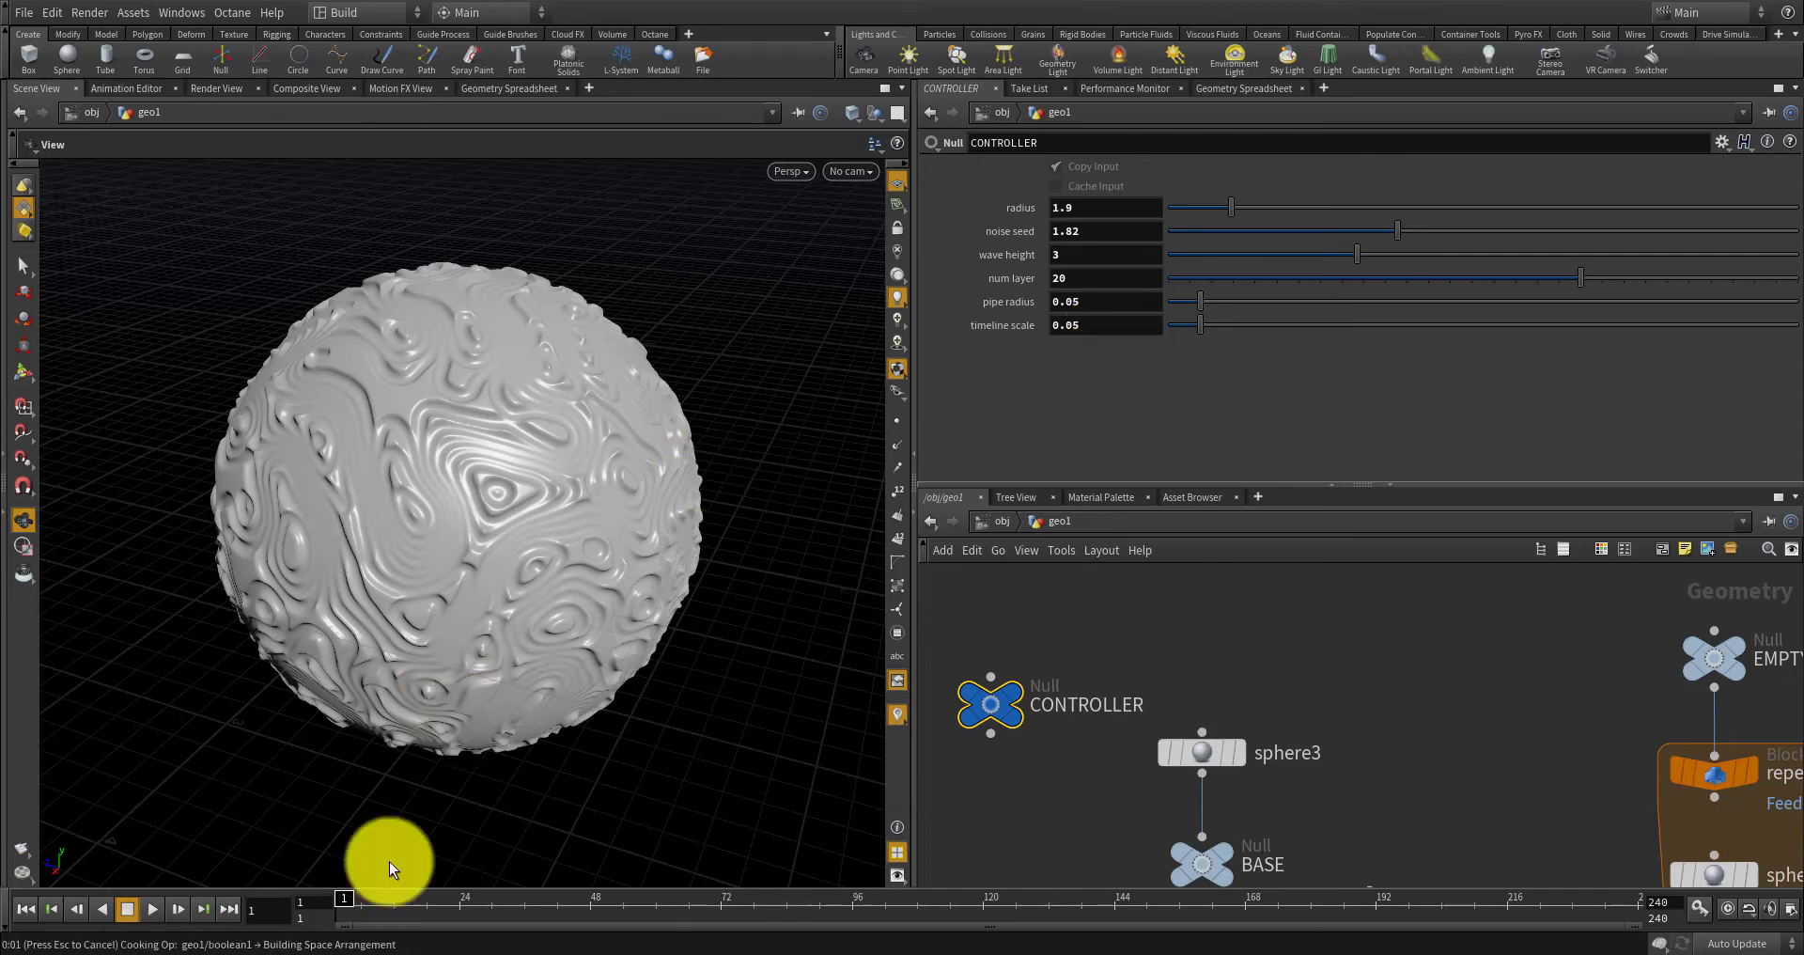
left_click(357, 896)
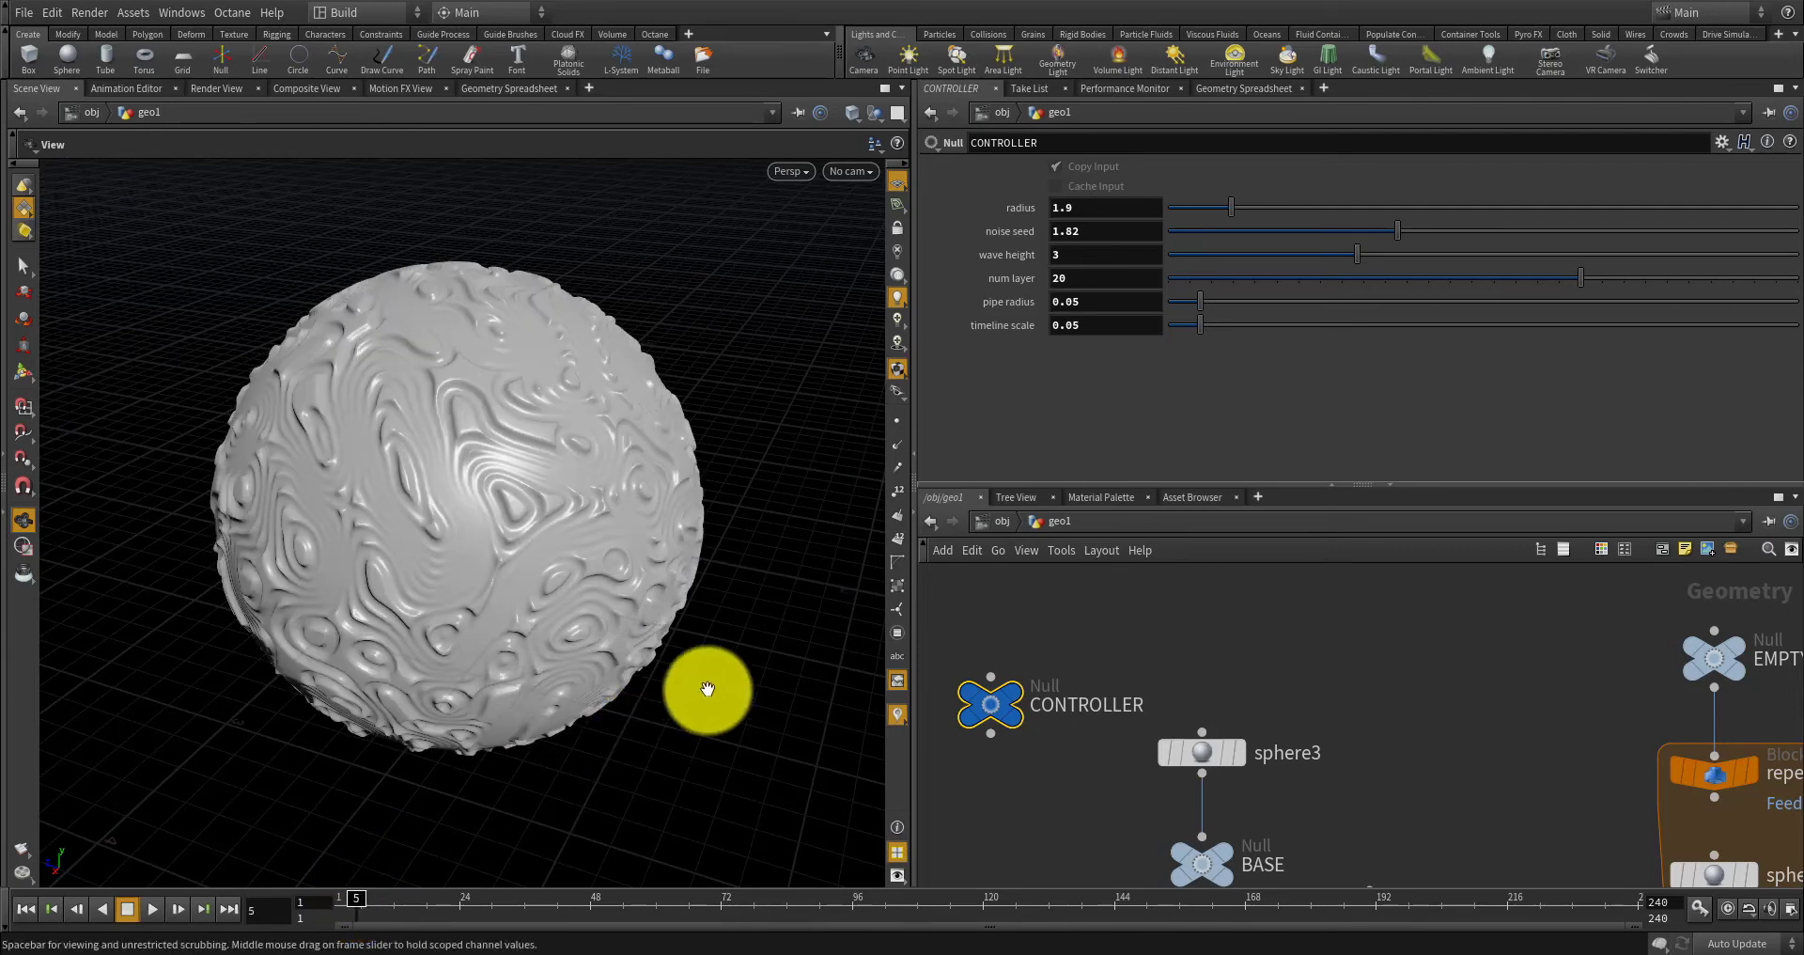
Set the CONTROLLER null's timeline scale to 0.02 and scrub from frame 5 back to frame 1.
left_click(1081, 325)
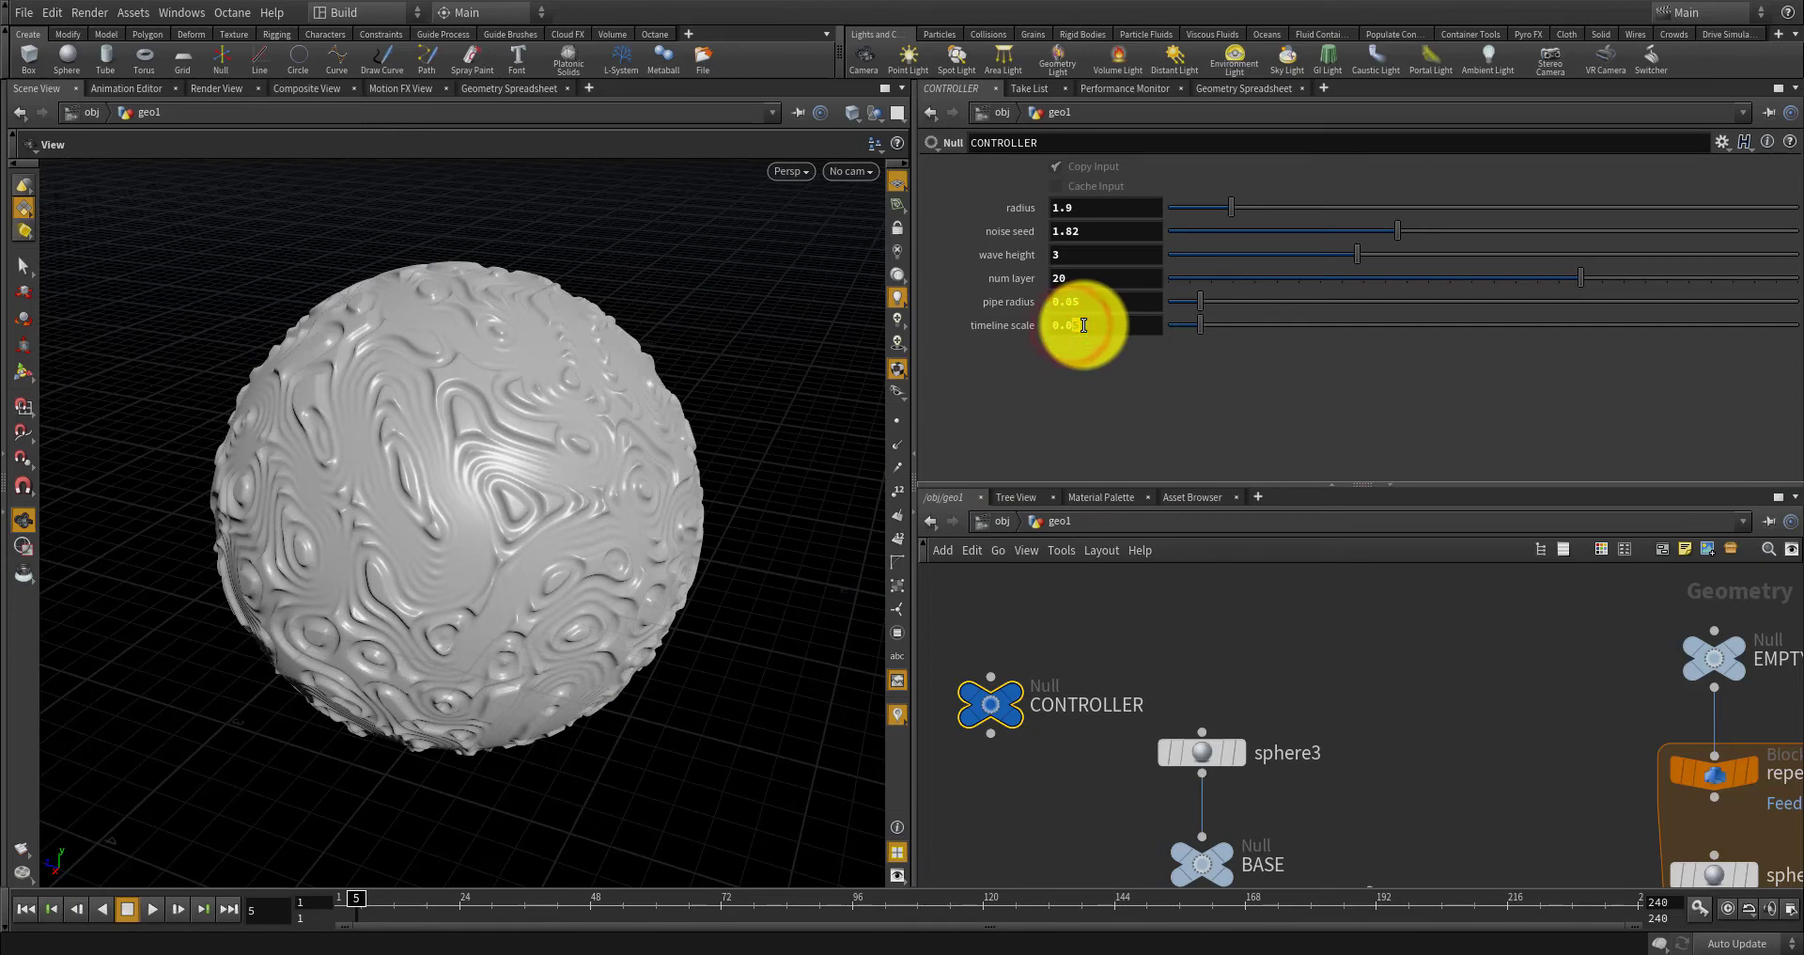
type("2")
key("Return")
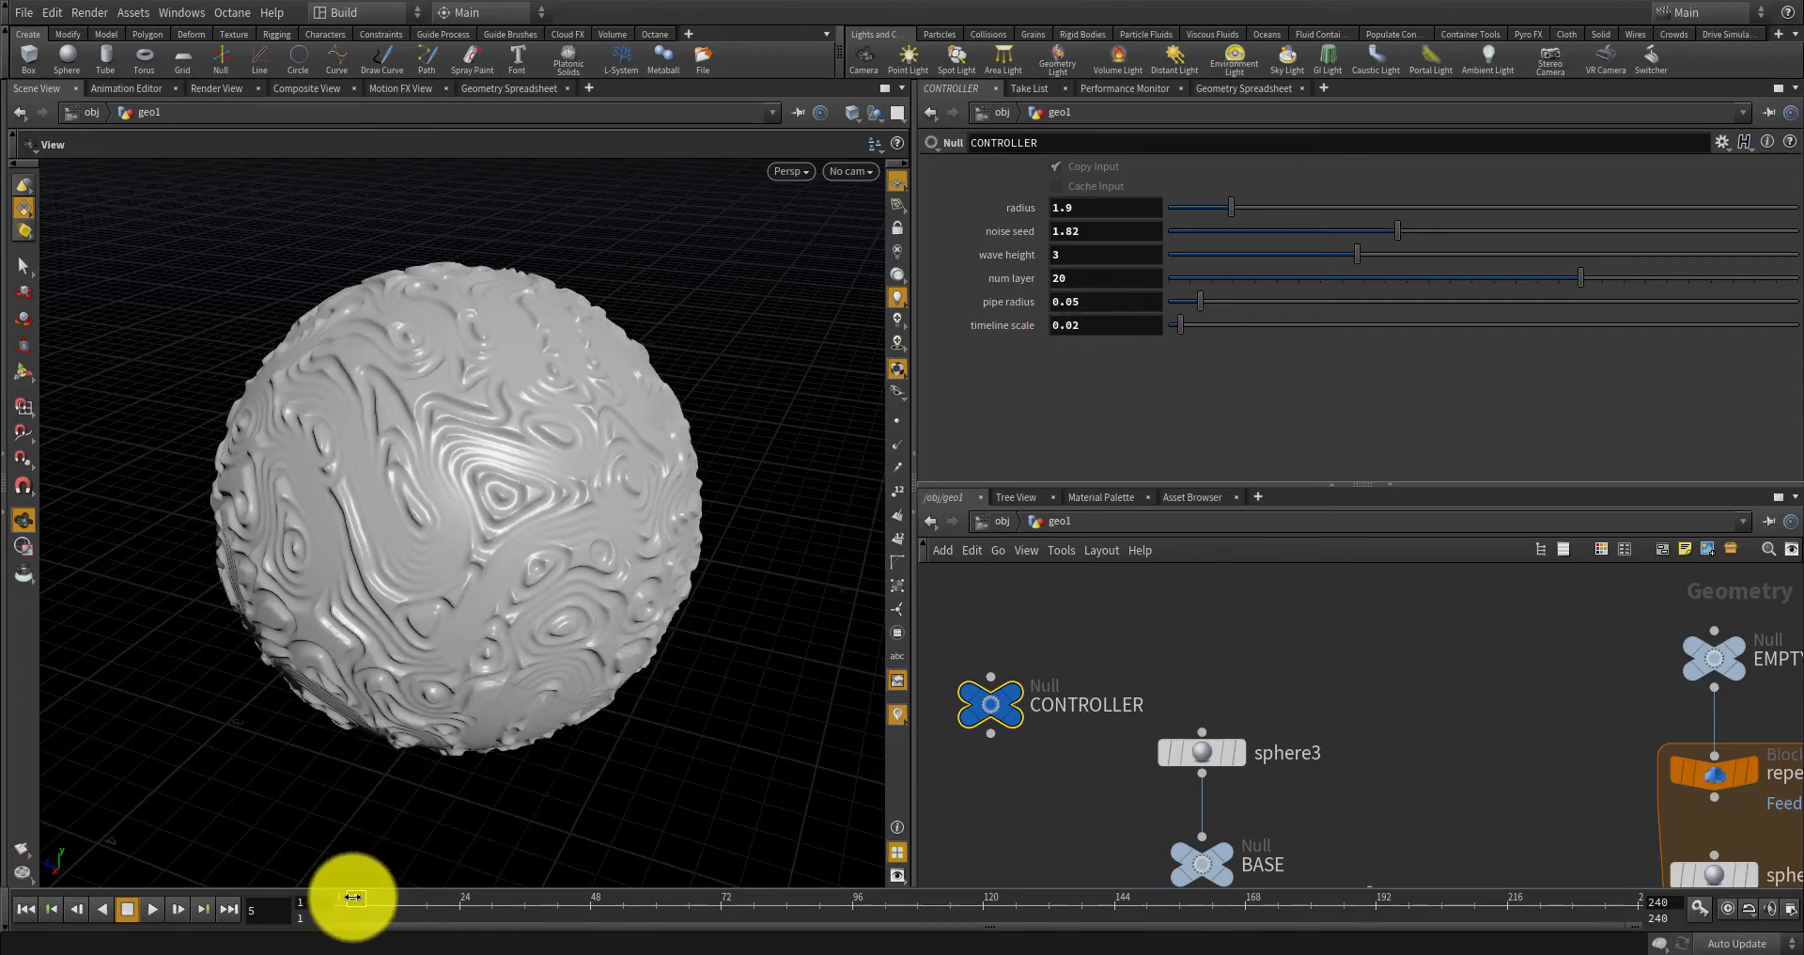
left_click(349, 897)
left_click_drag(295, 899, 285, 896)
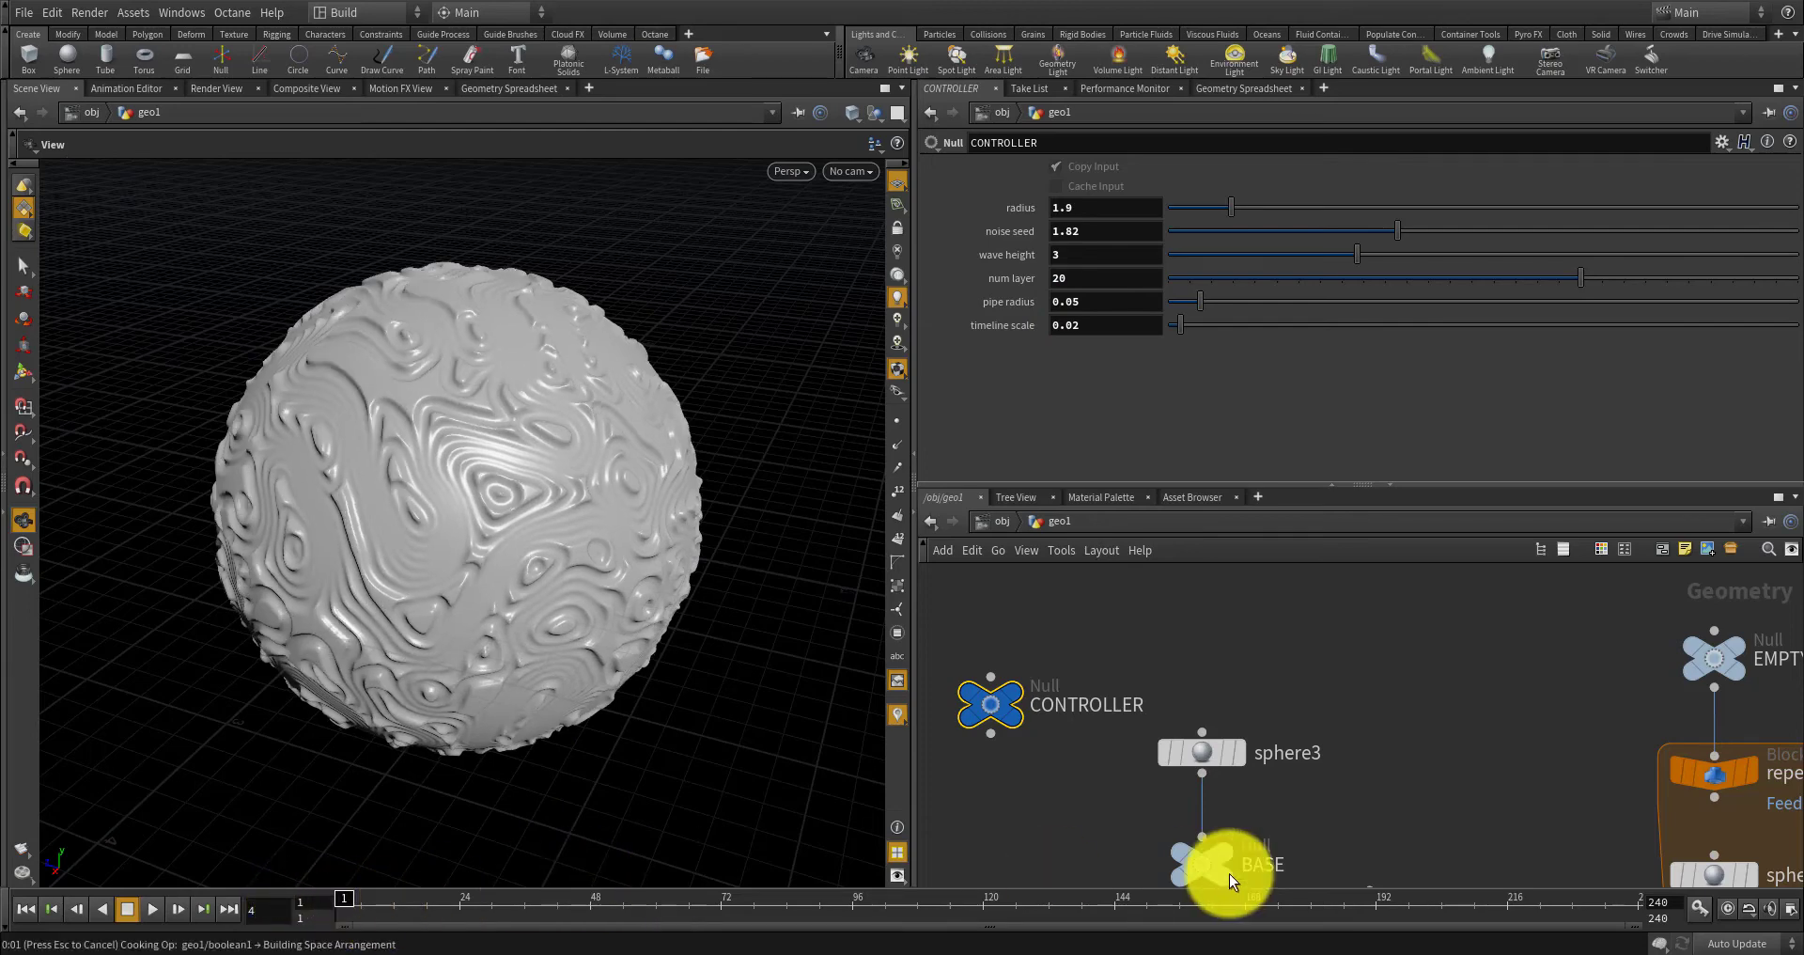
Shorten the timeline's end frame to 10 and step through frames 2 to 5 to inspect the contour animation.
left_click_drag(1669, 915, 1620, 918)
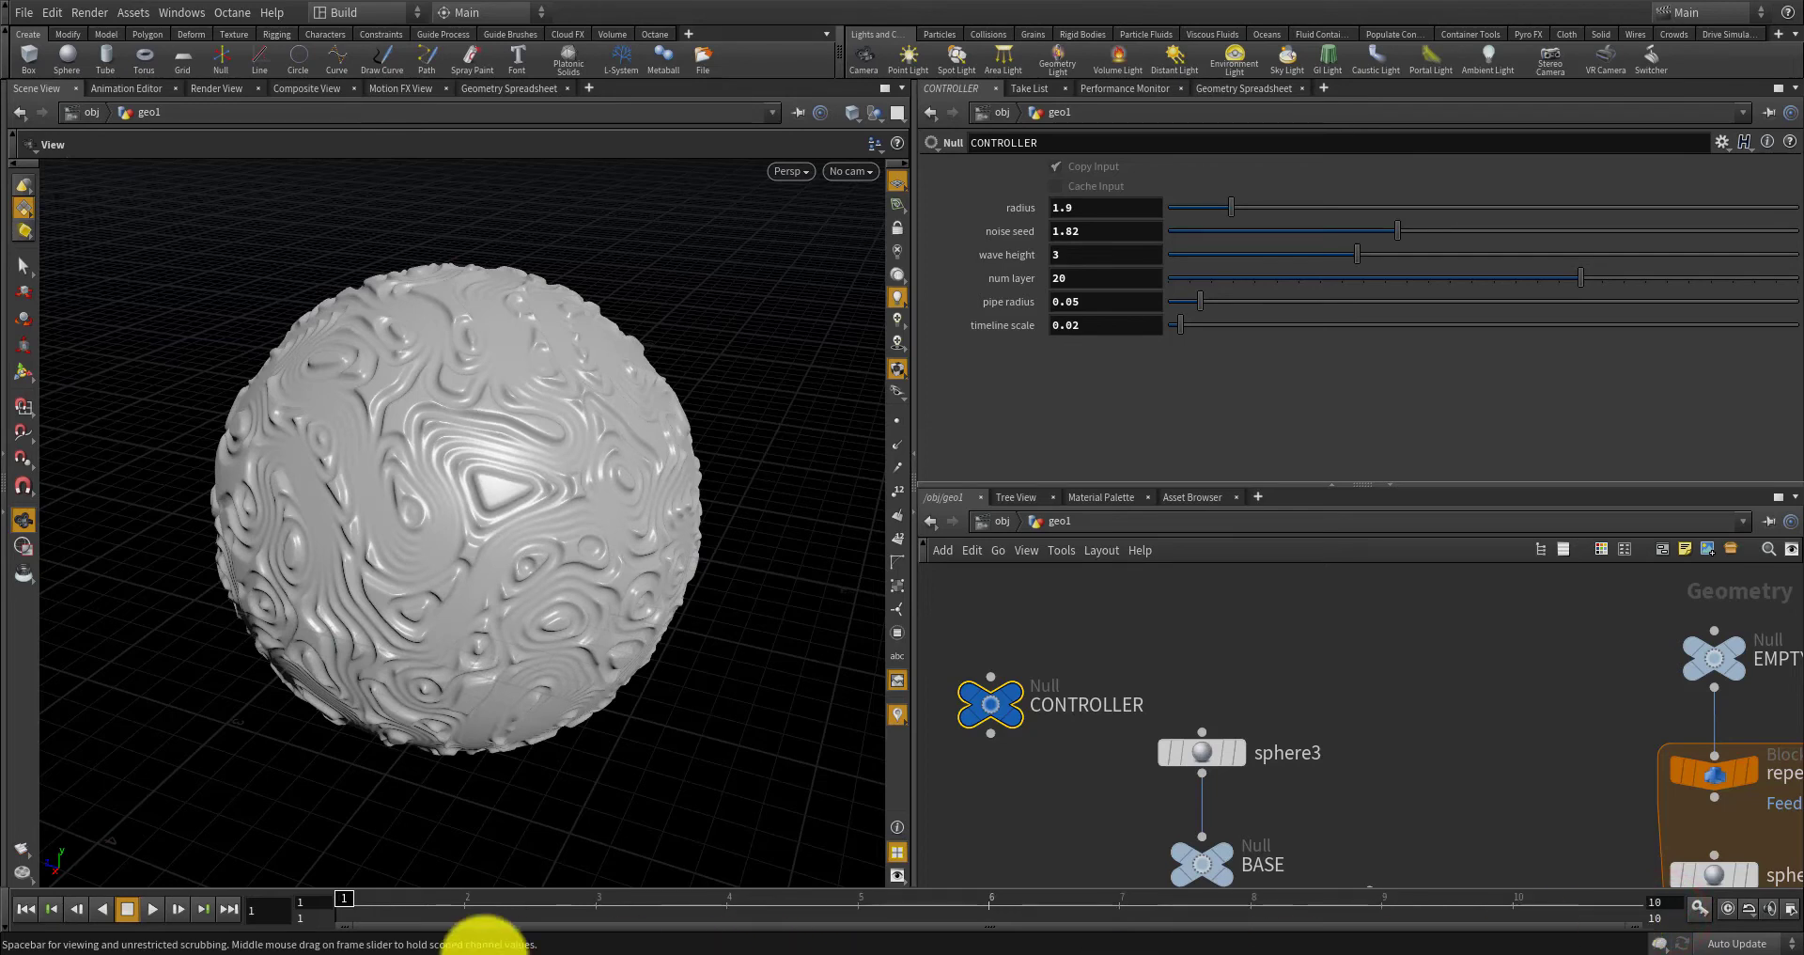
left_click(472, 897)
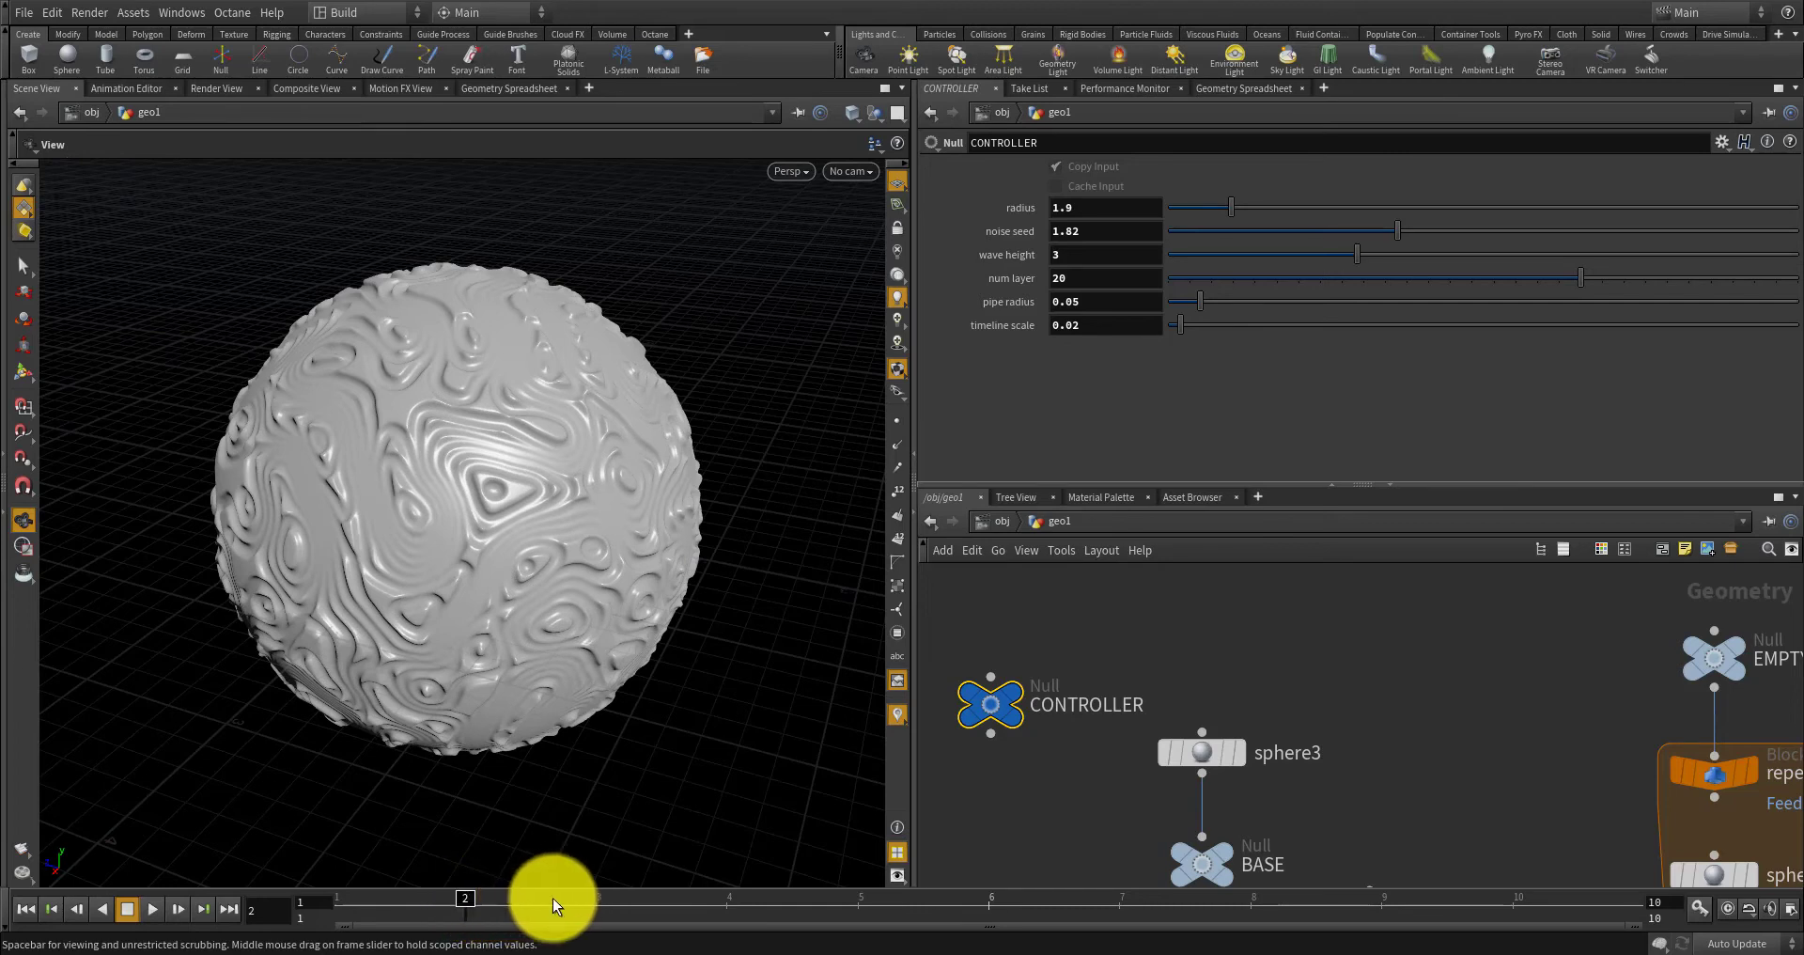
left_click(580, 897)
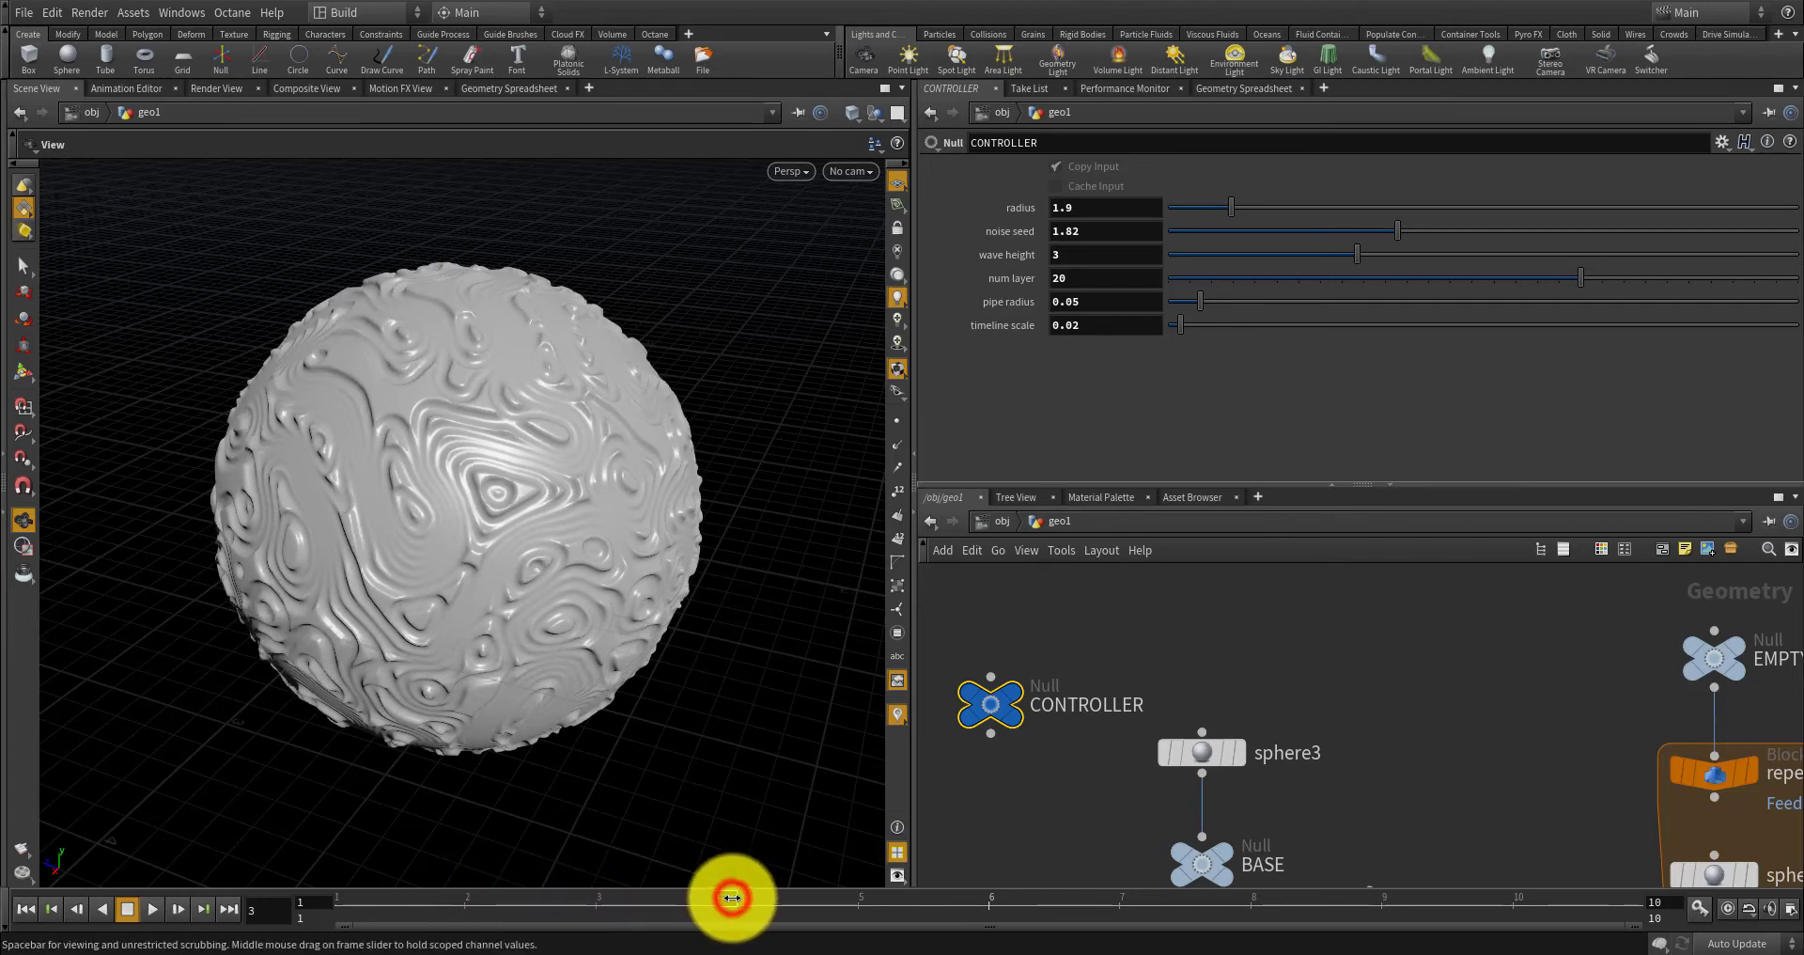
left_click(732, 898)
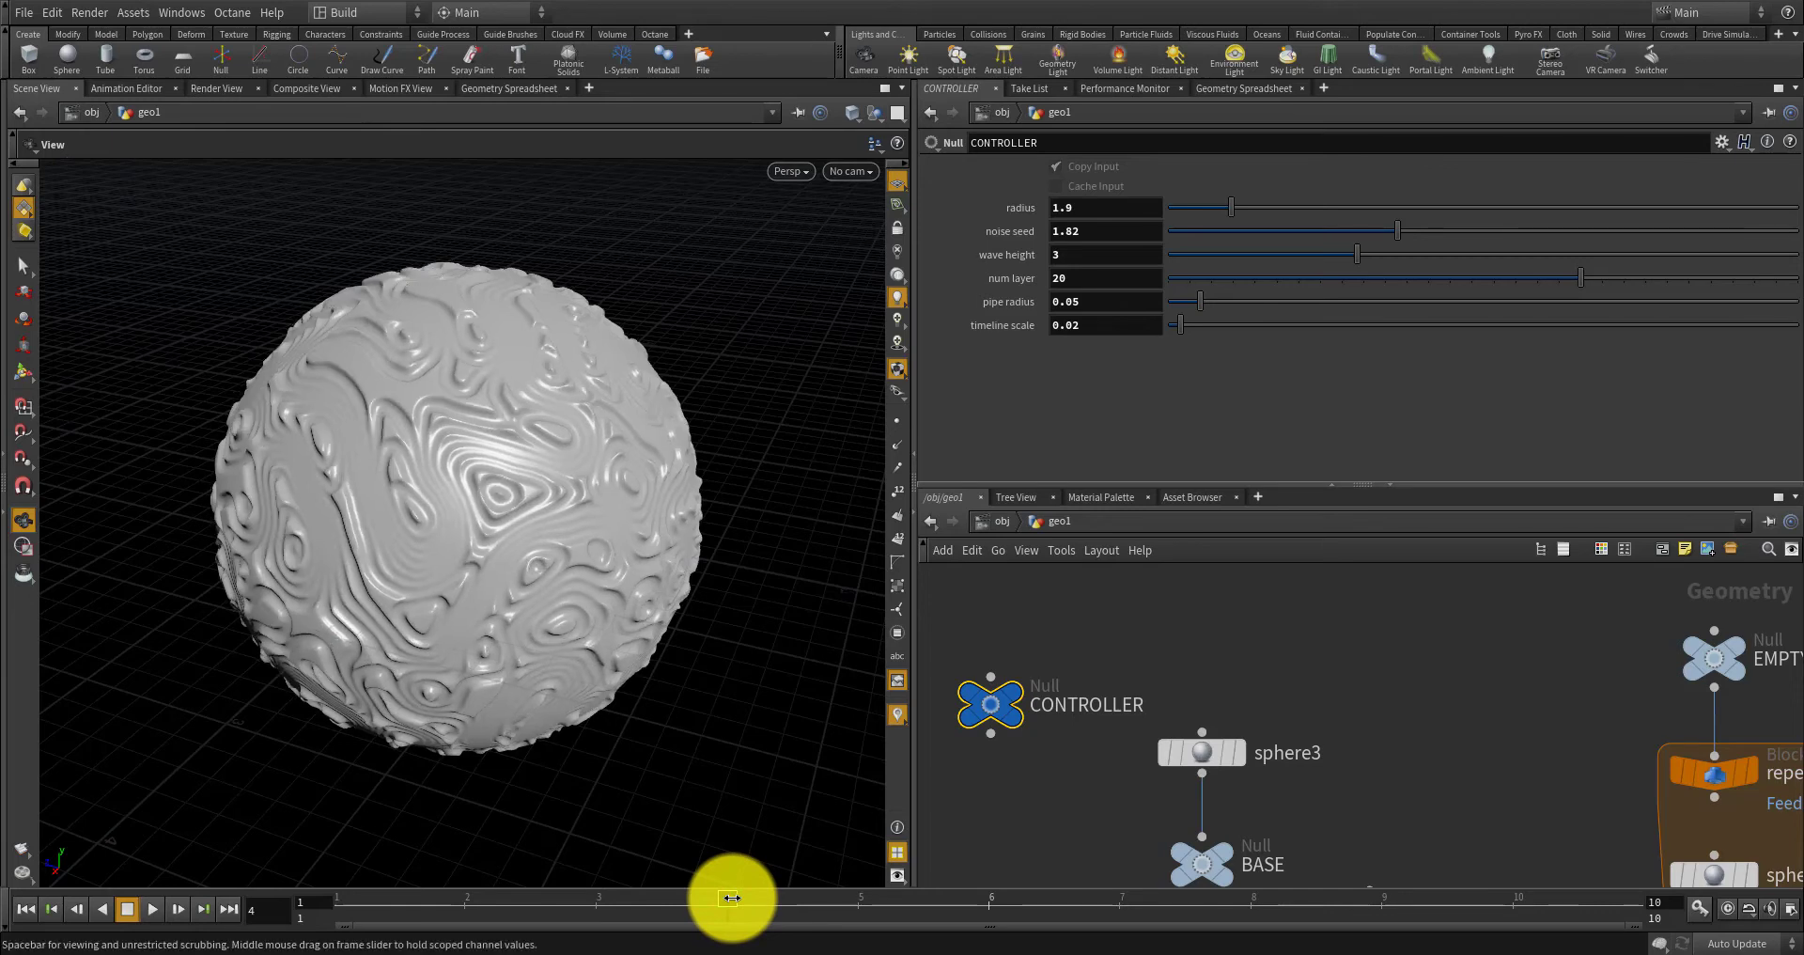
left_click(840, 901)
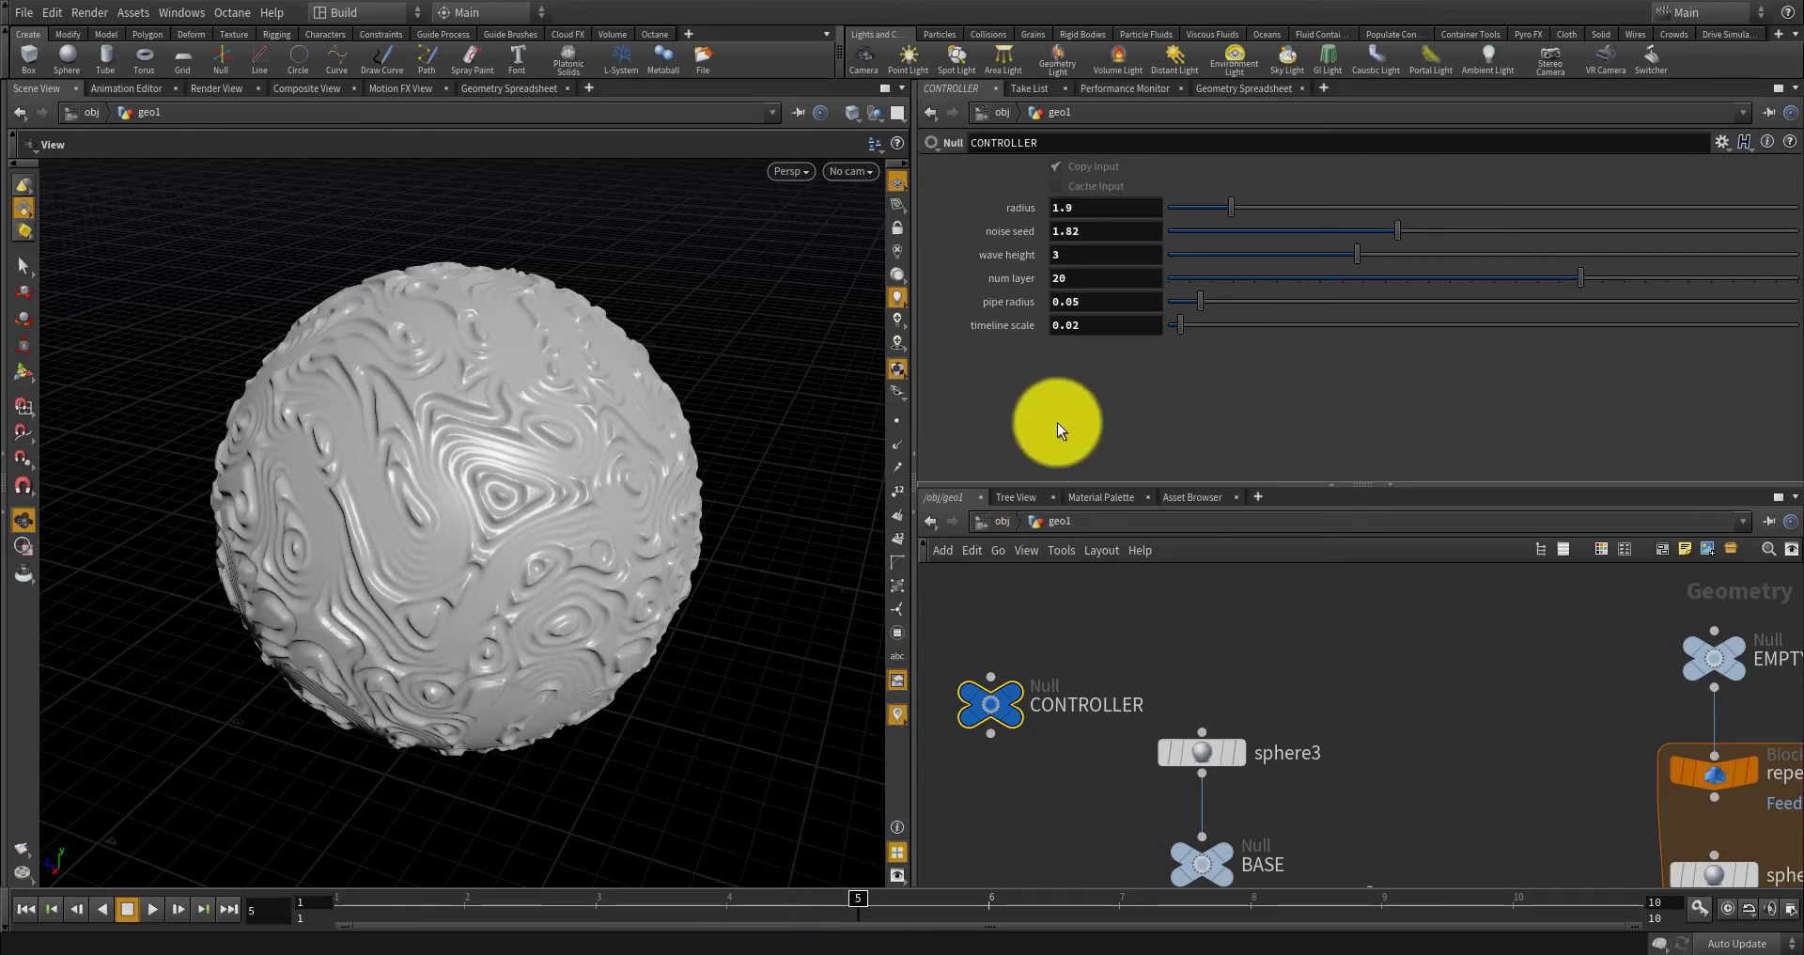
Set the CONTROLLER null's timeline scale to 0.01 and return to frame 1.
key("BackSpace")
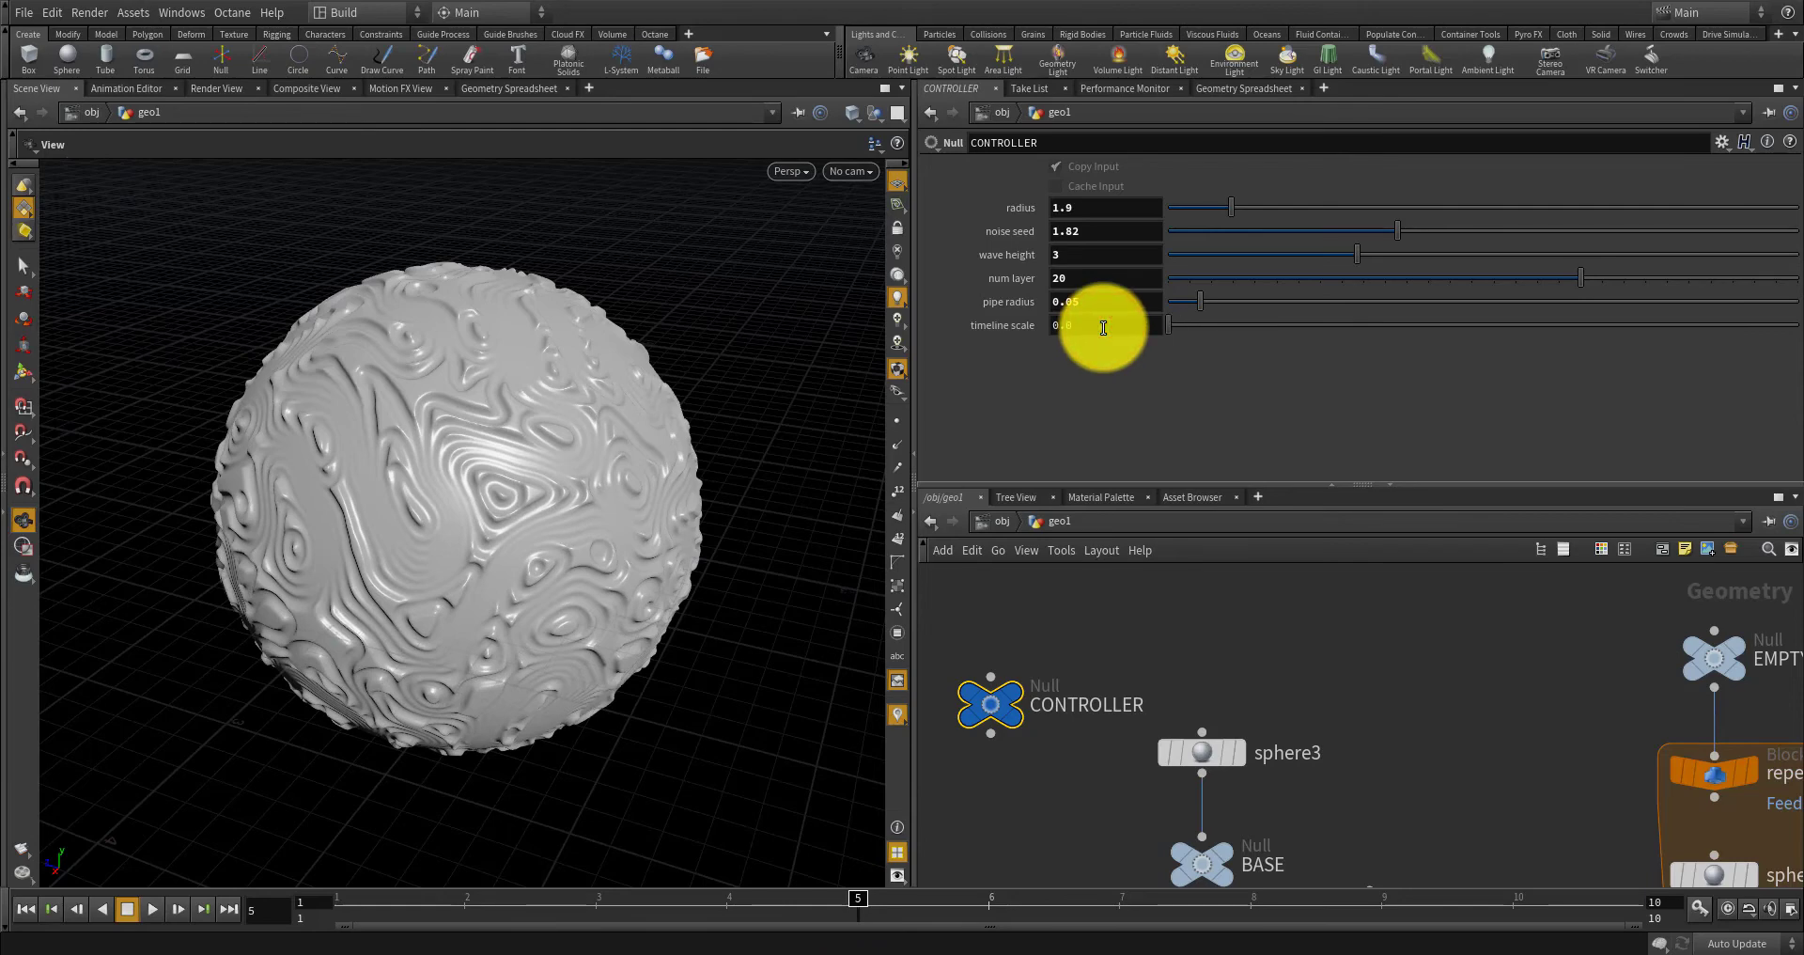
left_click(1103, 326)
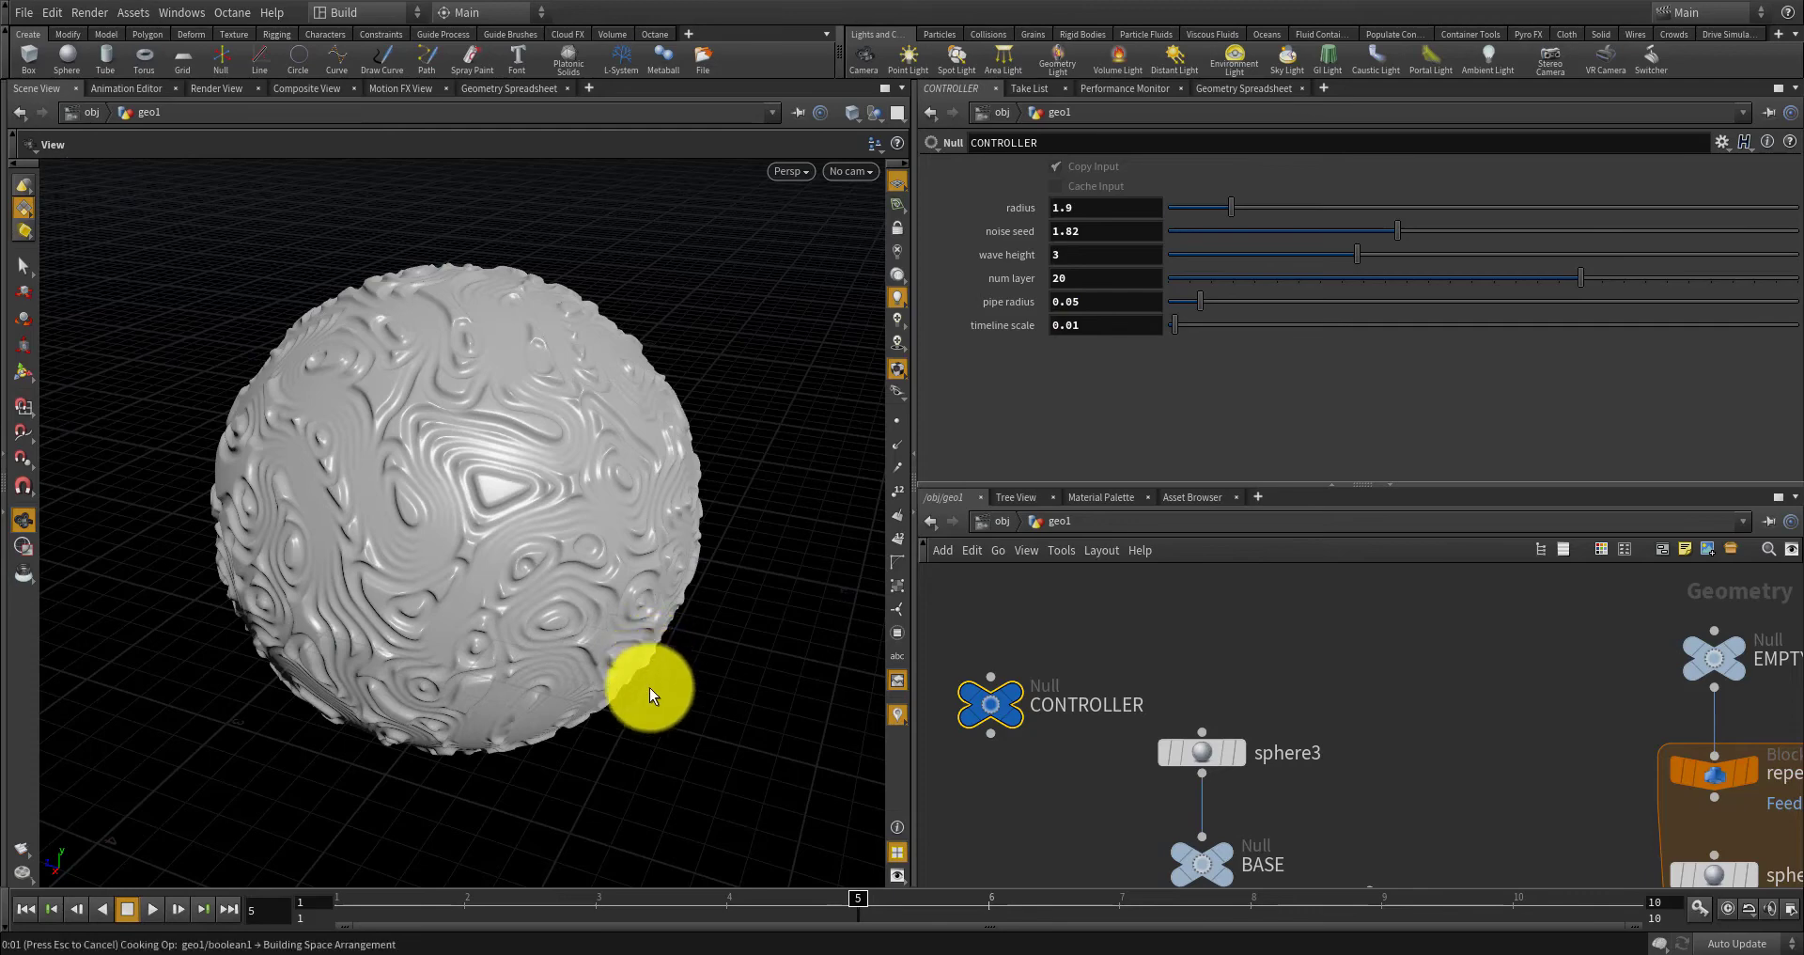
left_click(342, 897)
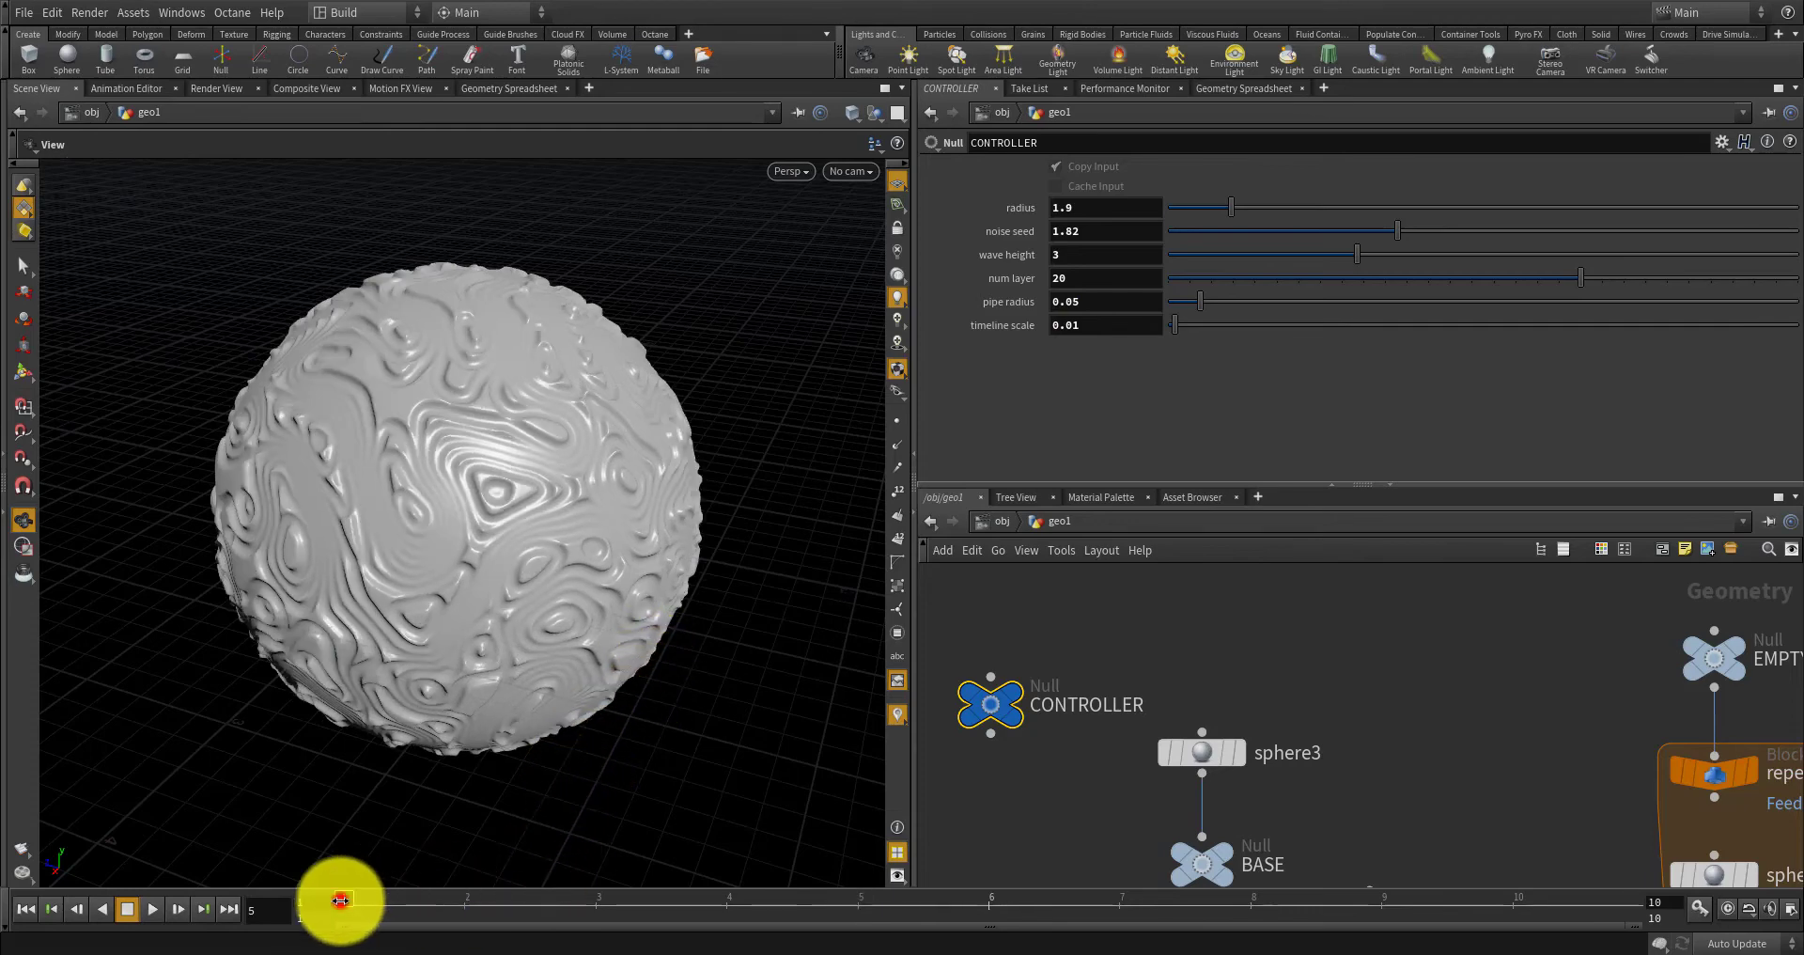
Compare frame 2 with frame 1 on the carved sphere, and restore the timeline's end frame to 240.
left_click(459, 903)
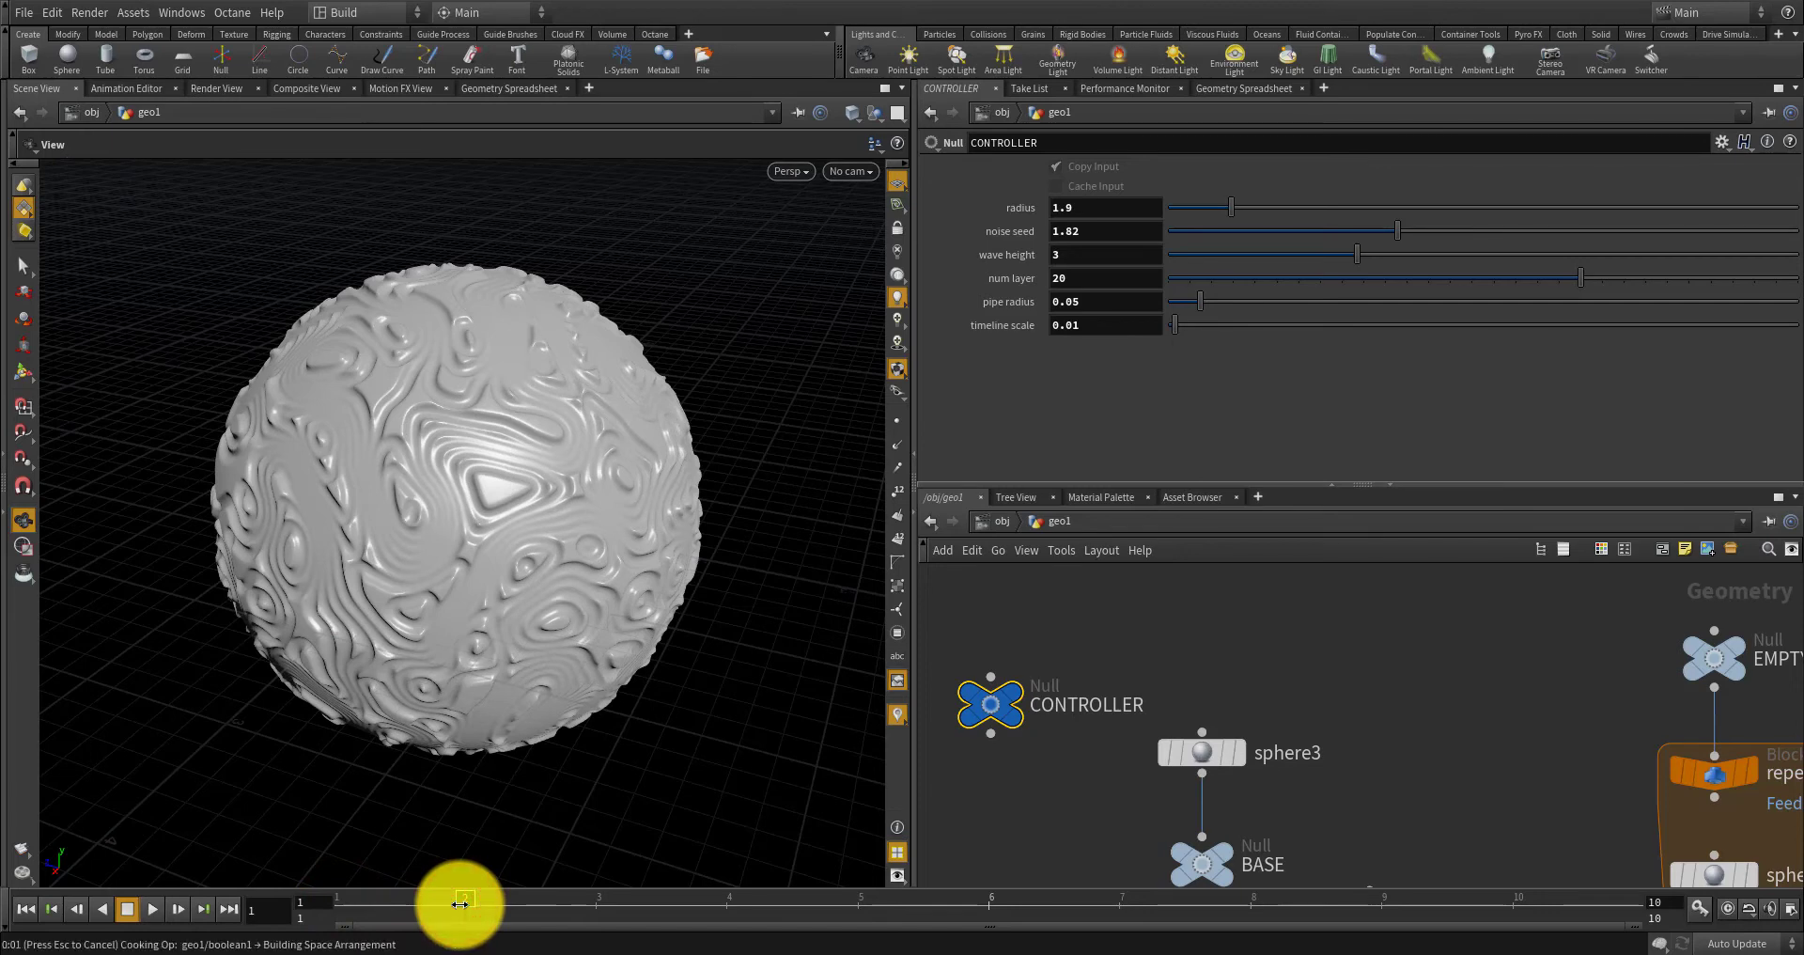
left_click_drag(409, 916, 343, 898)
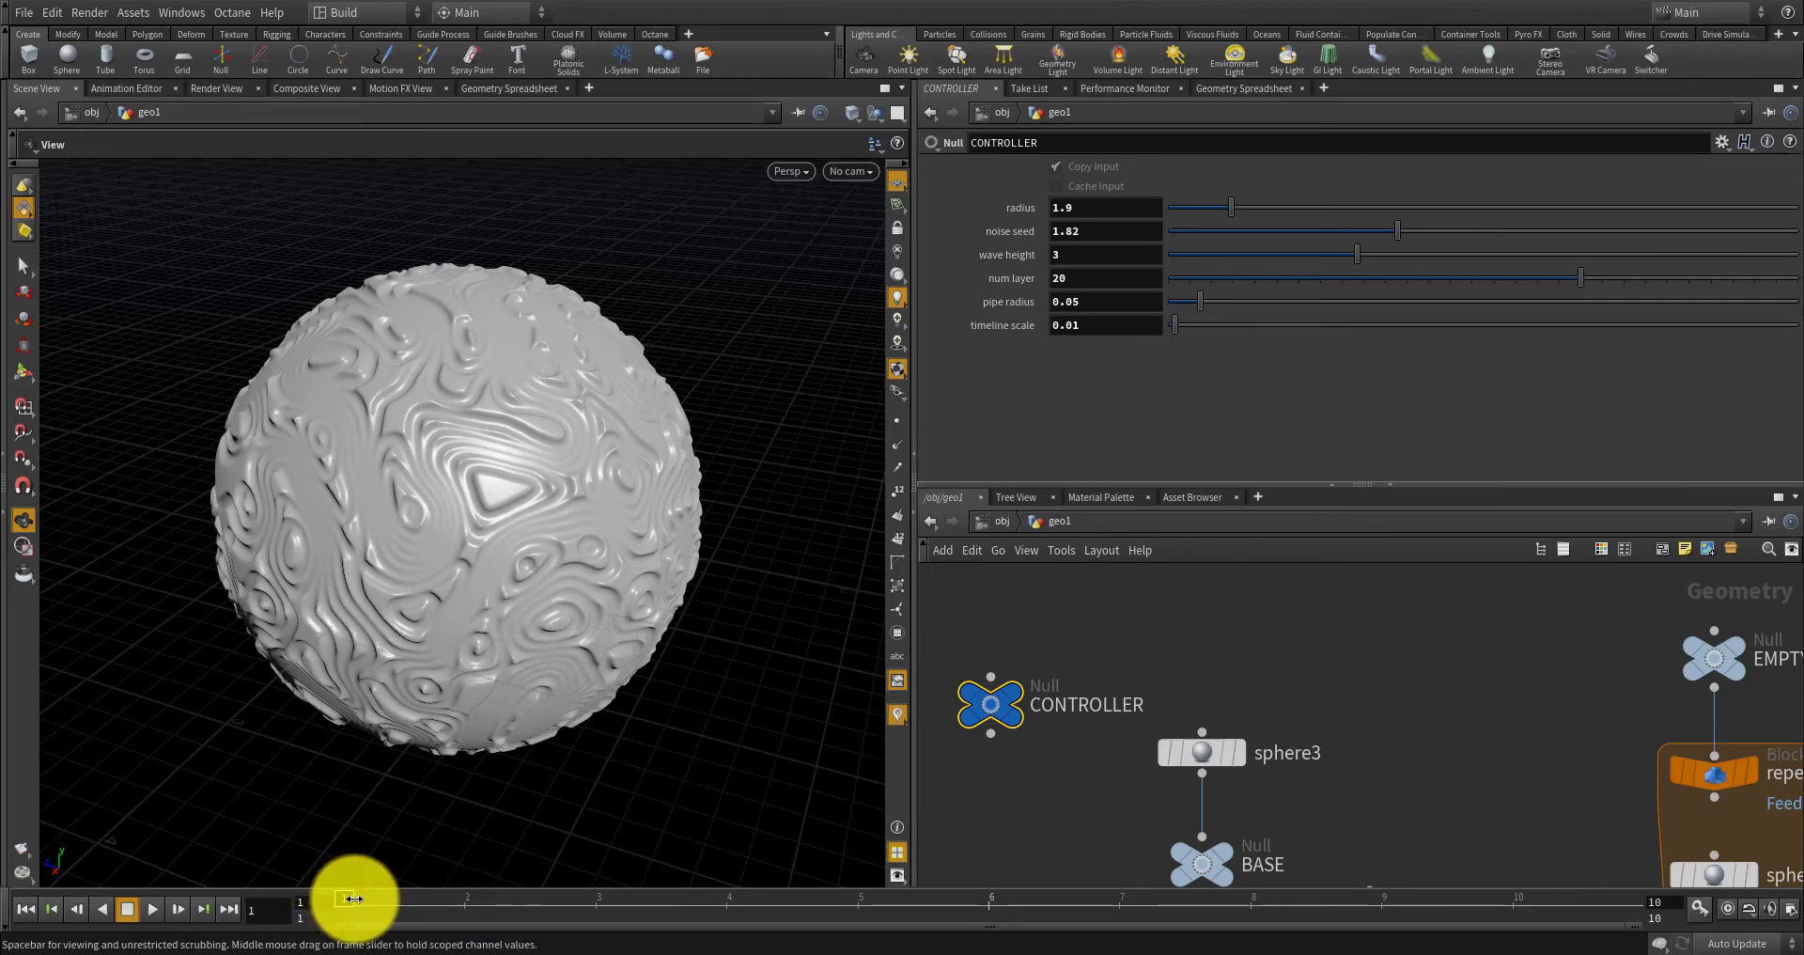
left_click_drag(1661, 914, 1601, 915)
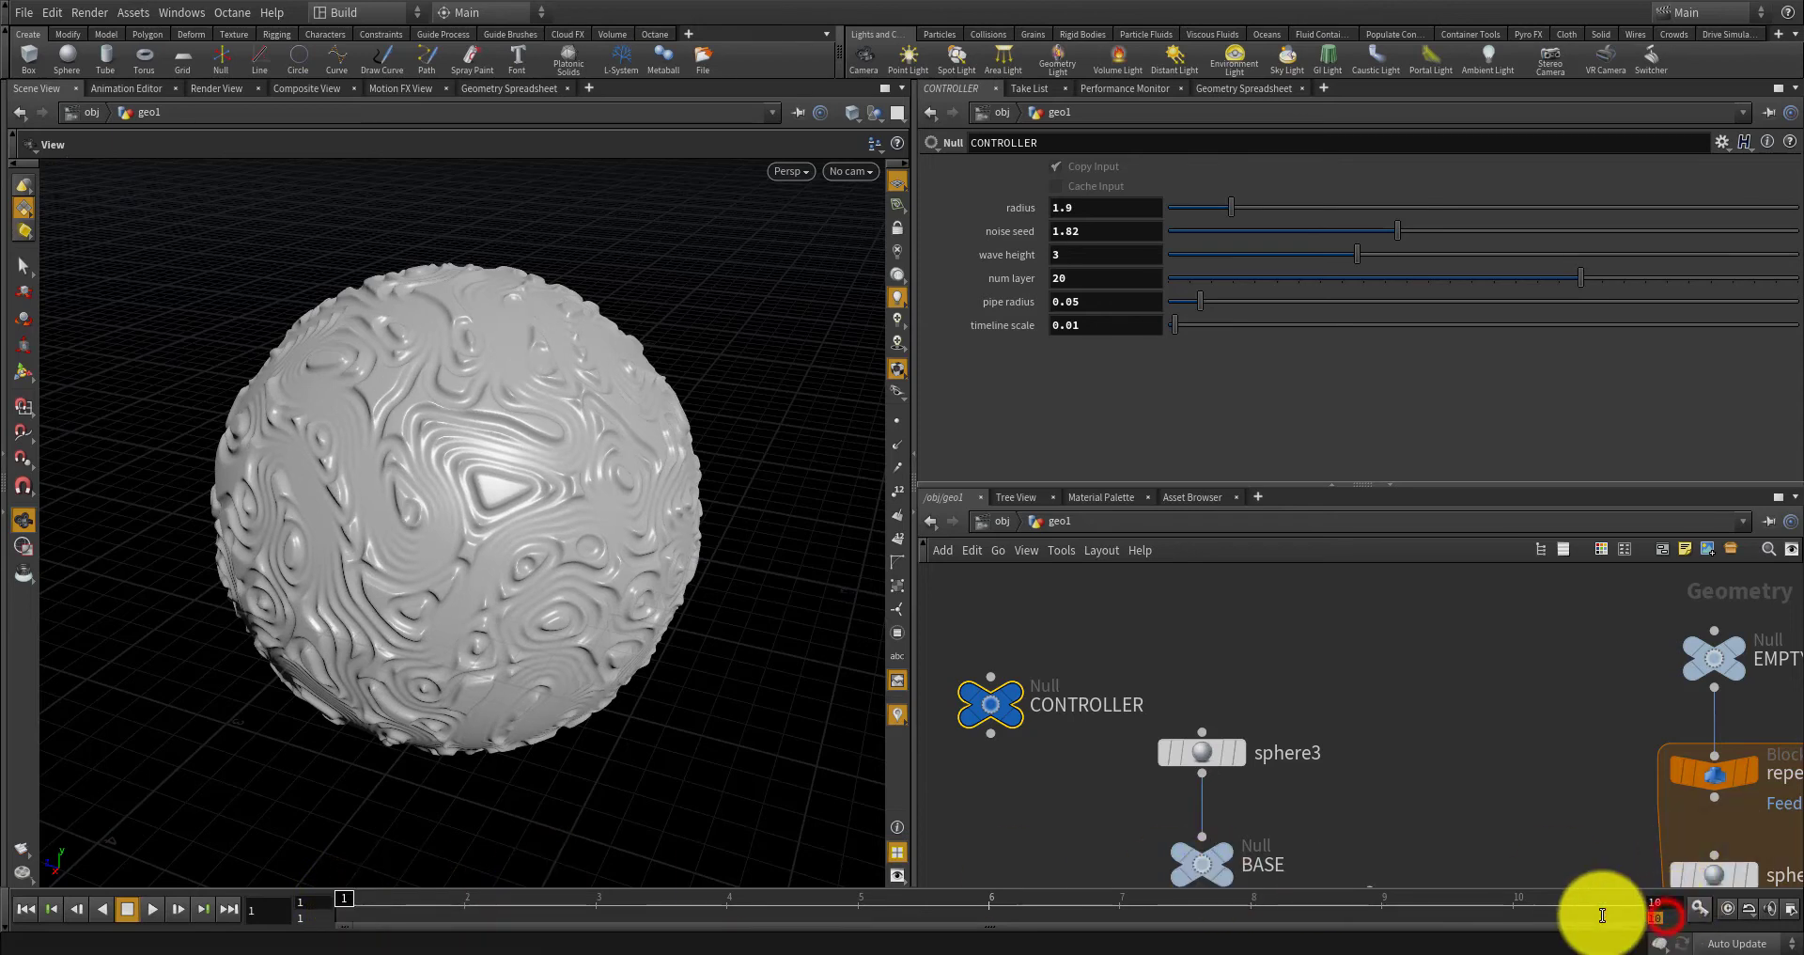
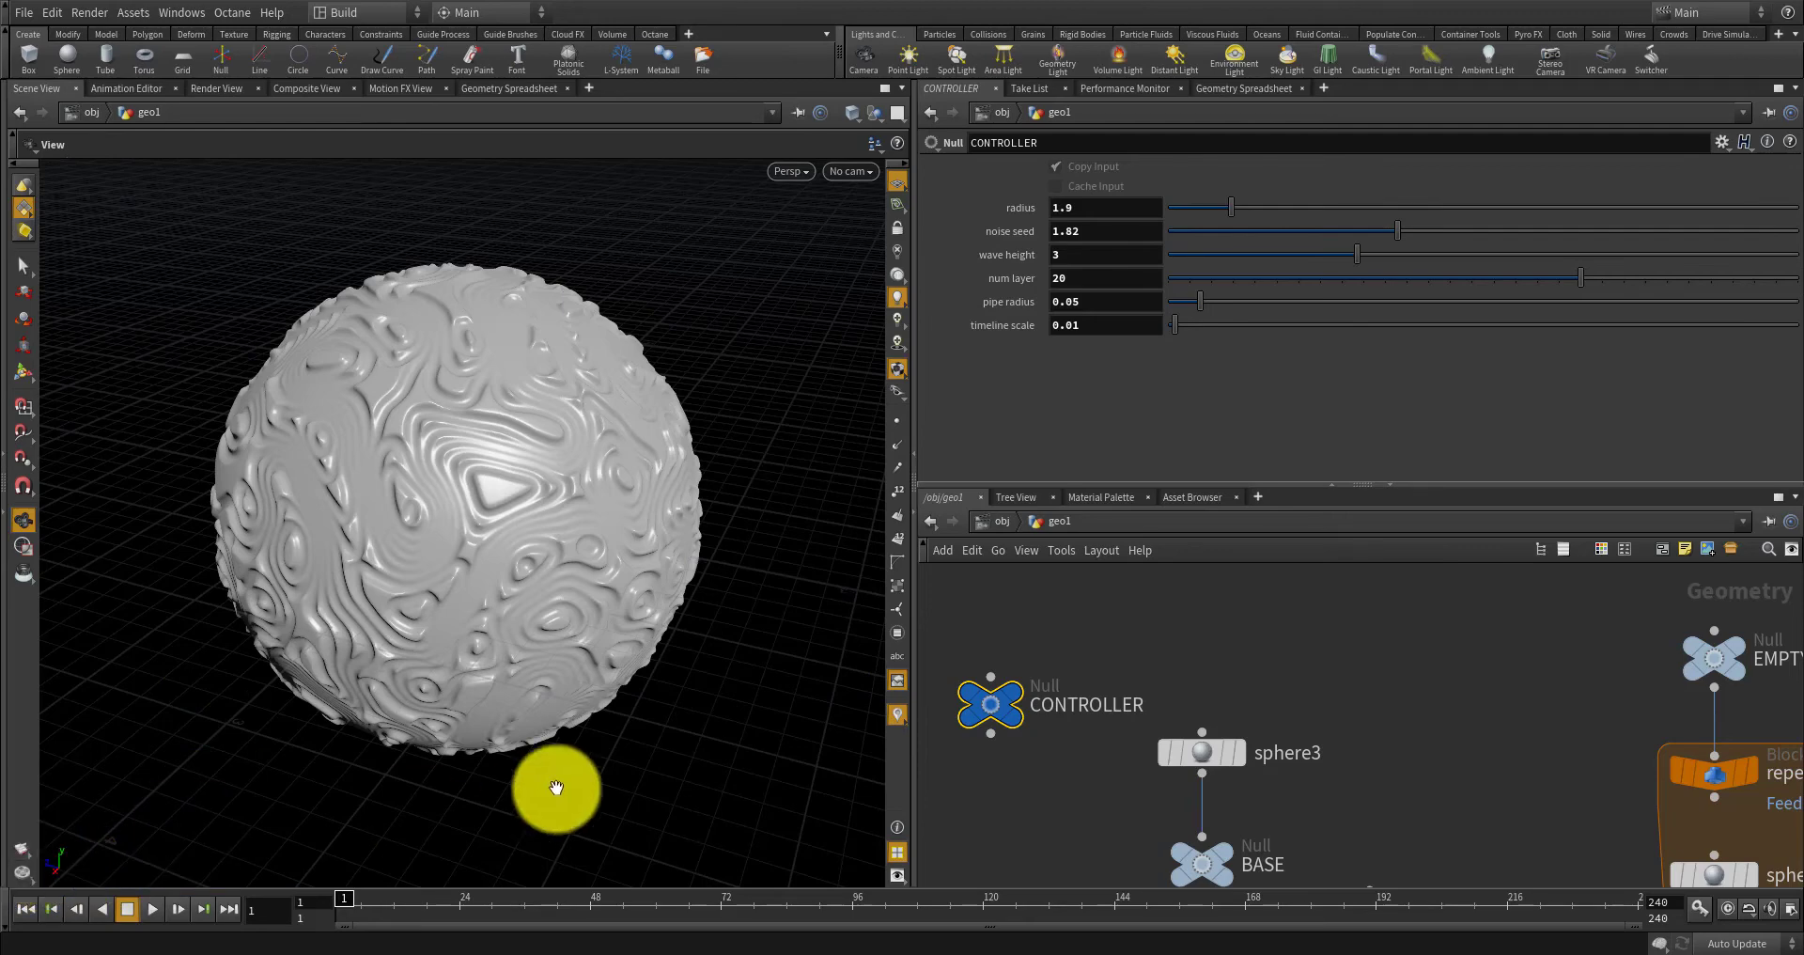
Add a Color node below convertvdb1, connect it to convertvdb1's output and display it.
scroll(1034, 744, "down", 8)
scroll(1129, 810, "up", 4)
middle_click_drag(1186, 809, 1226, 619)
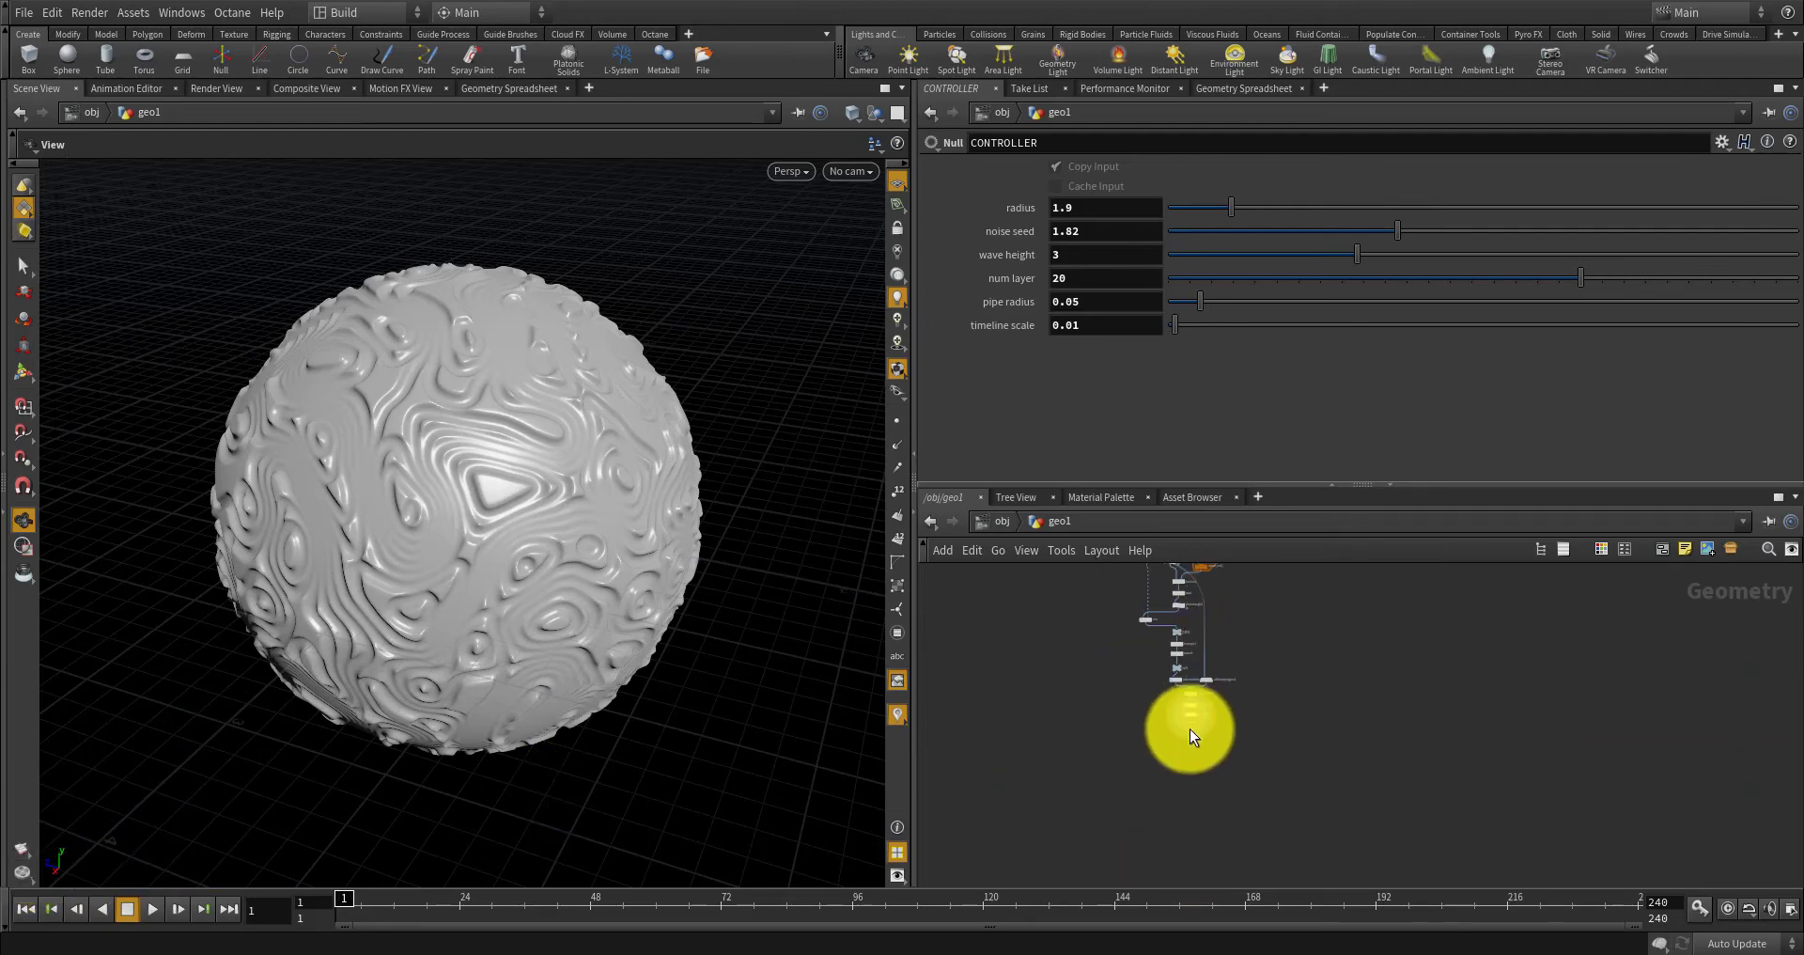
scroll(1187, 706, "up", 5)
key("Tab")
type("co")
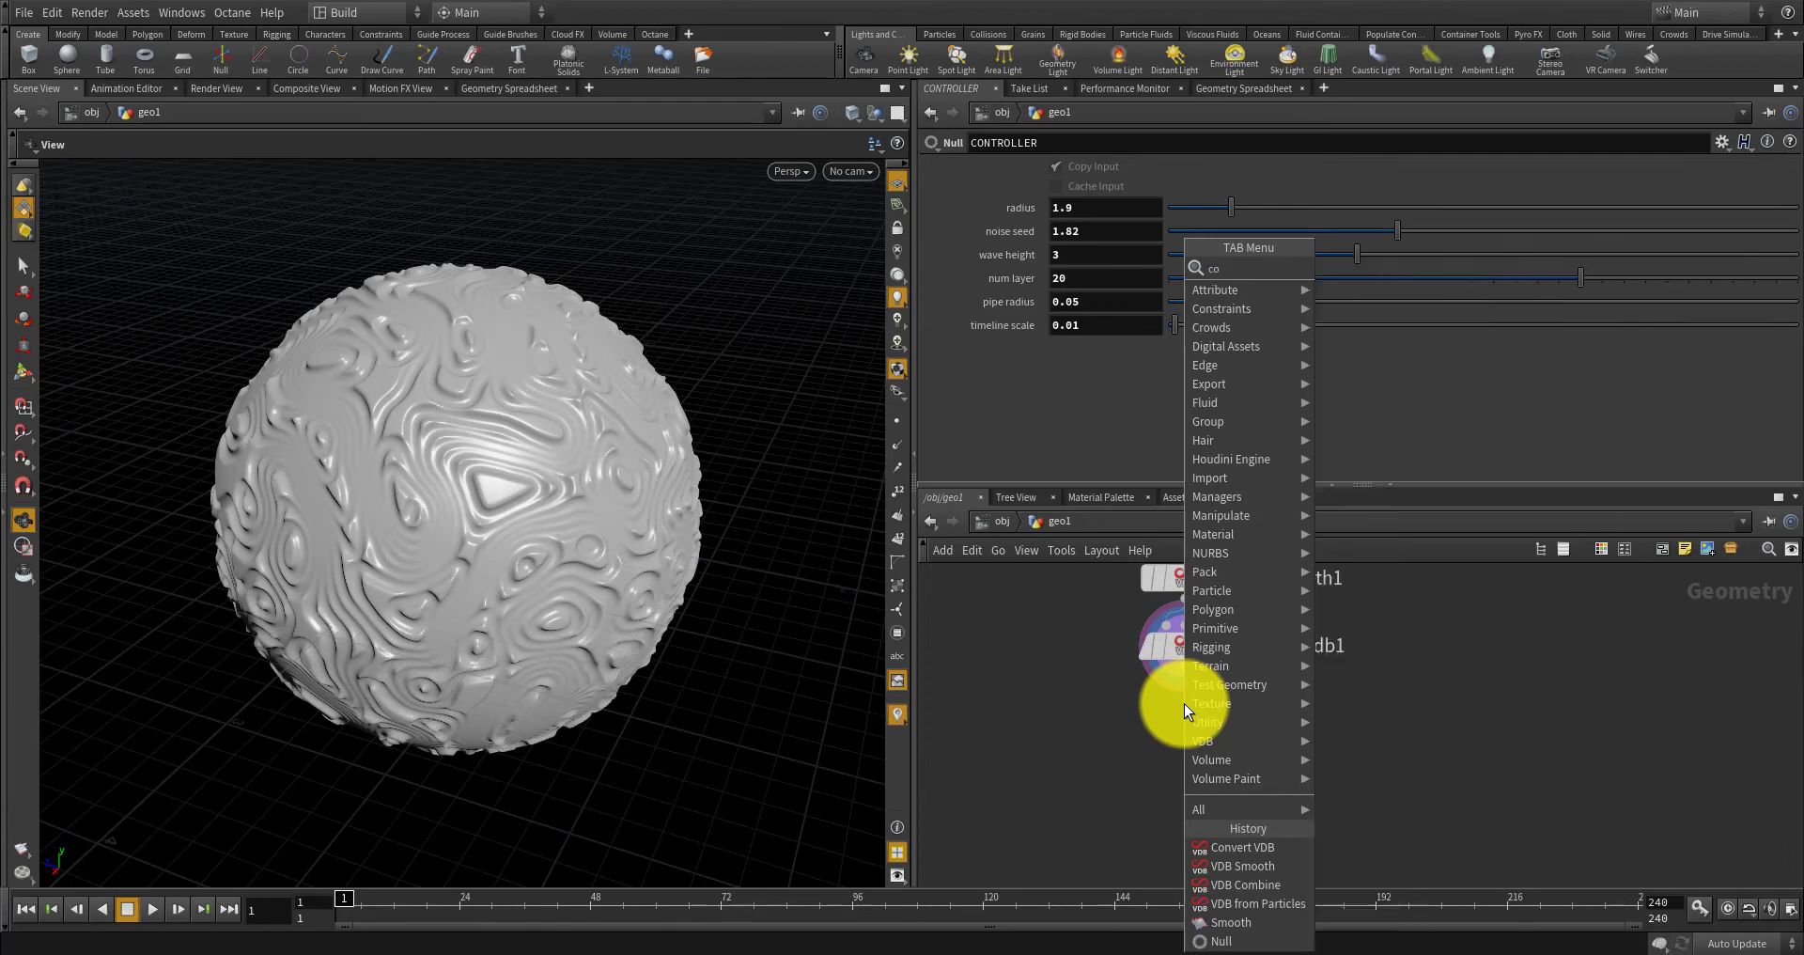
type("lor")
key("Return")
left_click(1184, 705)
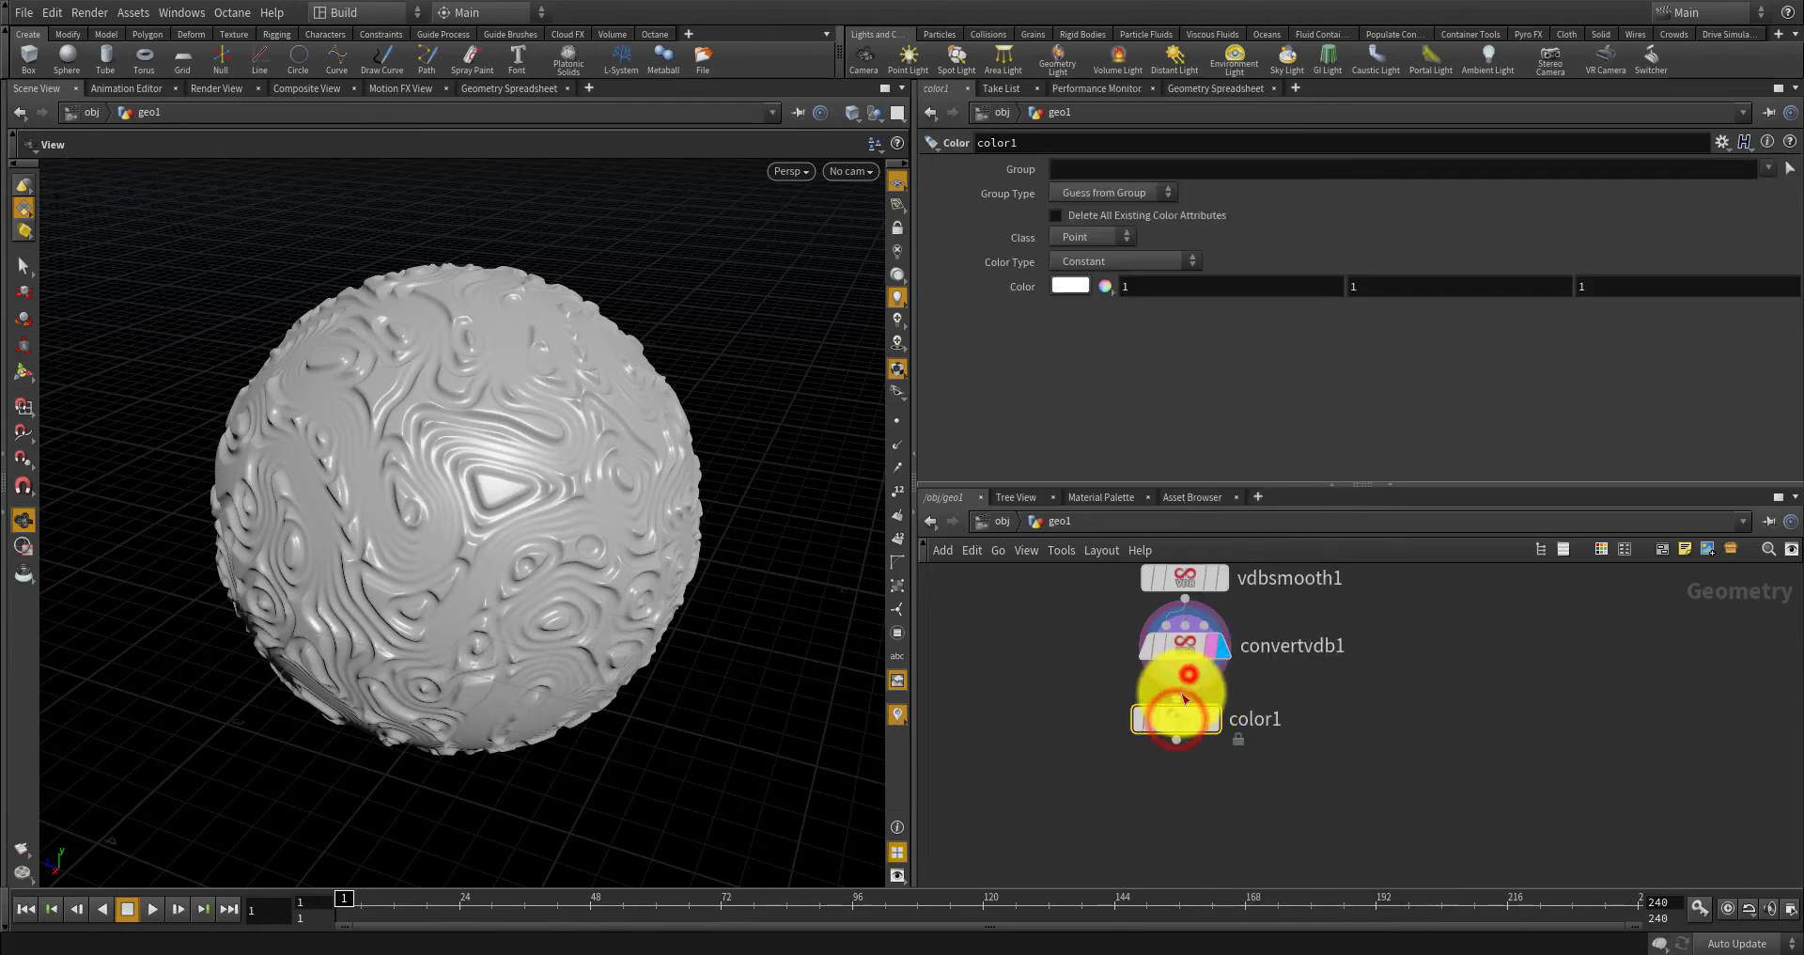
left_click_drag(1182, 695, 1187, 727)
left_click(1215, 717)
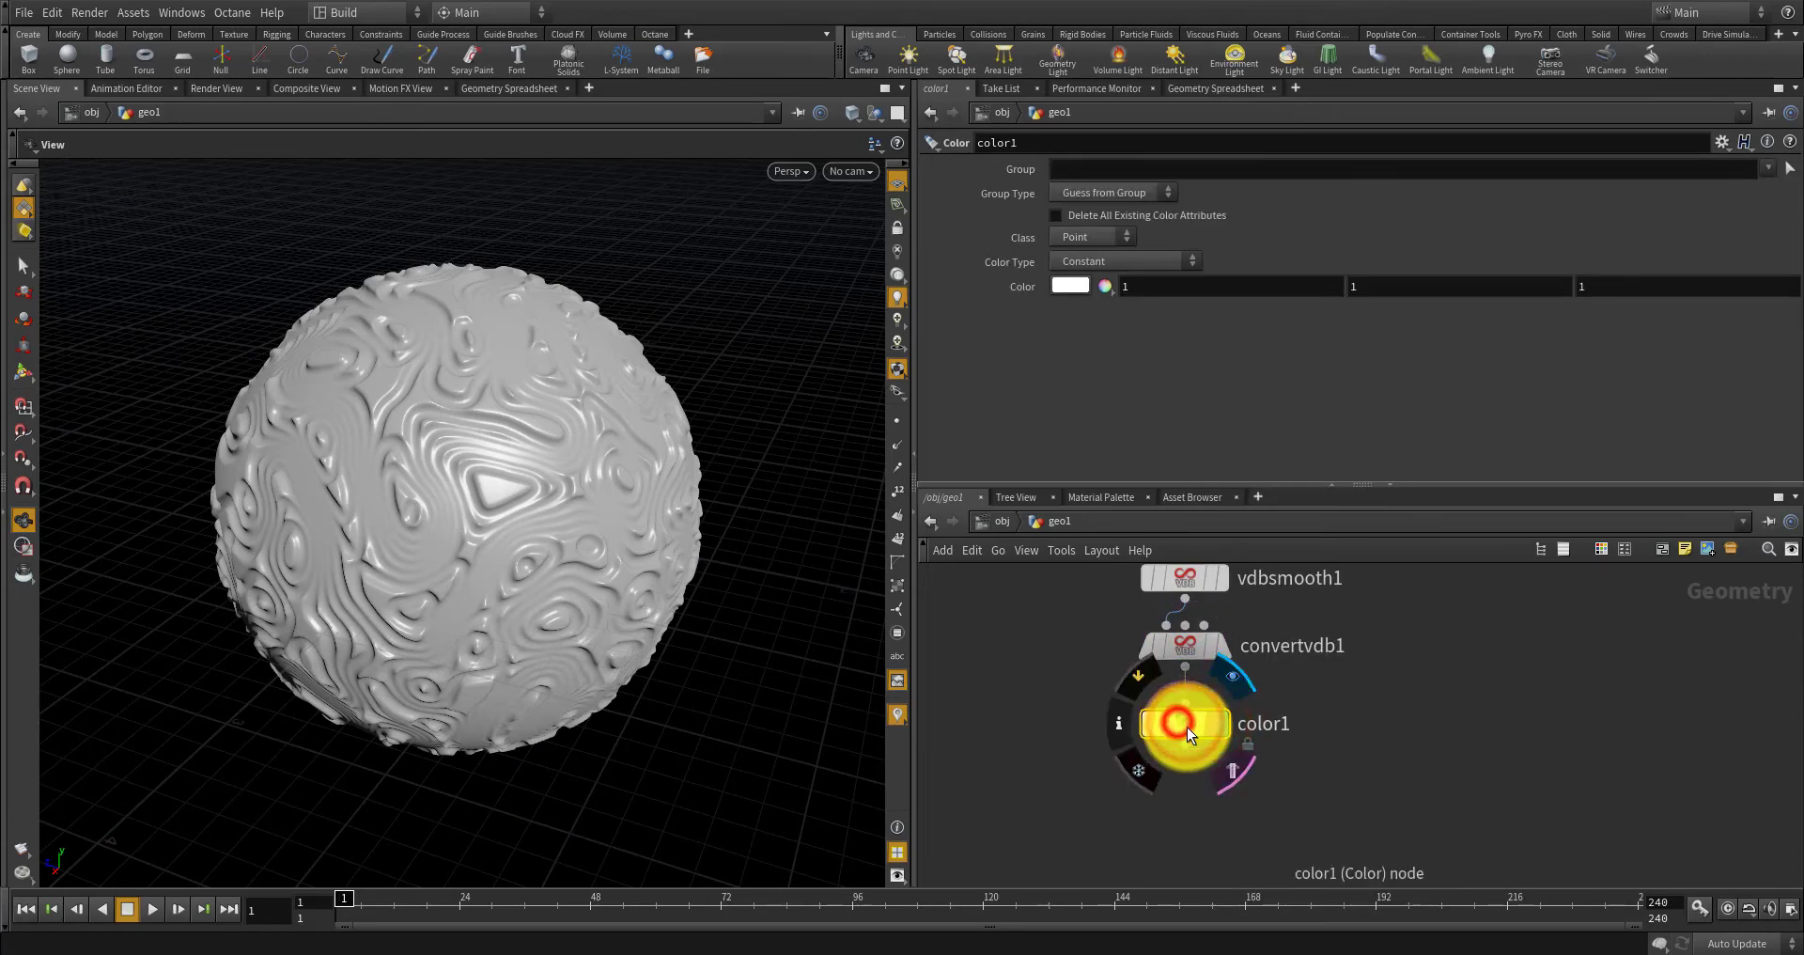
Open color1's color editor, try red, green, cyan, yellow and orange swatches, and adjust the color to a golden yellow of 1, 0.614, 0.
left_click(1070, 286)
left_click(996, 150)
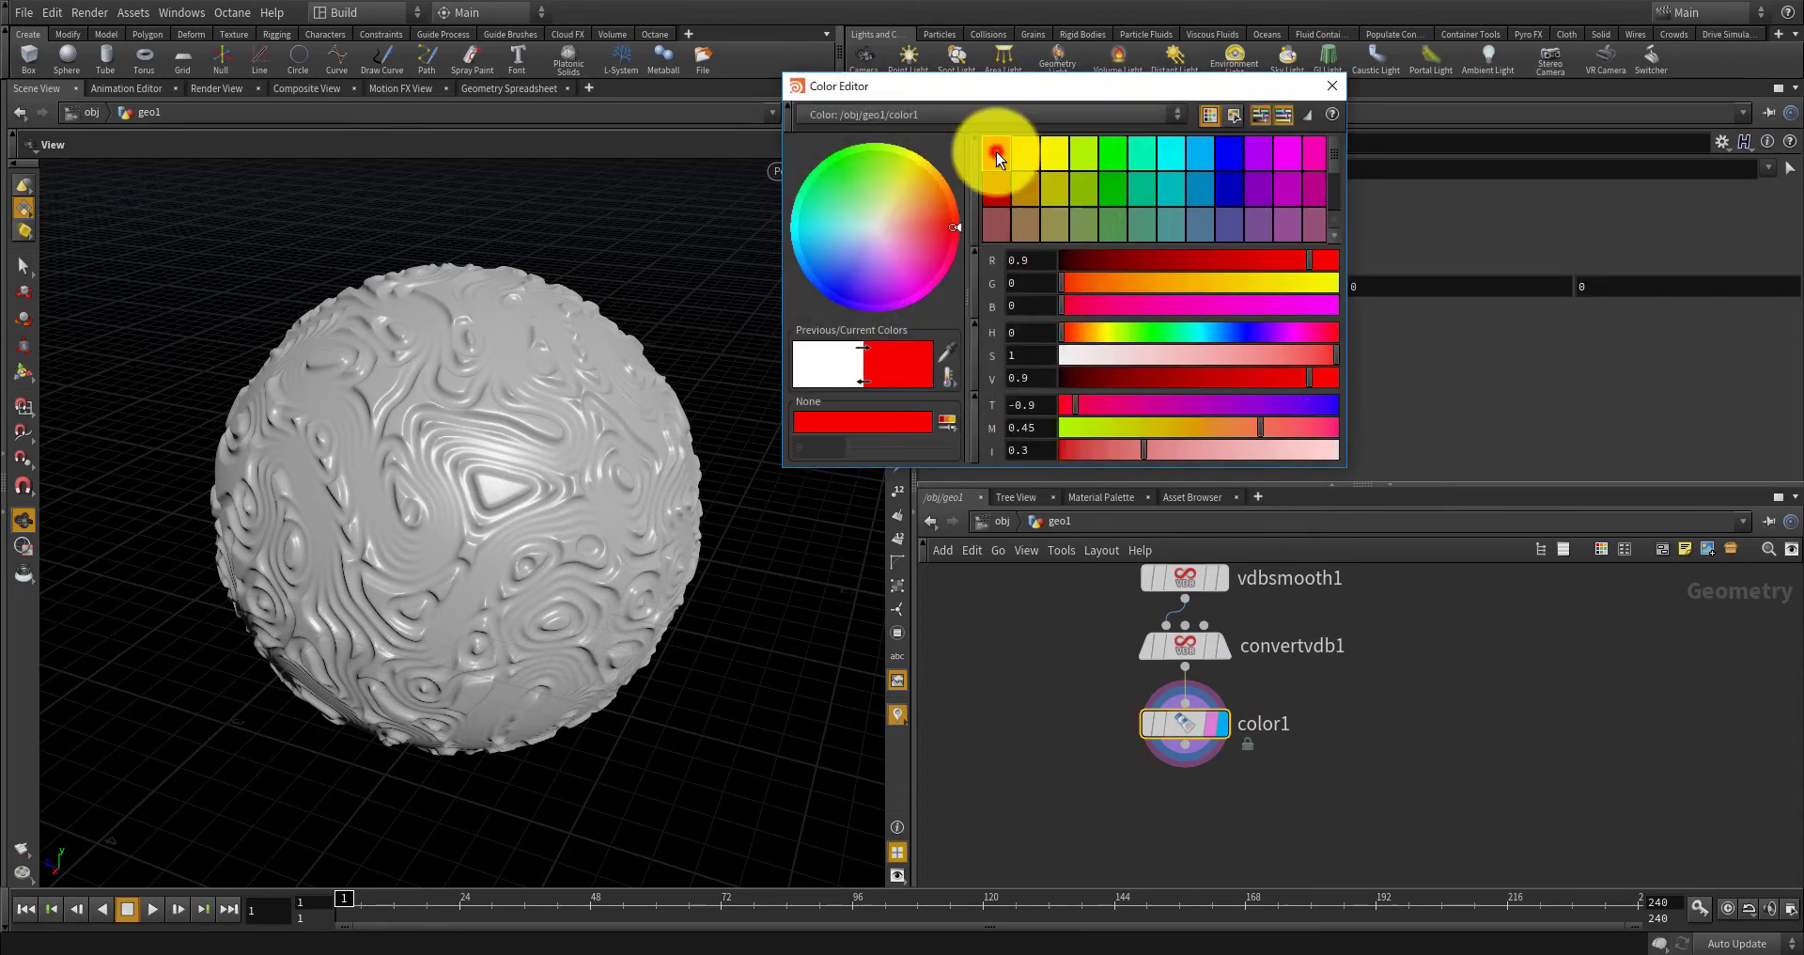
left_click(1114, 156)
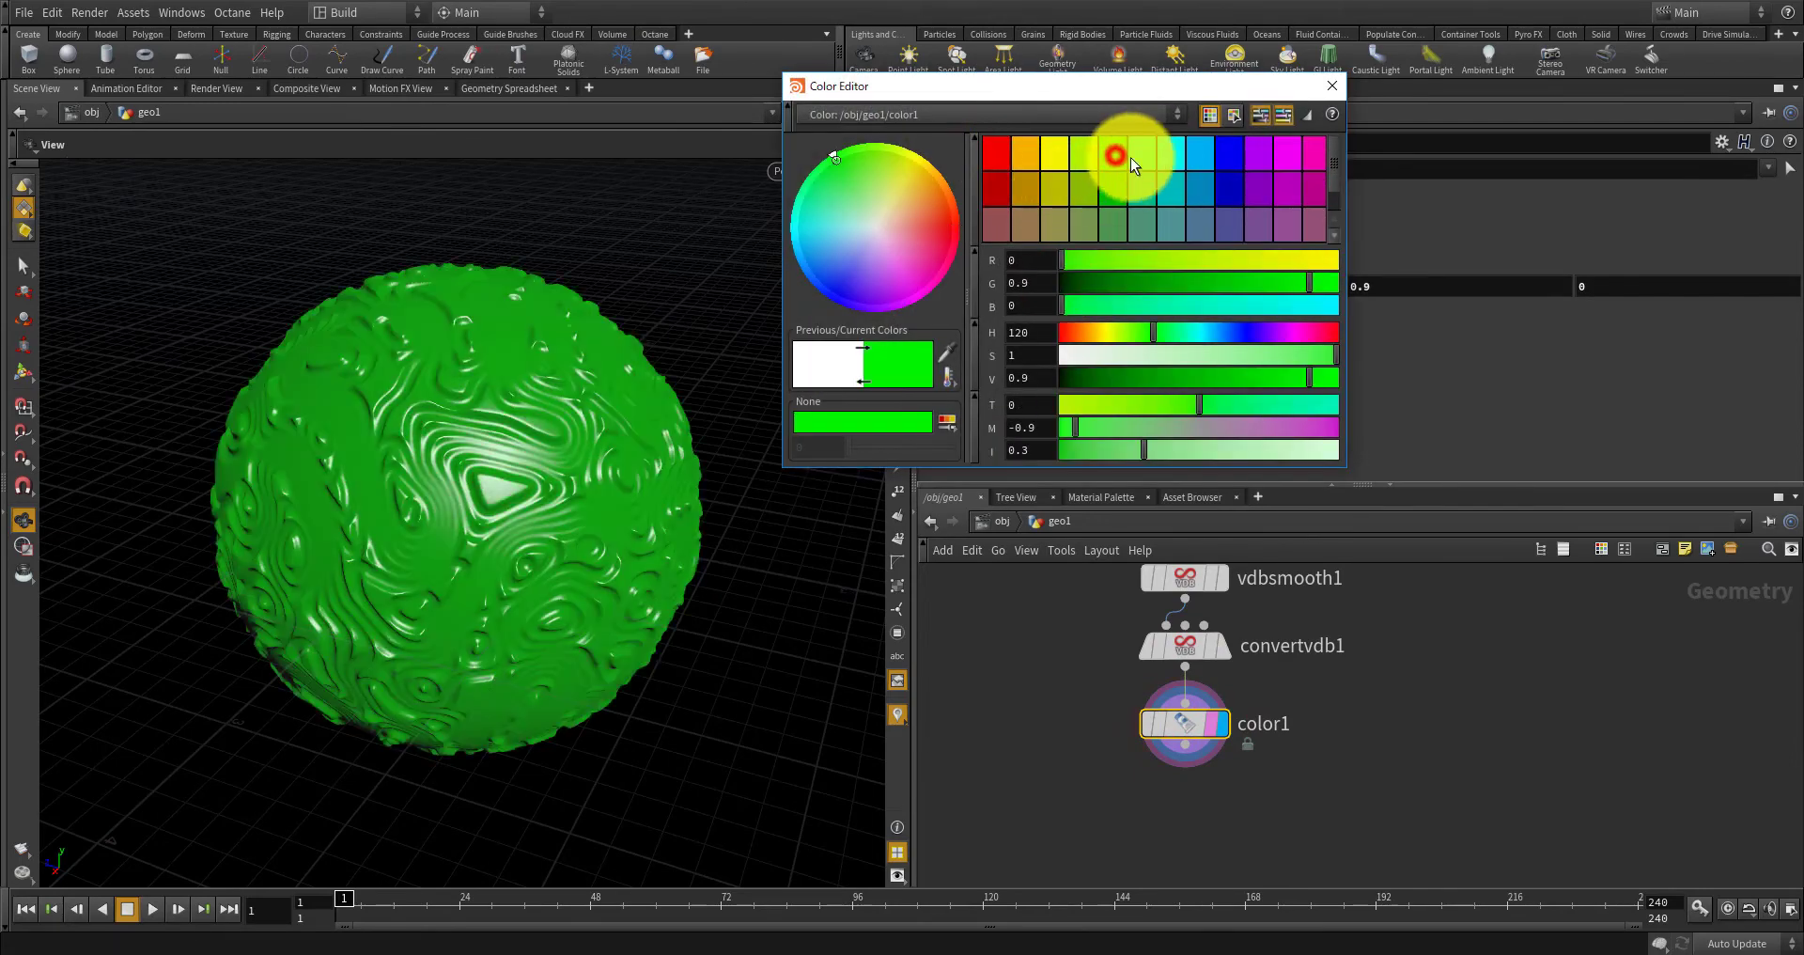
left_click(1144, 154)
left_click(1173, 156)
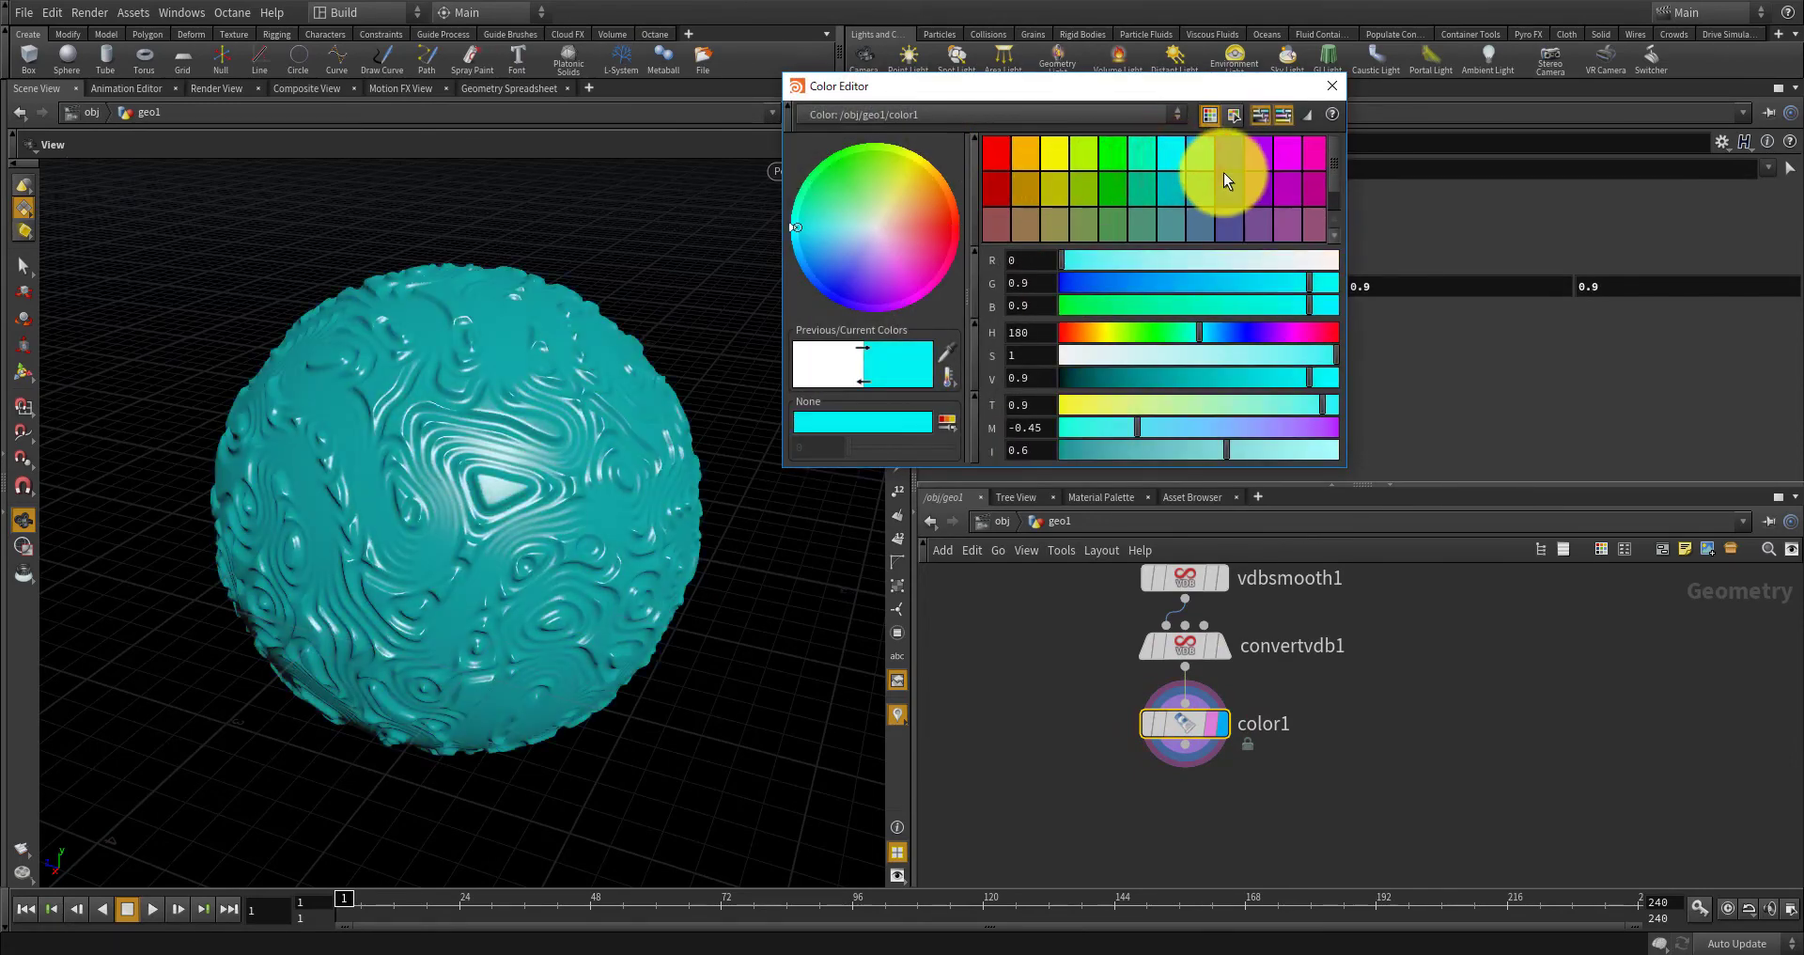
left_click(1118, 163)
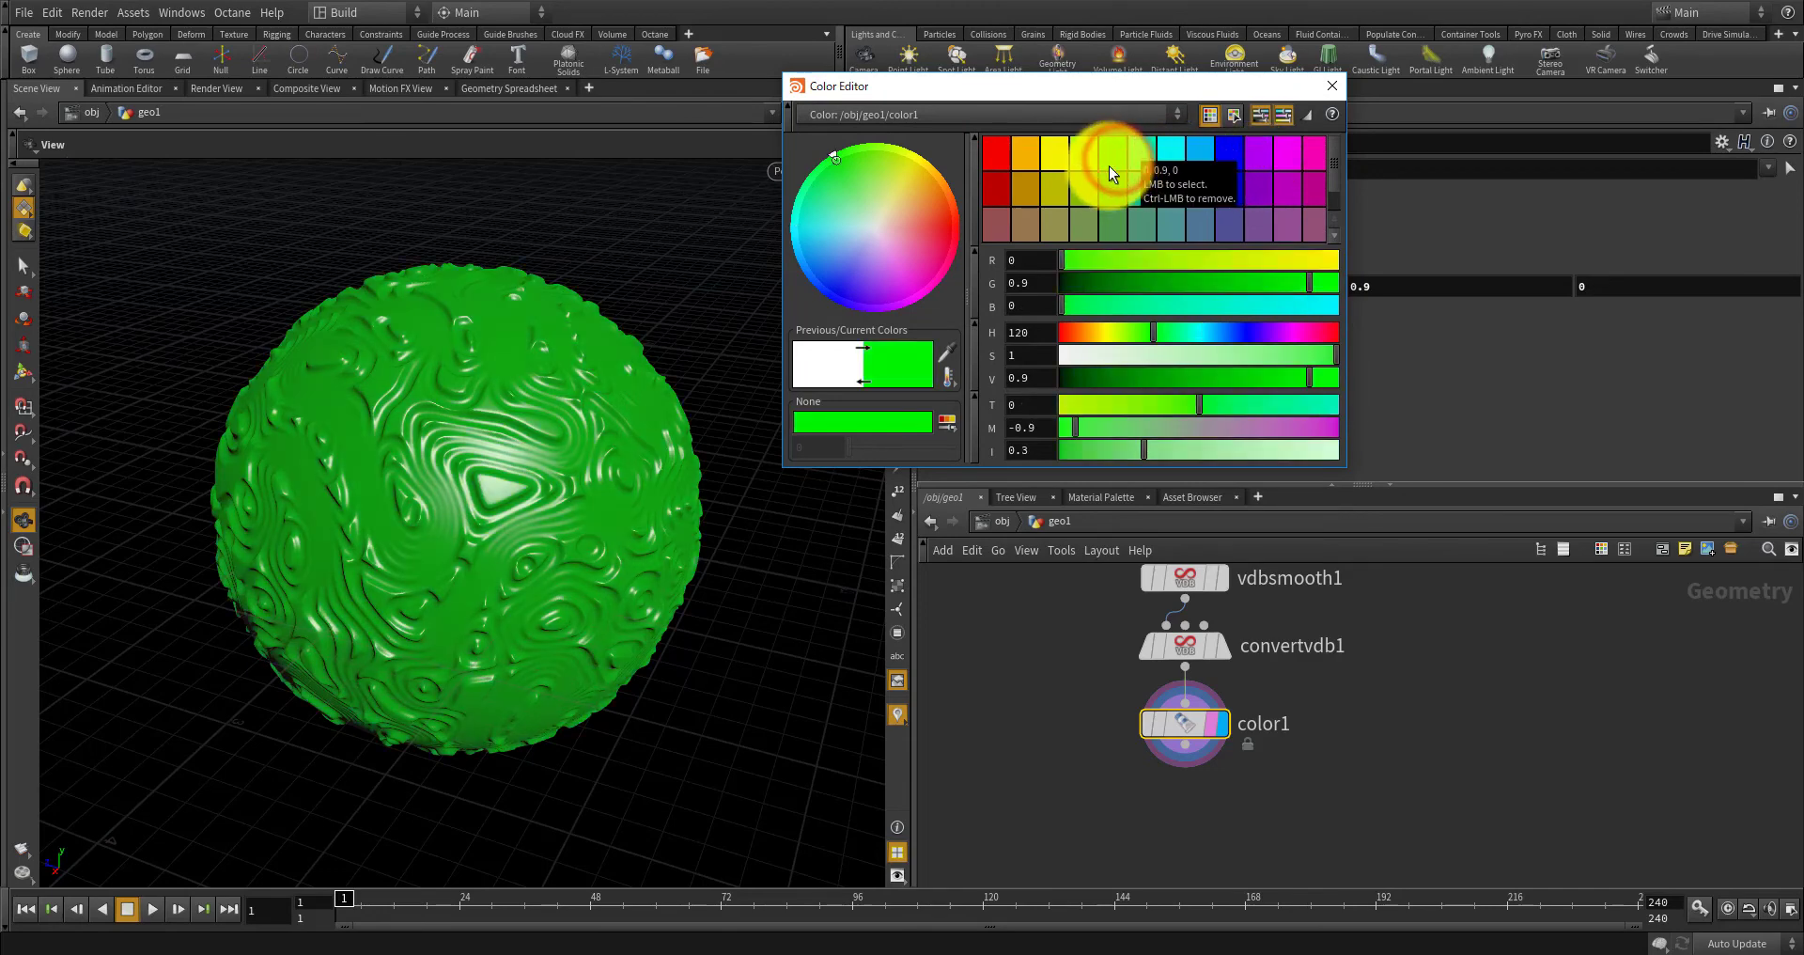
left_click(1081, 160)
left_click(1052, 160)
left_click(1029, 154)
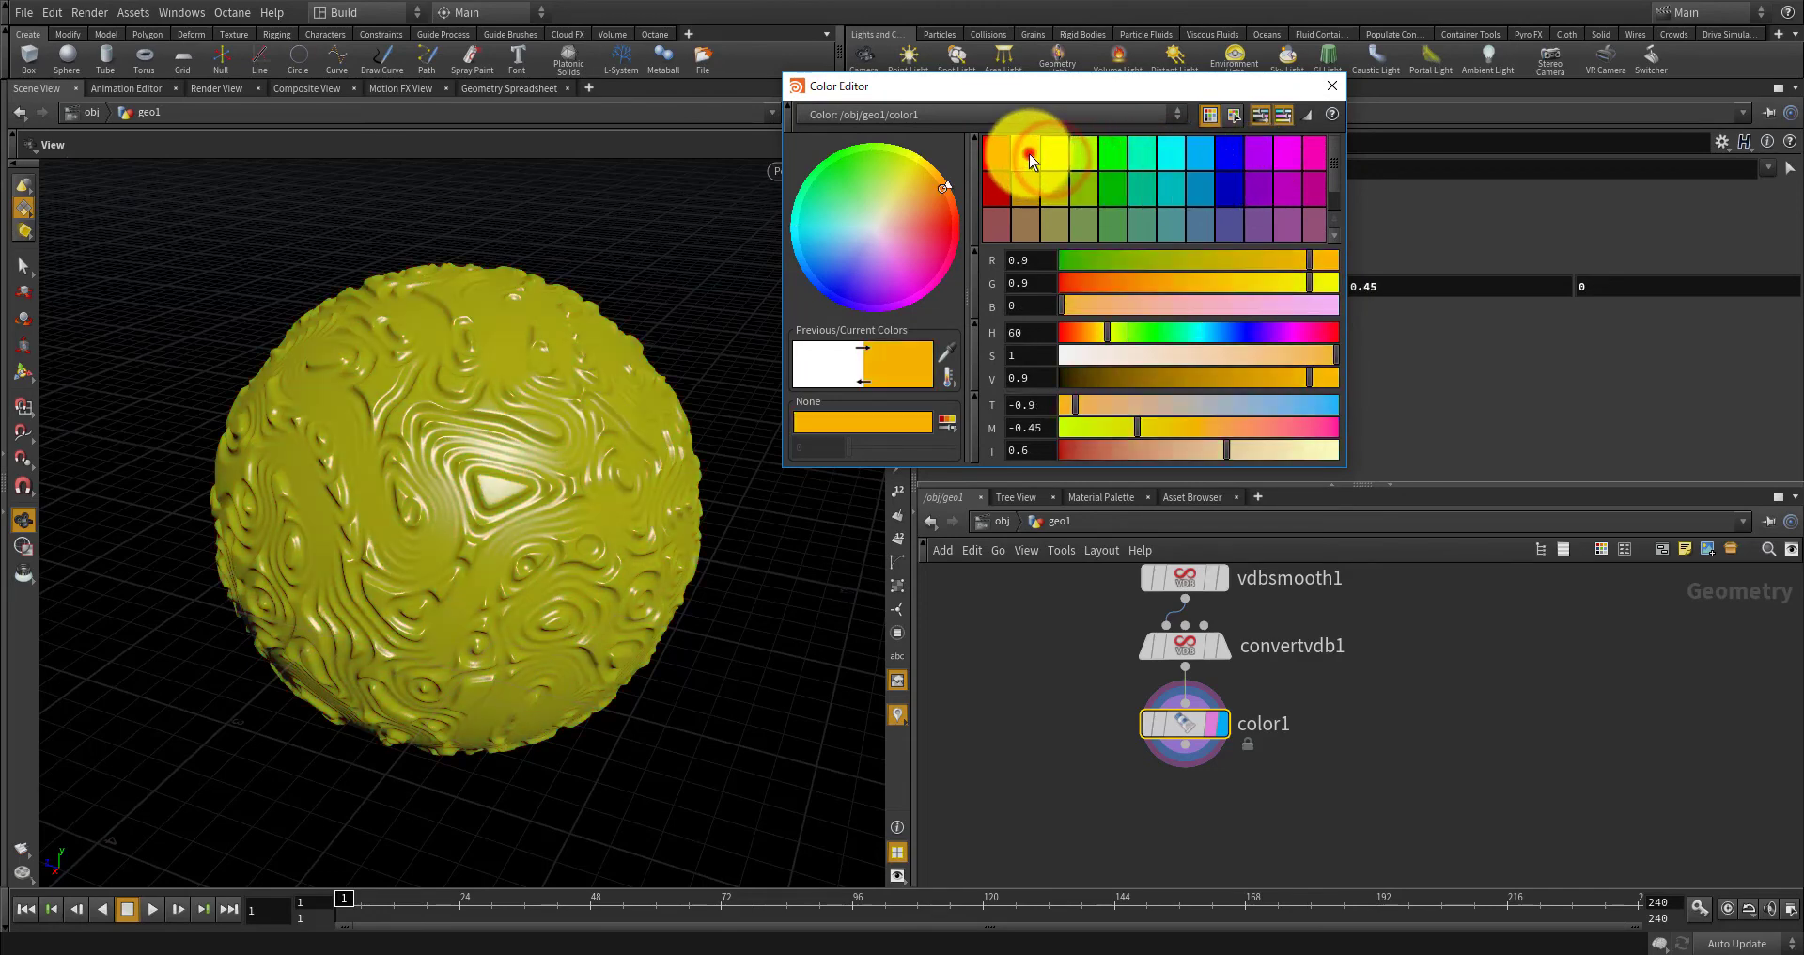
mouse_move(1248, 279)
left_mouse_down()
mouse_move(1351, 266)
mouse_move(1184, 290)
mouse_move(1231, 285)
left_mouse_up()
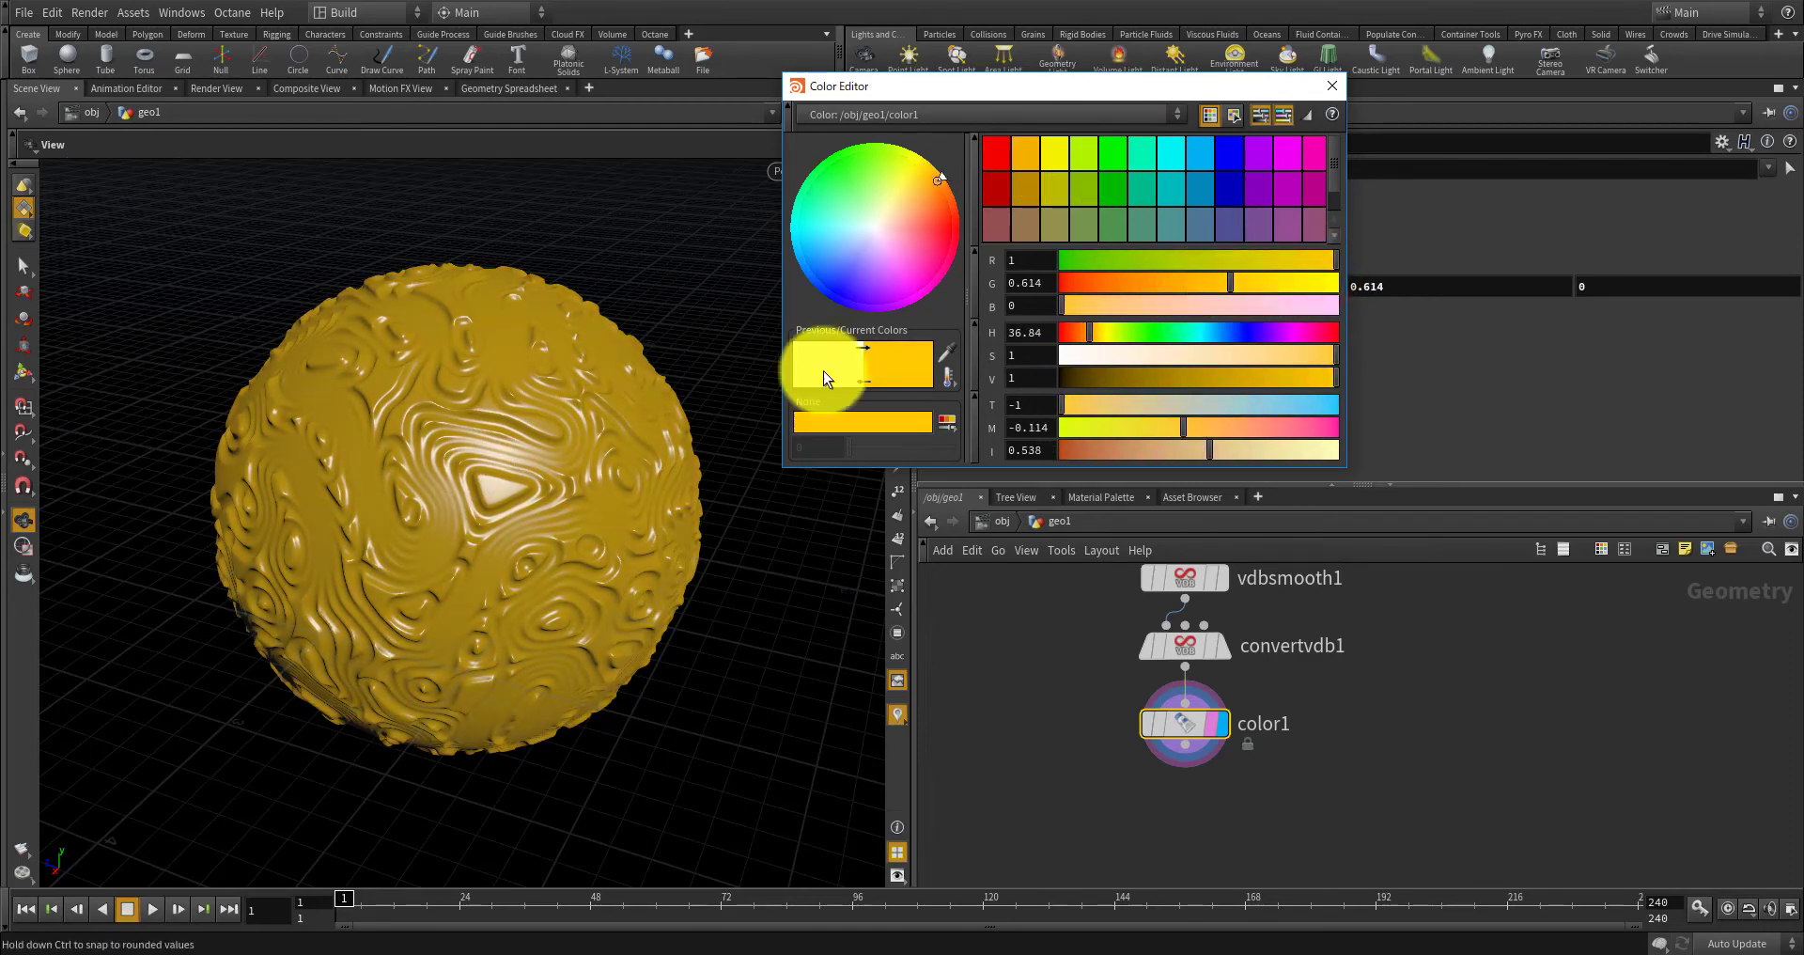
left_click_drag(488, 484, 605, 495)
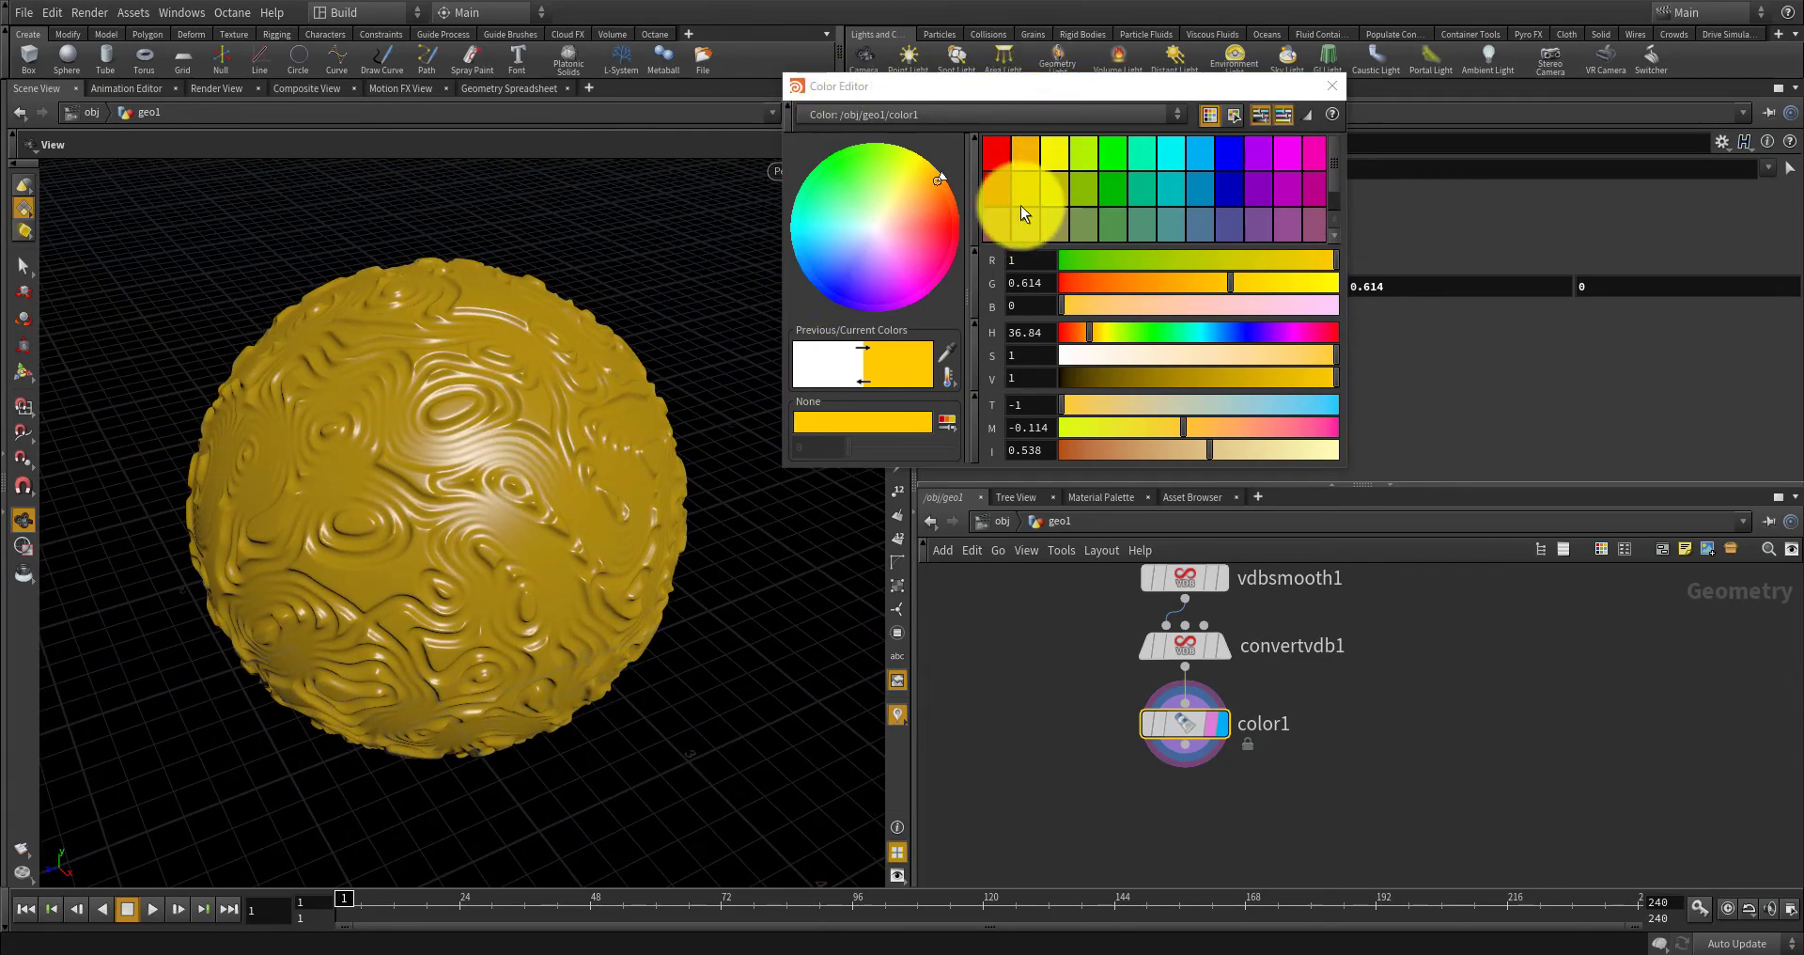
Set color1's color to a deep orange of about 0.966, 0.357, -0.034 starting from the orange swatch, and close the color editor.
left_click(1030, 179)
left_click(1029, 154)
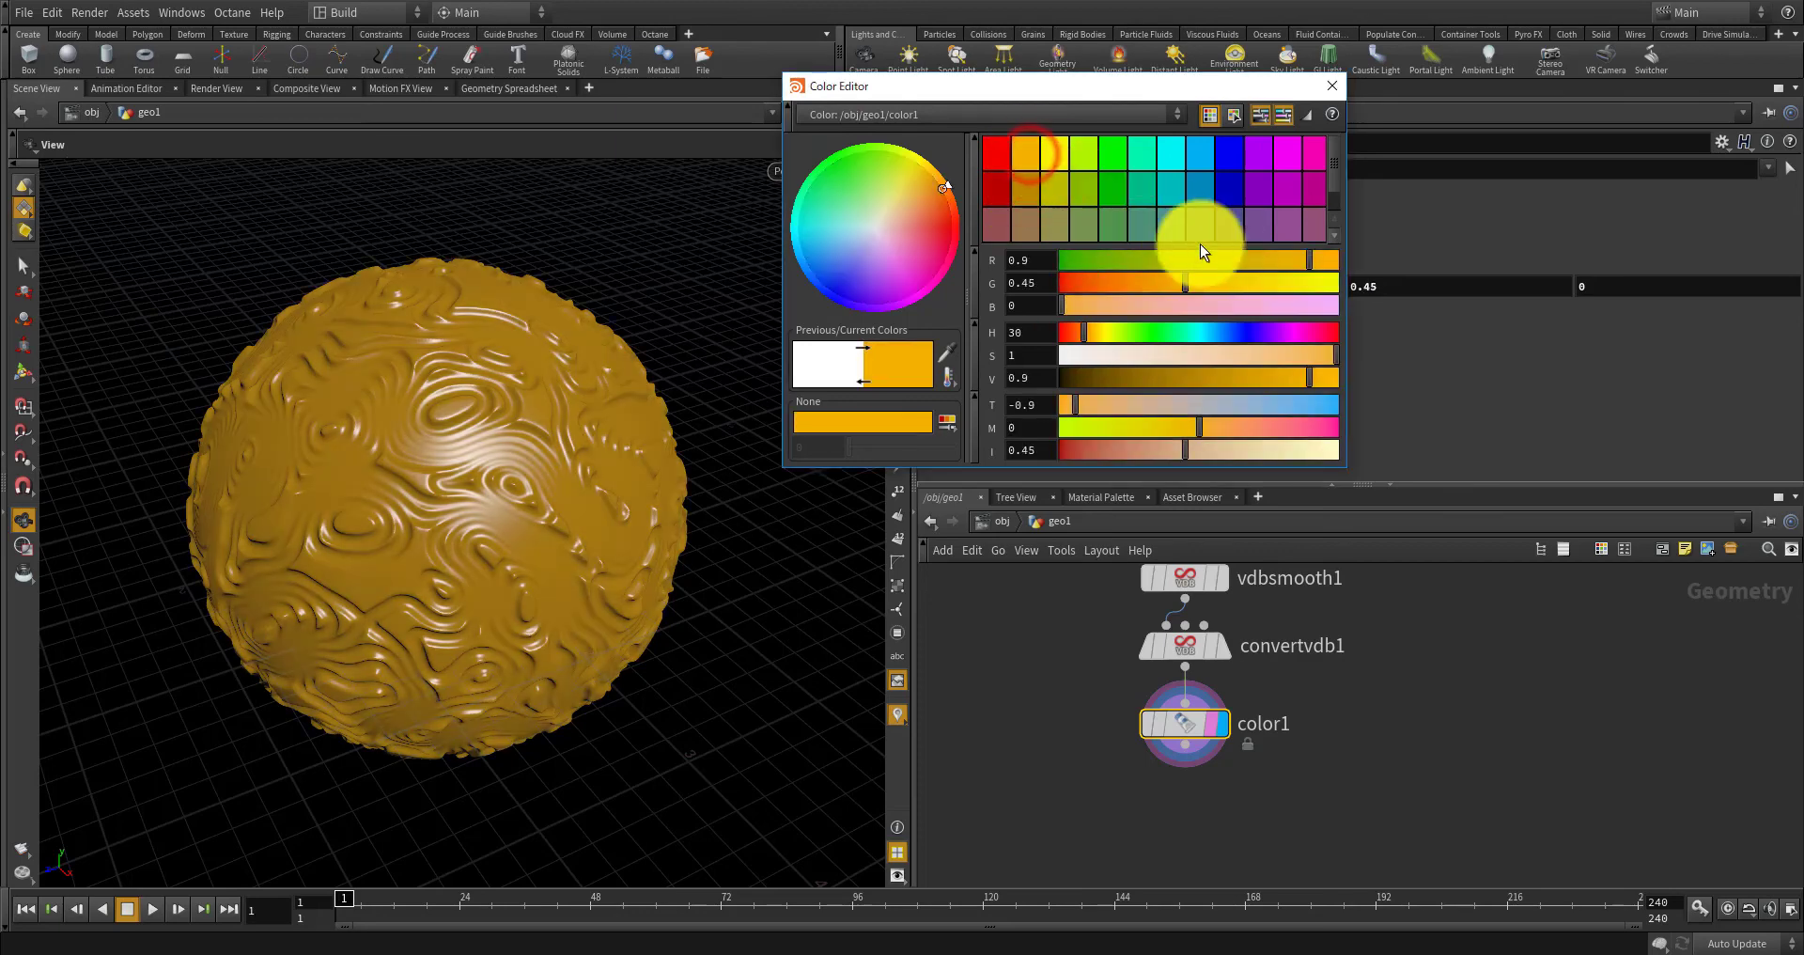
mouse_move(1172, 282)
left_mouse_down()
mouse_move(1108, 284)
mouse_move(1279, 285)
mouse_move(1154, 290)
left_mouse_up()
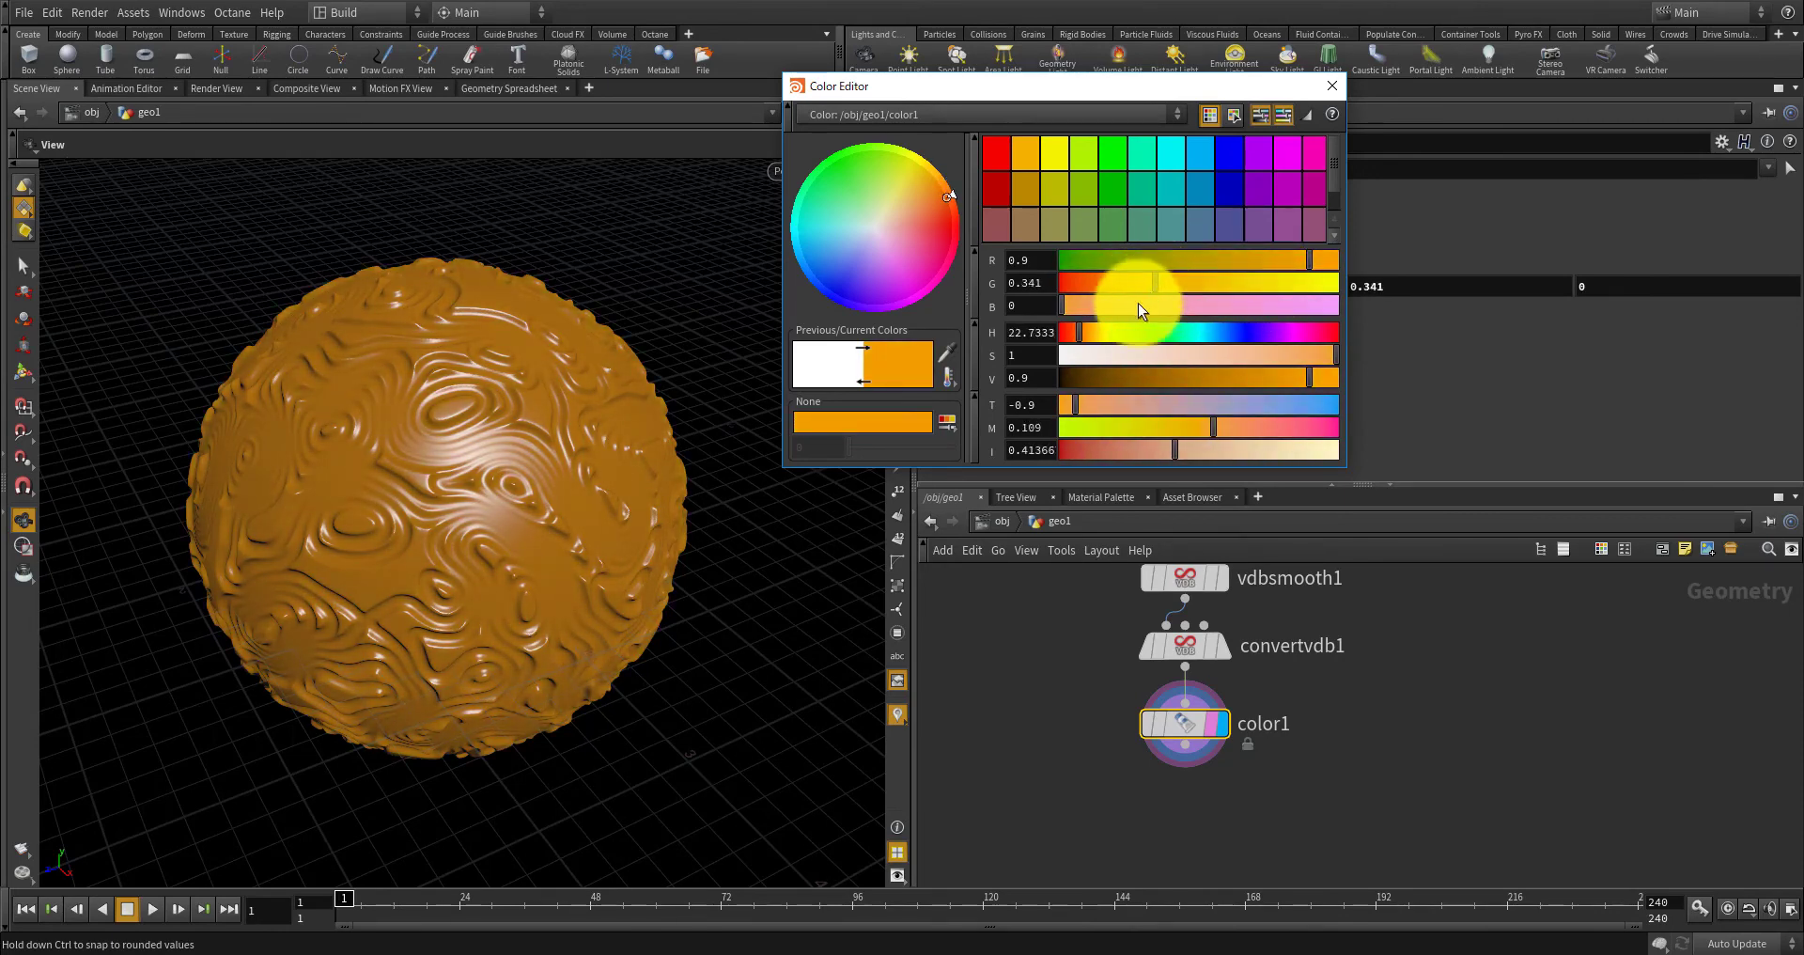
left_click_drag(1276, 351, 1276, 351)
key("ctrl+z")
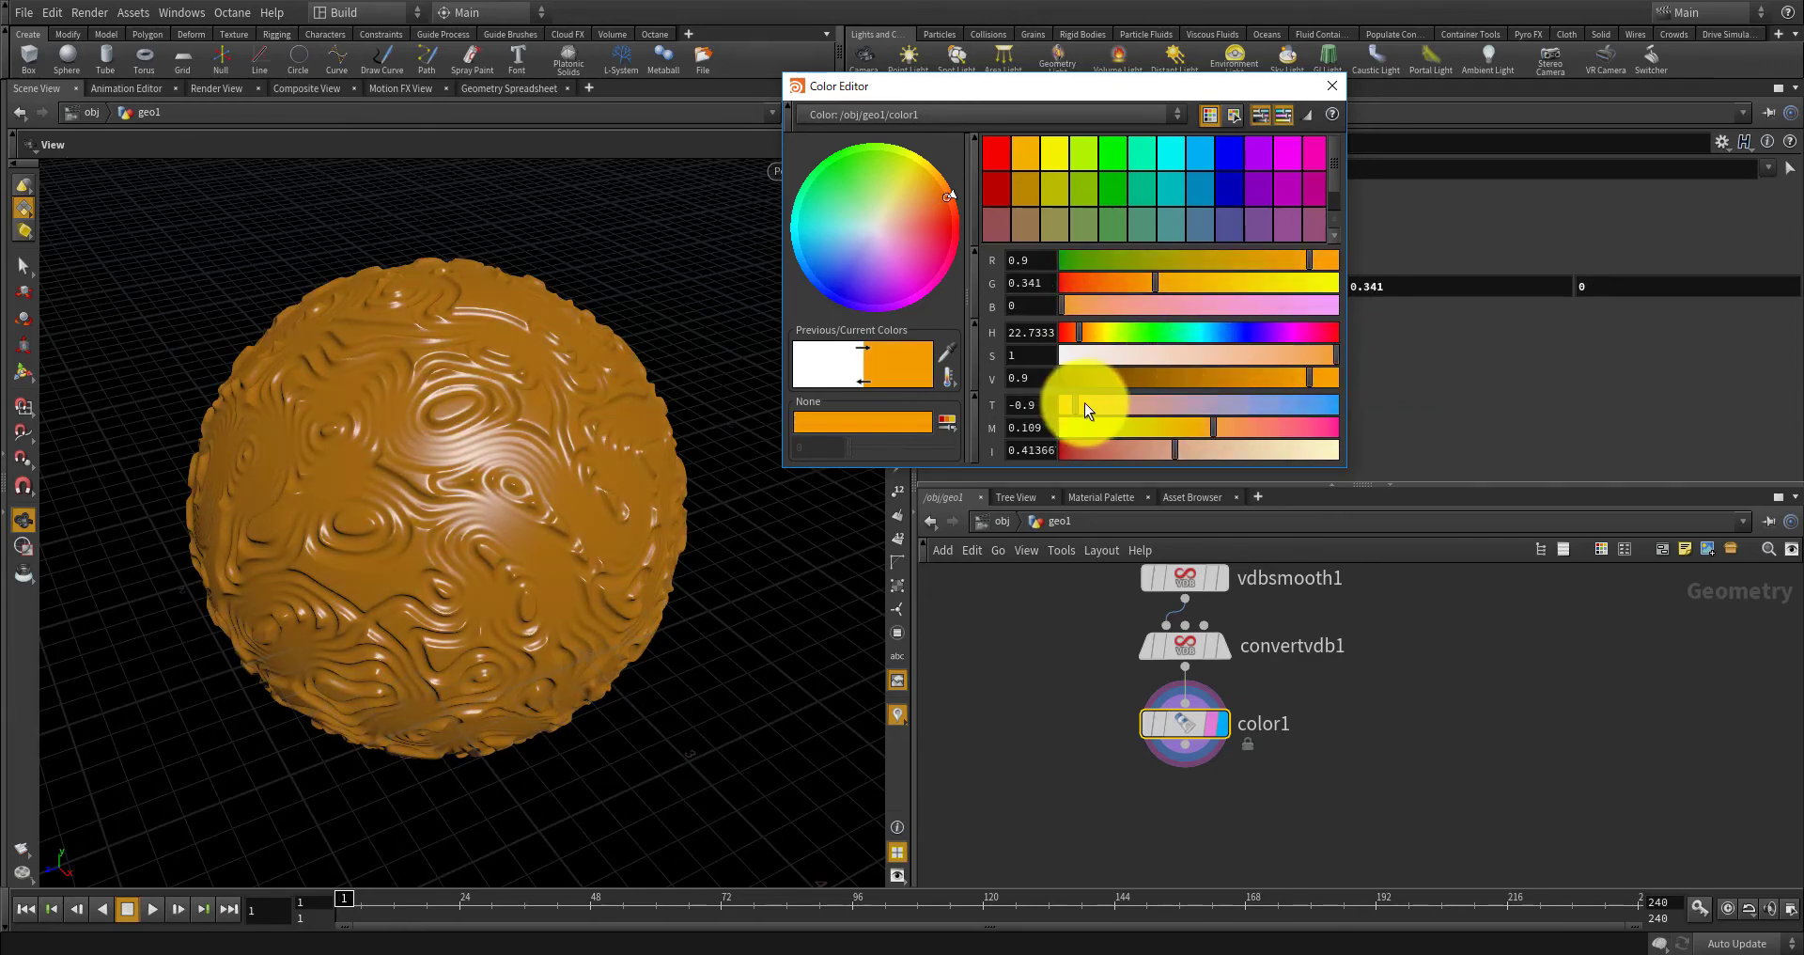
left_click_drag(1084, 402, 1041, 408)
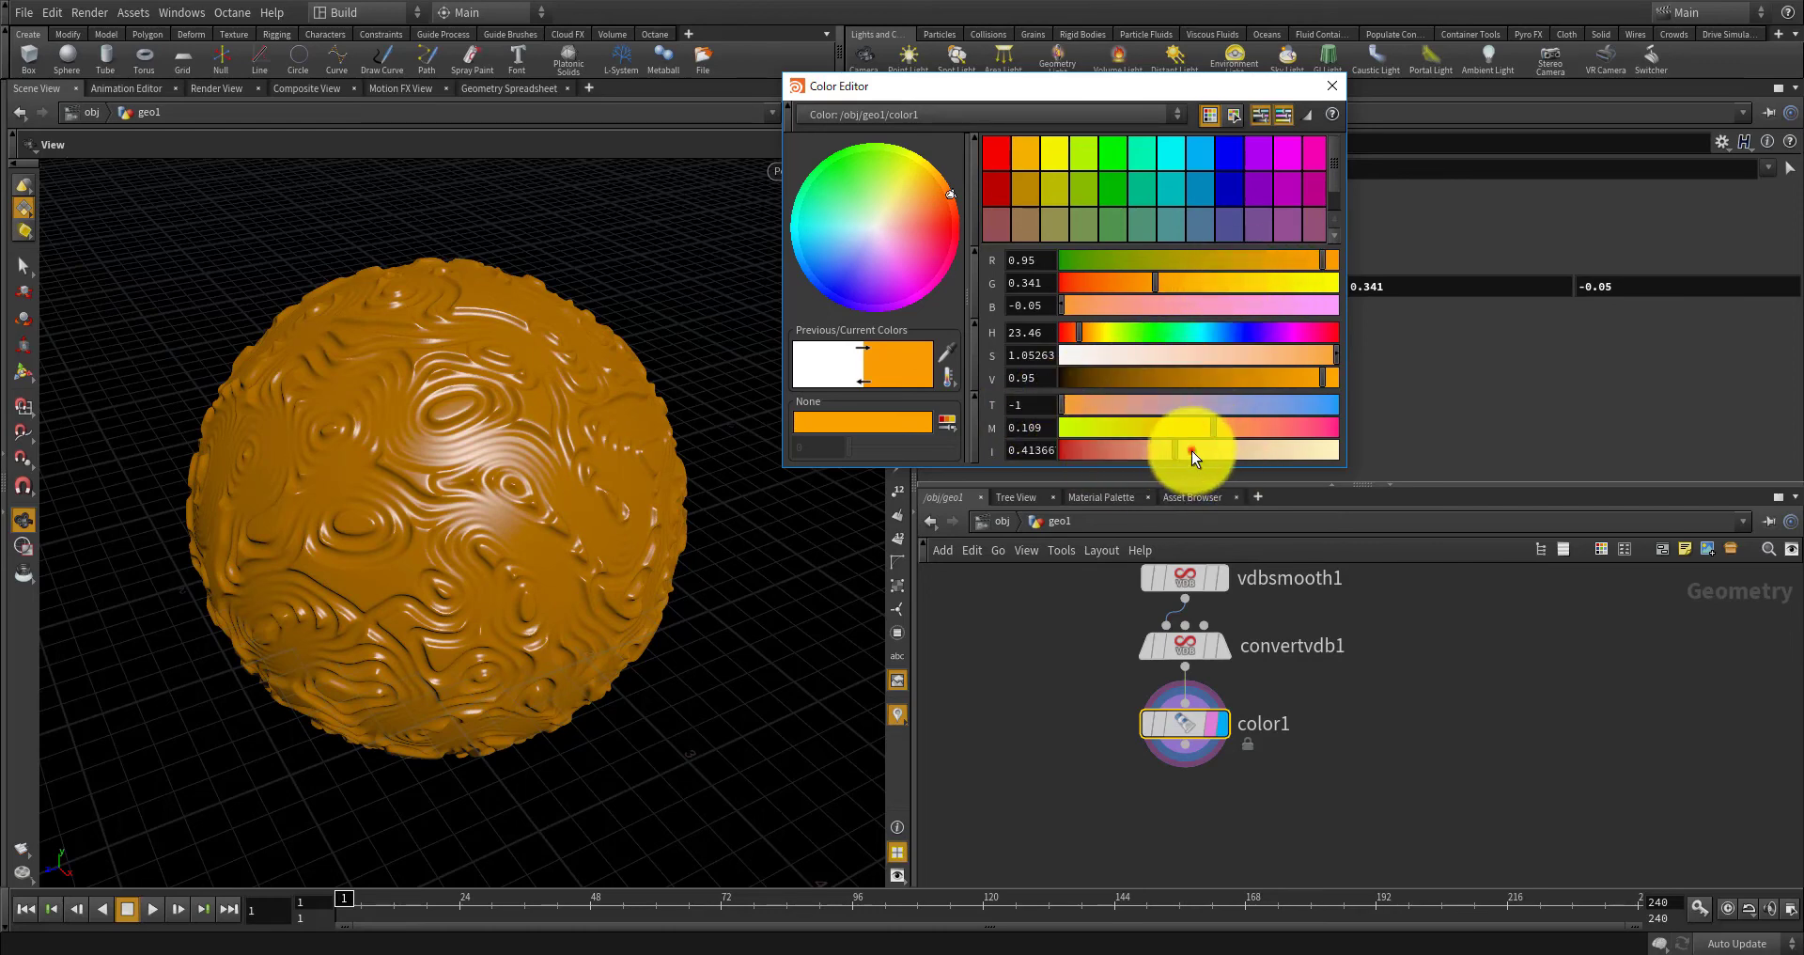
mouse_move(1191, 449)
left_mouse_down()
mouse_move(1215, 451)
mouse_move(1180, 453)
left_mouse_up()
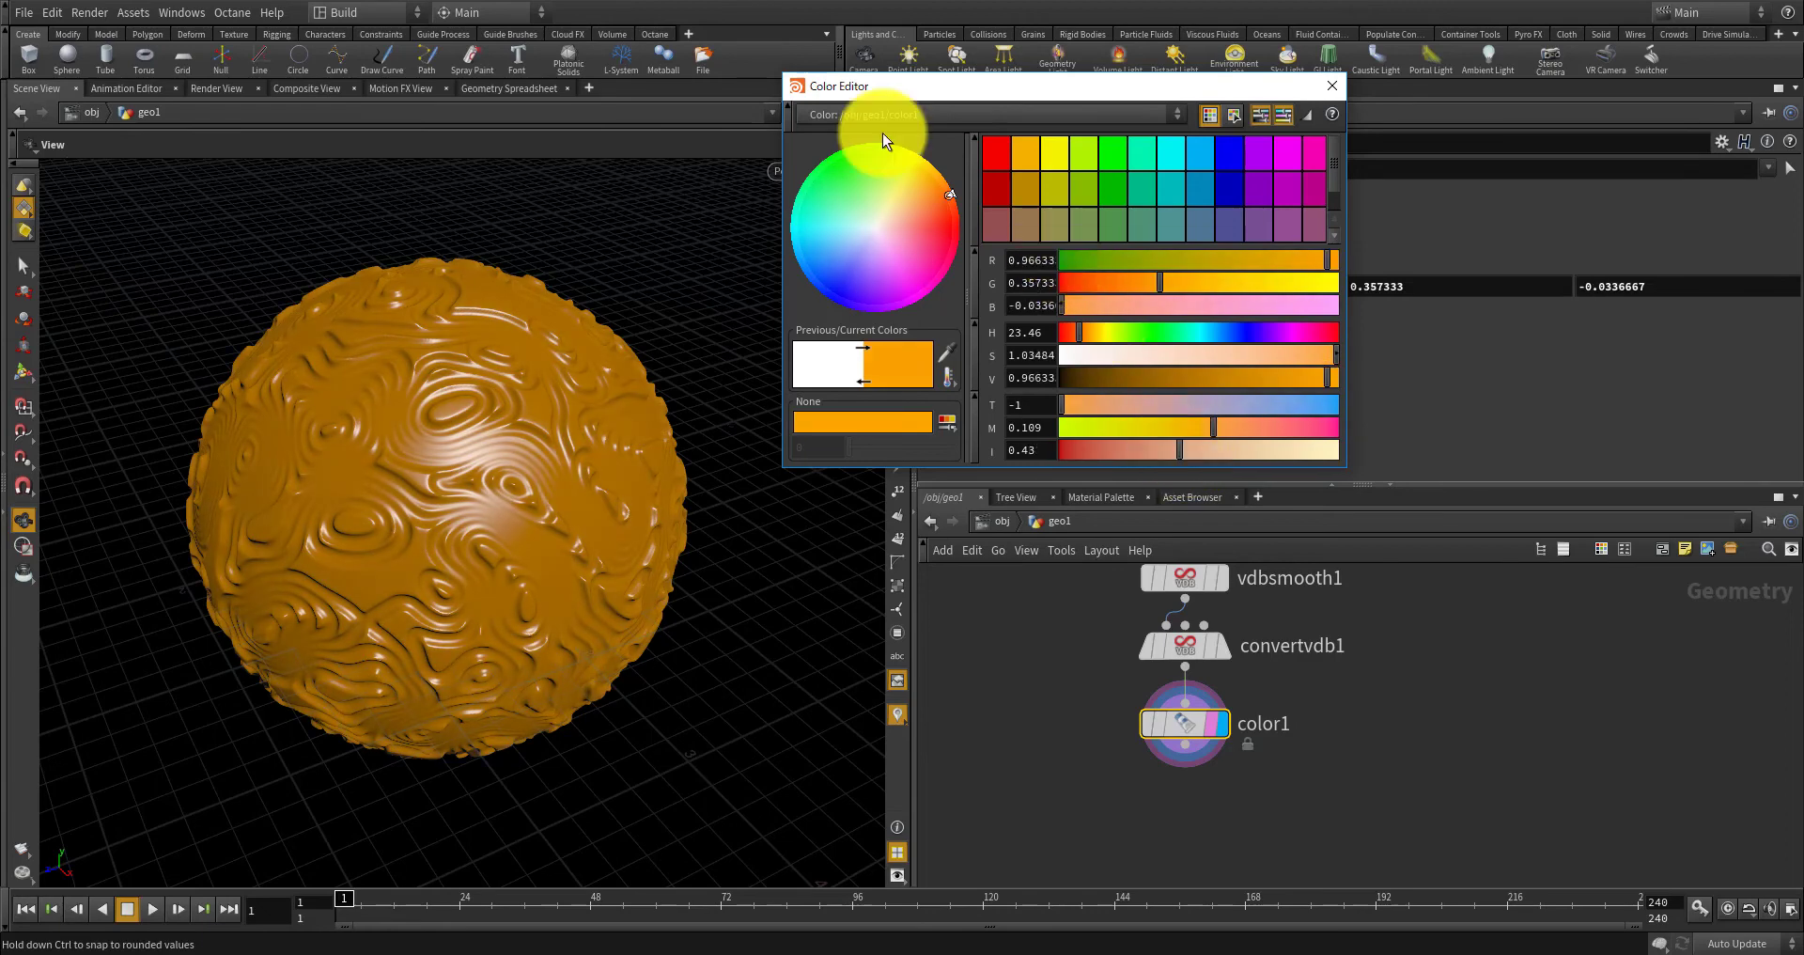
left_click(1329, 86)
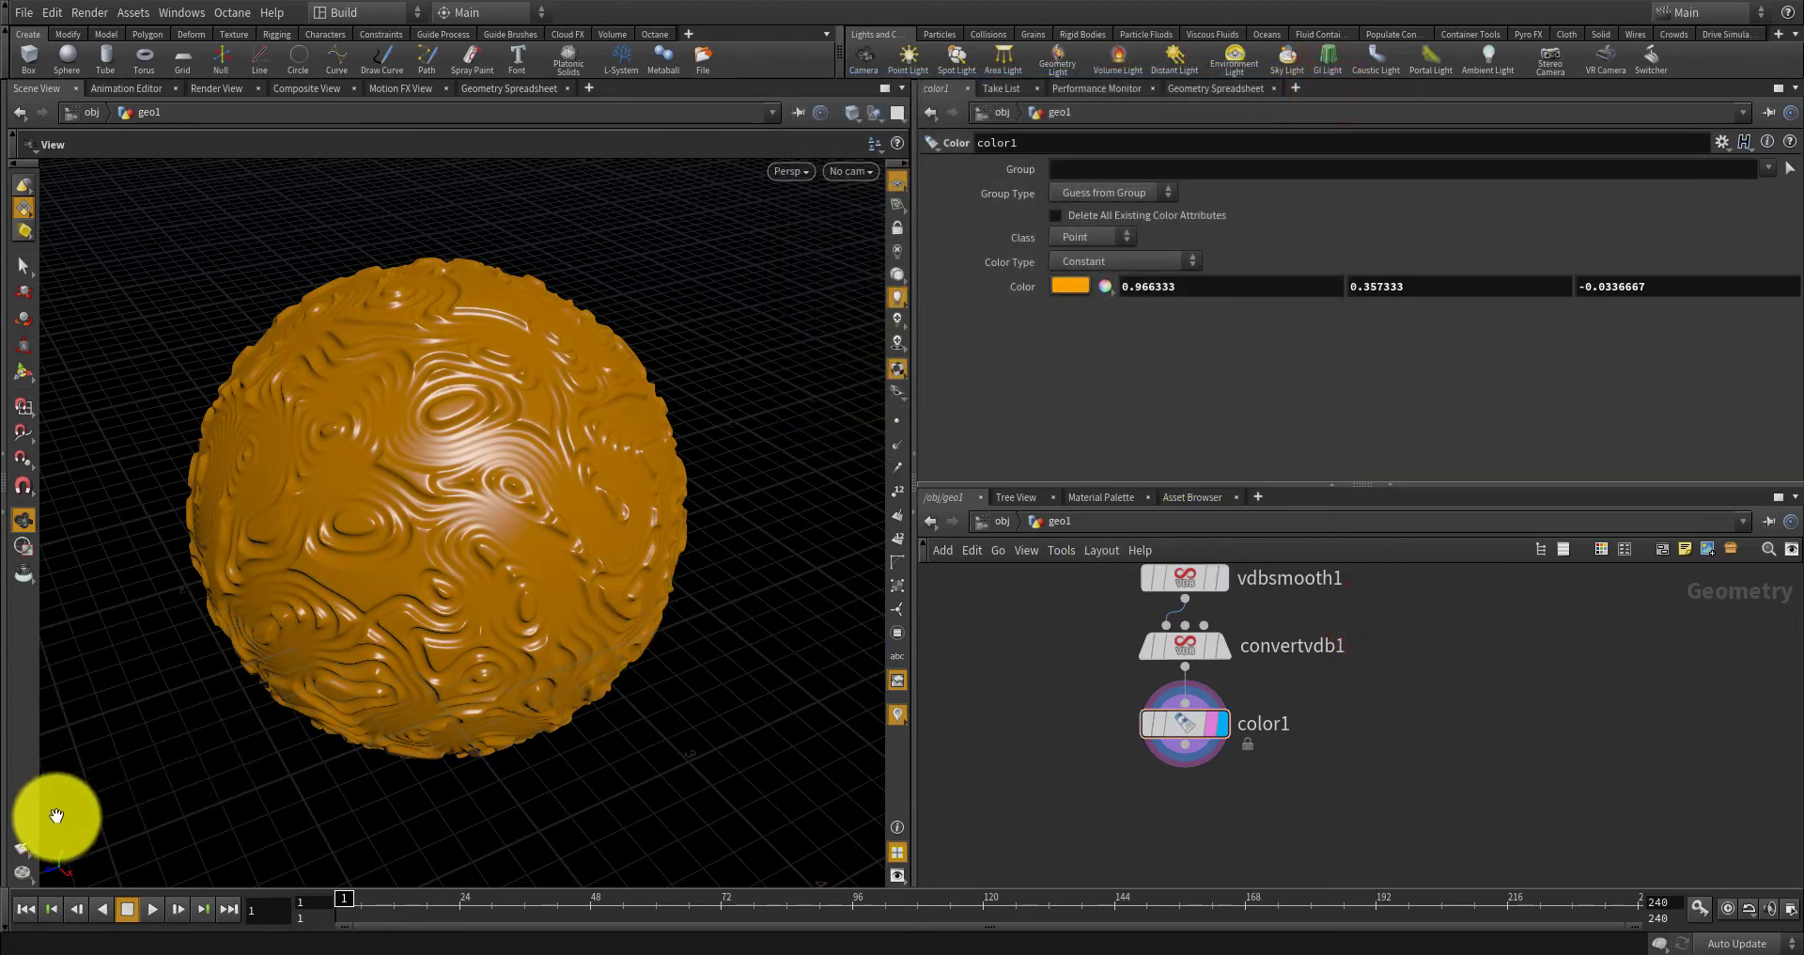
Render a flipbook of the viewport over the full frame range with the default settings and play it forward in MPlay.
right_click(22, 851)
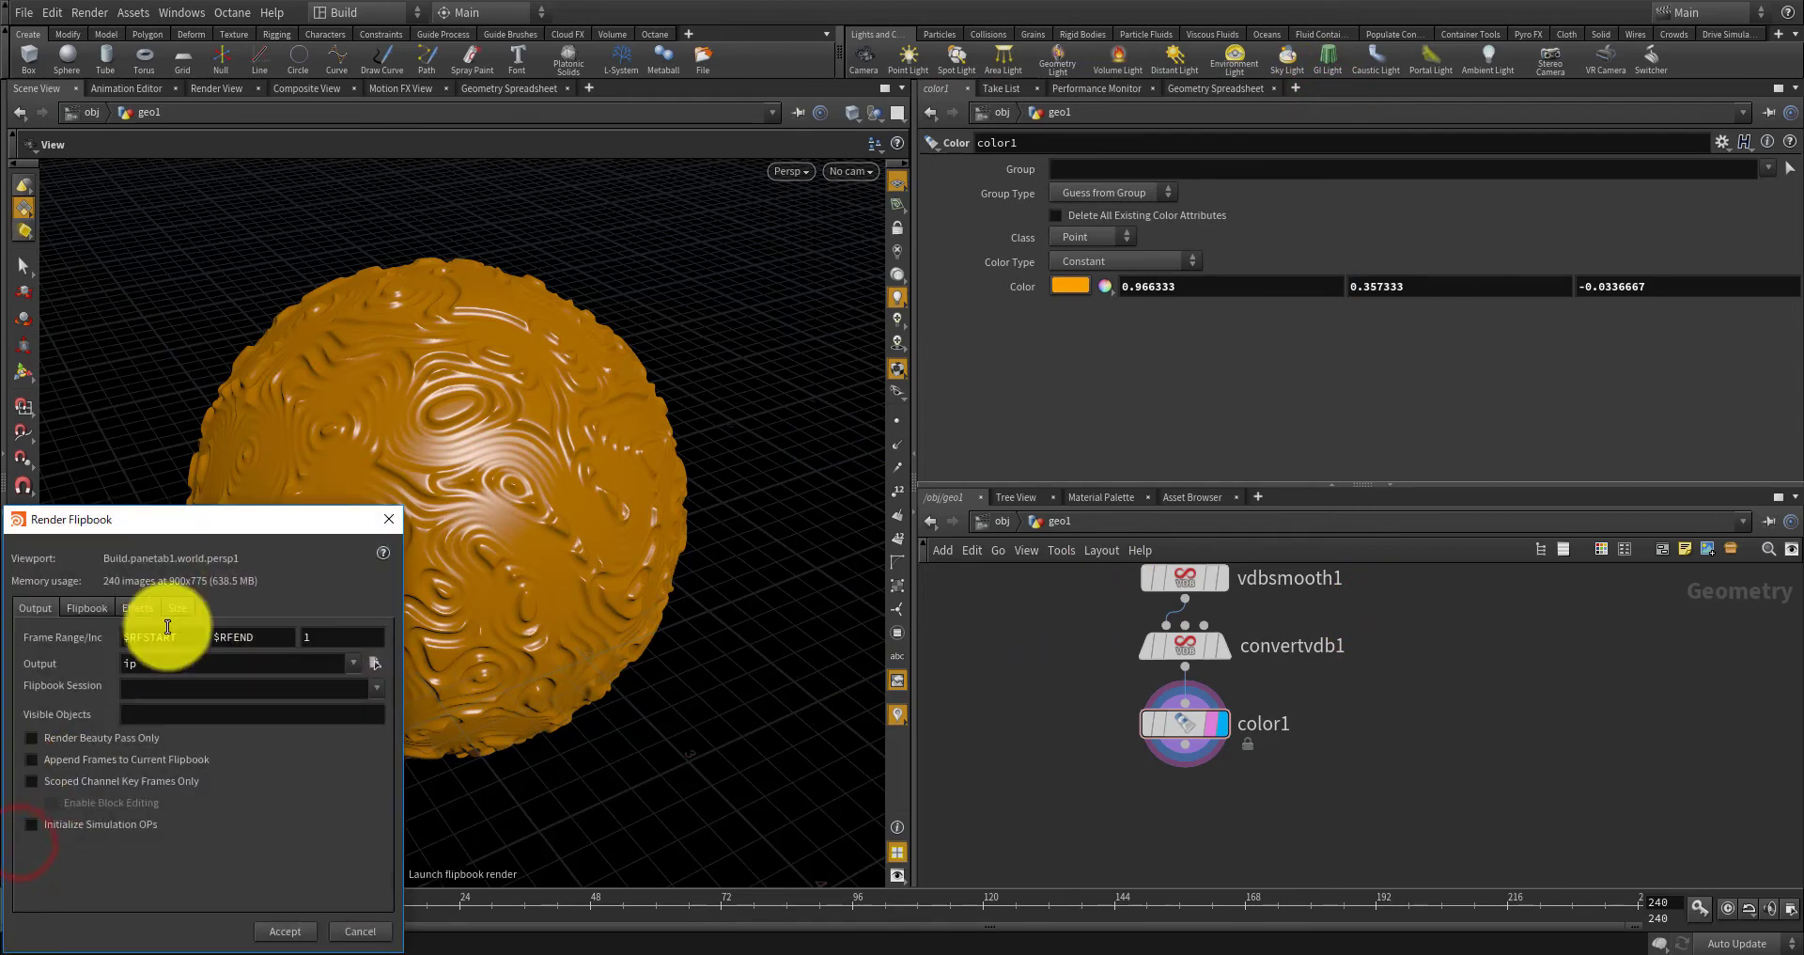
left_click(278, 928)
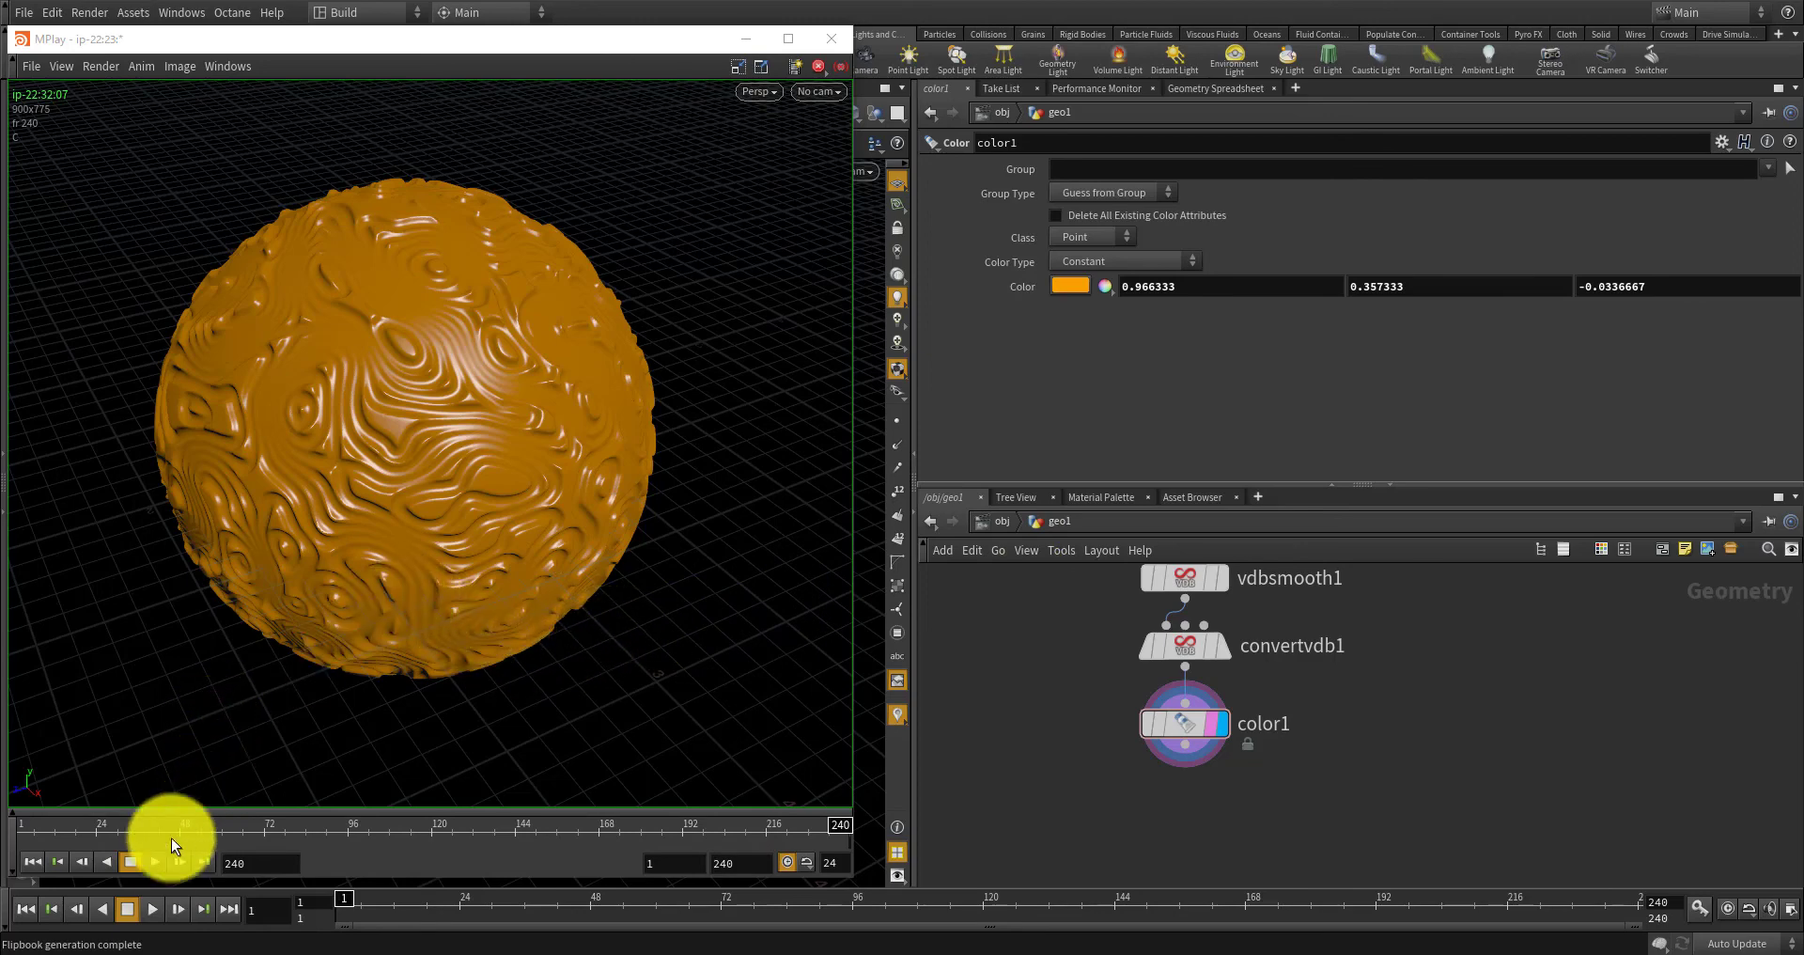
left_click(156, 860)
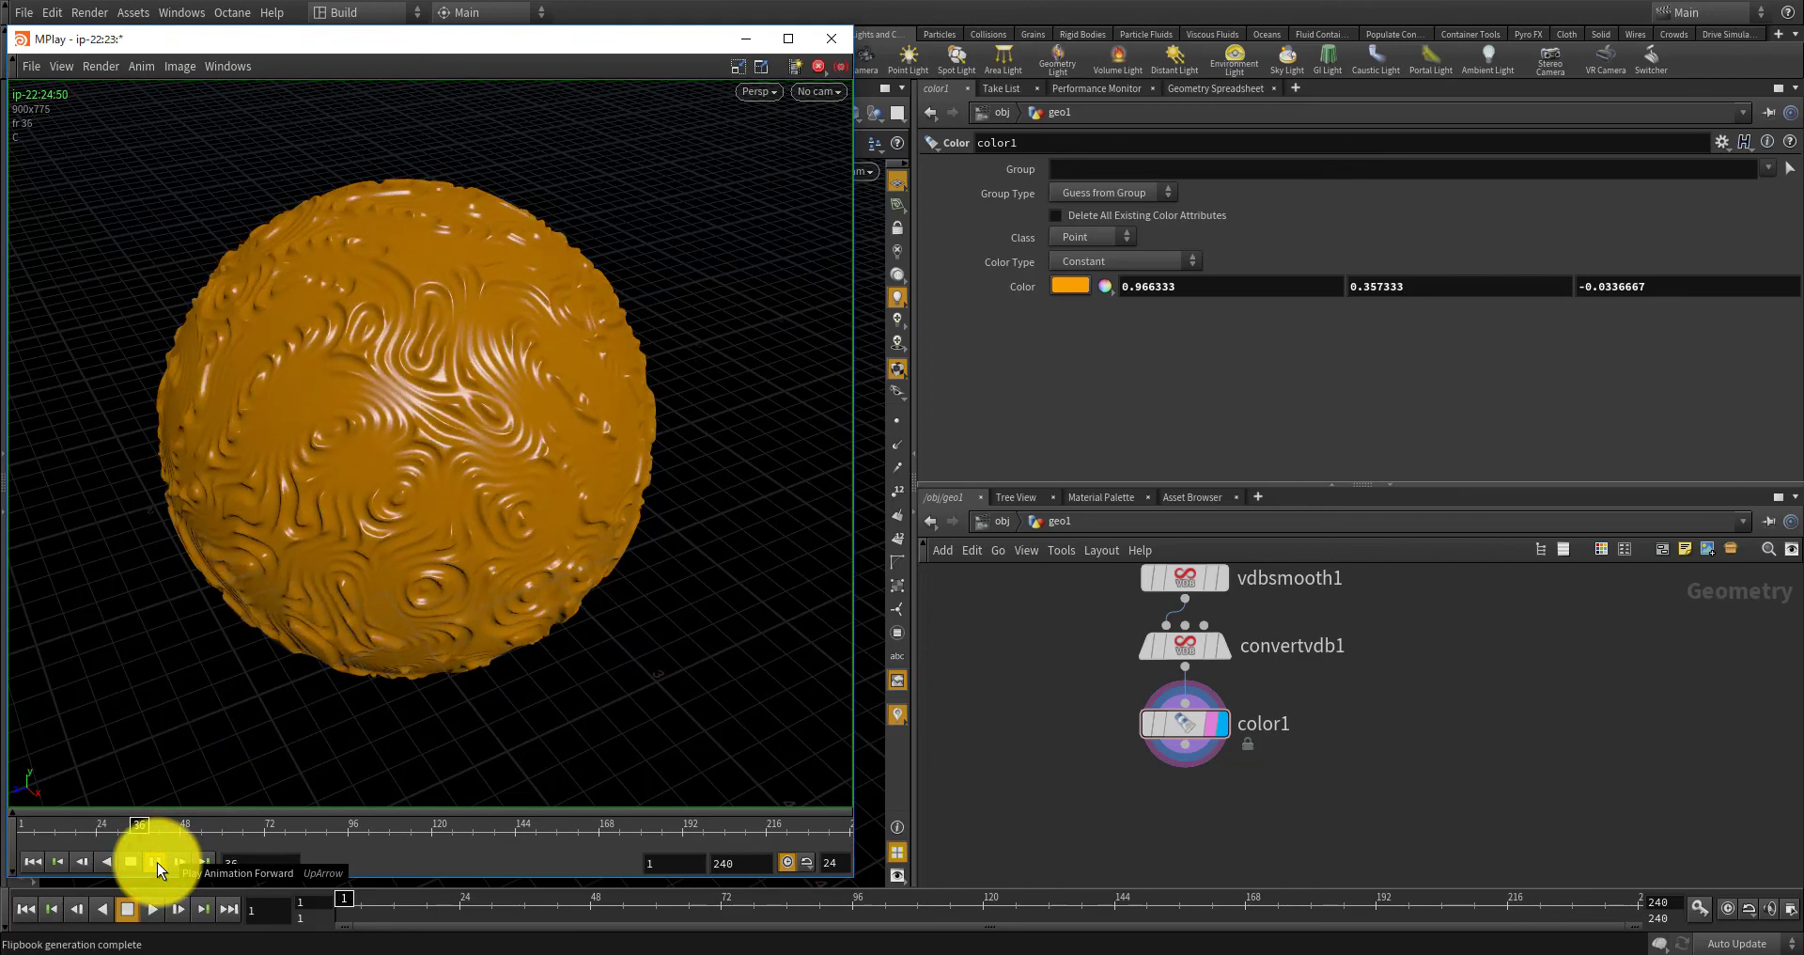